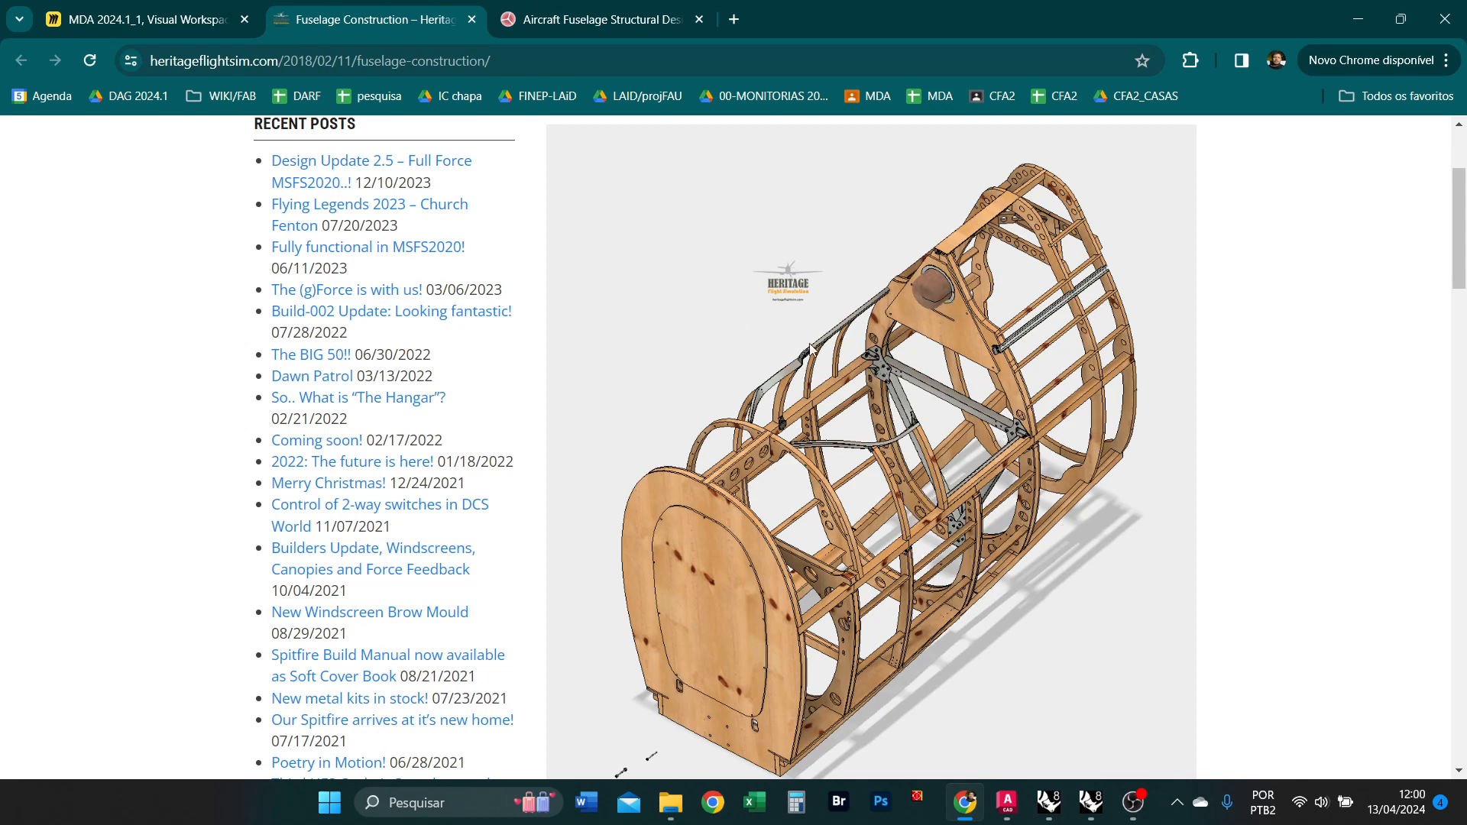
# Switch to Rhino beside the restored Grasshopper window and start a new model from the Small Objects - Centimeters template, discarding unsaved changes.
pyautogui.hotkey('alt', 'Tab')
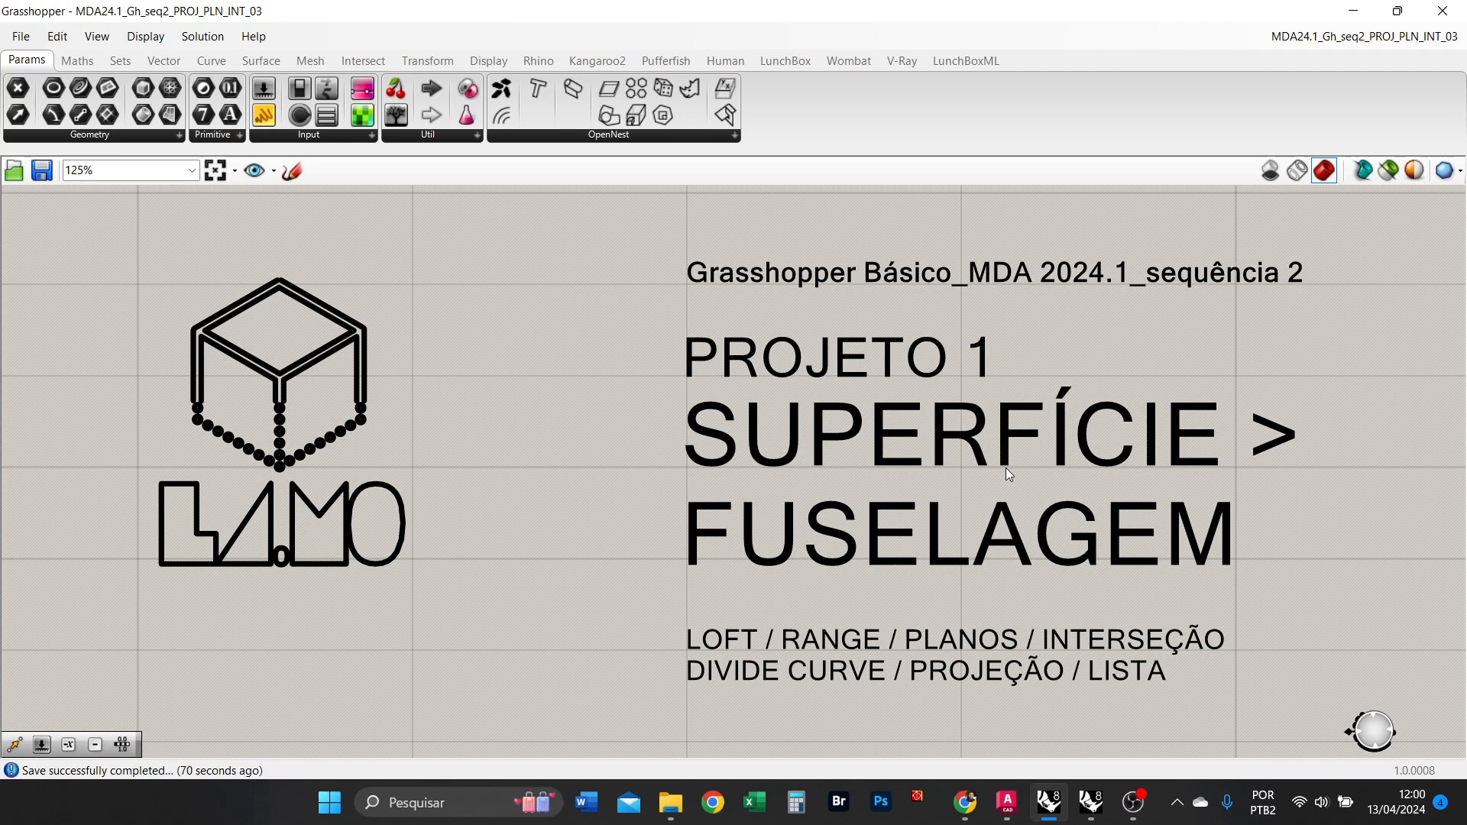
pyautogui.click(1398, 11)
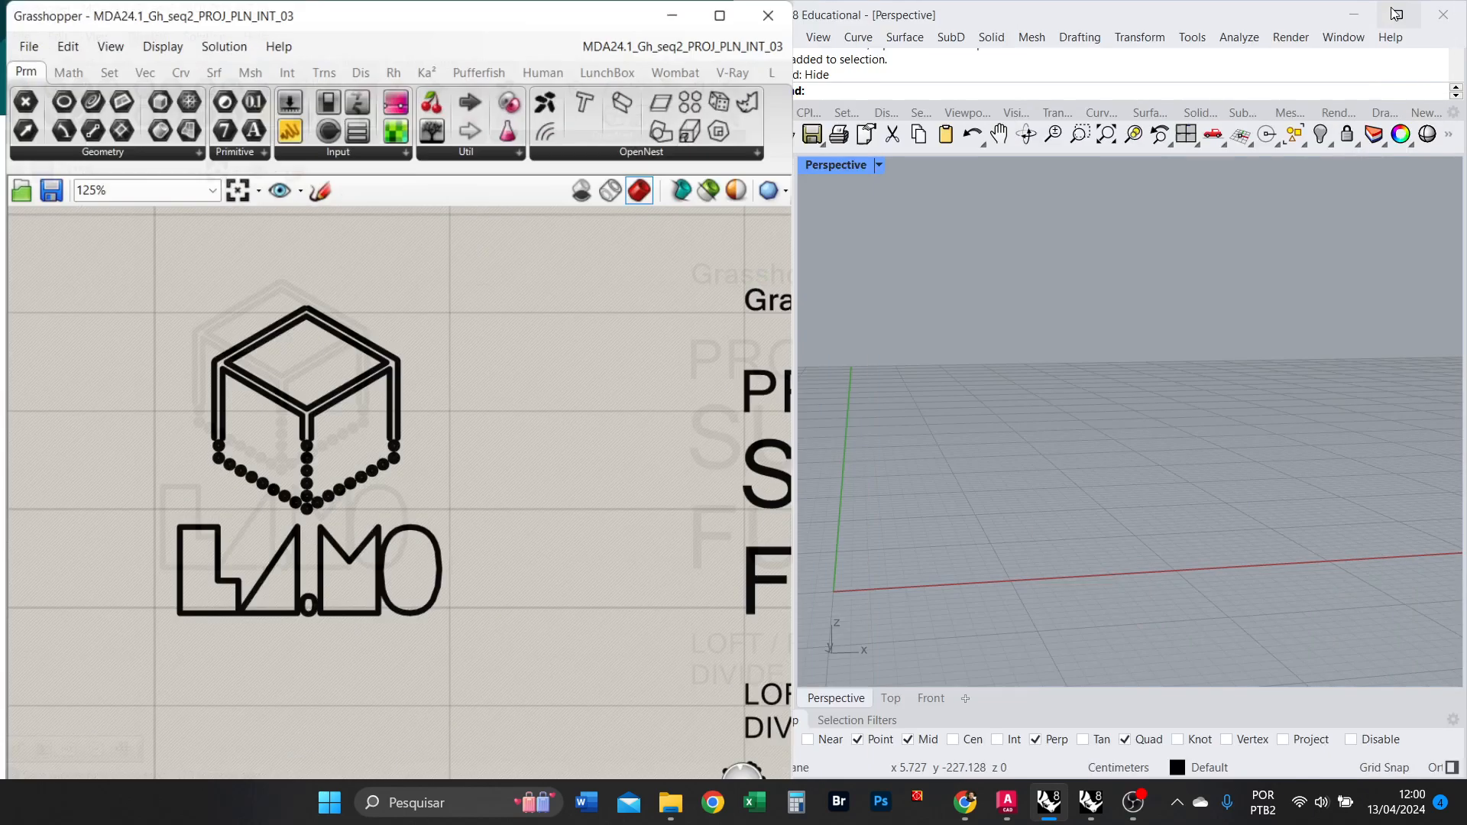
pyautogui.click(749, 37)
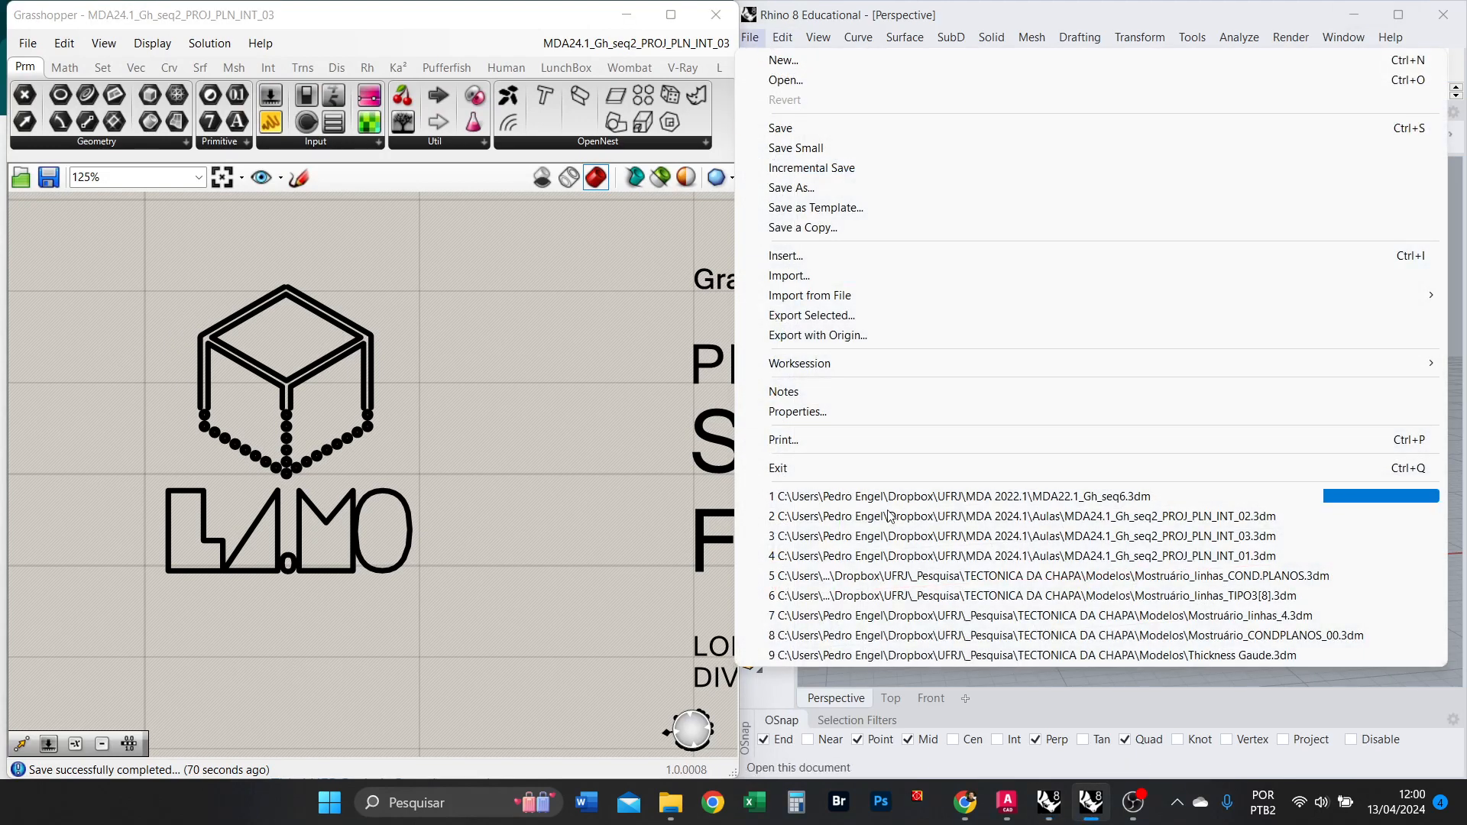
pyautogui.click(786, 59)
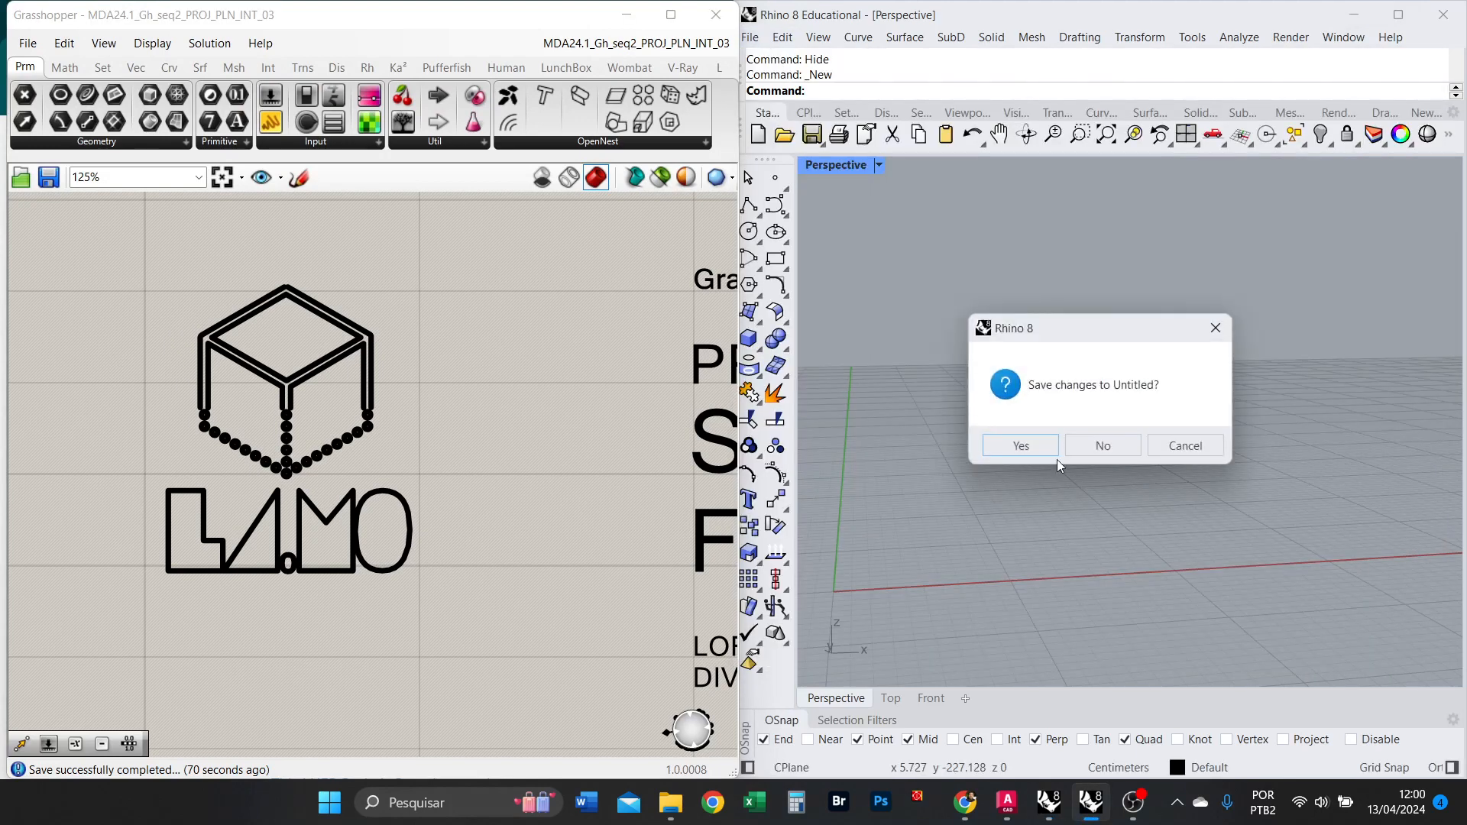
pyautogui.click(1102, 446)
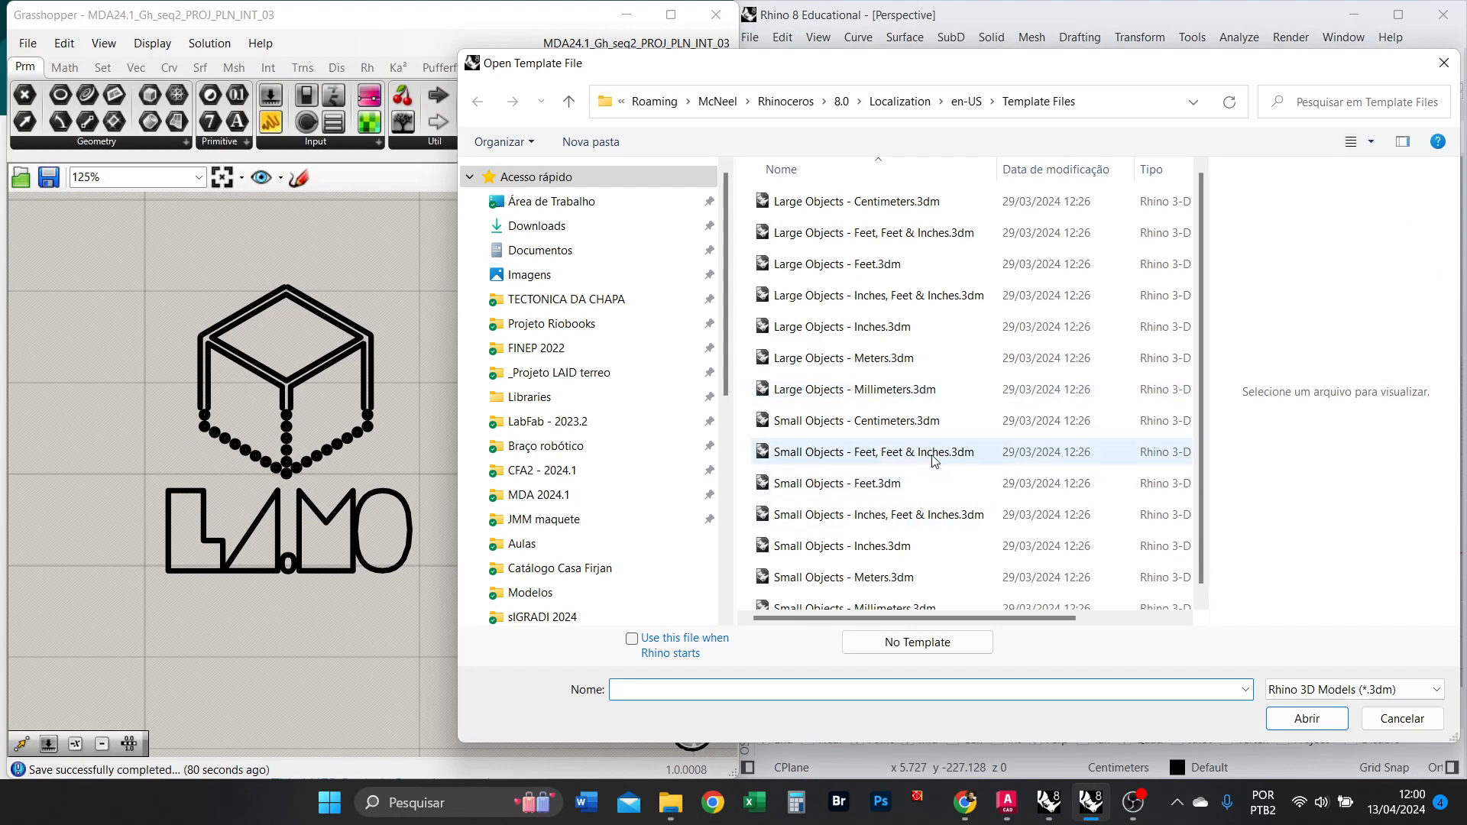
pyautogui.doubleClick(895, 421)
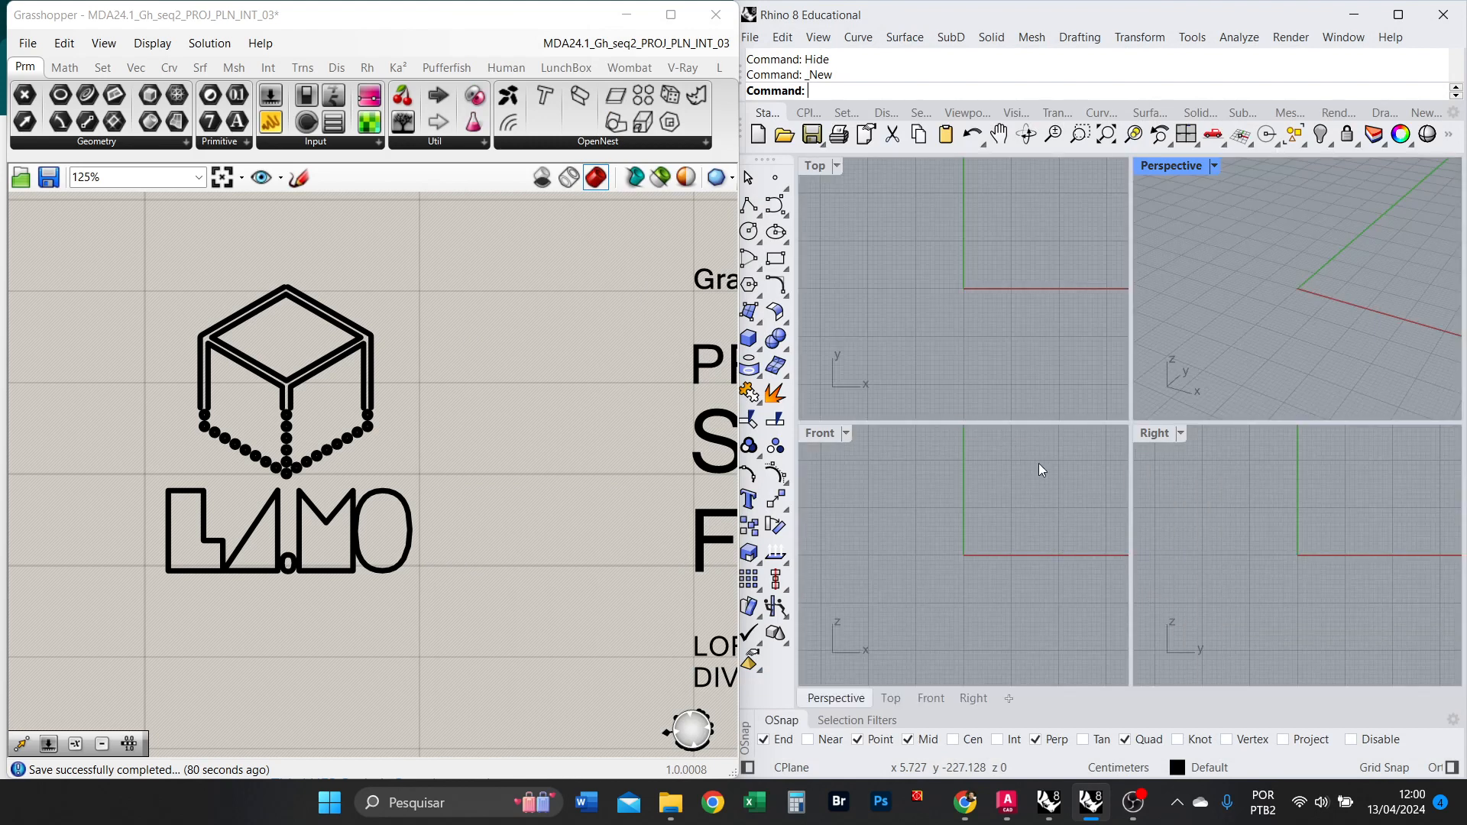
# In the maximized Top view, draw a rectangle from the origin, 80 cm long and 45 cm wide.
pyautogui.doubleClick(816, 166)
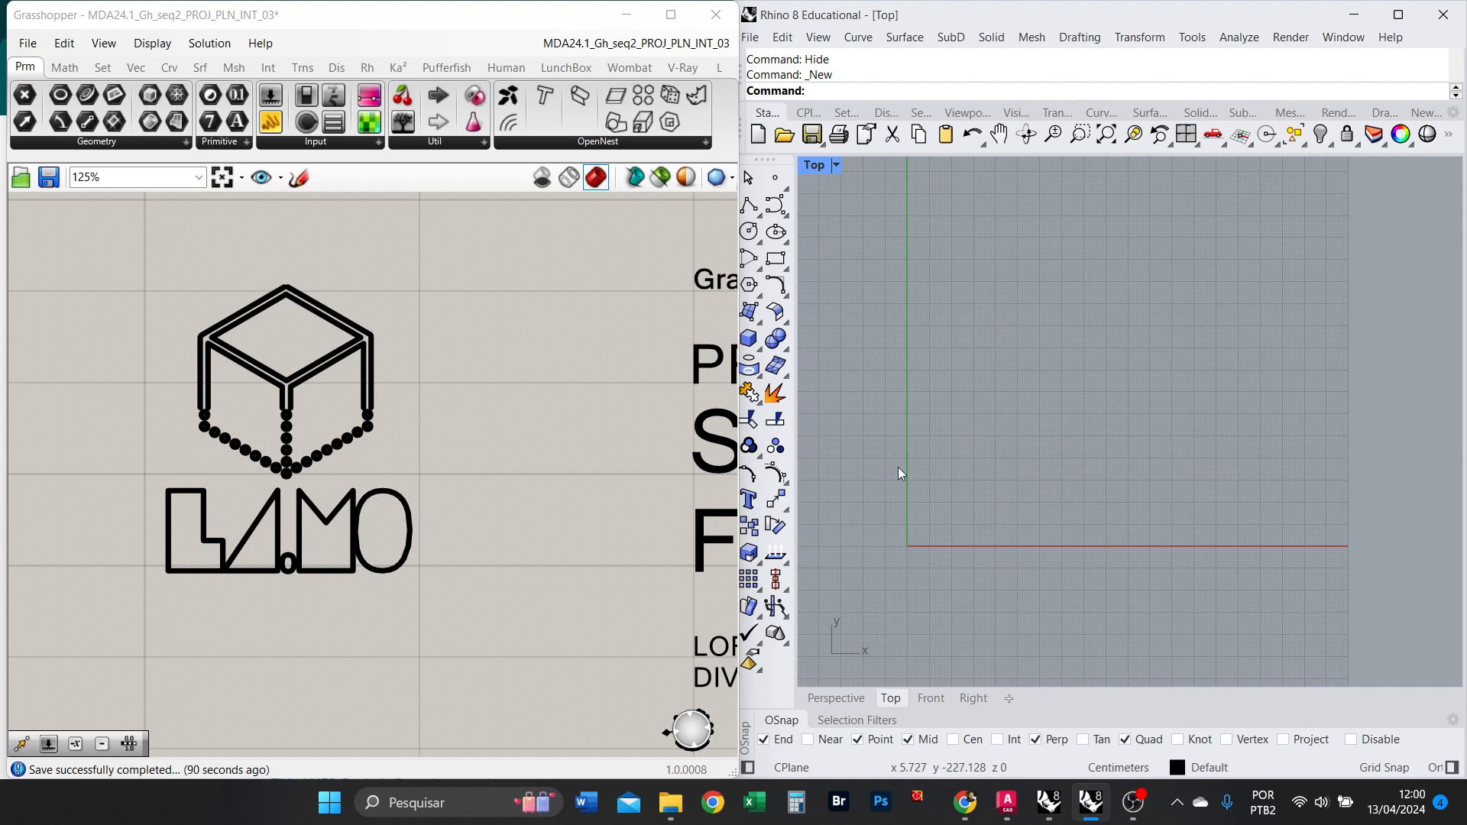
pyautogui.click(776, 258)
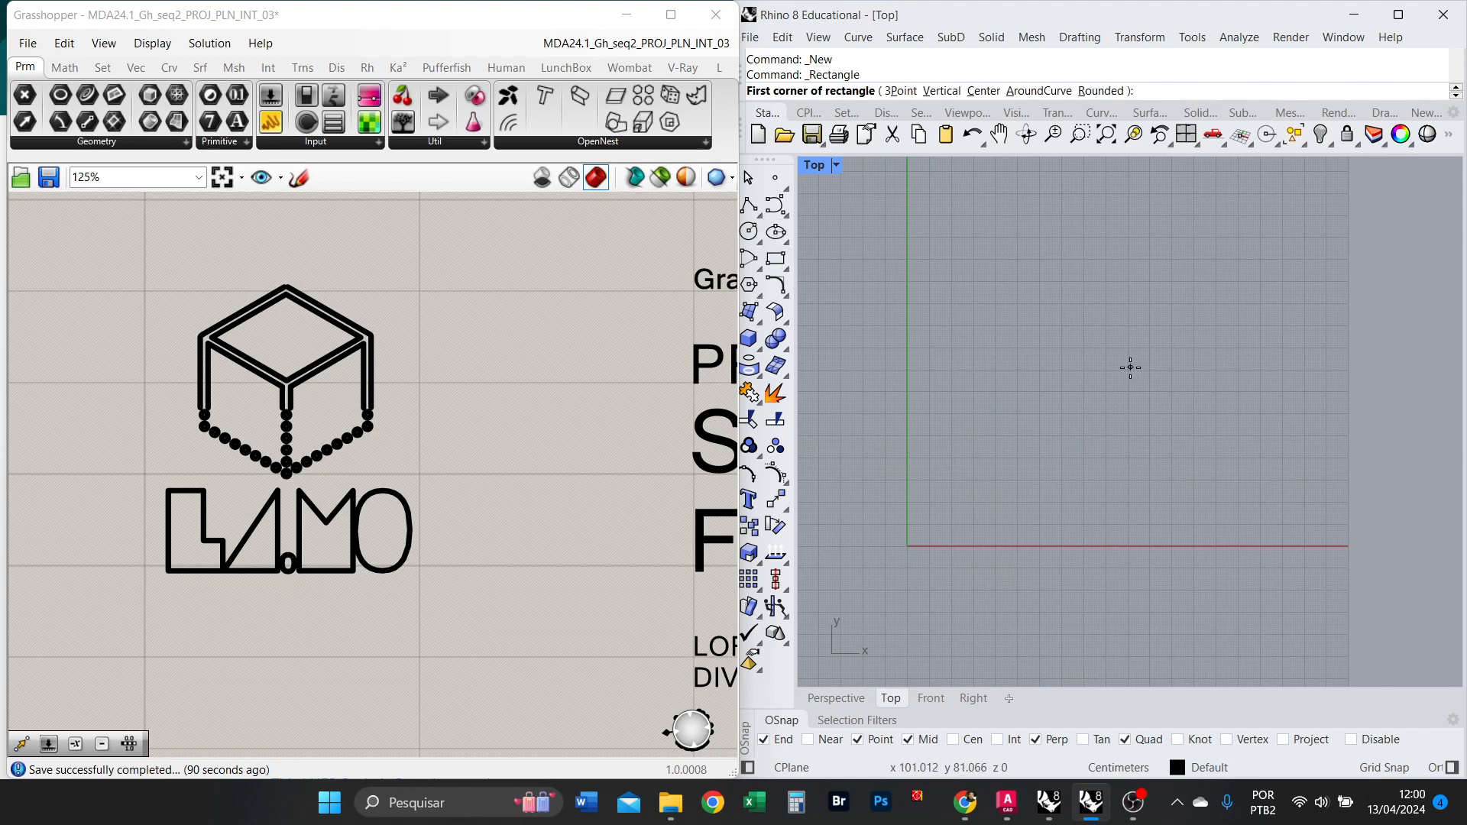
pyautogui.write('0')
pyautogui.press('Return')
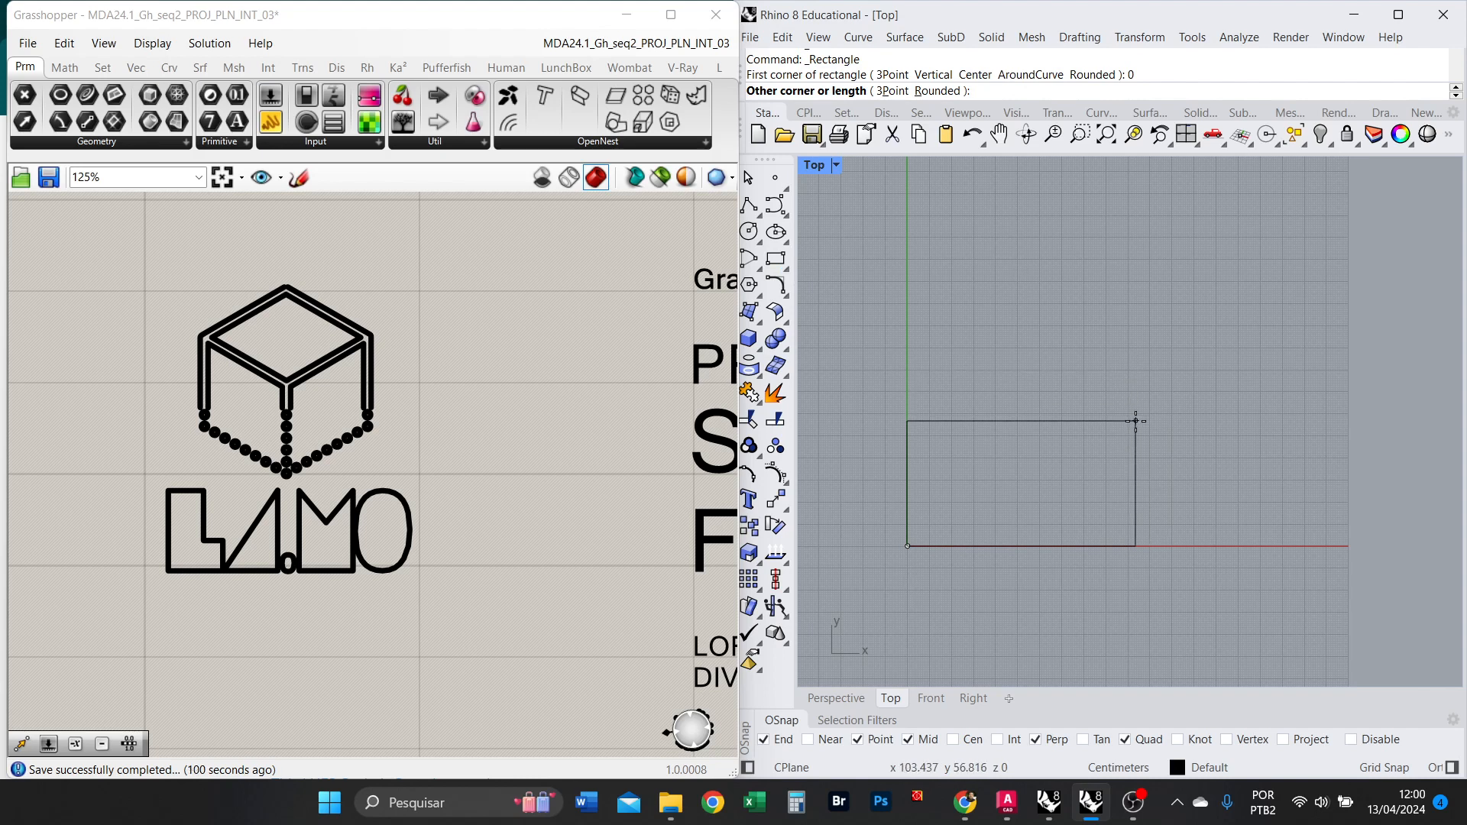
pyautogui.write('80')
pyautogui.press('Return')
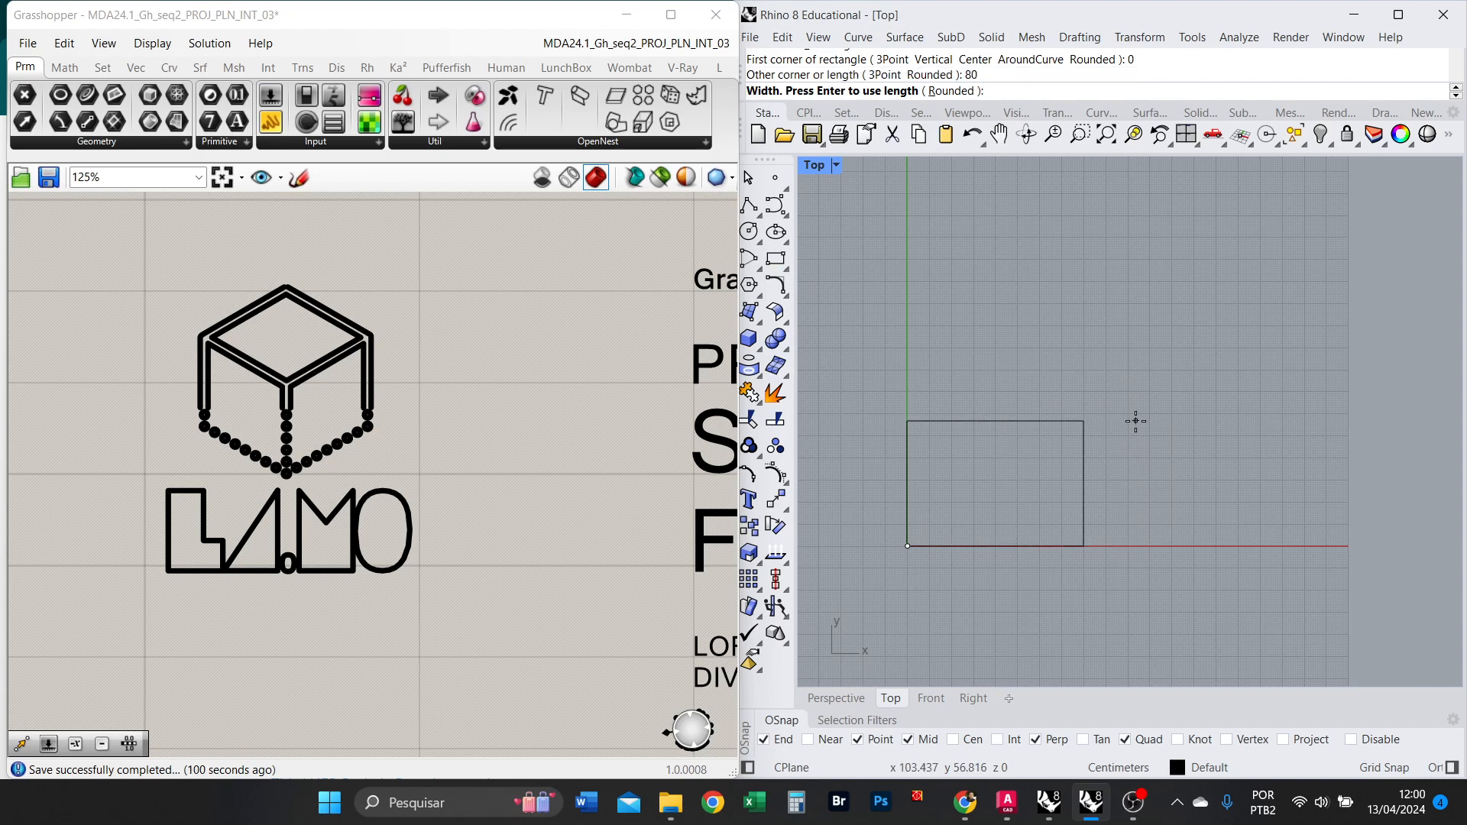
pyautogui.write('45')
pyautogui.press('Return')
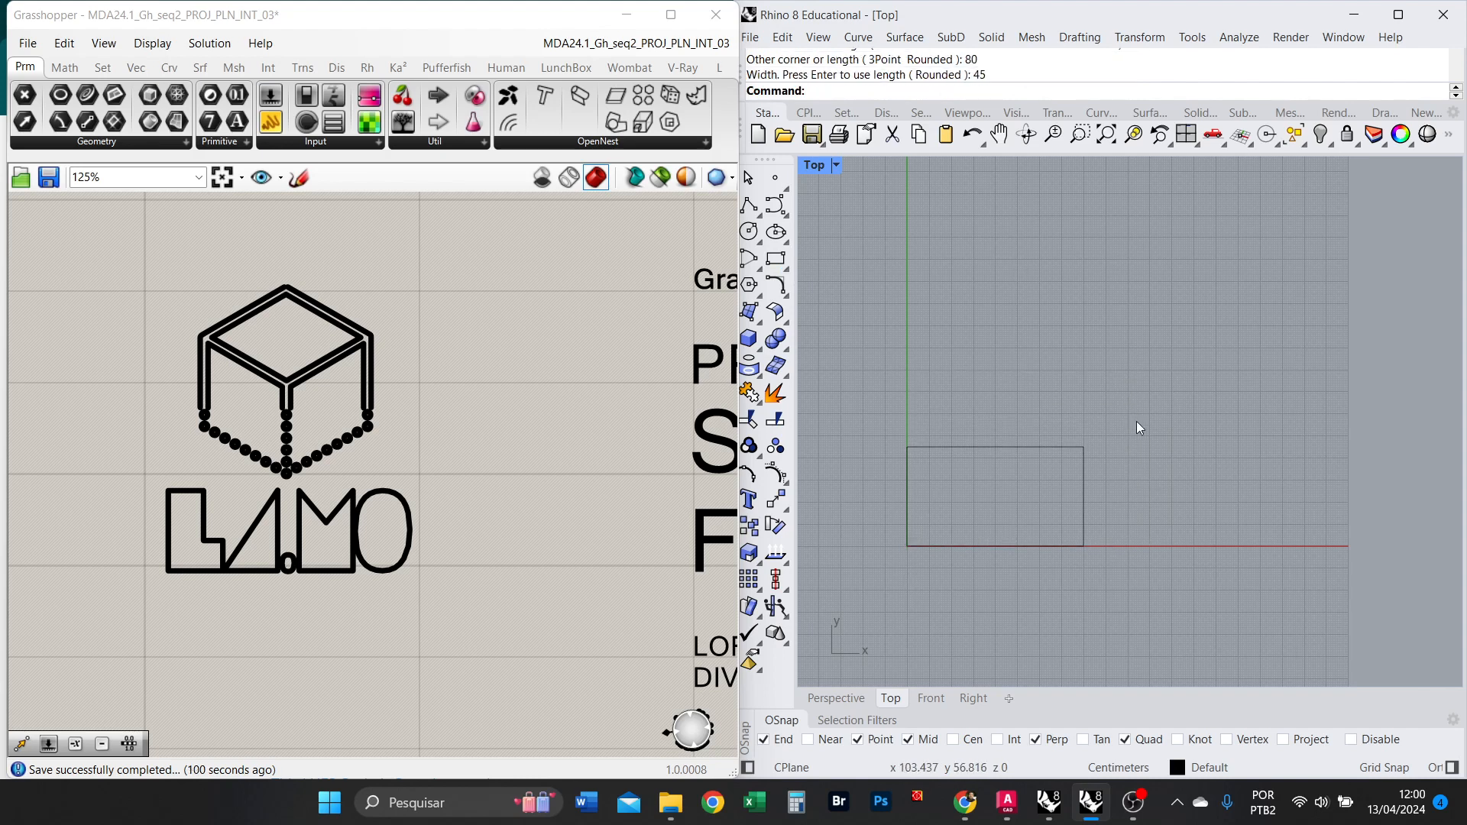
pyautogui.scroll(3, 940, 615)
pyautogui.moveTo(1022, 294); pyautogui.dragTo(950, 241)
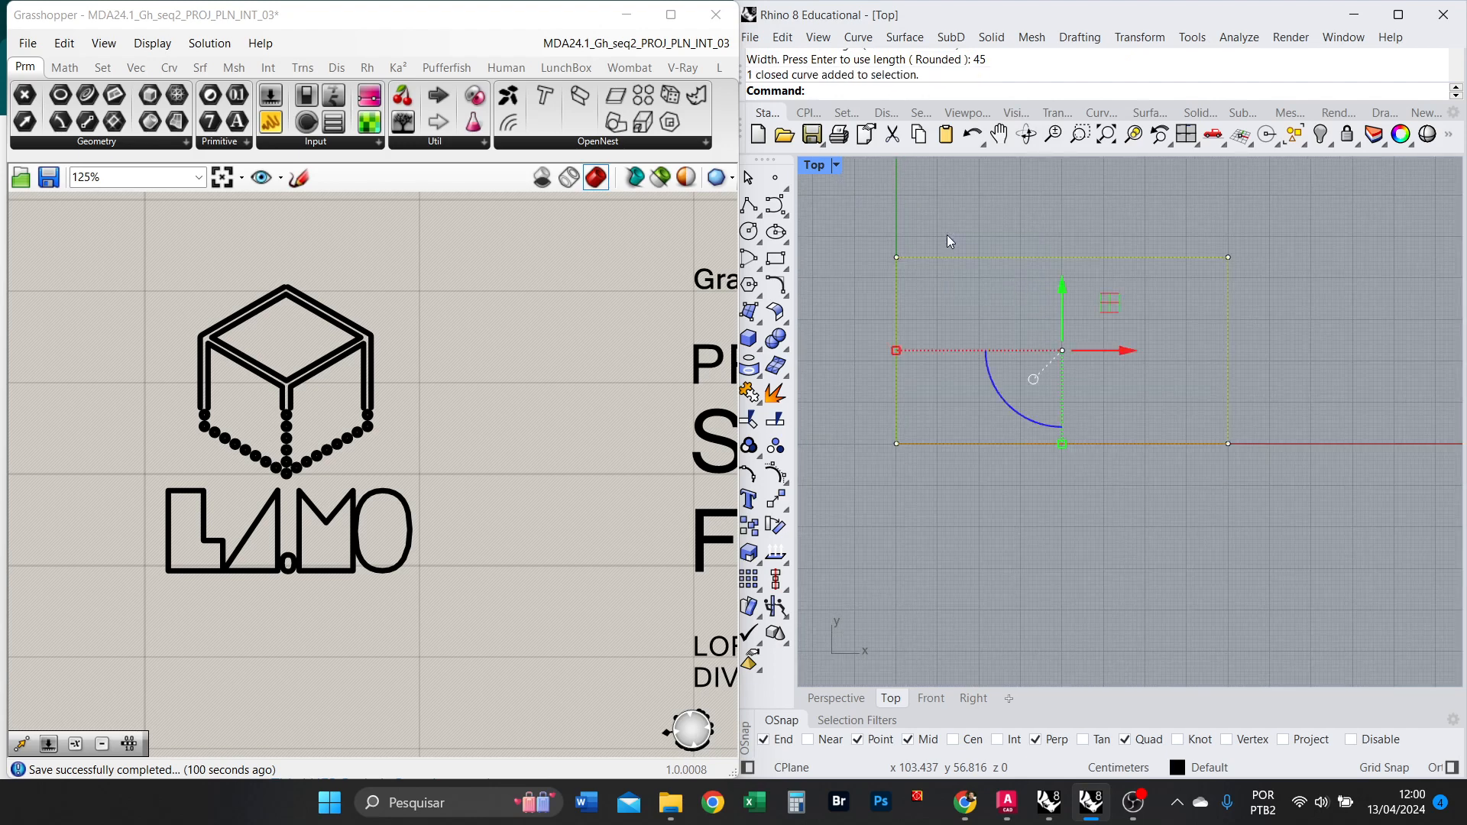
pyautogui.click(1079, 564)
pyautogui.scroll(9, 1058, 277)
pyautogui.scroll(-9, 1135, 352)
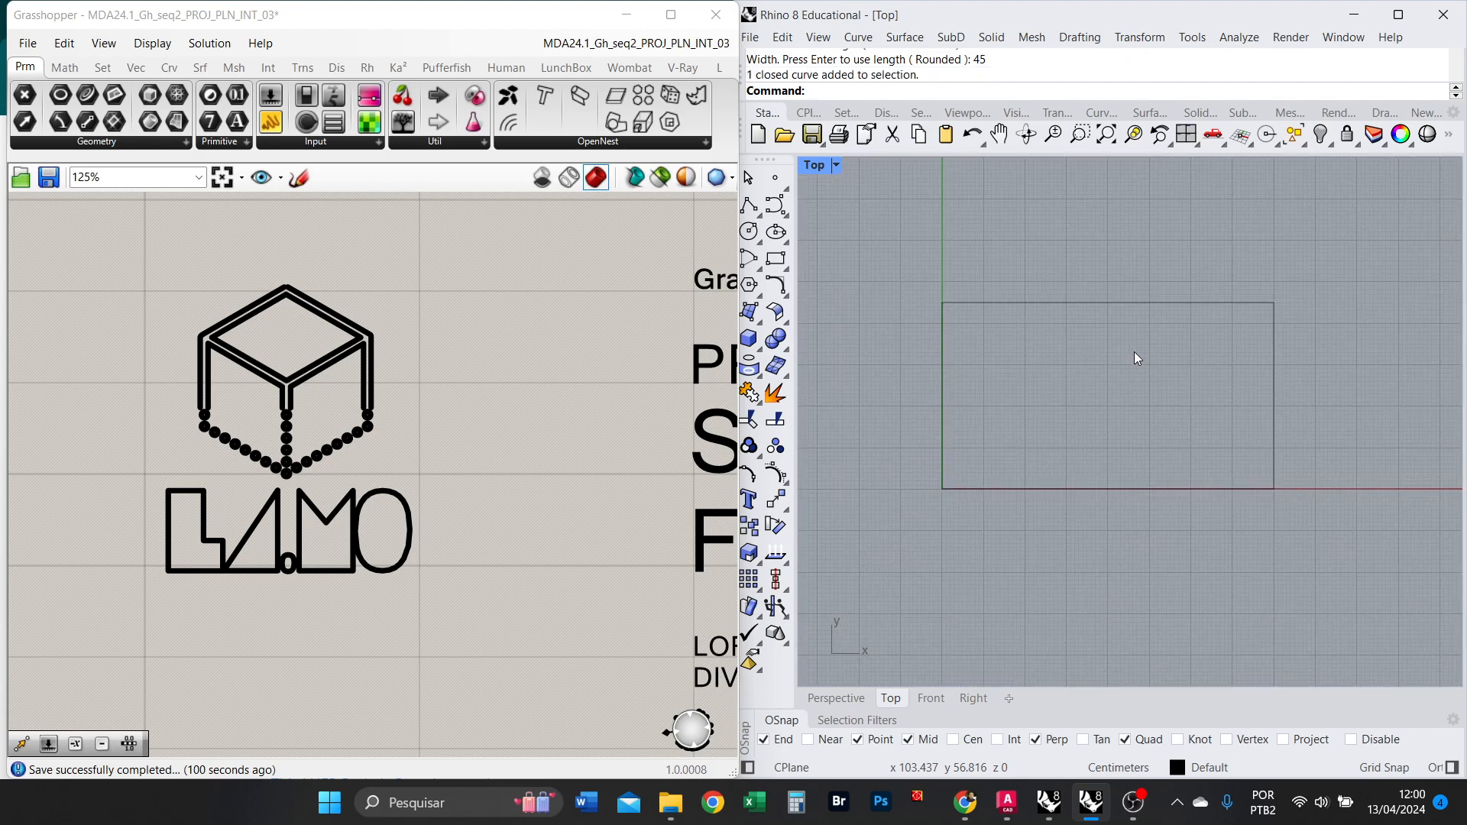
pyautogui.scroll(4, 1134, 352)
pyautogui.click(775, 232)
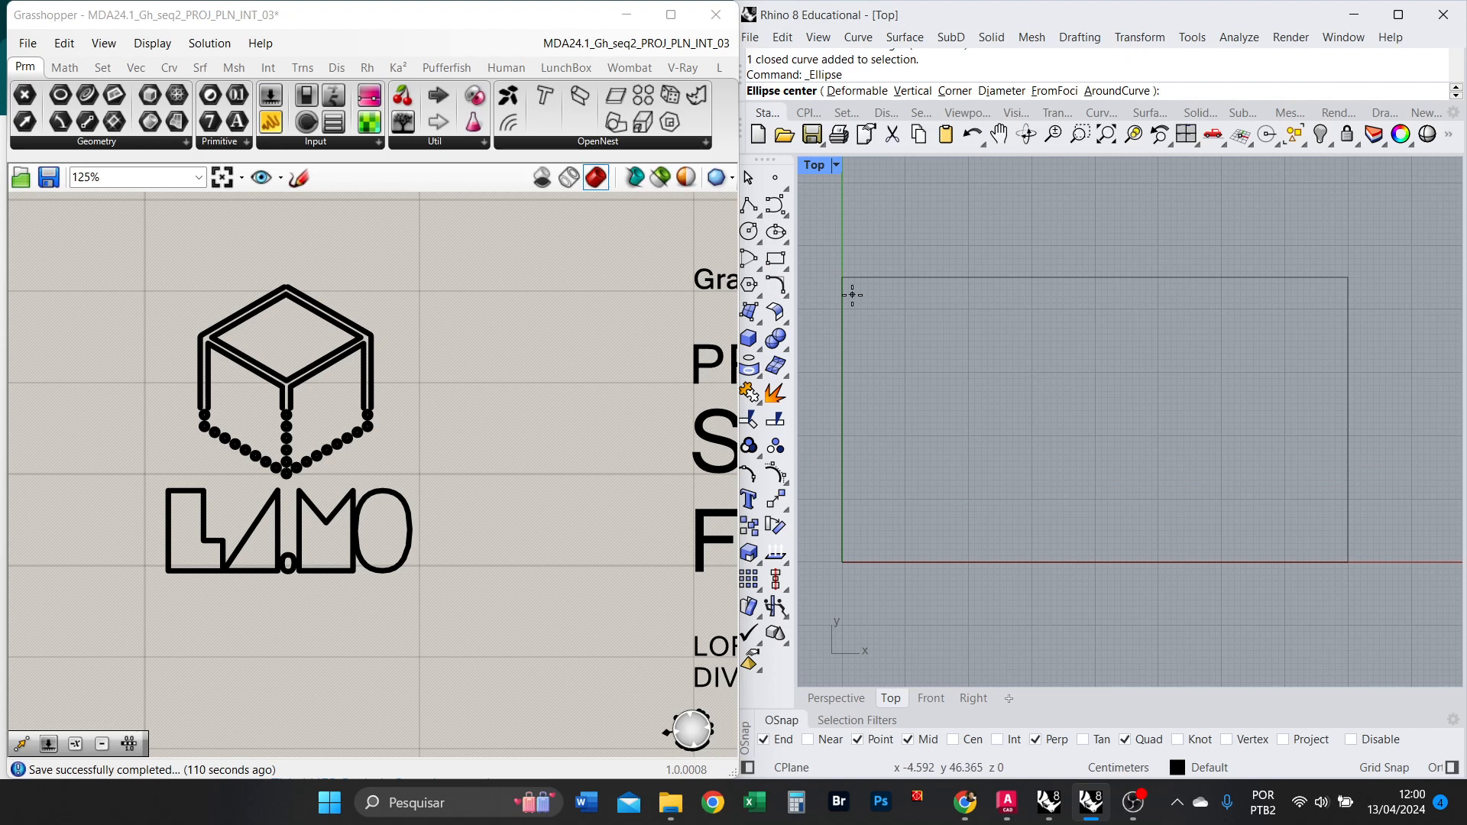
pyautogui.scroll(2, 917, 345)
pyautogui.click(923, 345)
pyautogui.press('Escape')
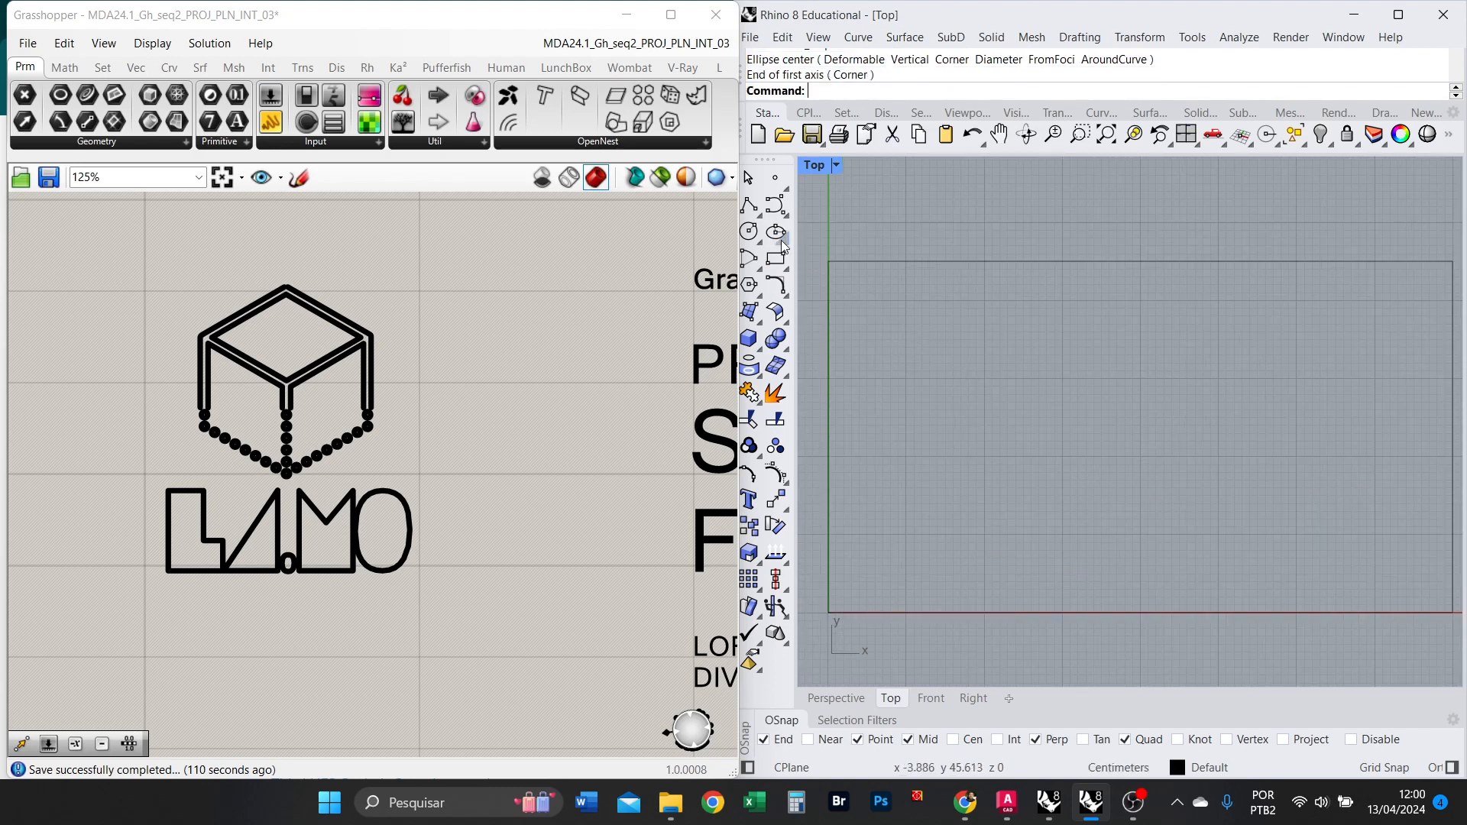
# Sketch a circle with a radius of about 10 cm inside the rectangle's upper-left corner area.
pyautogui.click(750, 237)
pyautogui.click(918, 347)
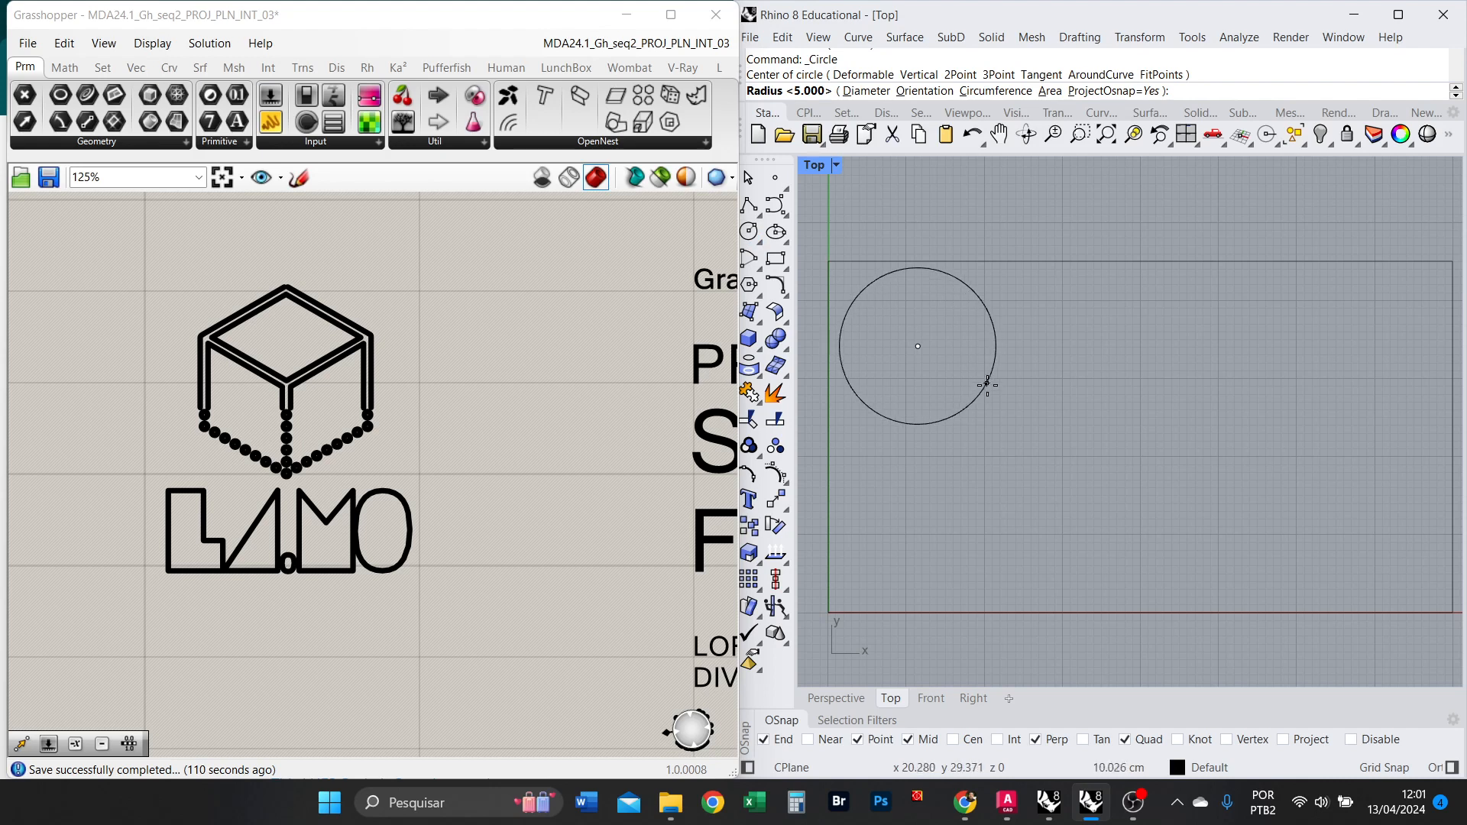
pyautogui.press('Escape')
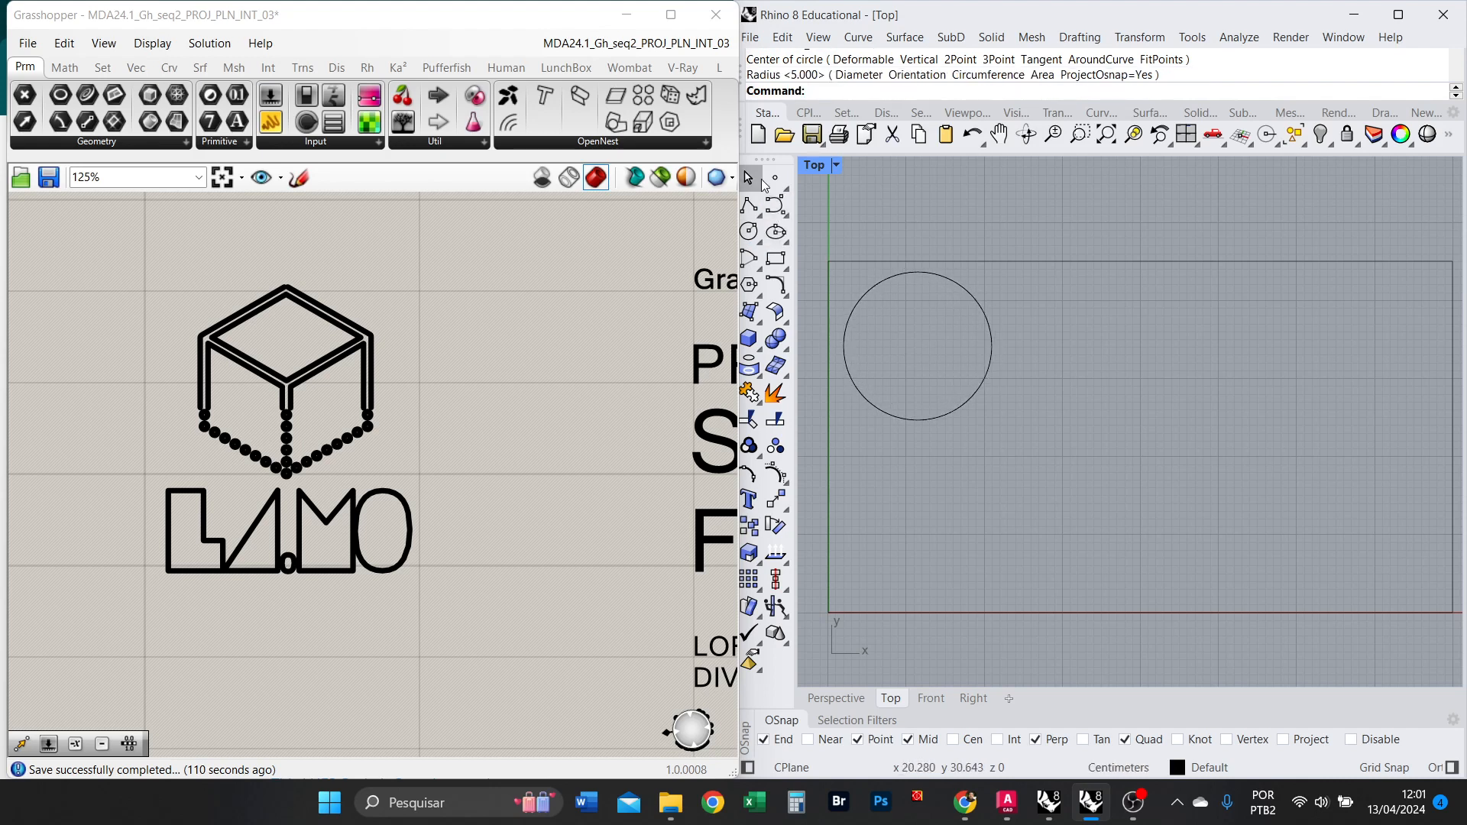
# Reposition the circle slightly down and to the right, keeping it inside the rectangle's upper-left area.
pyautogui.click(987, 319)
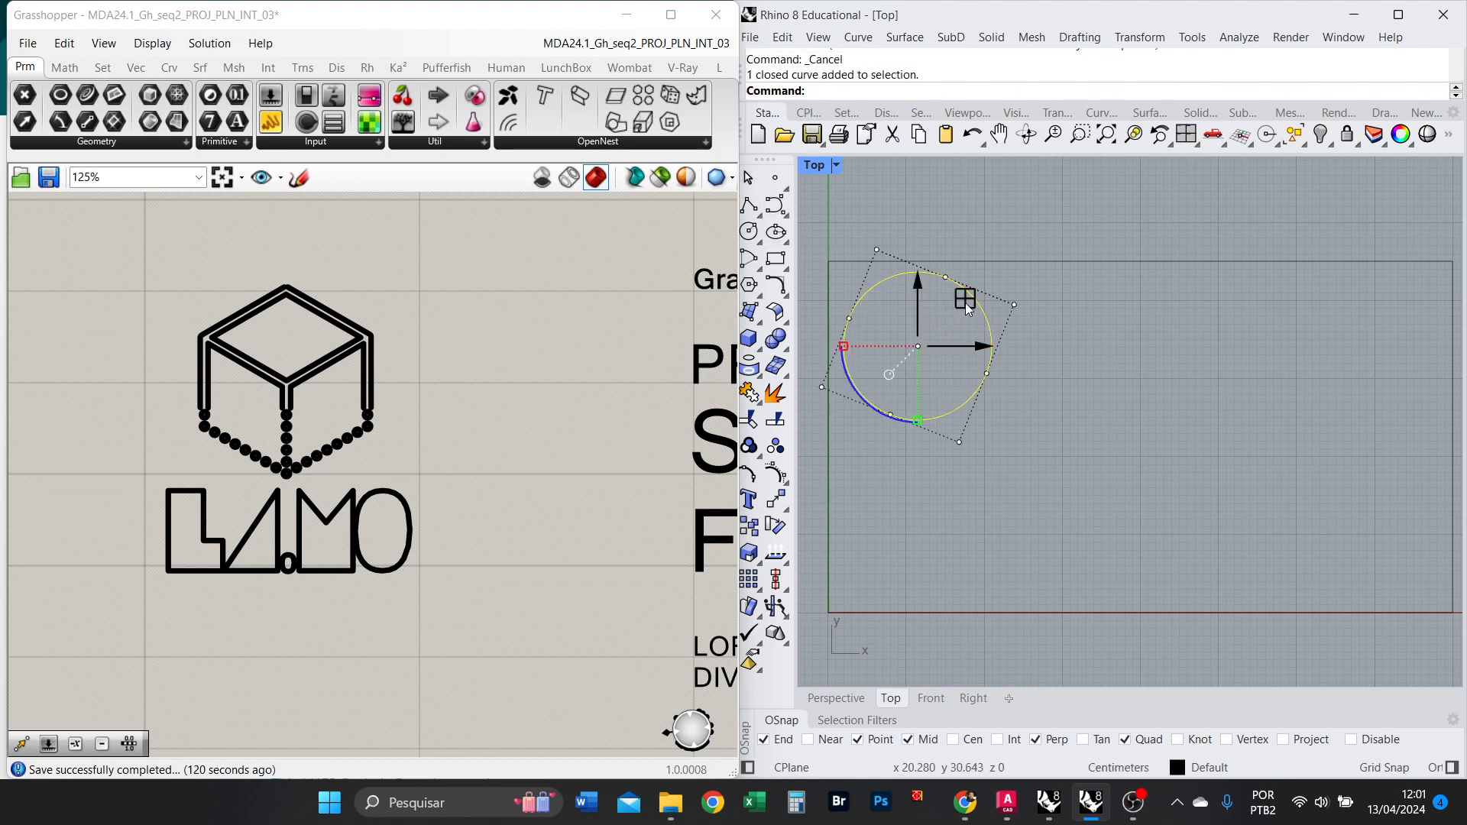
pyautogui.moveTo(966, 306); pyautogui.dragTo(967, 322)
pyautogui.click(1054, 416)
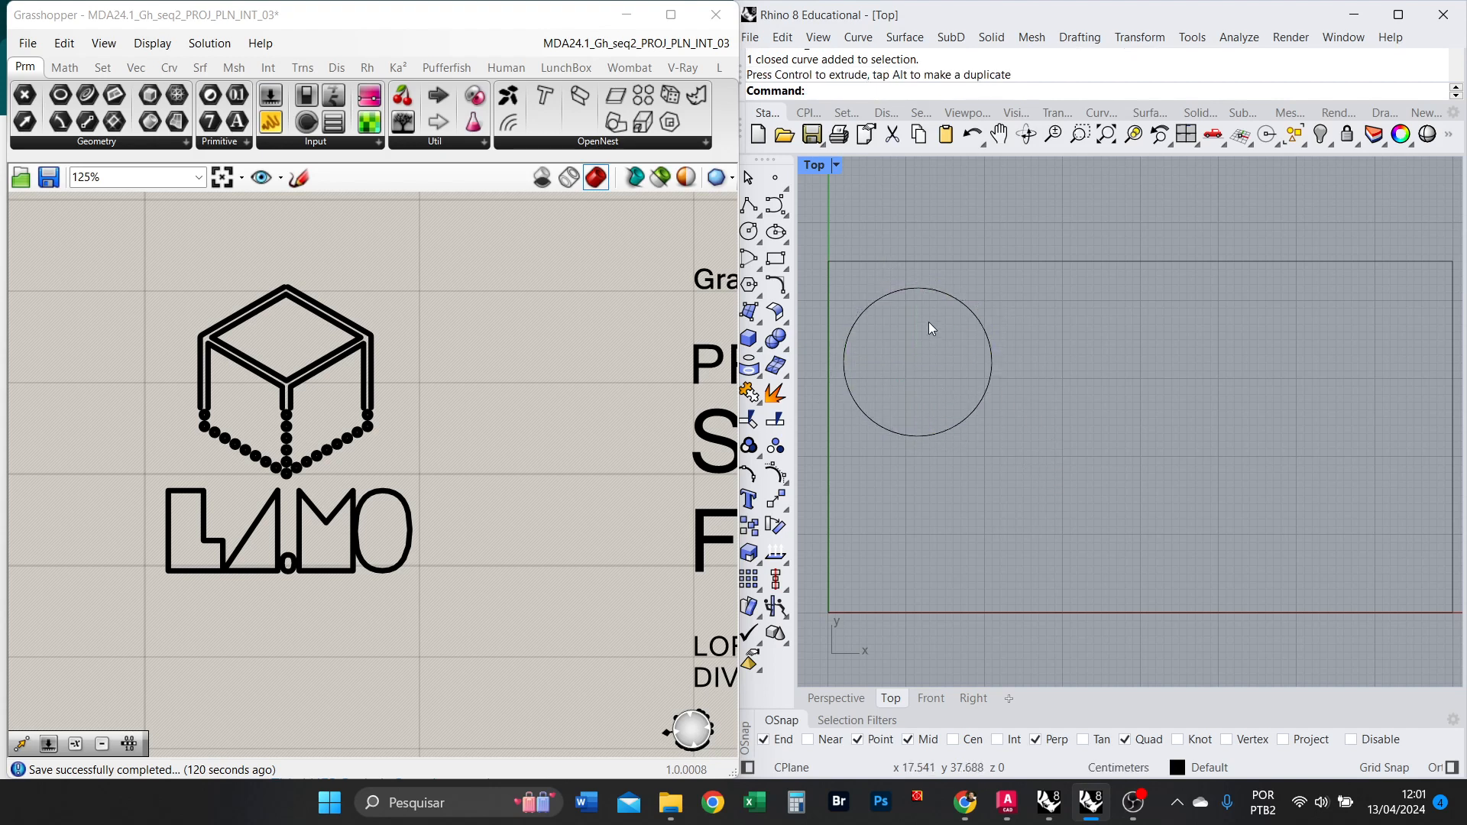
pyautogui.scroll(6, 932, 329)
pyautogui.scroll(-4, 1001, 386)
pyautogui.scroll(2, 1059, 438)
pyautogui.click(1042, 414)
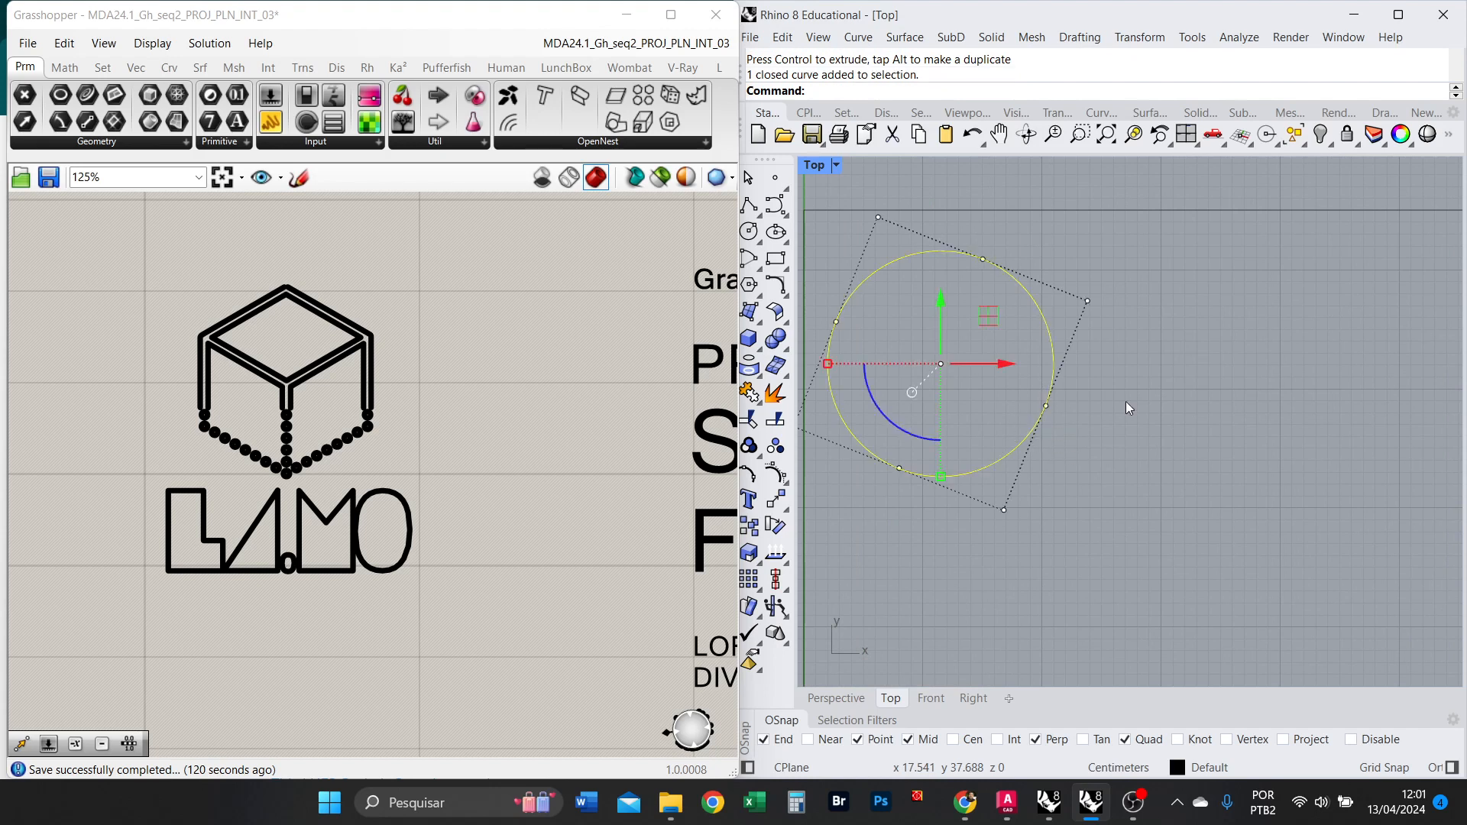
pyautogui.scroll(2, 1126, 401)
pyautogui.scroll(-3, 1237, 392)
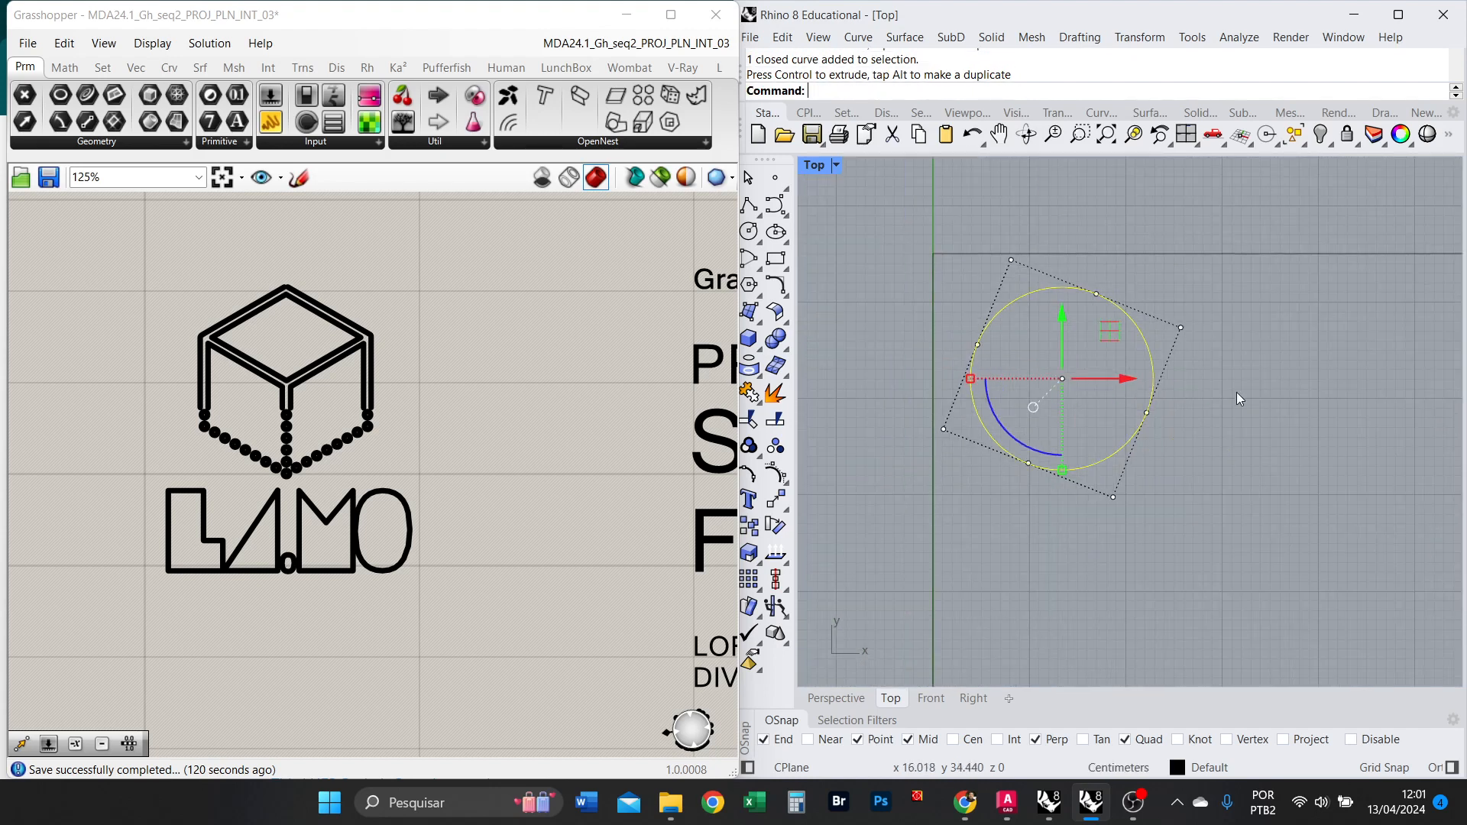
pyautogui.press('Escape')
# Sketch a closed degree-3 control-point curve with six control points around the circle, forming a rounded fuselage-like outline.
pyautogui.scroll(3, 1117, 338)
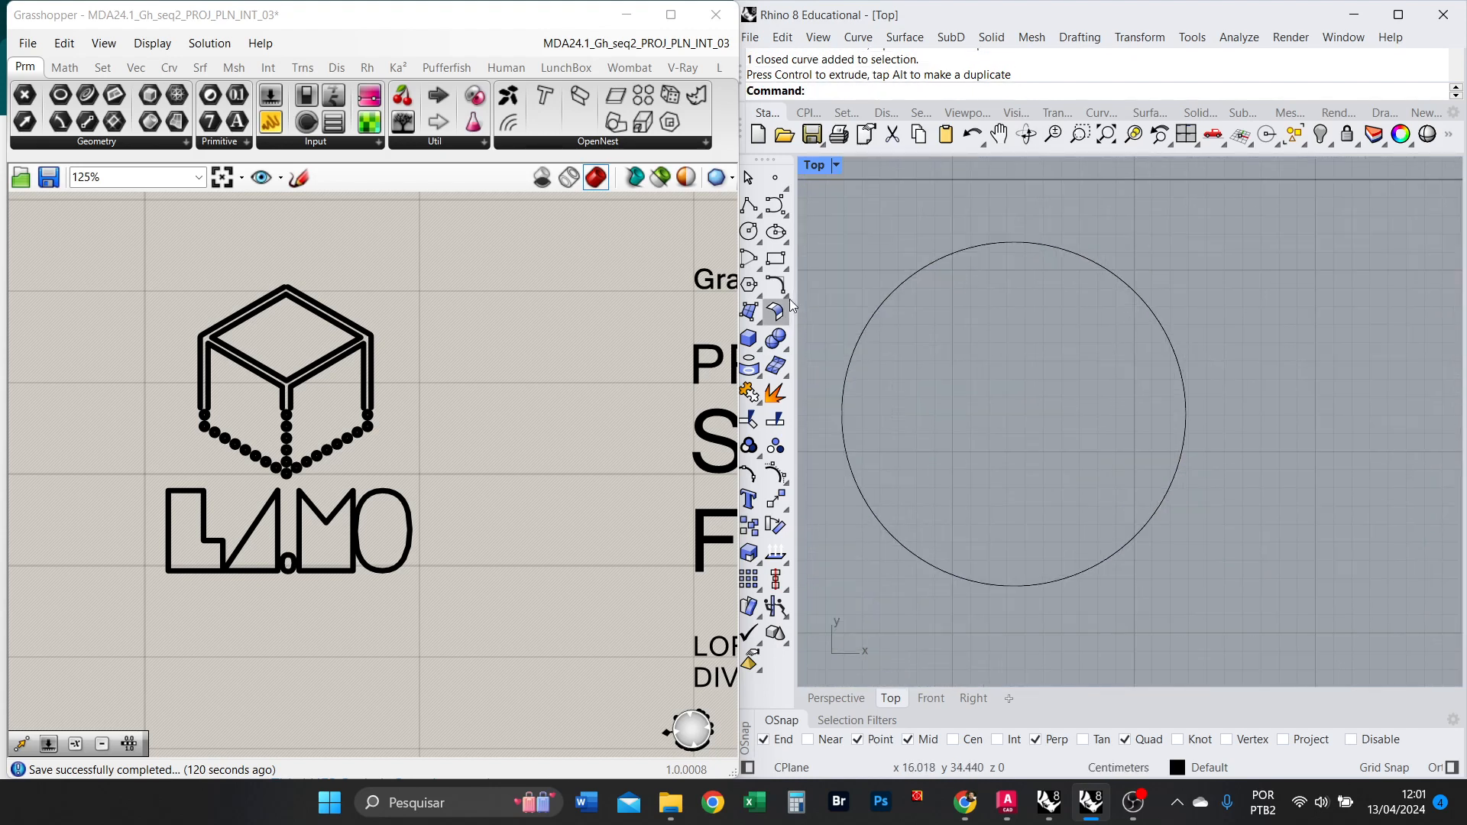
pyautogui.click(779, 213)
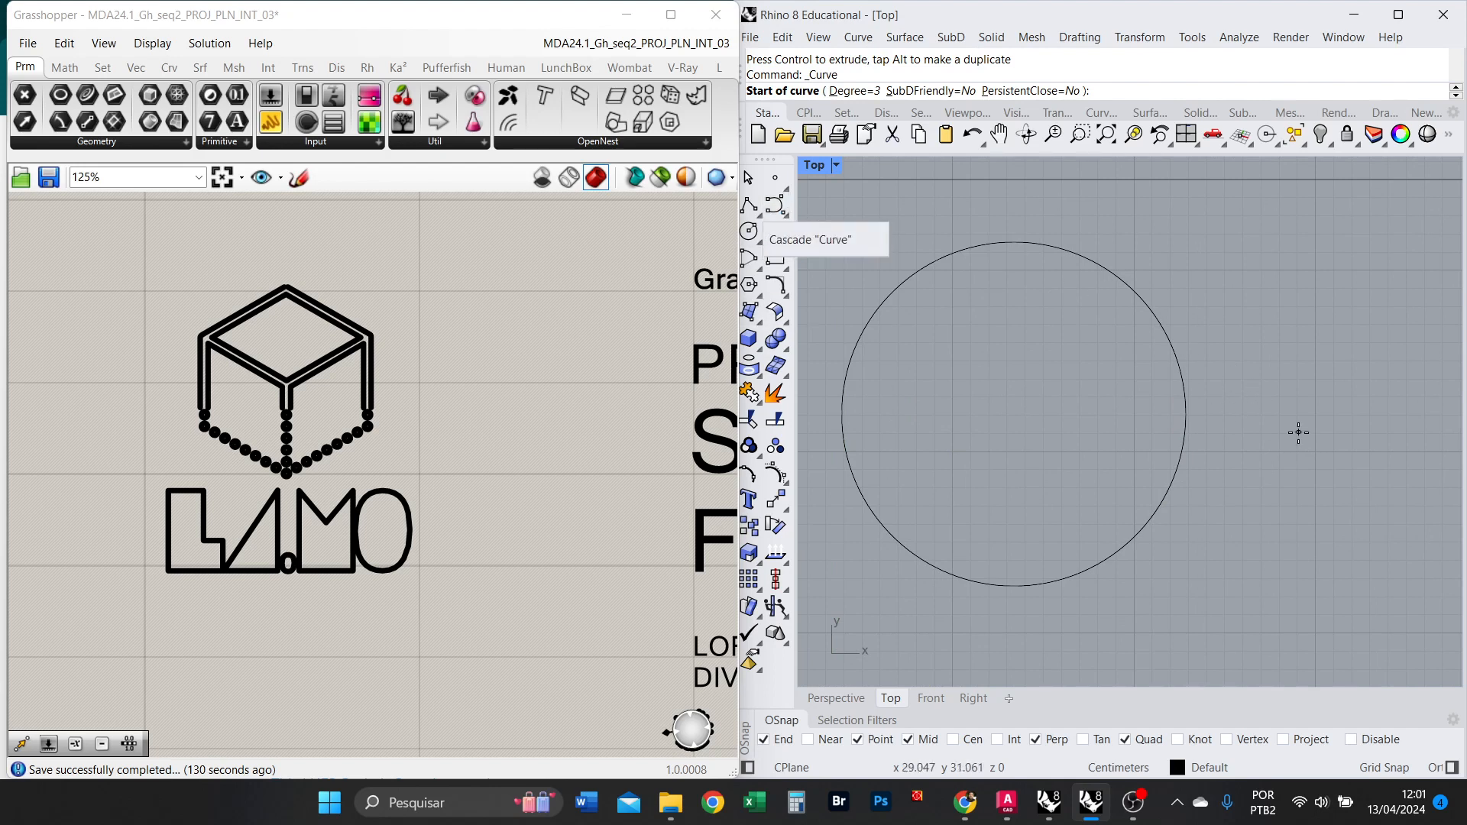
pyautogui.scroll(-2, 1303, 430)
pyautogui.scroll(-2, 1303, 430)
pyautogui.scroll(2, 1195, 418)
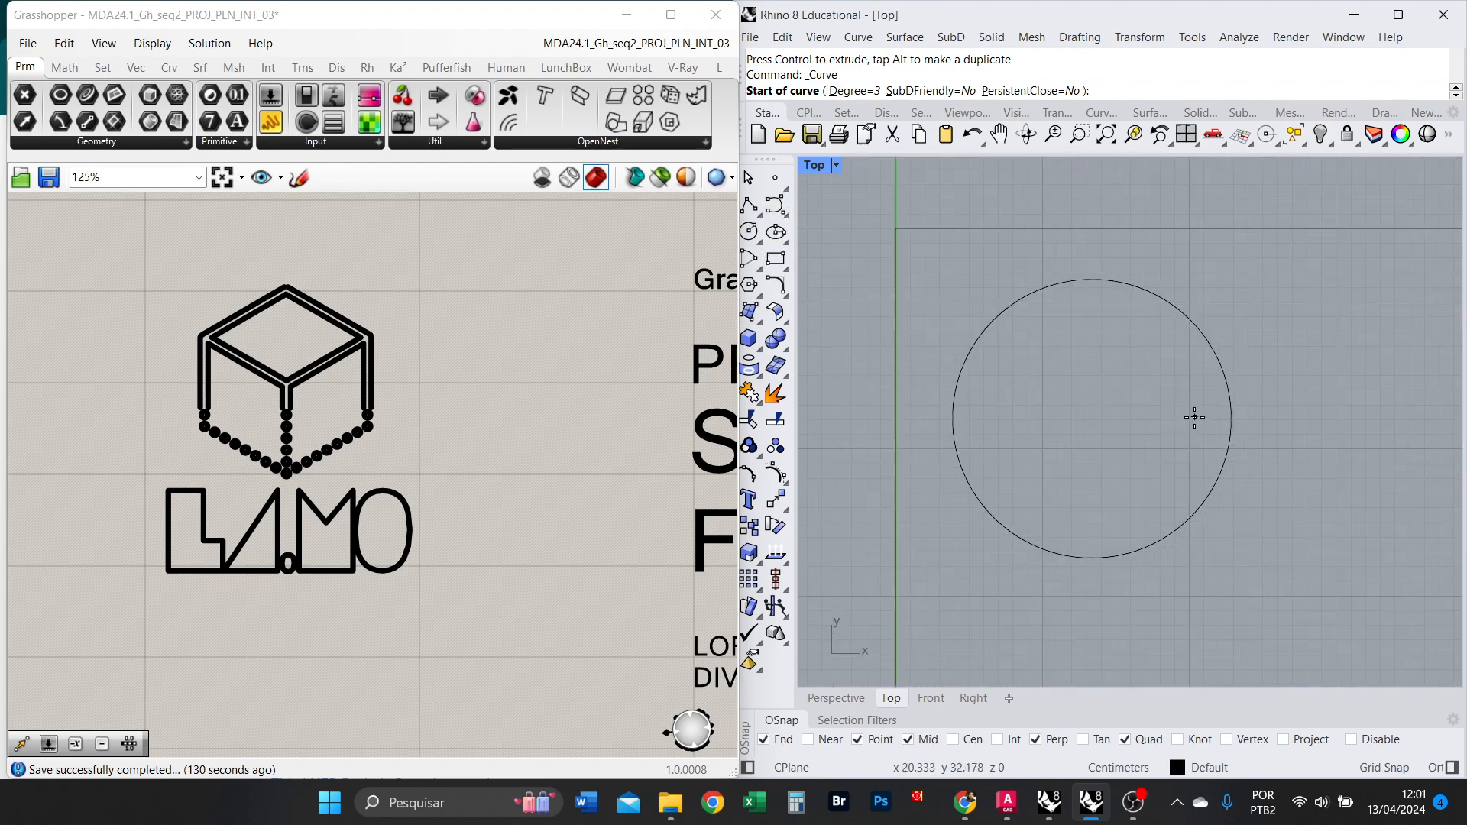
pyautogui.click(1277, 420)
pyautogui.click(1195, 251)
pyautogui.click(1118, 234)
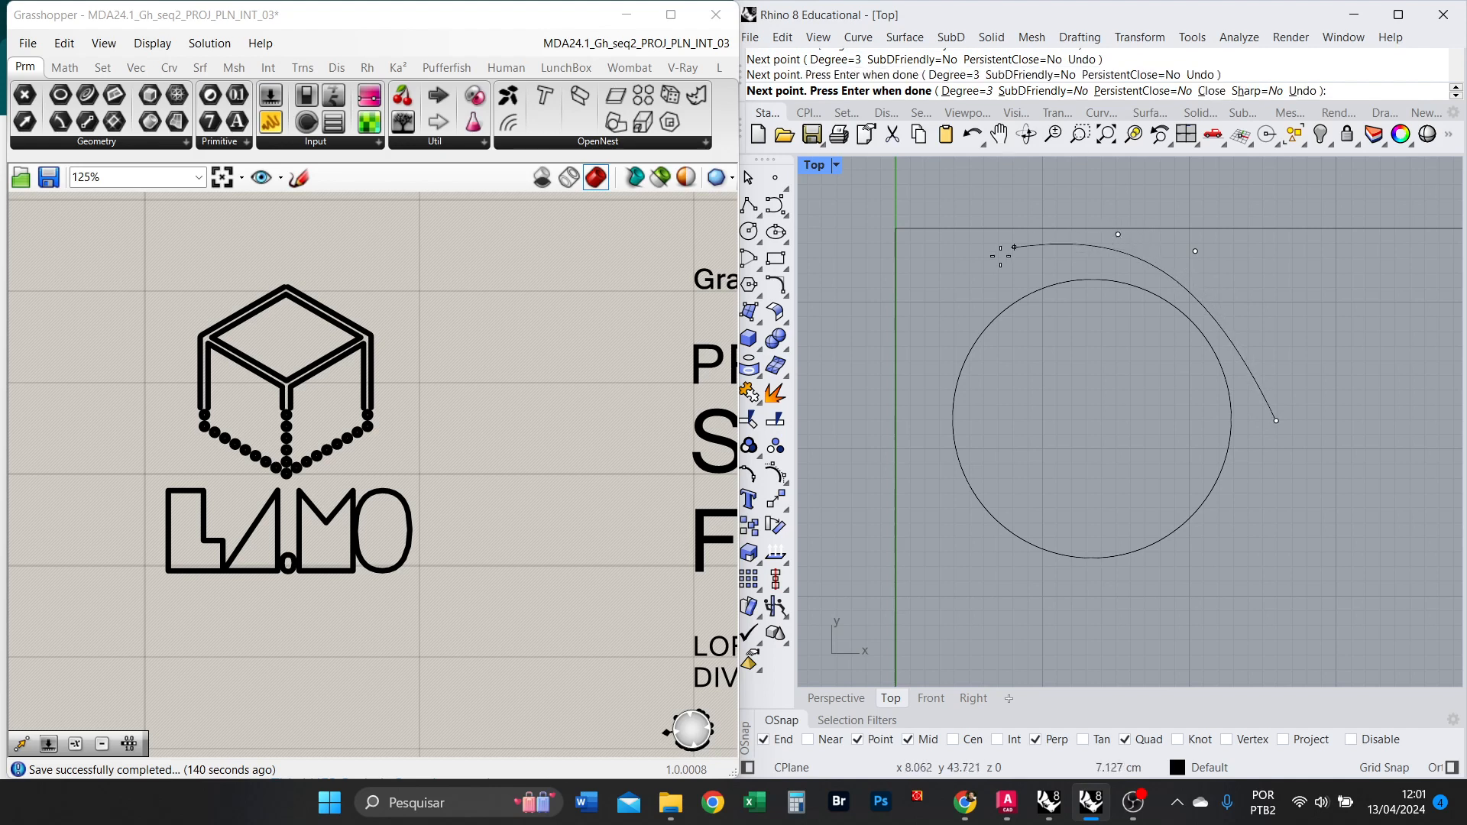
pyautogui.click(903, 422)
pyautogui.click(982, 599)
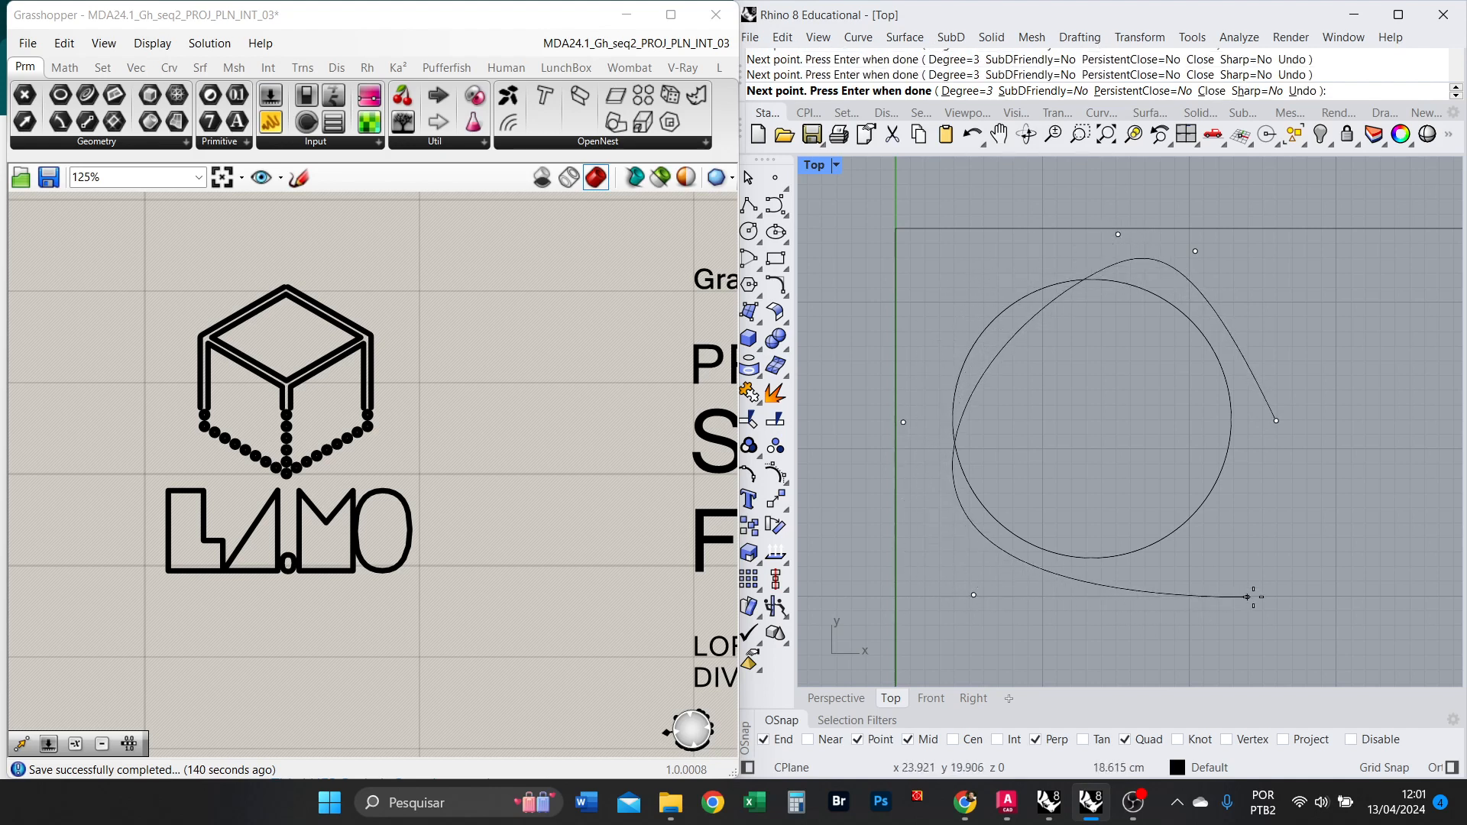
pyautogui.click(1276, 420)
# Reshape the closed curve by moving its upper-left control point further left and down and its lower-right control point slightly up and right.
pyautogui.click(1256, 399)
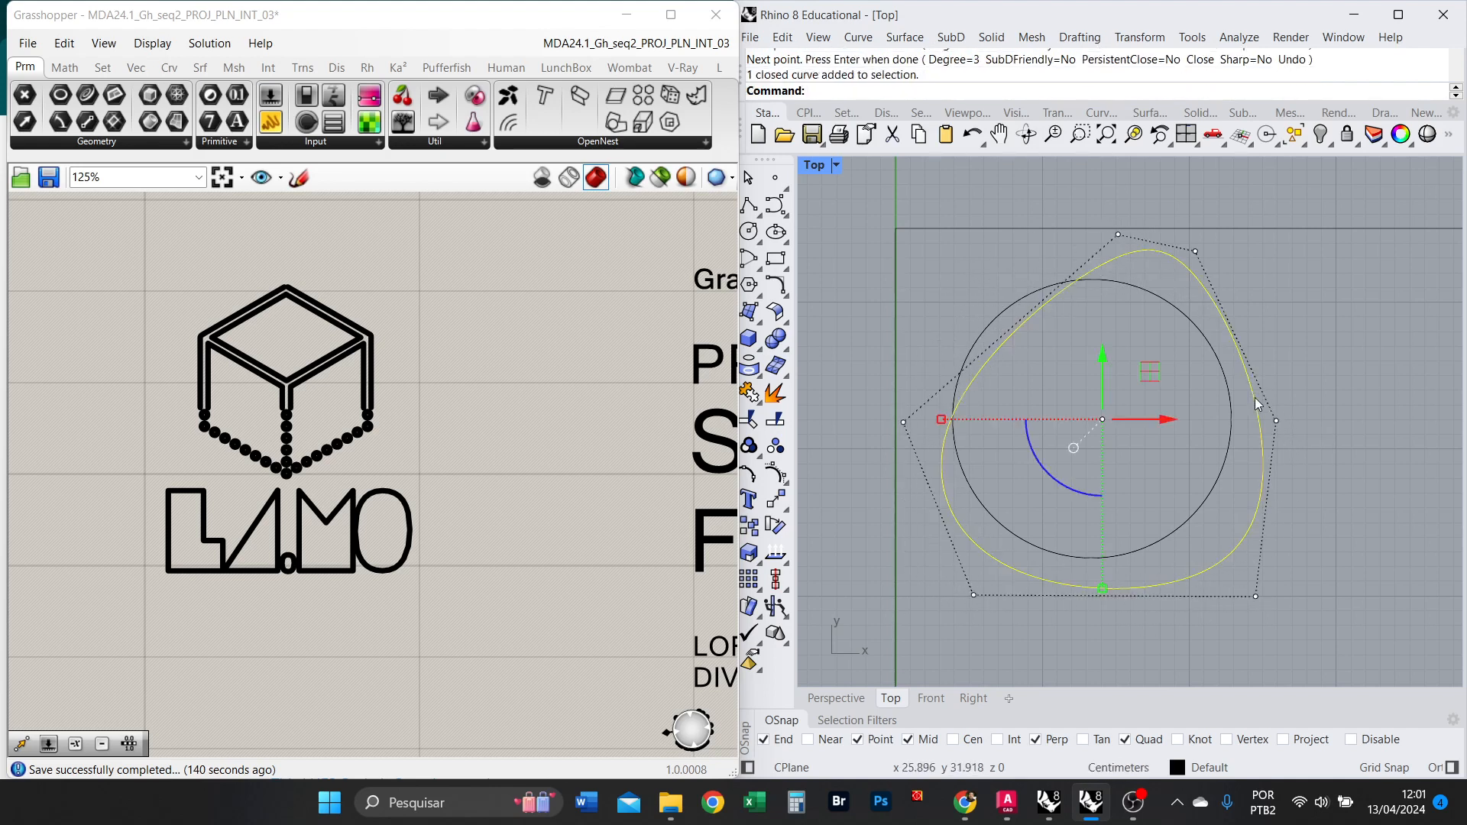
pyautogui.click(1118, 235)
pyautogui.moveTo(1165, 189); pyautogui.dragTo(1088, 210)
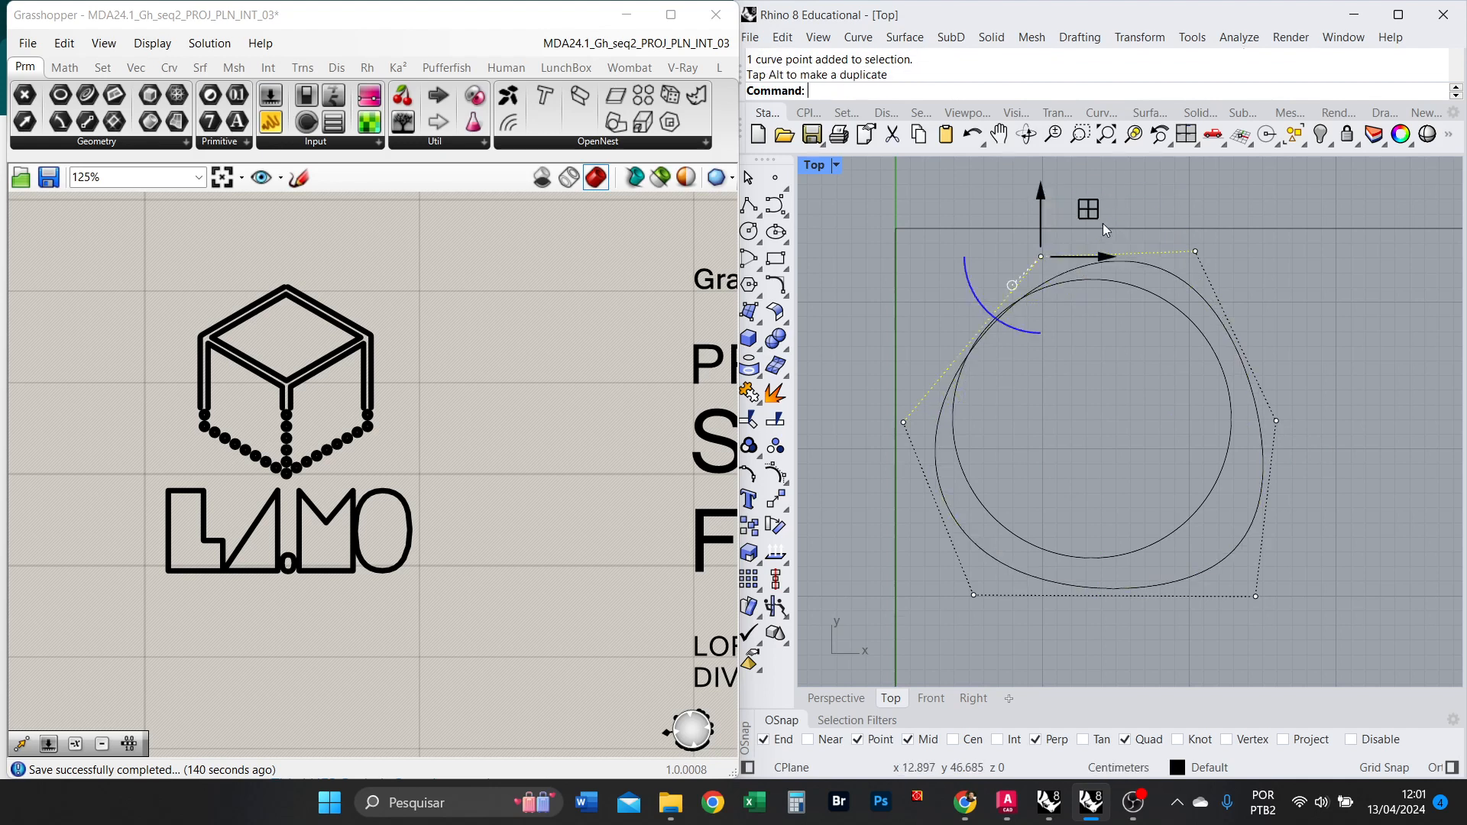
pyautogui.click(1254, 596)
pyautogui.moveTo(1303, 549); pyautogui.dragTo(1315, 538)
pyautogui.press('Escape')
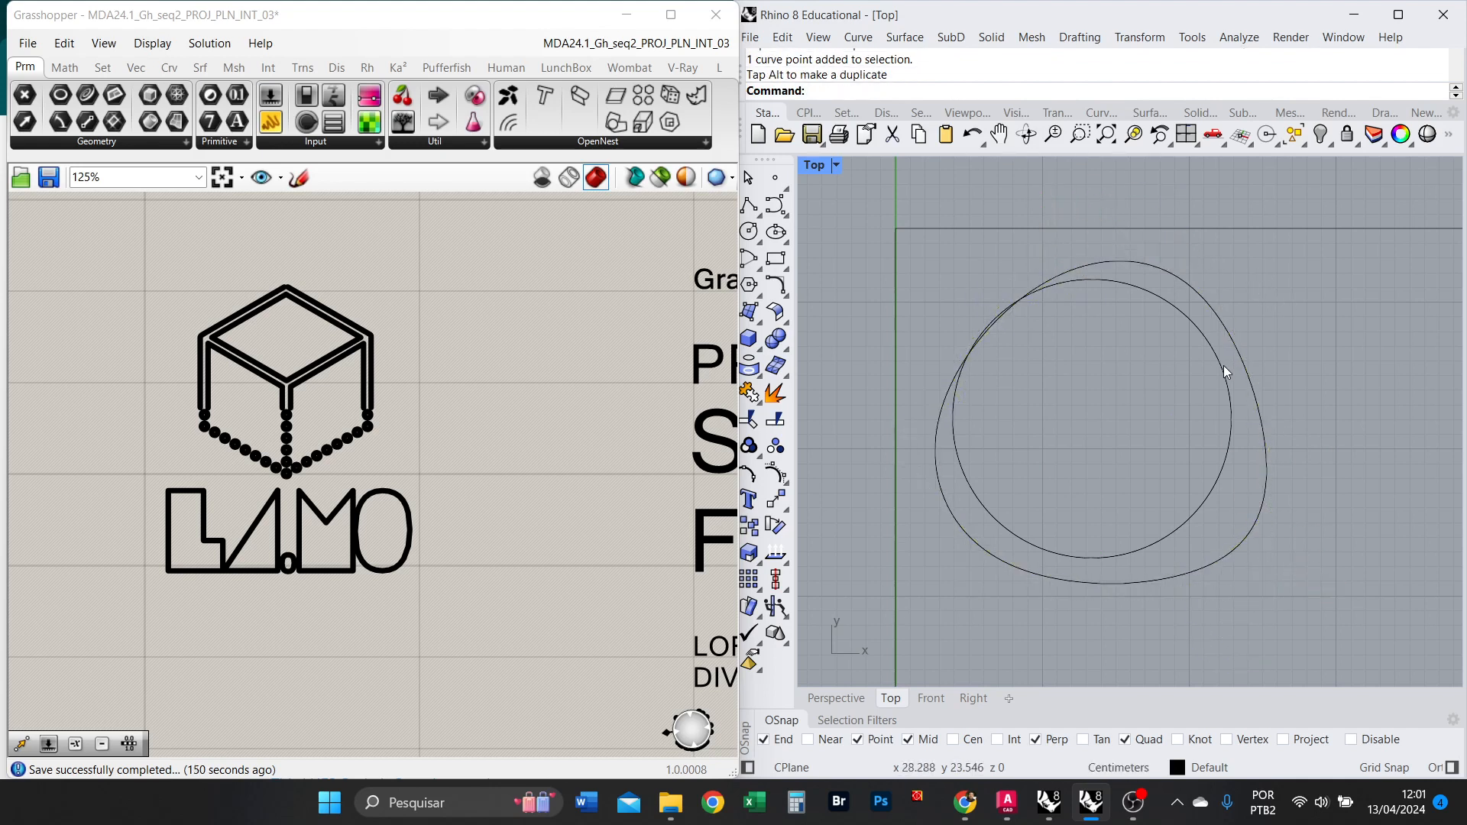
# Delete the circle, leaving the closed freeform curve in the rectangle.
pyautogui.click(1222, 366)
pyautogui.press('Delete')
pyautogui.scroll(-5, 1034, 364)
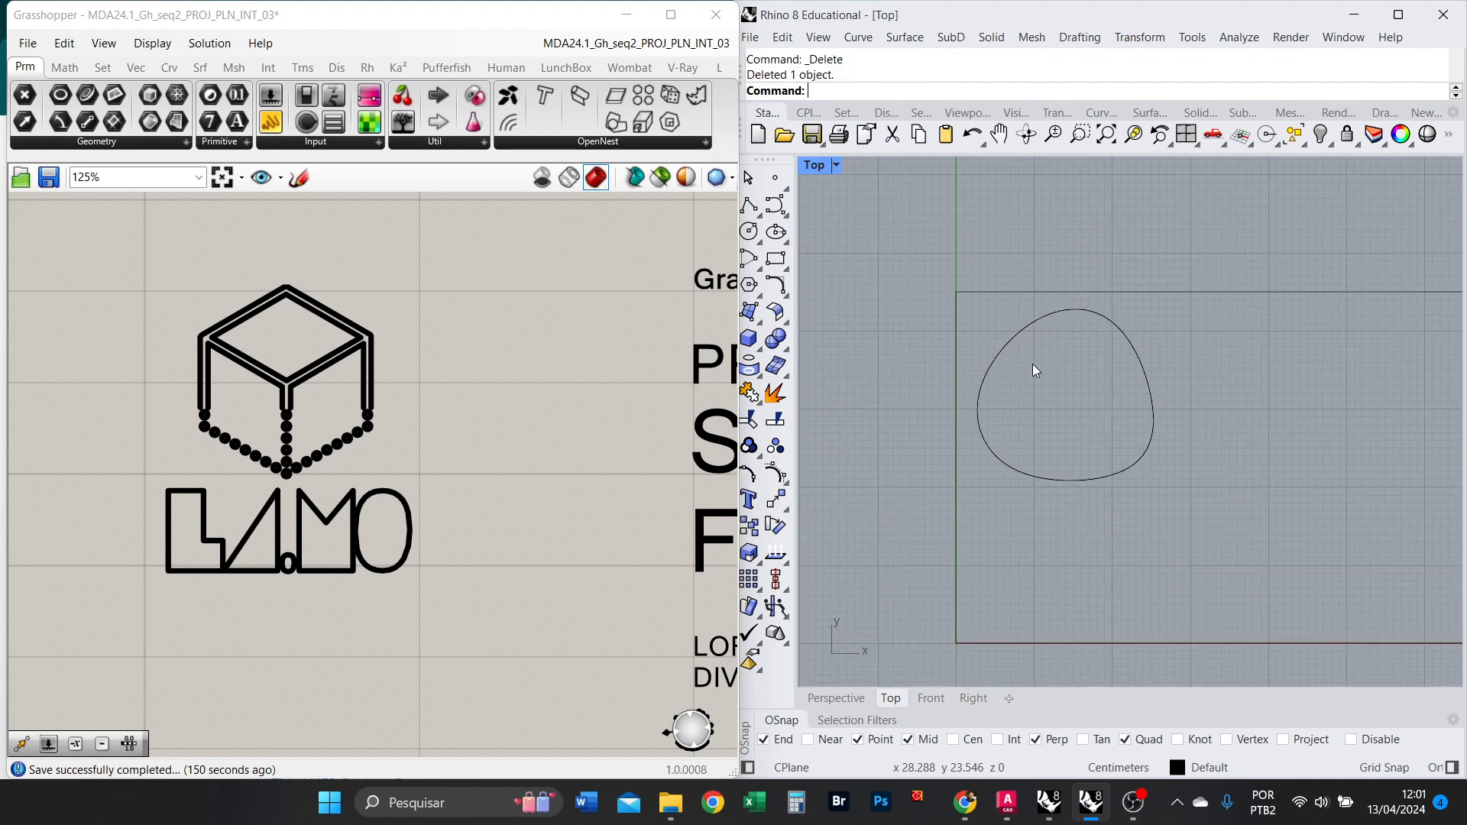
# Move the closed curve slightly right and create a copy of it offset to the left, overlapping the original.
pyautogui.scroll(6, 1157, 404)
pyautogui.moveTo(1306, 474); pyautogui.dragTo(1163, 408)
pyautogui.moveTo(1269, 418); pyautogui.dragTo(1308, 479, button='right')
pyautogui.click(965, 201)
pyautogui.moveTo(1355, 521); pyautogui.dragTo(1111, 432)
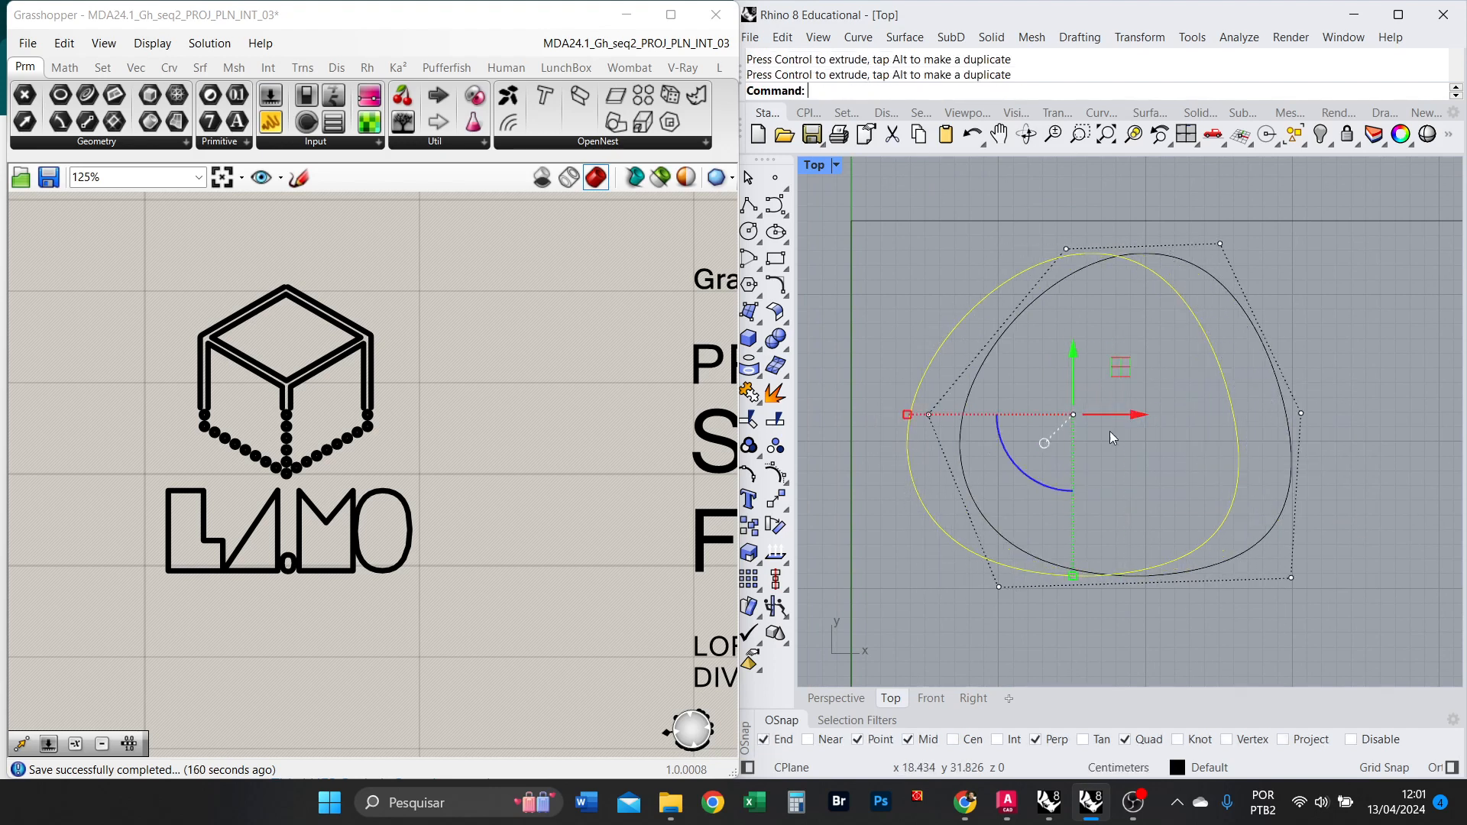
# Scale the copied curve down in width and height and place it inside the original outline.
pyautogui.click(1357, 413)
pyautogui.click(1236, 417)
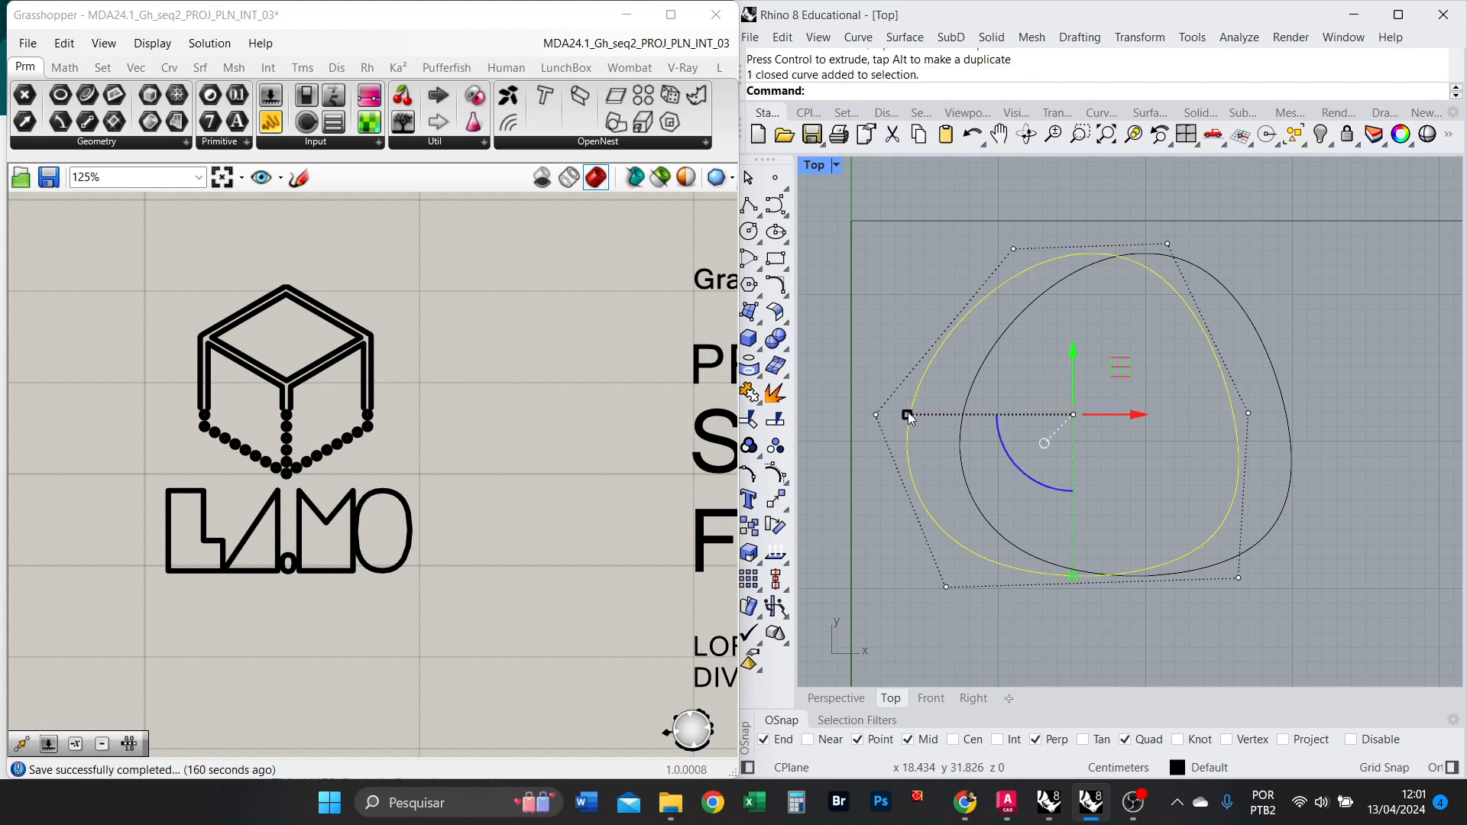
pyautogui.moveTo(906, 414); pyautogui.dragTo(942, 414)
pyautogui.moveTo(1073, 577); pyautogui.dragTo(1213, 514)
pyautogui.click(1227, 513)
pyautogui.click(1314, 492)
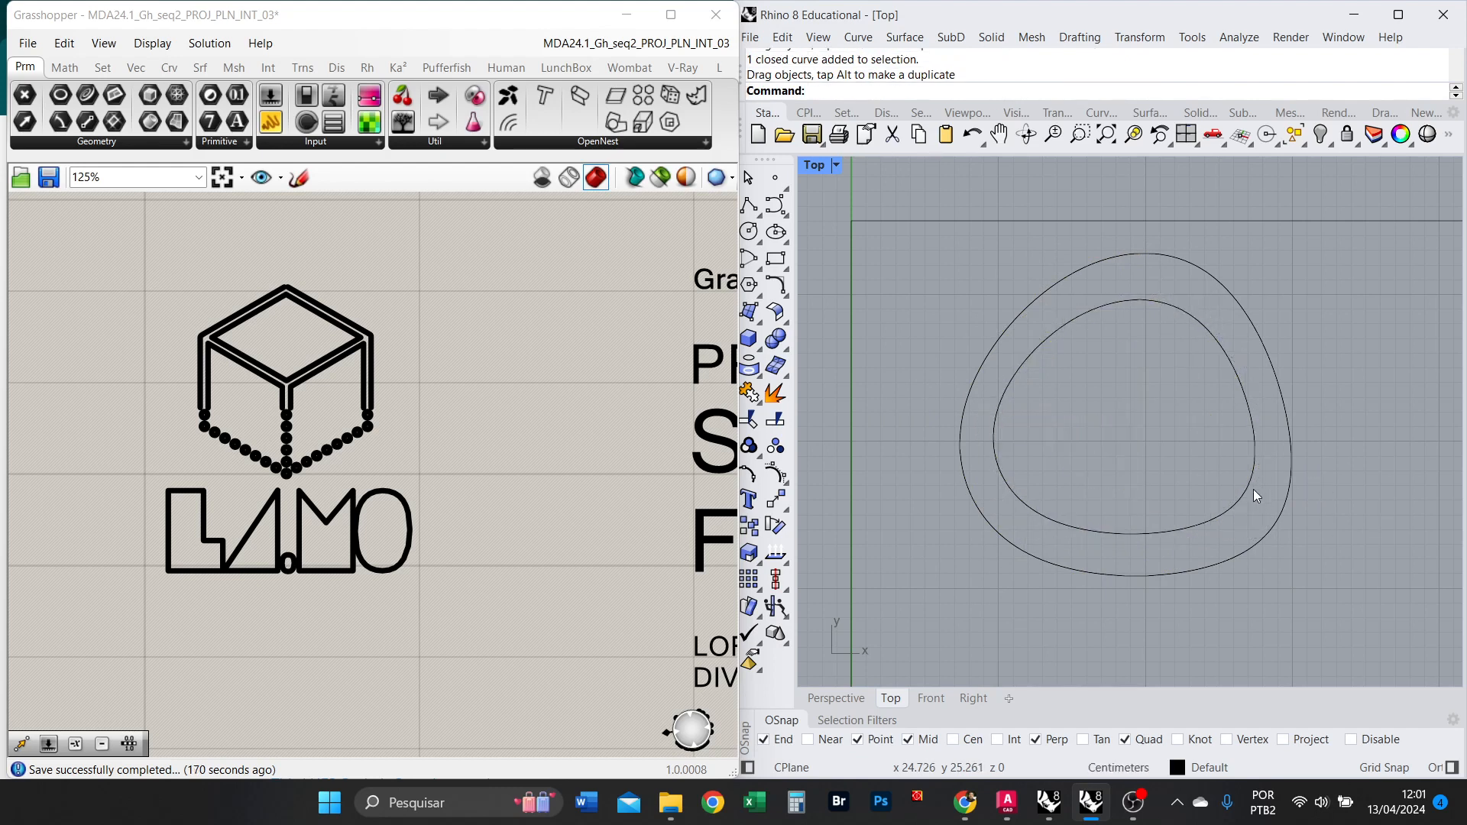
# Duplicate the inner curve slightly upward and select the new copy.
pyautogui.click(1238, 499)
pyautogui.moveTo(1127, 374)
pyautogui.mouseDown()
pyautogui.moveTo(1117, 383)
pyautogui.moveTo(1127, 357)
pyautogui.mouseUp()
pyautogui.click(1117, 384)
pyautogui.click(1166, 328)
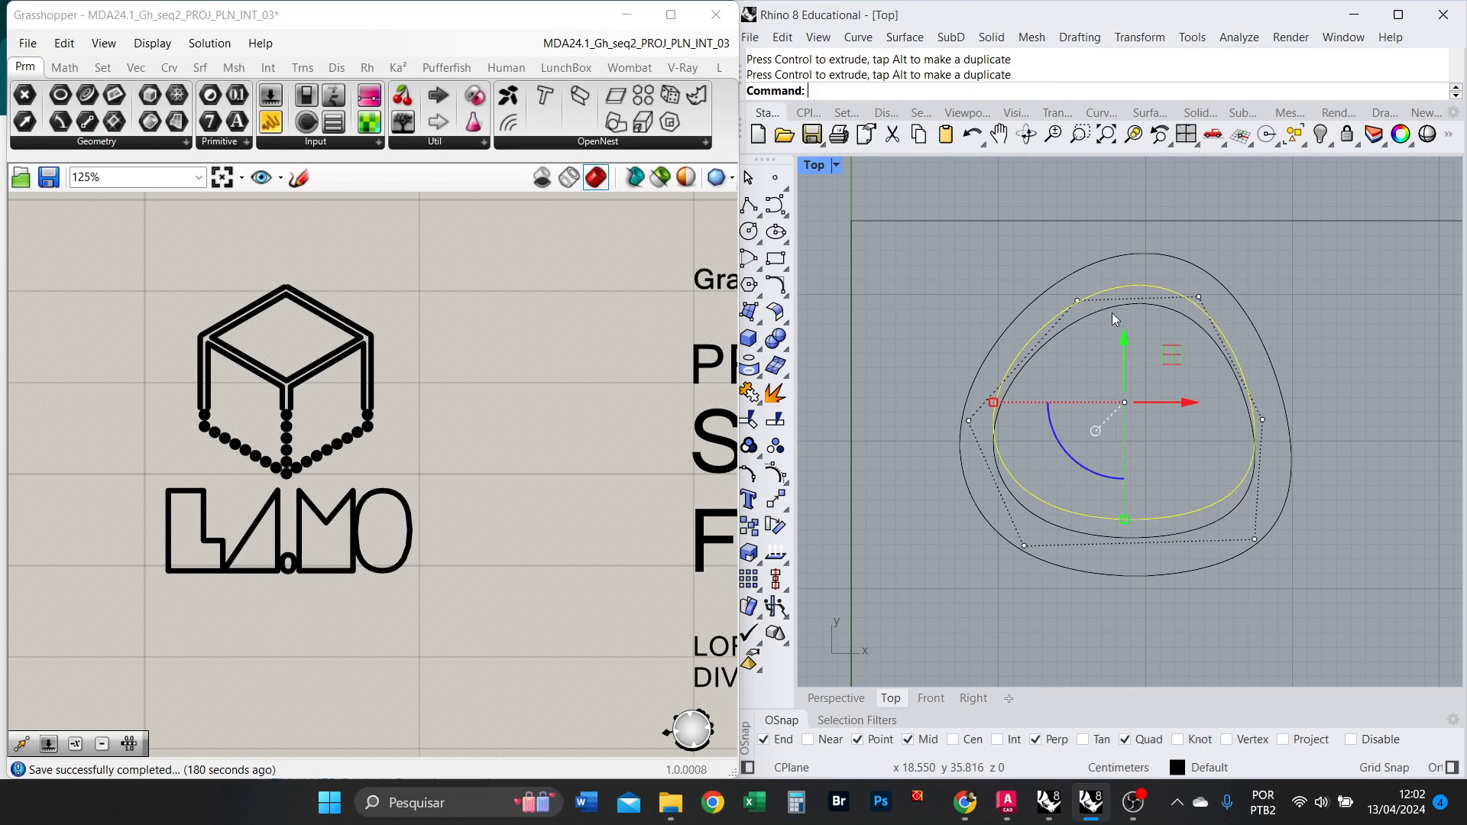
# Move the duplicated curve's two upper control points down and its lower-right control point inward.
pyautogui.click(1077, 300)
pyautogui.keyDown('shift'); pyautogui.click(1198, 297); pyautogui.keyUp('shift')
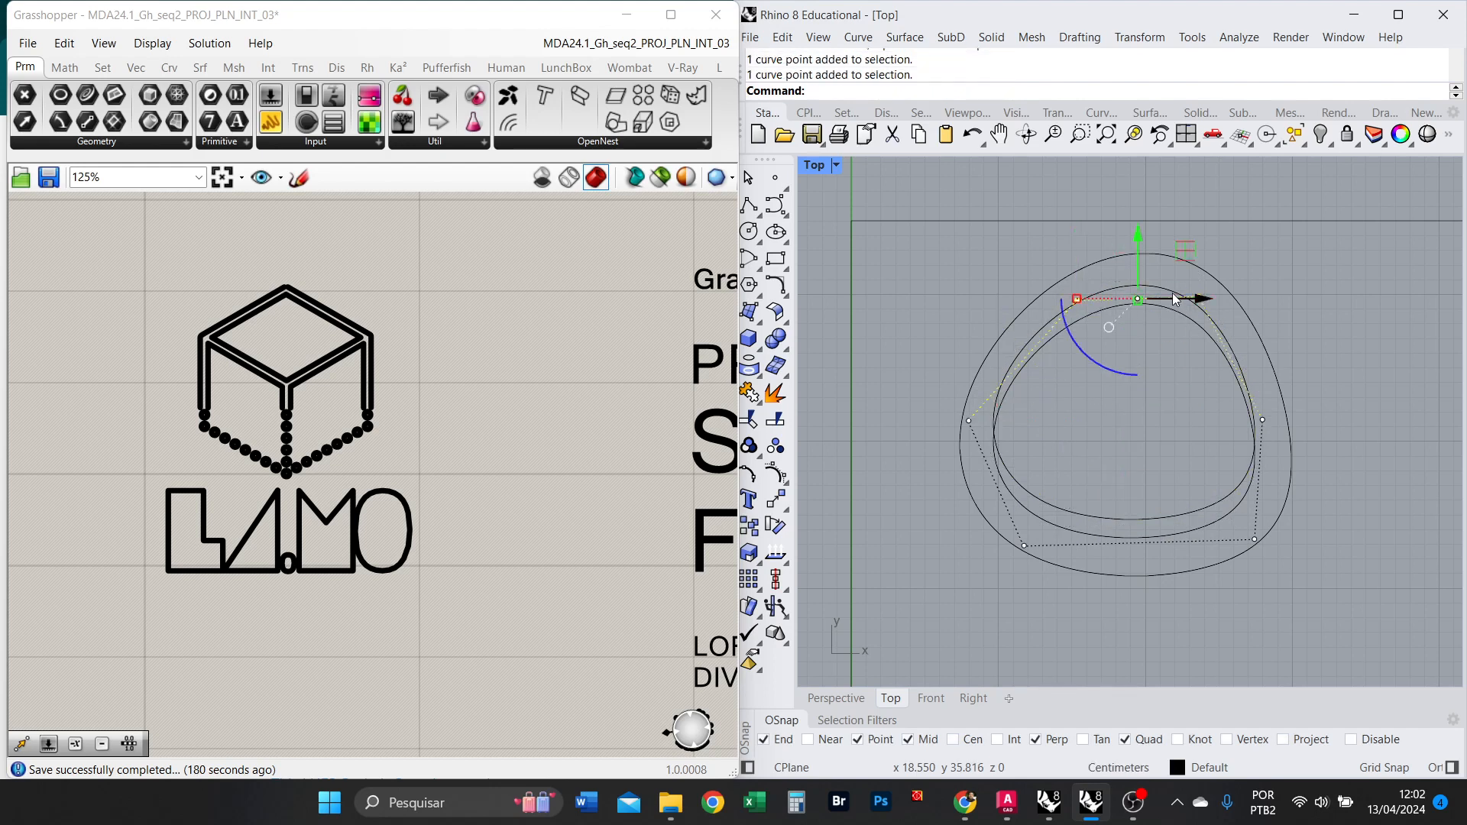
pyautogui.moveTo(1135, 273); pyautogui.dragTo(1134, 306)
pyautogui.click(1263, 419)
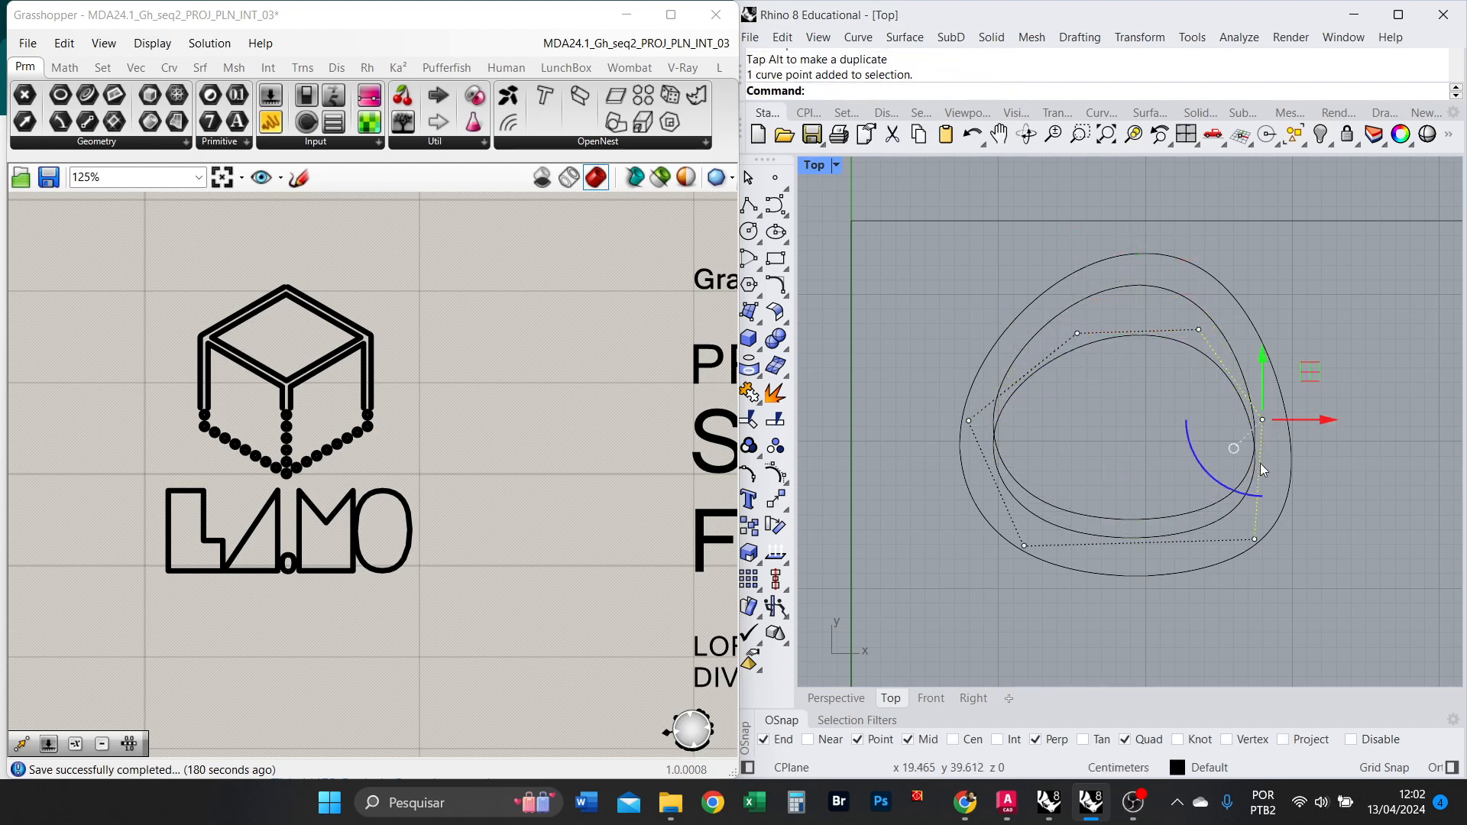
pyautogui.click(1256, 541)
pyautogui.moveTo(1255, 541); pyautogui.dragTo(1222, 516)
# Shift the duplicated curve's two left control points inward and slightly raise its two bottom points to clear the surrounding outline.
pyautogui.click(1024, 545)
pyautogui.keyDown('shift'); pyautogui.click(968, 420); pyautogui.keyUp('shift')
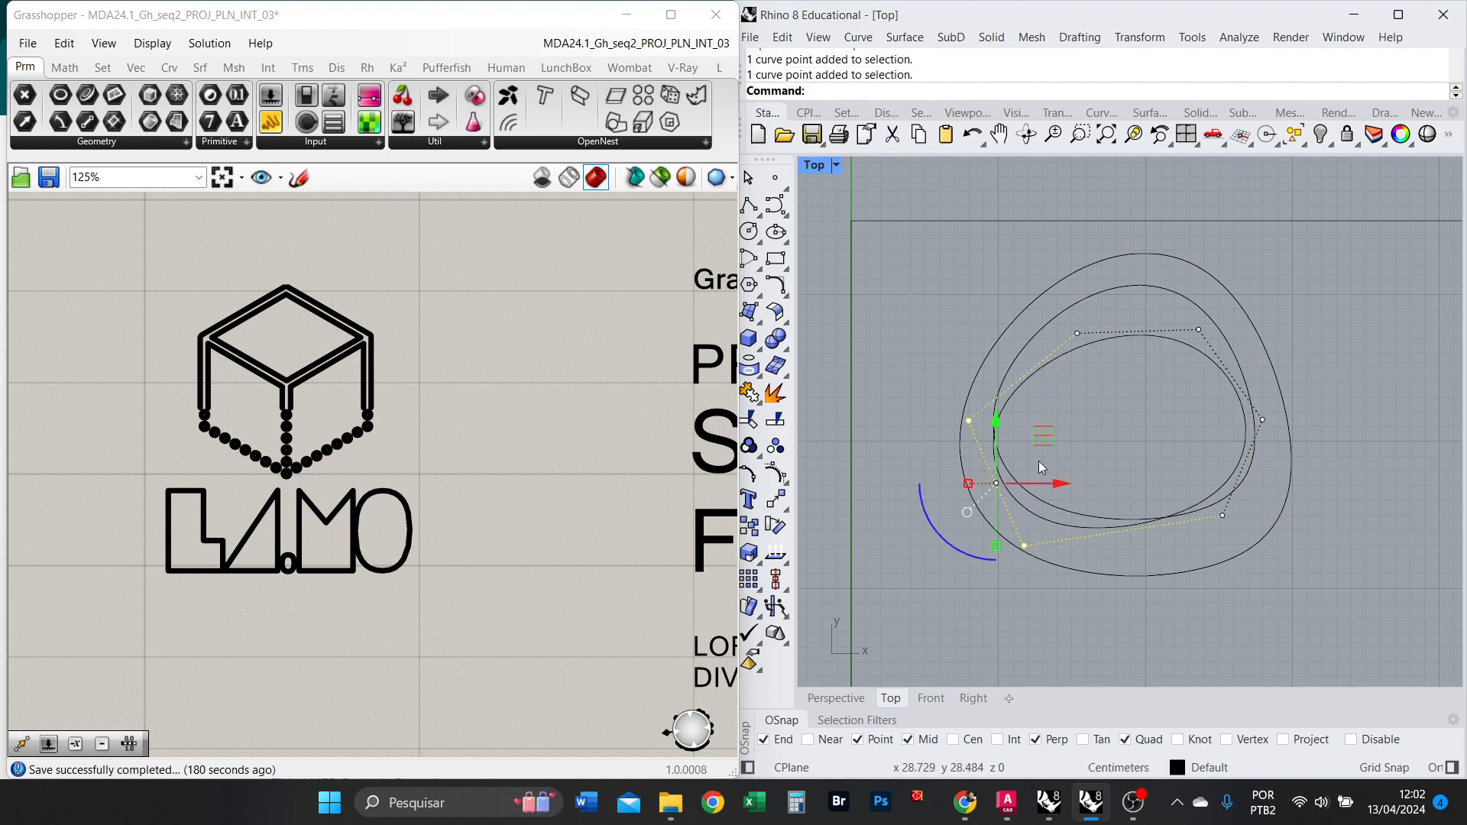
pyautogui.moveTo(1041, 437); pyautogui.dragTo(1078, 420)
pyautogui.click(1226, 602)
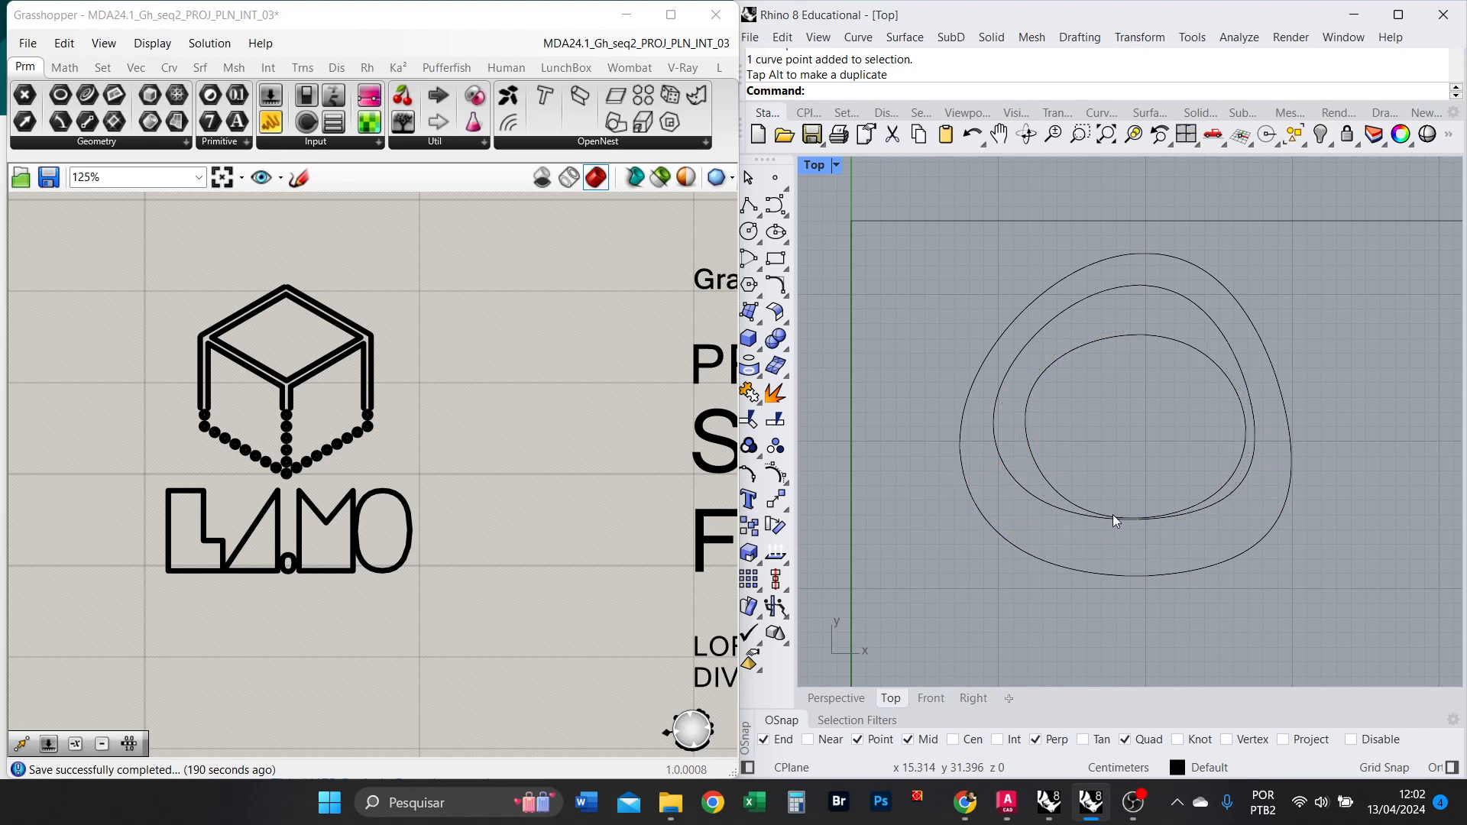
pyautogui.click(1121, 517)
pyautogui.click(1223, 517)
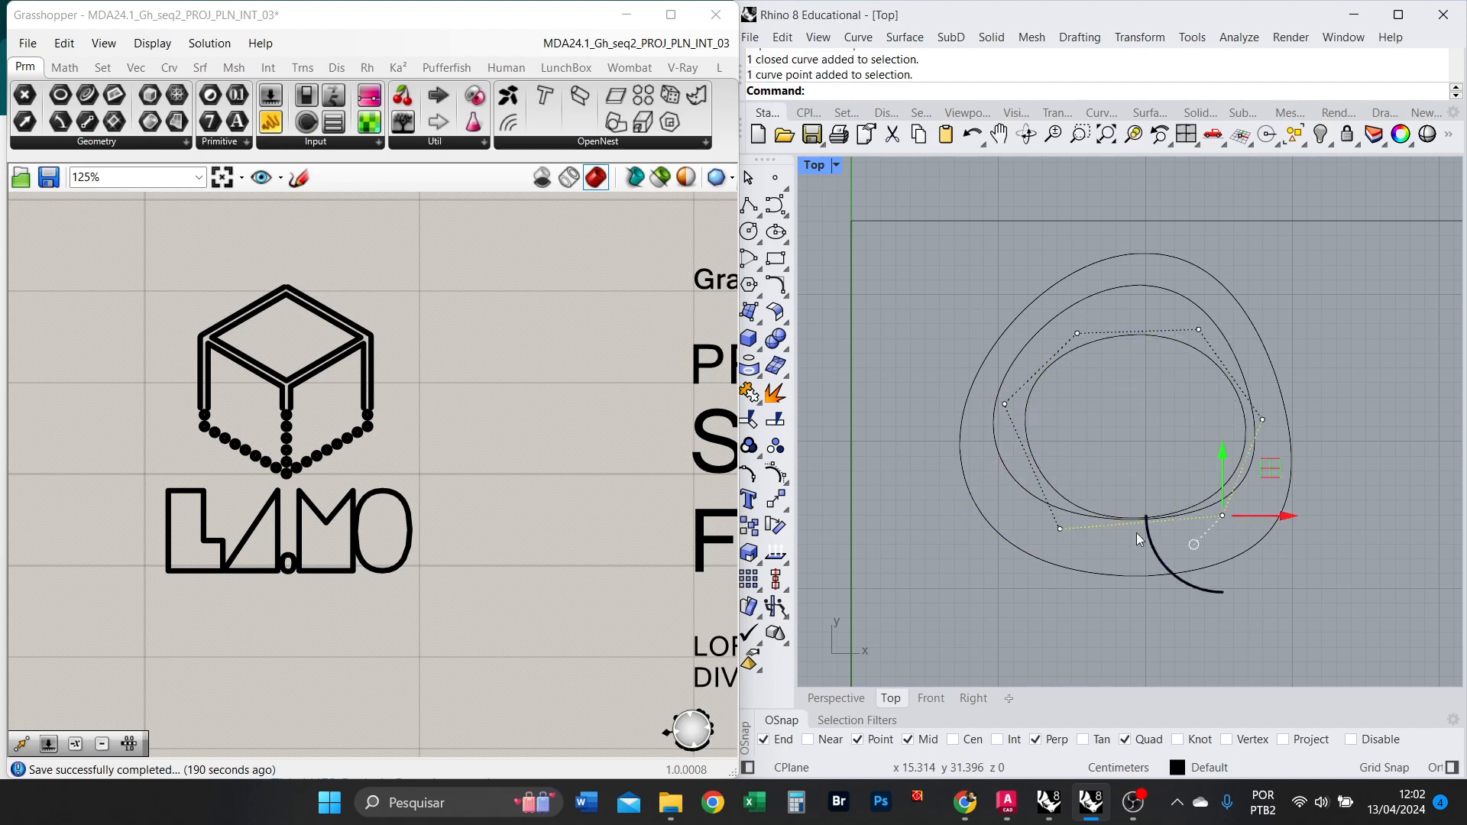
pyautogui.keyDown('shift'); pyautogui.click(1059, 527); pyautogui.keyUp('shift')
pyautogui.moveTo(1143, 486); pyautogui.dragTo(1144, 471)
pyautogui.click(1330, 391)
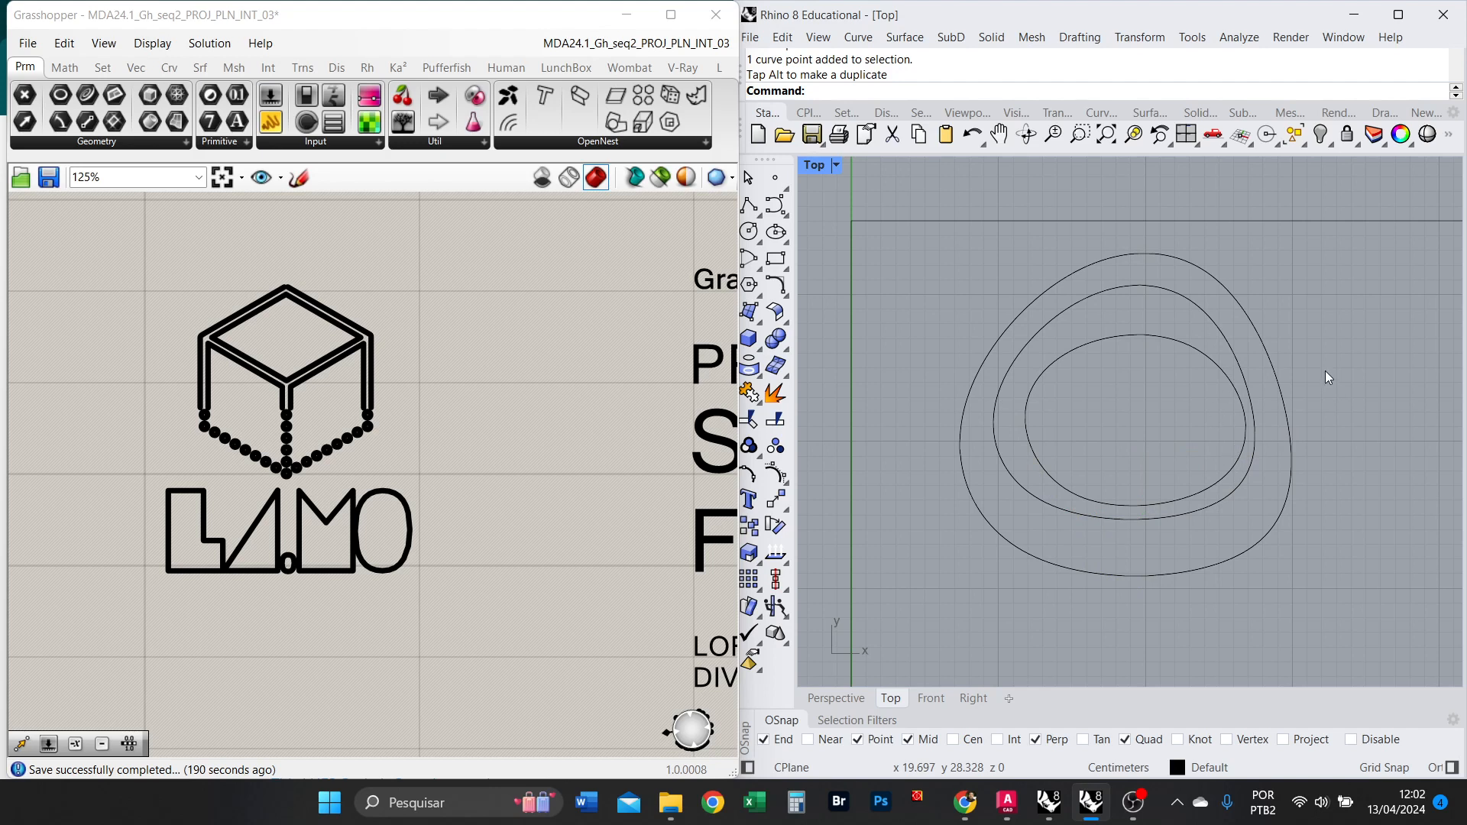
# Draw a small closed degree-3 control-point curve with five points inside the innermost outline and move it slightly right.
pyautogui.click(775, 205)
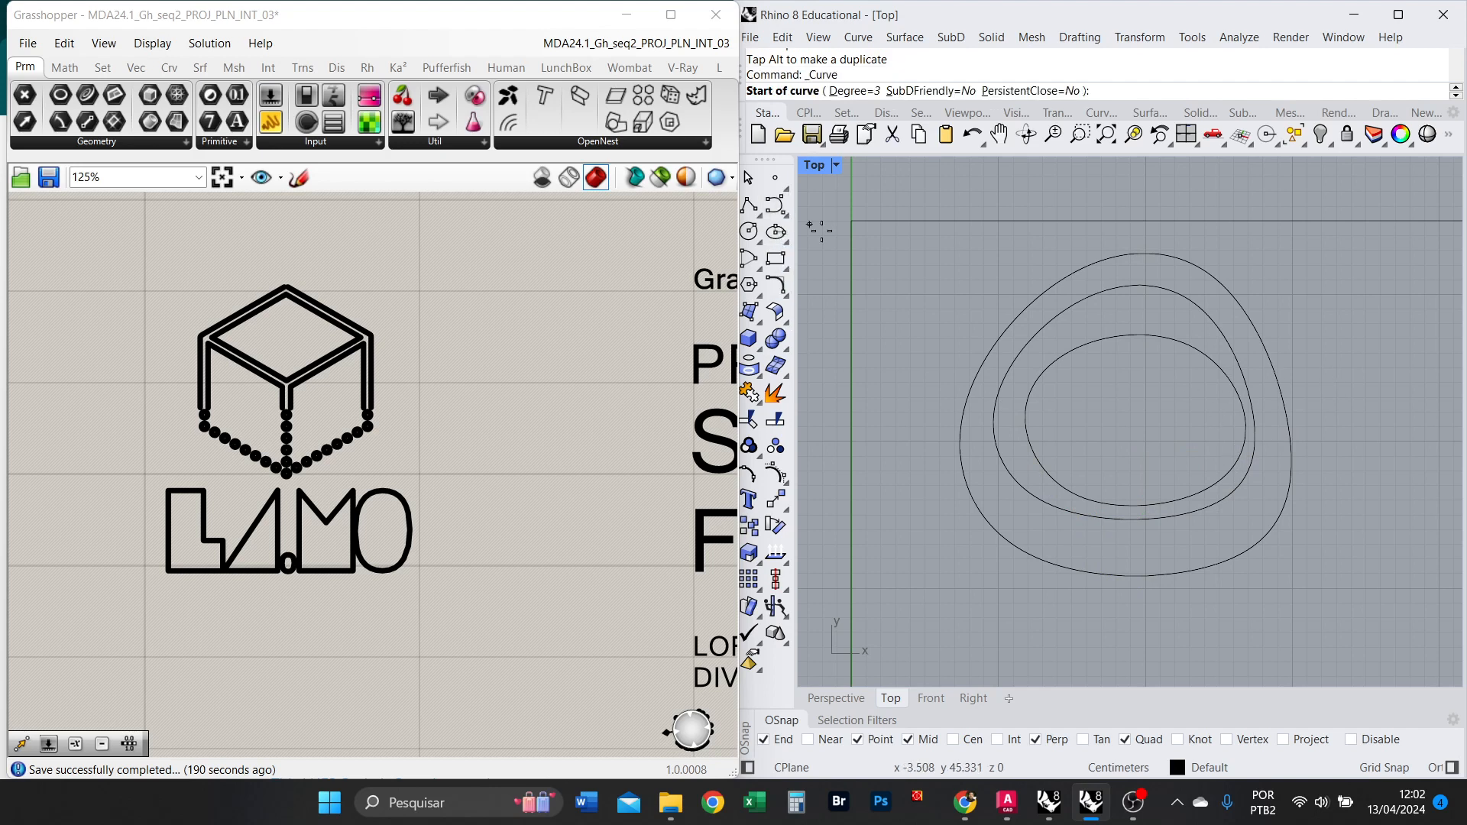
pyautogui.click(1213, 426)
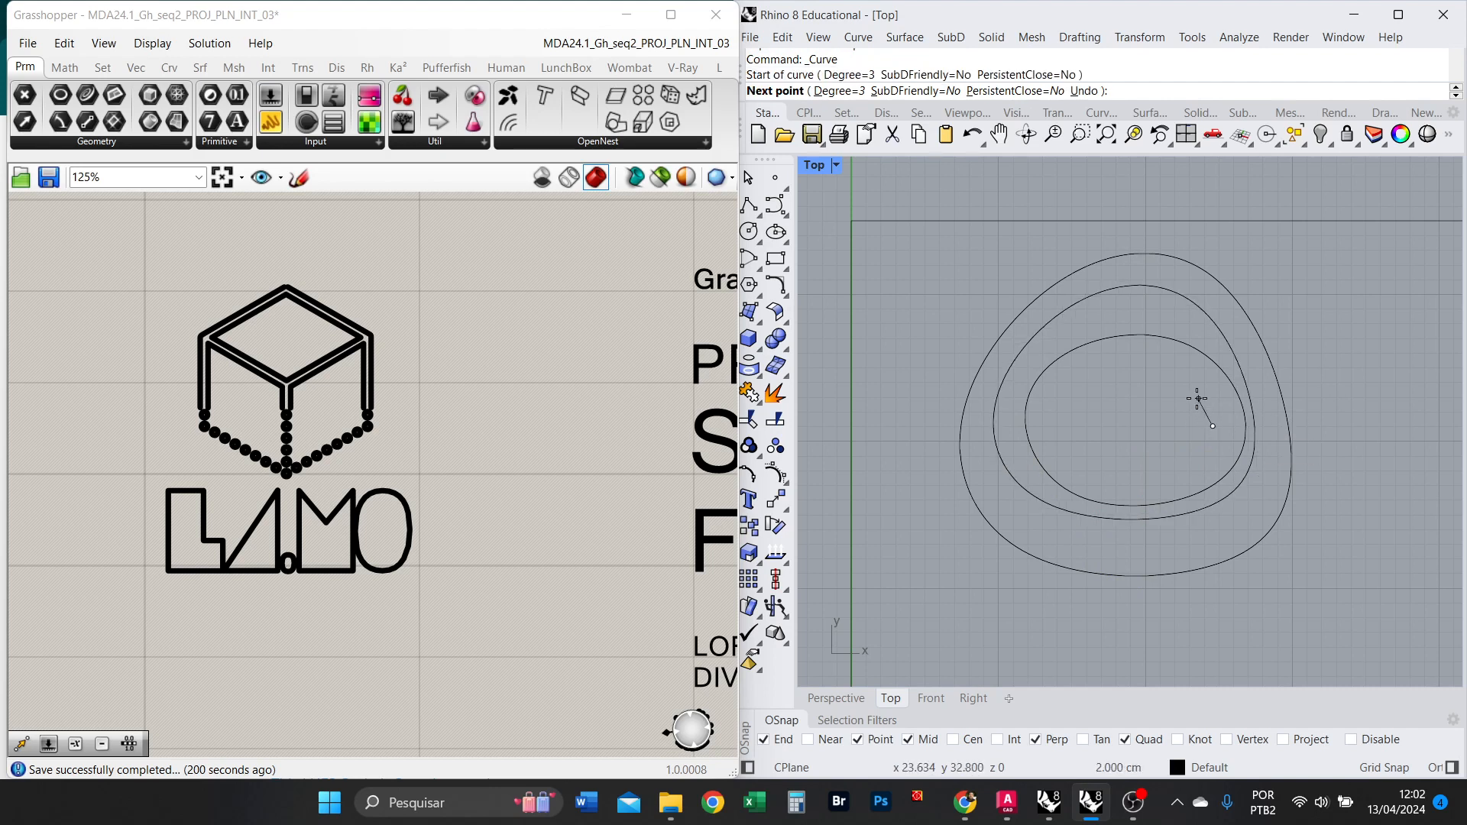
pyautogui.click(1158, 360)
pyautogui.click(1067, 368)
pyautogui.click(1051, 439)
pyautogui.click(1137, 488)
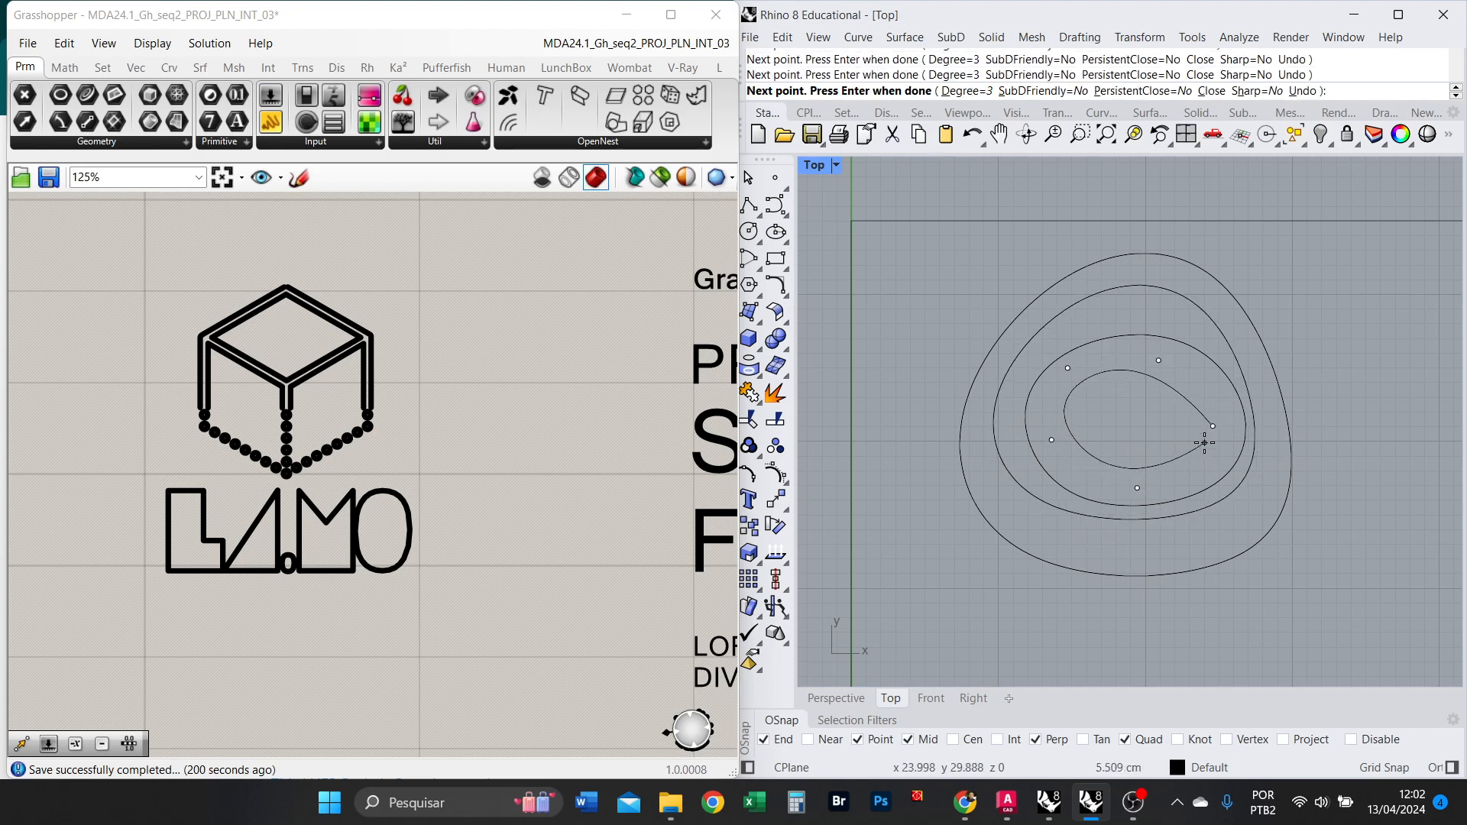
pyautogui.click(1205, 428)
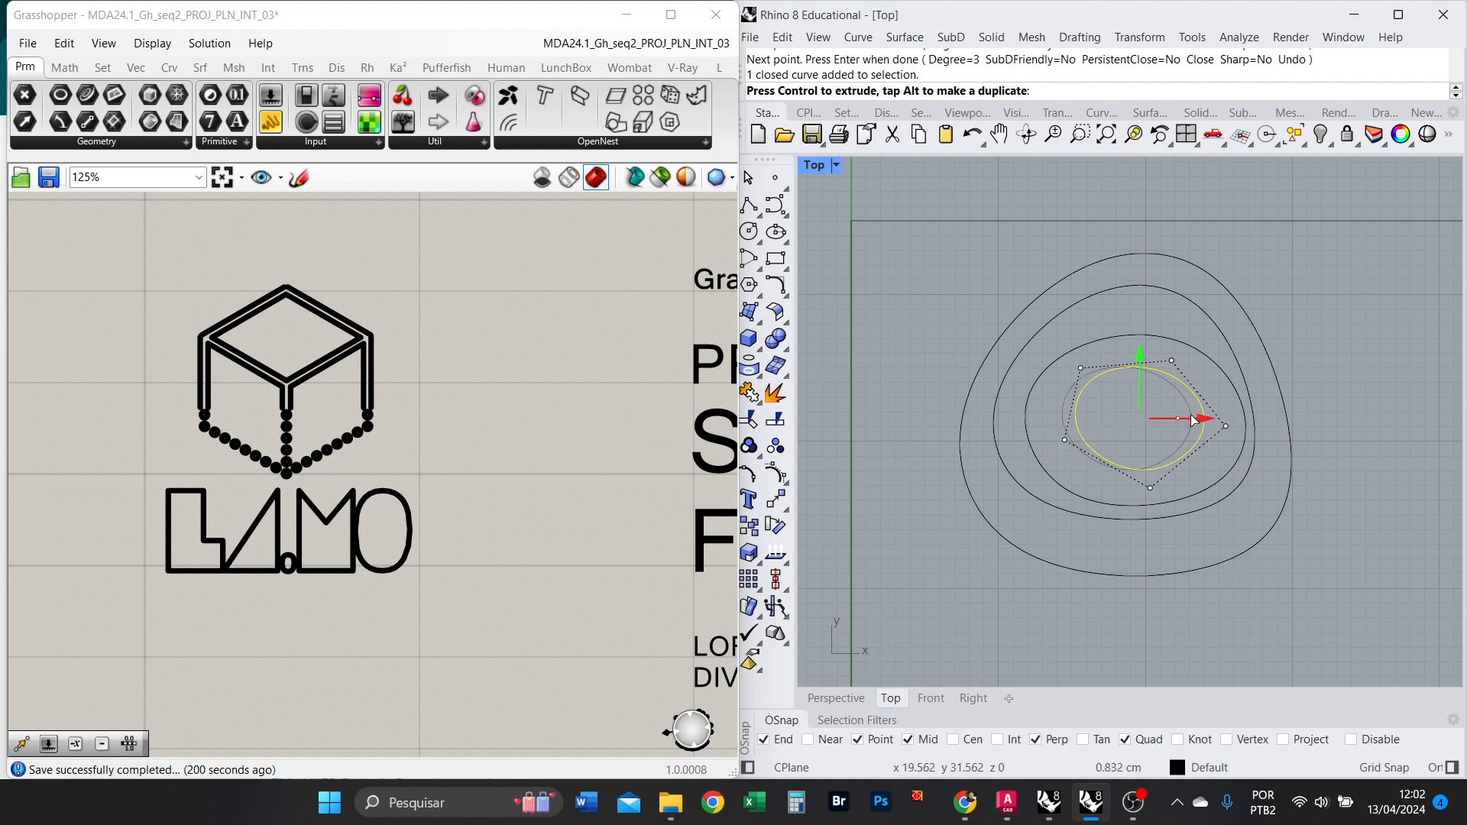
pyautogui.press('Escape')
pyautogui.click(1107, 451)
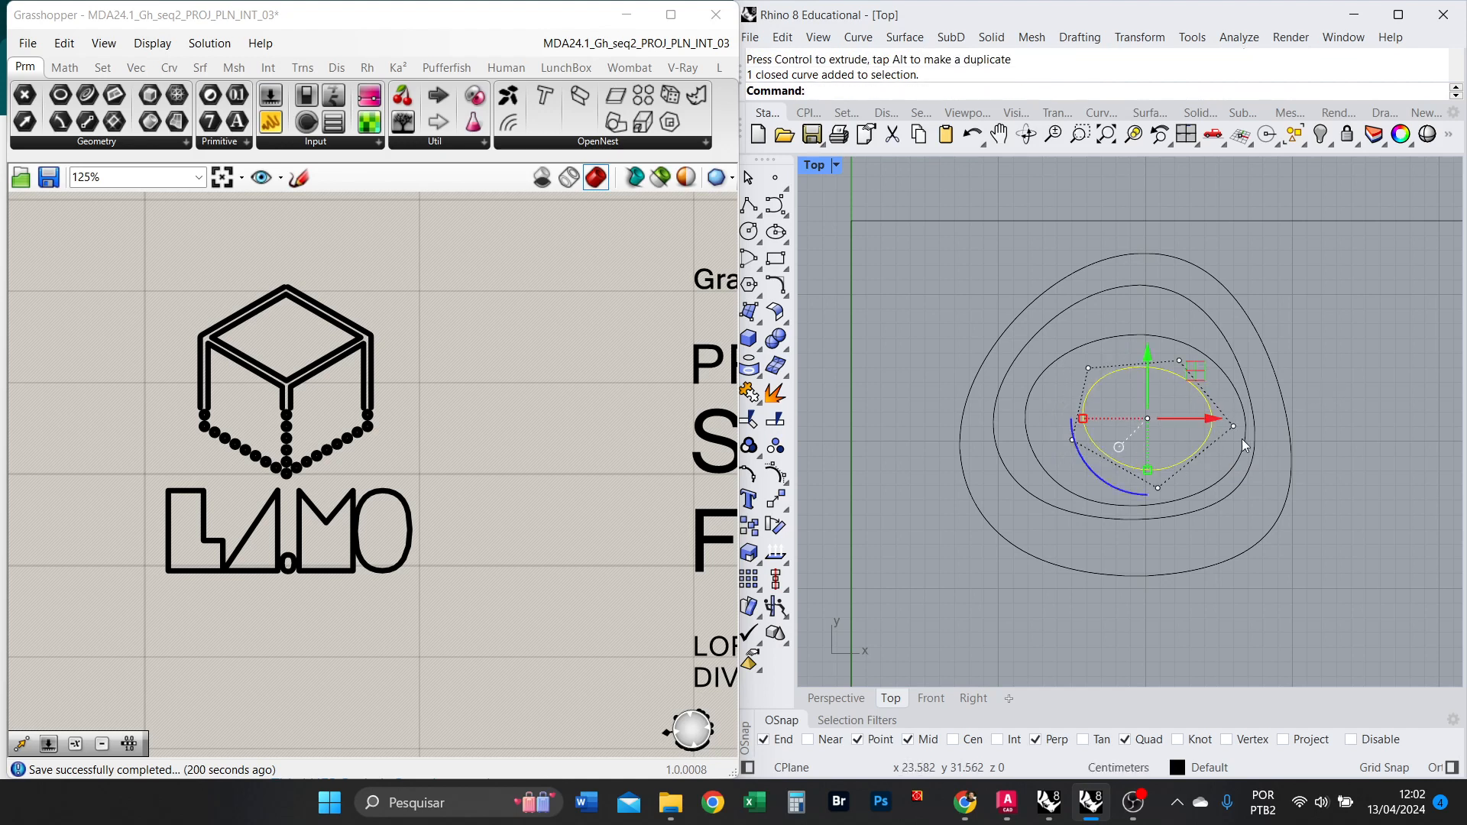
pyautogui.press('Escape')
# Move the rightmost control point of the third nested curve slightly left, away from the second outline.
pyautogui.click(1244, 425)
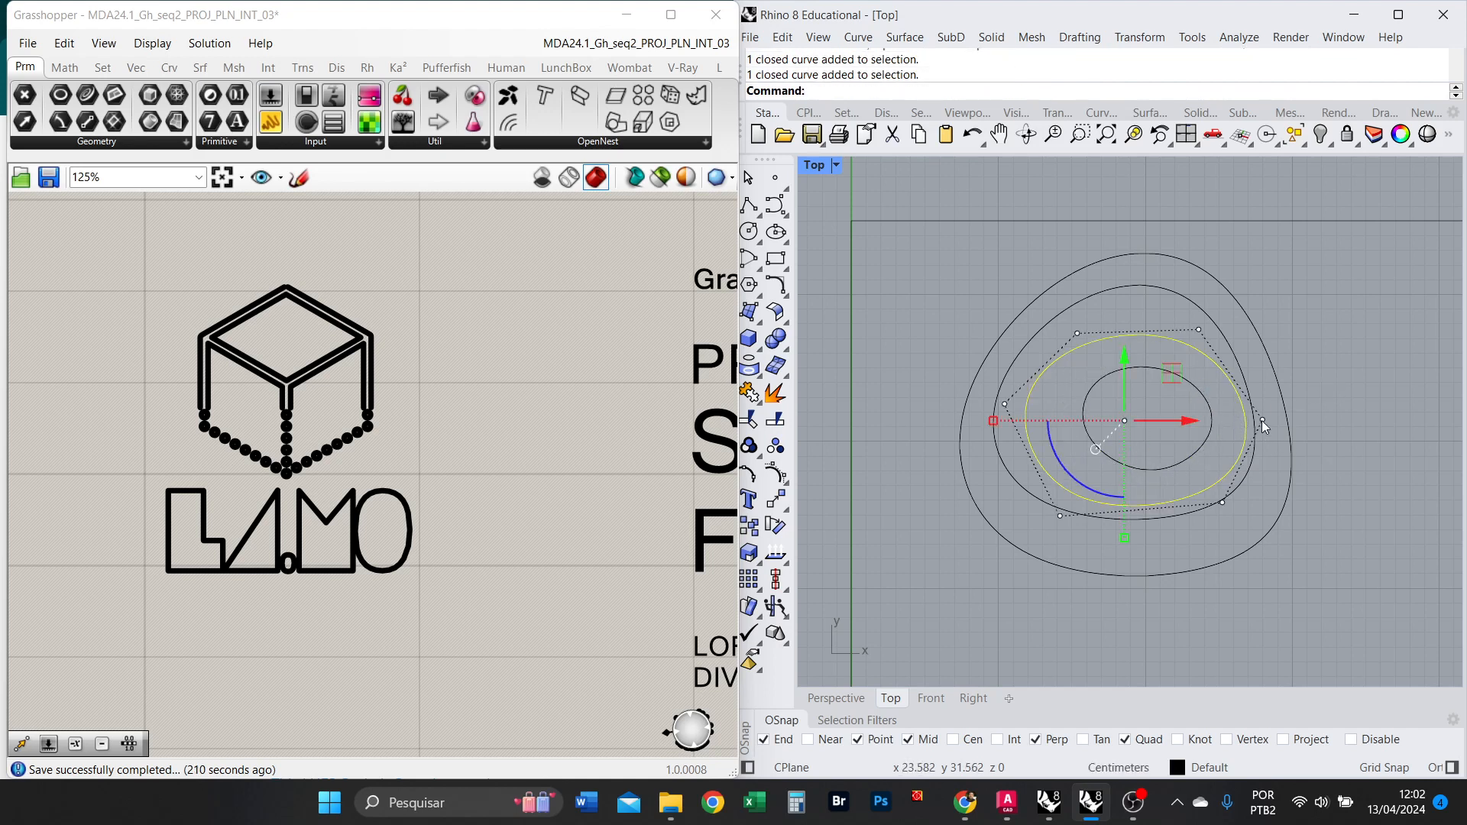
pyautogui.click(1263, 421)
pyautogui.moveTo(1303, 421); pyautogui.dragTo(1291, 422)
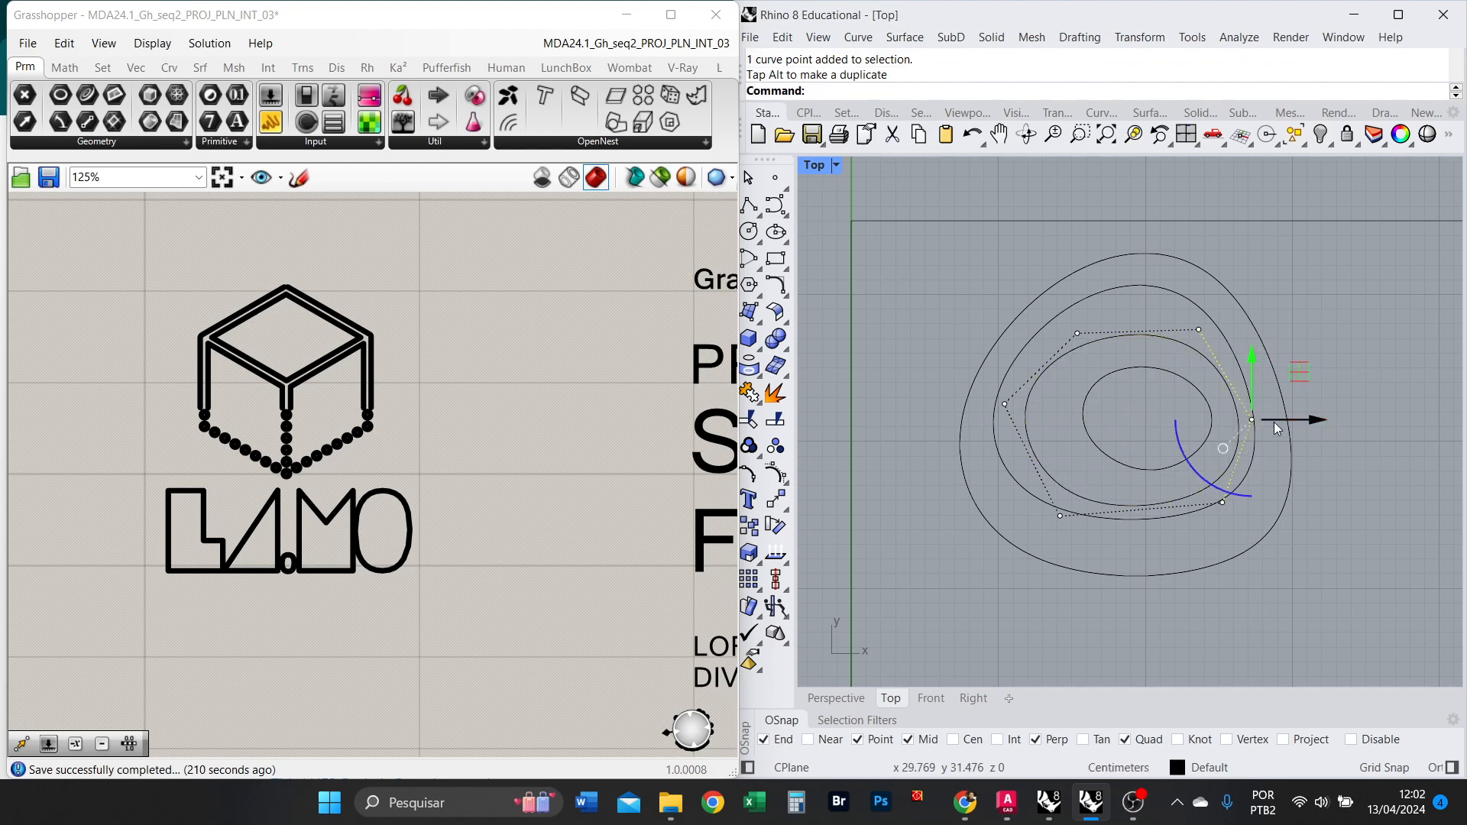
pyautogui.press('Escape')
pyautogui.click(1194, 510)
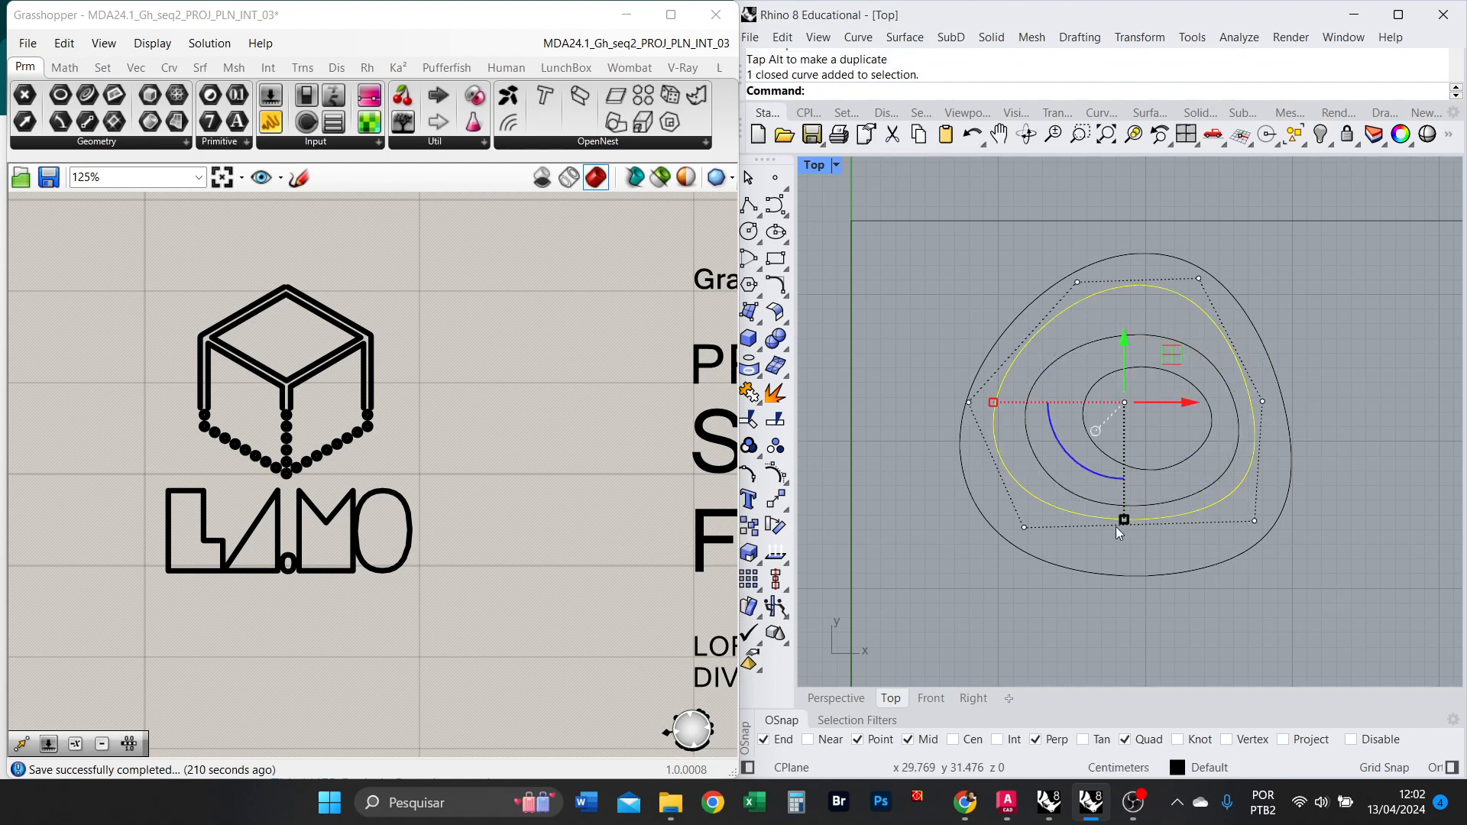
# In the Perspective view, project all four nested curves onto the construction plane with ProjectToCPlane, deleting the input objects.
pyautogui.click(836, 699)
pyautogui.moveTo(917, 648); pyautogui.dragTo(1302, 422, button='right')
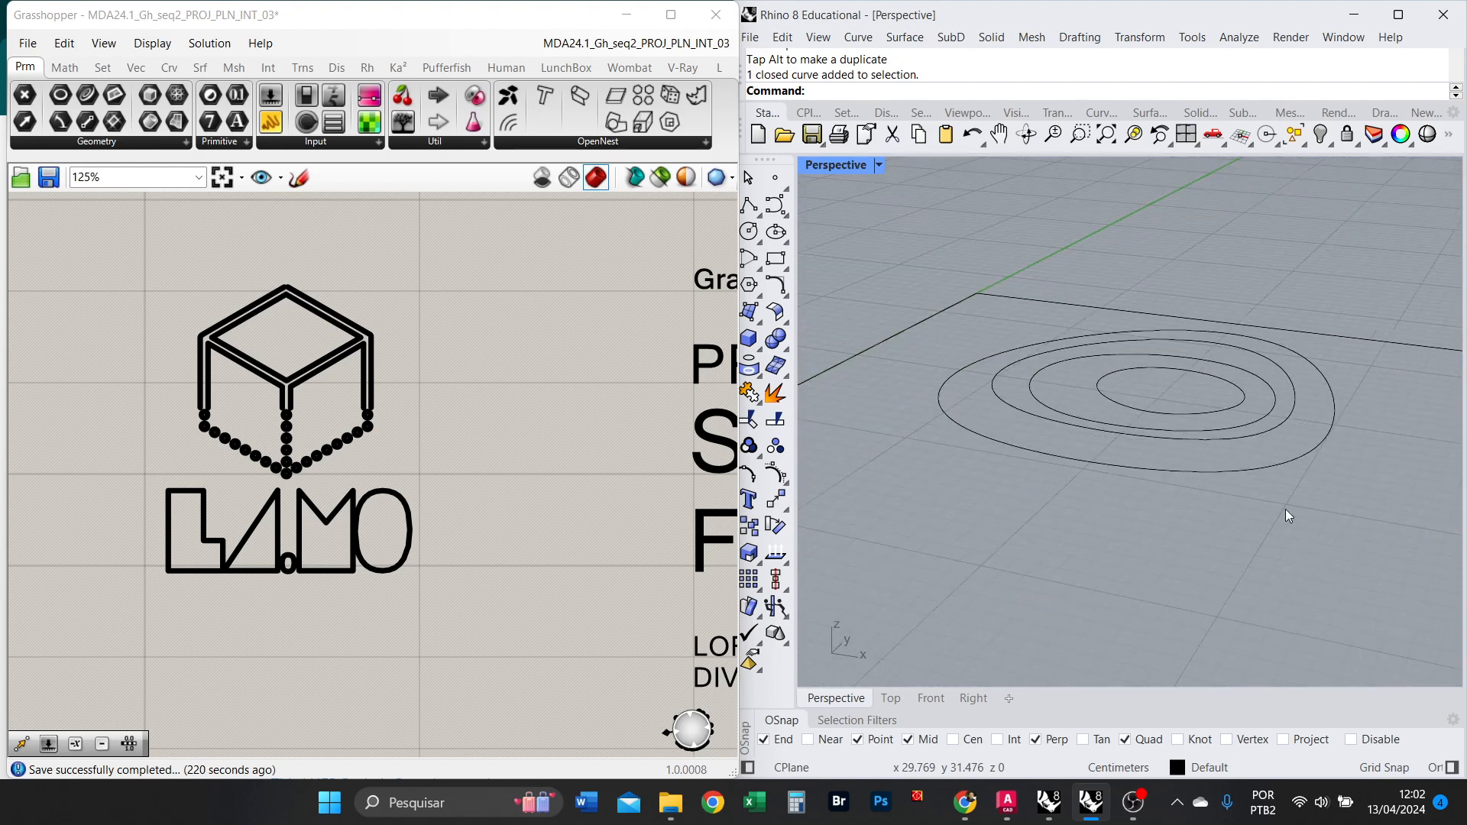
pyautogui.moveTo(1222, 520); pyautogui.dragTo(1154, 412)
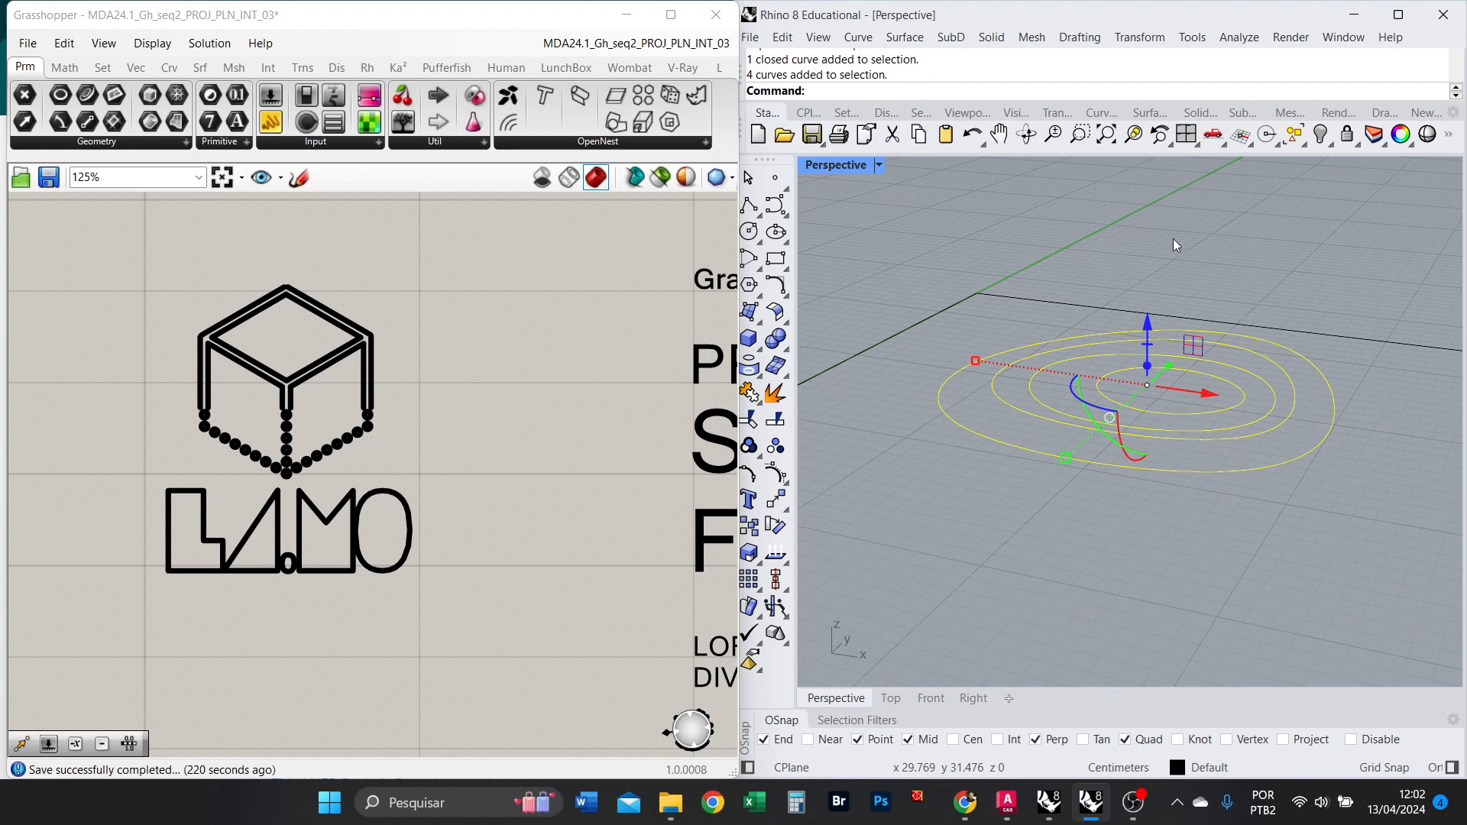
pyautogui.write('Project')
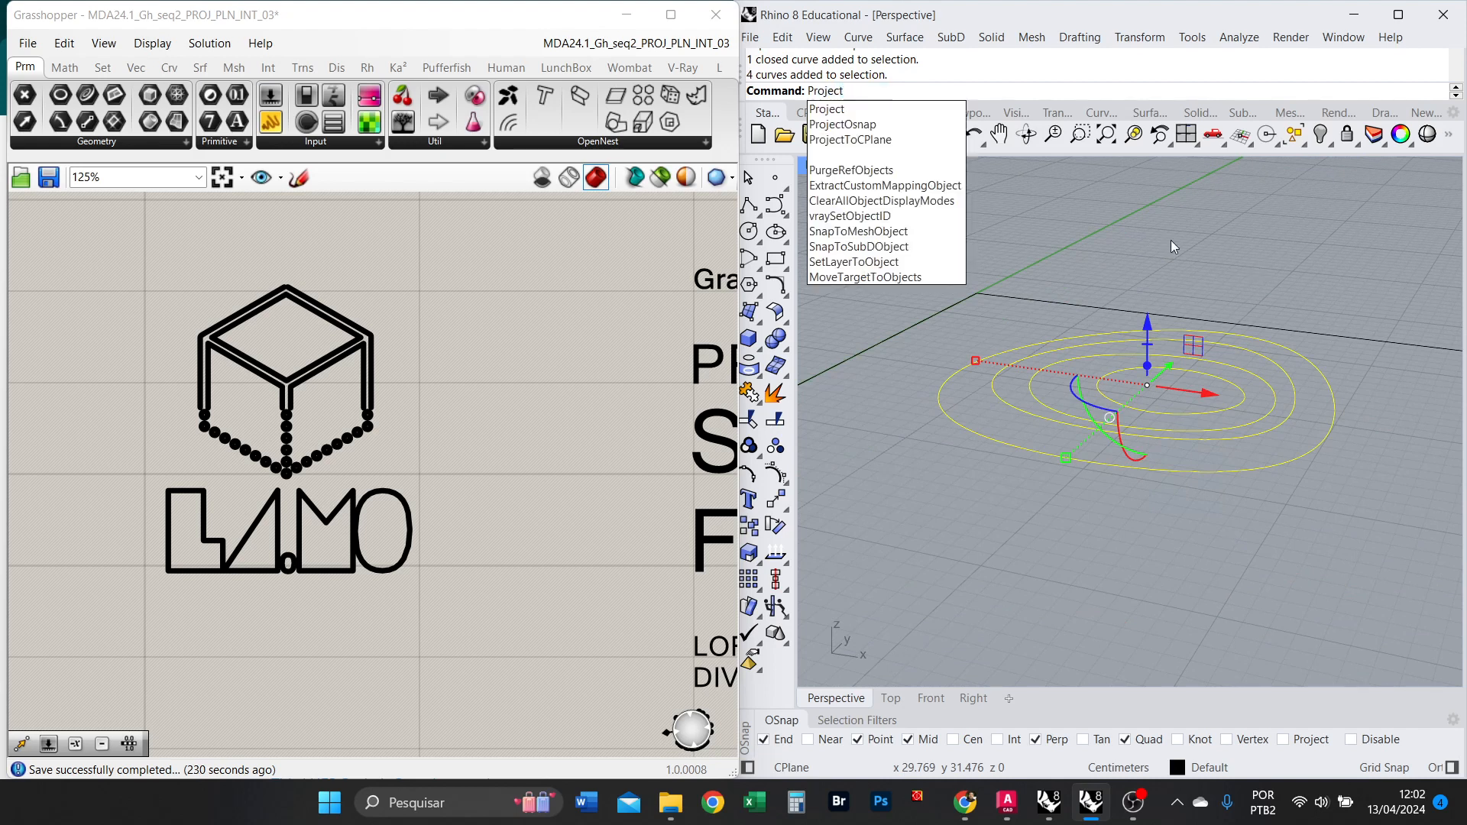
pyautogui.click(911, 140)
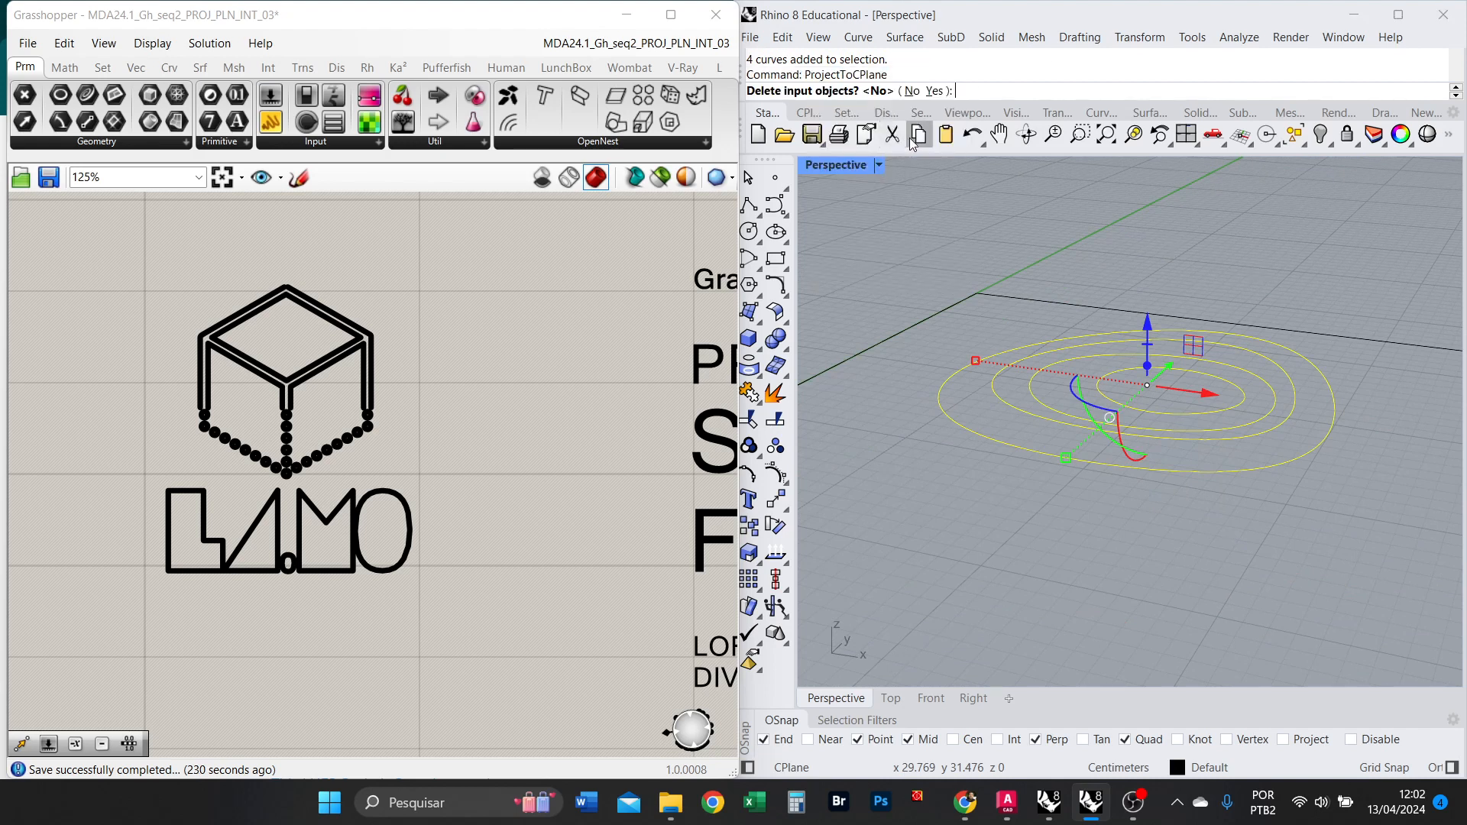
pyautogui.click(934, 91)
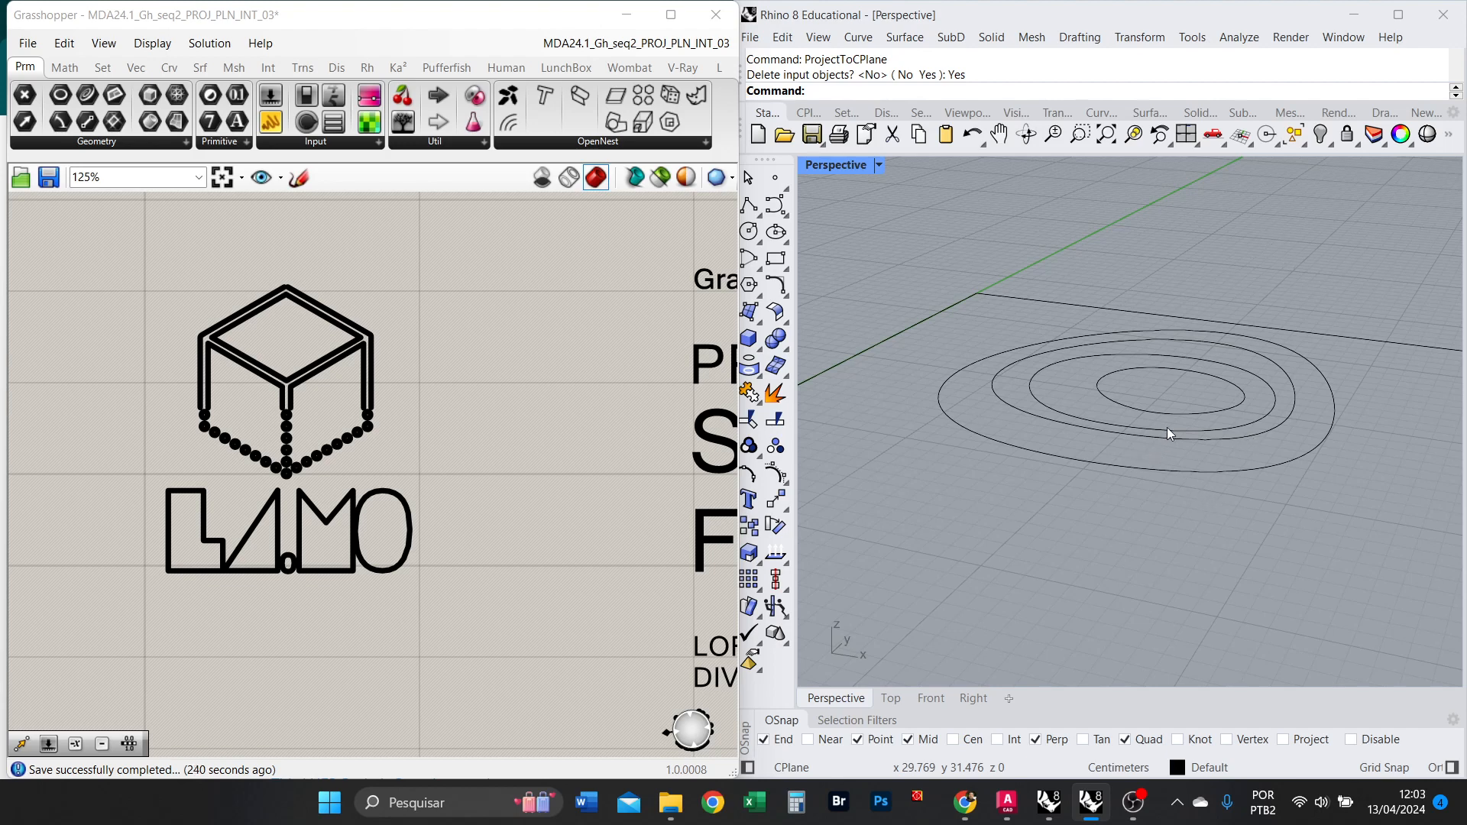
# Raise the smallest curve vertically, high above the other three section curves.
pyautogui.moveTo(1167, 428); pyautogui.dragTo(1233, 433, button='right')
pyautogui.click(1198, 432)
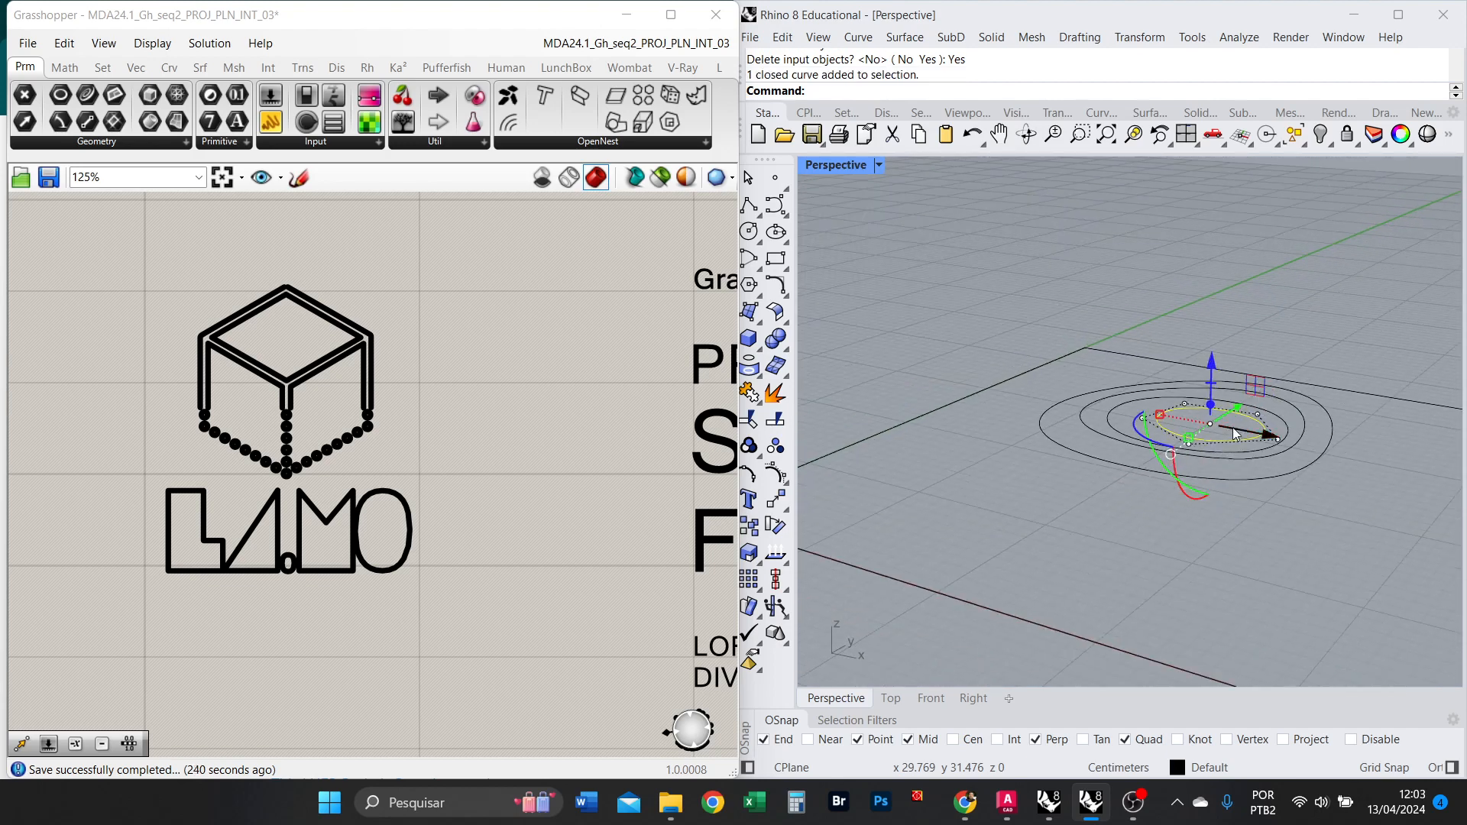
pyautogui.moveTo(1211, 388); pyautogui.dragTo(1211, 234)
pyautogui.scroll(-6, 1211, 384)
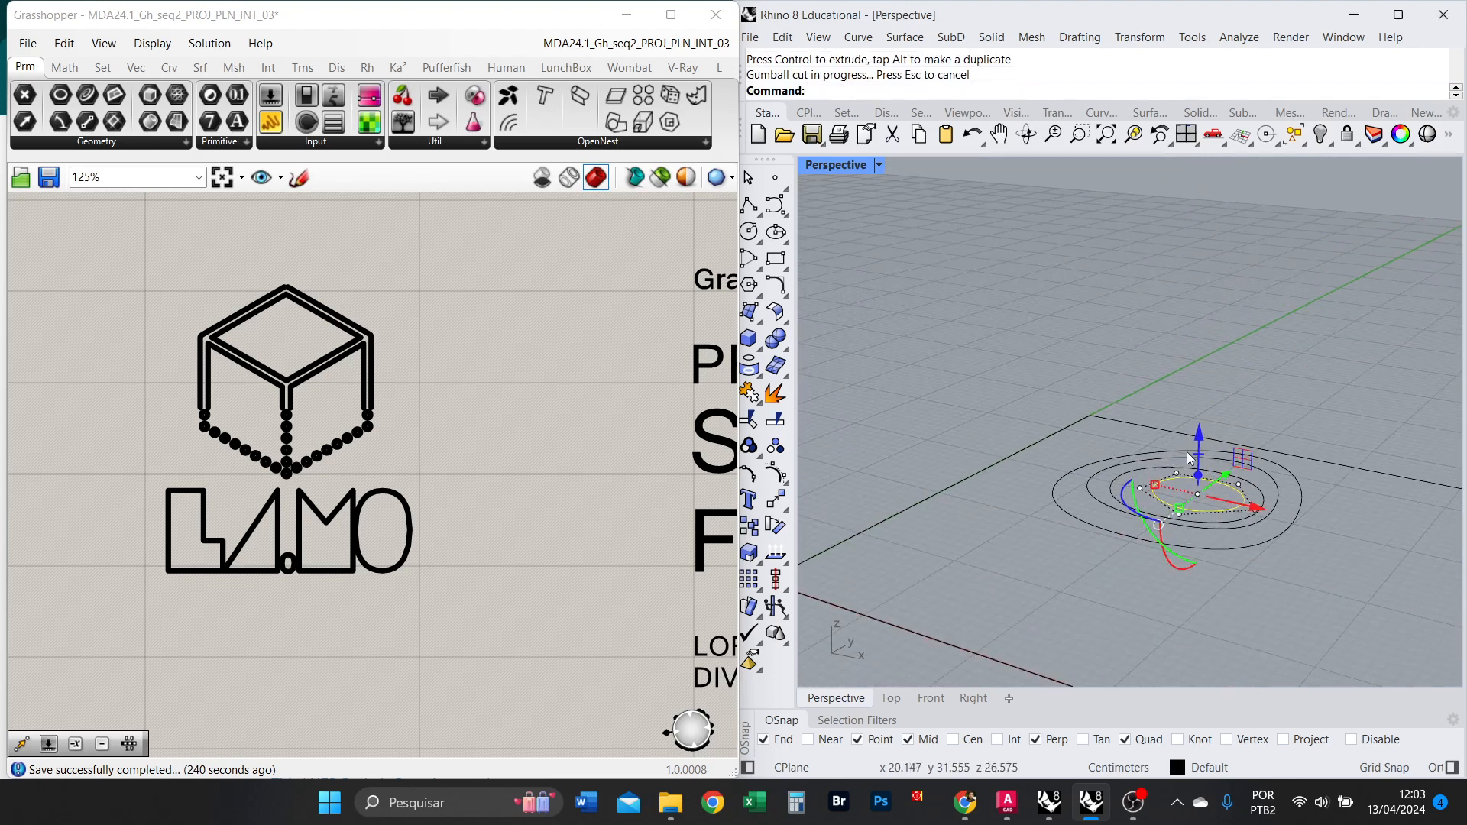
pyautogui.moveTo(1202, 451); pyautogui.dragTo(1213, 190)
pyautogui.moveTo(1198, 445); pyautogui.dragTo(1209, 190)
pyautogui.click(1327, 225)
# Raise the outermost curve a short distance and the second-largest curve higher, stacking both below the smallest one.
pyautogui.click(1301, 526)
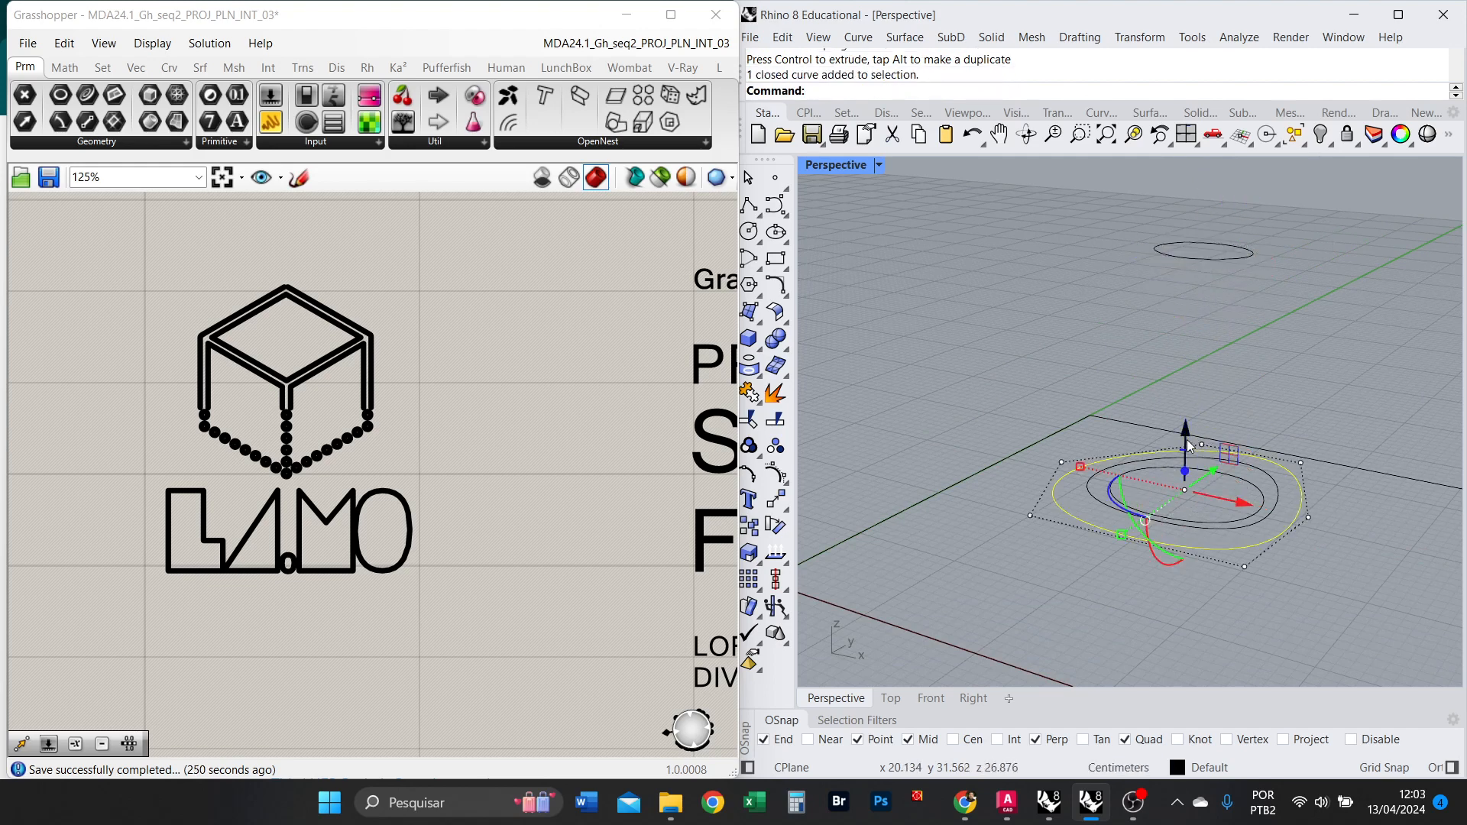
pyautogui.moveTo(1186, 447); pyautogui.dragTo(1189, 377)
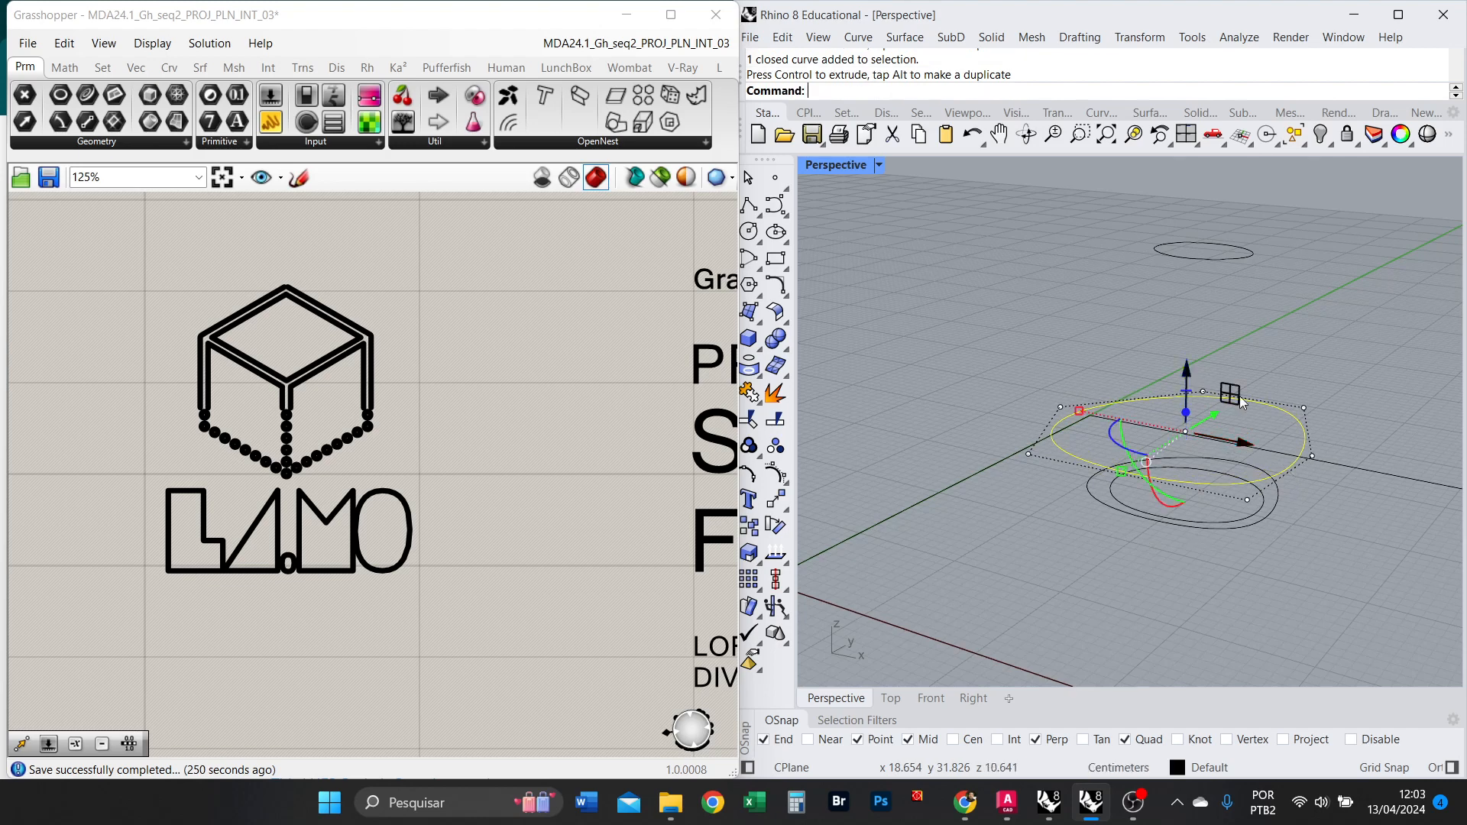
pyautogui.press('Escape')
pyautogui.click(1278, 504)
pyautogui.moveTo(1185, 444); pyautogui.dragTo(1177, 317)
pyautogui.press('Escape')
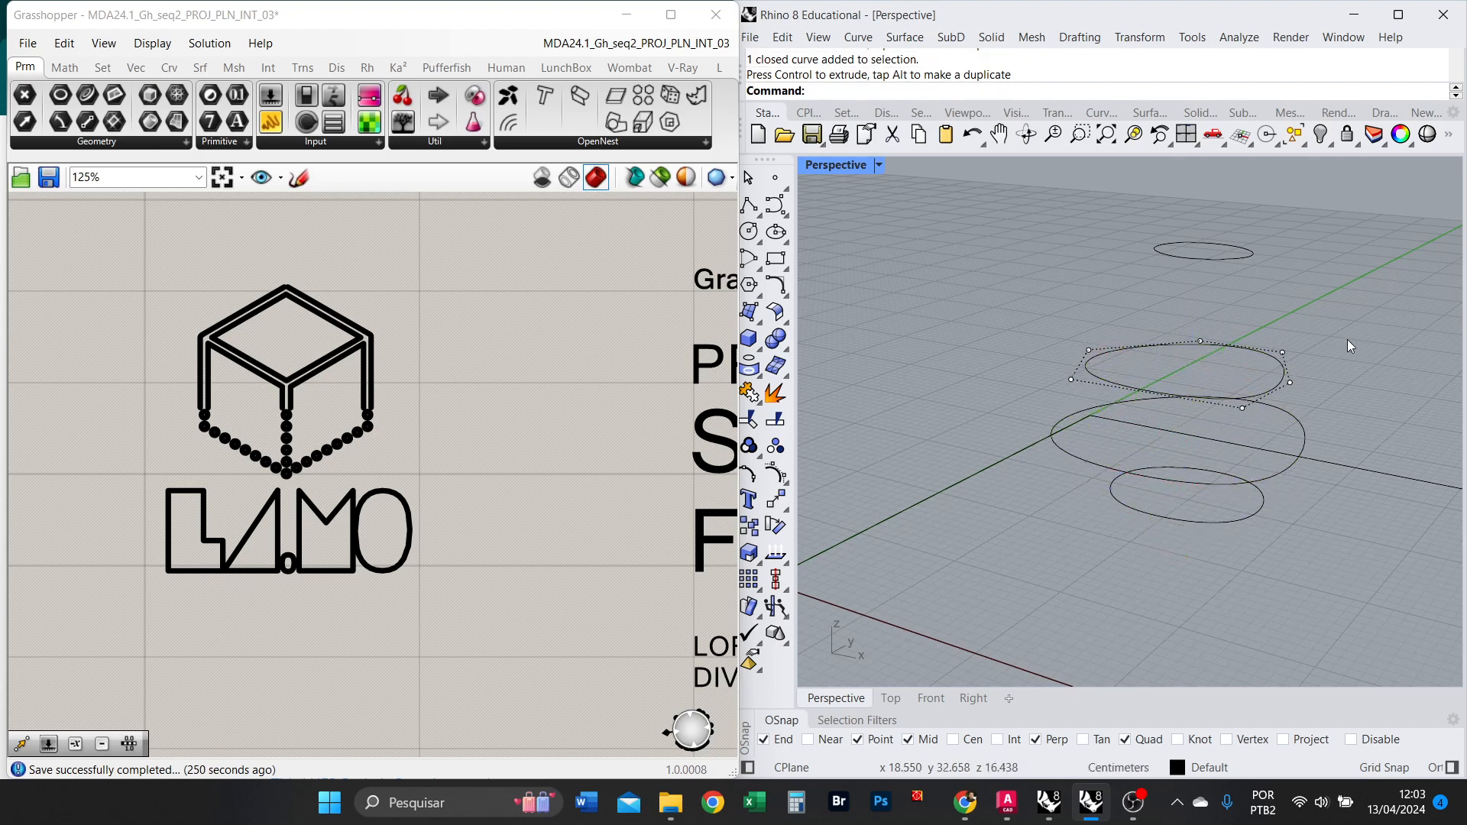
# Examine the vertical arrangement of the four stacked section curves from several angles.
pyautogui.moveTo(1347, 339); pyautogui.dragTo(1282, 424, button='right')
pyautogui.click(1175, 324)
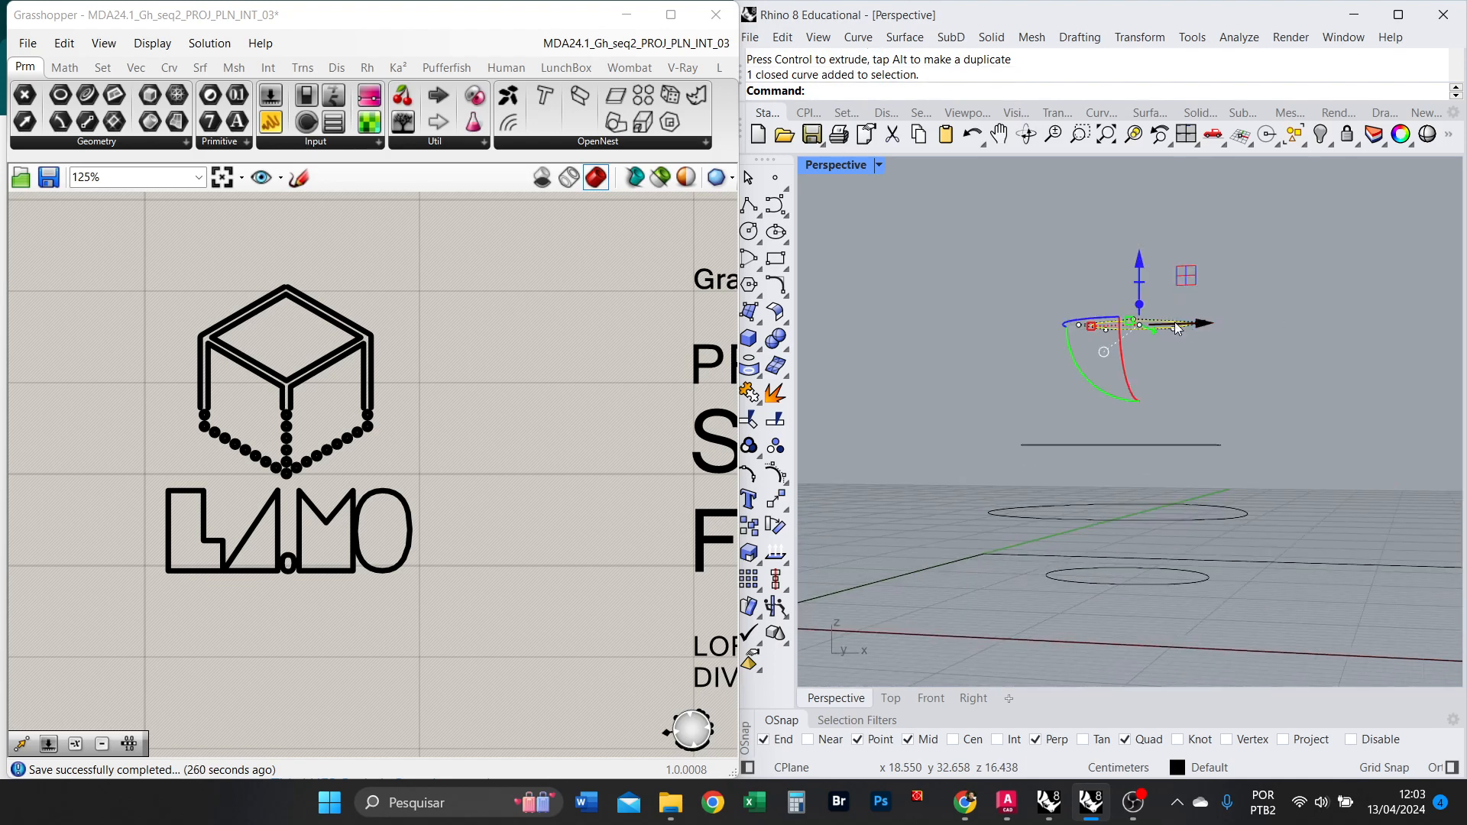
pyautogui.click(1201, 327)
pyautogui.moveTo(1143, 417); pyautogui.dragTo(1073, 328, button='right')
pyautogui.moveTo(998, 162); pyautogui.dragTo(1259, 612)
pyautogui.press('Escape')
pyautogui.moveTo(1242, 457)
pyautogui.mouseDown(button='right')
pyautogui.moveTo(1136, 433)
pyautogui.moveTo(1234, 438)
pyautogui.mouseUp(button='right')
pyautogui.moveTo(1201, 320); pyautogui.dragTo(1132, 555, button='right')
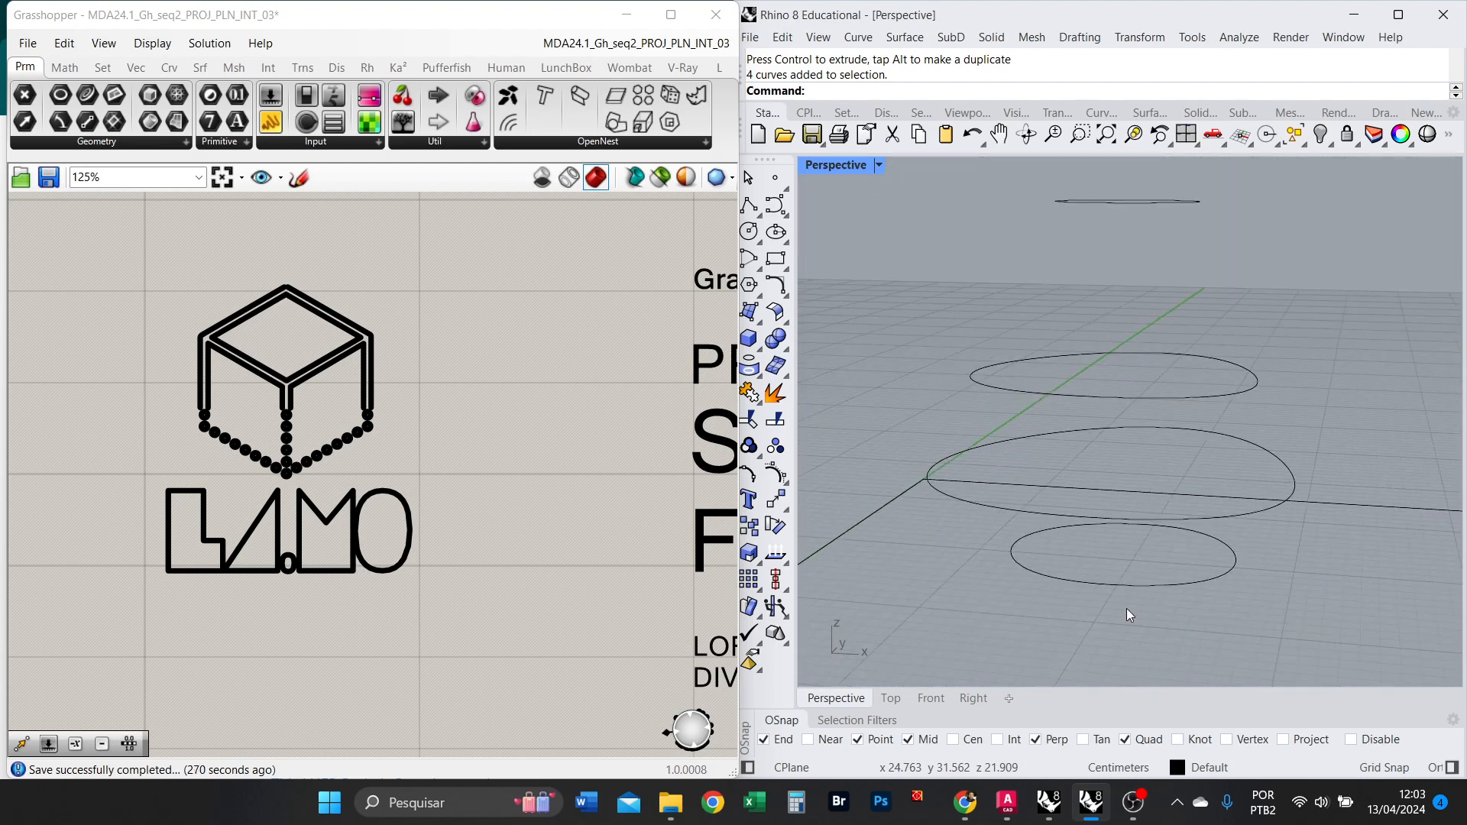
# In Grasshopper, add an extra Curve parameter beside the existing ones, name it Crv SUP, and delete it.
pyautogui.scroll(-5, 474, 466)
pyautogui.scroll(10, 535, 603)
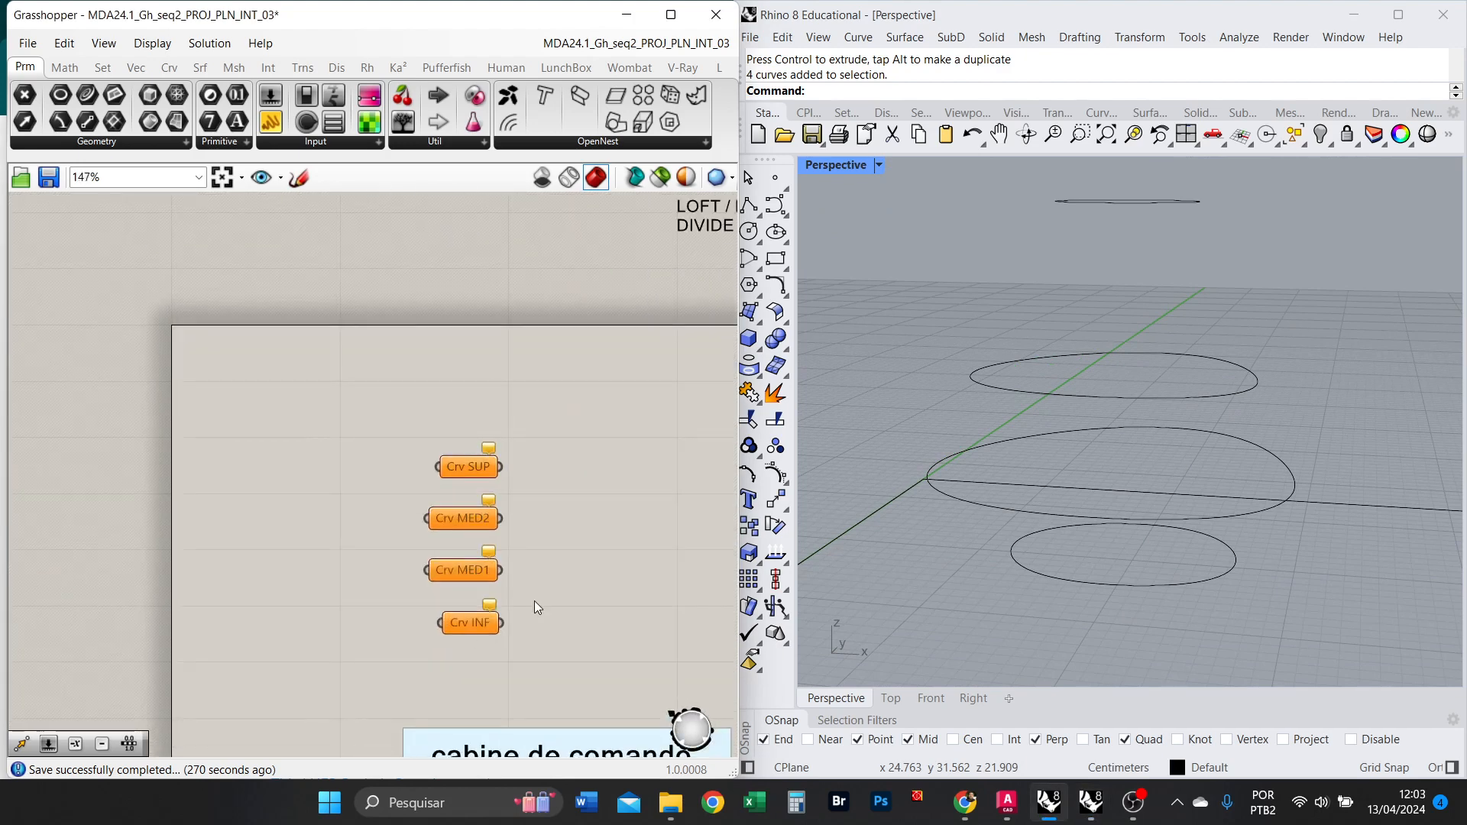
pyautogui.moveTo(565, 531); pyautogui.dragTo(529, 463, button='right')
pyautogui.scroll(-2, 593, 532)
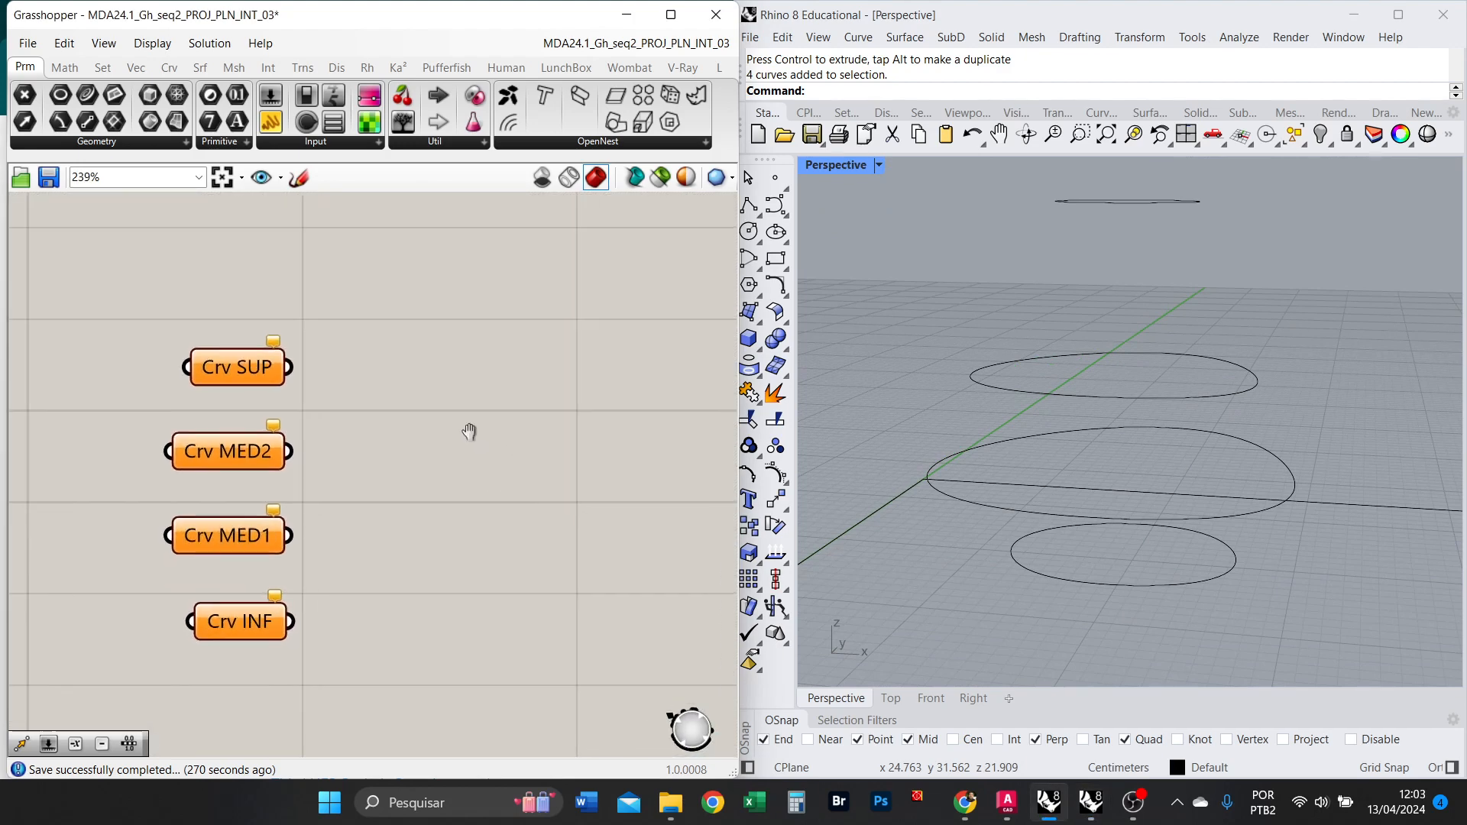
pyautogui.moveTo(347, 269); pyautogui.dragTo(424, 317)
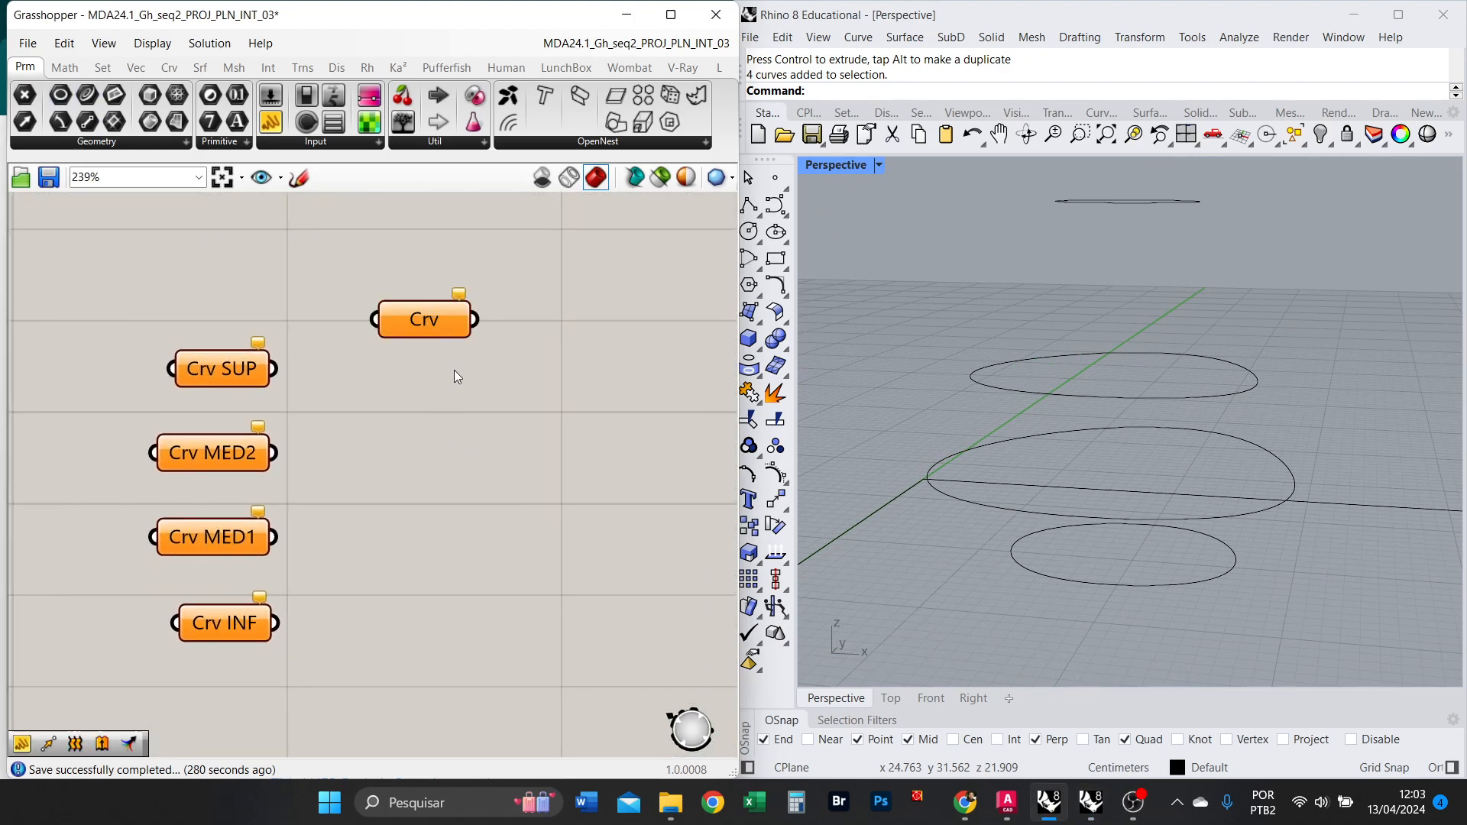
pyautogui.rightClick(457, 322)
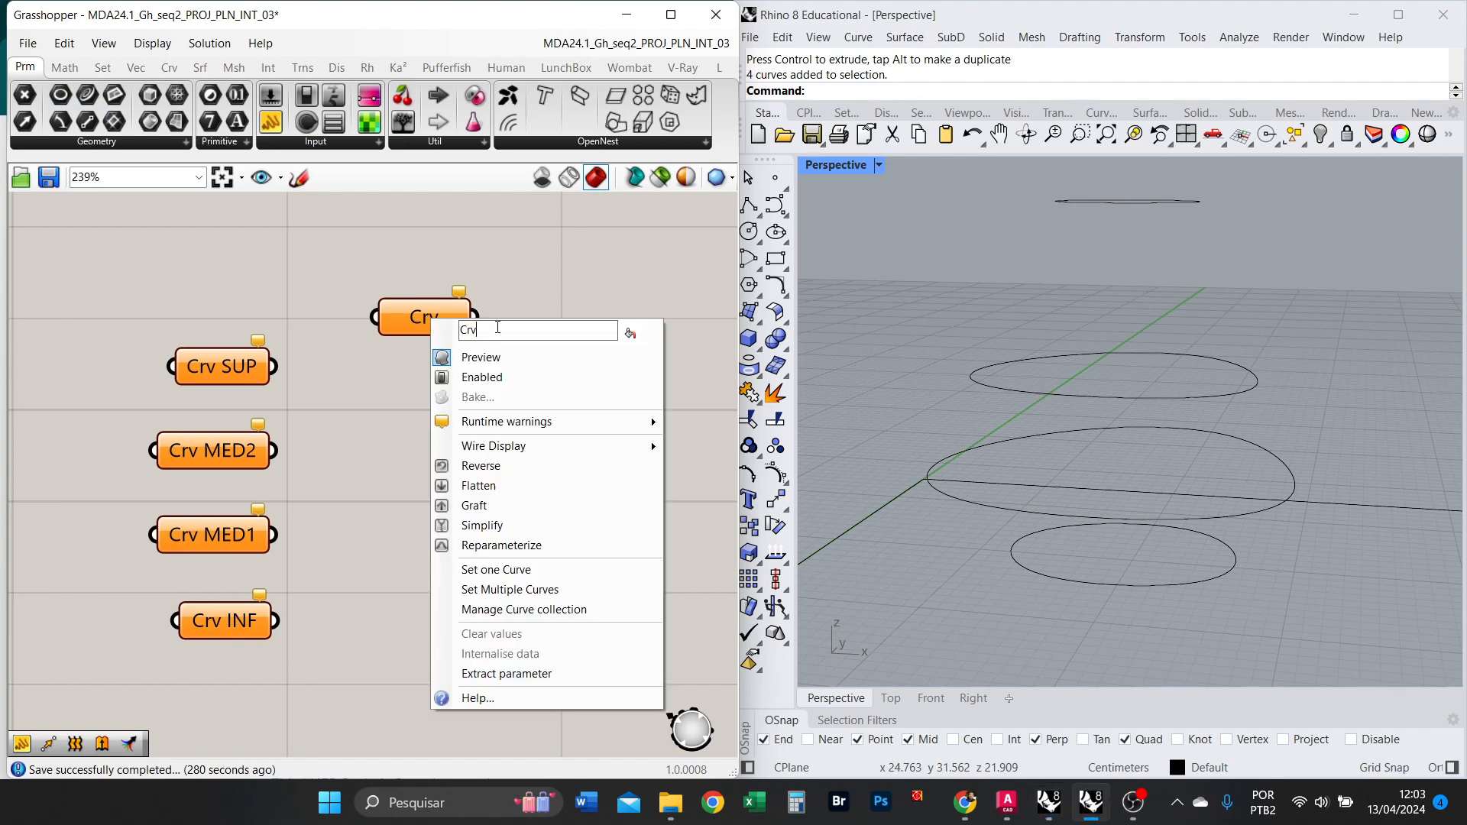
pyautogui.press('capslock')
pyautogui.write('SUP')
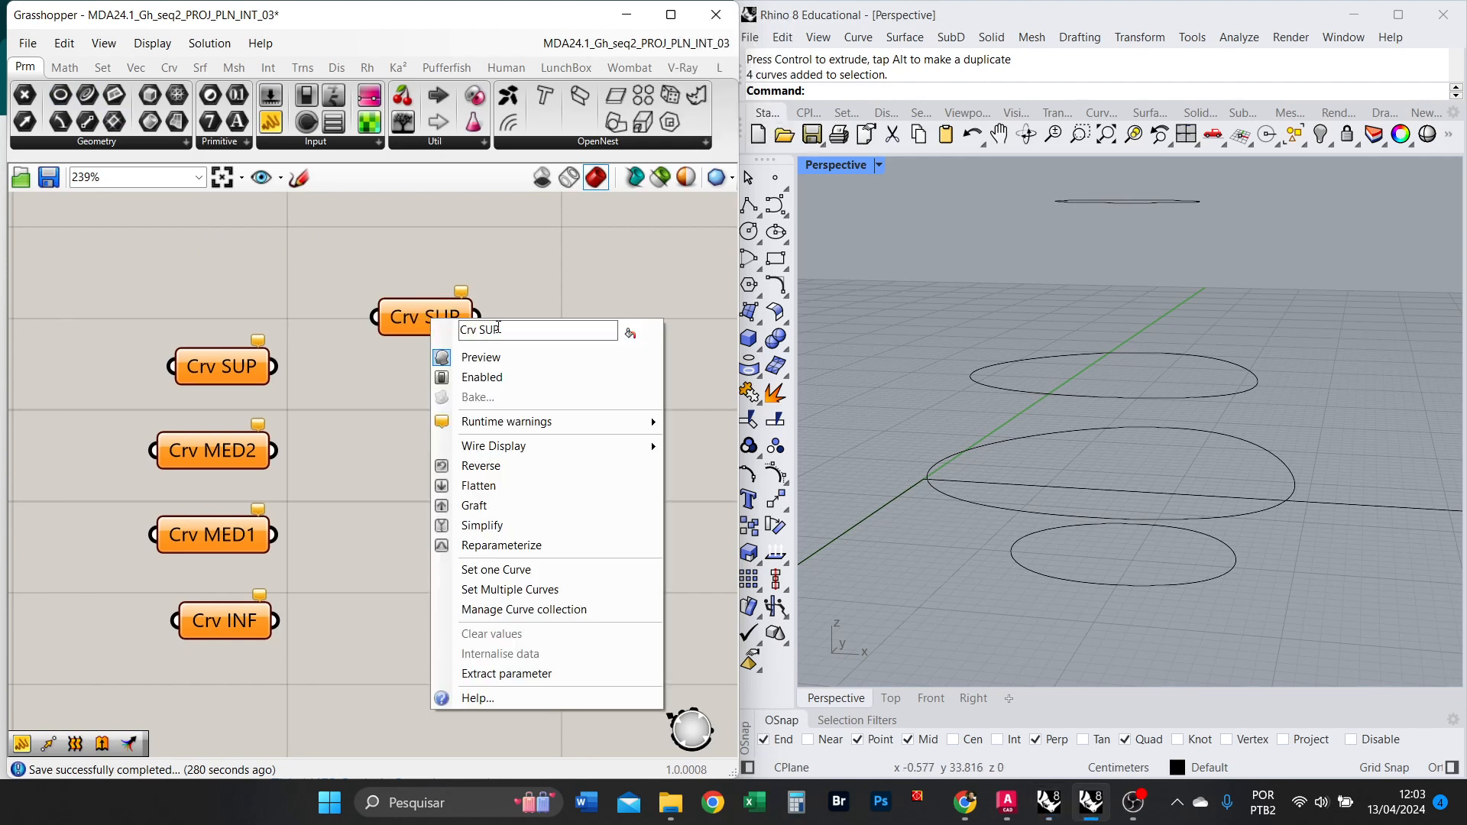
pyautogui.click(530, 299)
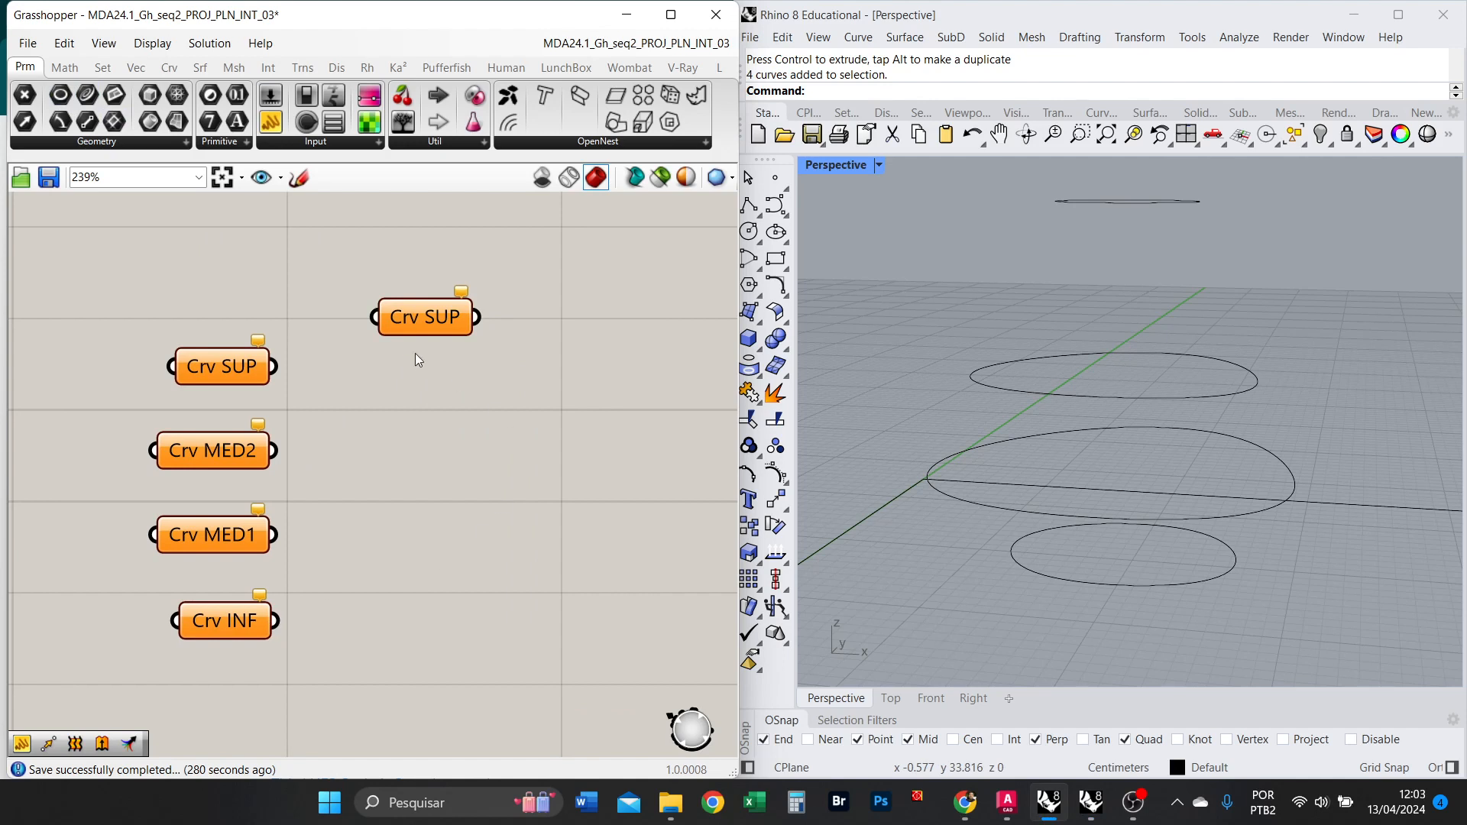
pyautogui.click(416, 321)
pyautogui.press('Delete')
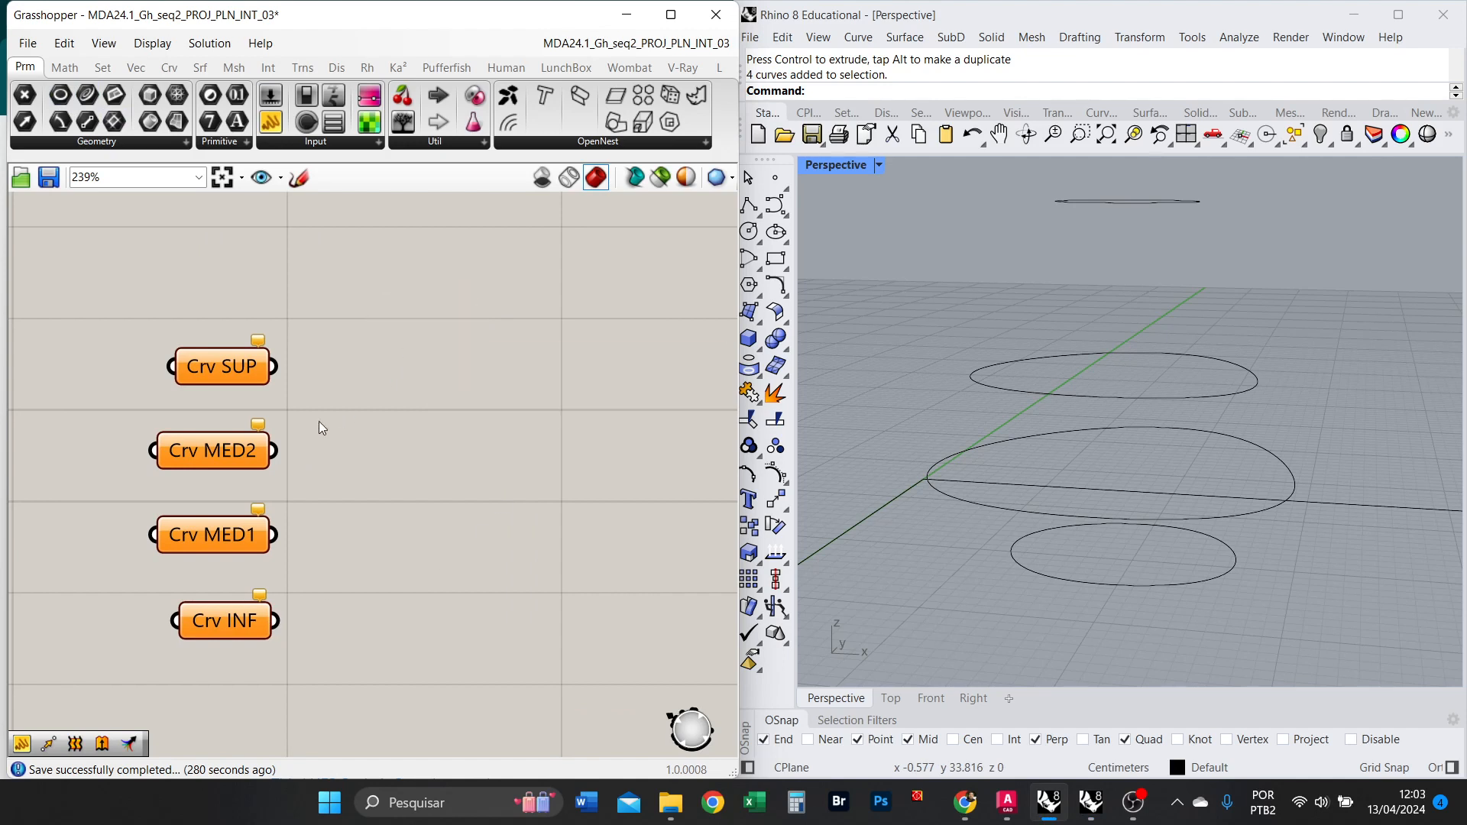
# Reference the lowest Rhino section curve in the Crv INF parameter as a single curve.
pyautogui.click(259, 618)
pyautogui.click(341, 660)
pyautogui.moveTo(314, 635); pyautogui.dragTo(181, 327)
pyautogui.click(131, 472)
pyautogui.rightClick(243, 625)
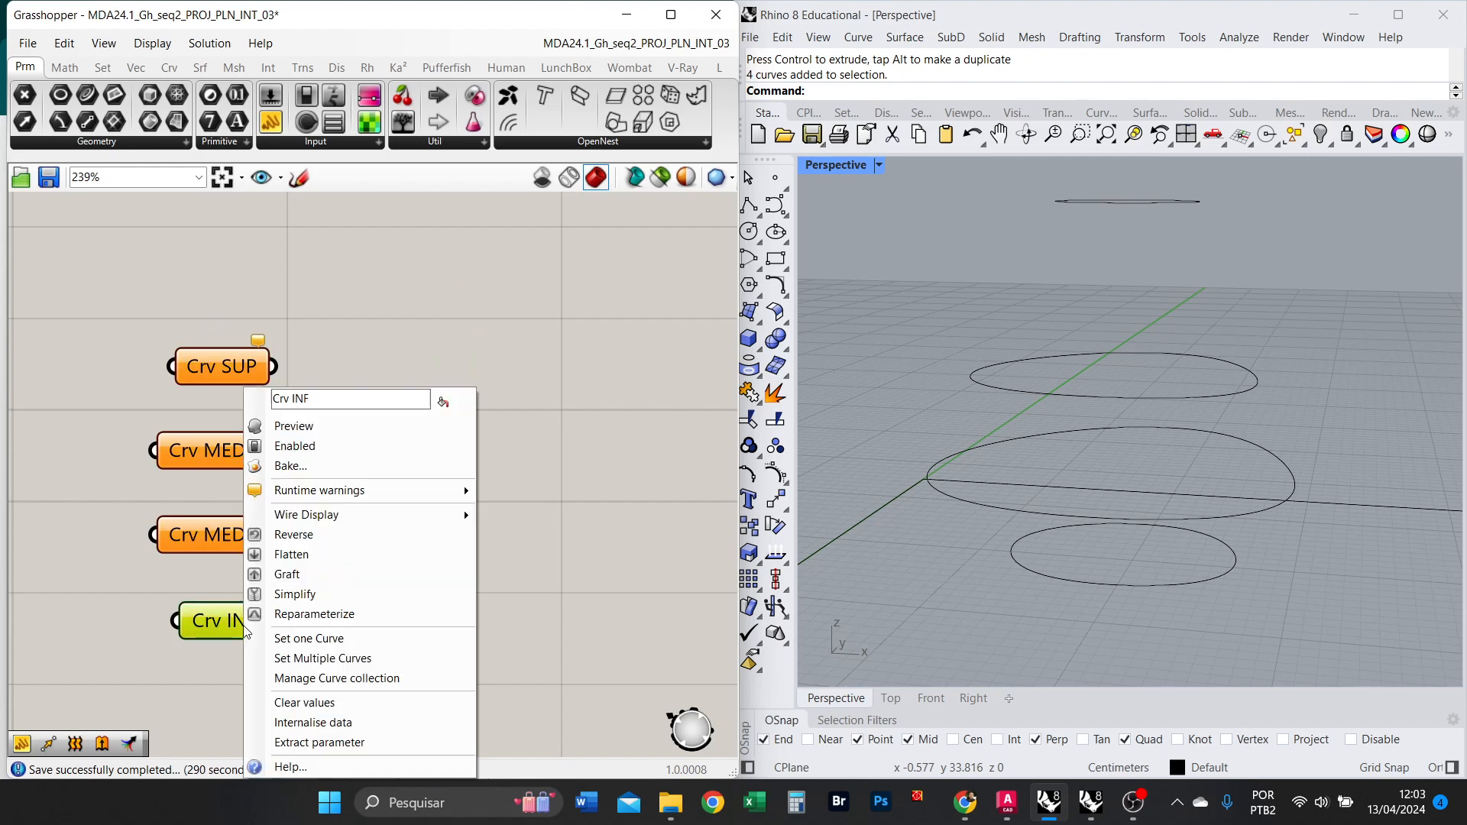
pyautogui.click(305, 639)
pyautogui.click(1180, 590)
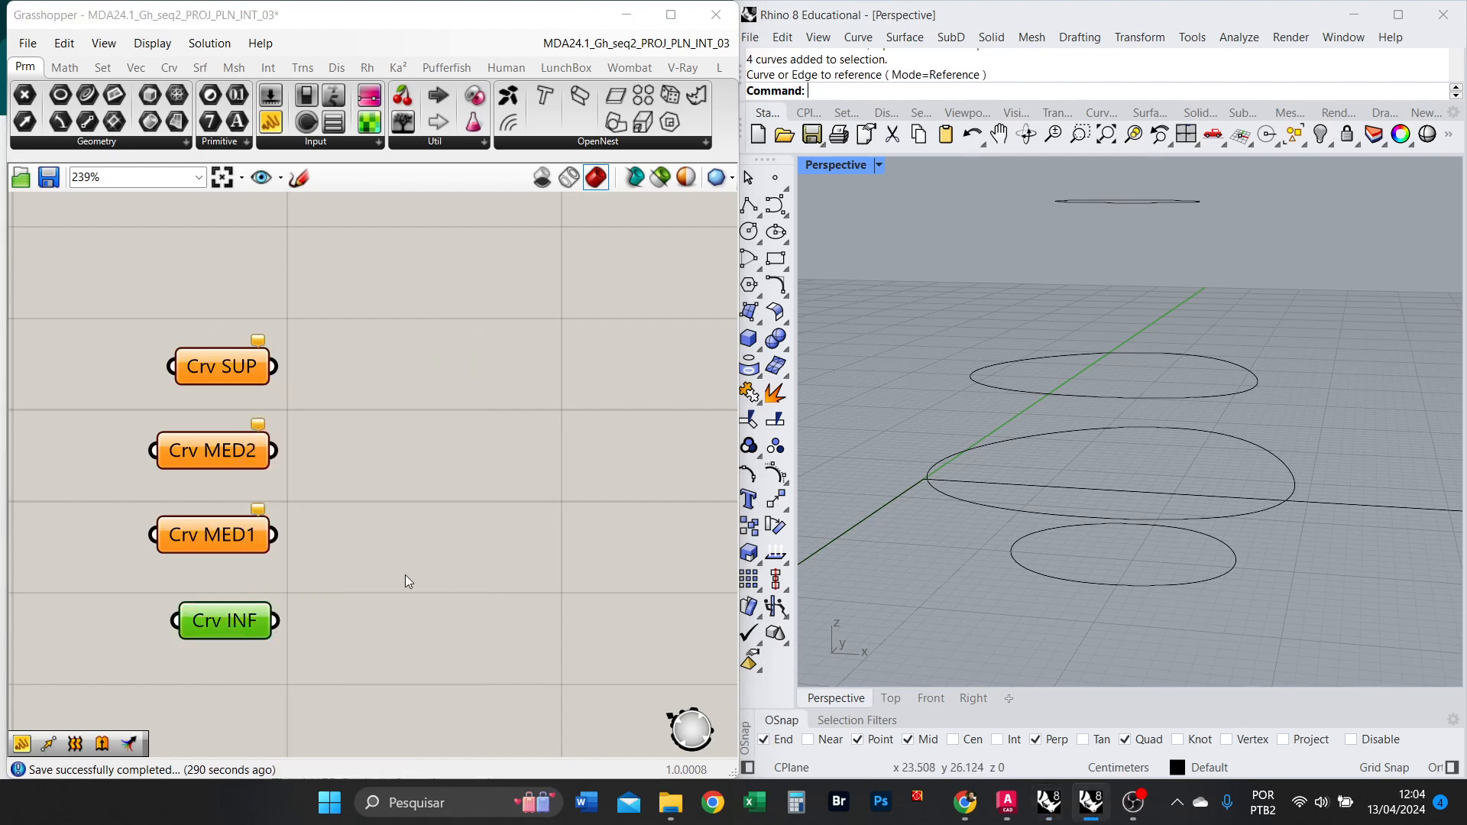
# Reference the widest Rhino section curve in the Crv MED1 parameter and the curve above it in Crv MED2.
pyautogui.click(227, 535)
pyautogui.rightClick(227, 535)
pyautogui.click(311, 638)
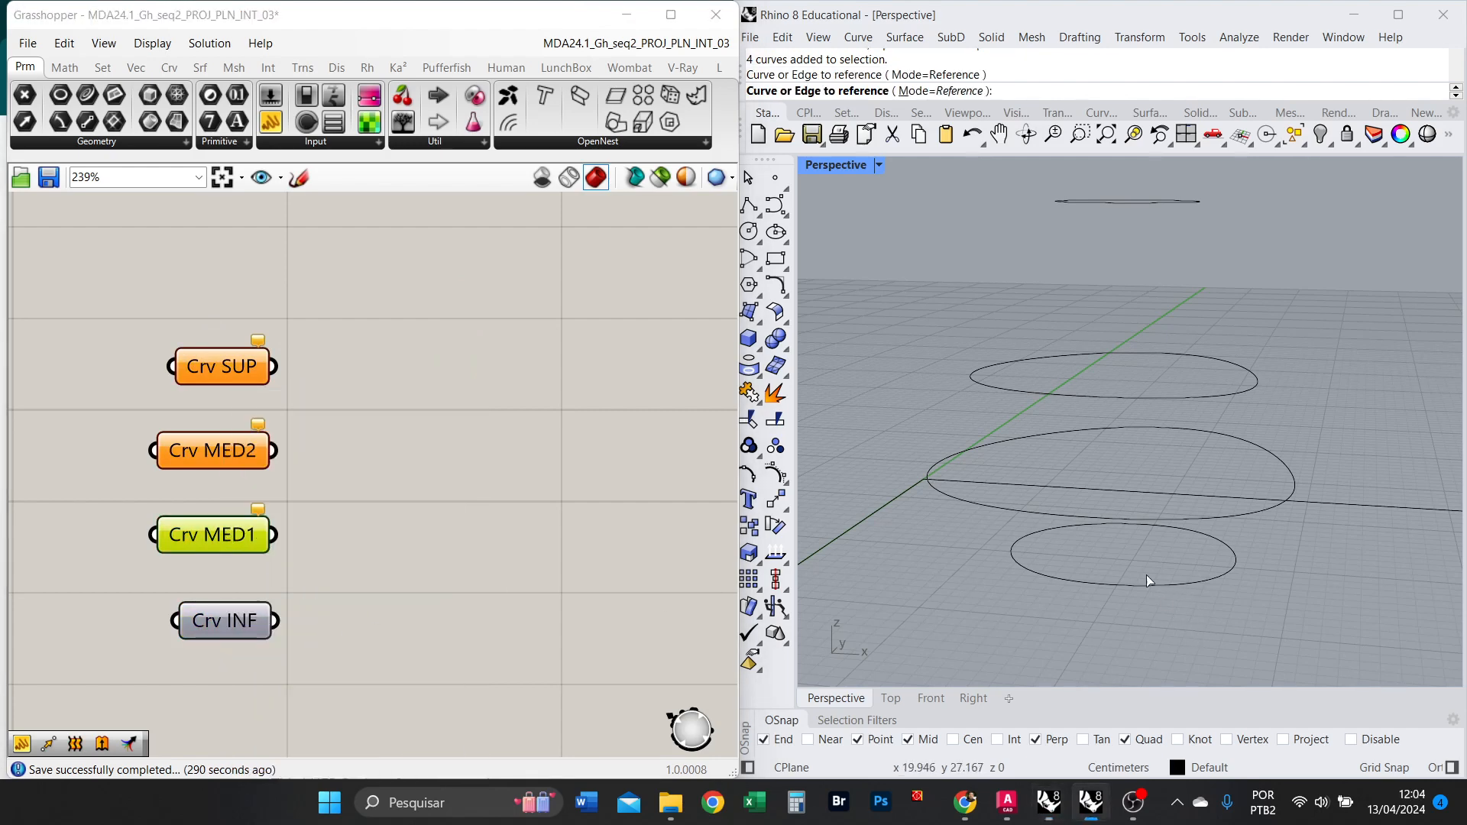
pyautogui.click(1004, 512)
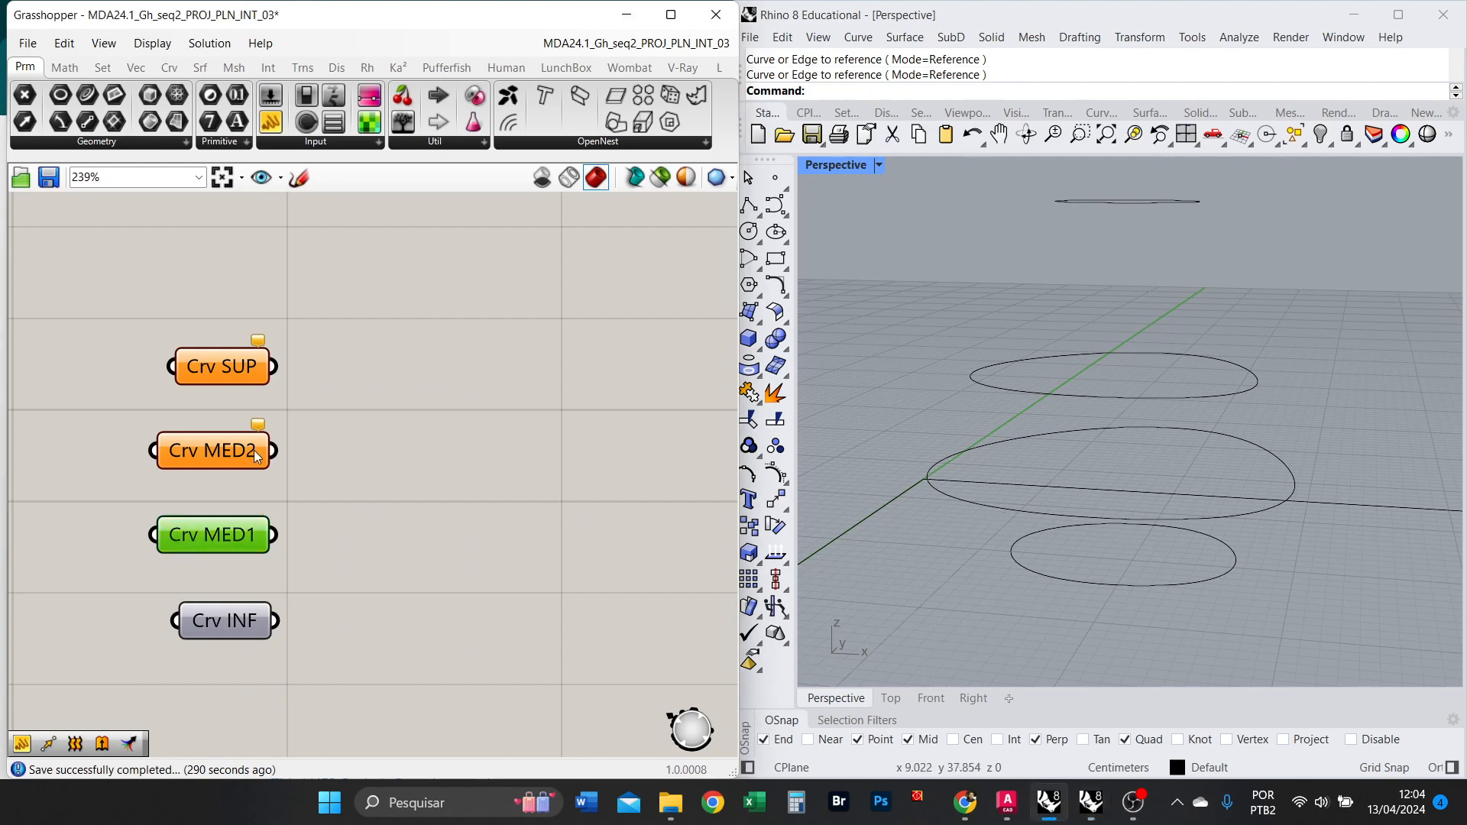
pyautogui.click(218, 456)
pyautogui.rightClick(218, 456)
pyautogui.click(283, 638)
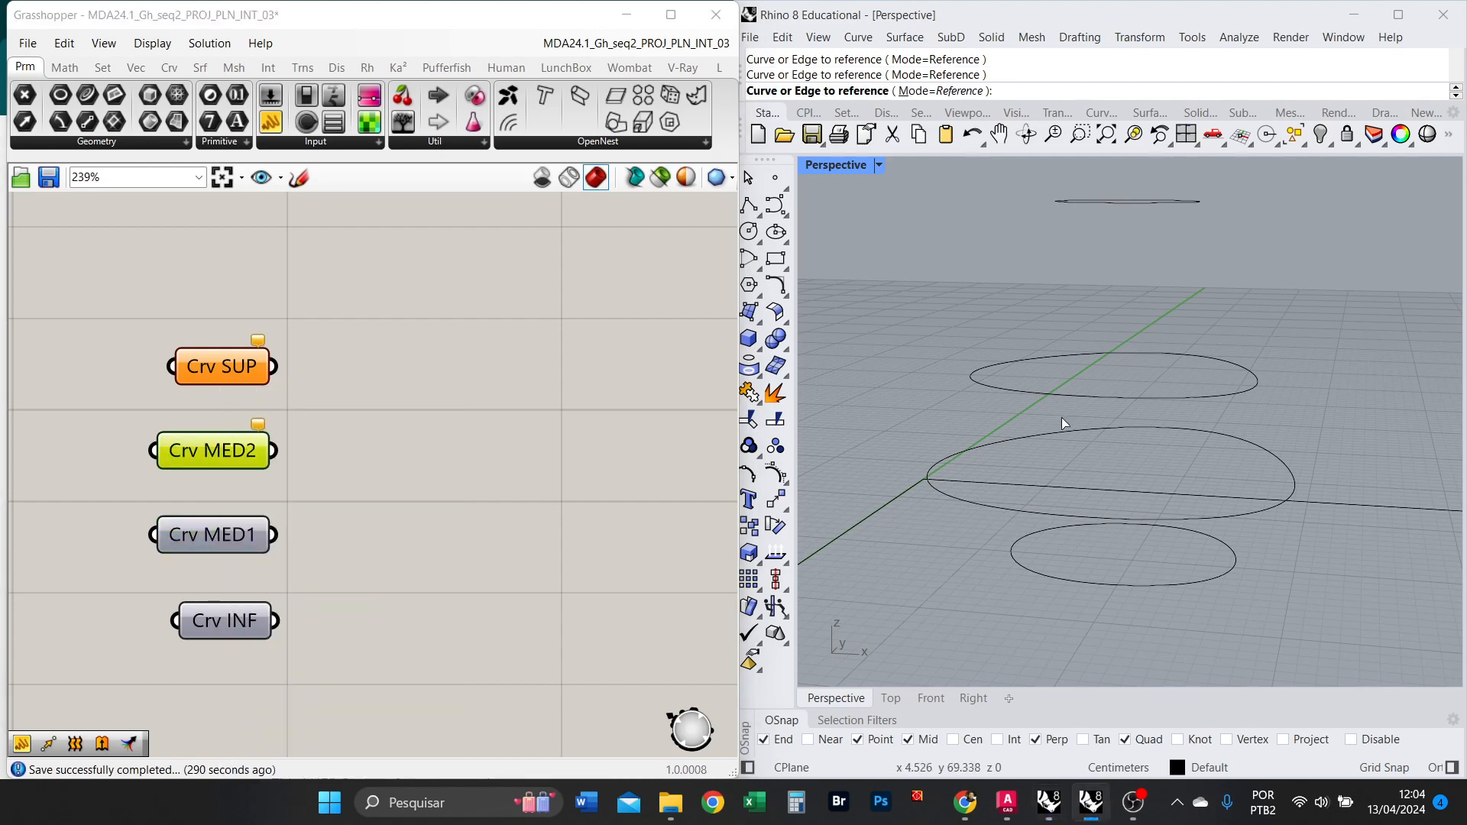
pyautogui.click(1025, 392)
# Reference the topmost Rhino section curve in the Crv SUP parameter as a single curve.
pyautogui.click(225, 369)
pyautogui.rightClick(225, 369)
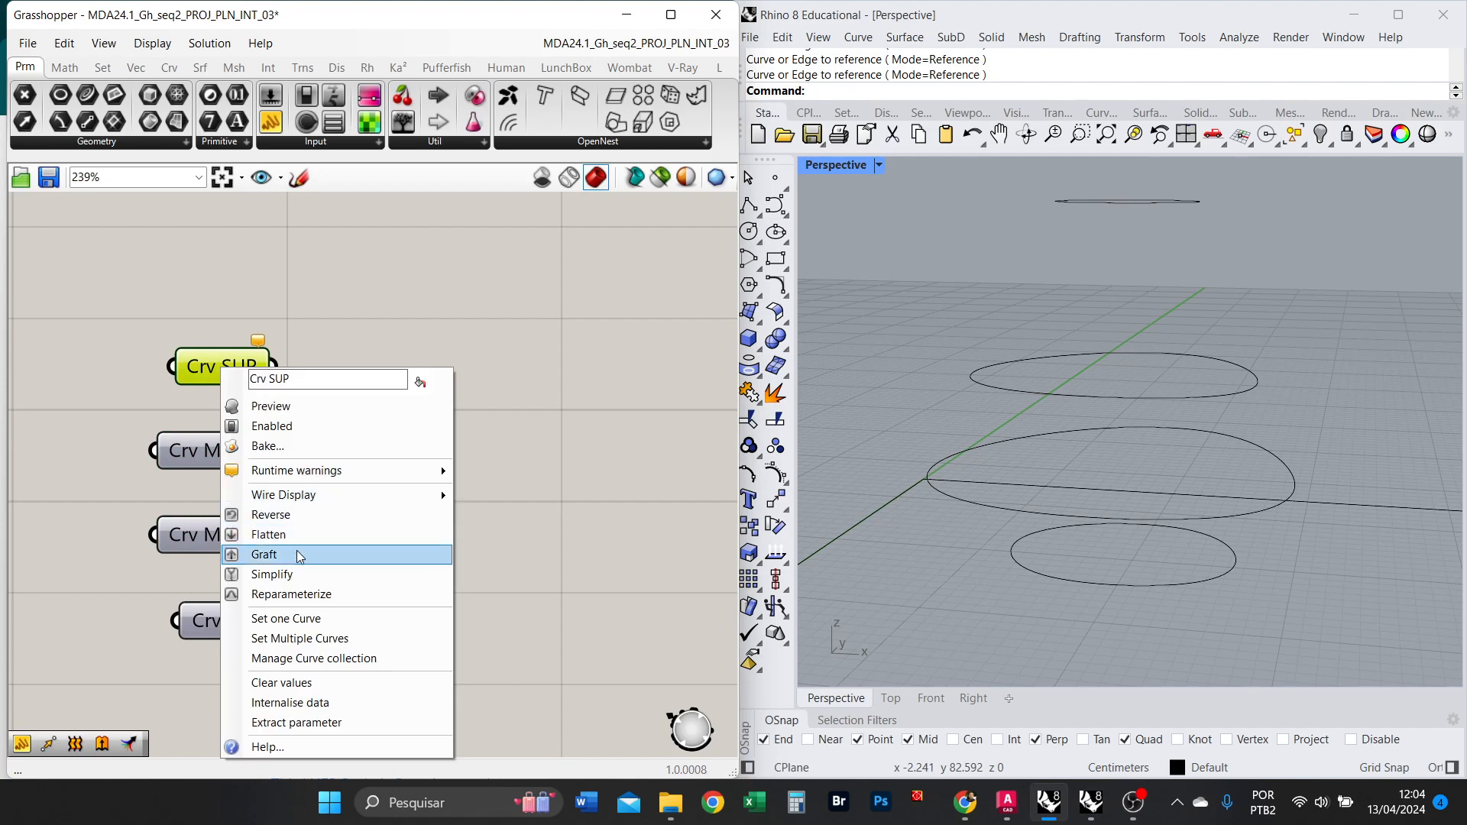
pyautogui.click(305, 614)
pyautogui.click(1170, 203)
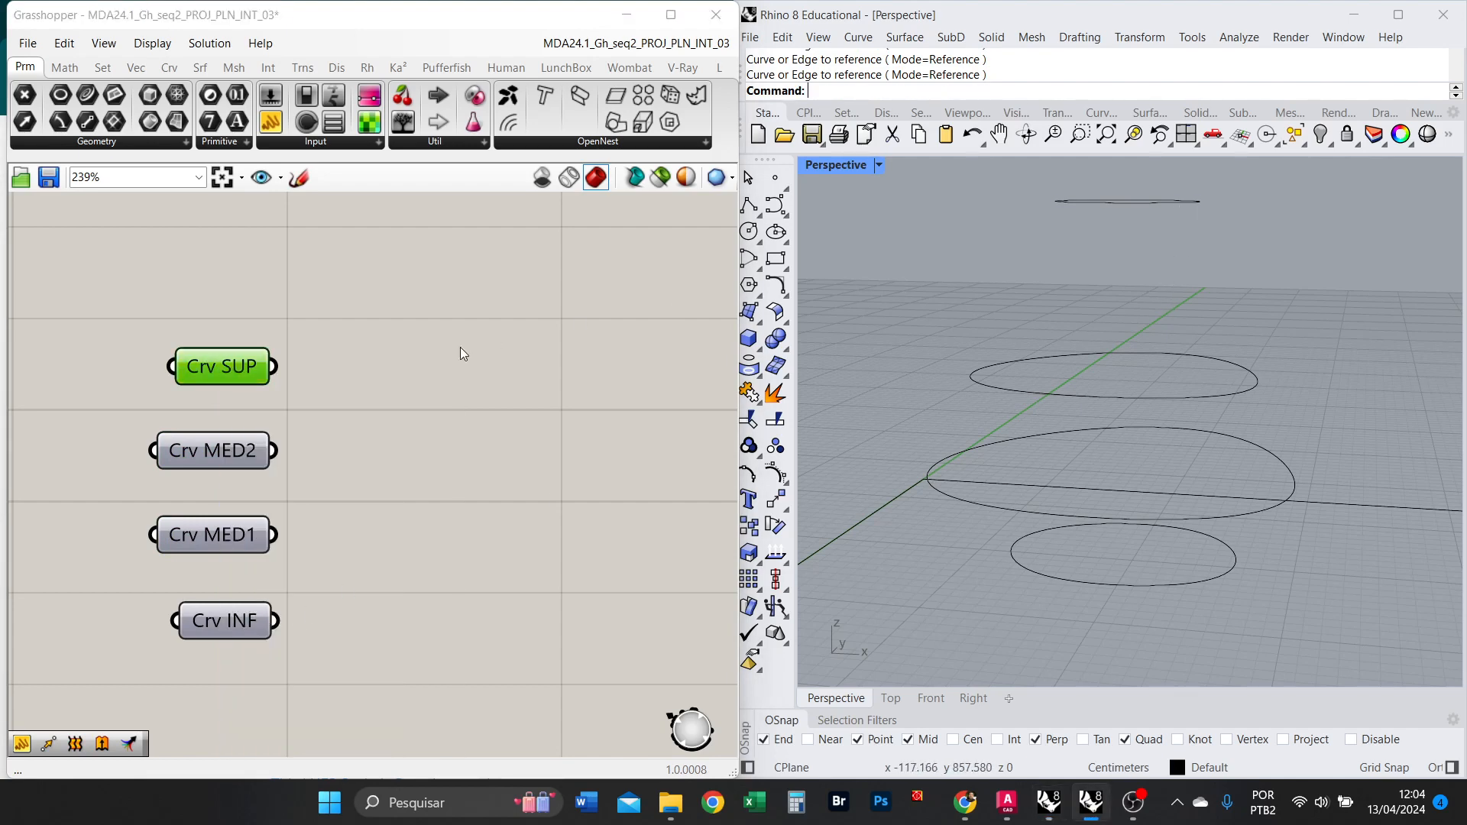
pyautogui.click(451, 496)
# Delete the leftover straight line lying along the x axis in the Rhino scene.
pyautogui.moveTo(1117, 429); pyautogui.dragTo(1236, 384, button='right')
pyautogui.moveTo(1289, 481); pyautogui.dragTo(1287, 478)
pyautogui.press('Delete')
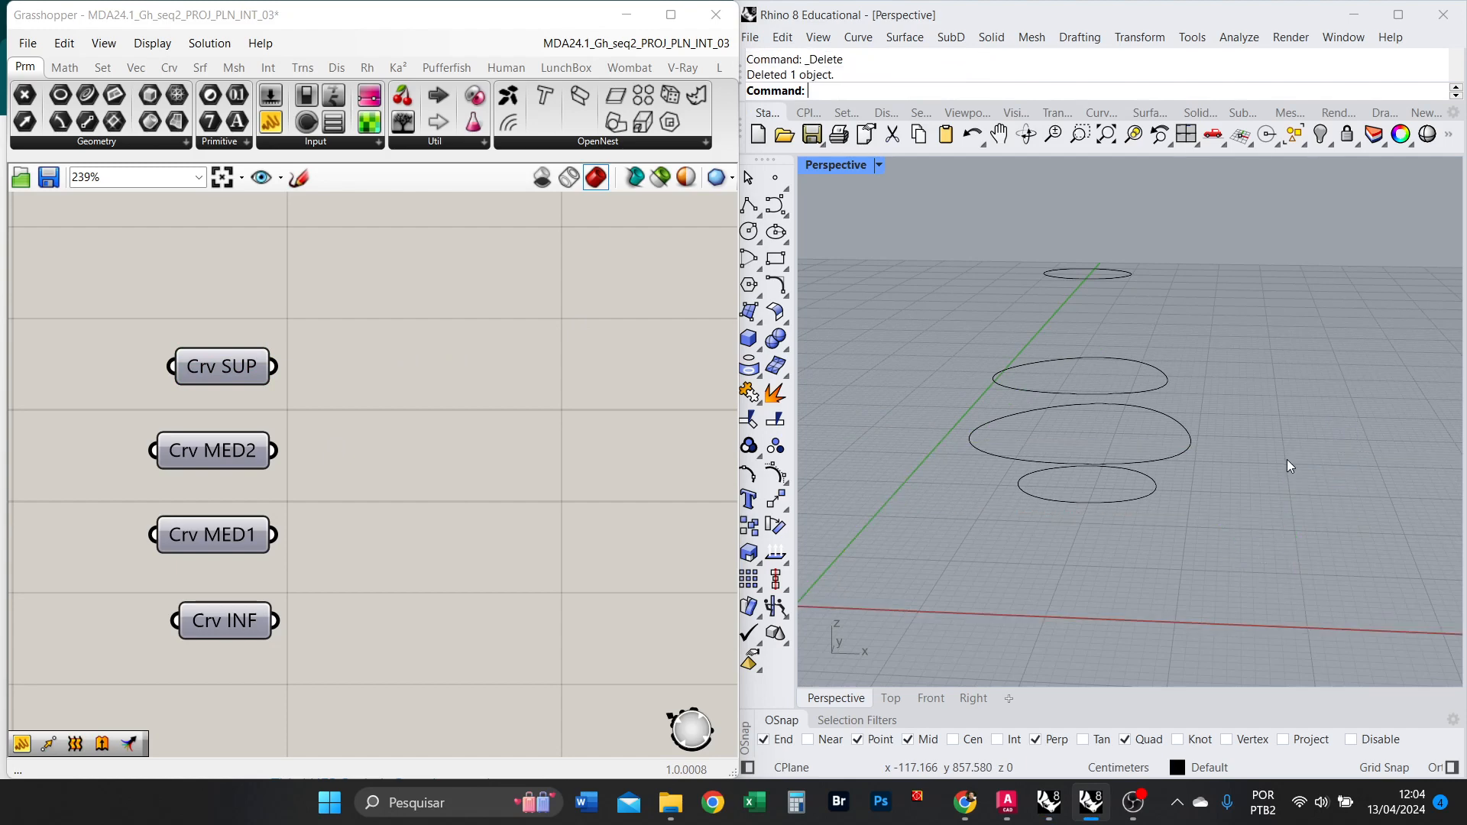
# Add a Loft component to the Grasshopper canvas beside the four curve parameters.
pyautogui.scroll(5, 1092, 436)
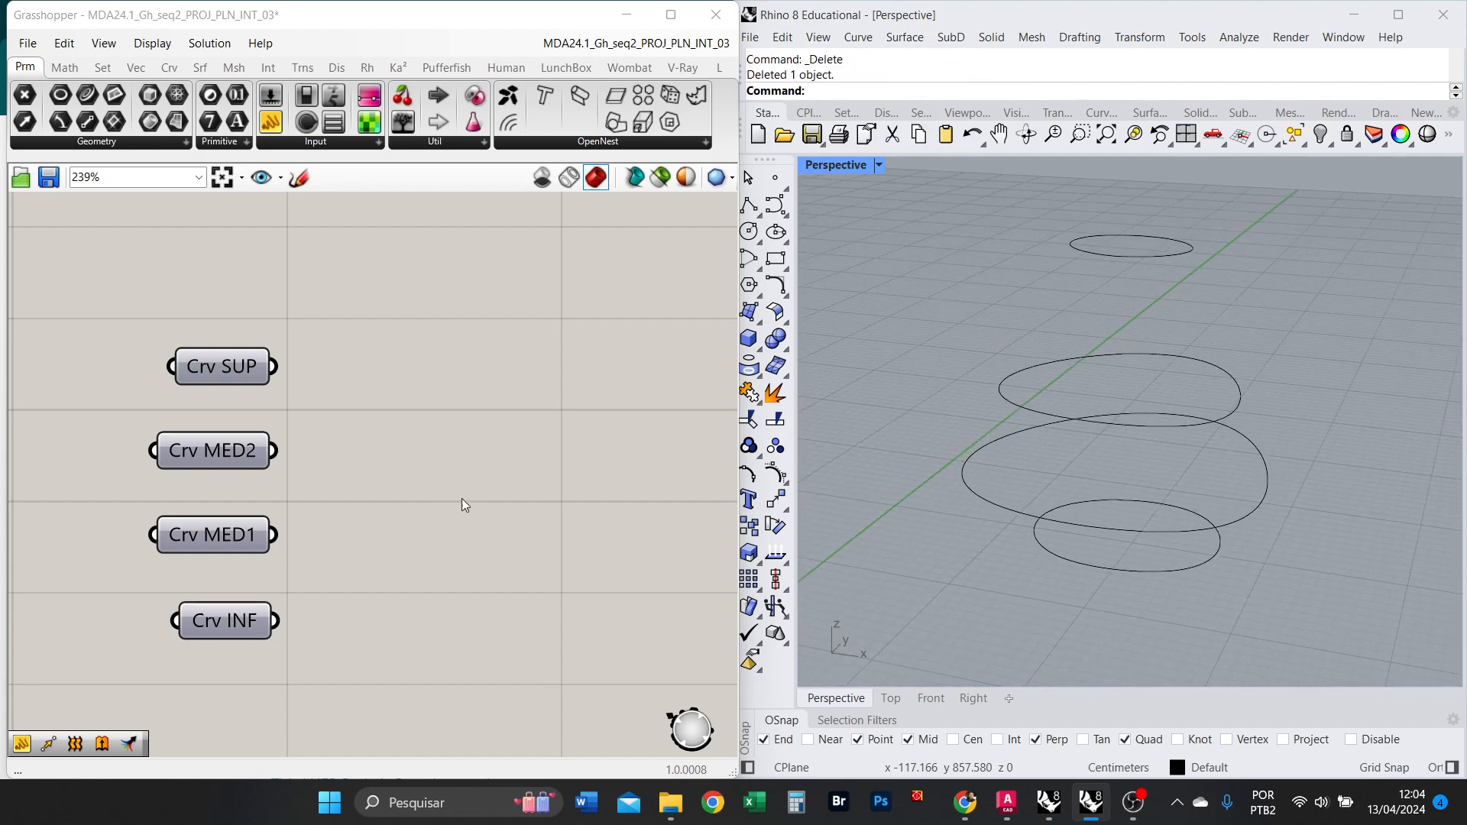
pyautogui.doubleClick(443, 483)
pyautogui.write('LOFT')
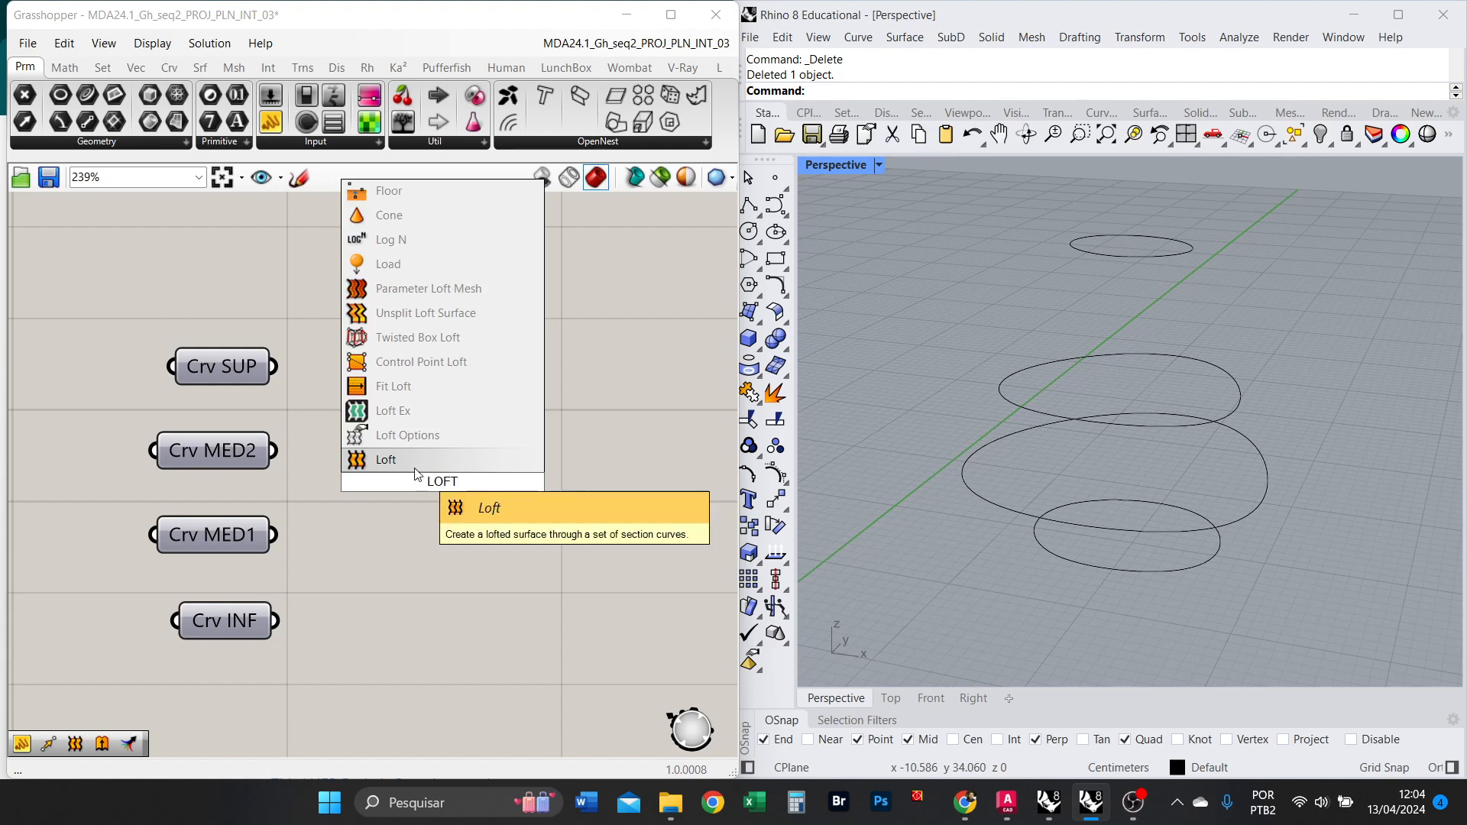
pyautogui.press('Return')
pyautogui.moveTo(405, 485); pyautogui.dragTo(470, 496)
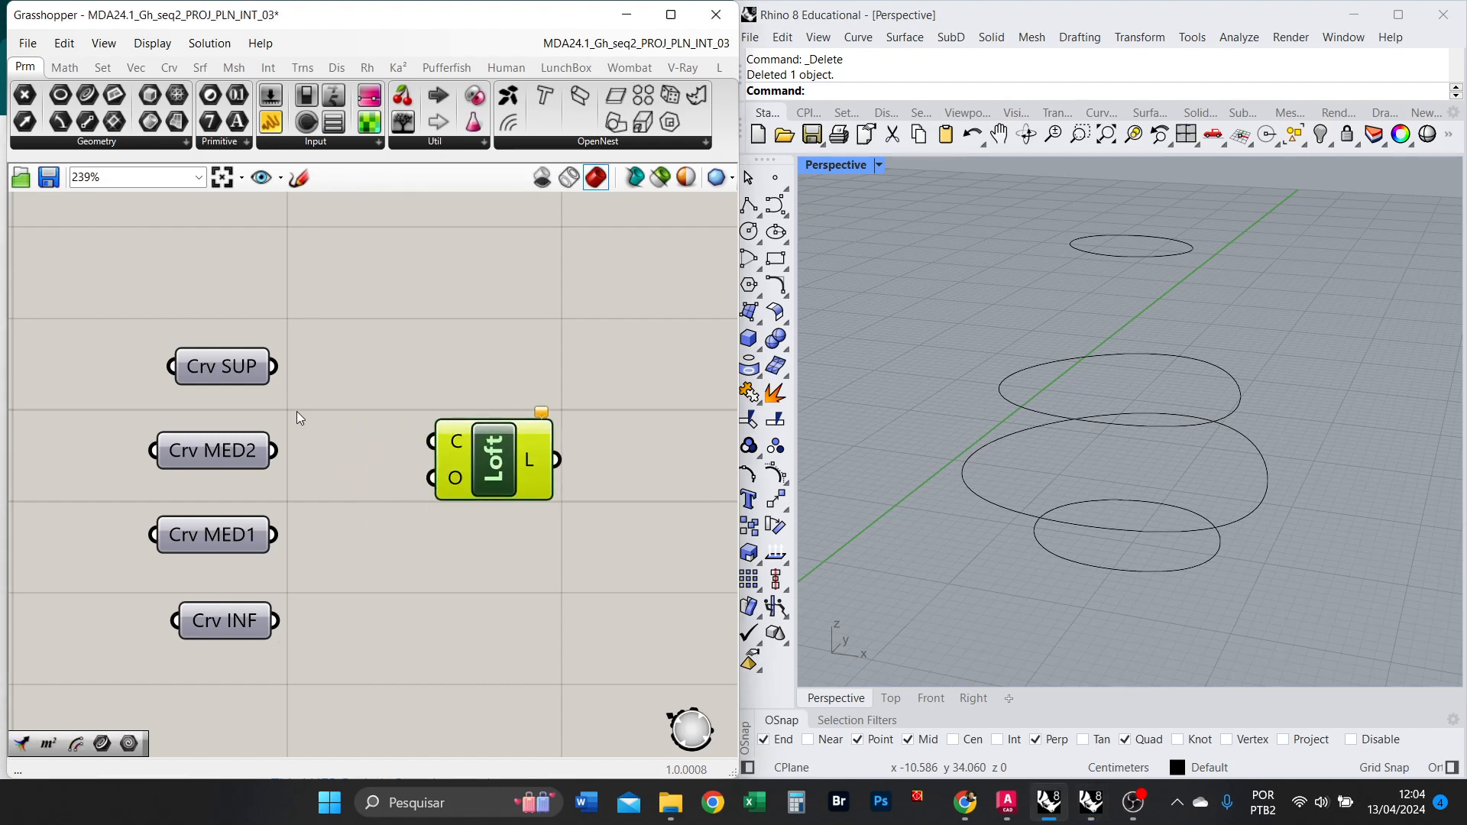
# Connect Crv SUP, Crv MED2, Crv INF and Crv MED1, in that order, to the Loft component's curve input and inspect the surface.
pyautogui.moveTo(303, 377); pyautogui.dragTo(422, 437)
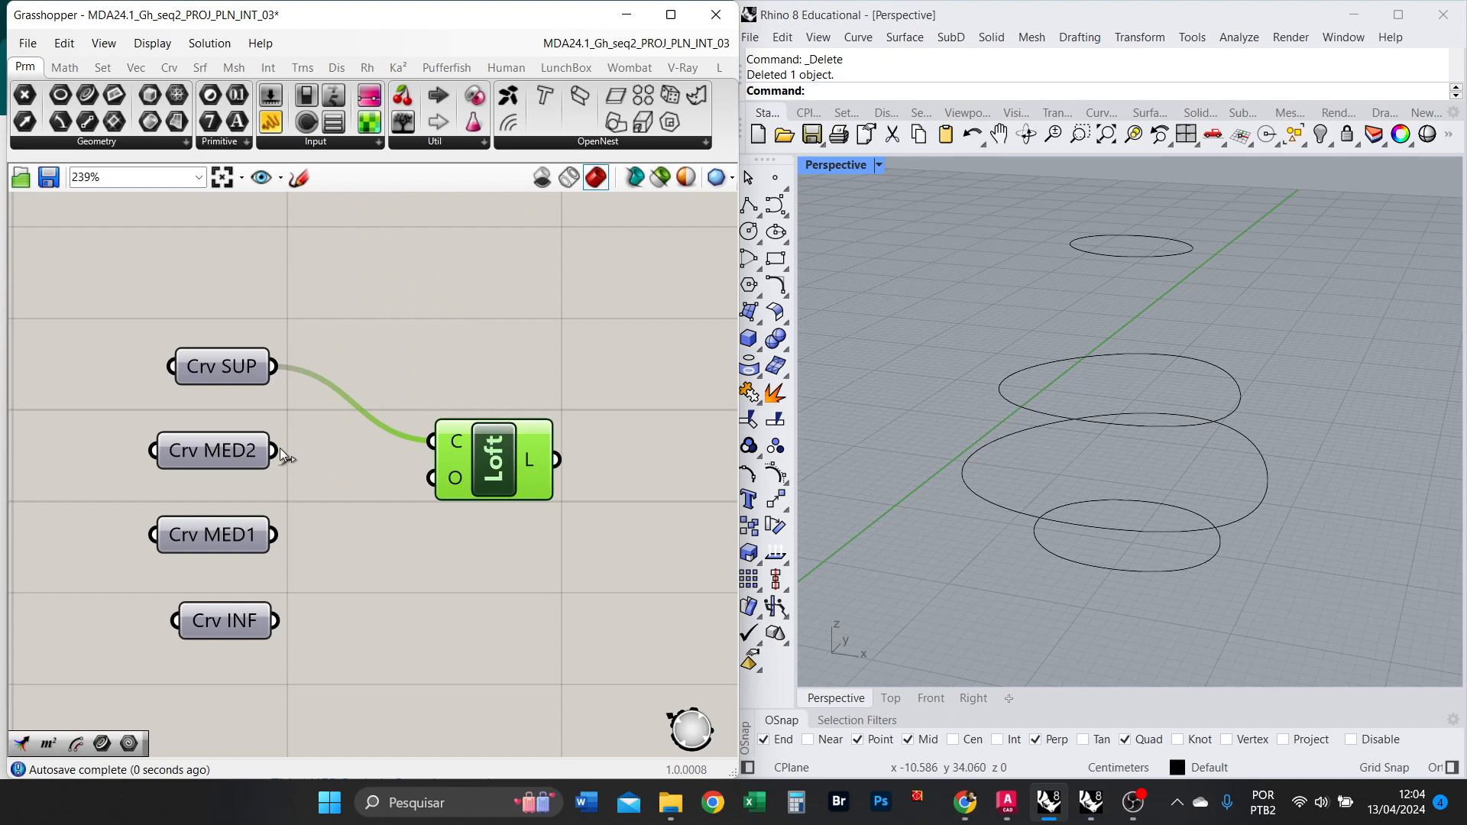
pyautogui.keyDown('shift'); pyautogui.moveTo(291, 450); pyautogui.dragTo(431, 451); pyautogui.keyUp('shift')
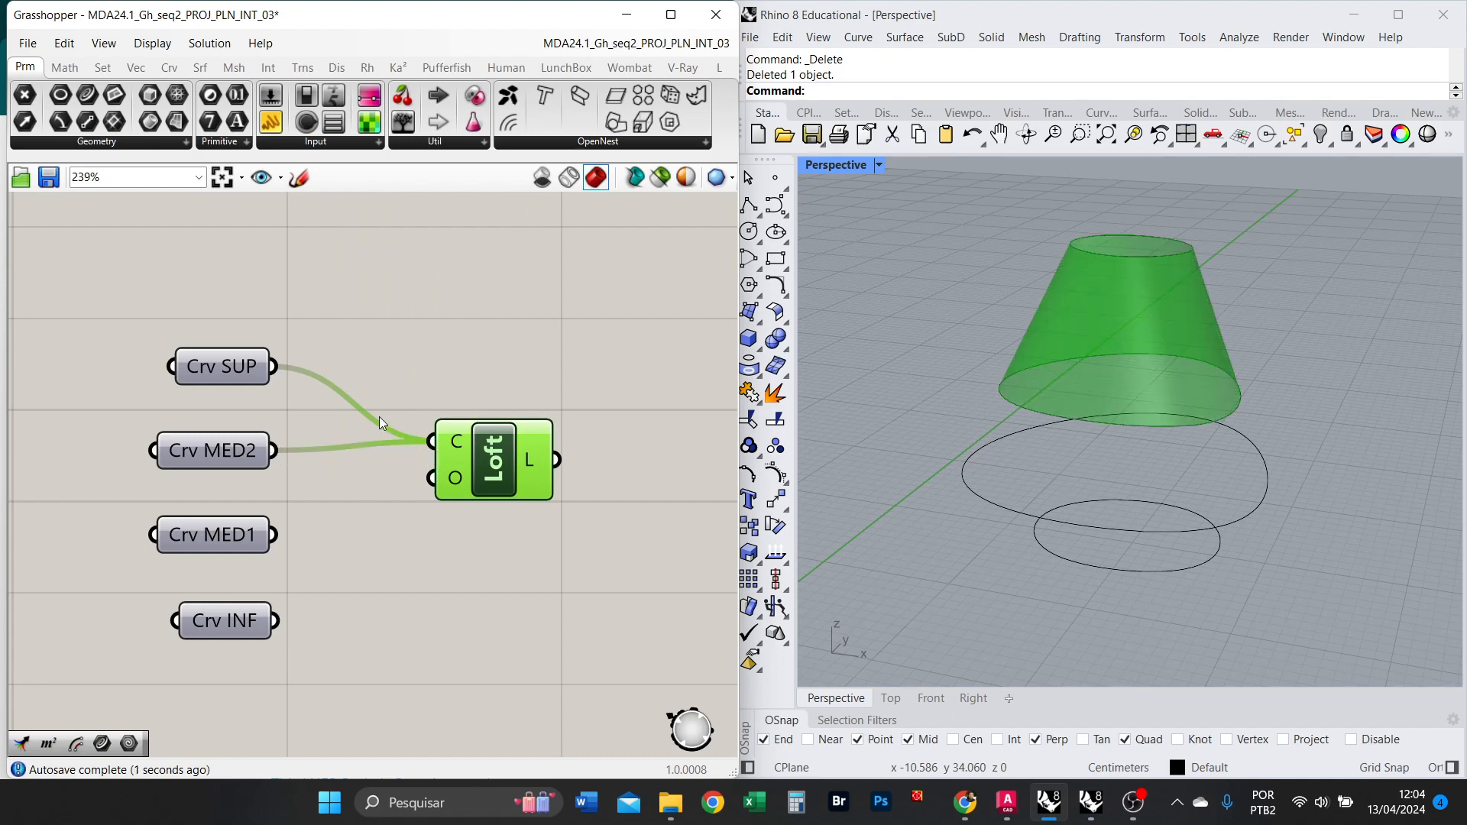
pyautogui.moveTo(1135, 479)
pyautogui.mouseDown(button='right')
pyautogui.moveTo(1090, 423)
pyautogui.moveTo(1146, 467)
pyautogui.mouseUp(button='right')
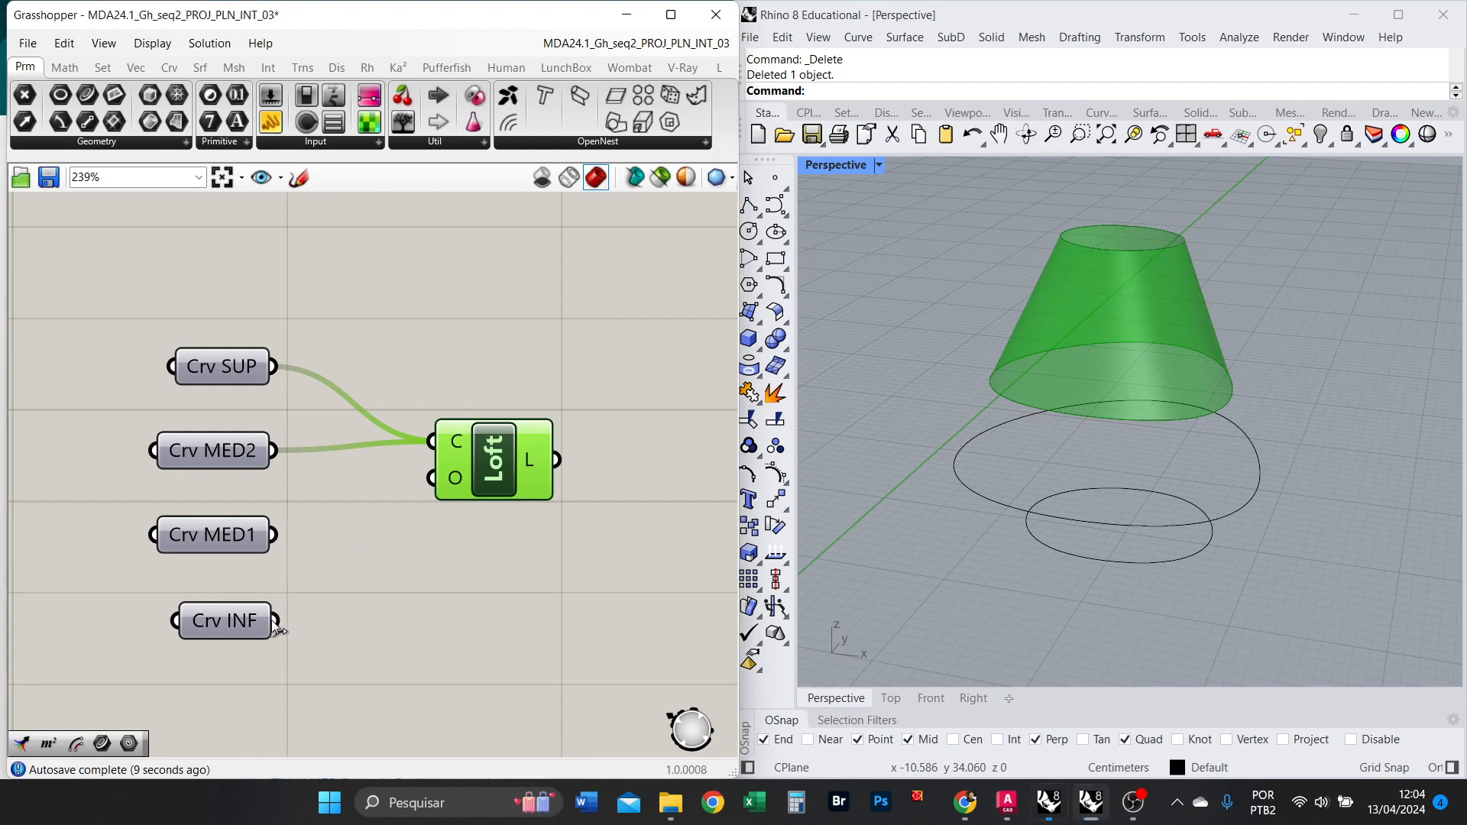
pyautogui.moveTo(275, 621); pyautogui.dragTo(418, 451)
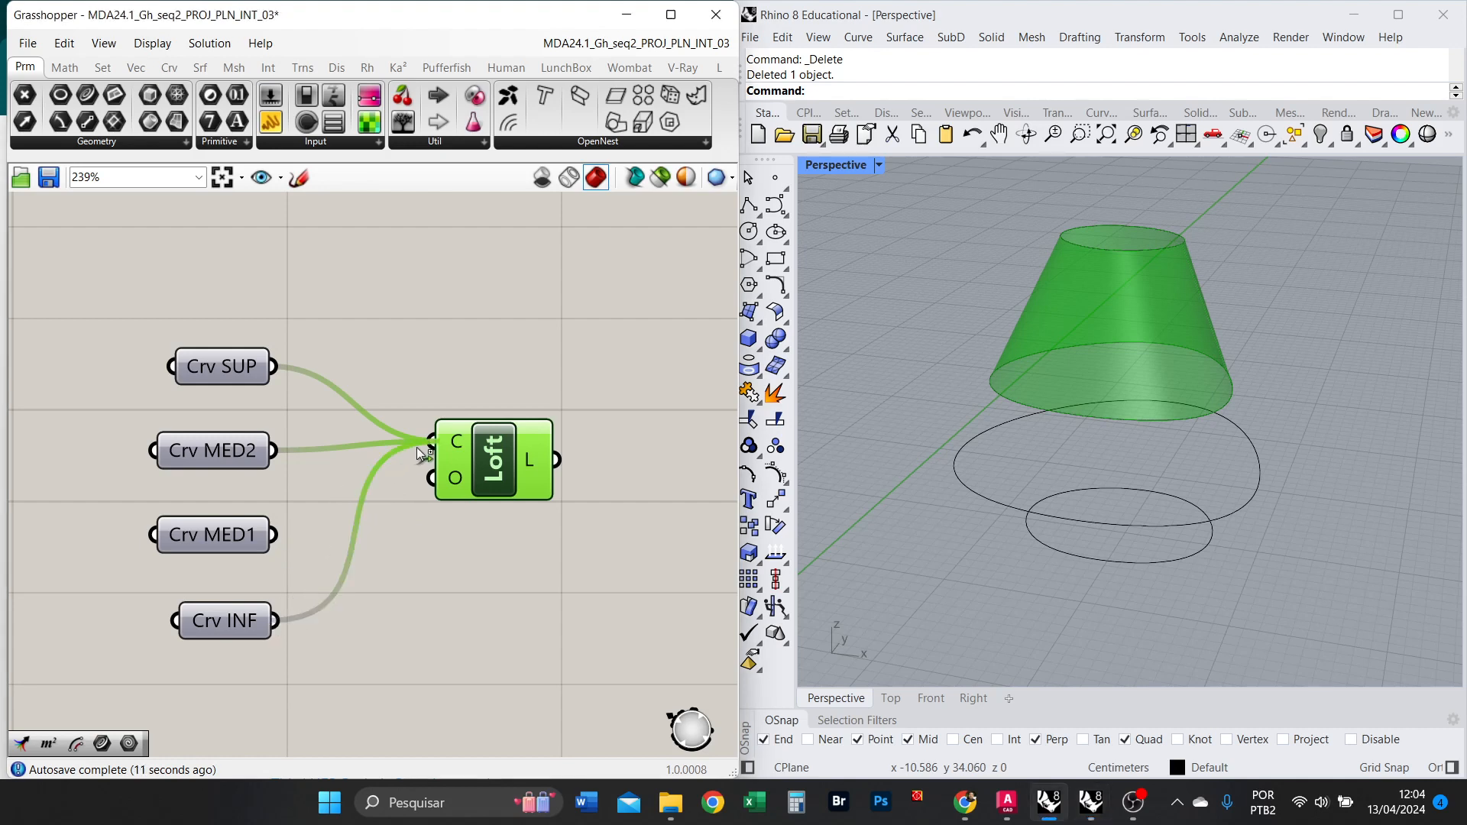
pyautogui.keyDown('shift'); pyautogui.moveTo(273, 534); pyautogui.dragTo(427, 442); pyautogui.keyUp('shift')
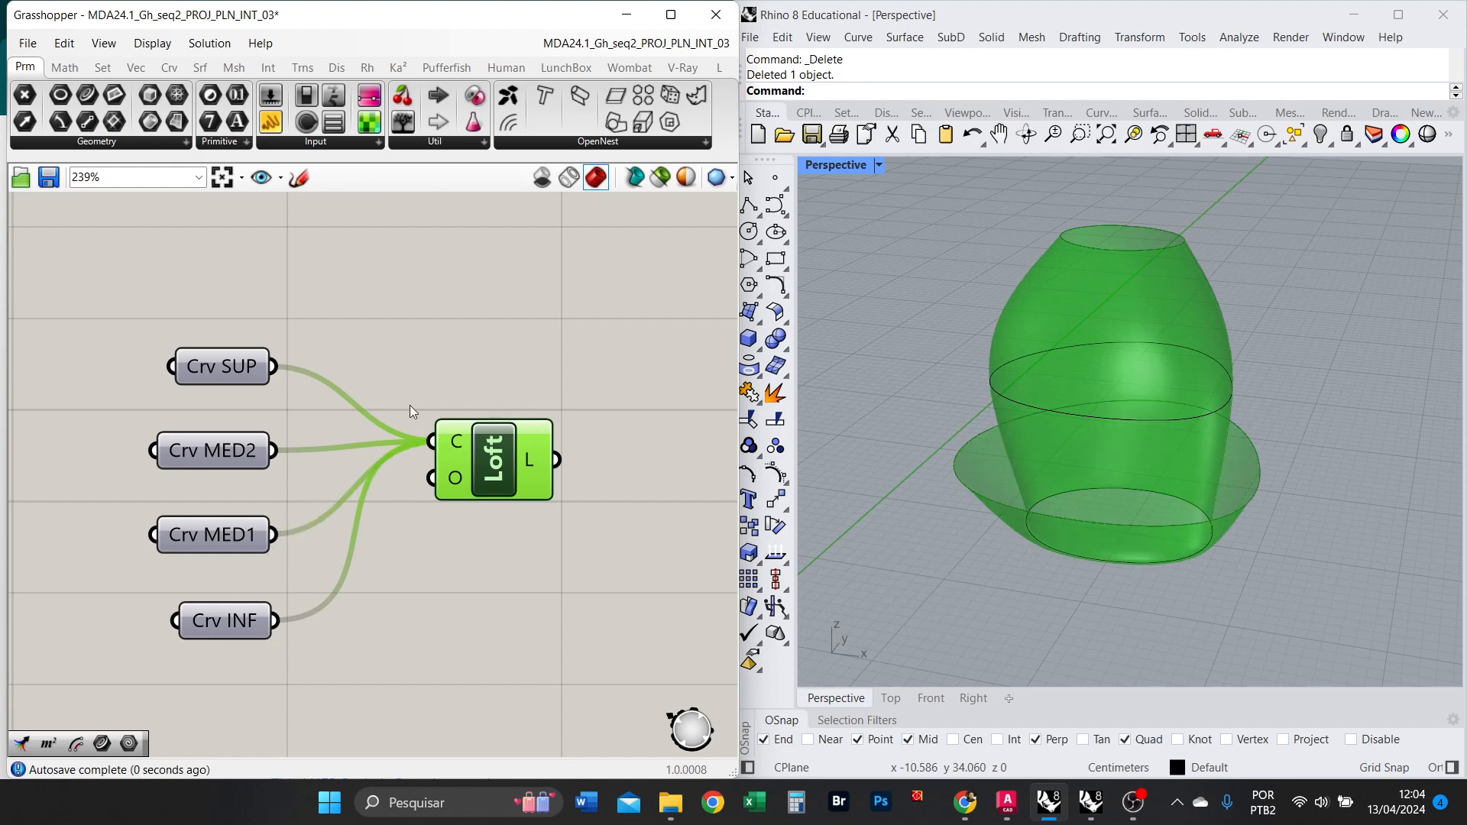
pyautogui.moveTo(1195, 554); pyautogui.dragTo(1169, 501, button='right')
pyautogui.scroll(-6, 1208, 508)
pyautogui.scroll(6, 1231, 549)
pyautogui.moveTo(1231, 549); pyautogui.dragTo(1080, 574, button='right')
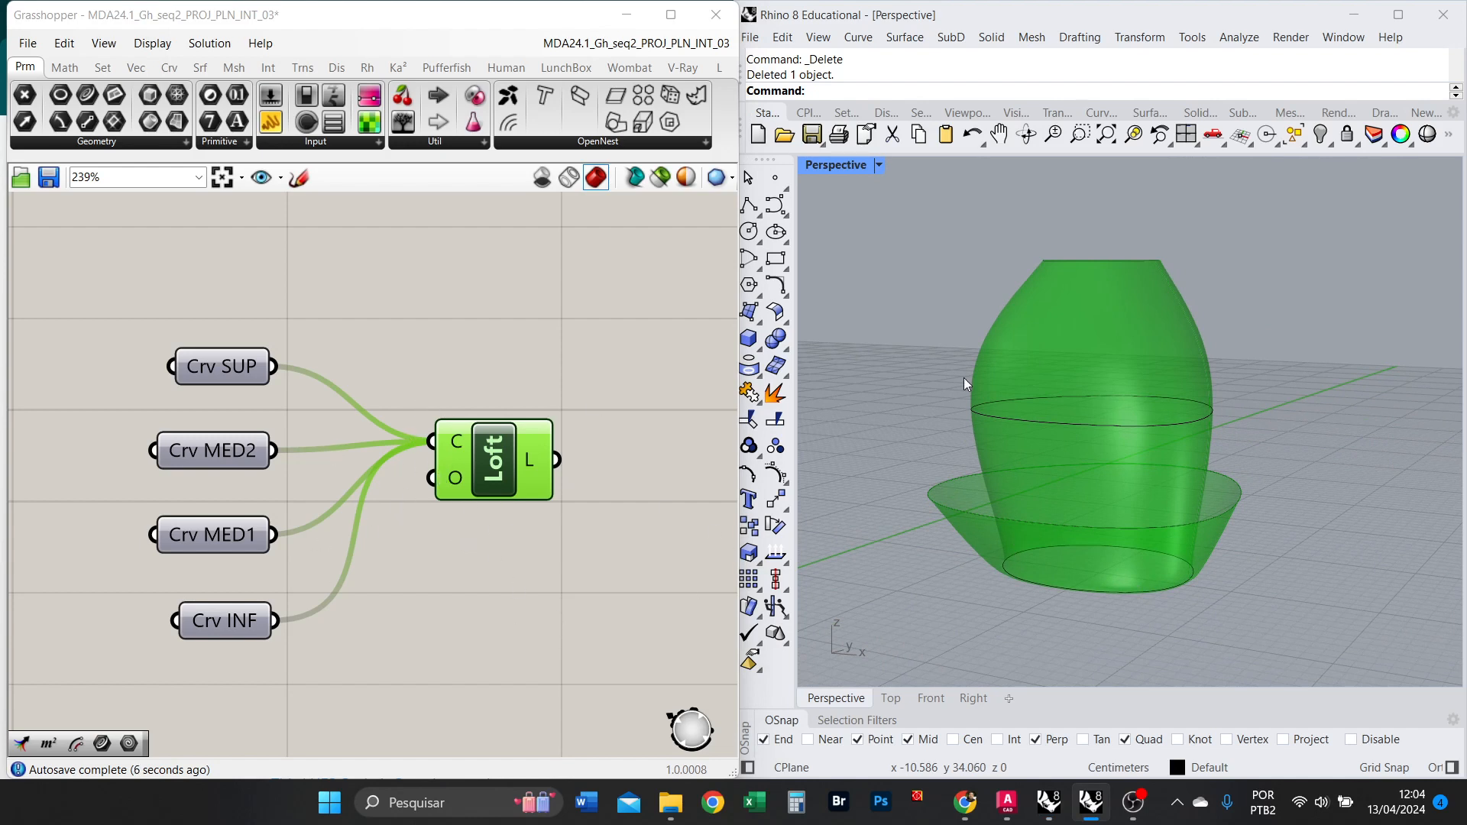
# Move the Loft component farther from the curve parameters and add a Merge component near it.
pyautogui.moveTo(229, 526)
pyautogui.mouseDown()
pyautogui.moveTo(241, 517)
pyautogui.moveTo(233, 541)
pyautogui.moveTo(250, 529)
pyautogui.mouseUp()
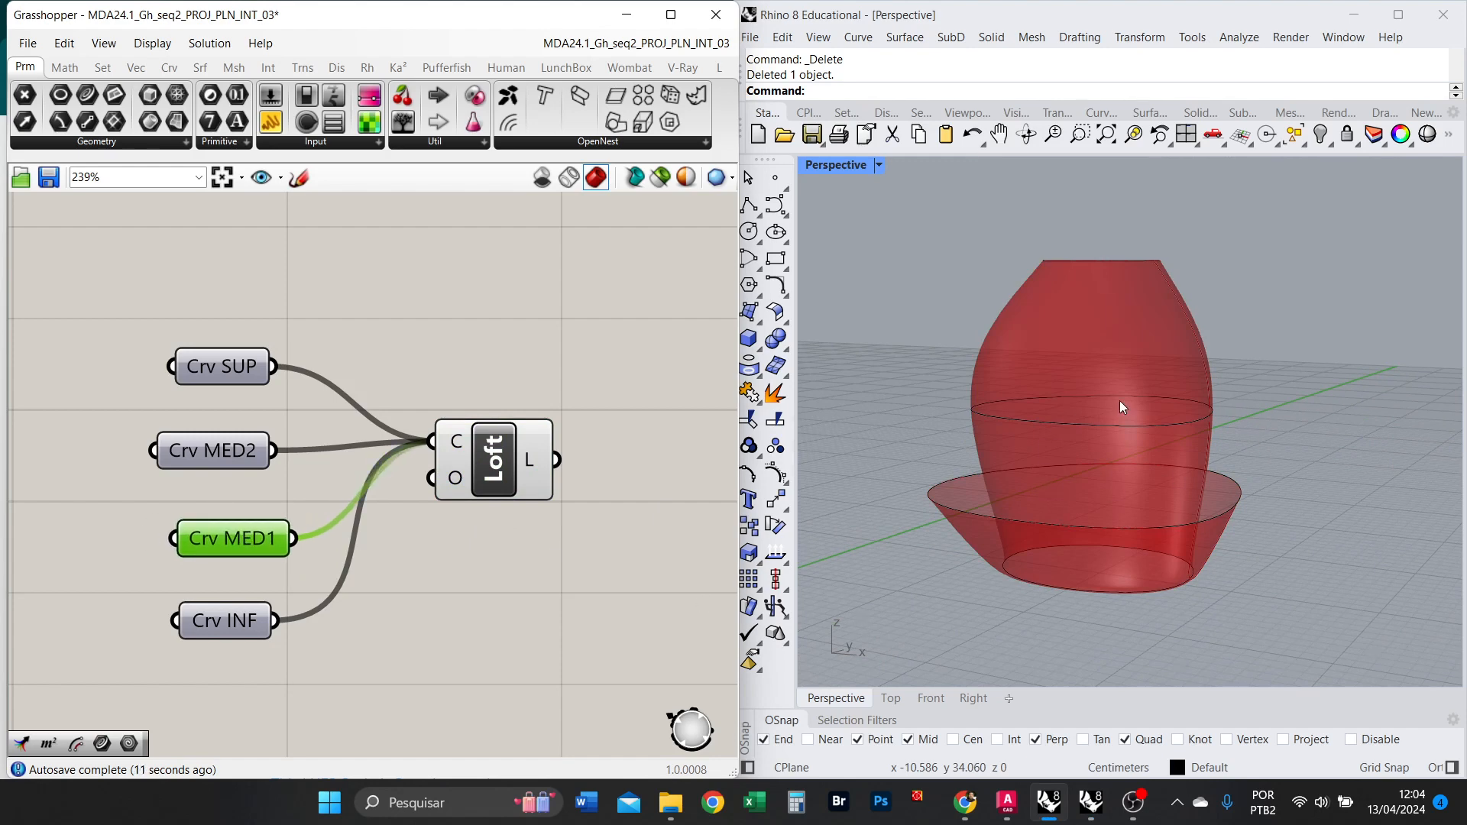
pyautogui.moveTo(1187, 463); pyautogui.dragTo(1159, 486, button='right')
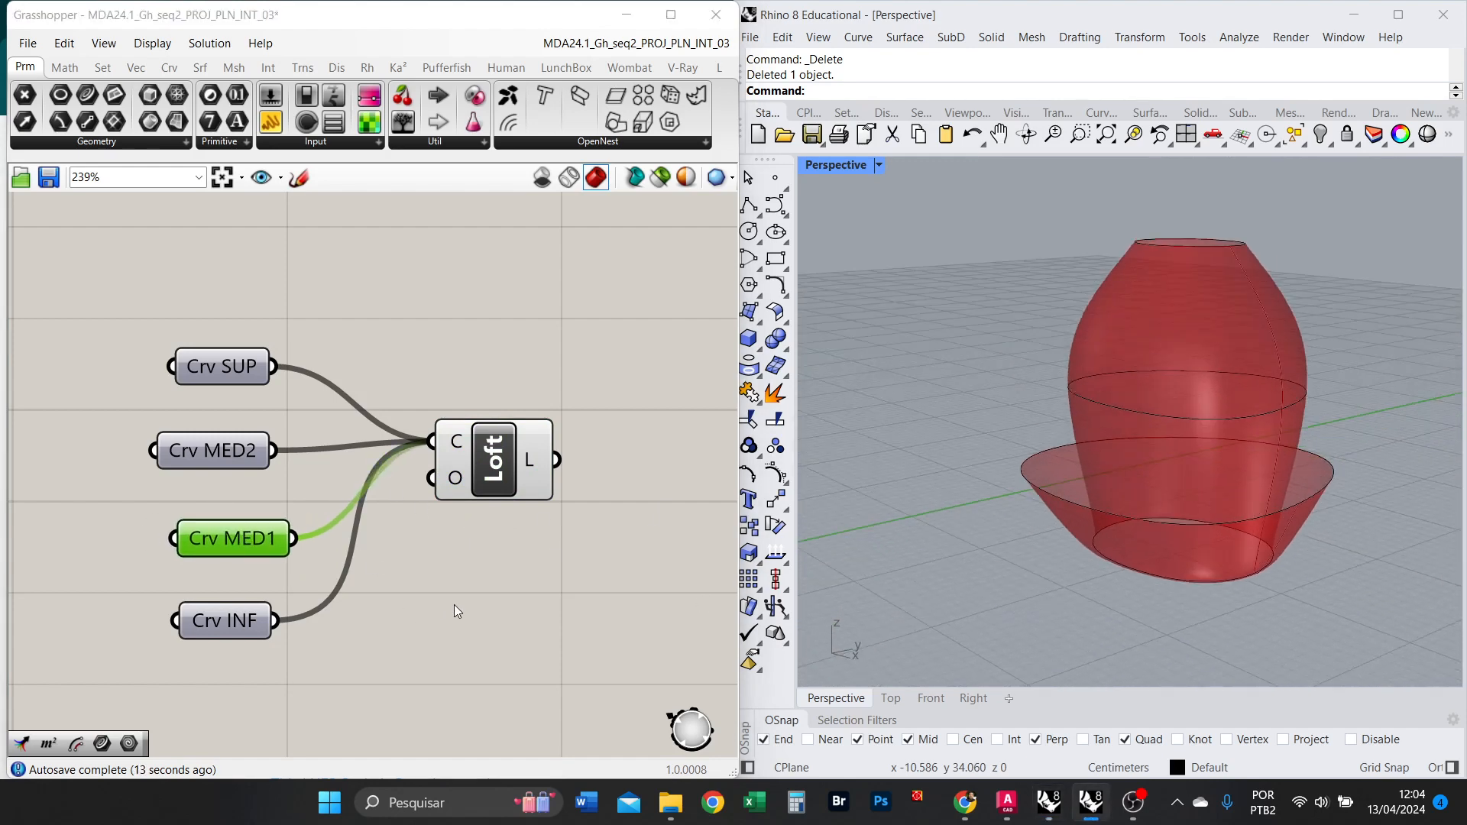
pyautogui.moveTo(484, 467); pyautogui.dragTo(680, 480)
pyautogui.click(507, 598)
pyautogui.doubleClick(507, 597)
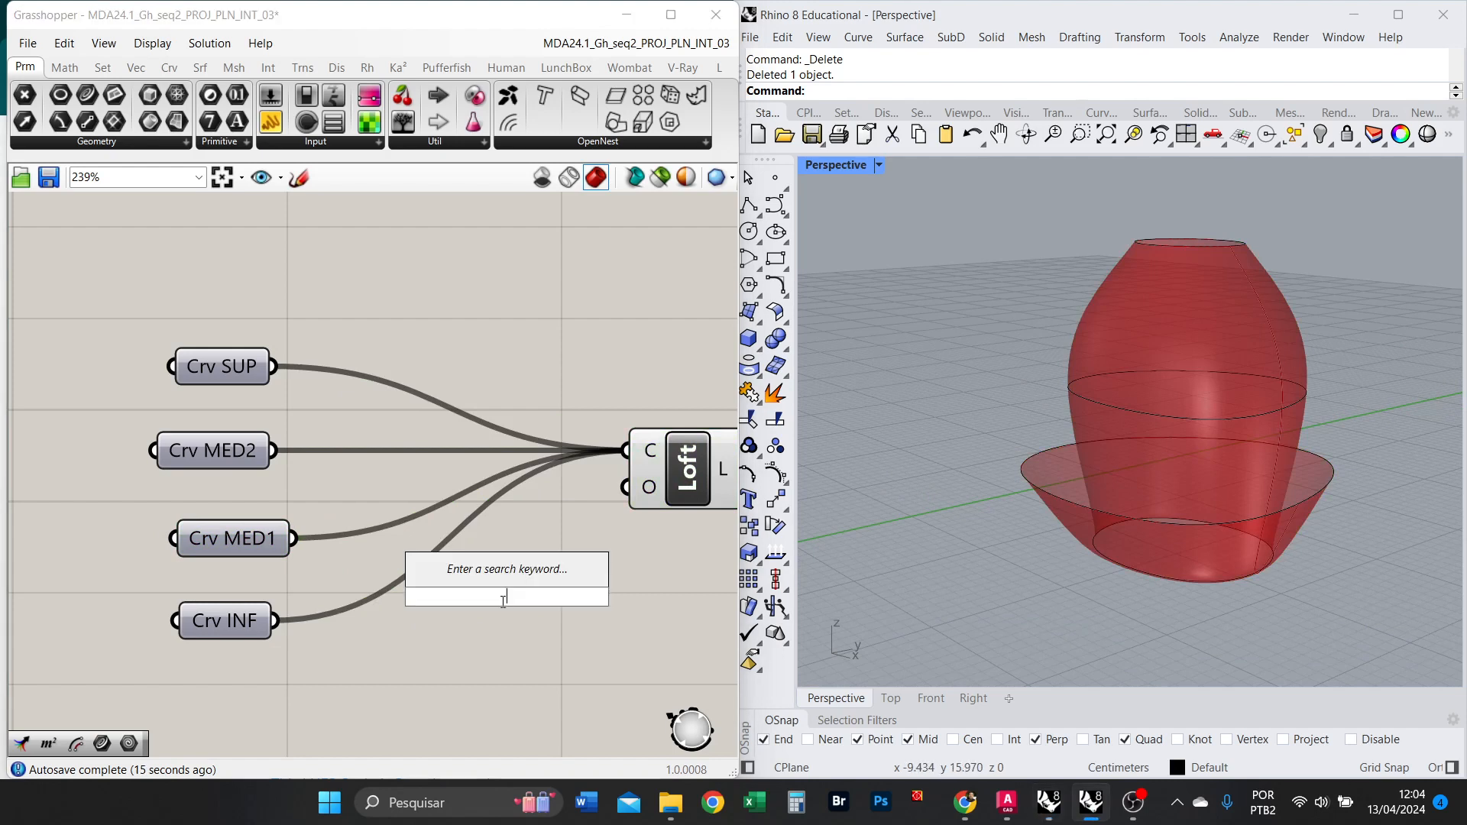
pyautogui.write('MERGE')
pyautogui.press('Return')
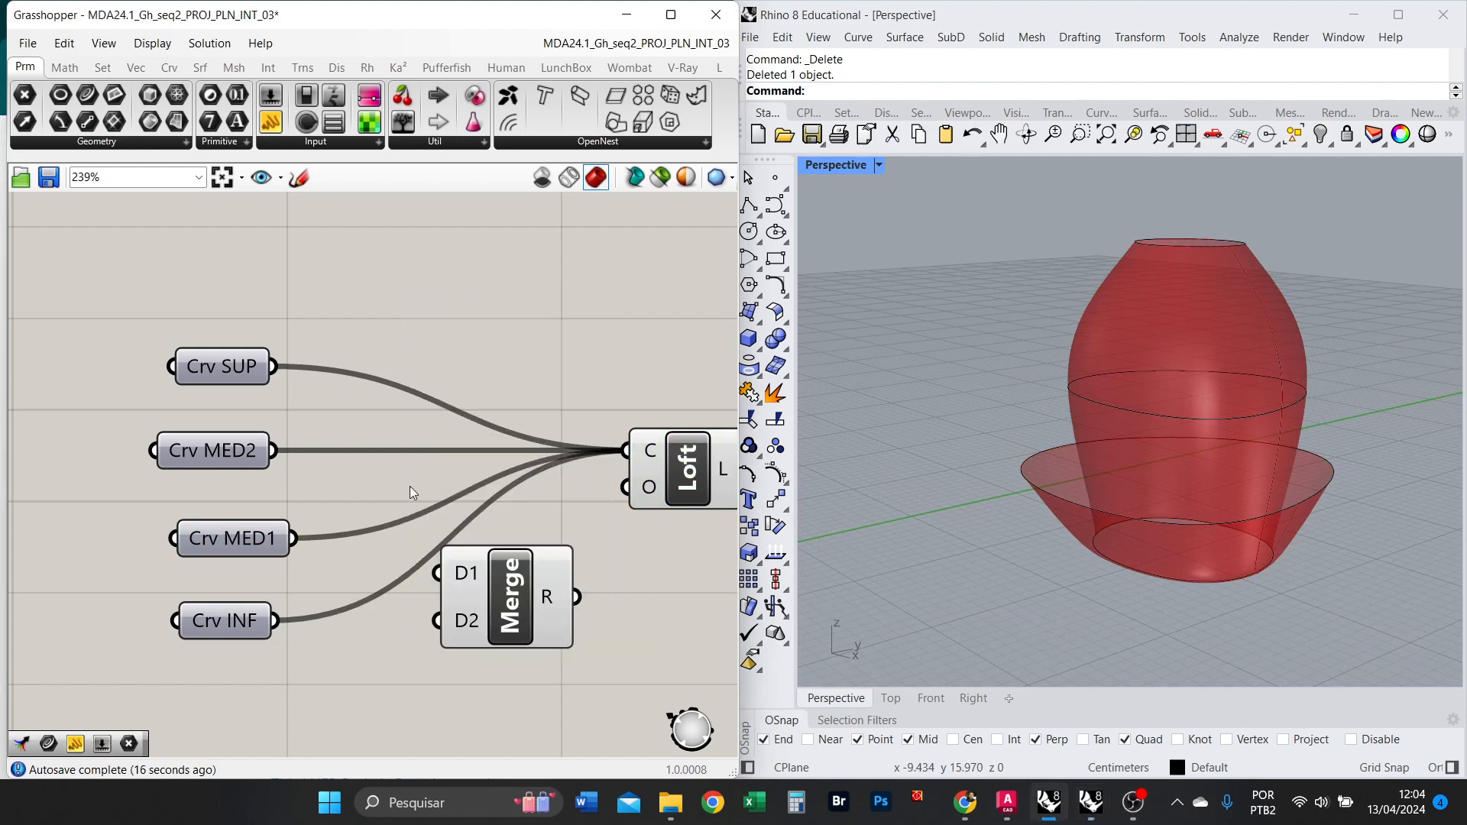
# Wire Crv SUP, MED2, MED1 and INF into Merge inputs D1 to D4 and feed the merged result into Loft's curve input.
pyautogui.moveTo(273, 367); pyautogui.dragTo(422, 569)
pyautogui.moveTo(285, 454); pyautogui.dragTo(438, 633)
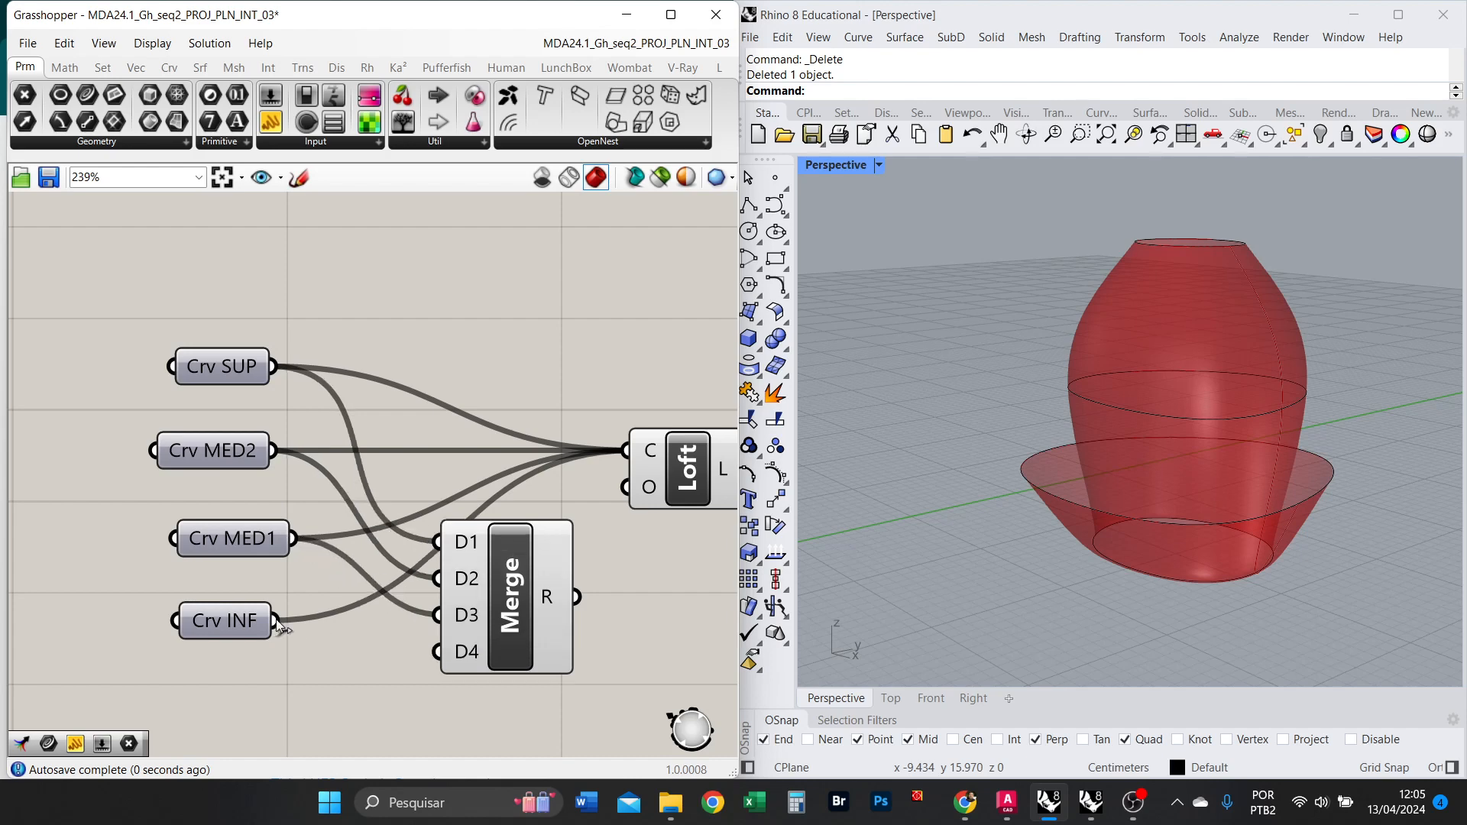
pyautogui.moveTo(276, 622); pyautogui.dragTo(437, 651)
pyautogui.moveTo(577, 597); pyautogui.dragTo(627, 451)
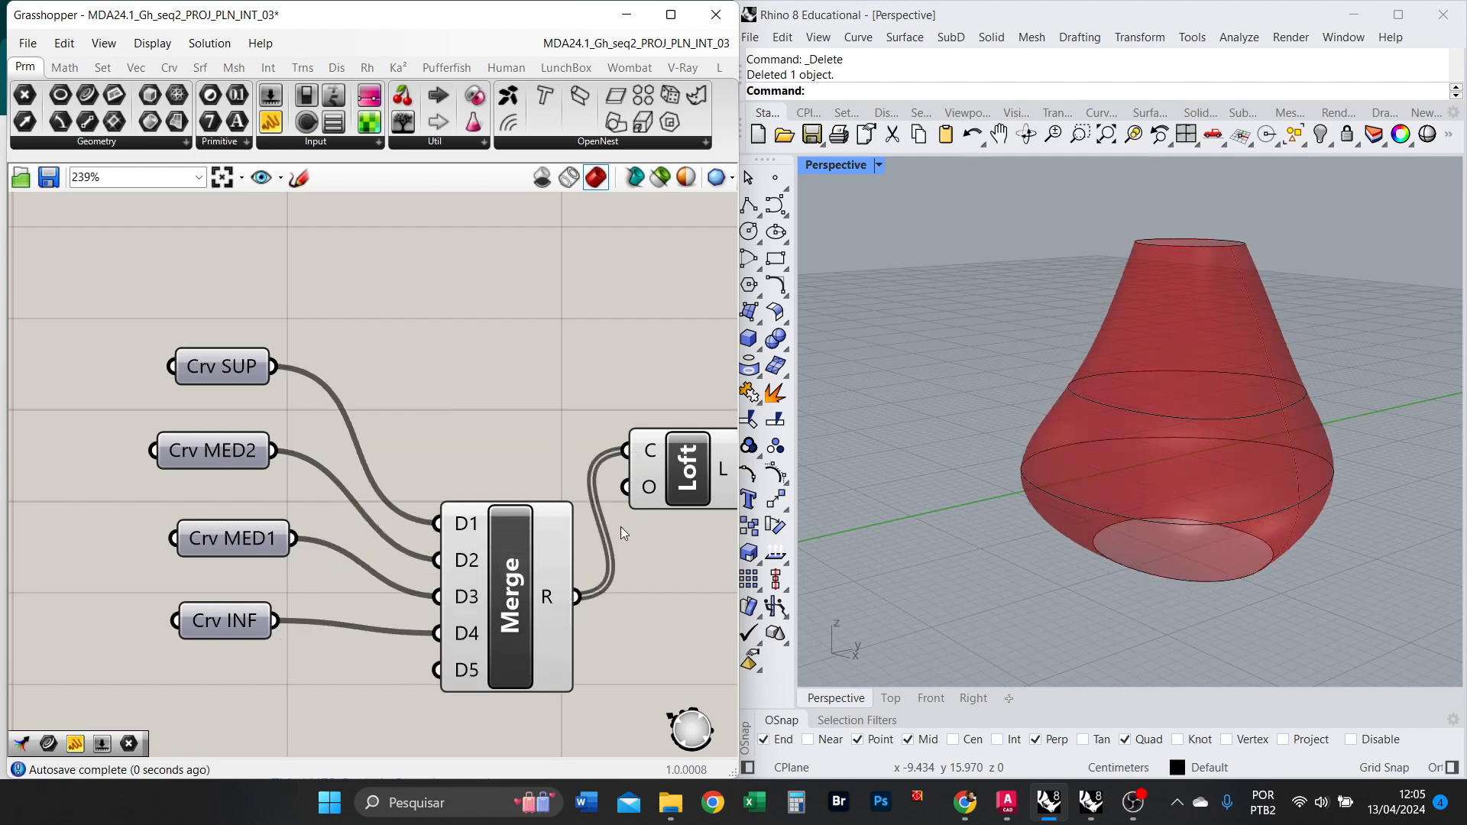
pyautogui.moveTo(524, 595); pyautogui.dragTo(498, 485)
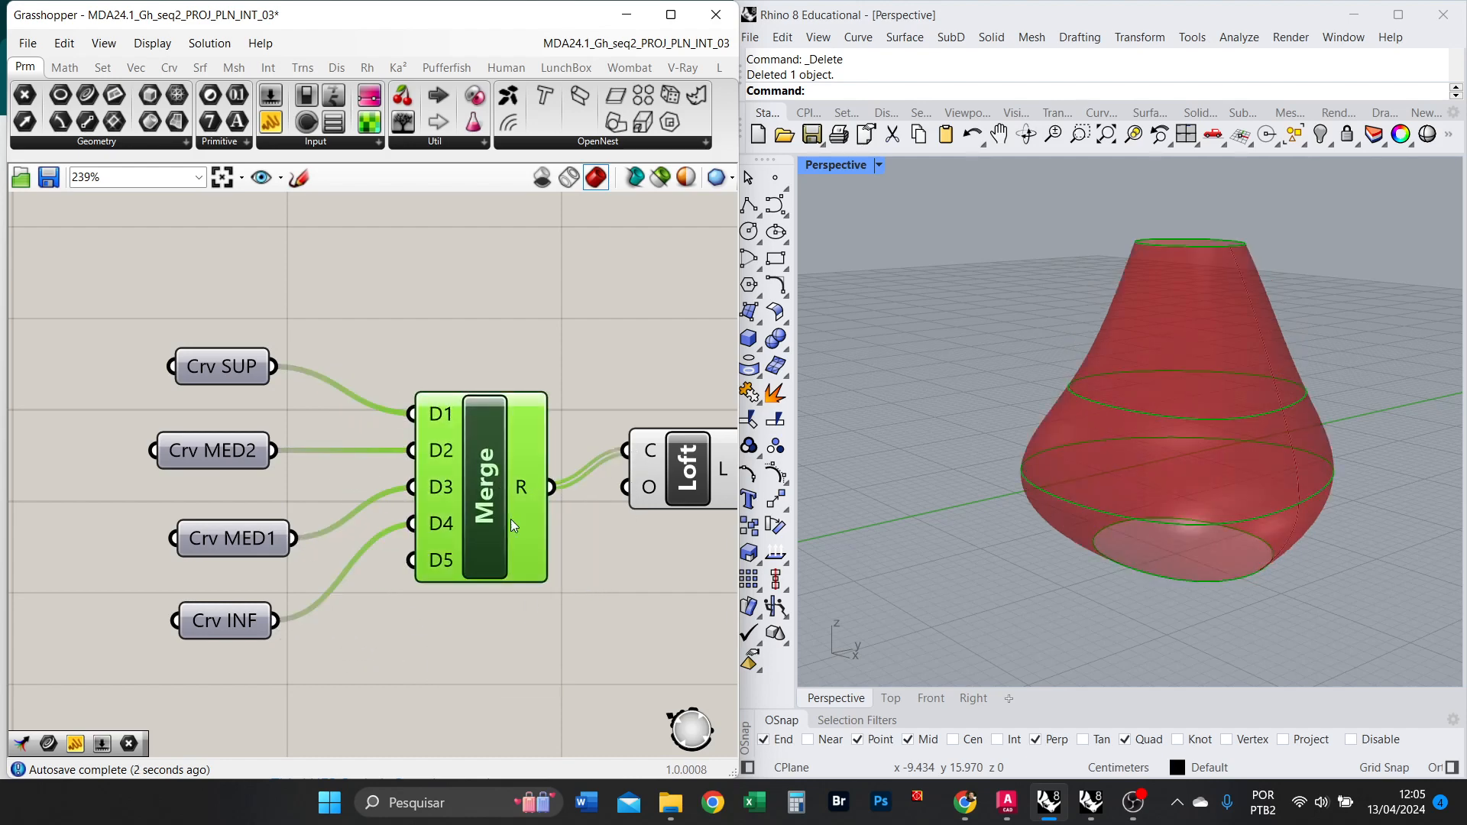
# Examine the lofted surface through the four ordered section curves from several angles.
pyautogui.moveTo(1380, 505); pyautogui.dragTo(1281, 502, button='right')
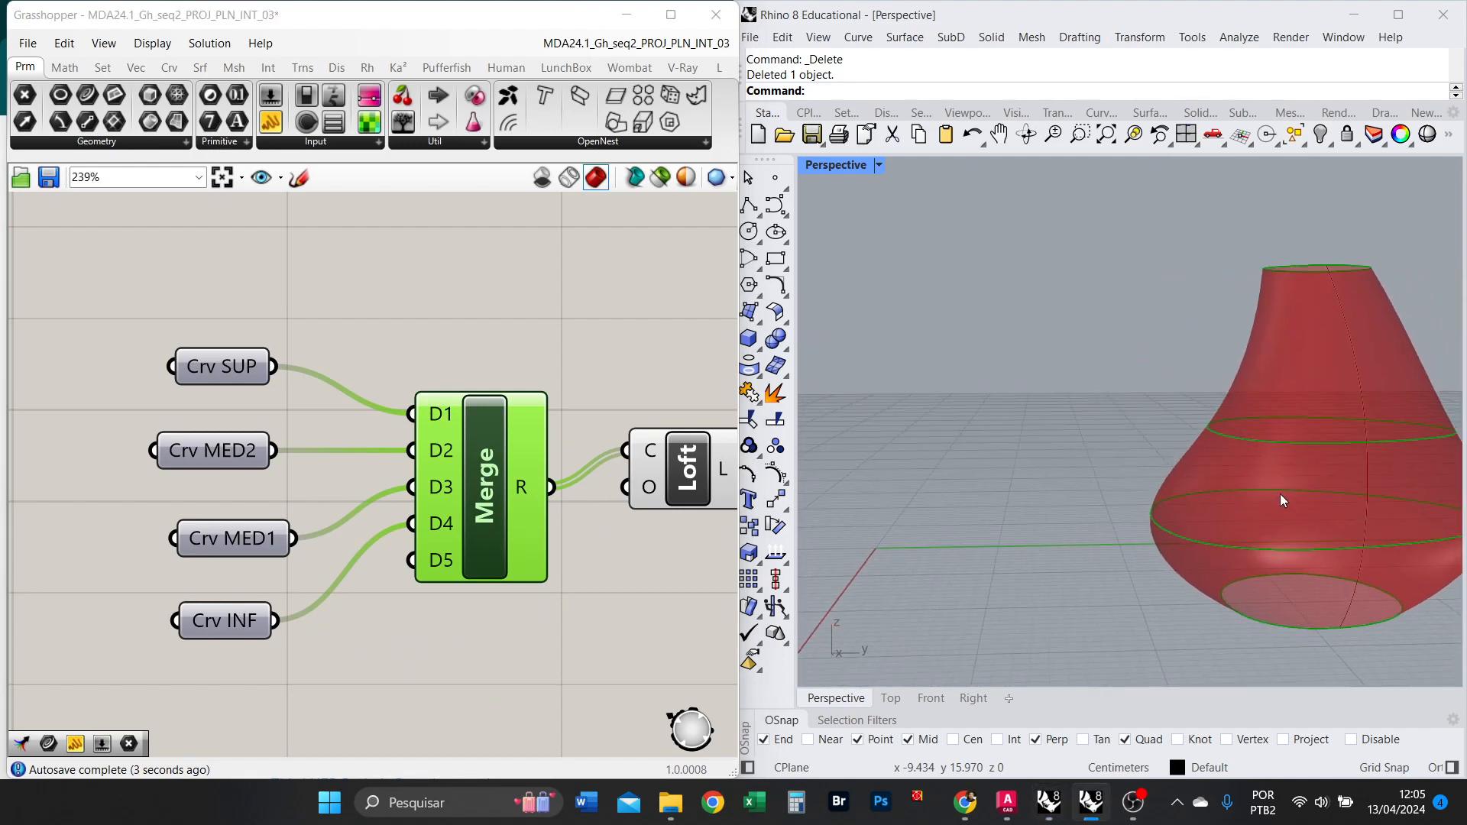
pyautogui.scroll(-5, 1279, 500)
pyautogui.moveTo(1031, 397); pyautogui.dragTo(1151, 448, button='right')
pyautogui.moveTo(1057, 428); pyautogui.dragTo(973, 449, button='right')
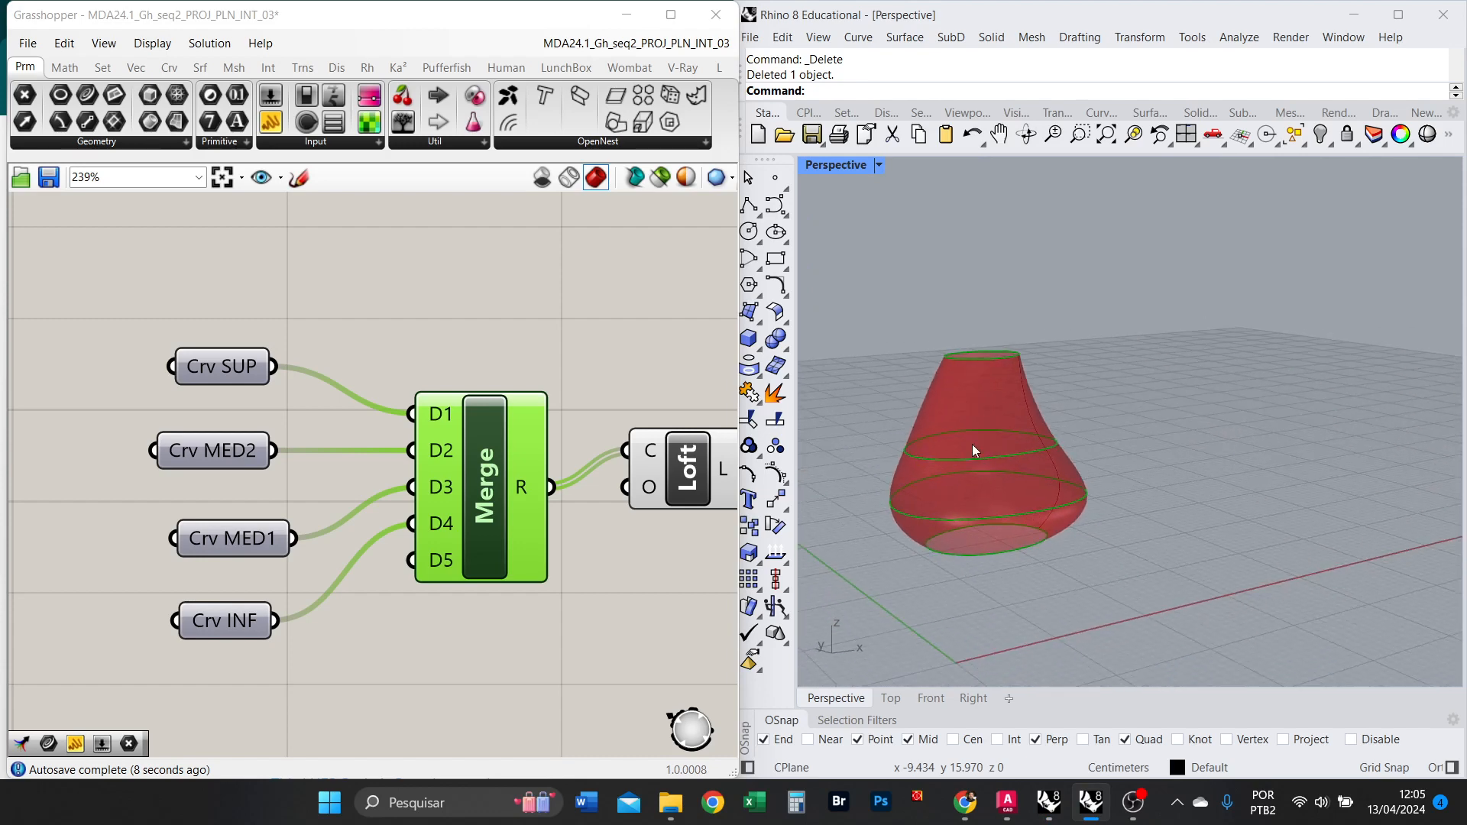
pyautogui.scroll(5, 973, 451)
pyautogui.moveTo(1117, 566); pyautogui.dragTo(1032, 551, button='right')
# Align the Loft component with the Merge output and set its loft type to Straight.
pyautogui.scroll(-2, 535, 505)
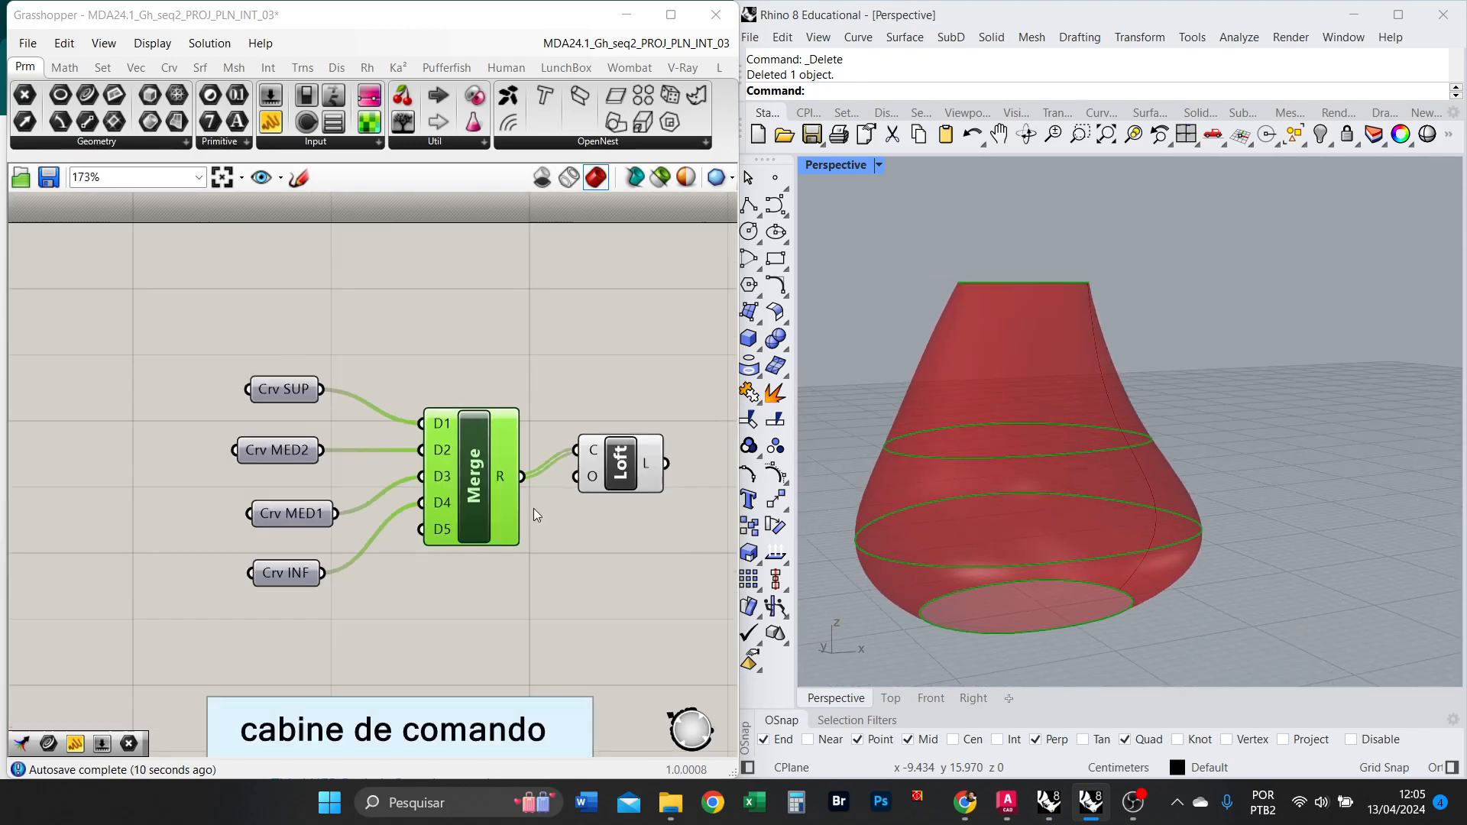
pyautogui.scroll(3, 595, 507)
pyautogui.moveTo(595, 507); pyautogui.dragTo(439, 472, button='right')
pyautogui.moveTo(468, 426); pyautogui.dragTo(493, 470)
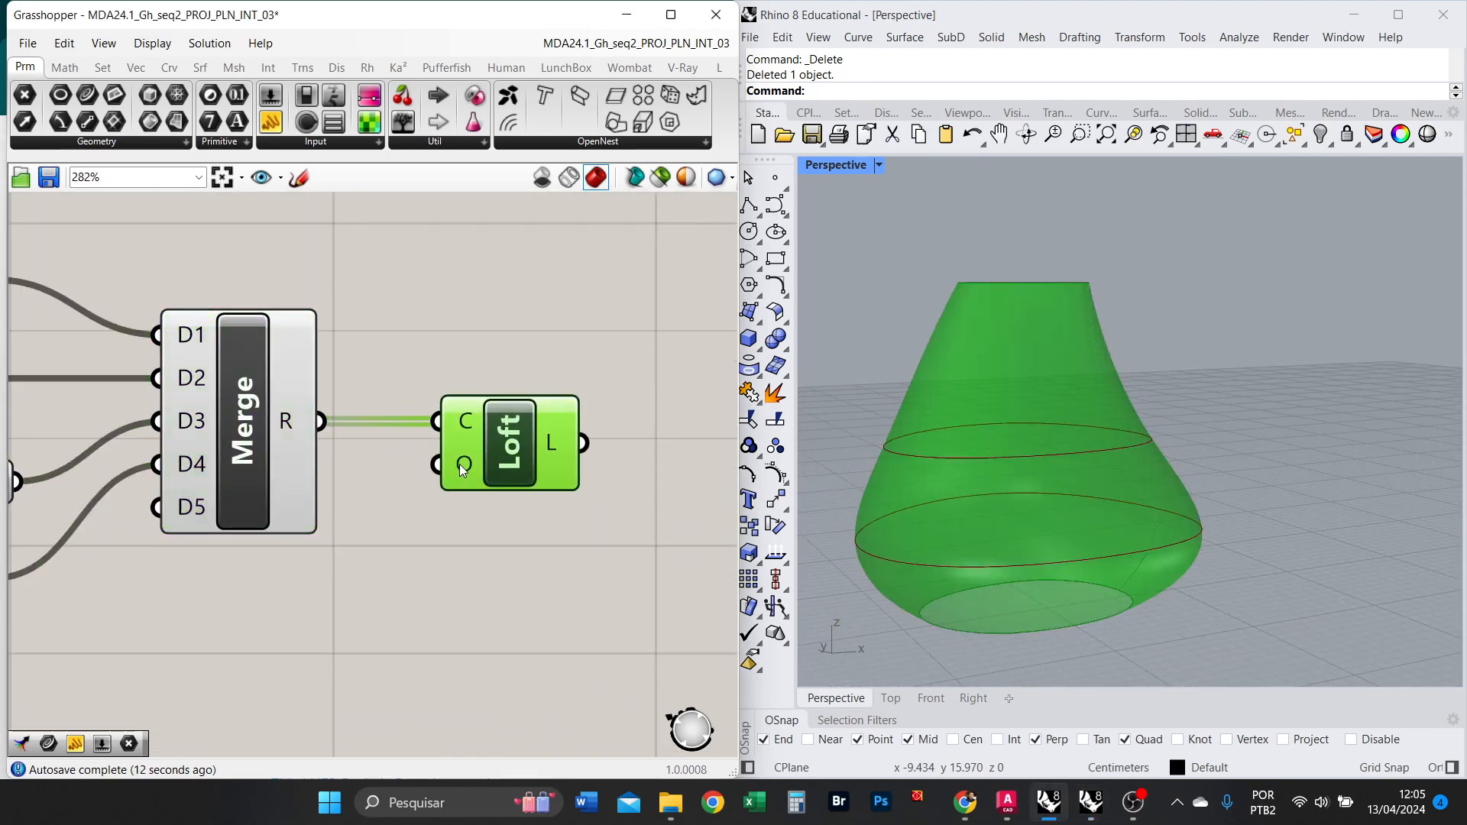
pyautogui.rightClick(462, 469)
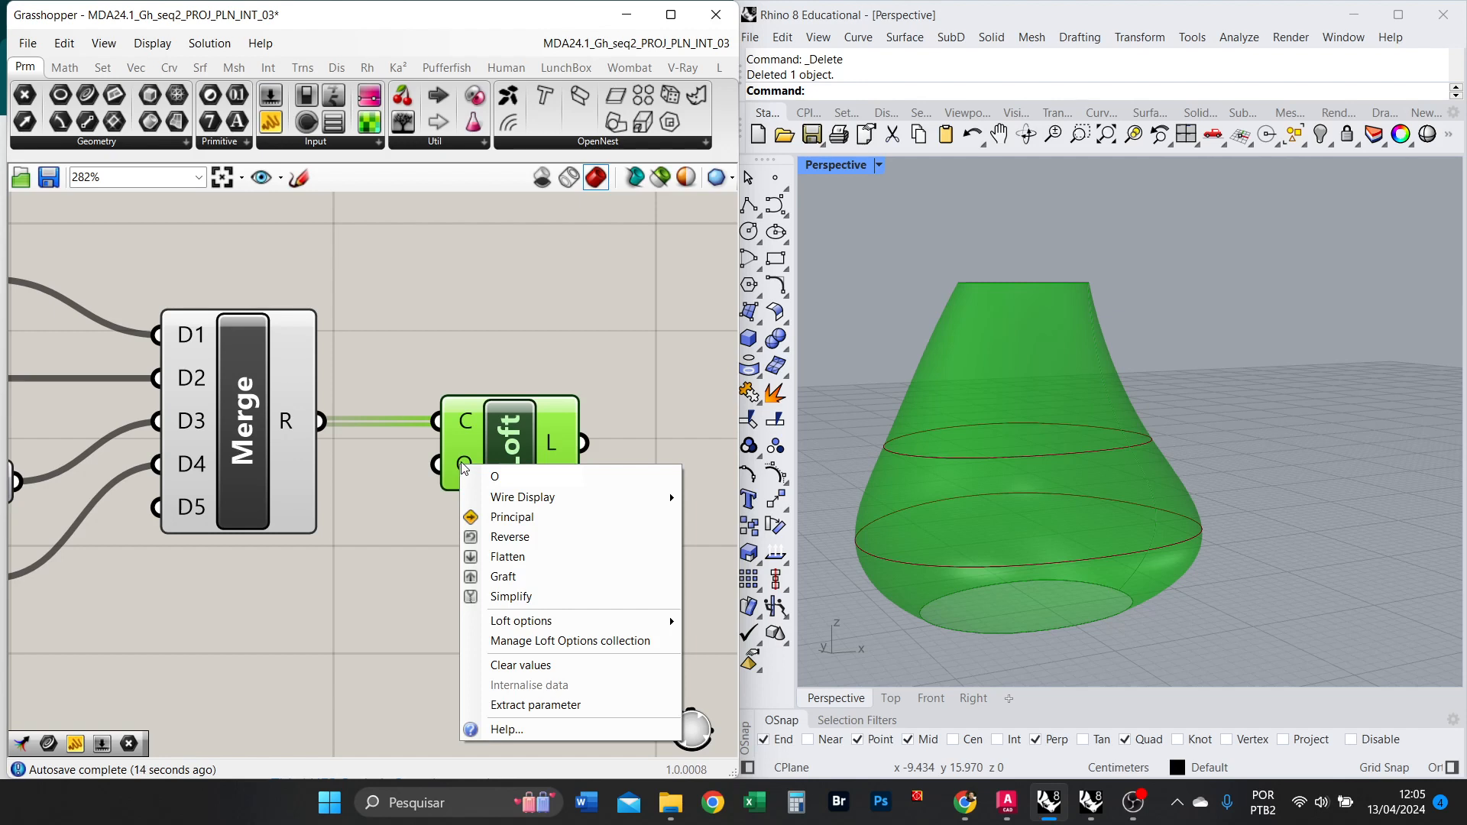
pyautogui.moveTo(523, 625)
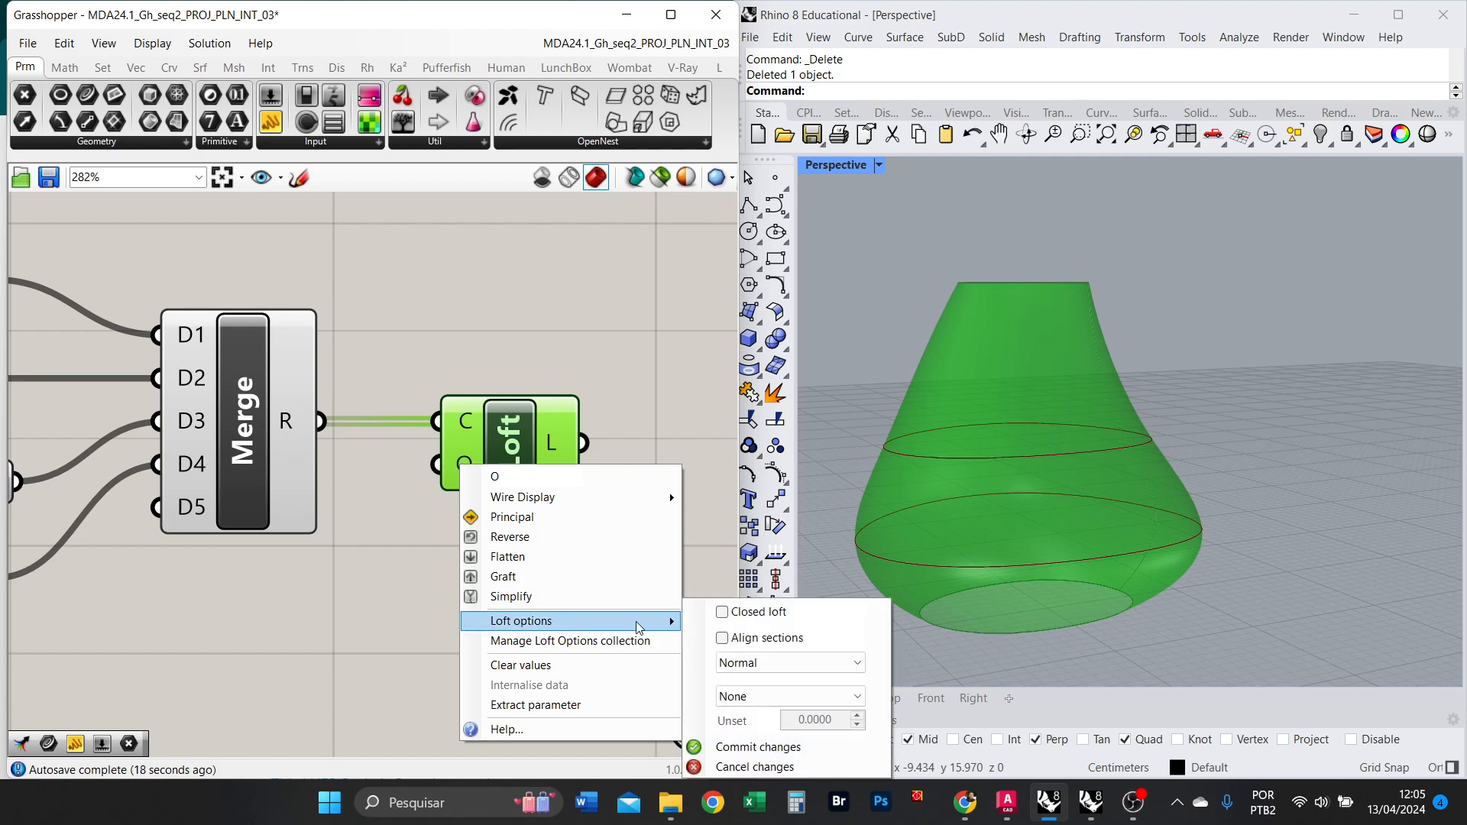
pyautogui.click(780, 663)
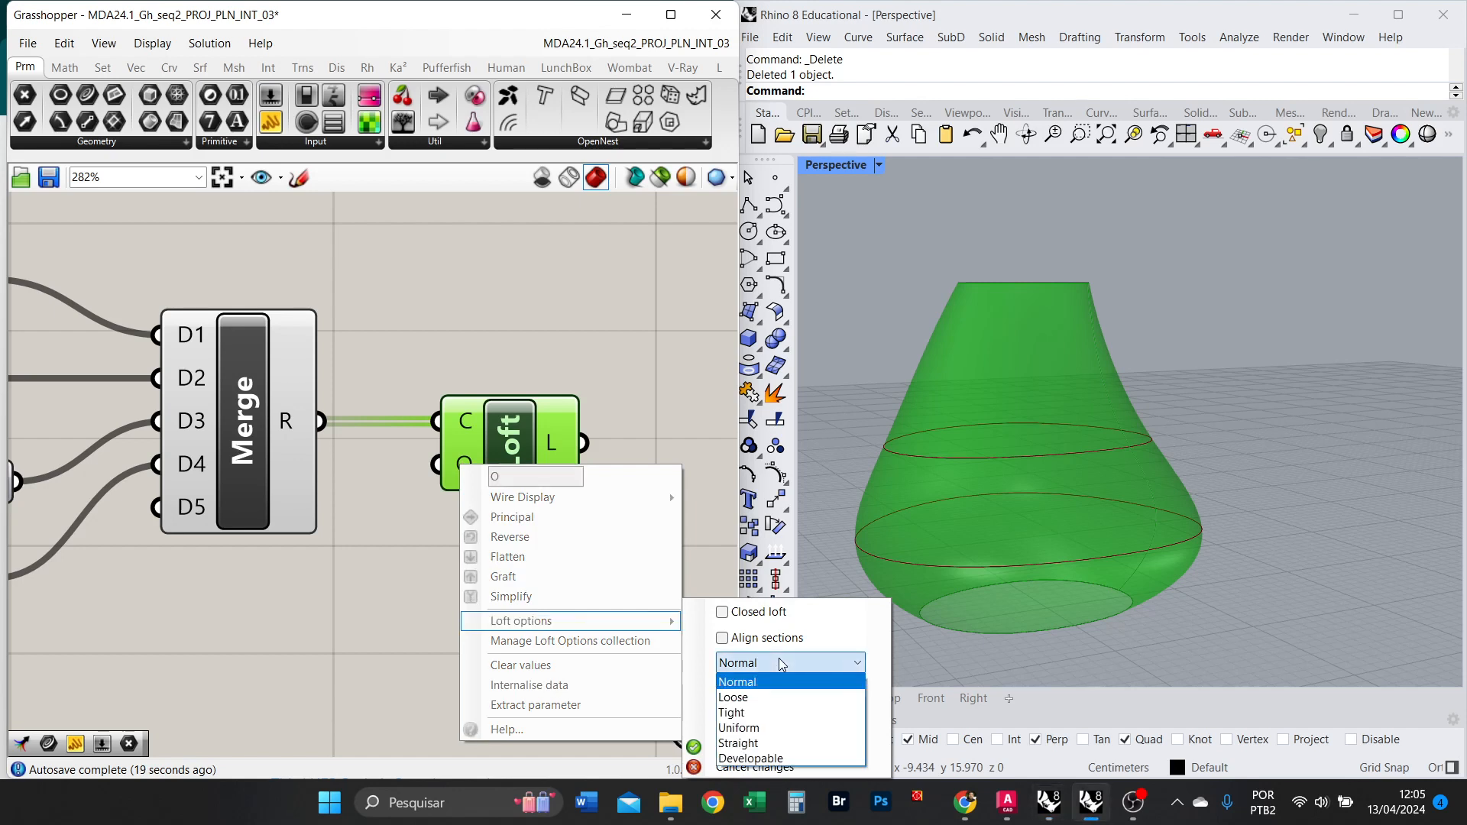
pyautogui.click(770, 744)
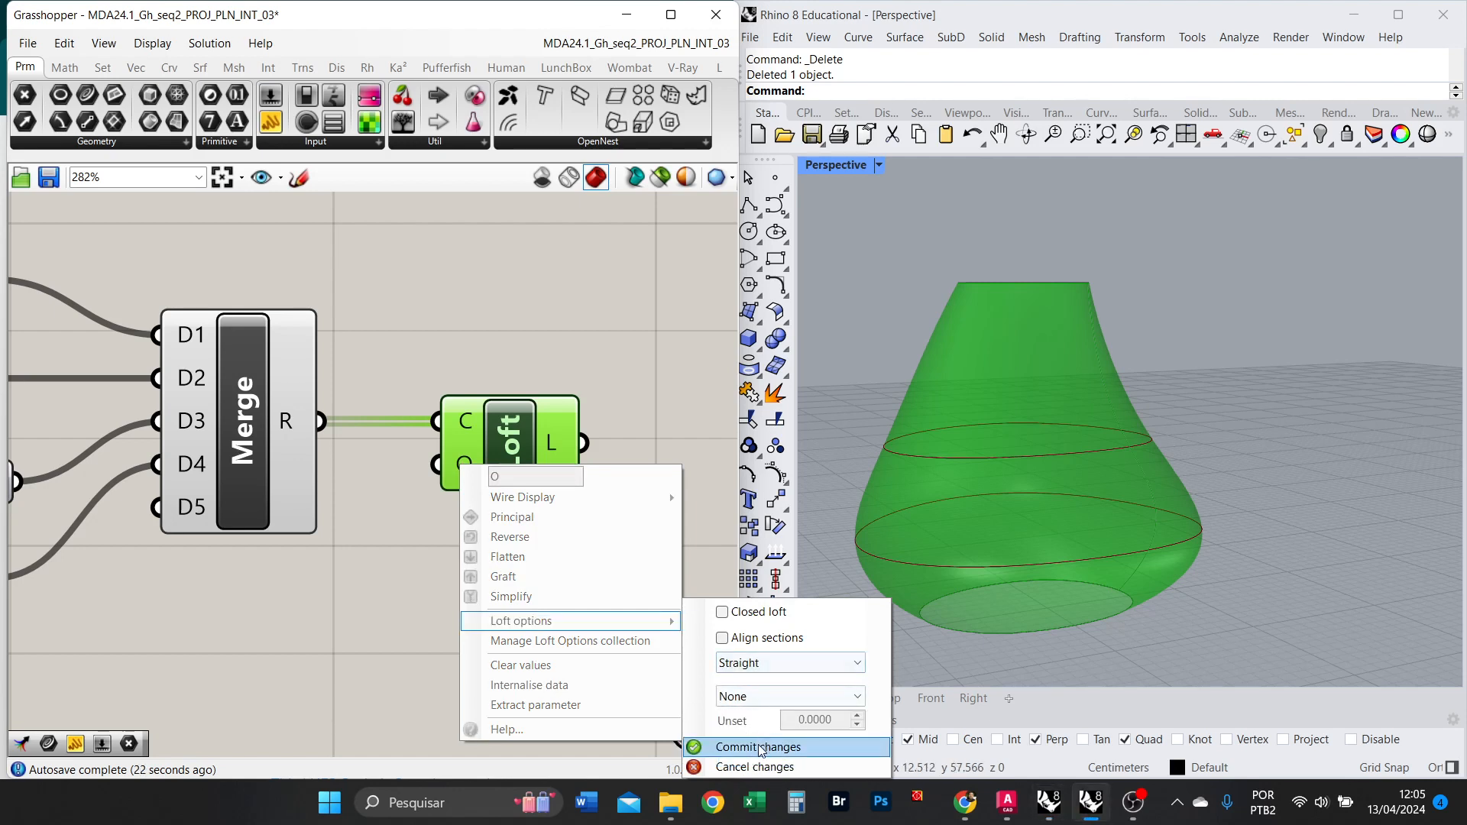
pyautogui.click(757, 747)
# Shift the second-highest section curve a short distance along the y axis in Rhino.
pyautogui.moveTo(999, 512); pyautogui.dragTo(1208, 527, button='right')
pyautogui.click(1181, 486)
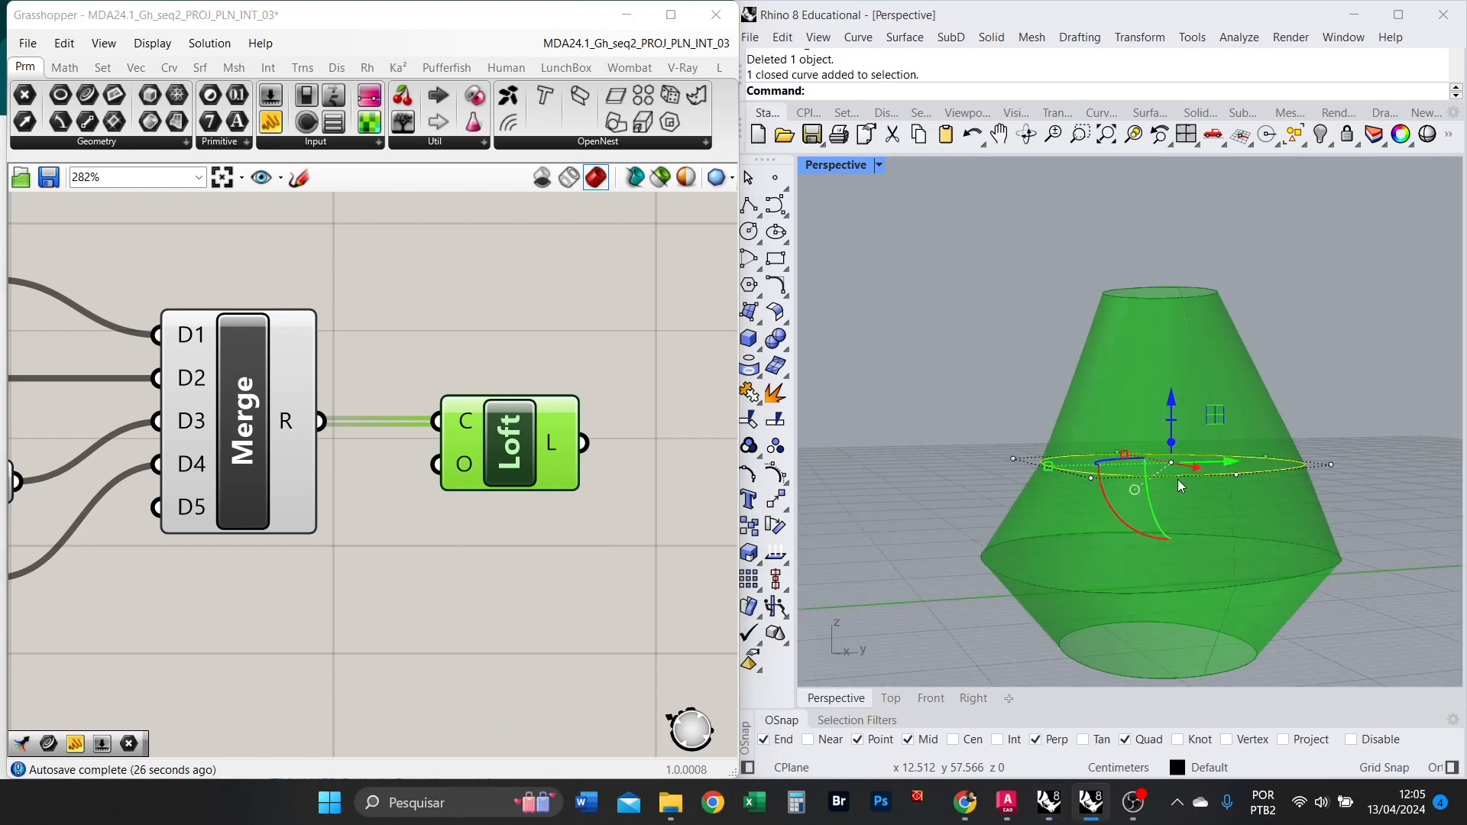
pyautogui.moveTo(1215, 462); pyautogui.dragTo(1172, 499)
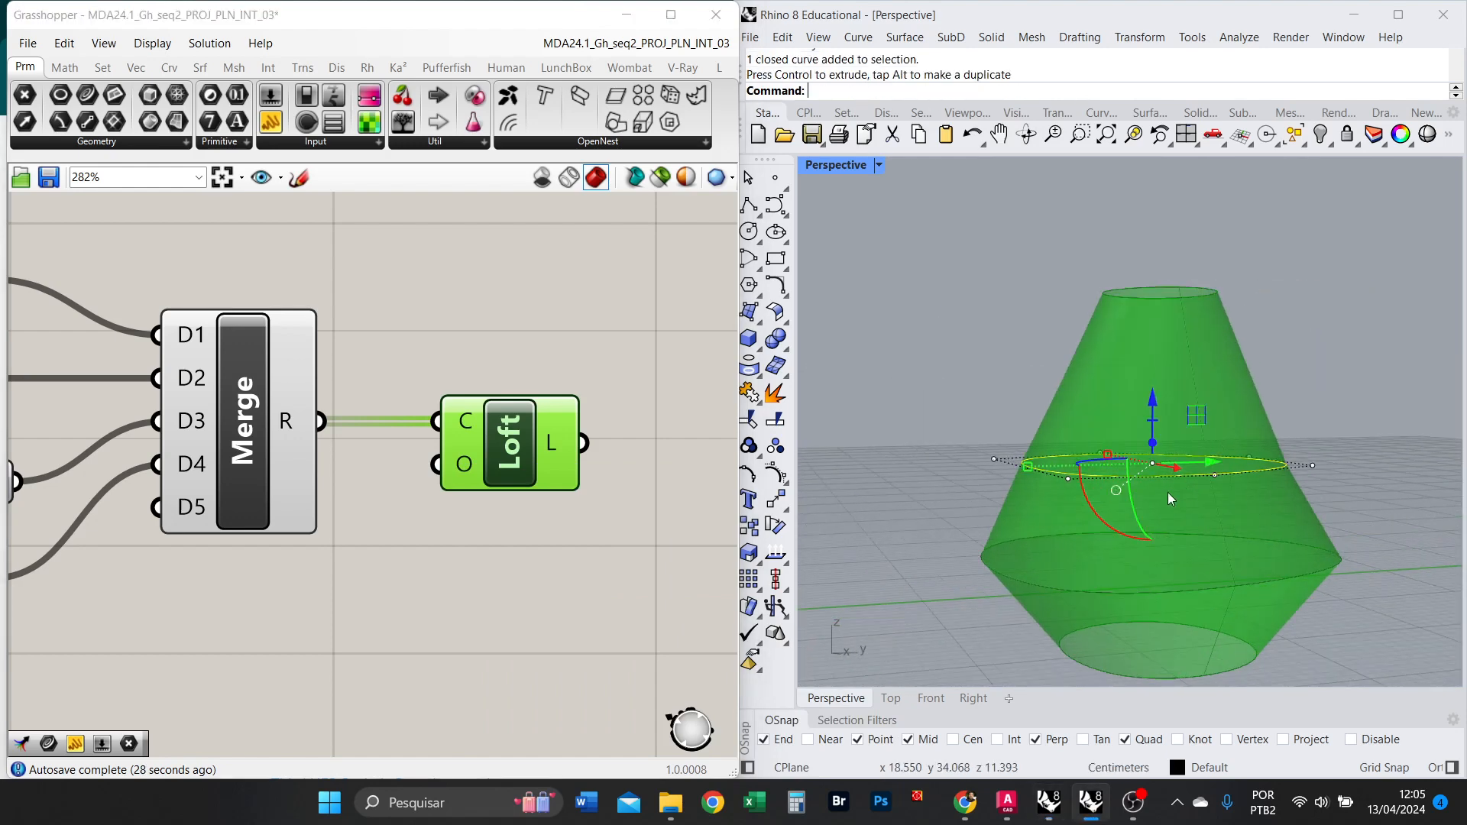
# Widen the selected section curve slightly along the y axis and lower it a short distance.
pyautogui.moveTo(1300, 455); pyautogui.dragTo(1218, 487, button='right')
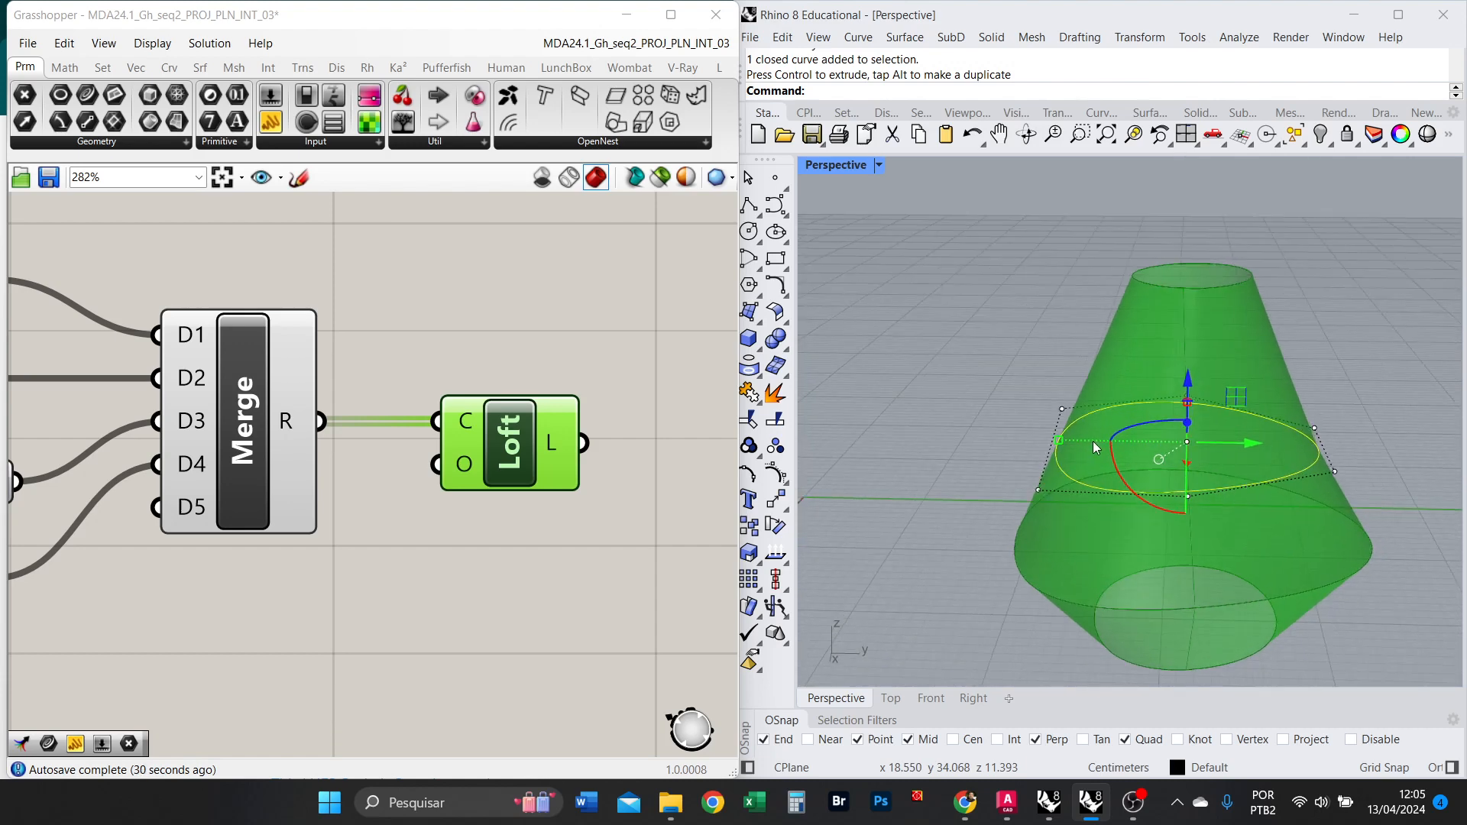
pyautogui.moveTo(1059, 441); pyautogui.dragTo(1046, 441)
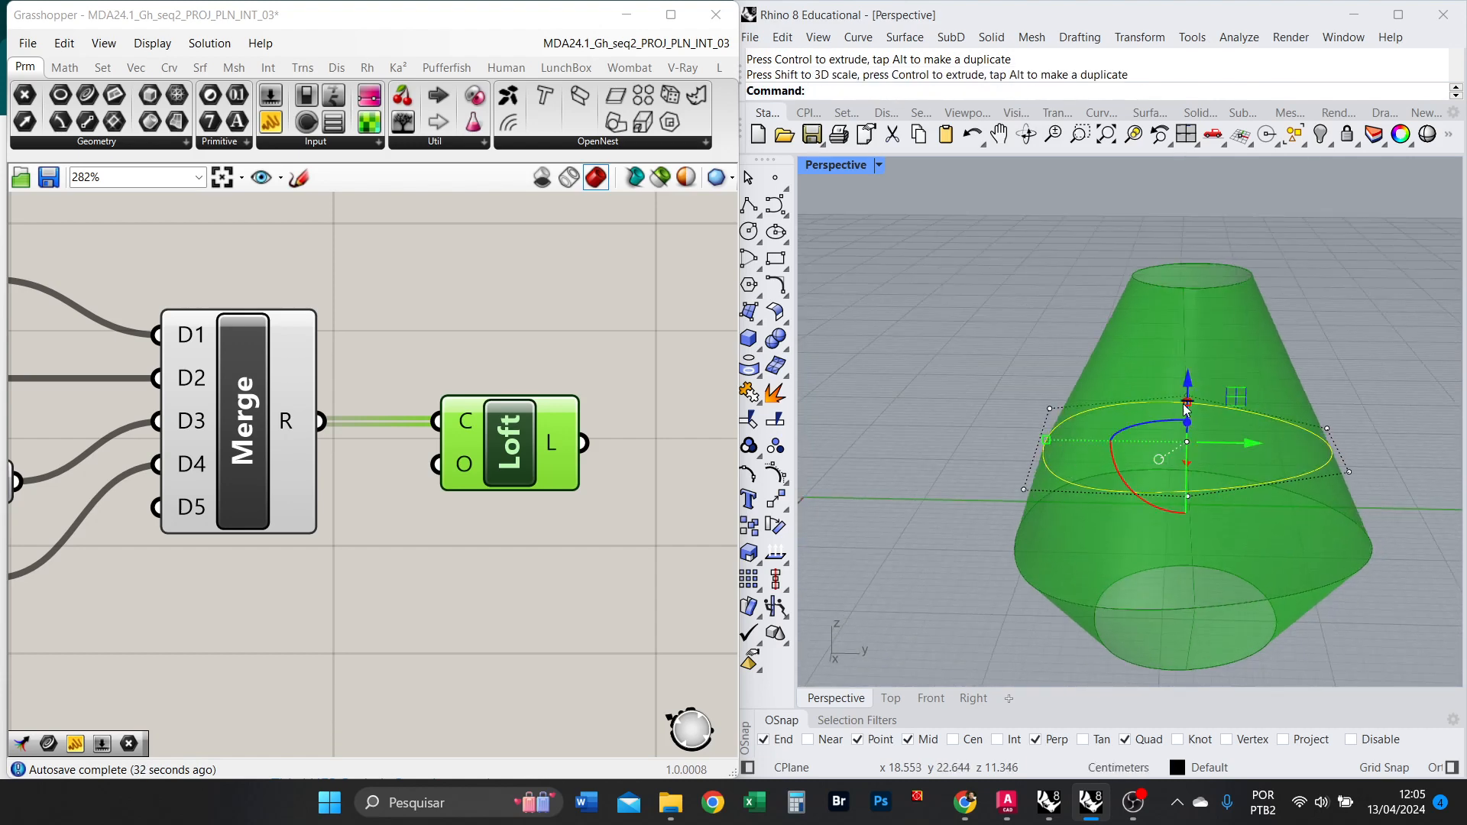
pyautogui.moveTo(1188, 384); pyautogui.dragTo(1187, 414)
pyautogui.moveTo(1128, 515); pyautogui.dragTo(1196, 518, button='right')
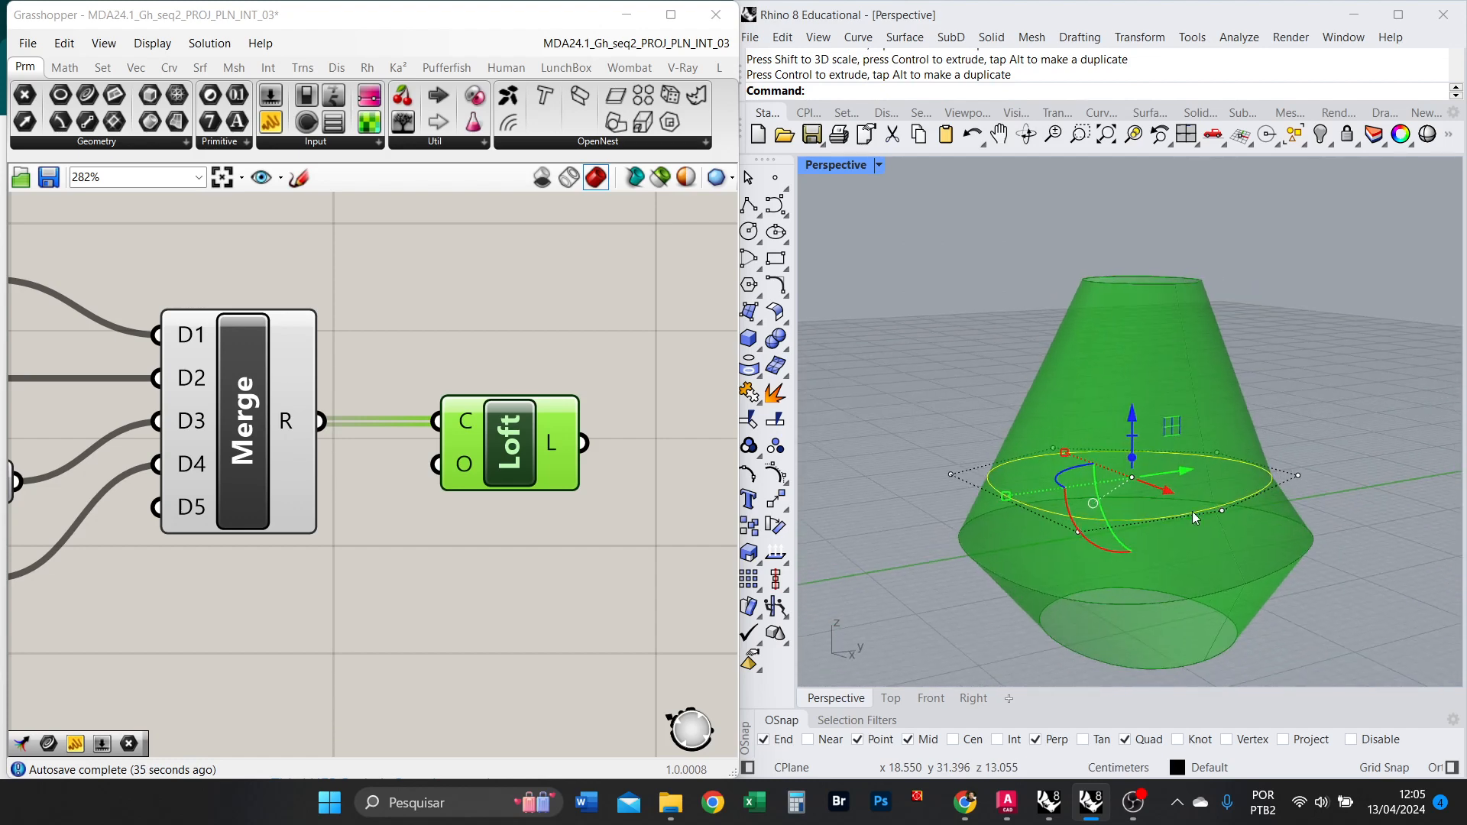
# Set the Loft component's loft type to Loose.
pyautogui.rightClick(454, 475)
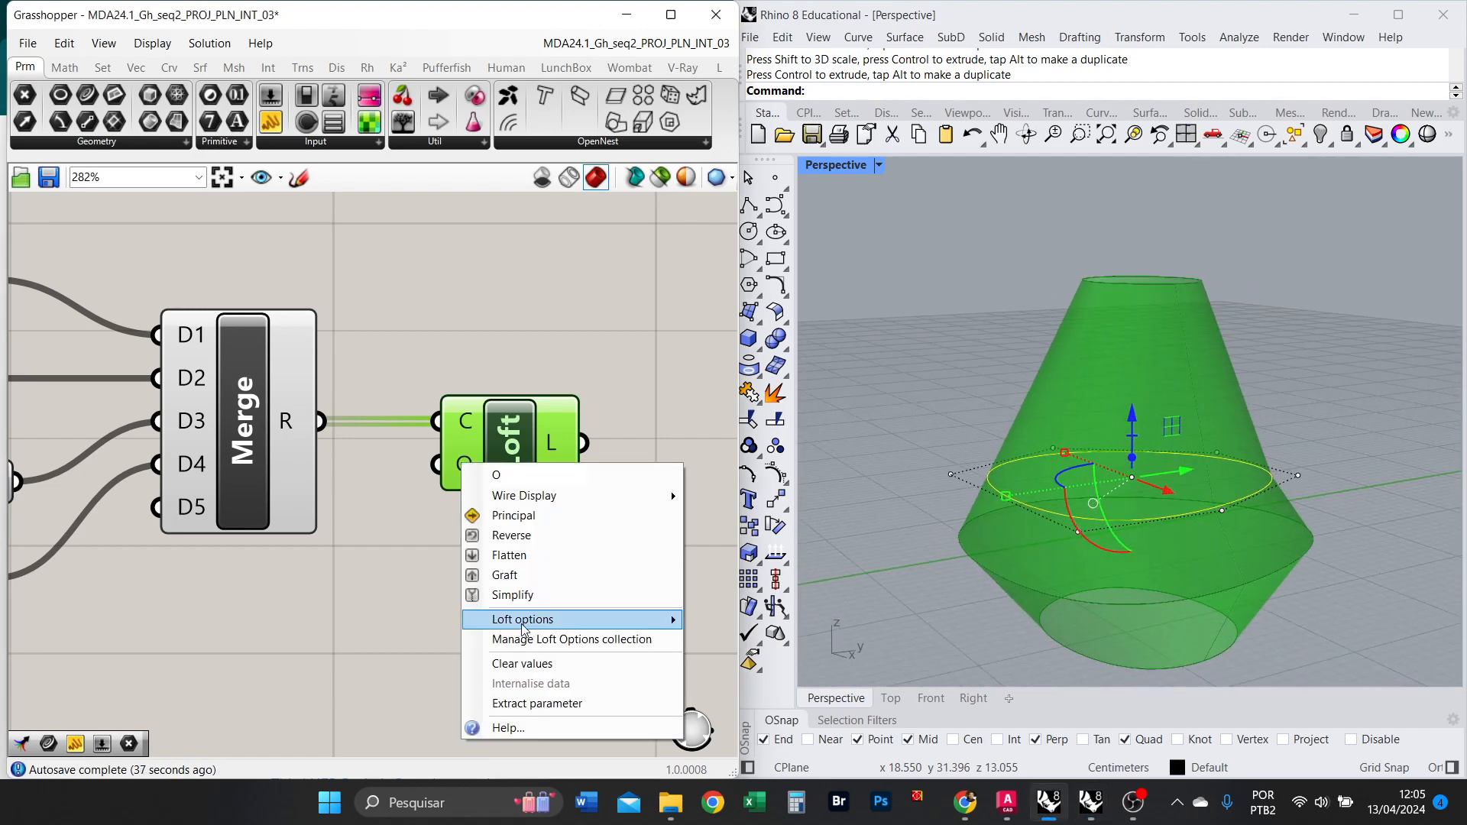
pyautogui.moveTo(665, 619)
pyautogui.click(752, 663)
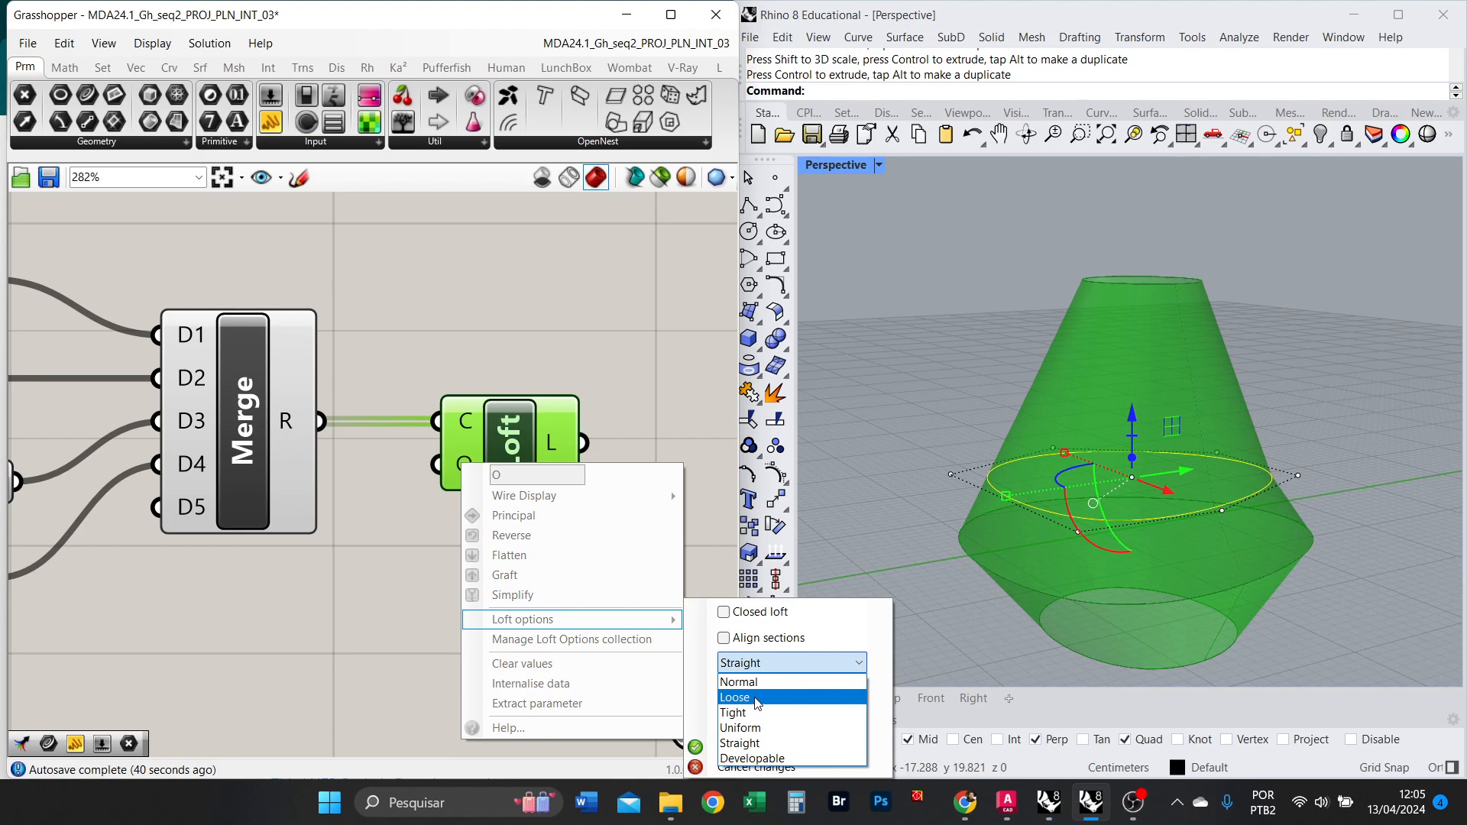
pyautogui.click(755, 697)
pyautogui.click(752, 746)
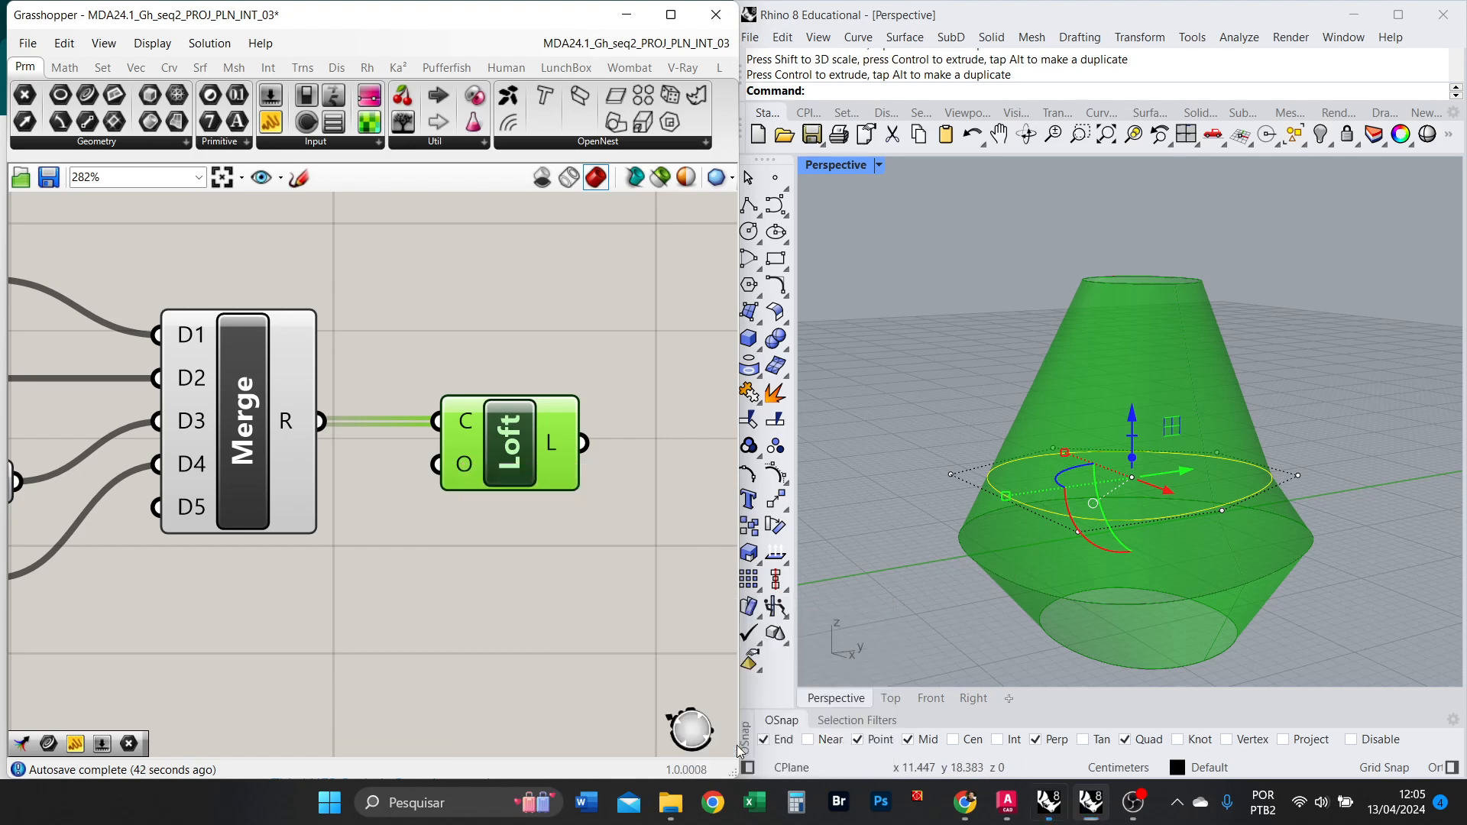
# Examine how the loose lofted surface relates to its section curves in Rhino and review the Grasshopper curve-to-loft chain.
pyautogui.click(1351, 469)
pyautogui.moveTo(1072, 511); pyautogui.dragTo(1303, 449, button='right')
pyautogui.scroll(-4, 1197, 489)
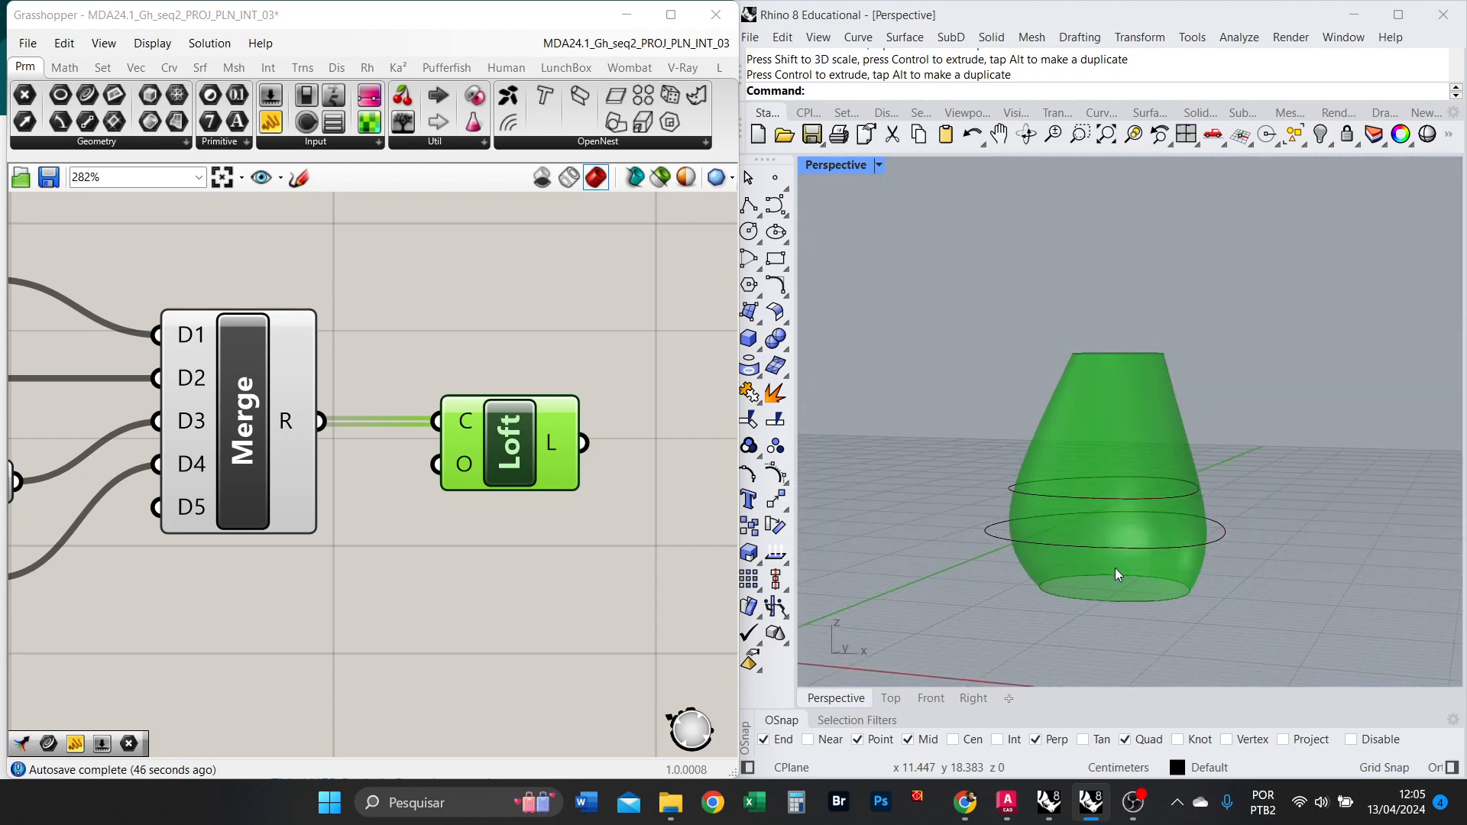
pyautogui.scroll(5, 1116, 570)
pyautogui.click(1159, 176)
pyautogui.click(1245, 196)
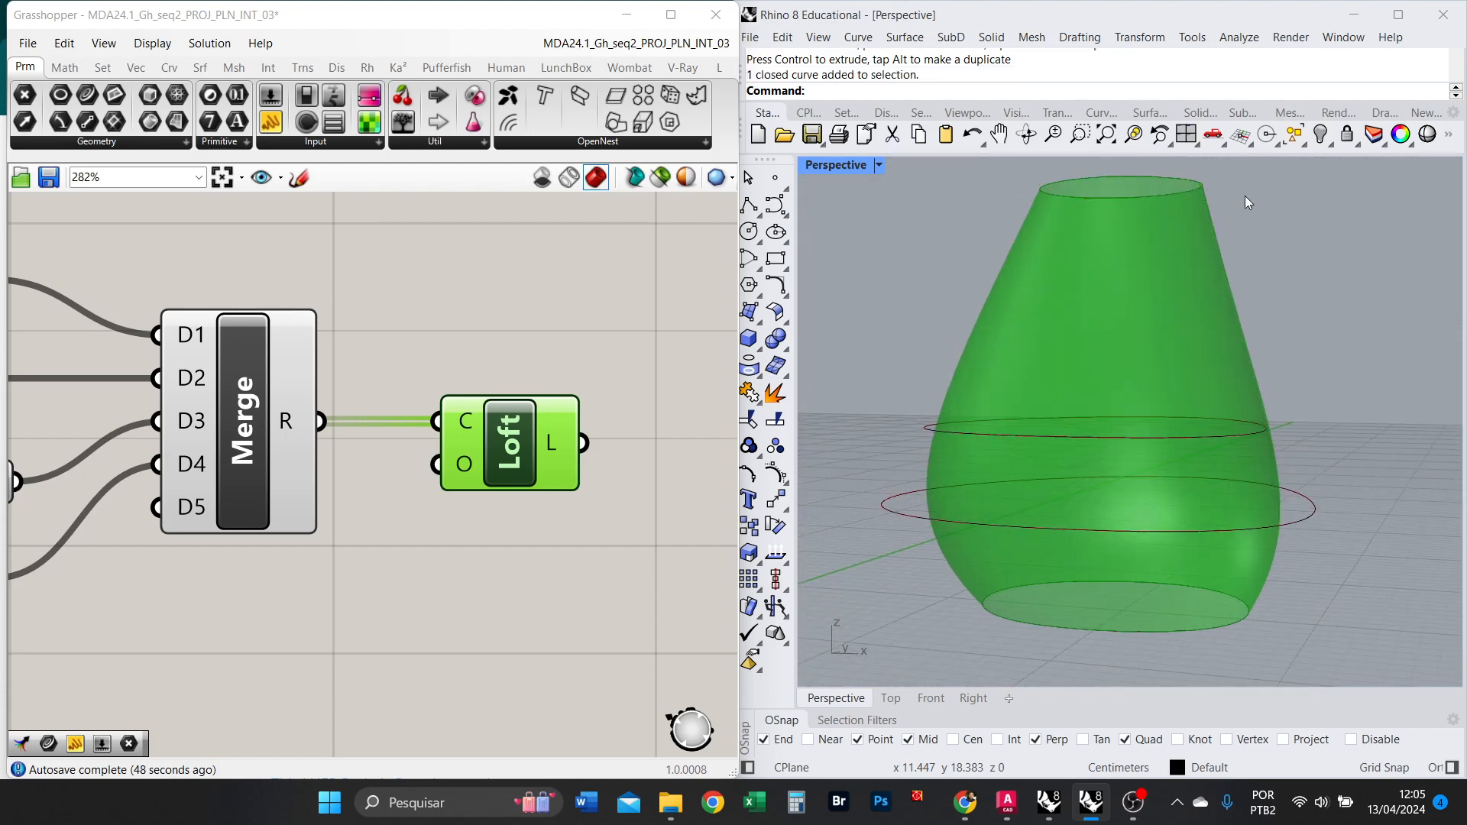
pyautogui.scroll(-3, 1080, 616)
pyautogui.scroll(-3, 676, 482)
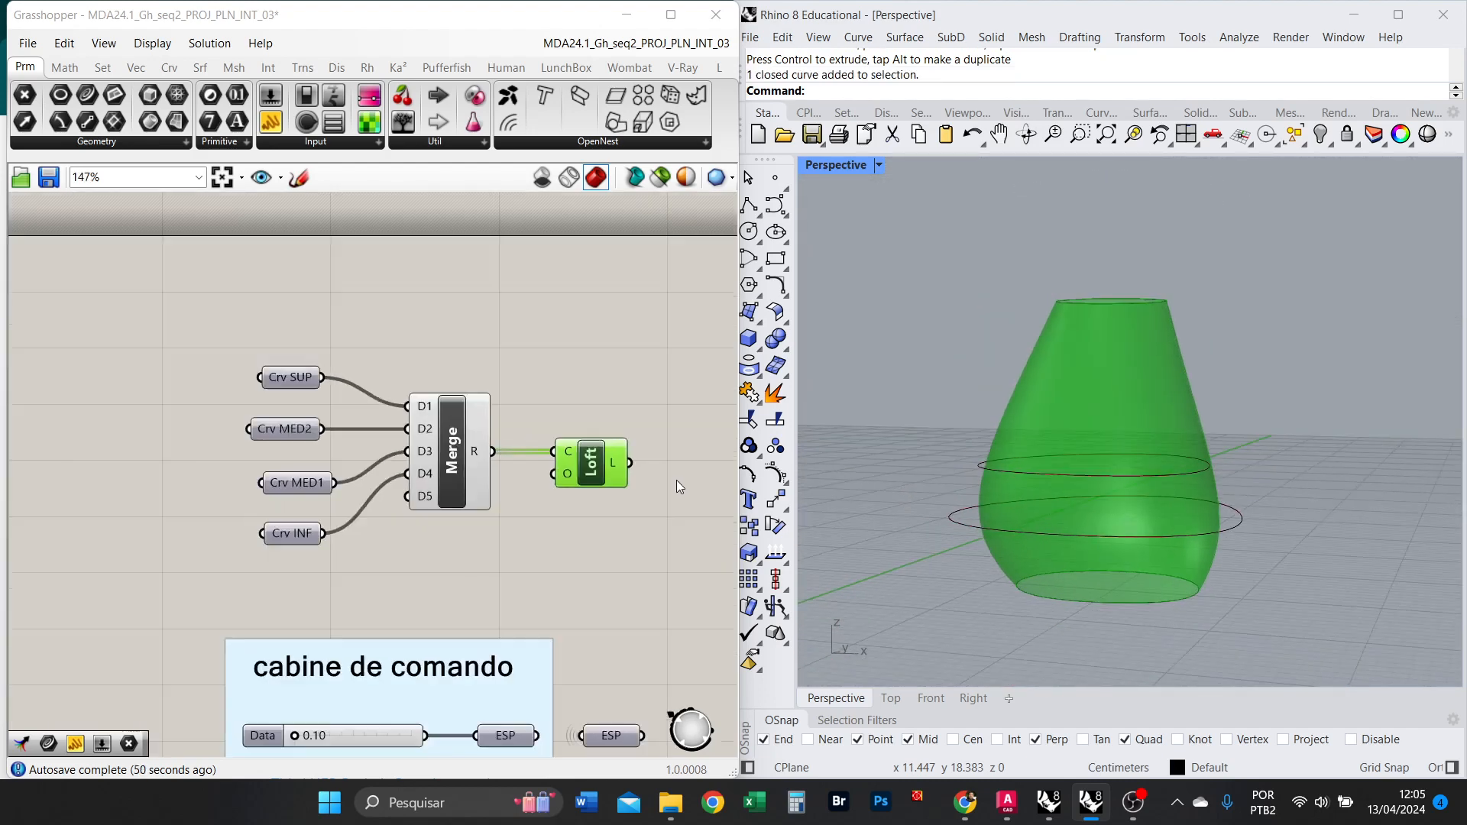
pyautogui.scroll(3, 648, 486)
pyautogui.moveTo(572, 477); pyautogui.dragTo(575, 492, button='right')
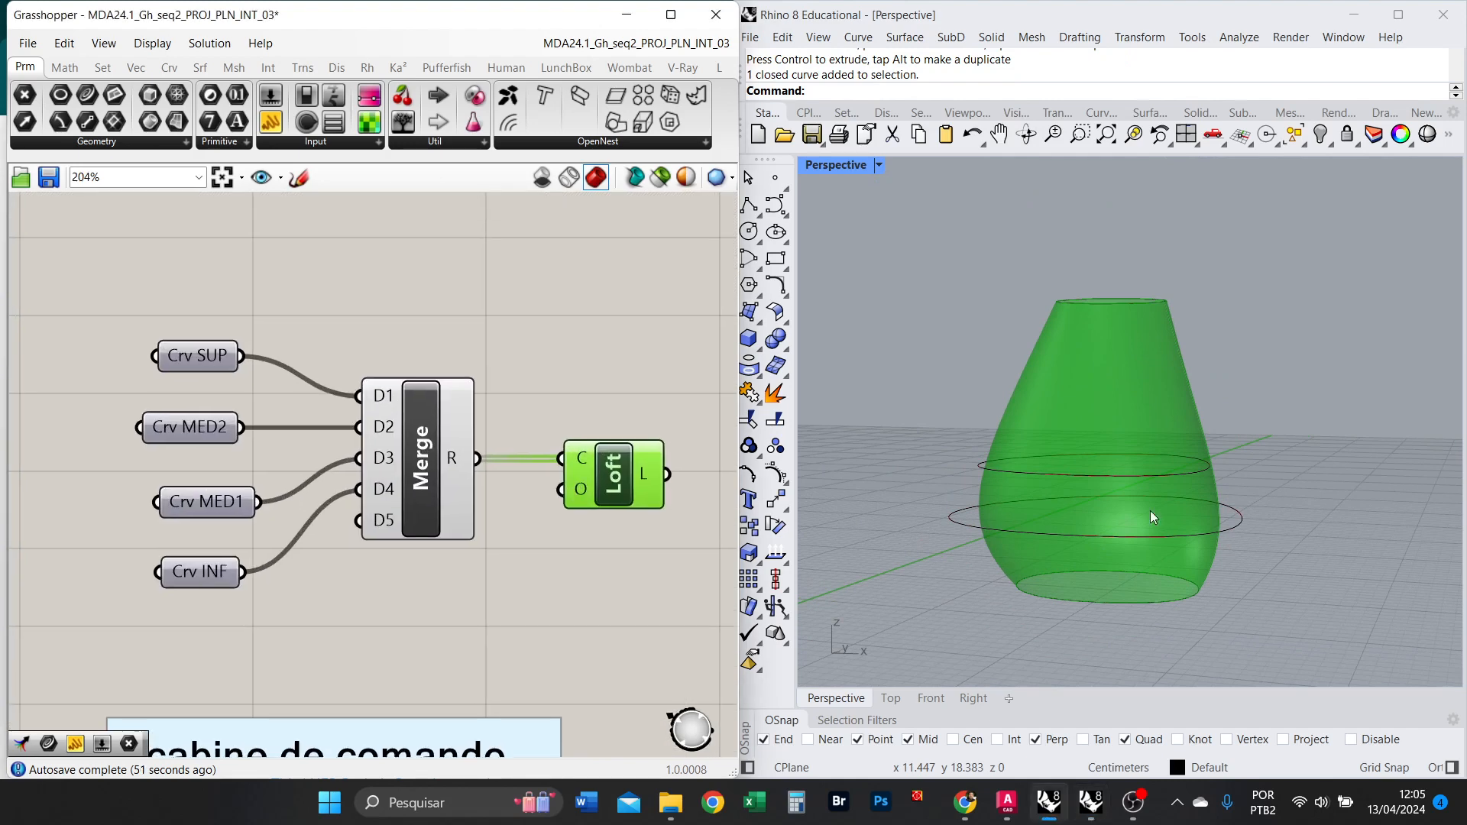
# Try shifting a control point of the topmost section curve slightly in Rhino and view the loft from above.
pyautogui.click(1152, 304)
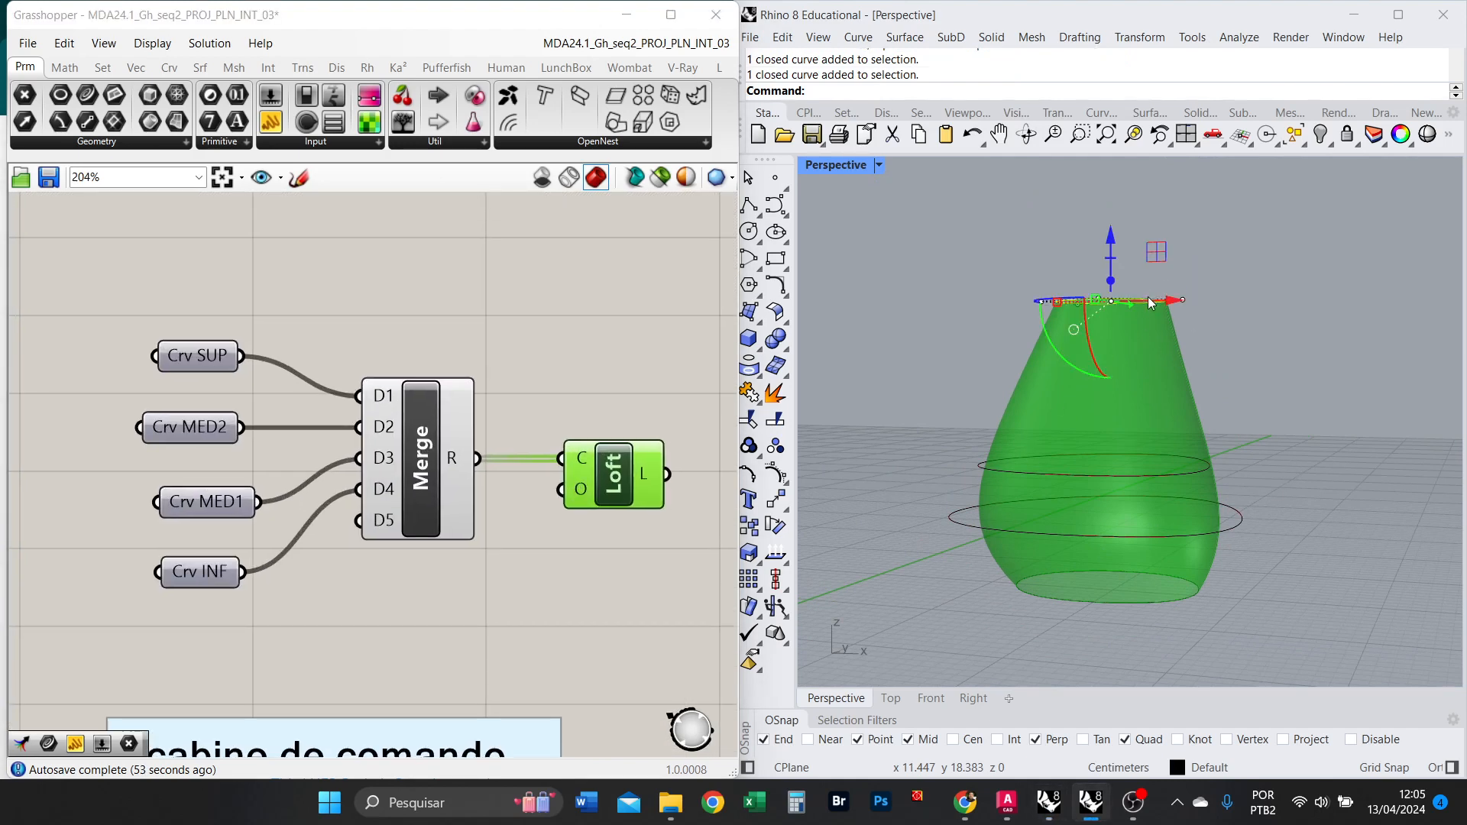
pyautogui.moveTo(1156, 309); pyautogui.dragTo(1192, 428, button='right')
pyautogui.moveTo(1157, 252)
pyautogui.mouseDown()
pyautogui.moveTo(1137, 292)
pyautogui.moveTo(1161, 267)
pyautogui.mouseUp()
pyautogui.press('Escape')
pyautogui.press('Escape')
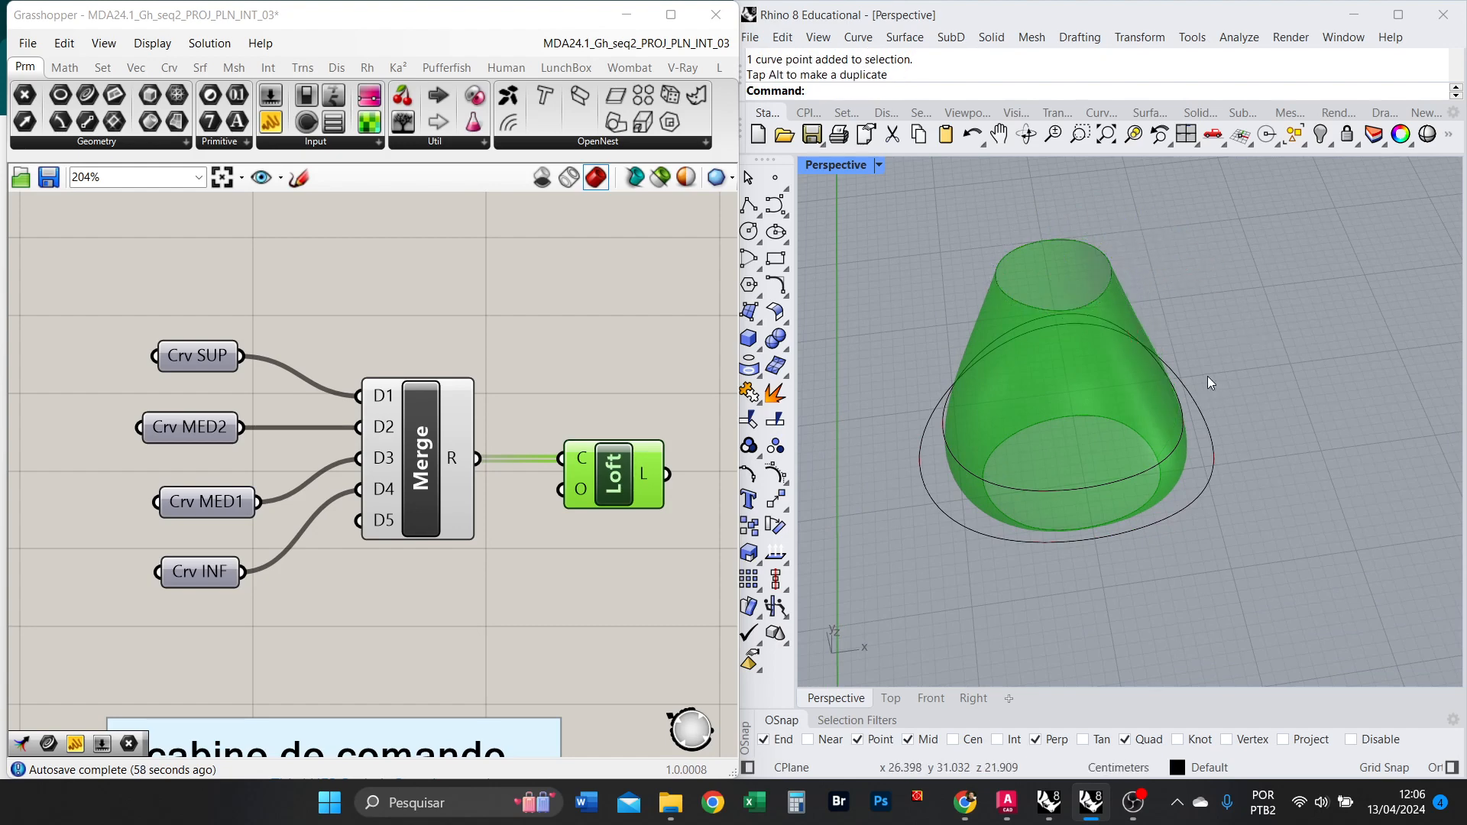
pyautogui.moveTo(1208, 376); pyautogui.dragTo(1062, 297, button='right')
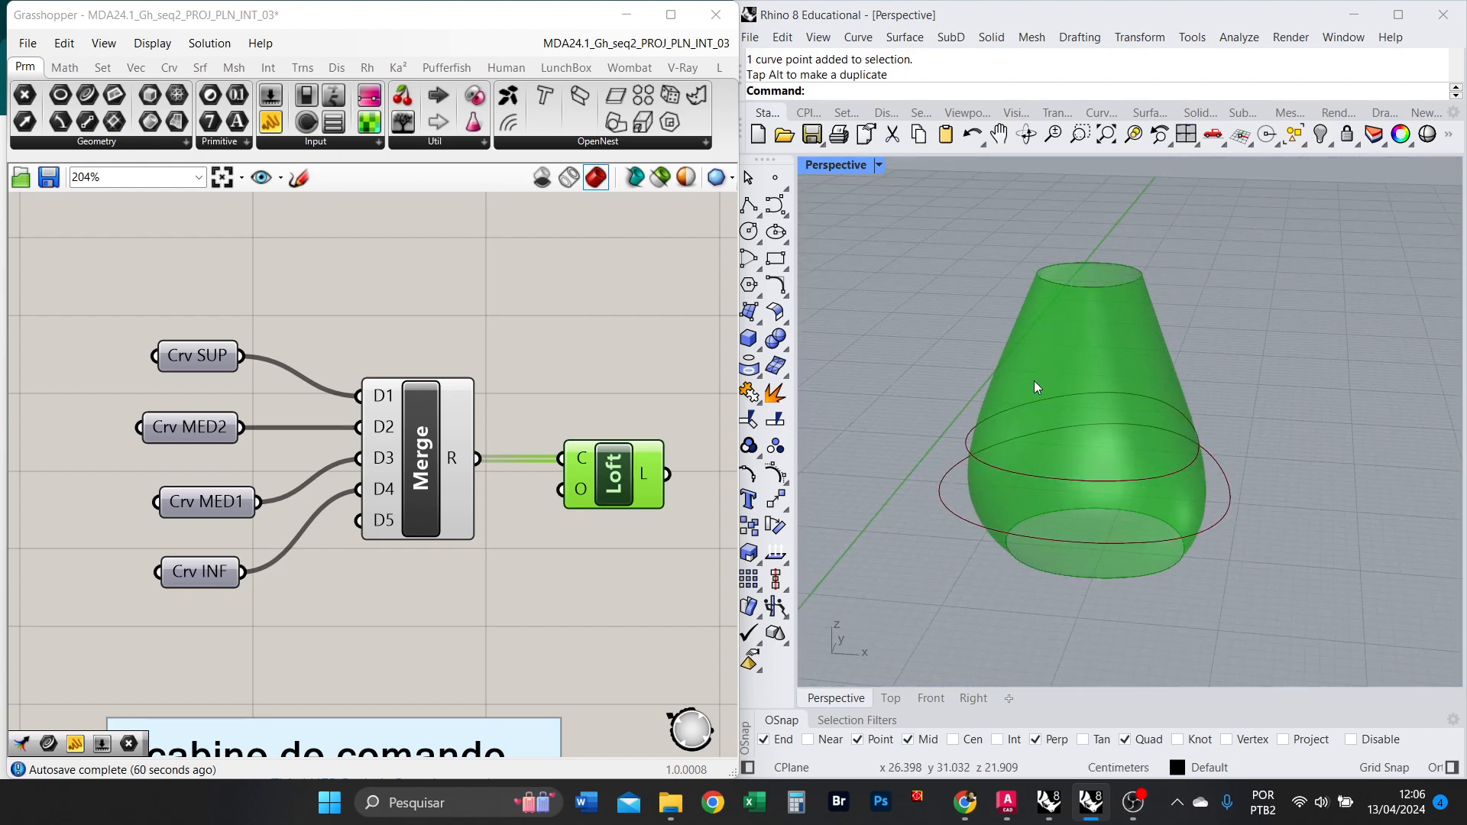
# Add a Brep parameter beside the Loft component in Grasshopper and connect the Loft output L to it.
pyautogui.scroll(-2, 348, 438)
pyautogui.scroll(4, 648, 492)
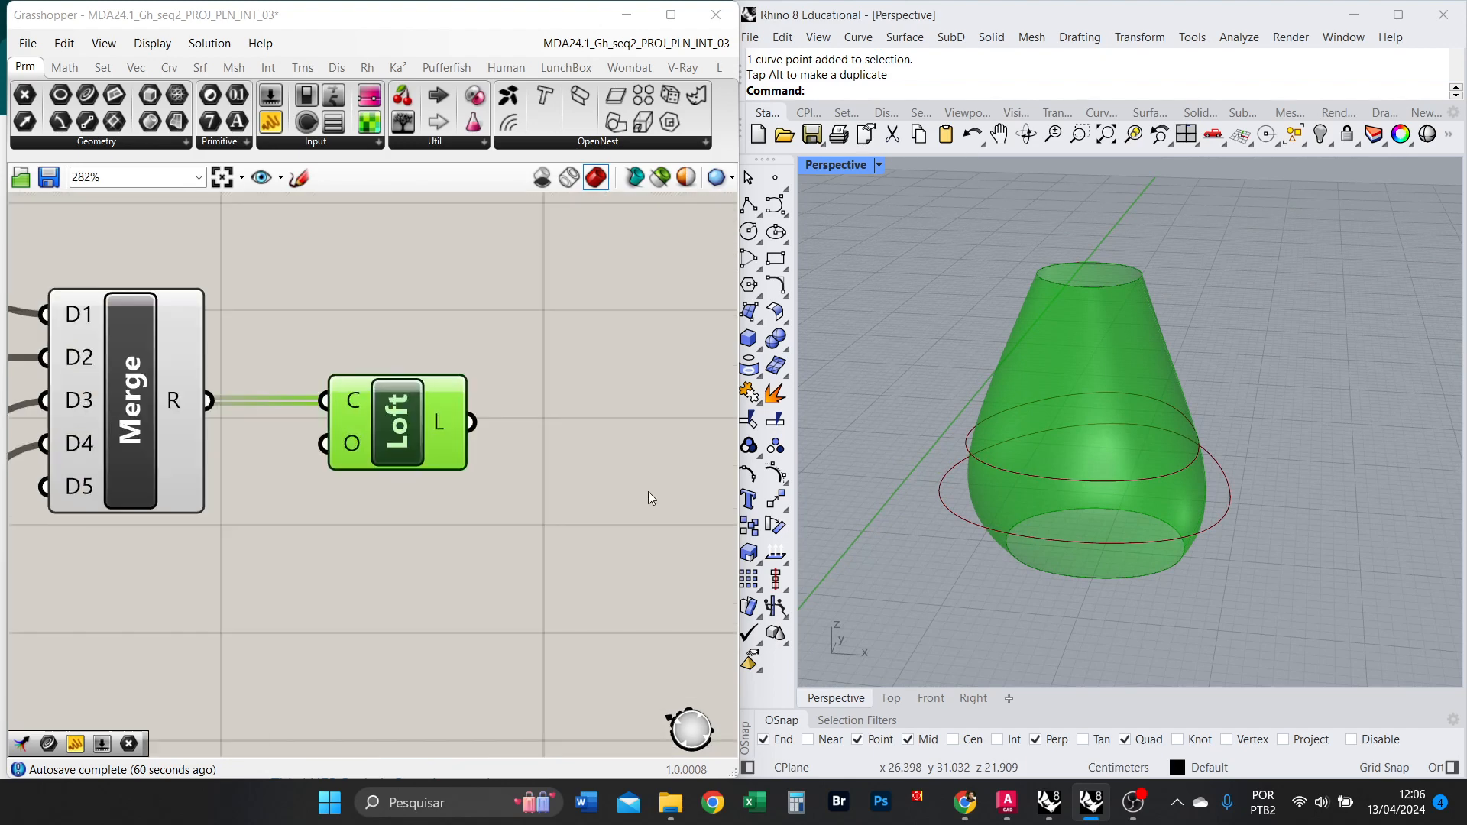
pyautogui.click(536, 455)
pyautogui.doubleClick(537, 456)
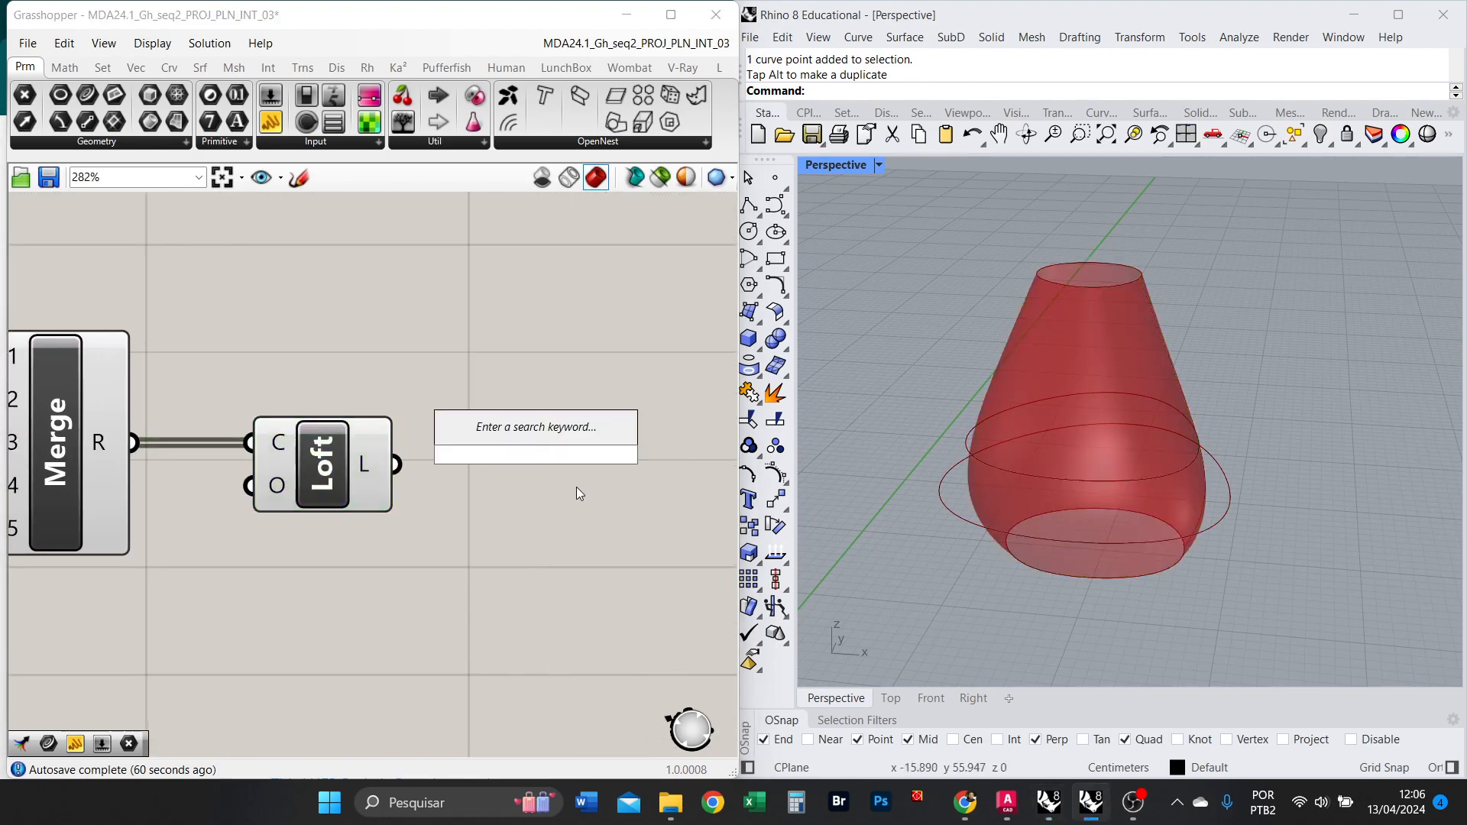
pyautogui.write('BREP')
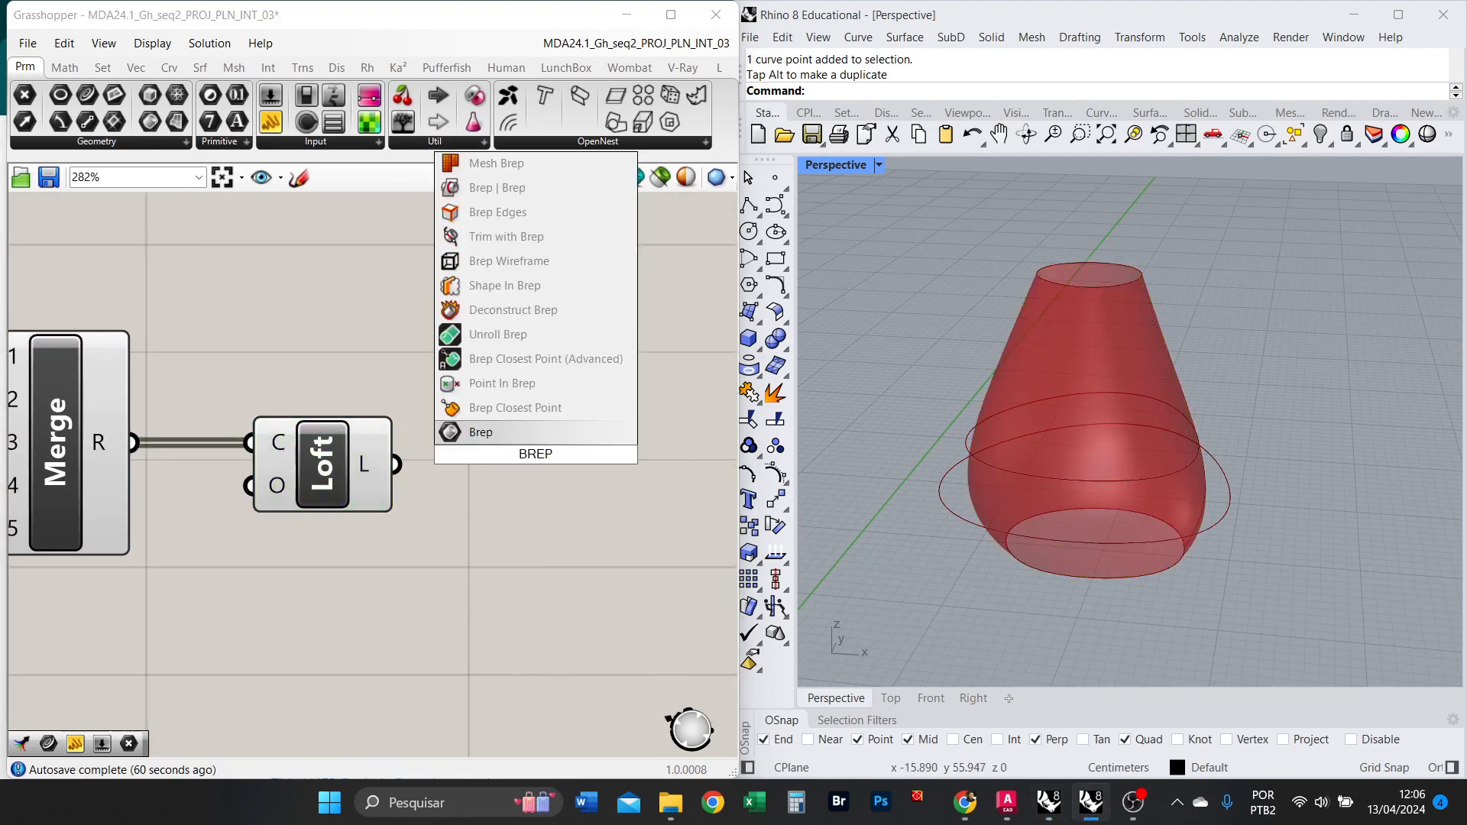
pyautogui.click(510, 437)
pyautogui.moveTo(558, 462); pyautogui.dragTo(553, 470)
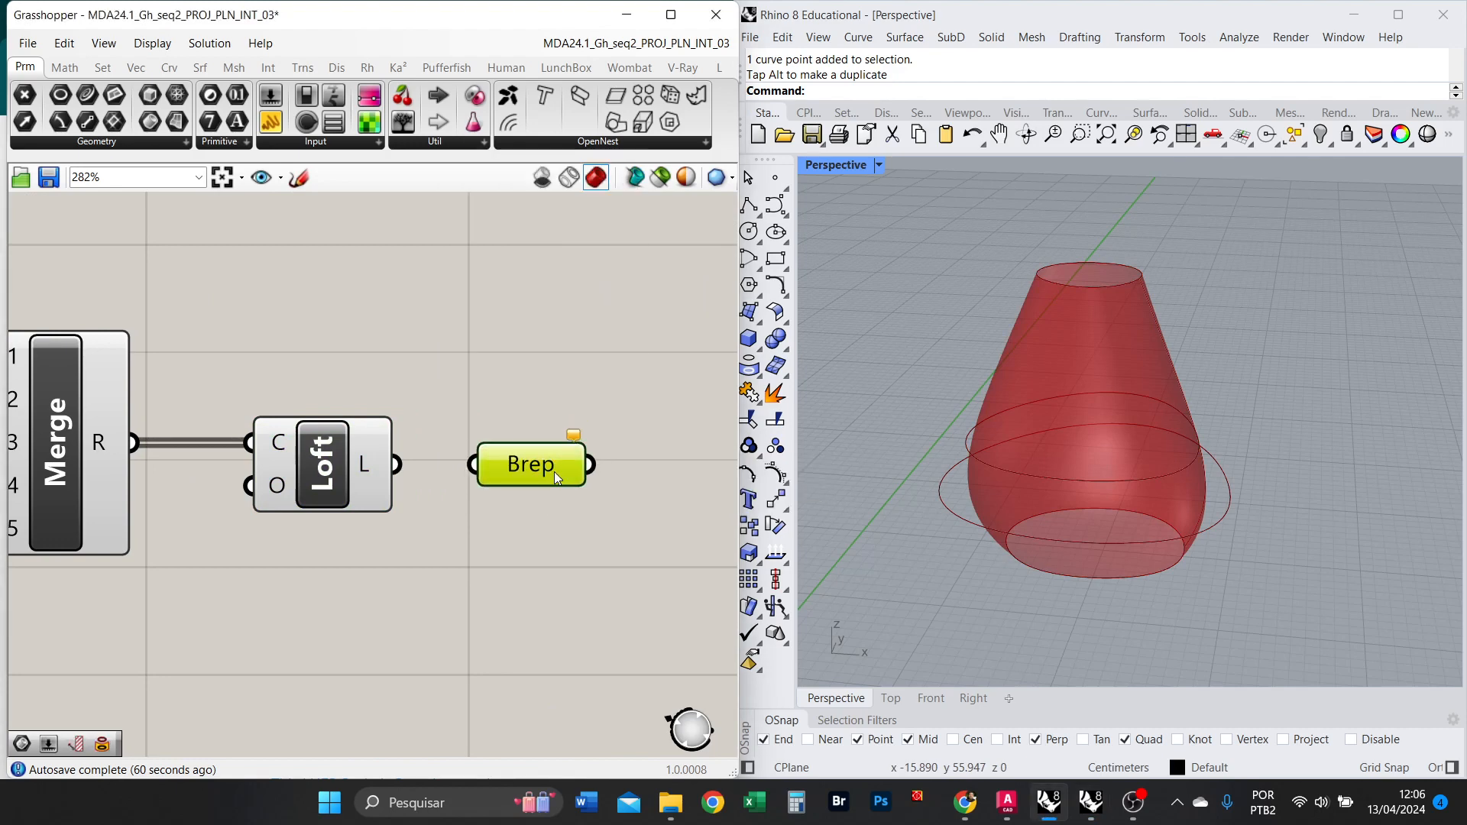
pyautogui.moveTo(394, 465); pyautogui.dragTo(555, 465)
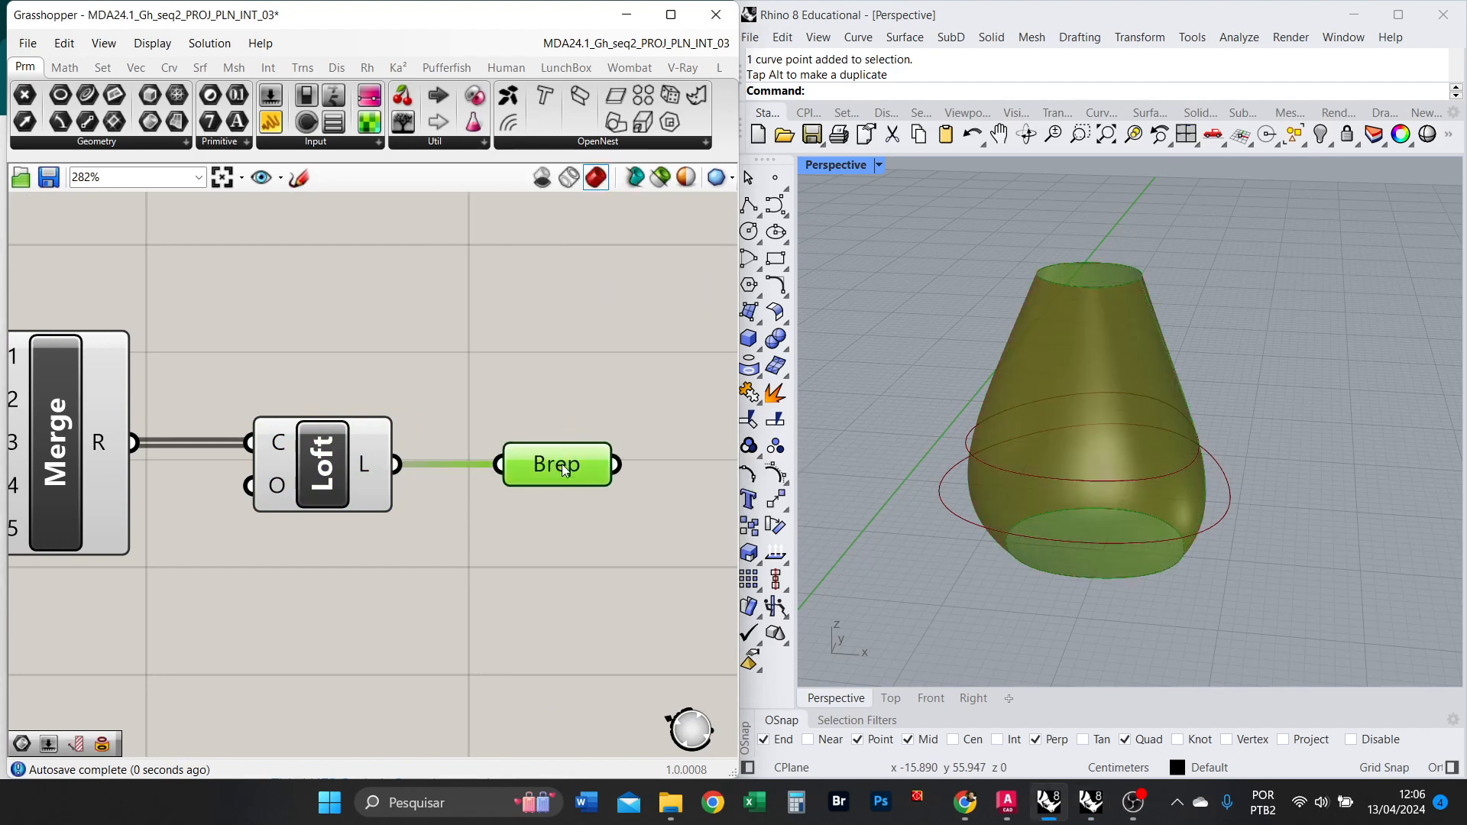
# Rename the Brep parameter as Brep SURF.
pyautogui.rightClick(565, 470)
pyautogui.press('capslock')
pyautogui.write('su')
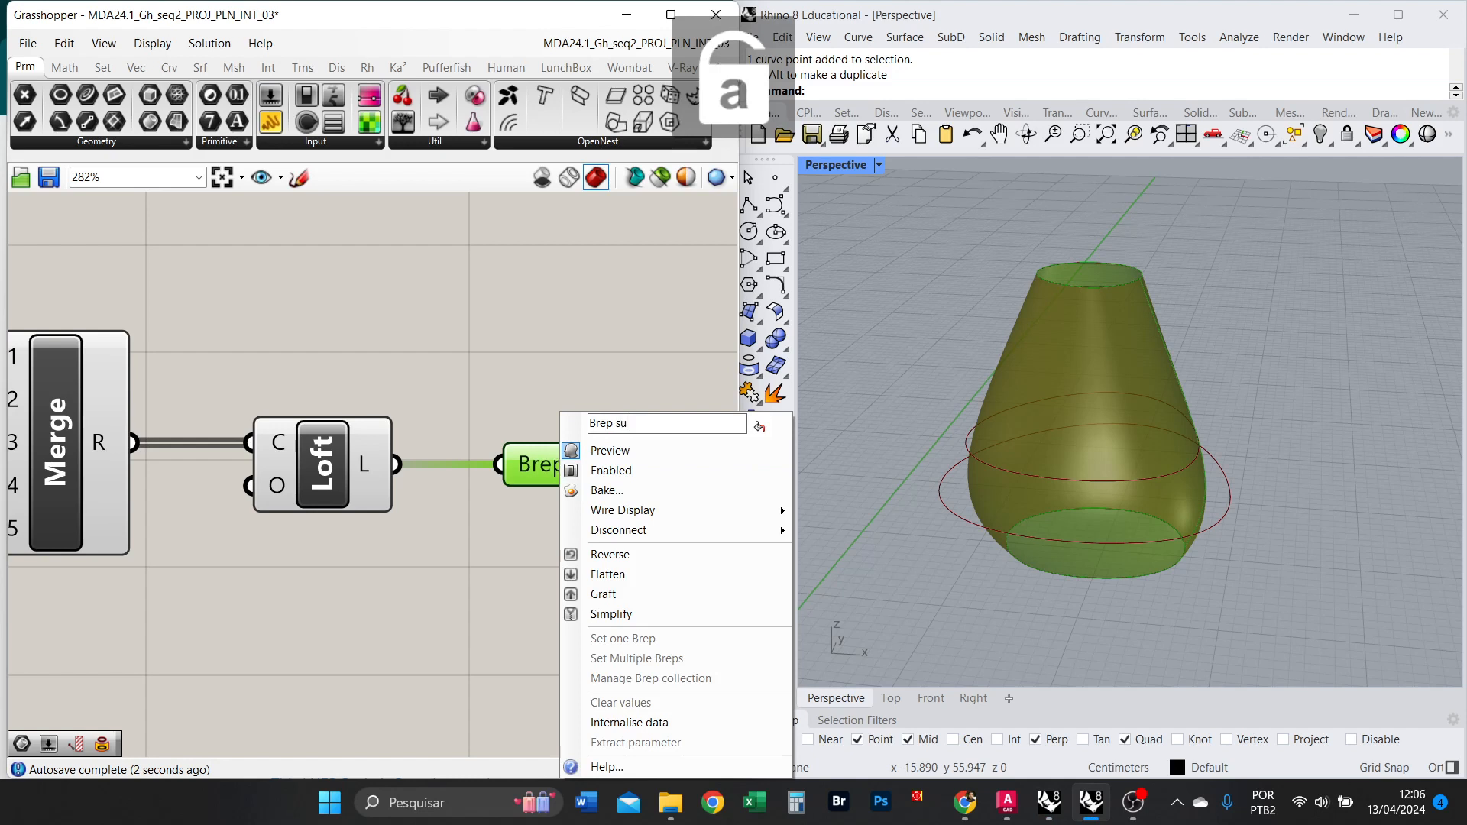
pyautogui.write('rf')
pyautogui.doubleClick(631, 423)
pyautogui.press('capslock')
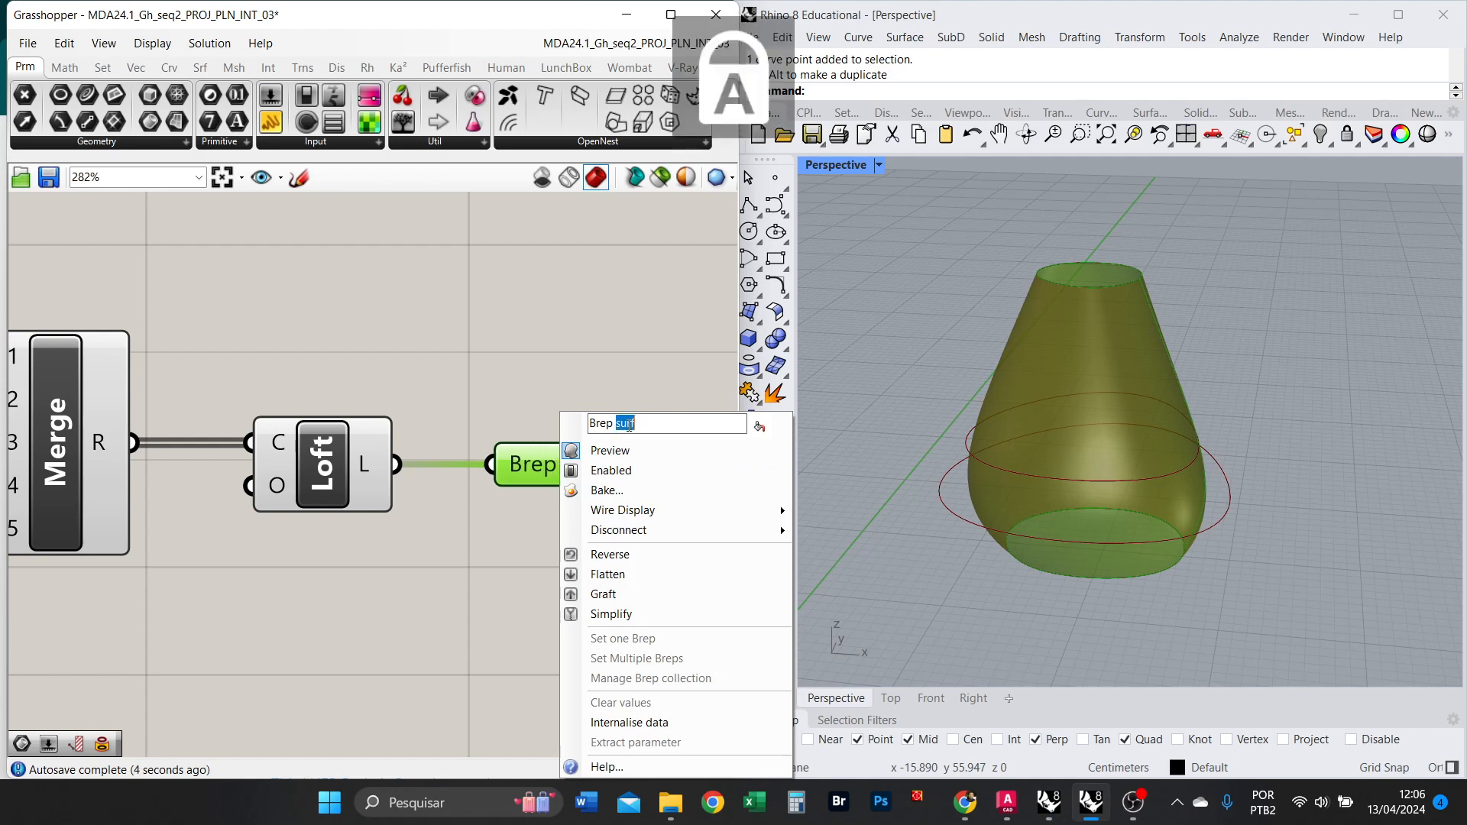
pyautogui.write('SURF')
pyautogui.click(584, 361)
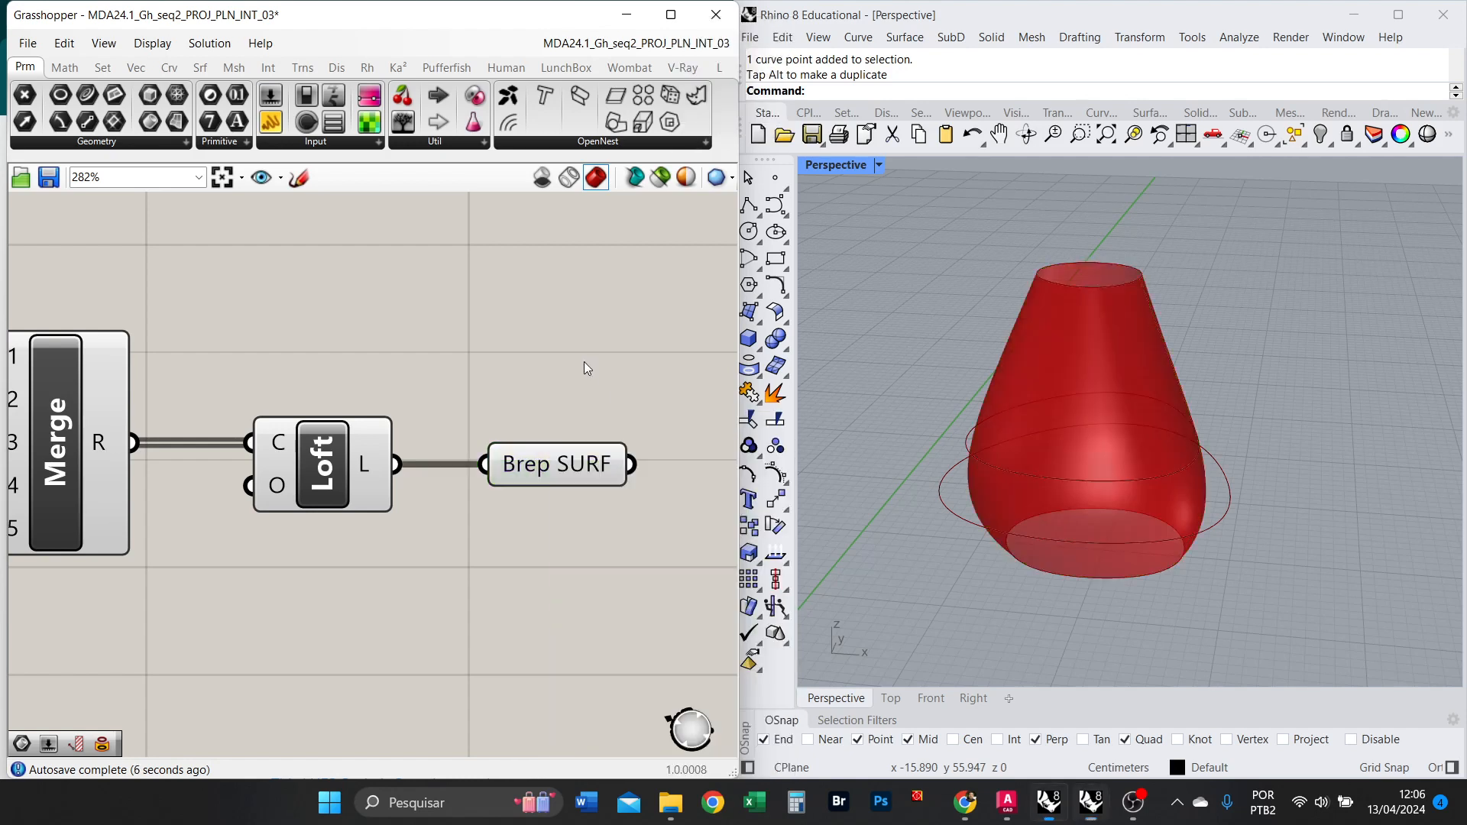
# Duplicate the Brep SURF parameter as a copy fed by the original and set its wire display to Hidden.
pyautogui.moveTo(586, 415); pyautogui.dragTo(339, 408, button='right')
pyautogui.click(290, 476)
pyautogui.keyDown('alt'); pyautogui.moveTo(290, 477); pyautogui.dragTo(506, 473); pyautogui.keyUp('alt')
pyautogui.click(504, 374)
pyautogui.rightClick(505, 473)
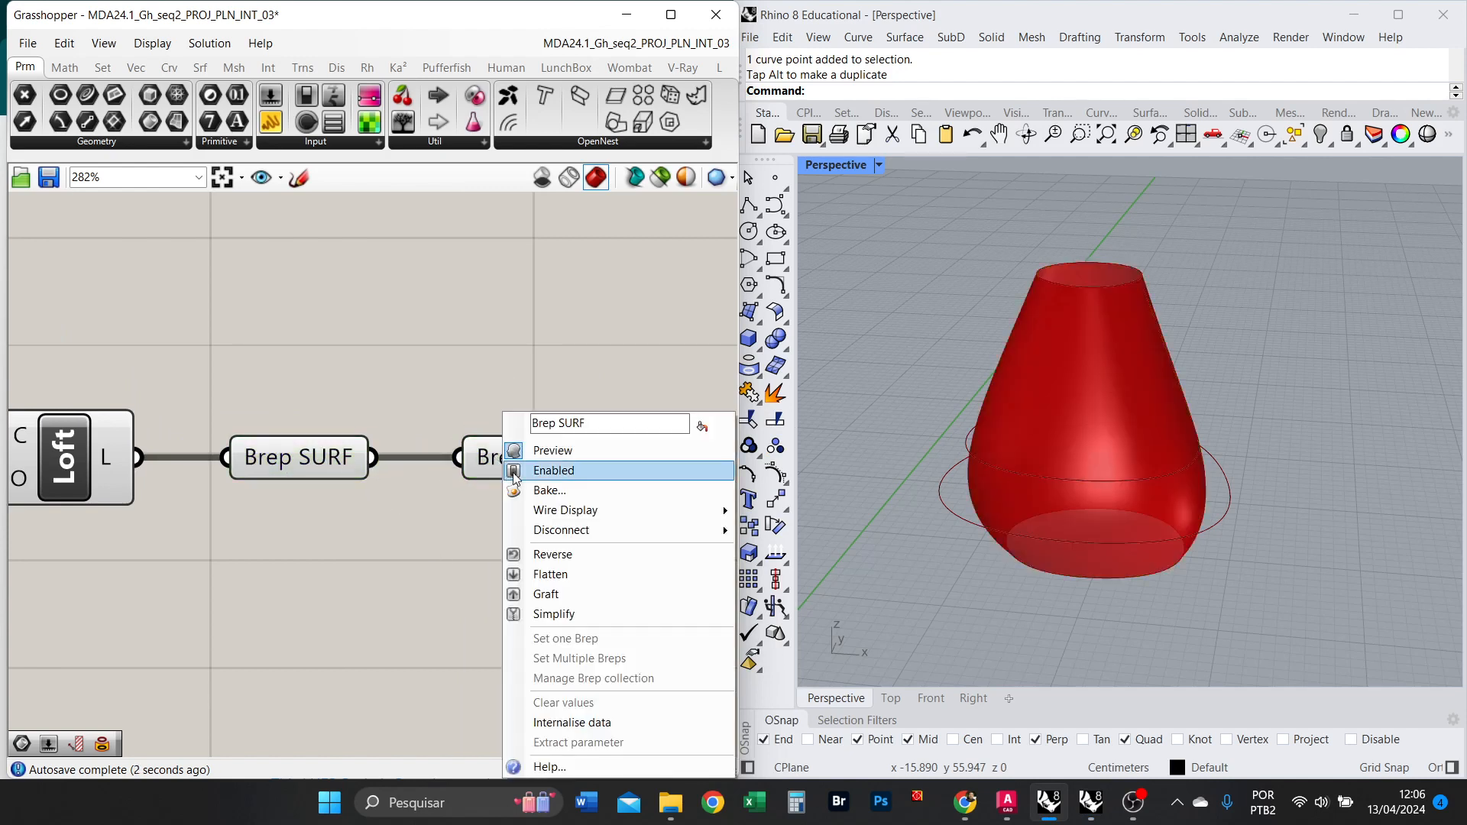
pyautogui.moveTo(575, 515)
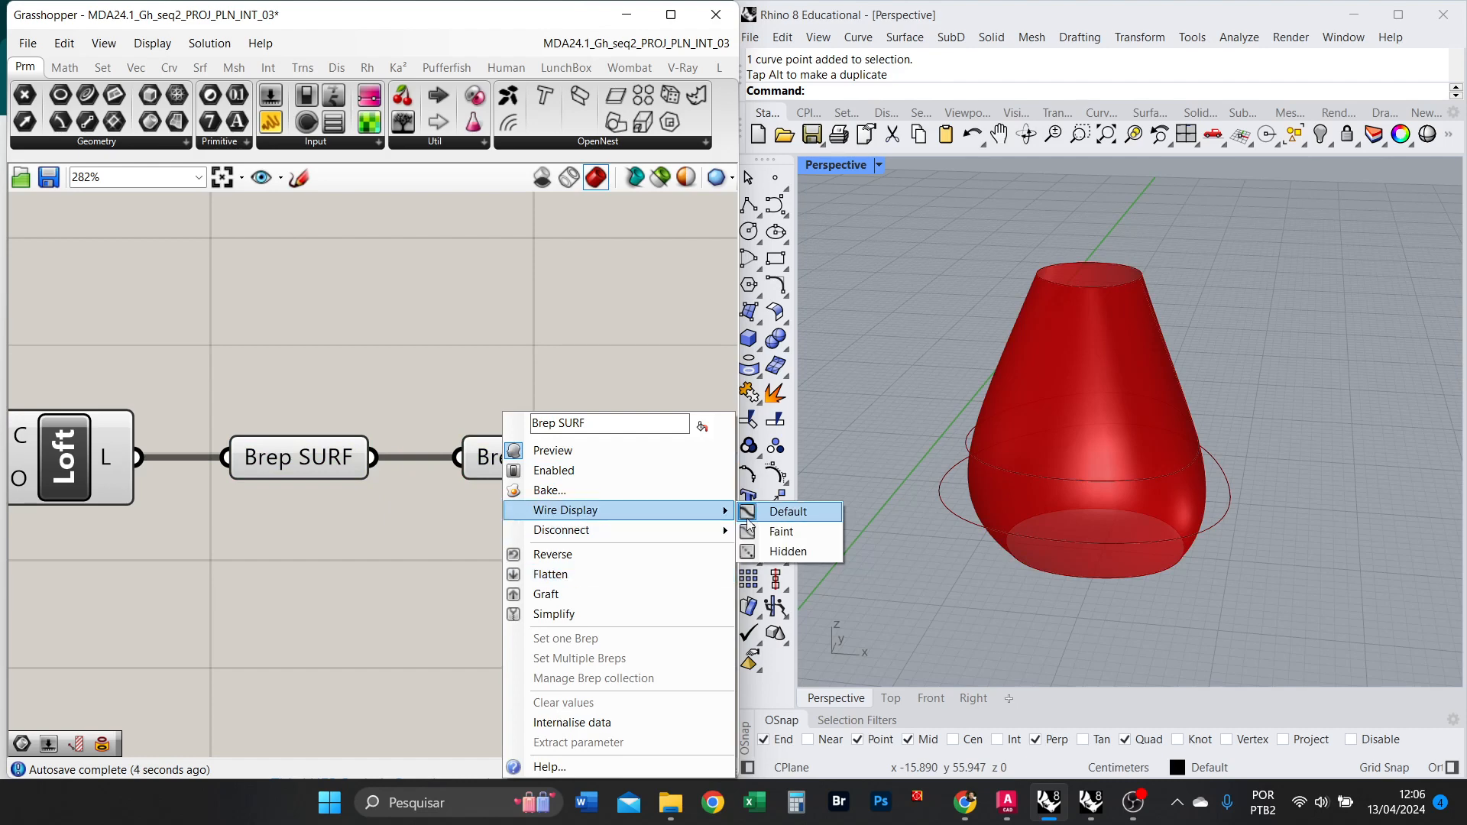
pyautogui.click(788, 551)
# Reposition the hidden-wire Brep SURF copy in line with the original and check its connection.
pyautogui.scroll(-4, 515, 525)
pyautogui.moveTo(515, 525); pyautogui.dragTo(425, 444, button='right')
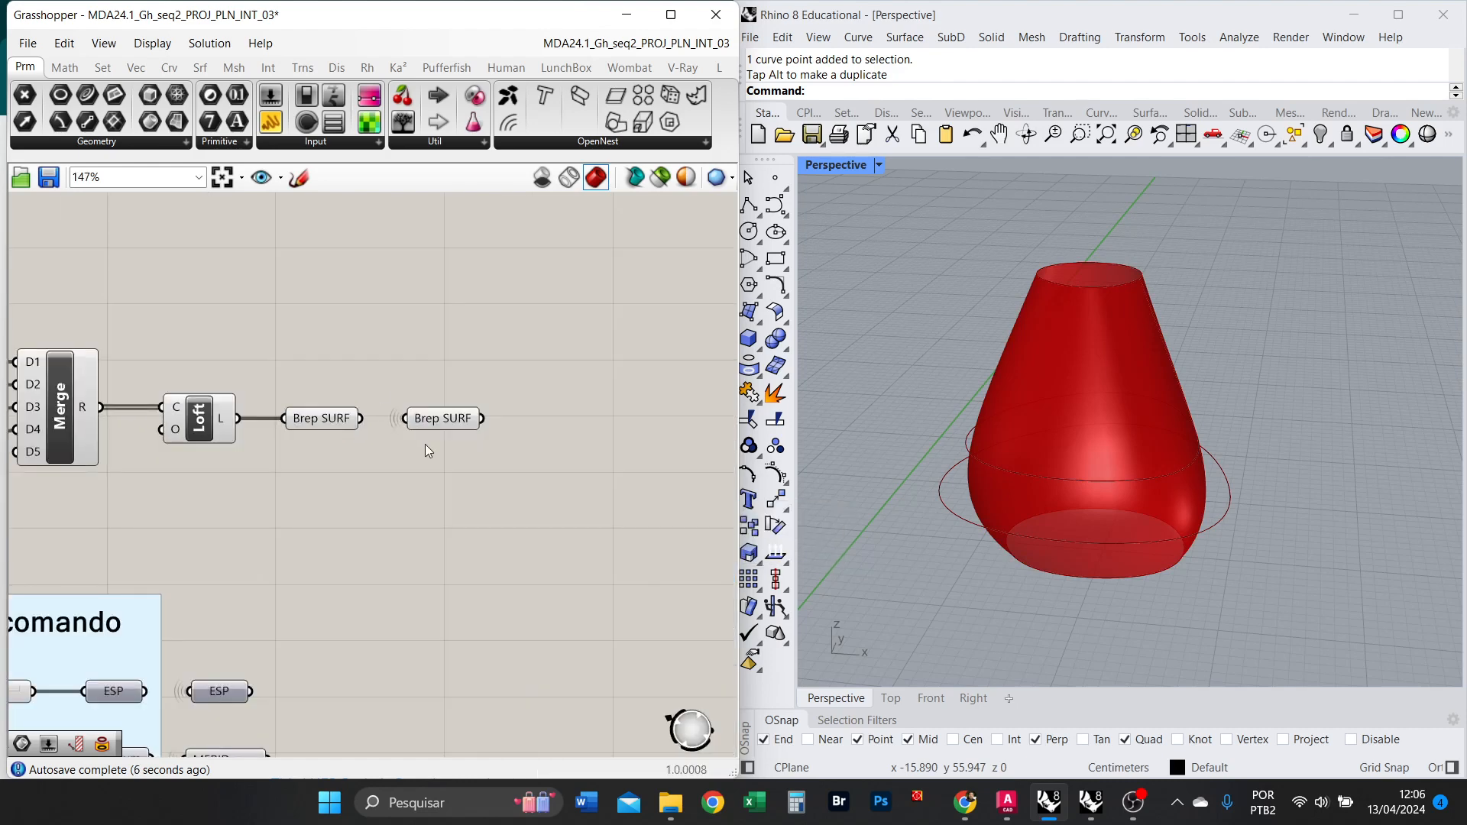
pyautogui.scroll(4, 425, 444)
pyautogui.moveTo(450, 411); pyautogui.dragTo(483, 553)
pyautogui.moveTo(476, 583); pyautogui.dragTo(454, 397)
pyautogui.click(513, 304)
pyautogui.click(442, 485)
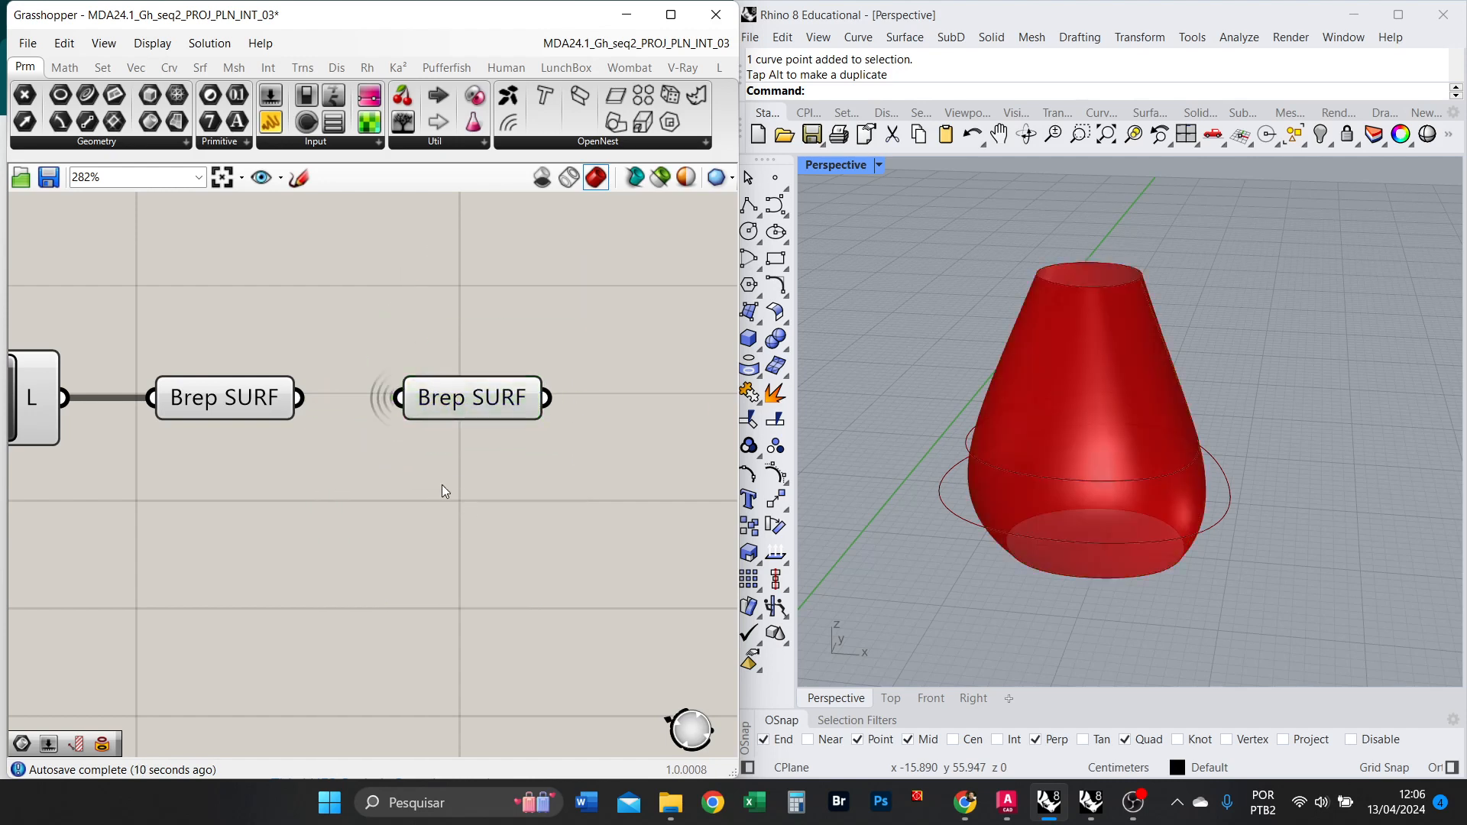
pyautogui.moveTo(441, 485); pyautogui.dragTo(586, 509, button='right')
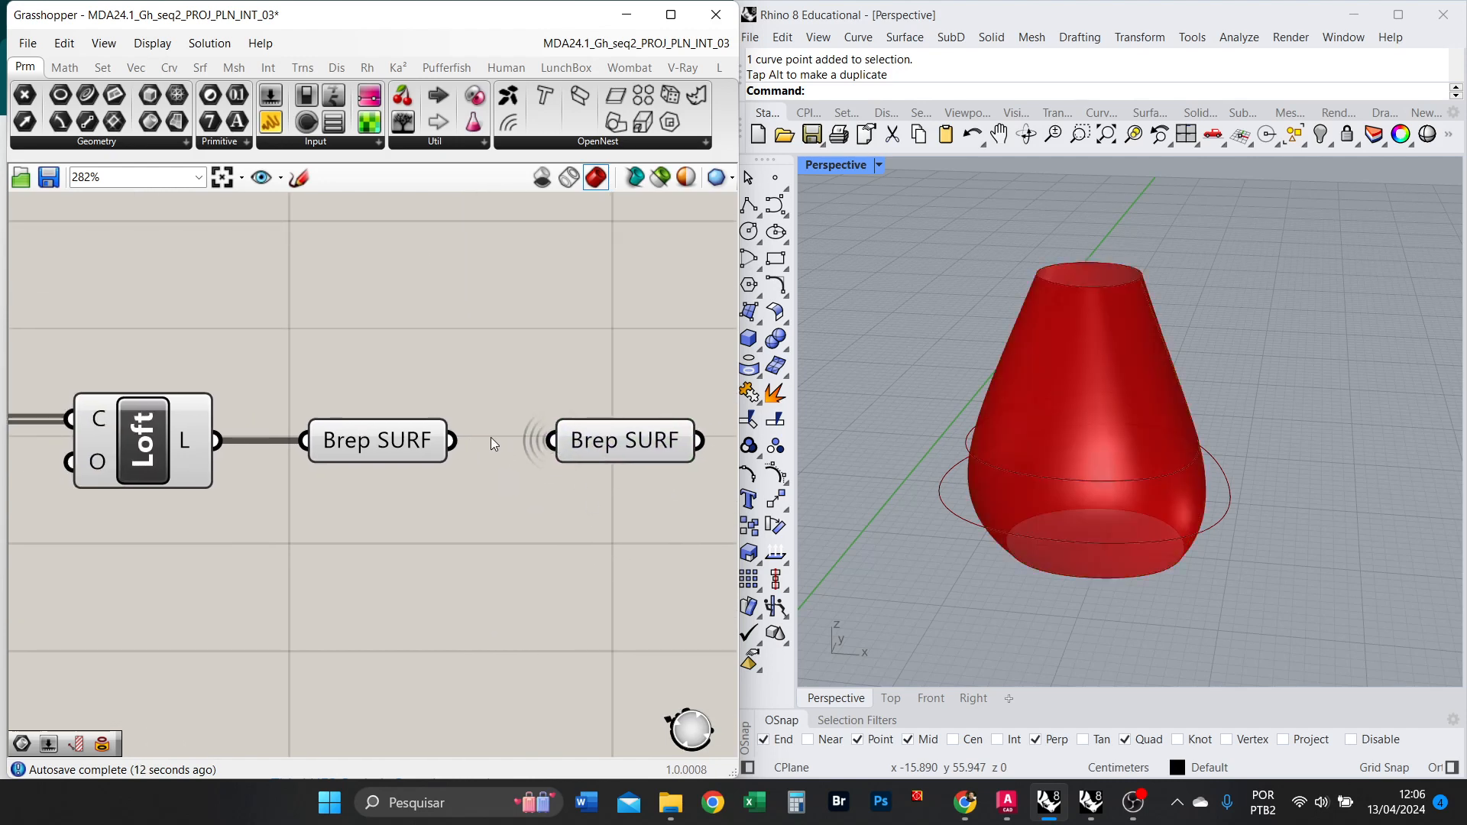
pyautogui.scroll(-2, 360, 396)
pyautogui.click(548, 432)
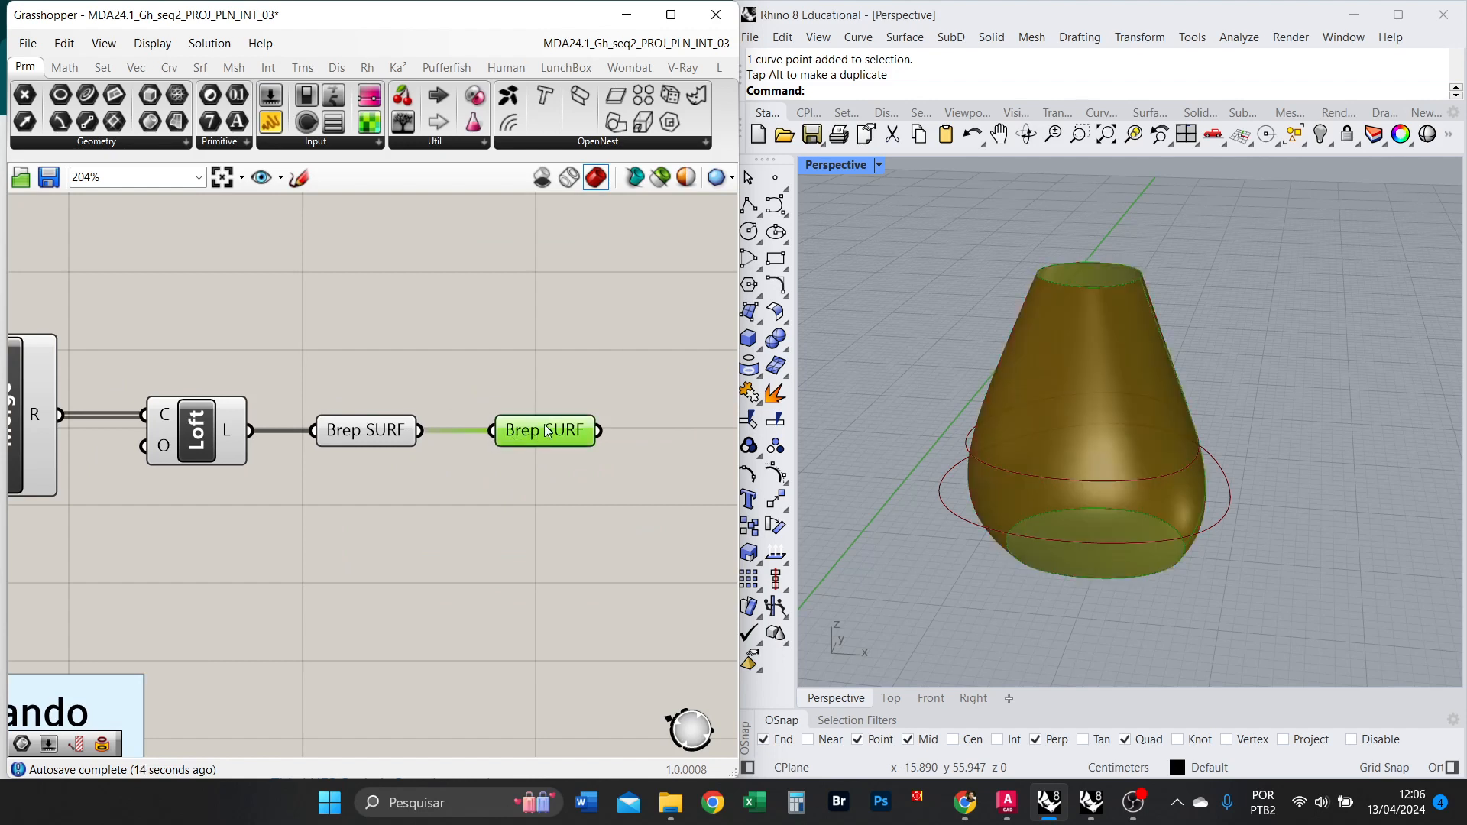
pyautogui.moveTo(567, 406); pyautogui.dragTo(374, 417, button='right')
pyautogui.click(272, 433)
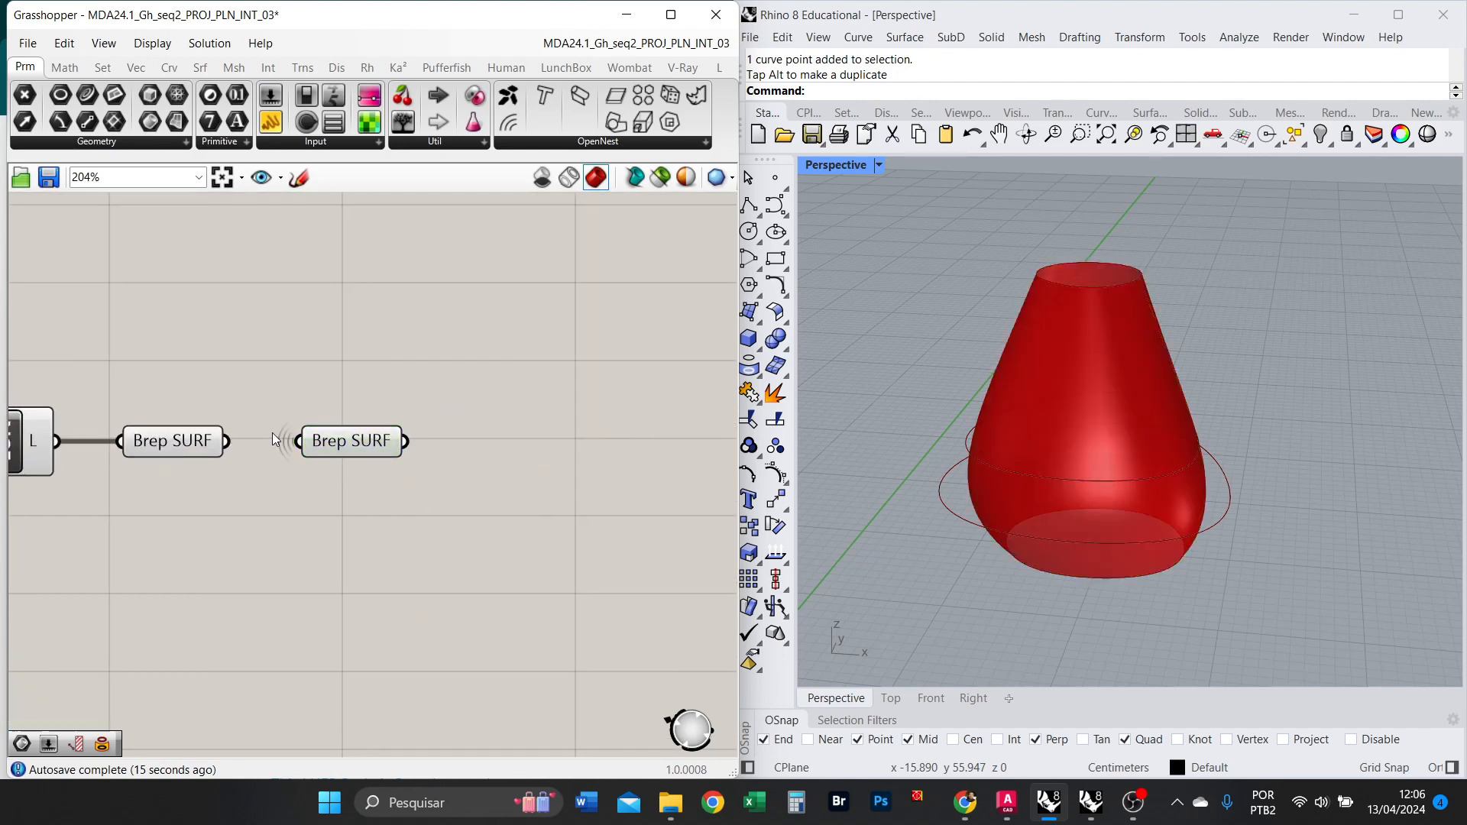
# Place three more copies of the hidden-wire Brep SURF parameter around the canvas and check their links to the original.
pyautogui.click(354, 443)
pyautogui.keyDown('alt'); pyautogui.moveTo(351, 450); pyautogui.dragTo(530, 585); pyautogui.keyUp('alt')
pyautogui.click(344, 443)
pyautogui.click(578, 527)
pyautogui.click(599, 639)
pyautogui.keyDown('alt'); pyautogui.moveTo(551, 666); pyautogui.dragTo(341, 328); pyautogui.keyUp('alt')
pyautogui.click(192, 445)
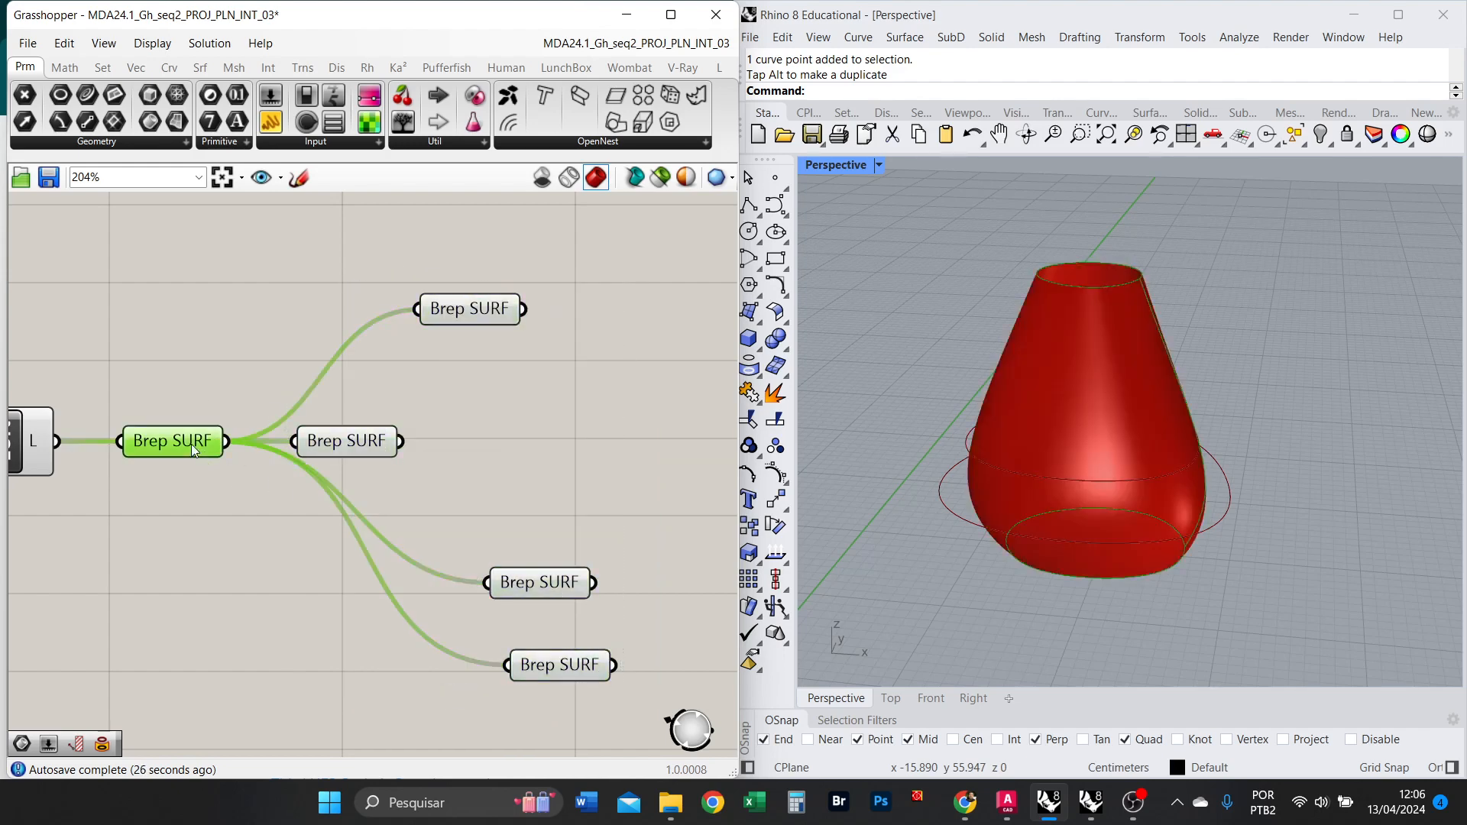
pyautogui.click(653, 477)
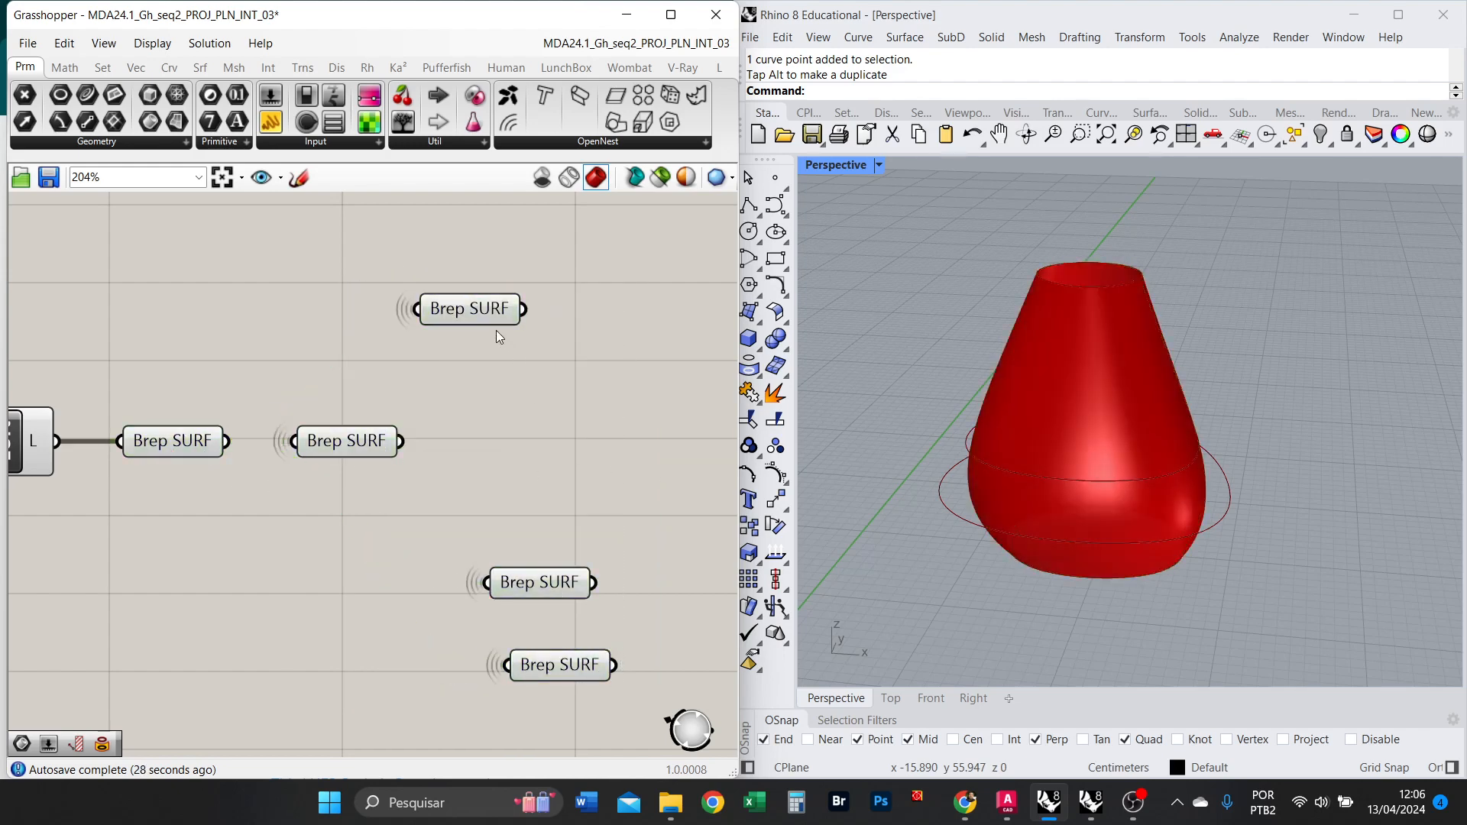
# Delete the three extra Brep SURF copies.
pyautogui.moveTo(467, 319); pyautogui.dragTo(512, 375)
pyautogui.moveTo(599, 701); pyautogui.dragTo(297, 376)
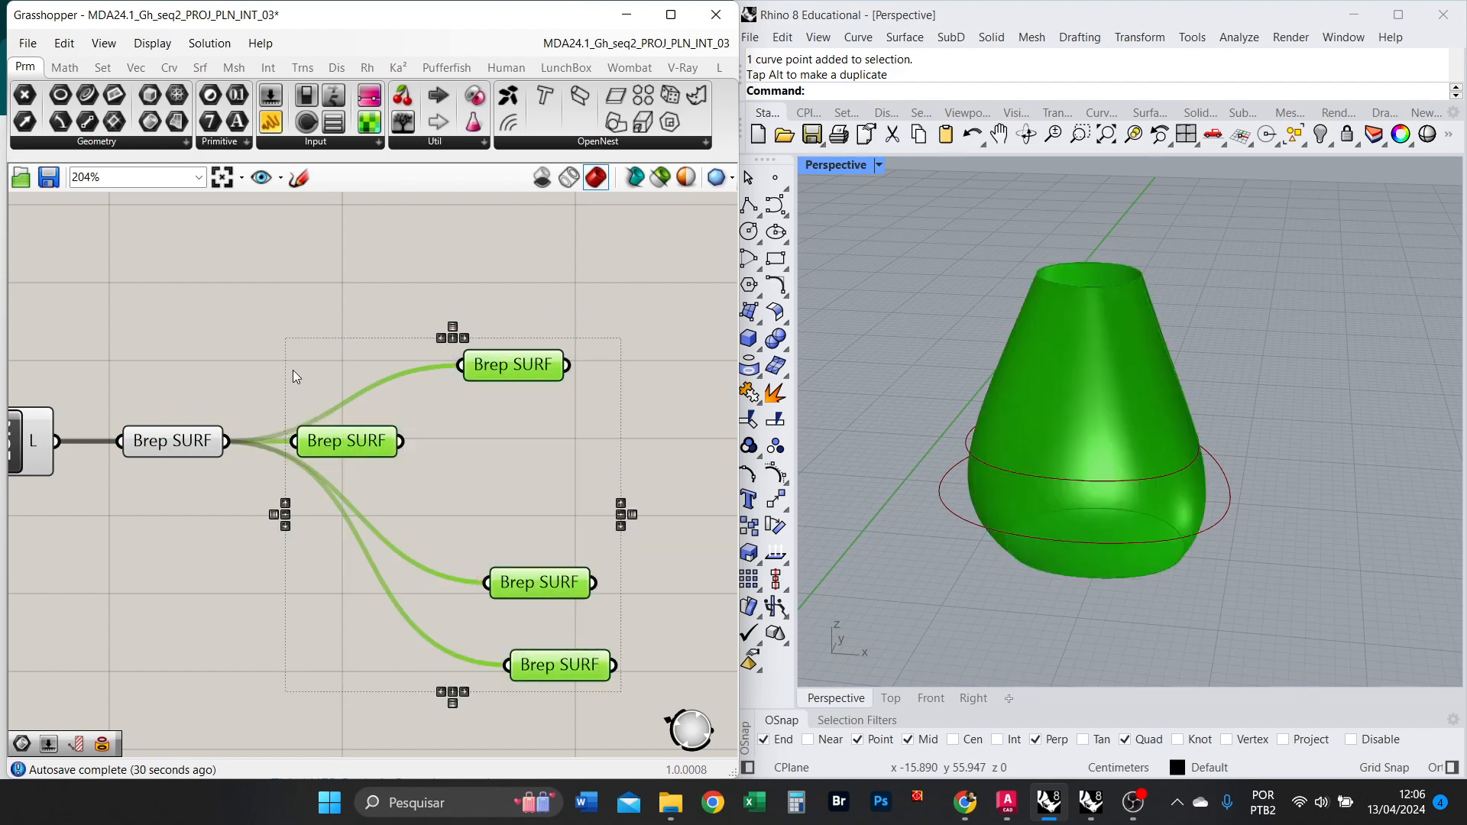
pyautogui.click(543, 497)
pyautogui.moveTo(654, 694); pyautogui.dragTo(489, 344)
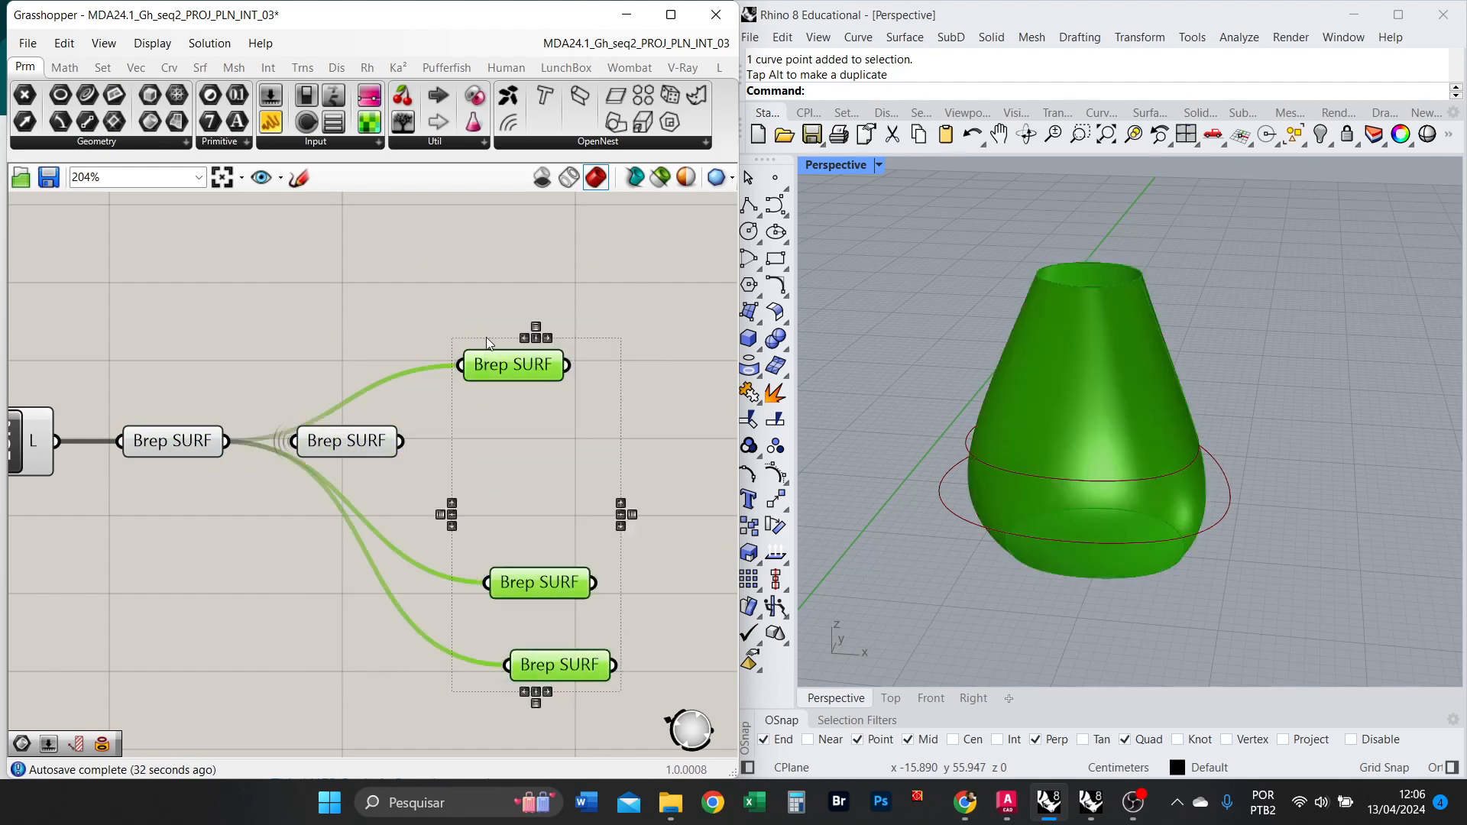
pyautogui.press('Delete')
# Move the remaining hidden-wire Brep SURF copy slightly closer to the original.
pyautogui.moveTo(360, 449); pyautogui.dragTo(336, 448)
pyautogui.click(465, 503)
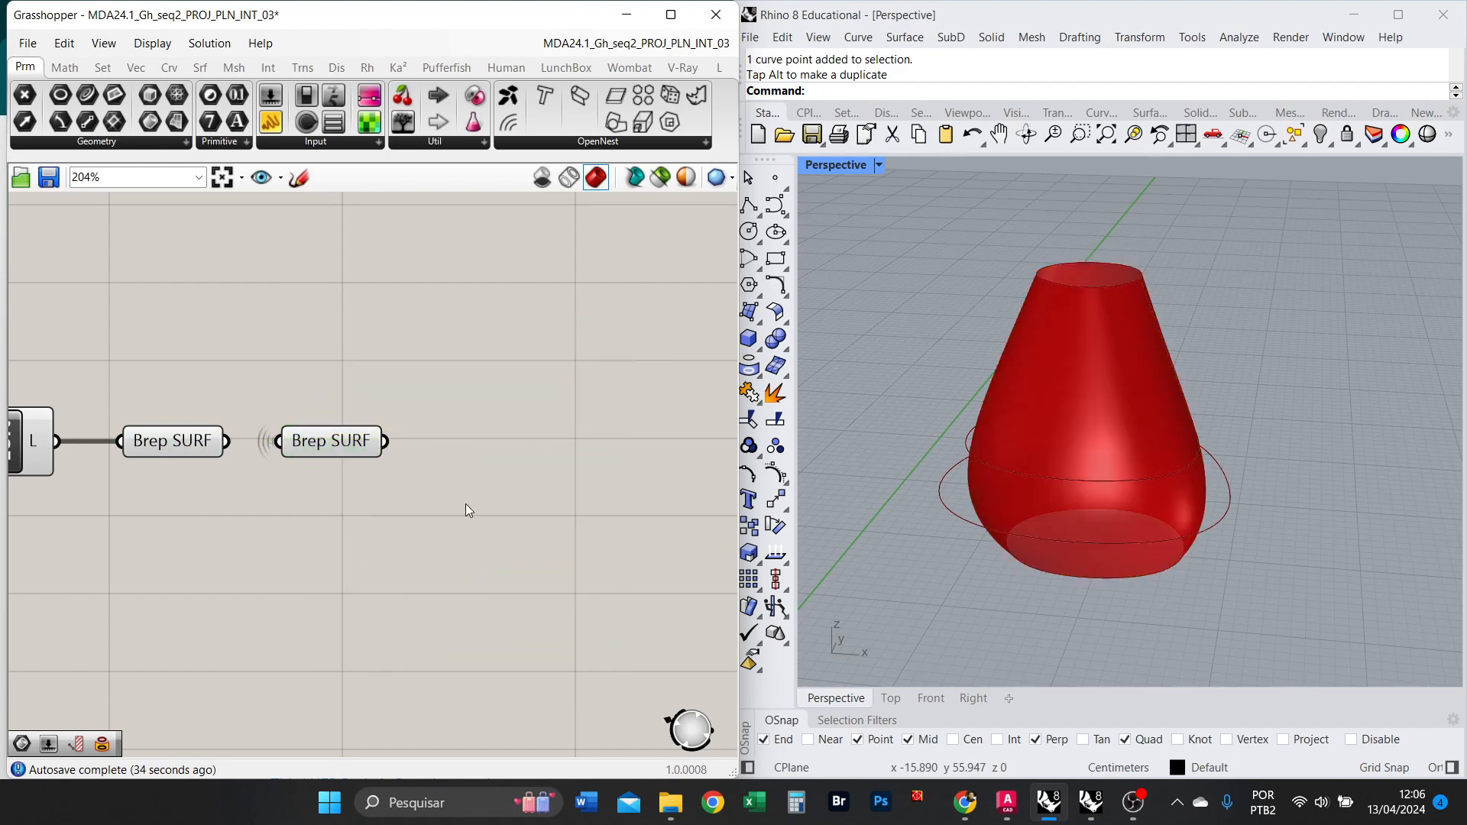
pyautogui.moveTo(487, 484); pyautogui.dragTo(553, 497, button='right')
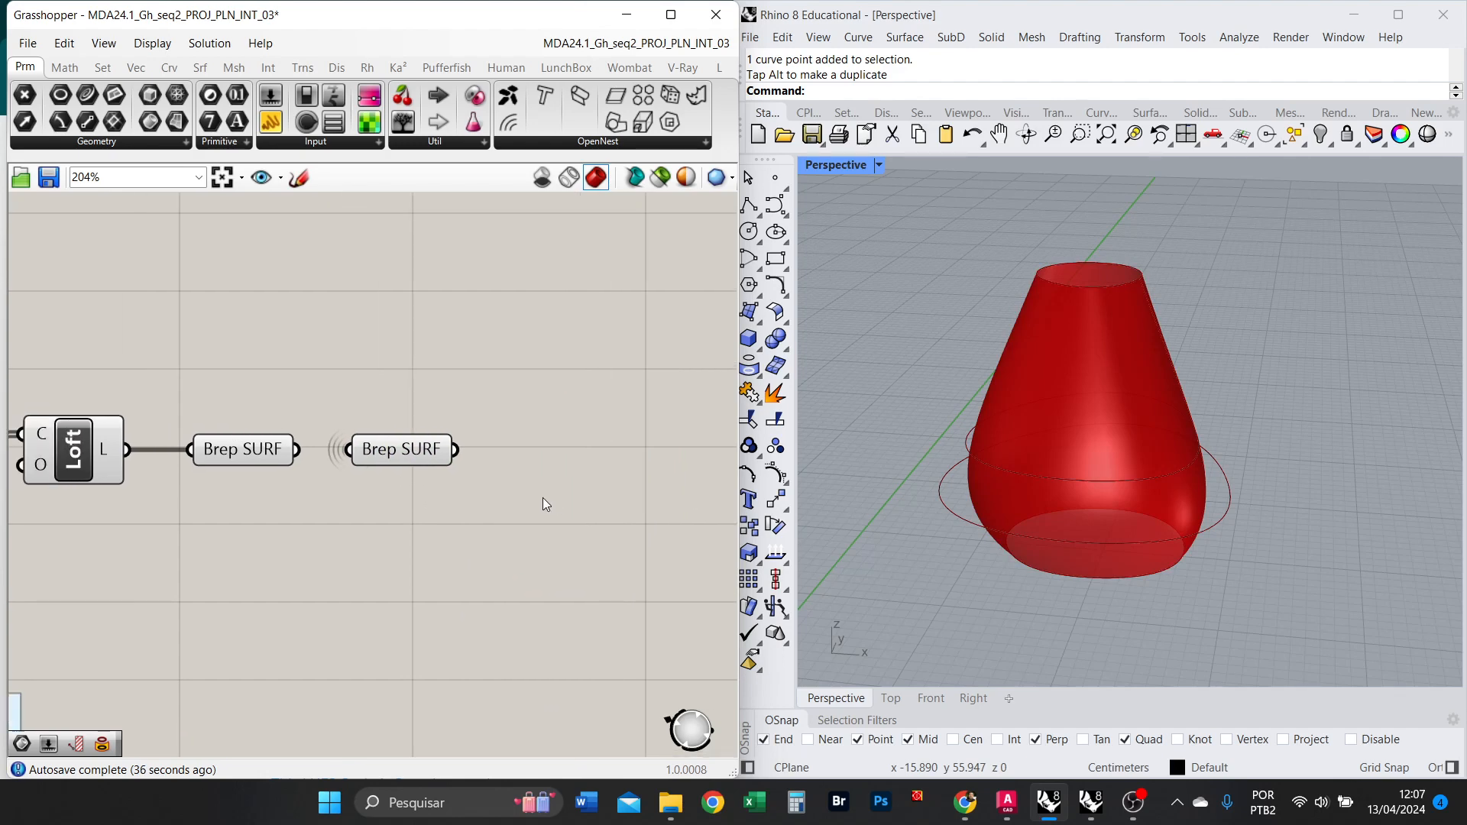
pyautogui.moveTo(454, 514); pyautogui.dragTo(558, 528, button='right')
pyautogui.scroll(-4, 507, 498)
pyautogui.scroll(2, 500, 492)
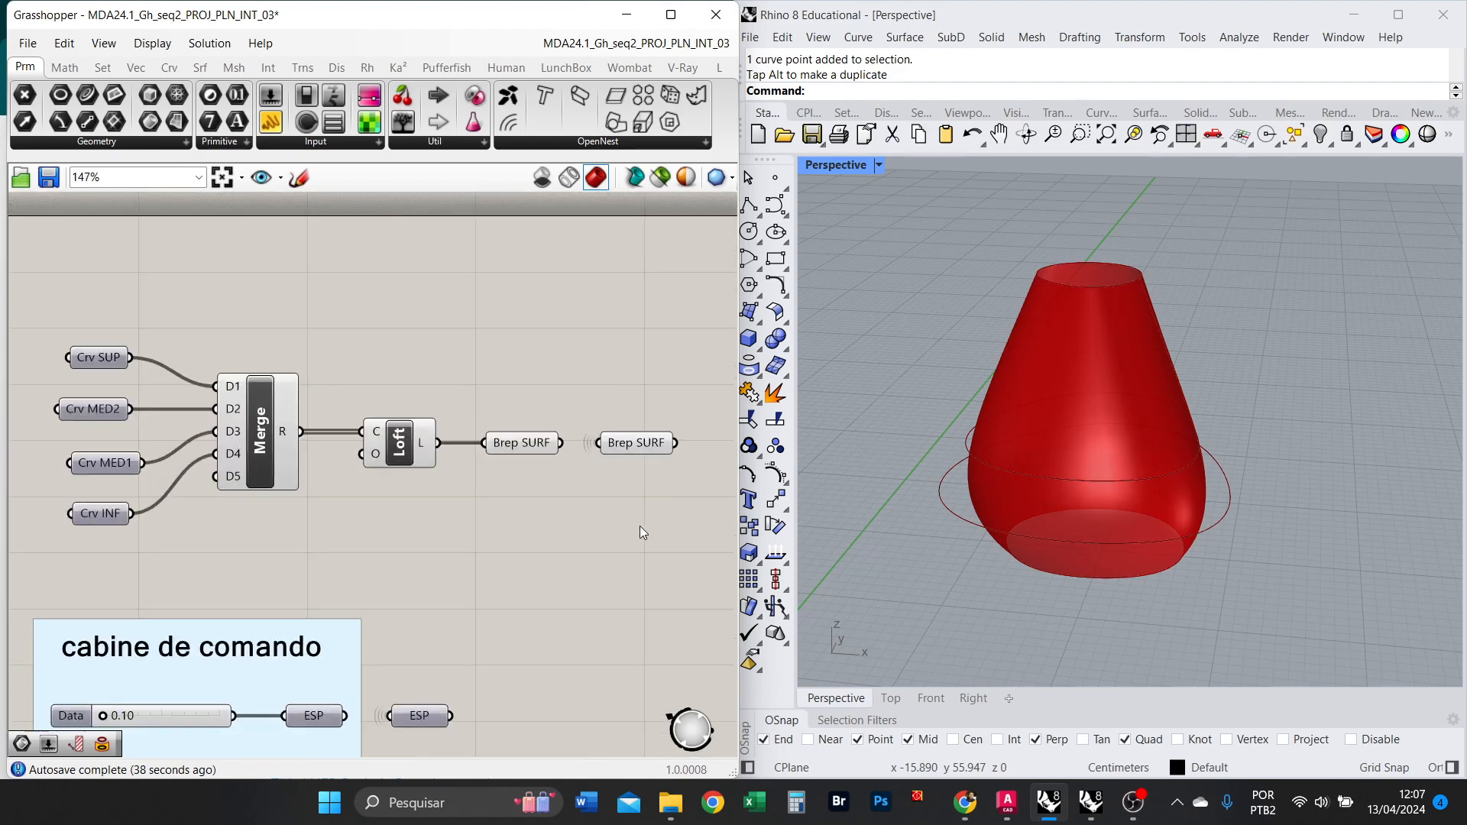
# Turn off the preview of the four curve parameters, Merge, Loft and the hidden-wire Brep SURF copy.
pyautogui.click(626, 445)
pyautogui.keyDown('shift'); pyautogui.moveTo(479, 524); pyautogui.dragTo(20, 298); pyautogui.keyUp('shift')
pyautogui.rightClick(448, 324)
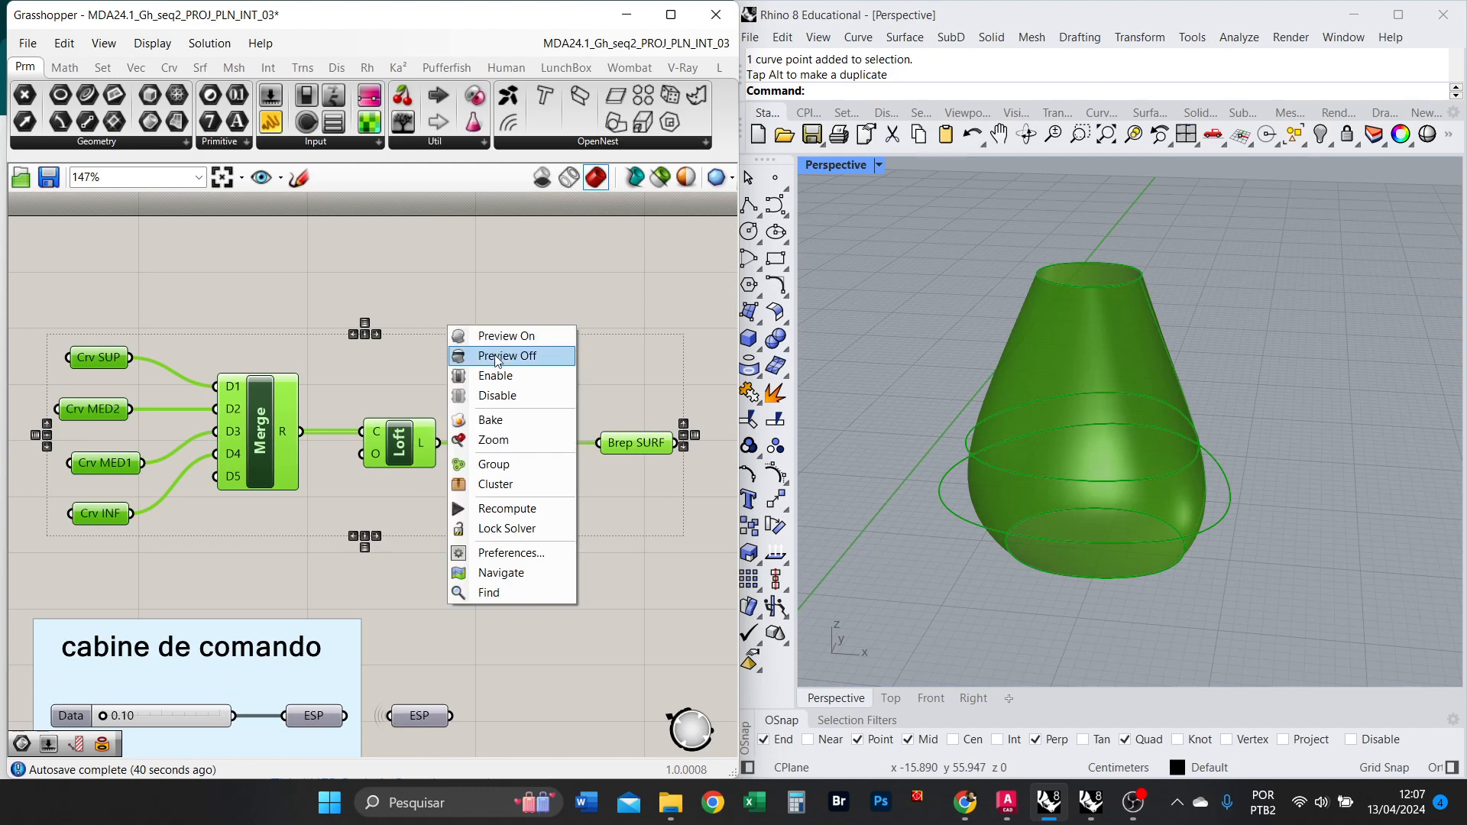
pyautogui.click(501, 353)
pyautogui.click(537, 337)
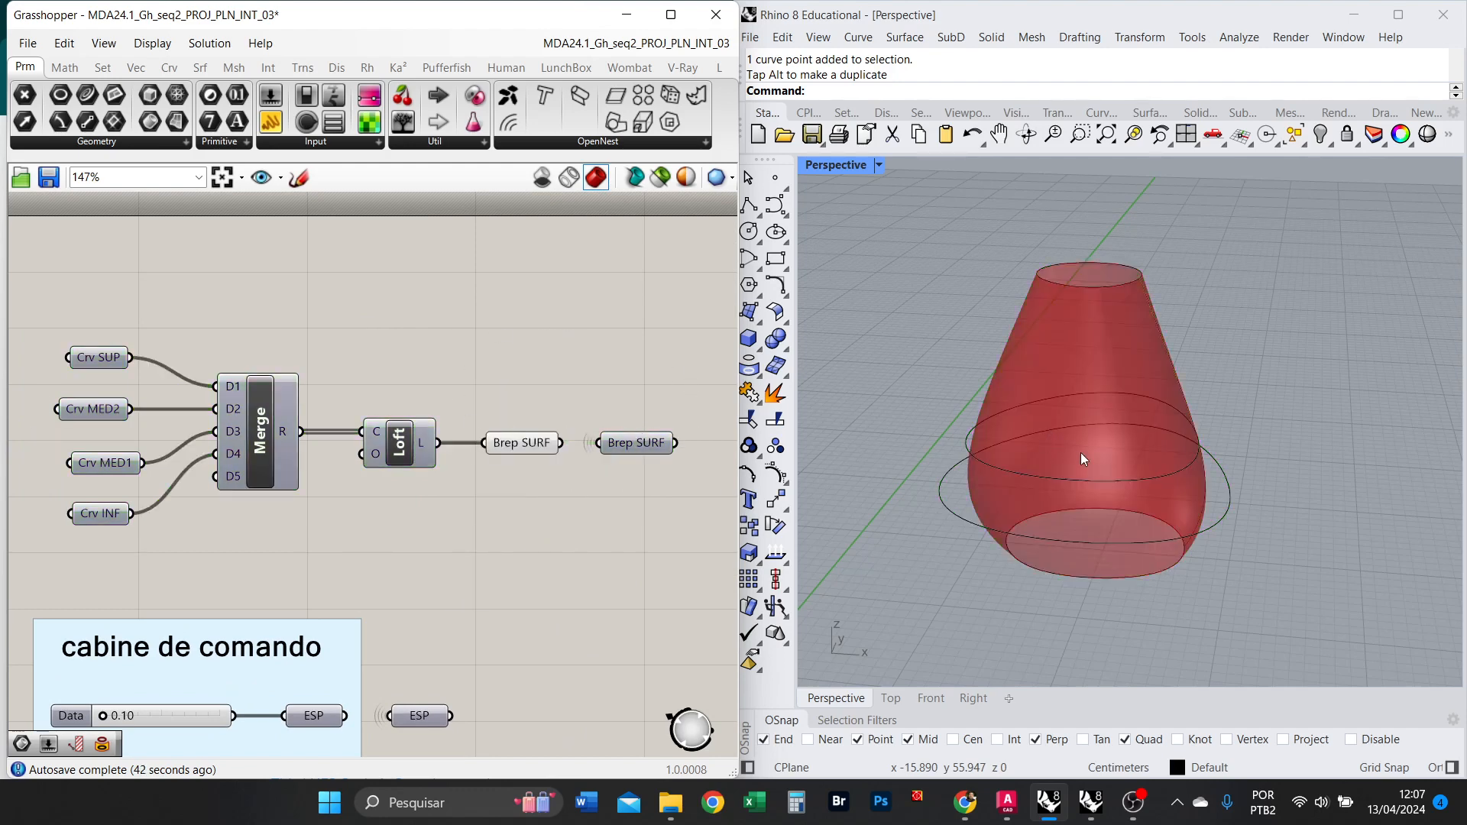
# Hide the four section curves in the Rhino perspective view and inspect the lofted surface alone.
pyautogui.moveTo(1200, 635); pyautogui.dragTo(1059, 250)
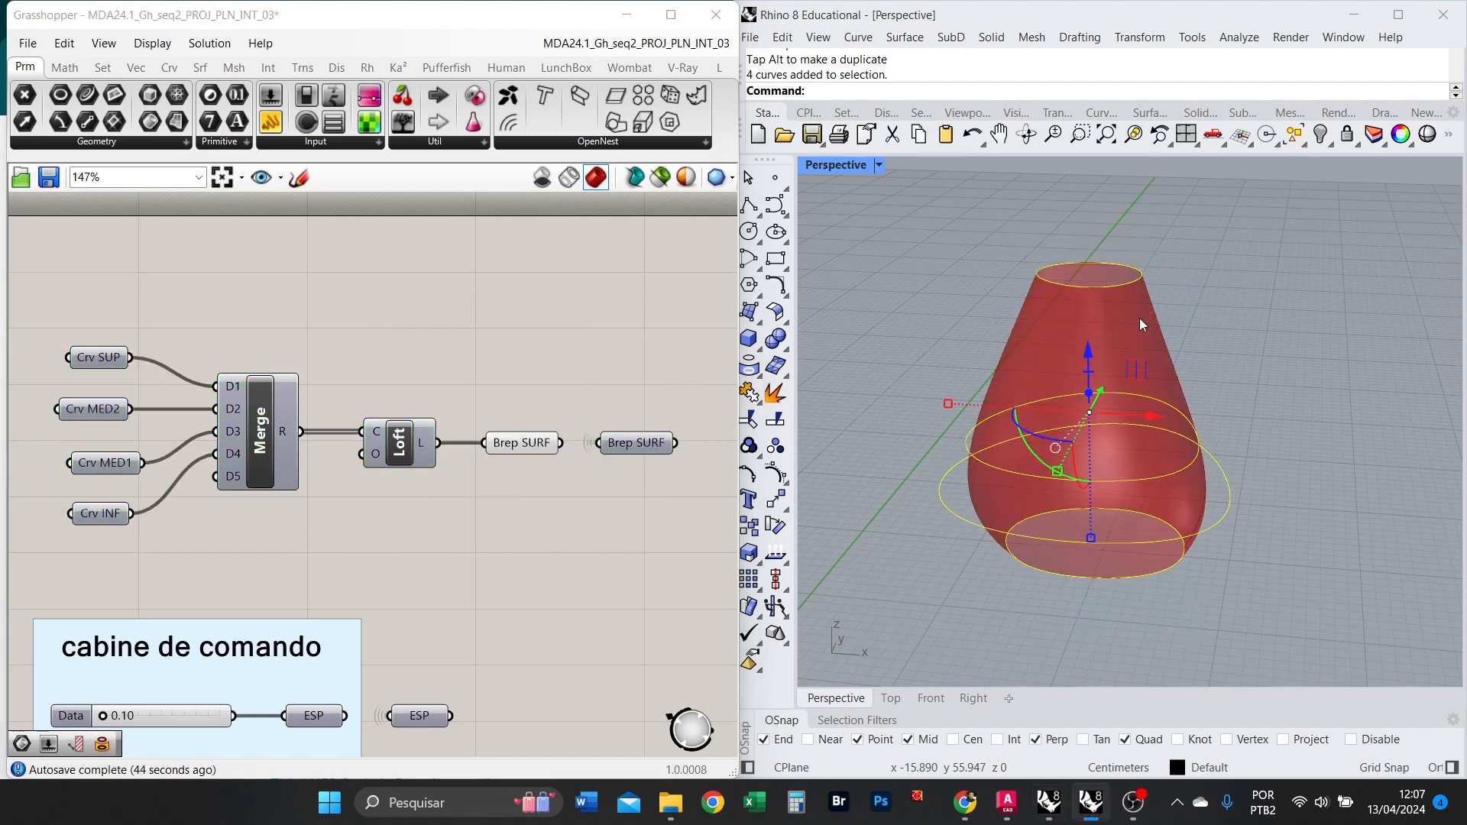
pyautogui.write('Hide')
pyautogui.press('Return')
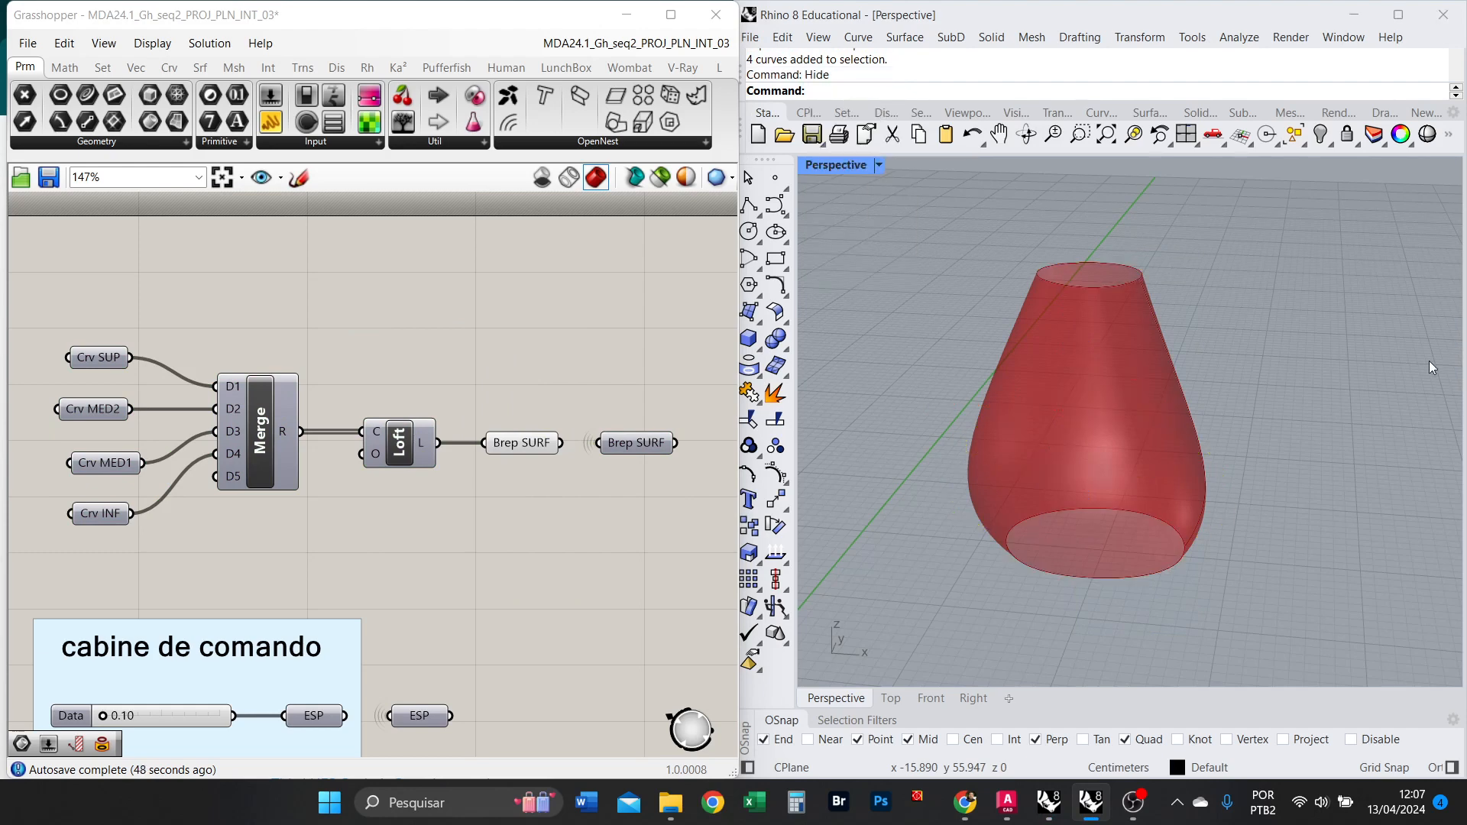
pyautogui.moveTo(1140, 318); pyautogui.dragTo(1186, 317, button='right')
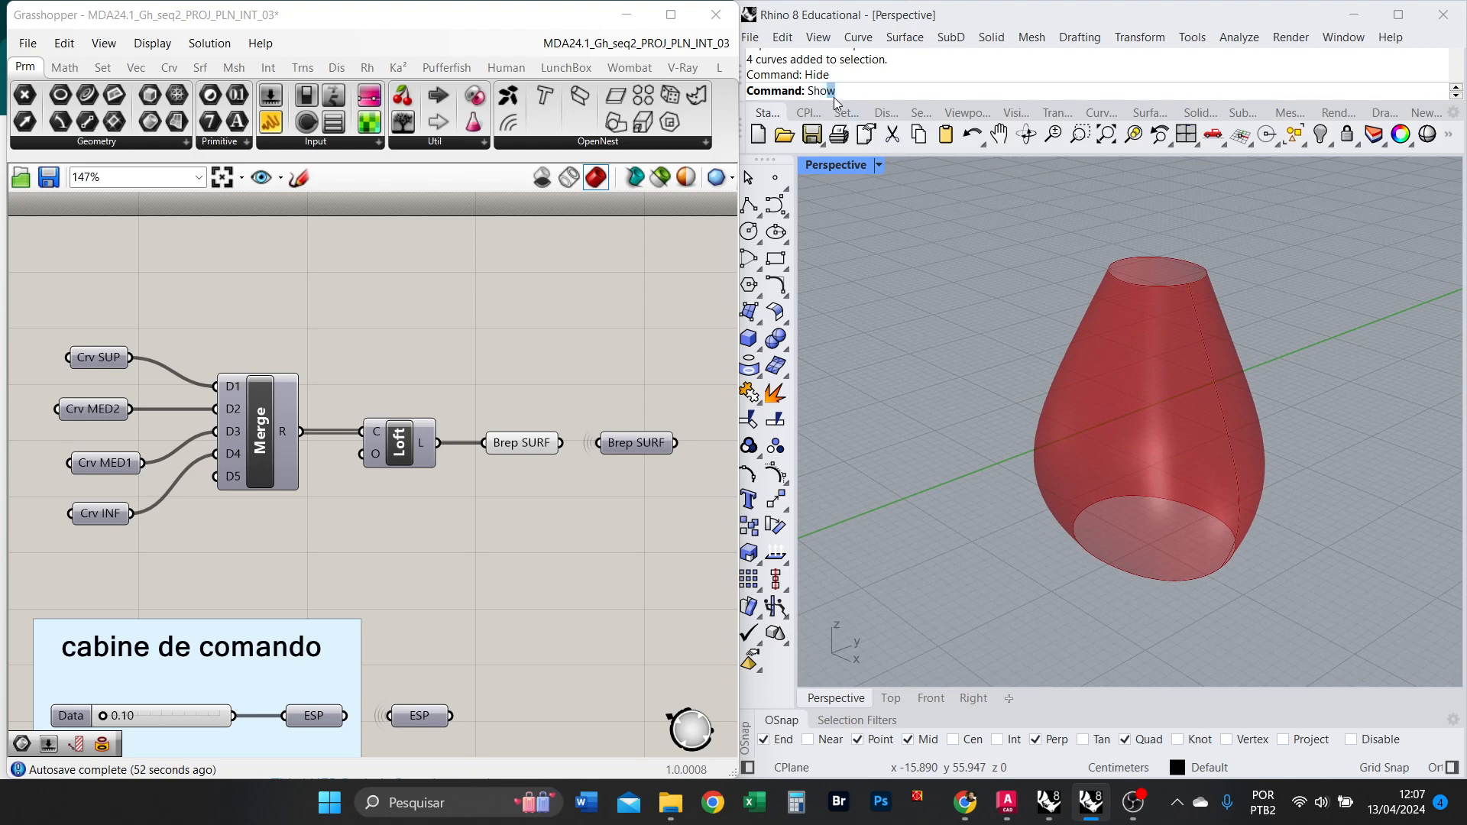
# Show the hidden section curves again and select the upper middle curve to display its control points.
pyautogui.write('Sho')
pyautogui.press('Return')
pyautogui.moveTo(1303, 639); pyautogui.dragTo(1137, 272)
pyautogui.click(1283, 352)
pyautogui.click(1242, 451)
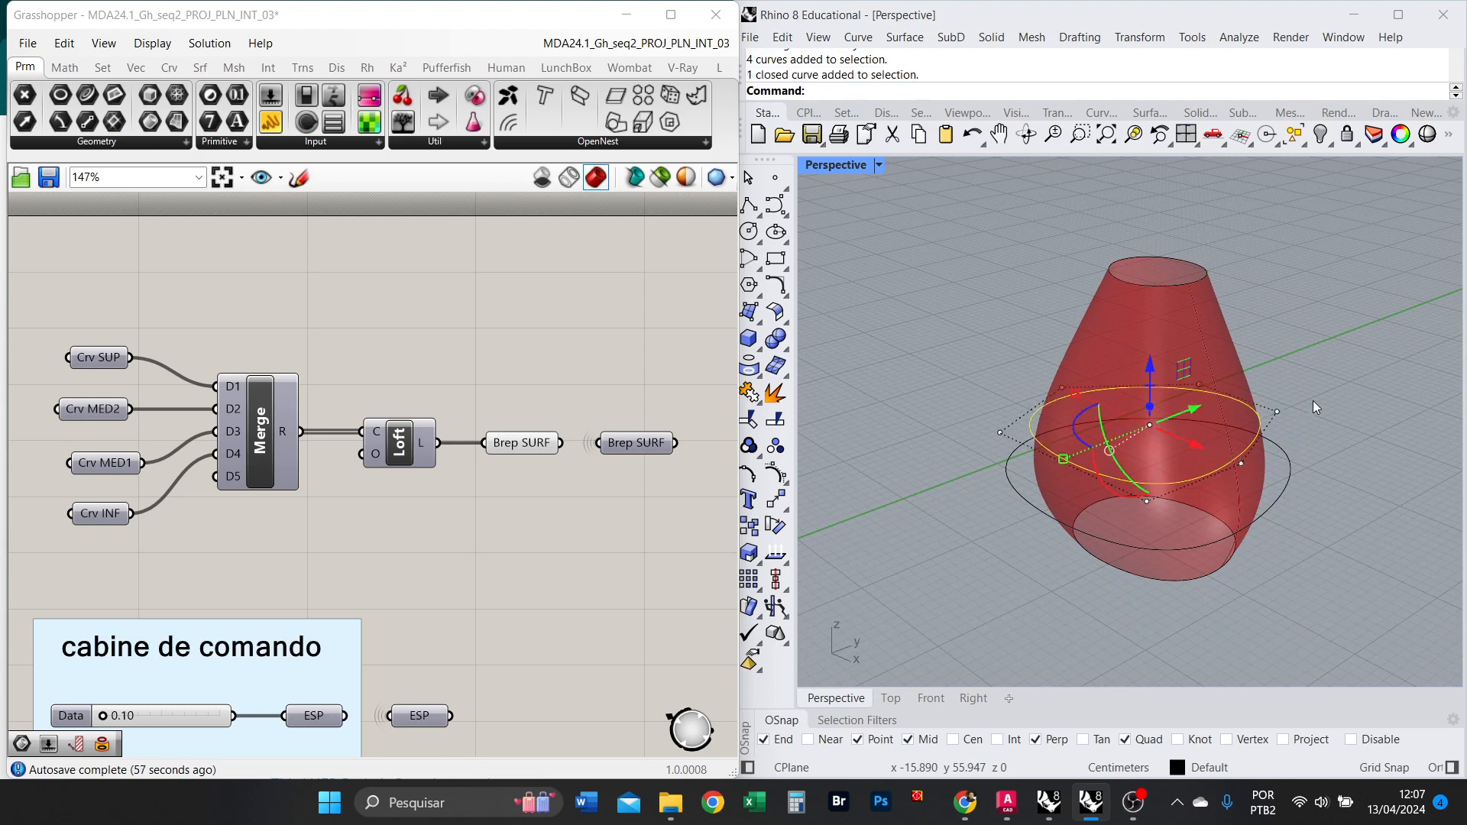
pyautogui.moveTo(1277, 413); pyautogui.dragTo(1313, 436)
pyautogui.moveTo(1313, 435); pyautogui.dragTo(1181, 432, button='right')
# Hide all four section curves in Rhino, leaving only the loft preview.
pyautogui.moveTo(1283, 620); pyautogui.dragTo(1133, 208)
pyautogui.write('hide')
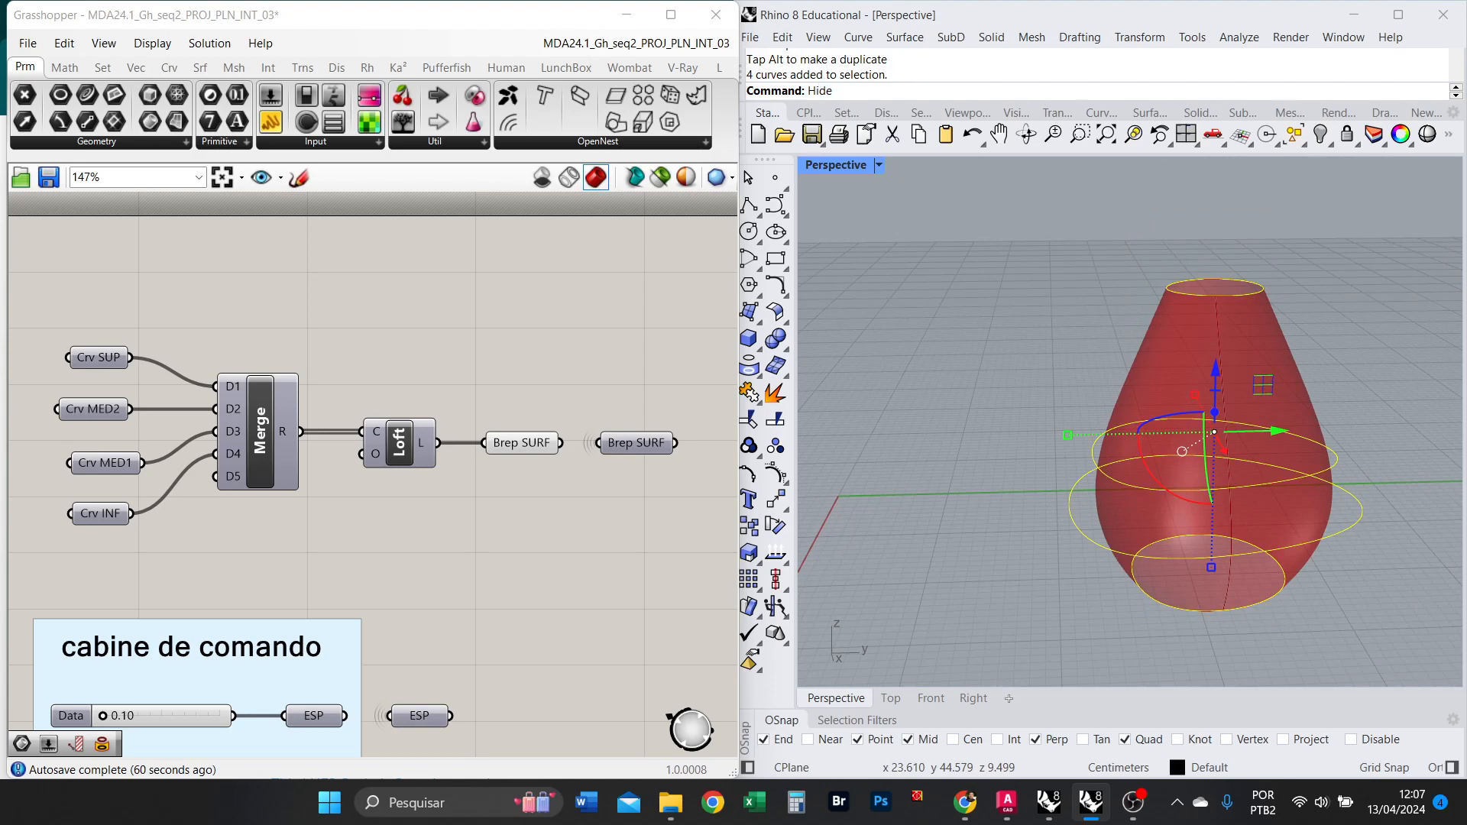
pyautogui.press('Return')
pyautogui.moveTo(1089, 345); pyautogui.dragTo(1245, 346, button='right')
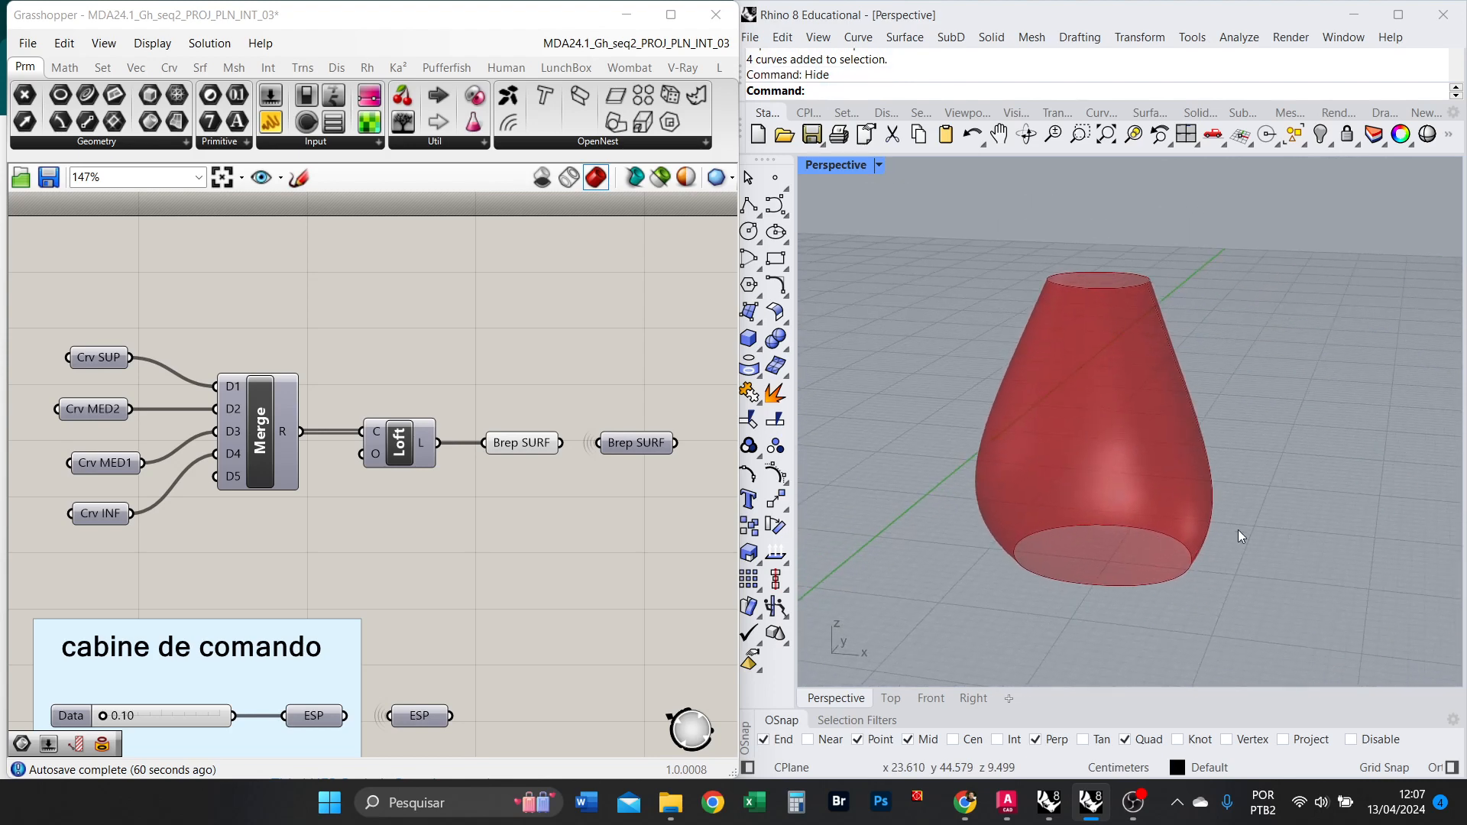
pyautogui.moveTo(1238, 530); pyautogui.dragTo(1049, 269, button='right')
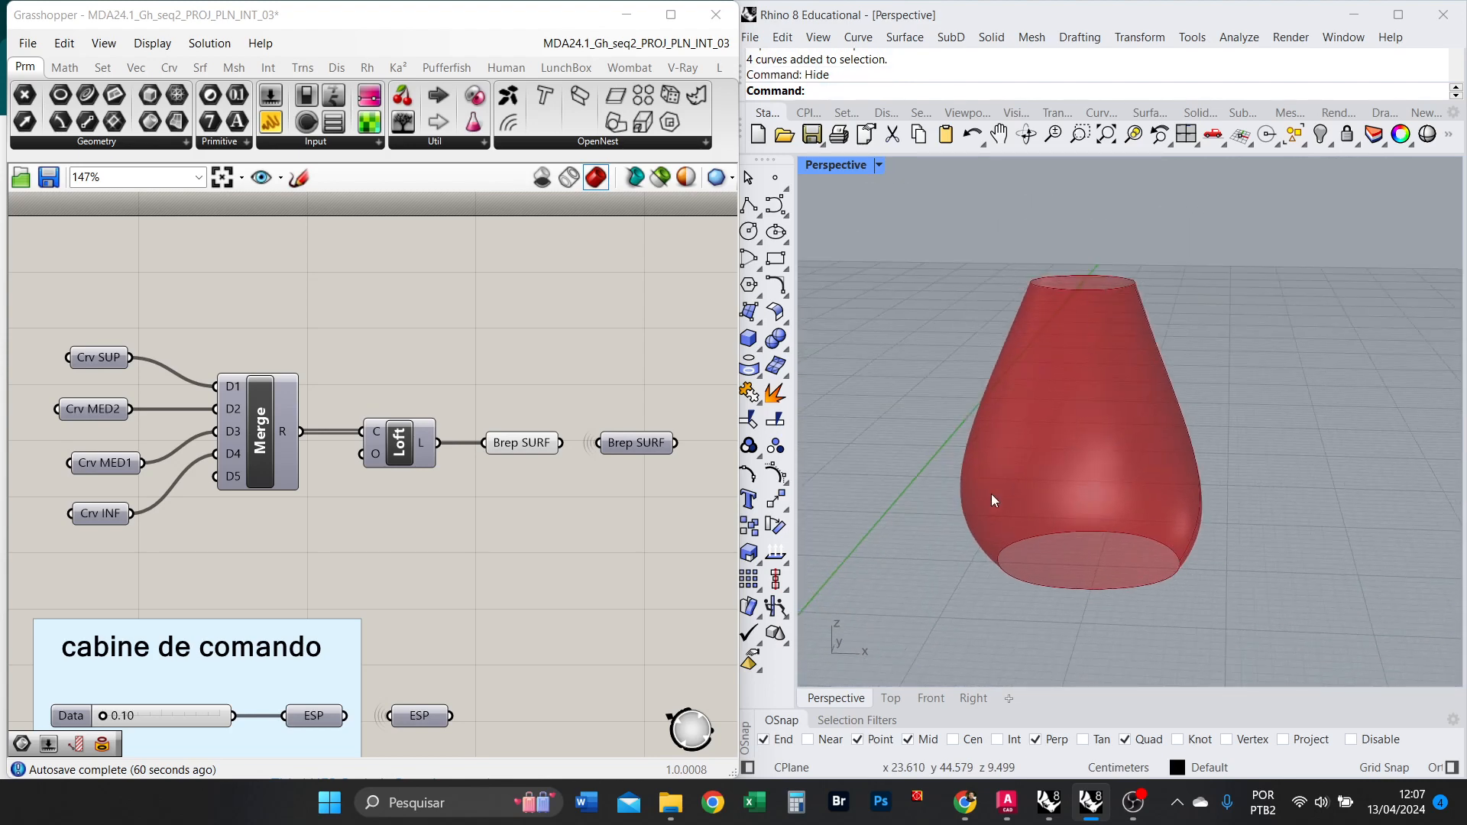
# Examine the sliders and their linked parameters in the "cabine de comando" group.
pyautogui.scroll(3, 550, 458)
pyautogui.scroll(-4, 581, 557)
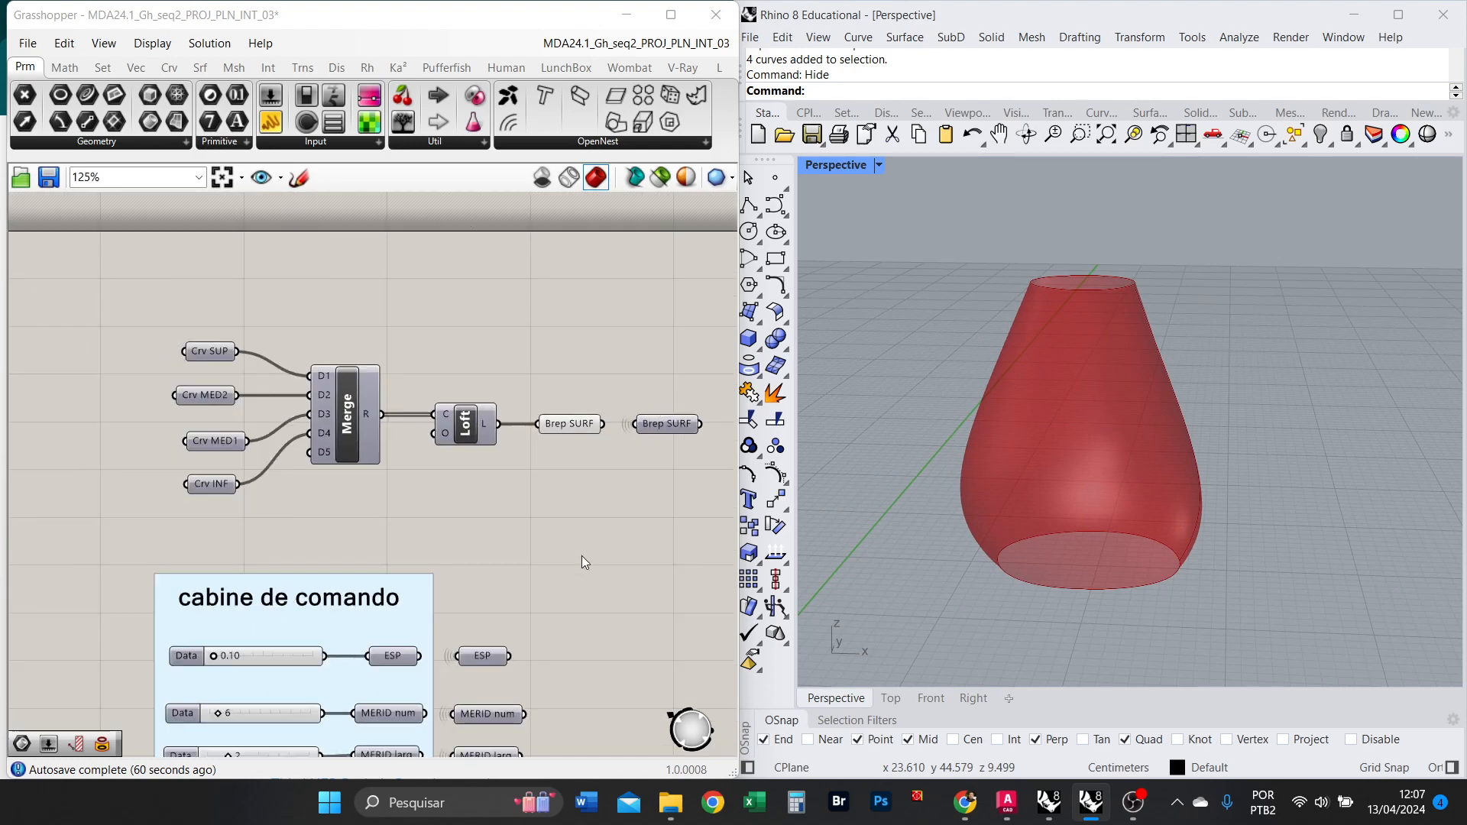
pyautogui.moveTo(575, 542); pyautogui.dragTo(566, 263, button='right')
pyautogui.scroll(1, 507, 408)
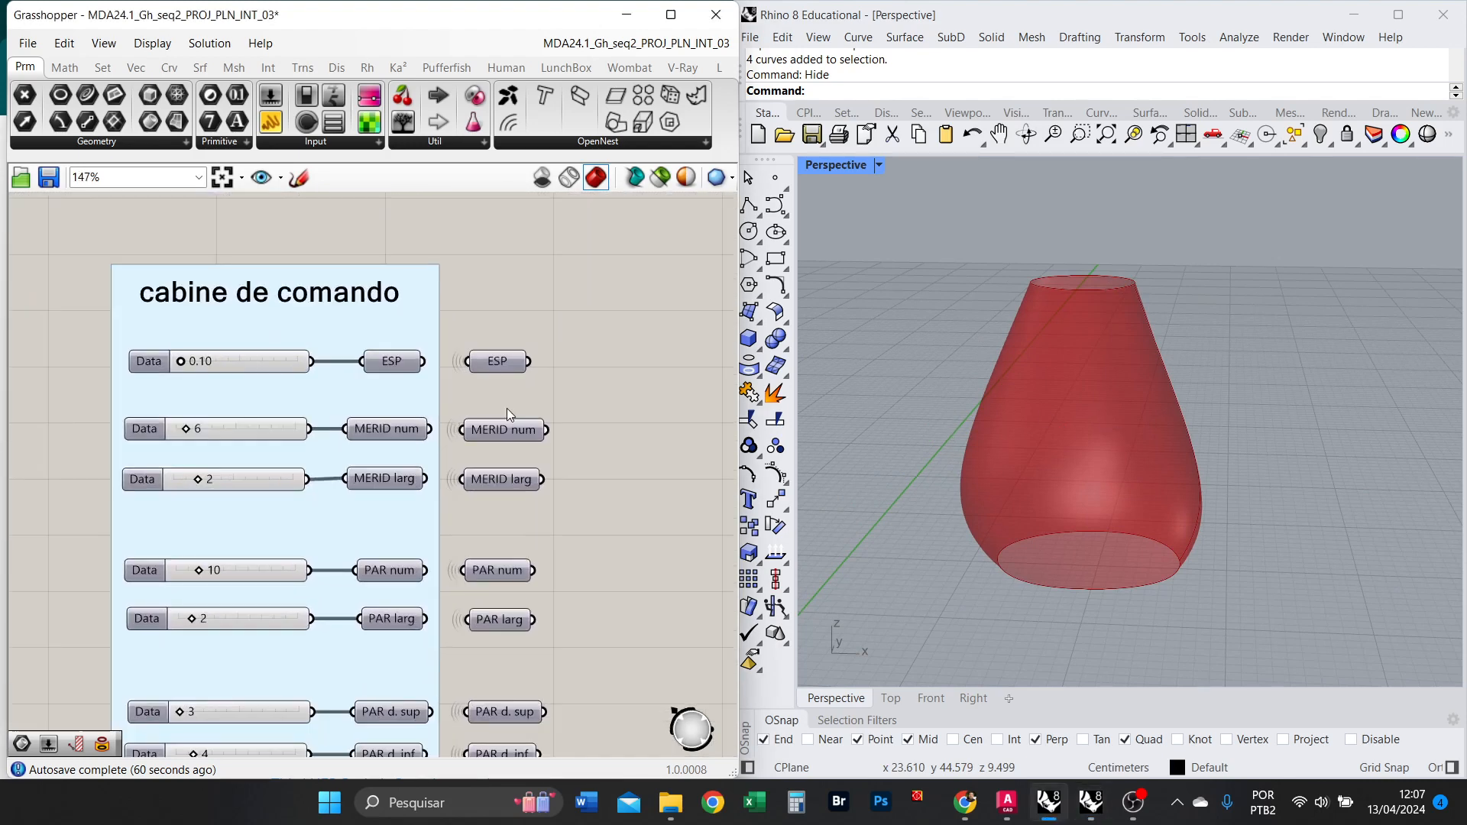
pyautogui.scroll(-1, 352, 346)
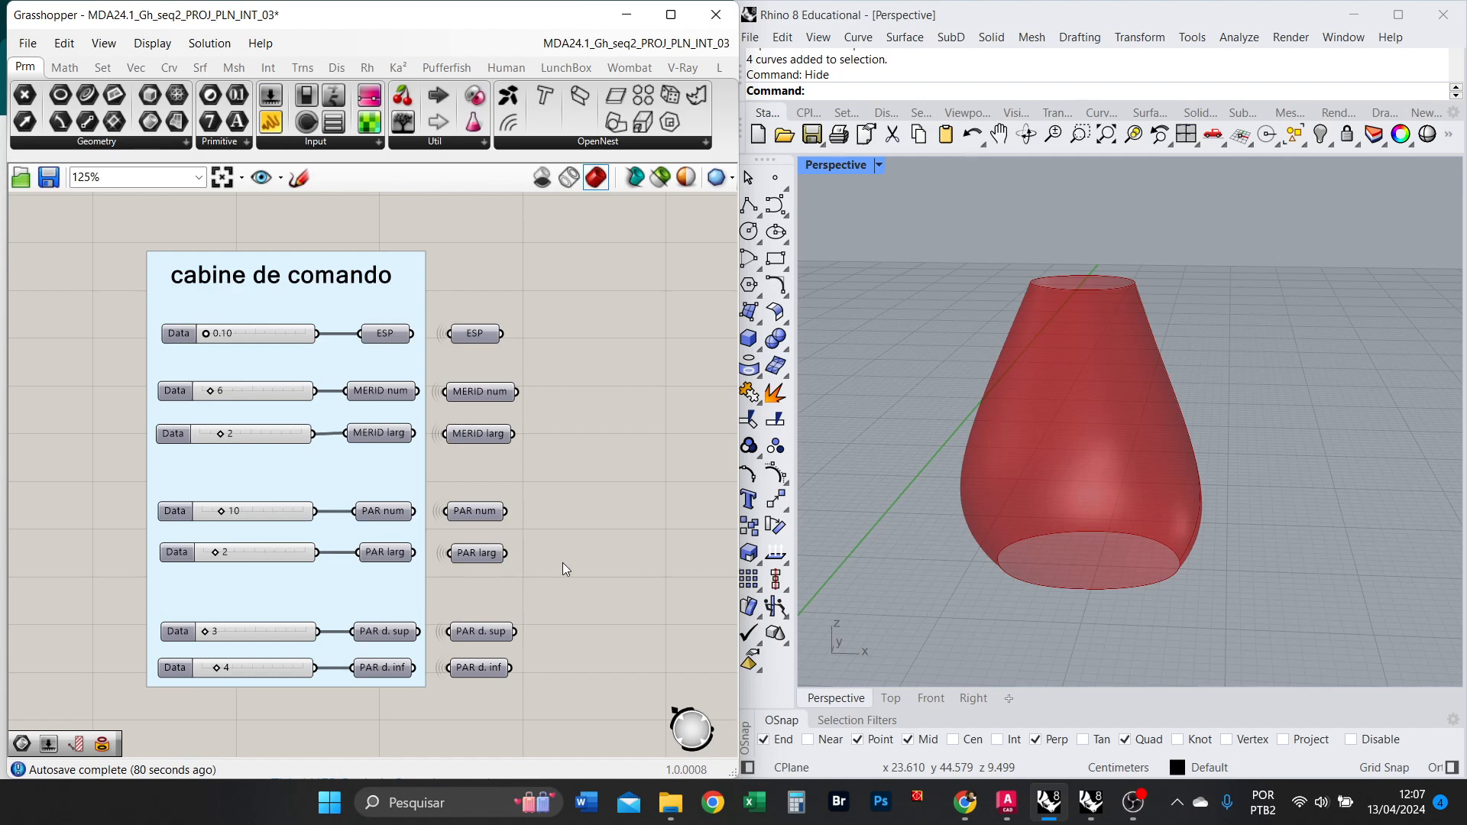
pyautogui.moveTo(597, 488); pyautogui.dragTo(594, 504, button='right')
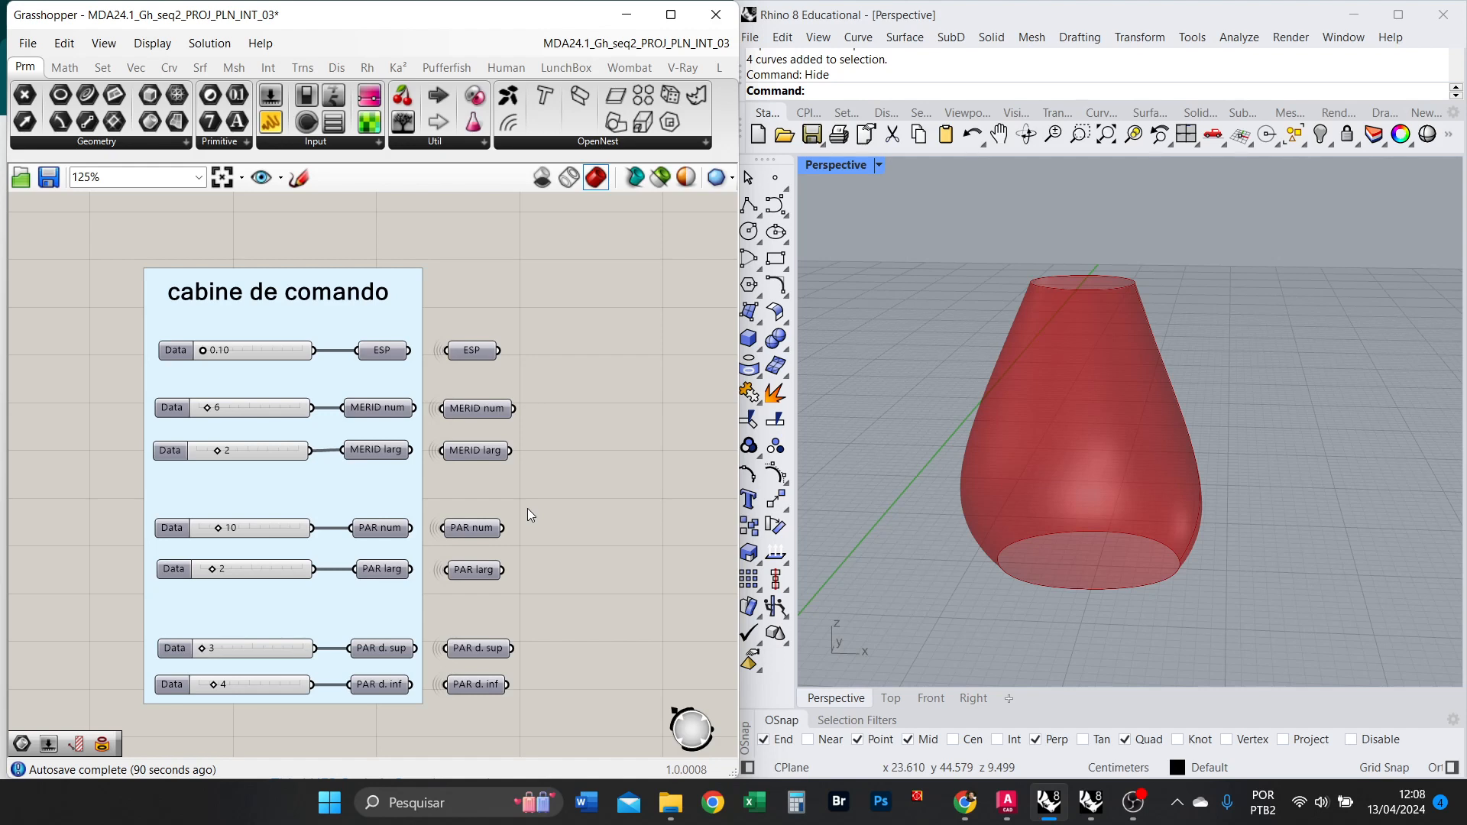
pyautogui.scroll(4, 529, 514)
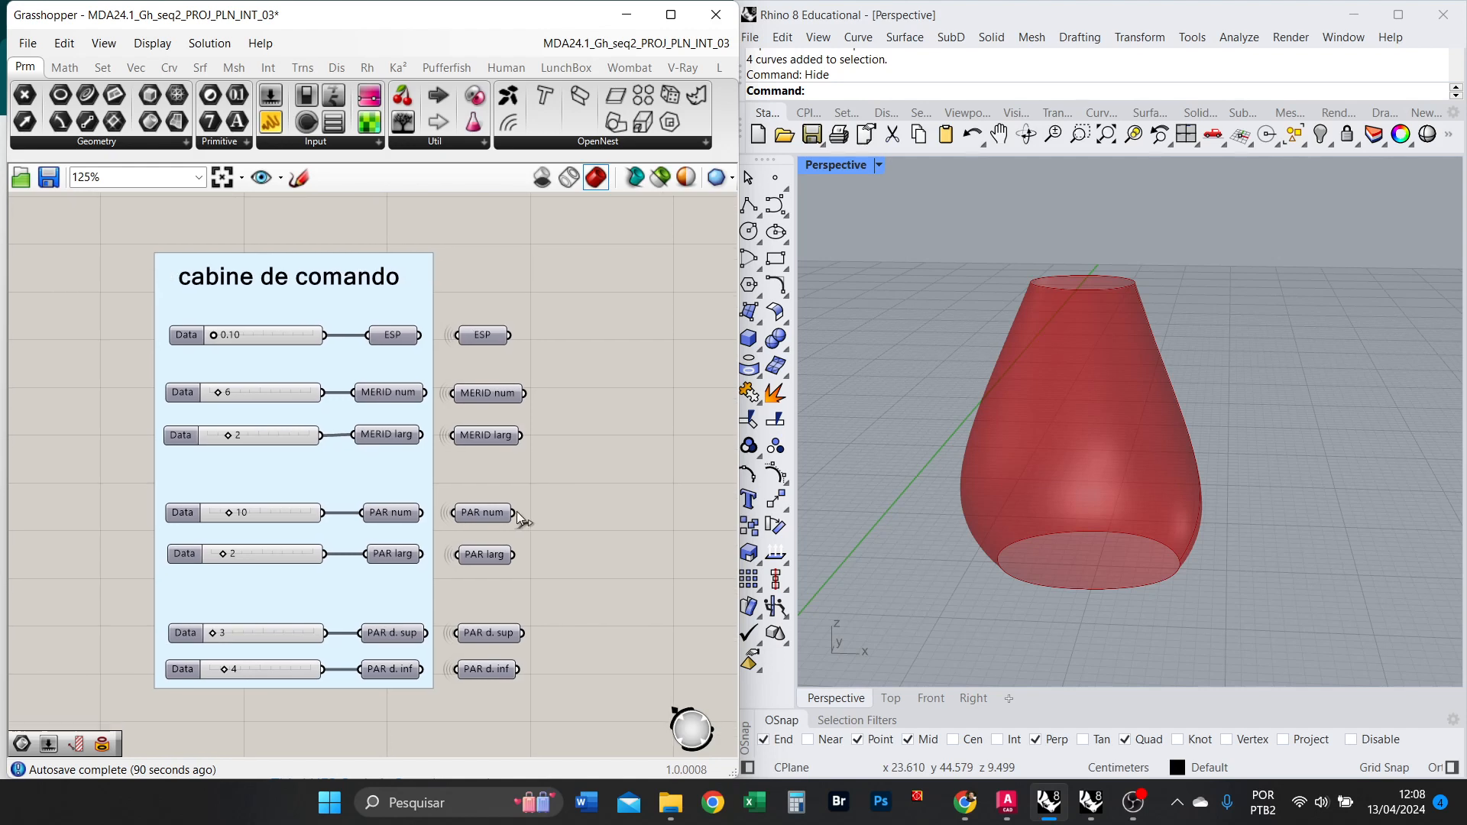
pyautogui.scroll(-4, 579, 382)
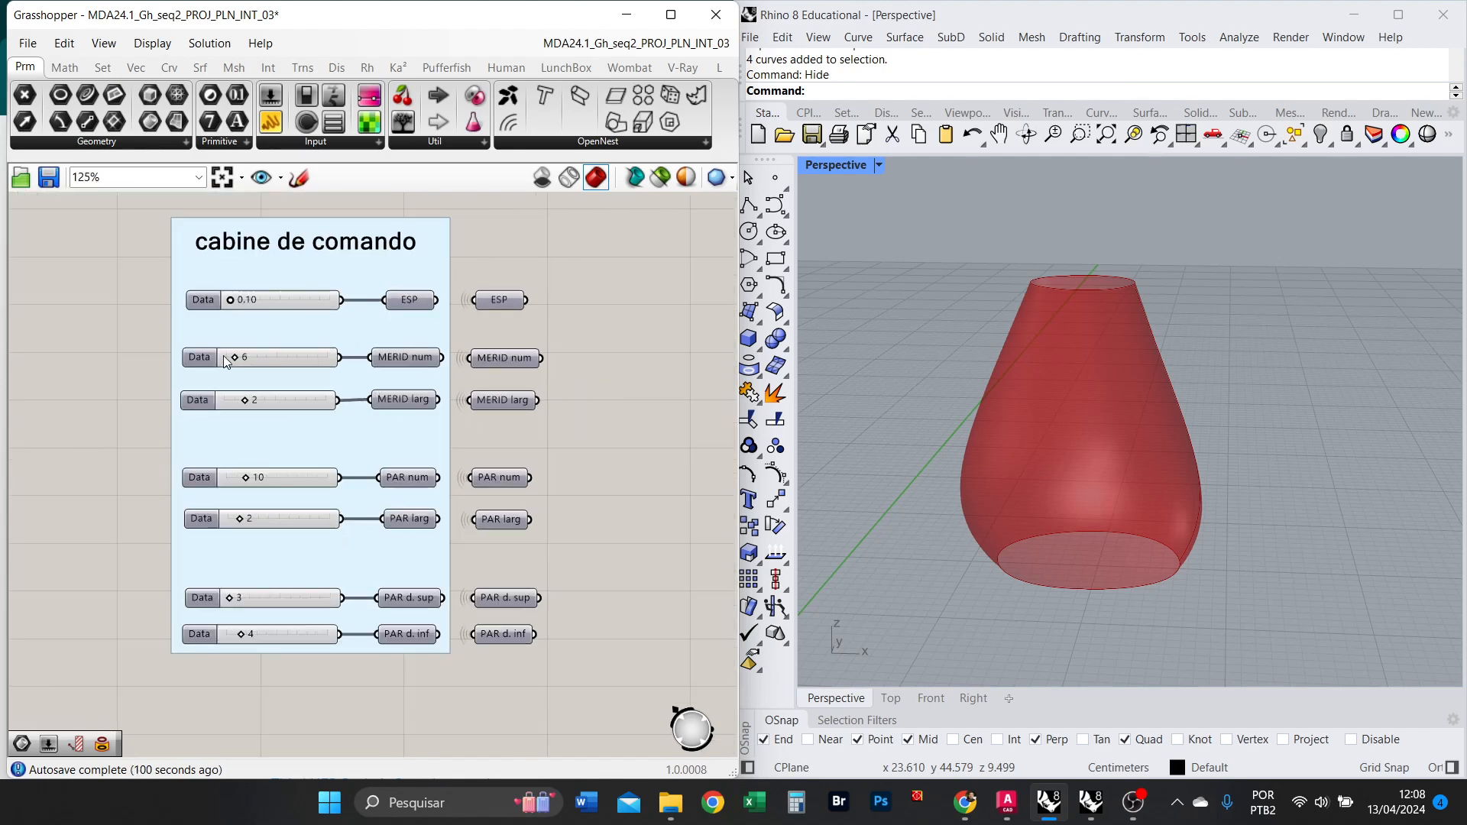
pyautogui.moveTo(254, 361)
pyautogui.moveTo(658, 387); pyautogui.dragTo(626, 386, button='right')
pyautogui.scroll(2, 623, 387)
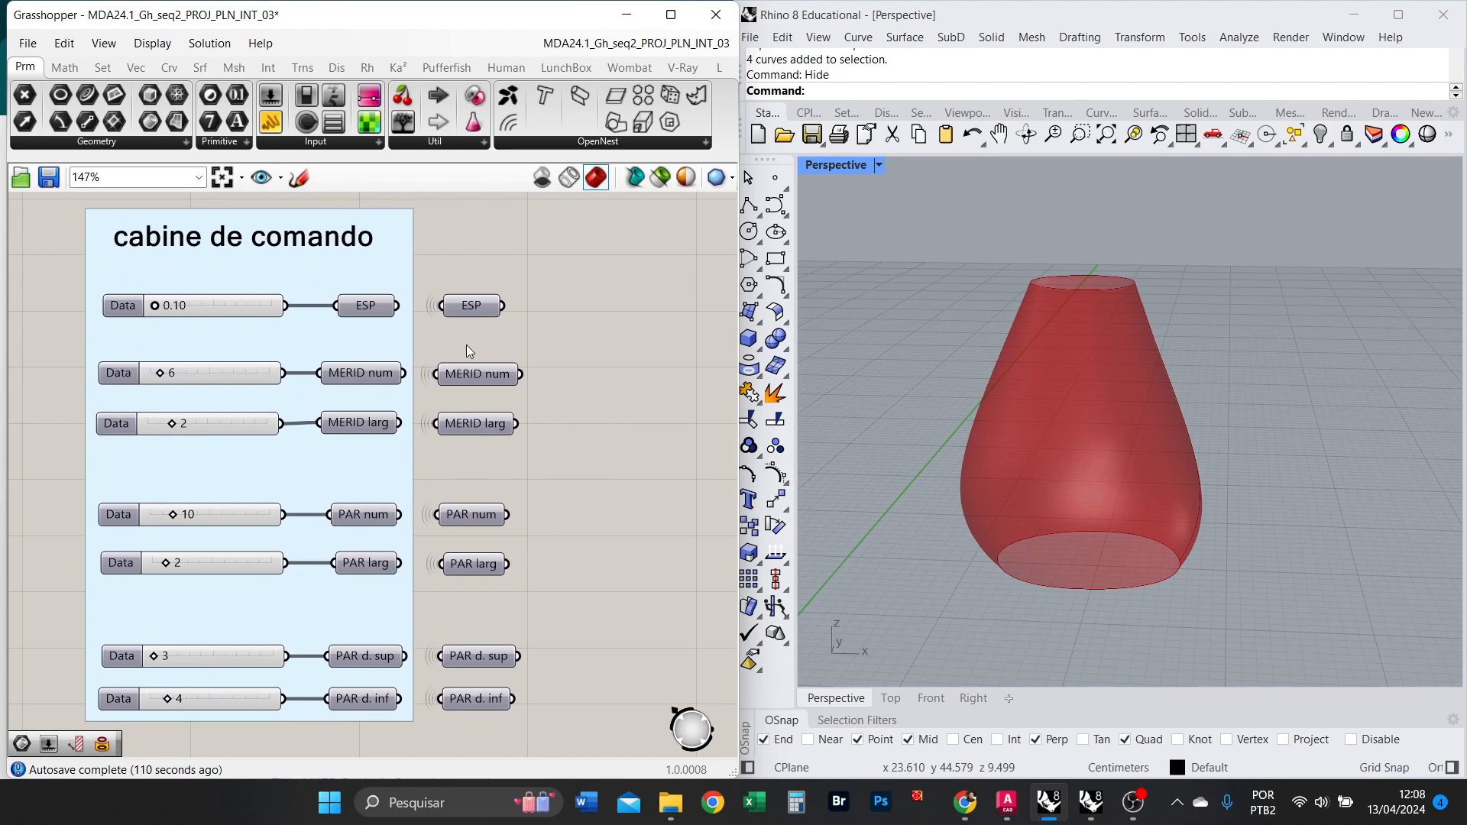
# Delete the 0.10 slider, its ESP parameter and the linked ESP copy outside the group.
pyautogui.click(240, 305)
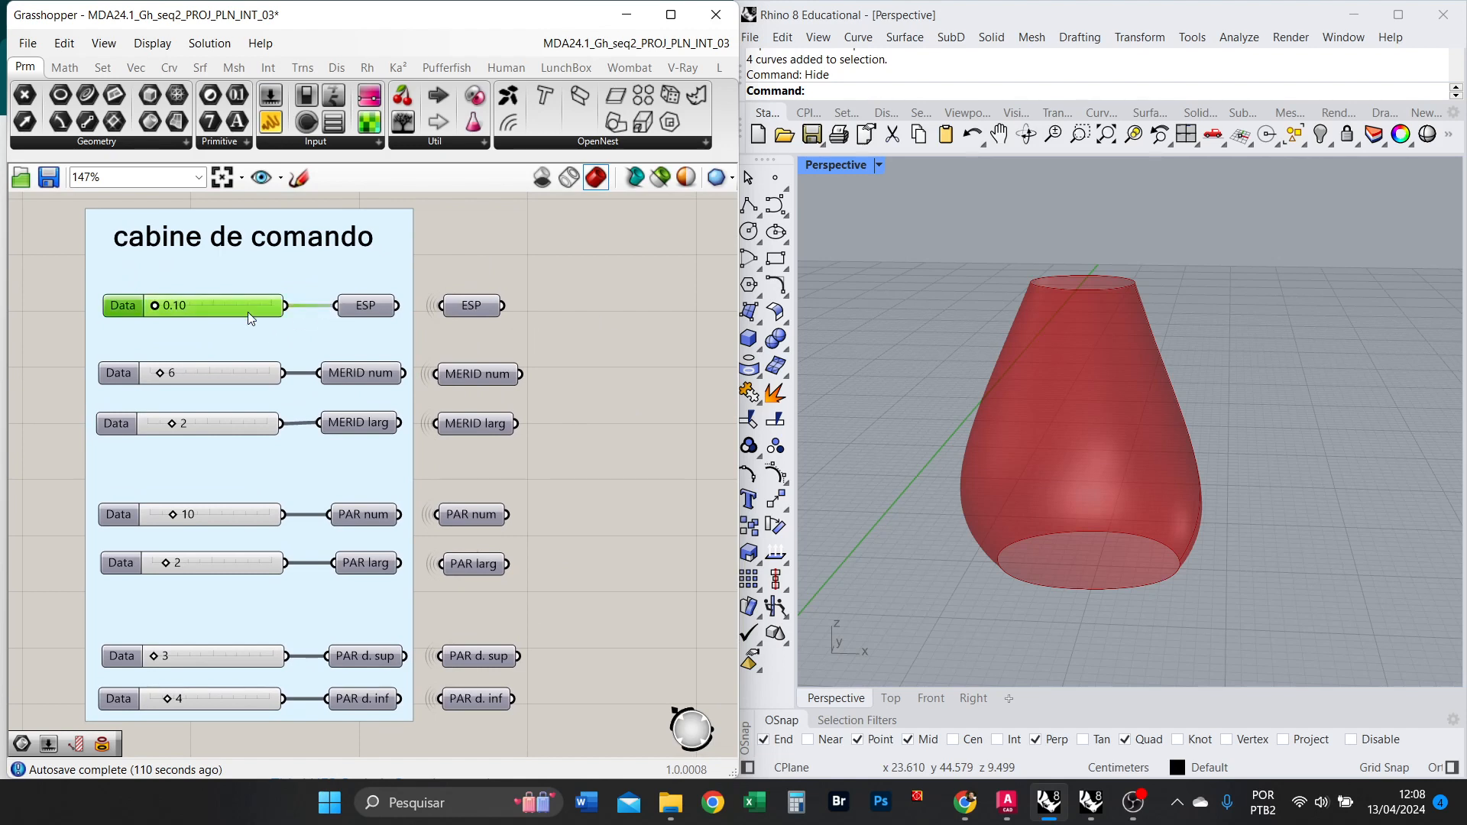
pyautogui.press('Delete')
pyautogui.click(357, 313)
pyautogui.press('Delete')
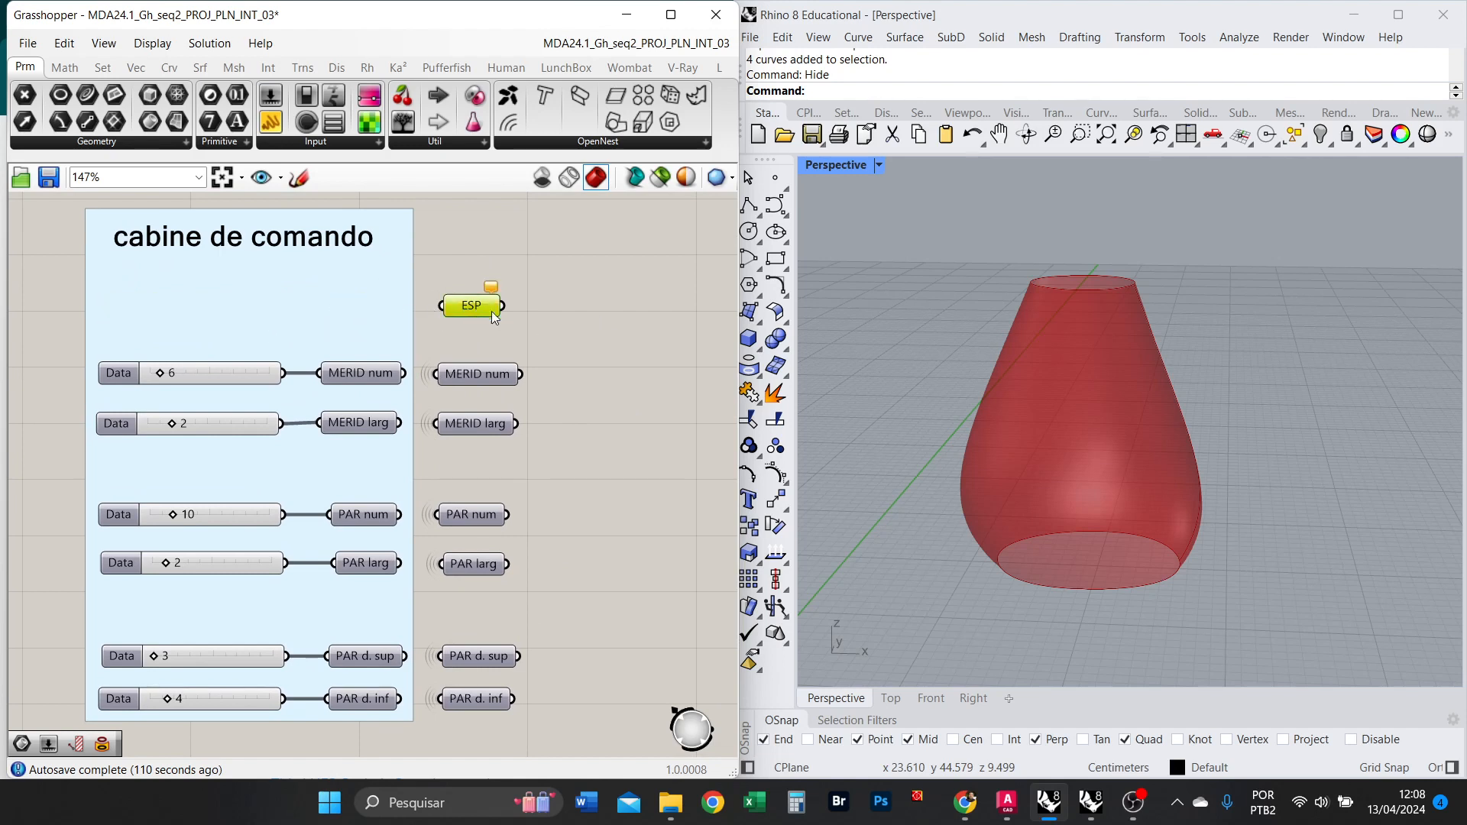
pyautogui.press('Delete')
# Add a number slider ranging from 0.1 to 1.1 beside the "cabine de comando" group.
pyautogui.doubleClick(520, 313)
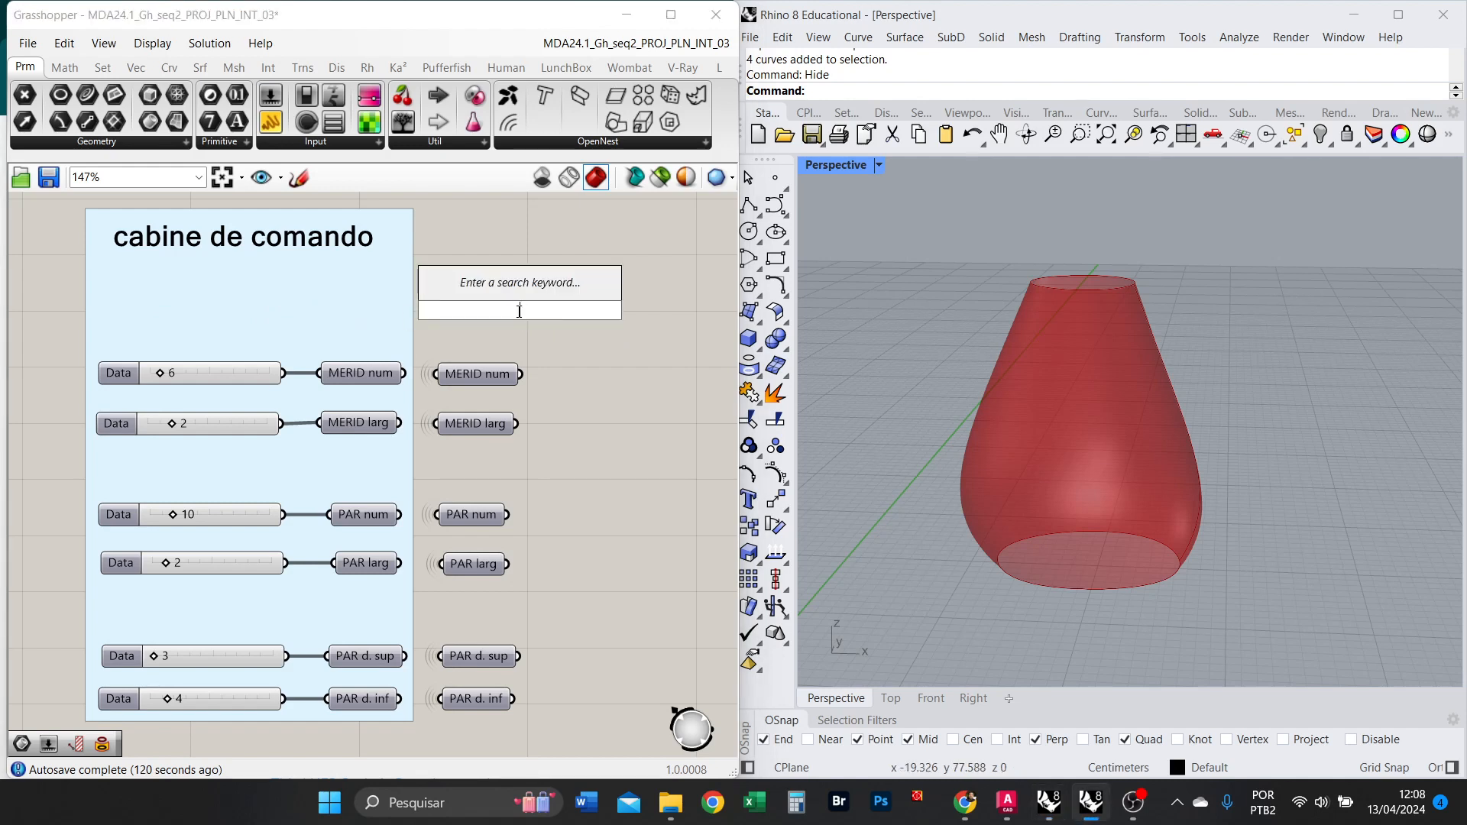
pyautogui.write('0.1')
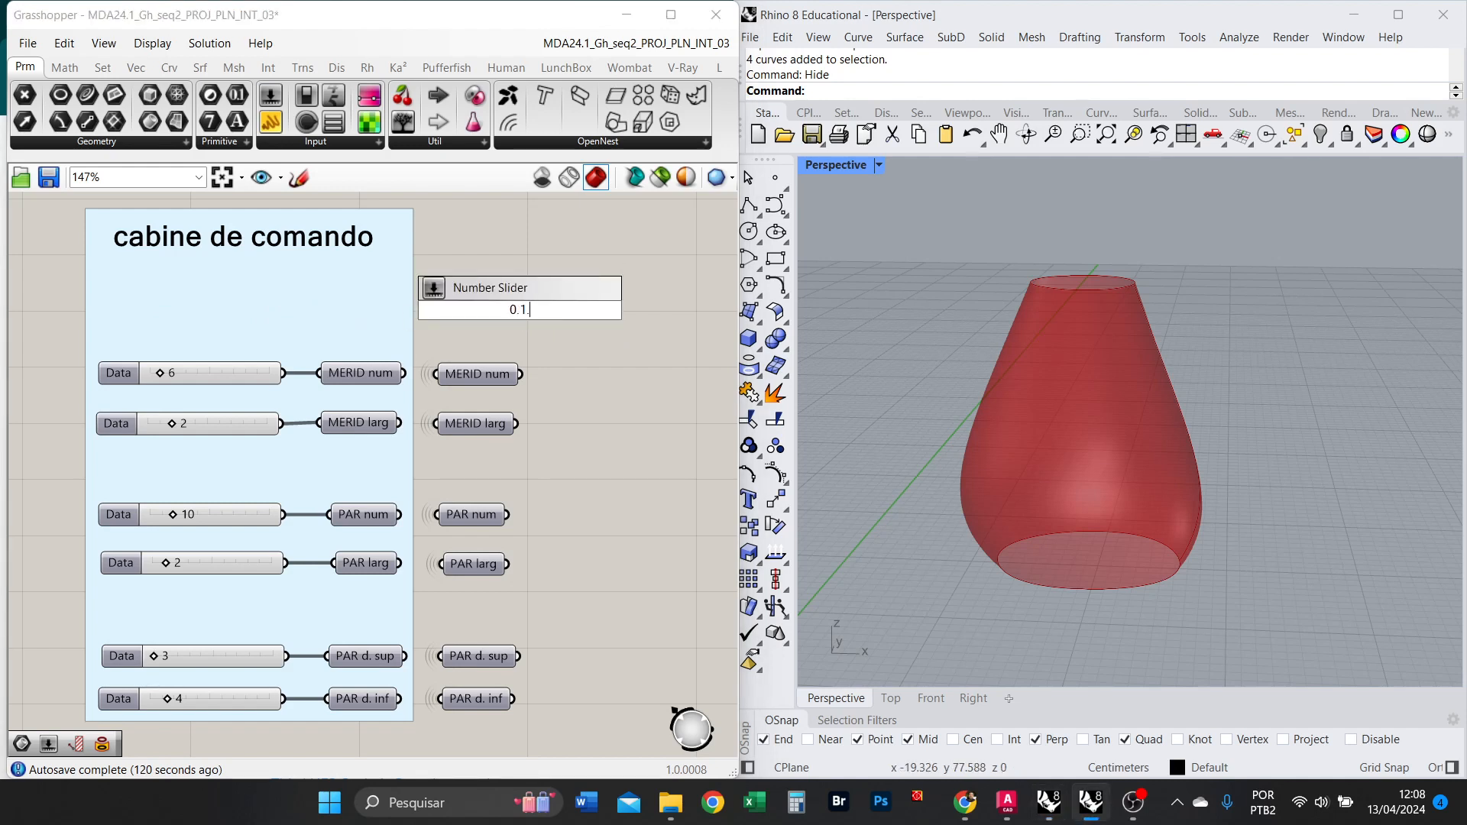
pyautogui.write('..1')
pyautogui.press('Return')
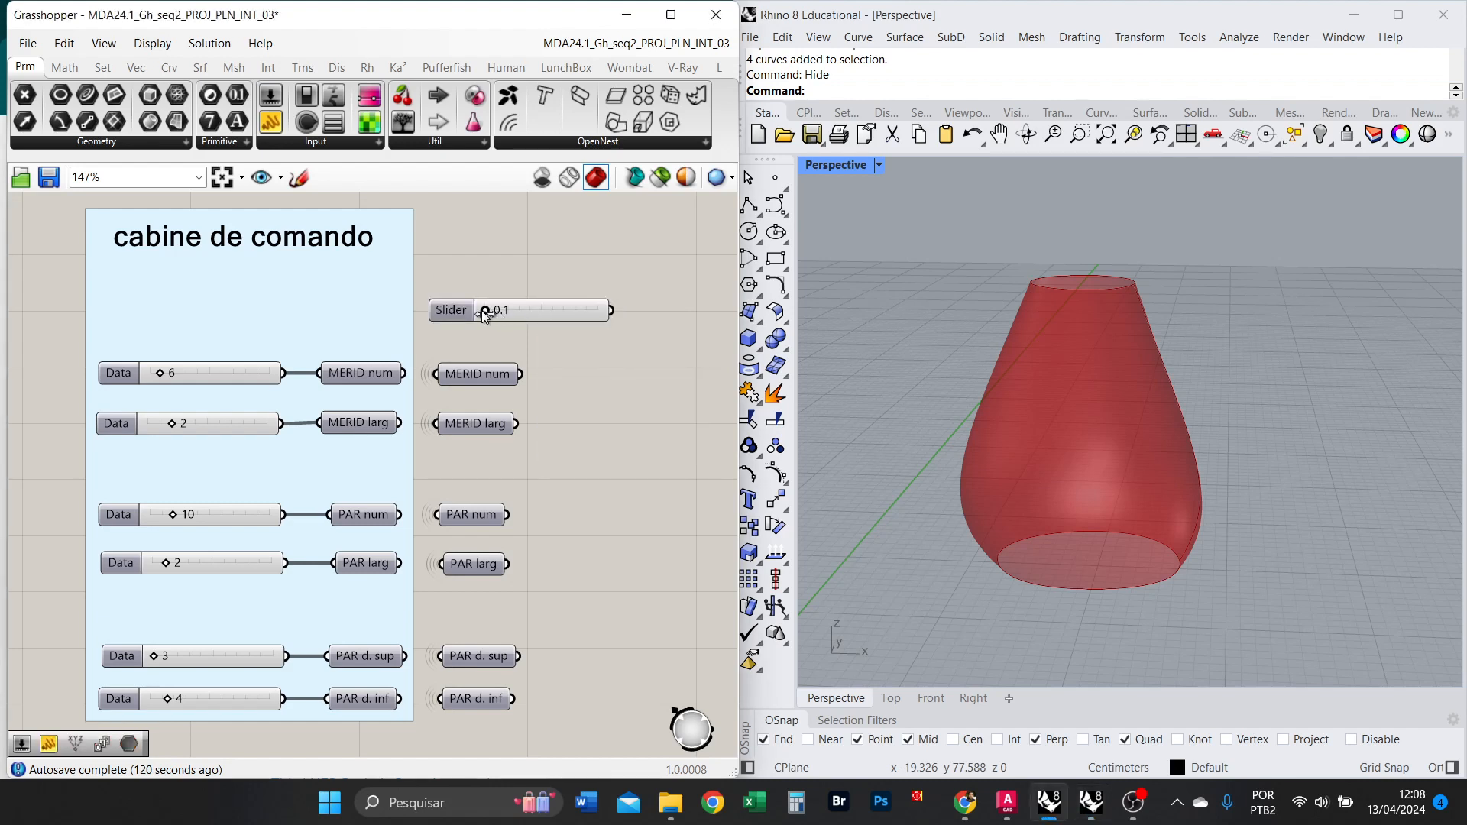
pyautogui.moveTo(483, 311); pyautogui.dragTo(511, 320)
# Set the new slider's accuracy to two decimal digits and its value to 0.29.
pyautogui.rightClick(457, 310)
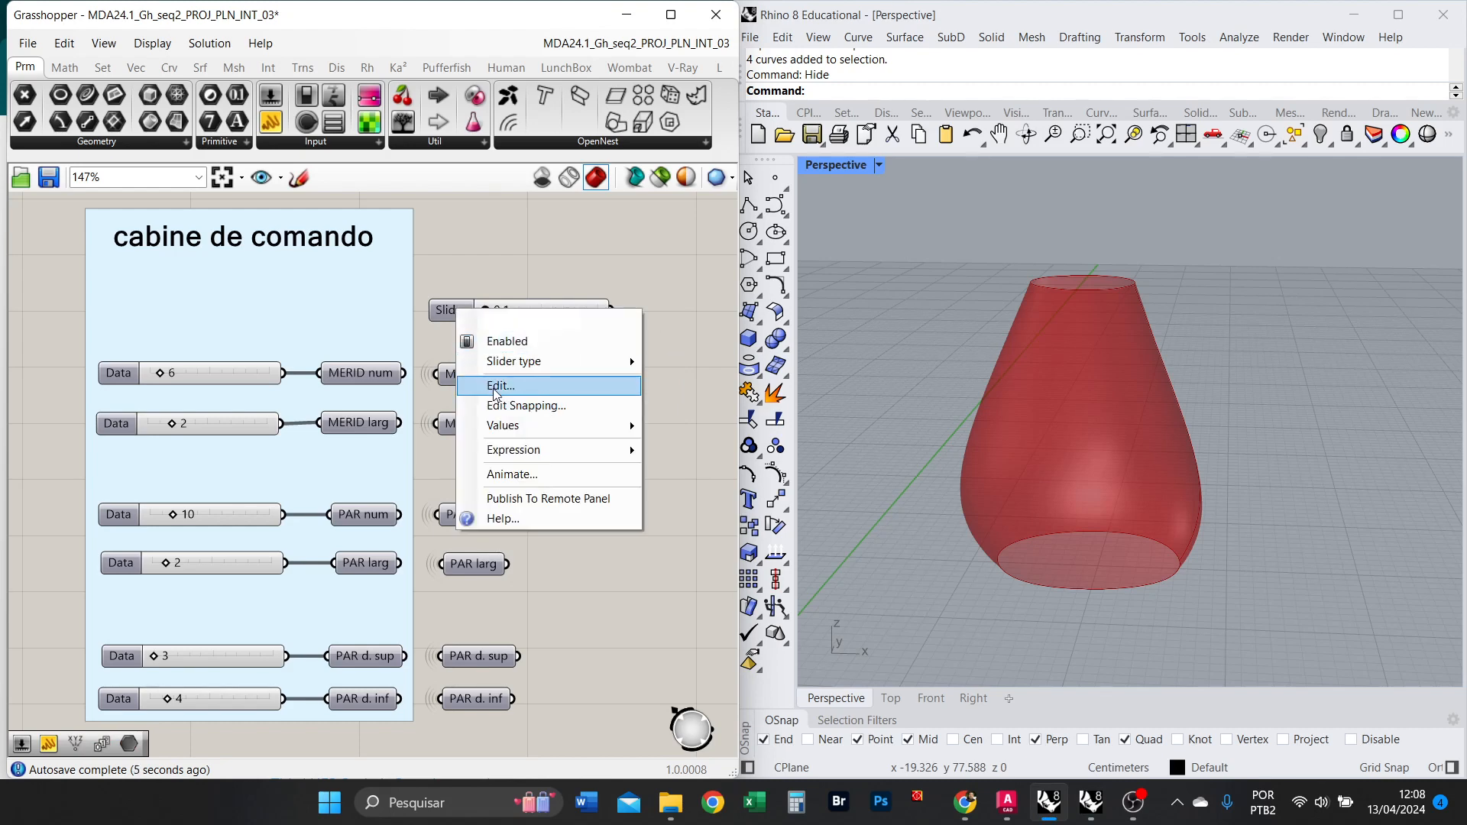
pyautogui.click(495, 395)
pyautogui.moveTo(485, 354); pyautogui.dragTo(518, 359)
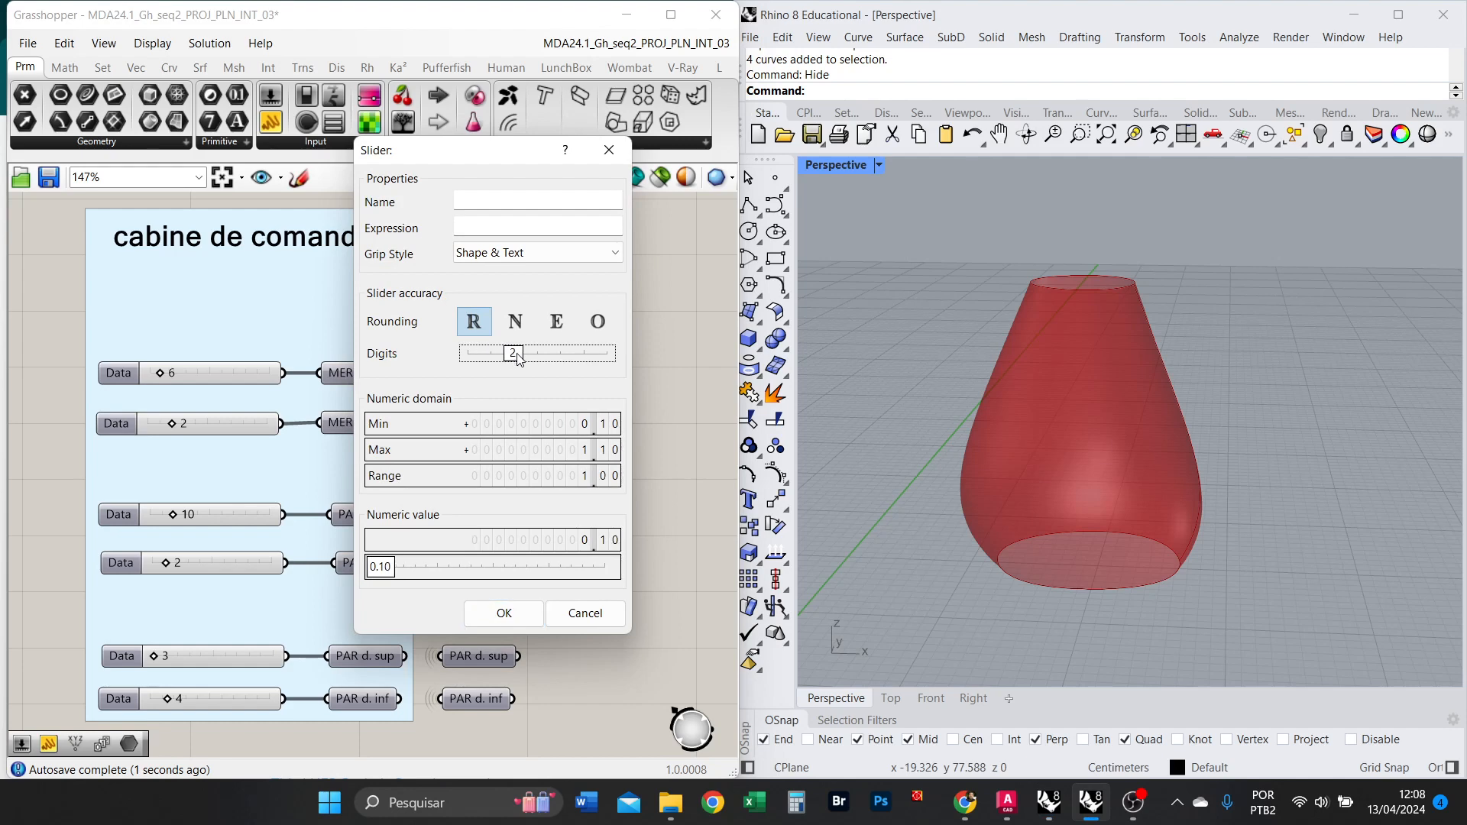
pyautogui.click(500, 613)
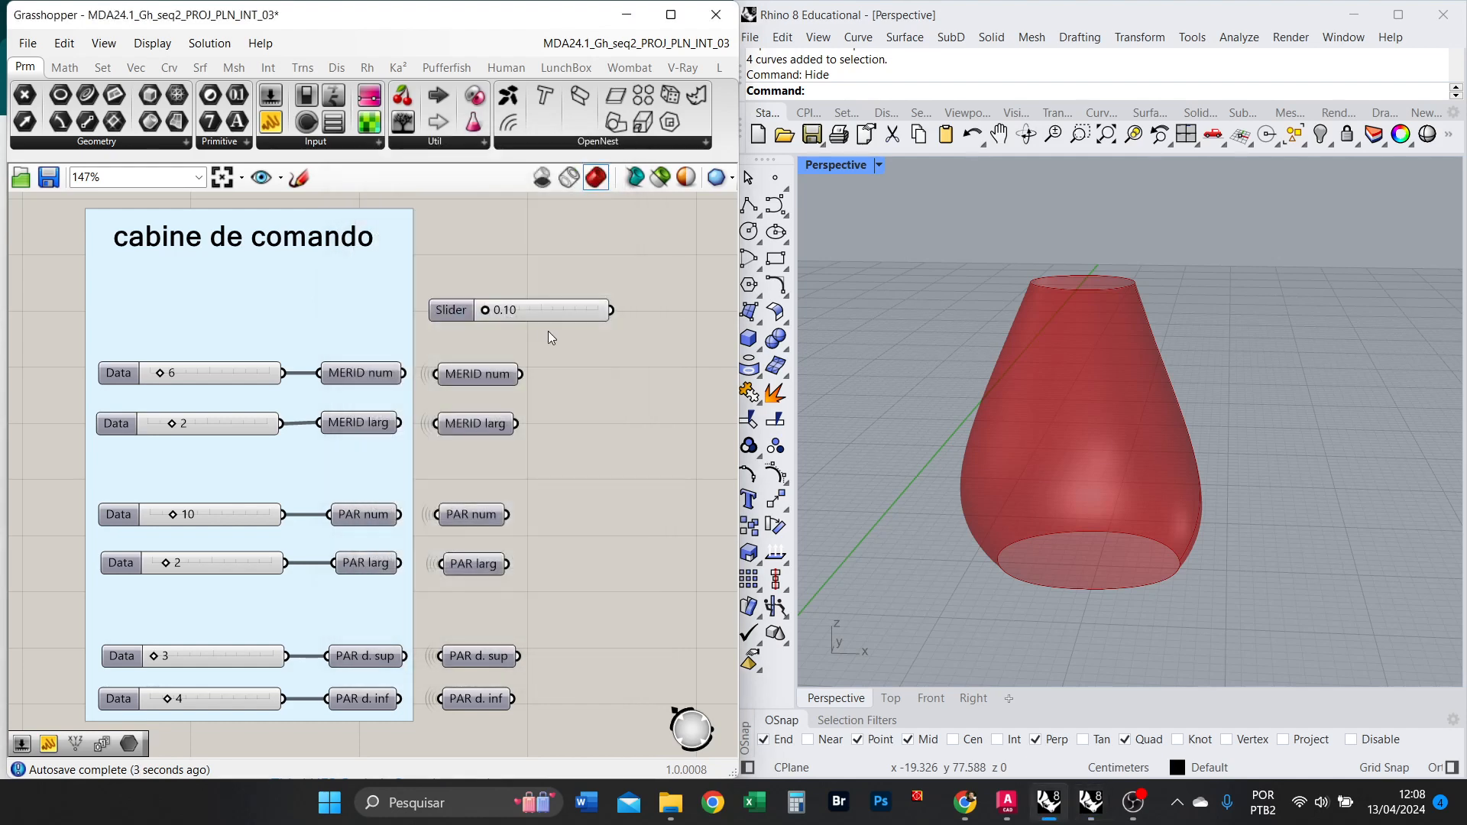
pyautogui.moveTo(499, 310); pyautogui.dragTo(534, 318)
# Place the slider in the empty first row of the "cabine de comando" group and connect it to a new Data parameter beside it.
pyautogui.moveTo(466, 309); pyautogui.dragTo(138, 309)
pyautogui.doubleClick(461, 319)
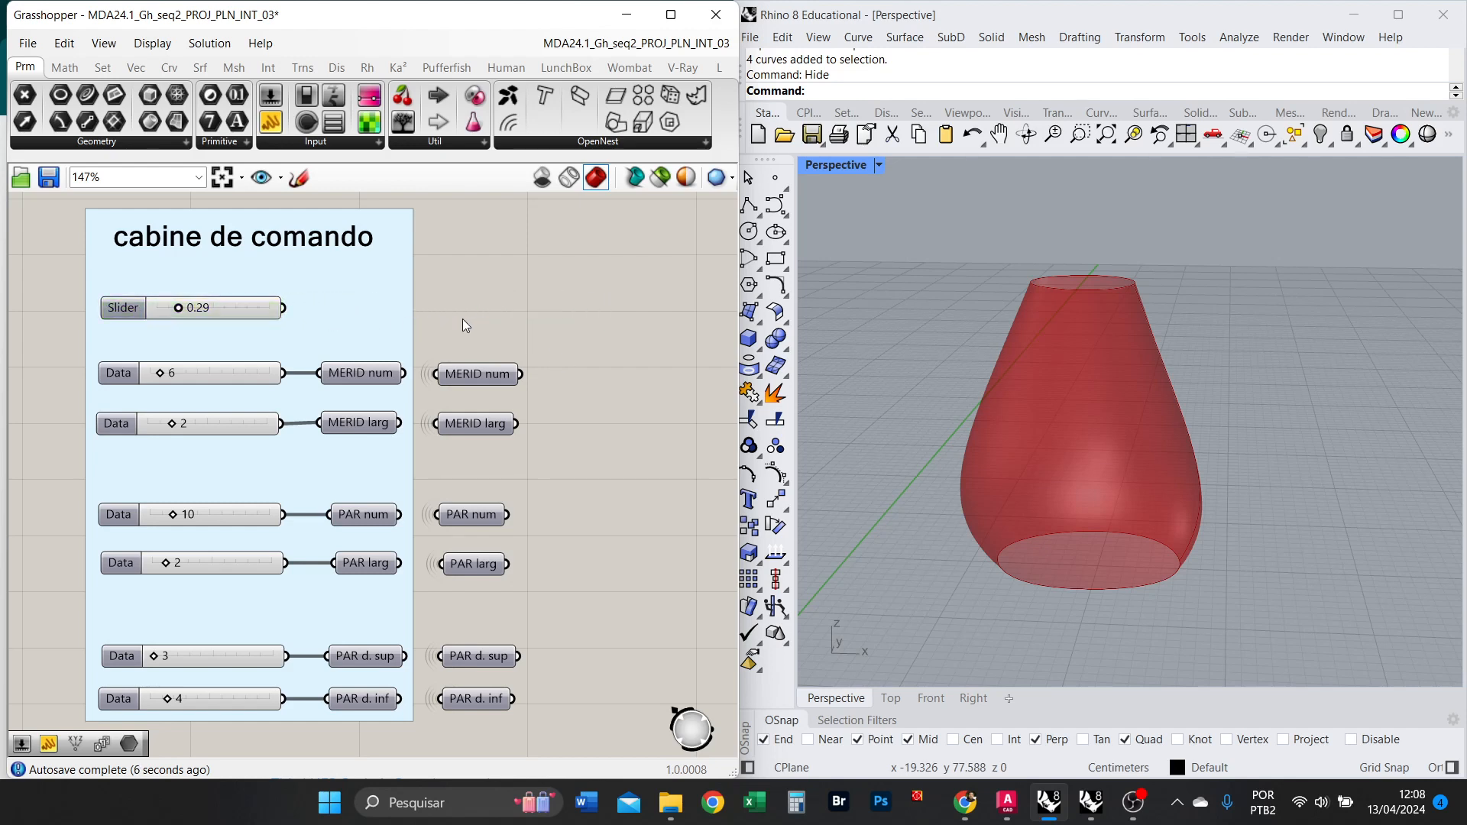
pyautogui.write('DTA')
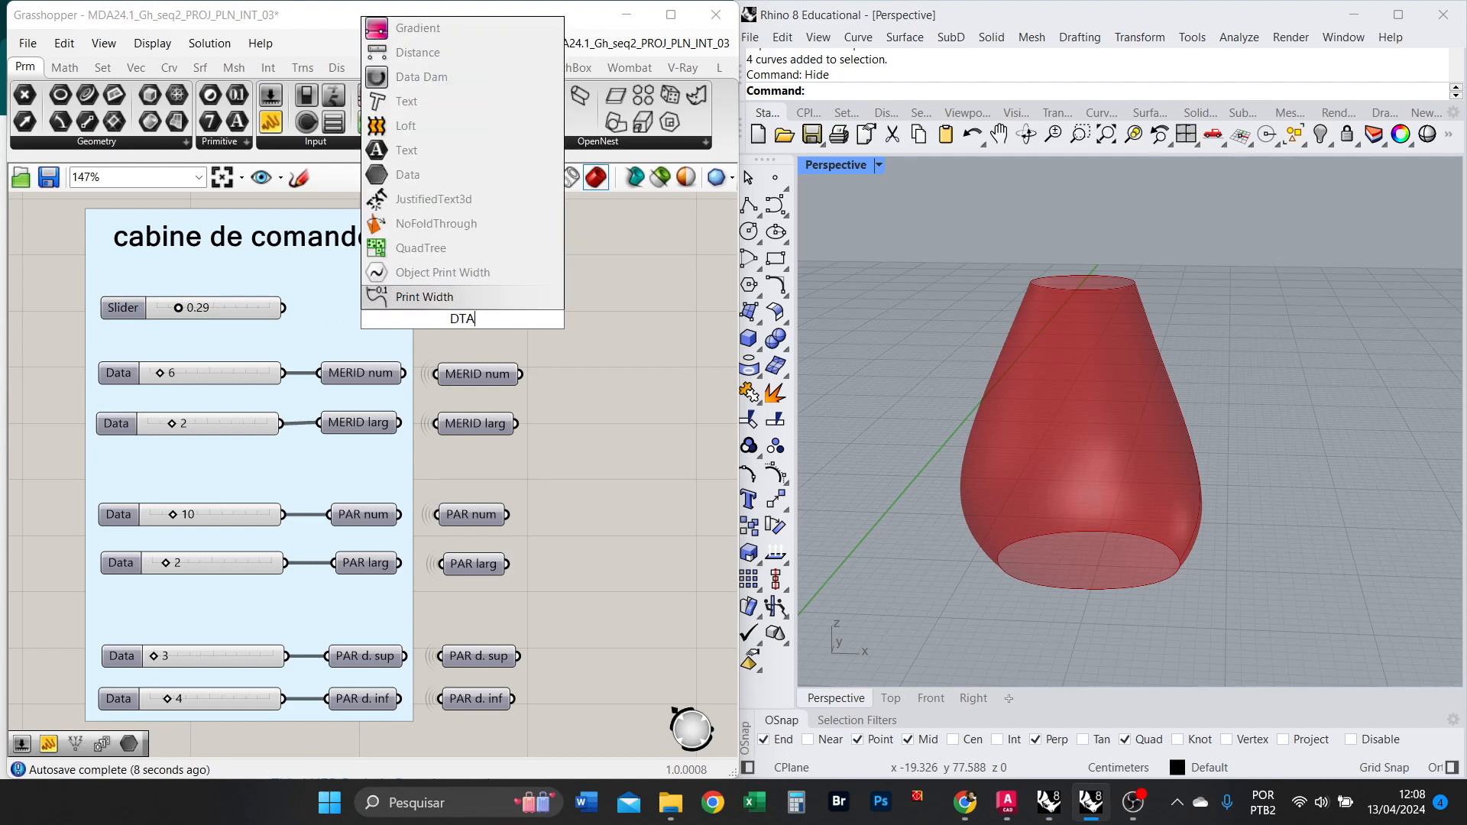
pyautogui.click(409, 297)
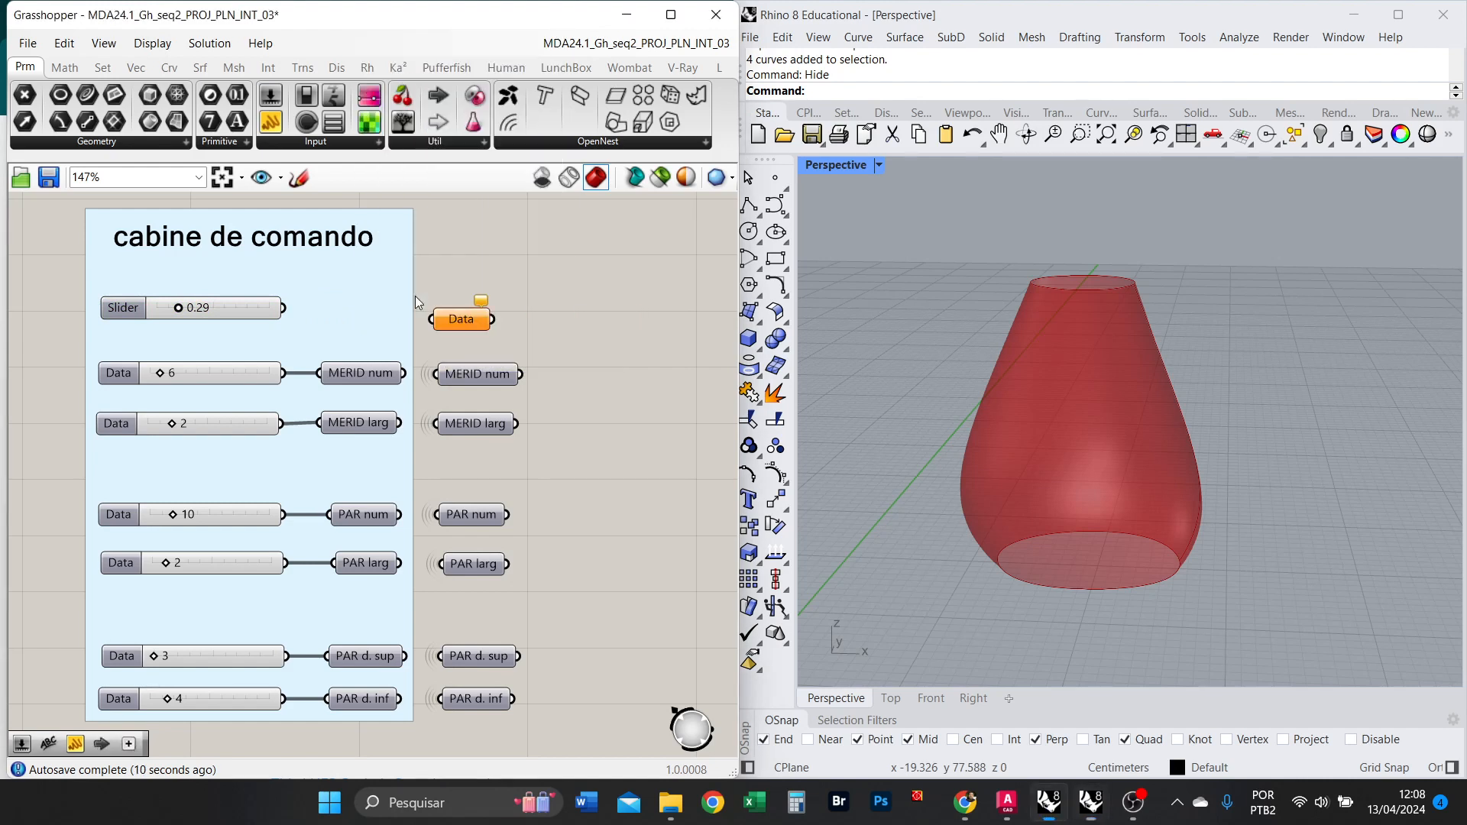
pyautogui.click(453, 319)
pyautogui.moveTo(453, 320); pyautogui.dragTo(339, 308)
pyautogui.click(437, 323)
pyautogui.click(374, 313)
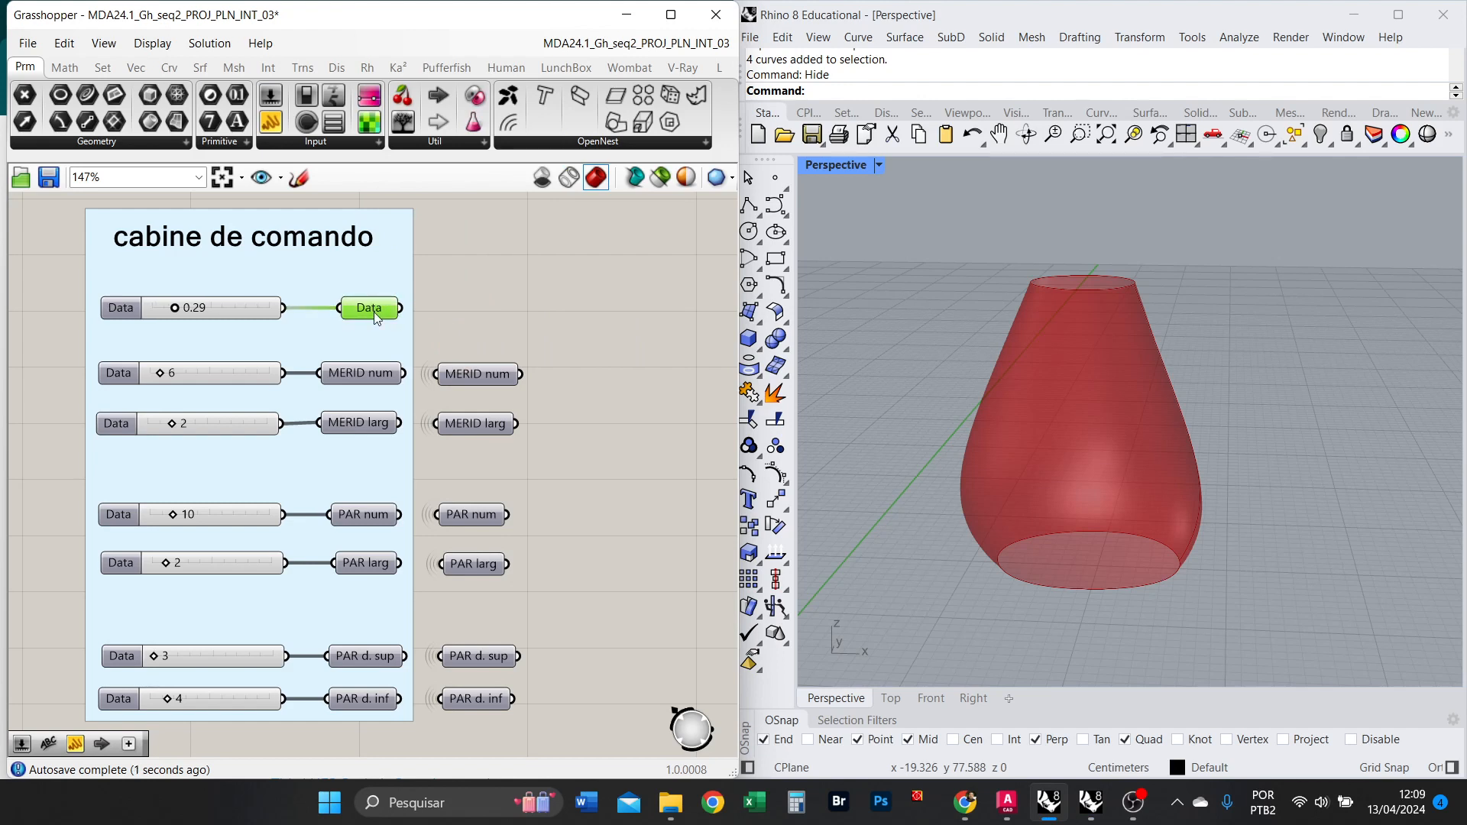
# Rename the new Data parameter as ESP.
pyautogui.rightClick(375, 313)
pyautogui.write('ESP')
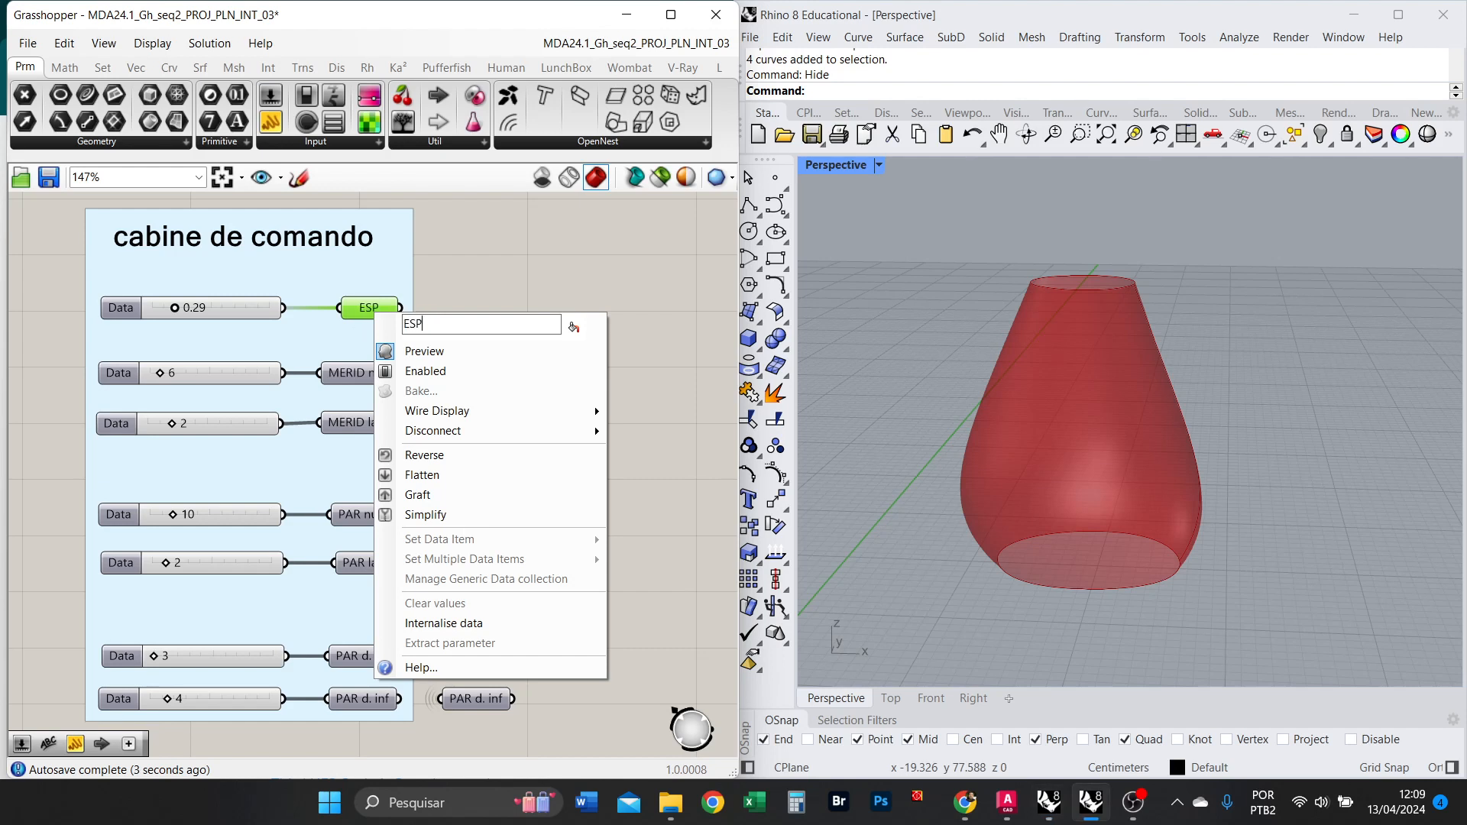
pyautogui.press('Return')
# Duplicate the ESP parameter just outside the group, wired to the original and level with it.
pyautogui.keyDown('alt'); pyautogui.moveTo(375, 309); pyautogui.dragTo(442, 307); pyautogui.keyUp('alt')
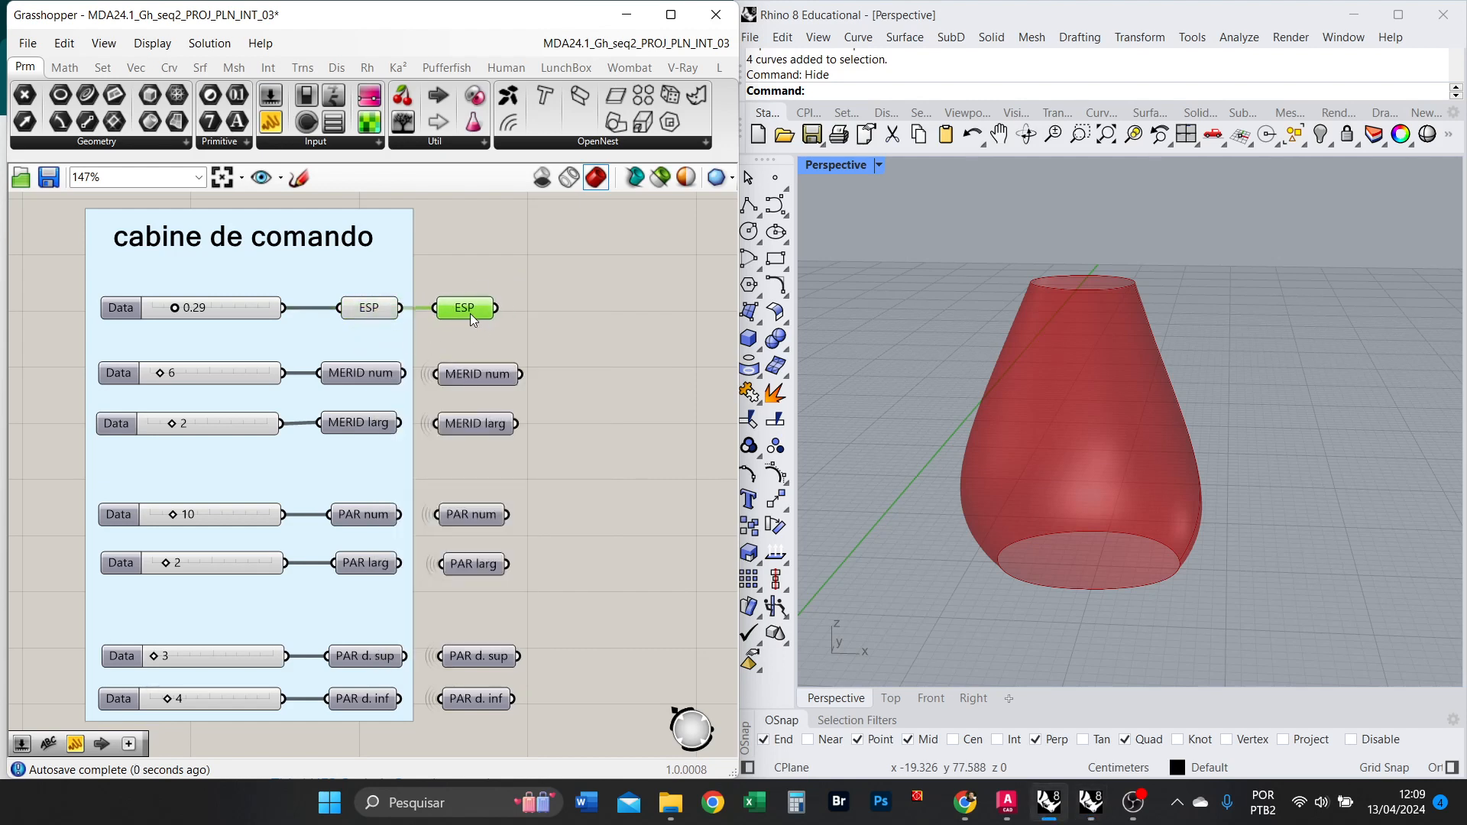
pyautogui.rightClick(463, 313)
pyautogui.click(538, 269)
pyautogui.click(376, 314)
pyautogui.keyDown('shift'); pyautogui.click(456, 310); pyautogui.keyUp('shift')
pyautogui.moveTo(506, 264); pyautogui.dragTo(506, 262, button='right')
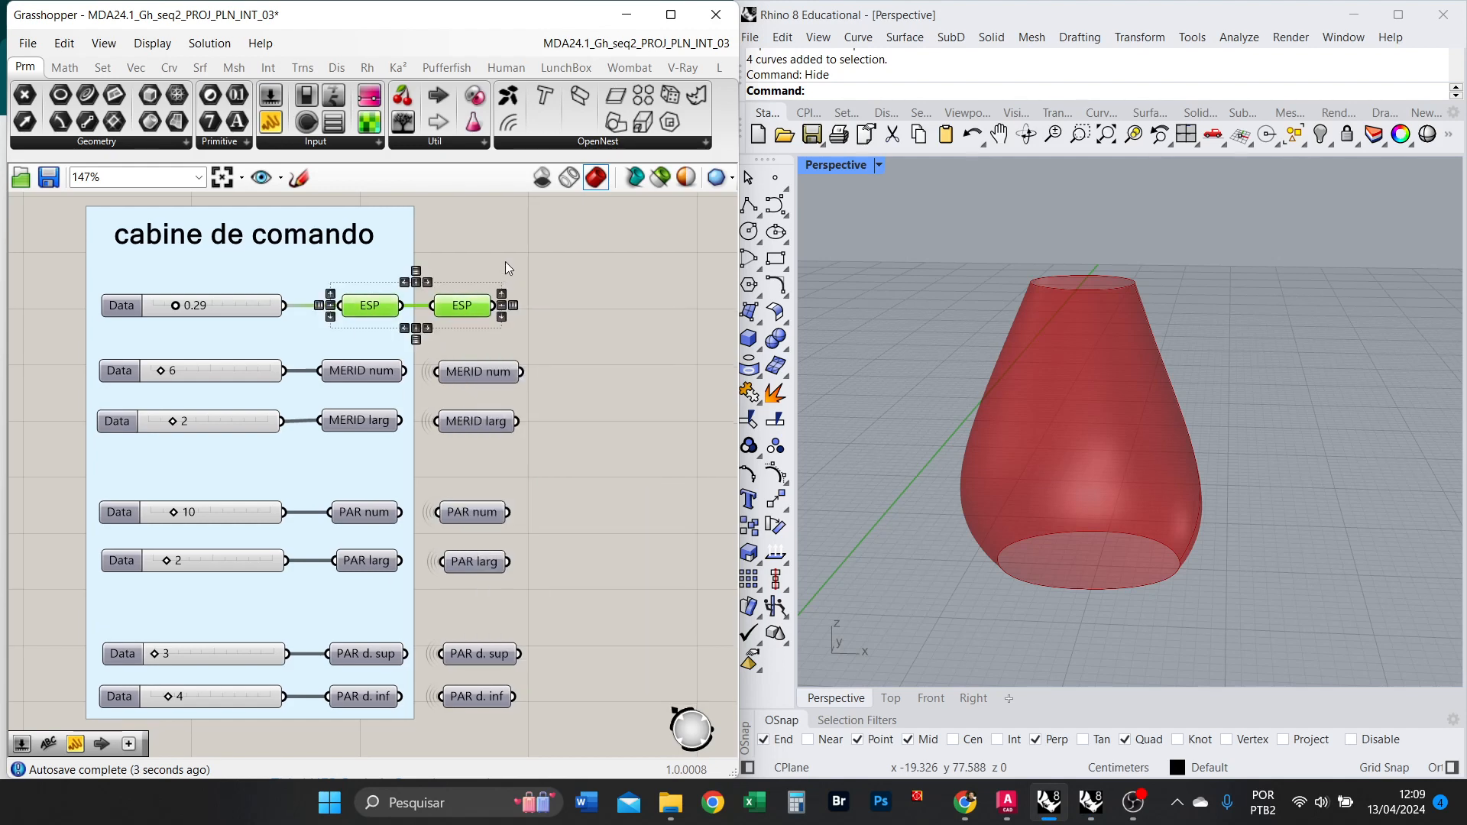
pyautogui.rightClick(547, 274)
pyautogui.click(590, 302)
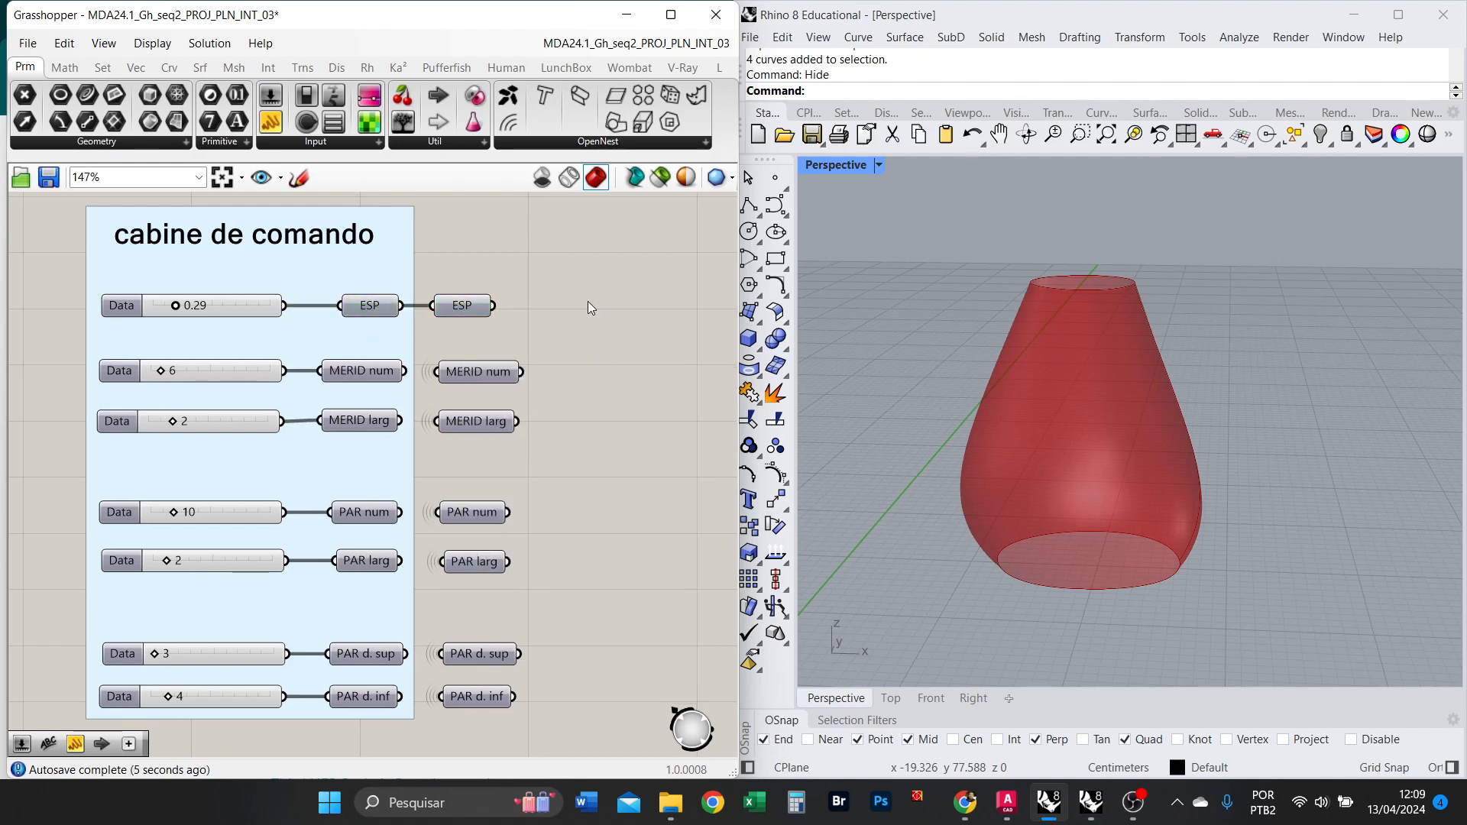
# Set the wire display of the outer ESP copy to Hidden.
pyautogui.click(457, 307)
pyautogui.rightClick(451, 306)
pyautogui.moveTo(512, 405)
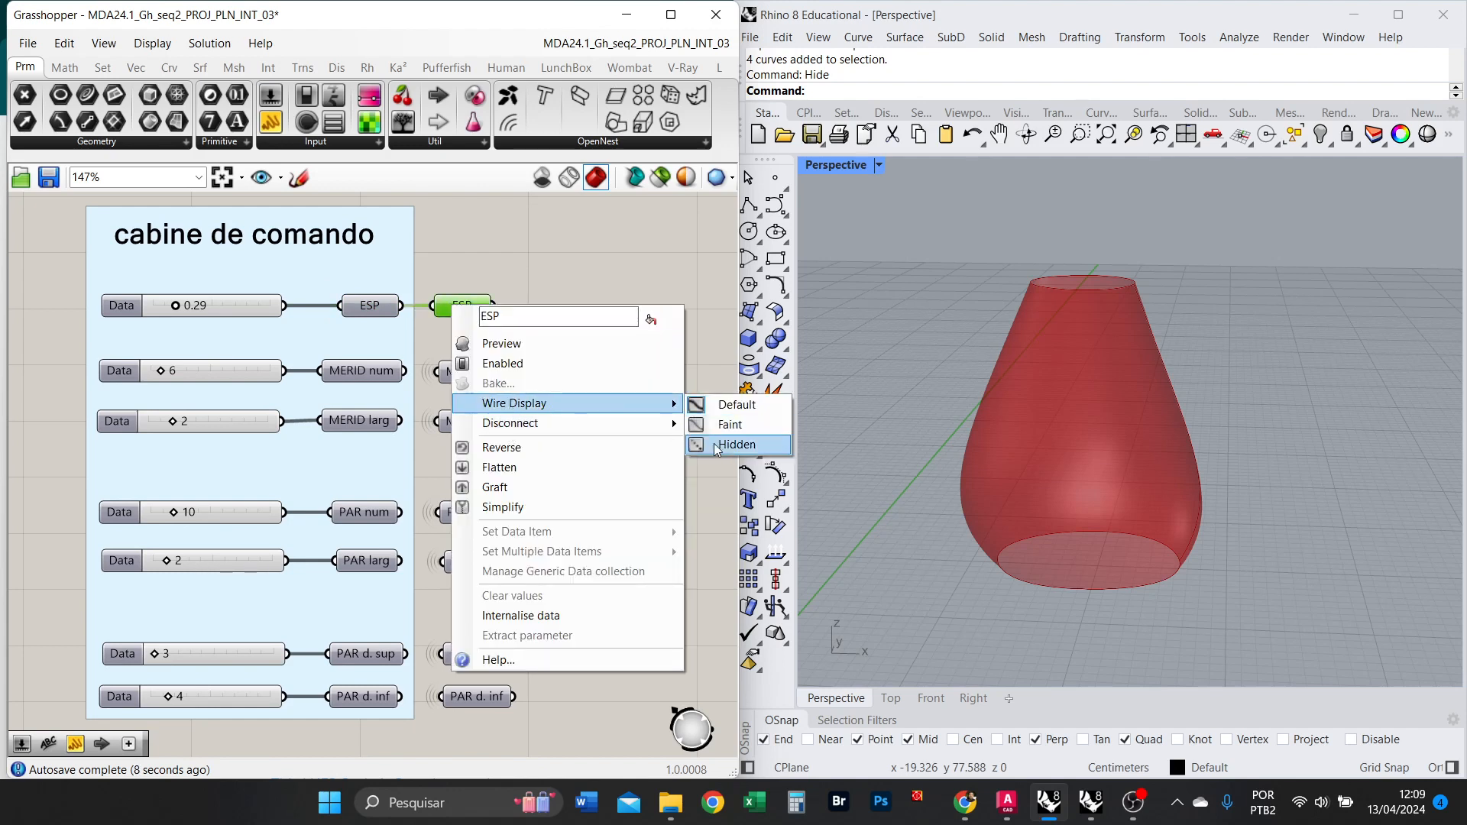
pyautogui.click(722, 445)
# Try an extra copy of the hidden-wire ESP parameter on the canvas, check its link and delete it.
pyautogui.moveTo(472, 306); pyautogui.dragTo(606, 257)
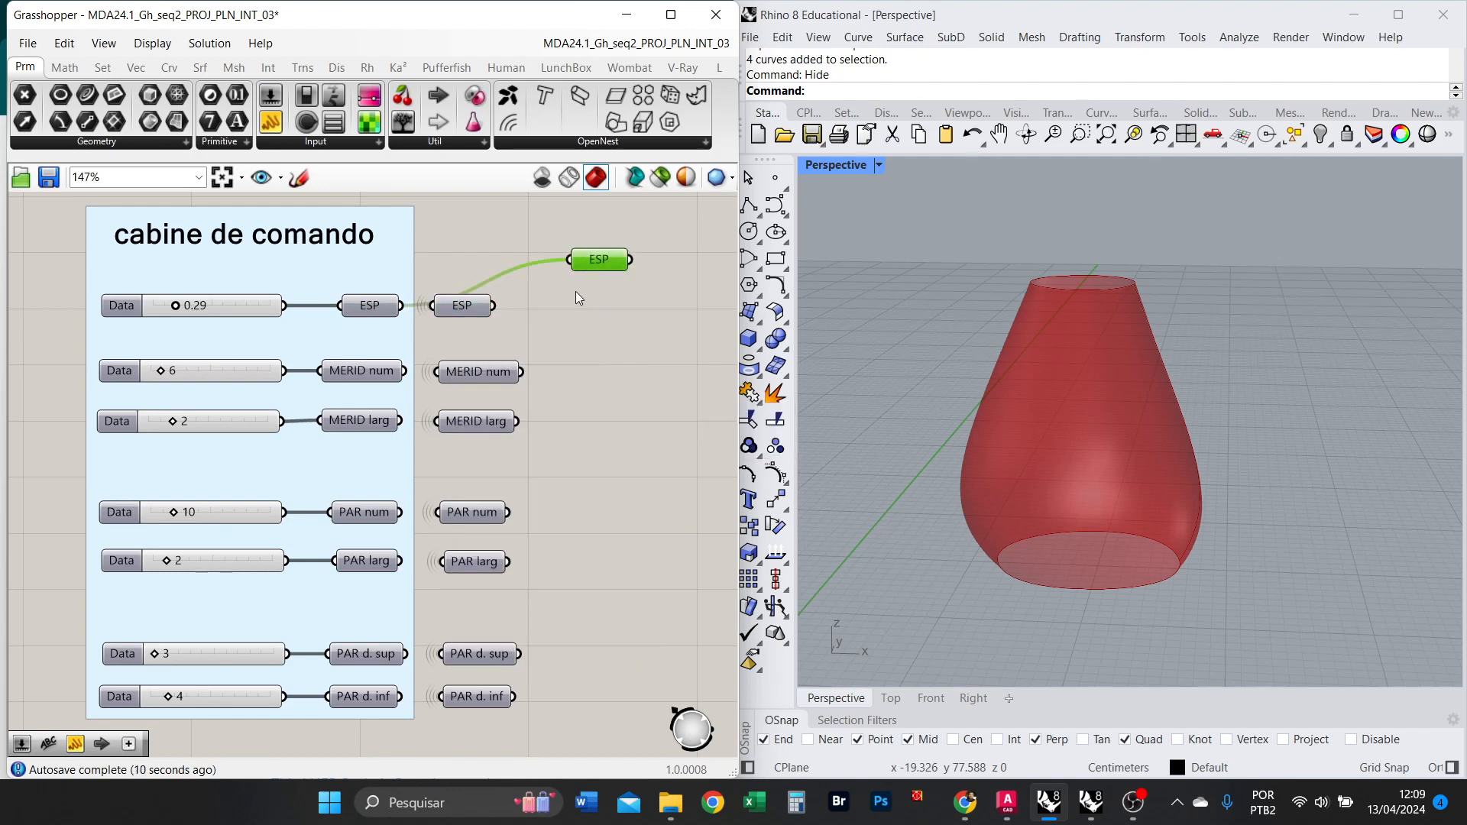
pyautogui.keyDown('alt'); pyautogui.moveTo(591, 327); pyautogui.dragTo(649, 360); pyautogui.keyUp('alt')
pyautogui.moveTo(660, 270); pyautogui.dragTo(642, 290)
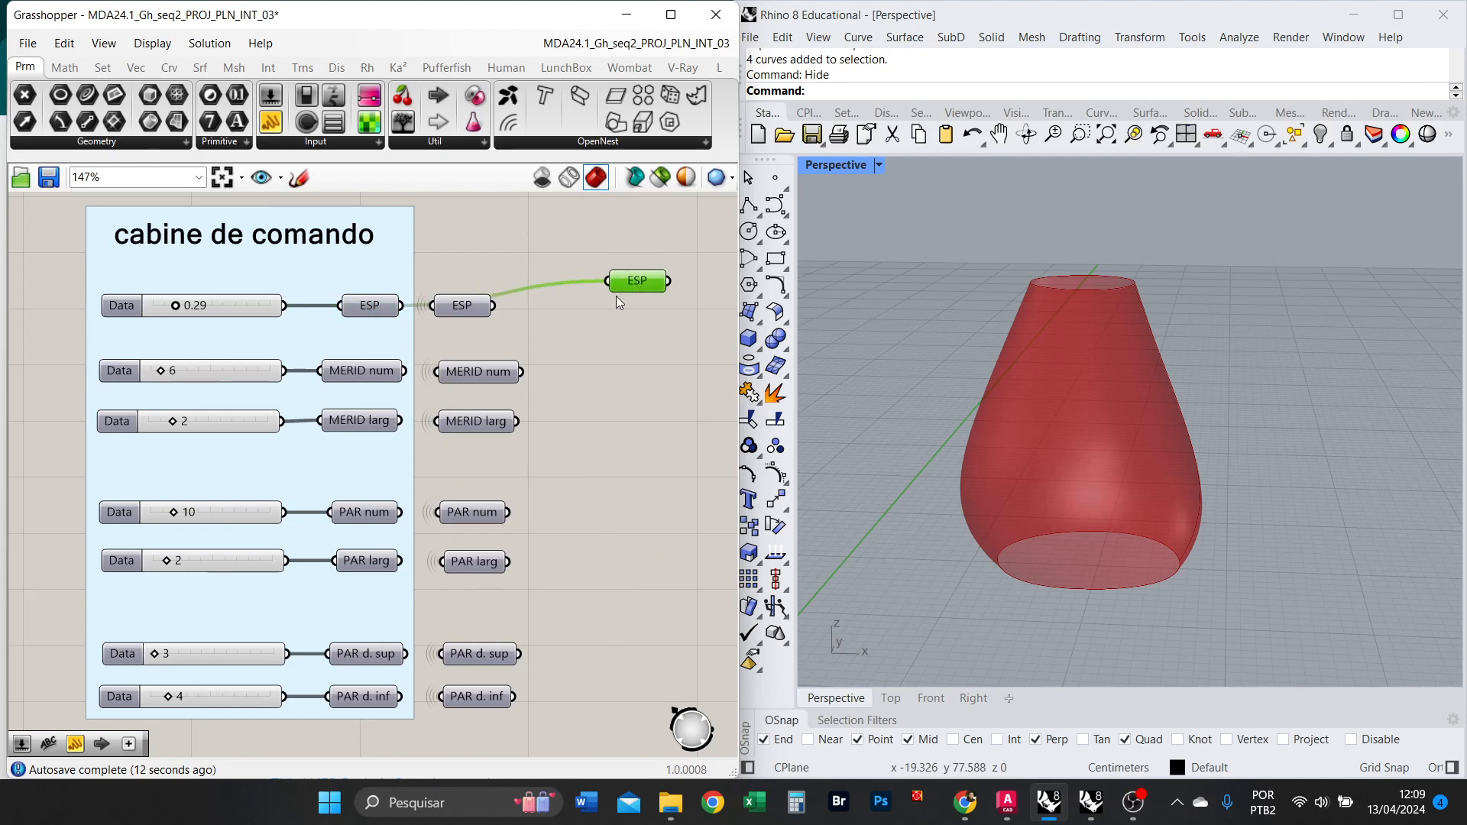
pyautogui.press('Delete')
# Align the left edges of the seven linked parameter copies outside the "cabine de comando" group.
pyautogui.click(467, 307)
pyautogui.click(584, 534)
pyautogui.moveTo(557, 694); pyautogui.dragTo(493, 311)
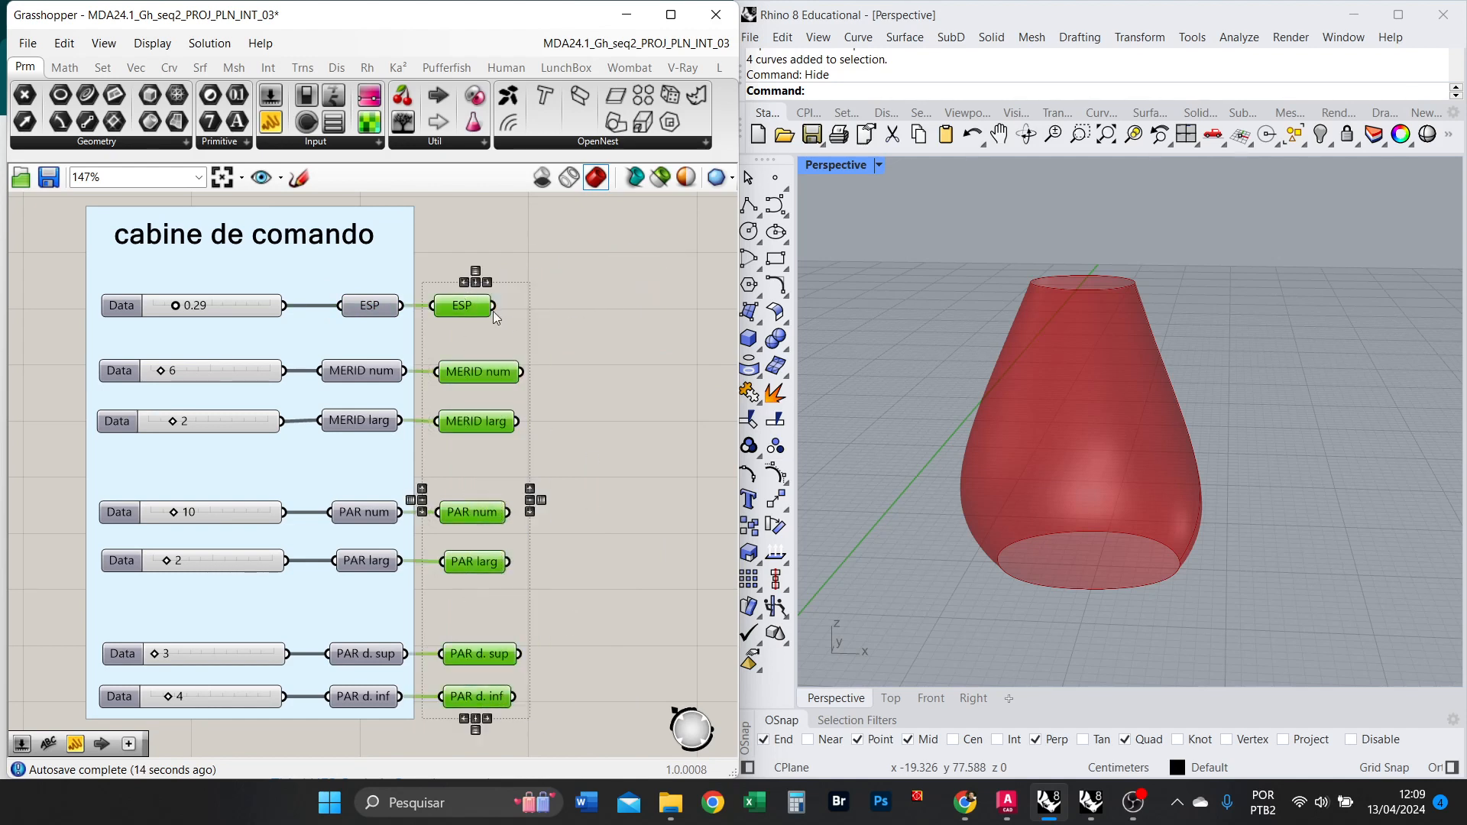
pyautogui.click(464, 283)
pyautogui.click(603, 314)
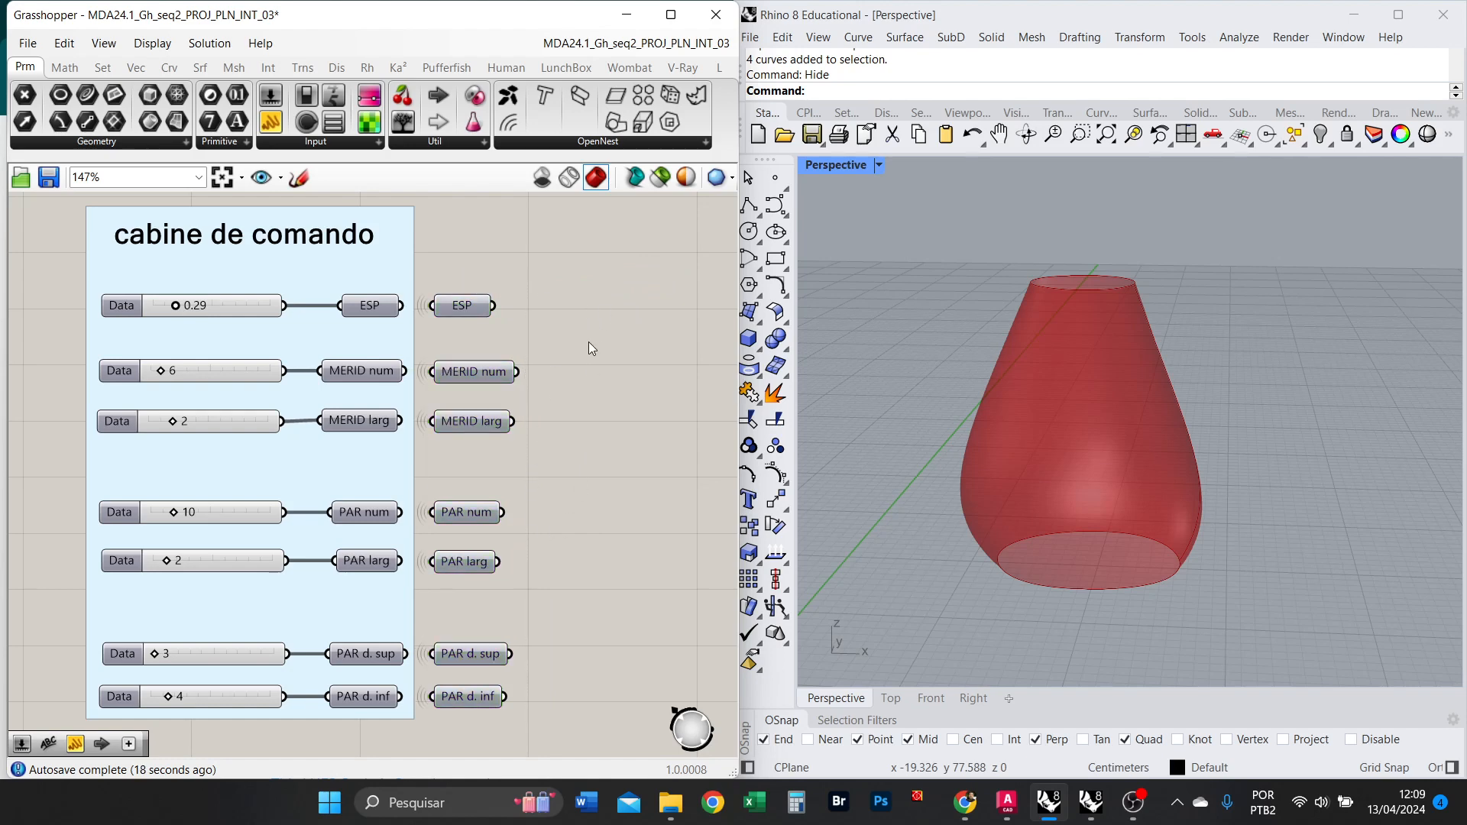
# Group the seven linked parameter copies outside "cabine de comando" and try moving the new group away and back.
pyautogui.moveTo(589, 343); pyautogui.dragTo(613, 343, button='right')
pyautogui.scroll(-2, 507, 261)
pyautogui.moveTo(589, 673); pyautogui.dragTo(496, 249)
pyautogui.hotkey('ctrl', 'g')
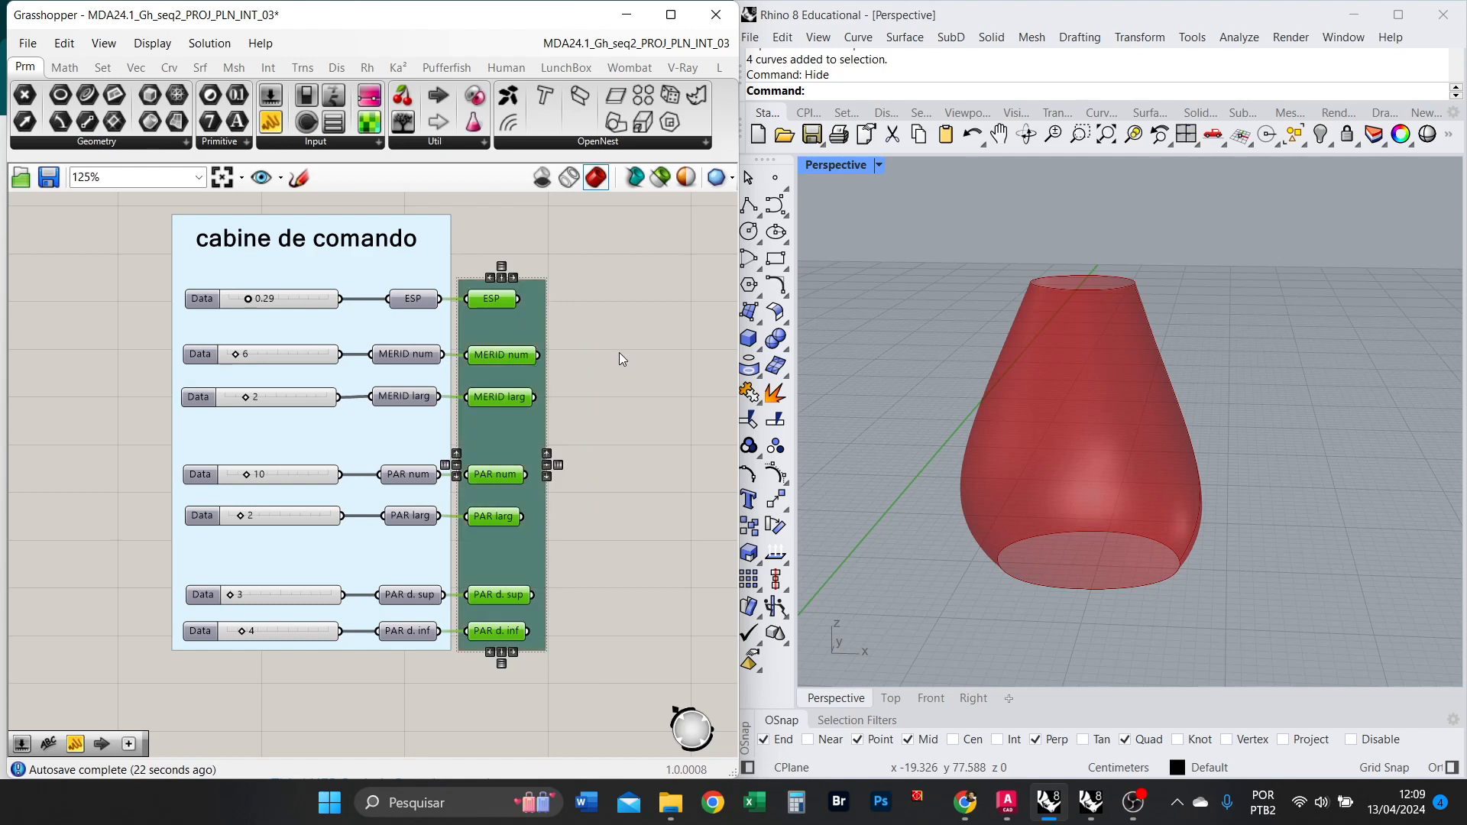
pyautogui.click(524, 437)
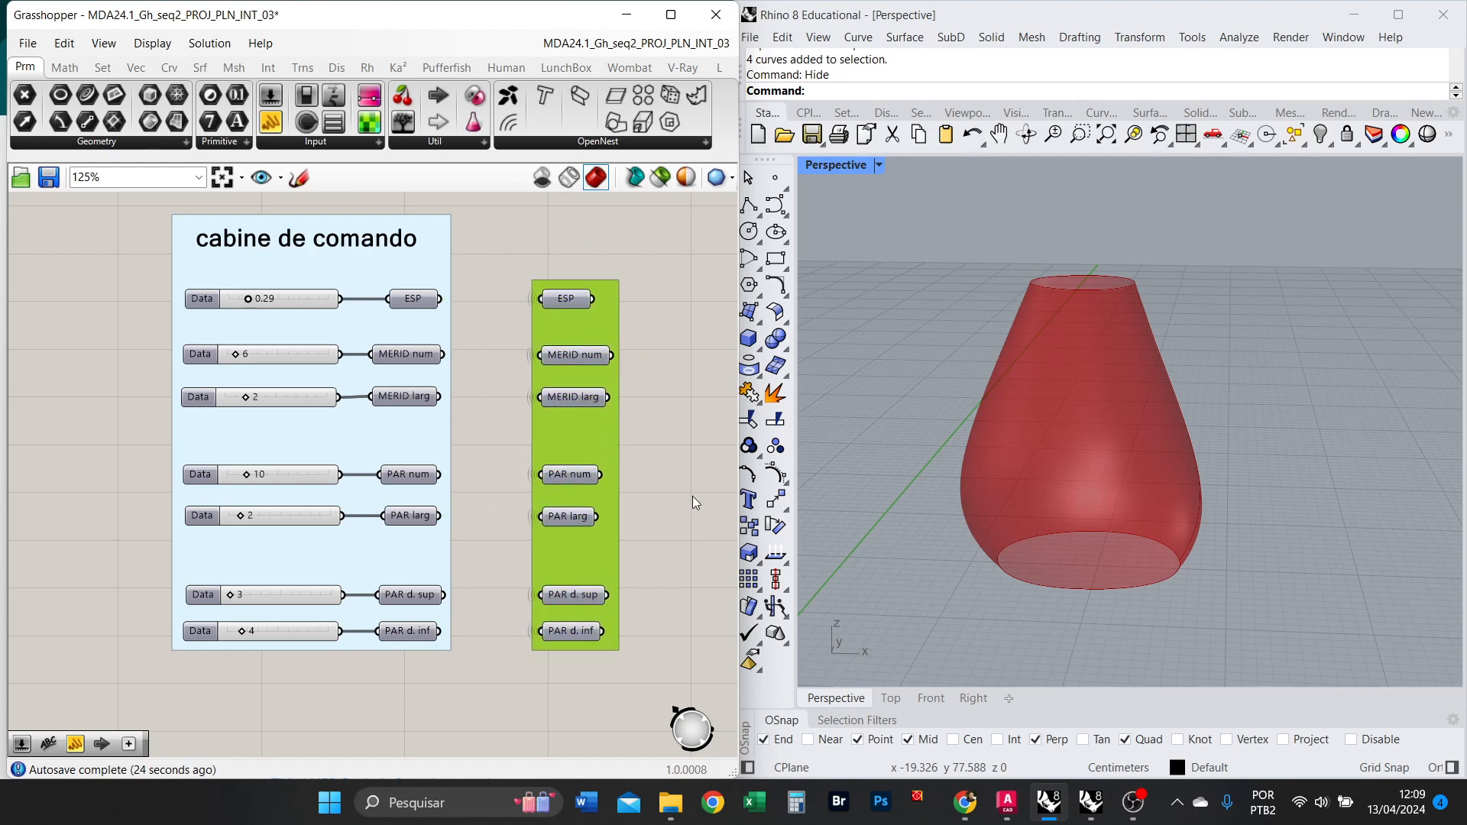
pyautogui.click(584, 439)
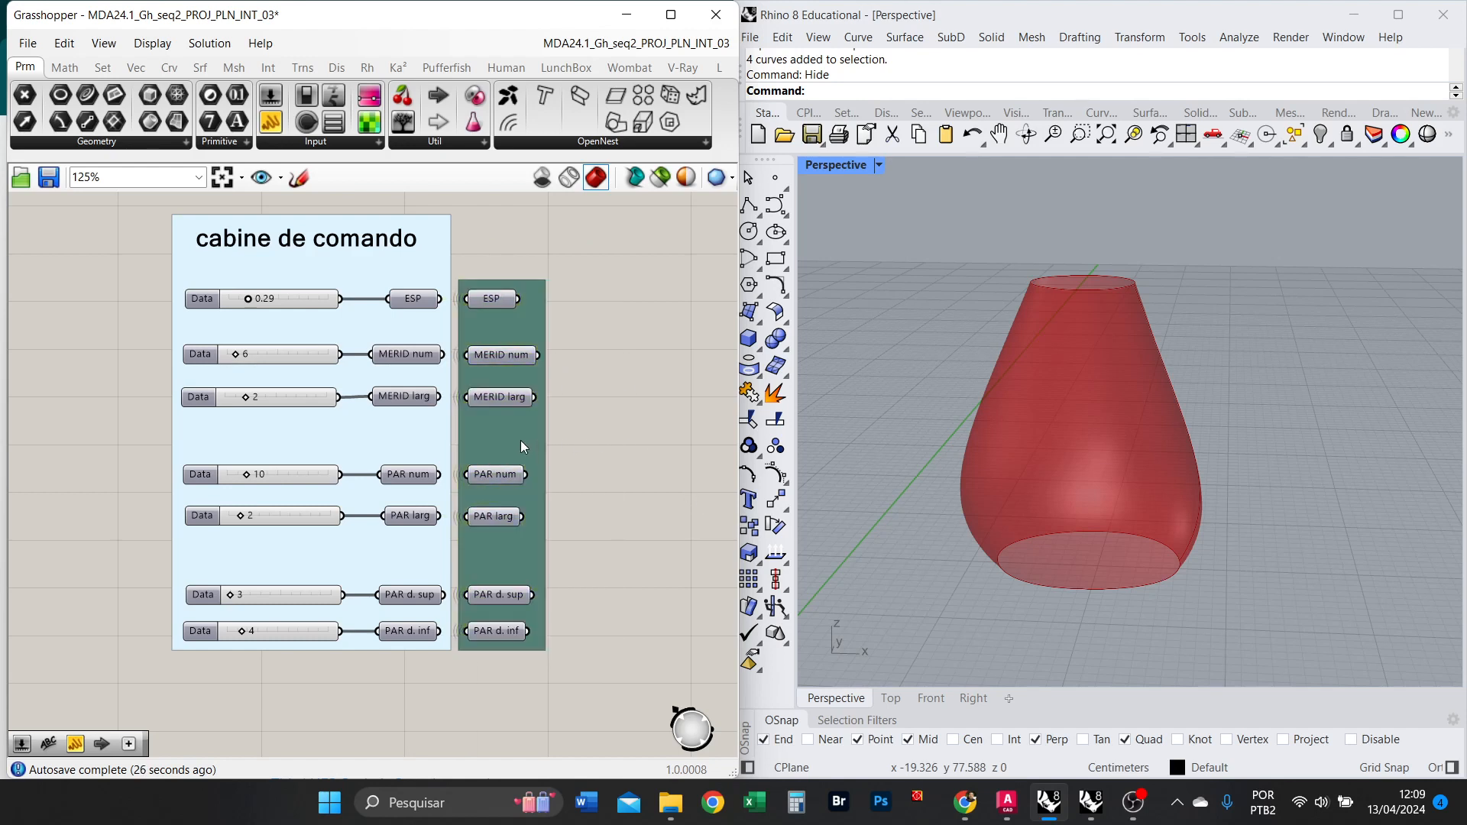
# Change the colour of the group around the seven linked parameter copies to pink.
pyautogui.click(520, 440)
pyautogui.rightClick(520, 434)
pyautogui.moveTo(587, 627)
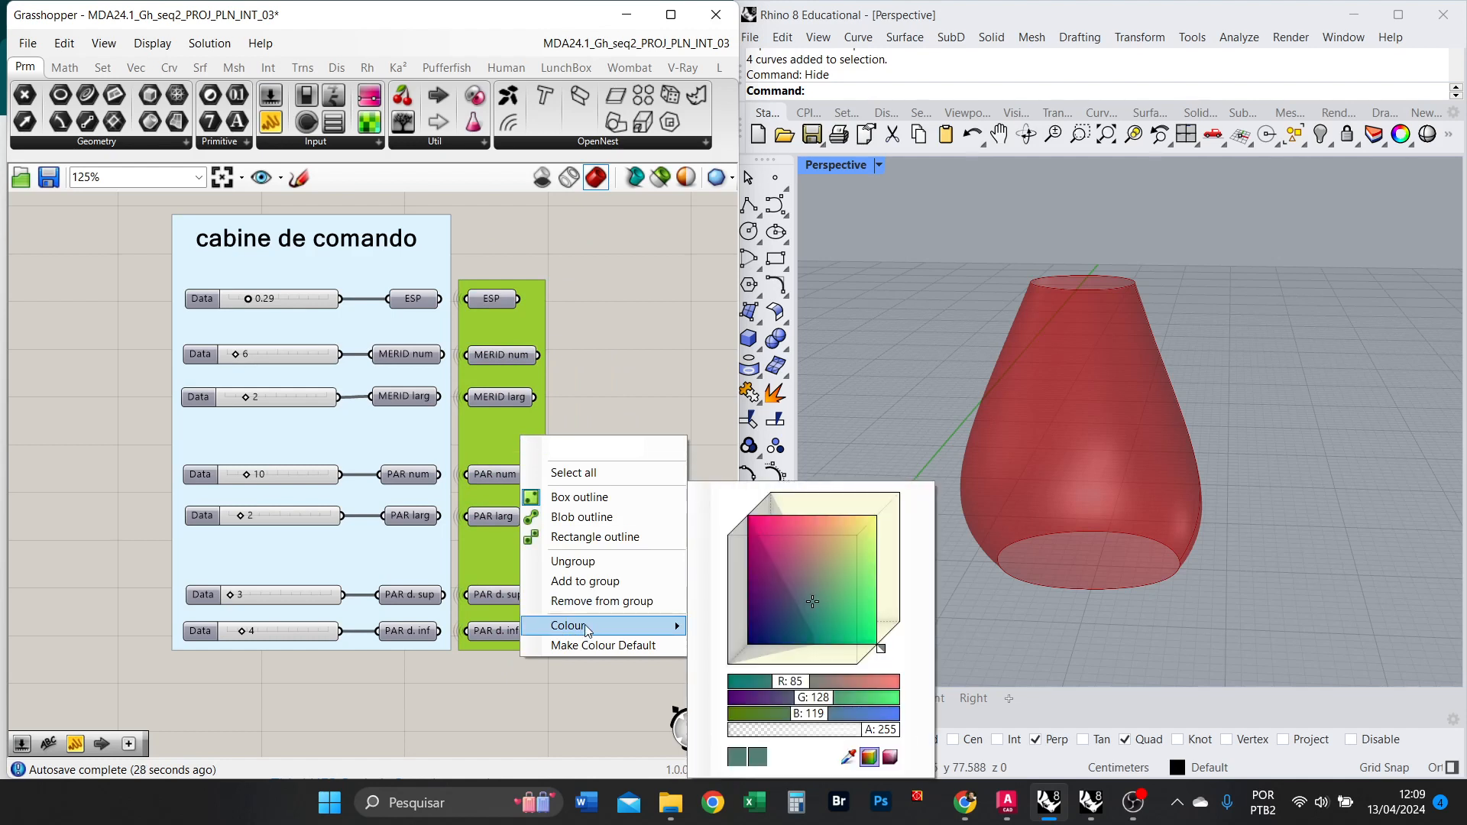
pyautogui.click(823, 563)
pyautogui.moveTo(823, 563); pyautogui.dragTo(786, 534)
pyautogui.click(676, 418)
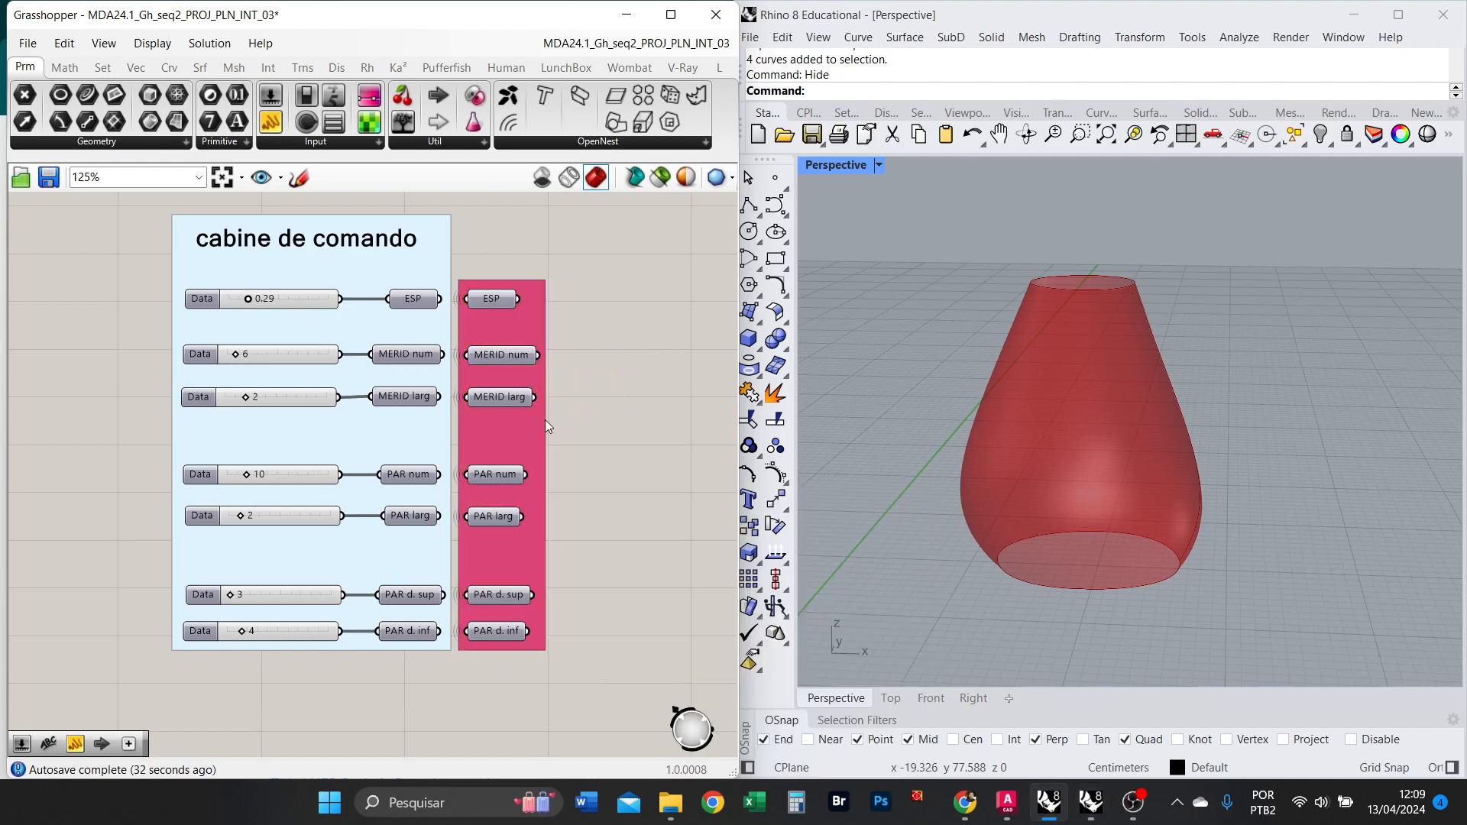
# Make the pink of the outer parameter group the default group colour.
pyautogui.click(516, 434)
pyautogui.rightClick(516, 434)
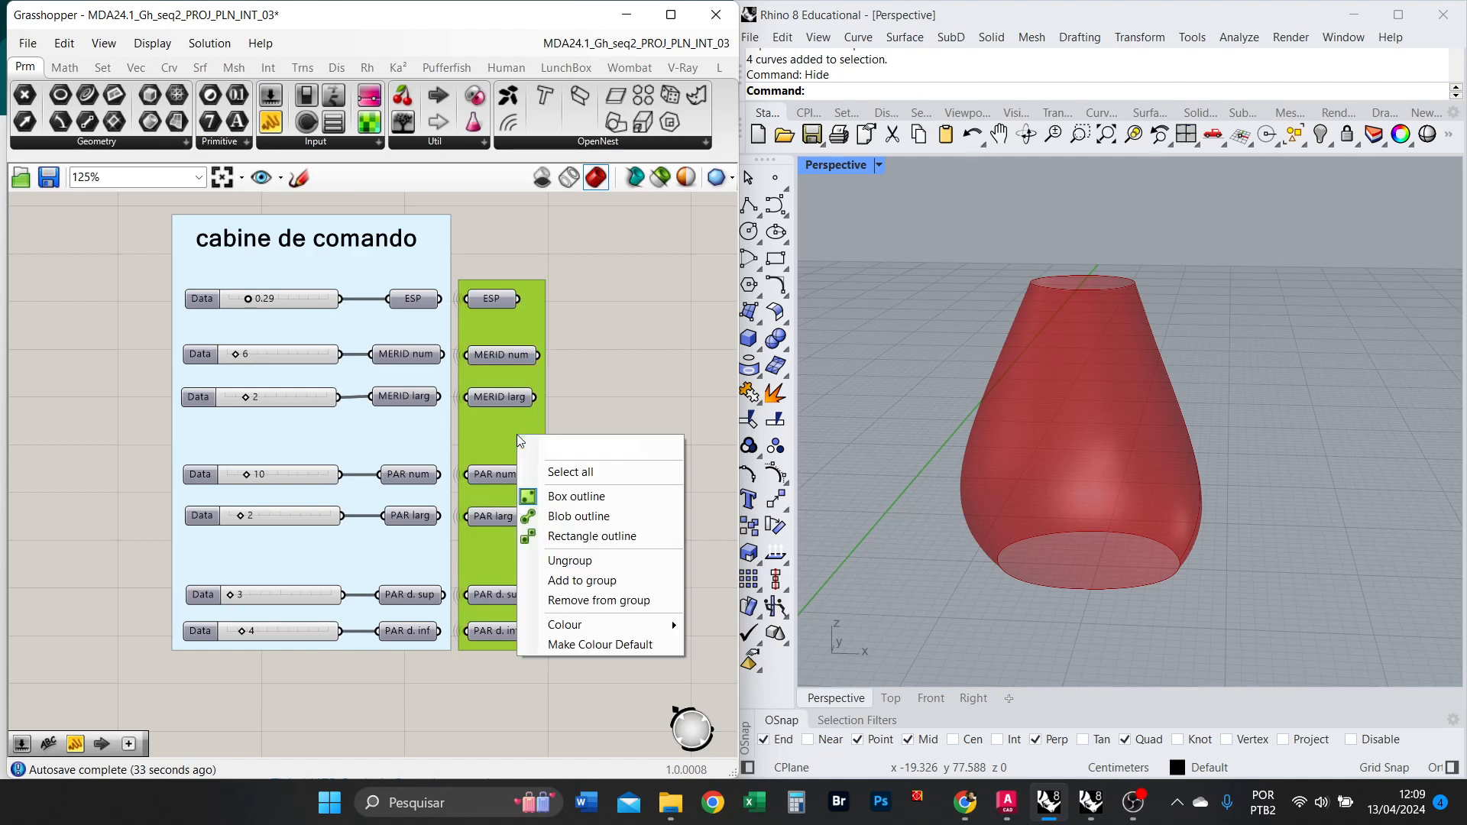
pyautogui.click(612, 644)
pyautogui.click(644, 632)
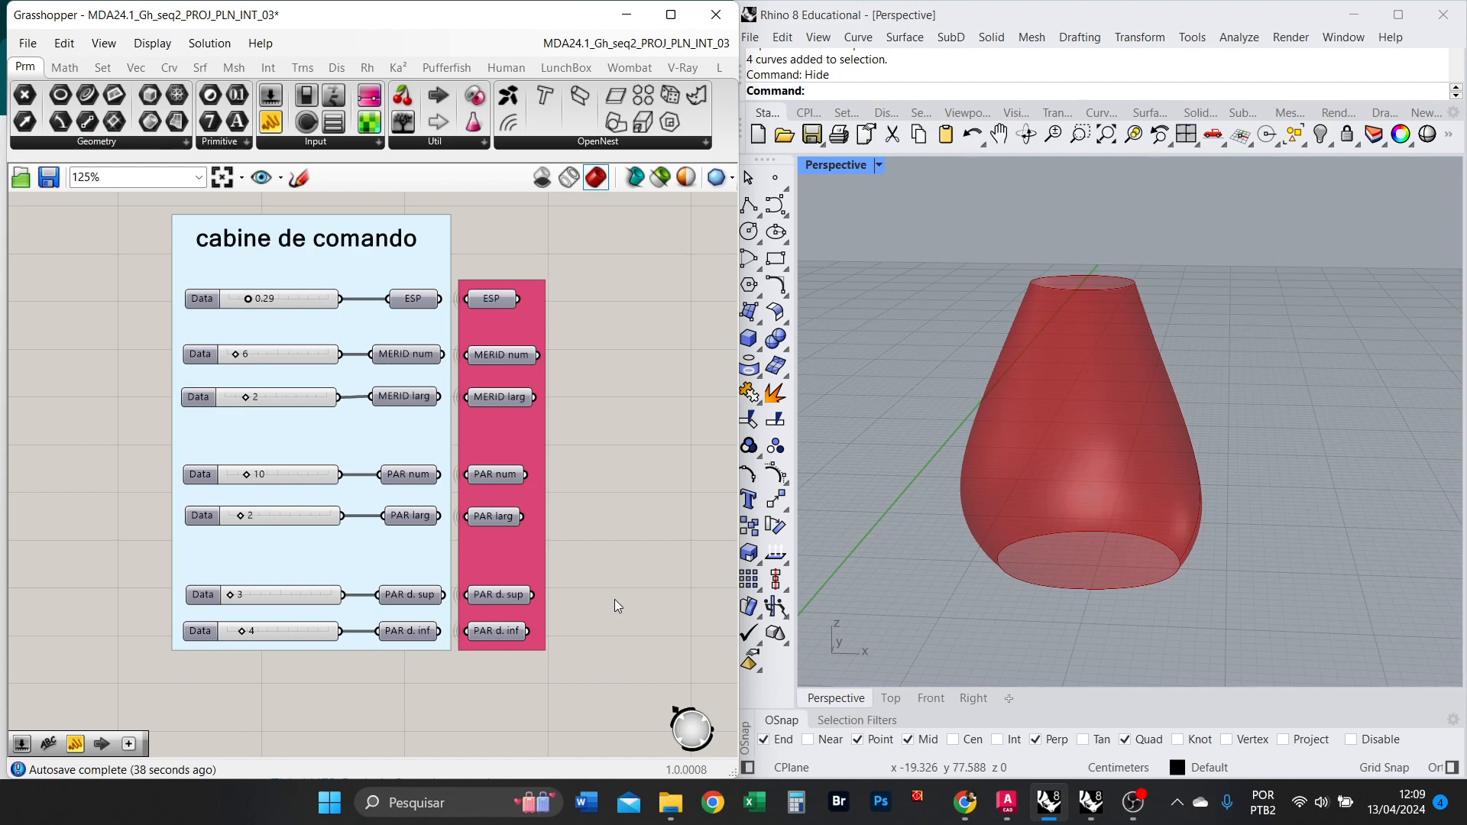
# Try grouping the curve, Merge, Loft and Brep SURF components in the default colour, and remove that group.
pyautogui.scroll(-4, 458, 535)
pyautogui.moveTo(545, 351); pyautogui.dragTo(303, 265)
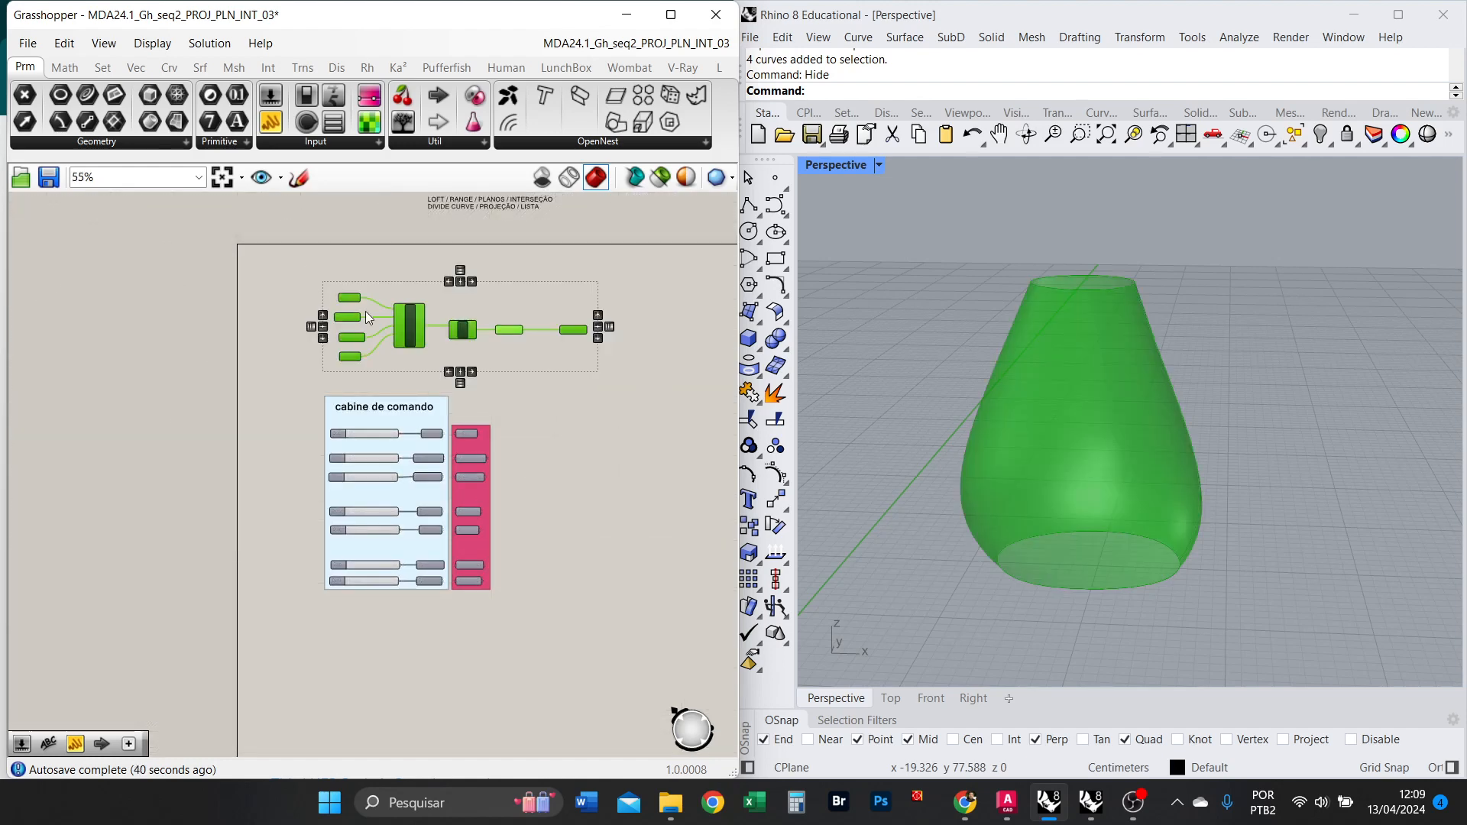
pyautogui.hotkey('ctrl', 'g')
pyautogui.click(534, 424)
pyautogui.scroll(3, 493, 397)
pyautogui.click(517, 341)
pyautogui.click(553, 465)
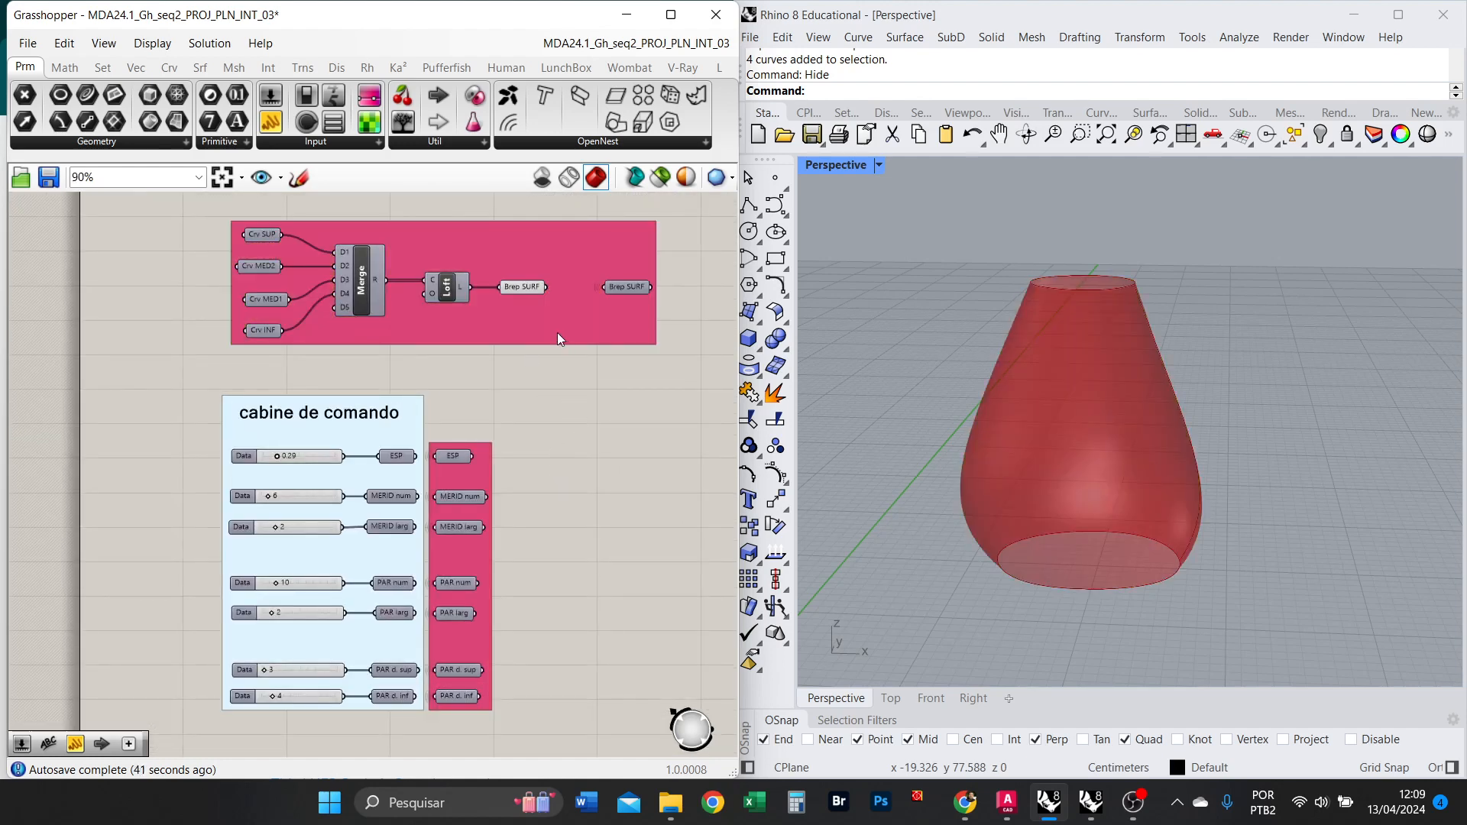
pyautogui.click(558, 333)
pyautogui.press('Delete')
pyautogui.scroll(-3, 526, 457)
pyautogui.scroll(5, 466, 598)
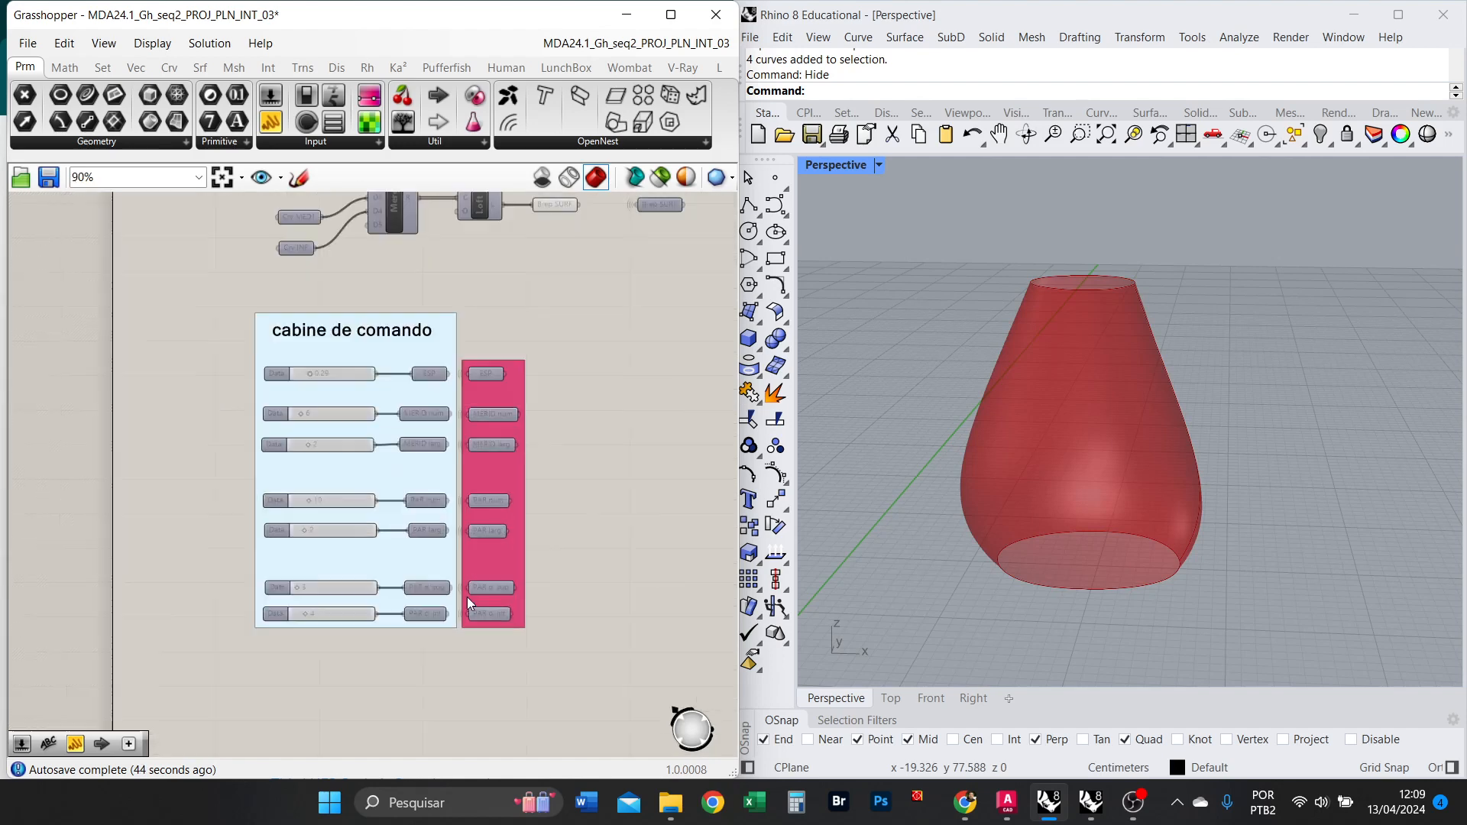
# Add the 0.29 slider and its ESP parameter to the "cabine de comando" group.
pyautogui.moveTo(256, 301); pyautogui.dragTo(417, 291)
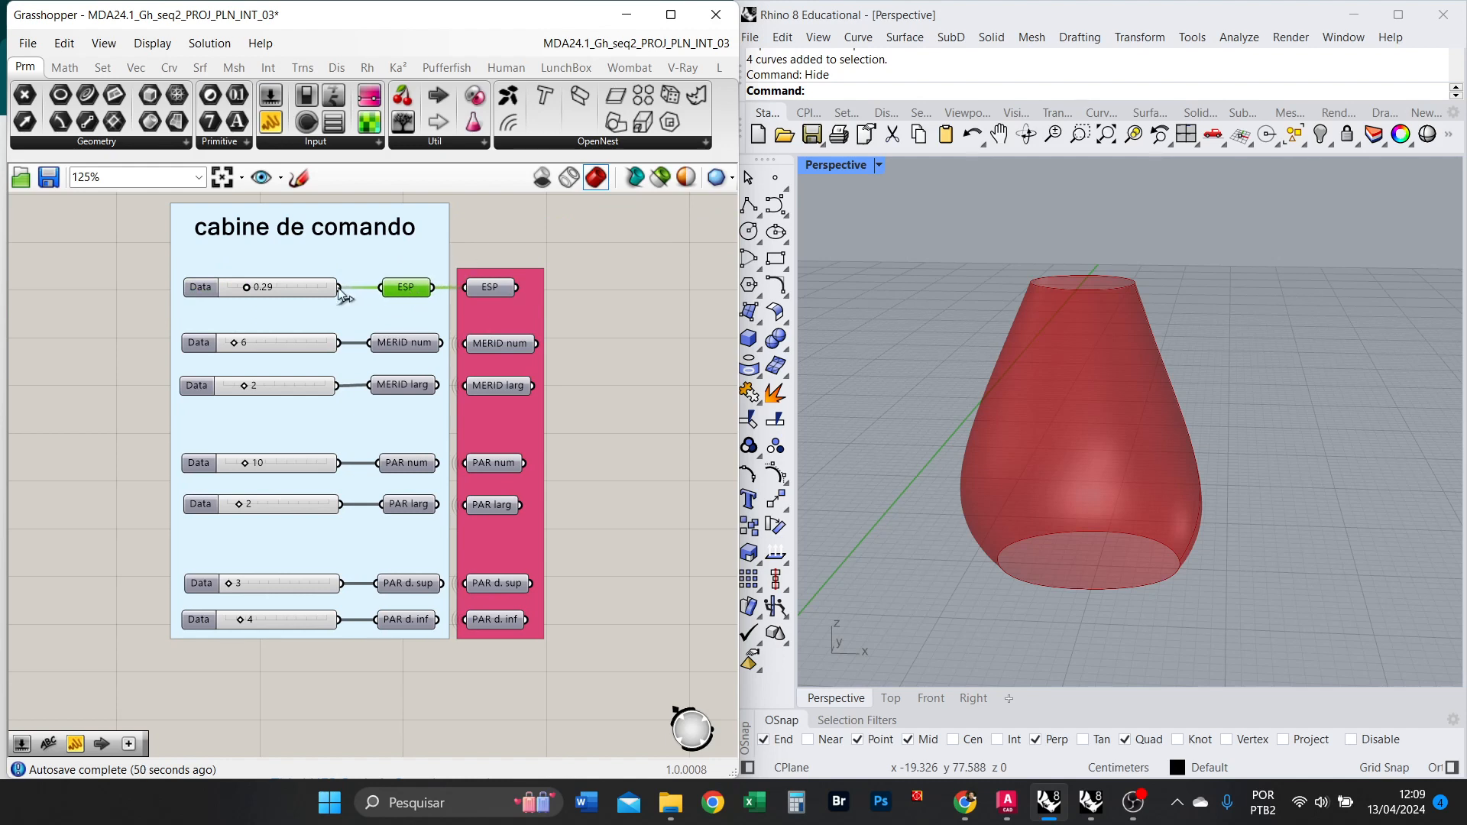
pyautogui.keyDown('shift'); pyautogui.click(310, 282); pyautogui.keyUp('shift')
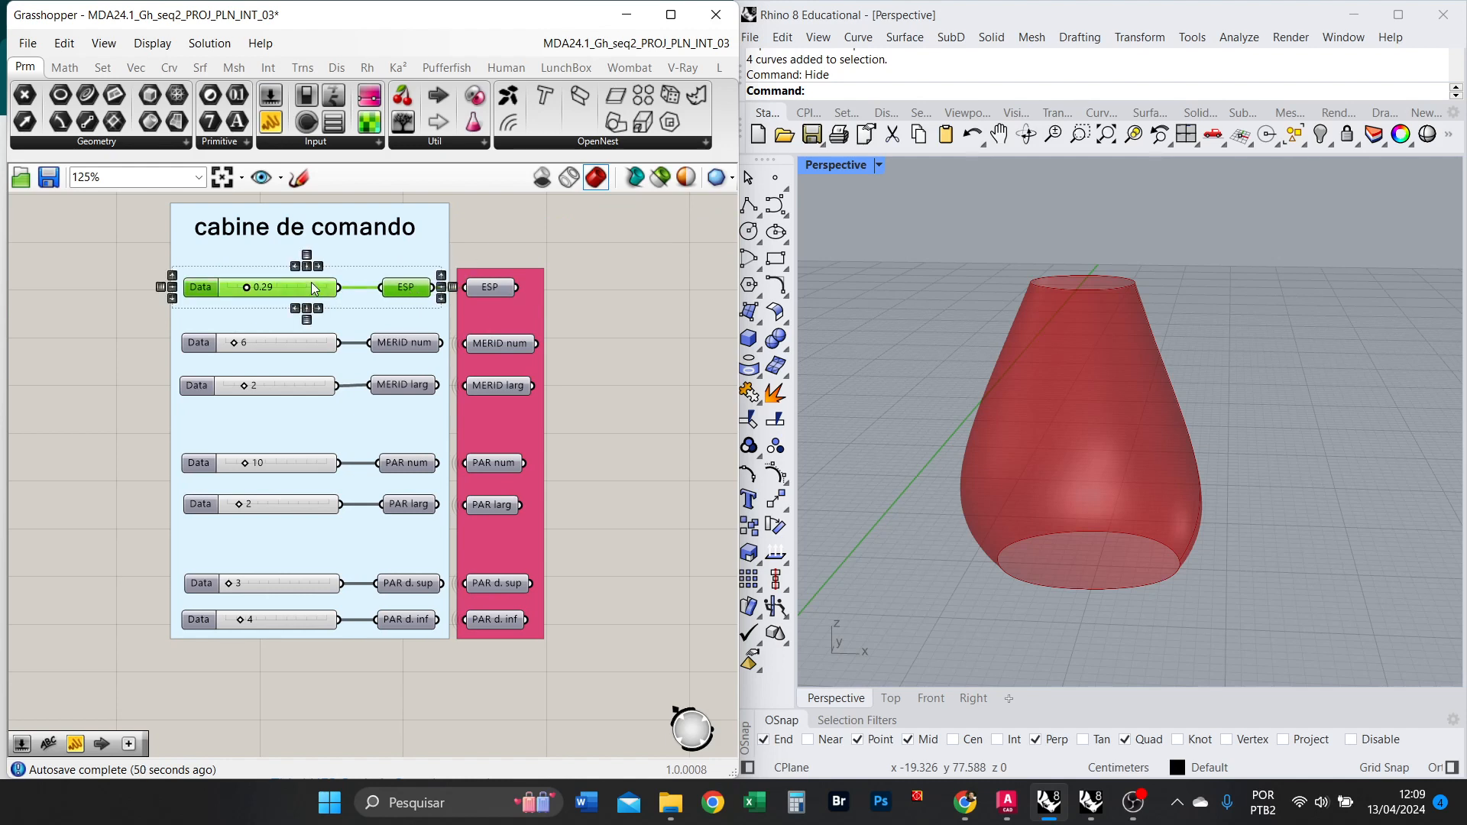
pyautogui.rightClick(413, 261)
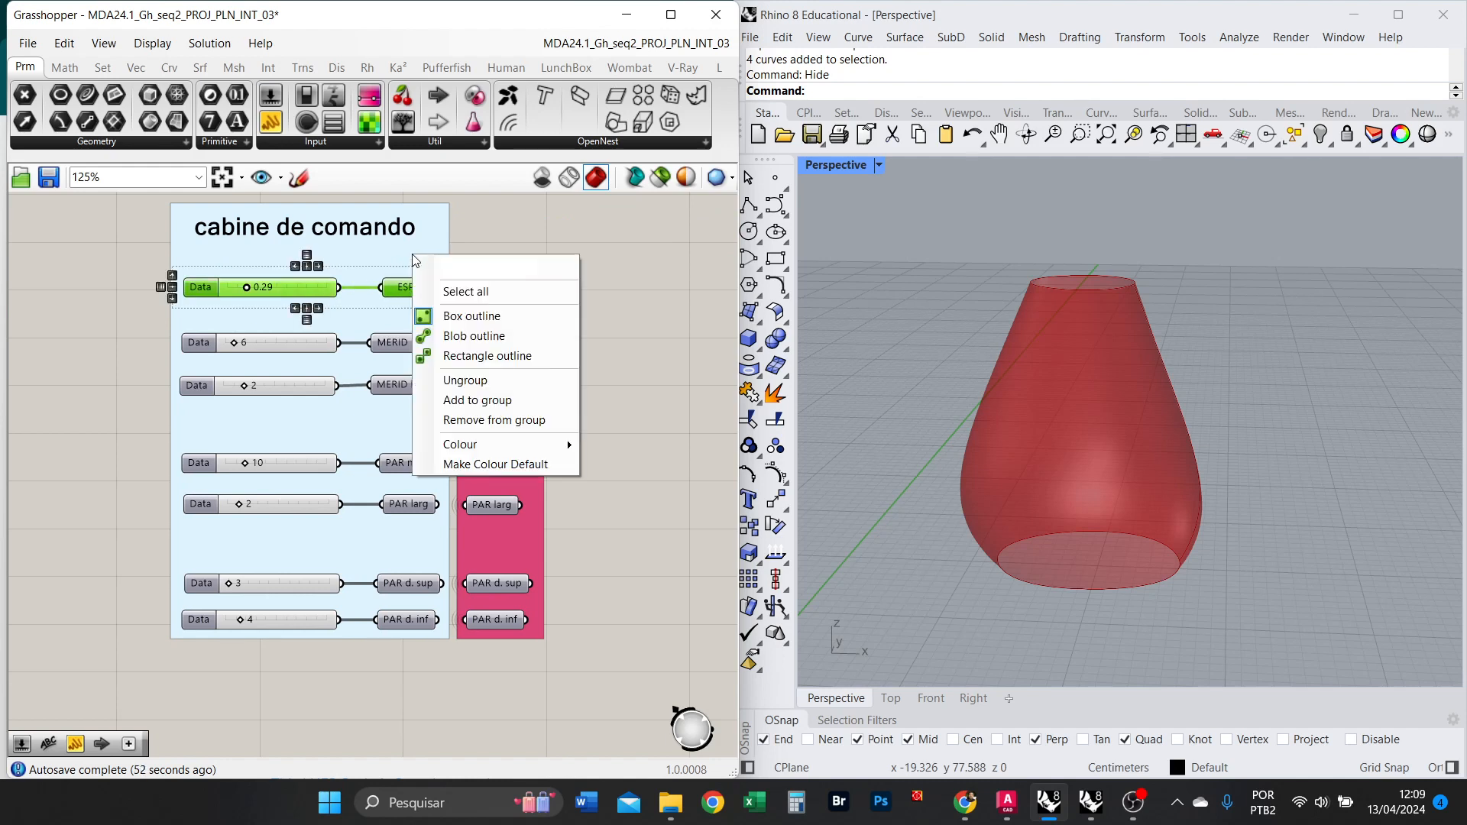
pyautogui.click(482, 403)
pyautogui.click(621, 329)
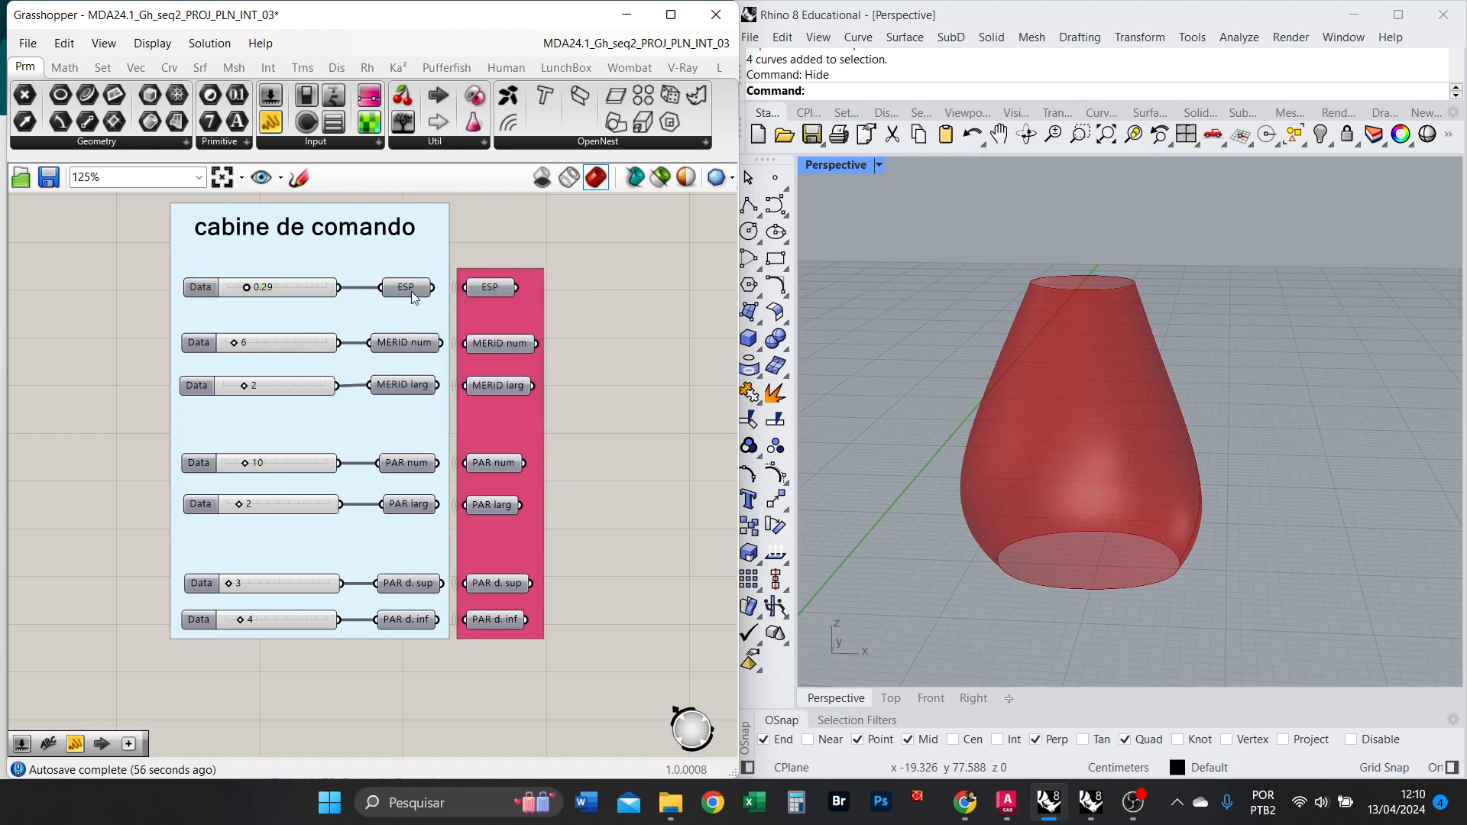
# Delete the pink group around the seven linked parameter copies, keeping the parameters.
pyautogui.moveTo(412, 291)
pyautogui.mouseDown()
pyautogui.moveTo(602, 215)
pyautogui.moveTo(33, 232)
pyautogui.moveTo(382, 258)
pyautogui.moveTo(417, 292)
pyautogui.mouseUp()
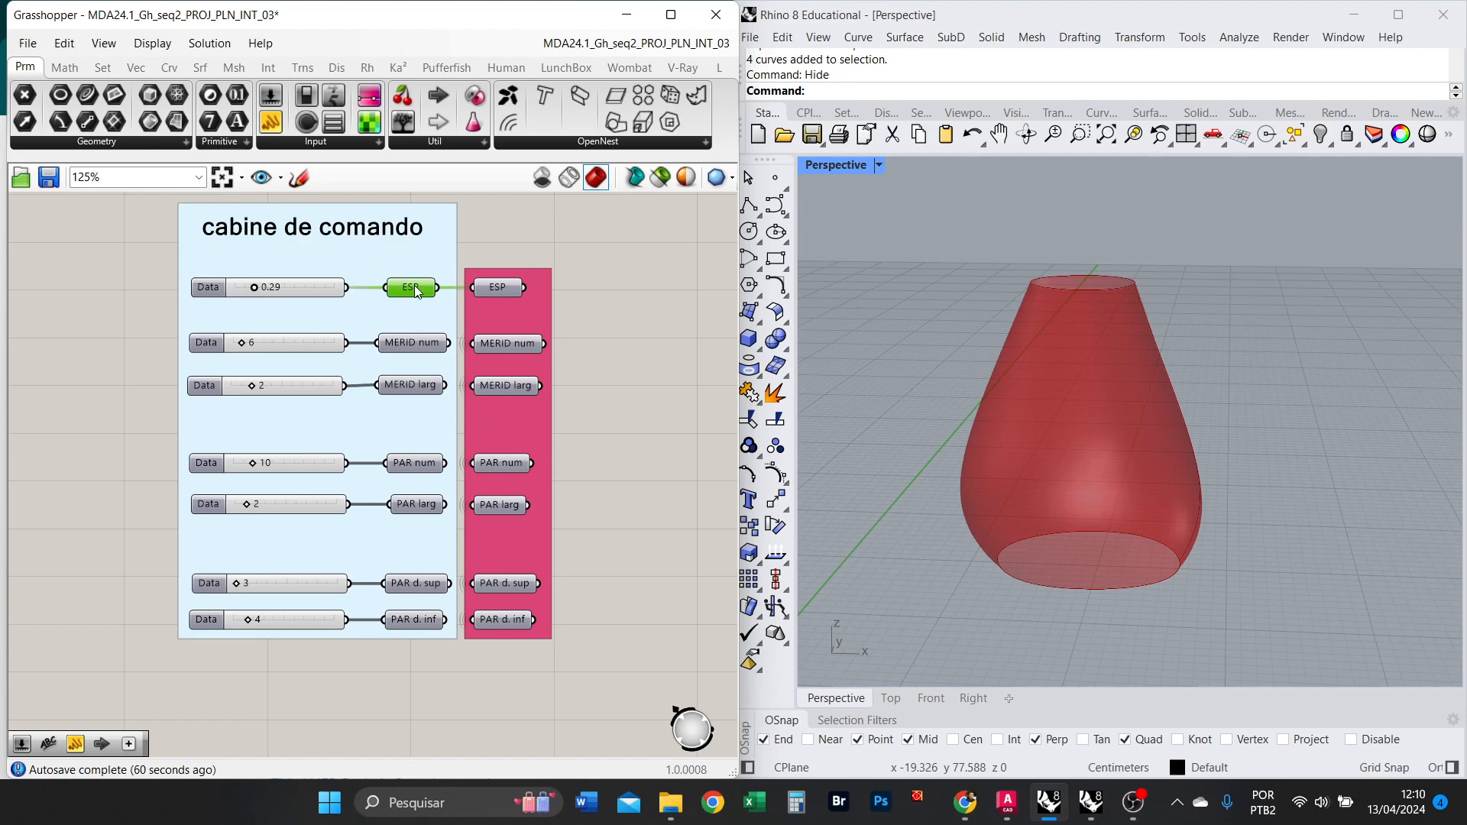
pyautogui.click(589, 287)
pyautogui.click(544, 311)
pyautogui.press('Delete')
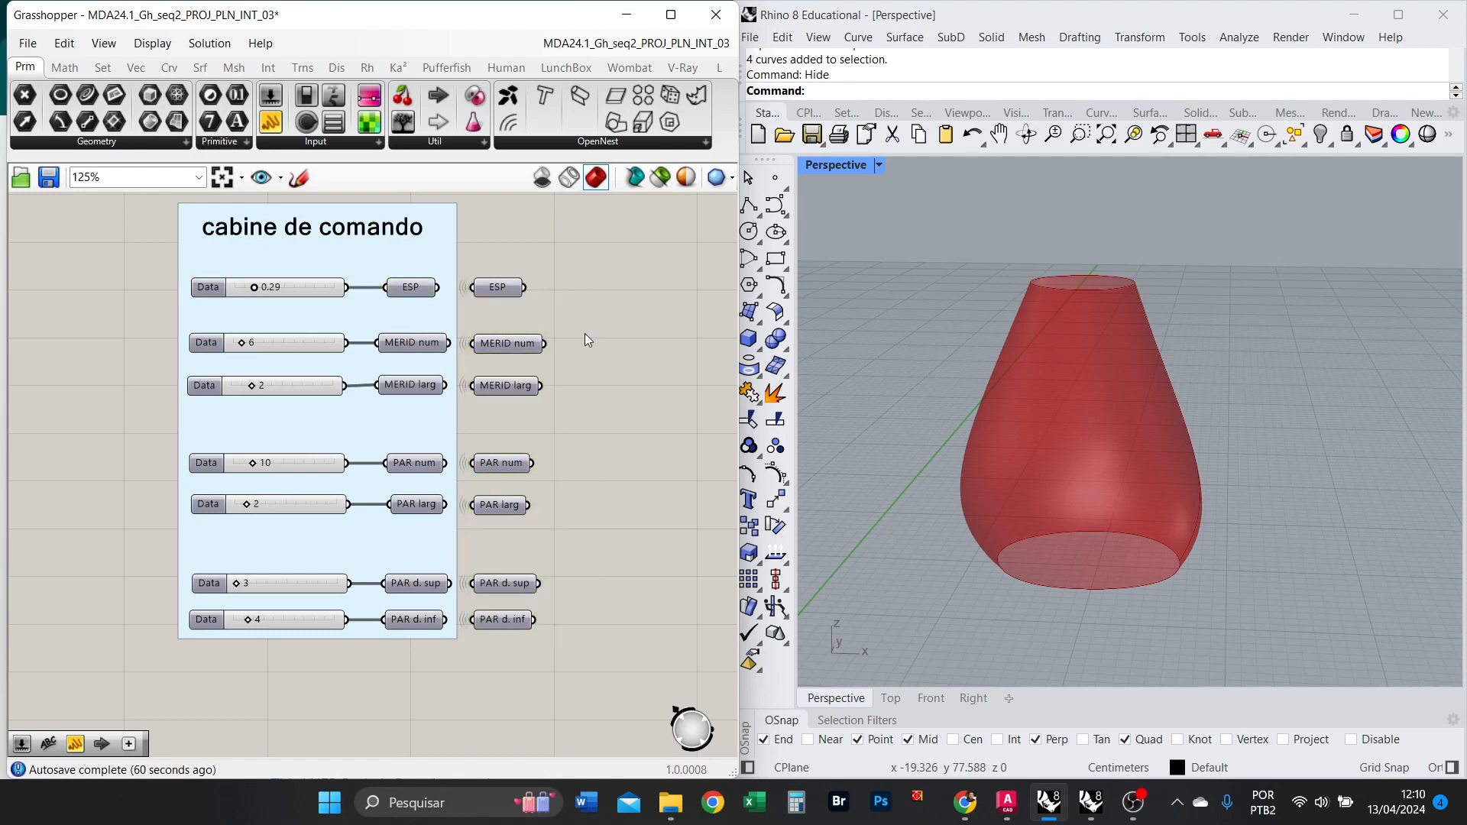
# Move the whole "cabine de comando" group around and set it back beside its linked parameter copies, leaving a small gap.
pyautogui.scroll(-3, 585, 334)
pyautogui.moveTo(355, 356); pyautogui.dragTo(341, 396)
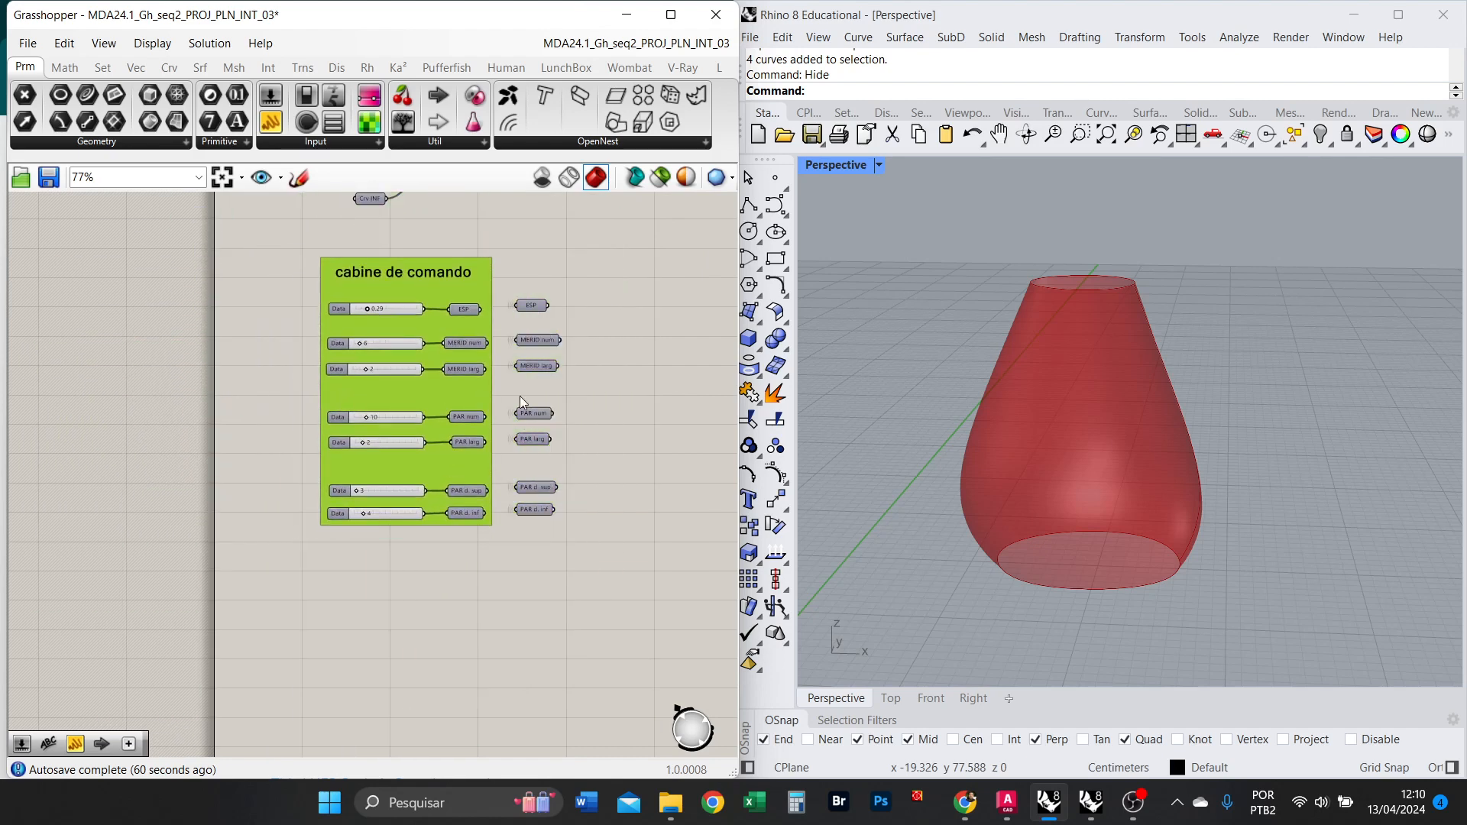
pyautogui.scroll(3, 555, 285)
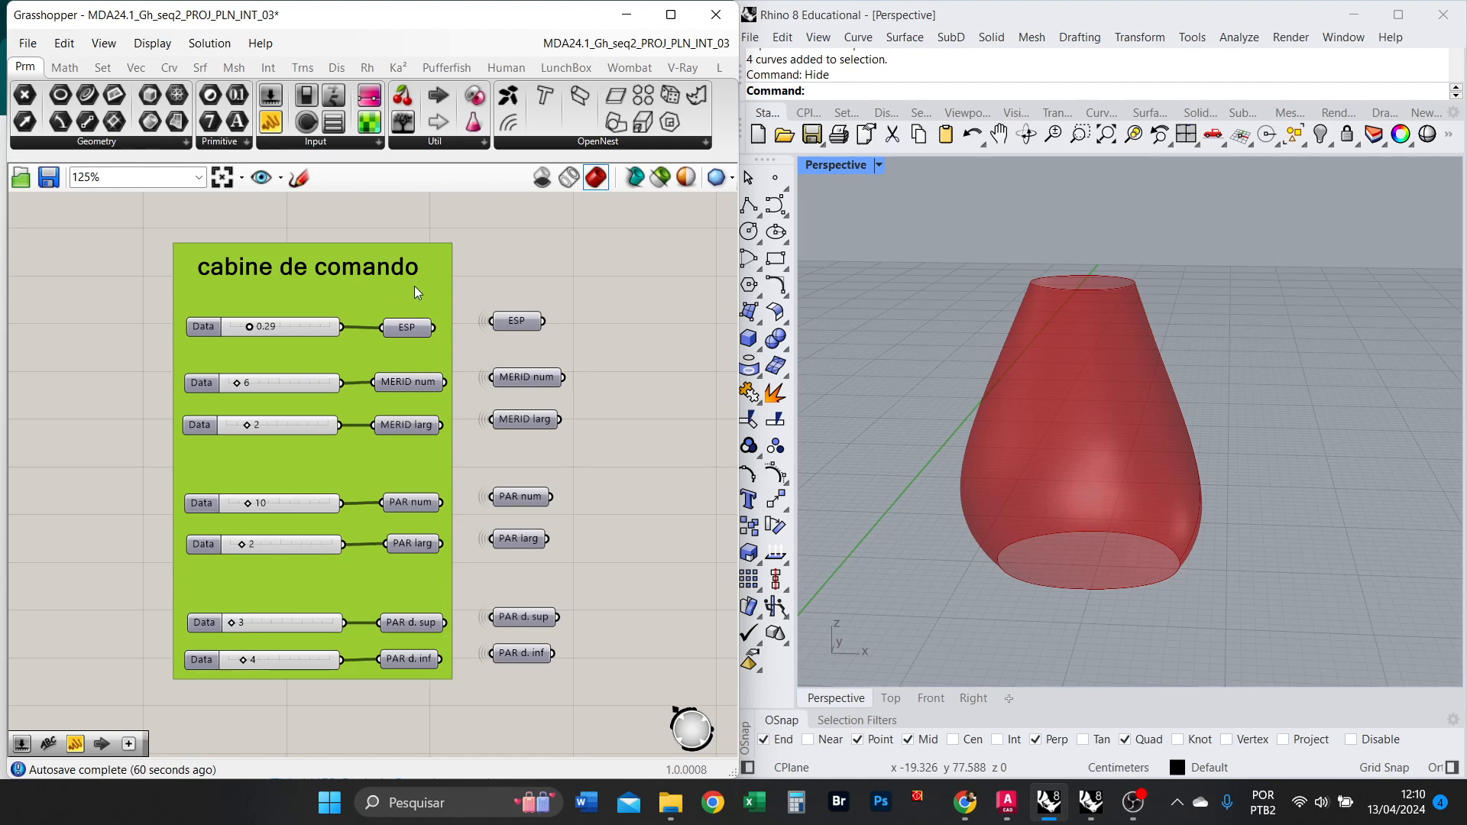
pyautogui.moveTo(430, 282)
pyautogui.mouseDown()
pyautogui.moveTo(475, 277)
pyautogui.moveTo(443, 273)
pyautogui.mouseUp()
pyautogui.click(441, 454)
pyautogui.scroll(-3, 288, 460)
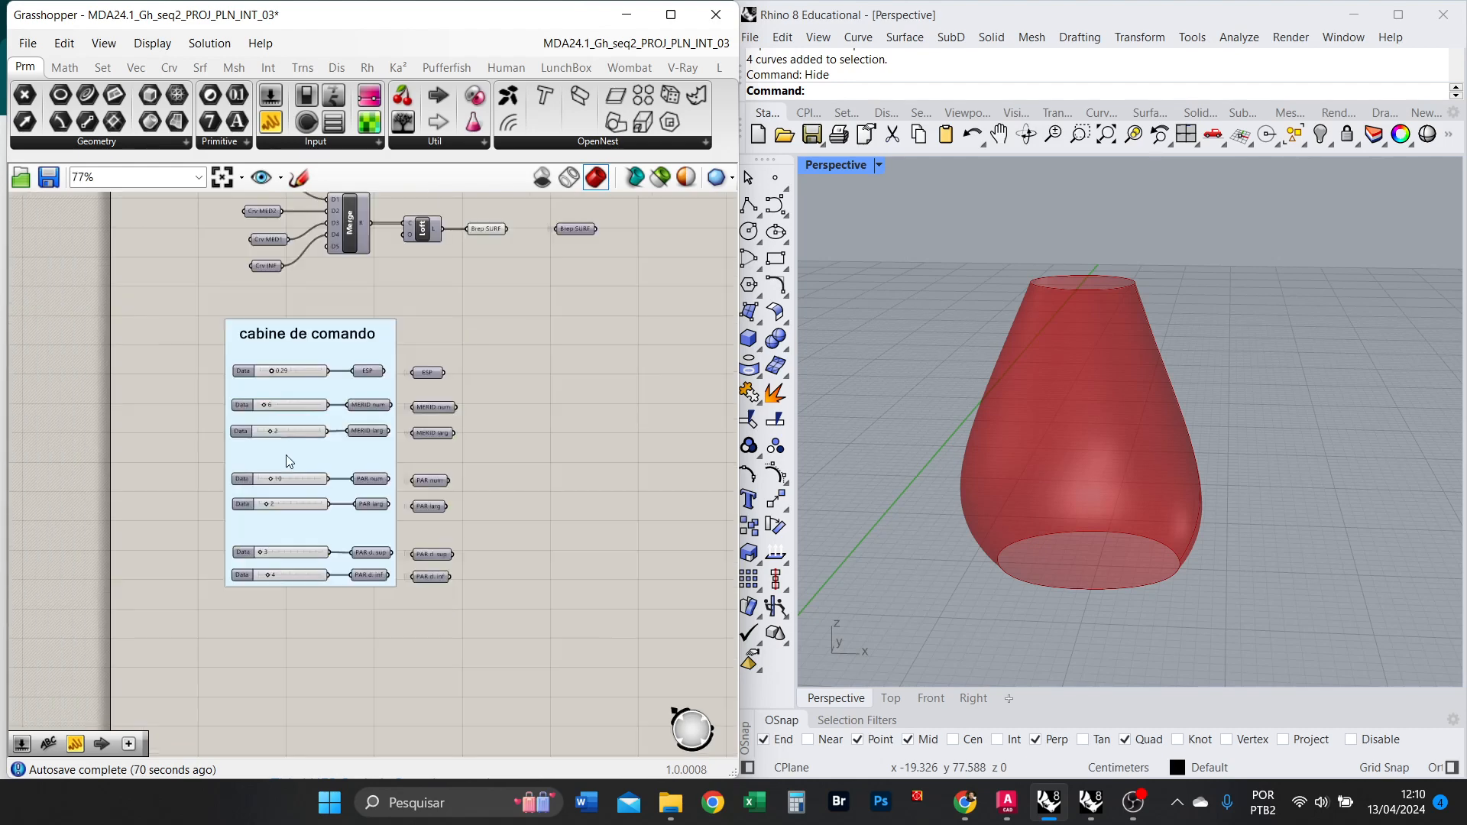
pyautogui.scroll(2, 327, 430)
pyautogui.moveTo(521, 304); pyautogui.dragTo(474, 301, button='right')
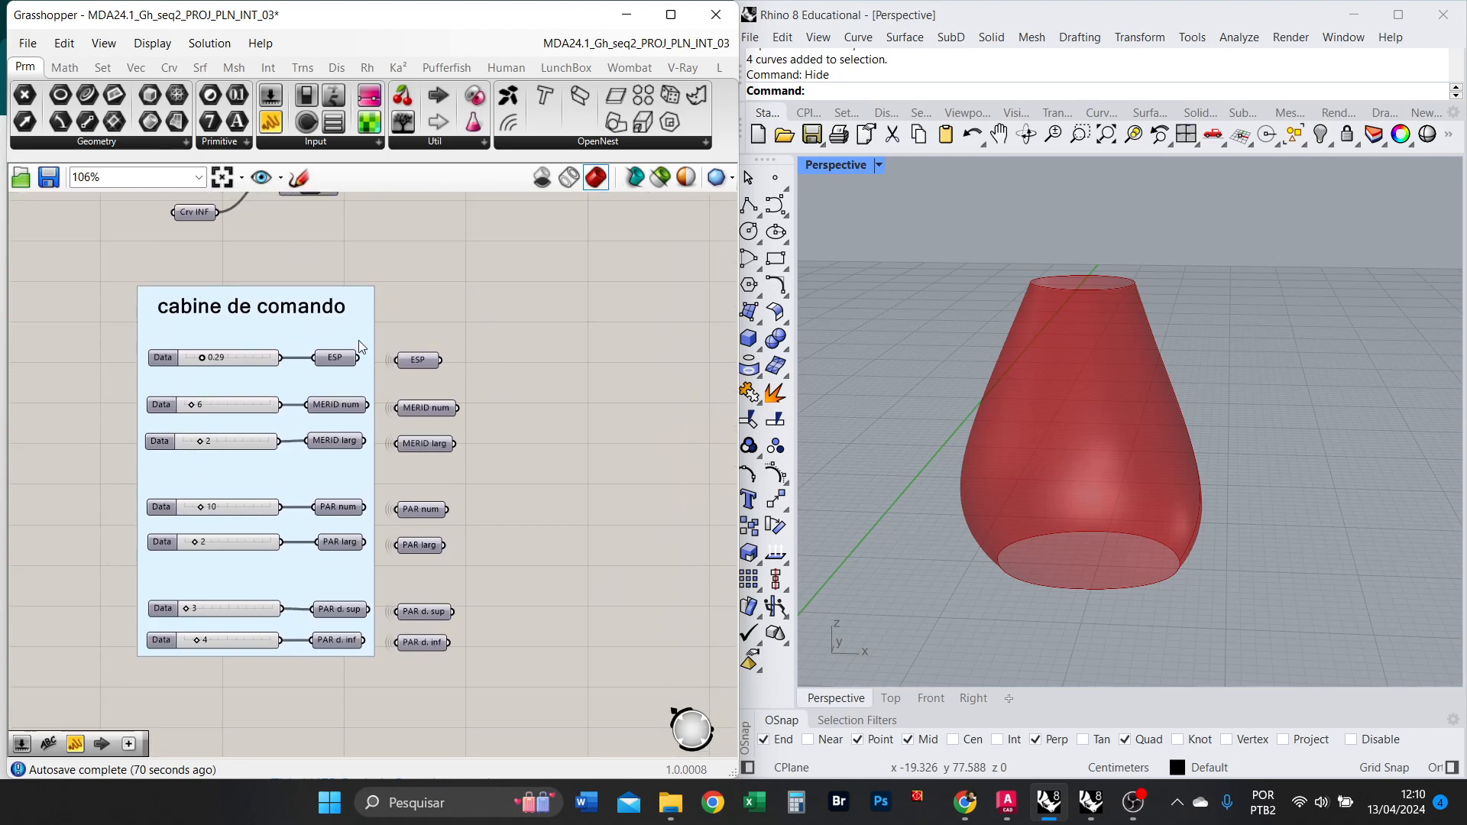
pyautogui.scroll(2, 302, 535)
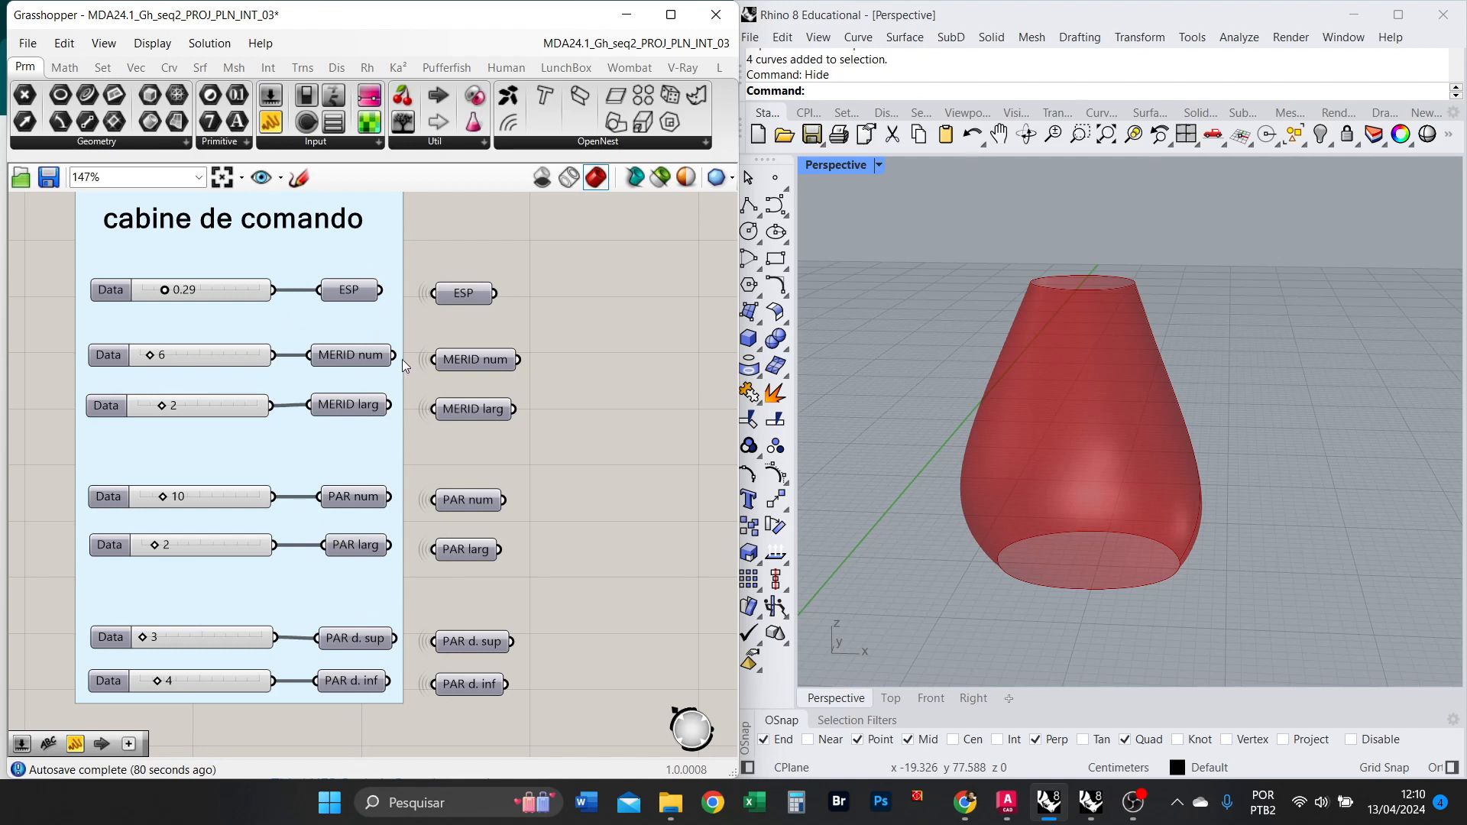
pyautogui.moveTo(405, 365); pyautogui.dragTo(421, 358, button='right')
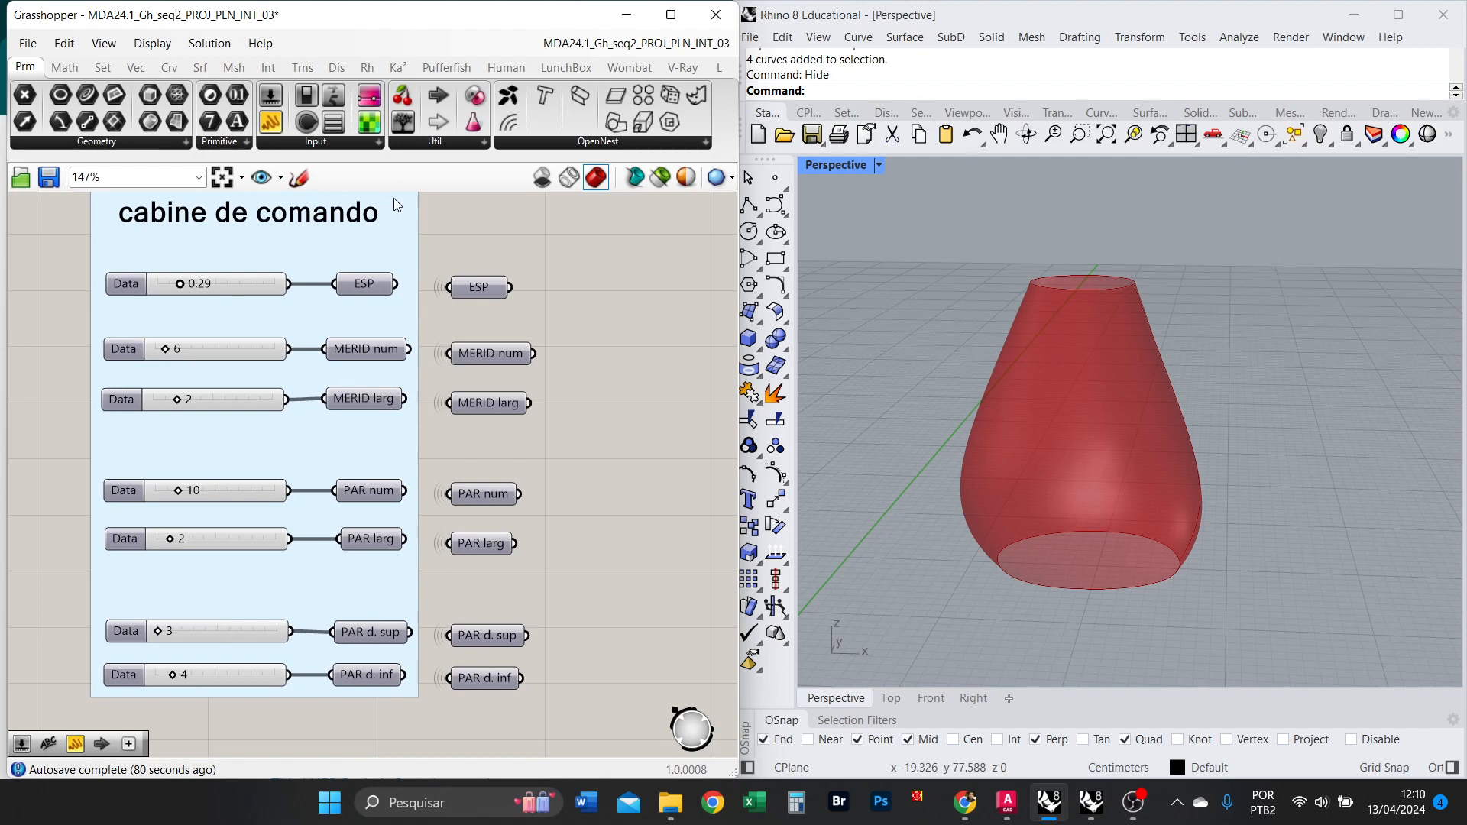
# Switch to the browser, examine the "paralelos" and "meridianos" sketch on the Miro board, and return to Grasshopper.
pyautogui.press('super+Tab')
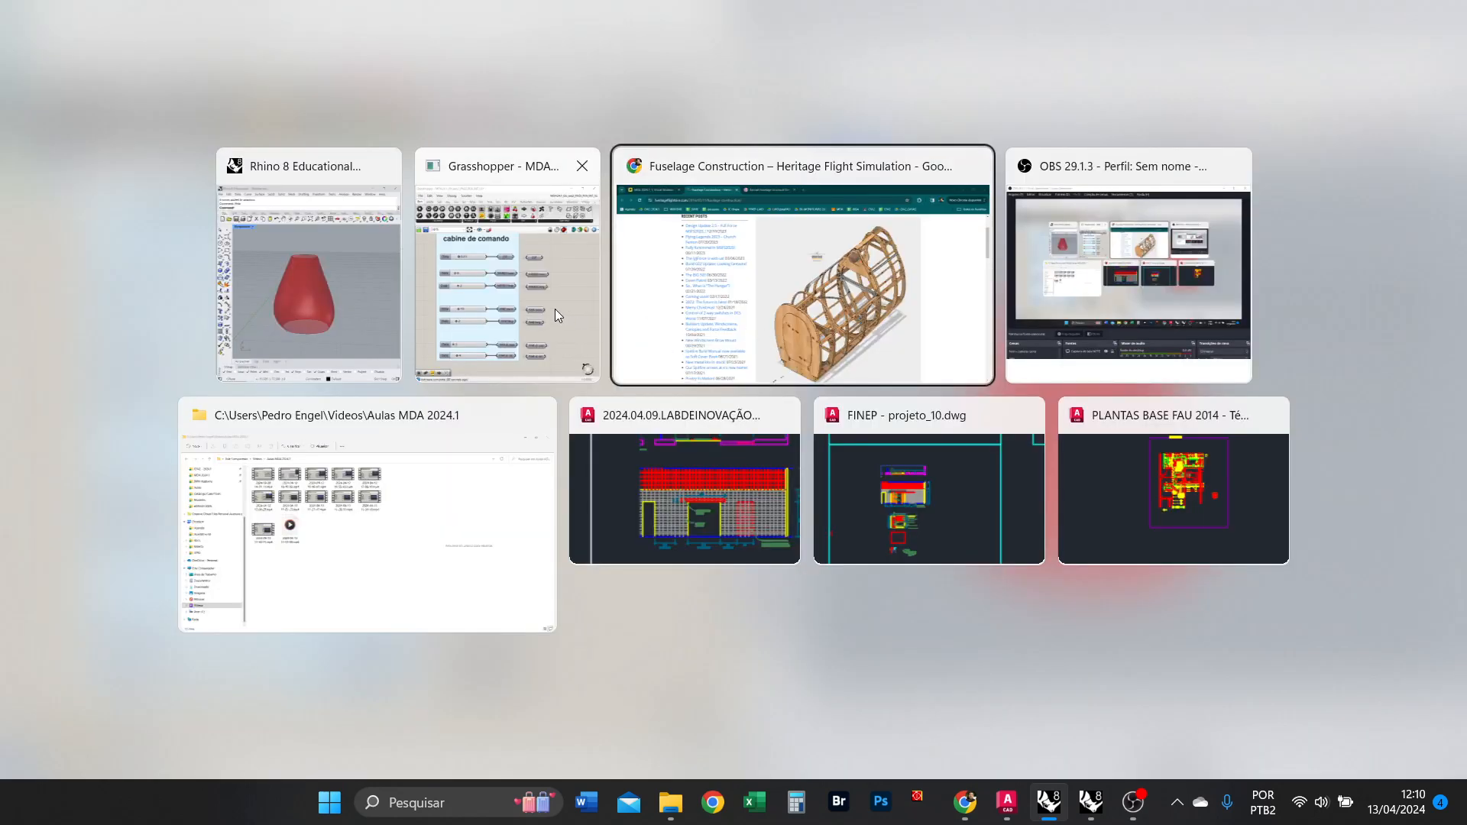
pyautogui.click(717, 294)
pyautogui.click(162, 21)
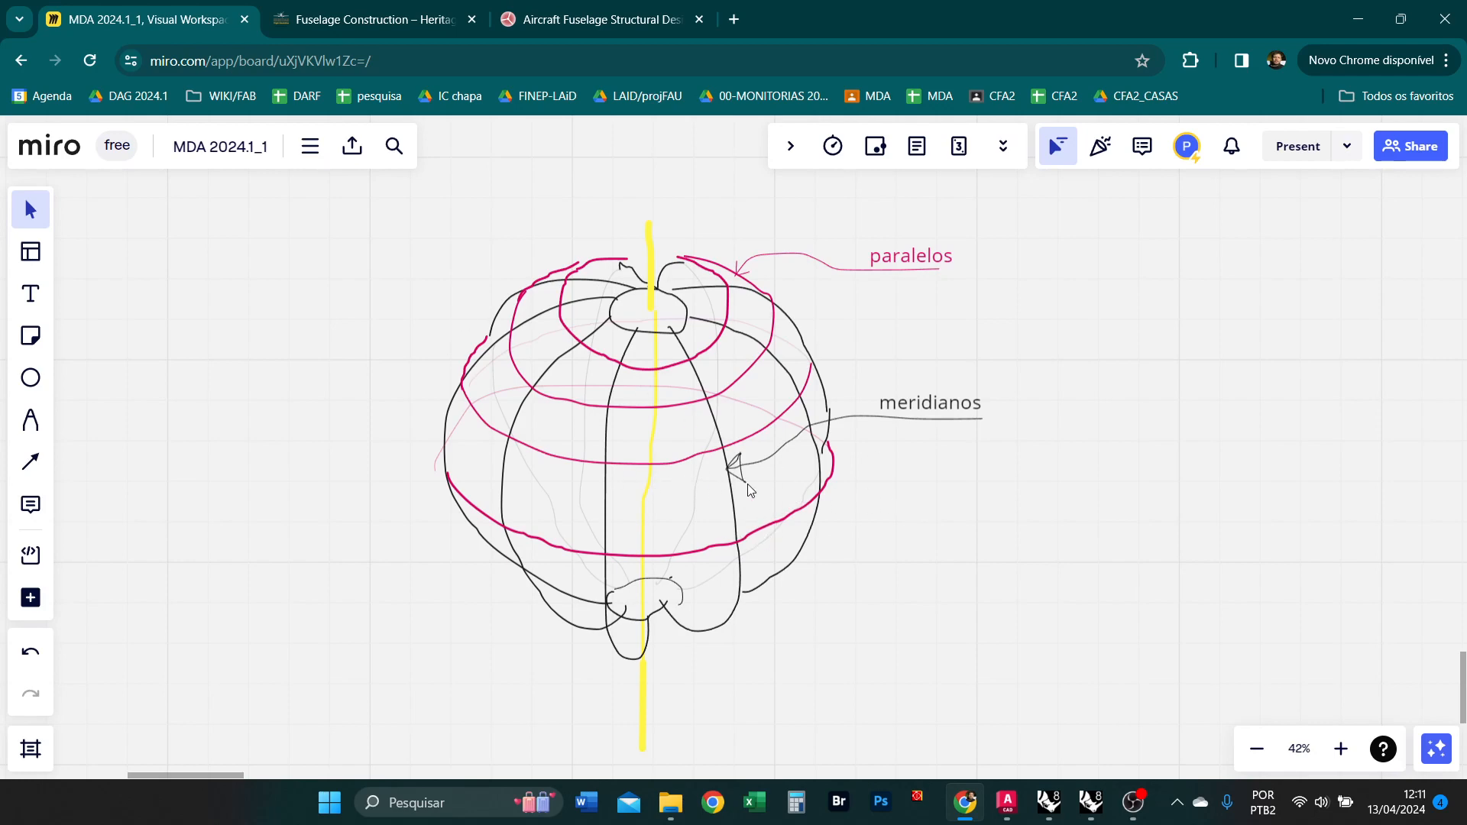
pyautogui.hotkey('alt', 'Tab')
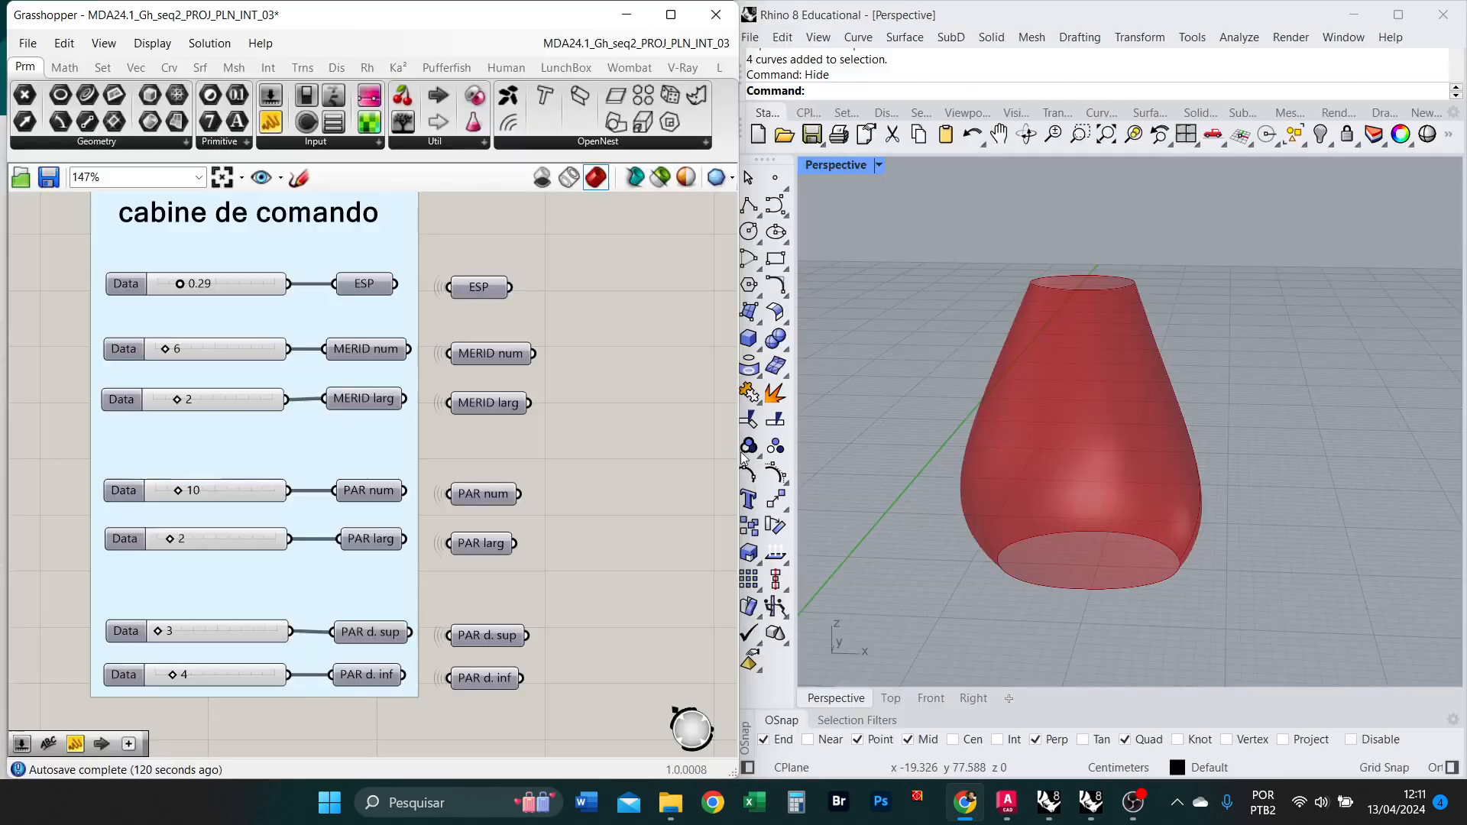
# Check the MERID num and MERID larg parameters and set the MERID num slider to 11.
pyautogui.click(378, 351)
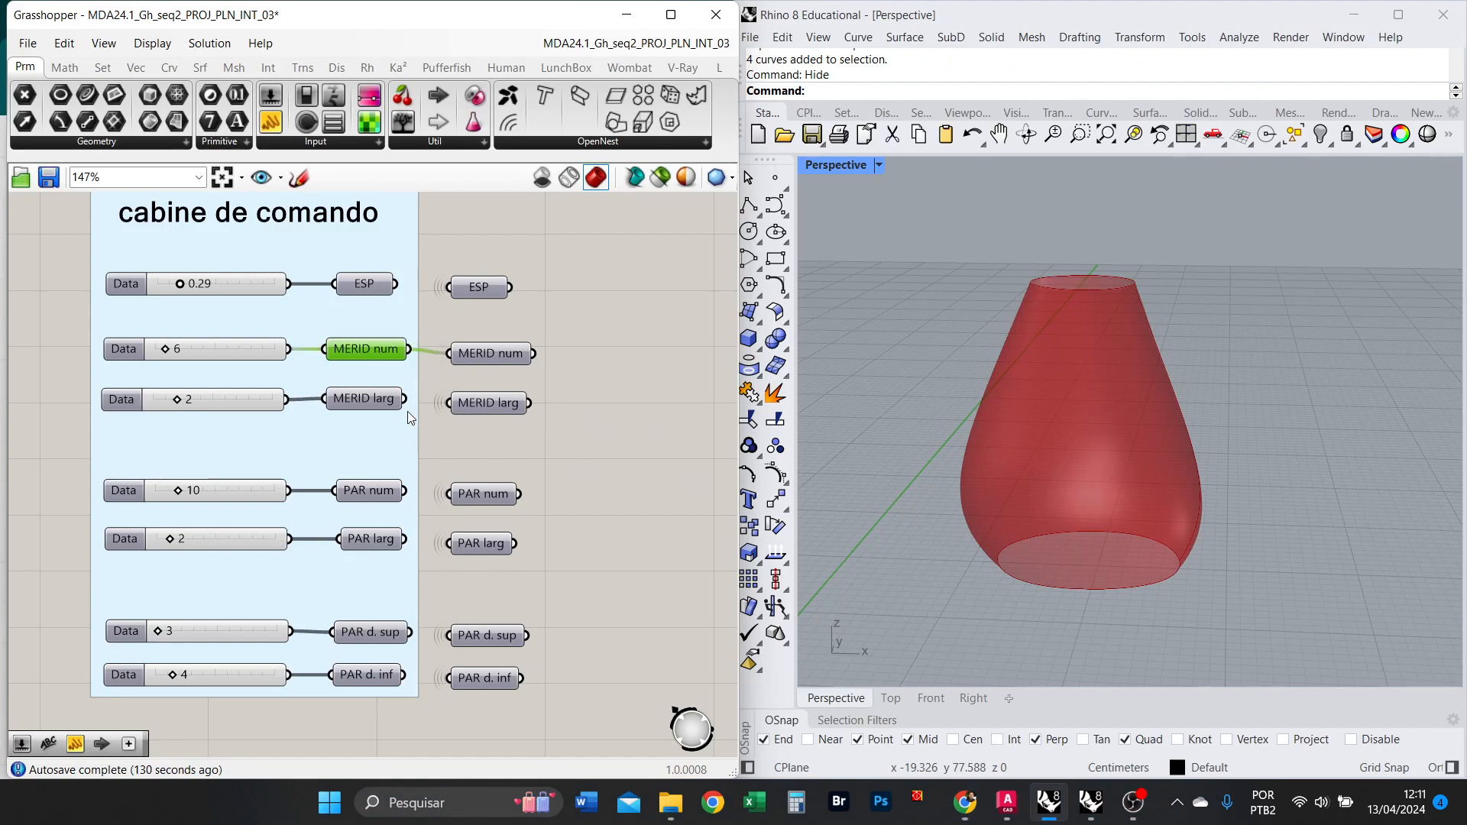
pyautogui.click(377, 401)
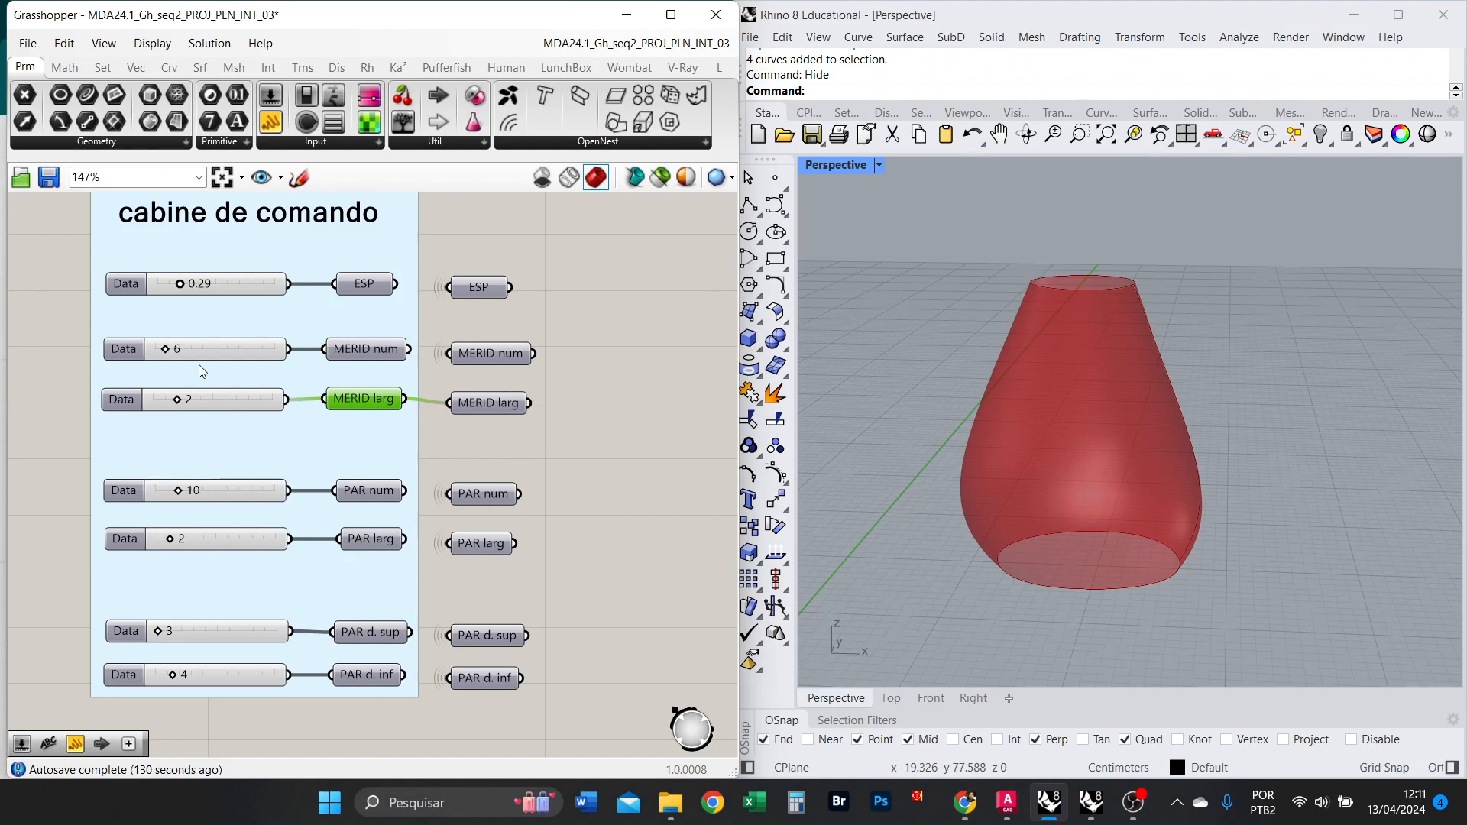
pyautogui.moveTo(167, 351)
pyautogui.mouseDown()
pyautogui.moveTo(283, 372)
pyautogui.moveTo(113, 369)
pyautogui.moveTo(253, 368)
pyautogui.moveTo(185, 372)
pyautogui.mouseUp()
pyautogui.click(550, 507)
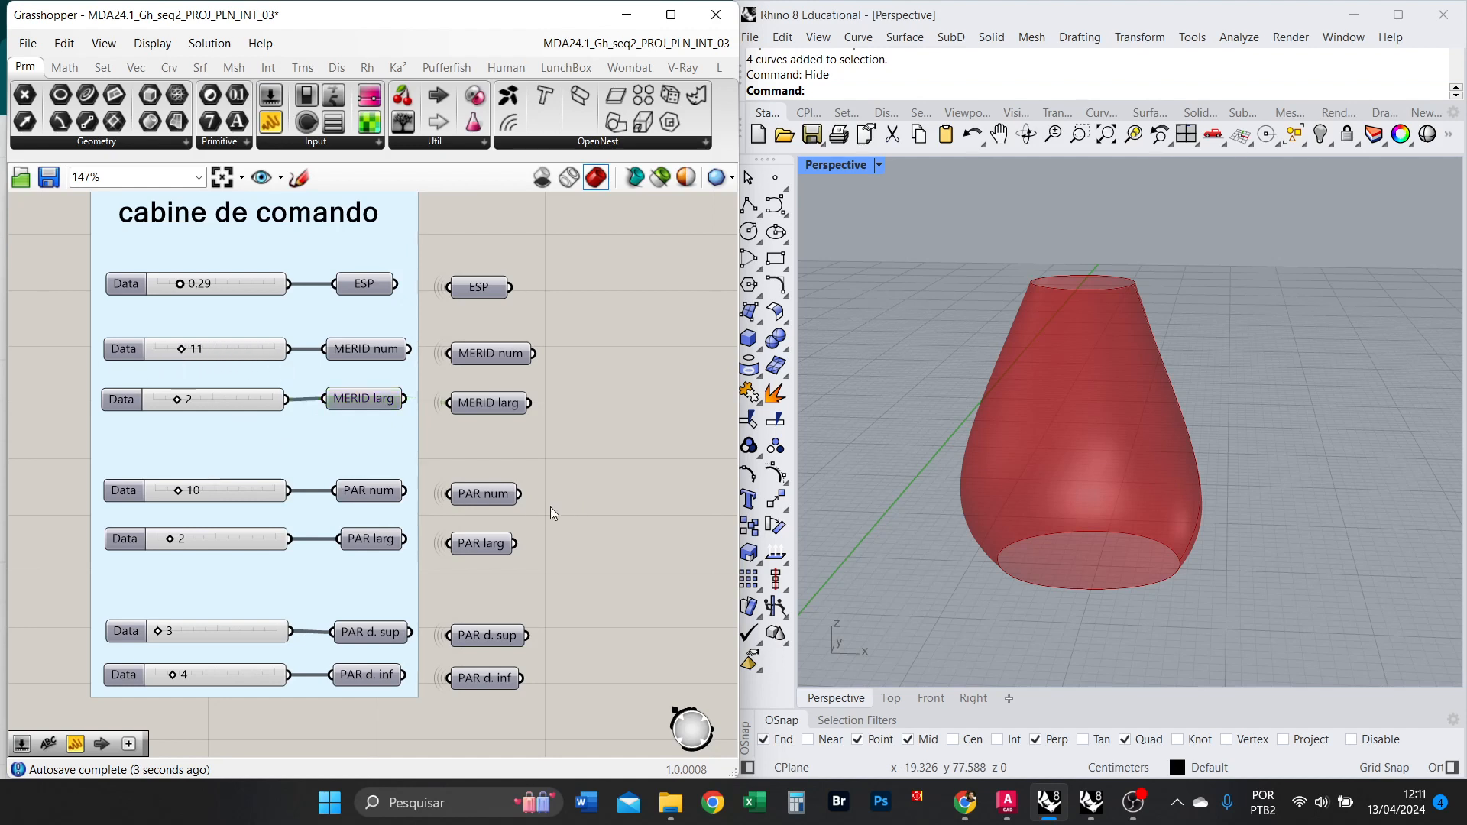
# Review the PAR num, PAR d. sup and PAR d. inf parameters and their links to the outer copies.
pyautogui.click(371, 492)
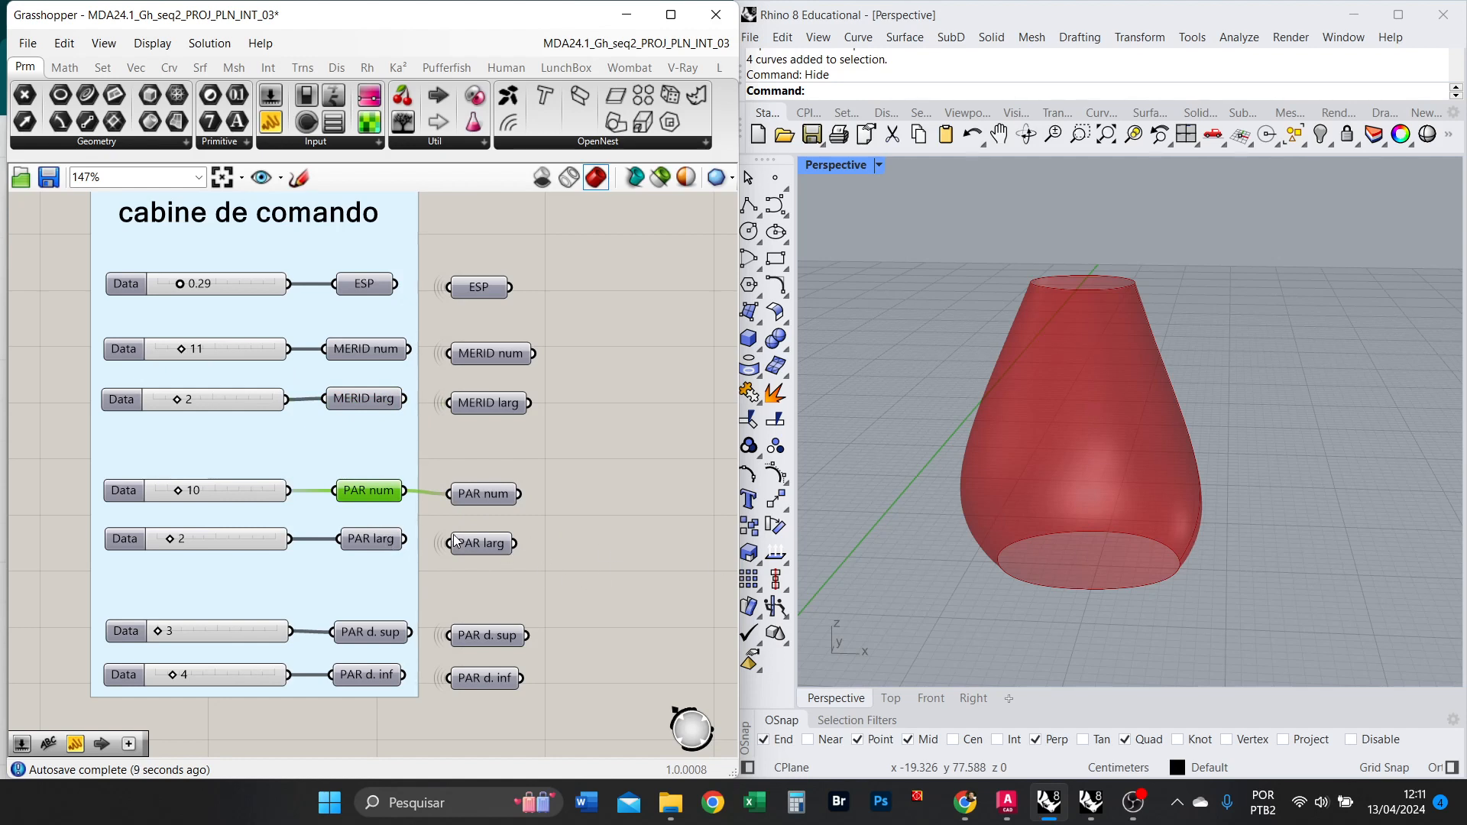
pyautogui.click(385, 642)
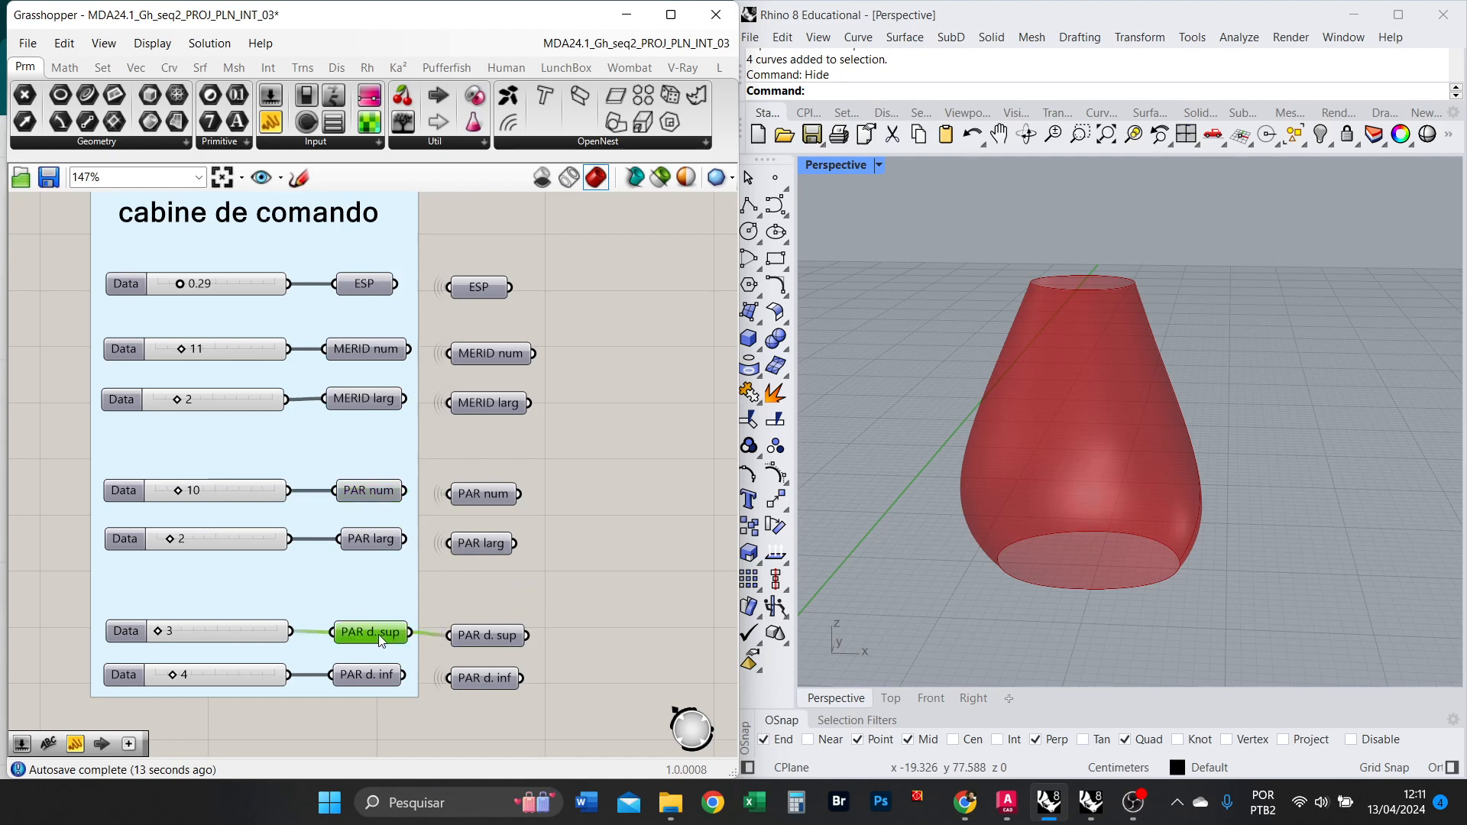
pyautogui.click(369, 677)
pyautogui.click(539, 634)
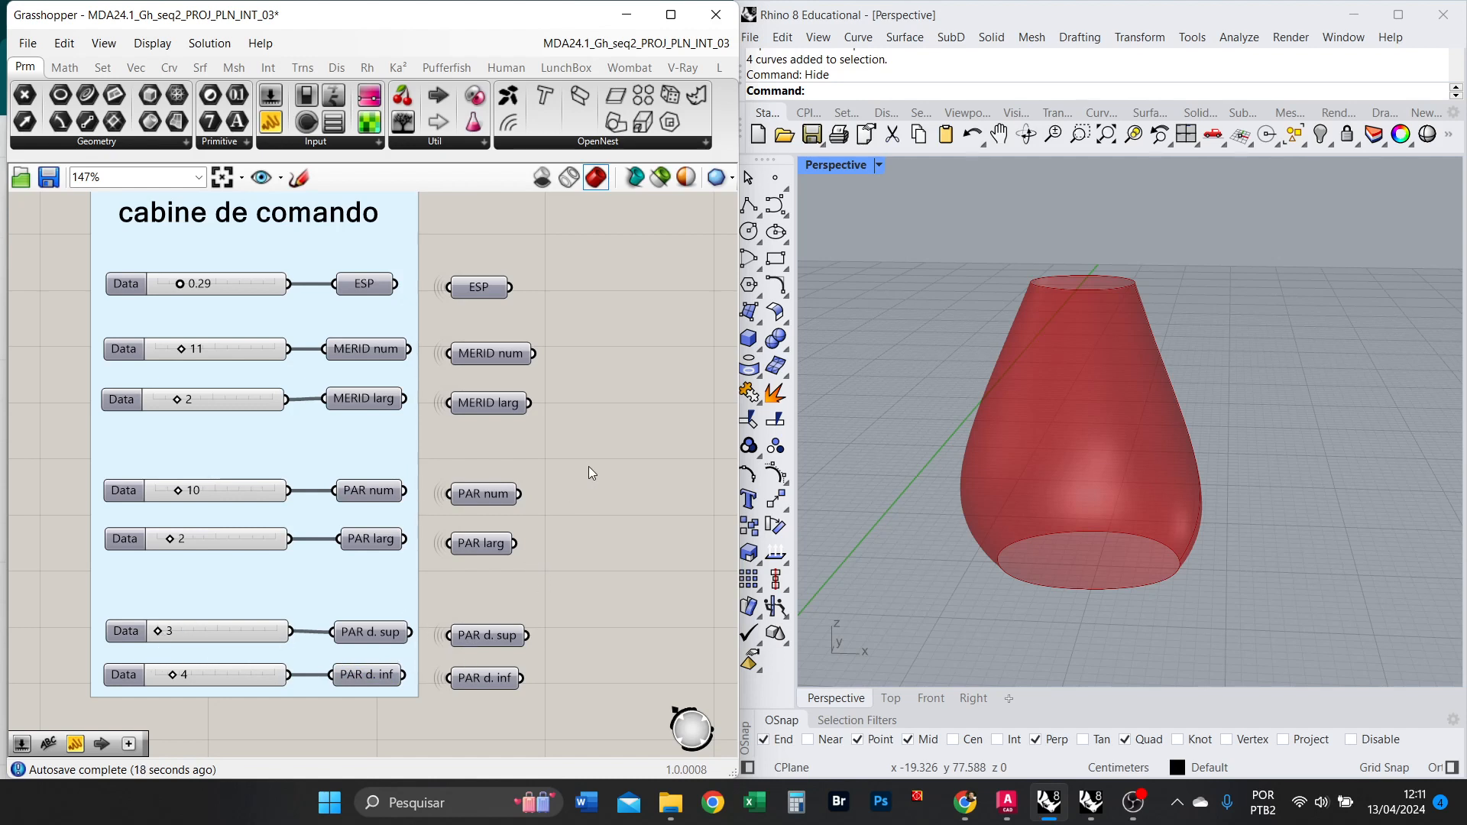
# Set the ESP slider to 0.30.
pyautogui.moveTo(588, 466); pyautogui.dragTo(584, 479, button='right')
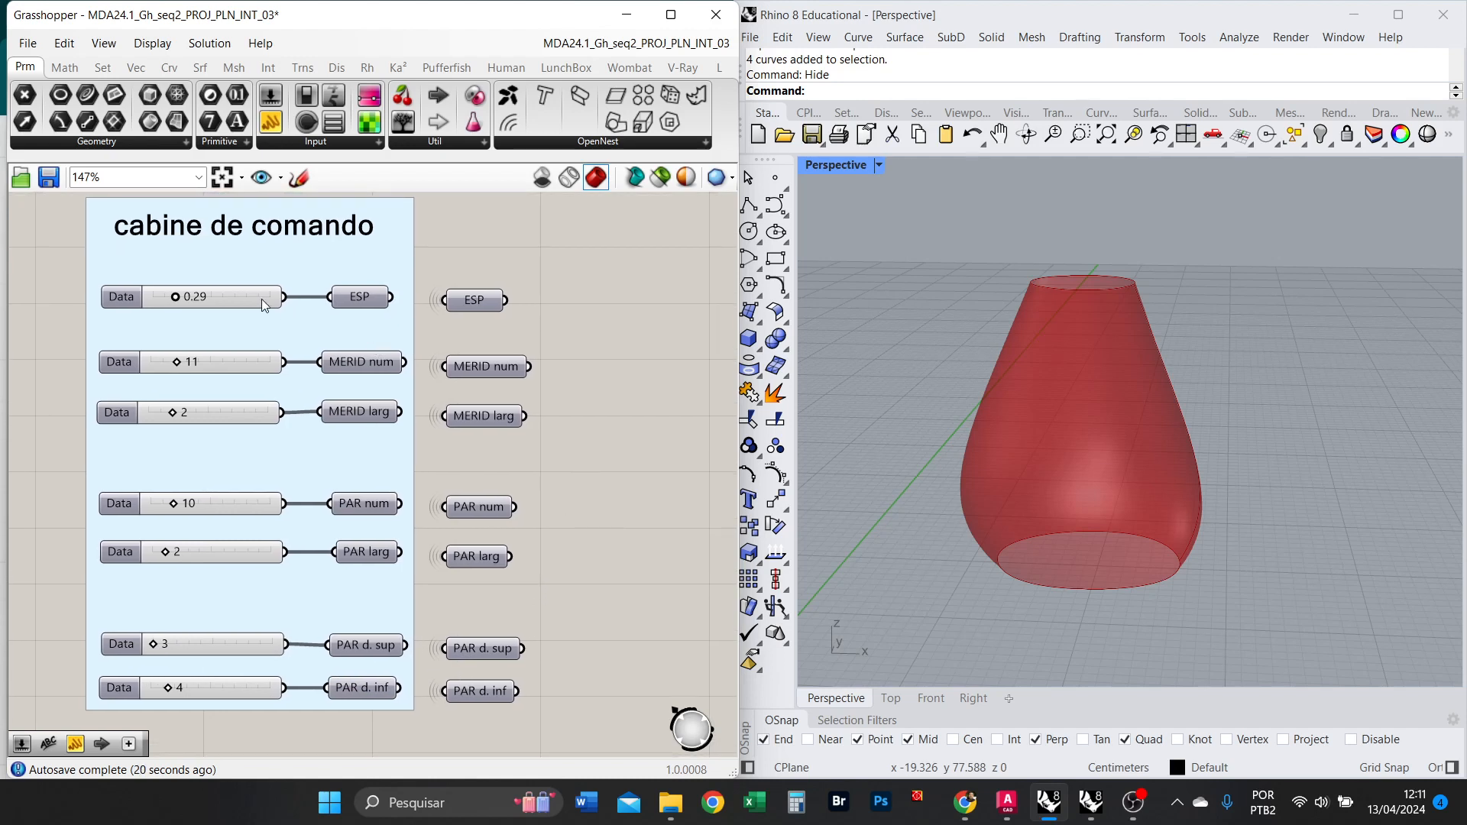
pyautogui.moveTo(175, 298); pyautogui.dragTo(172, 297)
# Look over the Brep SURF definition beside the sliders, and switch to the Miro sketch in the browser for comparison.
pyautogui.scroll(-3, 470, 438)
pyautogui.moveTo(576, 324); pyautogui.dragTo(370, 465, button='right')
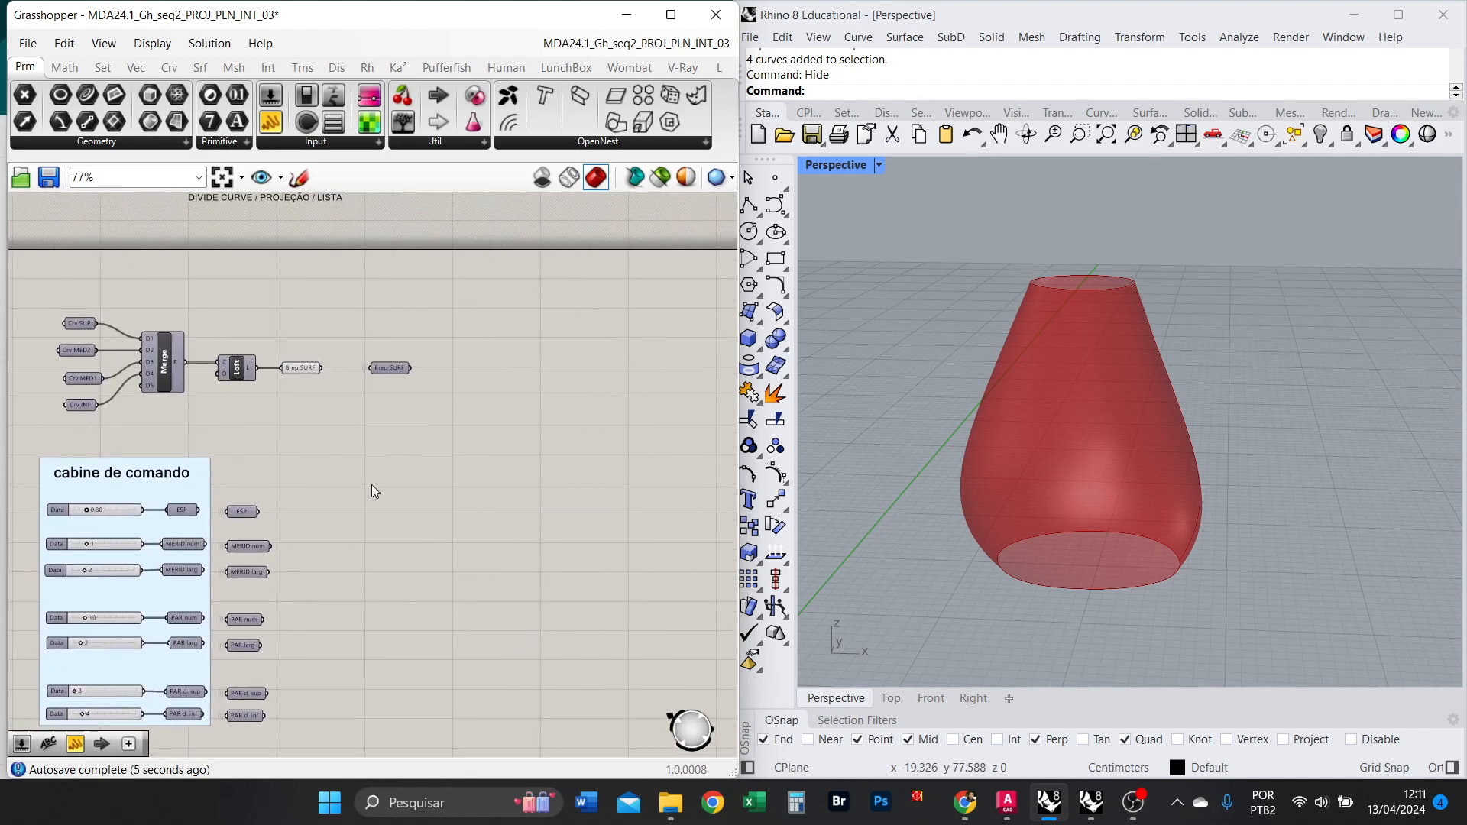
pyautogui.scroll(1, 222, 444)
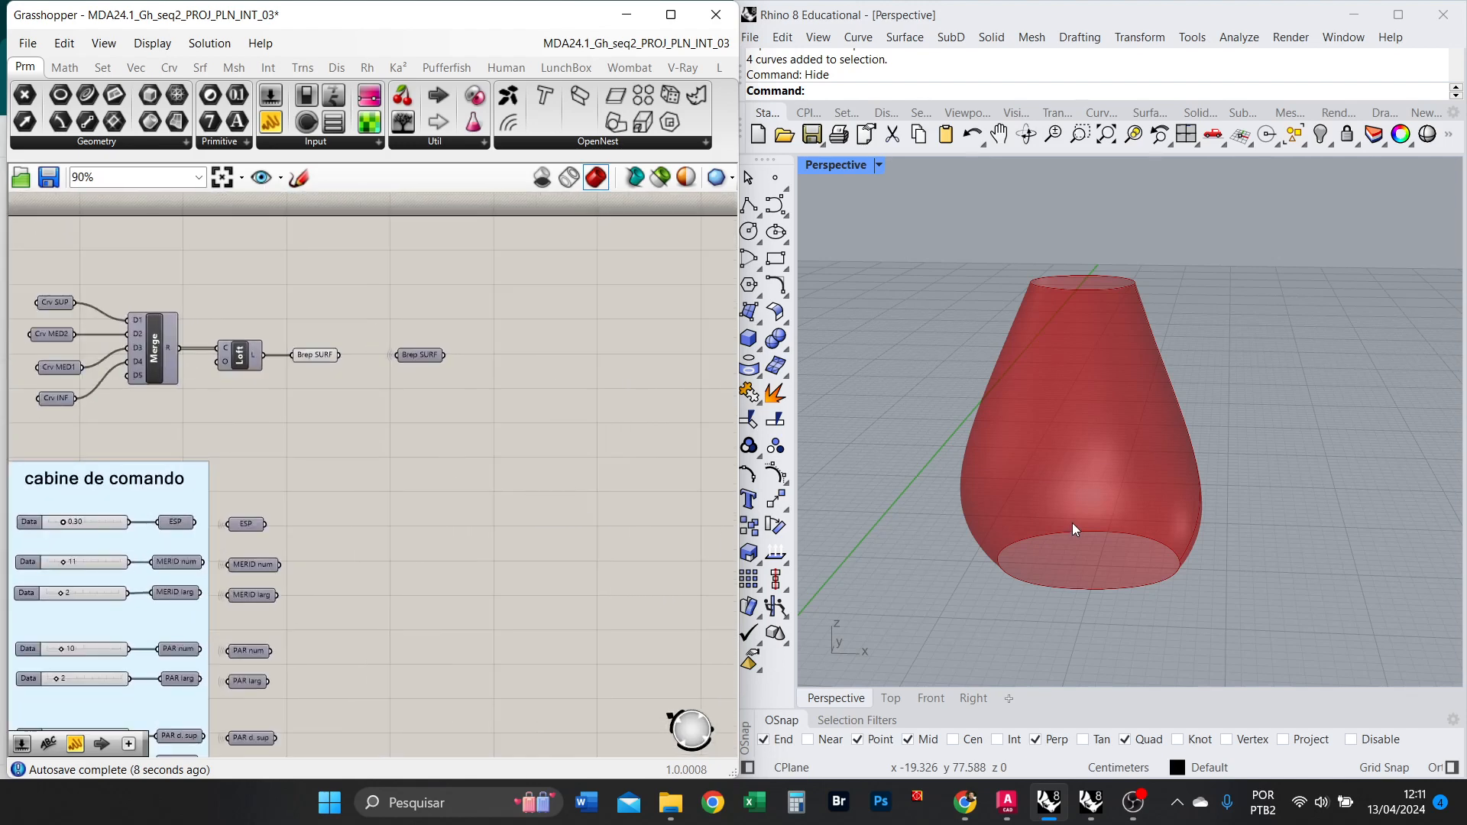
pyautogui.hotkey('alt', 'Tab')
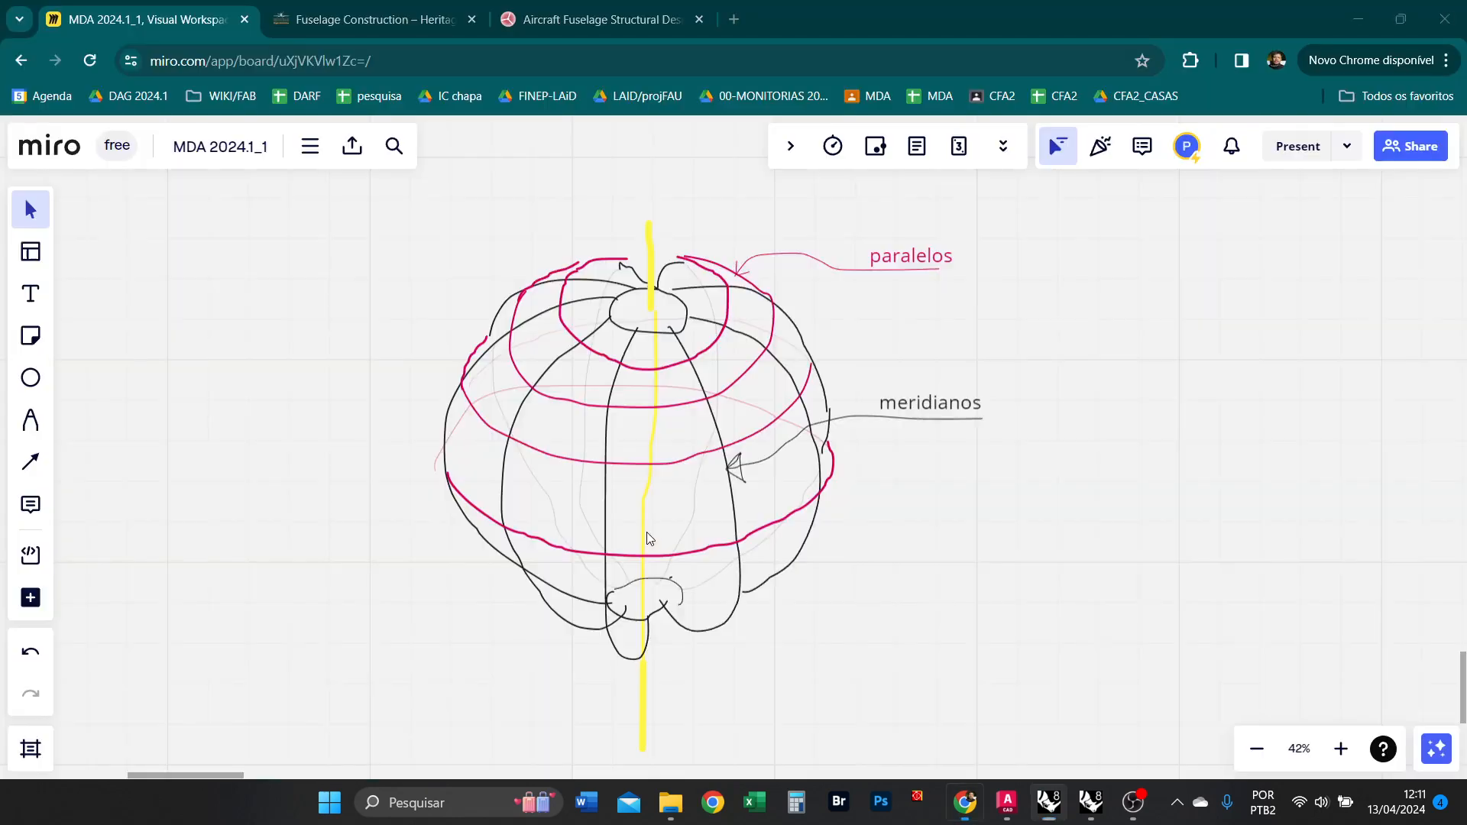
# Delete the small pink I-shaped mark on the lowest parallel of the sectioned profile sketch.
pyautogui.scroll(-1, 697, 505)
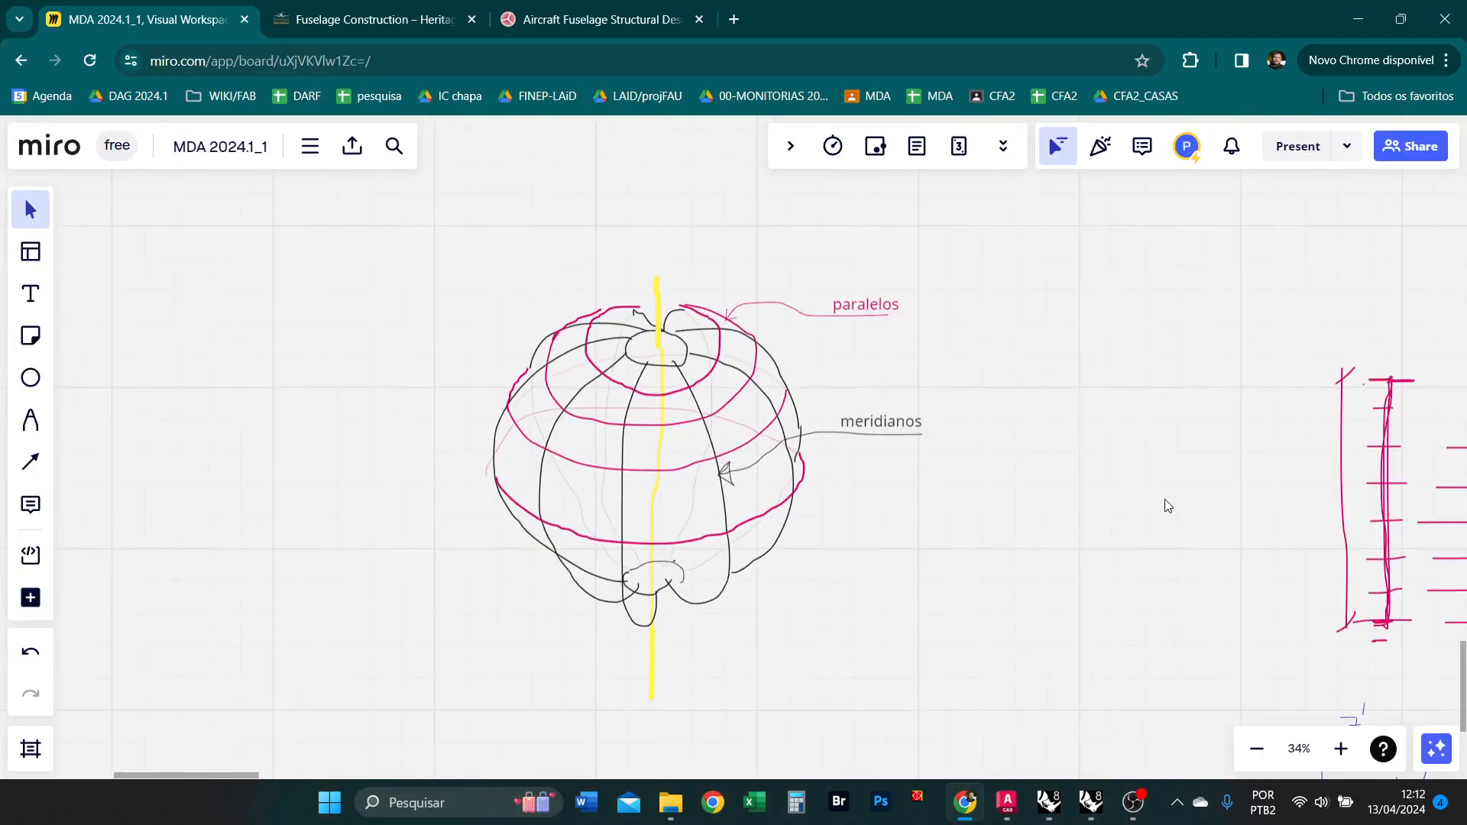
pyautogui.moveTo(1150, 498); pyautogui.dragTo(384, 432, button='right')
pyautogui.scroll(1, 921, 428)
pyautogui.moveTo(873, 427); pyautogui.dragTo(817, 453, button='right')
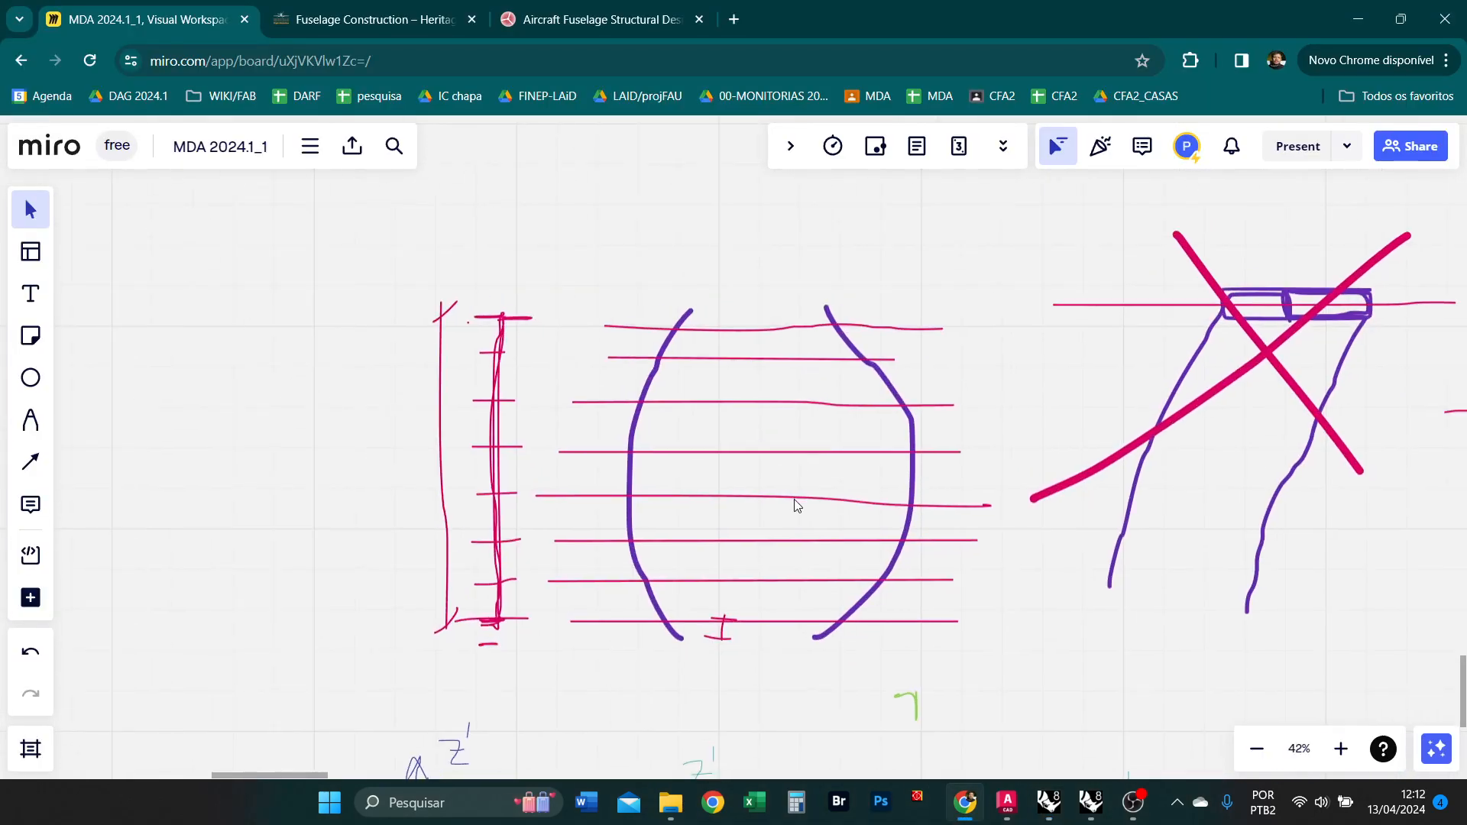
pyautogui.click(719, 642)
pyautogui.press('Delete')
# Move the top and bottom parallels outward to the ends of the purple curves and adjust the spacing of their neighbouring lines.
pyautogui.click(730, 621)
pyautogui.moveTo(750, 625); pyautogui.dragTo(753, 647)
pyautogui.moveTo(812, 332); pyautogui.dragTo(775, 361)
pyautogui.moveTo(755, 581); pyautogui.dragTo(752, 591)
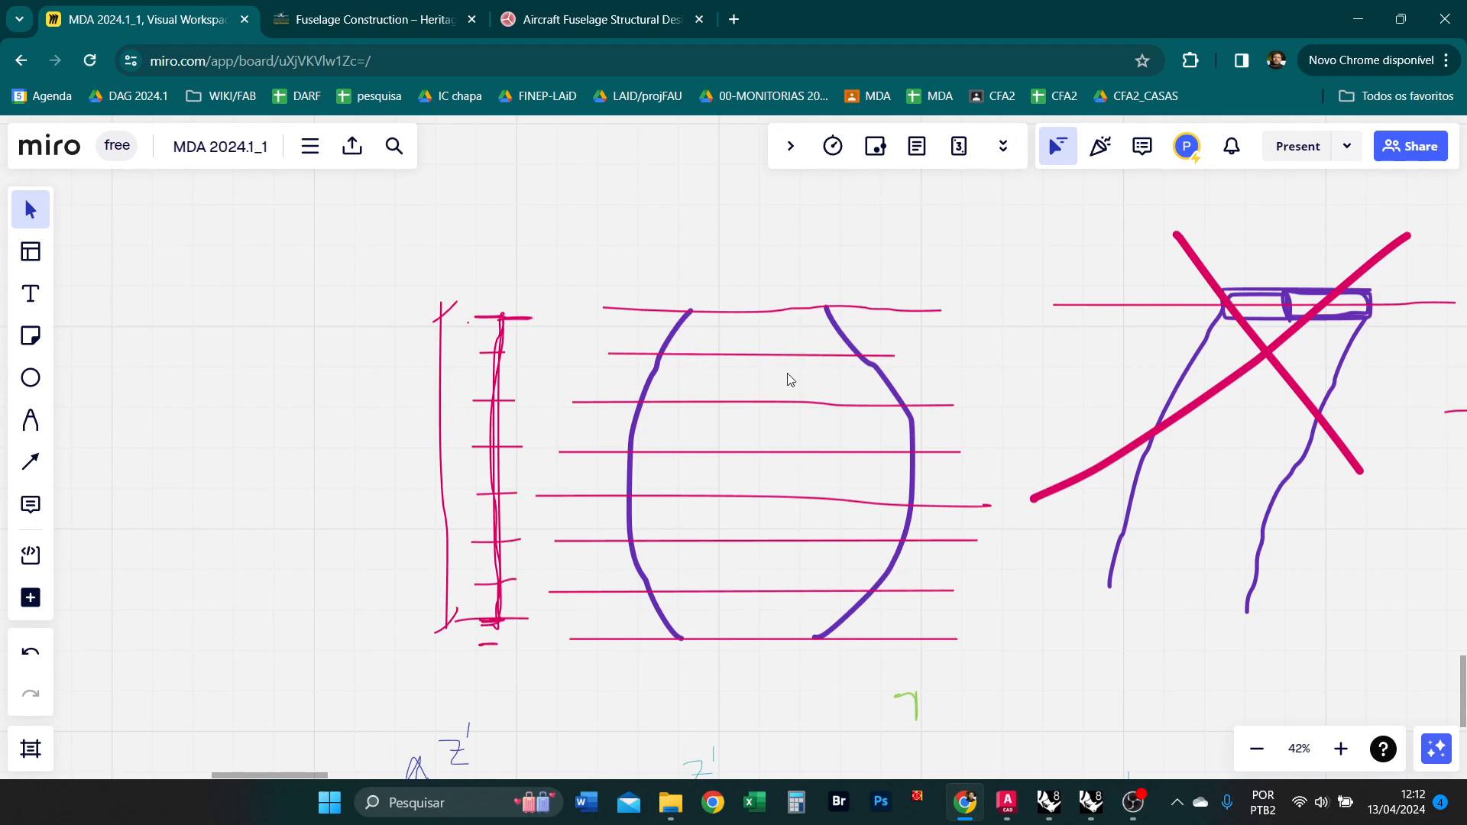
# Delete the stray green stroke above the three local plane sketches.
pyautogui.scroll(-5, 833, 562)
pyautogui.keyDown('ctrl'); pyautogui.scroll(-1, 826, 370); pyautogui.keyUp('ctrl')
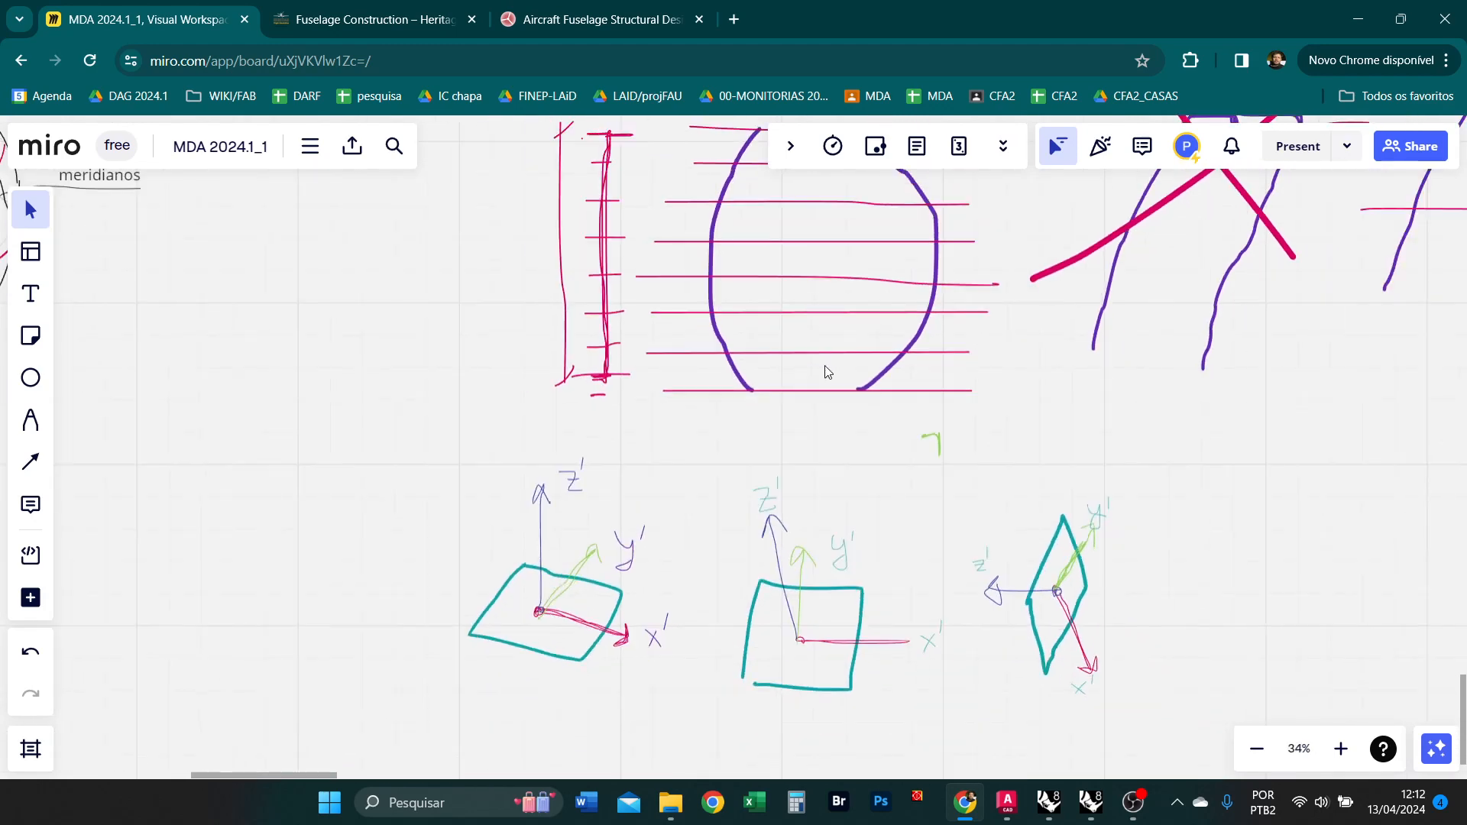
pyautogui.keyDown('ctrl'); pyautogui.scroll(2, 800, 466); pyautogui.keyUp('ctrl')
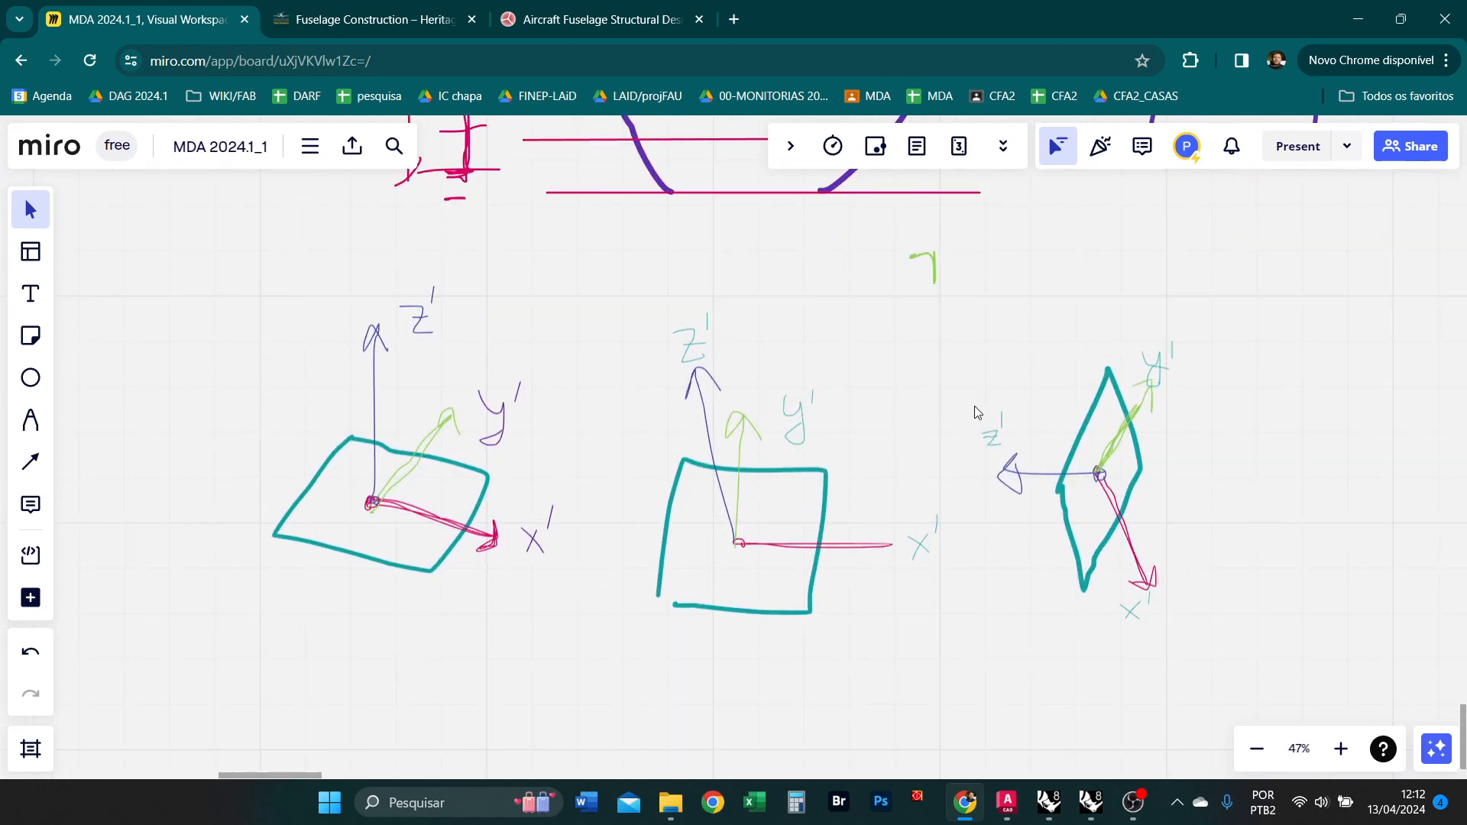
pyautogui.click(921, 264)
pyautogui.press('Delete')
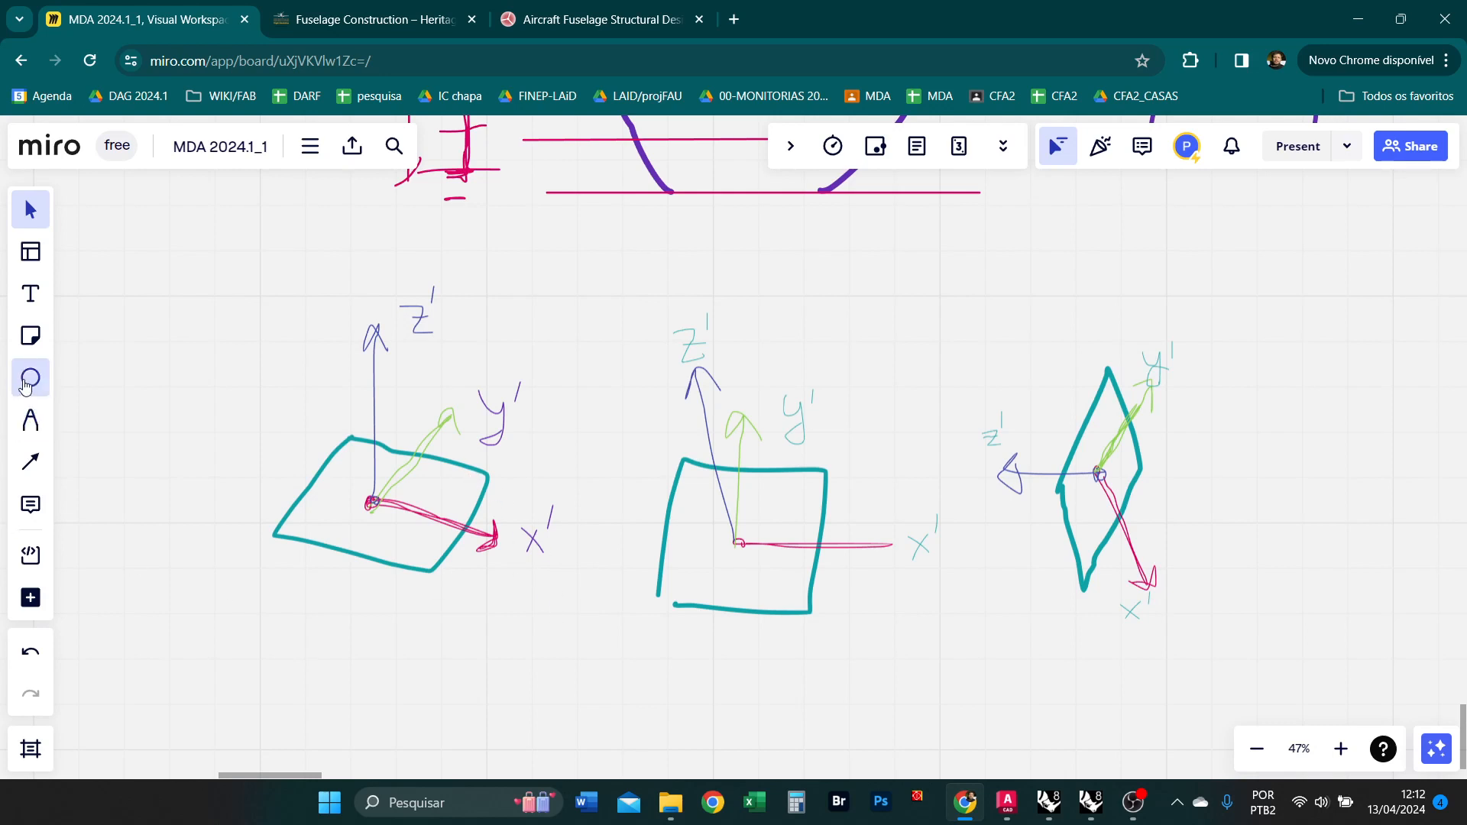
# Draw a solid black dot at the origin of the first plane sketch, and reselect the pink pen.
pyautogui.click(30, 420)
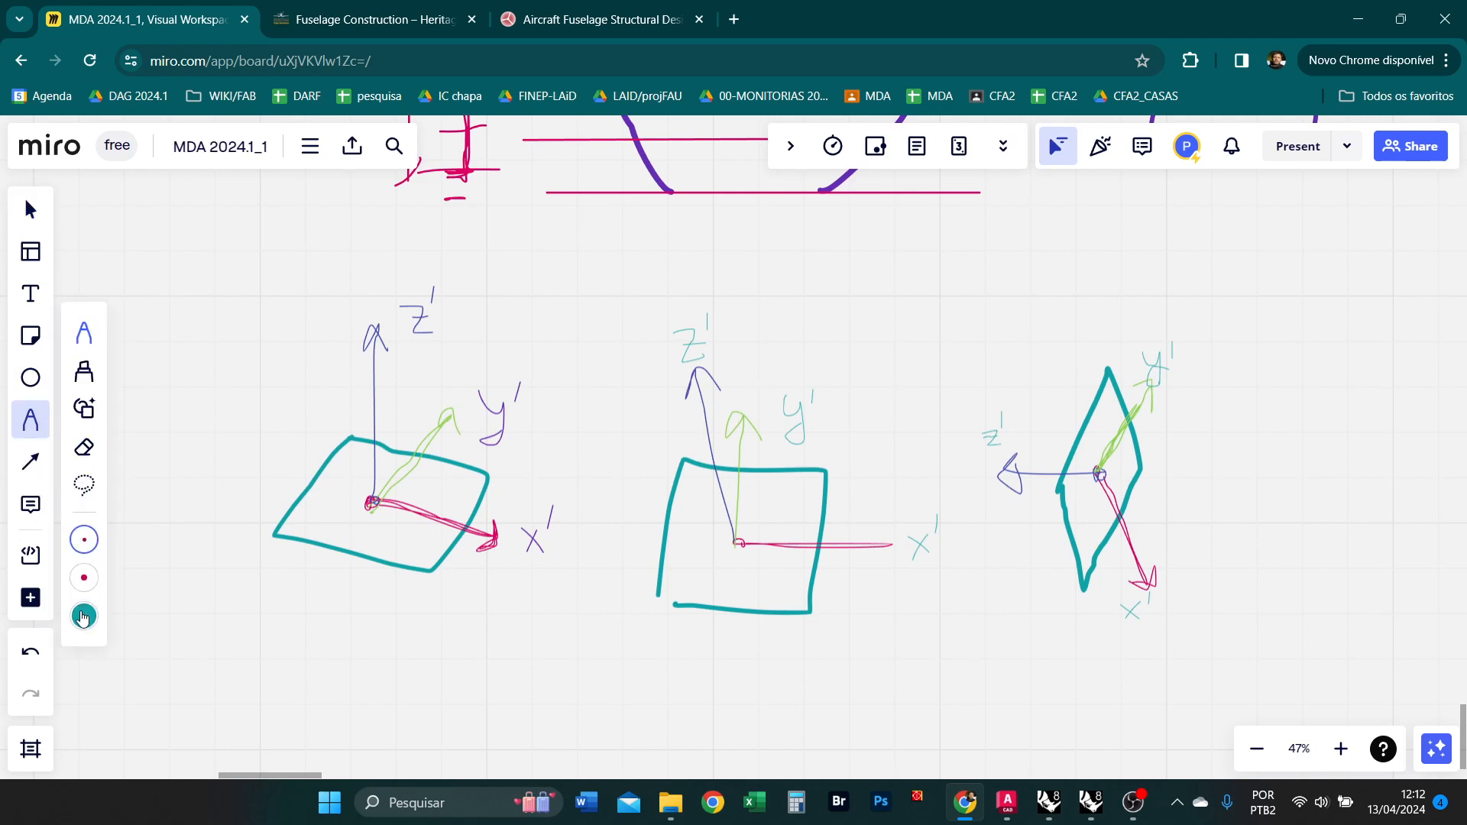
pyautogui.click(84, 616)
pyautogui.click(146, 663)
pyautogui.moveTo(373, 502); pyautogui.dragTo(378, 500)
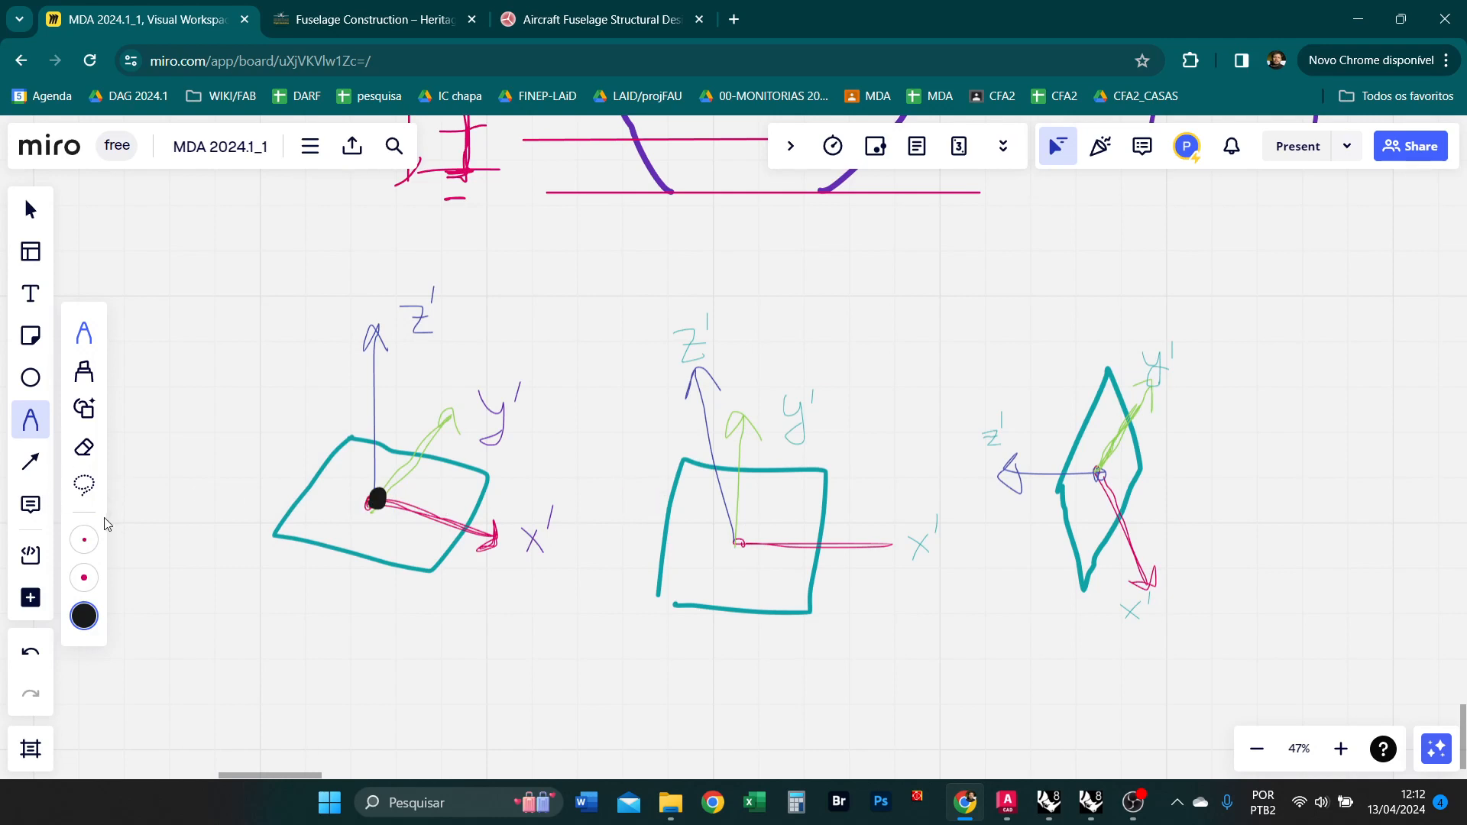
pyautogui.click(84, 577)
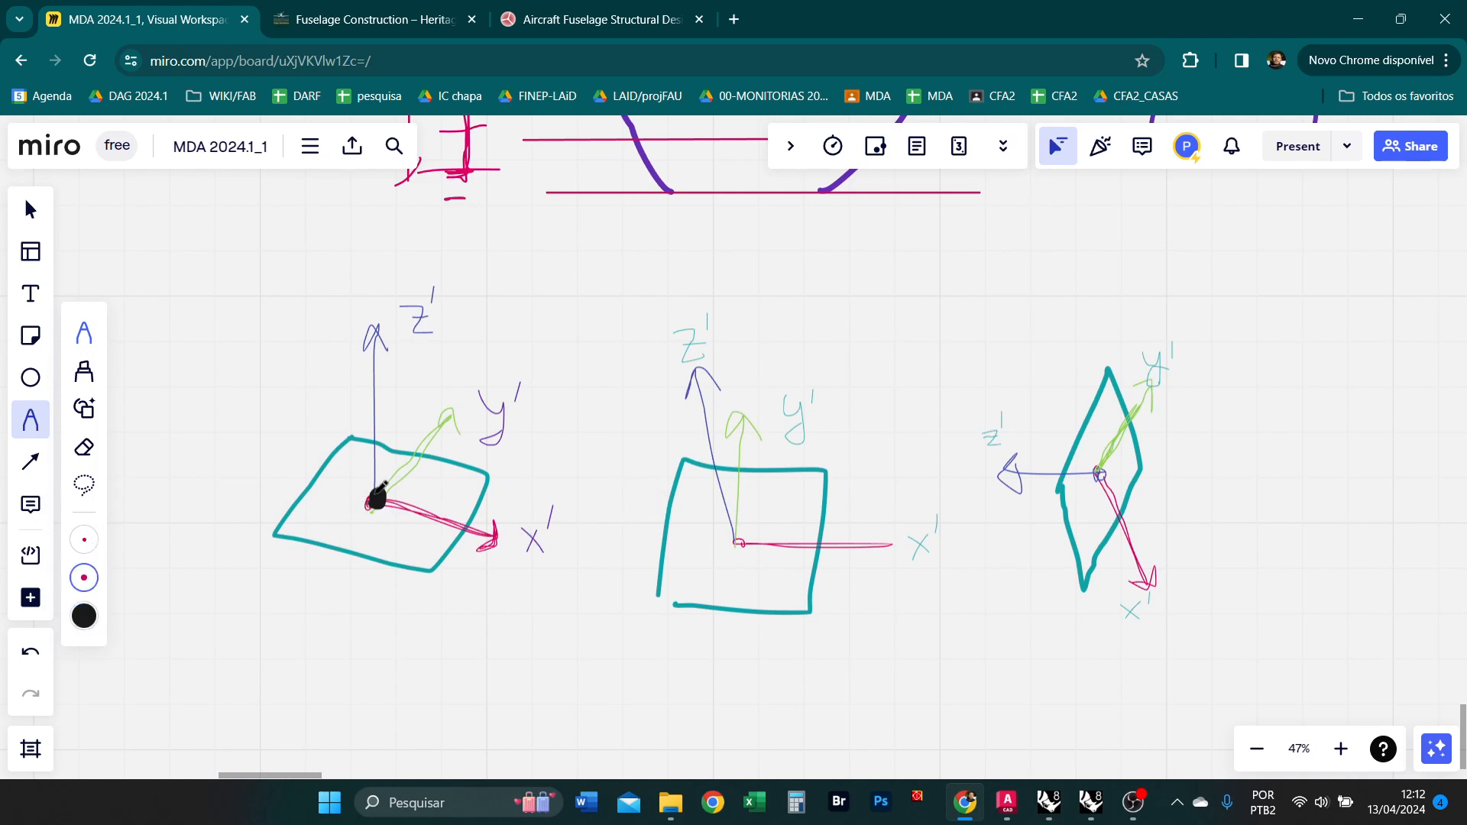
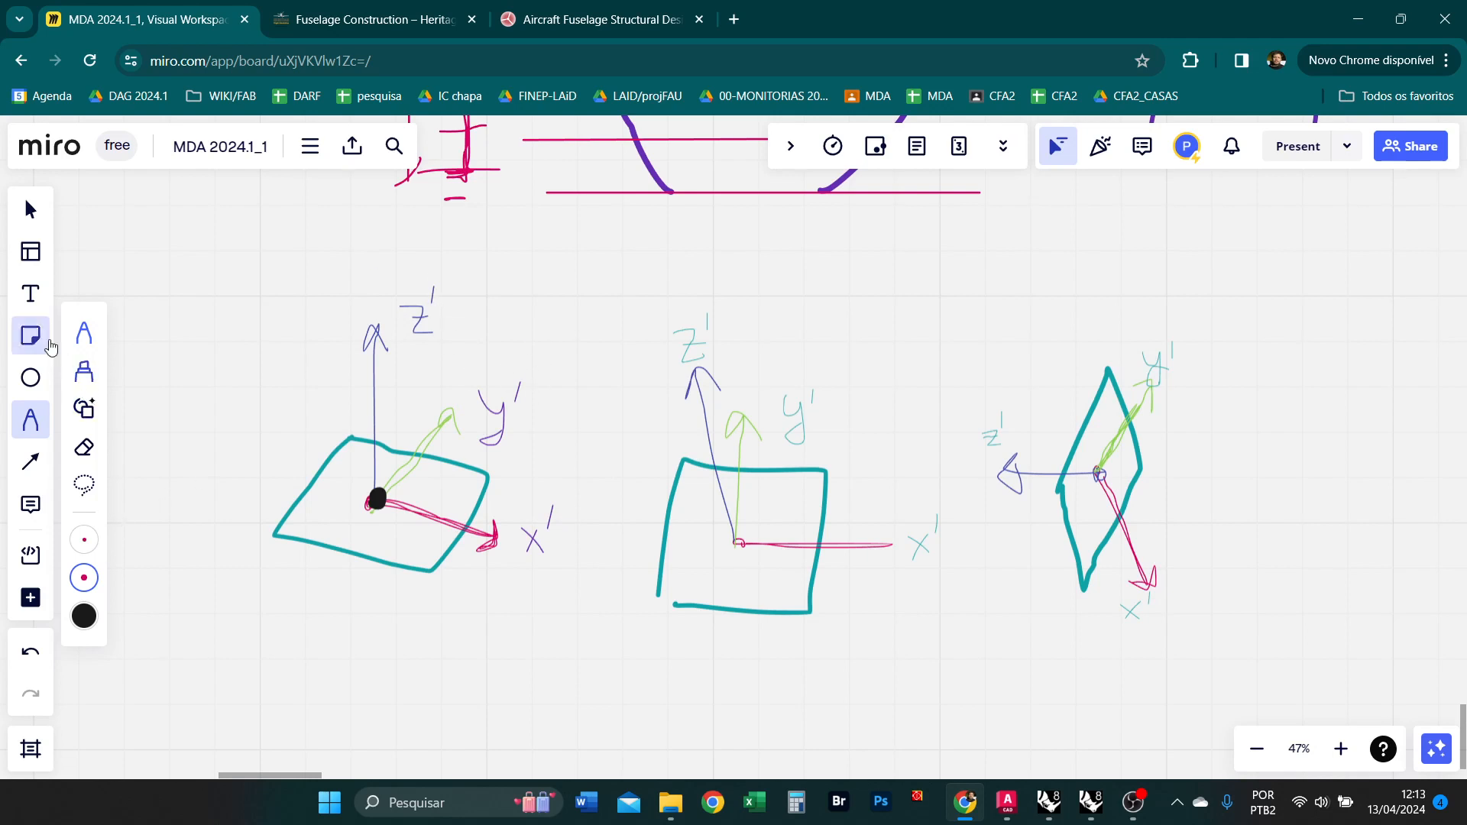
# Add a text label "NORMAL" and place it beside the z' label of the first plane sketch.
pyautogui.click(31, 294)
pyautogui.click(152, 359)
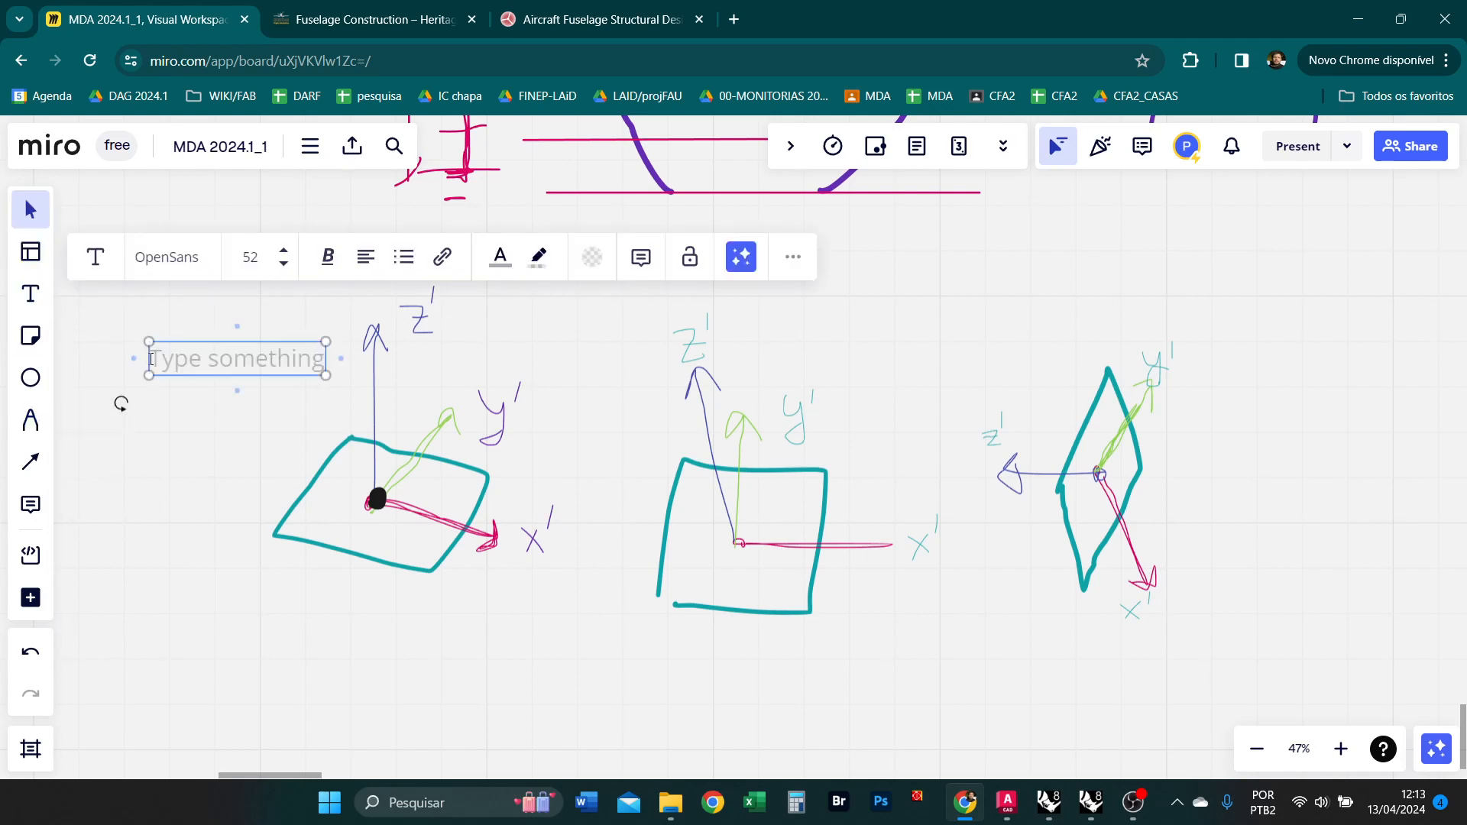
pyautogui.write('NORMAL')
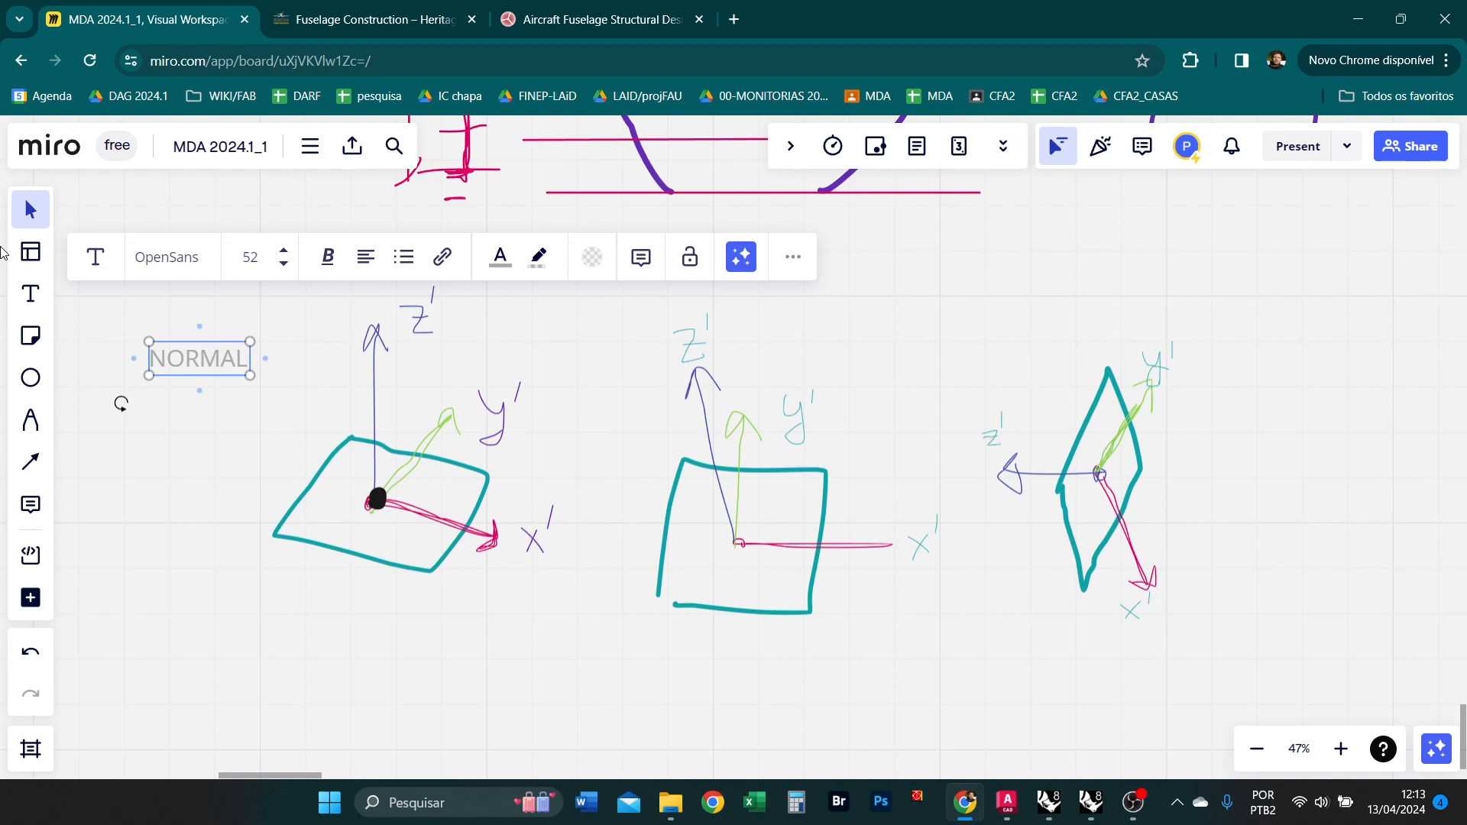
pyautogui.click(28, 205)
pyautogui.moveTo(188, 377); pyautogui.dragTo(500, 310)
pyautogui.click(25, 196)
pyautogui.click(197, 346)
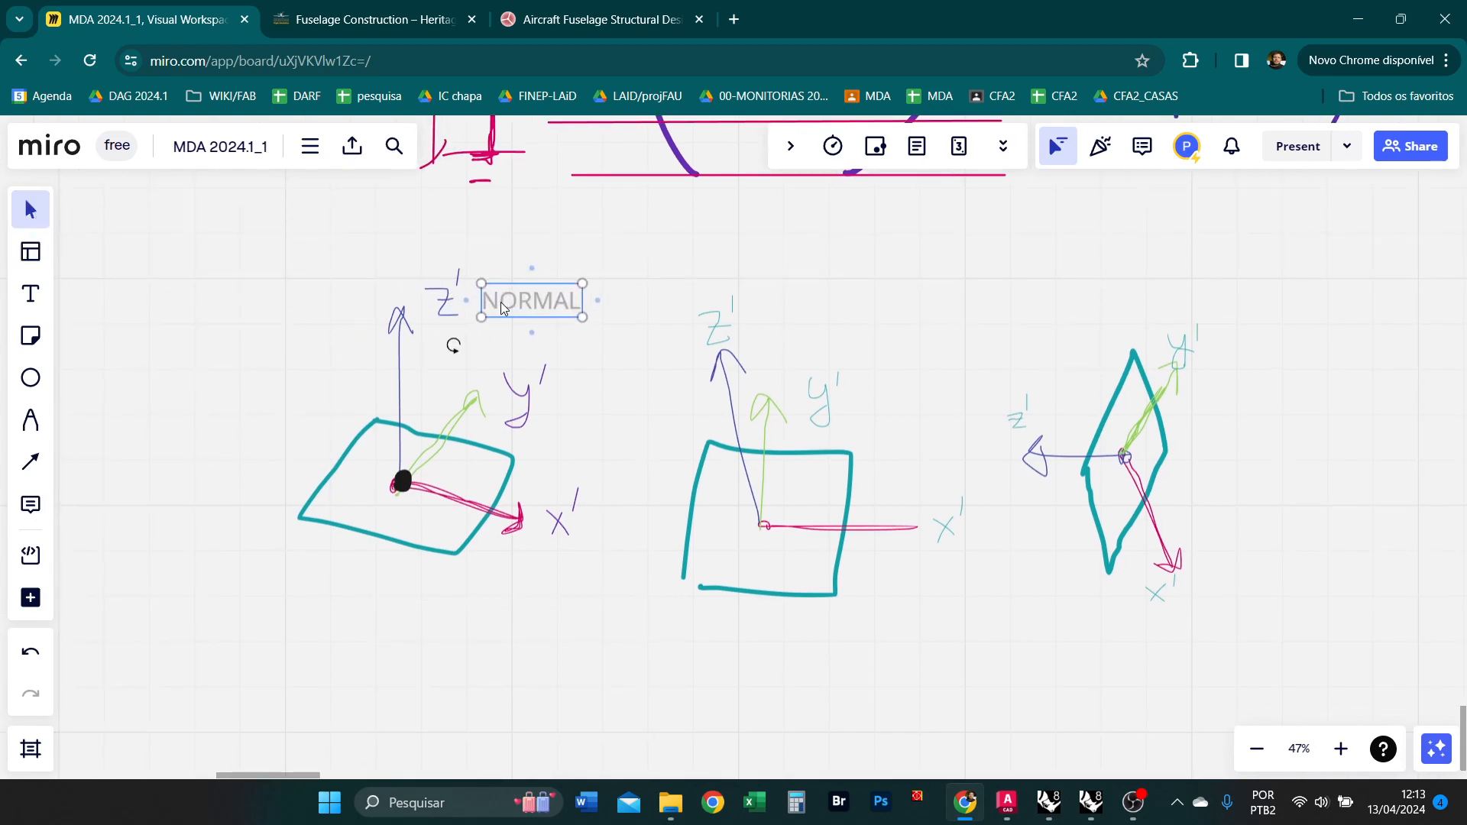
pyautogui.click(319, 344)
# Draw a short thick pink stroke on the lowest parallel, midway between the ends of the two purple curves.
pyautogui.moveTo(617, 331); pyautogui.dragTo(522, 379, button='middle')
pyautogui.scroll(1, 492, 379)
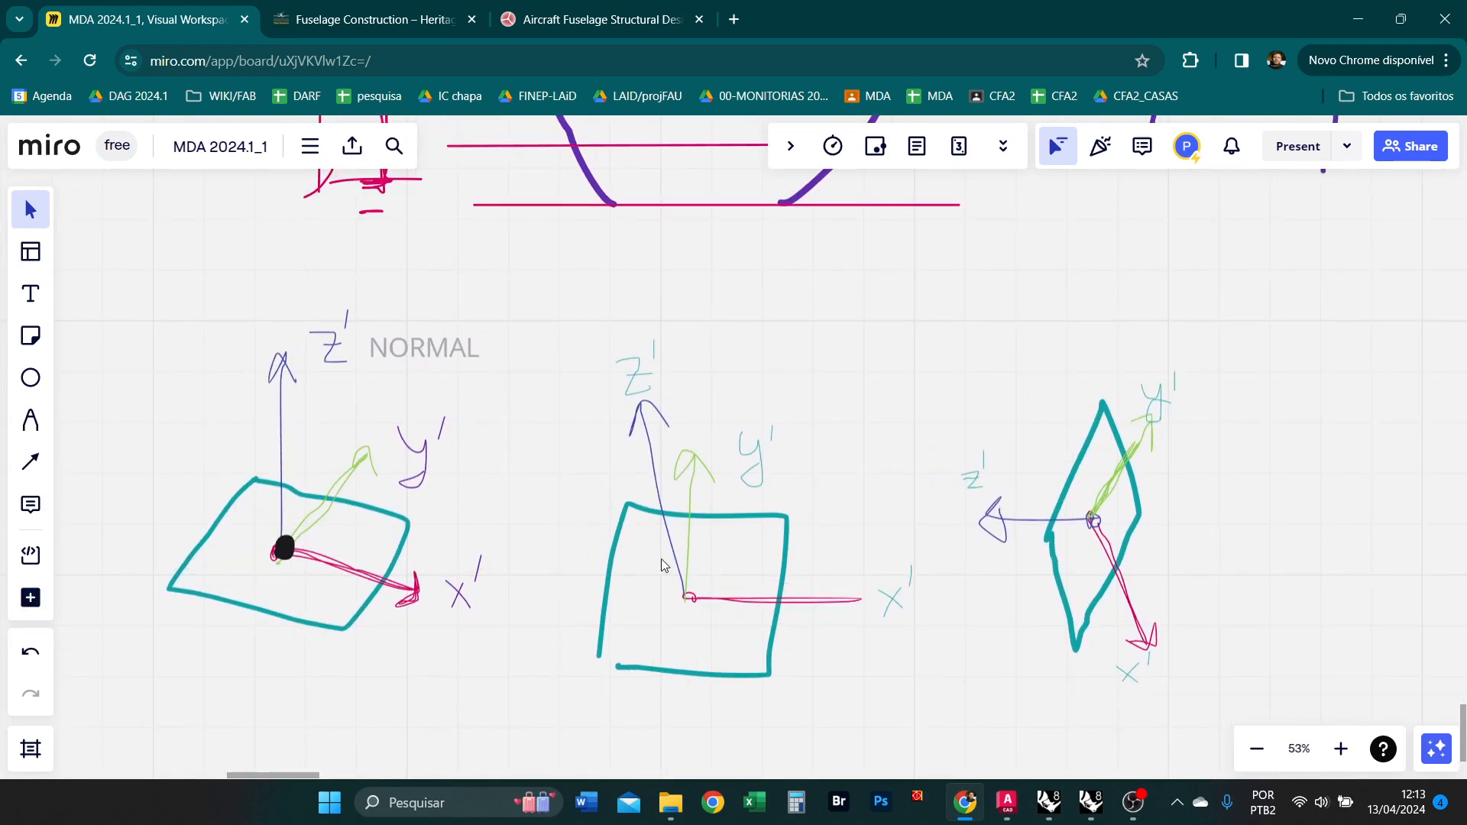
pyautogui.moveTo(1182, 549); pyautogui.dragTo(1065, 506, button='middle')
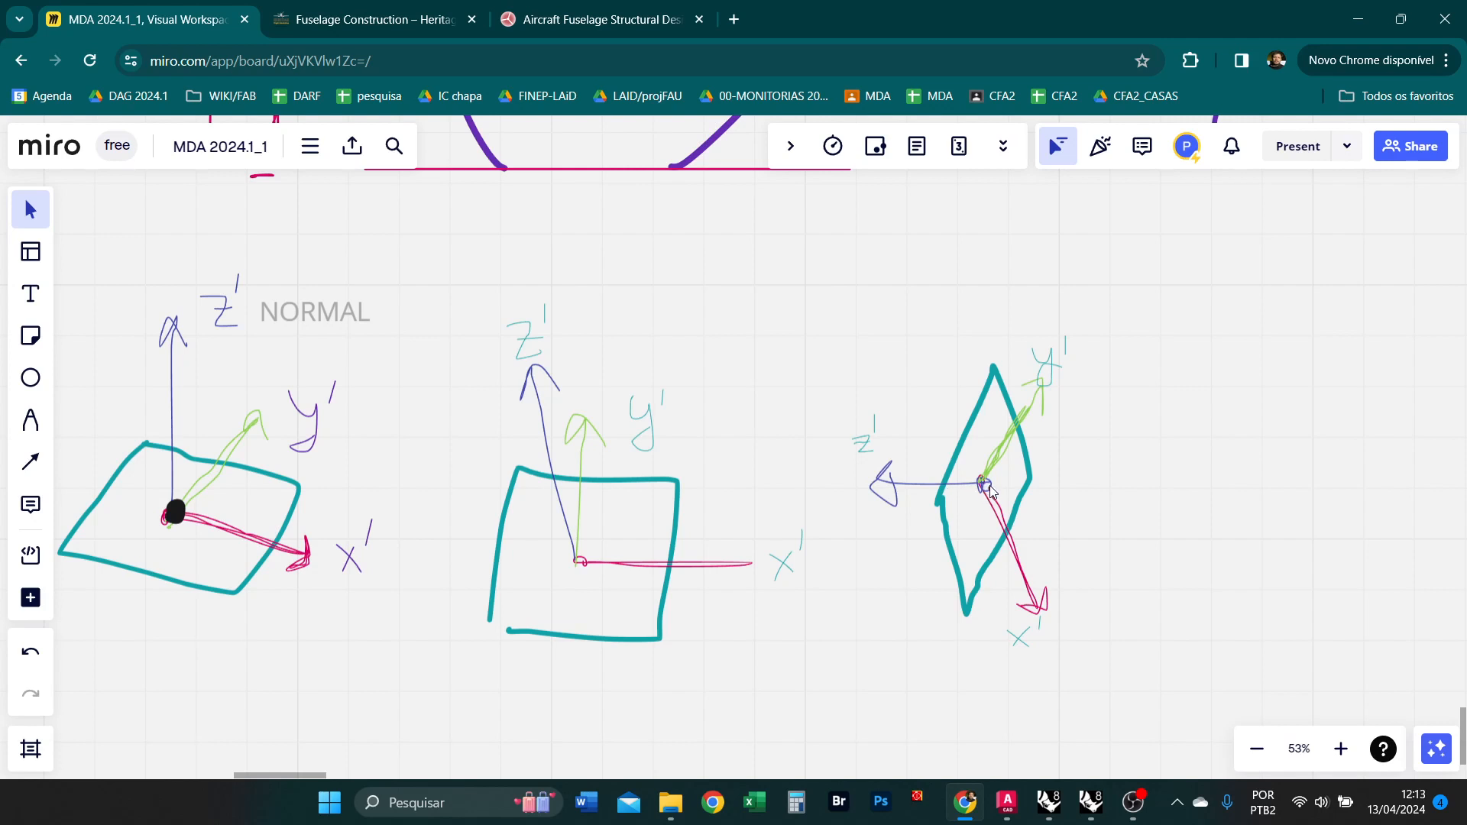
pyautogui.hscroll(-3, 840, 459)
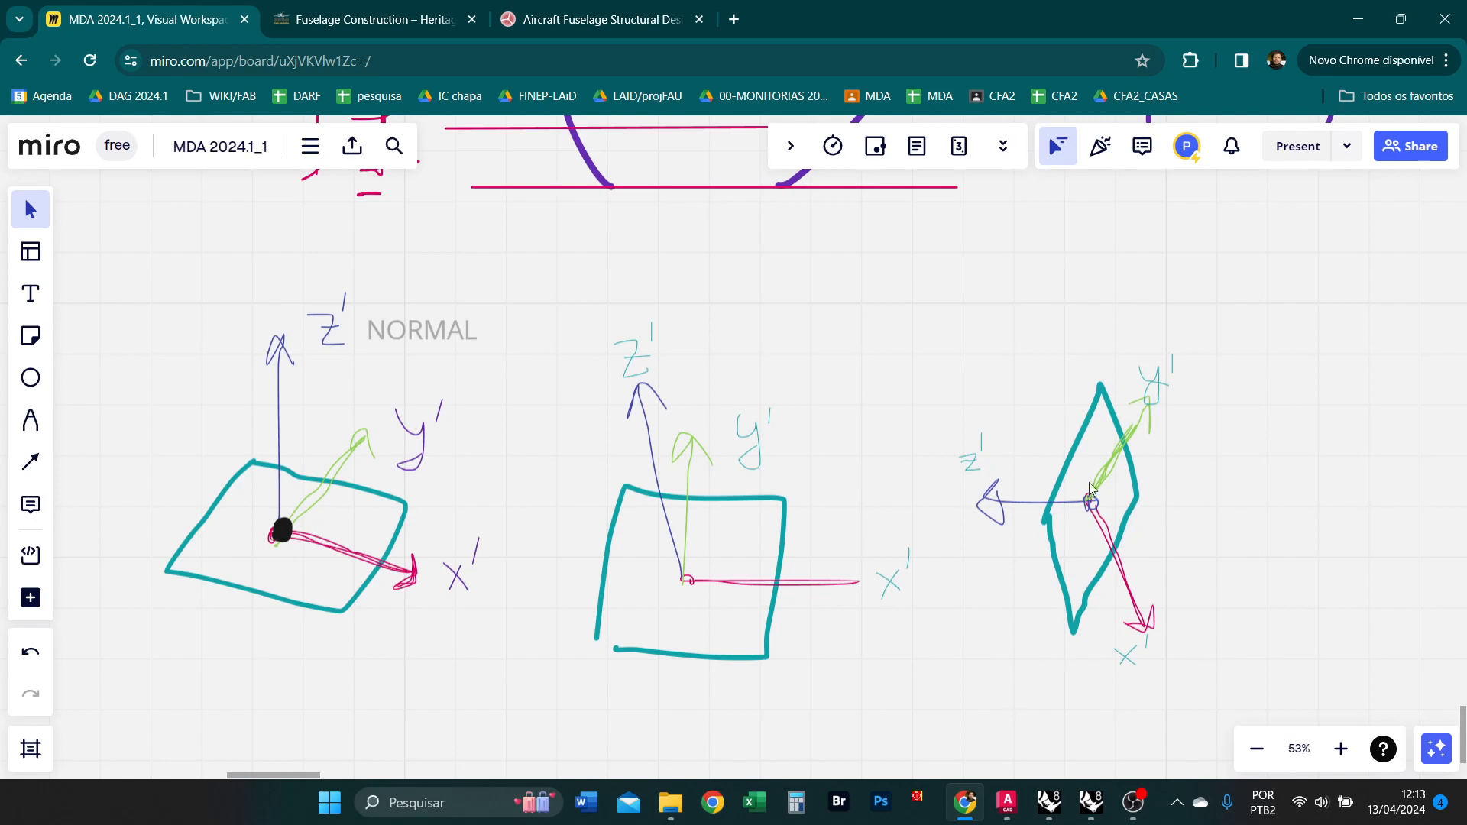
pyautogui.scroll(-3, 1013, 579)
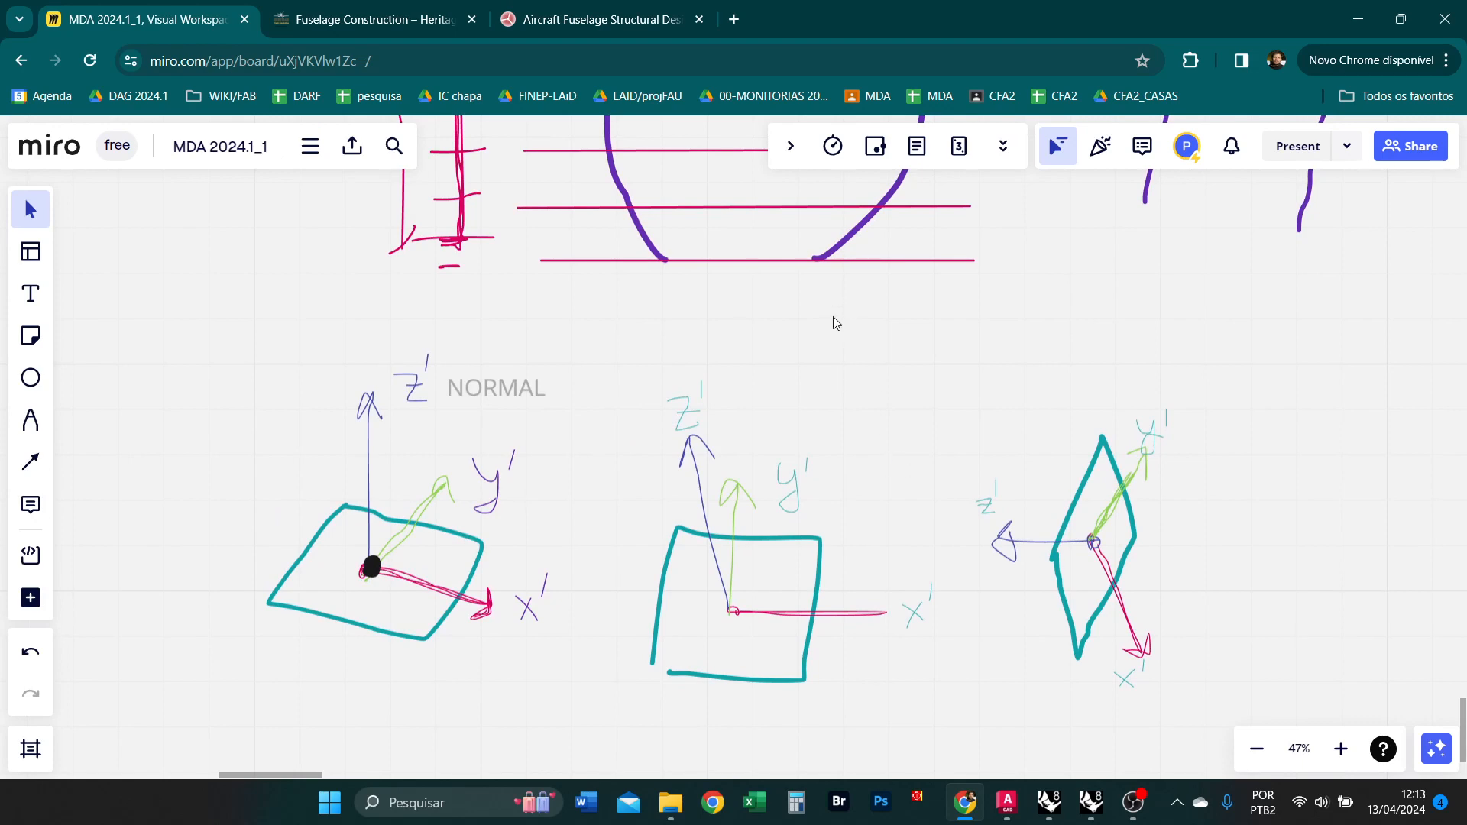
pyautogui.moveTo(836, 323); pyautogui.dragTo(817, 680, button='middle')
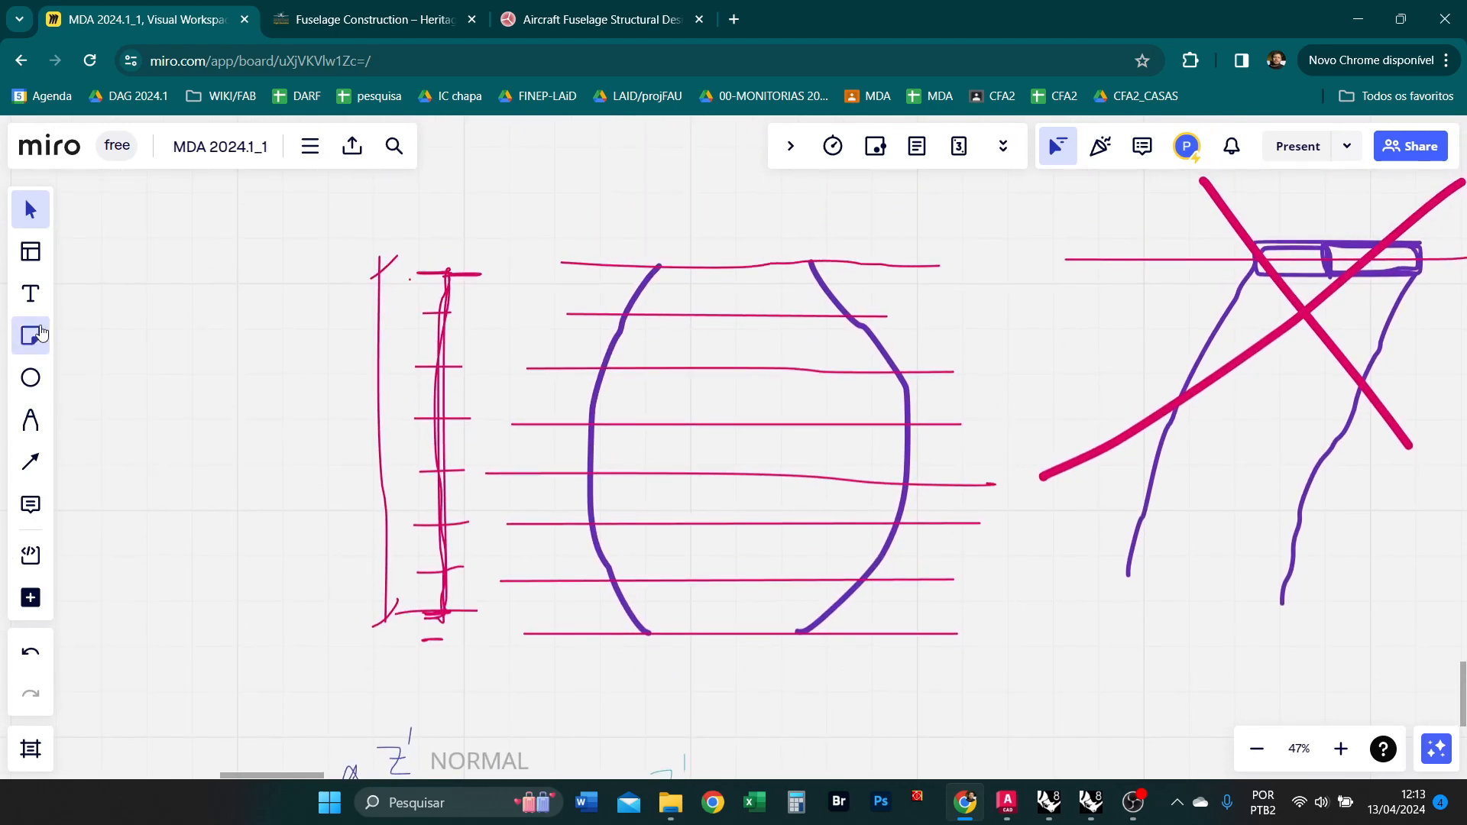
pyautogui.click(30, 420)
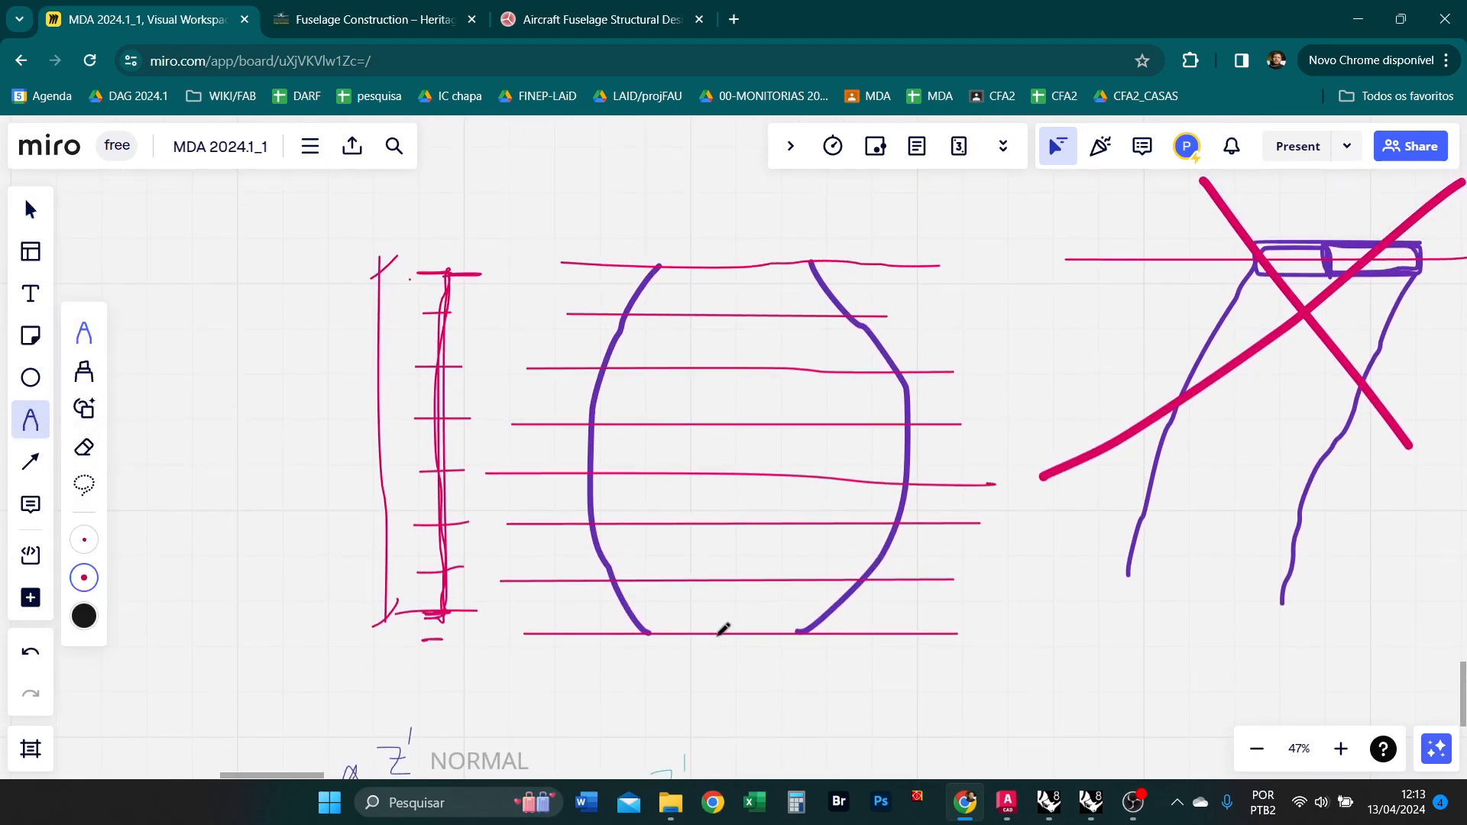
pyautogui.moveTo(723, 629)
pyautogui.mouseDown()
pyautogui.moveTo(749, 627)
pyautogui.moveTo(718, 627)
pyautogui.mouseUp()
# Delete both strokes of the large pink X that crosses out the first joint sketch.
pyautogui.scroll(-2, 640, 399)
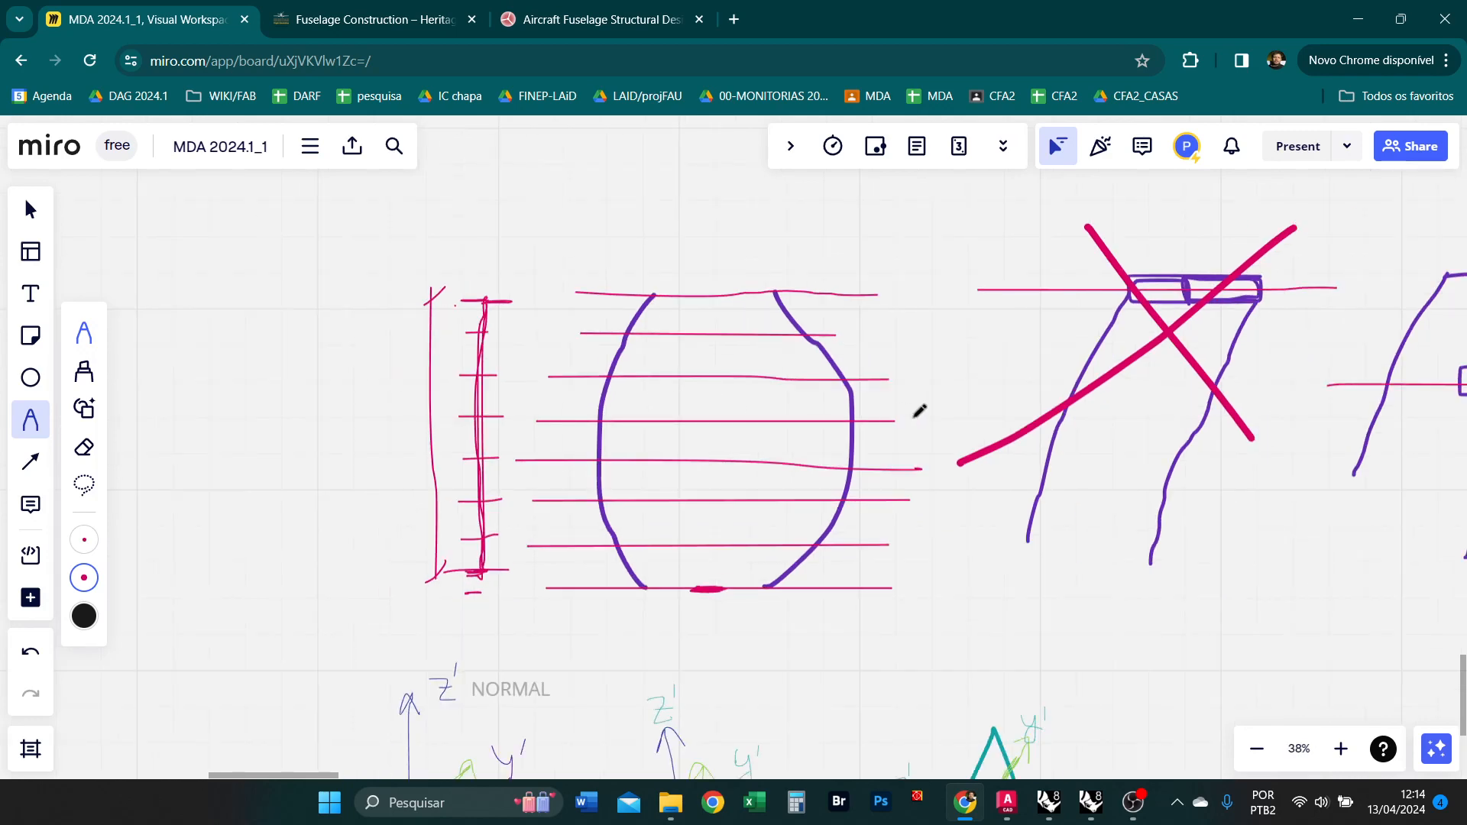
pyautogui.scroll(-3, 691, 388)
pyautogui.scroll(3, 1181, 367)
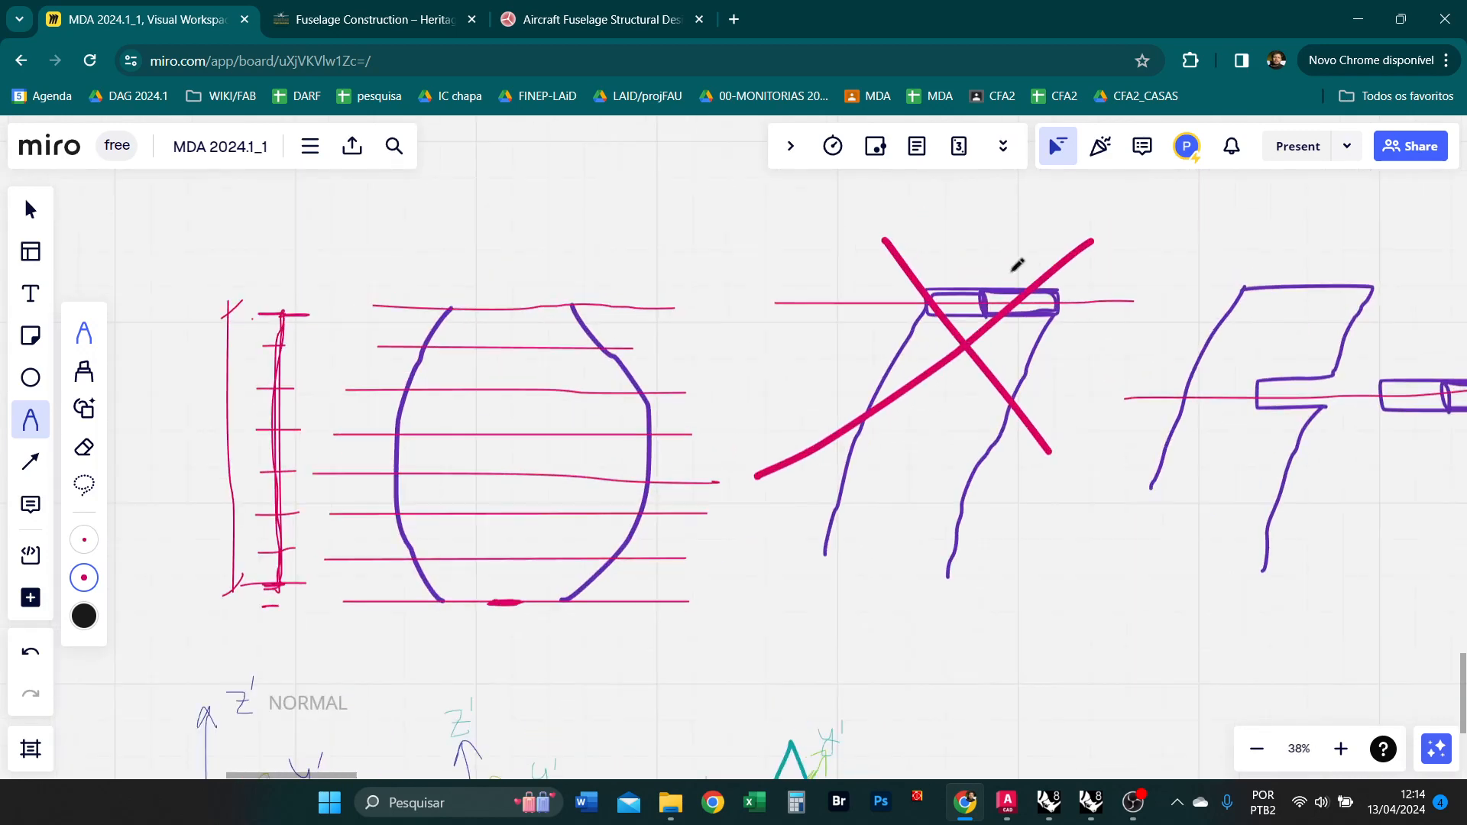
pyautogui.press('v')
pyautogui.click(988, 366)
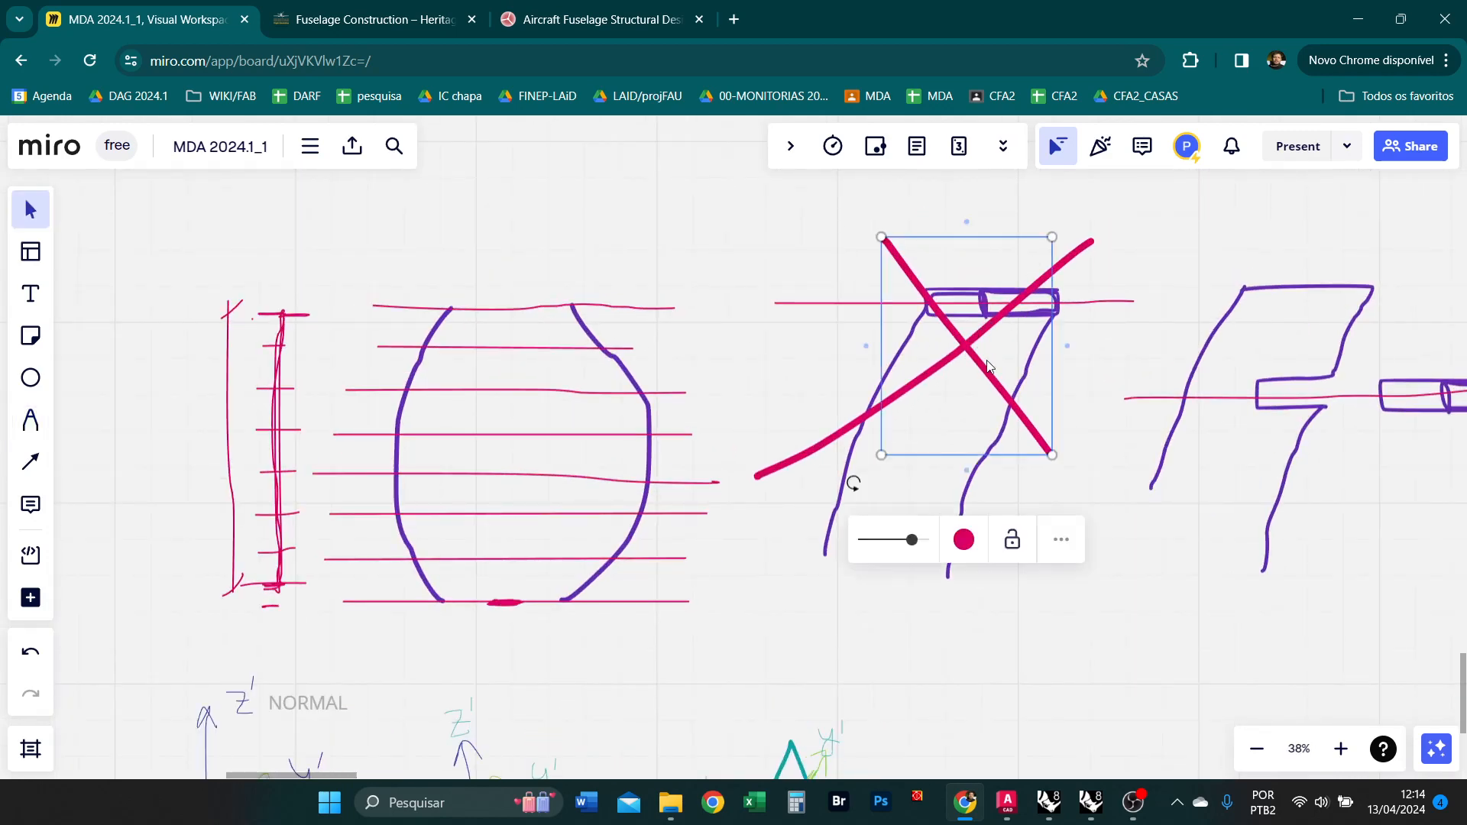
pyautogui.press('Delete')
pyautogui.click(947, 362)
pyautogui.press('Delete')
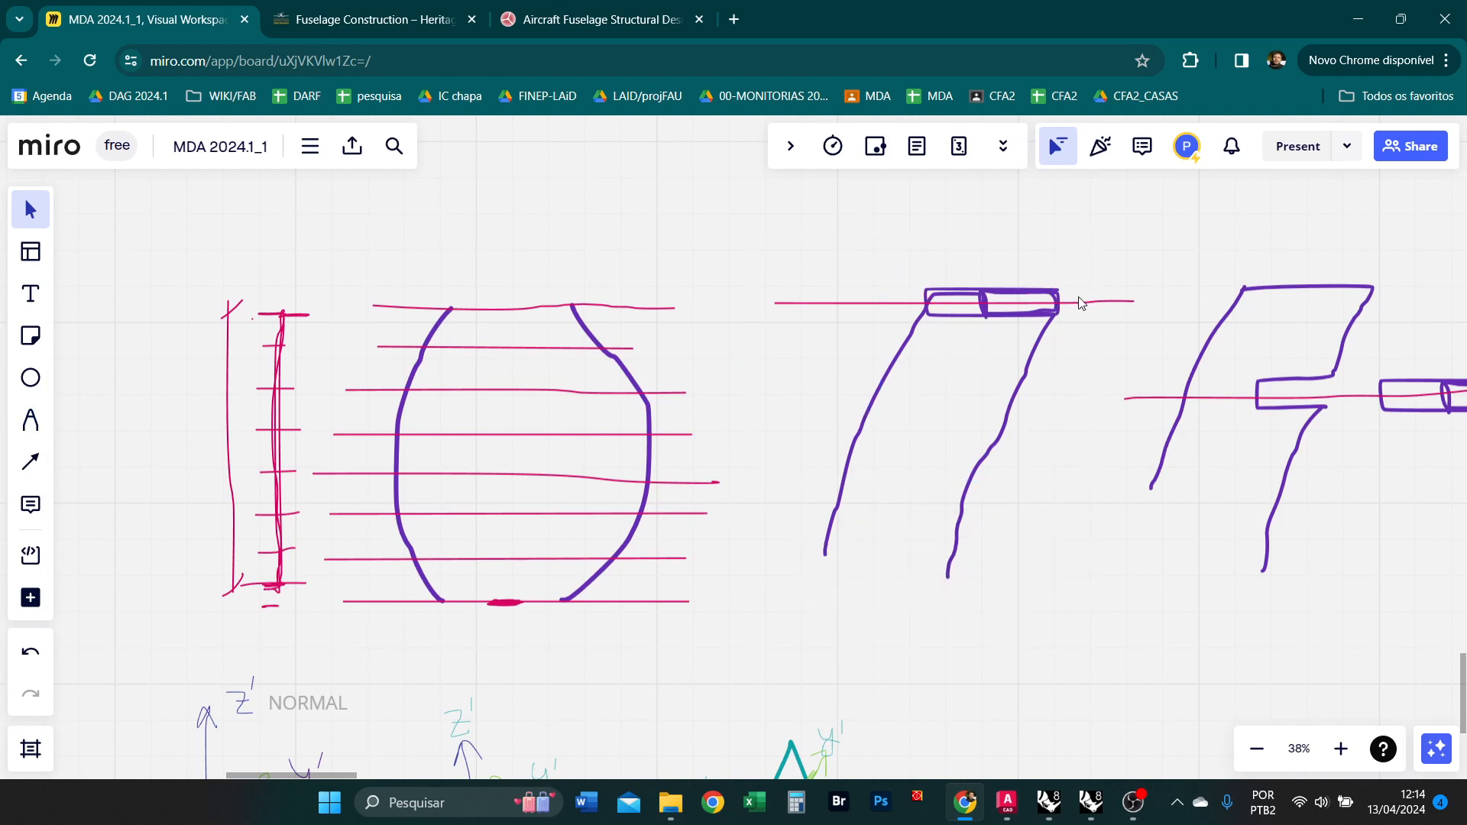
# Slide the parallel's rectangular piece out of the notch in the first joint sketch and fit it back in.
pyautogui.moveTo(1079, 297); pyautogui.dragTo(993, 313)
pyautogui.hotkey('ctrl', 'z')
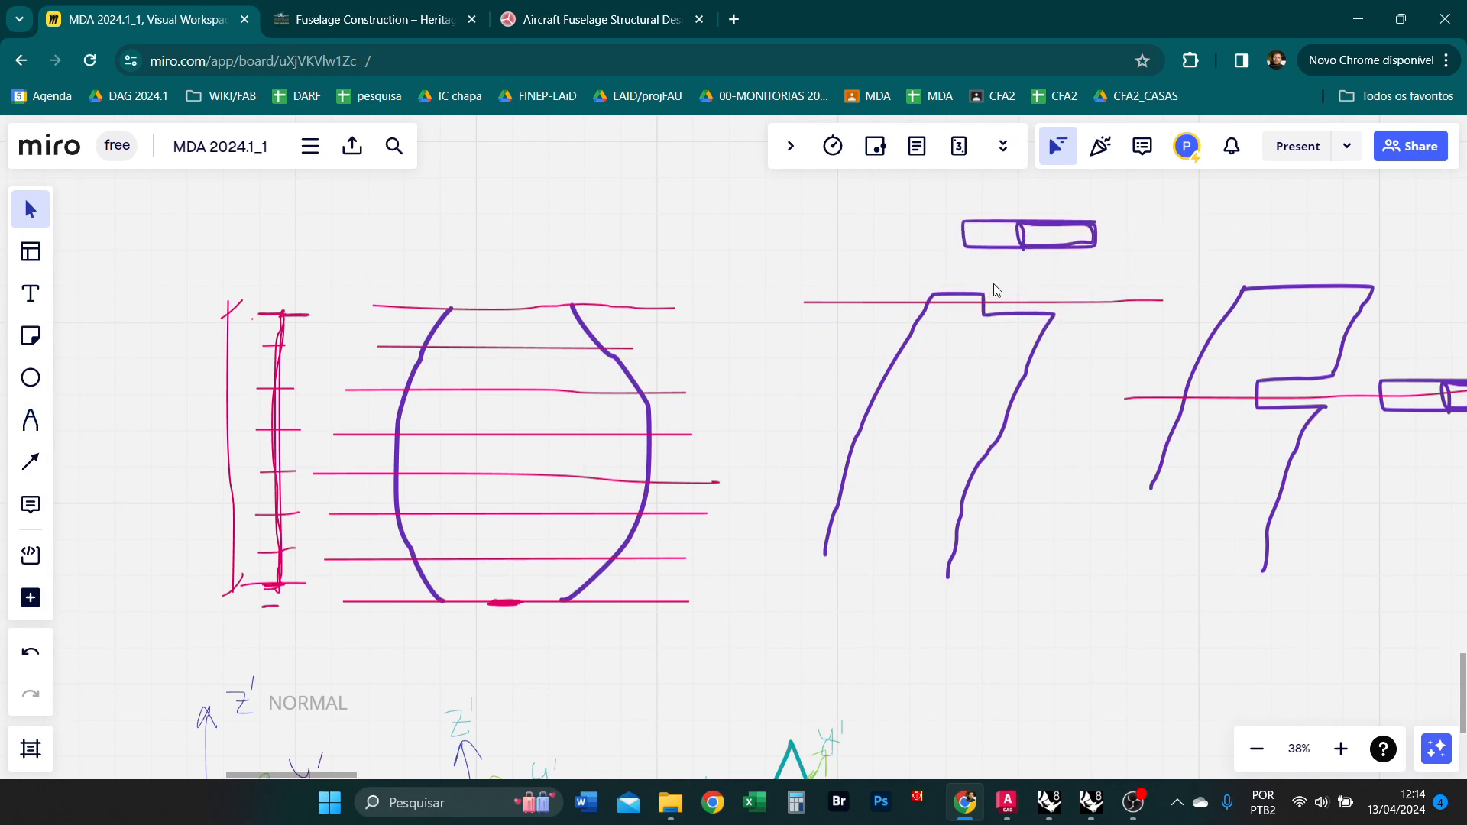
pyautogui.moveTo(1031, 246); pyautogui.dragTo(994, 309)
# Move the top and bottom parallels inward from the curve ends and respace the lines between them.
pyautogui.hscroll(5, 953, 318)
pyautogui.moveTo(978, 401)
pyautogui.mouseDown()
pyautogui.moveTo(979, 301)
pyautogui.moveTo(974, 405)
pyautogui.mouseUp()
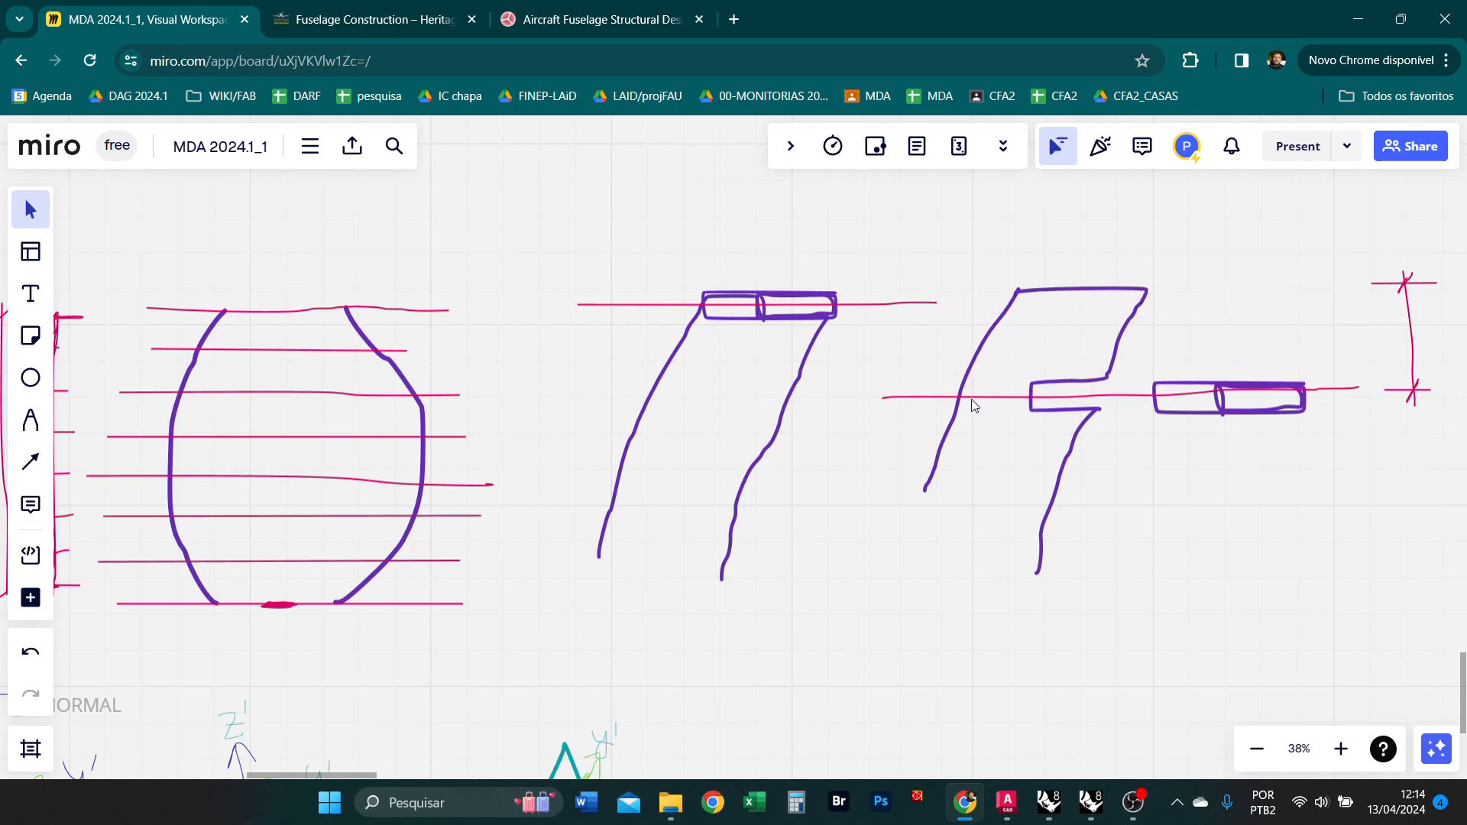
pyautogui.moveTo(422, 604); pyautogui.dragTo(419, 590)
pyautogui.moveTo(415, 310); pyautogui.dragTo(348, 367)
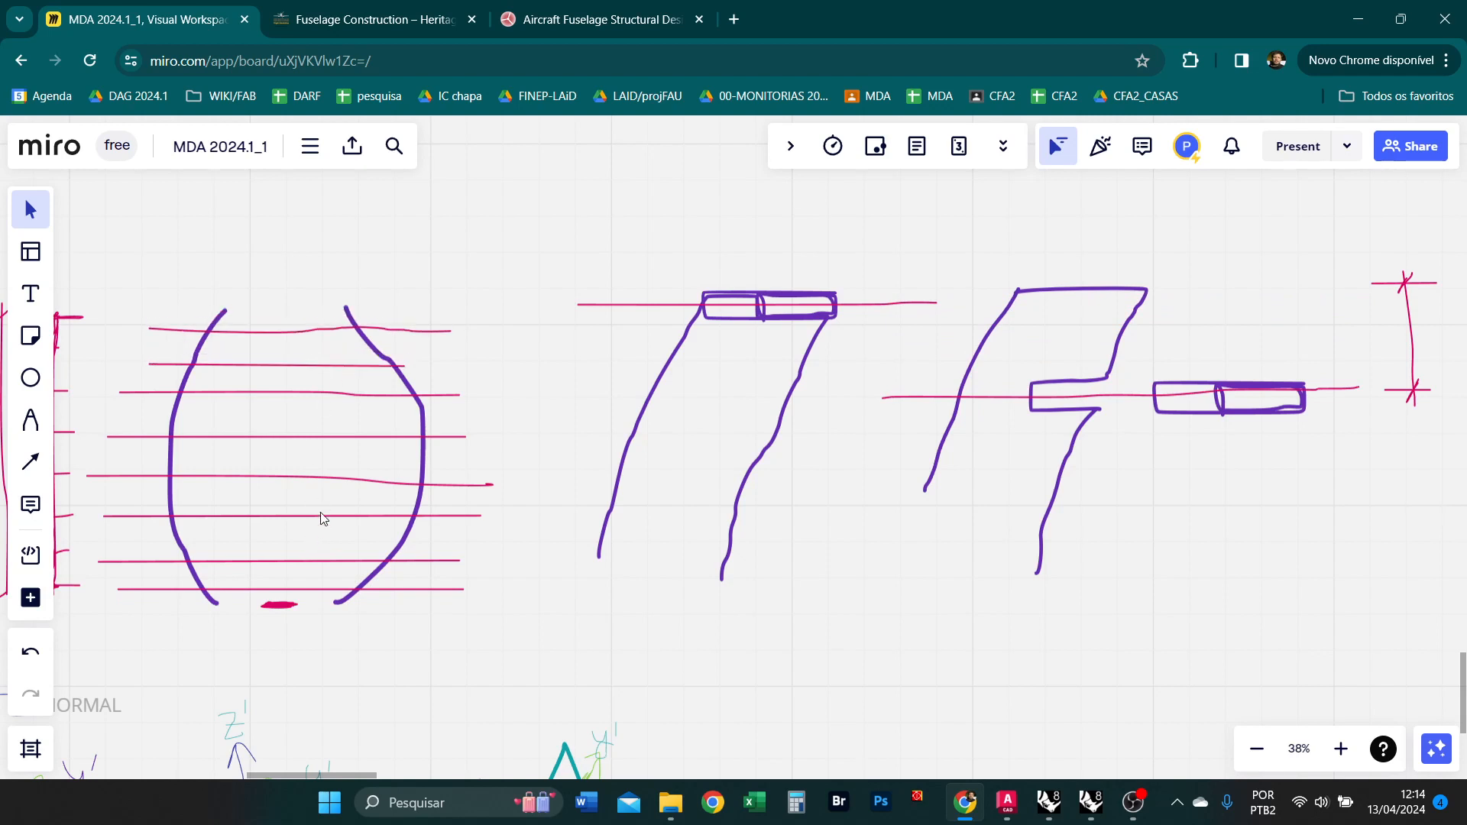
pyautogui.moveTo(309, 561); pyautogui.dragTo(311, 550)
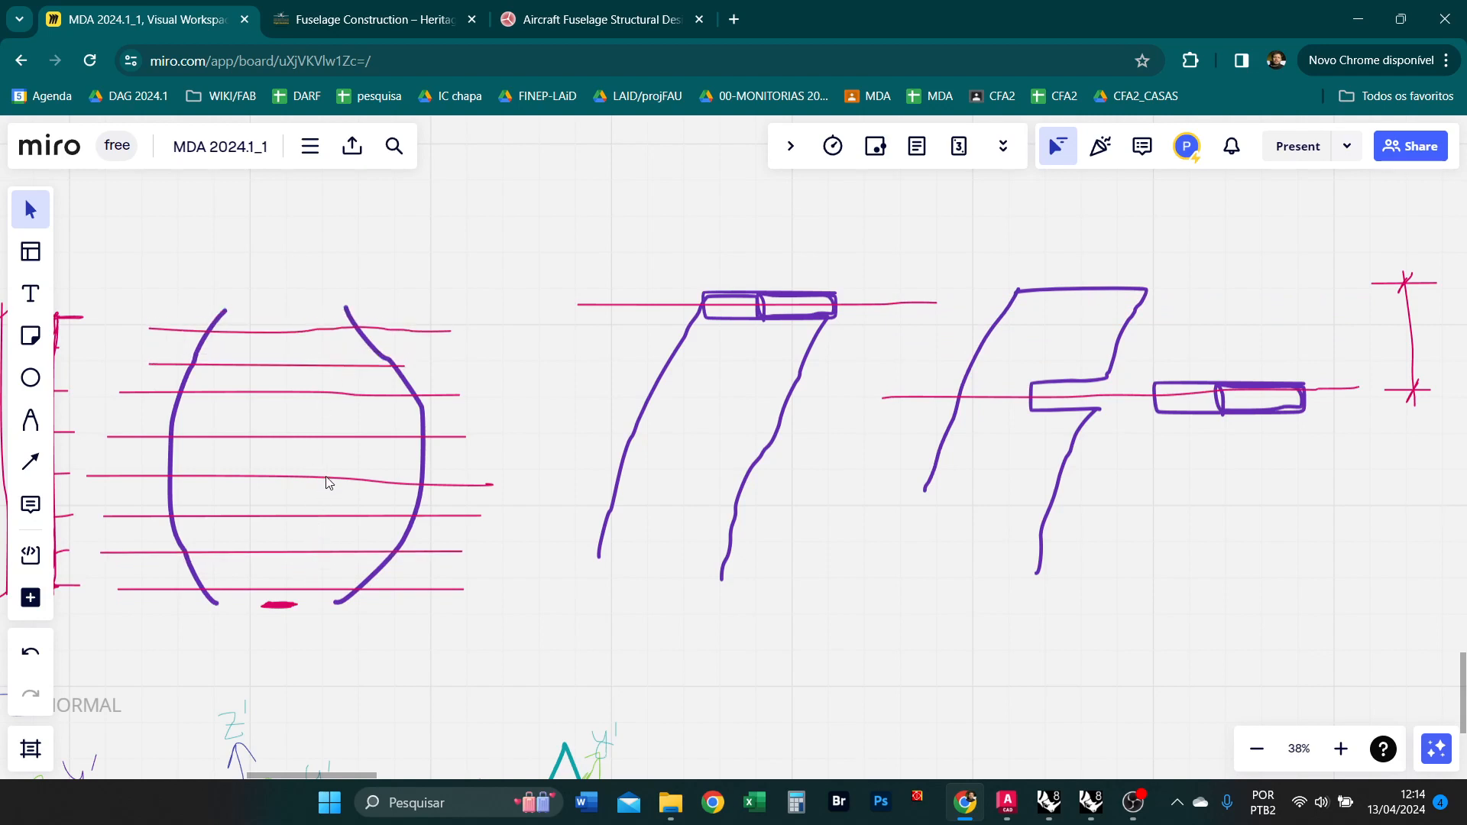
pyautogui.moveTo(323, 395)
pyautogui.mouseDown()
pyautogui.moveTo(321, 446)
pyautogui.moveTo(322, 409)
pyautogui.mouseUp()
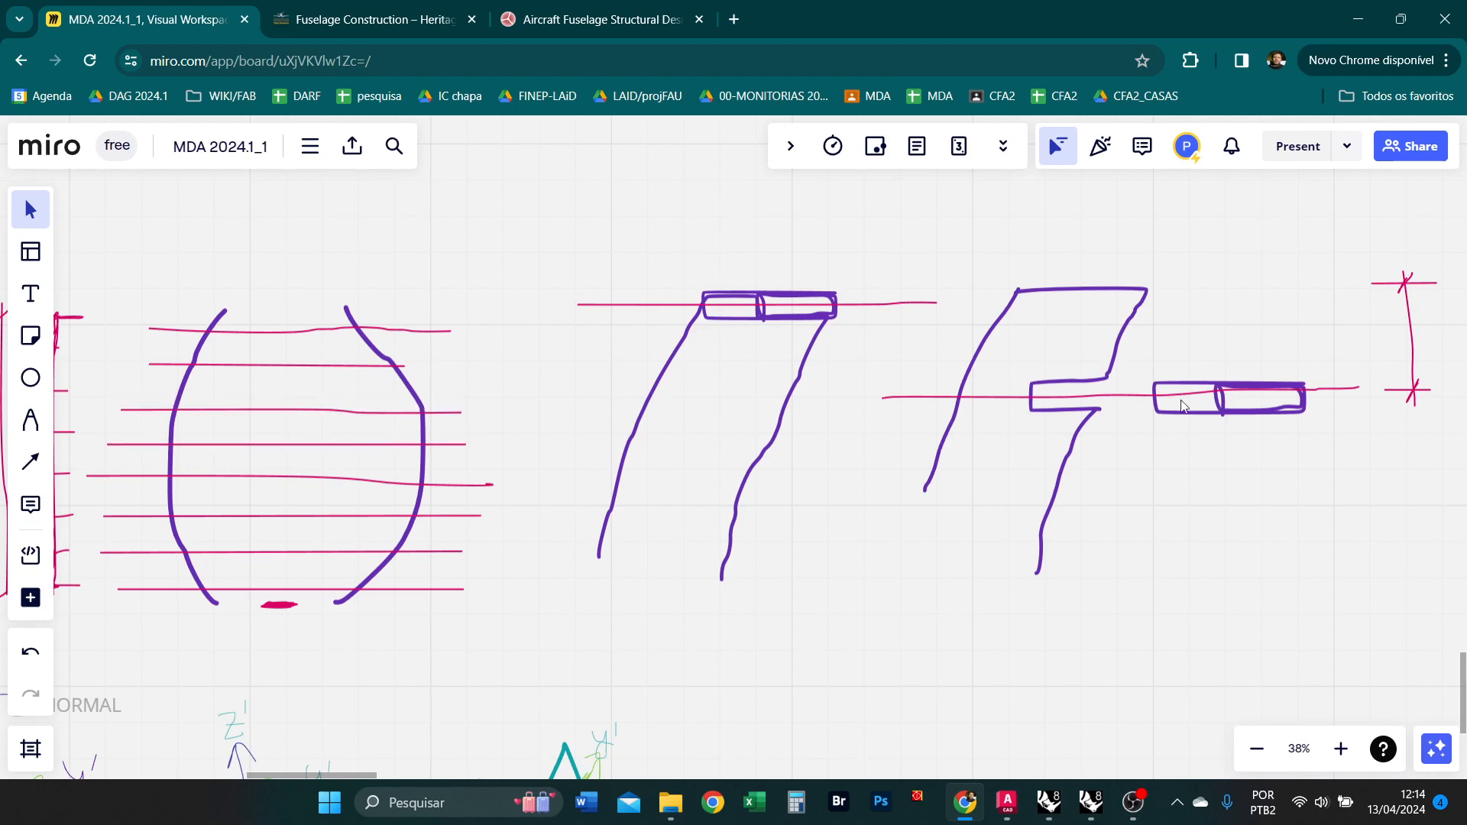
# Examine the two joint sketches and the offset dimension drawn beside the second one.
pyautogui.scroll(-2, 1188, 551)
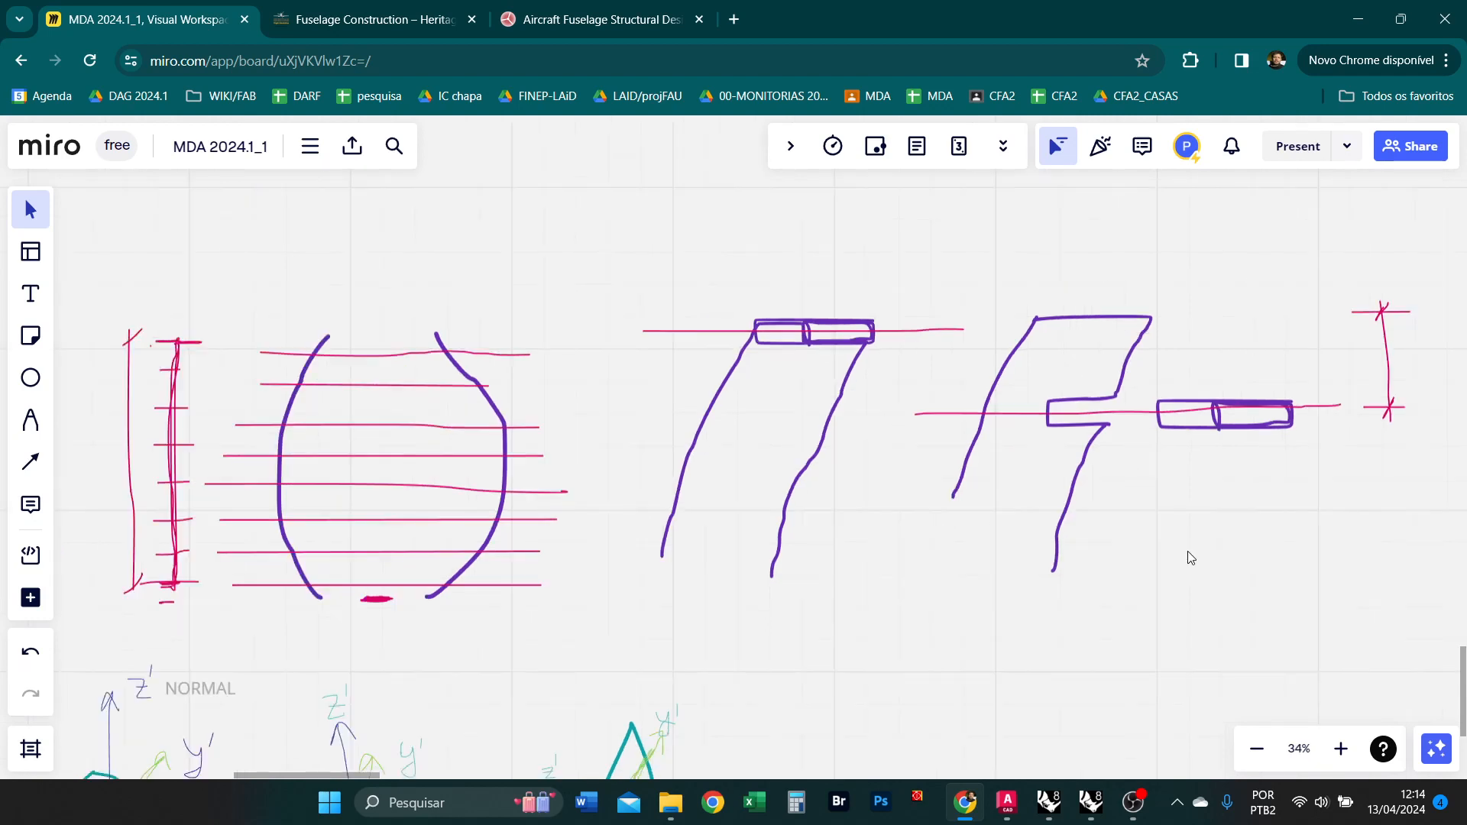
pyautogui.scroll(2, 1165, 561)
pyautogui.moveTo(1207, 562); pyautogui.dragTo(1225, 562, button='middle')
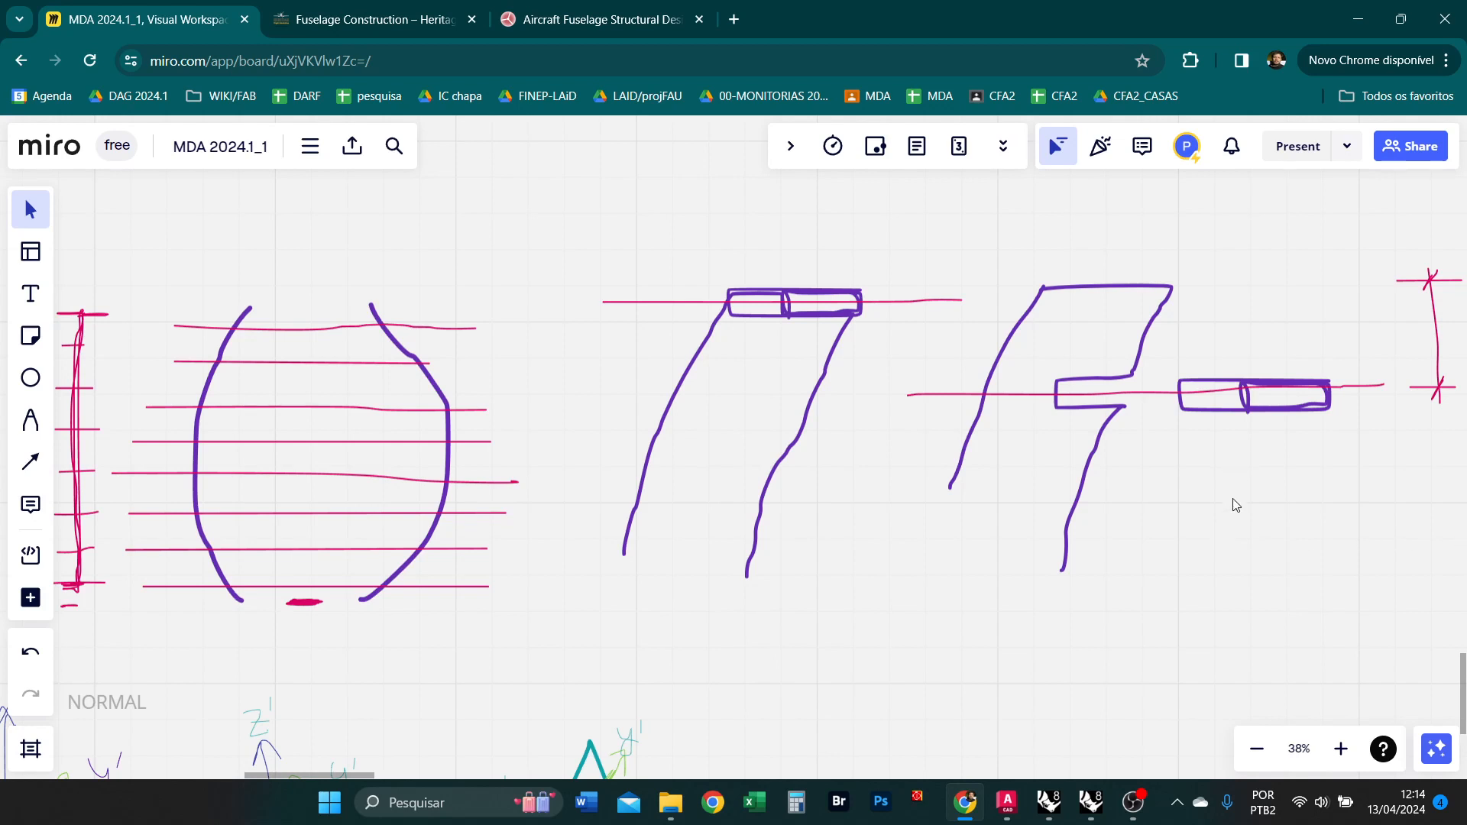
pyautogui.scroll(-3, 1225, 527)
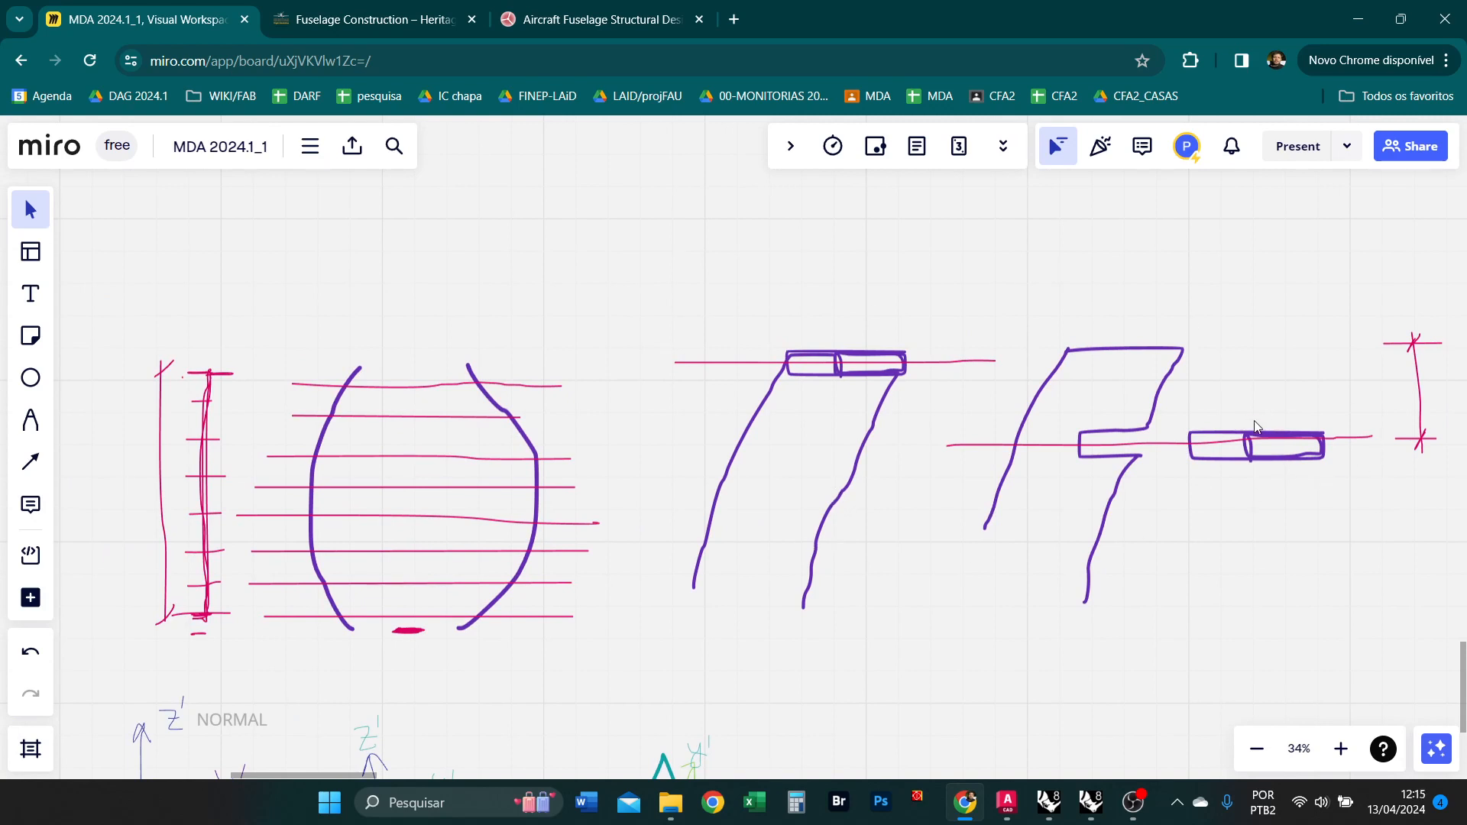
pyautogui.moveTo(1267, 353)
pyautogui.mouseDown()
pyautogui.moveTo(1256, 386)
pyautogui.moveTo(1243, 356)
pyautogui.mouseUp()
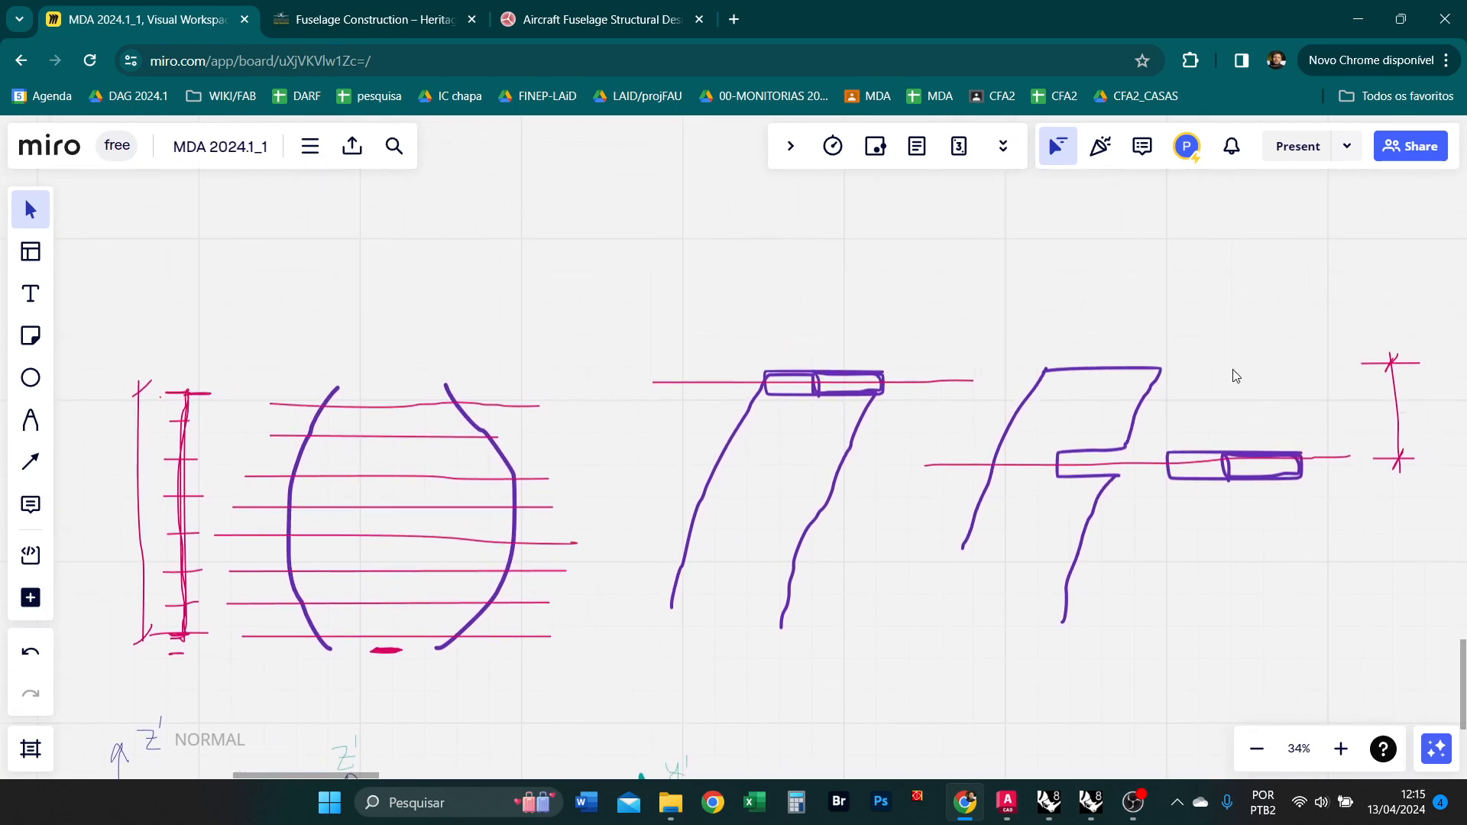
pyautogui.moveTo(1275, 538); pyautogui.dragTo(1230, 422)
pyautogui.click(1221, 571)
pyautogui.hscroll(1, 1320, 428)
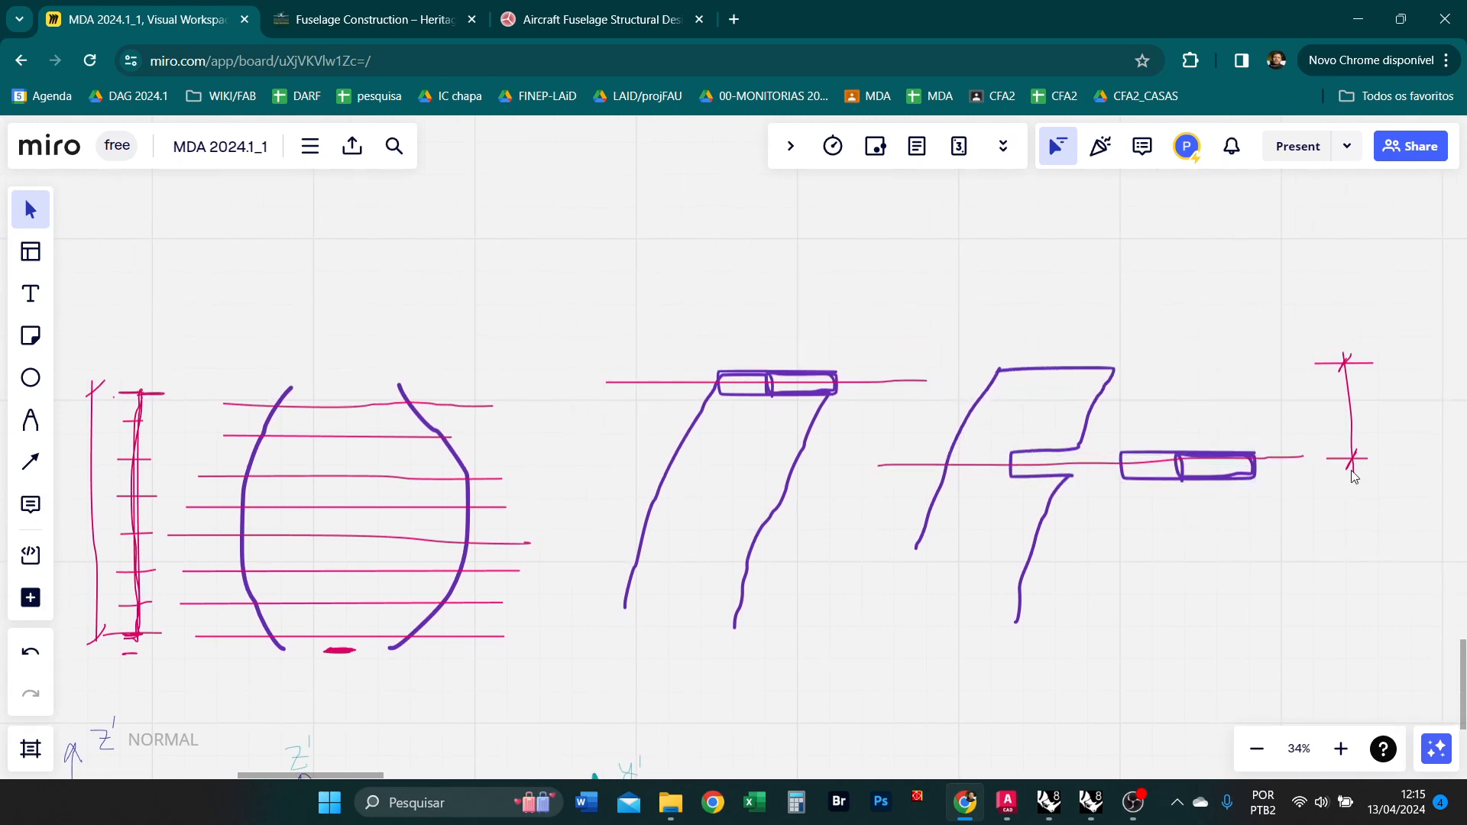
pyautogui.keyDown('ctrl'); pyautogui.scroll(1, 1406, 443); pyautogui.keyUp('ctrl')
pyautogui.hscroll(1, 1358, 423)
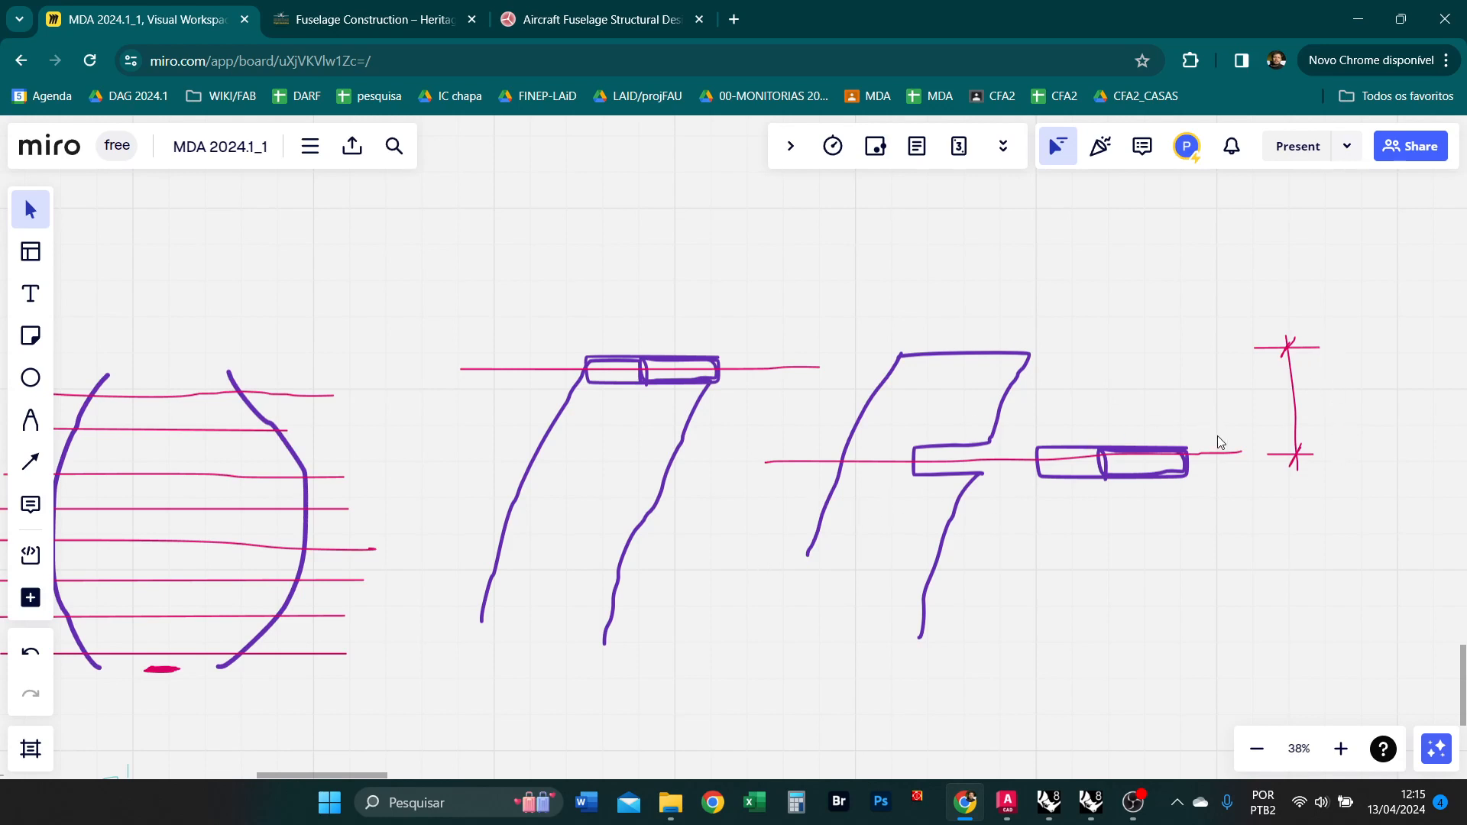
# Nudge the top parallel slightly down and the bottom parallel slightly up, further away from the curve ends.
pyautogui.moveTo(1347, 510); pyautogui.dragTo(1200, 460)
pyautogui.moveTo(295, 399); pyautogui.dragTo(296, 401)
pyautogui.moveTo(293, 657); pyautogui.dragTo(295, 651)
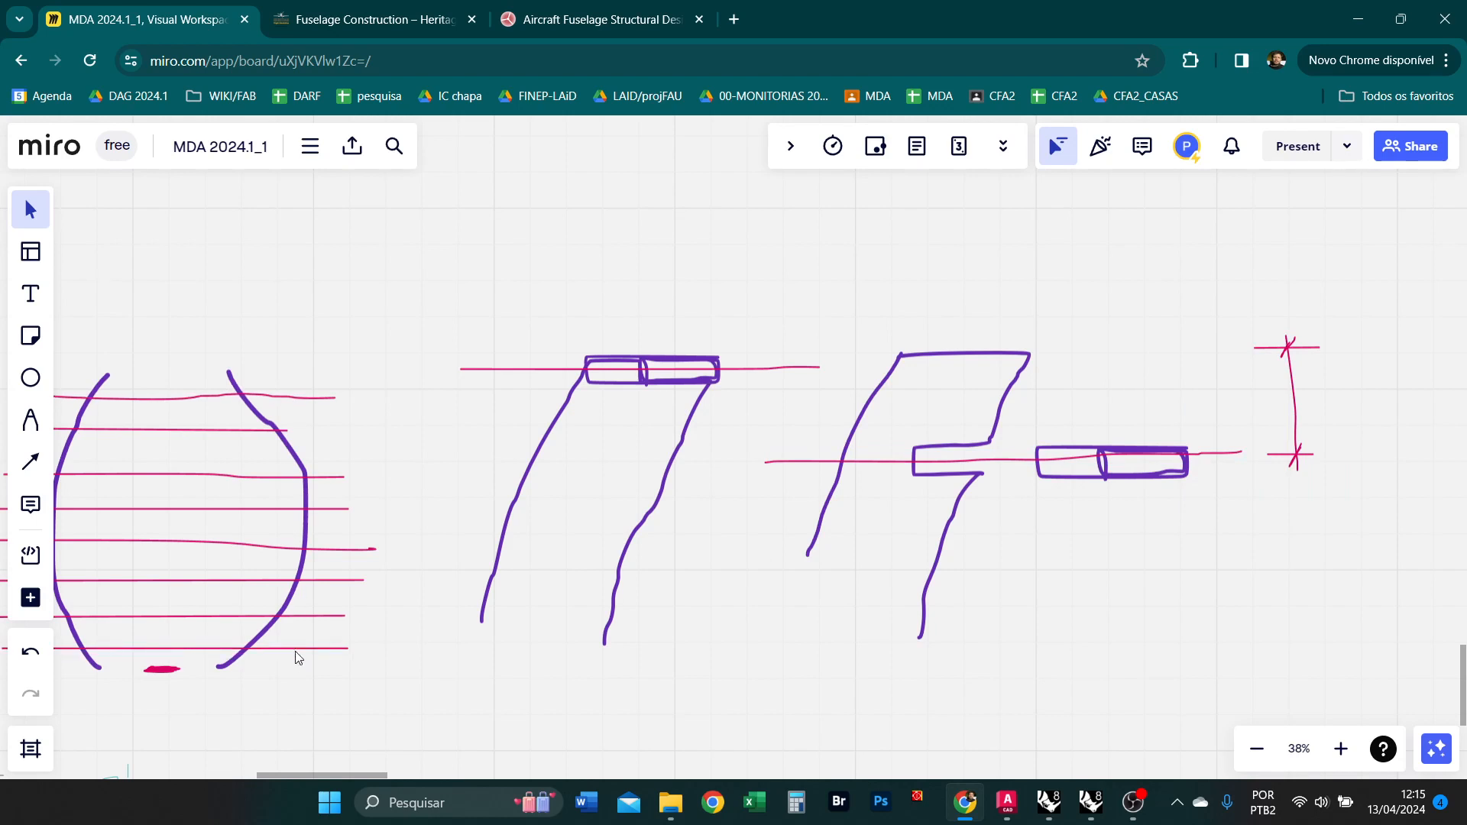
# Switch to Grasshopper, duplicate the Crv INF parameter beside the Brep SURF copy, and wire the original Crv INF into it.
pyautogui.moveTo(1094, 571); pyautogui.dragTo(1242, 568, button='right')
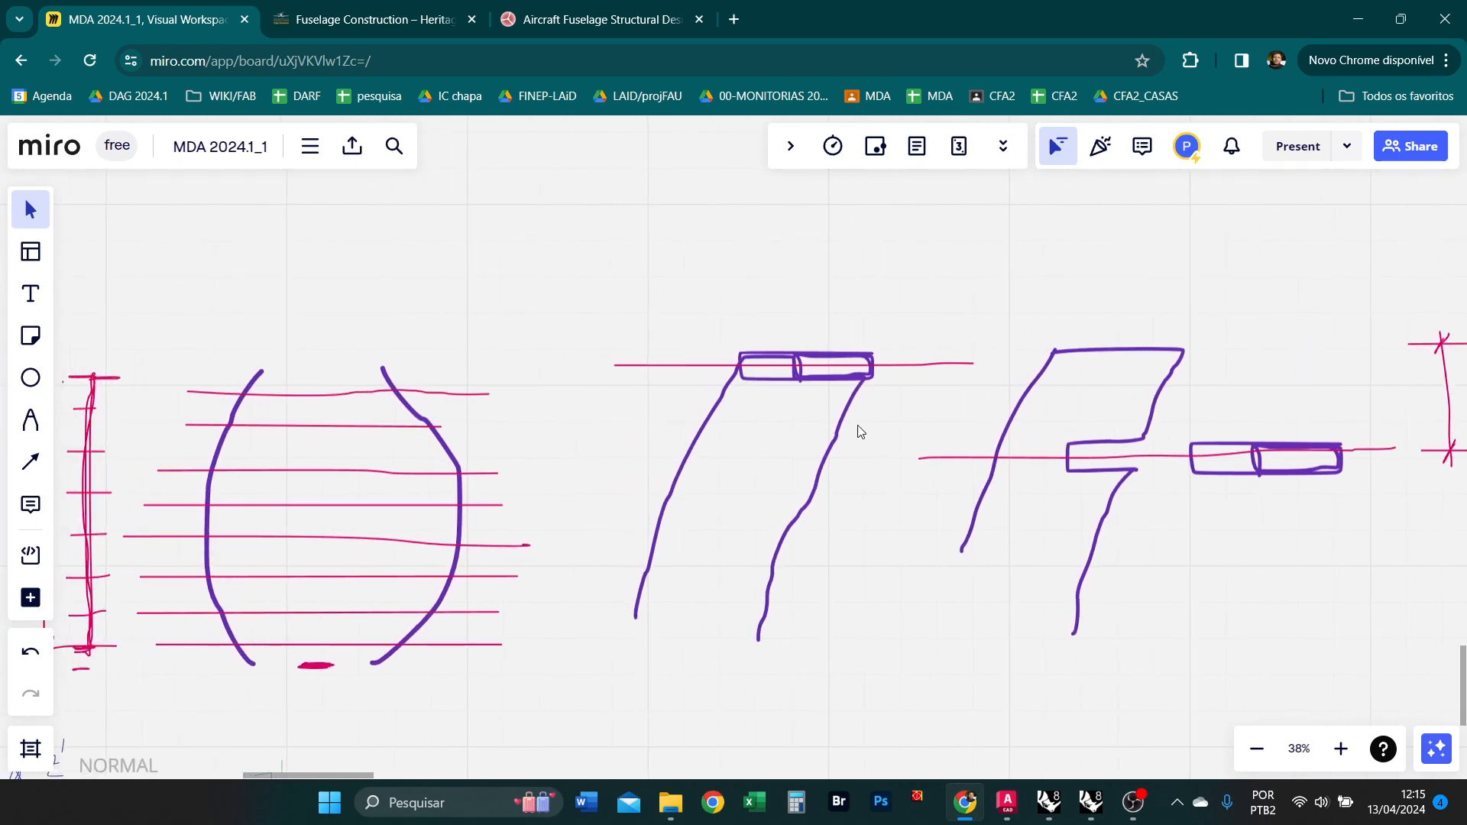
pyautogui.hotkey('alt', 'Tab')
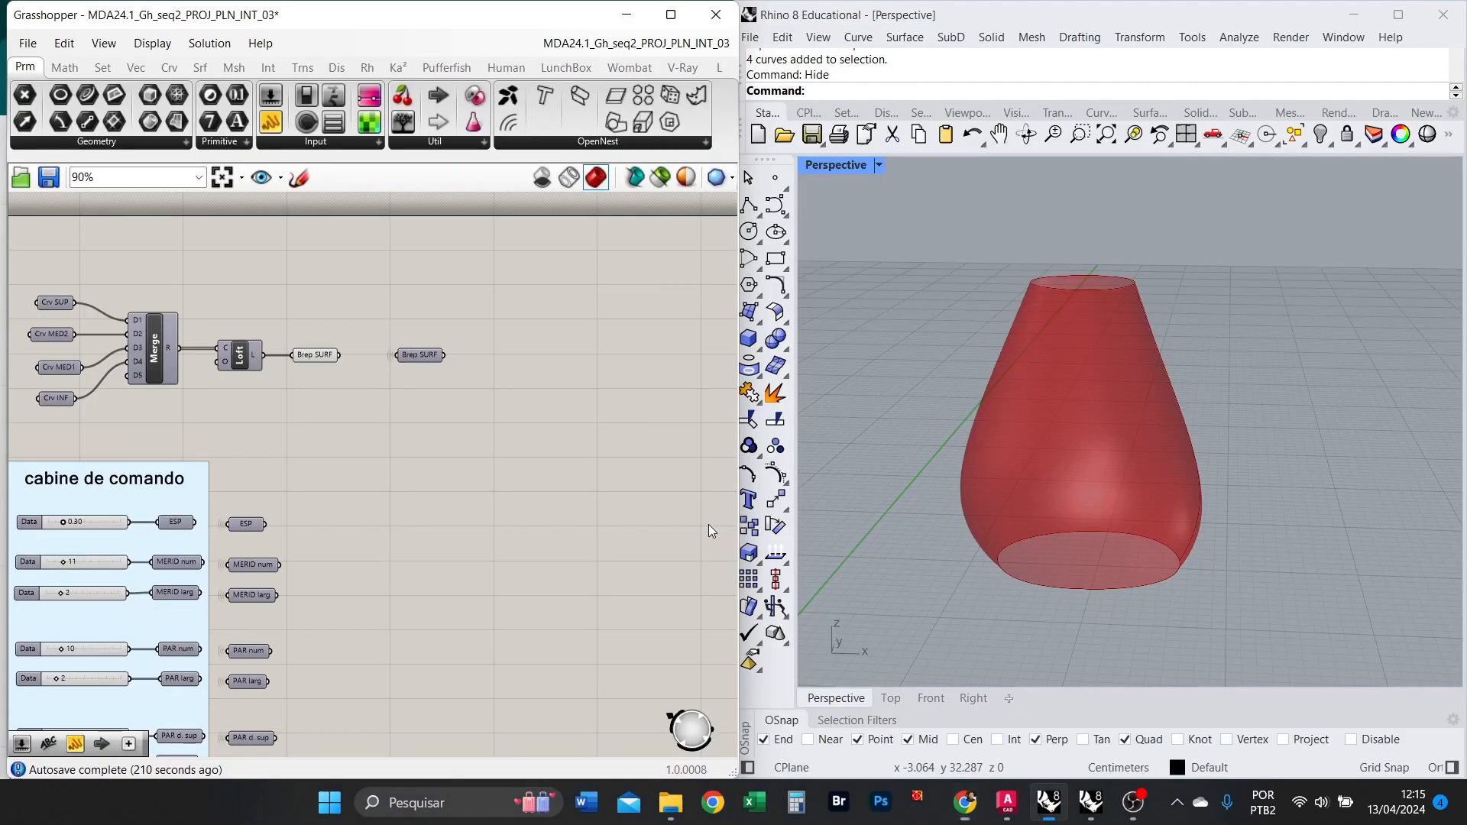
pyautogui.scroll(3, 324, 412)
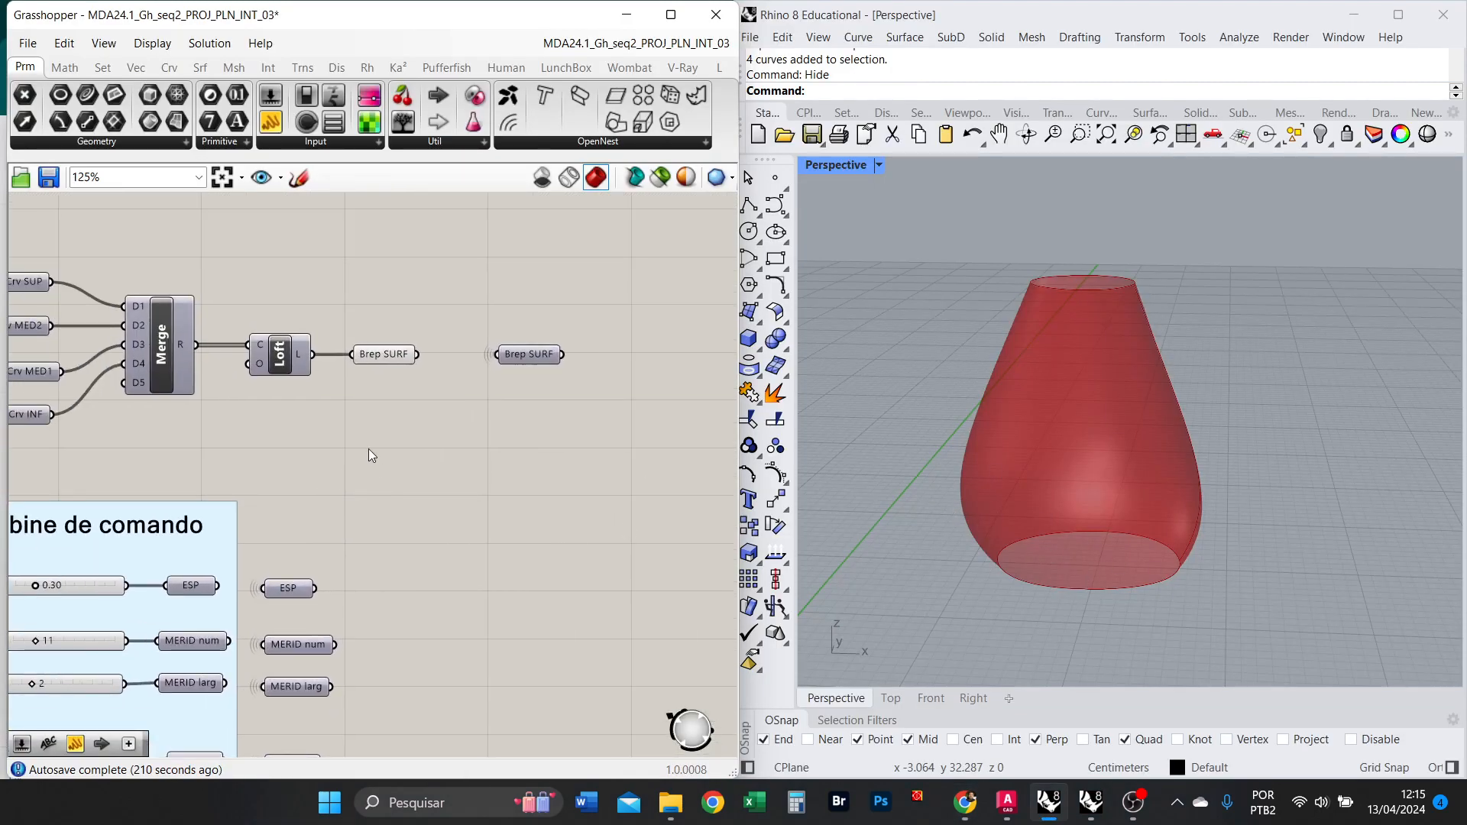
pyautogui.click(45, 419)
pyautogui.hotkey('ctrl', 'c')
pyautogui.hotkey('ctrl', 'v')
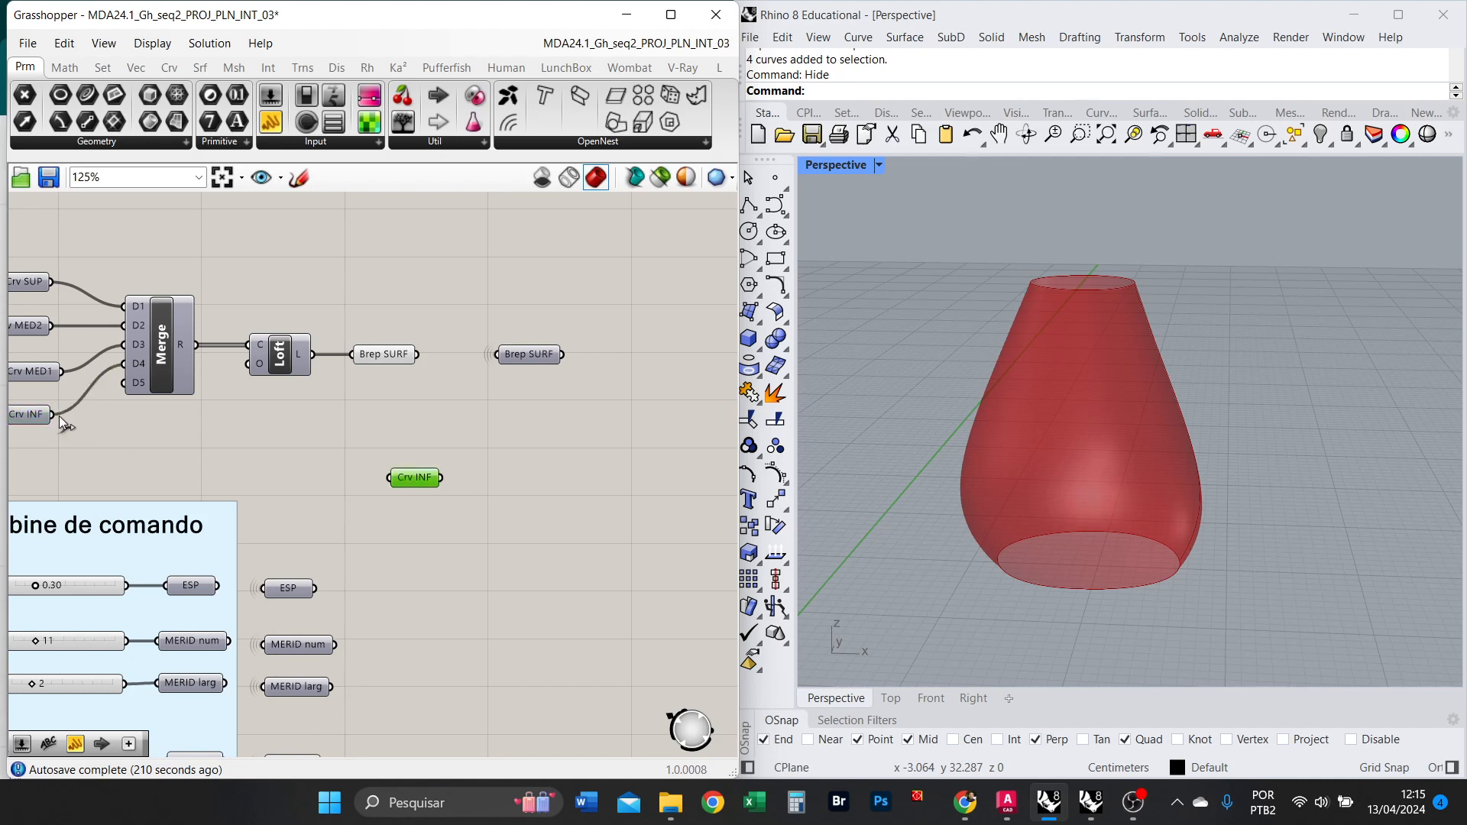
pyautogui.moveTo(58, 416); pyautogui.dragTo(393, 478)
# Hide the incoming wire of the duplicated Crv INF parameter and move the parameter slightly lower on the canvas.
pyautogui.rightClick(397, 479)
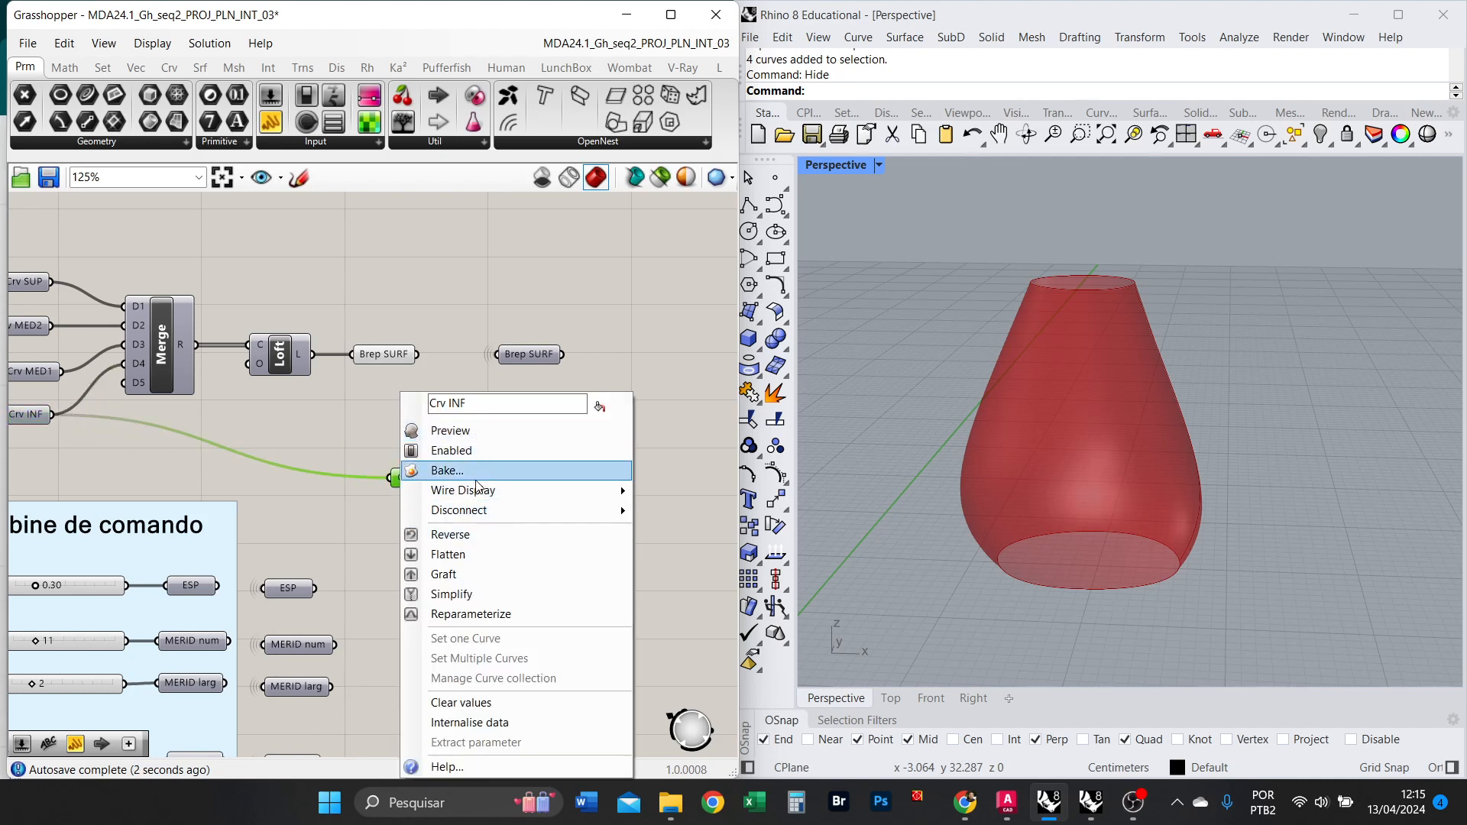
pyautogui.moveTo(526, 491)
pyautogui.click(673, 532)
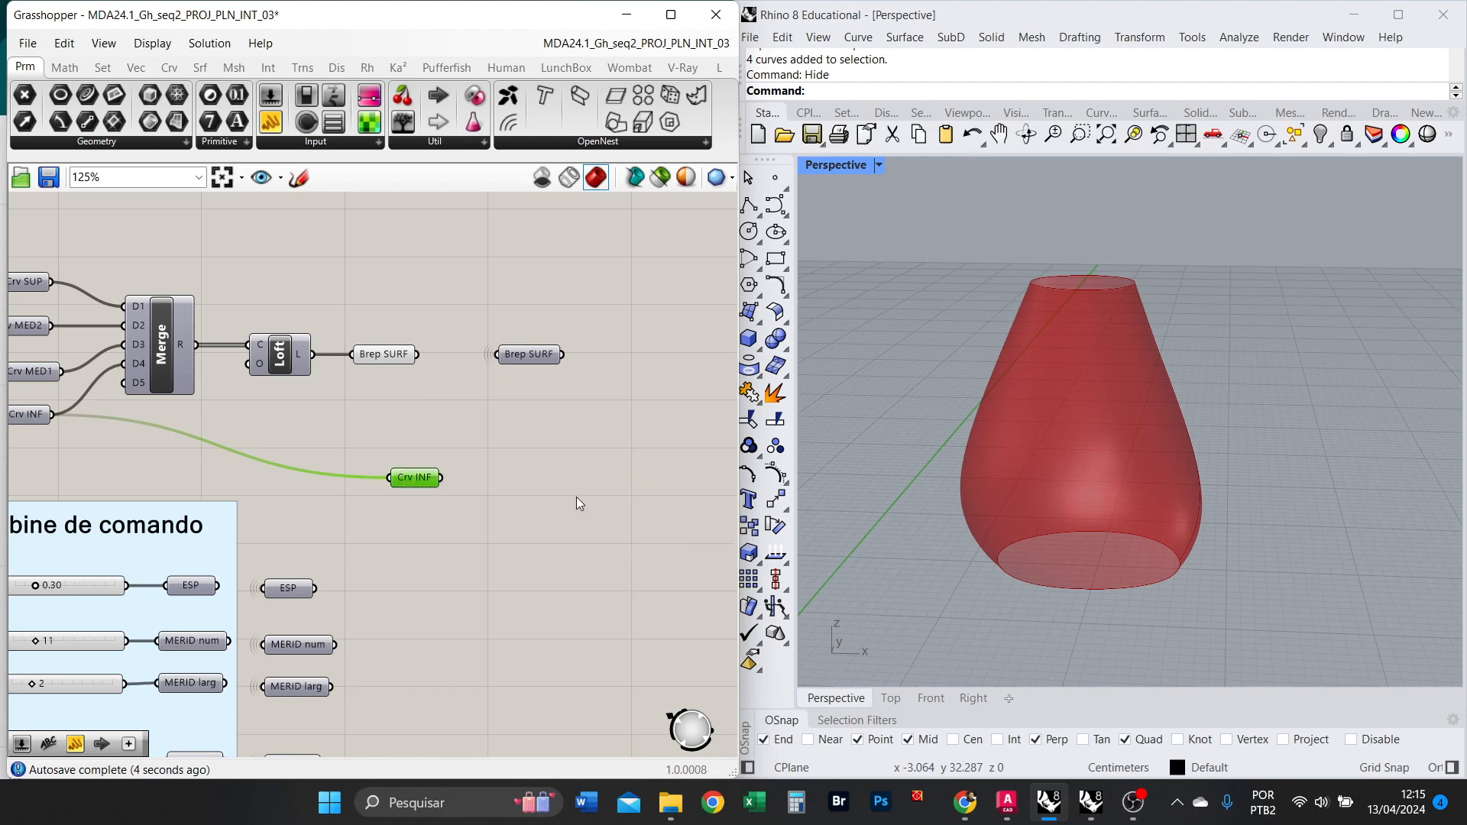
pyautogui.click(576, 497)
pyautogui.moveTo(416, 481); pyautogui.dragTo(423, 512)
pyautogui.scroll(-2, 353, 394)
pyautogui.scroll(2, 583, 416)
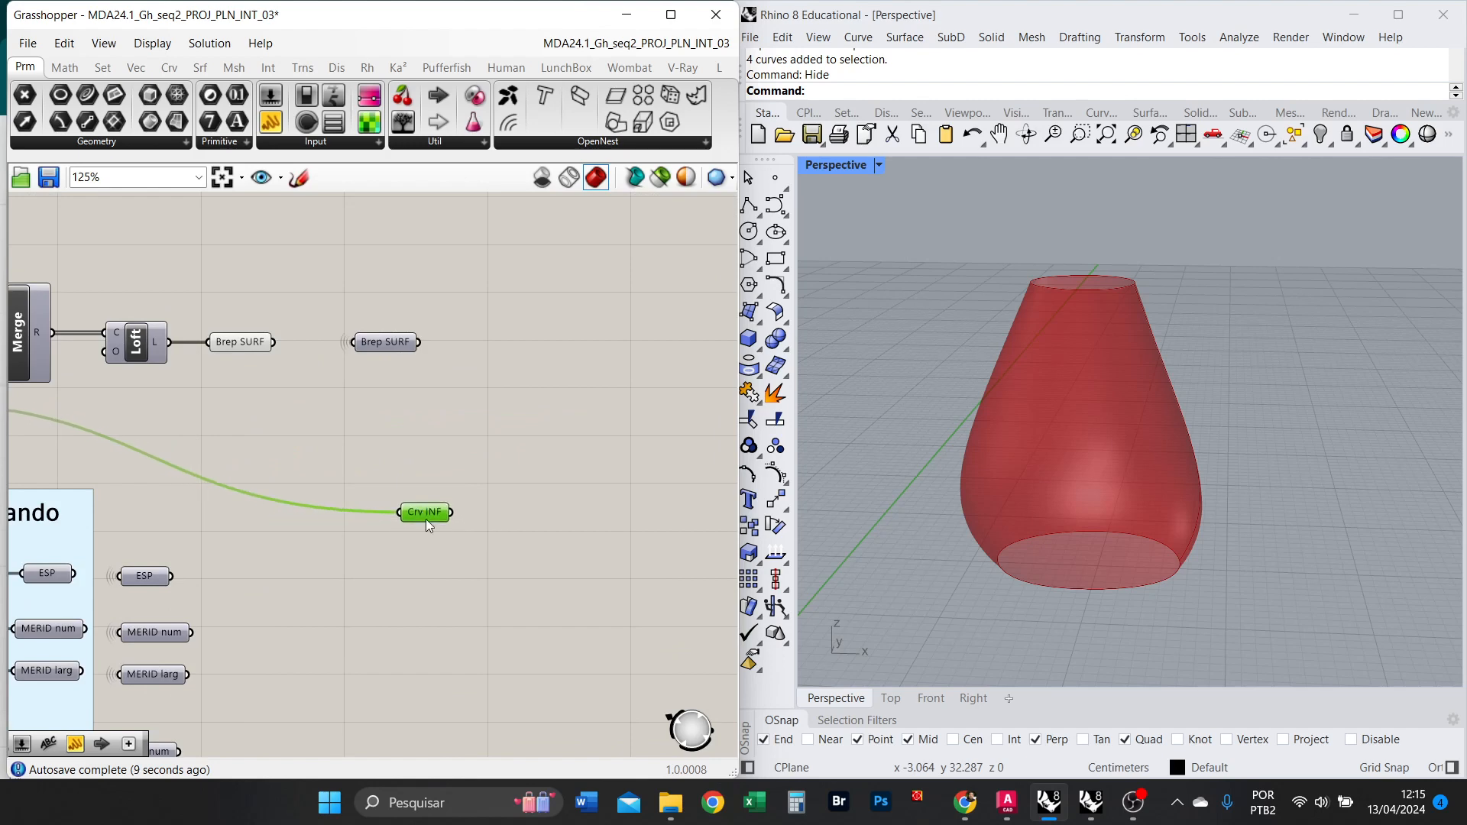
# Add an Area component beside the duplicated Crv INF and connect the curve to its G input.
pyautogui.scroll(2, 464, 521)
pyautogui.click(543, 539)
pyautogui.moveTo(583, 500); pyautogui.dragTo(474, 533, button='right')
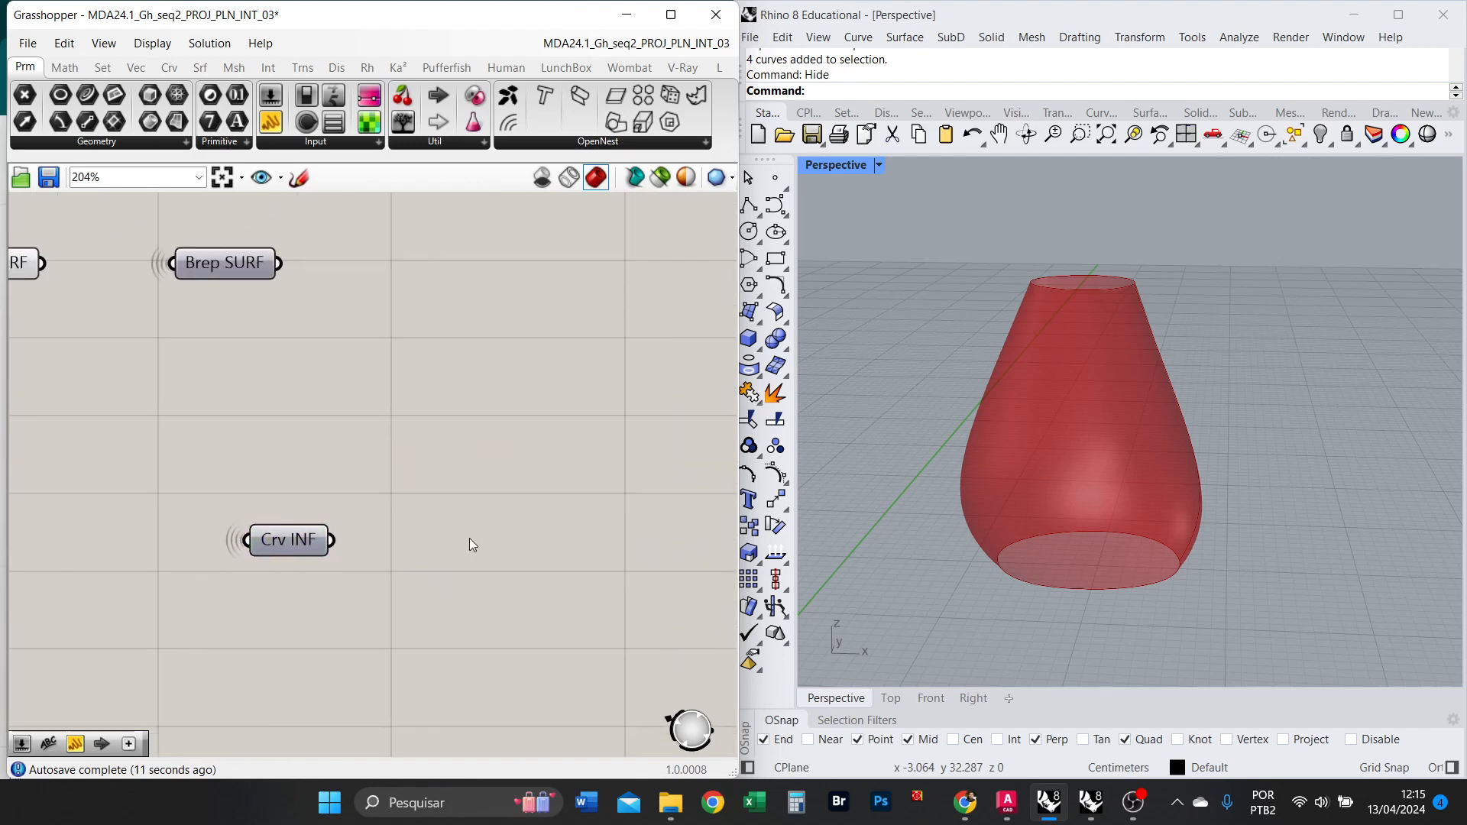
pyautogui.doubleClick(469, 538)
pyautogui.write('AREA')
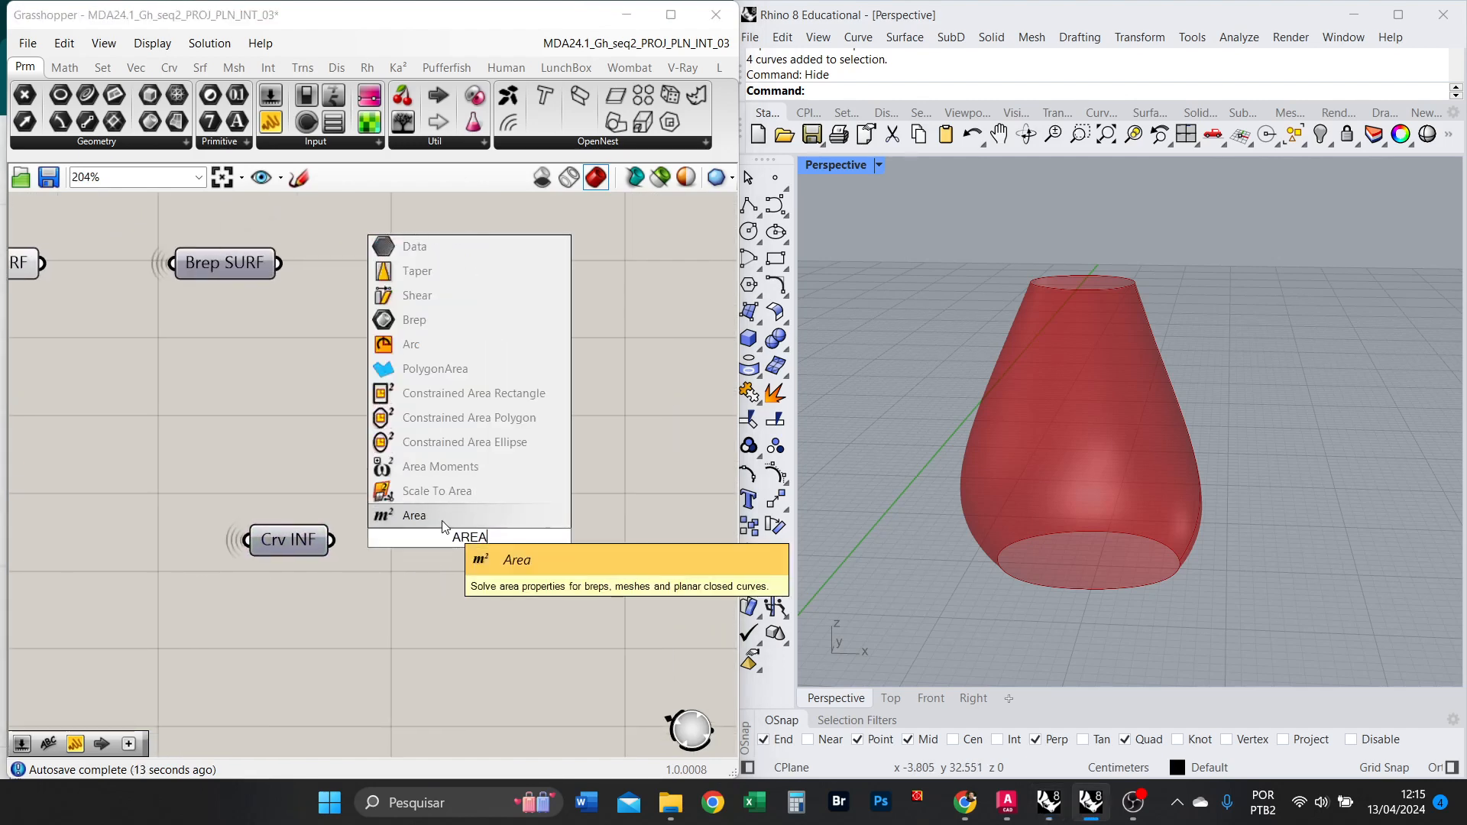
pyautogui.click(458, 556)
pyautogui.moveTo(333, 540); pyautogui.dragTo(415, 538)
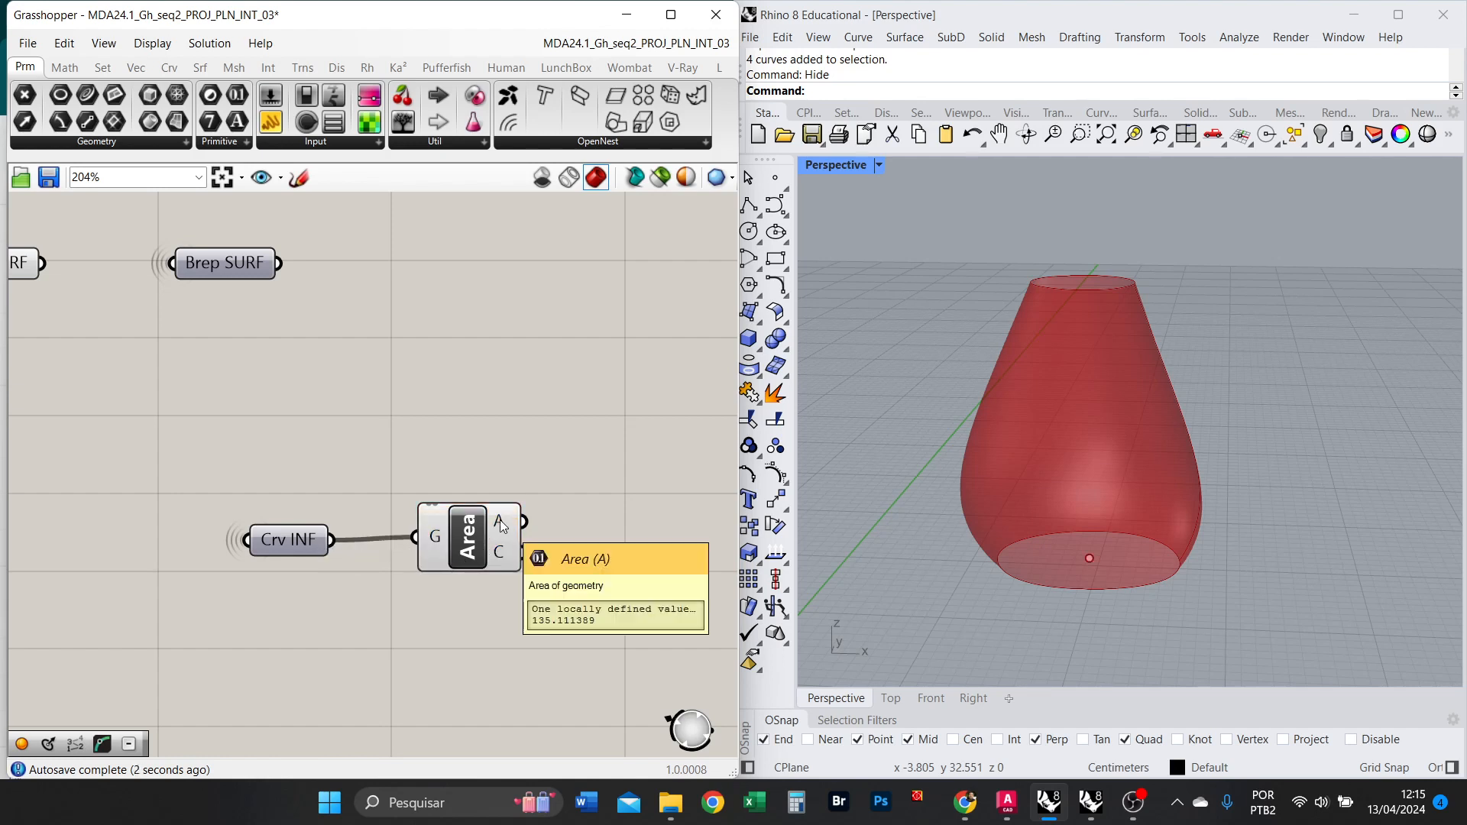
# Examine the Area component's outputs and the centroid point it previews inside the vase's bottom curve.
pyautogui.click(289, 543)
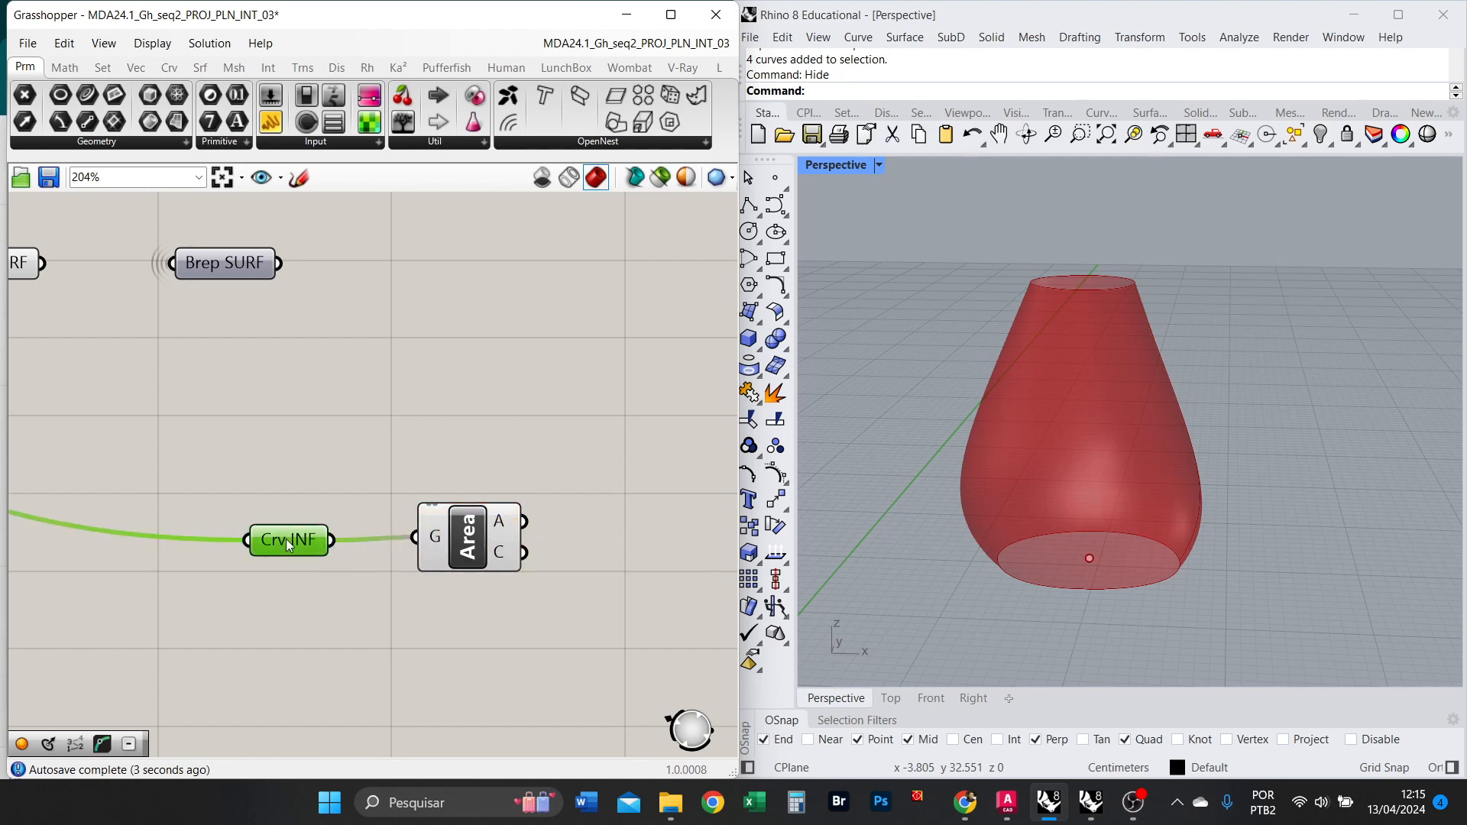
pyautogui.click(468, 558)
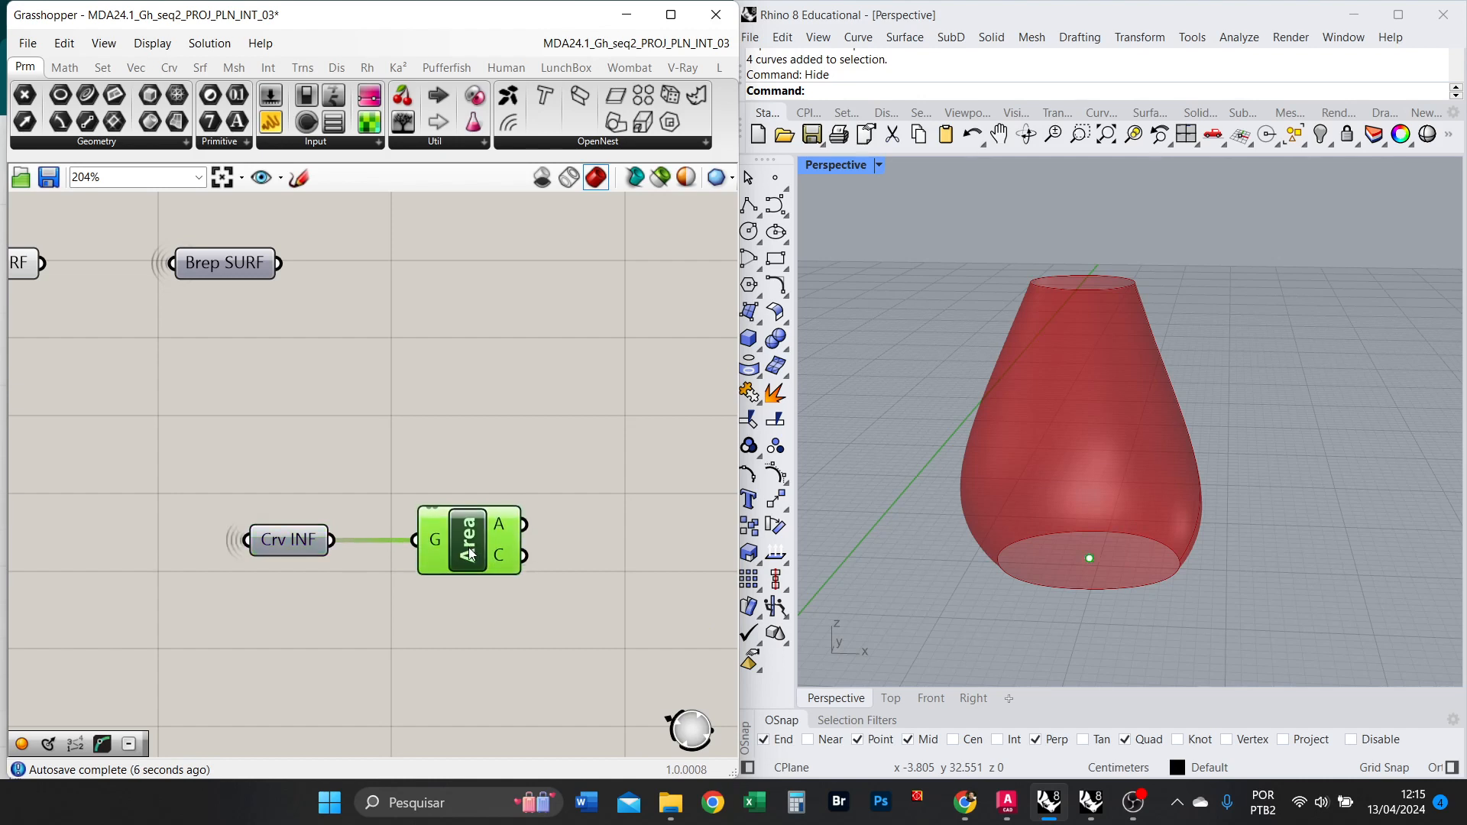
pyautogui.click(589, 514)
pyautogui.scroll(1, 498, 553)
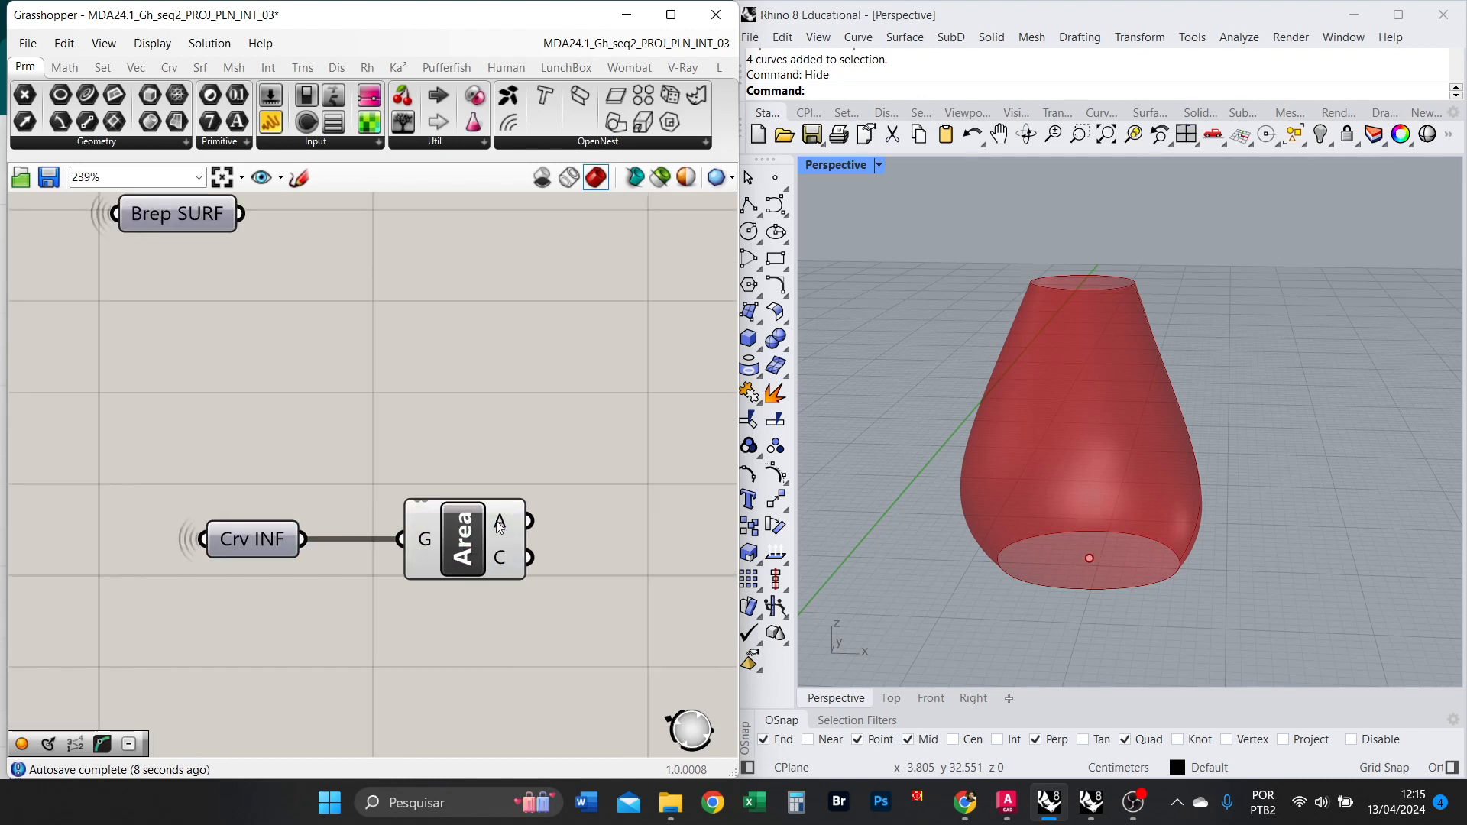
pyautogui.moveTo(499, 527)
pyautogui.click(474, 548)
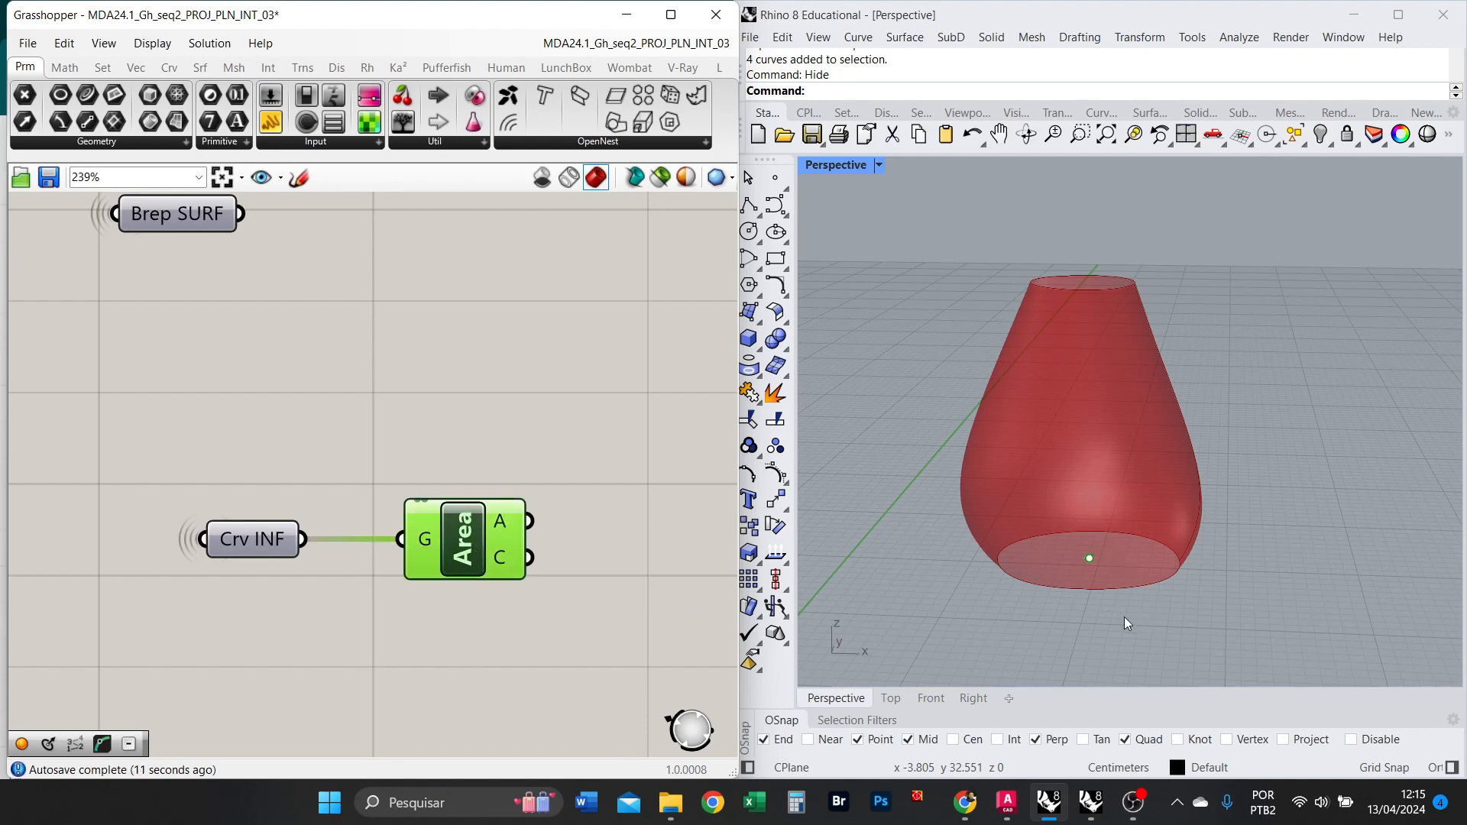
pyautogui.moveTo(587, 547); pyautogui.dragTo(437, 539, button='right')
pyautogui.scroll(-2, 527, 543)
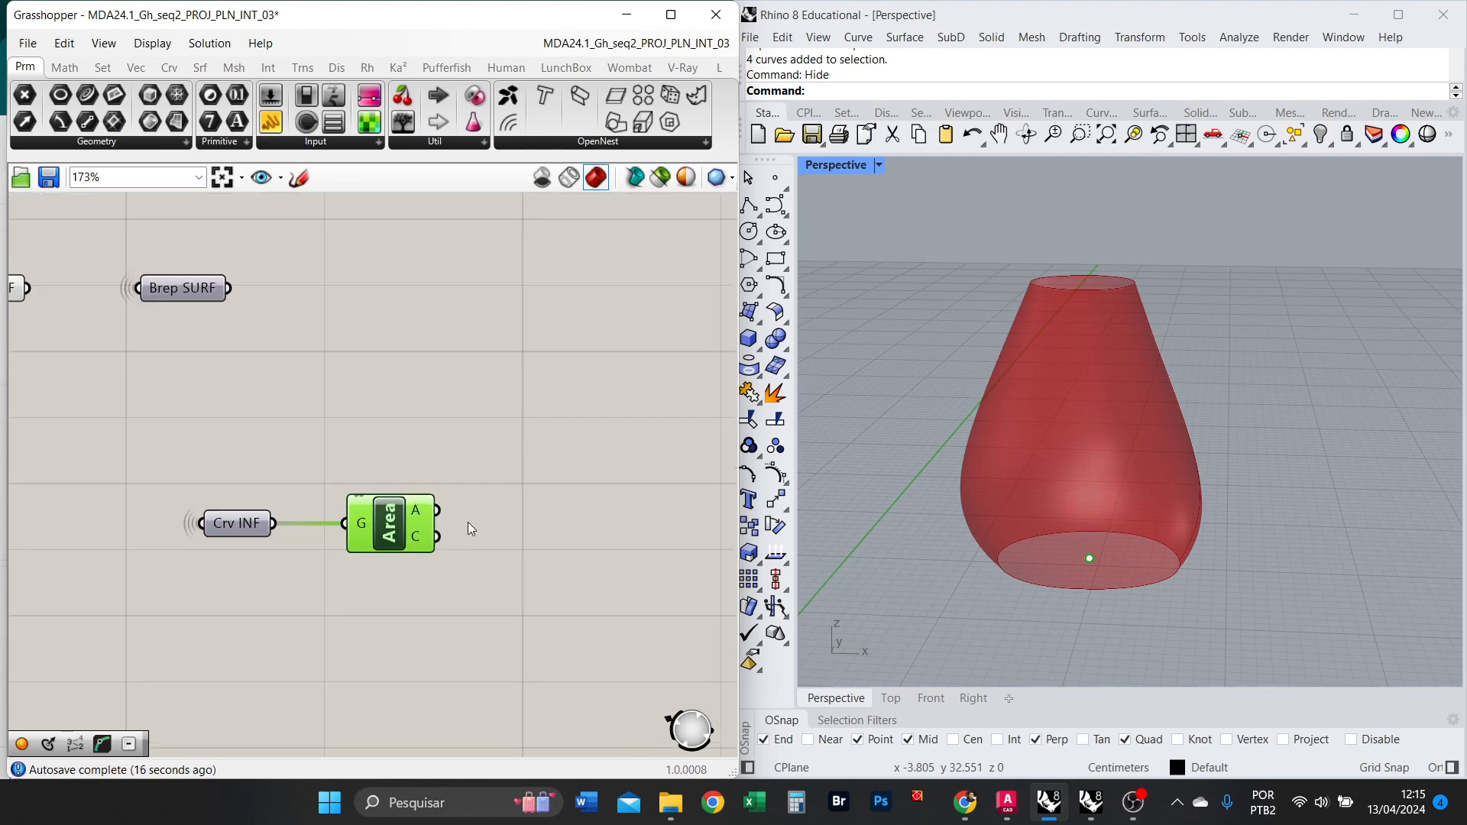
pyautogui.scroll(2, 489, 554)
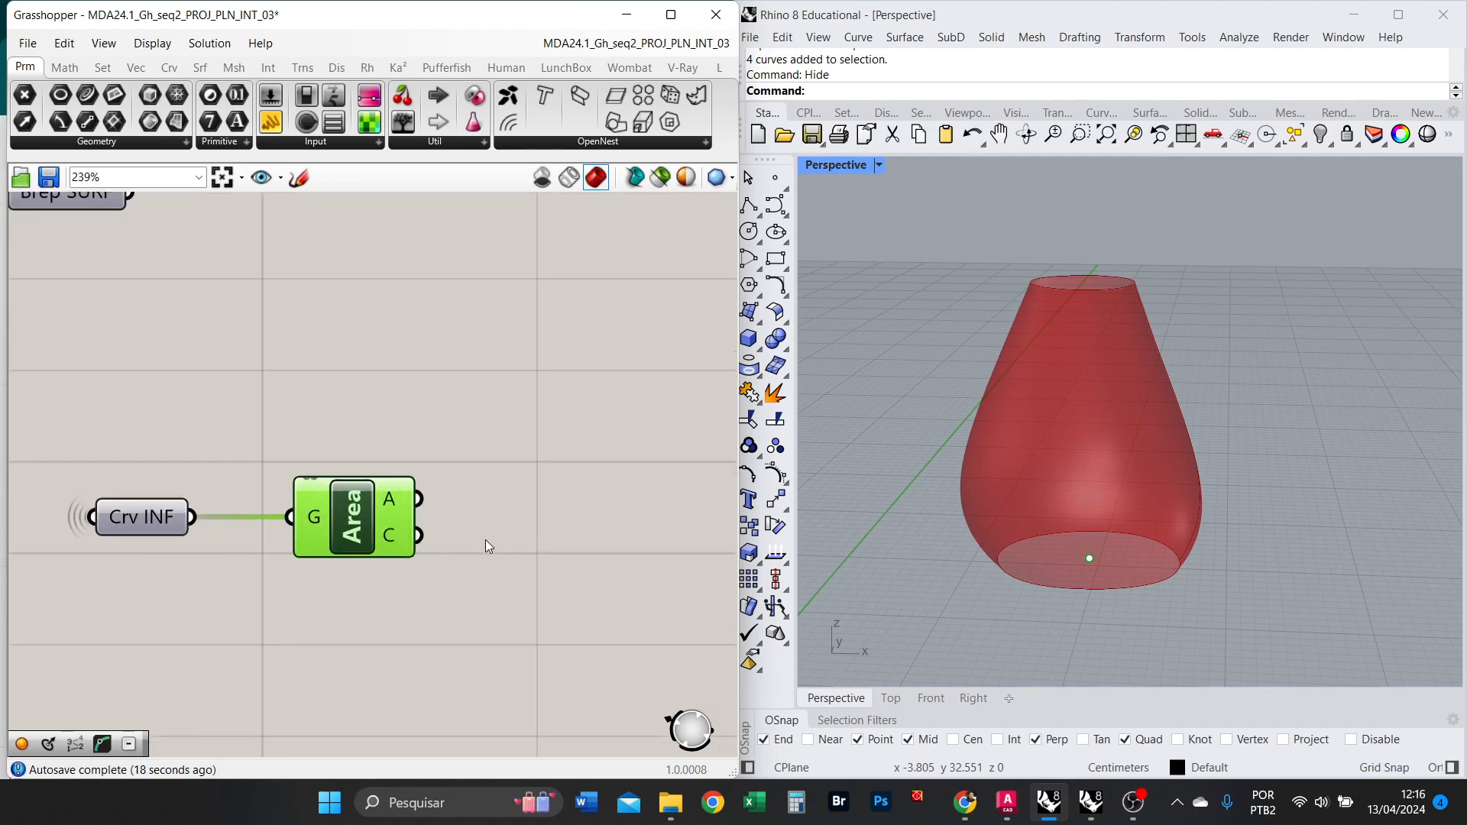
# Add an XY Plane component and connect Area's centroid output C to its origin input O.
pyautogui.doubleClick(574, 534)
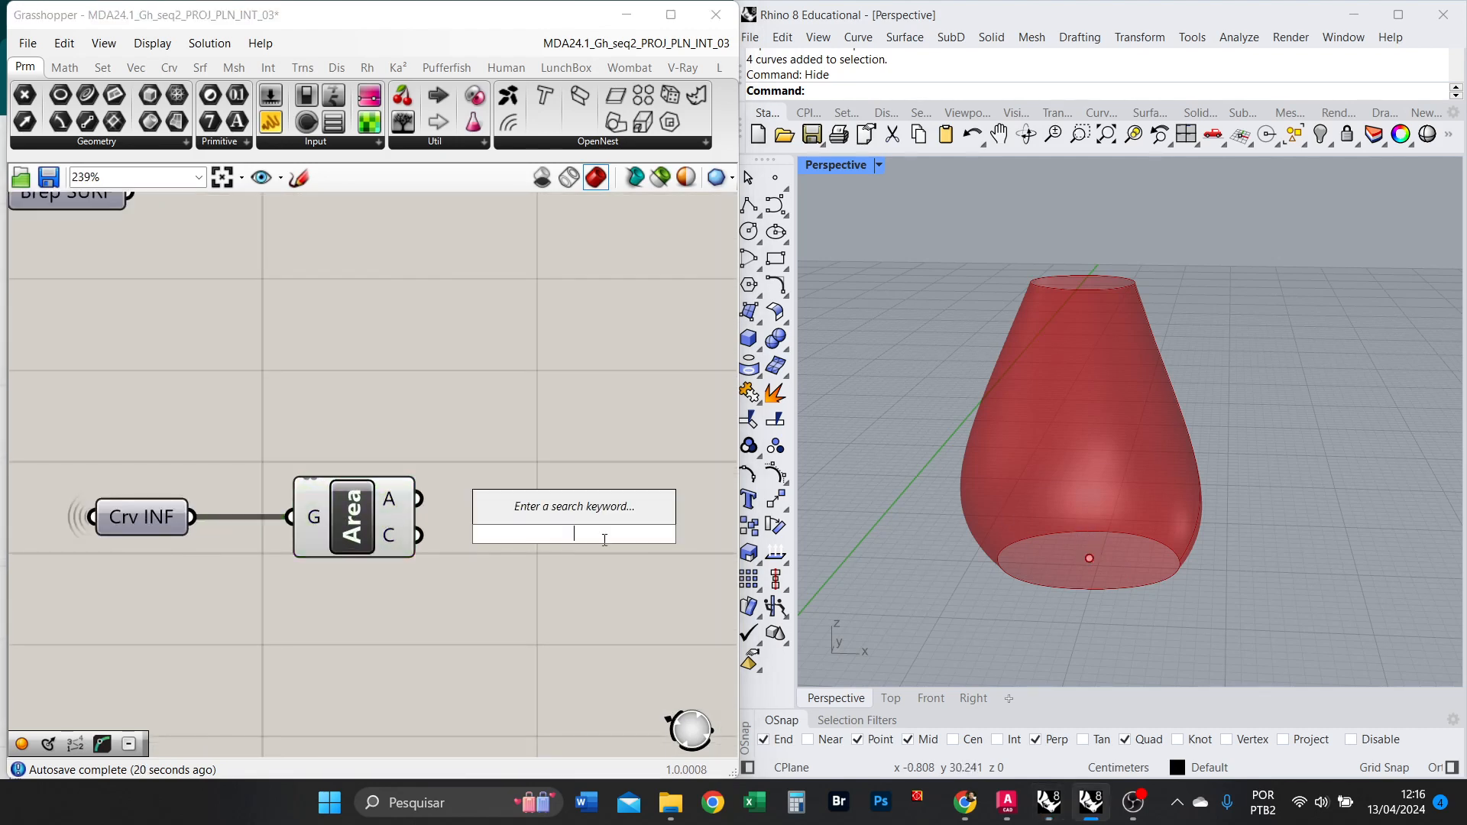
pyautogui.write('XY')
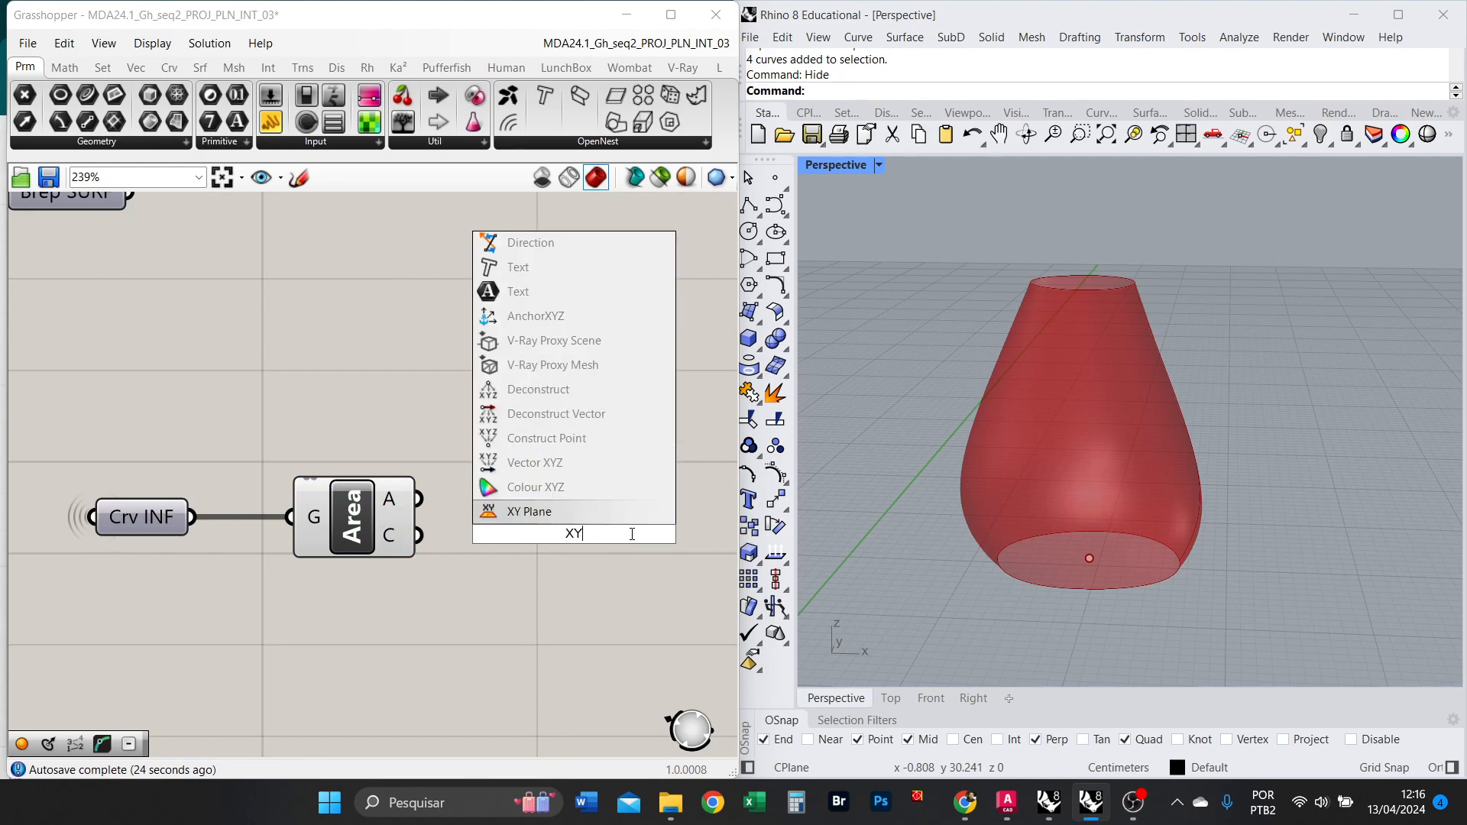
pyautogui.click(536, 513)
pyautogui.moveTo(434, 544); pyautogui.dragTo(510, 534)
pyautogui.moveTo(576, 545); pyautogui.dragTo(595, 558)
pyautogui.scroll(4, 1140, 556)
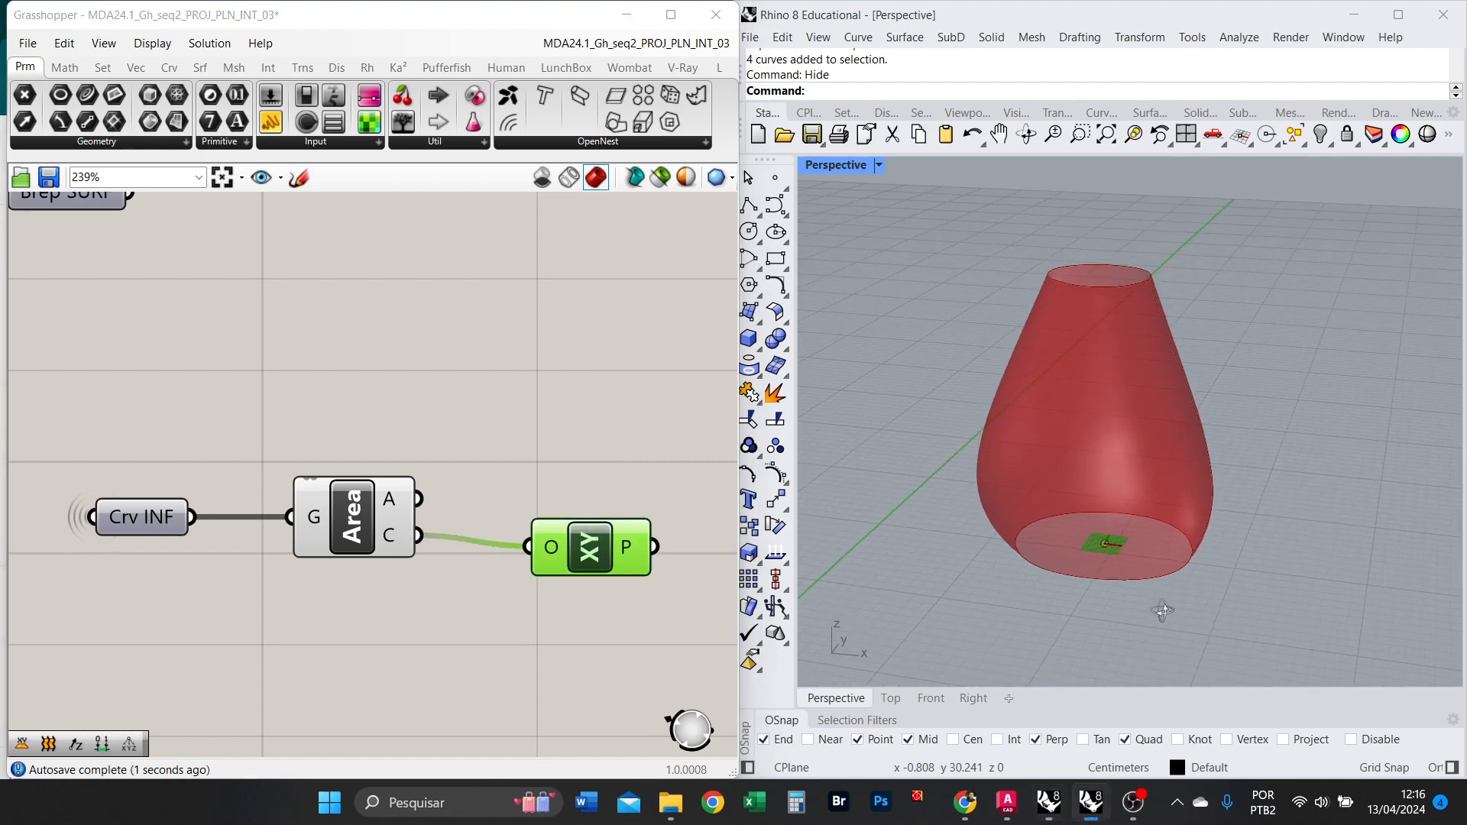
pyautogui.scroll(-5, 1135, 470)
pyautogui.scroll(-3, 1134, 472)
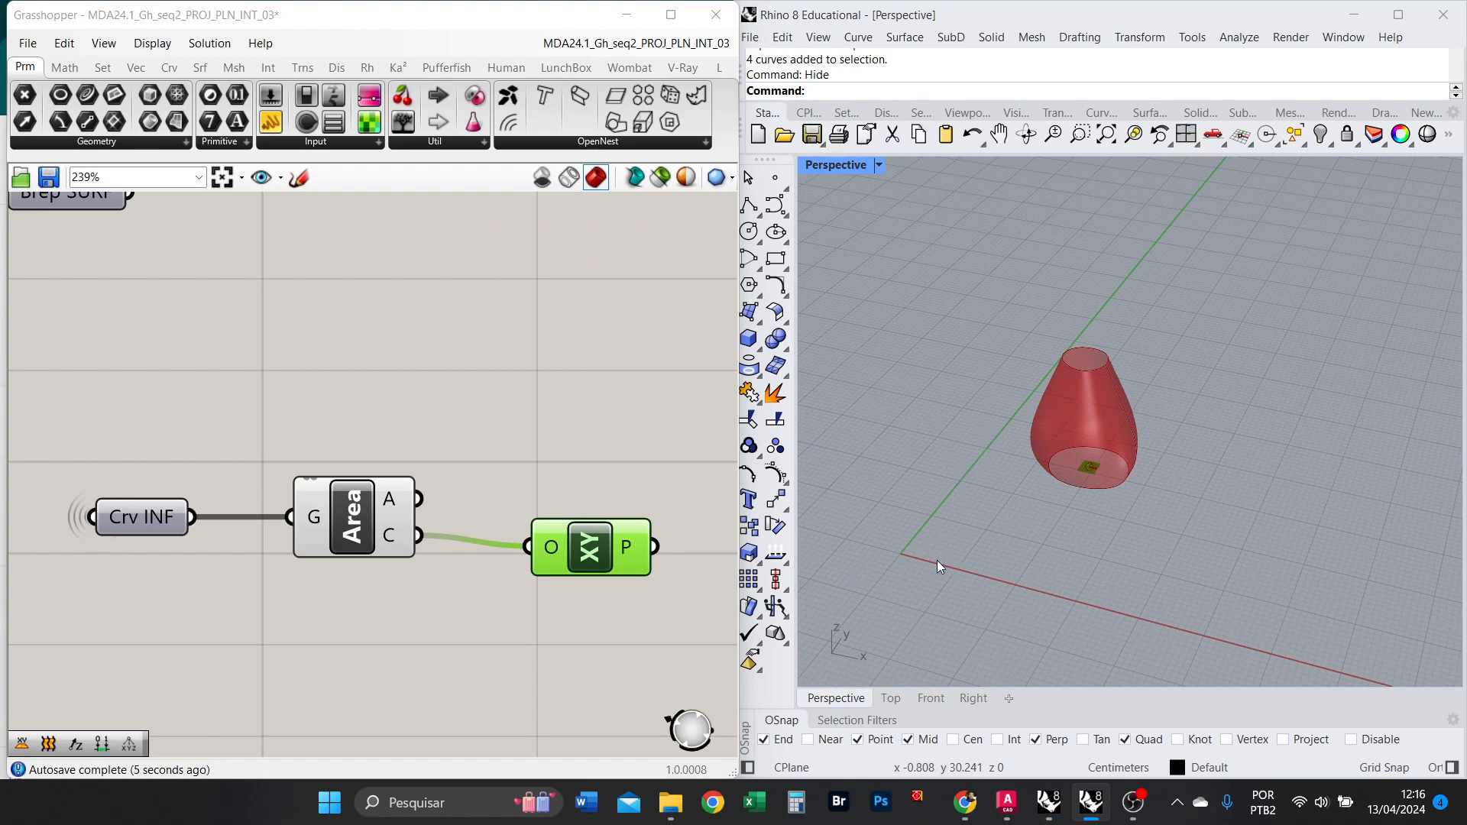
pyautogui.scroll(2, 922, 540)
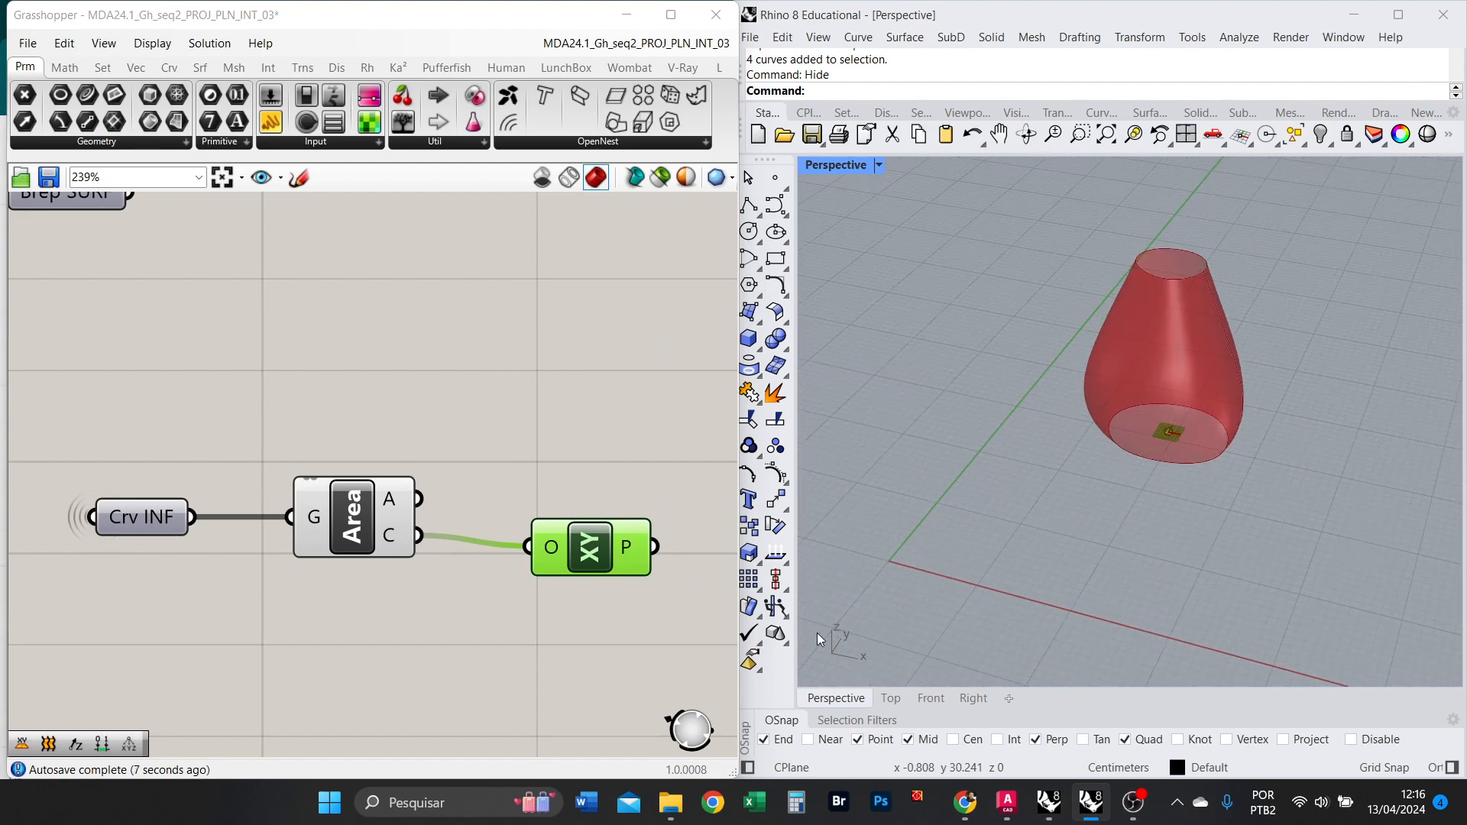
pyautogui.scroll(1, 1192, 470)
# Add a temporary XZ Plane component, inspect its default orientation at the world origin, and delete it.
pyautogui.doubleClick(612, 422)
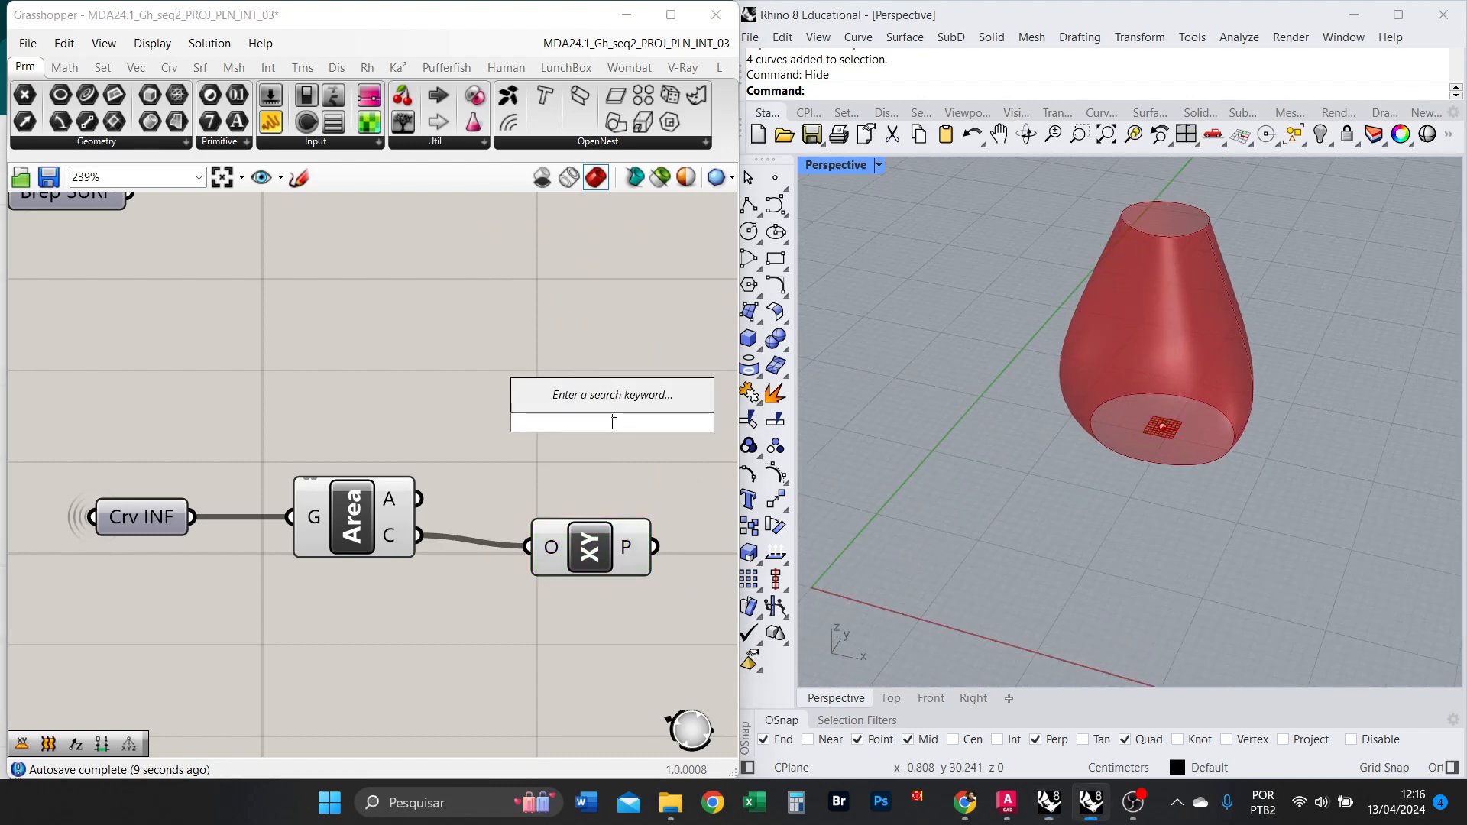
pyautogui.write('X')
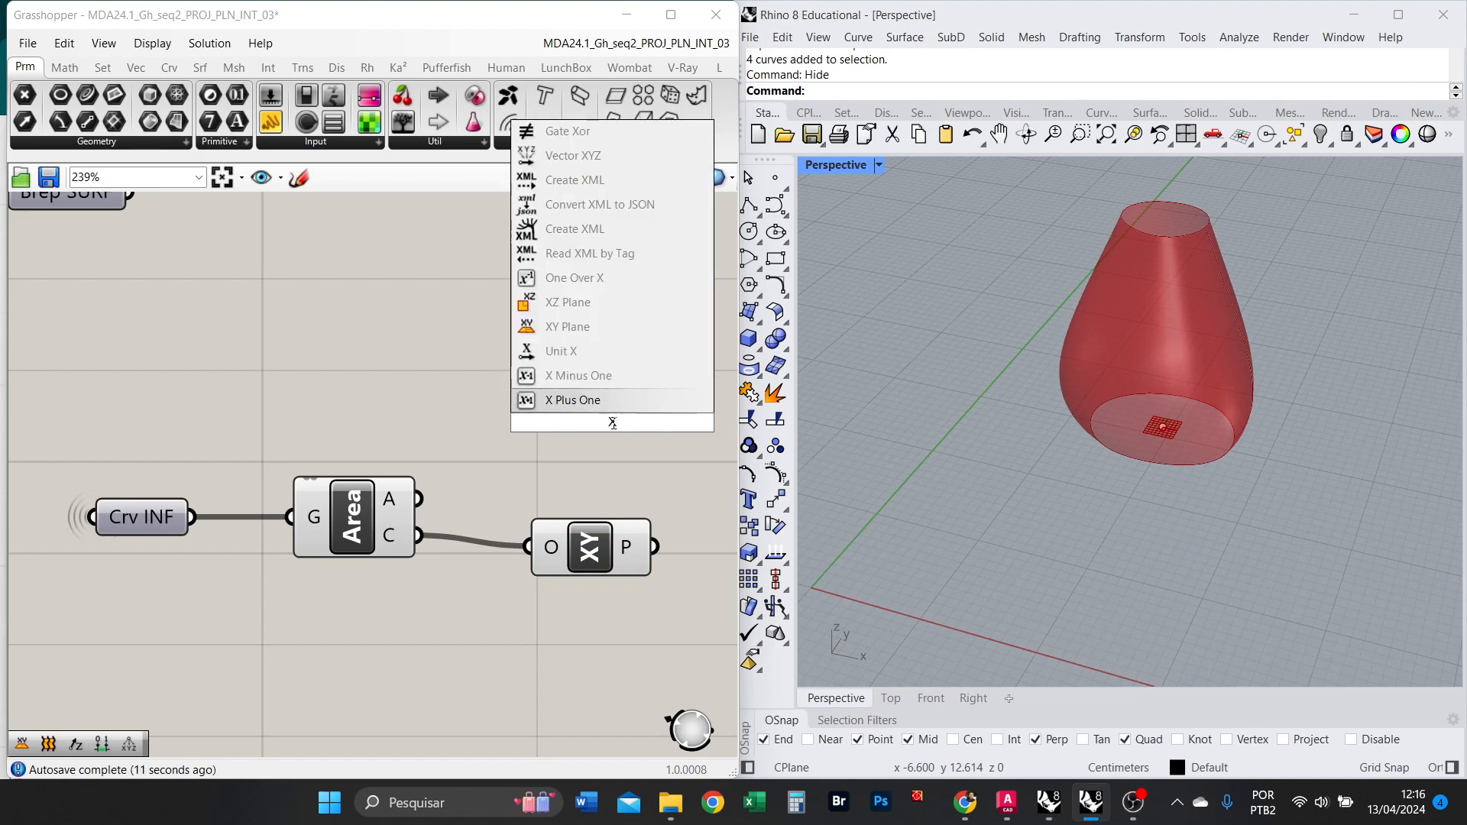
pyautogui.write('Z')
pyautogui.press('Return')
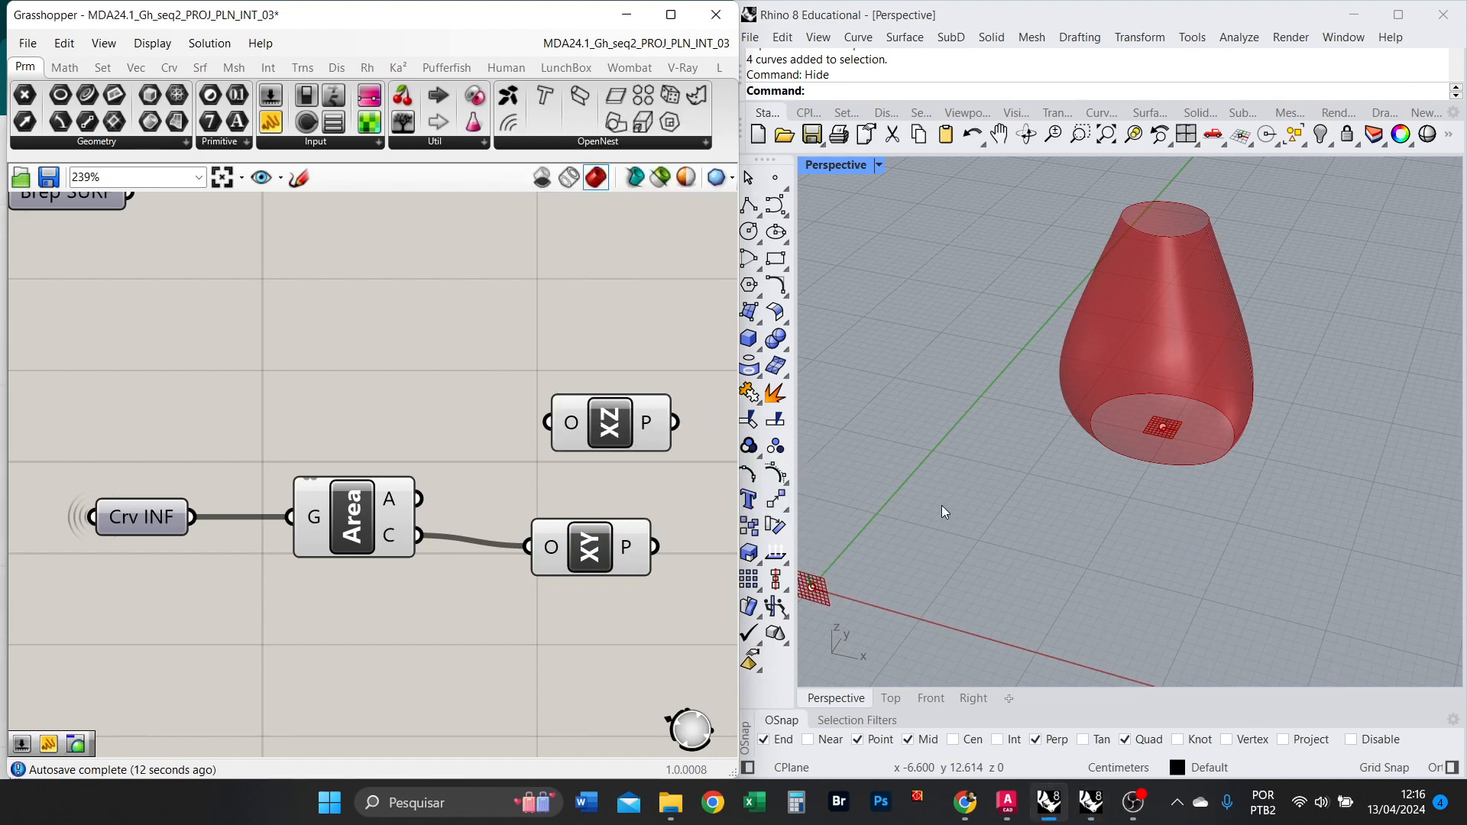
pyautogui.moveTo(941, 506); pyautogui.dragTo(1056, 468, button='right')
pyautogui.scroll(4, 836, 487)
pyautogui.scroll(5, 1018, 471)
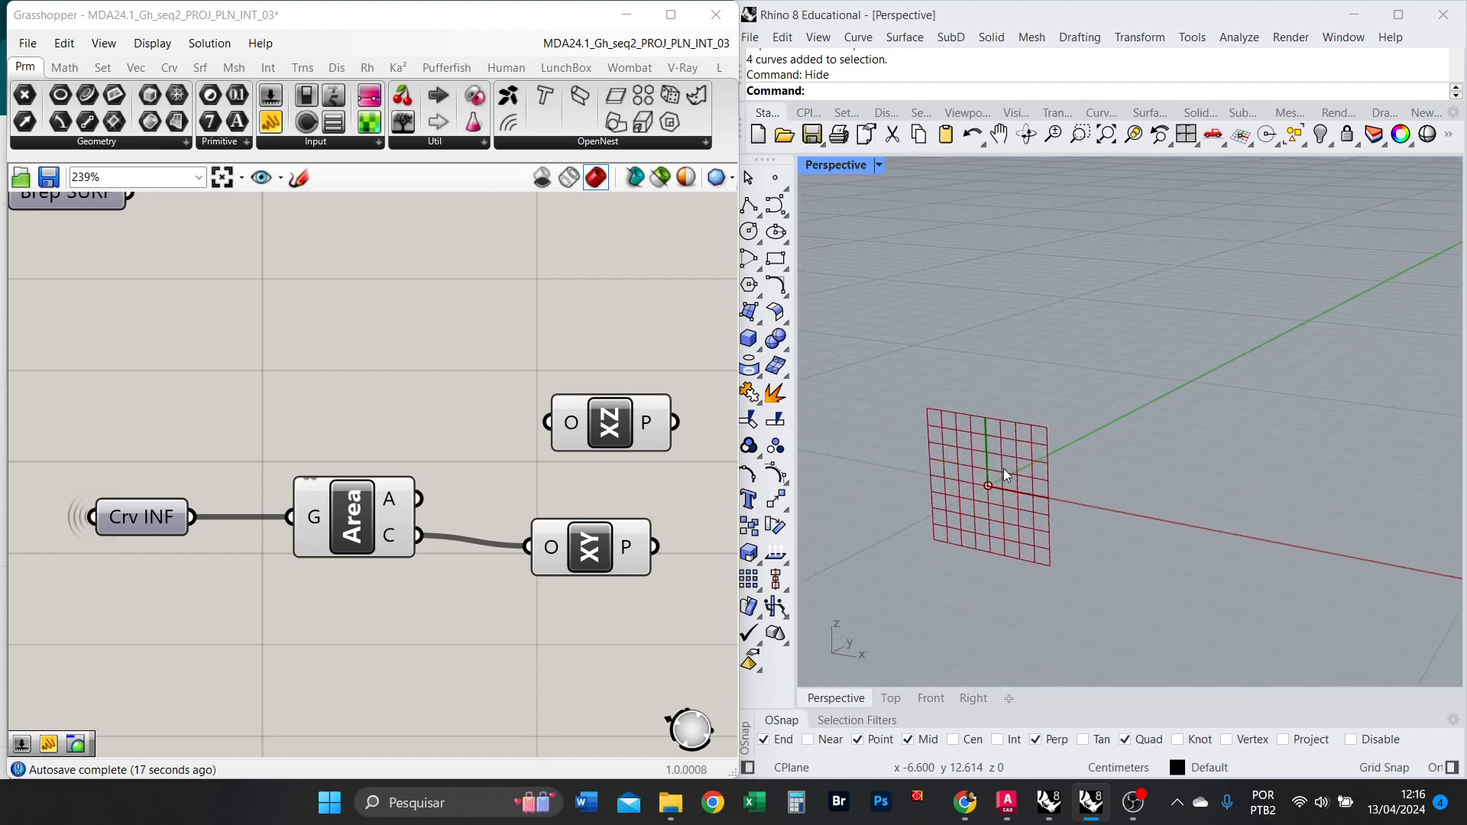
pyautogui.scroll(-3, 971, 467)
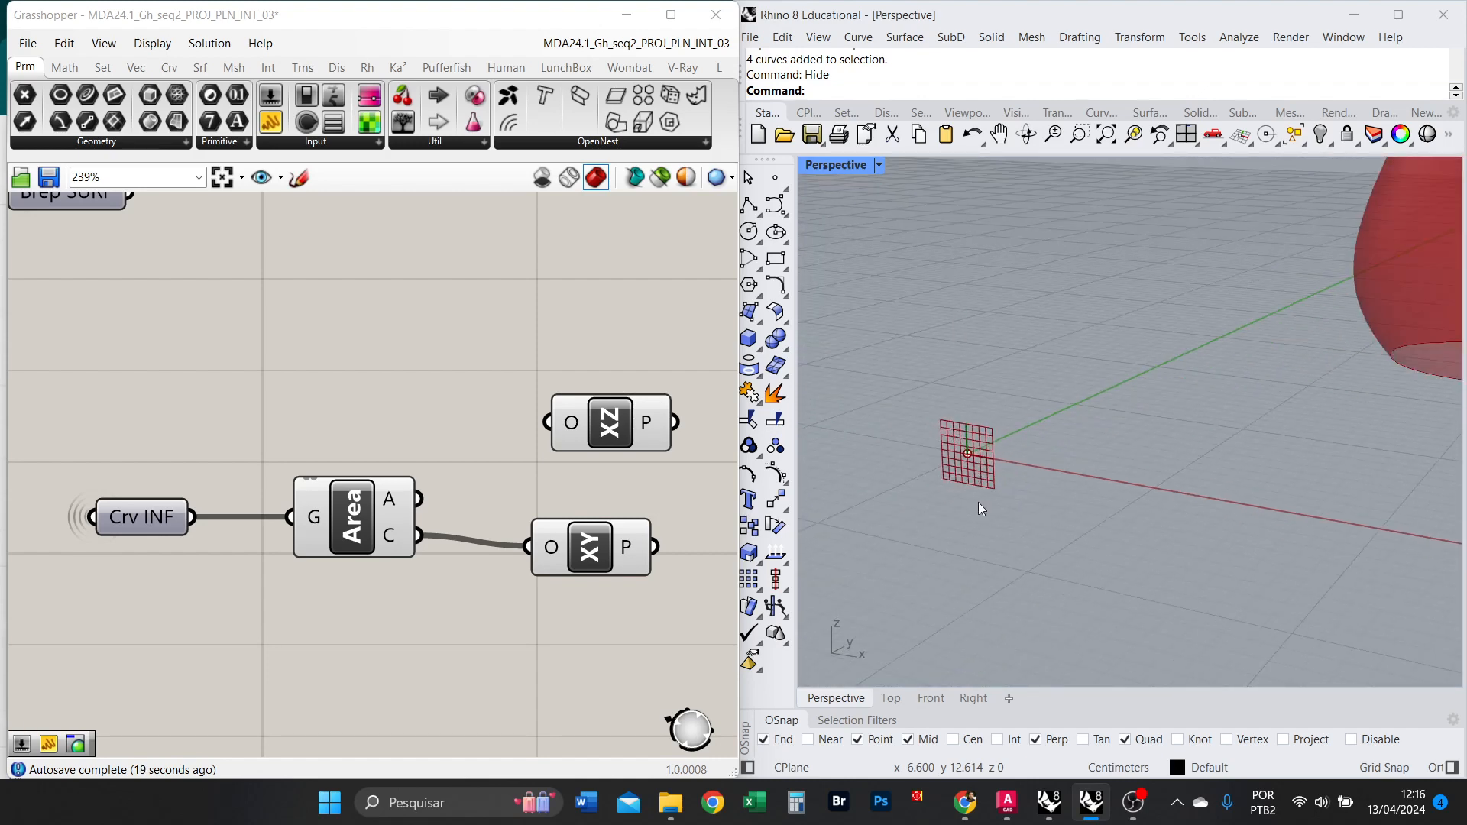
pyautogui.moveTo(976, 498); pyautogui.dragTo(1000, 465, button='right')
pyautogui.click(607, 433)
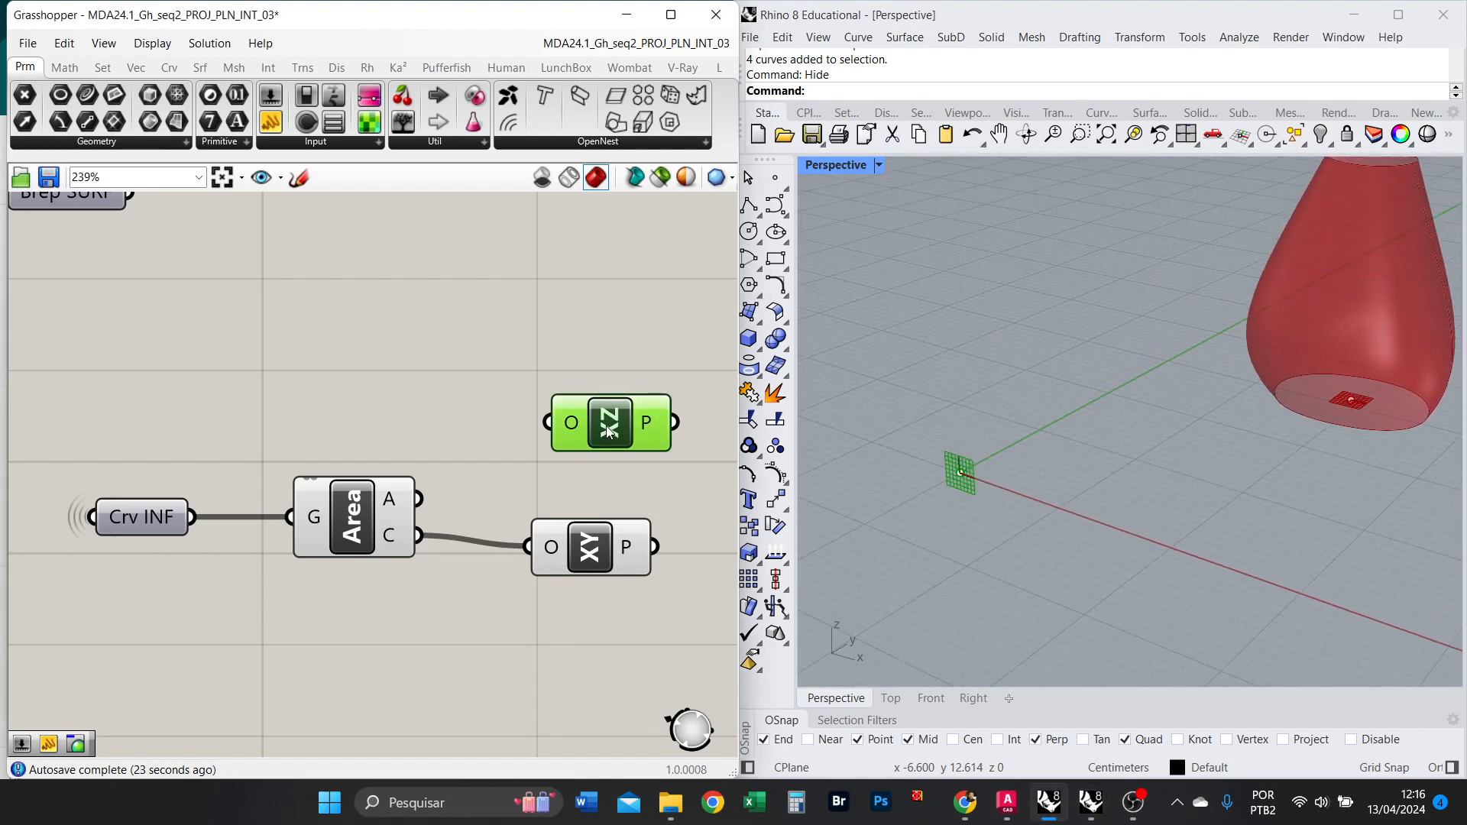
pyautogui.press('Delete')
# Check the XY plane at the bottom curve's centroid and add a Move component beside the XY Plane component.
pyautogui.moveTo(1198, 489); pyautogui.dragTo(1313, 434, button='right')
pyautogui.click(589, 552)
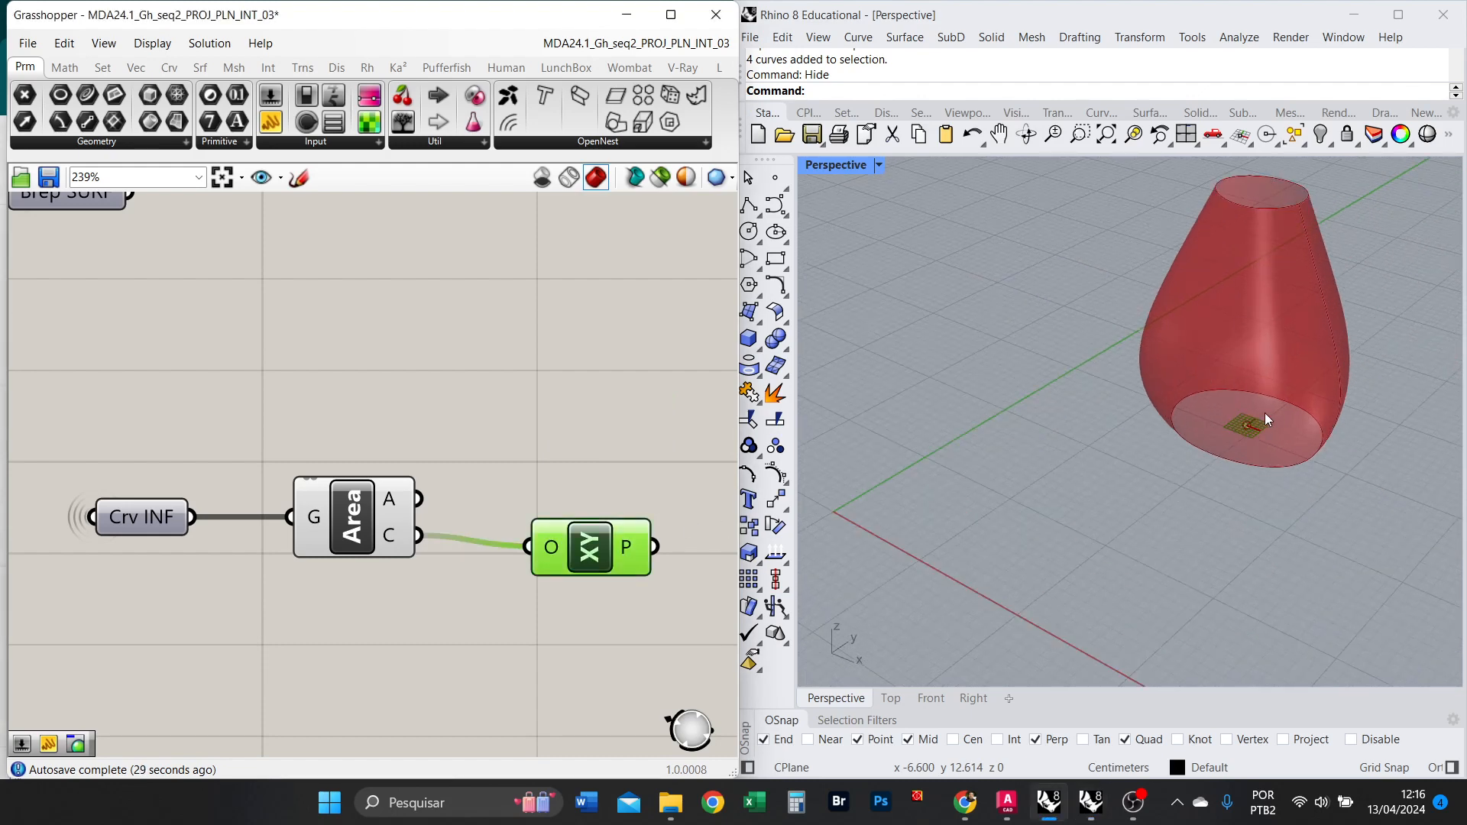
pyautogui.moveTo(1266, 417); pyautogui.dragTo(1292, 366, button='right')
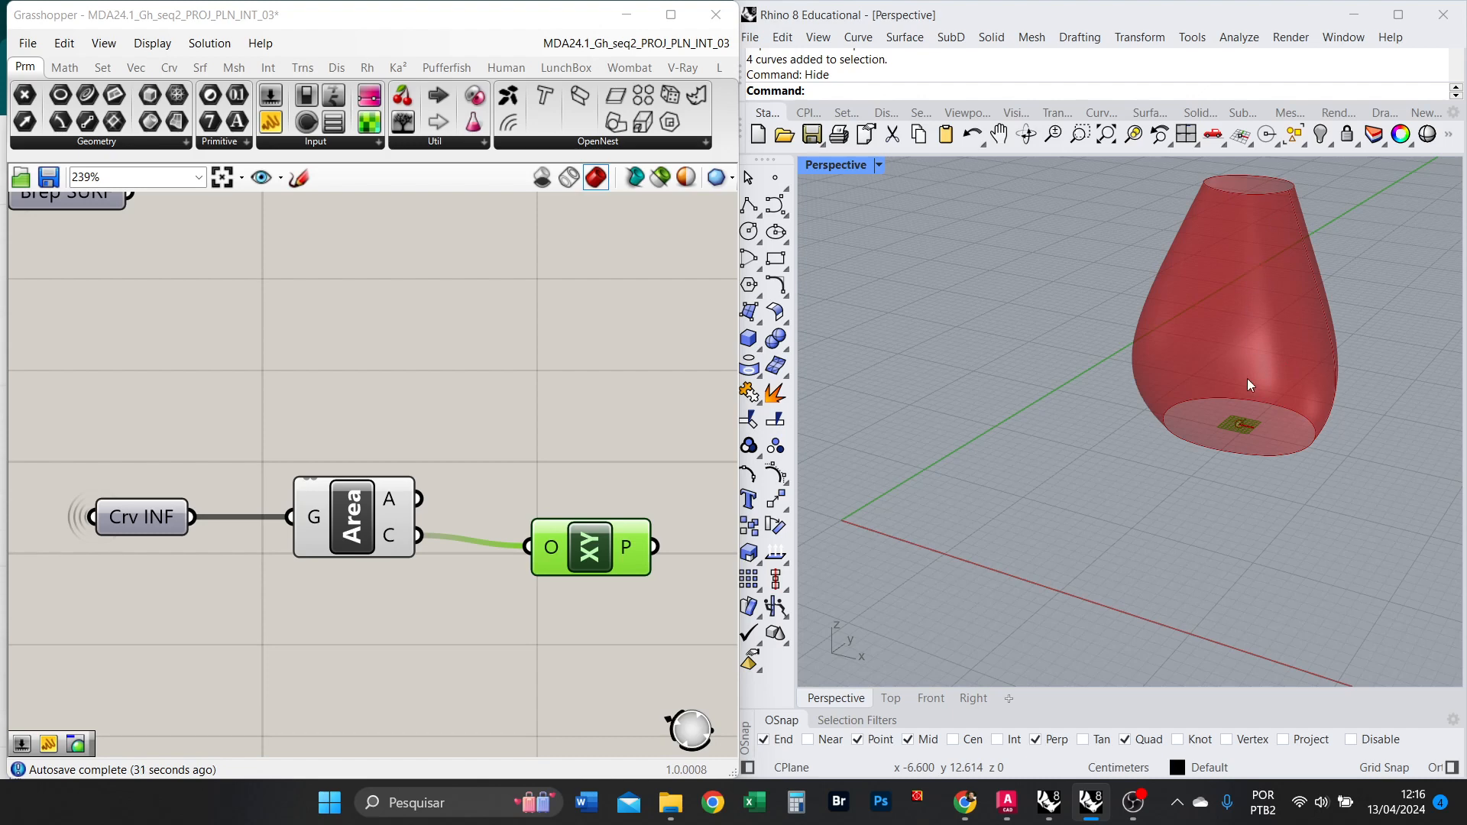
pyautogui.scroll(-3, 535, 466)
pyautogui.doubleClick(561, 471)
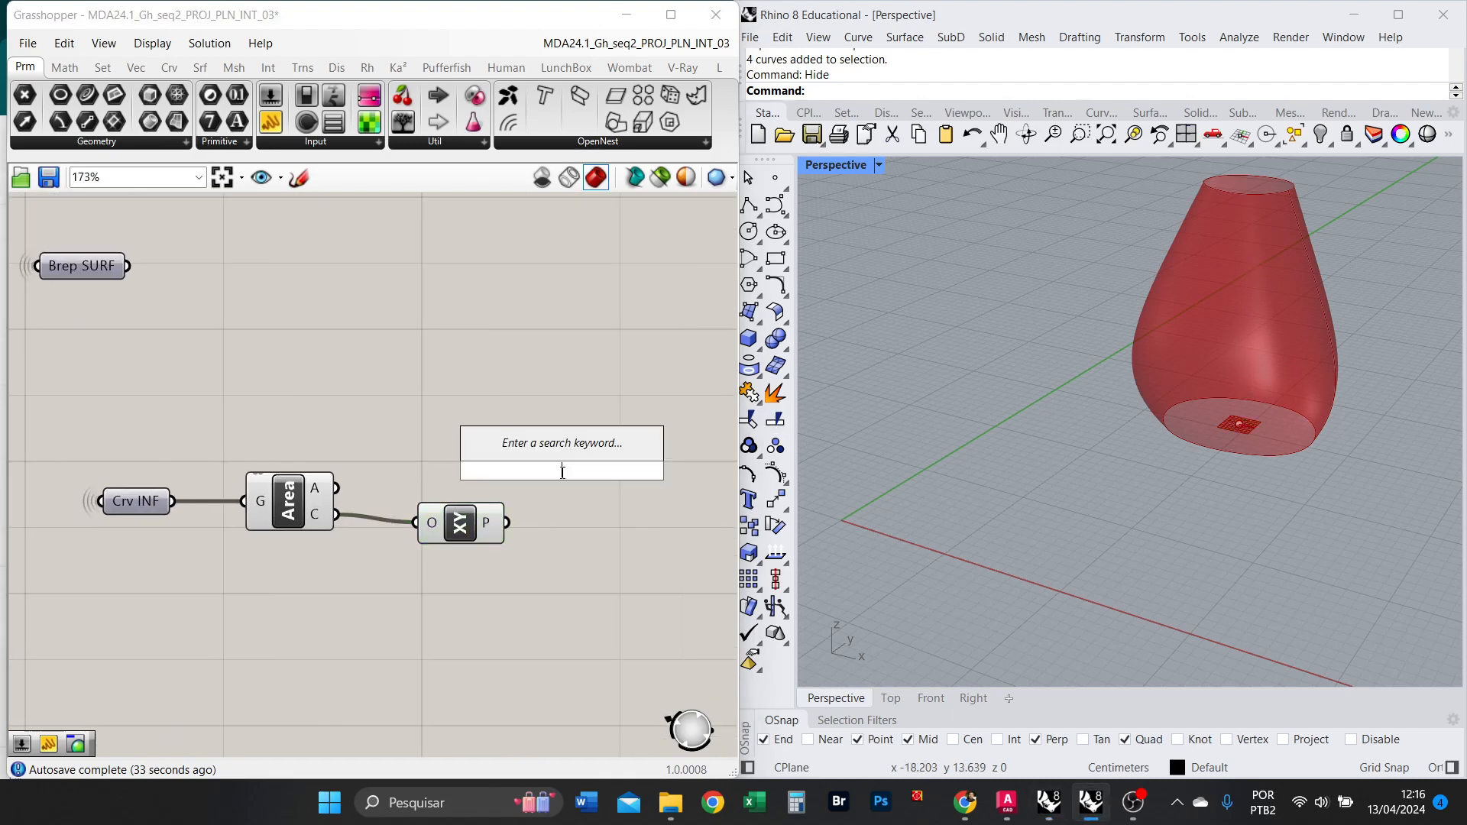
pyautogui.write('MOVE')
pyautogui.press('Return')
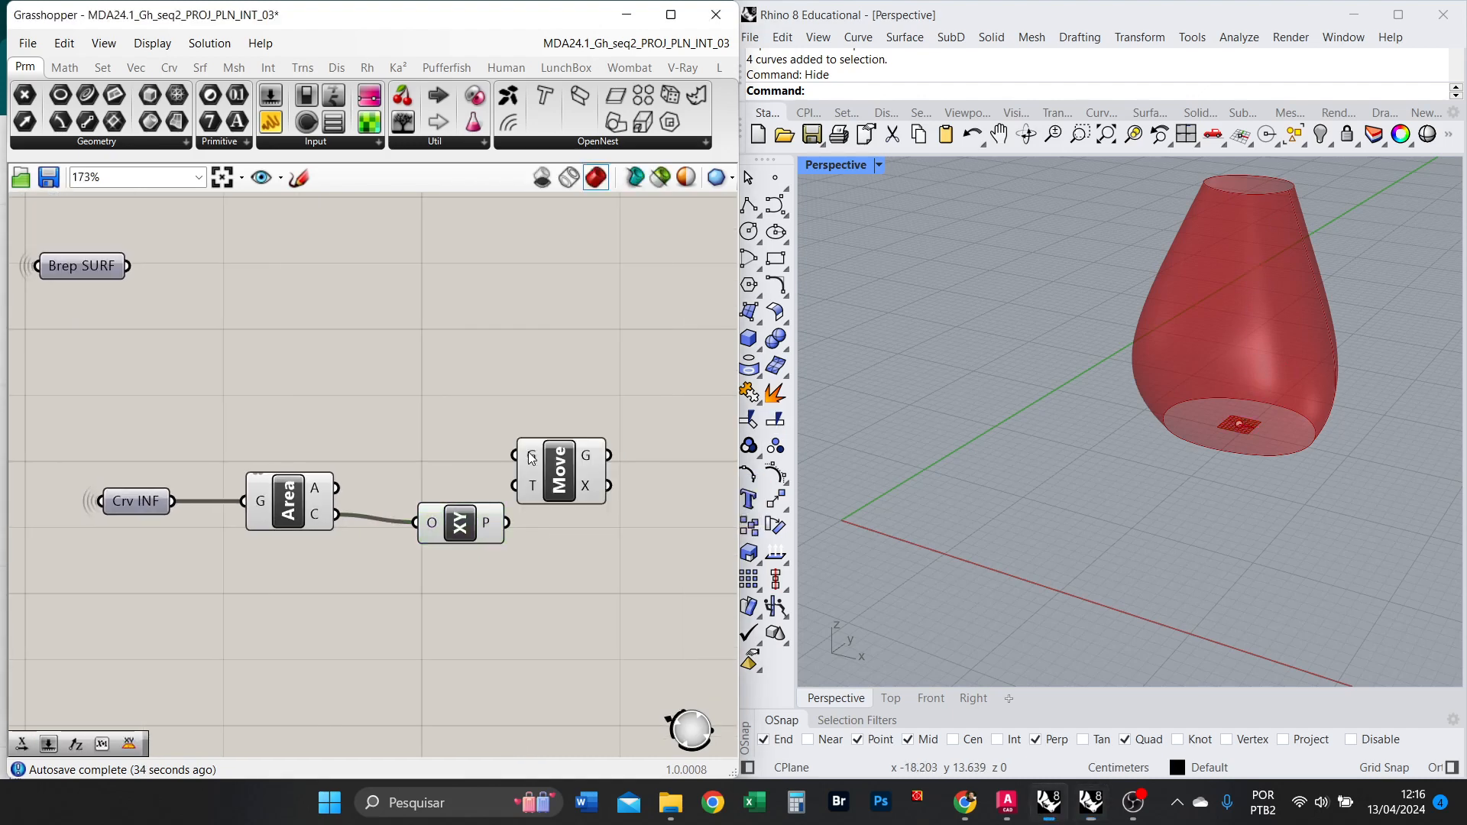
# Reposition the Move component and connect the XY Plane's P output to its geometry input G.
pyautogui.scroll(-2, 571, 490)
pyautogui.scroll(3, 501, 437)
pyautogui.moveTo(502, 437); pyautogui.dragTo(603, 409)
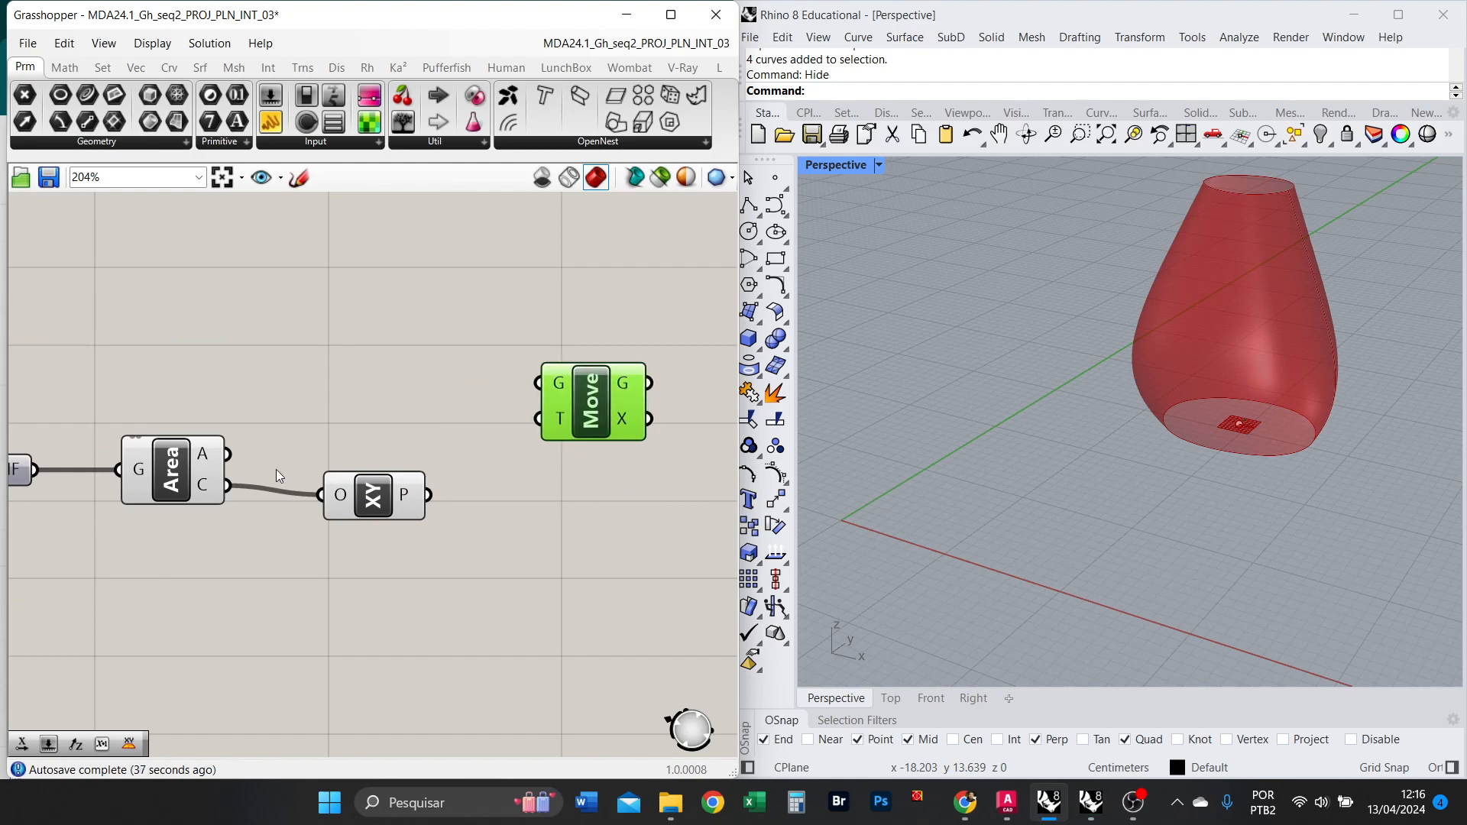
pyautogui.moveTo(428, 496); pyautogui.dragTo(639, 509)
pyautogui.moveTo(1211, 425); pyautogui.dragTo(1227, 398, button='right')
pyautogui.scroll(-4, 465, 396)
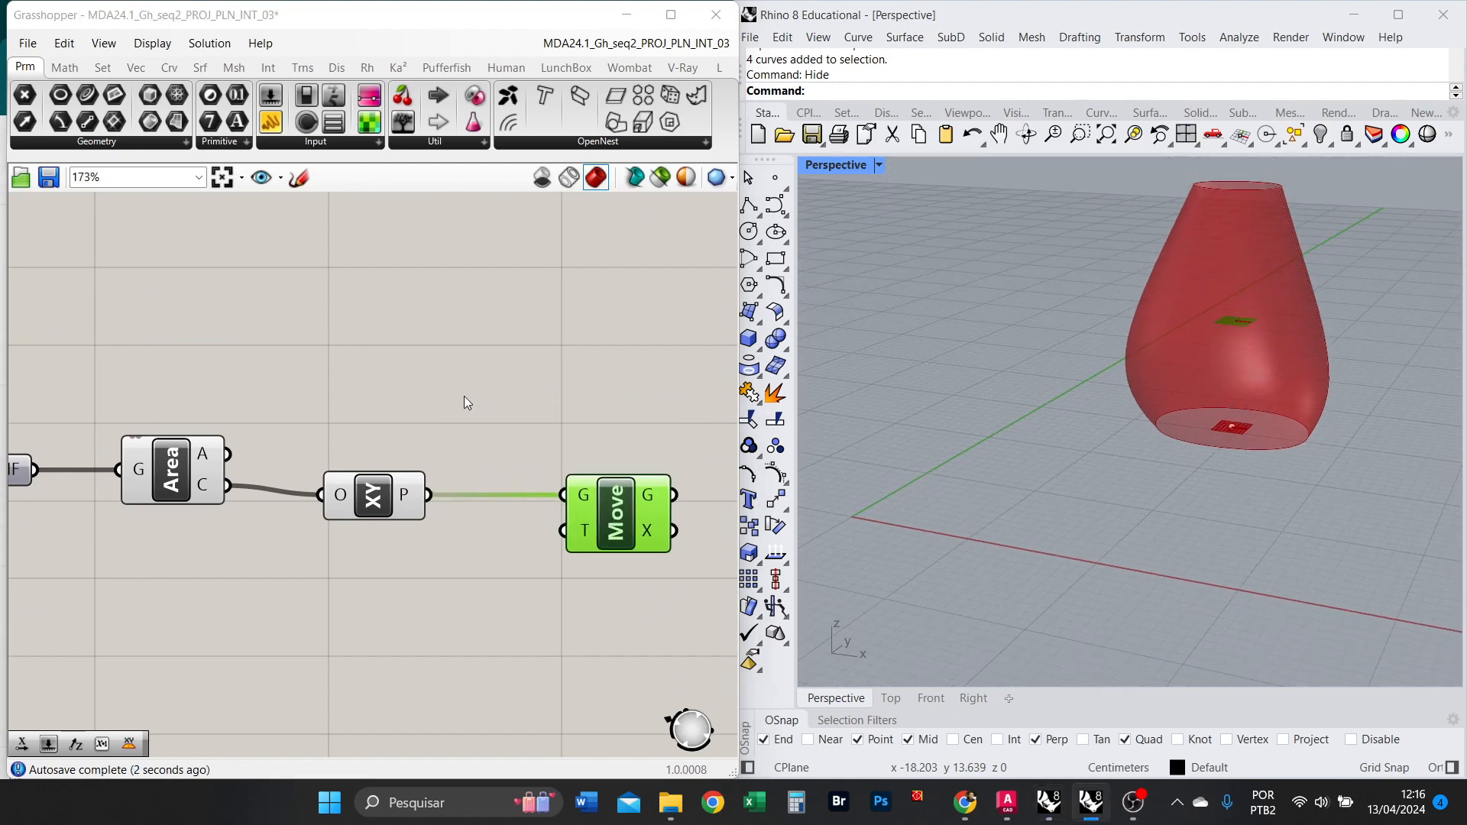
# Add a Unit Z vector component below the wire between XY Plane and Move.
pyautogui.scroll(3, 538, 510)
pyautogui.doubleClick(452, 508)
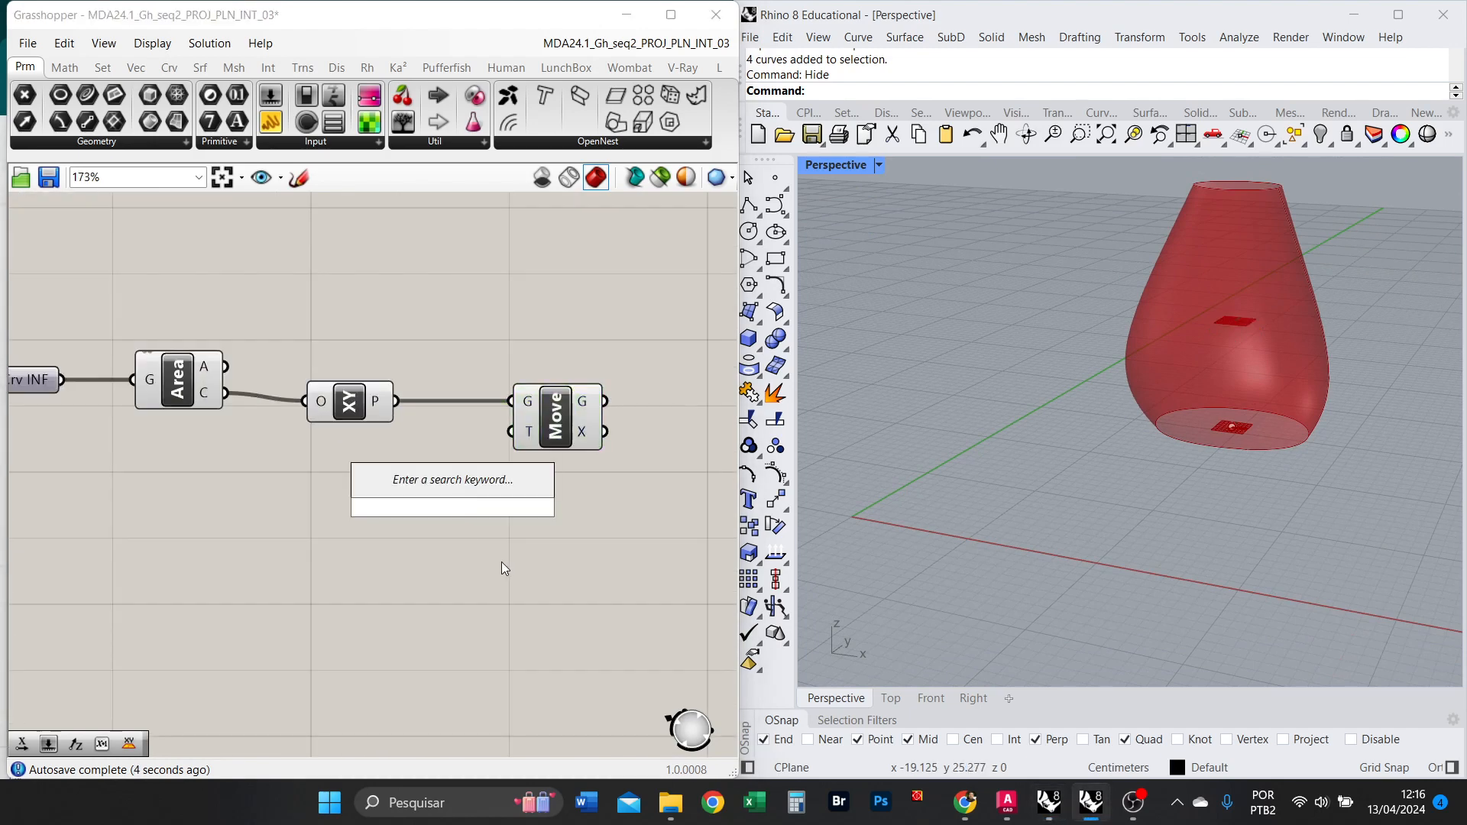
pyautogui.write('unit z')
pyautogui.press('Return')
pyautogui.scroll(3, 581, 459)
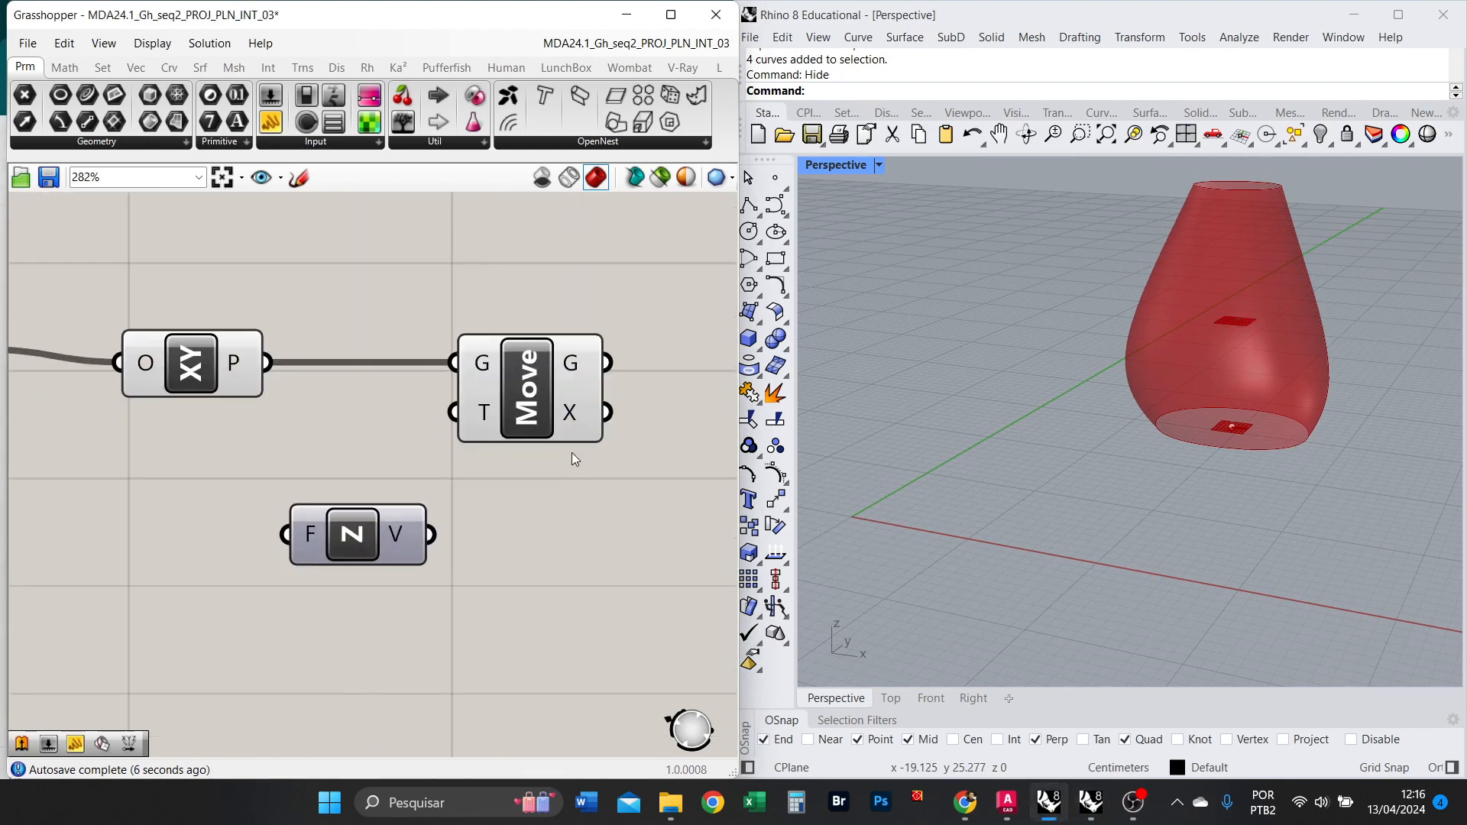
# Connect the Unit Z vector's V output to the Move component's T input and check the moved plane at the vase's base.
pyautogui.moveTo(431, 535); pyautogui.dragTo(611, 408)
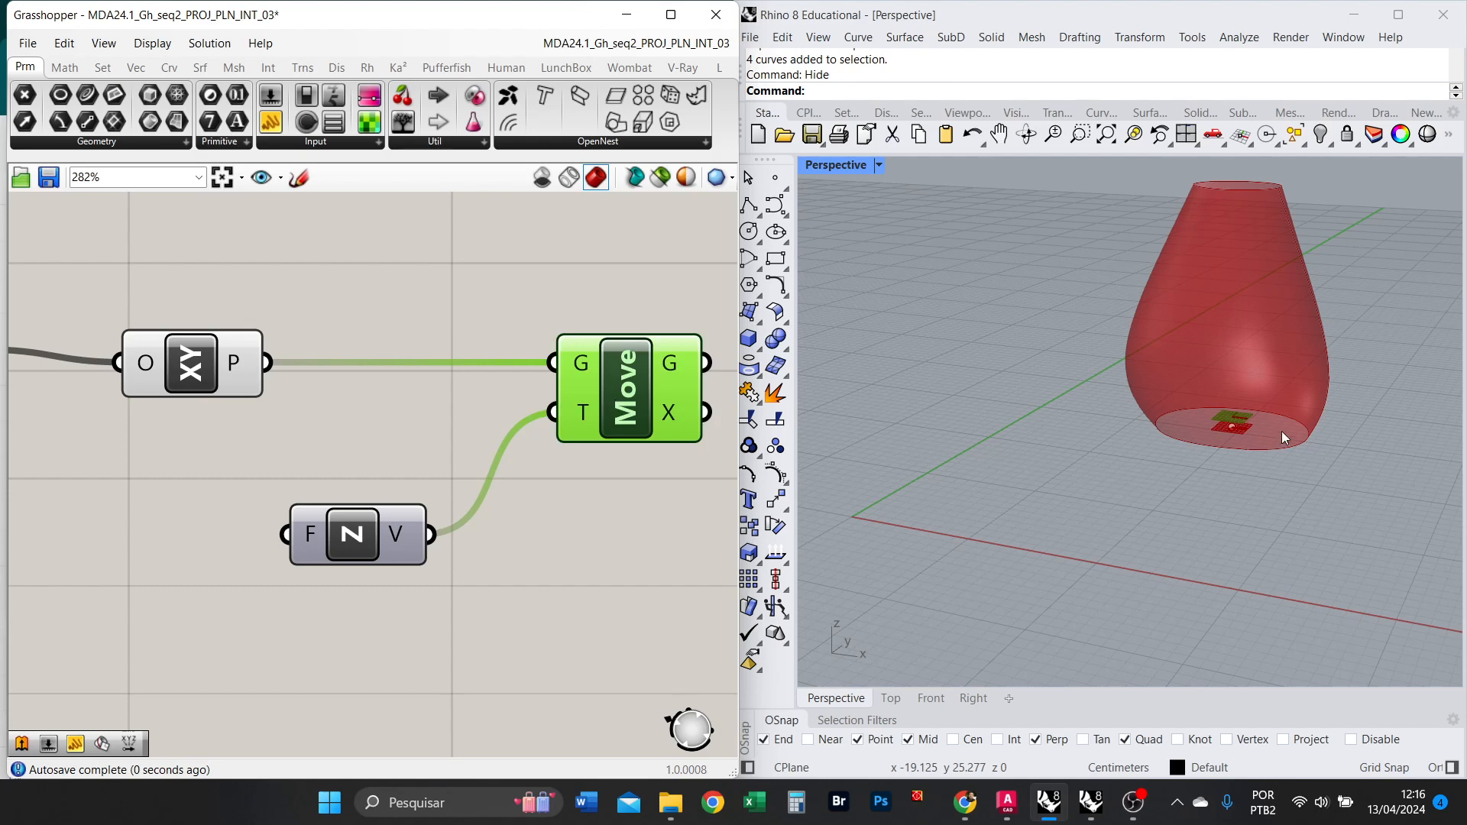
pyautogui.scroll(-4, 1250, 378)
pyautogui.moveTo(1250, 382)
pyautogui.mouseDown(button='right')
pyautogui.moveTo(1239, 397)
pyautogui.moveTo(1249, 379)
pyautogui.mouseUp(button='right')
pyautogui.scroll(6, 1250, 385)
pyautogui.scroll(-2, 1258, 436)
pyautogui.scroll(2, 1211, 481)
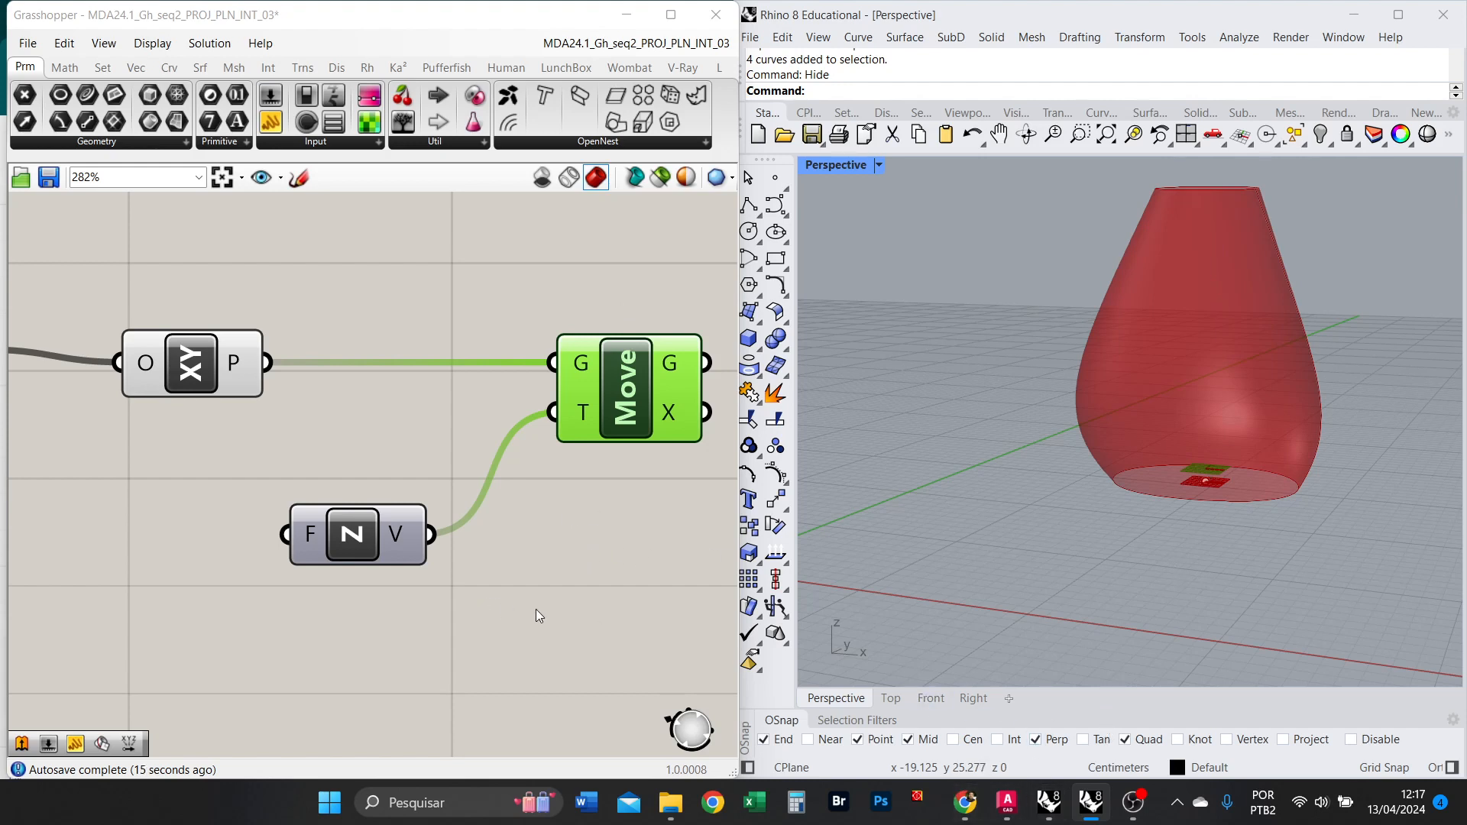
# Add a Range component and place it on the input side of the Unit Z component.
pyautogui.scroll(-3, 206, 543)
pyautogui.doubleClick(617, 535)
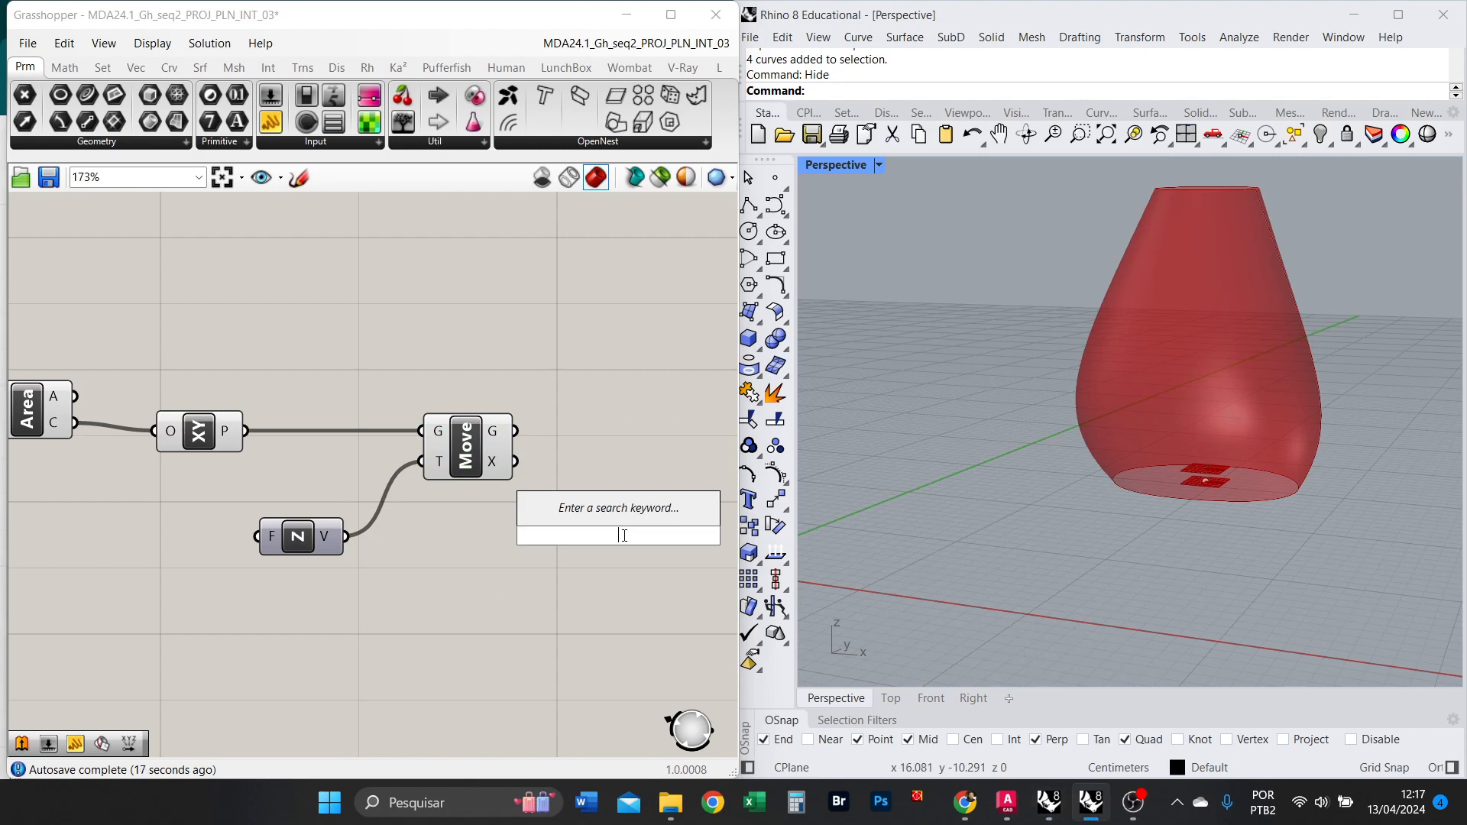
pyautogui.write('RANGE')
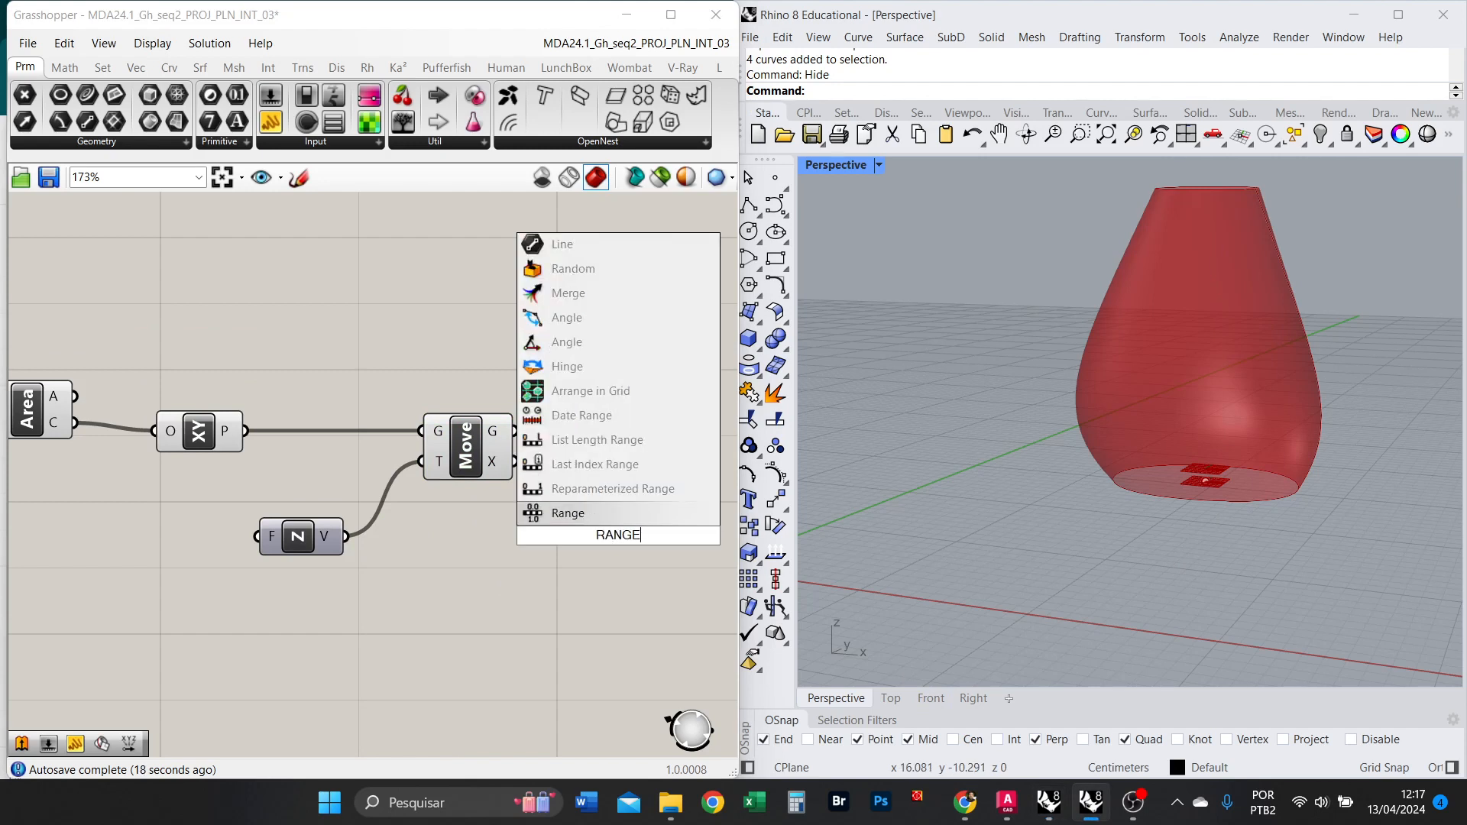
pyautogui.click(581, 513)
pyautogui.moveTo(617, 570); pyautogui.dragTo(200, 562)
pyautogui.moveTo(392, 559); pyautogui.dragTo(538, 542, button='right')
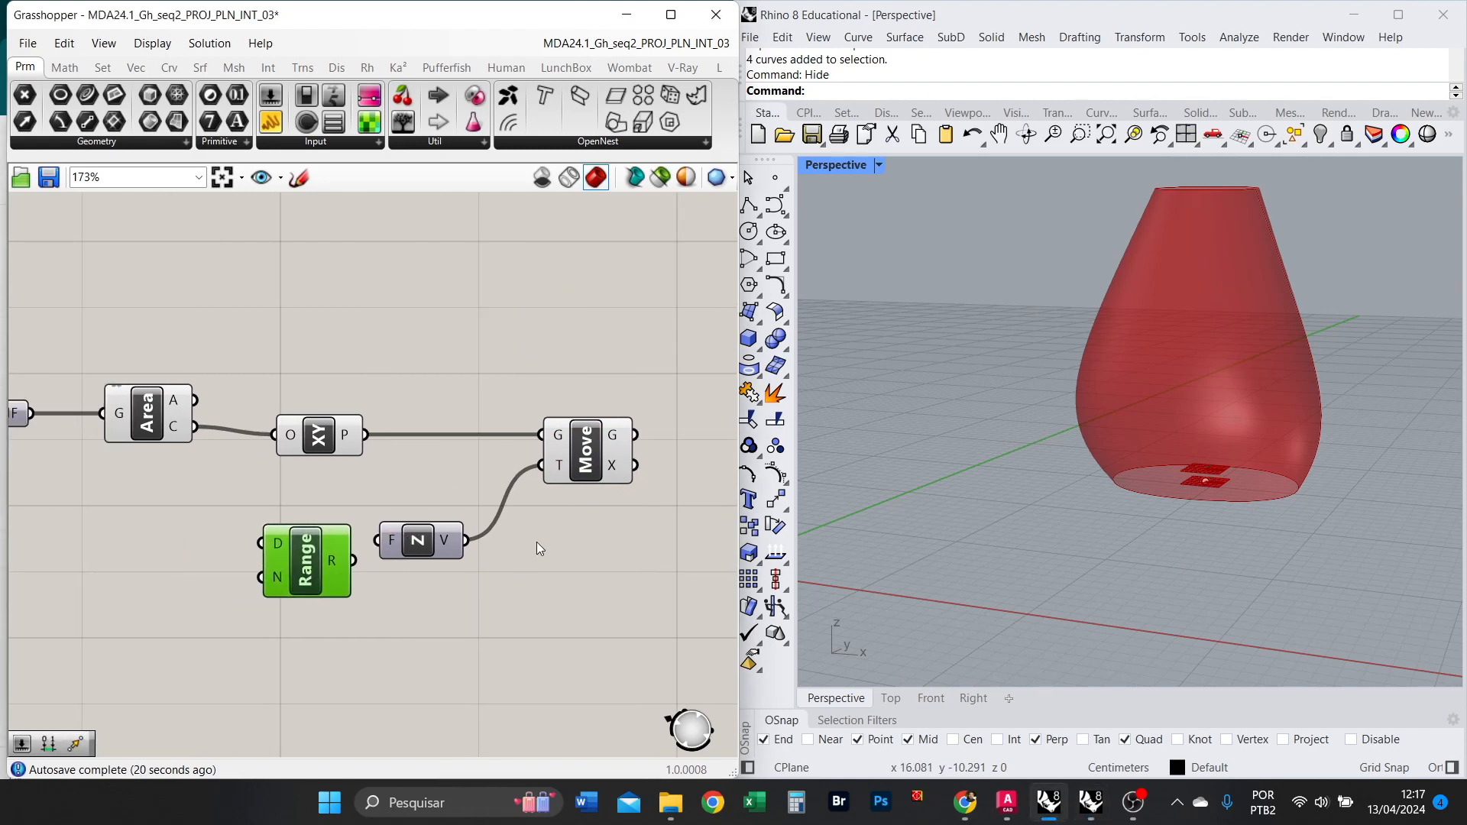
# Space the Move, Unit Z and Range components farther apart, keeping Range and Unit Z below the XY Plane wire.
pyautogui.moveTo(583, 463); pyautogui.dragTo(670, 451)
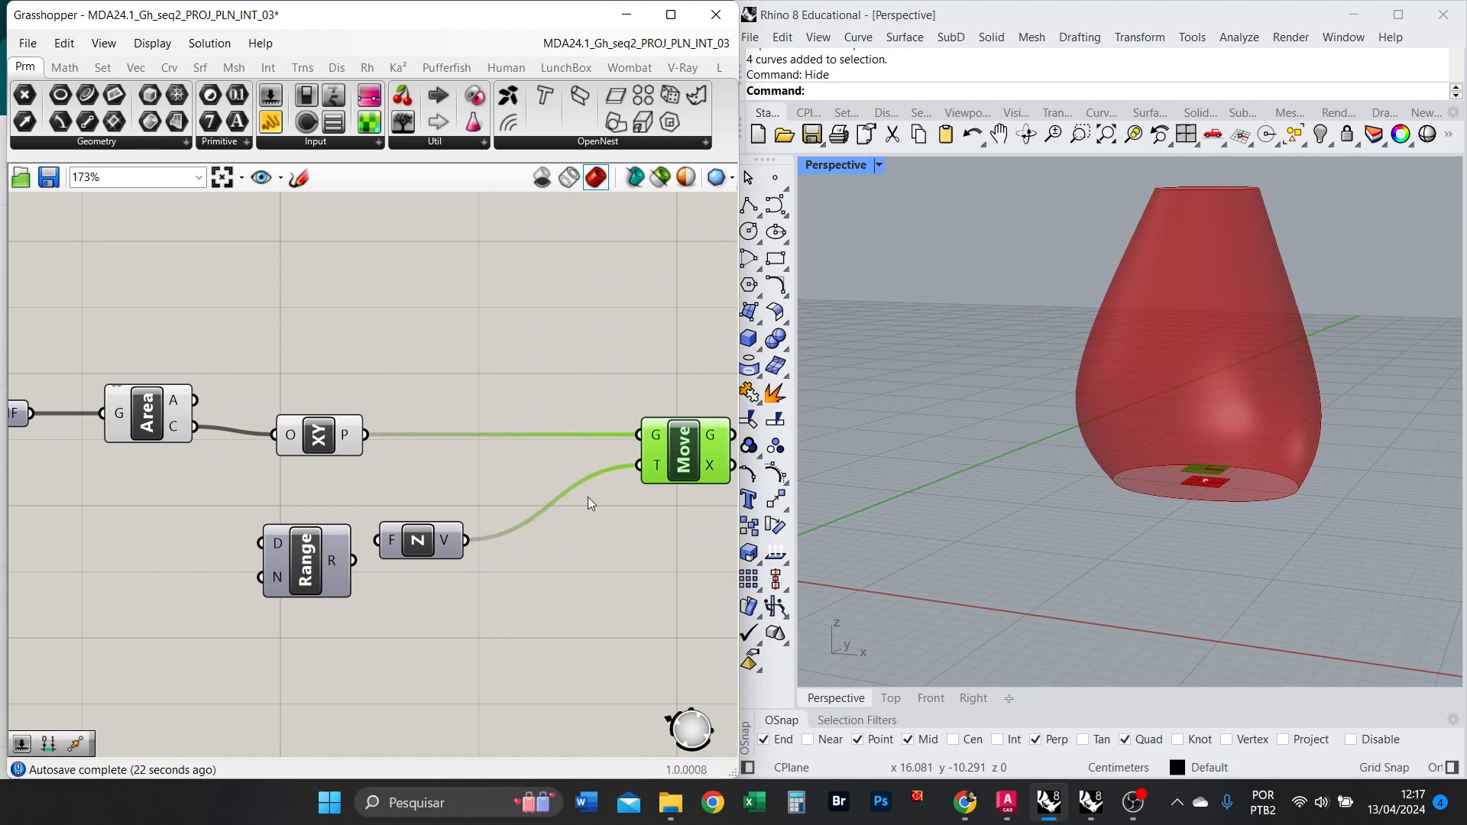
pyautogui.moveTo(428, 541); pyautogui.dragTo(560, 531)
pyautogui.moveTo(296, 561); pyautogui.dragTo(356, 539)
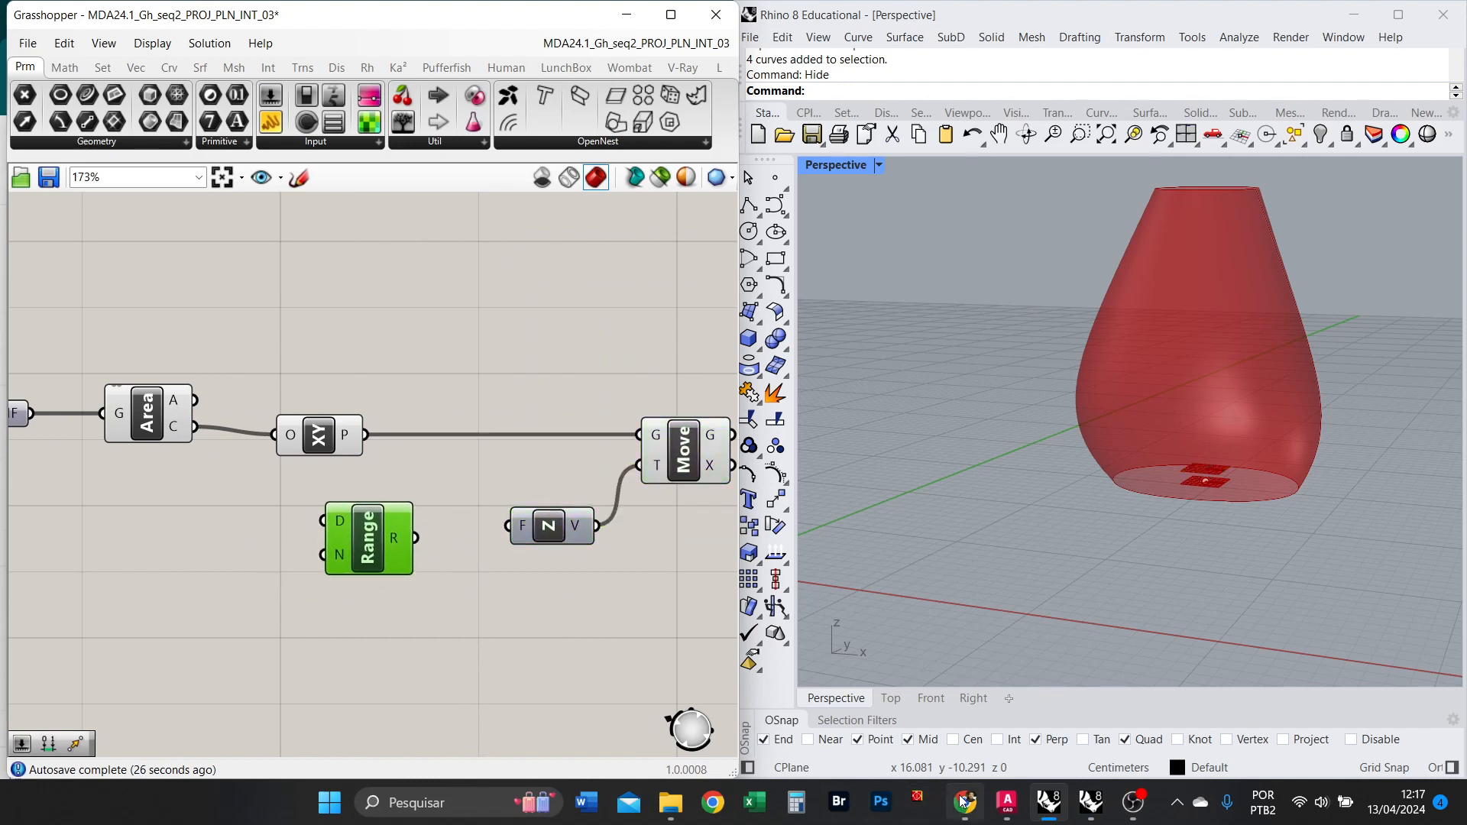
# Switch to the Miro board in Chrome and examine the start value and step in the SERIE diagram.
pyautogui.moveTo(966, 802)
pyautogui.click(935, 722)
pyautogui.scroll(-2, 604, 522)
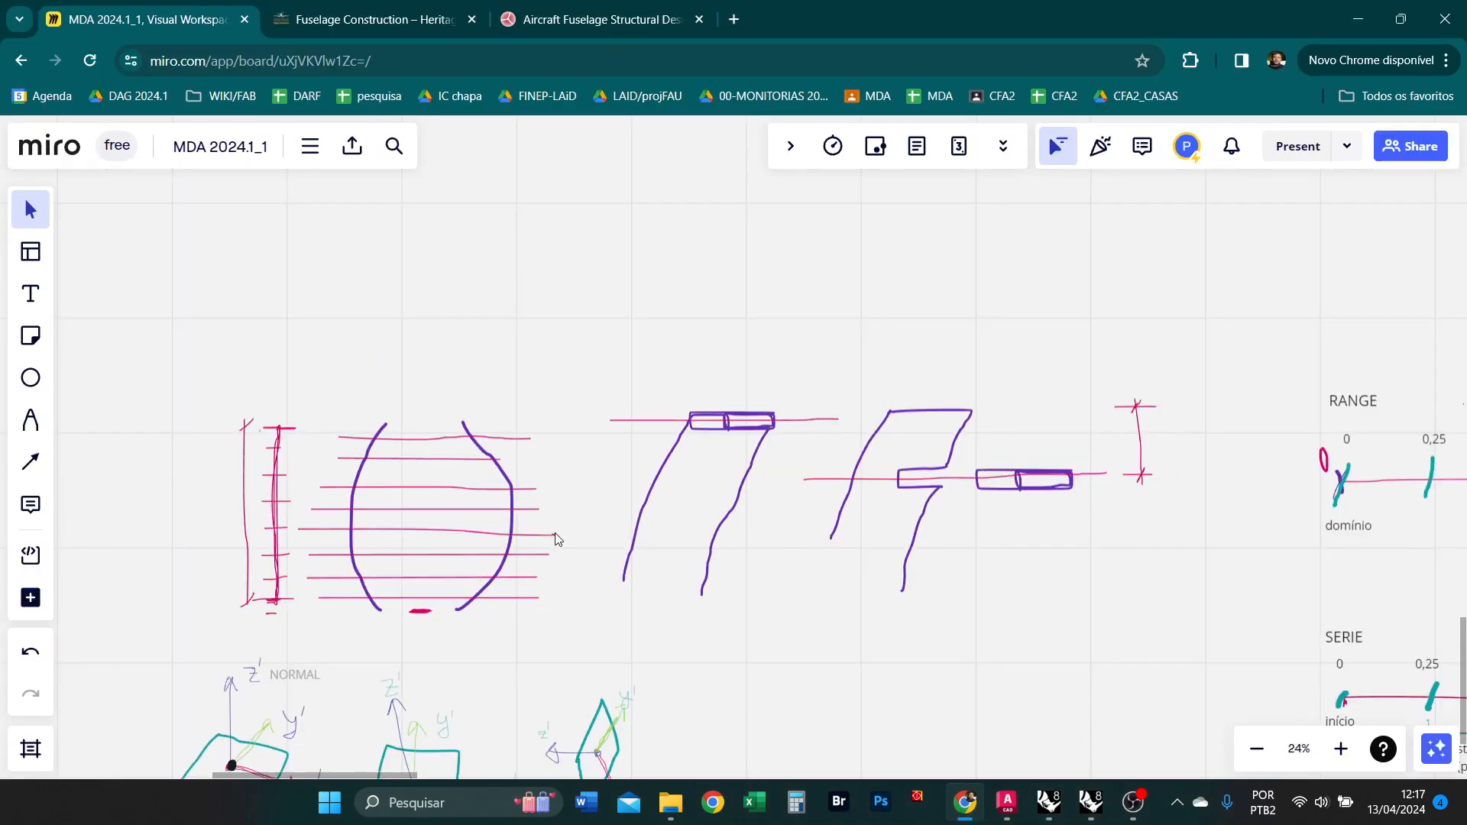
pyautogui.scroll(1, 556, 534)
pyautogui.moveTo(956, 542); pyautogui.dragTo(120, 509, button='right')
pyautogui.moveTo(860, 572); pyautogui.dragTo(437, 445, button='right')
pyautogui.click(303, 520)
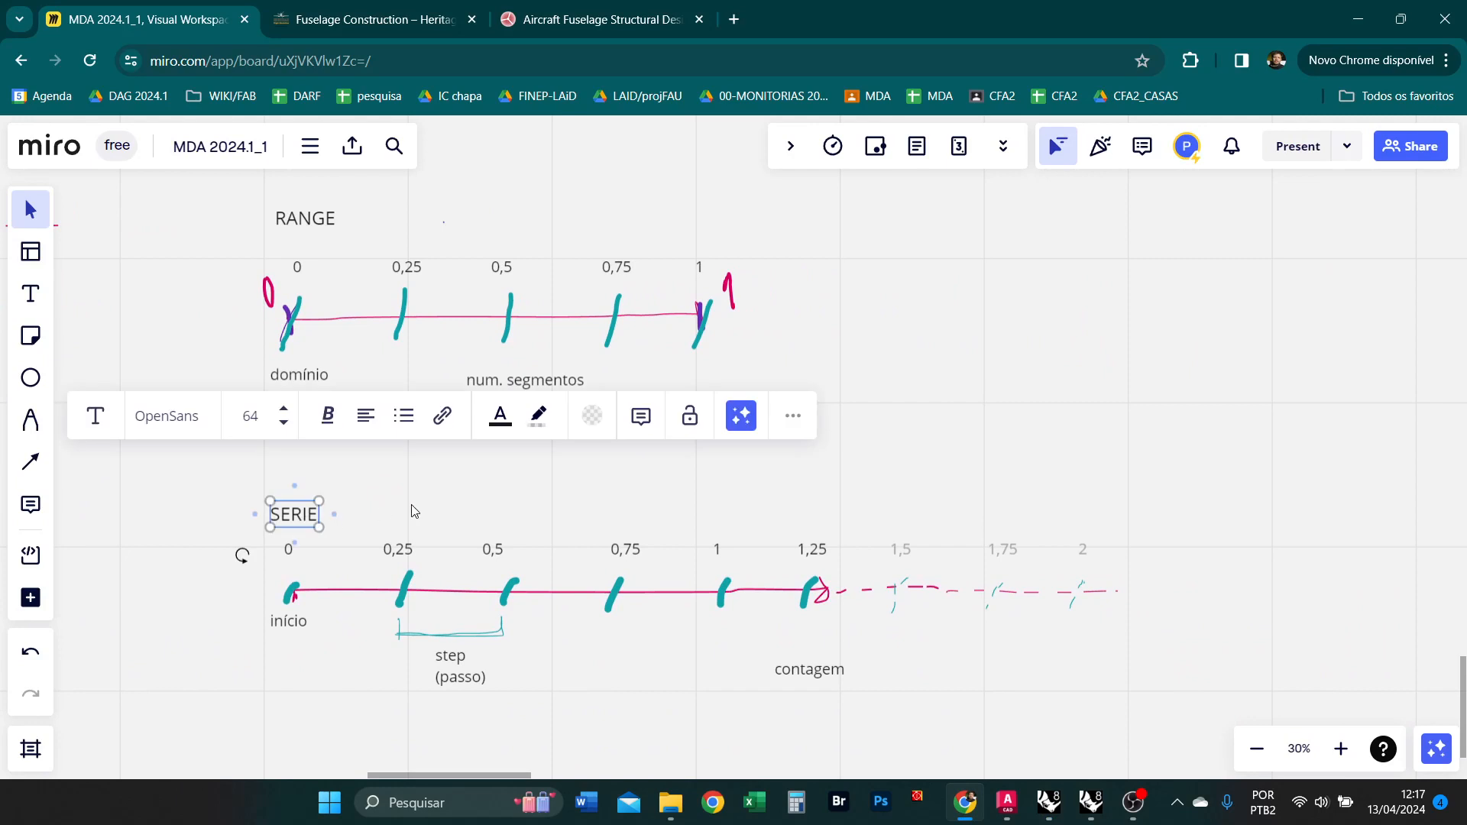
pyautogui.click(354, 557)
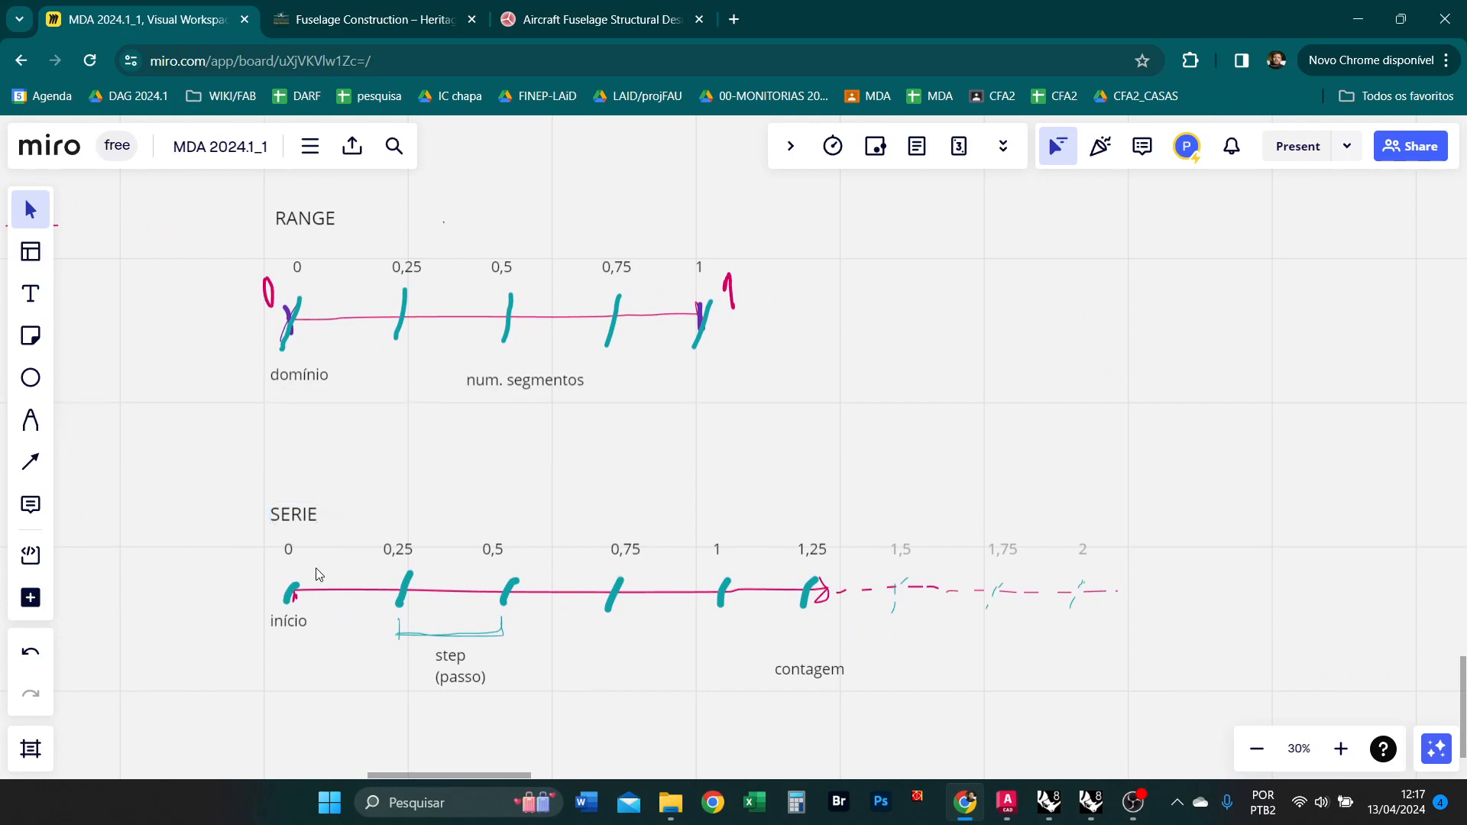
pyautogui.moveTo(298, 640); pyautogui.dragTo(296, 639)
pyautogui.scroll(2, 375, 661)
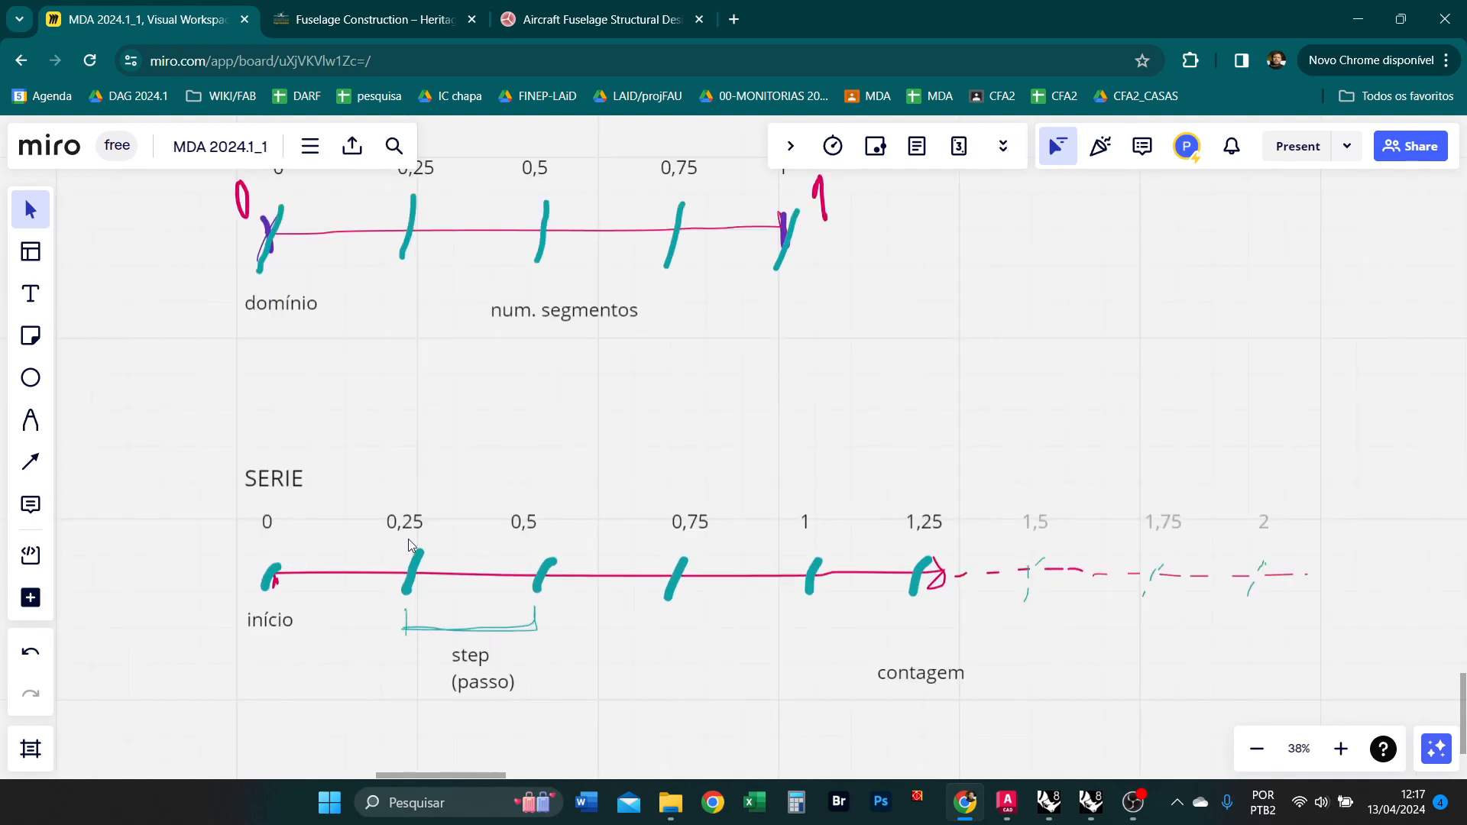
pyautogui.scroll(-1, 312, 561)
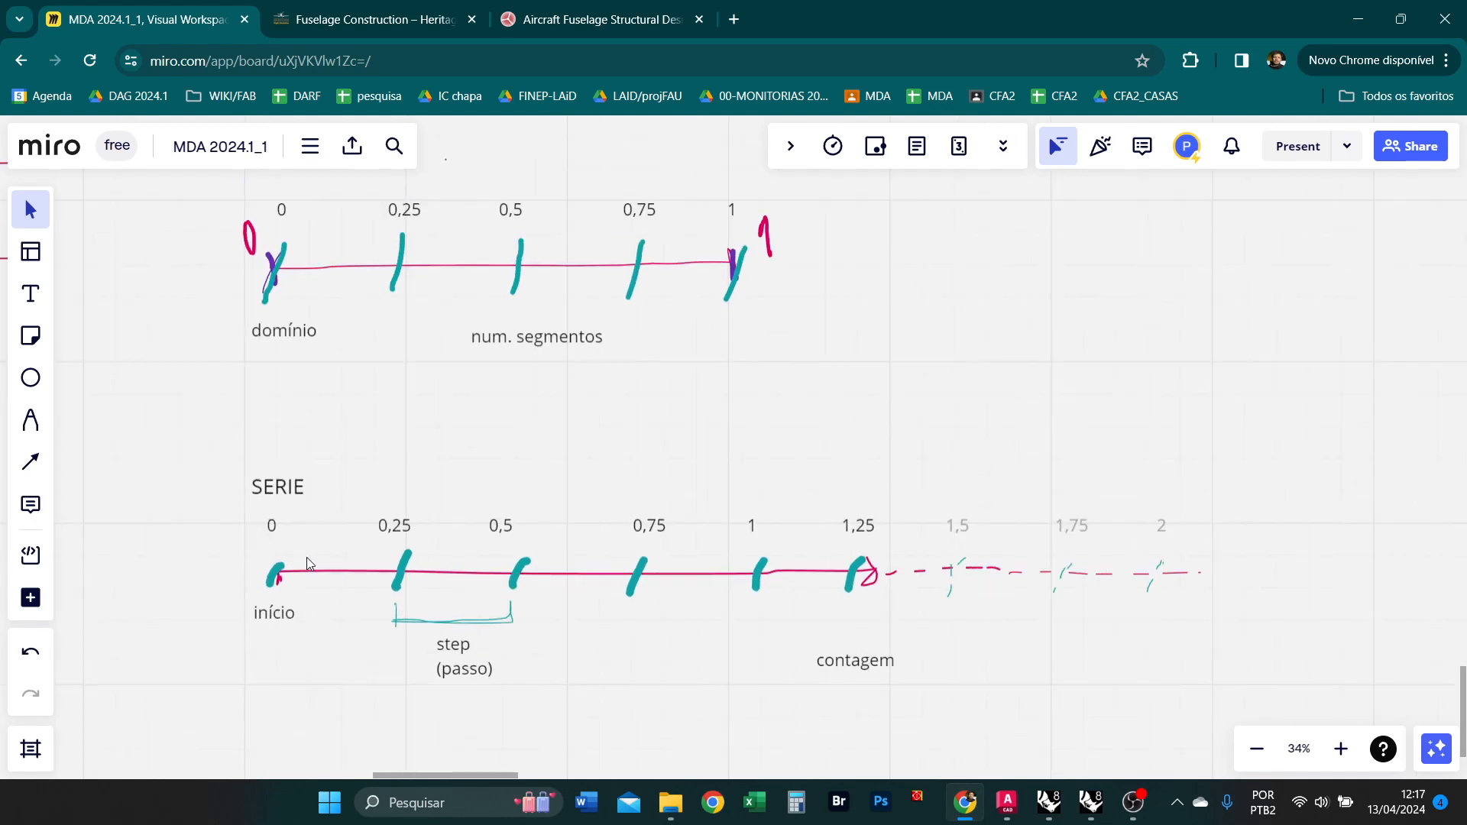
# Nudge the "contagem" label slightly upward toward the SERIE line.
pyautogui.click(864, 664)
pyautogui.click(727, 661)
pyautogui.moveTo(873, 671); pyautogui.dragTo(875, 655)
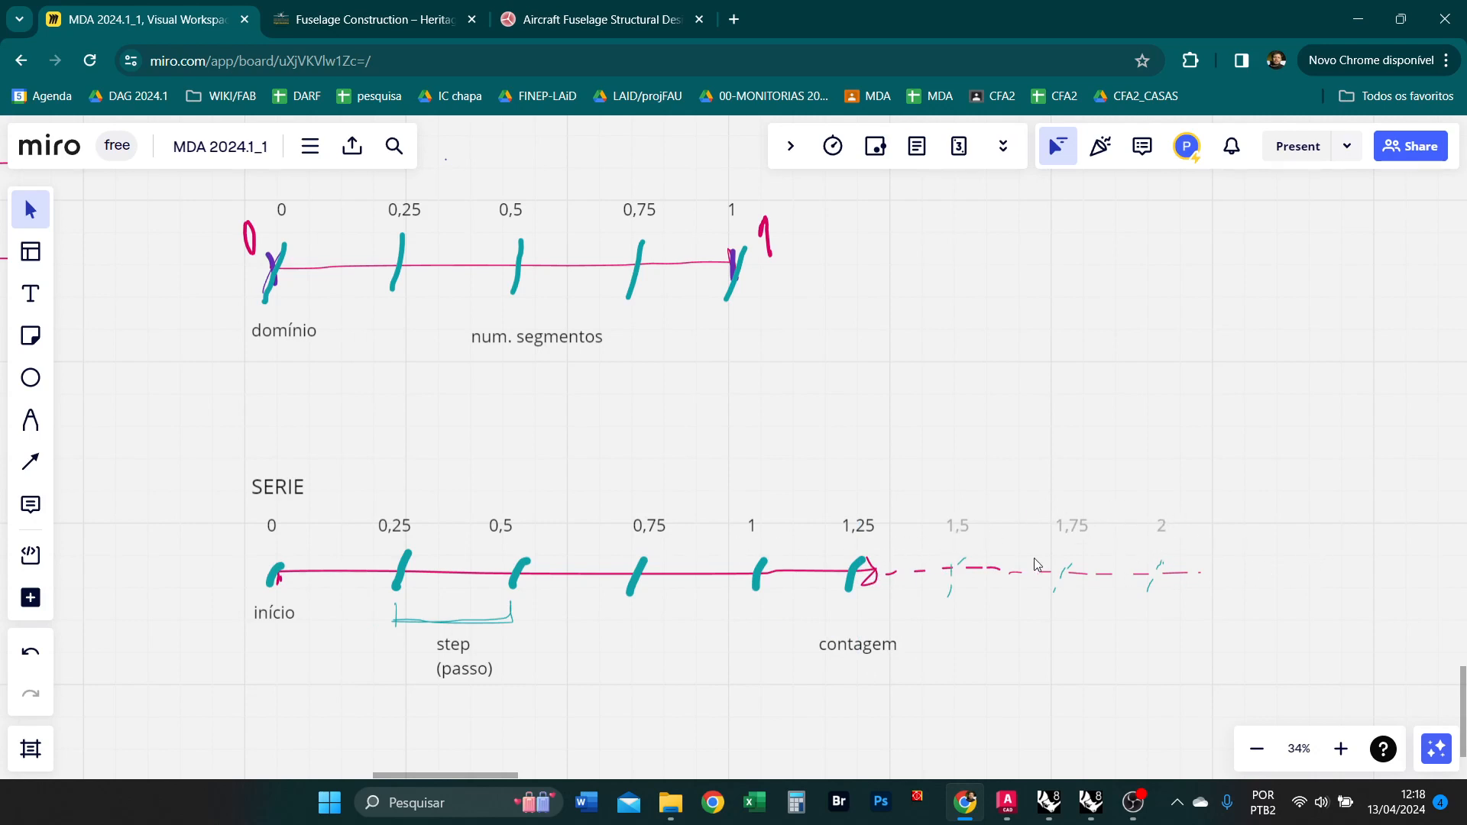
# Examine how the step and the count determine the last value, 1,25, in the SERIE diagram.
pyautogui.hscroll(-2, 709, 633)
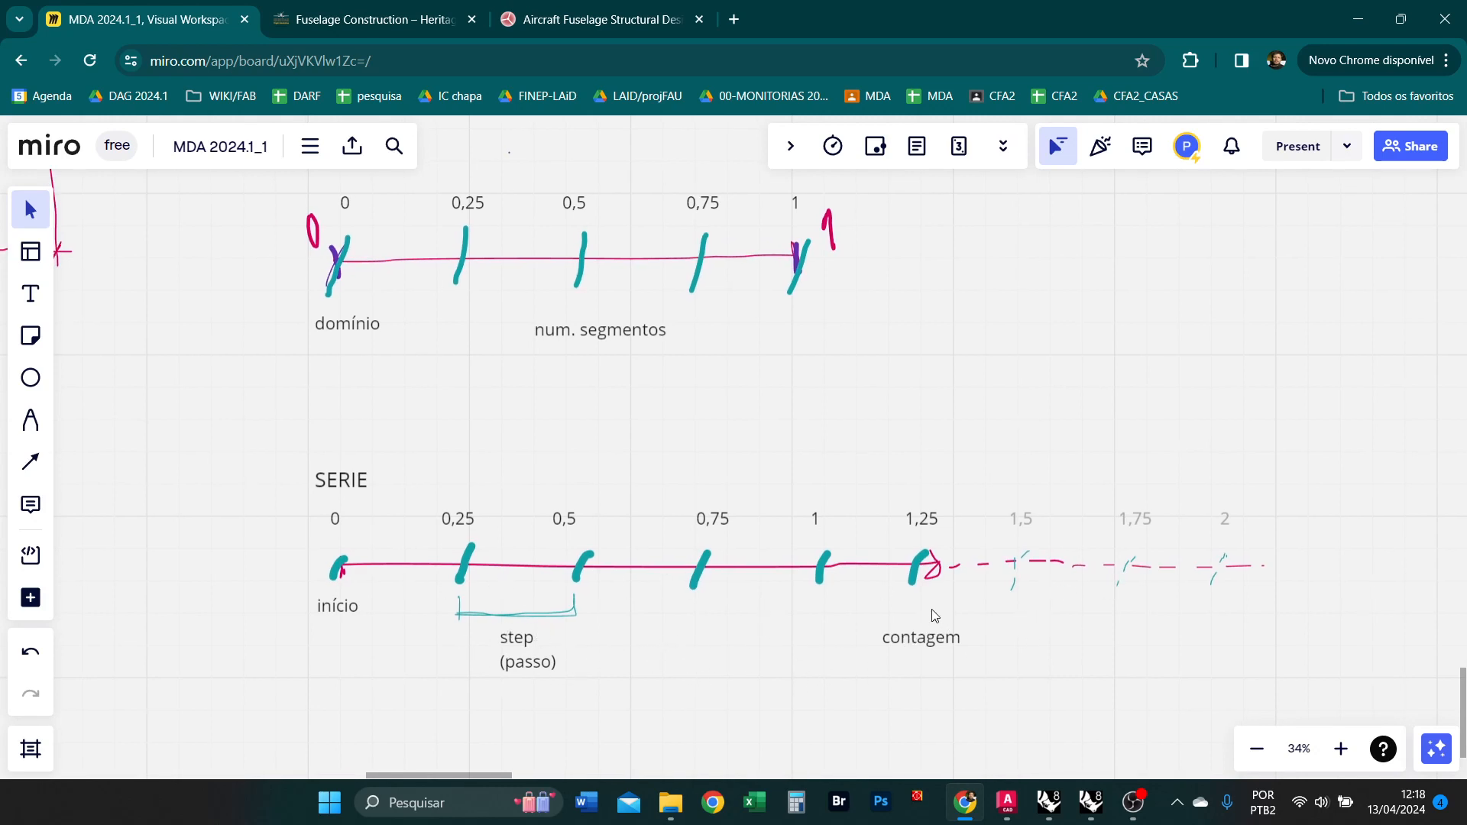
pyautogui.moveTo(895, 603); pyautogui.dragTo(966, 490)
pyautogui.click(972, 662)
pyautogui.click(544, 668)
pyautogui.click(736, 680)
pyautogui.click(928, 649)
pyautogui.click(869, 647)
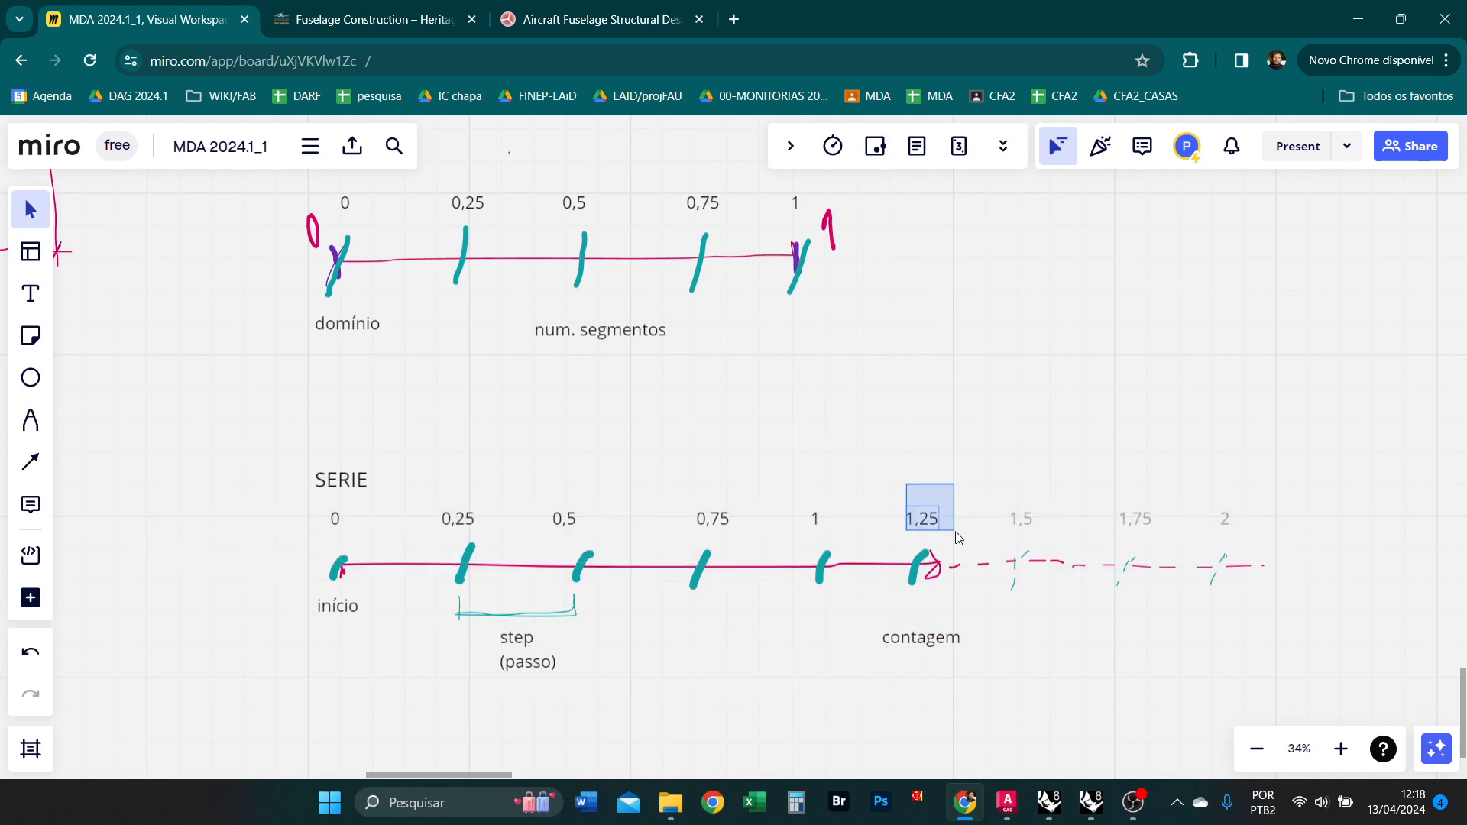
pyautogui.click(925, 519)
pyautogui.click(1027, 665)
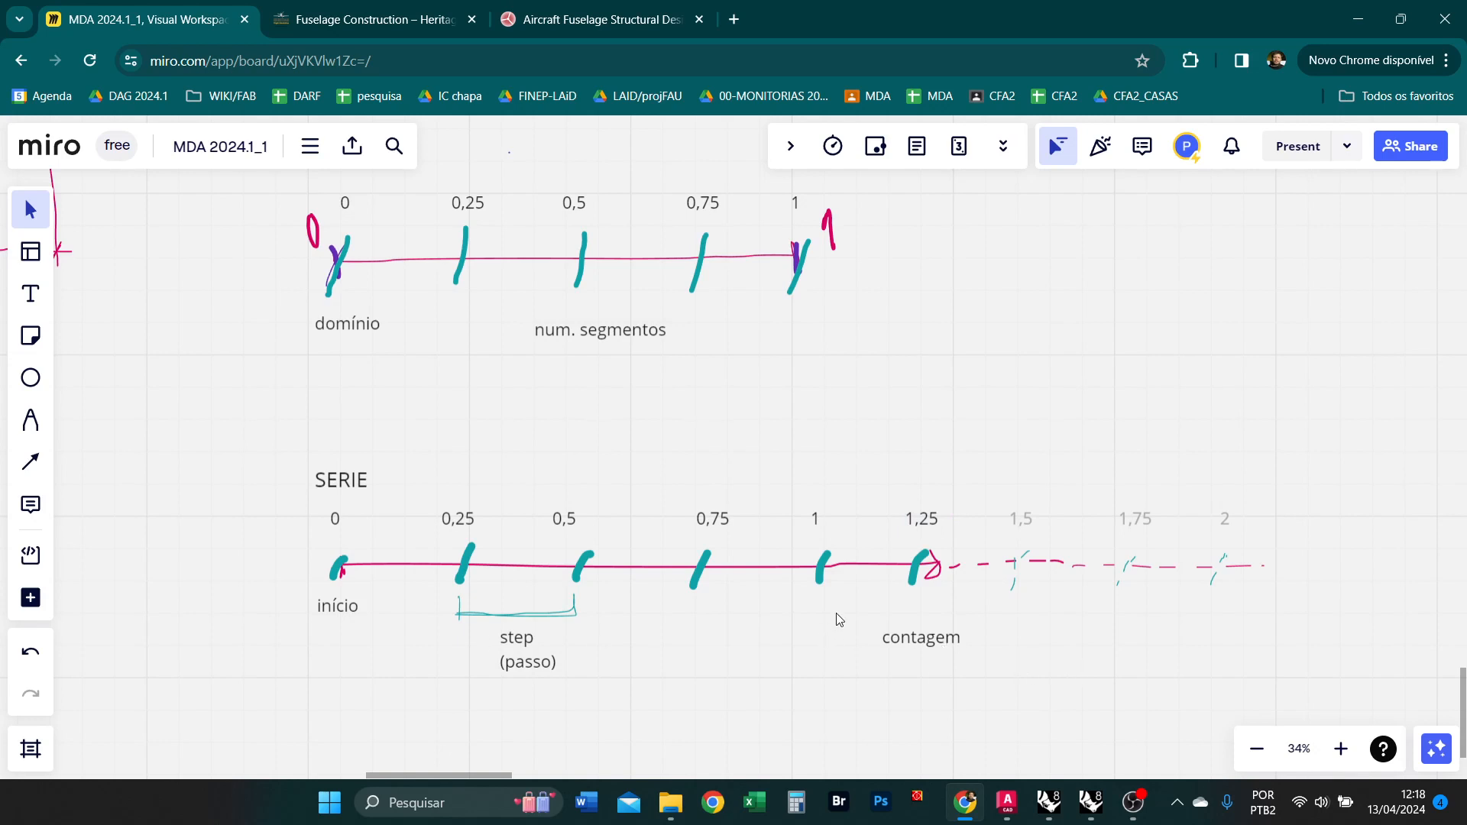
# Examine the RANGE diagram with its domain limits 0 and 1 and the values between them.
pyautogui.moveTo(842, 419); pyautogui.dragTo(967, 558, button='right')
pyautogui.scroll(1, 795, 446)
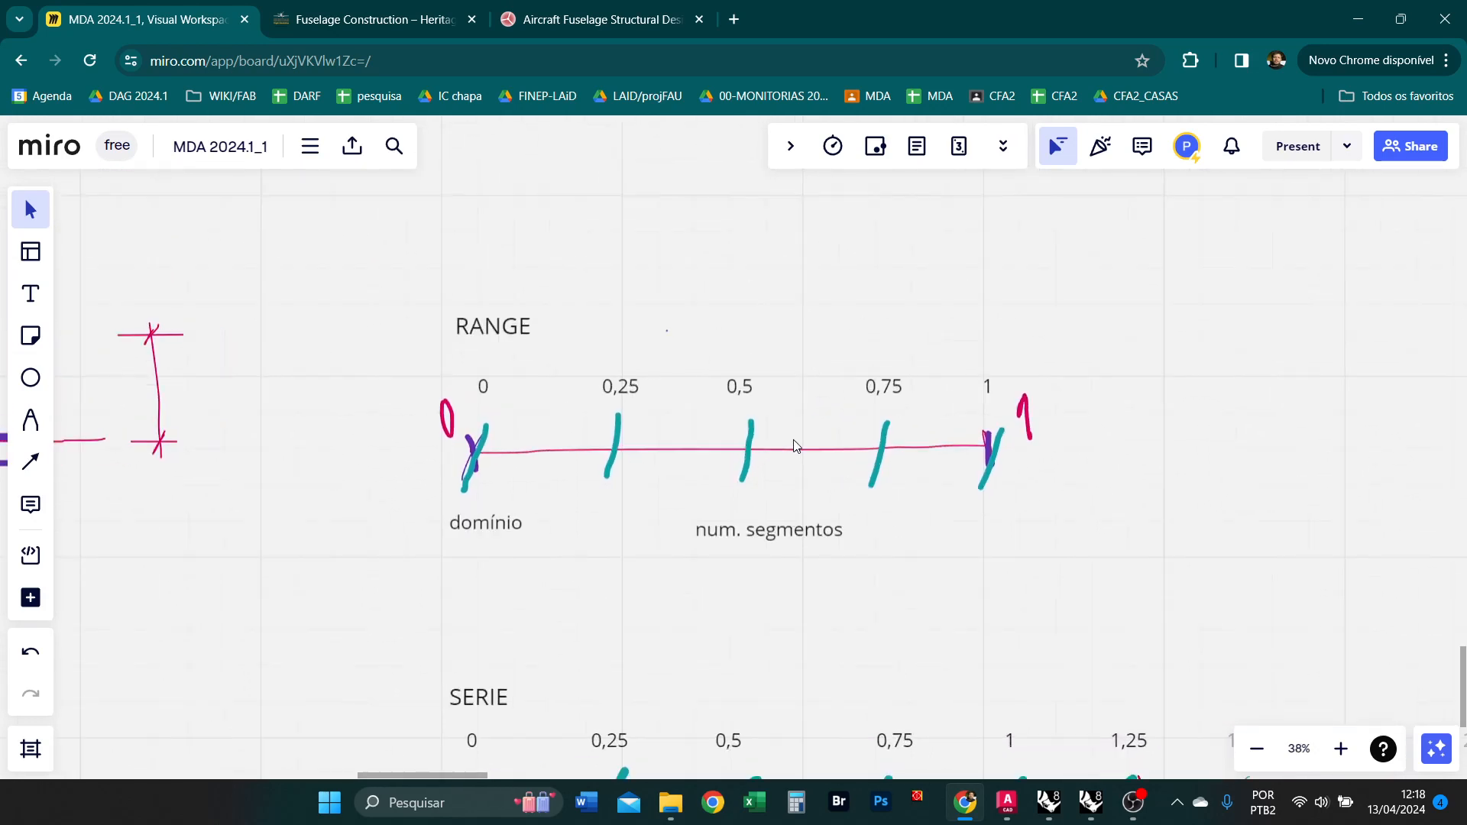
pyautogui.moveTo(814, 330); pyautogui.dragTo(763, 391, button='right')
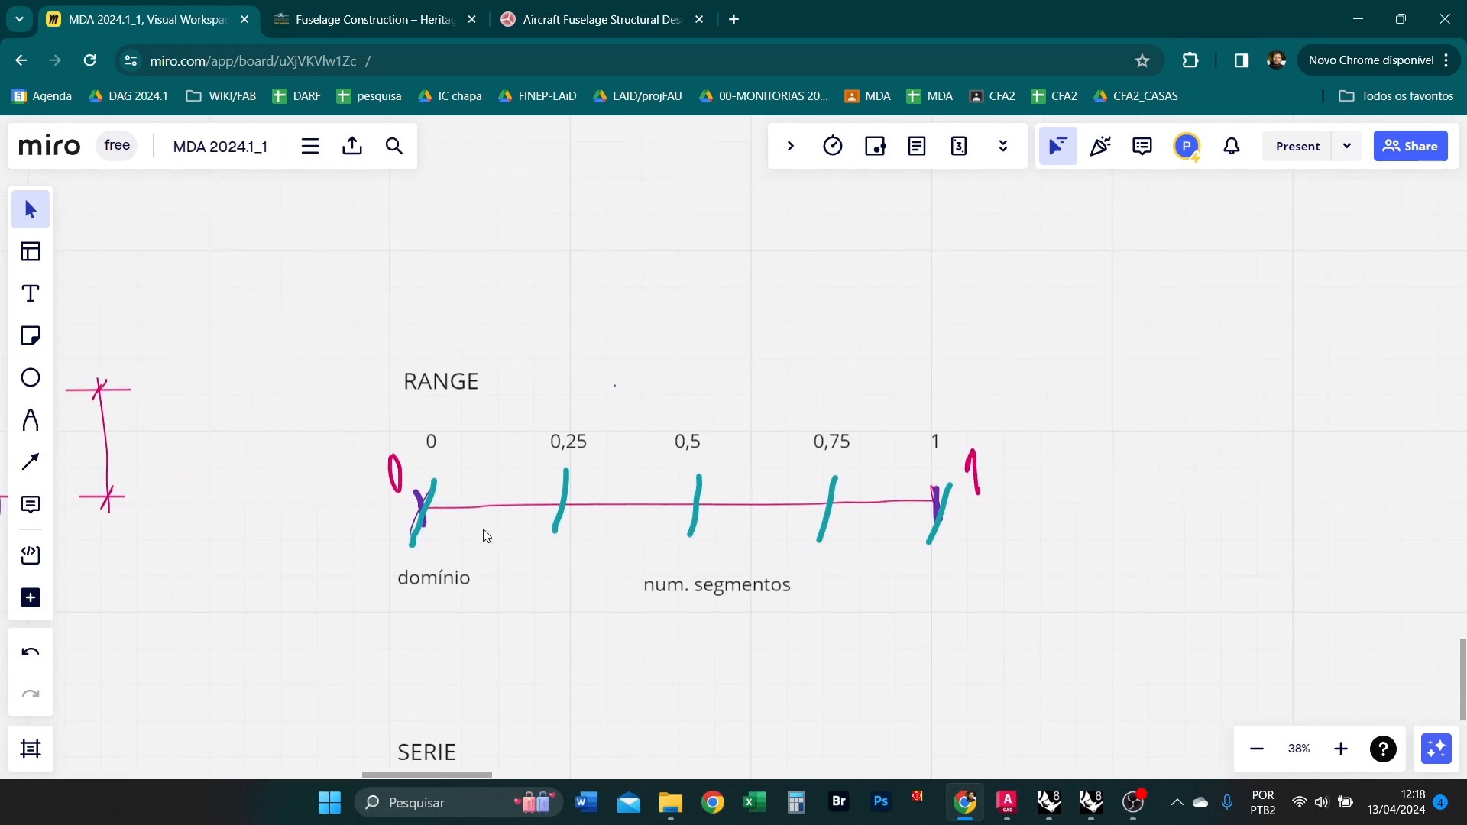
pyautogui.click(430, 451)
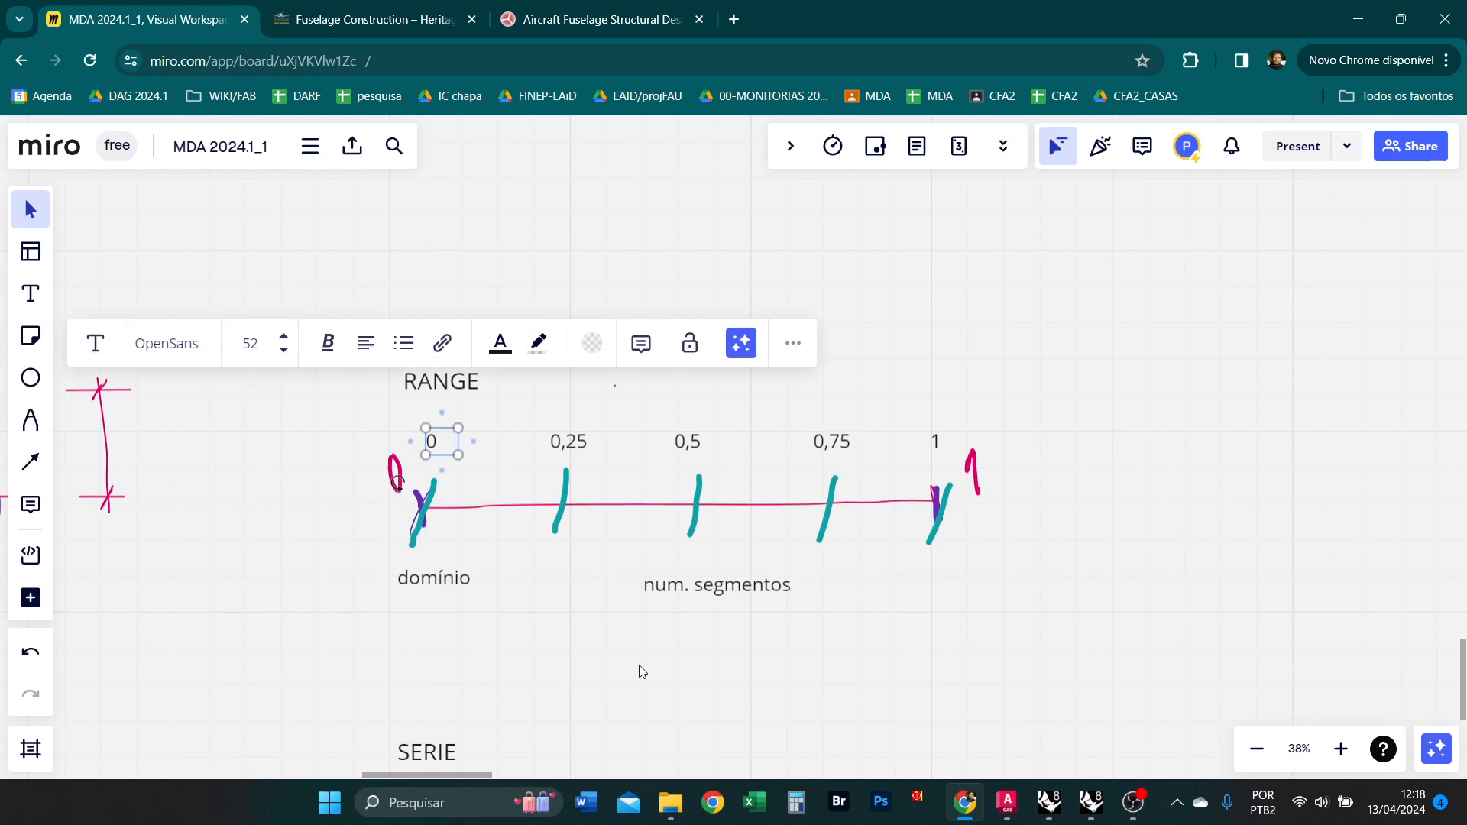
pyautogui.click(937, 441)
pyautogui.click(1100, 589)
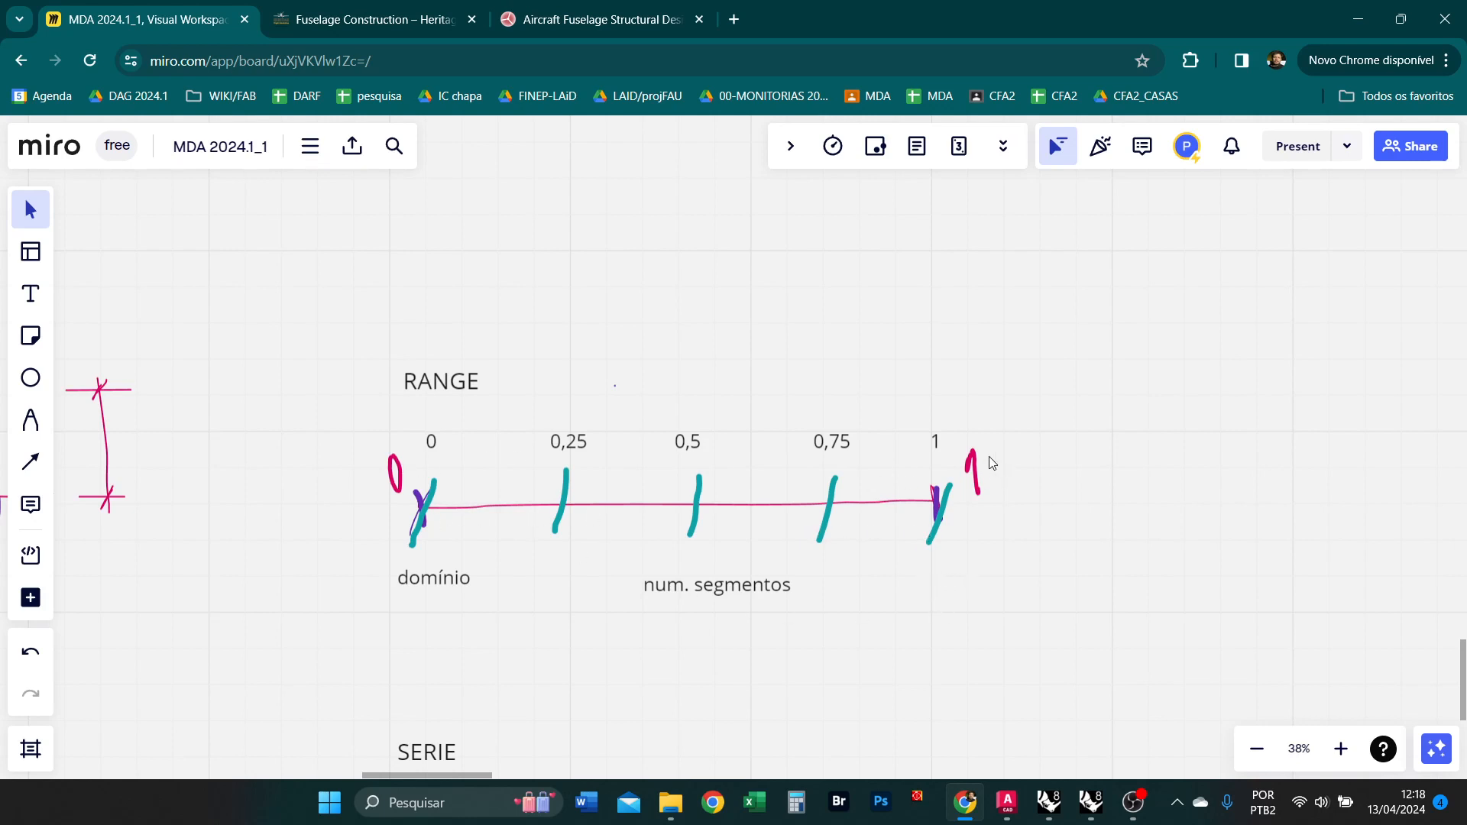
pyautogui.scroll(-2, 956, 596)
pyautogui.hscroll(1, 950, 544)
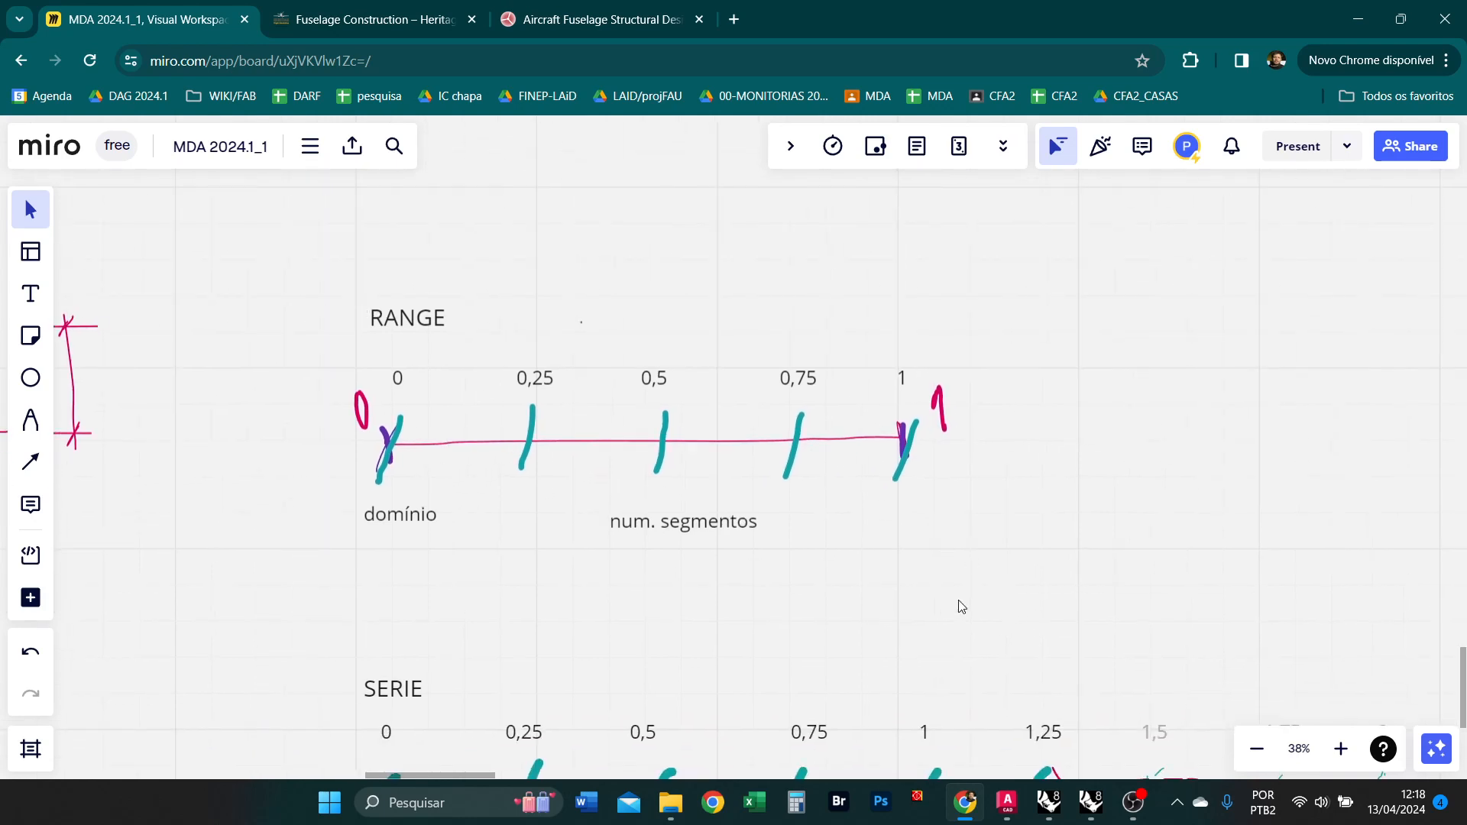
# Shift the "domínio" label slightly and move the "num. segmentos" label a little lower under the RANGE line.
pyautogui.moveTo(395, 530); pyautogui.dragTo(403, 536)
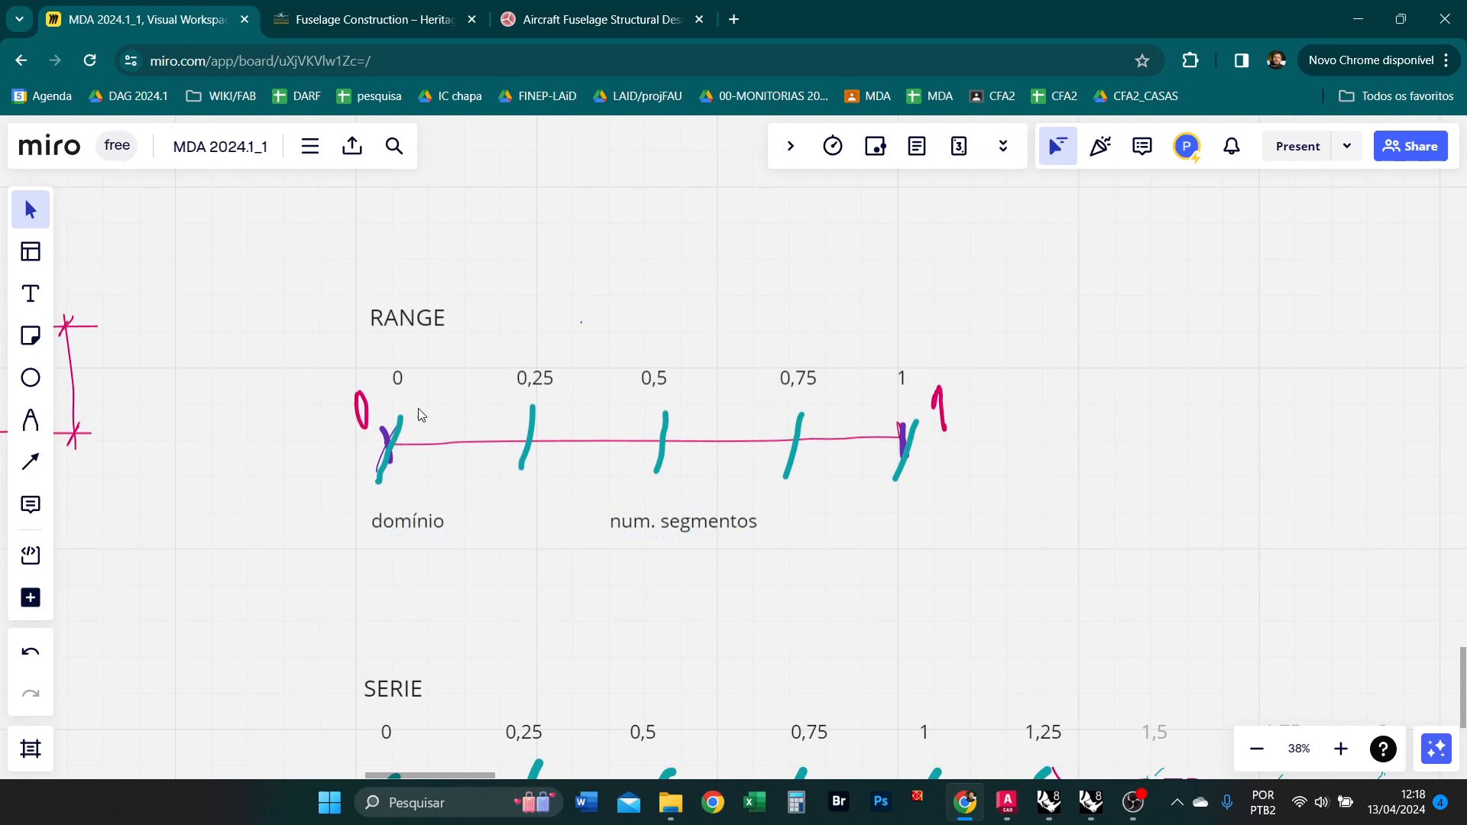
pyautogui.click(670, 529)
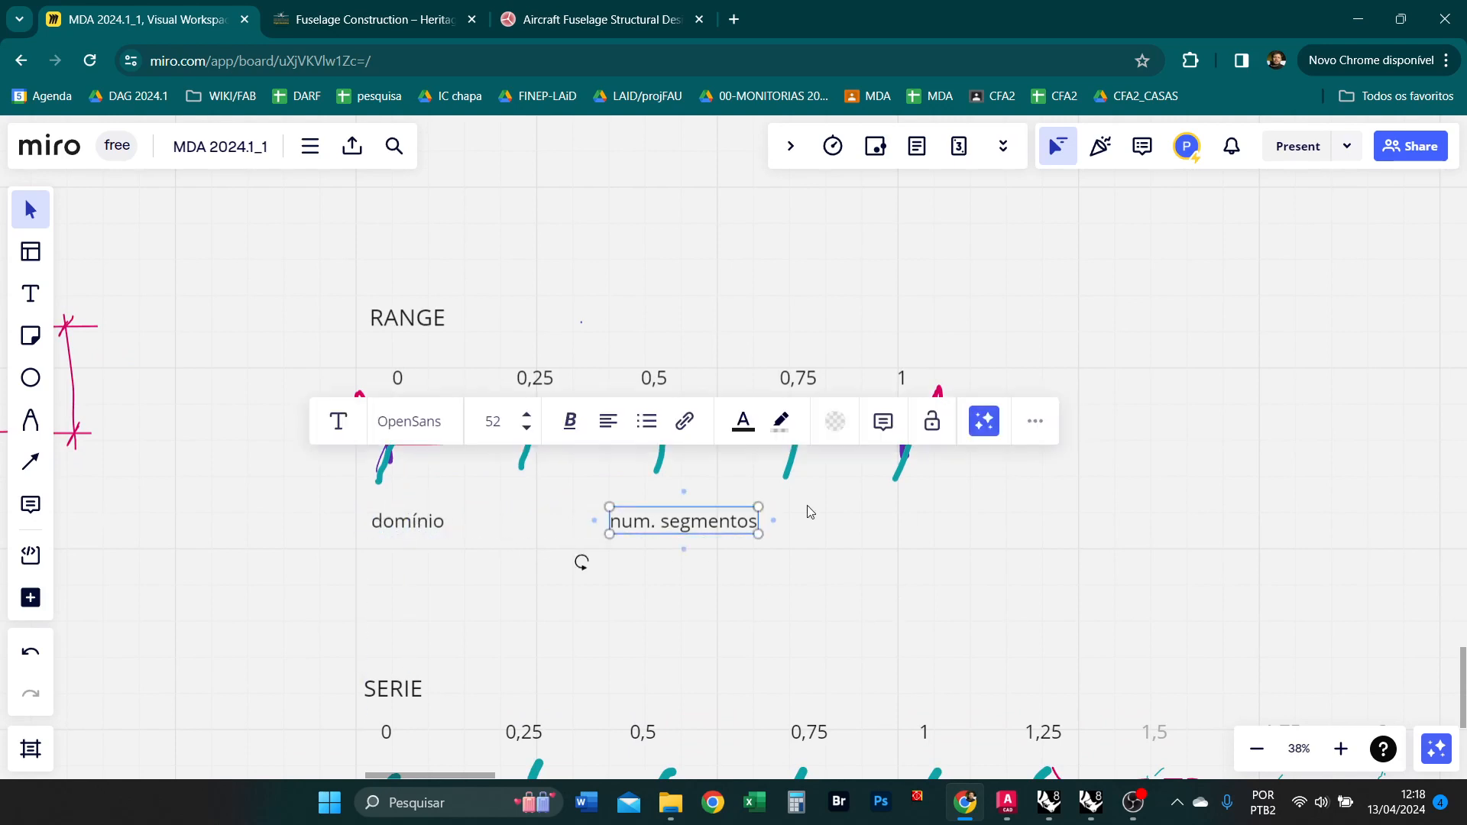
pyautogui.click(877, 568)
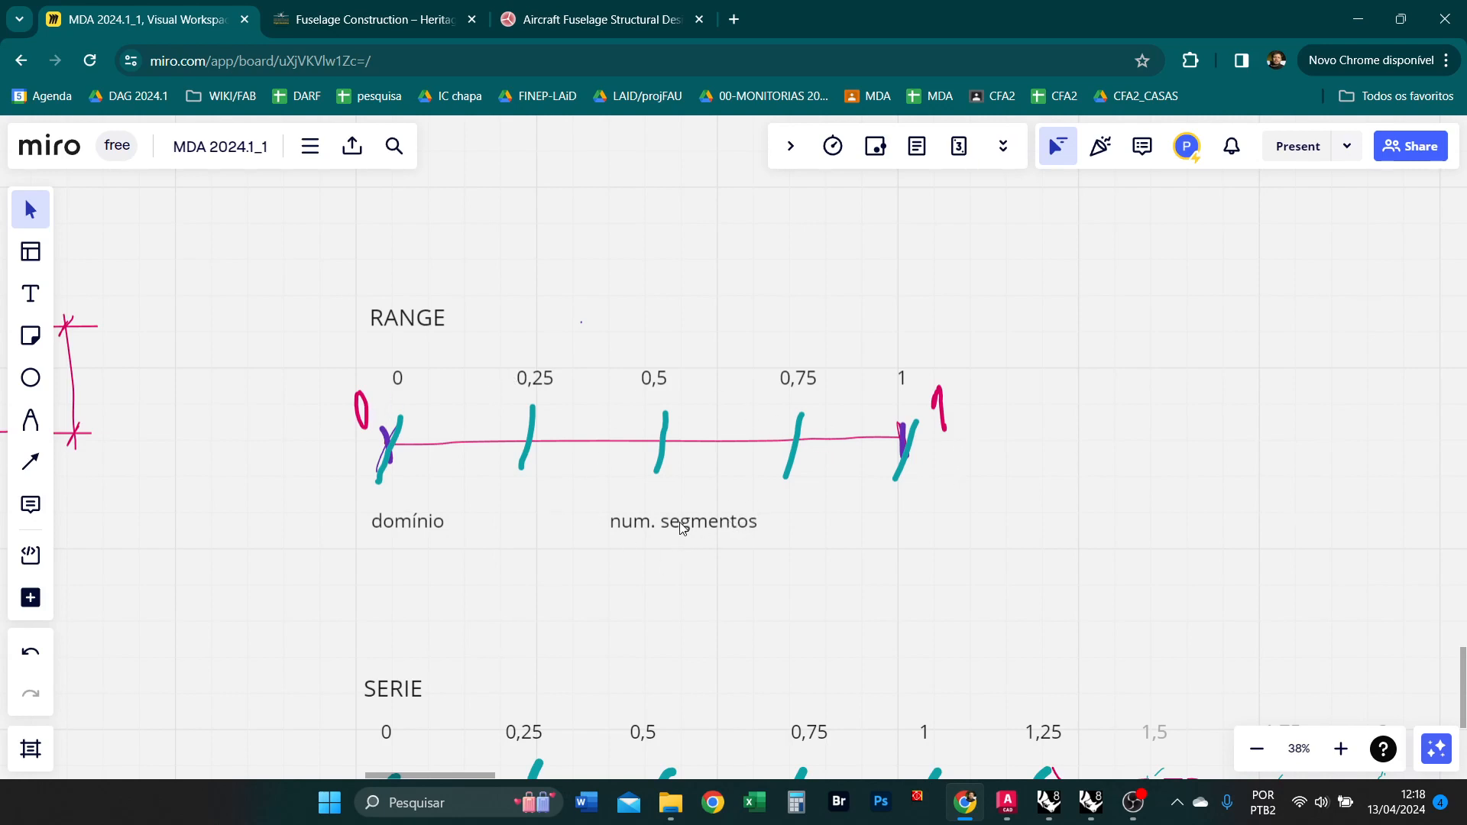
pyautogui.moveTo(680, 525); pyautogui.dragTo(655, 544)
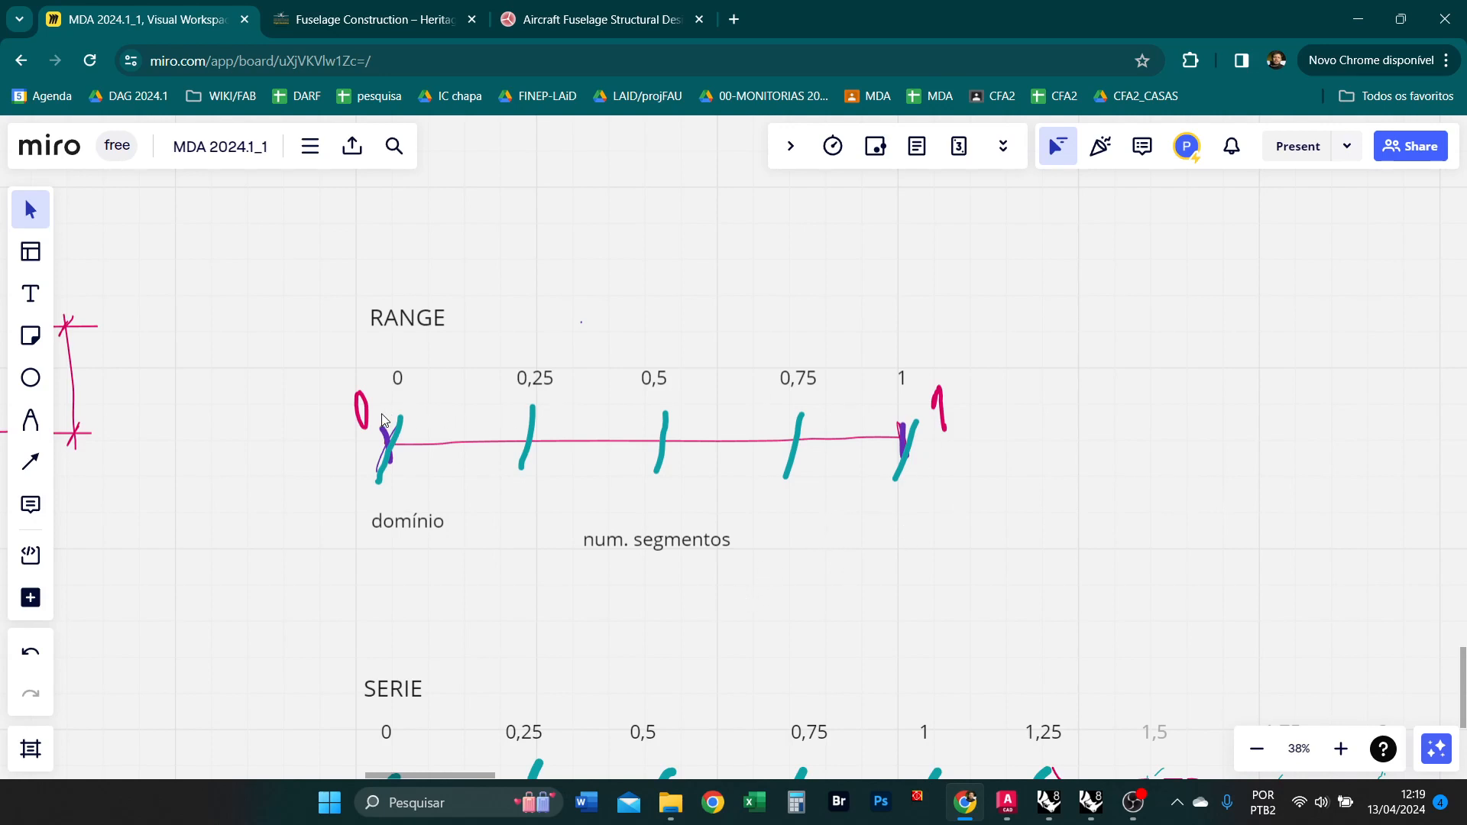
# Move the short thick pink bar in the vase section sketch up onto the lowest parallel line.
pyautogui.scroll(-4, 1003, 415)
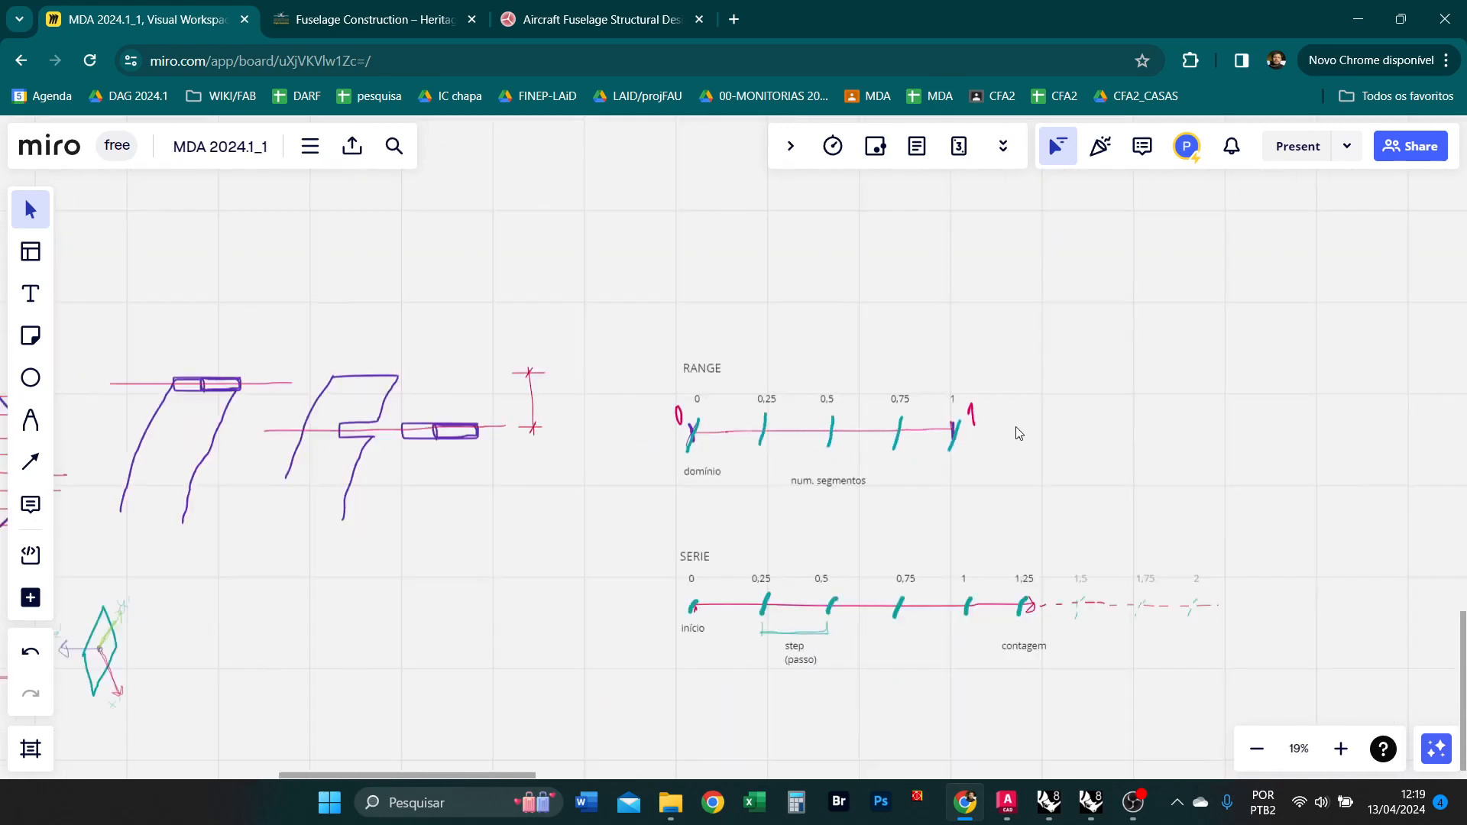
pyautogui.scroll(2, 337, 420)
pyautogui.moveTo(342, 428); pyautogui.dragTo(1043, 446)
pyautogui.scroll(2, 363, 527)
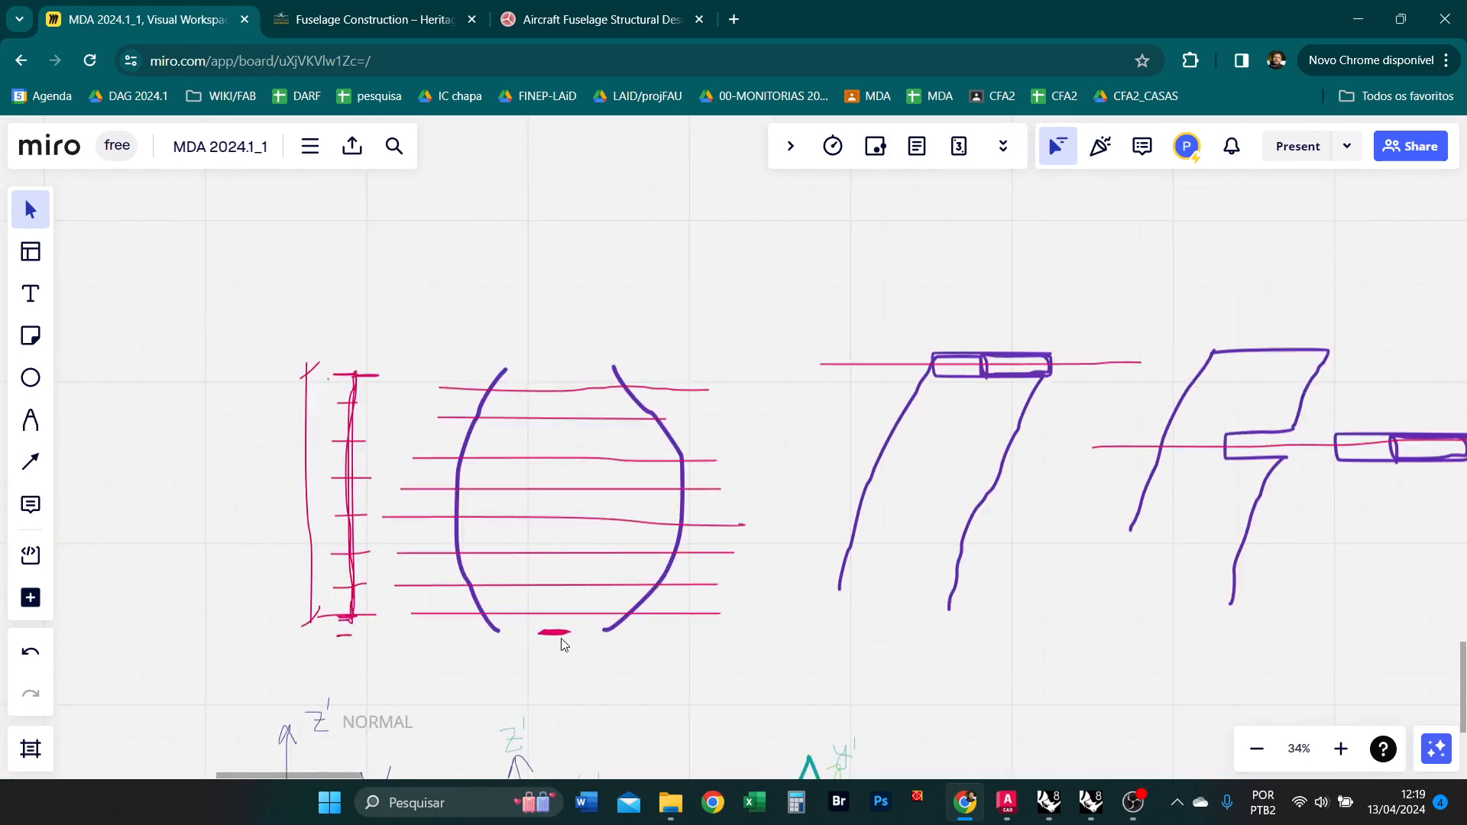
pyautogui.moveTo(560, 633); pyautogui.dragTo(564, 415)
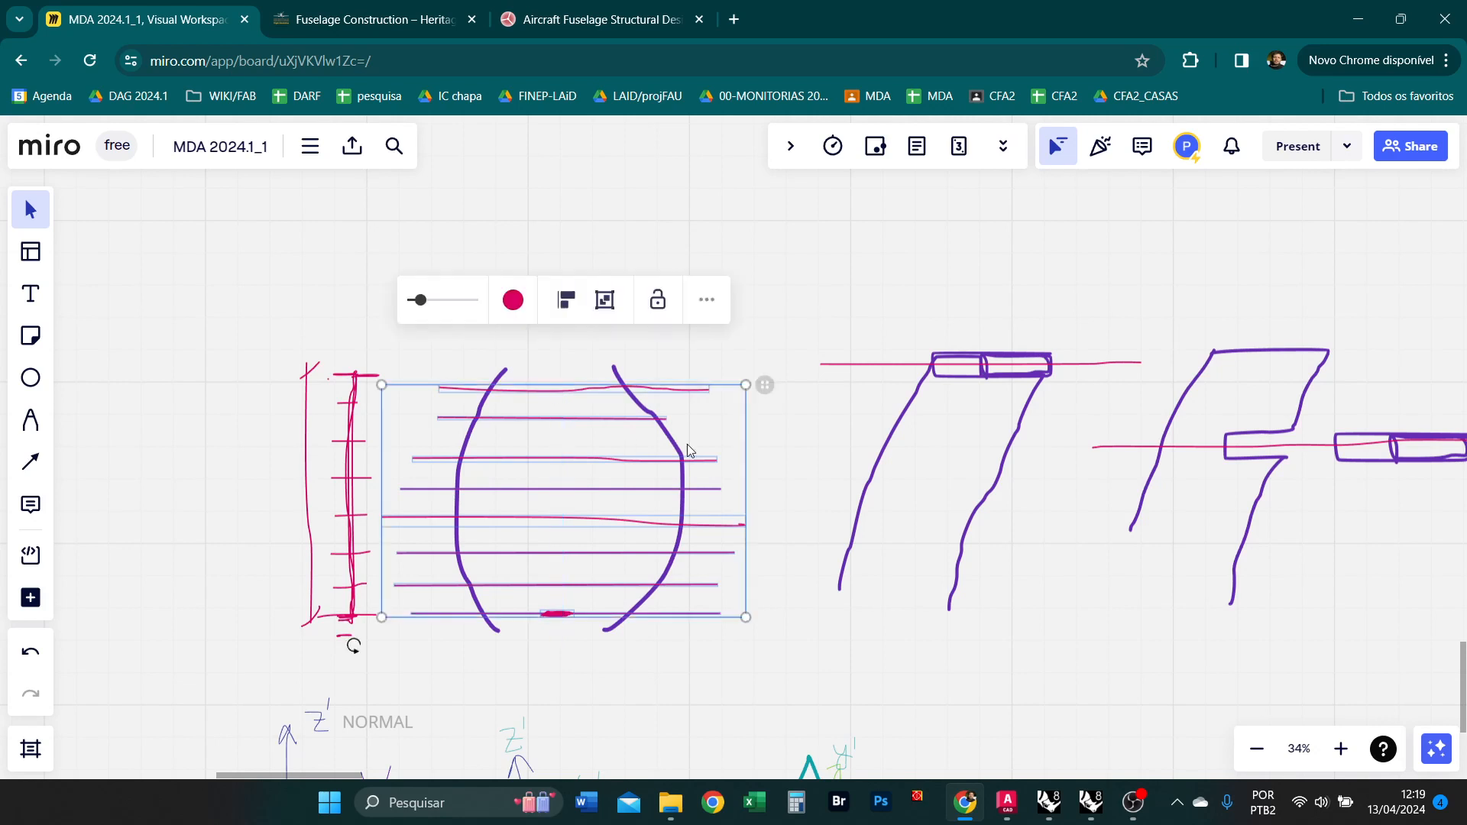
# Examine the highest and lowest parallel lines in the vase section sketch as the limits of the range.
pyautogui.click(761, 443)
pyautogui.click(600, 390)
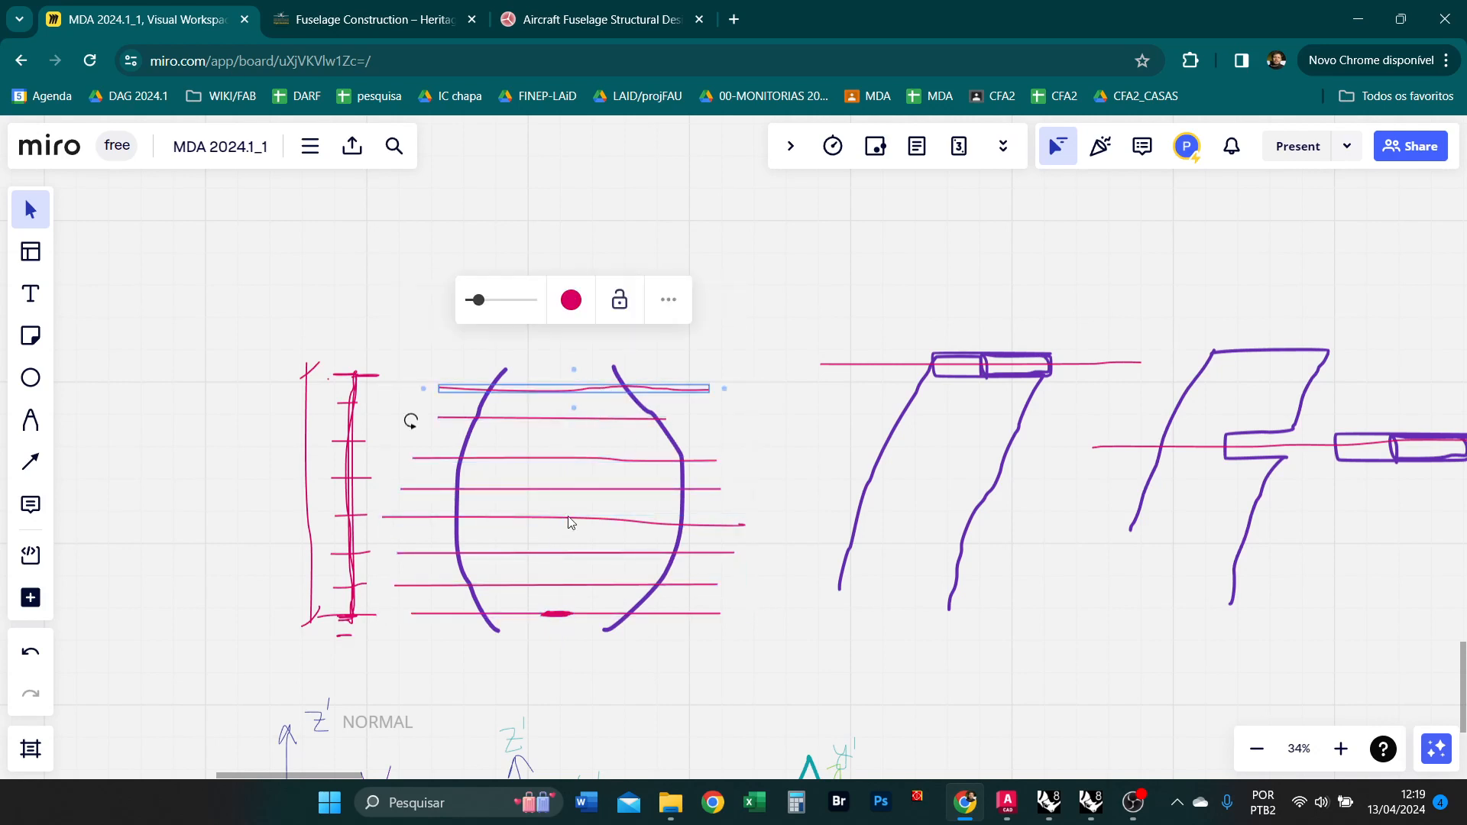
pyautogui.click(592, 615)
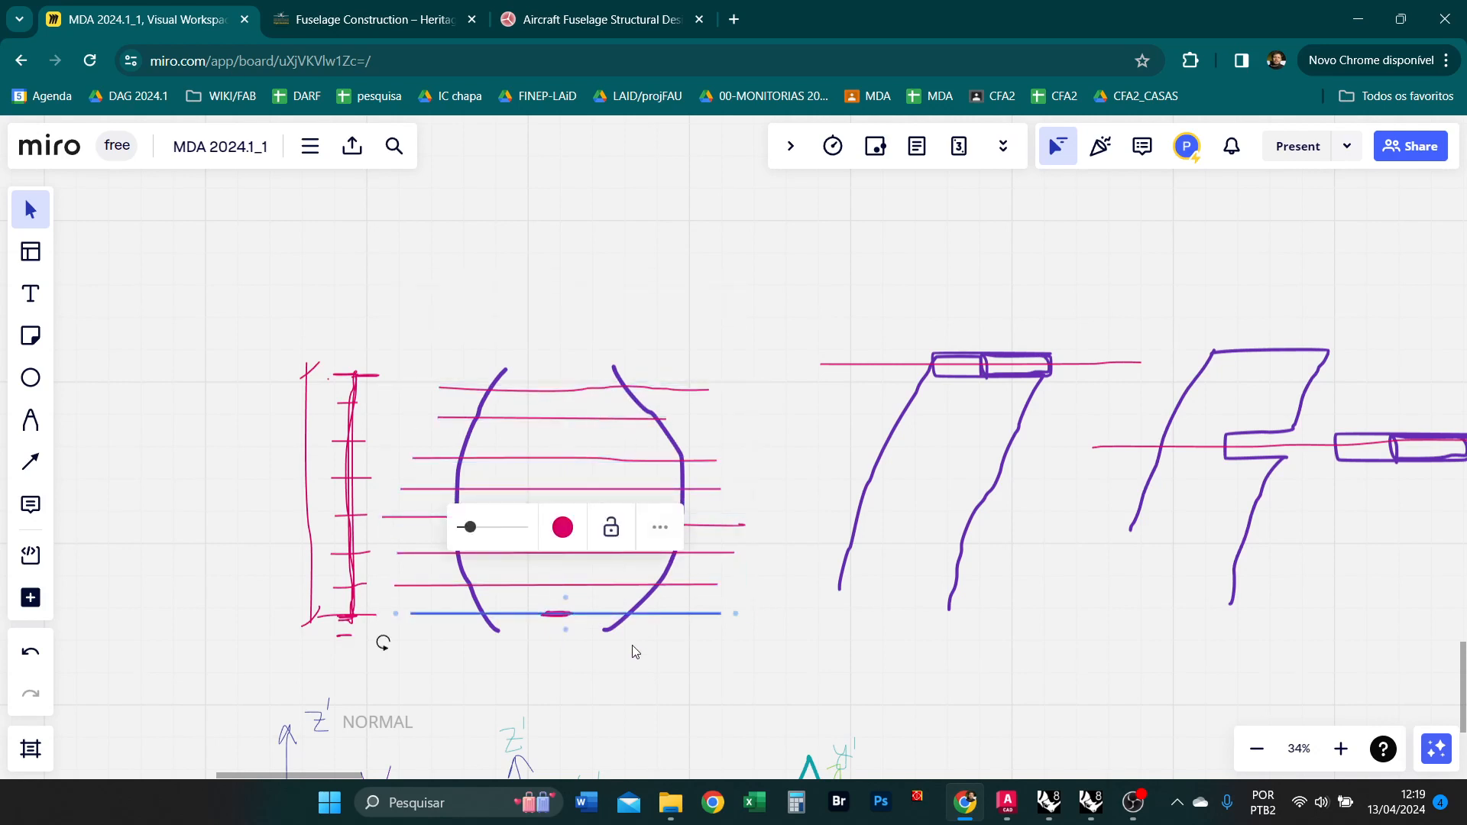
pyautogui.click(663, 669)
pyautogui.click(580, 391)
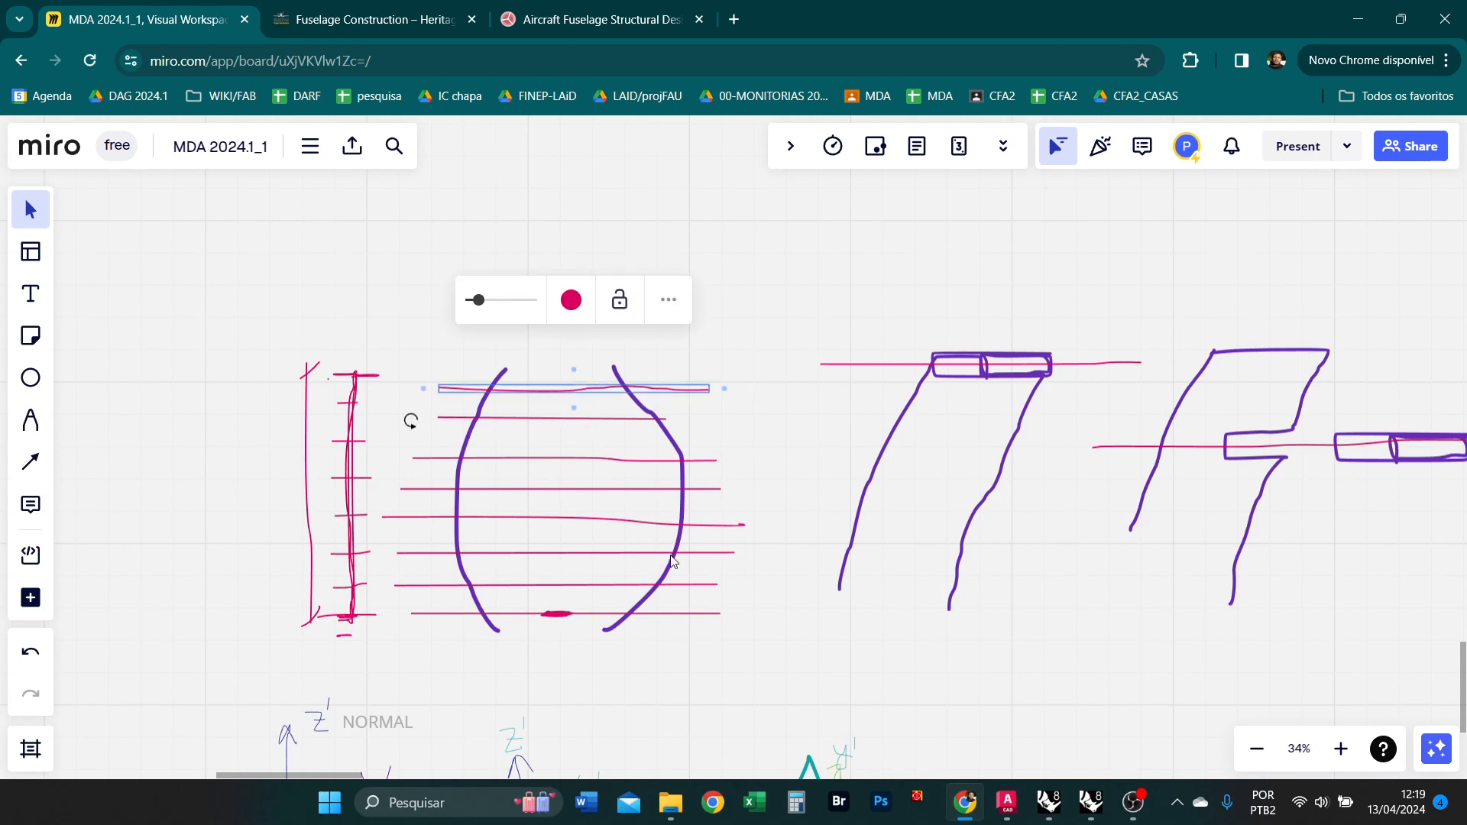
pyautogui.click(762, 547)
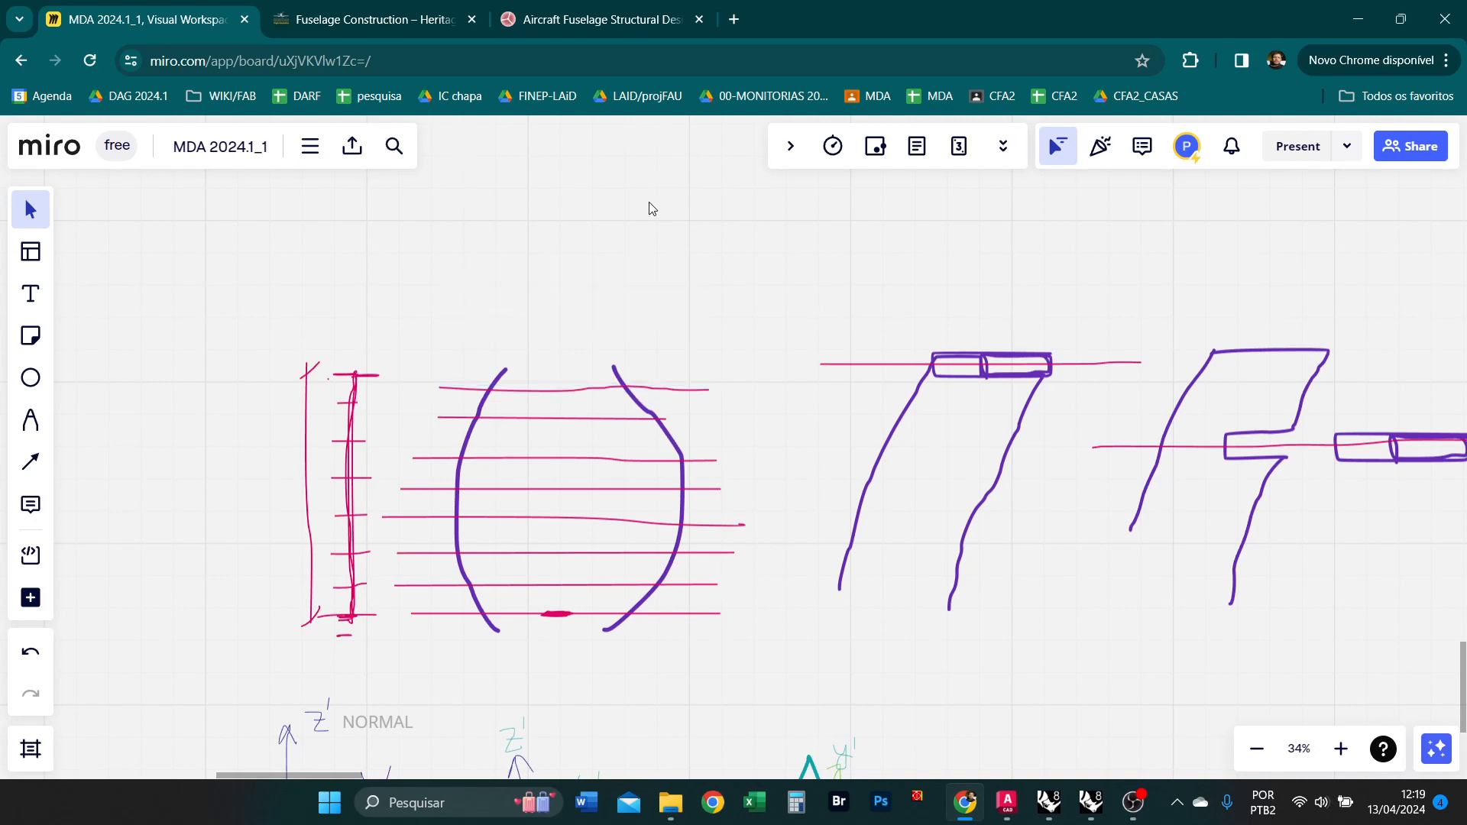
# Switch from the Miro board to Grasshopper and Rhino, showing the whole vase in the Perspective viewport.
pyautogui.hotkey('alt', 'Tab')
pyautogui.scroll(-3, 557, 413)
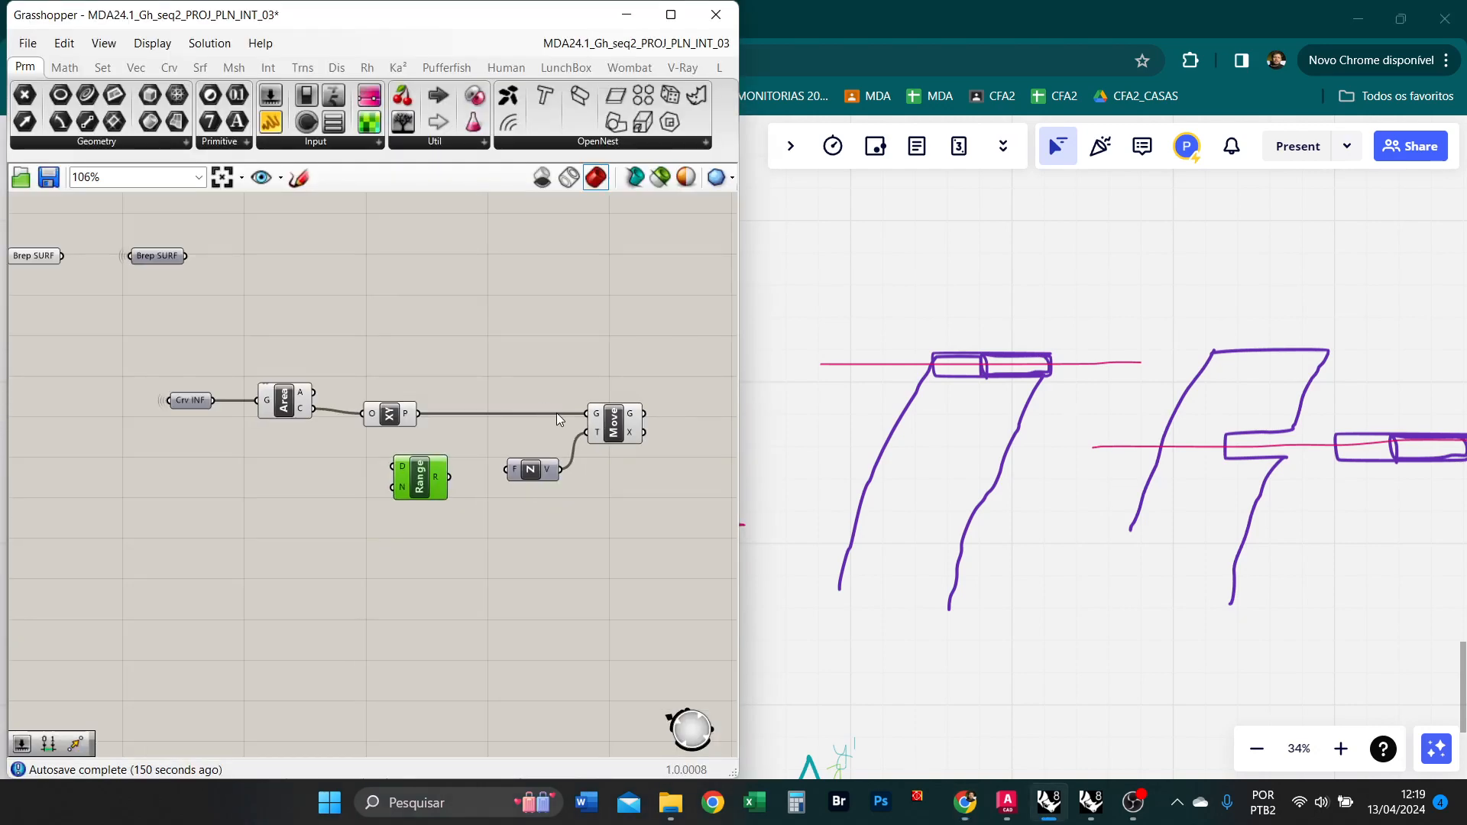
pyautogui.moveTo(384, 368); pyautogui.dragTo(549, 401, button='right')
pyautogui.scroll(-2, 501, 449)
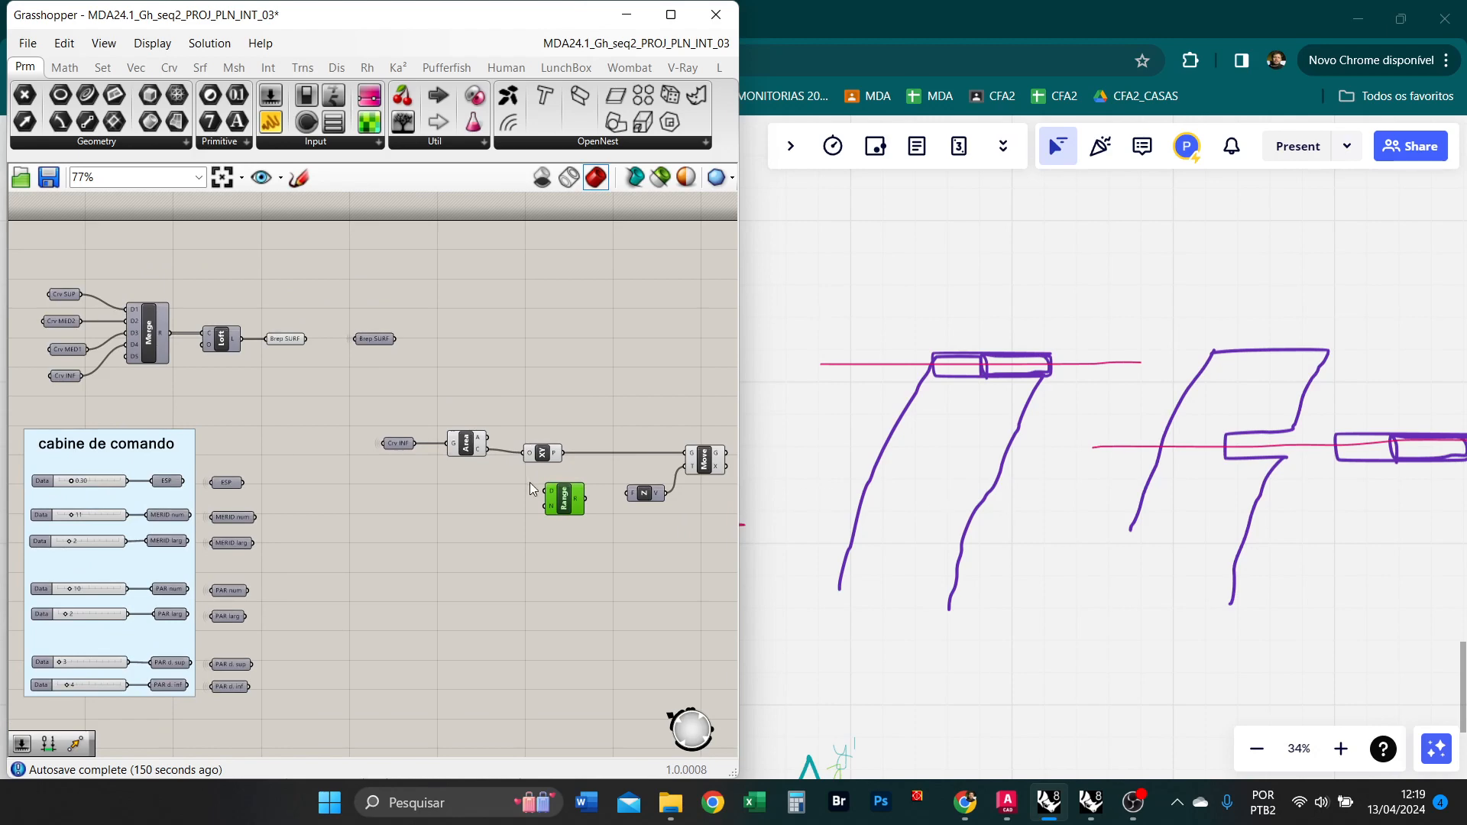
pyautogui.moveTo(65, 333); pyautogui.dragTo(134, 354, button='right')
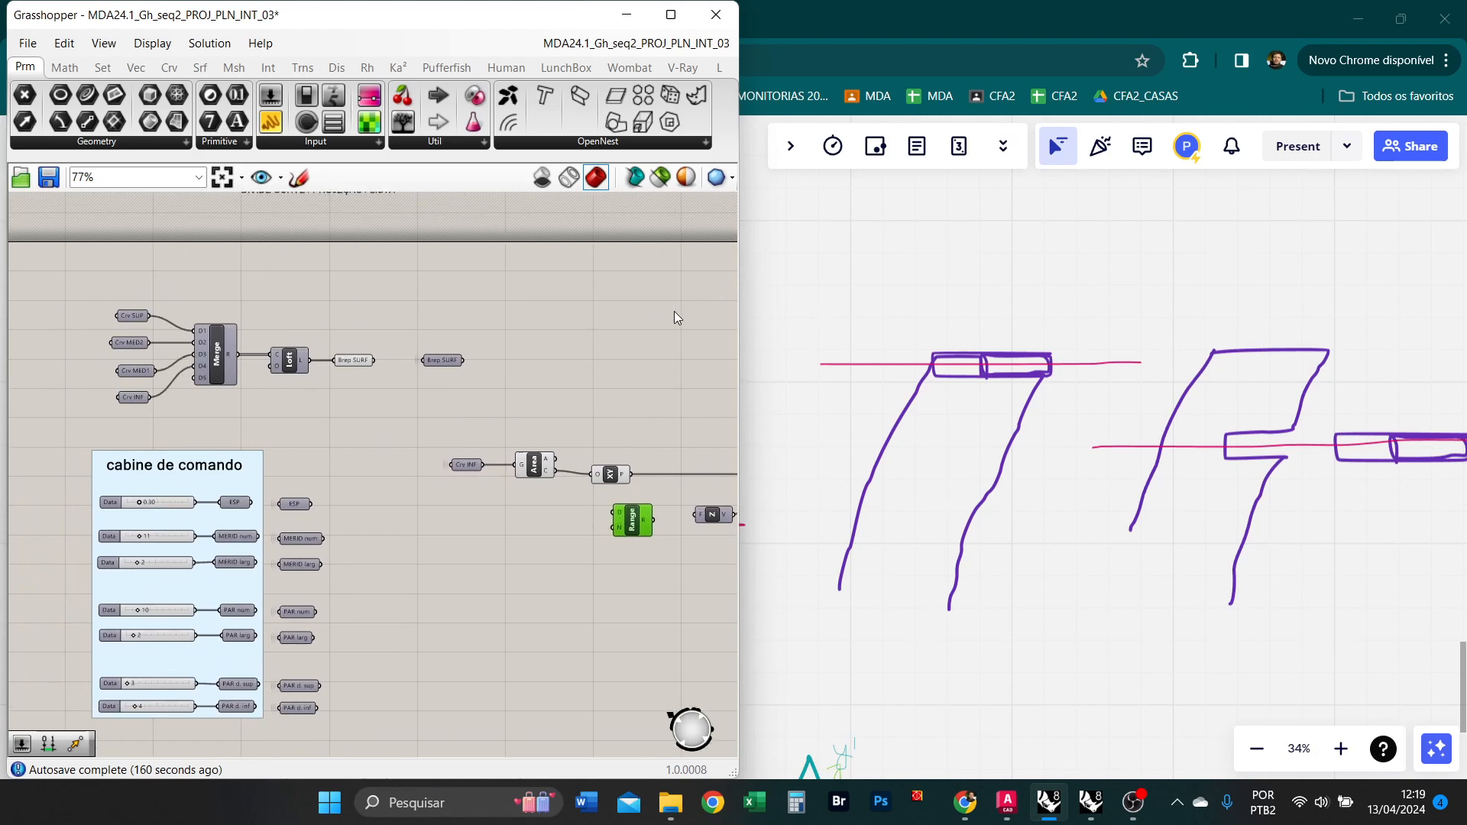
pyautogui.click(830, 324)
pyautogui.hotkey('alt', 'Tab')
pyautogui.click(1064, 814)
pyautogui.click(1055, 804)
pyautogui.click(1091, 802)
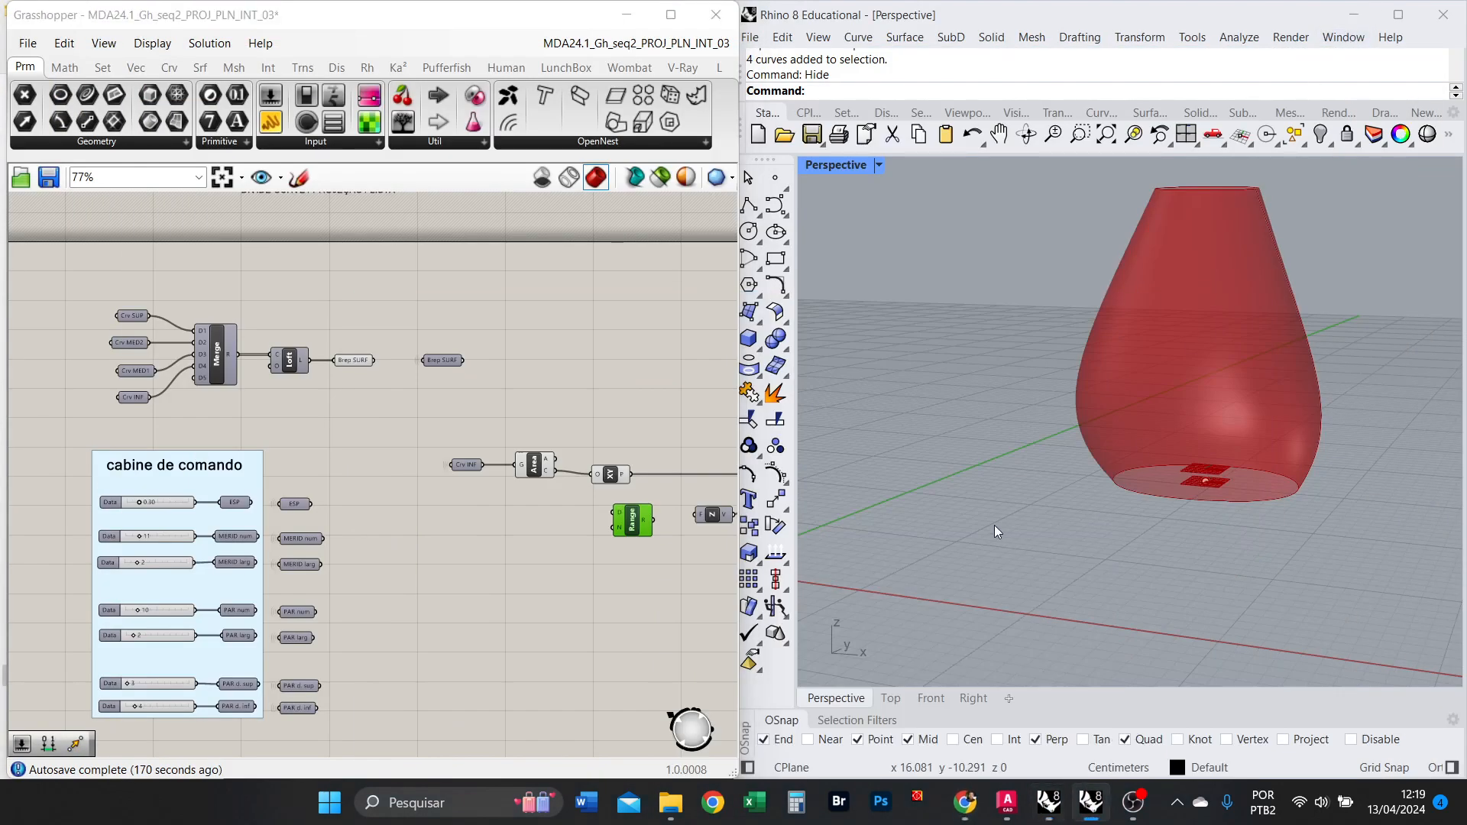
pyautogui.moveTo(1044, 423); pyautogui.dragTo(1283, 380, button='right')
pyautogui.keyDown('shift'); pyautogui.moveTo(1272, 227); pyautogui.dragTo(1085, 412, button='right'); pyautogui.keyUp('shift')
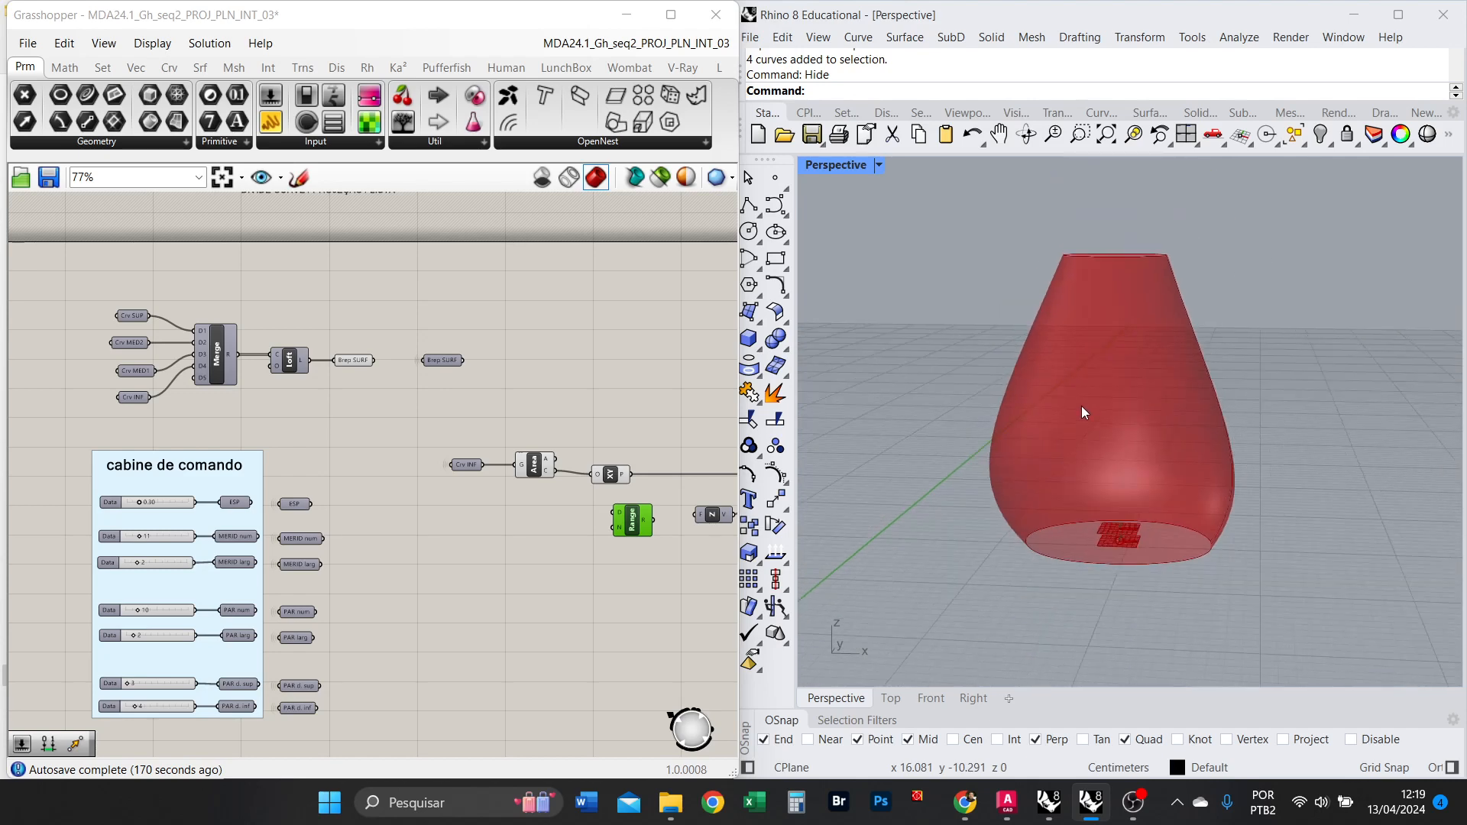
# Examine where the Crv INF curve, its Area centroid and the XY plane lie on the vase.
pyautogui.scroll(2, 539, 486)
pyautogui.click(539, 459)
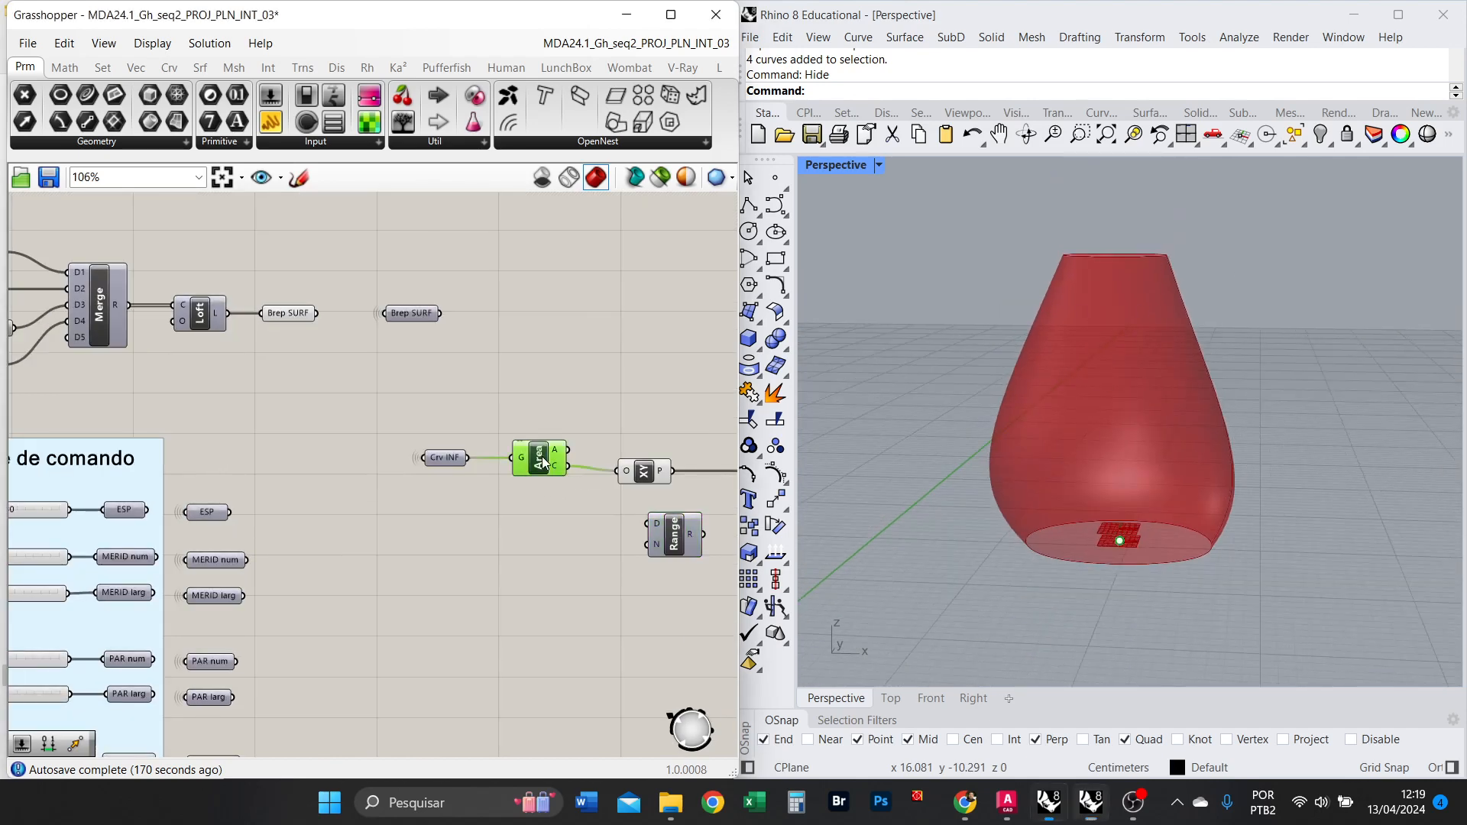
pyautogui.click(451, 459)
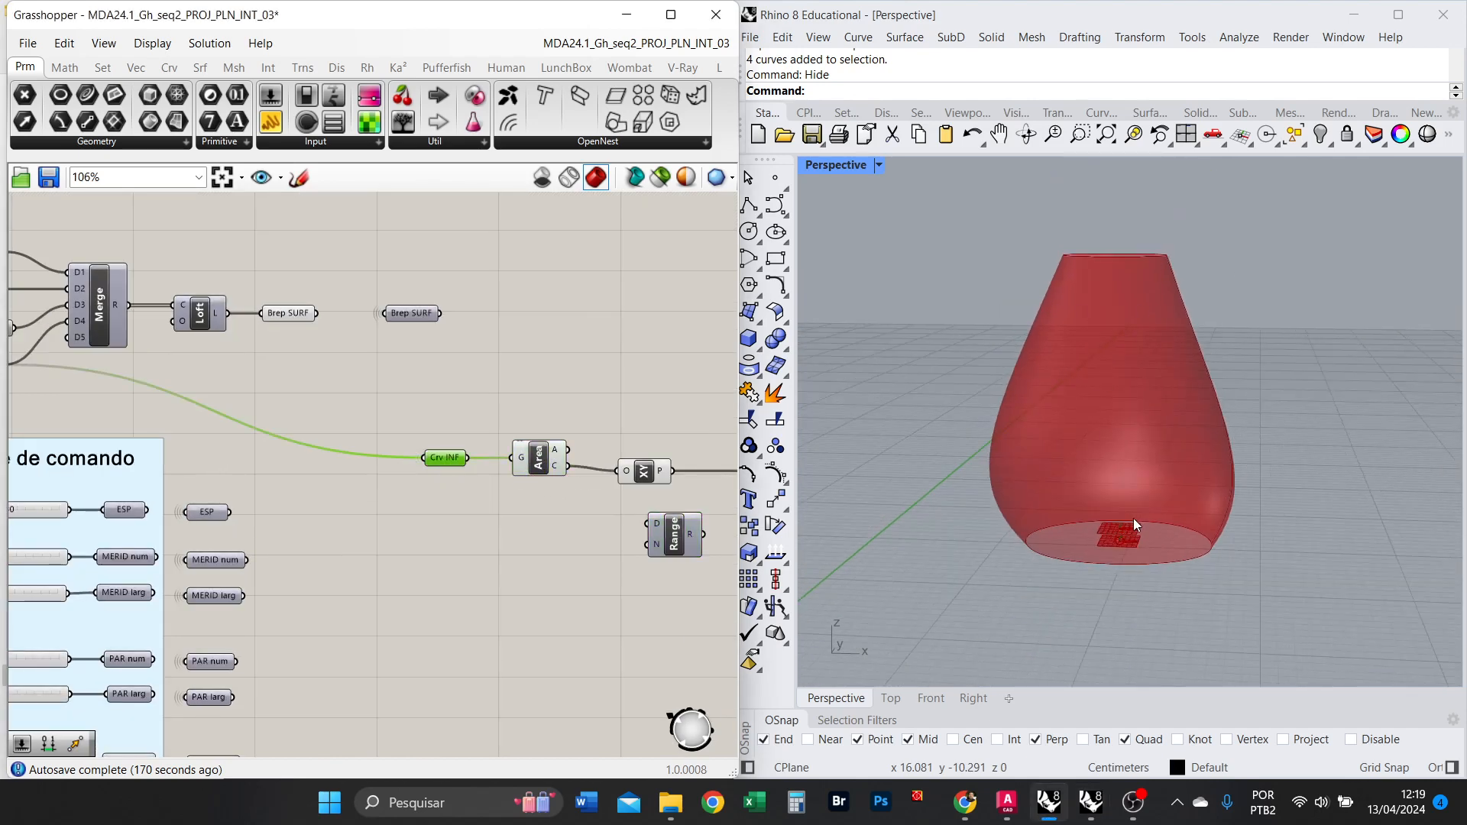
pyautogui.scroll(-2, 475, 415)
pyautogui.scroll(2, 563, 458)
pyautogui.click(619, 454)
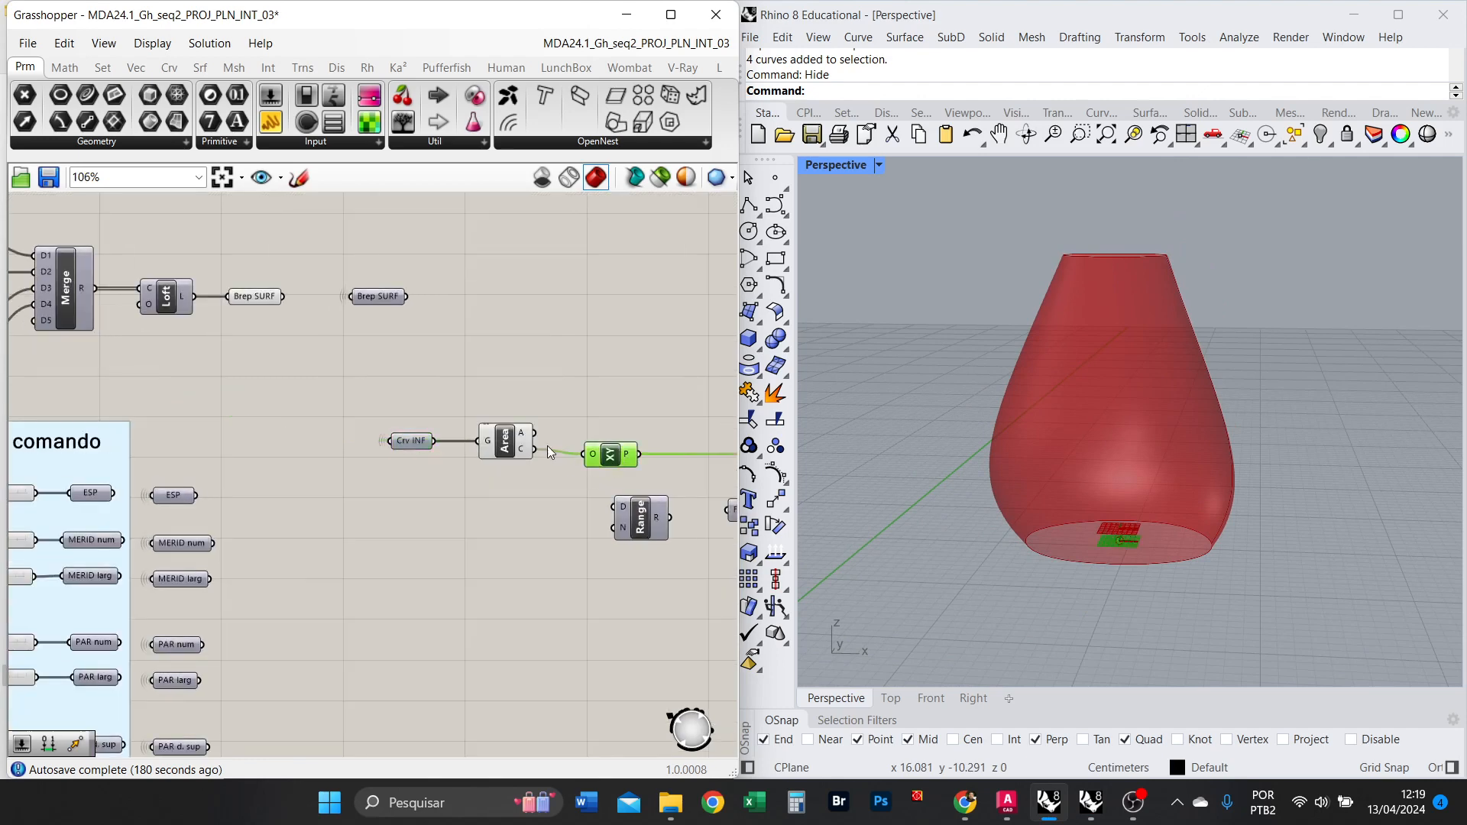
# Place a copy of the Crv SUP parameter above Crv INF, wire it to the original, and hide its wire.
pyautogui.moveTo(550, 486); pyautogui.dragTo(705, 539, button='right')
pyautogui.click(112, 289)
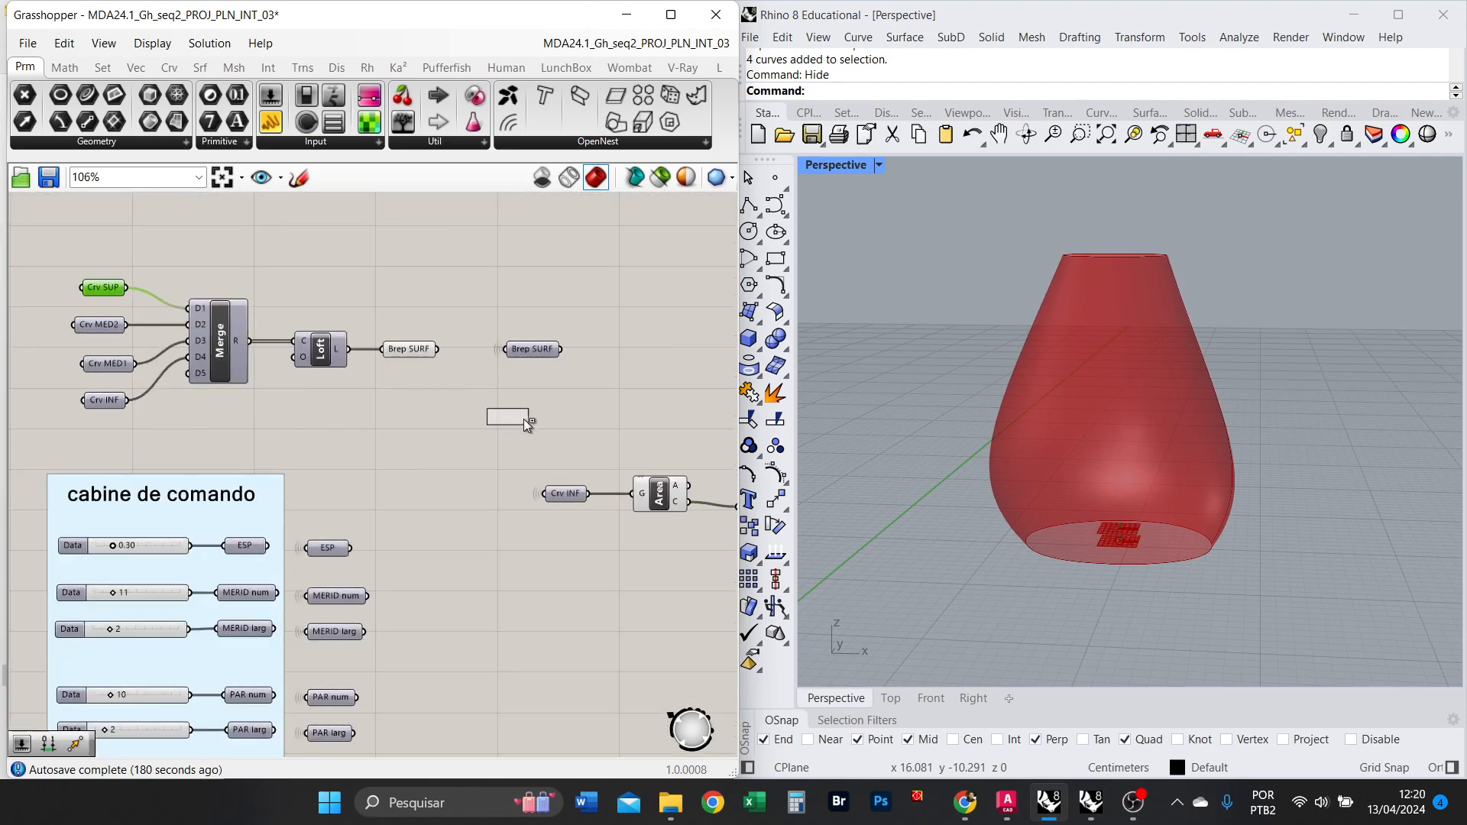
pyautogui.keyDown('alt'); pyautogui.moveTo(571, 422); pyautogui.dragTo(572, 422); pyautogui.keyUp('alt')
pyautogui.doubleClick(647, 415)
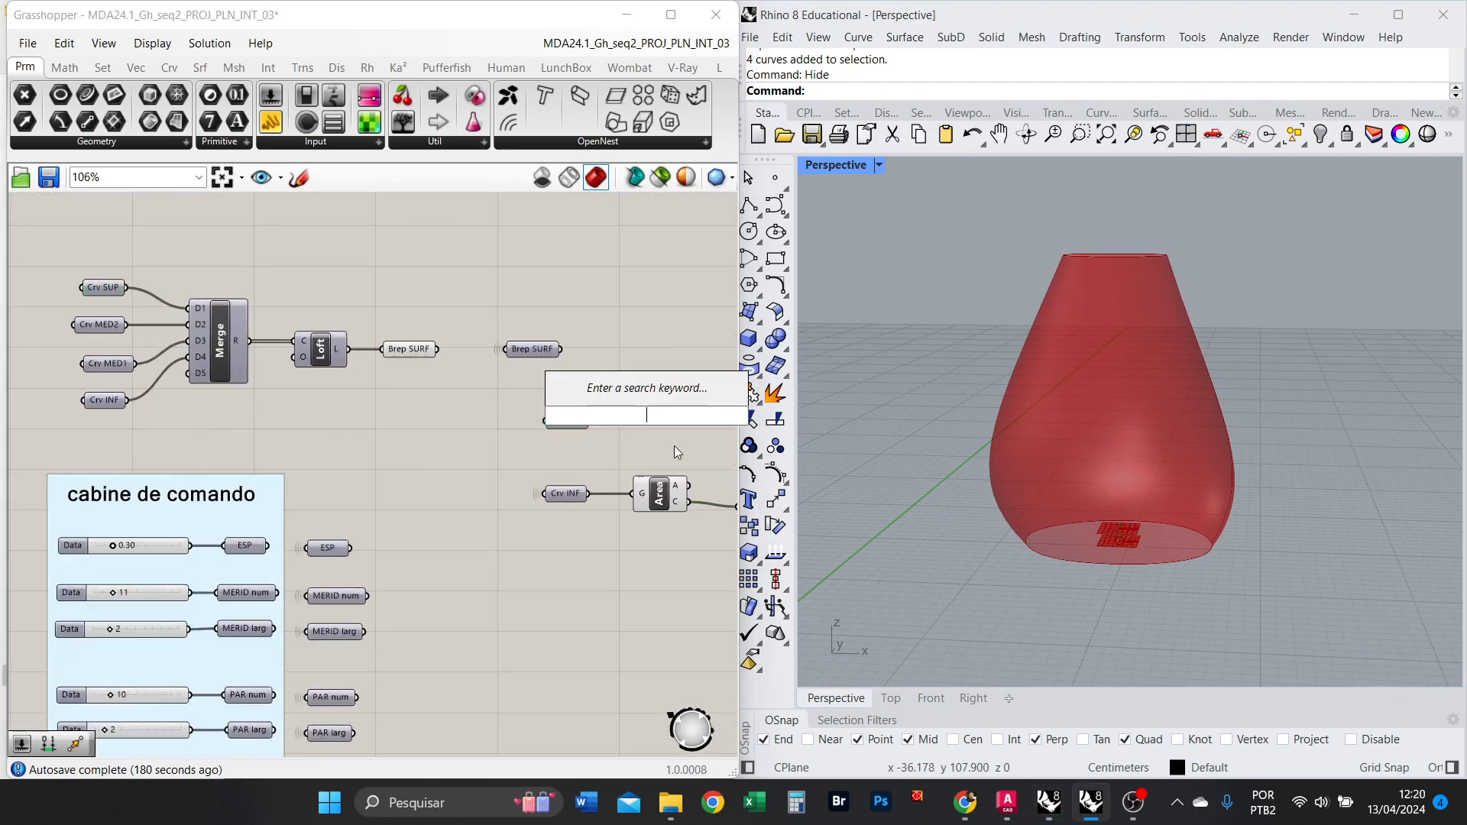
pyautogui.moveTo(127, 287); pyautogui.dragTo(548, 420)
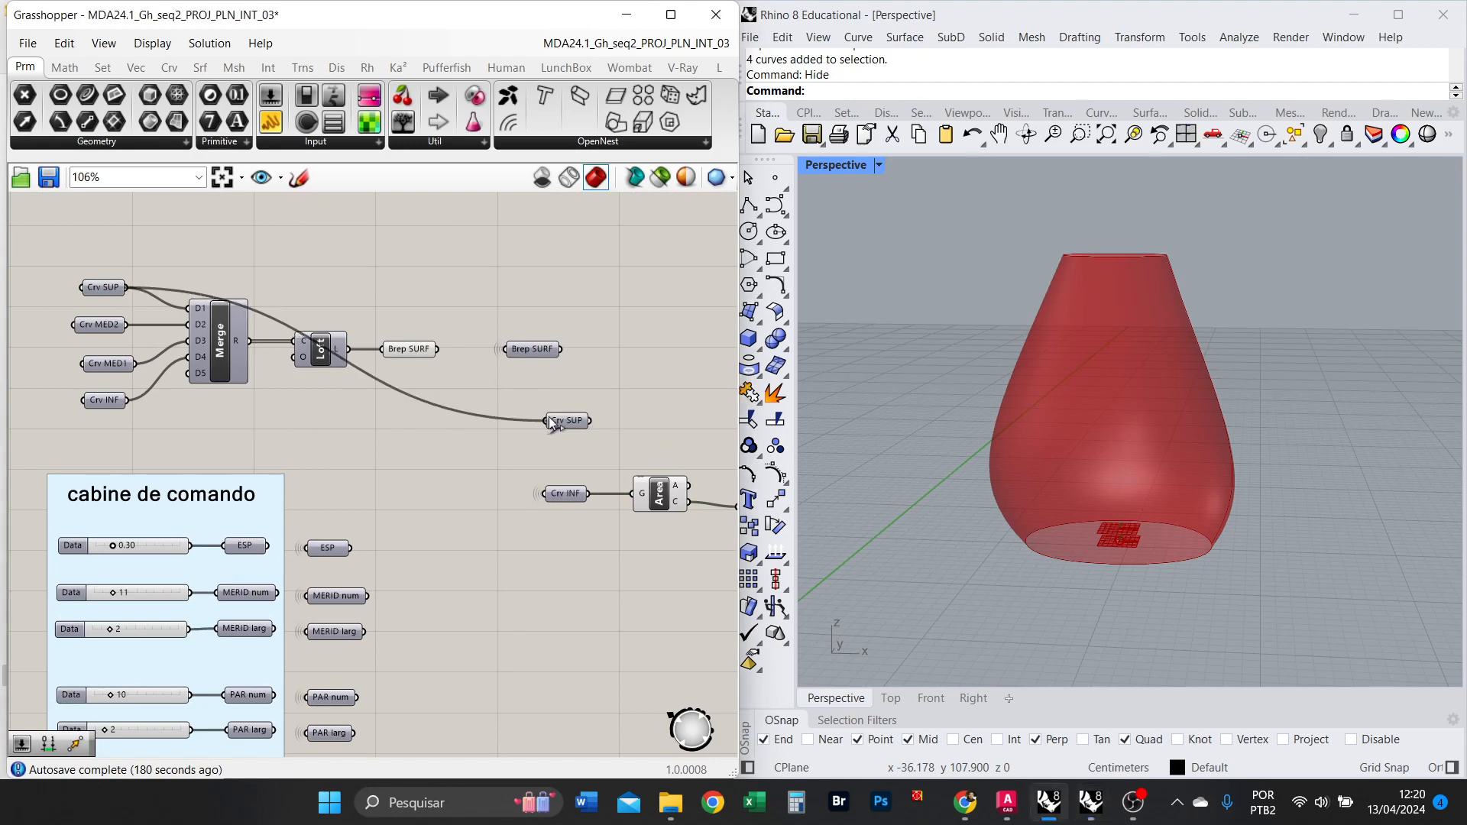
pyautogui.rightClick(562, 422)
pyautogui.moveTo(764, 490)
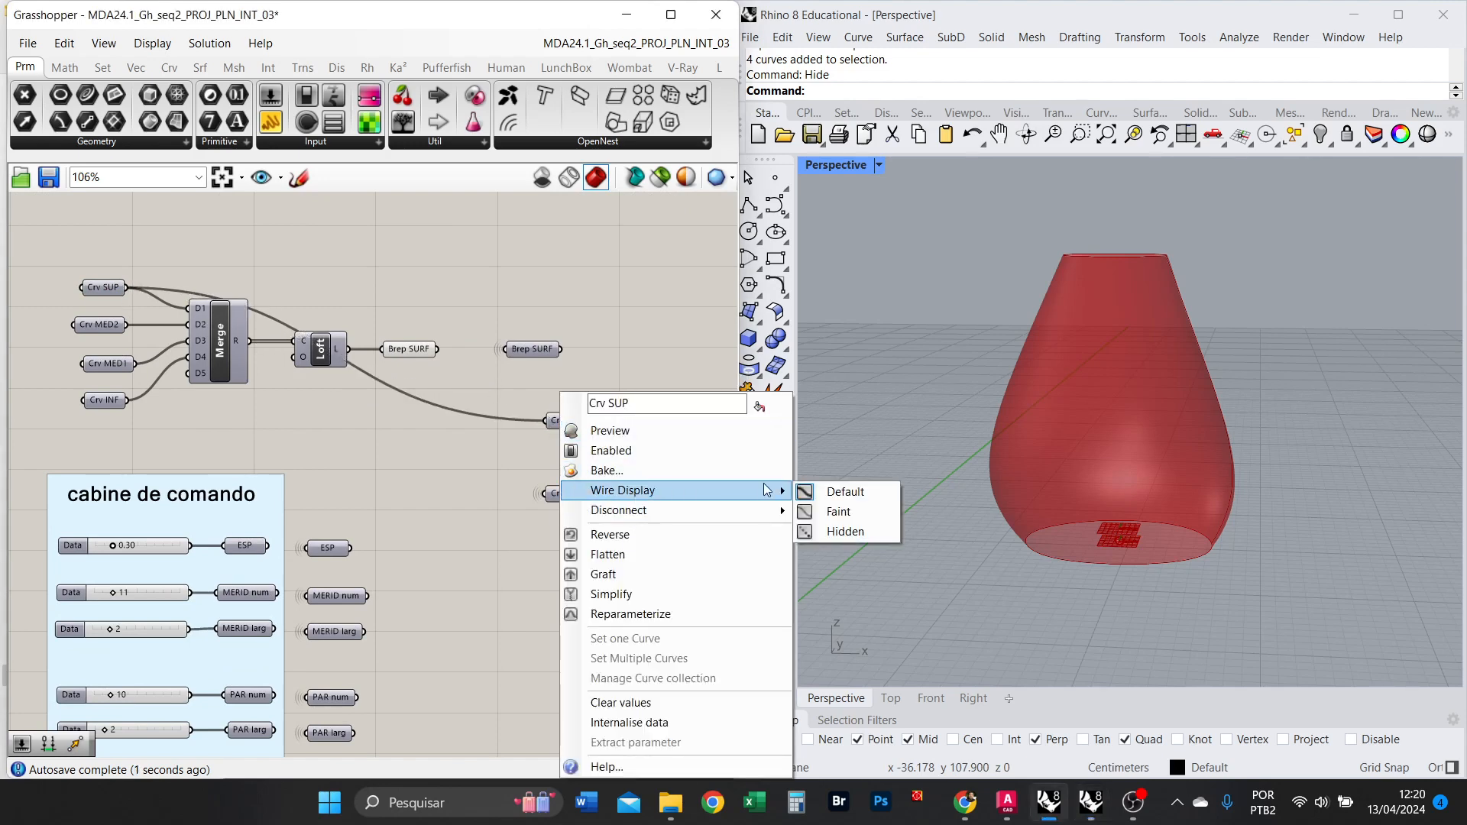
pyautogui.click(841, 532)
pyautogui.scroll(3, 425, 469)
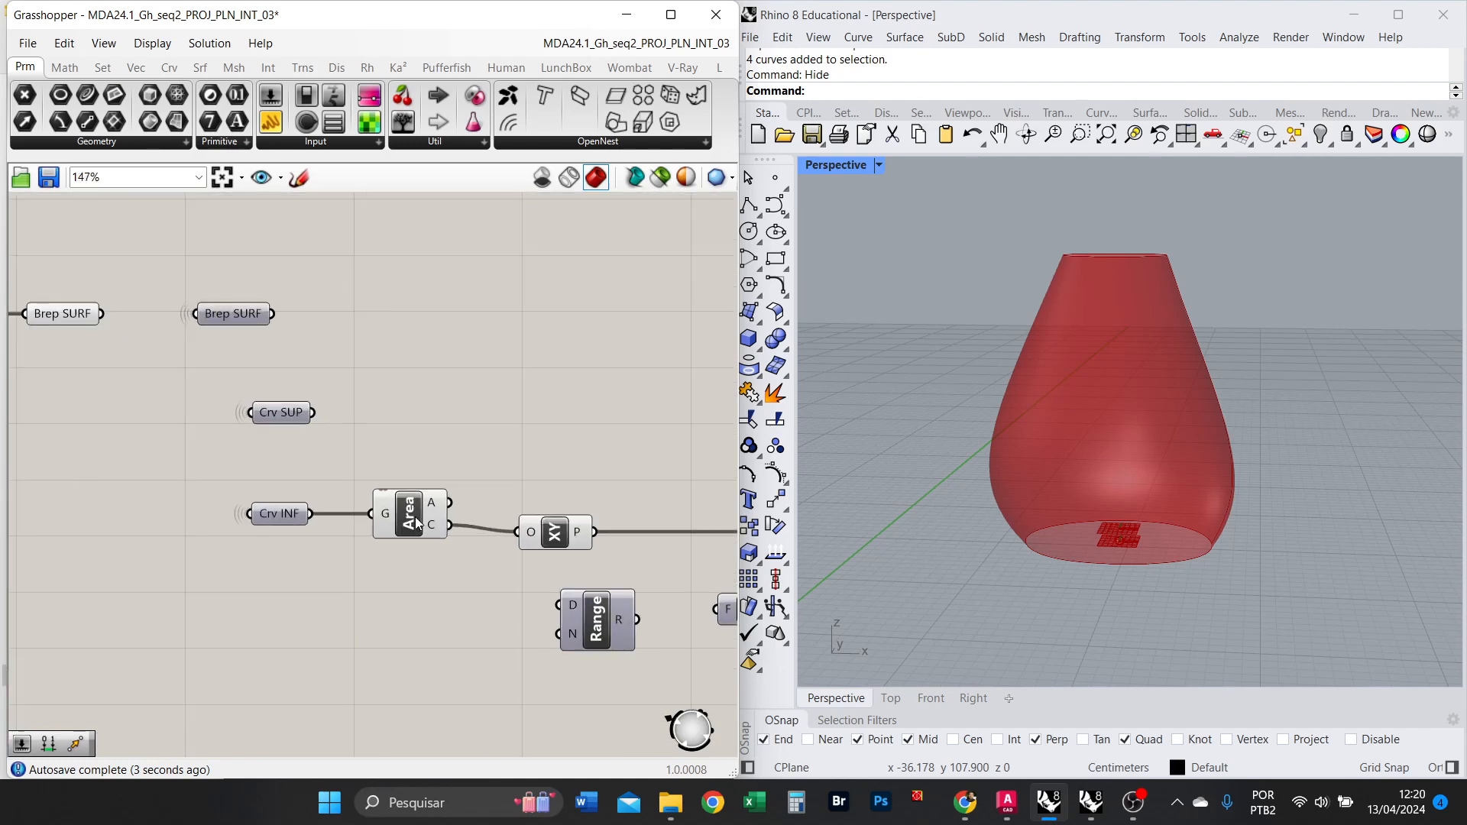
# Add a second Area component above the first one and feed the copied Crv SUP into it.
pyautogui.moveTo(323, 415); pyautogui.dragTo(411, 413)
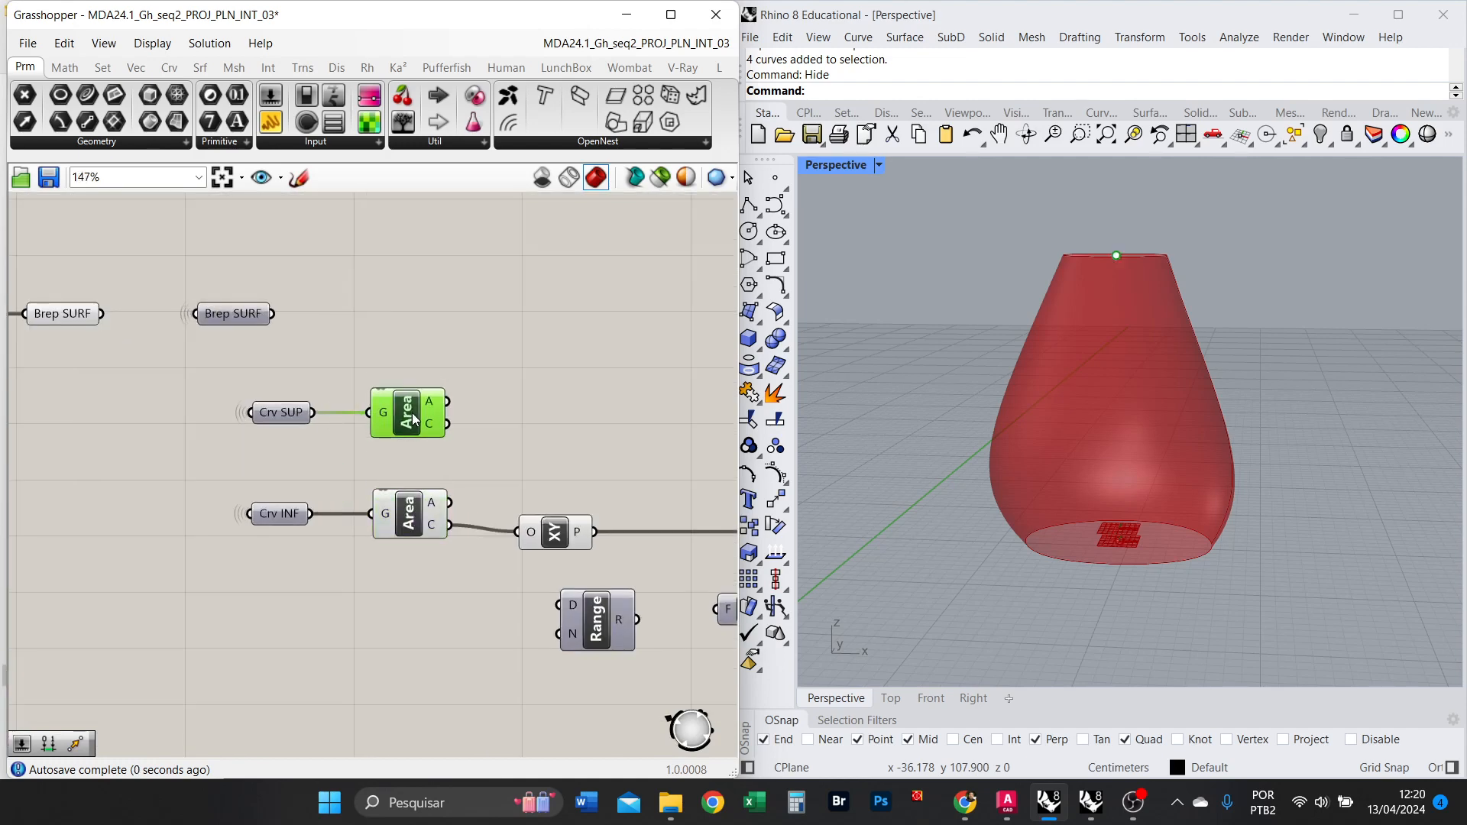
pyautogui.moveTo(1106, 236); pyautogui.dragTo(1133, 263, button='right')
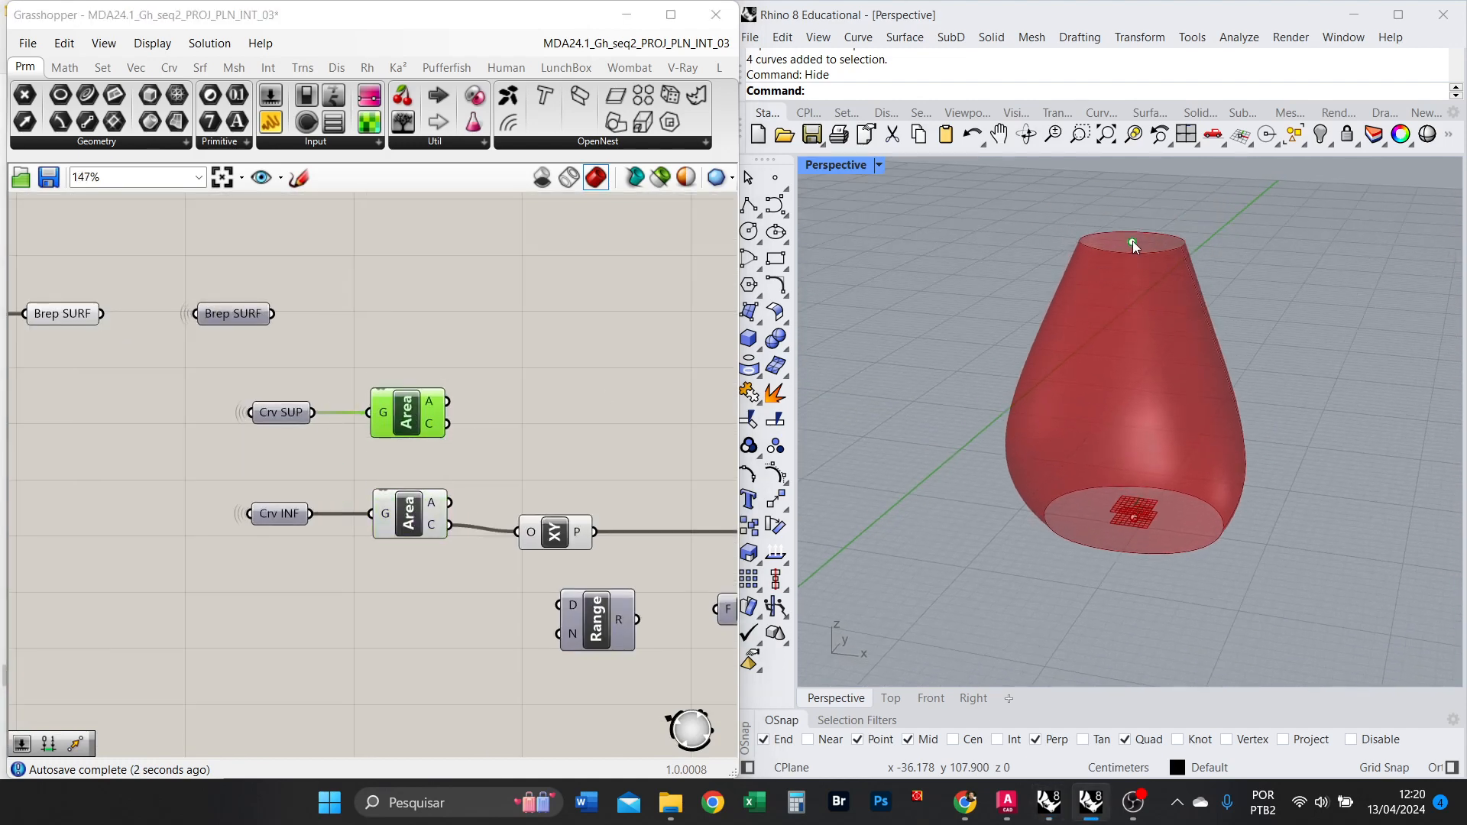
pyautogui.scroll(-4, 374, 370)
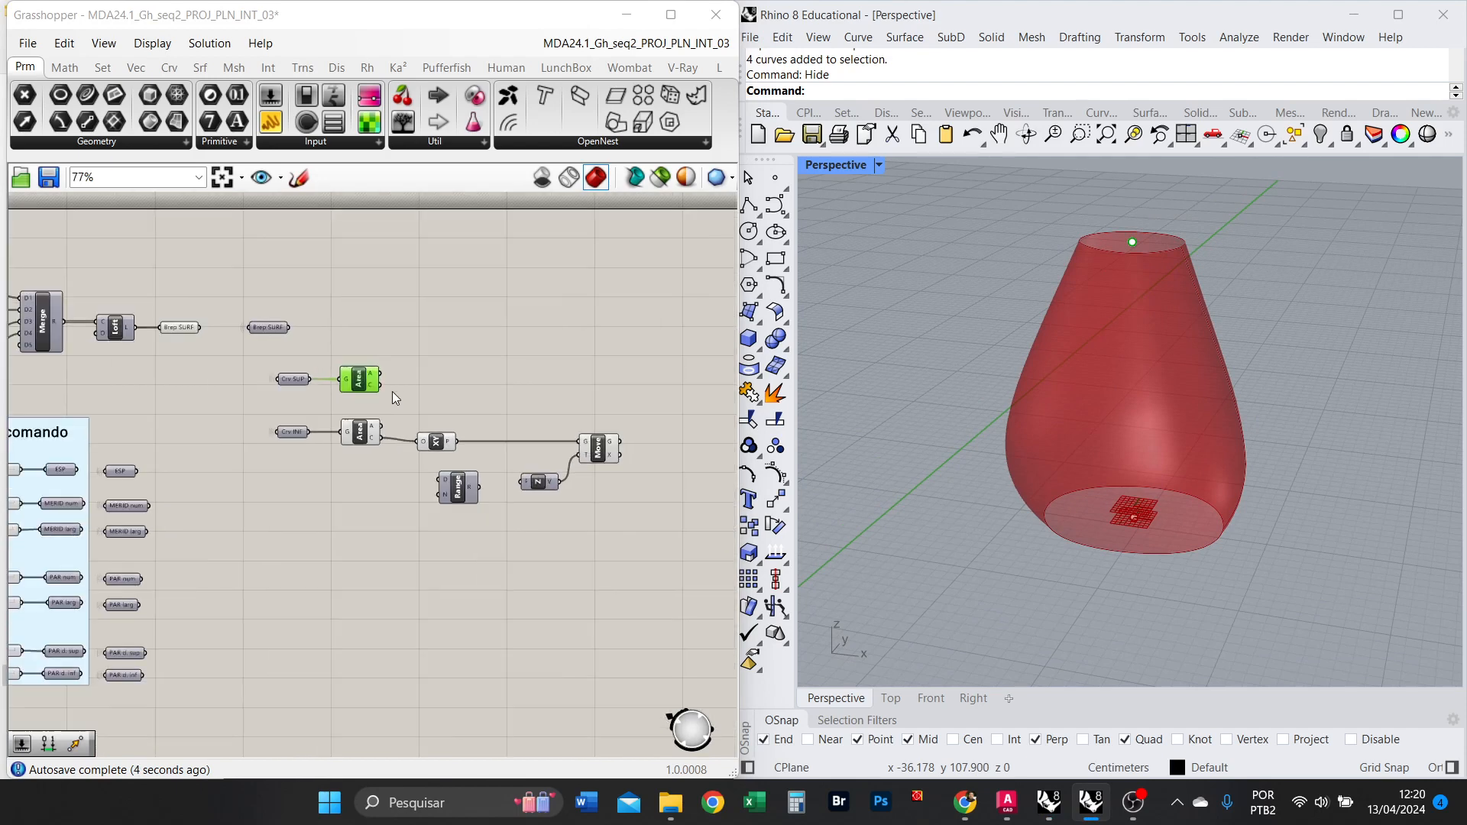
# Shift the XY Plane, Range, Unit Z and Move components together farther along the canvas, clearing space after the Area components.
pyautogui.scroll(3, 392, 392)
pyautogui.moveTo(727, 548); pyautogui.dragTo(401, 378)
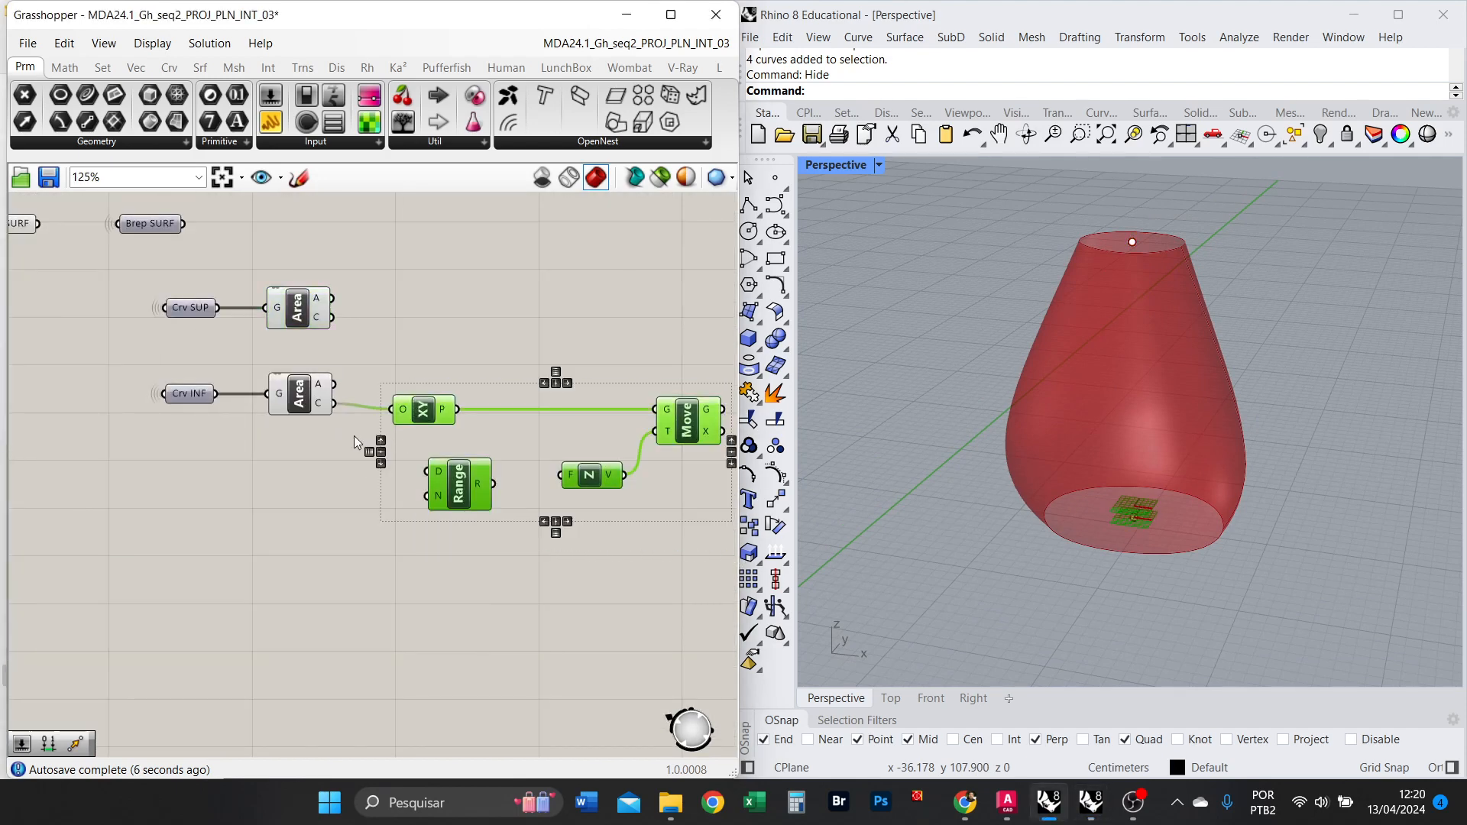
pyautogui.moveTo(539, 436); pyautogui.dragTo(443, 431, button='right')
pyautogui.scroll(-2, 219, 463)
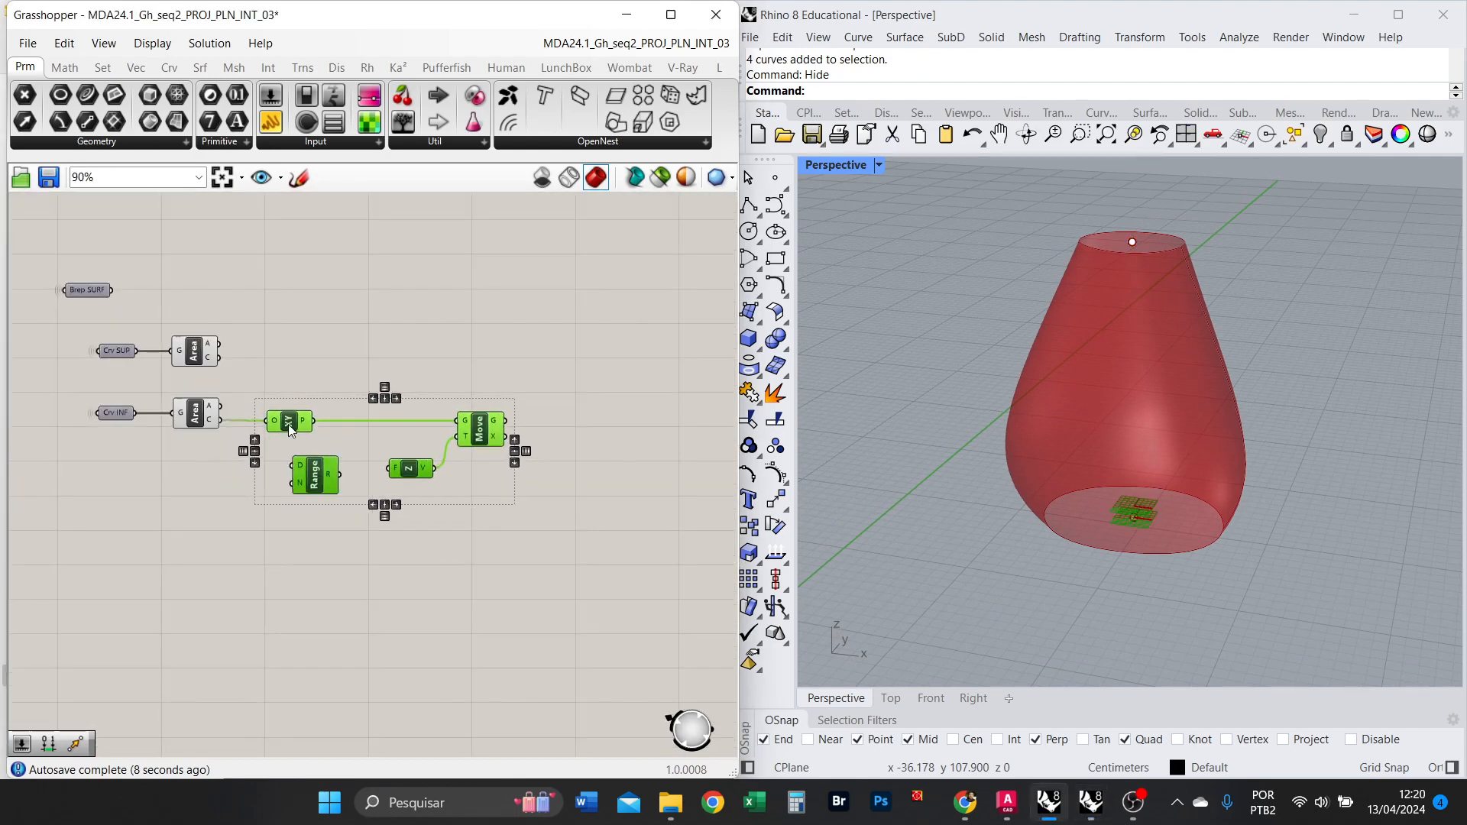
pyautogui.moveTo(291, 430); pyautogui.dragTo(561, 425)
pyautogui.click(328, 500)
# Add a Deconstruct point component and connect the Crv SUP Area's centroid output to it.
pyautogui.scroll(3, 314, 369)
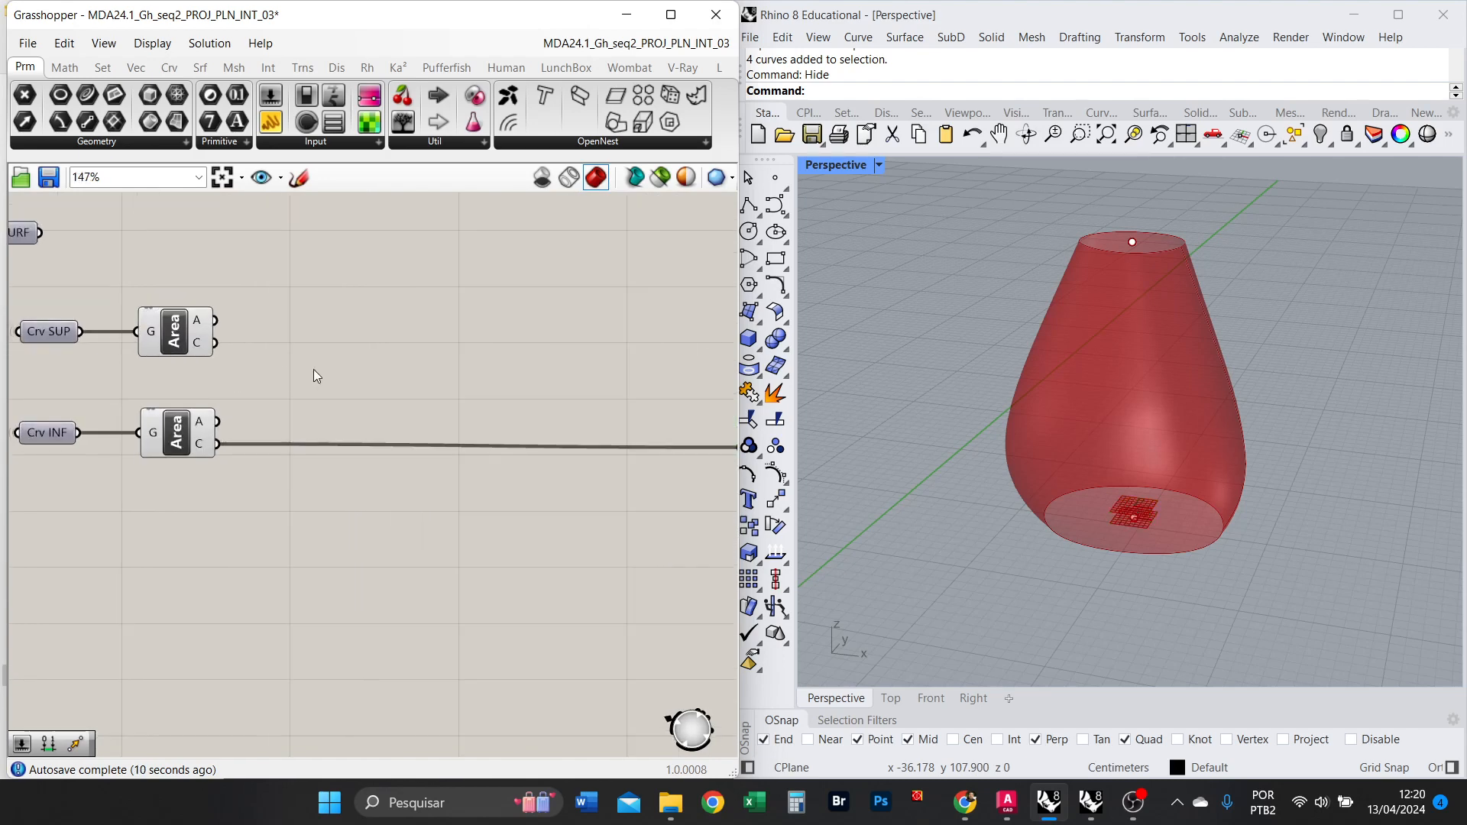
pyautogui.doubleClick(335, 369)
pyautogui.write('DEC')
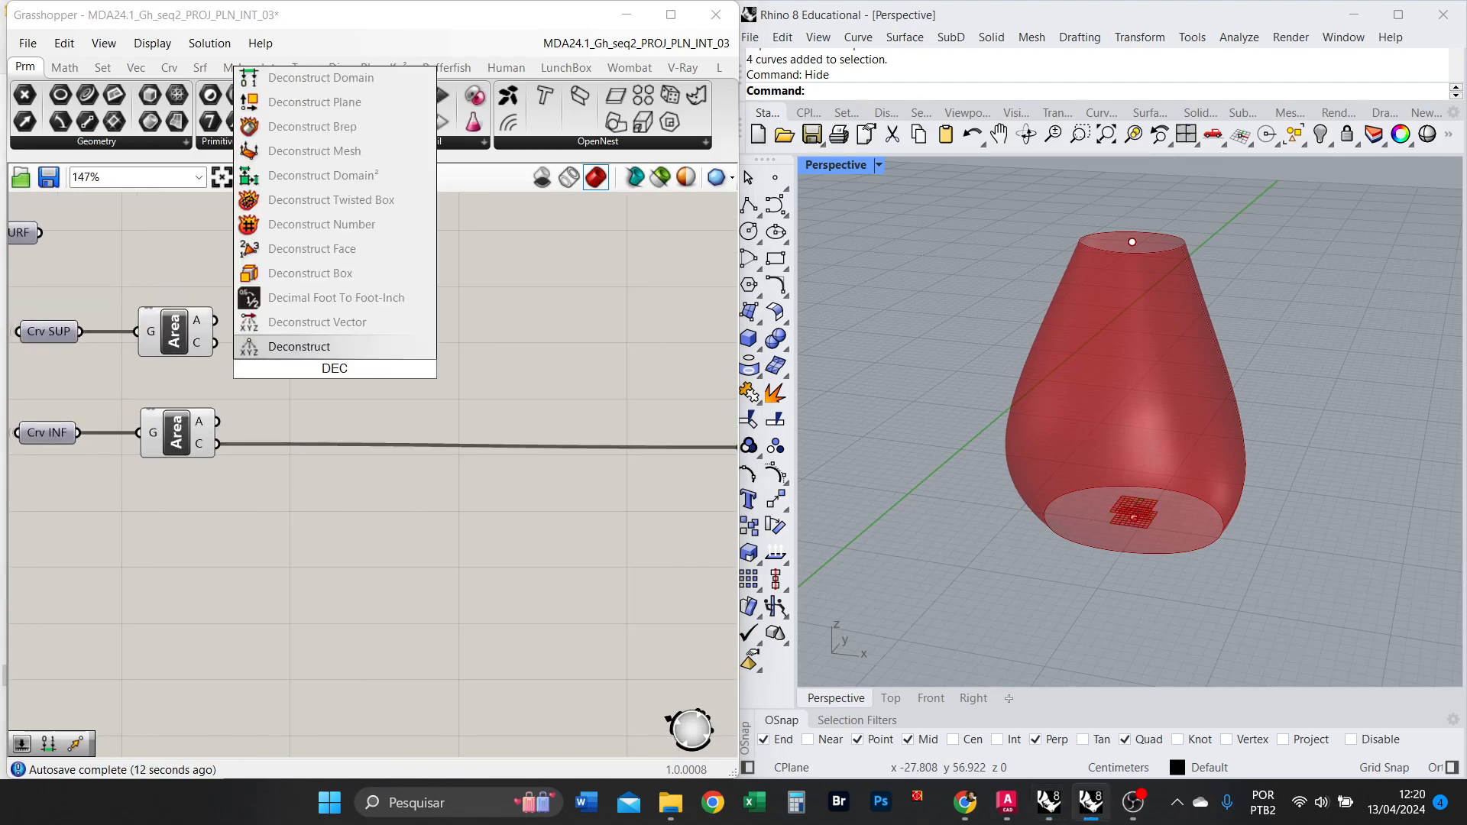
pyautogui.click(327, 347)
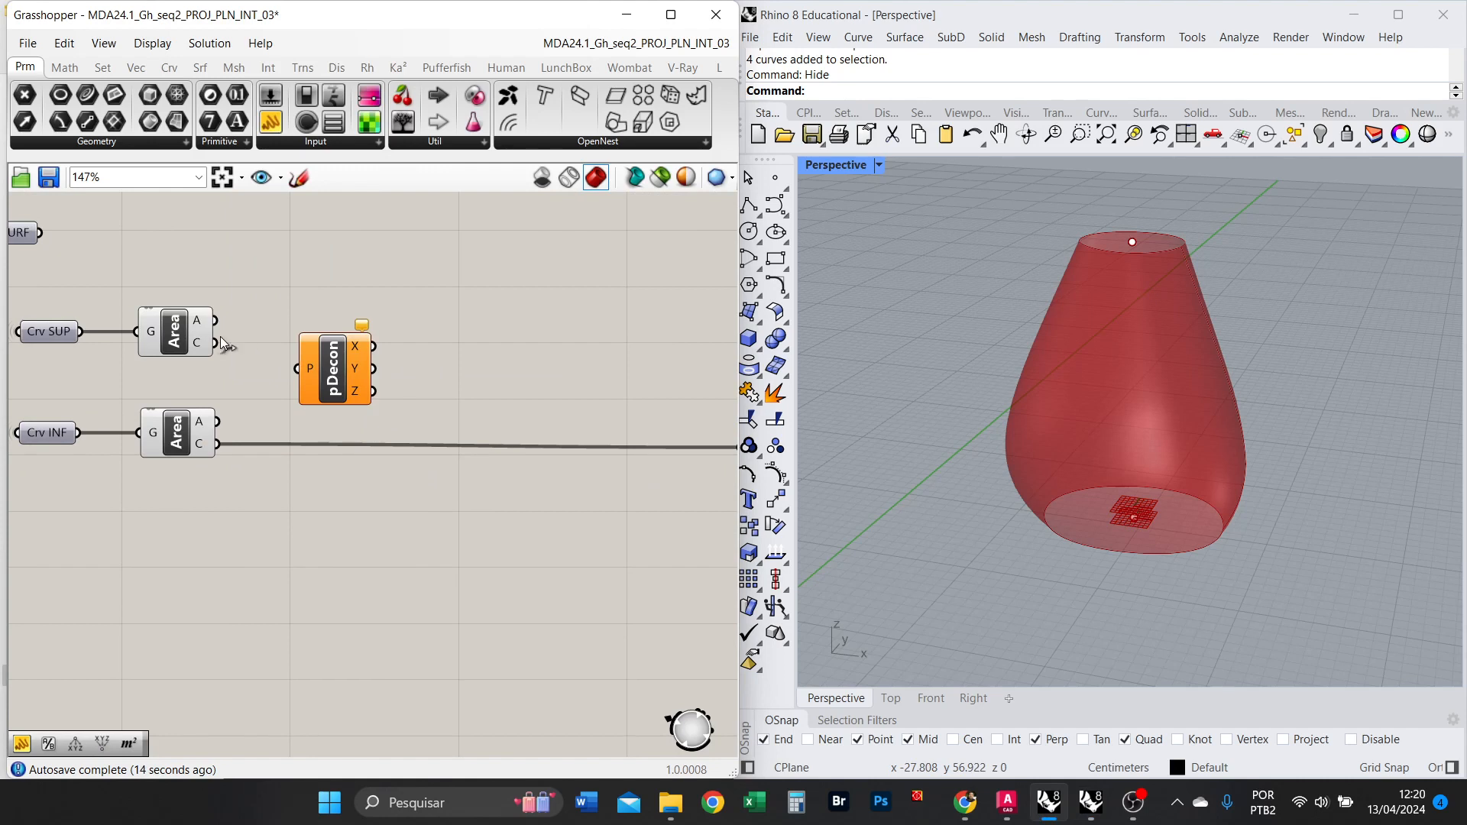
pyautogui.moveTo(217, 343); pyautogui.dragTo(317, 336)
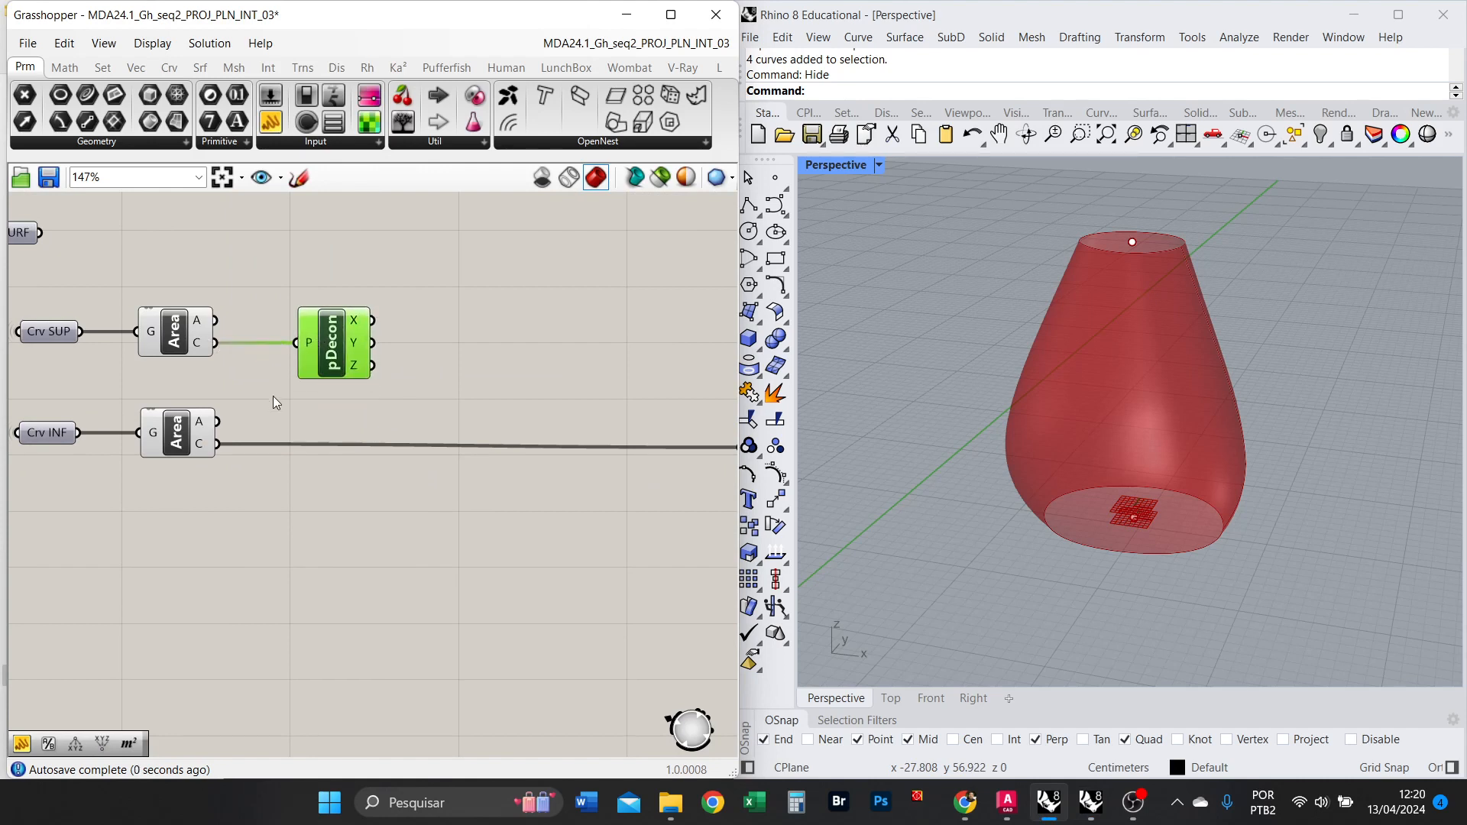
# Add another Deconstruct point component below and connect the Crv INF Area's centroid output to it.
pyautogui.doubleClick(343, 536)
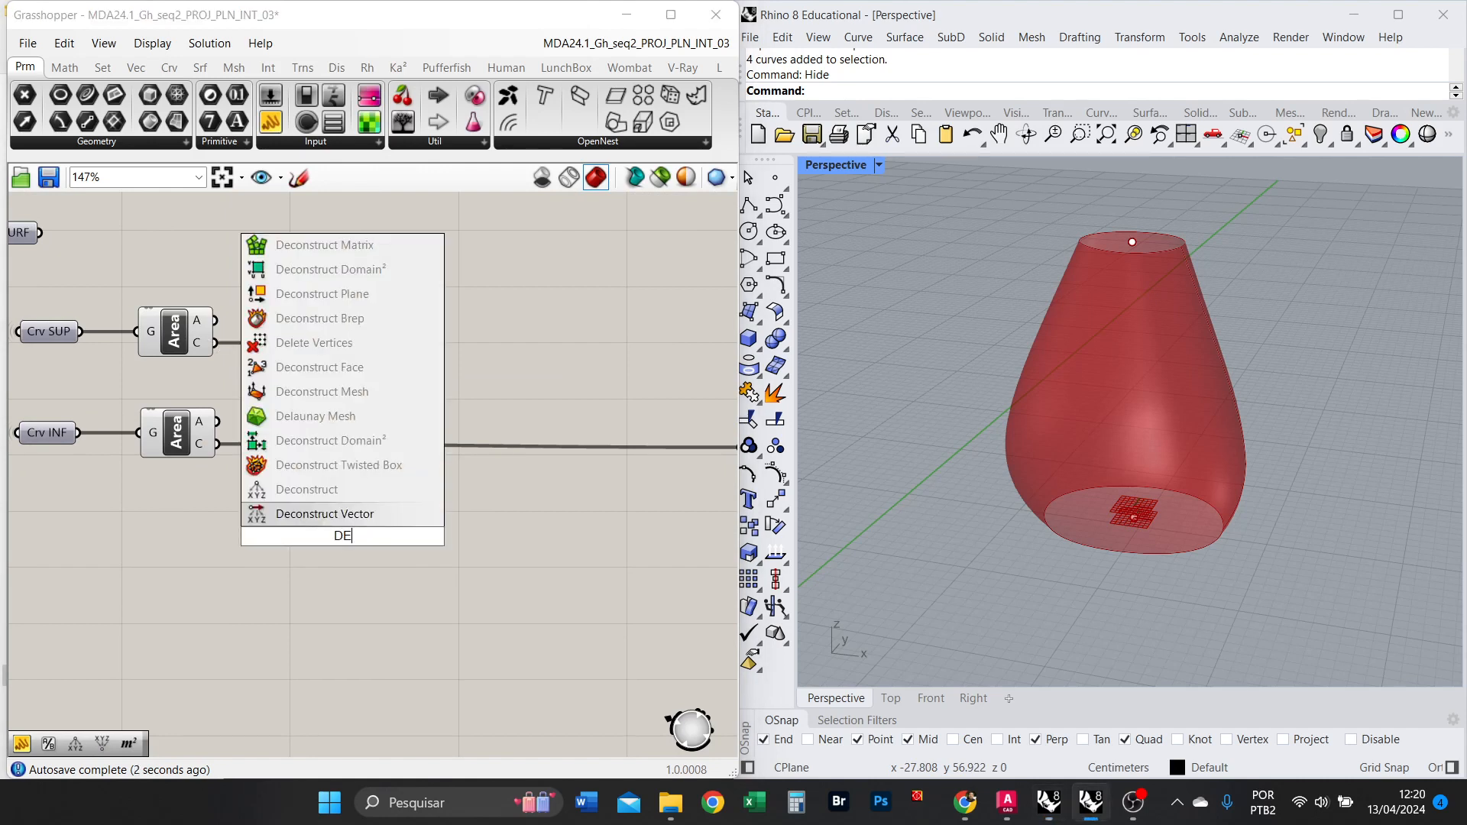
pyautogui.click(329, 515)
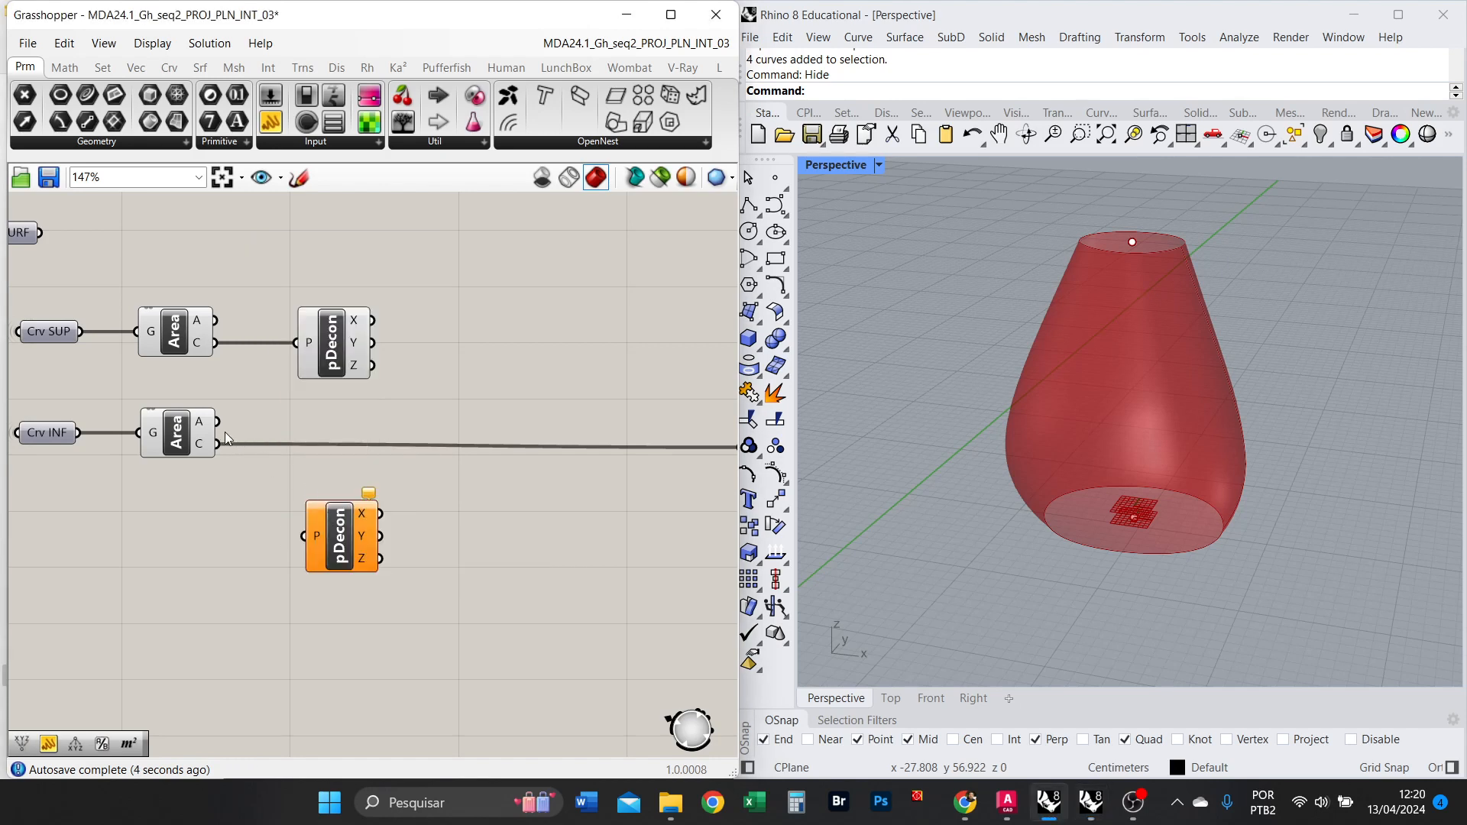
pyautogui.moveTo(216, 444); pyautogui.dragTo(351, 511)
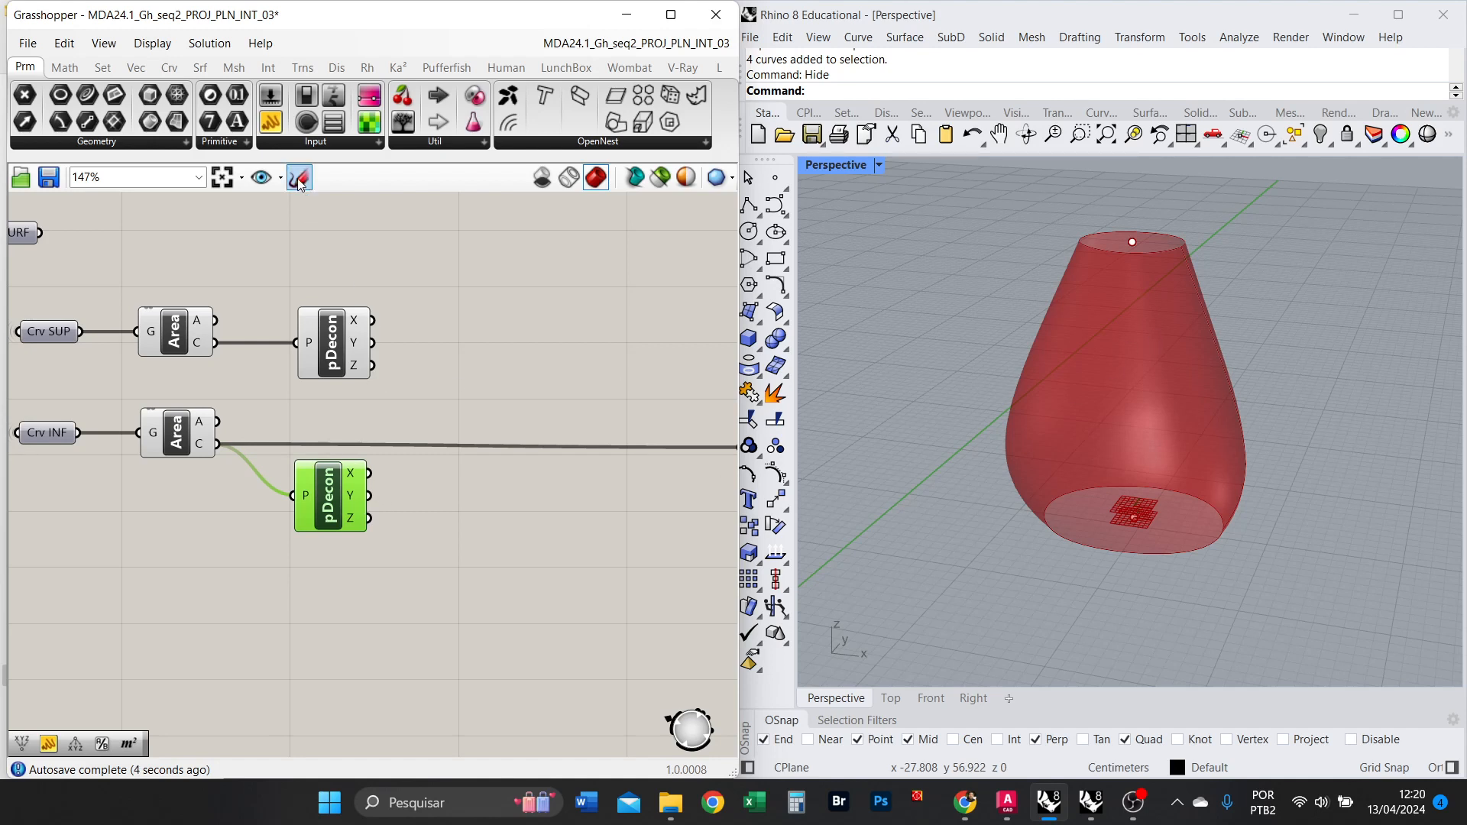
# Attach a small Panel to the Z output of each of the two Deconstruct components.
pyautogui.click(270, 121)
pyautogui.click(468, 349)
pyautogui.moveTo(379, 364); pyautogui.dragTo(422, 320)
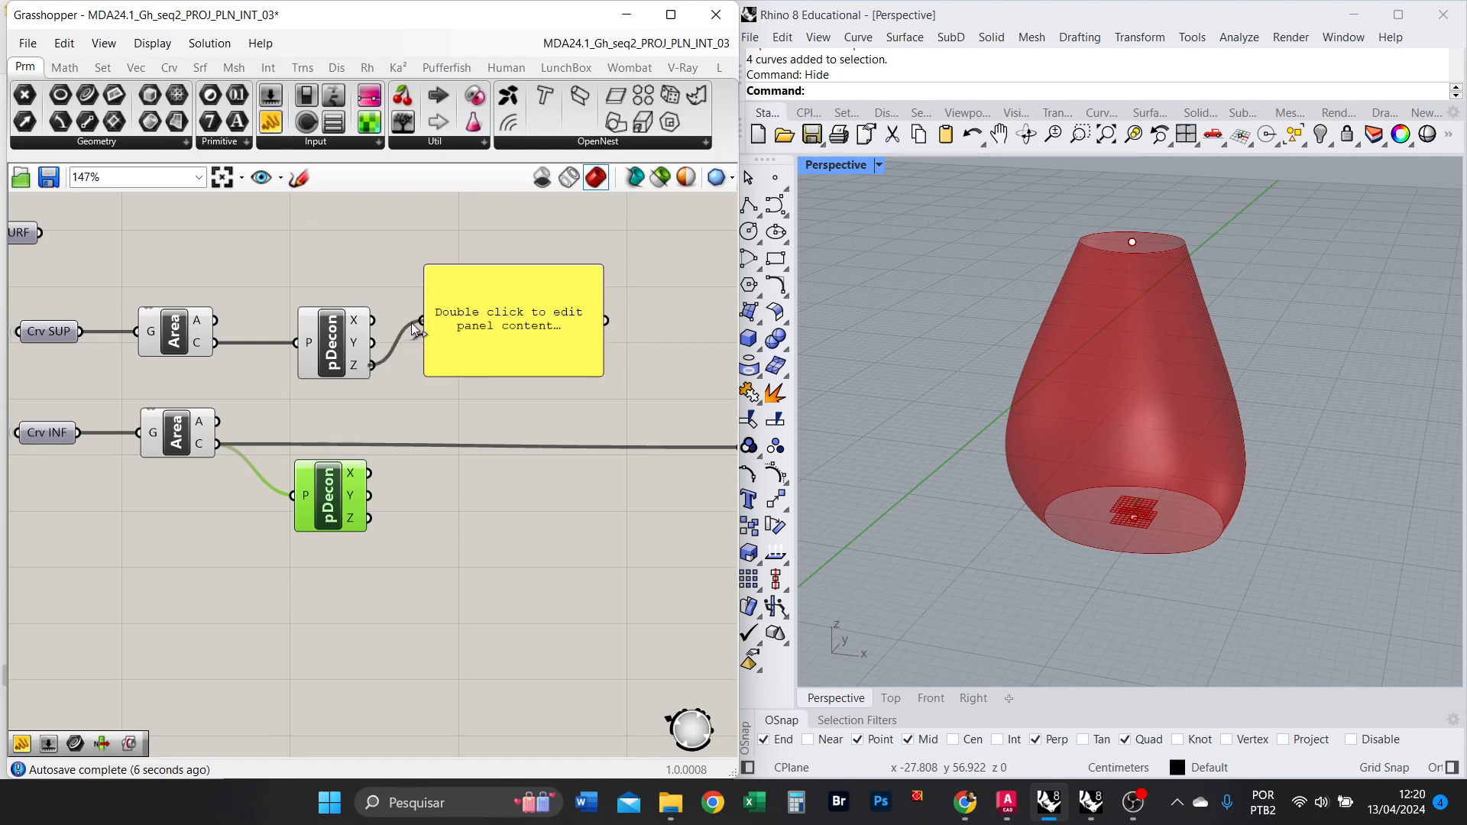
pyautogui.moveTo(599, 373); pyautogui.dragTo(475, 529)
pyautogui.moveTo(467, 355); pyautogui.dragTo(463, 368)
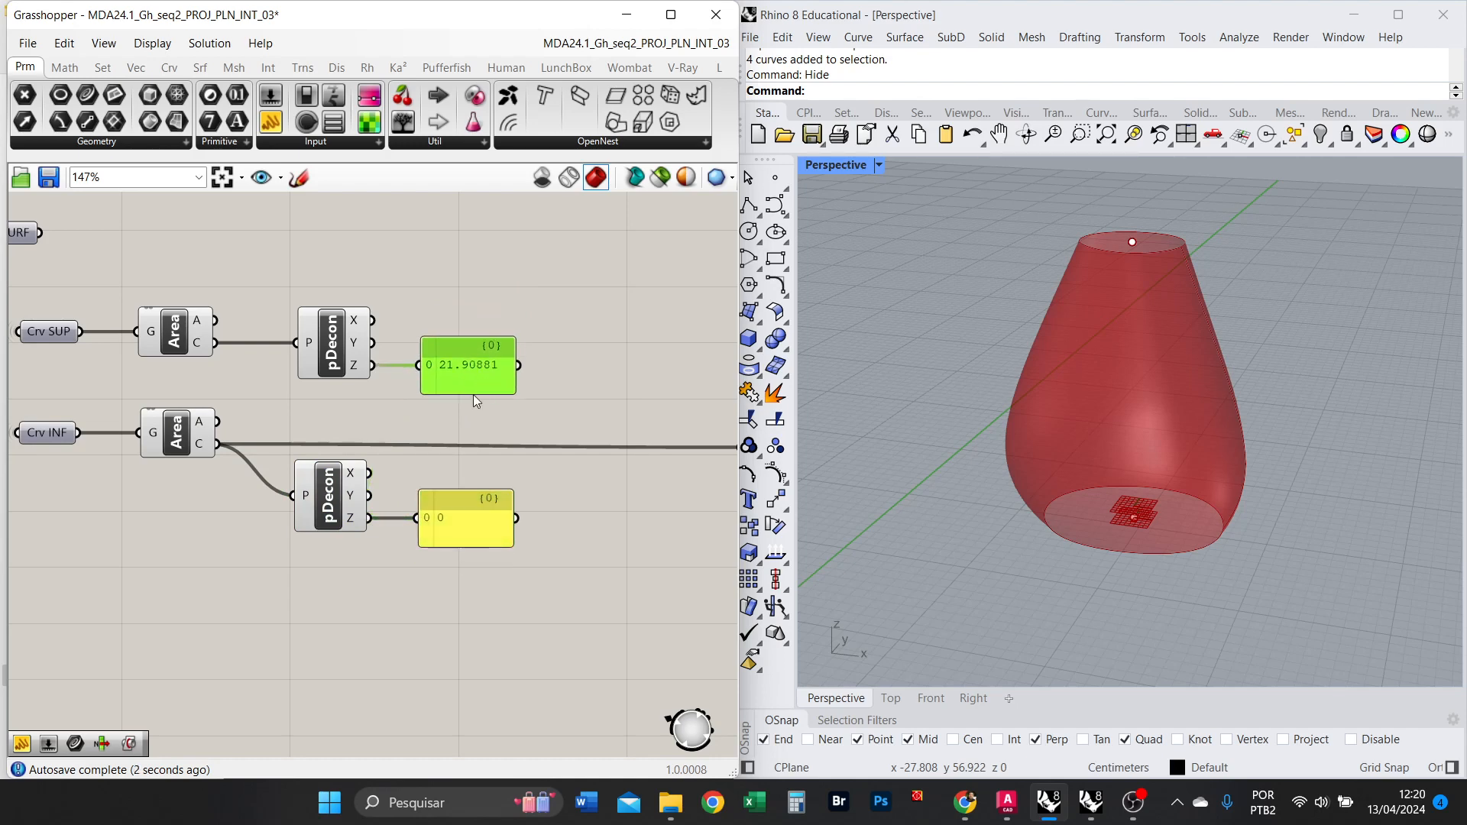
pyautogui.moveTo(1154, 448); pyautogui.dragTo(1174, 394, button='right')
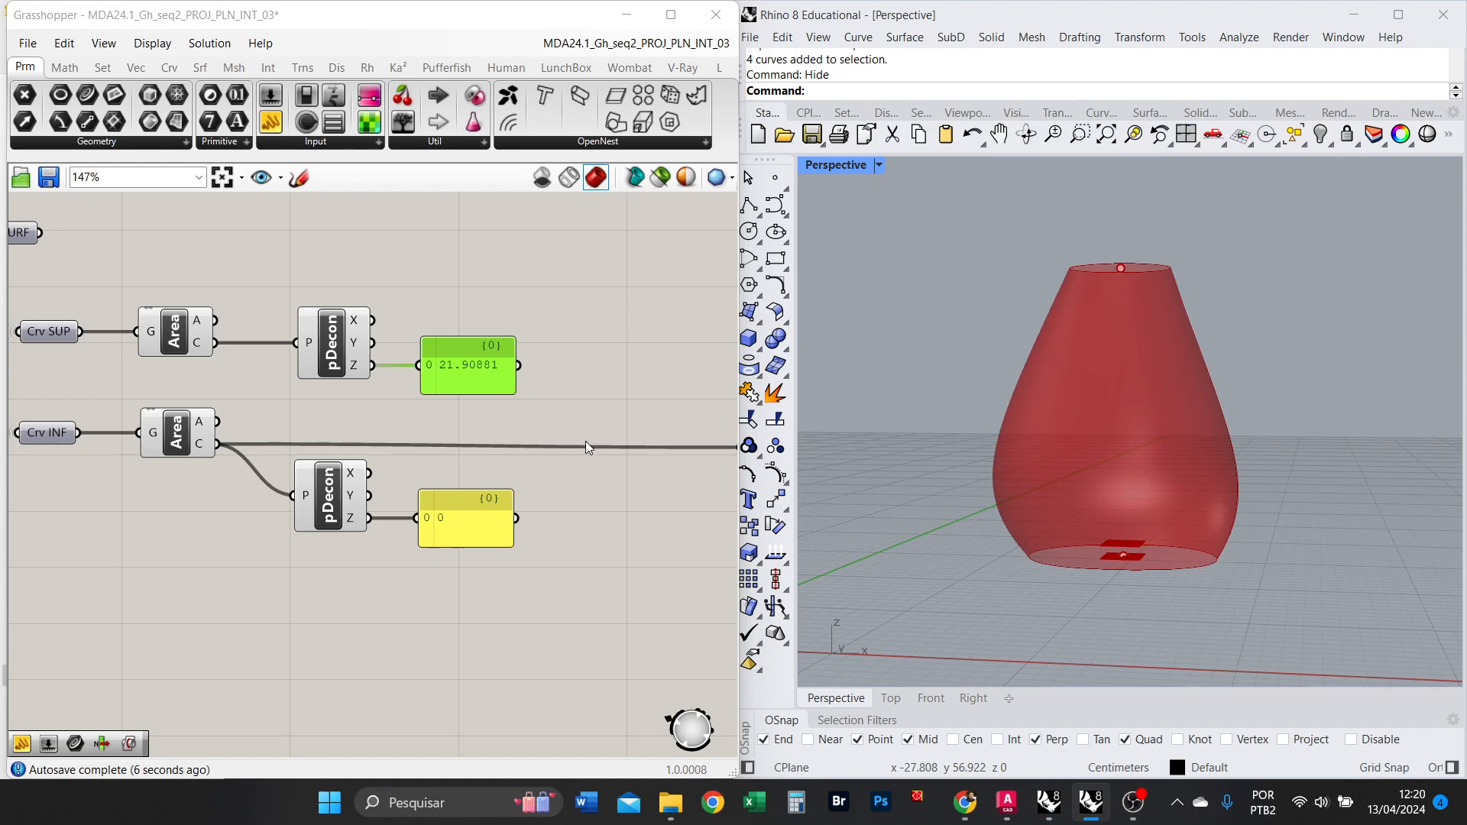
# Move the PAR d. sup and PAR d. inf parameters beside the two Z-coordinate panels.
pyautogui.moveTo(596, 349); pyautogui.dragTo(523, 362, button='right')
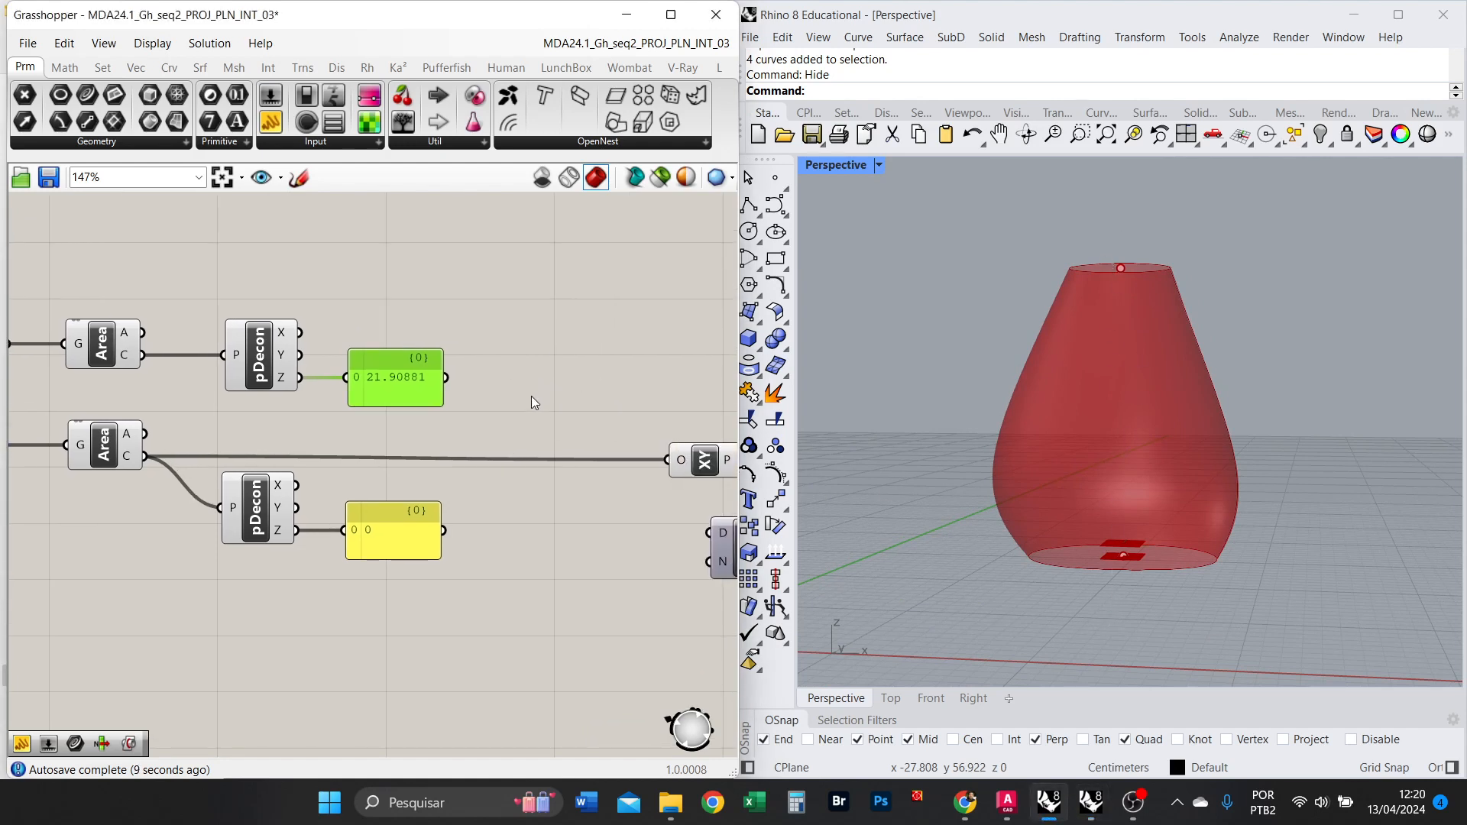
pyautogui.scroll(-5, 392, 458)
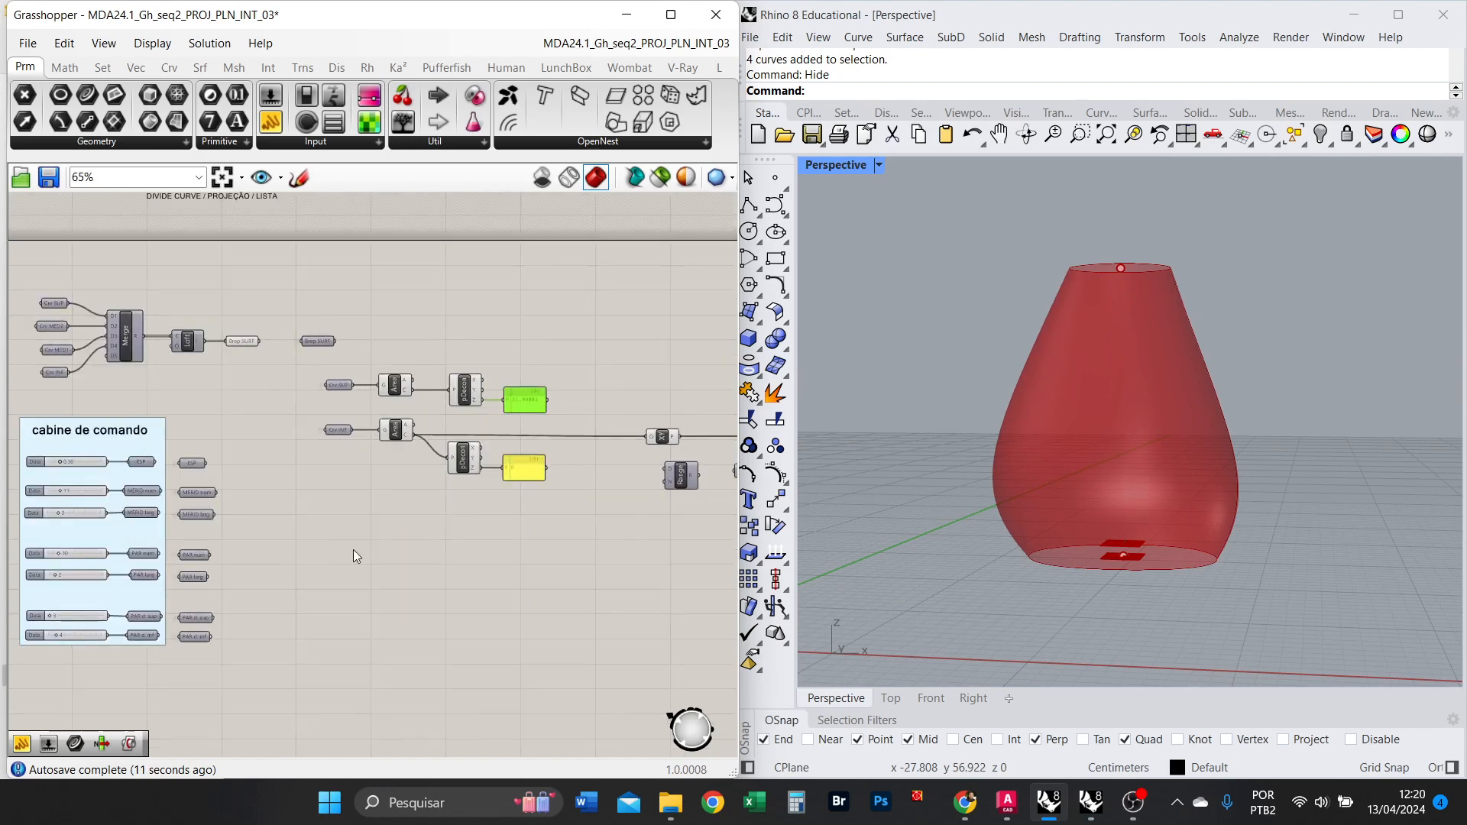
pyautogui.scroll(4, 184, 673)
pyautogui.moveTo(249, 658); pyautogui.dragTo(454, 478)
pyautogui.moveTo(473, 533); pyautogui.dragTo(168, 604, button='right')
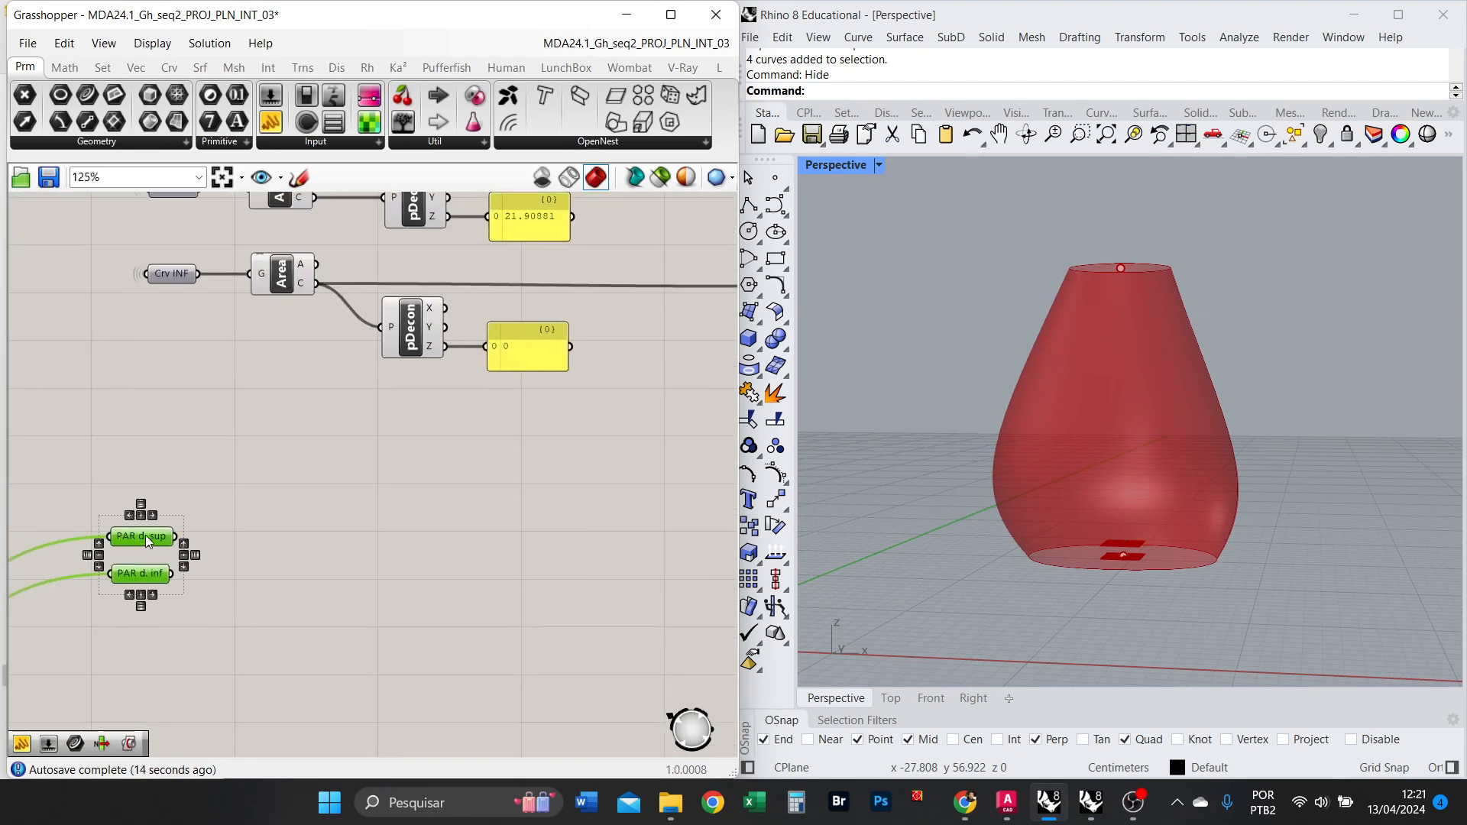
pyautogui.scroll(-4, 143, 611)
pyautogui.moveTo(145, 535); pyautogui.dragTo(401, 402)
pyautogui.scroll(4, 375, 470)
pyautogui.click(382, 378)
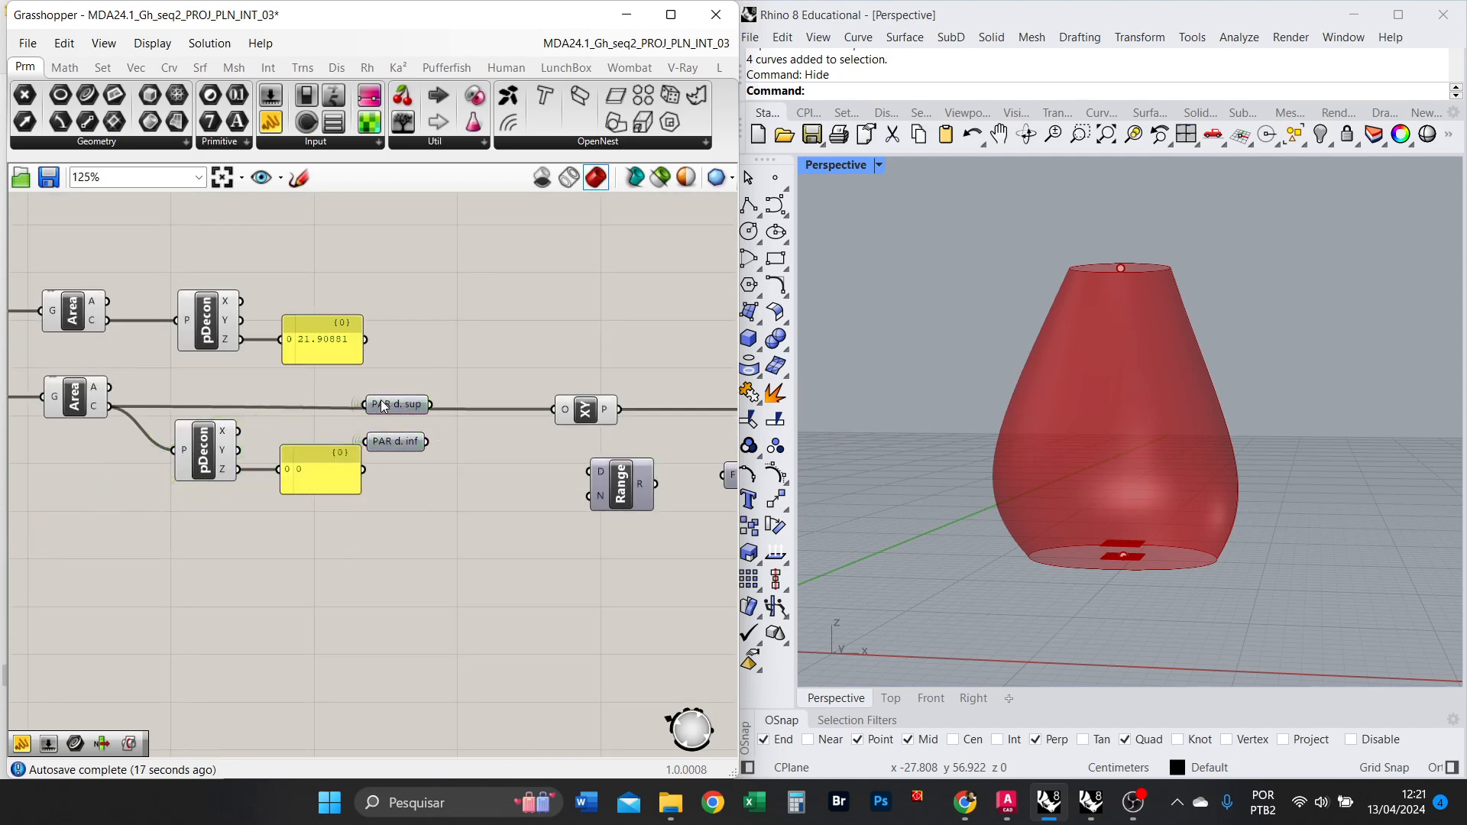
# Move the upper Z panel out of the way, add a Subtraction component, and connect the top centroid's Z to input A.
pyautogui.scroll(3, 375, 382)
pyautogui.moveTo(318, 331); pyautogui.dragTo(353, 234)
pyautogui.click(414, 290)
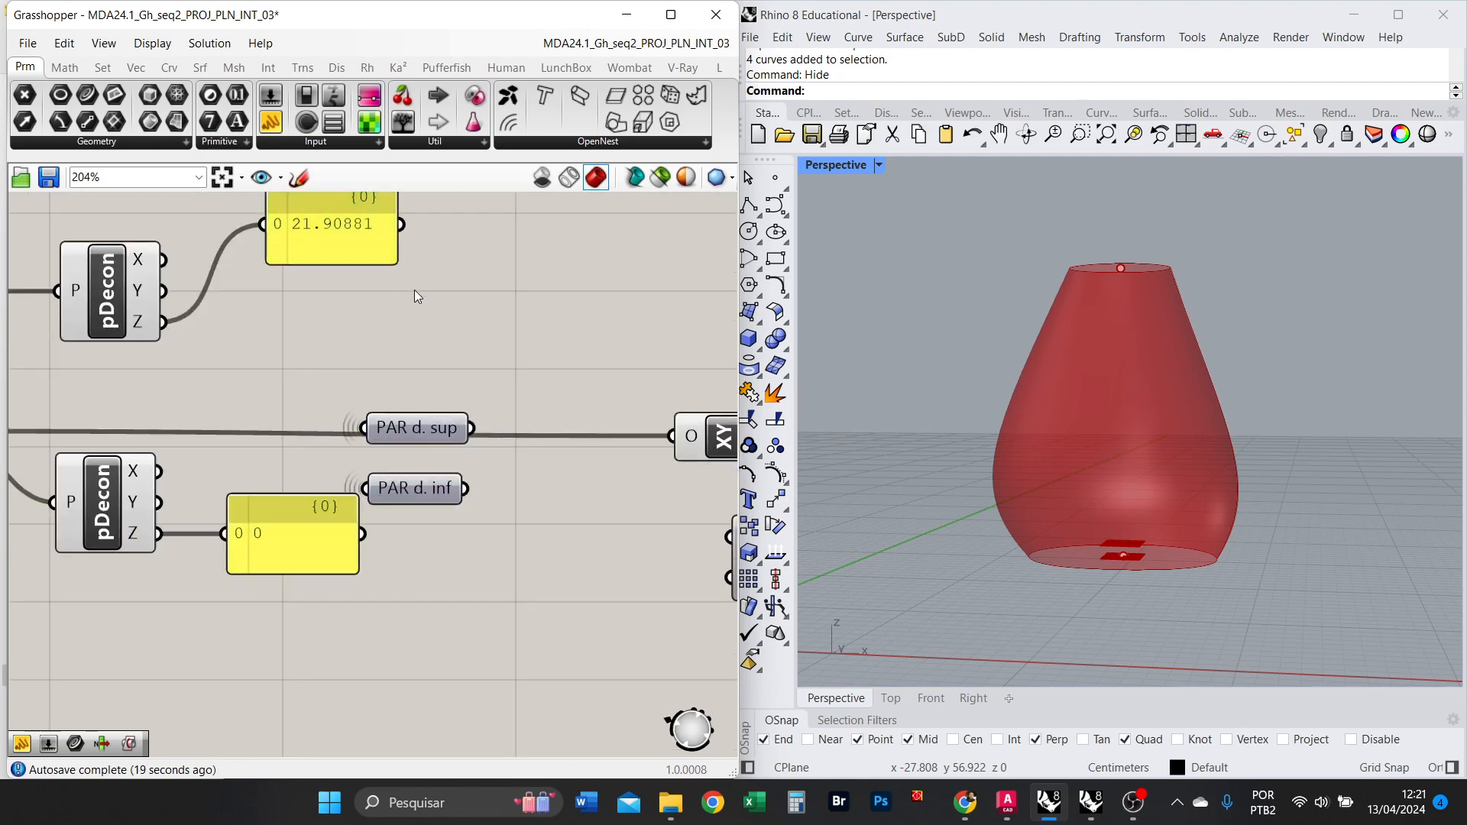
pyautogui.doubleClick(414, 291)
pyautogui.write('-')
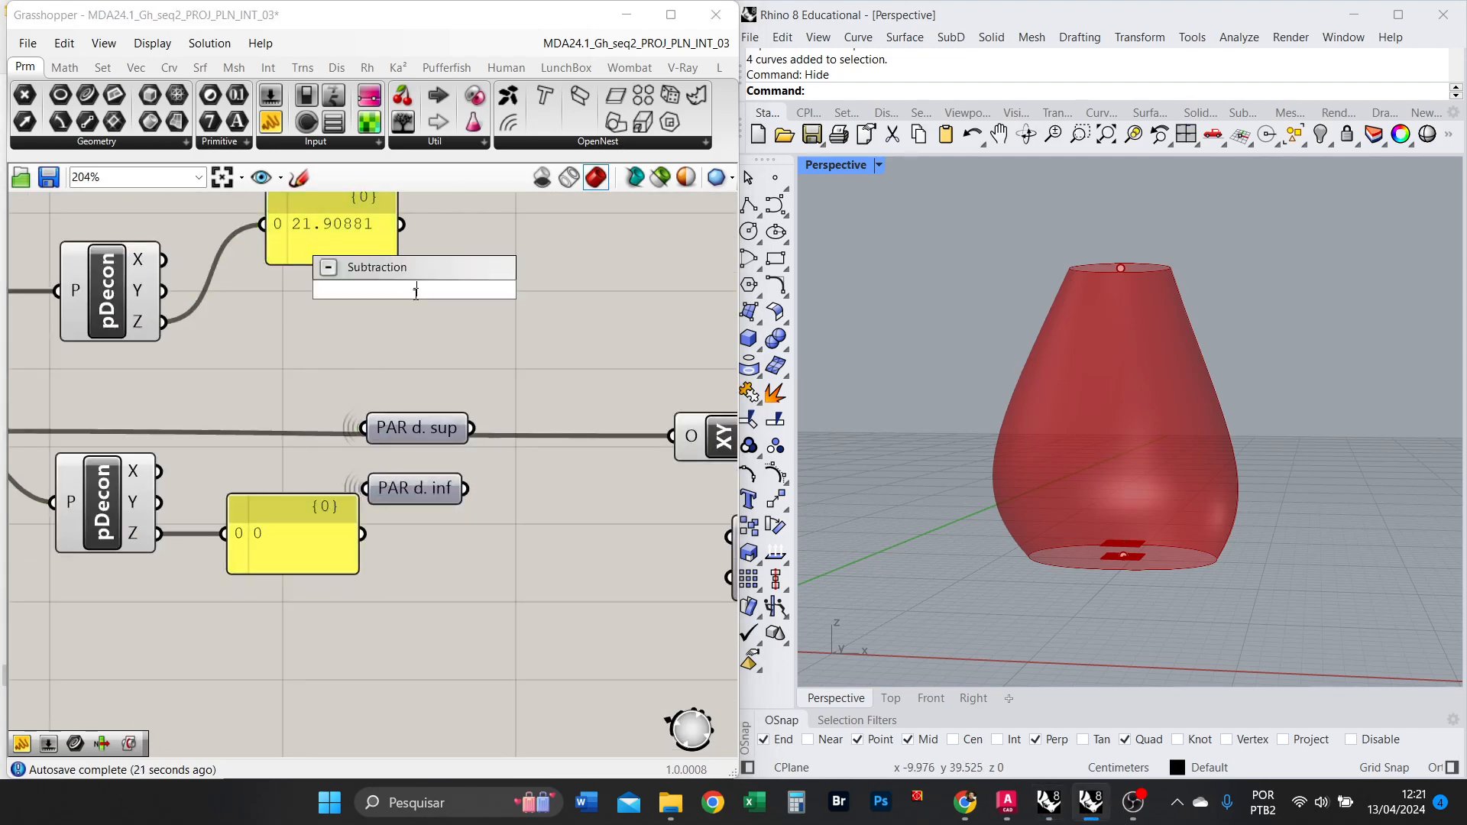
pyautogui.press('Return')
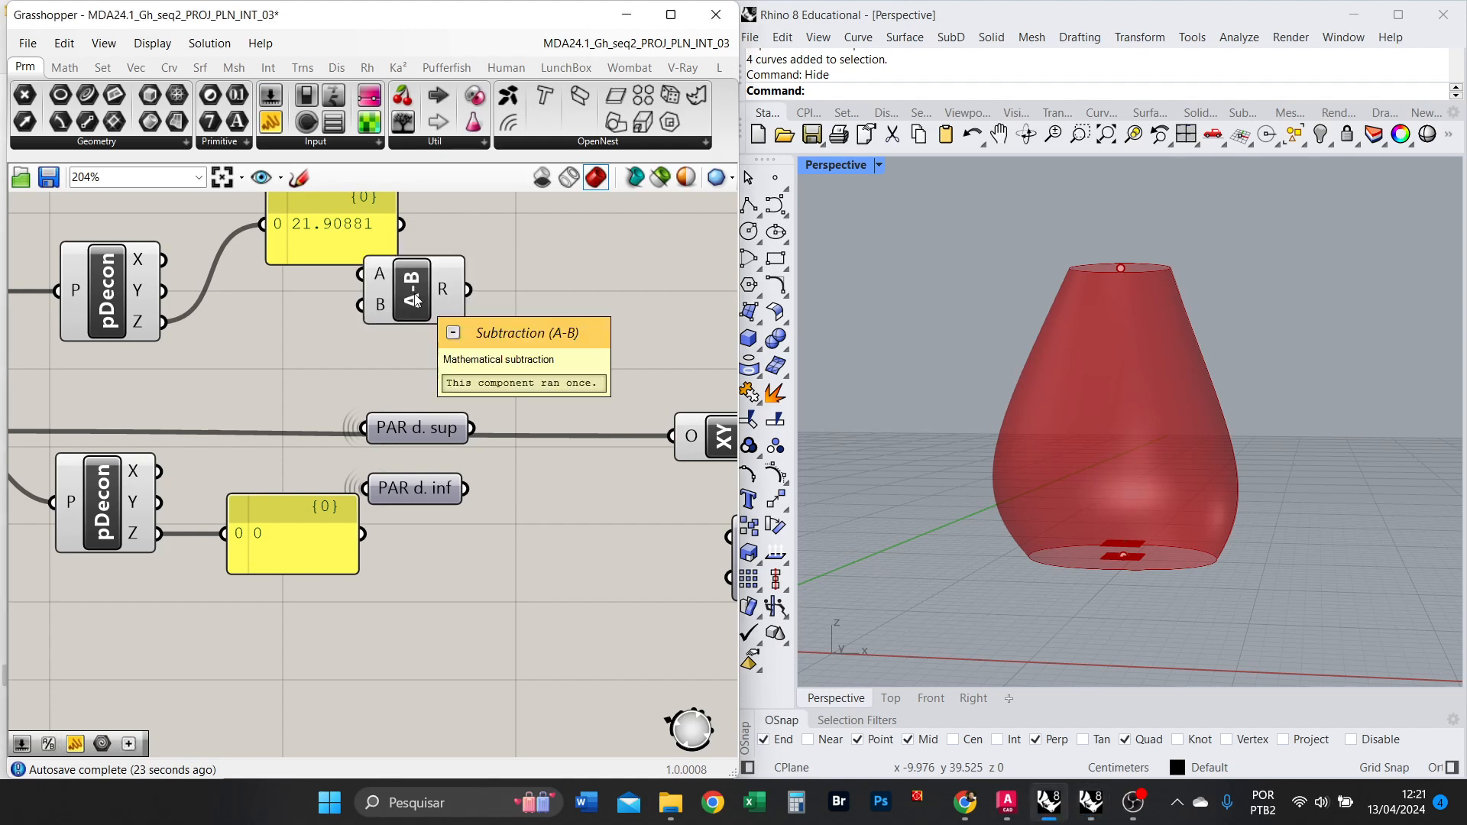
pyautogui.moveTo(163, 321); pyautogui.dragTo(446, 330)
# Place PAR d. sup next to the Subtraction component and connect it to input B.
pyautogui.moveTo(429, 431); pyautogui.dragTo(421, 355)
pyautogui.scroll(-2, 385, 359)
pyautogui.moveTo(326, 360); pyautogui.dragTo(322, 359)
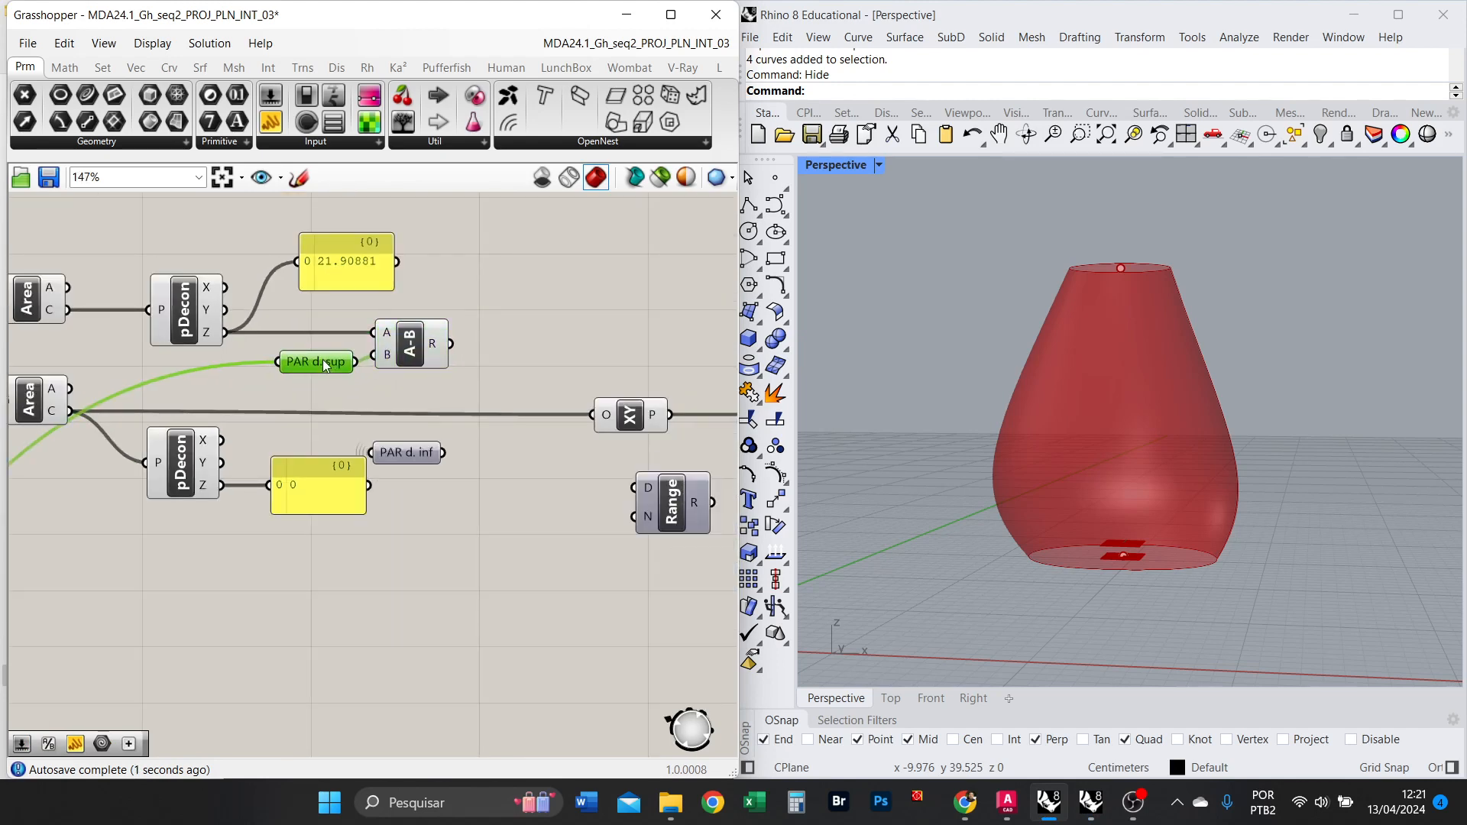
# Move the upper Panel past the Subtraction component and connect the result output R to it.
pyautogui.moveTo(357, 256); pyautogui.dragTo(499, 266)
pyautogui.moveTo(452, 345); pyautogui.dragTo(534, 298)
pyautogui.click(318, 362)
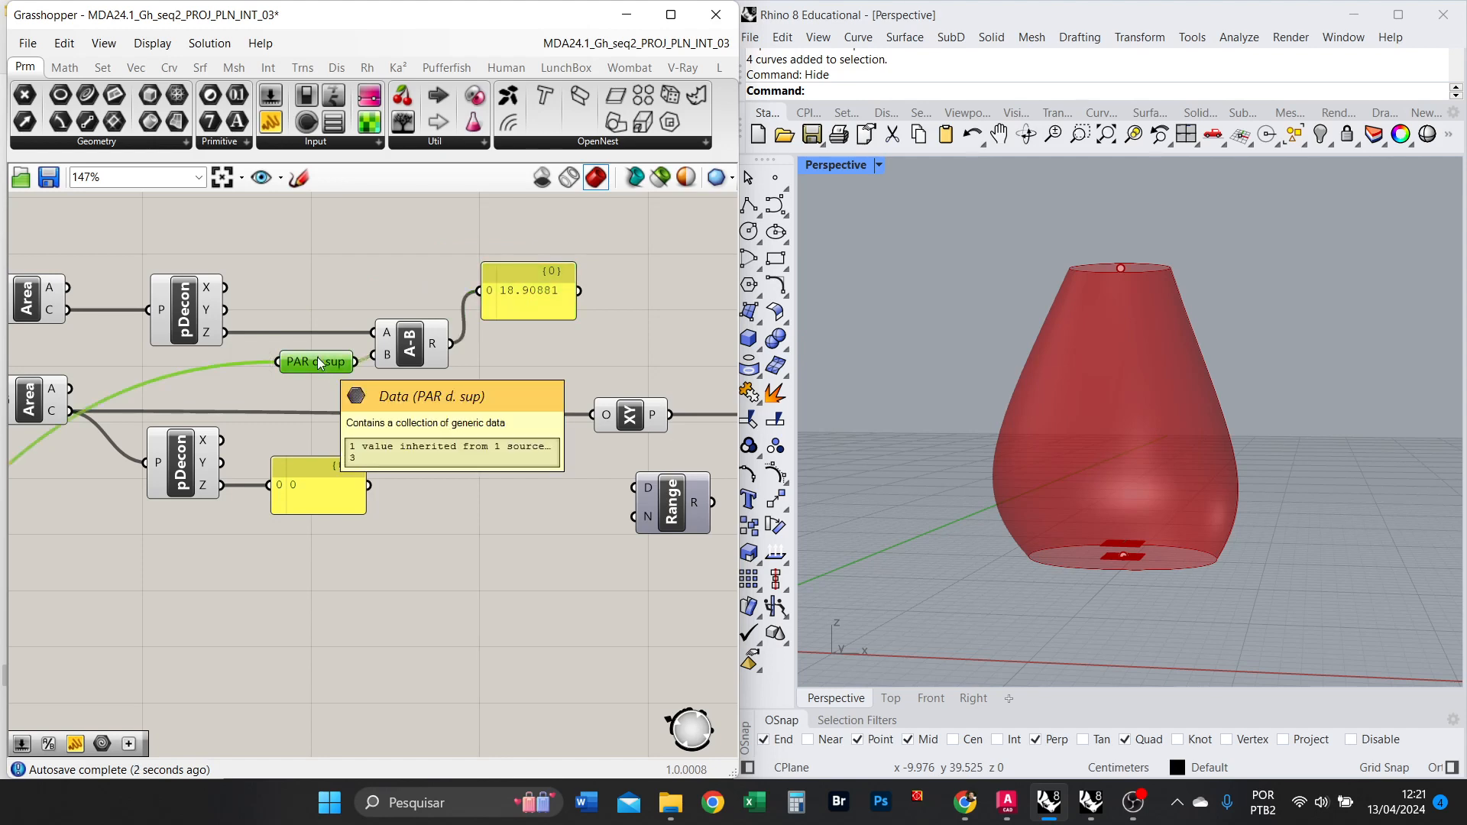
# Place the PAR d. inf parameter beside the lower point deconstruction, clear the panel out of the way, and add an Addition component.
pyautogui.click(382, 430)
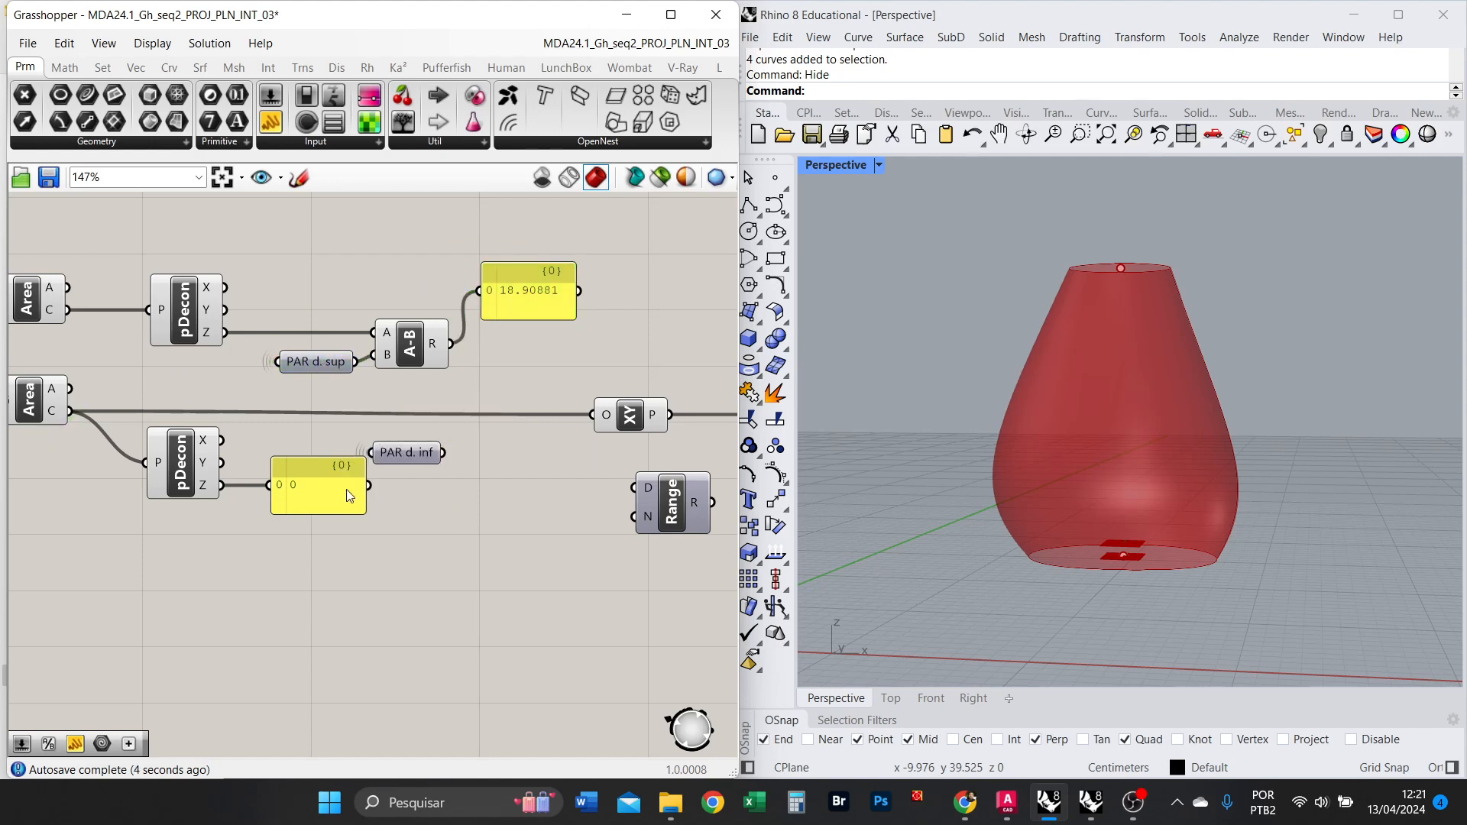
pyautogui.moveTo(350, 496); pyautogui.dragTo(346, 594)
pyautogui.moveTo(401, 453); pyautogui.dragTo(350, 509)
pyautogui.doubleClick(423, 474)
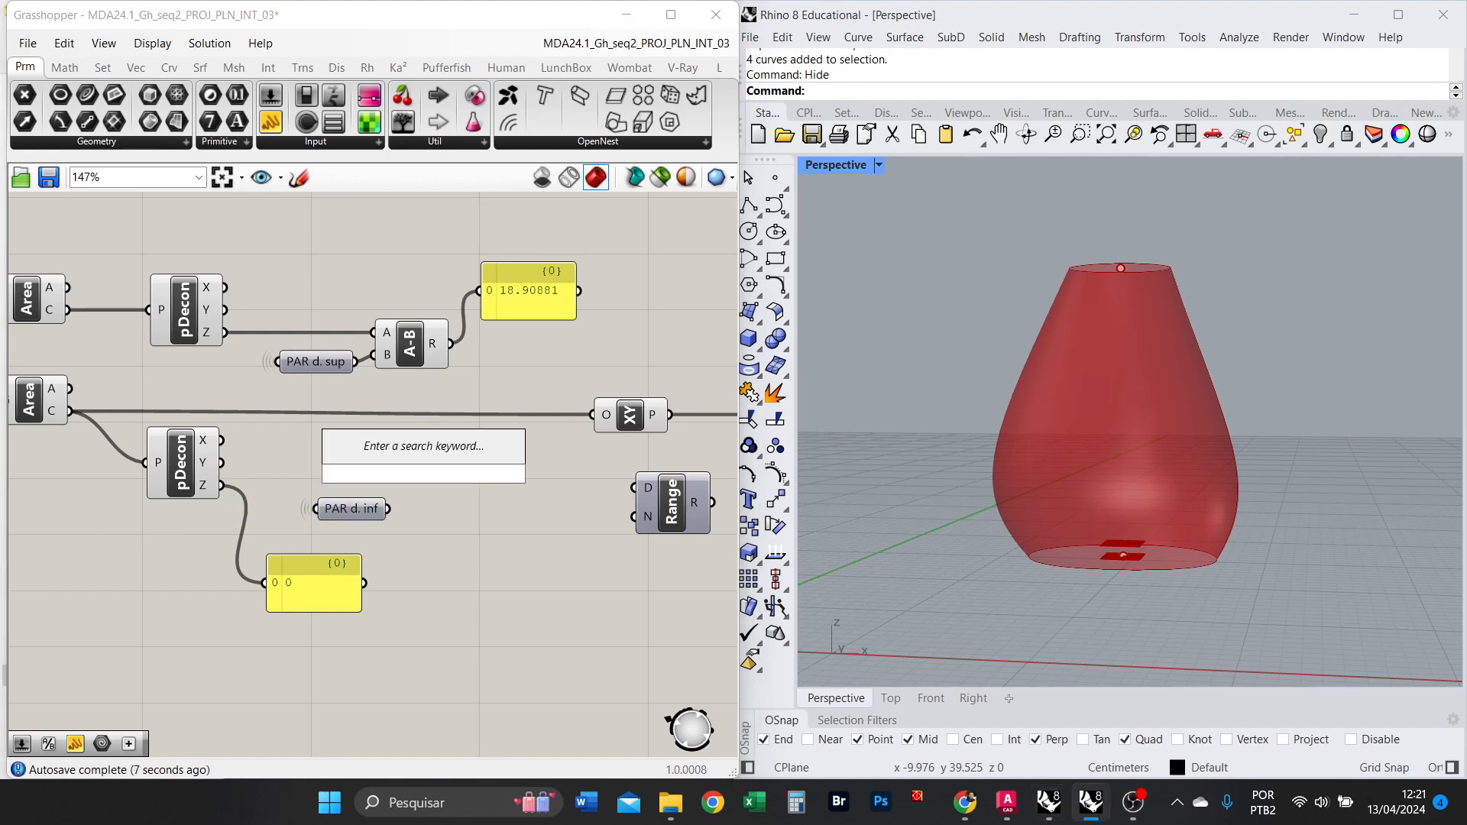
pyautogui.write('+')
pyautogui.press('Return')
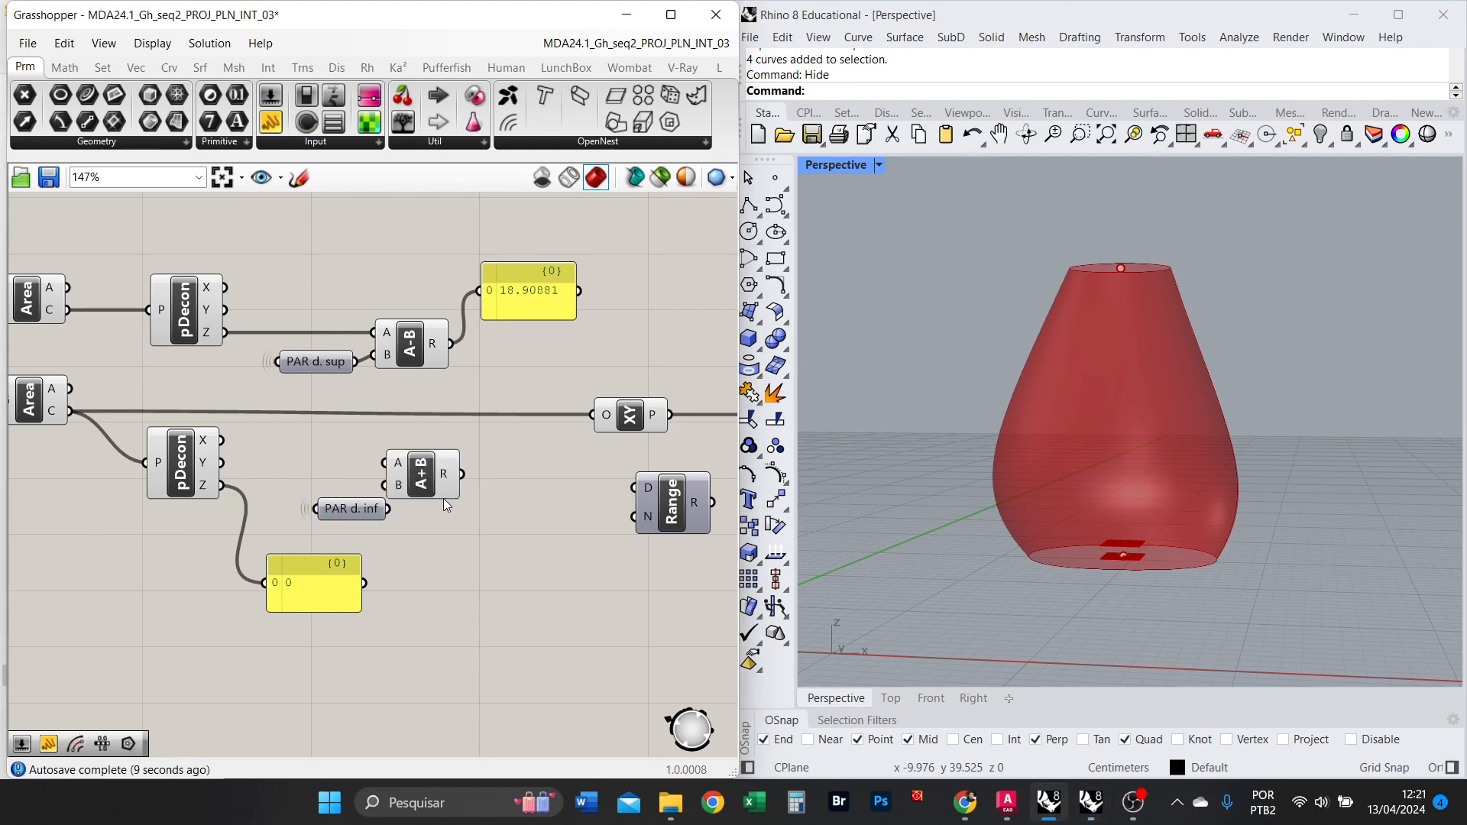
# Connect the lower point's Z coordinate to the Addition's A input and the PAR d. inf parameter to its B input.
pyautogui.scroll(1, 238, 533)
pyautogui.moveTo(219, 479); pyautogui.dragTo(409, 452)
pyautogui.moveTo(382, 506); pyautogui.dragTo(445, 506)
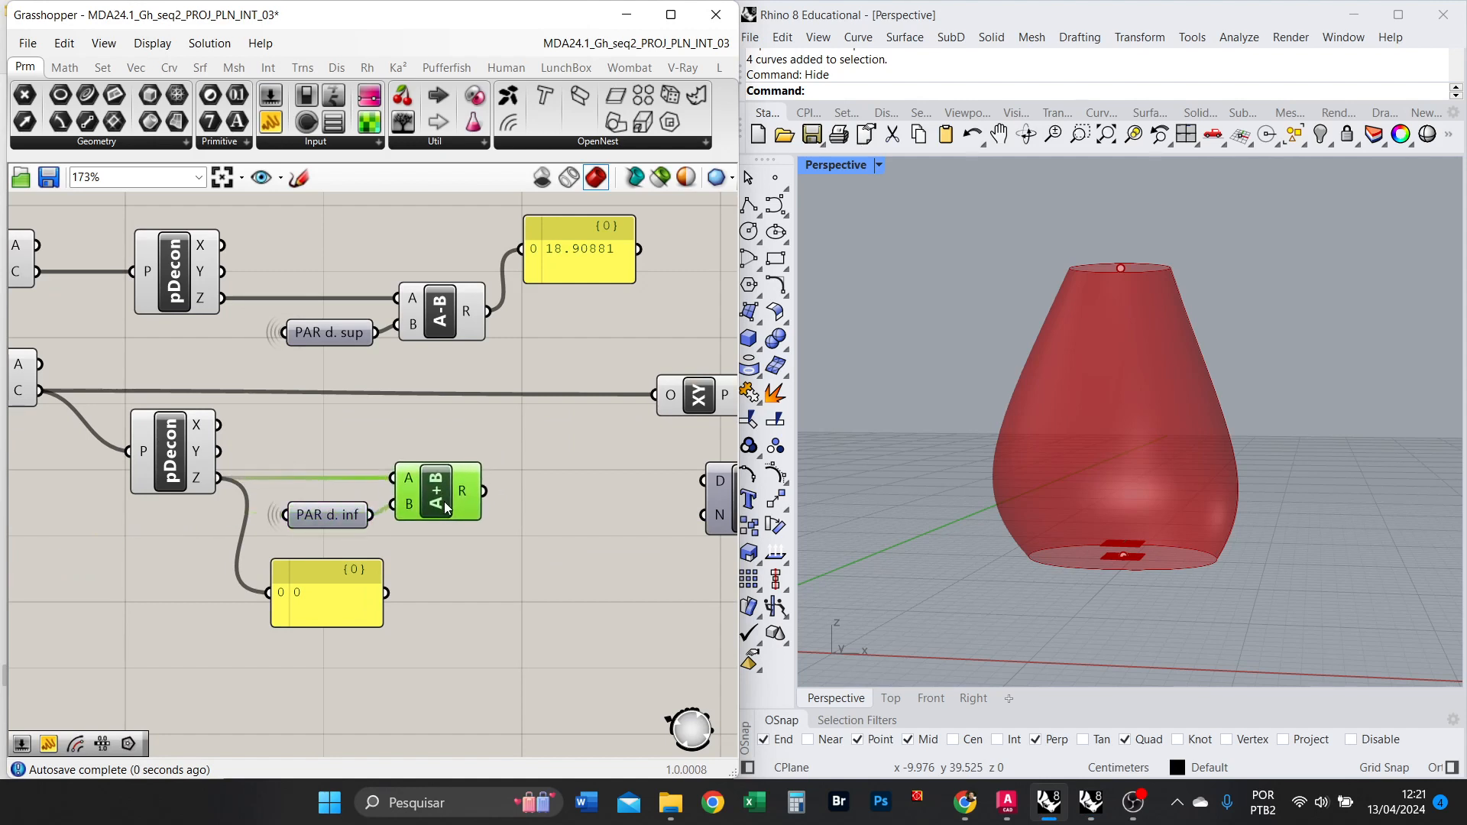
pyautogui.moveTo(329, 518); pyautogui.dragTo(337, 508)
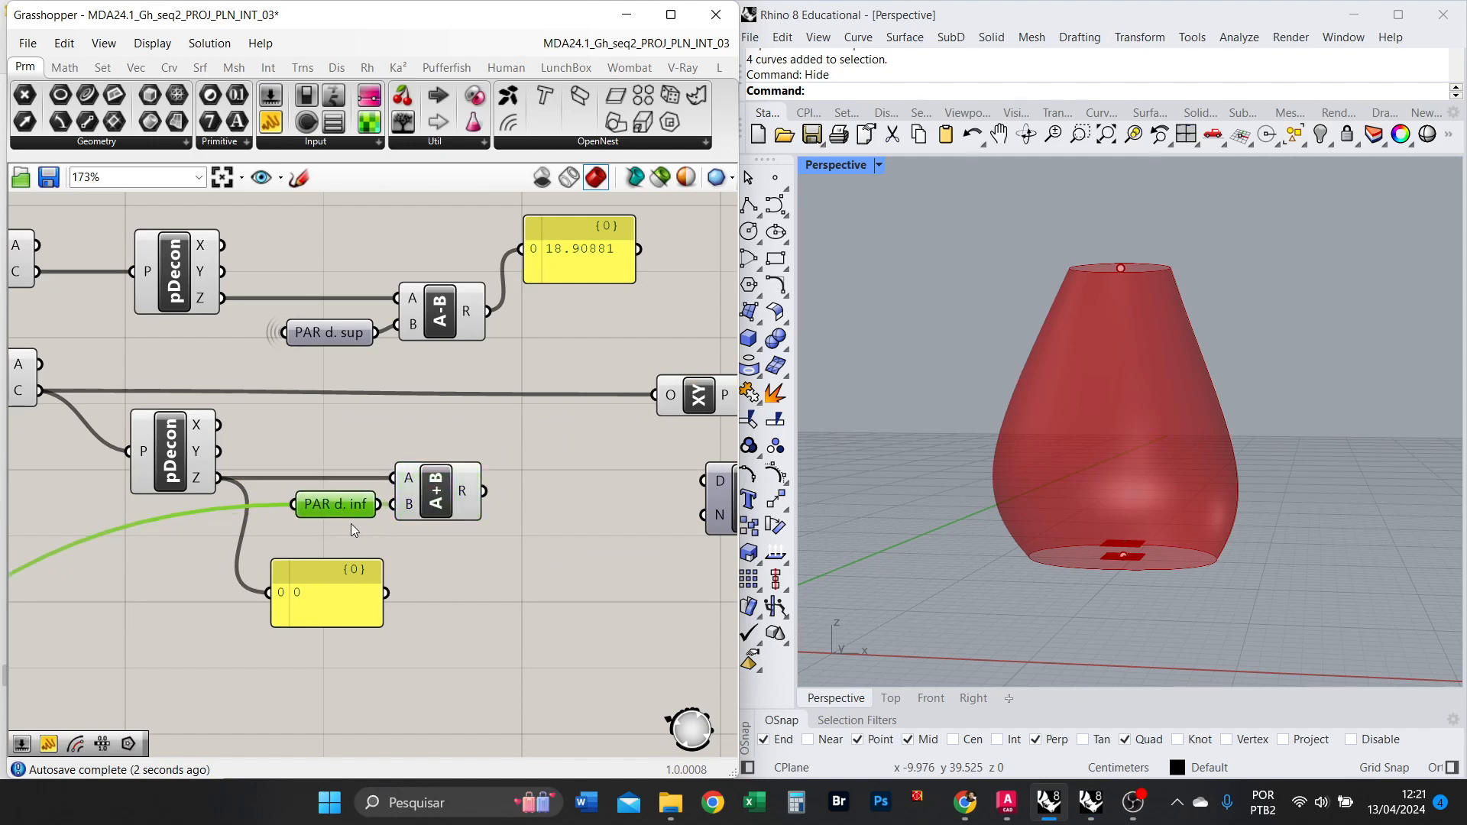
# Move the lower Z panel past the Addition component and rewire it to read the Addition result.
pyautogui.moveTo(512, 566); pyautogui.dragTo(460, 570, button='right')
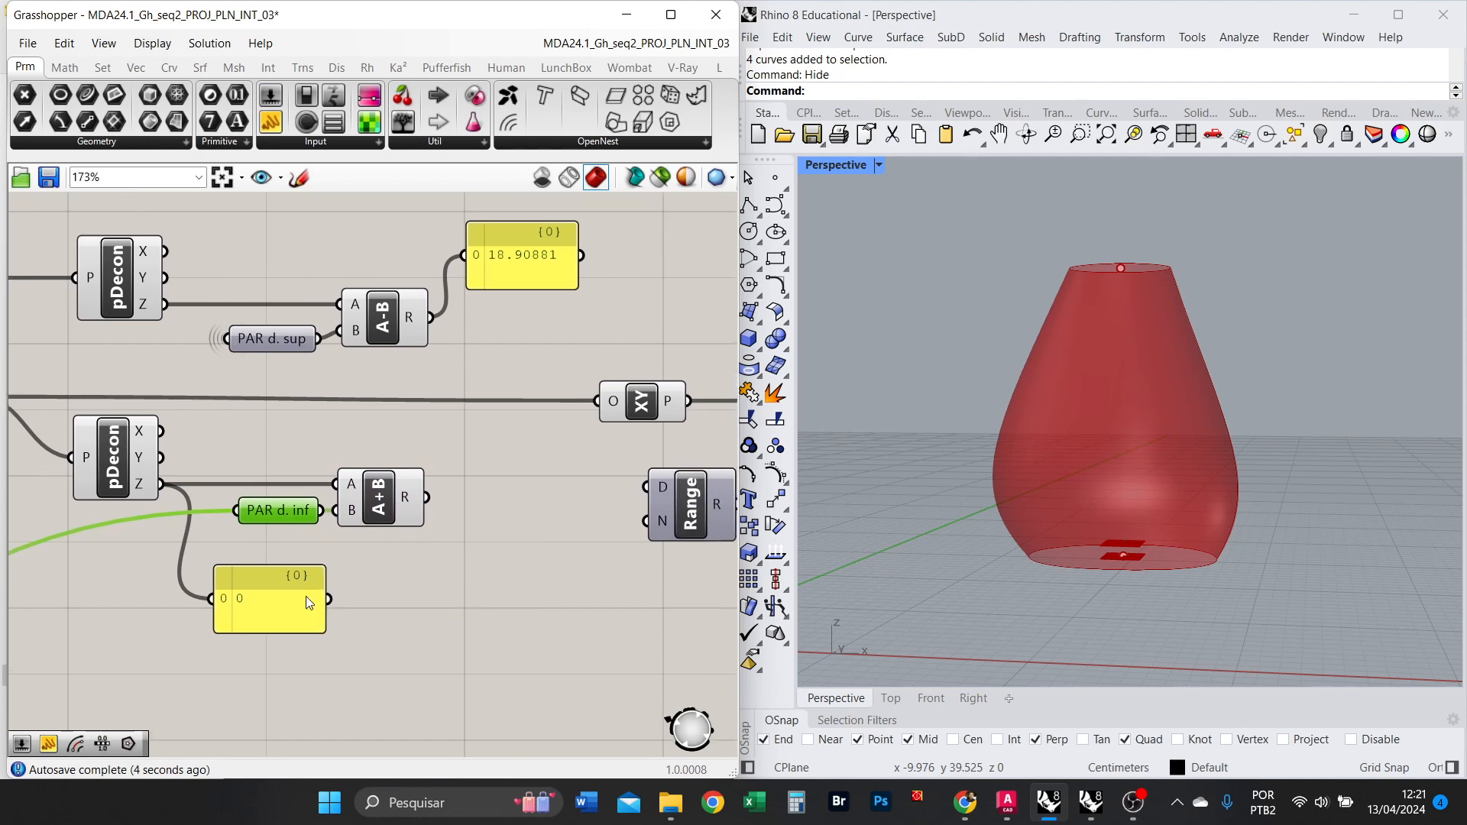
pyautogui.moveTo(272, 592); pyautogui.dragTo(378, 598)
pyautogui.moveTo(435, 504); pyautogui.dragTo(457, 530)
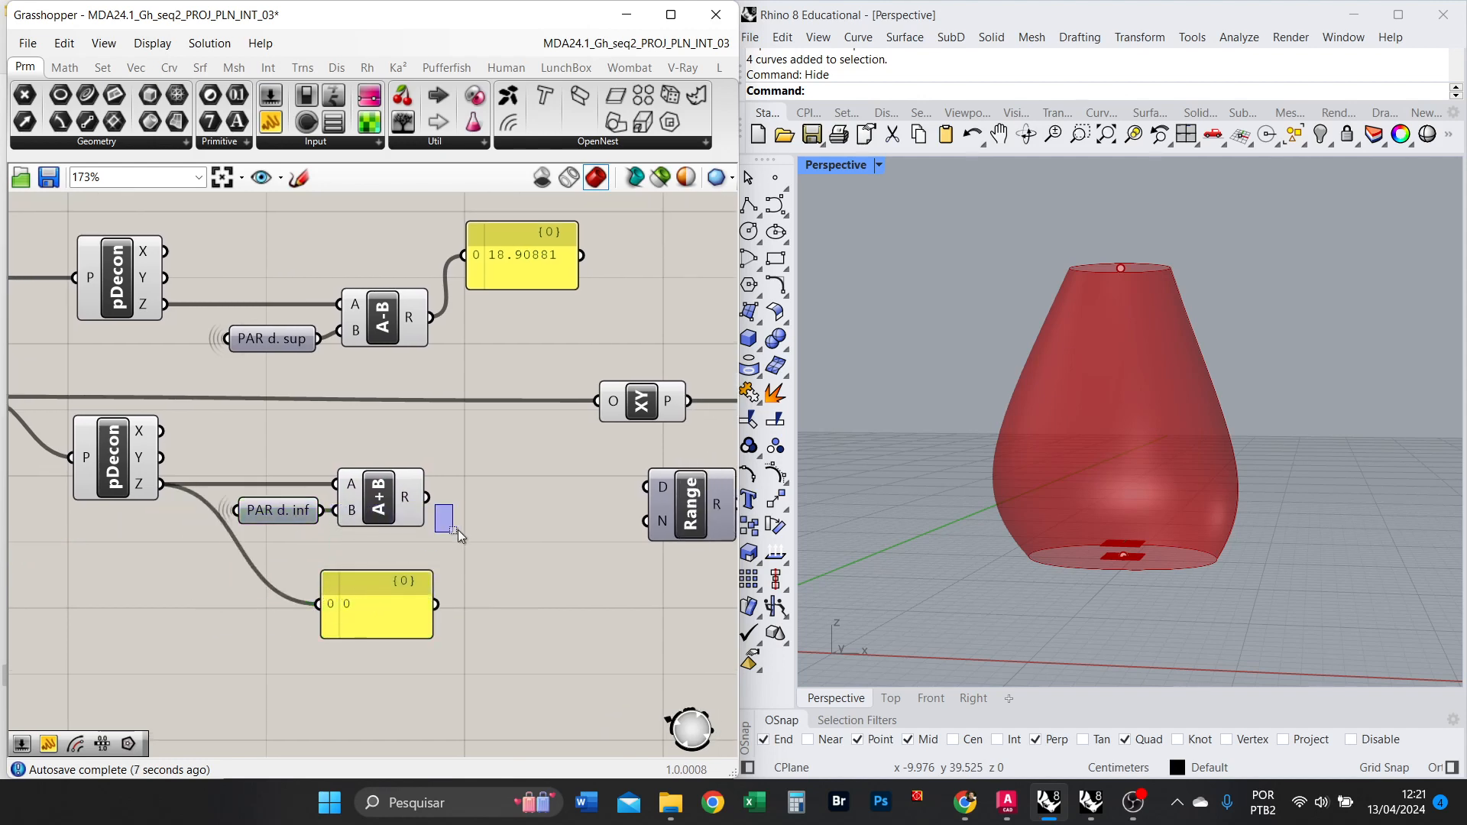
pyautogui.moveTo(376, 607); pyautogui.dragTo(524, 534)
pyautogui.moveTo(428, 498); pyautogui.dragTo(472, 527)
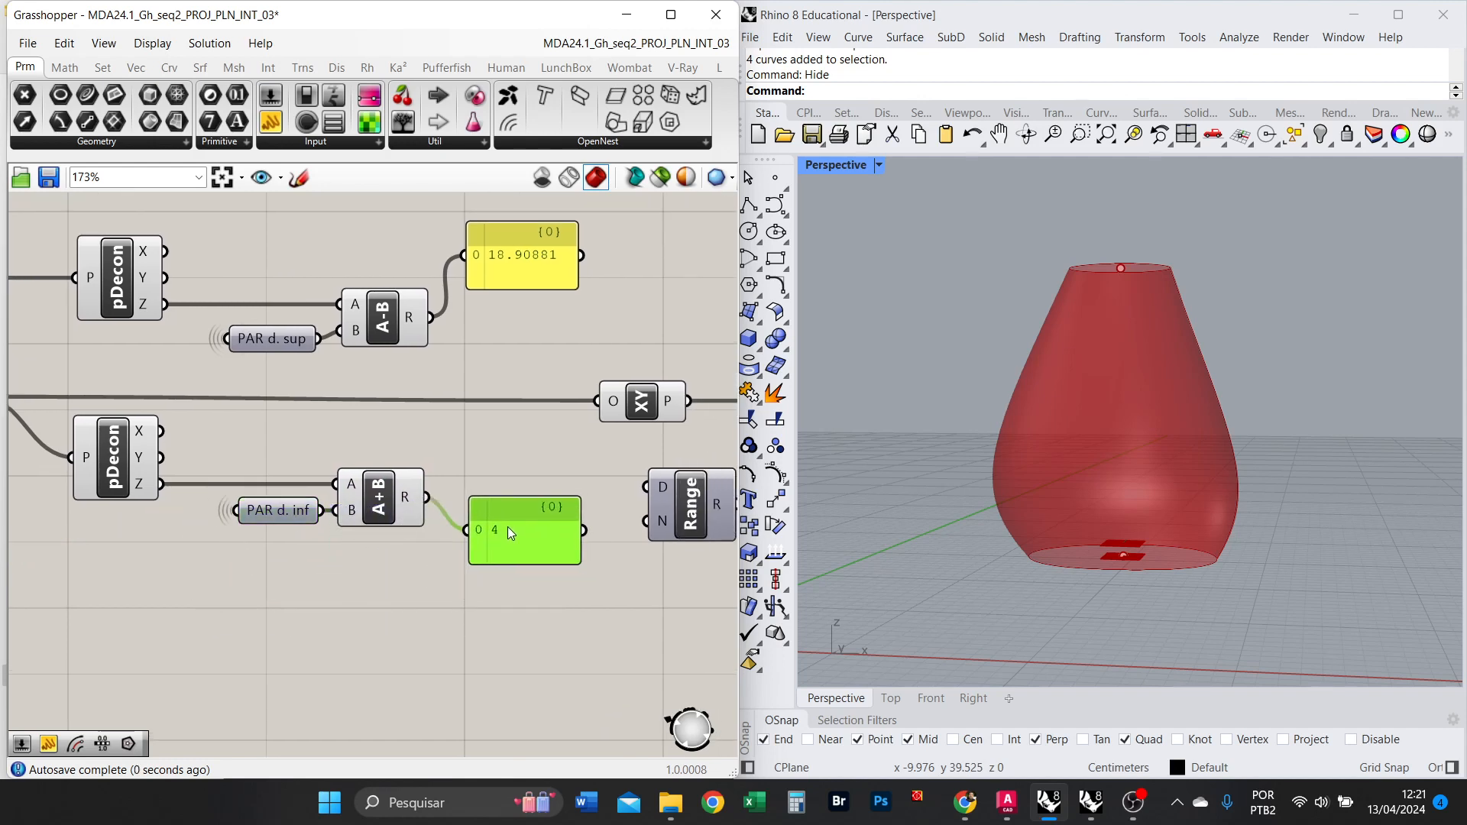
# Shift the Addition result panel downward and add a Construct Domain component between the Addition and Range components.
pyautogui.scroll(-1, 508, 526)
pyautogui.scroll(2, 566, 497)
pyautogui.moveTo(553, 502); pyautogui.dragTo(434, 541, button='right')
pyautogui.moveTo(371, 575); pyautogui.dragTo(334, 547)
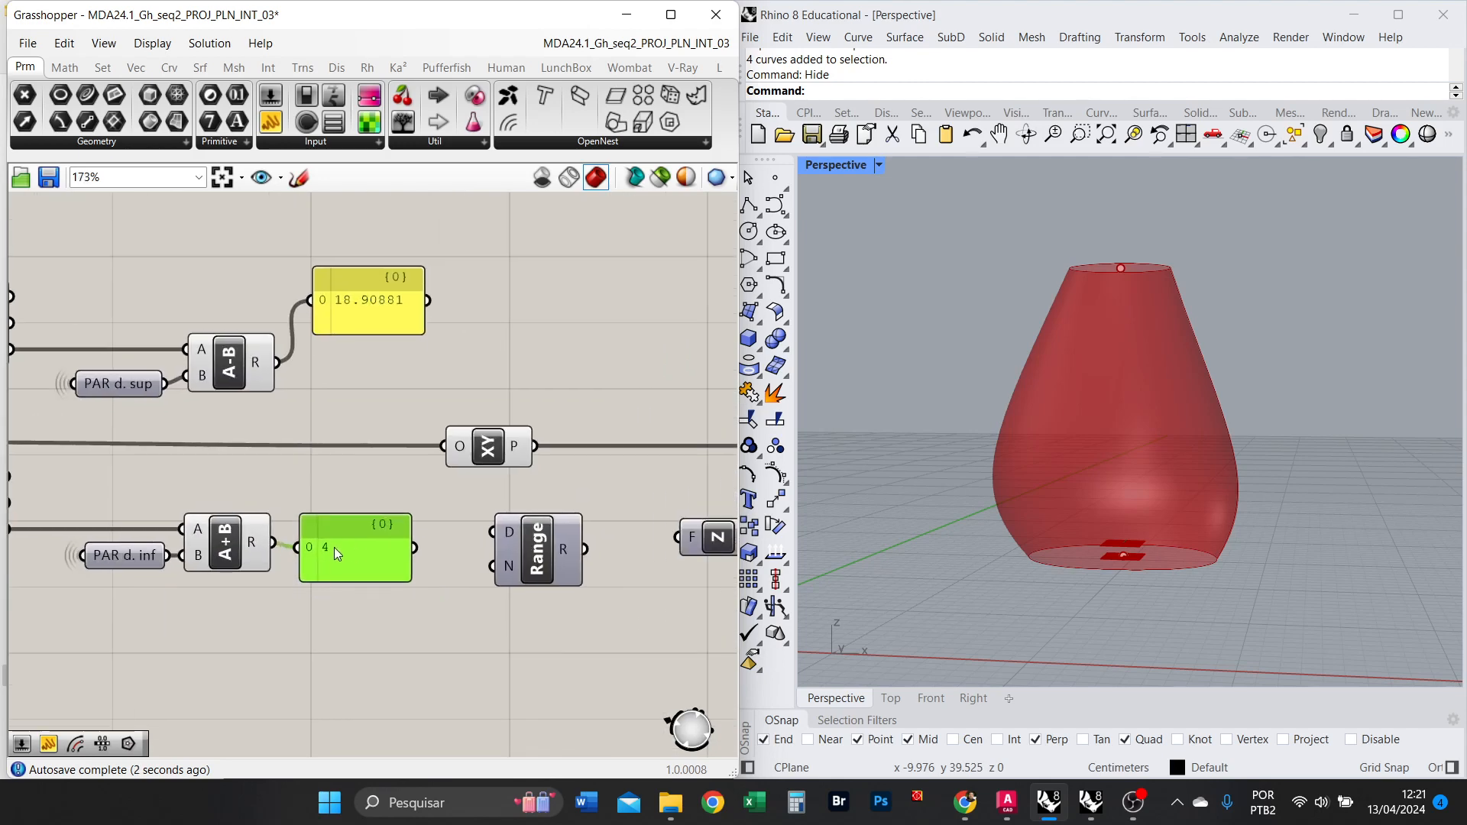
pyautogui.moveTo(371, 483); pyautogui.dragTo(293, 500, button='right')
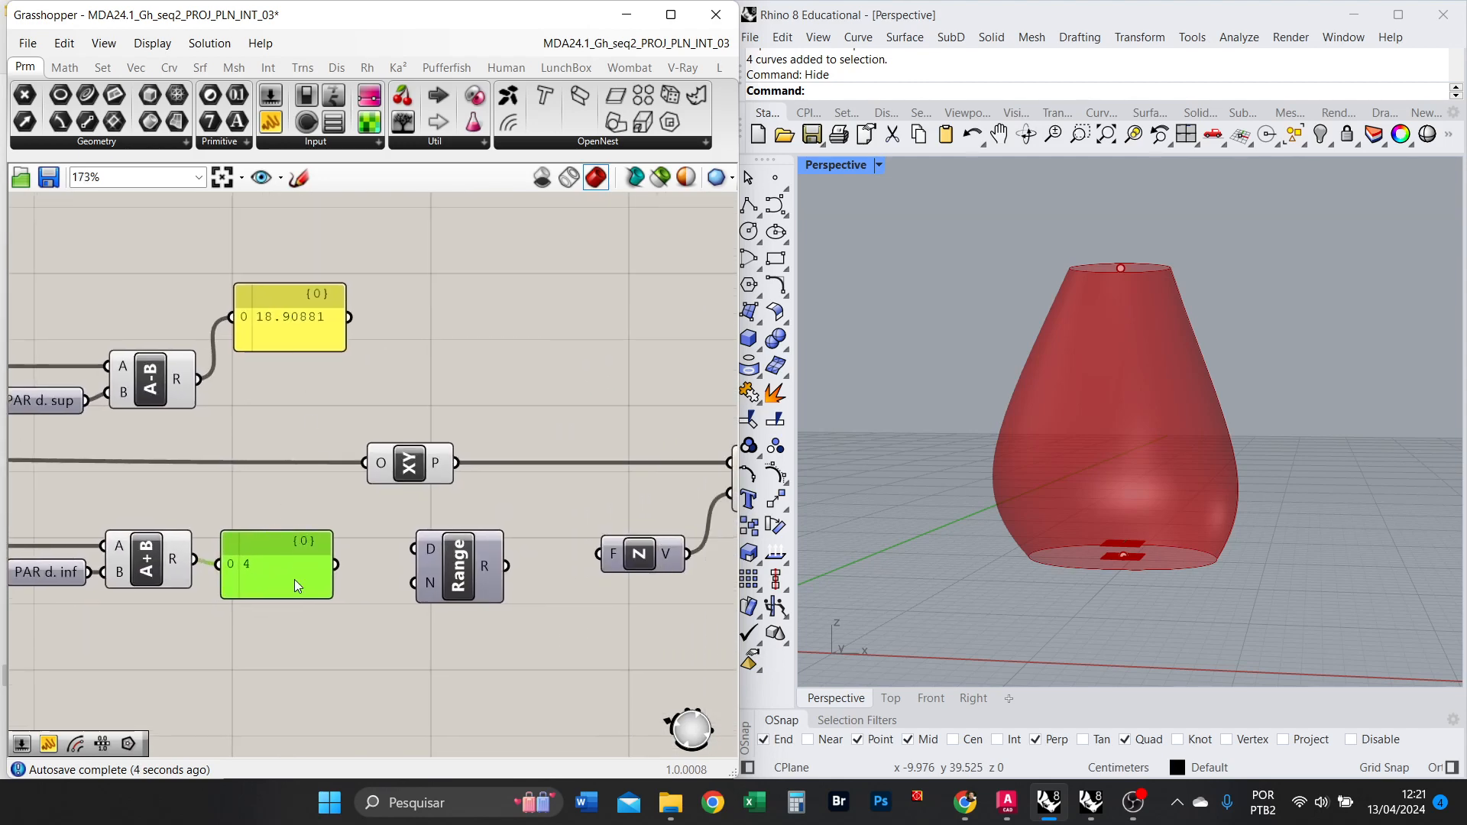
pyautogui.moveTo(295, 579); pyautogui.dragTo(302, 638)
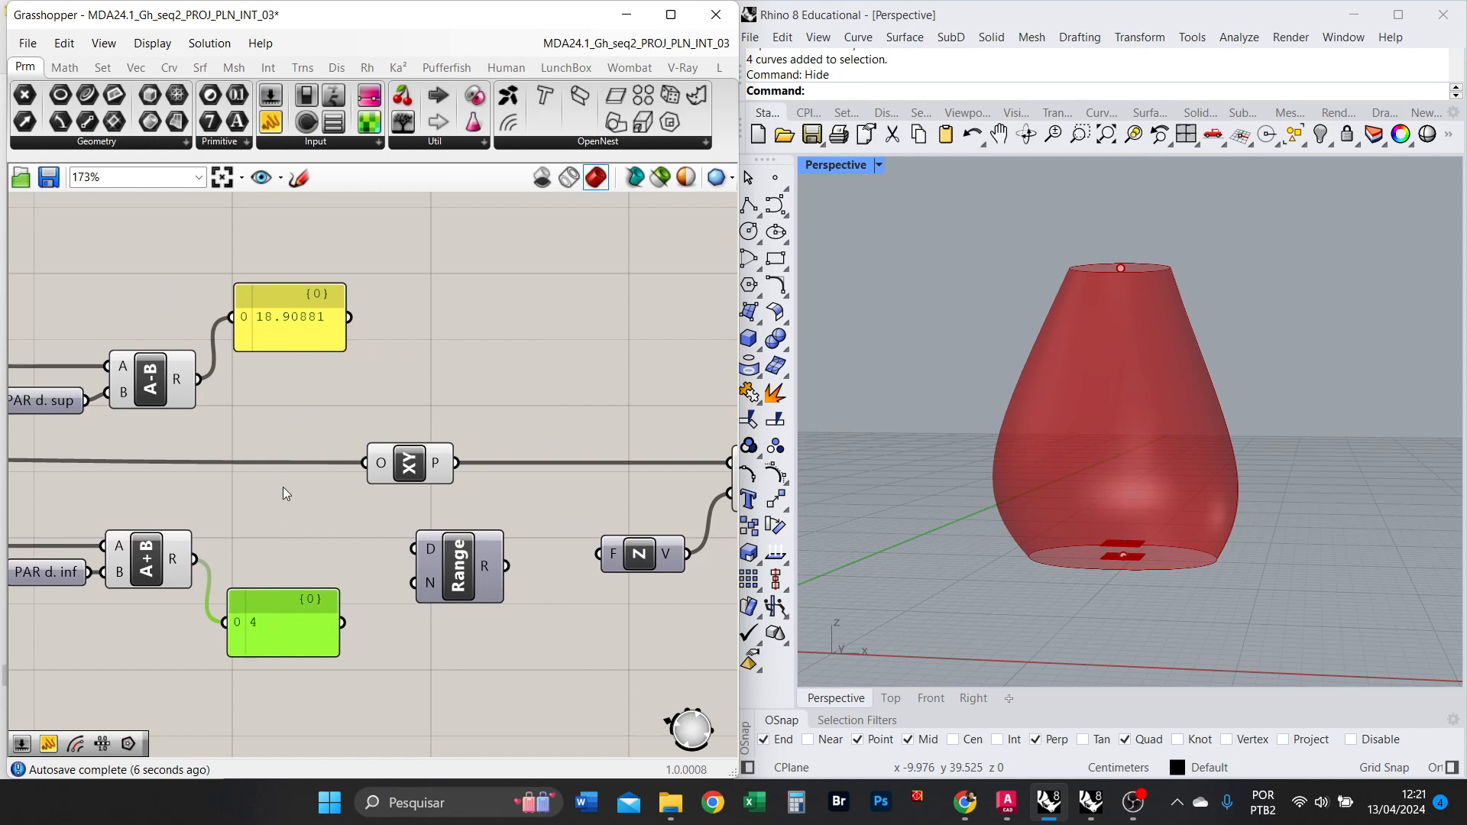
pyautogui.doubleClick(282, 527)
pyautogui.write('DO')
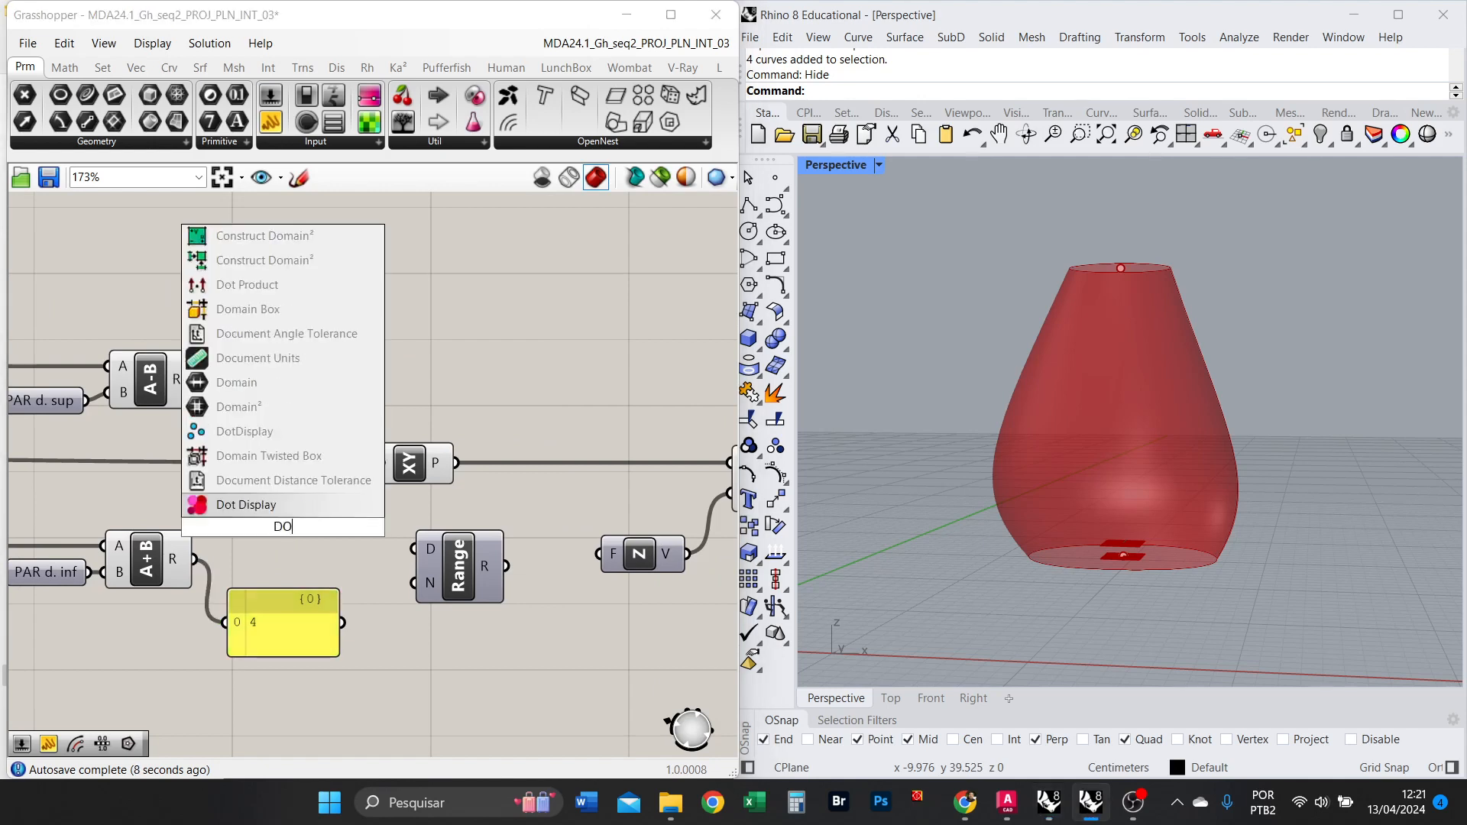
pyautogui.write('M')
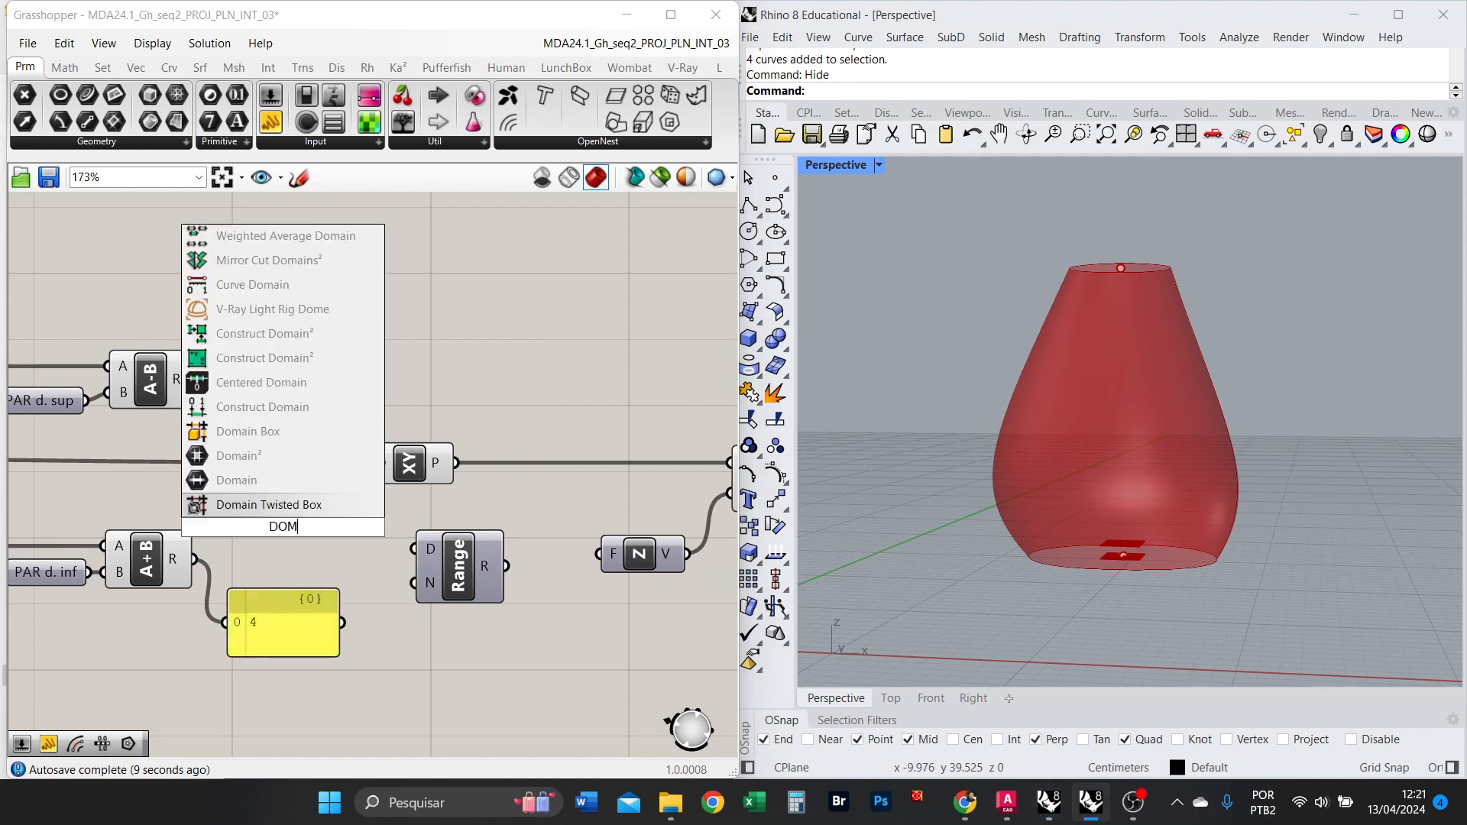
pyautogui.click(269, 412)
pyautogui.moveTo(218, 417); pyautogui.dragTo(291, 381, button='right')
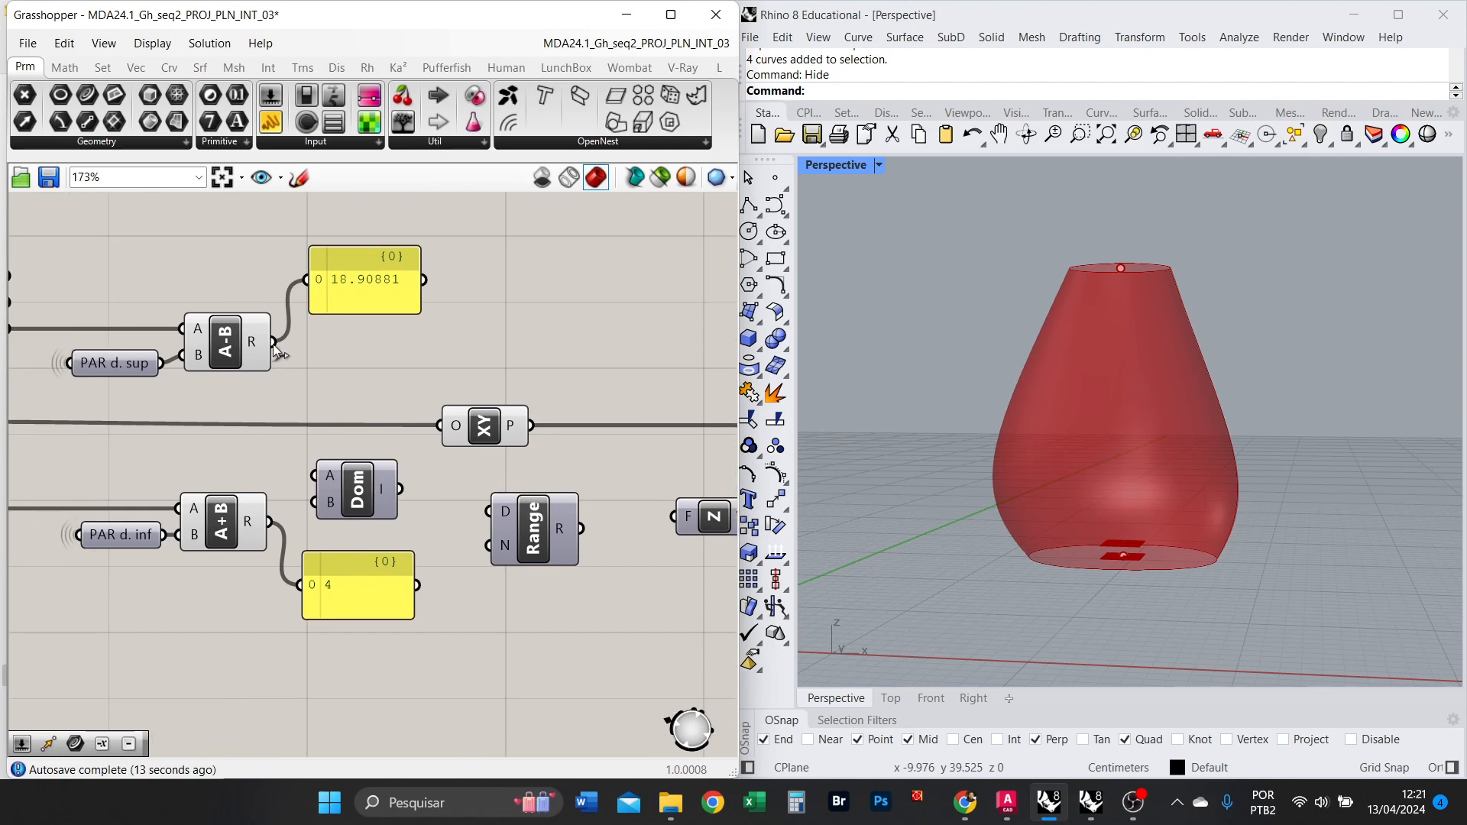
# Connect the Addition result to the domain's A input and the Subtraction result to its B input, tidying the layout.
pyautogui.moveTo(274, 342); pyautogui.dragTo(356, 489)
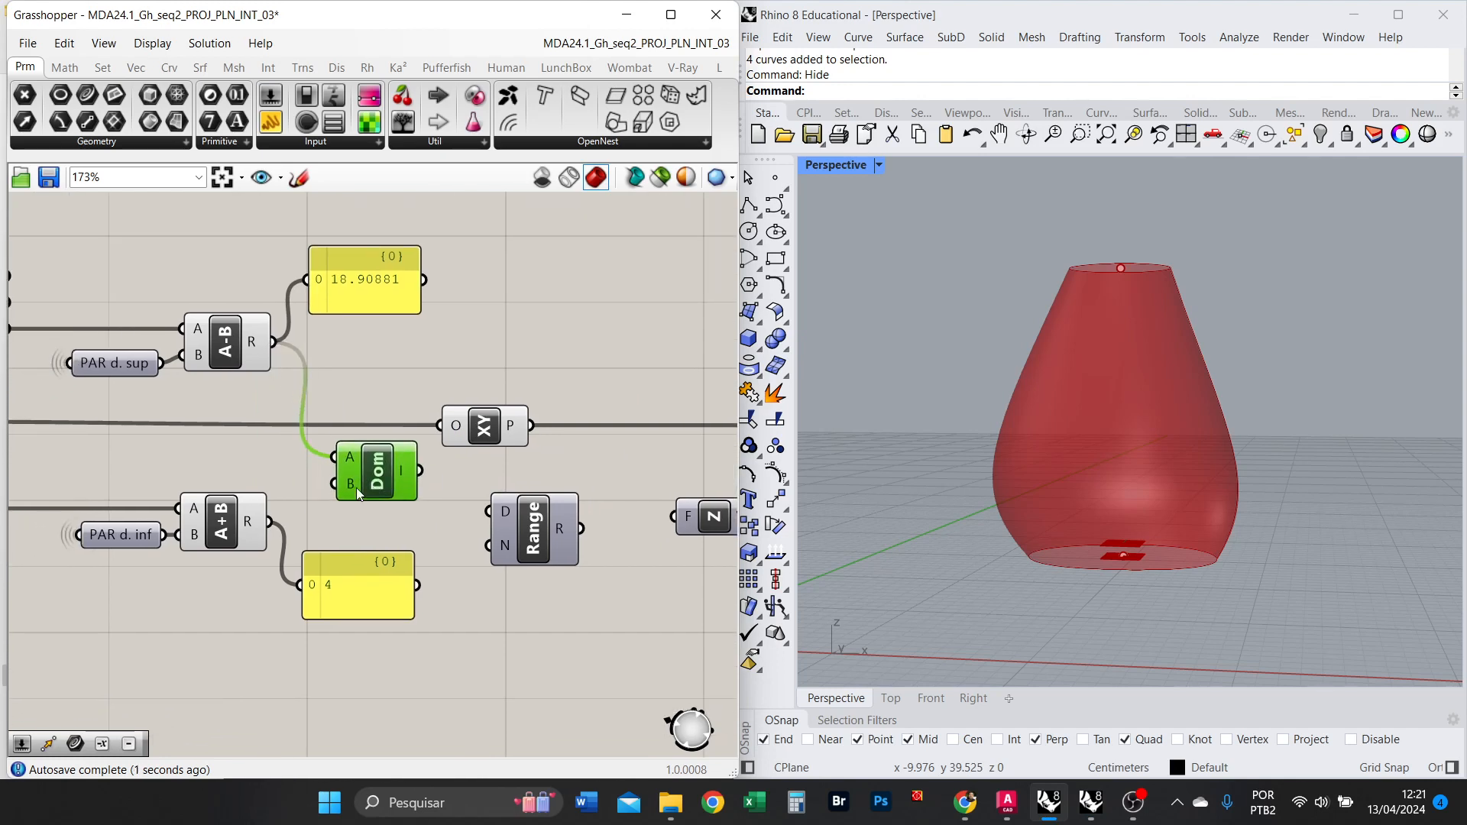
pyautogui.moveTo(279, 521); pyautogui.dragTo(345, 493)
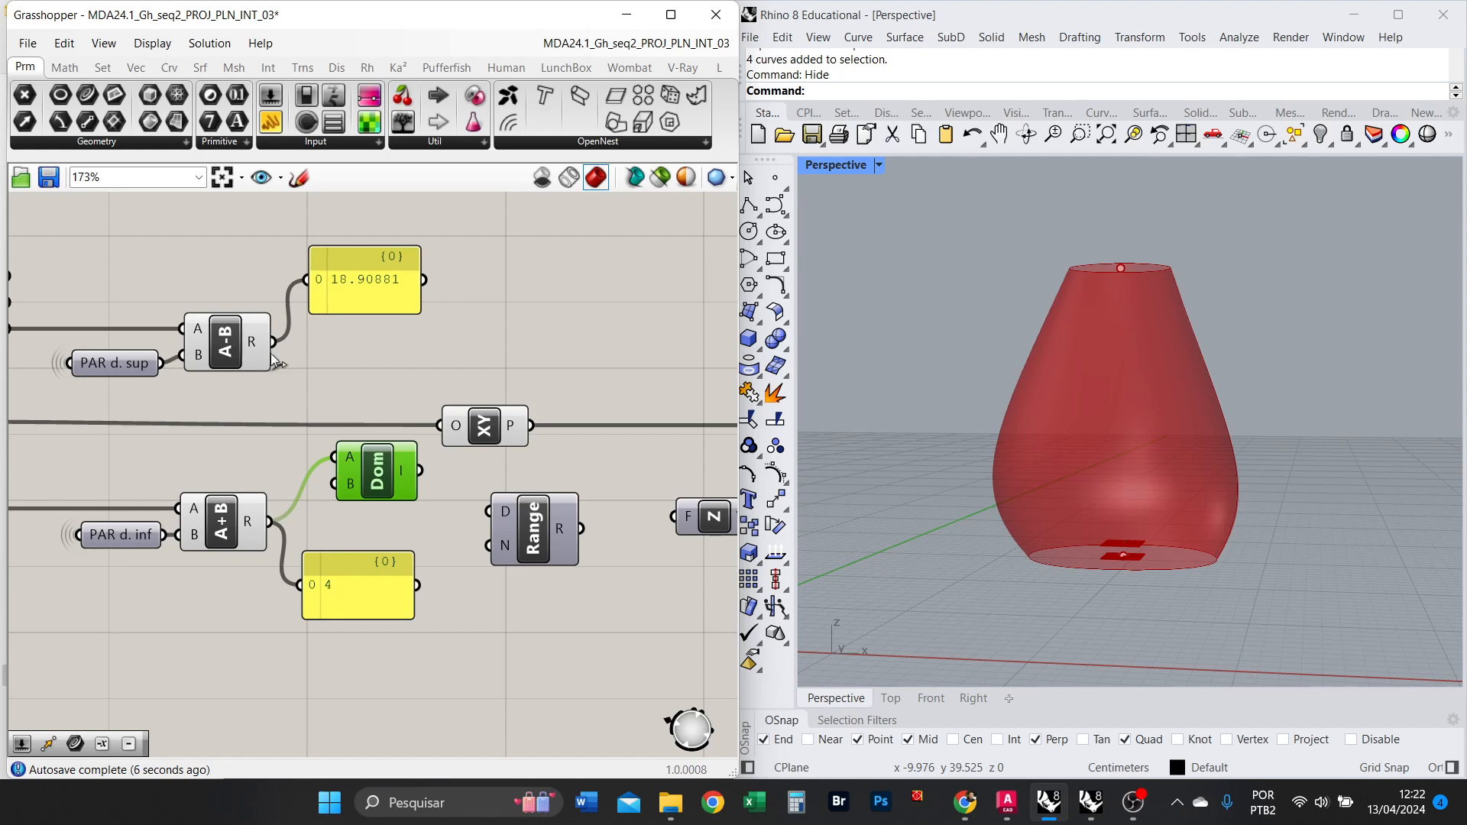
pyautogui.moveTo(274, 343); pyautogui.dragTo(333, 489)
pyautogui.moveTo(372, 597); pyautogui.dragTo(372, 623)
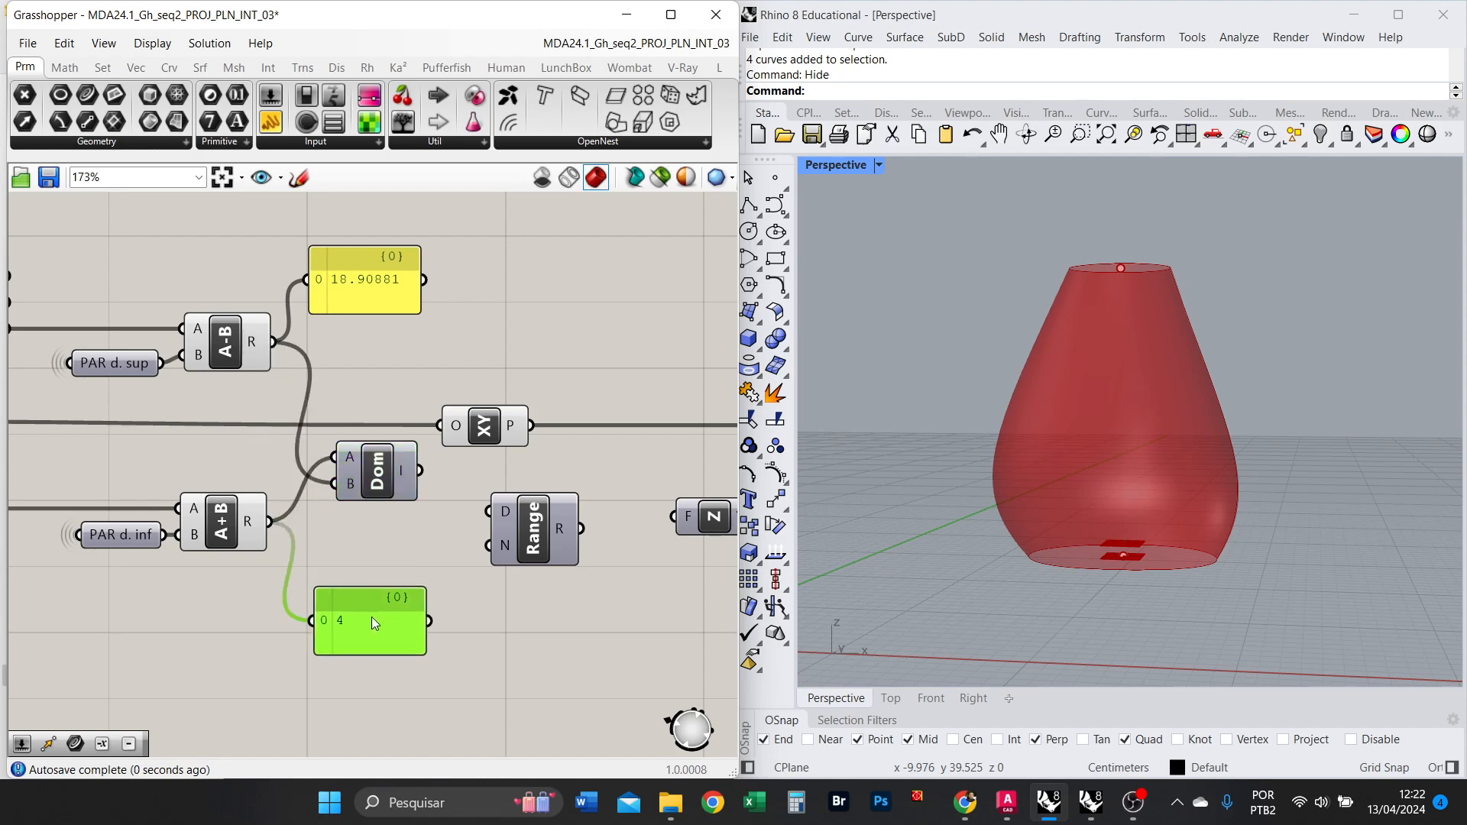
pyautogui.moveTo(338, 485); pyautogui.dragTo(350, 522)
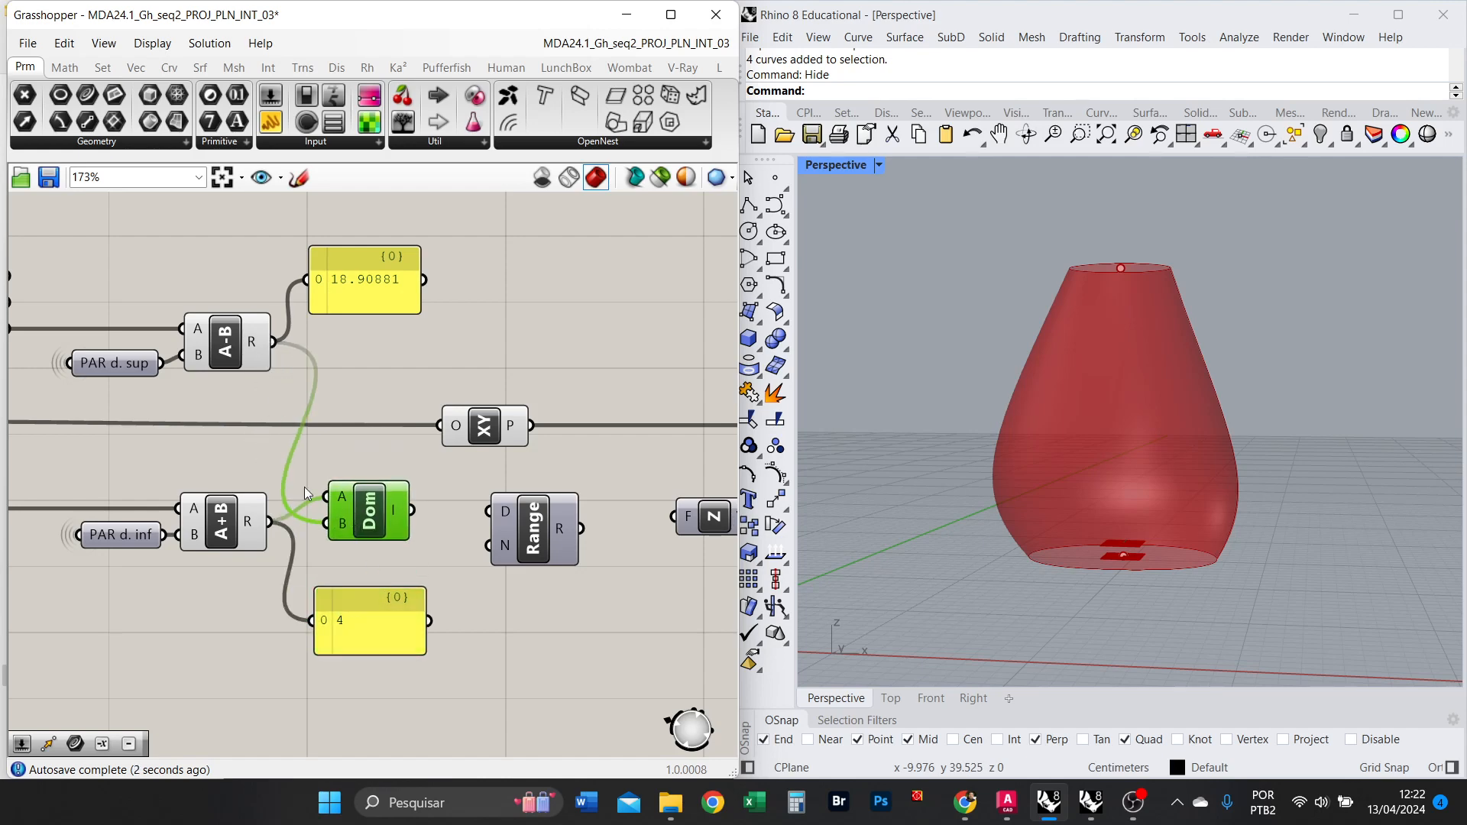
# Duplicate the Addition result panel, connect the copy to the domain output, and widen it to fit the interval on one line.
pyautogui.moveTo(404, 585); pyautogui.dragTo(341, 527, button='right')
pyautogui.scroll(-1, 341, 526)
pyautogui.moveTo(324, 544); pyautogui.dragTo(438, 630)
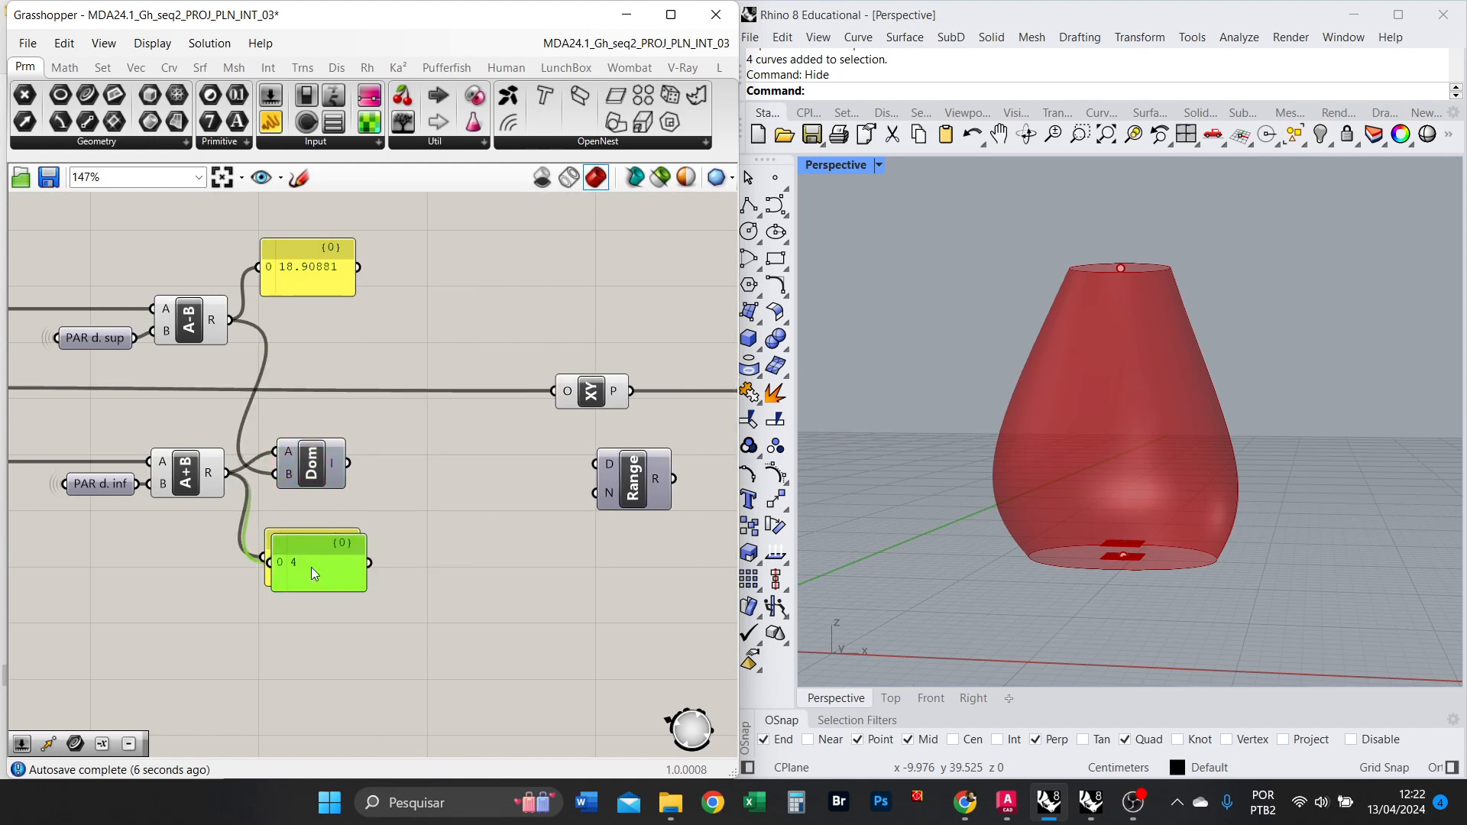
pyautogui.moveTo(310, 567); pyautogui.dragTo(446, 546)
pyautogui.moveTo(348, 463); pyautogui.dragTo(406, 542)
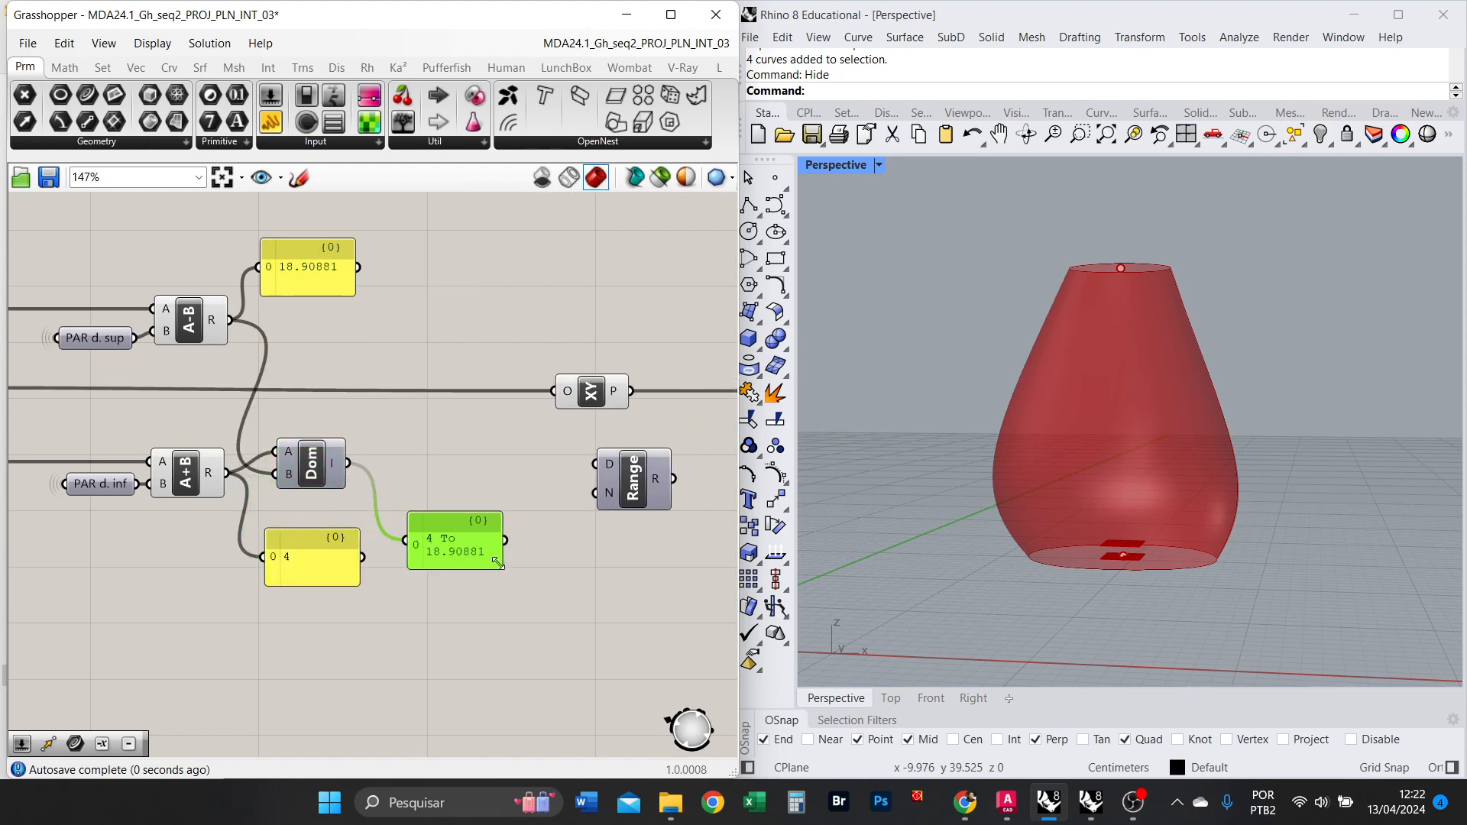
pyautogui.moveTo(496, 563); pyautogui.dragTo(543, 558)
pyautogui.scroll(3, 483, 542)
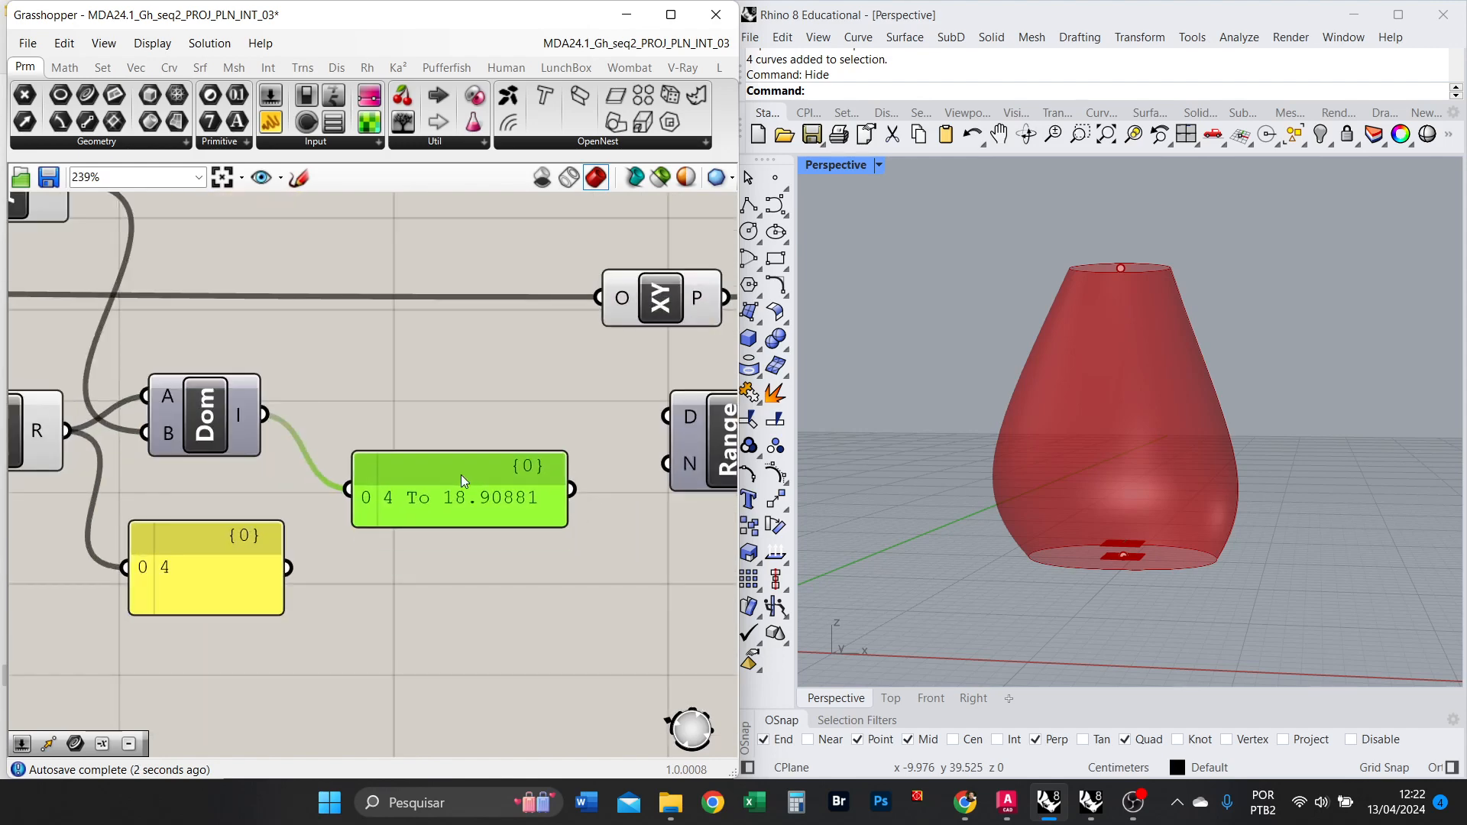
pyautogui.moveTo(462, 479); pyautogui.dragTo(452, 418)
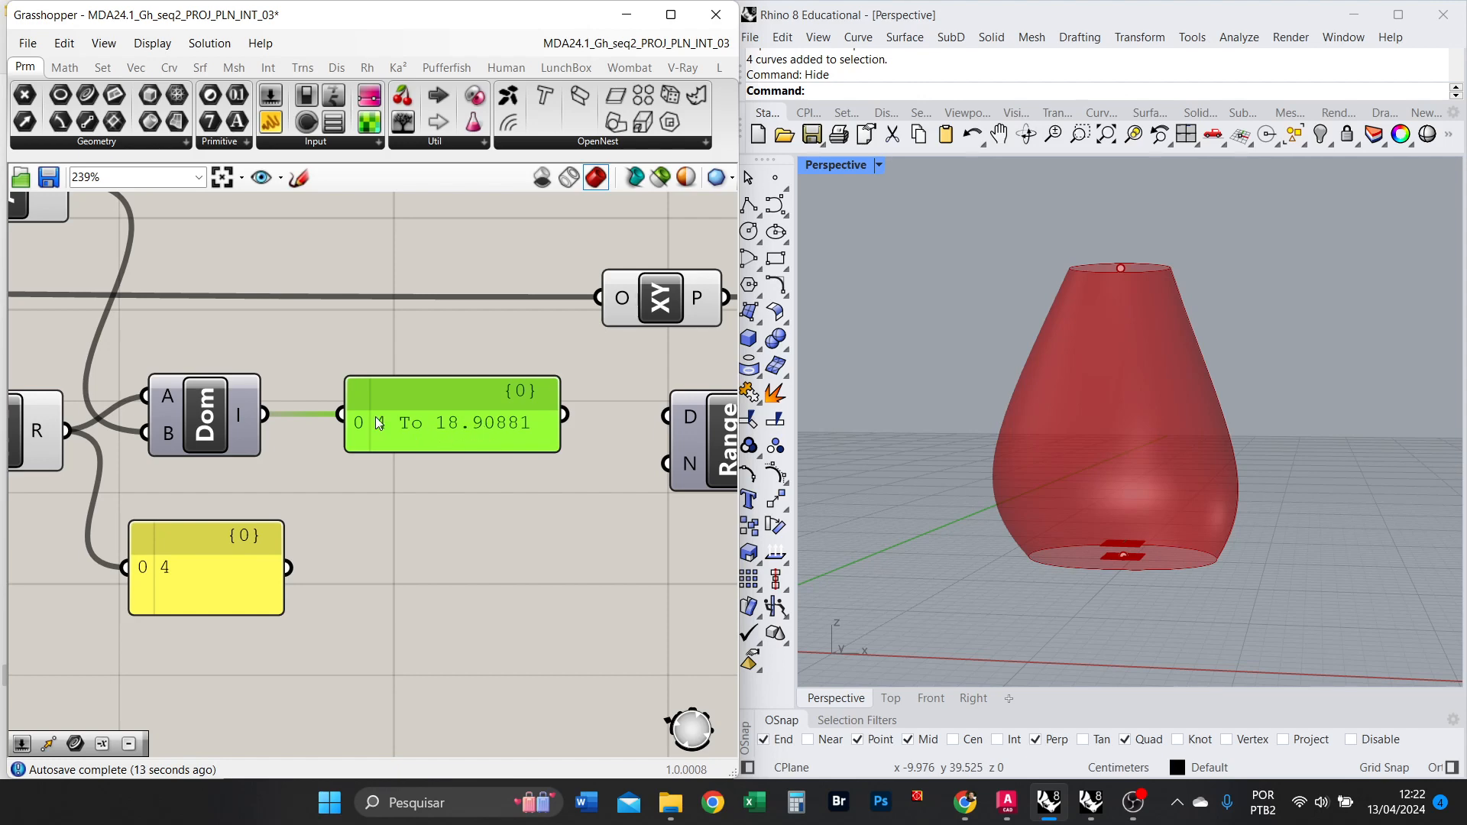
# Connect the constructed domain to the Range component's D input and bring the Range component closer.
pyautogui.scroll(-3, 375, 416)
pyautogui.scroll(2, 442, 450)
pyautogui.moveTo(405, 415); pyautogui.dragTo(413, 533)
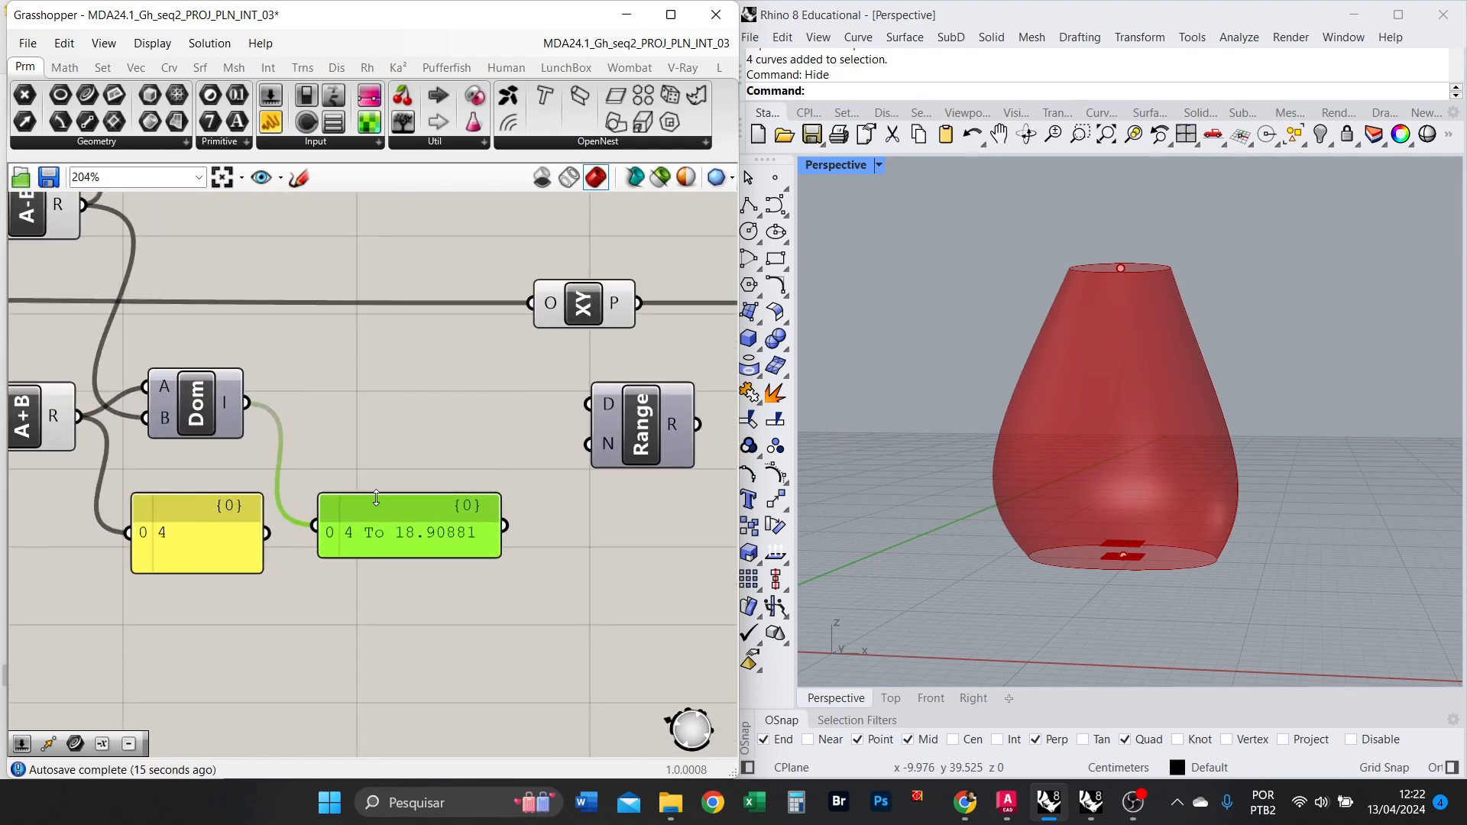
pyautogui.moveTo(246, 402); pyautogui.dragTo(590, 404)
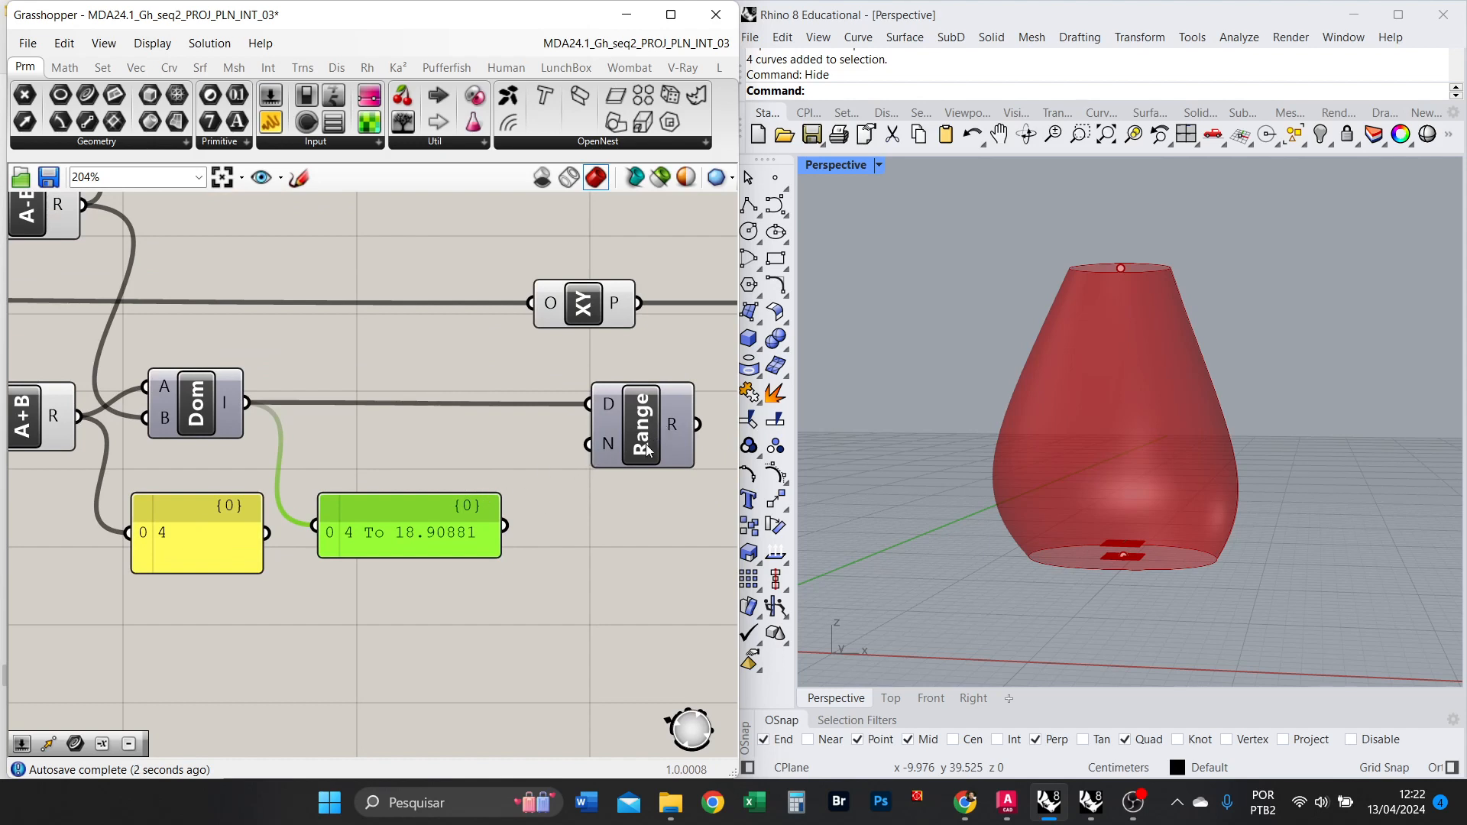
pyautogui.moveTo(645, 444); pyautogui.dragTo(544, 428)
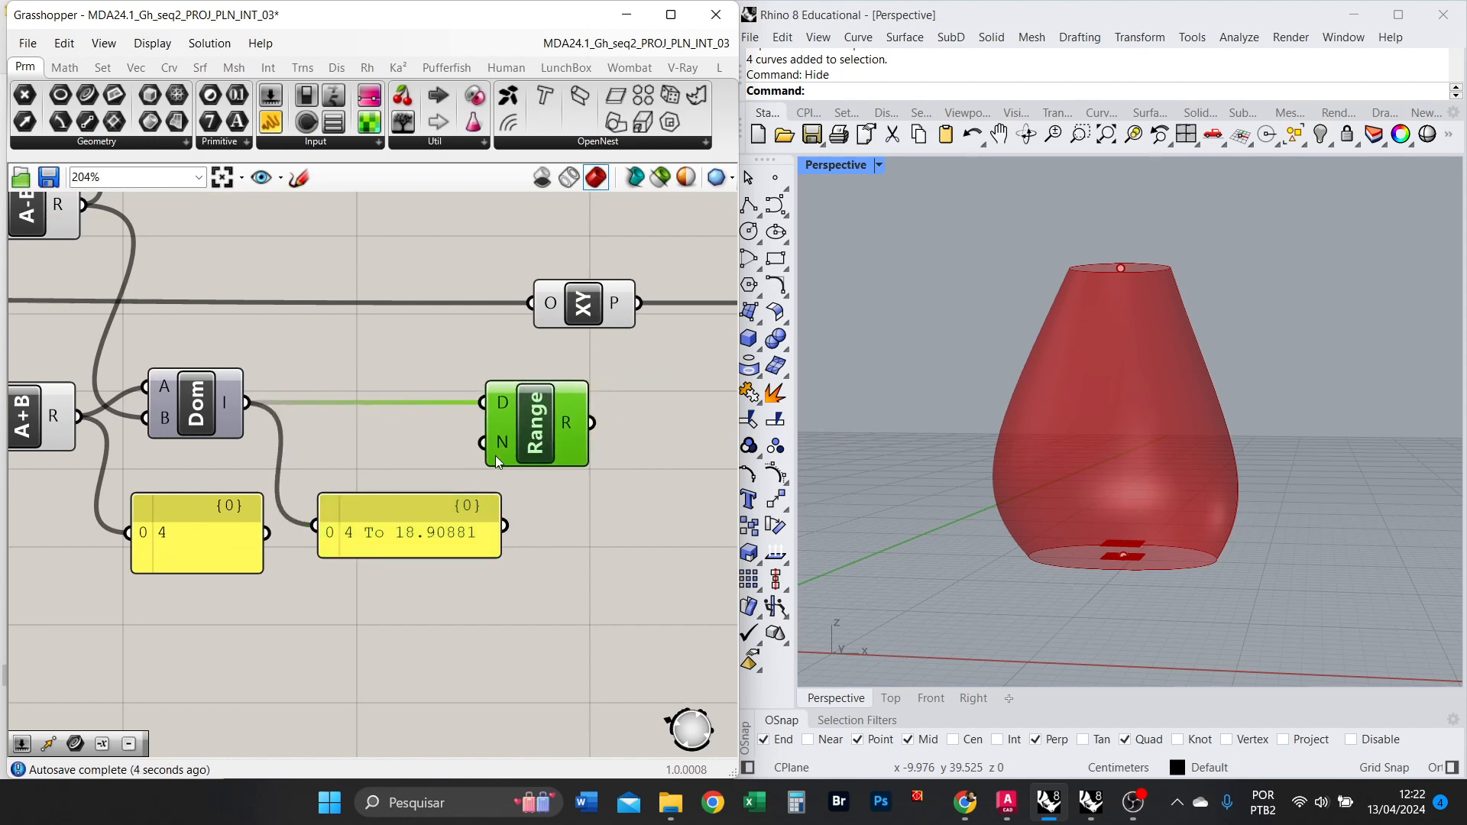
# Add a panel on the Range output and enlarge it to show the full list of values.
pyautogui.moveTo(420, 544); pyautogui.dragTo(422, 633)
pyautogui.moveTo(591, 527); pyautogui.dragTo(497, 530, button='right')
pyautogui.doubleClick(535, 537)
pyautogui.write('//')
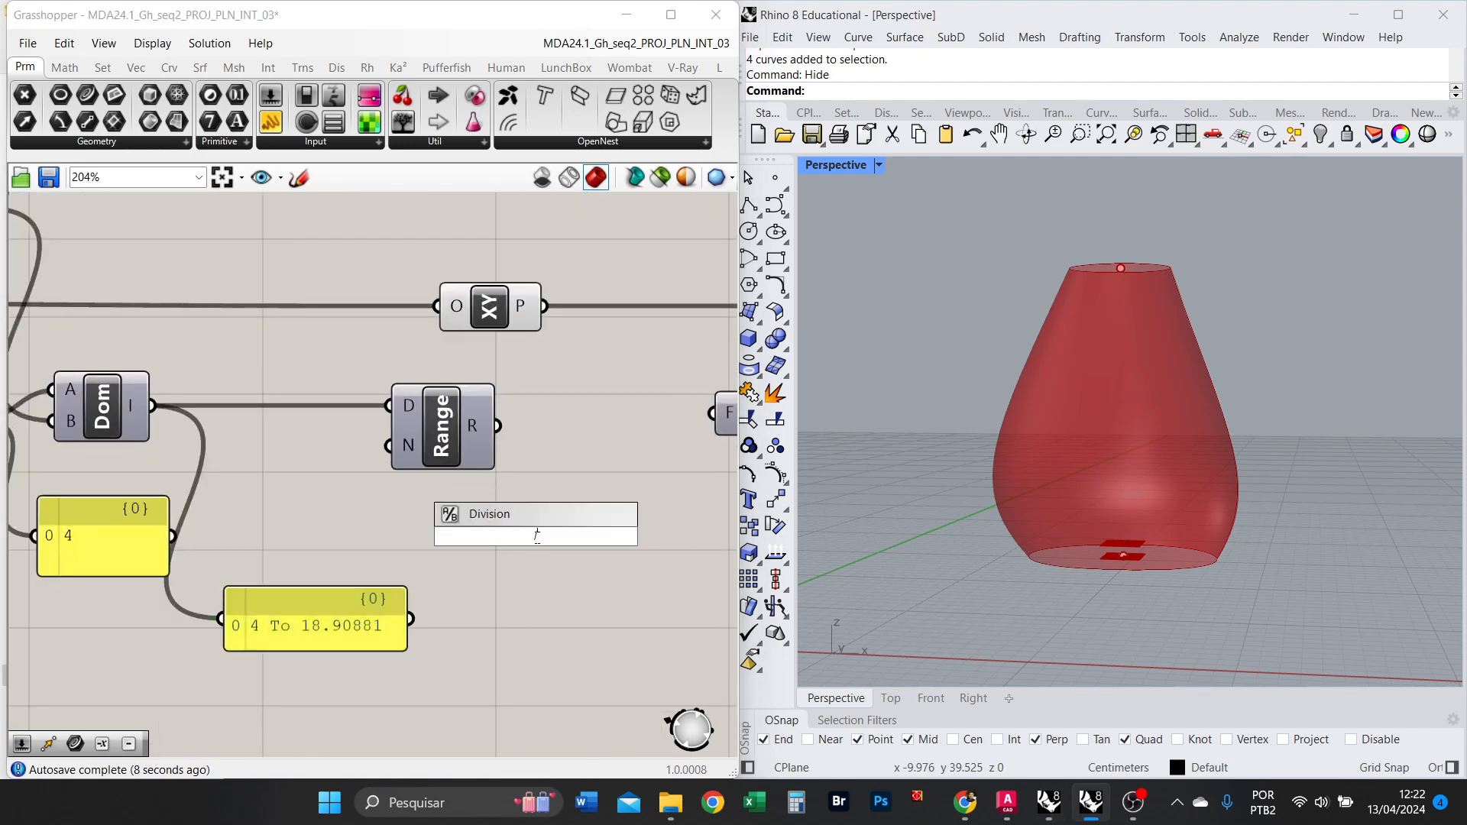
pyautogui.press('Return')
pyautogui.moveTo(493, 451); pyautogui.dragTo(671, 724)
pyautogui.scroll(-5, 576, 549)
pyautogui.scroll(5, 641, 580)
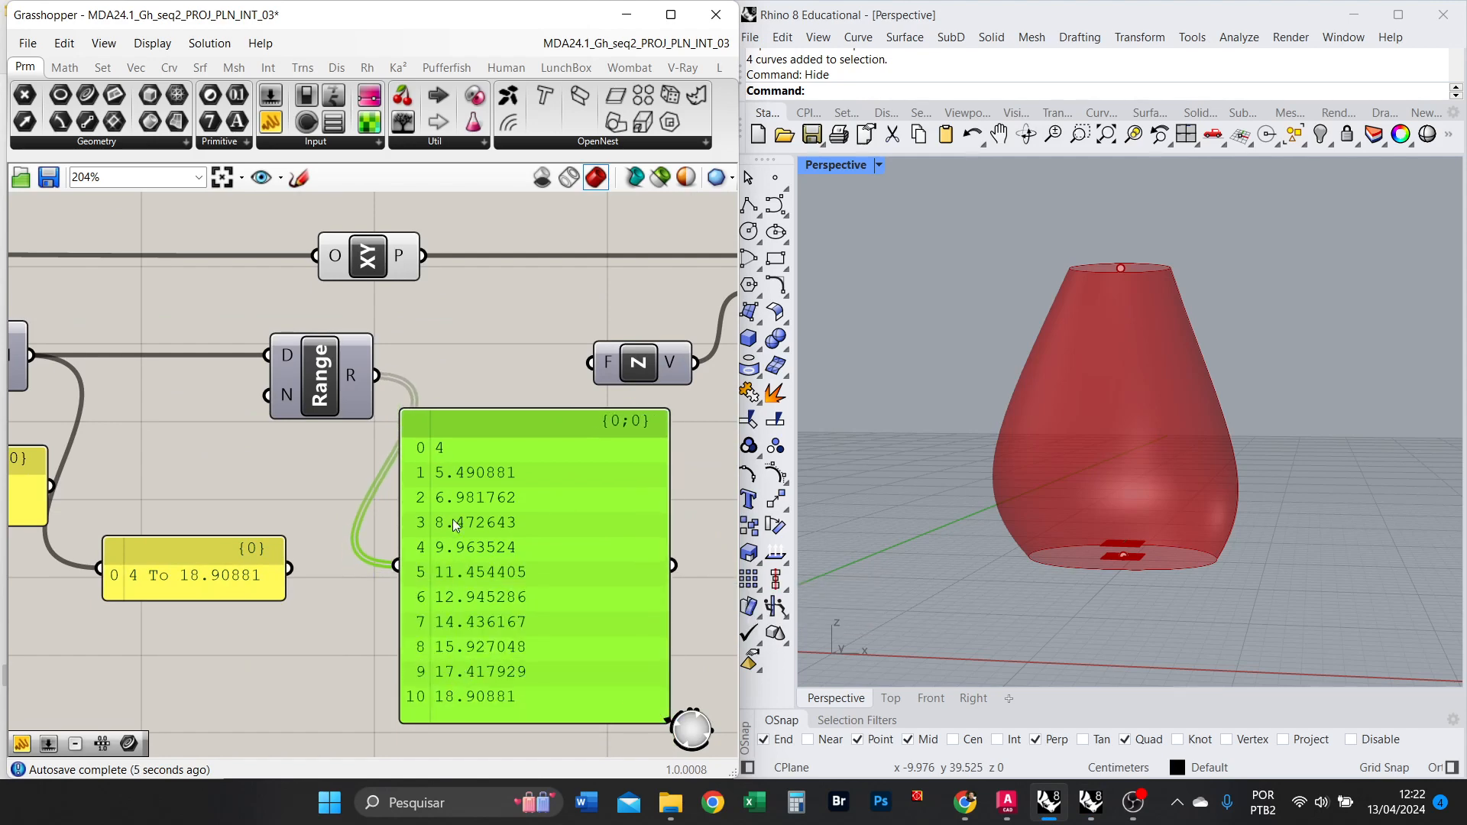
pyautogui.scroll(-3, 584, 618)
pyautogui.scroll(2, 506, 646)
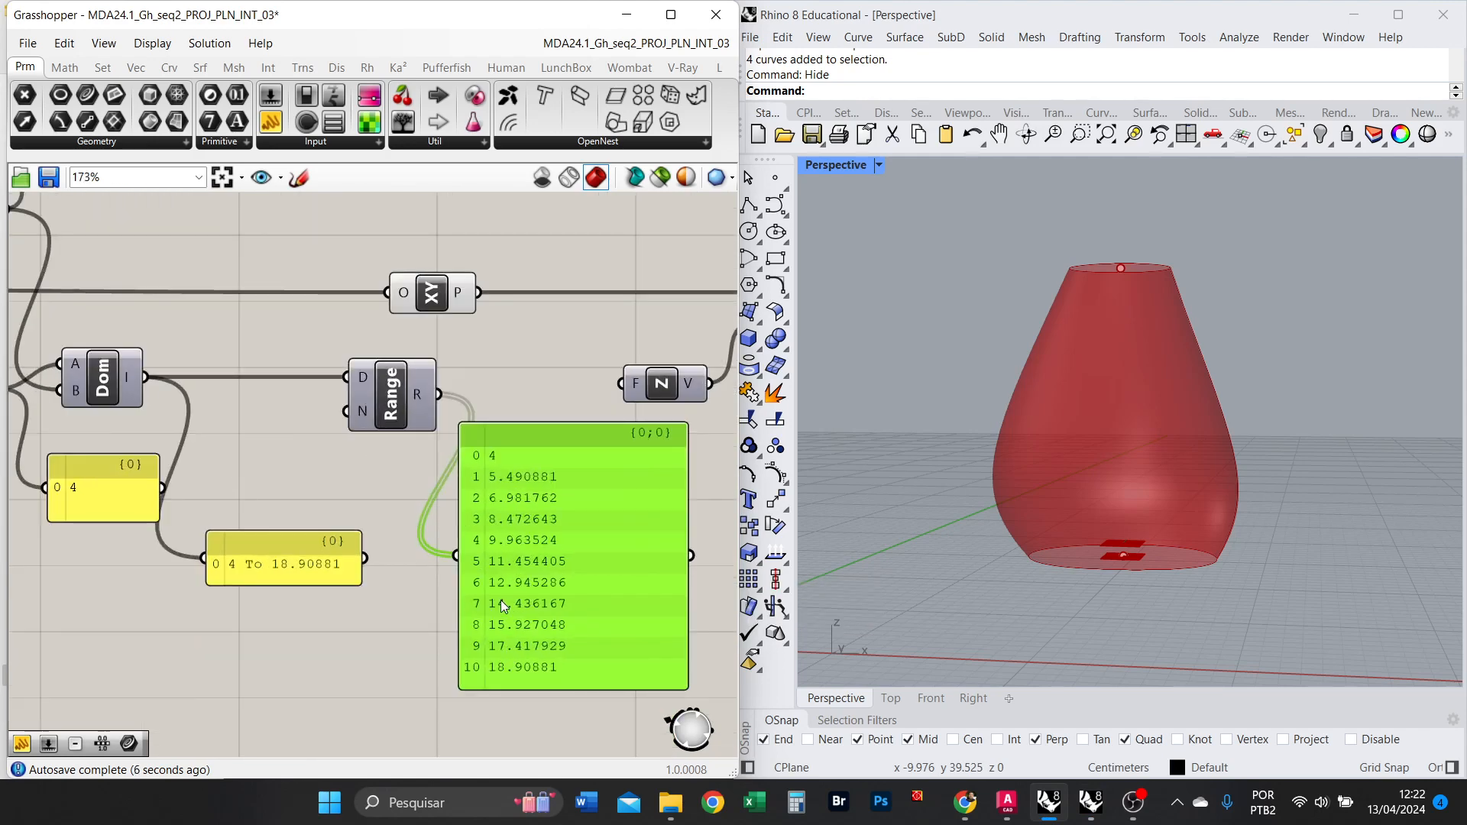
pyautogui.scroll(1, 505, 632)
pyautogui.moveTo(506, 589); pyautogui.dragTo(461, 547, button='right')
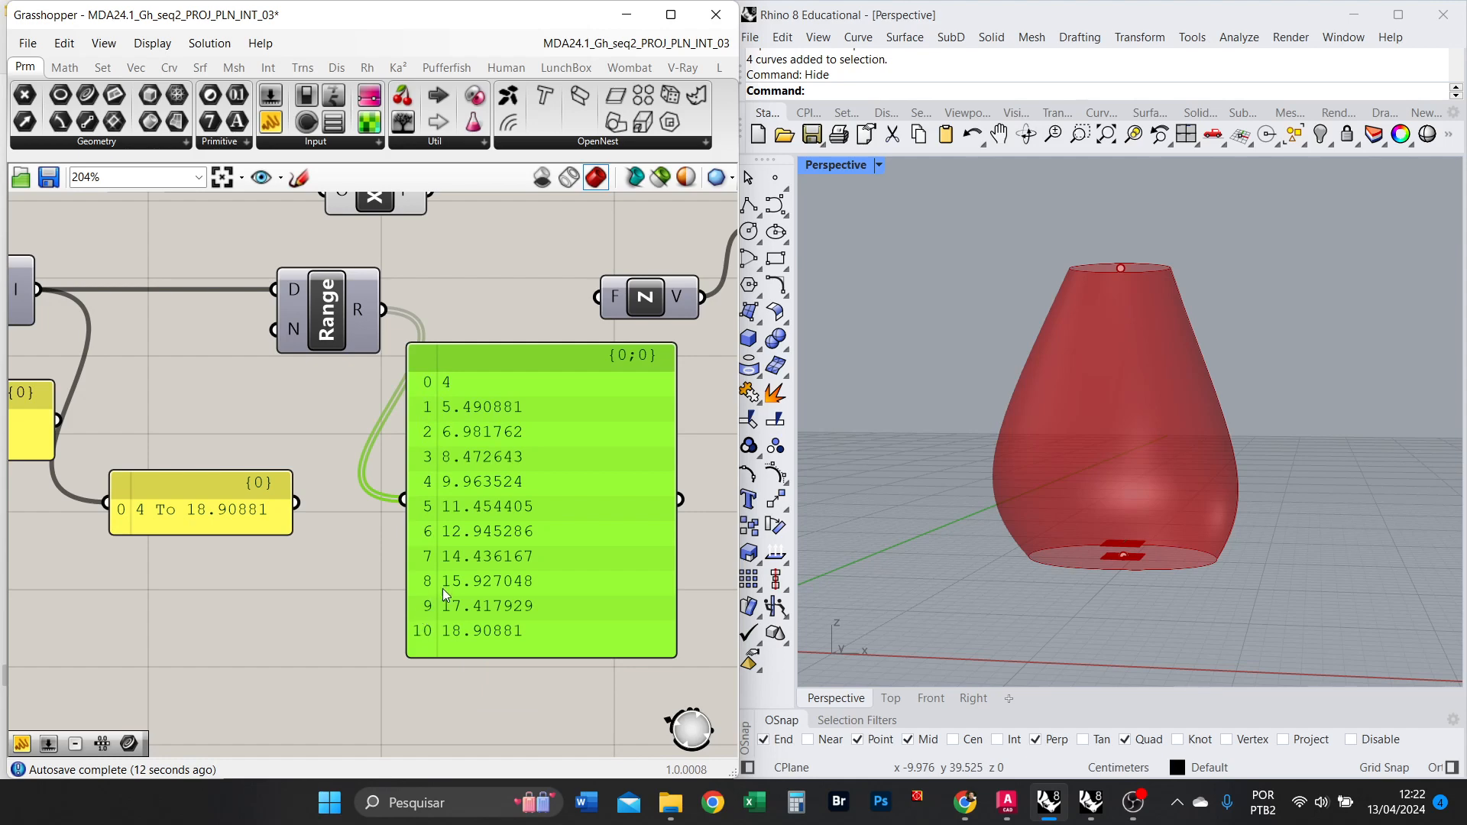
# Duplicate the PAR num parameter outside the "cabine de comando" group and place the copy beside the original.
pyautogui.scroll(-5, 443, 588)
pyautogui.moveTo(466, 558); pyautogui.dragTo(533, 538, button='right')
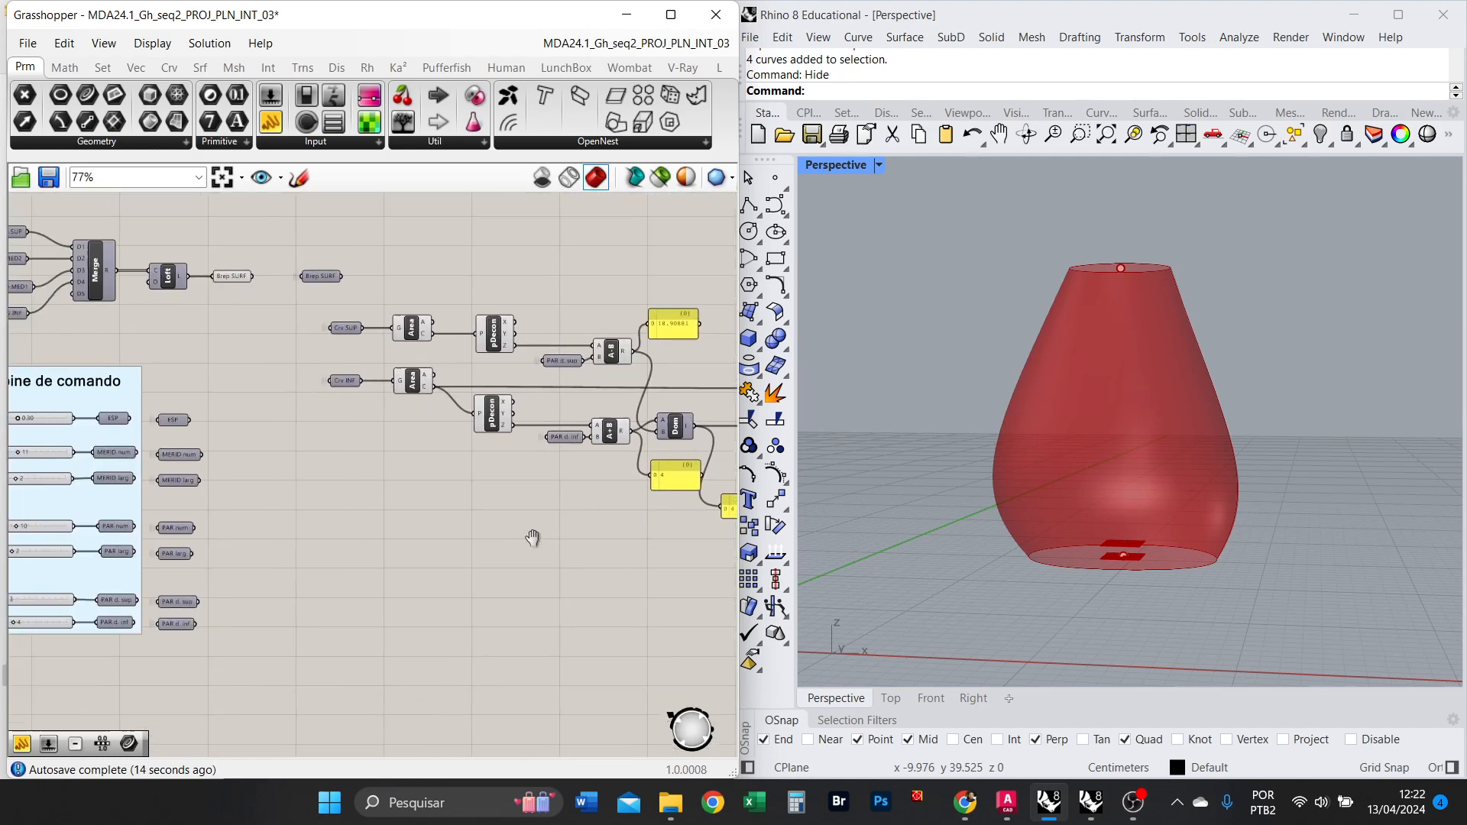
pyautogui.moveTo(114, 462); pyautogui.dragTo(372, 478, button='right')
pyautogui.scroll(4, 334, 480)
pyautogui.scroll(2, 440, 495)
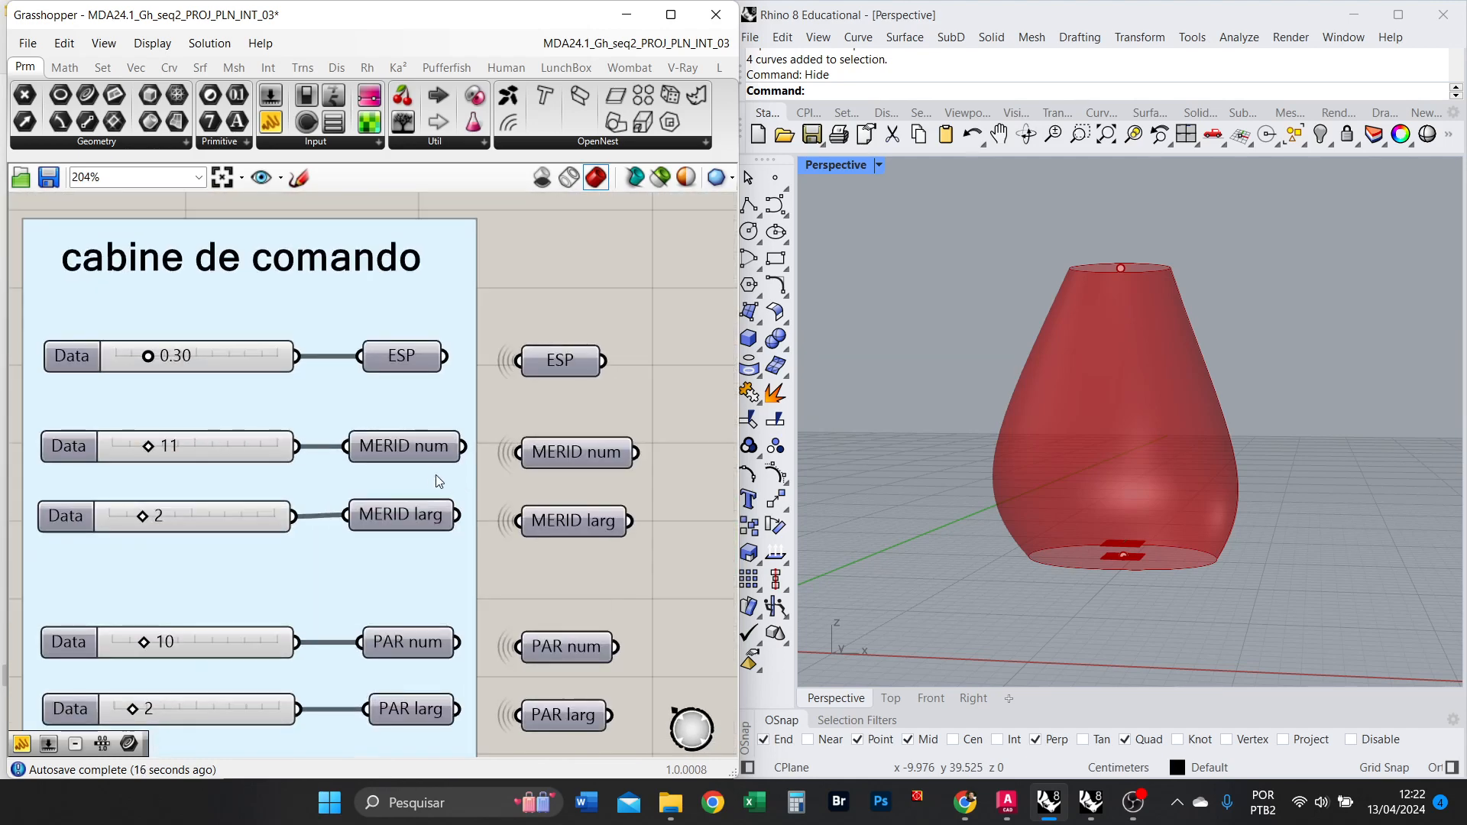
pyautogui.moveTo(486, 523); pyautogui.dragTo(465, 464, button='right')
pyautogui.moveTo(500, 602); pyautogui.dragTo(475, 445, button='right')
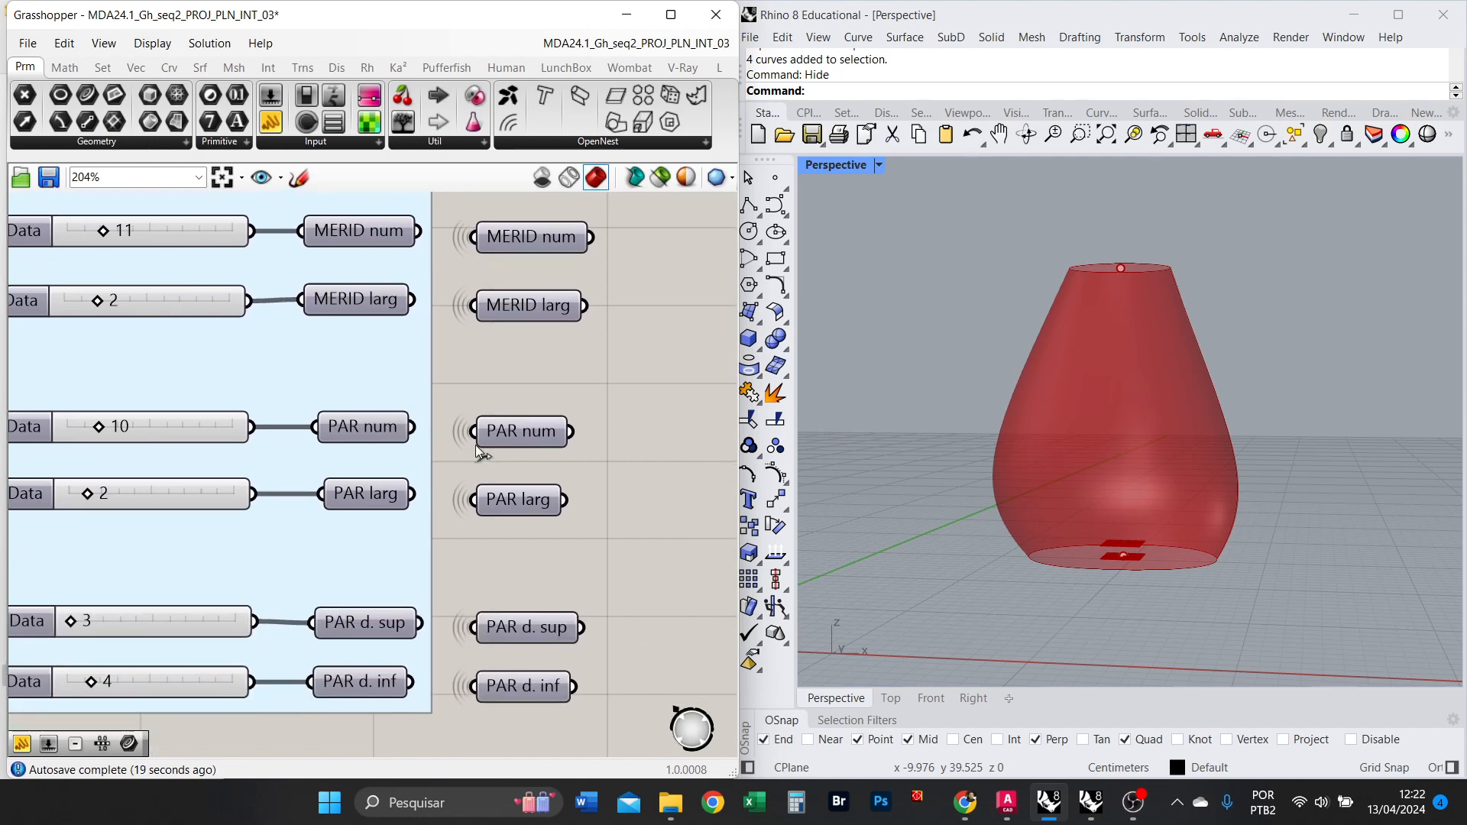
pyautogui.click(564, 437)
pyautogui.keyDown('alt'); pyautogui.moveTo(527, 437); pyautogui.dragTo(628, 372); pyautogui.keyUp('alt')
pyautogui.moveTo(655, 425); pyautogui.dragTo(406, 484, button='right')
pyautogui.moveTo(391, 436); pyautogui.dragTo(466, 441)
# Set the PAR num slider in the "cabine de comando" group to 12.
pyautogui.scroll(-3, 416, 456)
pyautogui.scroll(3, 359, 474)
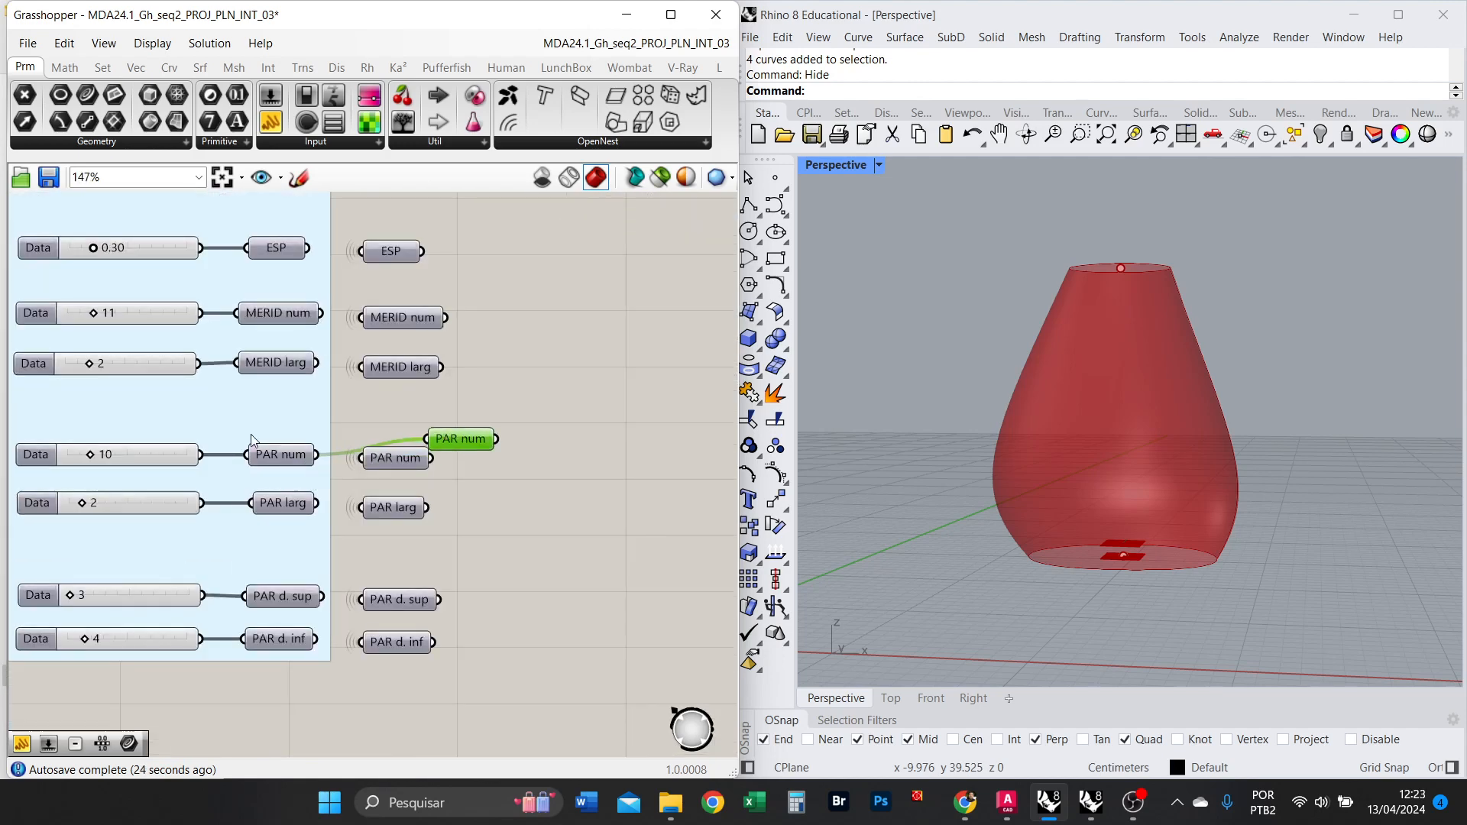
pyautogui.scroll(4, 110, 463)
pyautogui.moveTo(110, 461); pyautogui.dragTo(121, 463)
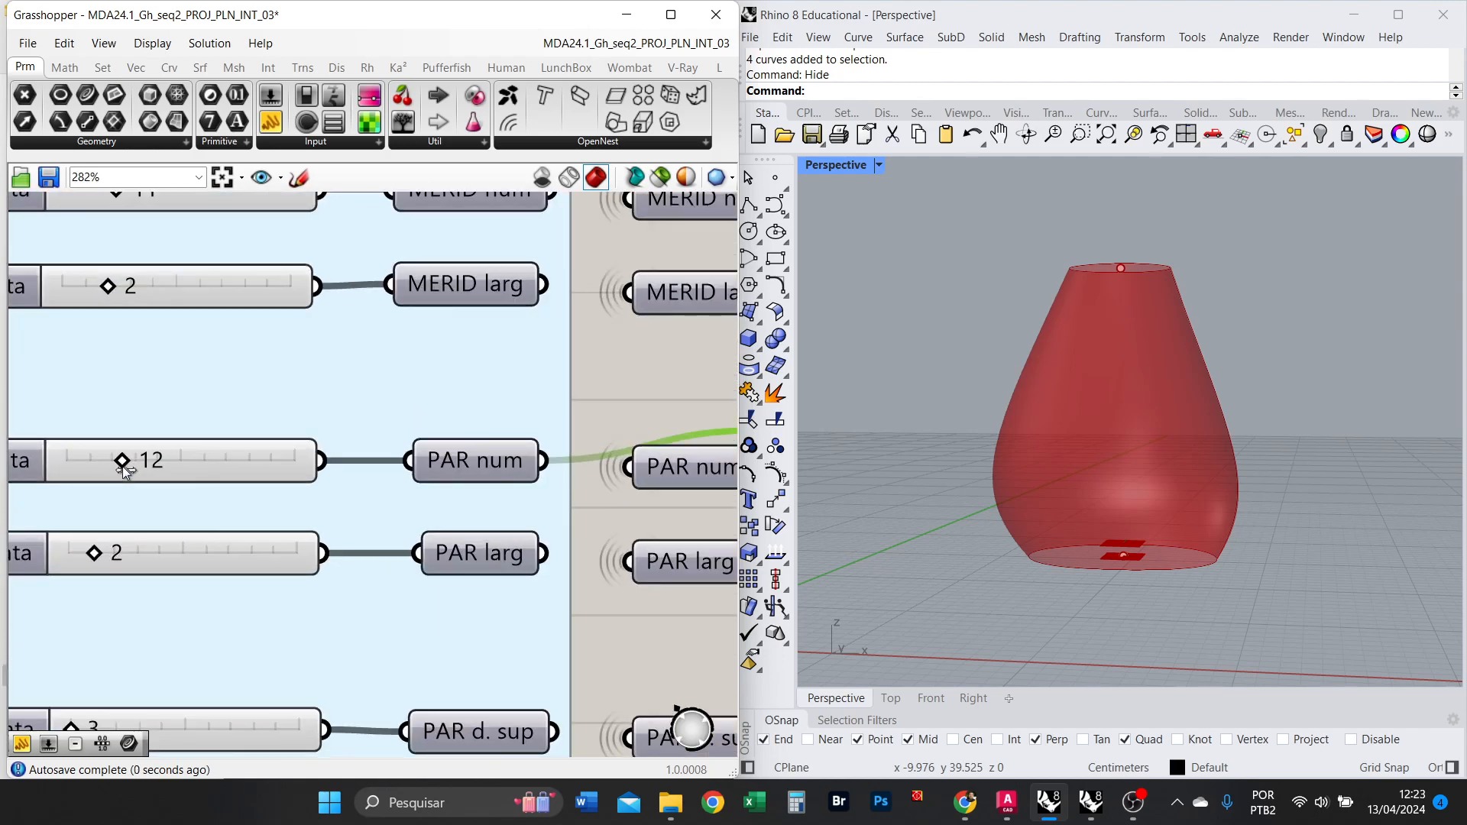
pyautogui.scroll(-4, 121, 463)
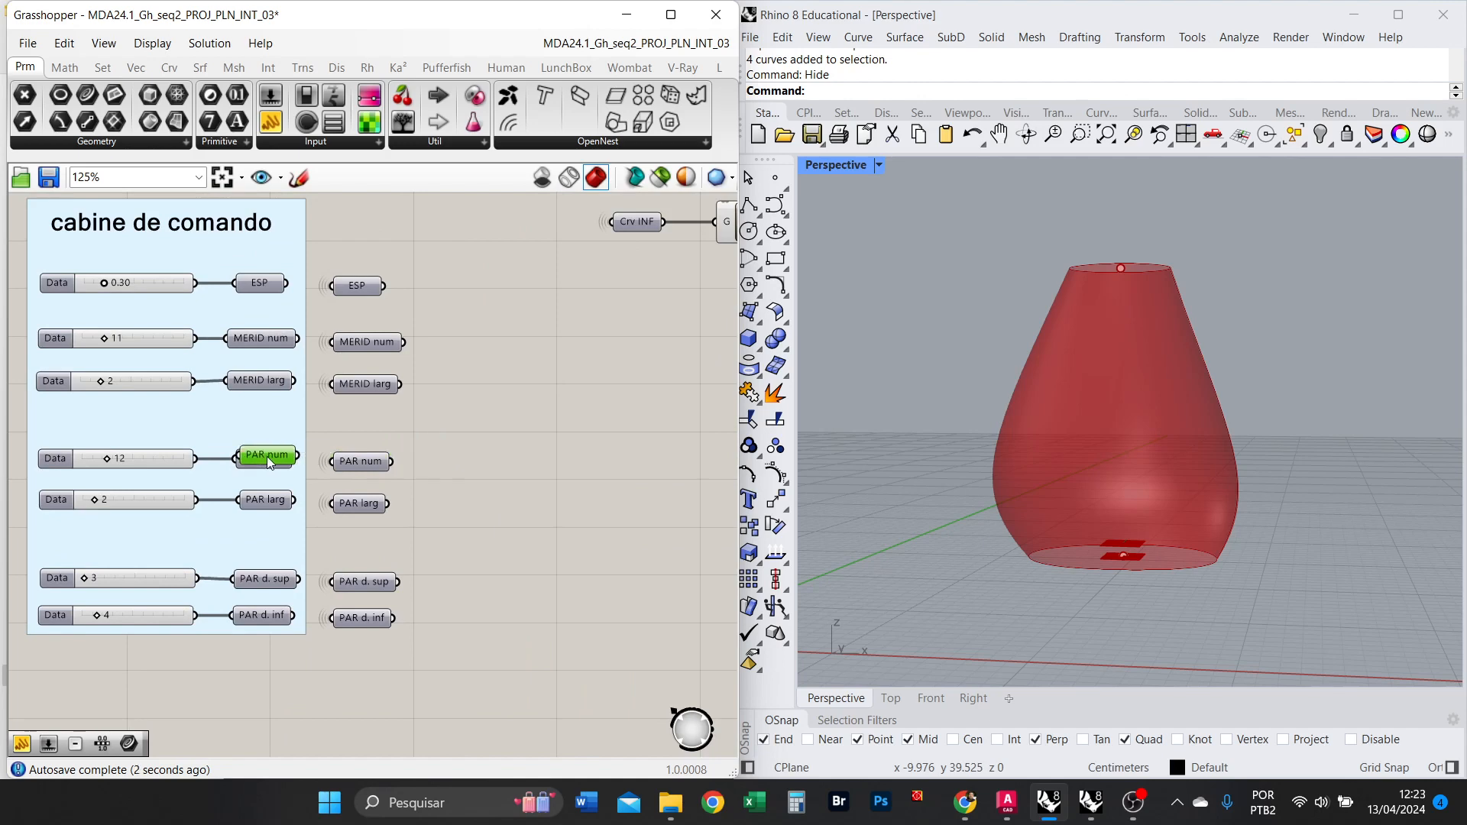
# Place the PAR num parameter copy beside the Range component and connect it to Range's N input.
pyautogui.scroll(-8, 267, 457)
pyautogui.moveTo(267, 457); pyautogui.dragTo(491, 393)
pyautogui.scroll(7, 489, 441)
pyautogui.scroll(4, 446, 424)
pyautogui.click(498, 466)
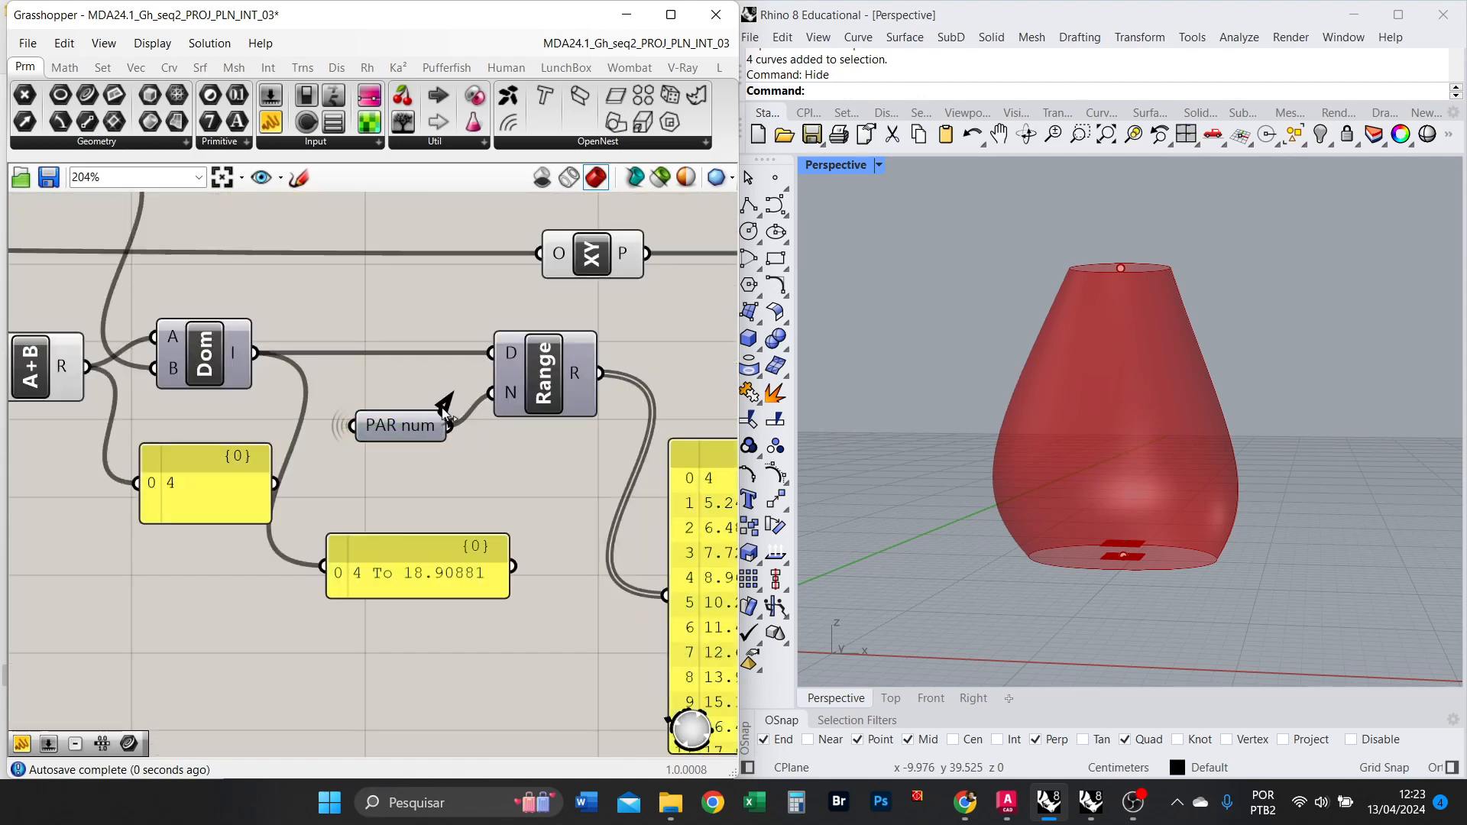
pyautogui.click(416, 426)
pyautogui.scroll(-3, 408, 405)
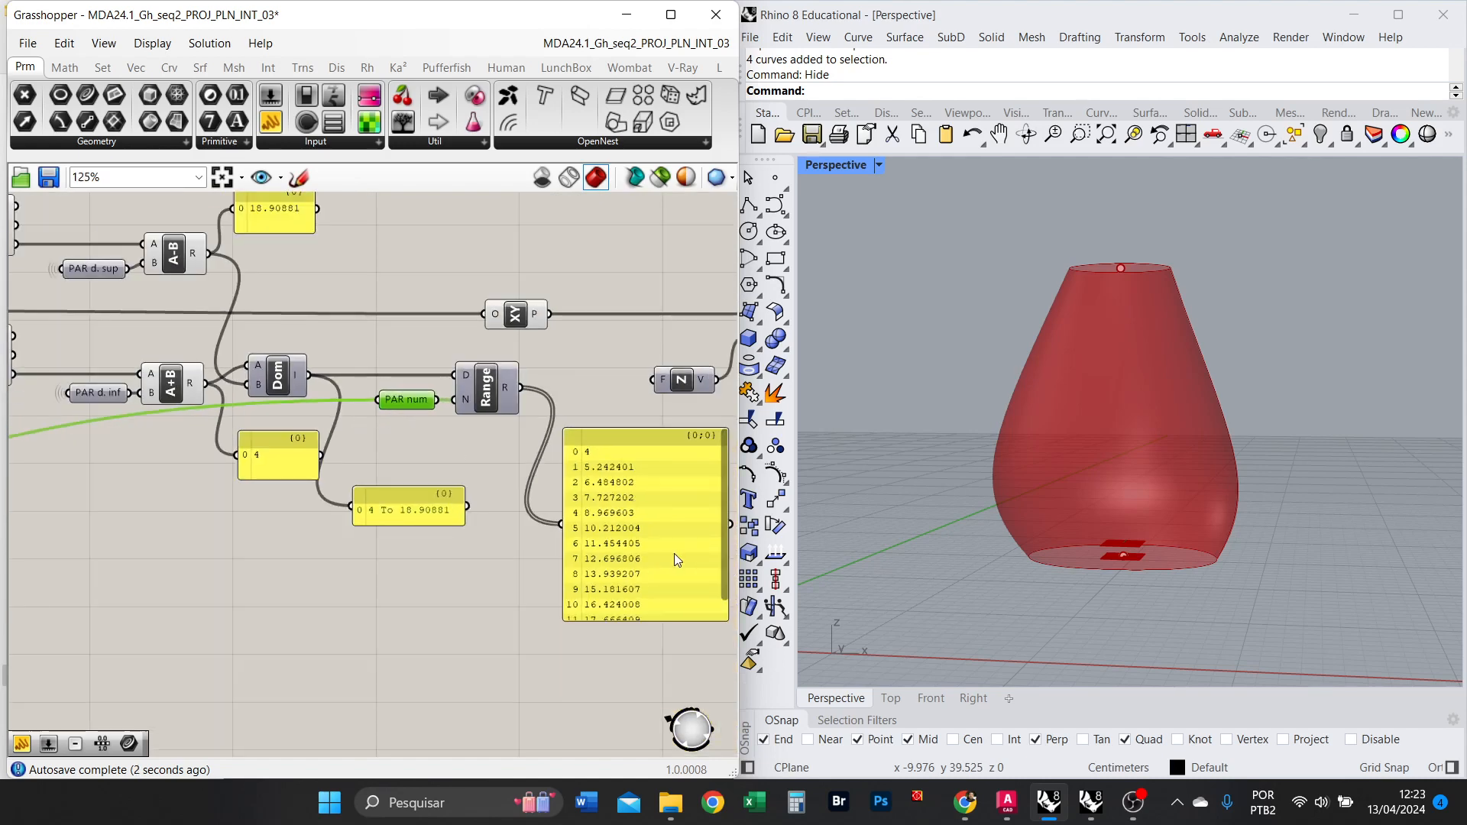
# Enlarge the Range output panel until its full list of values fits without scrolling.
pyautogui.scroll(1, 674, 553)
pyautogui.moveTo(633, 700); pyautogui.dragTo(644, 672)
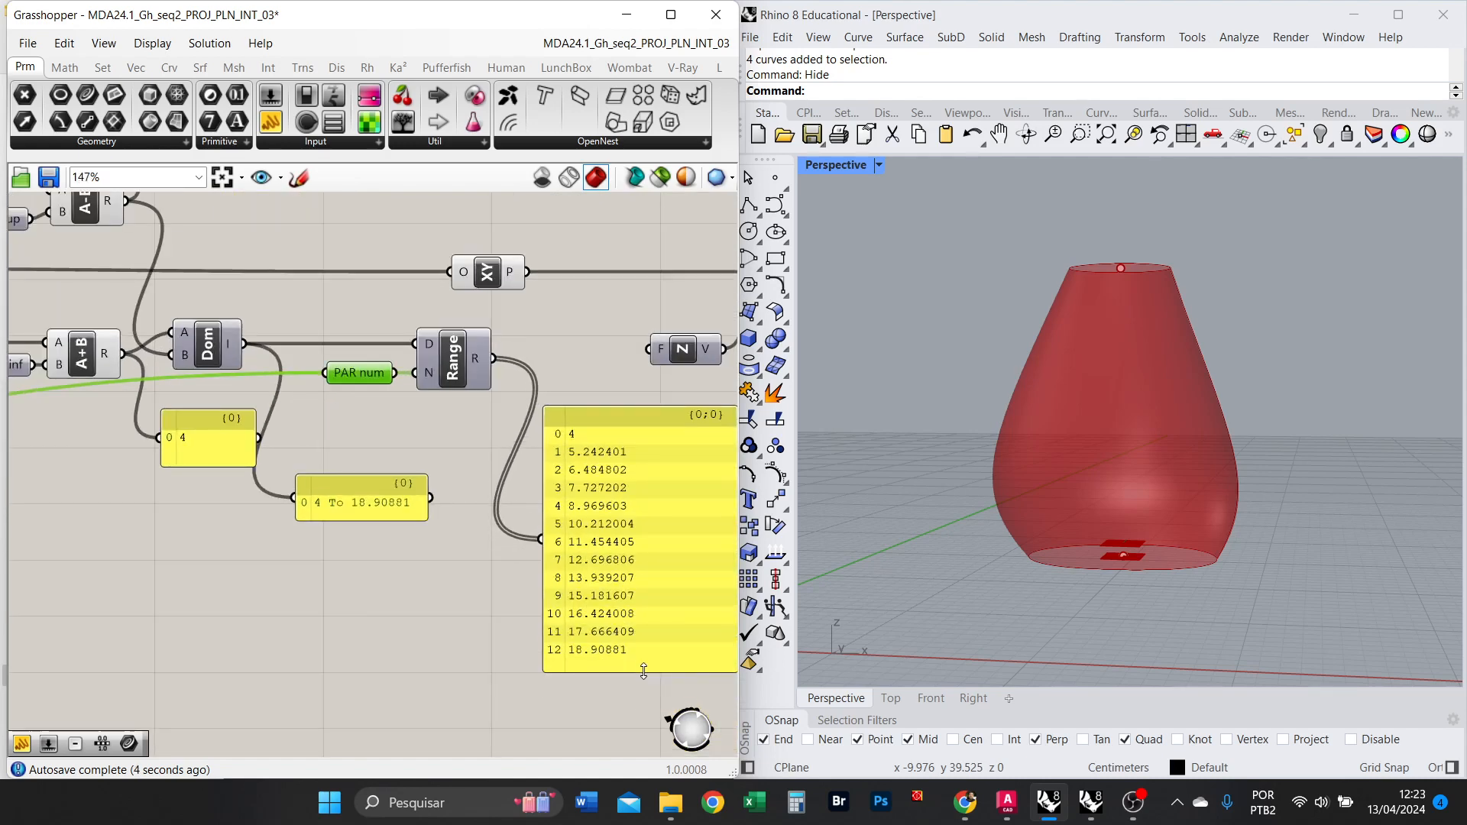
pyautogui.moveTo(649, 657); pyautogui.dragTo(517, 650, button='right')
pyautogui.scroll(2, 472, 650)
pyautogui.scroll(-1, 527, 630)
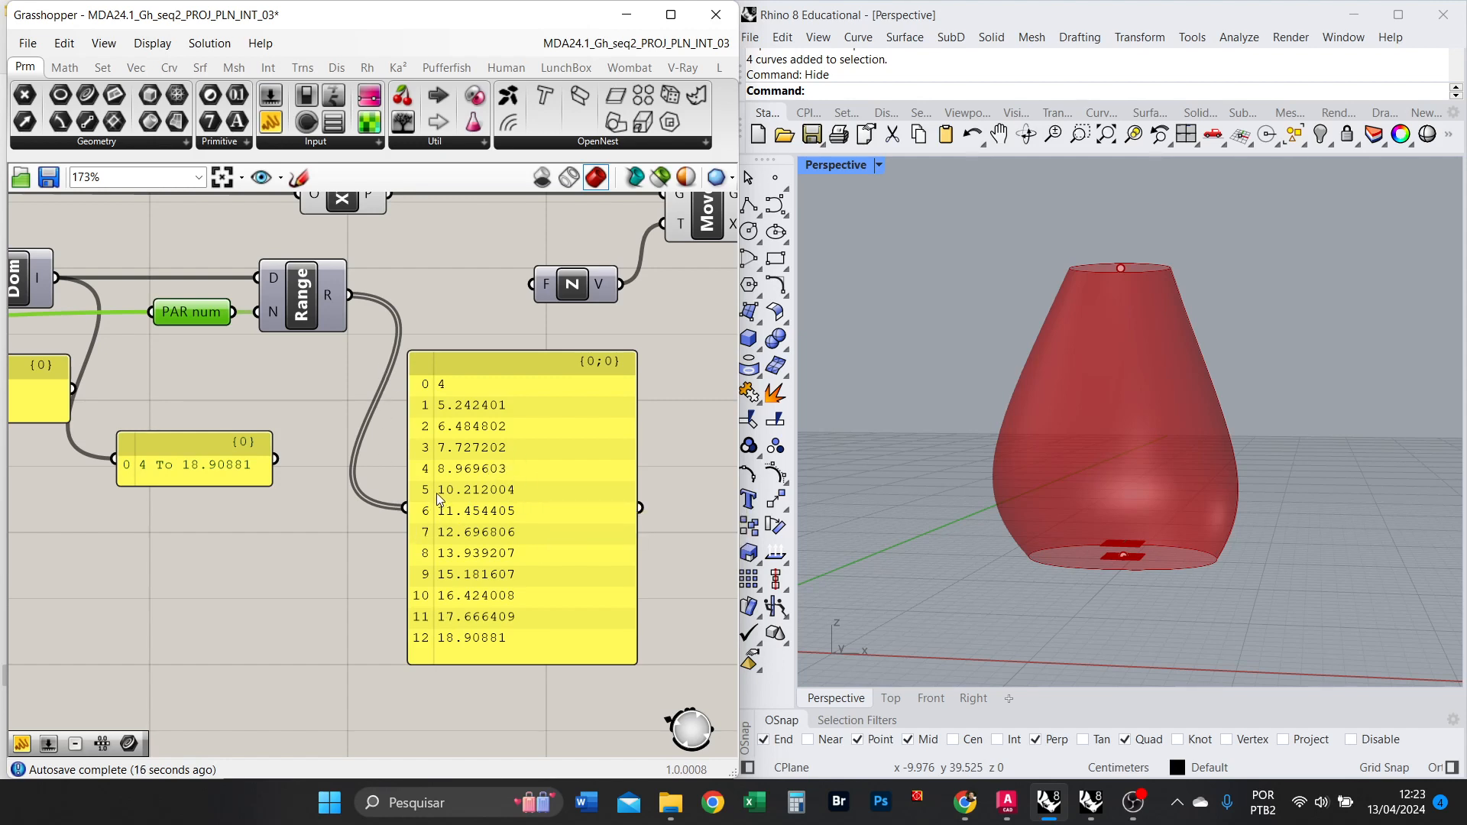
pyautogui.scroll(2, 183, 318)
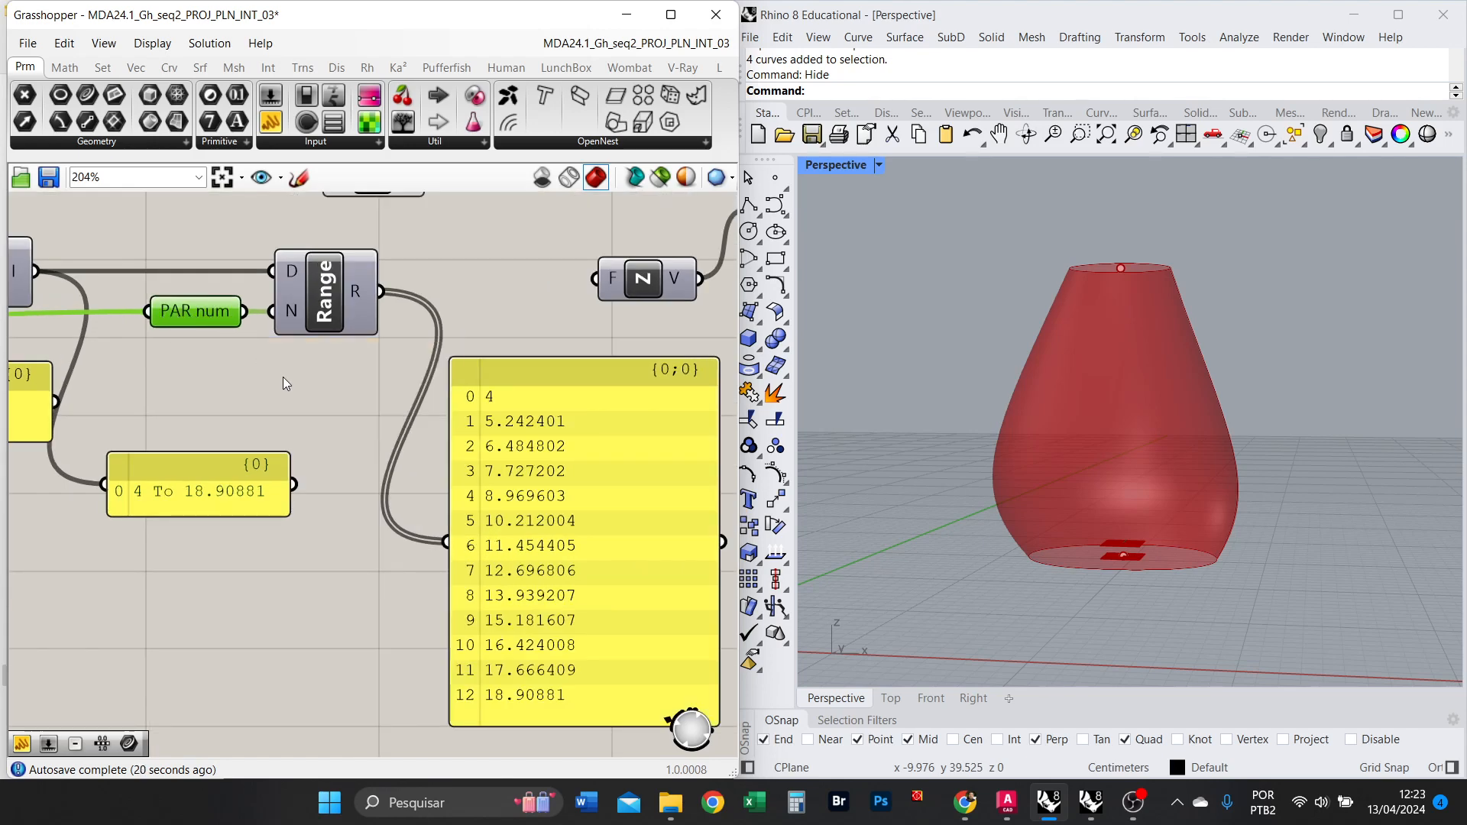
# Switch to the Miro board, highlight the horizontal section lines on the vase sketch, and return to Grasshopper.
pyautogui.hotkey('alt', 'Tab')
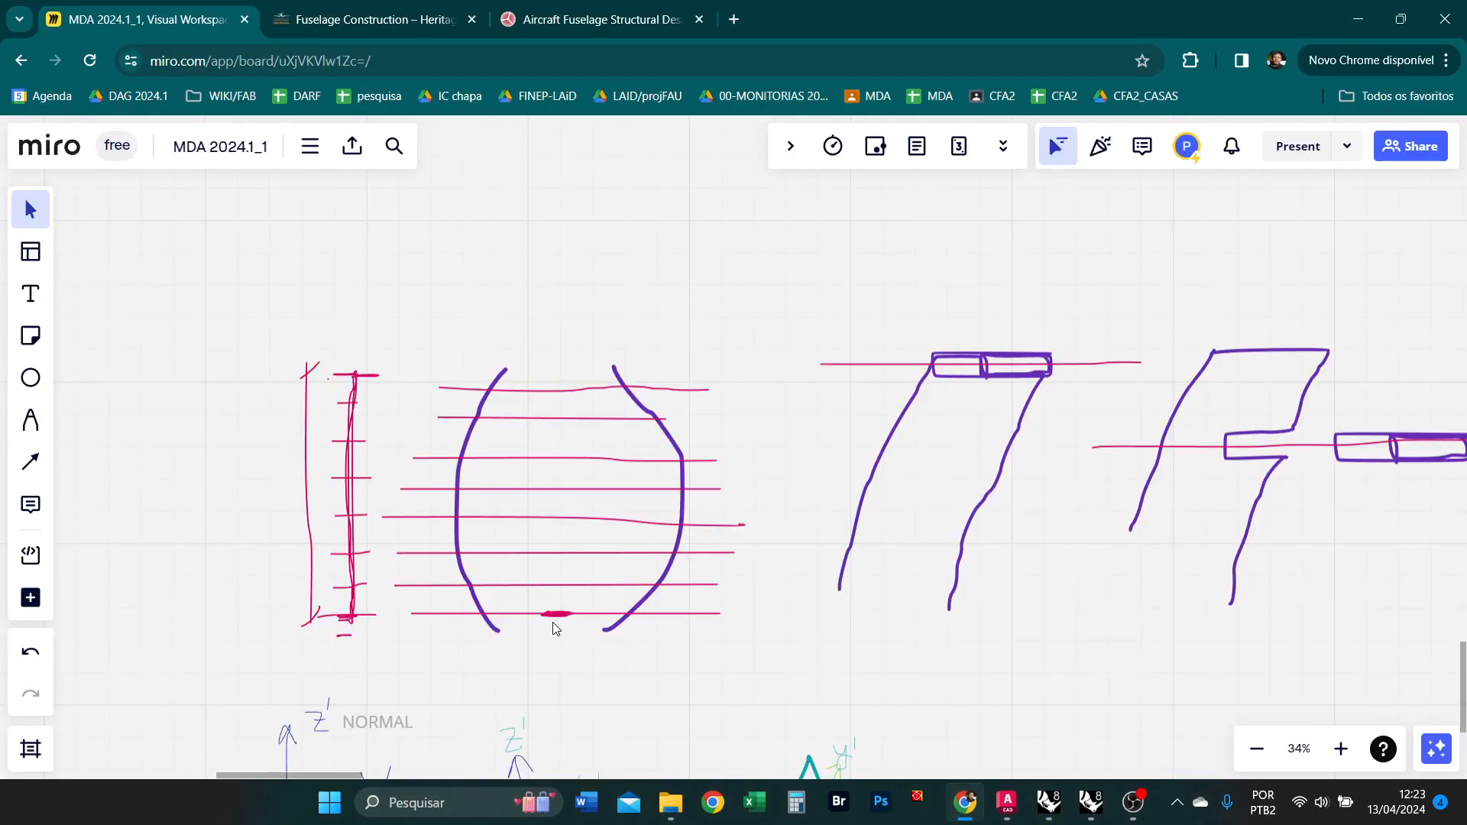
pyautogui.moveTo(754, 647); pyautogui.dragTo(703, 371)
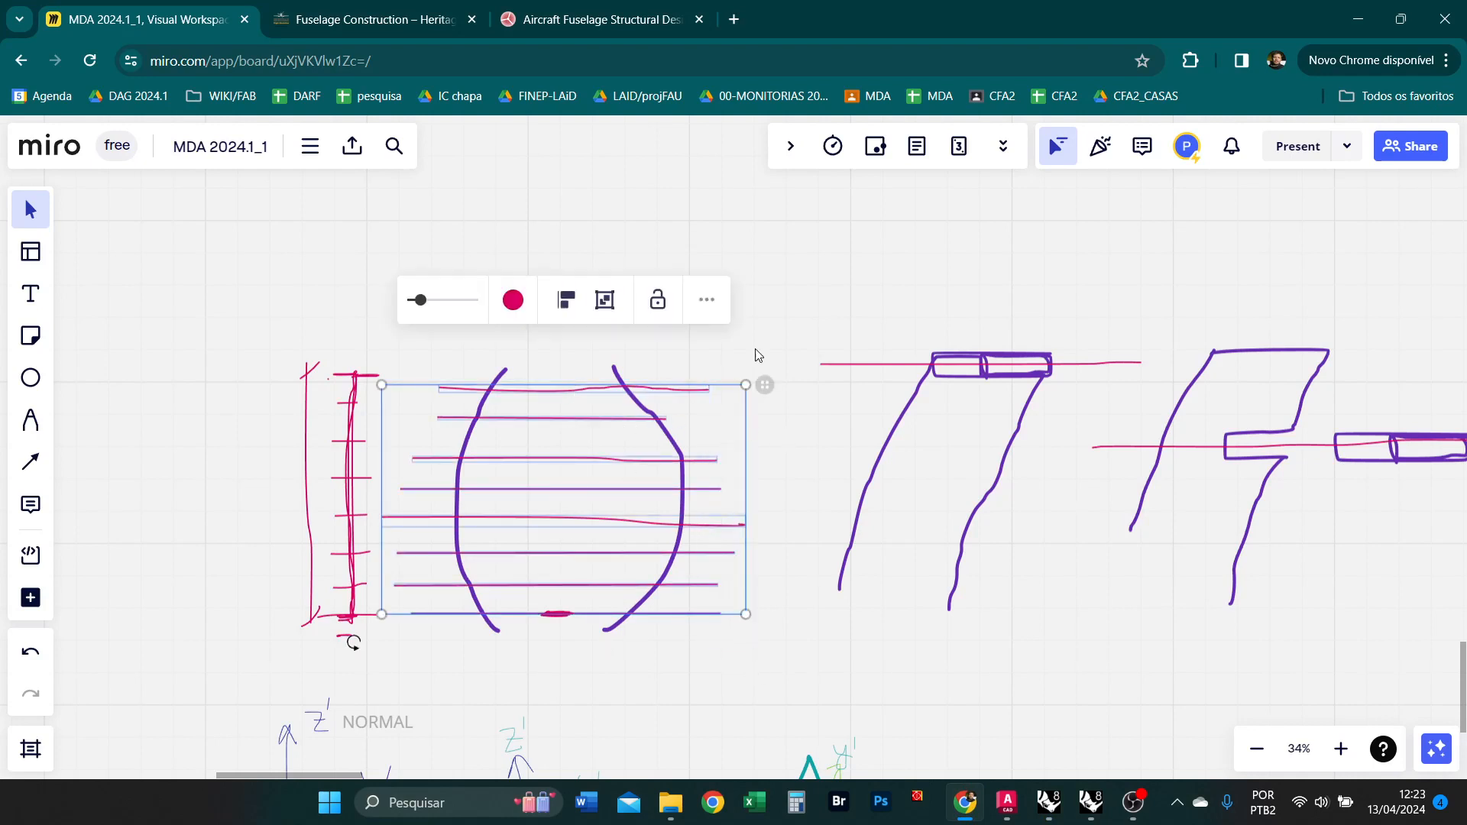
pyautogui.click(789, 327)
pyautogui.hotkey('alt', 'Tab')
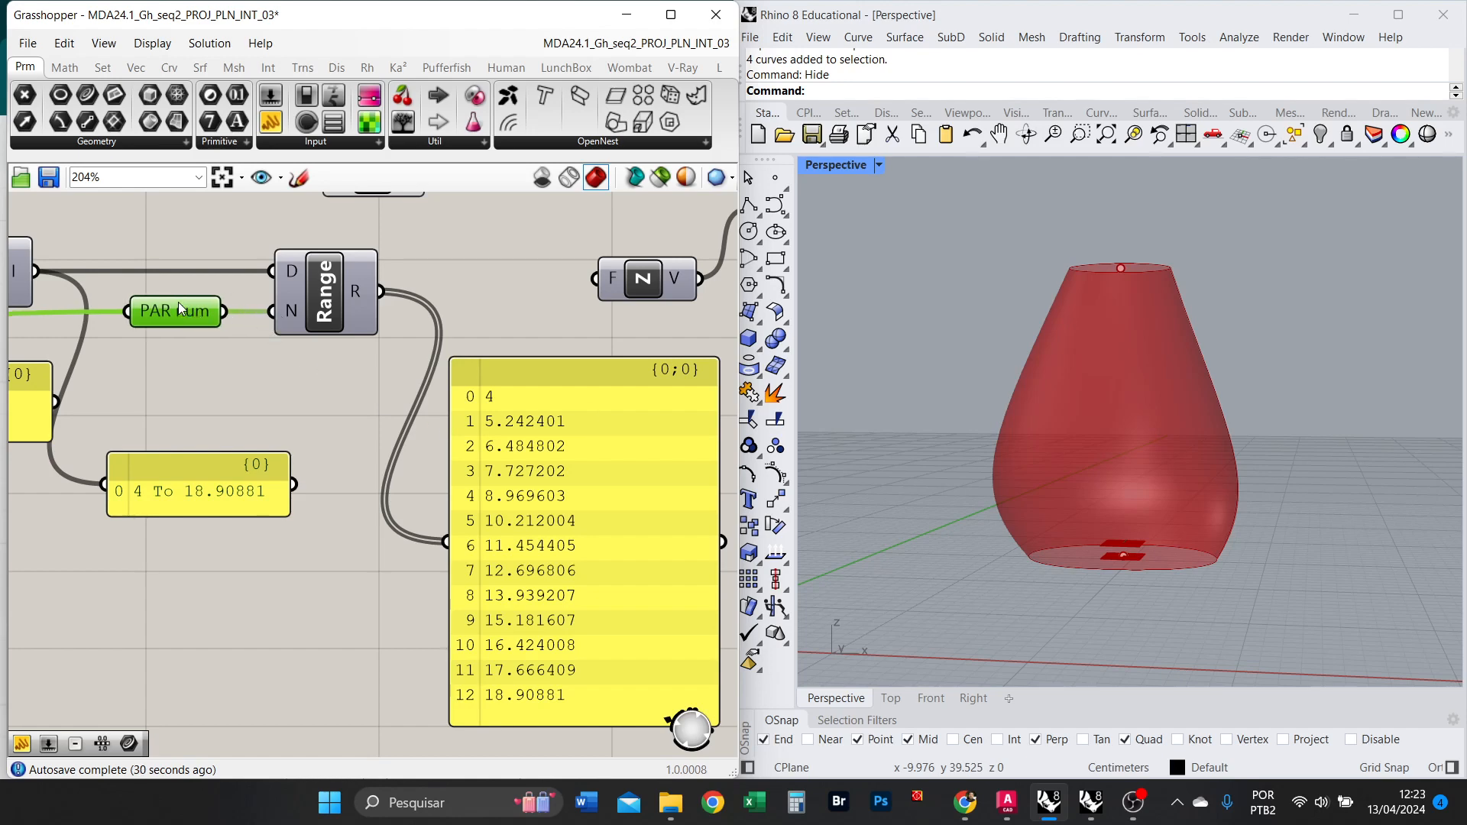
# Apply the expression X-1 to the Range component's N input and check the resulting step count.
pyautogui.scroll(2, 182, 308)
pyautogui.scroll(-2, 297, 335)
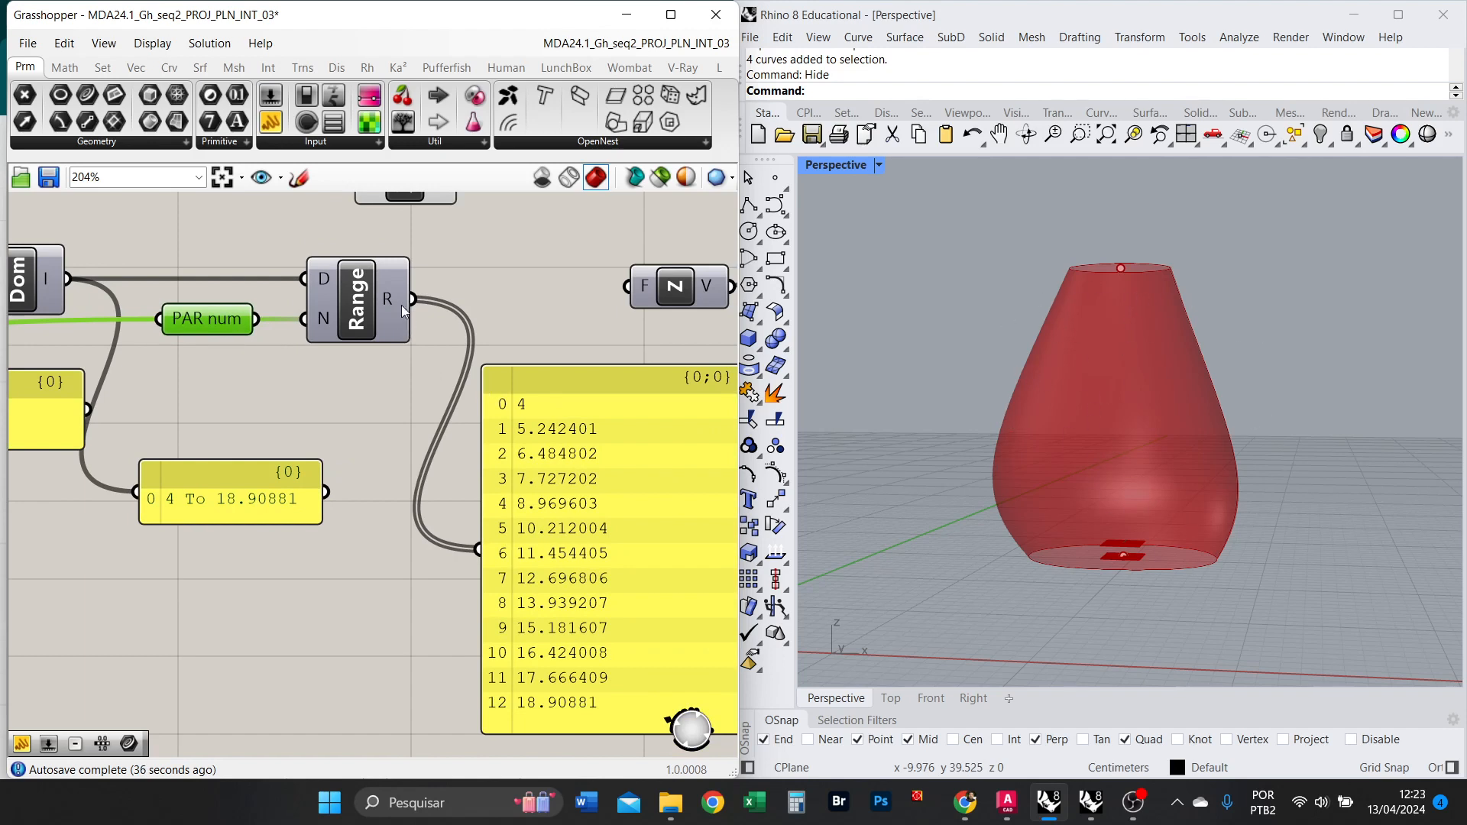
pyautogui.scroll(1, 401, 305)
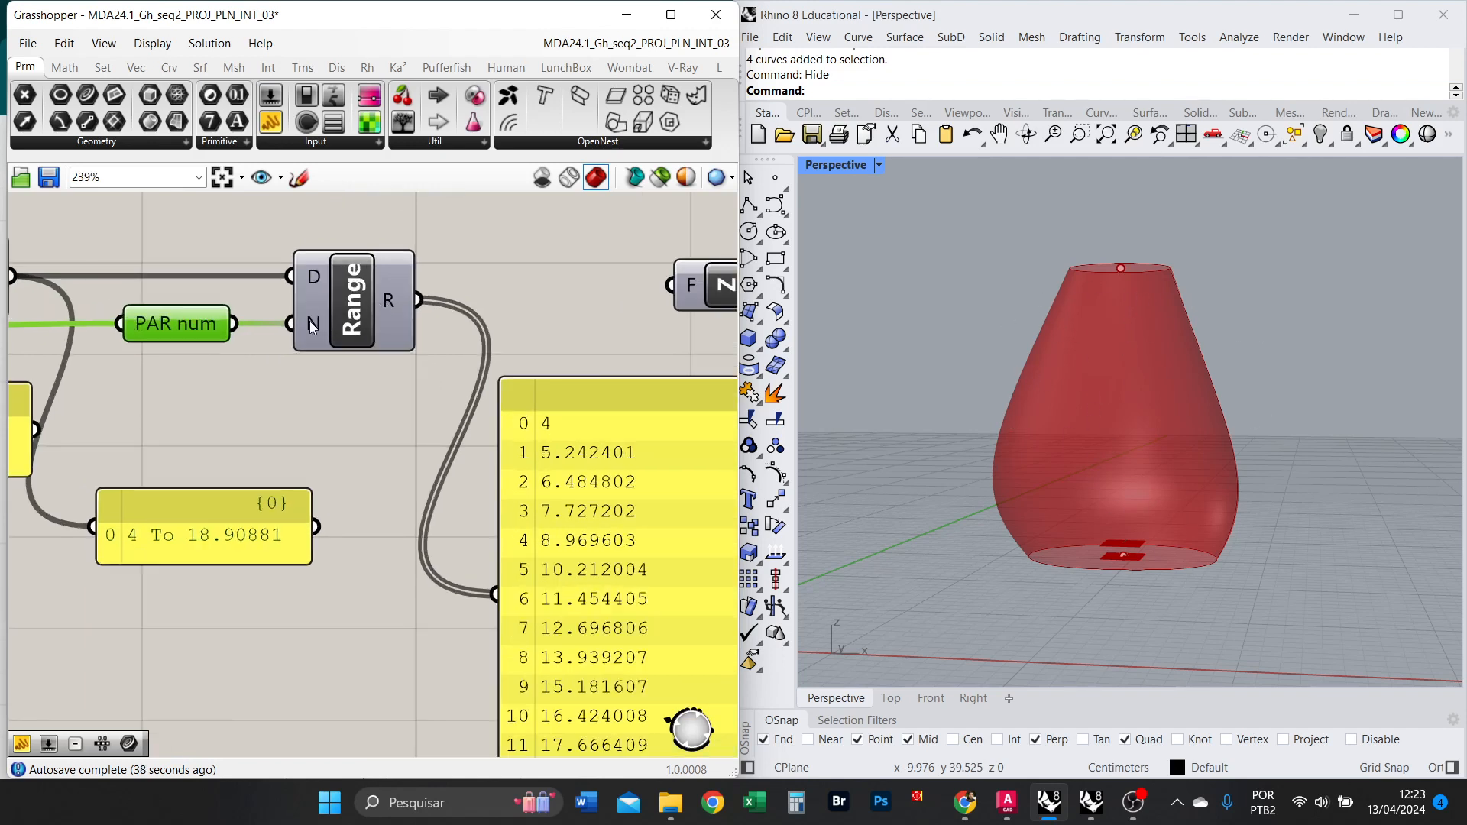
pyautogui.rightClick(313, 328)
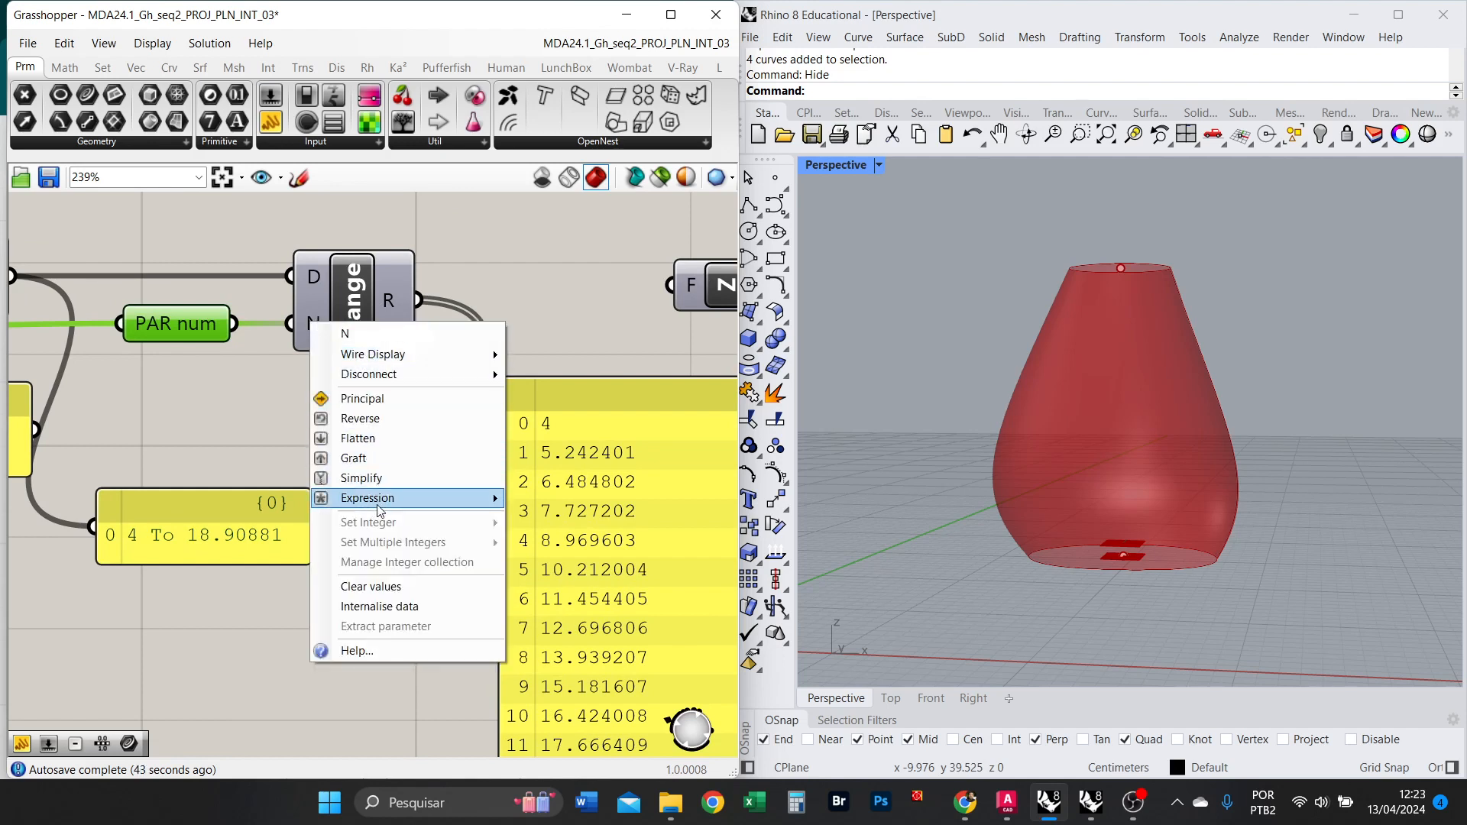
pyautogui.moveTo(379, 511)
pyautogui.click(561, 520)
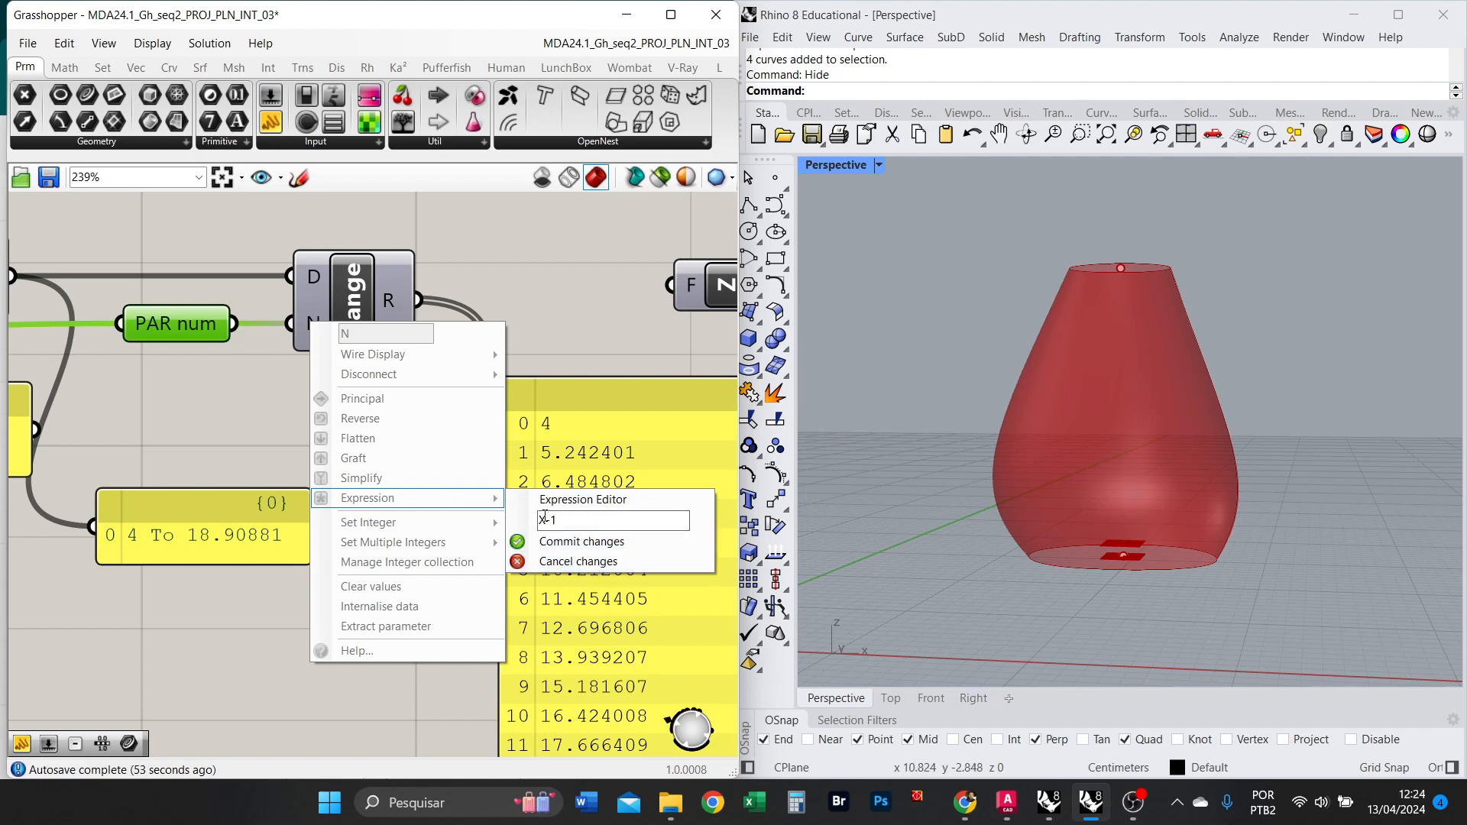
pyautogui.moveTo(564, 521); pyautogui.dragTo(535, 520)
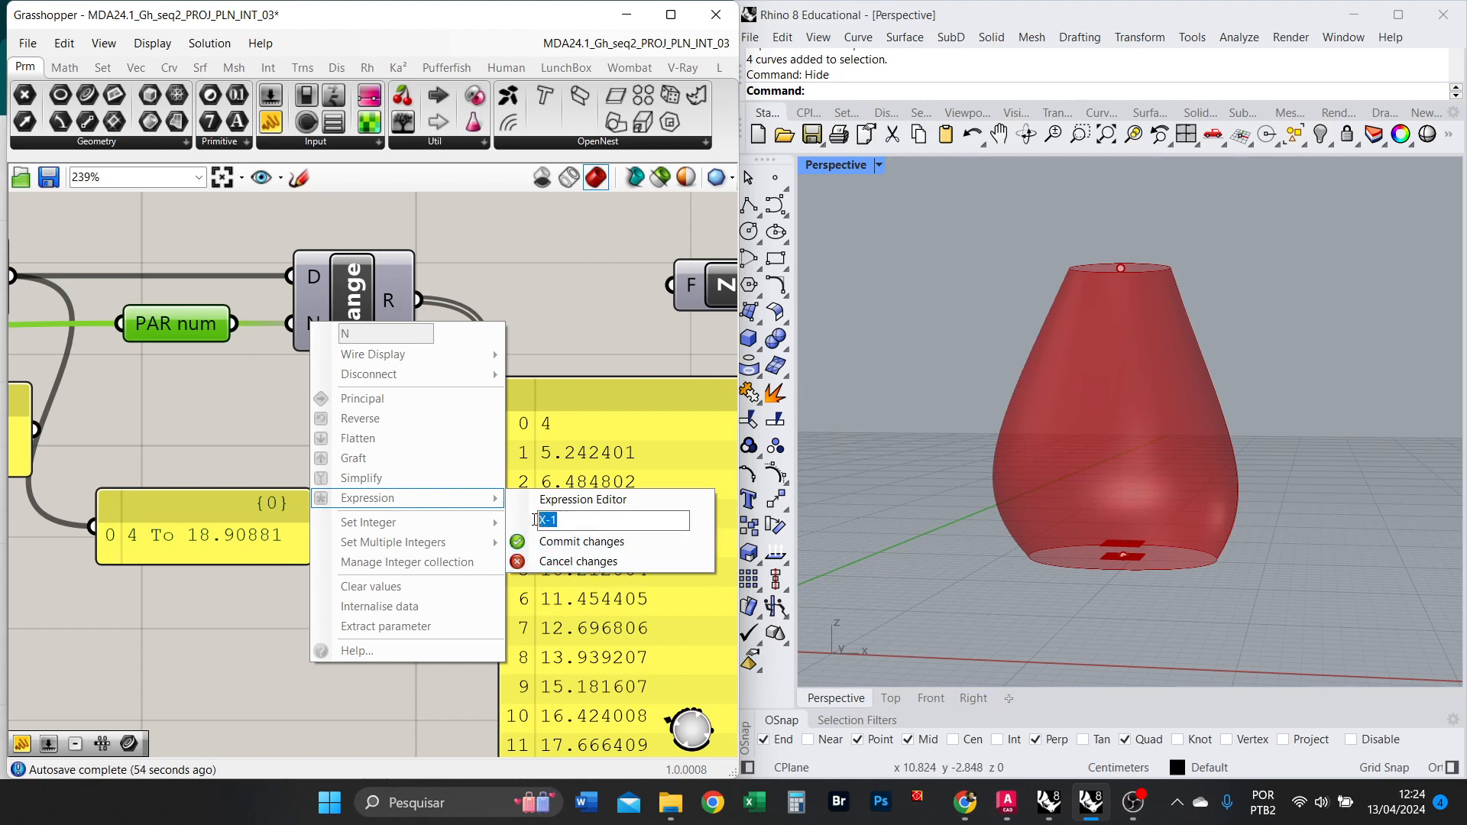
pyautogui.click(582, 523)
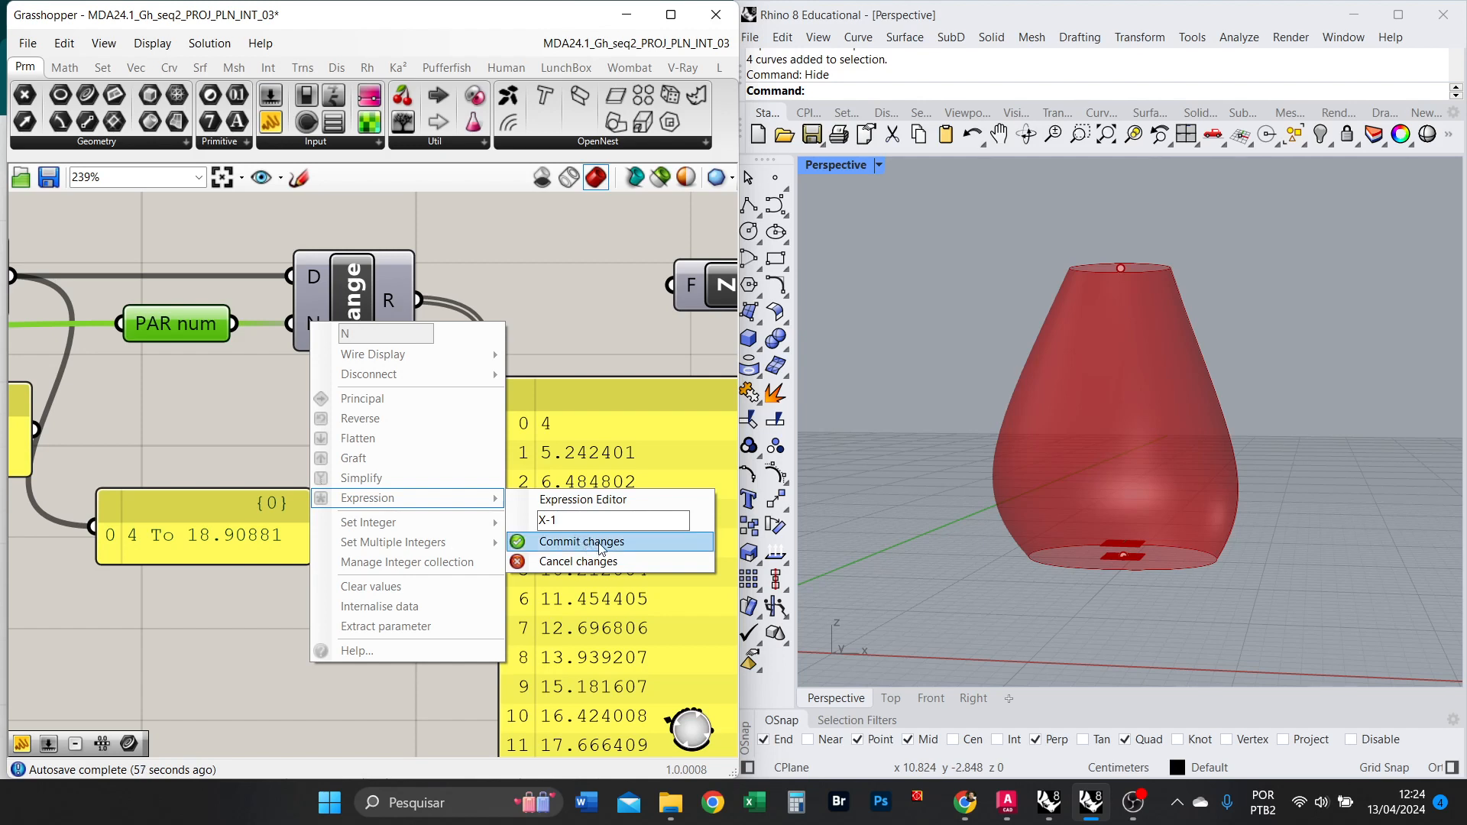
pyautogui.click(589, 542)
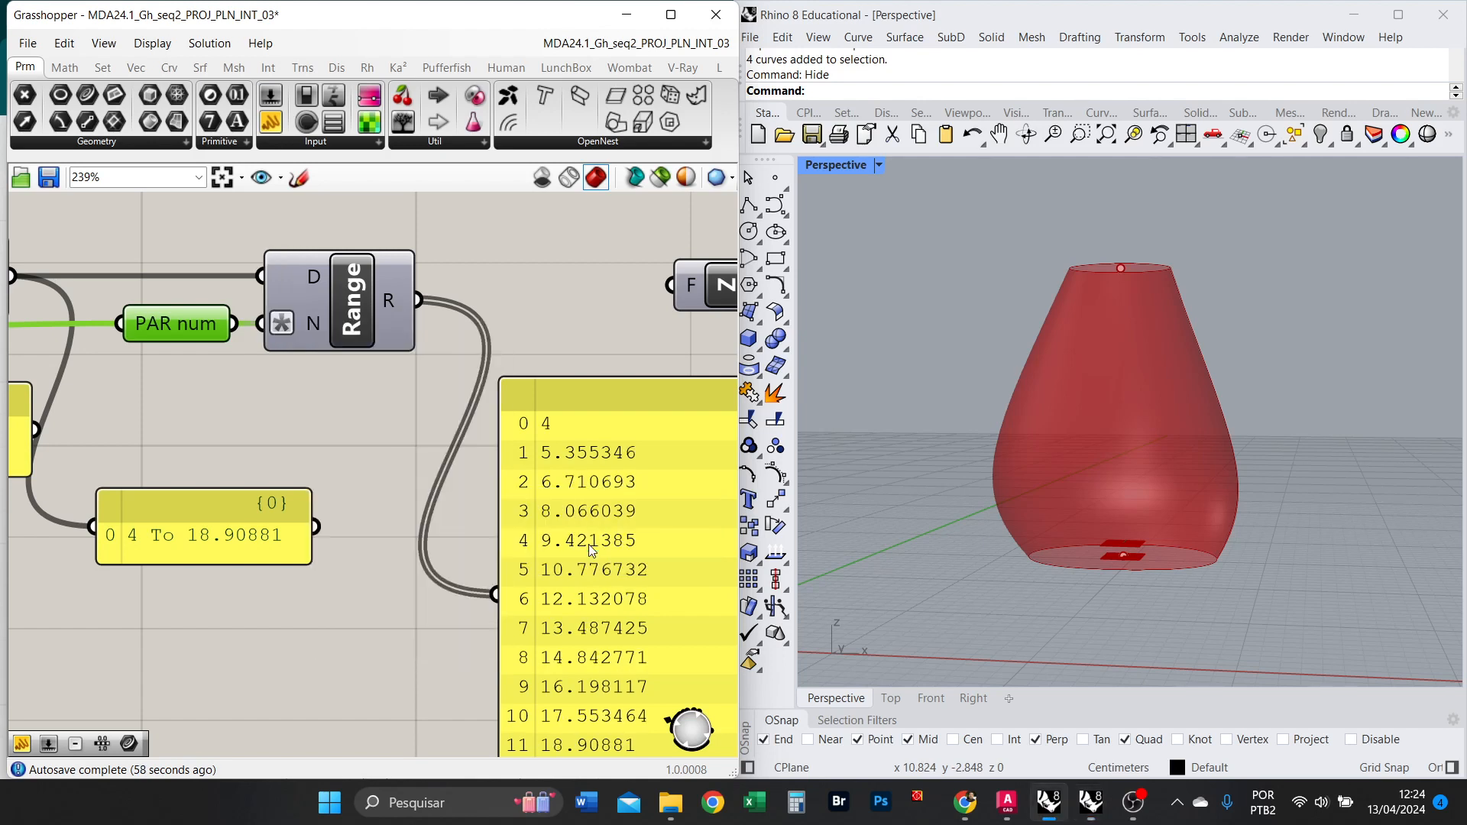
pyautogui.moveTo(197, 321)
pyautogui.moveTo(318, 322)
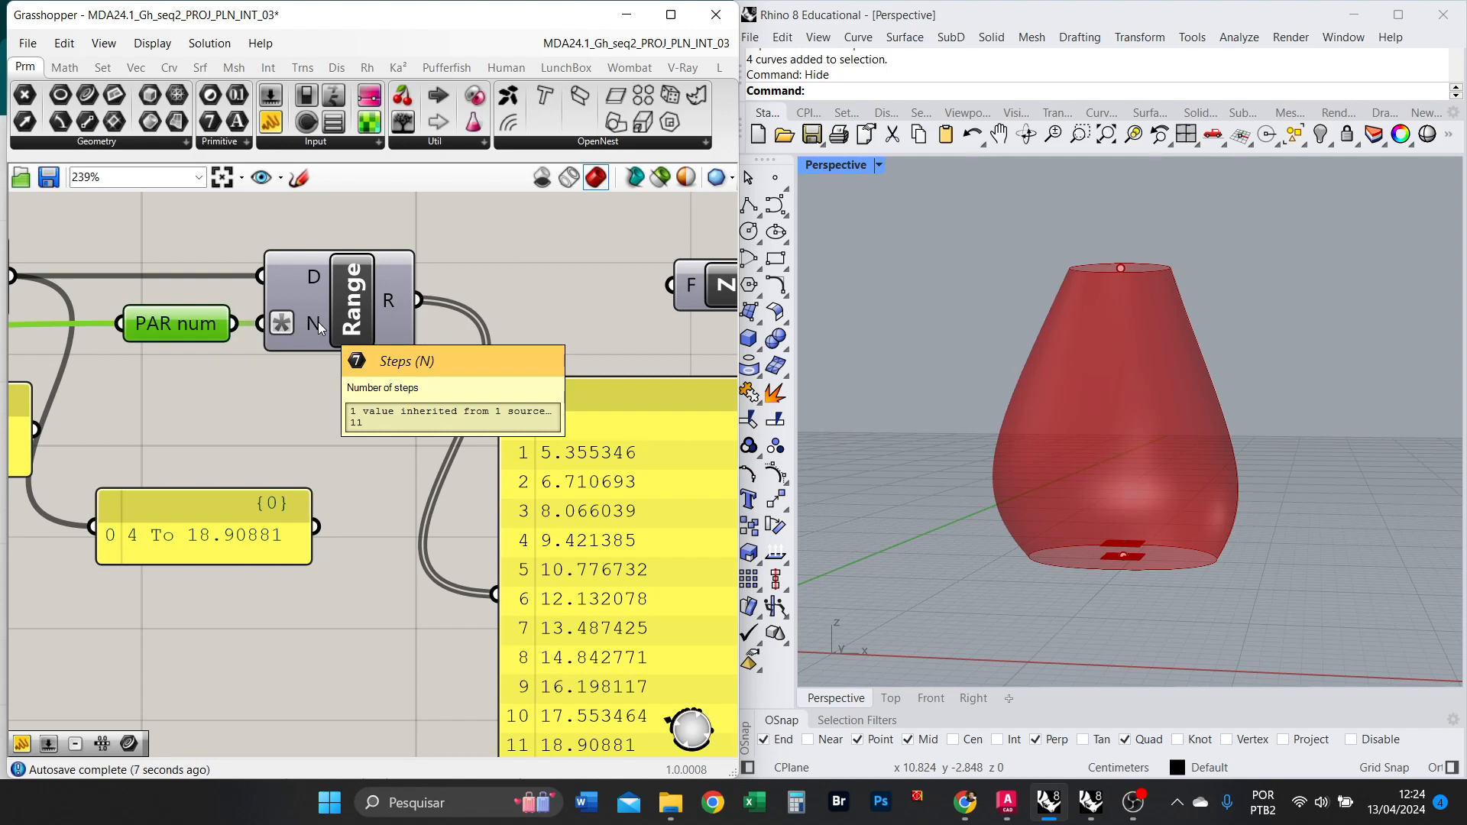
pyautogui.moveTo(384, 295)
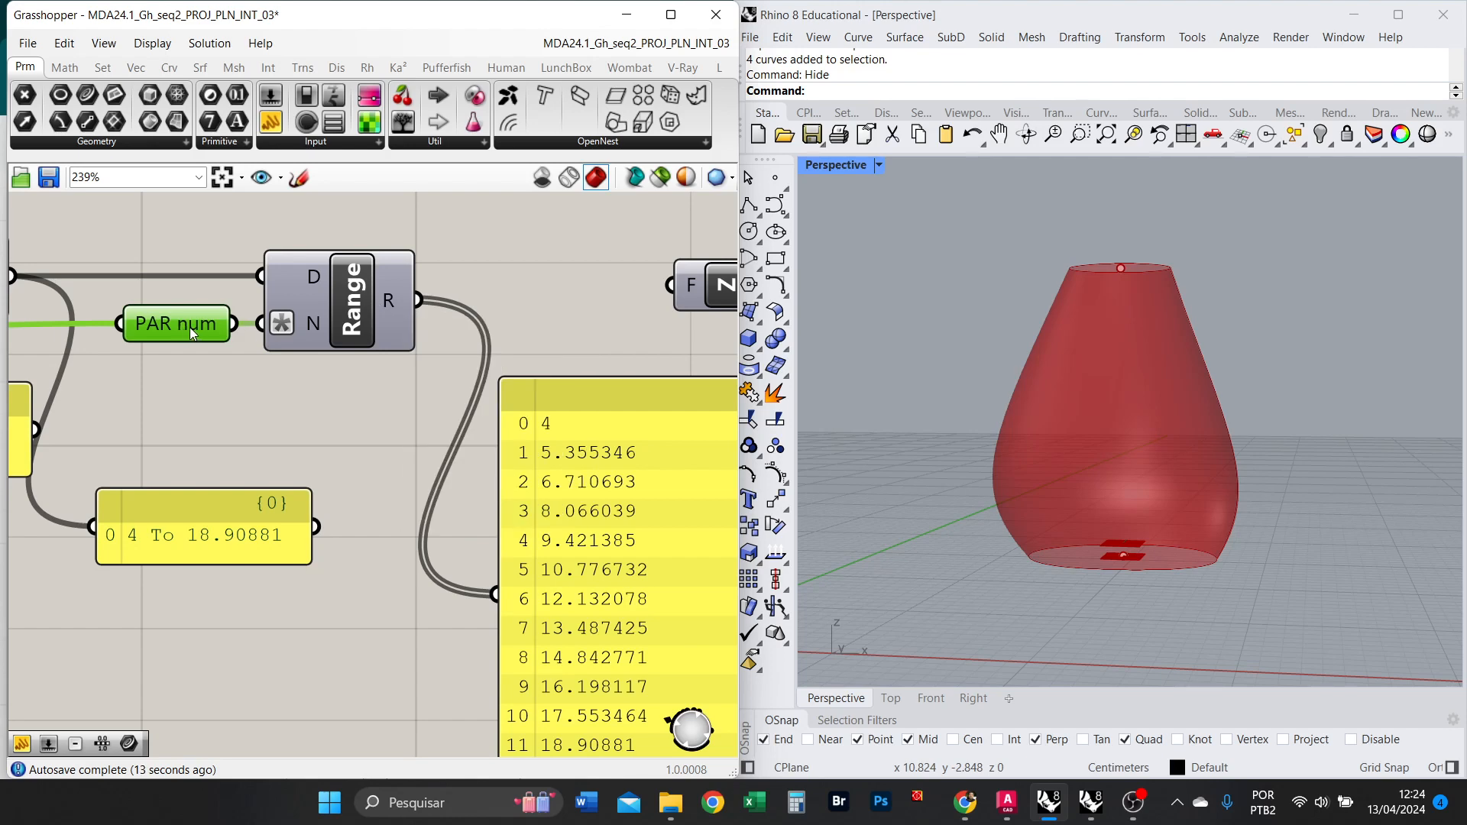
# Connect Range's R output to the Unit Z component's F input and align Unit Z with Range.
pyautogui.scroll(-2, 172, 336)
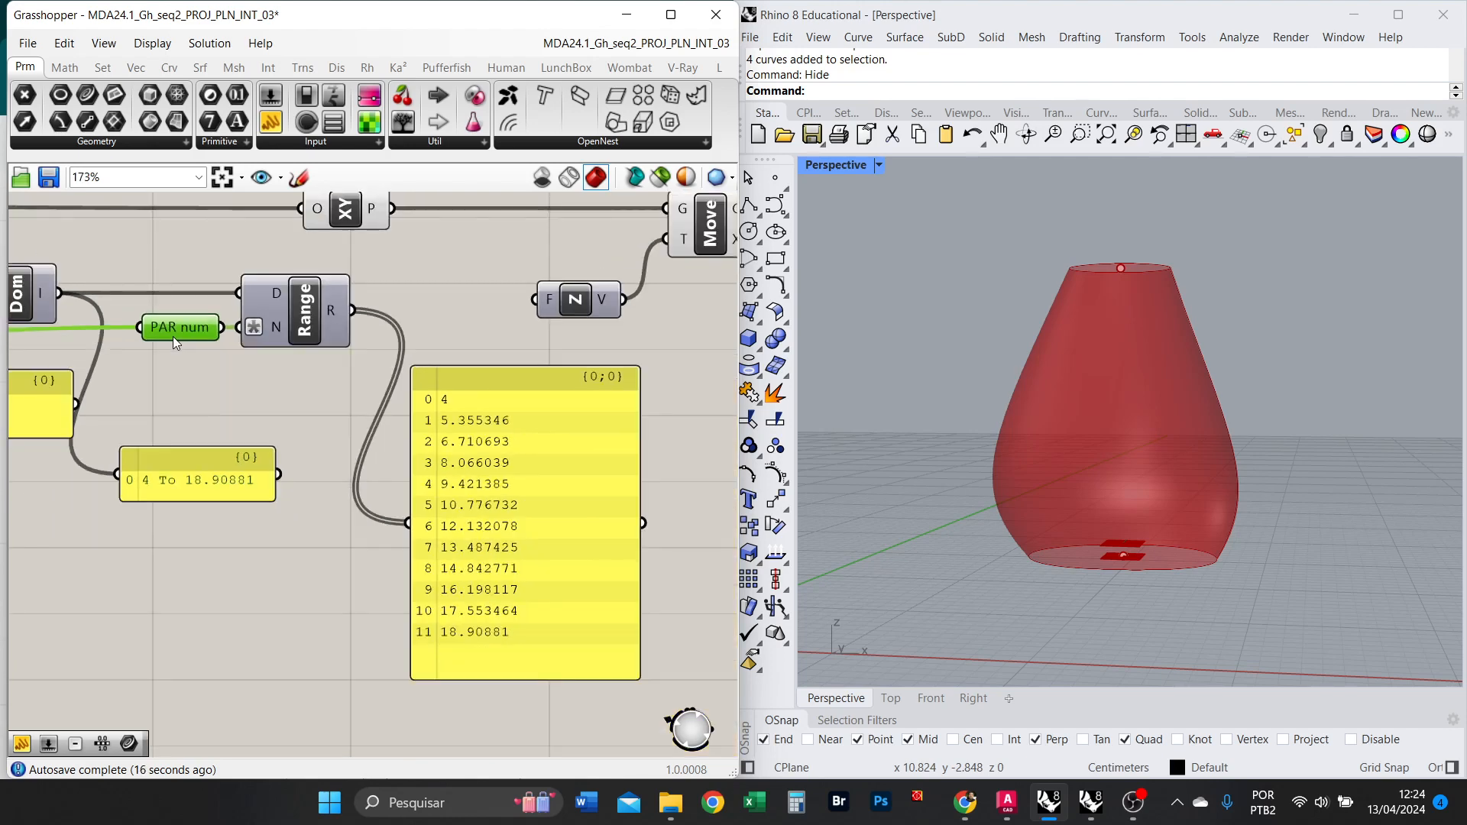
pyautogui.scroll(1, 300, 307)
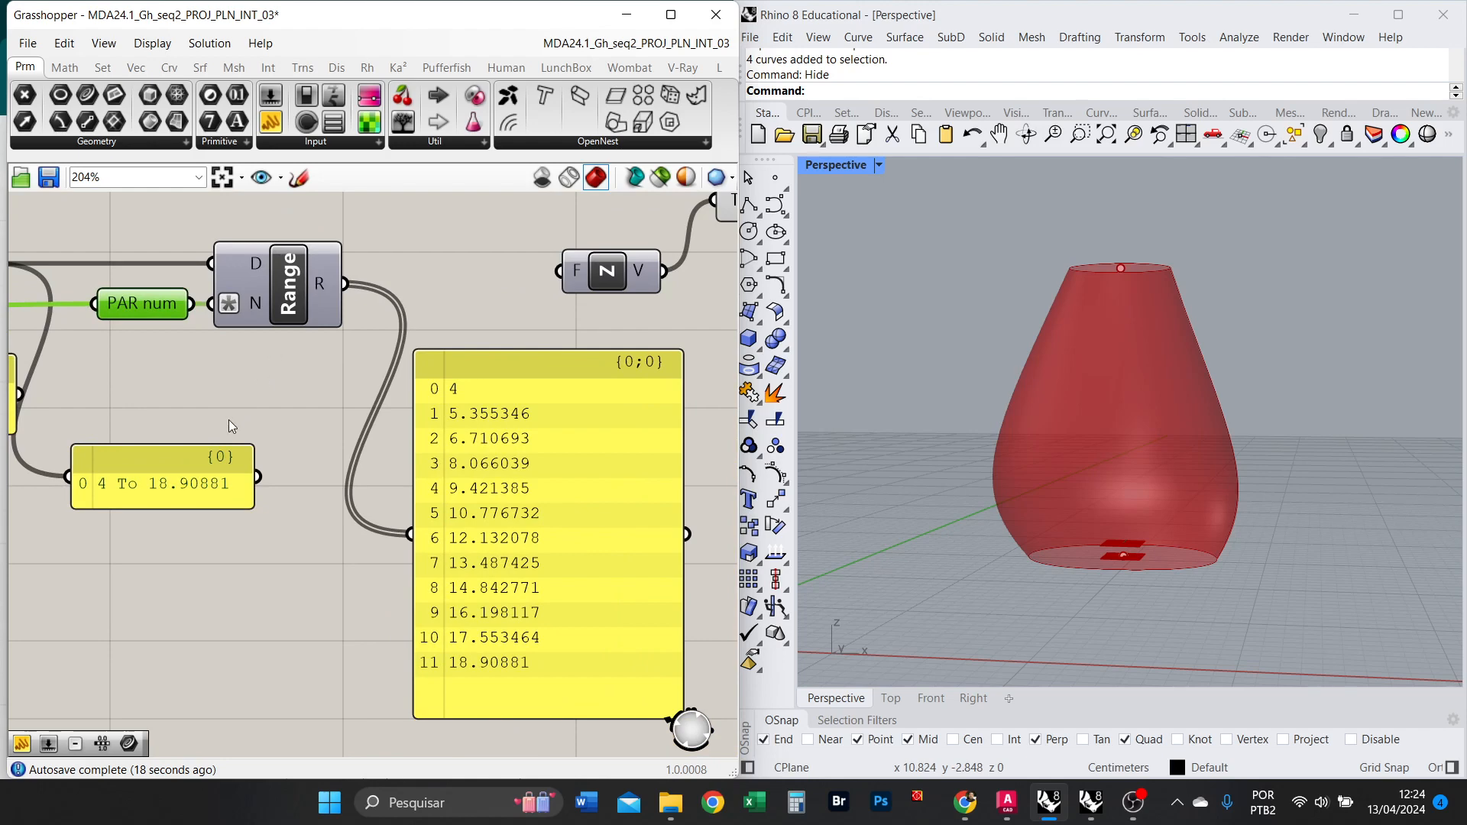
pyautogui.scroll(-1, 227, 419)
pyautogui.moveTo(264, 348); pyautogui.dragTo(445, 337)
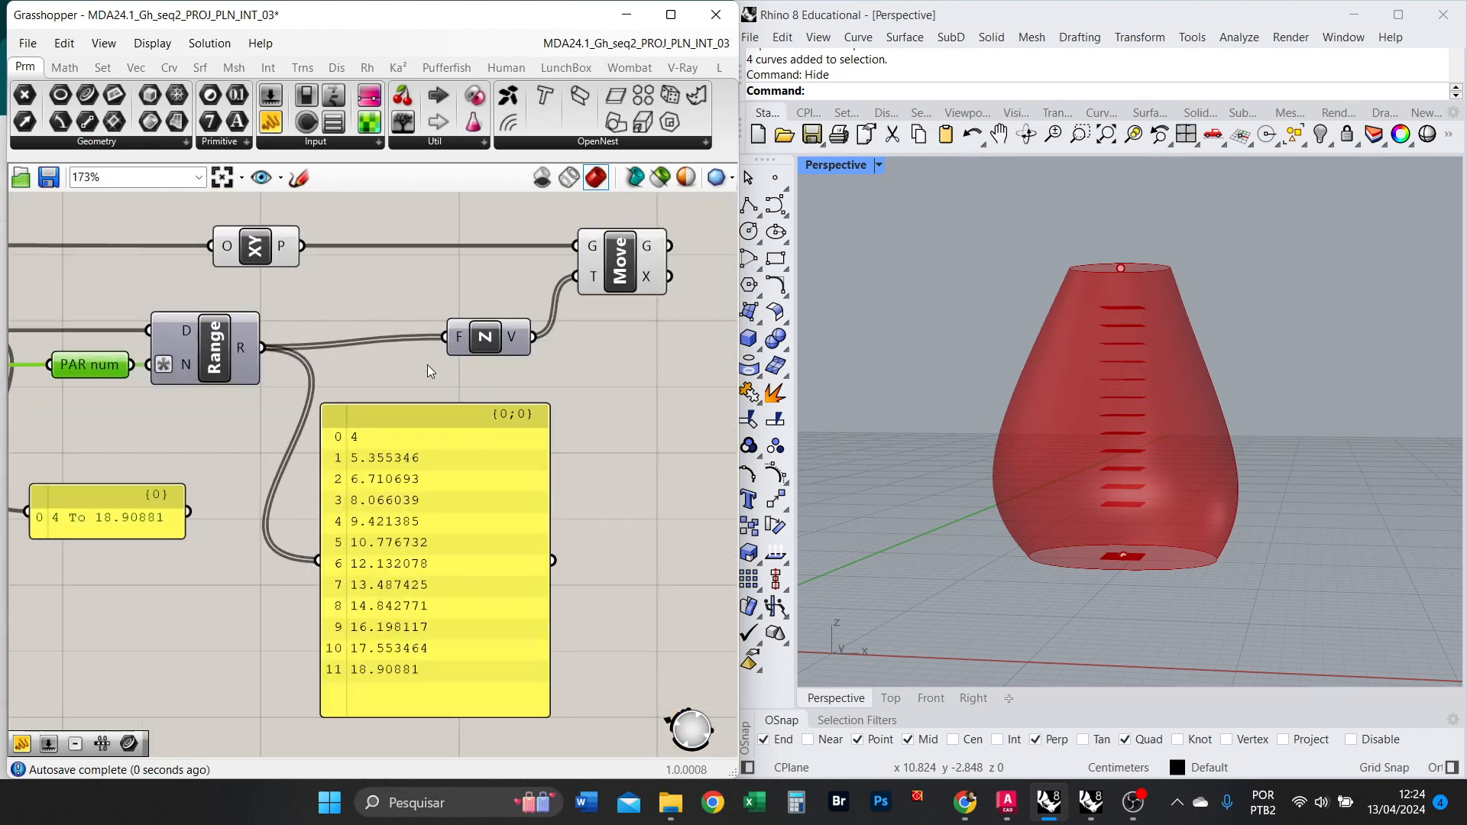
pyautogui.click(490, 340)
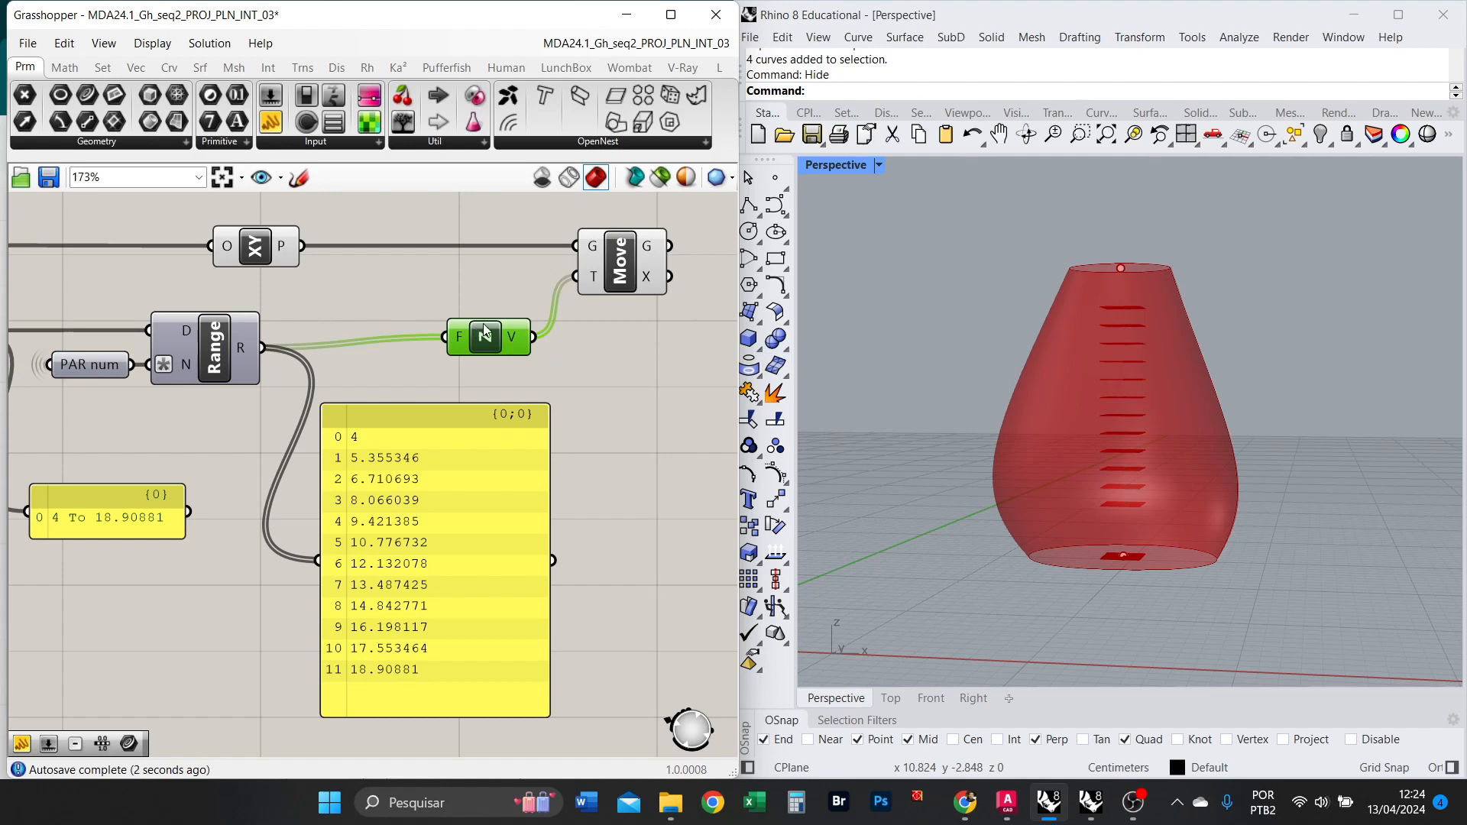
pyautogui.moveTo(511, 346); pyautogui.dragTo(505, 356)
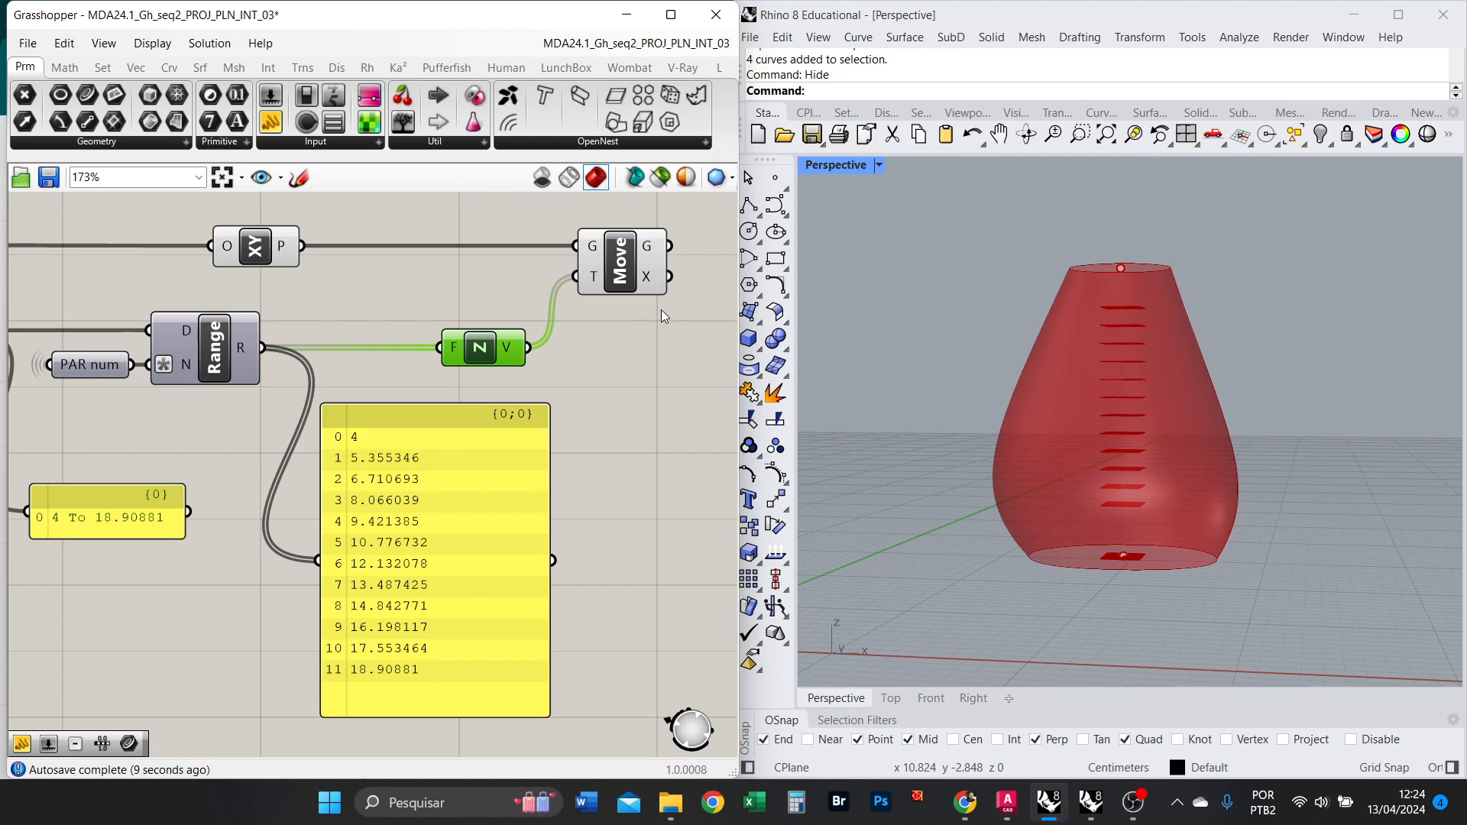
# Highlight the Move component's planes and inspect their distribution inside the vase from above.
pyautogui.scroll(3, 661, 309)
pyautogui.click(629, 307)
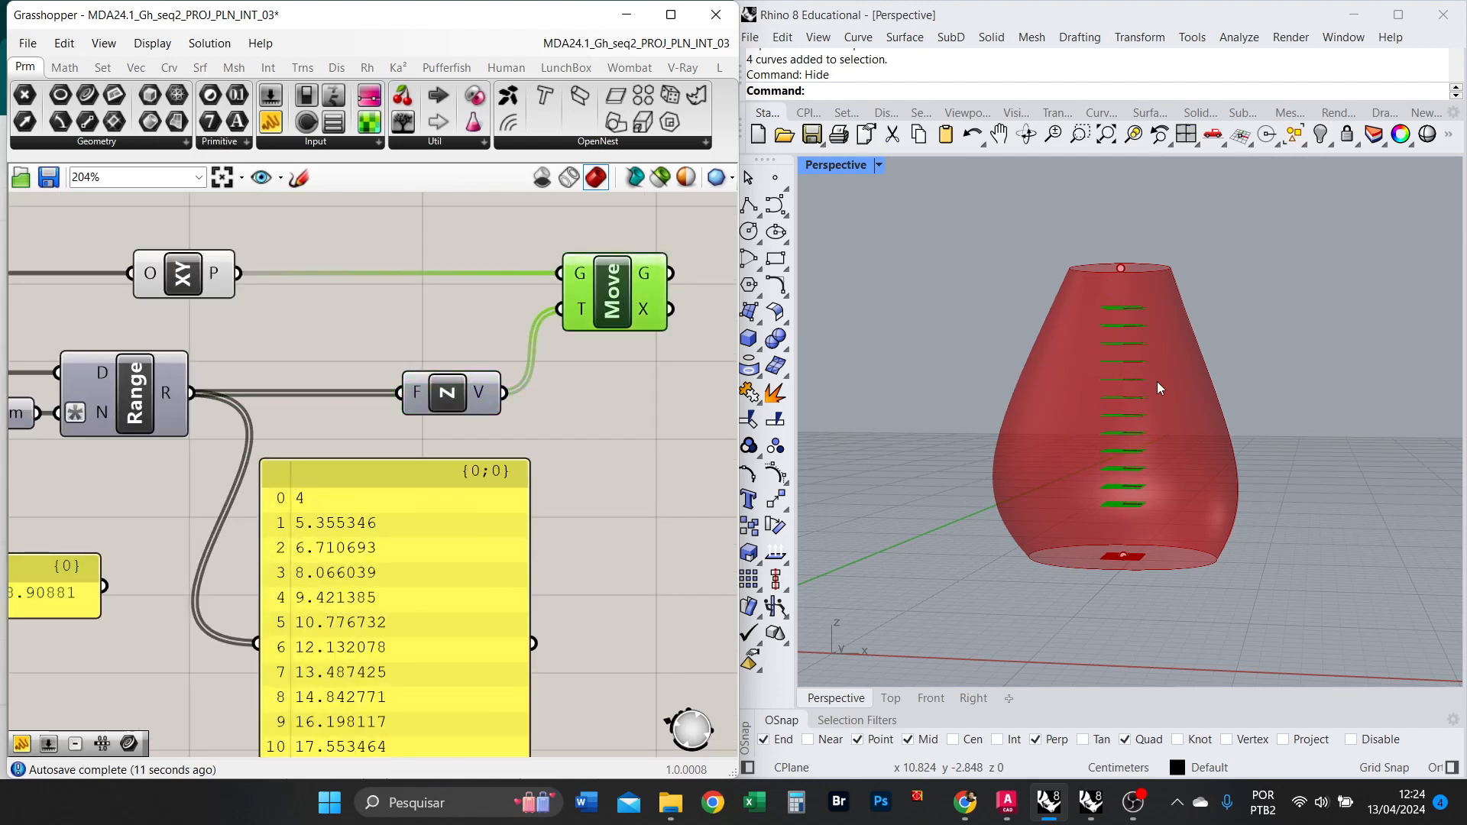
pyautogui.moveTo(1157, 382); pyautogui.dragTo(1022, 425, button='right')
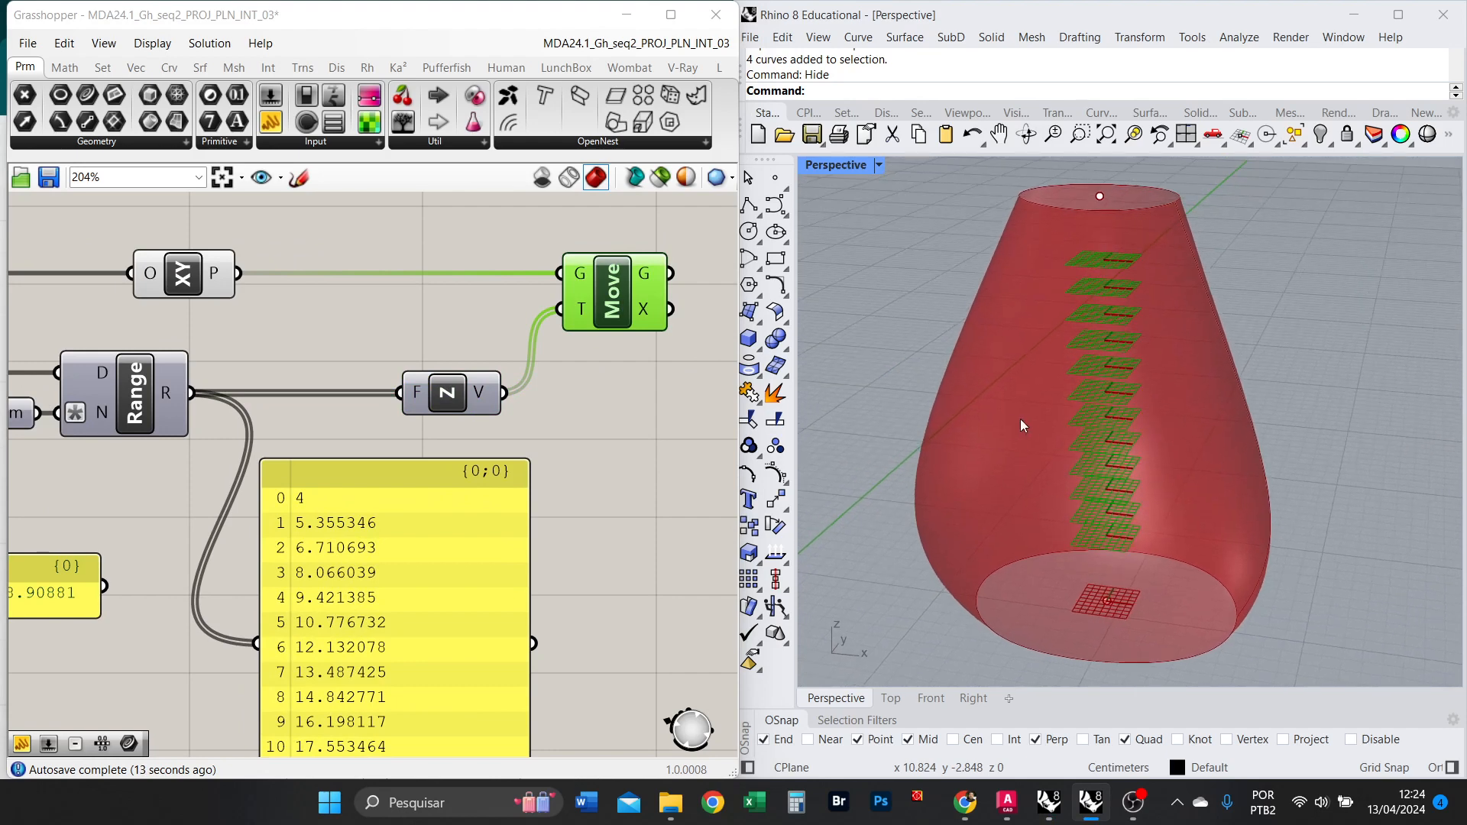
pyautogui.scroll(-4, 1098, 392)
pyautogui.moveTo(1098, 535); pyautogui.dragTo(1053, 534, button='right')
# Hide the preview of all components upstream of Unit Z and Move, leaving the moved planes and the vase displayed.
pyautogui.scroll(-5, 409, 360)
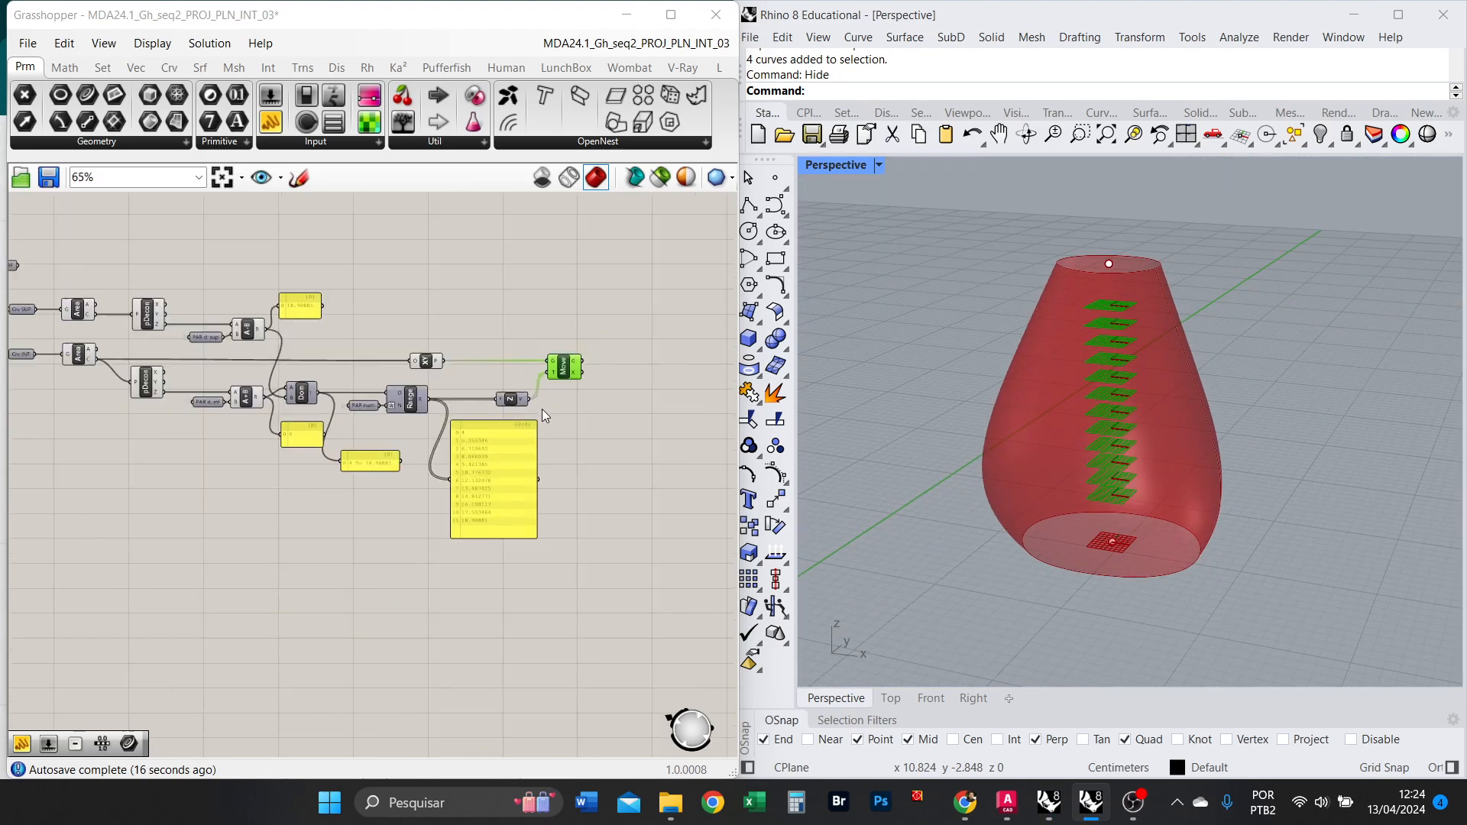
pyautogui.moveTo(468, 599); pyautogui.dragTo(49, 254)
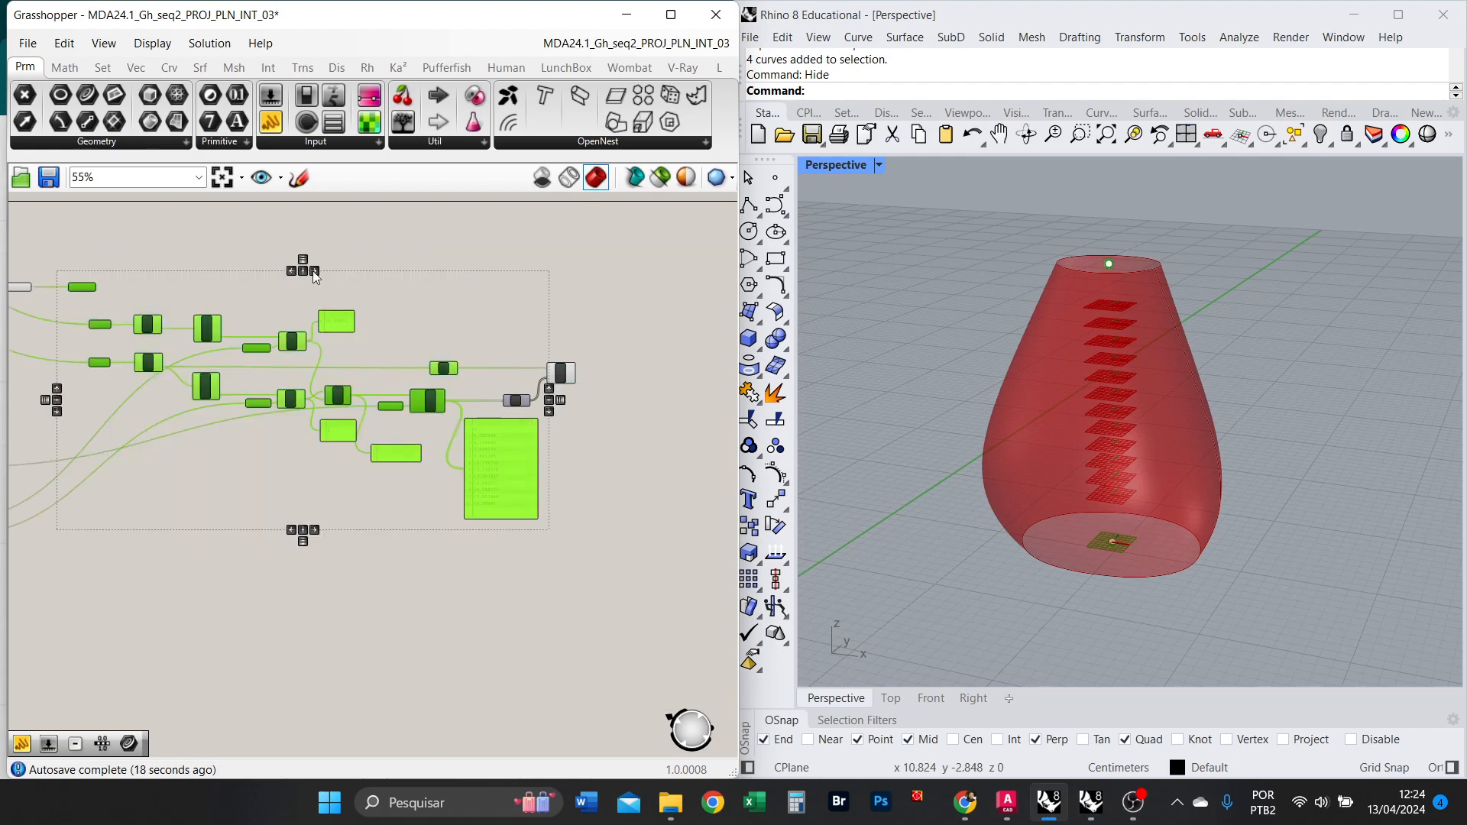
pyautogui.rightClick(416, 253)
pyautogui.click(474, 284)
pyautogui.moveTo(1160, 390); pyautogui.dragTo(1139, 415, button='right')
pyautogui.scroll(3, 1069, 405)
pyautogui.scroll(-5, 428, 367)
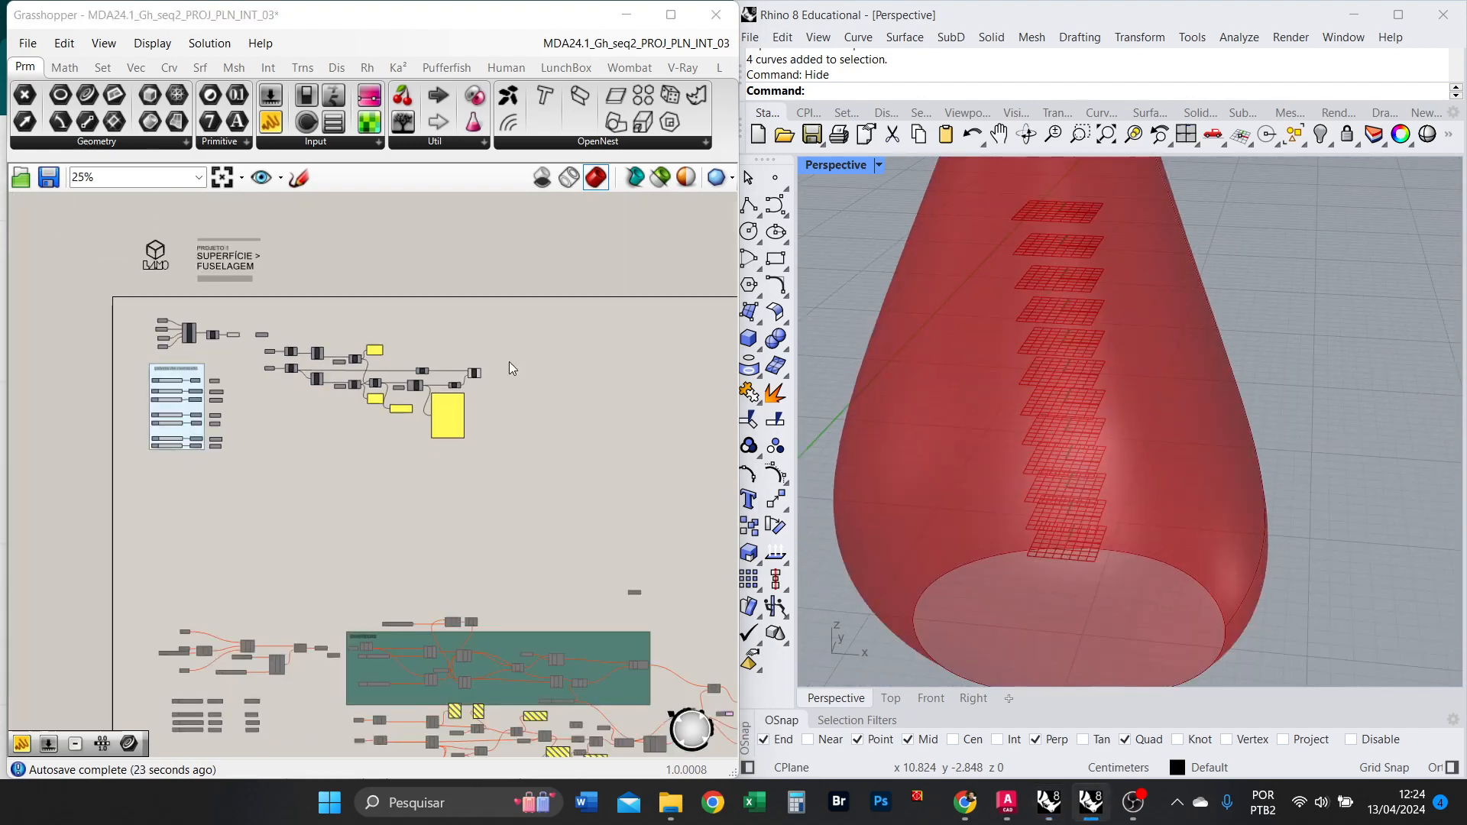
pyautogui.scroll(10, 500, 362)
pyautogui.click(377, 405)
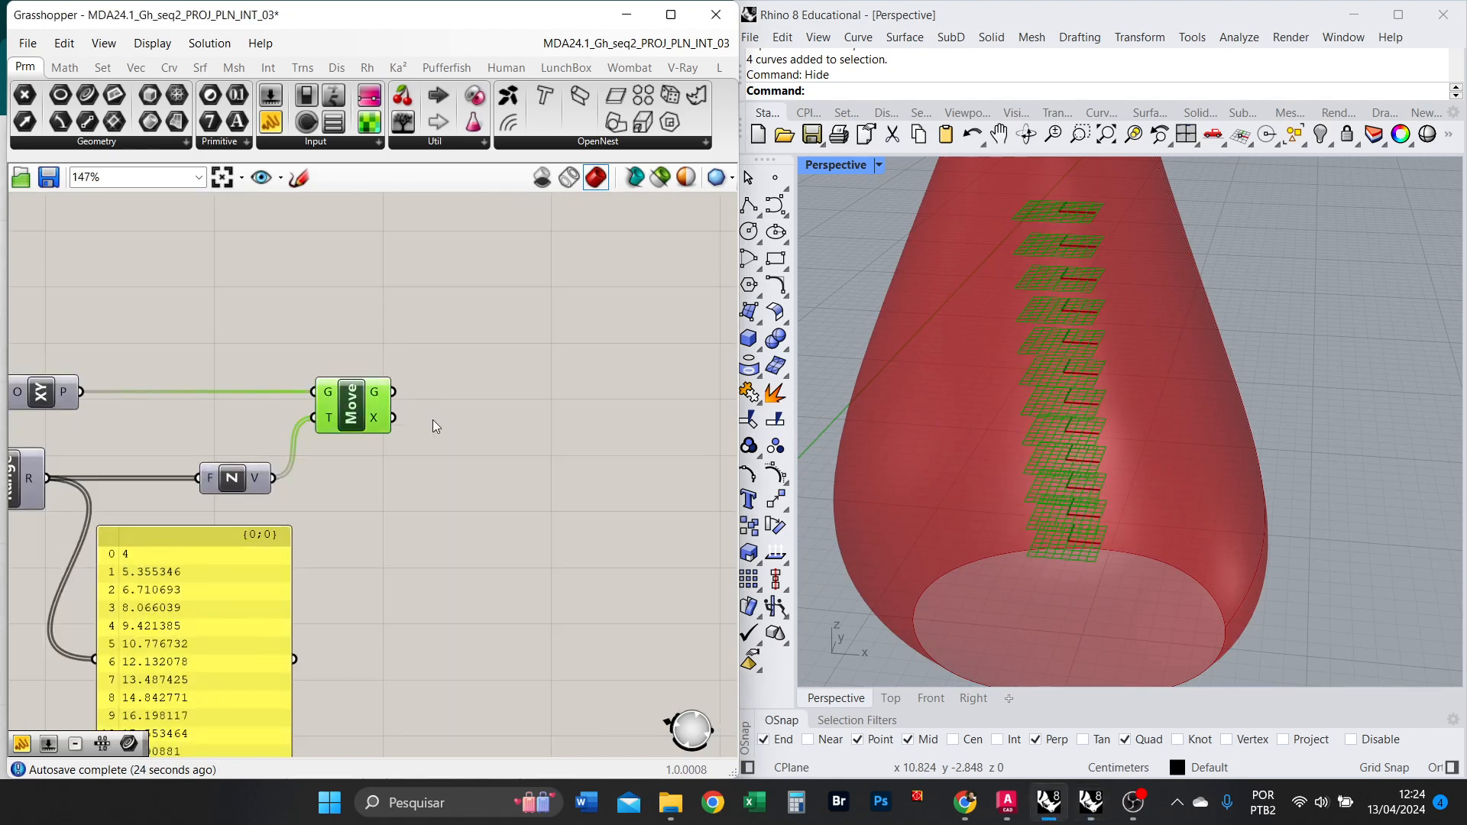
pyautogui.doubleClick(520, 408)
pyautogui.write('INTE')
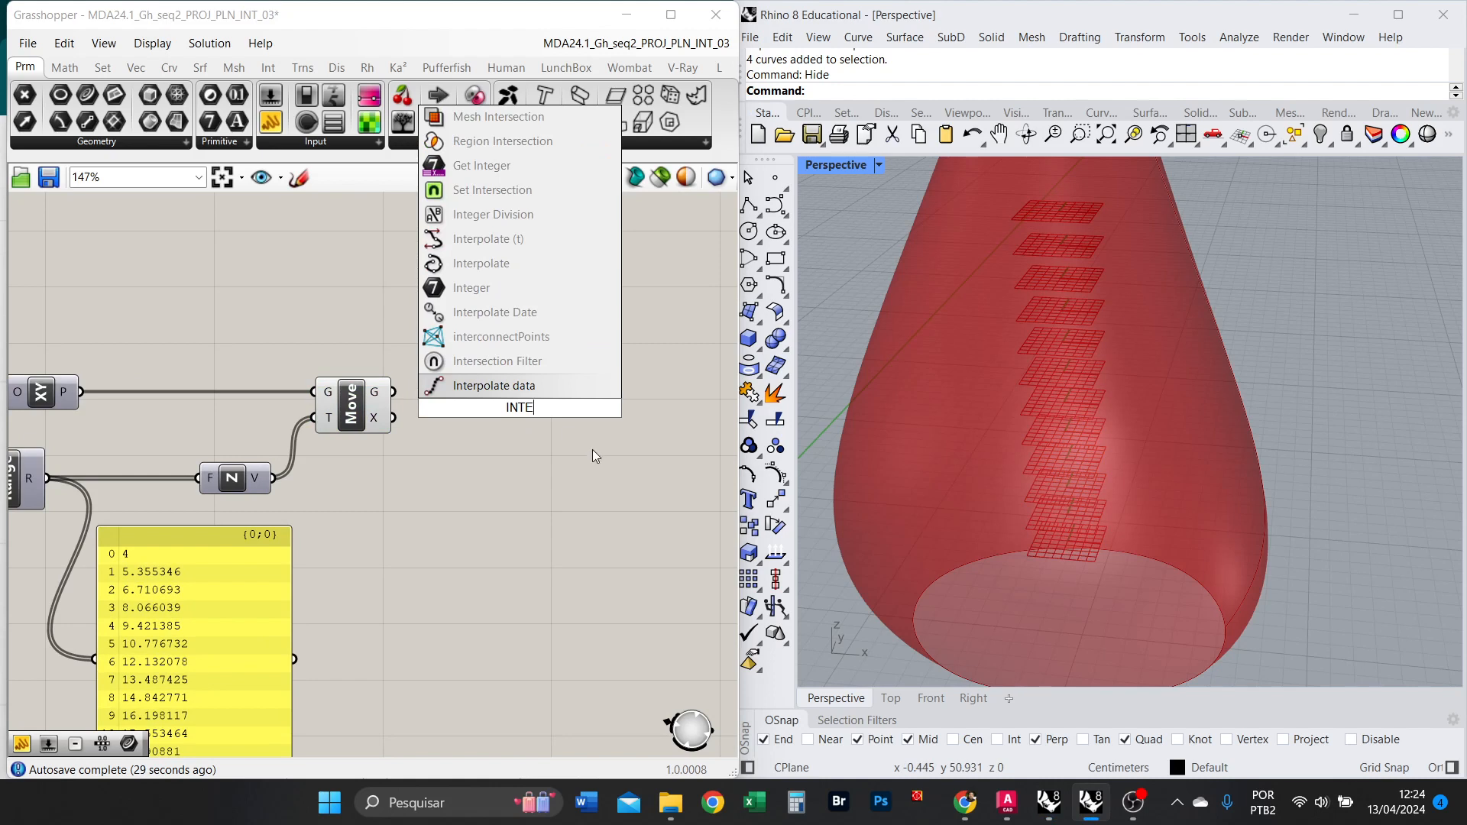
pyautogui.write('RSE')
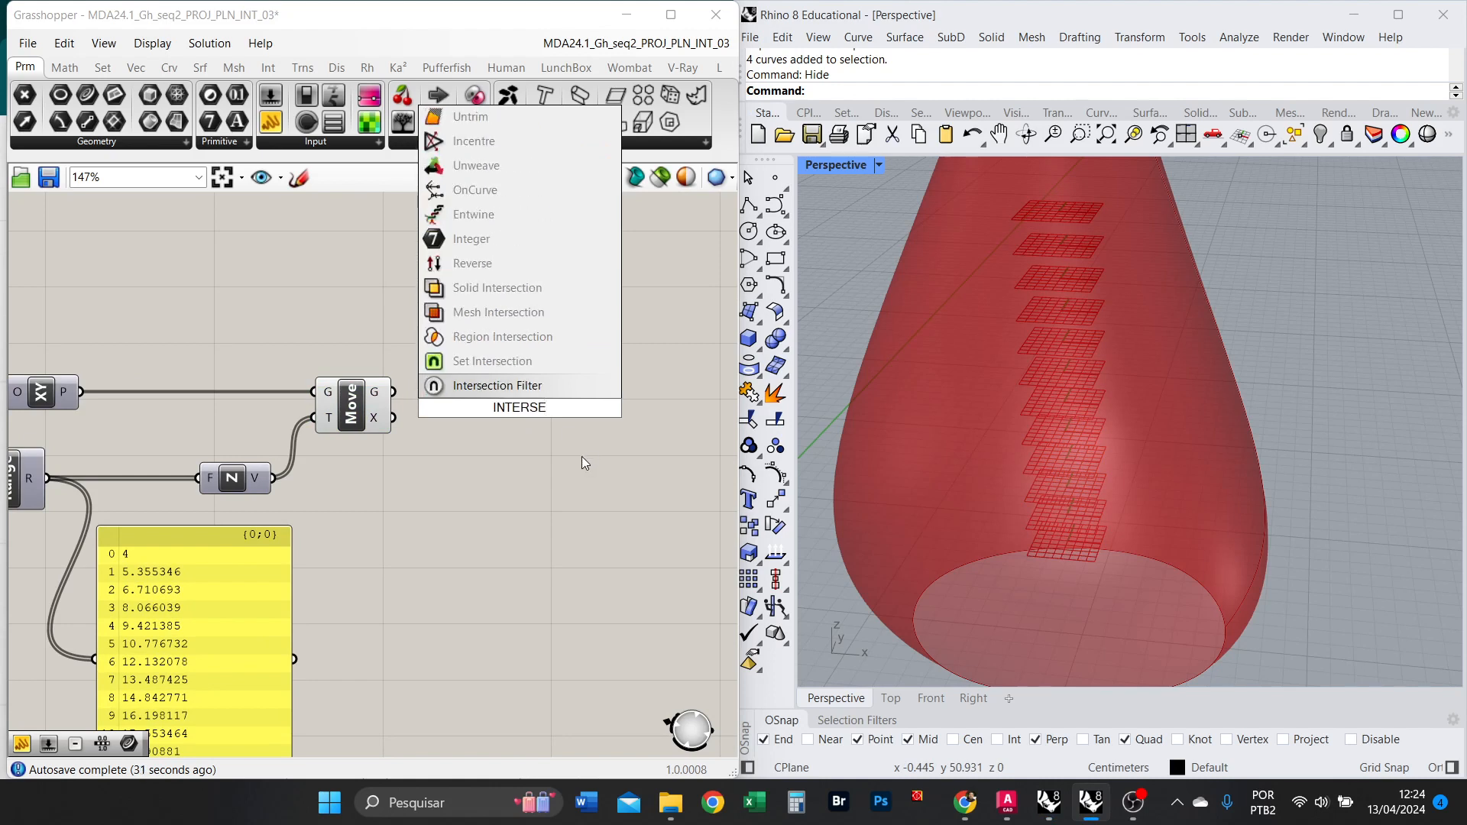
pyautogui.write('CT')
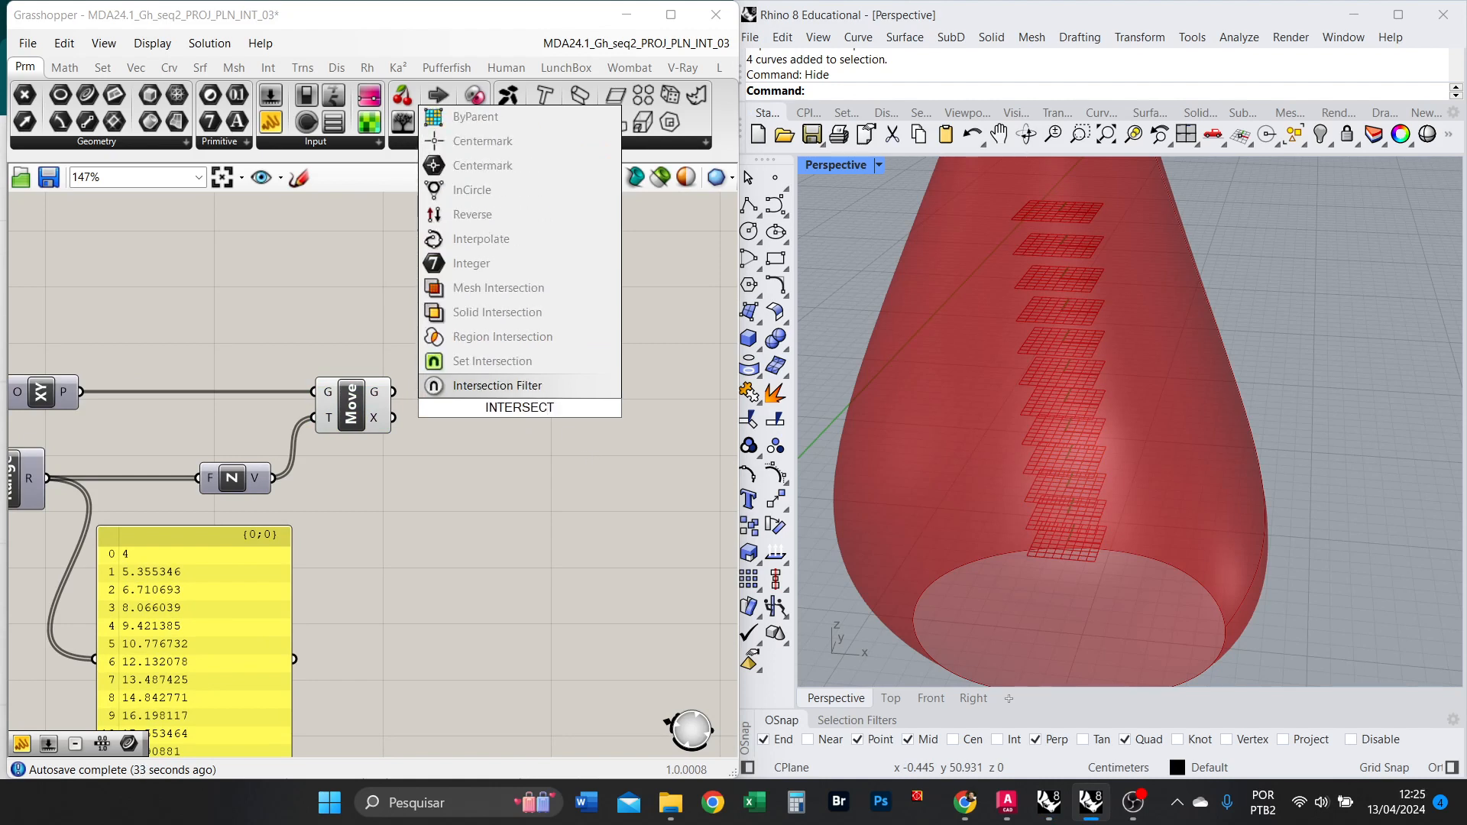
pyautogui.write(' PLA')
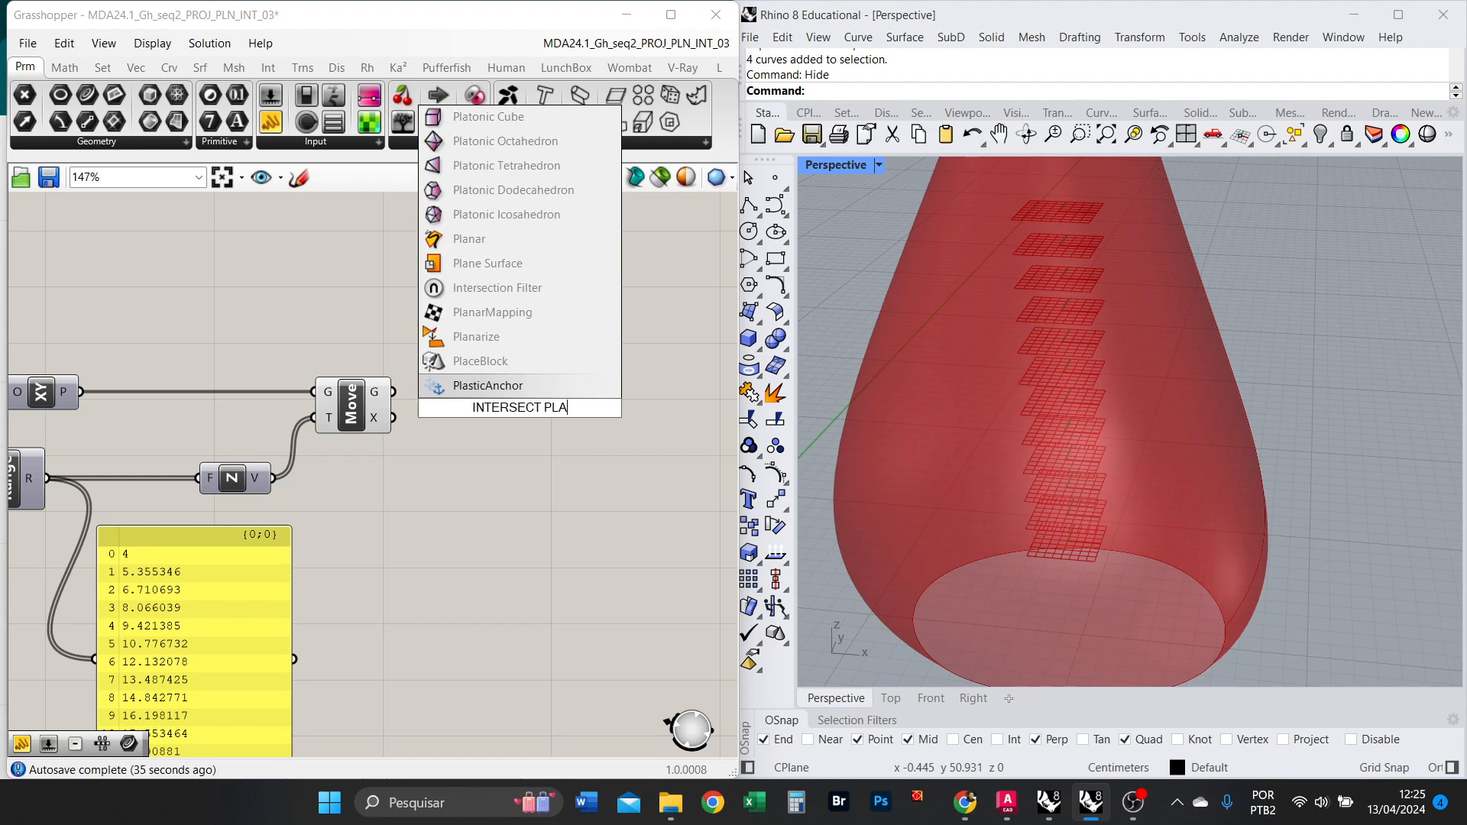
pyautogui.moveTo(574, 410); pyautogui.dragTo(440, 420)
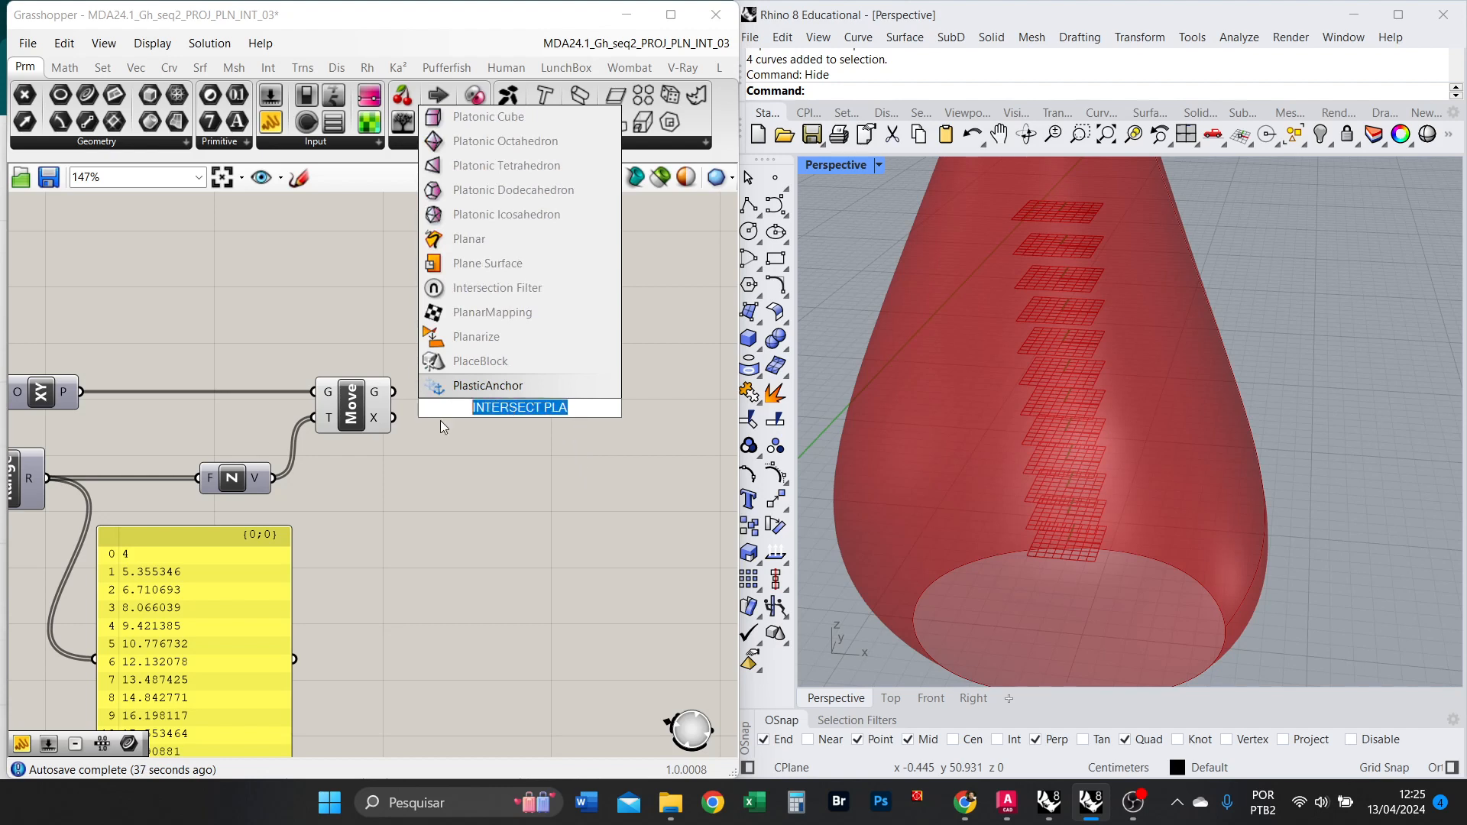
pyautogui.press('BackSpace')
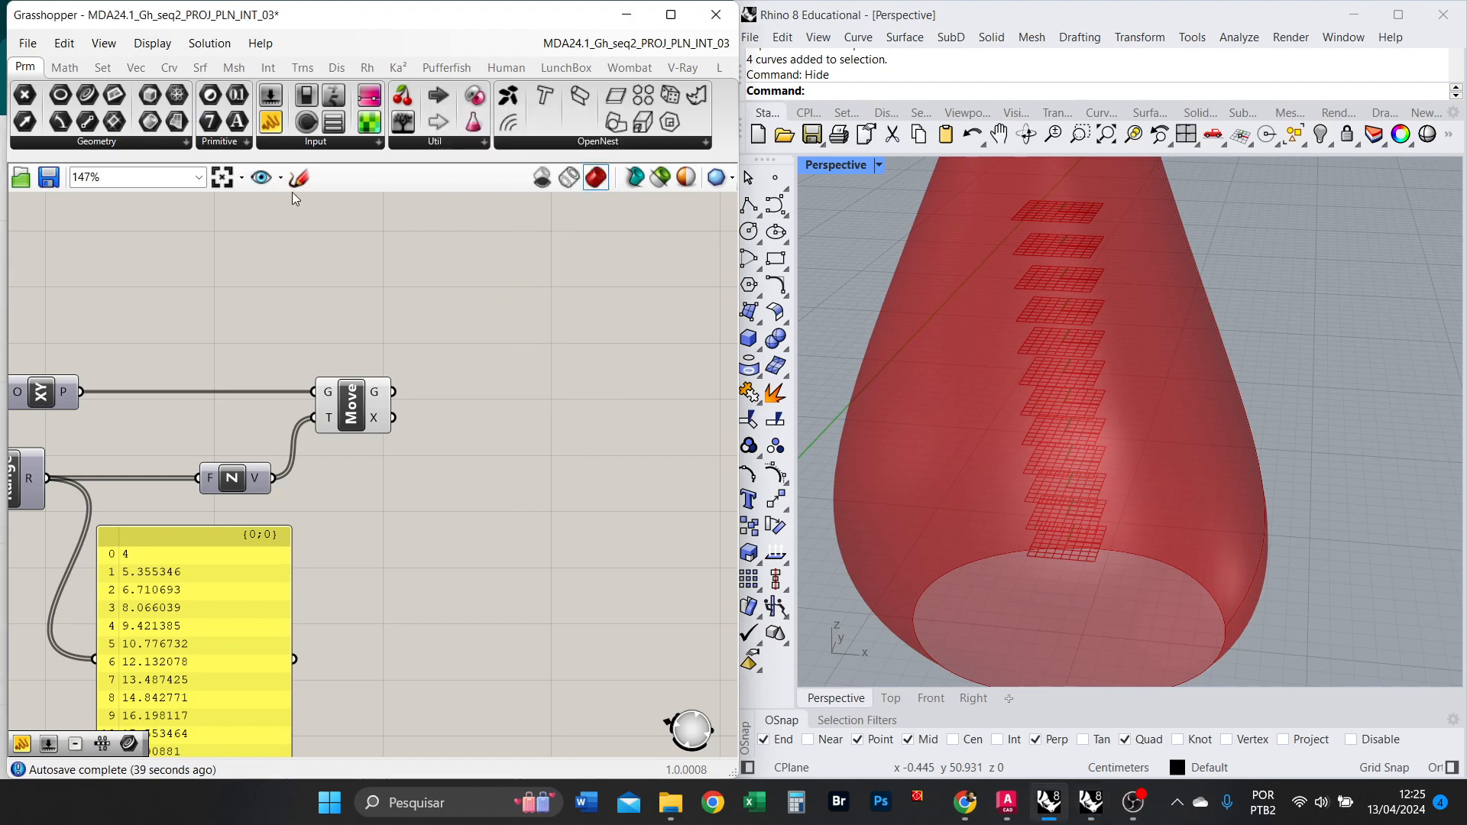
# Add a Brep | Plane intersection component beside Move and connect Move's G output to its P input.
pyautogui.click(272, 75)
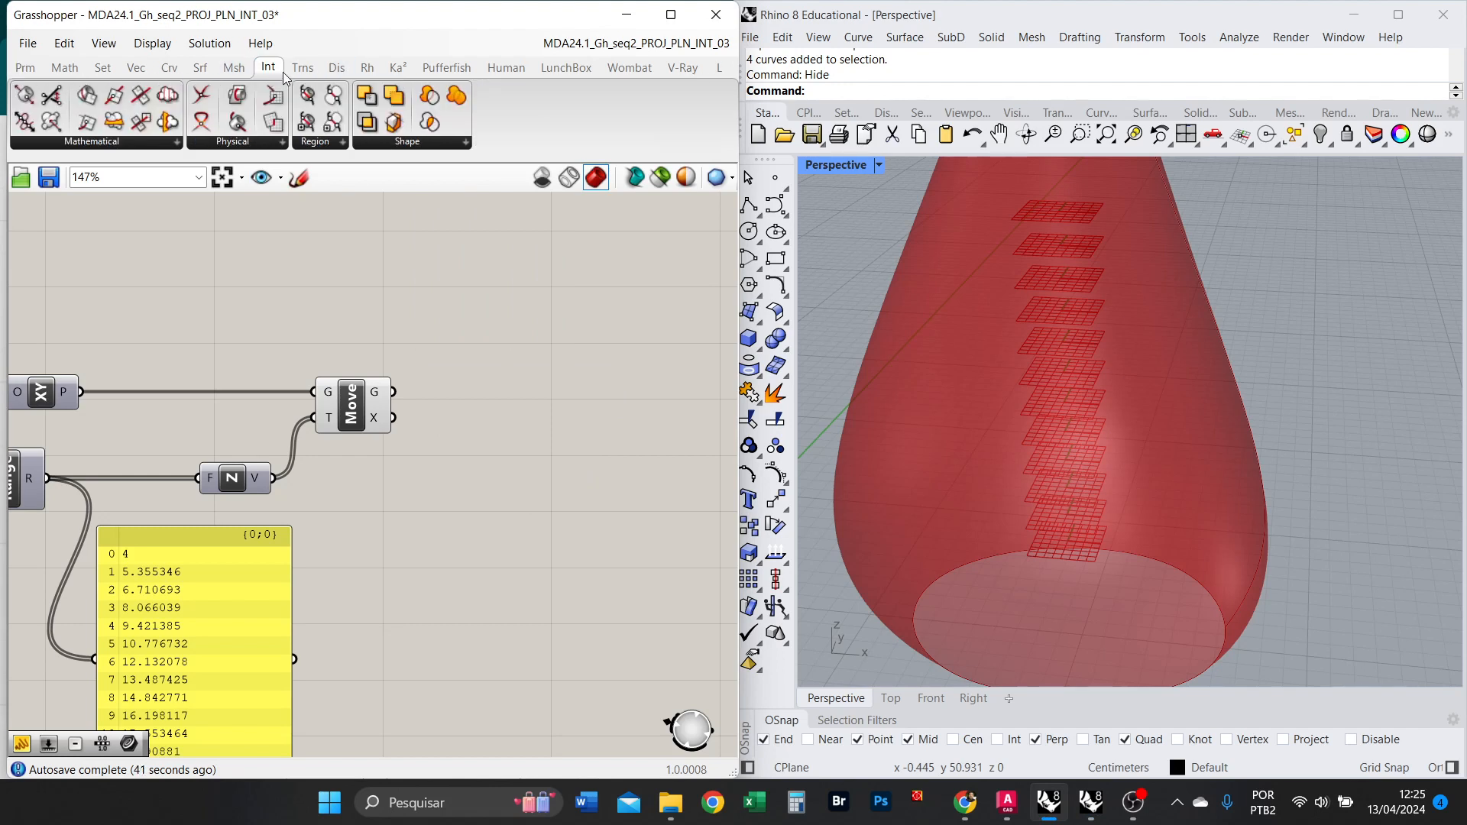
pyautogui.click(99, 144)
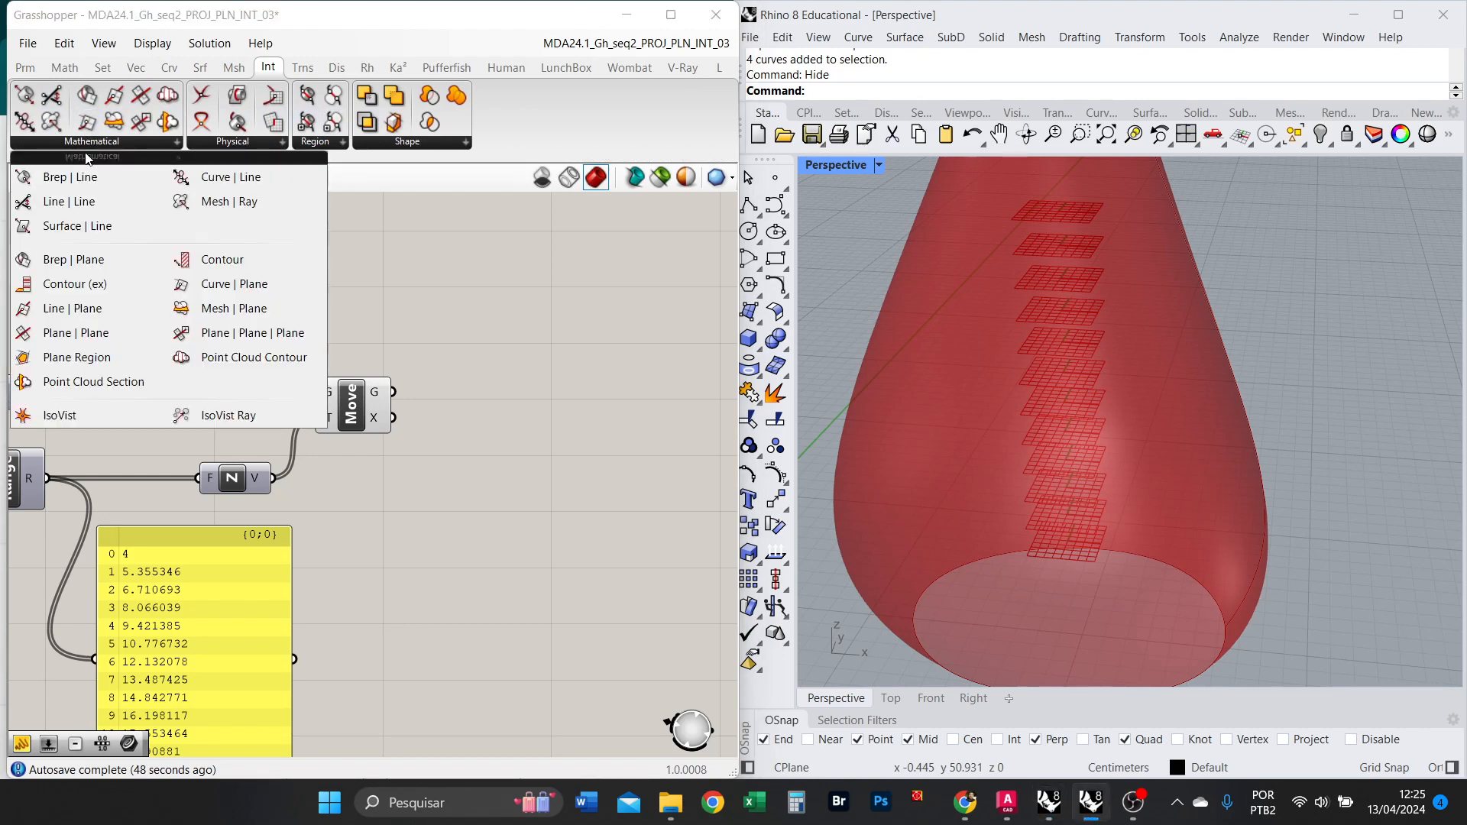
pyautogui.click(72, 260)
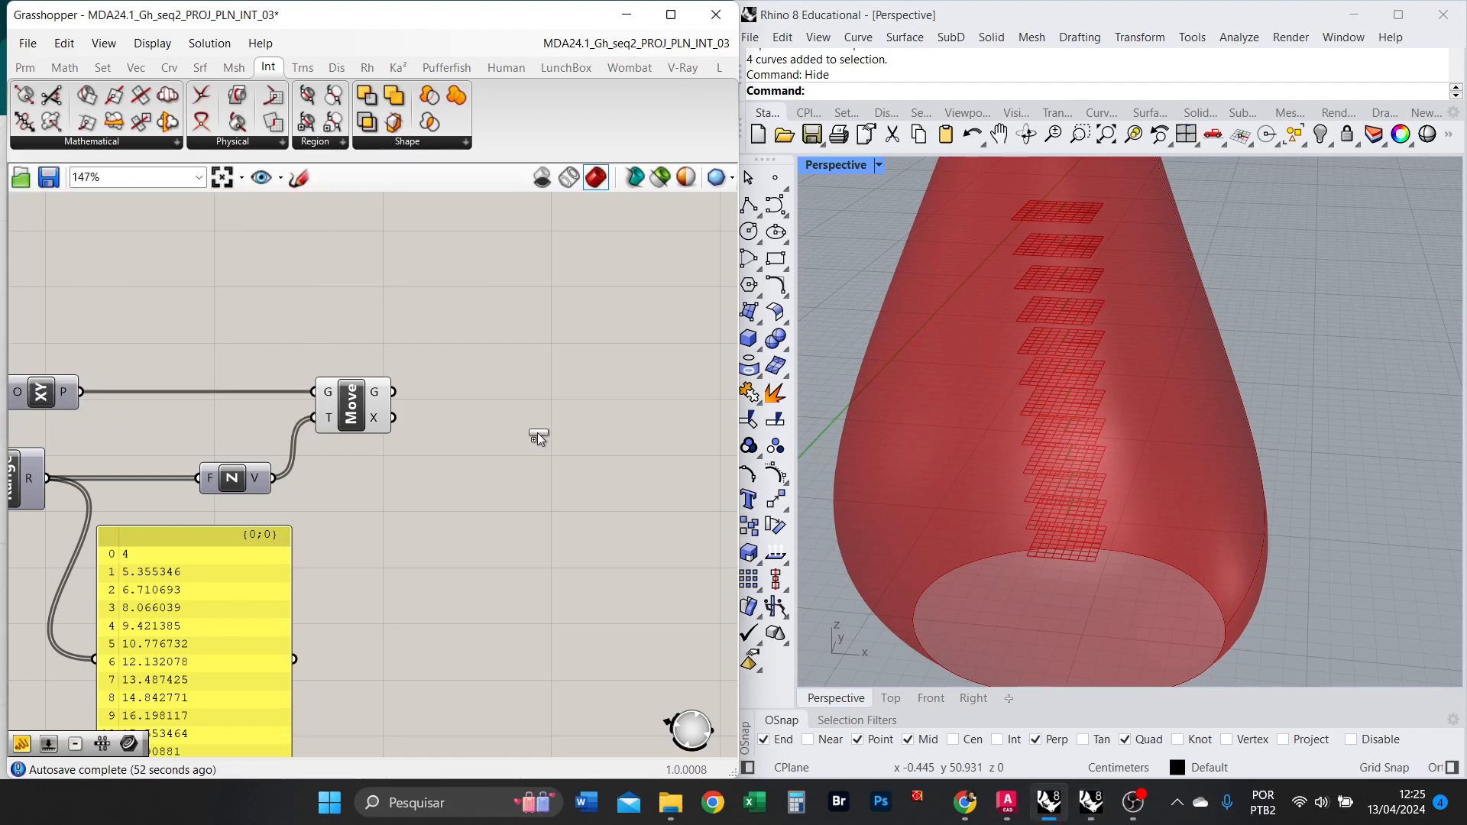
pyautogui.click(547, 449)
pyautogui.scroll(2, 558, 451)
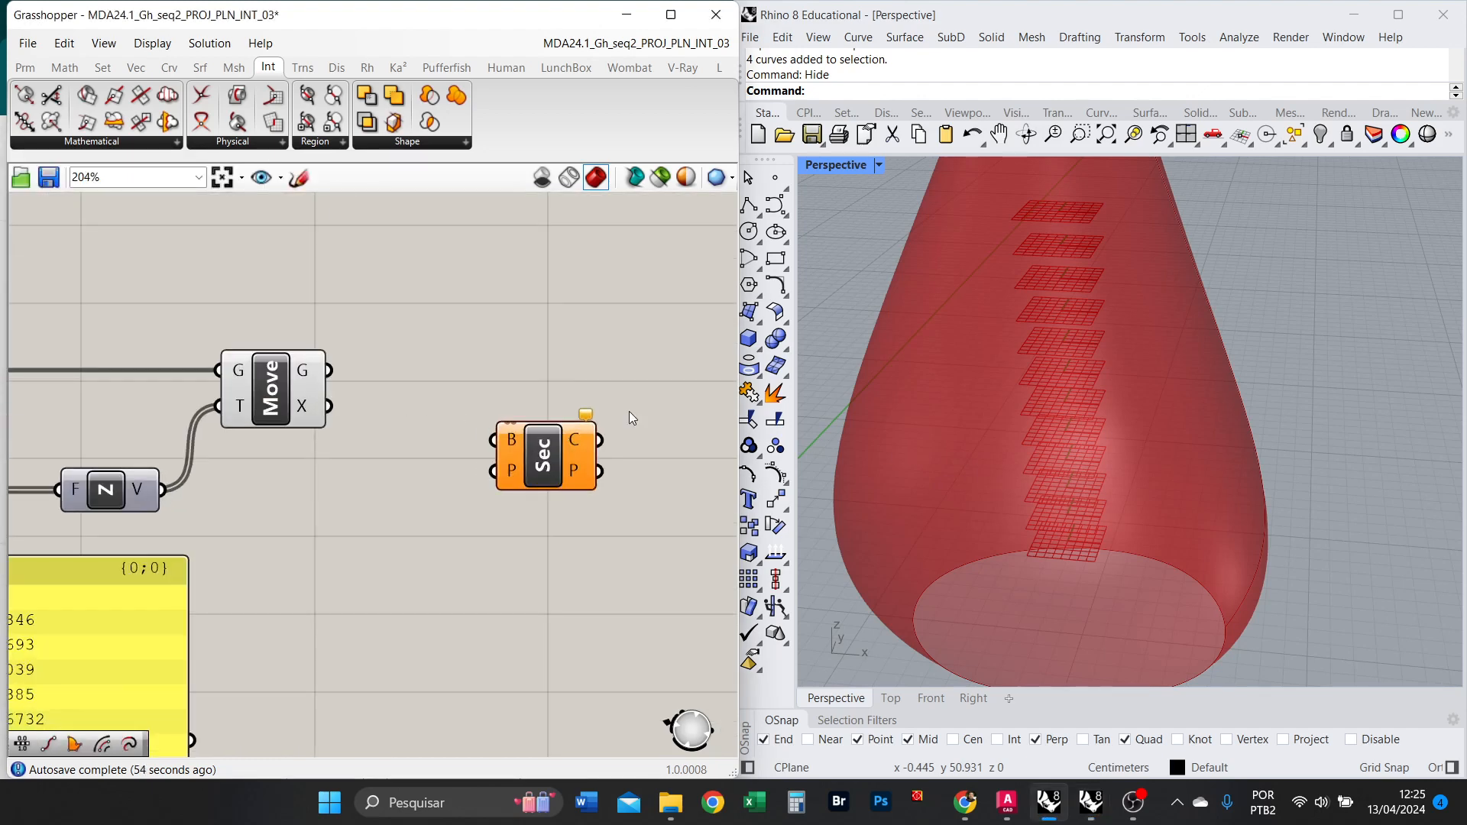
pyautogui.scroll(-4, 451, 382)
pyautogui.scroll(2, 501, 402)
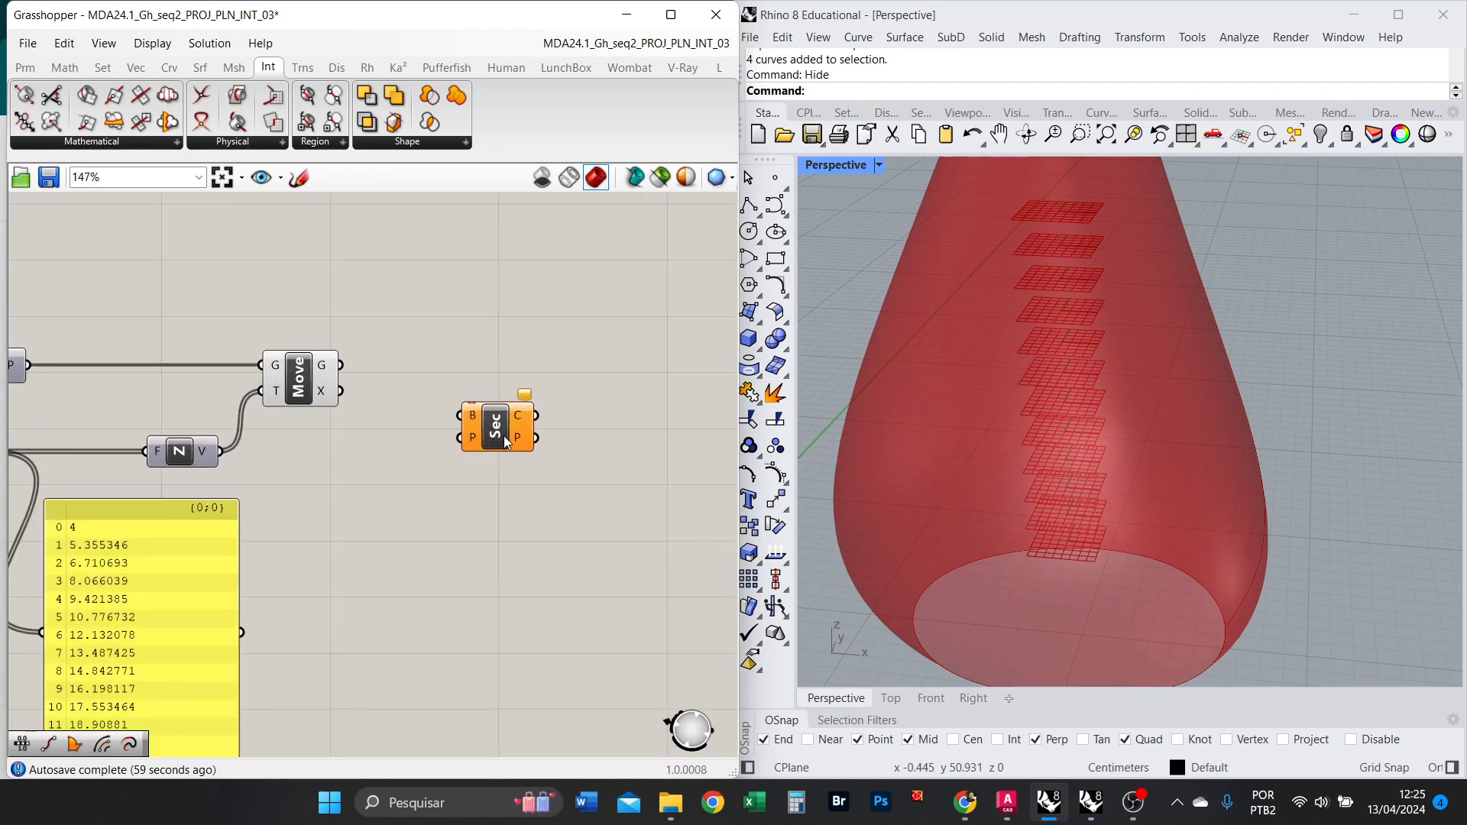
pyautogui.scroll(-3, 565, 420)
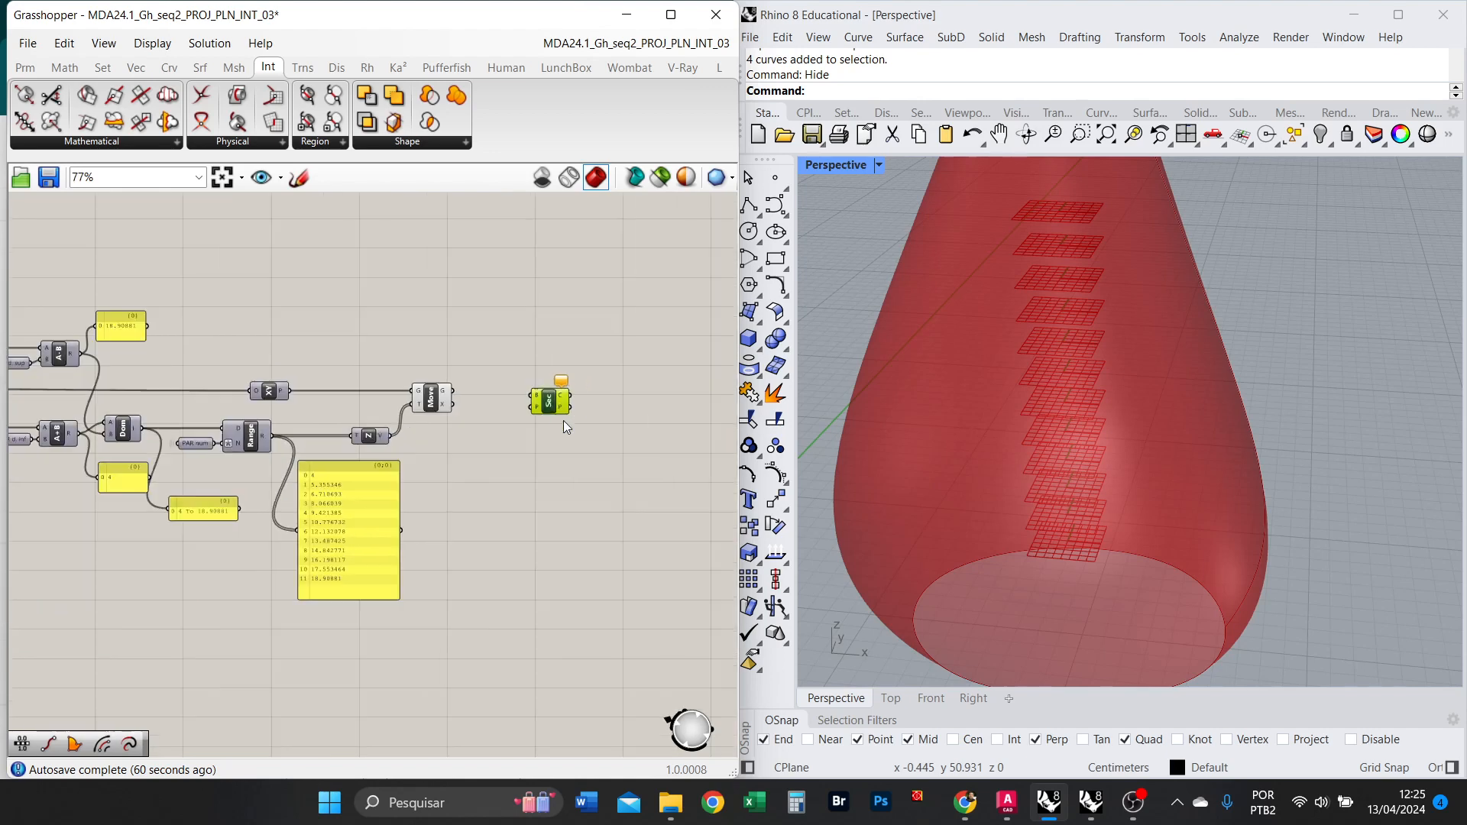
pyautogui.scroll(3, 467, 386)
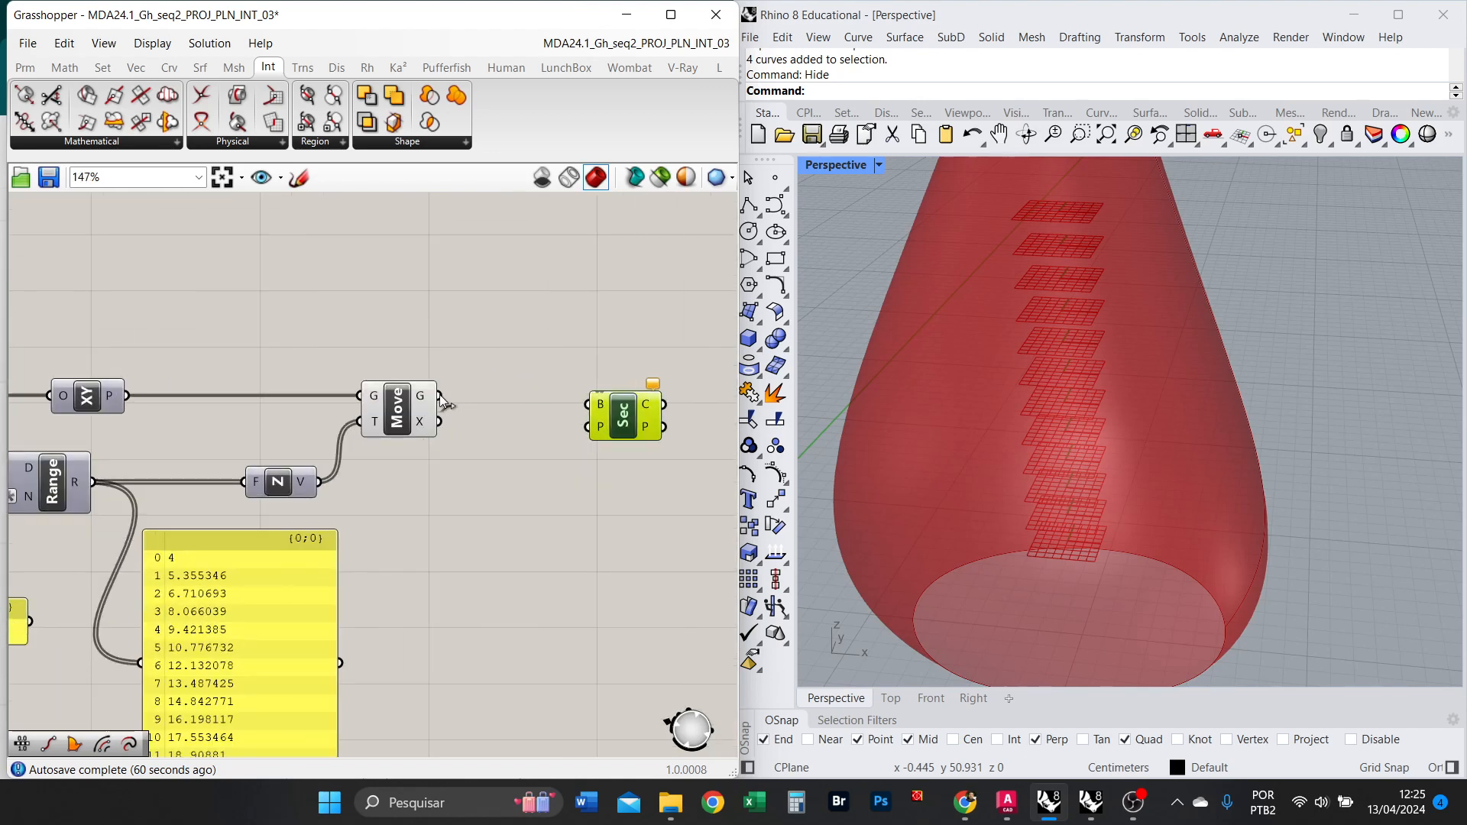
pyautogui.moveTo(438, 394); pyautogui.dragTo(589, 426)
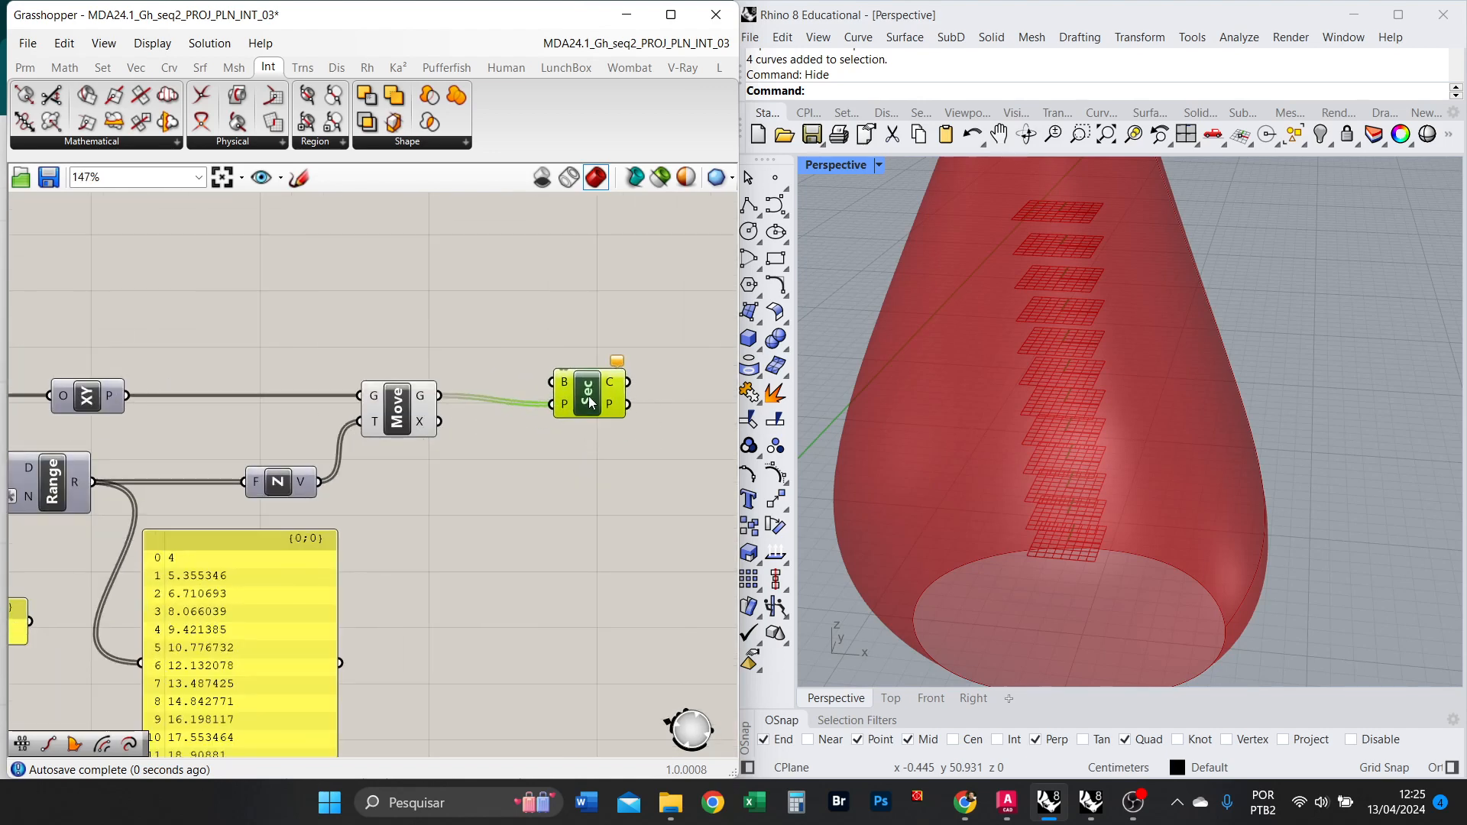
# Place a copy of the Brep SURF parameter next to the Brep | Plane component and connect it to the B input.
pyautogui.scroll(-3, 565, 420)
pyautogui.moveTo(258, 347); pyautogui.dragTo(554, 424, button='right')
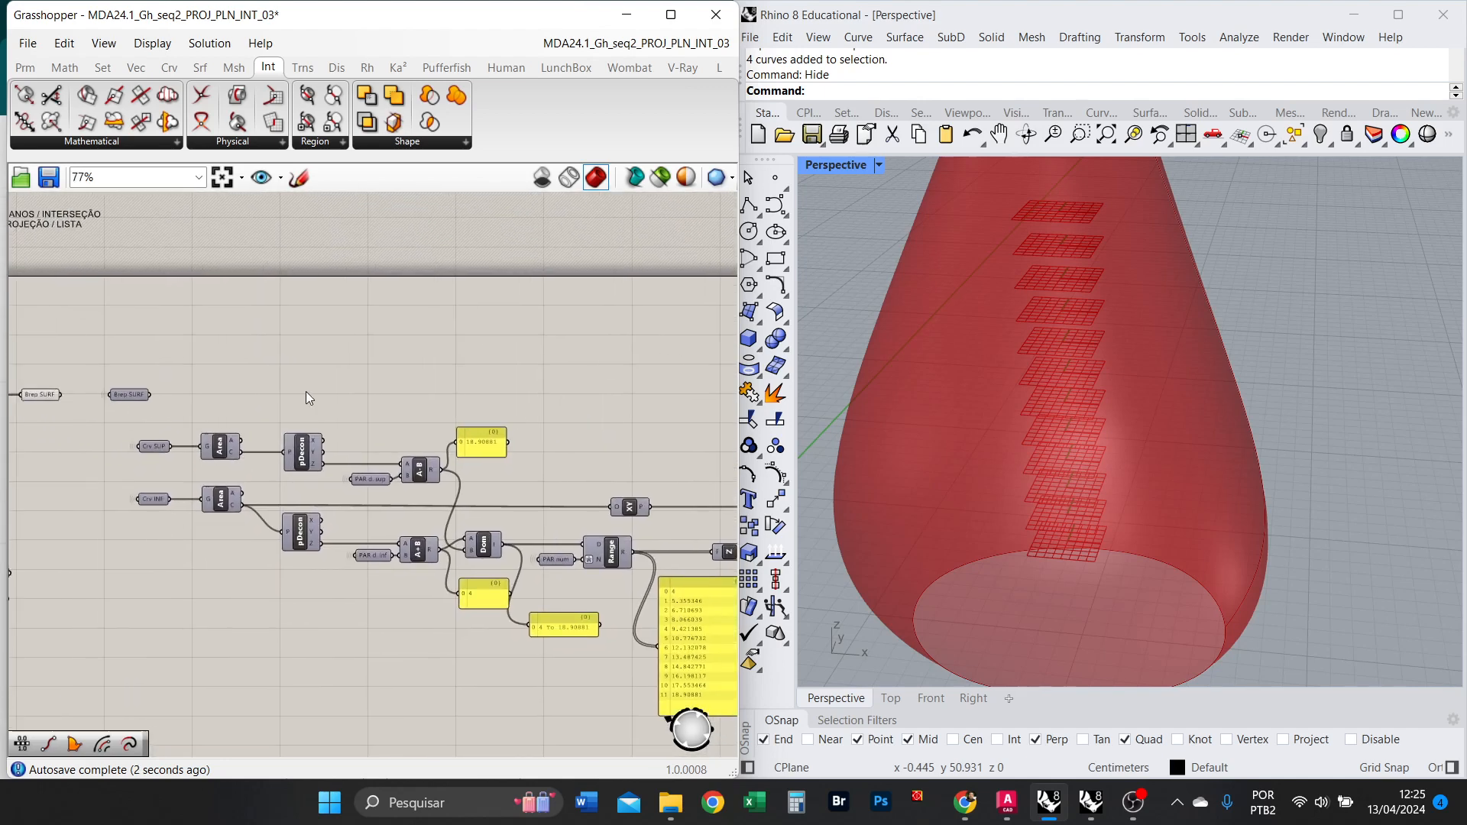
pyautogui.scroll(3, 94, 390)
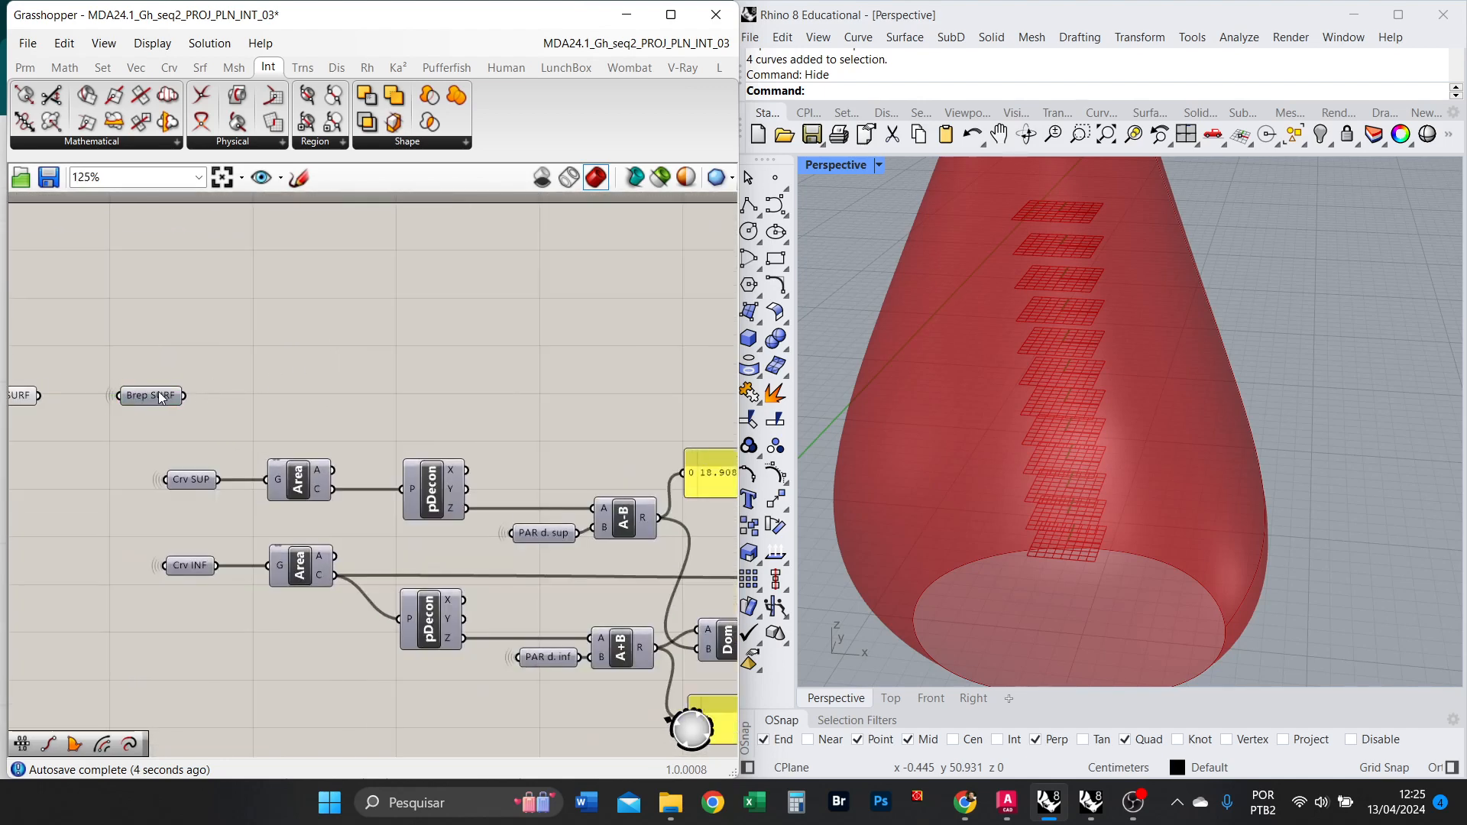
pyautogui.keyDown('alt'); pyautogui.moveTo(161, 396); pyautogui.dragTo(663, 399); pyautogui.keyUp('alt')
pyautogui.scroll(-5, 174, 299)
pyautogui.scroll(6, 680, 418)
pyautogui.scroll(-4, 407, 382)
pyautogui.scroll(5, 581, 397)
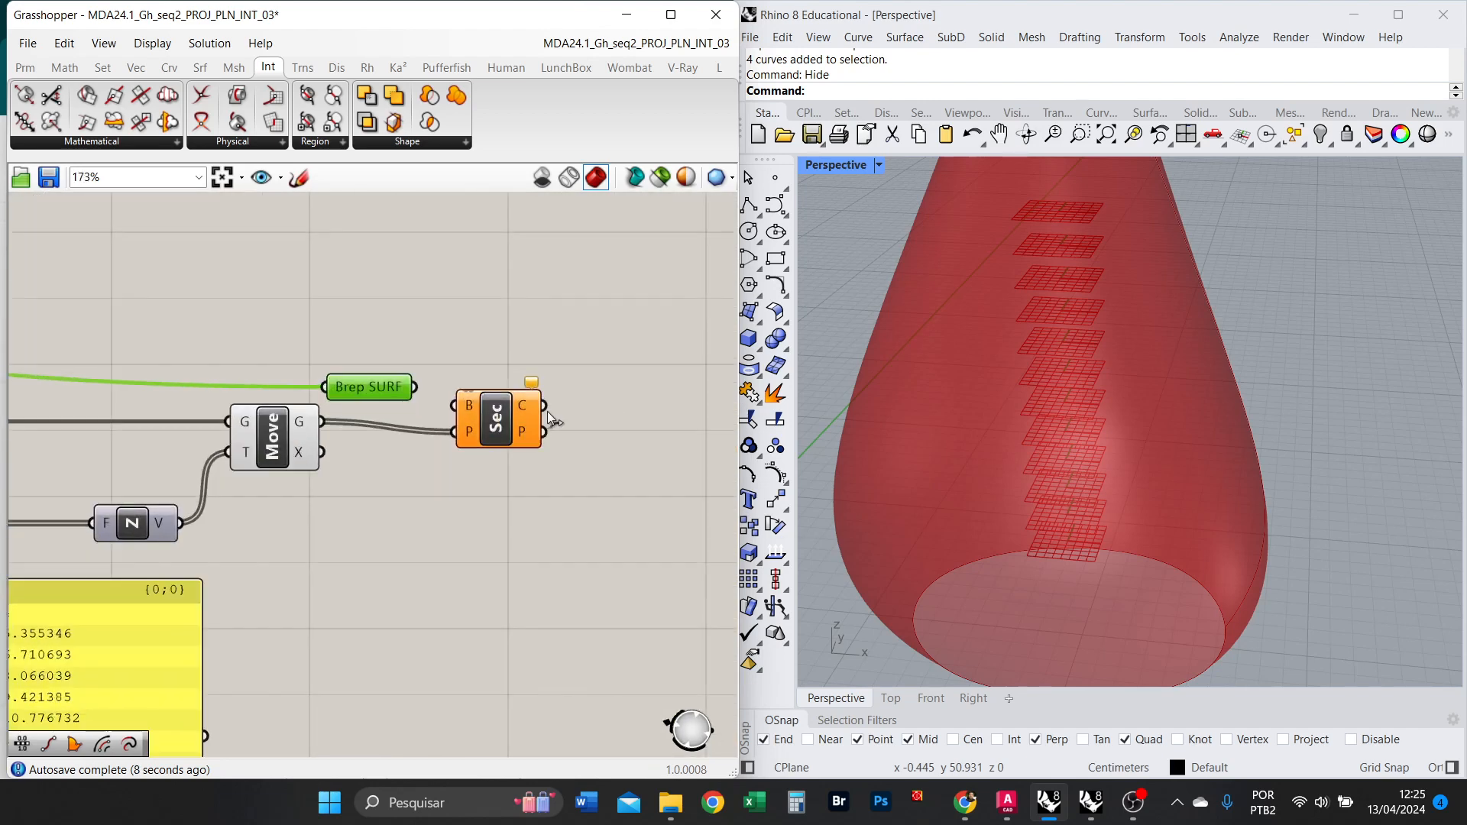
pyautogui.click(511, 422)
pyautogui.moveTo(415, 388); pyautogui.dragTo(465, 394)
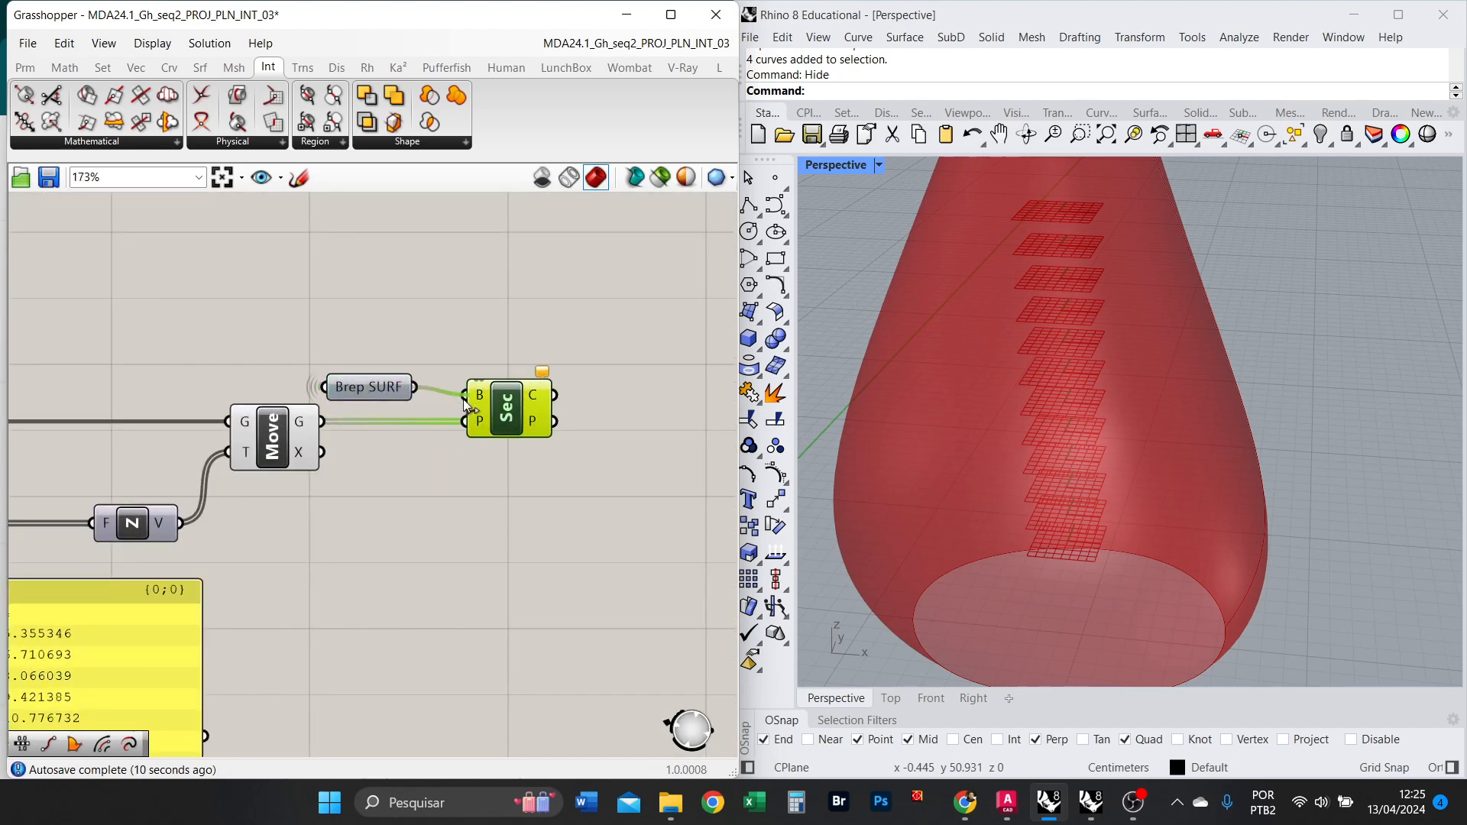
pyautogui.click(382, 392)
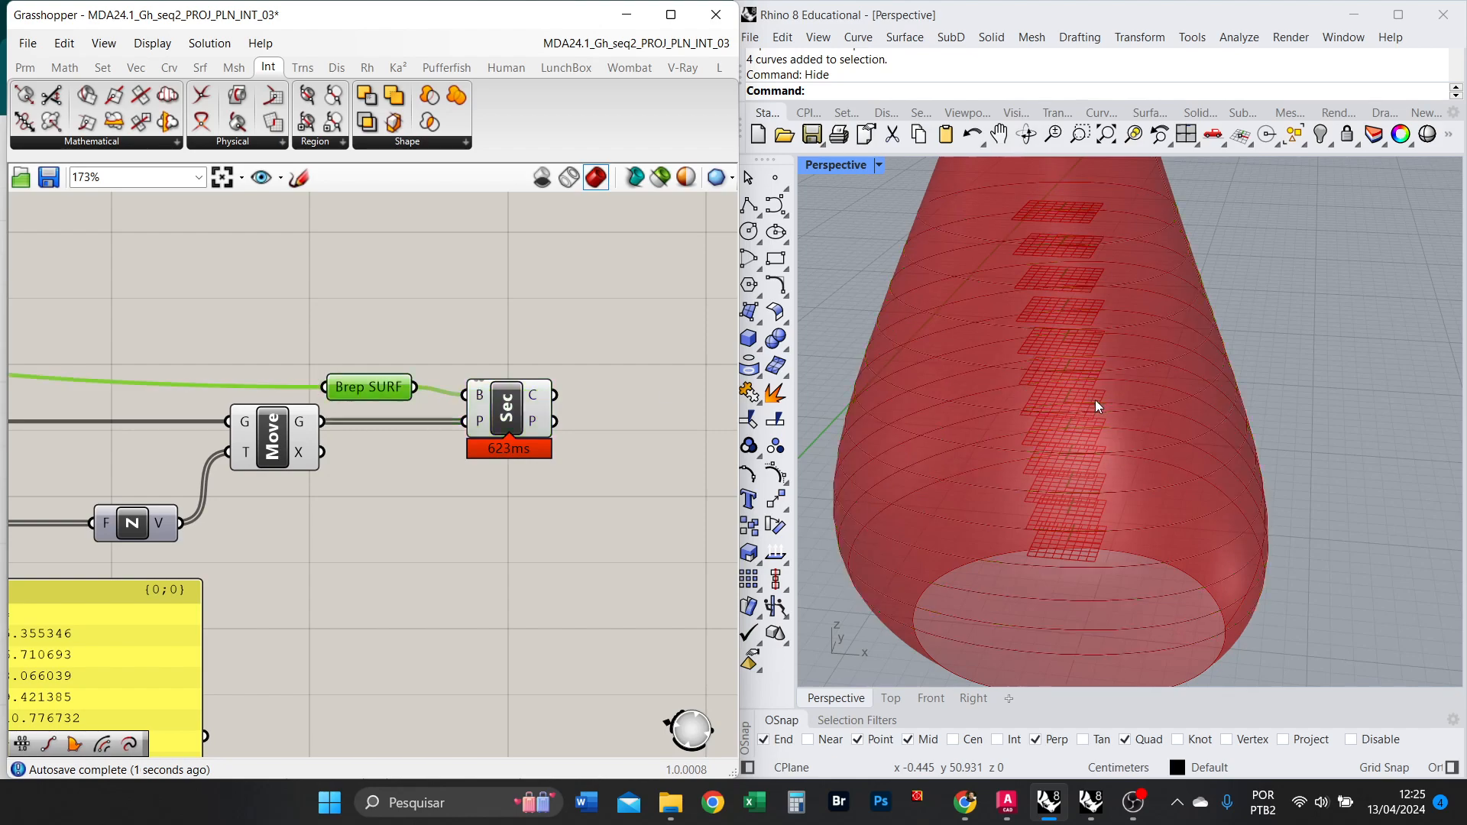
# Highlight the Brep | Plane component's section curves and examine how they follow the moved planes around the vase.
pyautogui.moveTo(1097, 405); pyautogui.dragTo(1084, 374, button='right')
pyautogui.click(519, 424)
pyautogui.scroll(-7, 825, 370)
pyautogui.moveTo(1016, 443)
pyautogui.mouseDown(button='right')
pyautogui.moveTo(1006, 406)
pyautogui.moveTo(950, 412)
pyautogui.moveTo(1052, 452)
pyautogui.moveTo(1003, 424)
pyautogui.moveTo(1018, 460)
pyautogui.mouseUp(button='right')
pyautogui.scroll(3, 1044, 457)
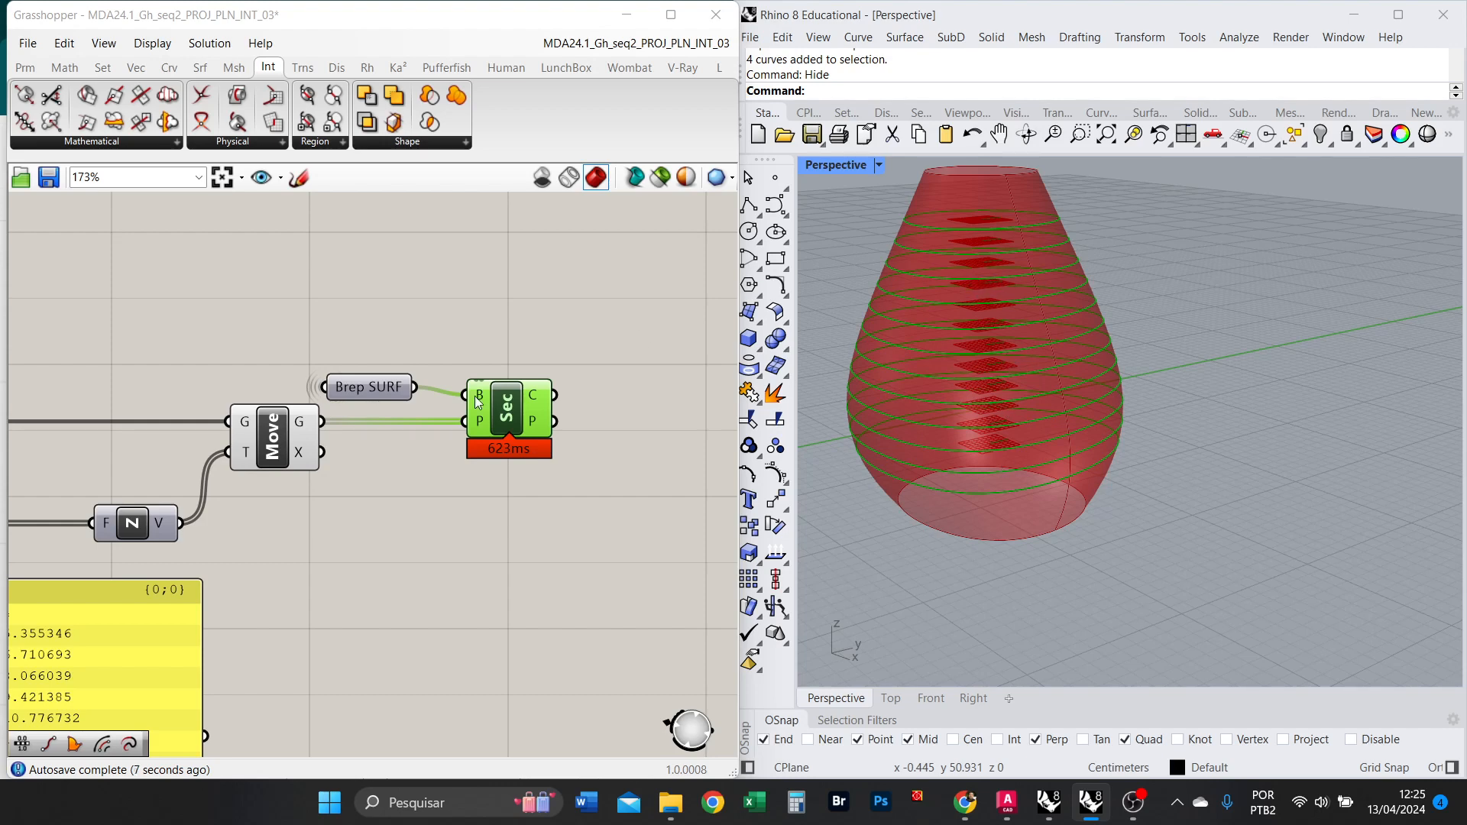
pyautogui.moveTo(700, 483); pyautogui.dragTo(544, 421, button='right')
pyautogui.moveTo(434, 401); pyautogui.dragTo(539, 474, button='right')
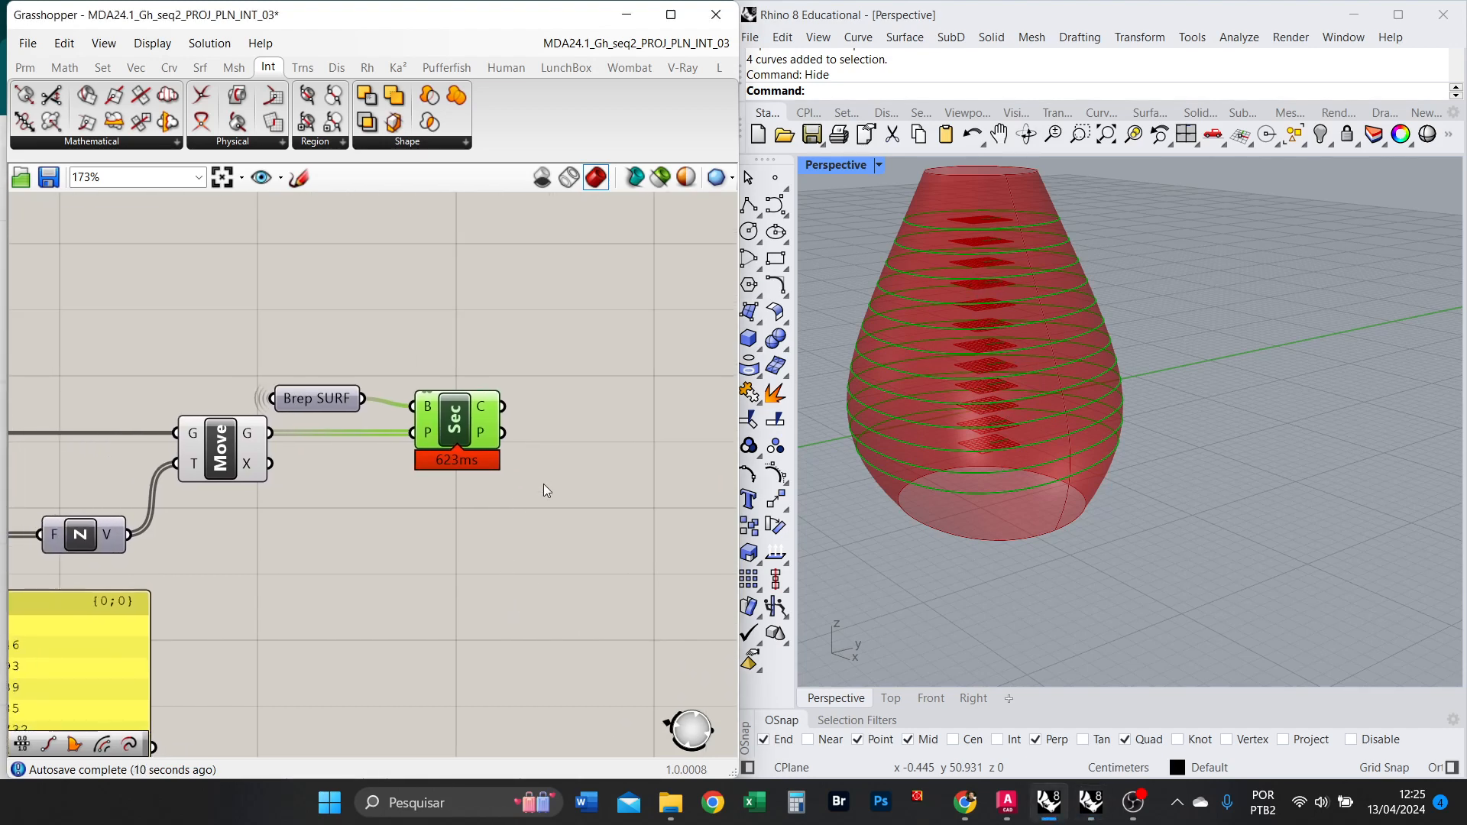
pyautogui.moveTo(893, 497); pyautogui.dragTo(982, 489, button='right')
pyautogui.scroll(-5, 1067, 413)
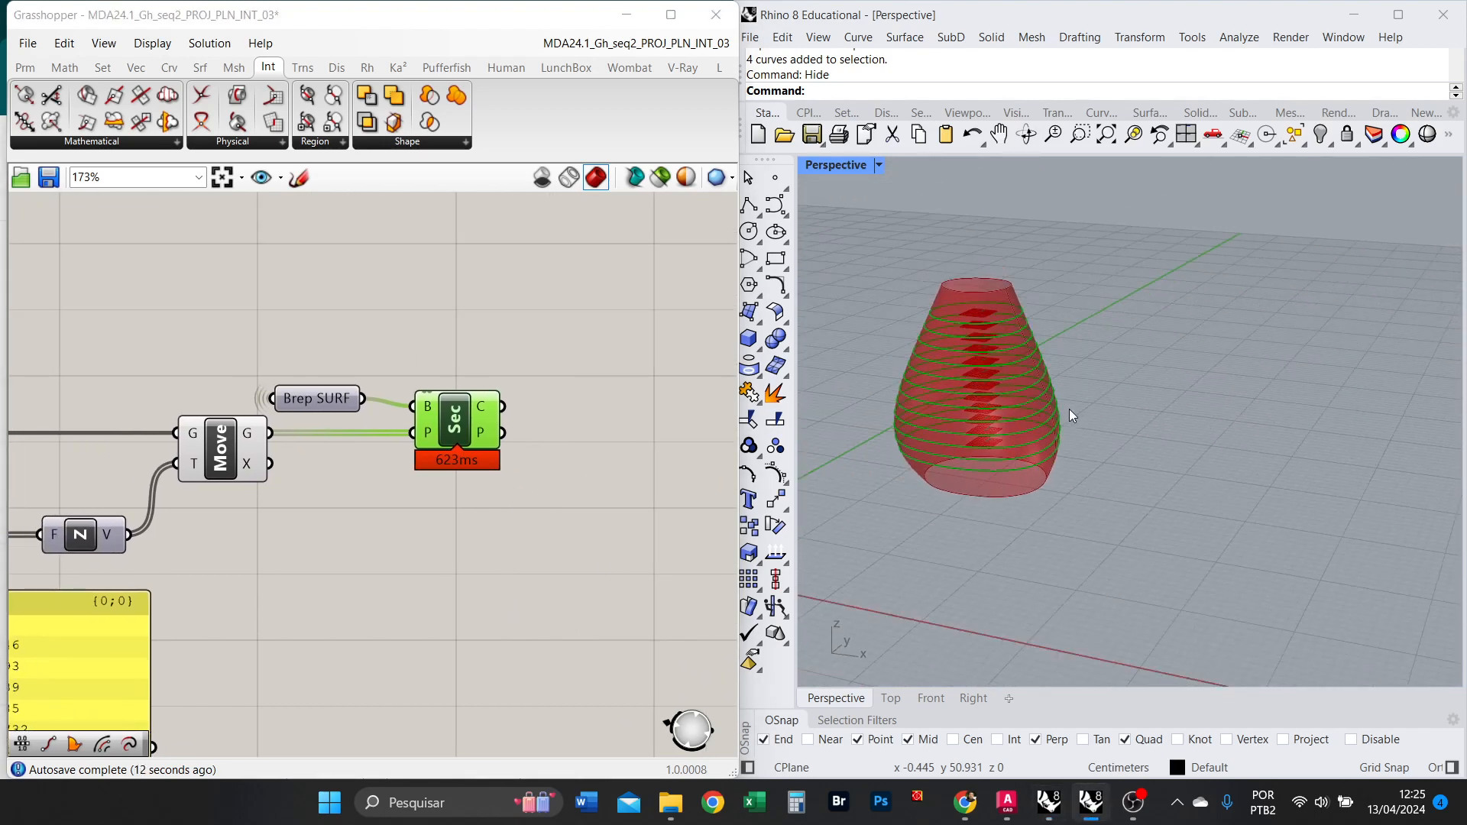
pyautogui.scroll(6, 1001, 351)
pyautogui.scroll(-6, 963, 301)
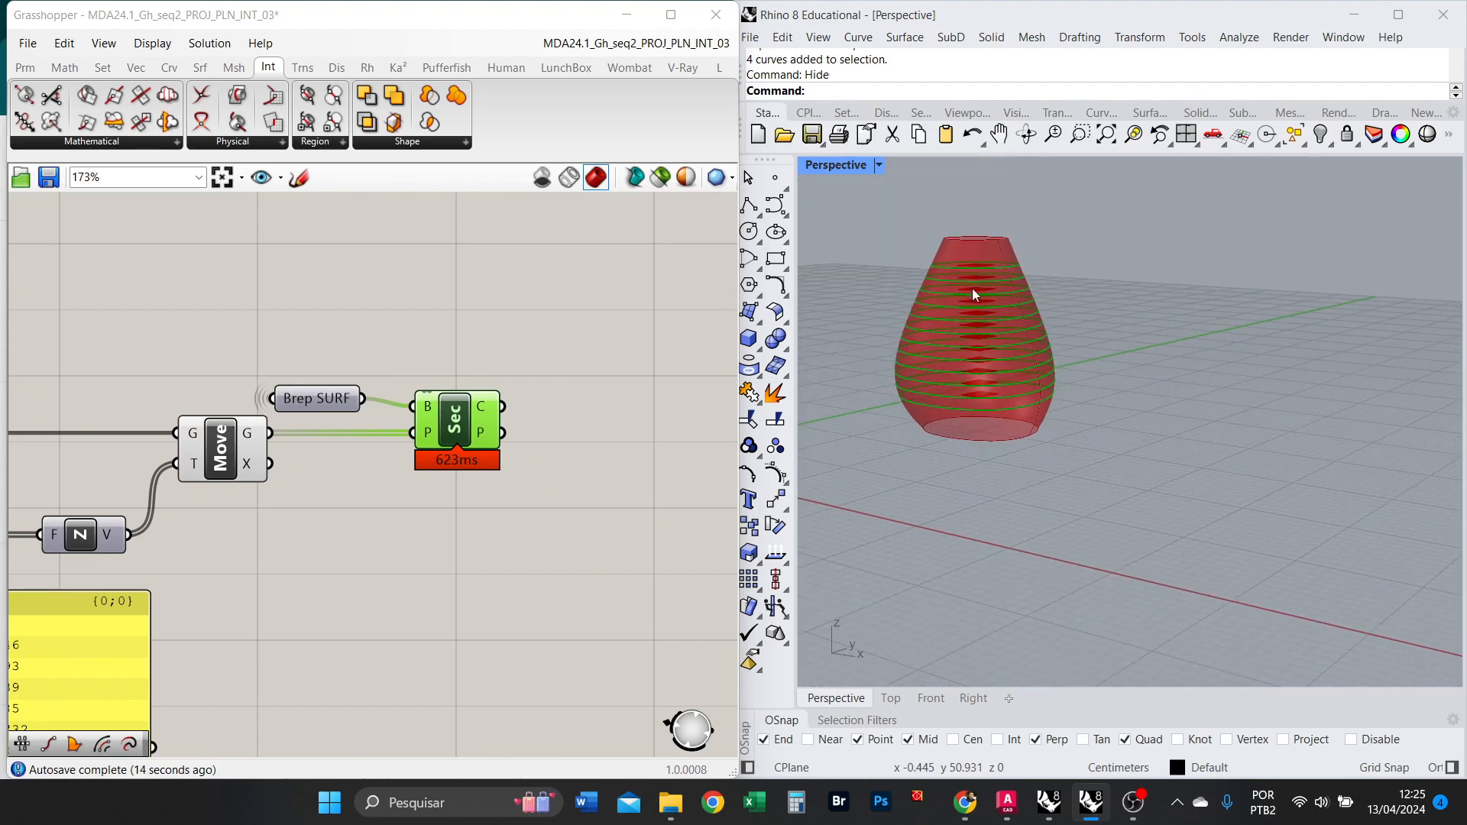
pyautogui.scroll(3, 971, 270)
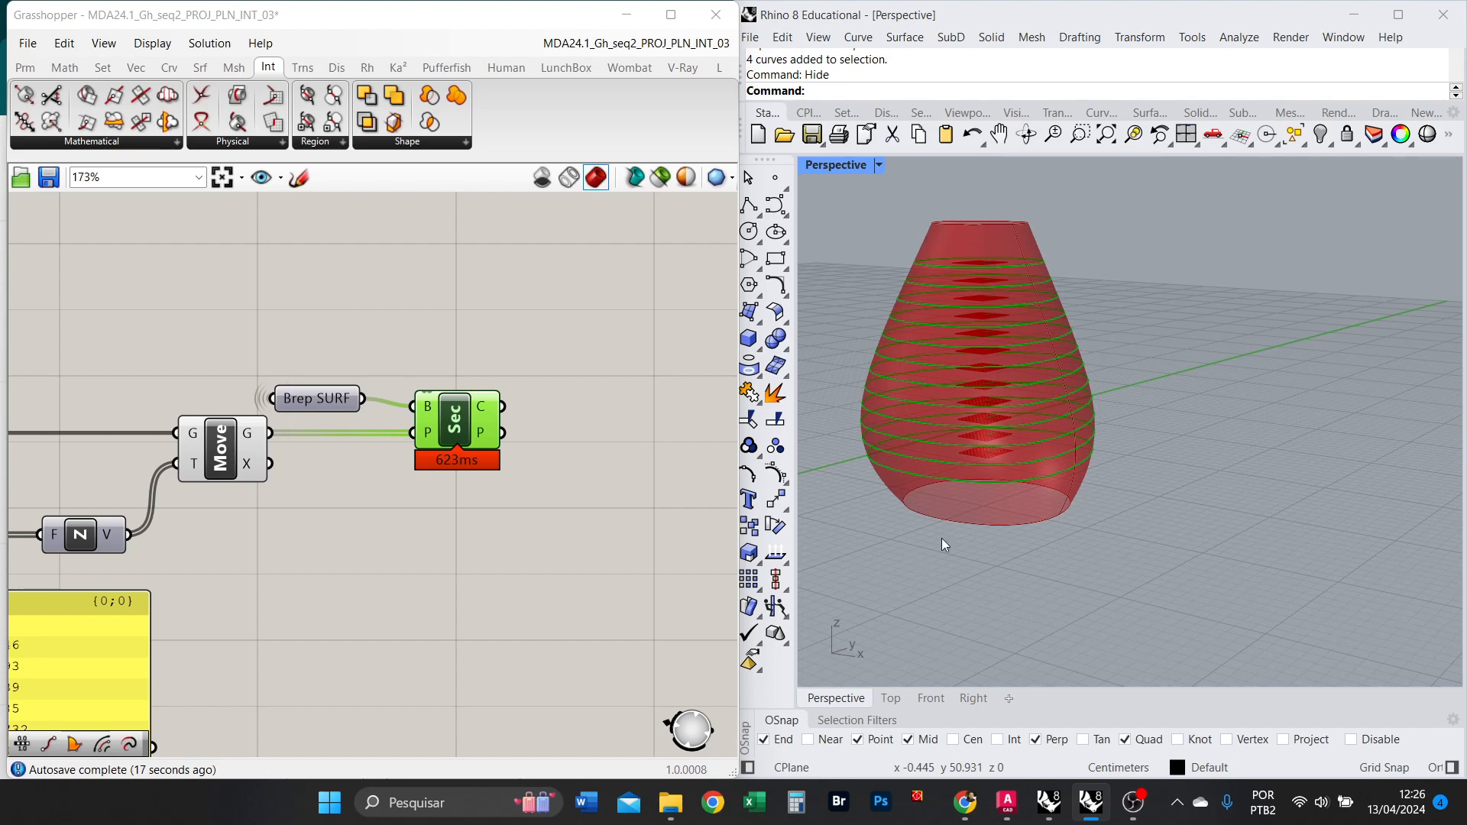
pyautogui.moveTo(942, 539); pyautogui.dragTo(967, 444, button='right')
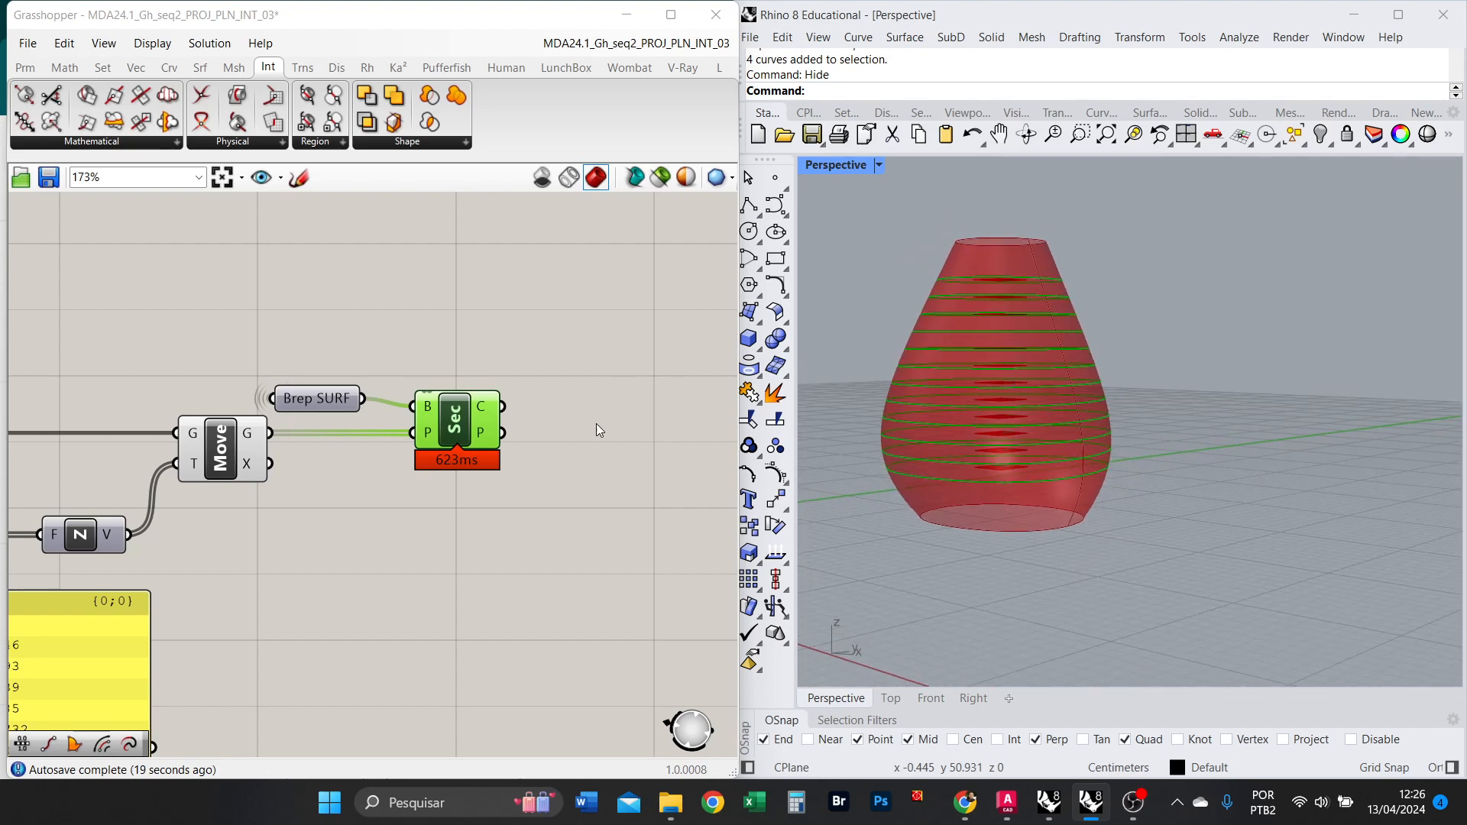
# Add a Contour component to the canvas below the Brep | Plane component.
pyautogui.doubleClick(543, 587)
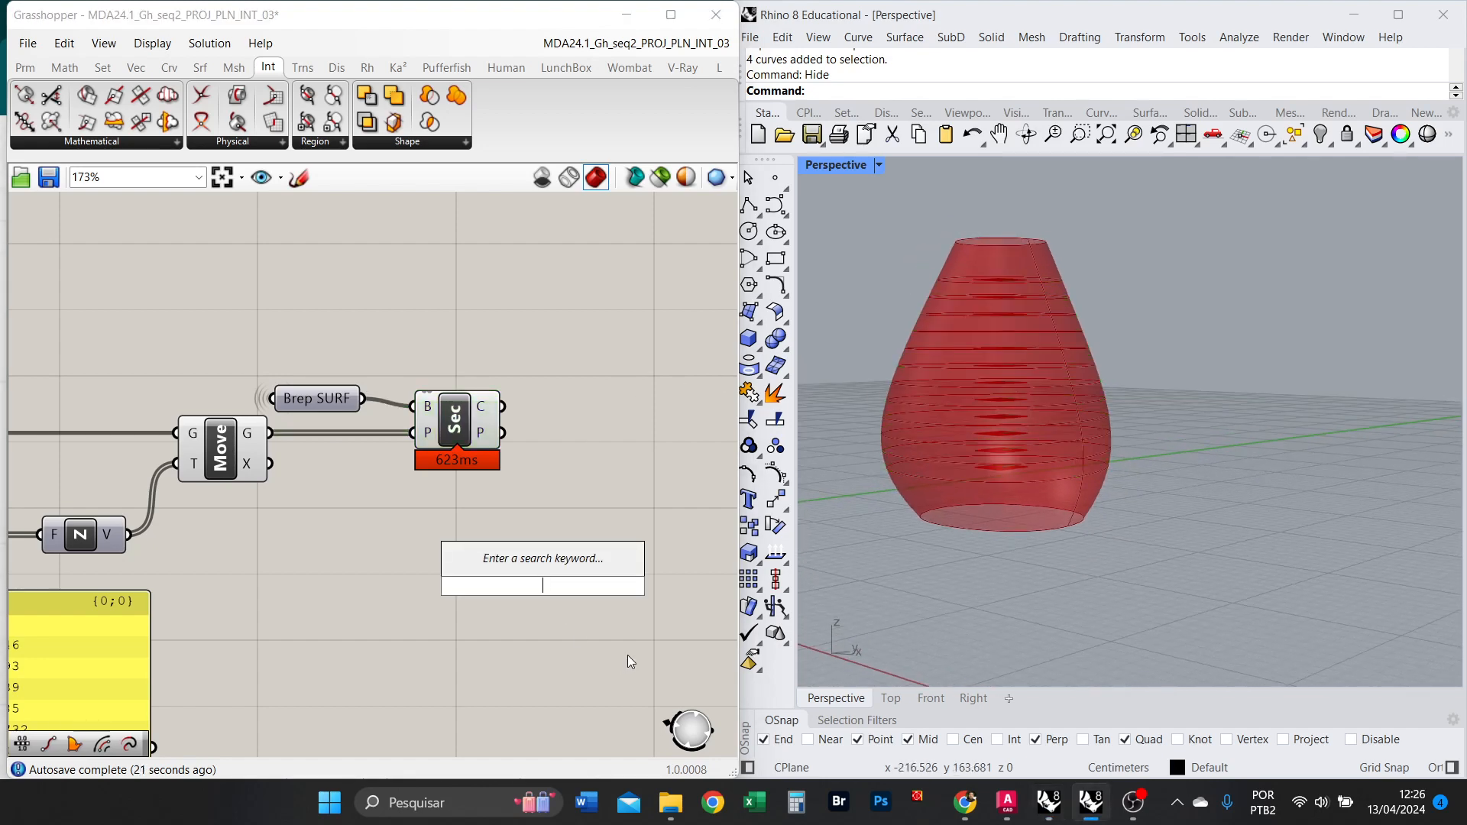
pyautogui.write('CONT')
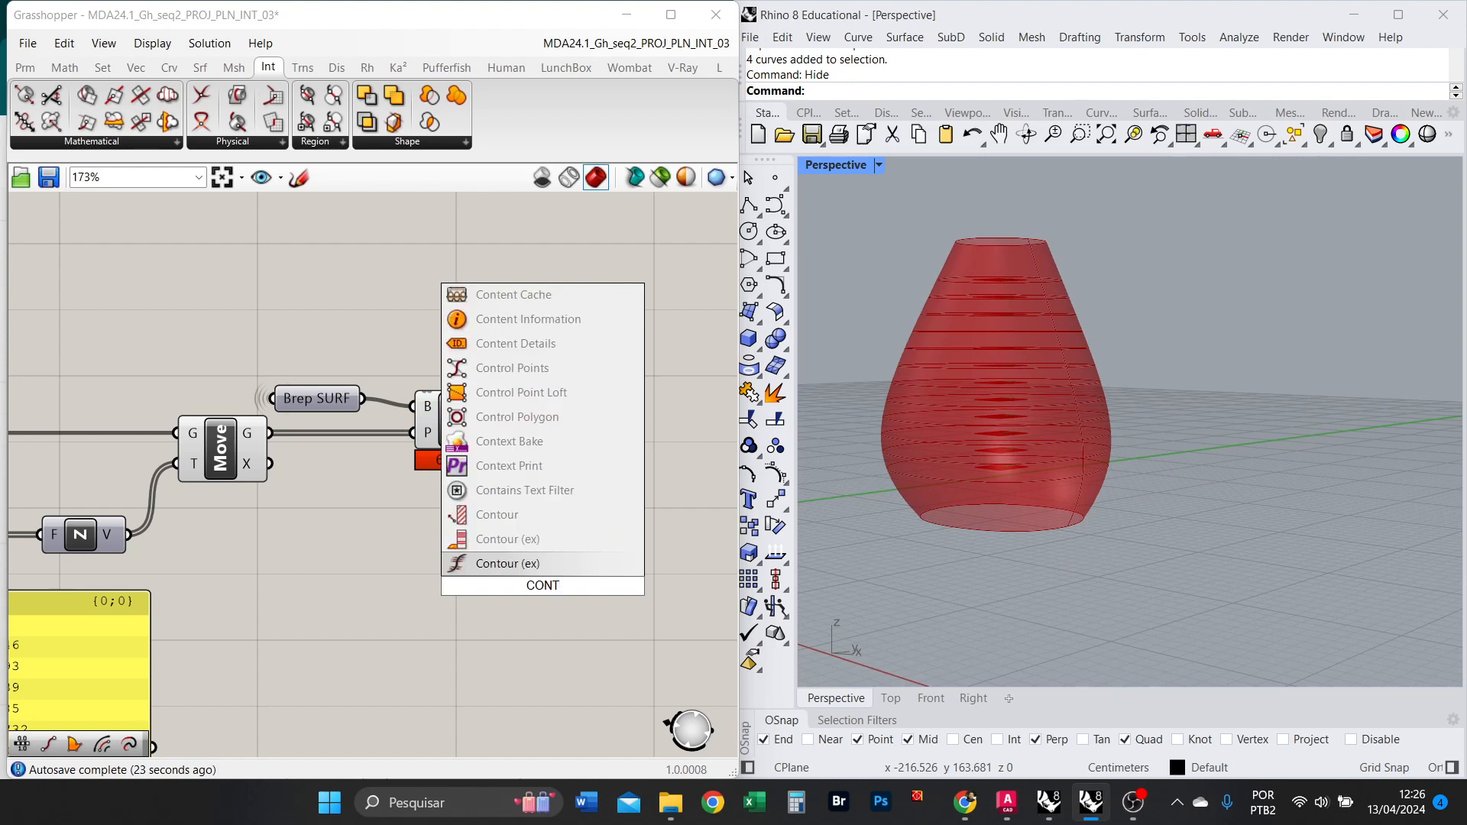
pyautogui.click(522, 517)
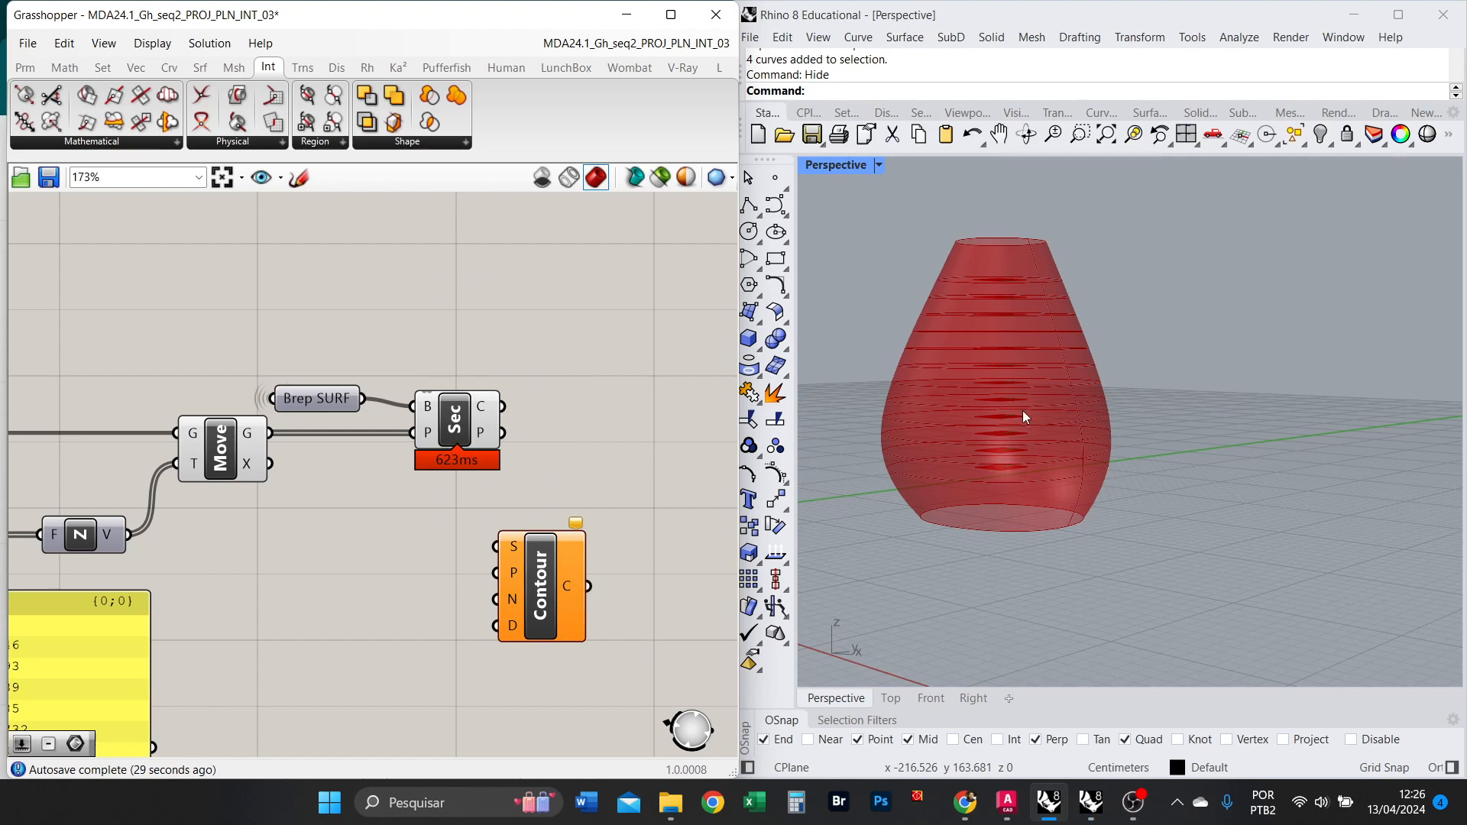
# Reposition Contour above the Brep | Plane component and connect Brep SURF to its S input.
pyautogui.moveTo(990, 477); pyautogui.dragTo(813, 498, button='right')
pyautogui.scroll(-2, 520, 427)
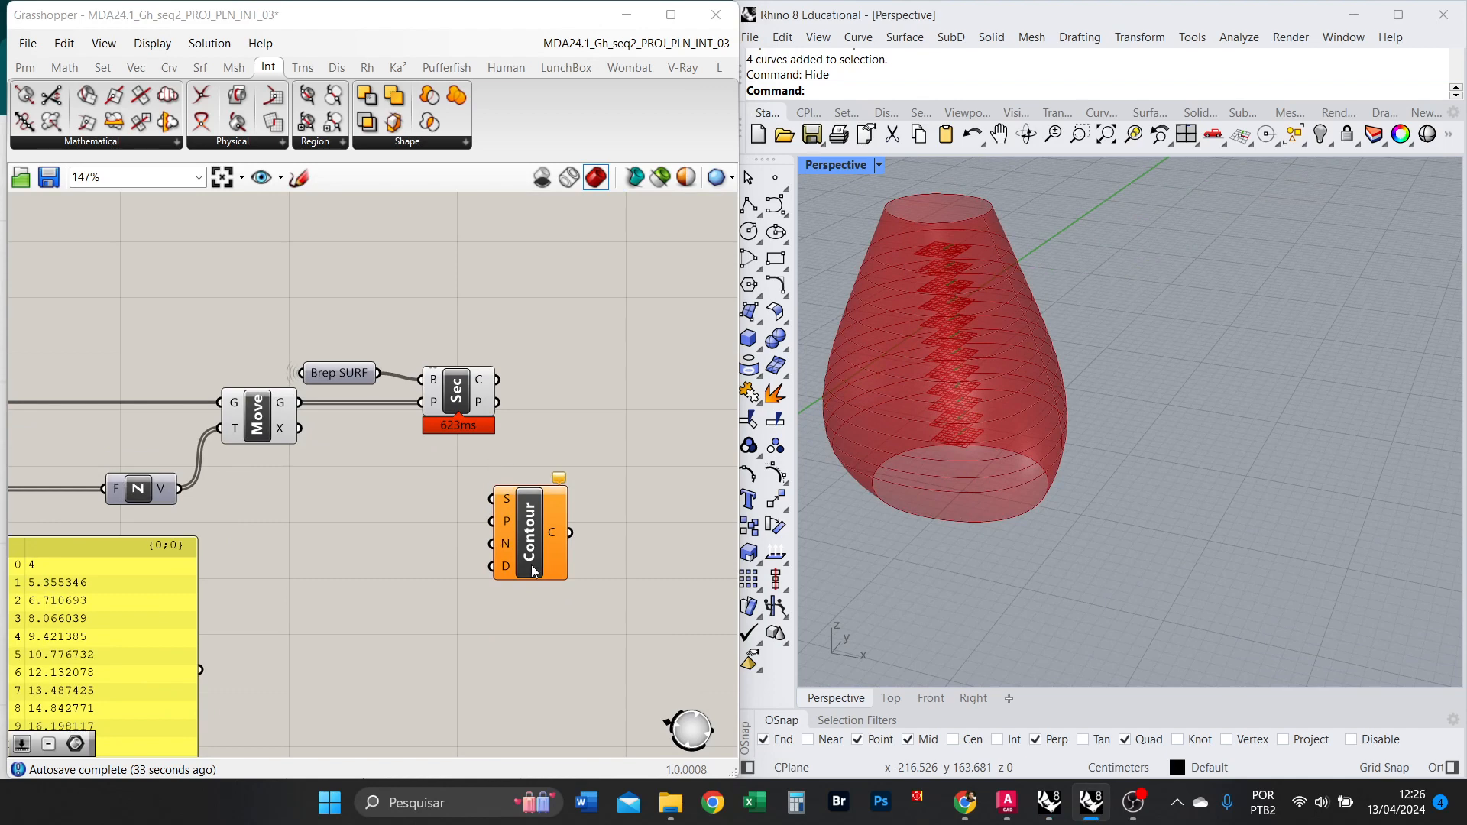
pyautogui.scroll(-3, 653, 574)
pyautogui.scroll(3, 552, 518)
pyautogui.moveTo(584, 572); pyautogui.dragTo(580, 306)
pyautogui.moveTo(500, 329); pyautogui.dragTo(458, 502, button='right')
pyautogui.moveTo(377, 581); pyautogui.dragTo(511, 443)
# Hide the preview of the Move and Brep | Plane components, leaving only the vase displayed.
pyautogui.moveTo(613, 701); pyautogui.dragTo(205, 644)
pyautogui.rightClick(319, 386)
pyautogui.click(390, 407)
pyautogui.click(466, 427)
# Add a number slider with value 3 and connect it to Contour's D input.
pyautogui.scroll(1, 533, 483)
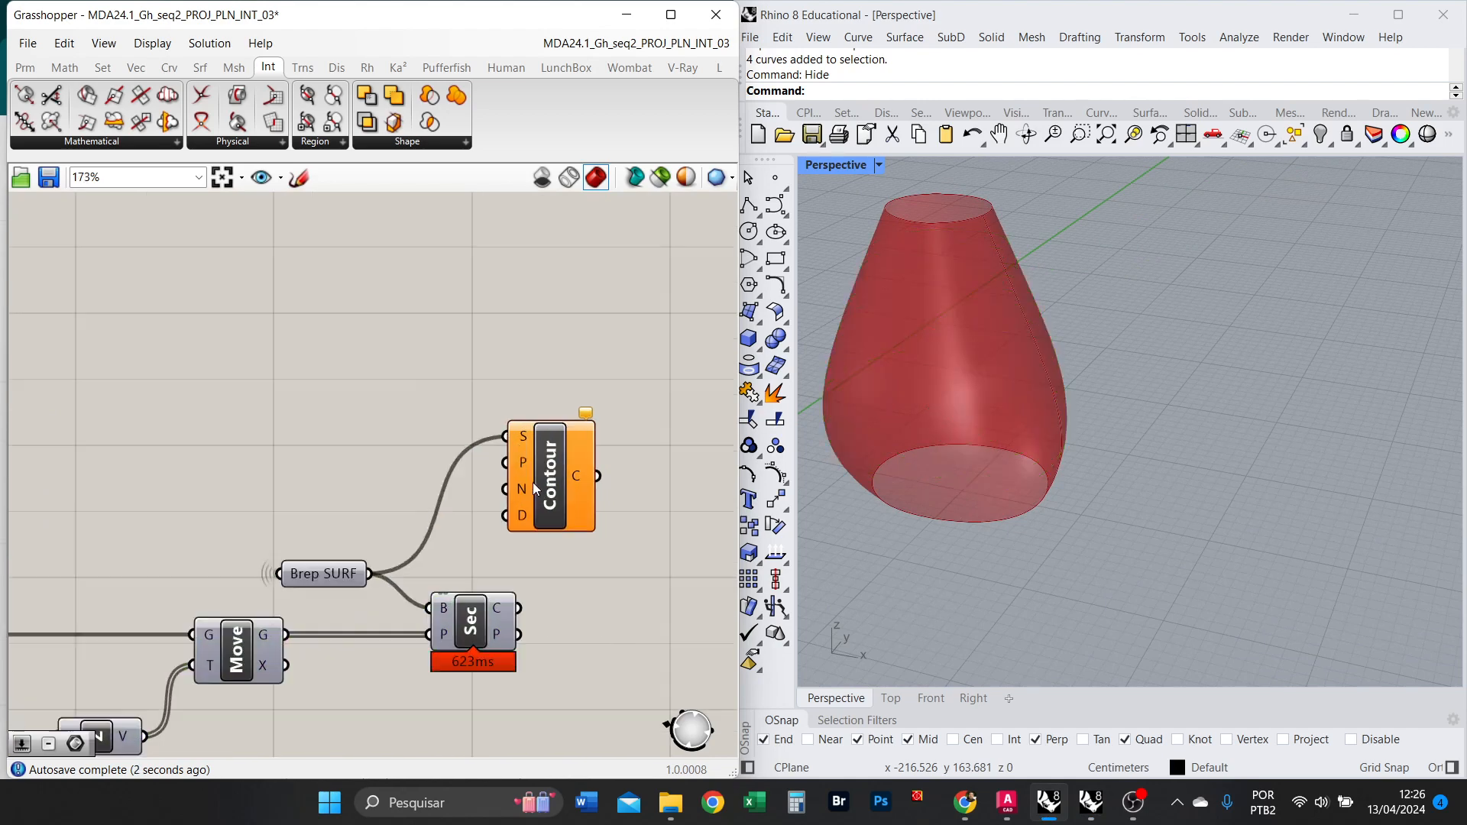
pyautogui.scroll(1, 533, 483)
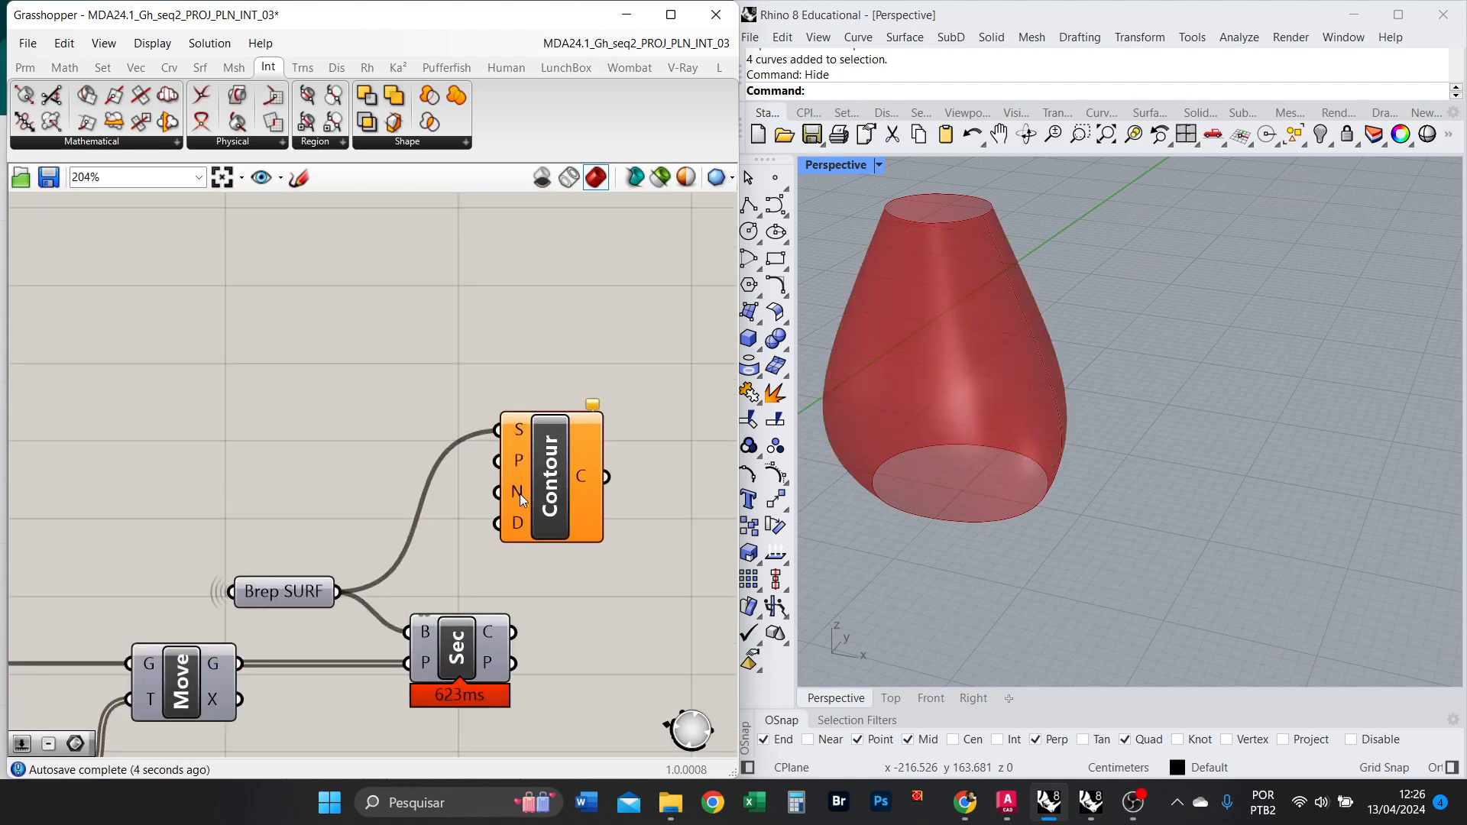
pyautogui.doubleClick(270, 493)
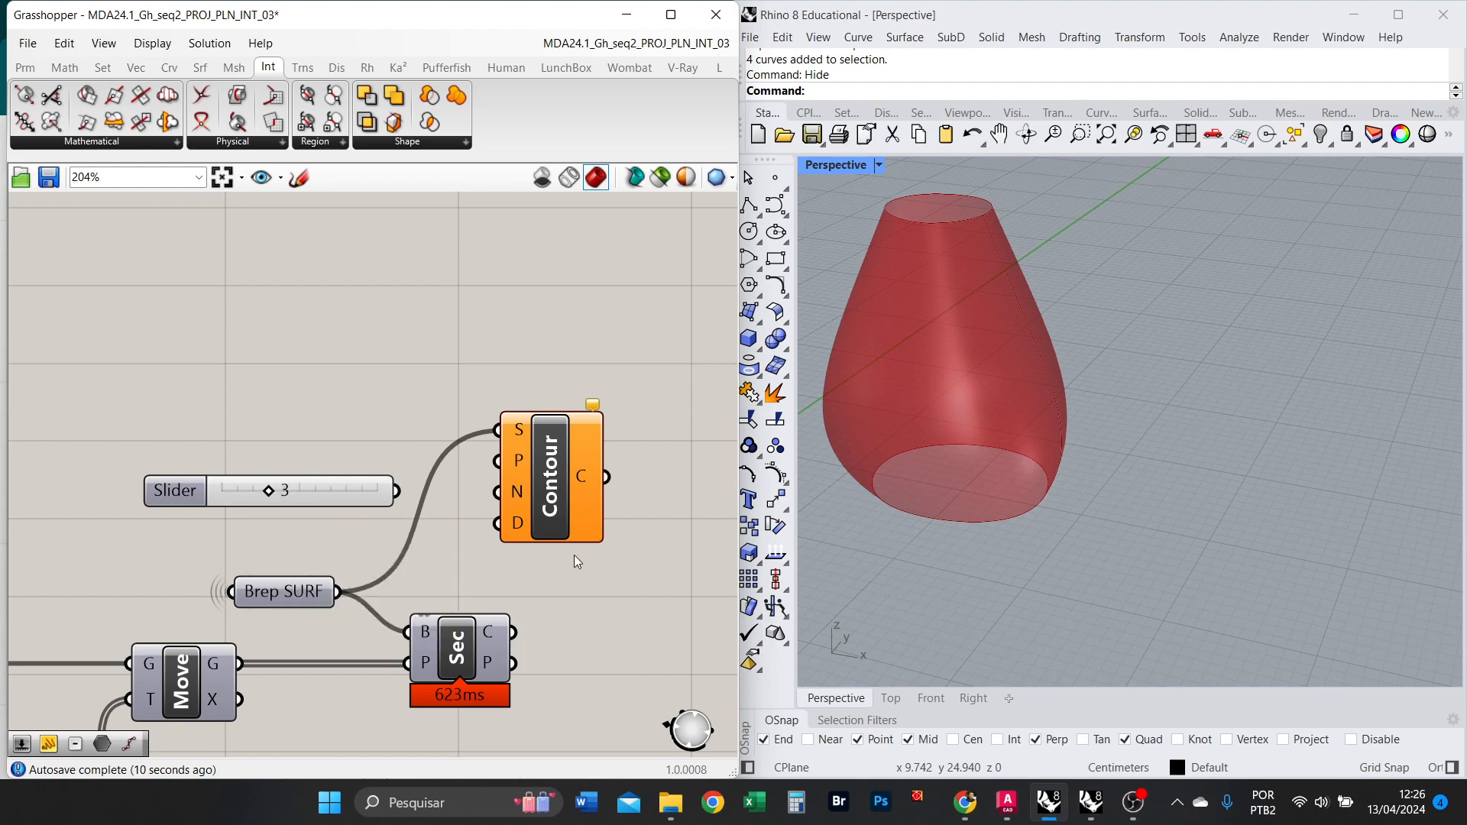
pyautogui.moveTo(400, 492); pyautogui.dragTo(497, 524)
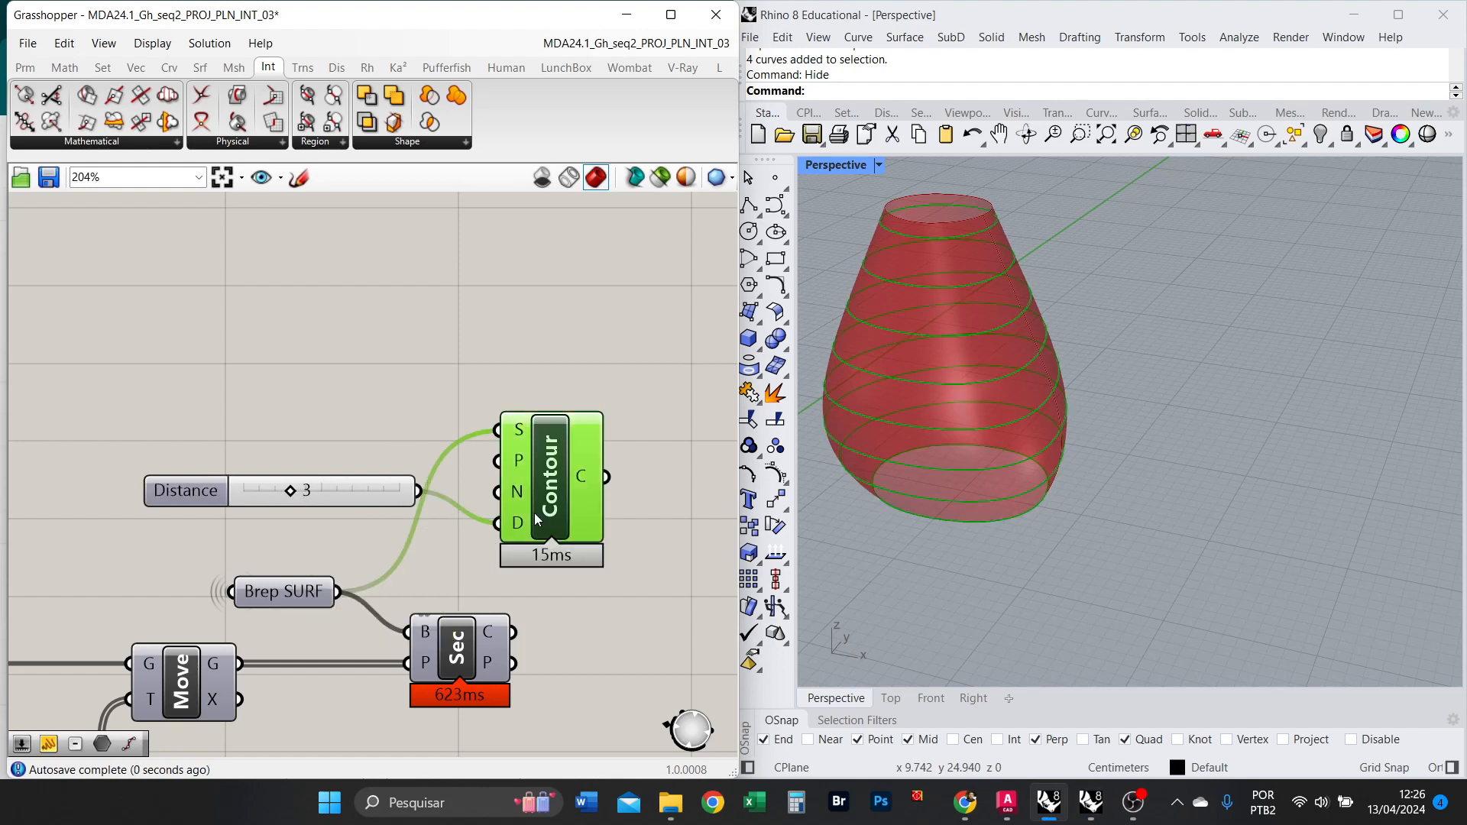
# Examine the spacing of the contour curves along the vase, especially near its base and its rim.
pyautogui.moveTo(932, 428); pyautogui.dragTo(969, 370, button='right')
pyautogui.moveTo(995, 315); pyautogui.dragTo(955, 389, button='right')
pyautogui.scroll(-4, 932, 392)
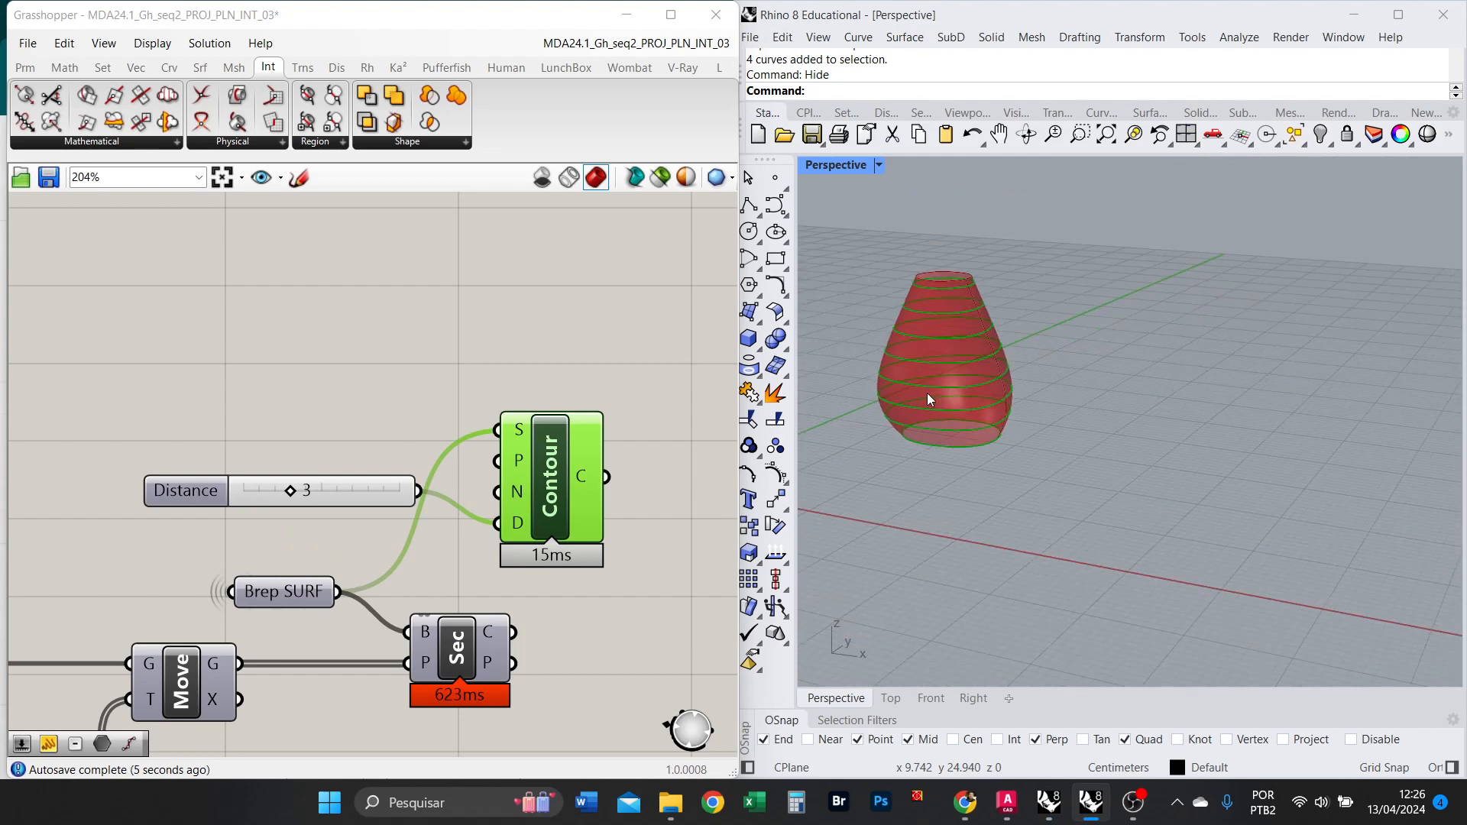
pyautogui.scroll(7, 928, 393)
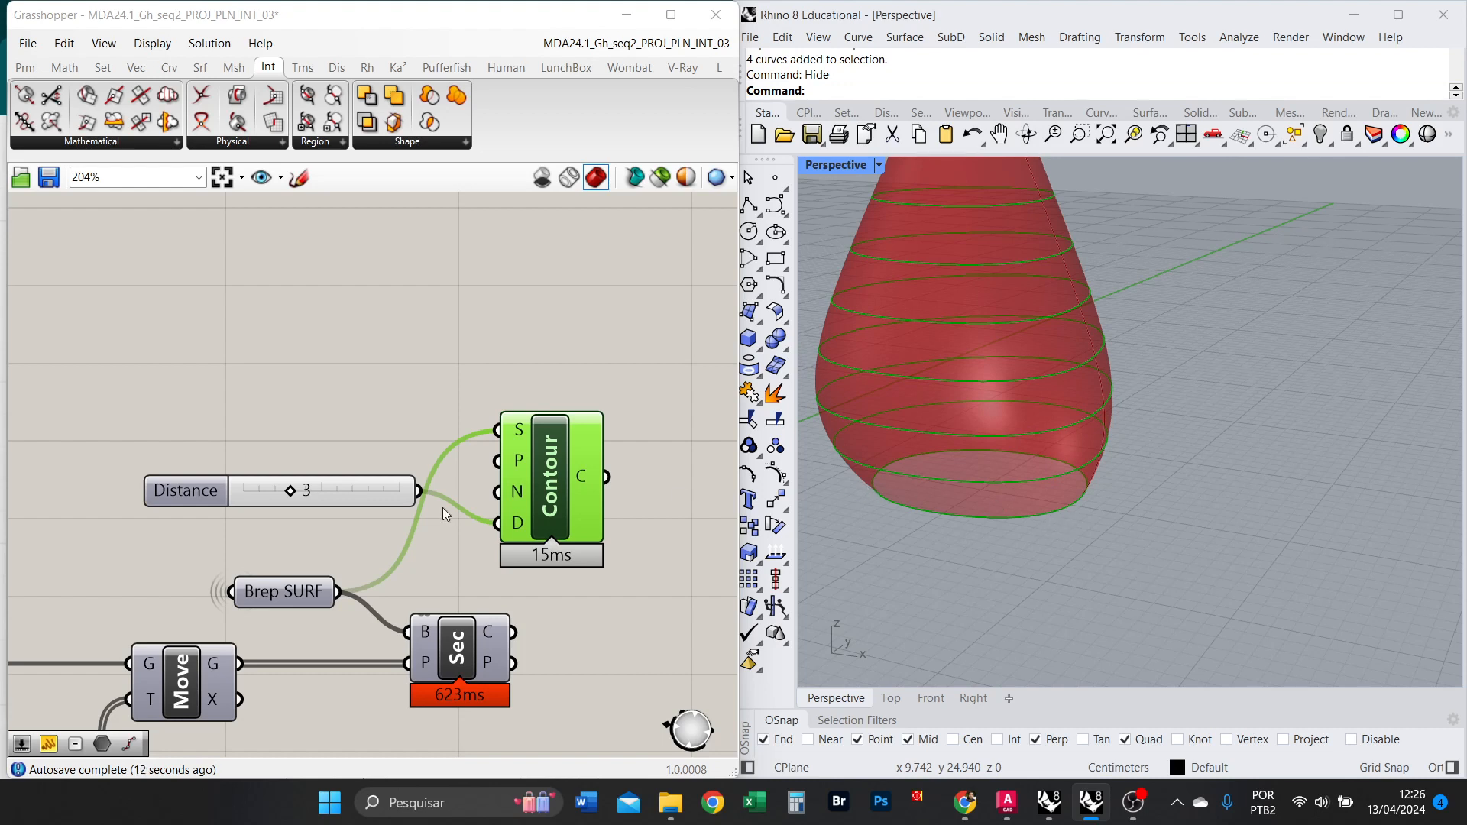
pyautogui.scroll(-2, 1012, 519)
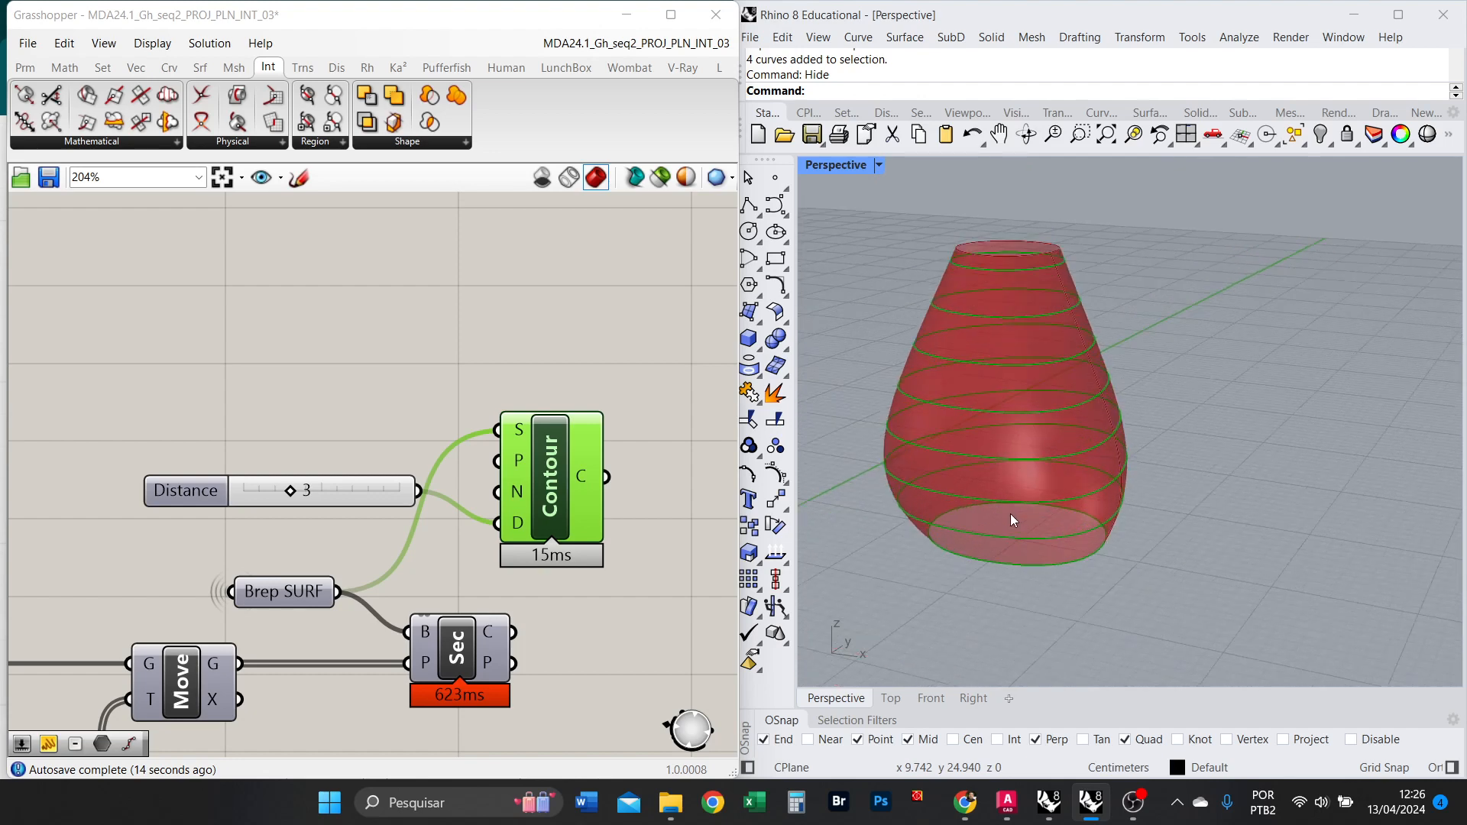
pyautogui.moveTo(1075, 517); pyautogui.dragTo(1014, 318, button='right')
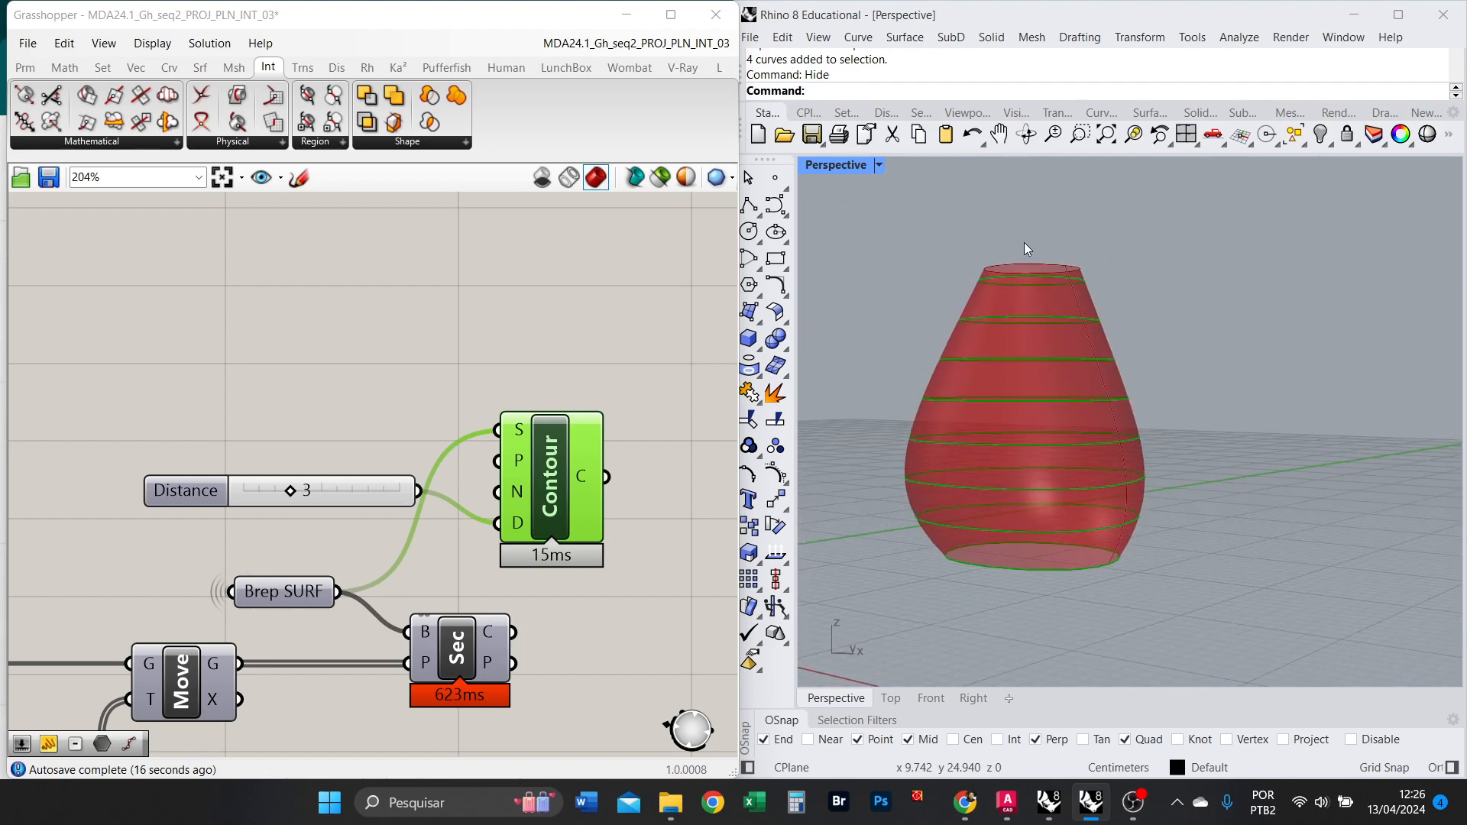
pyautogui.scroll(5, 1024, 241)
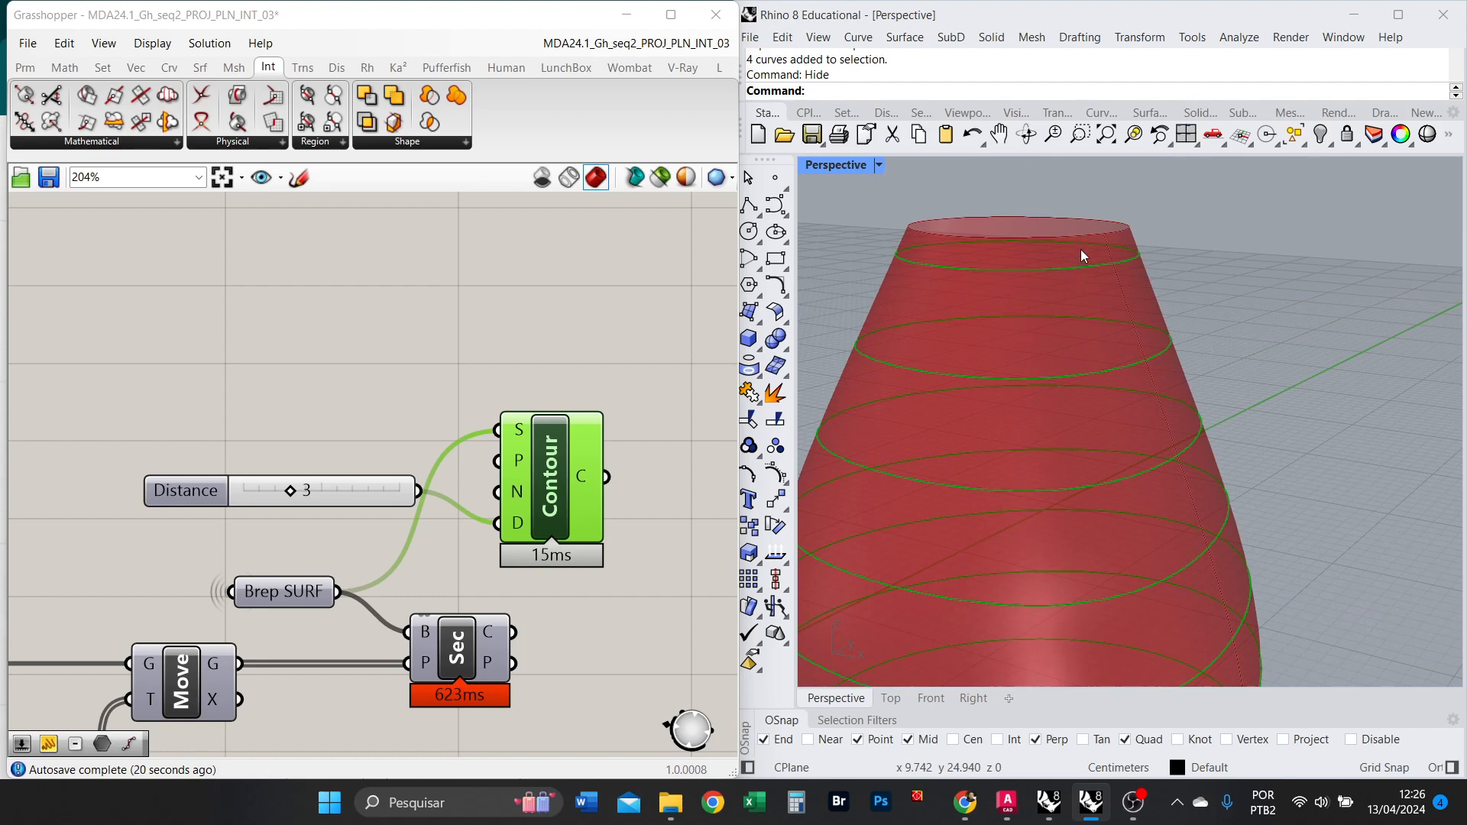
pyautogui.scroll(-2, 1076, 252)
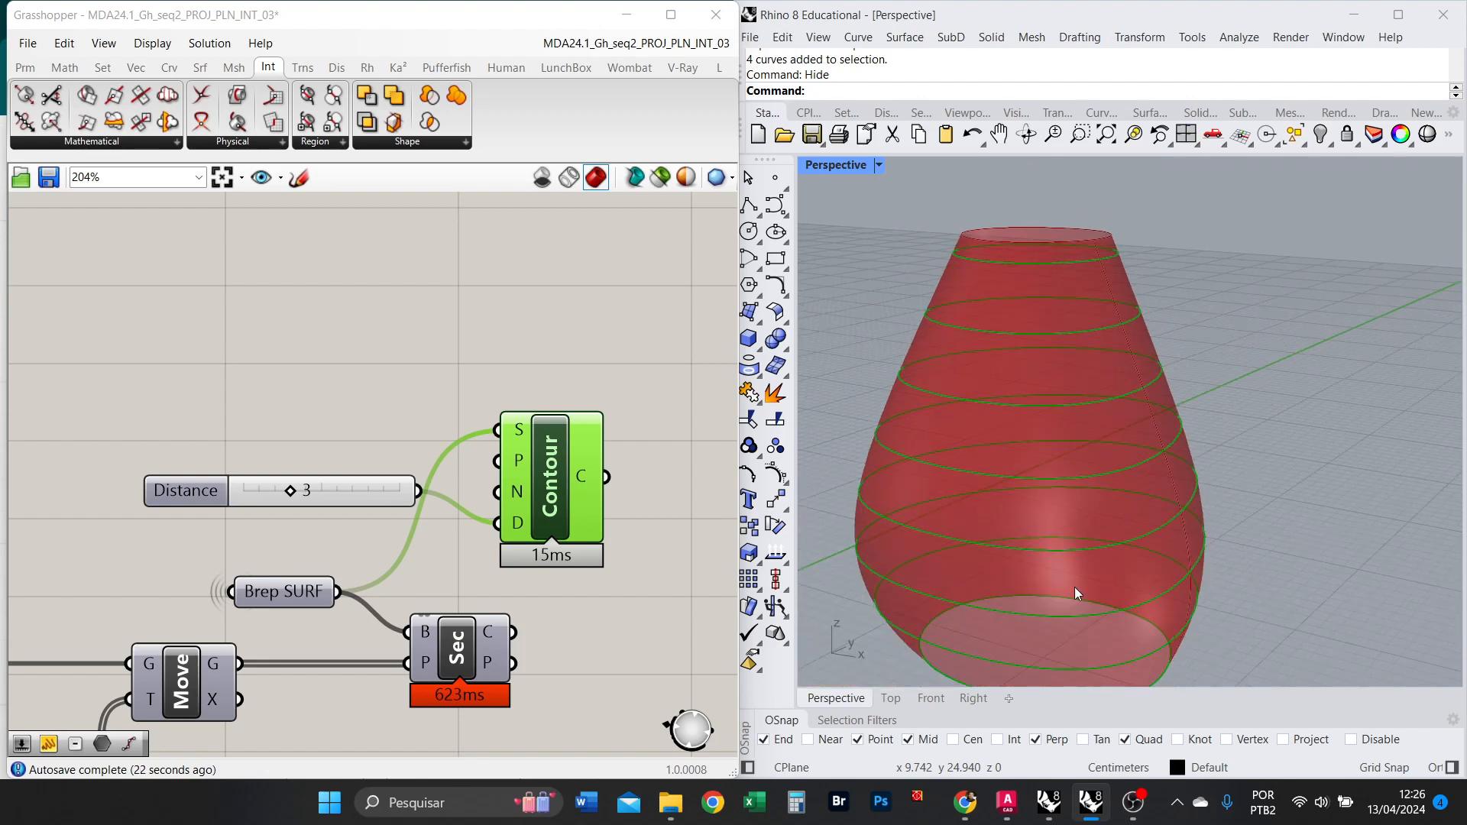
pyautogui.moveTo(1168, 550); pyautogui.dragTo(1167, 603, button='right')
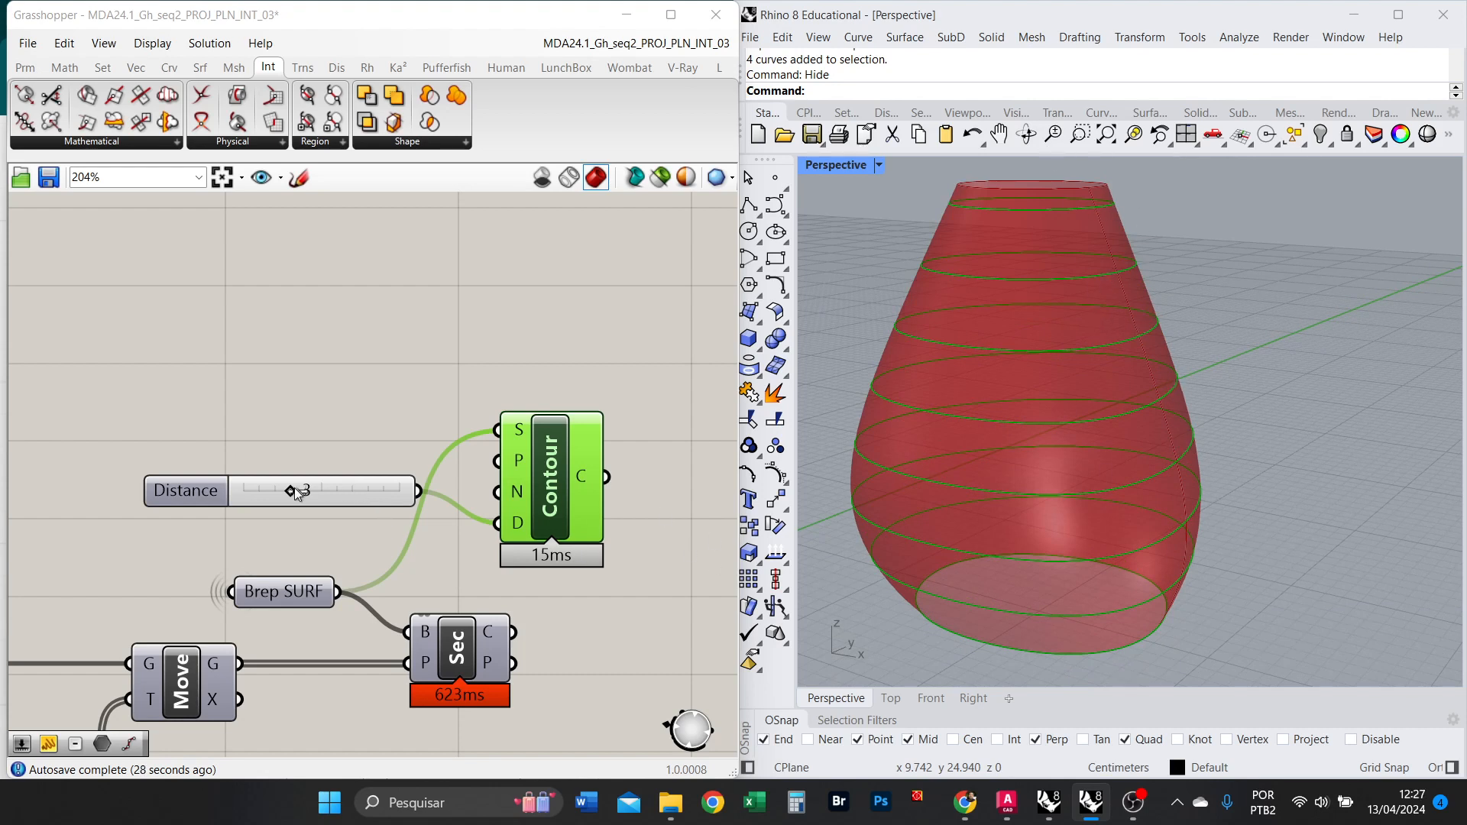
# Set the Distance slider to 1 and check the denser contours on the vase.
pyautogui.moveTo(295, 487)
pyautogui.mouseDown()
pyautogui.moveTo(318, 488)
pyautogui.moveTo(241, 480)
pyautogui.moveTo(269, 482)
pyautogui.mouseUp()
pyautogui.scroll(-5, 1027, 390)
pyautogui.moveTo(1138, 524); pyautogui.dragTo(1152, 497, button='right')
pyautogui.scroll(2, 993, 439)
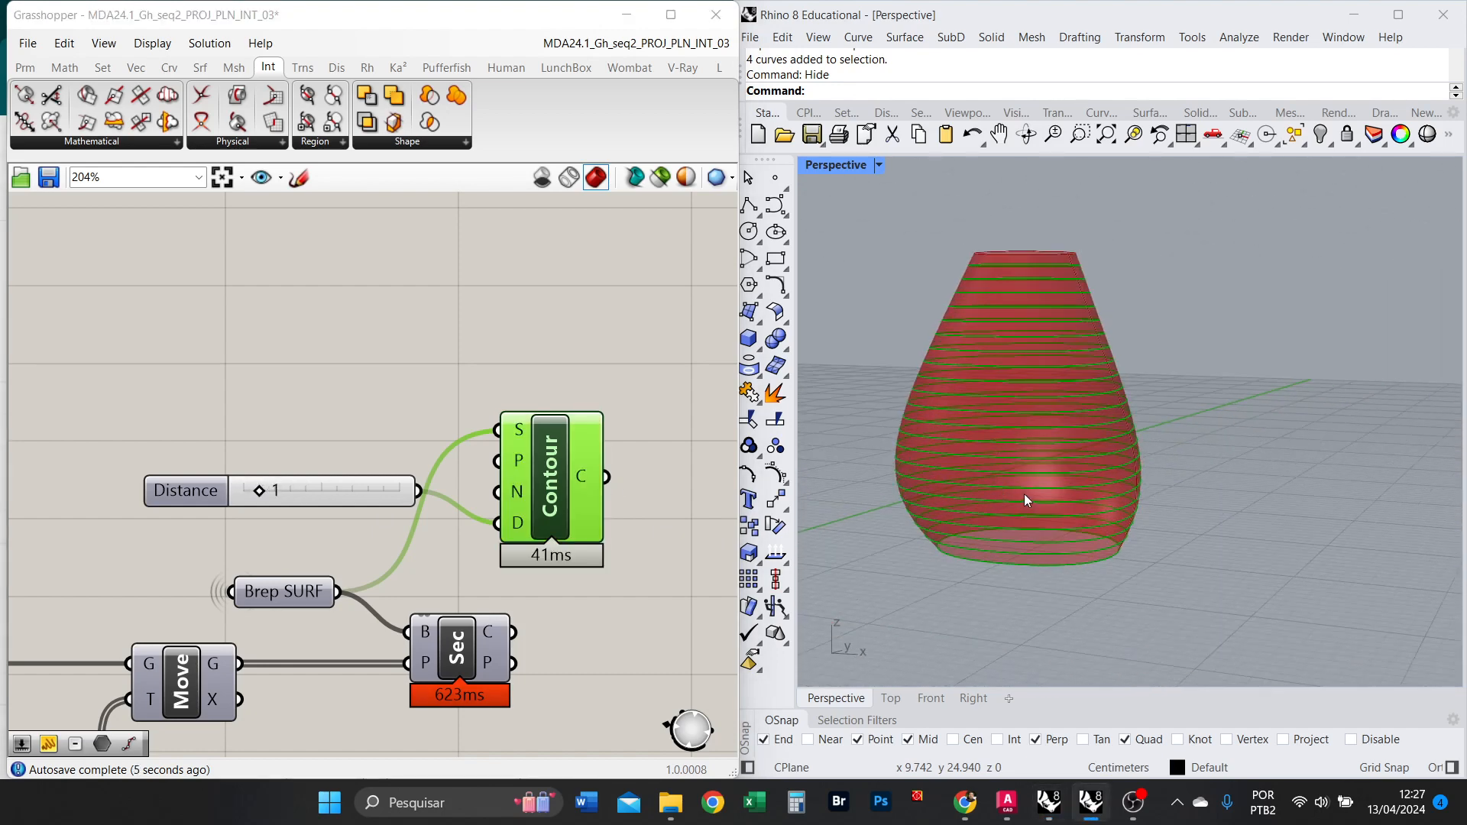
# Delete the Contour component and its connected Distance slider.
pyautogui.moveTo(658, 511); pyautogui.dragTo(312, 425)
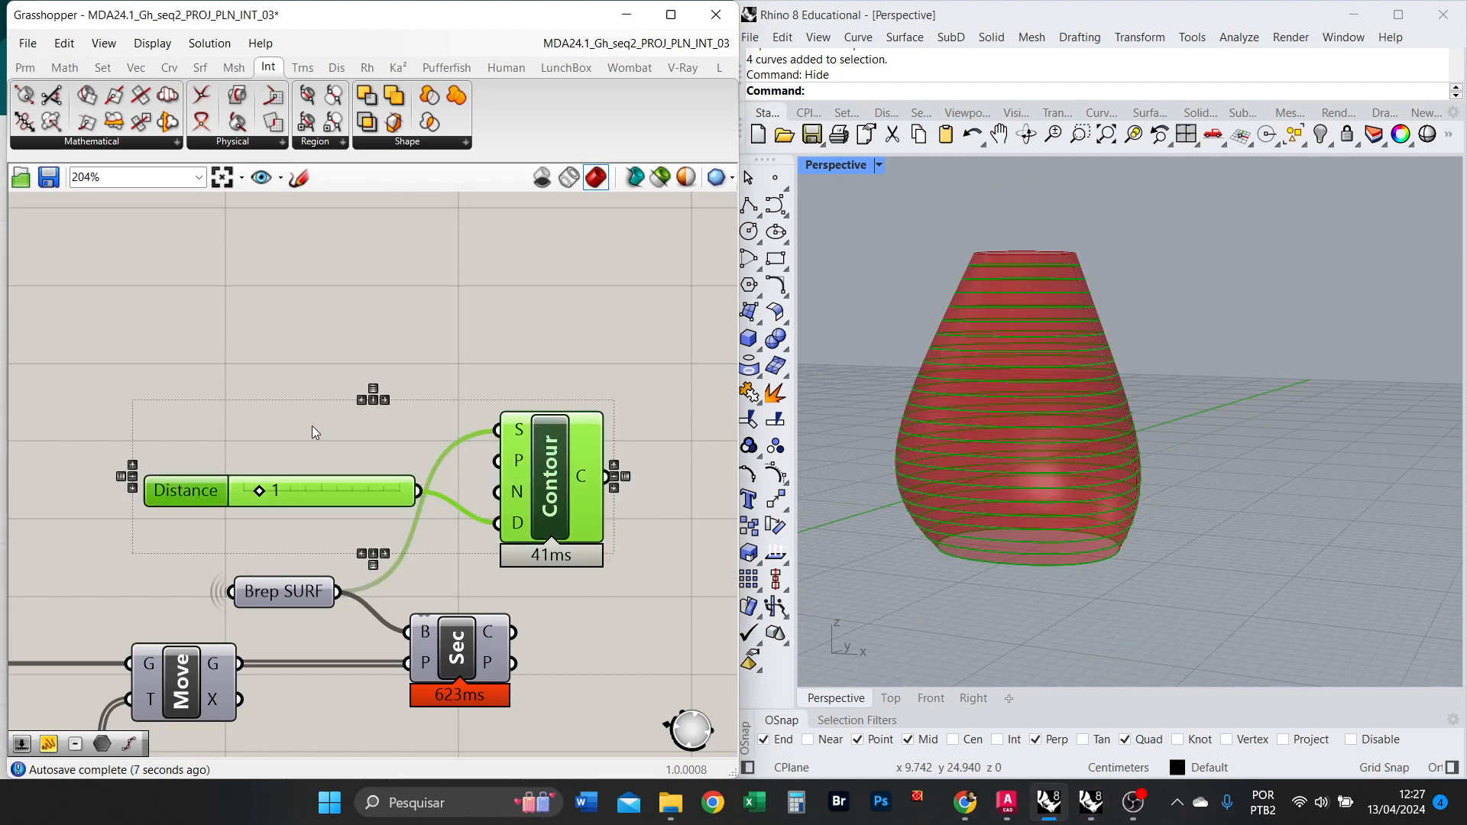
pyautogui.press('Delete')
pyautogui.scroll(-4, 423, 394)
pyautogui.scroll(4, 428, 600)
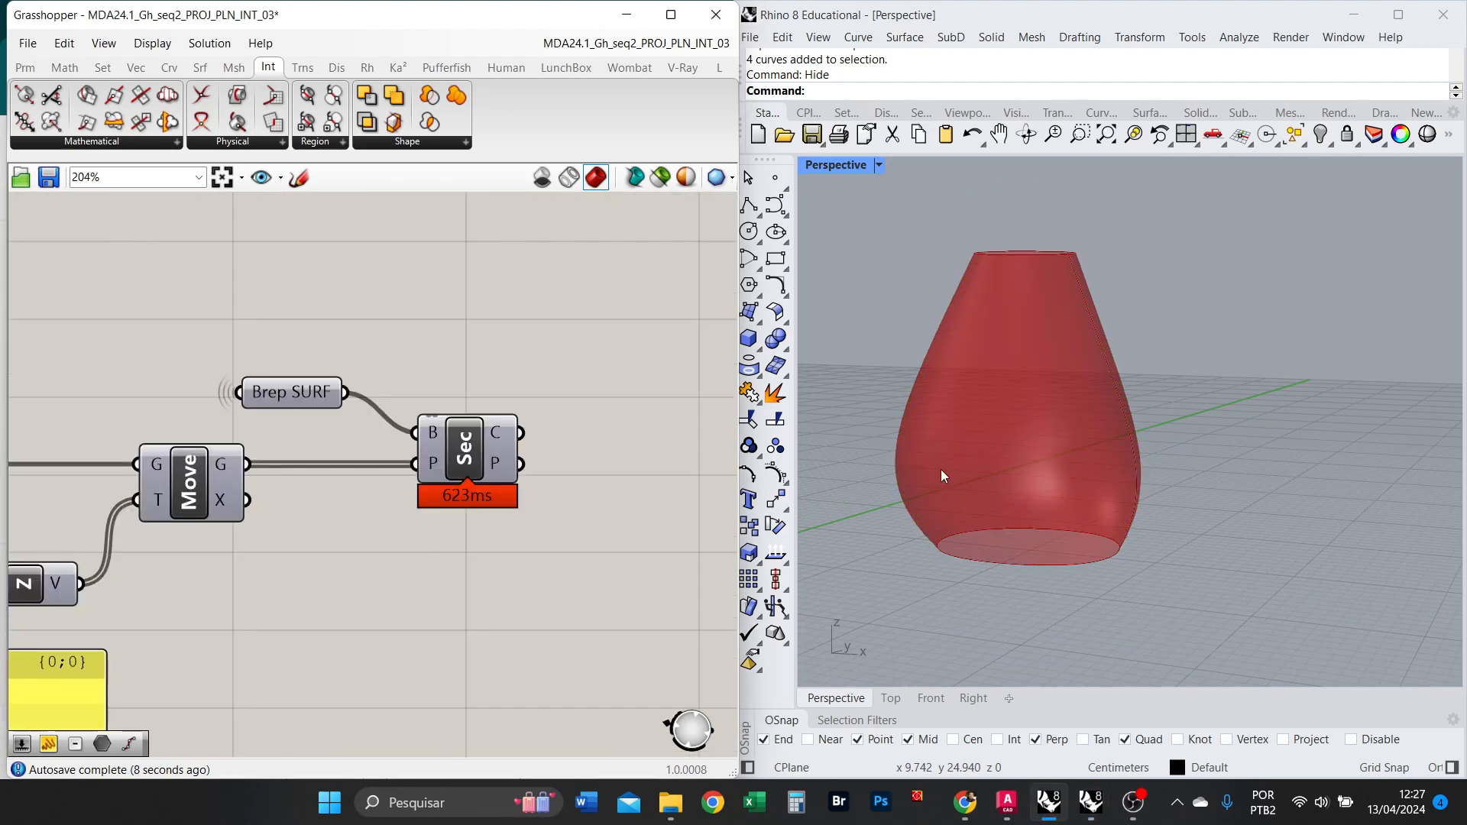
# Turn on the preview of the Brep | Plane component and view its section curves around the vase.
pyautogui.scroll(-3, 486, 444)
pyautogui.click(479, 455)
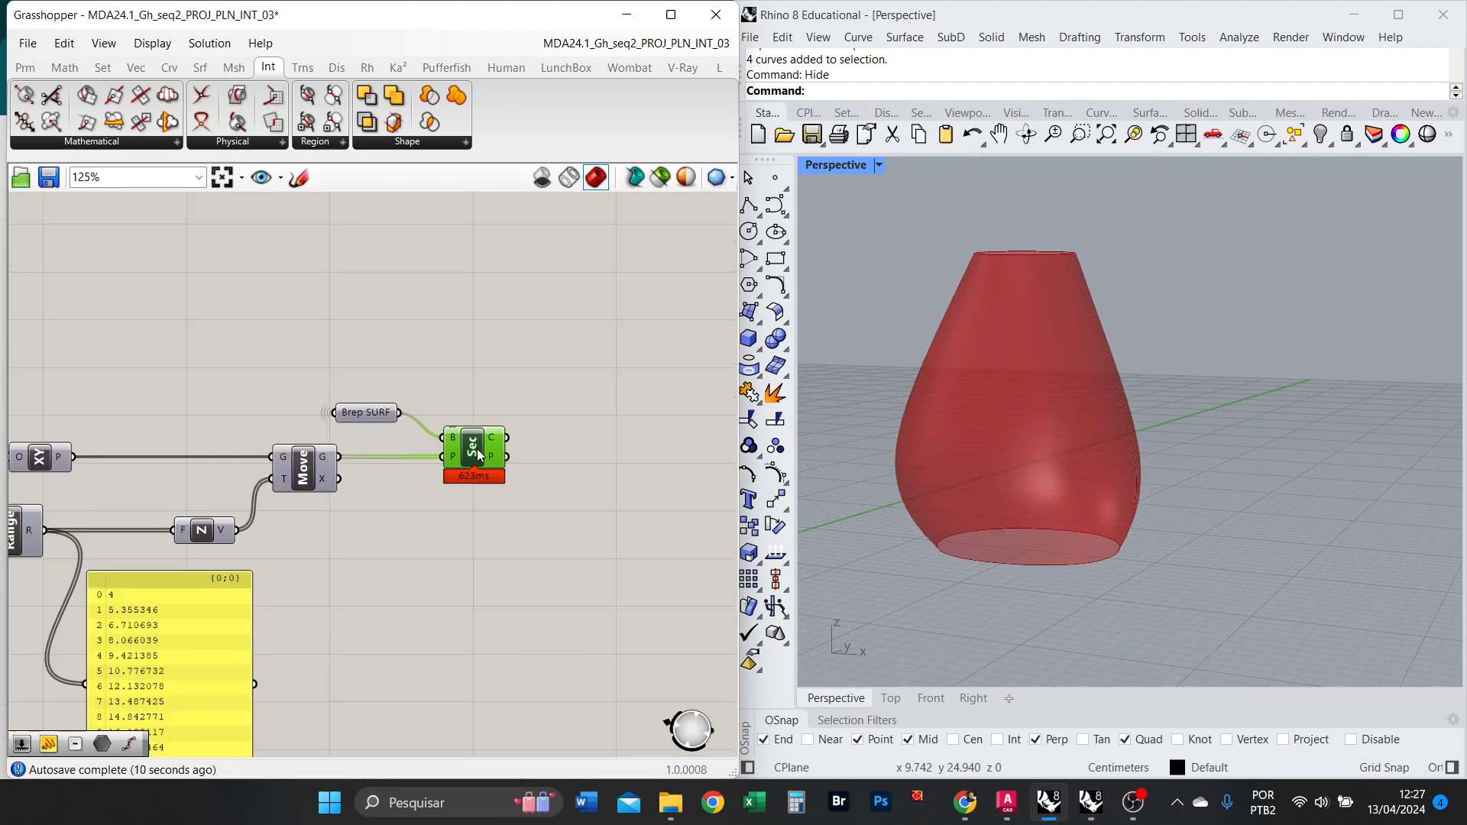
pyautogui.rightClick(633, 325)
pyautogui.click(671, 342)
pyautogui.moveTo(1121, 369); pyautogui.dragTo(1068, 401, button='right')
pyautogui.moveTo(1040, 350); pyautogui.dragTo(1049, 359, button='right')
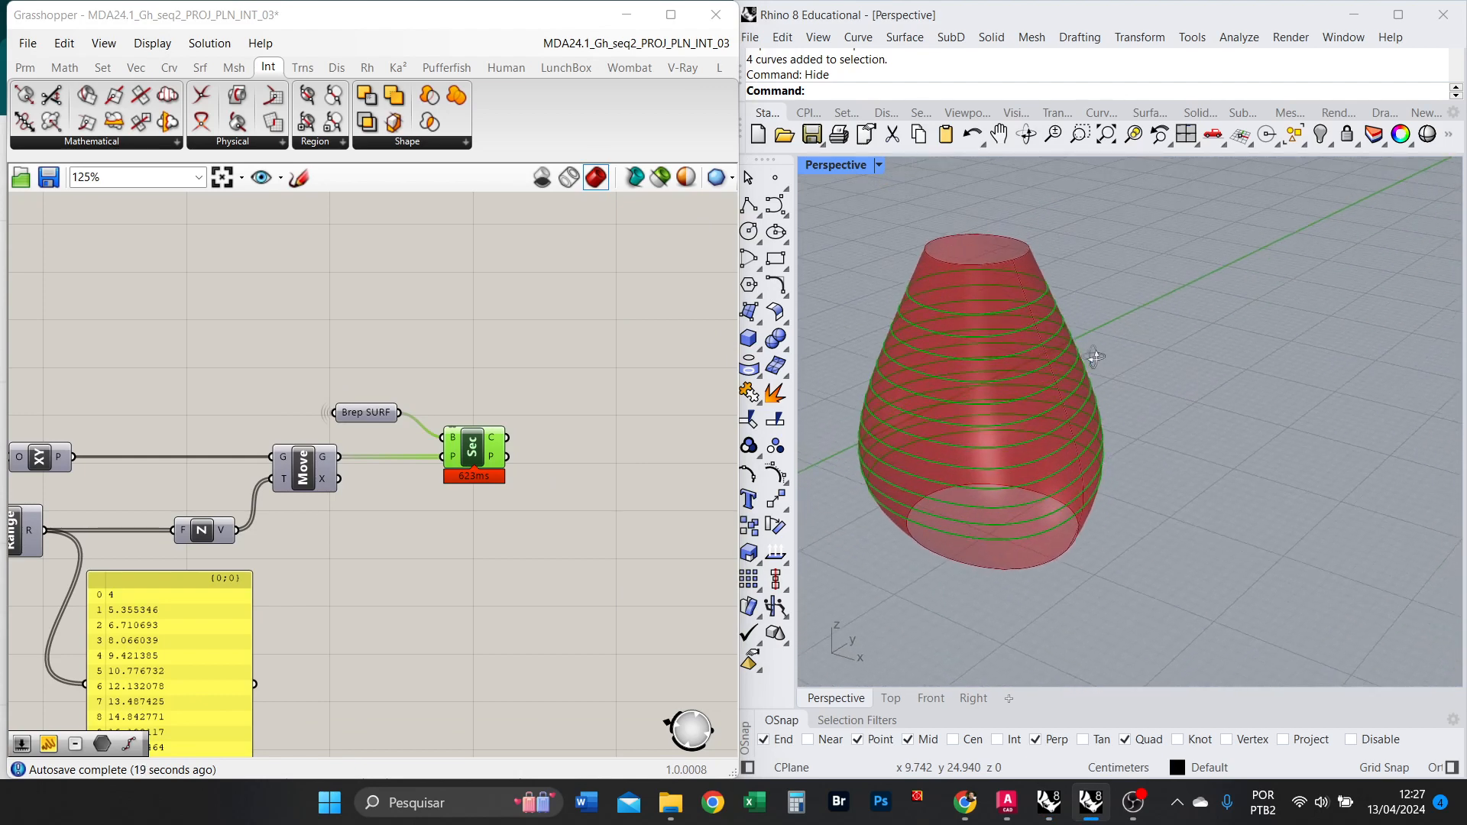
# Add a Boundary Surfaces component and connect the Brep | Plane component's C output to its E input.
pyautogui.moveTo(603, 425); pyautogui.dragTo(426, 429, button='right')
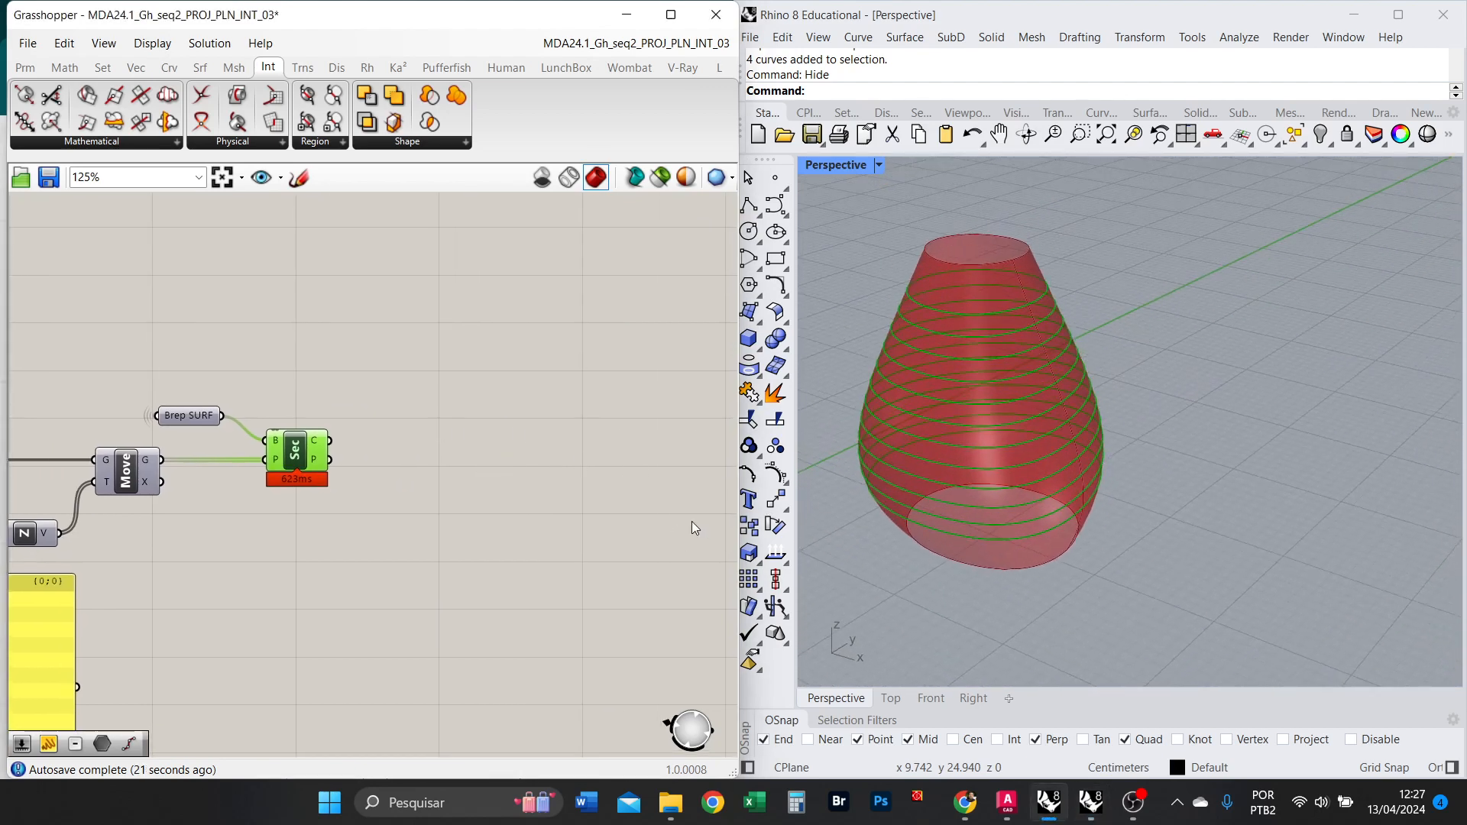
pyautogui.scroll(-3, 639, 455)
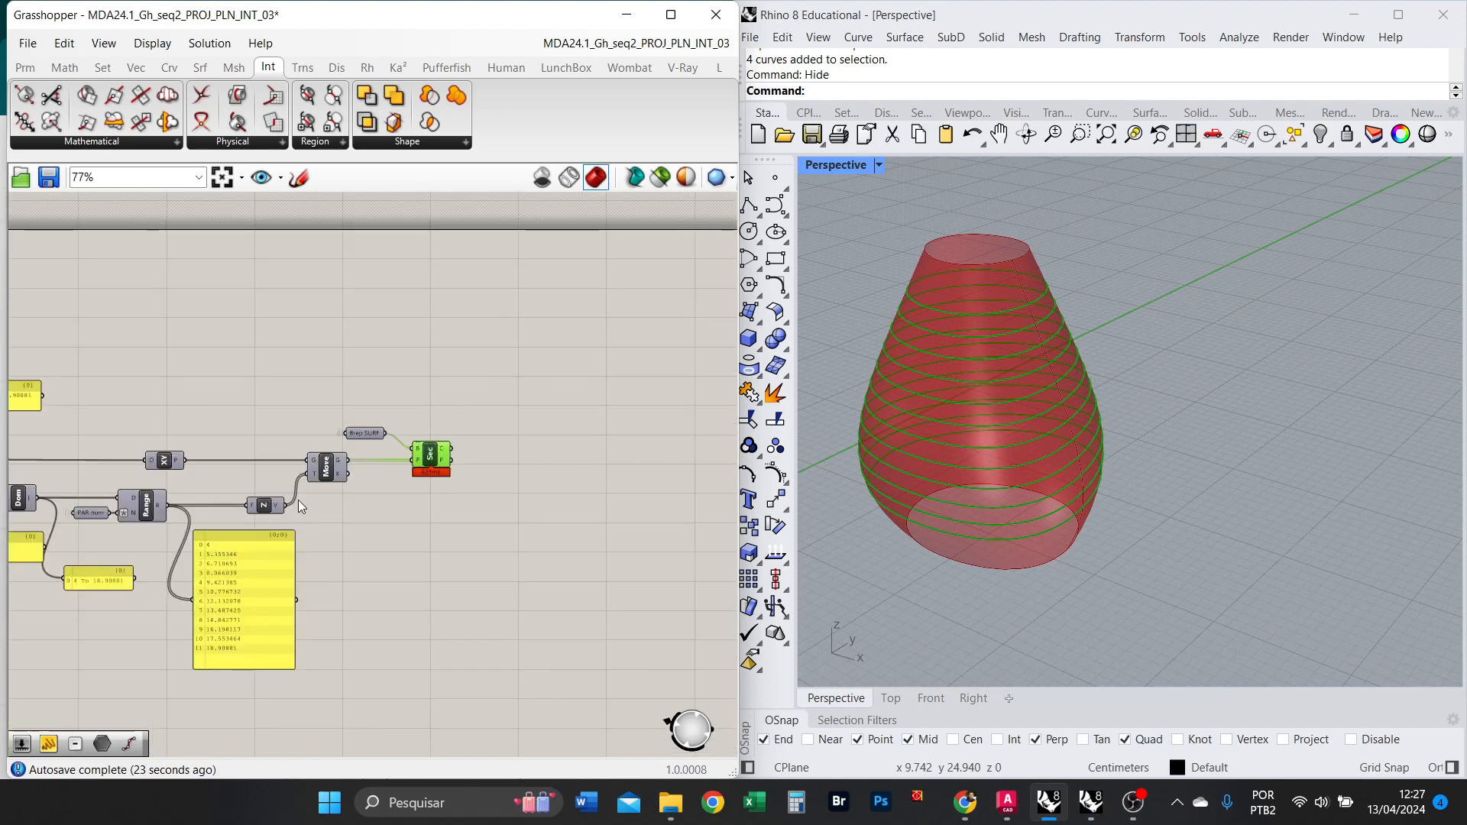
pyautogui.scroll(2, 814, 421)
pyautogui.scroll(1, 511, 443)
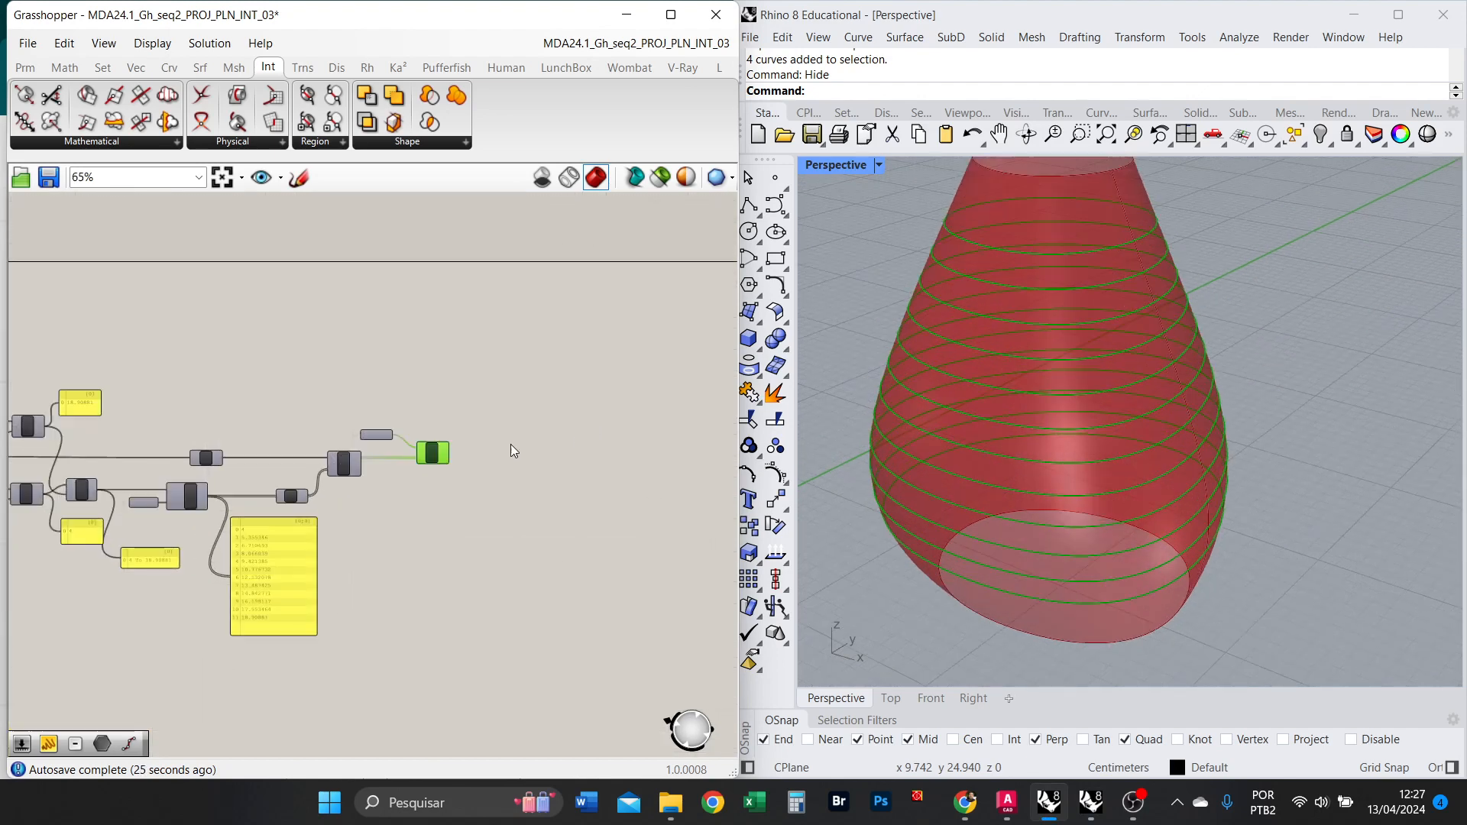
pyautogui.moveTo(506, 453); pyautogui.dragTo(450, 461, button='right')
pyautogui.doubleClick(478, 473)
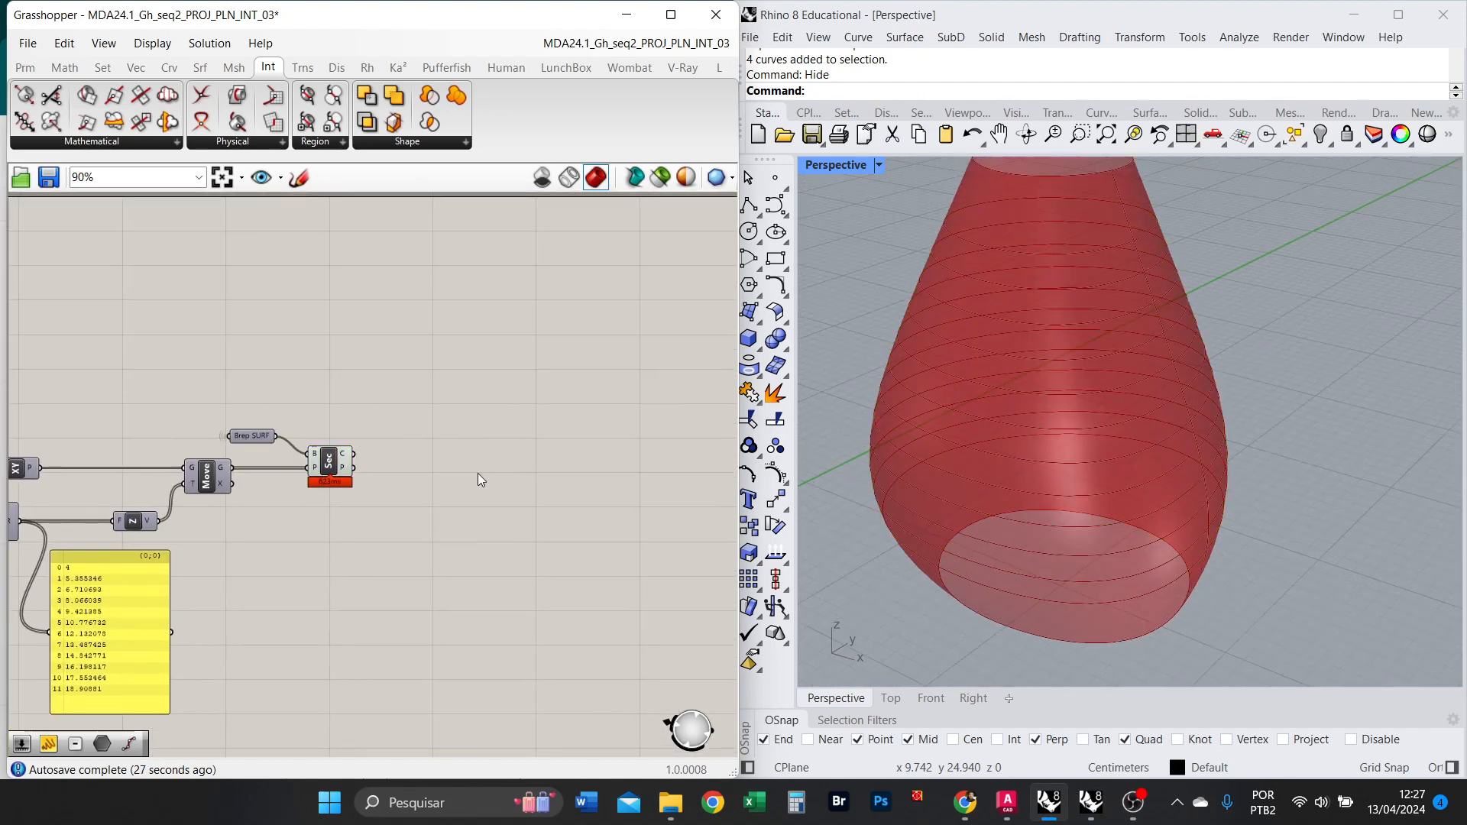
pyautogui.write('BOUND')
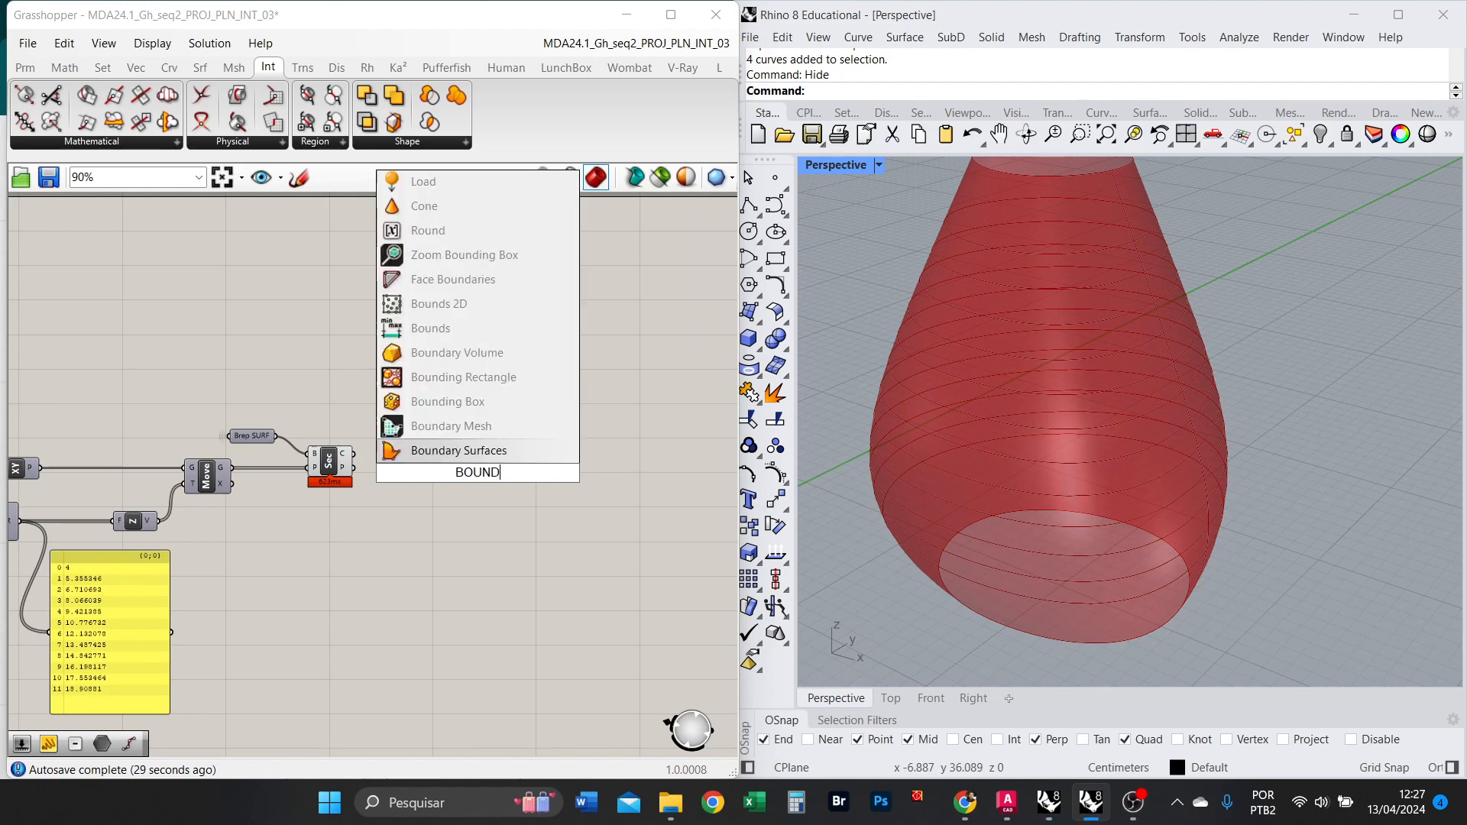
pyautogui.press('Return')
pyautogui.scroll(3, 415, 498)
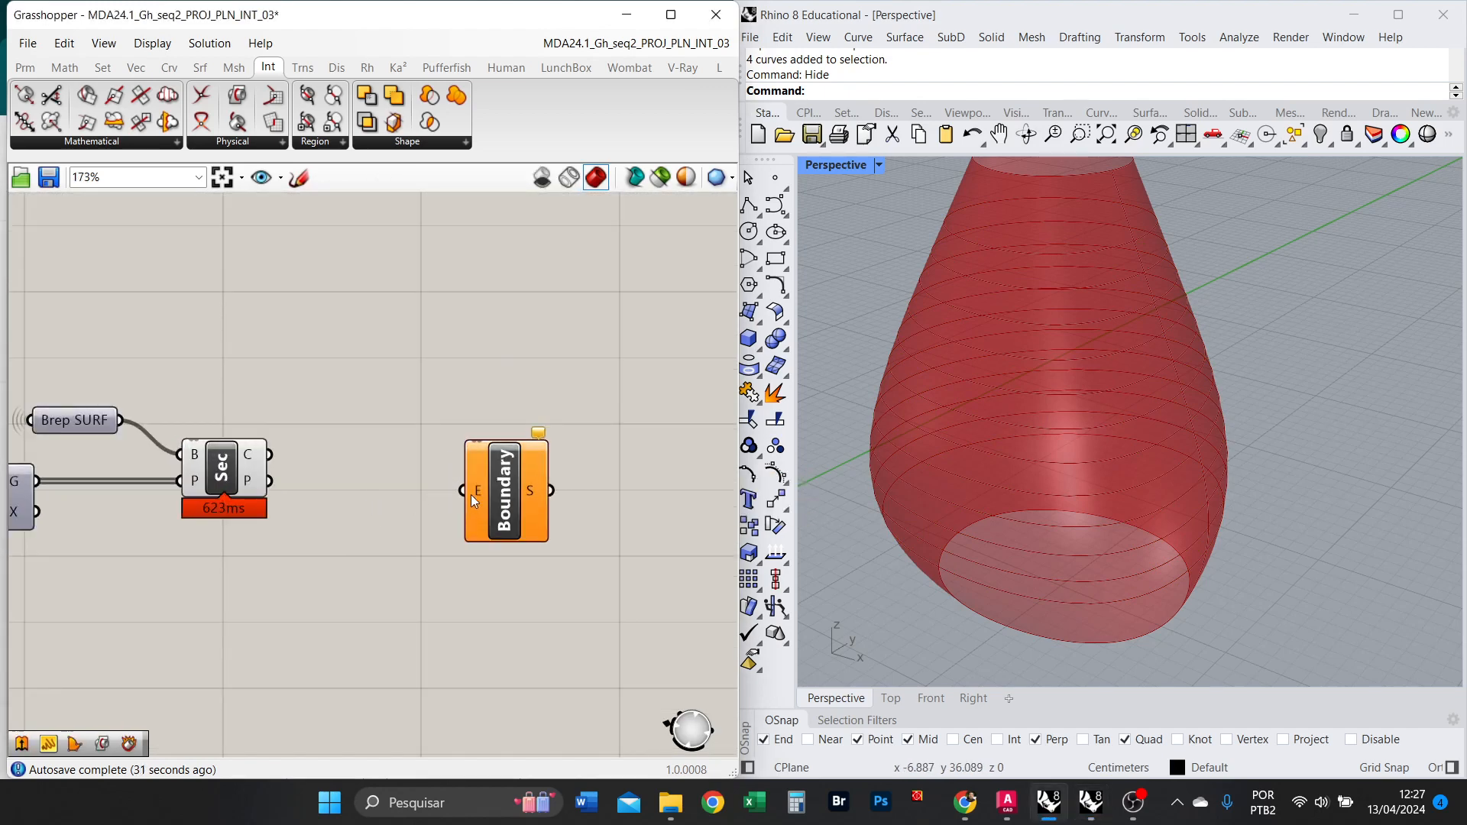
pyautogui.click(473, 475)
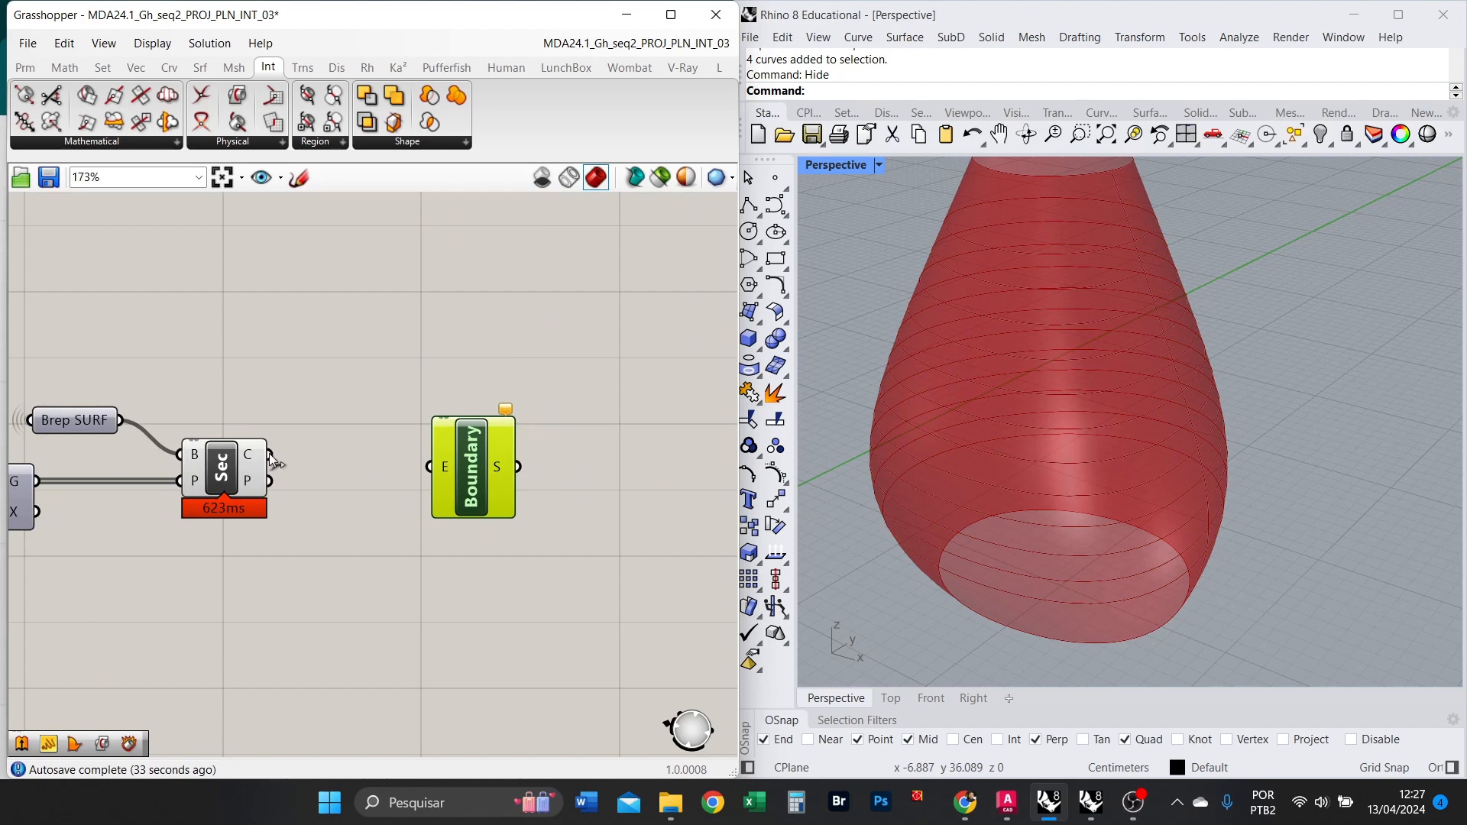
pyautogui.moveTo(271, 457); pyautogui.dragTo(470, 460)
pyautogui.click(534, 494)
# Toggle the preview of the Brep | Plane component off and back on.
pyautogui.moveTo(278, 620); pyautogui.dragTo(141, 441)
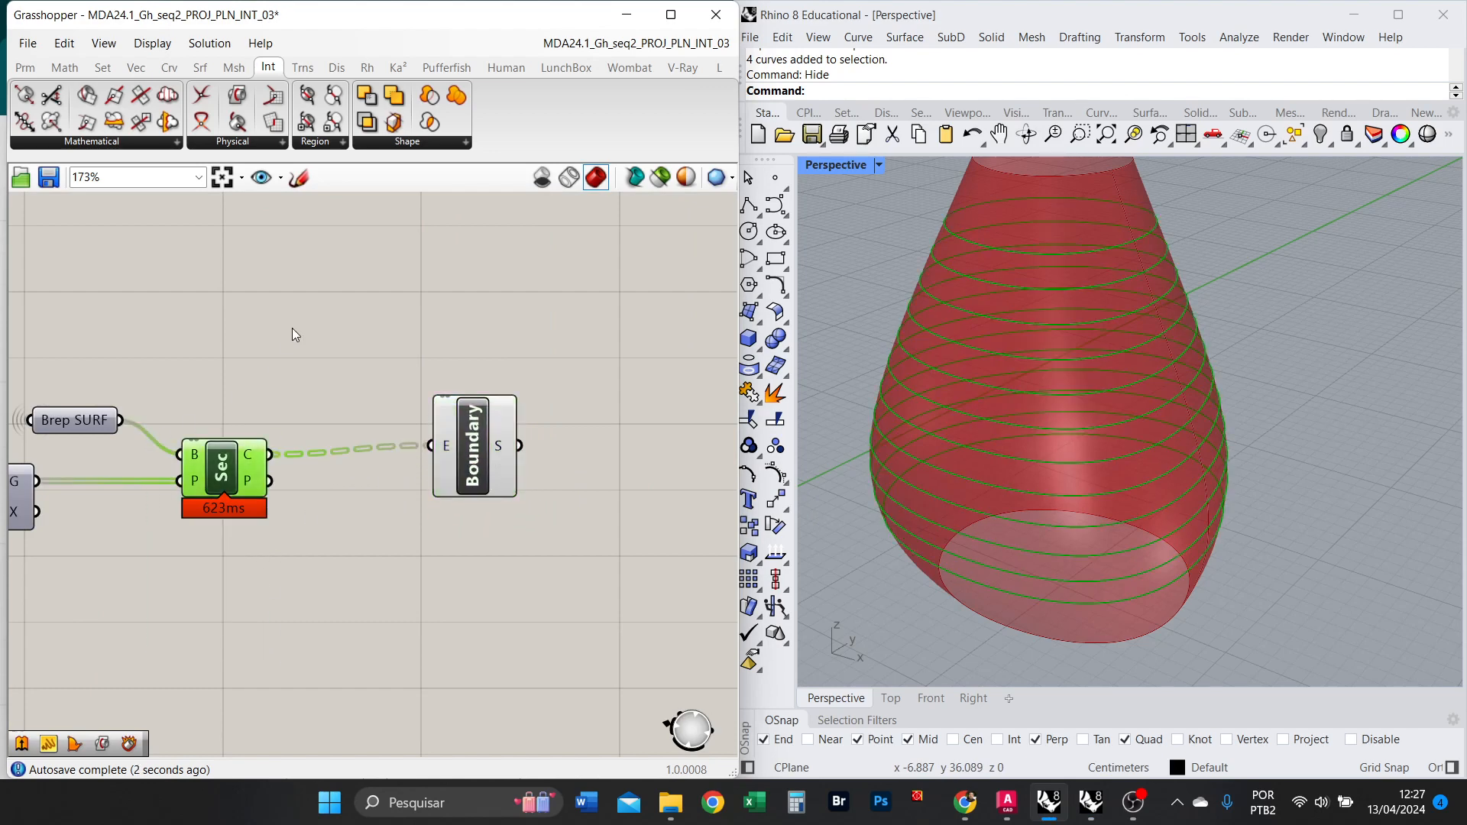
pyautogui.rightClick(293, 329)
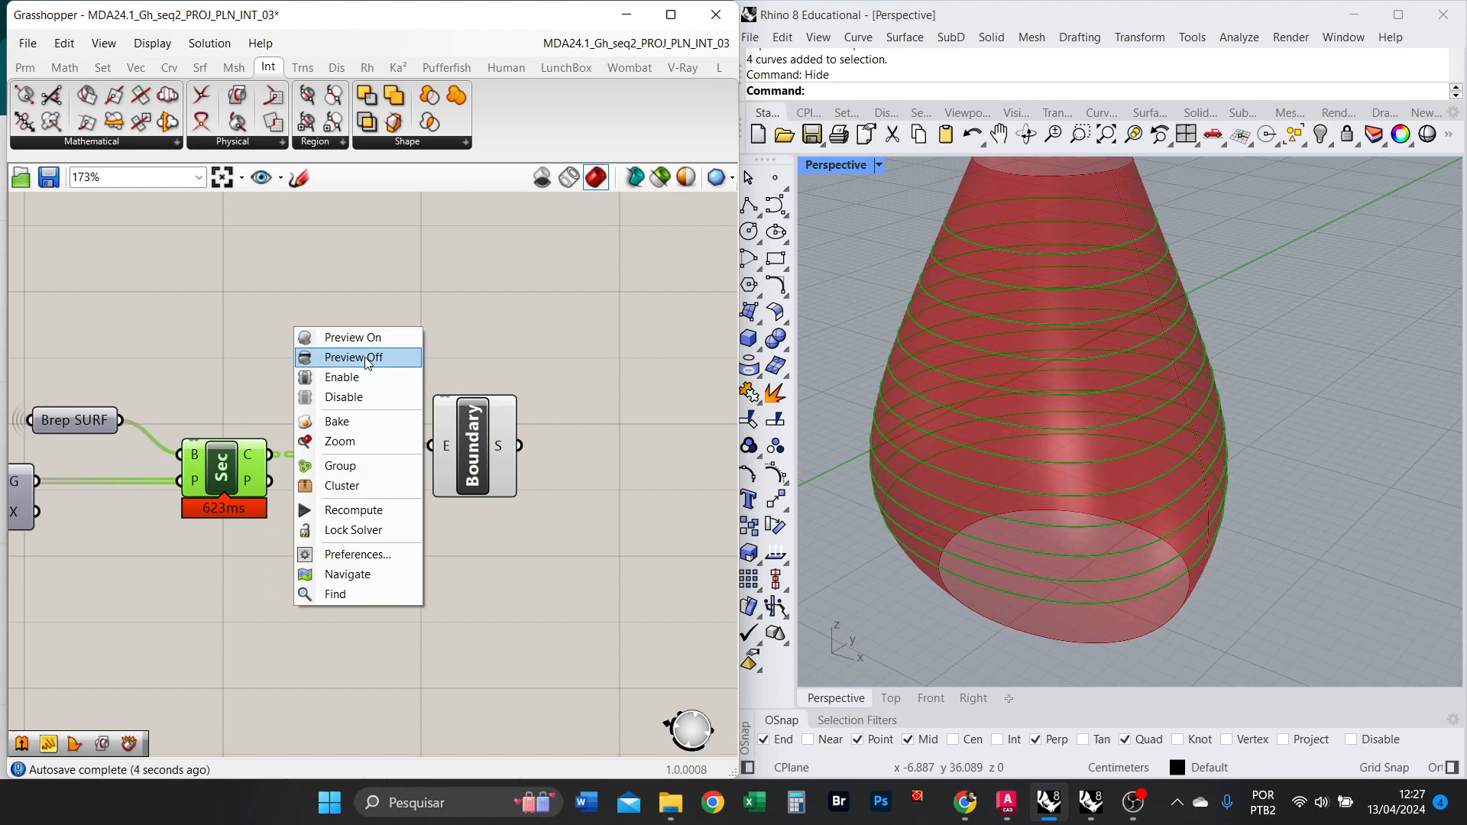
pyautogui.click(368, 360)
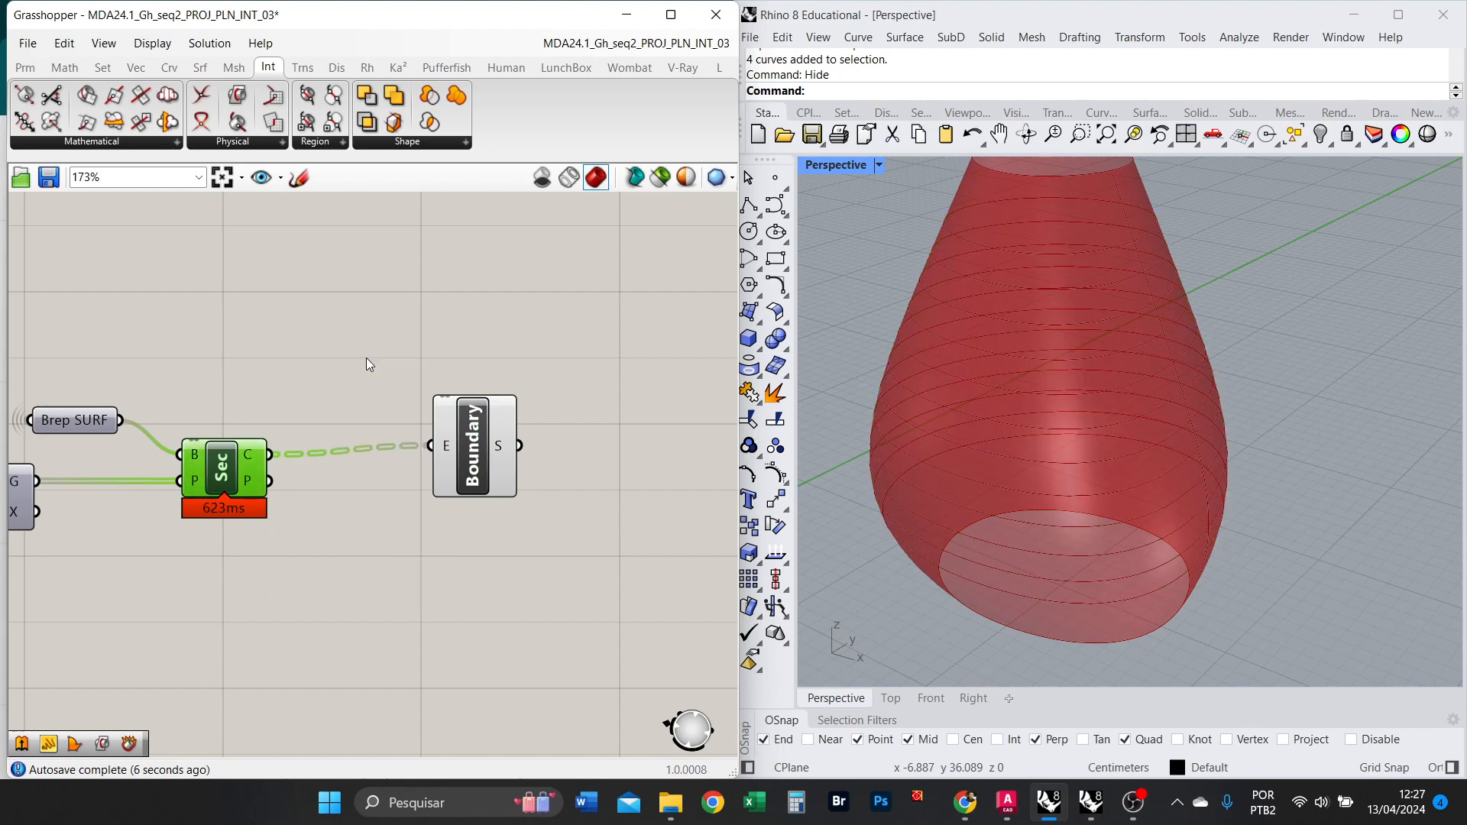
pyautogui.scroll(-6, 472, 451)
pyautogui.scroll(3, 224, 417)
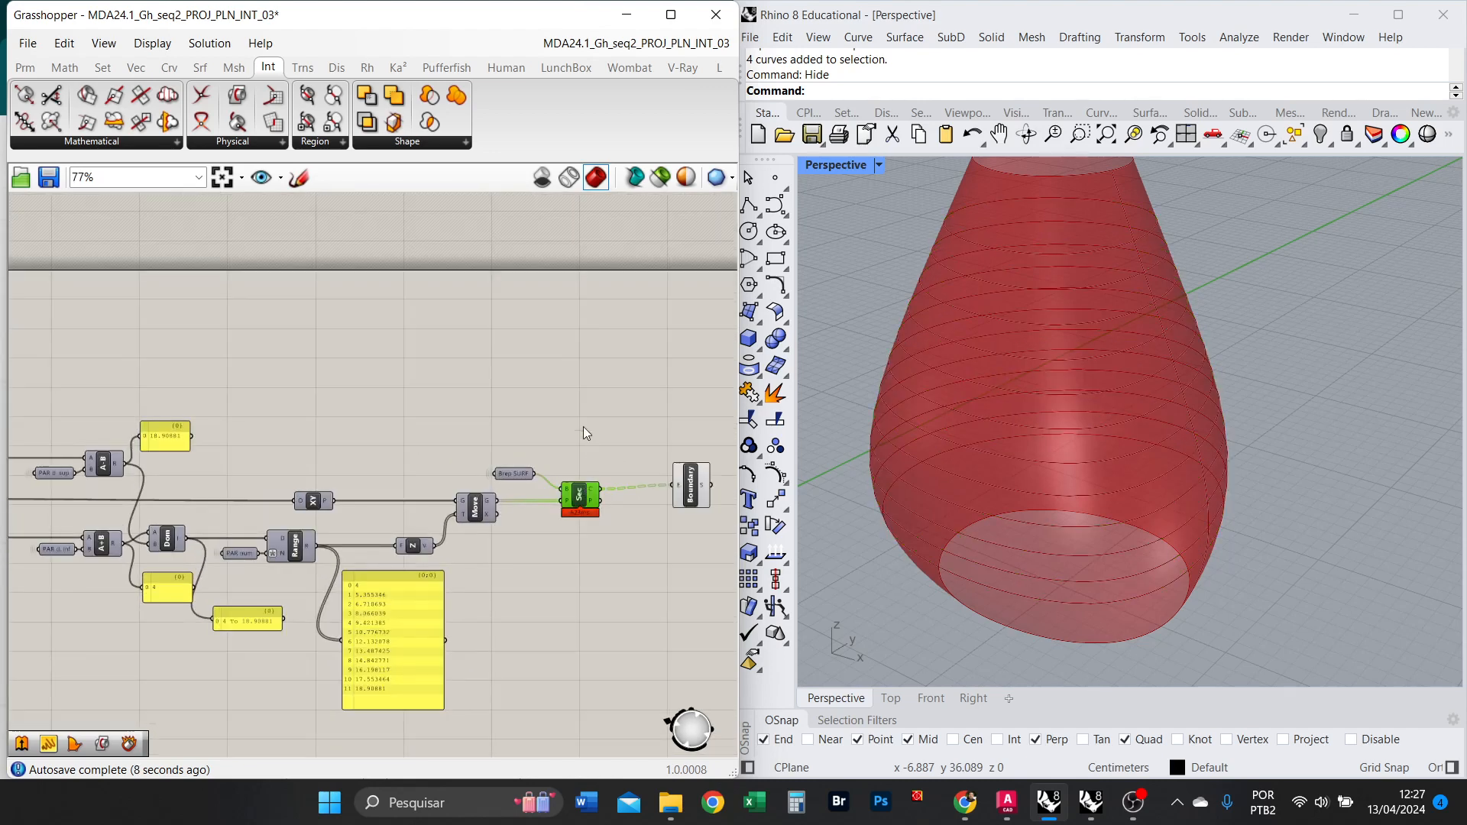
pyautogui.rightClick(622, 438)
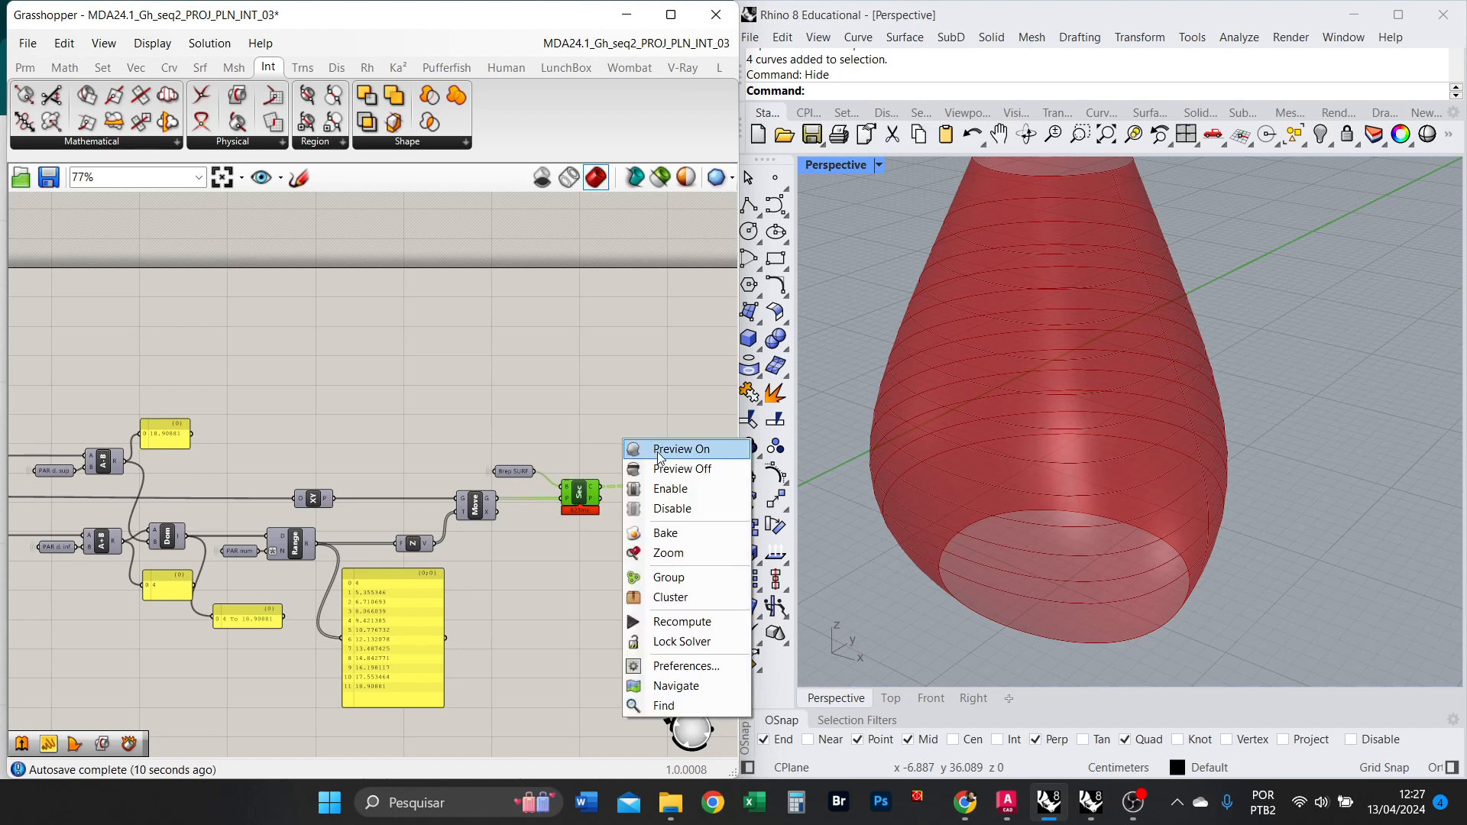
pyautogui.click(655, 469)
pyautogui.rightClick(581, 418)
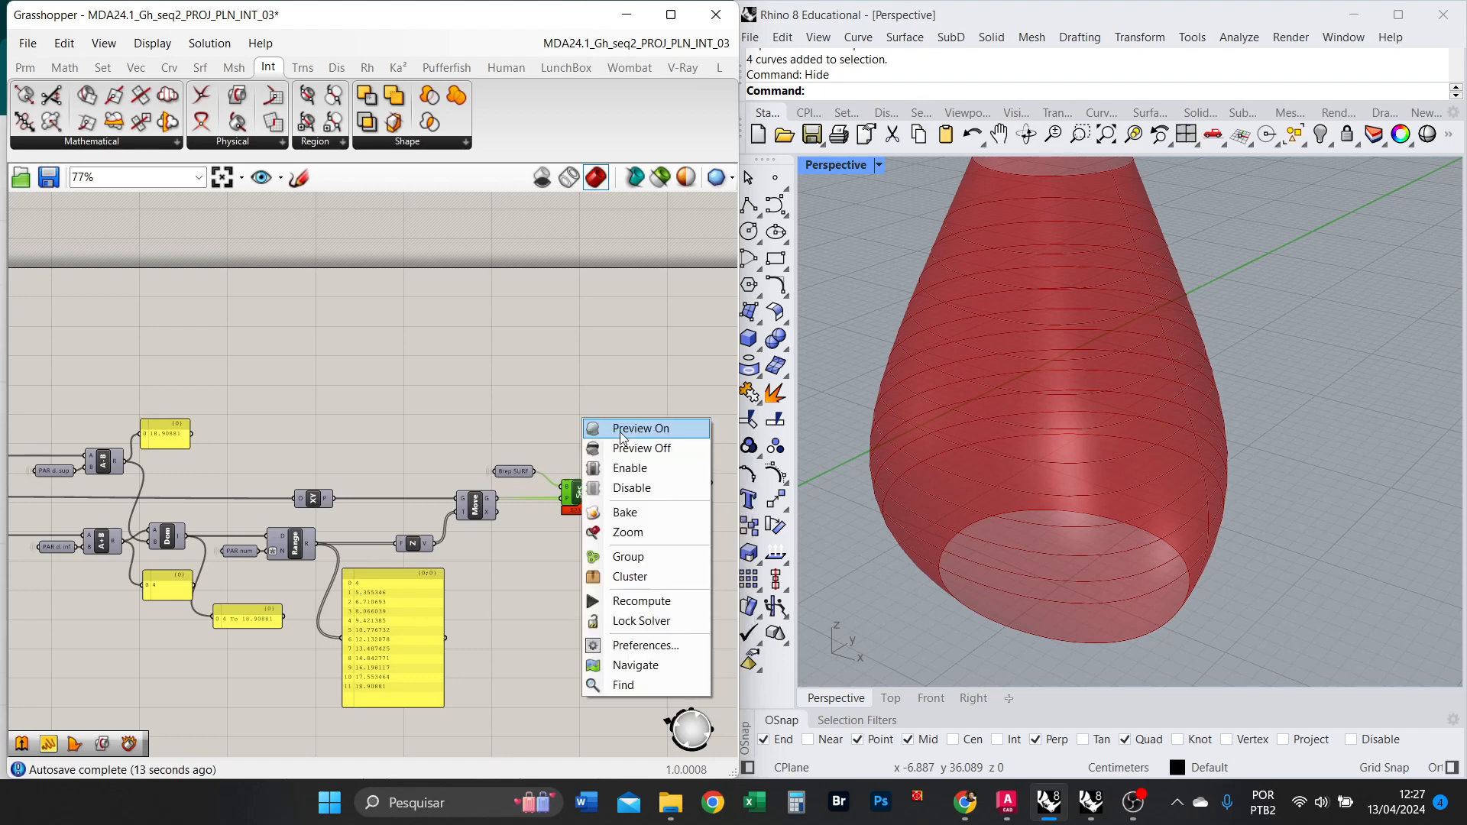
pyautogui.click(618, 428)
# Hide the preview of the Brep SURF parameter that displays the vase surface.
pyautogui.scroll(-3, 447, 378)
pyautogui.scroll(4, 149, 389)
pyautogui.click(46, 405)
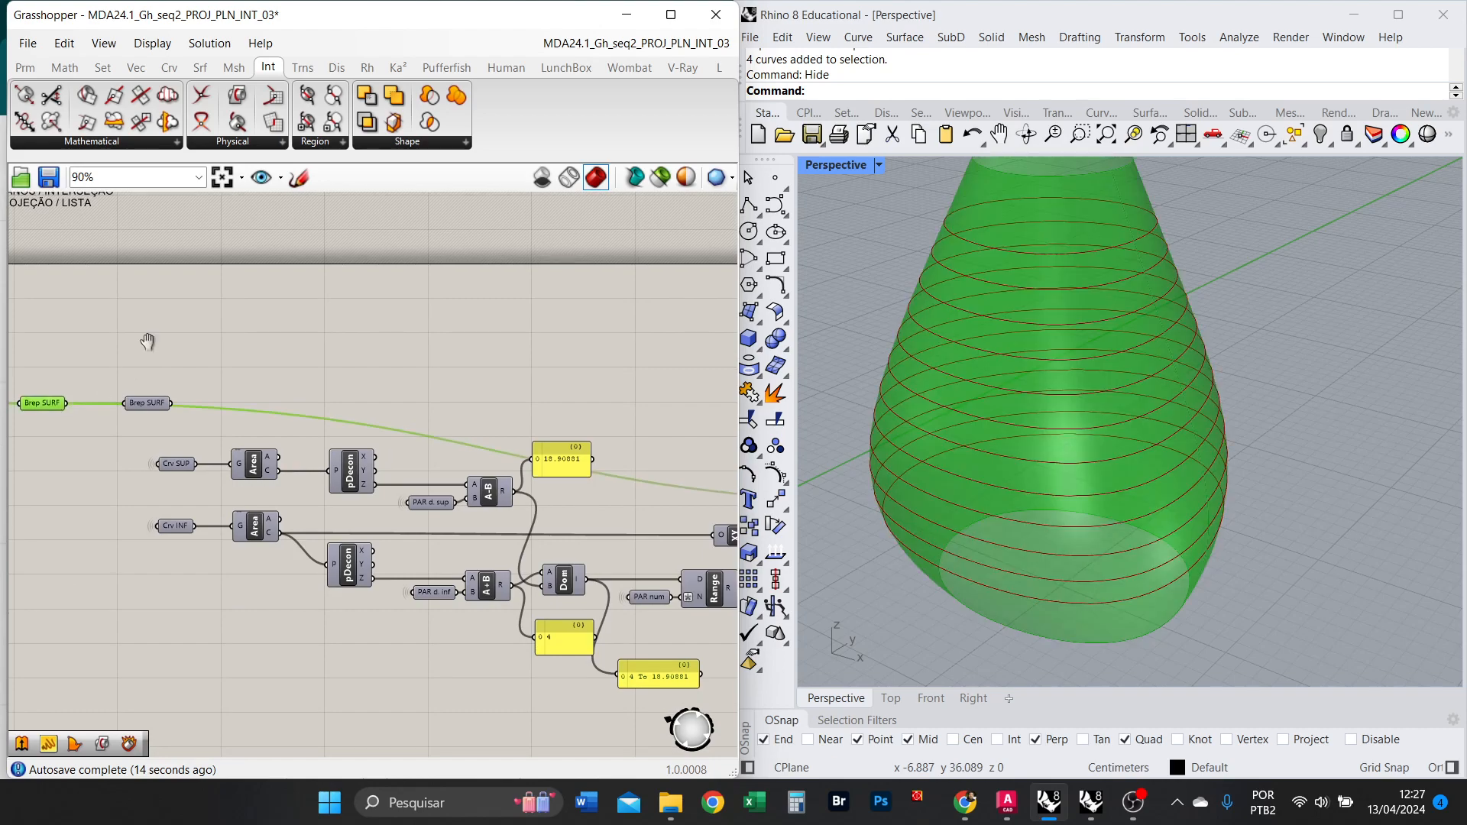
pyautogui.rightClick(213, 353)
pyautogui.click(260, 384)
pyautogui.moveTo(558, 378); pyautogui.dragTo(153, 327, button='right')
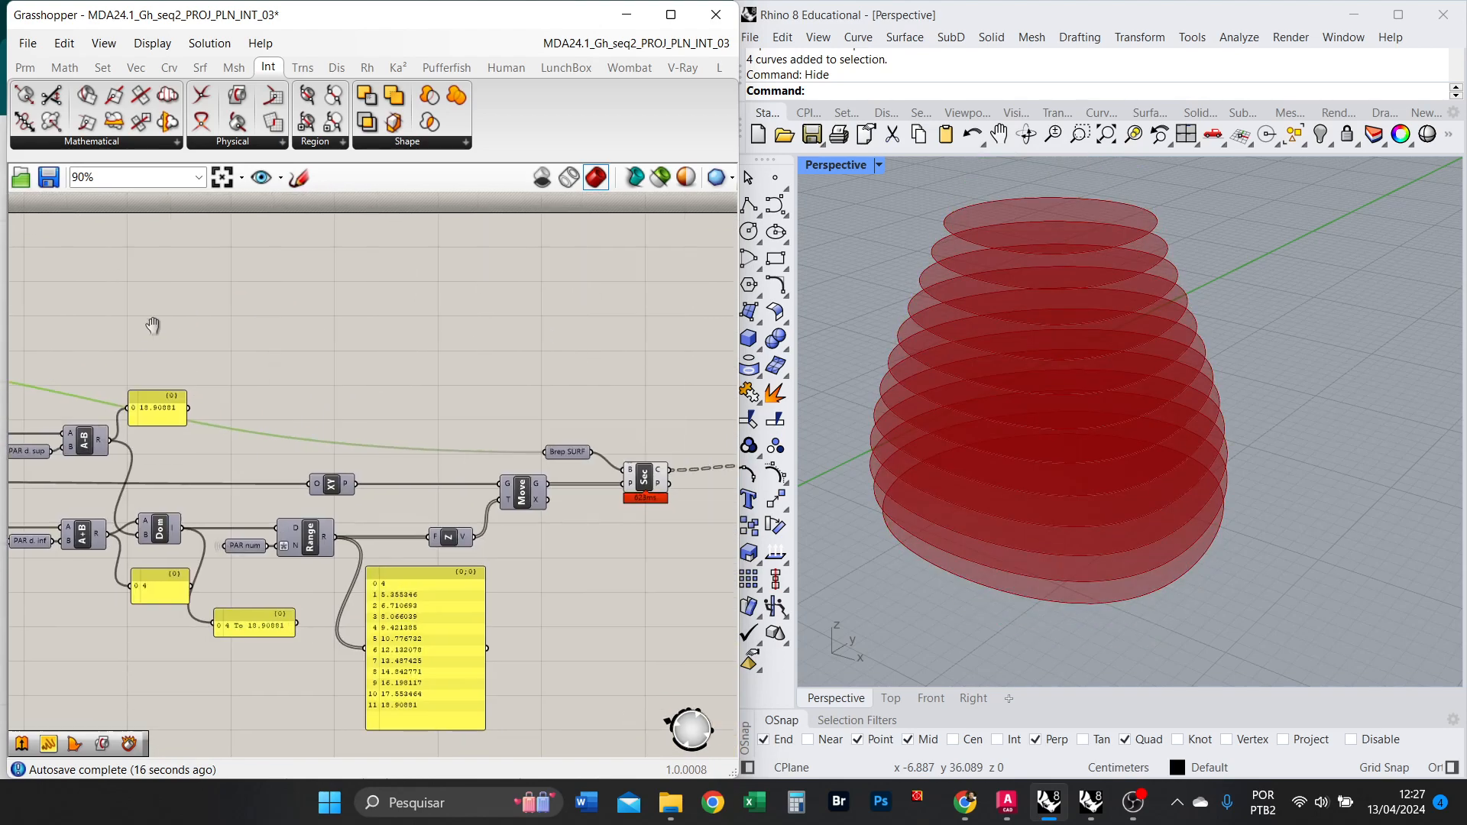
# Examine the horizontal boundary surfaces together with the highlighted section curves from several angles.
pyautogui.click(644, 477)
pyautogui.scroll(3, 644, 478)
pyautogui.moveTo(1085, 428); pyautogui.dragTo(1140, 410, button='right')
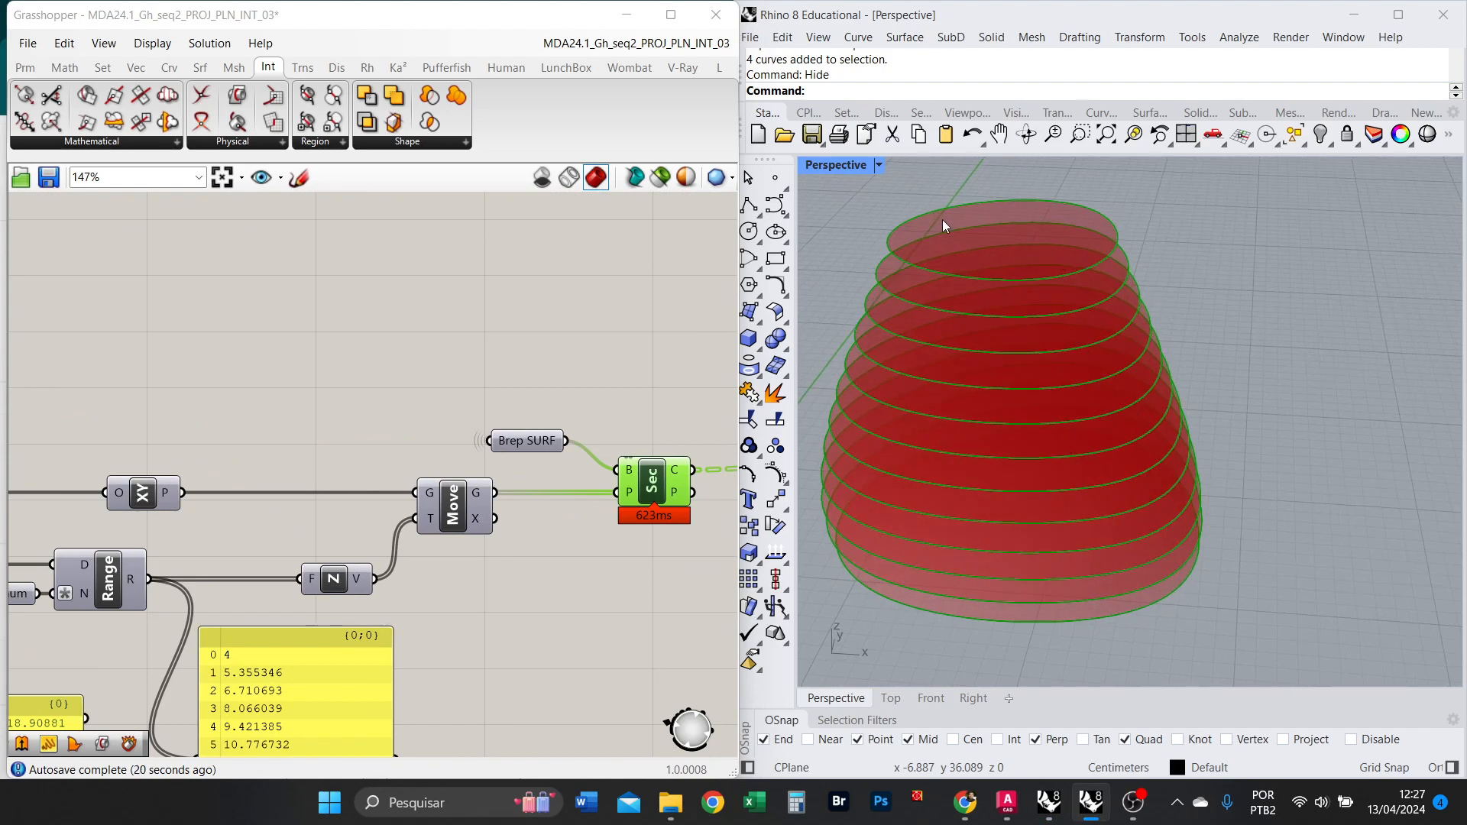
pyautogui.moveTo(666, 449); pyautogui.dragTo(475, 416, button='right')
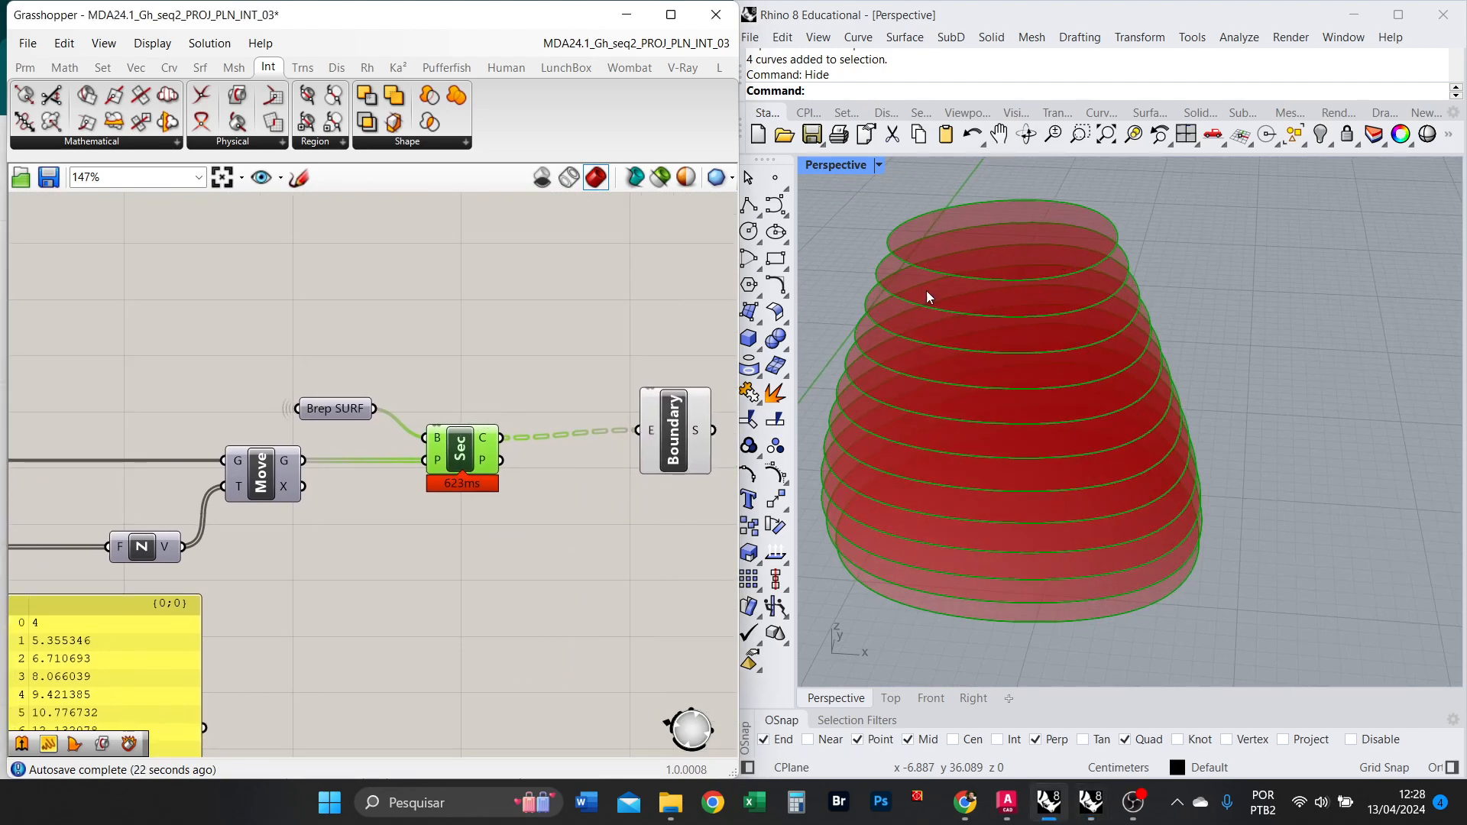
pyautogui.scroll(2, 666, 417)
pyautogui.moveTo(1011, 252); pyautogui.dragTo(1104, 237, button='right')
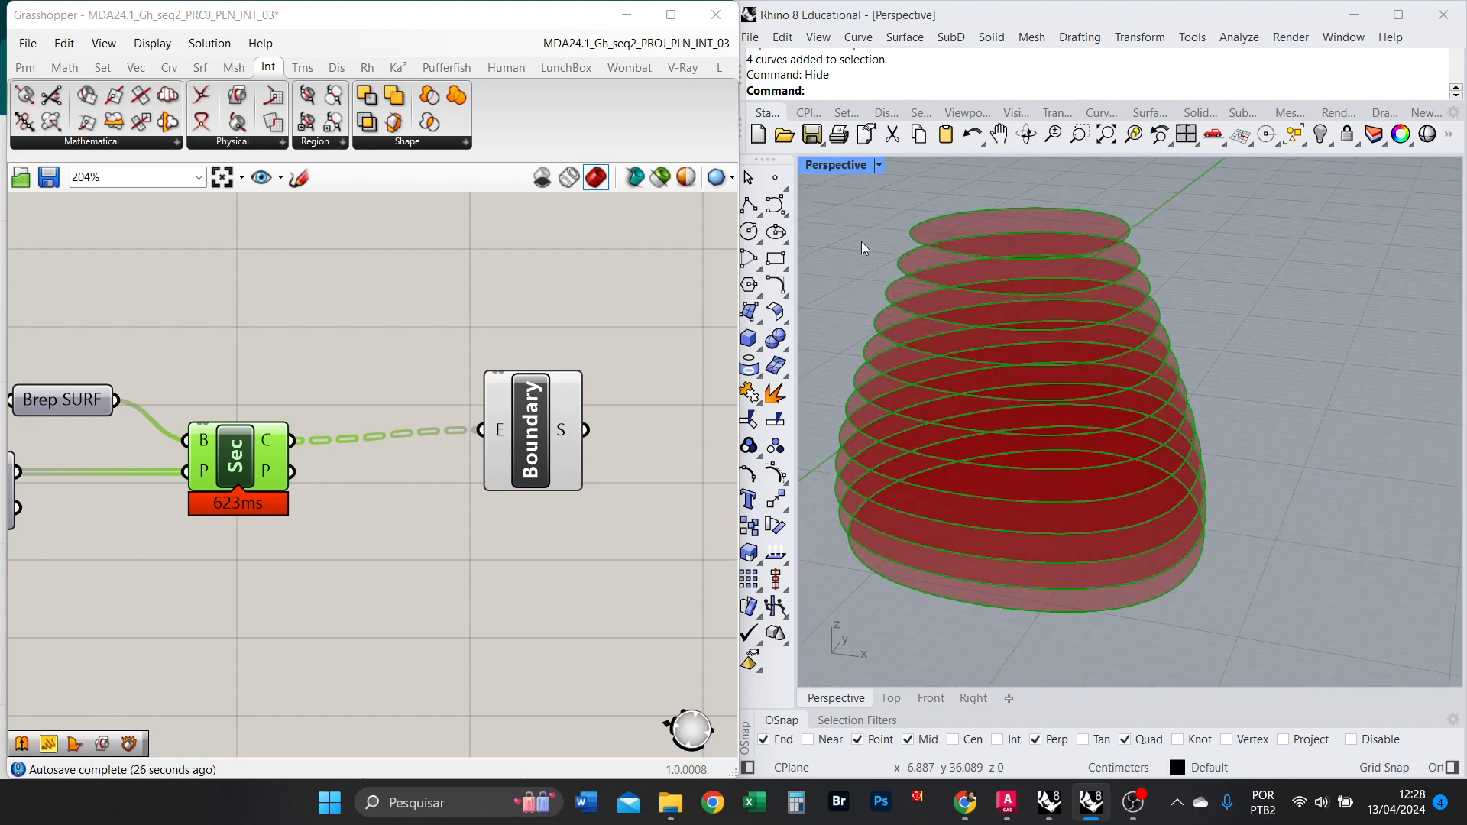
pyautogui.moveTo(1200, 327); pyautogui.dragTo(1093, 382, button='right')
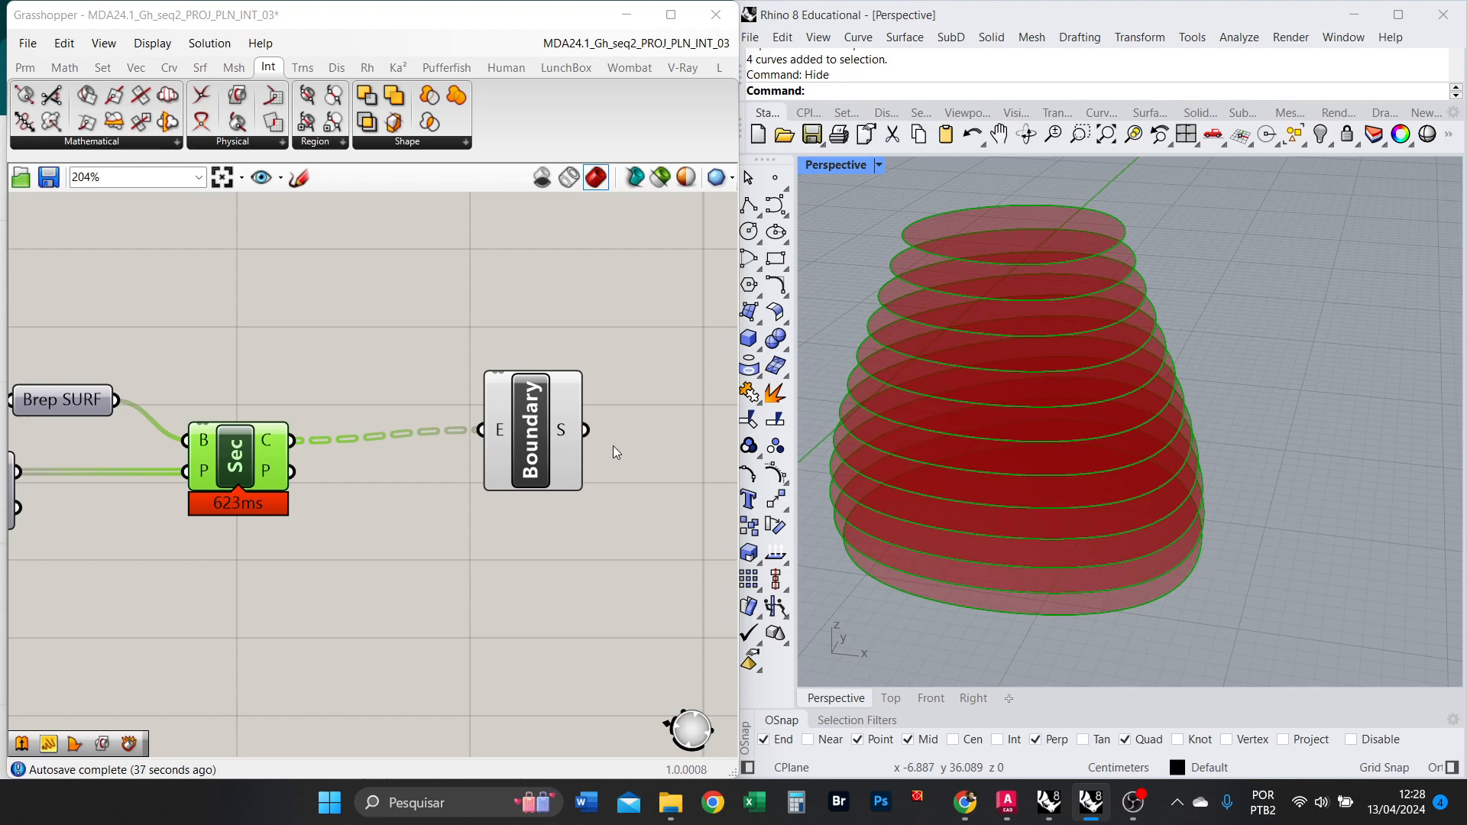
pyautogui.scroll(8, 1057, 282)
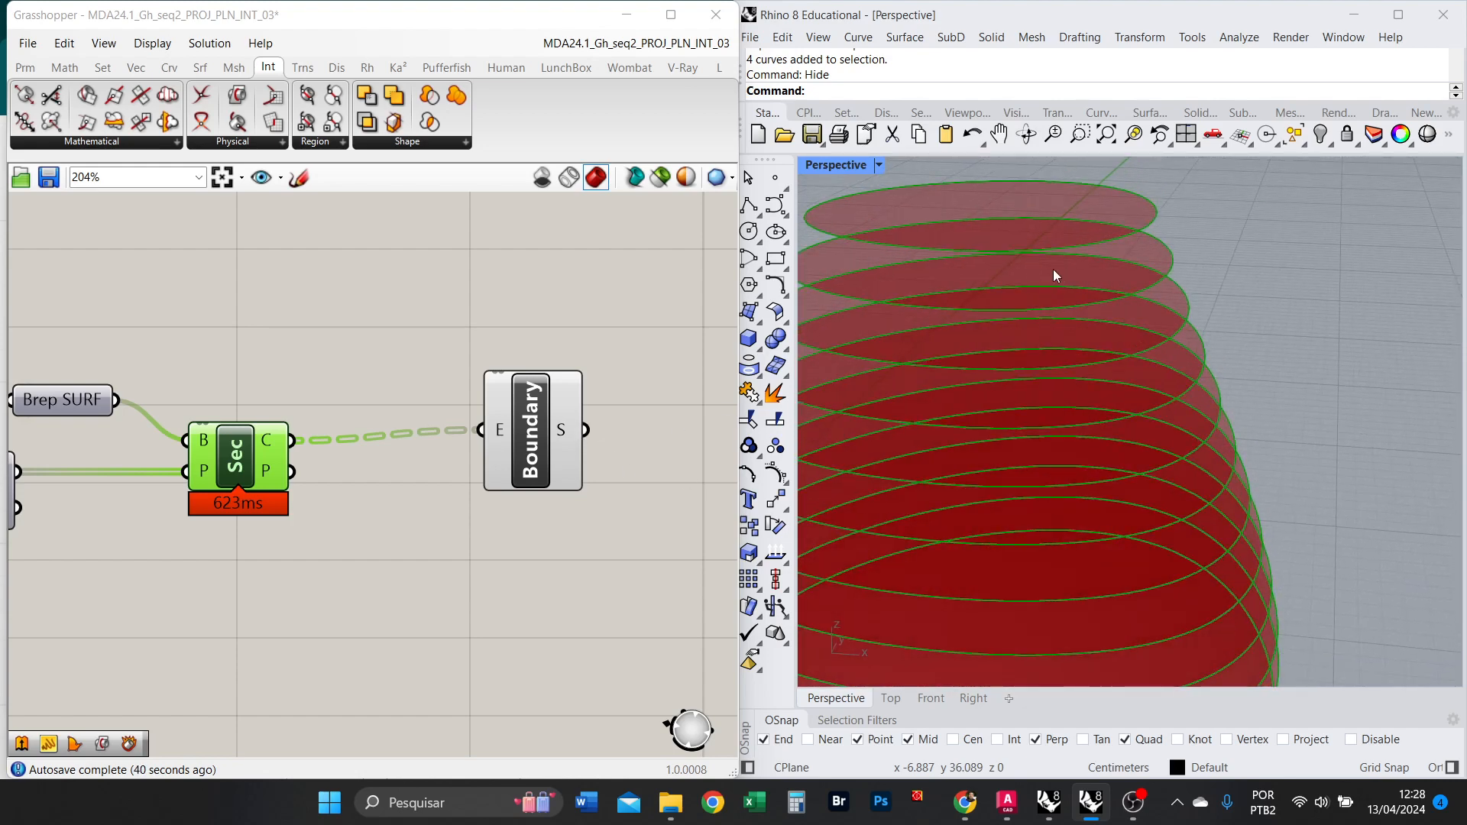
pyautogui.scroll(-2, 455, 418)
pyautogui.scroll(1, 596, 489)
# Add an Offset Curve component below Boundary Surfaces and connect the section curves to its curve input.
pyautogui.doubleClick(589, 488)
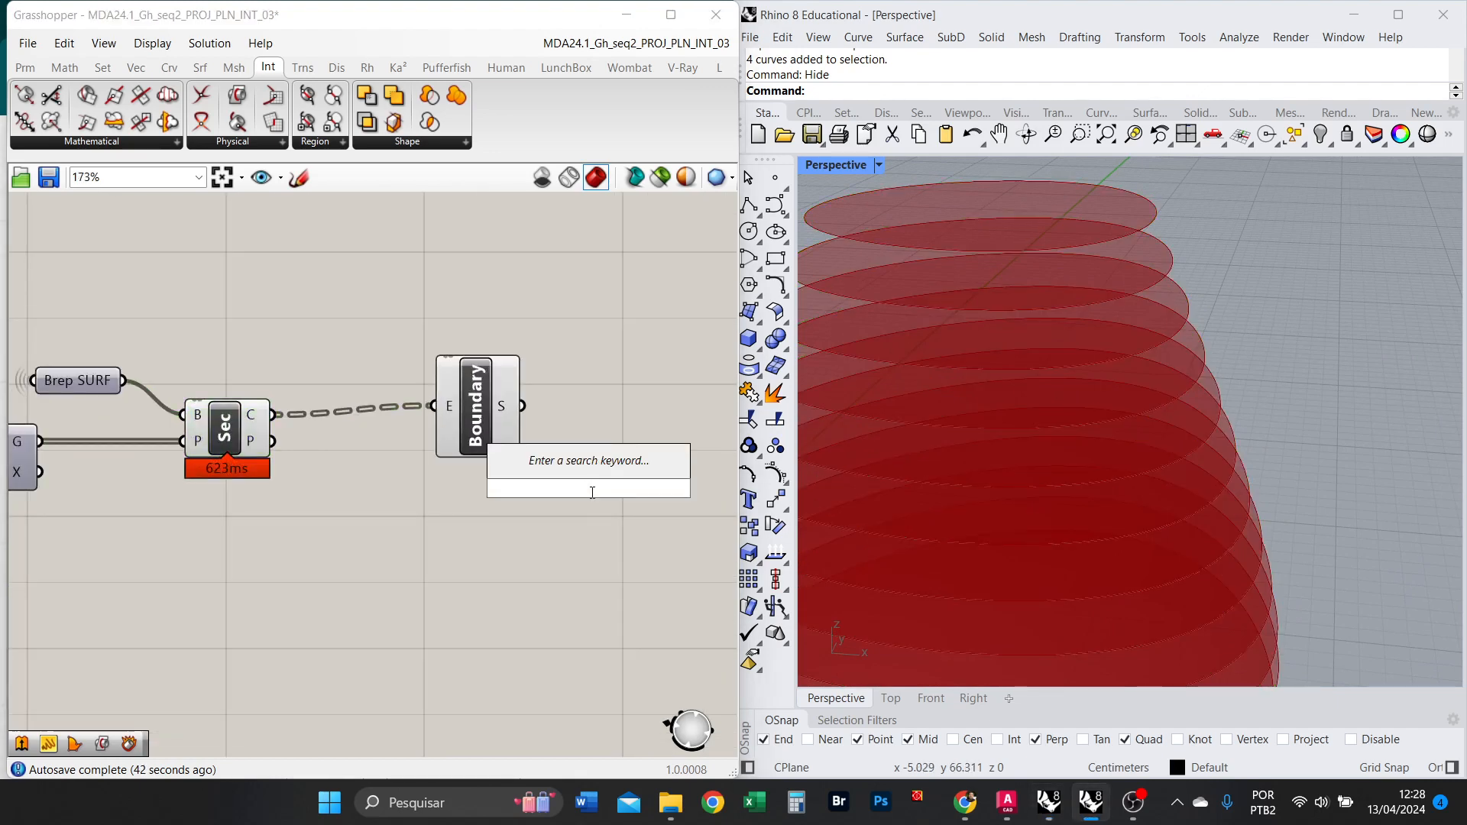
pyautogui.write('OFF')
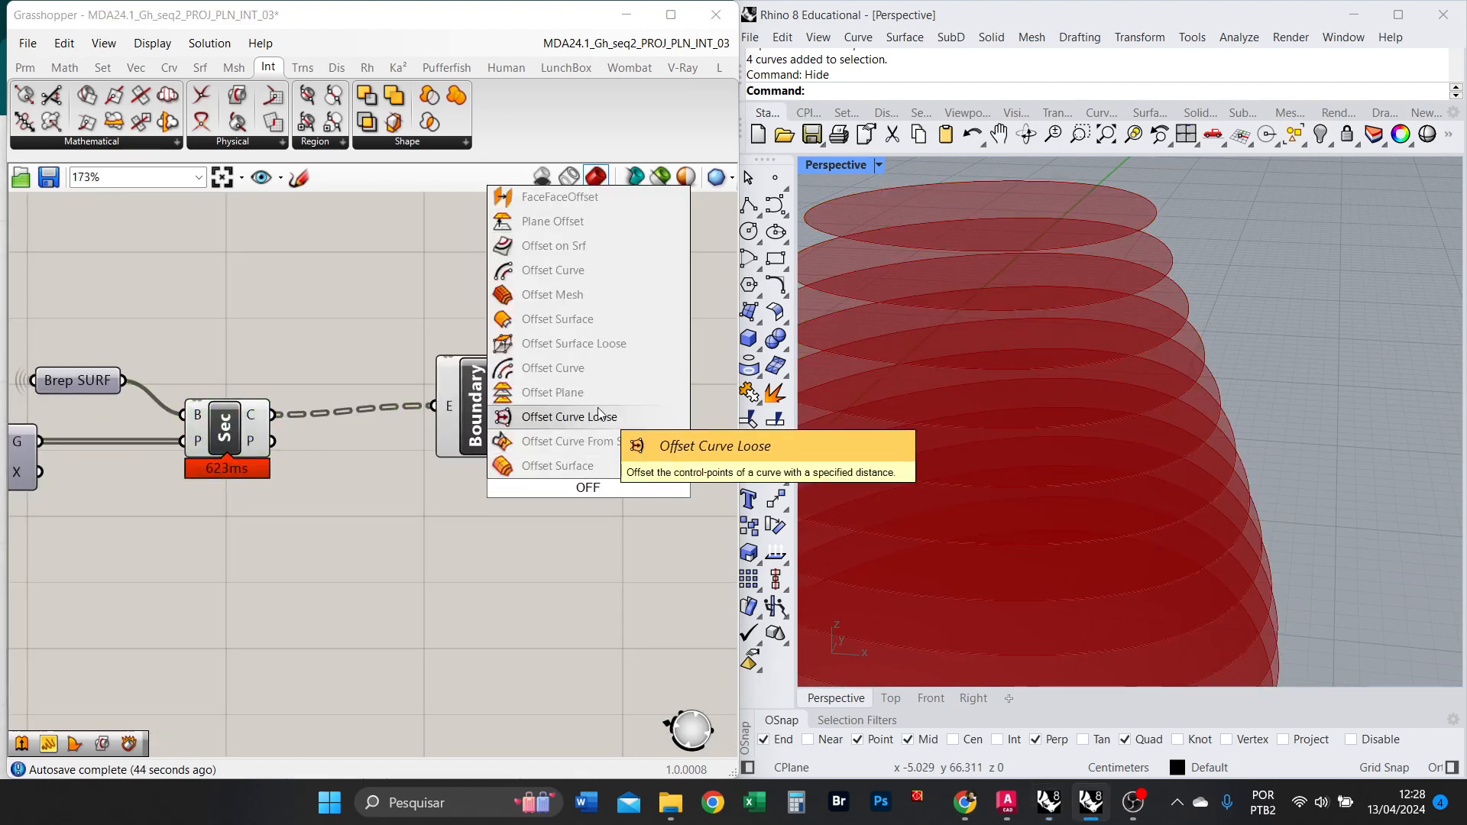
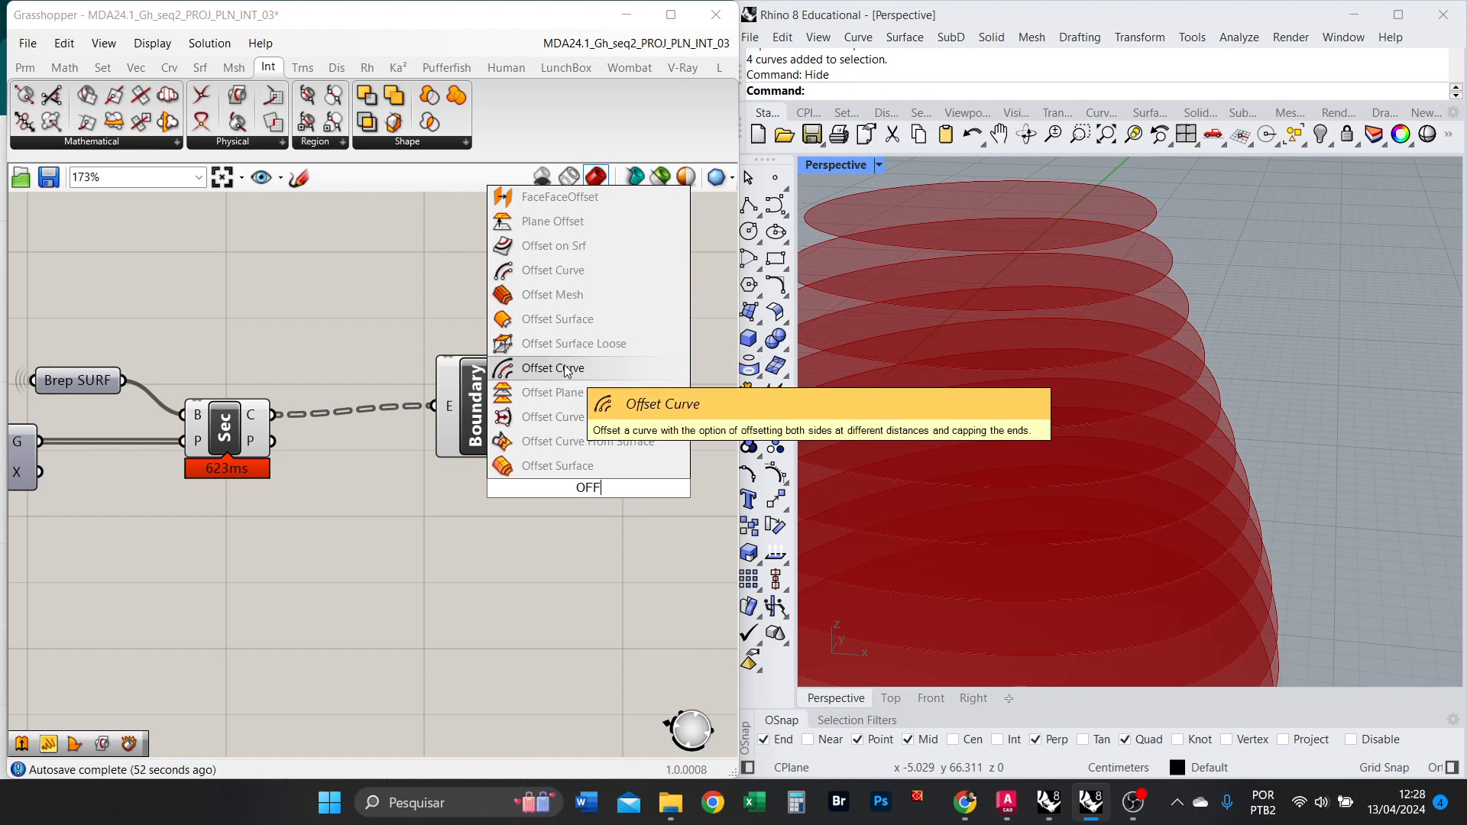
pyautogui.click(555, 271)
pyautogui.moveTo(585, 473); pyautogui.dragTo(590, 529)
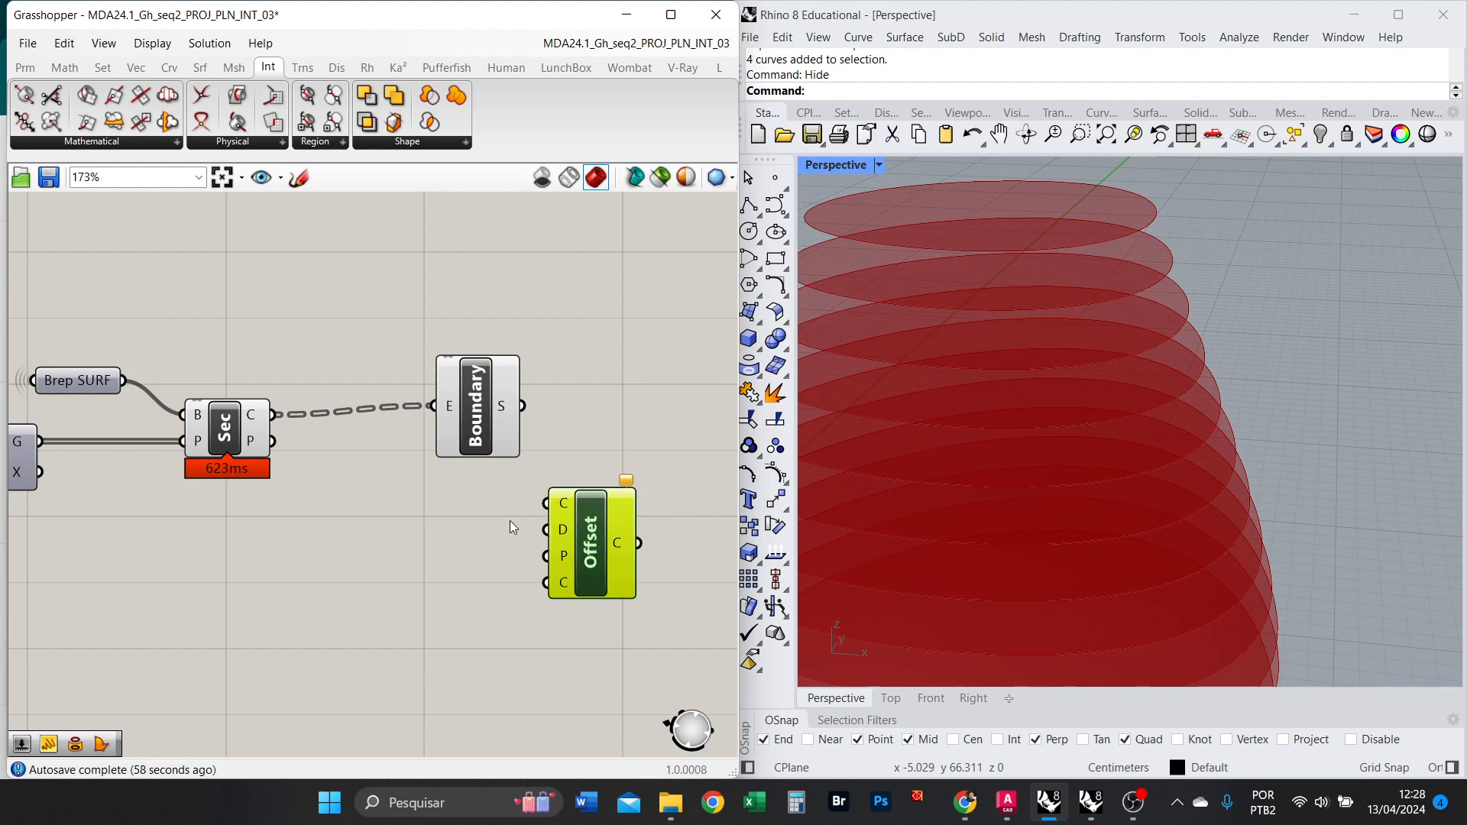
pyautogui.moveTo(573, 533); pyautogui.dragTo(604, 518)
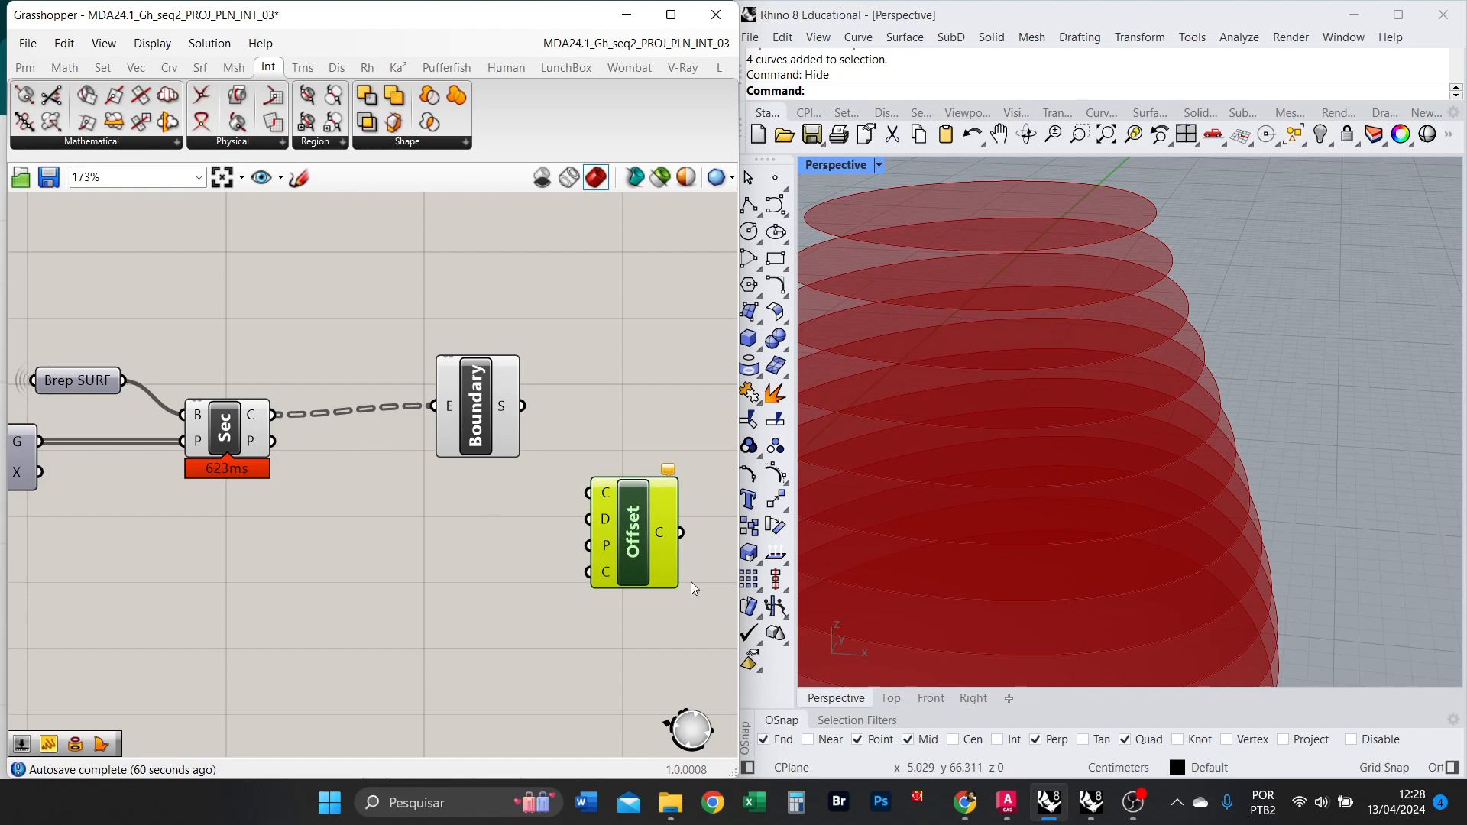
pyautogui.moveTo(640, 546); pyautogui.dragTo(398, 605)
pyautogui.moveTo(273, 414); pyautogui.dragTo(345, 552)
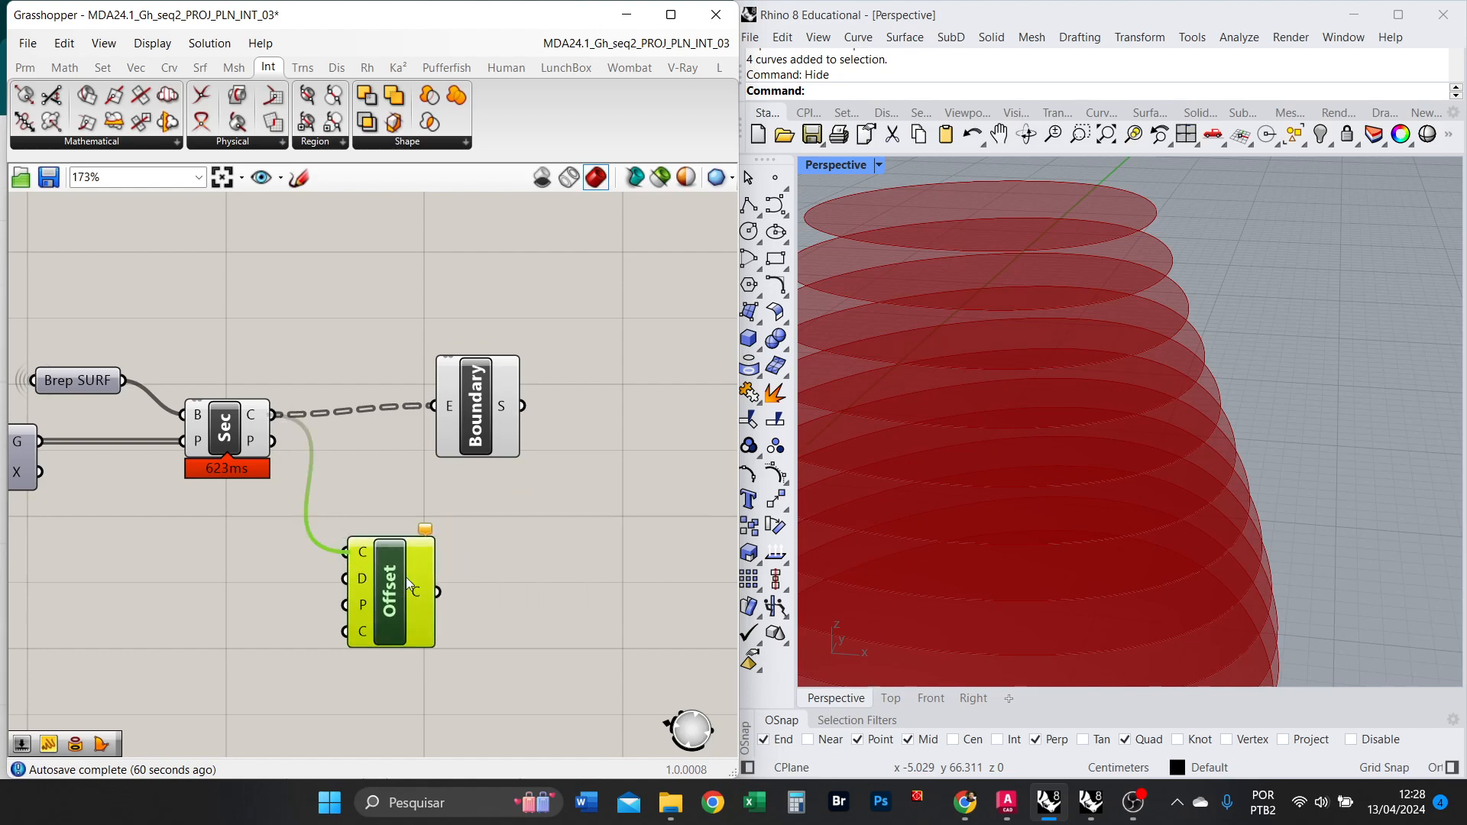
pyautogui.scroll(-6, 1158, 382)
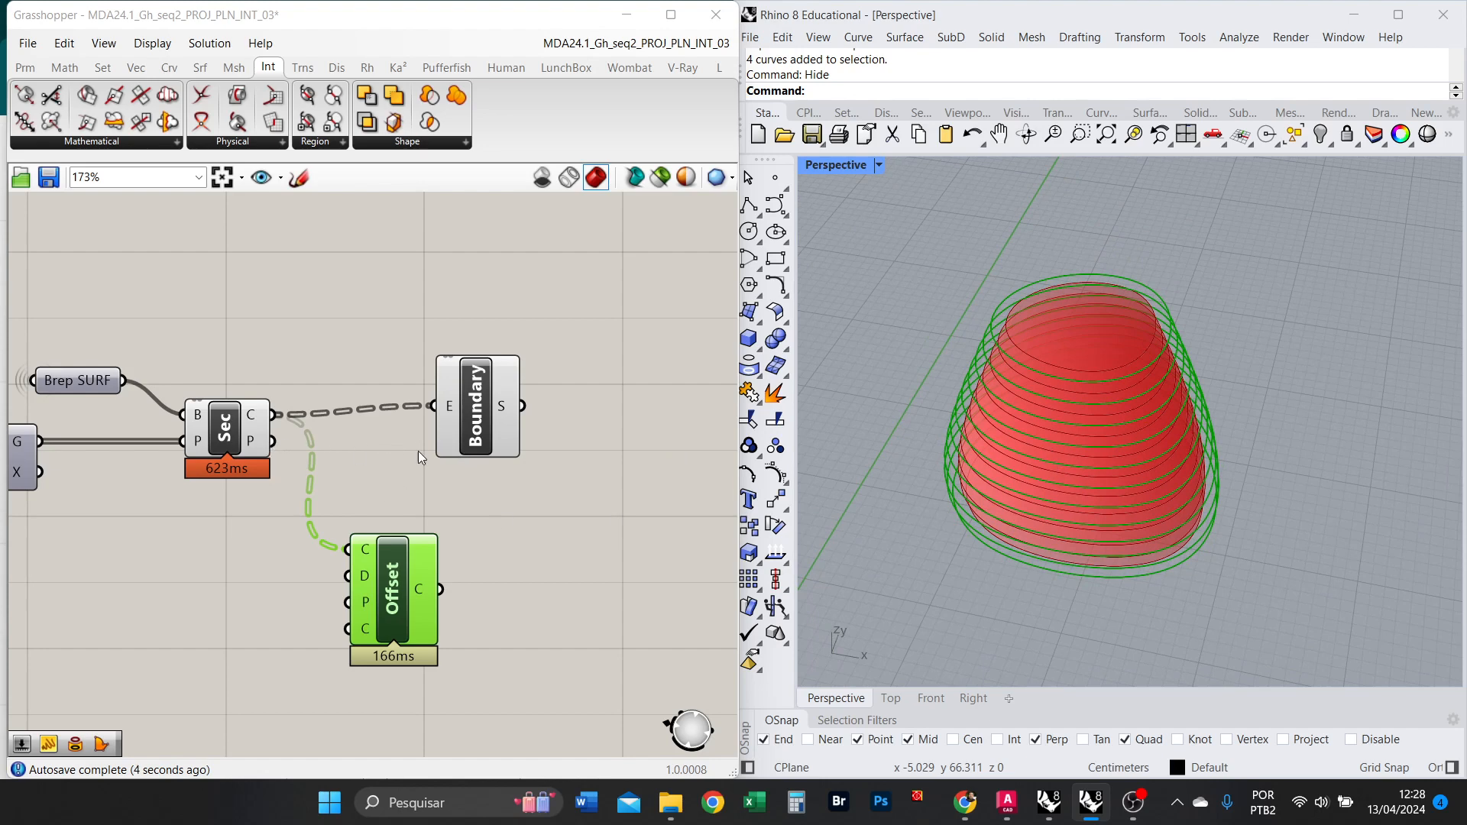
# Hide the preview of the Boundary Surfaces component and view the offset curves beside the section curves.
pyautogui.click(480, 415)
pyautogui.rightClick(594, 348)
pyautogui.click(635, 377)
pyautogui.moveTo(1112, 521)
pyautogui.mouseDown(button='right')
pyautogui.moveTo(1054, 451)
pyautogui.moveTo(1083, 440)
pyautogui.moveTo(1055, 448)
pyautogui.moveTo(1100, 562)
pyautogui.moveTo(1146, 558)
pyautogui.moveTo(1108, 593)
pyautogui.moveTo(1108, 377)
pyautogui.moveTo(1113, 548)
pyautogui.mouseUp(button='right')
pyautogui.scroll(-3, 1071, 406)
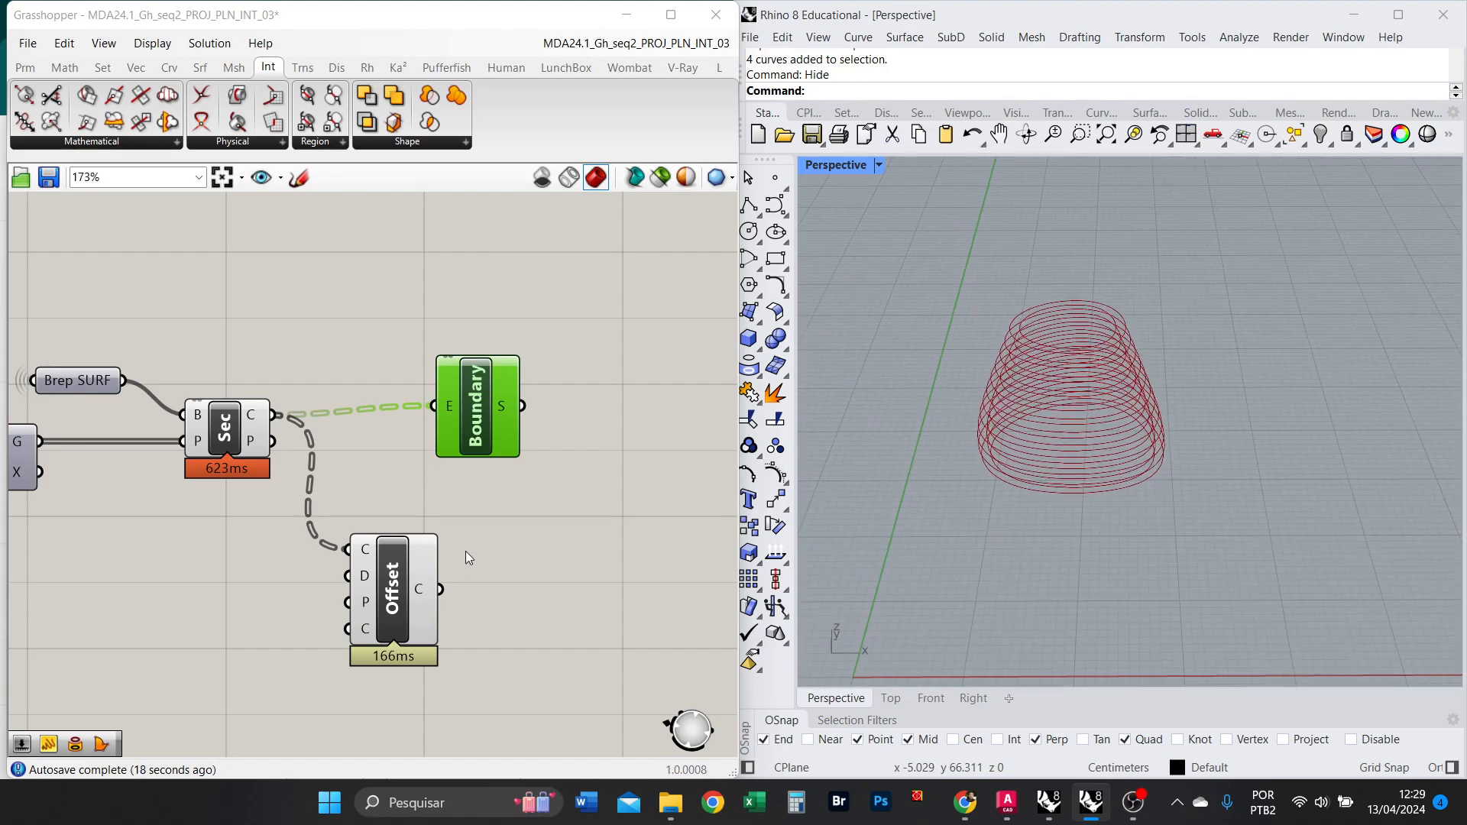
pyautogui.scroll(3, 466, 551)
pyautogui.moveTo(1139, 451); pyautogui.dragTo(1089, 433, button='right')
# Place a copy of the PAR larg parameter from the cabine de comando area beside the Offset component.
pyautogui.scroll(4, 1081, 397)
pyautogui.moveTo(446, 474); pyautogui.dragTo(625, 420, button='right')
pyautogui.doubleClick(301, 549)
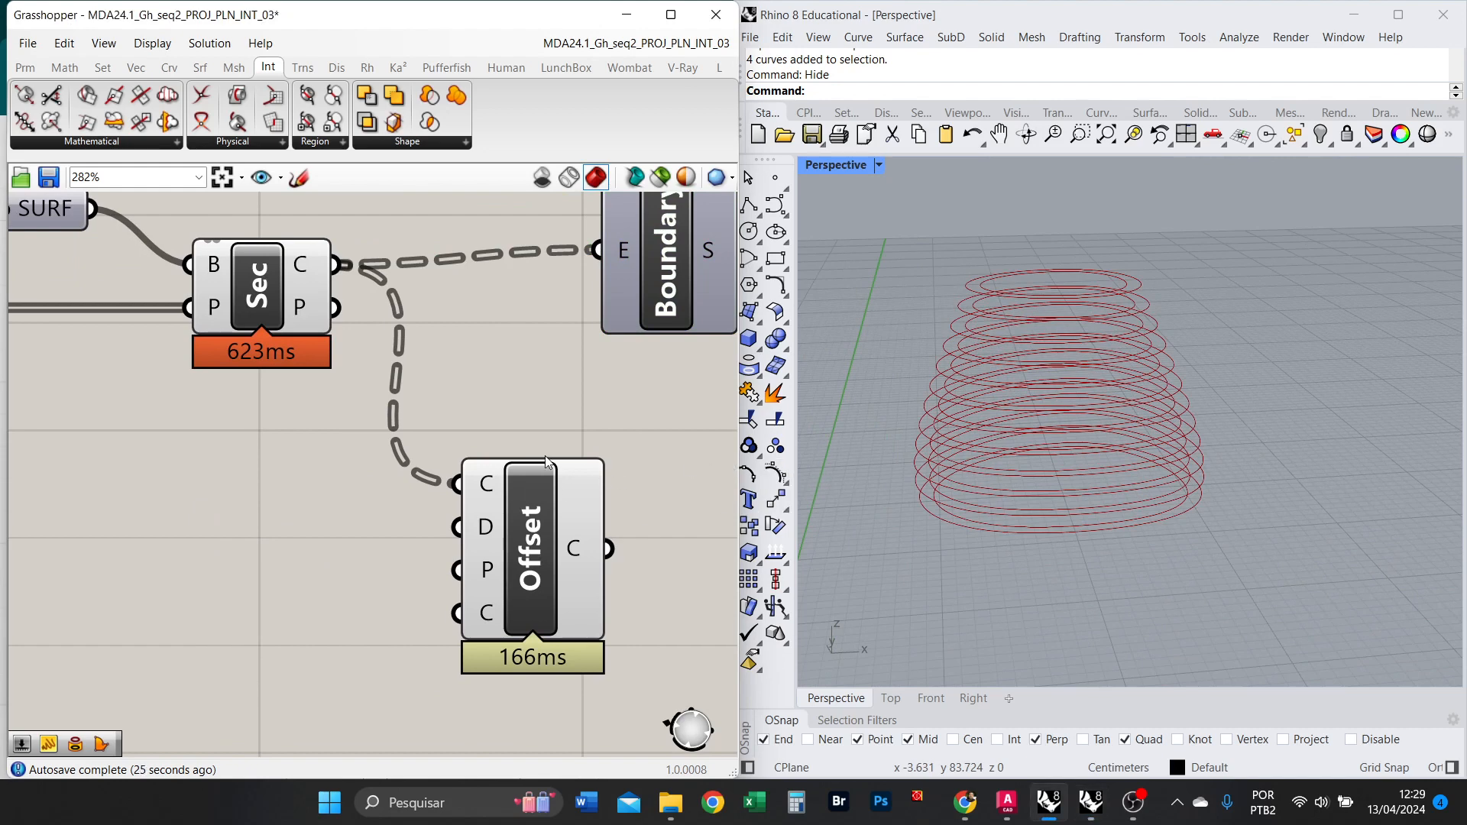
pyautogui.scroll(-8, 566, 446)
pyautogui.moveTo(342, 500); pyautogui.dragTo(673, 487, button='right')
pyautogui.moveTo(74, 501); pyautogui.dragTo(434, 456, button='right')
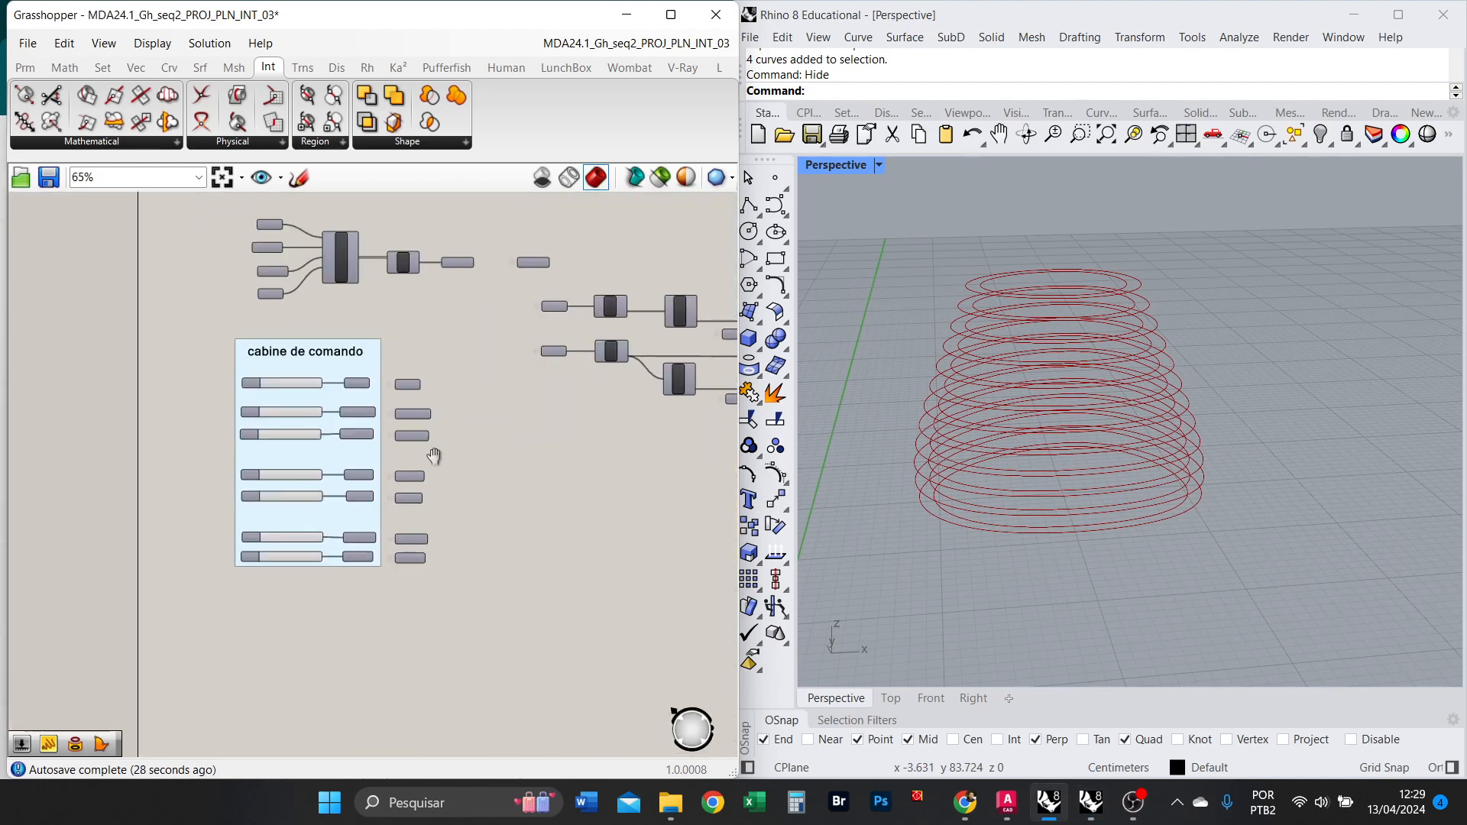
pyautogui.scroll(4, 336, 454)
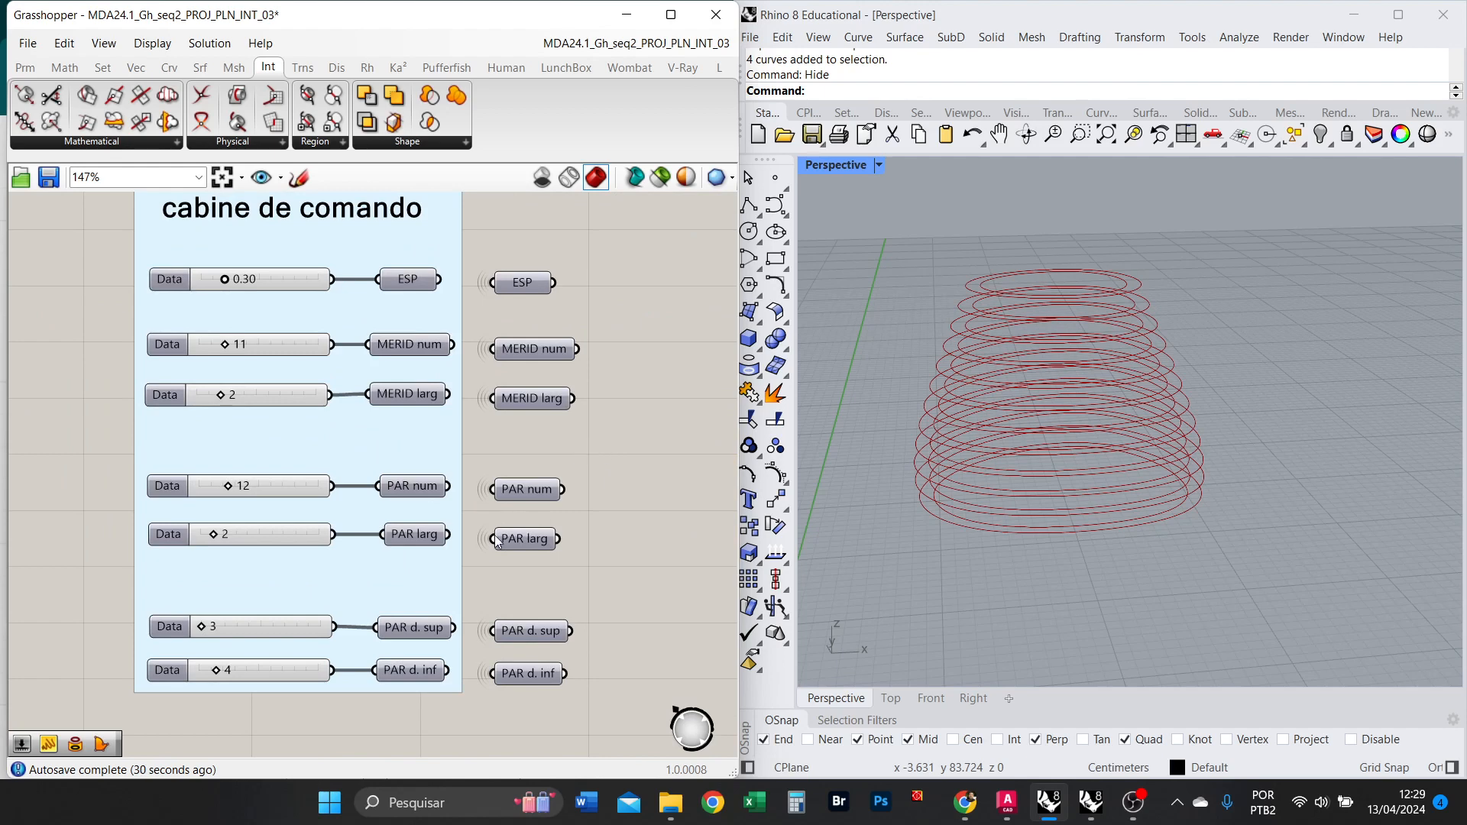
pyautogui.keyDown('alt'); pyautogui.moveTo(529, 544); pyautogui.dragTo(387, 532); pyautogui.keyUp('alt')
pyautogui.scroll(-8, 307, 527)
pyautogui.scroll(8, 718, 490)
pyautogui.scroll(3, 504, 508)
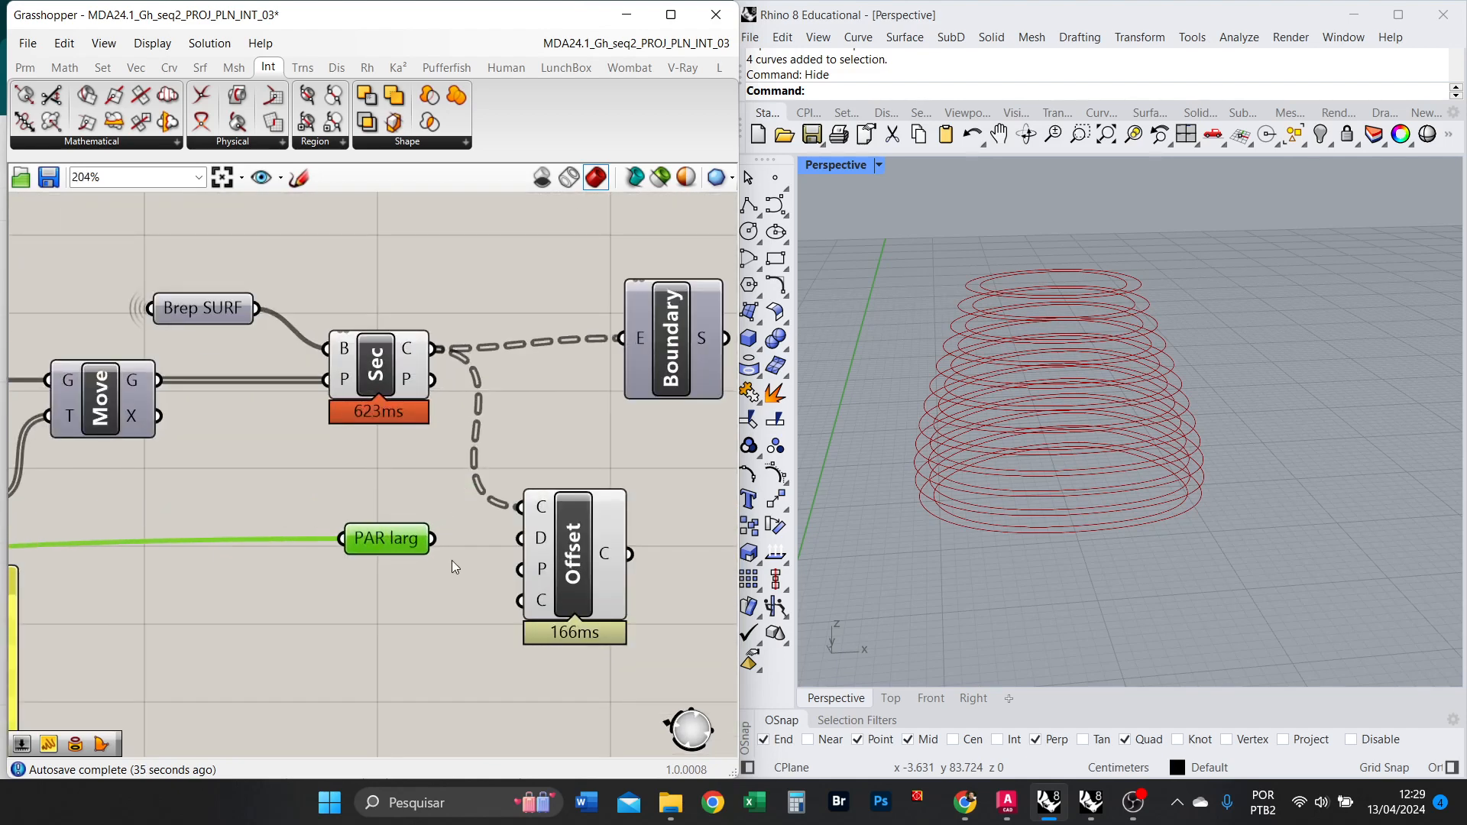
# Connect the PAR larg parameter to the Offset component's distance input and align it with that input.
pyautogui.scroll(3, 673, 533)
pyautogui.moveTo(289, 536); pyautogui.dragTo(494, 562)
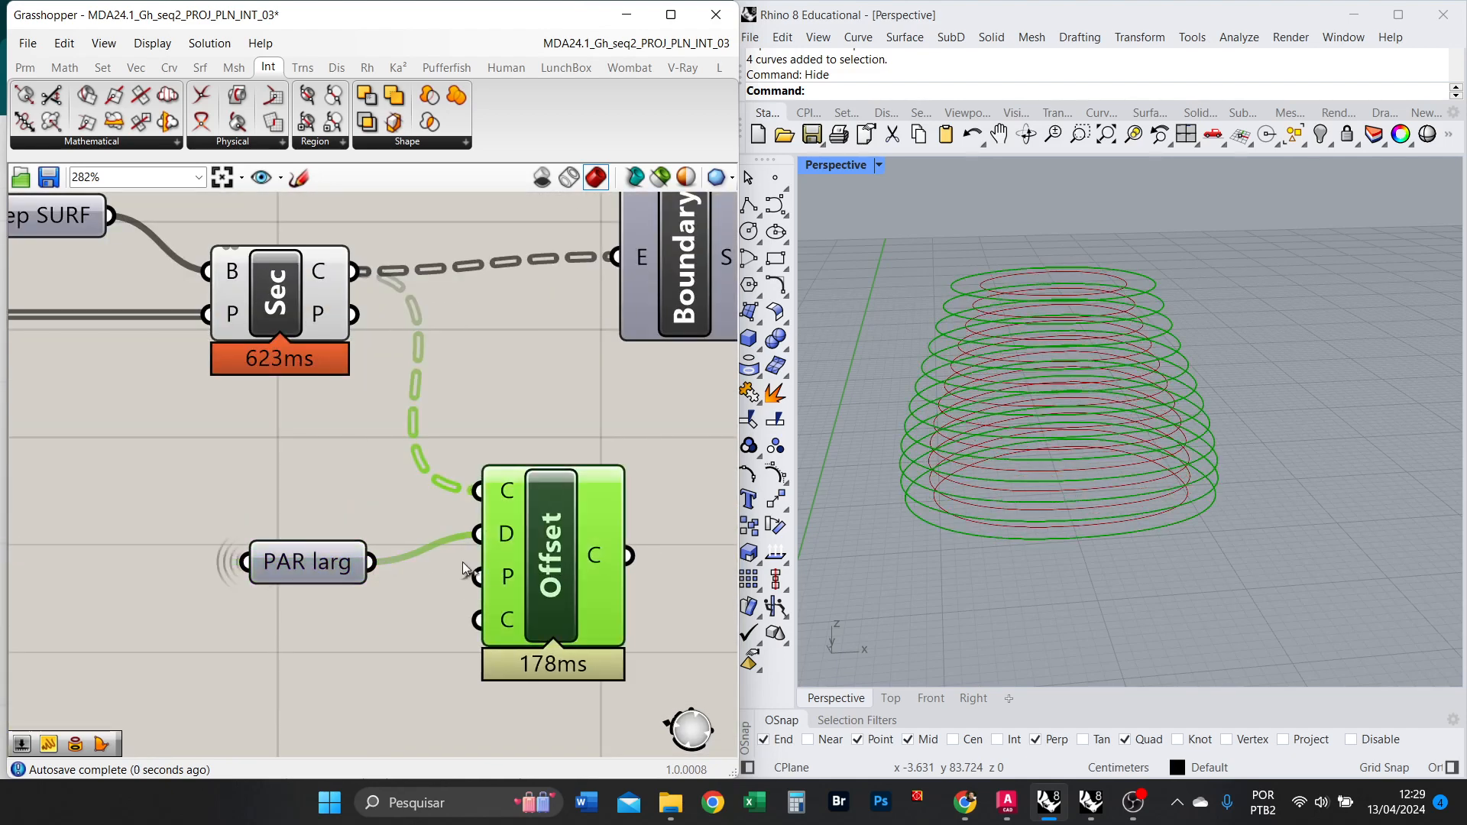
pyautogui.moveTo(302, 562); pyautogui.dragTo(353, 545)
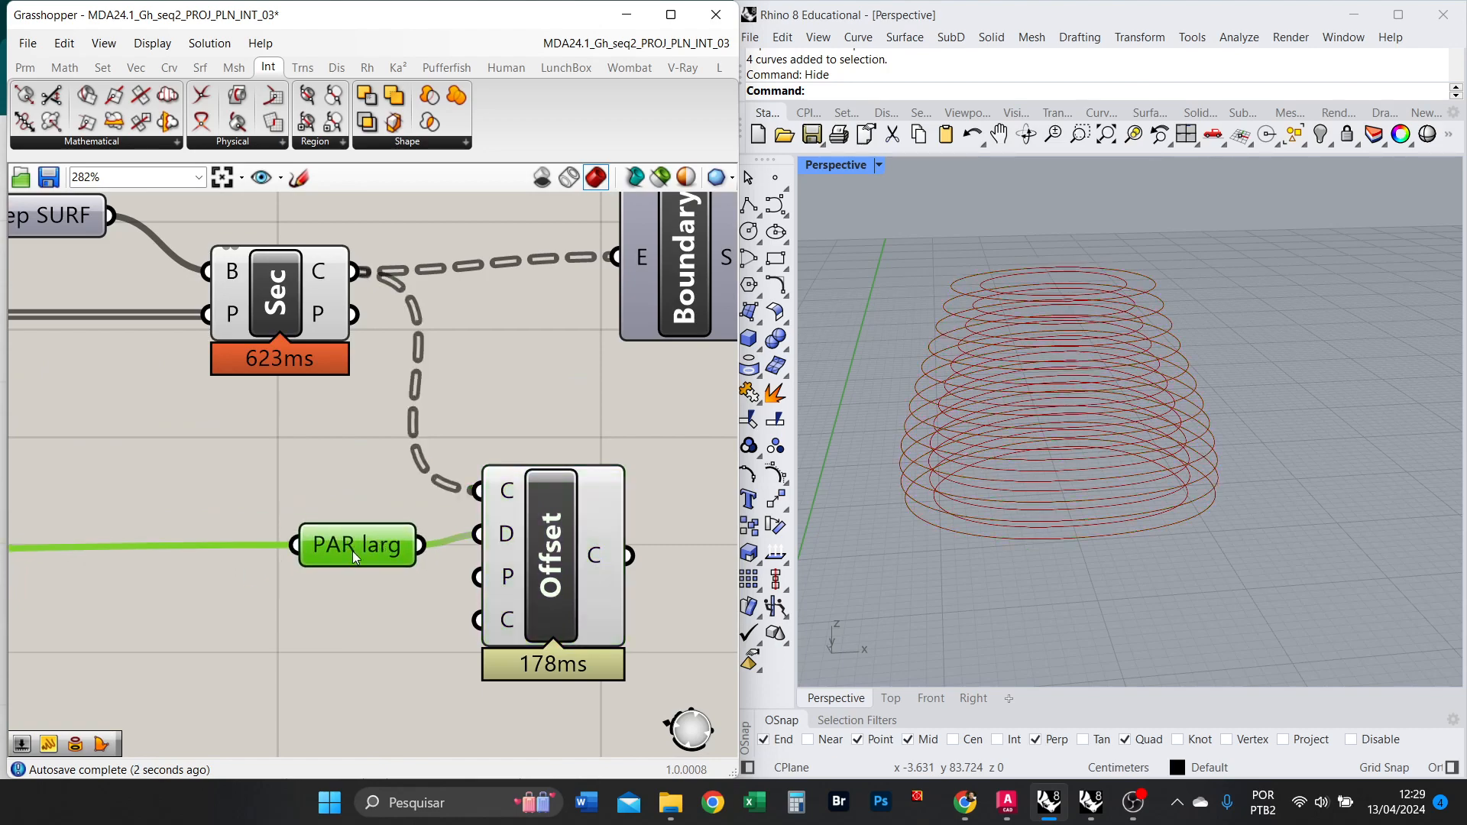
pyautogui.scroll(6, 989, 377)
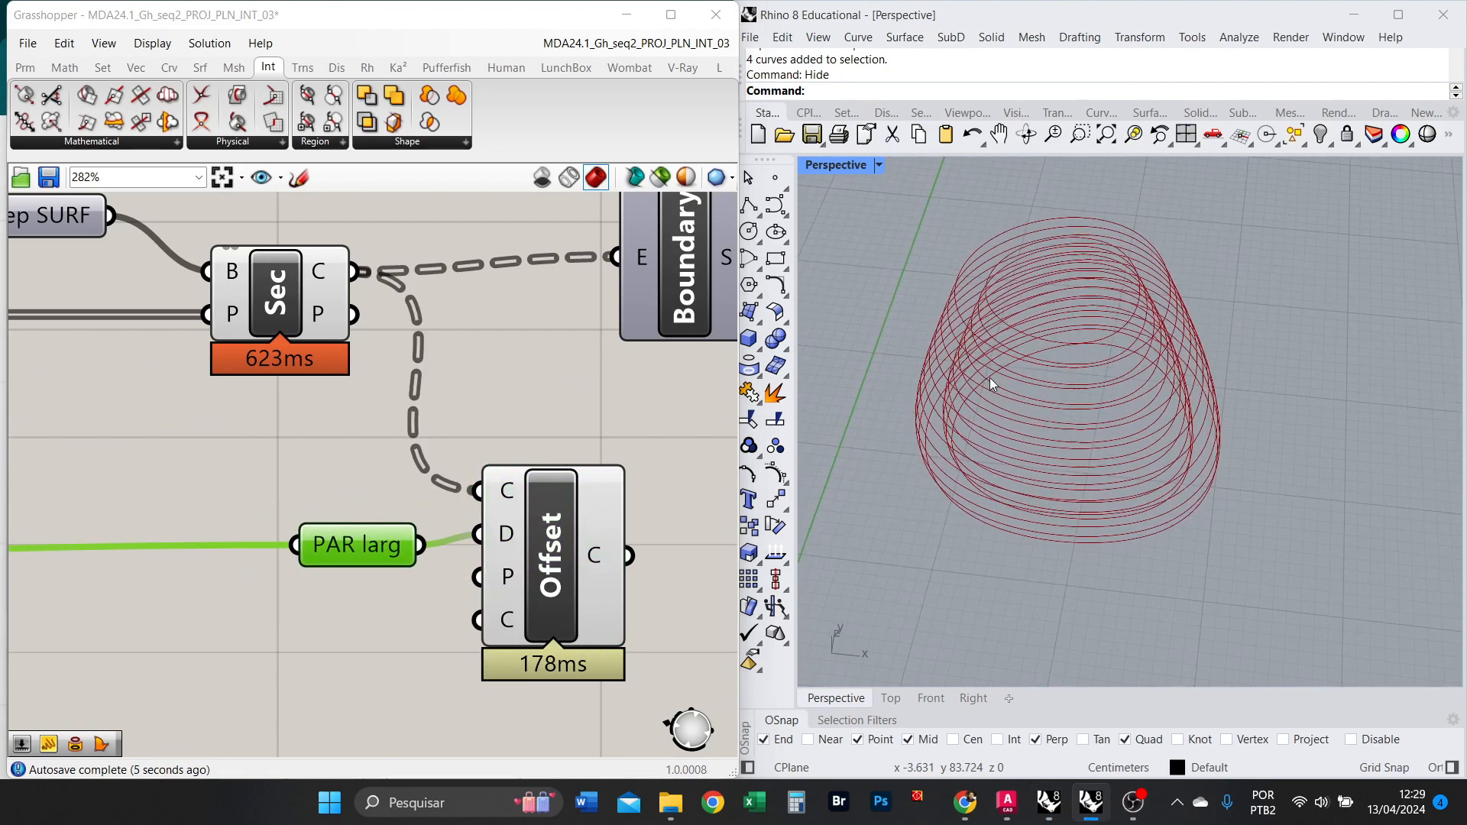
pyautogui.moveTo(1005, 283); pyautogui.dragTo(1016, 224, button='right')
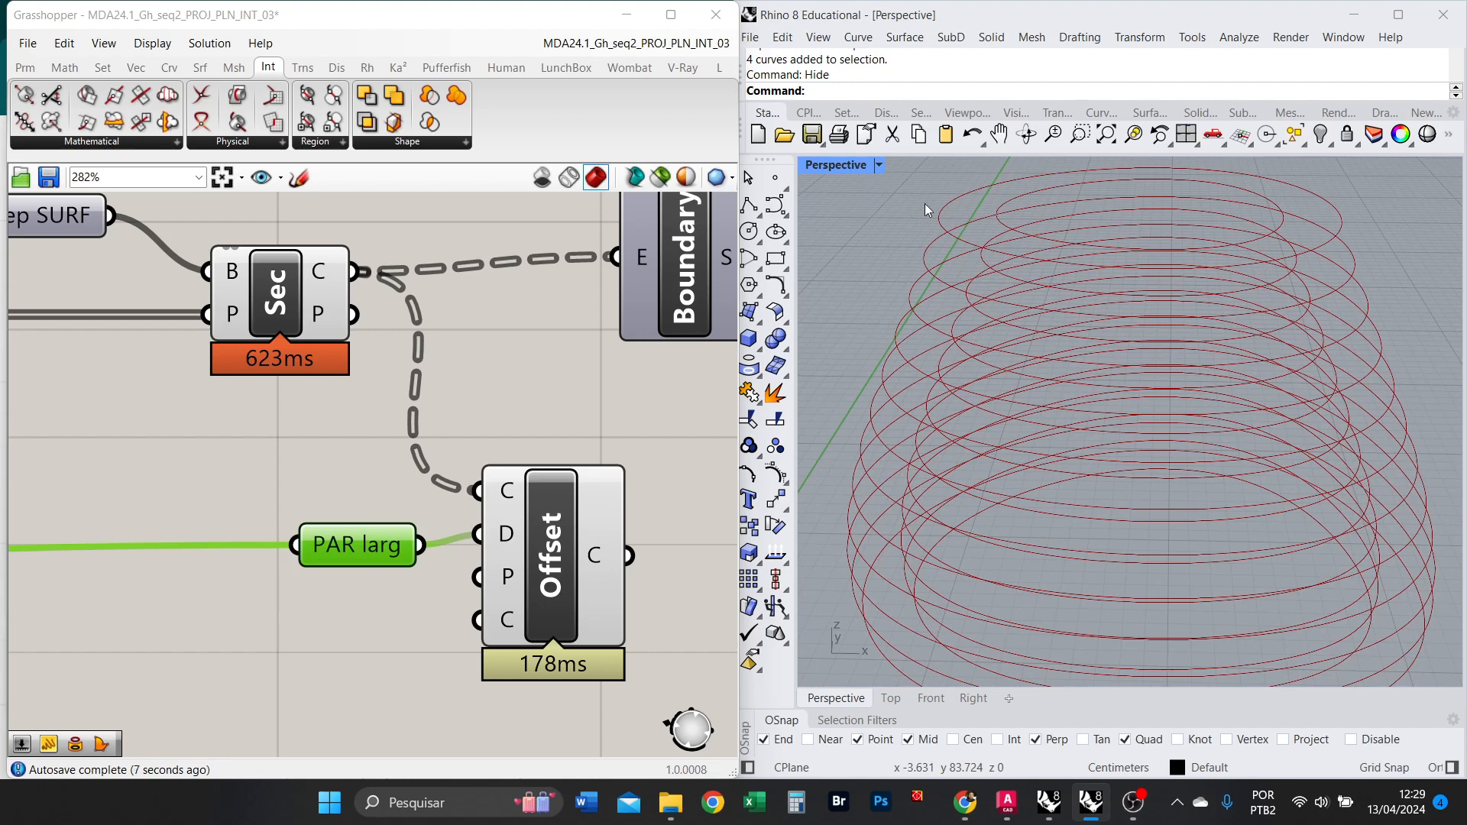
pyautogui.scroll(-2, 498, 459)
pyautogui.moveTo(599, 502); pyautogui.dragTo(531, 497, button='right')
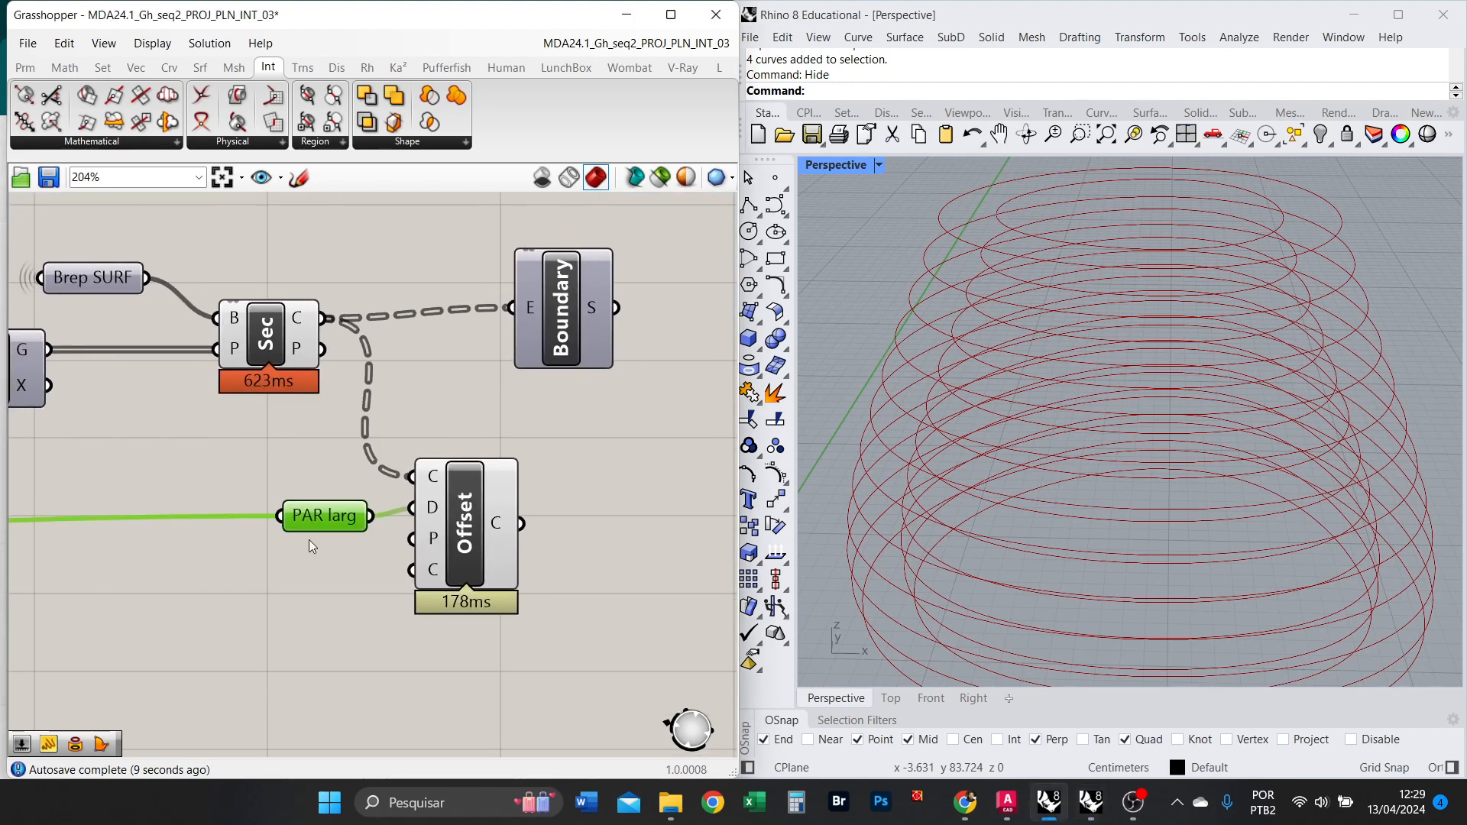
pyautogui.scroll(2, 309, 539)
pyautogui.moveTo(337, 509); pyautogui.dragTo(338, 499)
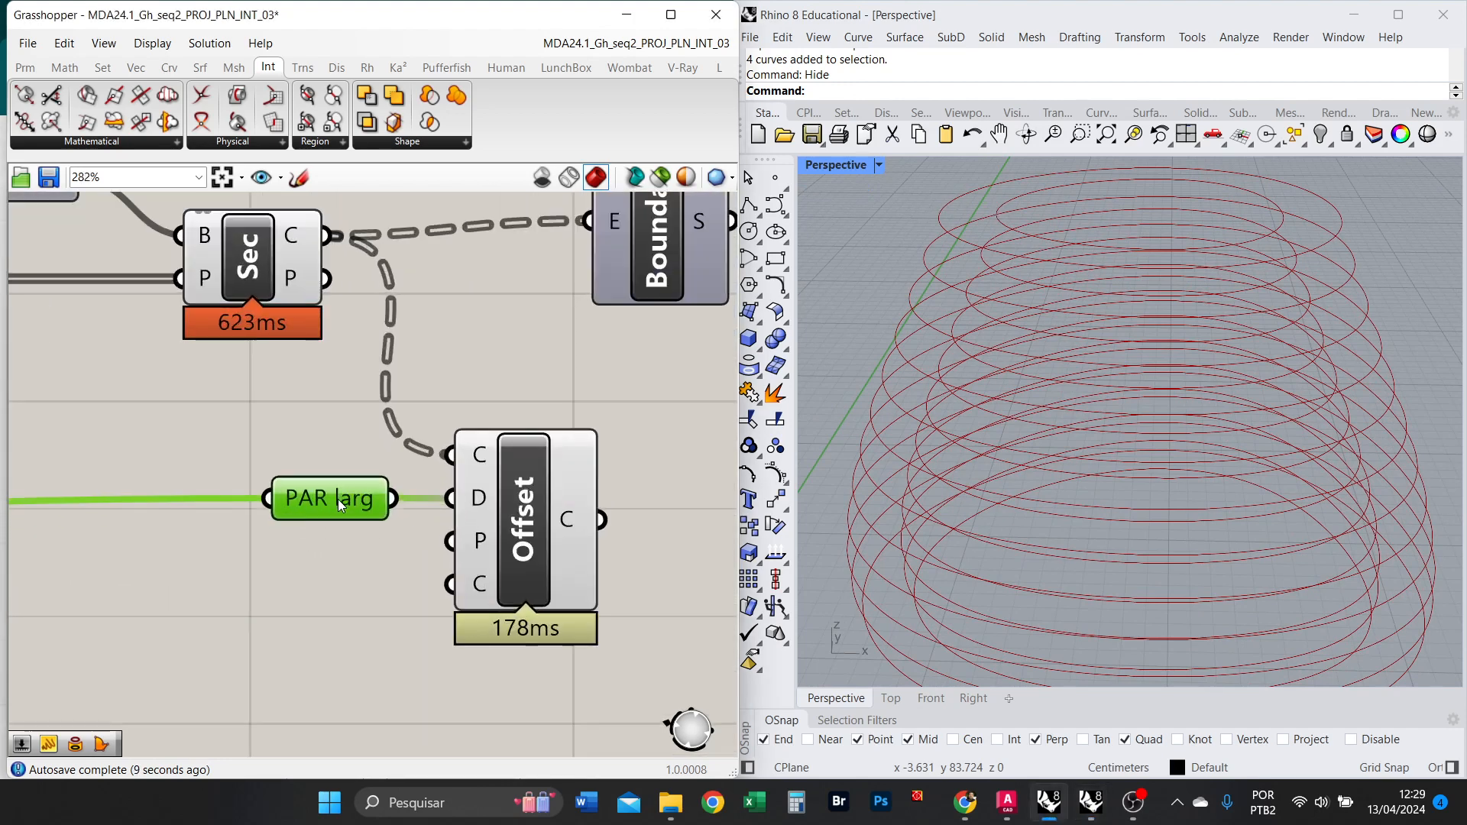
# Set the expression -X on the Offset component's distance input to reverse the offset direction.
pyautogui.rightClick(480, 499)
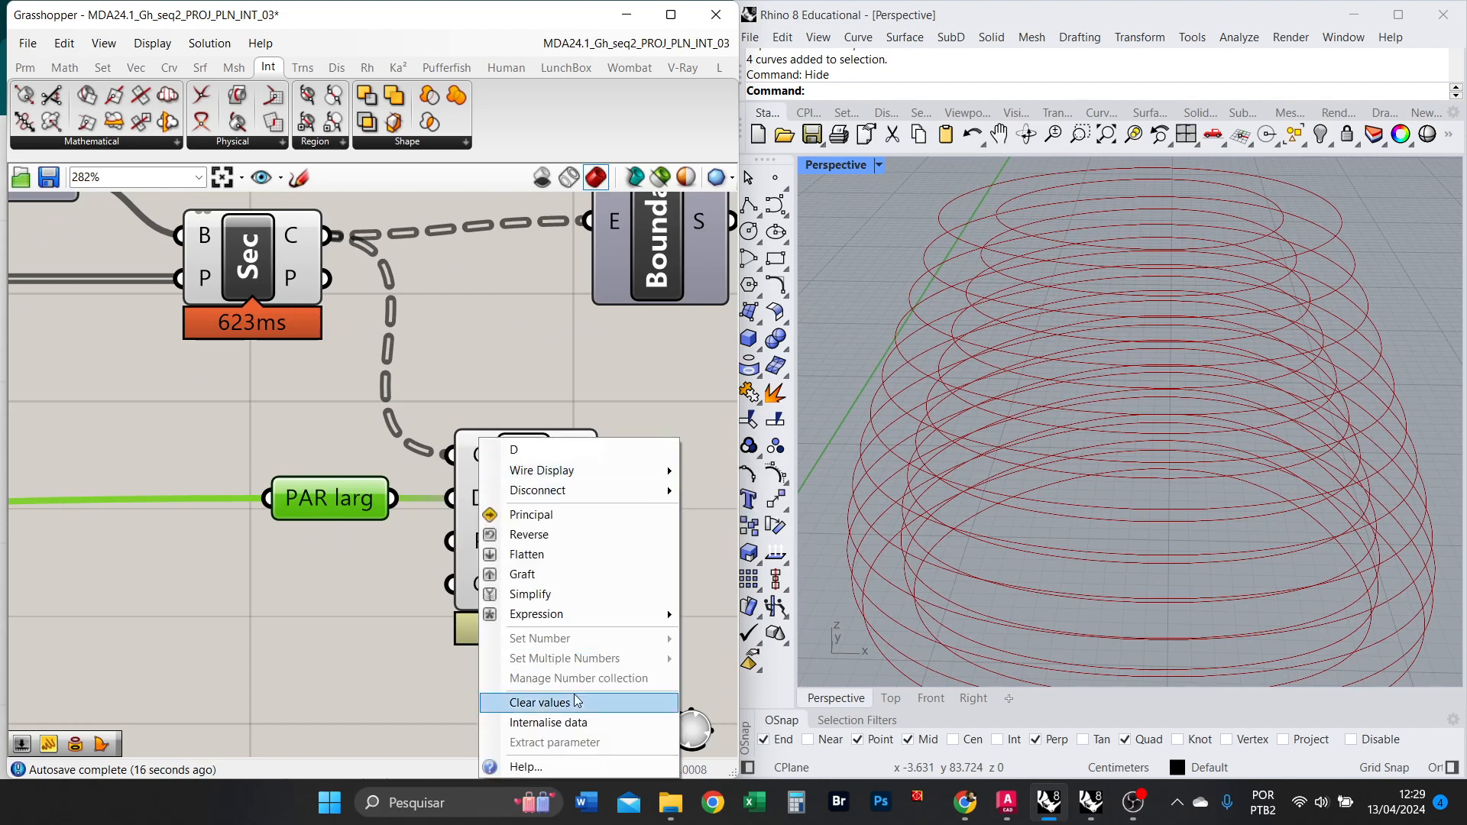
pyautogui.moveTo(663, 613)
pyautogui.click(733, 636)
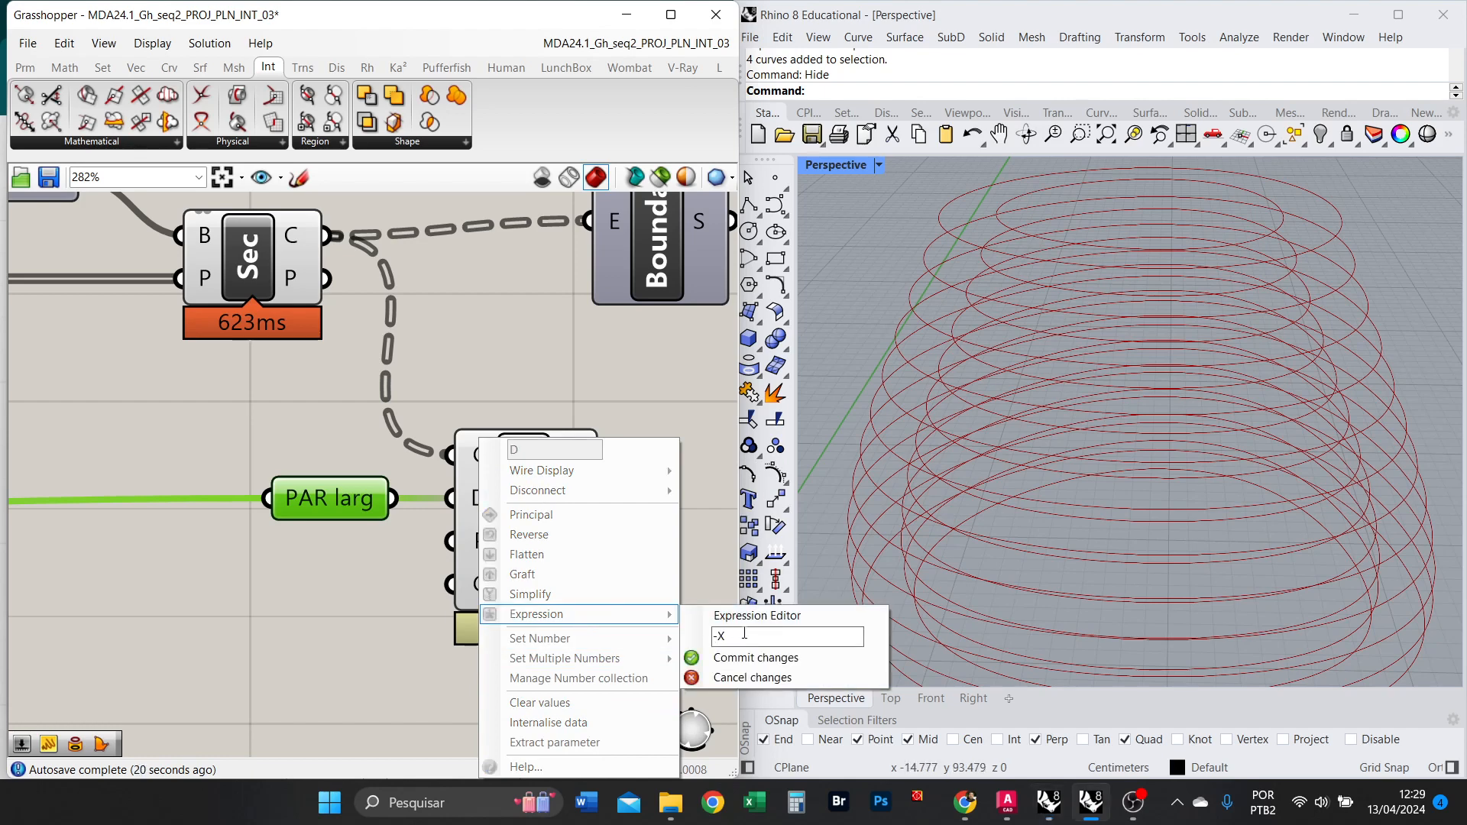
pyautogui.click(755, 658)
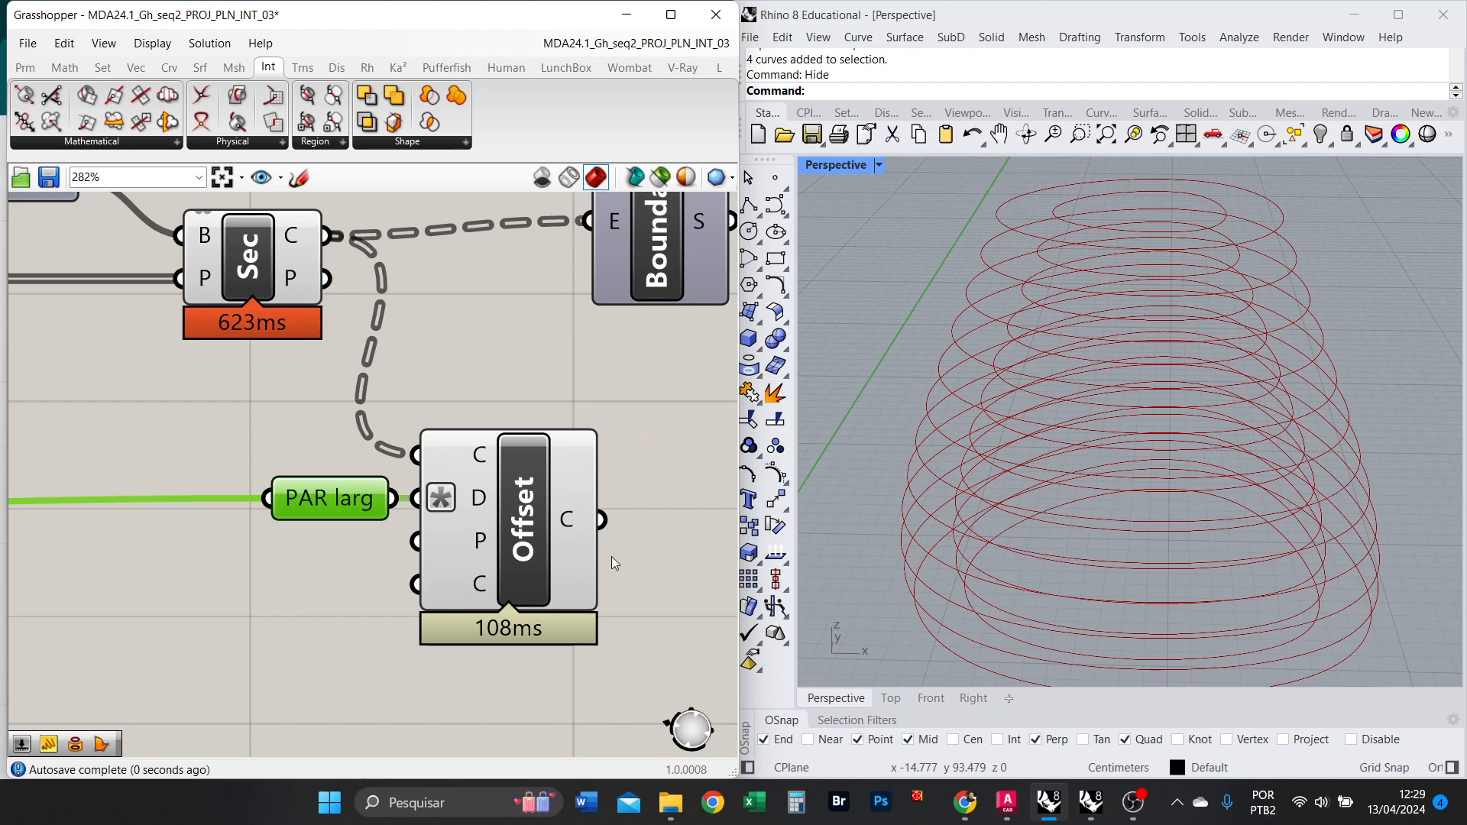
# Highlight the section curves and the offset curves in turn to compare them in the perspective view.
pyautogui.scroll(-3, 512, 416)
pyautogui.moveTo(1087, 370)
pyautogui.mouseDown(button='right')
pyautogui.moveTo(1074, 395)
pyautogui.moveTo(1091, 393)
pyautogui.mouseUp(button='right')
pyautogui.click(352, 312)
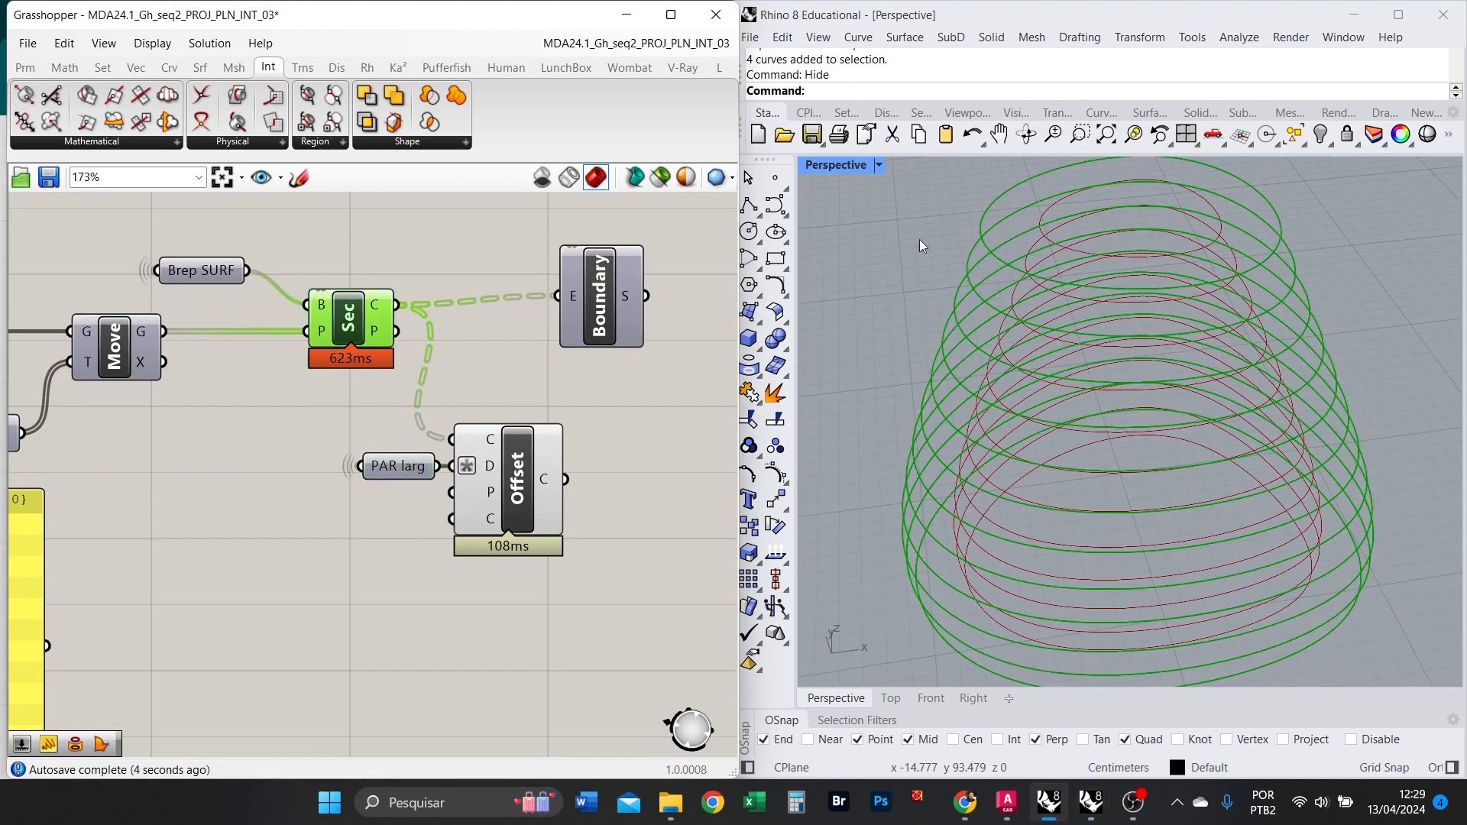
pyautogui.click(520, 459)
pyautogui.click(569, 394)
# Add the offset curves to the Boundary Surfaces edge input alongside the section curves and turn on that component's preview.
pyautogui.moveTo(623, 394); pyautogui.dragTo(503, 457, button='right')
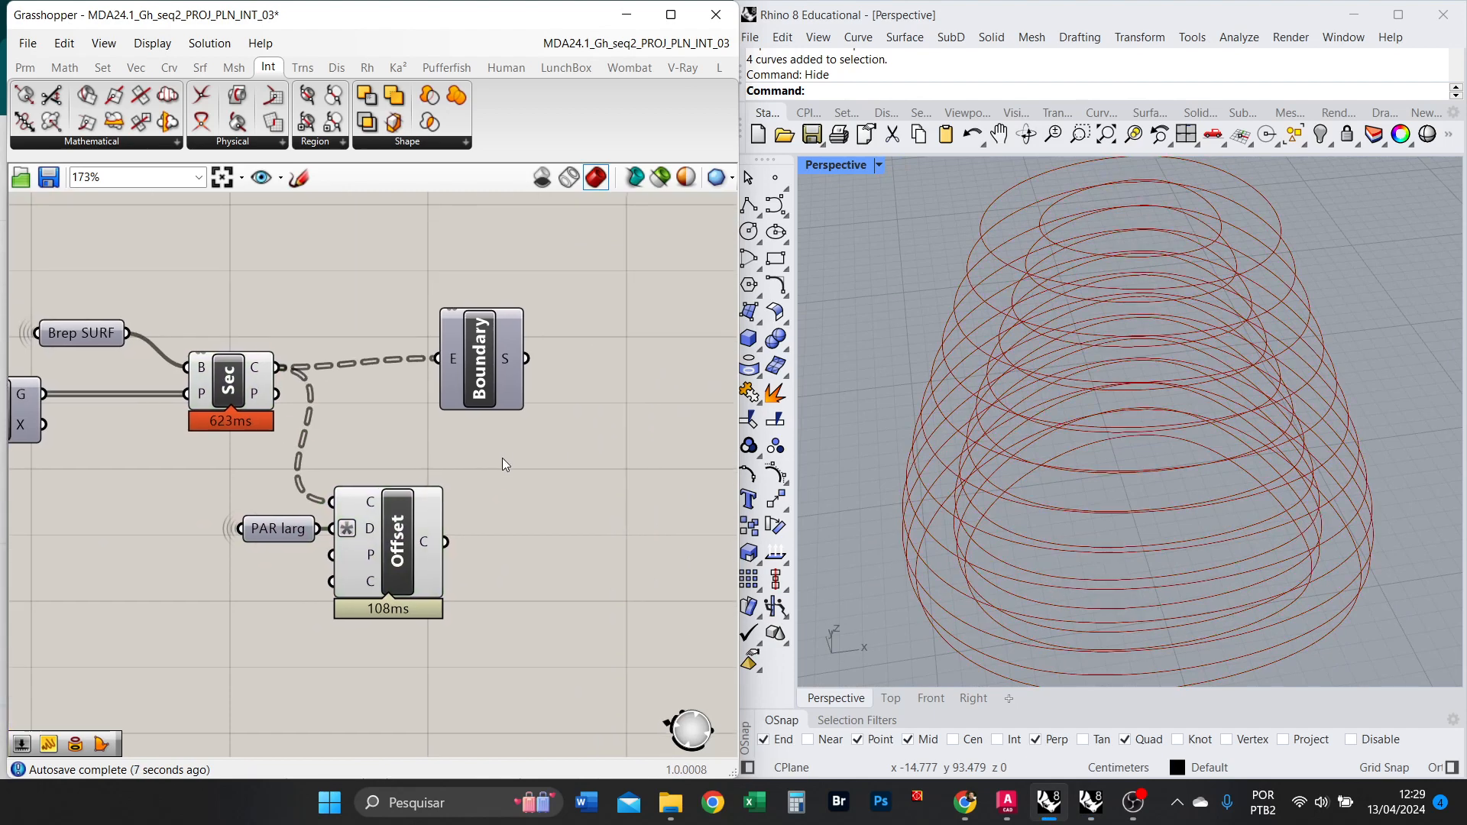
pyautogui.moveTo(480, 396); pyautogui.dragTo(516, 415)
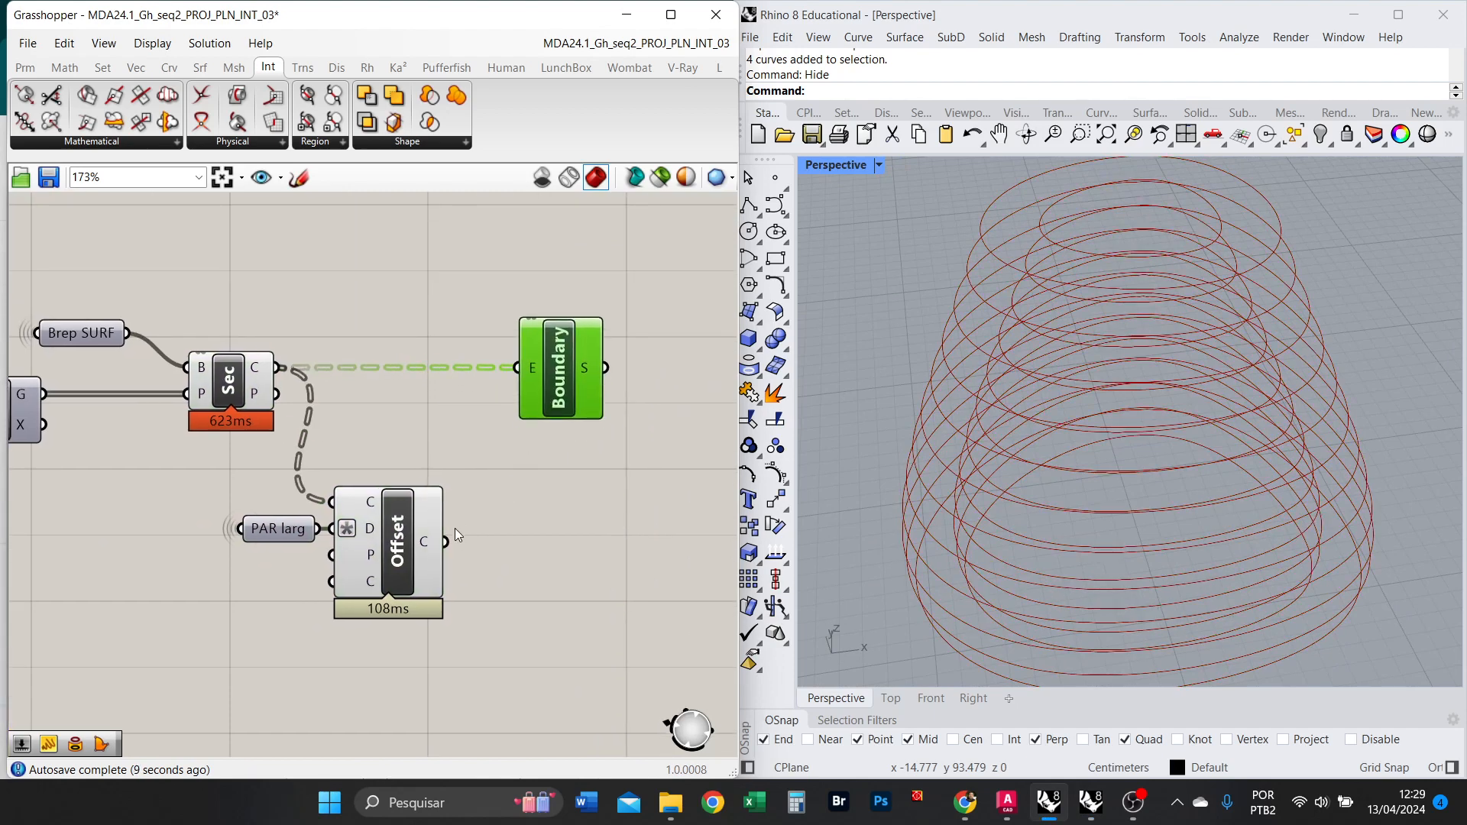
pyautogui.moveTo(455, 539); pyautogui.dragTo(520, 366)
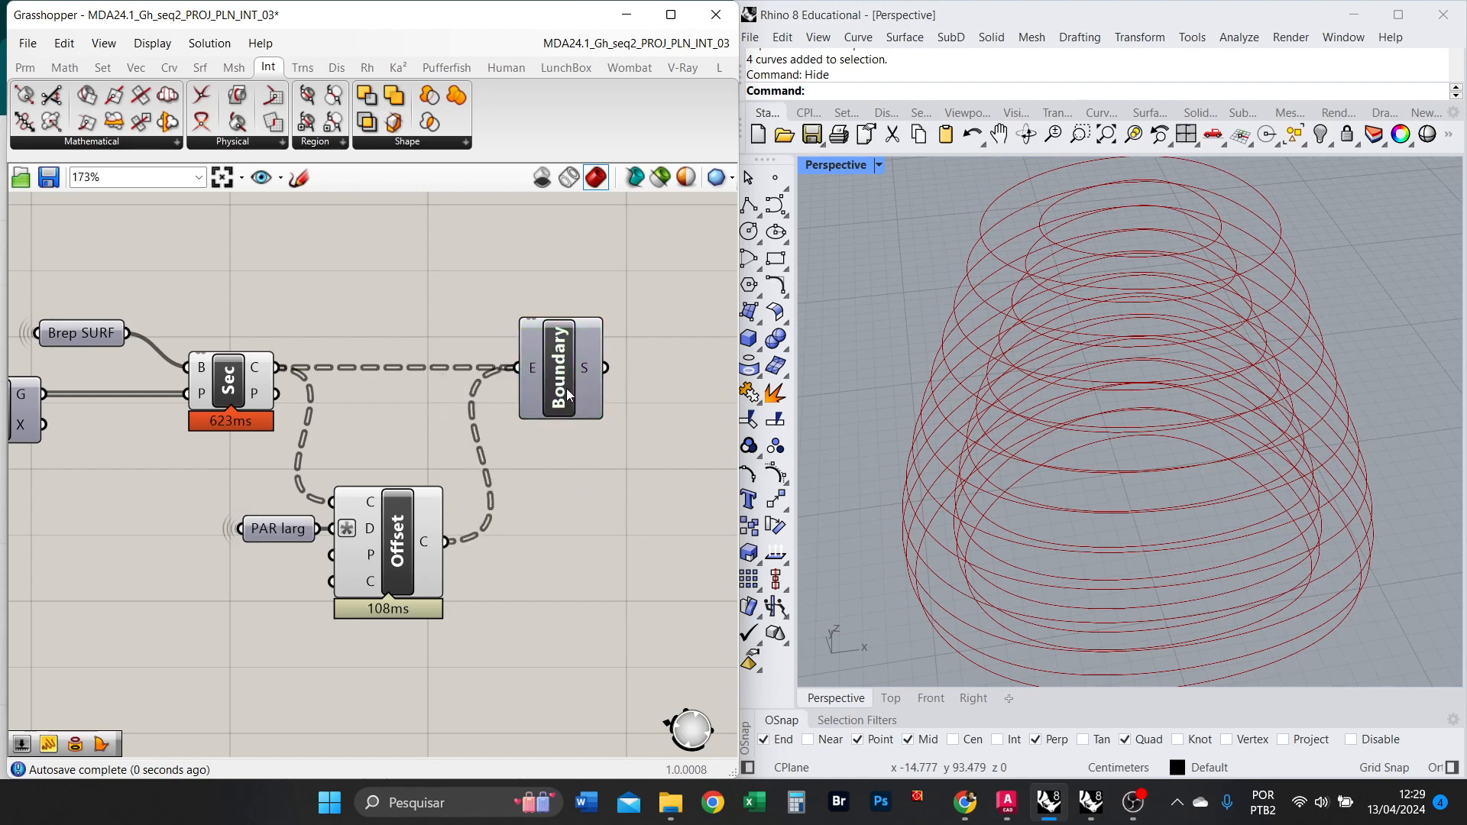
pyautogui.rightClick(658, 331)
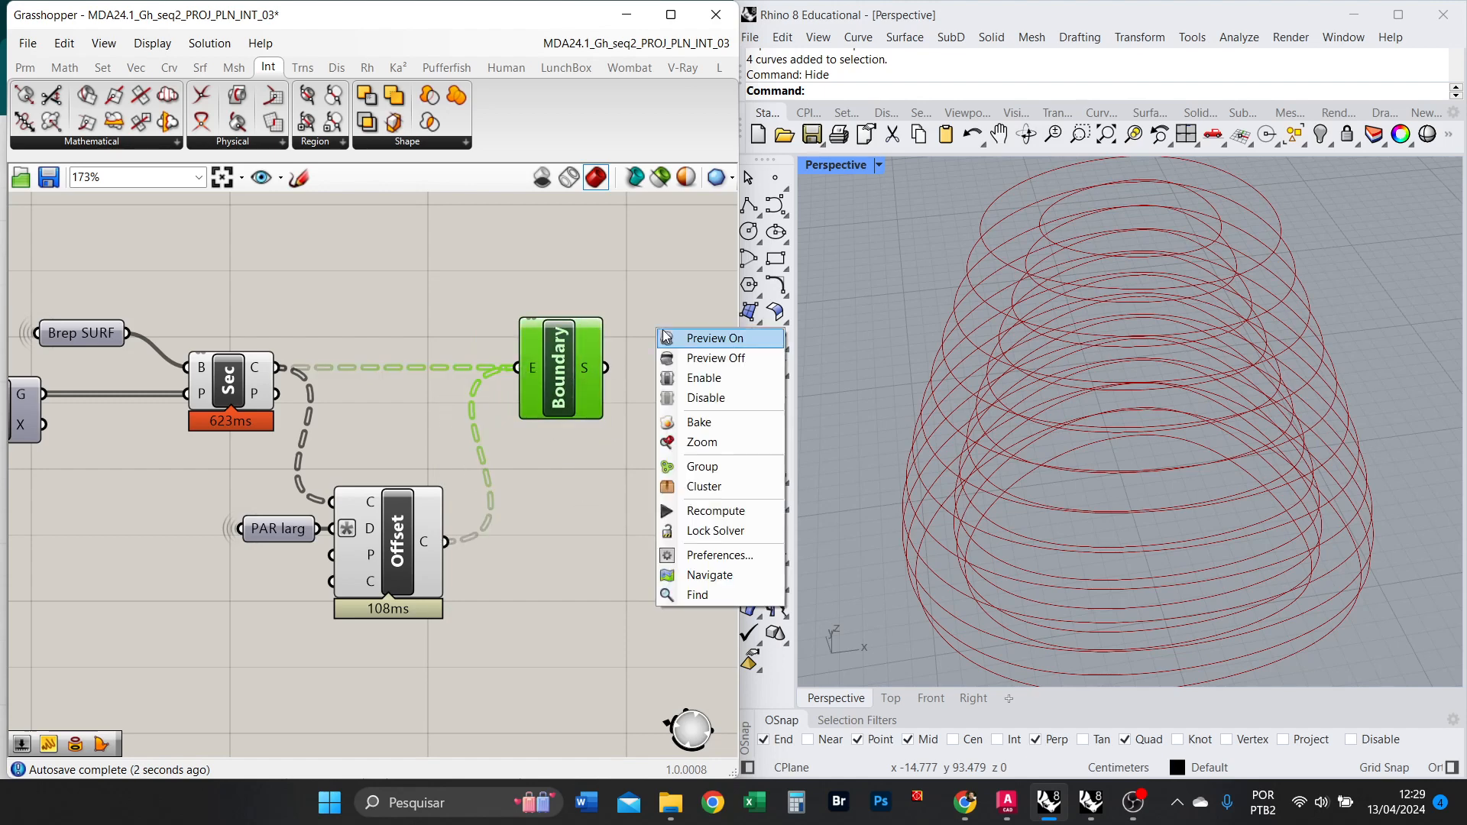
pyautogui.click(703, 340)
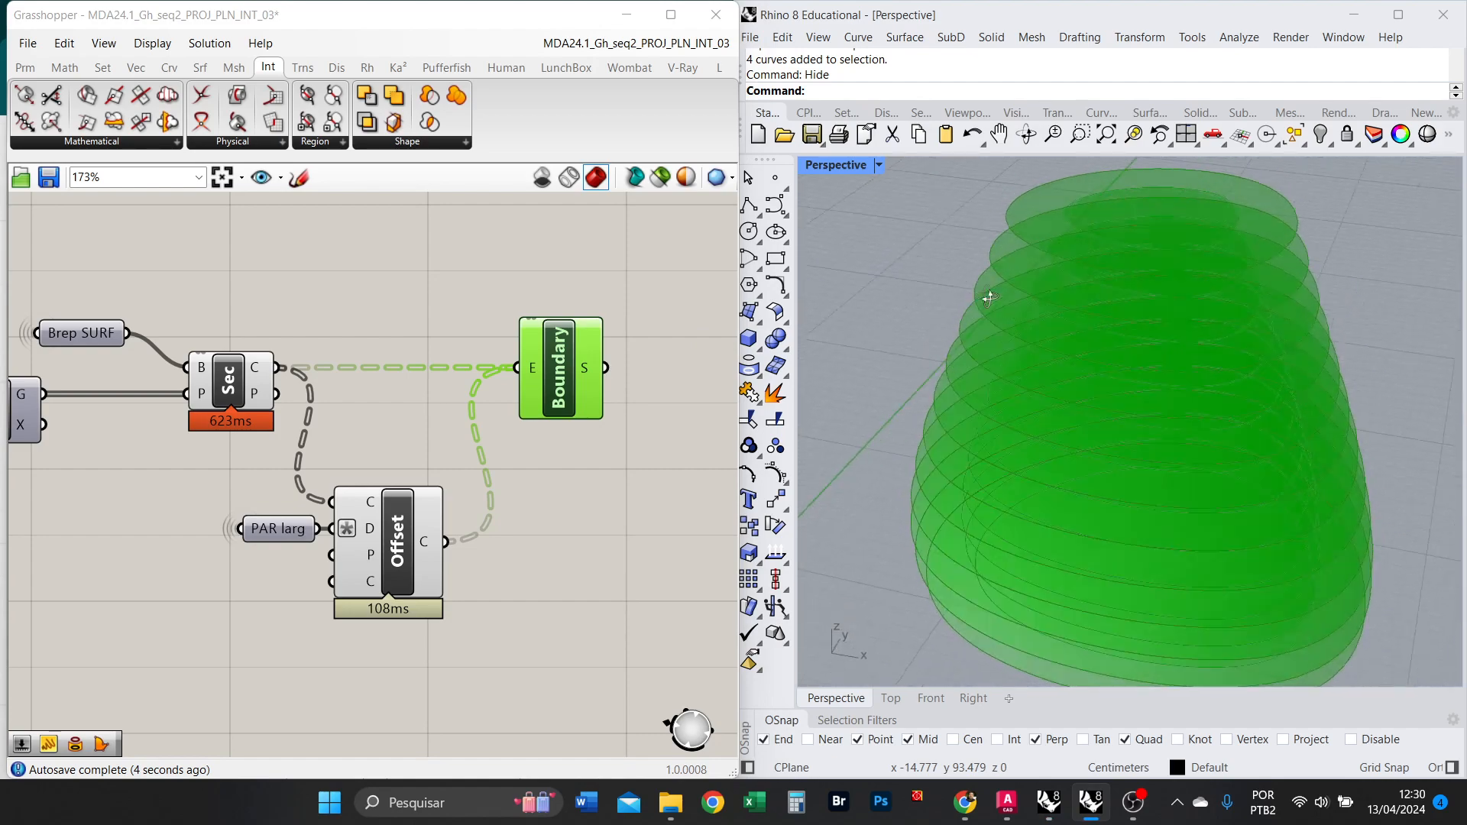
# Examine the boundary surfaces from several angles with the Offset component's curves highlighted against them.
pyautogui.moveTo(1089, 288); pyautogui.dragTo(1120, 304, button='right')
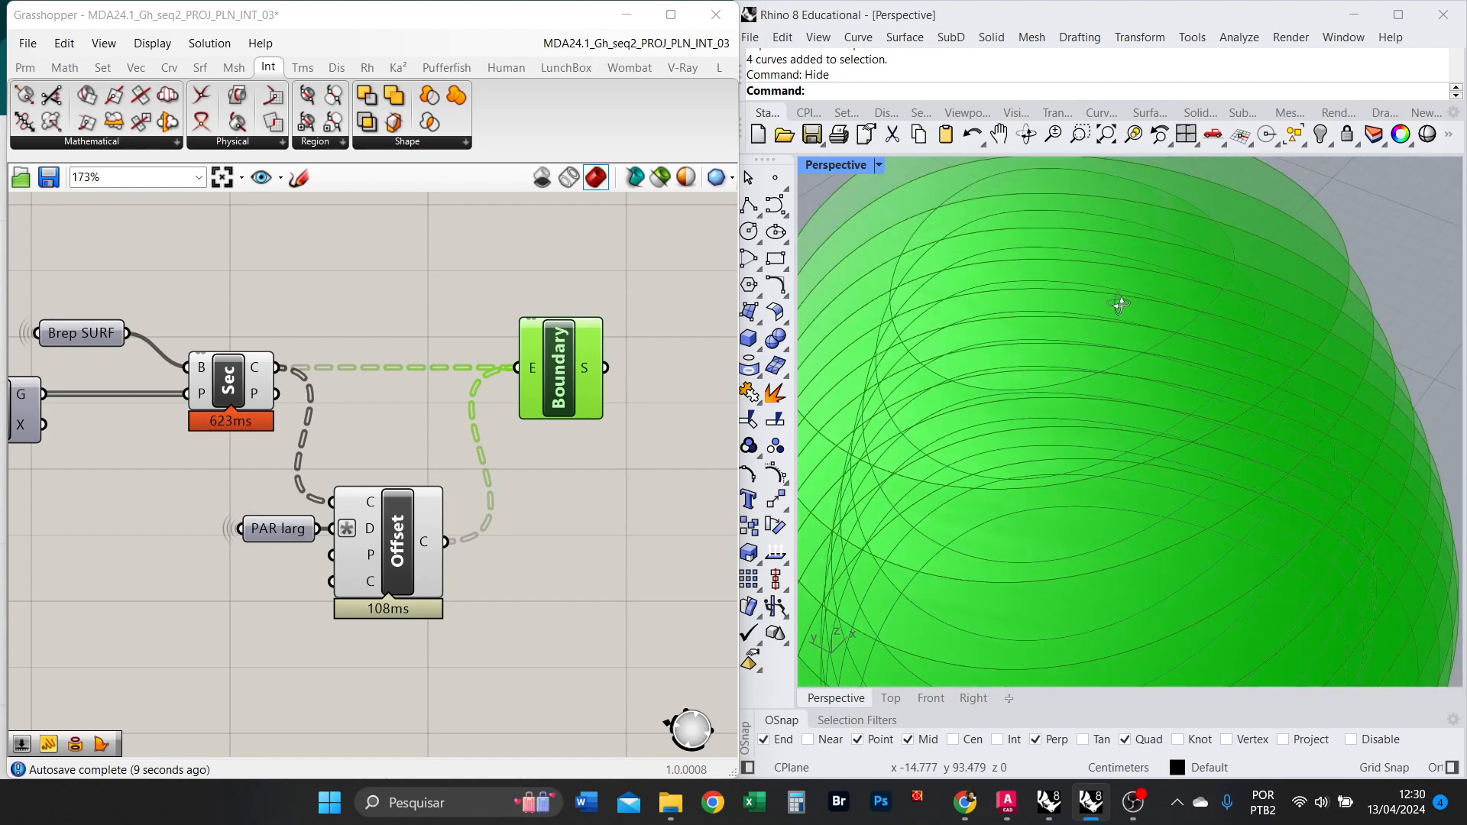
pyautogui.click(237, 383)
pyautogui.click(396, 549)
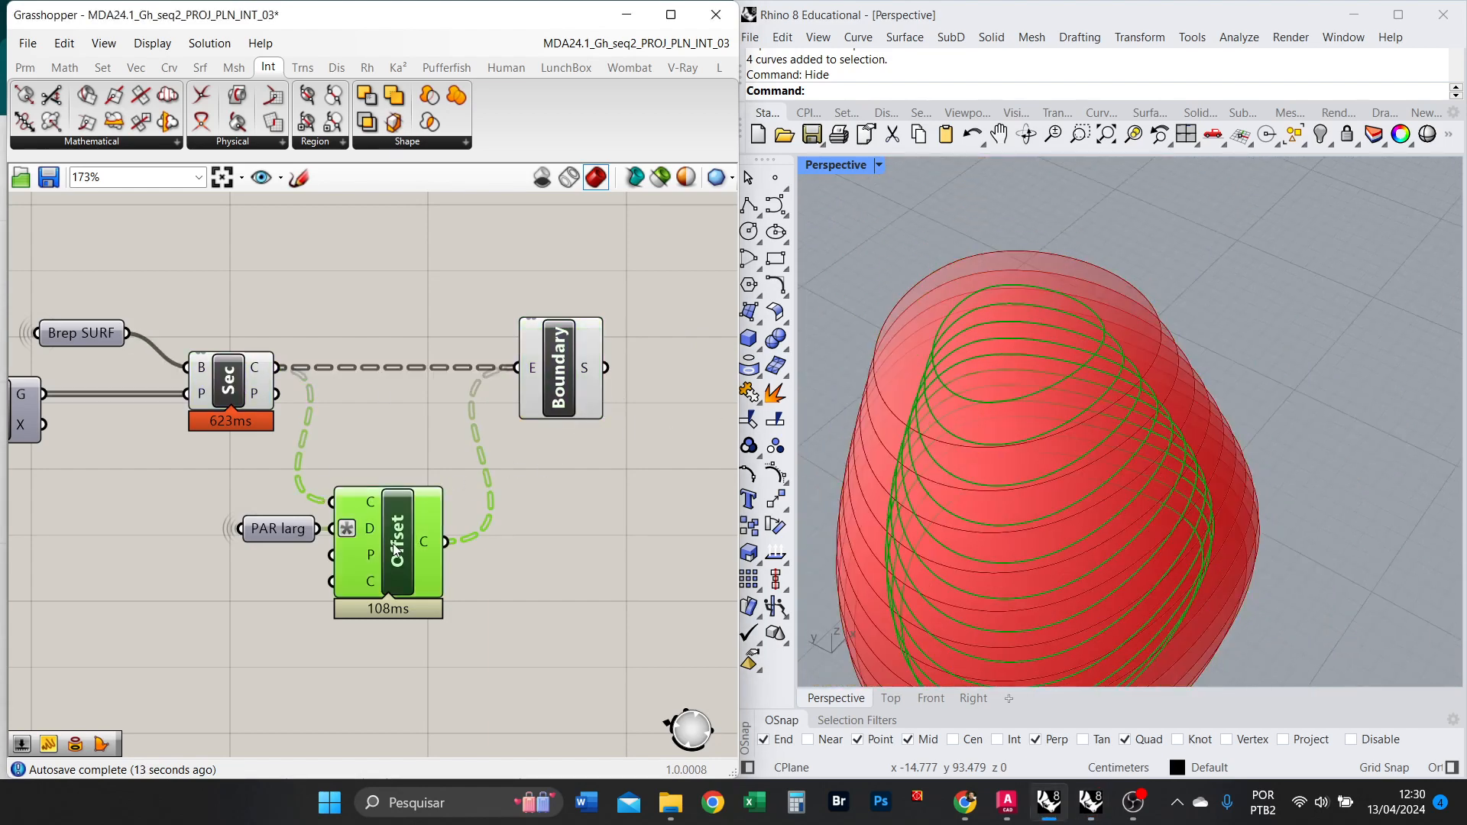
pyautogui.moveTo(1030, 467); pyautogui.dragTo(1018, 404, button='right')
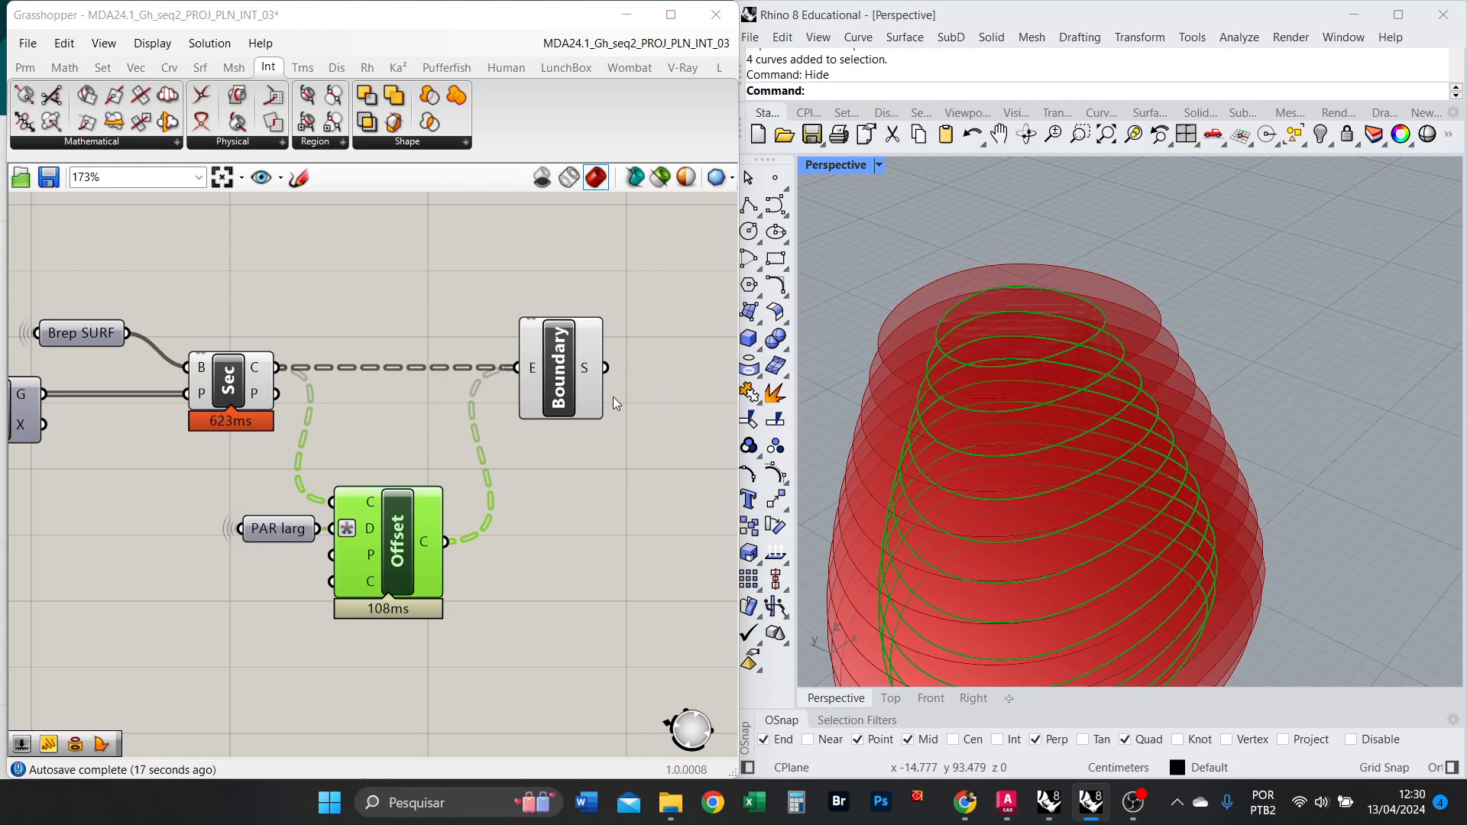
# Add an empty Panel and move it below the Brep section component, near the Move component.
pyautogui.moveTo(658, 383); pyautogui.dragTo(598, 361, button='right')
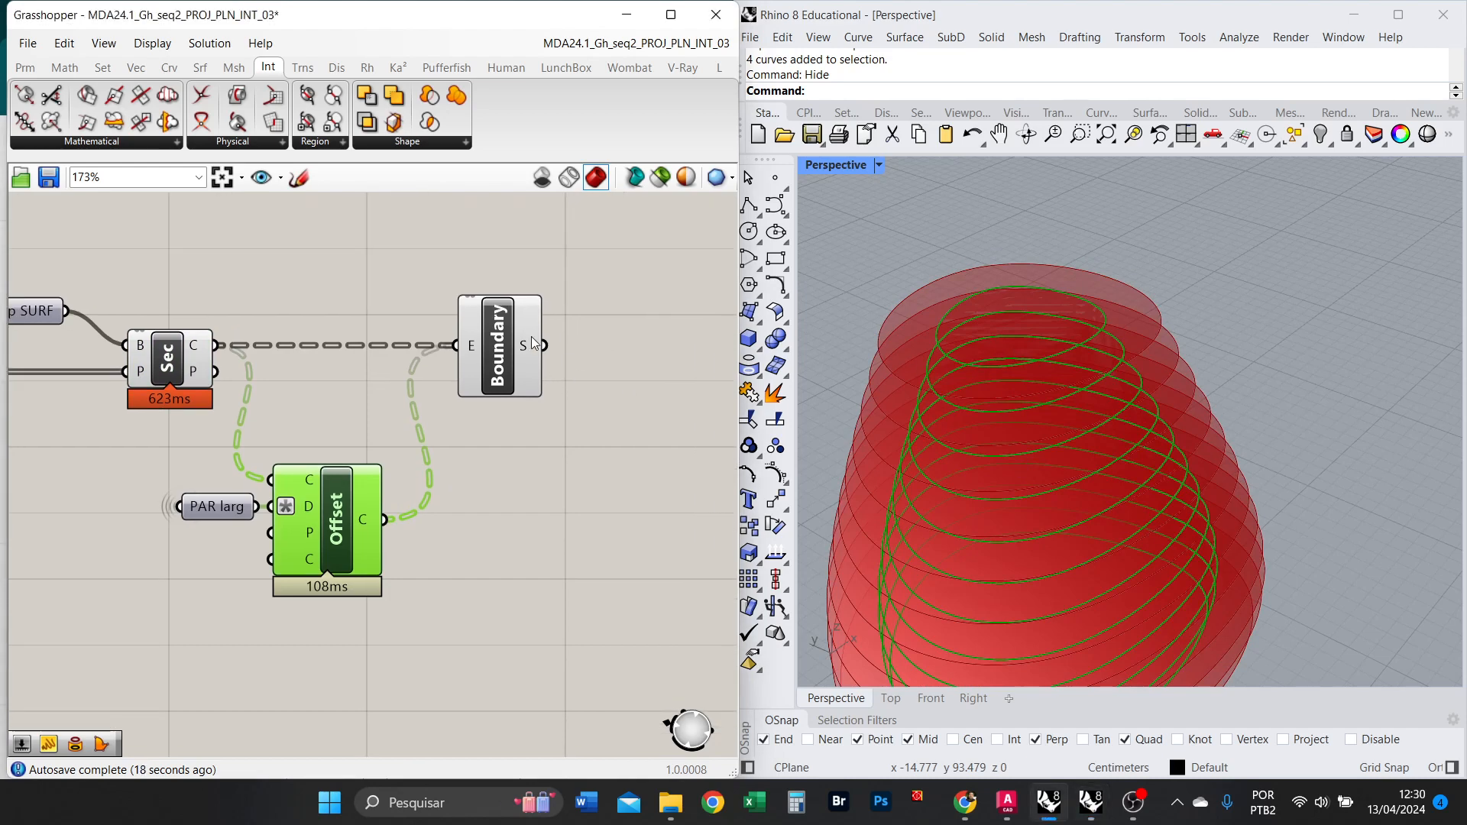
pyautogui.doubleClick(542, 639)
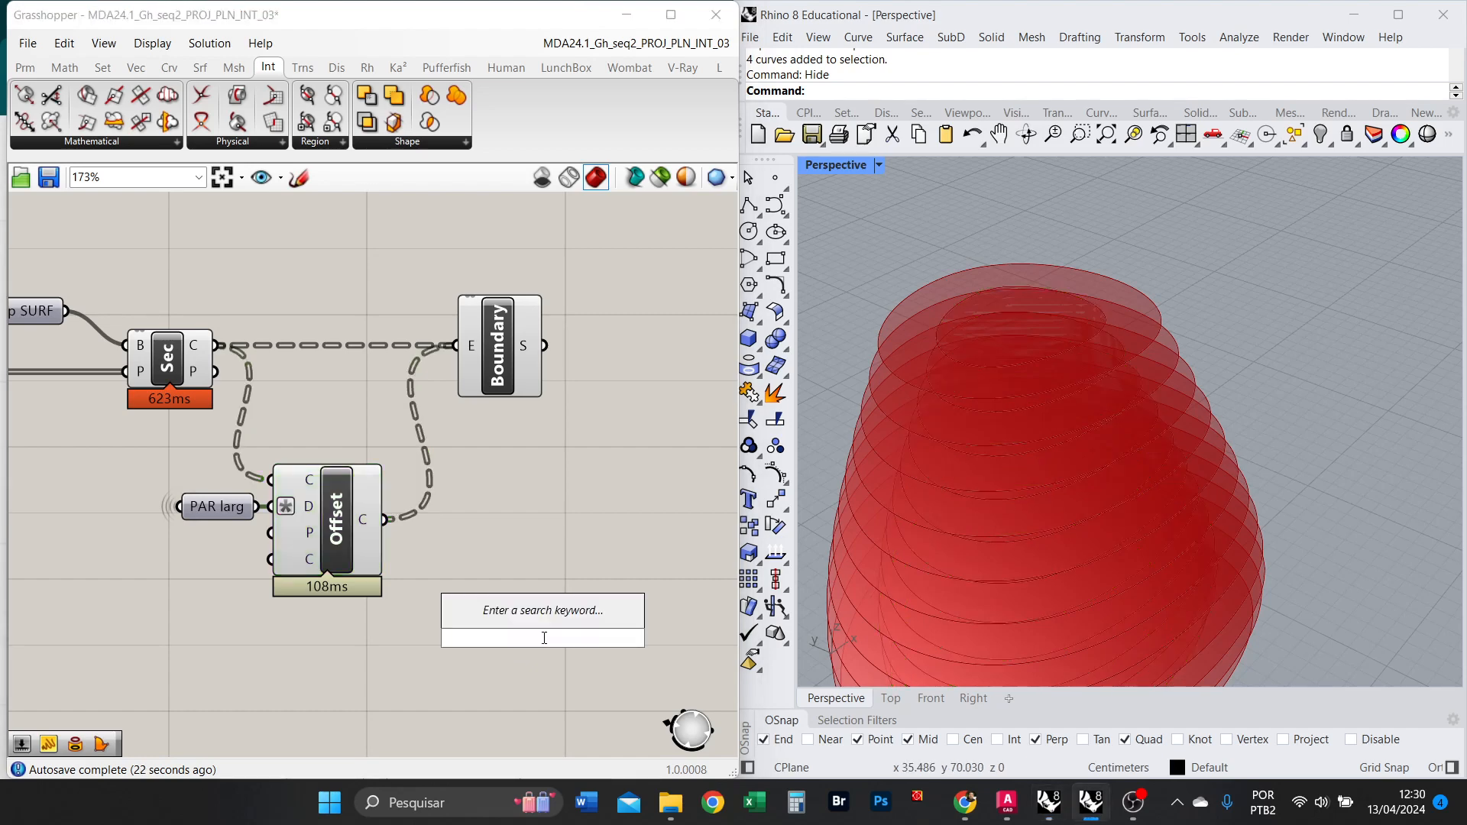
pyautogui.write('panel')
pyautogui.press('Return')
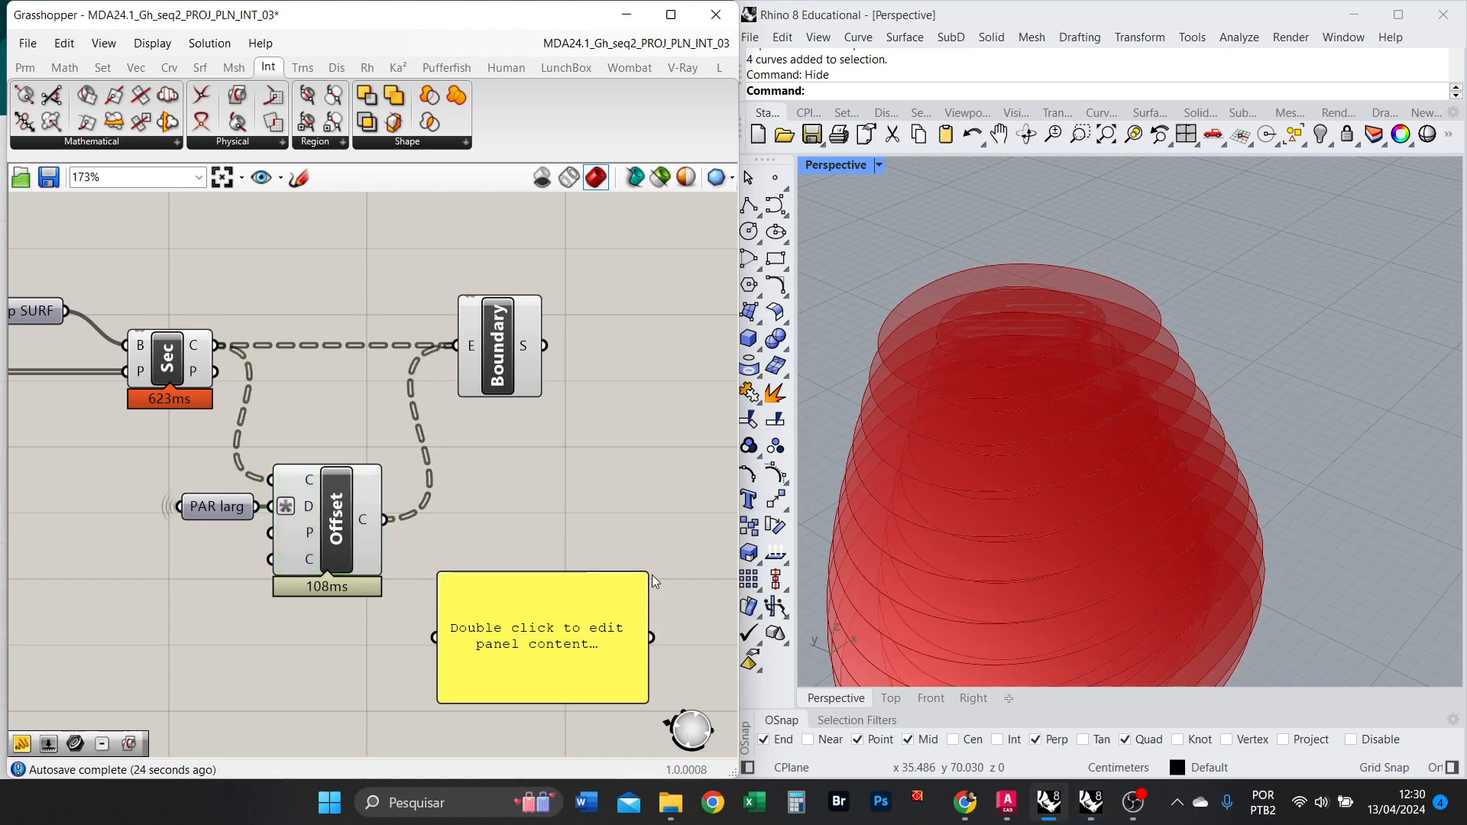
pyautogui.moveTo(528, 531); pyautogui.dragTo(640, 501, button='right')
pyautogui.moveTo(622, 606); pyautogui.dragTo(594, 594)
pyautogui.moveTo(613, 474); pyautogui.dragTo(505, 474, button='right')
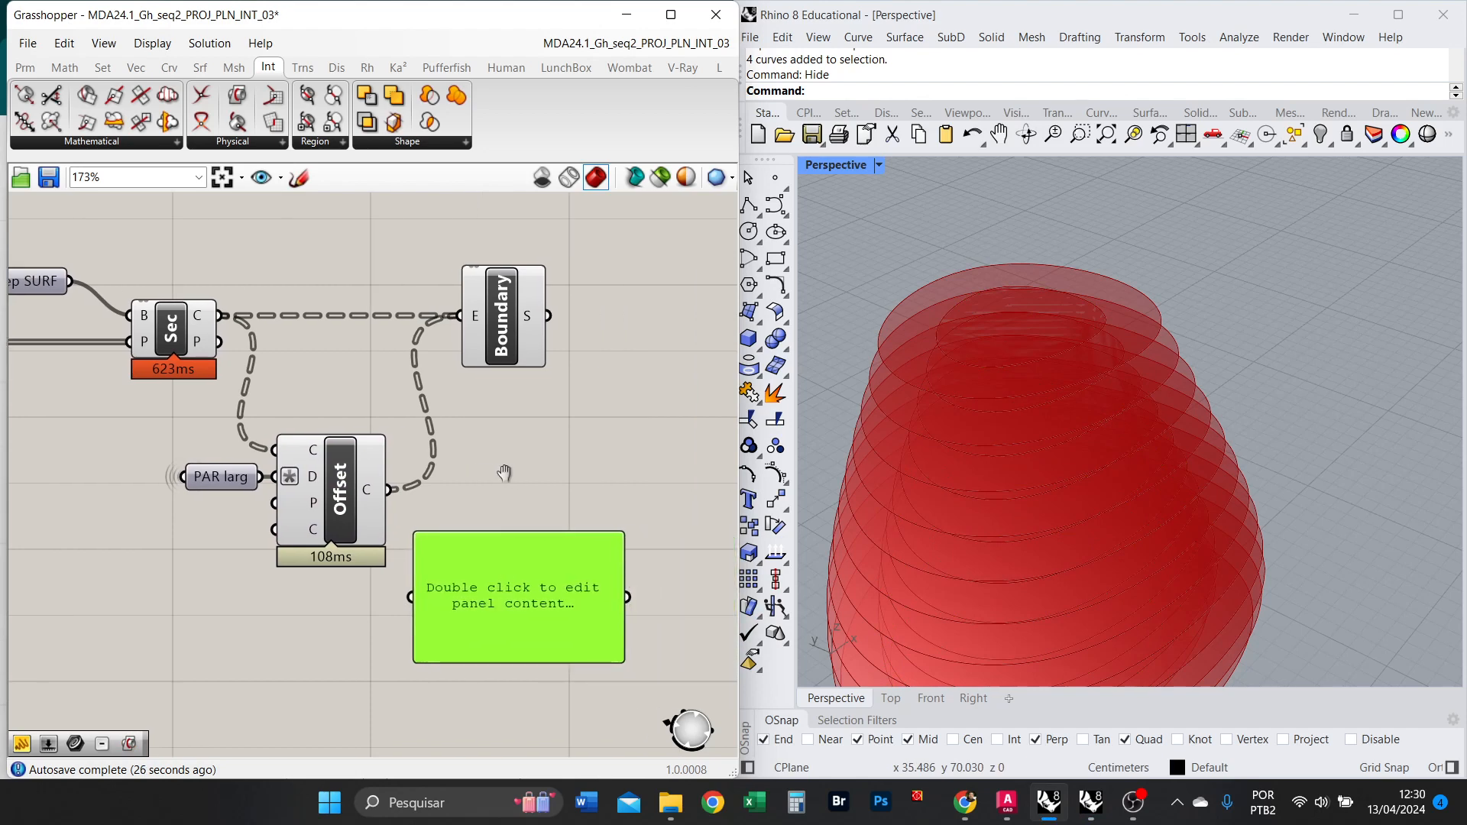
pyautogui.moveTo(503, 607); pyautogui.dragTo(539, 563)
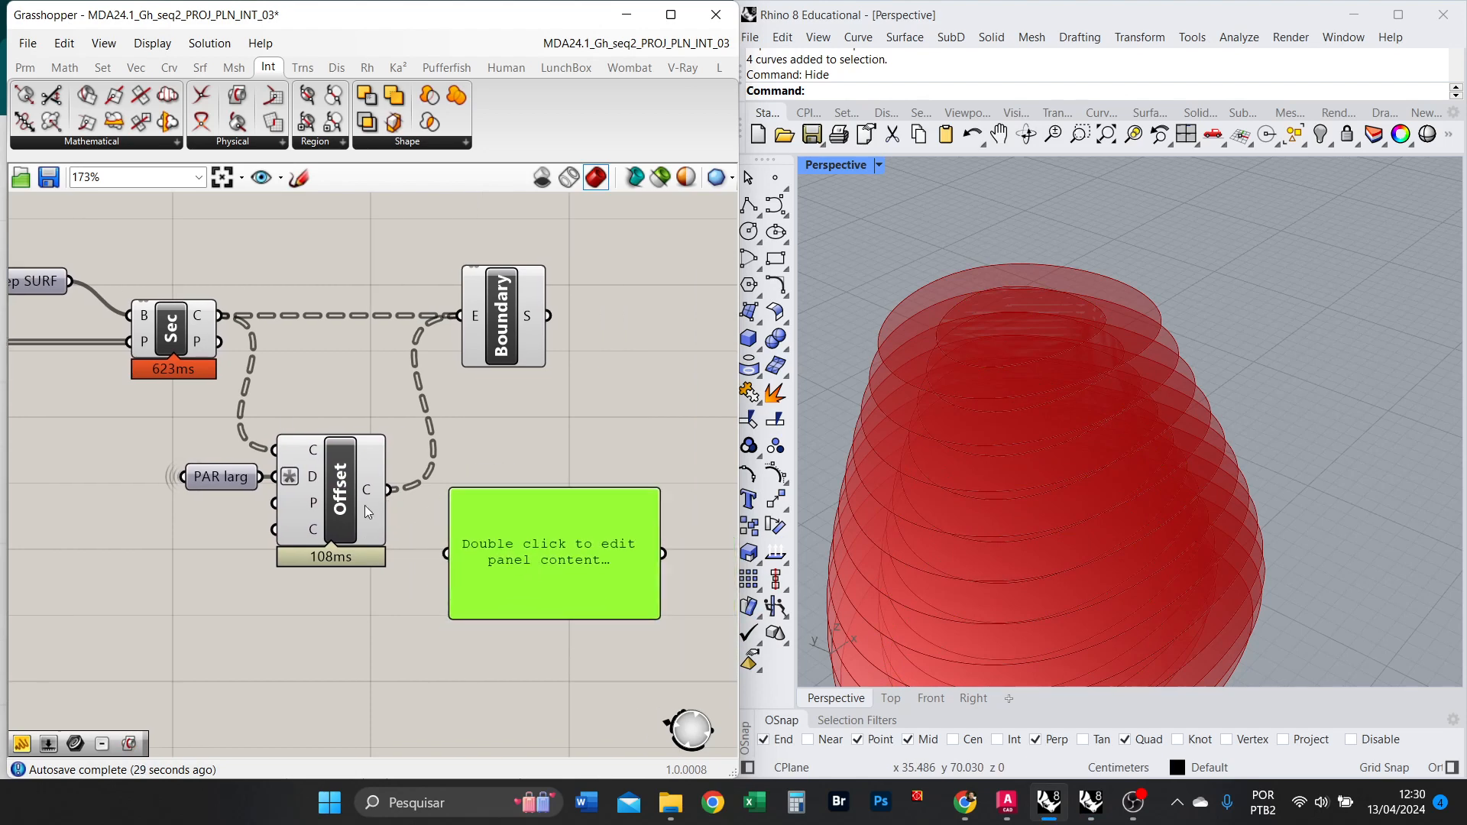
pyautogui.scroll(-2, 489, 501)
pyautogui.moveTo(564, 526); pyautogui.dragTo(283, 471)
pyautogui.scroll(3, 151, 460)
pyautogui.moveTo(197, 451); pyautogui.dragTo(444, 479, button='right')
pyautogui.scroll(2, 255, 356)
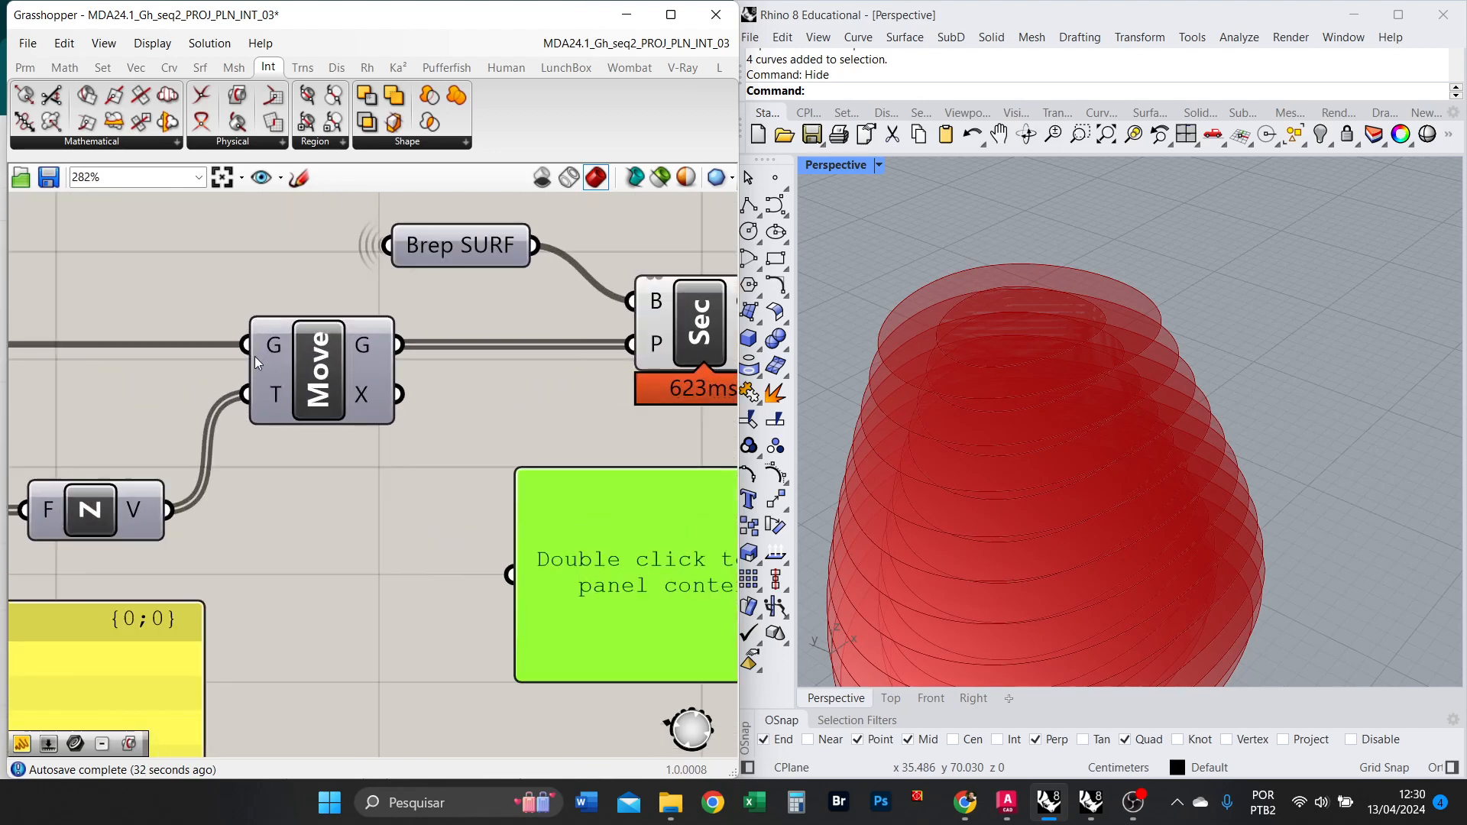
# Examine the wire styles around the Move component and the Draw Fancy Wires display option.
pyautogui.moveTo(254, 356); pyautogui.dragTo(64, 378, button='right')
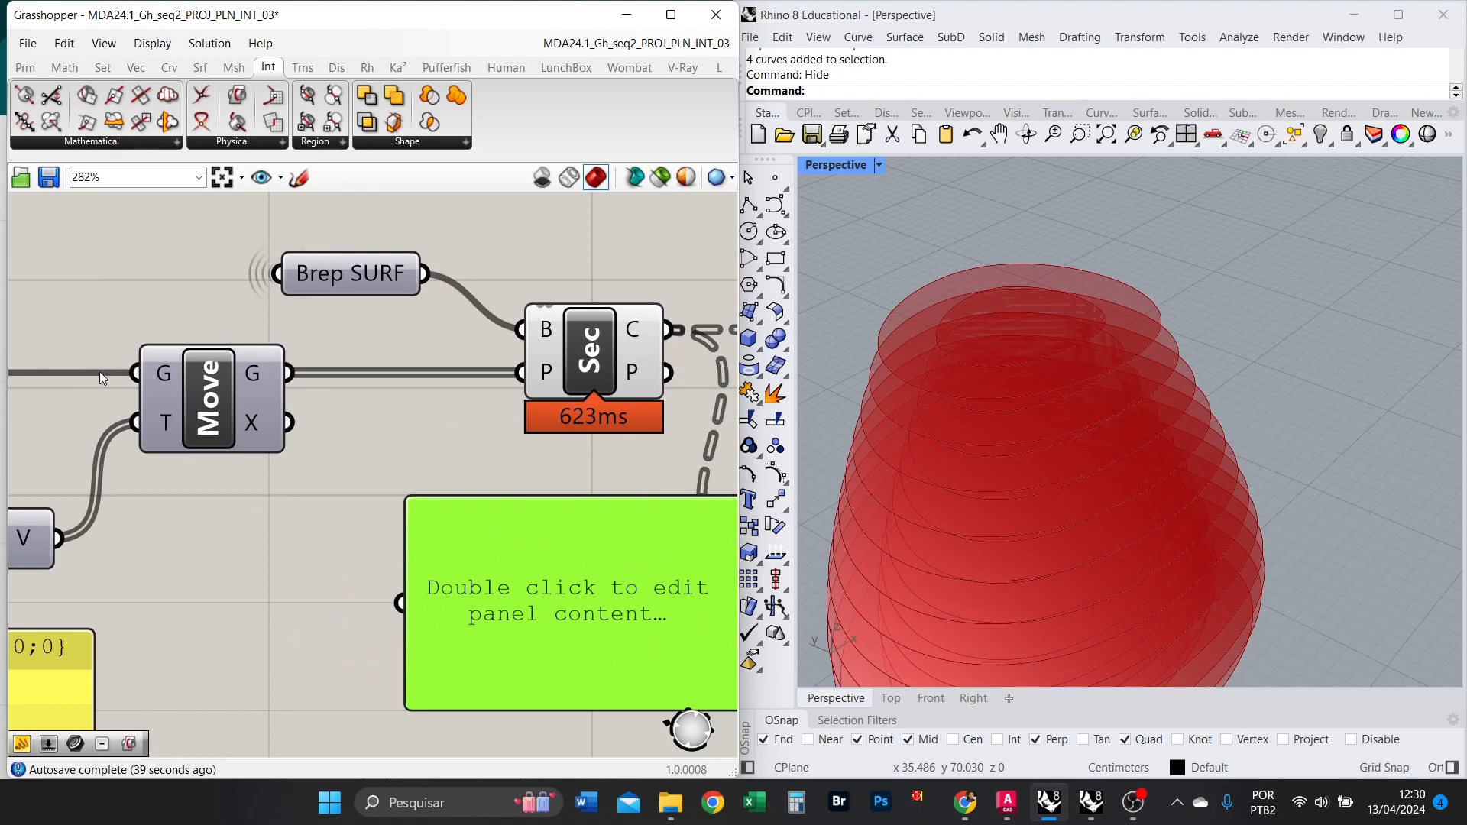
pyautogui.scroll(-3, 428, 413)
pyautogui.scroll(2, 298, 408)
pyautogui.moveTo(305, 407); pyautogui.dragTo(246, 419, button='right')
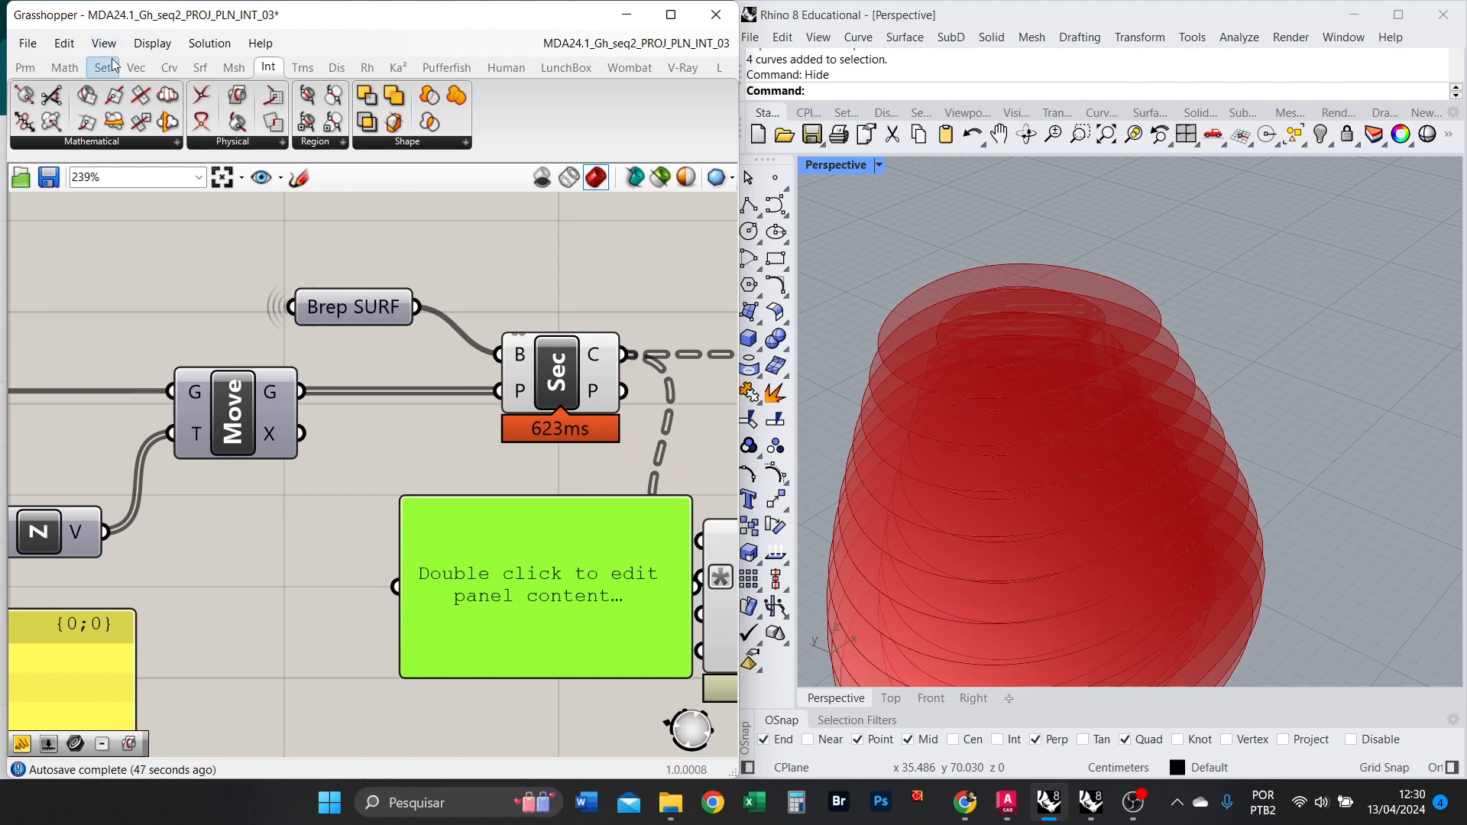
pyautogui.click(152, 42)
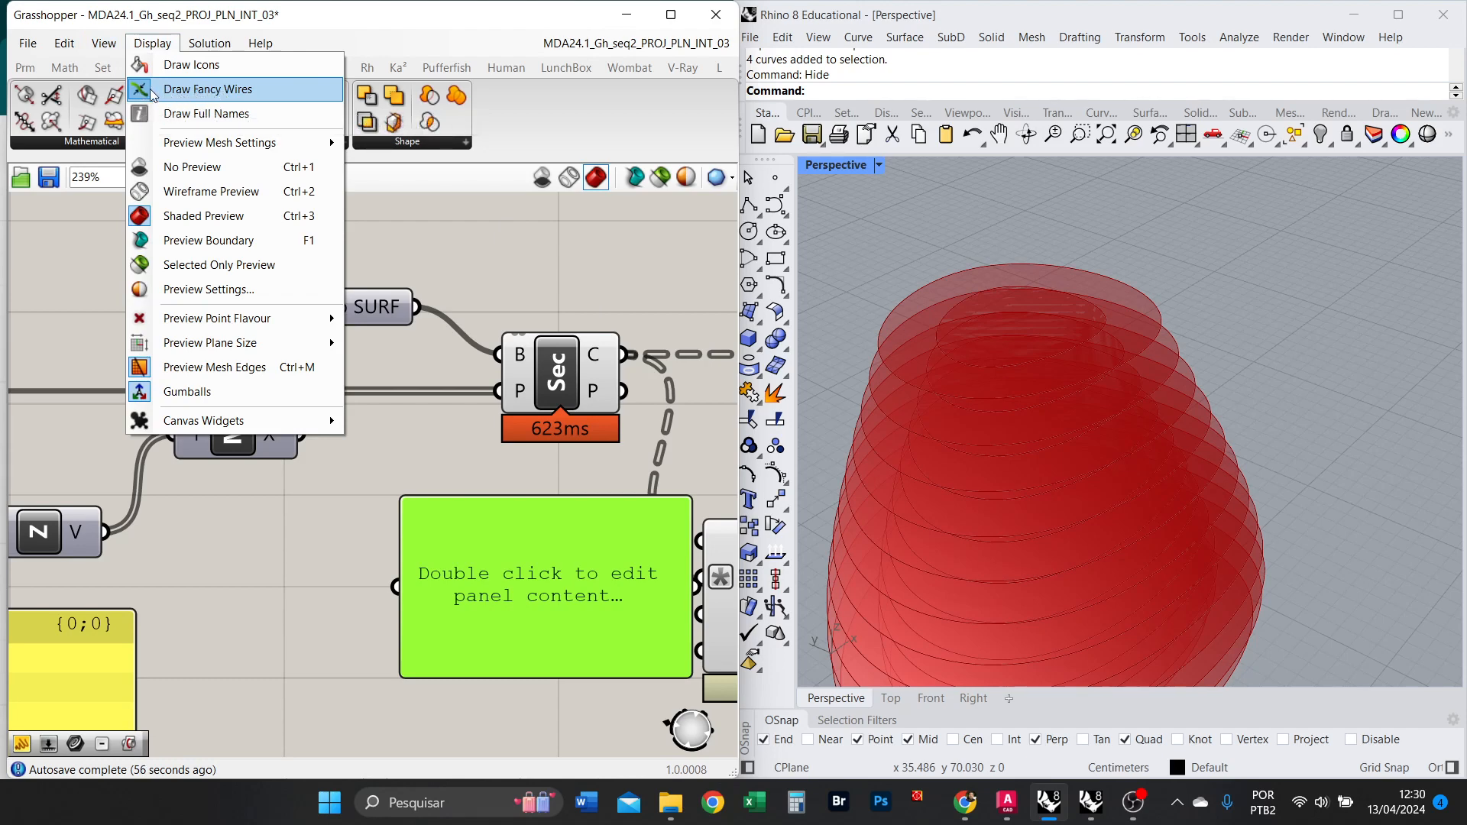
pyautogui.click(646, 362)
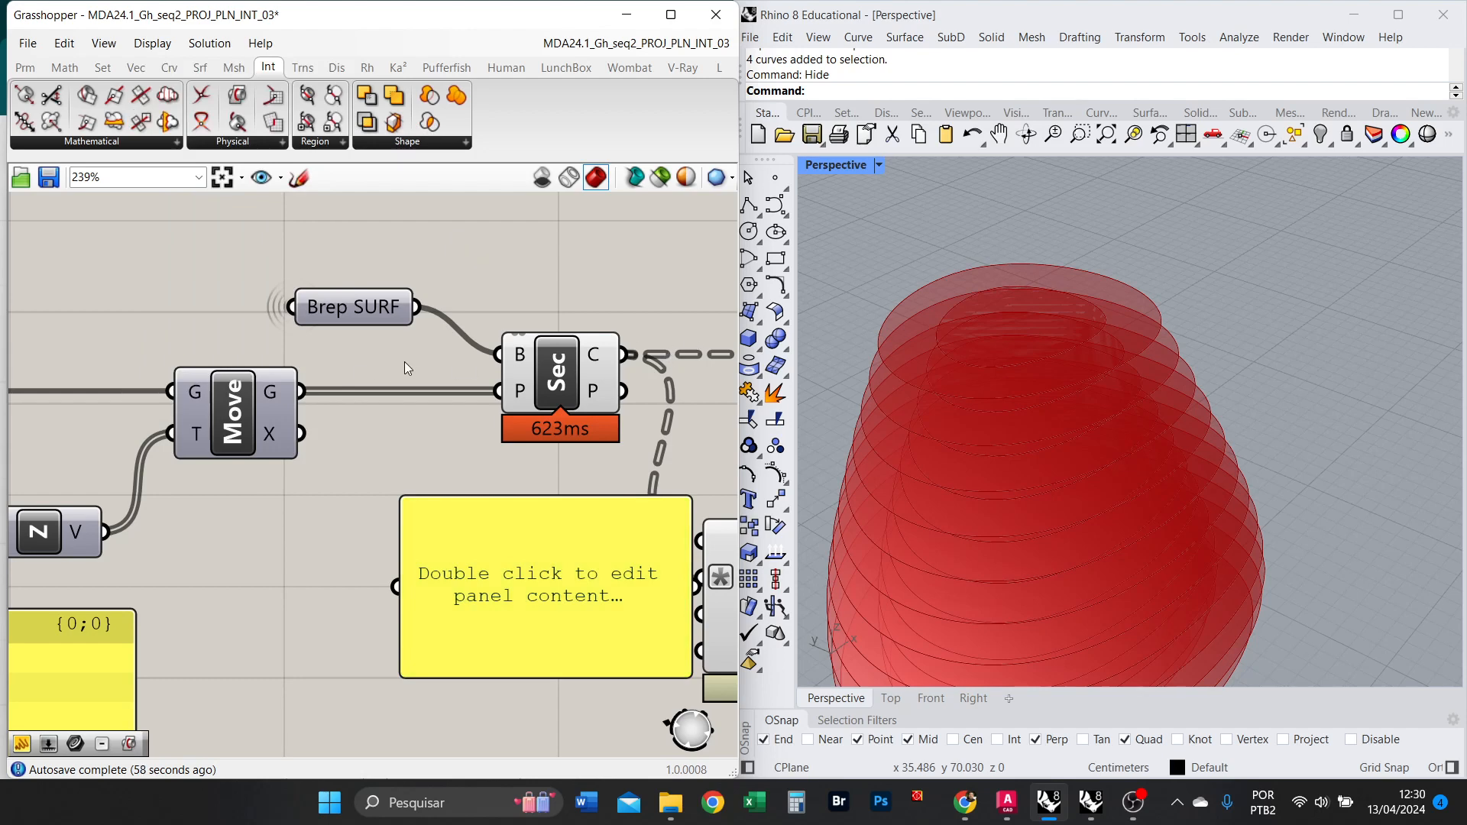
# Connect the XY plane output to the Panel, then widen the Panel and position it below the Move component.
pyautogui.scroll(-3, 467, 556)
pyautogui.moveTo(550, 539); pyautogui.dragTo(447, 547)
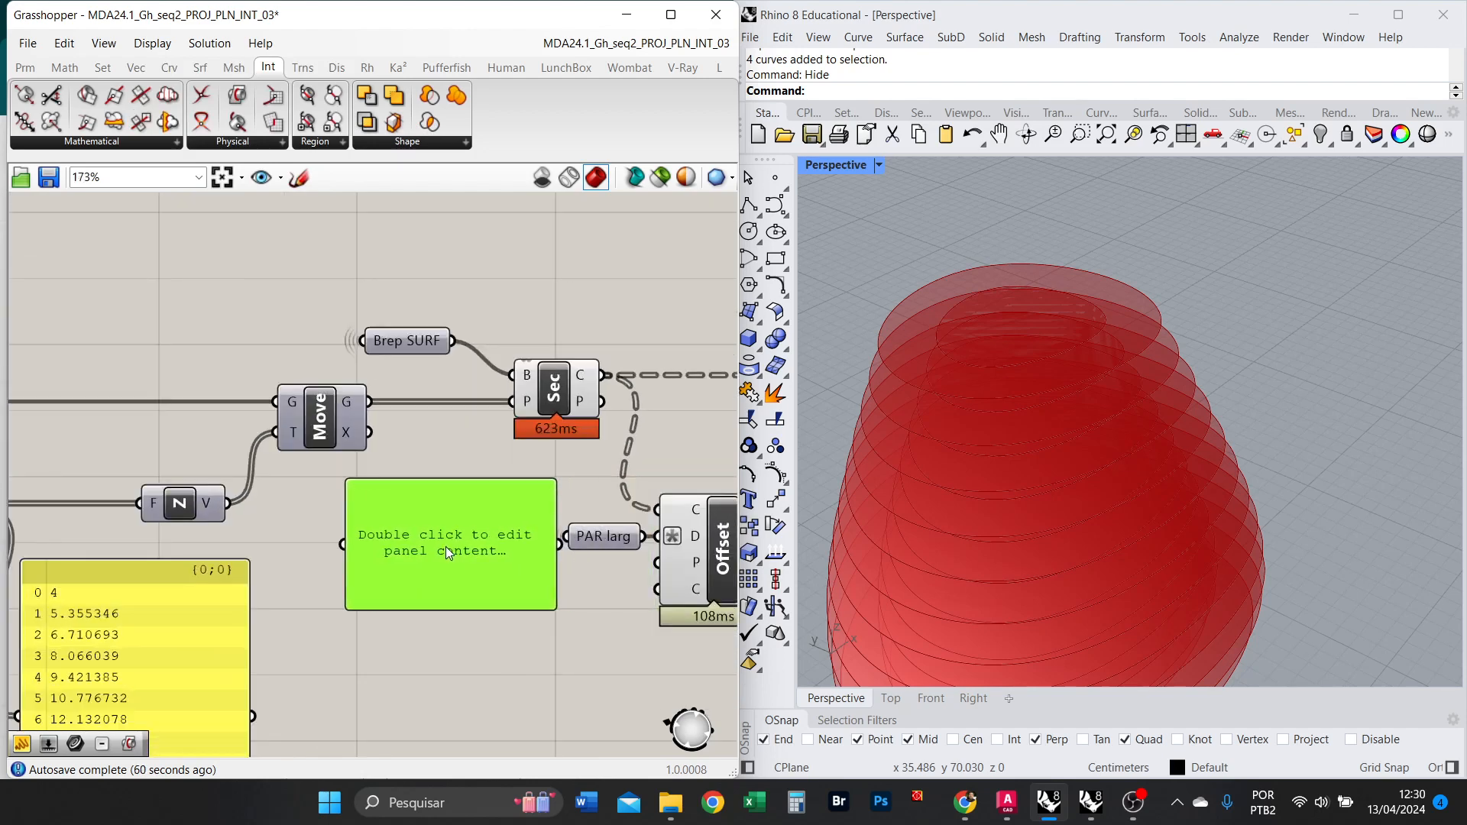
pyautogui.scroll(2, 420, 518)
pyautogui.moveTo(140, 430); pyautogui.dragTo(389, 533)
pyautogui.moveTo(597, 607); pyautogui.dragTo(718, 545)
pyautogui.moveTo(493, 531); pyautogui.dragTo(428, 539)
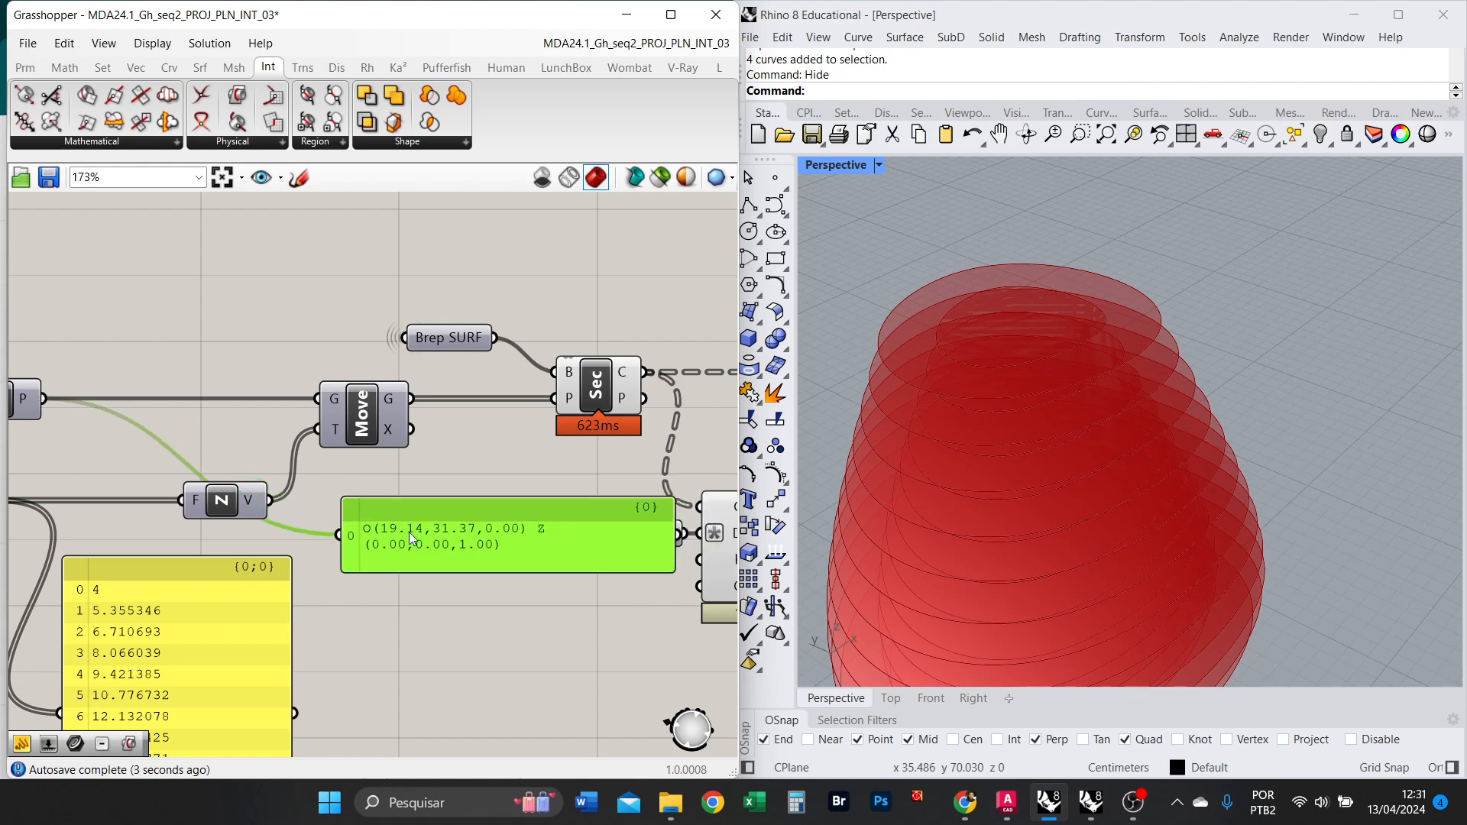
pyautogui.moveTo(147, 449); pyautogui.dragTo(197, 438, button='right')
pyautogui.moveTo(502, 520); pyautogui.dragTo(492, 521)
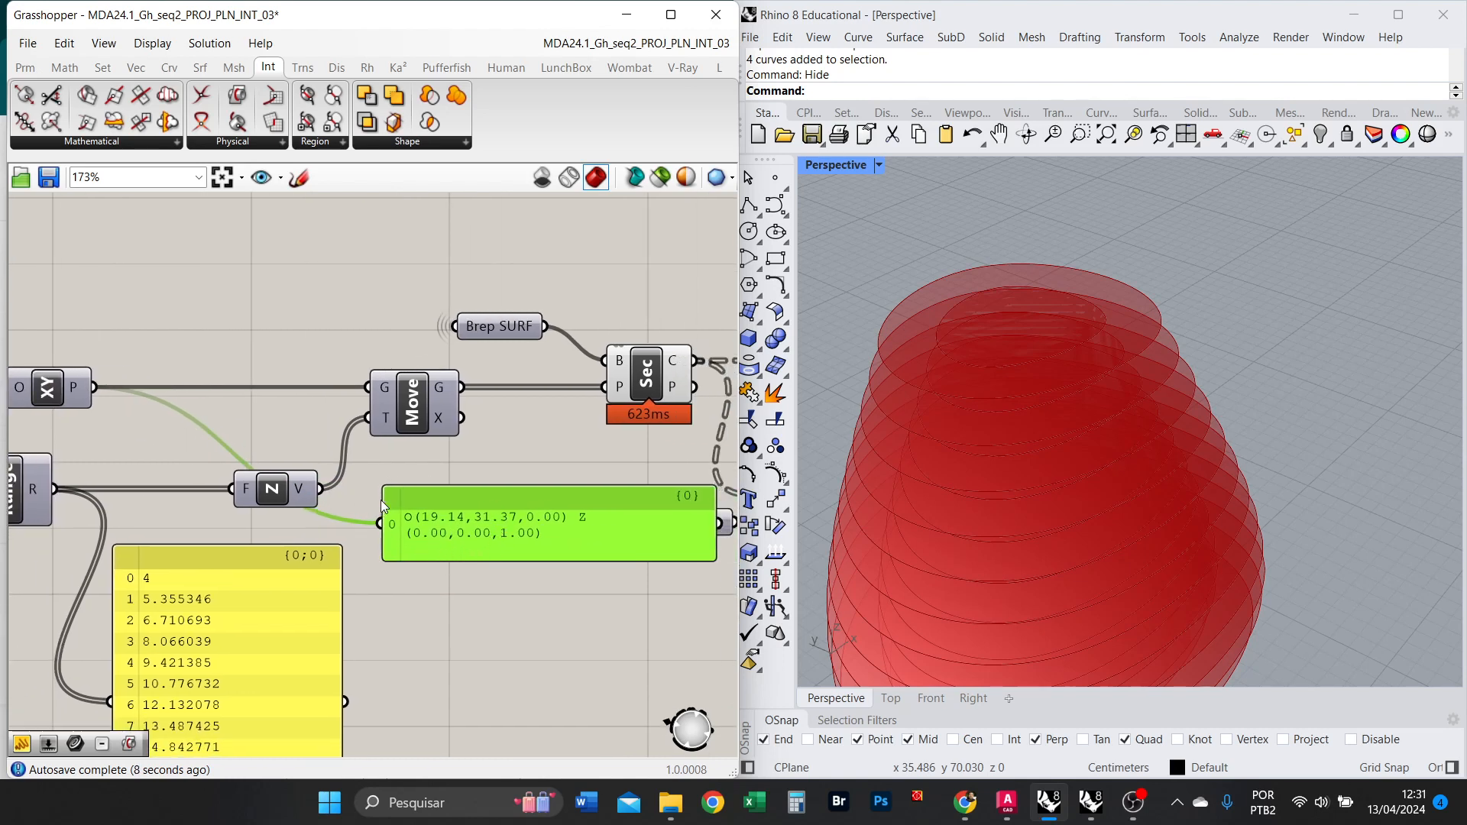
# Connect the Move component's geometry output to the Panel and shift the Panel slightly lower.
pyautogui.moveTo(463, 388); pyautogui.dragTo(538, 662)
pyautogui.scroll(2, 480, 301)
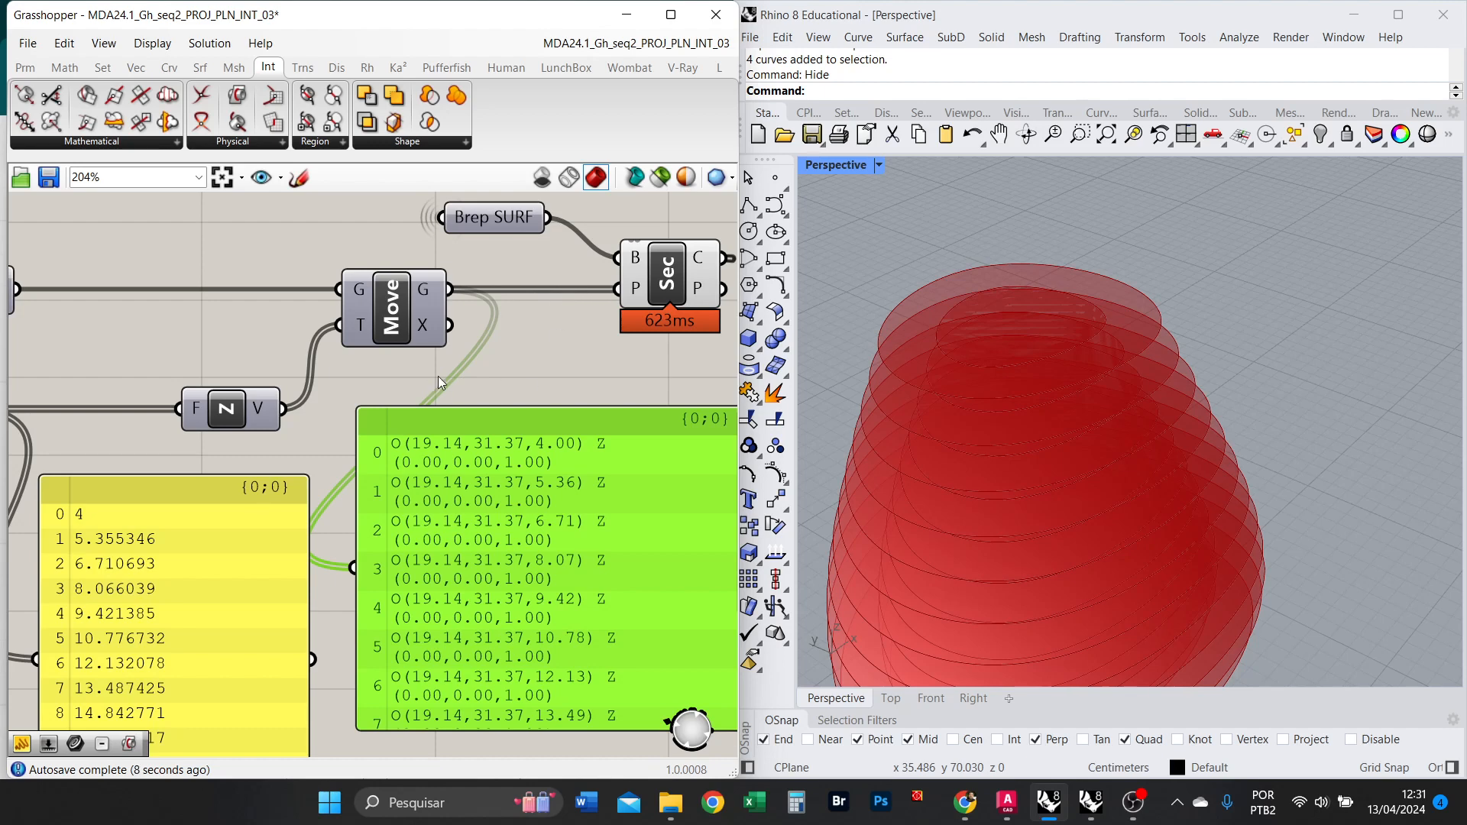
pyautogui.moveTo(524, 403); pyautogui.dragTo(525, 448)
# Connect the Brep section component's curves output to the Panel, replacing its connection from the Move component.
pyautogui.scroll(-3, 314, 429)
pyautogui.moveTo(599, 397); pyautogui.dragTo(426, 419, button='right')
pyautogui.scroll(3, 427, 418)
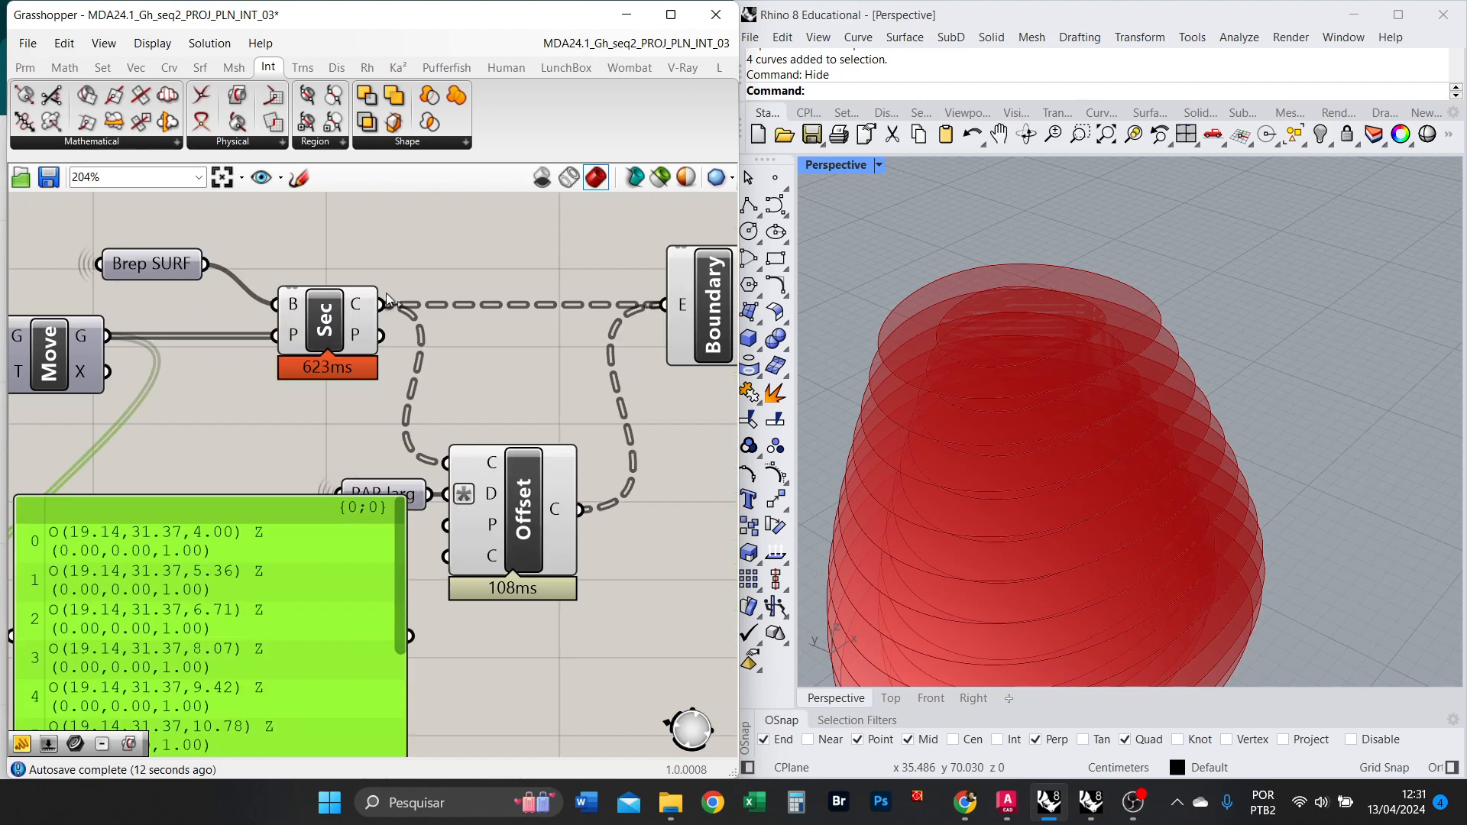
pyautogui.scroll(-3, 467, 355)
pyautogui.moveTo(386, 307); pyautogui.dragTo(191, 526)
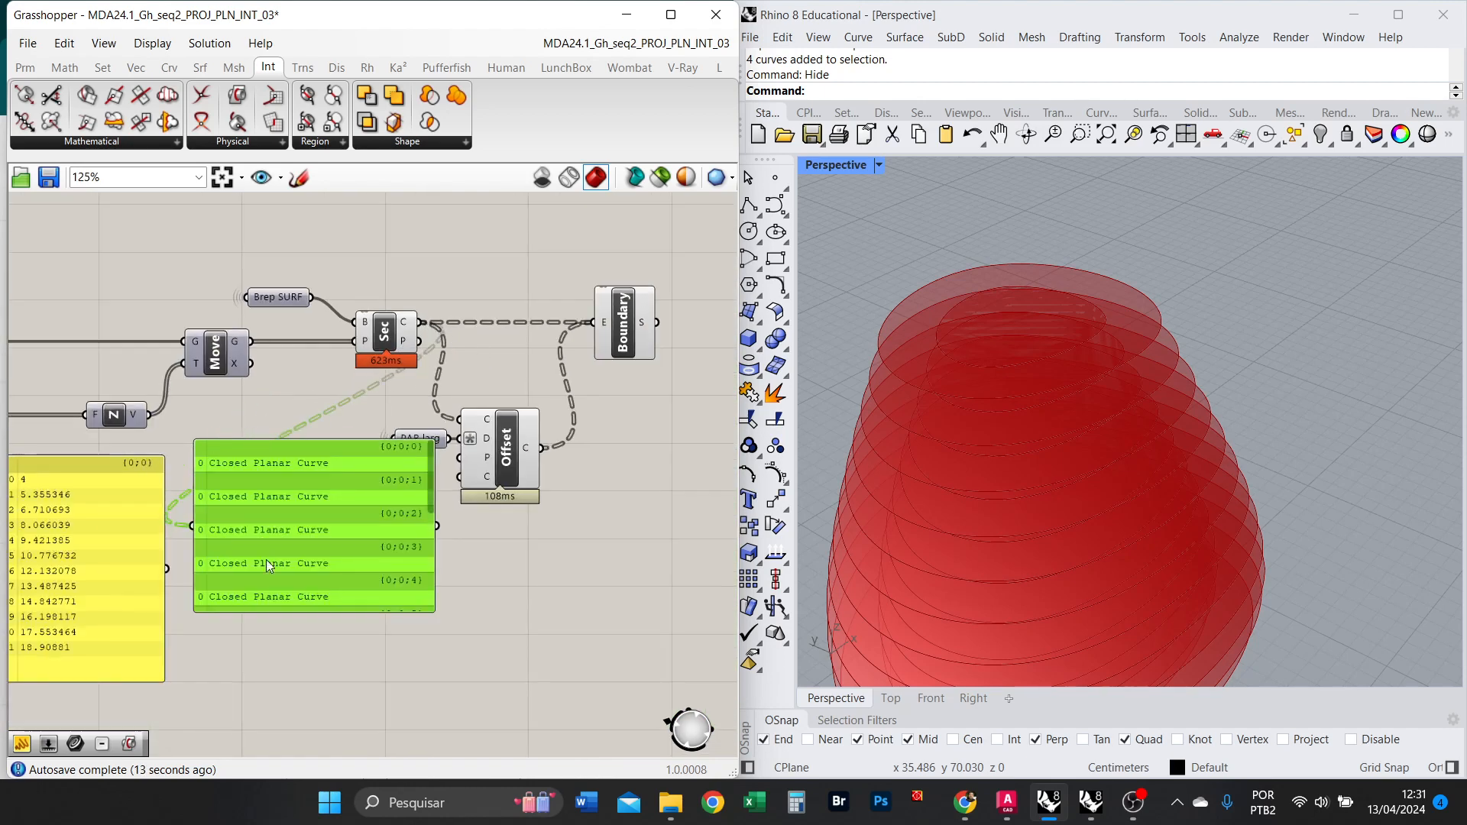
# Enlarge the Panel to show the section curves of all branches and reposition it below the Brep section component.
pyautogui.moveTo(434, 613); pyautogui.dragTo(494, 731)
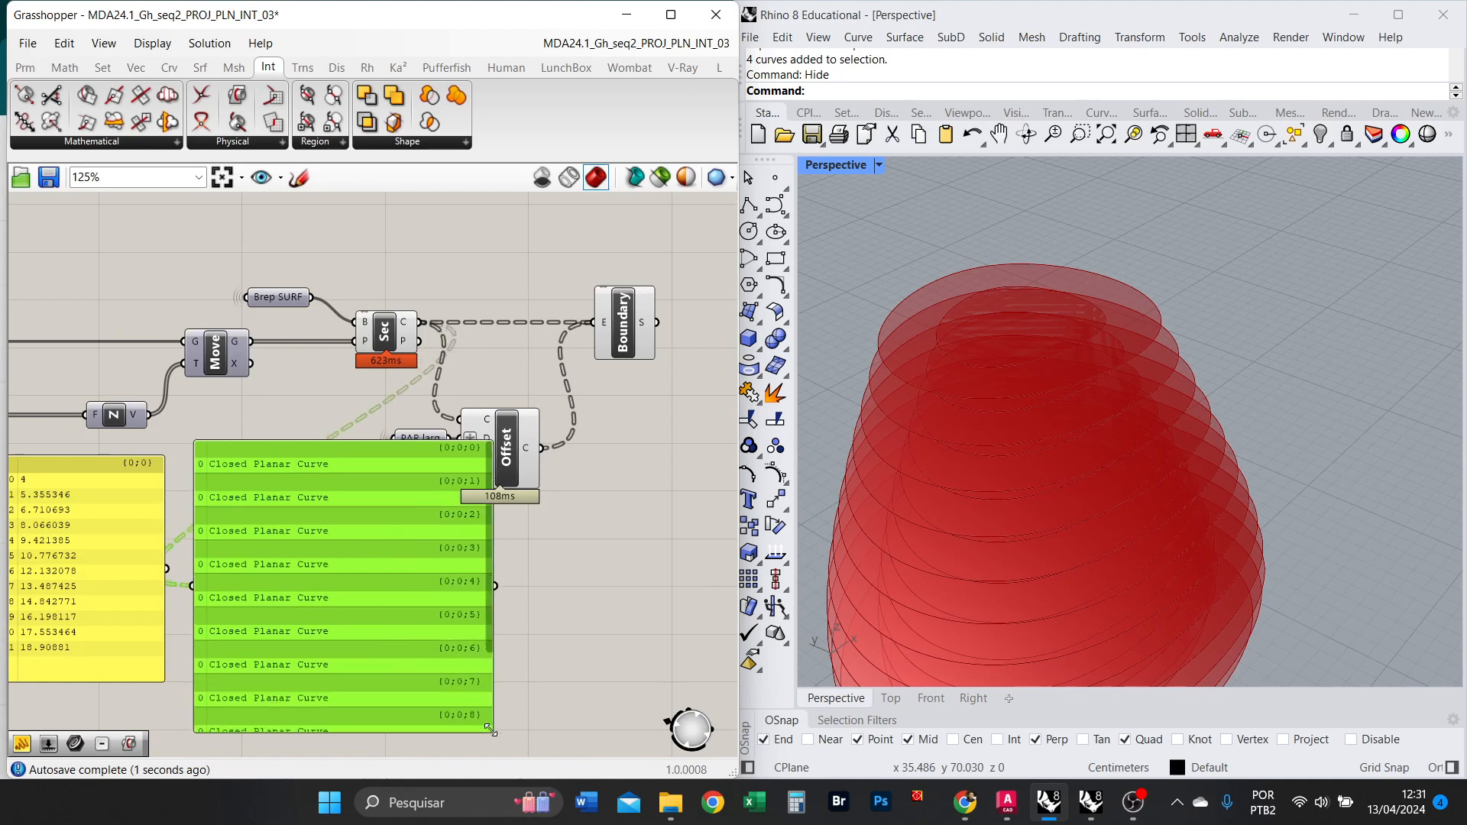
pyautogui.moveTo(446, 712); pyautogui.dragTo(534, 570, button='right')
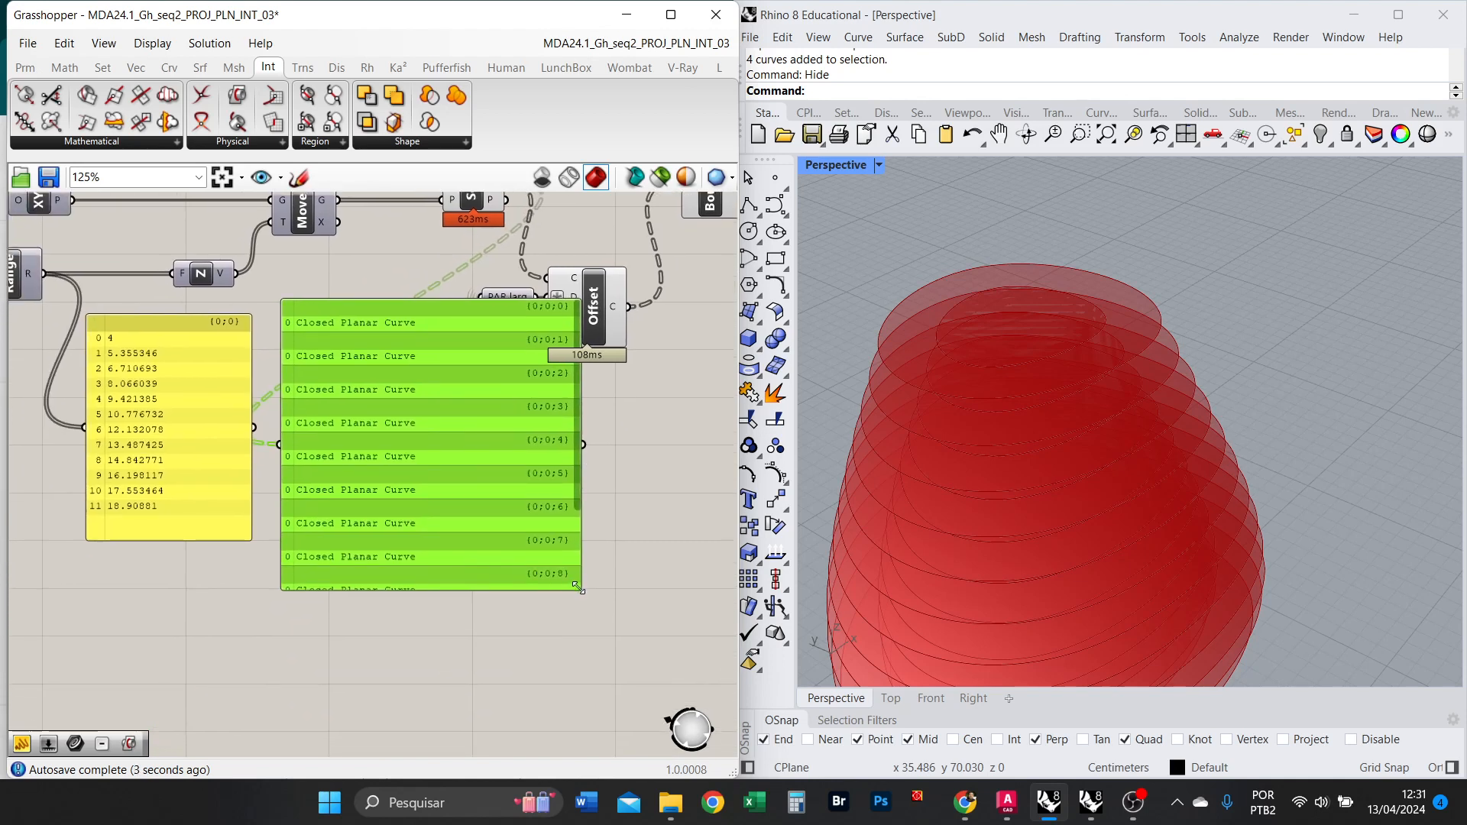
pyautogui.moveTo(579, 587); pyautogui.dragTo(497, 710)
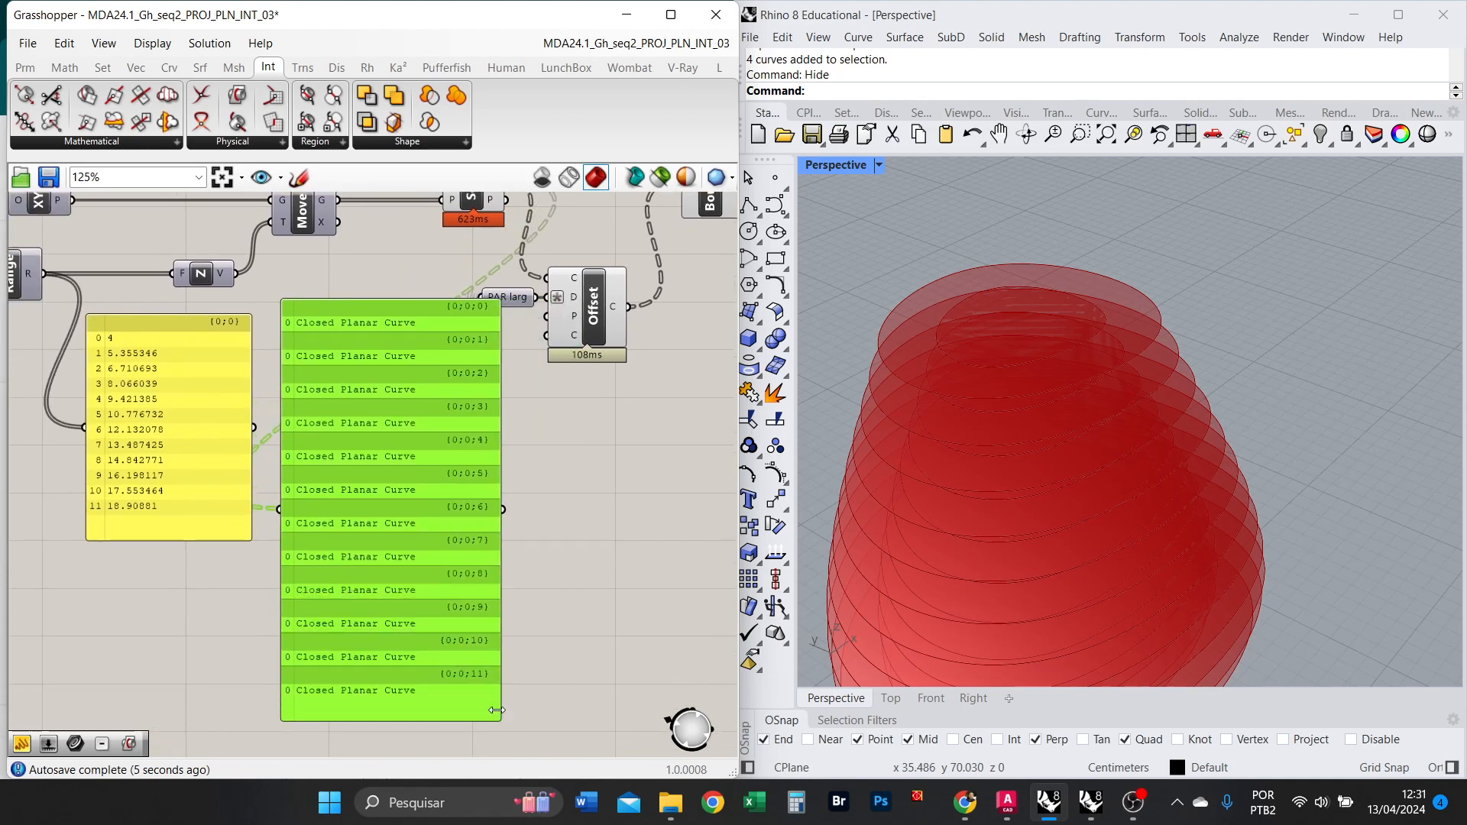
pyautogui.moveTo(498, 415); pyautogui.dragTo(413, 483, button='right')
pyautogui.moveTo(312, 485)
pyautogui.mouseDown()
pyautogui.moveTo(338, 455)
pyautogui.moveTo(309, 461)
pyautogui.mouseUp()
pyautogui.moveTo(358, 444); pyautogui.dragTo(285, 425, button='right')
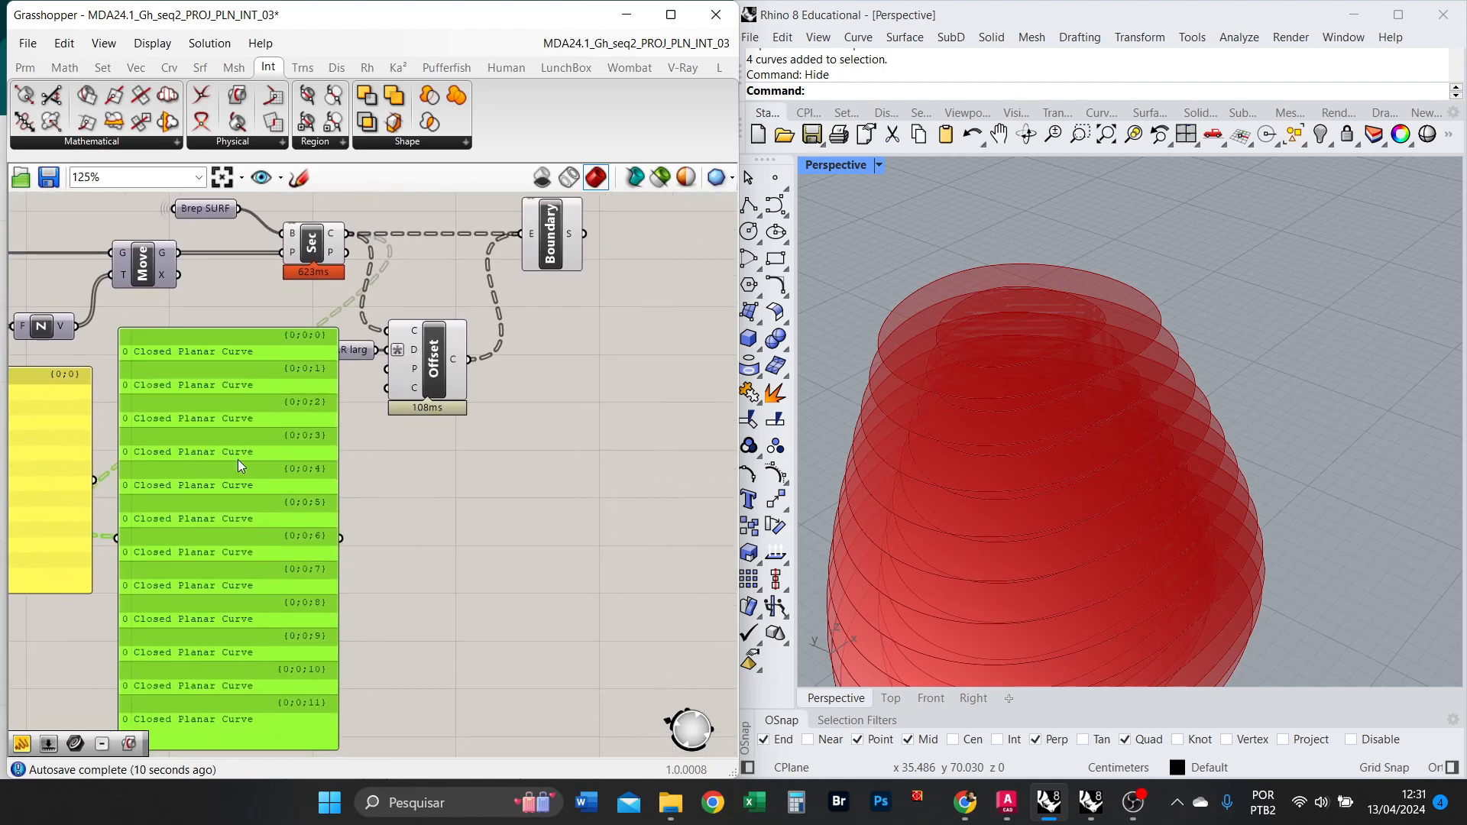
pyautogui.moveTo(213, 489); pyautogui.dragTo(270, 497)
pyautogui.scroll(1, 246, 331)
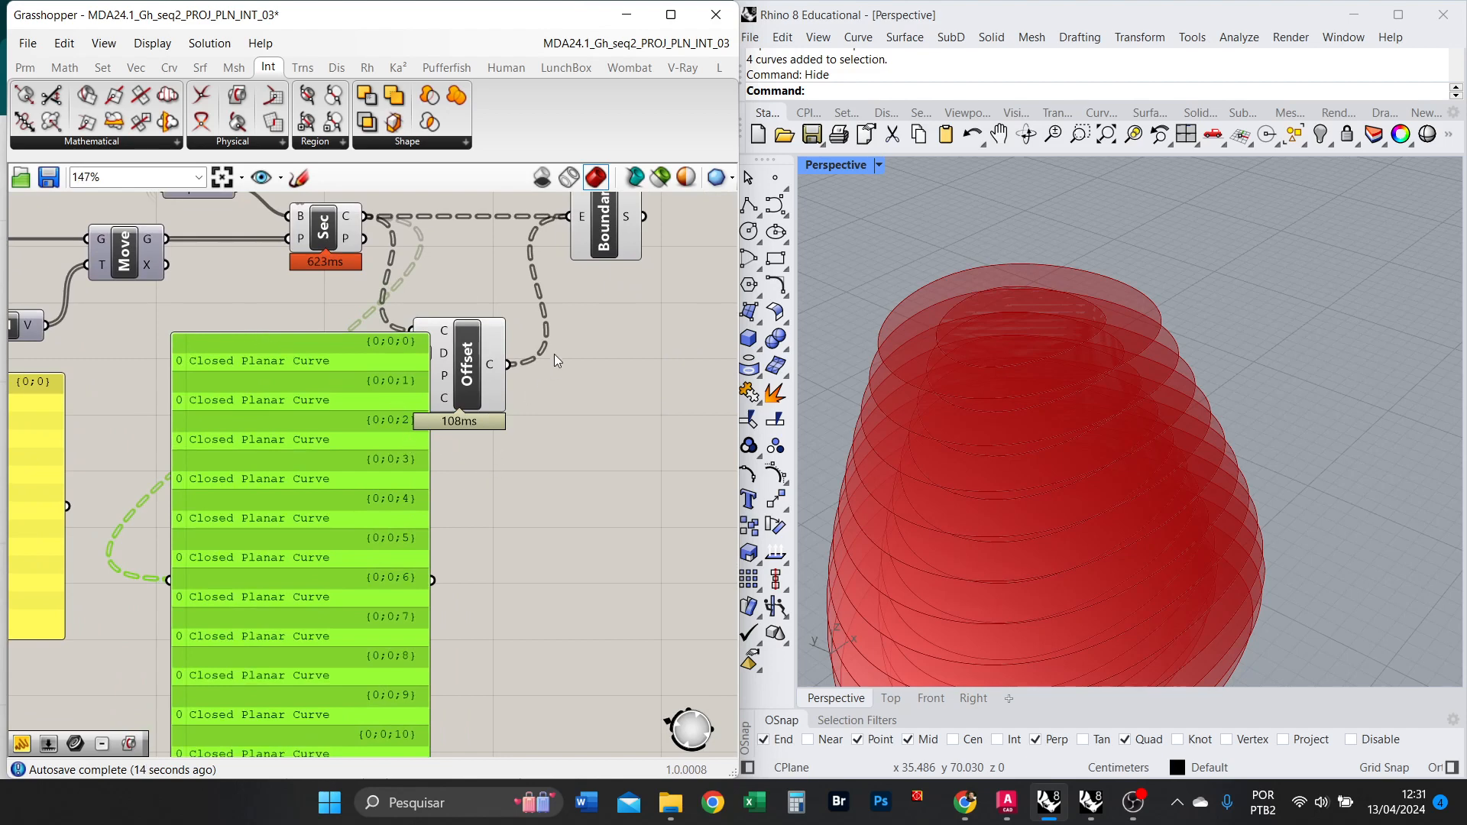
# Switch to the Miro board and find the ellipse diagrams labelled "listas diferentes" and "mesma lista".
pyautogui.hotkey('alt', 'Tab')
pyautogui.click(713, 320)
pyautogui.scroll(-3, 604, 358)
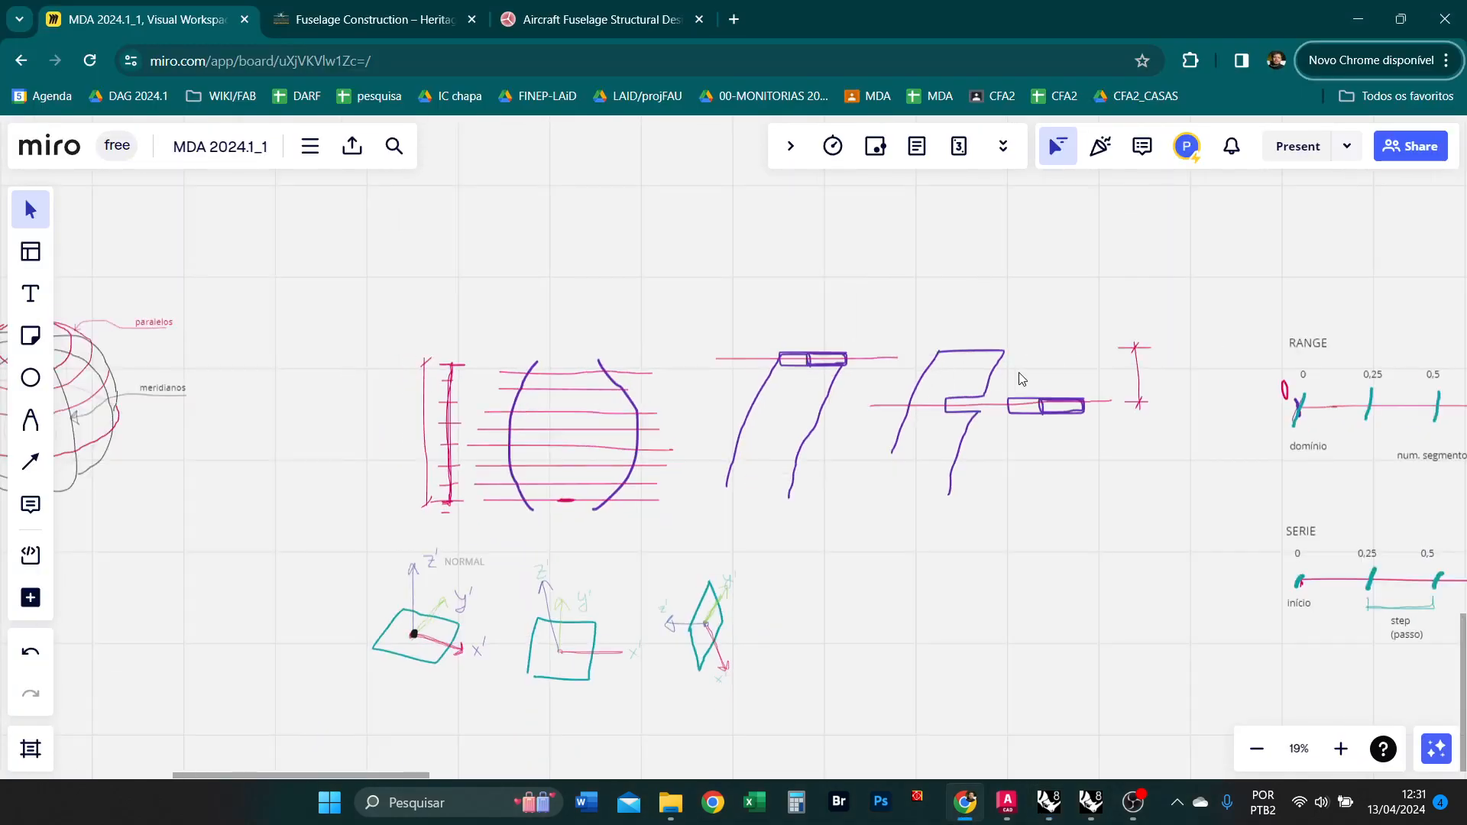
pyautogui.moveTo(1021, 374); pyautogui.dragTo(321, 344, button='right')
pyautogui.moveTo(877, 413); pyautogui.dragTo(511, 413, button='right')
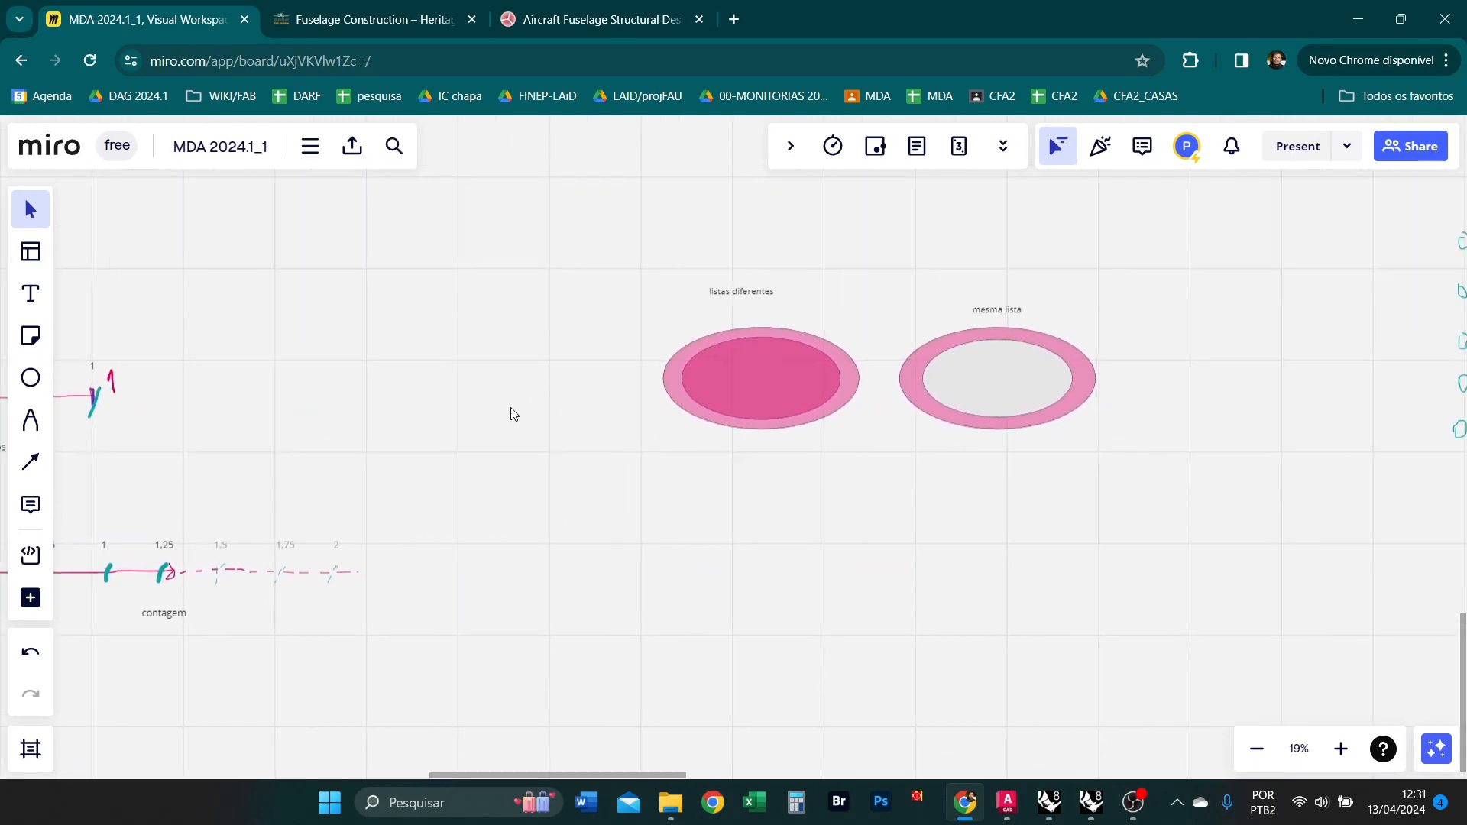
pyautogui.scroll(1, 511, 435)
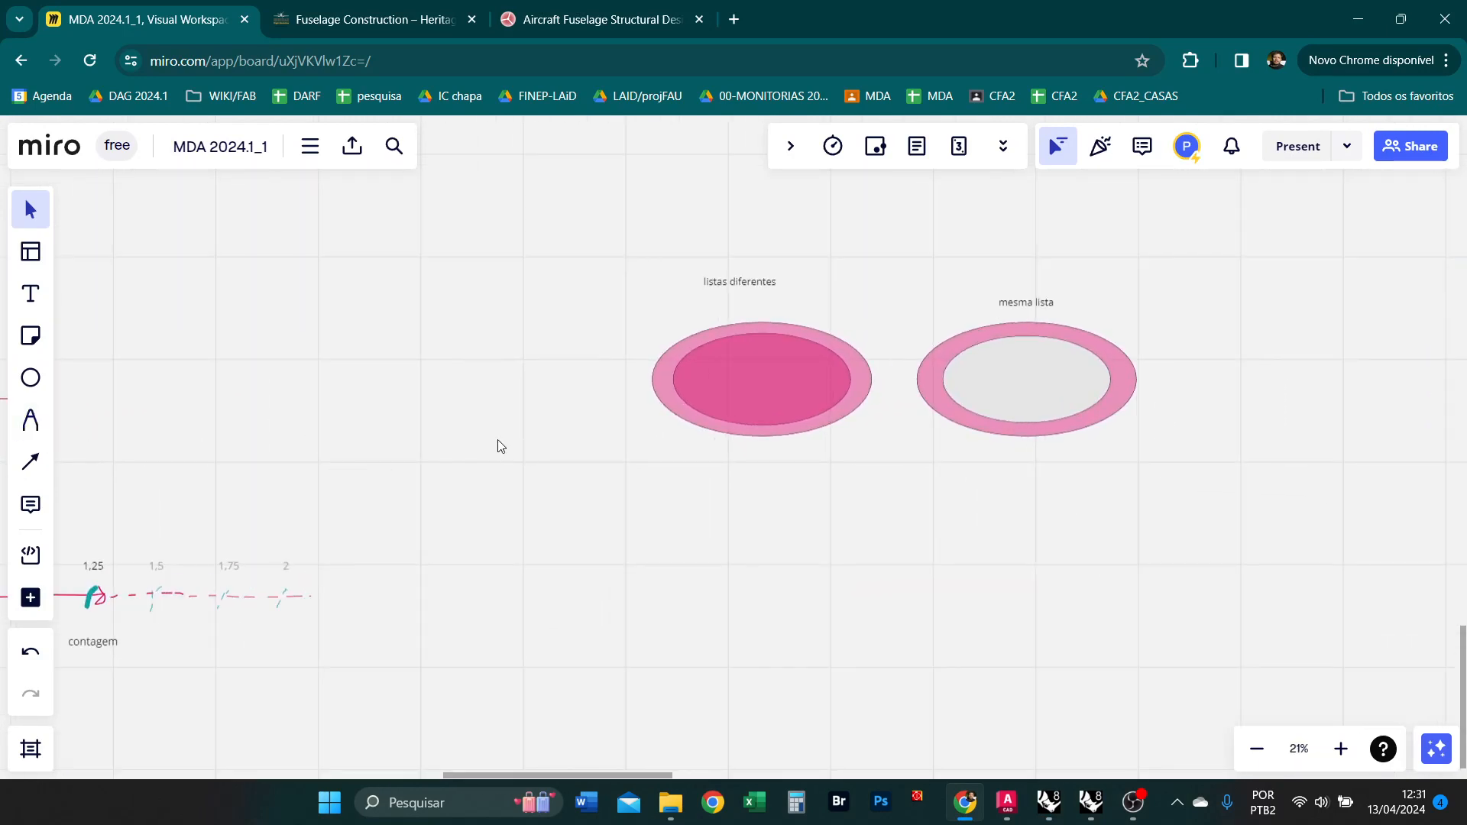
pyautogui.click(31, 376)
pyautogui.click(31, 419)
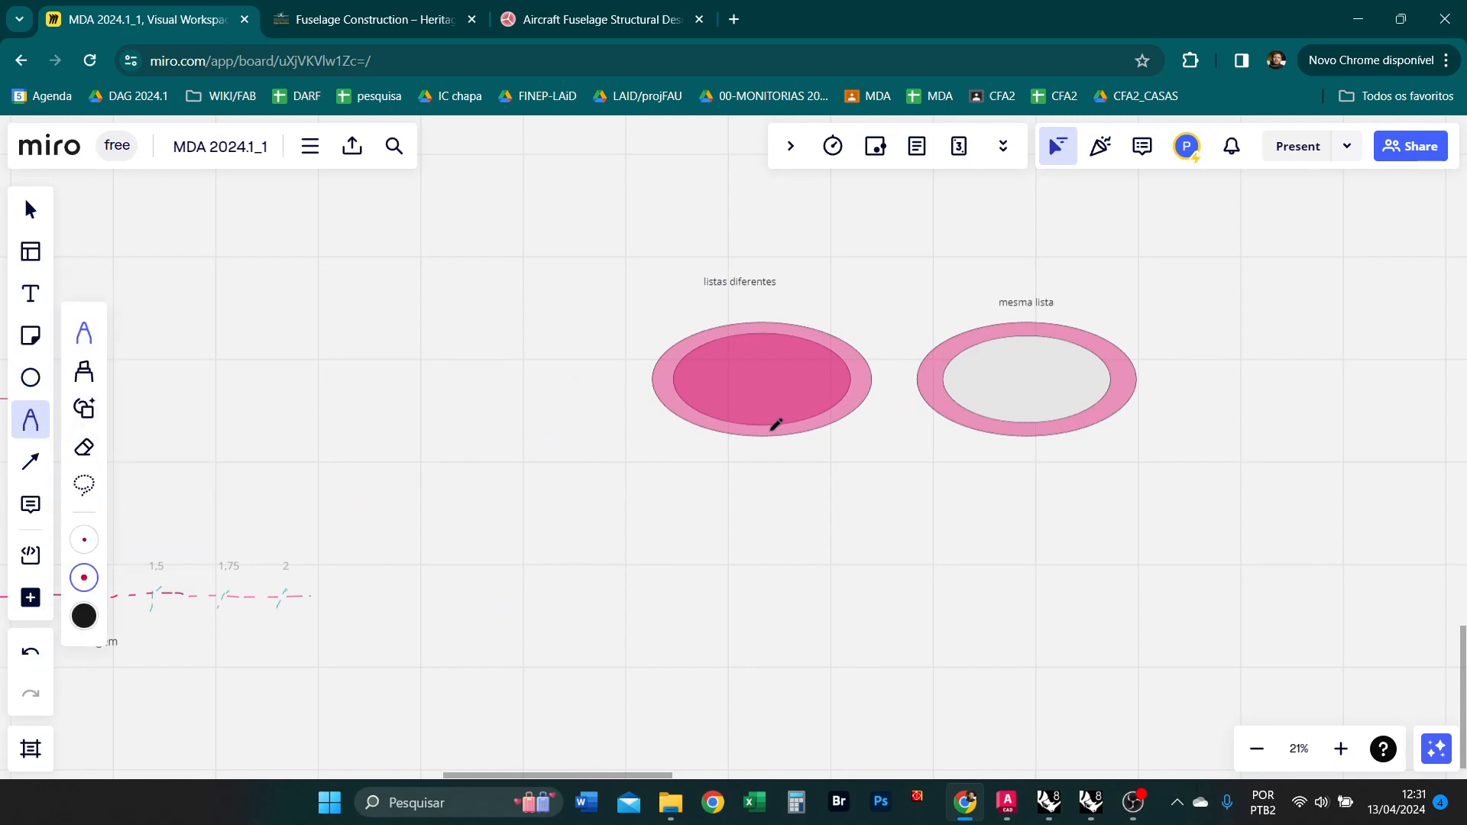
pyautogui.click(24, 213)
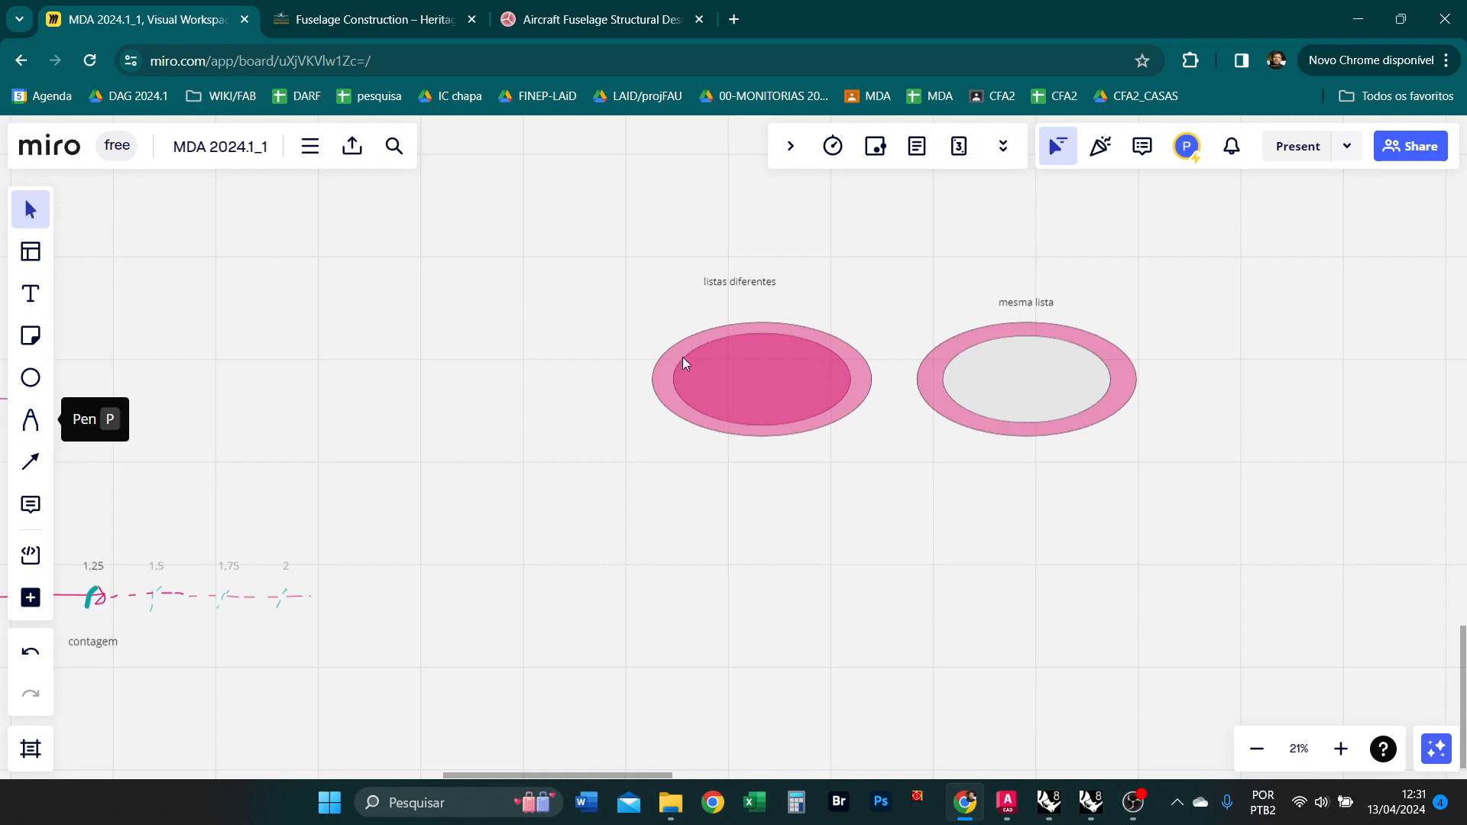
# Compare the "listas diferentes" ellipses with the "mesma lista" ring, checking the inner ellipse of the latter.
pyautogui.moveTo(681, 356); pyautogui.dragTo(782, 379)
pyautogui.scroll(1, 795, 370)
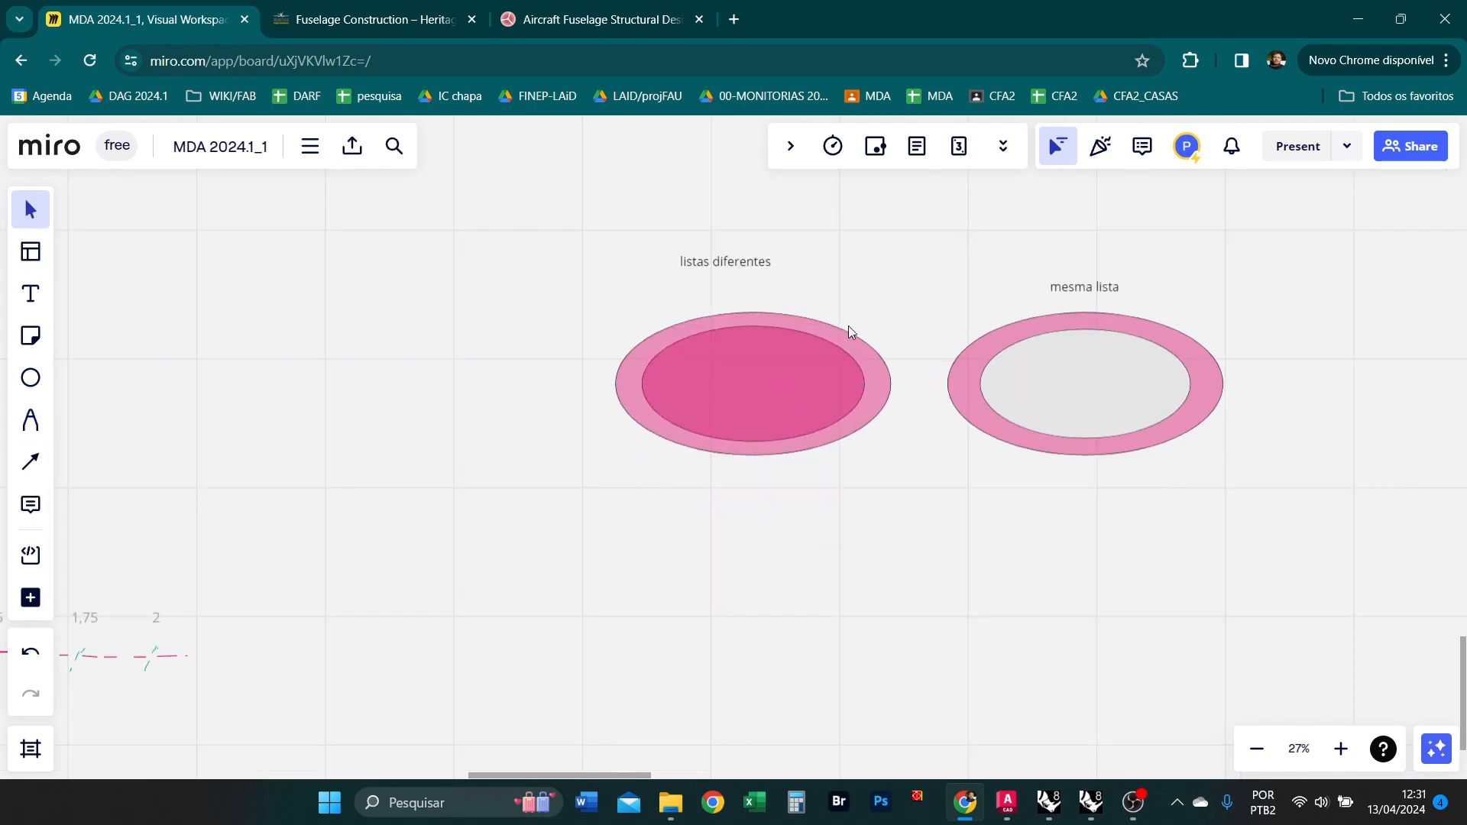
pyautogui.moveTo(861, 320); pyautogui.dragTo(690, 328, button='right')
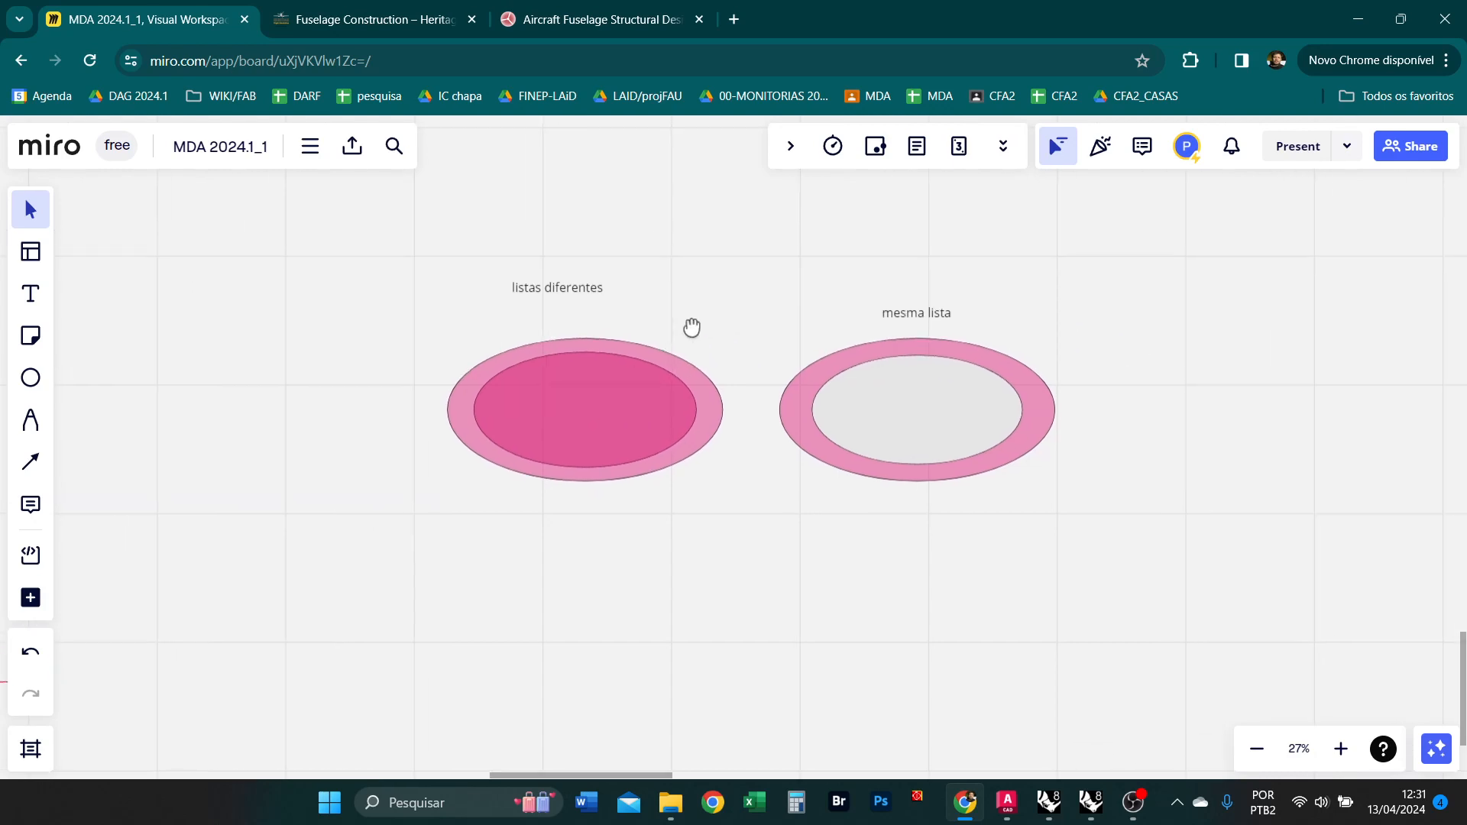
pyautogui.click(934, 396)
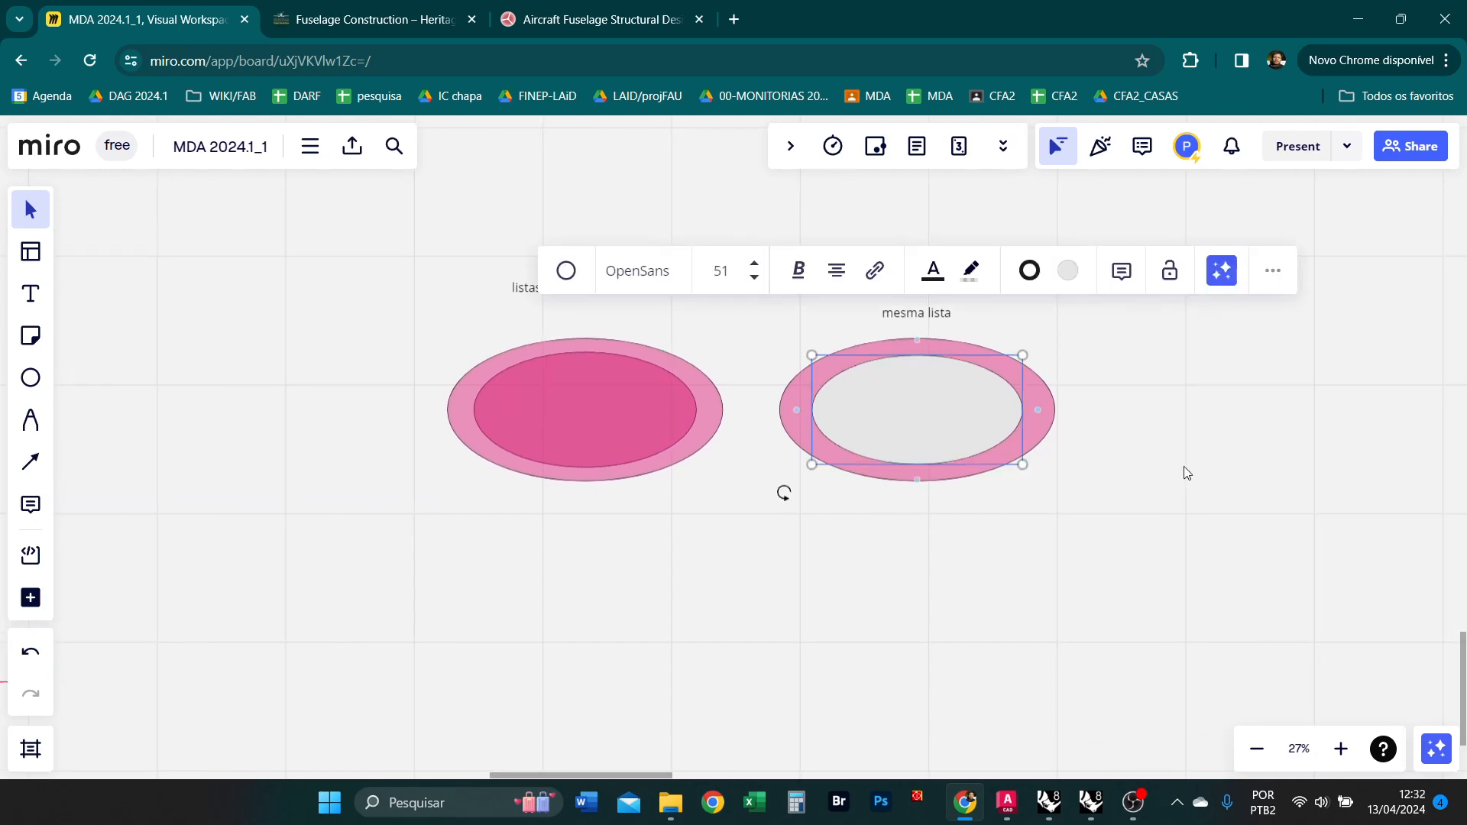
pyautogui.click(1066, 405)
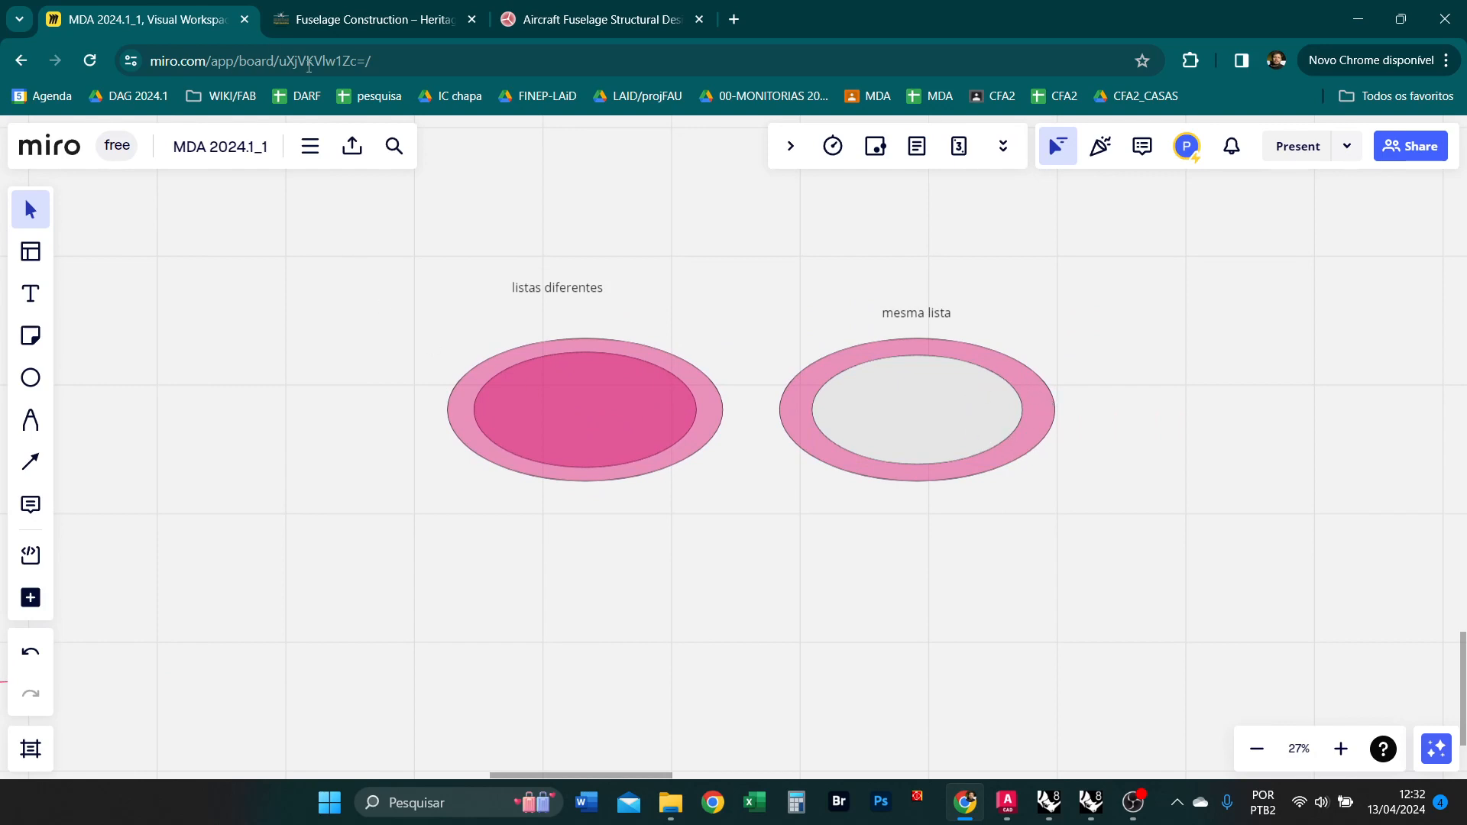
# Switch back to Grasshopper and examine the Flatten option of the Boundary component's edges input.
pyautogui.hotkey('alt', 'Tab')
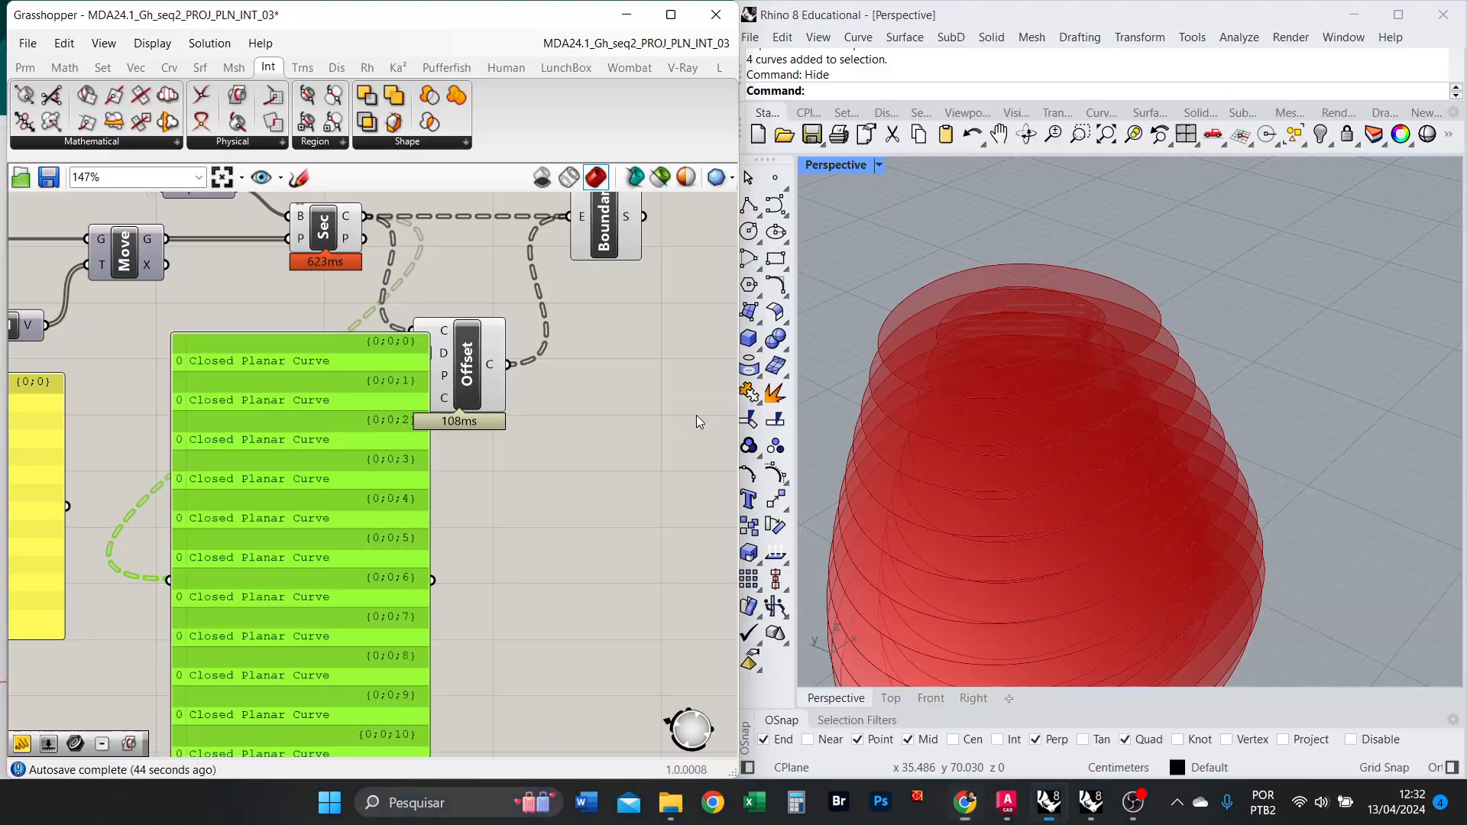
pyautogui.moveTo(564, 308); pyautogui.dragTo(486, 401, button='right')
pyautogui.scroll(1, 489, 315)
pyautogui.scroll(1, 489, 315)
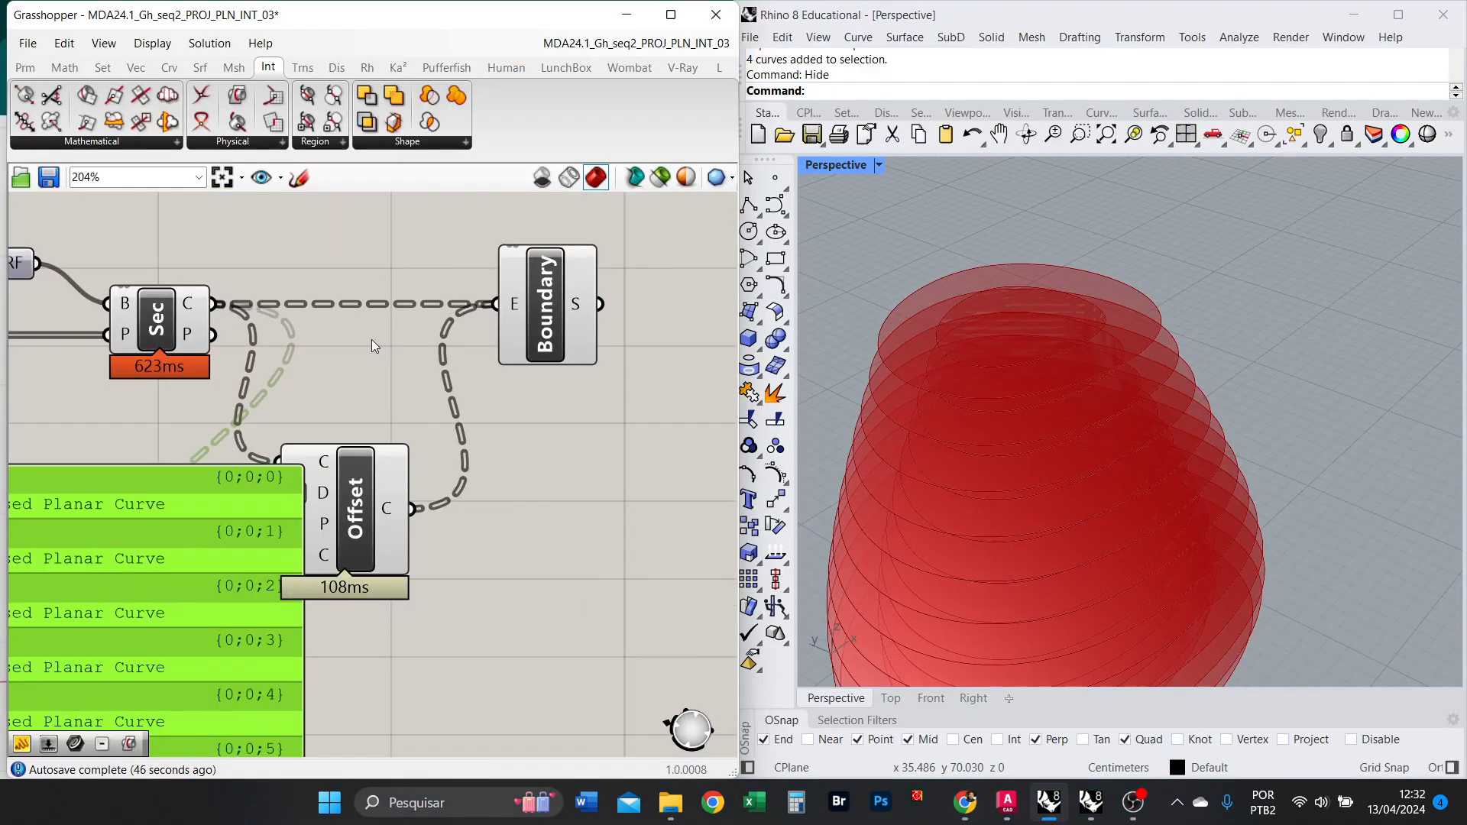
pyautogui.rightClick(518, 309)
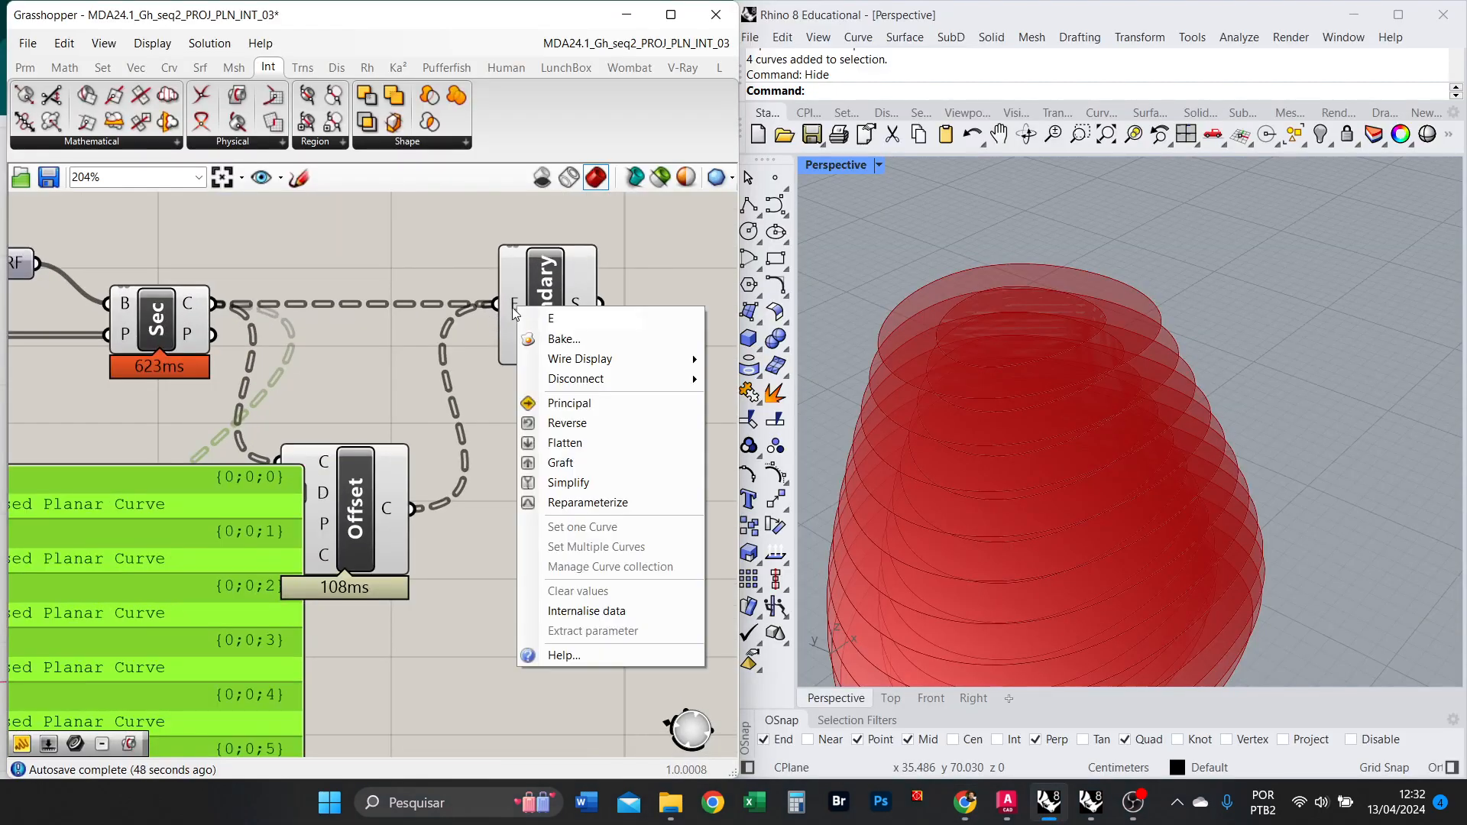
pyautogui.moveTo(576, 377)
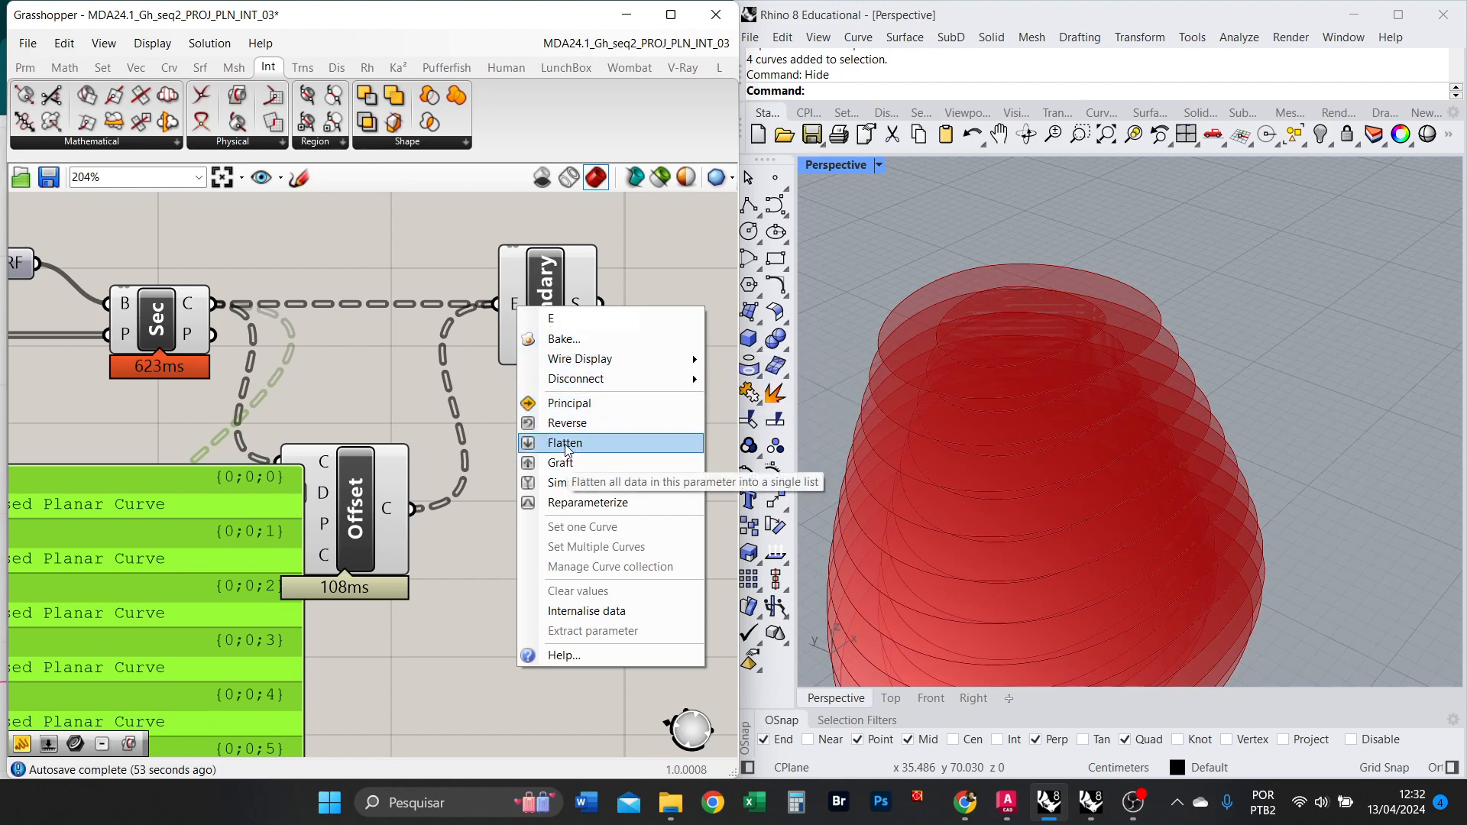
pyautogui.click(488, 553)
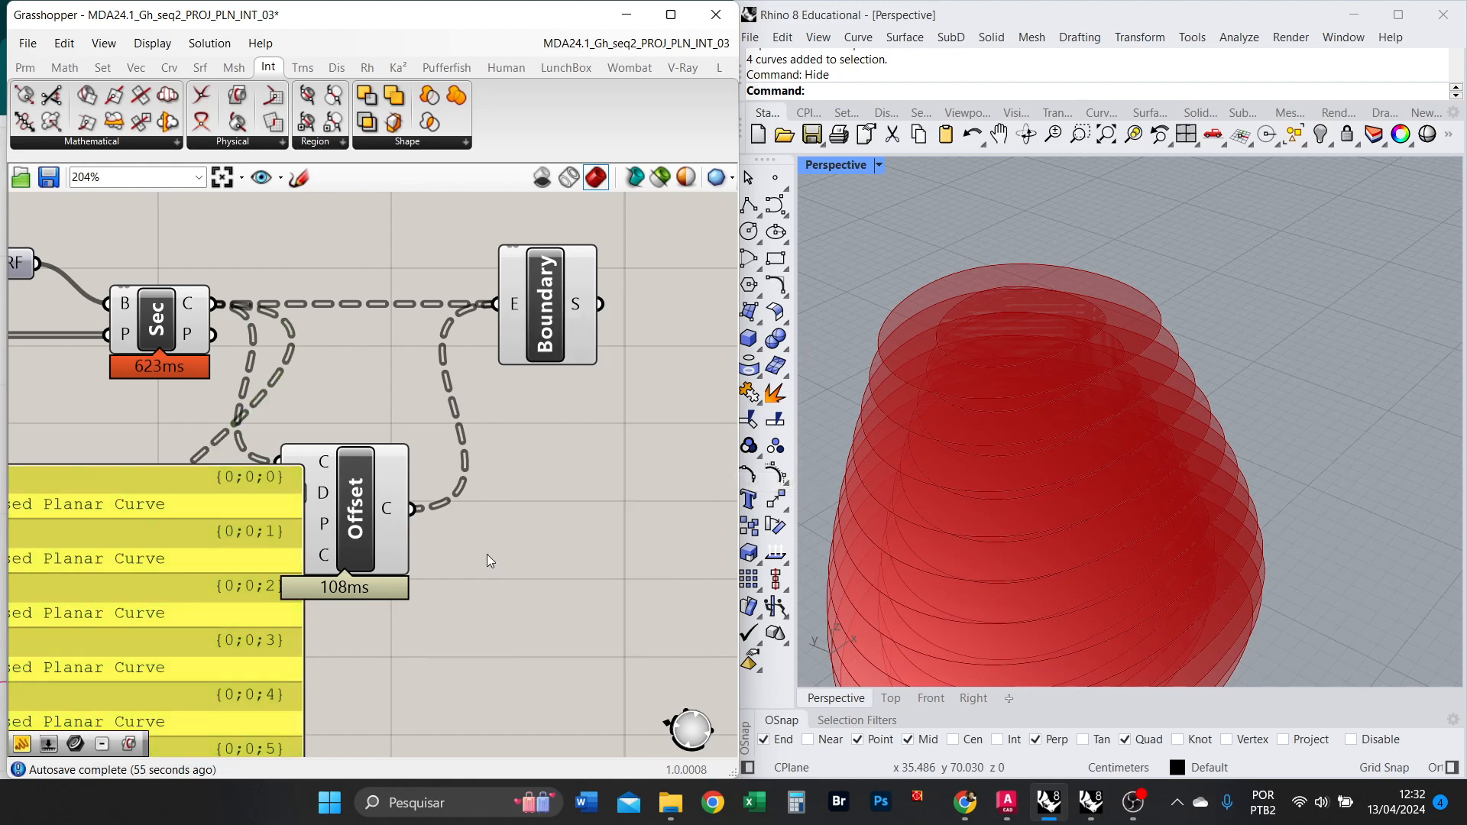
# Add a Flatten Tree component before the Boundary component and feed both the section curves and the offset curves into its tree input.
pyautogui.doubleClick(486, 556)
pyautogui.write('FLAT')
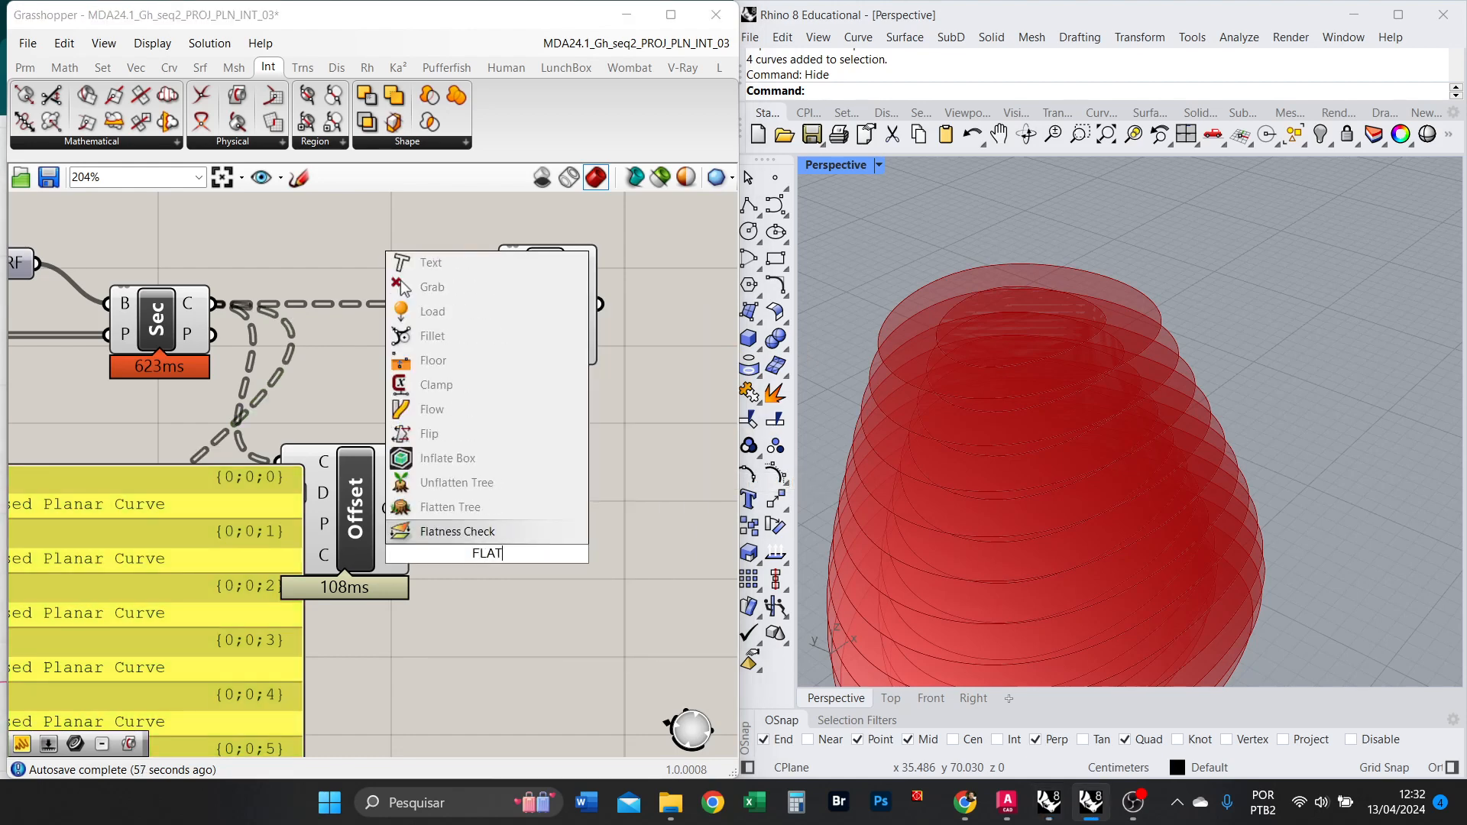
pyautogui.click(493, 511)
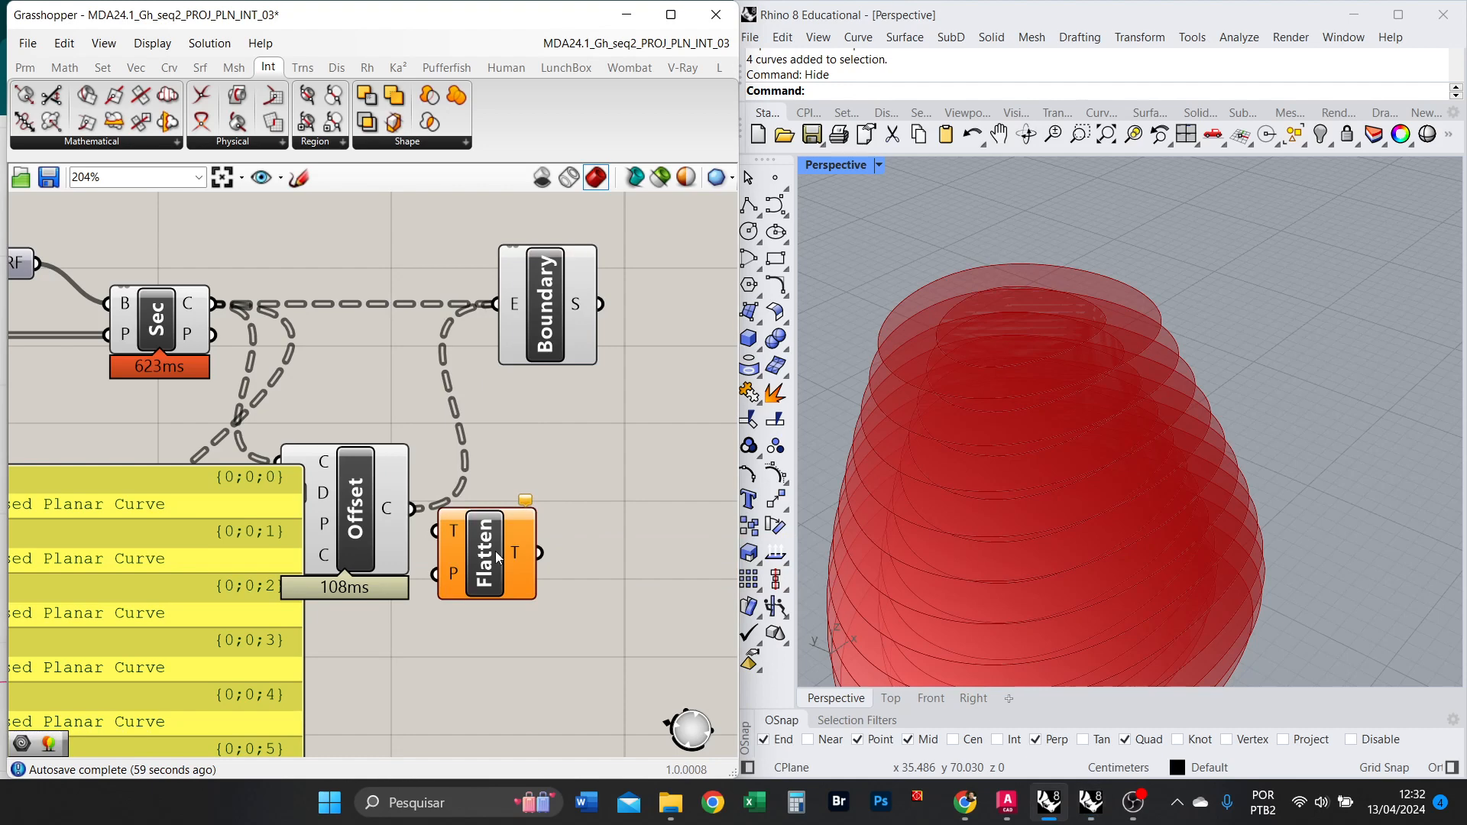
pyautogui.moveTo(495, 552); pyautogui.dragTo(413, 259)
pyautogui.moveTo(221, 306); pyautogui.dragTo(350, 240)
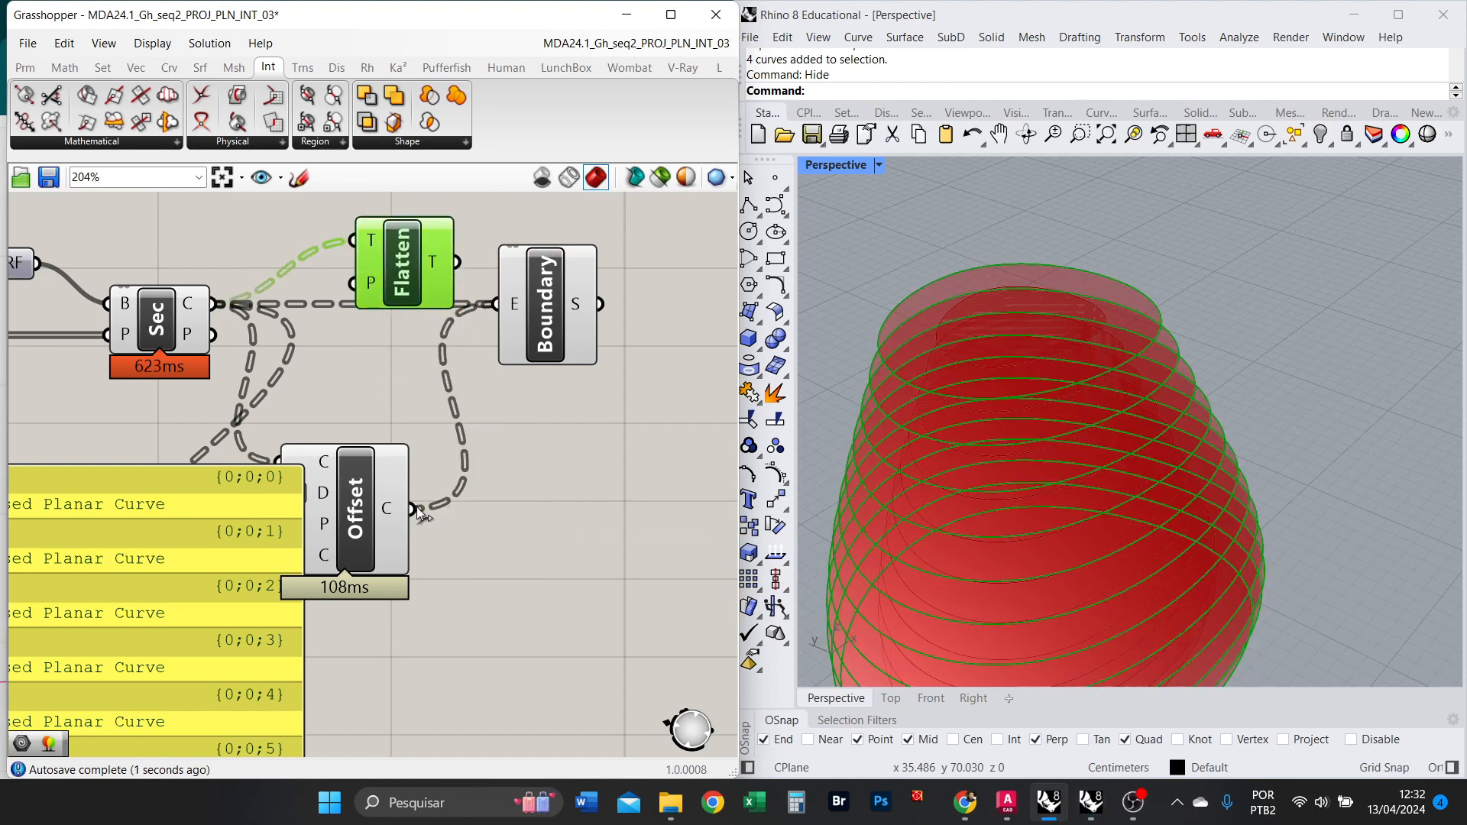
pyautogui.keyDown('shift'); pyautogui.moveTo(419, 513); pyautogui.dragTo(352, 240); pyautogui.keyUp('shift')
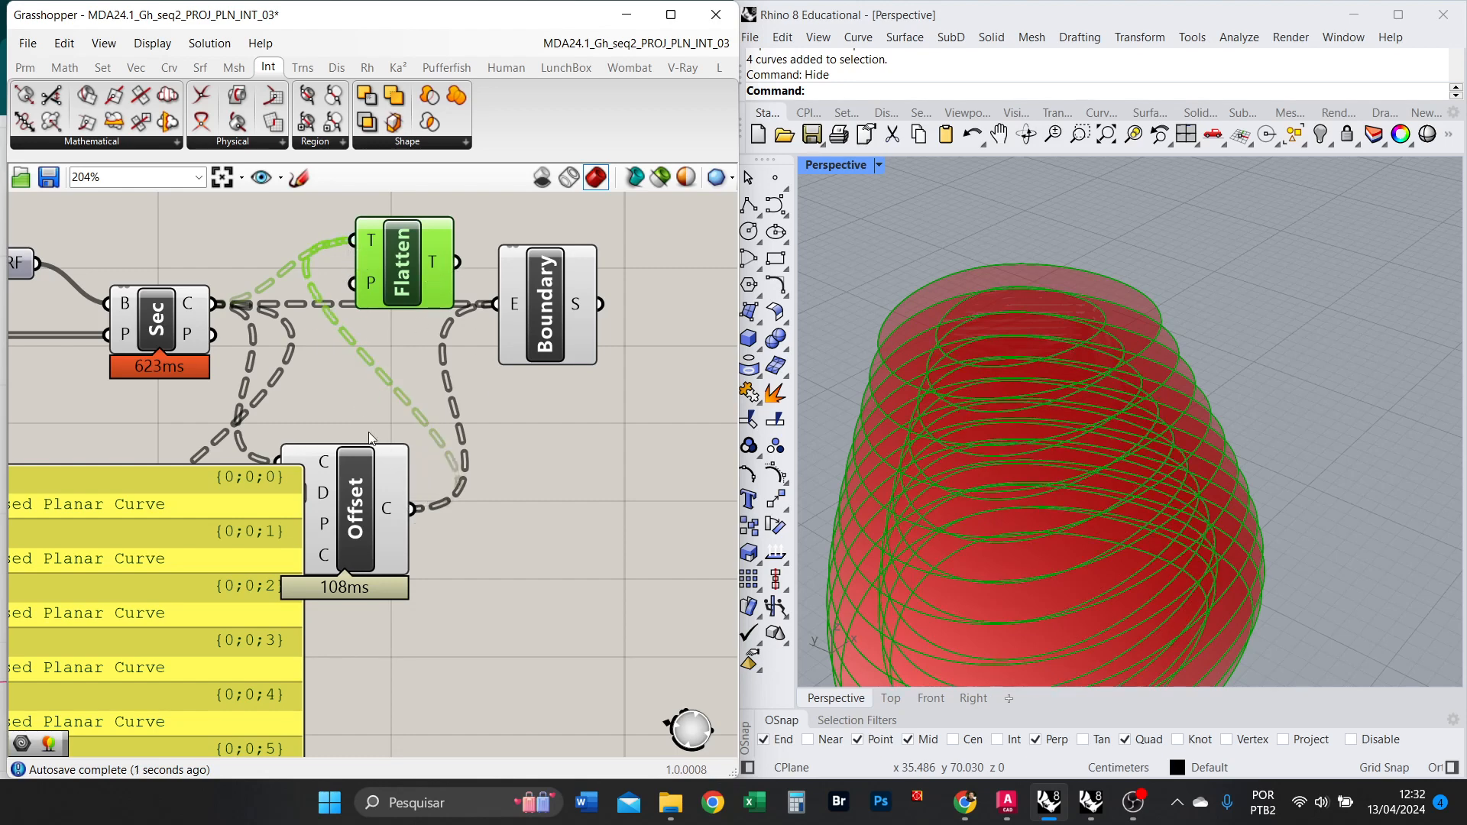
# Move the Panel to free space below the Boundary component and connect the Flatten component's output to it.
pyautogui.scroll(-4, 309, 370)
pyautogui.moveTo(240, 504); pyautogui.dragTo(590, 506)
pyautogui.moveTo(397, 304); pyautogui.dragTo(478, 579)
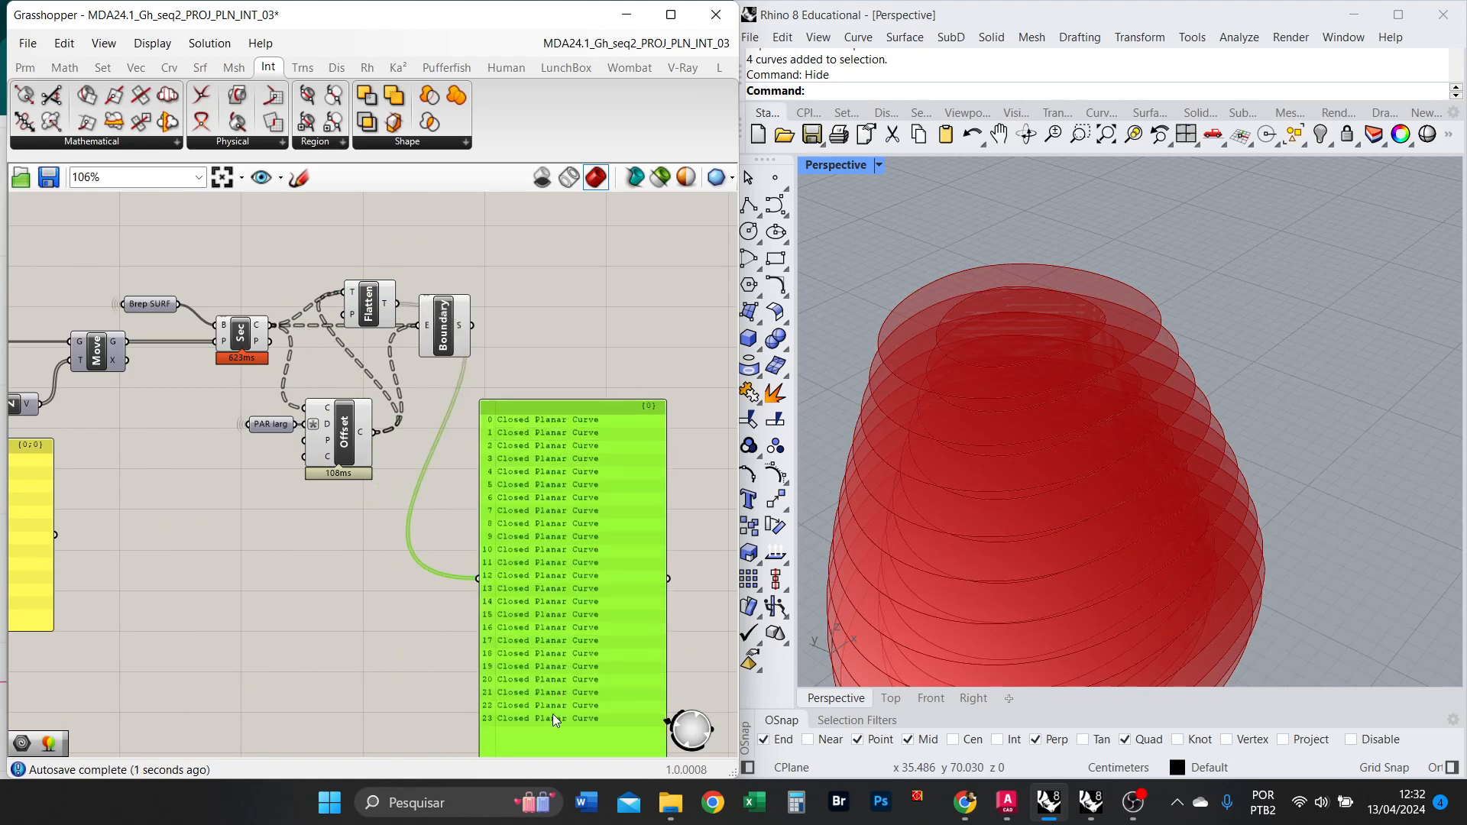
pyautogui.scroll(1, 543, 684)
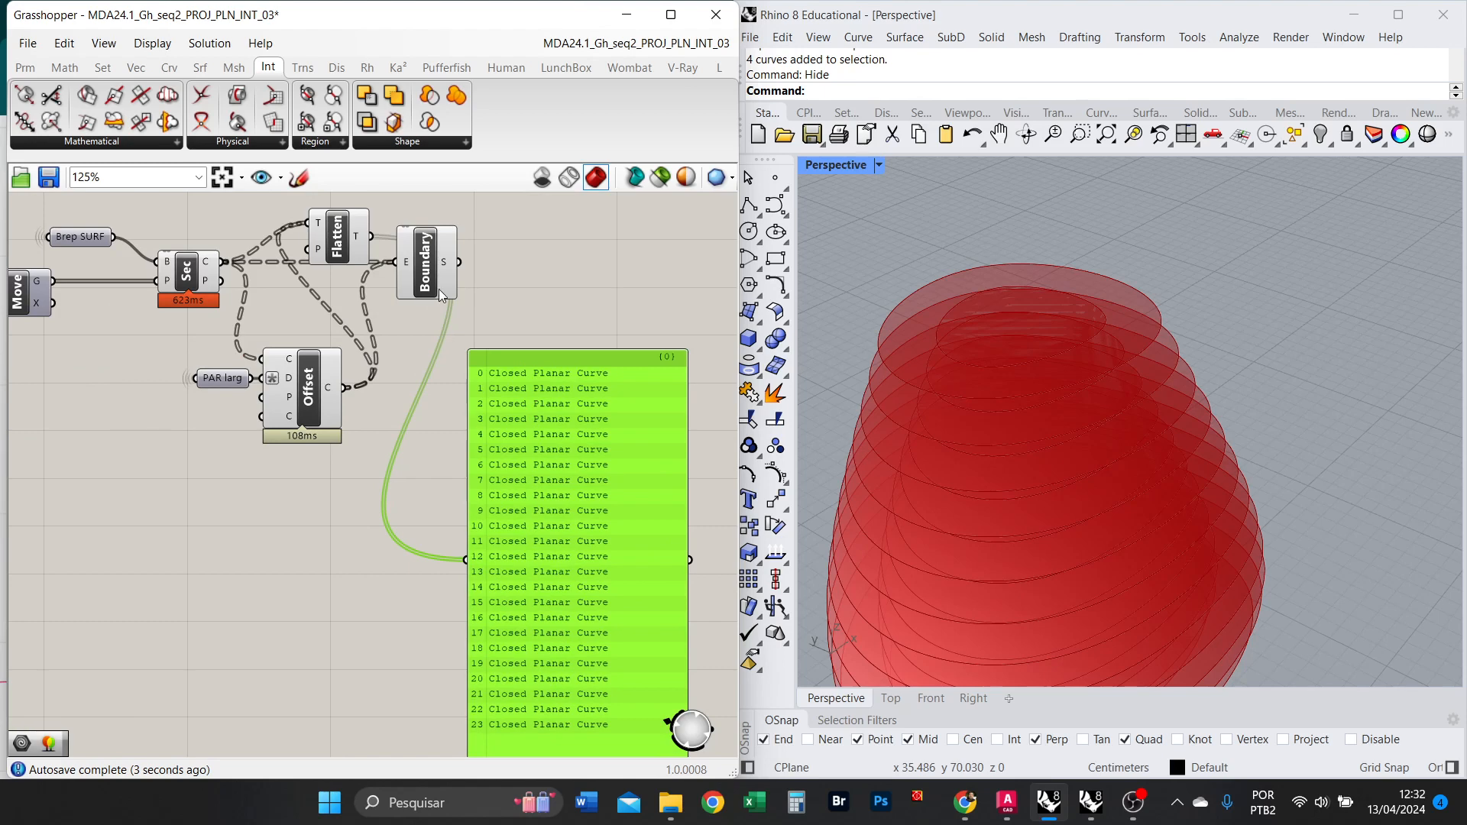
# Connect the Flatten output to the Boundary component's edges input, replacing its direct connections, and align Flatten with it.
pyautogui.scroll(2, 424, 241)
pyautogui.moveTo(348, 230); pyautogui.dragTo(507, 293)
pyautogui.moveTo(304, 240); pyautogui.dragTo(339, 287)
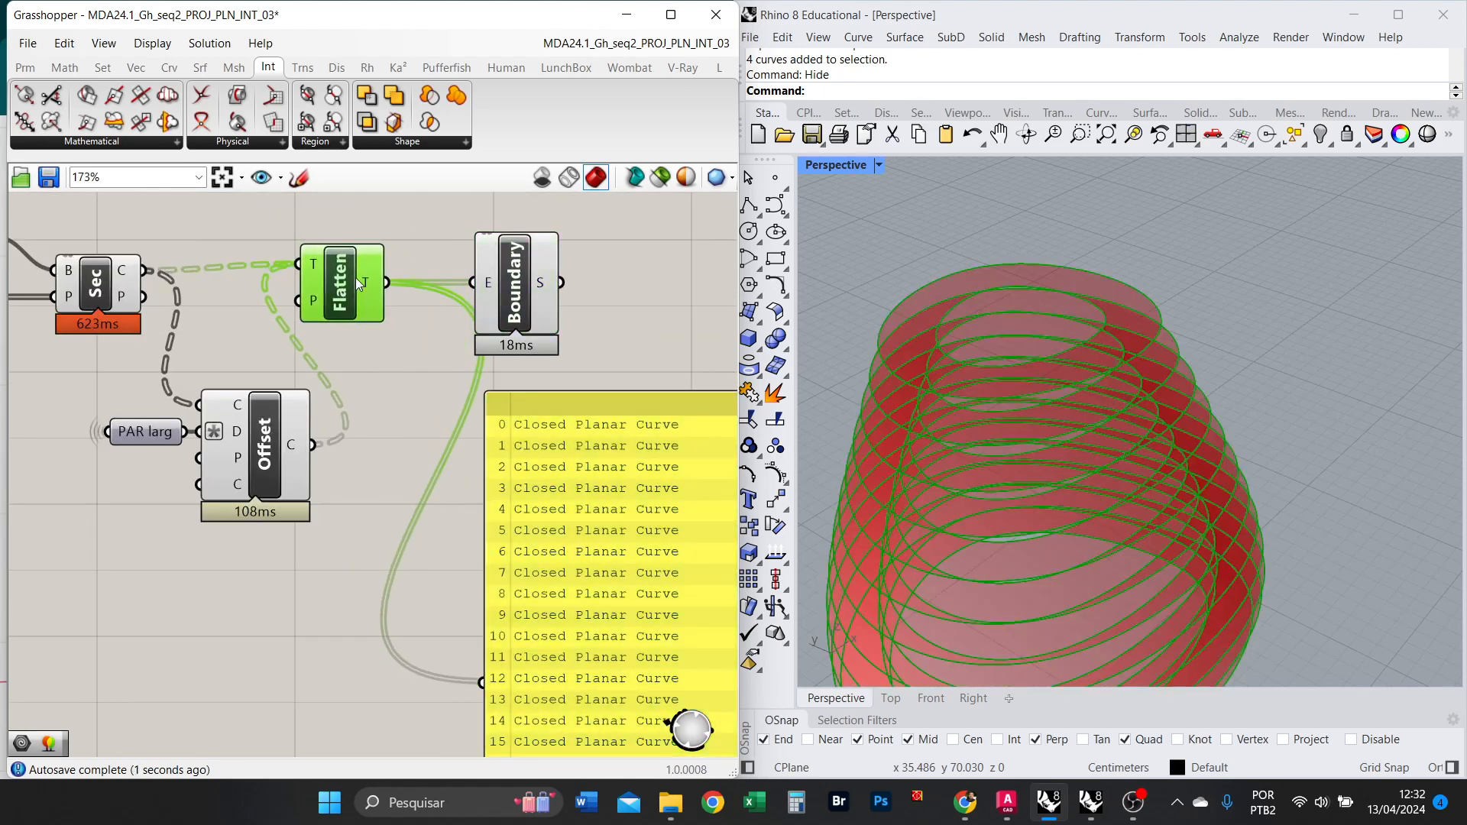
# Examine the boundary surfaces from another angle with the Boundary component highlighted, then review the flattened list in the Panel.
pyautogui.click(510, 311)
pyautogui.moveTo(924, 370); pyautogui.dragTo(805, 488, button='right')
pyautogui.moveTo(647, 350); pyautogui.dragTo(547, 255, button='right')
pyautogui.scroll(-1, 534, 301)
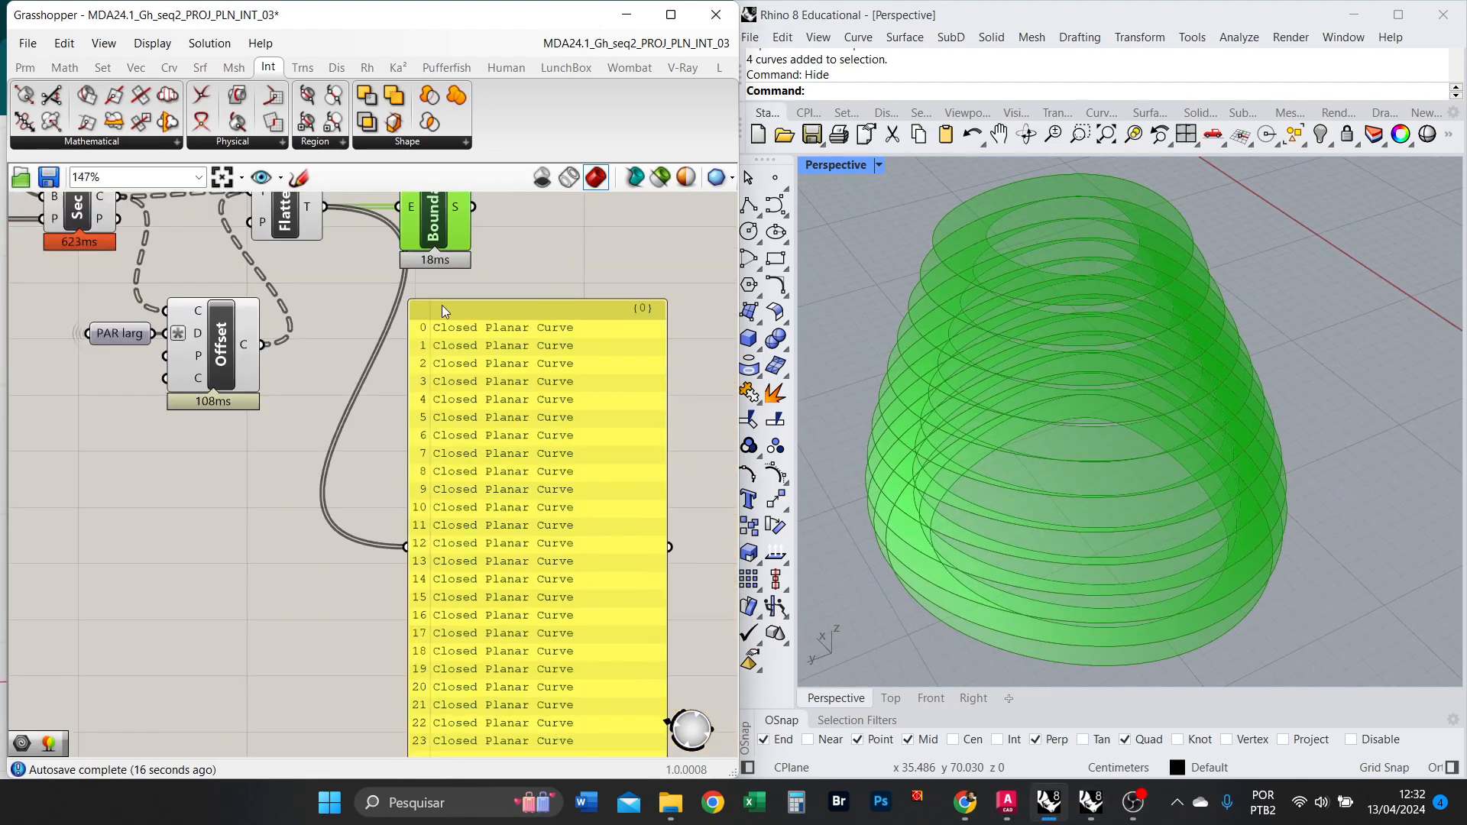
# Move the Flatten component higher and connect the section and offset curves directly to the Boundary component's edges input.
pyautogui.moveTo(316, 264); pyautogui.dragTo(392, 393, button='right')
pyautogui.scroll(2, 375, 336)
pyautogui.click(375, 332)
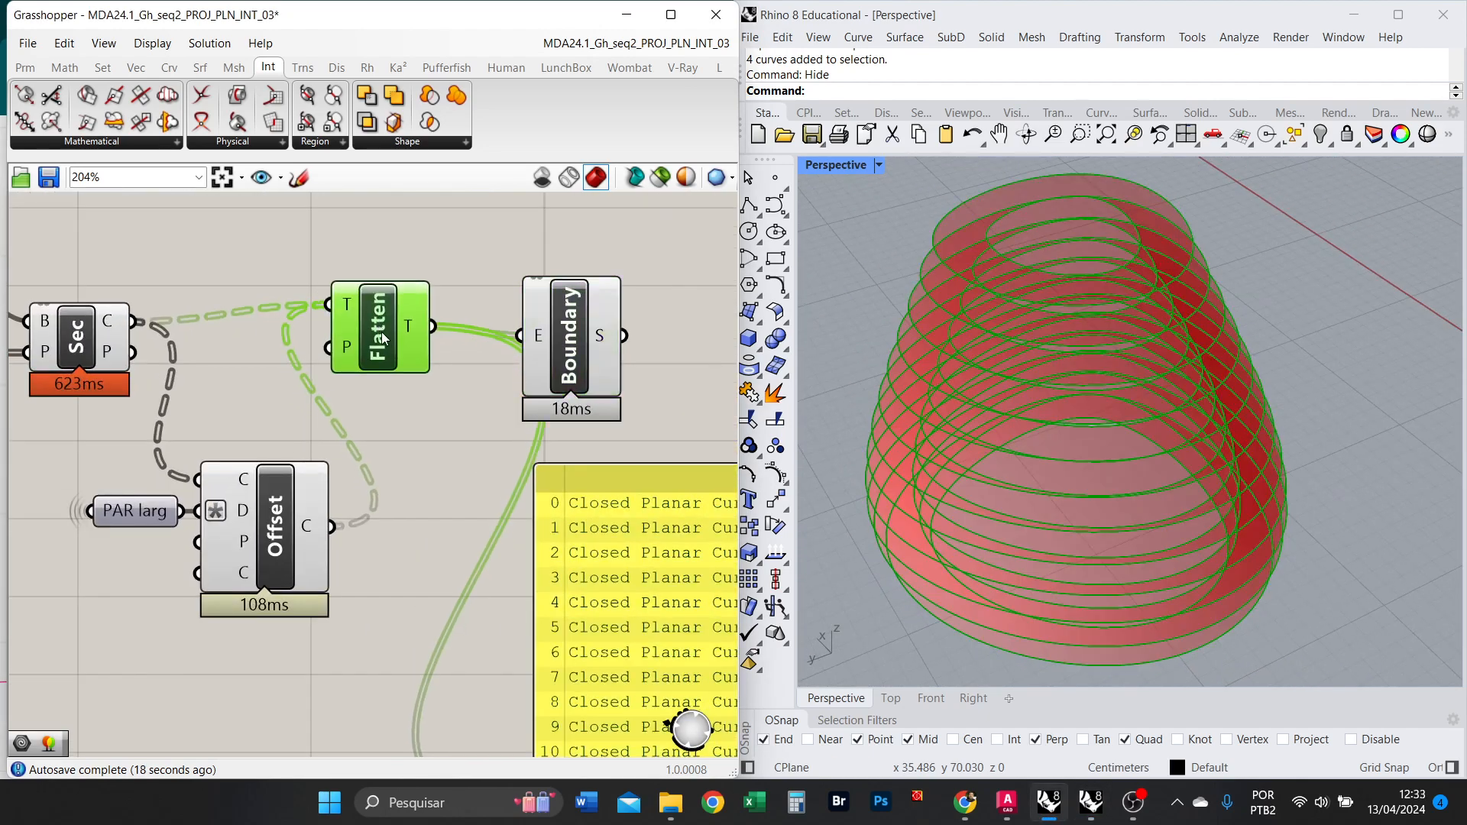
pyautogui.moveTo(380, 338); pyautogui.dragTo(384, 263)
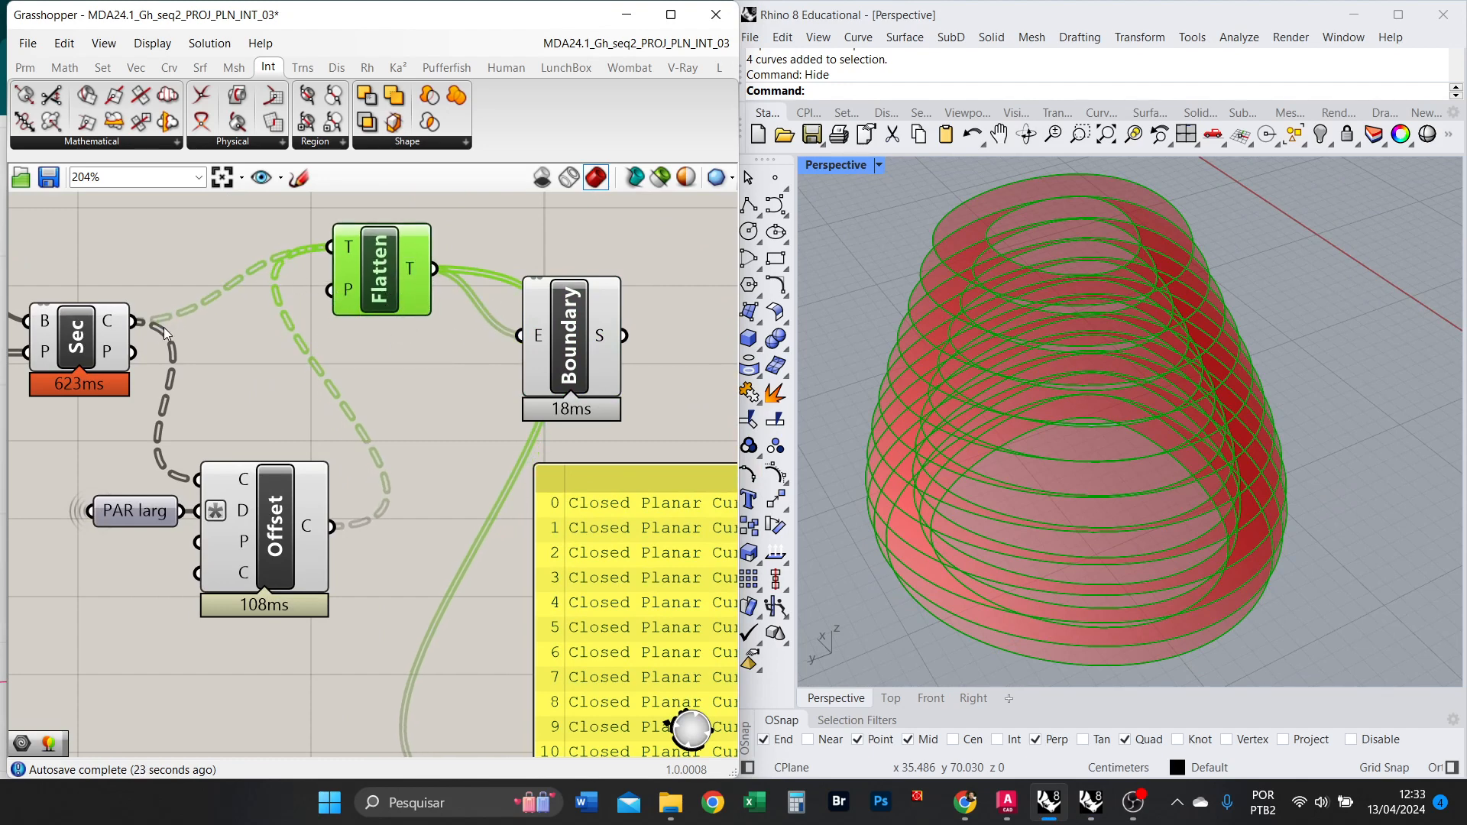
pyautogui.moveTo(133, 321); pyautogui.dragTo(520, 335)
pyautogui.moveTo(331, 527); pyautogui.dragTo(521, 335)
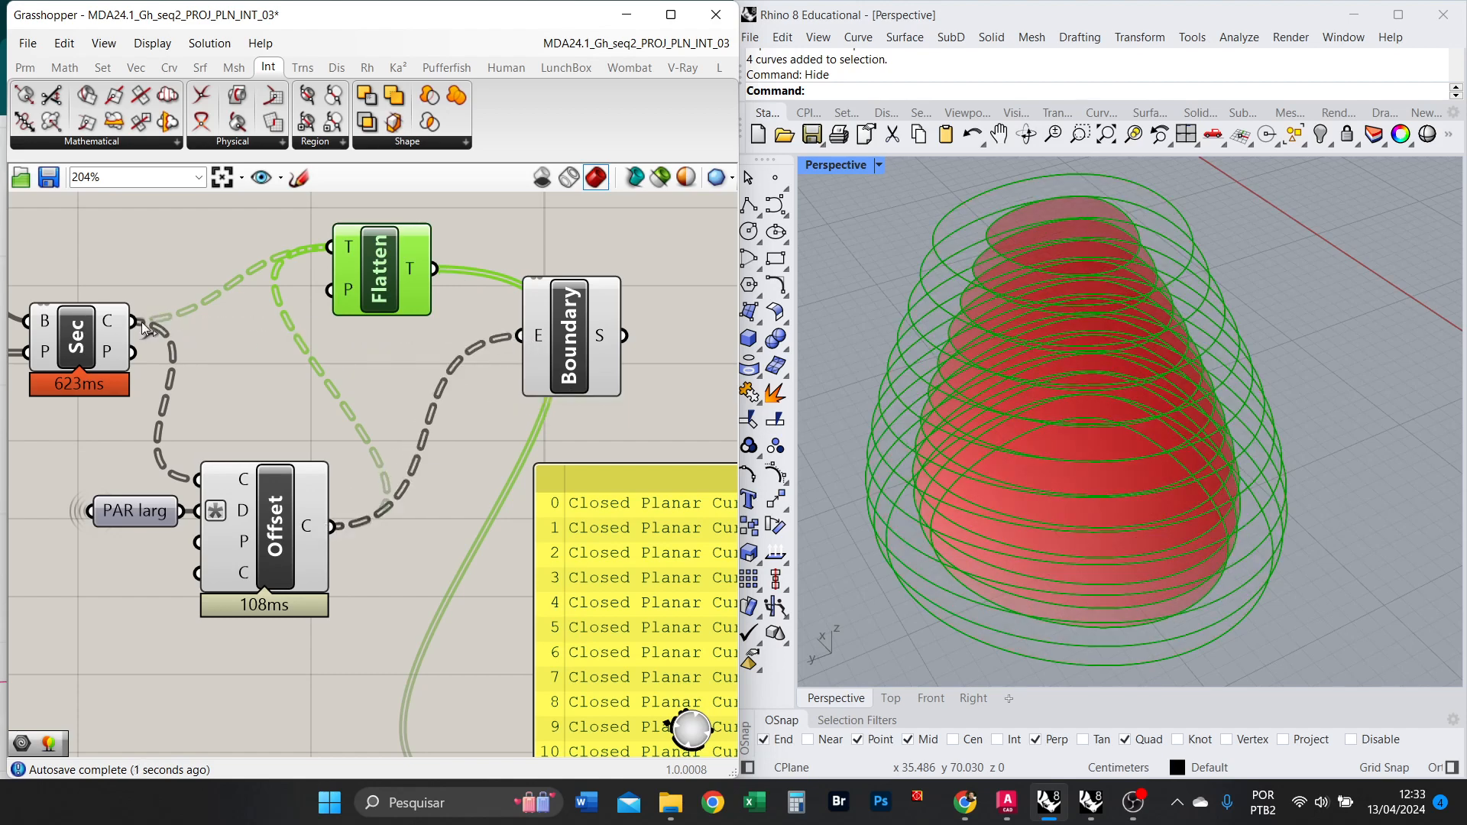
pyautogui.moveTo(145, 328); pyautogui.dragTo(499, 337)
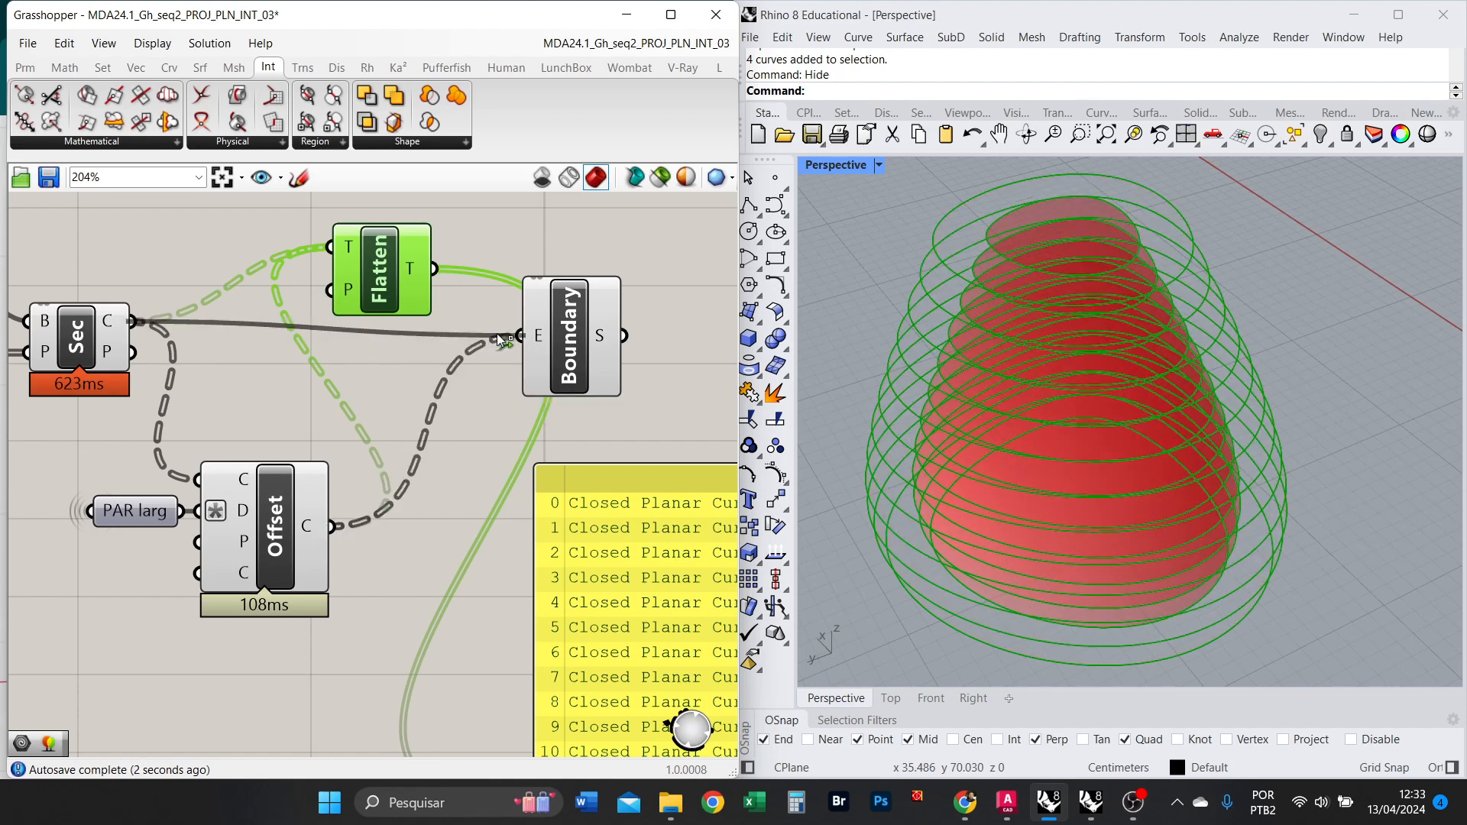
# Flatten the data on the Boundary component's edges input.
pyautogui.rightClick(538, 336)
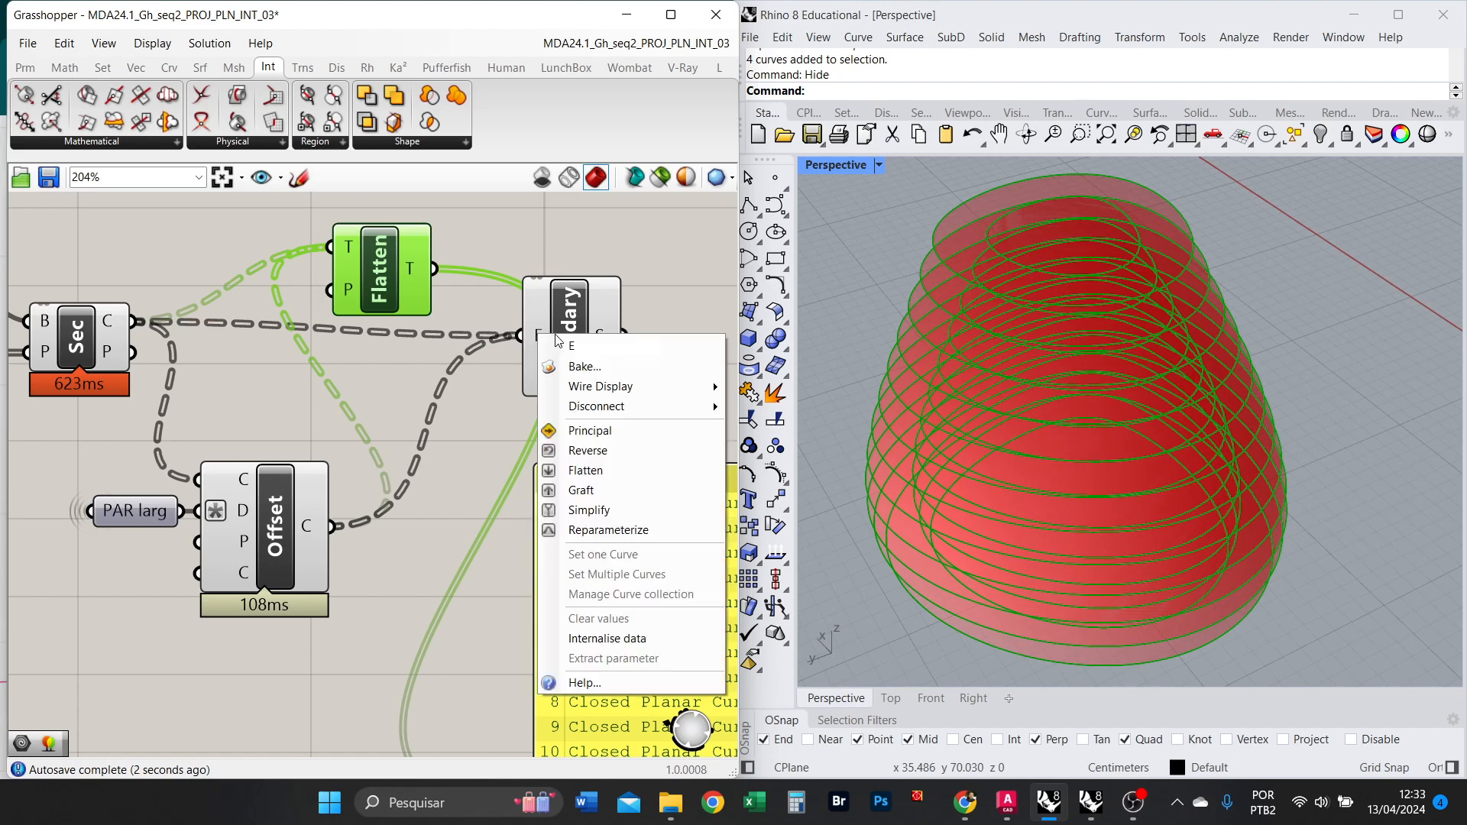
pyautogui.click(591, 472)
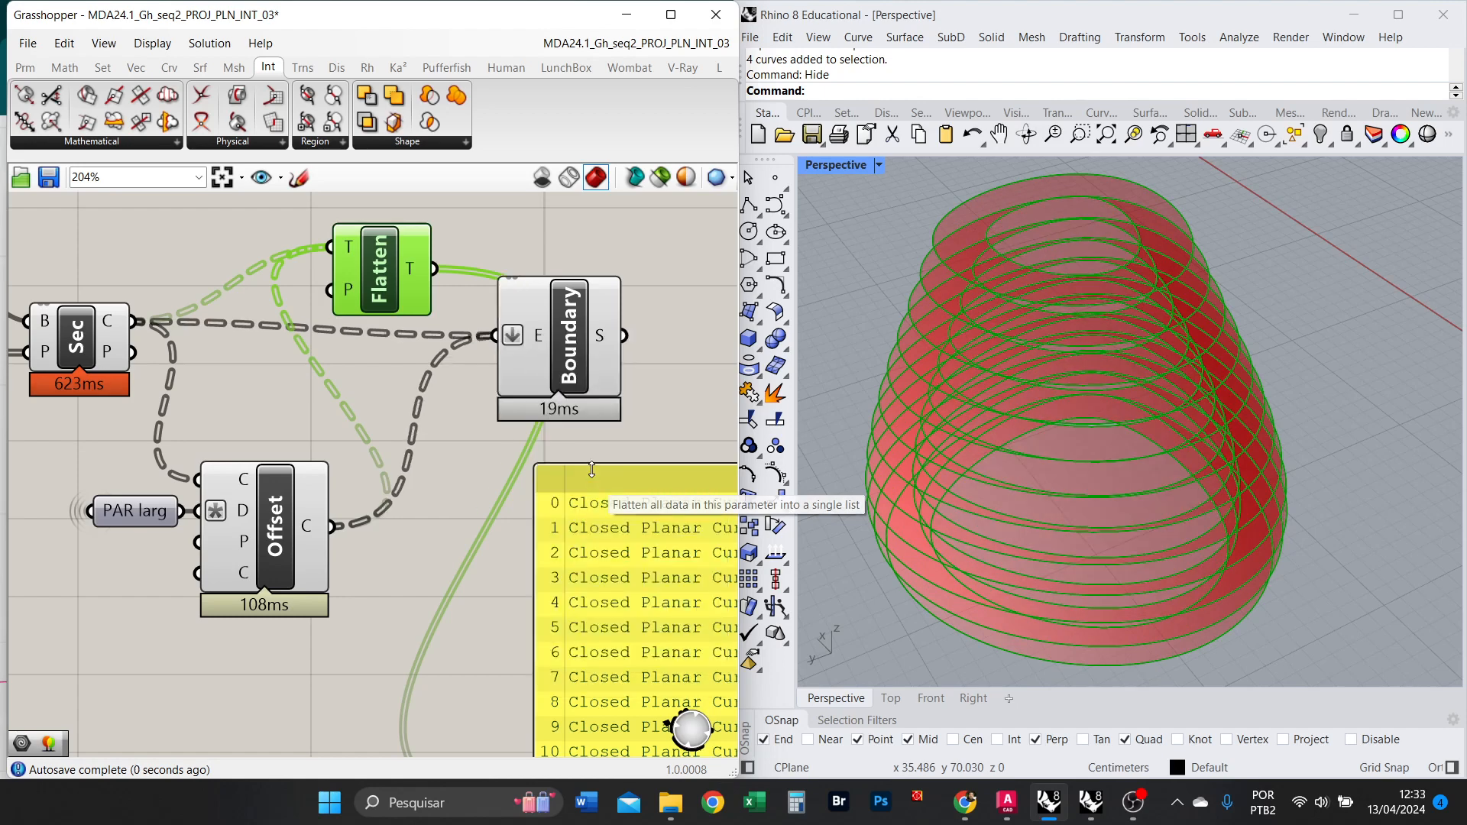
pyautogui.click(658, 350)
pyautogui.click(580, 350)
# Delete the separate Flatten component and the curve list Panel, and move the Boundary component into line with the Sec output.
pyautogui.click(389, 289)
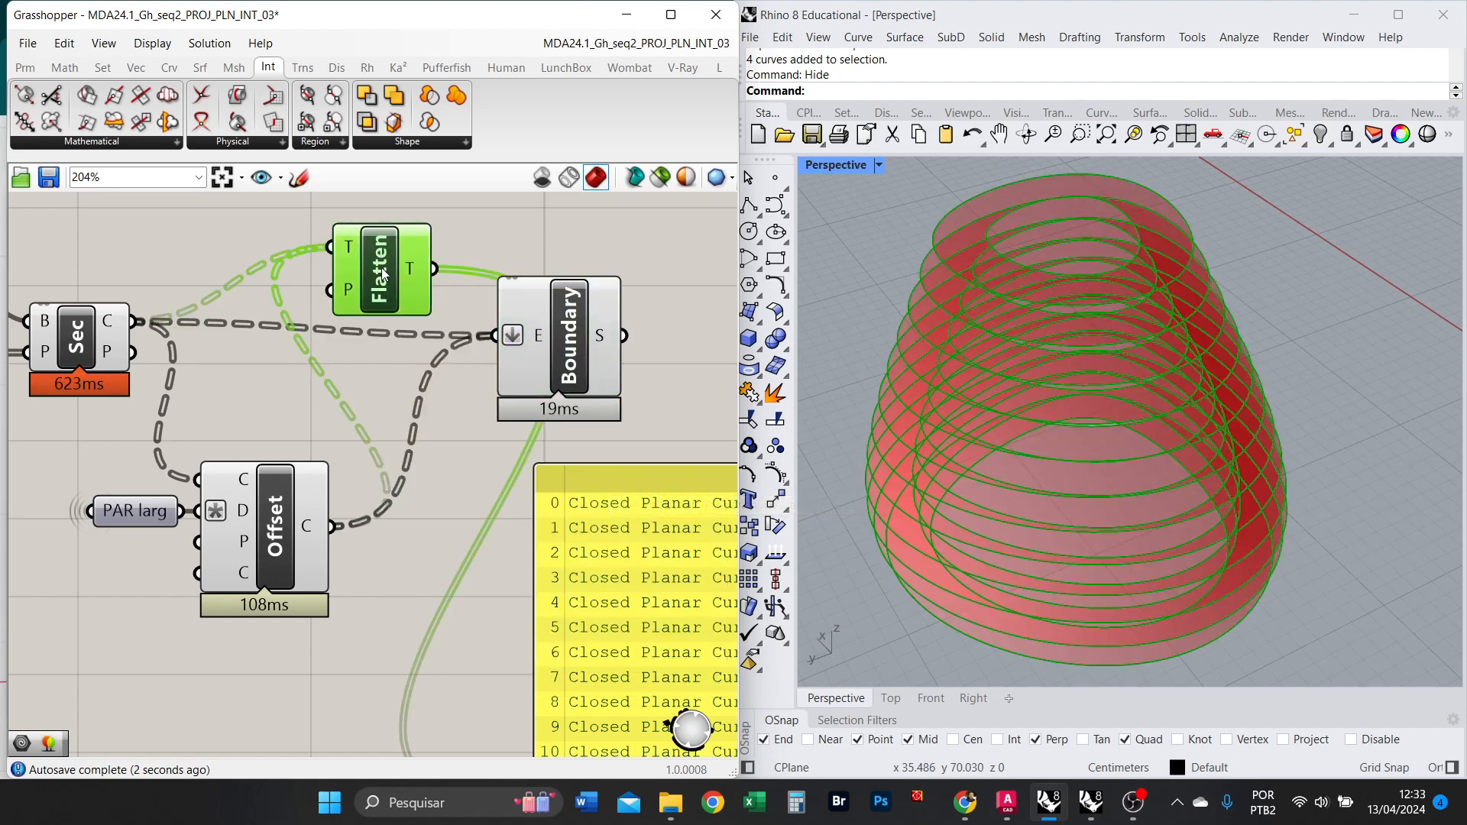
pyautogui.press('Delete')
pyautogui.click(602, 534)
pyautogui.press('Delete')
pyautogui.moveTo(576, 351); pyautogui.dragTo(581, 337)
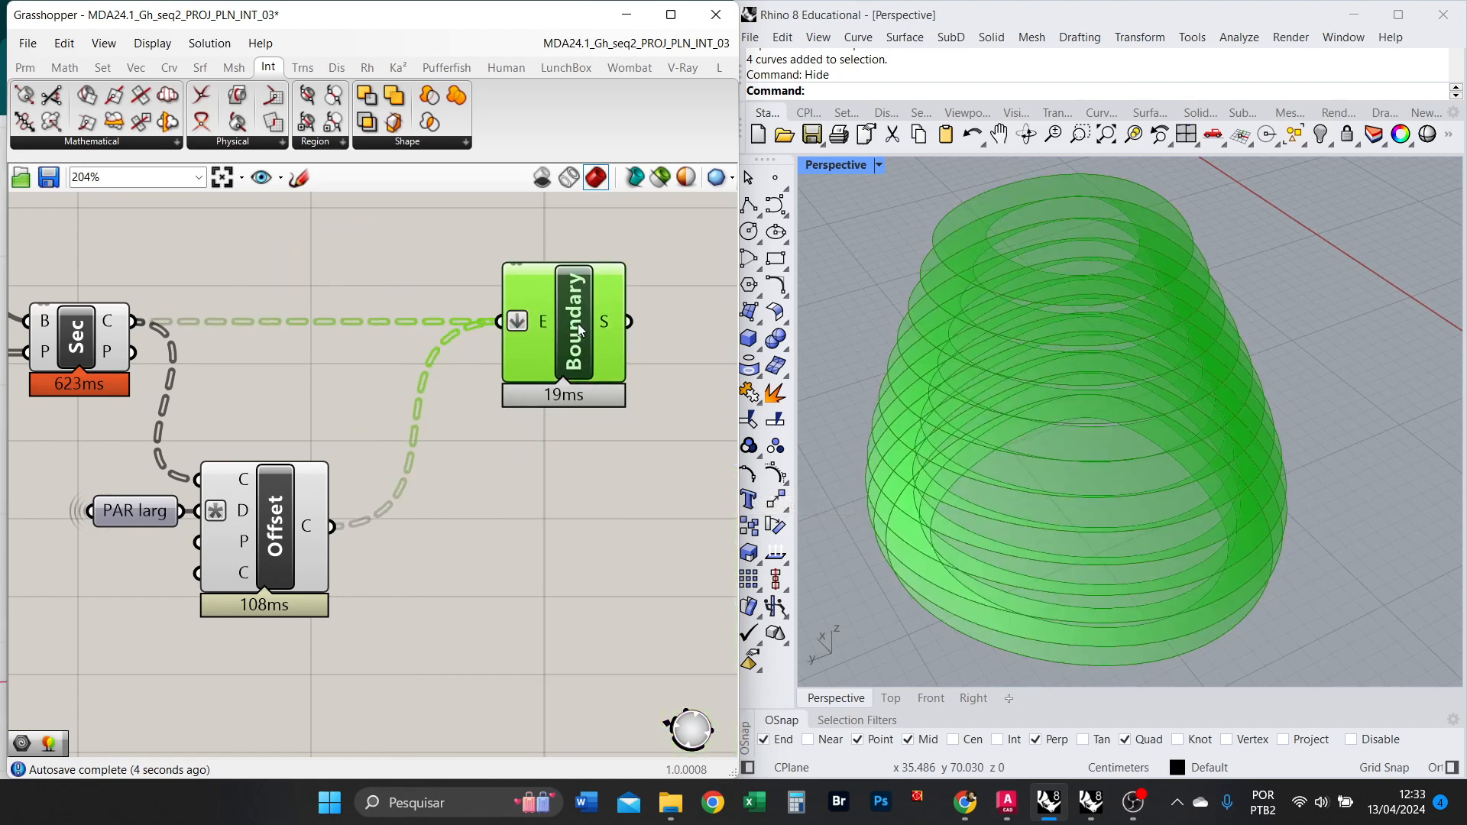
# Examine the ring surfaces from several angles with the Boundary component highlighted, and check the options of its edges input.
pyautogui.moveTo(1057, 383); pyautogui.dragTo(1017, 341, button='right')
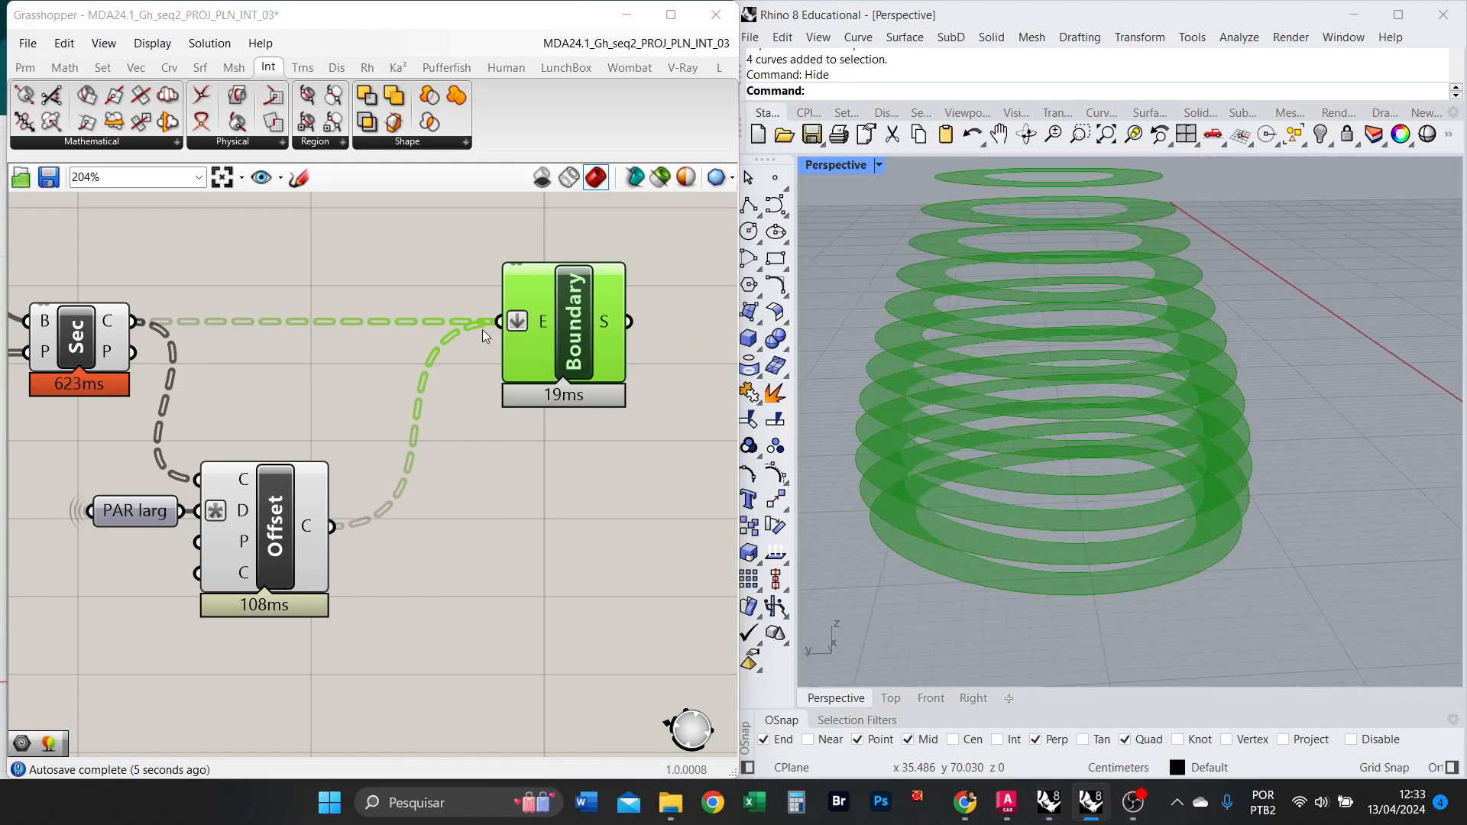
pyautogui.scroll(-1, 413, 357)
pyautogui.scroll(2, 599, 316)
pyautogui.moveTo(943, 389); pyautogui.dragTo(885, 399, button='right')
pyautogui.rightClick(491, 339)
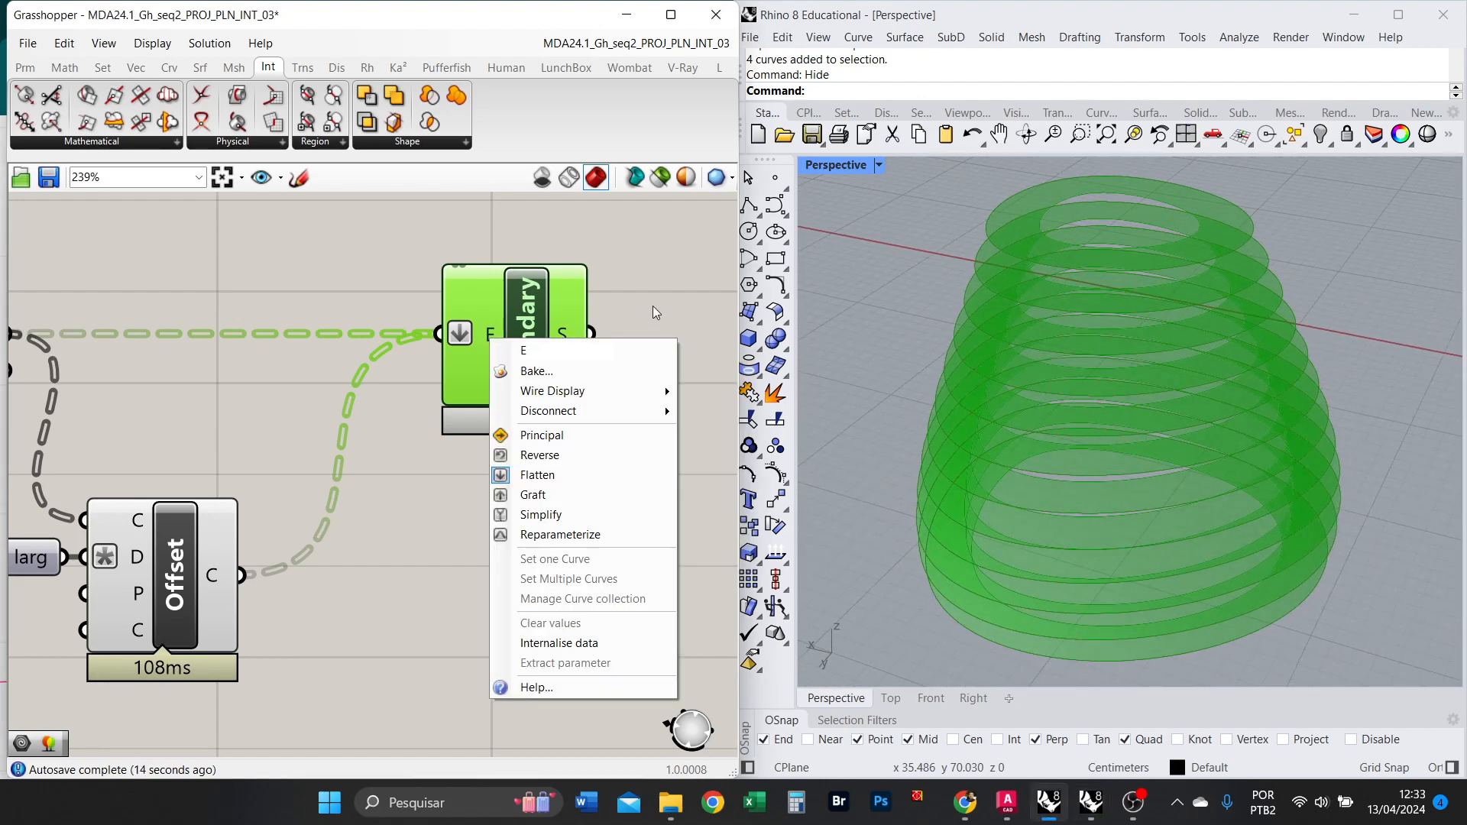
pyautogui.click(609, 327)
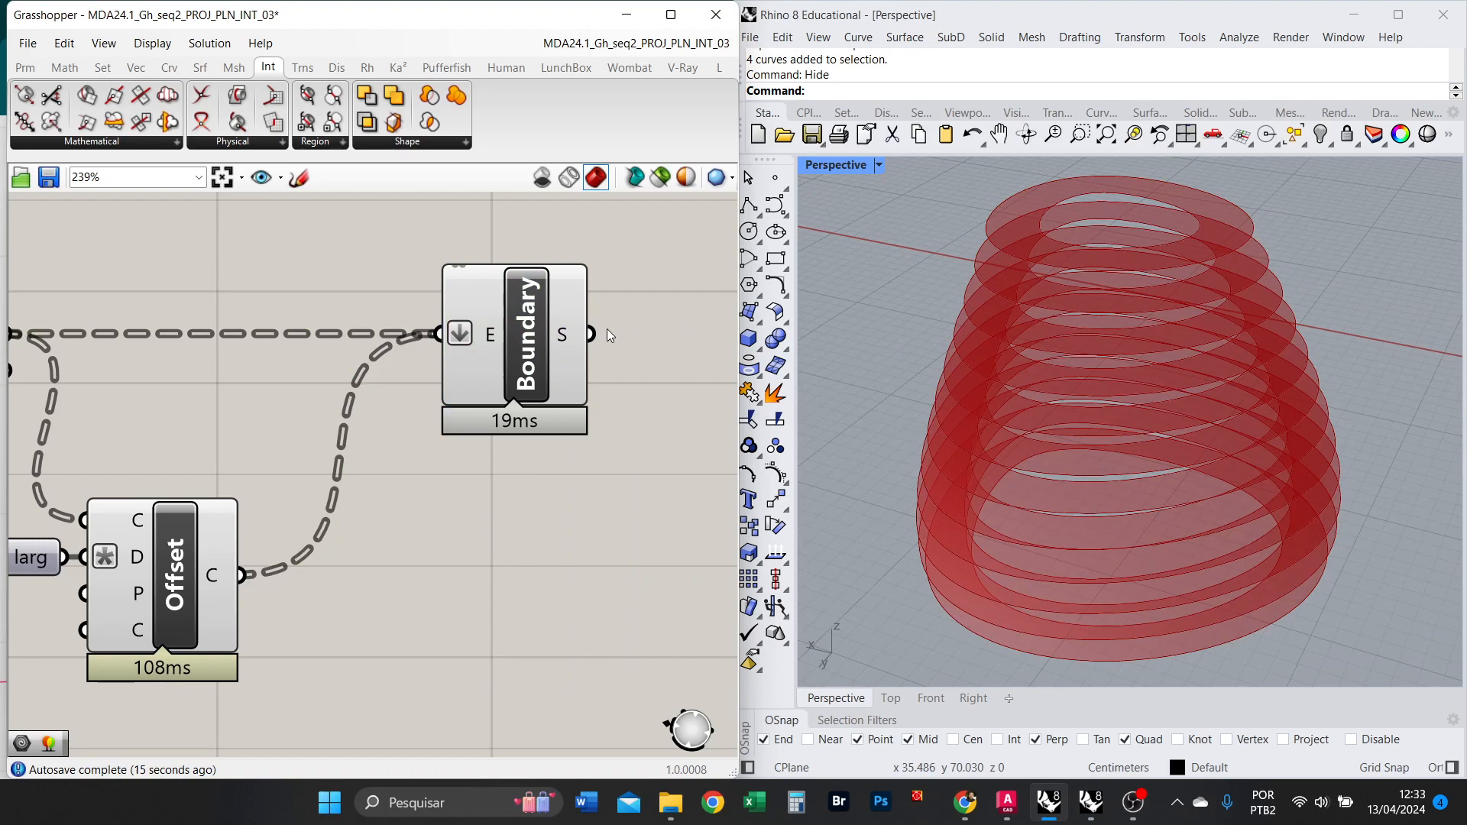
pyautogui.click(543, 351)
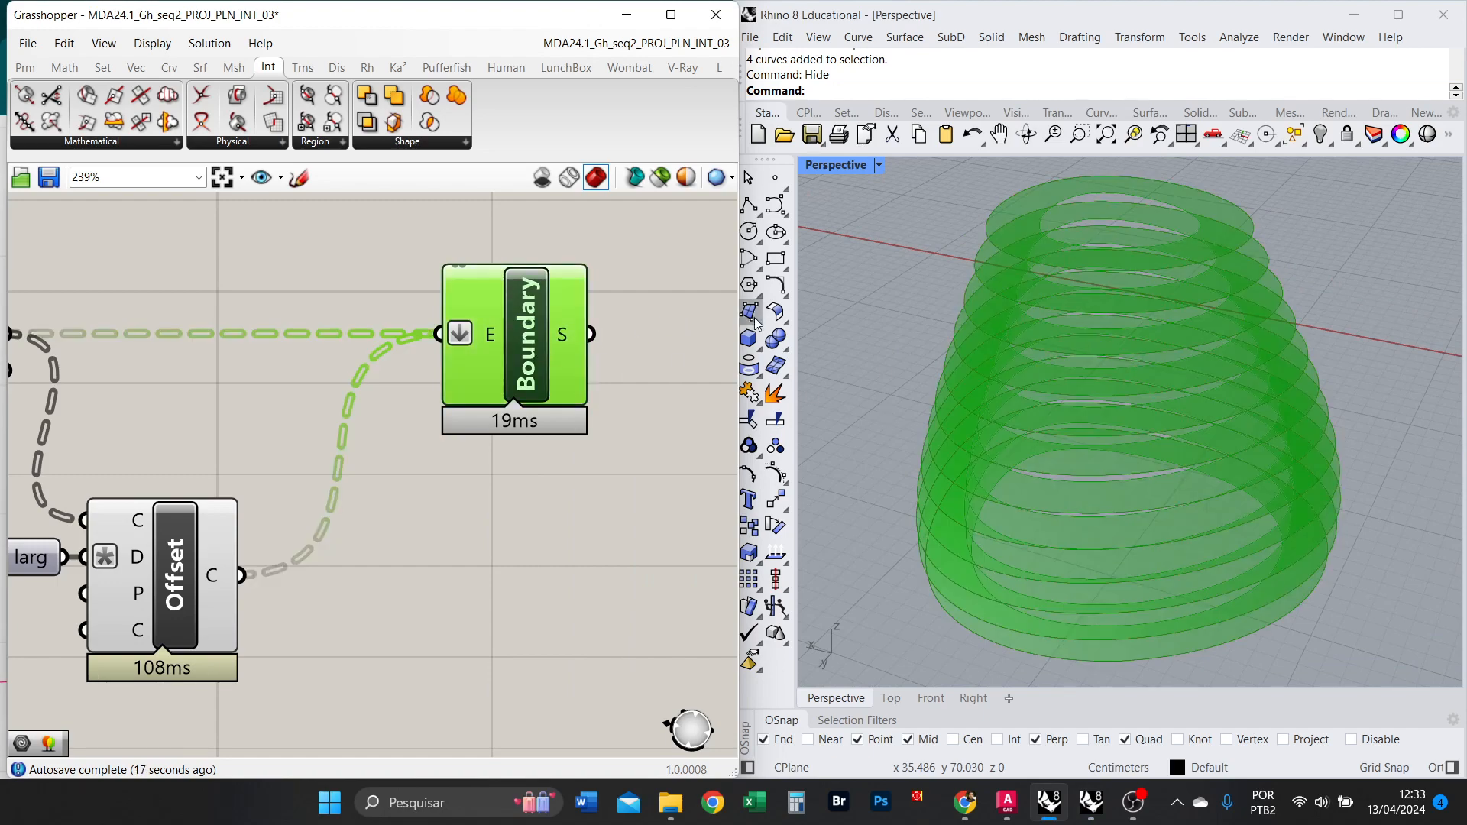
pyautogui.moveTo(1120, 370); pyautogui.dragTo(1004, 496, button='right')
pyautogui.scroll(-3, 518, 417)
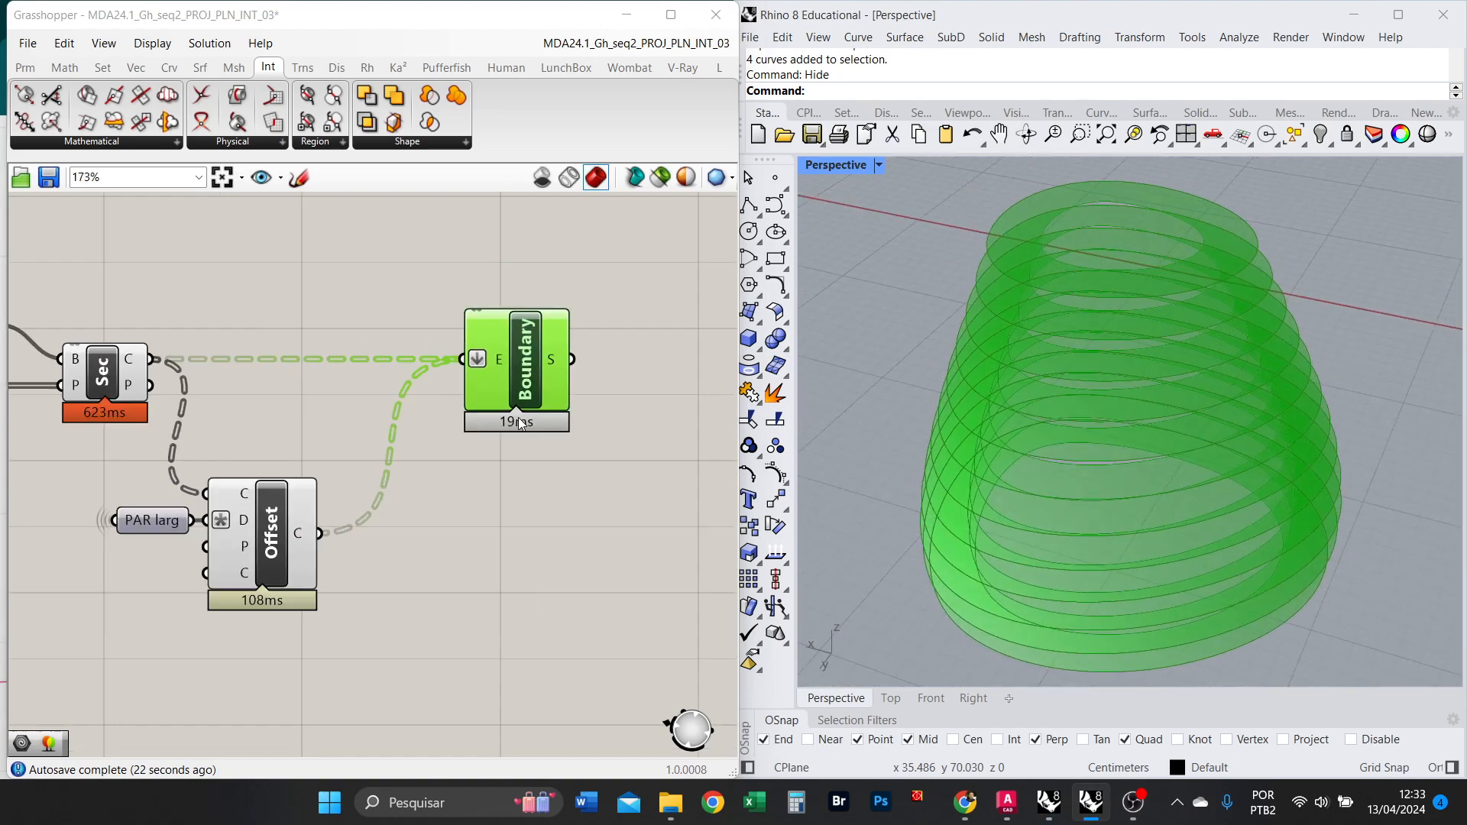
# Add a Brep parameter after the Boundary component and connect the Boundary surfaces output to it.
pyautogui.scroll(2, 654, 402)
pyautogui.click(596, 400)
pyautogui.doubleClick(596, 400)
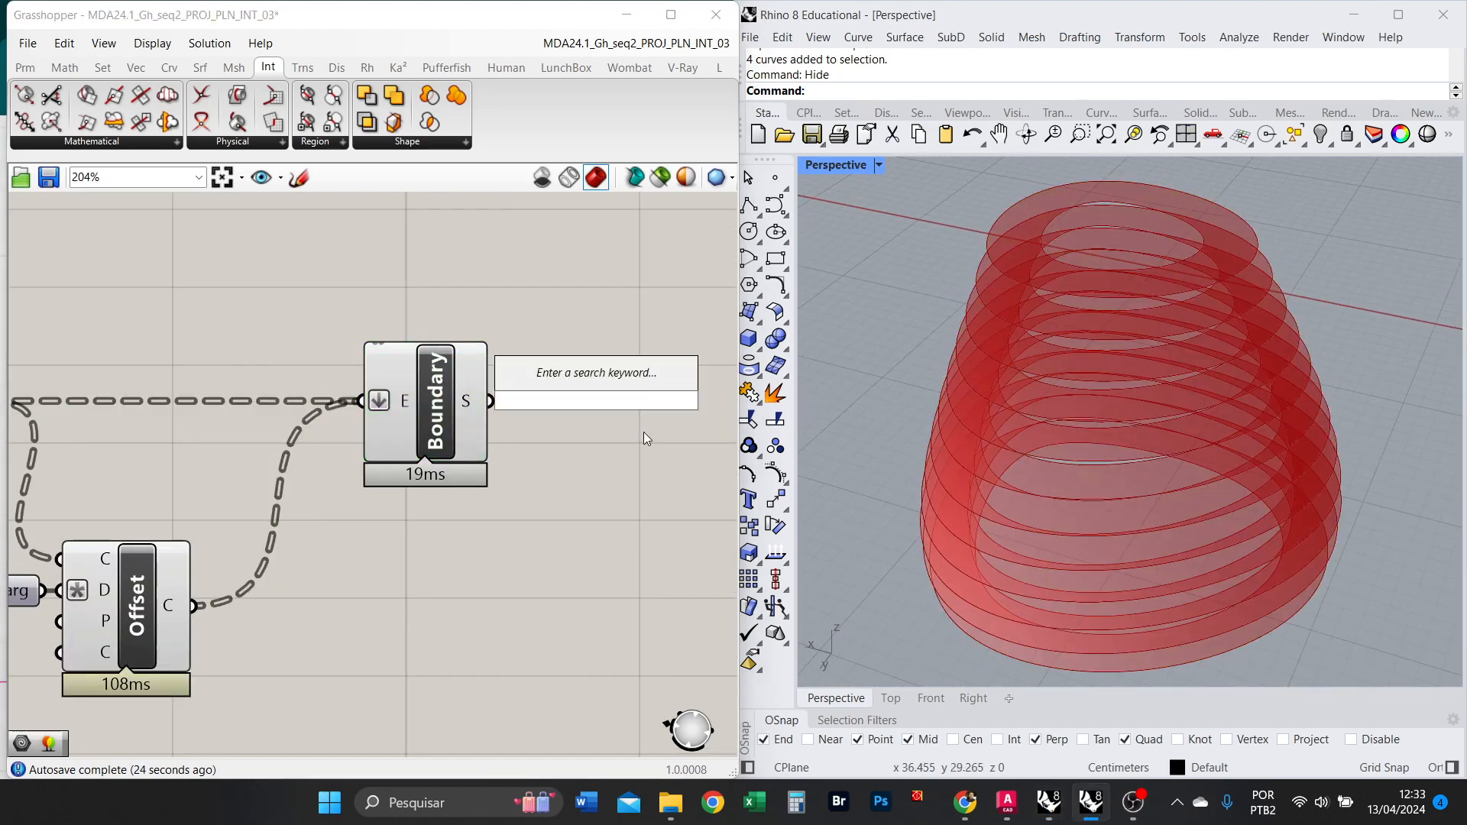
pyautogui.write('BREP')
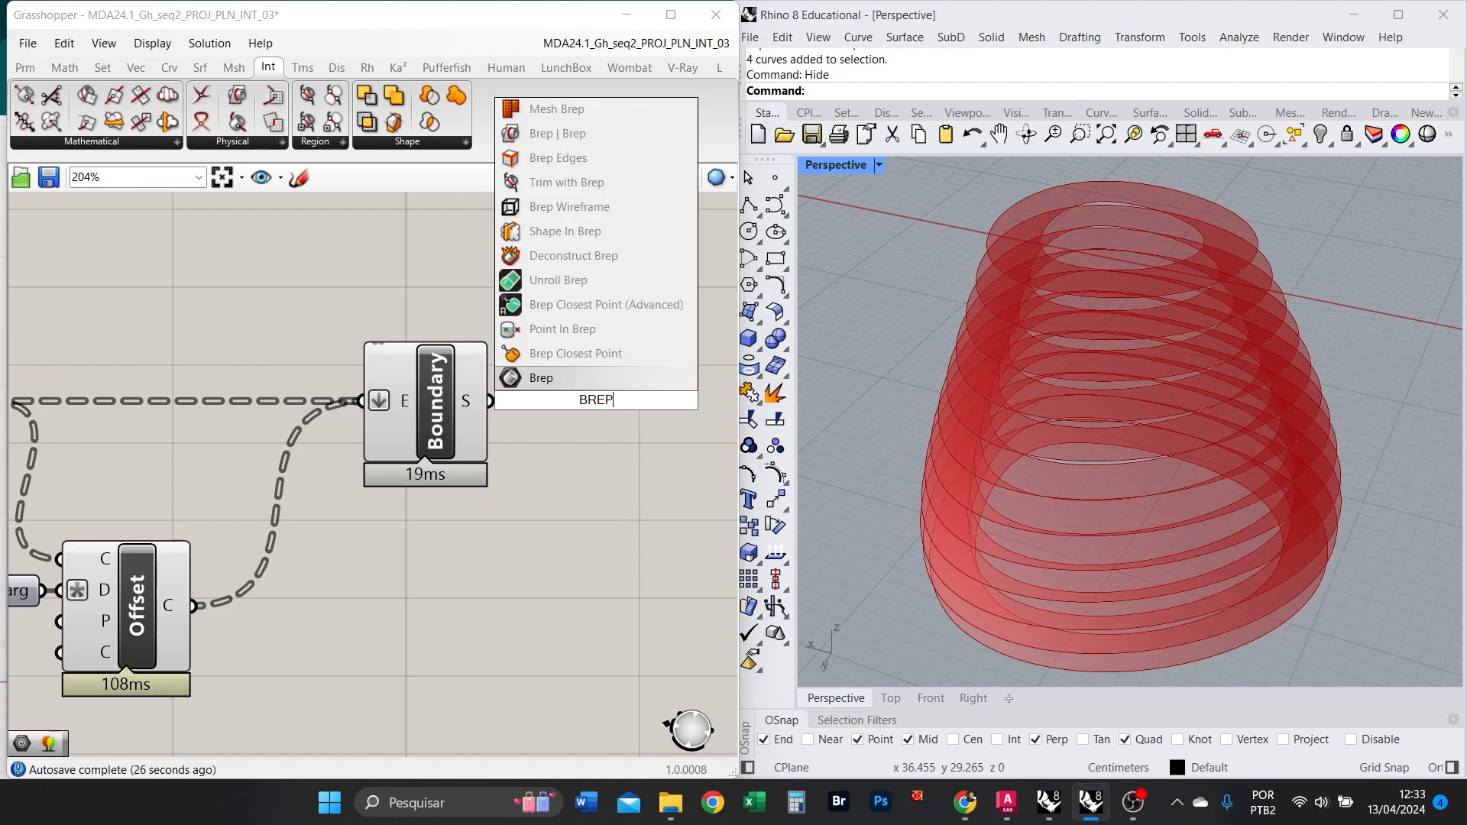
pyautogui.click(572, 378)
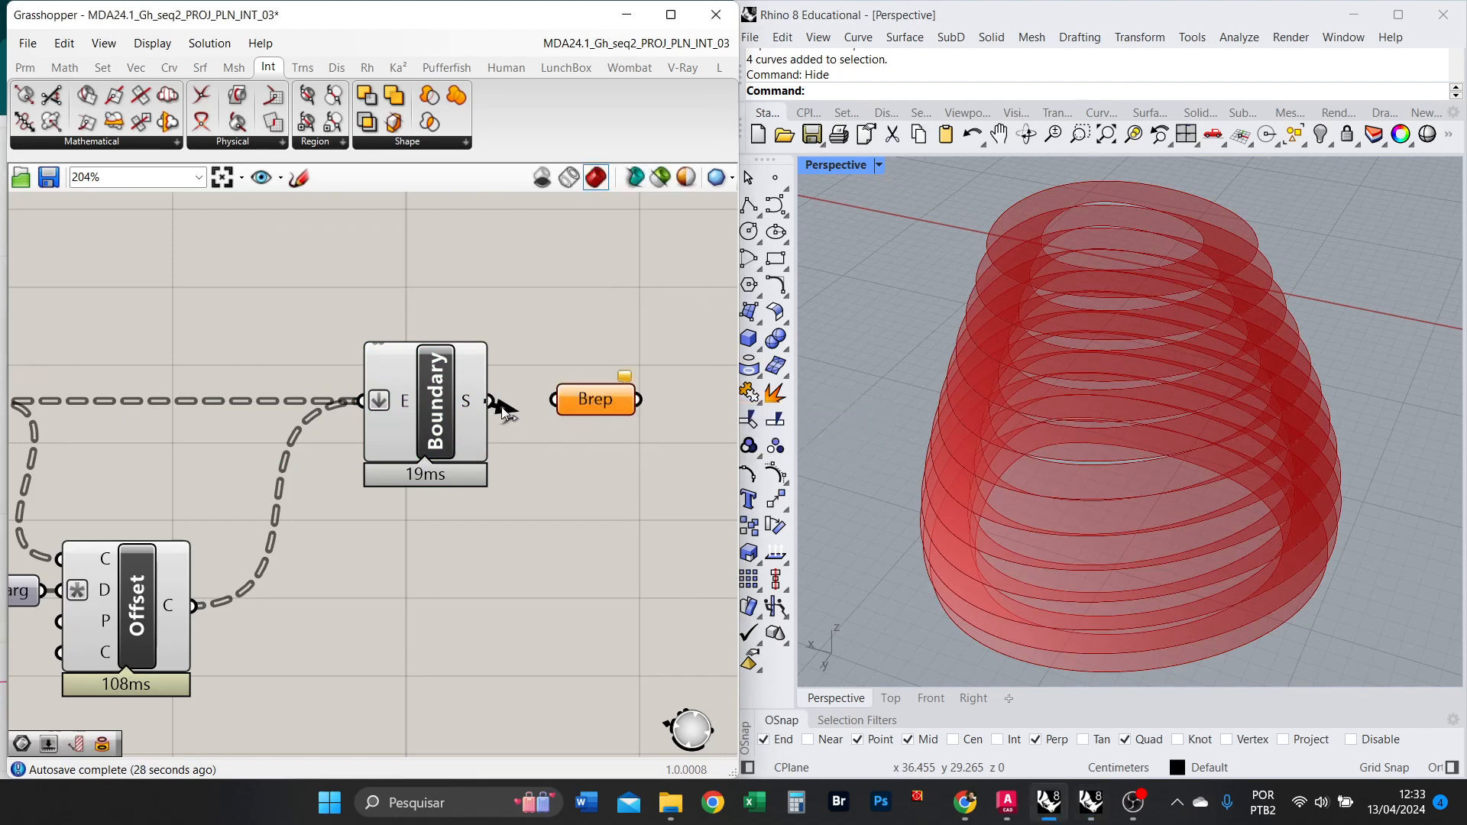
pyautogui.moveTo(504, 411); pyautogui.dragTo(601, 410)
# Rename the Brep parameter connected to the Boundary output as PARALELOS.
pyautogui.rightClick(601, 410)
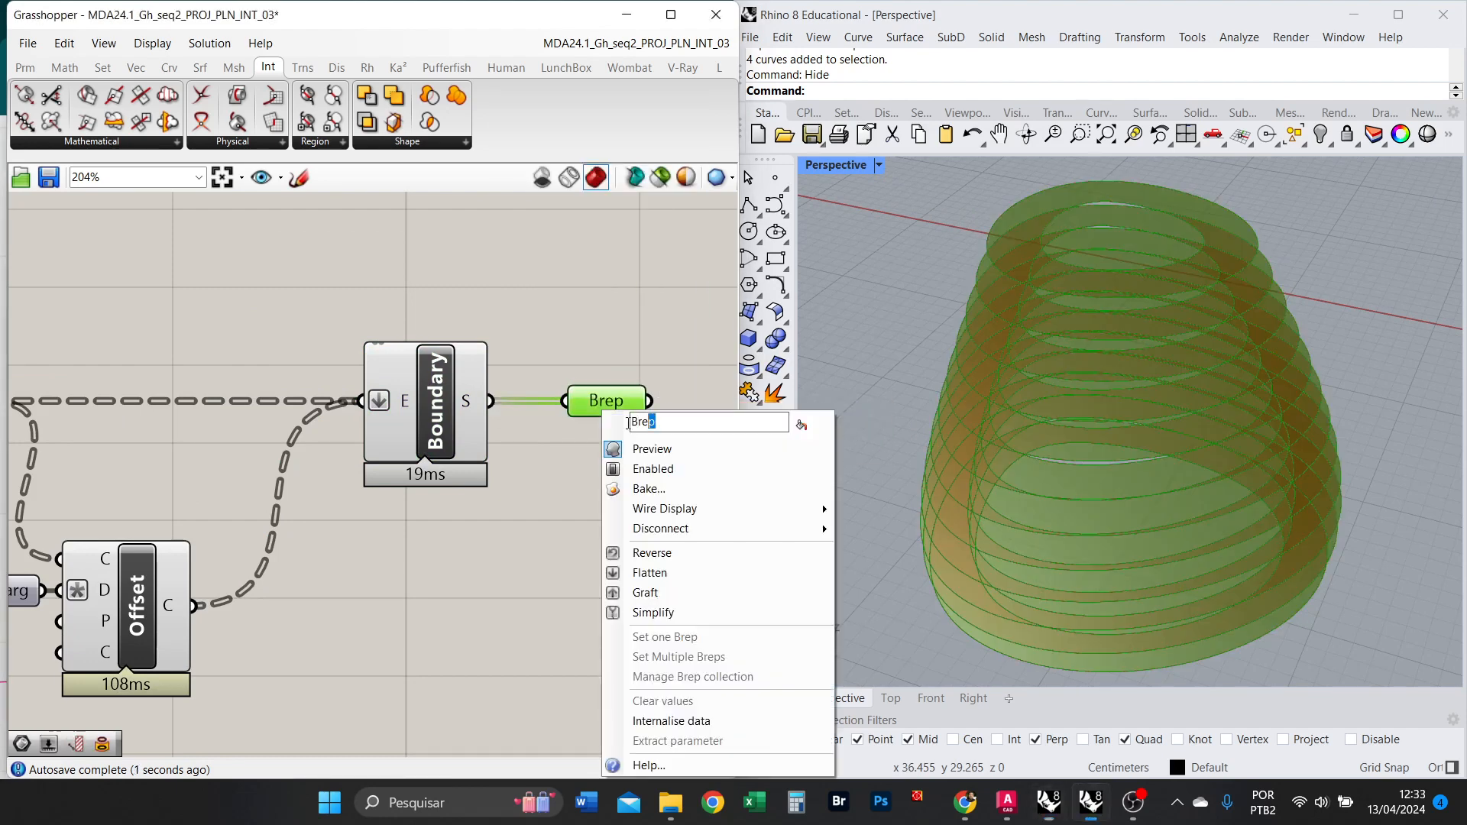
pyautogui.press('capslock')
pyautogui.write('p')
pyautogui.press('capslock')
pyautogui.write('PARALELOS')
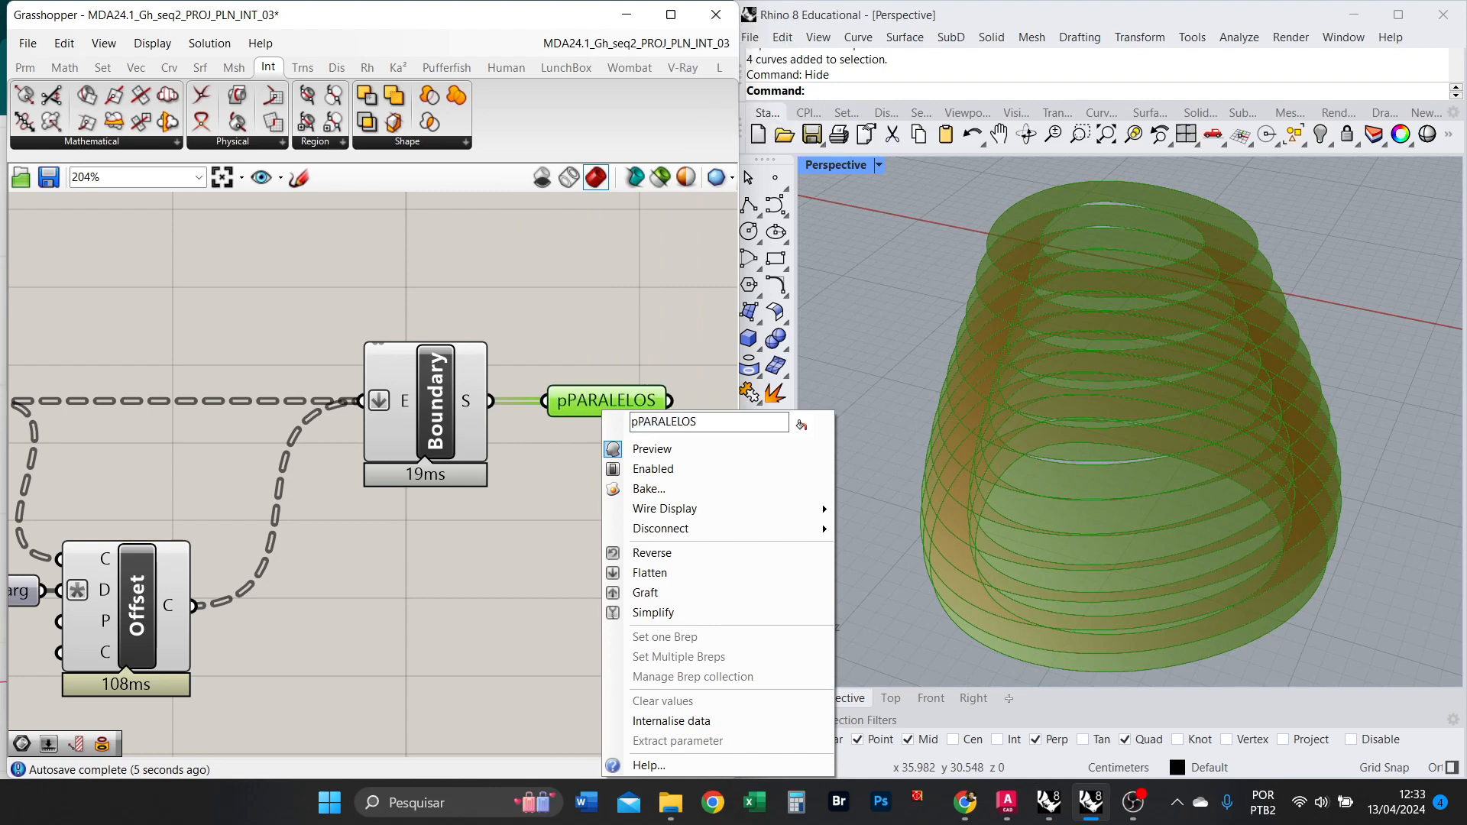
pyautogui.moveTo(639, 424); pyautogui.dragTo(616, 428)
pyautogui.press('BackSpace')
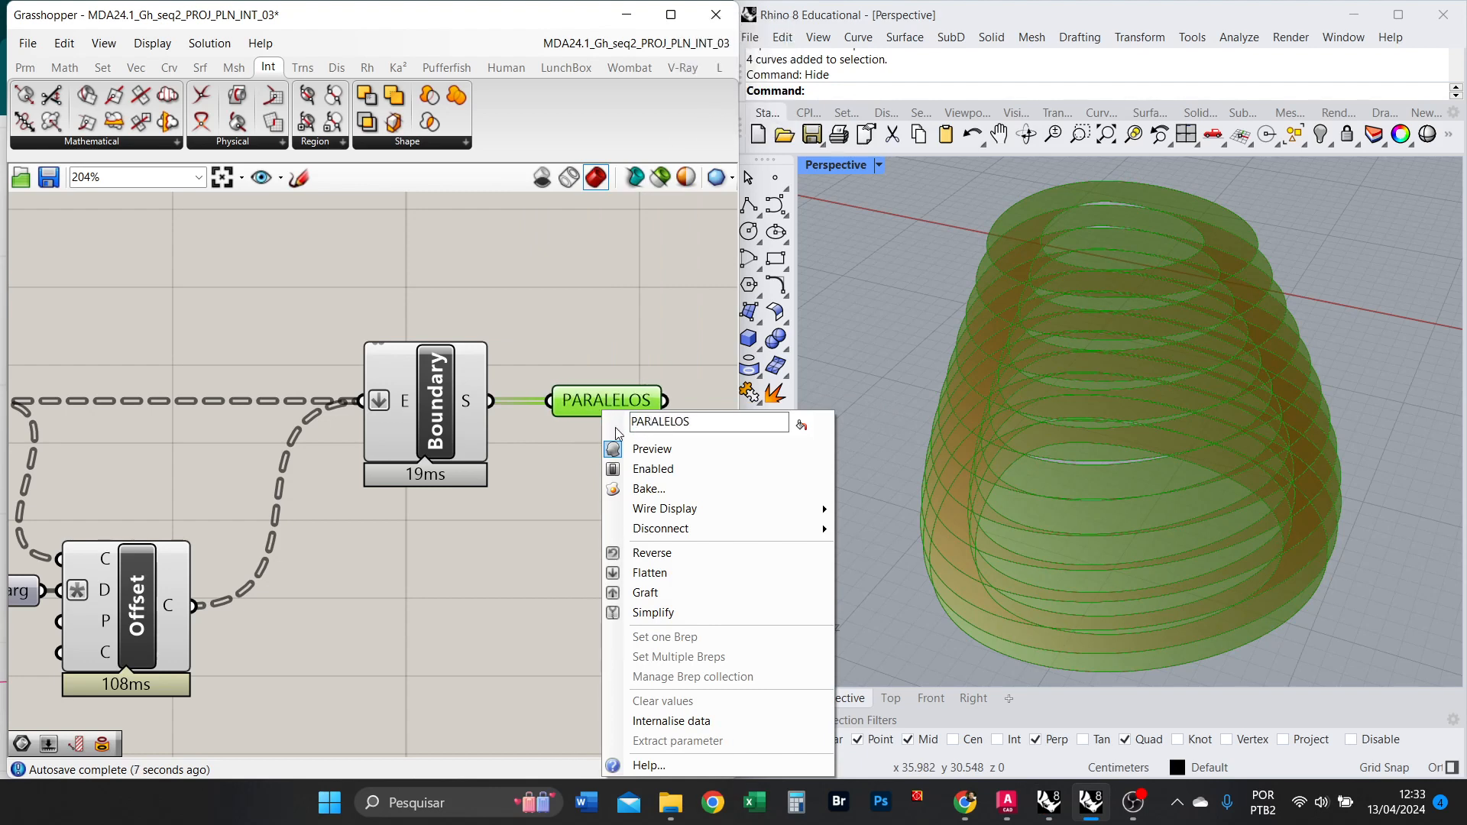
pyautogui.click(581, 314)
pyautogui.click(620, 400)
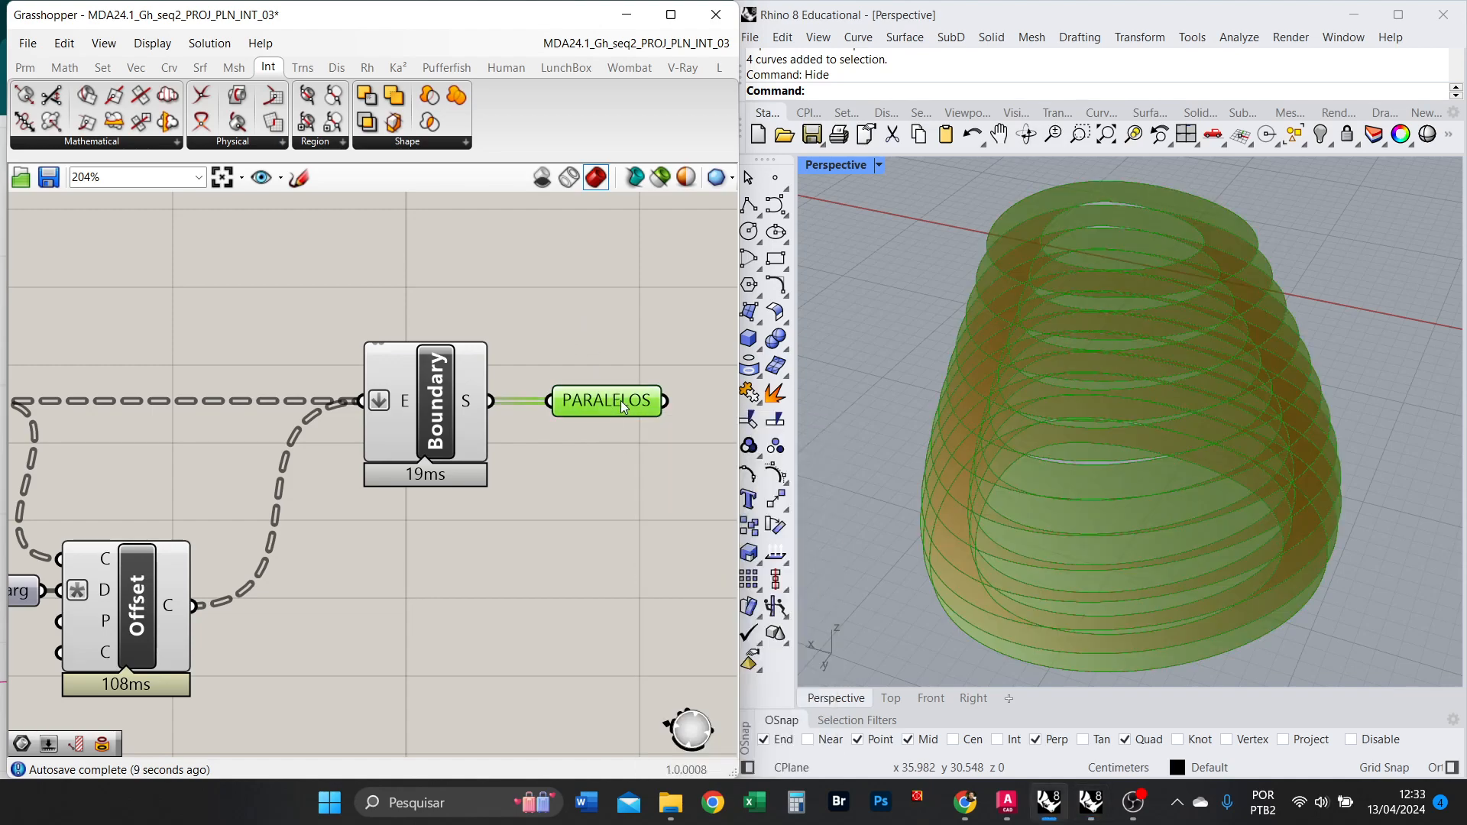
# Turn off the preview of all sectioning components up to Boundary, leaving only PARALELOS displayed.
pyautogui.moveTo(507, 577); pyautogui.dragTo(291, 354)
pyautogui.scroll(-6, 651, 495)
pyautogui.moveTo(588, 593); pyautogui.dragTo(70, 433)
pyautogui.rightClick(395, 398)
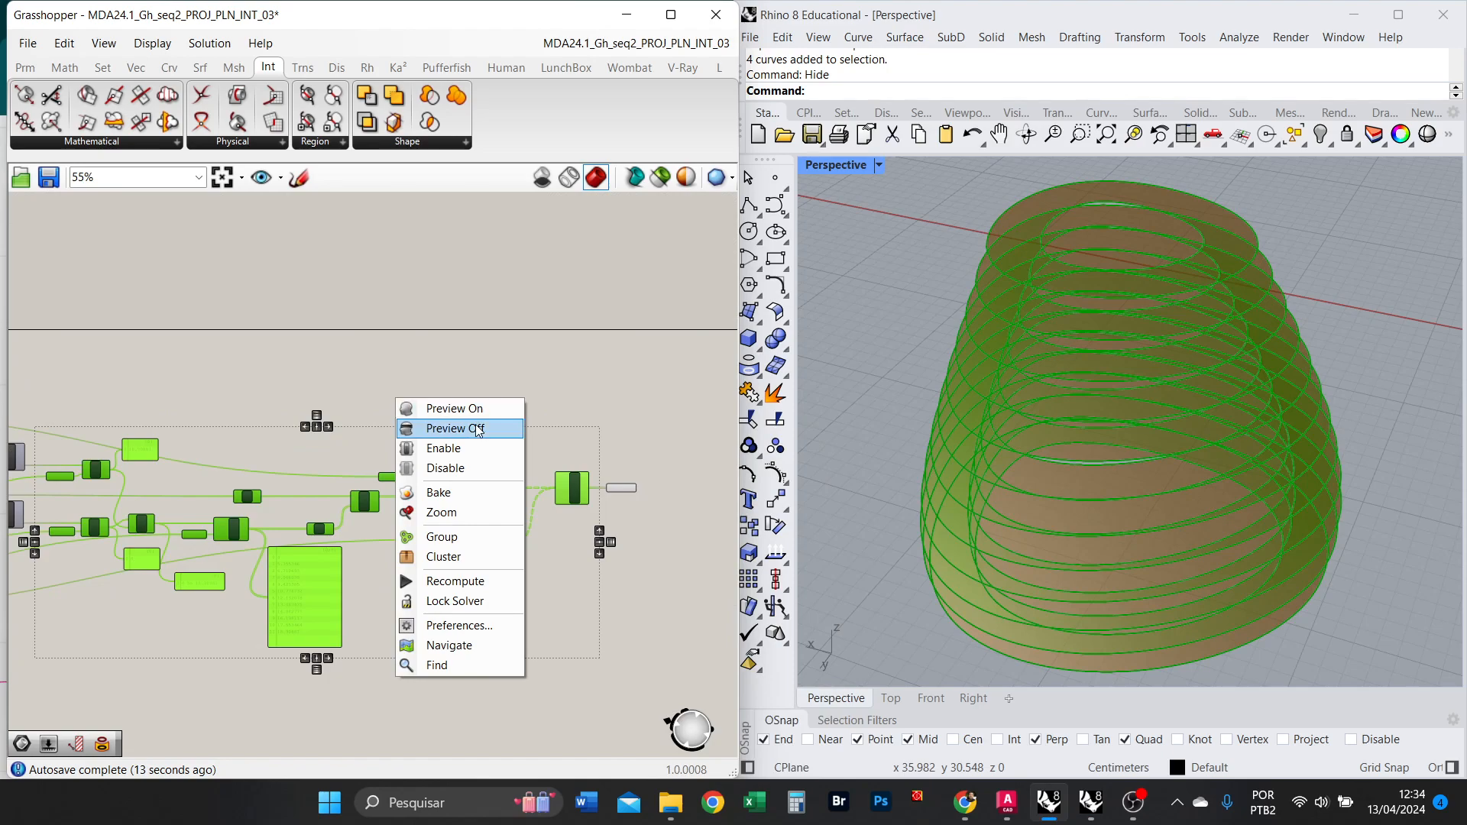
pyautogui.click(478, 429)
pyautogui.click(507, 422)
# Examine the ring surfaces from other angles and review the contents of the PARALELOS parameter.
pyautogui.moveTo(1251, 420); pyautogui.dragTo(1151, 395, button='right')
pyautogui.scroll(3, 637, 498)
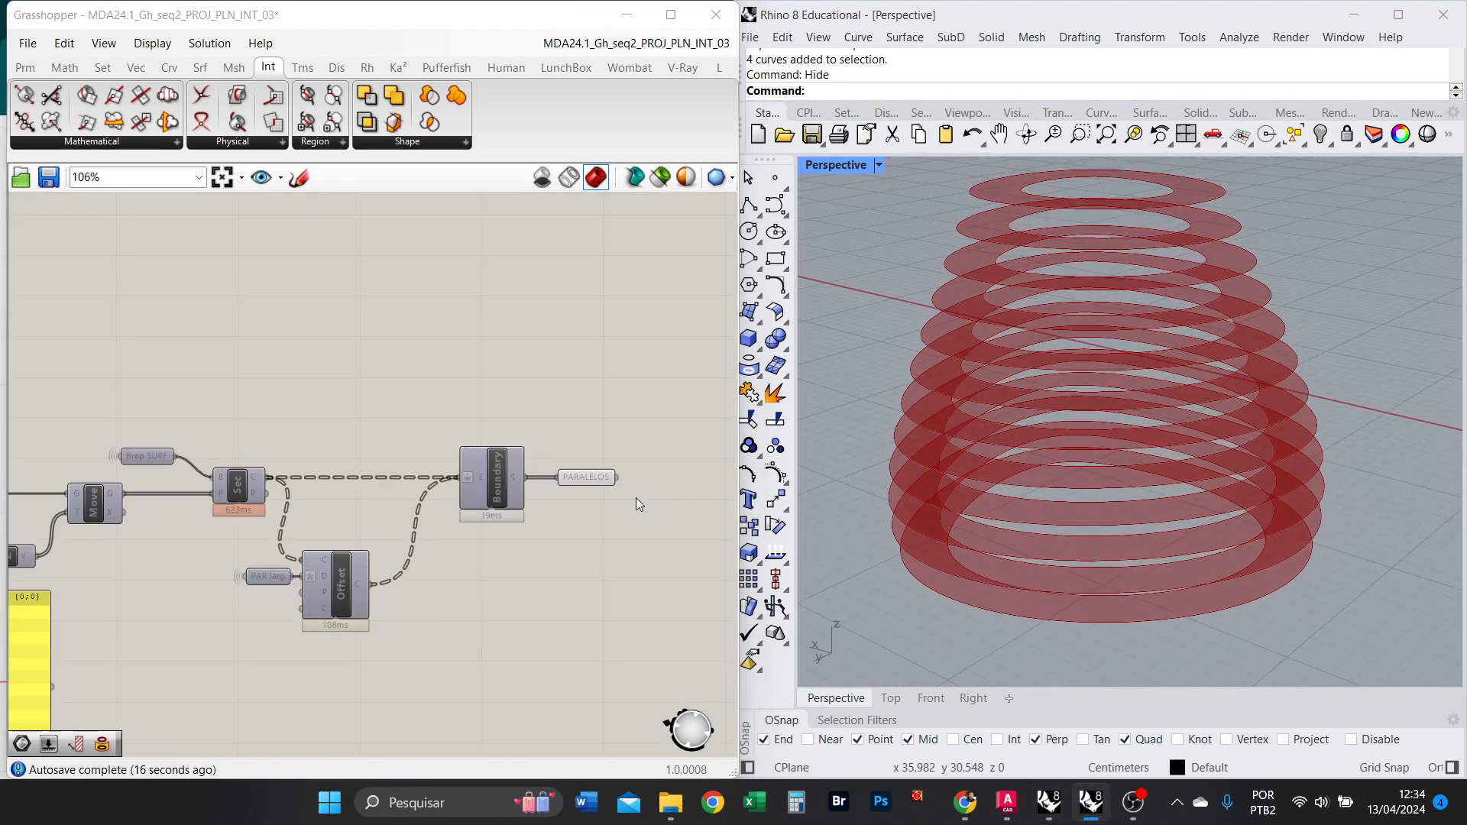
pyautogui.click(603, 479)
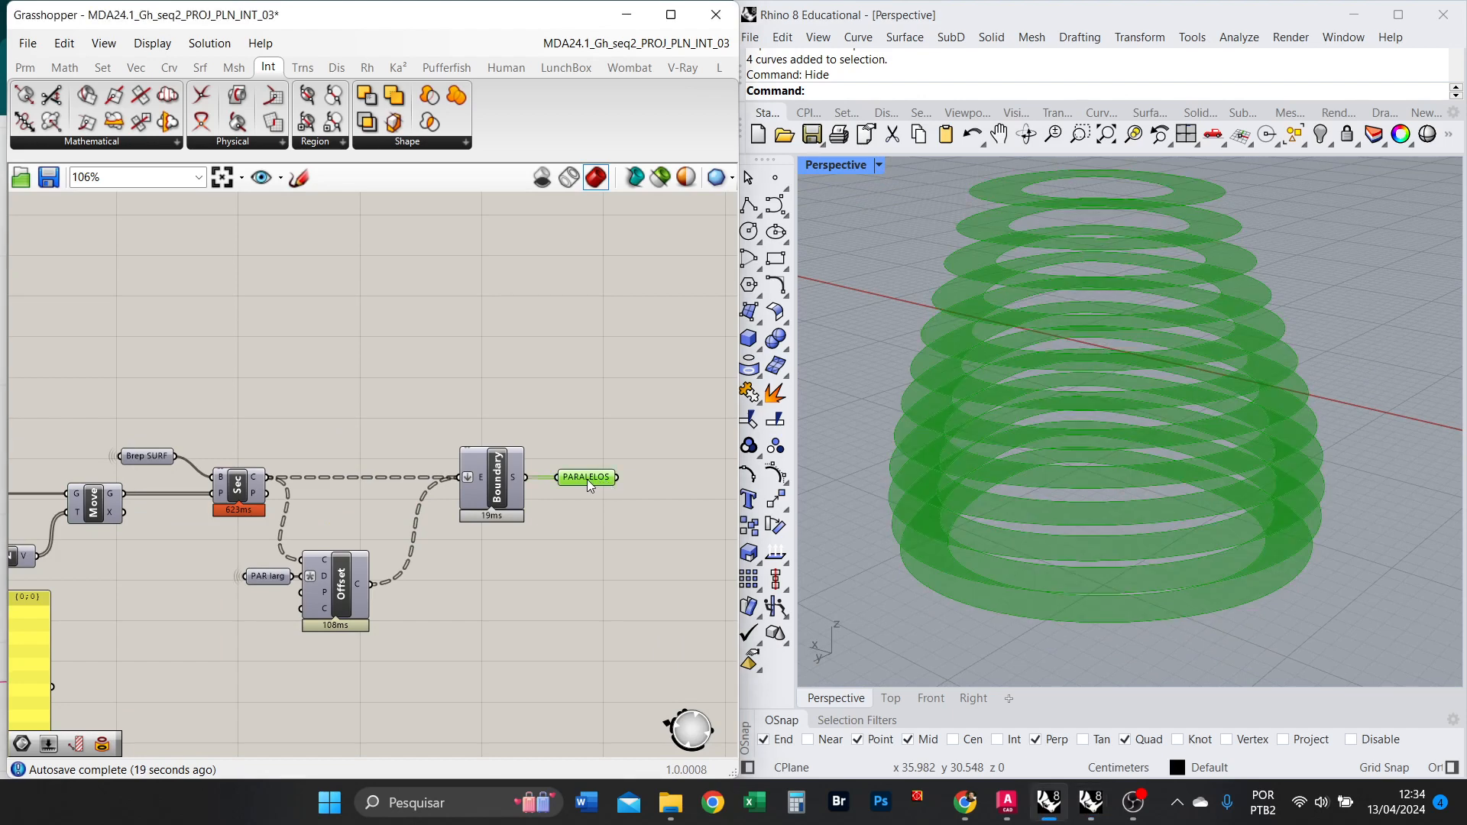
pyautogui.scroll(3, 627, 478)
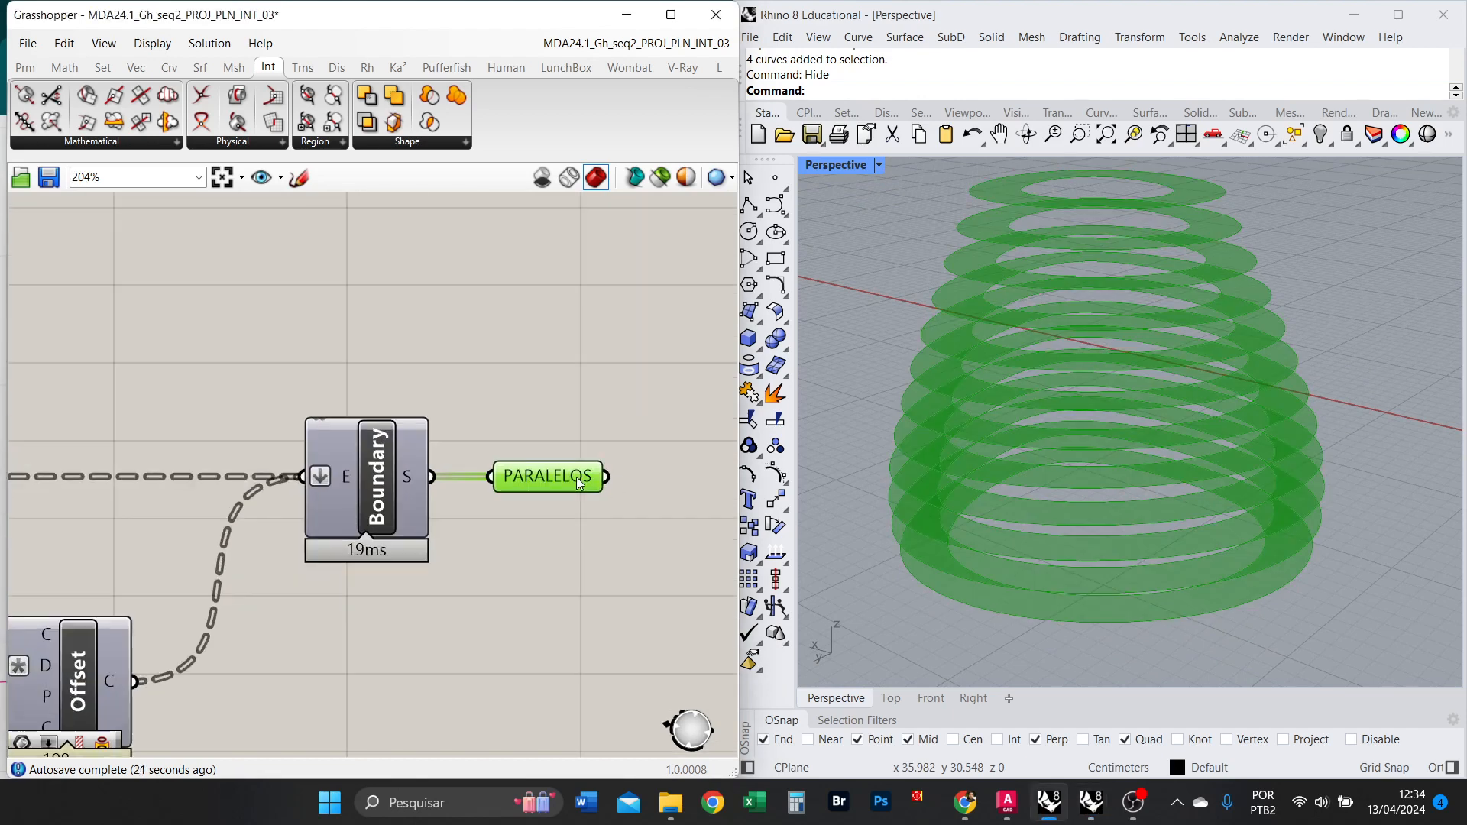
pyautogui.moveTo(518, 479)
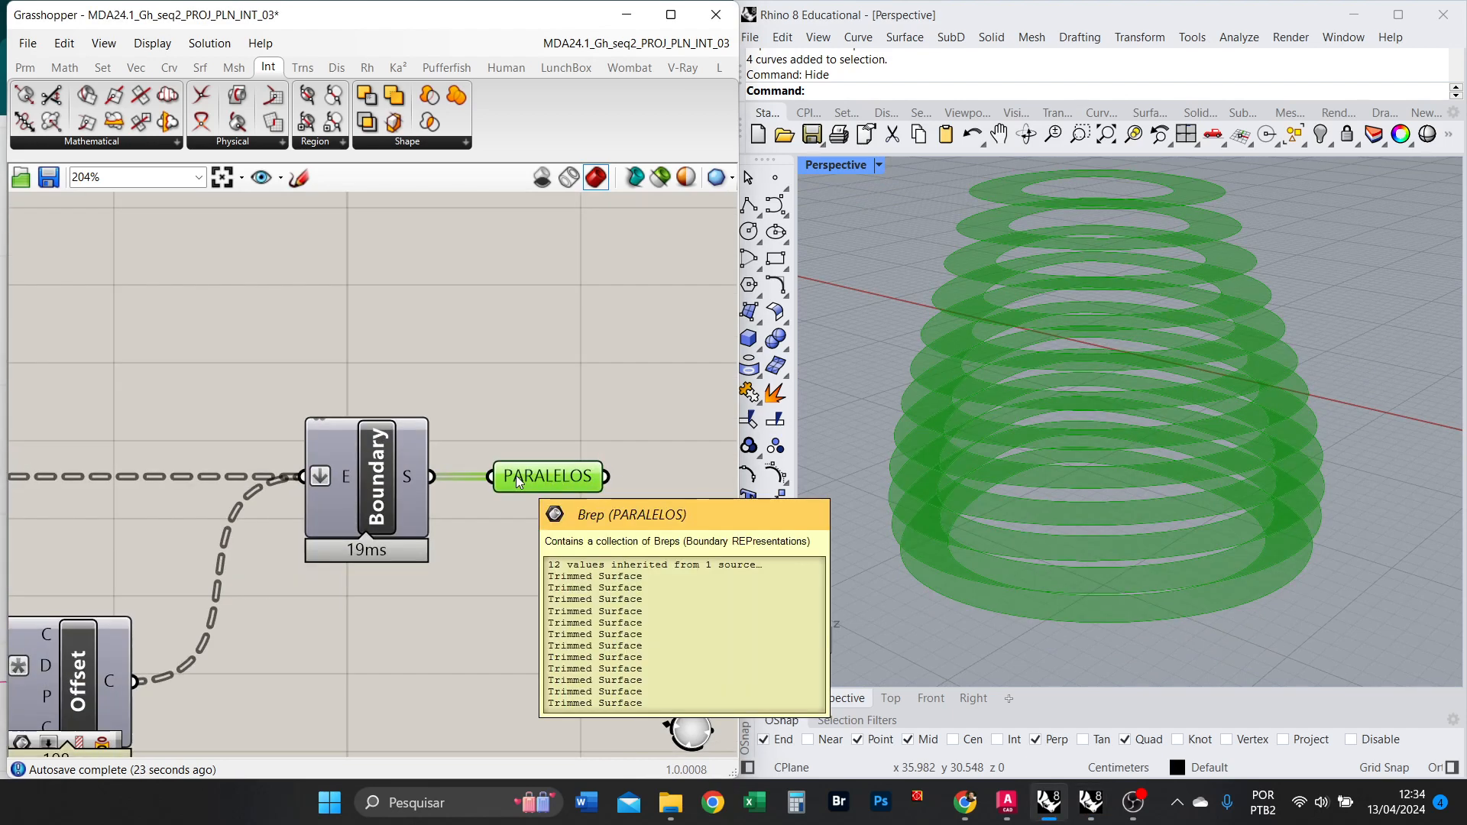
pyautogui.click(556, 415)
pyautogui.scroll(-1, 582, 426)
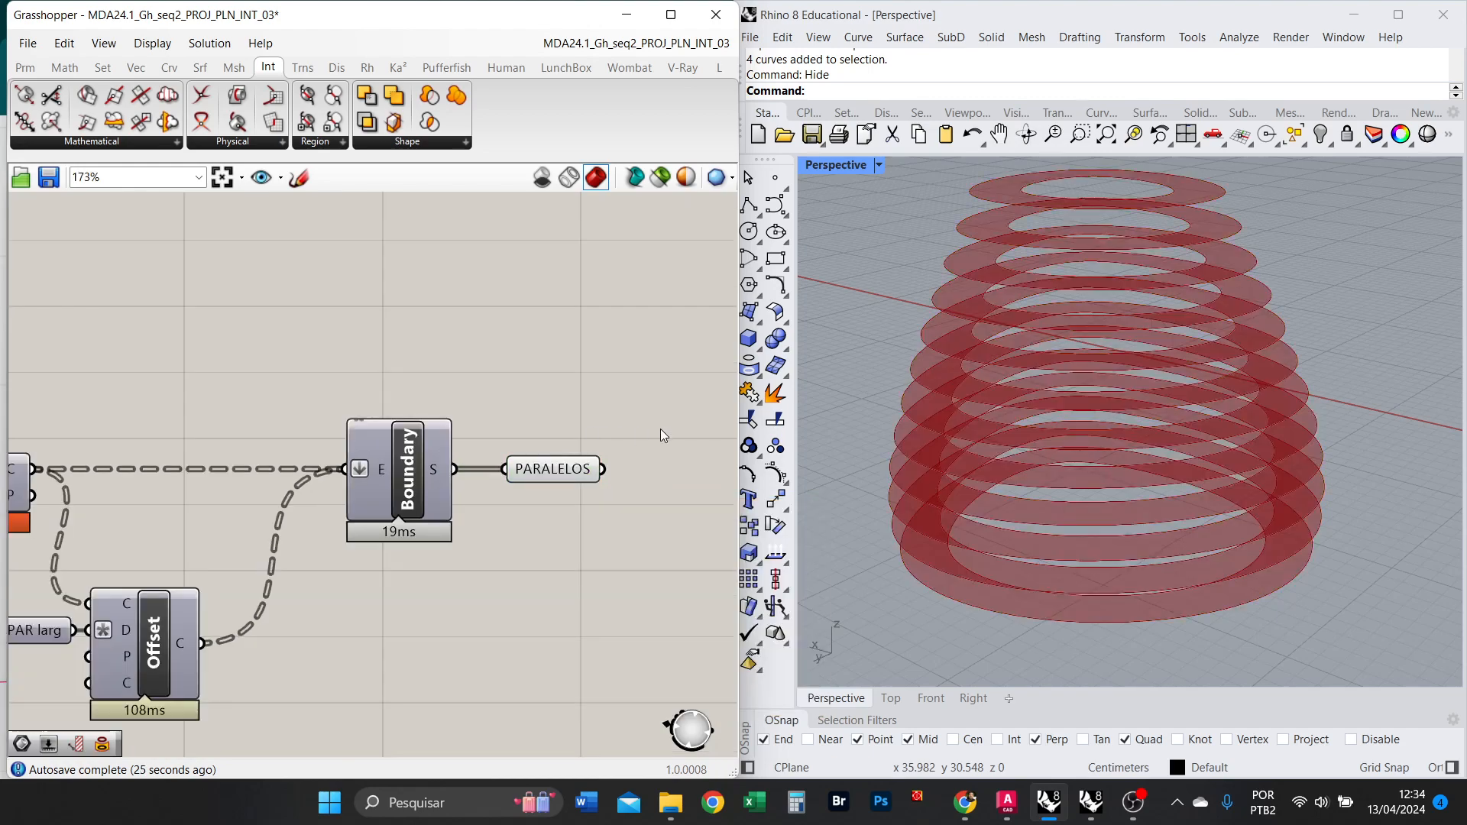
pyautogui.scroll(-2, 662, 434)
pyautogui.scroll(-4, 1035, 397)
pyautogui.moveTo(1041, 458); pyautogui.dragTo(1058, 490, button='right')
# Delete the Panels showing the Range list, the domain and the two height values.
pyautogui.moveTo(279, 443); pyautogui.dragTo(704, 381, button='right')
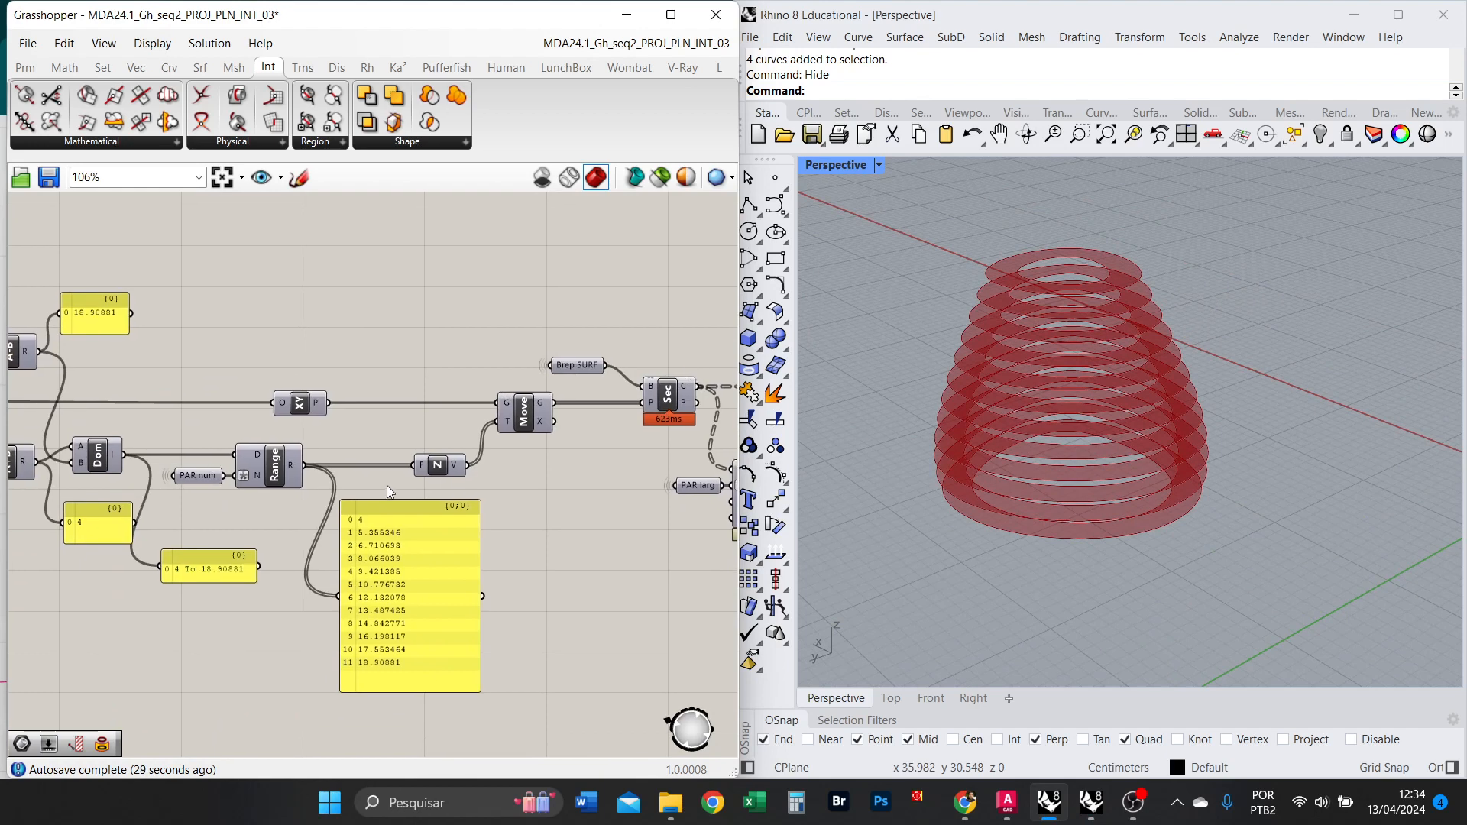
pyautogui.moveTo(387, 484); pyautogui.dragTo(634, 465, button='right')
pyautogui.moveTo(184, 467); pyautogui.dragTo(583, 457, button='right')
pyautogui.scroll(-3, 287, 434)
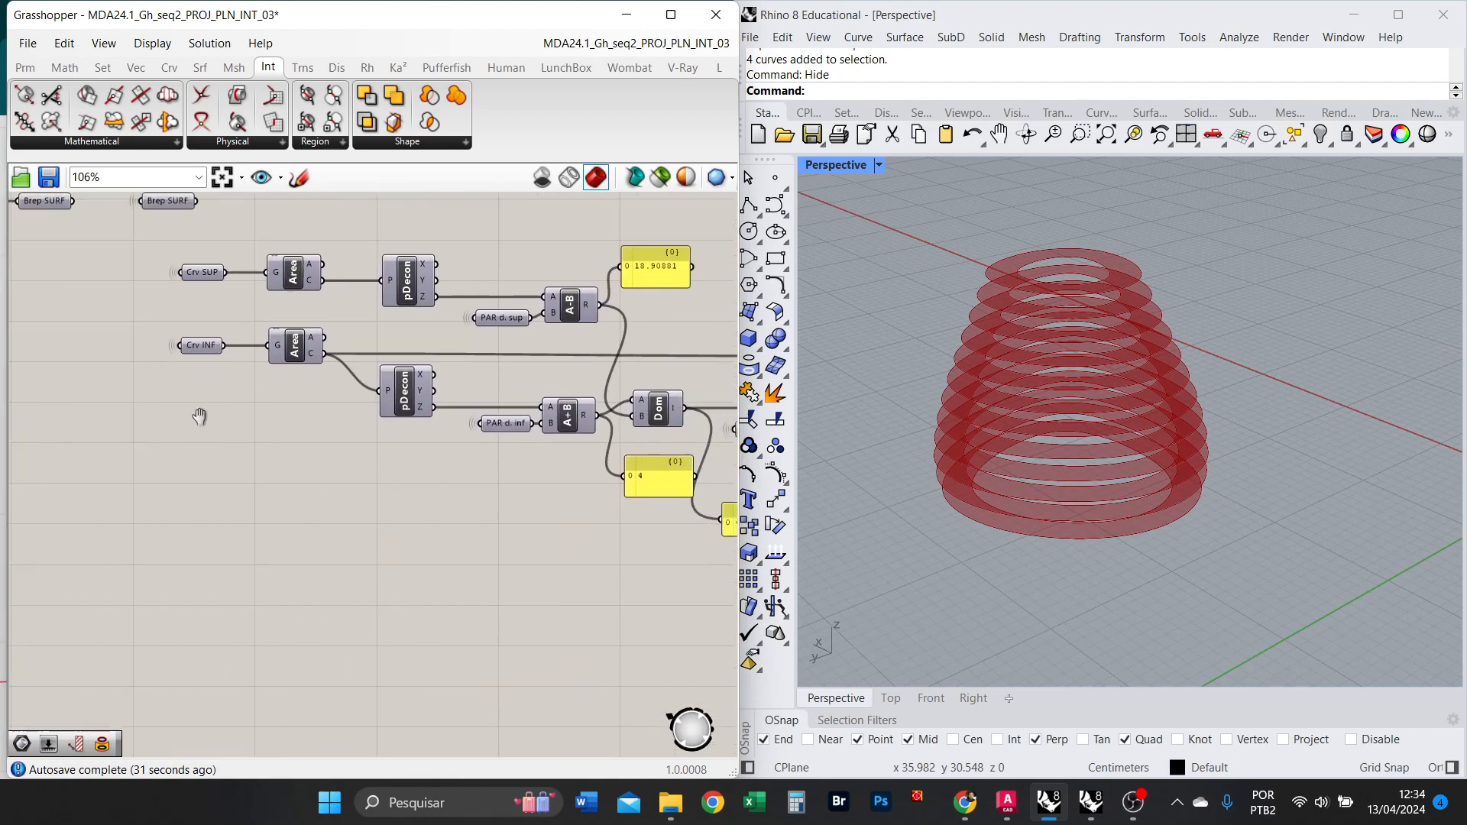
pyautogui.click(472, 526)
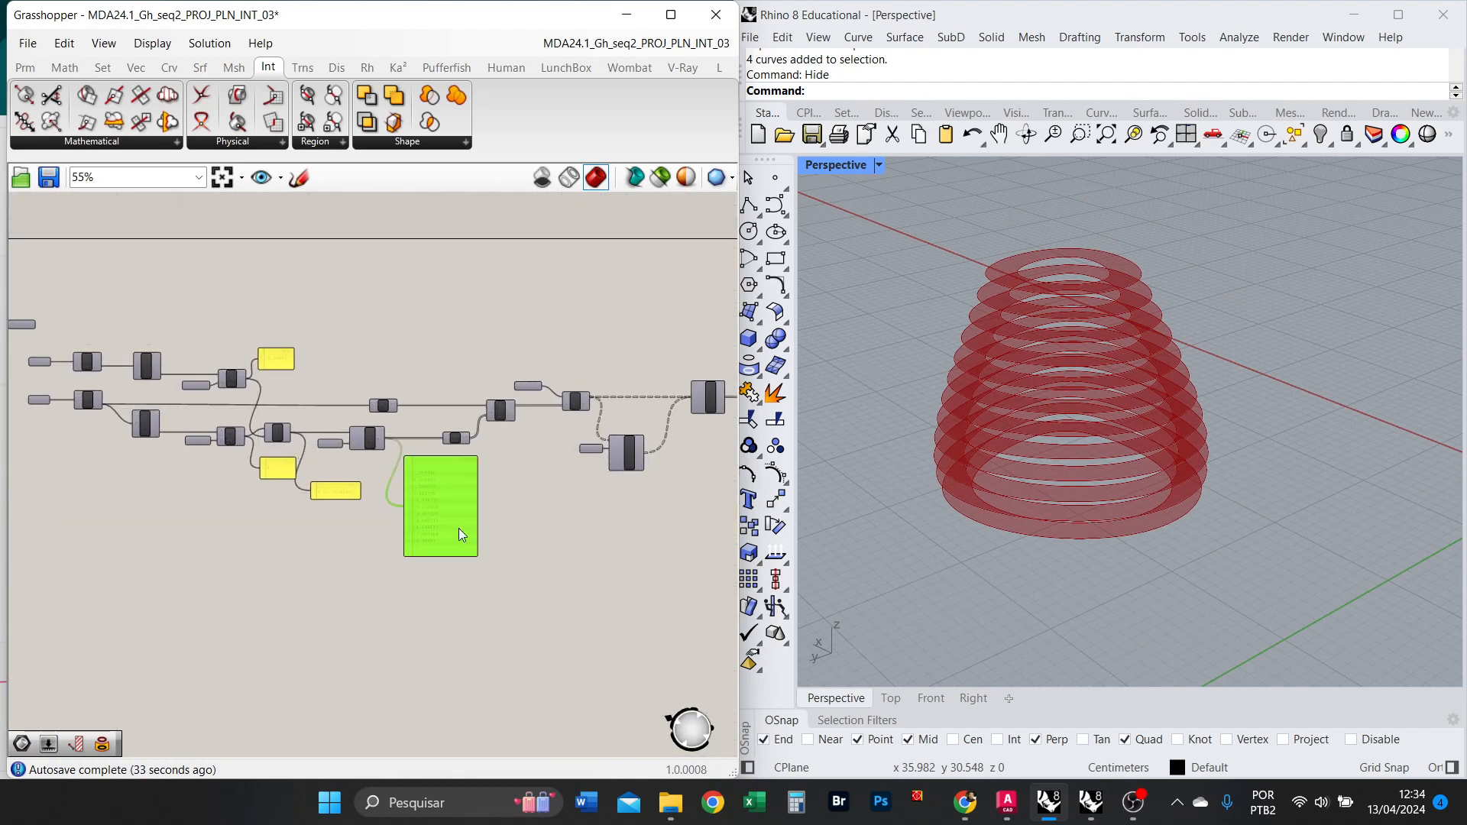
pyautogui.press('Delete')
pyautogui.click(281, 474)
pyautogui.press('Delete')
pyautogui.click(327, 486)
pyautogui.press('Delete')
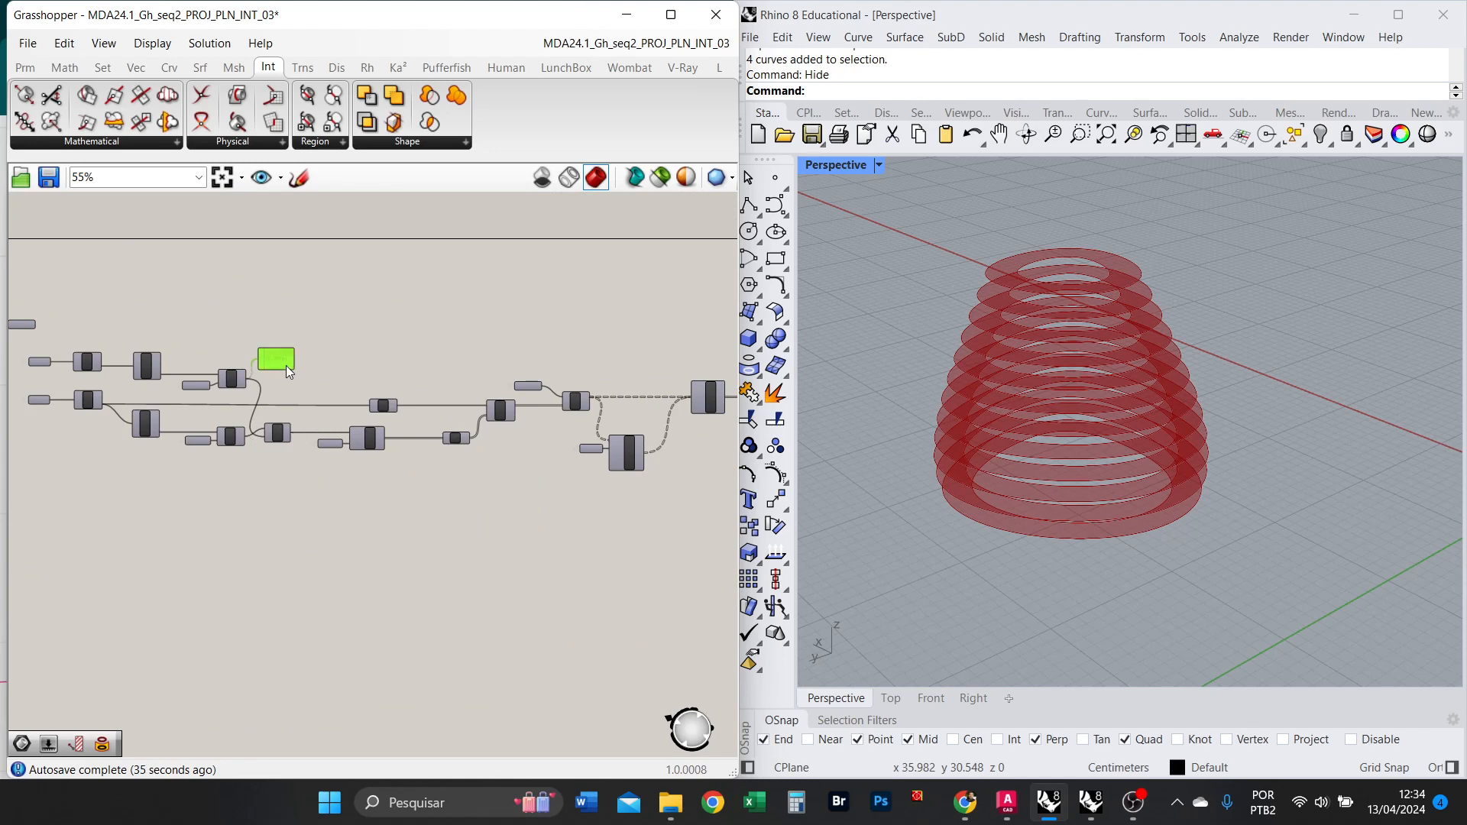
# Move the components from the Z vector through PARALELOS together, closer to the Range component.
pyautogui.scroll(-2, 286, 365)
pyautogui.moveTo(635, 479); pyautogui.dragTo(521, 387)
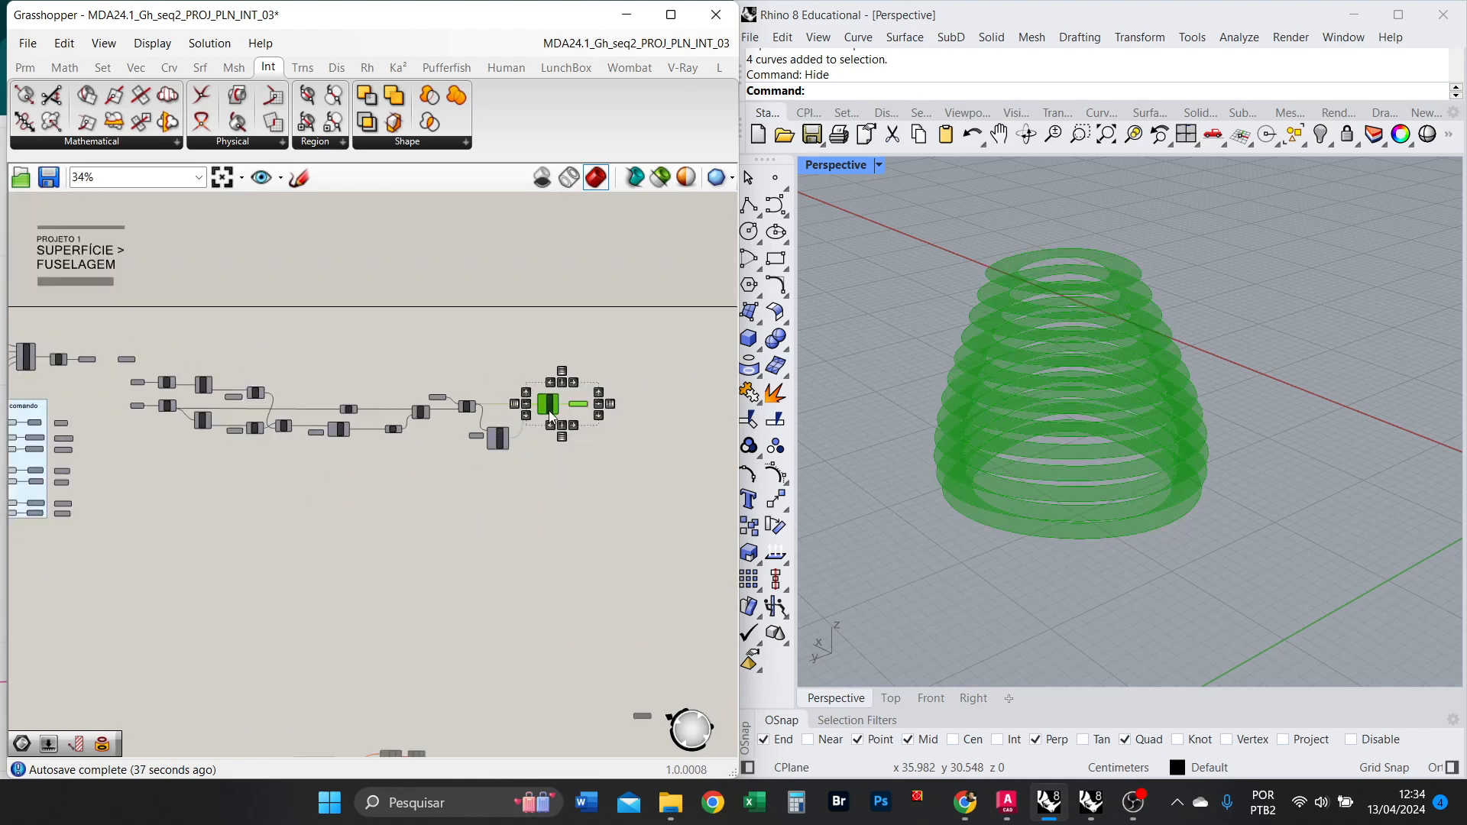
pyautogui.moveTo(616, 488); pyautogui.dragTo(390, 361)
pyautogui.scroll(3, 389, 411)
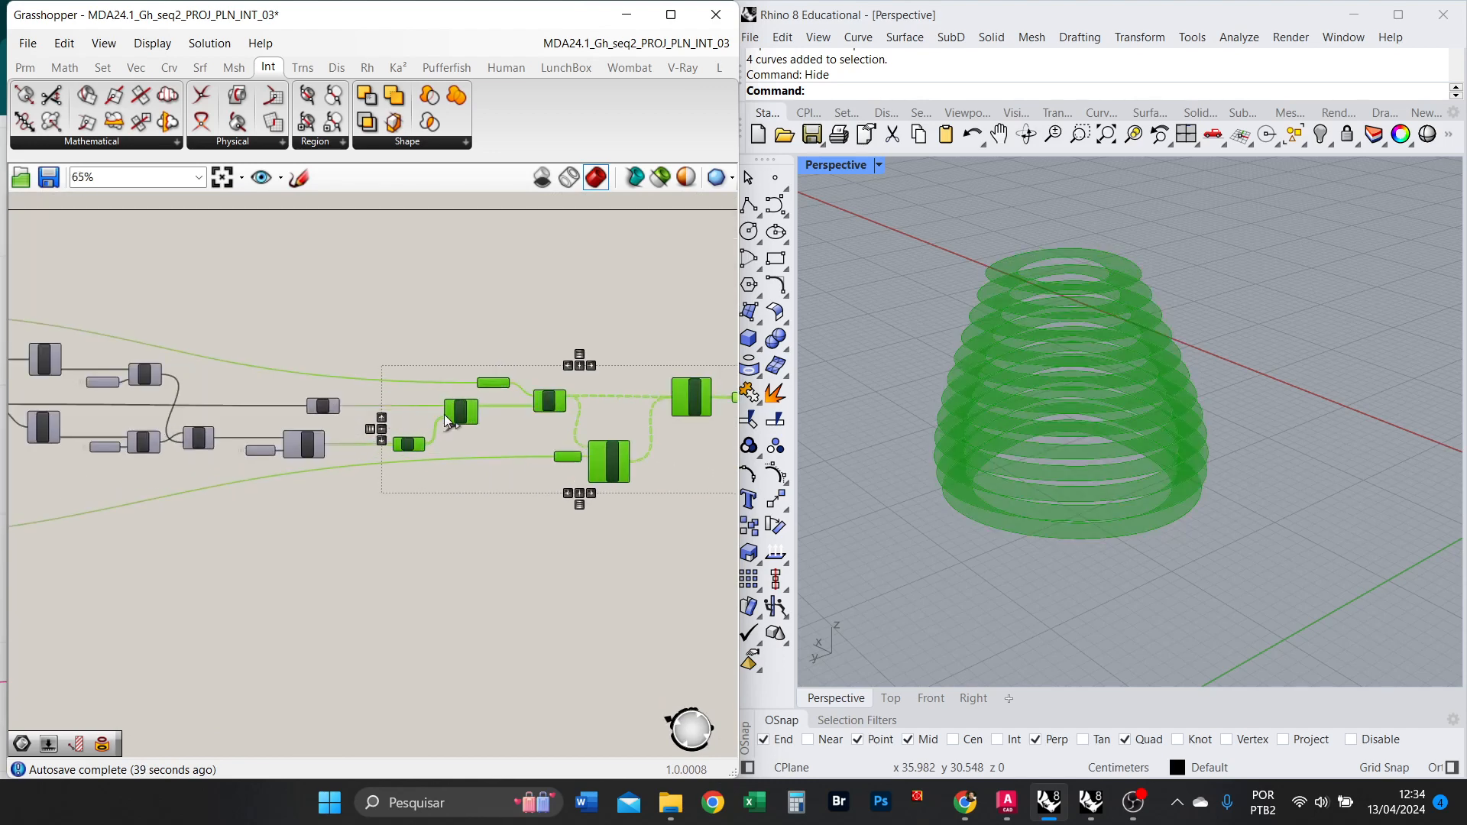
pyautogui.moveTo(447, 419); pyautogui.dragTo(422, 420)
pyautogui.click(535, 502)
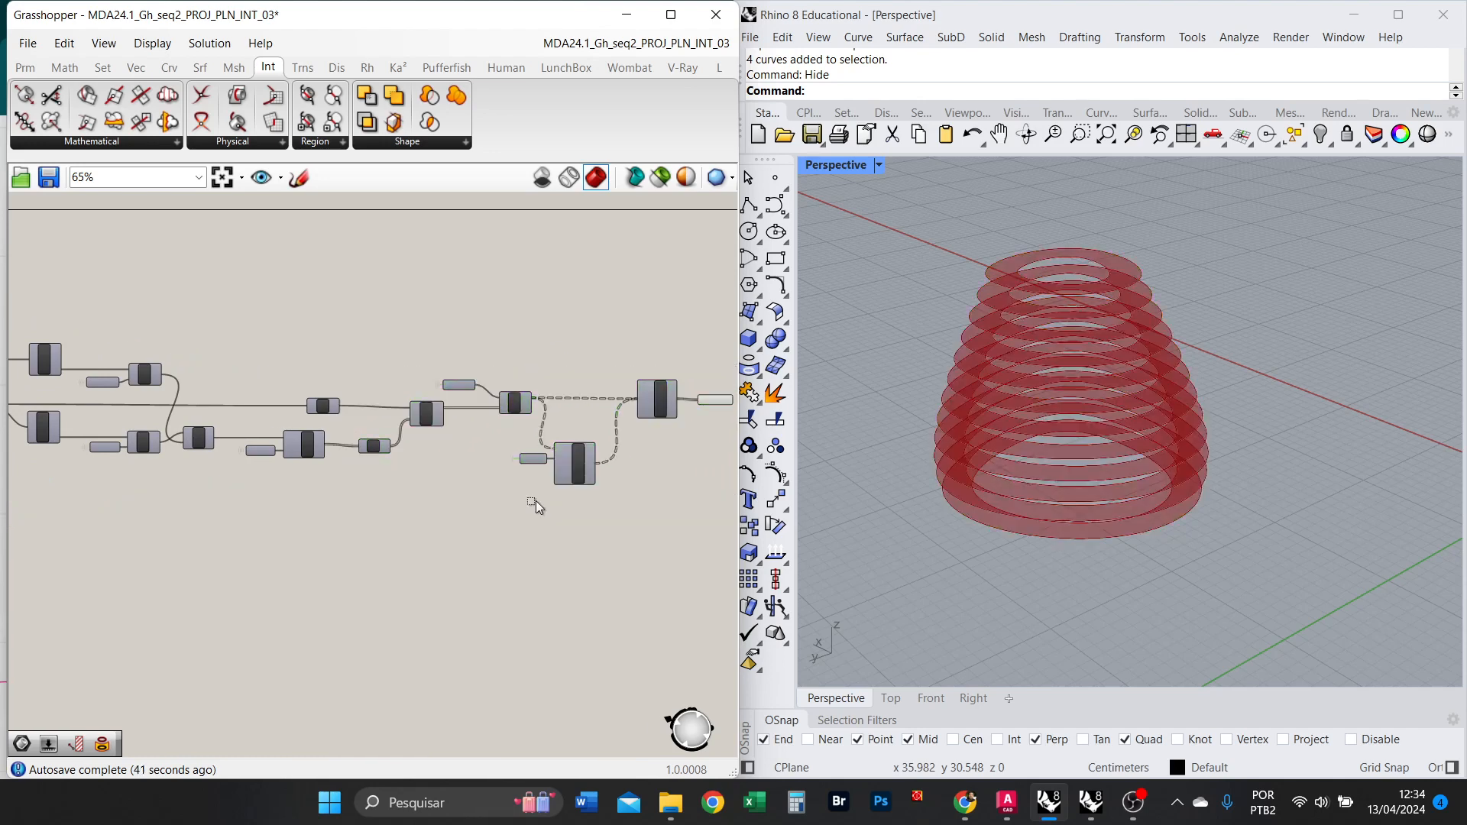
# Group all the sectioning components from the Crv SUP and Crv INF parameters through PARALELOS.
pyautogui.scroll(-2, 685, 512)
pyautogui.moveTo(721, 512); pyautogui.dragTo(216, 405)
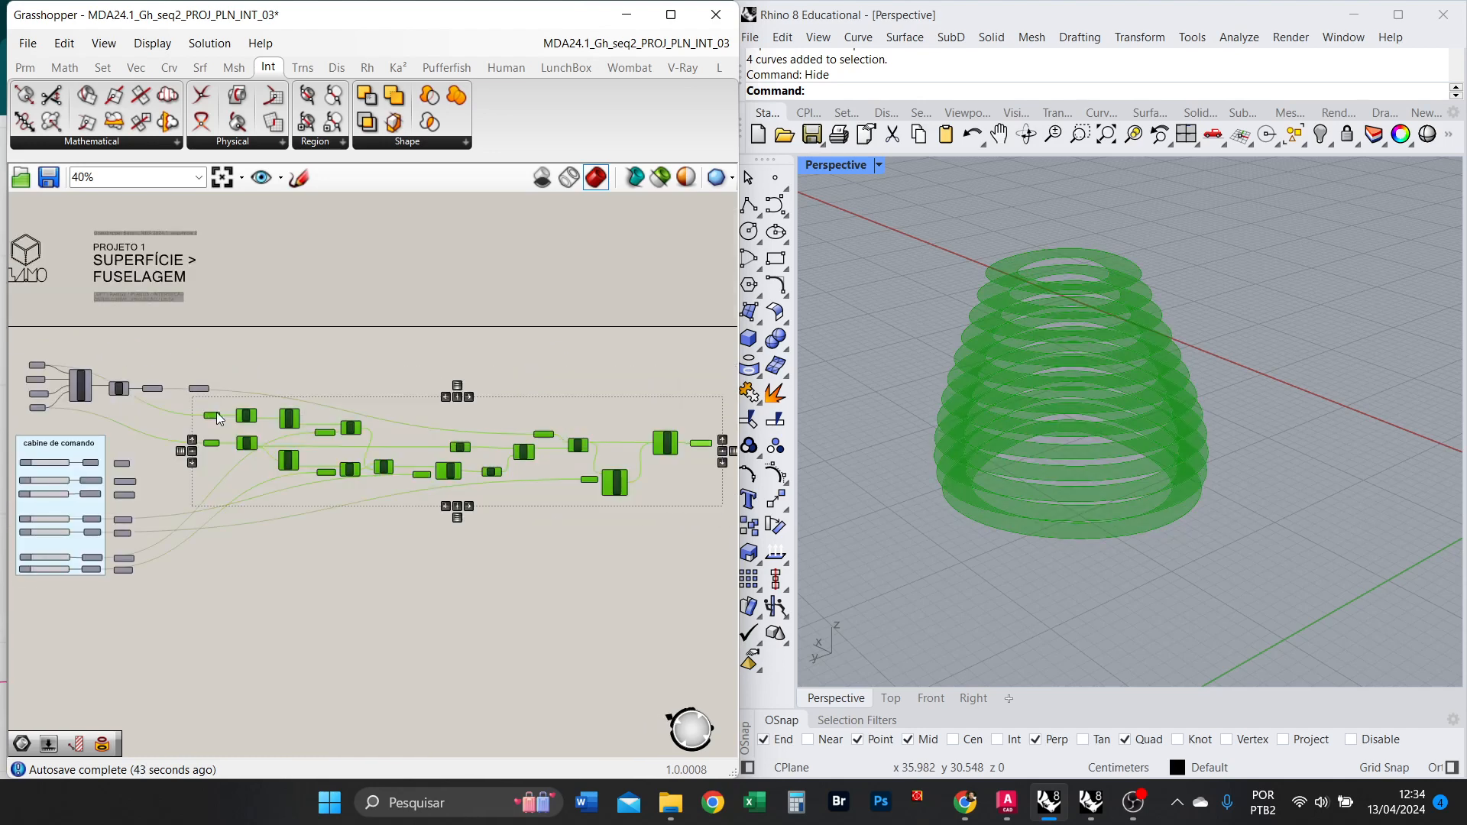
pyautogui.hotkey('ctrl', 'g')
pyautogui.click(291, 383)
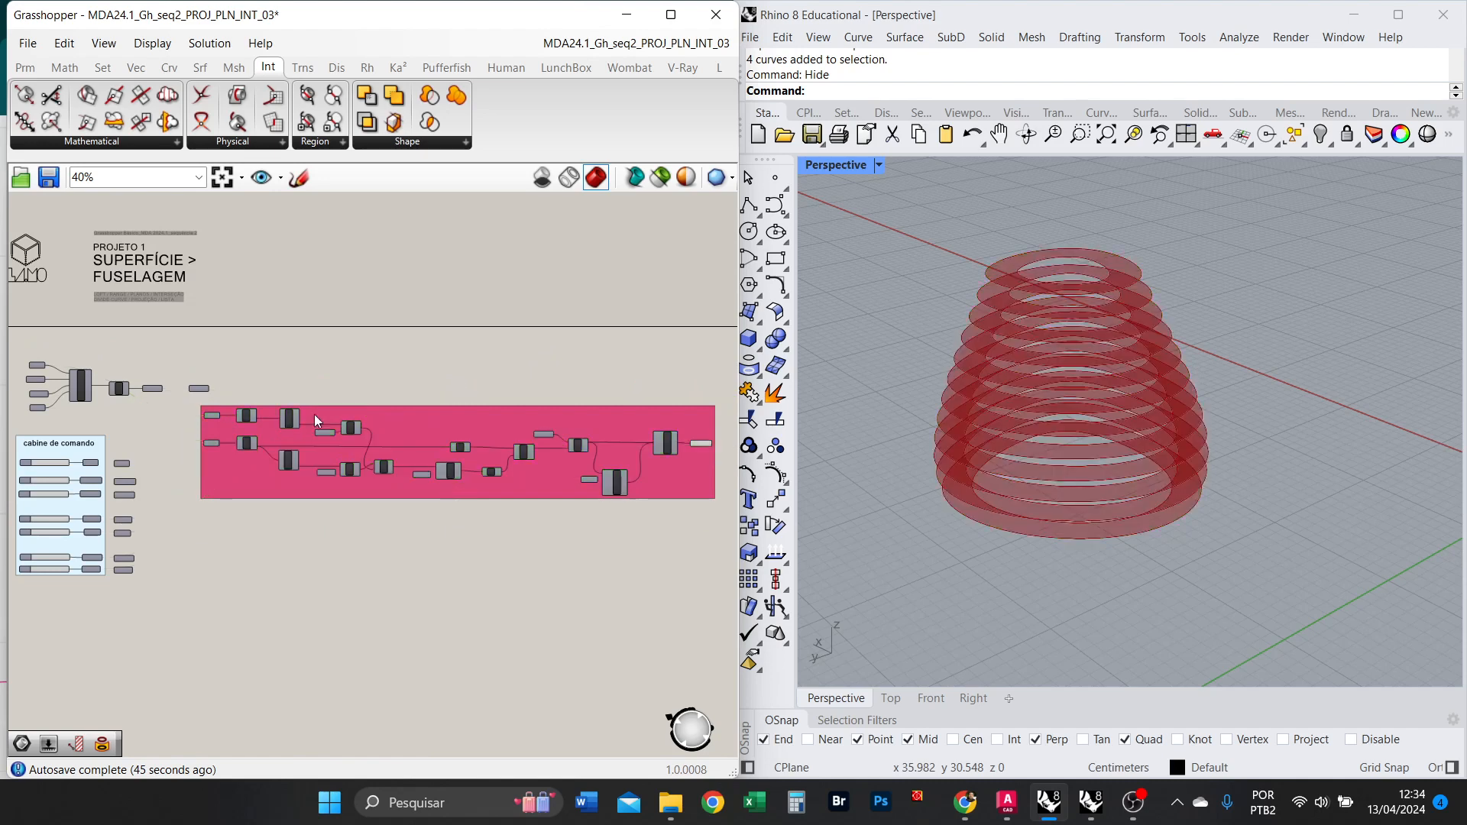
# Move the new group slightly lower and align its left edge with the Brep SURF parameter above it.
pyautogui.scroll(3, 240, 406)
pyautogui.scroll(-3, 260, 419)
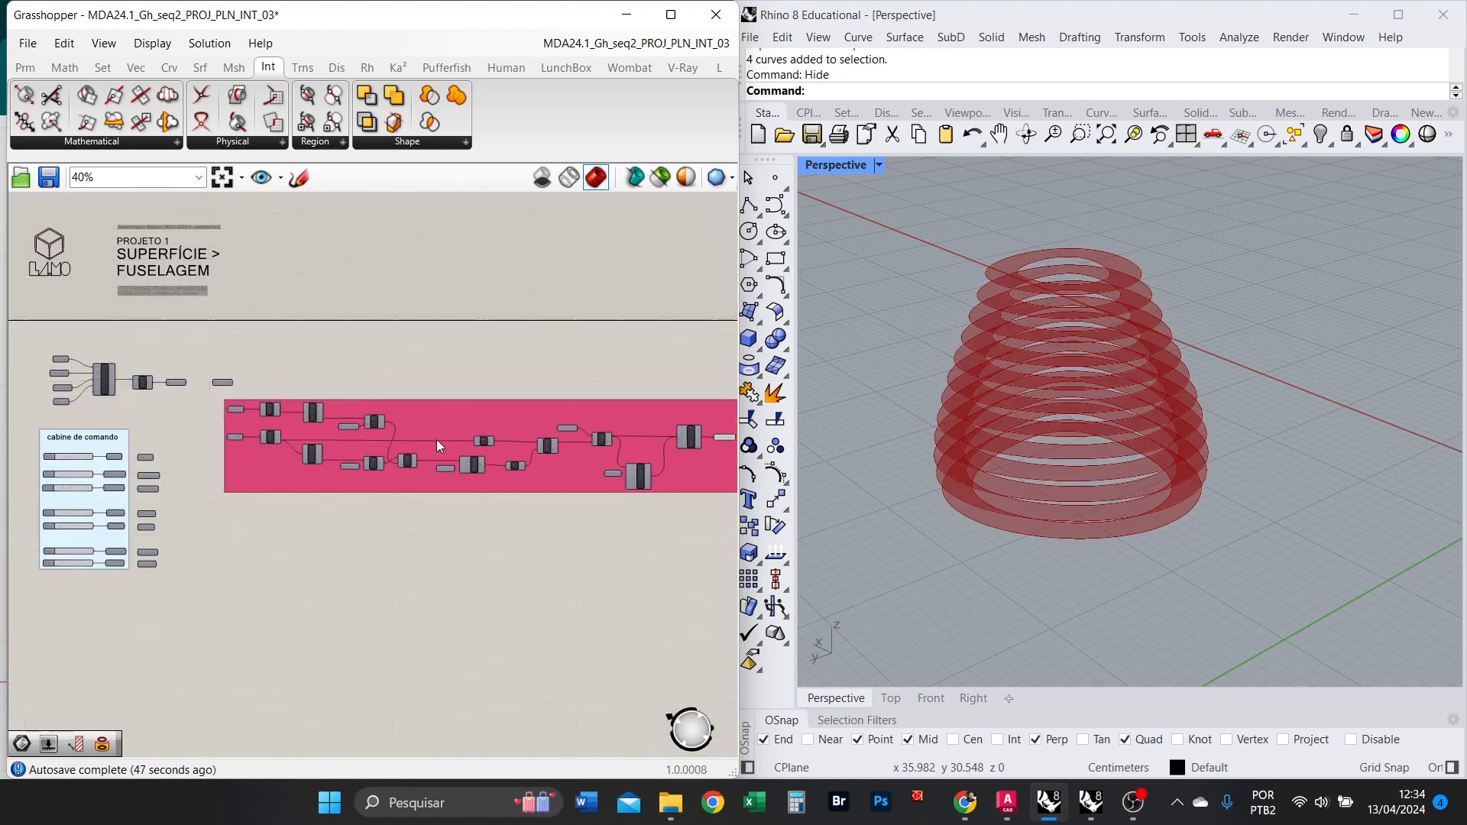
pyautogui.moveTo(437, 438)
pyautogui.mouseDown()
pyautogui.moveTo(405, 430)
pyautogui.moveTo(402, 448)
pyautogui.moveTo(417, 433)
pyautogui.mouseUp()
pyautogui.scroll(1, 483, 453)
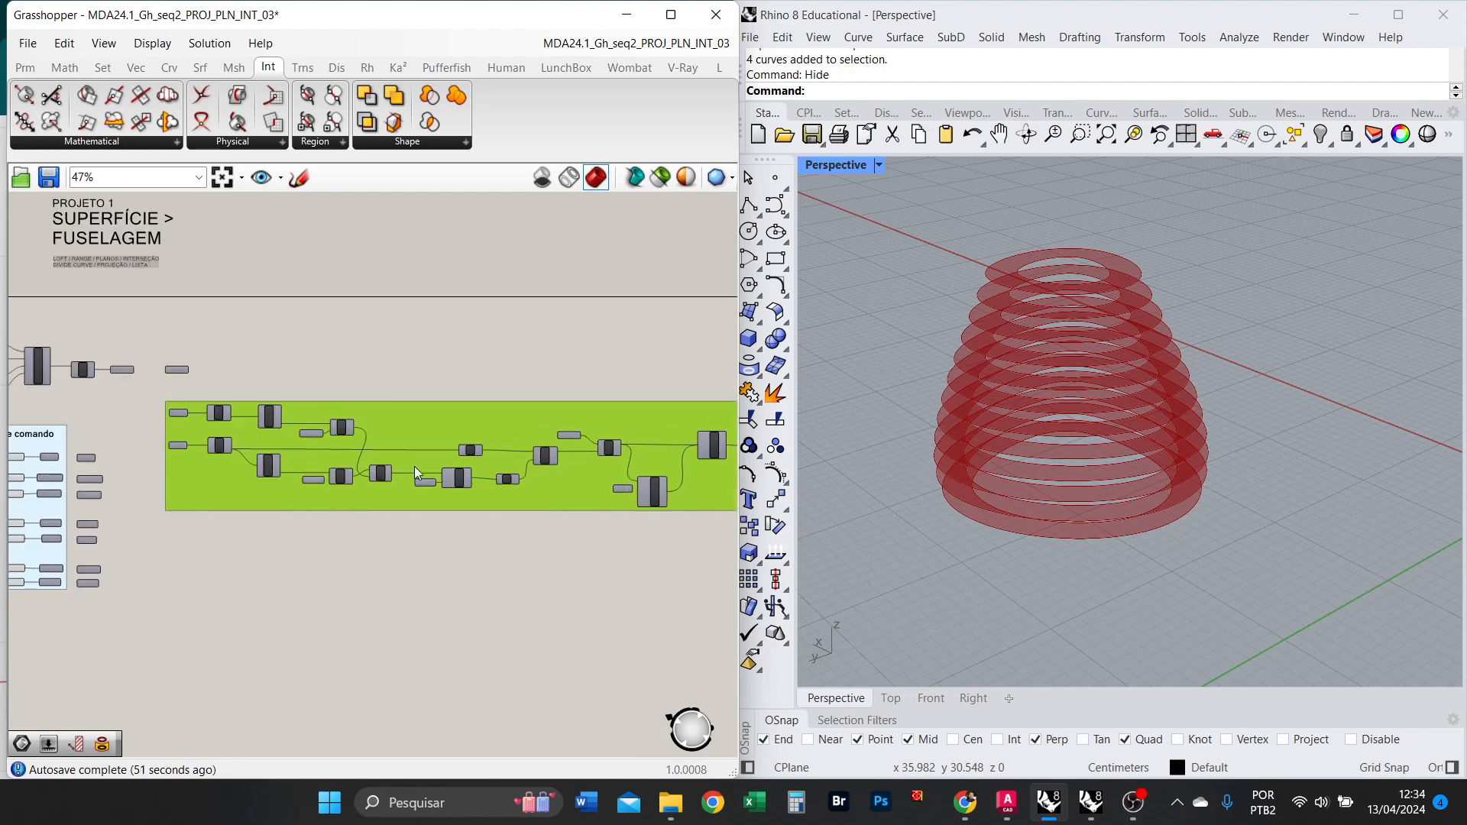
pyautogui.scroll(-1, 415, 466)
pyautogui.scroll(3, 631, 452)
pyautogui.scroll(-2, 606, 452)
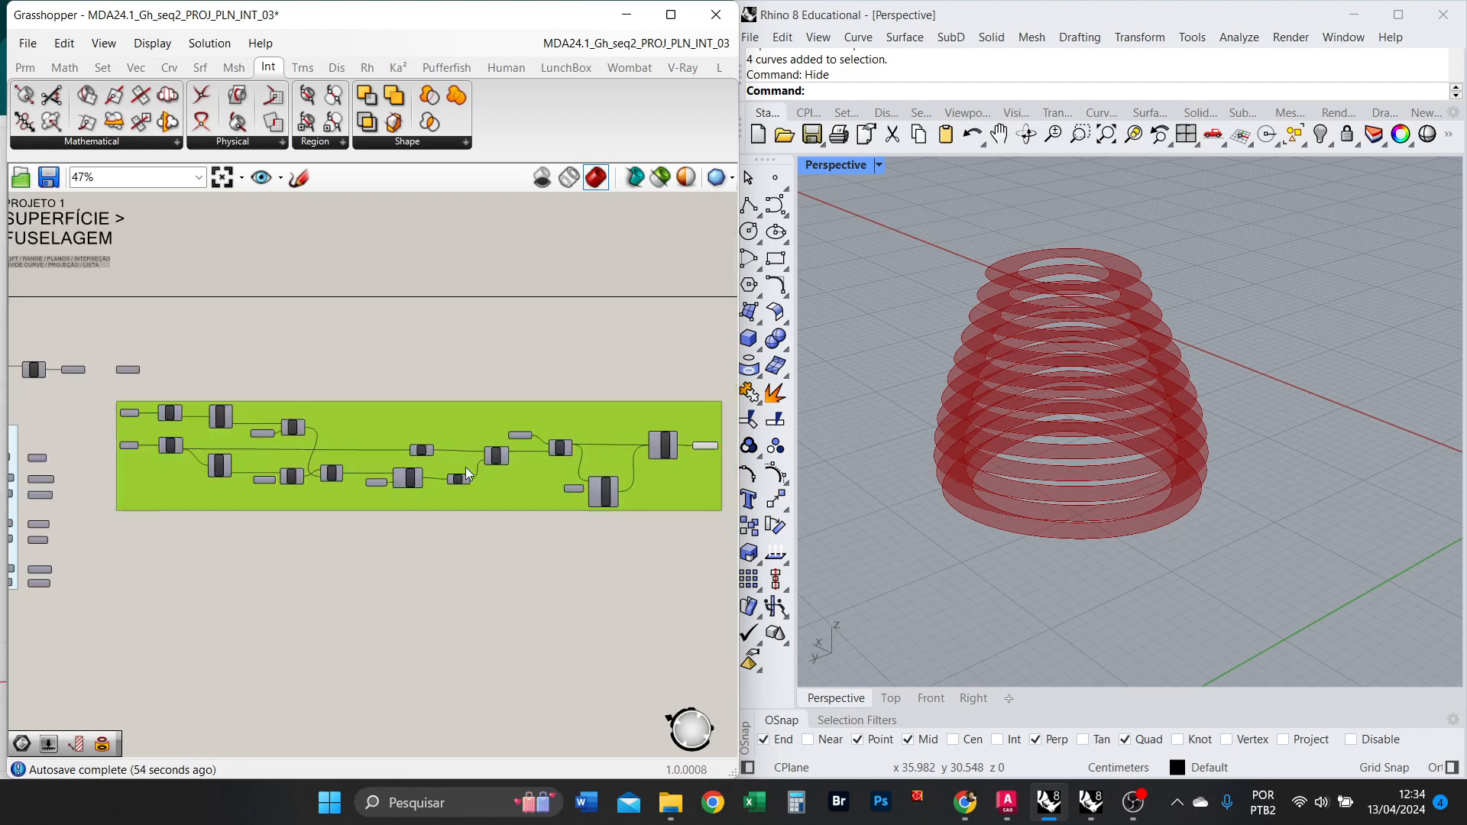
pyautogui.moveTo(297, 402); pyautogui.dragTo(467, 374, button='right')
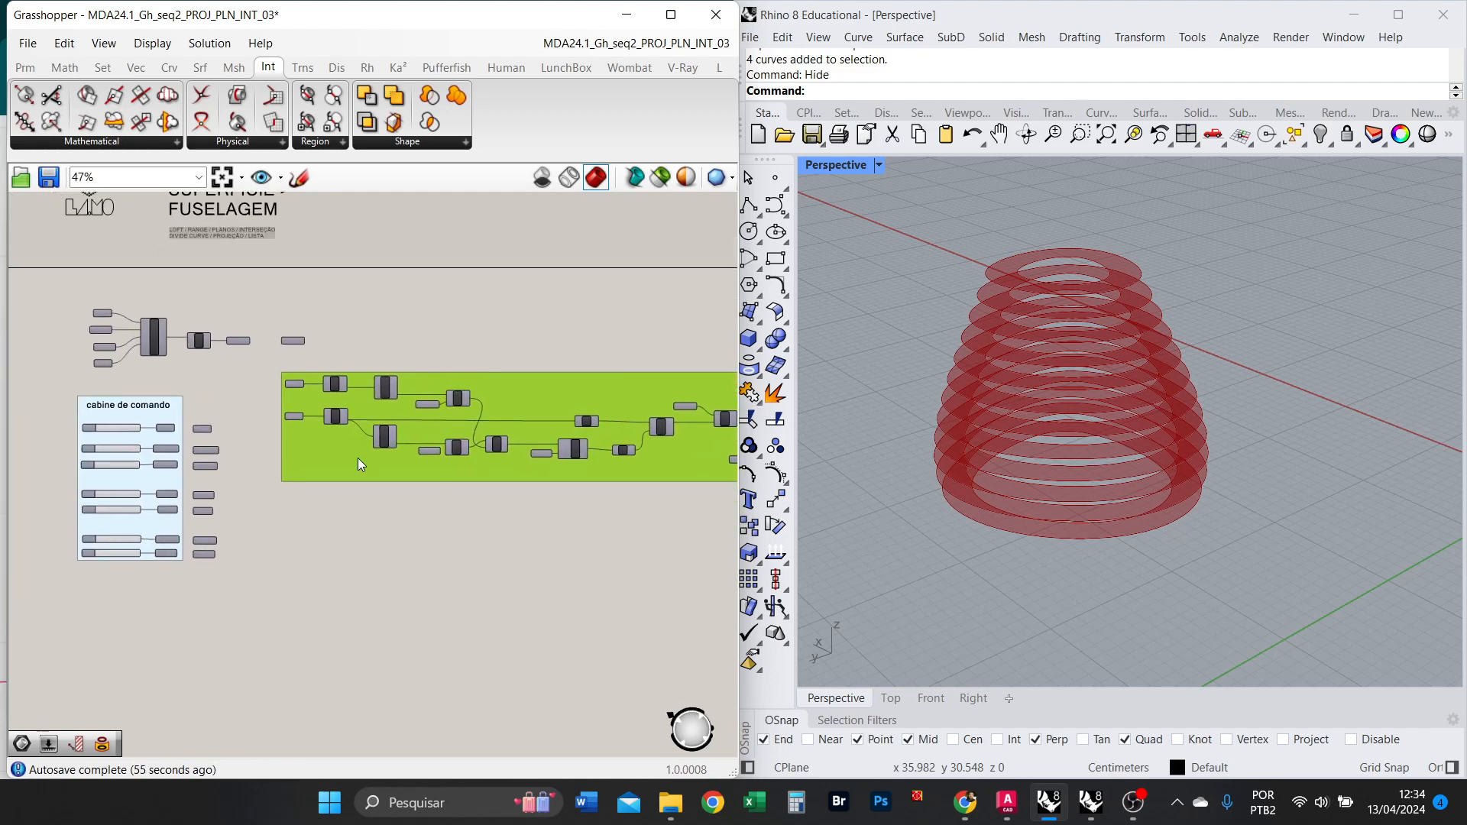
# Turn off the preview of the PARALELOS parameter at the end of the sectioning group.
pyautogui.scroll(5, 296, 517)
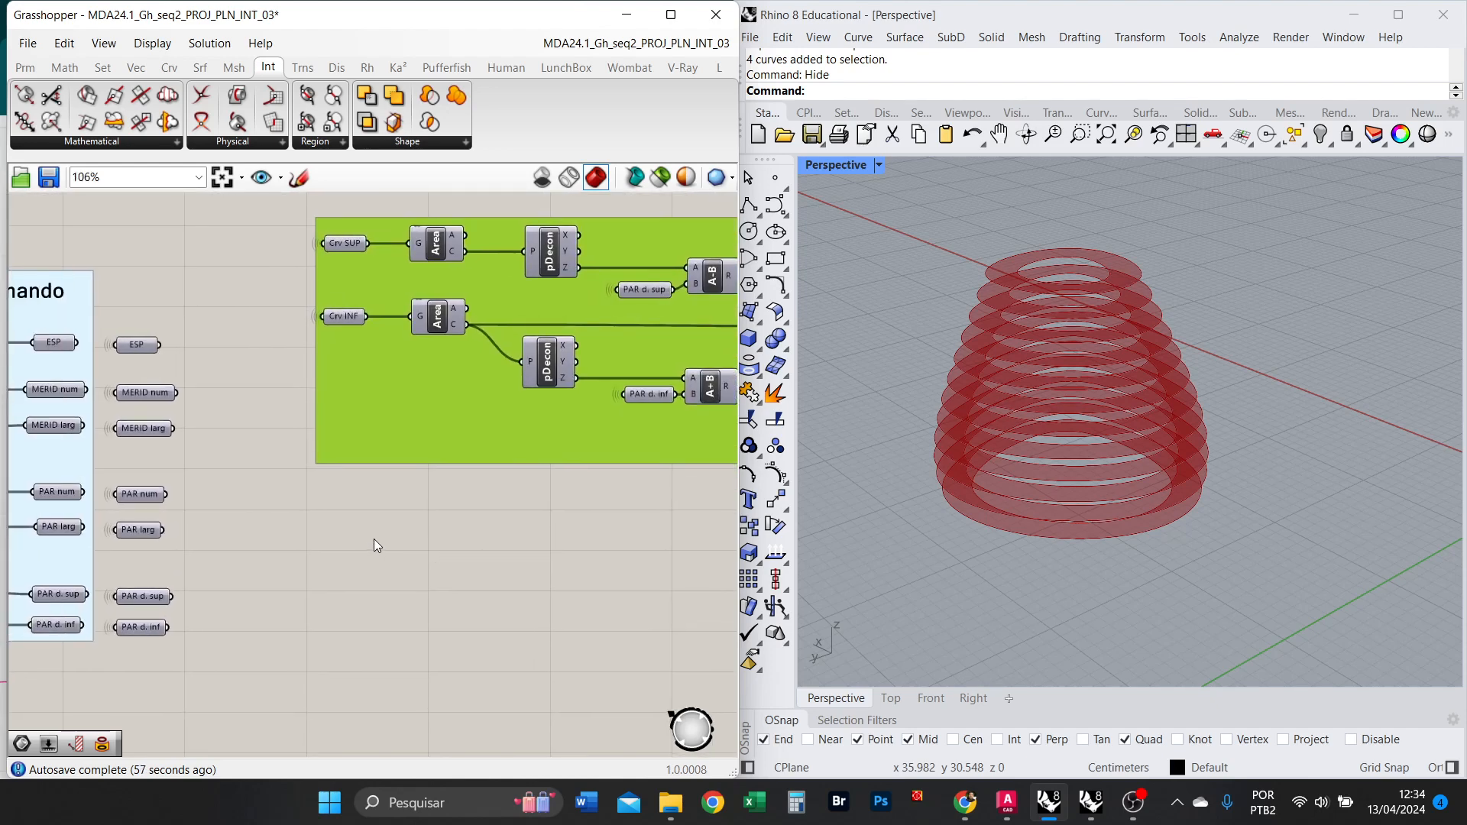
pyautogui.moveTo(473, 473); pyautogui.dragTo(590, 545, button='right')
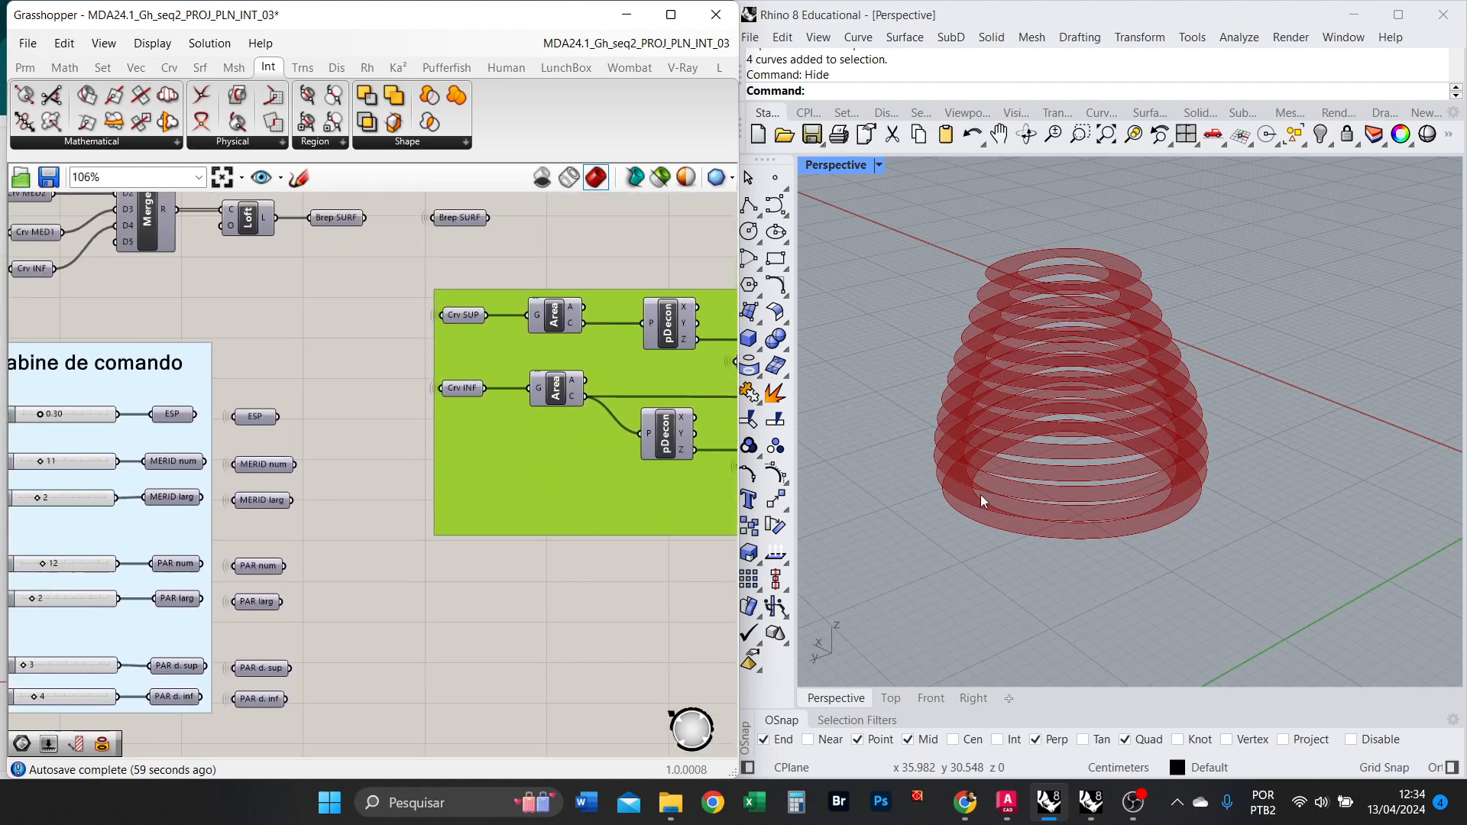
pyautogui.scroll(5, 983, 501)
pyautogui.scroll(-5, 557, 461)
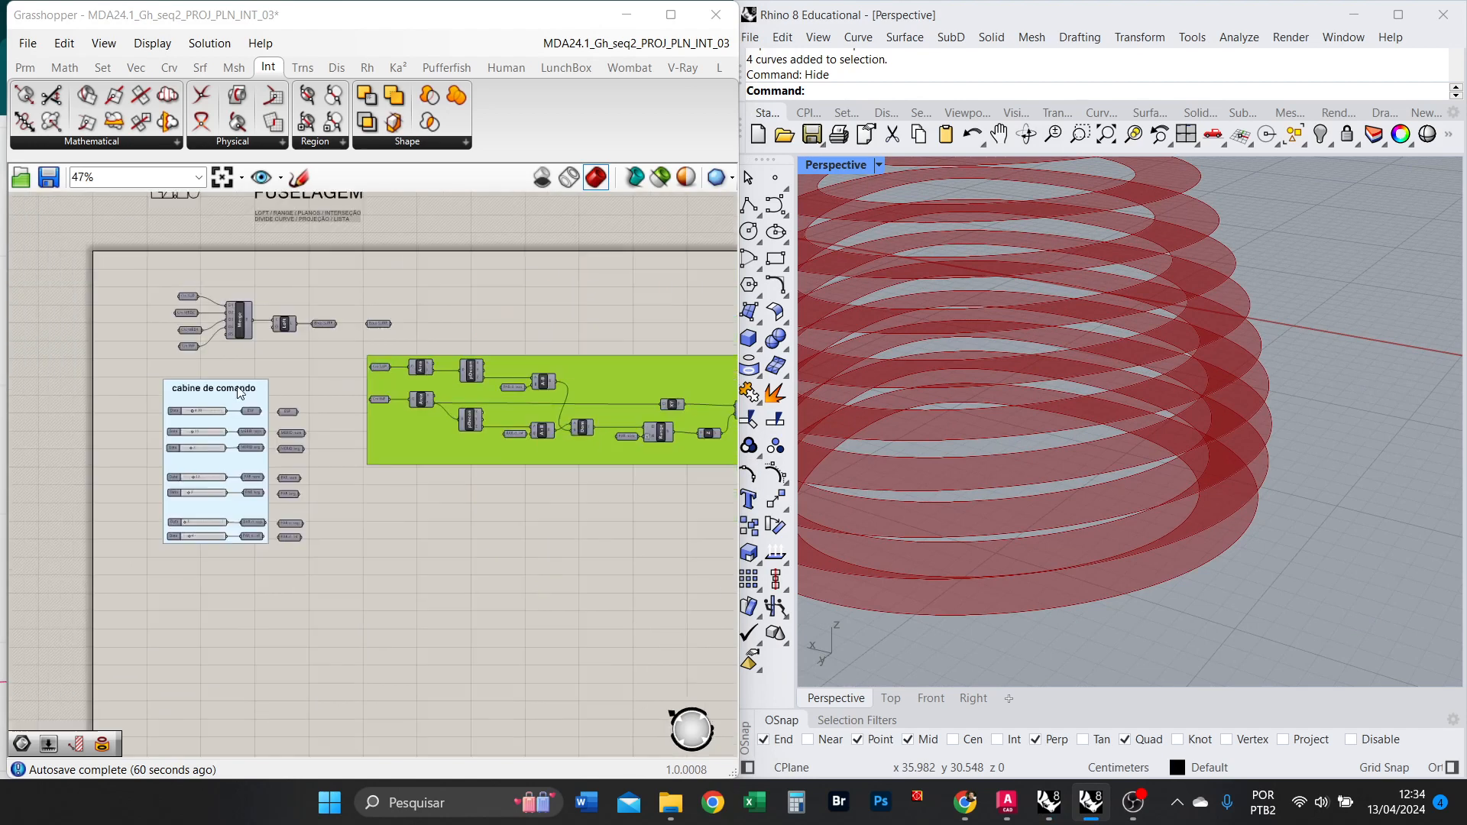
pyautogui.scroll(-2, 240, 393)
pyautogui.scroll(3, 641, 416)
pyautogui.moveTo(642, 417); pyautogui.dragTo(361, 422, button='right')
pyautogui.click(542, 388)
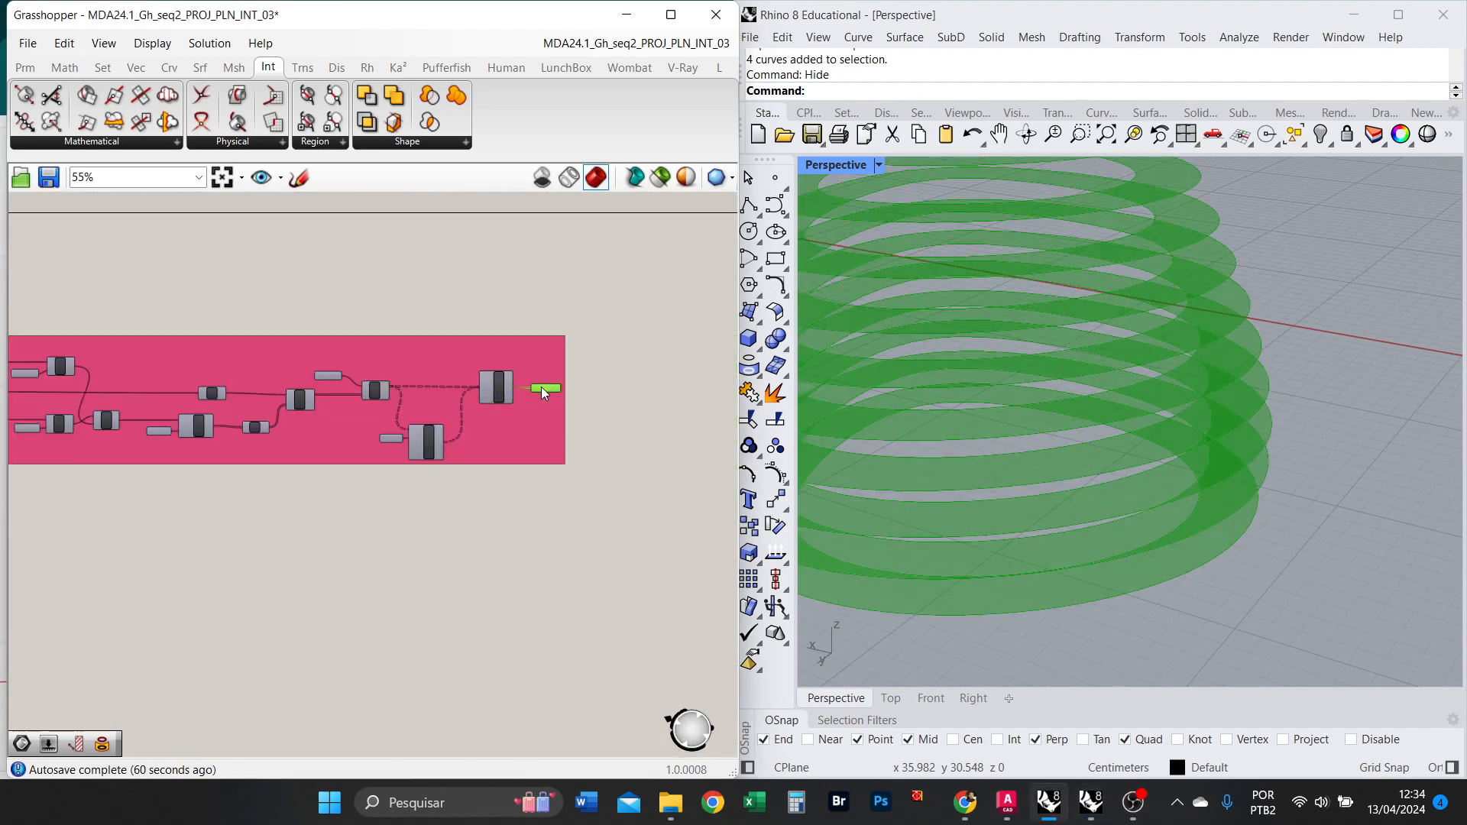
pyautogui.rightClick(541, 387)
pyautogui.click(592, 427)
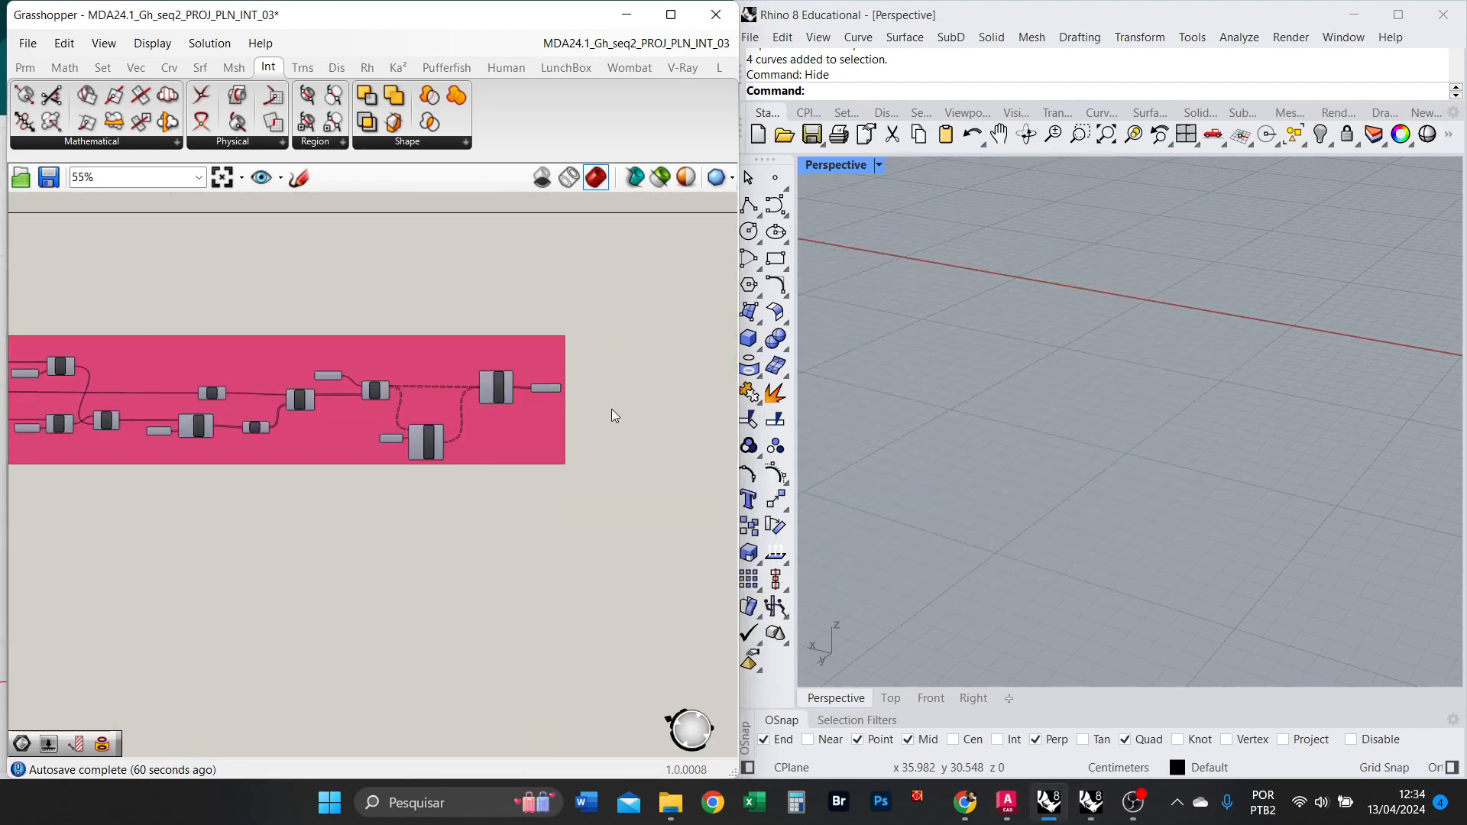
# Turn on the preview of the Brep SURF parameter fed by the Loft component.
pyautogui.scroll(-3, 612, 409)
pyautogui.scroll(5, 157, 389)
pyautogui.click(403, 308)
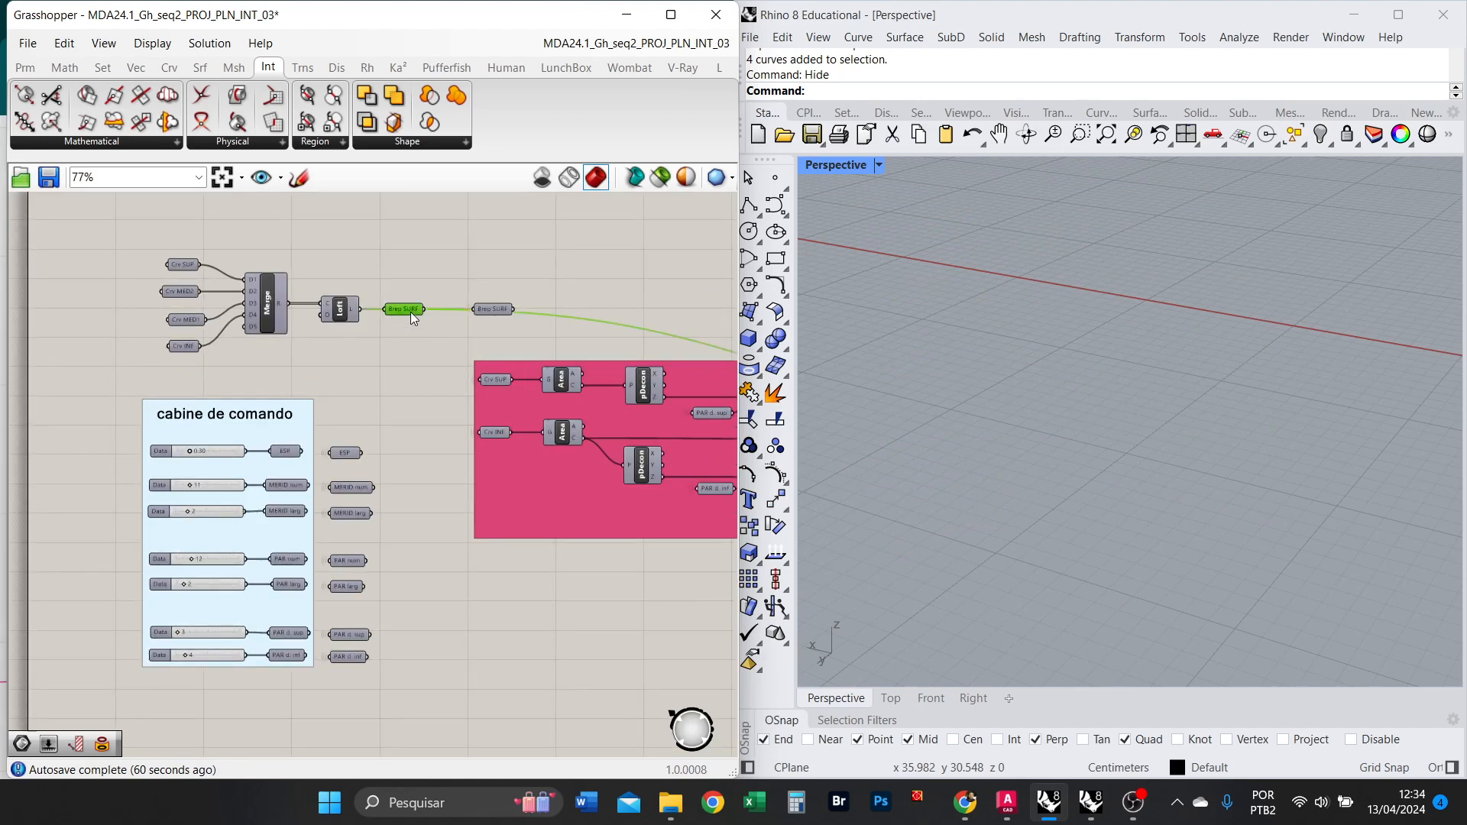
pyautogui.rightClick(410, 312)
pyautogui.click(440, 354)
pyautogui.click(418, 371)
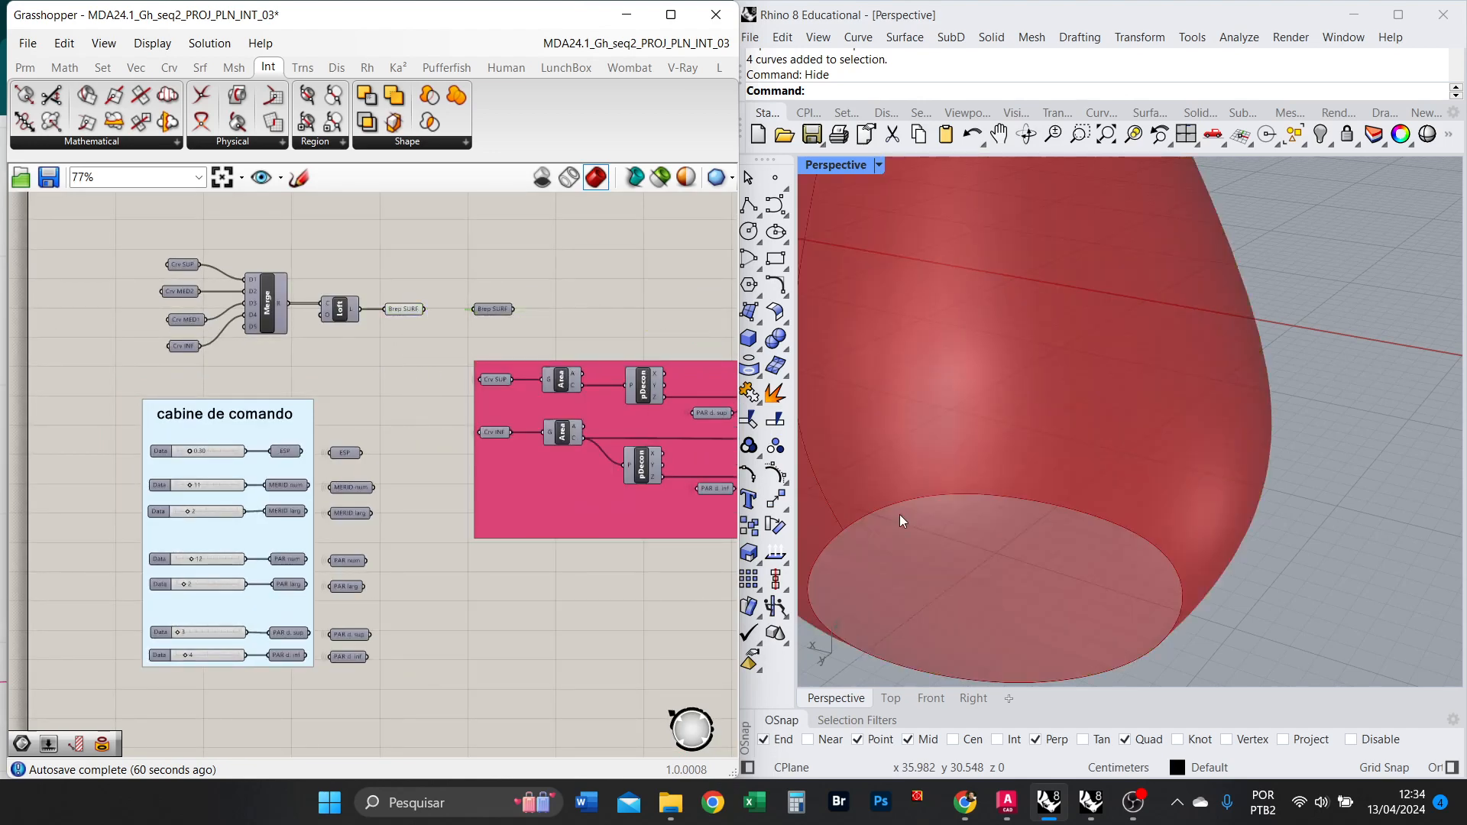
pyautogui.scroll(-4, 1006, 504)
pyautogui.scroll(3, 507, 481)
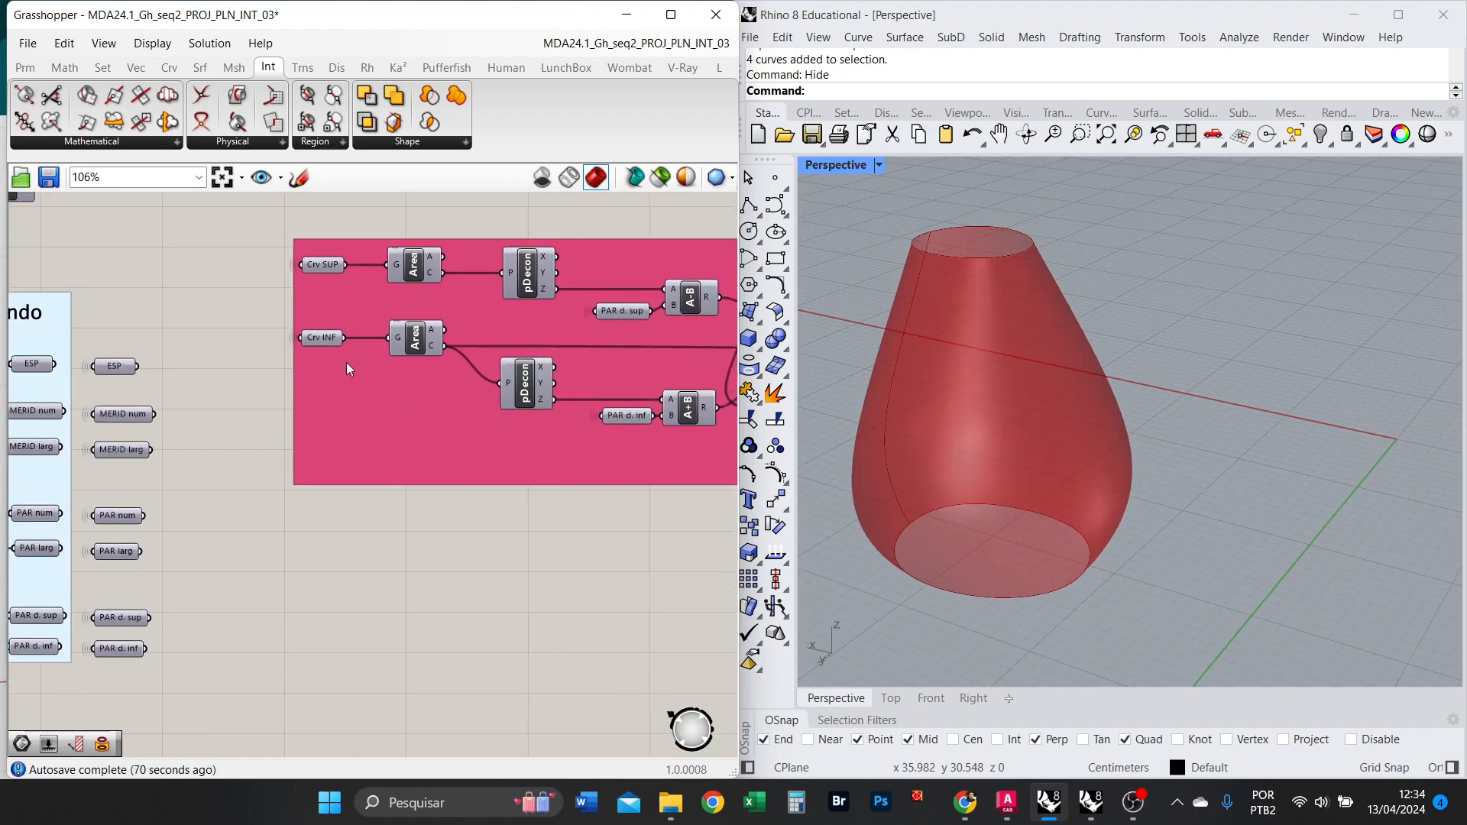
# Copy the Crv INF parameter and its Area component below the group, and preview only the two selected copies.
pyautogui.click(324, 338)
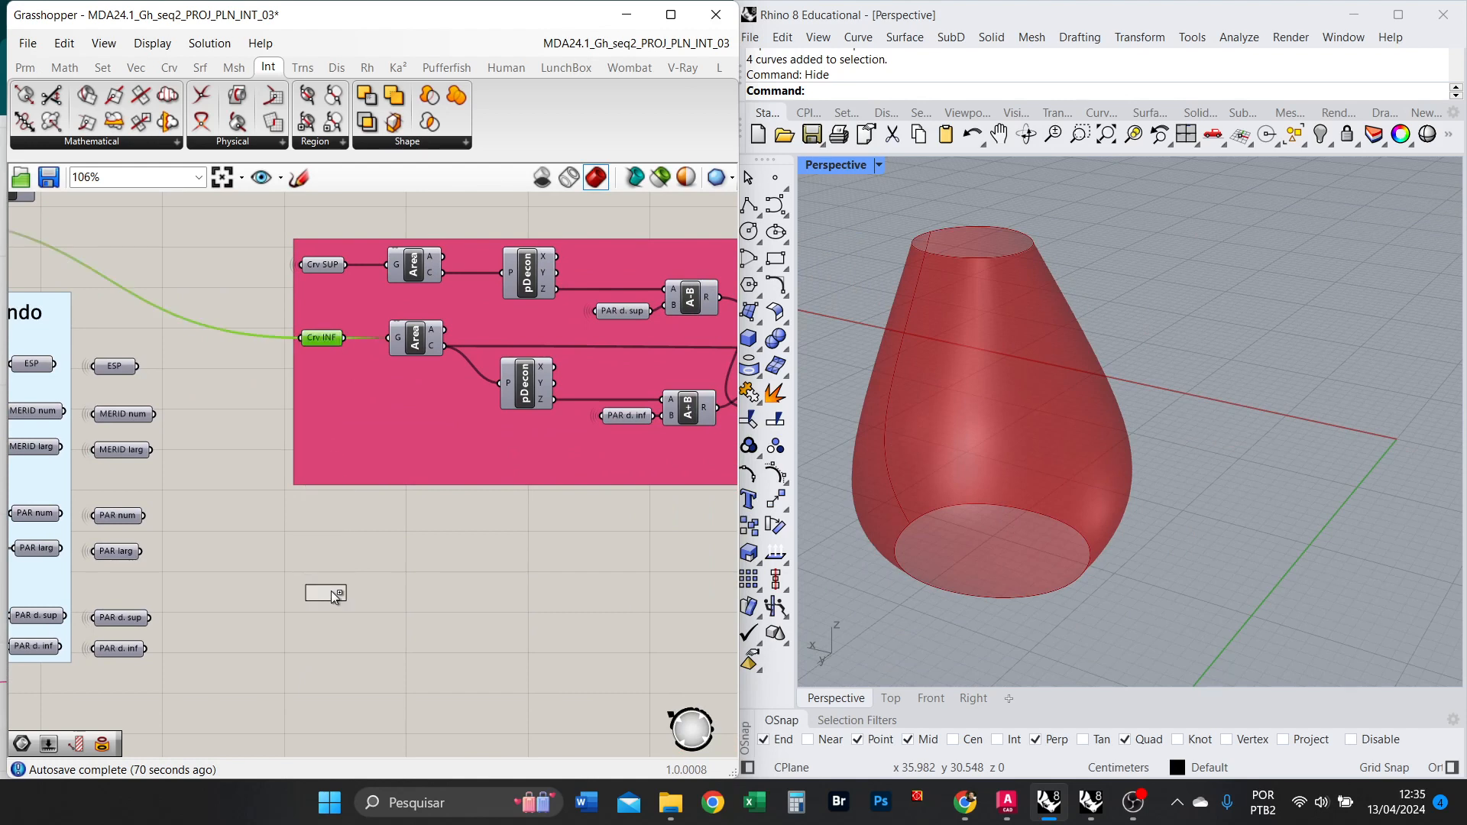
pyautogui.moveTo(332, 590); pyautogui.dragTo(332, 590)
pyautogui.moveTo(416, 347); pyautogui.dragTo(416, 594)
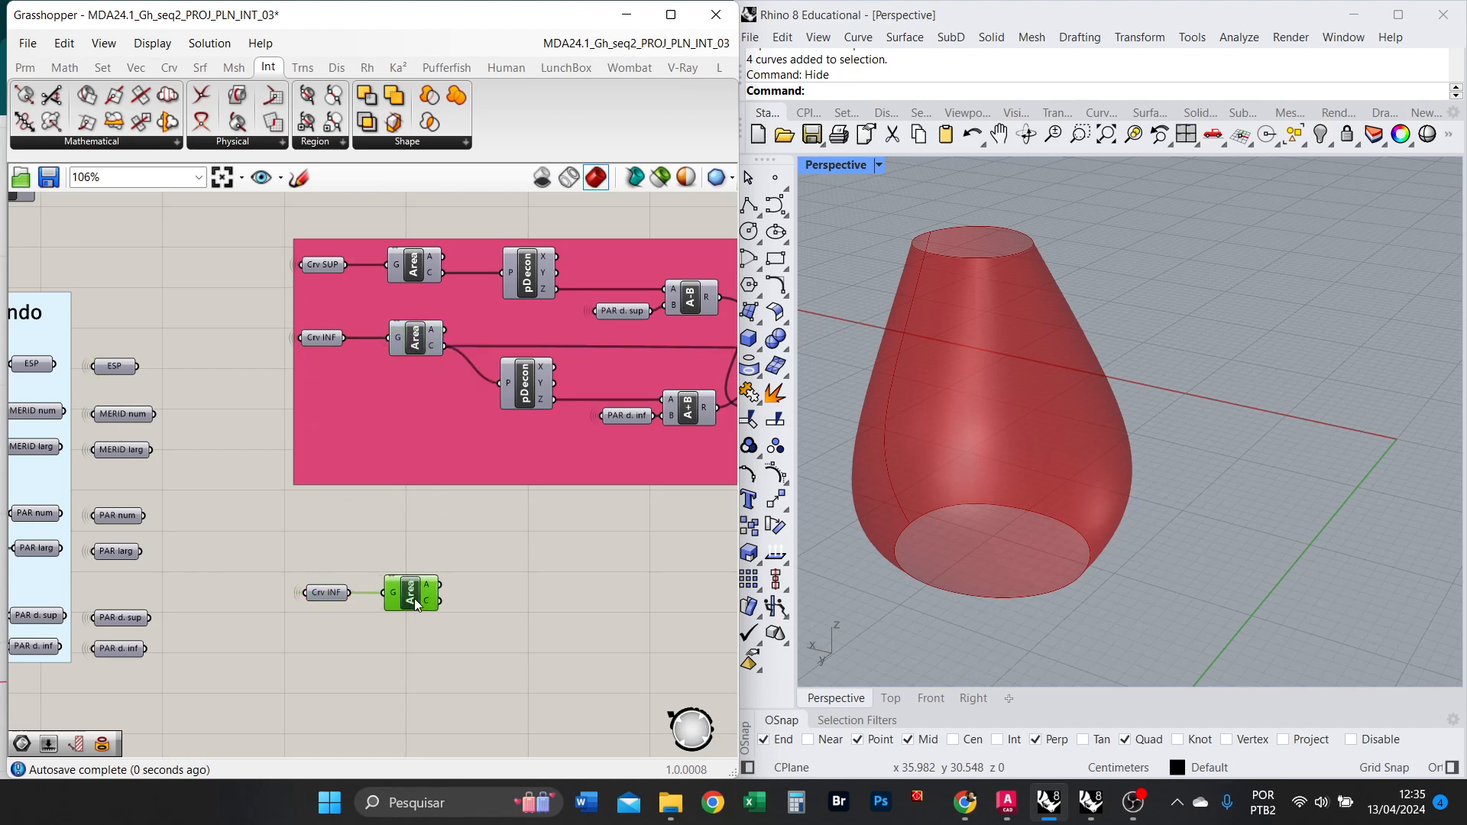
pyautogui.click(659, 180)
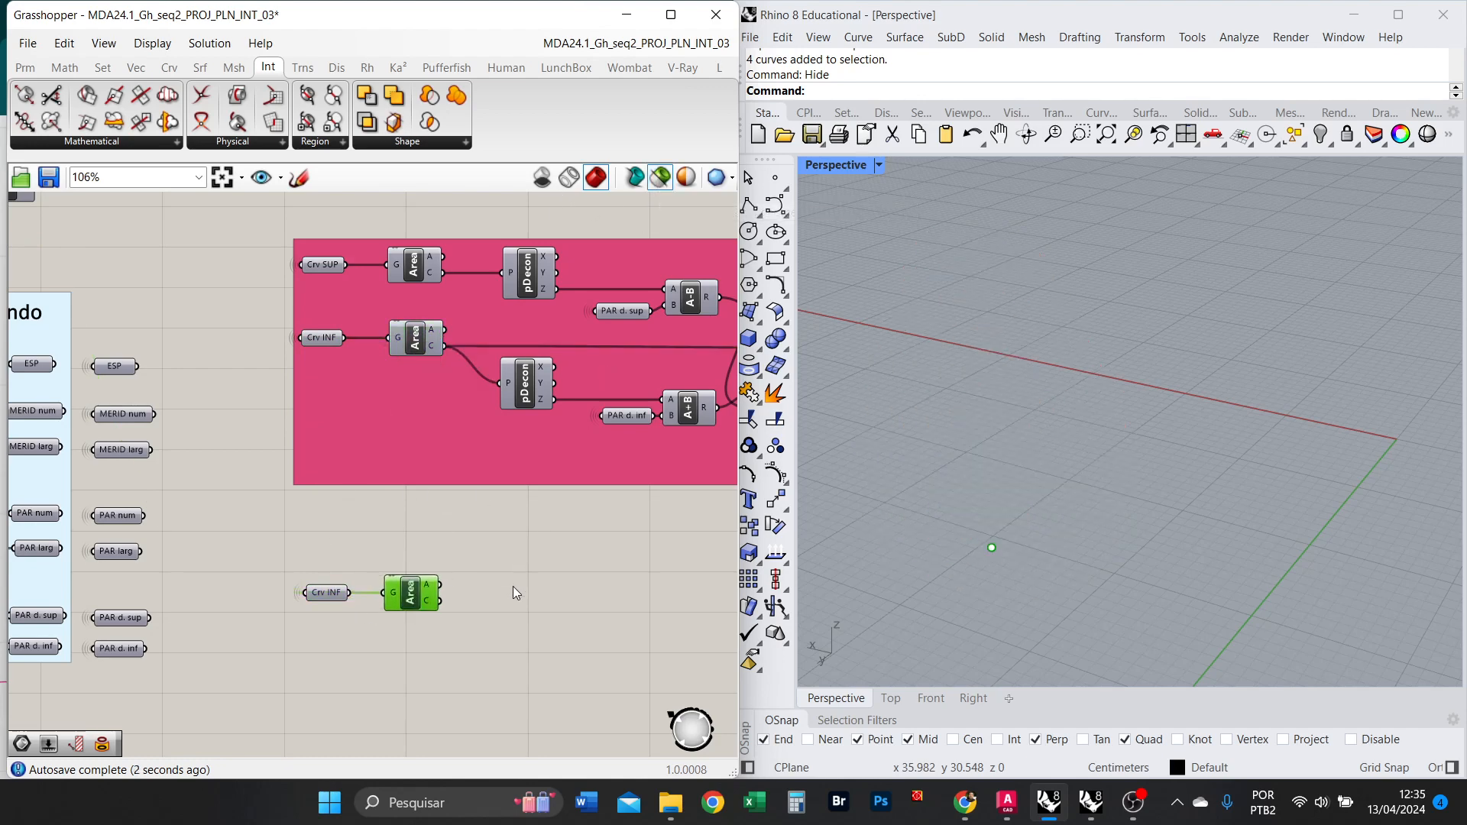
pyautogui.moveTo(512, 585); pyautogui.dragTo(278, 561)
pyautogui.scroll(3, 935, 549)
pyautogui.moveTo(936, 549); pyautogui.dragTo(995, 542, button='right')
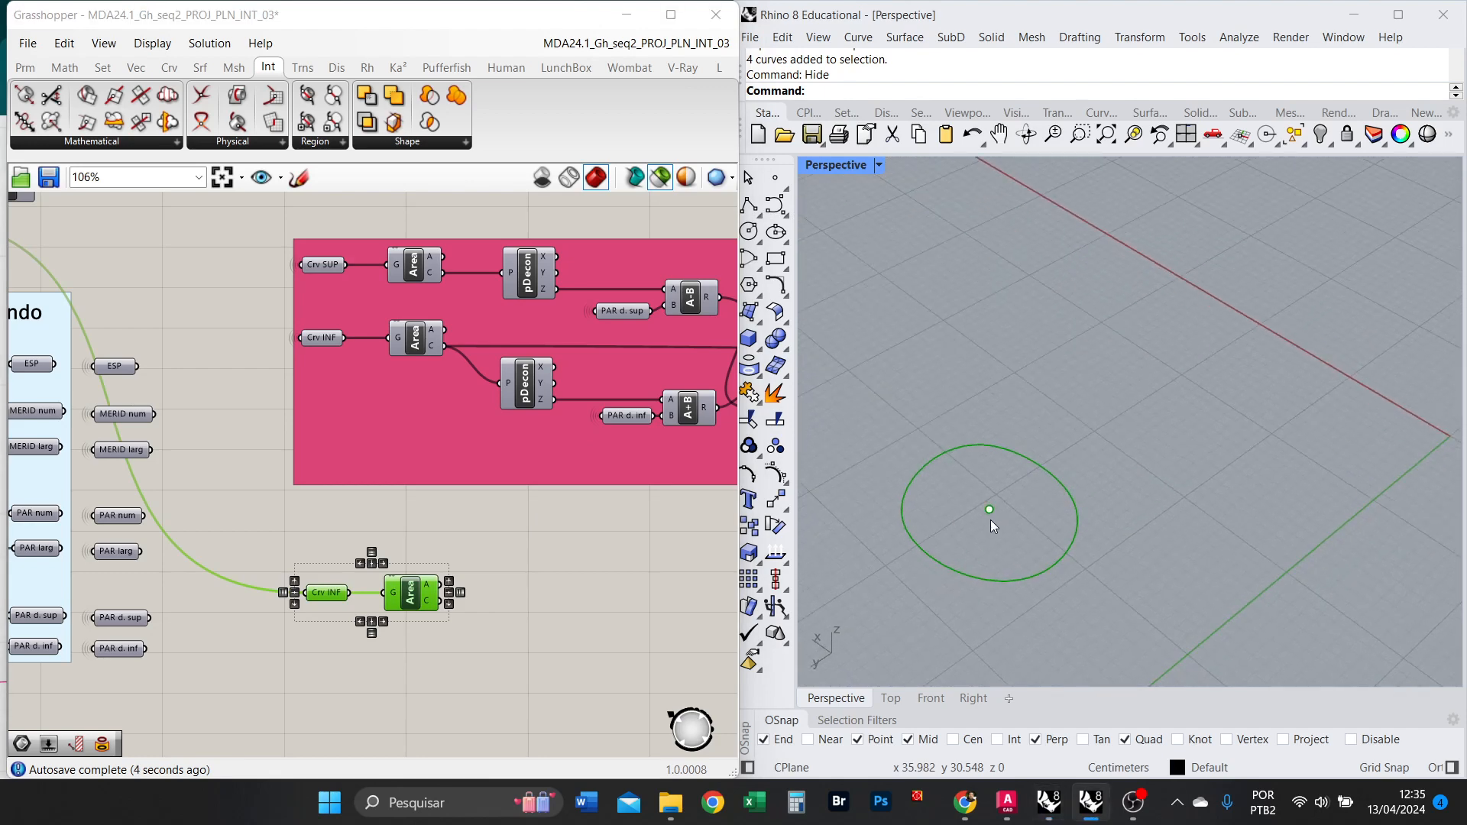
pyautogui.scroll(1, 554, 619)
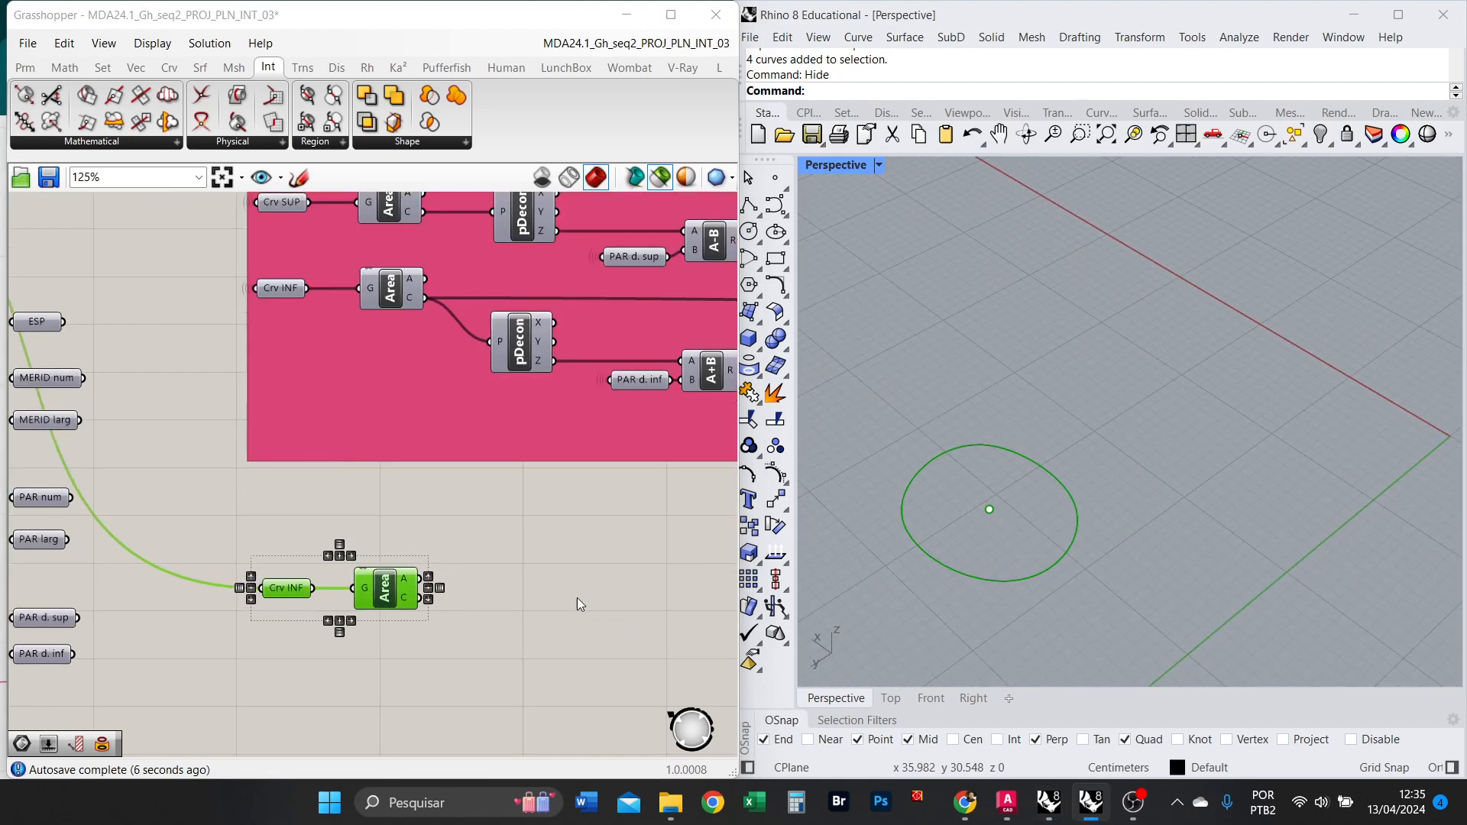
# Add a Circle component beside the copied Area, feed the centroid into its plane input, and preview it with the base curve.
pyautogui.scroll(3, 459, 550)
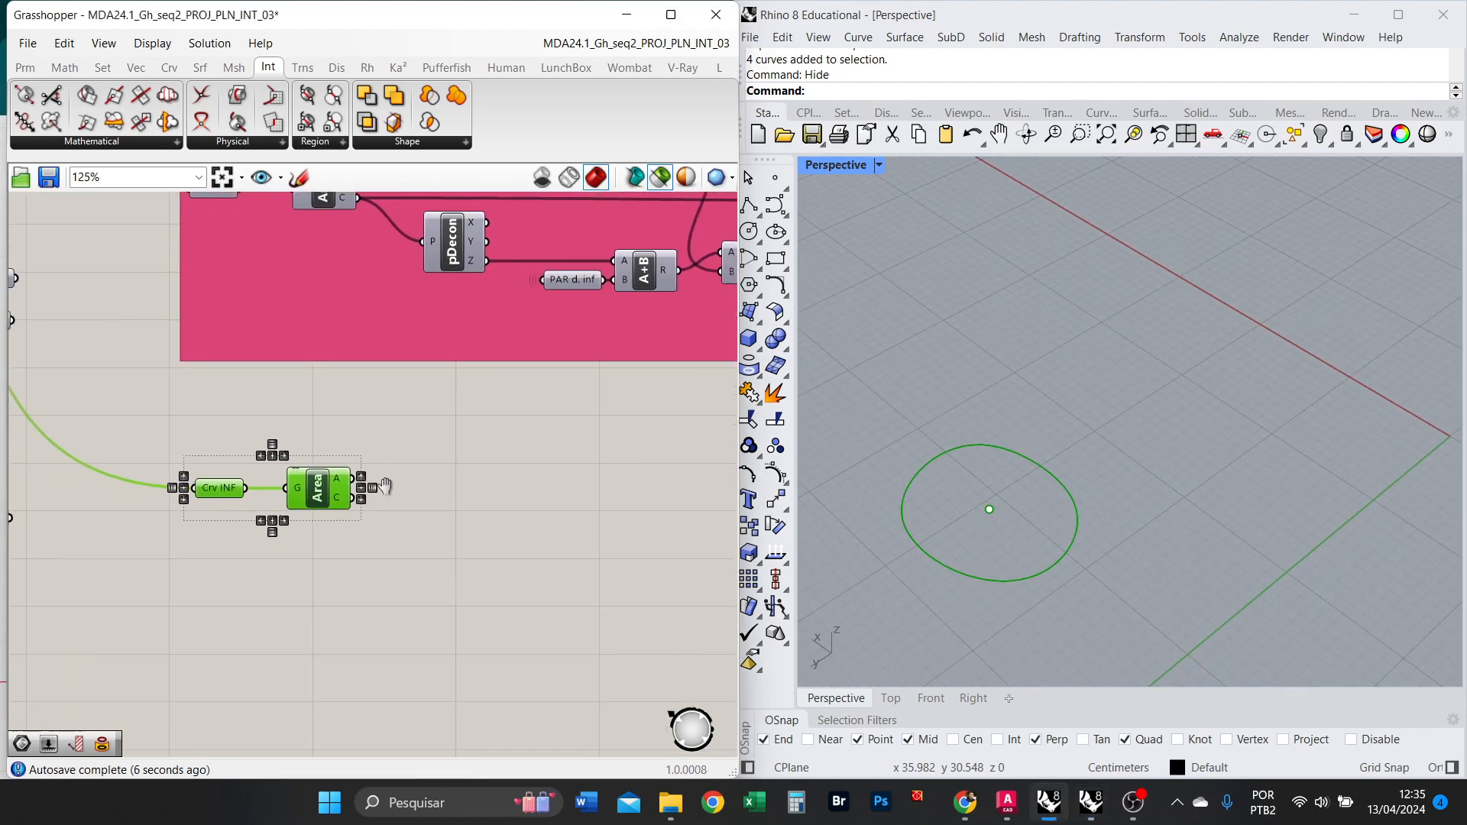
pyautogui.doubleClick(491, 482)
pyautogui.write('CIR')
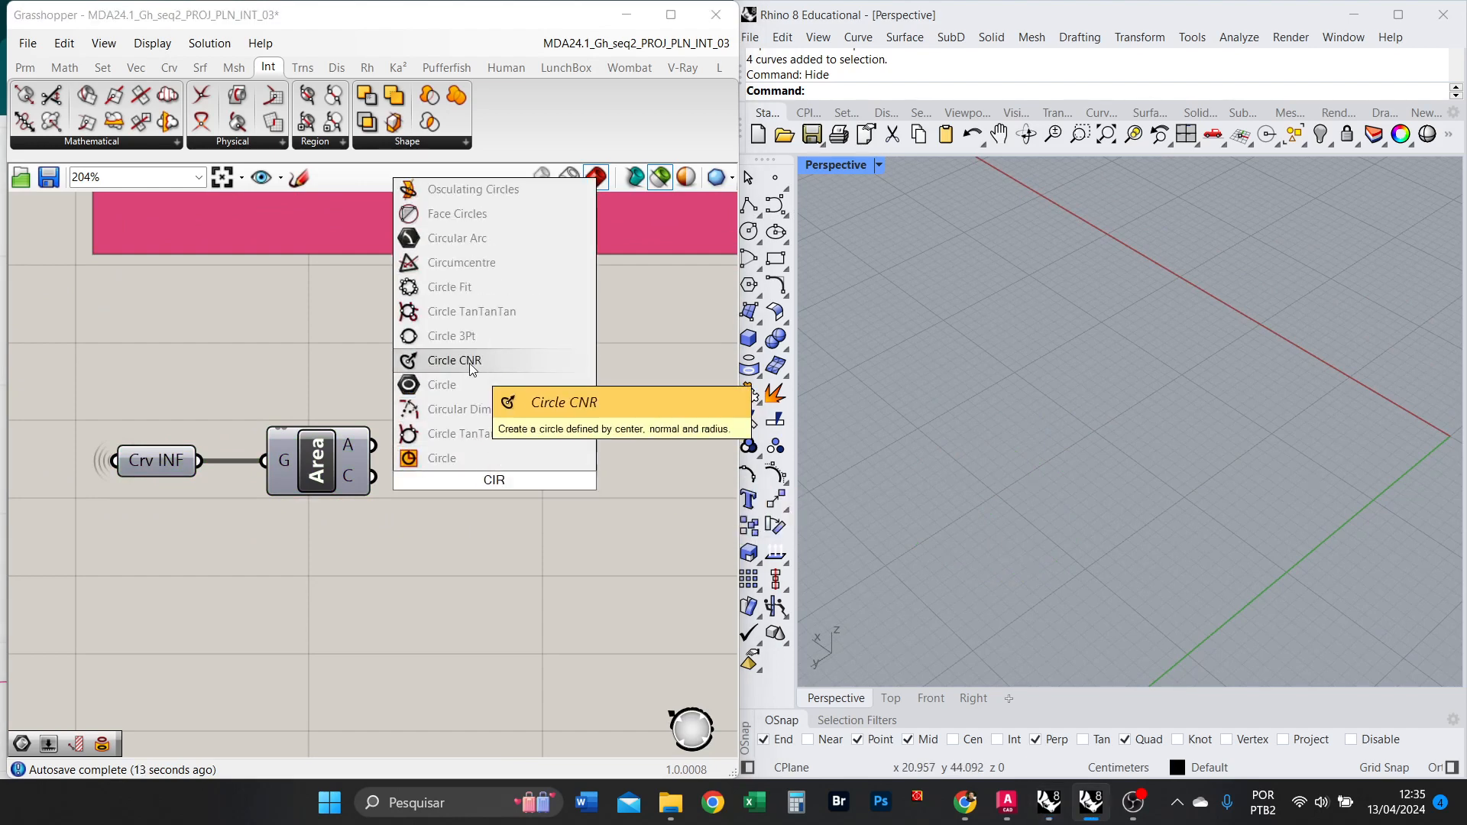
pyautogui.click(457, 459)
pyautogui.moveTo(485, 499); pyautogui.dragTo(560, 529)
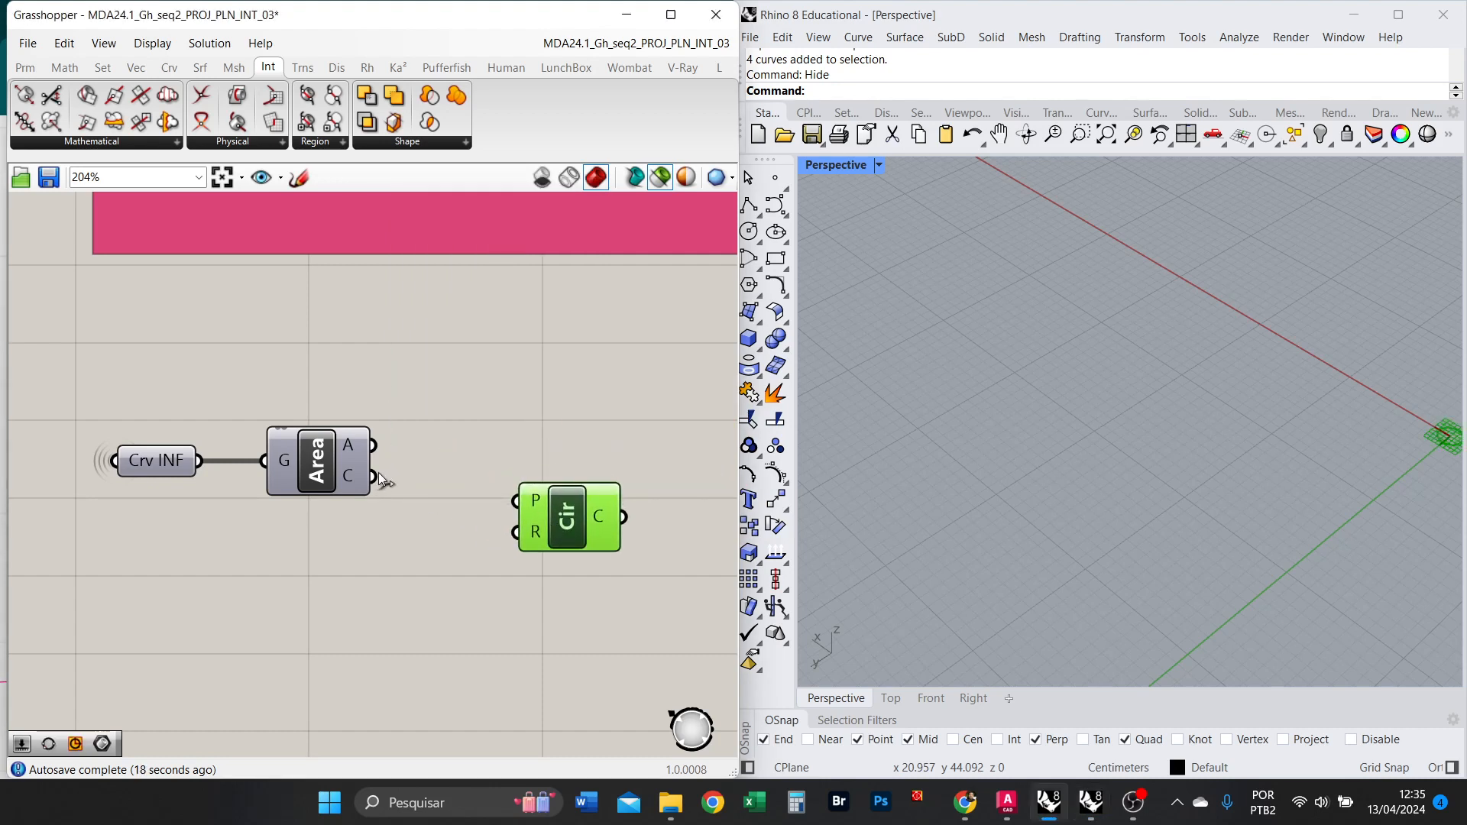
pyautogui.moveTo(380, 479); pyautogui.dragTo(535, 508)
pyautogui.moveTo(405, 486); pyautogui.dragTo(553, 507)
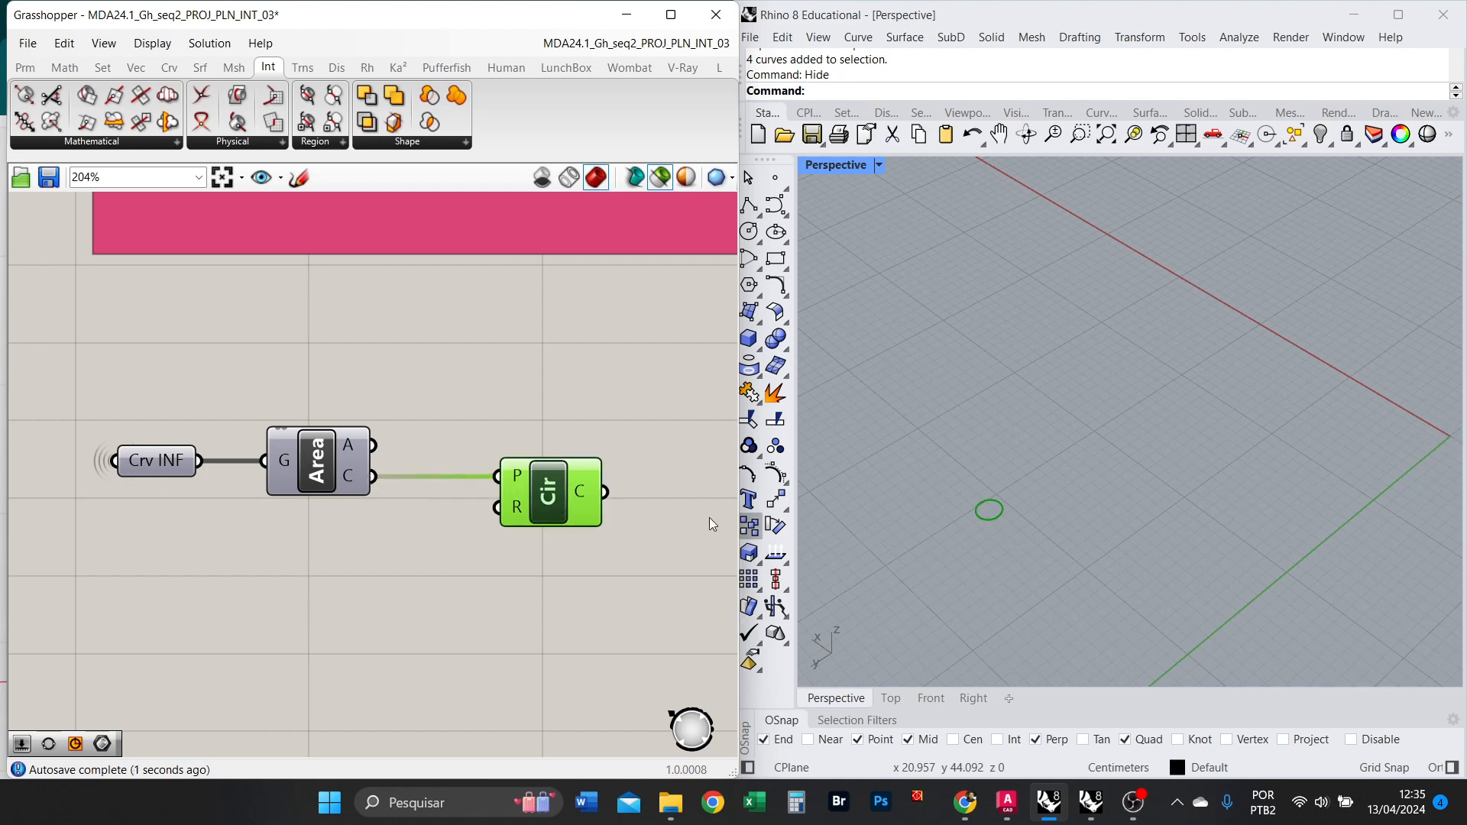
pyautogui.moveTo(521, 479)
pyautogui.moveTo(619, 578); pyautogui.dragTo(133, 395)
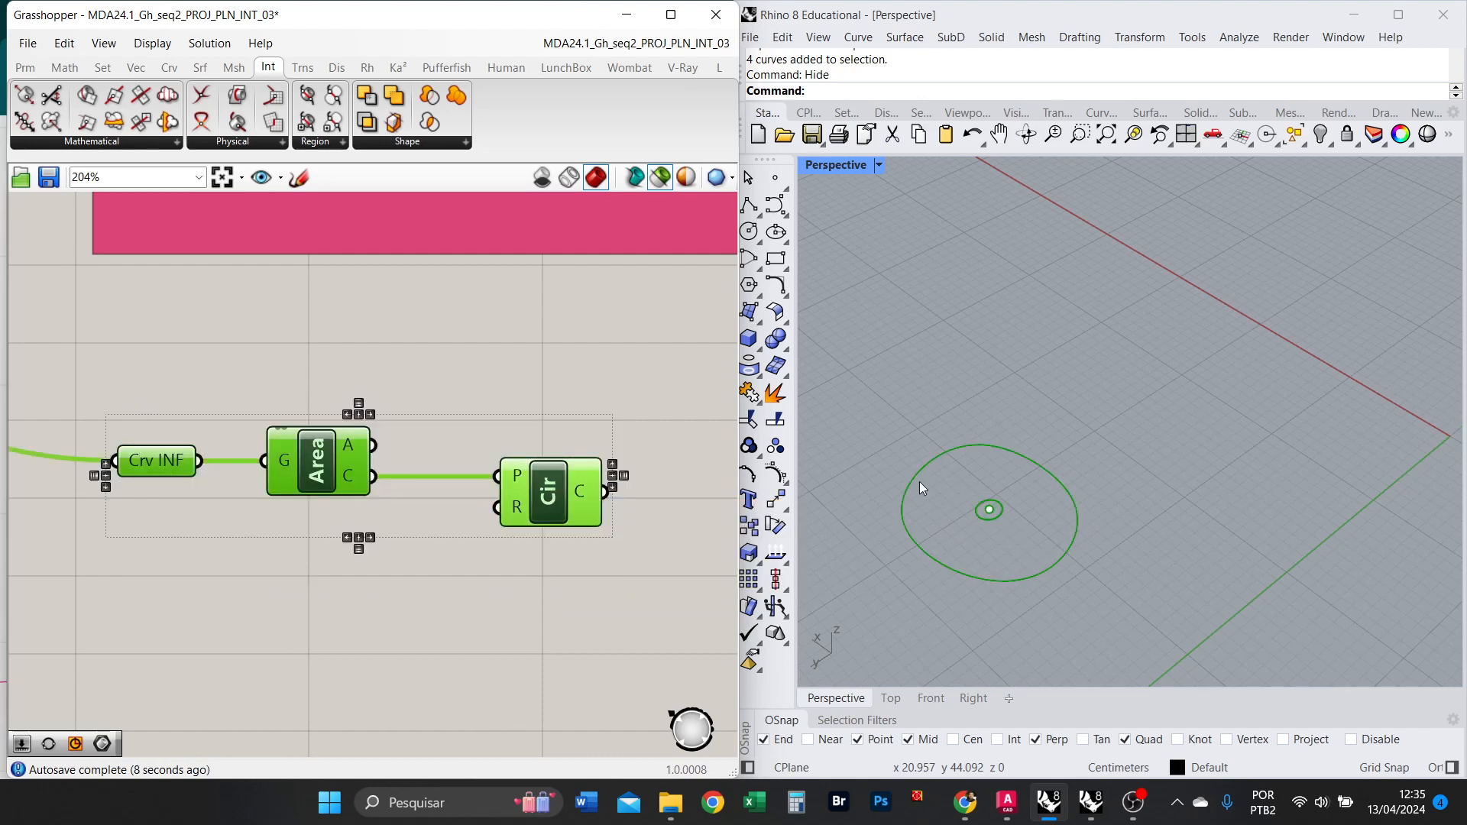
pyautogui.moveTo(919, 481)
pyautogui.mouseDown(button='right')
pyautogui.moveTo(1001, 522)
pyautogui.moveTo(1039, 567)
pyautogui.moveTo(937, 469)
pyautogui.mouseUp(button='right')
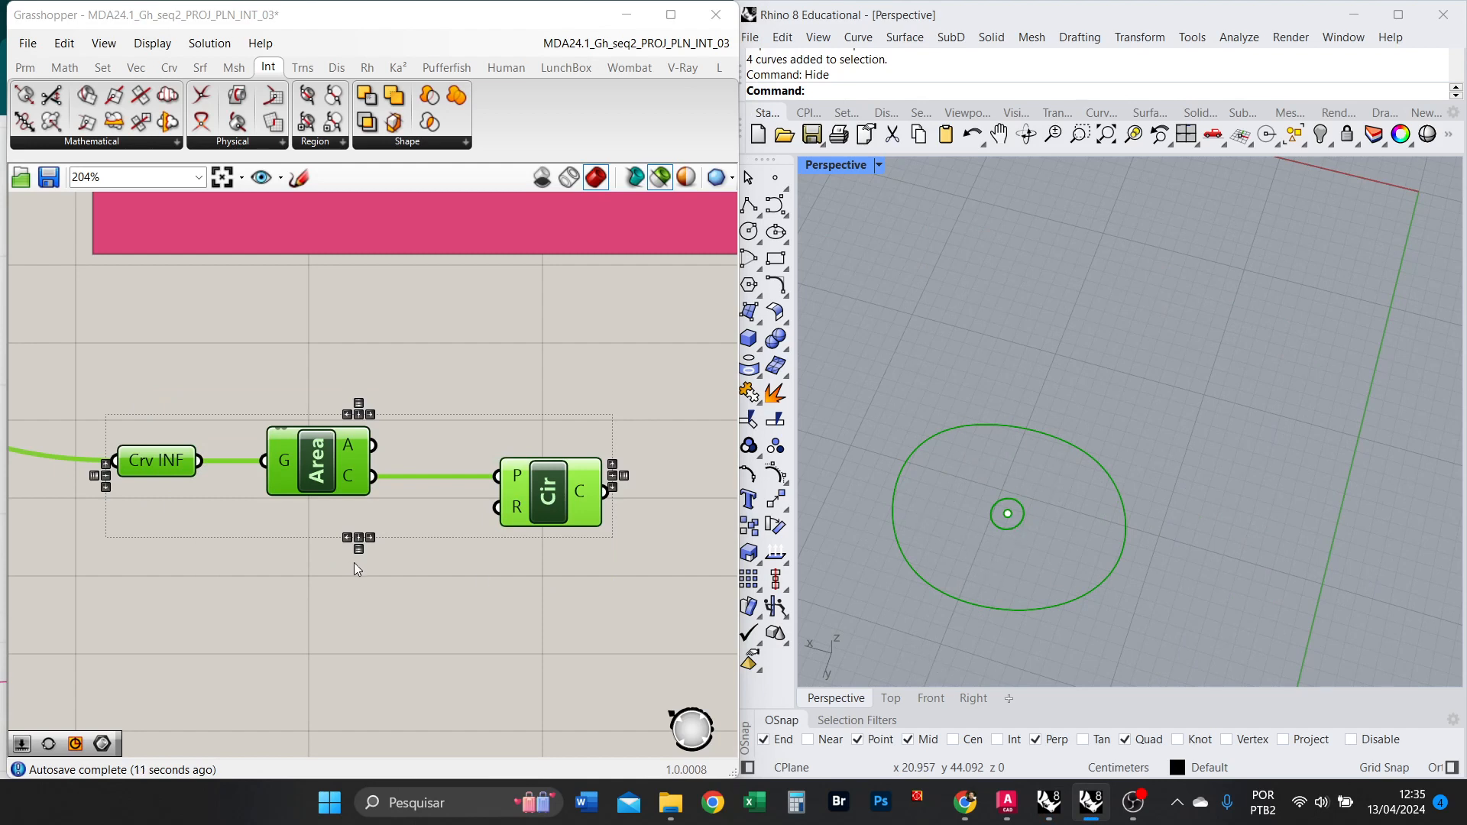
# Add a number slider set to 3 and connect it to the Circle component's radius input.
pyautogui.scroll(-2, 583, 378)
pyautogui.scroll(2, 566, 505)
pyautogui.click(556, 517)
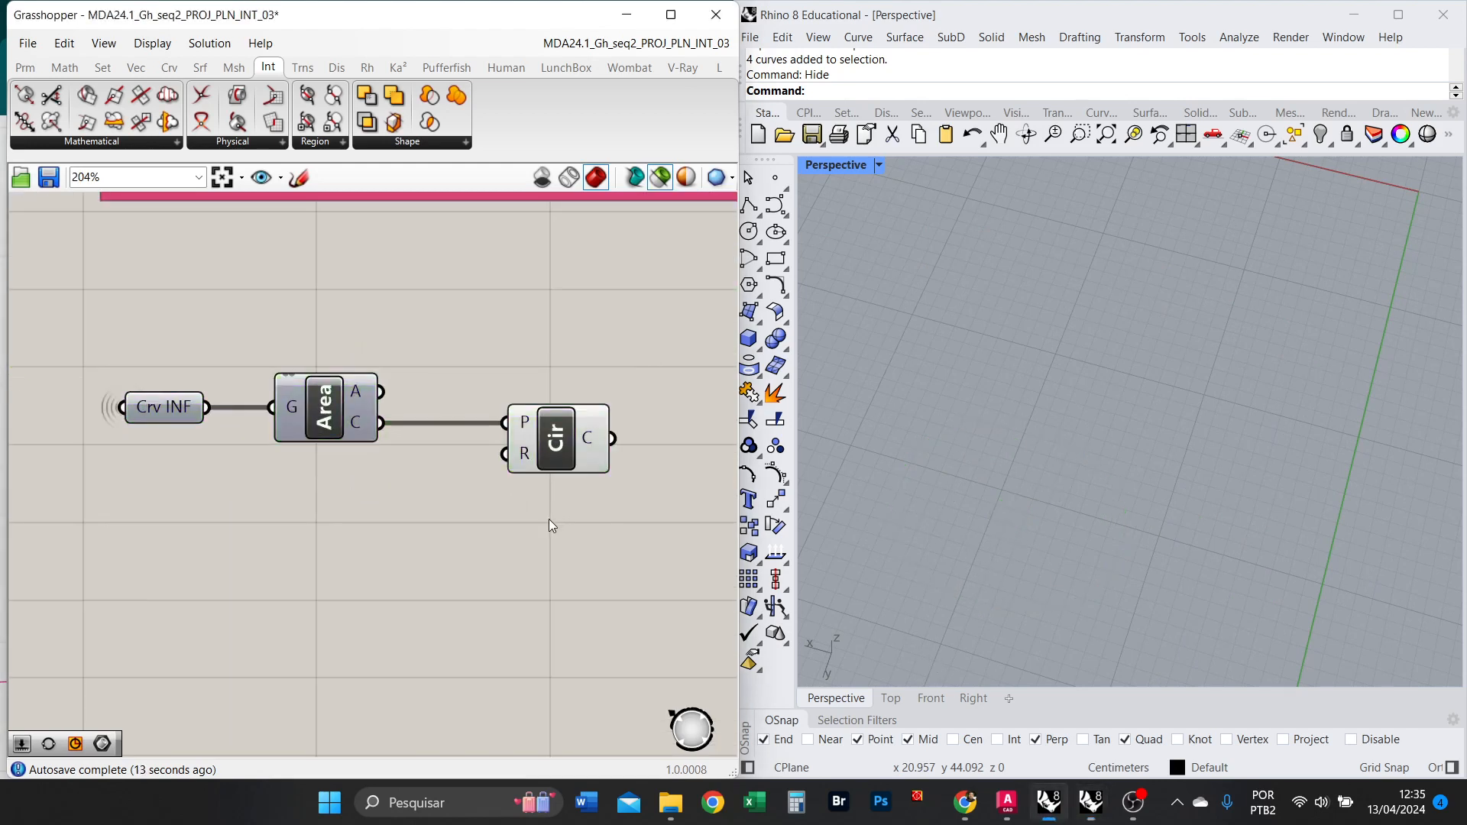
pyautogui.doubleClick(384, 544)
pyautogui.write('3')
pyautogui.press('Return')
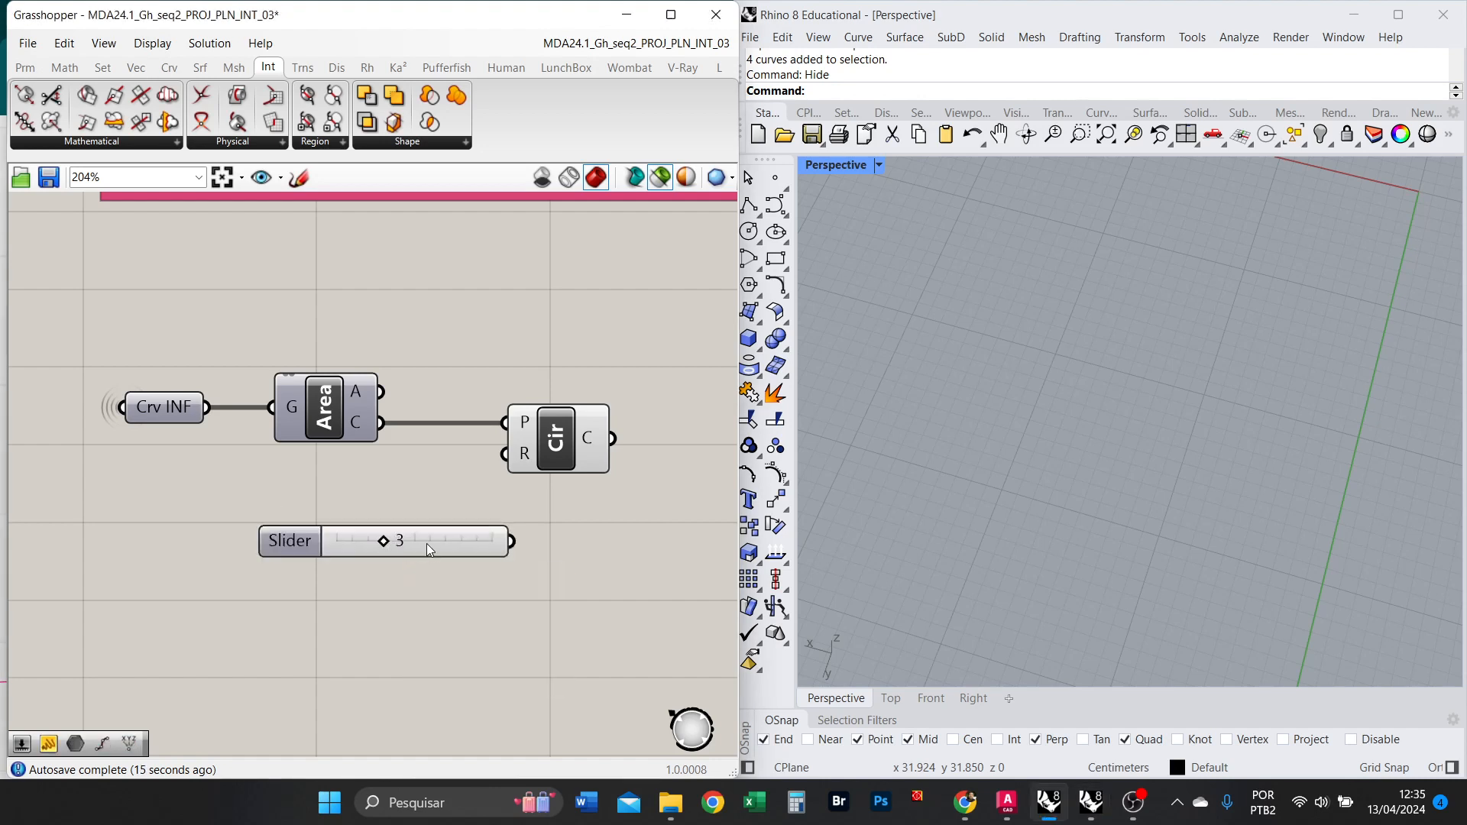
pyautogui.moveTo(512, 541); pyautogui.dragTo(505, 454)
# Select the Circle component and the copied Crv INF parameter, and turn off the selected-only preview.
pyautogui.click(562, 456)
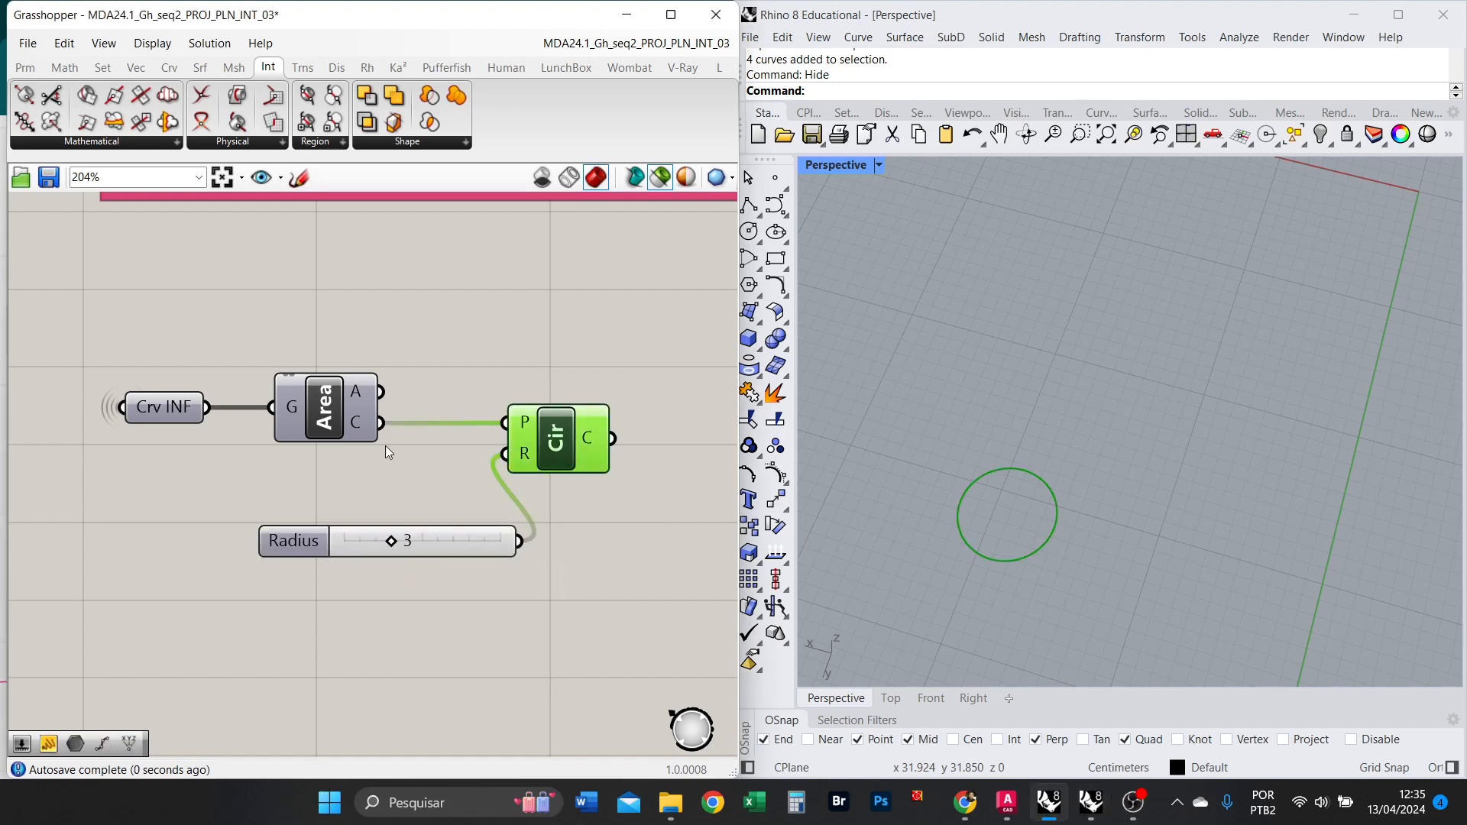
pyautogui.keyDown('shift'); pyautogui.click(157, 415); pyautogui.keyUp('shift')
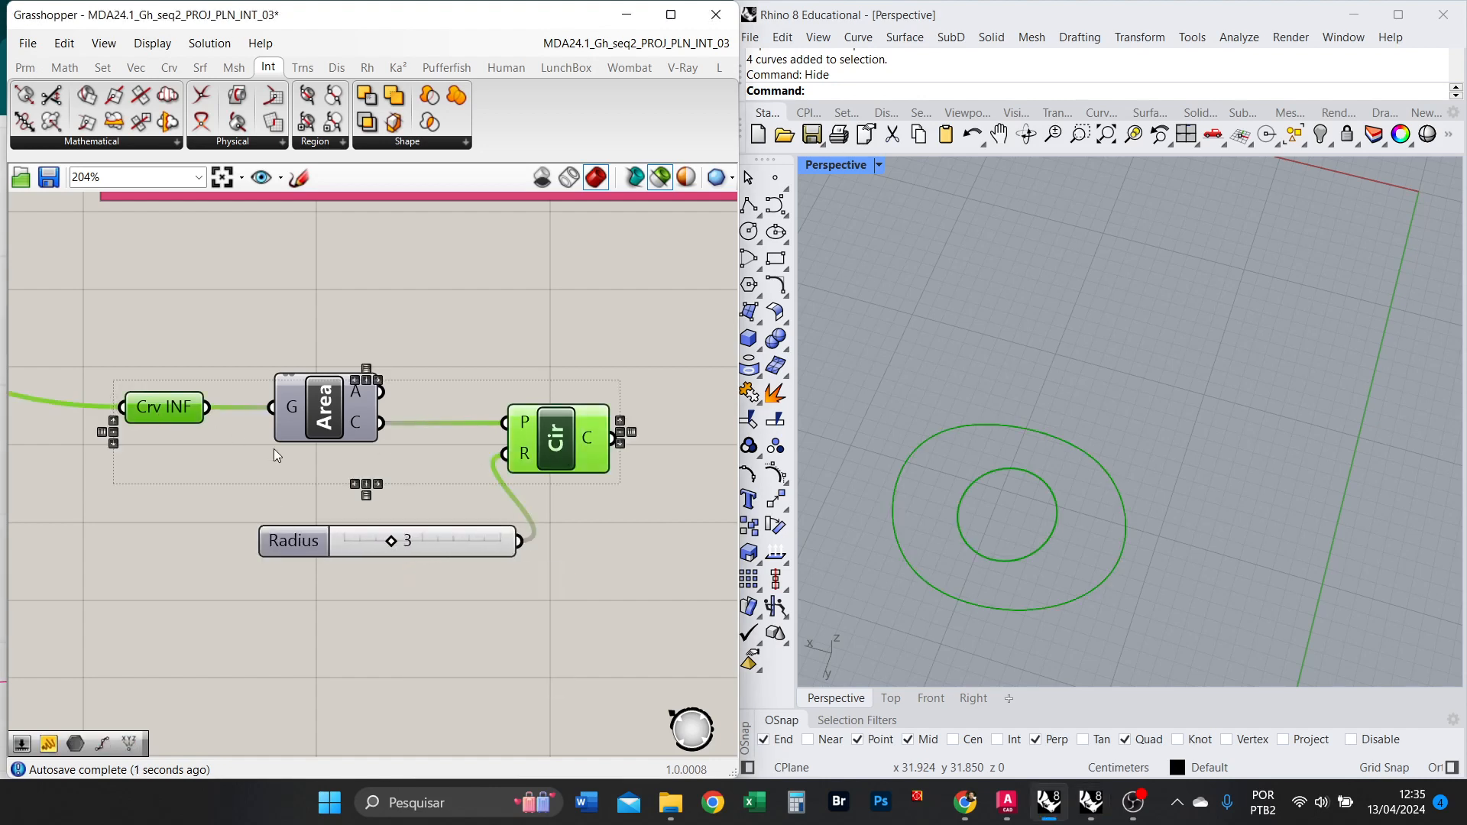
pyautogui.click(661, 178)
pyautogui.moveTo(983, 470)
pyautogui.mouseDown(button='right')
pyautogui.moveTo(969, 380)
pyautogui.moveTo(954, 458)
pyautogui.mouseUp(button='right')
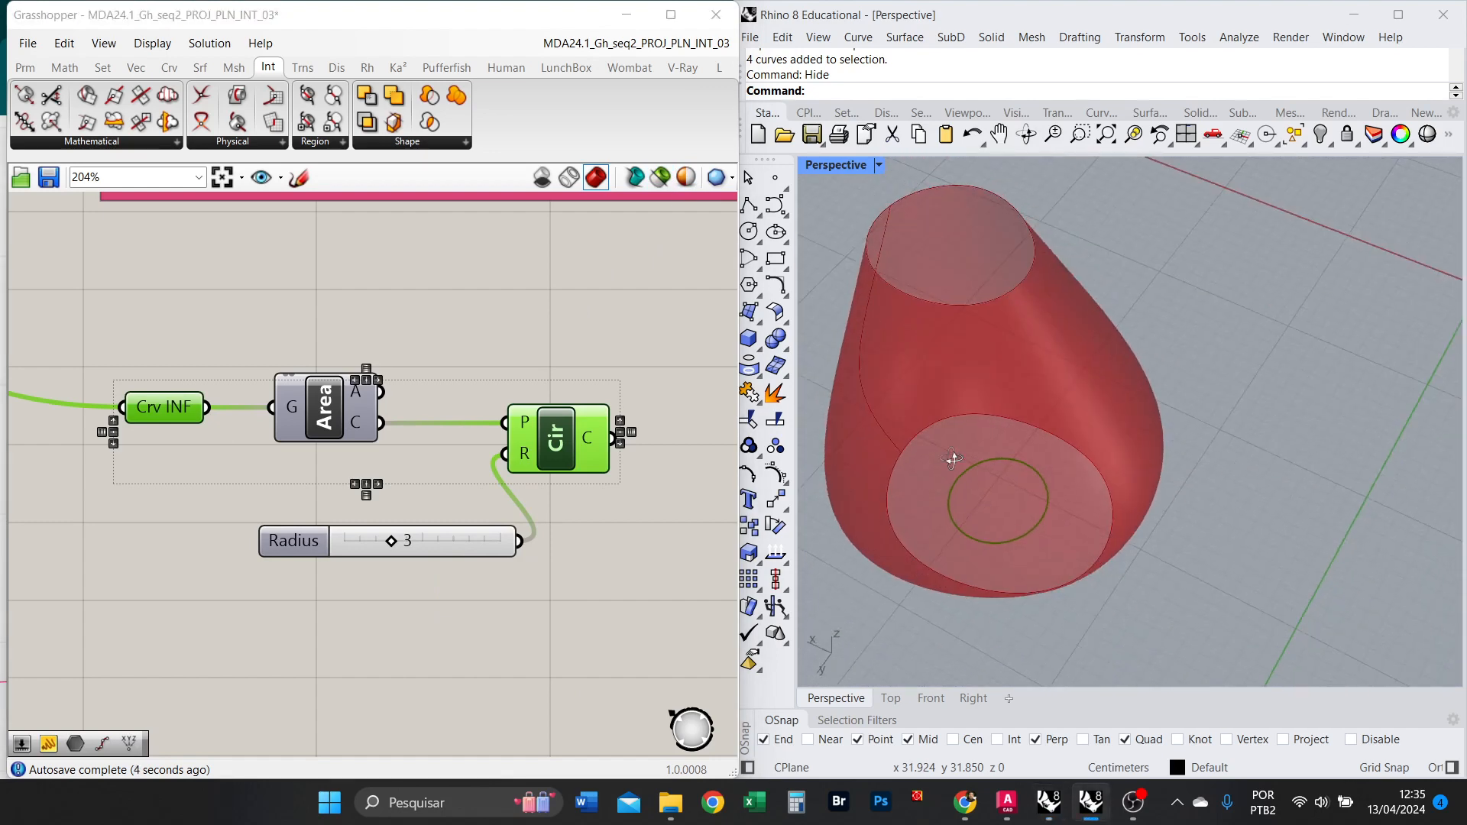
# Examine in the Top view how the circle fits inside the vase's upper opening.
pyautogui.click(900, 695)
pyautogui.scroll(5, 1153, 433)
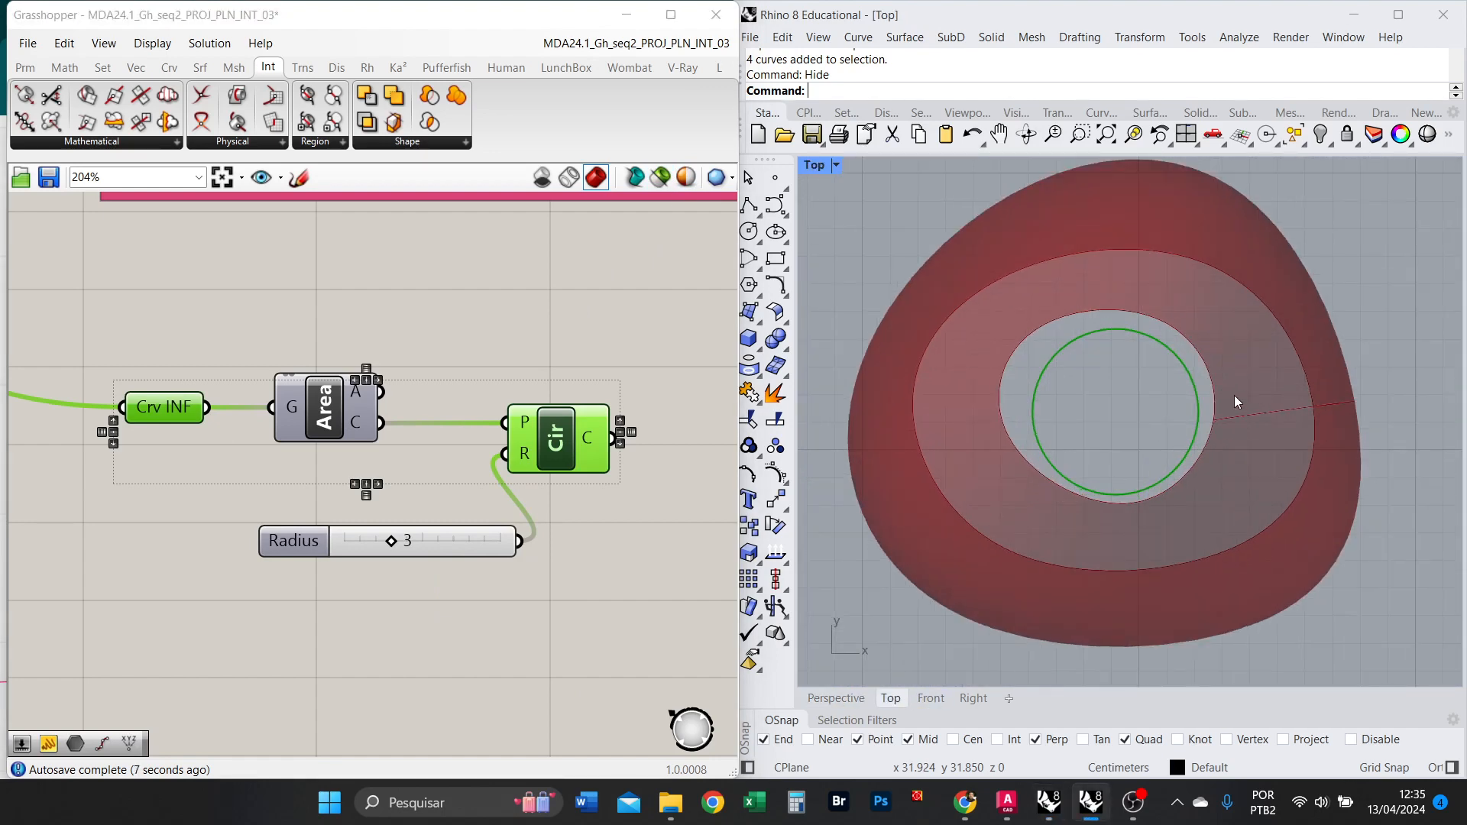
pyautogui.moveTo(1217, 391); pyautogui.dragTo(1142, 361, button='right')
pyautogui.scroll(-1, 1076, 350)
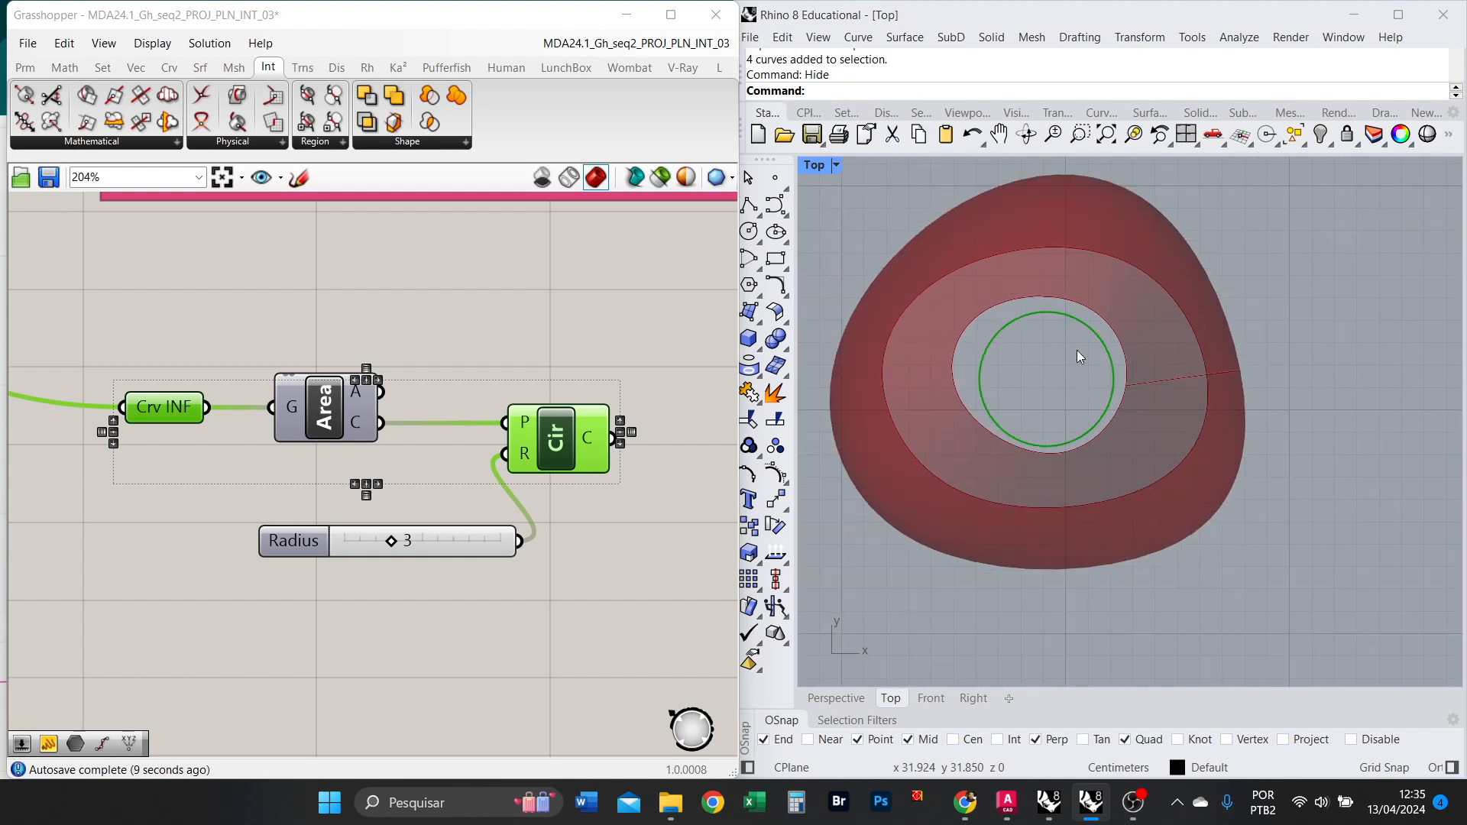
pyautogui.scroll(2, 1050, 320)
pyautogui.scroll(-1, 1098, 339)
pyautogui.scroll(-1, 1098, 340)
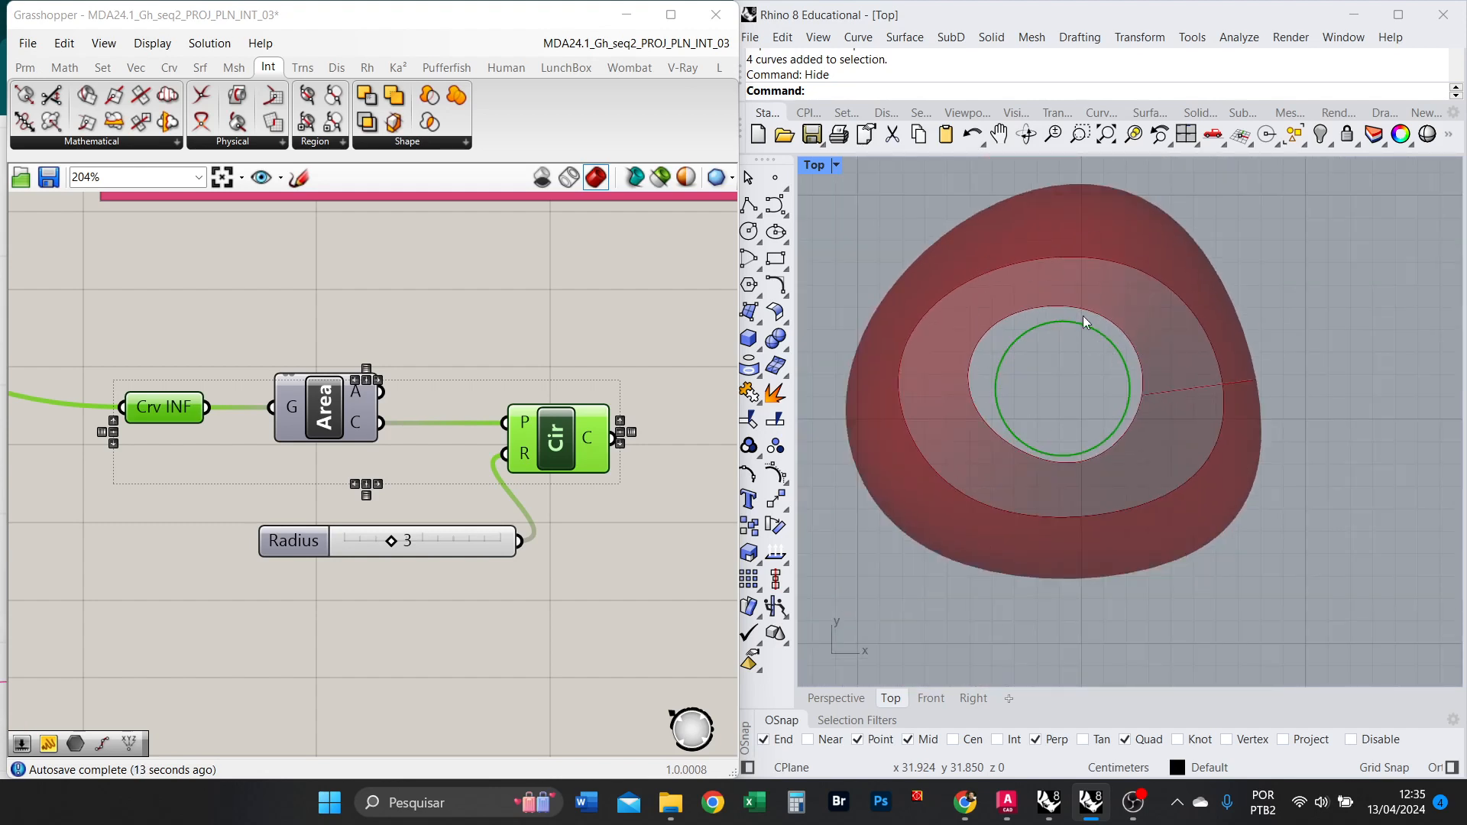
pyautogui.scroll(4, 1034, 407)
pyautogui.scroll(-2, 1159, 417)
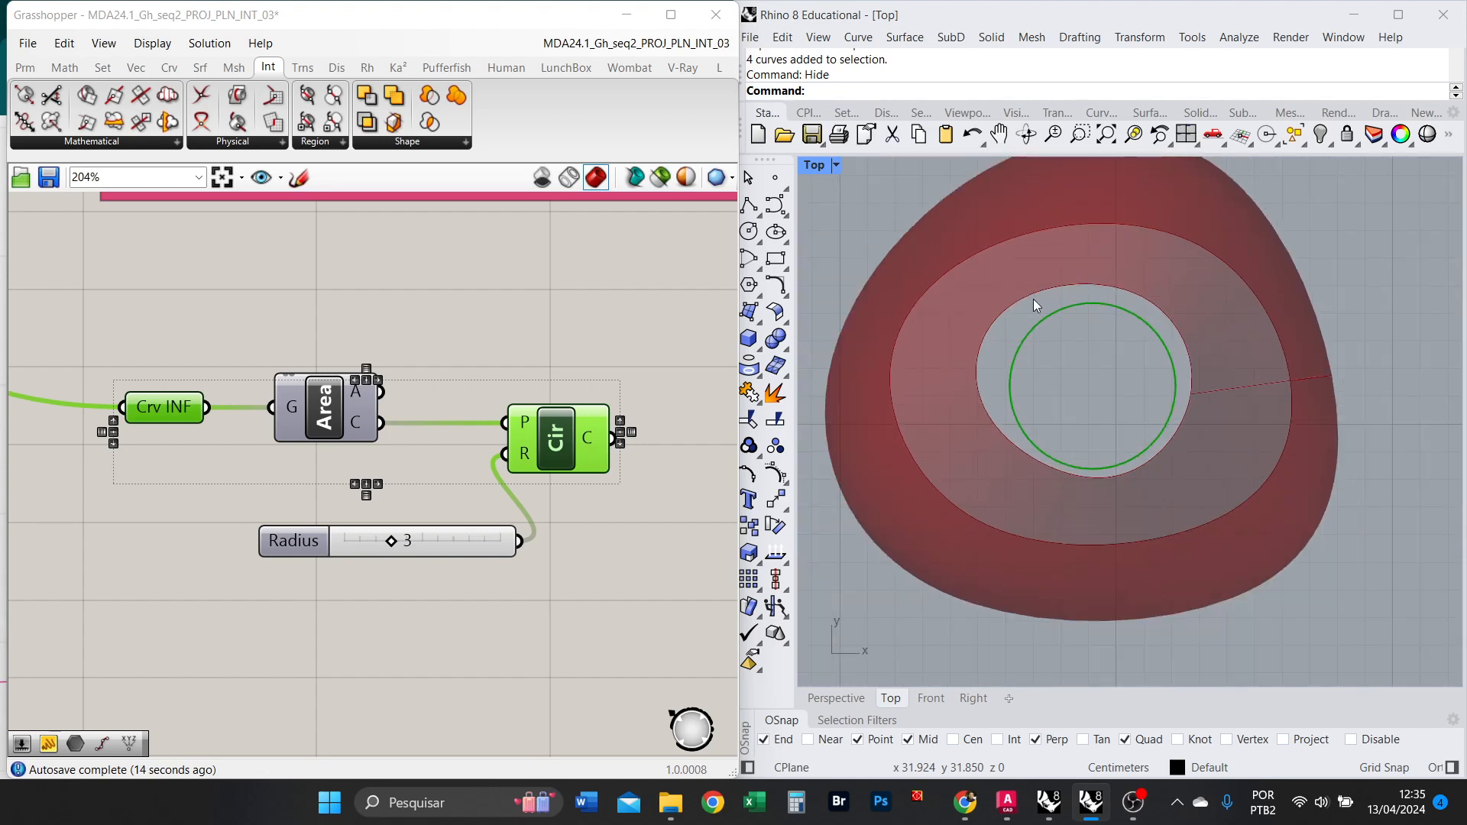
pyautogui.moveTo(1115, 434); pyautogui.dragTo(1143, 498, button='right')
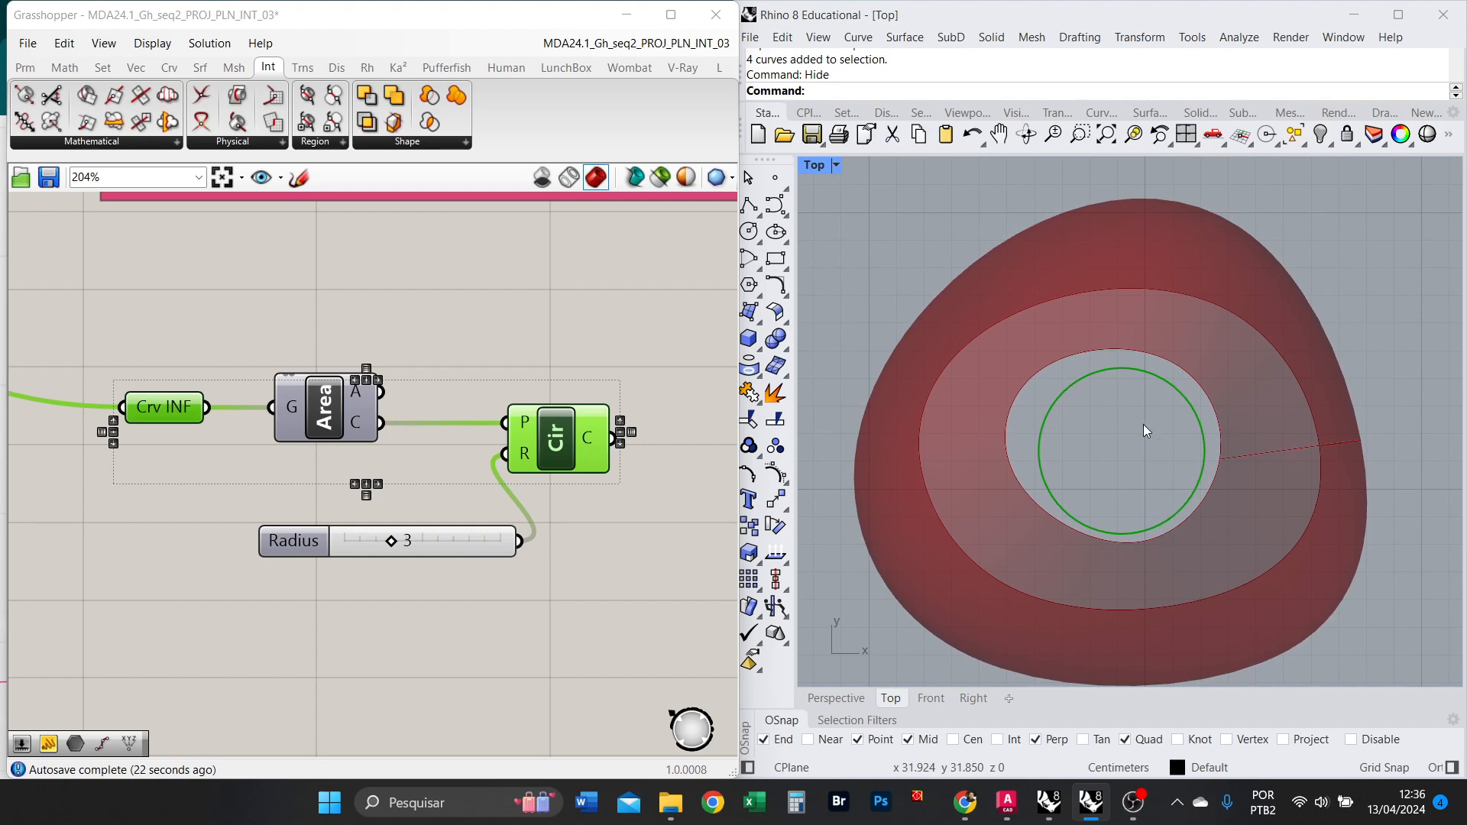
pyautogui.moveTo(1154, 430); pyautogui.dragTo(1159, 386, button='right')
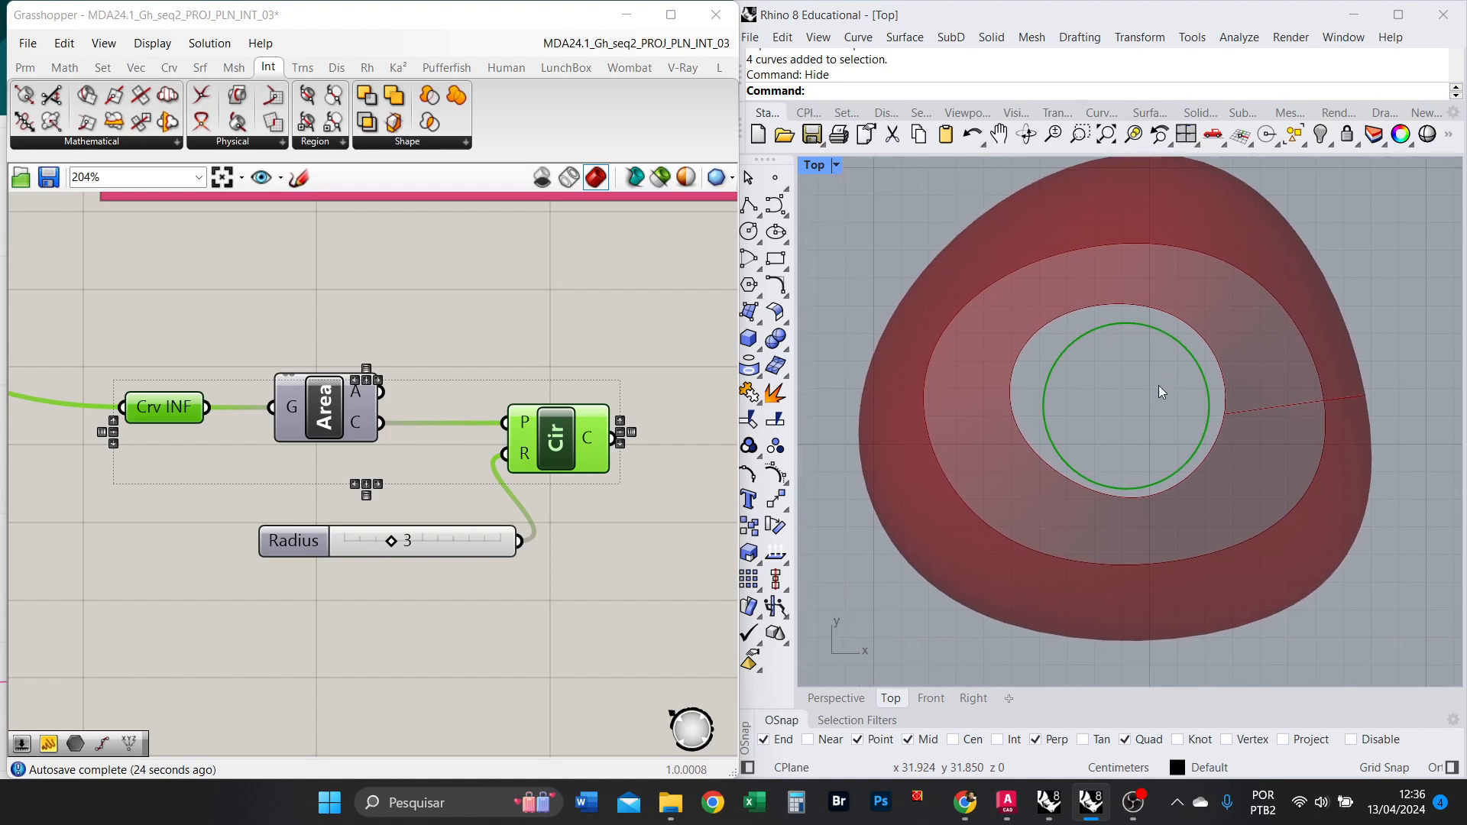
# Duplicate the Circle component below the first and connect a new number slider of 30 to its radius input.
pyautogui.keyDown('alt'); pyautogui.moveTo(567, 449); pyautogui.dragTo(584, 659); pyautogui.keyUp('alt')
pyautogui.keyDown('alt'); pyautogui.moveTo(425, 536); pyautogui.dragTo(426, 670); pyautogui.keyUp('alt')
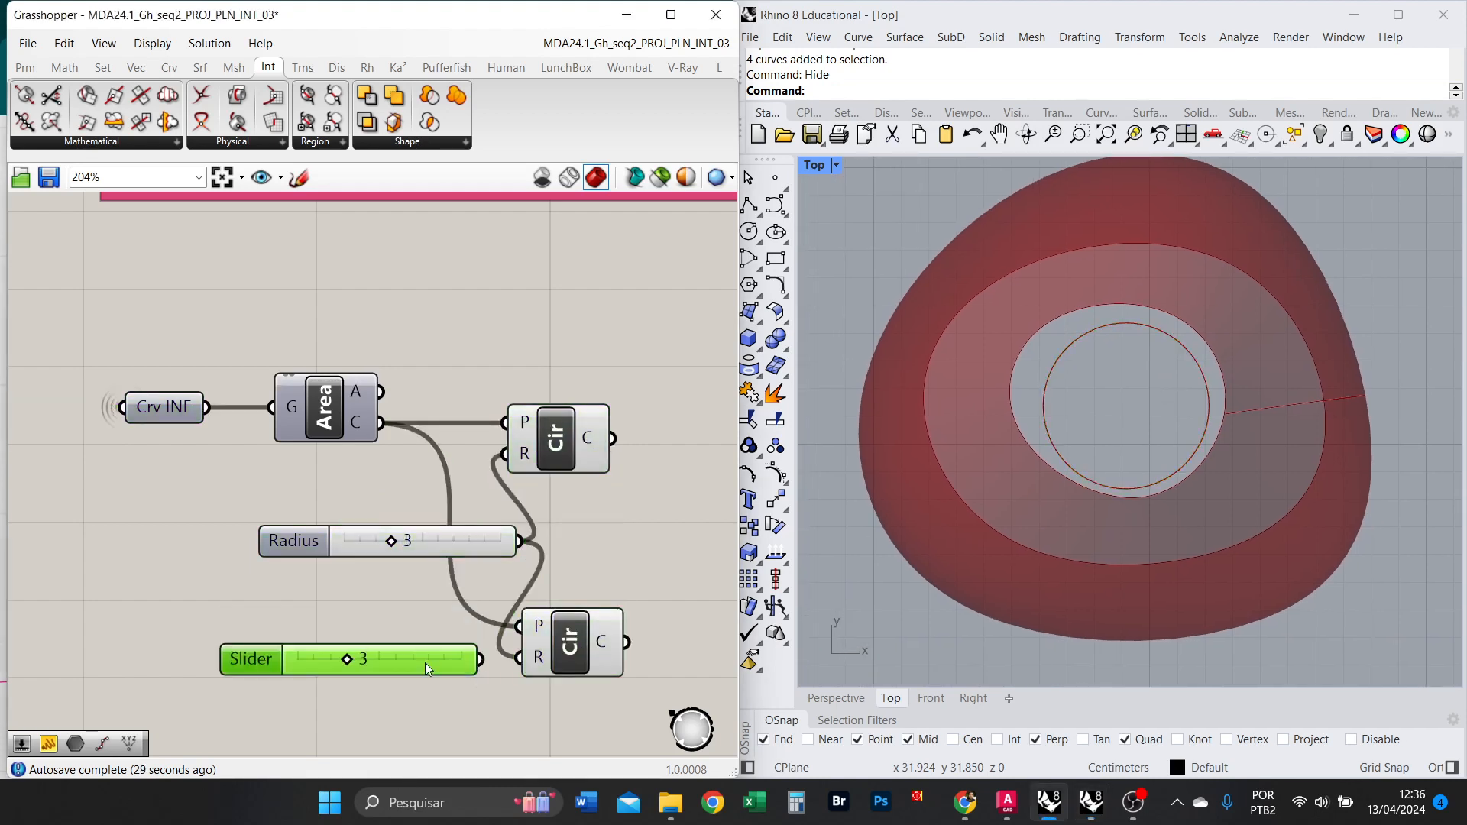
pyautogui.doubleClick(439, 705)
pyautogui.write('30')
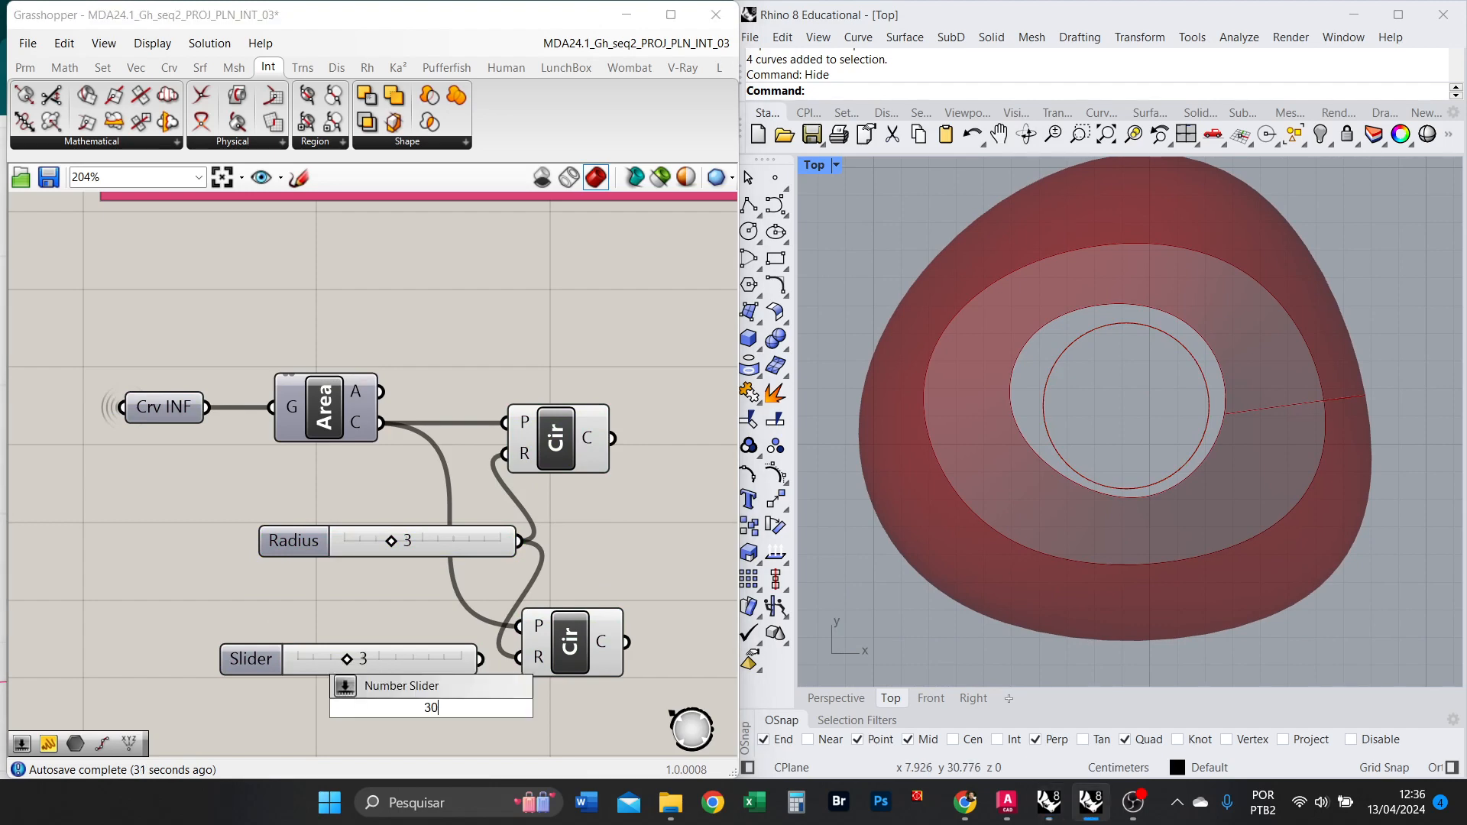
pyautogui.press('Return')
pyautogui.moveTo(558, 706); pyautogui.dragTo(521, 658)
pyautogui.click(571, 642)
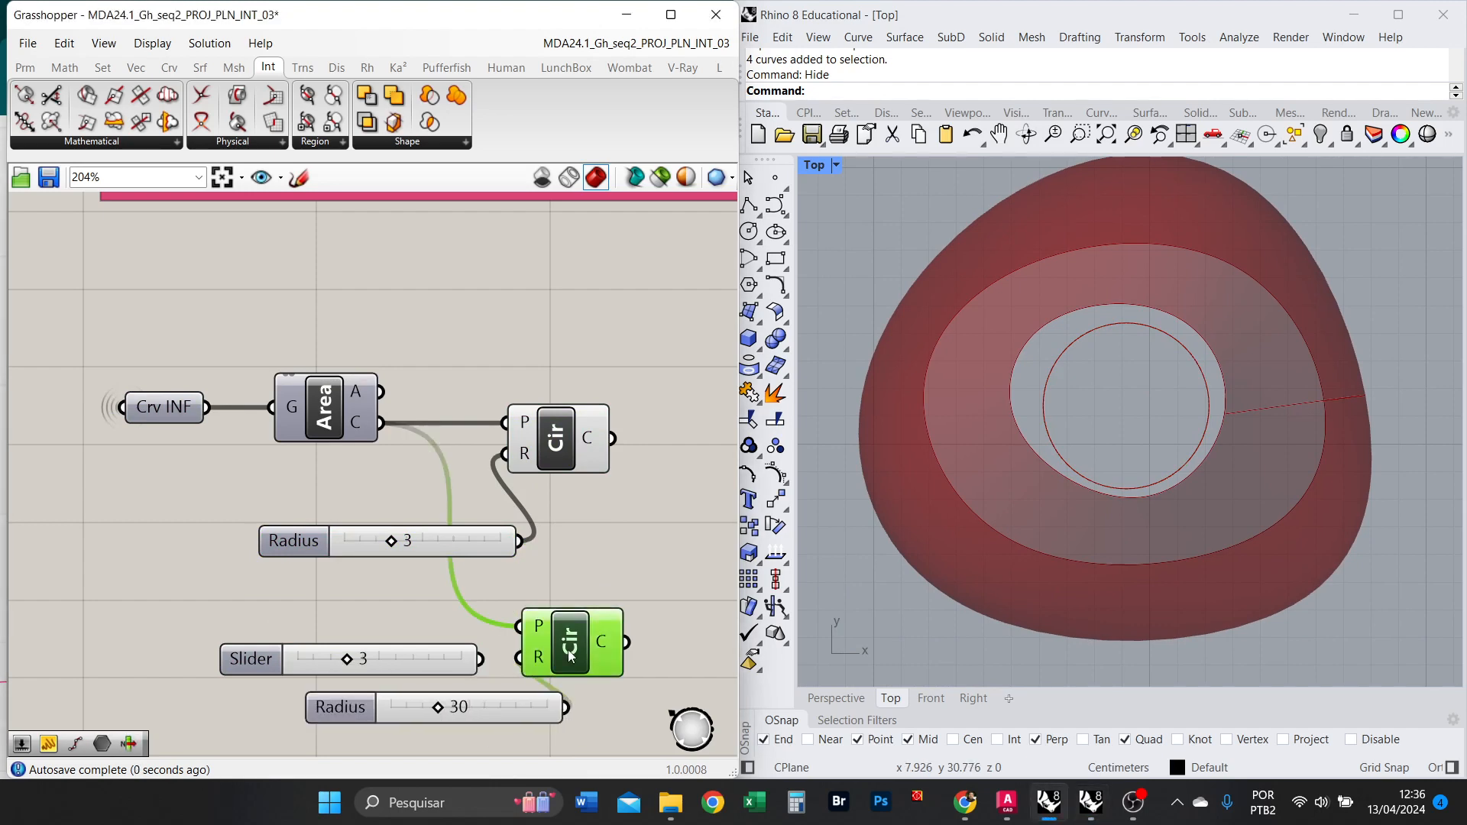
pyautogui.scroll(-8, 1117, 485)
pyautogui.scroll(4, 1149, 475)
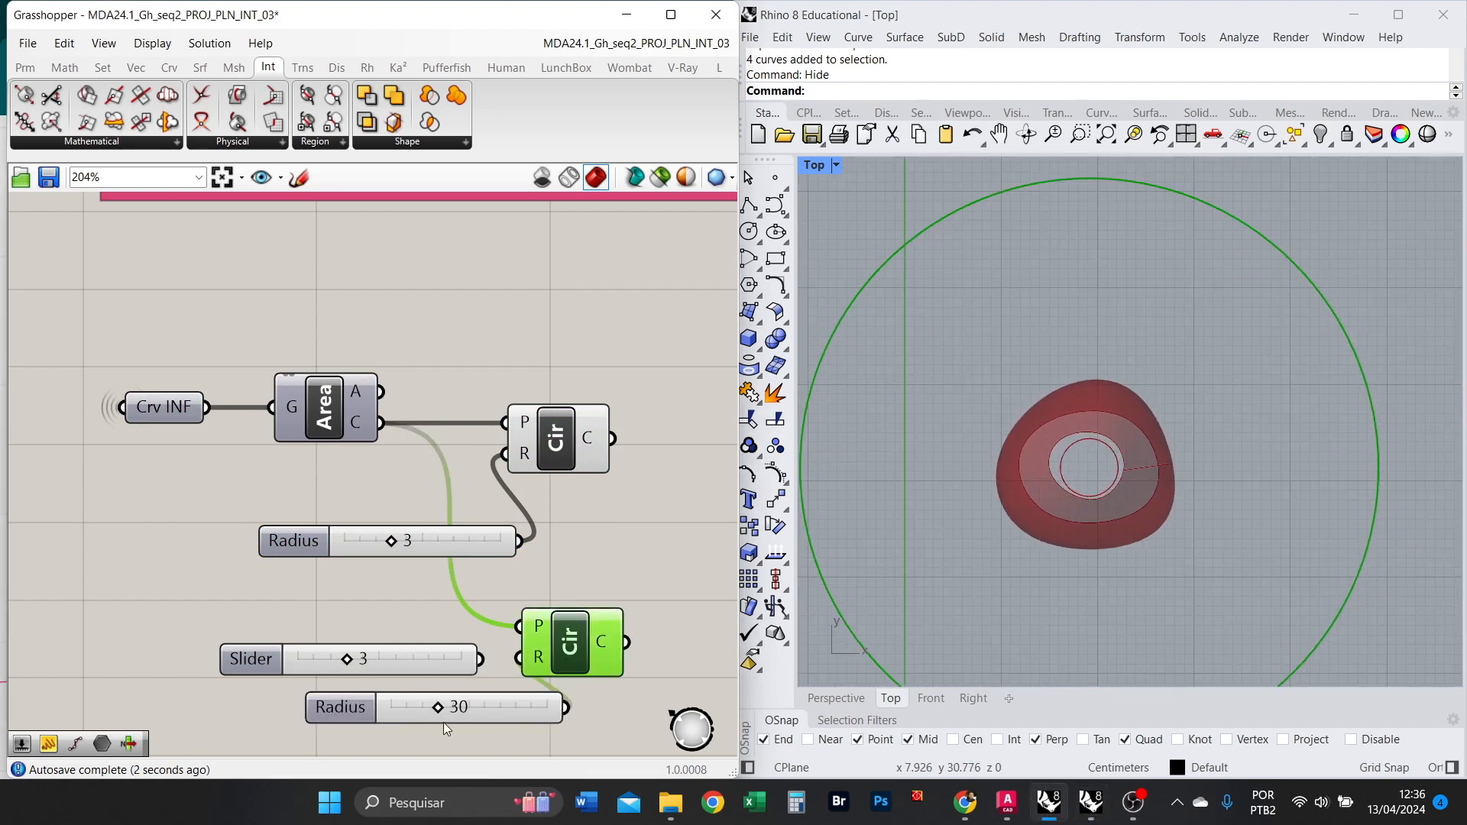
# Move the slider of 30 level with the second Circle's radius input and delete the unconnected slider of 3.
pyautogui.moveTo(514, 719); pyautogui.dragTo(429, 661)
pyautogui.click(423, 661)
pyautogui.press('Delete')
pyautogui.click(575, 640)
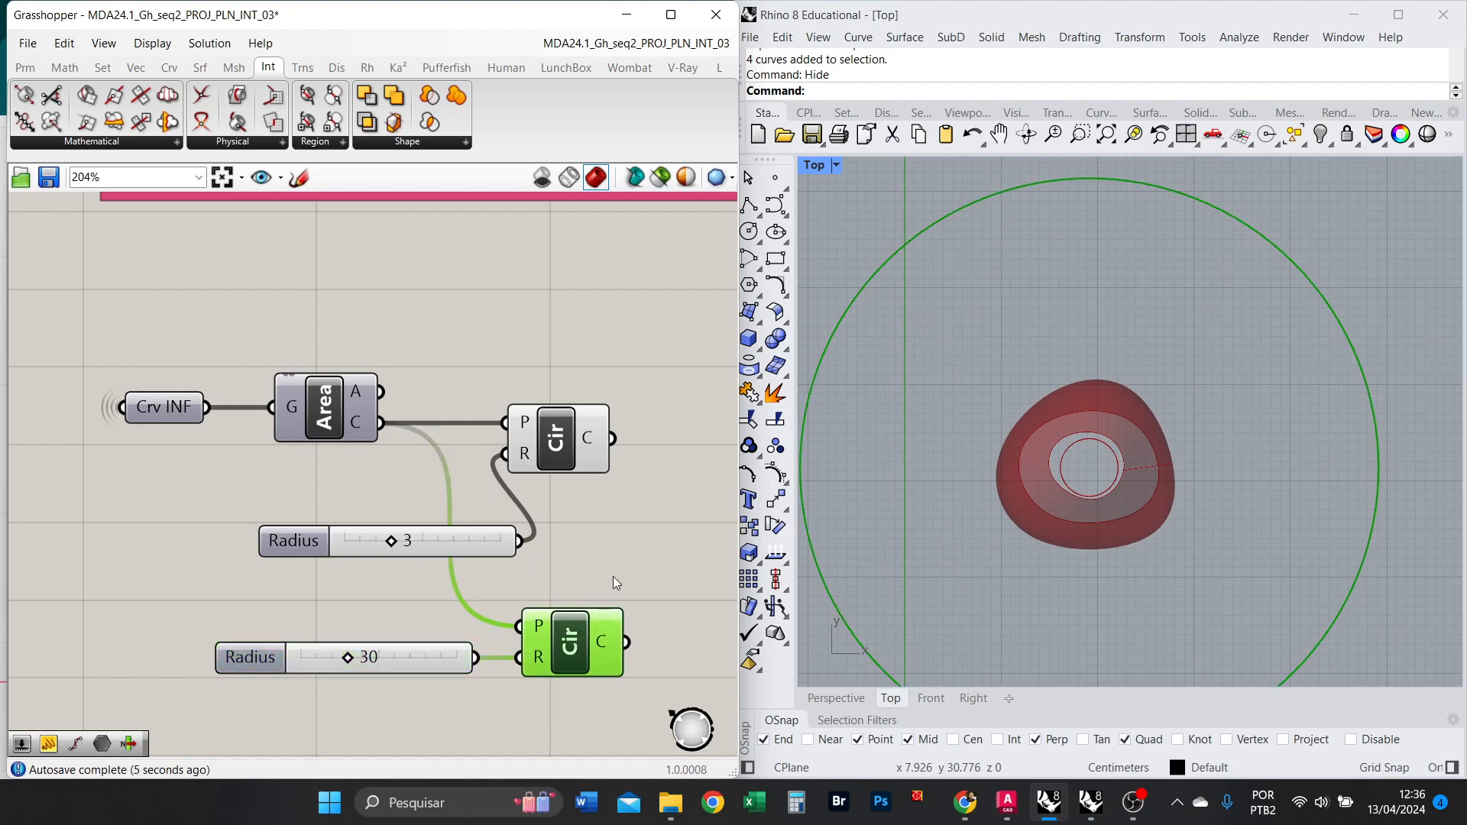
# Add a Divide Curve component and connect the output of the radius 3 circle to its curve input.
pyautogui.moveTo(1155, 507); pyautogui.dragTo(1143, 451, button='right')
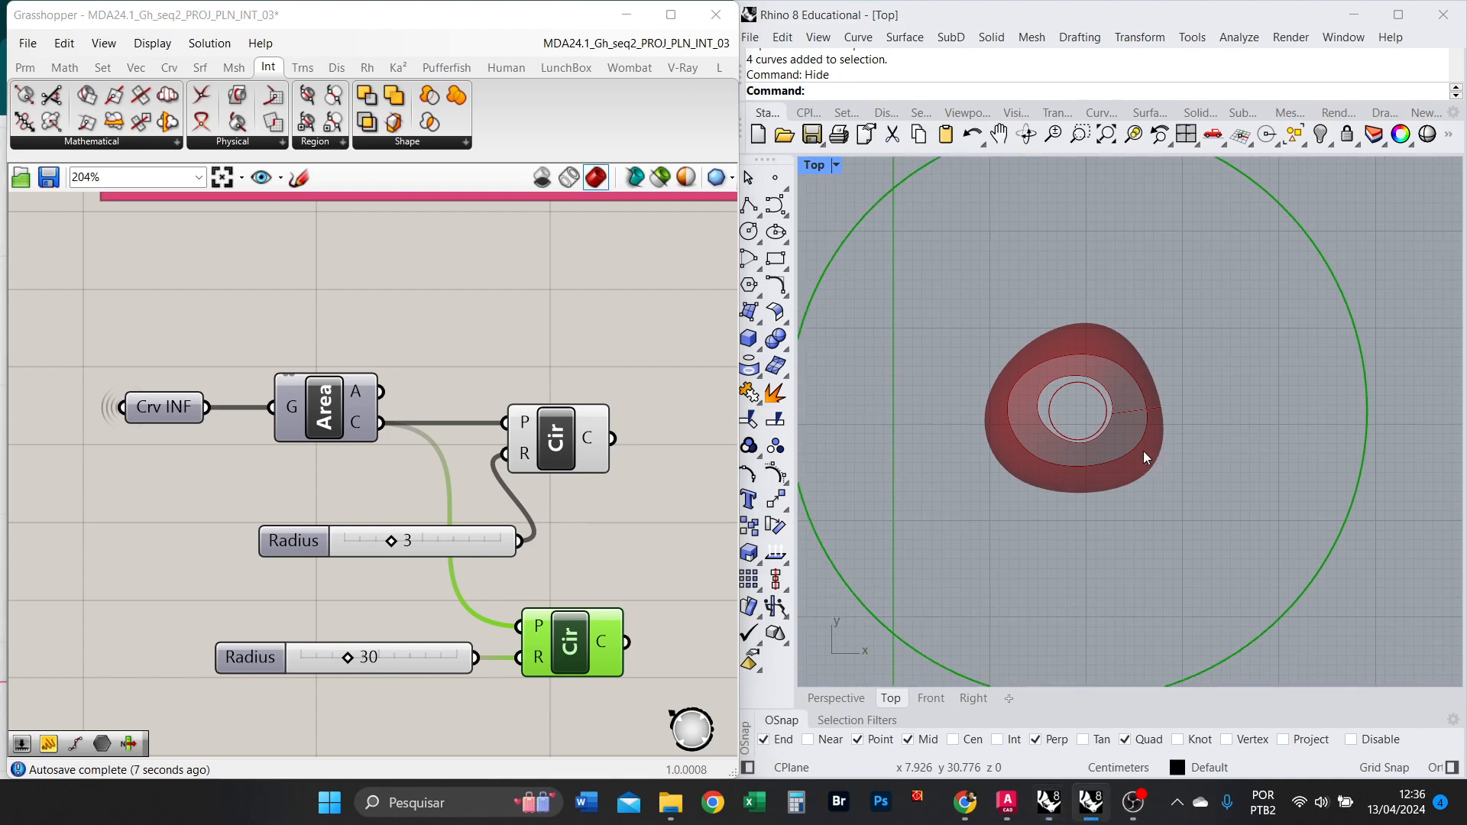
pyautogui.moveTo(471, 544); pyautogui.dragTo(418, 507)
pyautogui.moveTo(584, 537); pyautogui.dragTo(350, 489, button='right')
pyautogui.doubleClick(528, 489)
pyautogui.write('DIVI')
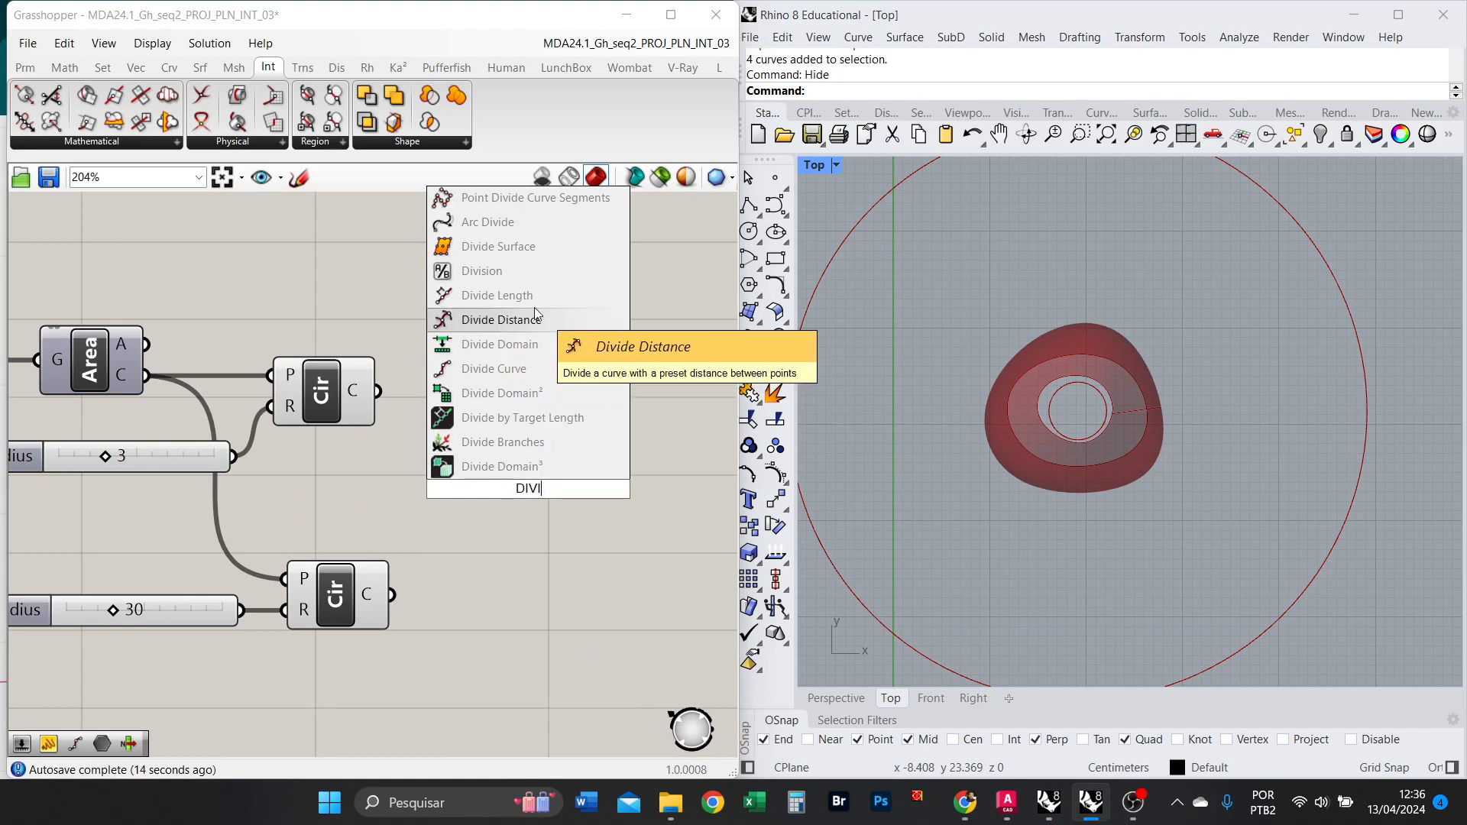
pyautogui.click(521, 371)
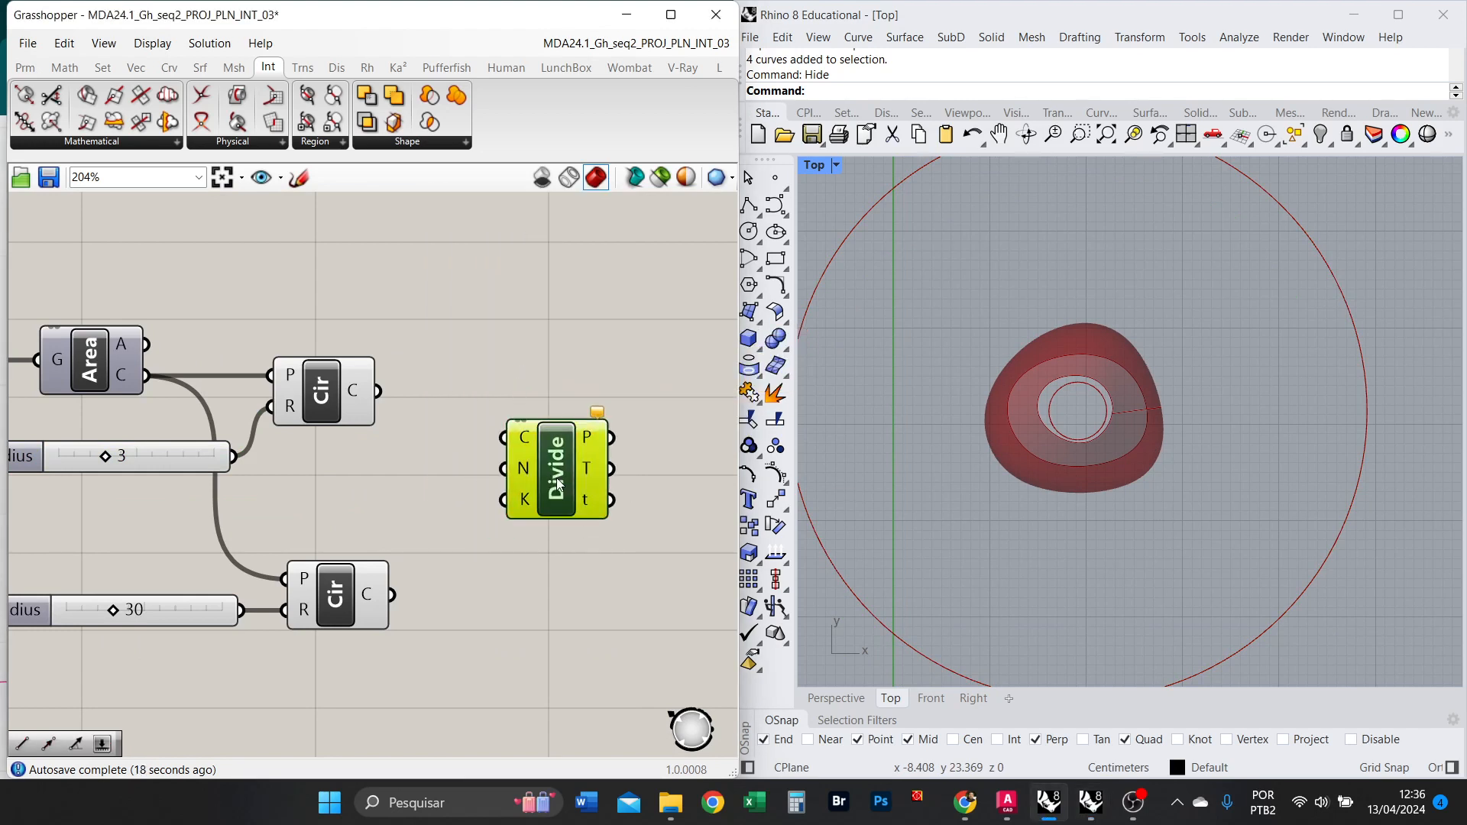
pyautogui.moveTo(403, 396); pyautogui.dragTo(535, 390)
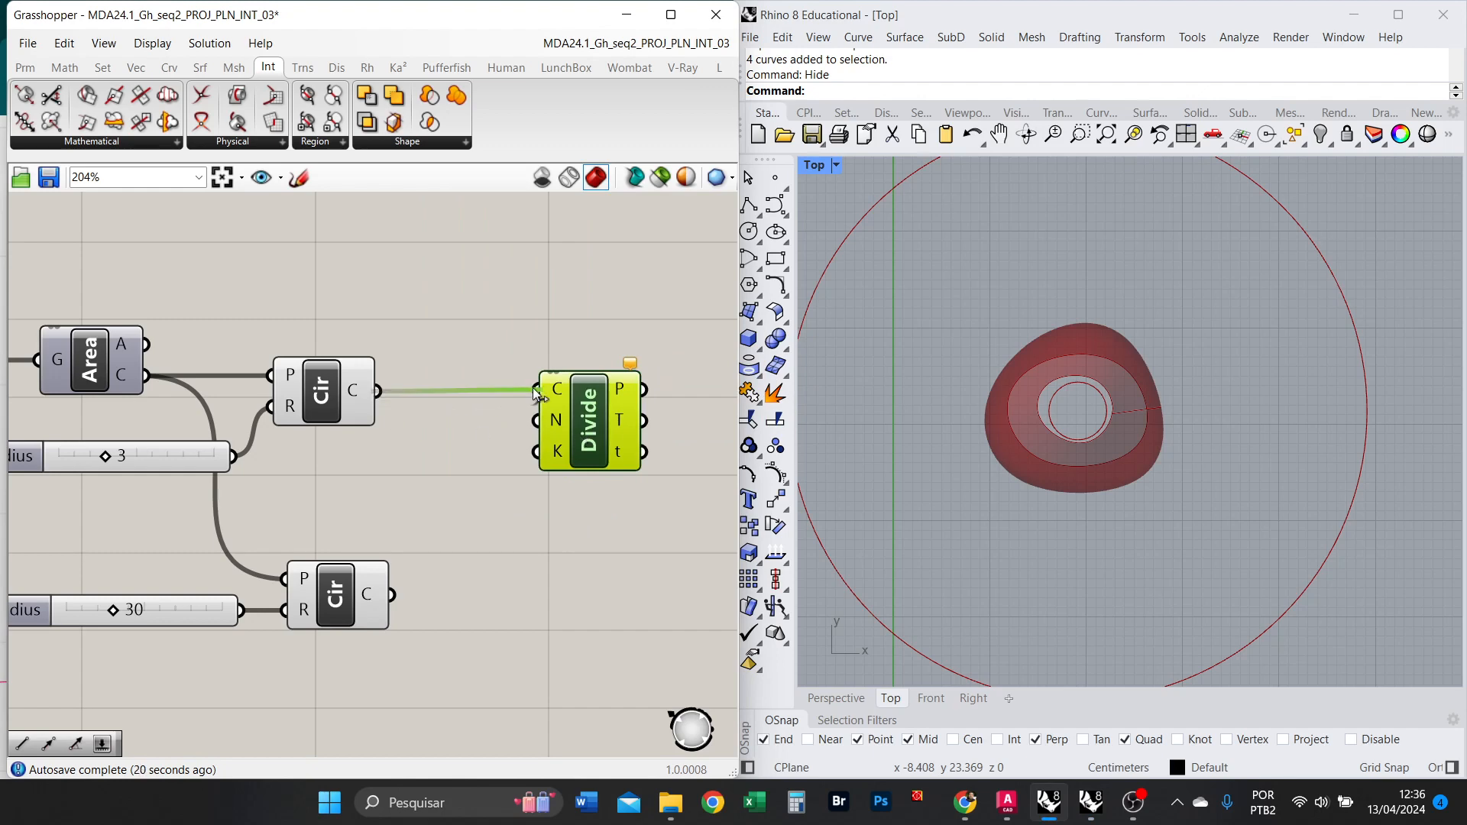
pyautogui.scroll(6, 1116, 421)
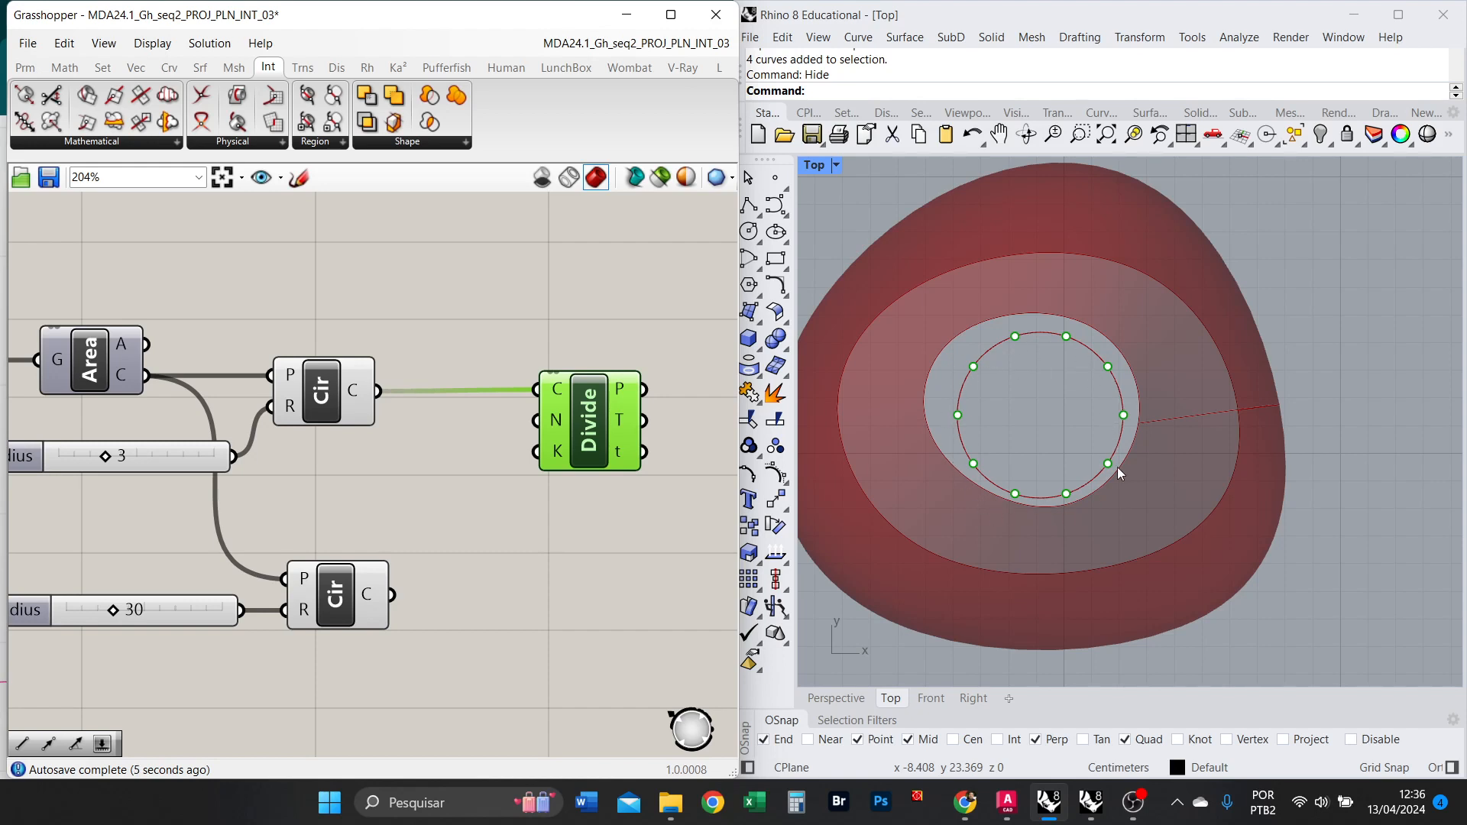
# Duplicate the Divide Curve component below the first and connect the radius 30 circle to its curve input.
pyautogui.scroll(-2, 625, 423)
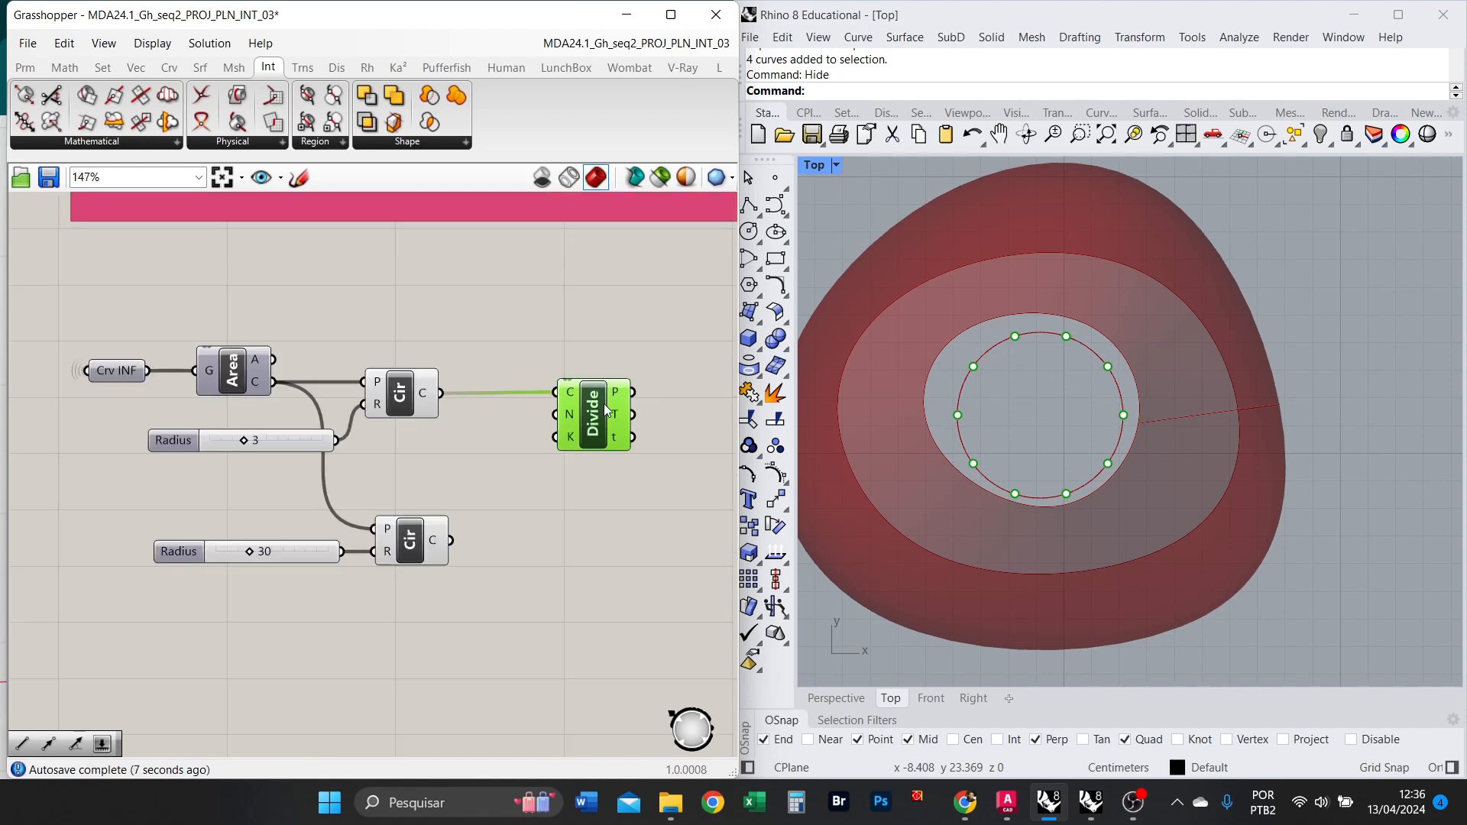
pyautogui.keyDown('alt'); pyautogui.moveTo(600, 436); pyautogui.dragTo(566, 560); pyautogui.keyUp('alt')
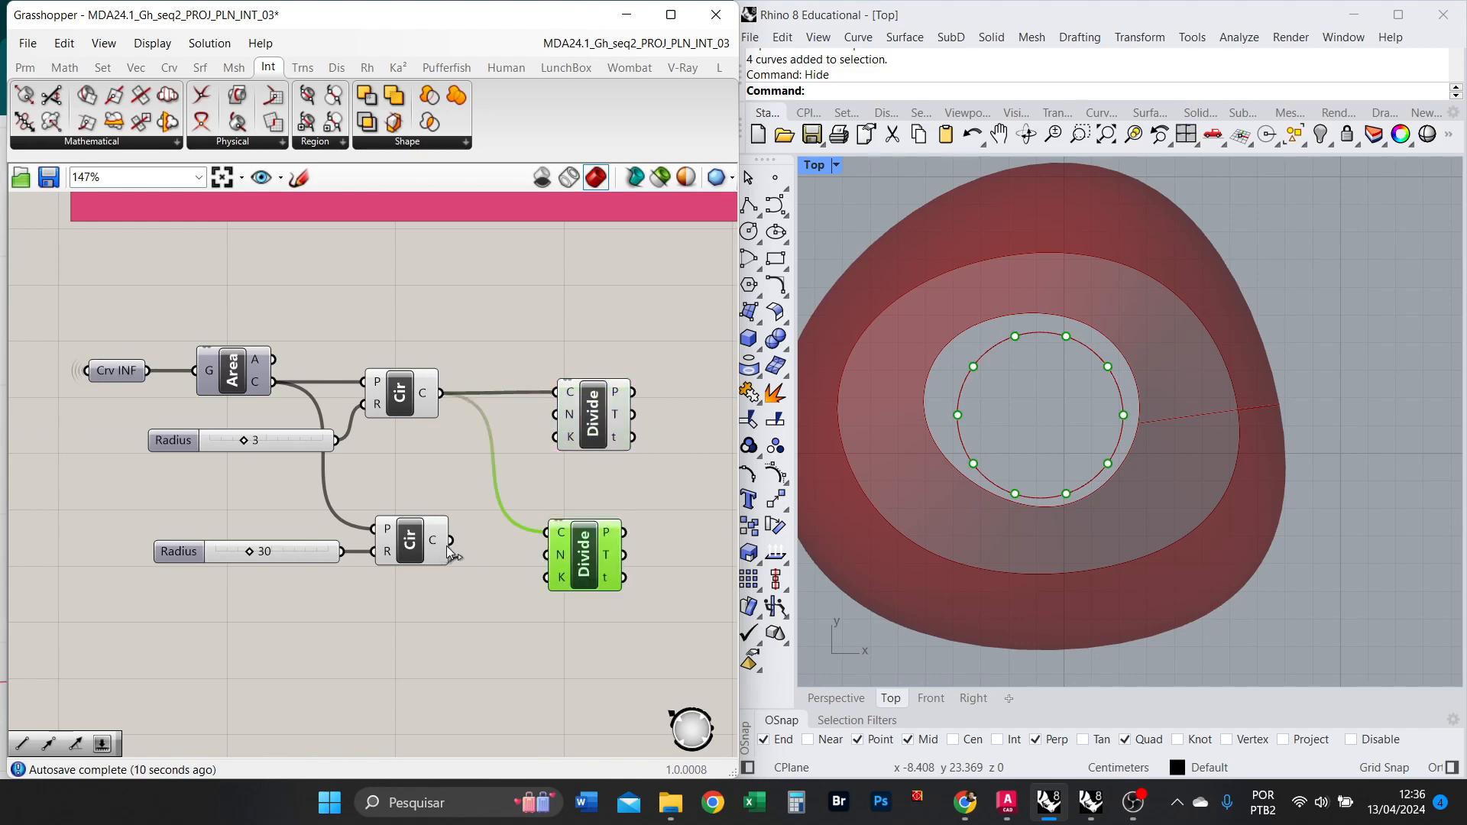
pyautogui.moveTo(451, 540); pyautogui.dragTo(555, 533)
pyautogui.moveTo(589, 554); pyautogui.dragTo(595, 572)
pyautogui.scroll(-5, 1131, 429)
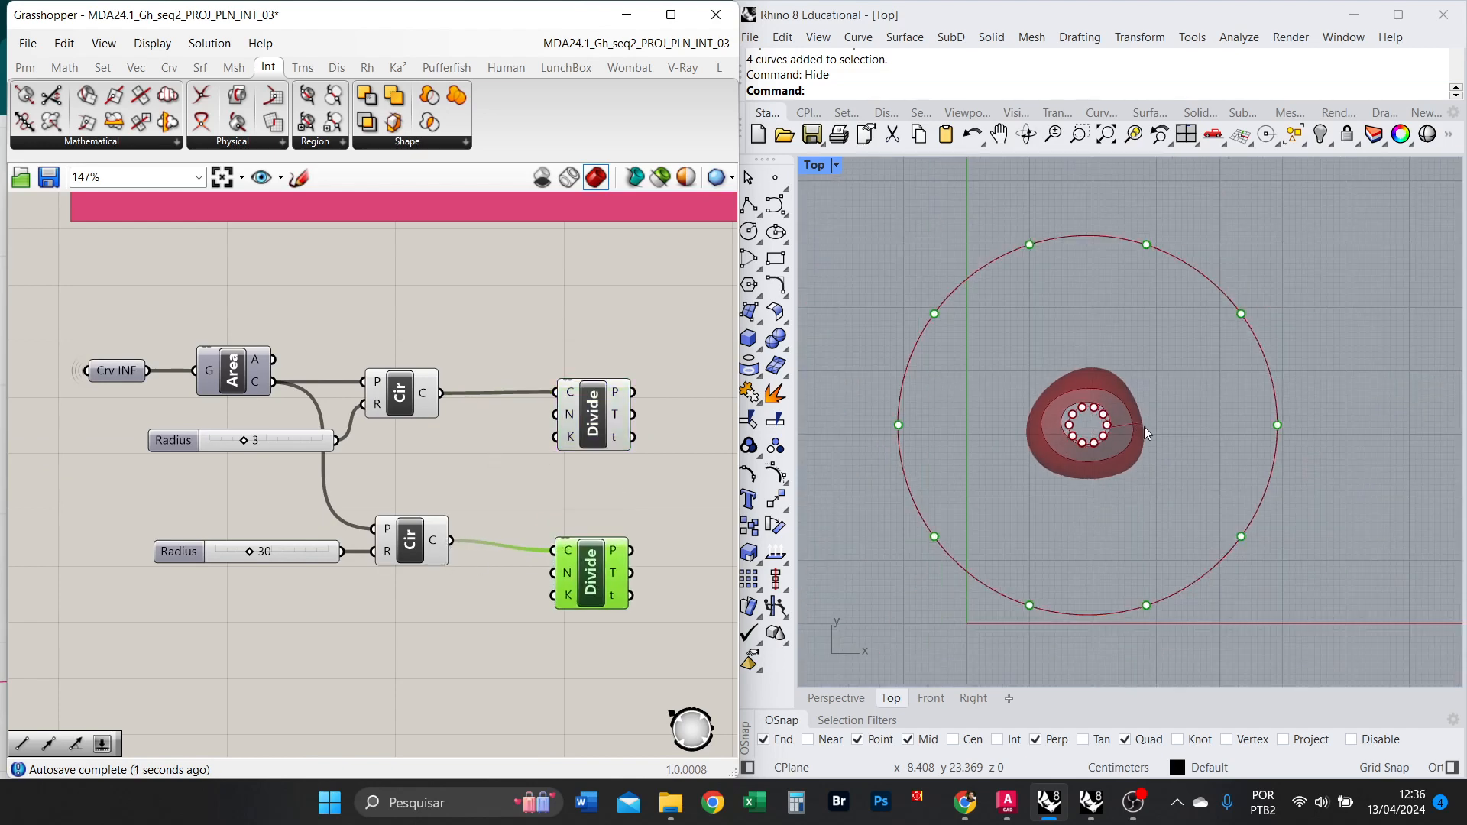
pyautogui.scroll(2, 668, 437)
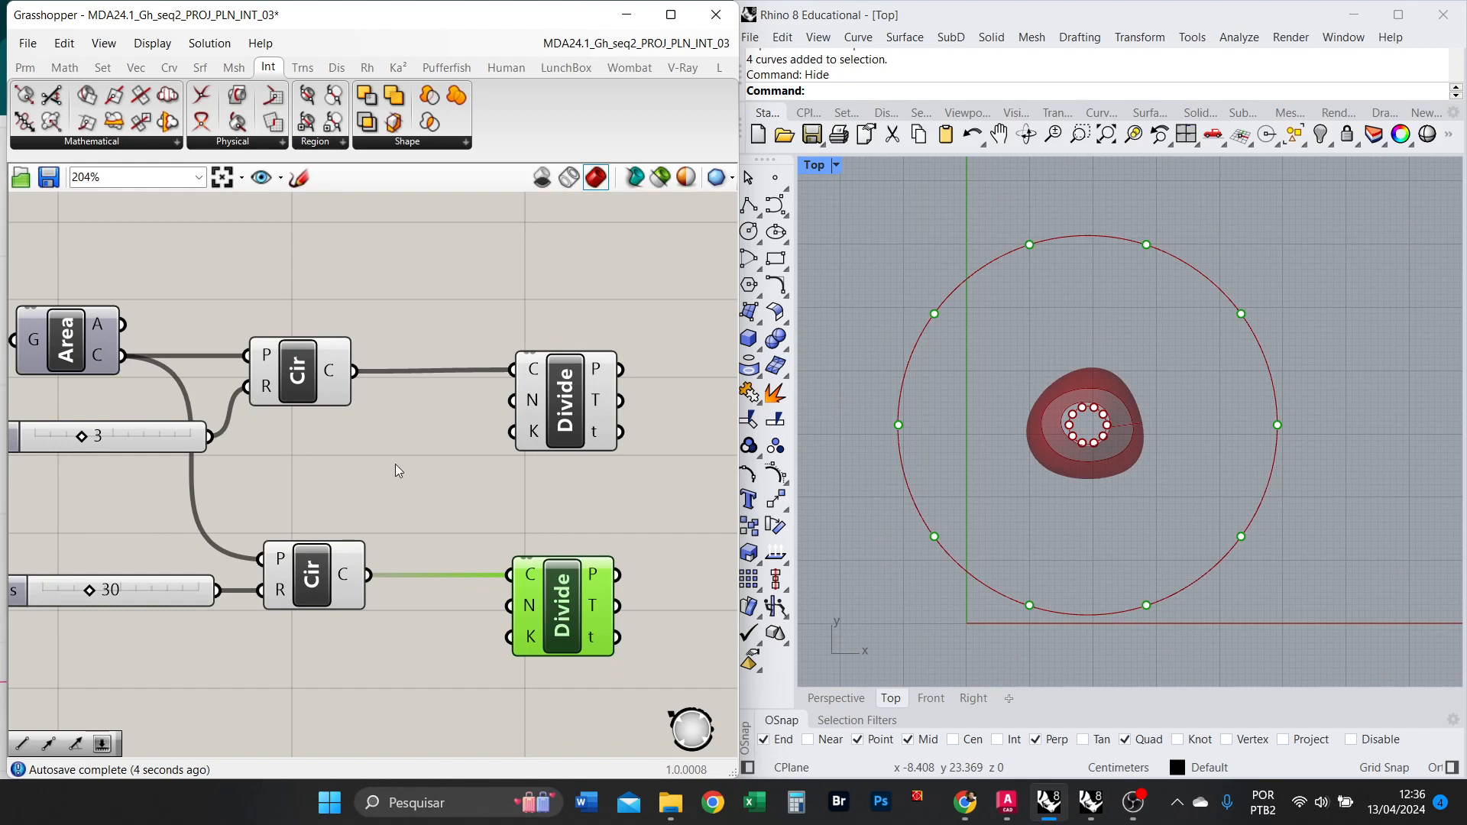
# Copy the MERID num parameter between the two Divide Curve components and connect it to both of their N inputs.
pyautogui.scroll(-2, 510, 449)
pyautogui.moveTo(285, 474); pyautogui.dragTo(580, 461, button='right')
pyautogui.moveTo(232, 442); pyautogui.dragTo(654, 438, button='right')
pyautogui.moveTo(497, 336); pyautogui.dragTo(395, 585, button='right')
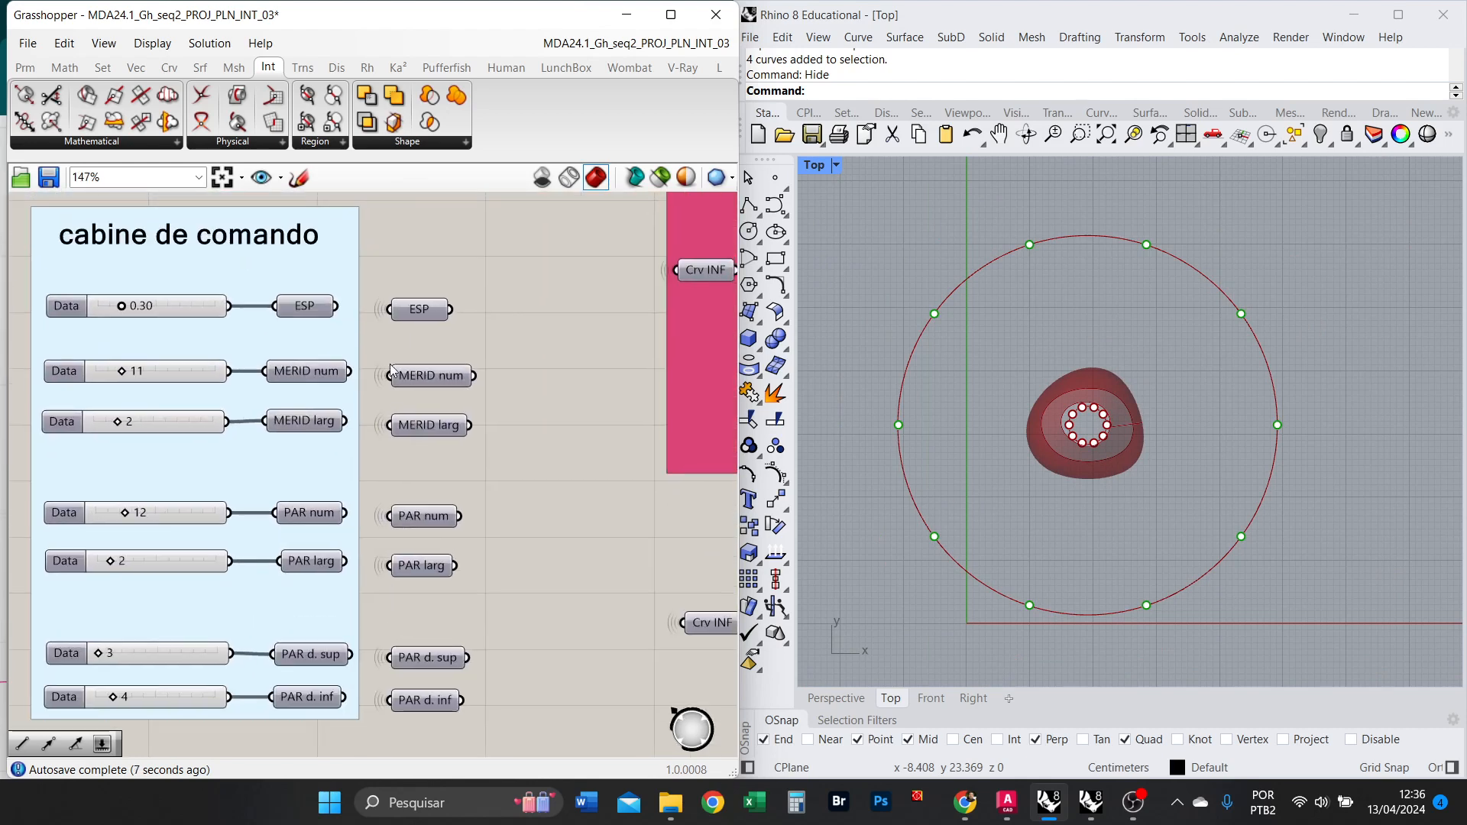
pyautogui.scroll(2, 392, 371)
pyautogui.click(456, 404)
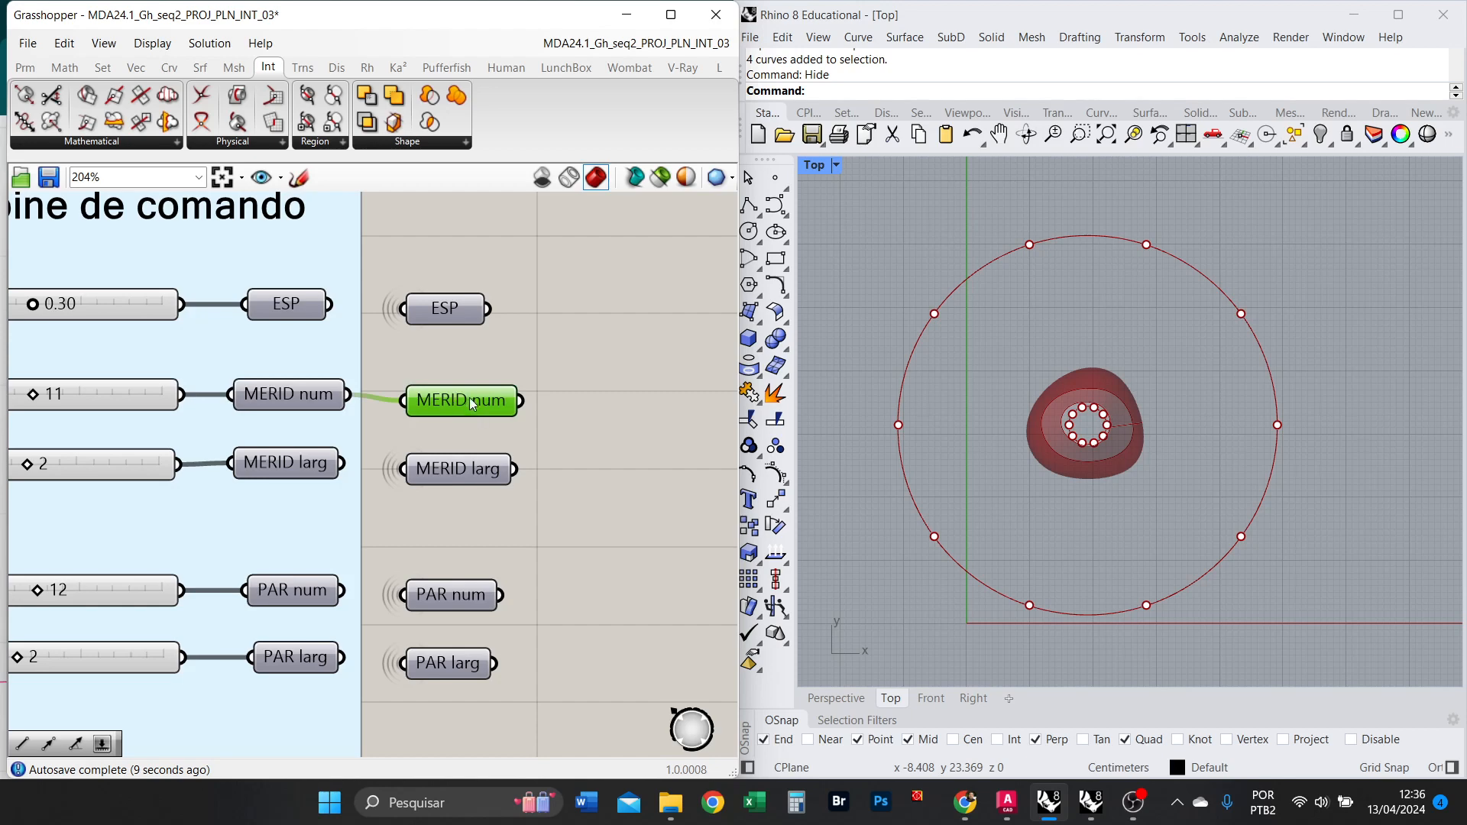
pyautogui.keyDown('alt'); pyautogui.moveTo(470, 397); pyautogui.dragTo(449, 358); pyautogui.keyUp('alt')
pyautogui.scroll(-9, 249, 372)
pyautogui.scroll(8, 528, 496)
pyautogui.moveTo(363, 417)
pyautogui.mouseDown()
pyautogui.moveTo(446, 506)
pyautogui.moveTo(370, 421)
pyautogui.mouseUp()
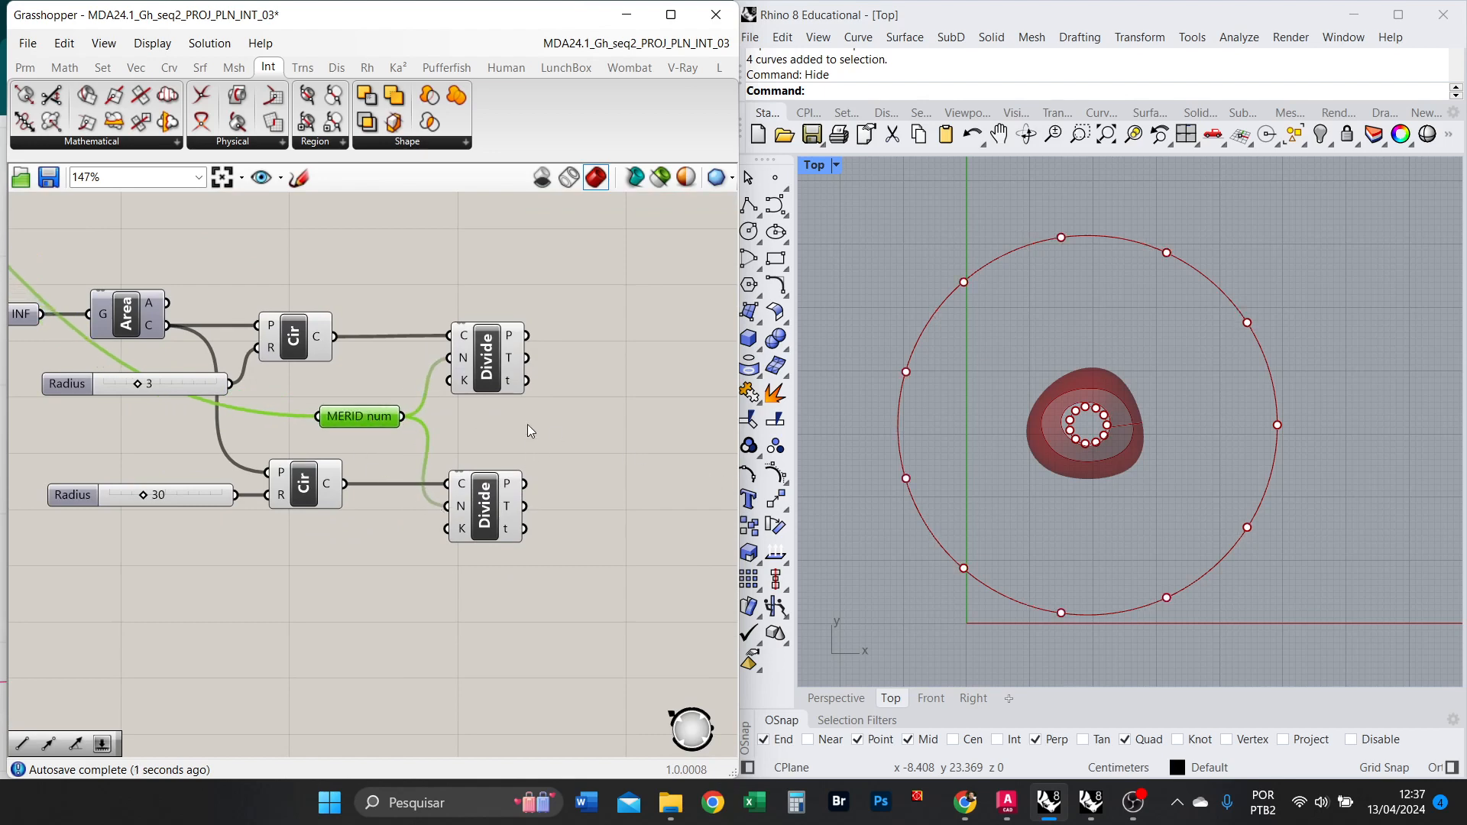
# Set the MERID num slider in the cabine de comando group to 28.
pyautogui.moveTo(560, 446); pyautogui.dragTo(471, 438, button='right')
pyautogui.scroll(-7, 532, 446)
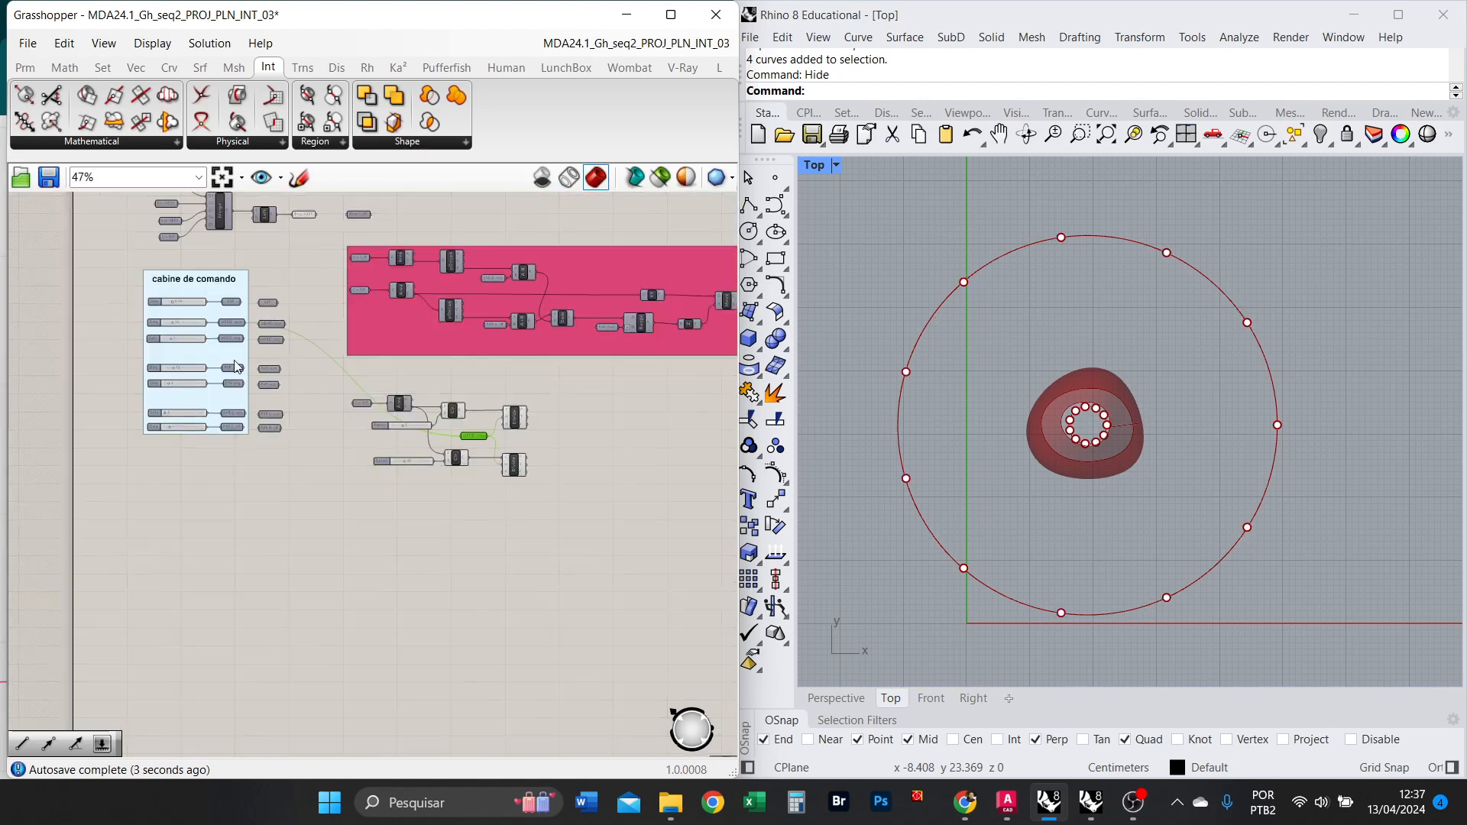
pyautogui.scroll(7, 164, 298)
pyautogui.scroll(2, 263, 288)
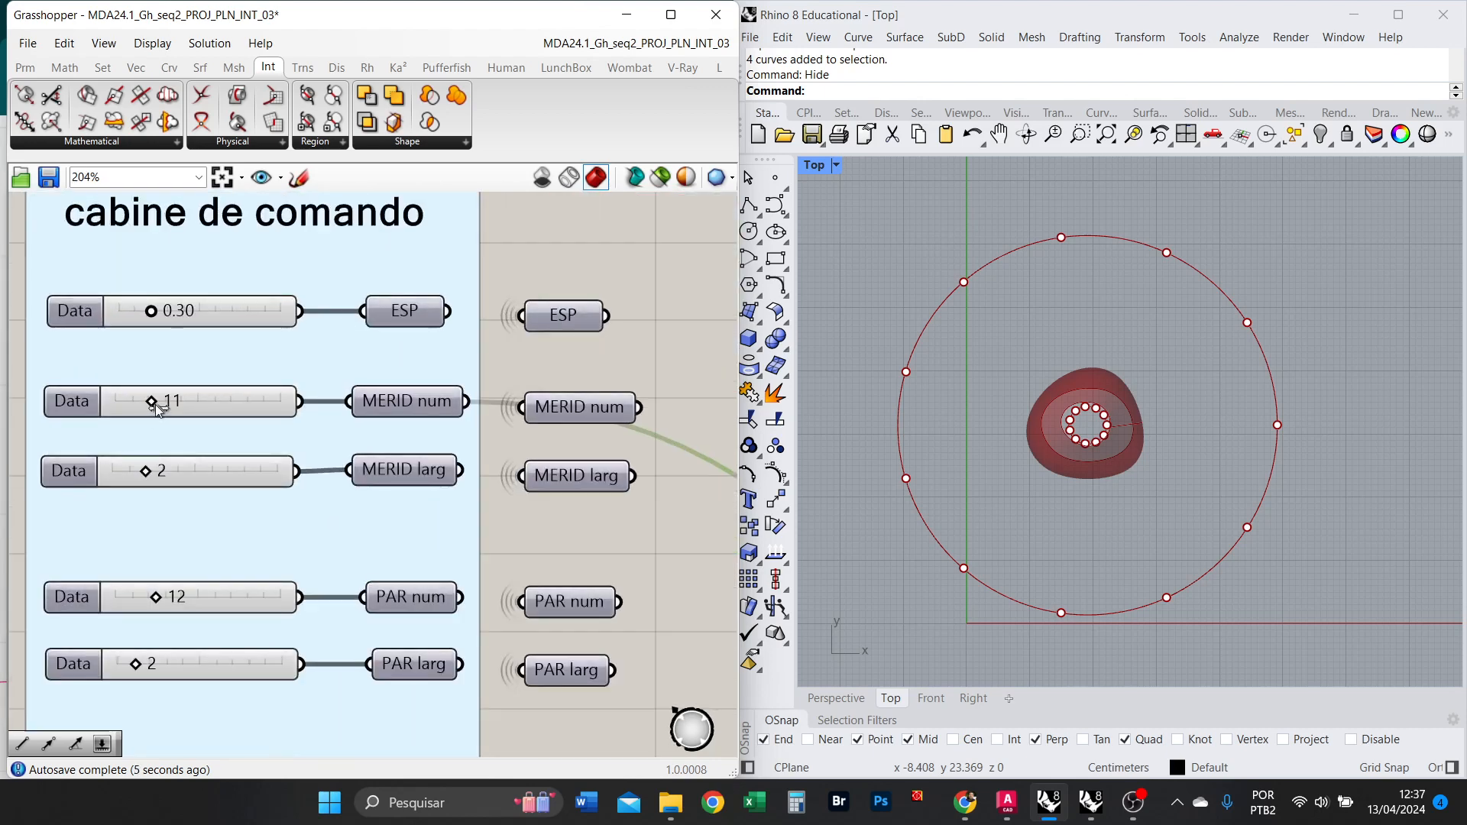
pyautogui.moveTo(152, 402); pyautogui.dragTo(235, 409)
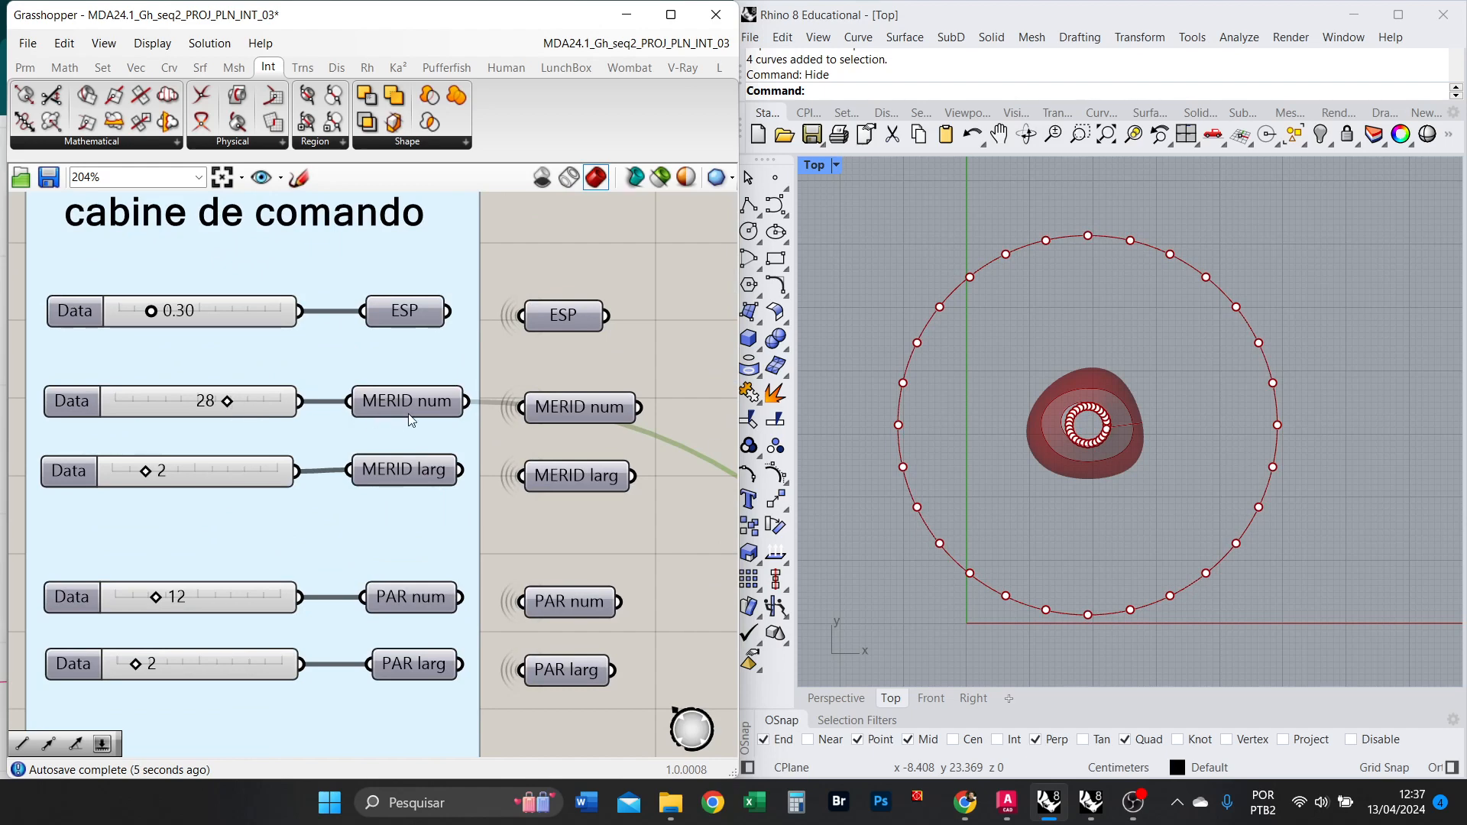
# Add a Line component and connect the inner circle's division points to input A and the outer circle's to input B.
pyautogui.moveTo(569, 422); pyautogui.dragTo(292, 390, button='right')
pyautogui.scroll(-9, 283, 391)
pyautogui.scroll(7, 533, 503)
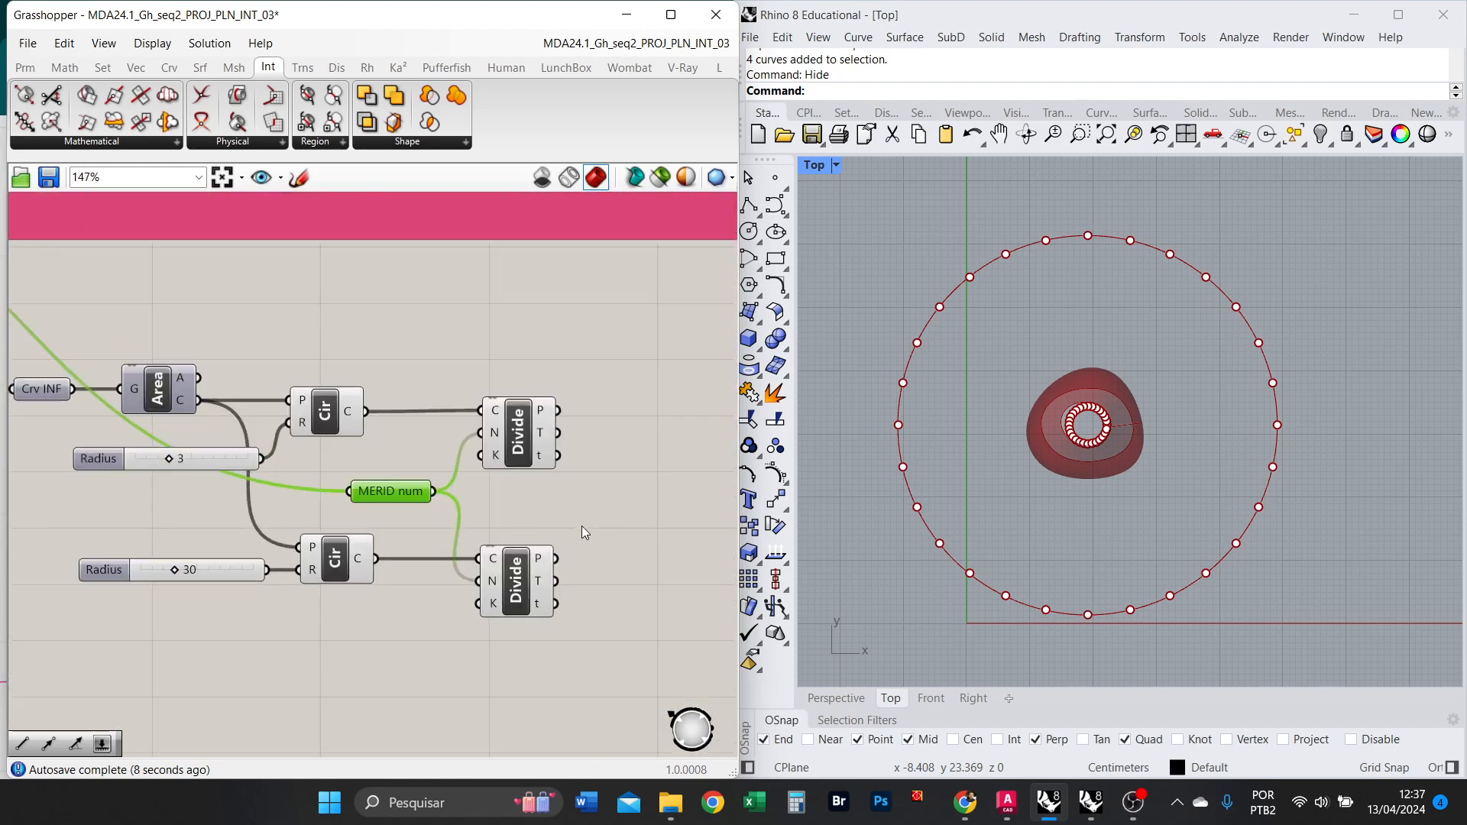
pyautogui.moveTo(585, 533); pyautogui.dragTo(478, 504, button='right')
pyautogui.scroll(1, 478, 504)
pyautogui.doubleClick(498, 504)
pyautogui.write('LIN')
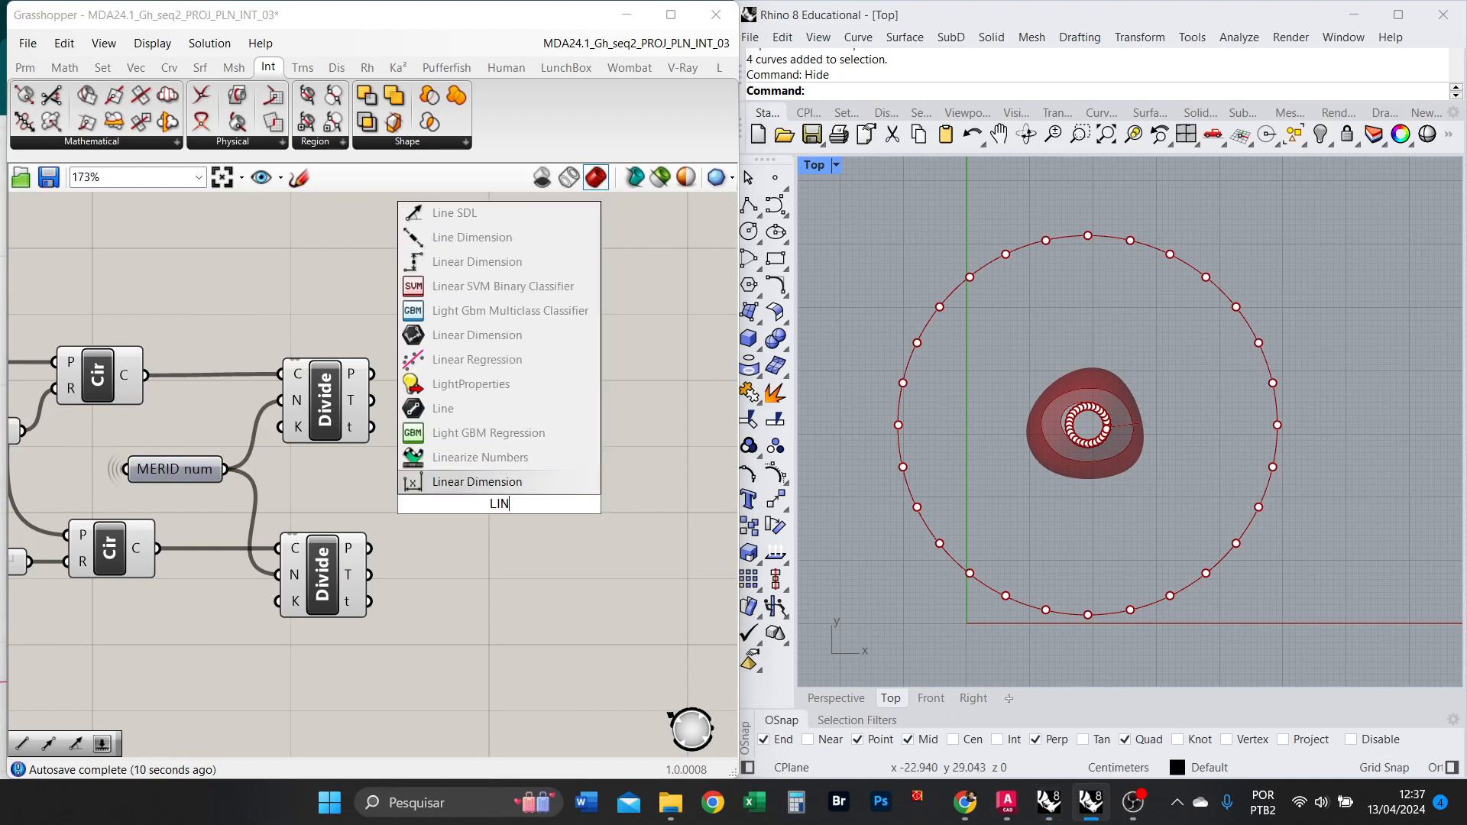
pyautogui.write('E')
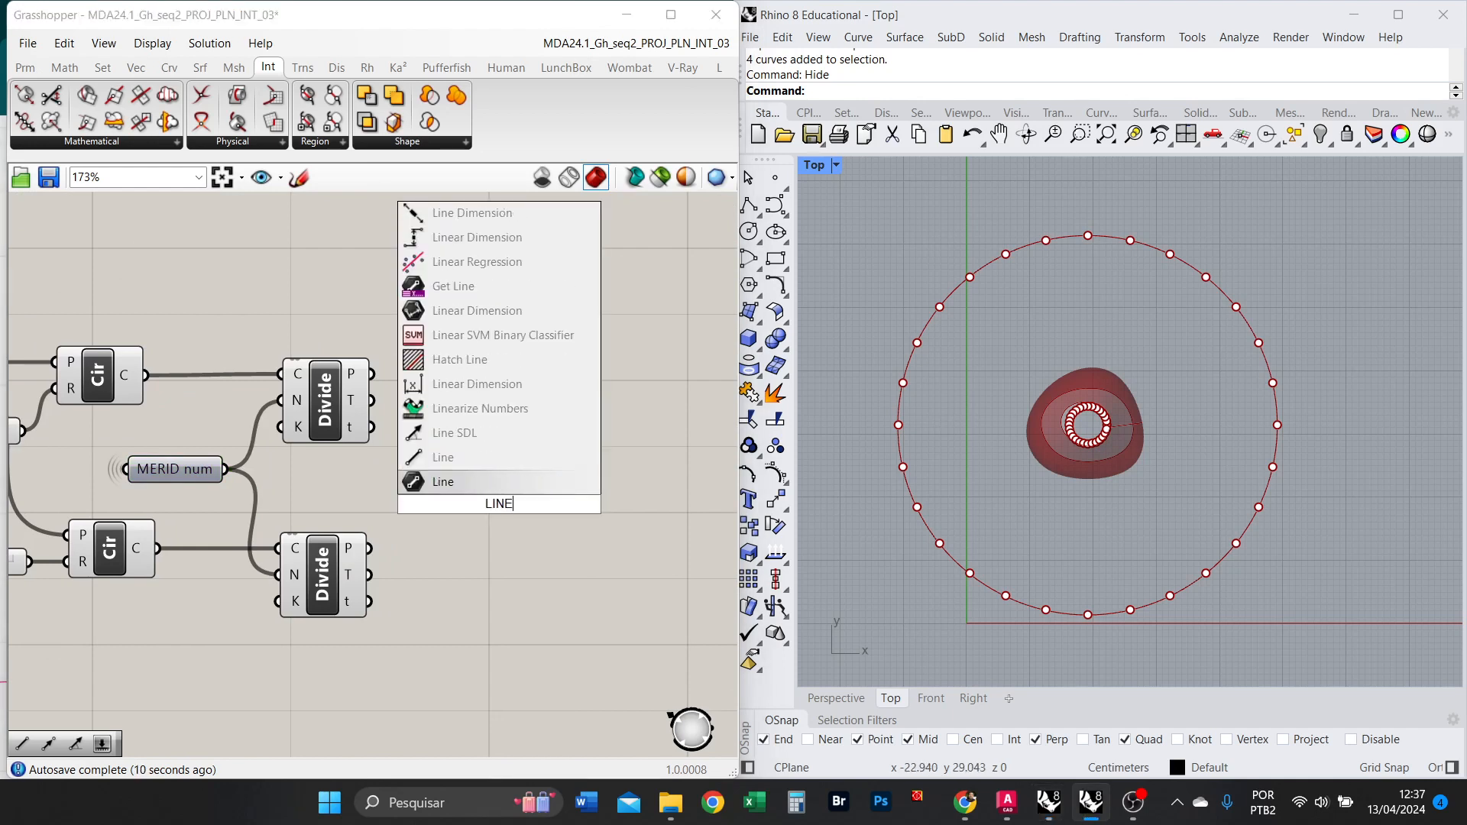
pyautogui.click(440, 462)
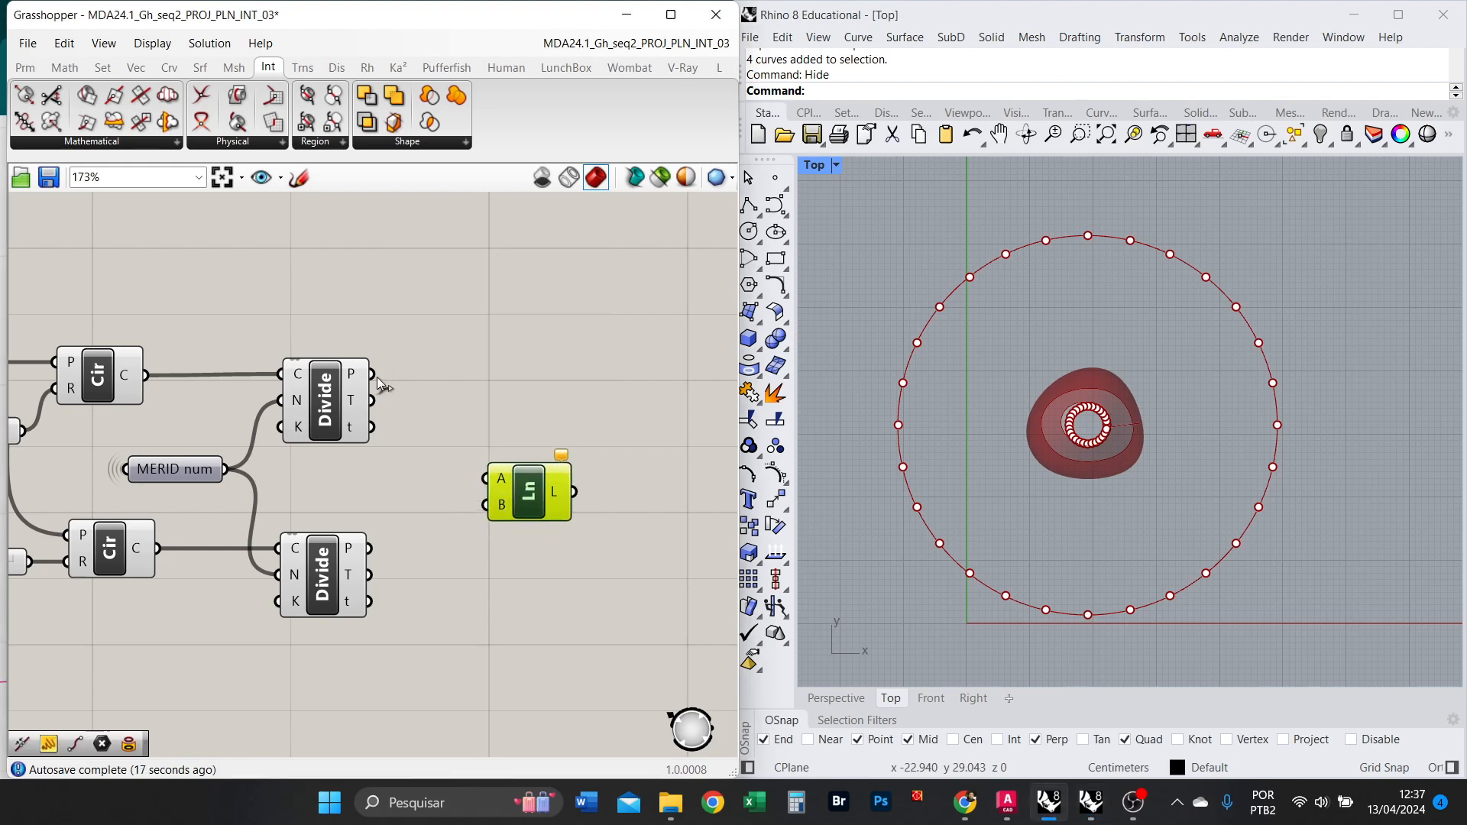
pyautogui.moveTo(373, 374); pyautogui.dragTo(486, 479)
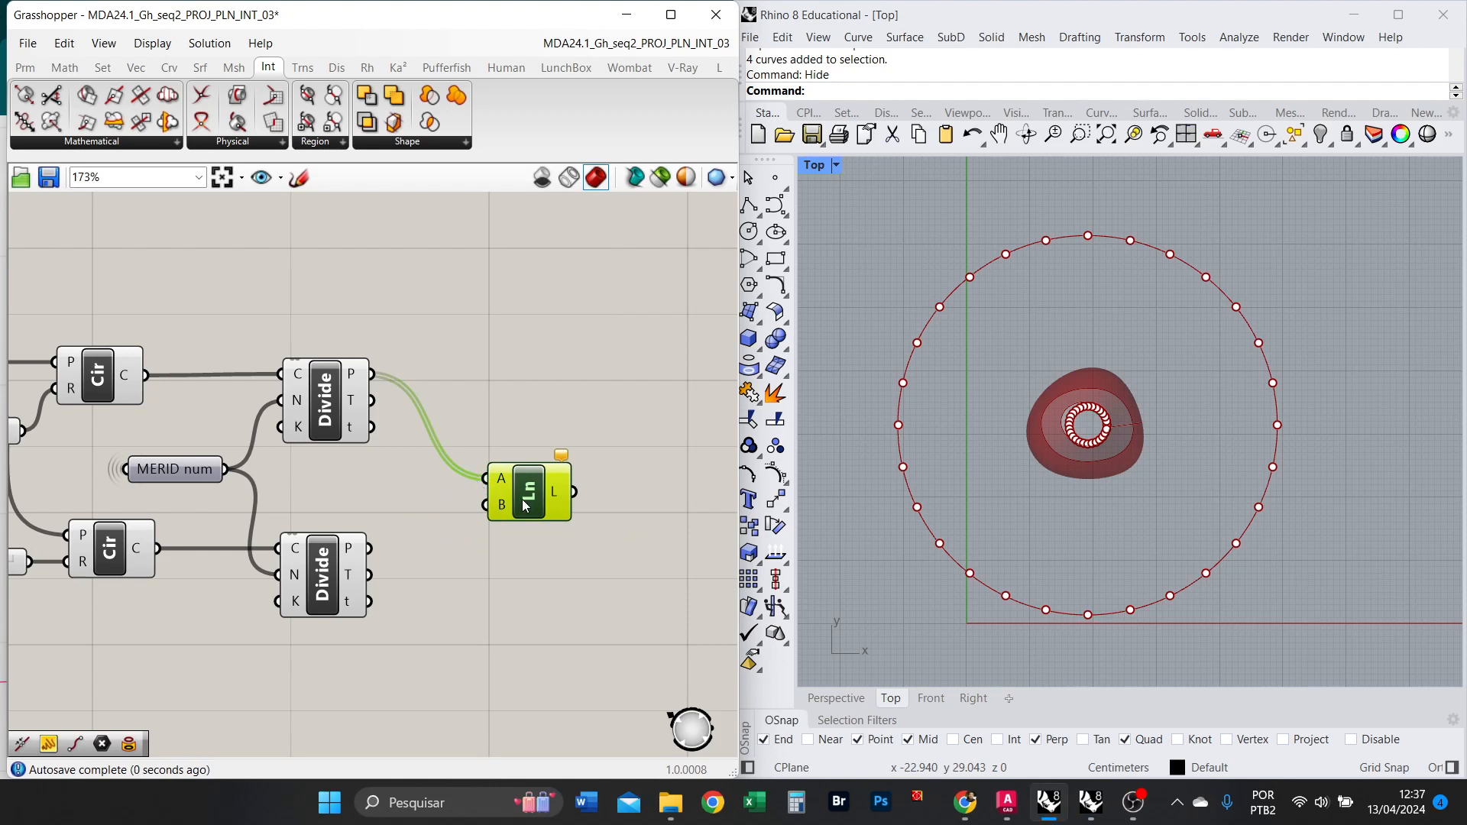
pyautogui.moveTo(371, 549); pyautogui.dragTo(489, 508)
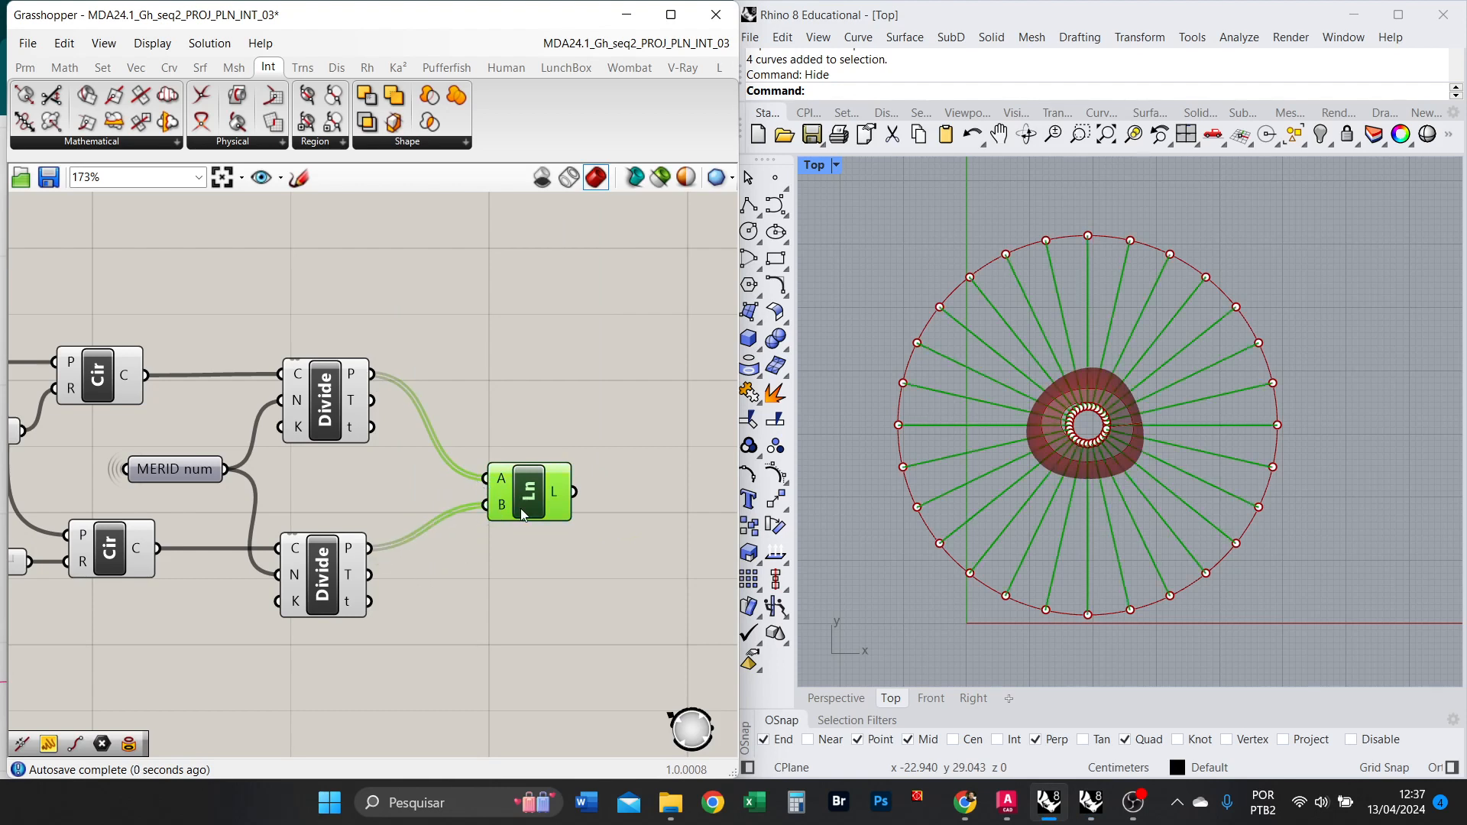
# Show the model in the Perspective view and add a curve-onto-Brep Project component with the lines connected to its curve input.
pyautogui.scroll(3, 1177, 497)
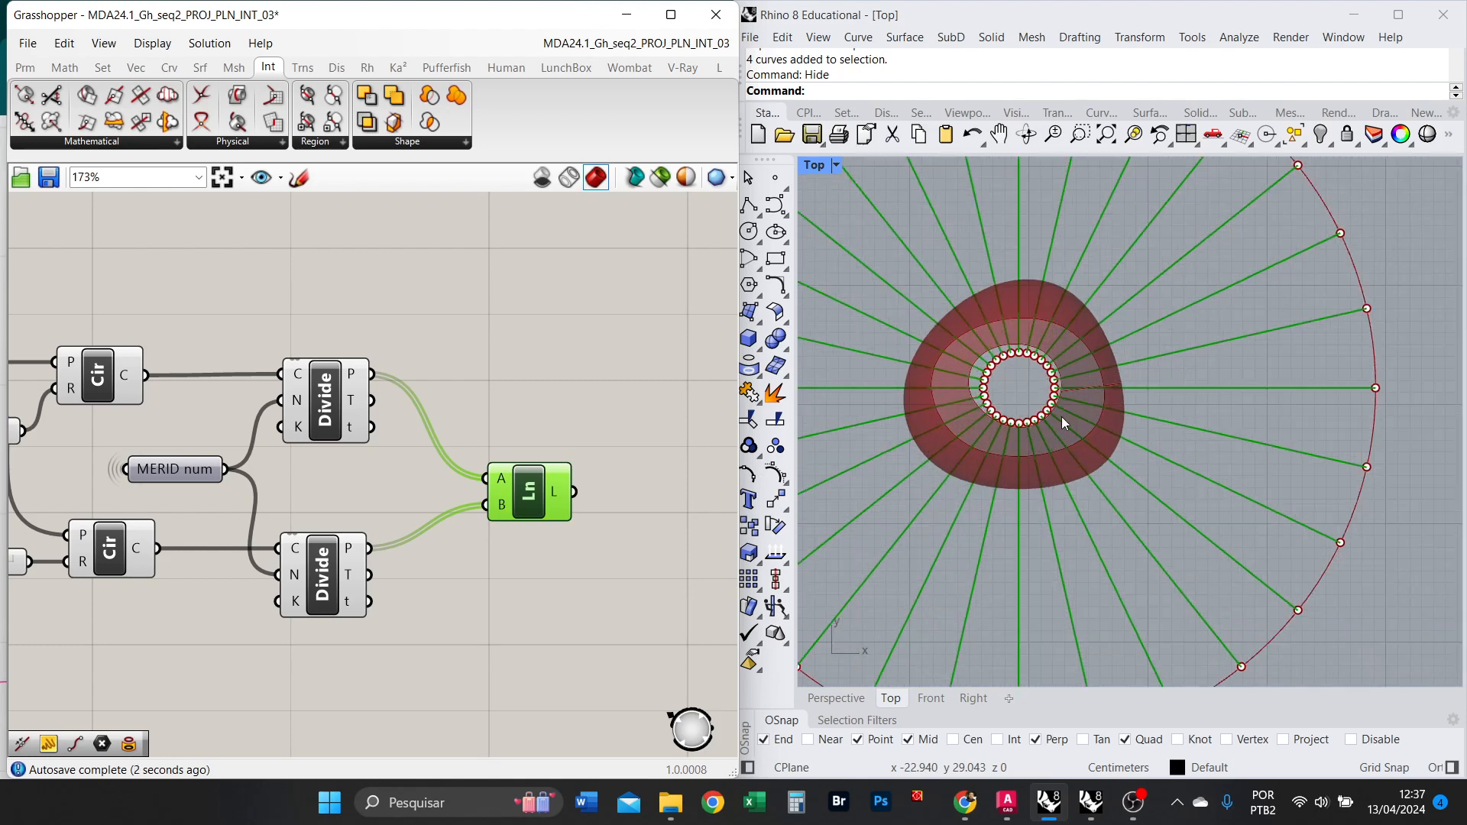
pyautogui.click(835, 698)
pyautogui.moveTo(1125, 551); pyautogui.dragTo(1171, 457, button='right')
pyautogui.scroll(3, 1173, 474)
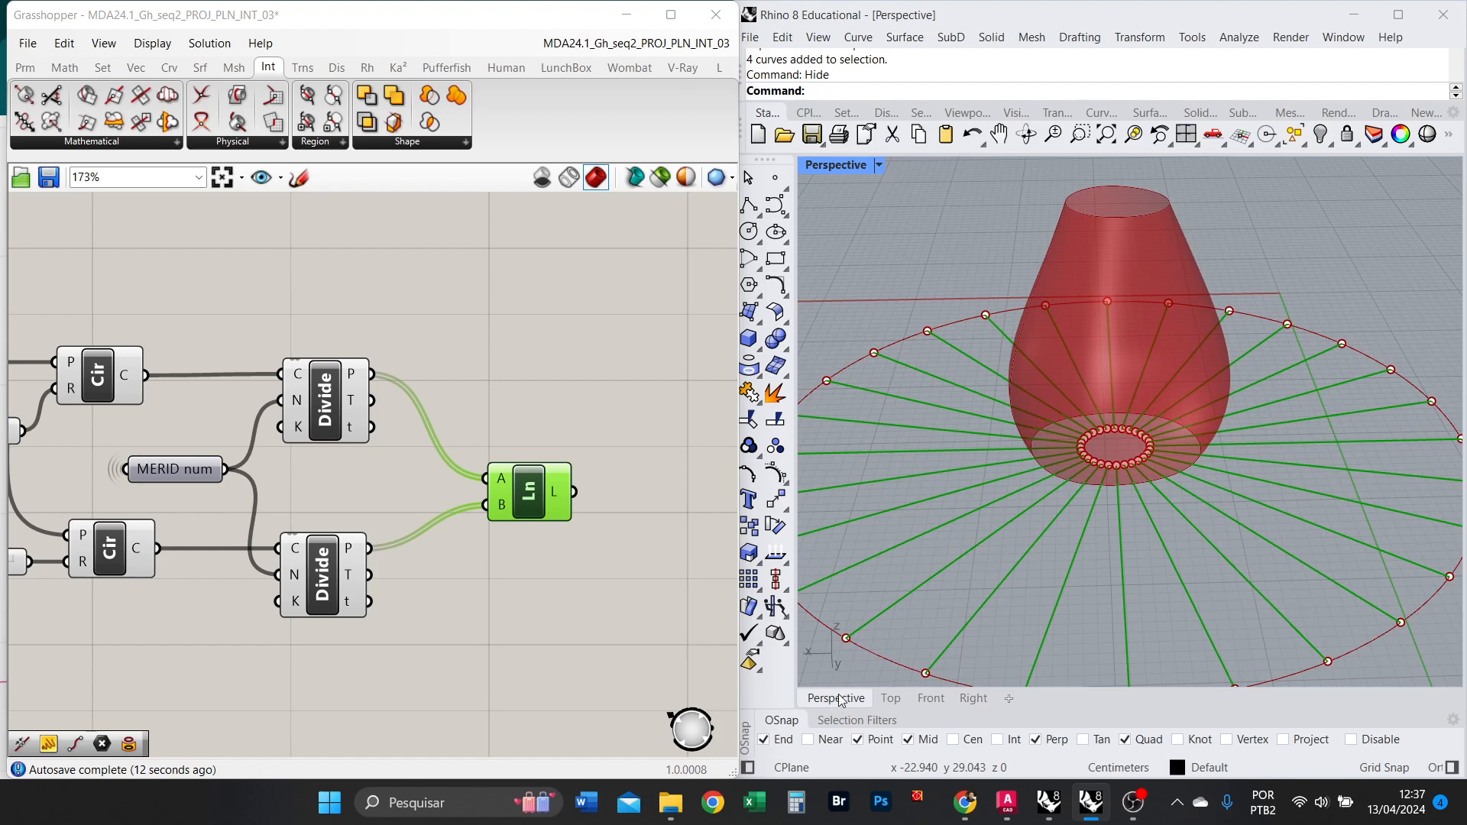
pyautogui.moveTo(625, 497); pyautogui.dragTo(527, 478, button='right')
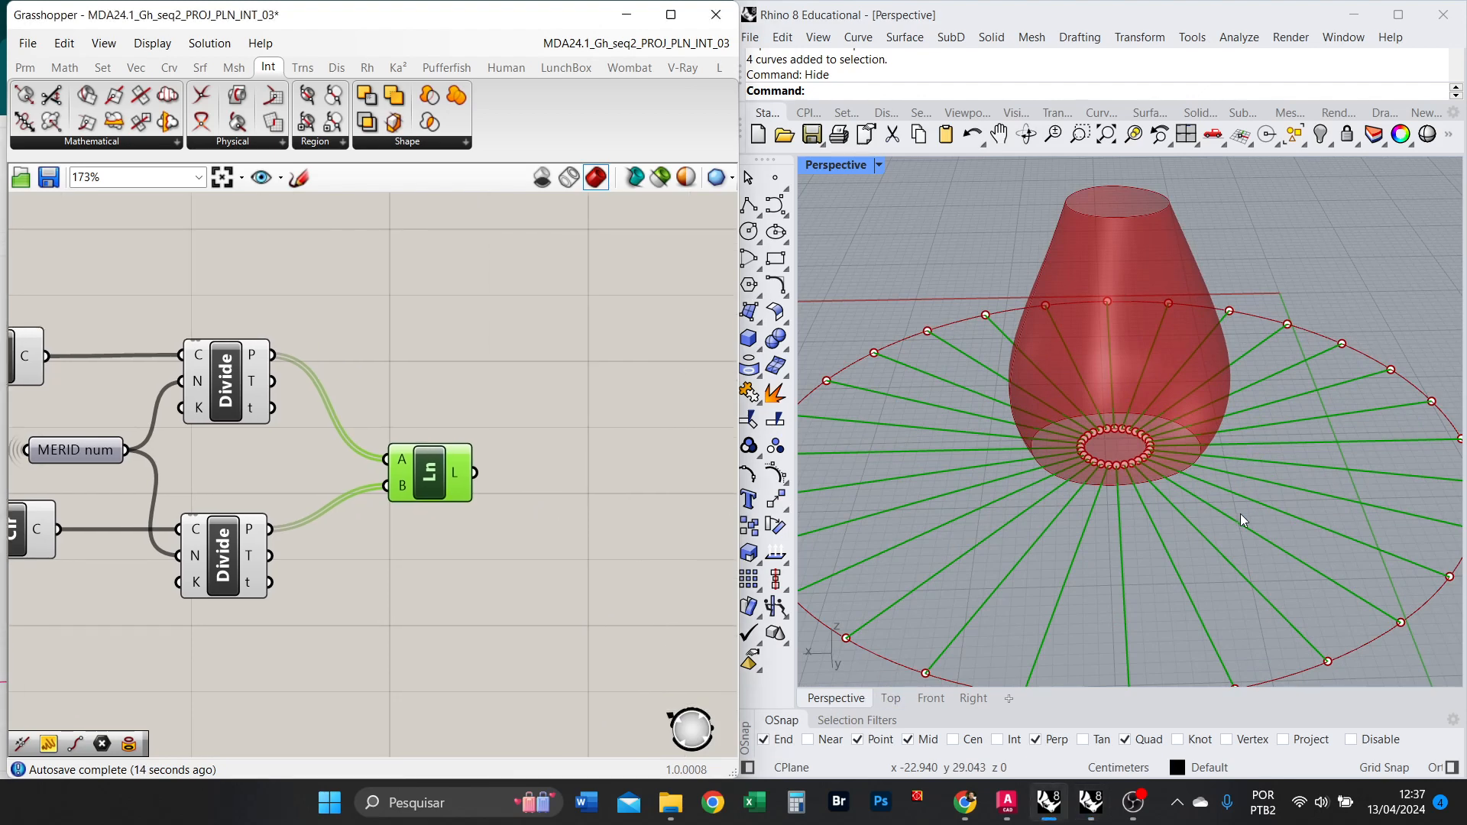
pyautogui.moveTo(673, 475); pyautogui.dragTo(612, 474, button='right')
pyautogui.doubleClick(521, 474)
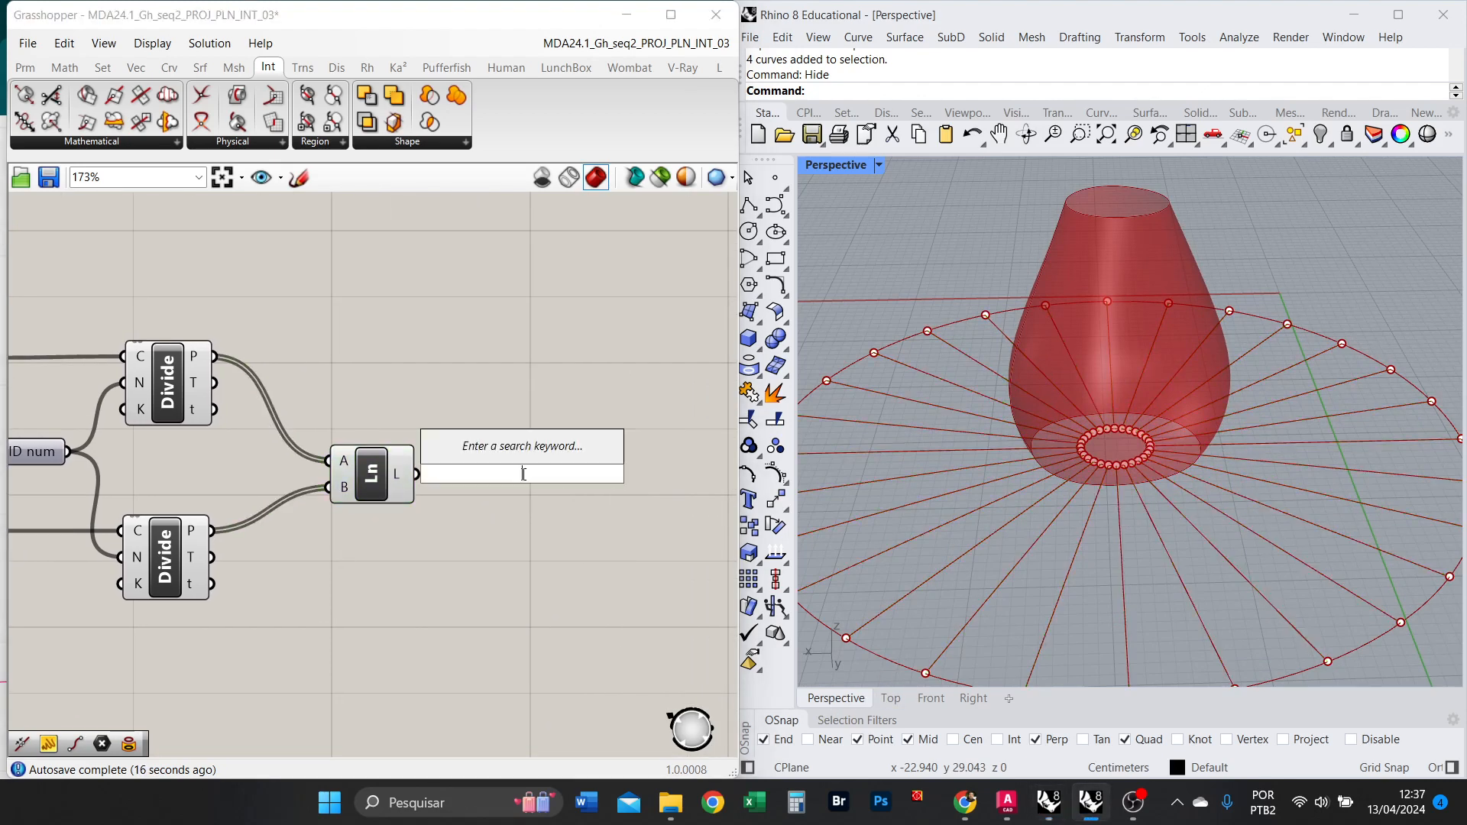
pyautogui.write('PRO')
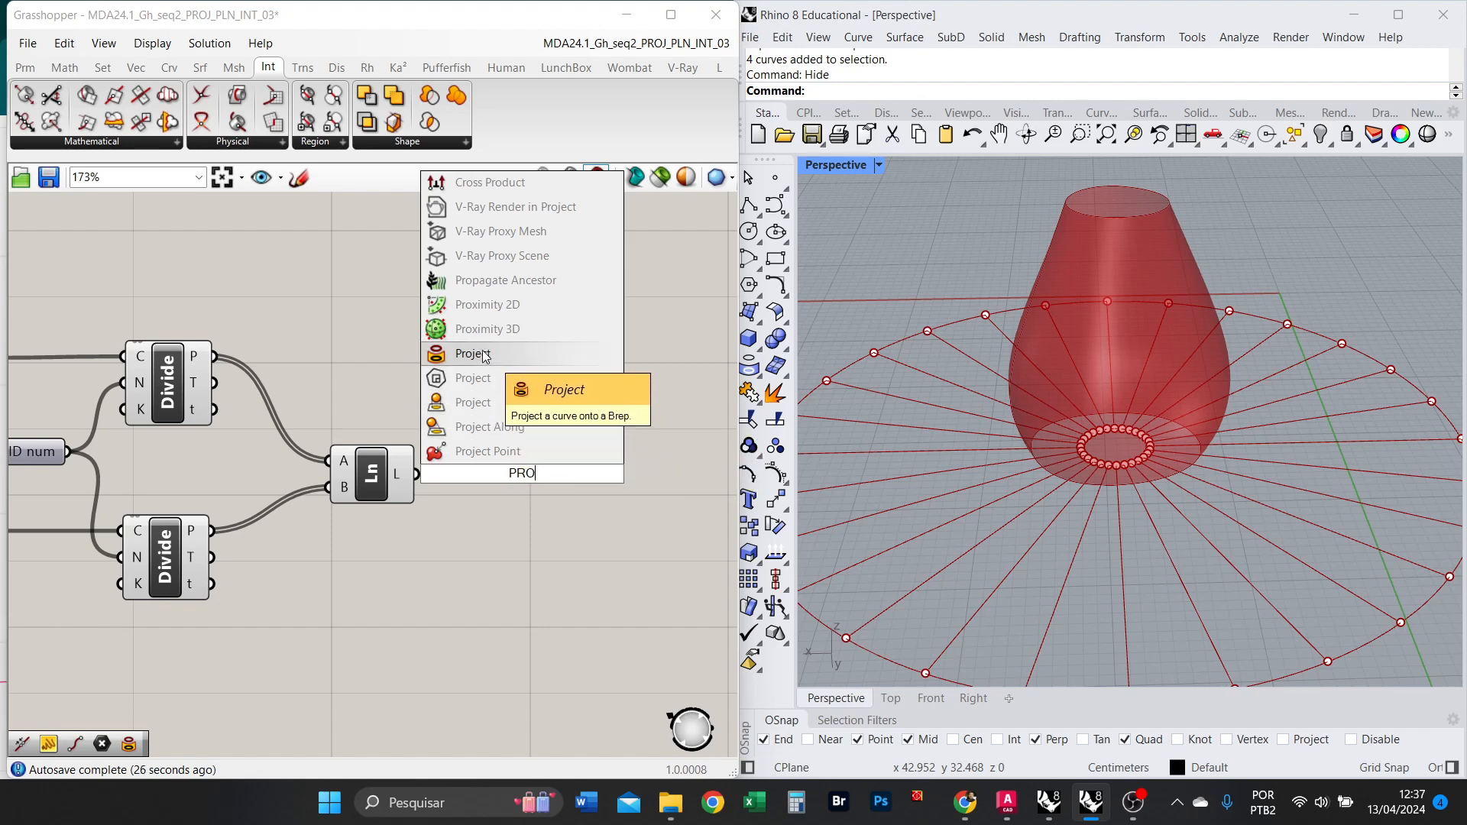
pyautogui.click(433, 362)
pyautogui.moveTo(499, 470); pyautogui.dragTo(539, 512)
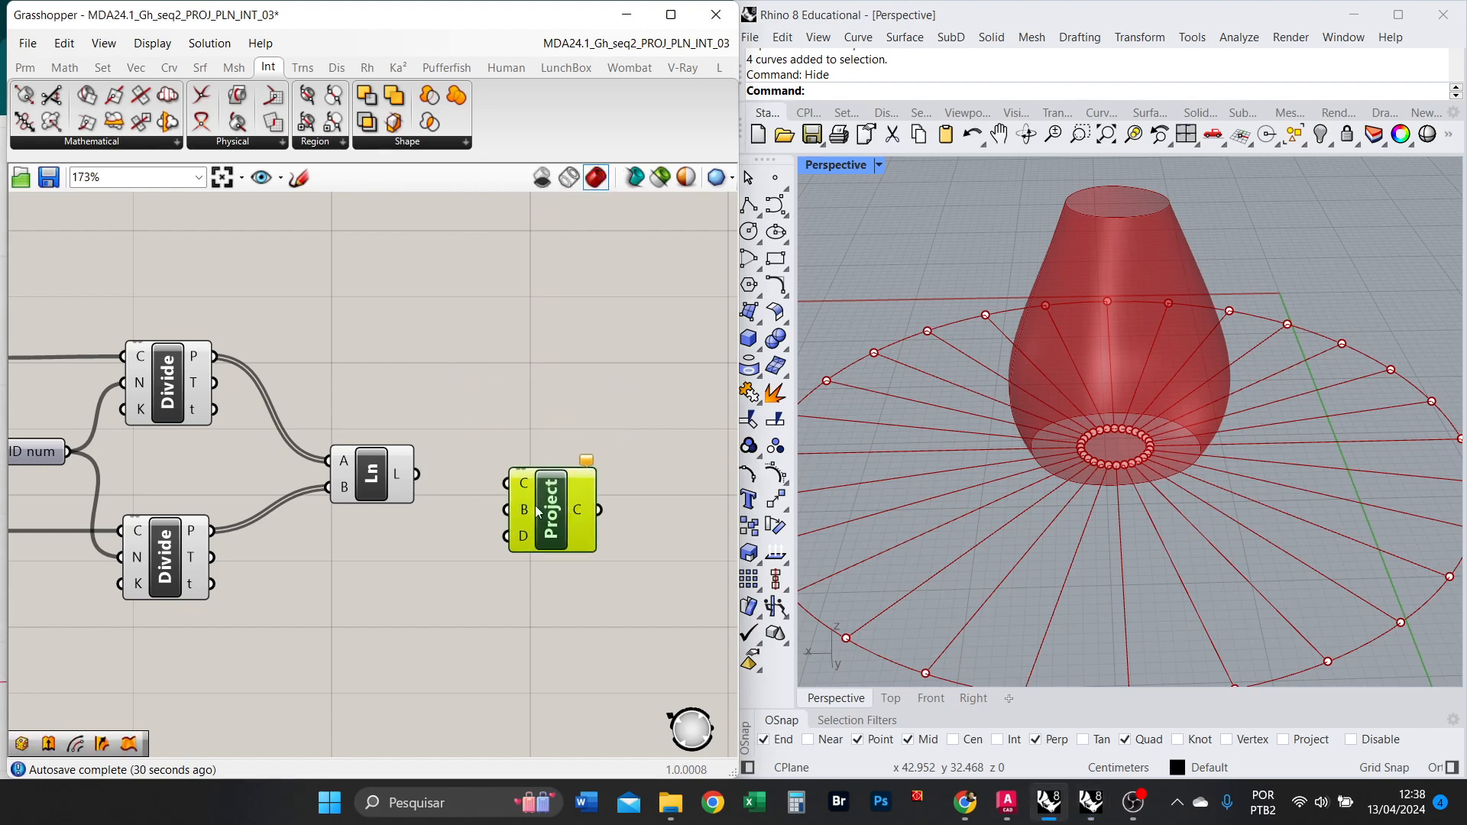
pyautogui.moveTo(418, 475); pyautogui.dragTo(506, 483)
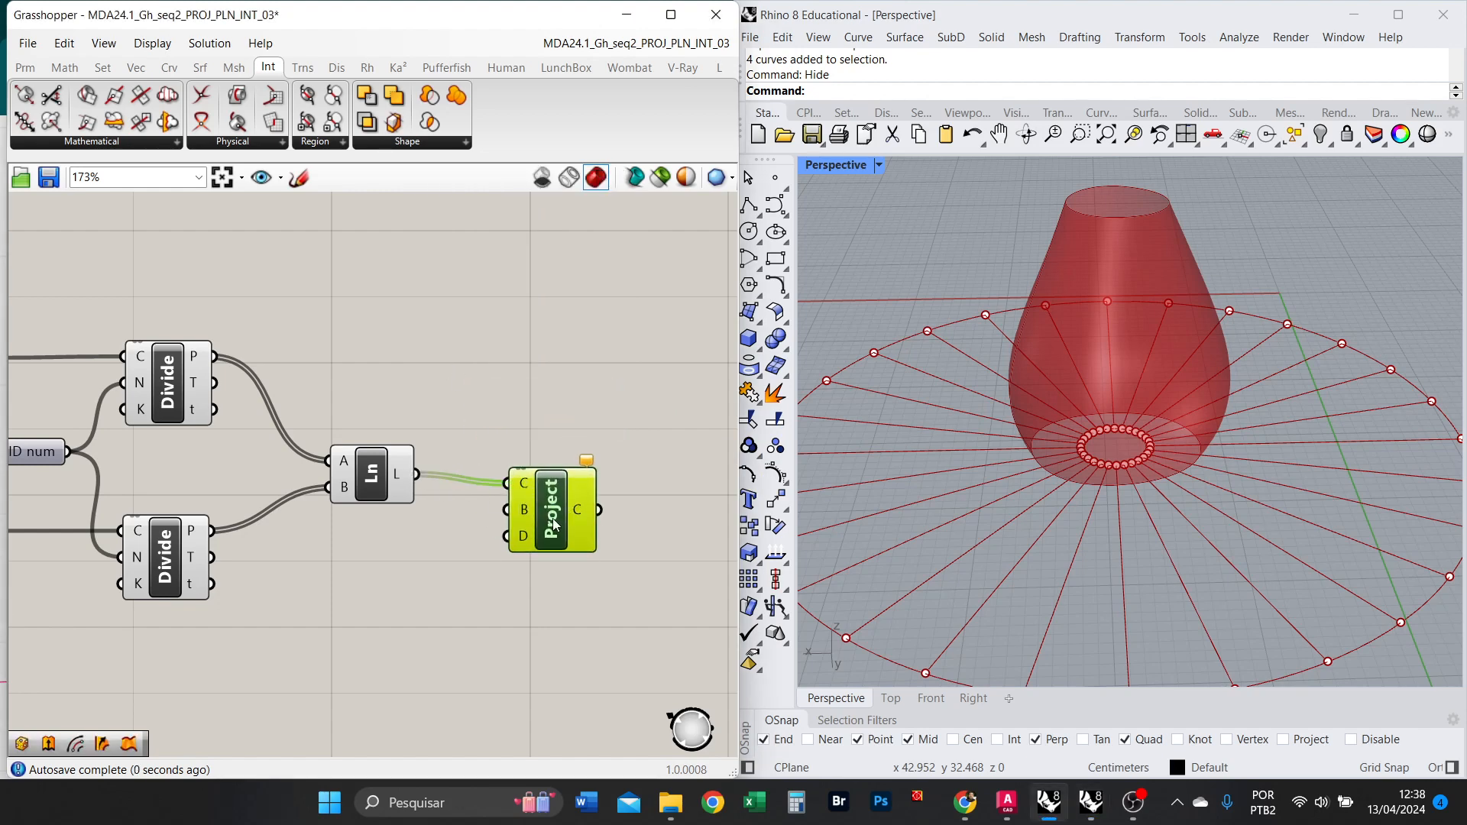
pyautogui.moveTo(556, 525); pyautogui.dragTo(574, 516)
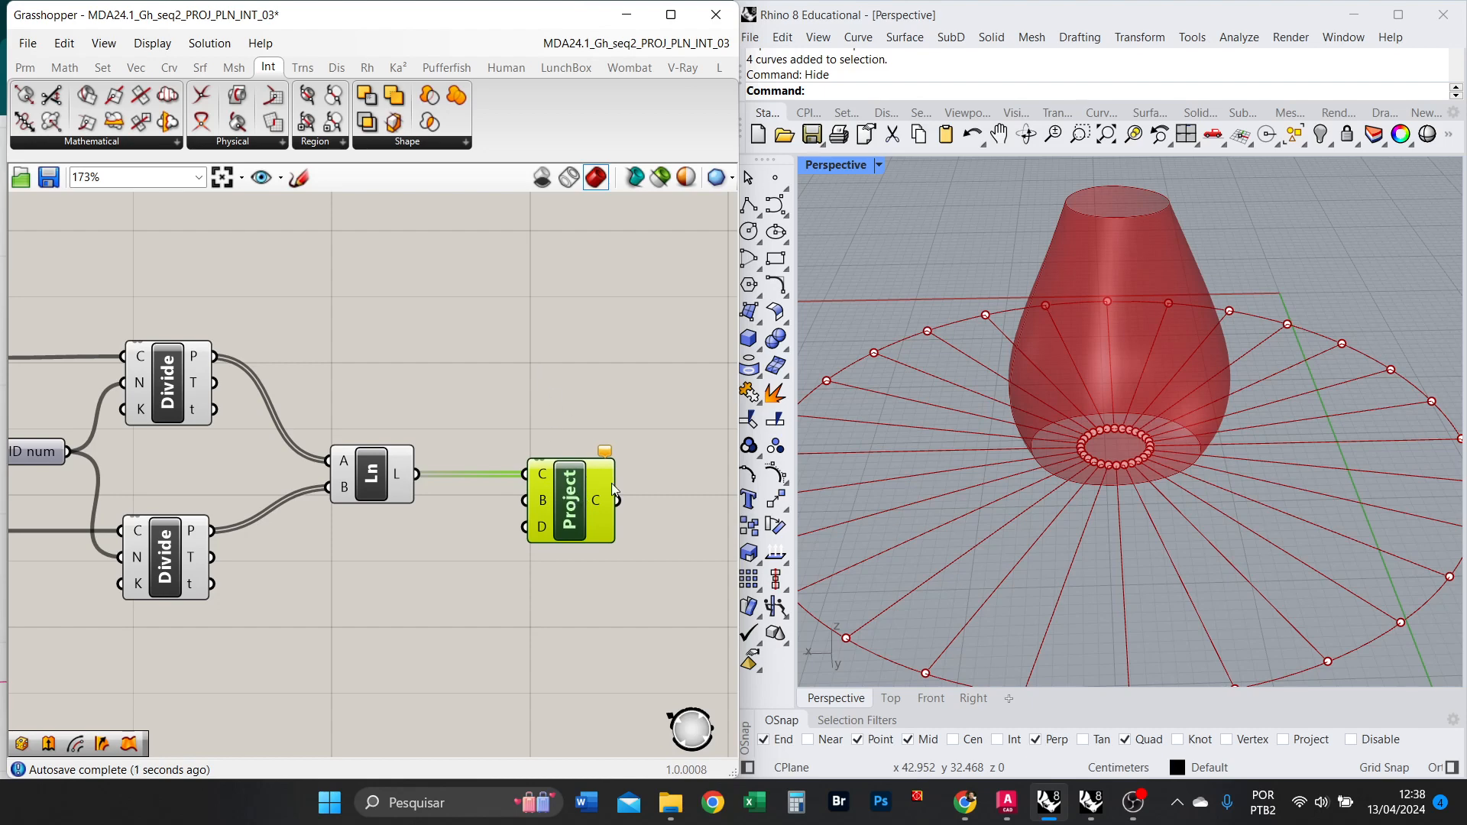
# Copy the Brep SURF parameter beside the Project component and connect it to the component's B input.
pyautogui.scroll(-5, 1245, 419)
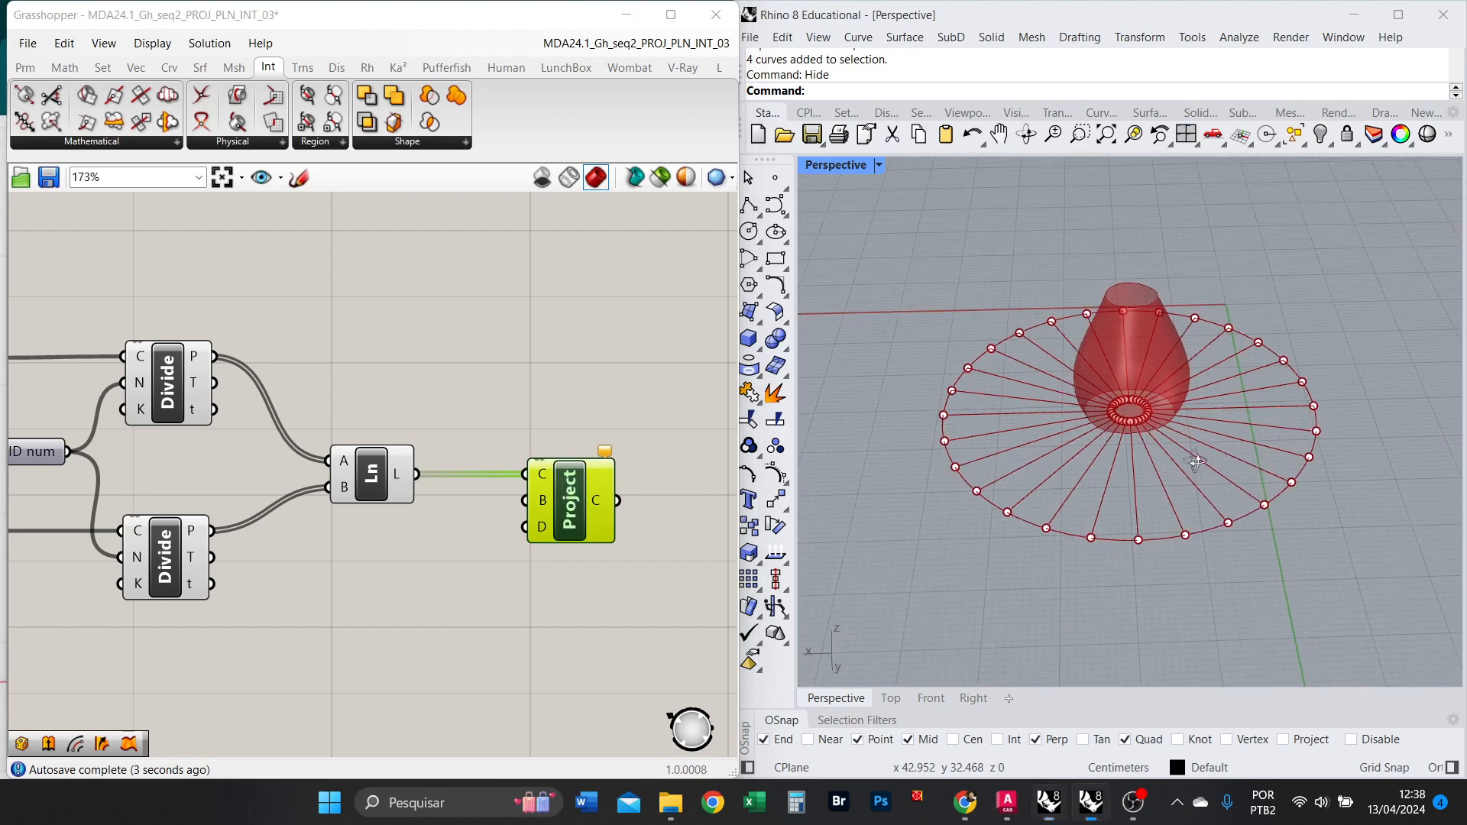
pyautogui.scroll(2, 553, 476)
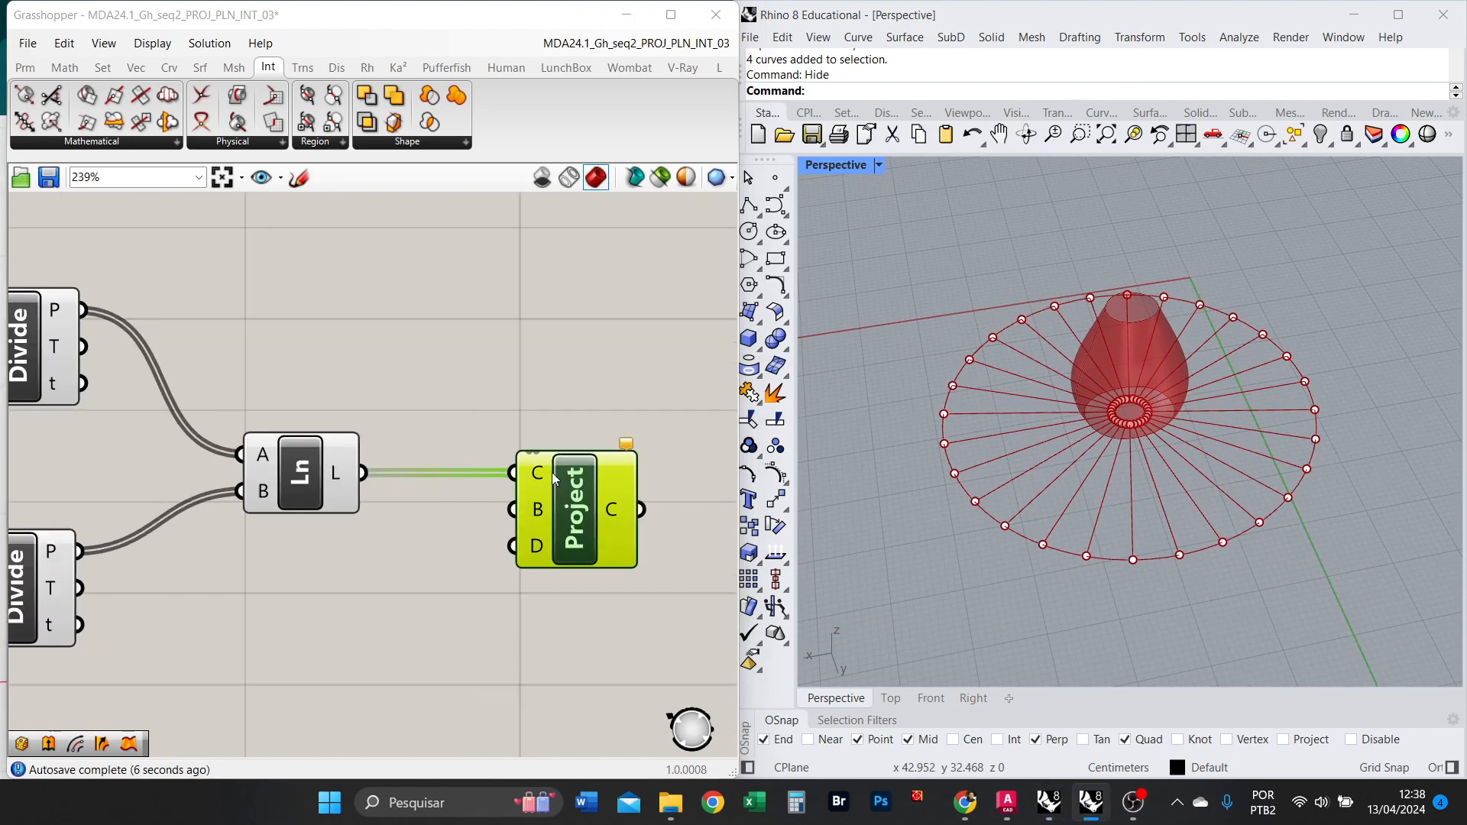
pyautogui.scroll(-3, 601, 418)
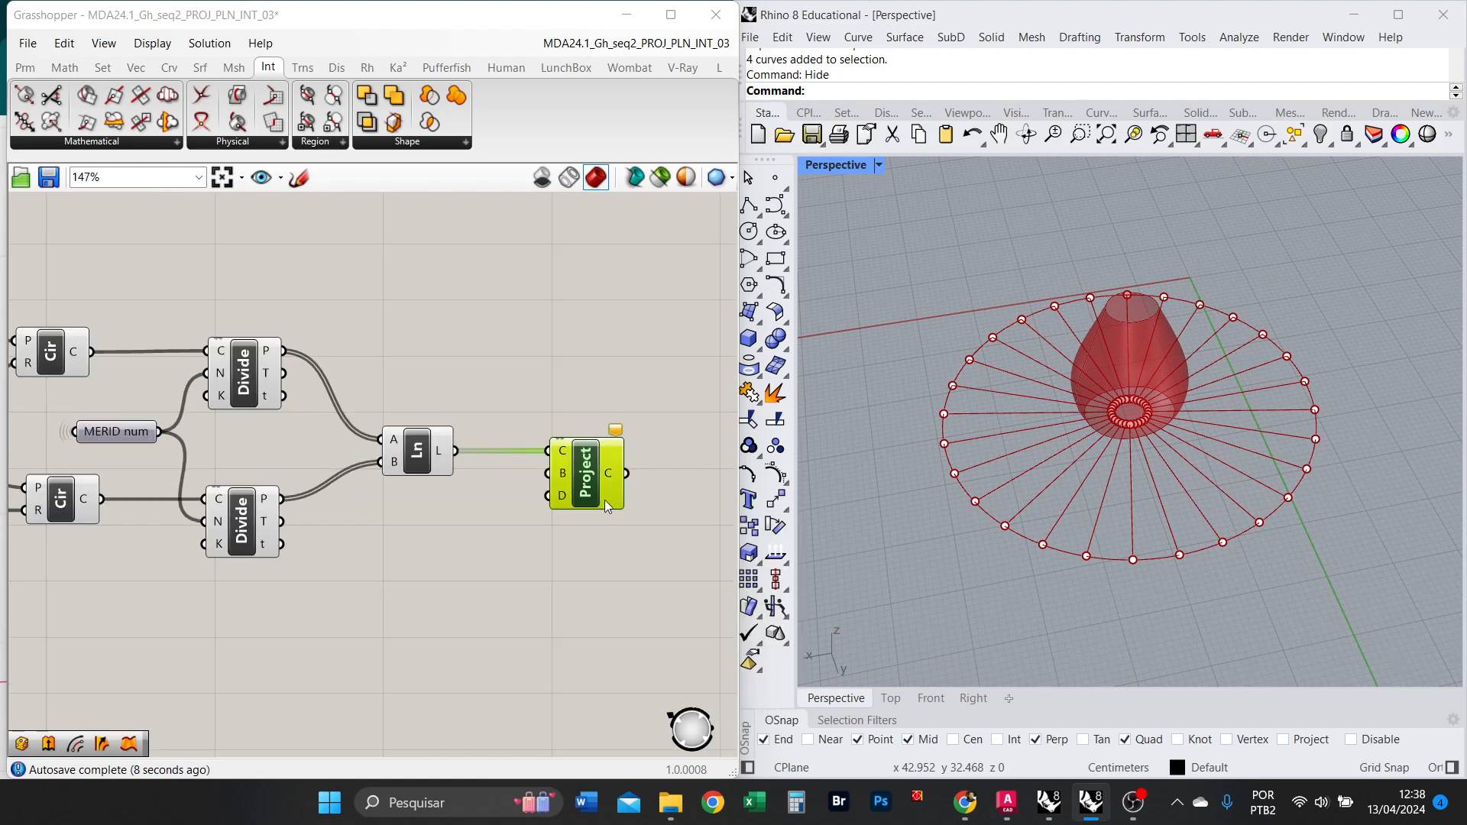
pyautogui.click(654, 553)
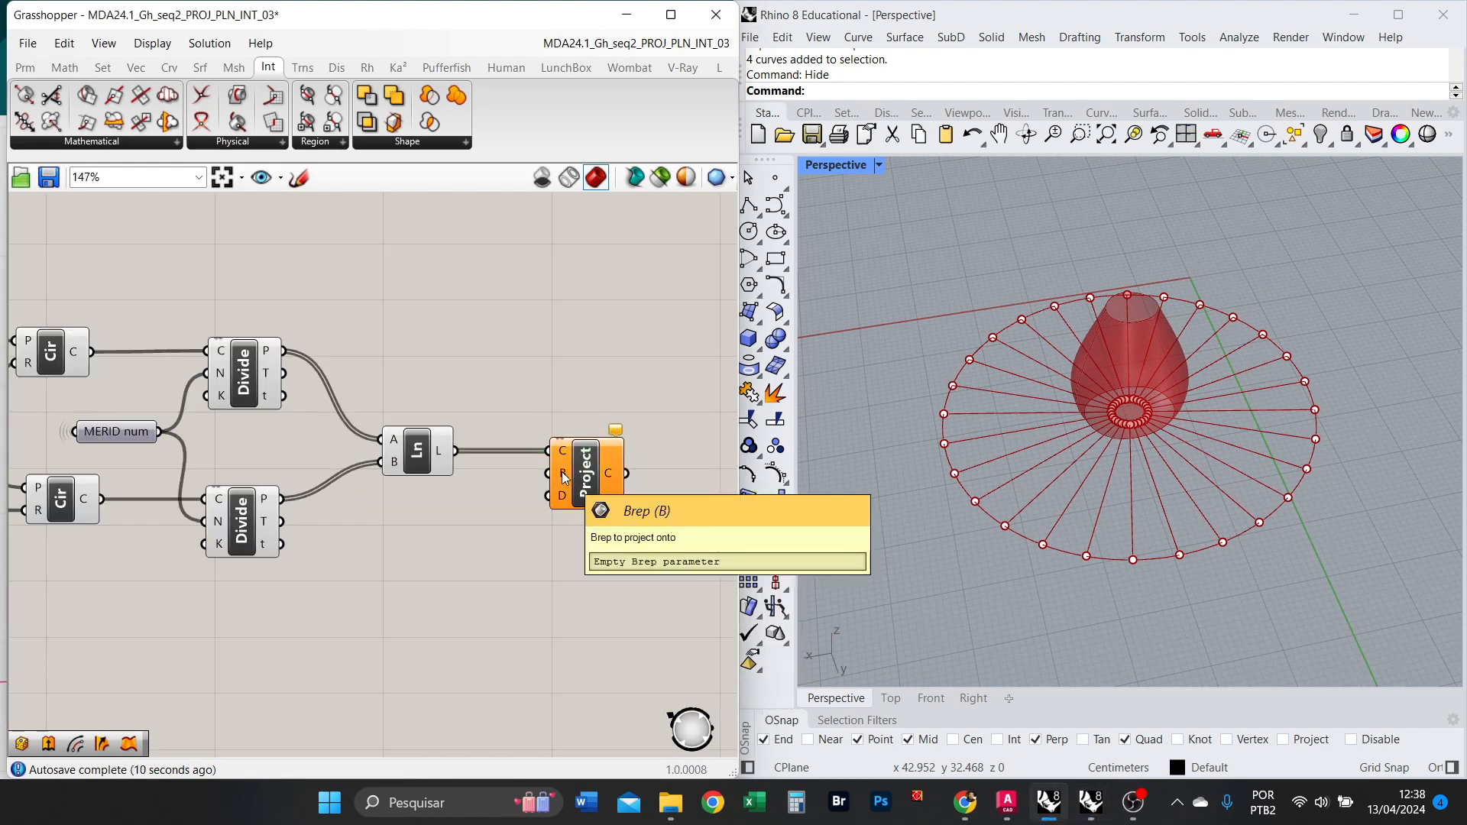
pyautogui.scroll(-2, 511, 386)
pyautogui.moveTo(344, 311); pyautogui.dragTo(679, 428, button='right')
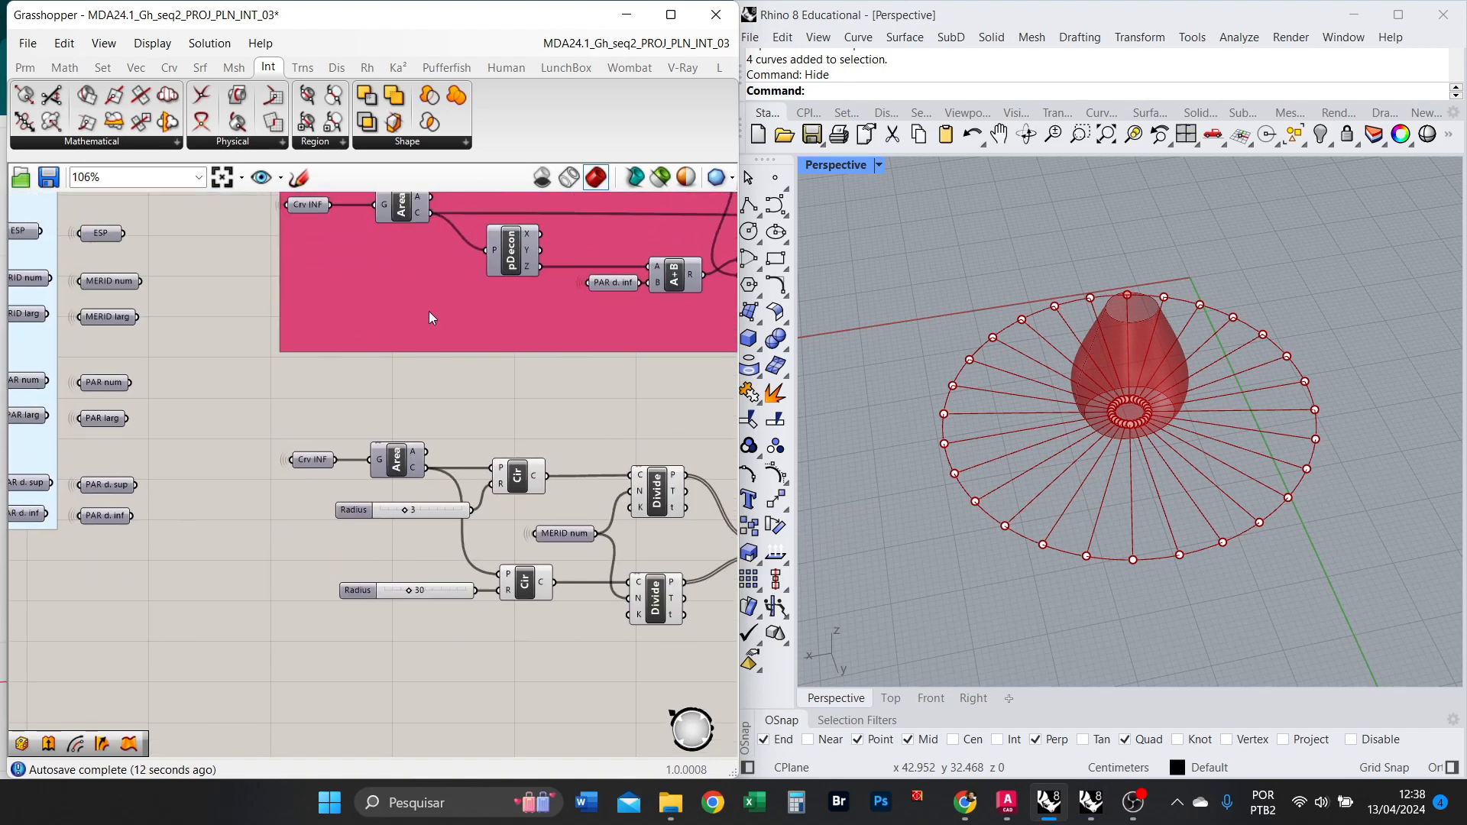
pyautogui.moveTo(425, 310); pyautogui.dragTo(473, 486, button='right')
pyautogui.keyDown('alt'); pyautogui.moveTo(356, 217); pyautogui.dragTo(563, 628); pyautogui.keyUp('alt')
pyautogui.scroll(-4, 245, 371)
pyautogui.scroll(4, 571, 519)
pyautogui.scroll(5, 632, 636)
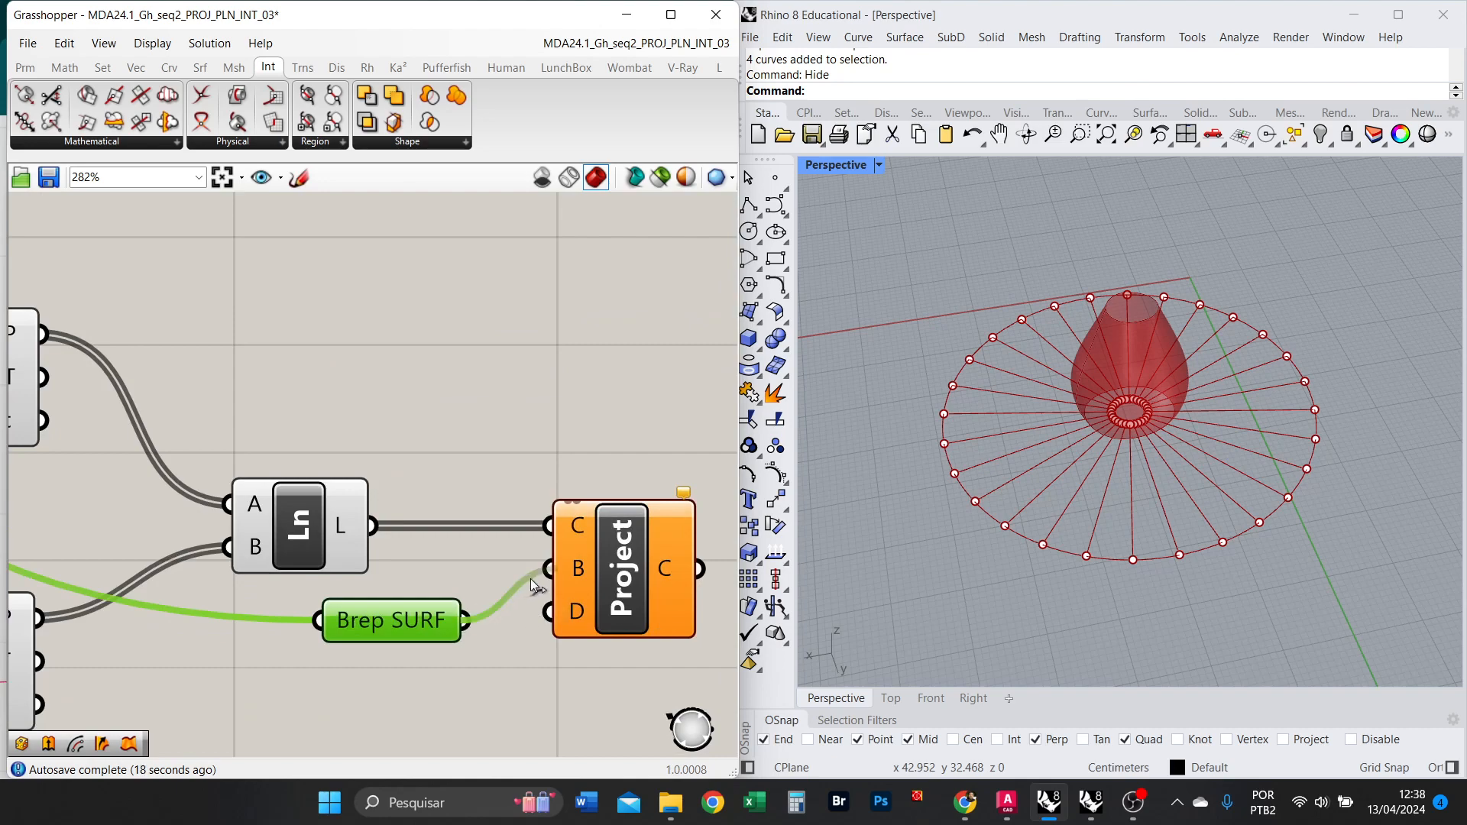
pyautogui.moveTo(530, 579); pyautogui.dragTo(549, 568)
# Inspect the lines projected onto the vase in the Perspective and Top views.
pyautogui.moveTo(1189, 483); pyautogui.dragTo(1098, 511, button='right')
pyautogui.scroll(7, 1162, 357)
pyautogui.scroll(-6, 1098, 510)
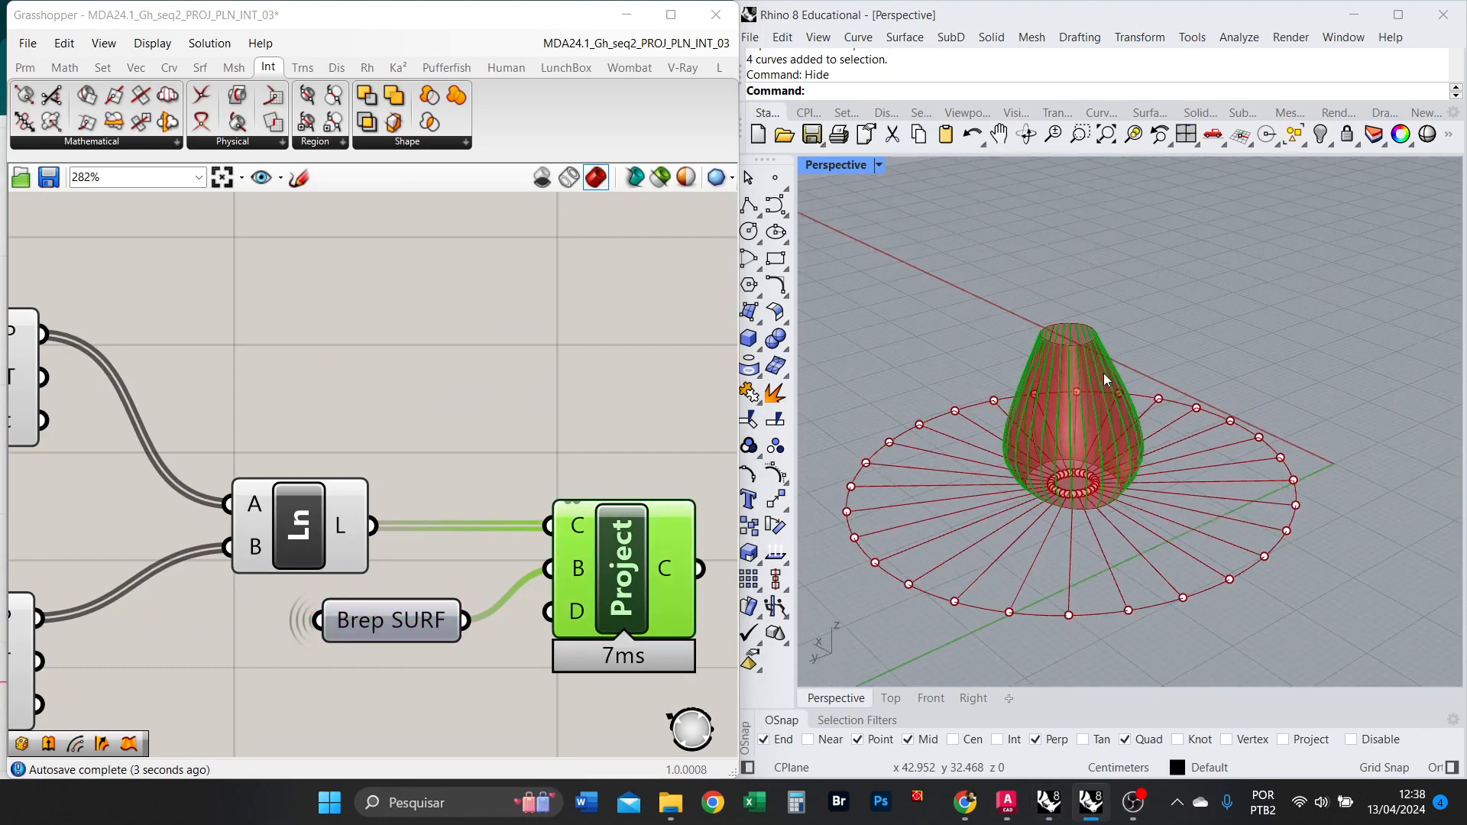
pyautogui.scroll(-4, 478, 441)
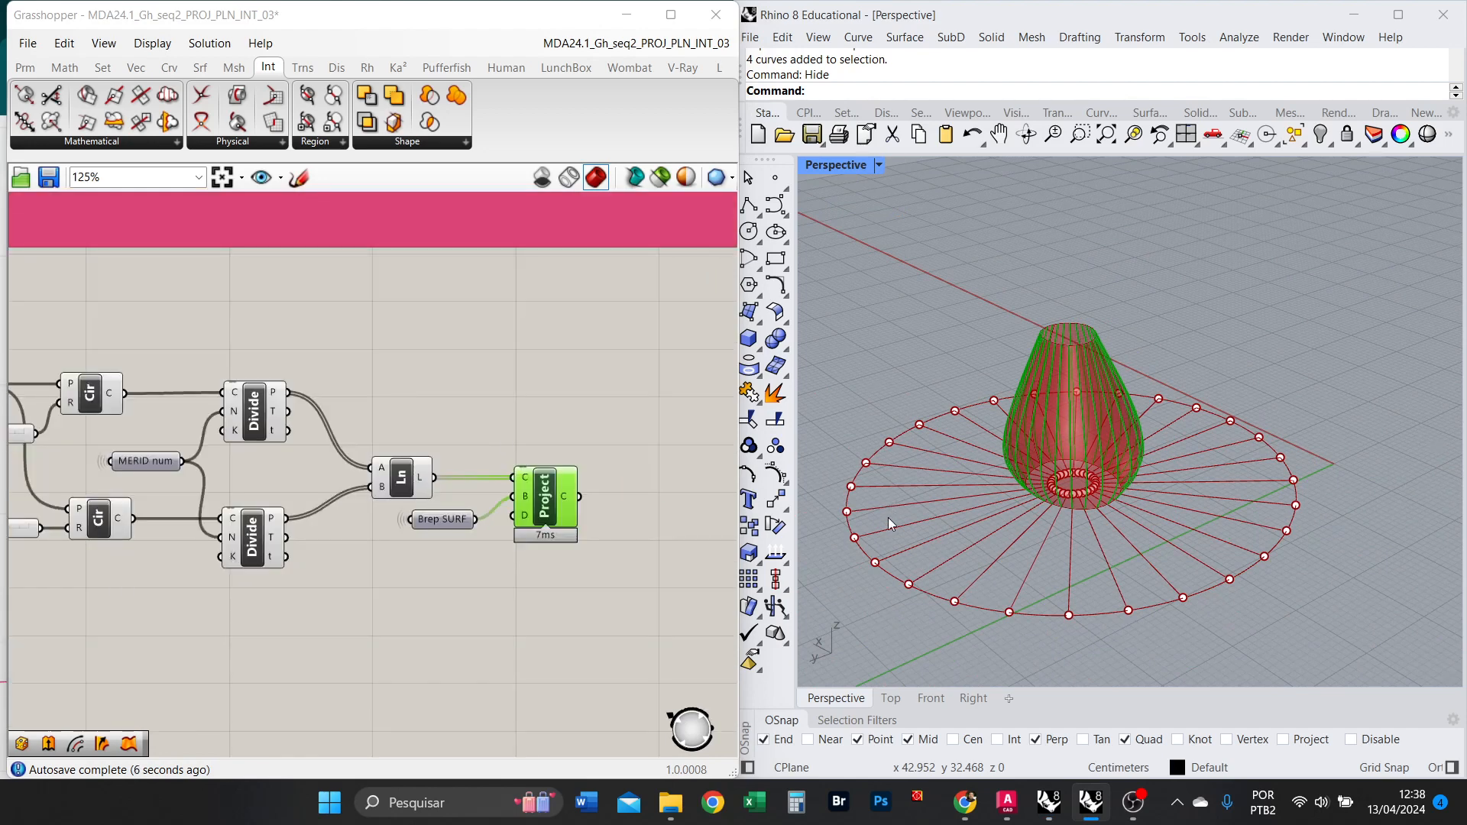
pyautogui.click(892, 699)
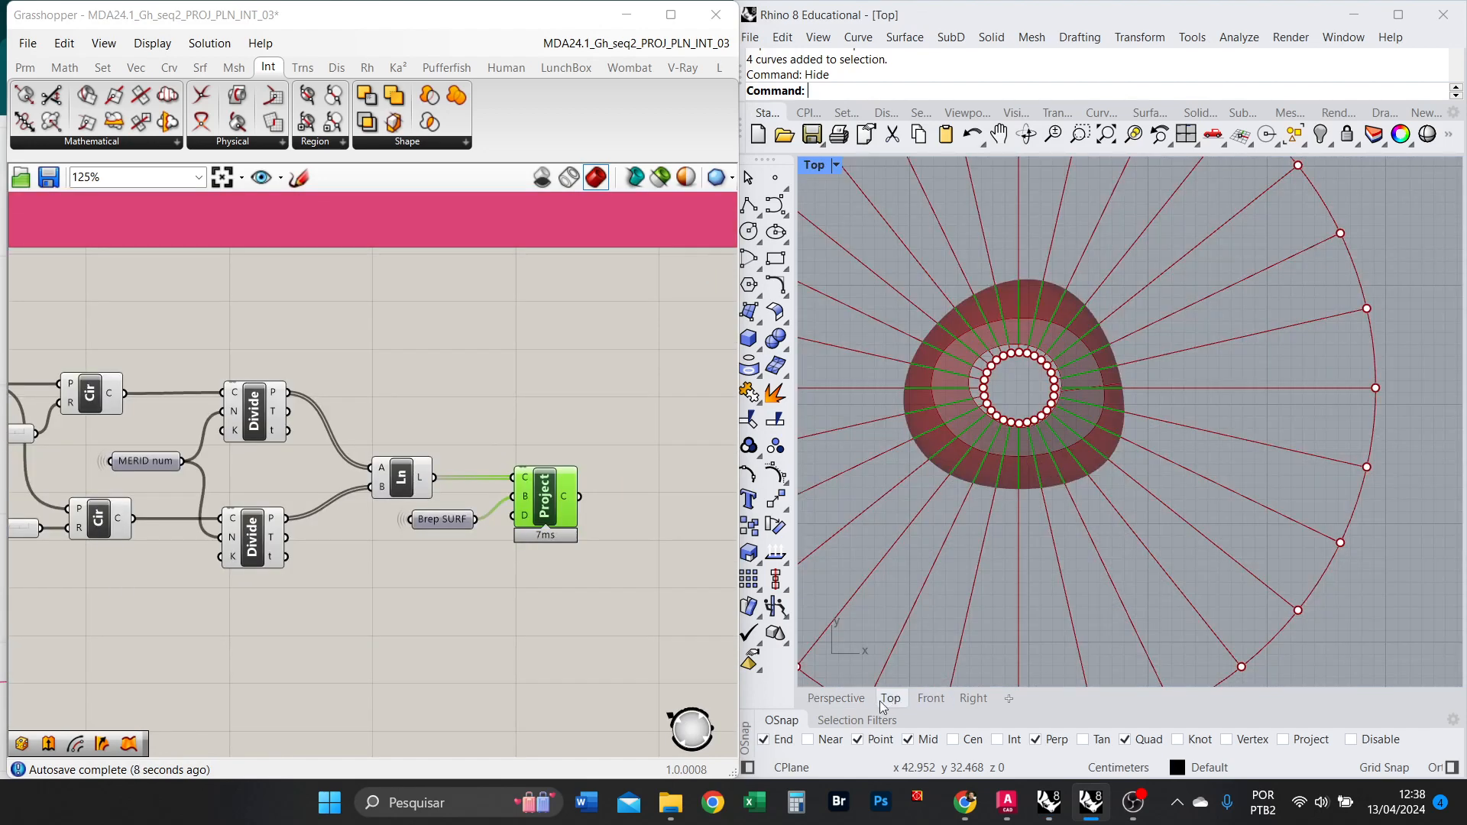
pyautogui.click(852, 700)
pyautogui.moveTo(1101, 517); pyautogui.dragTo(1110, 504, button='right')
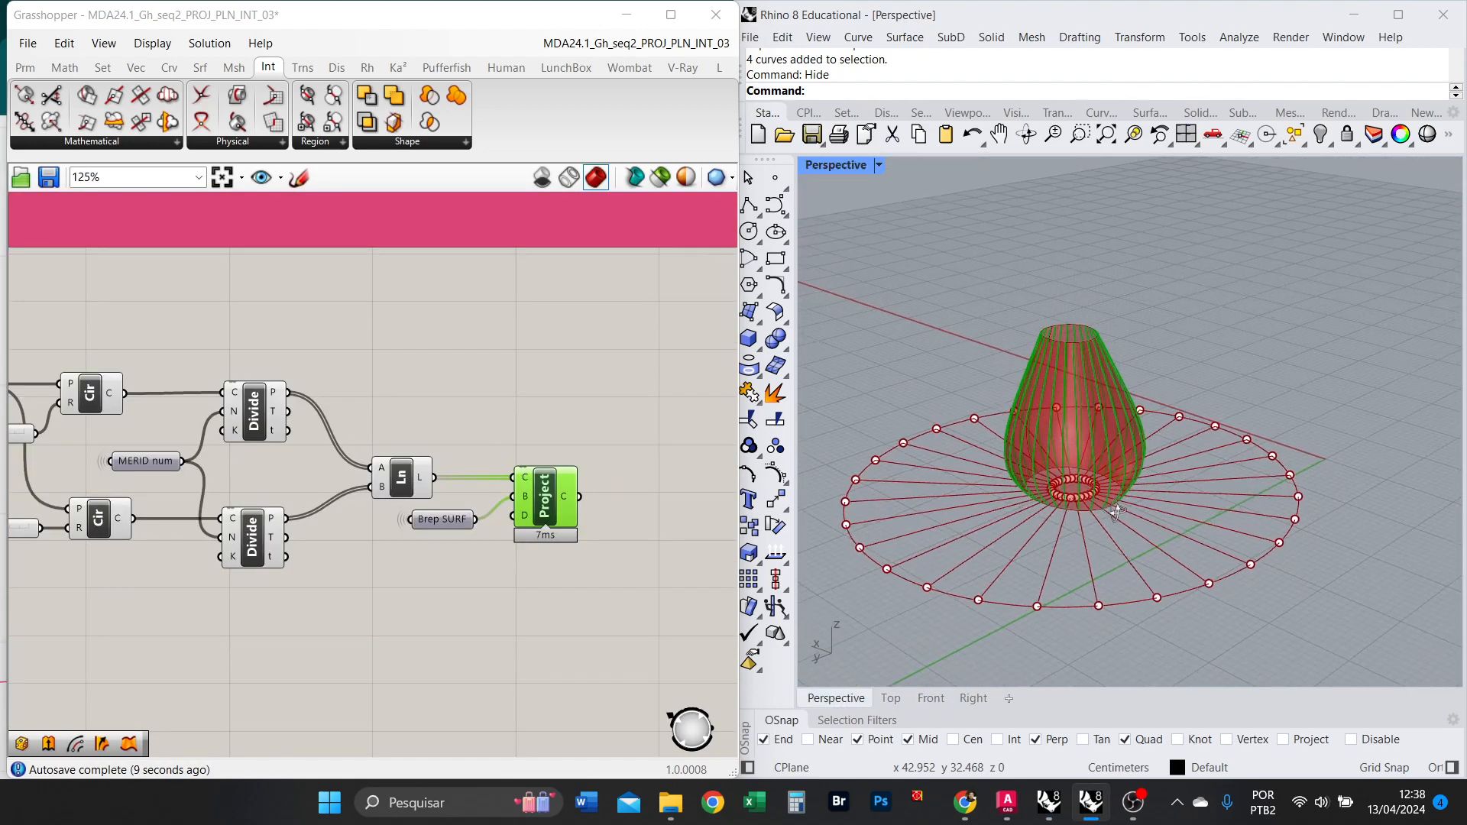
# Show all four viewports and set the inner circle's Radius slider to 5.
pyautogui.doubleClick(840, 166)
pyautogui.moveTo(471, 443); pyautogui.dragTo(715, 425, button='right')
pyautogui.scroll(3, 173, 396)
pyautogui.scroll(3, 223, 430)
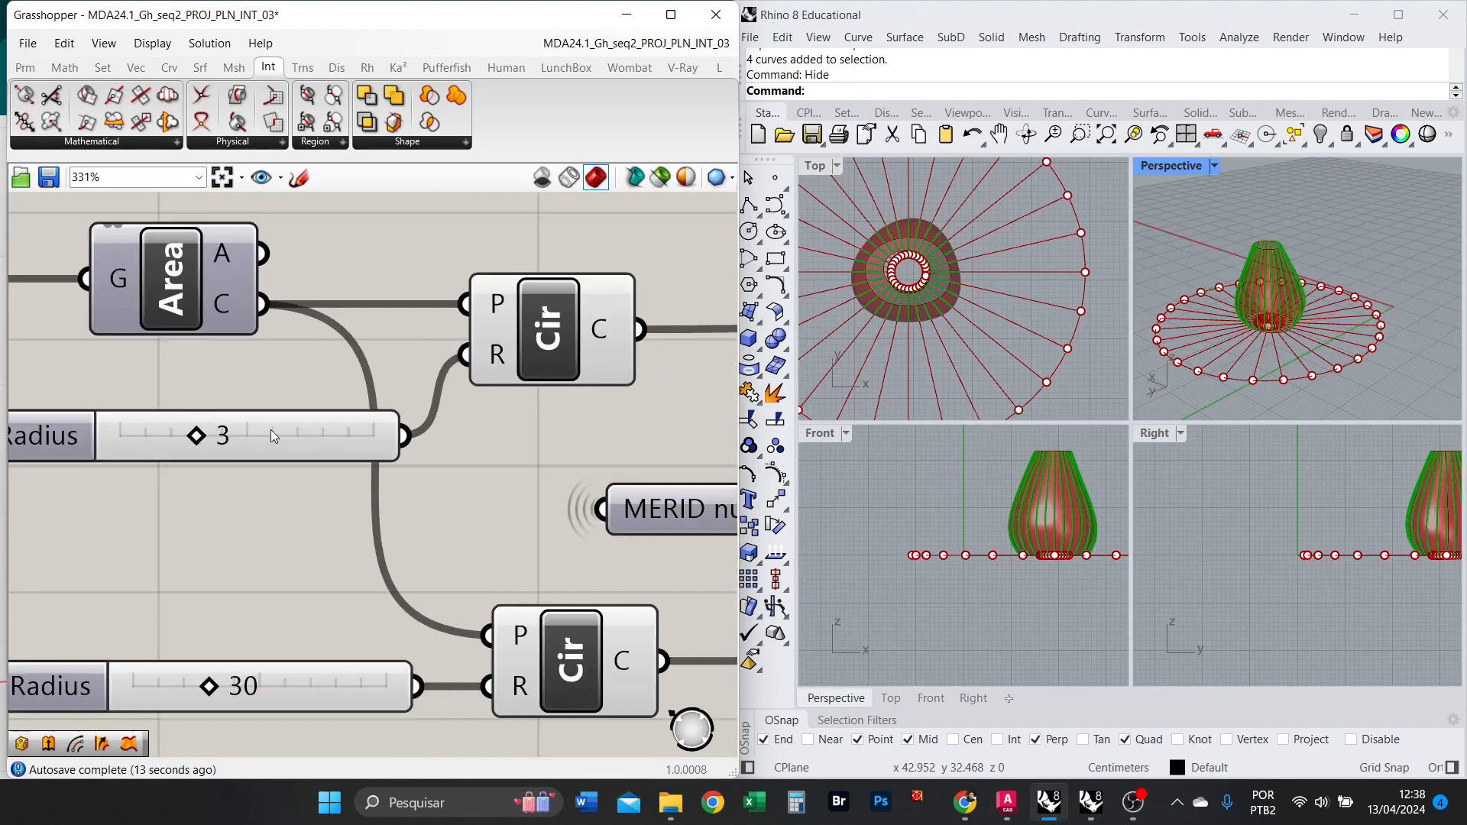
pyautogui.scroll(4, 879, 296)
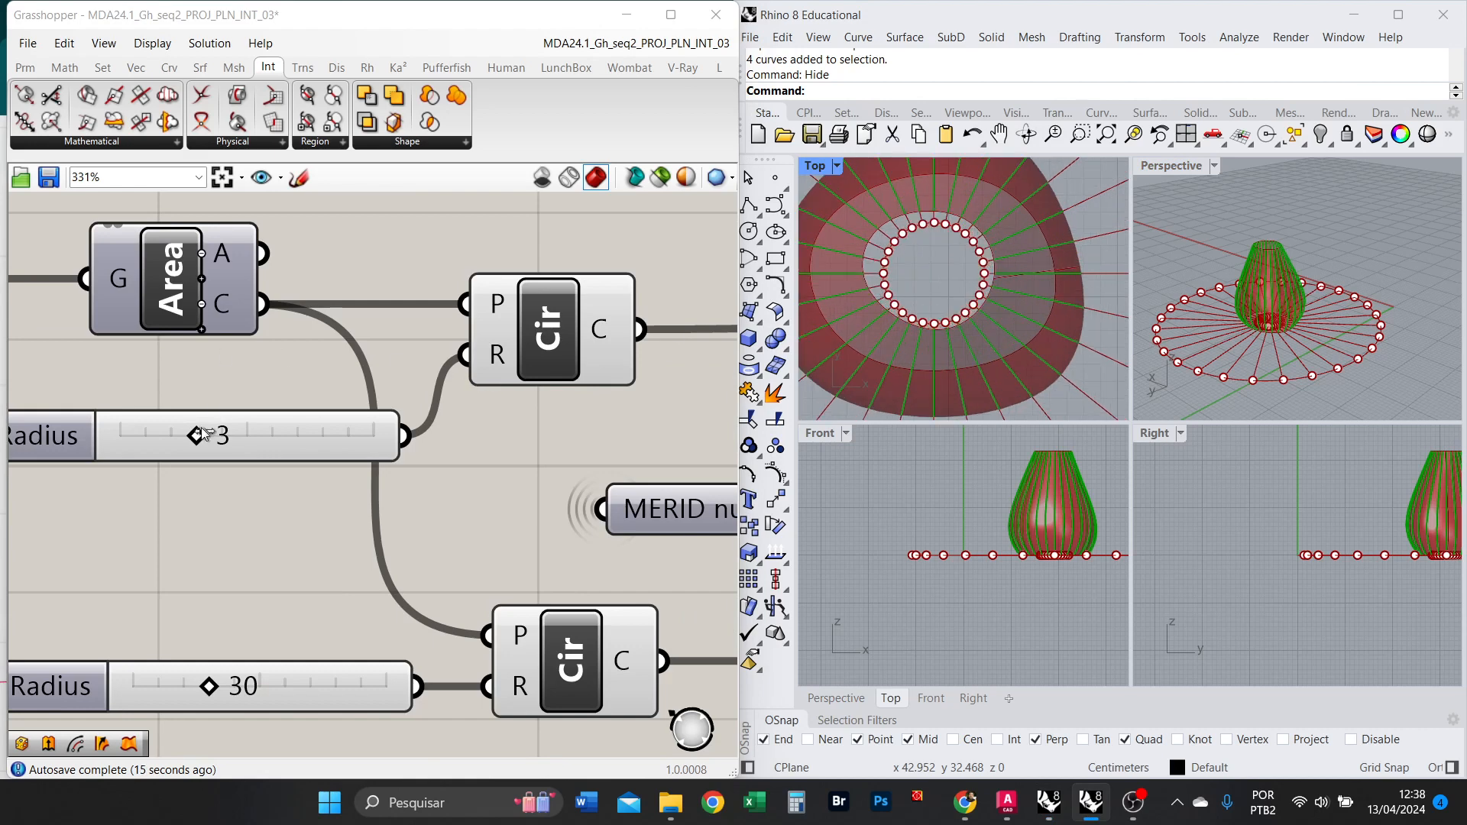
pyautogui.moveTo(197, 435); pyautogui.dragTo(243, 441)
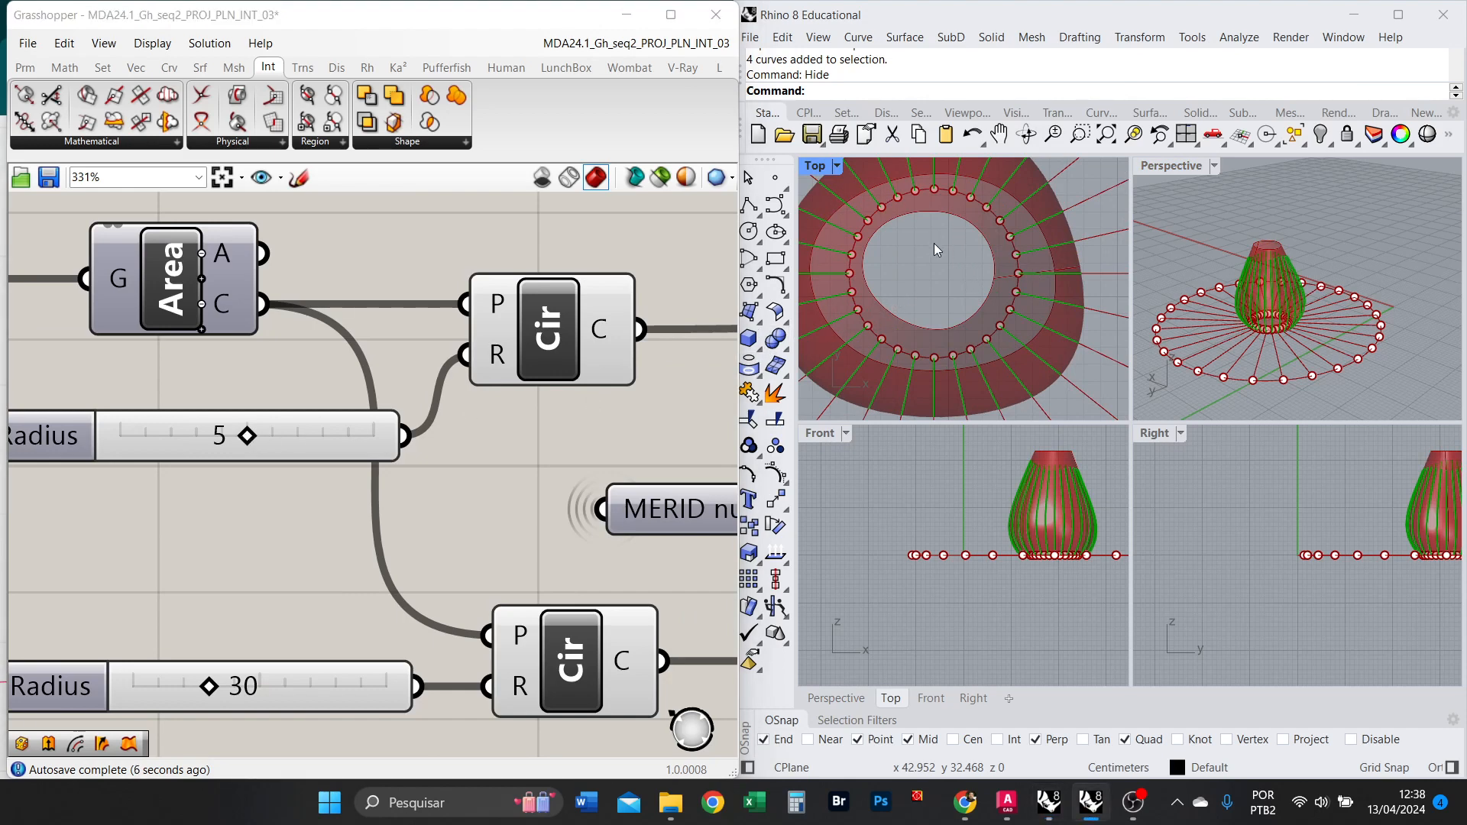
# Examine how far the projected curves reach toward the vase's upper rim and how the inner circle sits against the top opening.
pyautogui.scroll(5, 1276, 256)
pyautogui.scroll(-4, 1273, 232)
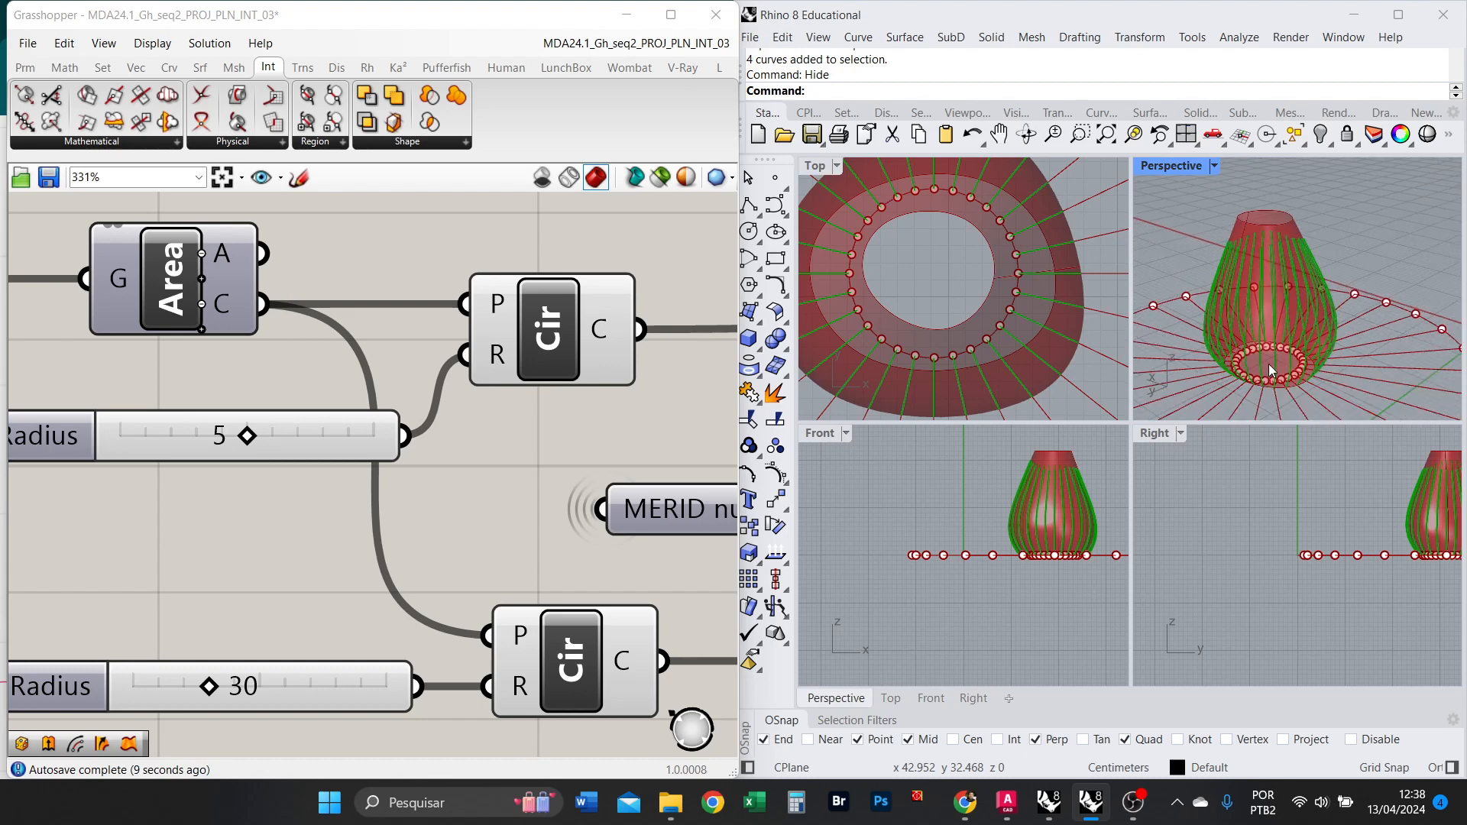
pyautogui.scroll(4, 1268, 363)
pyautogui.scroll(-4, 1281, 338)
pyautogui.moveTo(1277, 250); pyautogui.dragTo(1335, 230, button='right')
pyautogui.scroll(5, 1348, 236)
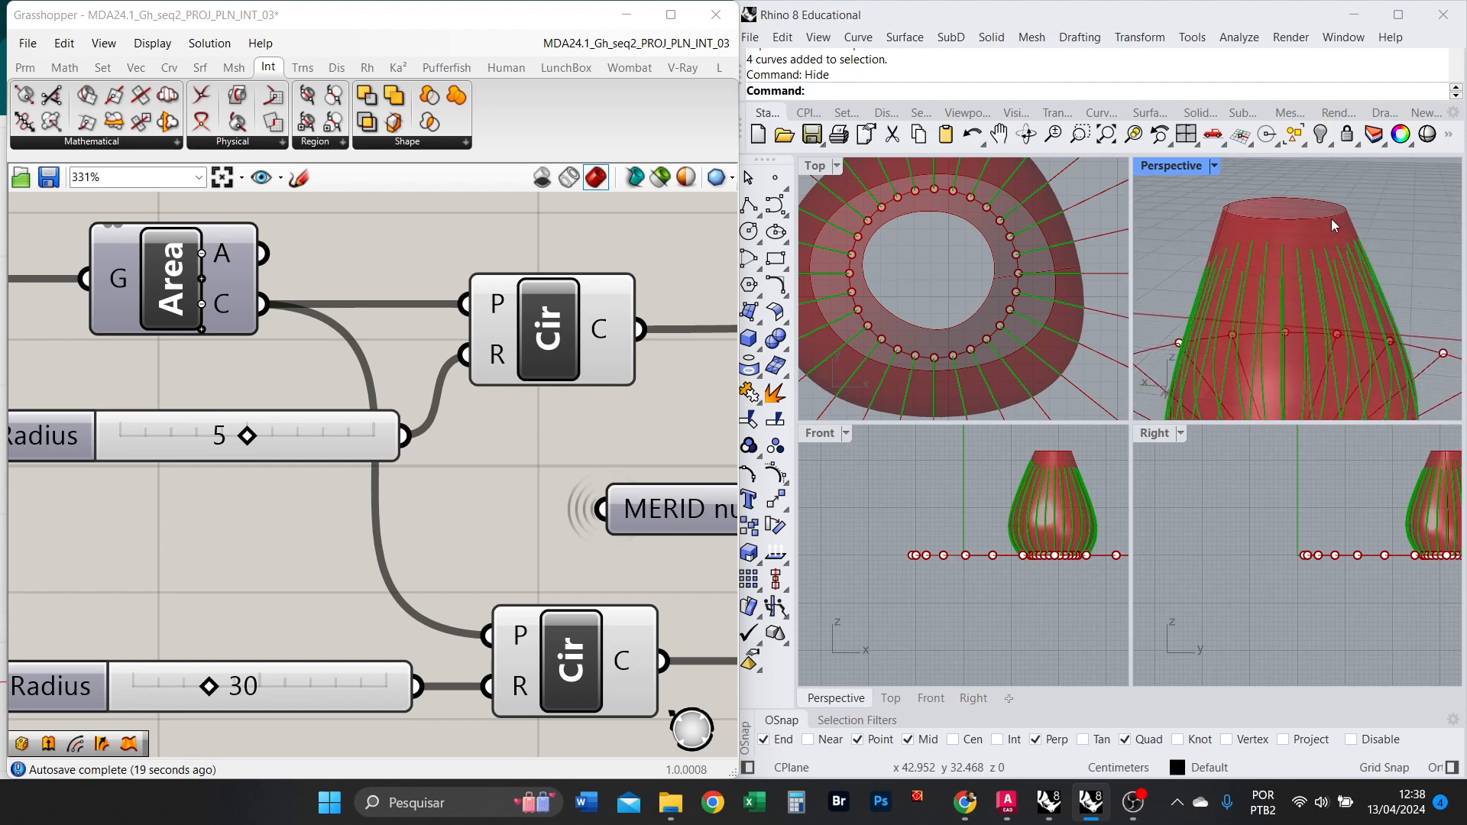
pyautogui.moveTo(1370, 212); pyautogui.dragTo(1370, 196, button='right')
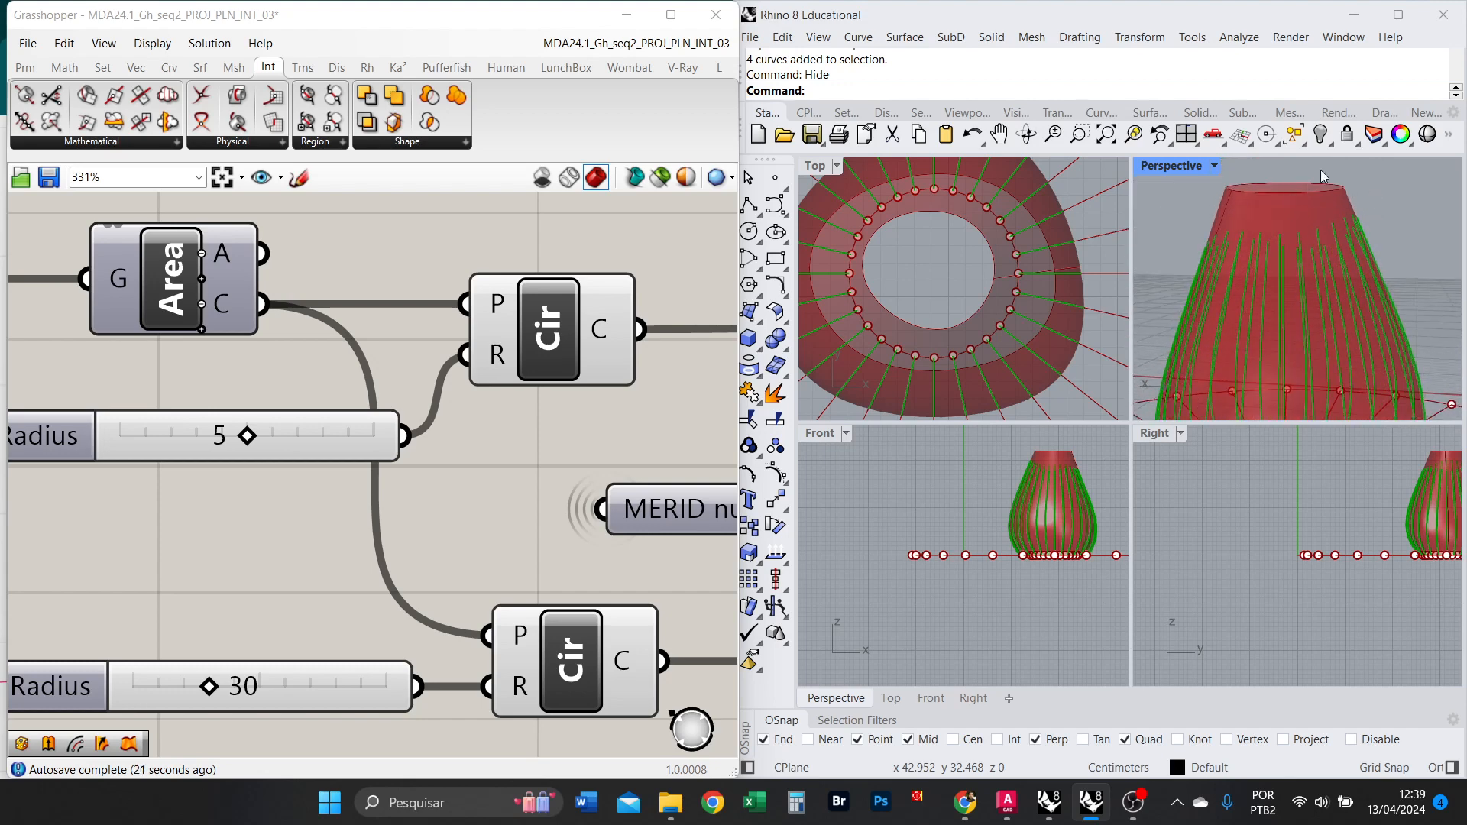
pyautogui.moveTo(1352, 245); pyautogui.dragTo(1305, 181, button='right')
pyautogui.scroll(-2, 1270, 220)
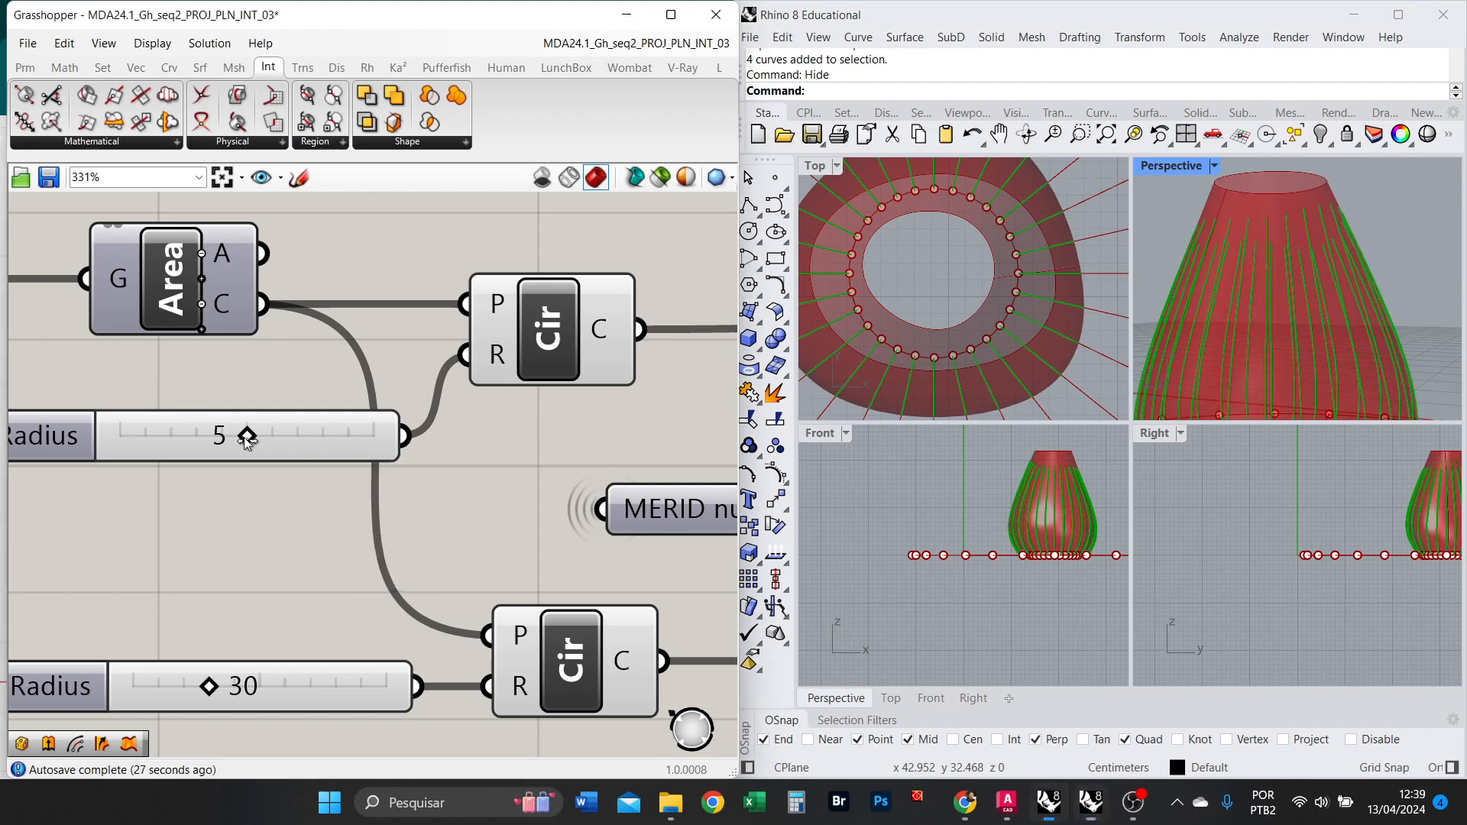
# Set the inner circle's Radius slider back to 3.
pyautogui.moveTo(247, 437); pyautogui.dragTo(191, 440)
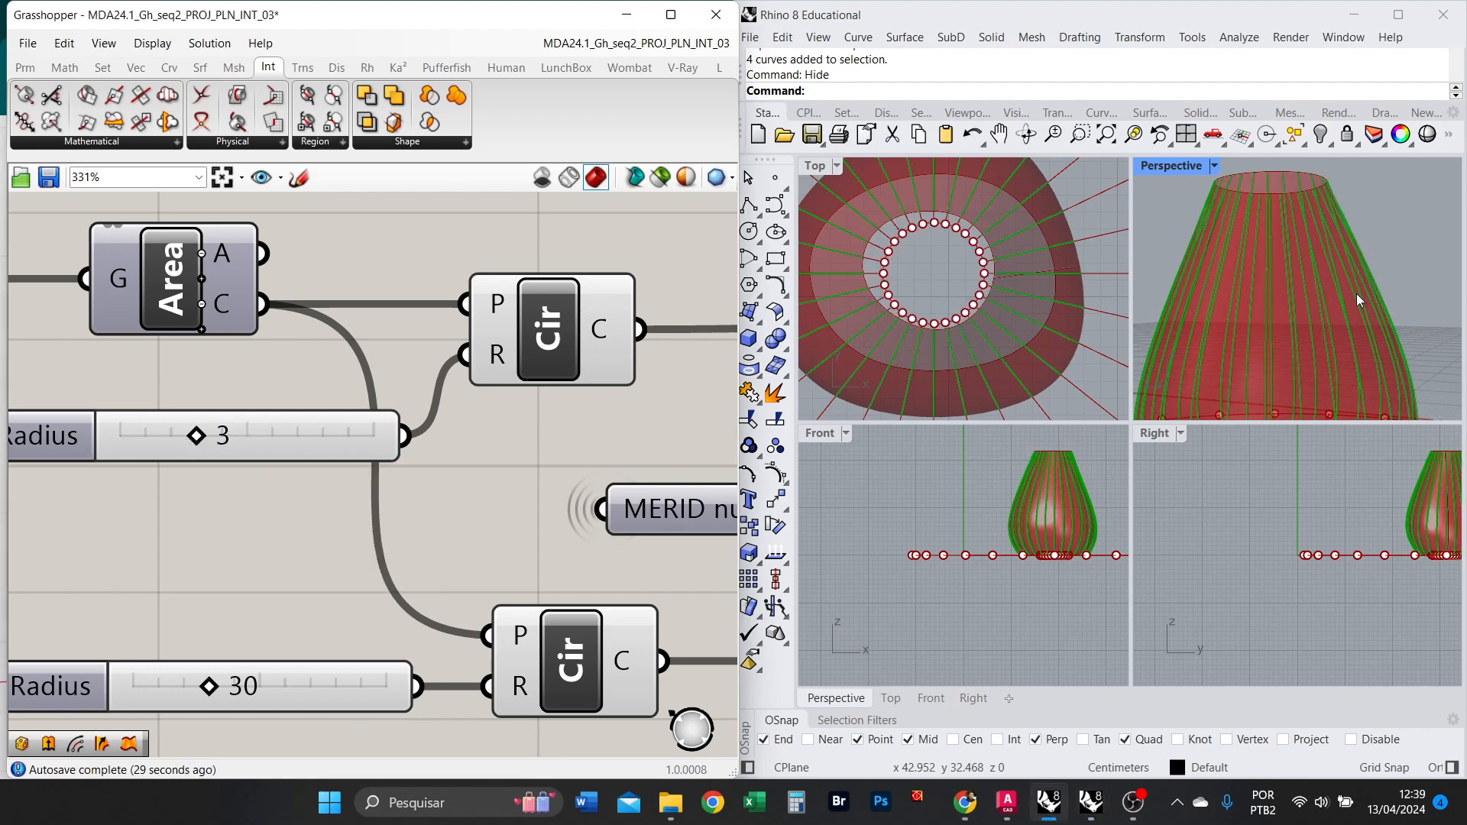
pyautogui.click(954, 277)
pyautogui.moveTo(1185, 270); pyautogui.dragTo(1304, 275, button='right')
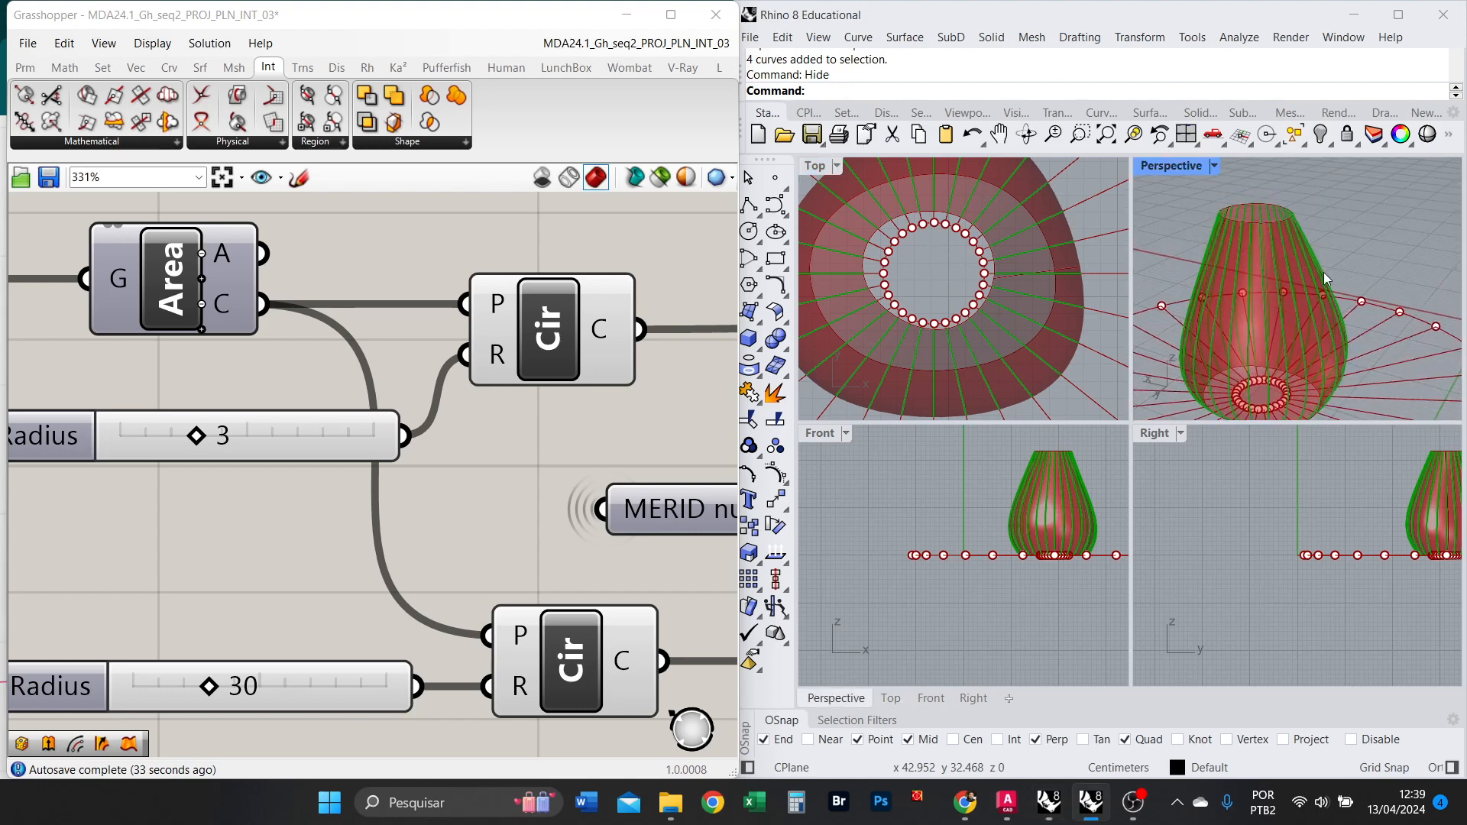
pyautogui.scroll(-8, 420, 407)
pyautogui.scroll(3, 655, 441)
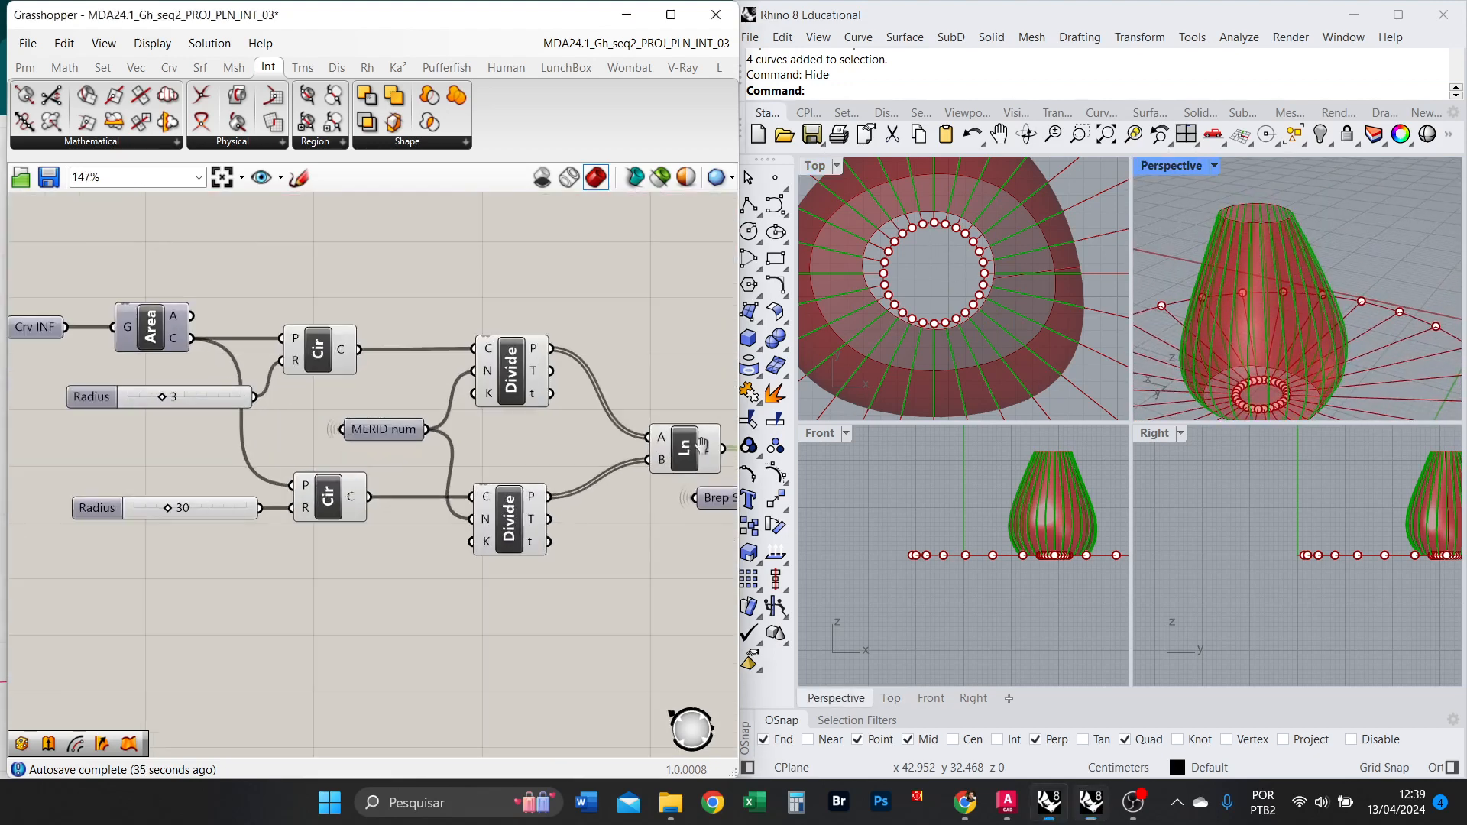
pyautogui.moveTo(657, 441); pyautogui.dragTo(308, 441, button='right')
# Maximize the Perspective viewport and check the projected curves along the vase, comparing them with the Top view.
pyautogui.click(1192, 174)
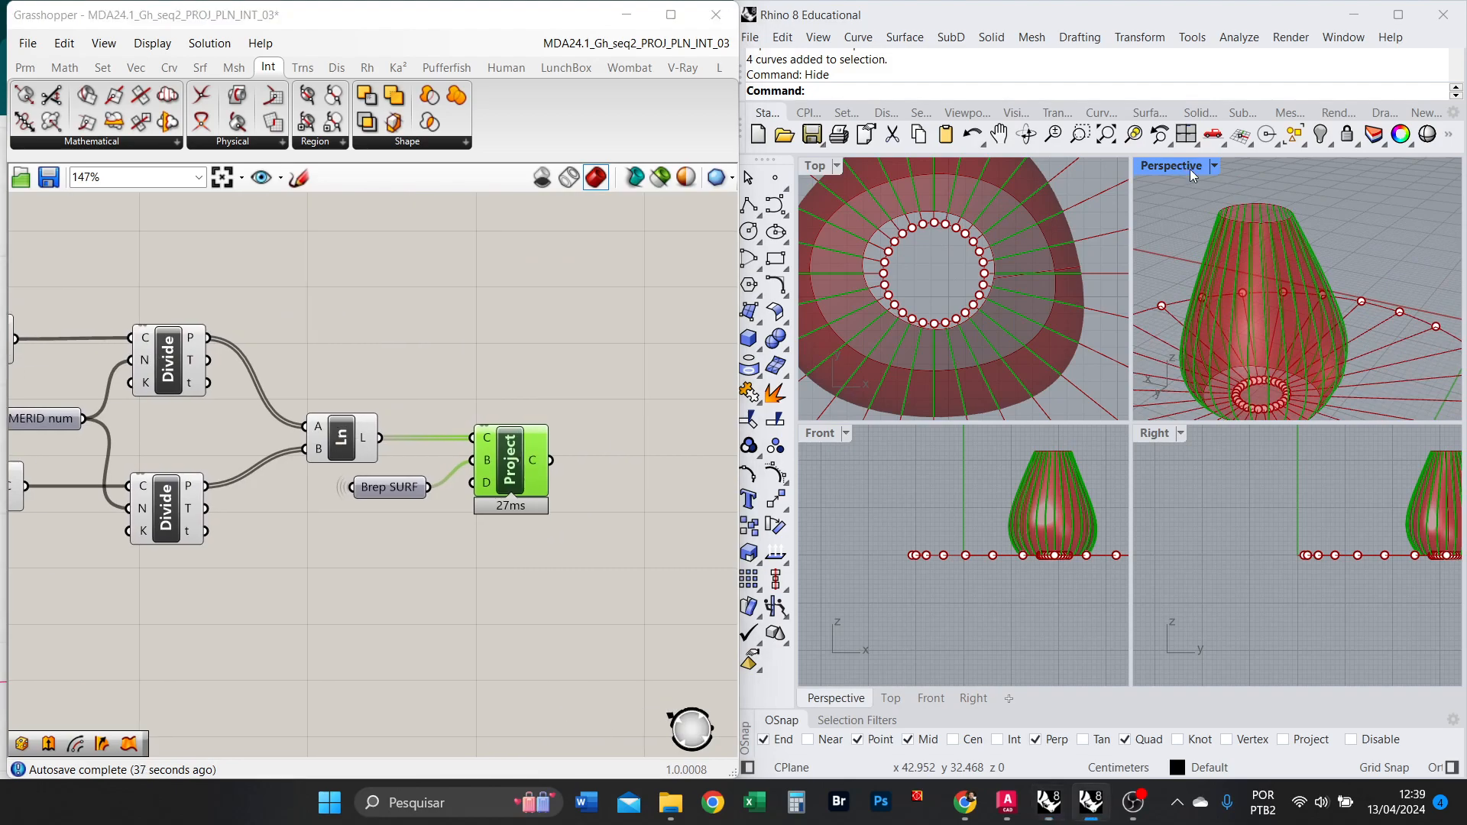
pyautogui.doubleClick(1186, 167)
pyautogui.moveTo(1097, 415); pyautogui.dragTo(885, 406, button='right')
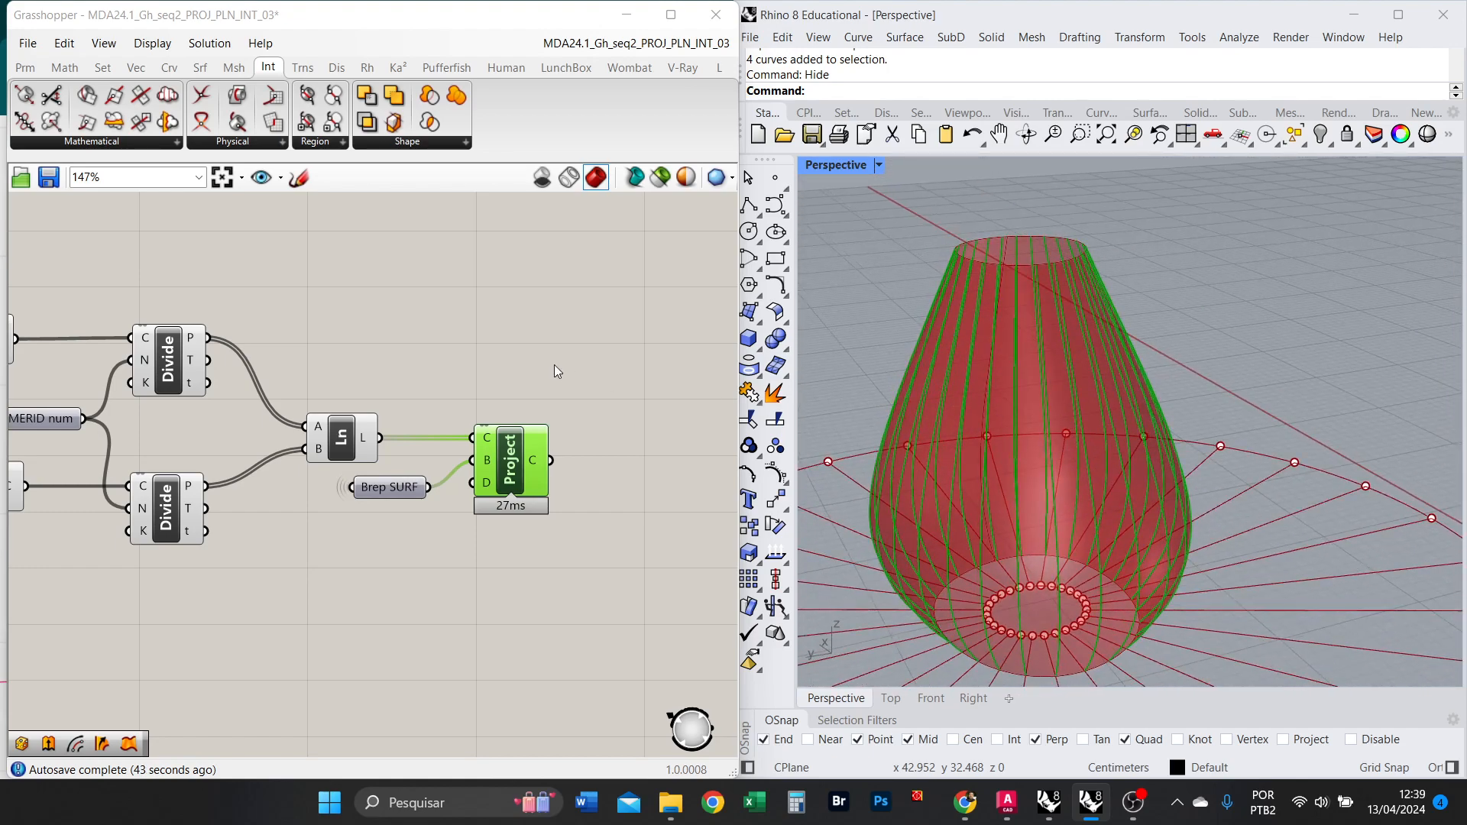
pyautogui.scroll(2, 553, 365)
pyautogui.click(891, 699)
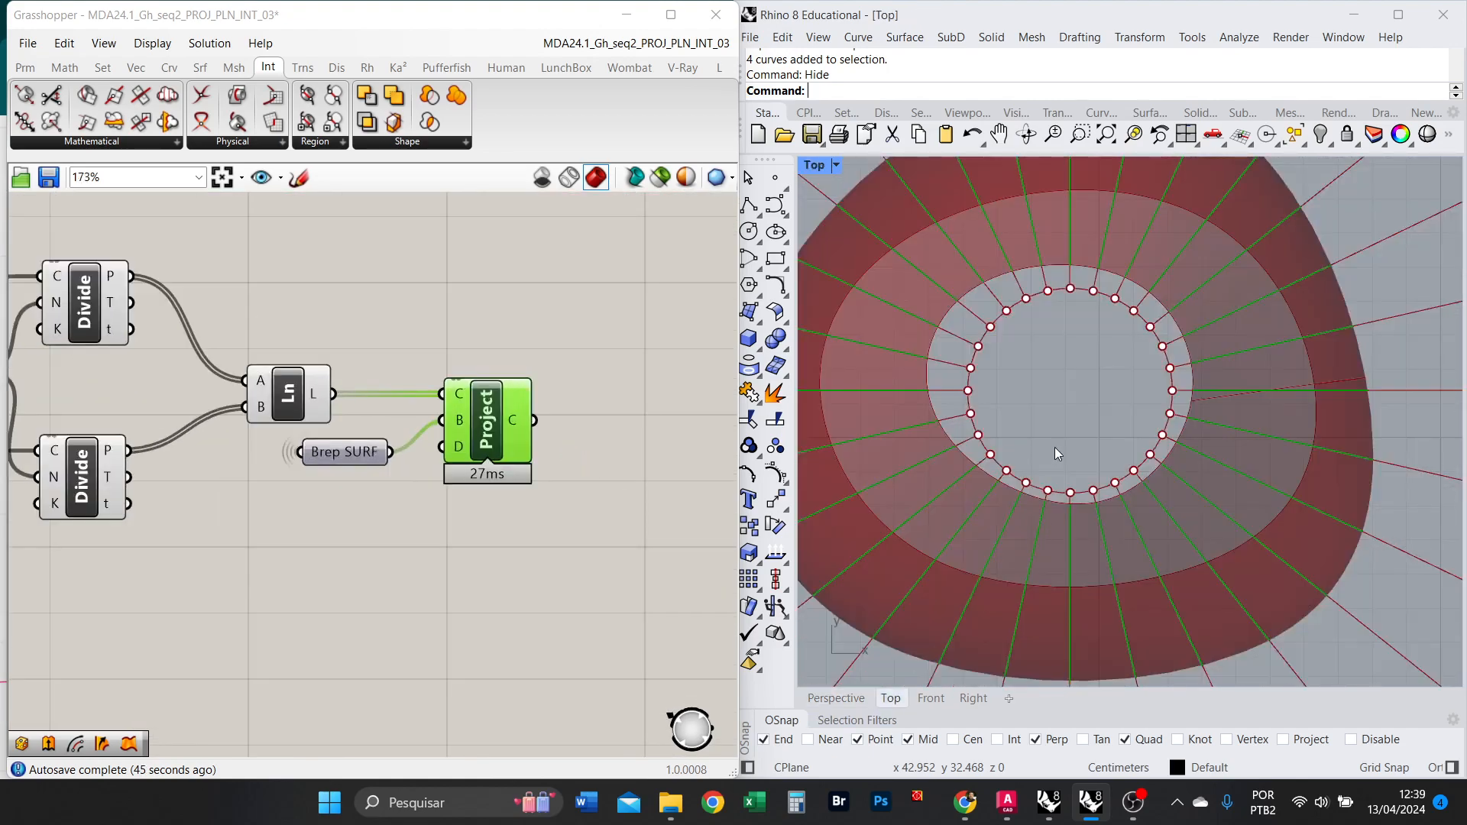
pyautogui.click(836, 698)
pyautogui.moveTo(1014, 536); pyautogui.dragTo(946, 531, button='right')
pyautogui.scroll(-4, 1081, 441)
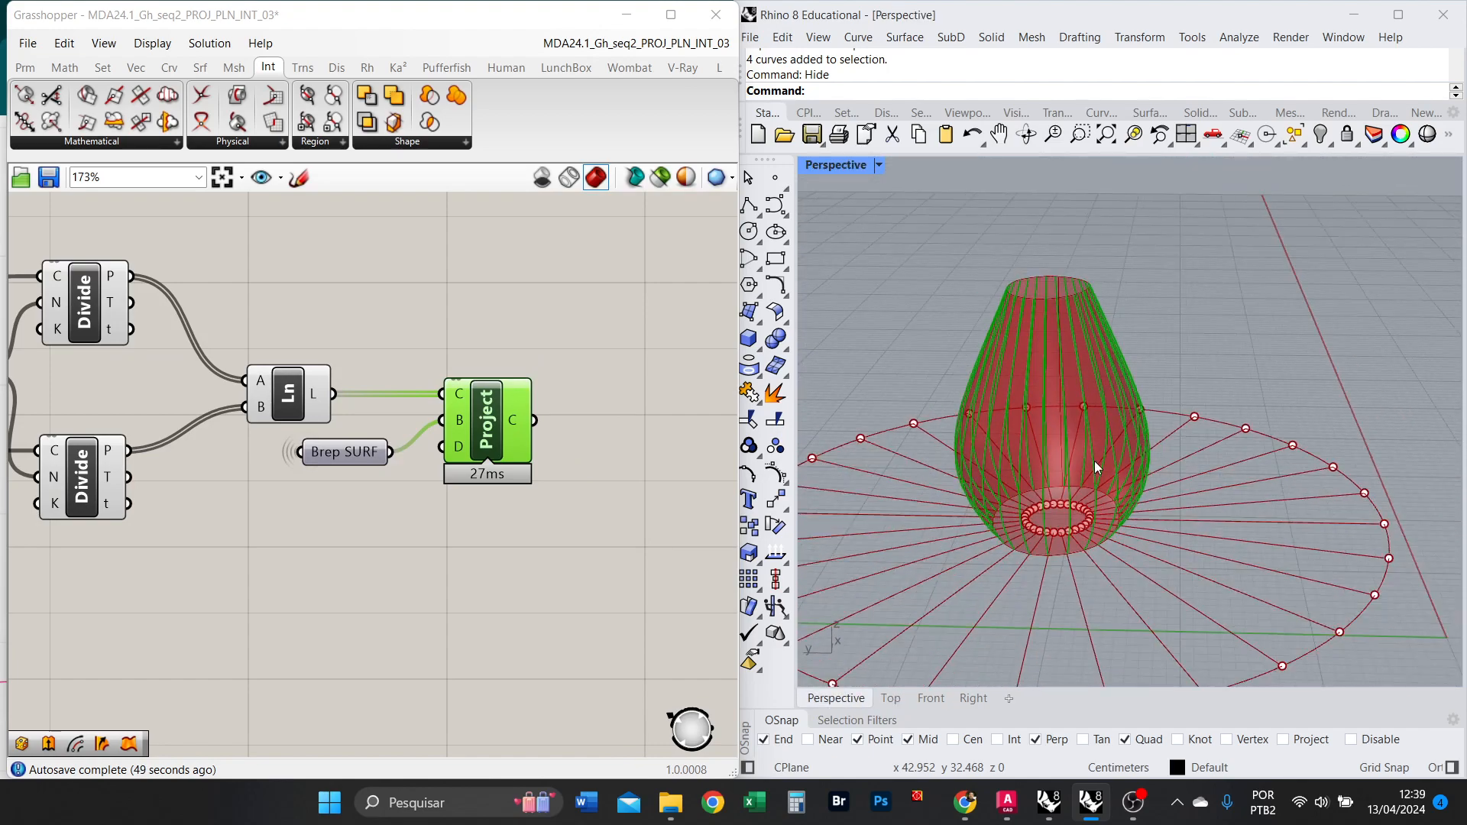
pyautogui.moveTo(1094, 461); pyautogui.dragTo(1061, 466, button='right')
pyautogui.scroll(-1, 610, 436)
# Turn off the preview of the Area, Circle and Divide Curve components that generate the radial lines.
pyautogui.scroll(-5, 611, 438)
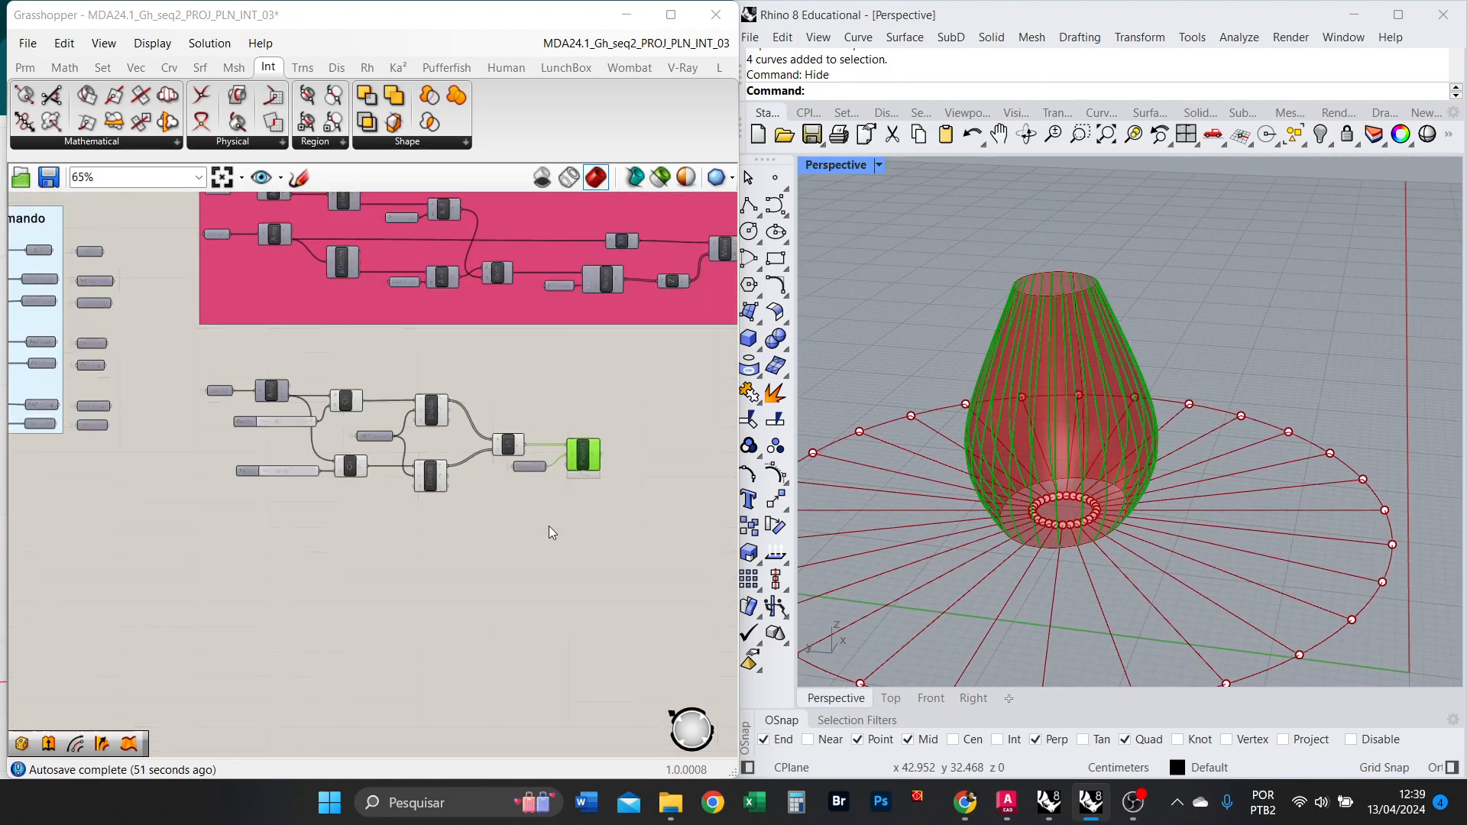
pyautogui.moveTo(476, 524); pyautogui.dragTo(198, 360)
pyautogui.rightClick(357, 500)
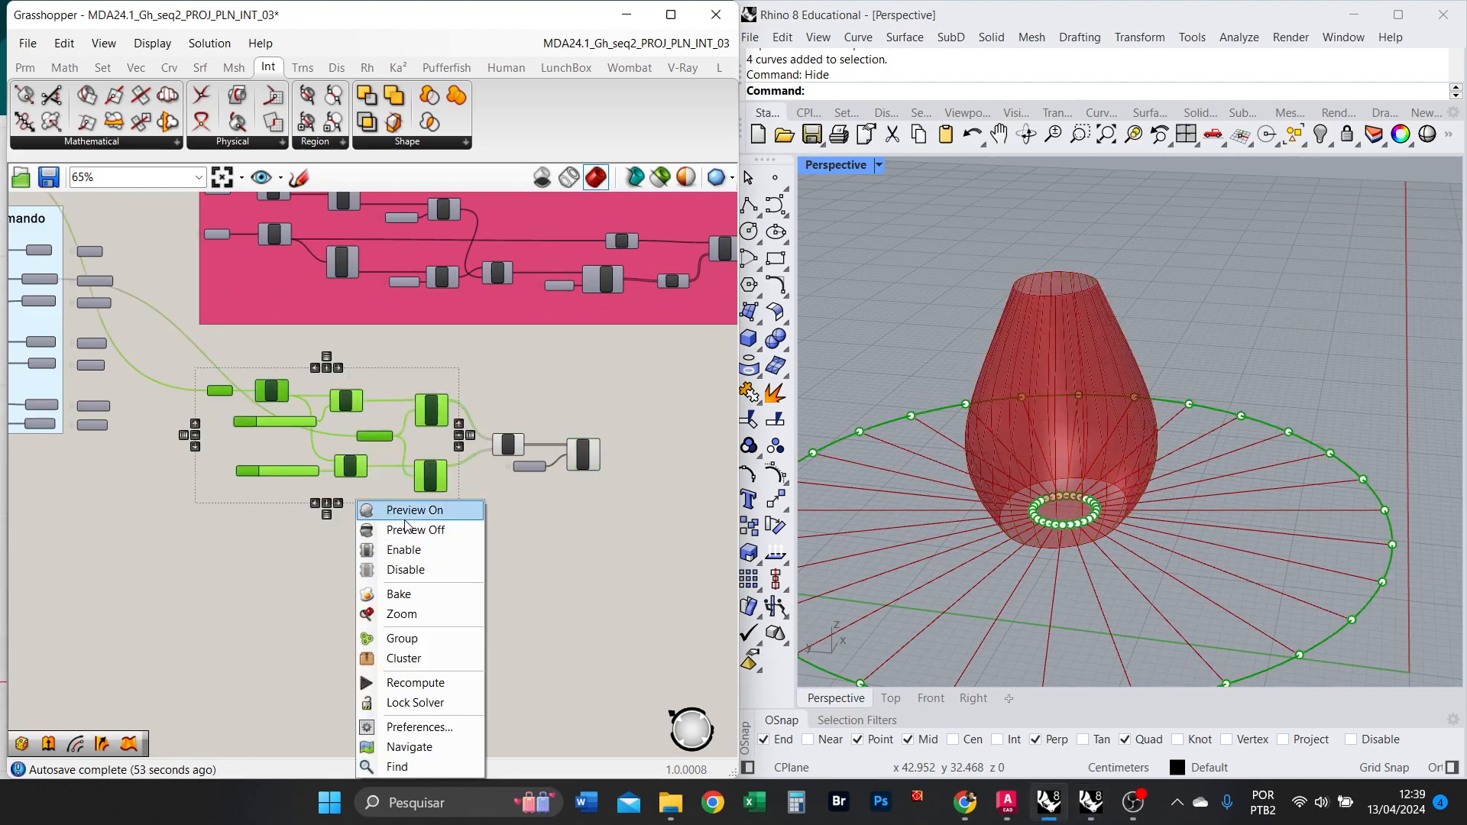
pyautogui.click(390, 531)
pyautogui.click(426, 540)
pyautogui.moveTo(1123, 451); pyautogui.dragTo(1085, 505, button='right')
pyautogui.scroll(4, 1087, 416)
pyautogui.moveTo(1082, 386); pyautogui.dragTo(1063, 324, button='right')
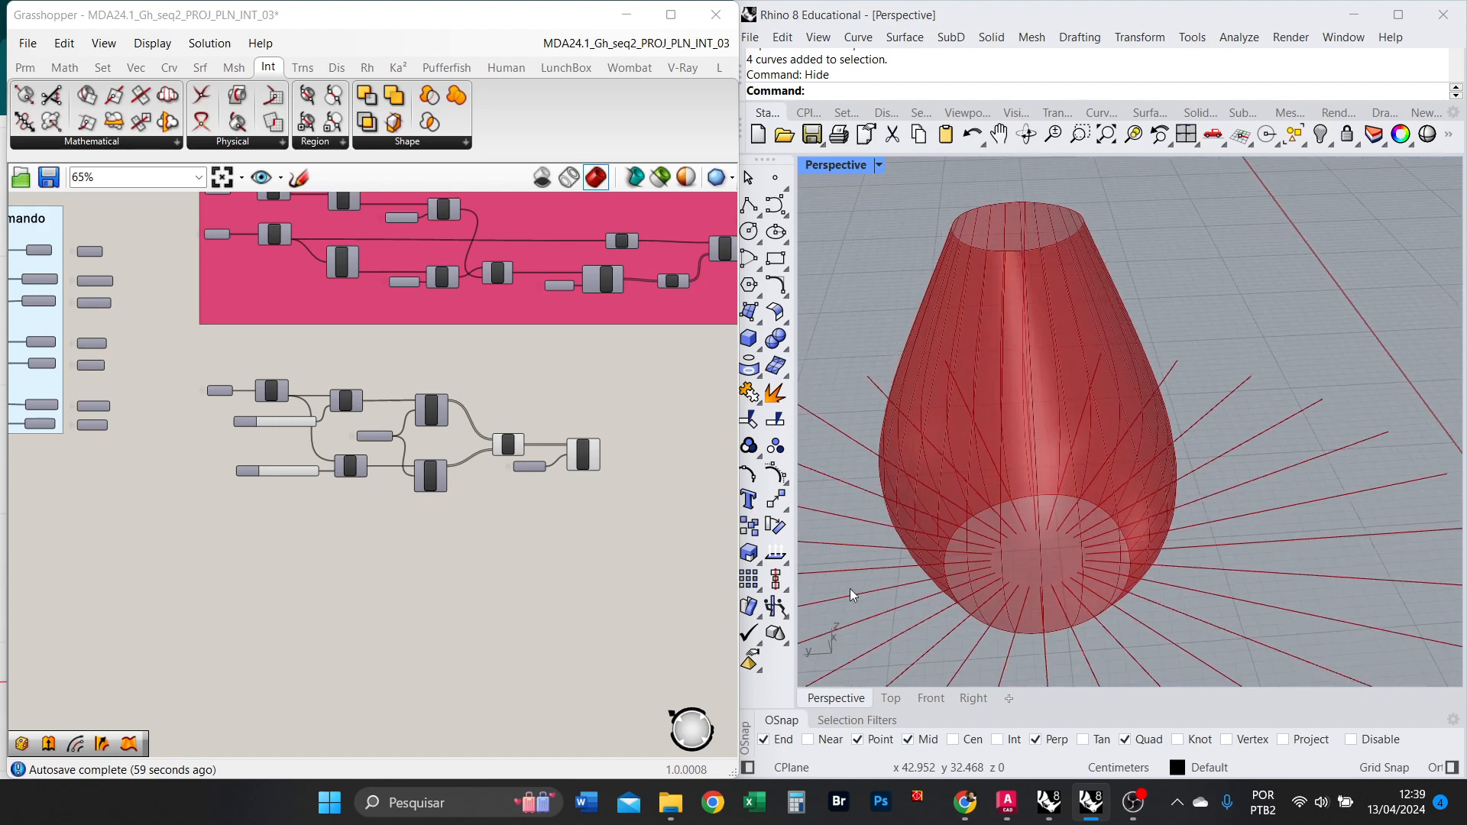
# Add an Extrude component and connect the Project component's output curves to its B input.
pyautogui.scroll(3, 639, 432)
pyautogui.doubleClick(547, 448)
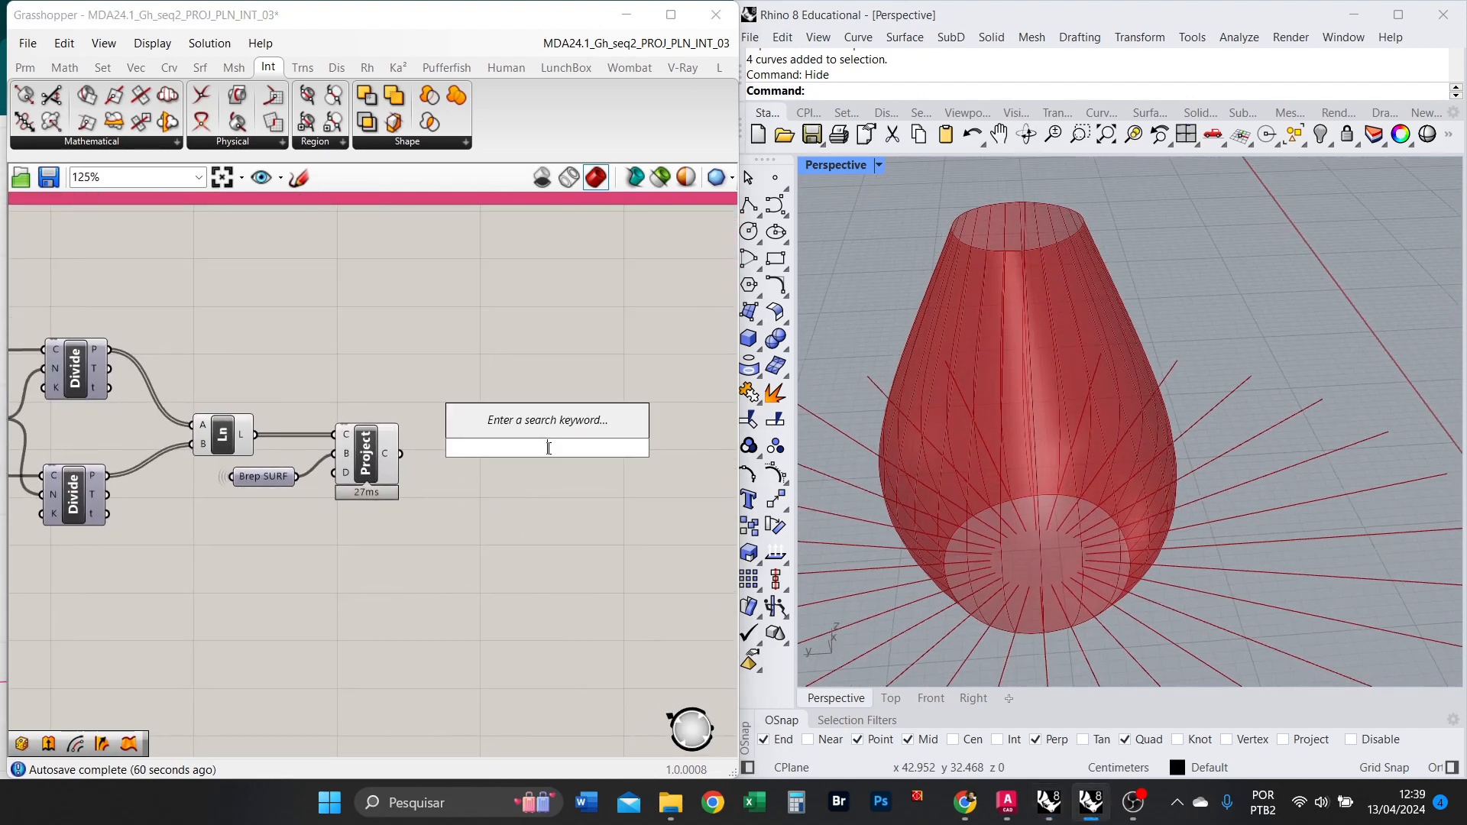
pyautogui.write('EXTR')
pyautogui.click(524, 402)
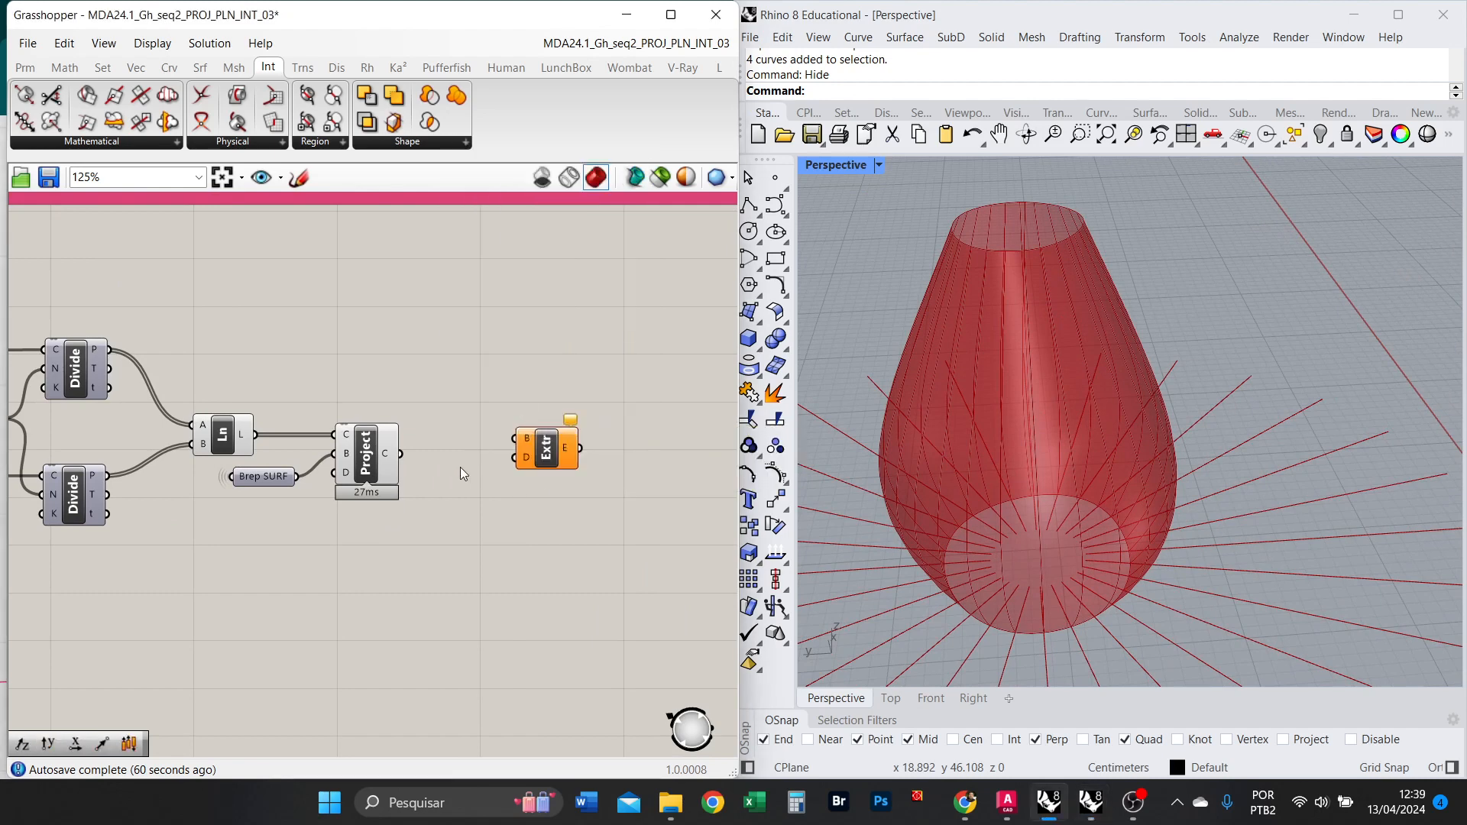
pyautogui.scroll(2, 402, 456)
pyautogui.moveTo(381, 451); pyautogui.dragTo(587, 530)
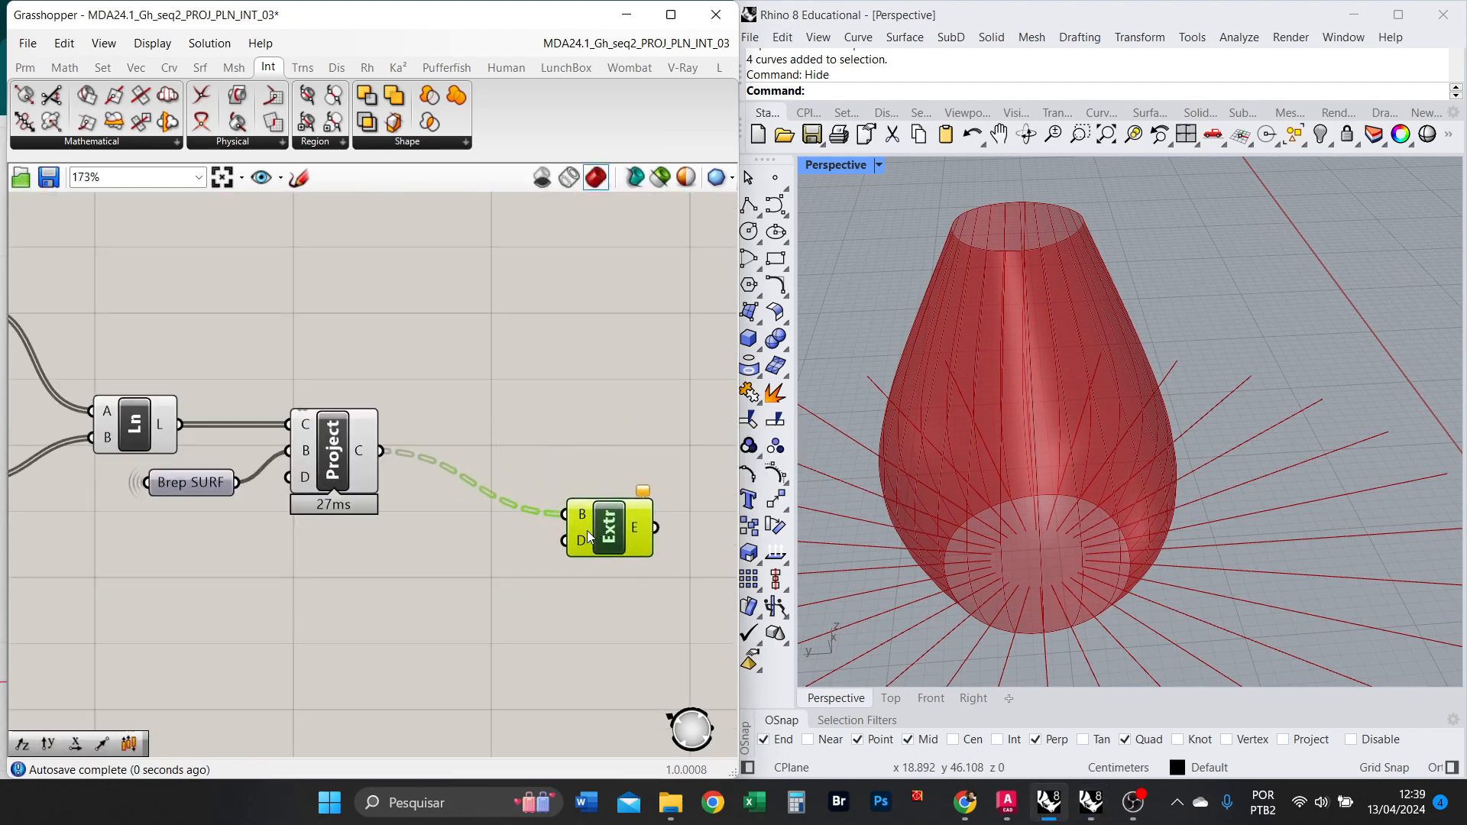
# Add a Unit X vector component below and before the Extrude component.
pyautogui.doubleClick(447, 593)
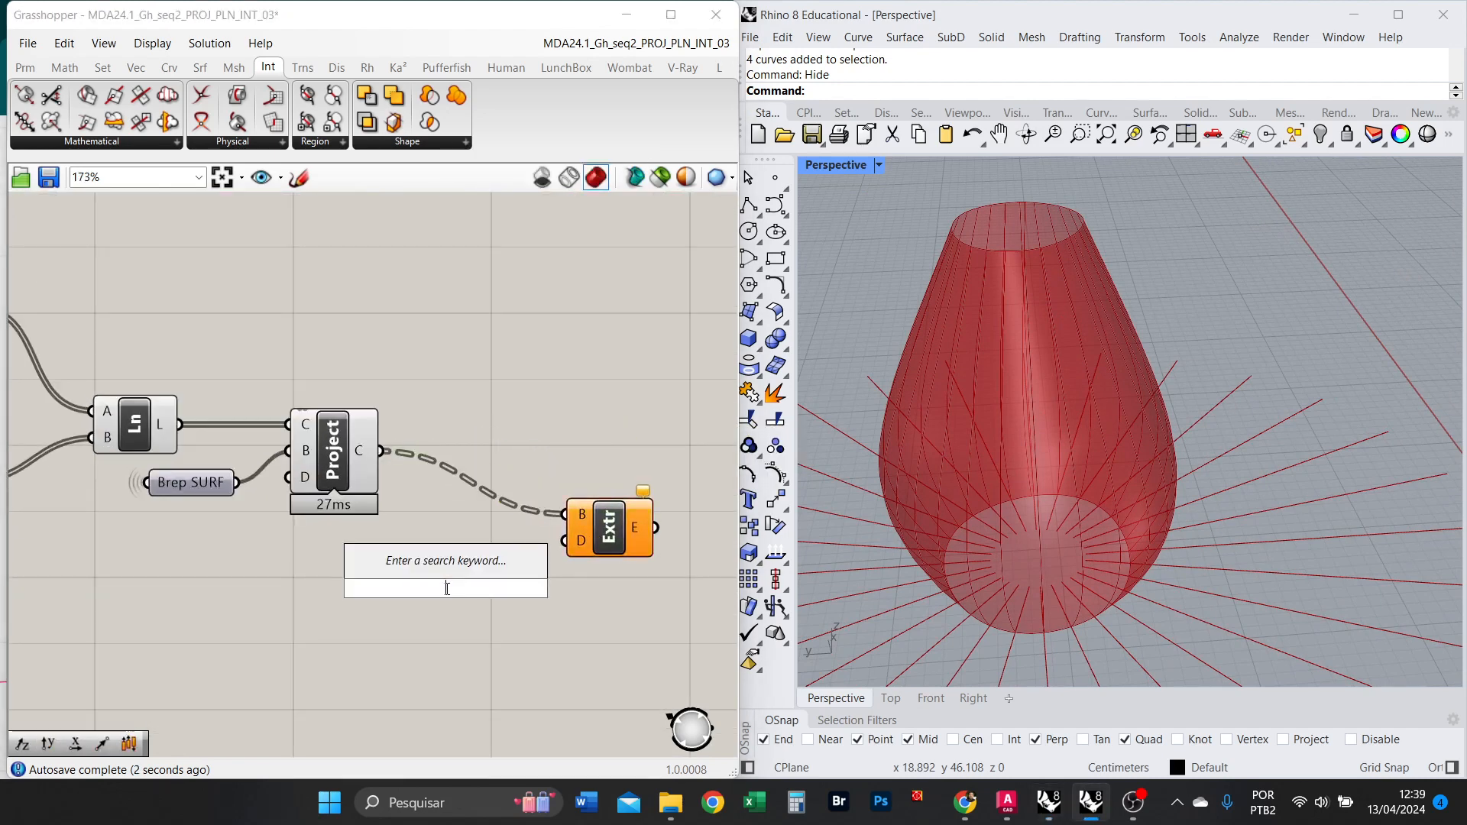
pyautogui.write('X')
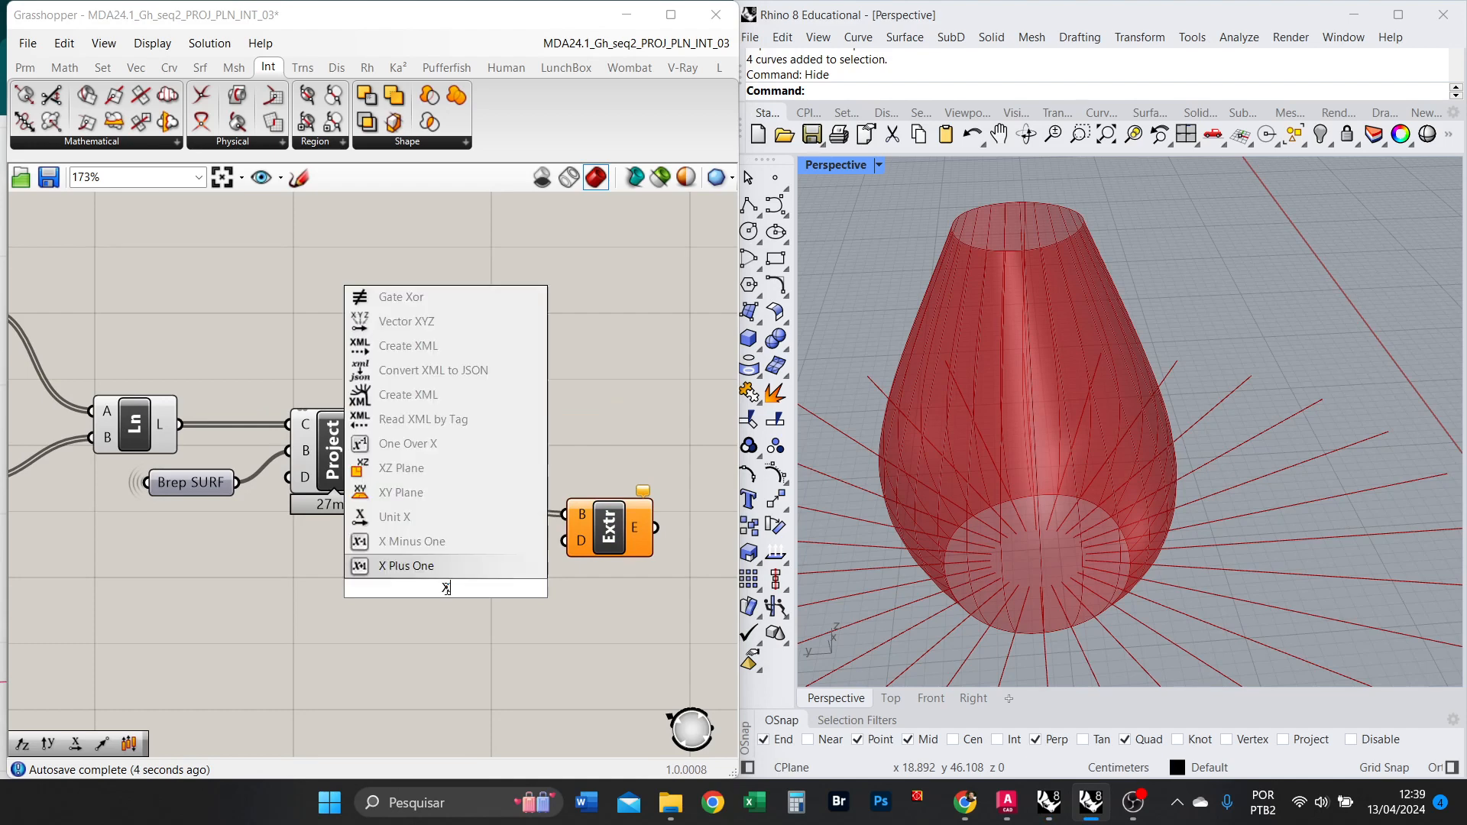
pyautogui.click(429, 517)
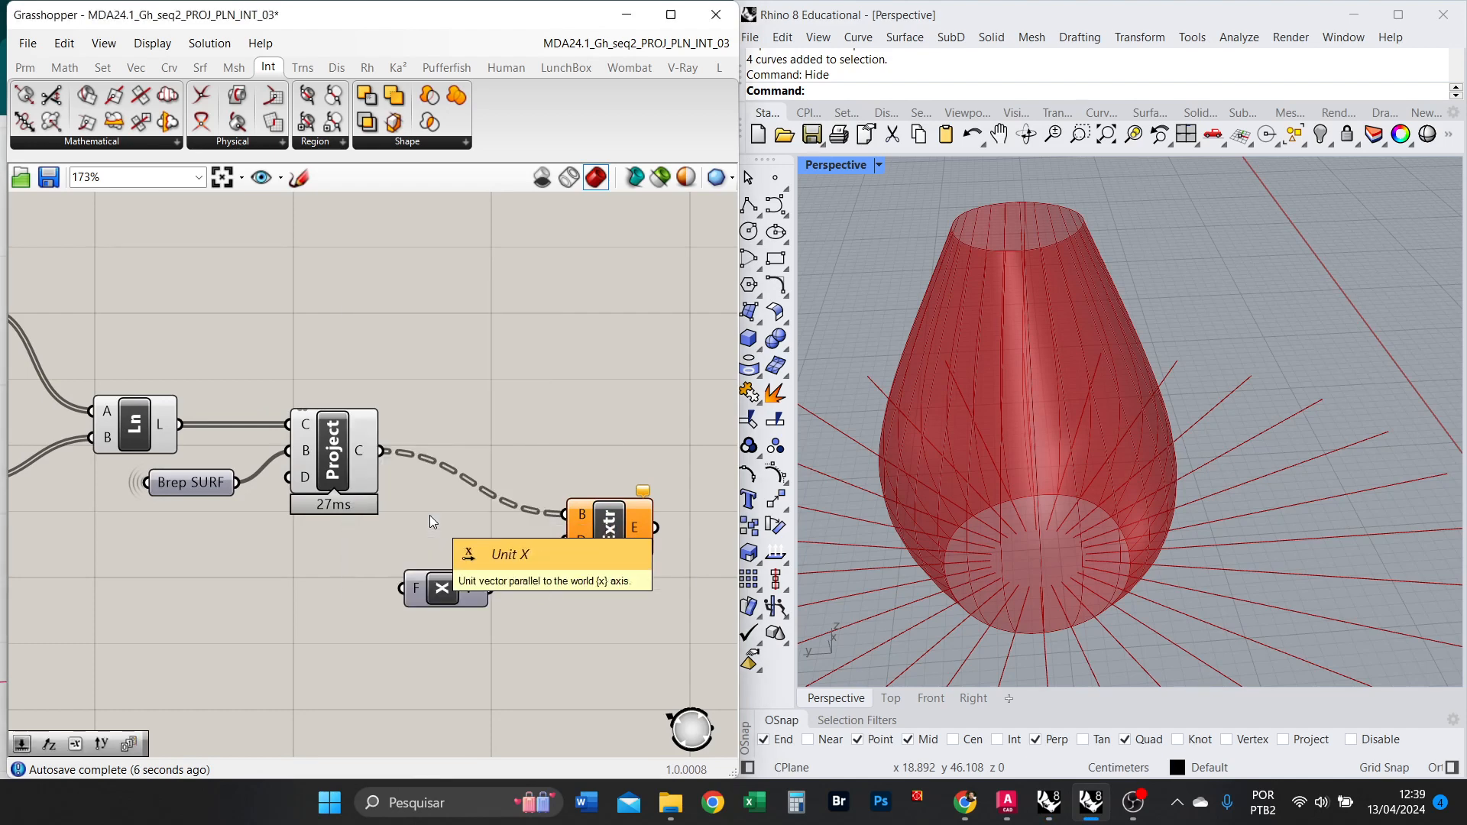
pyautogui.scroll(-8, 493, 561)
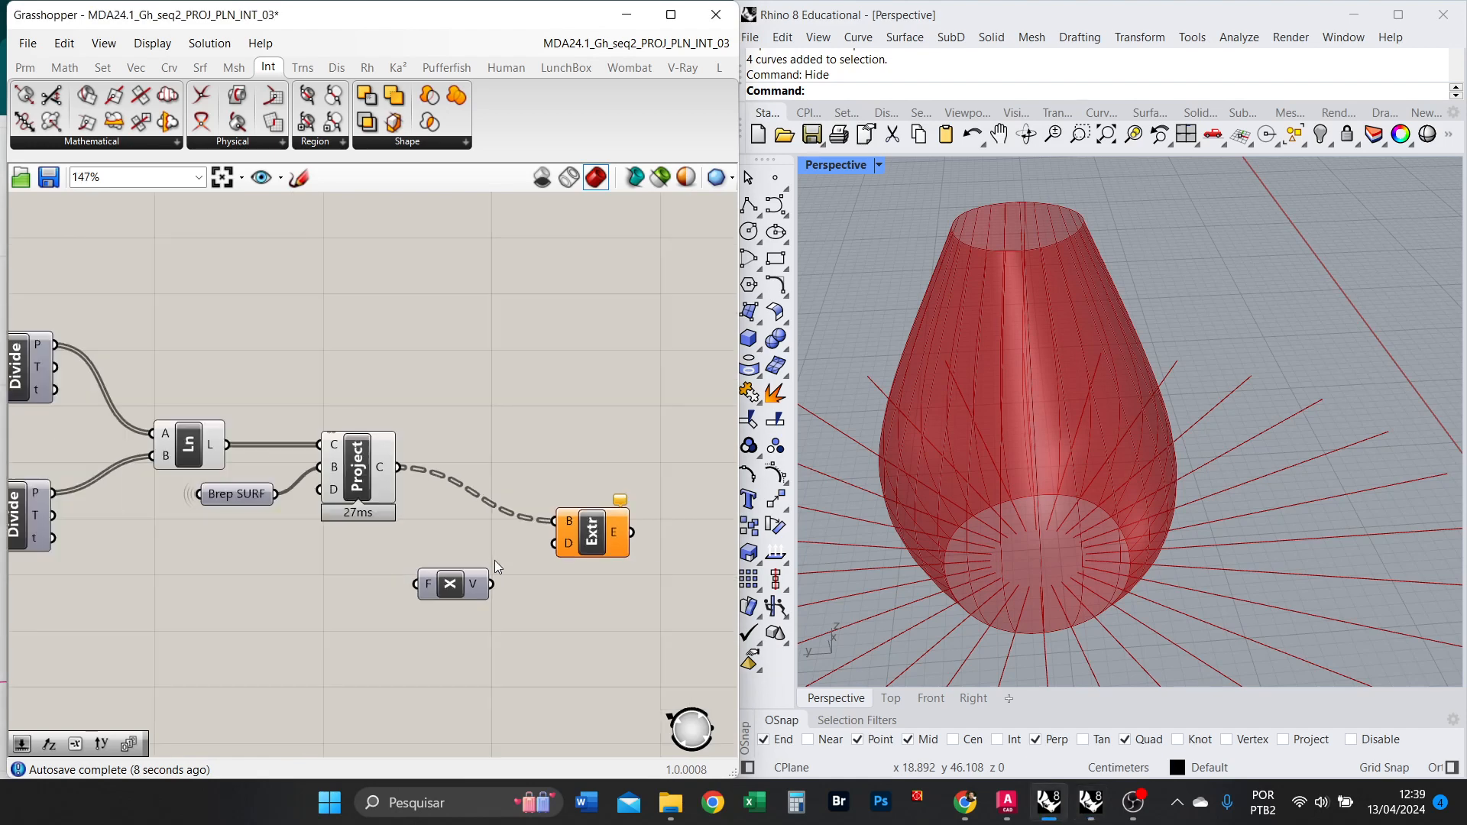
pyautogui.scroll(5, 168, 452)
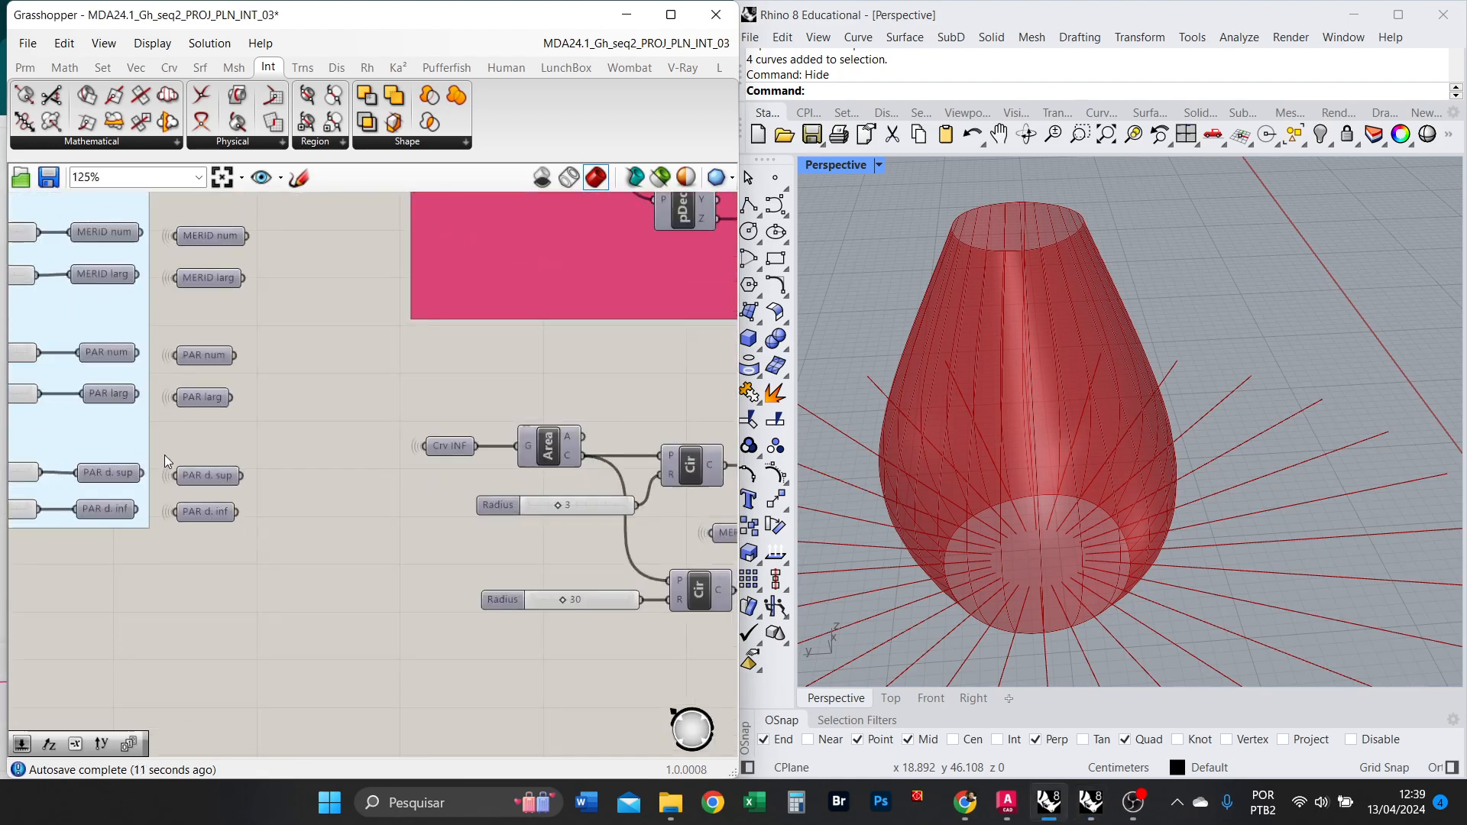
# Feed a copy of the MERID larg parameter into the Unit X factor and connect the resulting vector to the Extrude component's D input.
pyautogui.scroll(2, 323, 575)
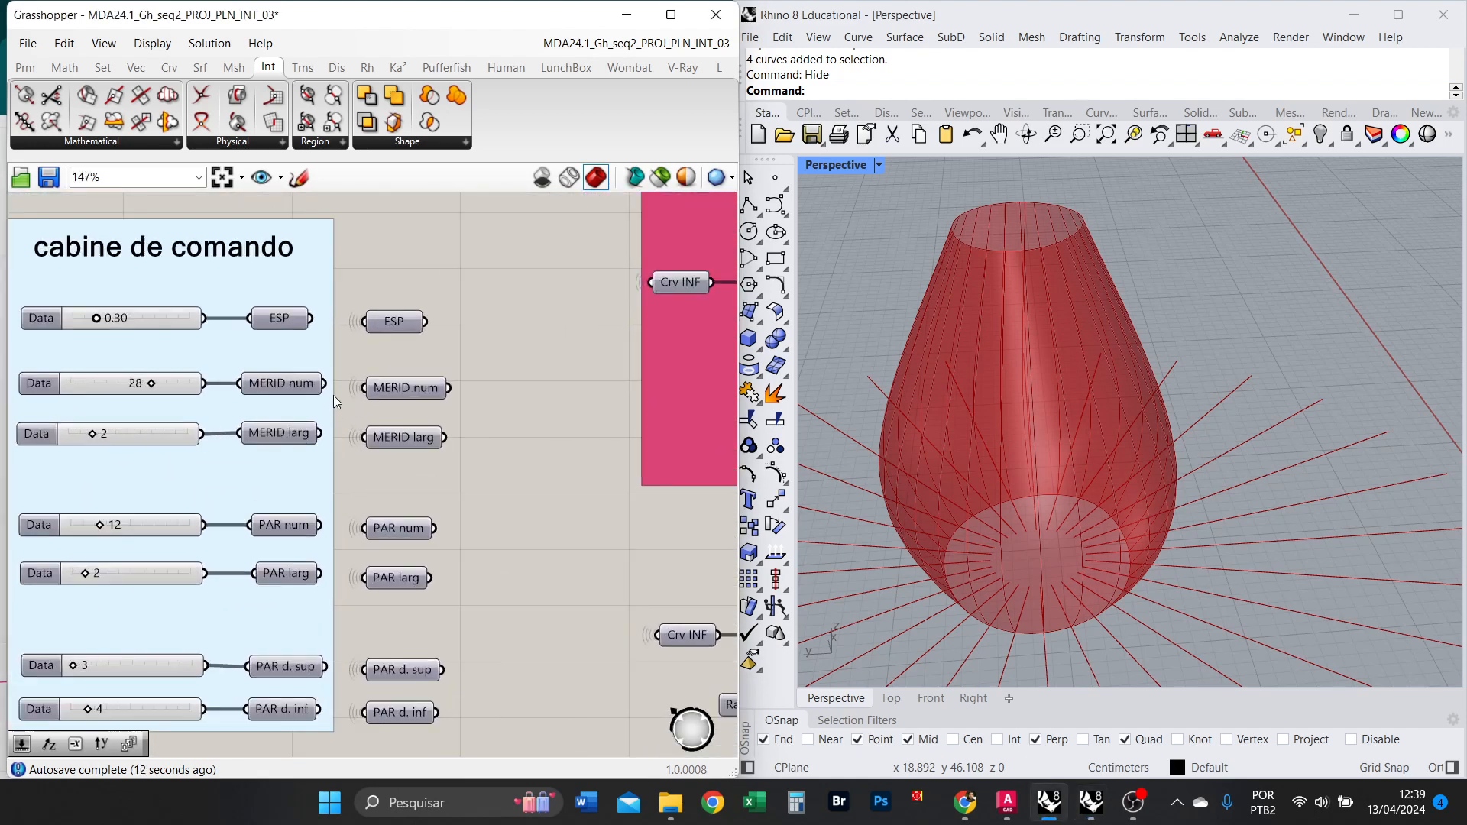
pyautogui.click(424, 449)
pyautogui.moveTo(426, 449); pyautogui.dragTo(513, 478)
pyautogui.scroll(-3, 401, 423)
pyautogui.scroll(-6, 352, 417)
pyautogui.scroll(7, 488, 488)
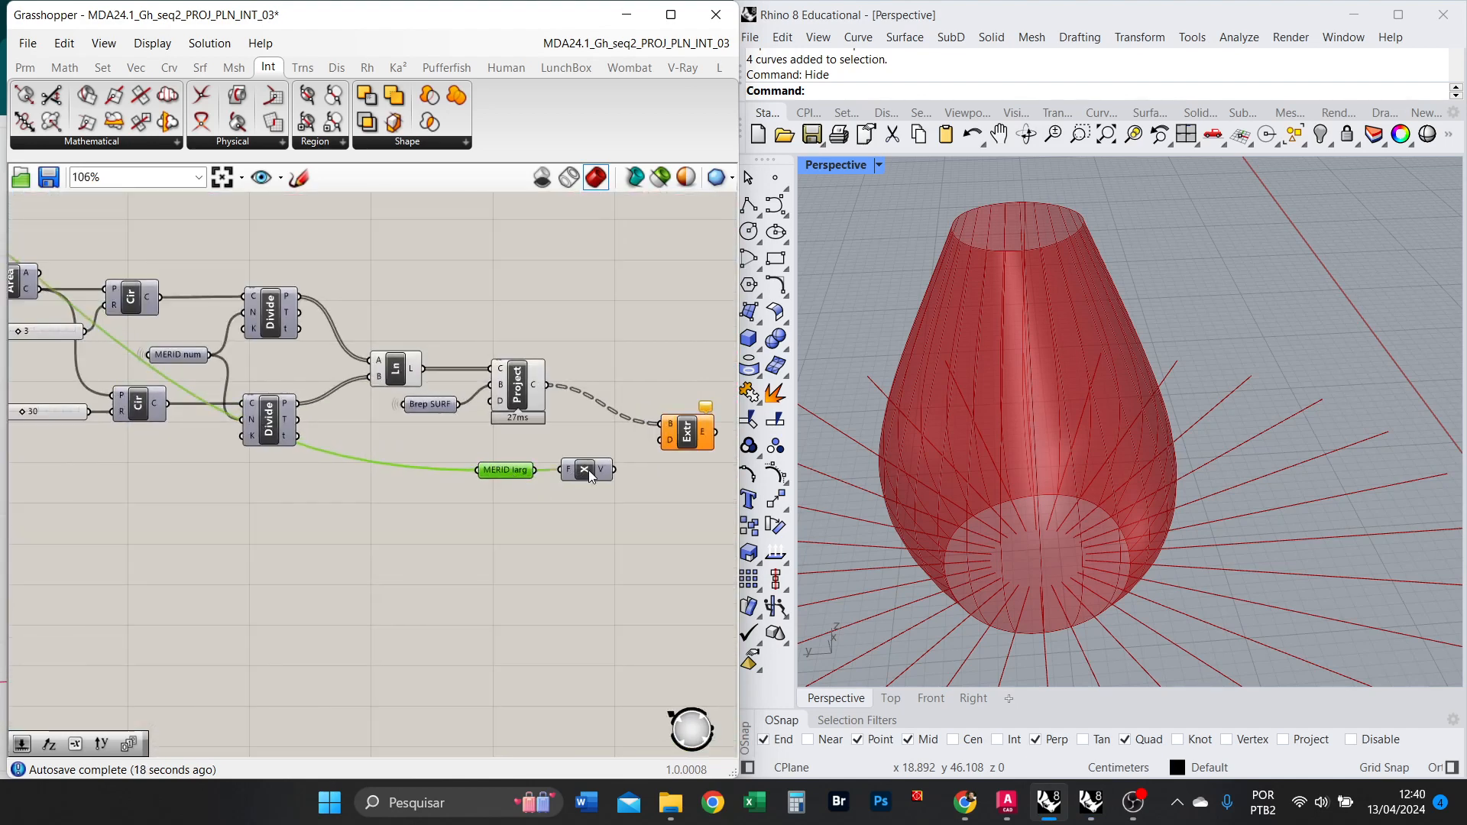
pyautogui.moveTo(613, 469); pyautogui.dragTo(671, 441)
pyautogui.click(677, 439)
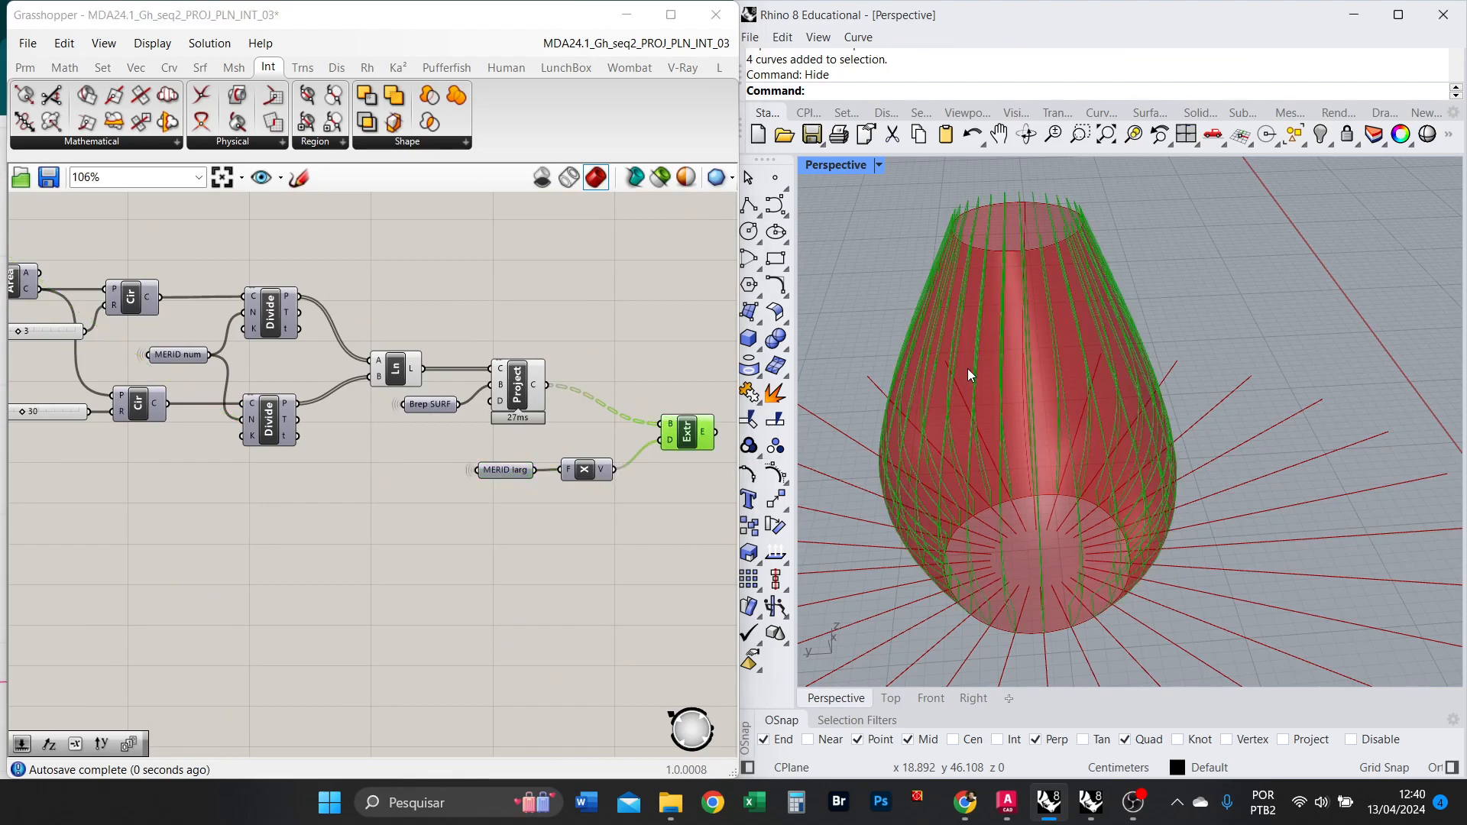
# Examine the extruded meridian strips around the vase in Perspective, and compare their direction with the radial lines in the Top view.
pyautogui.moveTo(967, 369); pyautogui.dragTo(1138, 426, button='right')
pyautogui.scroll(3, 1220, 479)
pyautogui.moveTo(1218, 474); pyautogui.dragTo(1236, 542, button='right')
pyautogui.scroll(3, 1098, 499)
pyautogui.scroll(-3, 1097, 498)
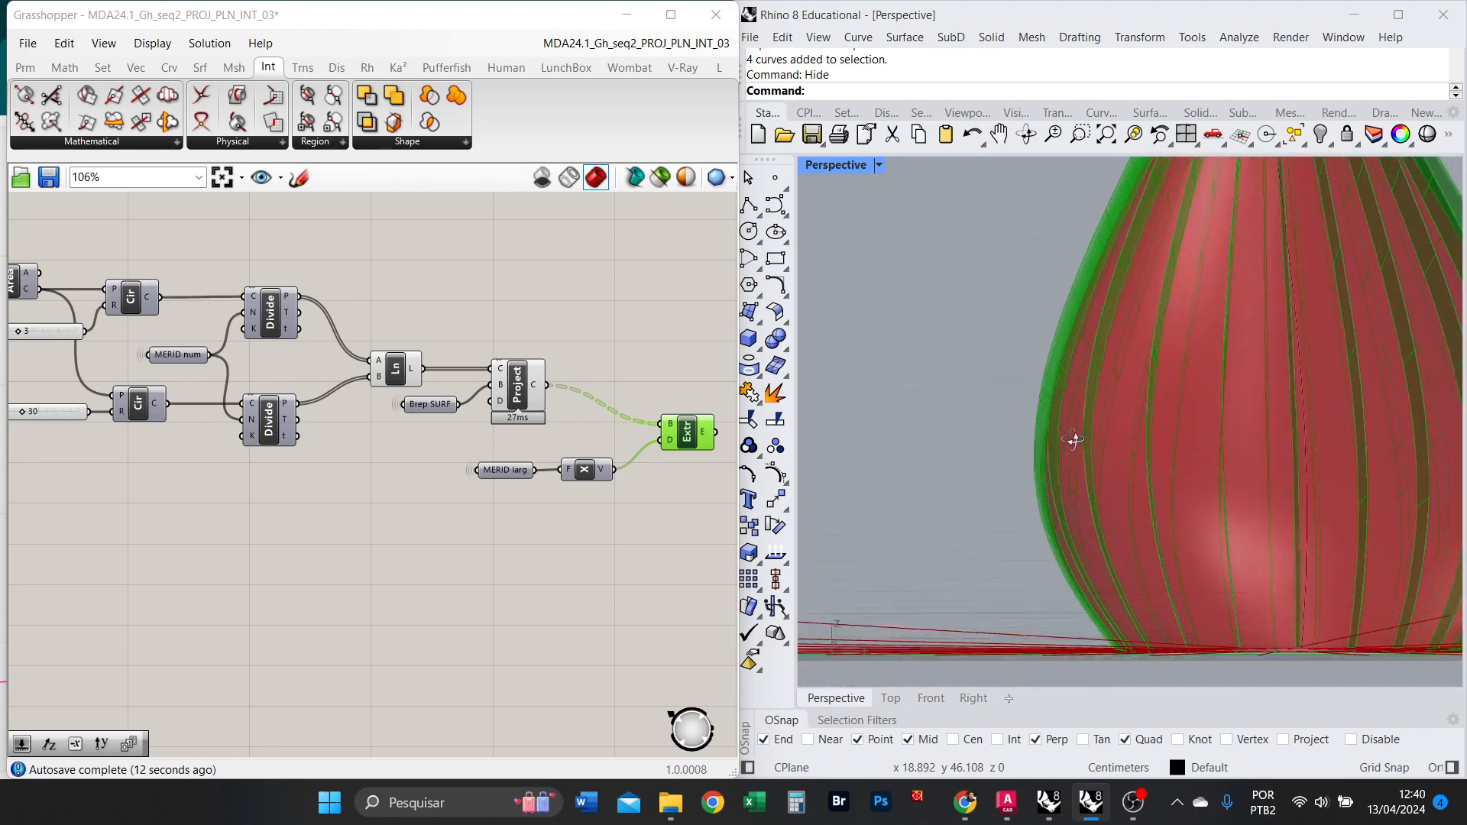
pyautogui.moveTo(1071, 435); pyautogui.dragTo(1151, 501, button='right')
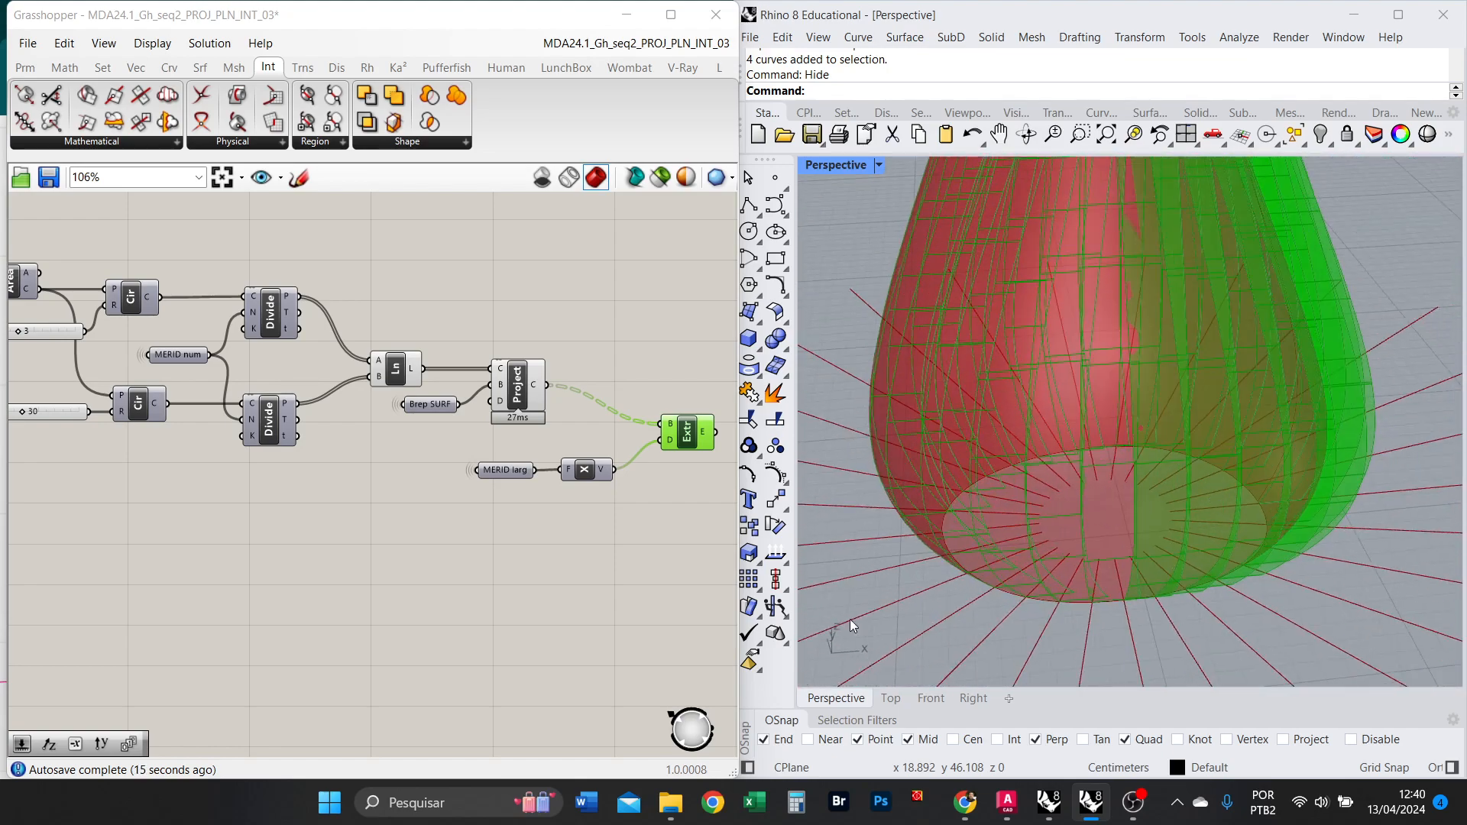
pyautogui.moveTo(1161, 627); pyautogui.dragTo(1189, 552, button='right')
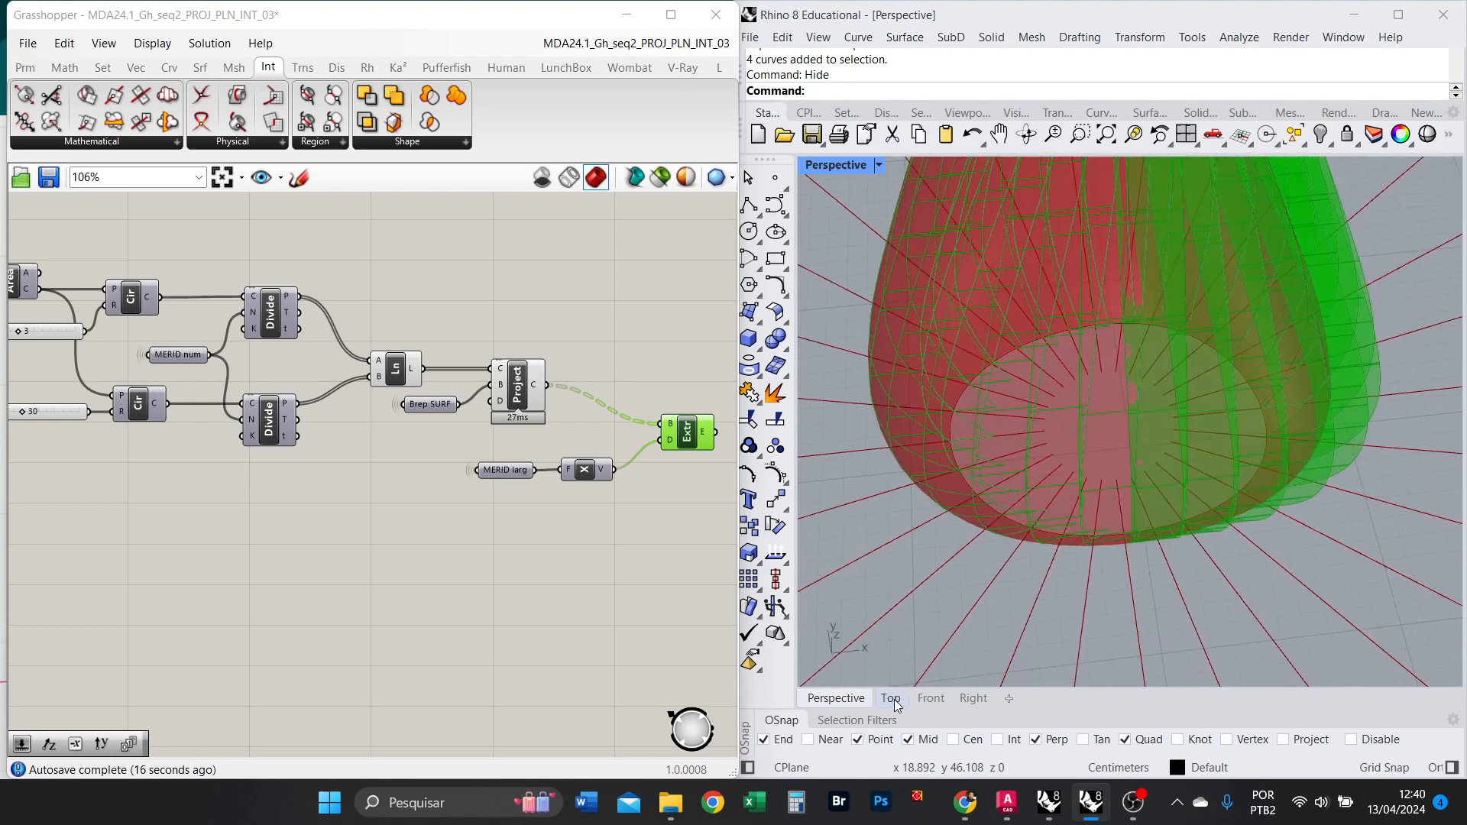
pyautogui.click(892, 700)
pyautogui.scroll(-2, 1031, 434)
pyautogui.scroll(2, 1029, 354)
pyautogui.moveTo(985, 271); pyautogui.dragTo(1029, 405, button='right')
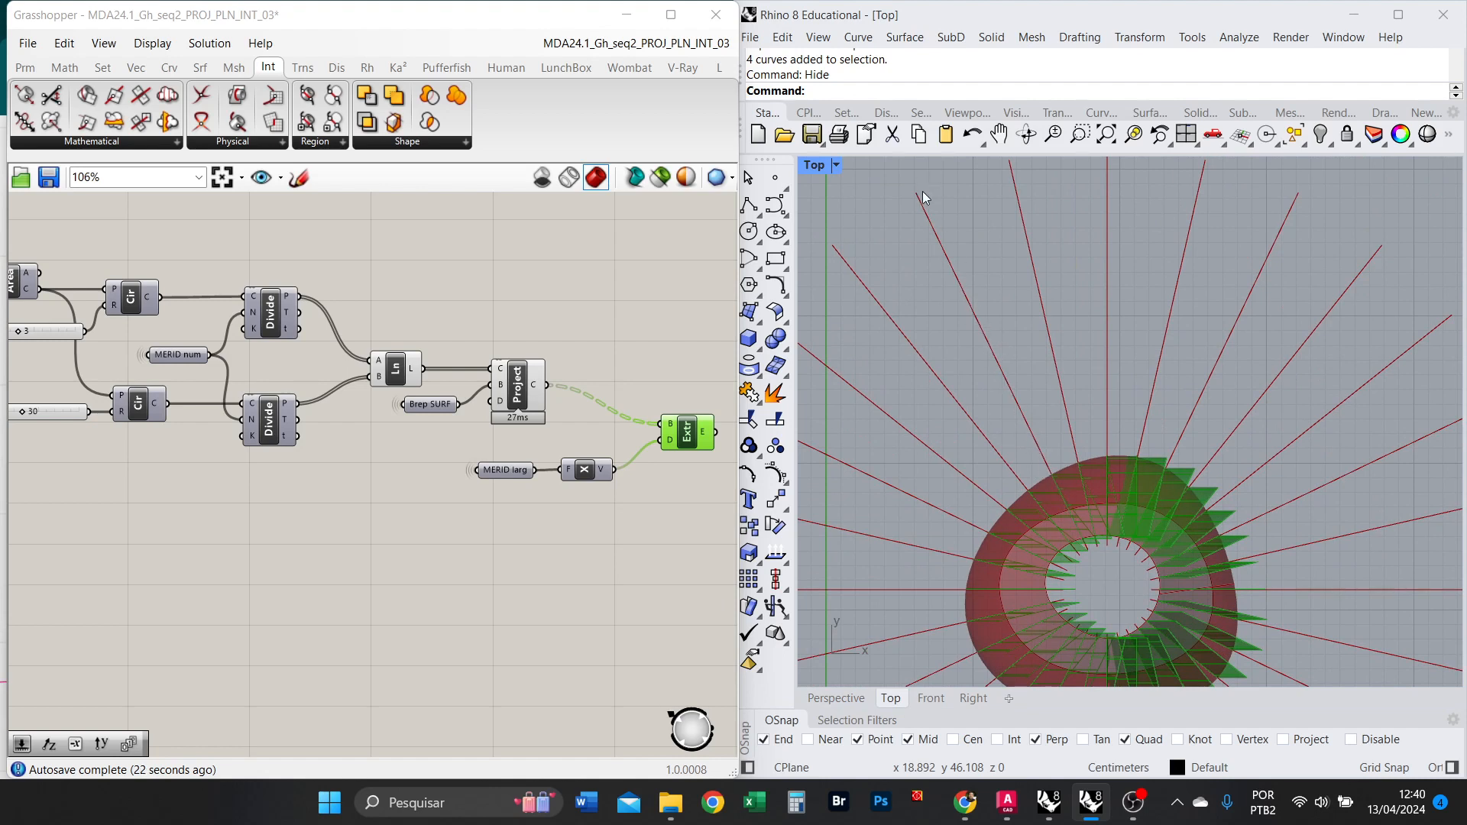
pyautogui.moveTo(1061, 492); pyautogui.dragTo(1040, 533, button='right')
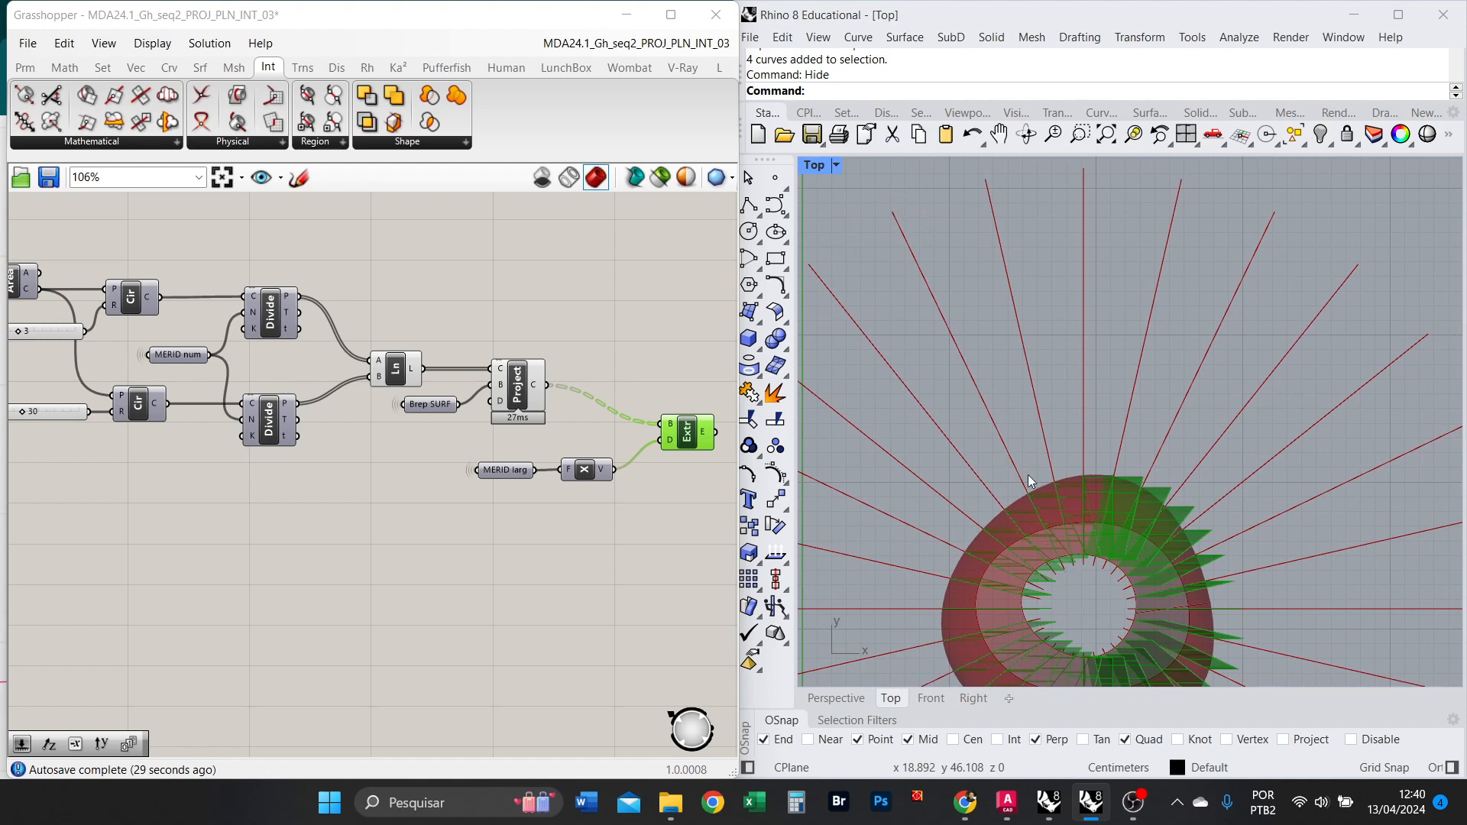
# Examine the direction of the extruded meridian strips around the vase in the Top view and compare the Project and Extrude previews.
pyautogui.moveTo(1028, 475); pyautogui.dragTo(1095, 491, button='right')
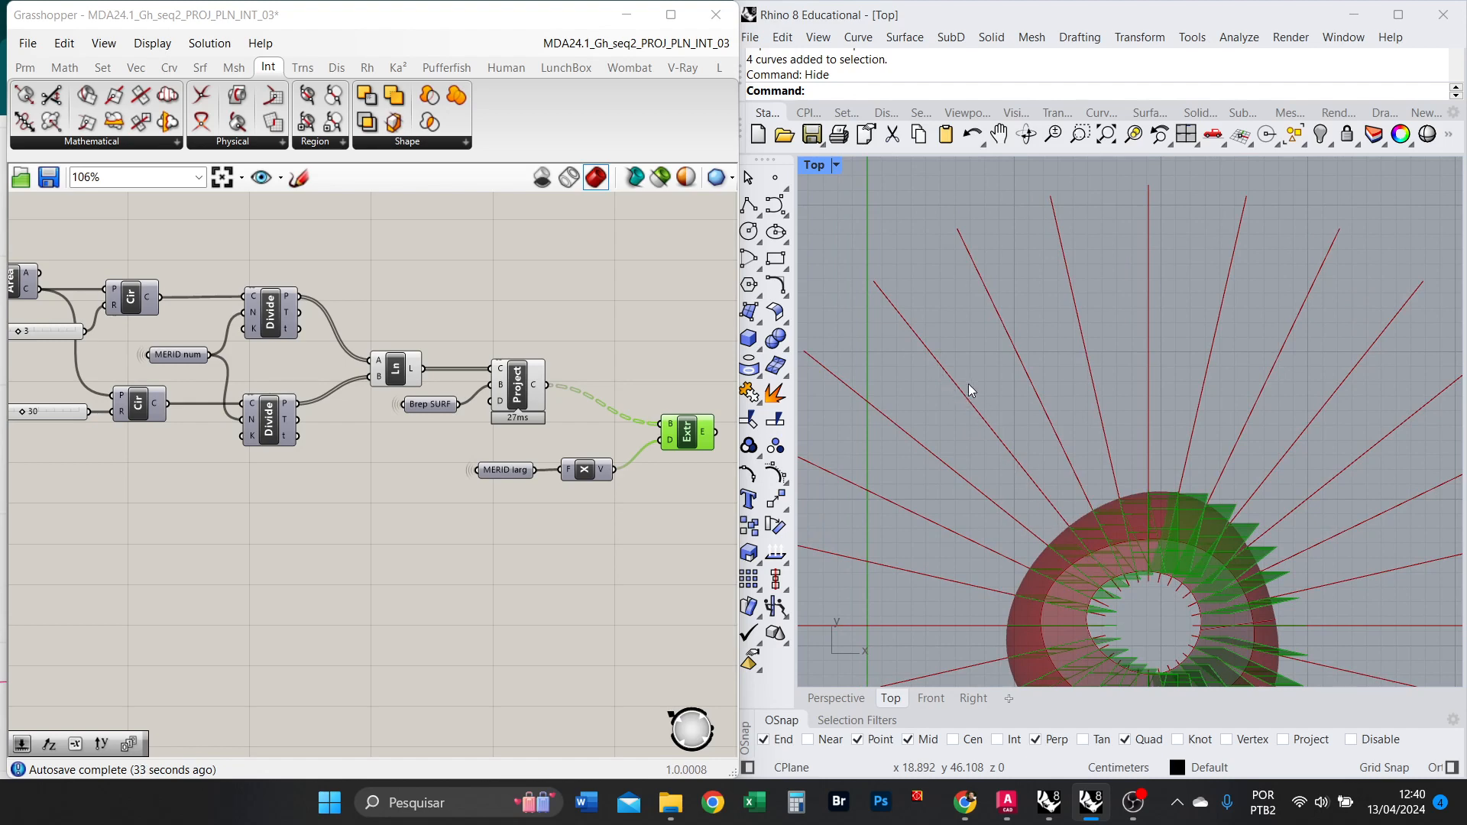
pyautogui.scroll(3, 1107, 570)
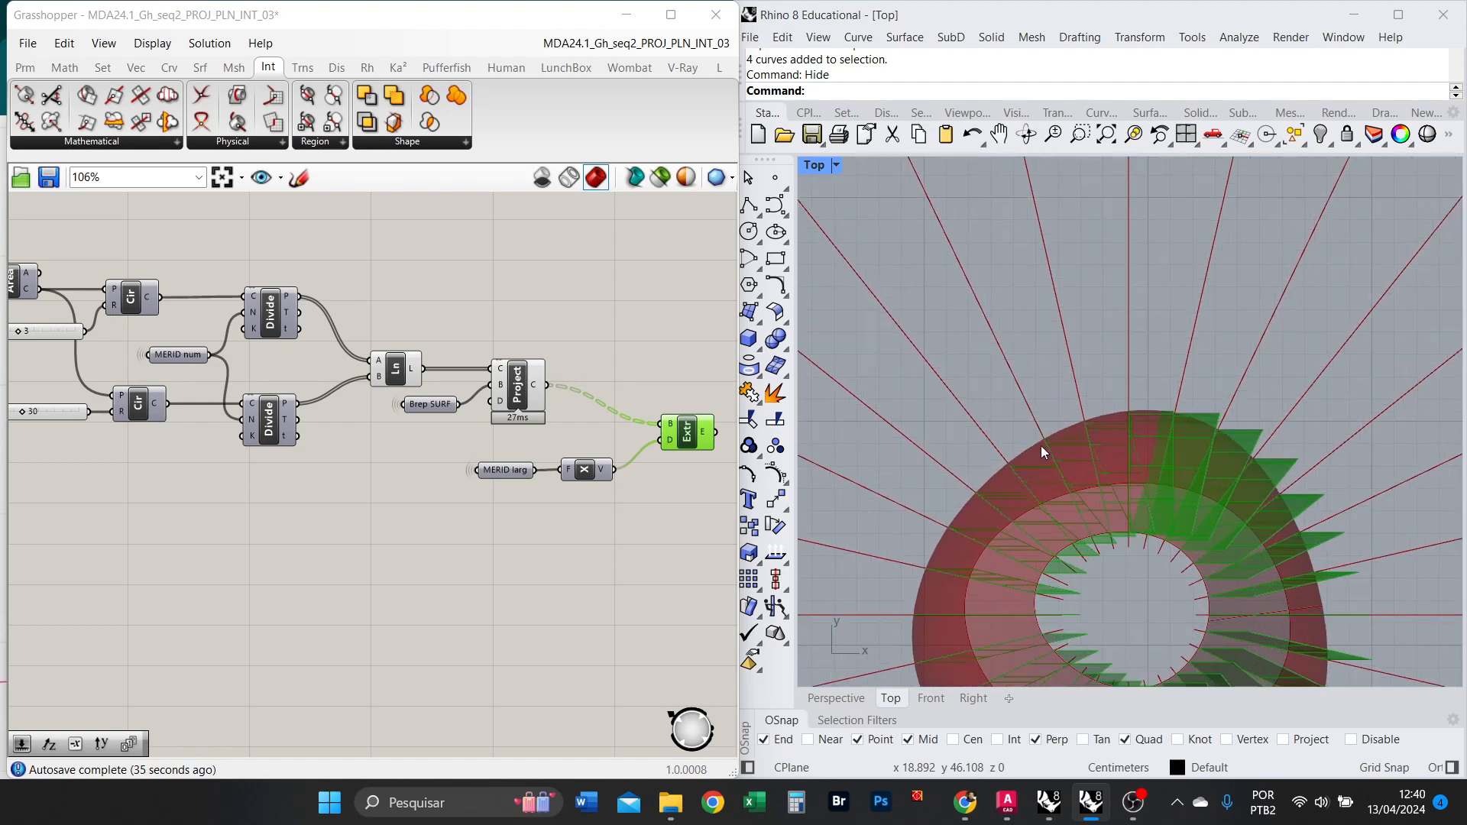
pyautogui.scroll(-3, 1040, 446)
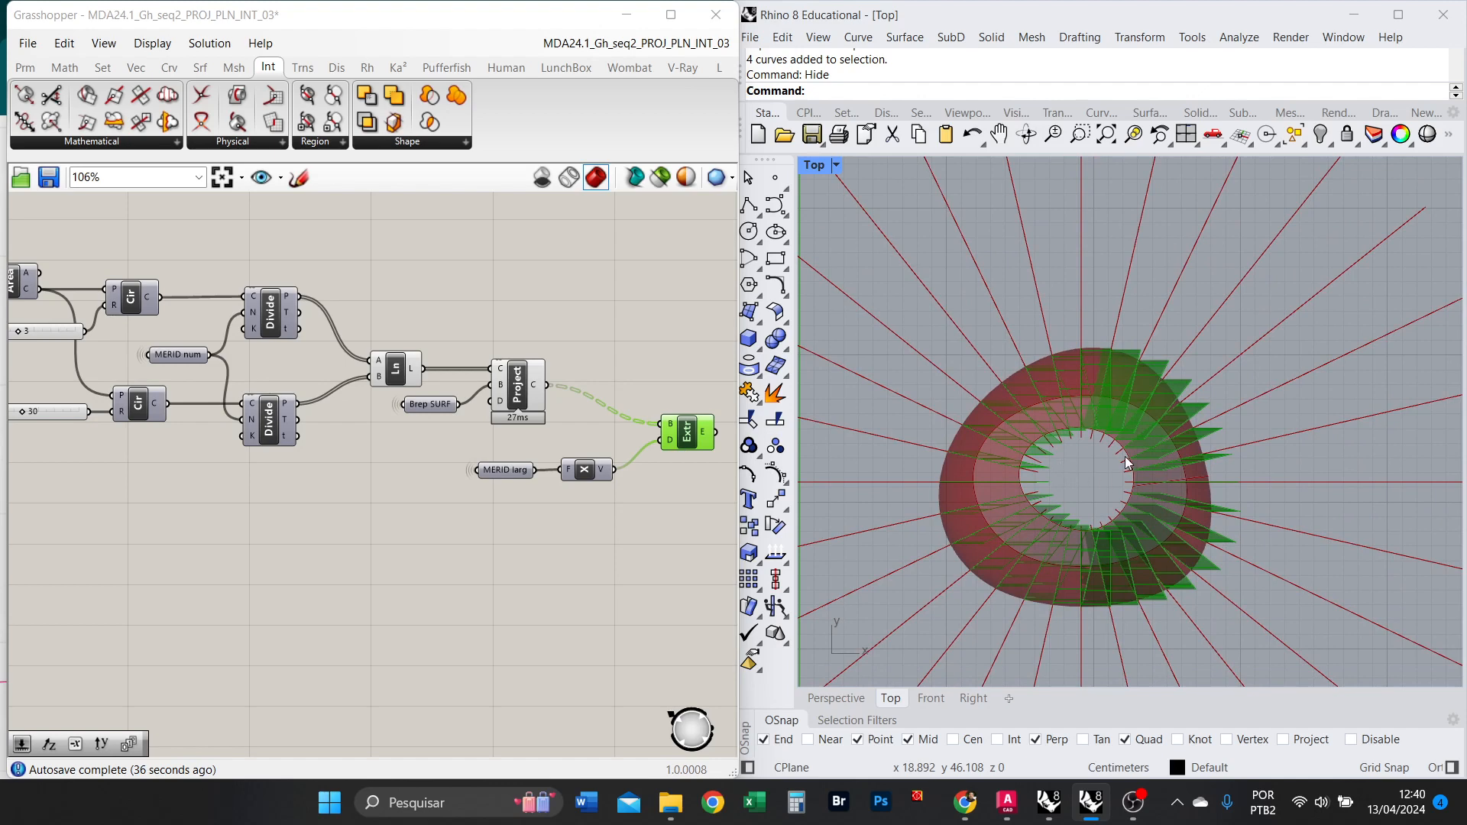
pyautogui.scroll(-2, 1125, 456)
pyautogui.scroll(2, 1226, 455)
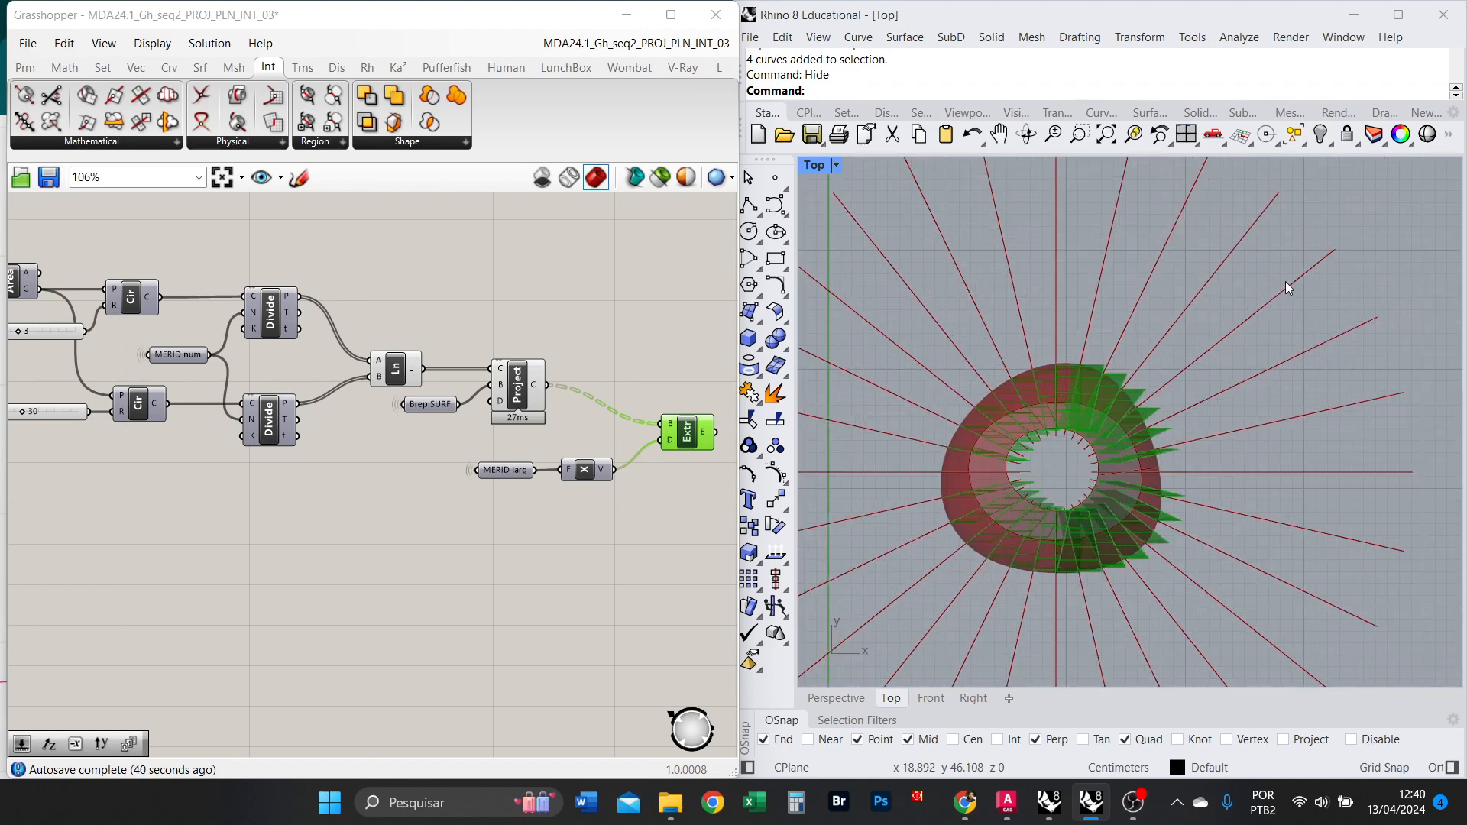
pyautogui.moveTo(1287, 283); pyautogui.dragTo(1302, 380, button='right')
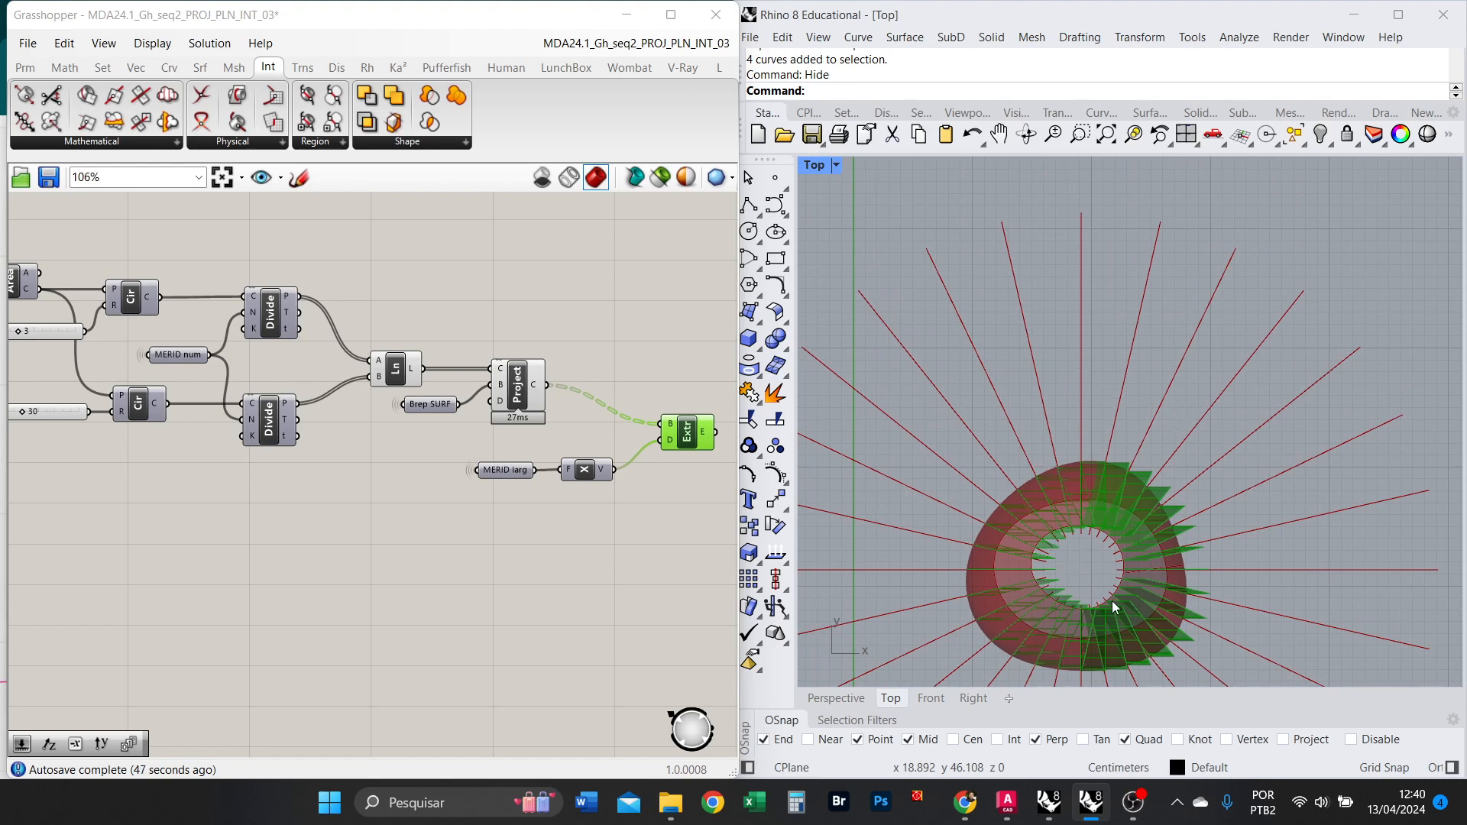
pyautogui.scroll(4, 1112, 602)
pyautogui.moveTo(1101, 583); pyautogui.dragTo(1117, 521, button='right')
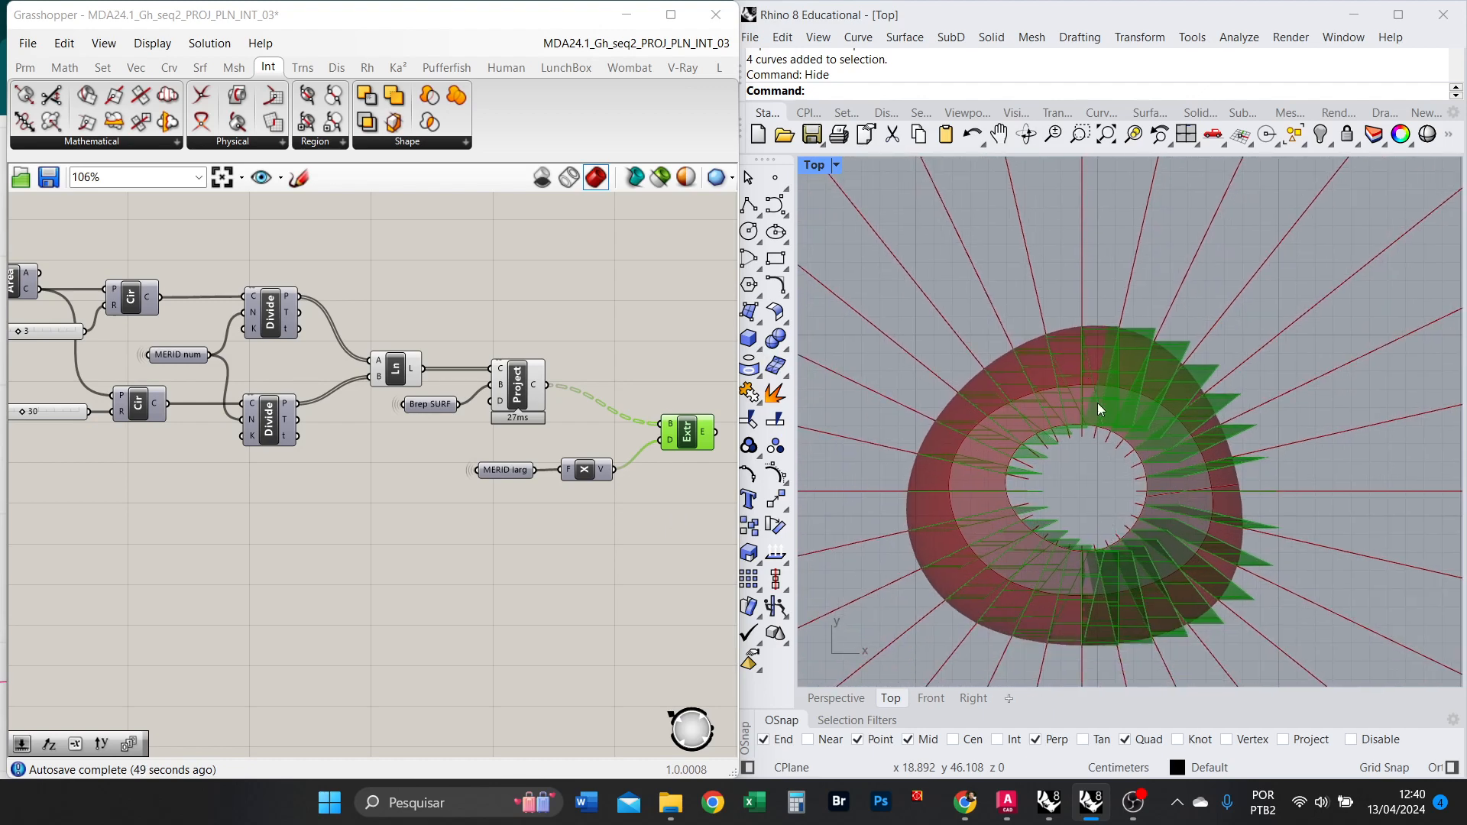
pyautogui.scroll(-2, 1101, 424)
pyautogui.click(537, 400)
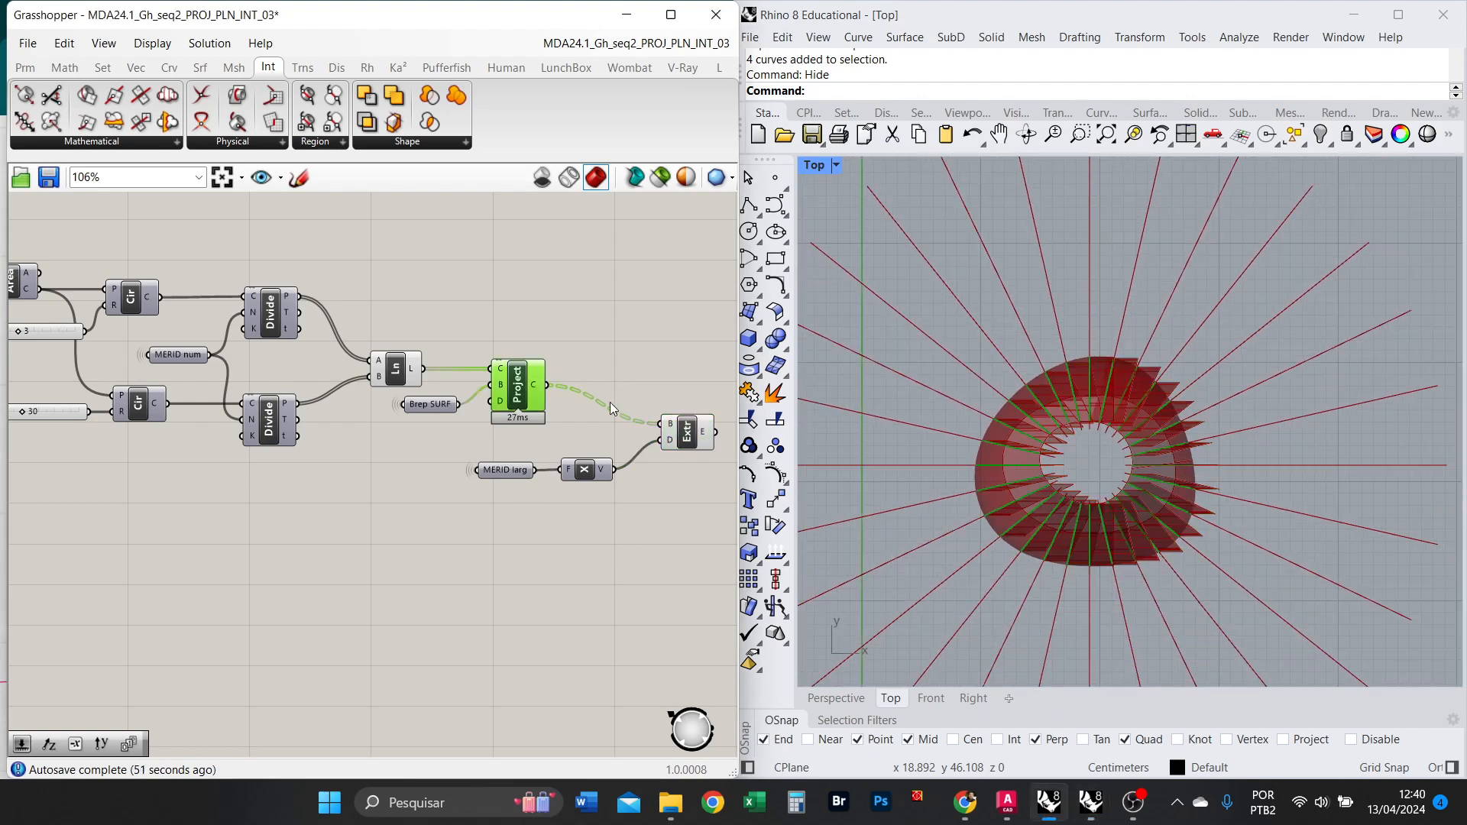
pyautogui.click(687, 445)
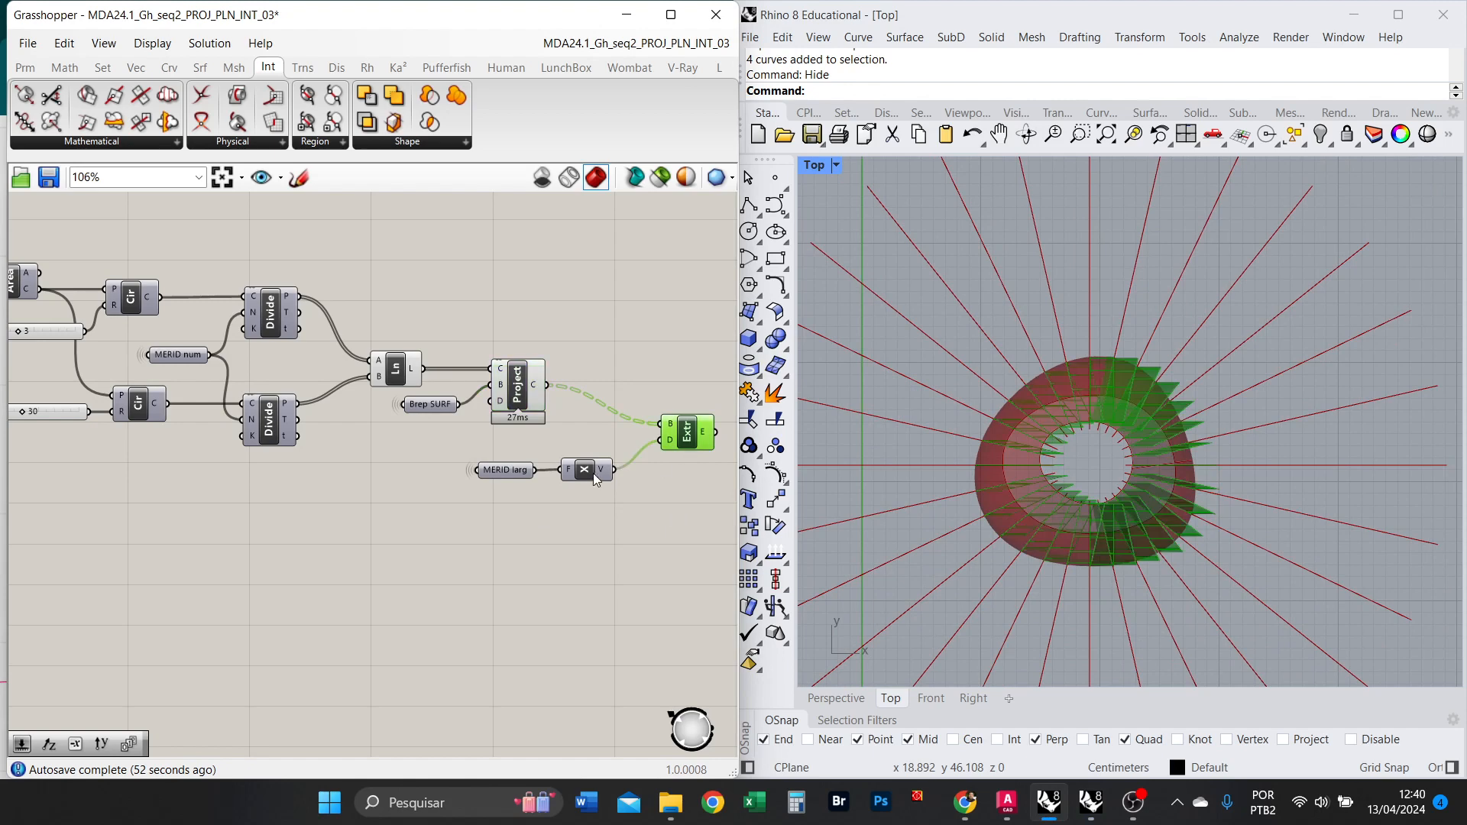
# Disconnect the X unit vector from the Extrude component's direction input and inspect the radial lines in the Perspective view.
pyautogui.keyDown('ctrl'); pyautogui.moveTo(663, 443); pyautogui.dragTo(625, 480); pyautogui.keyUp('ctrl')
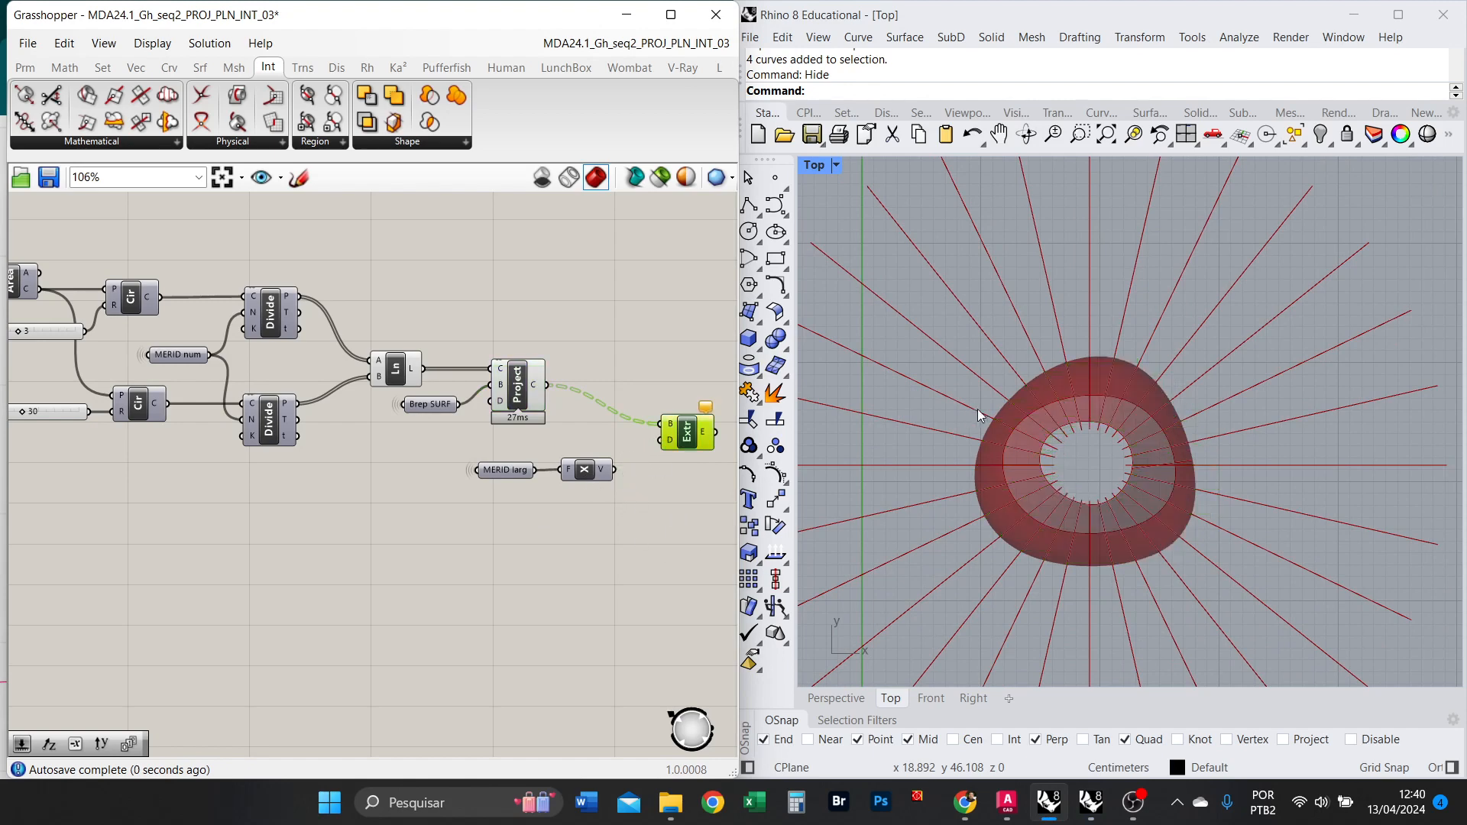
pyautogui.click(836, 698)
pyautogui.scroll(-3, 1048, 516)
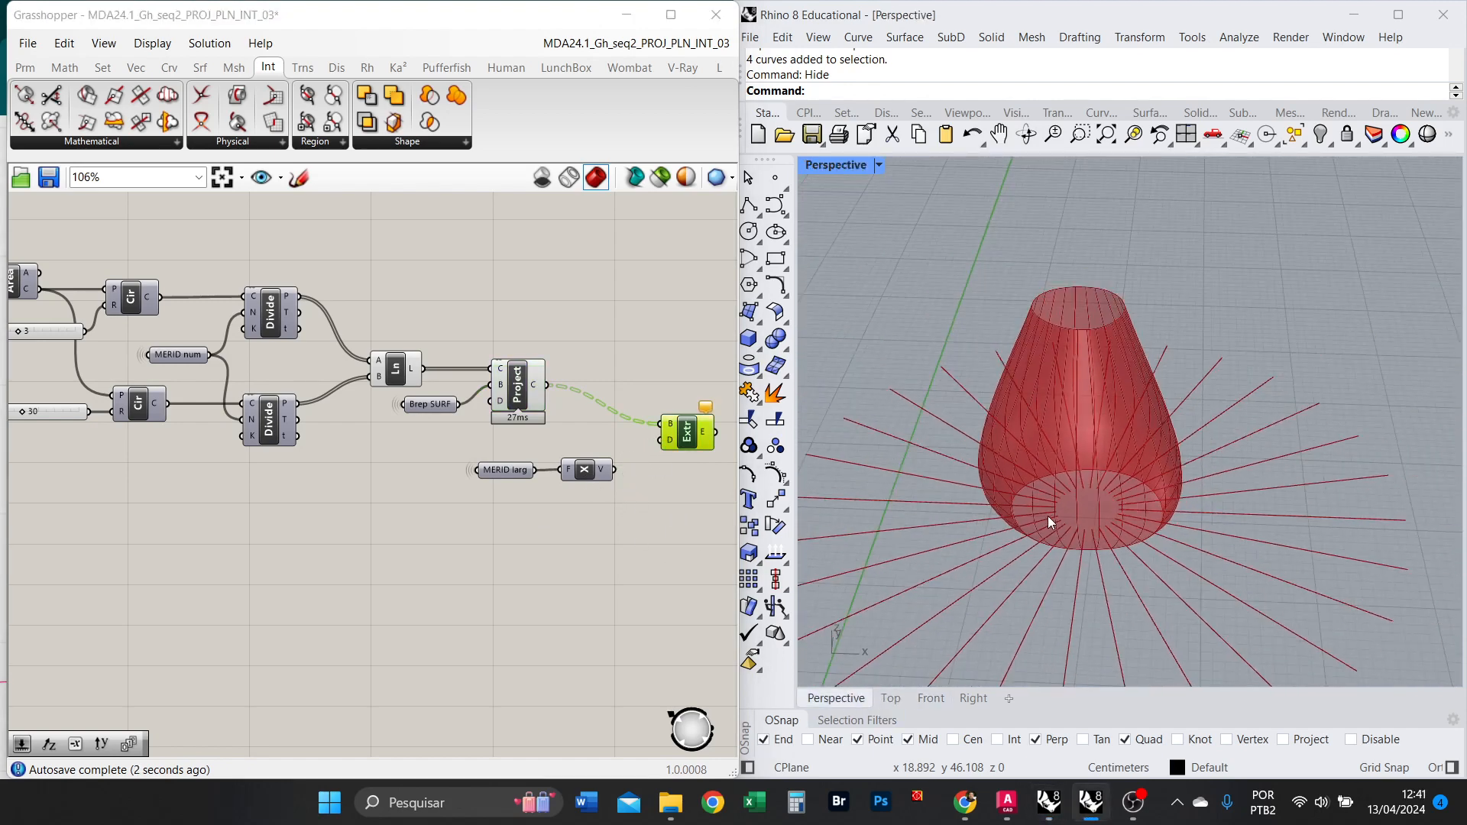
pyautogui.moveTo(1048, 515); pyautogui.dragTo(1126, 431, button='right')
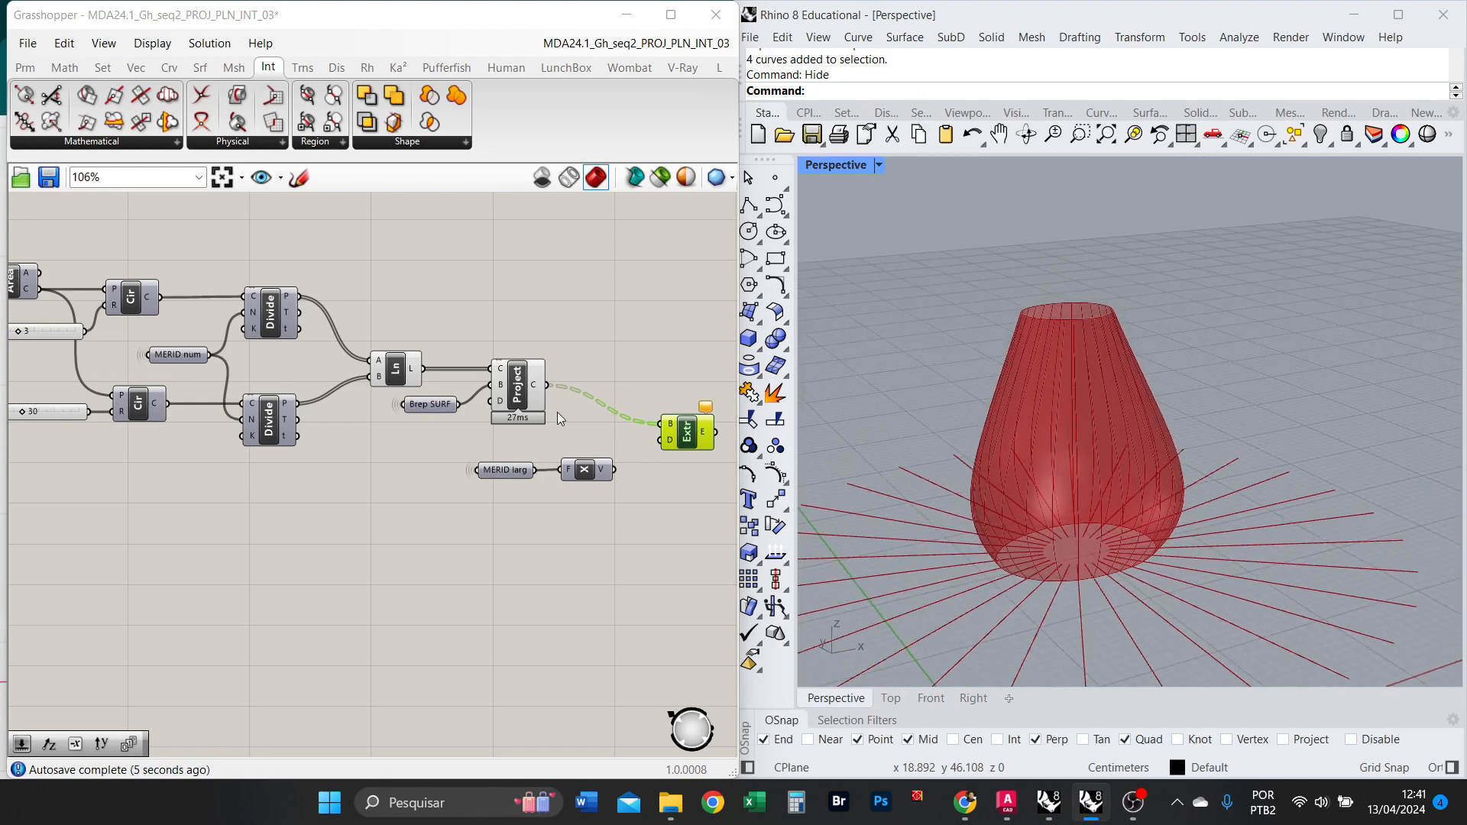
pyautogui.scroll(2, 305, 376)
pyautogui.click(395, 368)
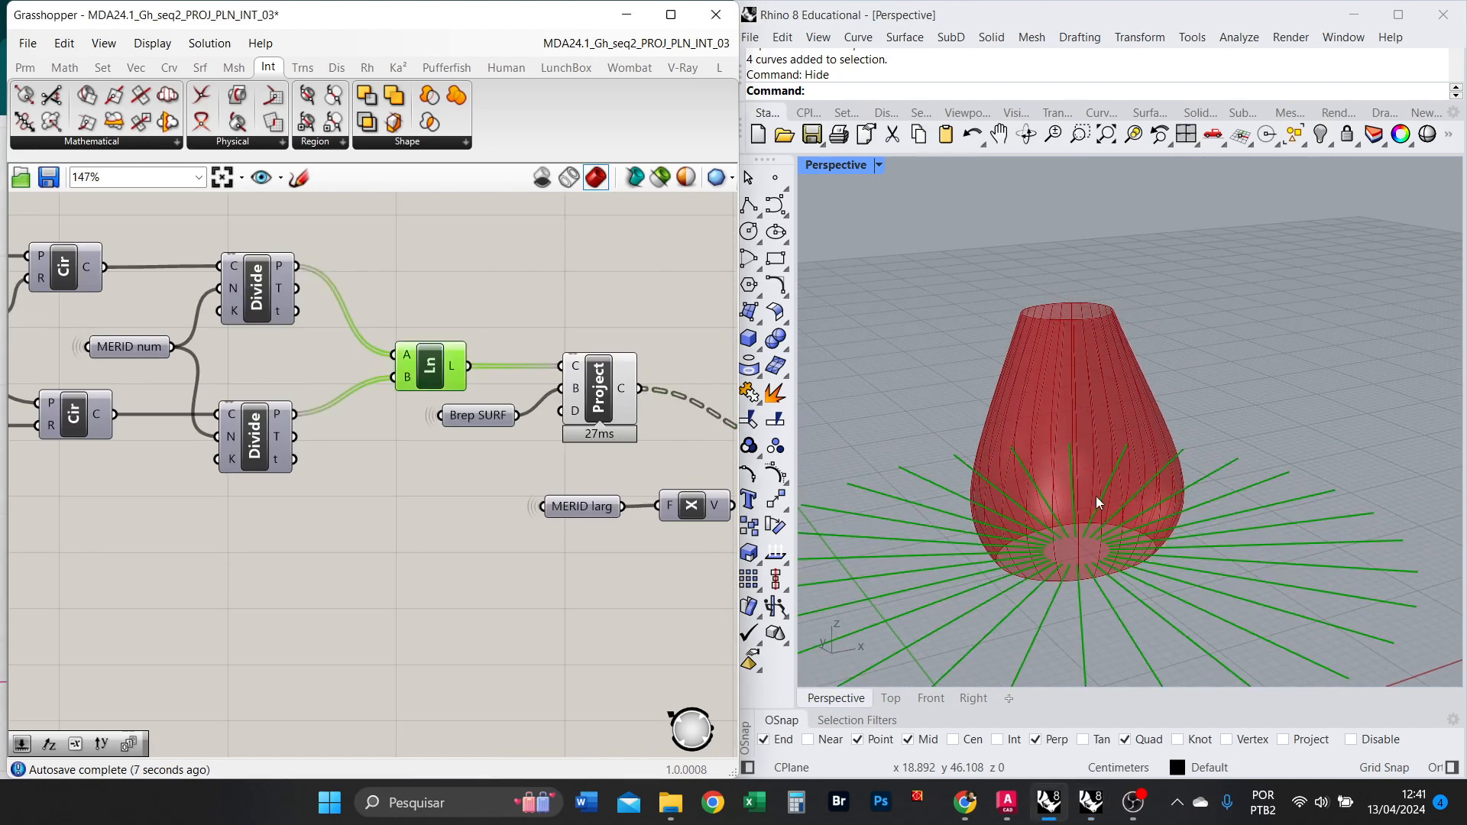
# Add a Vector 2Pt component below the Line component and feed its A and B inputs with the points of the two Divide components.
pyautogui.doubleClick(429, 539)
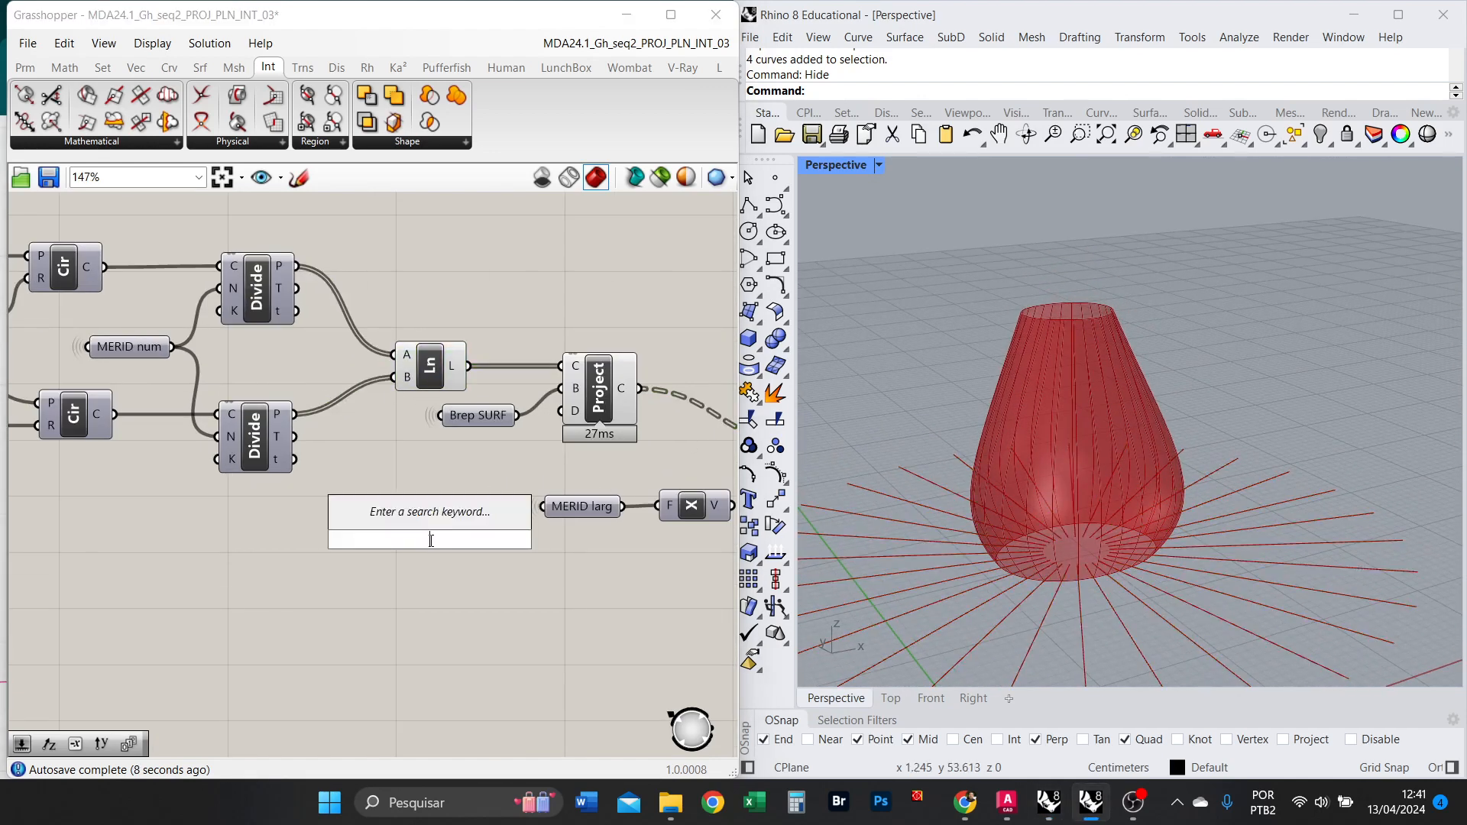
pyautogui.write('VECT')
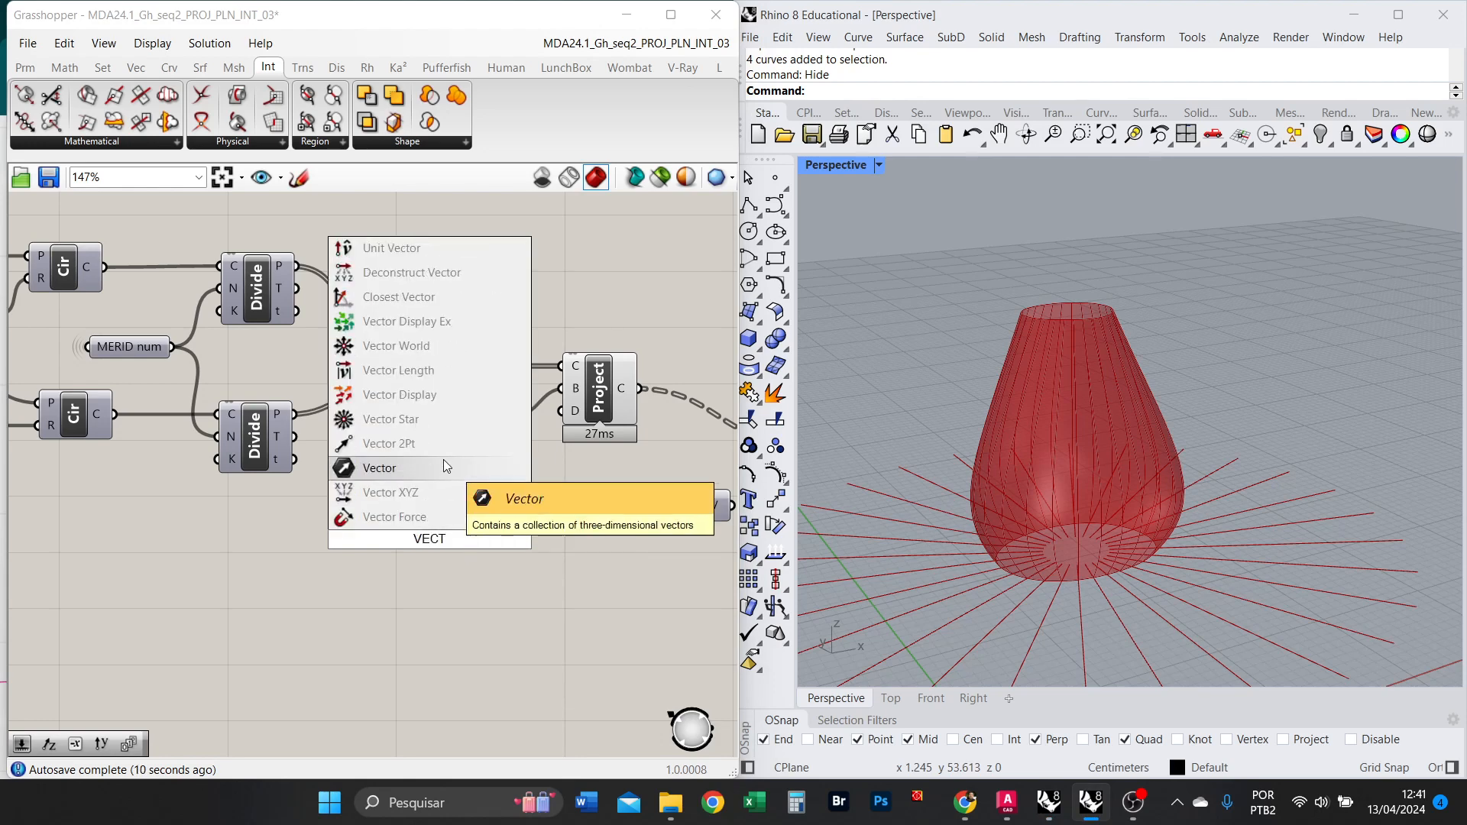
pyautogui.click(423, 445)
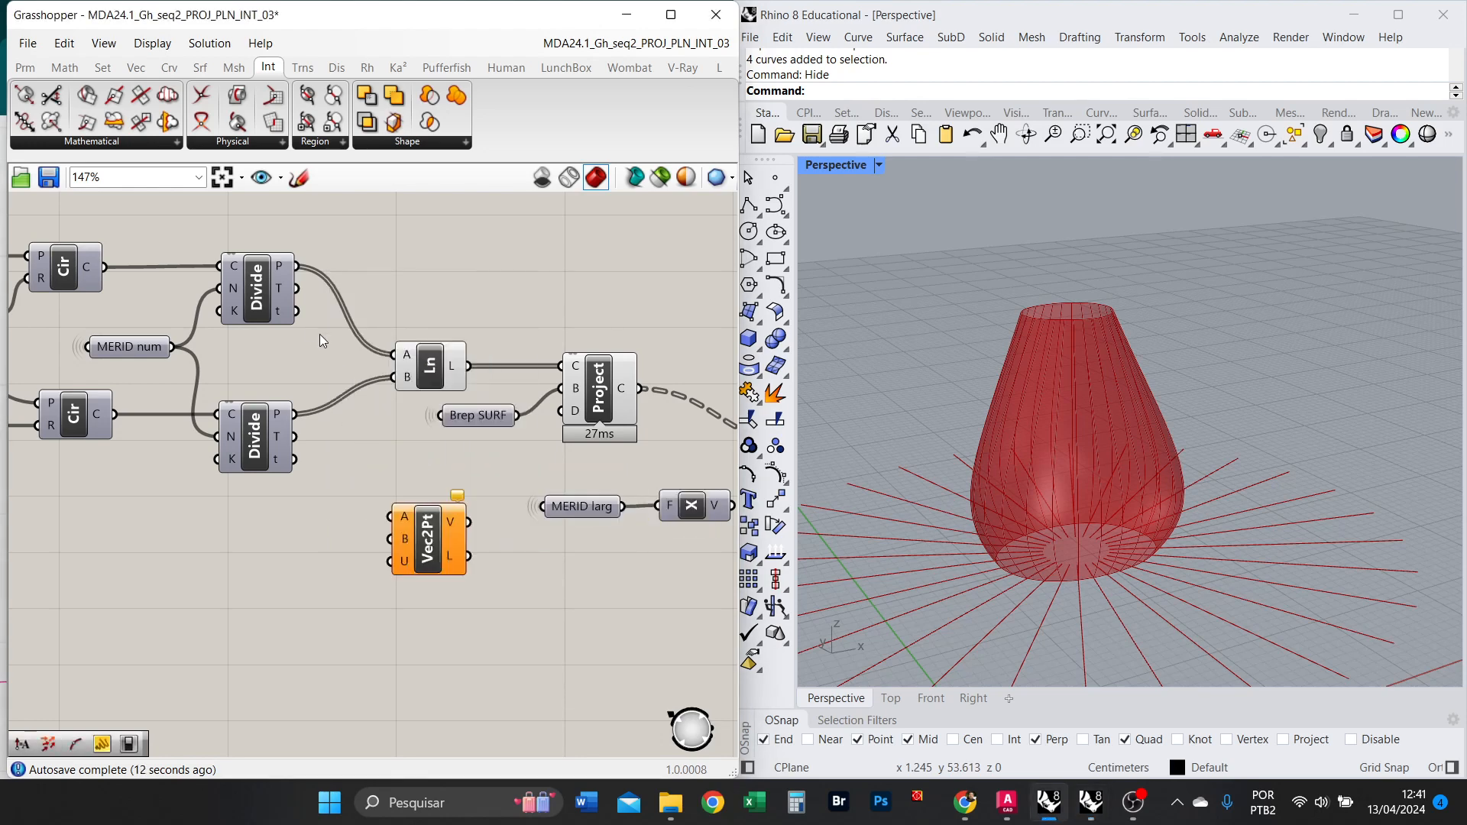
pyautogui.moveTo(289, 273); pyautogui.dragTo(391, 517)
pyautogui.moveTo(432, 562); pyautogui.dragTo(426, 542)
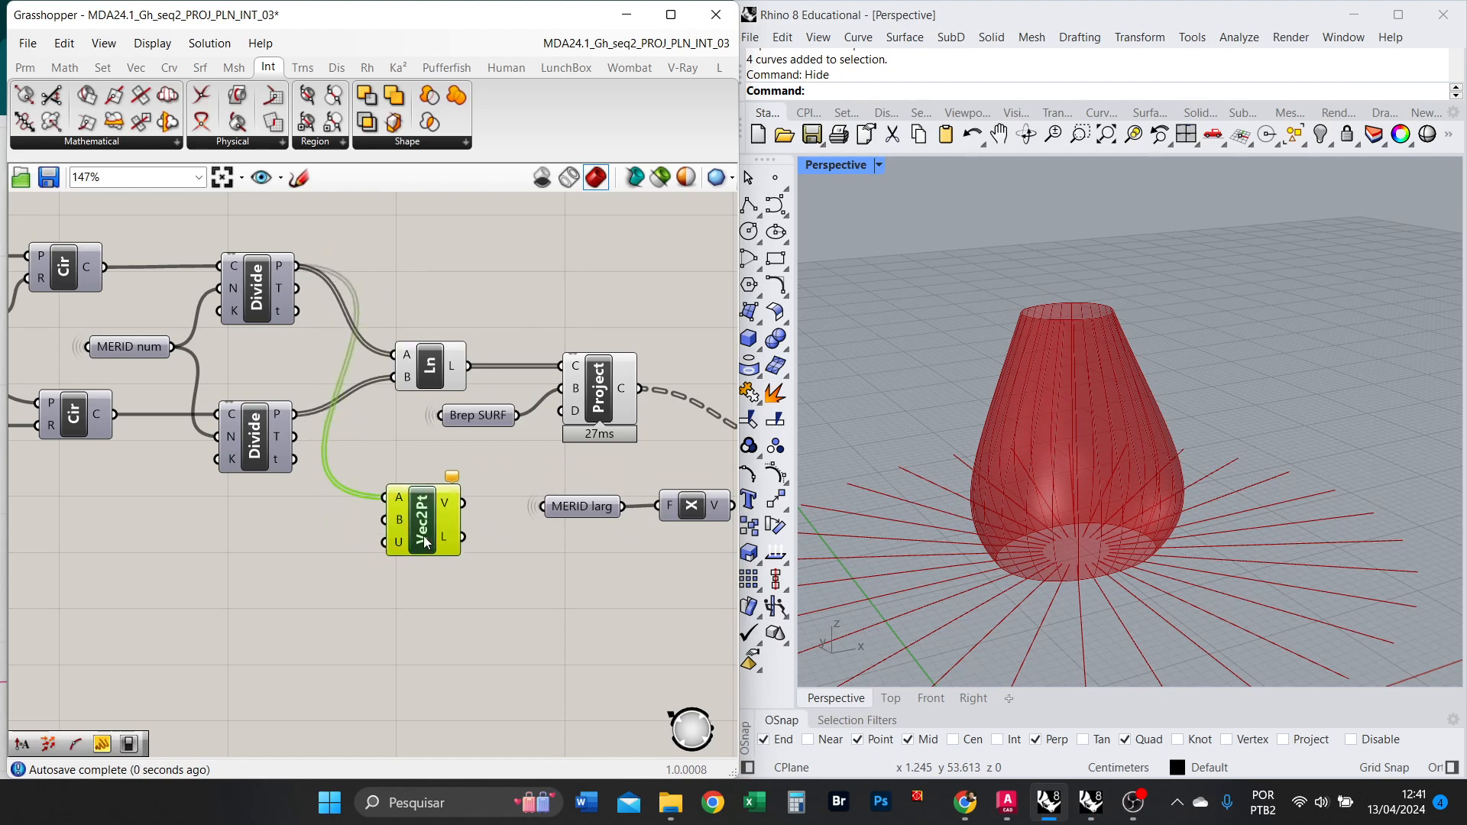
pyautogui.moveTo(294, 413); pyautogui.dragTo(391, 525)
pyautogui.scroll(3, 426, 549)
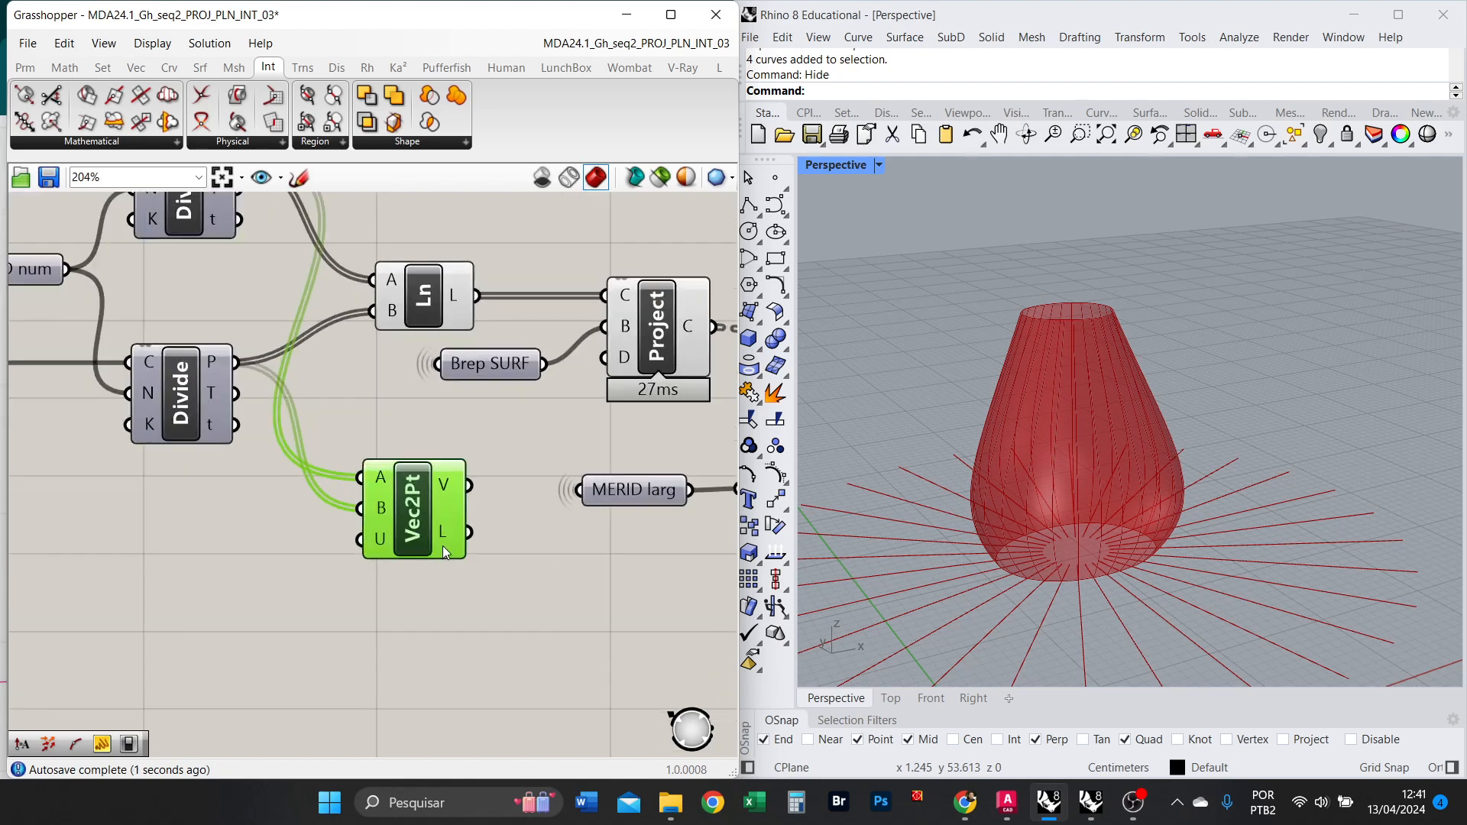
pyautogui.moveTo(425, 543); pyautogui.dragTo(408, 608)
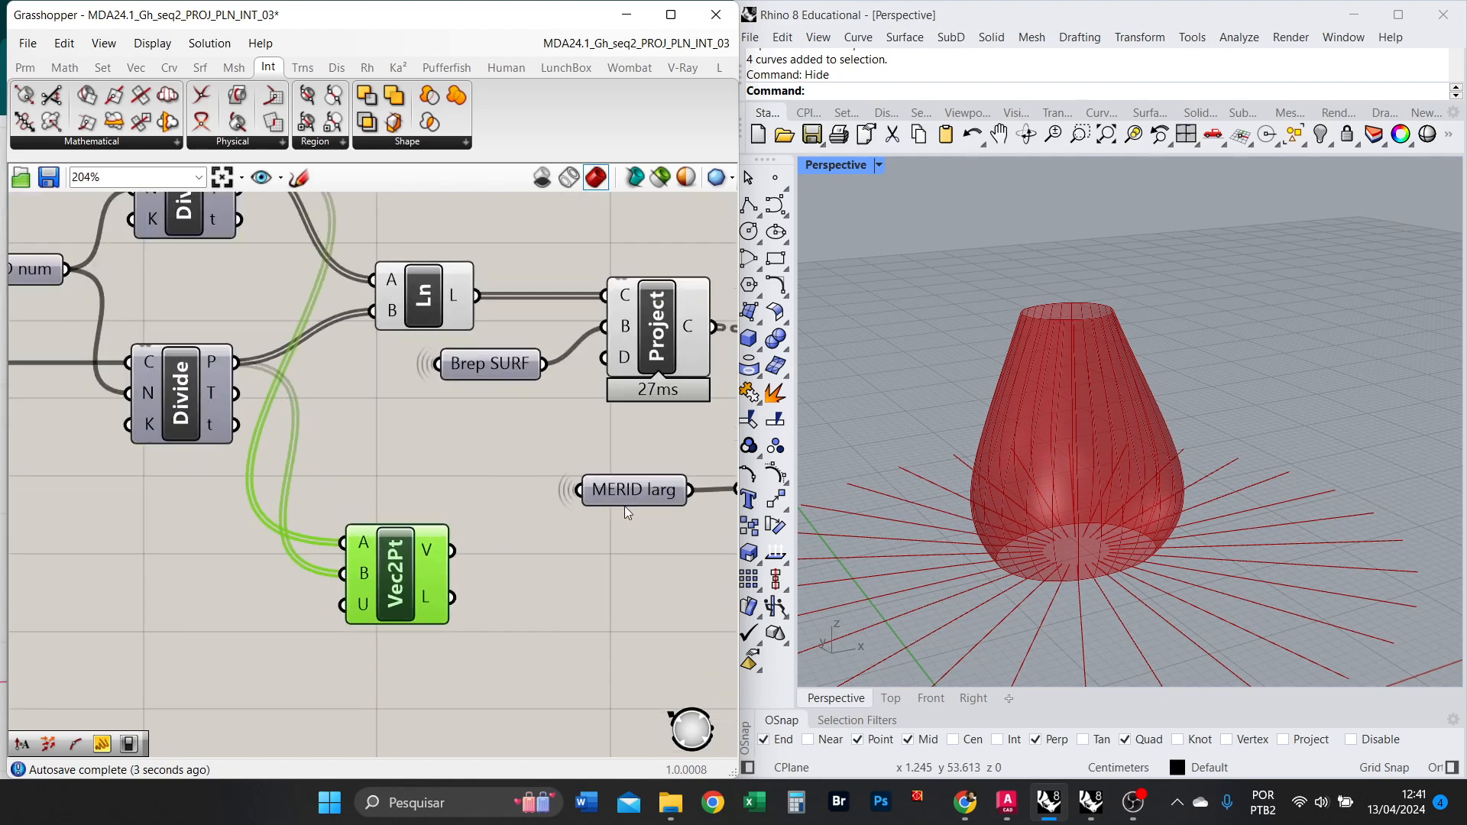
# Try driving the Extrude direction directly with the Vector 2Pt output, and remove that connection again.
pyautogui.moveTo(625, 506); pyautogui.dragTo(278, 489, button='right')
pyautogui.moveTo(71, 543); pyautogui.dragTo(586, 437)
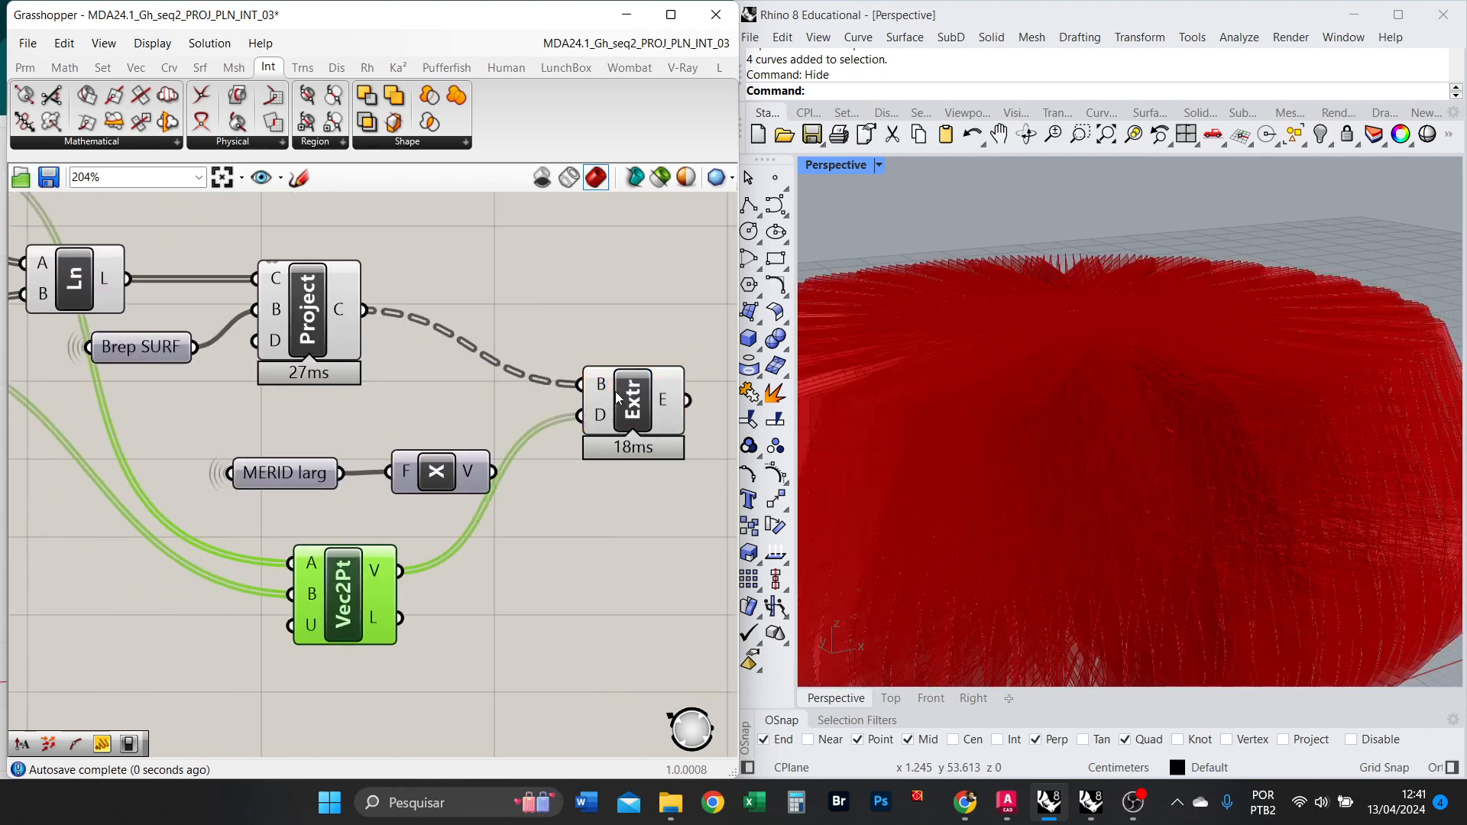
pyautogui.moveTo(1148, 369); pyautogui.dragTo(1141, 404, button='right')
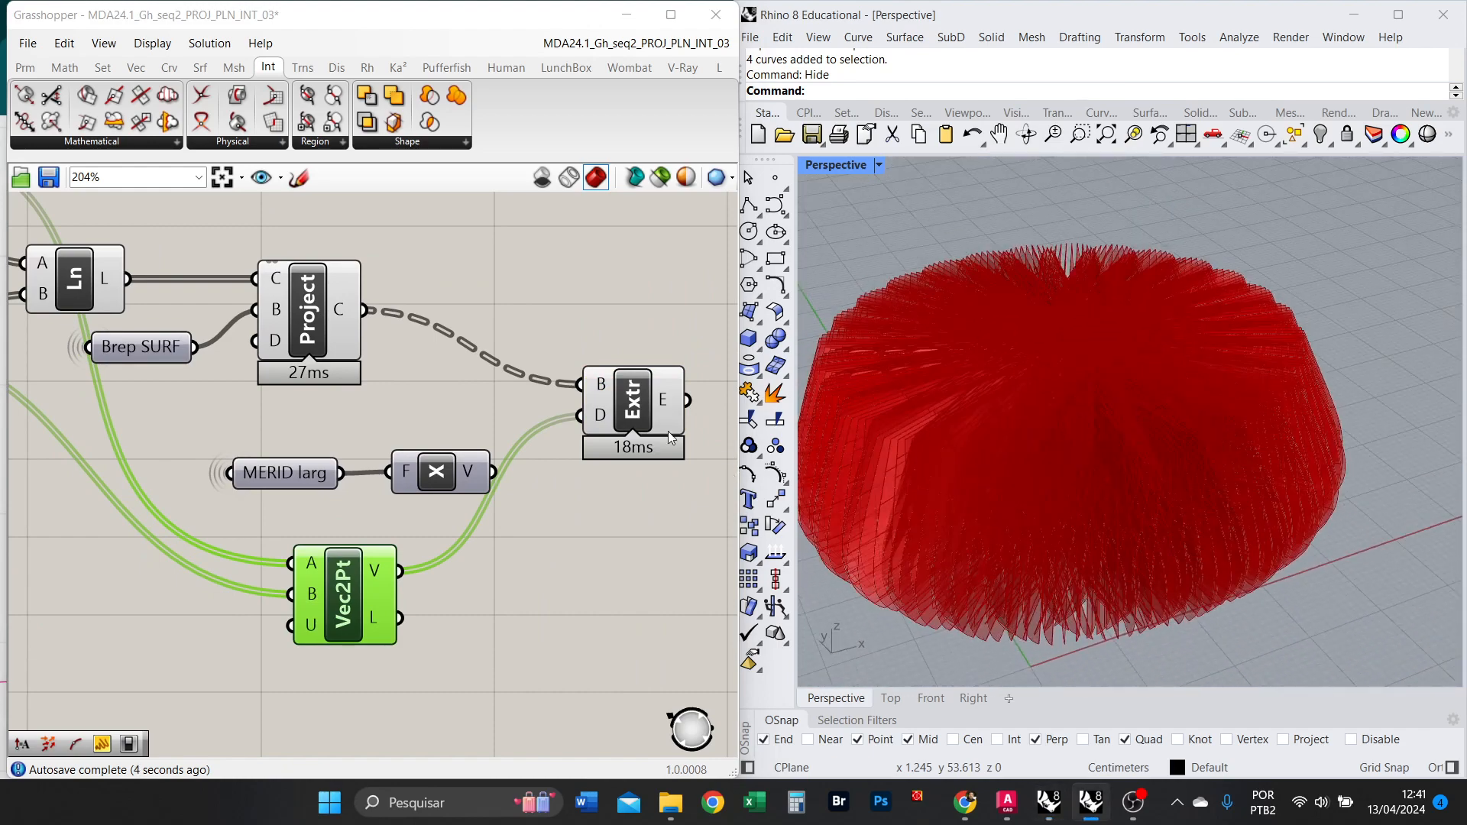
pyautogui.moveTo(587, 421); pyautogui.dragTo(405, 570)
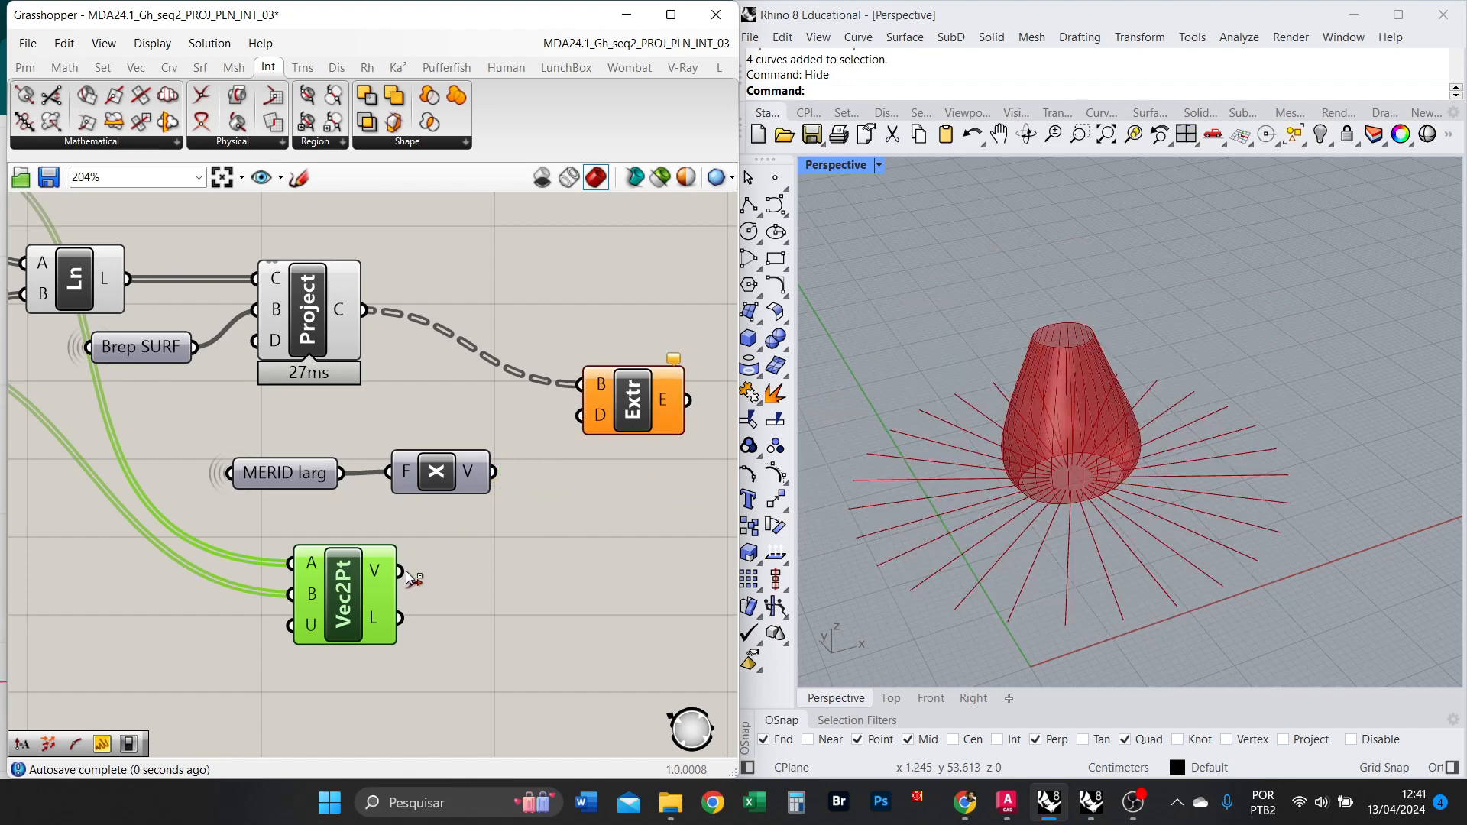
pyautogui.click(463, 583)
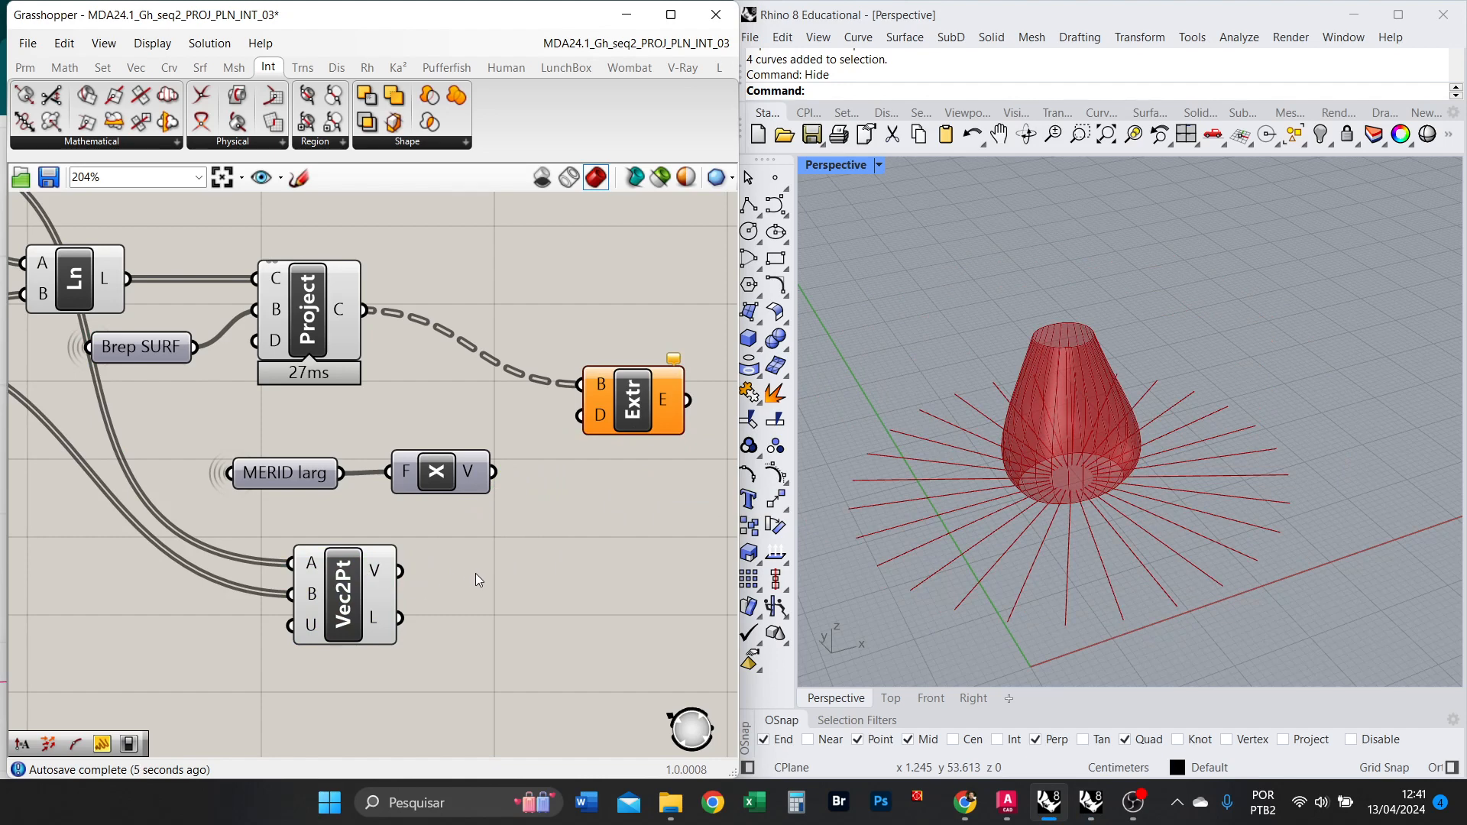
# Add an Amplitude component and place it beside the Vector 2Pt component.
pyautogui.moveTo(1132, 517); pyautogui.dragTo(1021, 527, button='right')
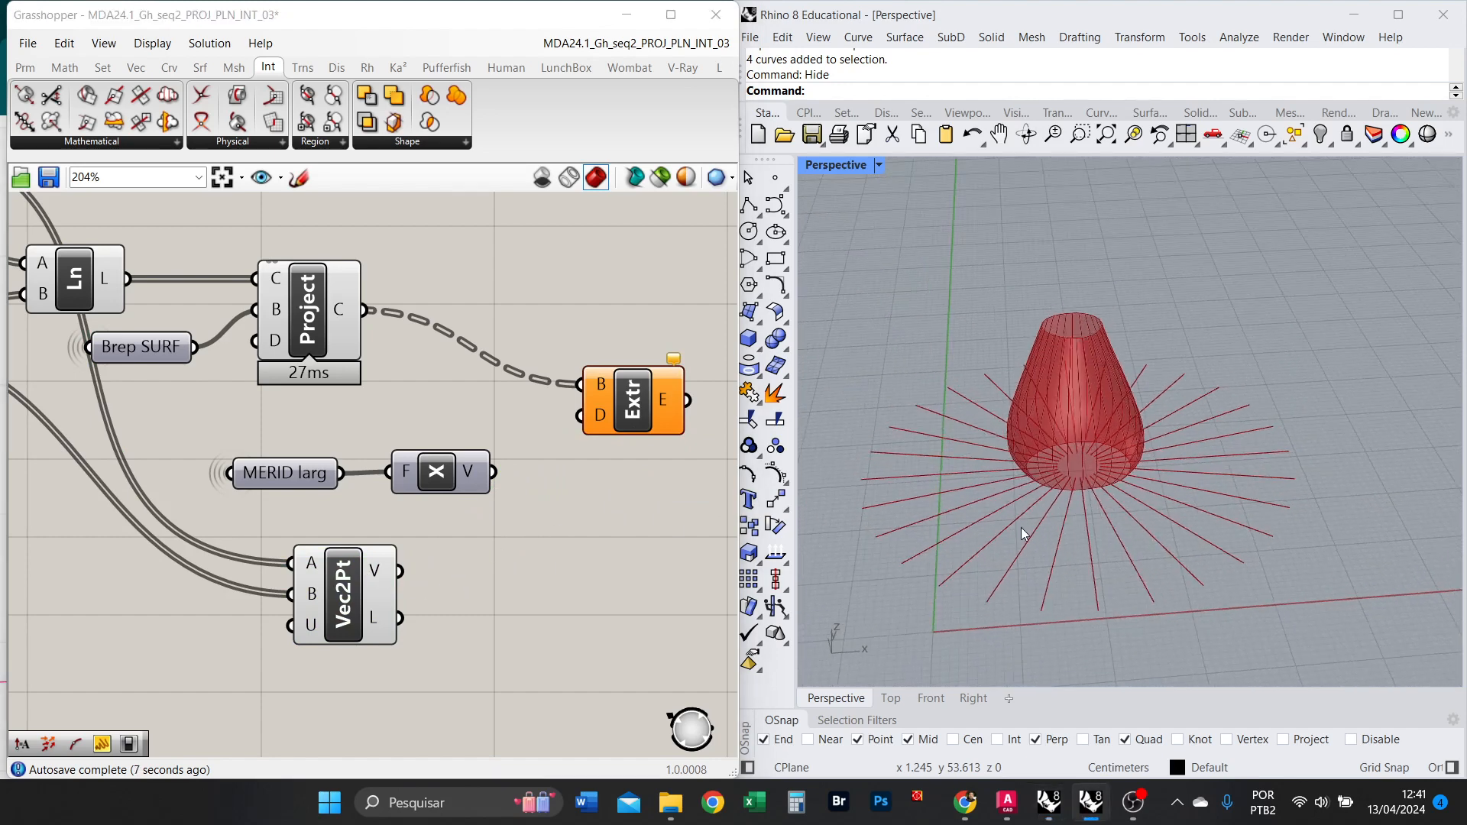
pyautogui.scroll(2, 1075, 492)
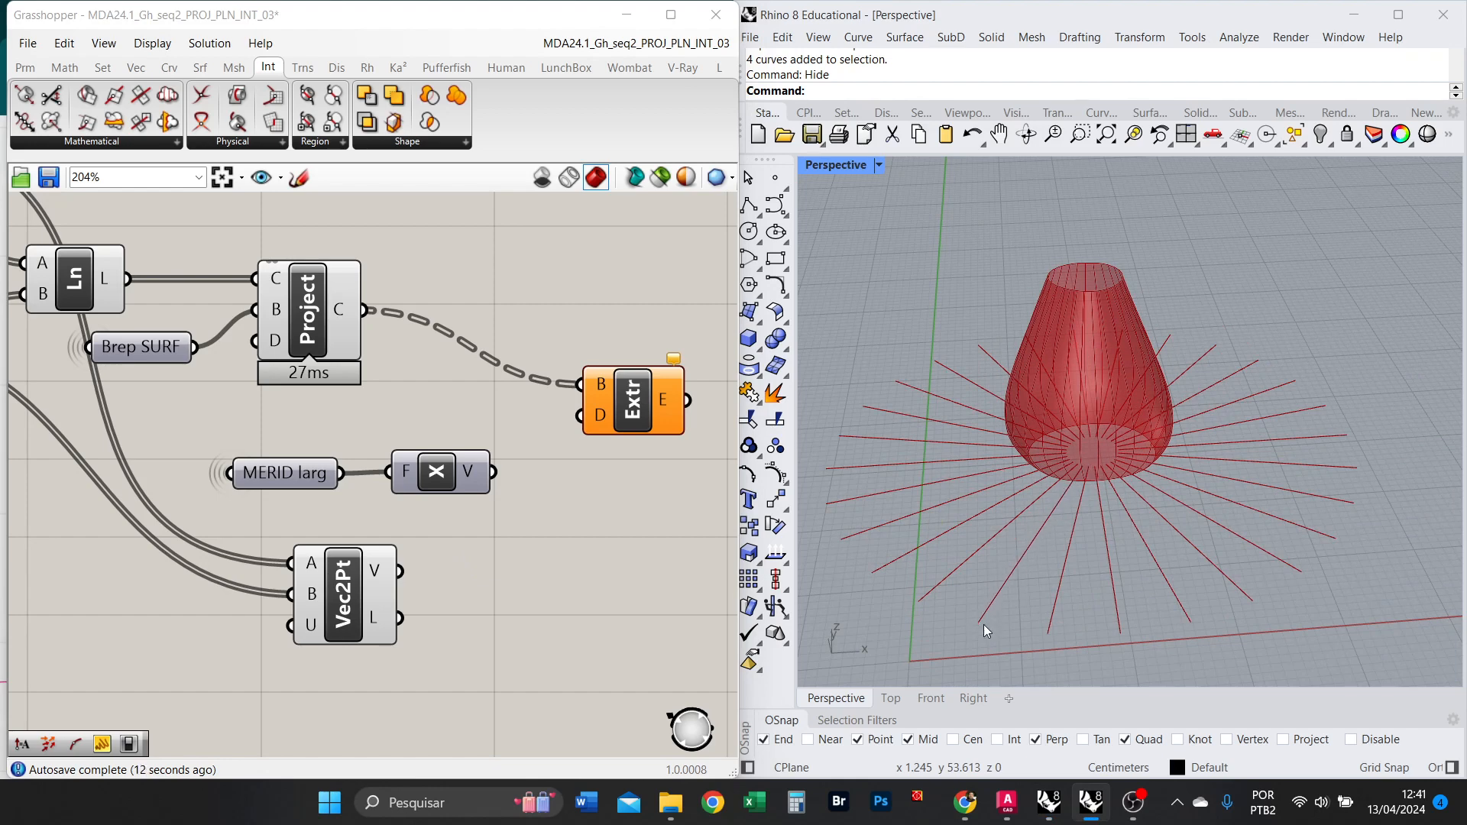
pyautogui.doubleClick(478, 601)
pyautogui.write('EMPL')
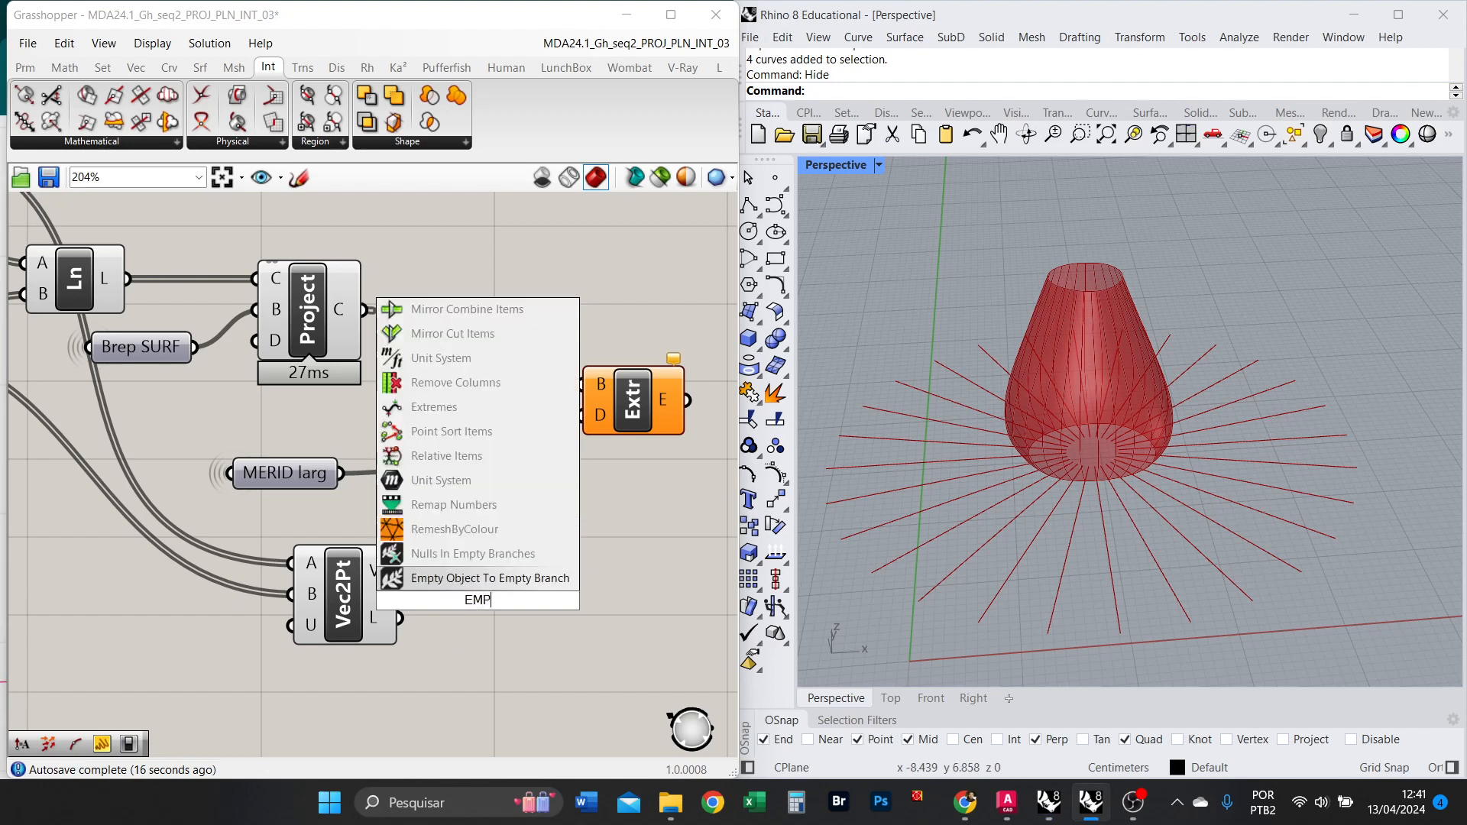
pyautogui.press('BackSpace')
pyautogui.press('BackSpace')
pyautogui.press('BackSpace')
pyautogui.press('BackSpace')
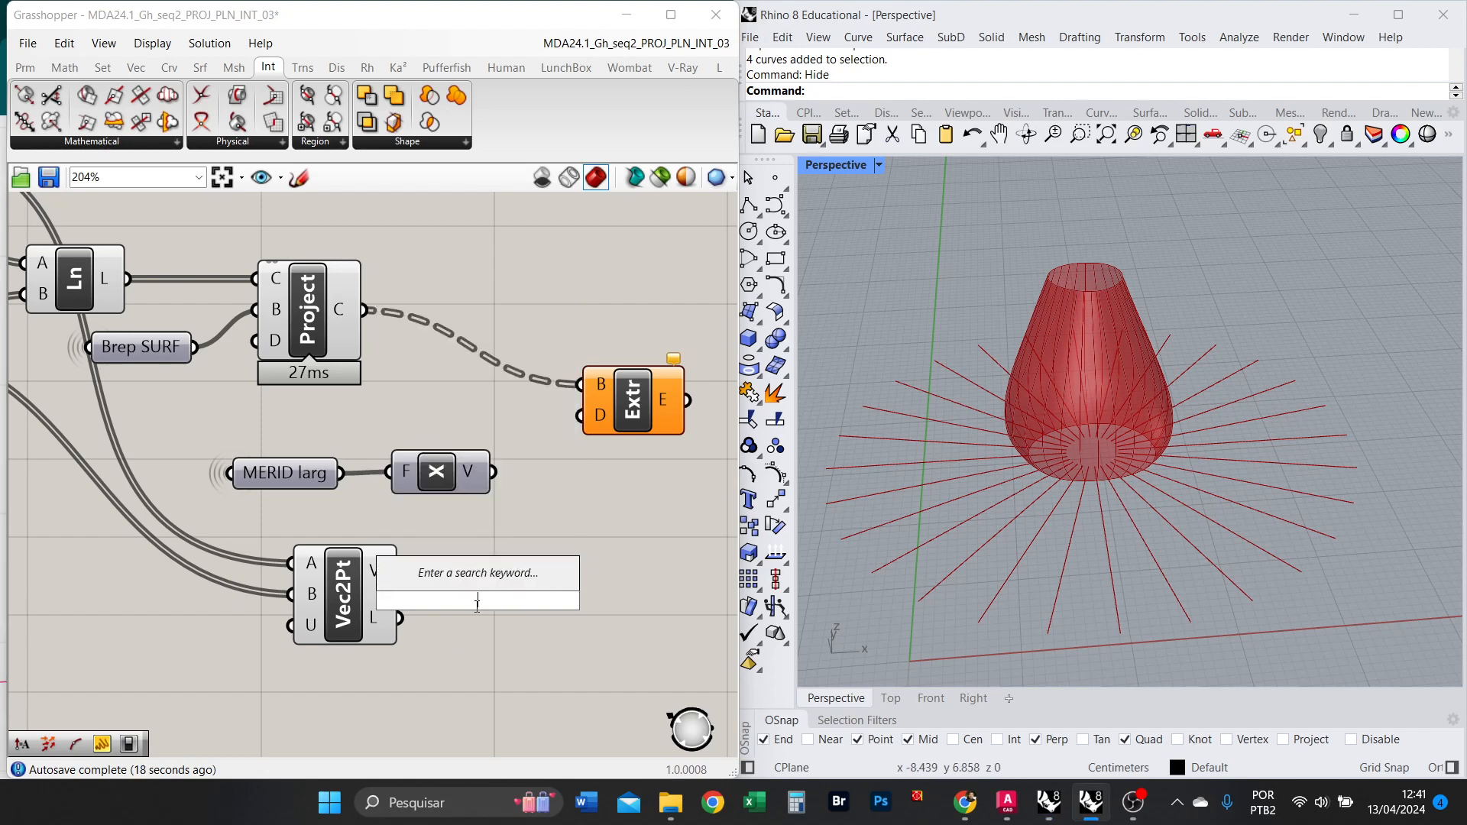
pyautogui.write('AMP')
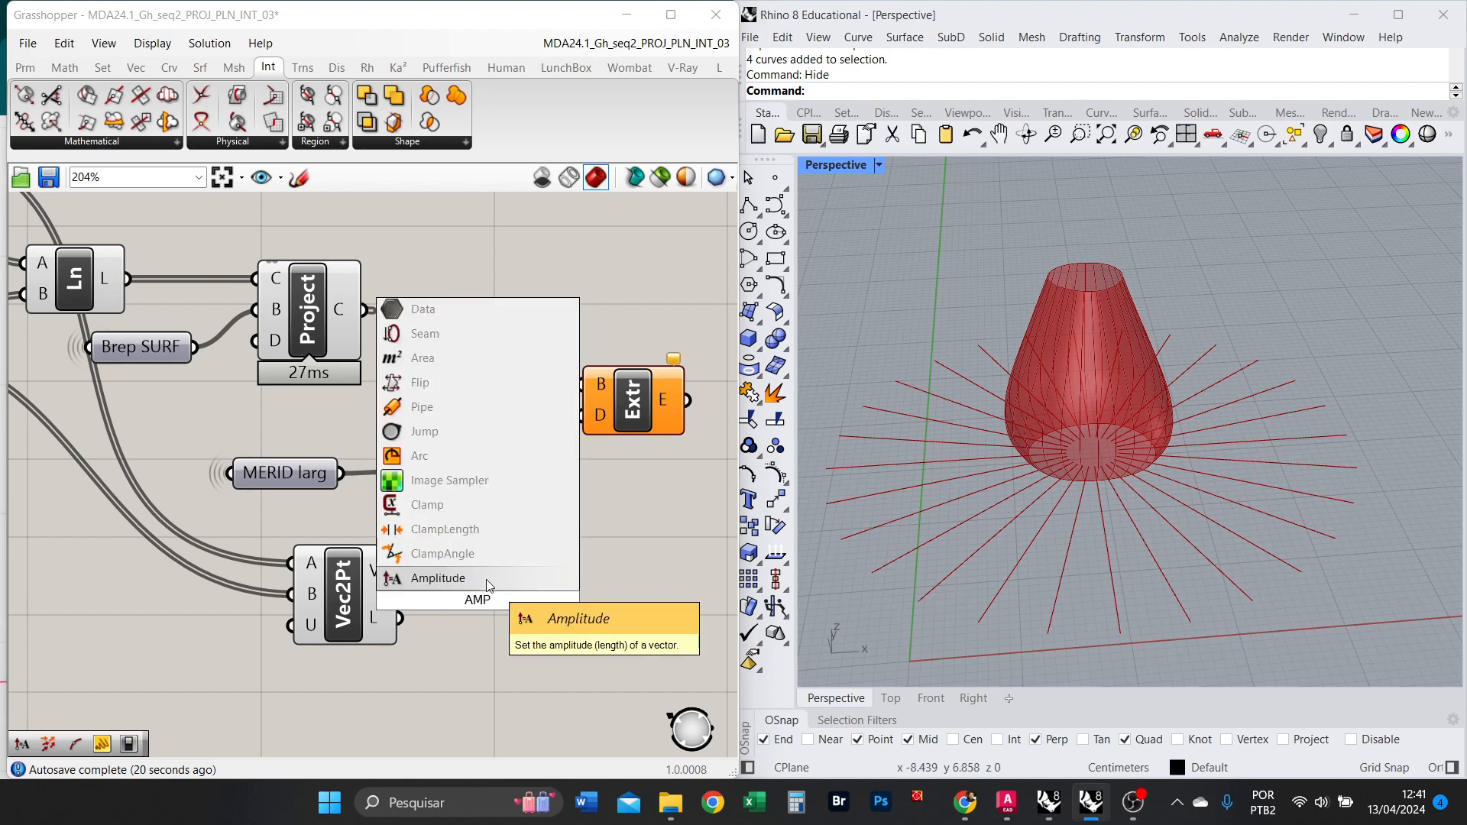
pyautogui.press('Return')
pyautogui.scroll(2, 458, 649)
pyautogui.click(329, 583)
pyautogui.moveTo(445, 583); pyautogui.dragTo(535, 536)
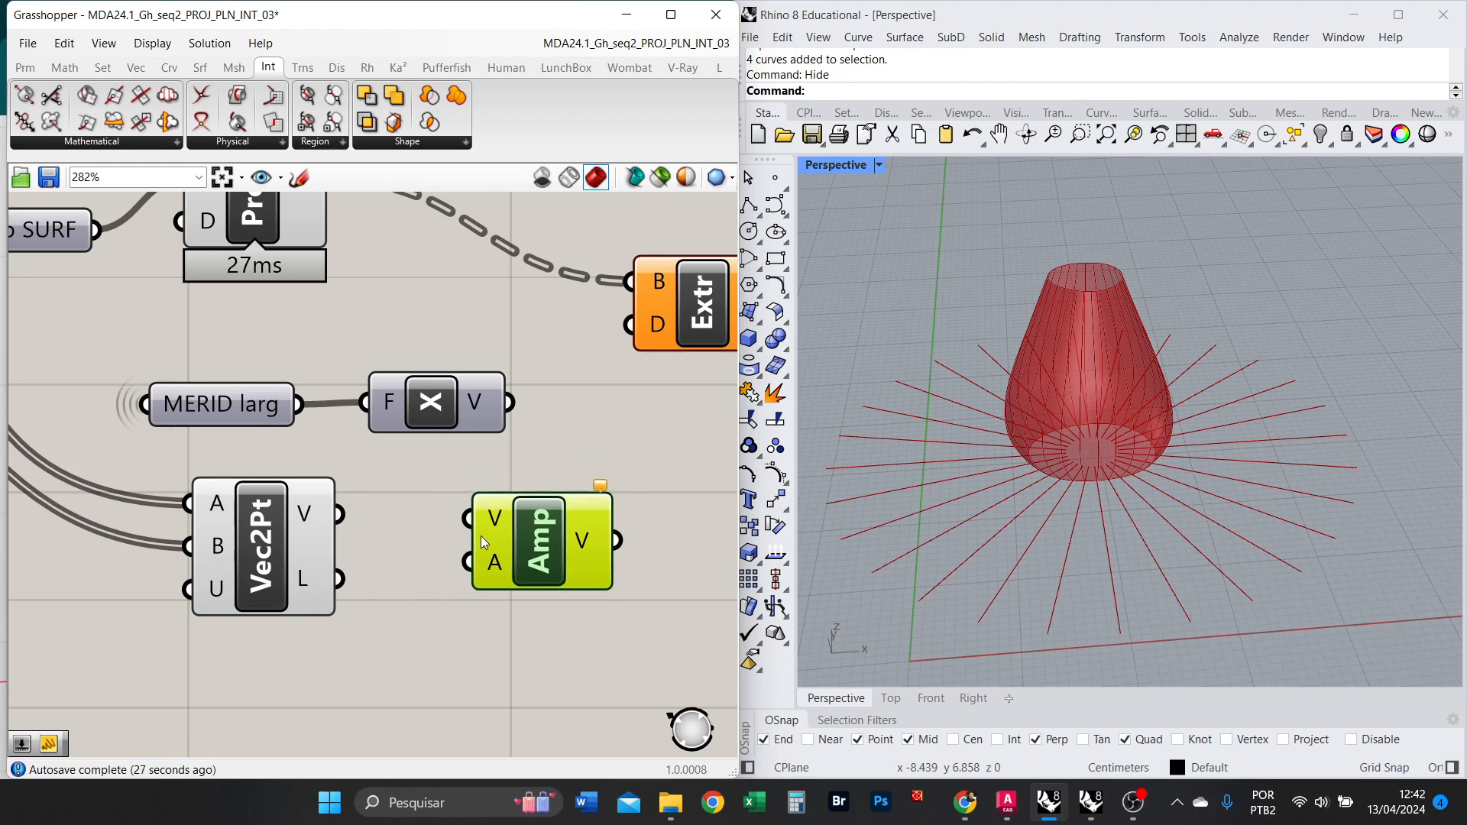
# Connect the Vector 2Pt vector to the Amplitude's V input and the MERID larg parameter to its A input, tidying their placement.
pyautogui.moveTo(345, 520); pyautogui.dragTo(535, 525)
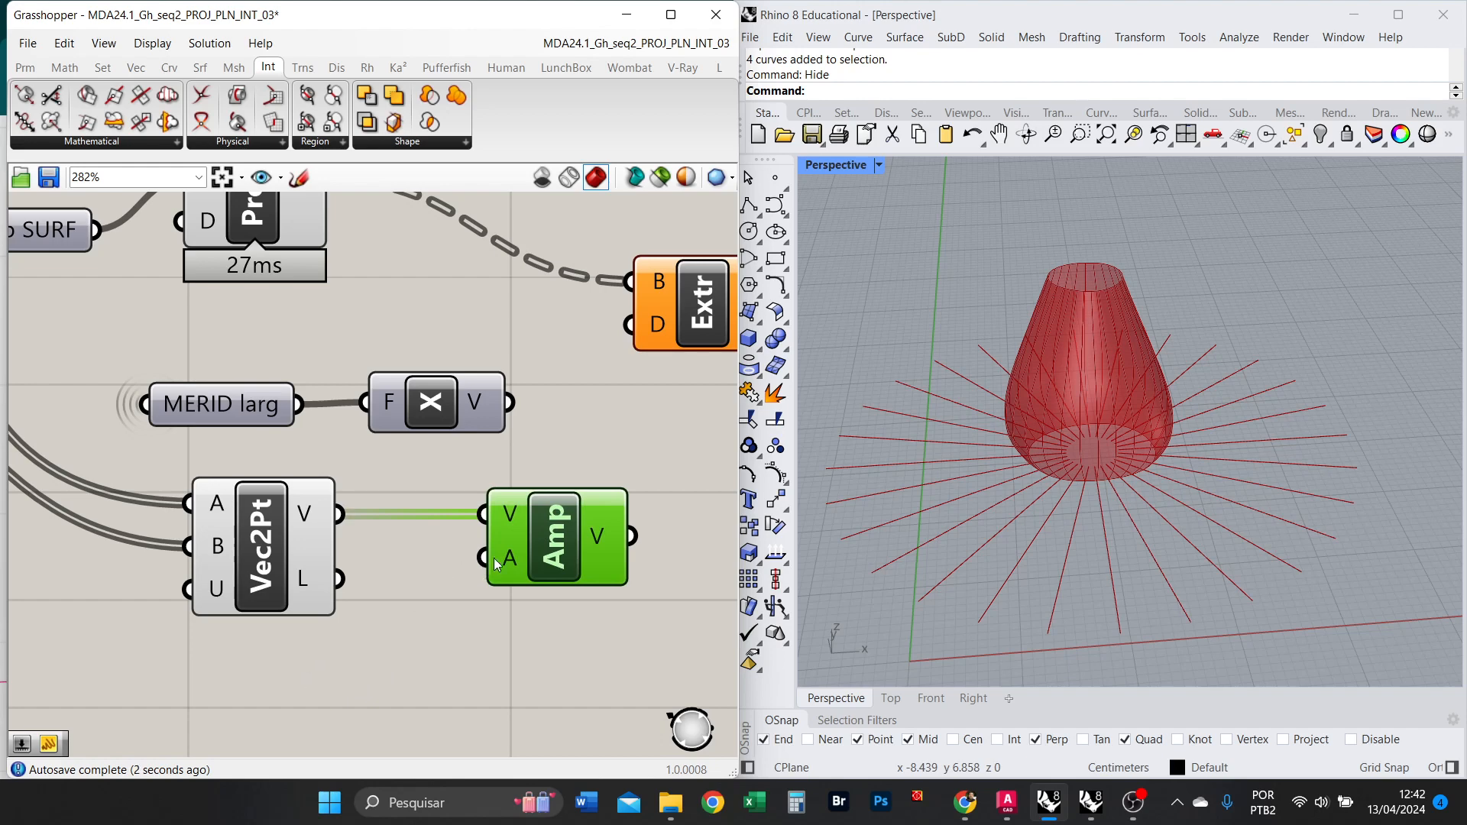
pyautogui.moveTo(262, 413); pyautogui.dragTo(341, 674)
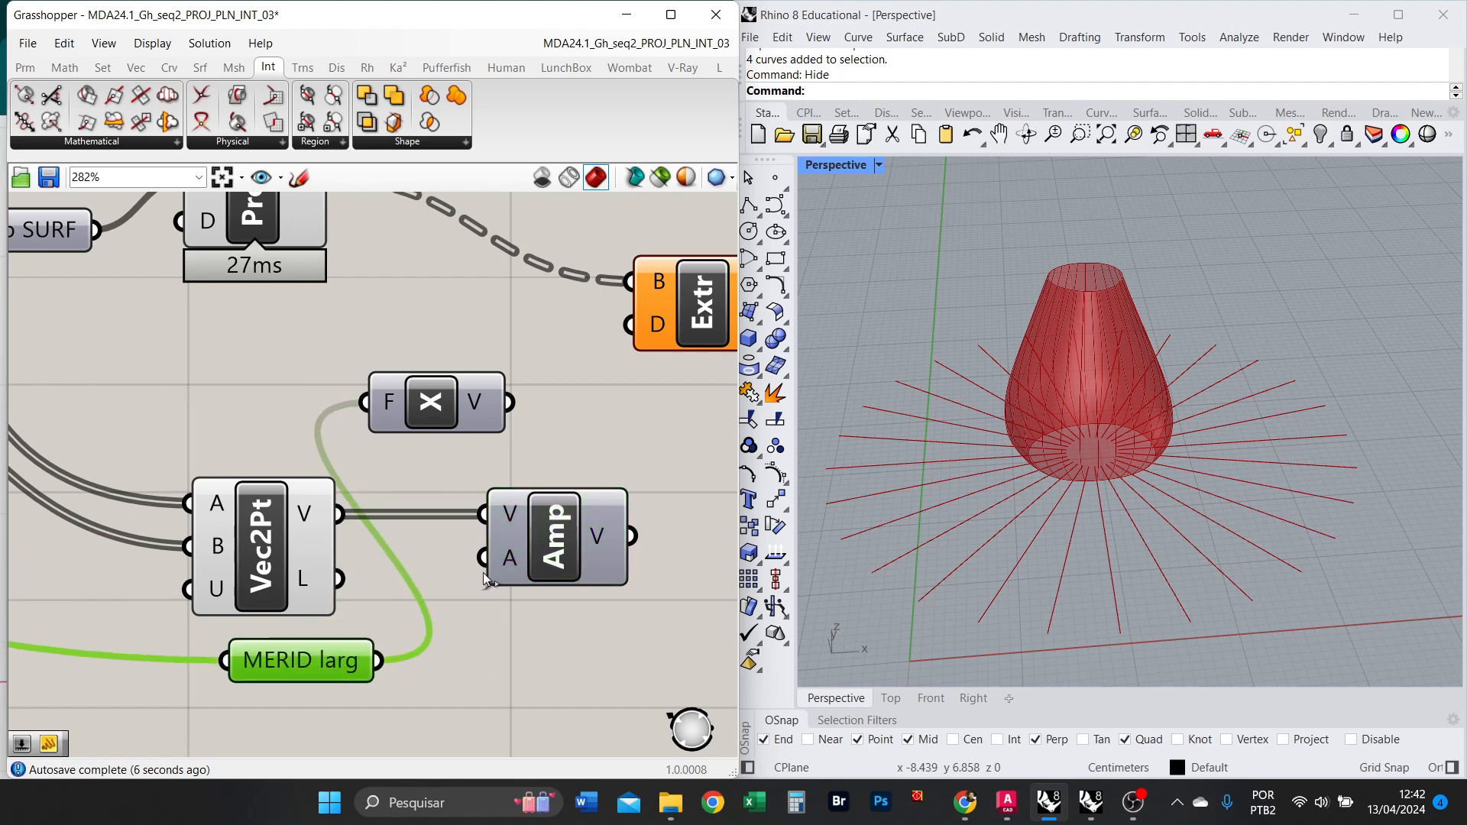
pyautogui.moveTo(382, 661); pyautogui.dragTo(479, 581)
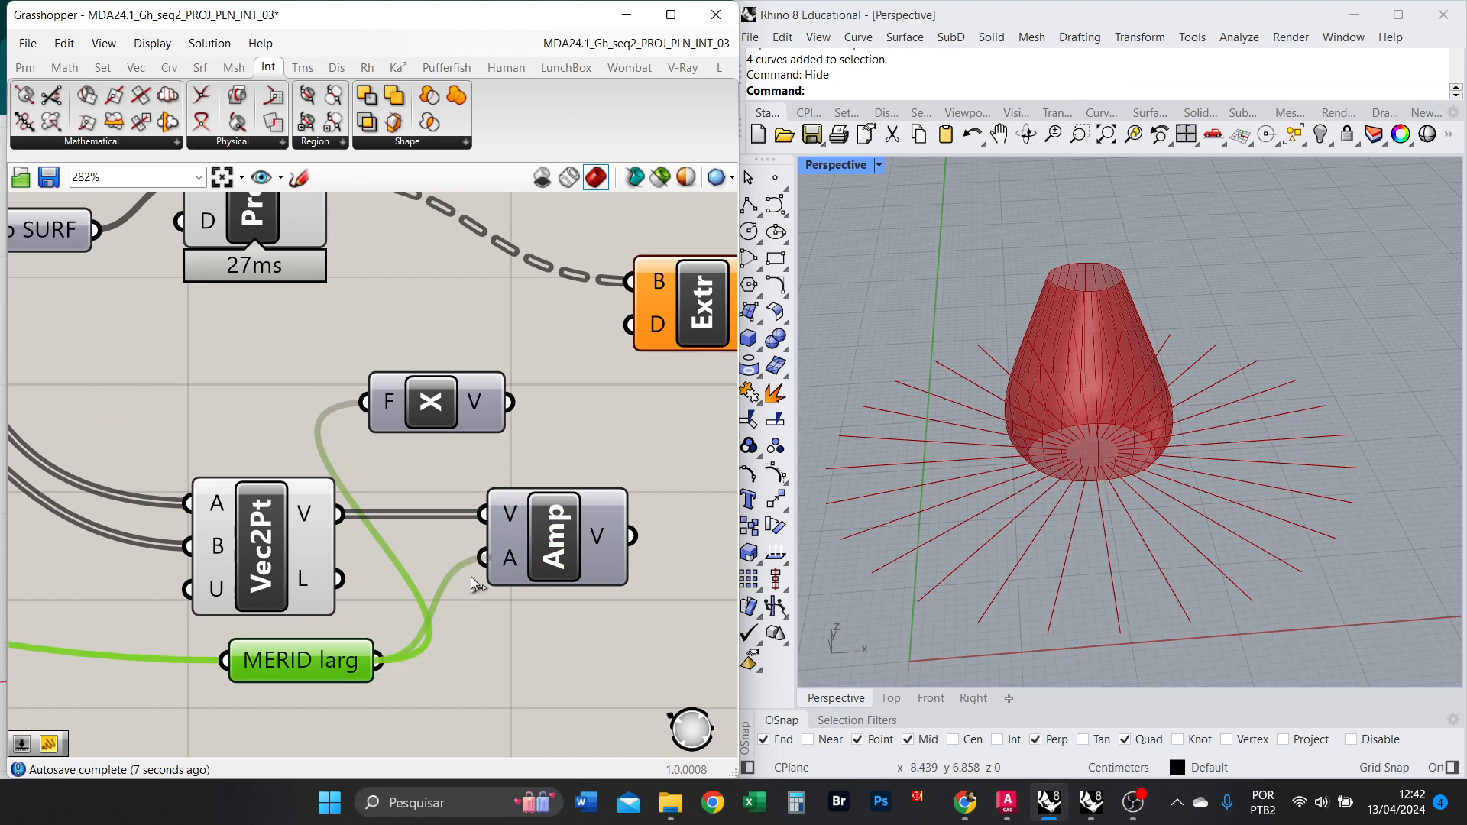
pyautogui.moveTo(565, 528)
pyautogui.mouseDown()
pyautogui.moveTo(523, 524)
pyautogui.moveTo(552, 541)
pyautogui.mouseUp()
pyautogui.moveTo(329, 668); pyautogui.dragTo(295, 677)
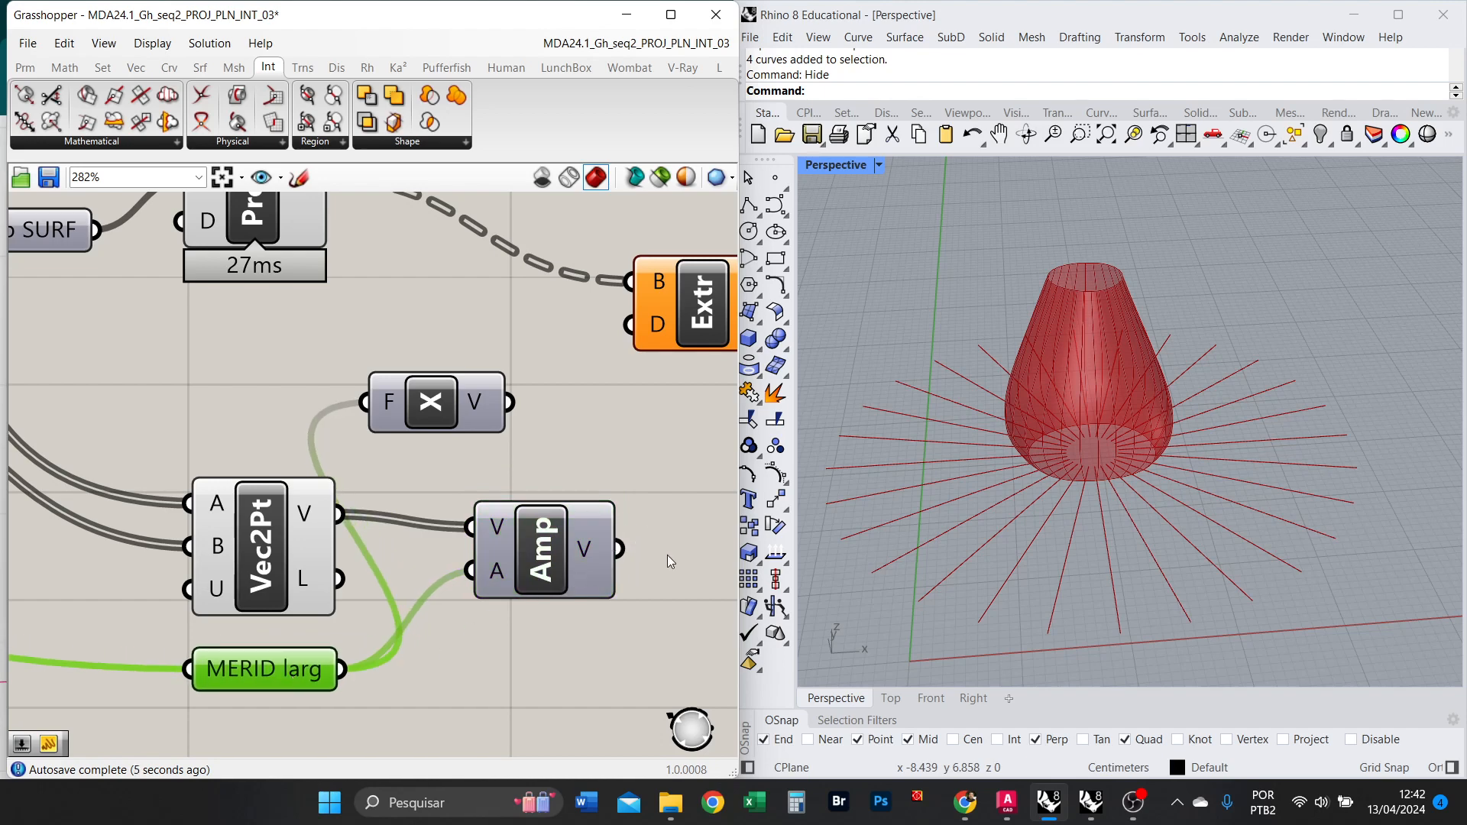
# Connect the Amplitude vector to the Extrude component's direction input and inspect the extruded meridians around the vase.
pyautogui.moveTo(1007, 395); pyautogui.dragTo(986, 413, button='right')
pyautogui.moveTo(617, 548); pyautogui.dragTo(629, 336)
pyautogui.scroll(8, 1079, 259)
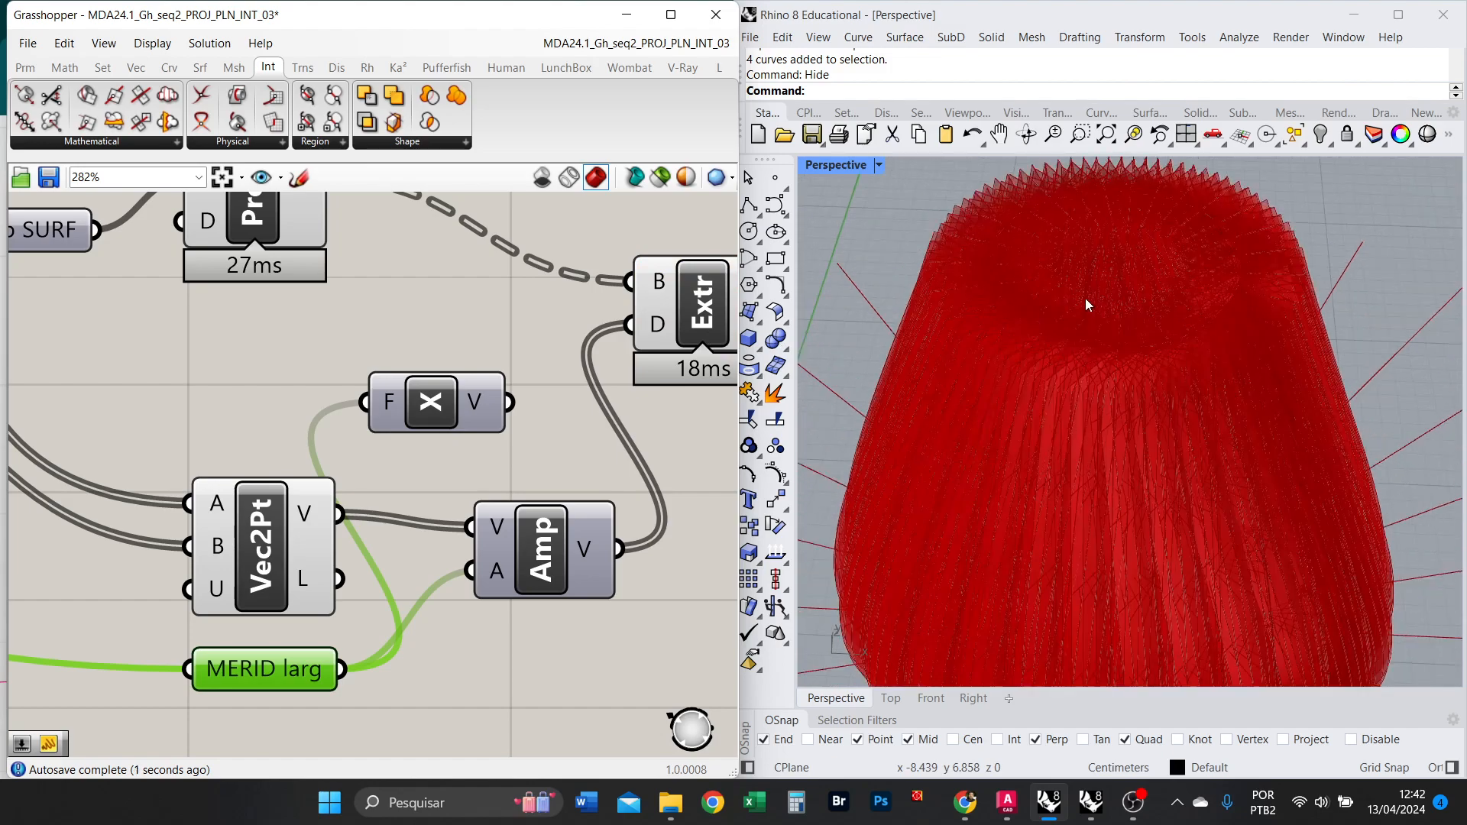
pyautogui.moveTo(1079, 259); pyautogui.dragTo(1074, 305, button='right')
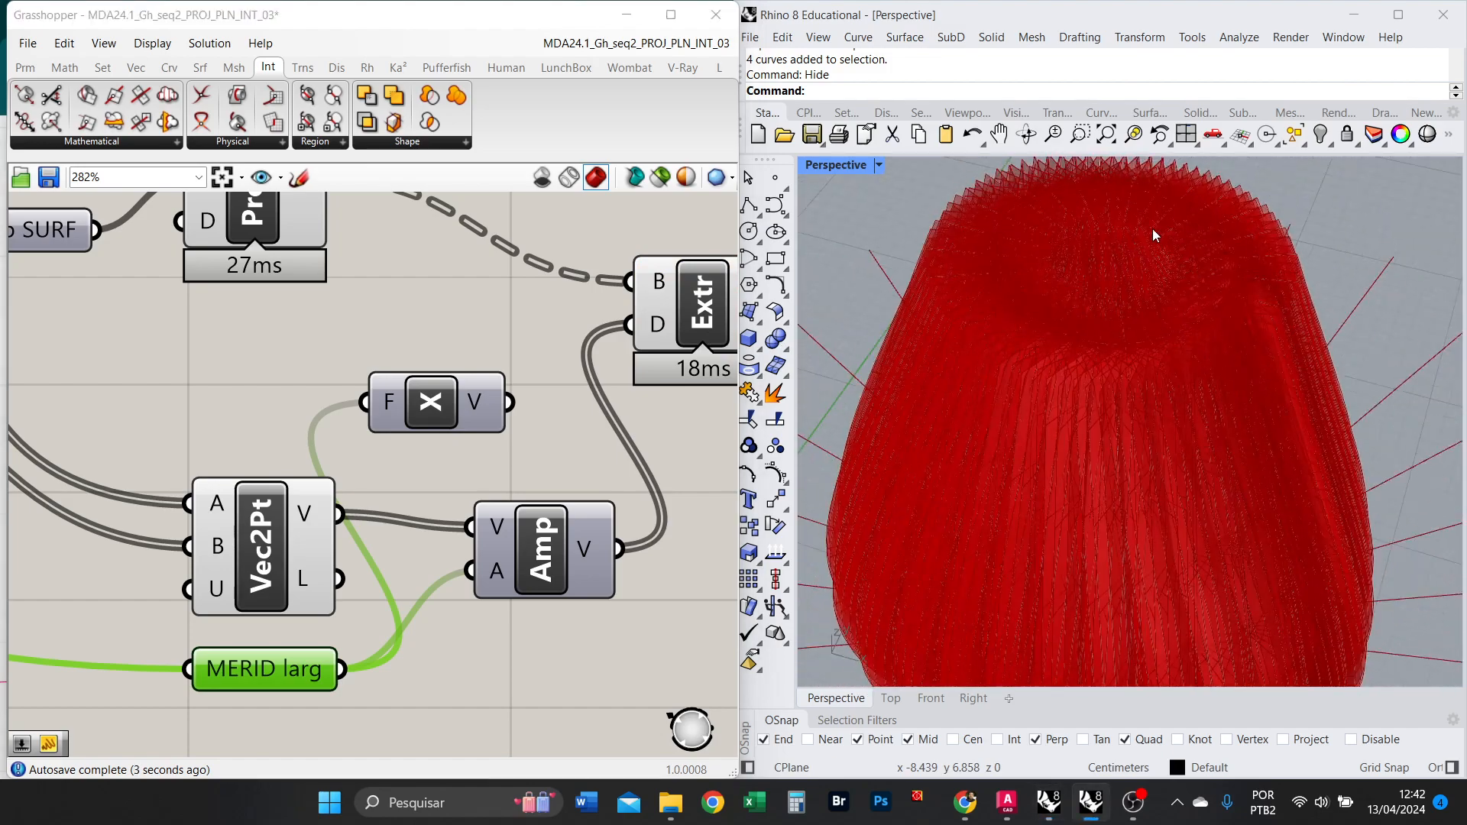
pyautogui.scroll(-5, 1012, 409)
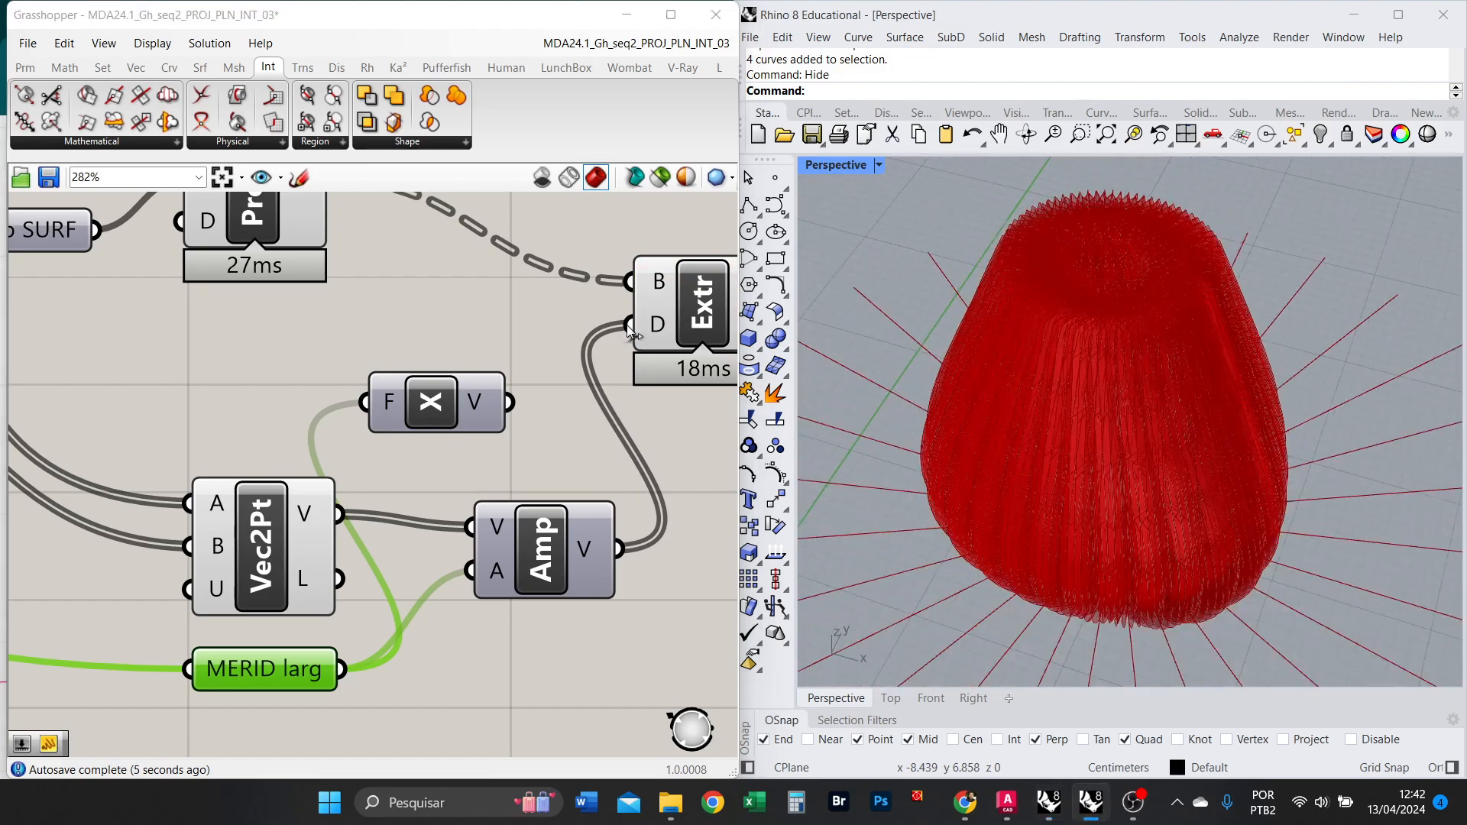
# Disconnect the Amplitude vector from the Extrude component's direction input and delete the Unit X component.
pyautogui.keyDown('ctrl'); pyautogui.moveTo(628, 327); pyautogui.dragTo(543, 536); pyautogui.keyUp('ctrl')
pyautogui.click(459, 412)
pyautogui.press('Delete')
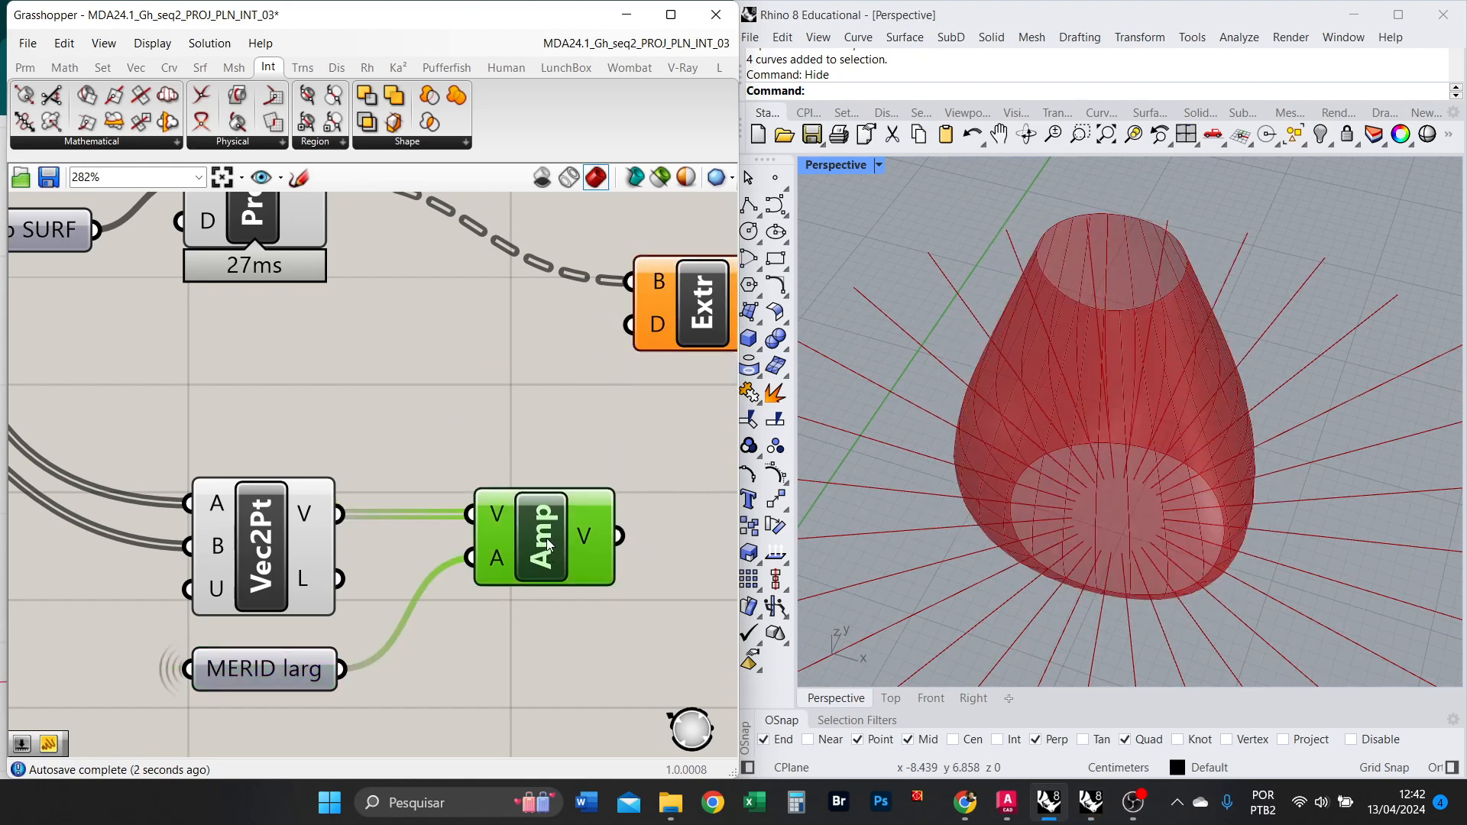
# Move the Vector 2Pt, Amplitude and MERID larg components up together, closer to the Project component.
pyautogui.moveTo(266, 543); pyautogui.dragTo(235, 448)
pyautogui.moveTo(571, 547); pyautogui.dragTo(504, 452)
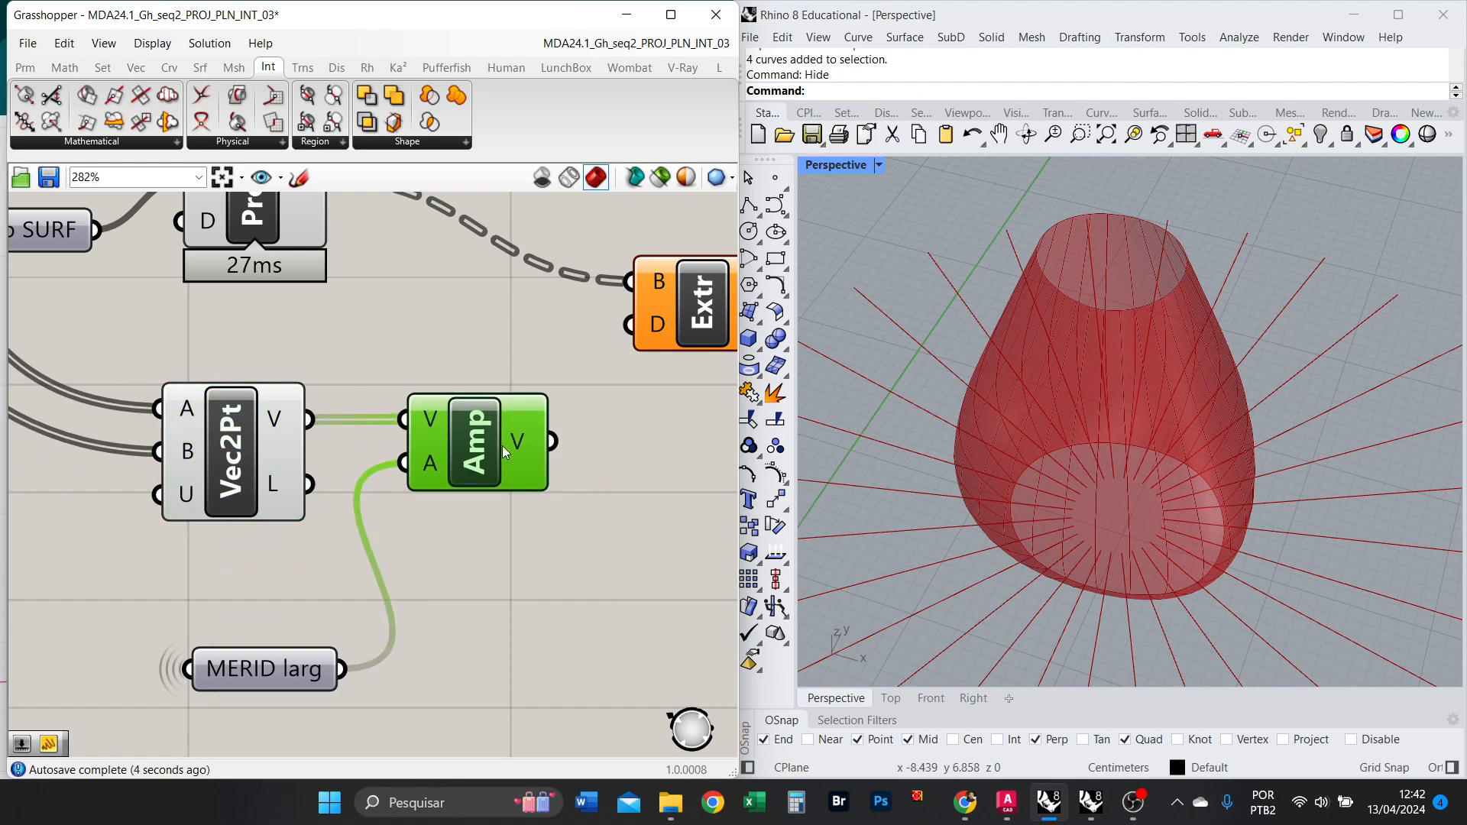
pyautogui.moveTo(292, 685); pyautogui.dragTo(253, 587)
pyautogui.moveTo(503, 504); pyautogui.dragTo(340, 561, button='right')
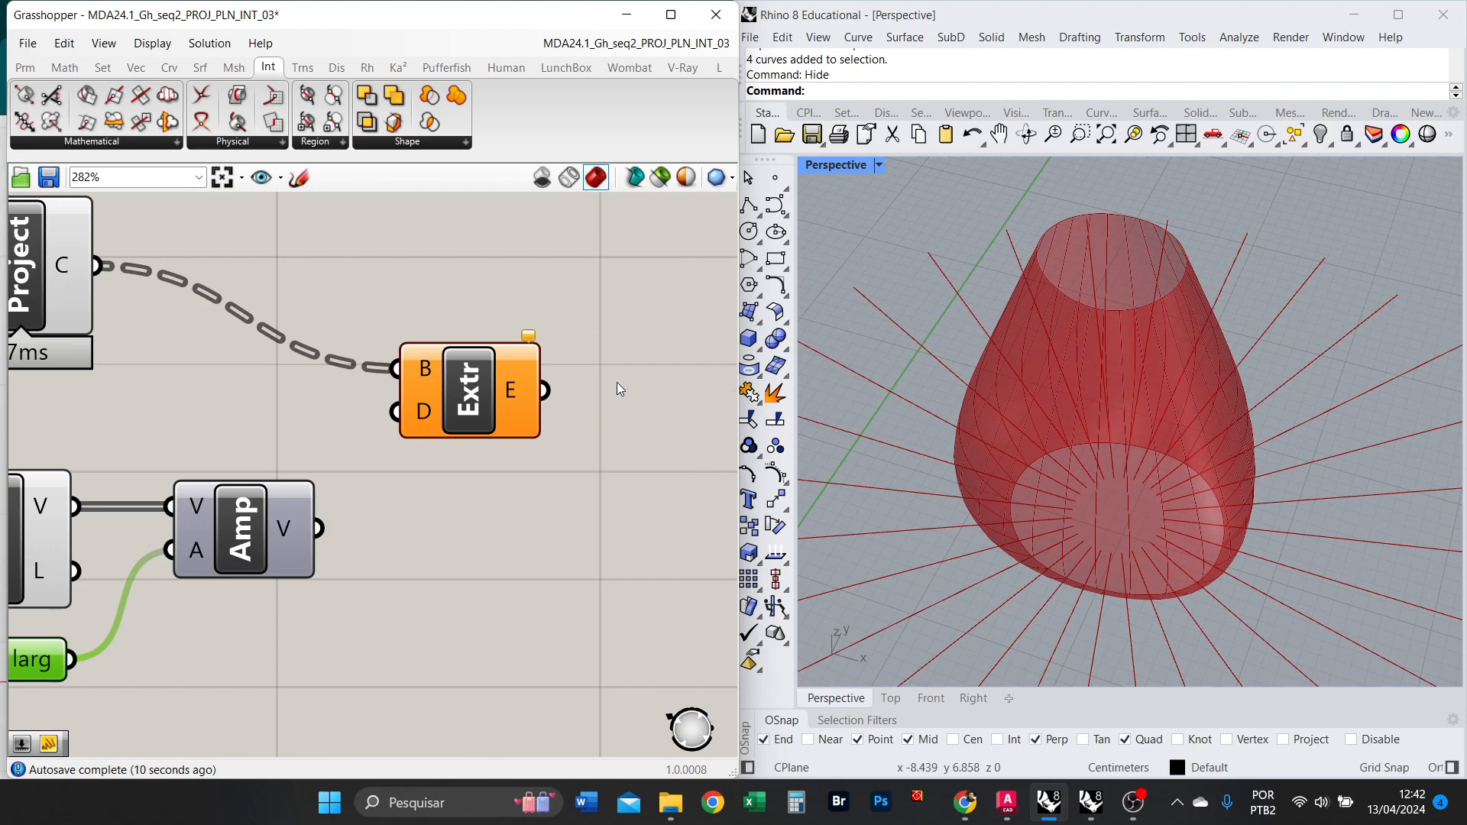
# Set the MERID num slider in the cabine de comando group to 6.
pyautogui.scroll(-6, 619, 388)
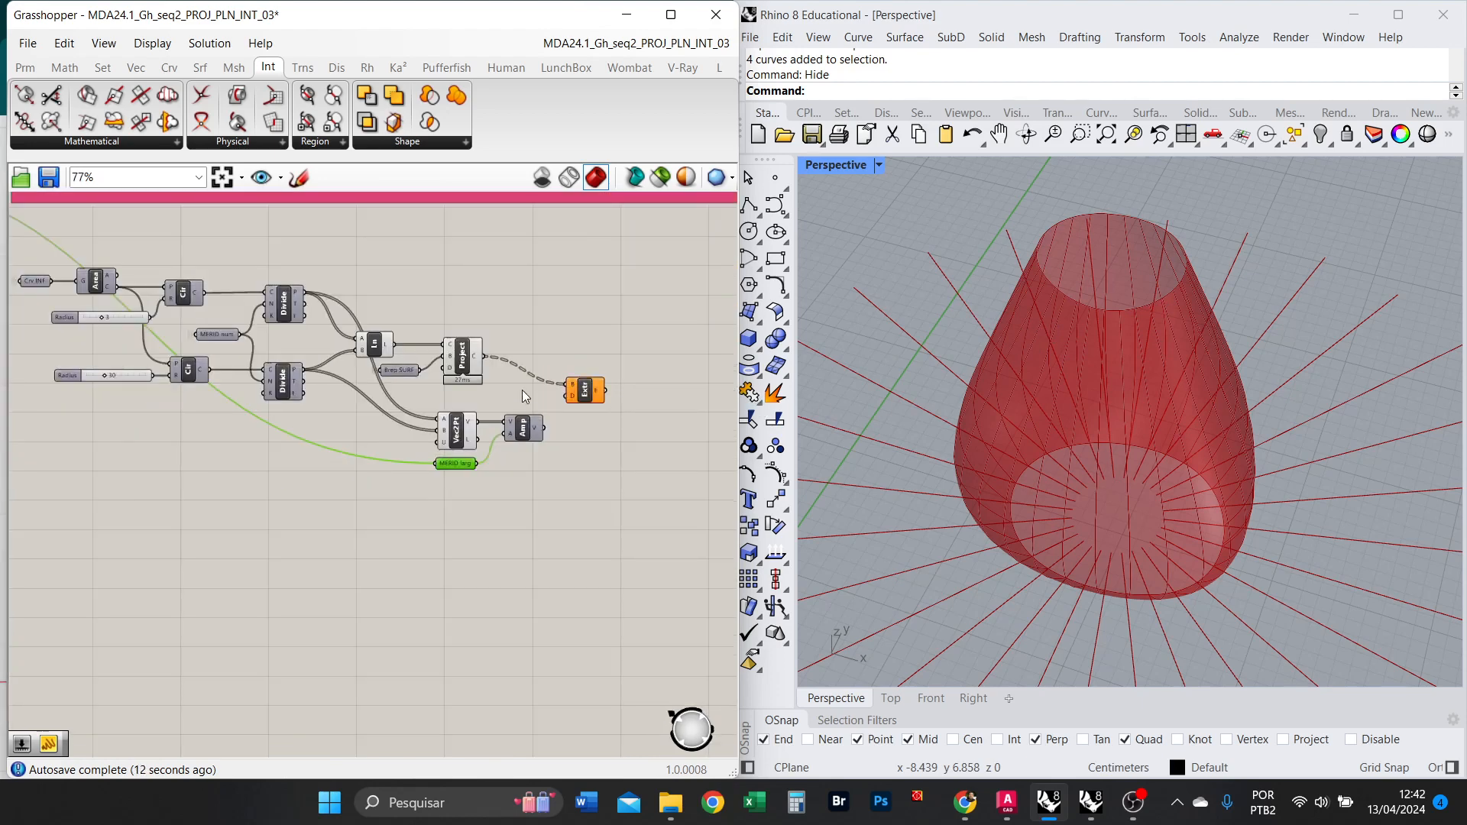
pyautogui.scroll(-3, 580, 406)
pyautogui.moveTo(286, 391); pyautogui.dragTo(459, 473, button='right')
pyautogui.scroll(7, 315, 334)
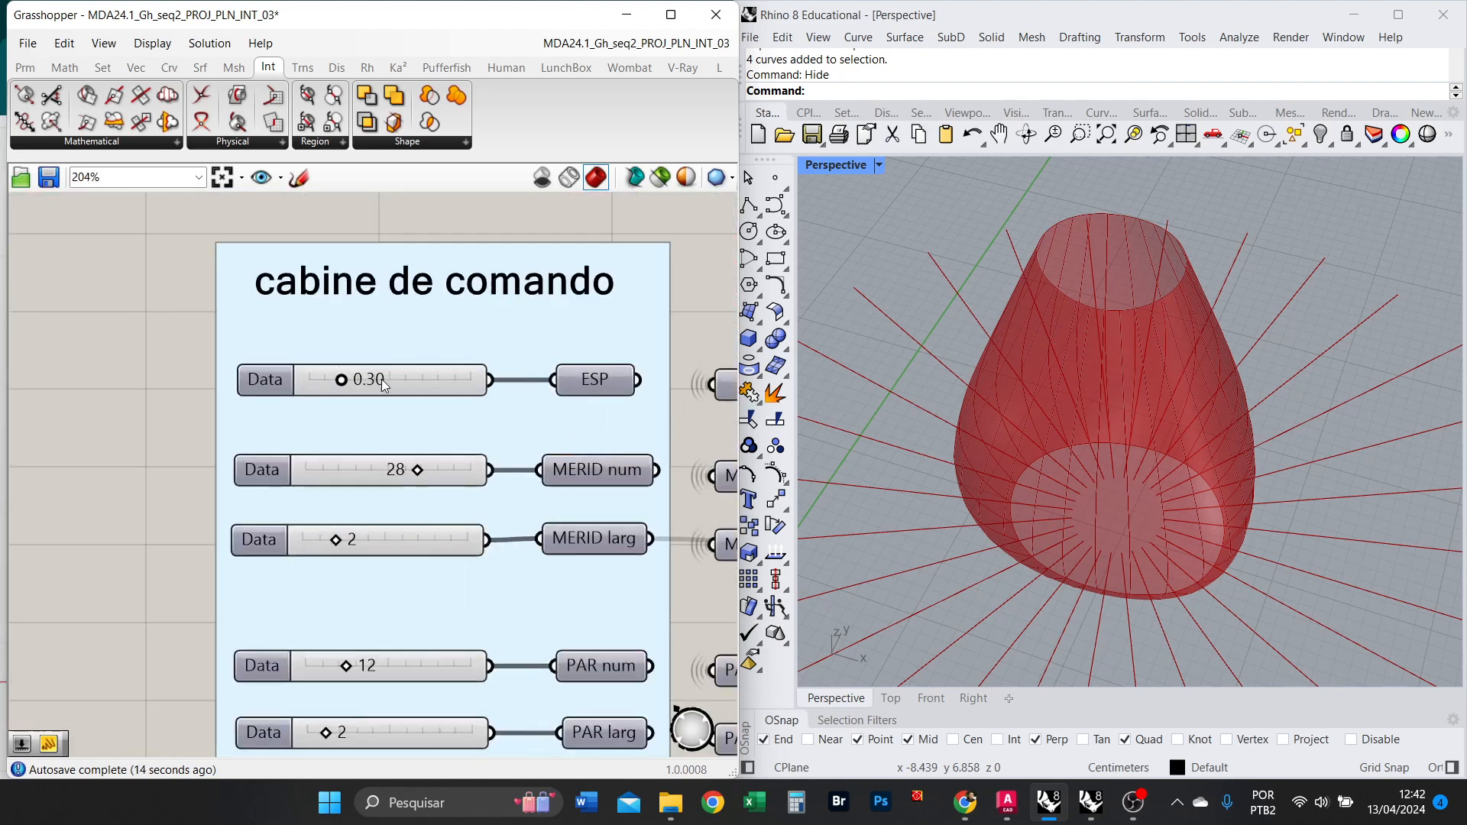
pyautogui.doubleClick(444, 470)
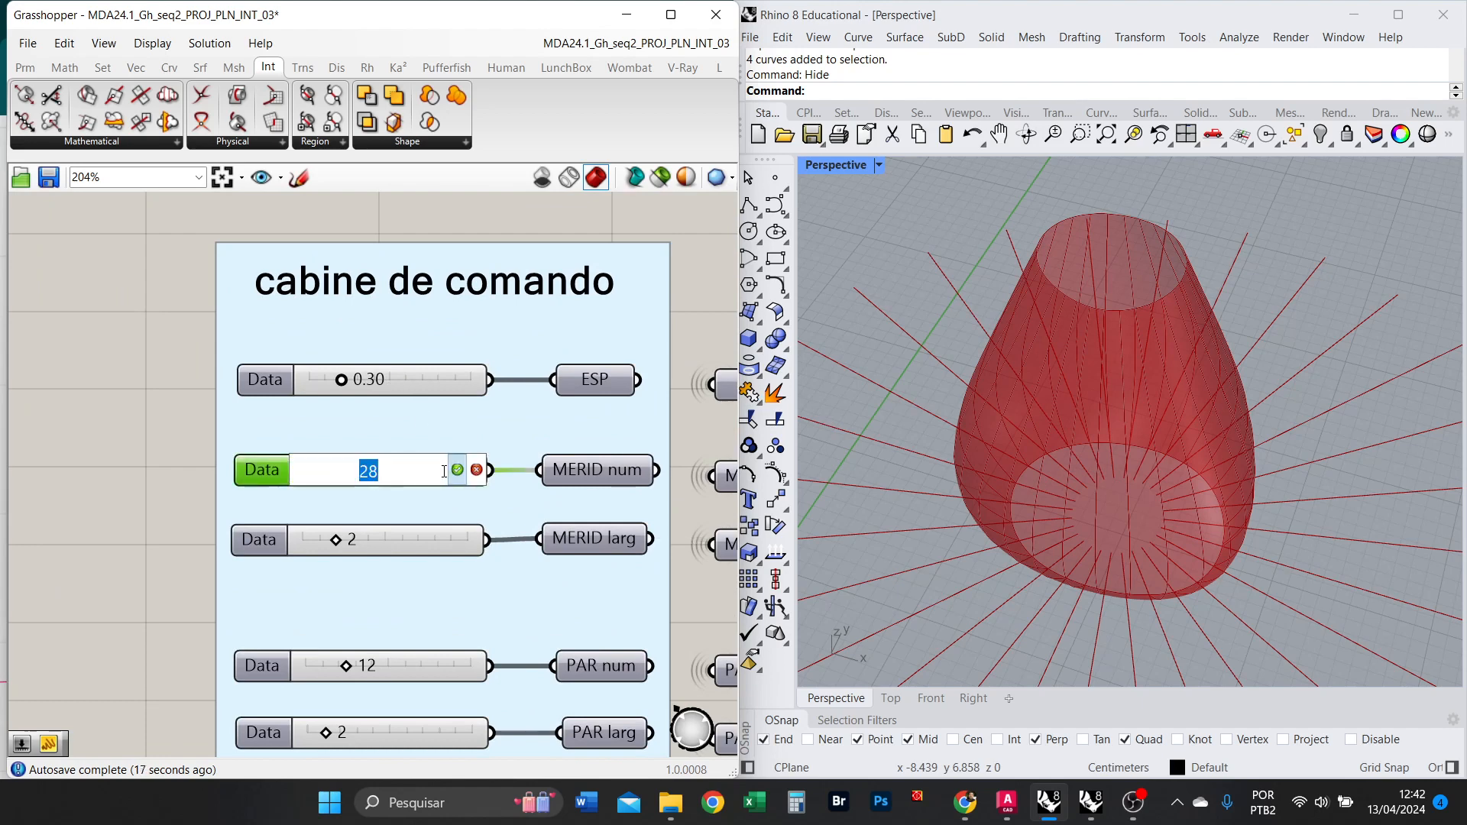
pyautogui.write('6')
pyautogui.click(456, 471)
# Turn off the preview of the Brep SURF parameter fed by the Loft component.
pyautogui.scroll(-5, 337, 445)
pyautogui.moveTo(564, 308); pyautogui.dragTo(408, 371, button='right')
pyautogui.scroll(4, 408, 371)
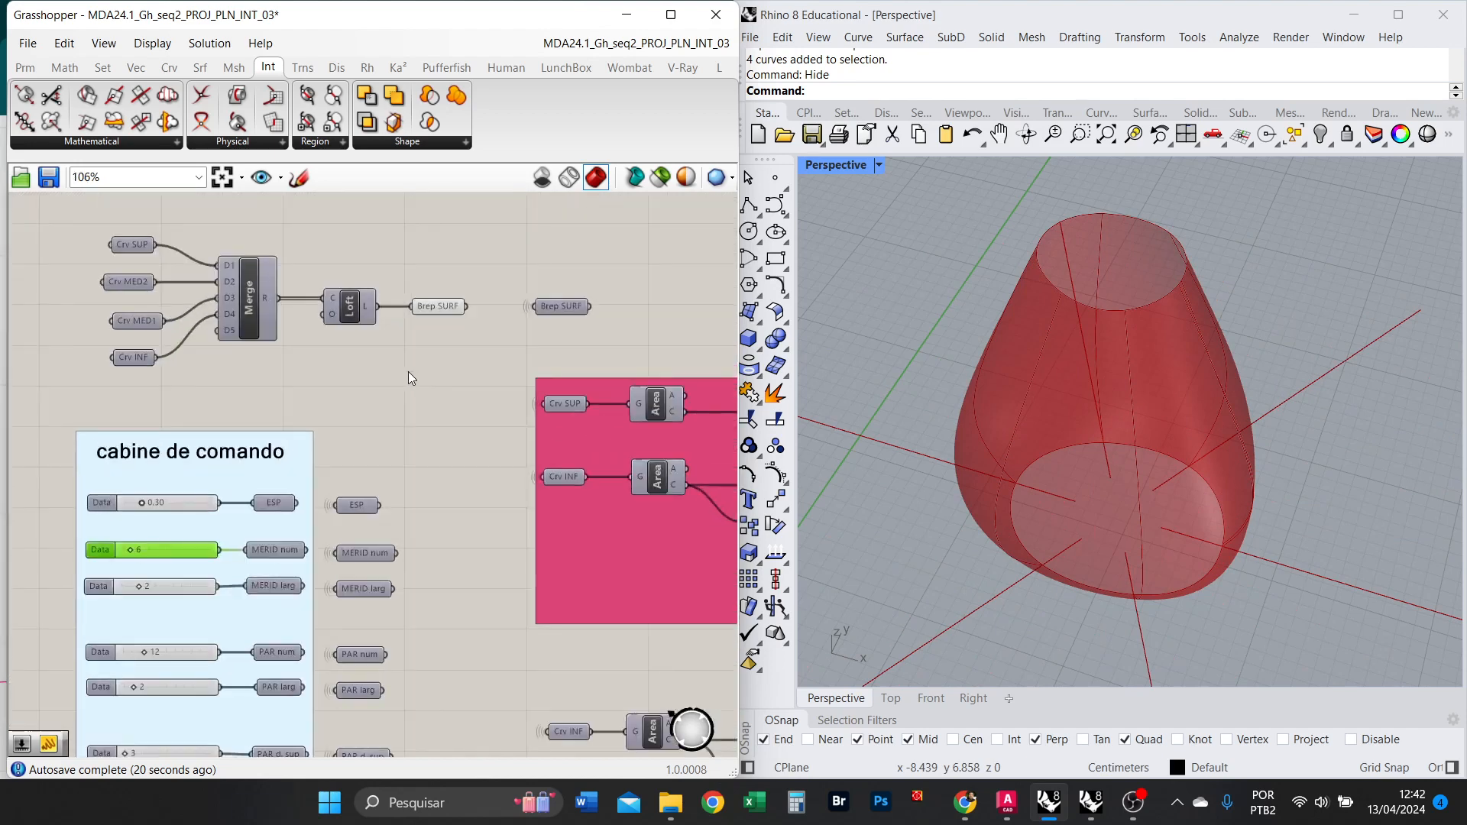
pyautogui.click(460, 273)
pyautogui.rightClick(461, 273)
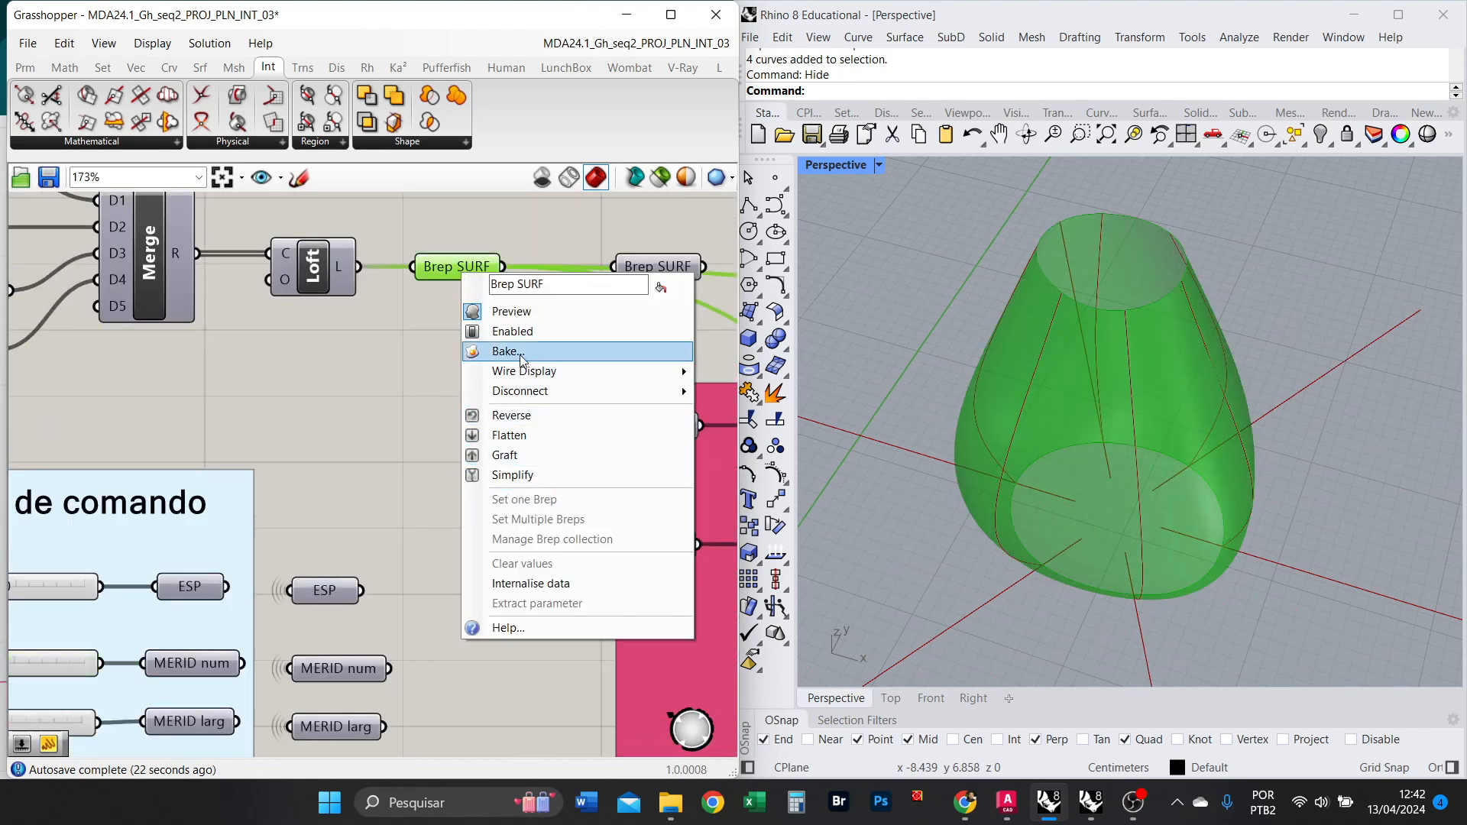
pyautogui.click(493, 312)
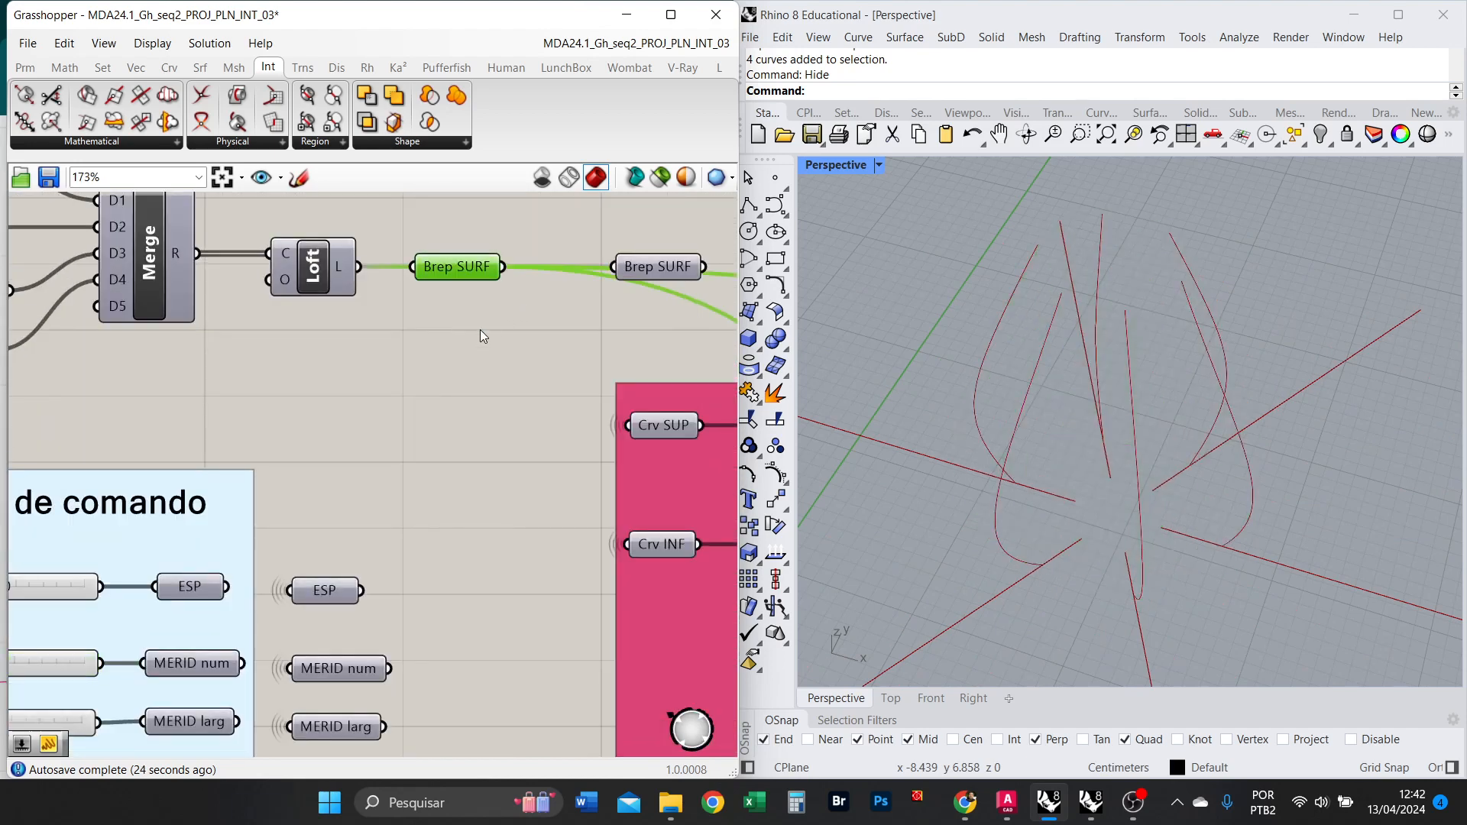
# Reconnect the Amplitude vector output to the Extrude component's D input.
pyautogui.scroll(-5, 382, 409)
pyautogui.scroll(-2, 367, 407)
pyautogui.moveTo(608, 478); pyautogui.dragTo(383, 454, button='right')
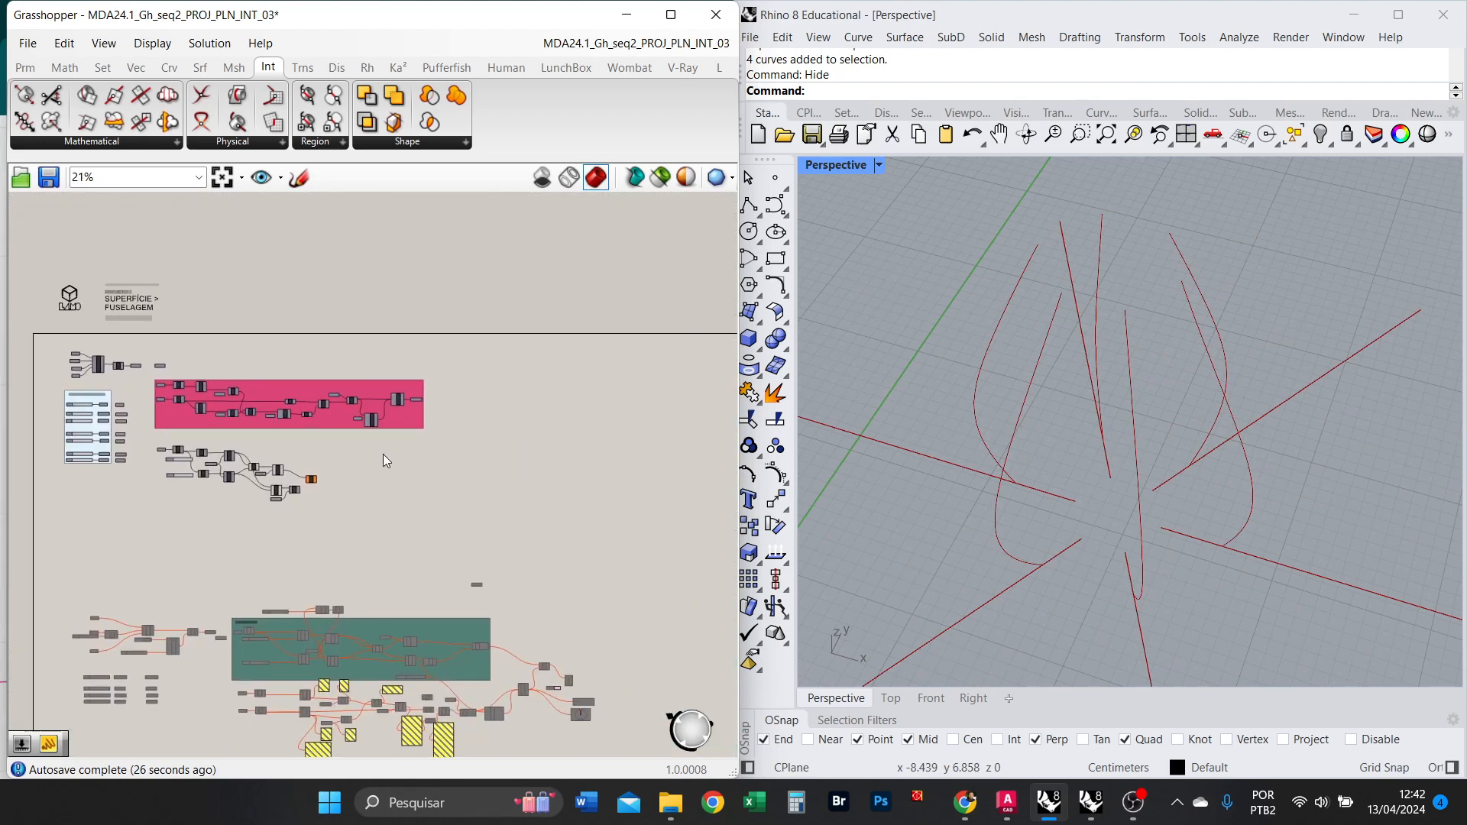
pyautogui.moveTo(551, 573); pyautogui.dragTo(612, 525, button='right')
pyautogui.scroll(10, 341, 411)
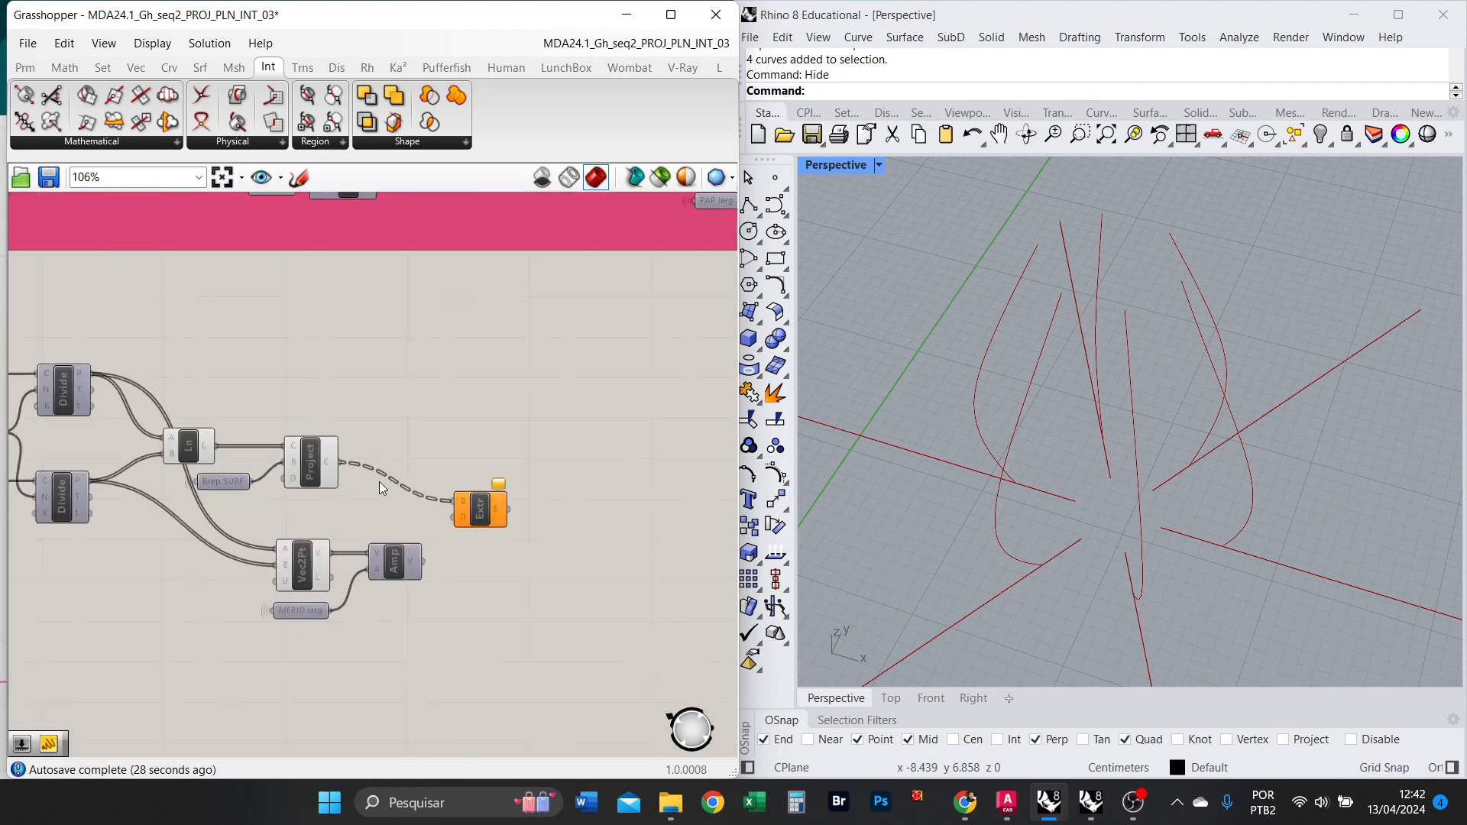
pyautogui.moveTo(417, 587); pyautogui.dragTo(471, 504)
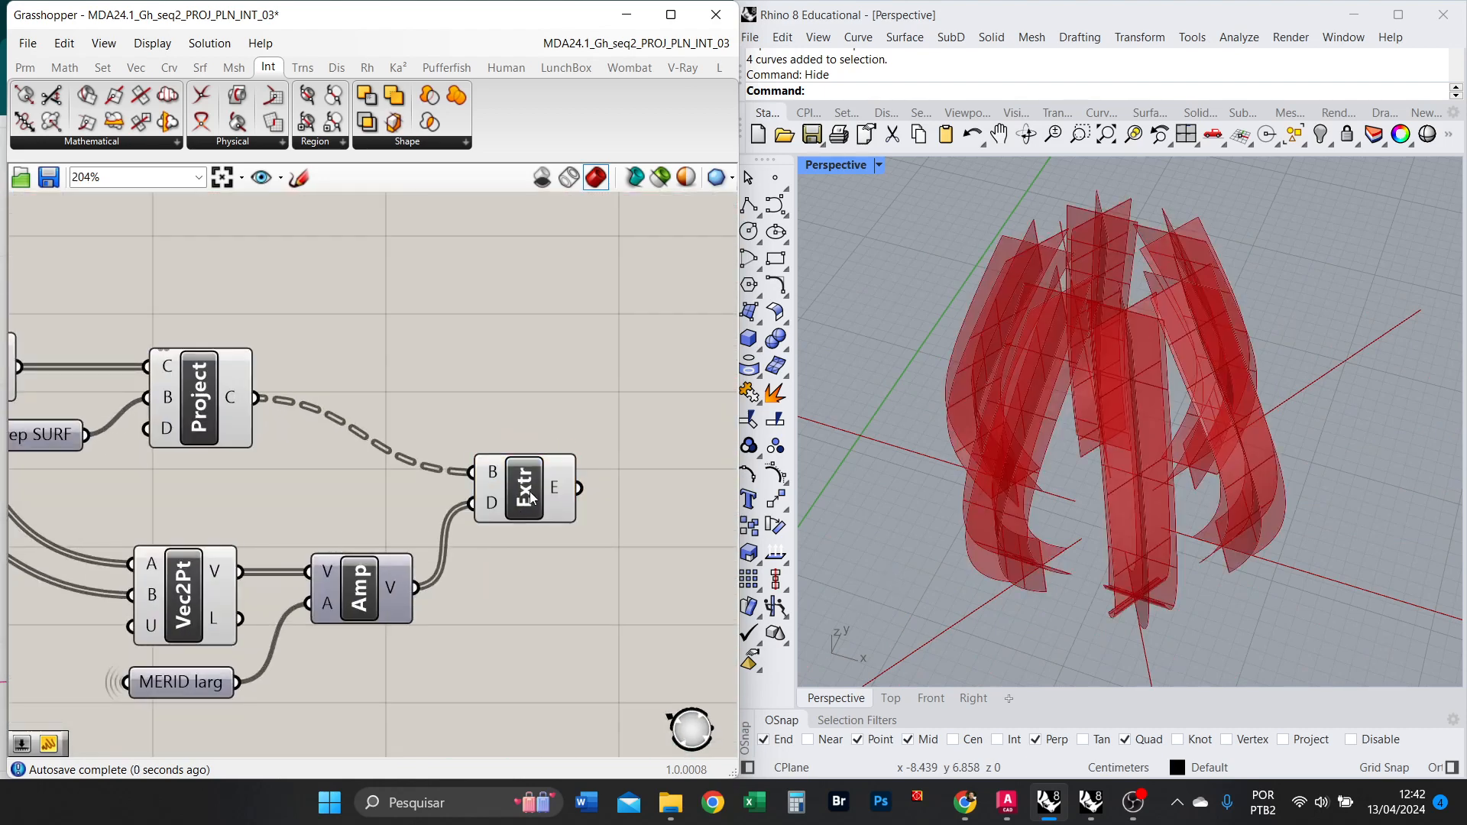
# Highlight the Extrude component's result and examine the directions of the extruded meridian surfaces from several angles in the Perspective viewport.
pyautogui.click(530, 492)
pyautogui.moveTo(1056, 388); pyautogui.dragTo(975, 329, button='right')
pyautogui.scroll(4, 1059, 430)
pyautogui.scroll(-6, 1076, 407)
pyautogui.scroll(5, 1075, 407)
pyautogui.scroll(-5, 1051, 209)
pyautogui.scroll(5, 1052, 209)
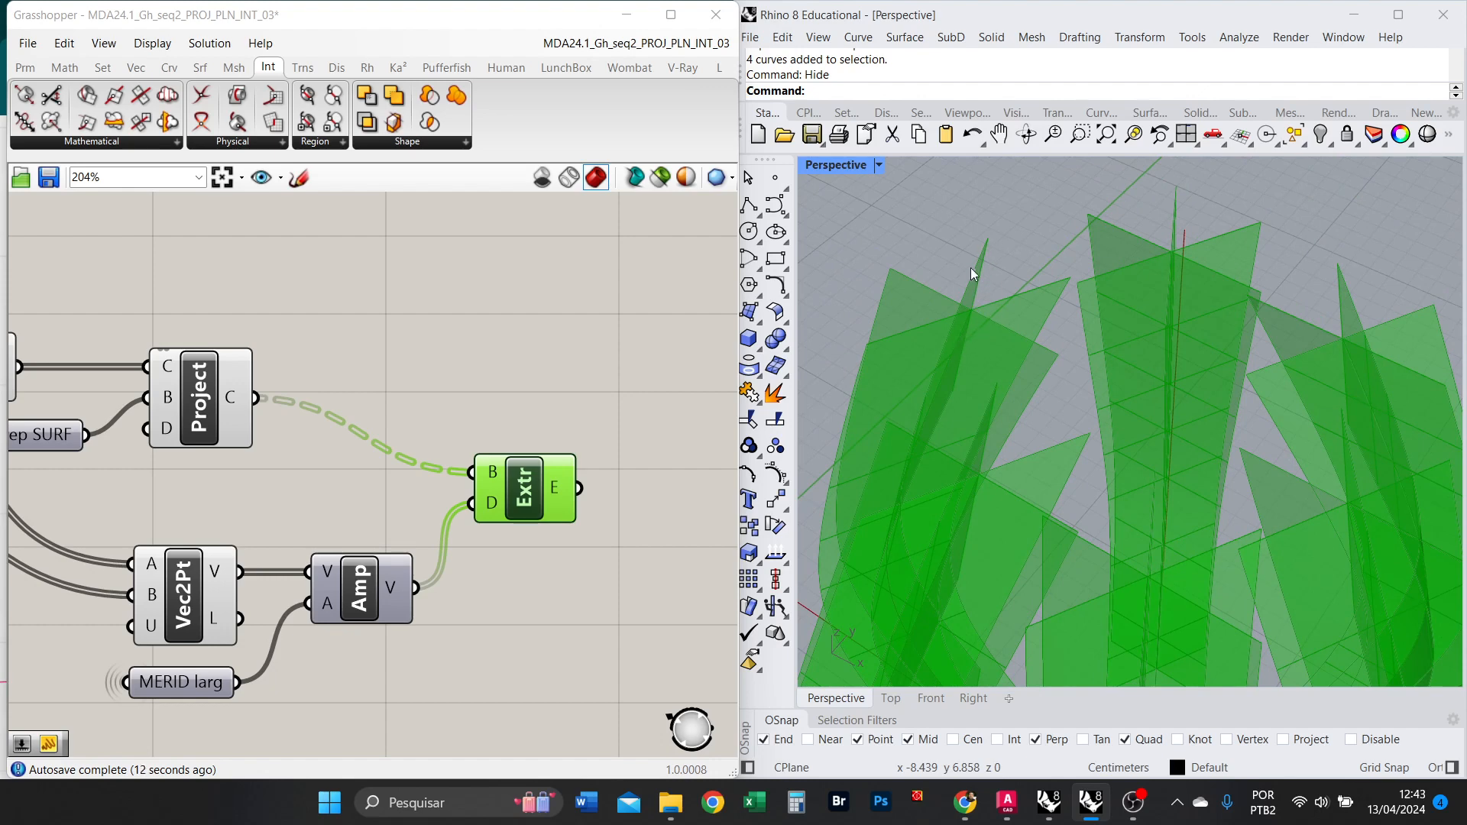
pyautogui.moveTo(970, 268); pyautogui.dragTo(859, 325, button='right')
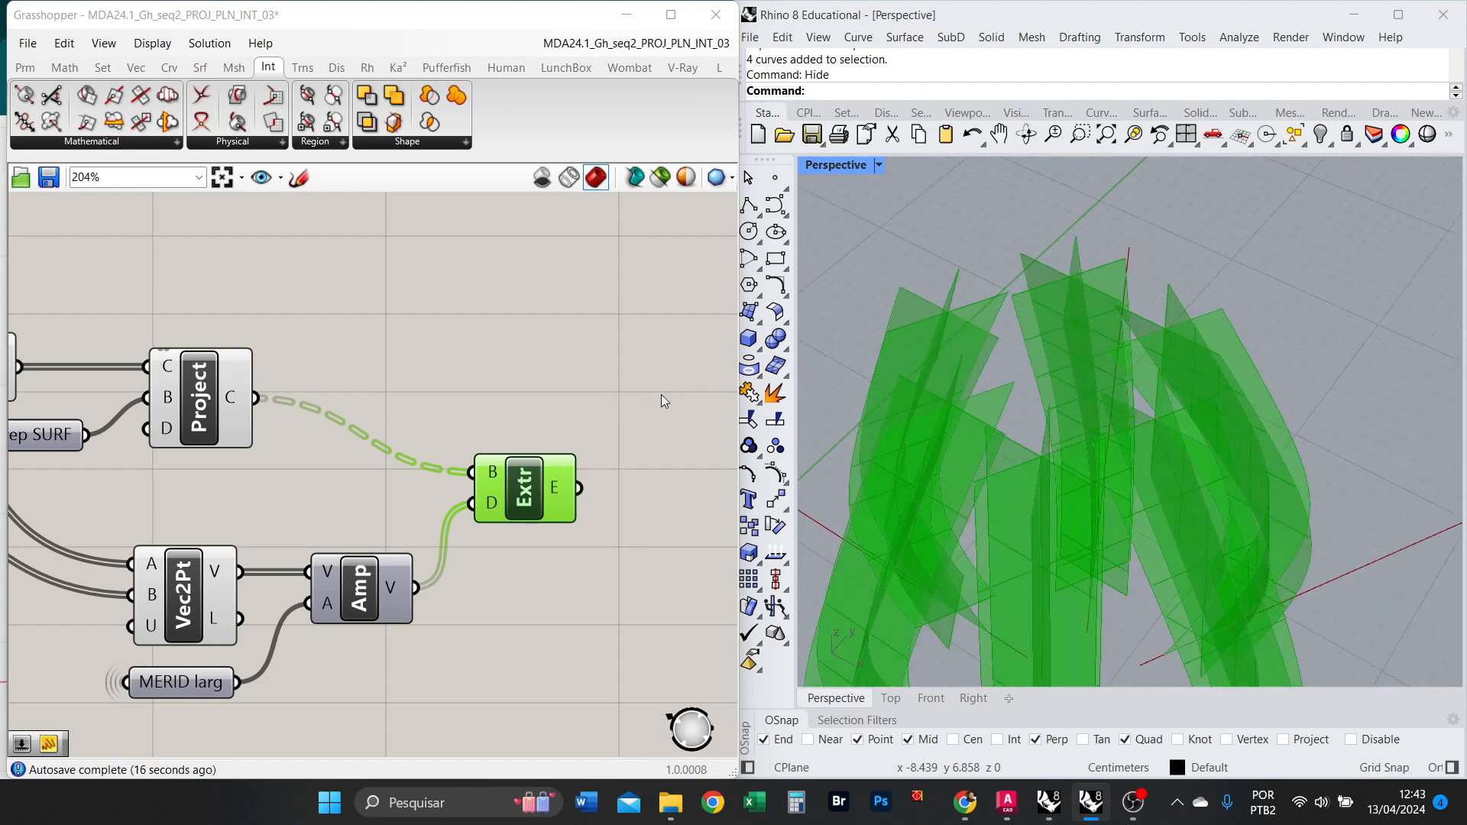
pyautogui.moveTo(1052, 402); pyautogui.dragTo(1084, 635, button='right')
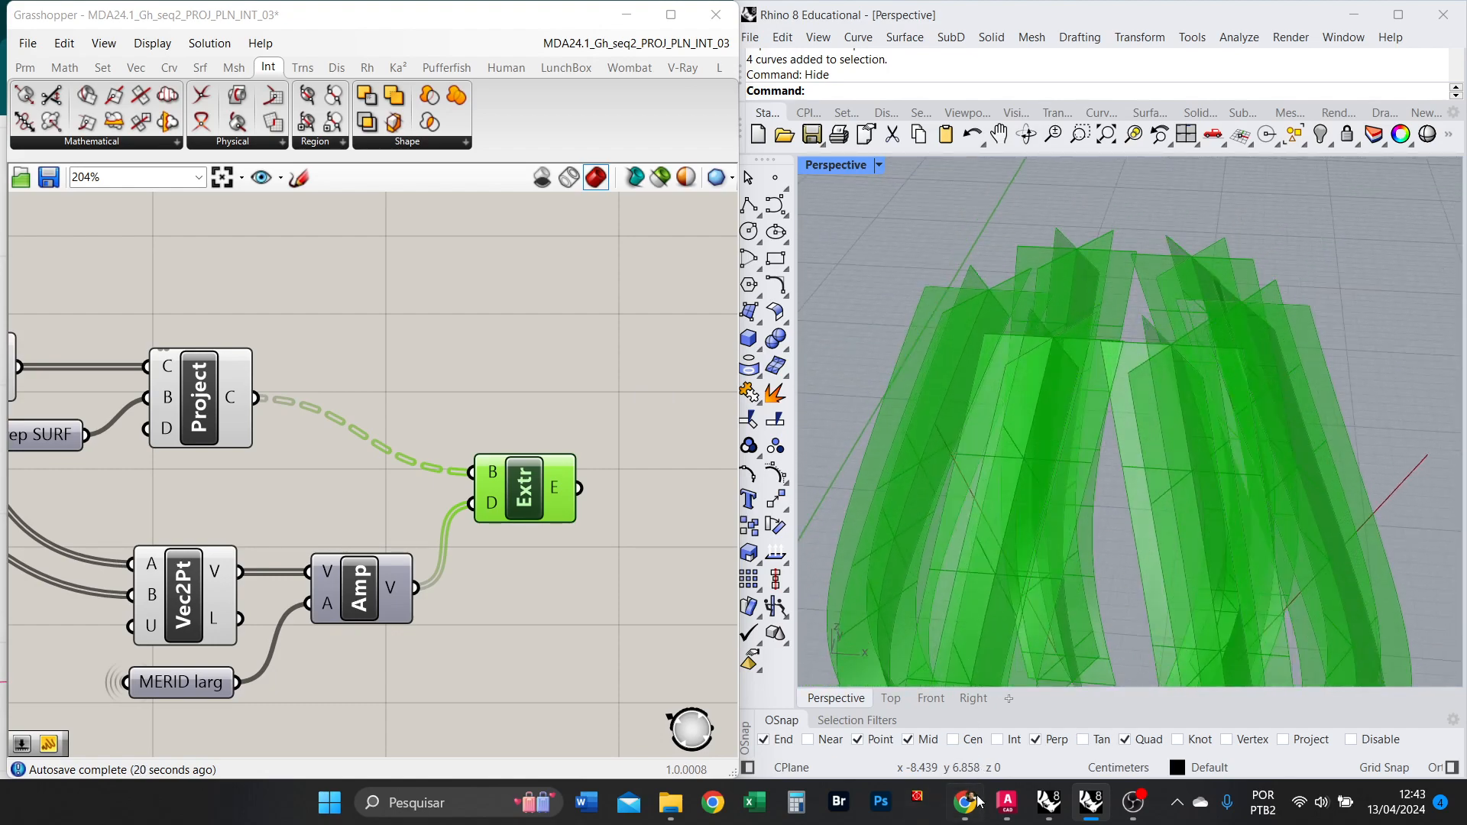
# Switch to the Miro board in Chrome, bring up the hand-drawn list-matching diagrams and activate the red pen.
pyautogui.moveTo(976, 801)
pyautogui.click(960, 736)
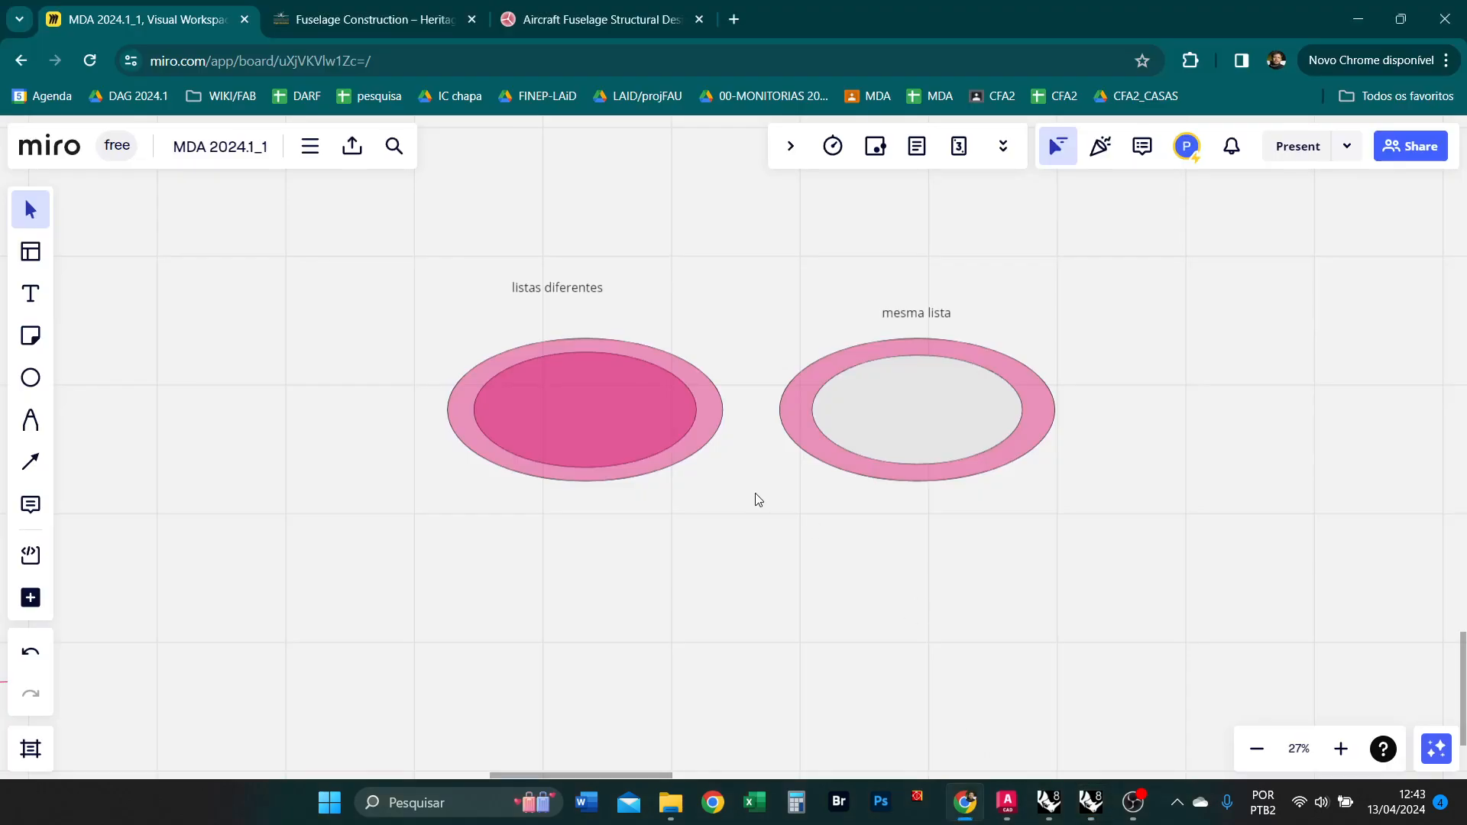
pyautogui.scroll(-3, 756, 498)
pyautogui.keyDown('shift'); pyautogui.hscroll(3, 785, 441); pyautogui.keyUp('shift')
pyautogui.moveTo(874, 429); pyautogui.dragTo(397, 457)
pyautogui.scroll(3, 658, 459)
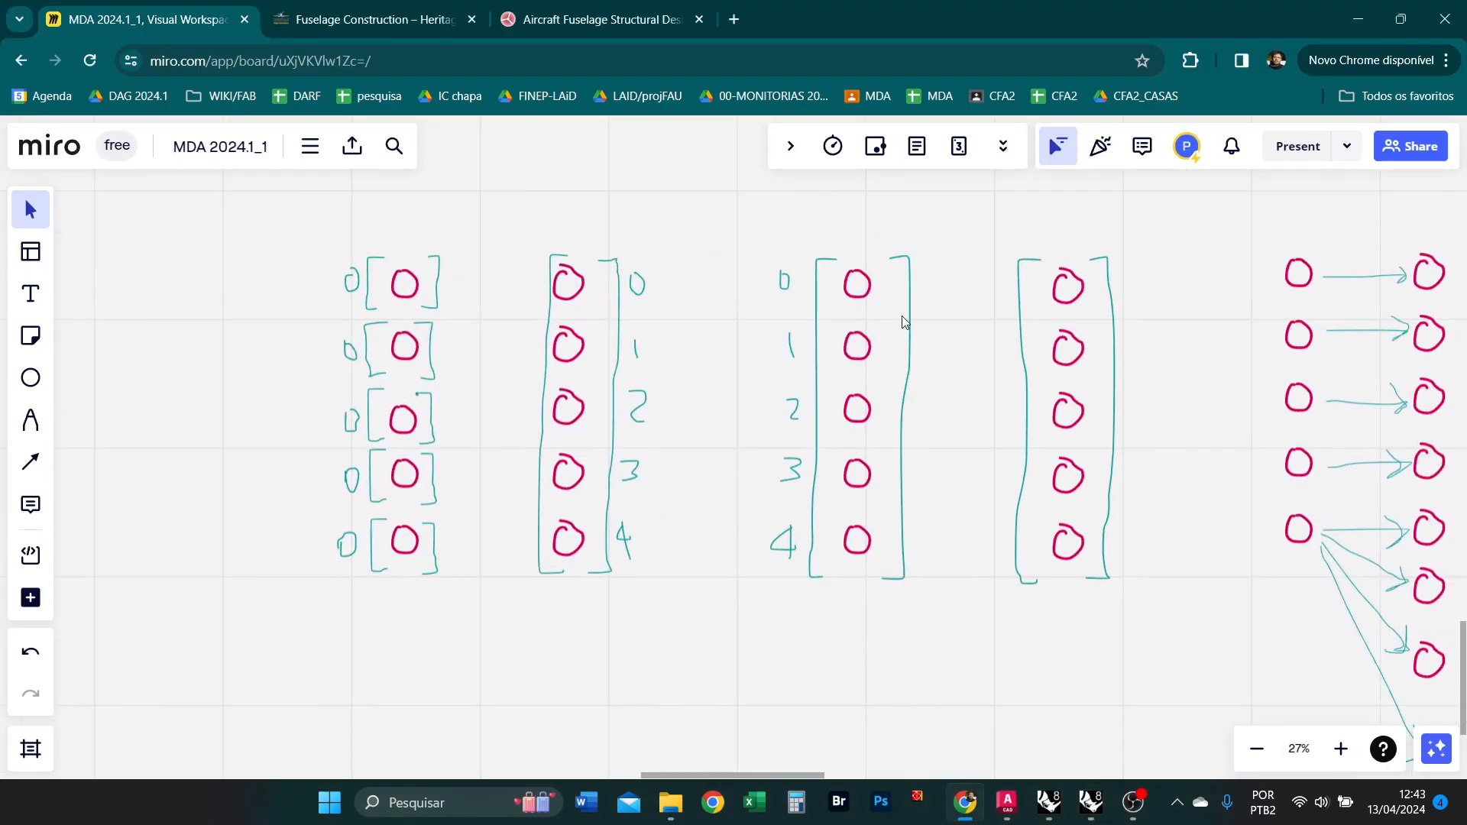
pyautogui.click(31, 420)
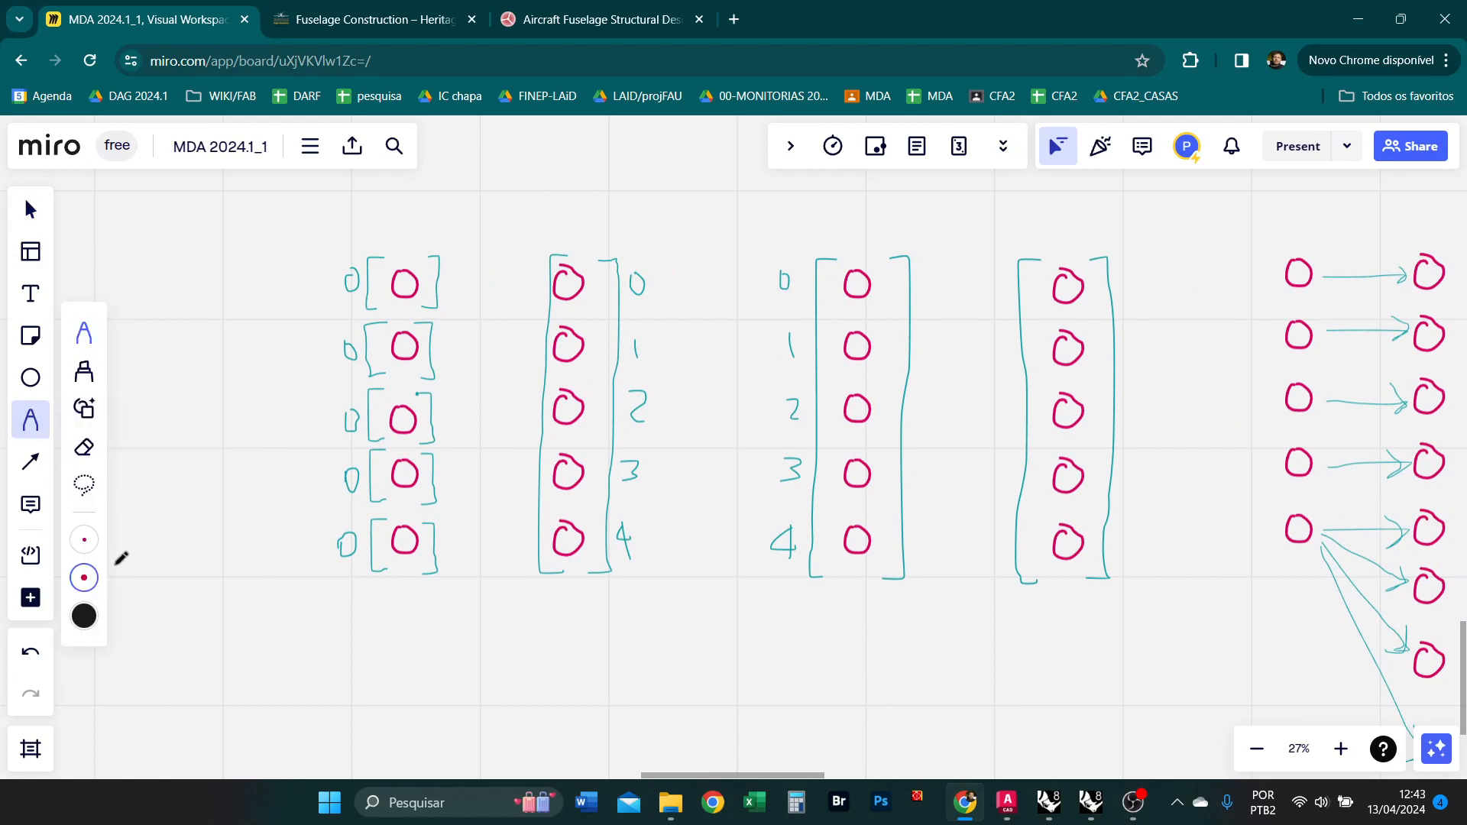
pyautogui.click(84, 577)
pyautogui.moveTo(872, 318); pyautogui.dragTo(690, 291, button='middle')
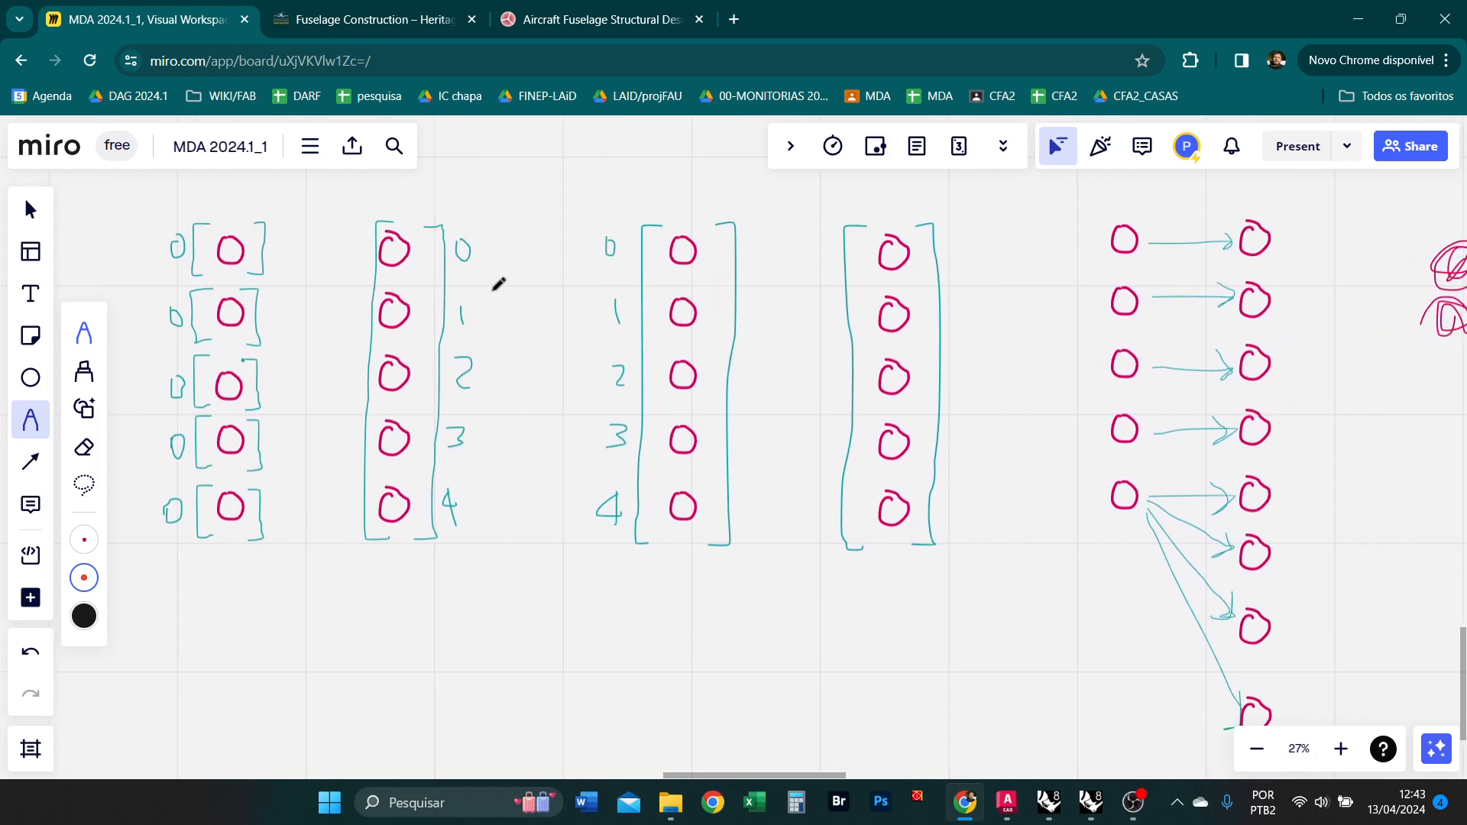
pyautogui.moveTo(497, 282); pyautogui.dragTo(723, 321, button='middle')
pyautogui.scroll(3, 504, 276)
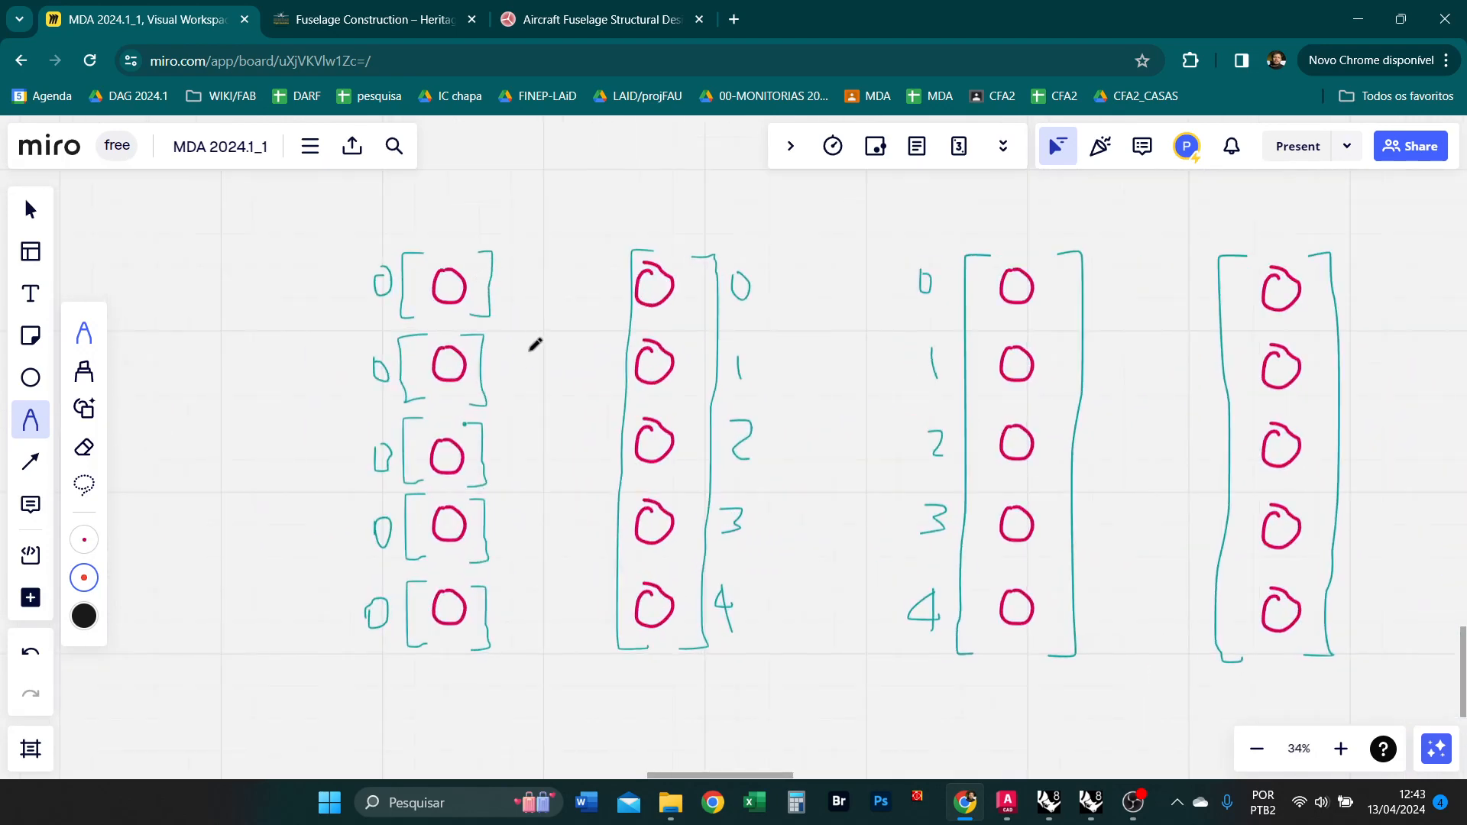
# Switch back to Grasshopper and add a Panel above the Extrude component.
pyautogui.hotkey('alt', 'Tab')
pyautogui.scroll(-1, 639, 328)
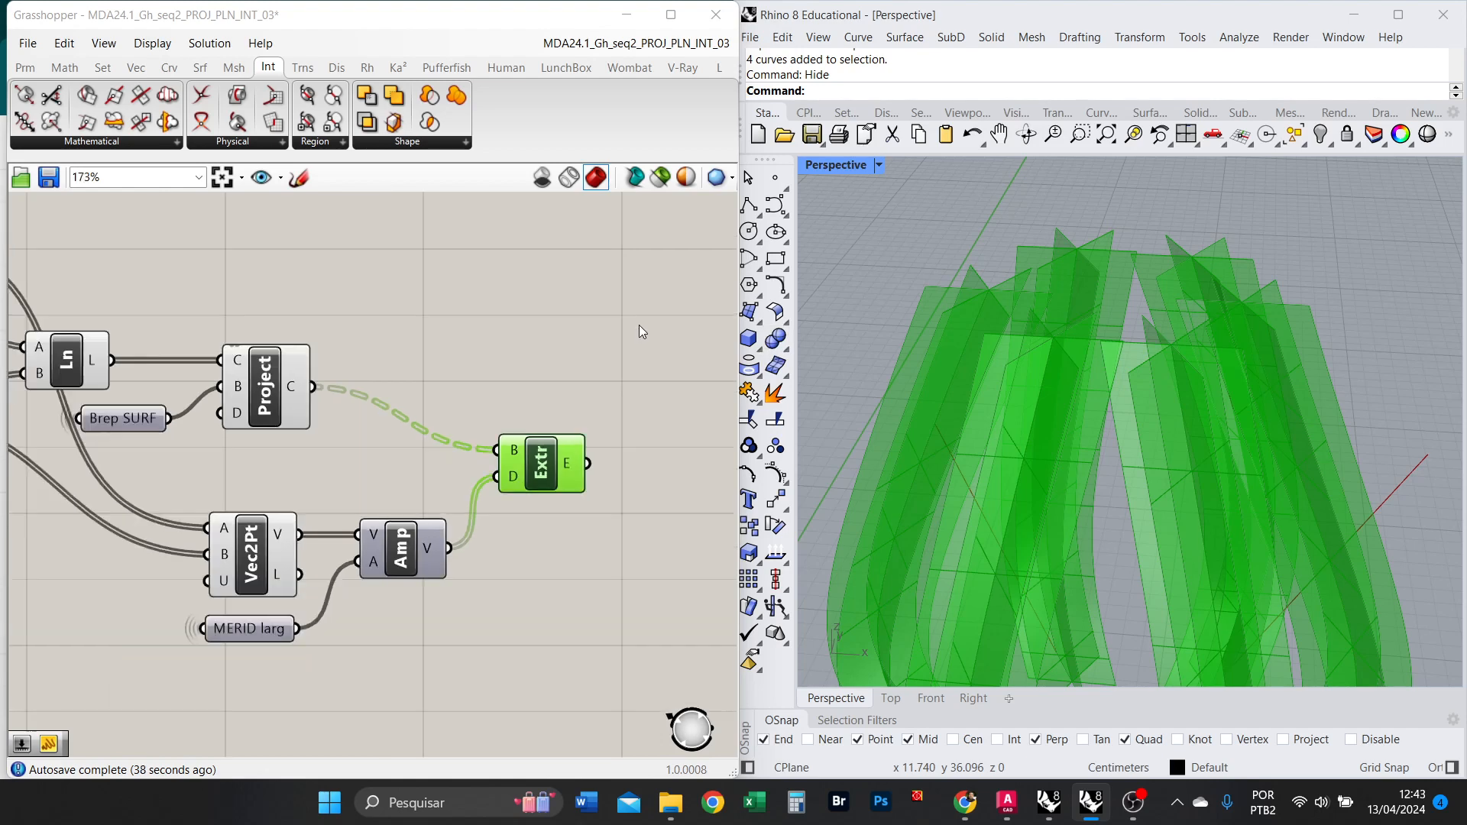
pyautogui.scroll(1, 367, 291)
pyautogui.doubleClick(426, 337)
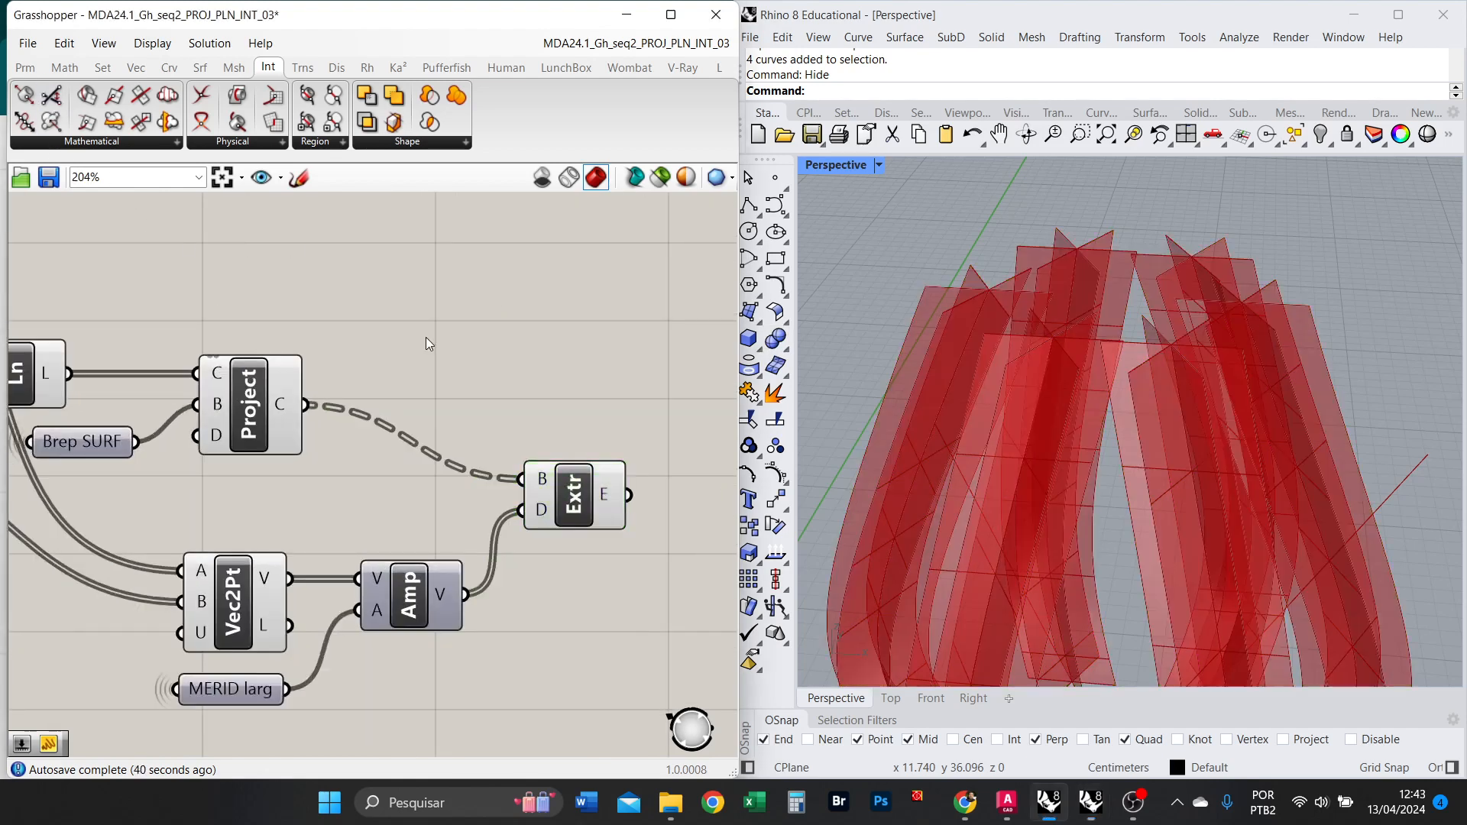
pyautogui.write('Panel')
pyautogui.press('Return')
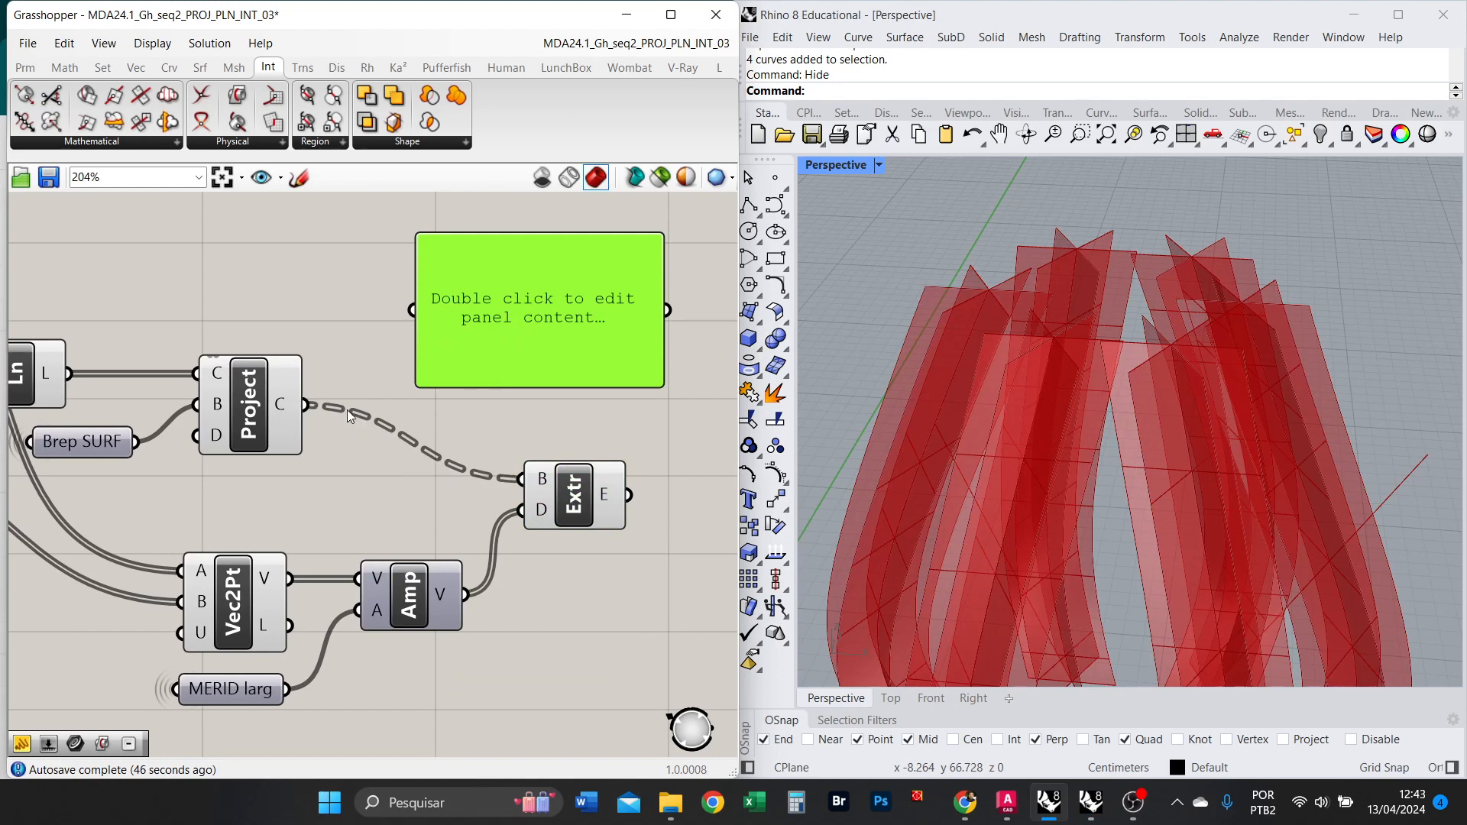
# Connect the Project component's C output to the panel, then enlarge and reposition the panel so every branch is readable.
pyautogui.moveTo(312, 402); pyautogui.dragTo(411, 310)
pyautogui.moveTo(655, 375); pyautogui.dragTo(667, 599)
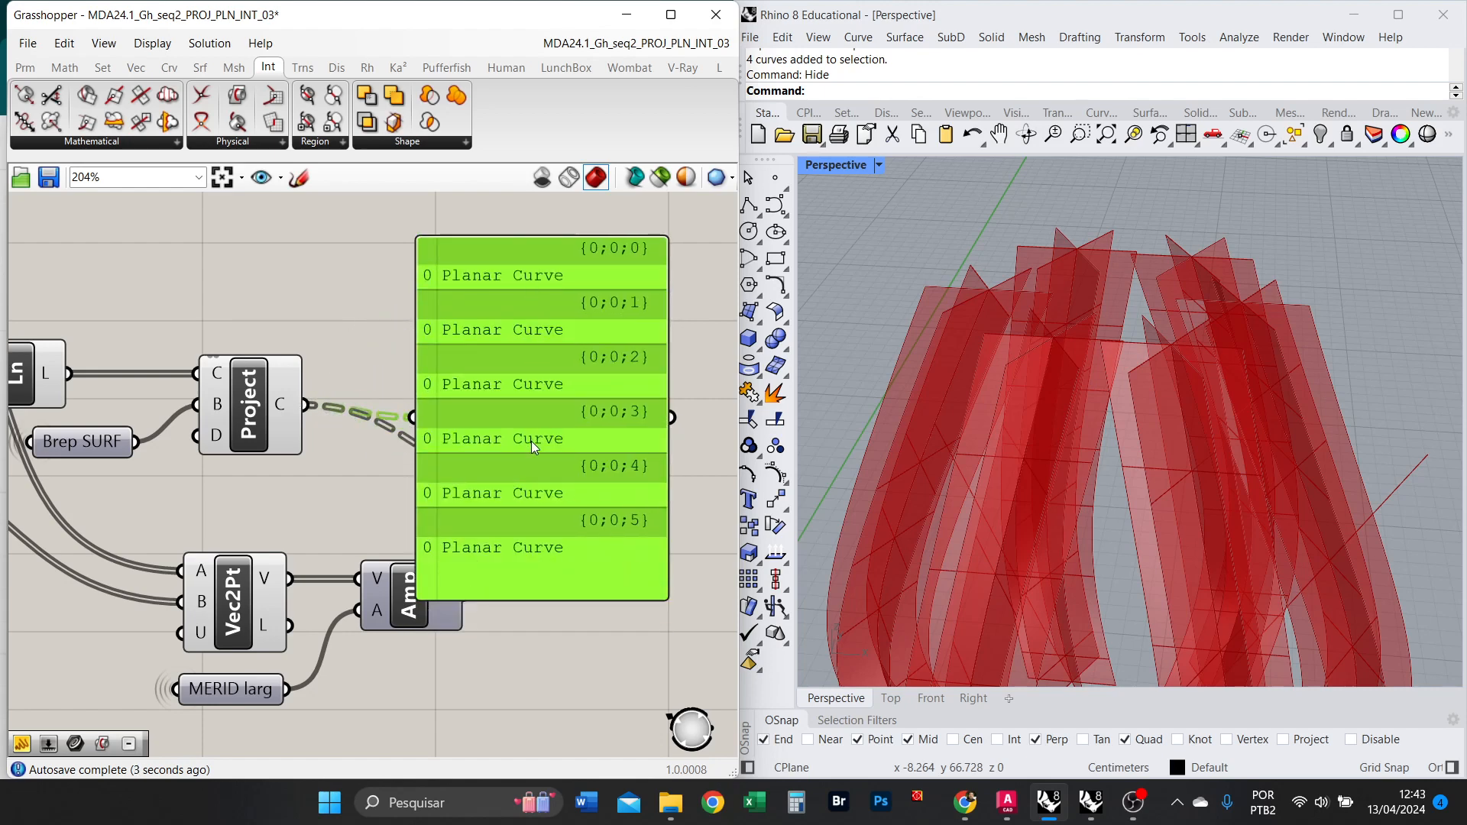
pyautogui.moveTo(530, 441); pyautogui.dragTo(503, 357)
pyautogui.scroll(-4, 502, 508)
pyautogui.scroll(3, 516, 448)
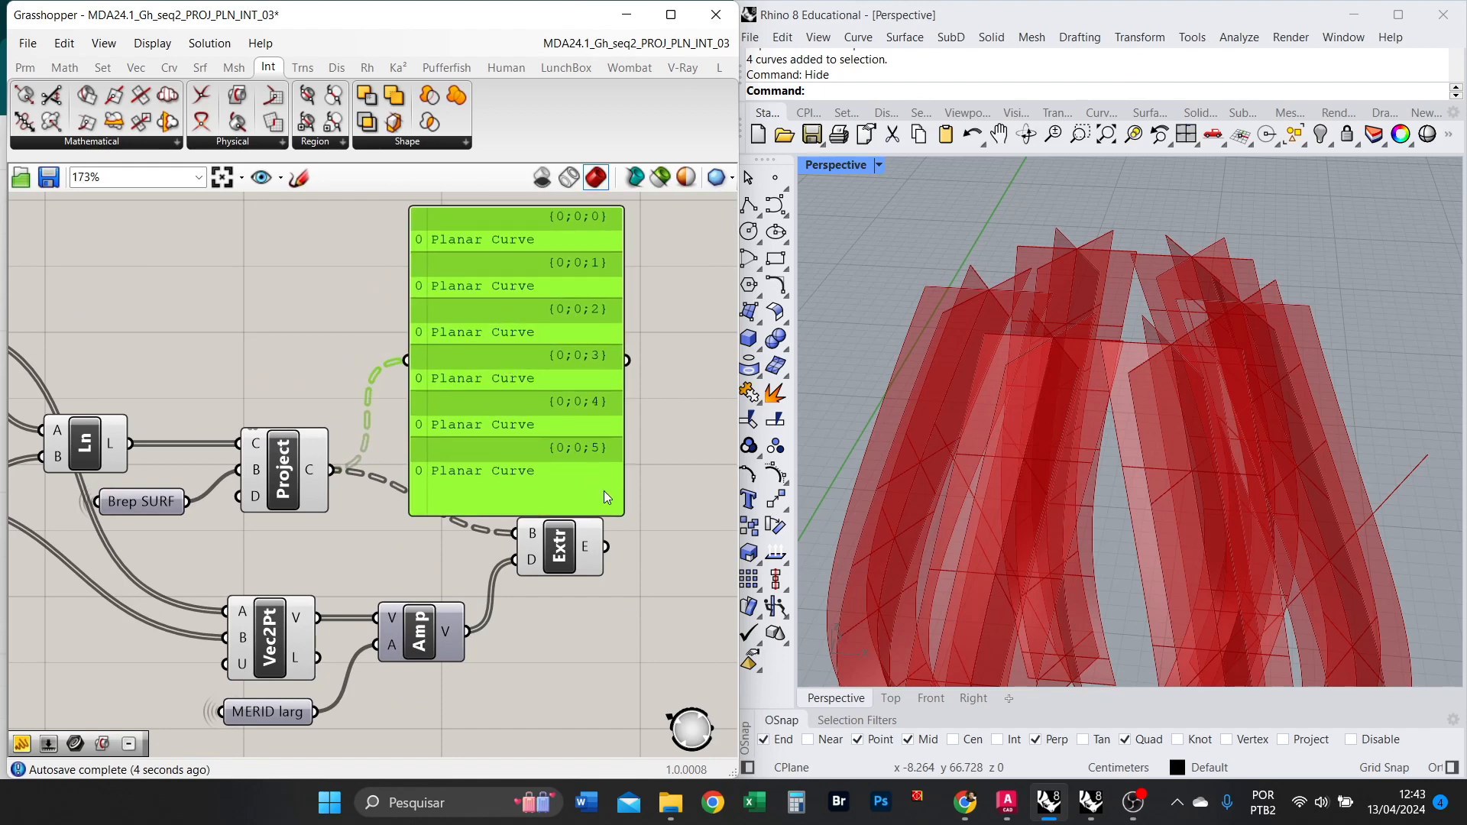
pyautogui.moveTo(619, 510)
pyautogui.mouseDown()
pyautogui.moveTo(575, 508)
pyautogui.moveTo(603, 506)
pyautogui.mouseUp()
pyautogui.moveTo(512, 421); pyautogui.dragTo(522, 401)
# Duplicate the panel below the Extrude component and feed it the Amplitude vector output to inspect the vector list.
pyautogui.scroll(-3, 543, 362)
pyautogui.scroll(1, 537, 431)
pyautogui.keyDown('alt'); pyautogui.moveTo(492, 322); pyautogui.dragTo(563, 610); pyautogui.keyUp('alt')
pyautogui.moveTo(490, 543); pyautogui.dragTo(526, 618)
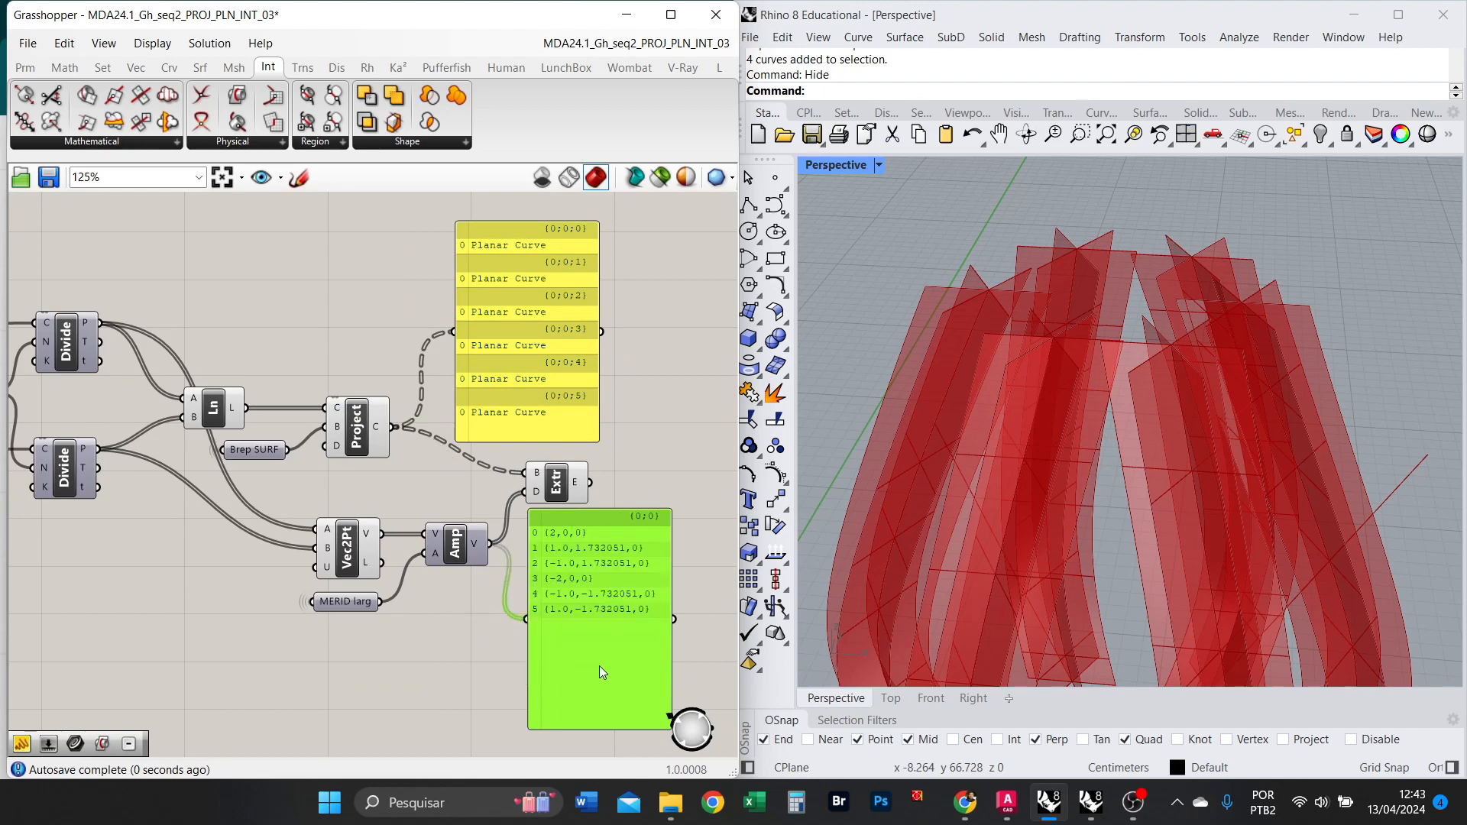
pyautogui.moveTo(627, 628); pyautogui.dragTo(521, 605, button='right')
pyautogui.scroll(2, 521, 605)
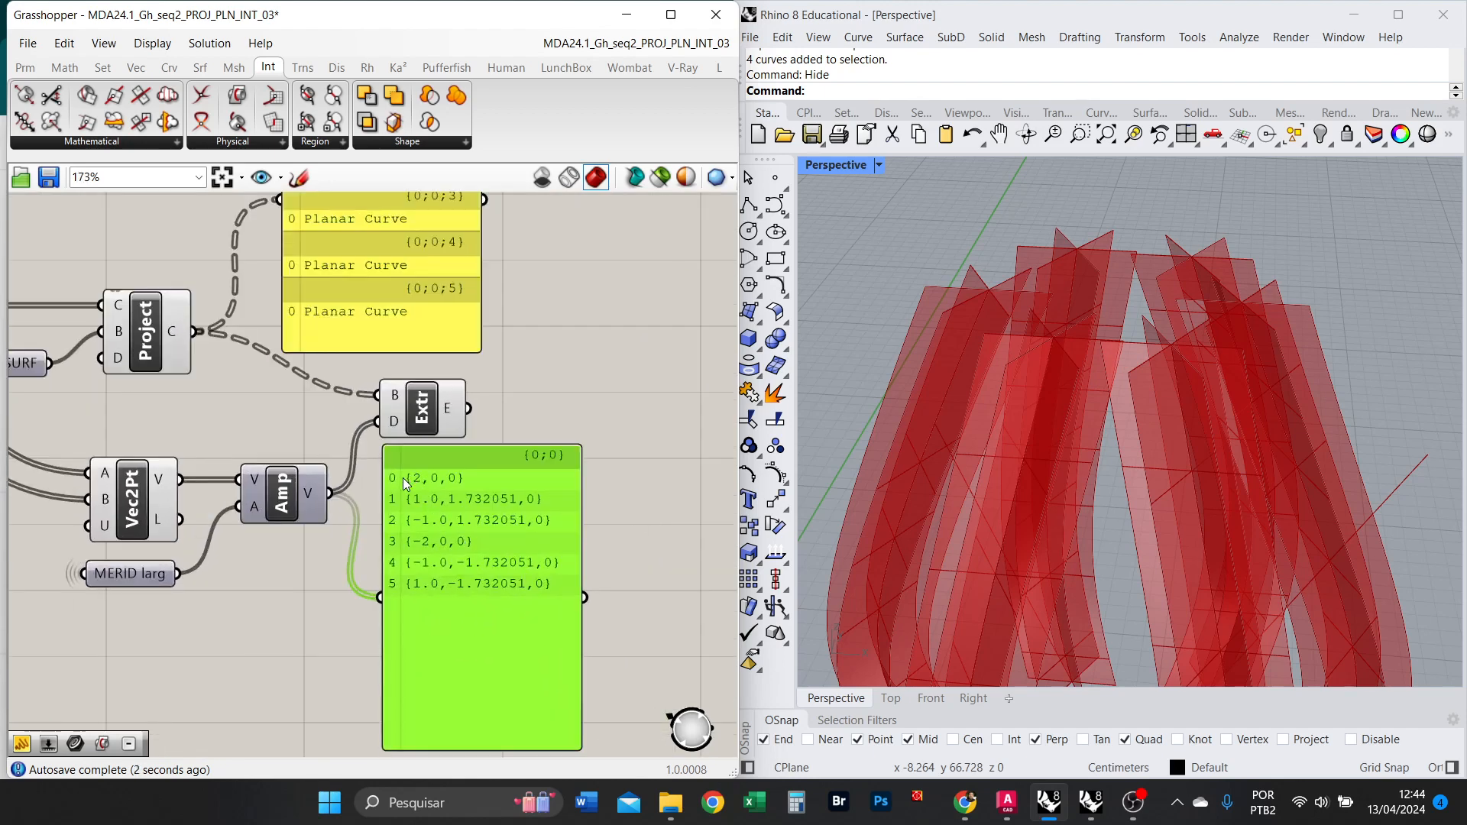
pyautogui.moveTo(402, 479); pyautogui.dragTo(406, 517)
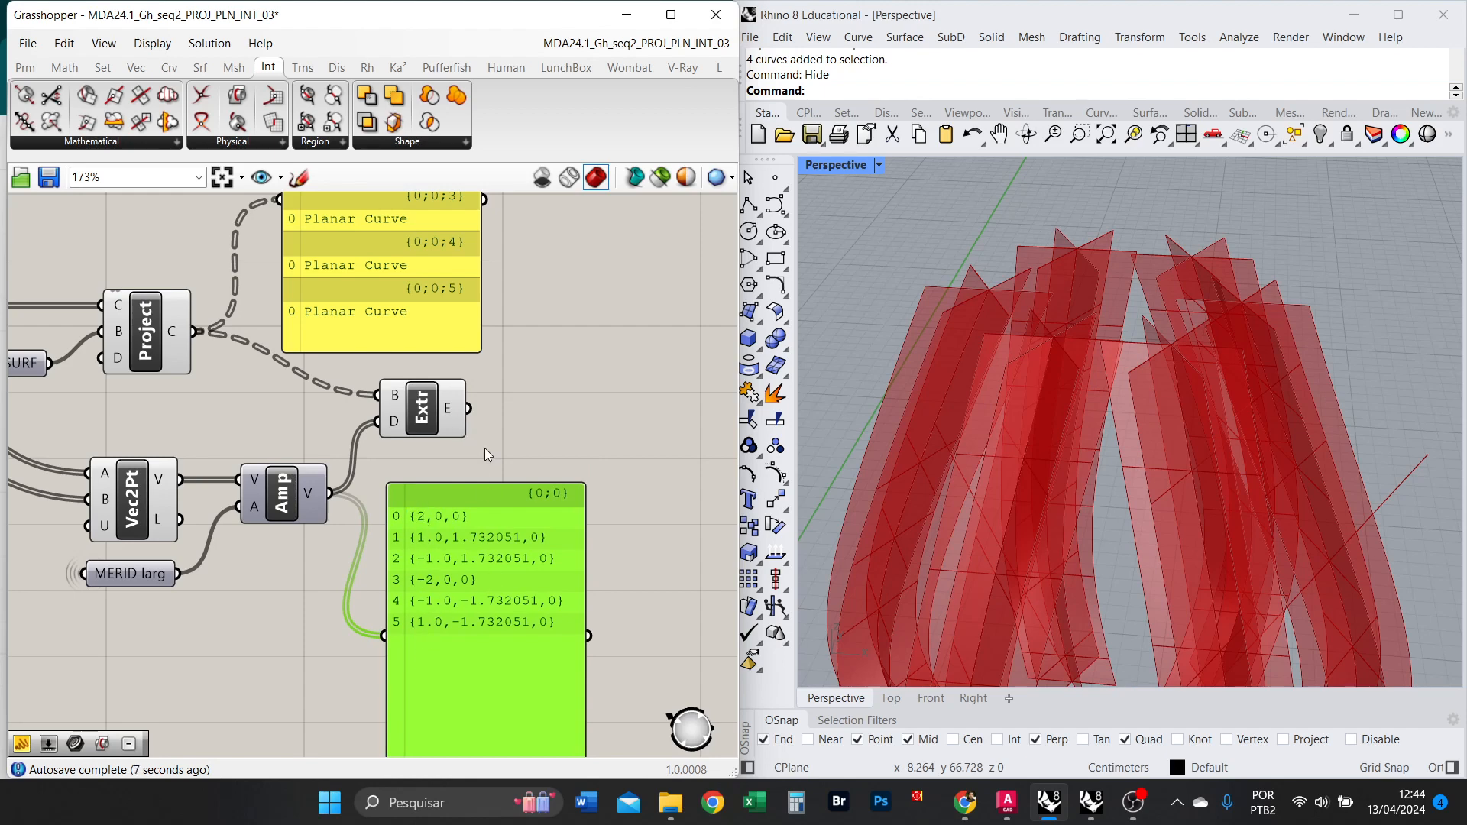
# Switch to the Miro board and draw red lines from the first single-item list to all five items of the neighbouring list.
pyautogui.hotkey('alt', 'Tab')
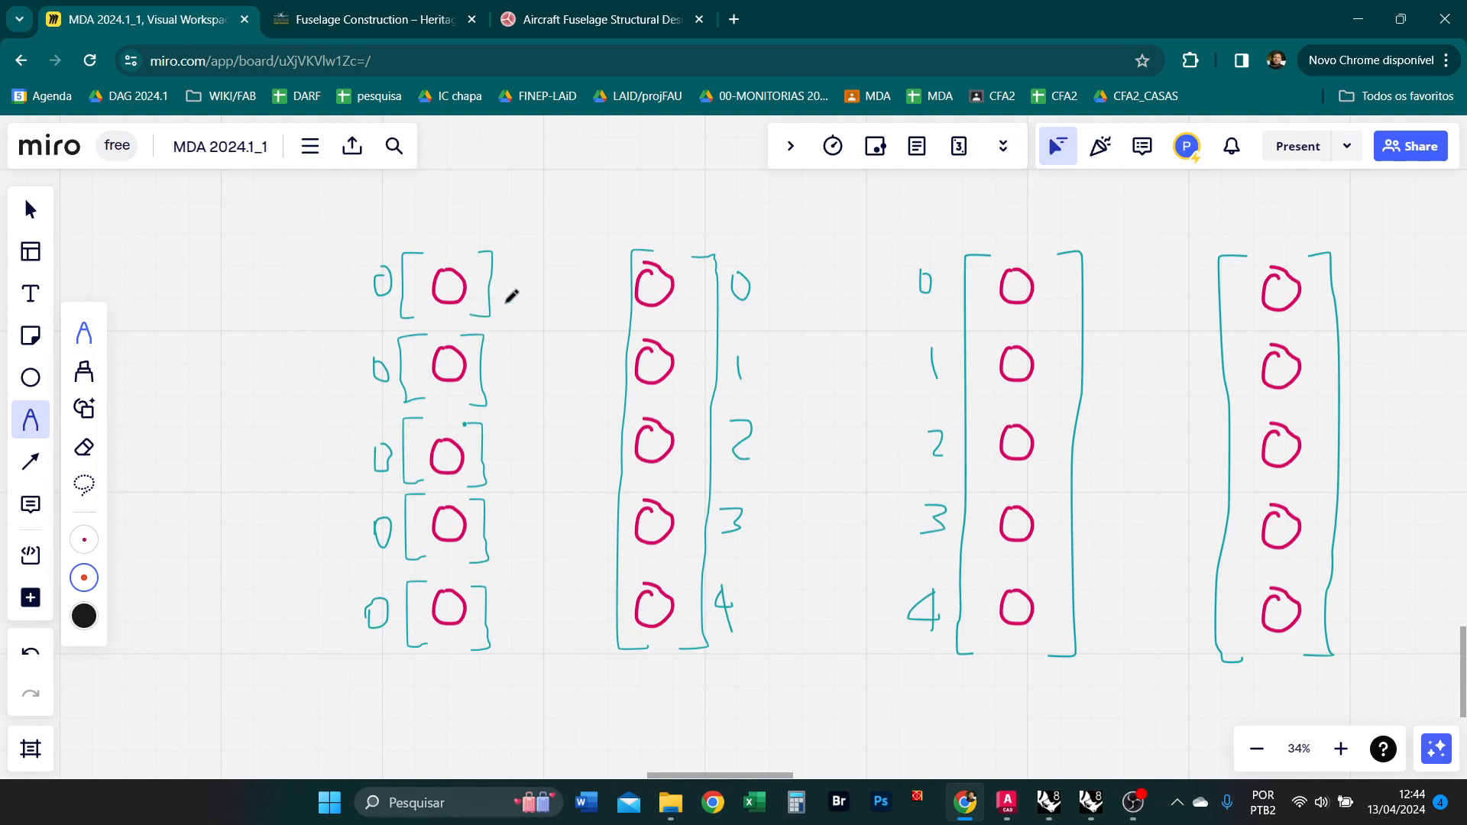
pyautogui.moveTo(495, 288); pyautogui.dragTo(616, 289)
pyautogui.moveTo(492, 289); pyautogui.dragTo(634, 353)
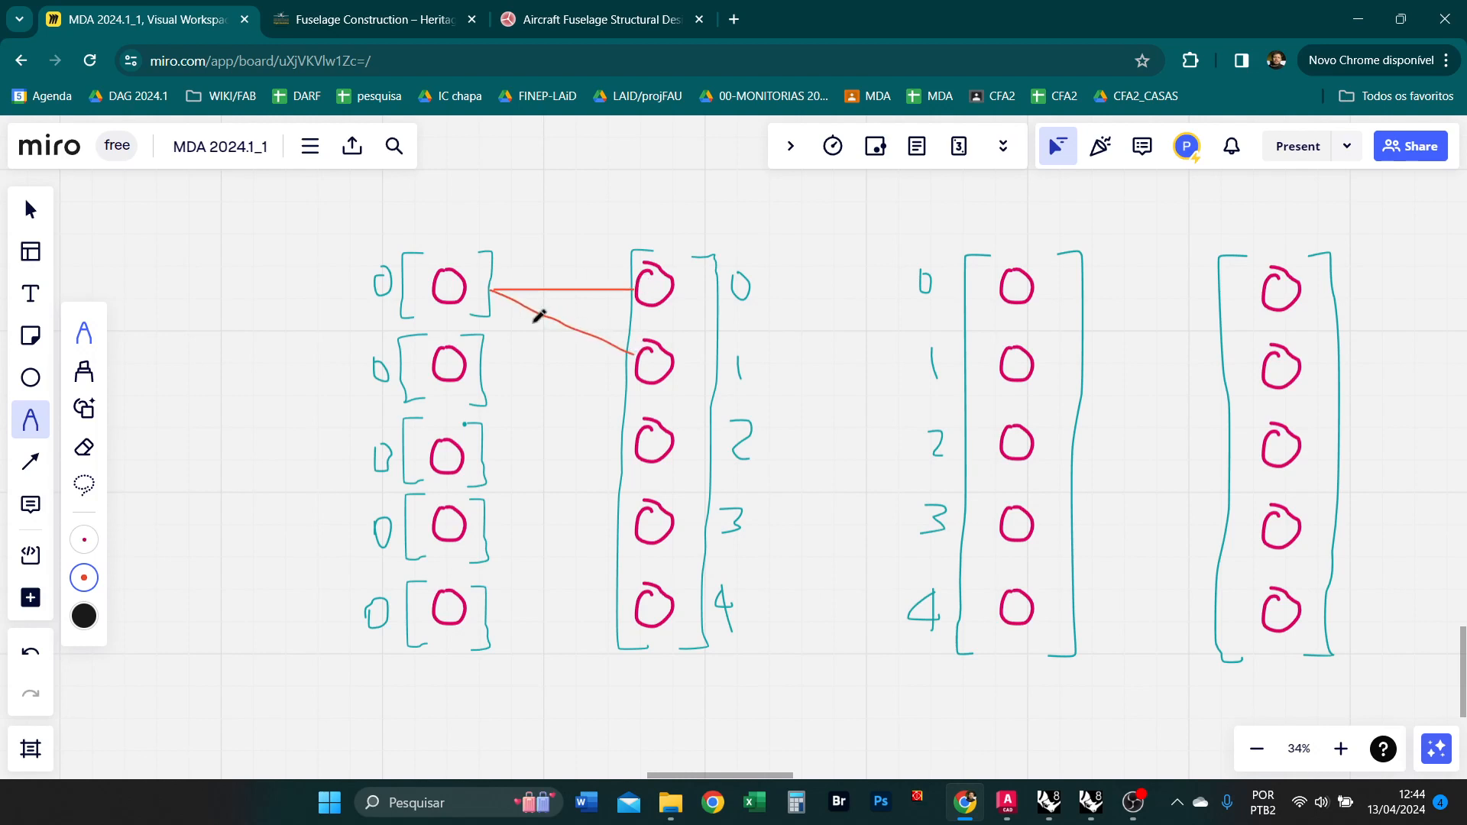
pyautogui.moveTo(495, 292)
pyautogui.mouseDown()
pyautogui.moveTo(632, 421)
pyautogui.moveTo(606, 468)
pyautogui.moveTo(637, 529)
pyautogui.moveTo(576, 484)
pyautogui.moveTo(626, 613)
pyautogui.mouseUp()
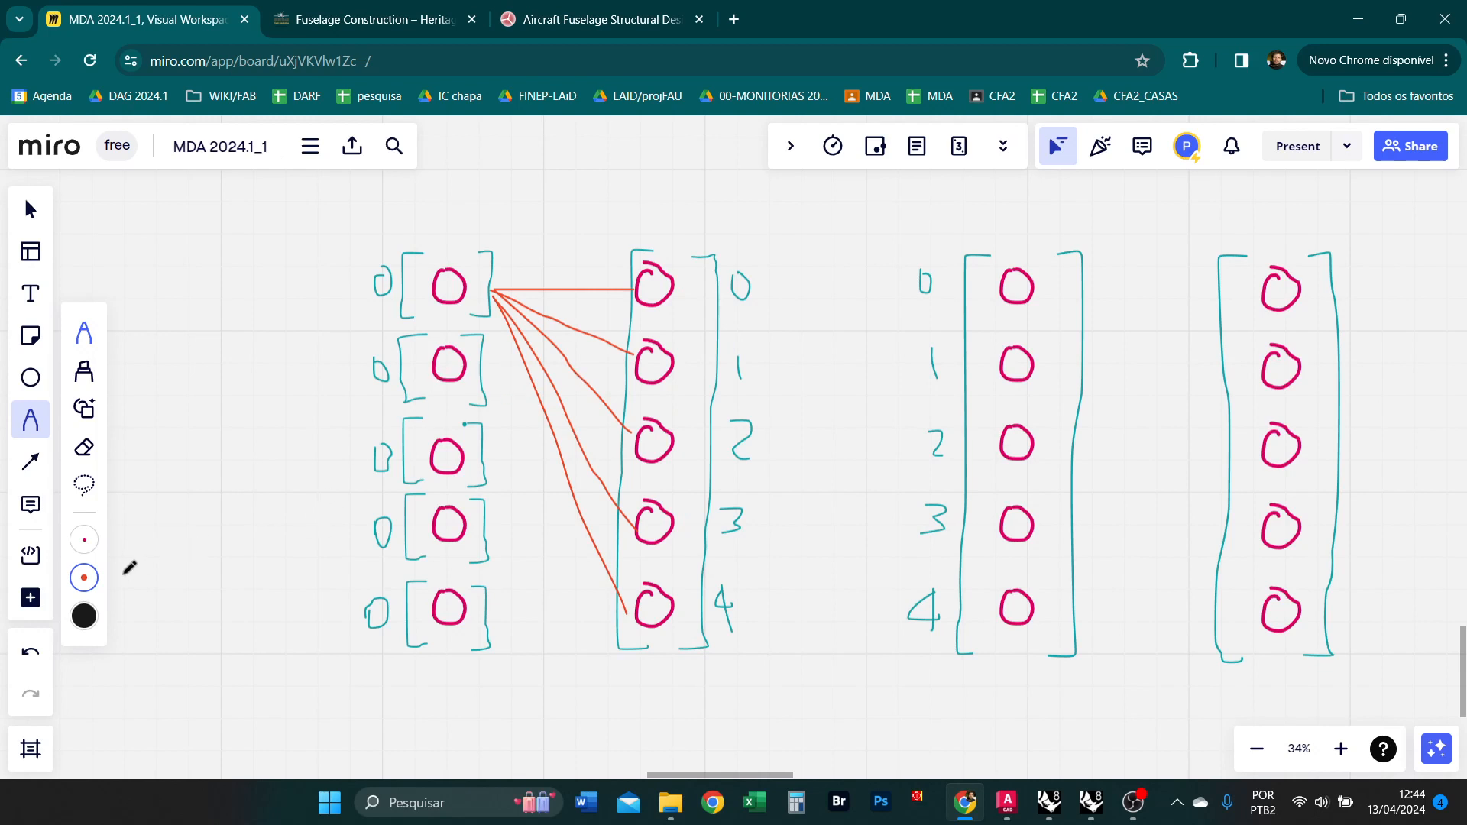
# Change the pen to yellow and draw lines from the second single-item list to all five items of the neighbouring list.
pyautogui.click(84, 578)
pyautogui.click(229, 499)
pyautogui.moveTo(484, 363); pyautogui.dragTo(629, 289)
pyautogui.moveTo(484, 363); pyautogui.dragTo(634, 352)
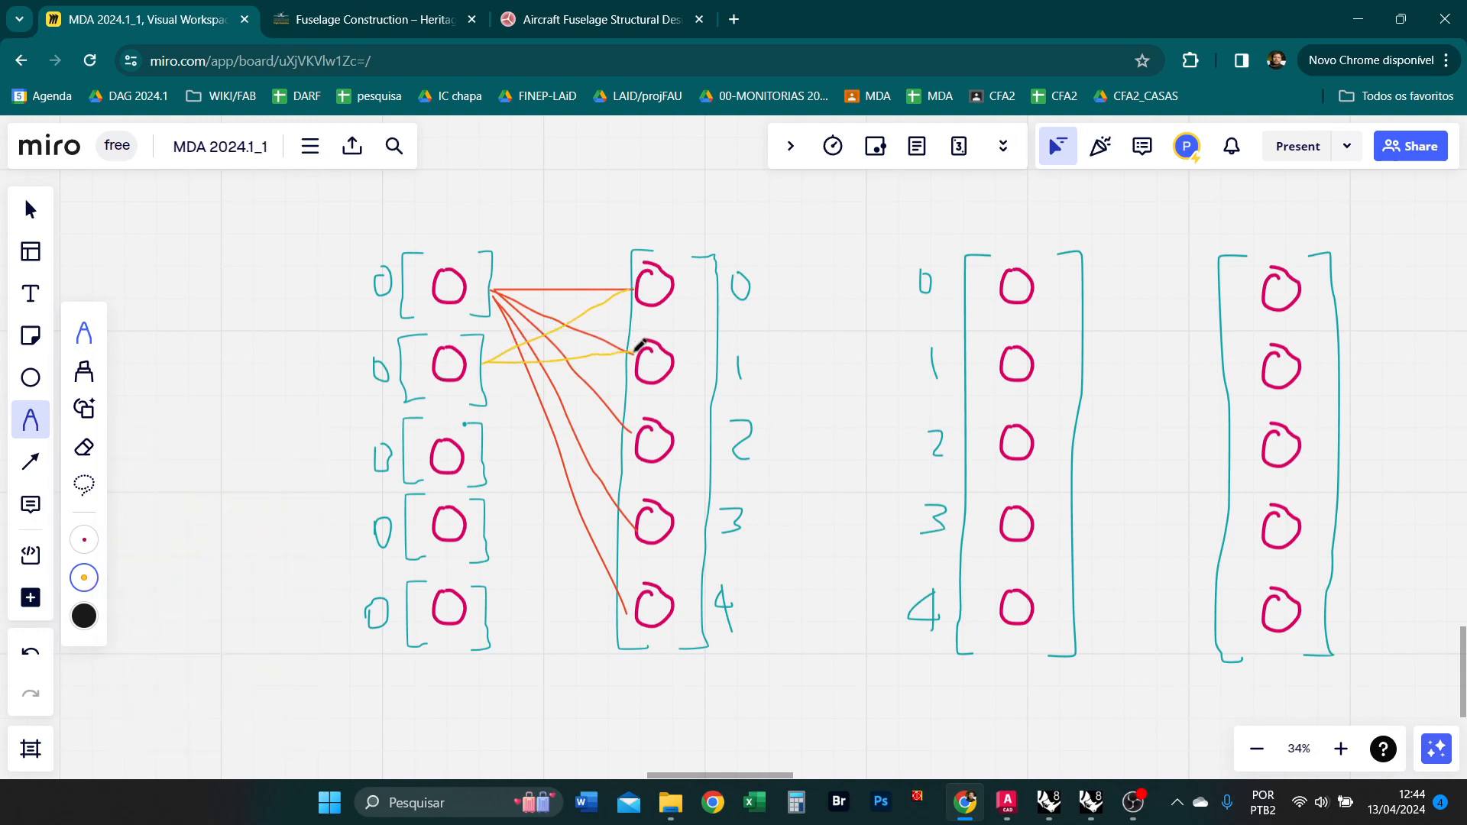
pyautogui.moveTo(485, 365); pyautogui.dragTo(639, 433)
pyautogui.moveTo(498, 371)
pyautogui.mouseDown()
pyautogui.moveTo(629, 507)
pyautogui.moveTo(639, 525)
pyautogui.moveTo(593, 501)
pyautogui.moveTo(642, 599)
pyautogui.mouseUp()
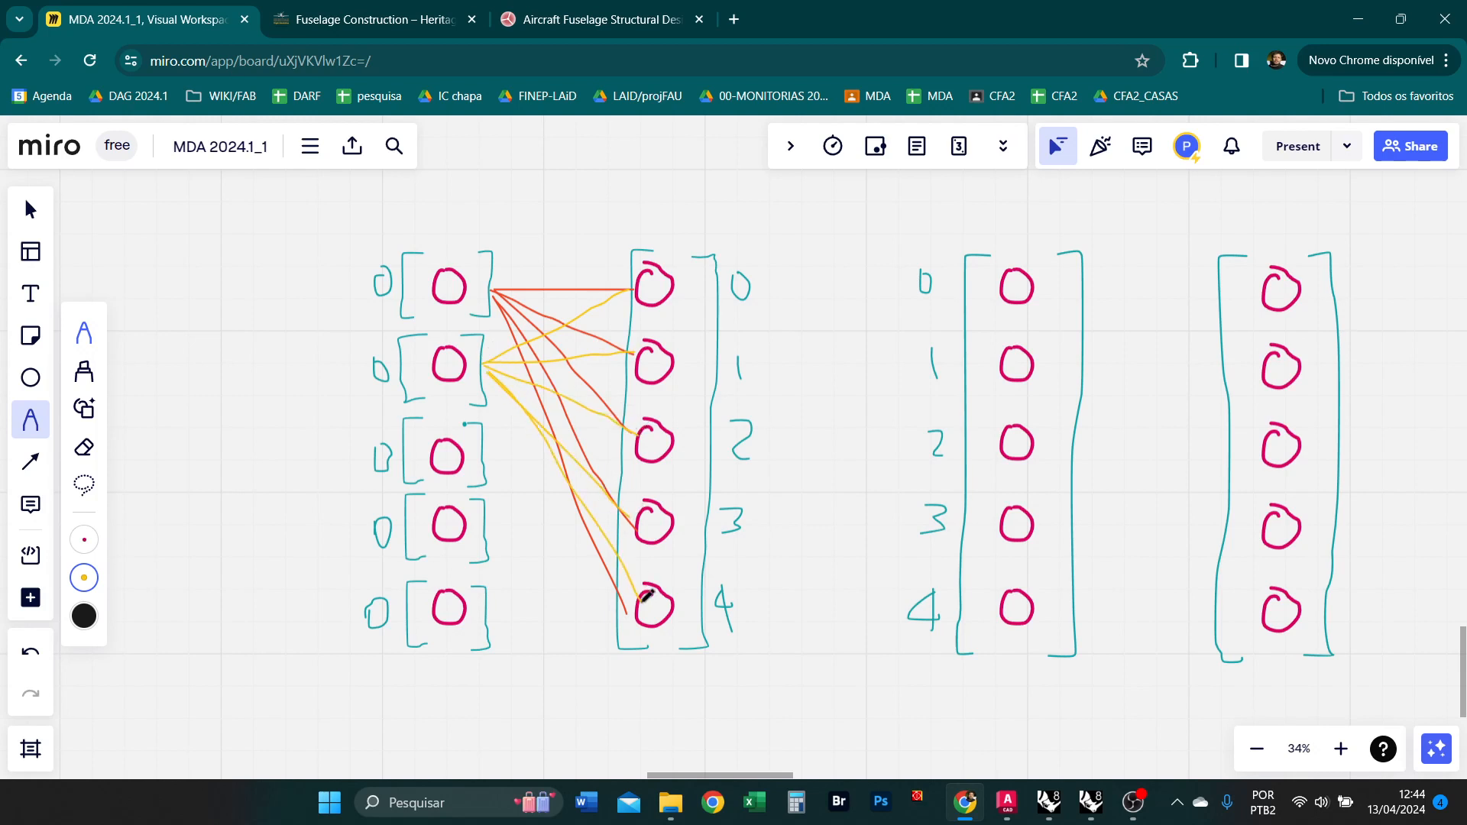
# Change the pen to green and draw lines from the third single-item list to all five items of the neighbouring list.
pyautogui.click(84, 578)
pyautogui.click(231, 545)
pyautogui.moveTo(486, 452); pyautogui.dragTo(635, 295)
pyautogui.moveTo(489, 451); pyautogui.dragTo(634, 357)
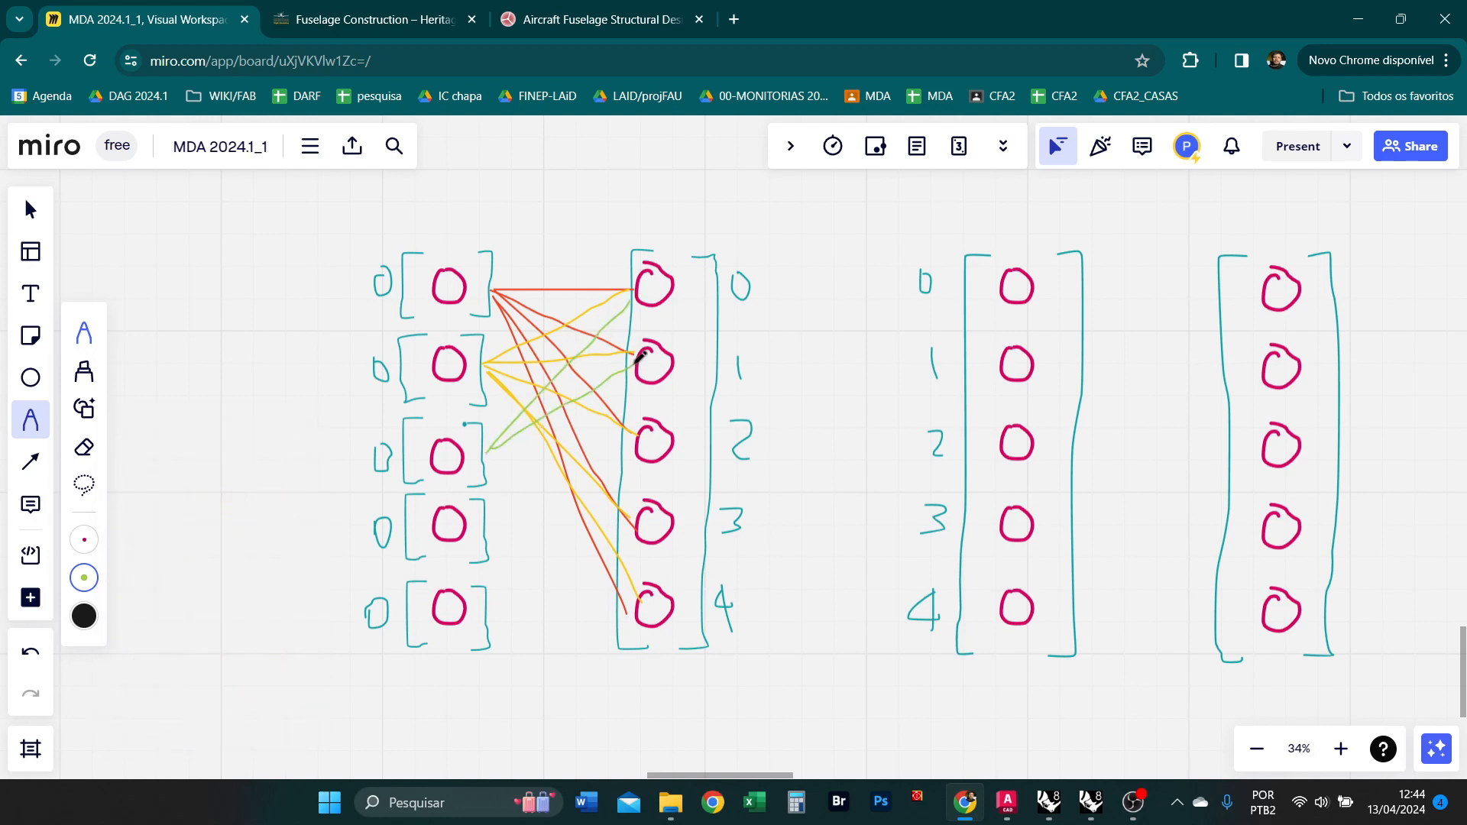
pyautogui.moveTo(488, 453); pyautogui.dragTo(639, 434)
pyautogui.moveTo(486, 451); pyautogui.dragTo(638, 500)
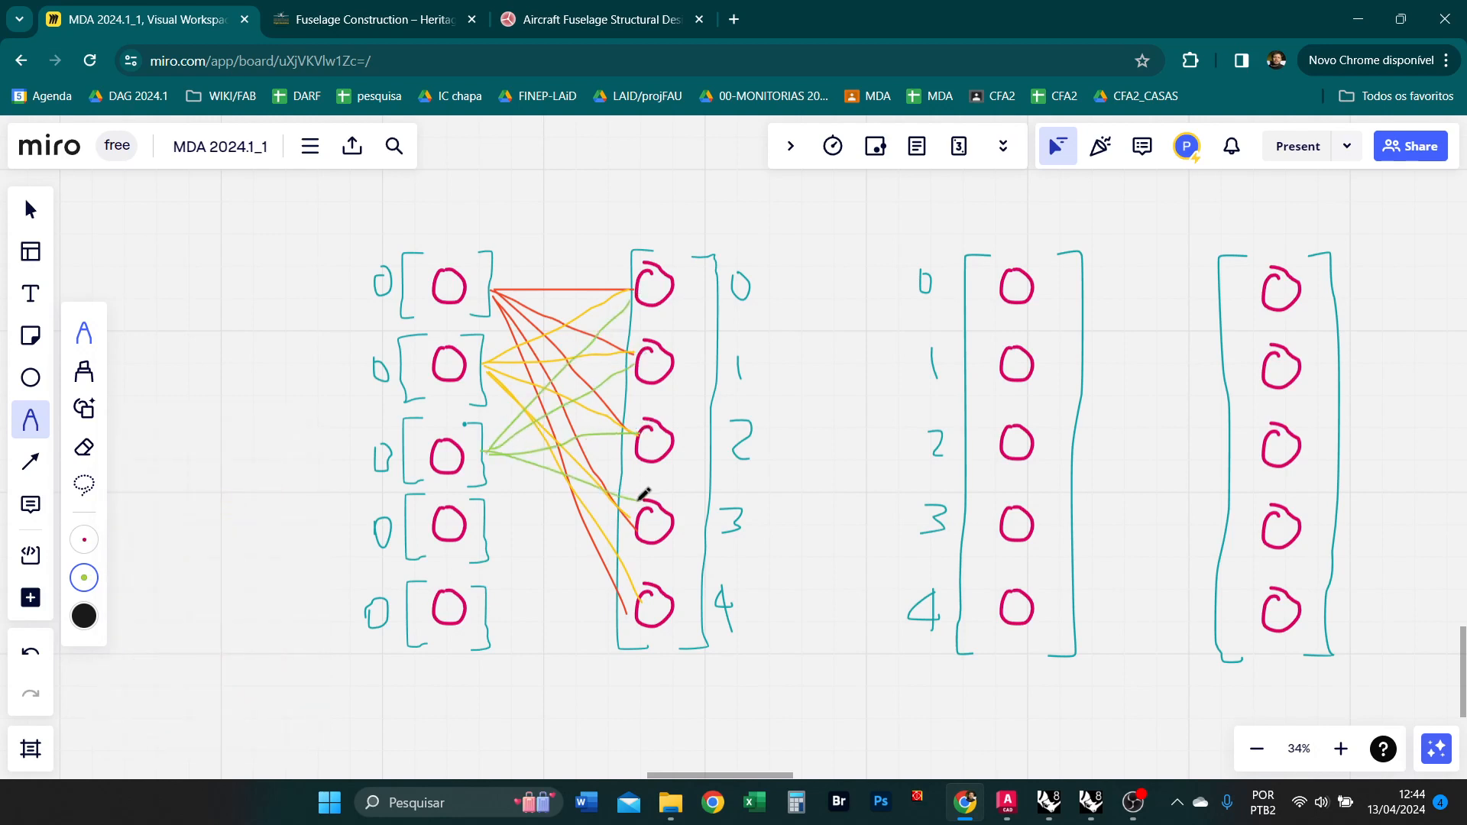
pyautogui.moveTo(488, 453); pyautogui.dragTo(646, 590)
pyautogui.scroll(-1, 367, 426)
pyautogui.scroll(1, 870, 453)
pyautogui.scroll(-1, 604, 392)
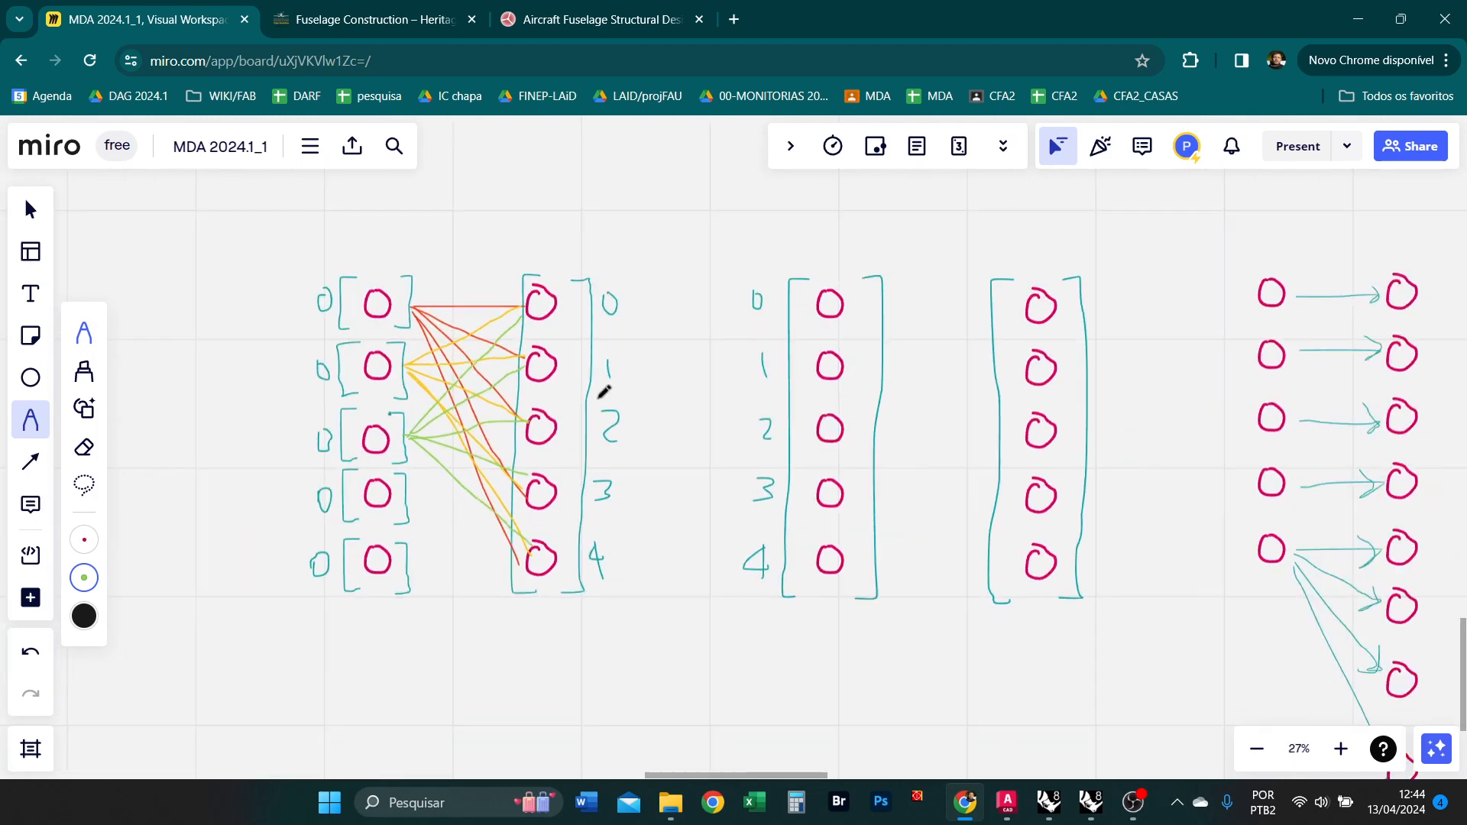
# Change the pen to red and draw five one-to-one lines pairing the matching items of the two five-item lists.
pyautogui.scroll(1, 1010, 394)
pyautogui.click(84, 573)
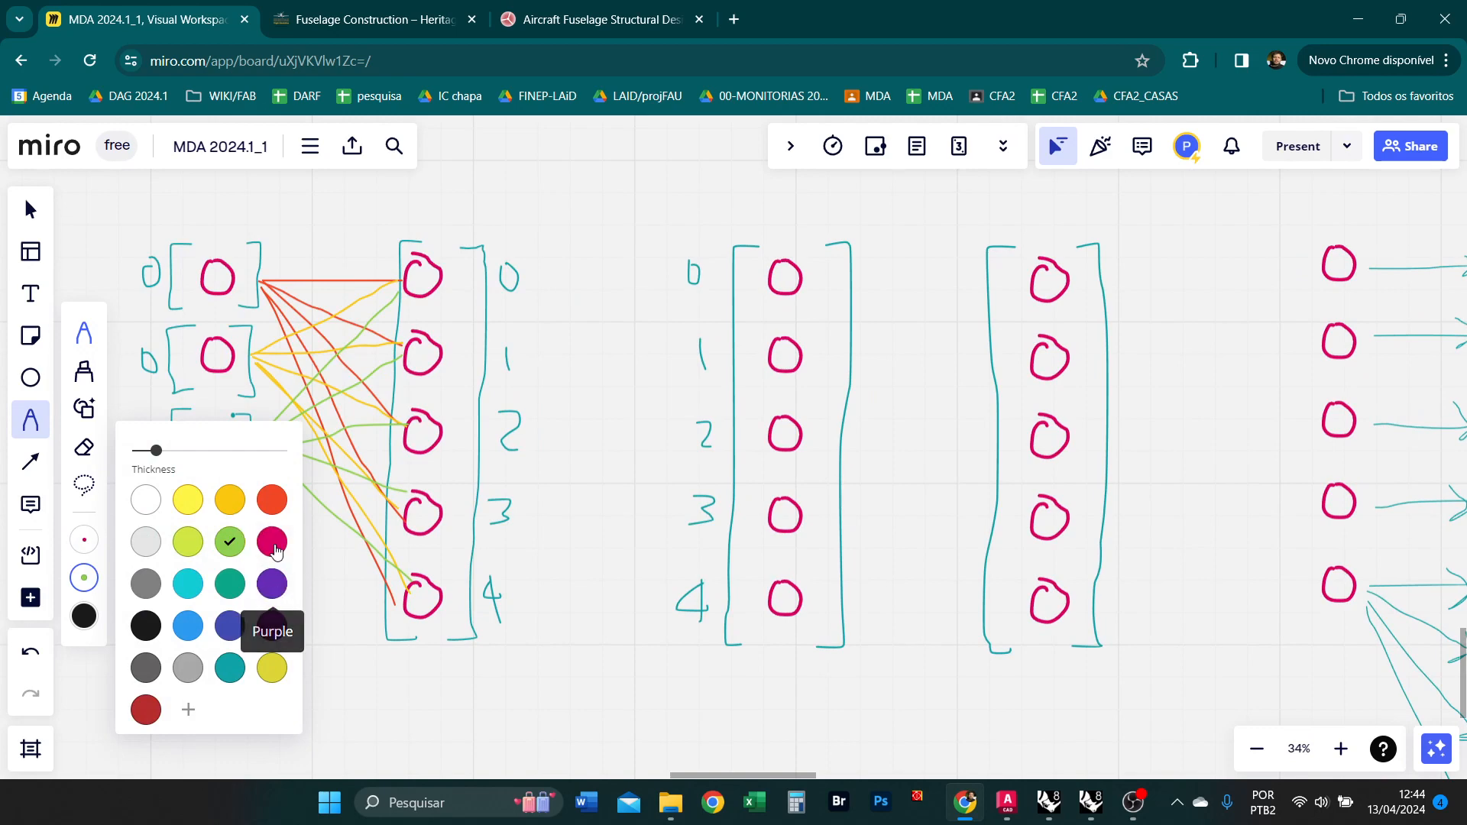
pyautogui.click(269, 514)
pyautogui.hscroll(5, 1011, 297)
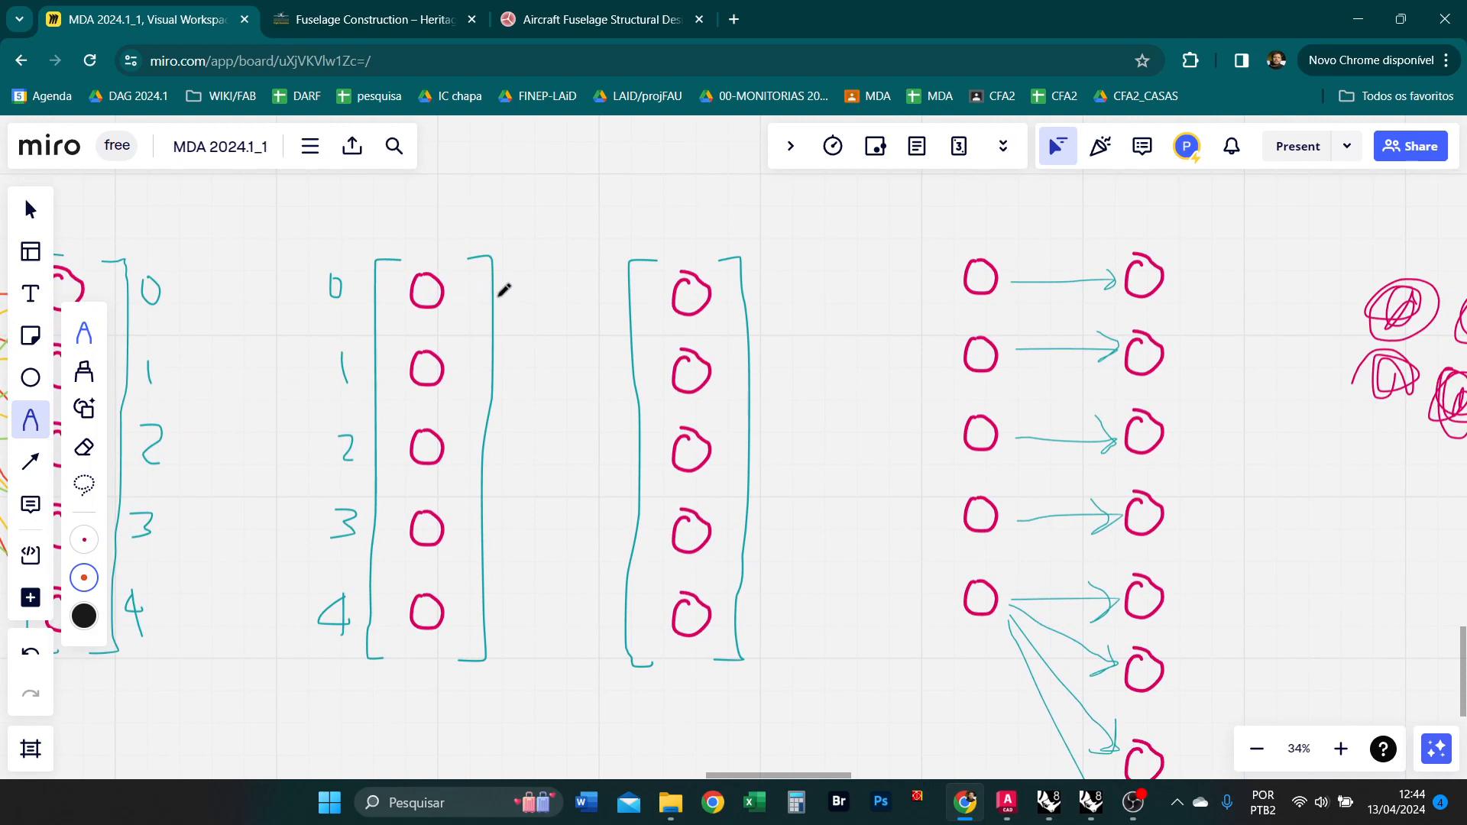
pyautogui.moveTo(490, 297); pyautogui.dragTo(645, 296)
pyautogui.moveTo(487, 373); pyautogui.dragTo(651, 376)
pyautogui.moveTo(473, 451); pyautogui.dragTo(660, 455)
pyautogui.moveTo(465, 531); pyautogui.dragTo(665, 534)
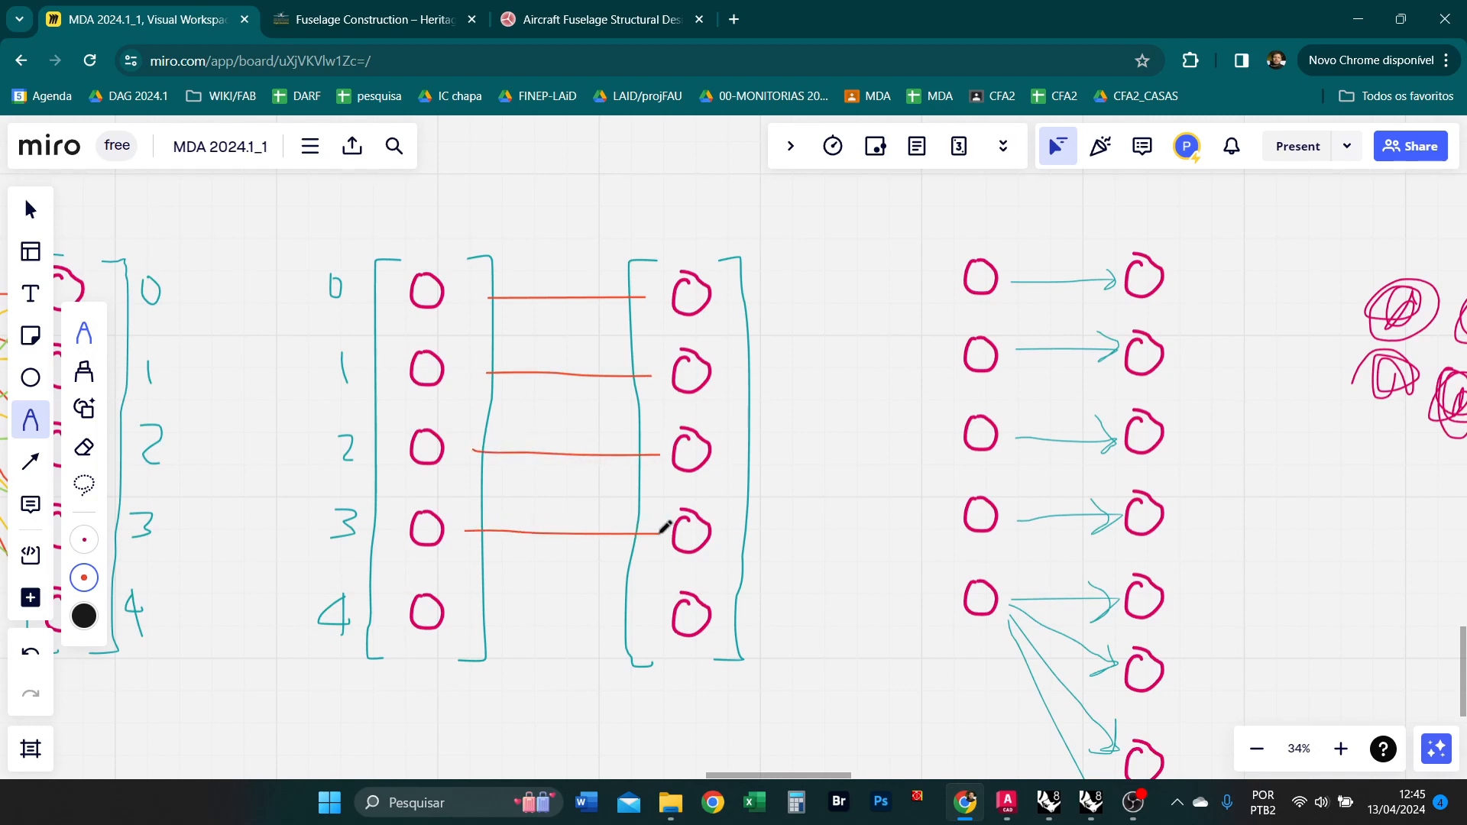
pyautogui.moveTo(475, 619); pyautogui.dragTo(659, 624)
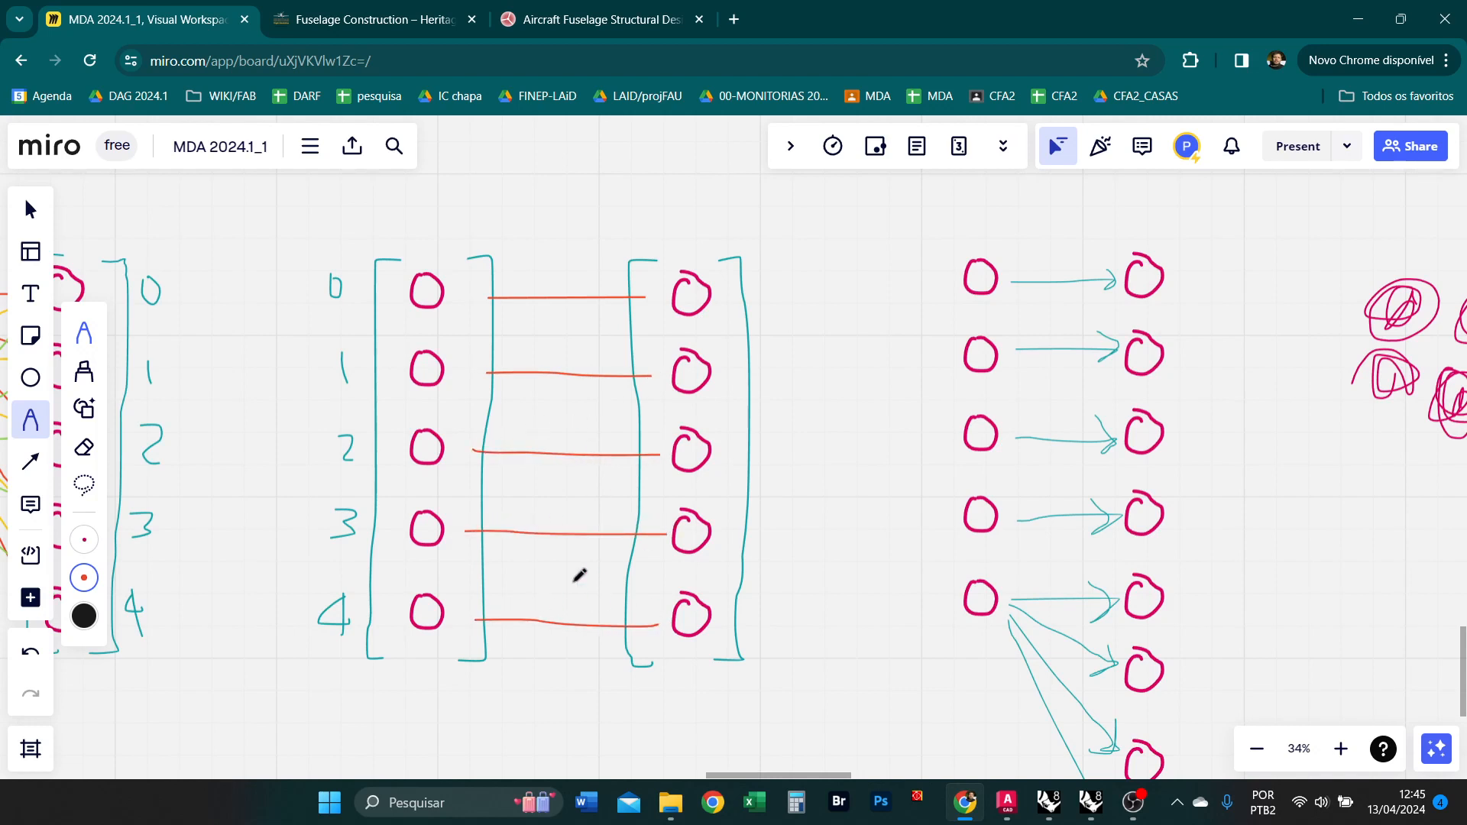
# Select the first items of the two paired lists in turn to review their one-to-one matching against the branched example.
pyautogui.click(31, 209)
pyautogui.click(435, 306)
pyautogui.click(563, 233)
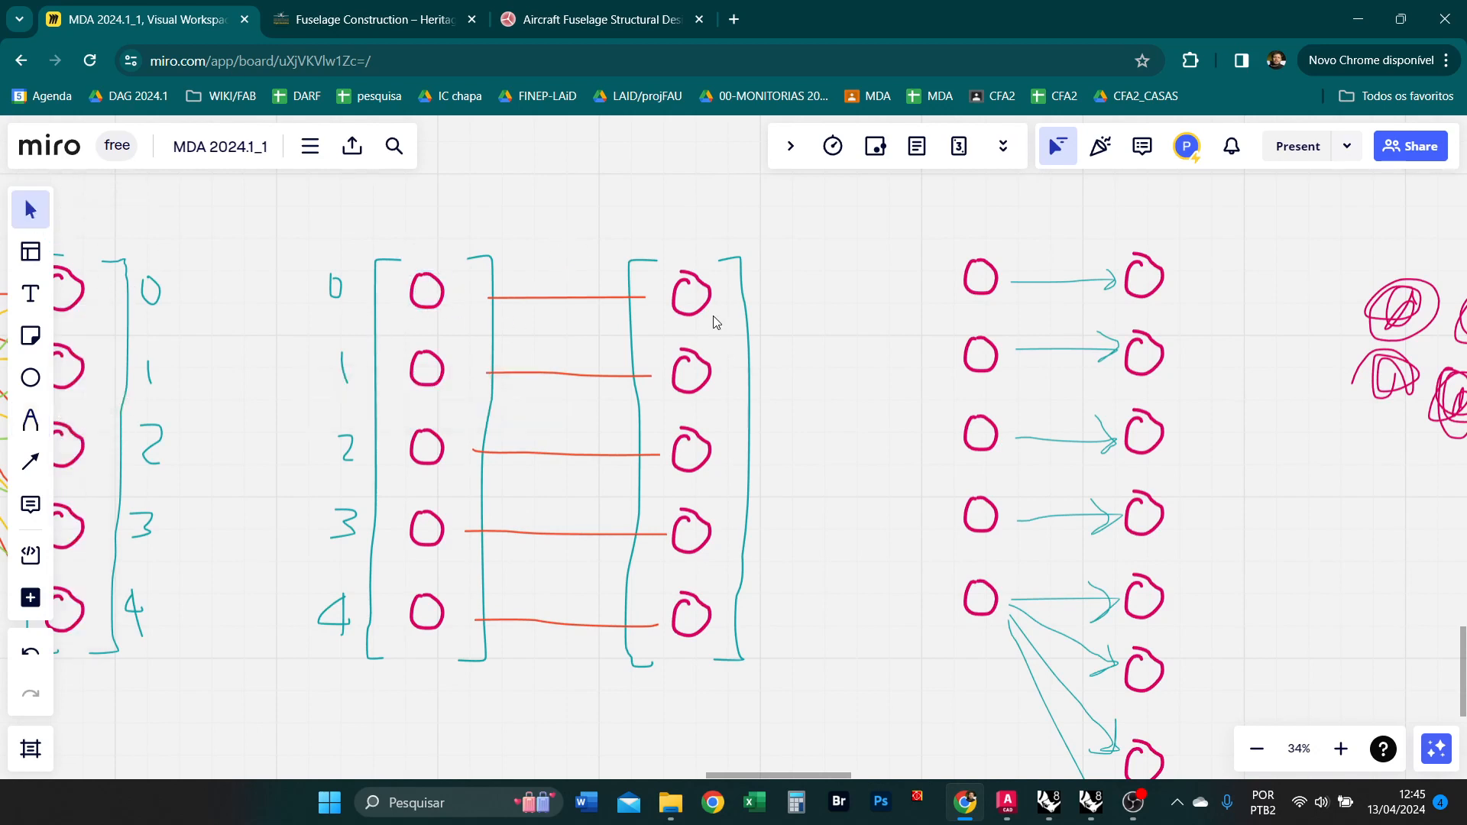
pyautogui.click(703, 310)
pyautogui.click(715, 328)
pyautogui.click(435, 309)
pyautogui.click(619, 266)
pyautogui.click(709, 305)
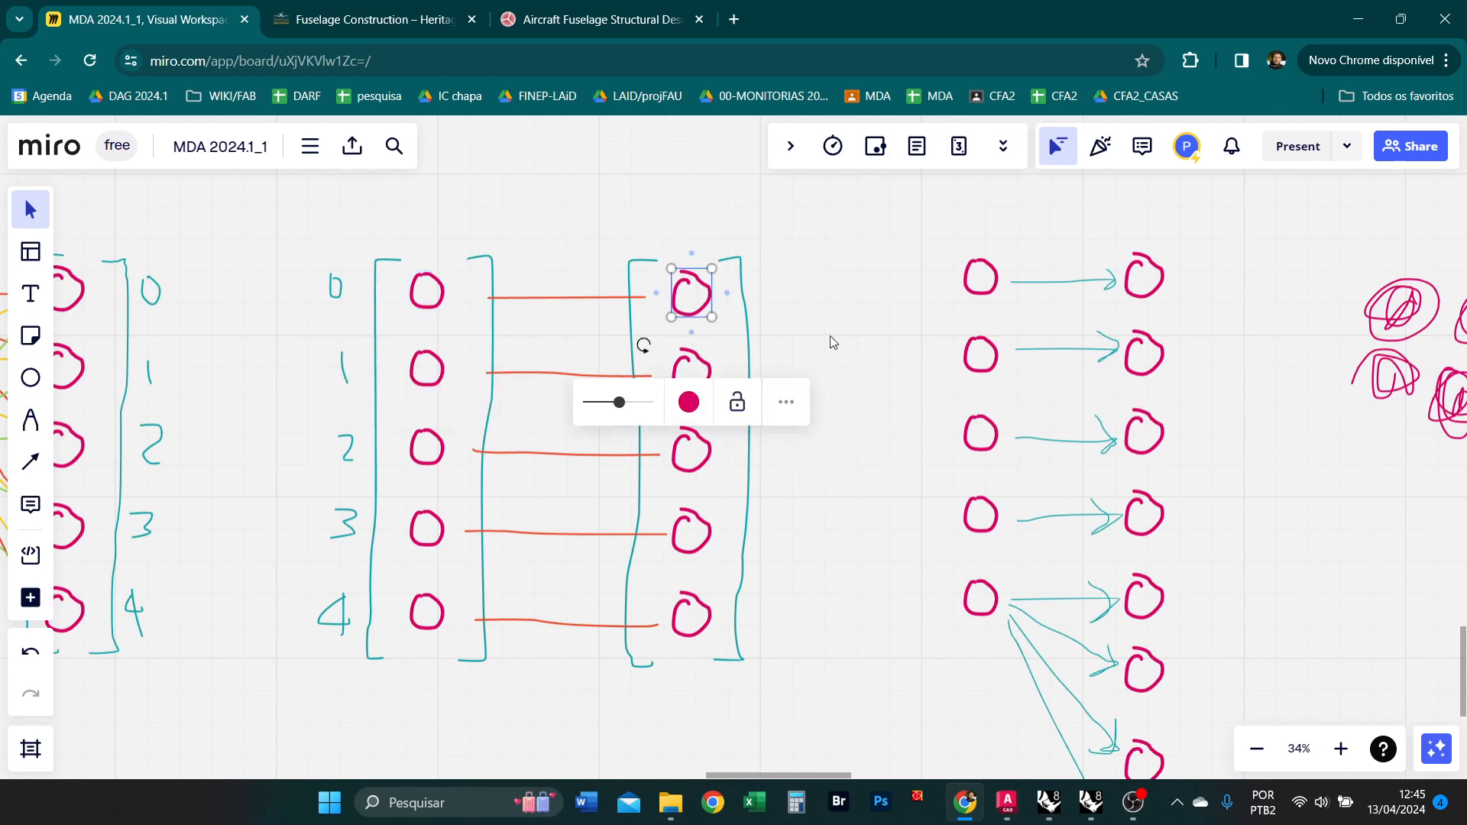
pyautogui.click(889, 339)
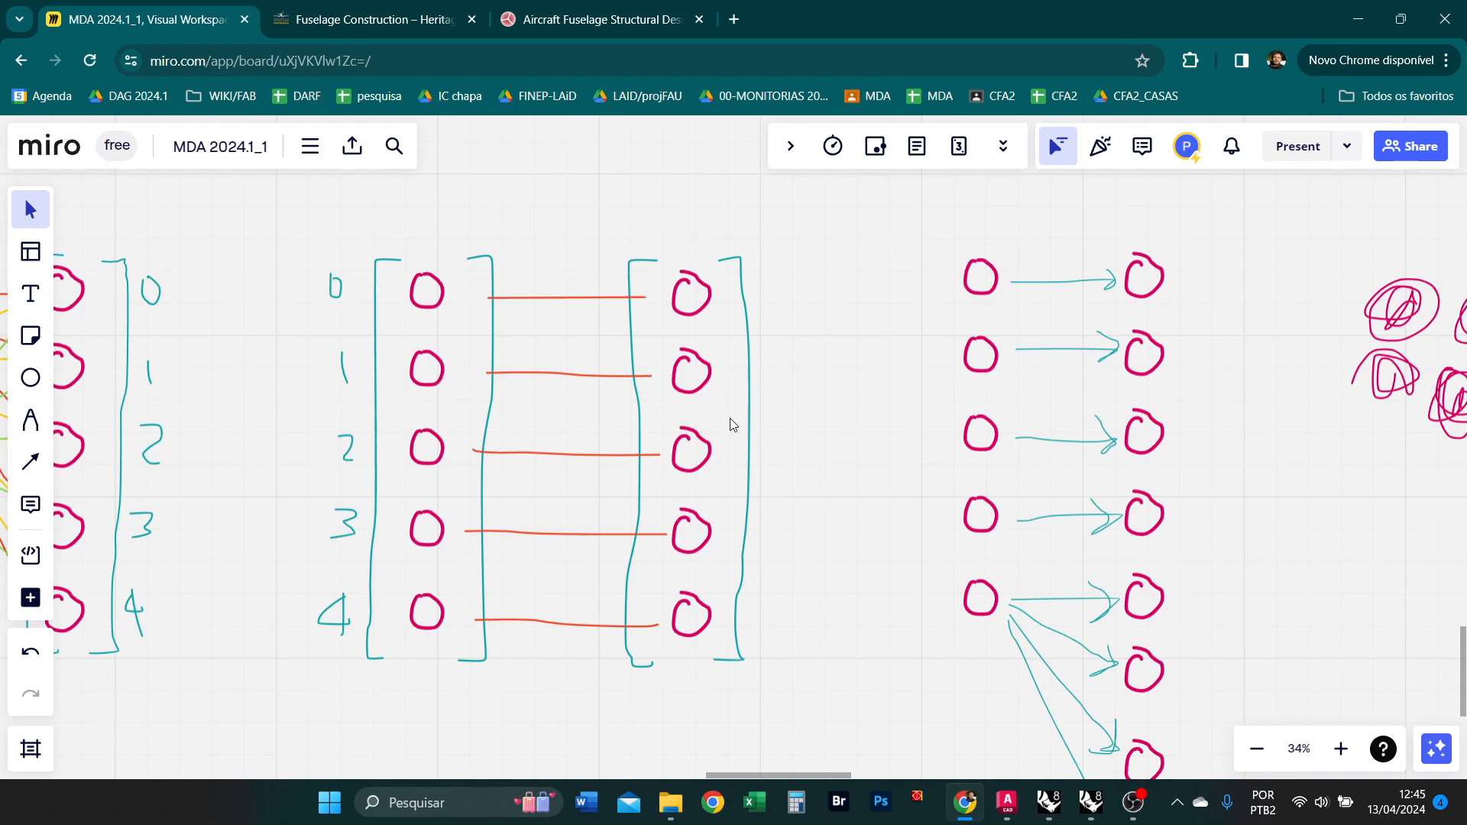
pyautogui.hscroll(-5, 732, 425)
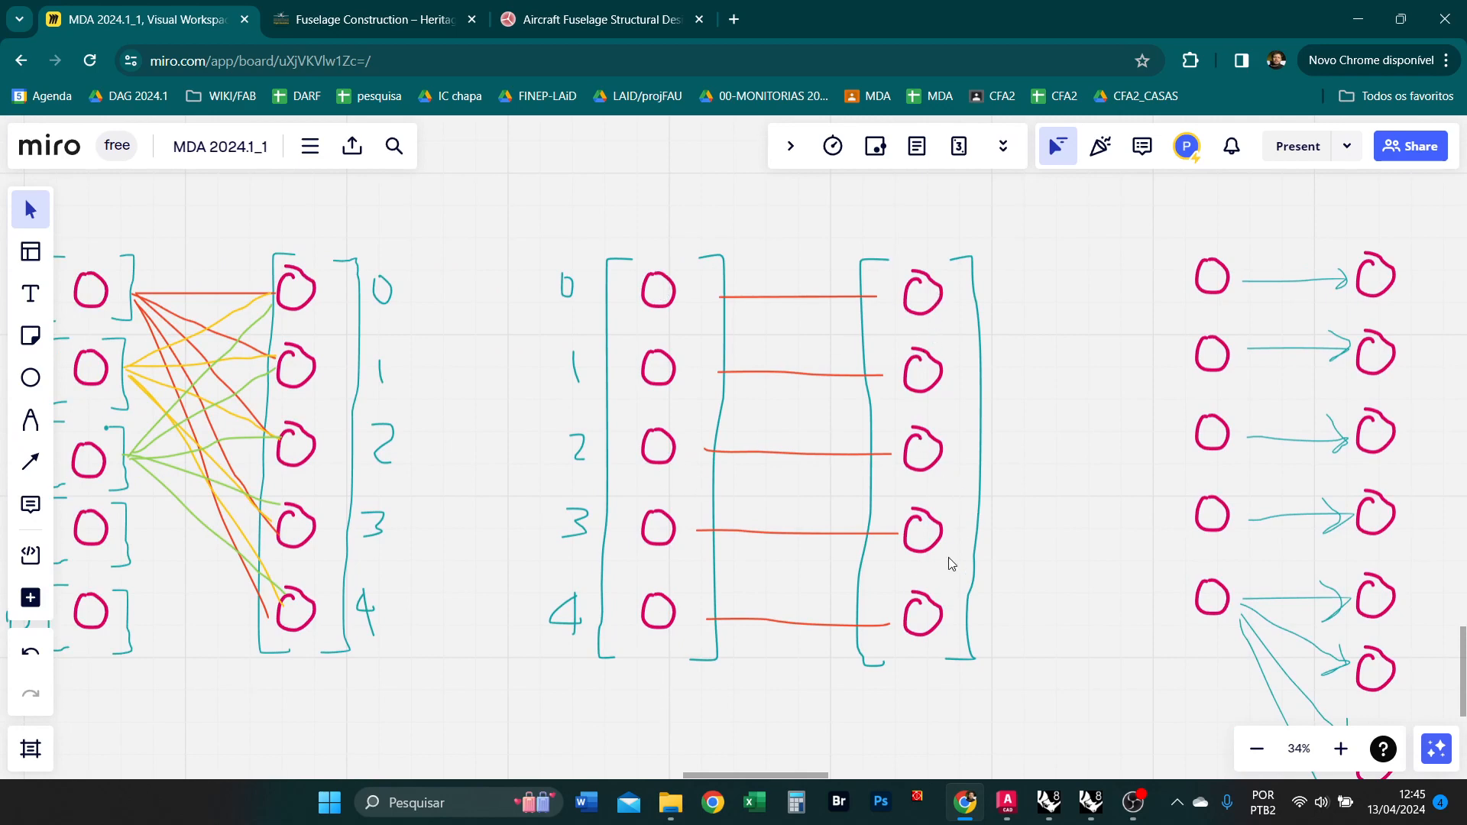
# Switch back to Grasshopper, shift the Extrude component slightly, and flatten its B input.
pyautogui.hotkey('alt', 'Tab')
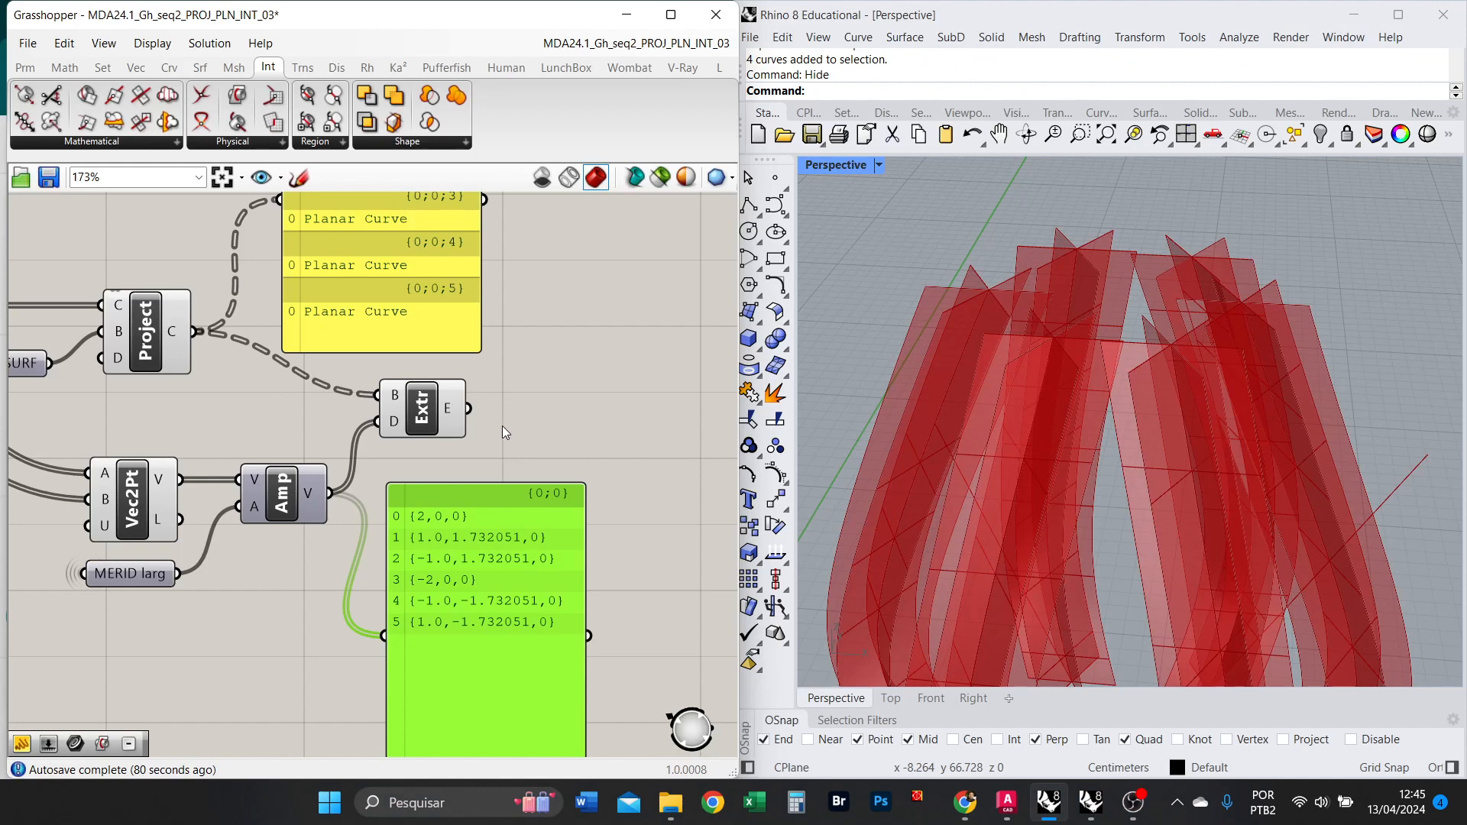
pyautogui.moveTo(423, 421); pyautogui.dragTo(456, 414)
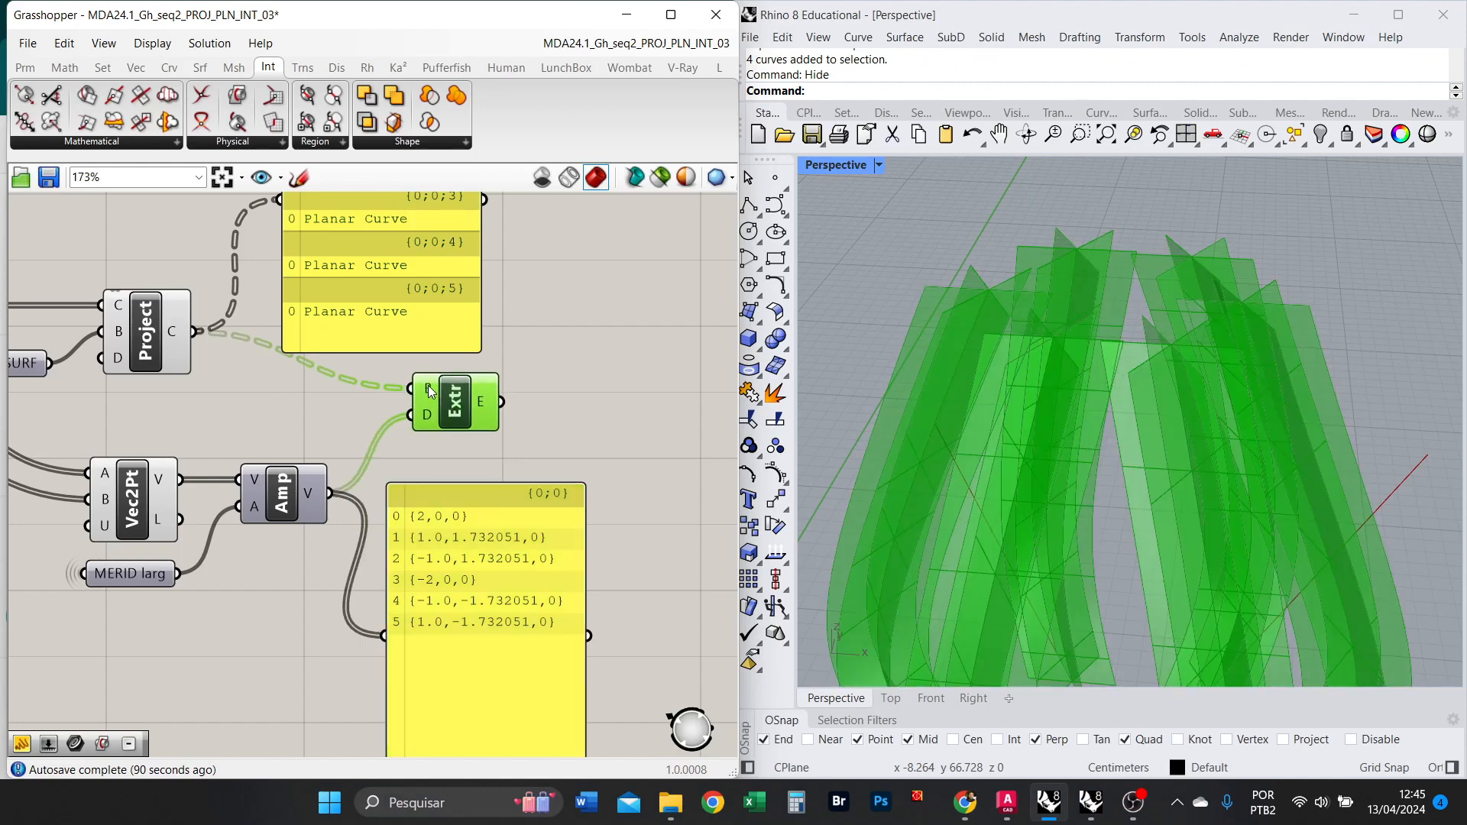
pyautogui.rightClick(429, 391)
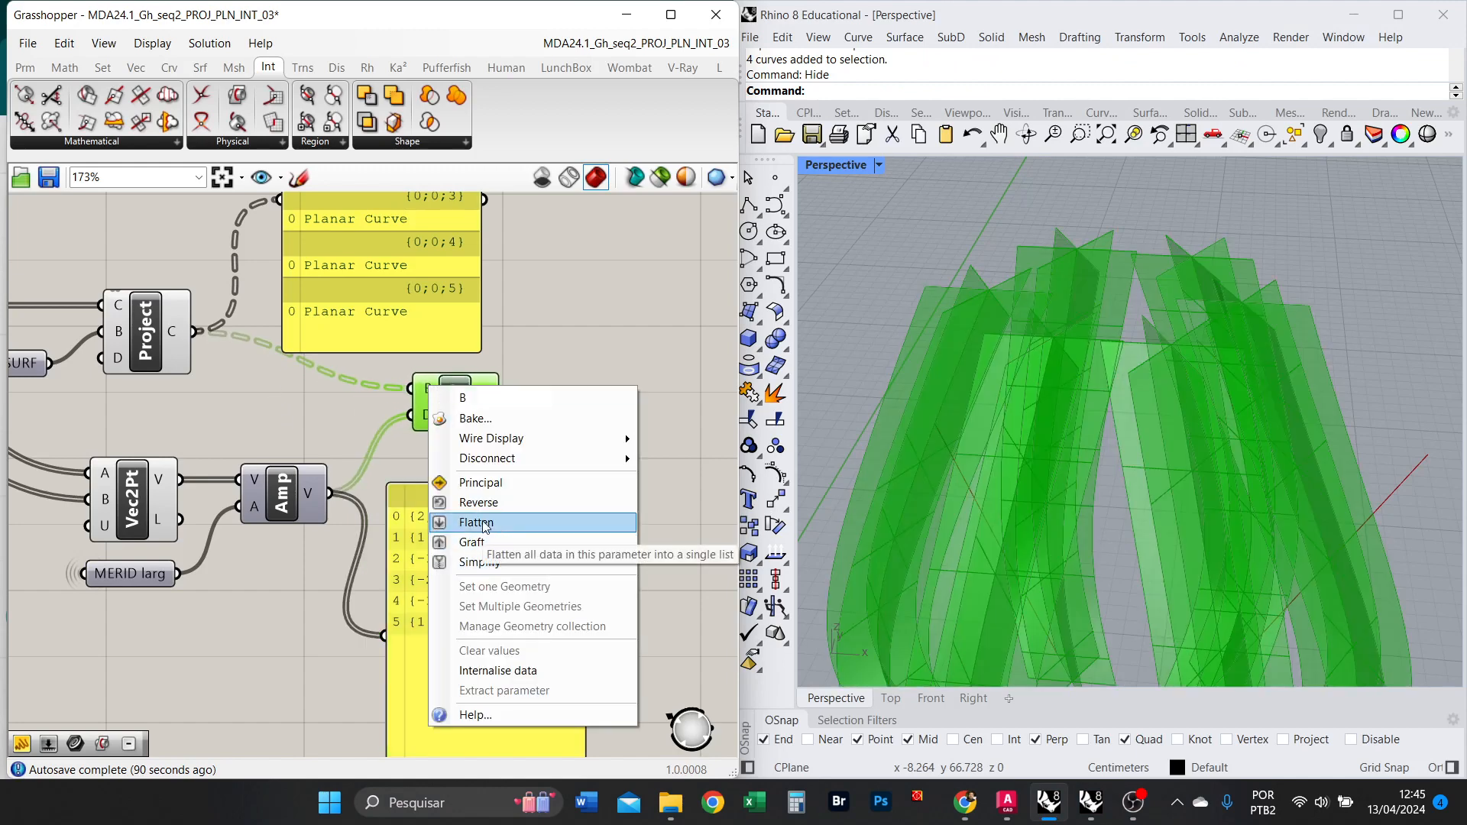
pyautogui.click(483, 524)
pyautogui.click(454, 461)
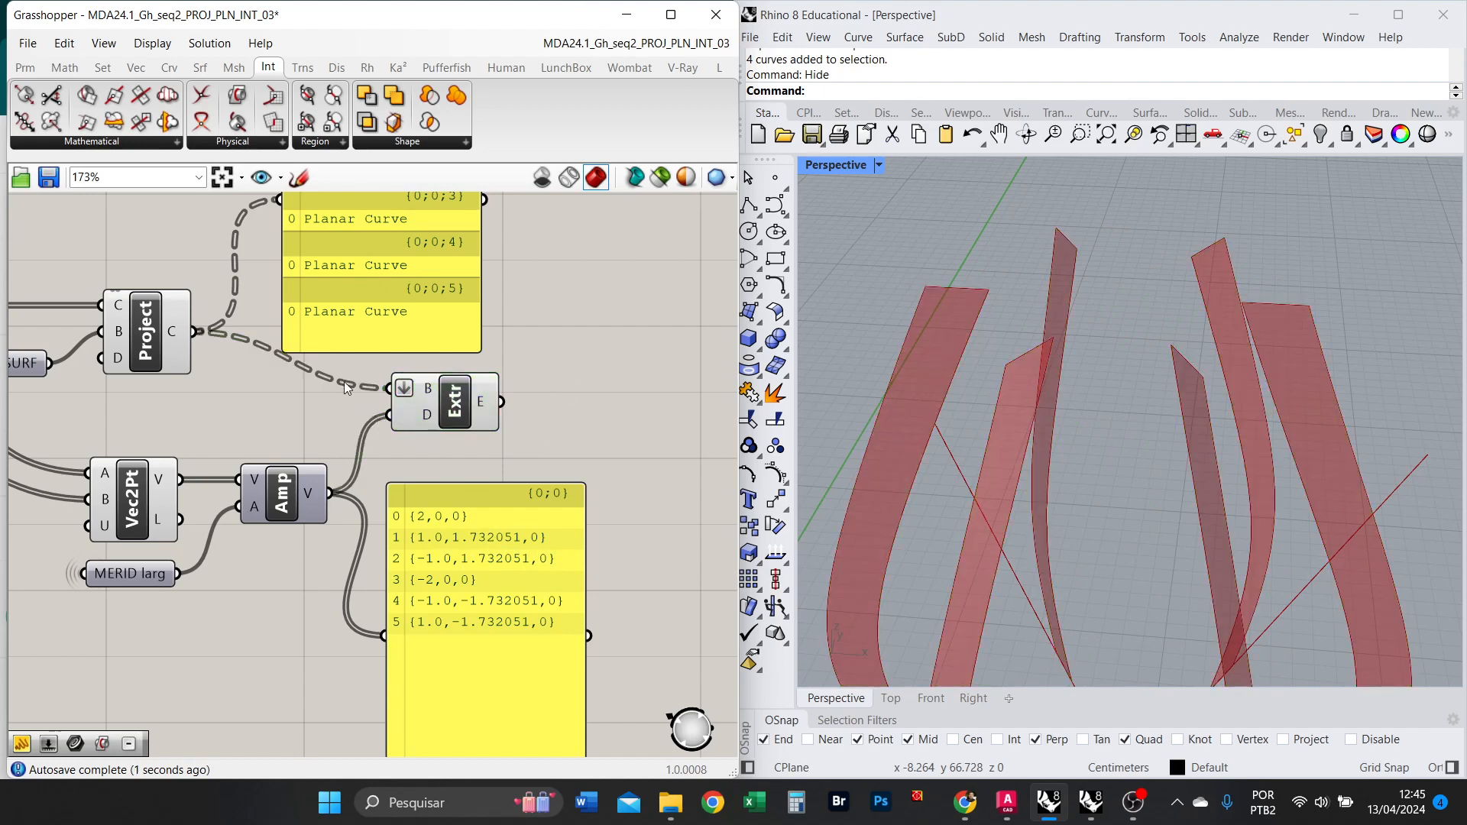
# Flatten the Project component's C output and select the component to check its curves in the panel and viewport.
pyautogui.rightClick(179, 331)
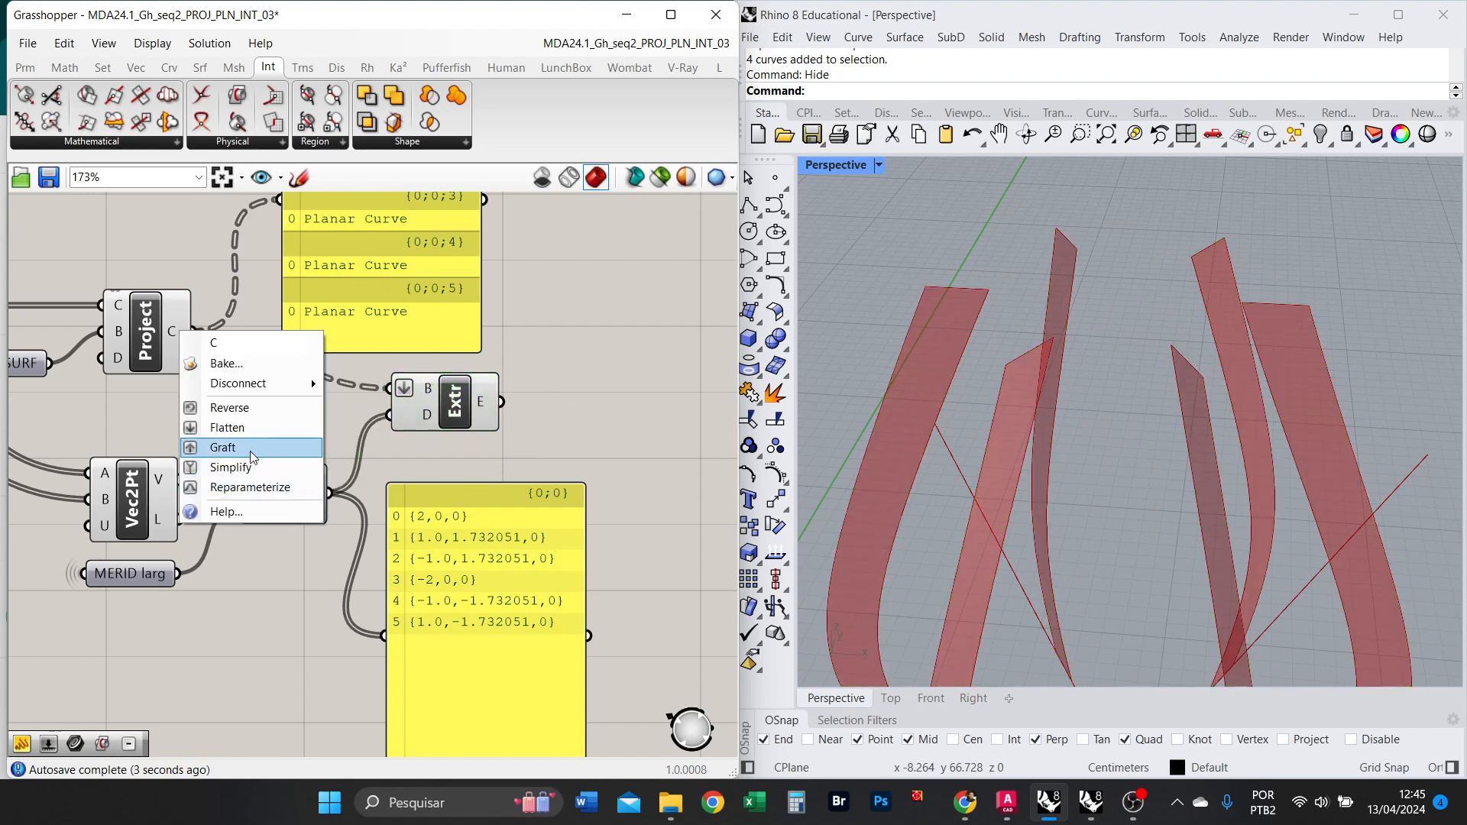
pyautogui.click(229, 427)
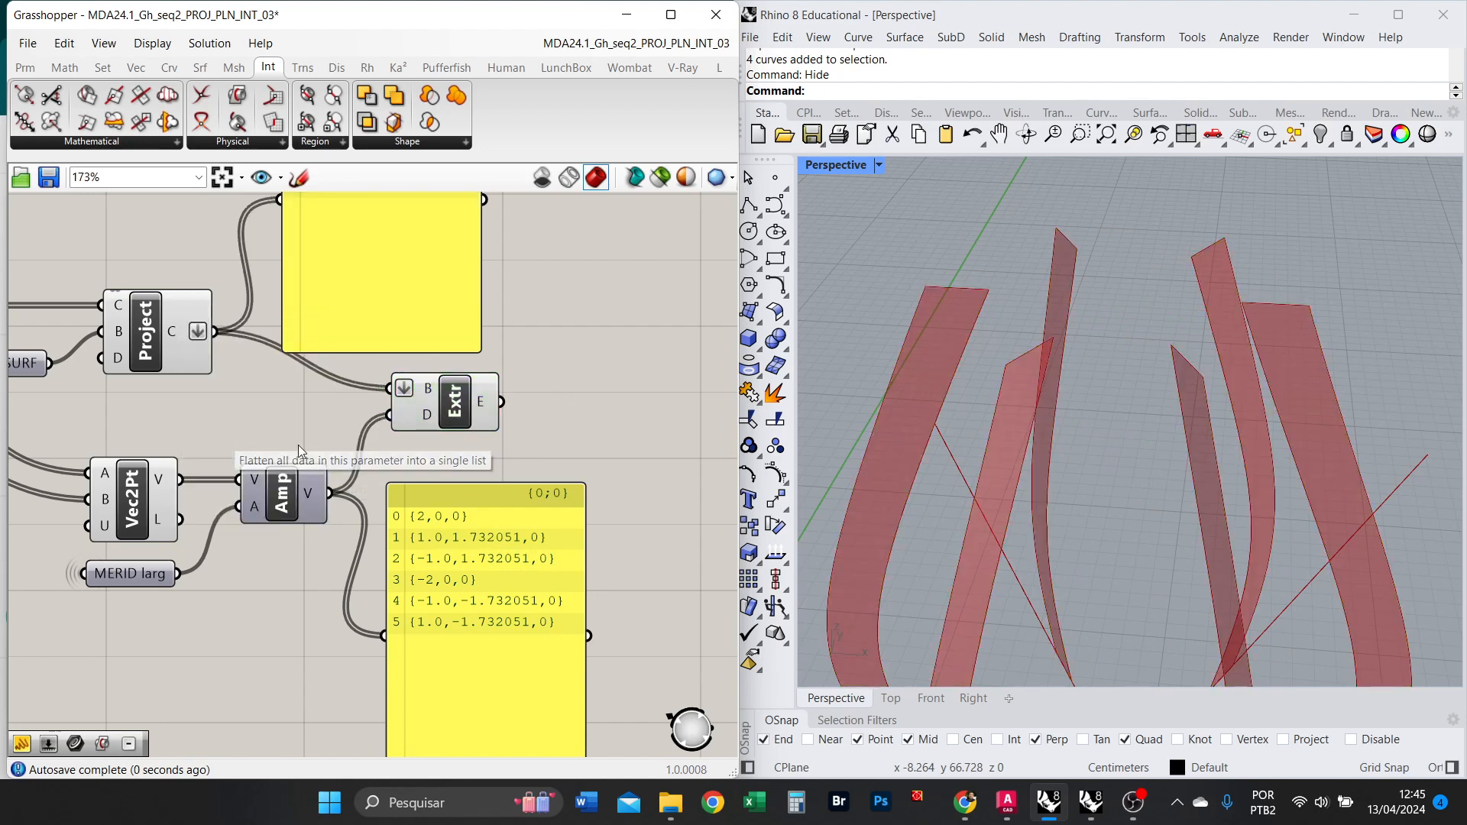
pyautogui.click(168, 336)
pyautogui.scroll(-3, 303, 344)
pyautogui.scroll(2, 339, 284)
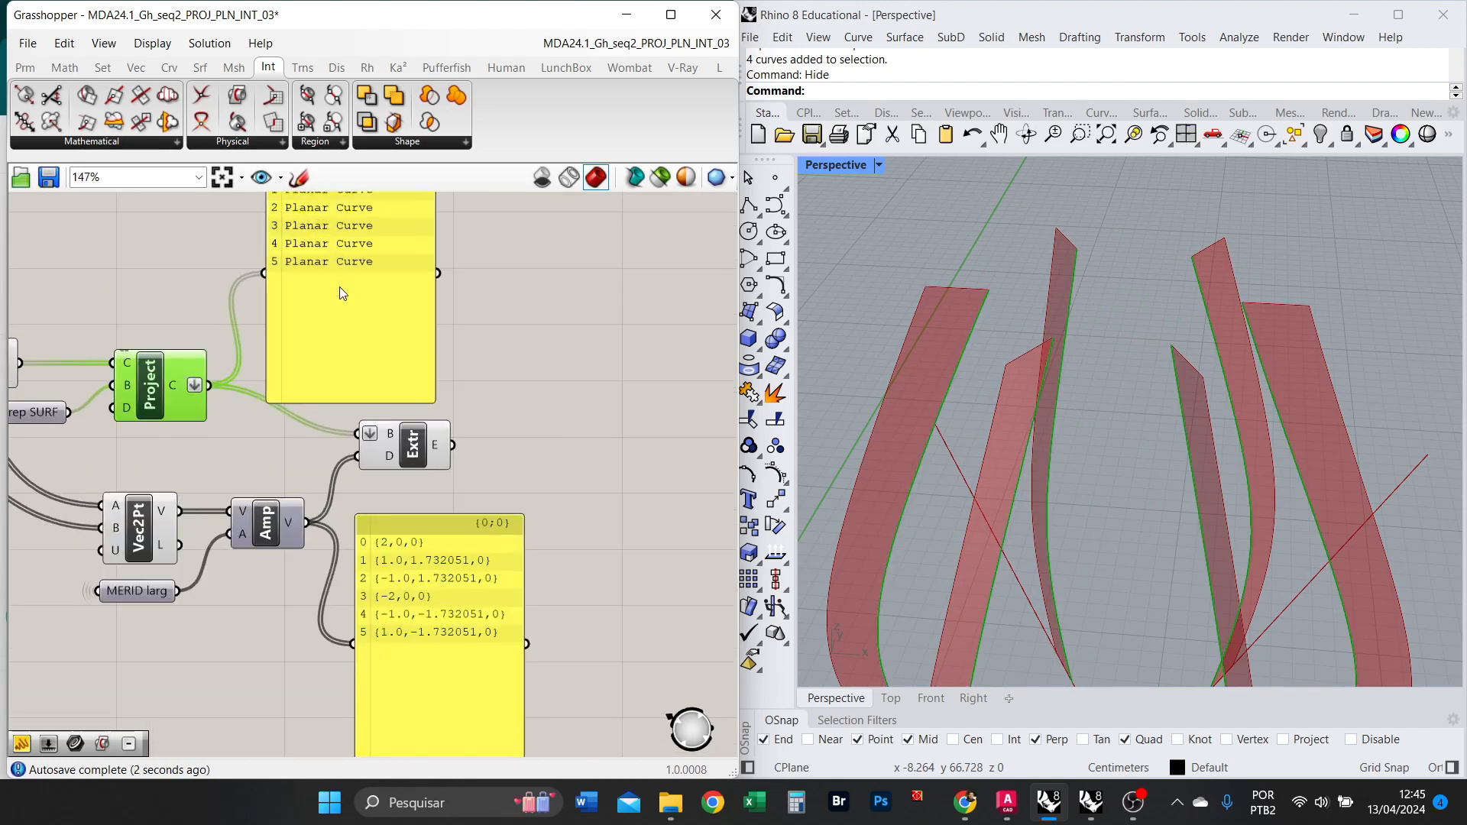
# Move the vector panel beside the curve panel so both lists can be compared.
pyautogui.moveTo(424, 554); pyautogui.dragTo(618, 386)
pyautogui.scroll(-2, 501, 503)
pyautogui.scroll(2, 534, 359)
pyautogui.moveTo(541, 340); pyautogui.dragTo(471, 267)
pyautogui.scroll(1, 341, 375)
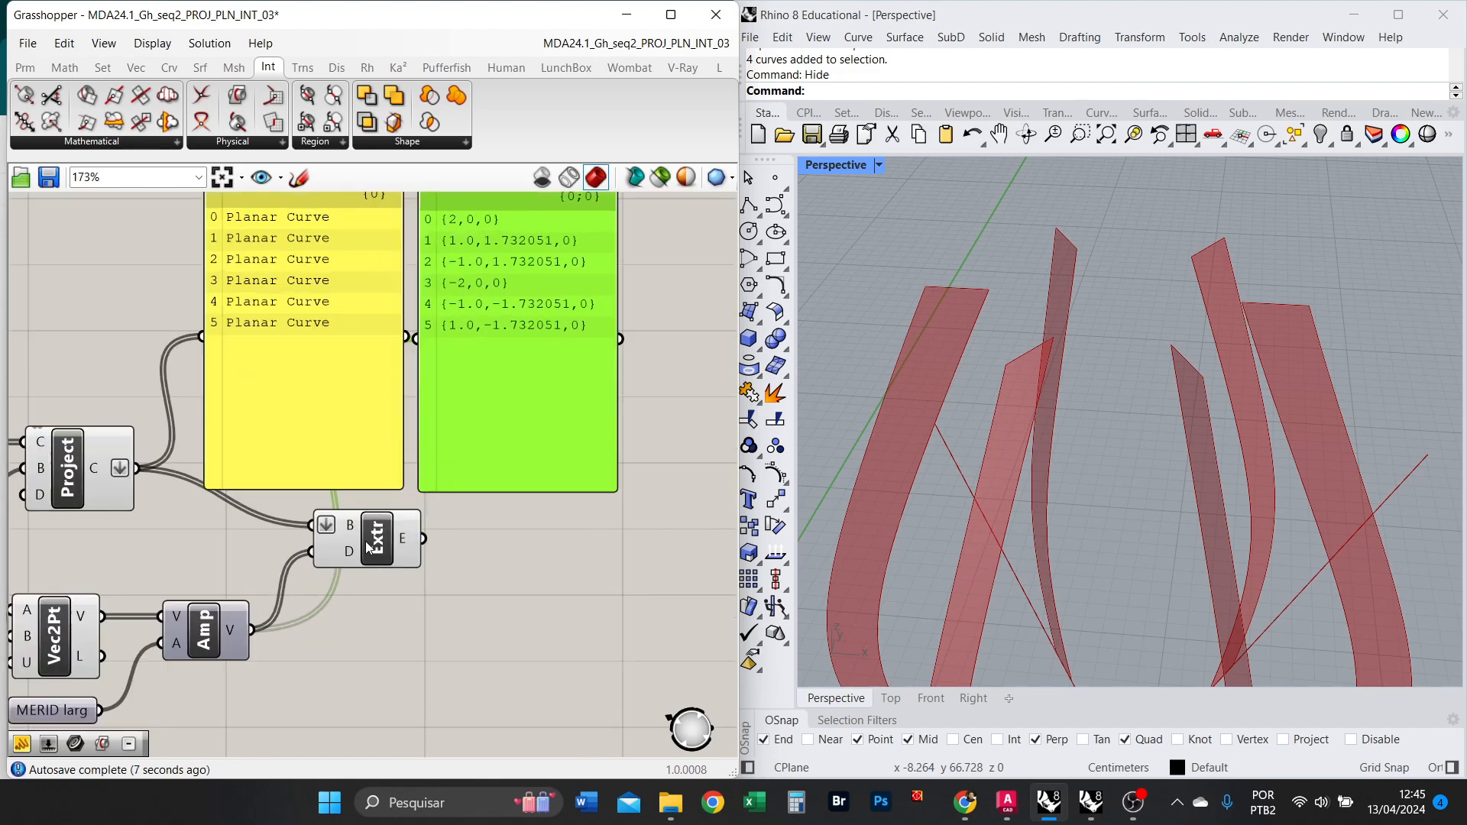
# Duplicate the vector panel alongside and feed it the Extrude component's E output.
pyautogui.keyDown('alt'); pyautogui.moveTo(486, 376); pyautogui.dragTo(703, 381); pyautogui.keyUp('alt')
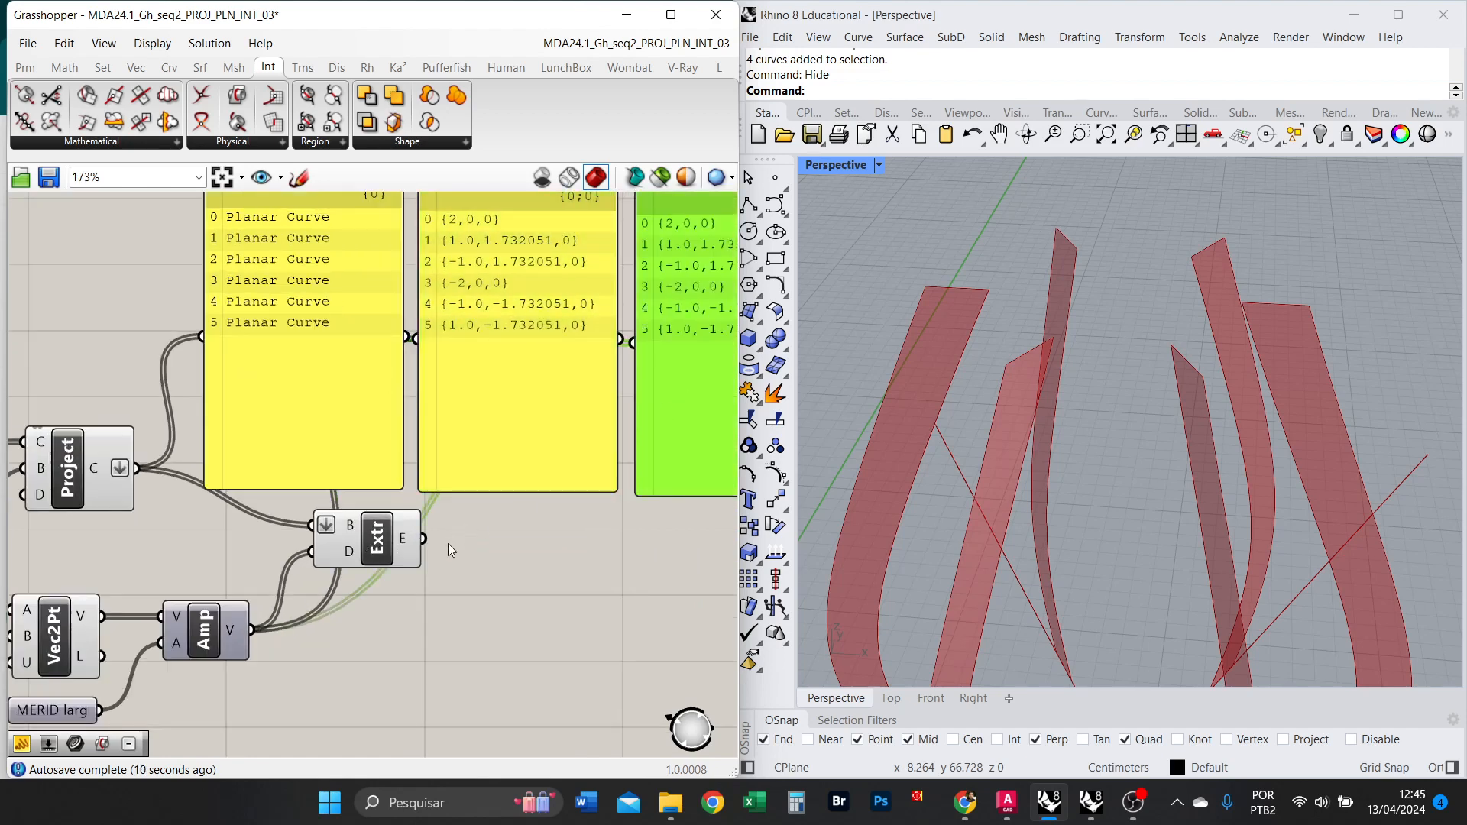
pyautogui.moveTo(424, 540); pyautogui.dragTo(639, 344)
pyautogui.scroll(-3, 405, 407)
pyautogui.scroll(3, 662, 348)
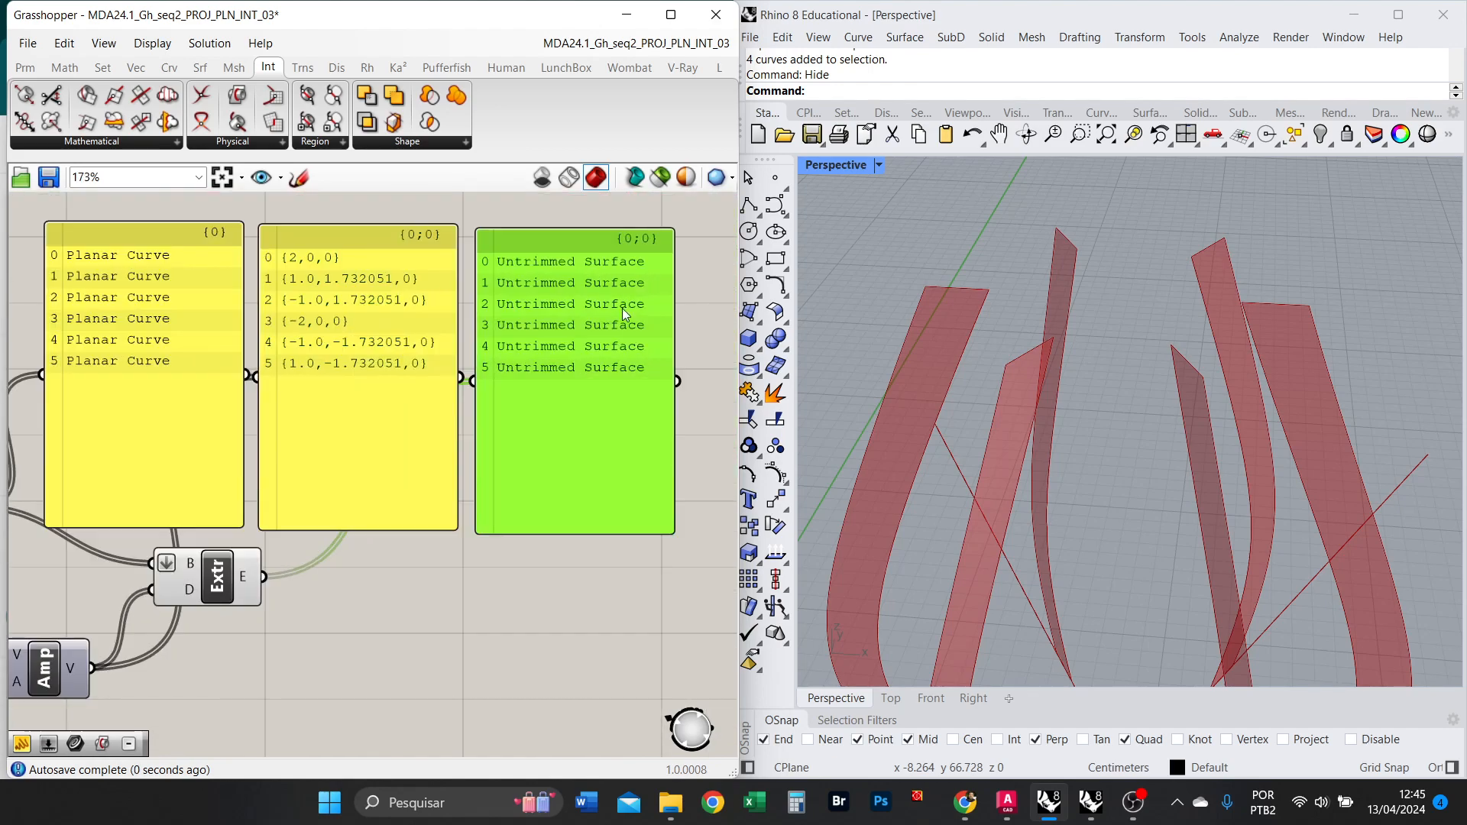
# Add a Brep parameter beside the Extrude component and connect the E output to it.
pyautogui.scroll(-7, 1013, 392)
pyautogui.moveTo(1110, 395); pyautogui.dragTo(1192, 348, button='right')
pyautogui.scroll(-4, 726, 465)
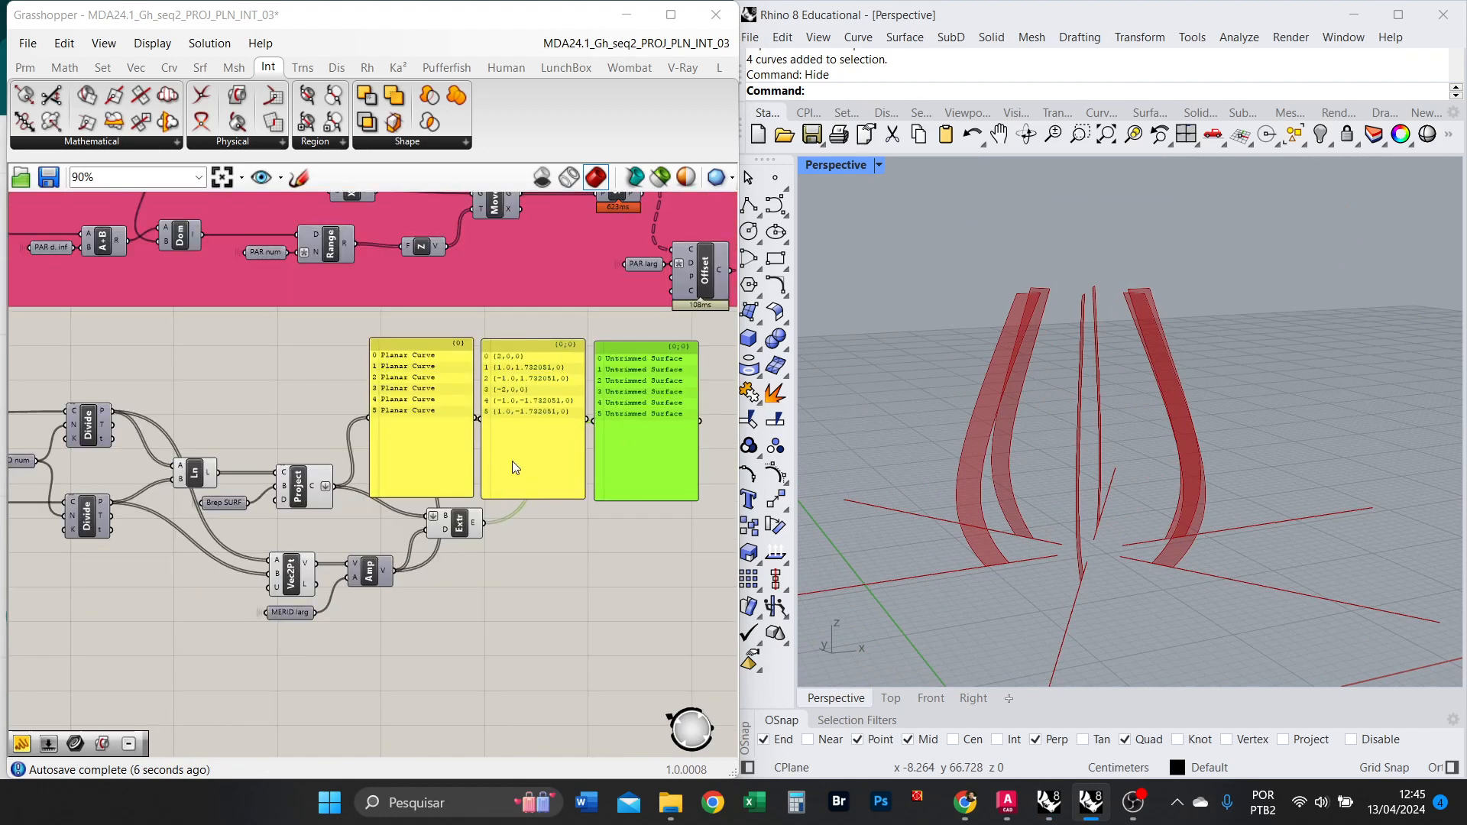
pyautogui.scroll(4, 433, 538)
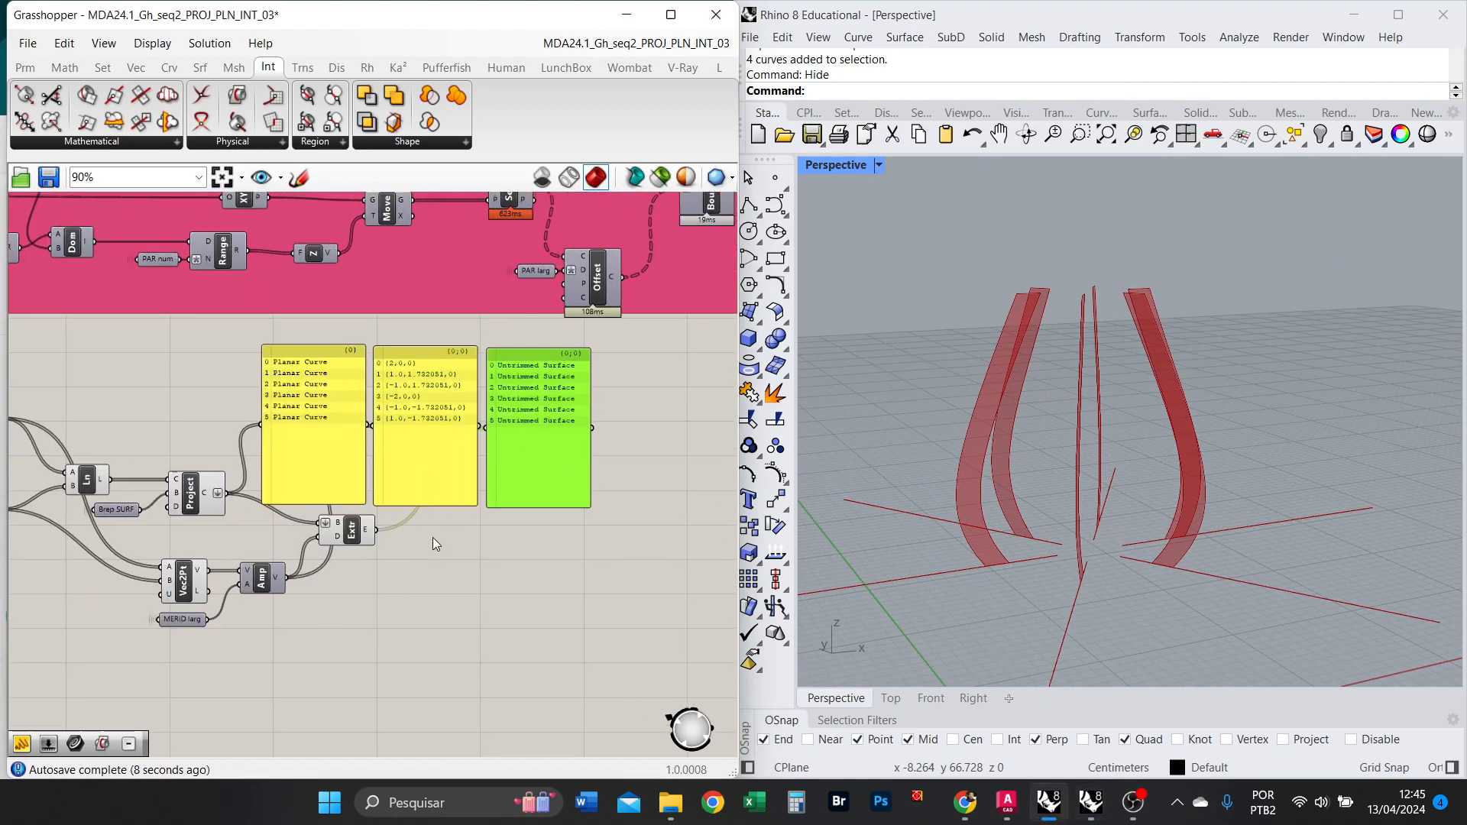
pyautogui.doubleClick(443, 529)
pyautogui.write('BRE')
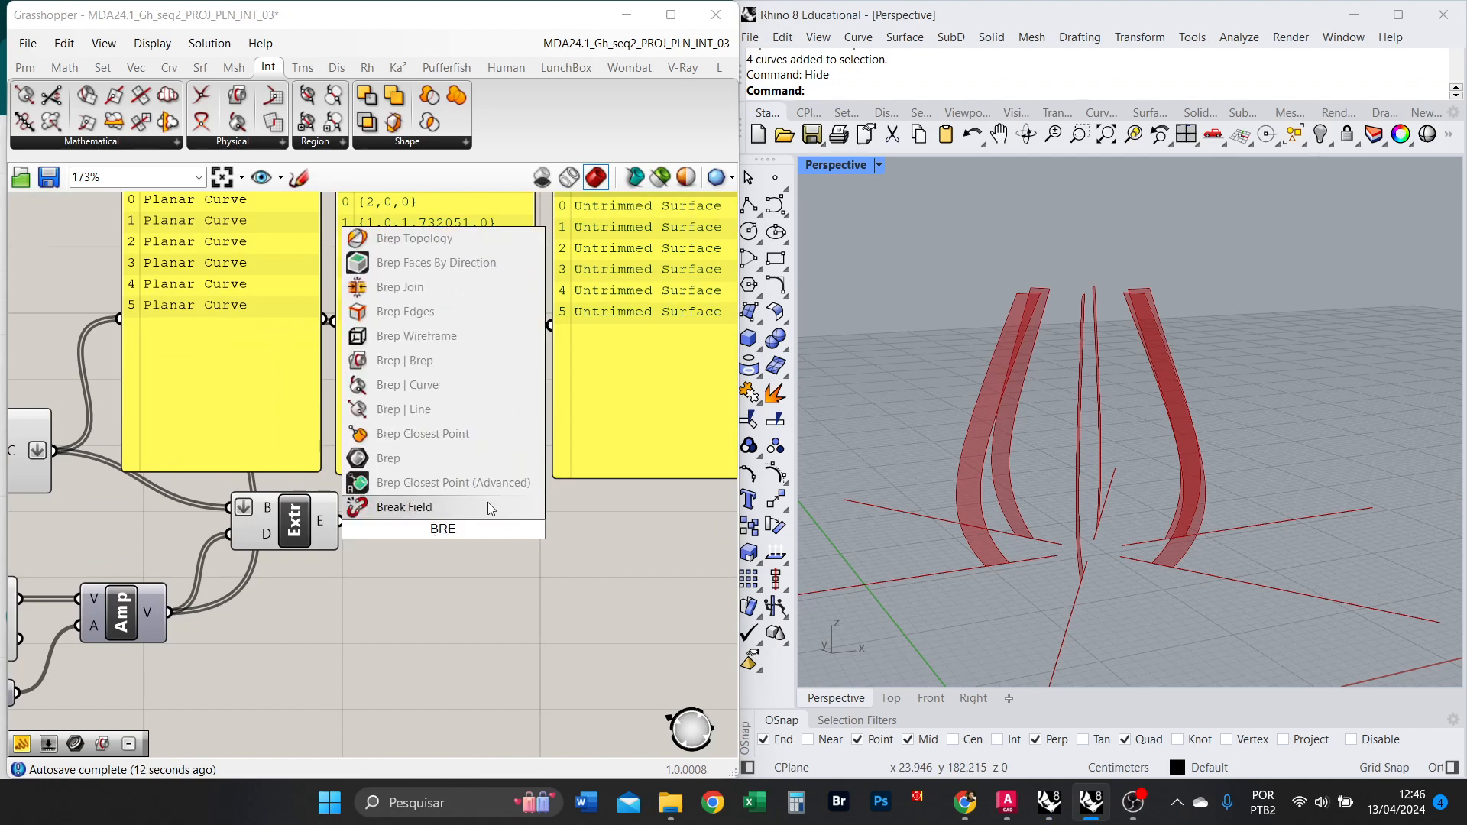
pyautogui.click(389, 457)
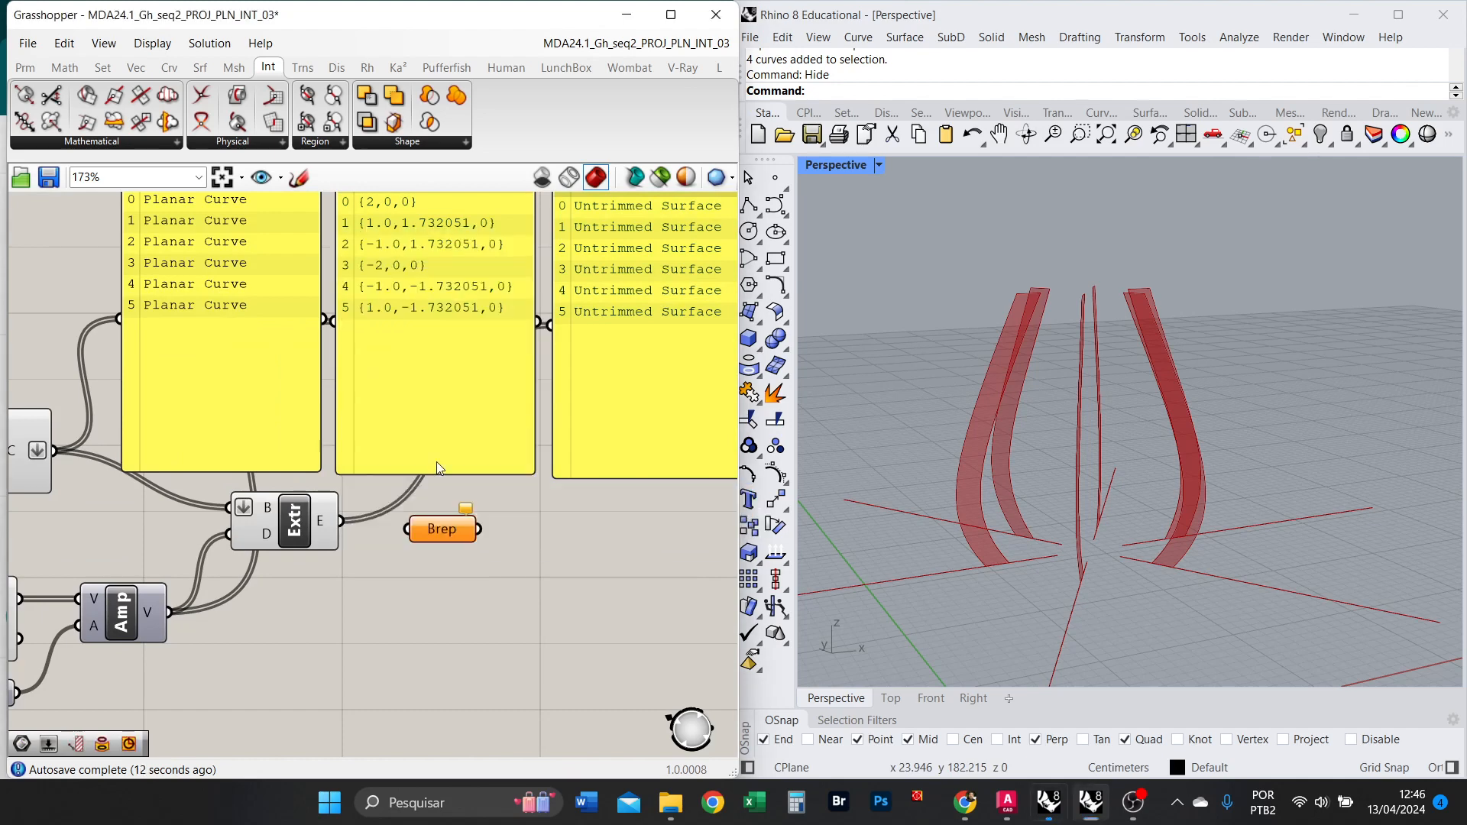
pyautogui.scroll(2, 341, 525)
pyautogui.moveTo(337, 524); pyautogui.dragTo(451, 532)
# Rename the new Brep parameter as MERIDIANOS.
pyautogui.rightClick(452, 532)
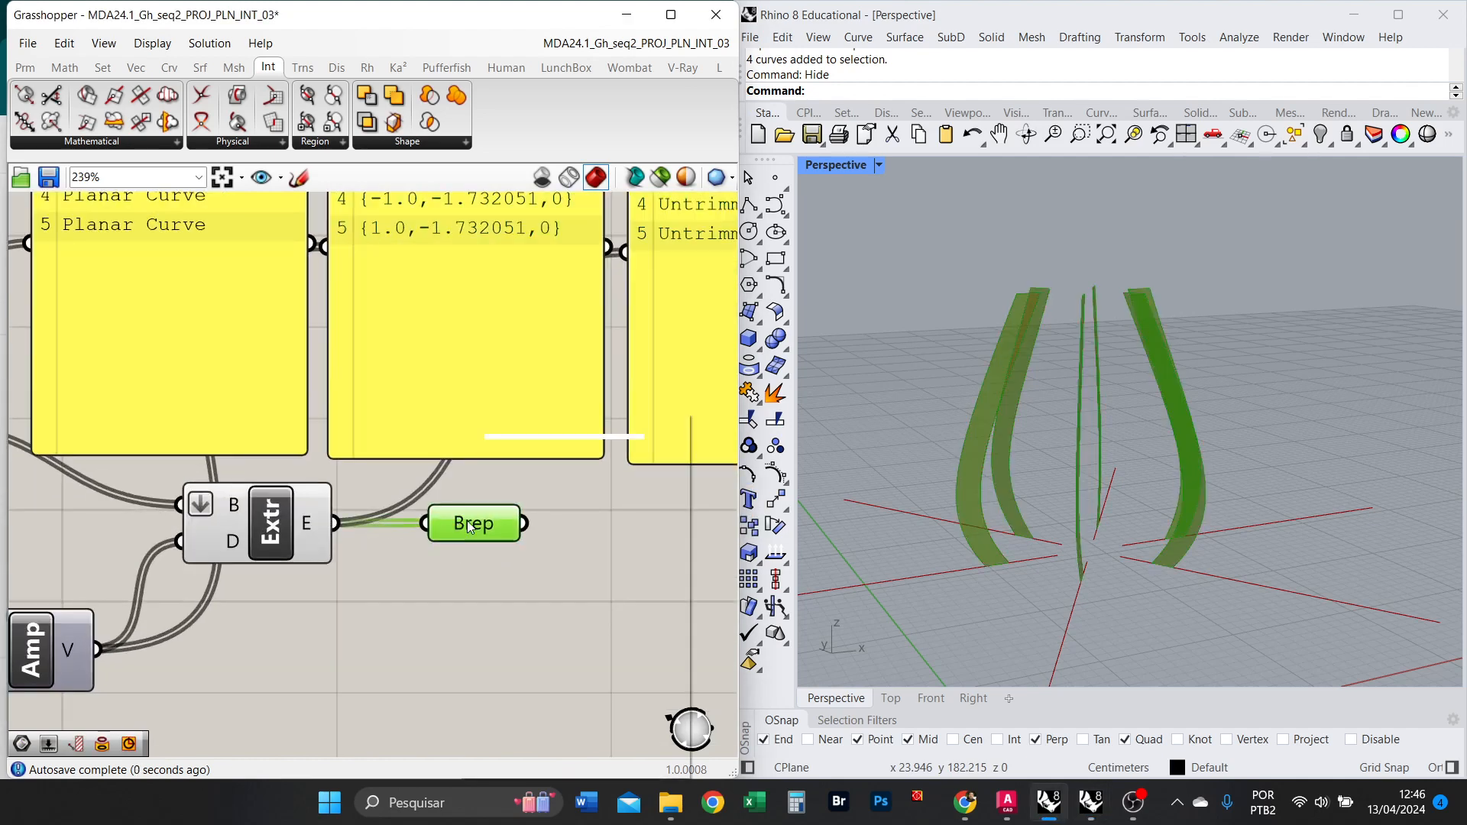
pyautogui.press('capslock')
pyautogui.write('meridianos')
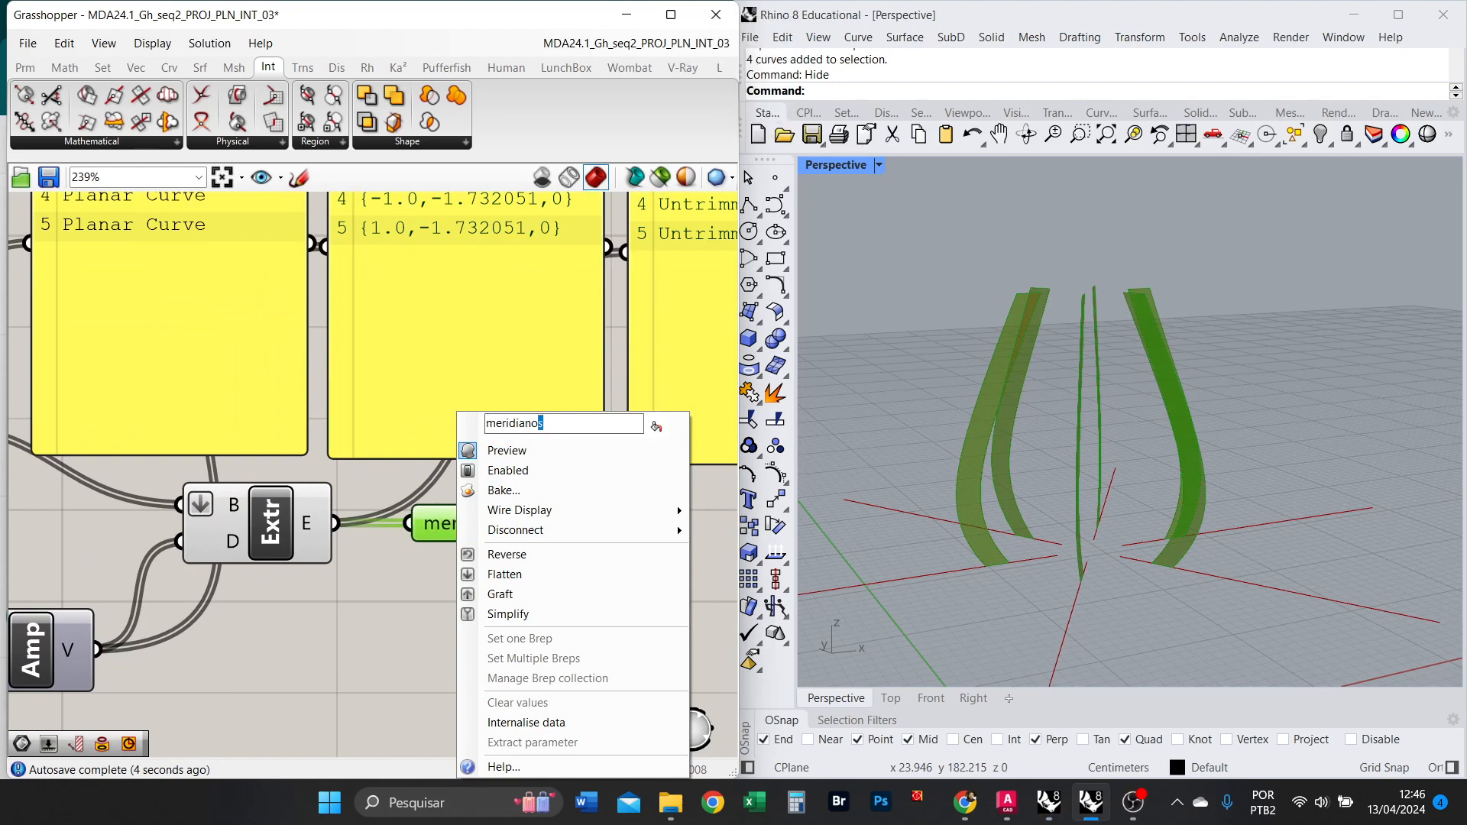
pyautogui.hotkey('ctrl', 'a')
pyautogui.press('capslock')
pyautogui.write('MERIDIANOS')
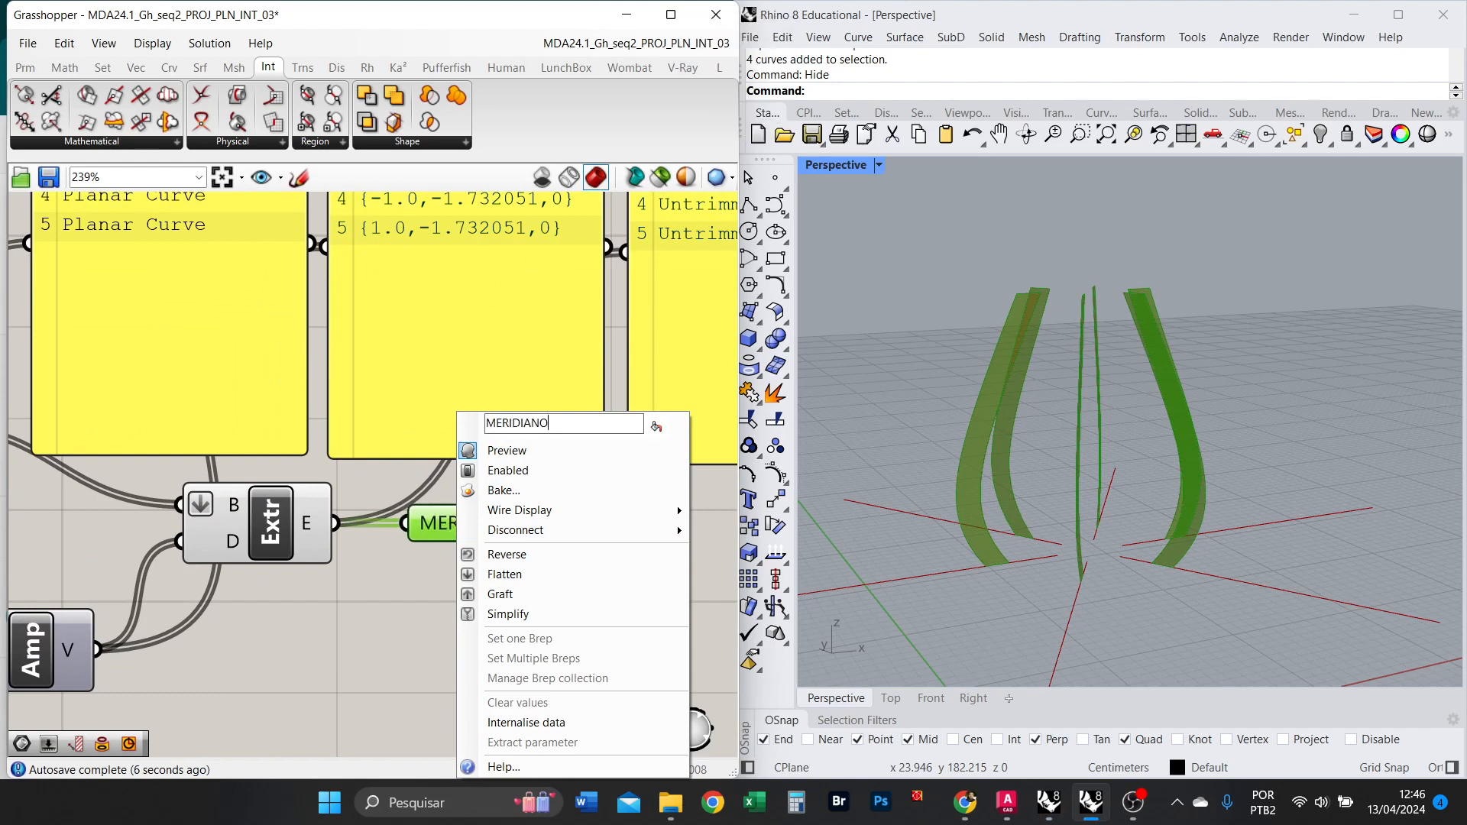
pyautogui.click(350, 576)
# Delete the three inspection panels showing the surfaces, vectors and curves.
pyautogui.scroll(-4, 373, 590)
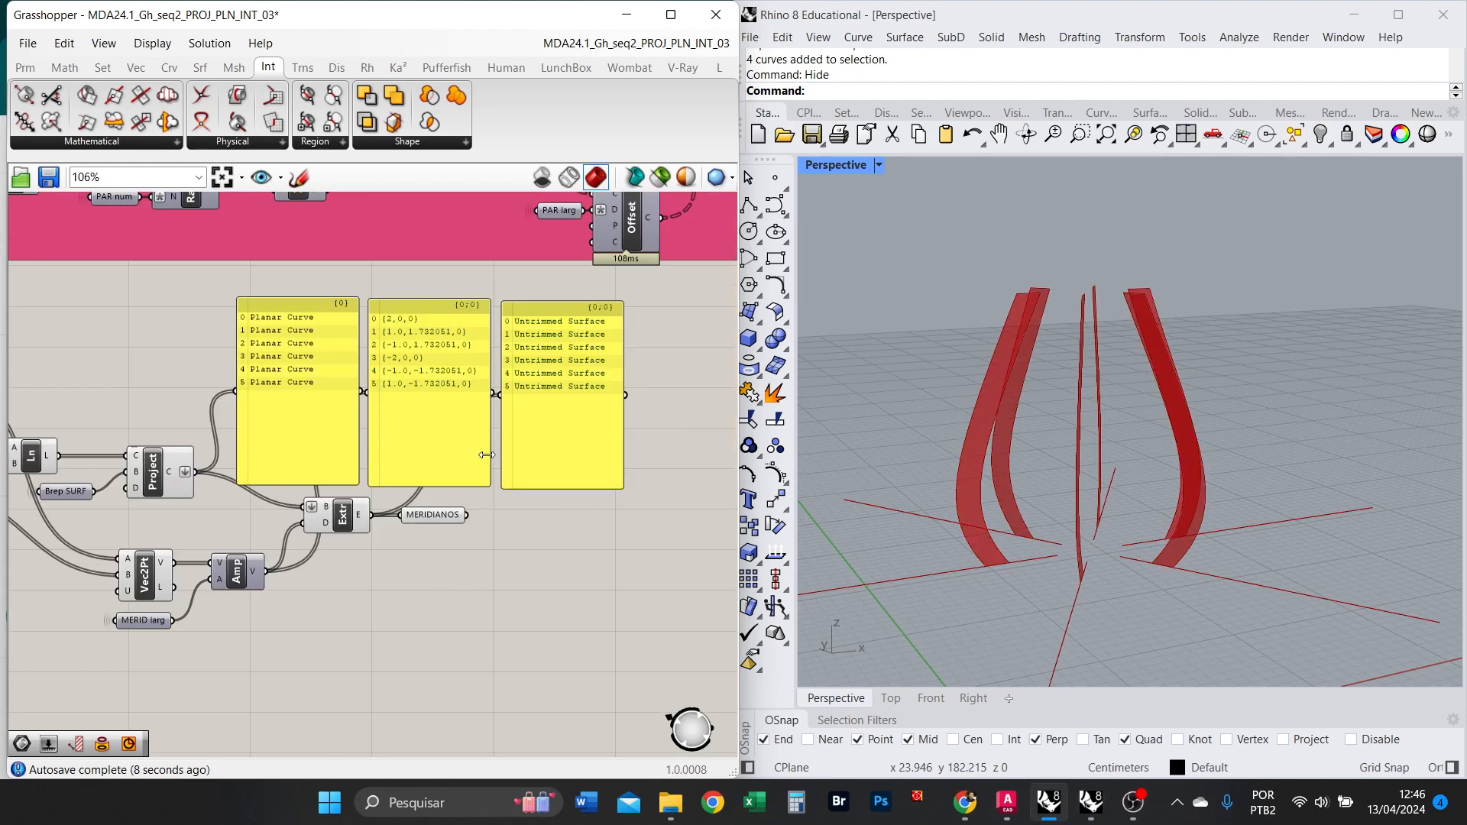
pyautogui.click(549, 434)
pyautogui.press('Delete')
pyautogui.click(461, 397)
pyautogui.press('Delete')
pyautogui.click(318, 465)
pyautogui.press('Delete')
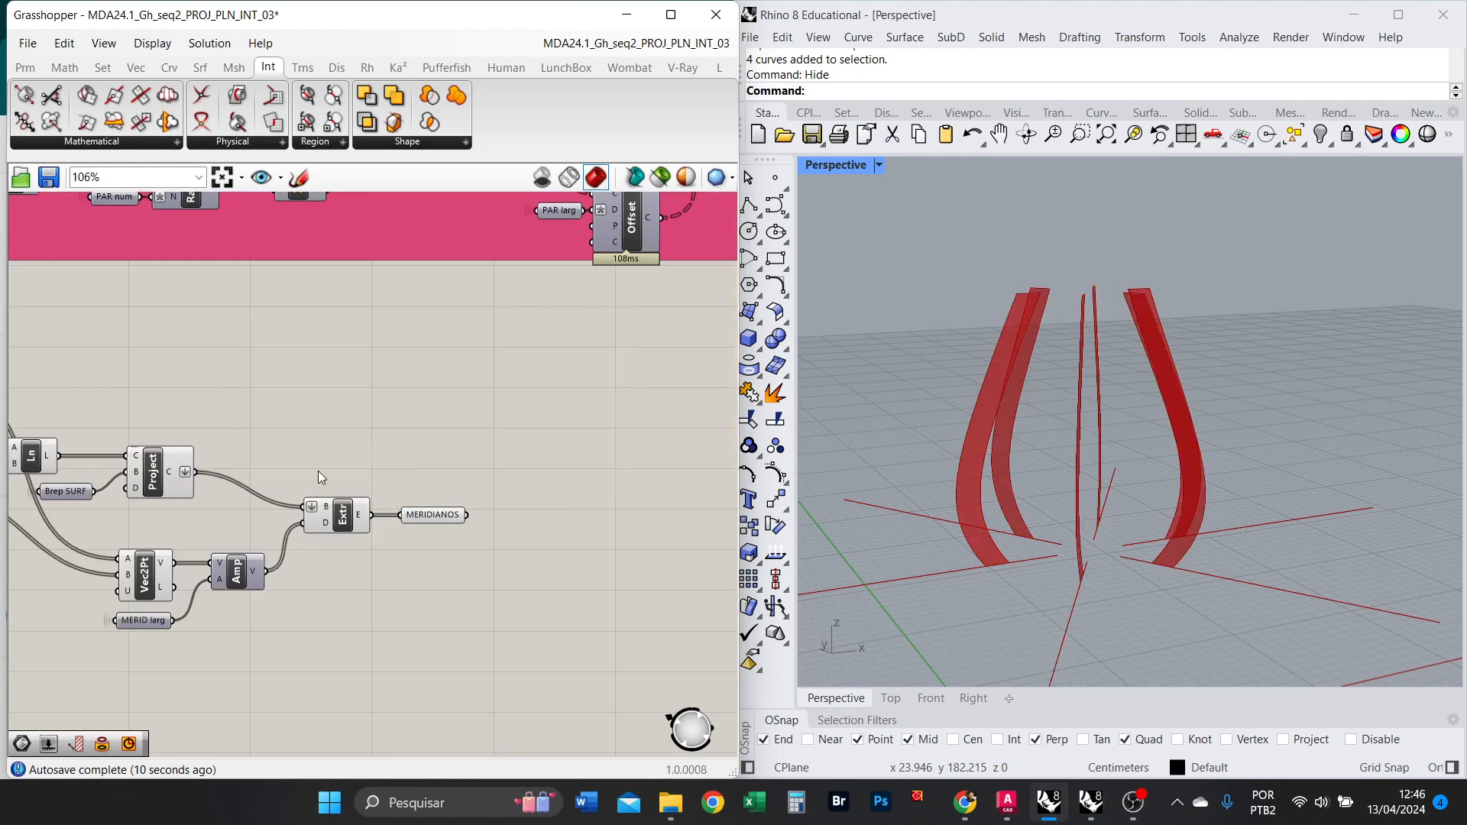
# Turn off the preview of all components from the Divide components through Extrude, leaving out the MERIDIANOS parameter.
pyautogui.scroll(-2, 521, 524)
pyautogui.moveTo(394, 580); pyautogui.dragTo(56, 451)
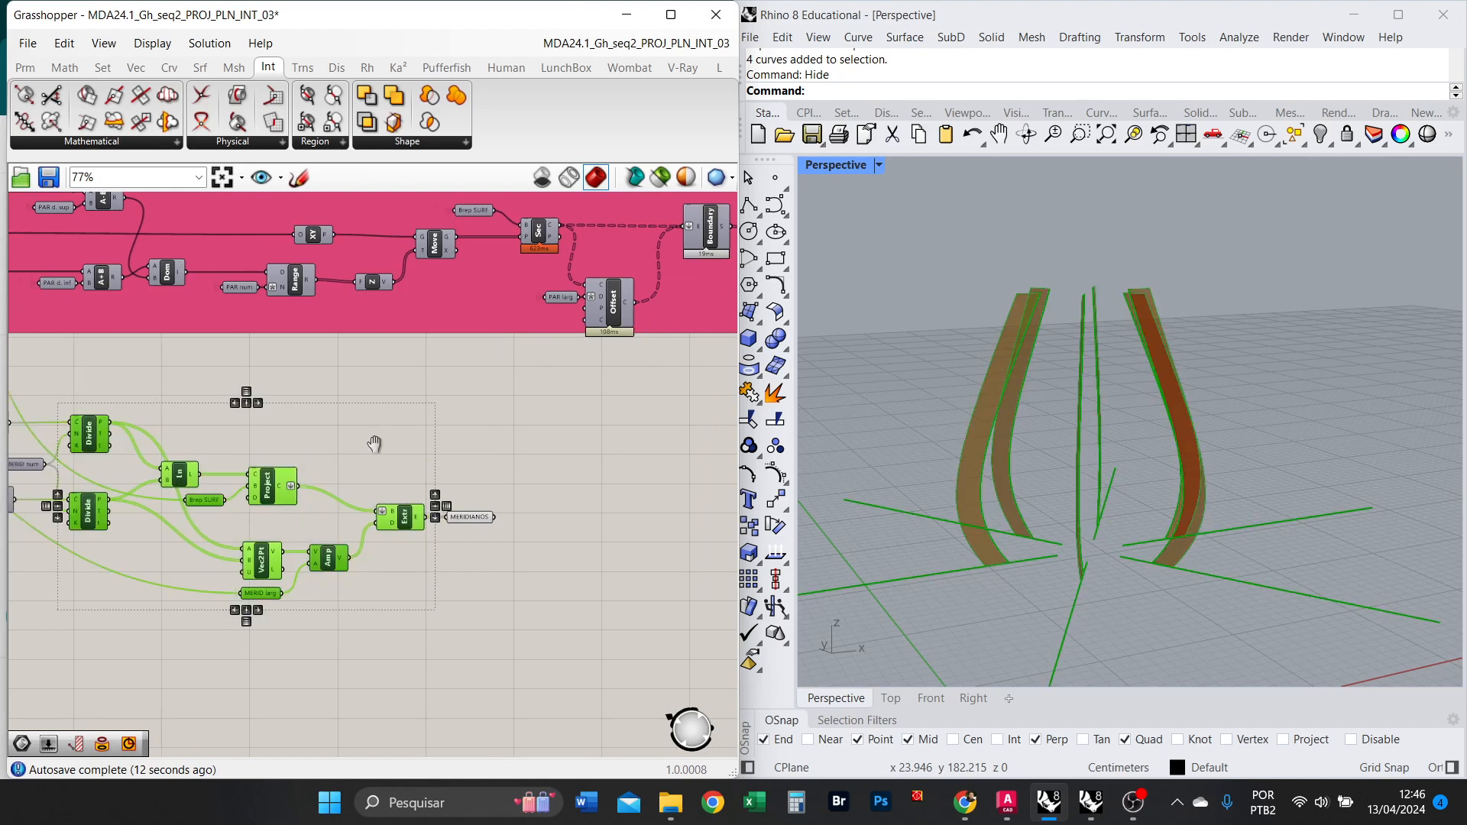
pyautogui.moveTo(175, 502); pyautogui.dragTo(473, 518, button='right')
pyautogui.rightClick(373, 503)
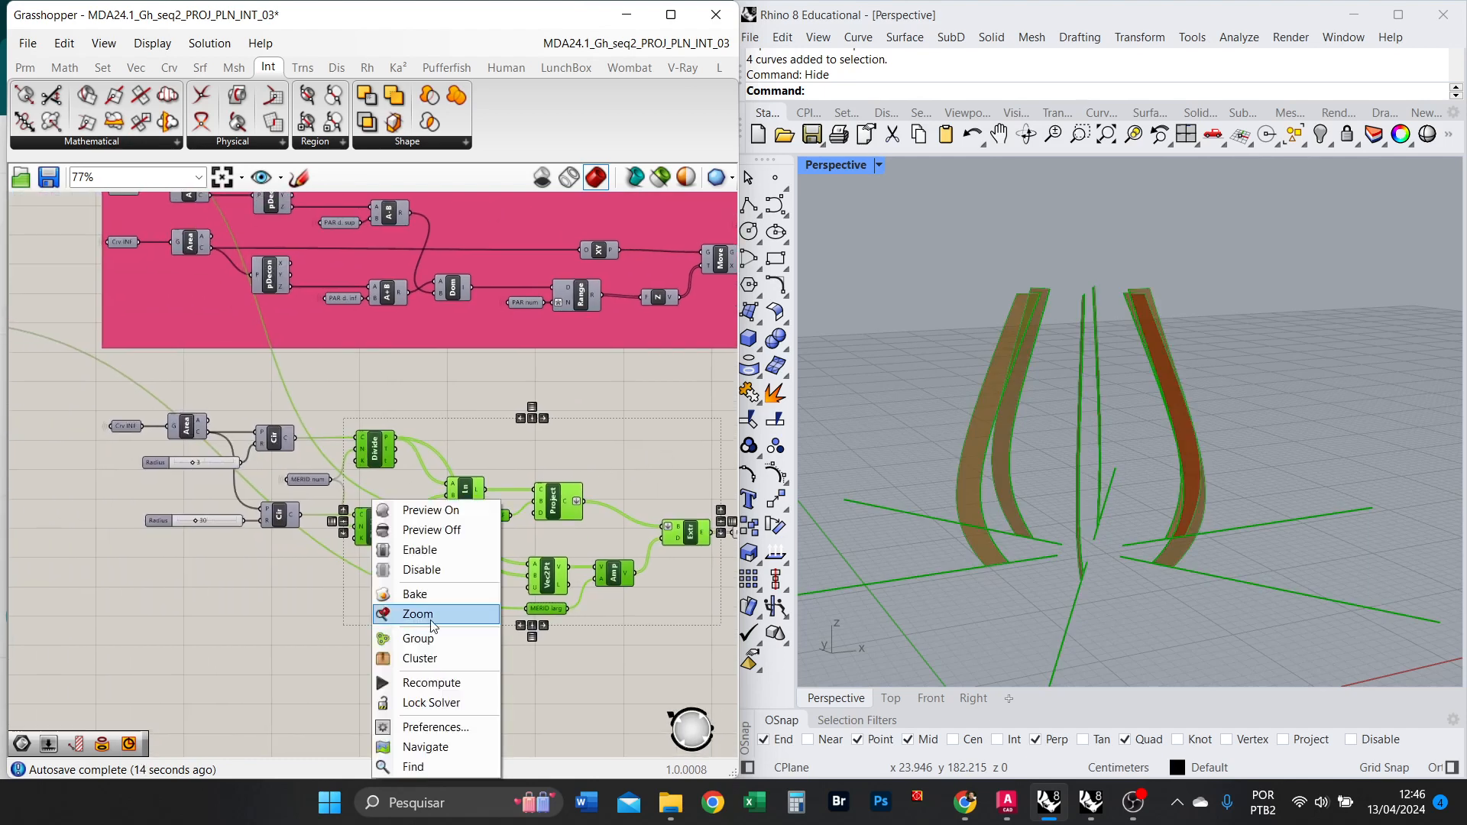
pyautogui.click(455, 538)
pyautogui.moveTo(613, 464); pyautogui.dragTo(261, 471, button='right')
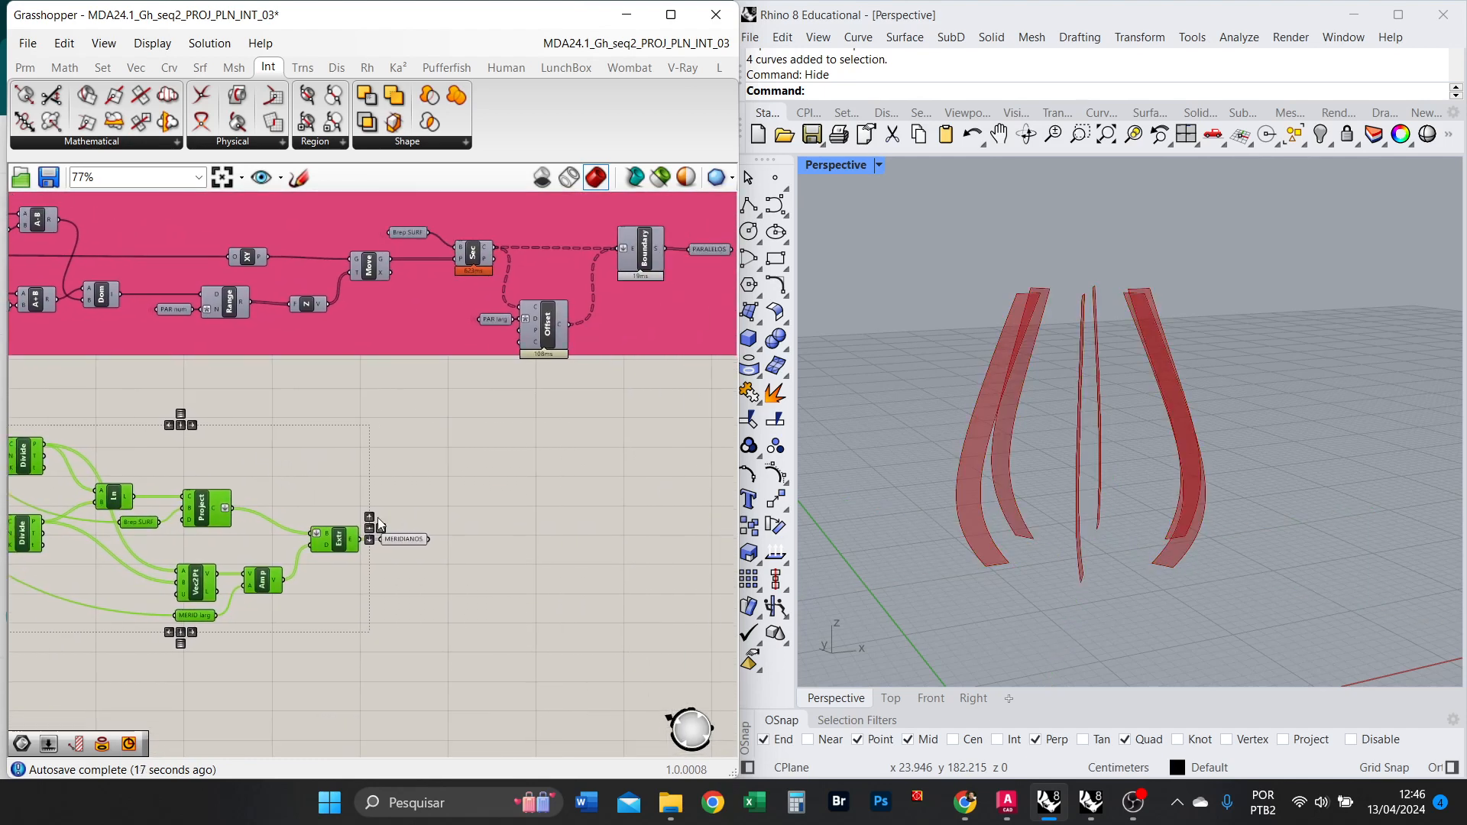
# Check the MERIDIANOS geometry, and turn on the preview of the PARALELOS parameter.
pyautogui.click(405, 540)
pyautogui.moveTo(579, 469); pyautogui.dragTo(350, 511, button='right')
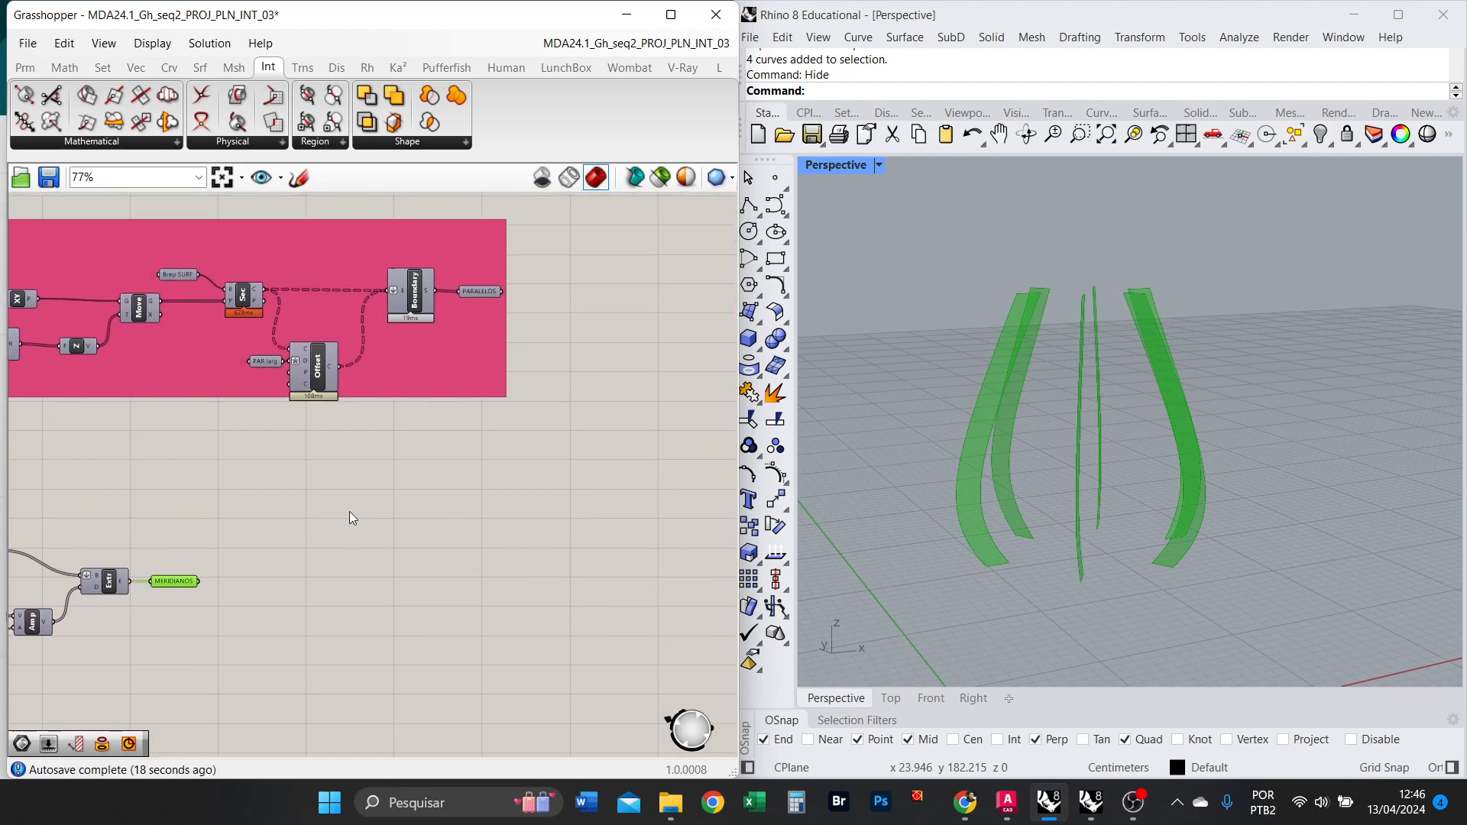
pyautogui.click(479, 294)
pyautogui.rightClick(478, 294)
pyautogui.click(543, 341)
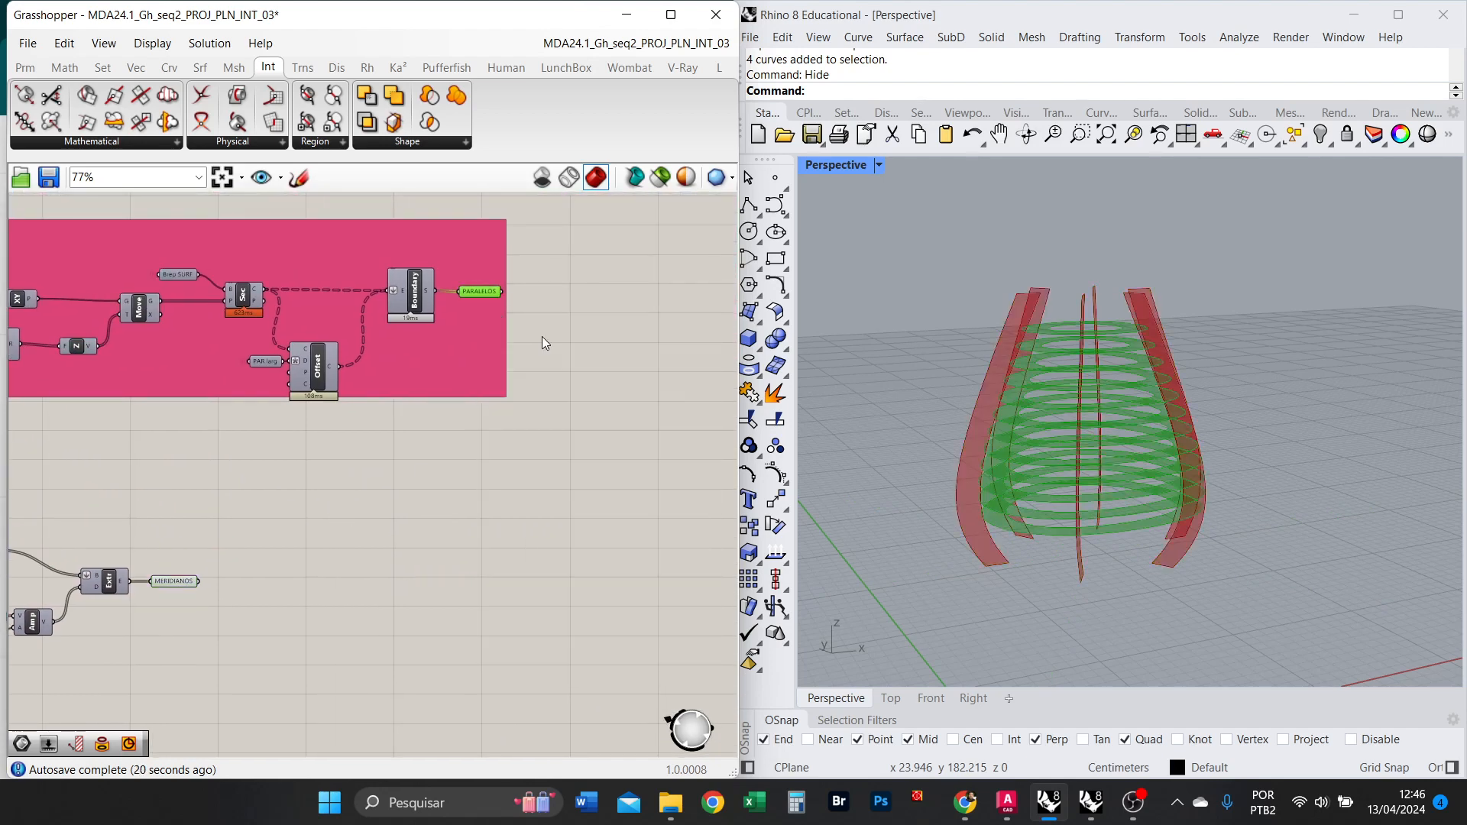
# Examine how the MERIDIANOS strips sit against the PARALELOS rings from several sides of the vase.
pyautogui.moveTo(1064, 413); pyautogui.dragTo(948, 451, button='right')
pyautogui.scroll(5, 1004, 476)
pyautogui.click(839, 461)
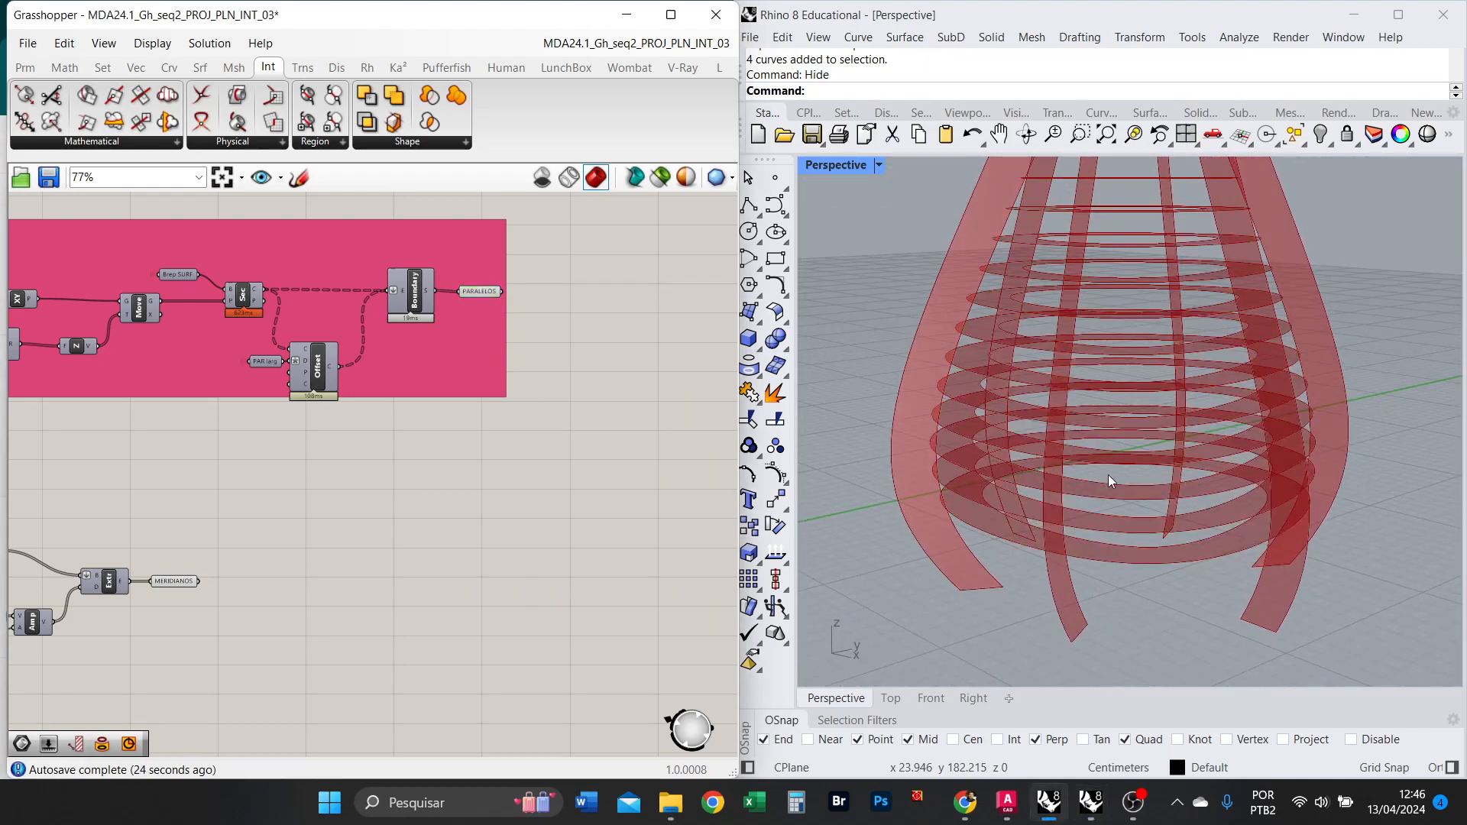
pyautogui.moveTo(1108, 474); pyautogui.dragTo(1172, 498, button='right')
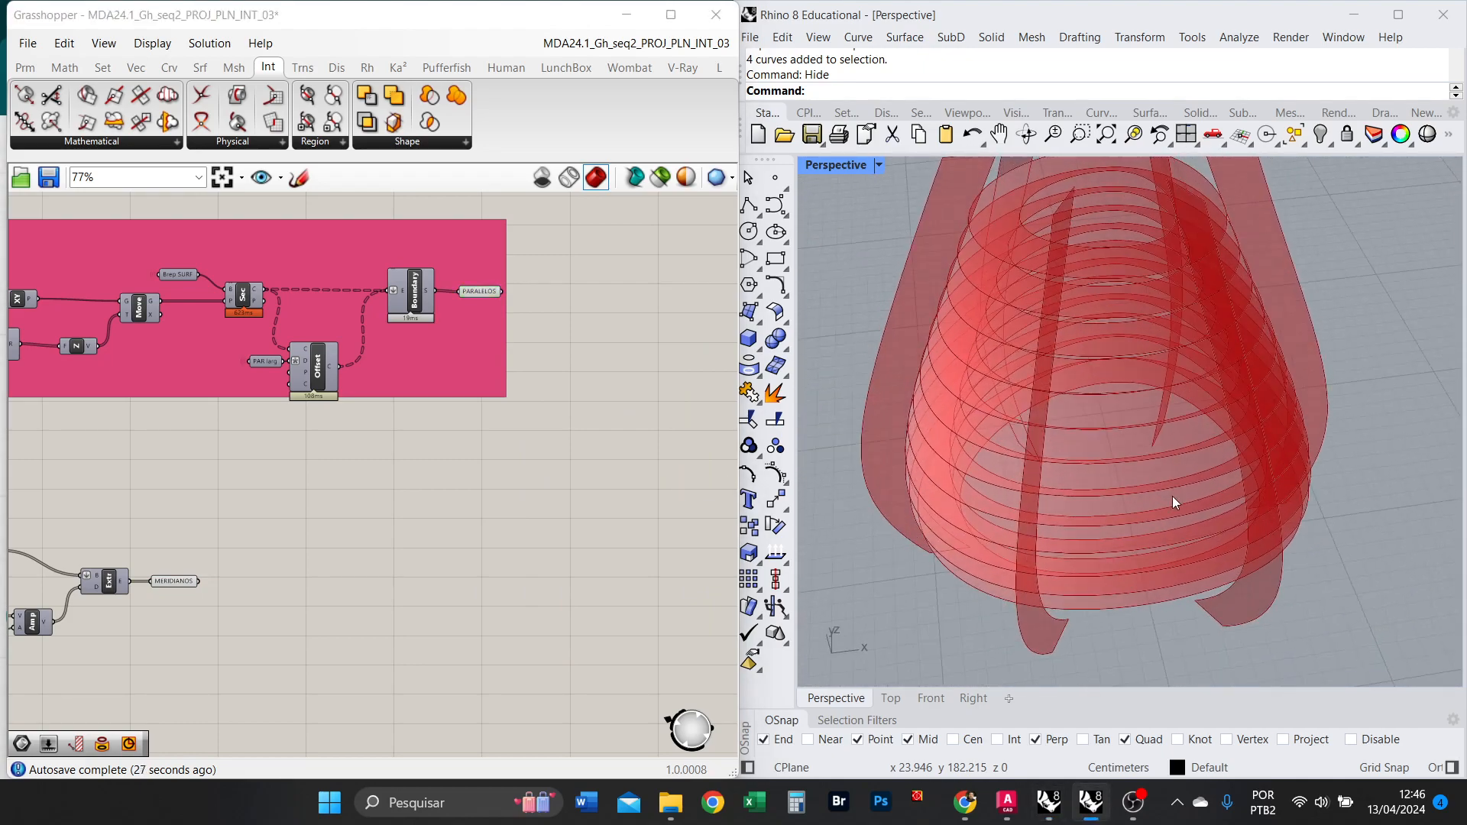
pyautogui.scroll(-5, 1172, 499)
pyautogui.moveTo(445, 514); pyautogui.dragTo(15, 489, button='right')
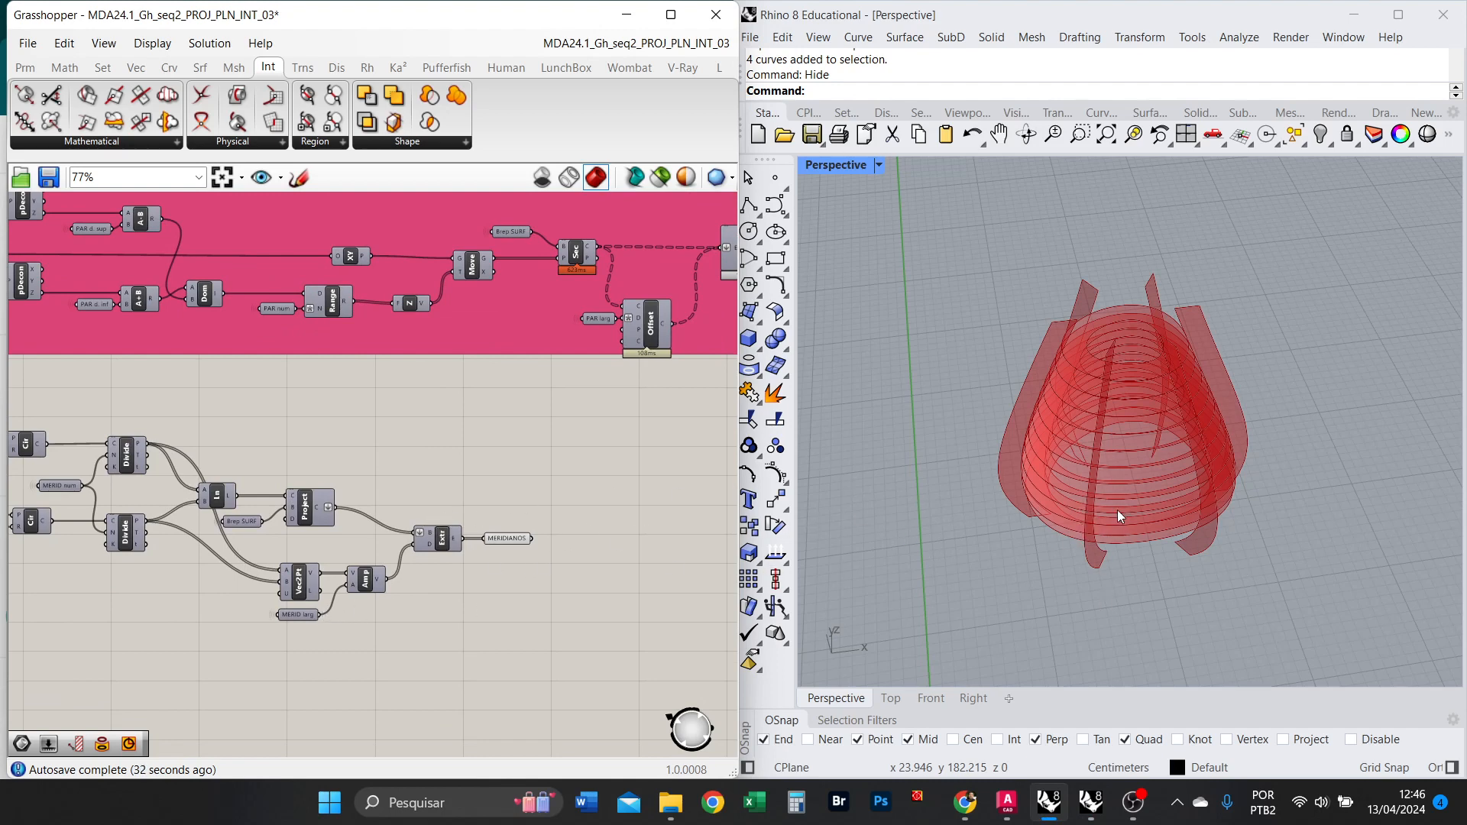
pyautogui.moveTo(1090, 509); pyautogui.dragTo(1137, 470, button='right')
# Limit the preview to selected components and inspect the division points of both circles that feed the Vec2Pt component.
pyautogui.moveTo(81, 528); pyautogui.dragTo(294, 477, button='right')
pyautogui.scroll(2, 294, 477)
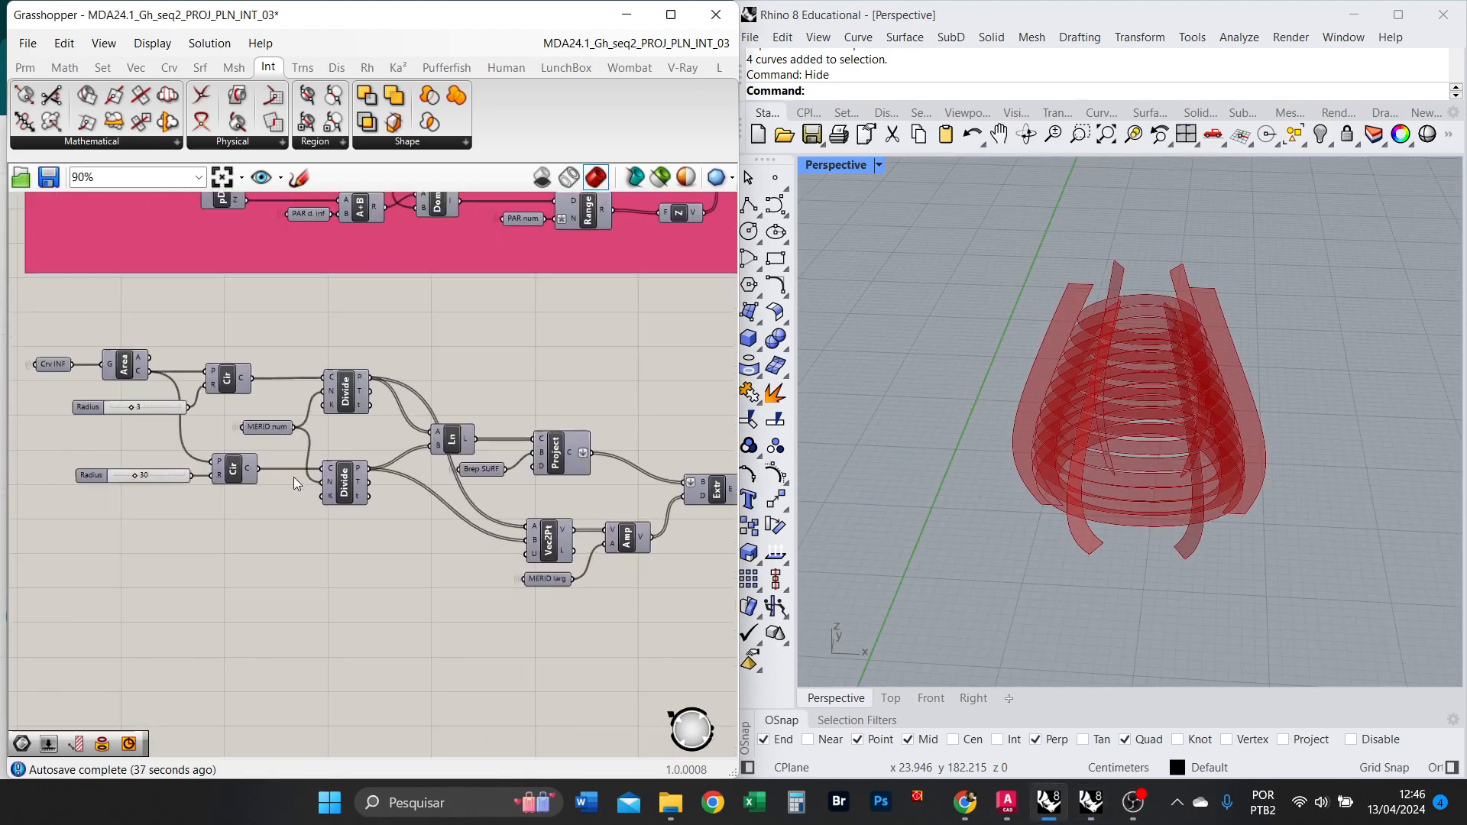
pyautogui.click(595, 551)
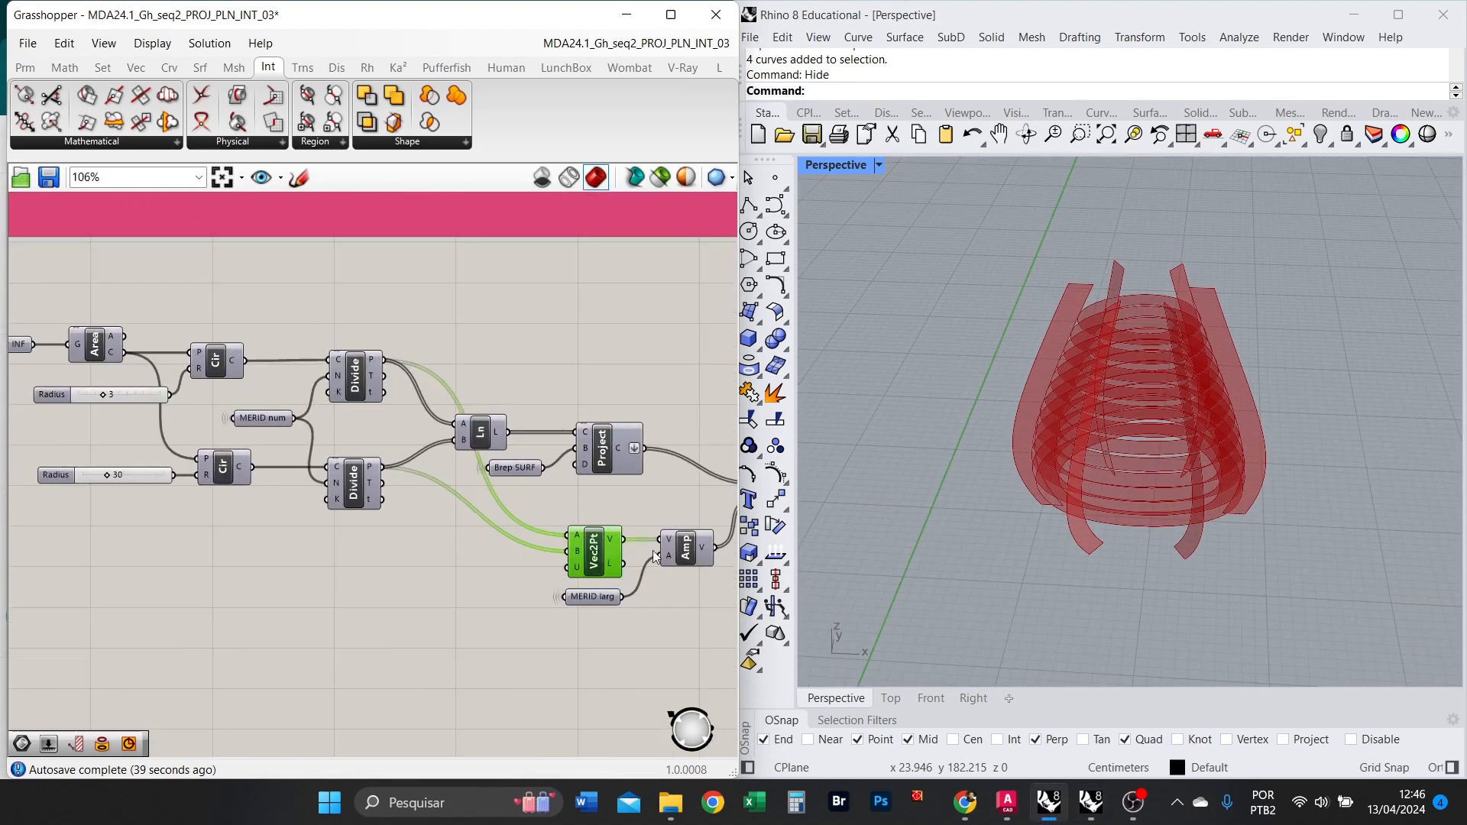
pyautogui.scroll(2, 656, 504)
pyautogui.keyDown('shift'); pyautogui.click(221, 321); pyautogui.keyUp('shift')
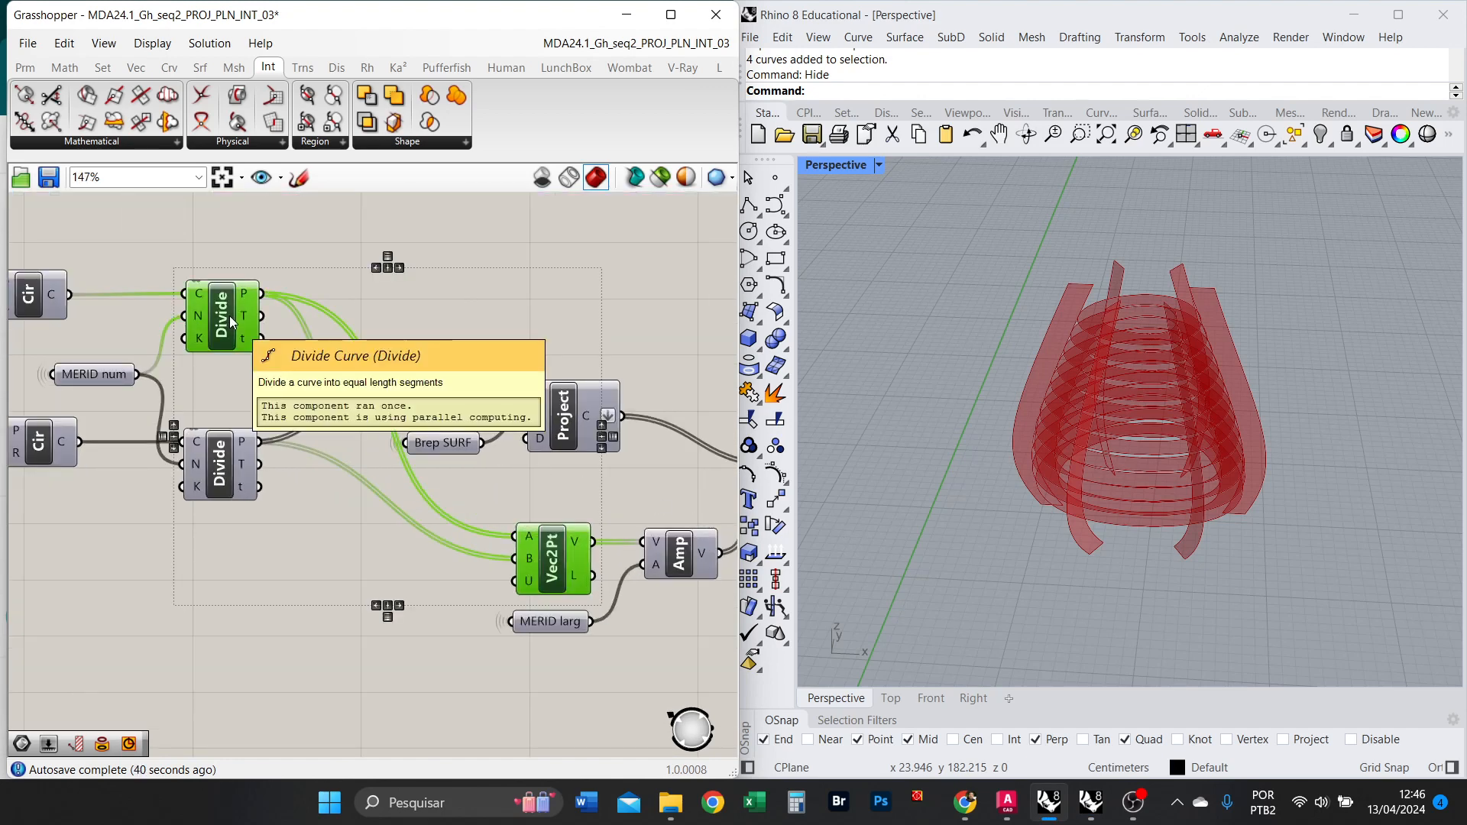
pyautogui.click(660, 177)
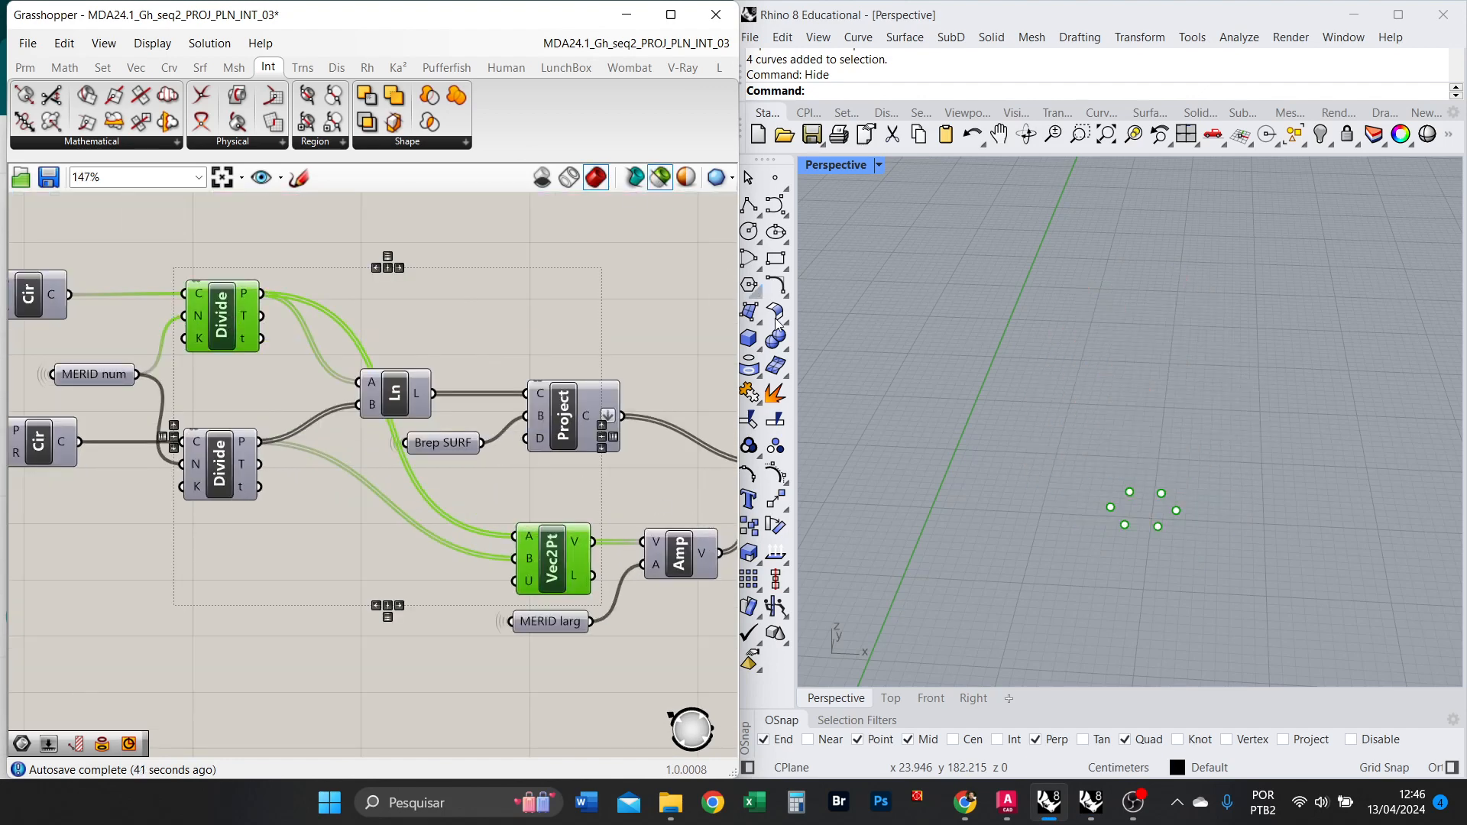
pyautogui.keyDown('shift'); pyautogui.click(239, 479); pyautogui.keyUp('shift')
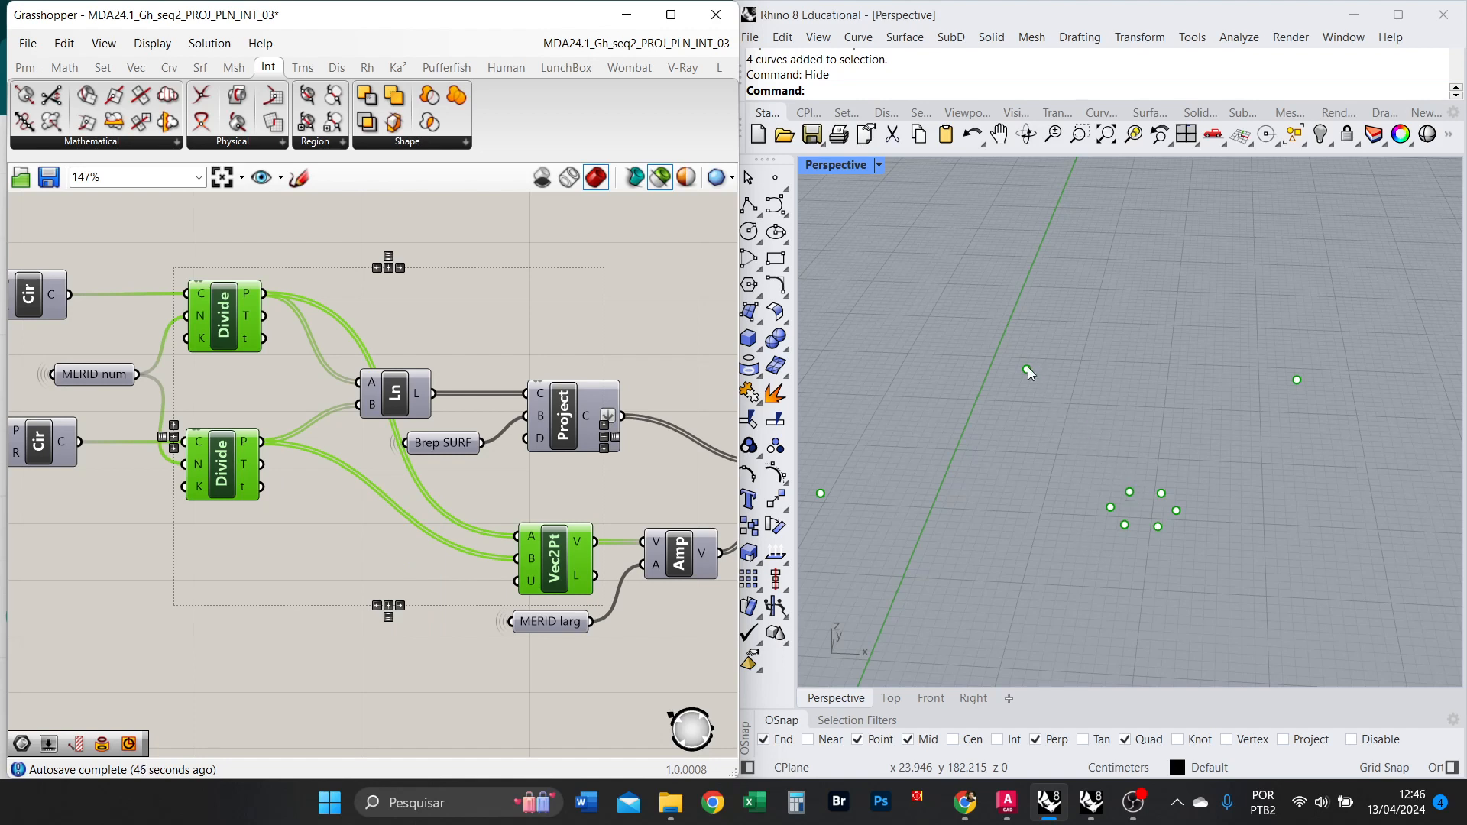
pyautogui.moveTo(646, 504); pyautogui.dragTo(450, 492, button='right')
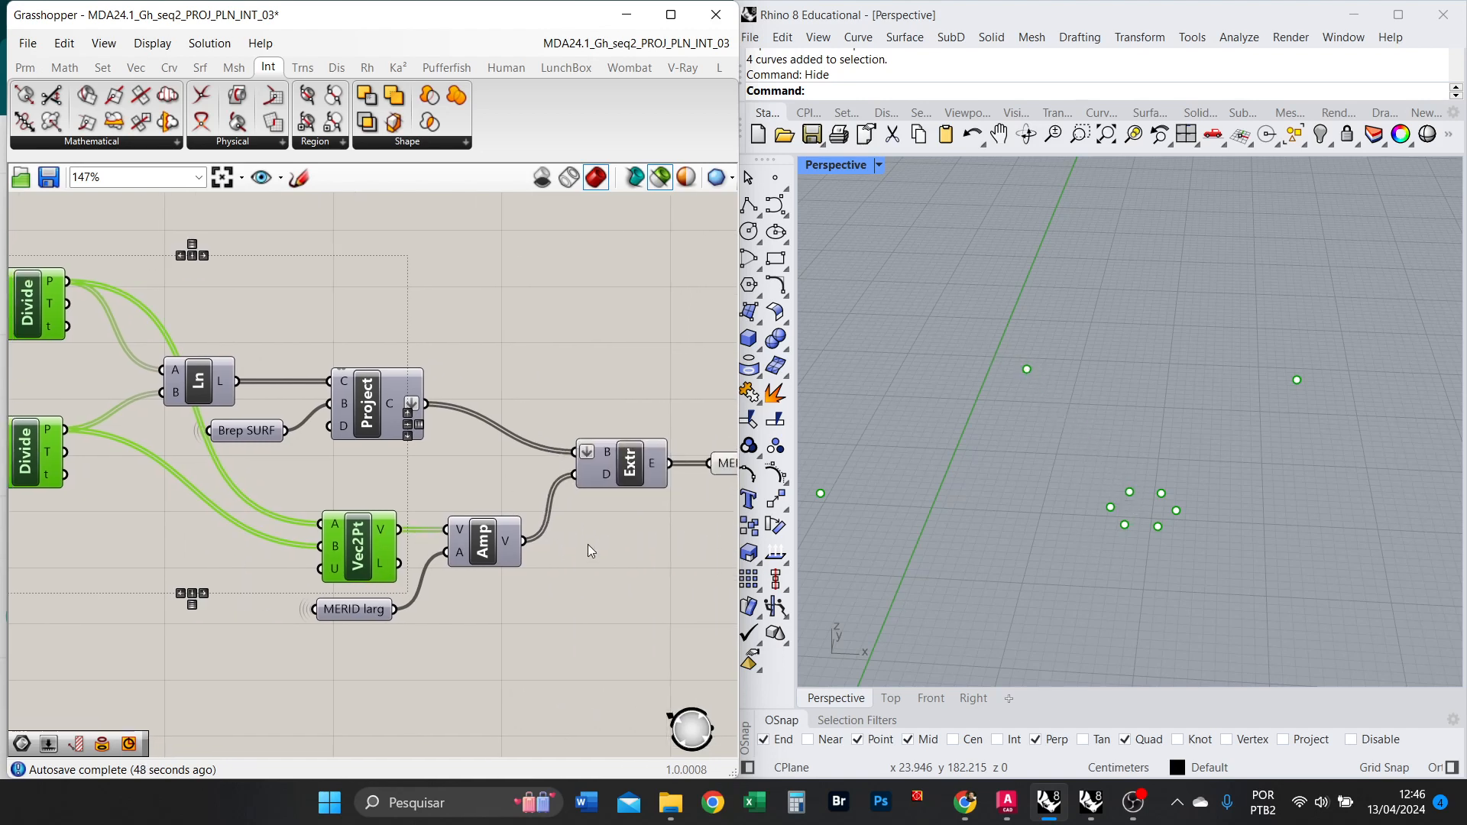
pyautogui.rightClick(604, 479)
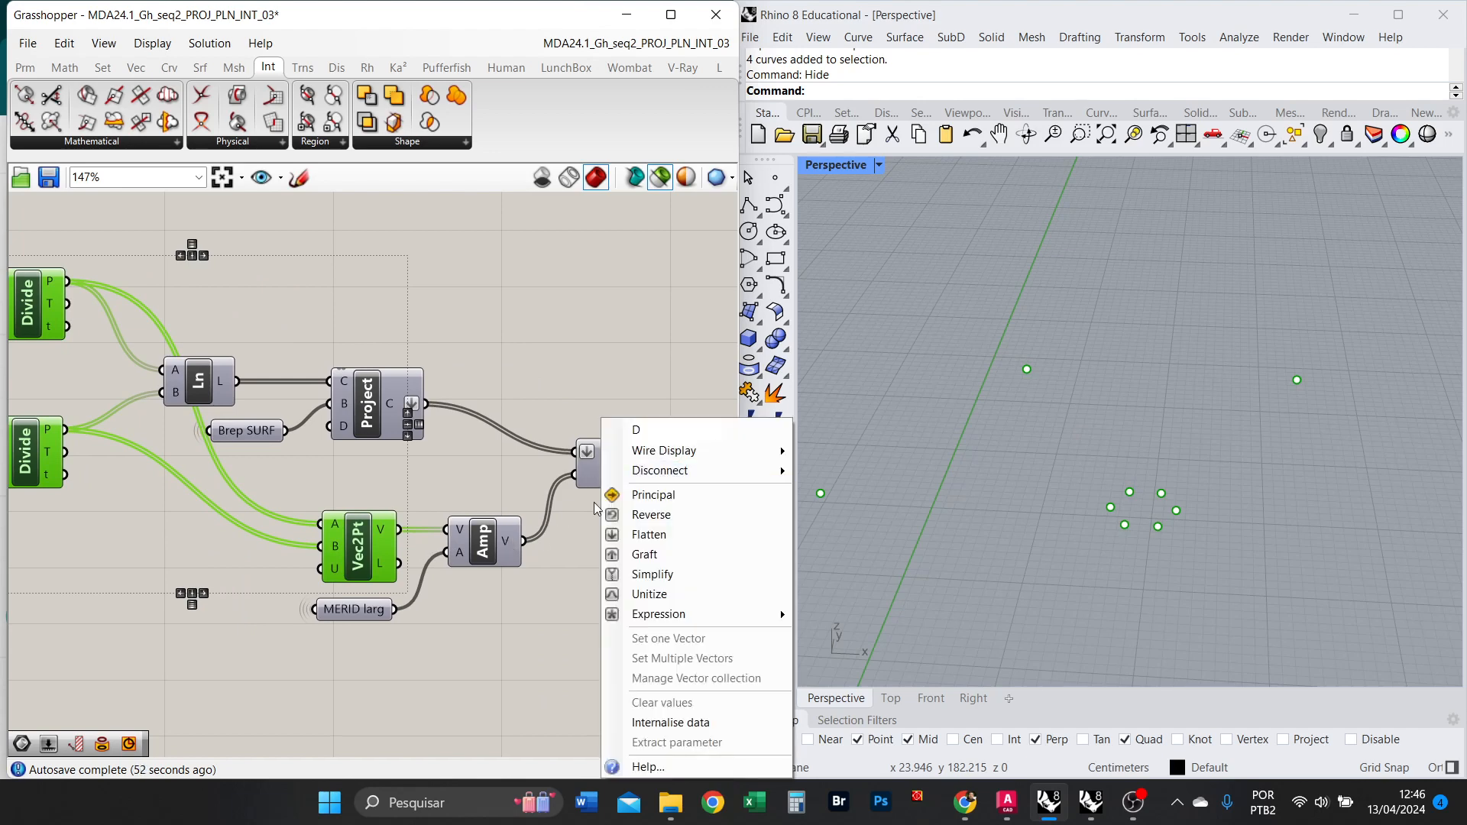
pyautogui.moveTo(688, 614)
pyautogui.click(882, 638)
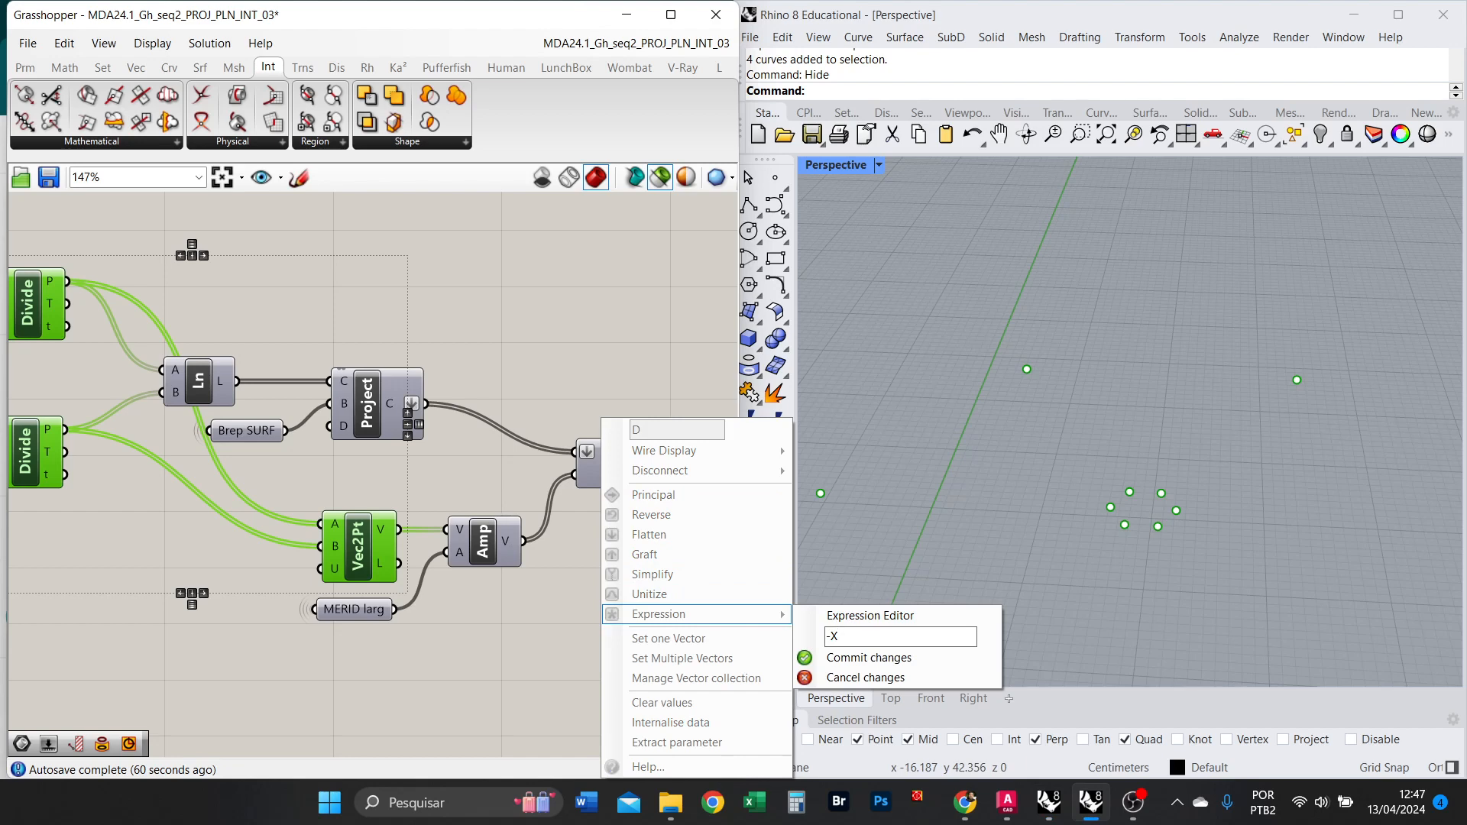
pyautogui.click(619, 346)
# Swap the Vec2Pt inputs, feeding the outer circle's division points into A and the inner circle's points into B.
pyautogui.moveTo(463, 409); pyautogui.dragTo(667, 412, button='right')
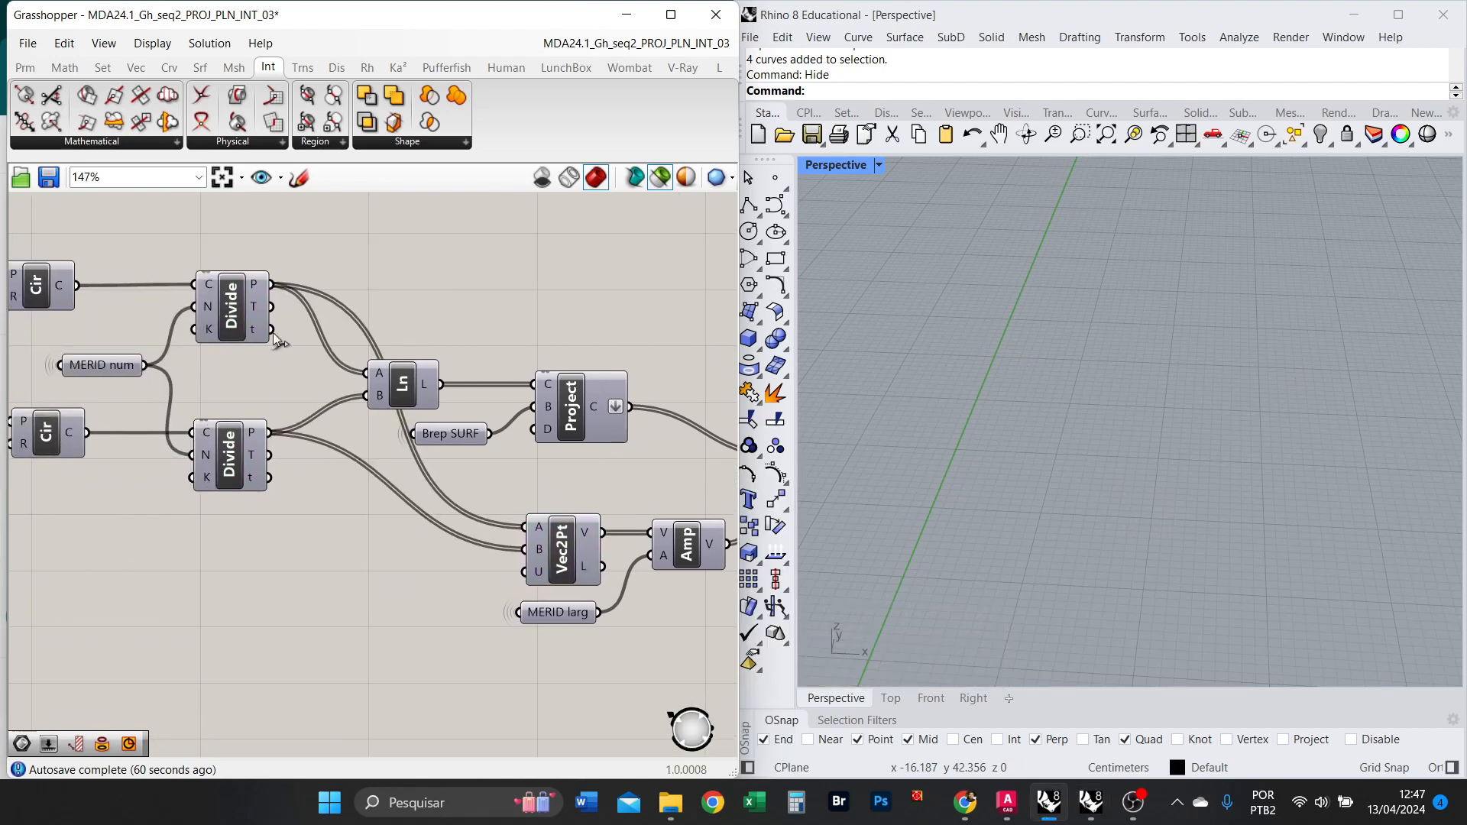
pyautogui.moveTo(273, 286); pyautogui.dragTo(523, 552)
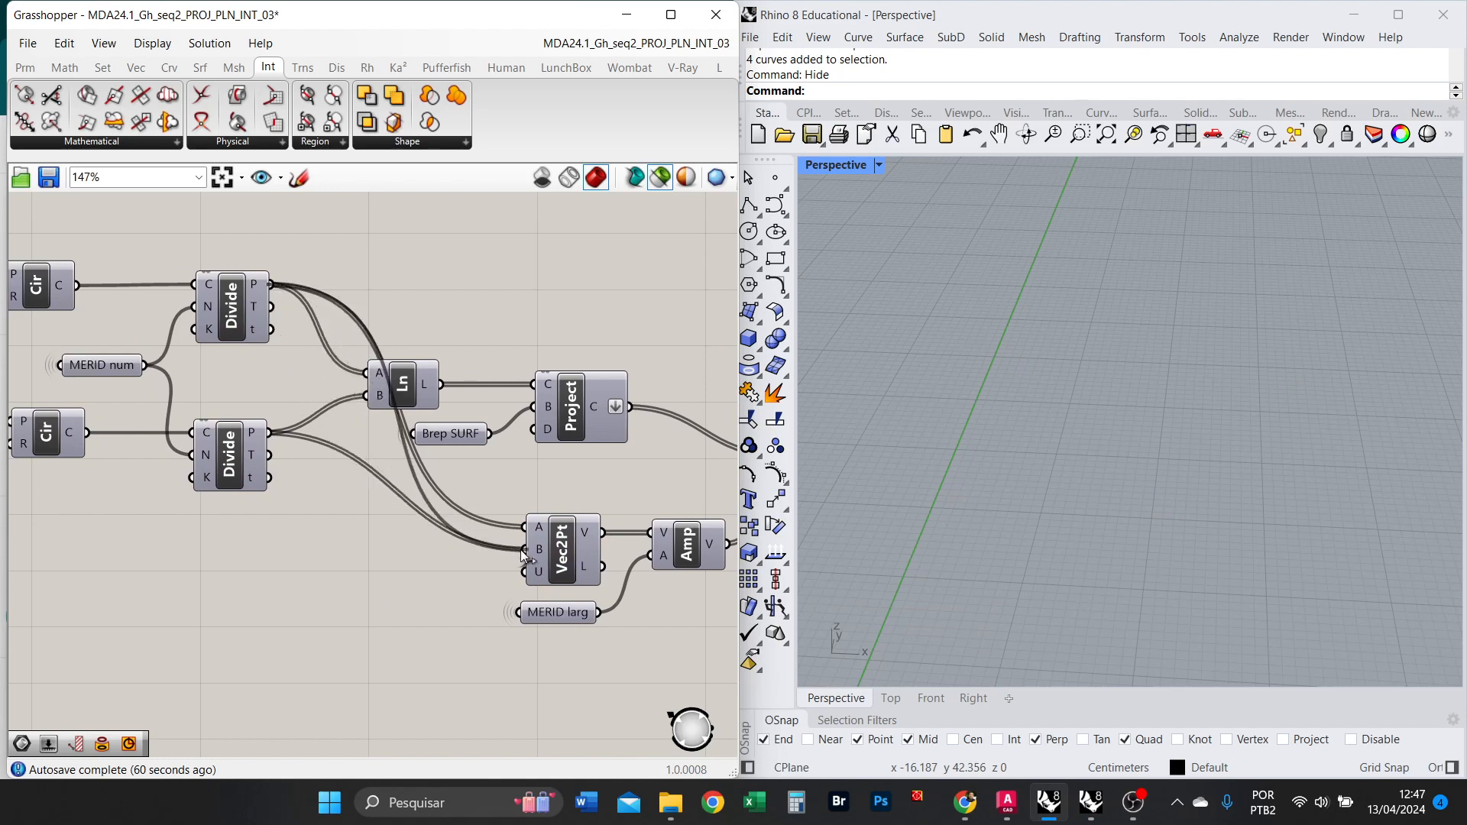
pyautogui.moveTo(271, 433); pyautogui.dragTo(539, 550)
pyautogui.click(561, 546)
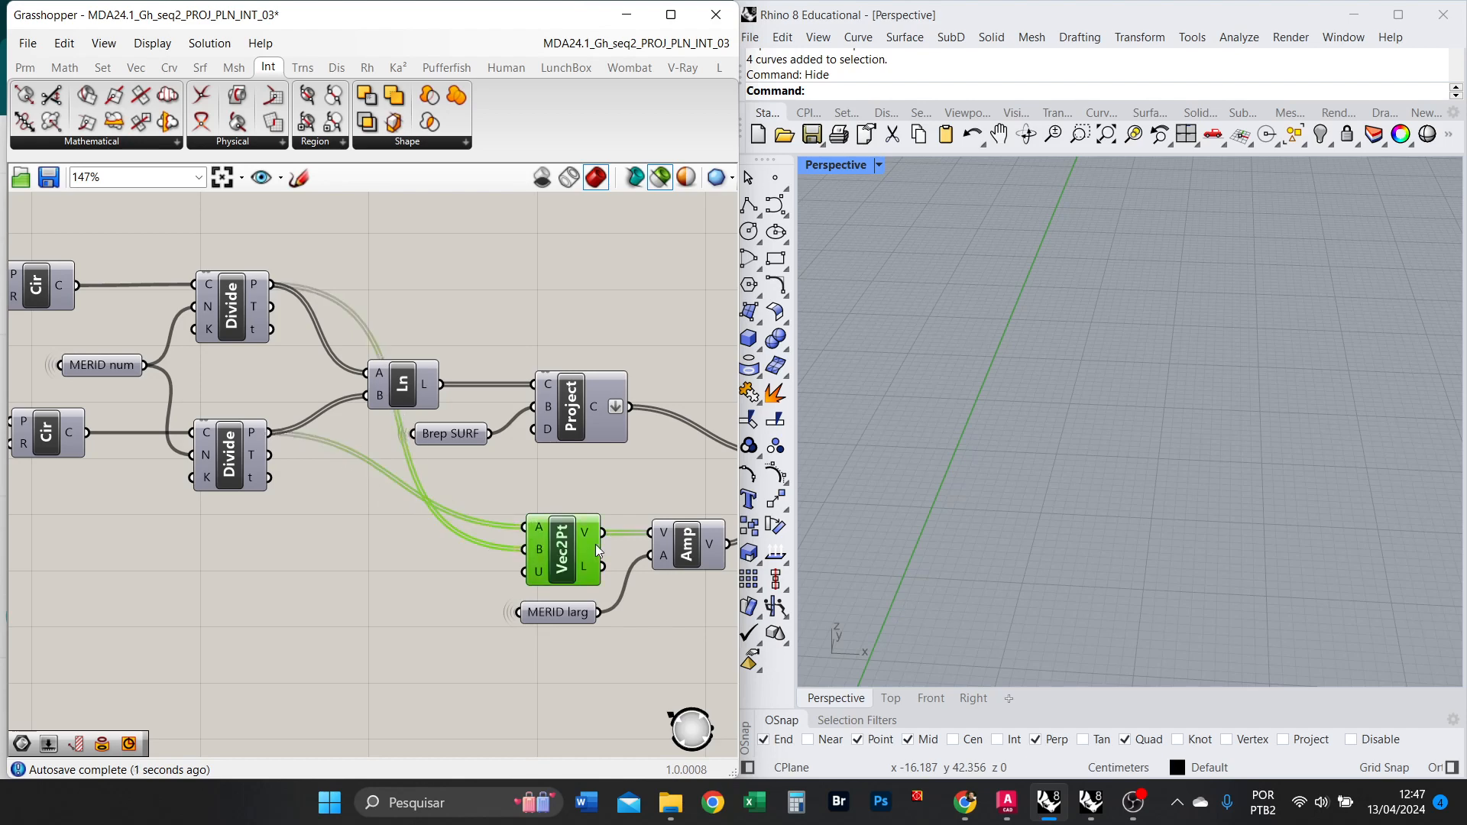
# Restore the full preview and check the direction of the MERIDIANOS strips relative to the PARALELOS rings.
pyautogui.moveTo(594, 545); pyautogui.dragTo(306, 501, button='right')
pyautogui.click(680, 434)
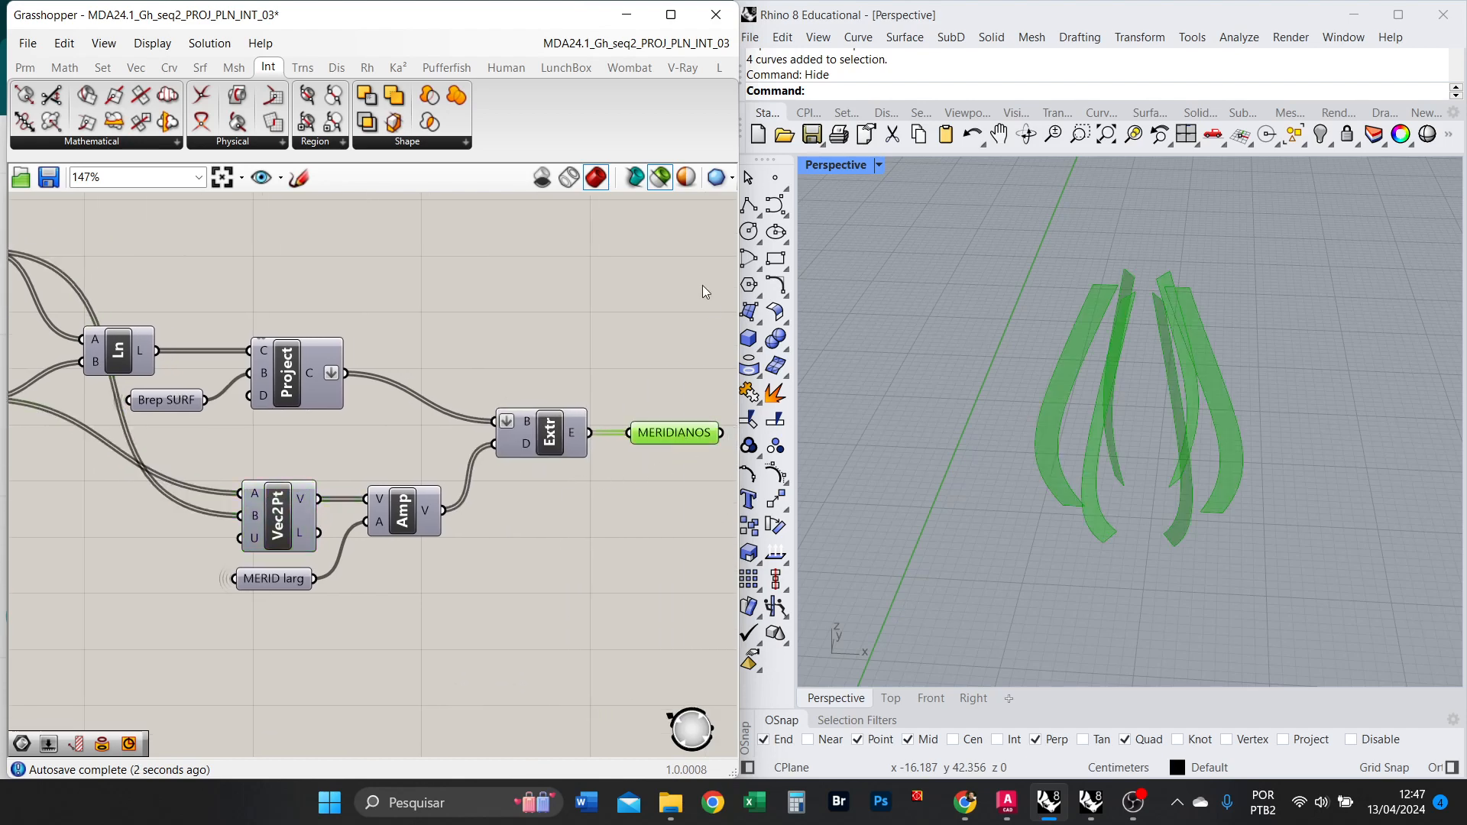
pyautogui.click(660, 177)
pyautogui.moveTo(1112, 386); pyautogui.dragTo(1053, 456, button='right')
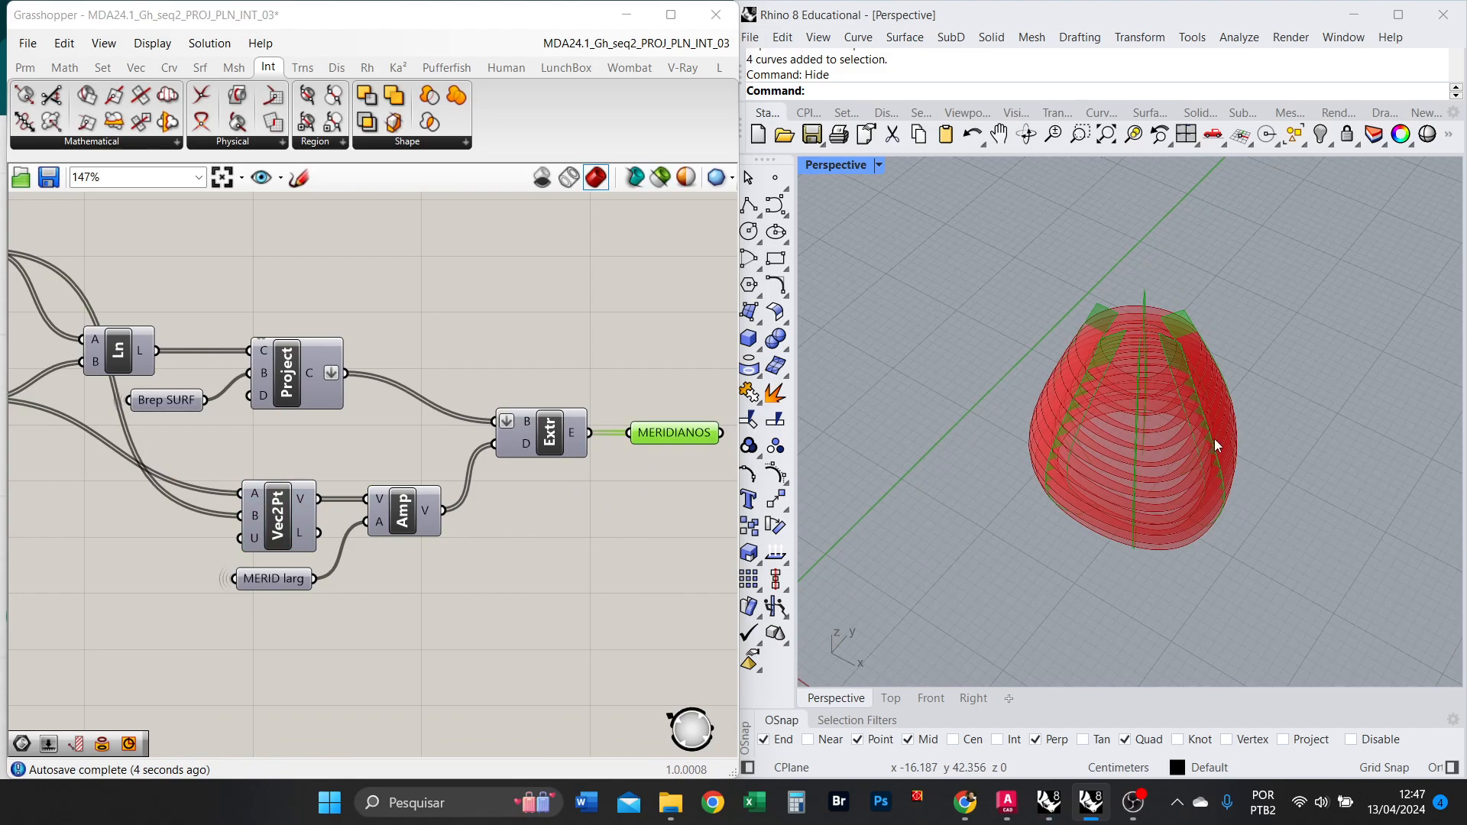
pyautogui.moveTo(1215, 444); pyautogui.dragTo(1125, 313, button='right')
pyautogui.scroll(6, 1125, 314)
pyautogui.moveTo(1314, 303); pyautogui.dragTo(1132, 334, button='right')
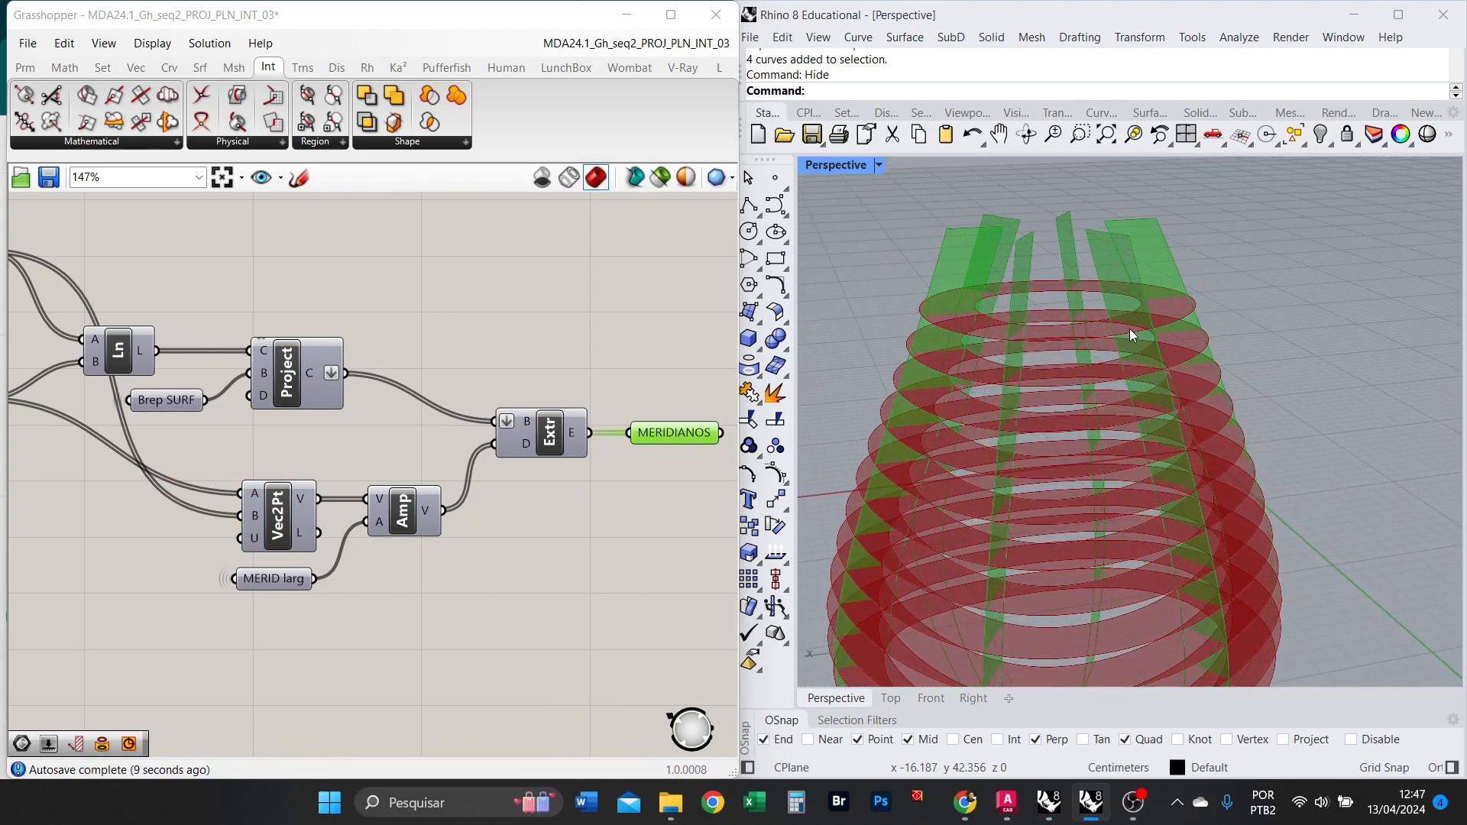
pyautogui.scroll(-3, 1129, 334)
pyautogui.click(696, 497)
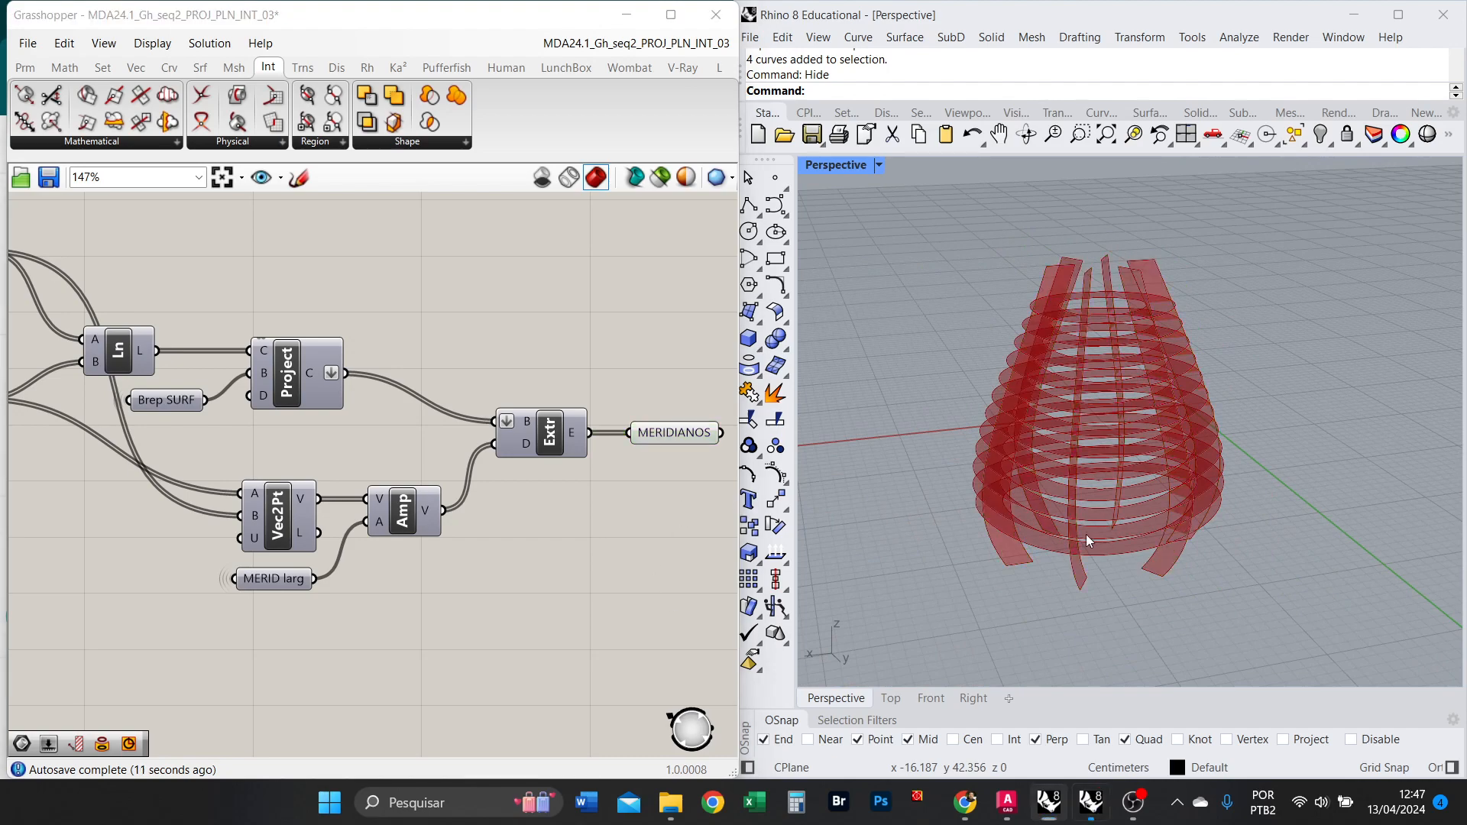
pyautogui.moveTo(1085, 534); pyautogui.dragTo(1277, 525, button='right')
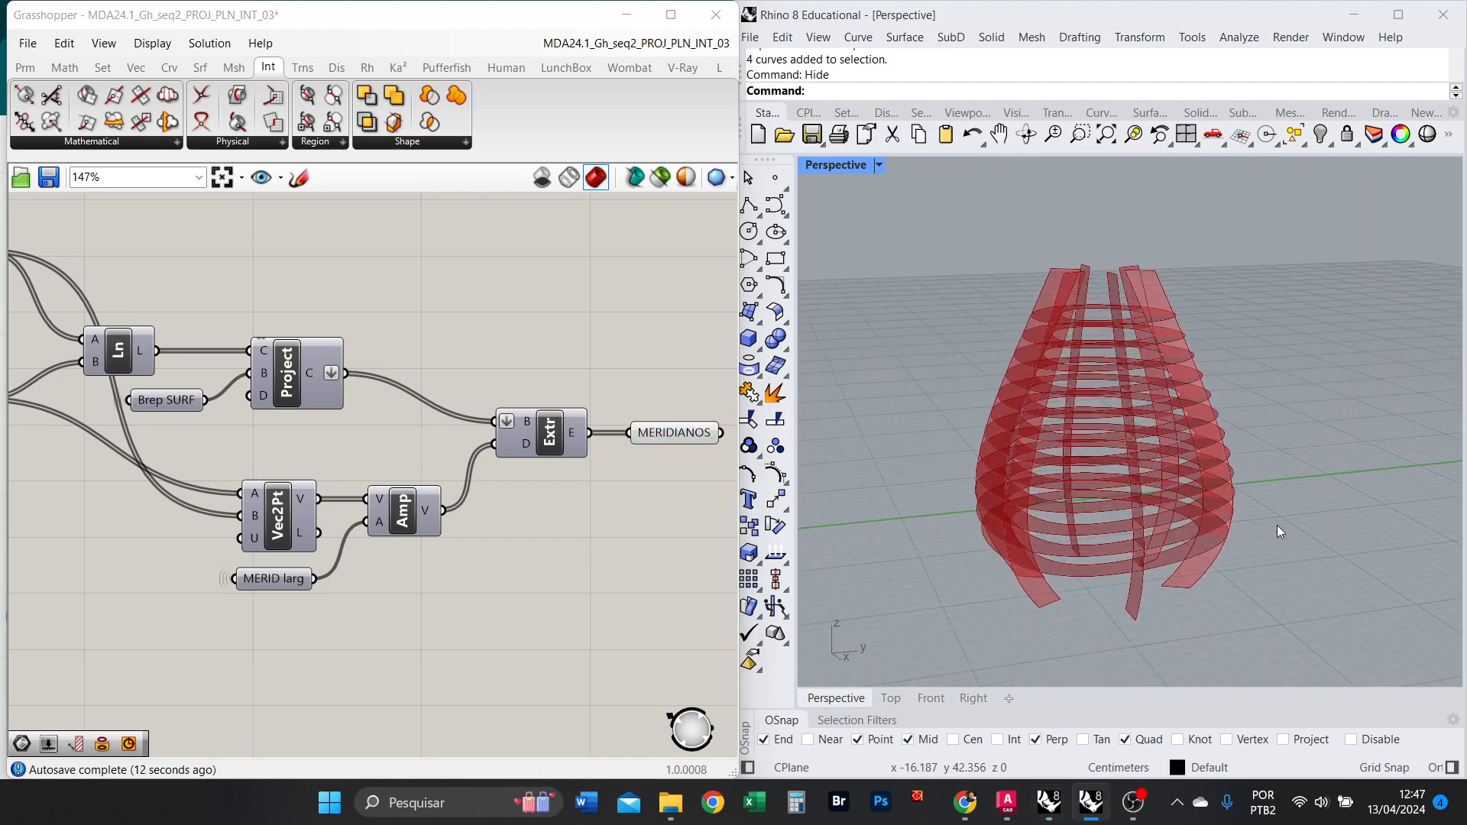
pyautogui.moveTo(1016, 549); pyautogui.dragTo(1093, 446, button='right')
# Set the MERID larg slider in the cabine de comando group to 1.
pyautogui.scroll(-9, 552, 457)
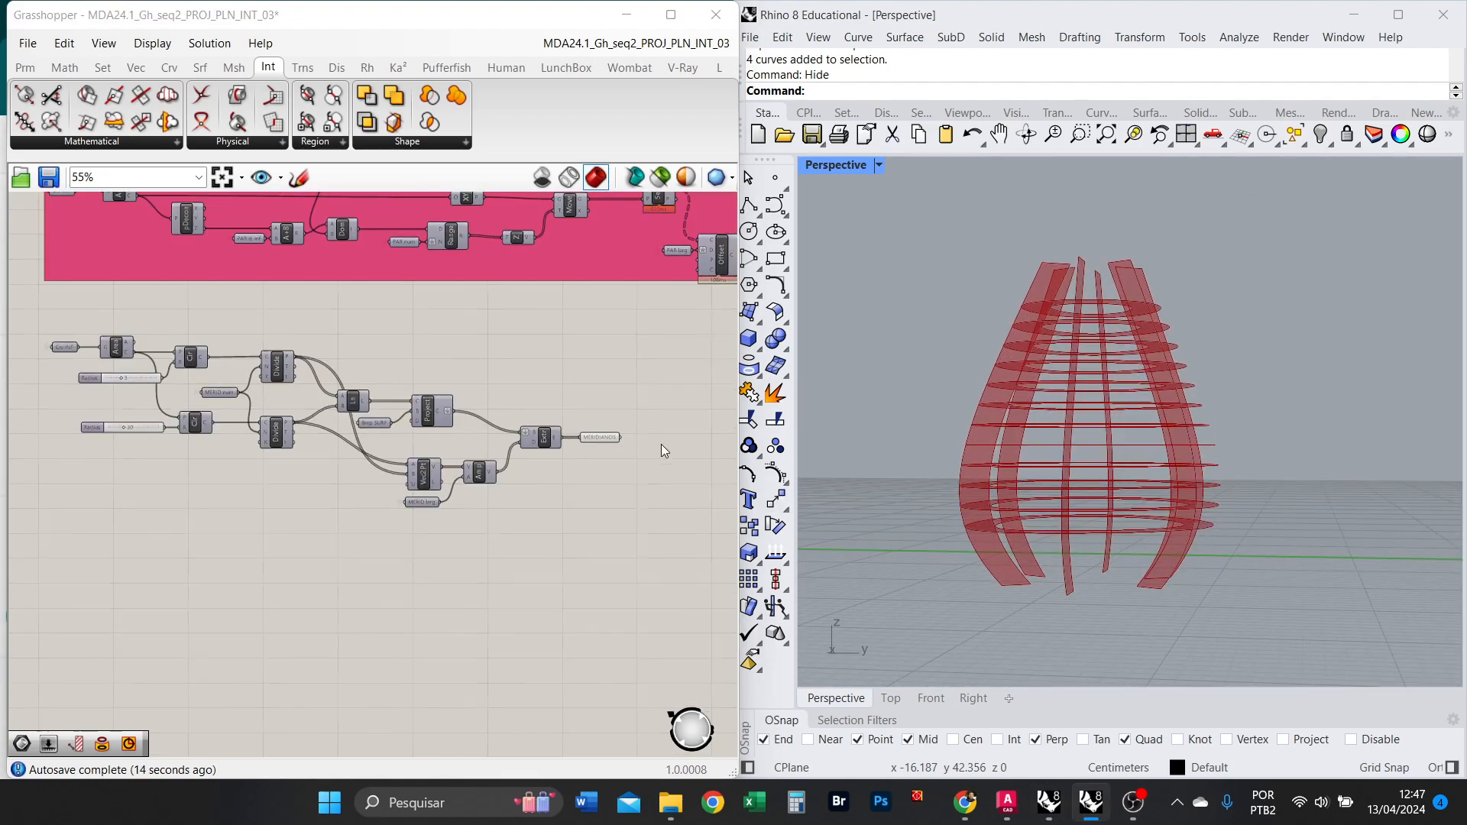
pyautogui.scroll(3, 257, 376)
pyautogui.scroll(8, 434, 339)
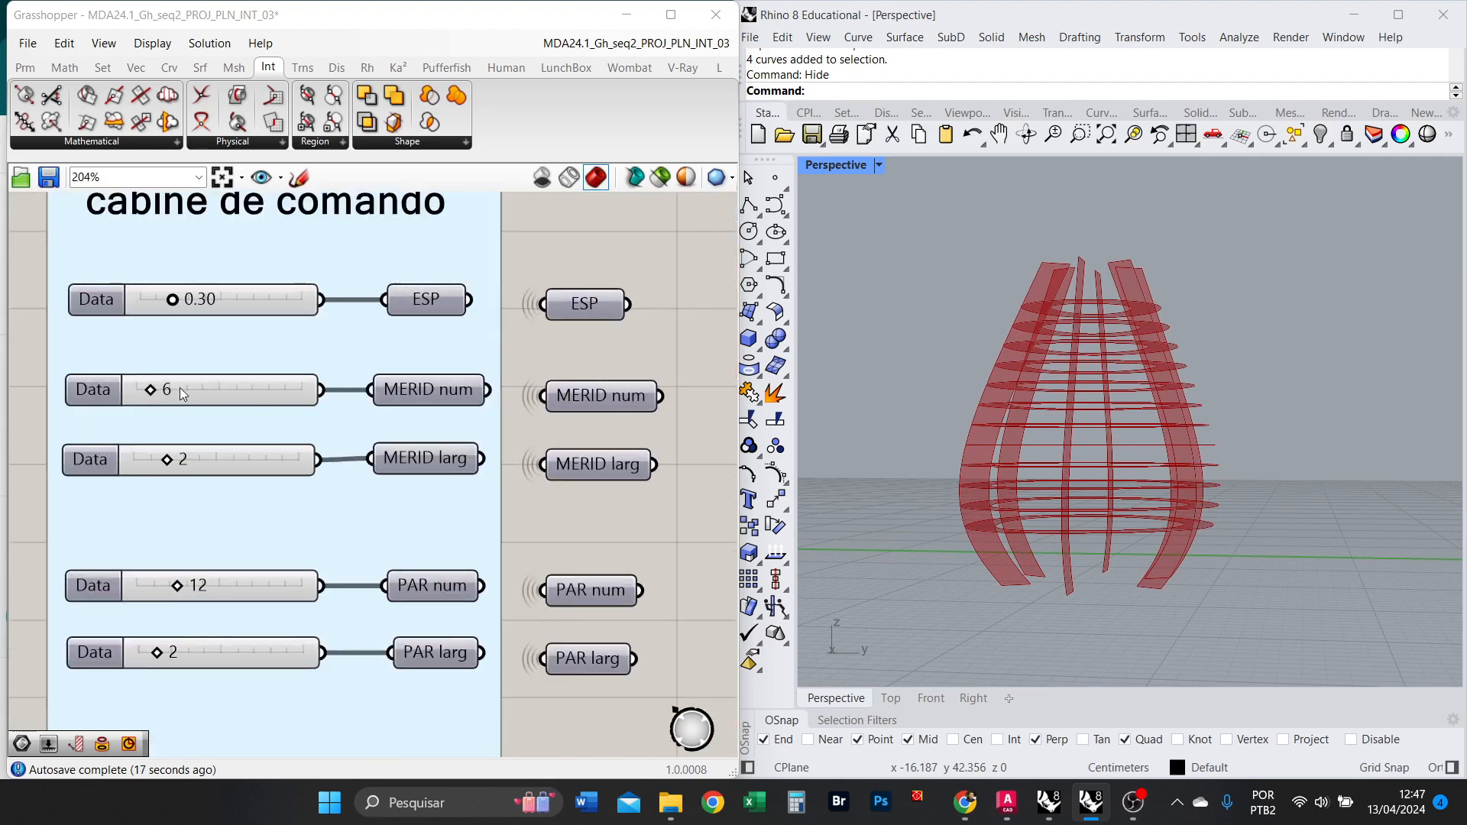
pyautogui.moveTo(175, 451); pyautogui.dragTo(136, 458)
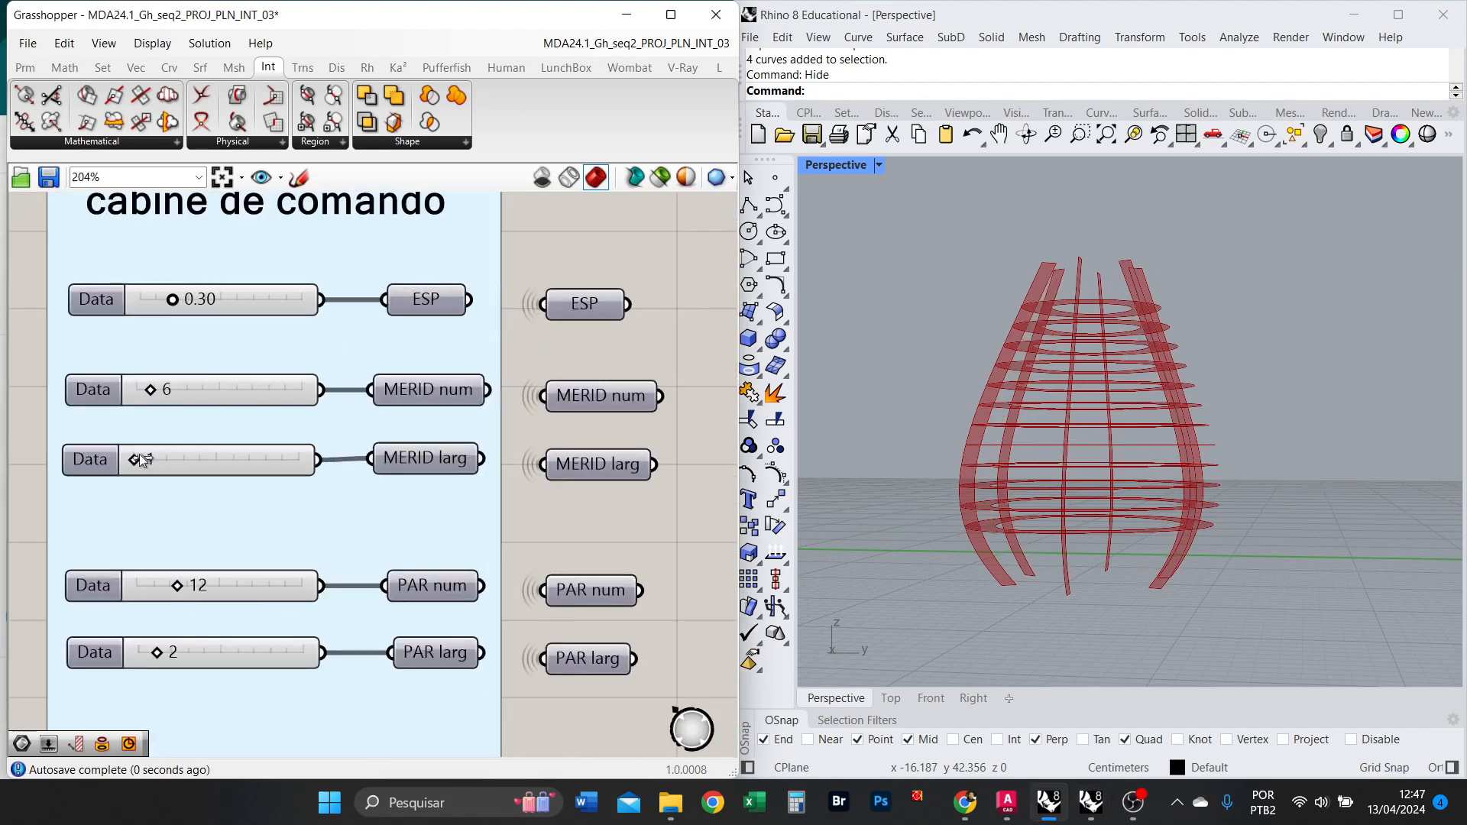
pyautogui.moveTo(1072, 429); pyautogui.dragTo(1061, 456, button='right')
# Set the PAR d. sup slider's minimum and its value to 1.
pyautogui.moveTo(326, 557); pyautogui.dragTo(348, 299, button='right')
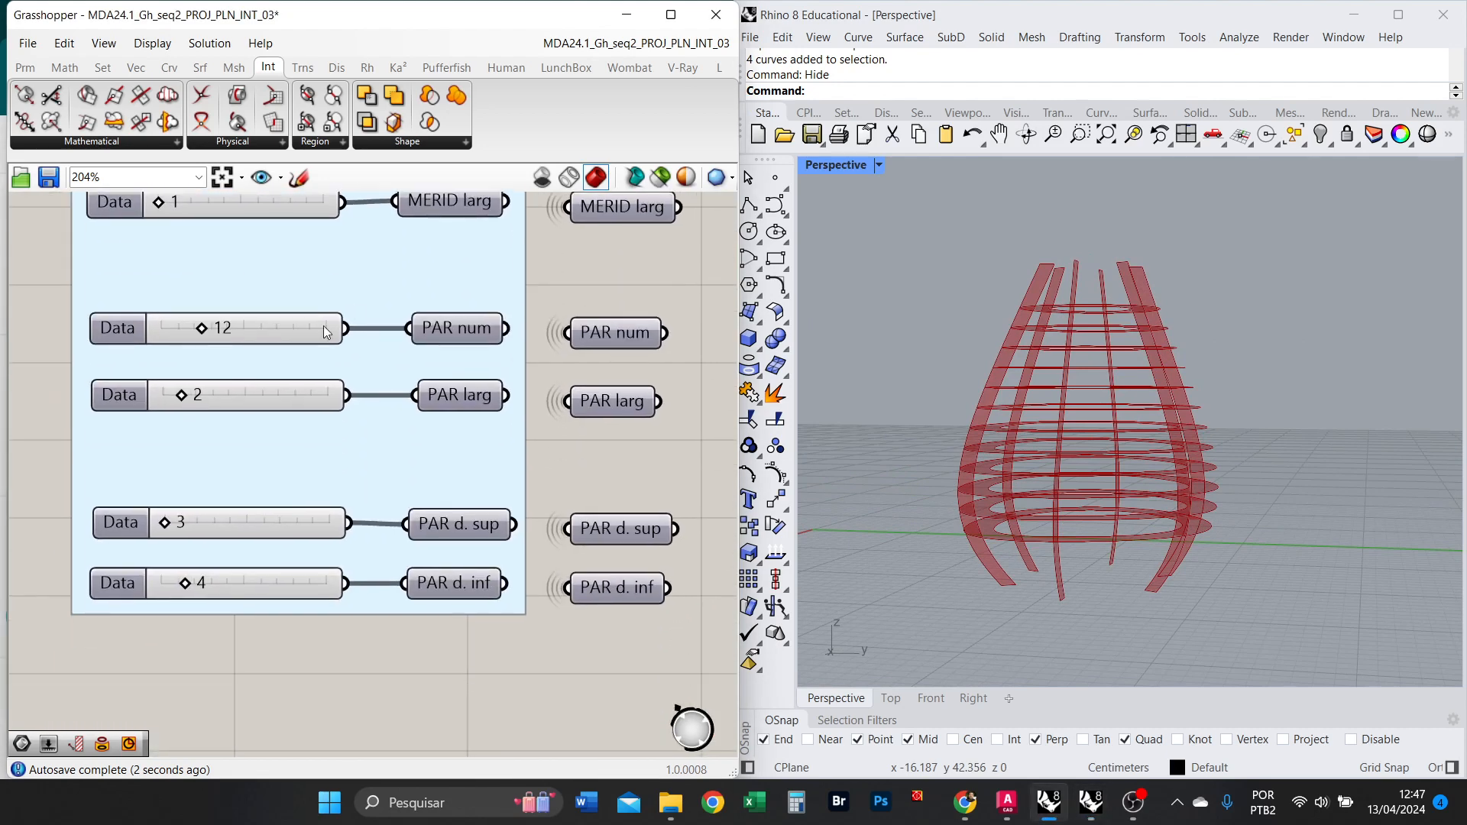
pyautogui.doubleClick(117, 520)
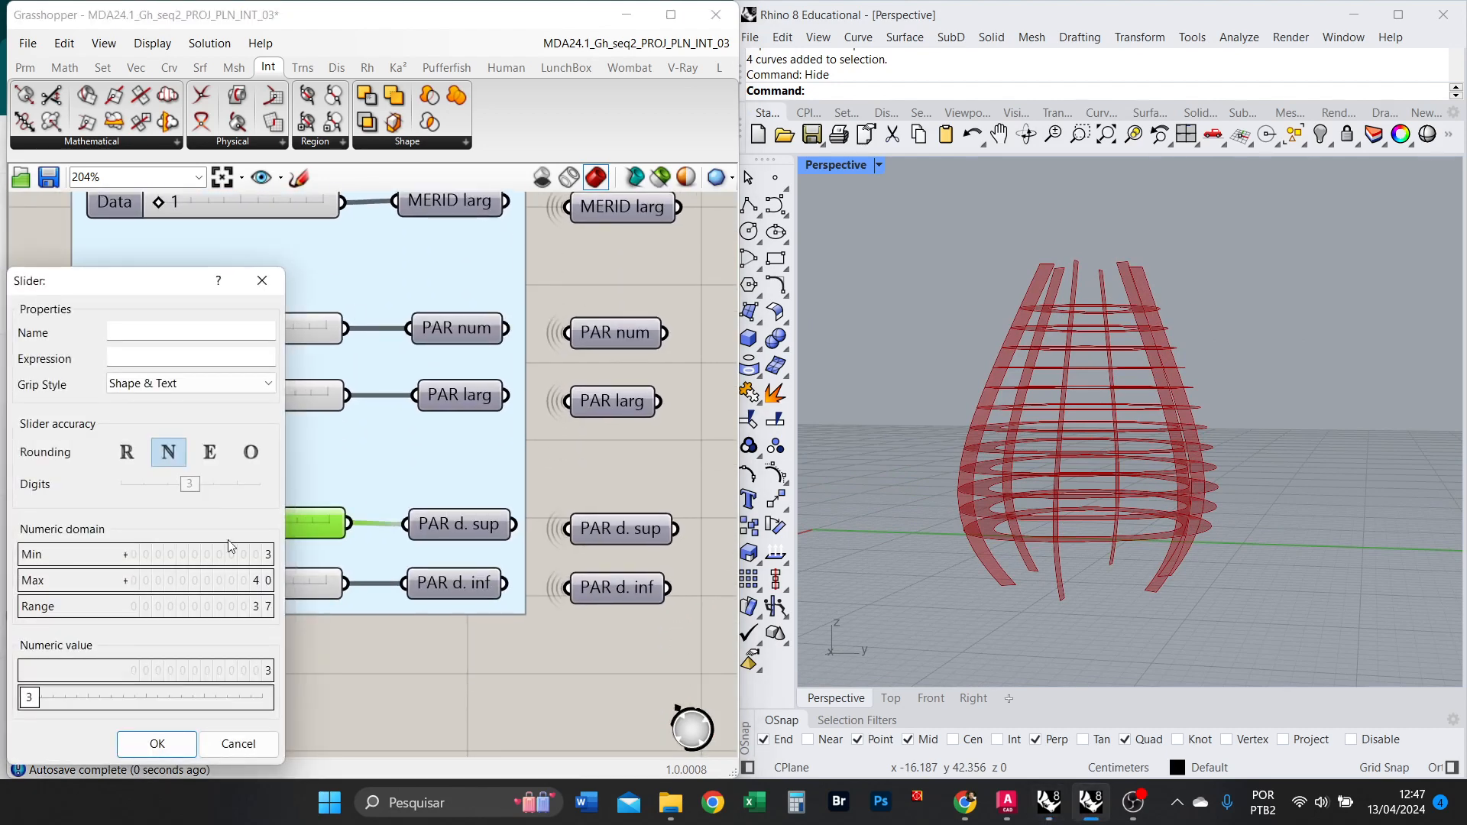
pyautogui.moveTo(284, 535); pyautogui.dragTo(282, 603)
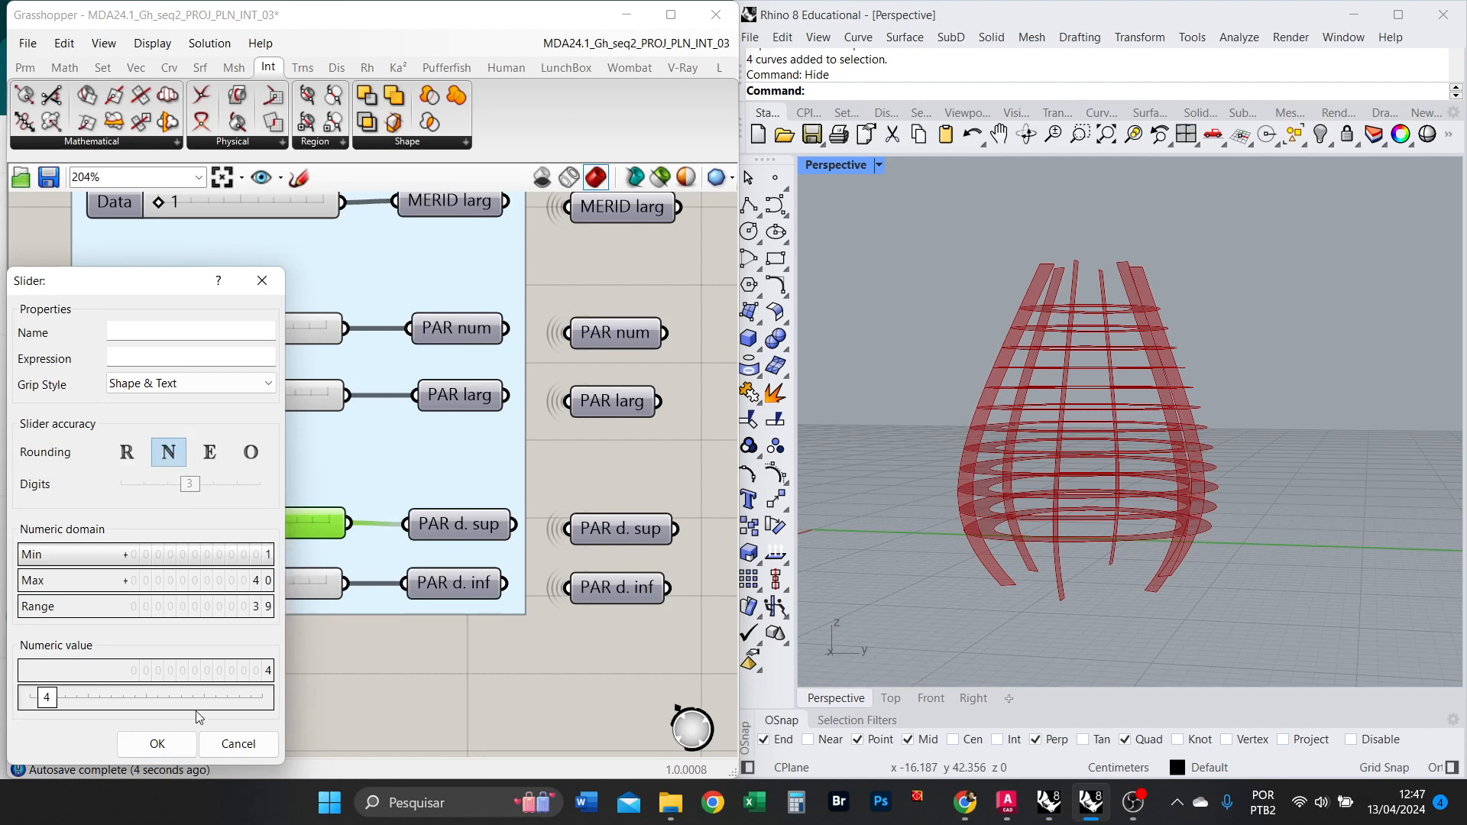
pyautogui.click(168, 745)
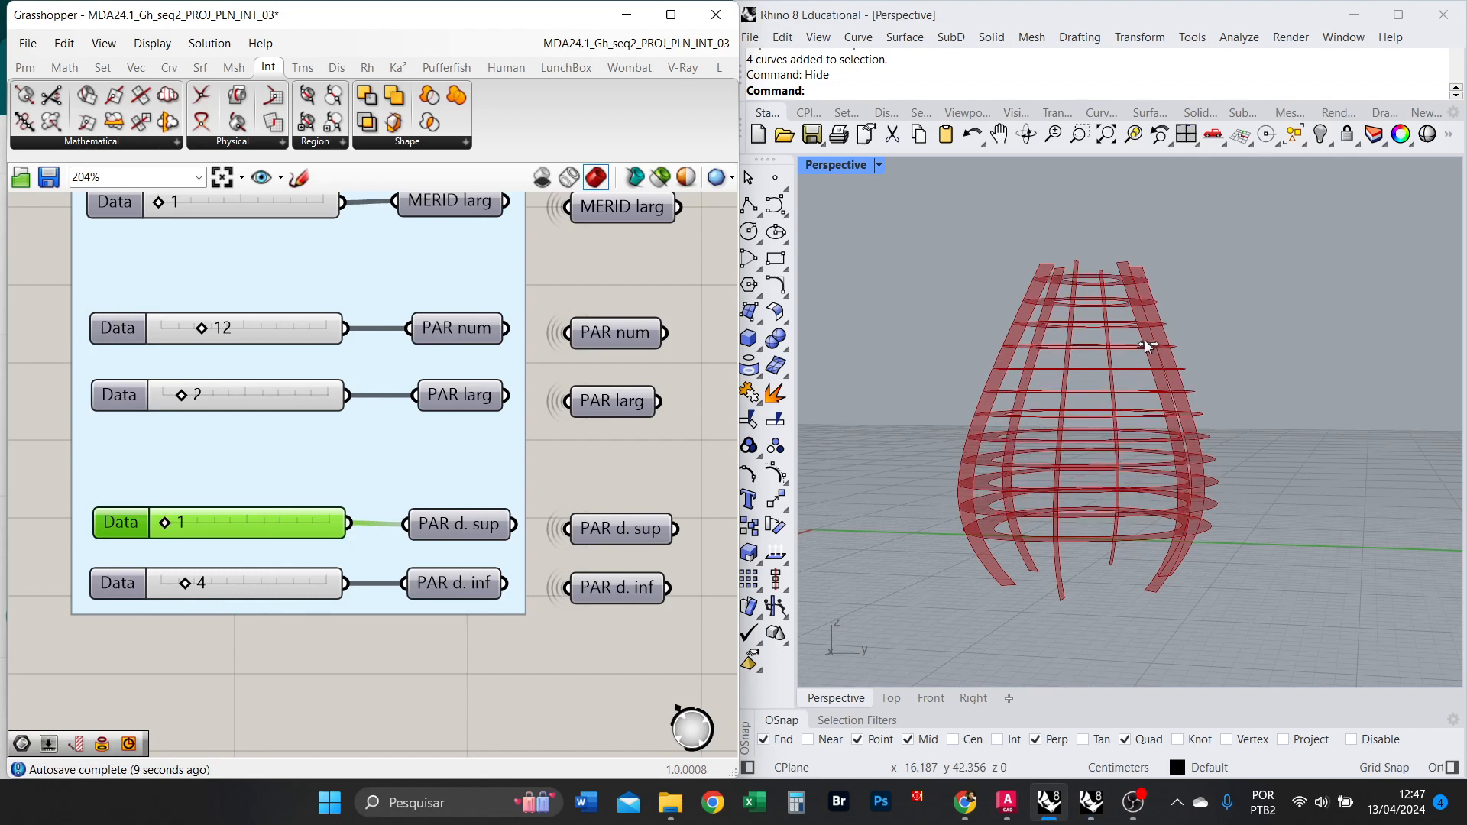
pyautogui.moveTo(1129, 273); pyautogui.dragTo(1048, 262, button='right')
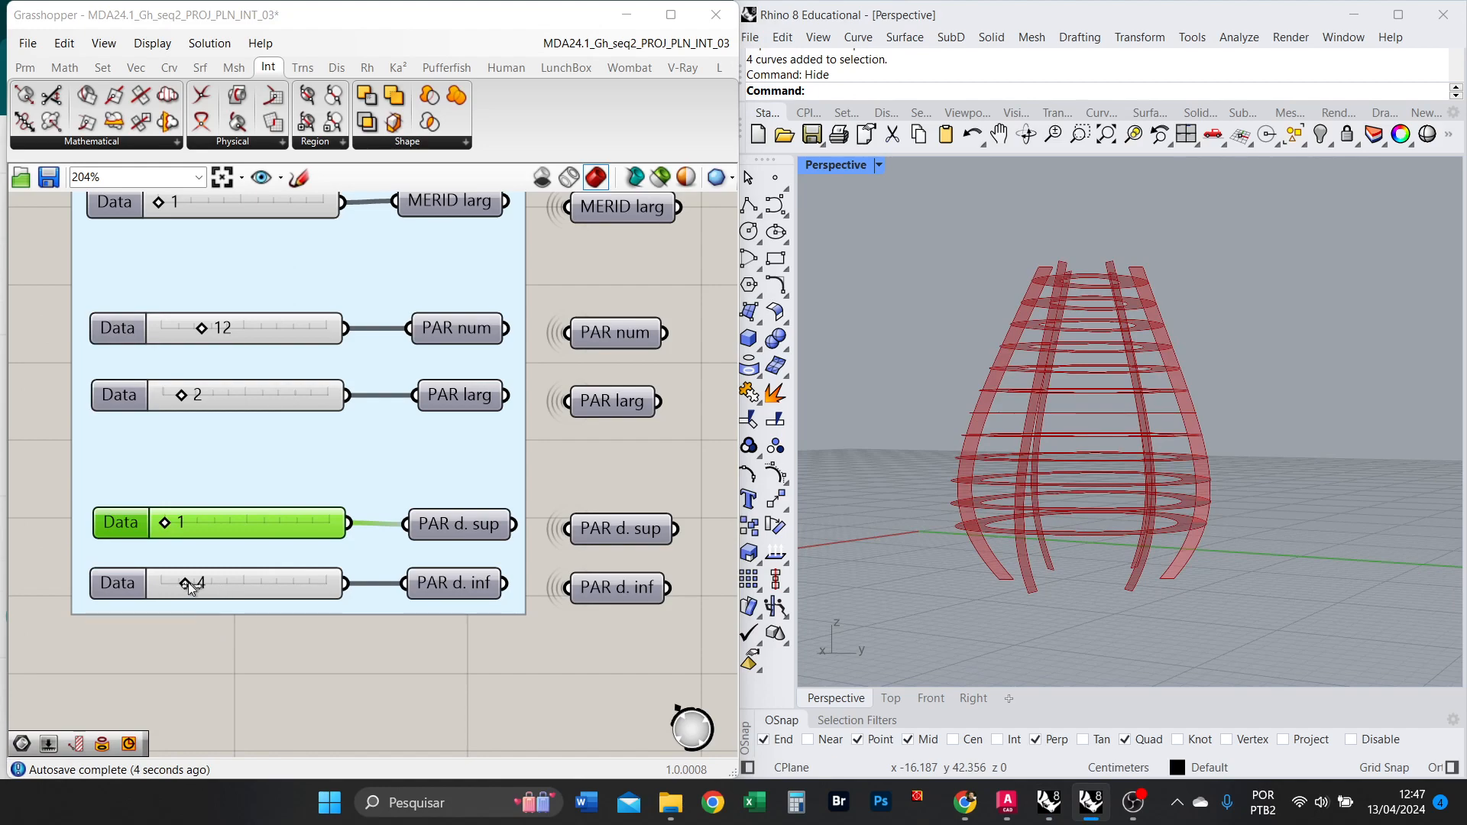
# Lower the PAR d. inf slider to 3 and check the ring spacing on the vase.
pyautogui.moveTo(187, 582); pyautogui.dragTo(130, 581)
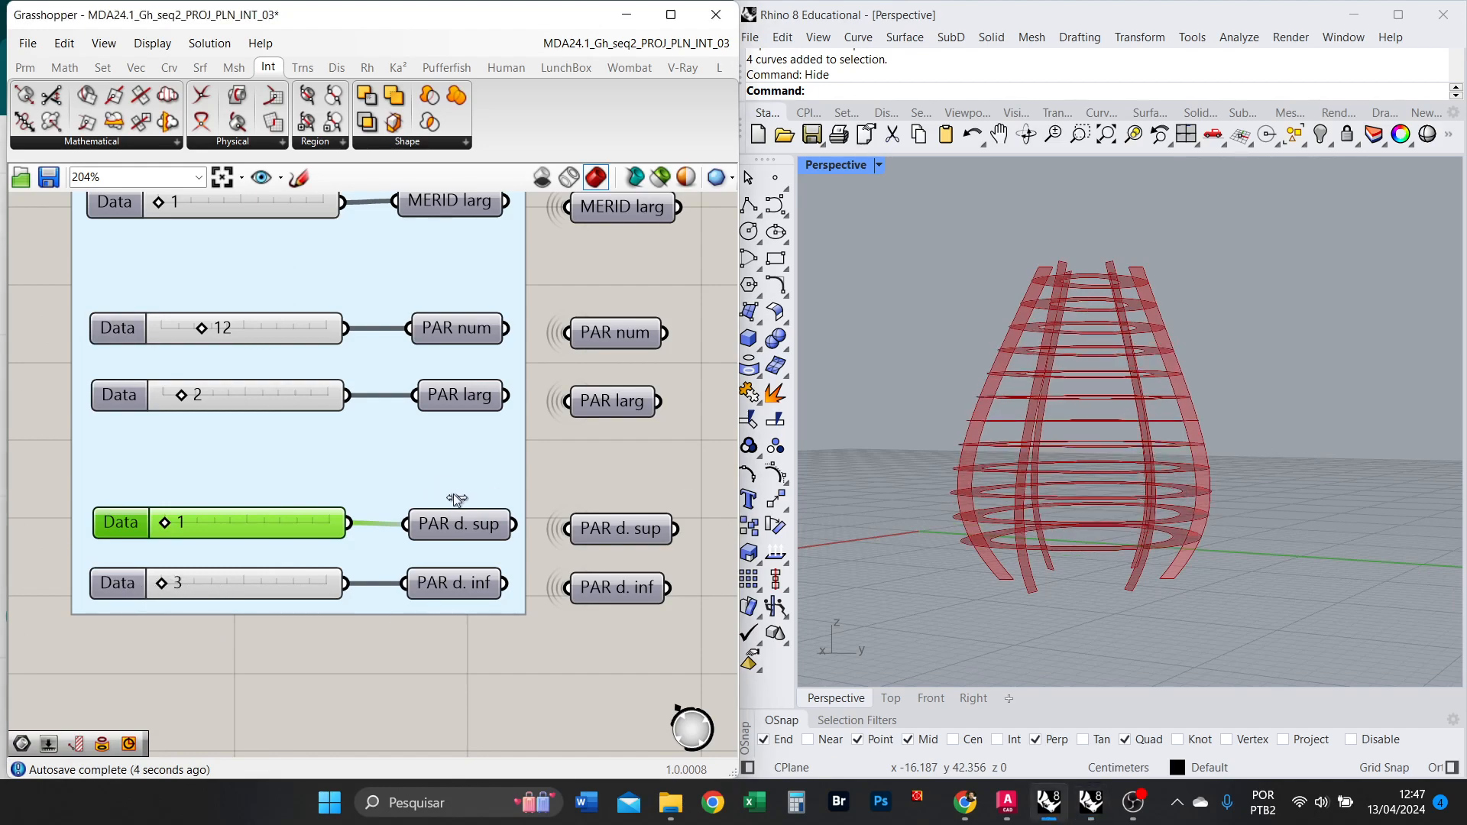
pyautogui.moveTo(1217, 367); pyautogui.dragTo(1032, 402, button='right')
pyautogui.moveTo(1200, 327); pyautogui.dragTo(1284, 352, button='right')
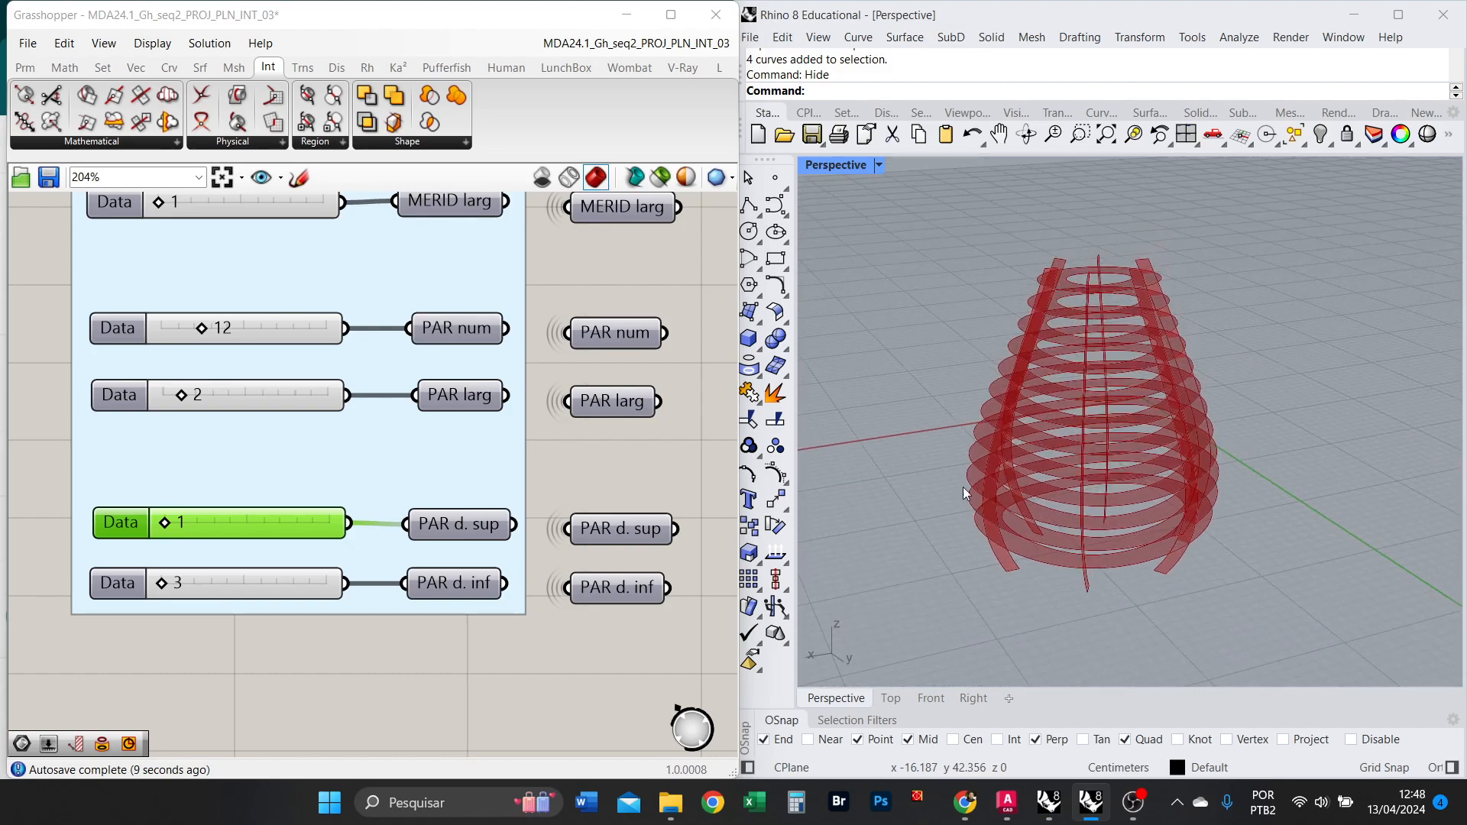
# Set the MERID num slider to 12.
pyautogui.scroll(-2, 458, 539)
pyautogui.scroll(3, 391, 292)
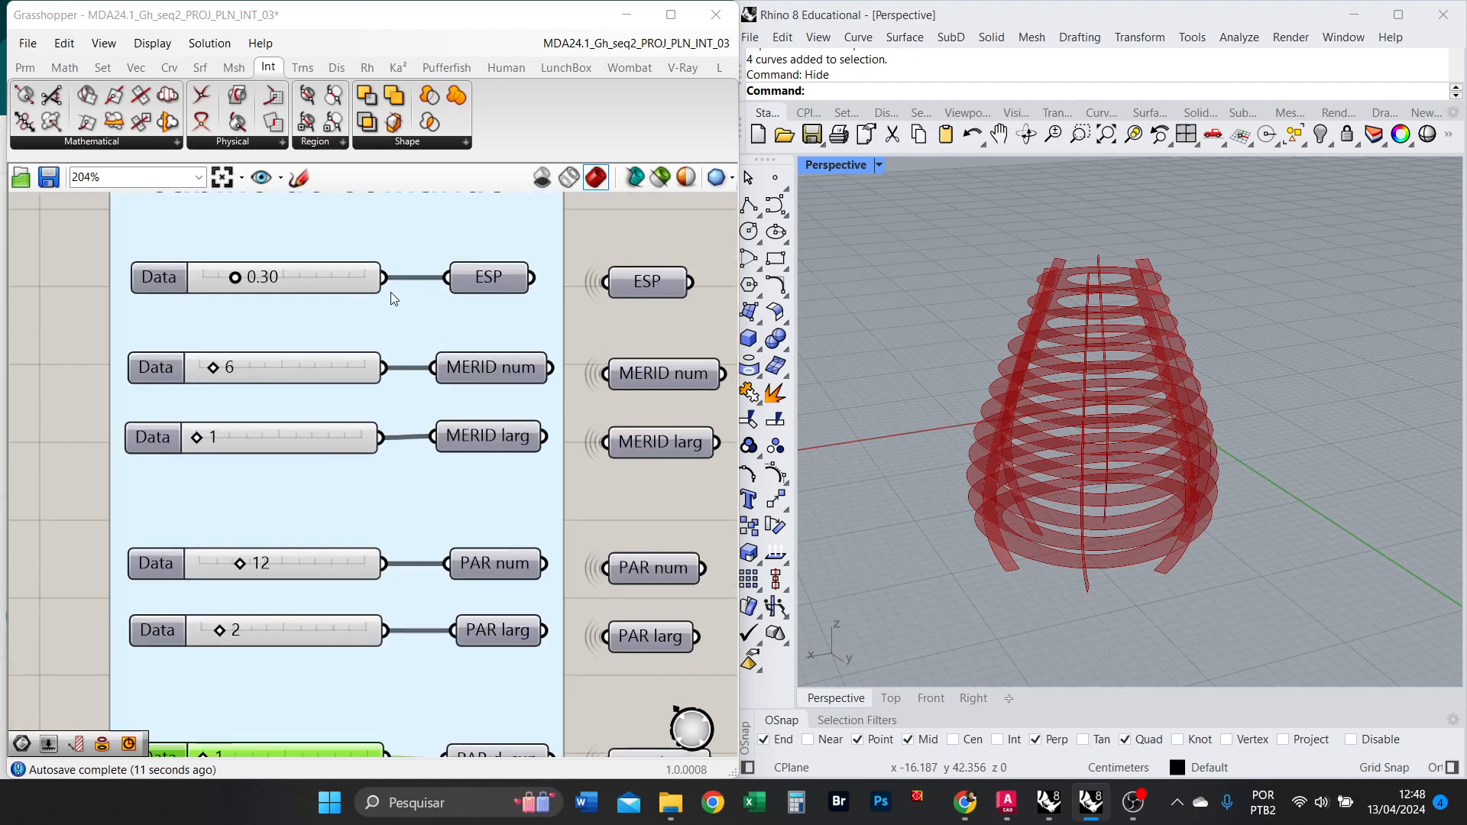
pyautogui.scroll(-2, 382, 347)
pyautogui.doubleClick(304, 387)
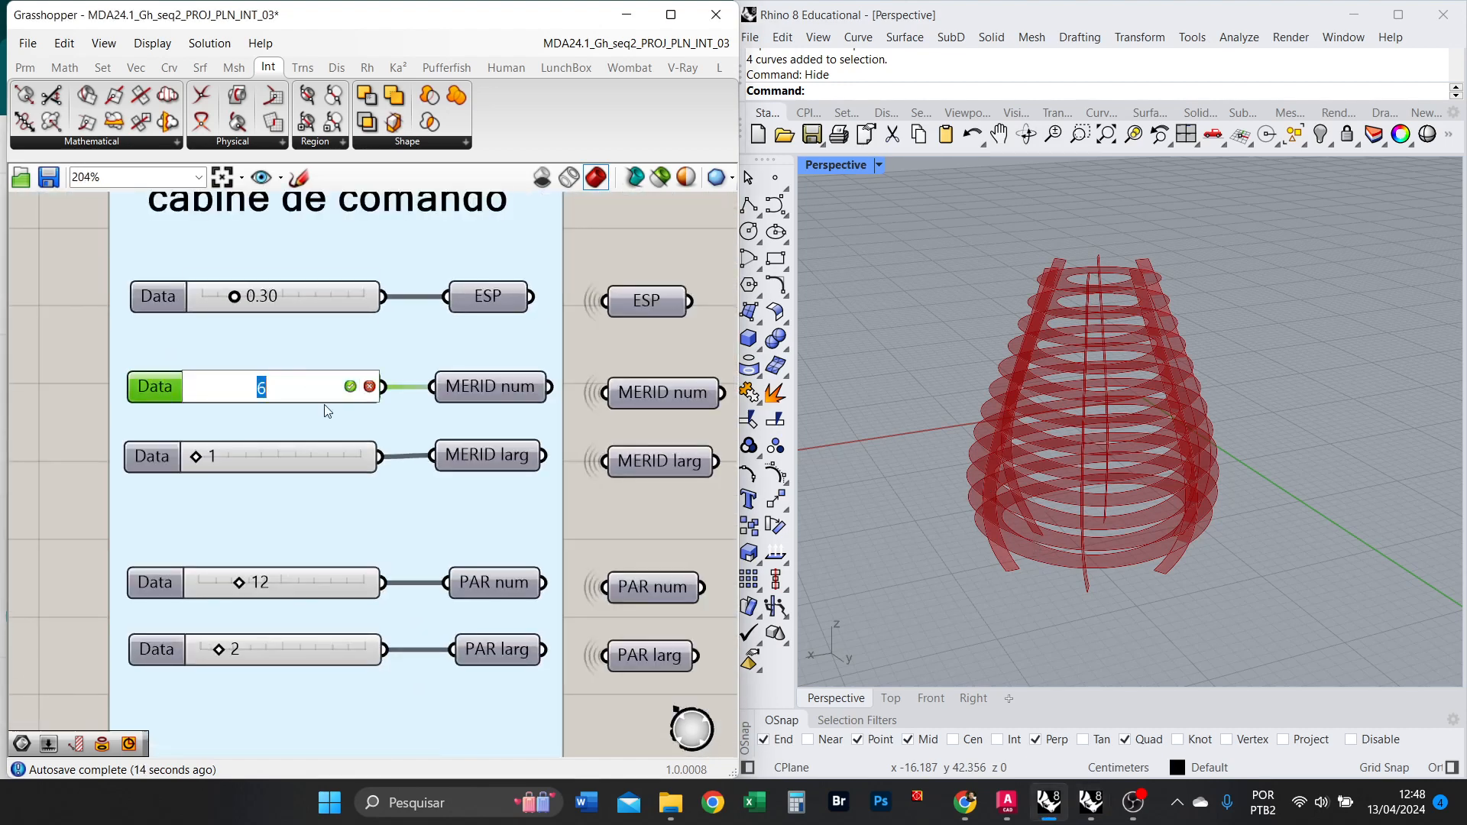
pyautogui.write('12')
pyautogui.press('Return')
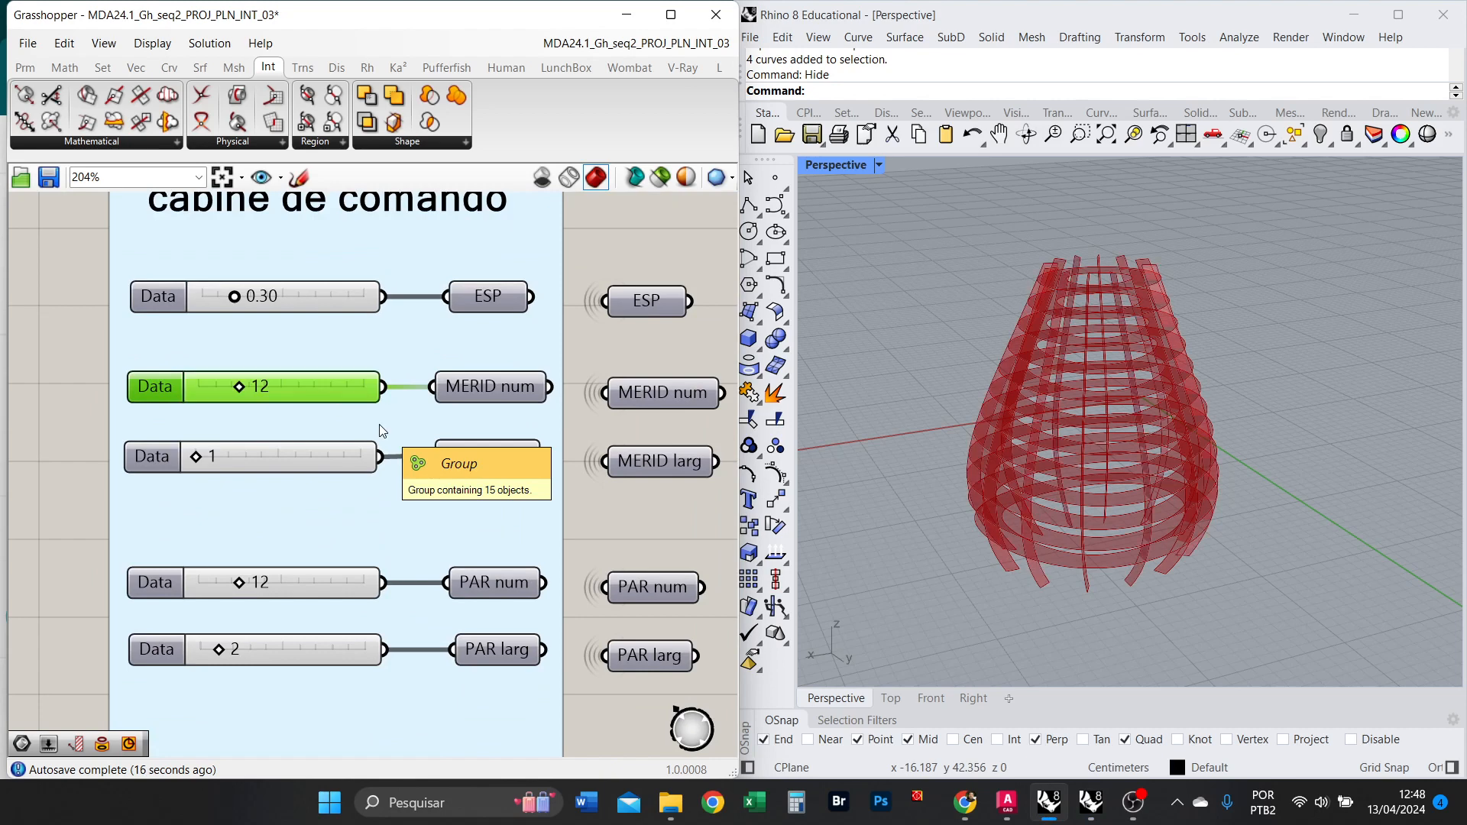
# Set the PAR num slider to 4 and view the vase from a lower angle.
pyautogui.doubleClick(294, 584)
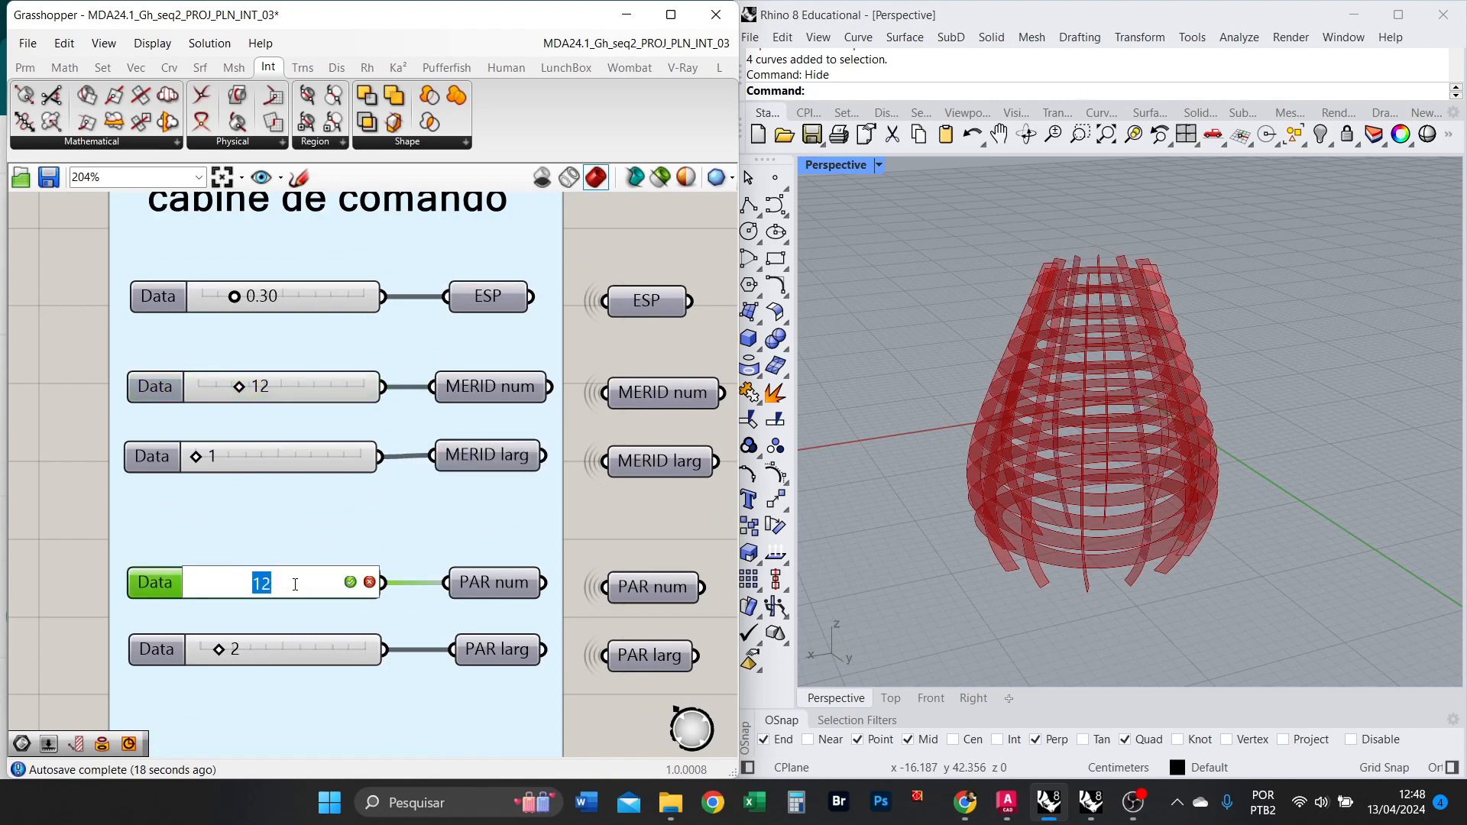
pyautogui.write('4')
pyautogui.press('Return')
pyautogui.moveTo(1138, 466); pyautogui.dragTo(1000, 408, button='right')
# Set the MERID num slider to 20.
pyautogui.doubleClick(333, 383)
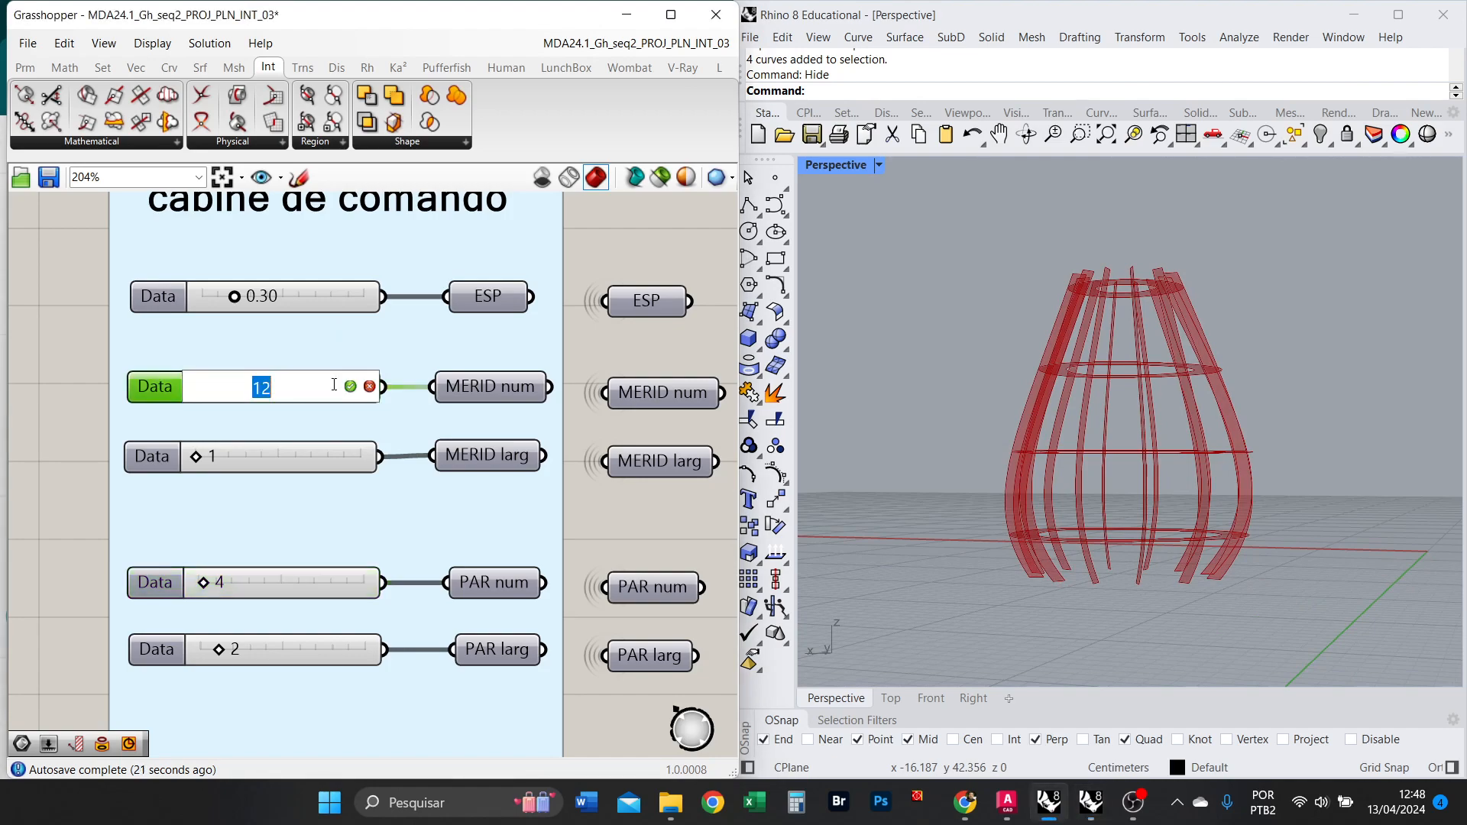
pyautogui.write('20')
pyautogui.press('Return')
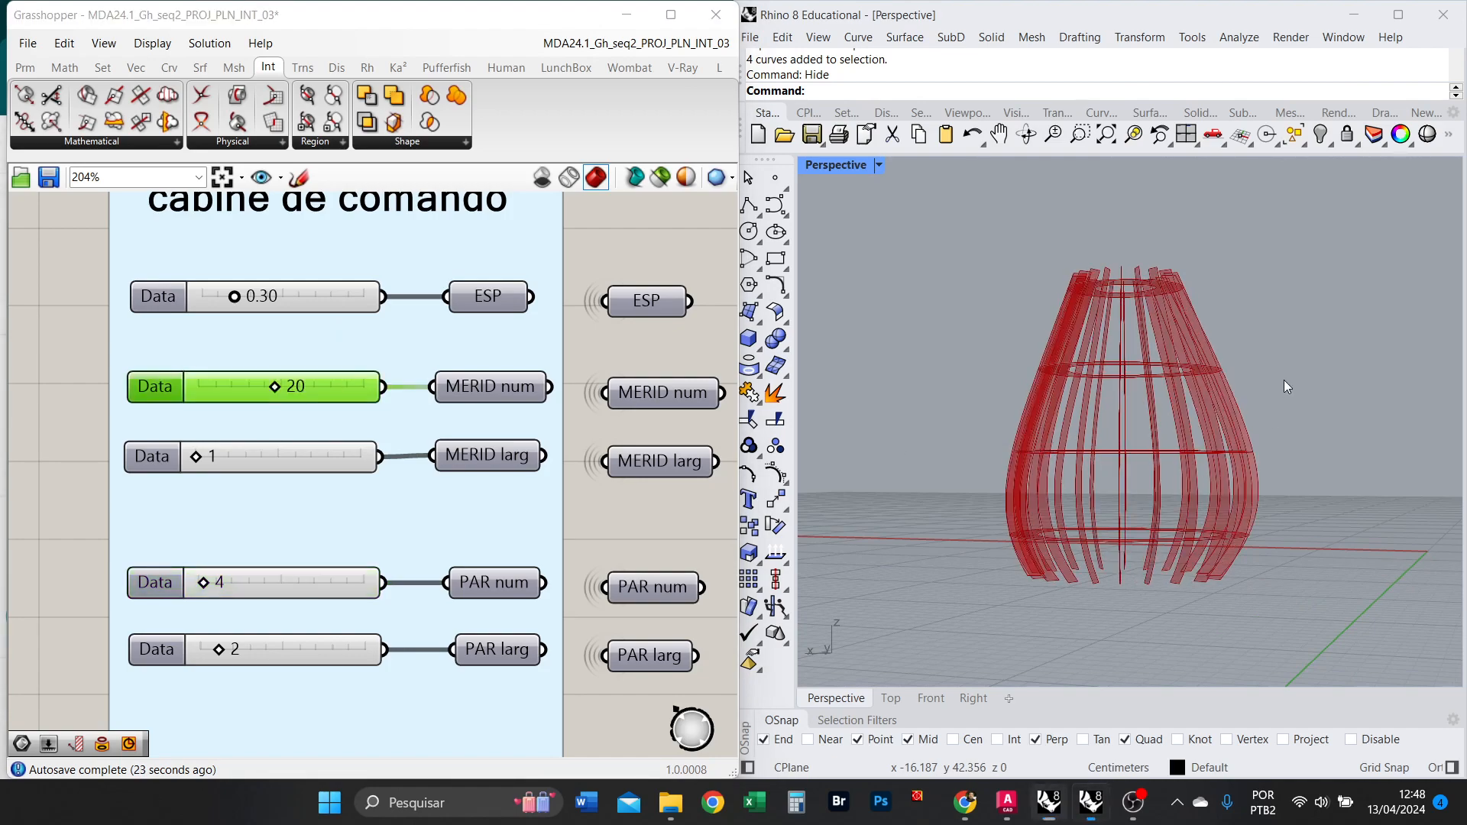
# Group all the components of the meridian rib definition on the canvas, below the existing parallels group.
pyautogui.moveTo(1284, 379); pyautogui.dragTo(815, 476, button='right')
pyautogui.scroll(-5, 324, 475)
pyautogui.scroll(-5, 324, 475)
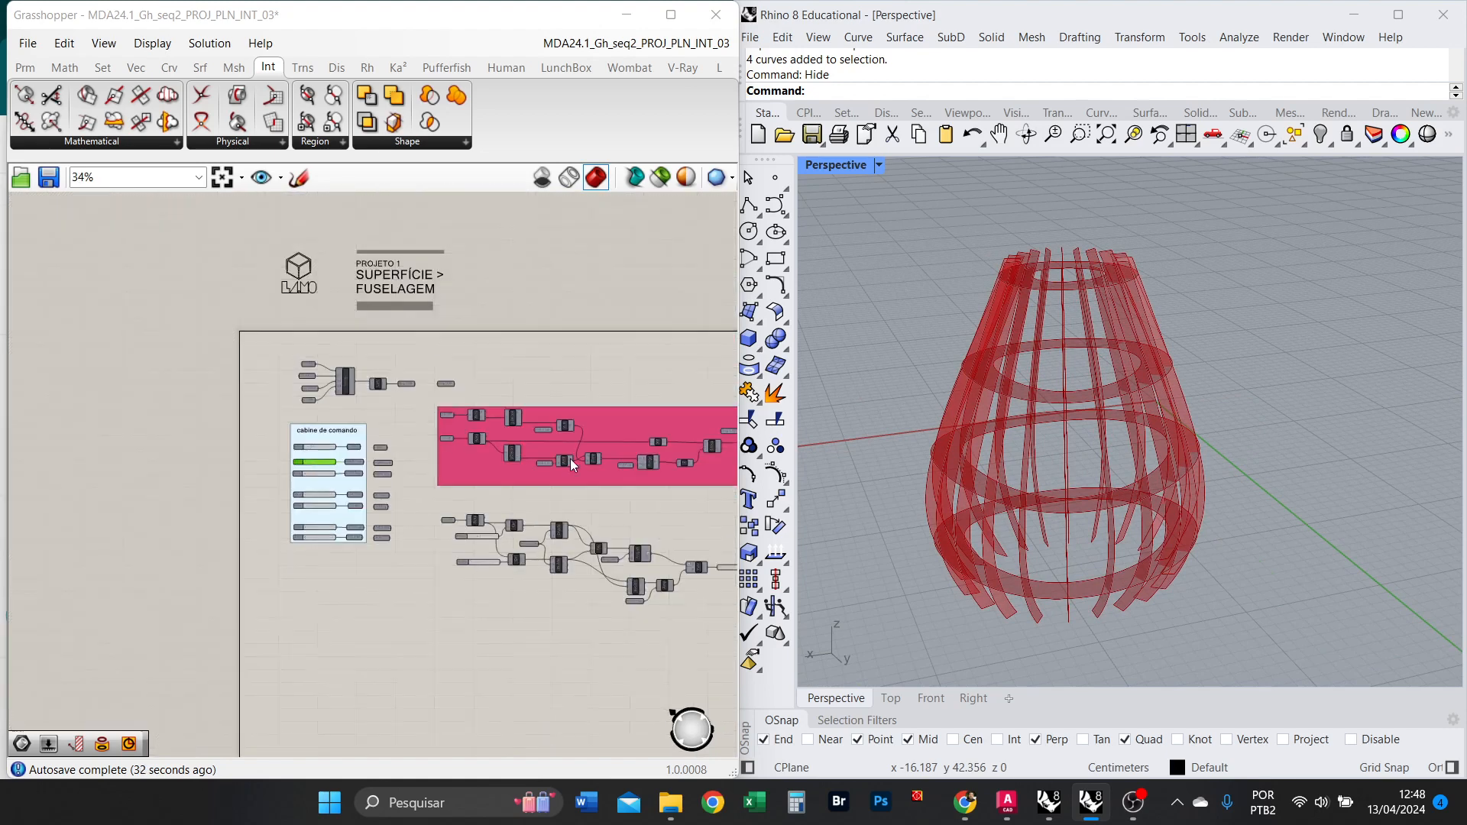
pyautogui.scroll(3, 573, 458)
pyautogui.moveTo(650, 443); pyautogui.dragTo(488, 361, button='right')
pyautogui.scroll(-3, 606, 528)
pyautogui.moveTo(703, 634); pyautogui.dragTo(317, 473)
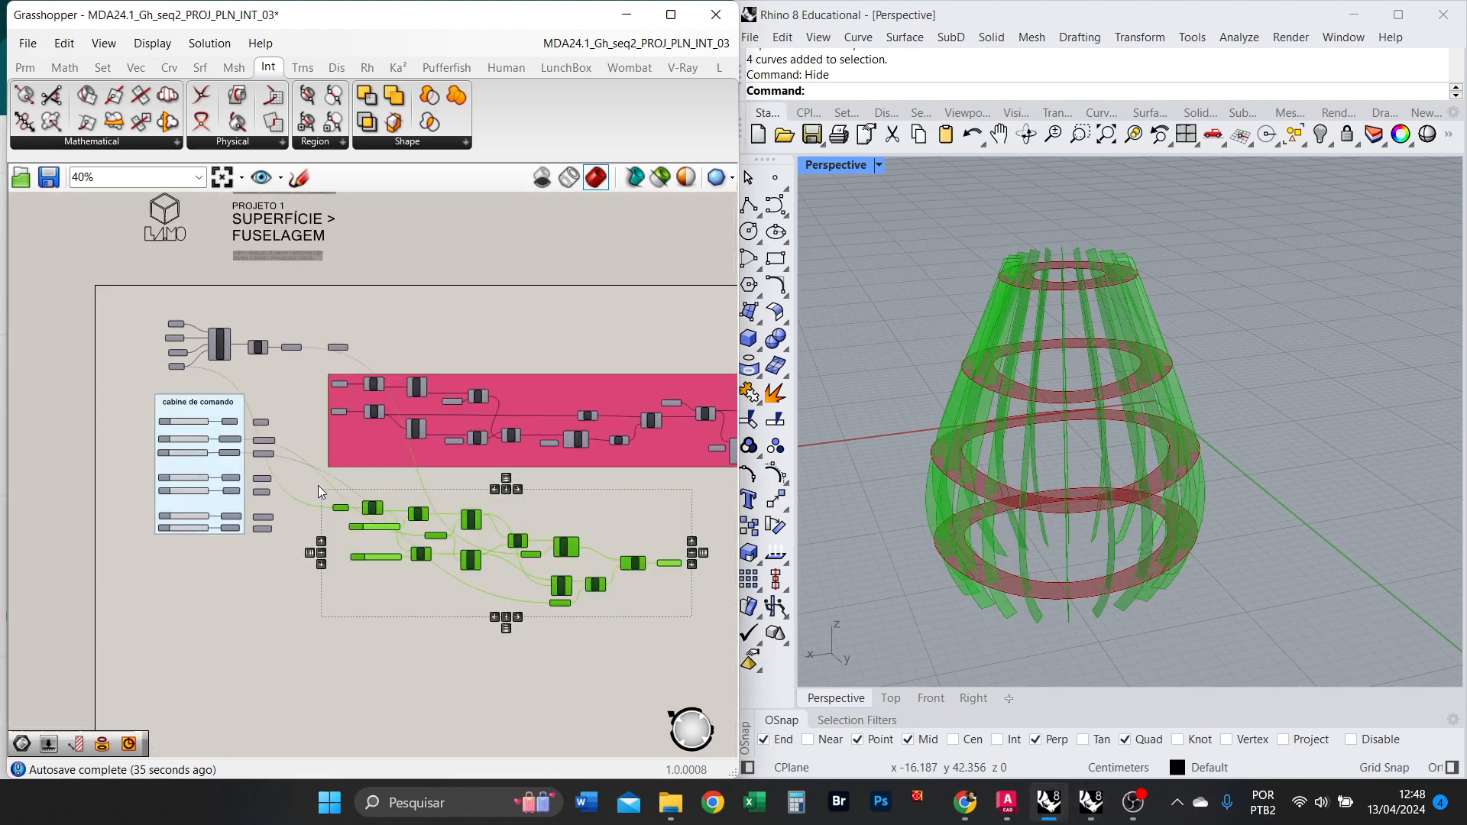
pyautogui.hotkey('ctrl', 'g')
pyautogui.click(360, 618)
pyautogui.moveTo(495, 587); pyautogui.dragTo(184, 535, button='right')
pyautogui.scroll(2, 437, 461)
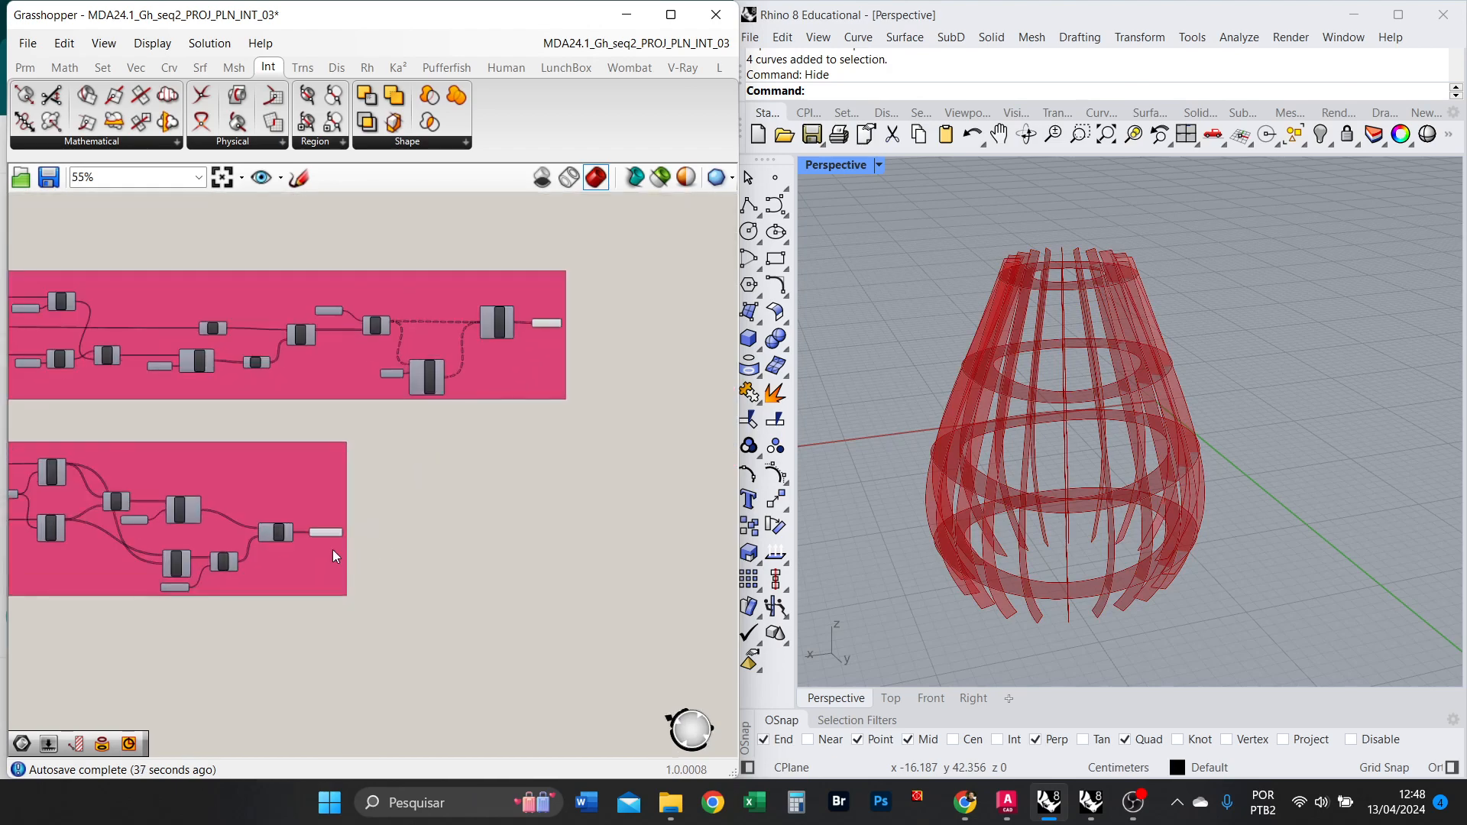
pyautogui.moveTo(135, 630); pyautogui.dragTo(333, 481)
pyautogui.click(506, 506)
# Examine the crossings between the vase's meridian ribs and parallel rings up close and from several angles.
pyautogui.moveTo(1041, 447); pyautogui.dragTo(981, 311, button='right')
pyautogui.scroll(3, 1011, 376)
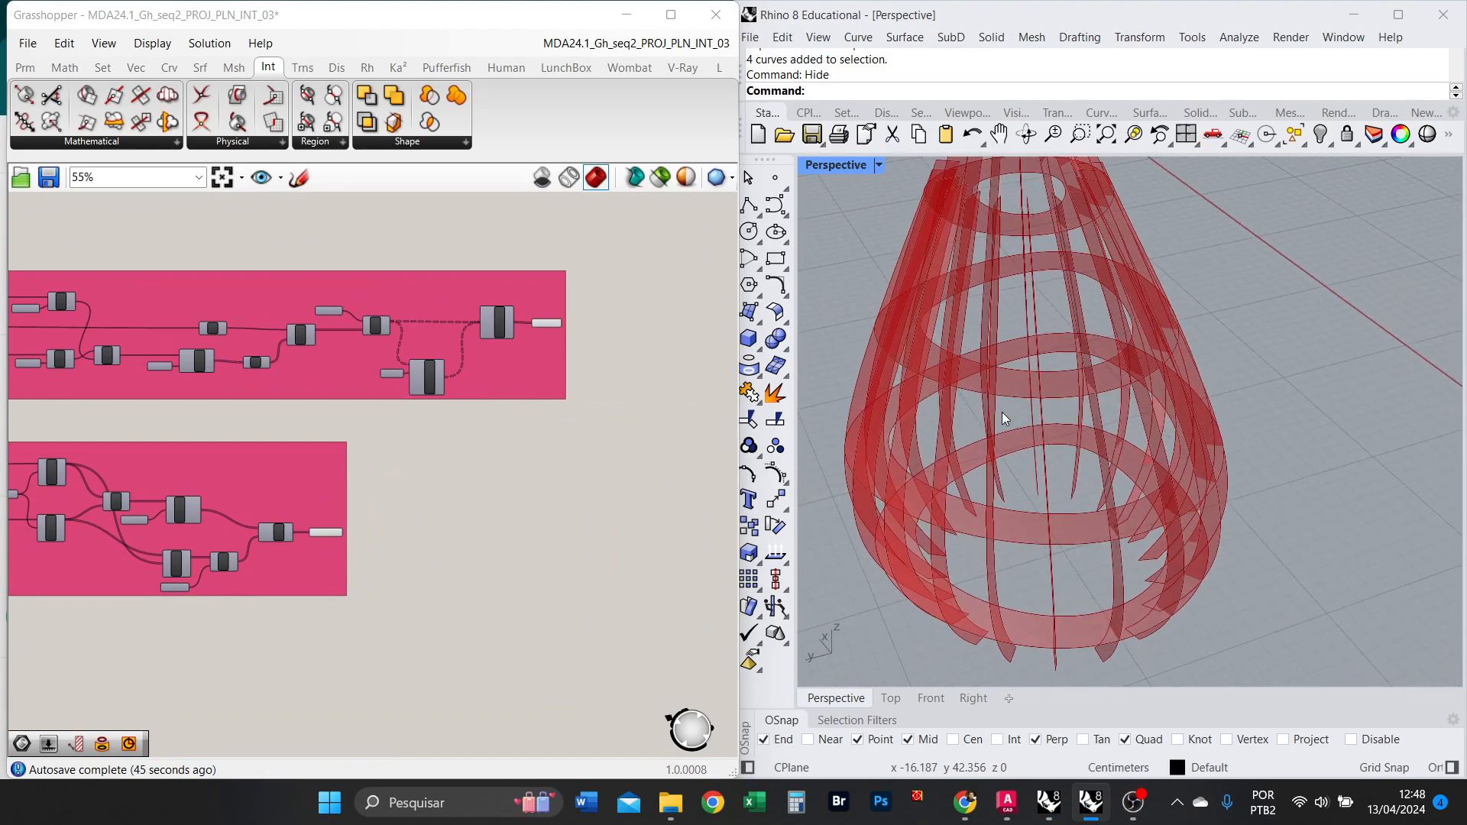
pyautogui.moveTo(1004, 434); pyautogui.dragTo(943, 417, button='right')
pyautogui.scroll(4, 968, 386)
pyautogui.moveTo(1041, 410); pyautogui.dragTo(1056, 367, button='right')
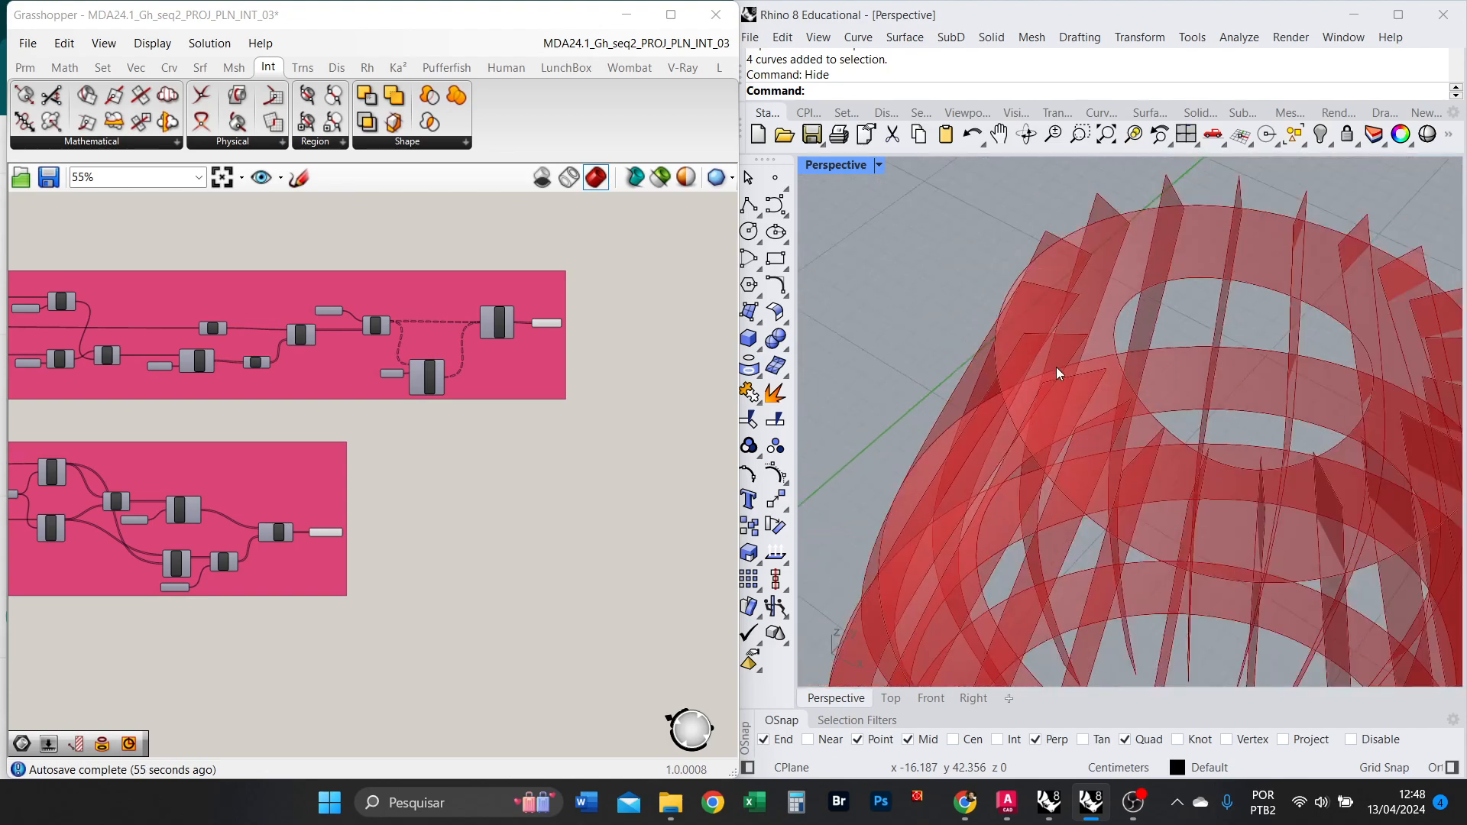
pyautogui.scroll(-5, 1156, 373)
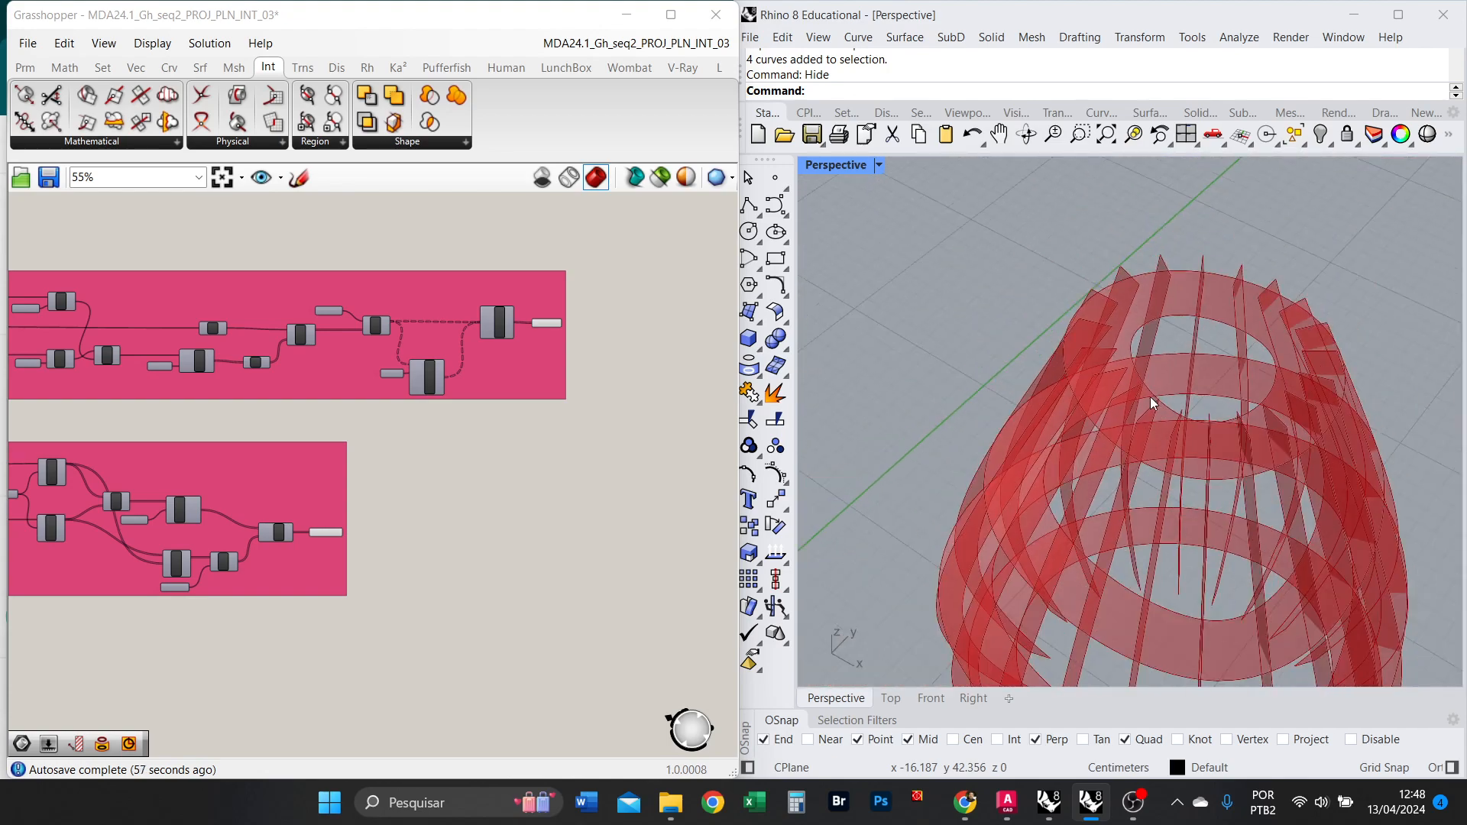
pyautogui.moveTo(1149, 396); pyautogui.dragTo(1077, 512, button='right')
pyautogui.scroll(-3, 1149, 361)
pyautogui.scroll(2, 1044, 500)
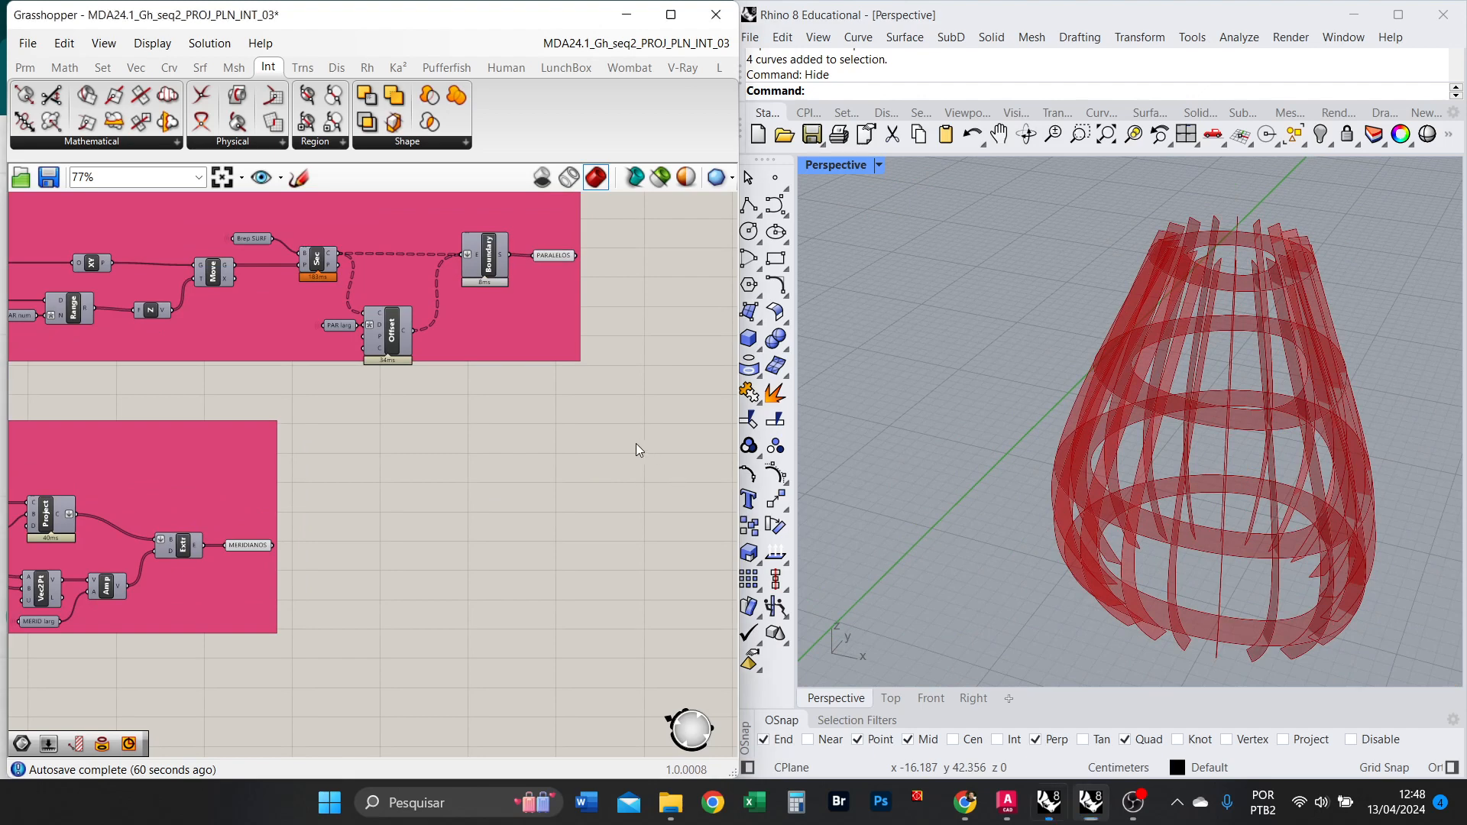
# Add a Brep | Brep intersection component (BBX) to the empty canvas area beside the two rib groups.
pyautogui.scroll(2, 612, 459)
pyautogui.doubleClick(575, 470)
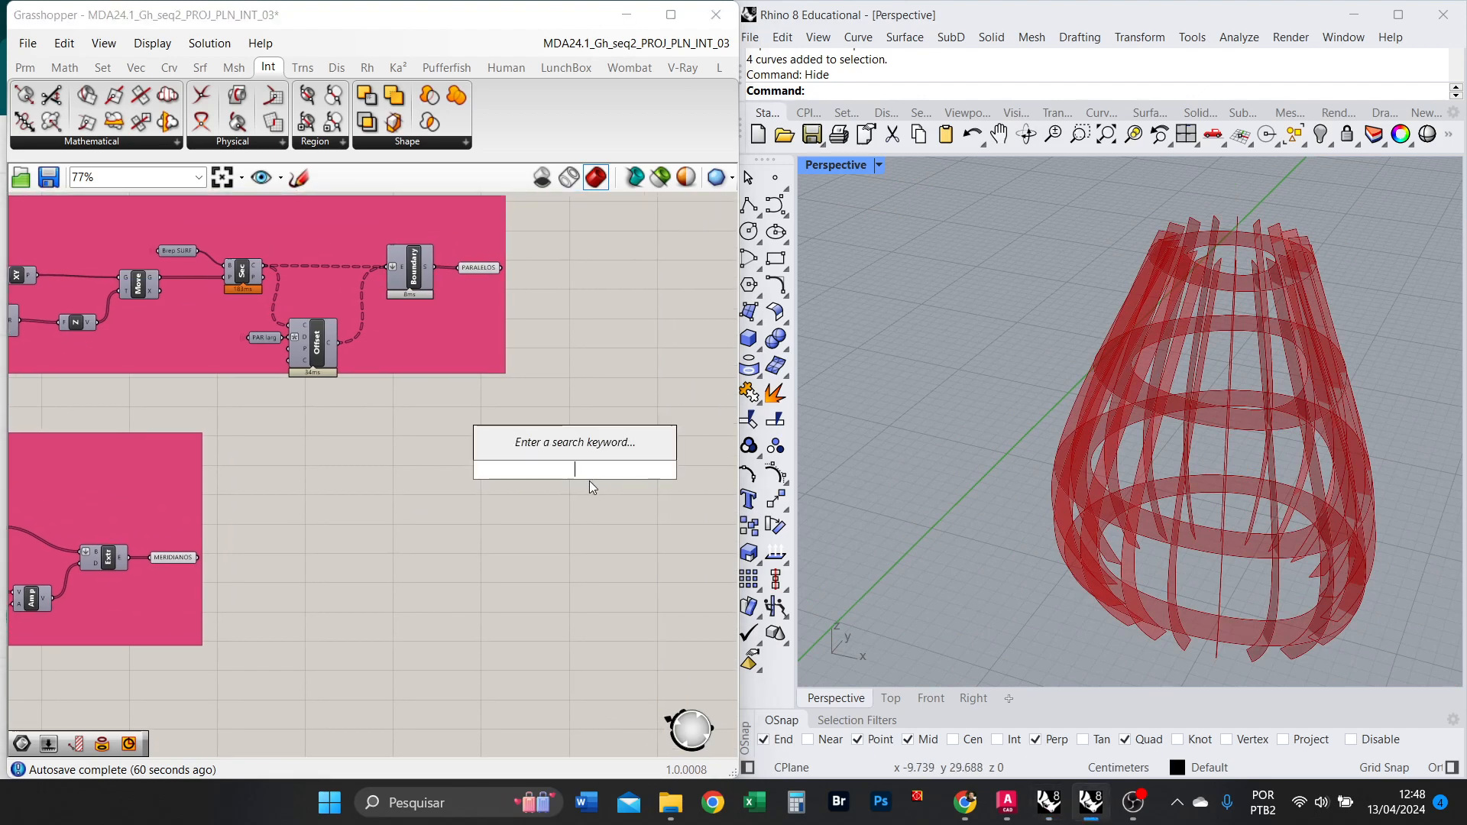
pyautogui.write('BBX')
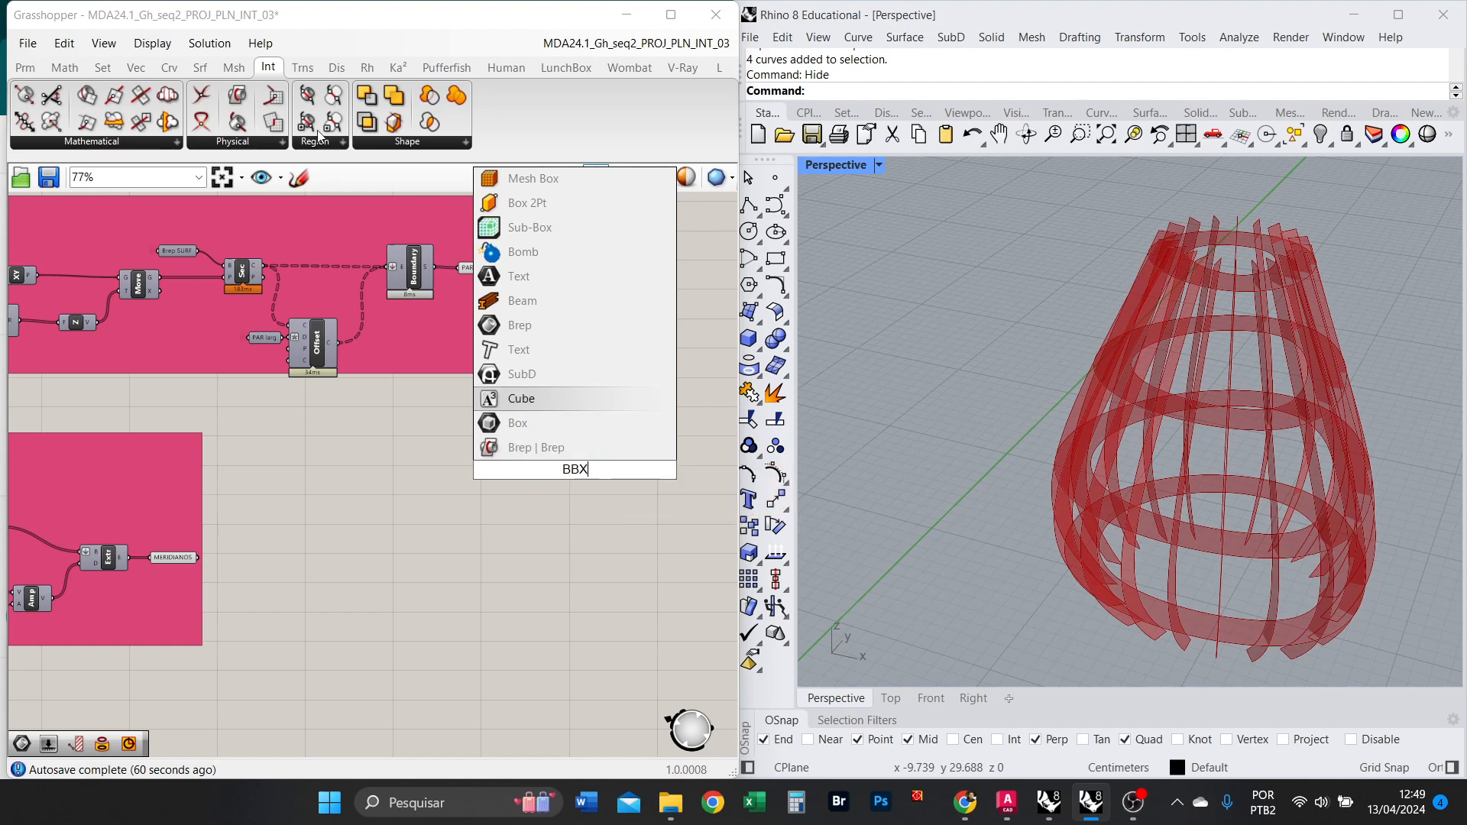
pyautogui.click(267, 68)
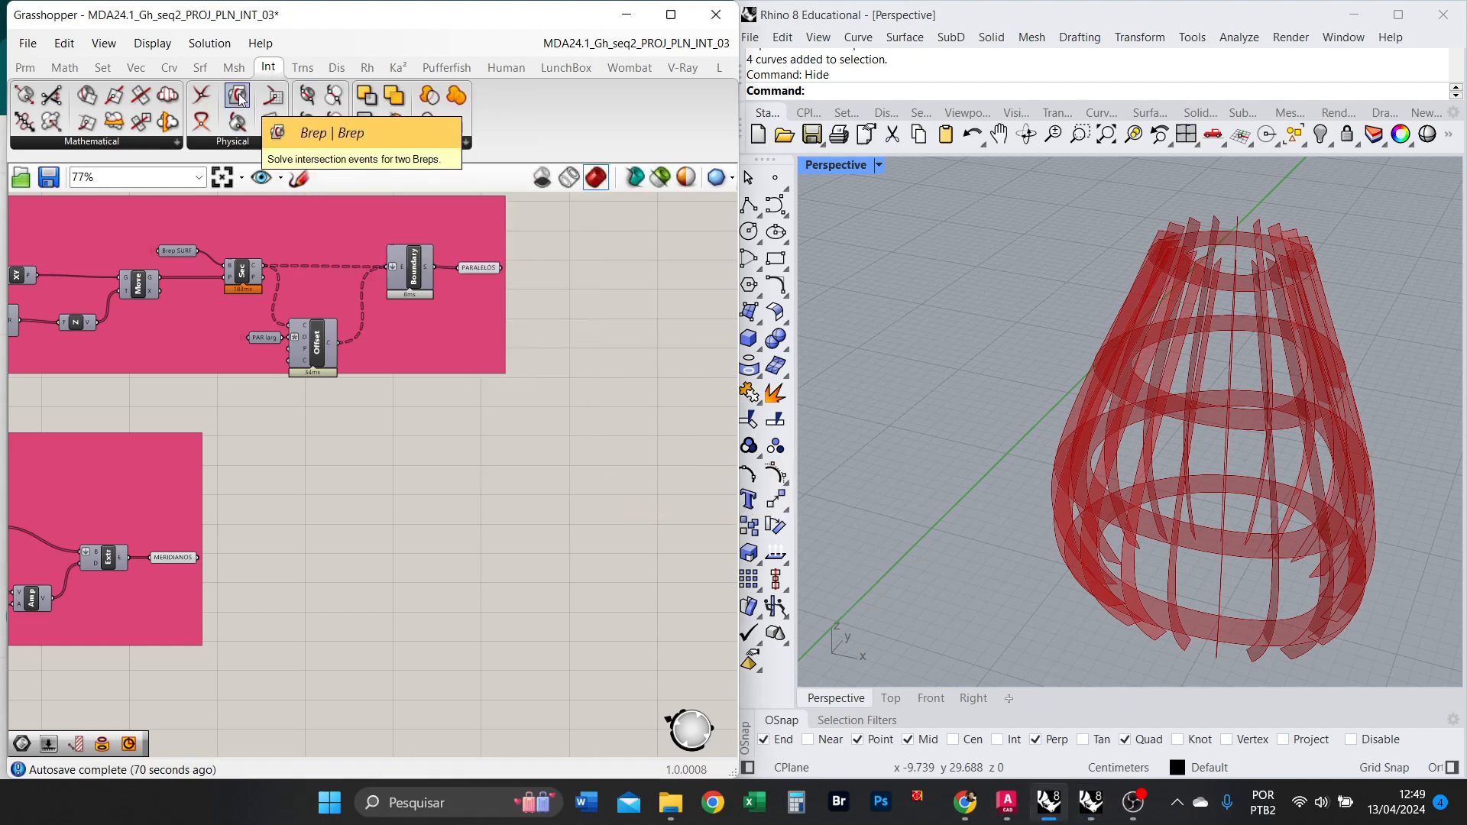
pyautogui.moveTo(239, 97); pyautogui.dragTo(528, 506)
pyautogui.scroll(2, 434, 506)
pyautogui.moveTo(530, 506); pyautogui.dragTo(577, 563, button='right')
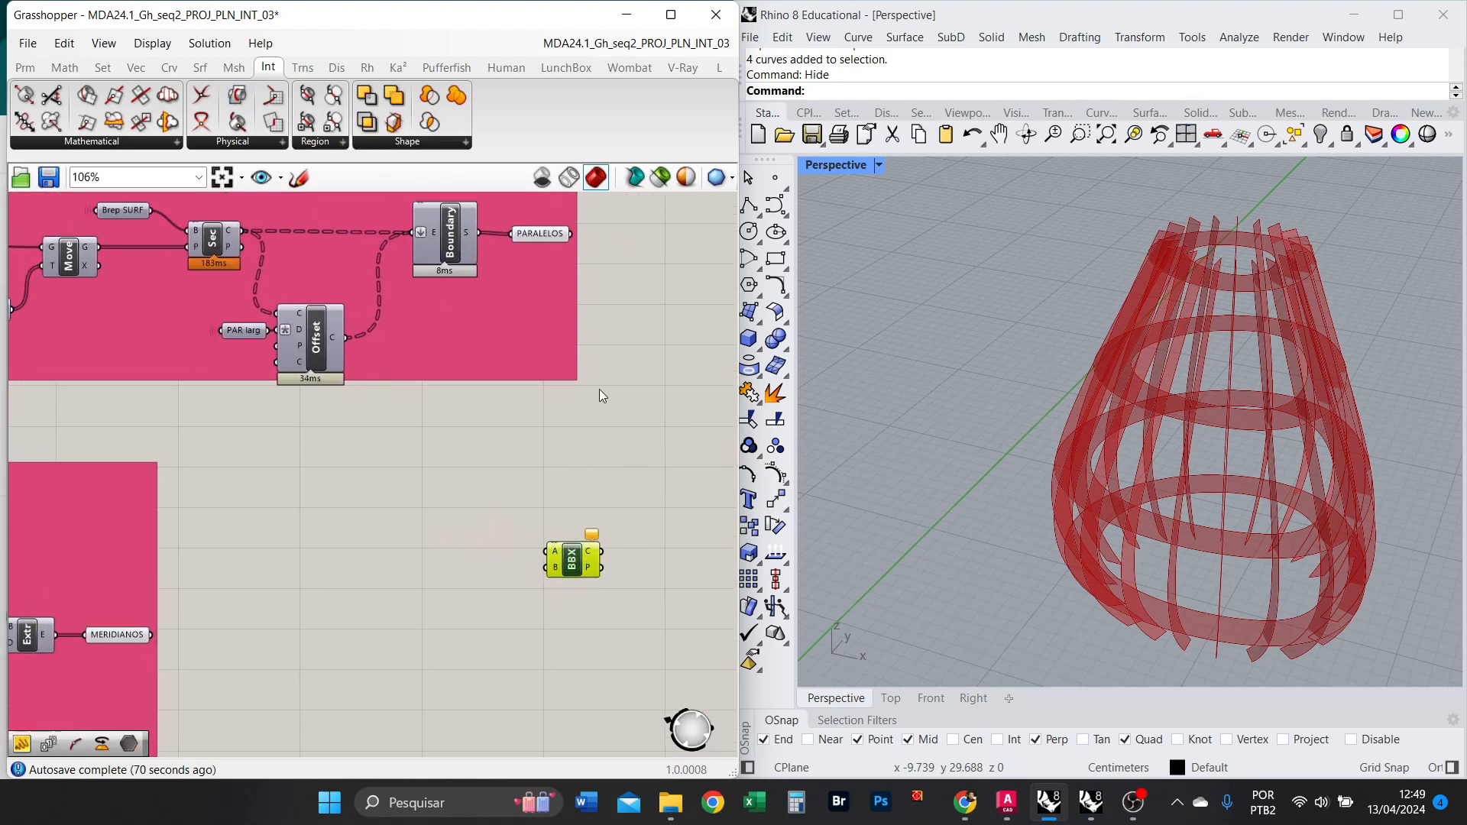
# Branch off linked PARALELOS and MERIDIANOS parameters beside BBX and connect them to its A and B inputs respectively.
pyautogui.keyDown('alt'); pyautogui.moveTo(552, 230); pyautogui.dragTo(496, 555); pyautogui.keyUp('alt')
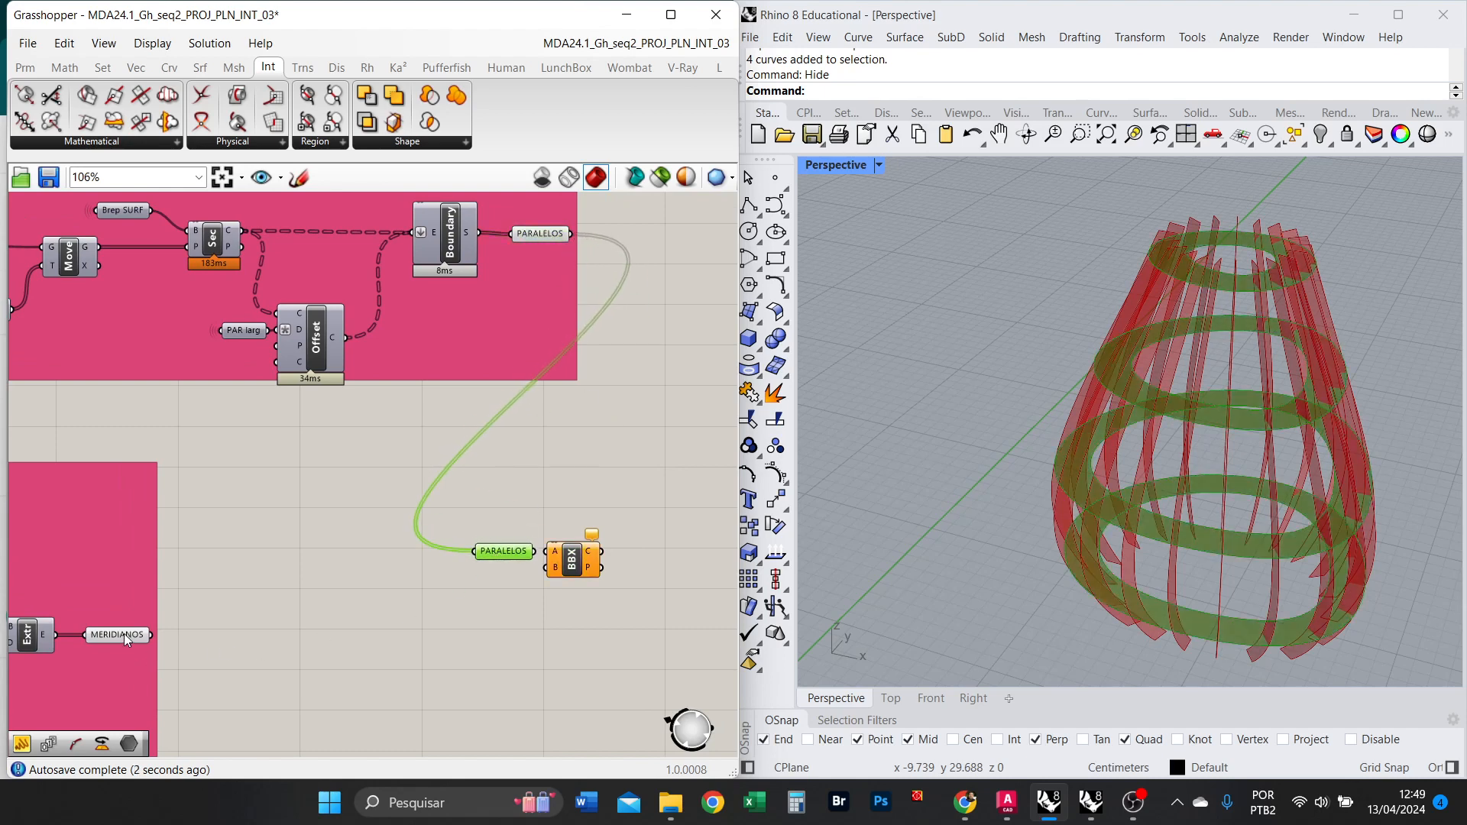
pyautogui.keyDown('alt'); pyautogui.moveTo(124, 634); pyautogui.dragTo(498, 577); pyautogui.keyUp('alt')
pyautogui.scroll(4, 588, 559)
pyautogui.click(587, 560)
pyautogui.moveTo(585, 554); pyautogui.dragTo(587, 554)
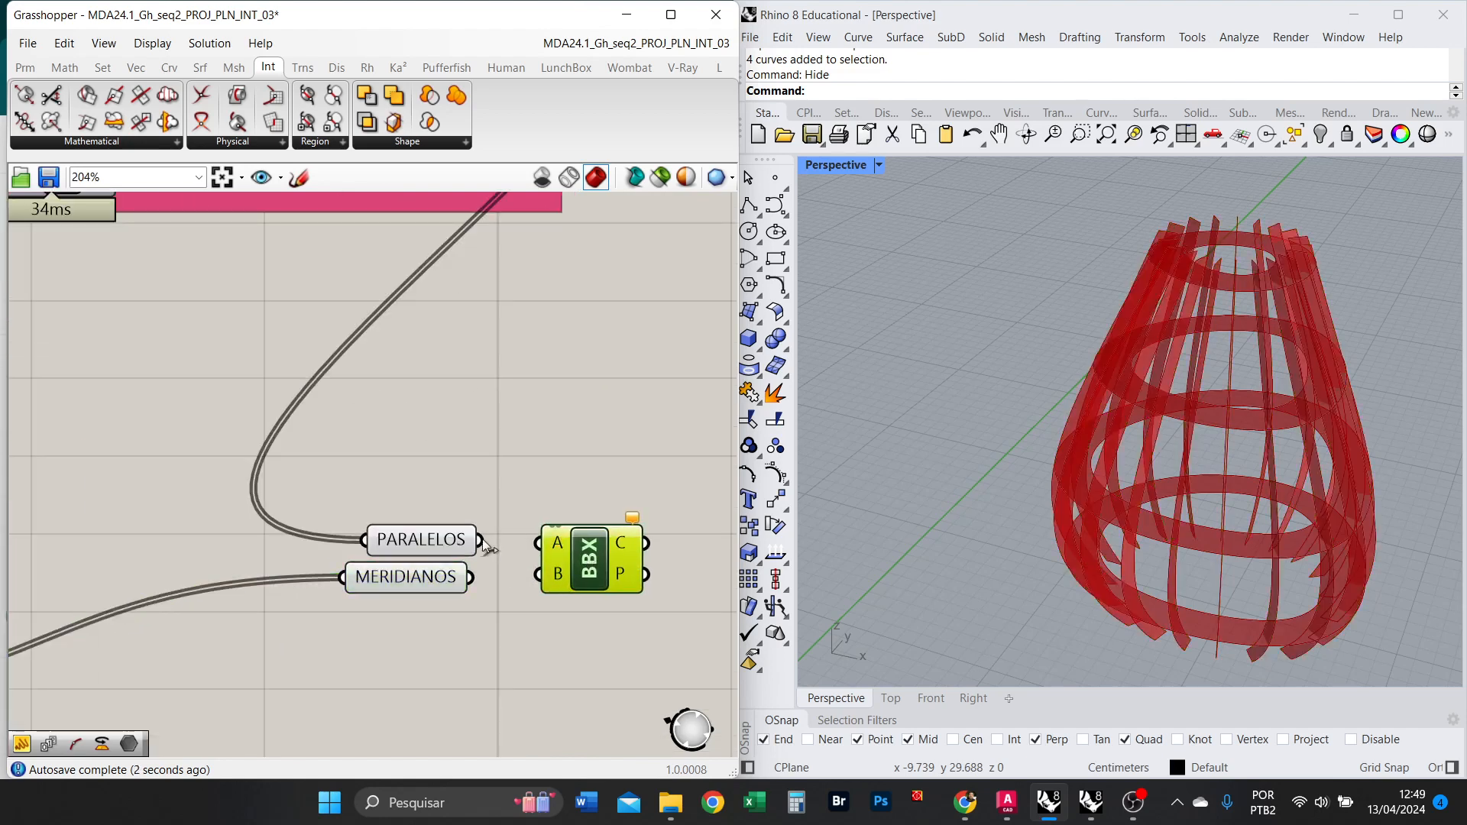
pyautogui.moveTo(482, 541); pyautogui.dragTo(539, 579)
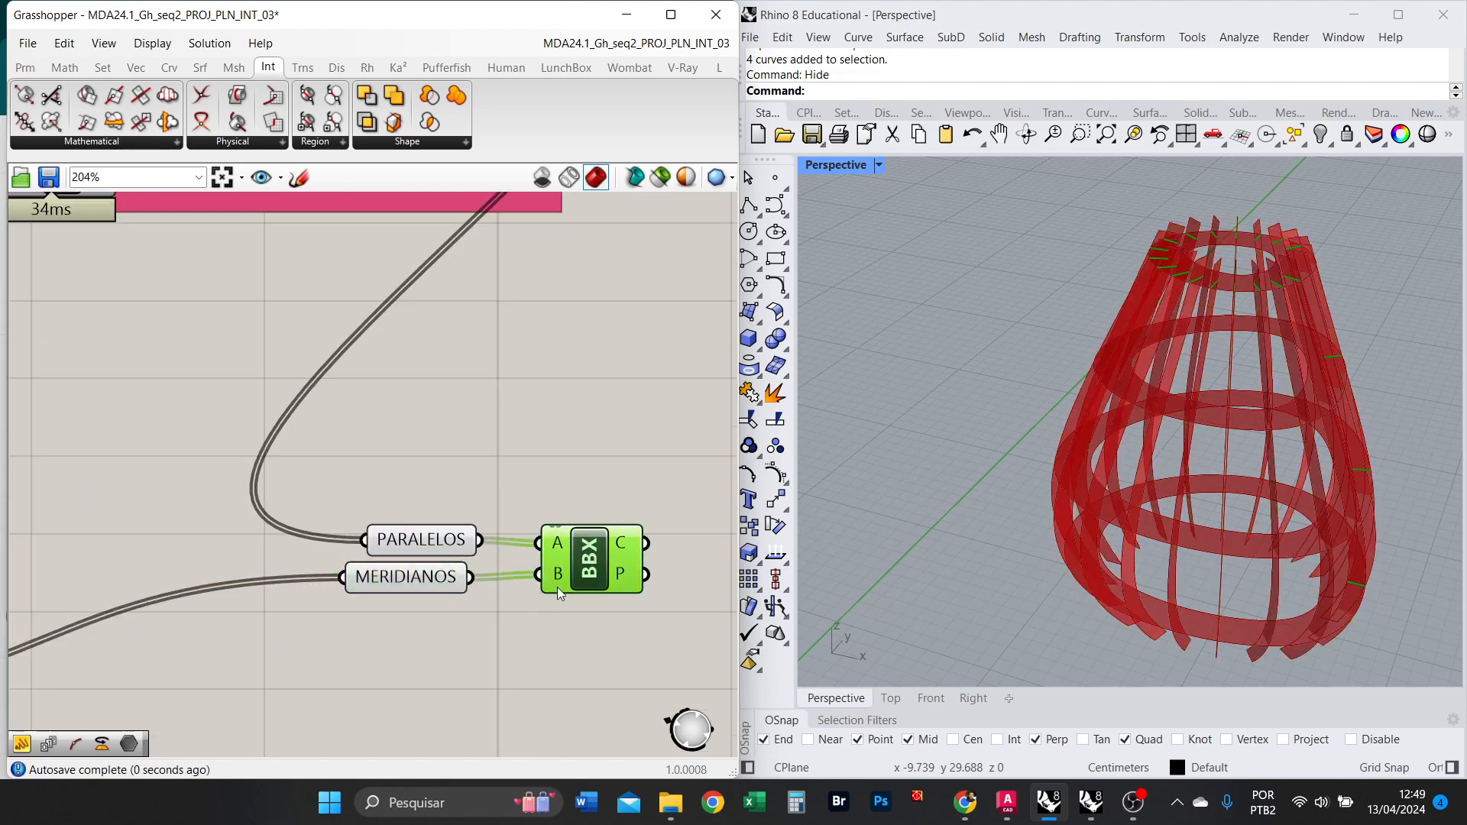
# Move BBX and its PARALELOS and MERIDIANOS input parameters together into the free canvas area beyond the groups.
pyautogui.scroll(-4, 374, 573)
pyautogui.moveTo(377, 540); pyautogui.dragTo(557, 627)
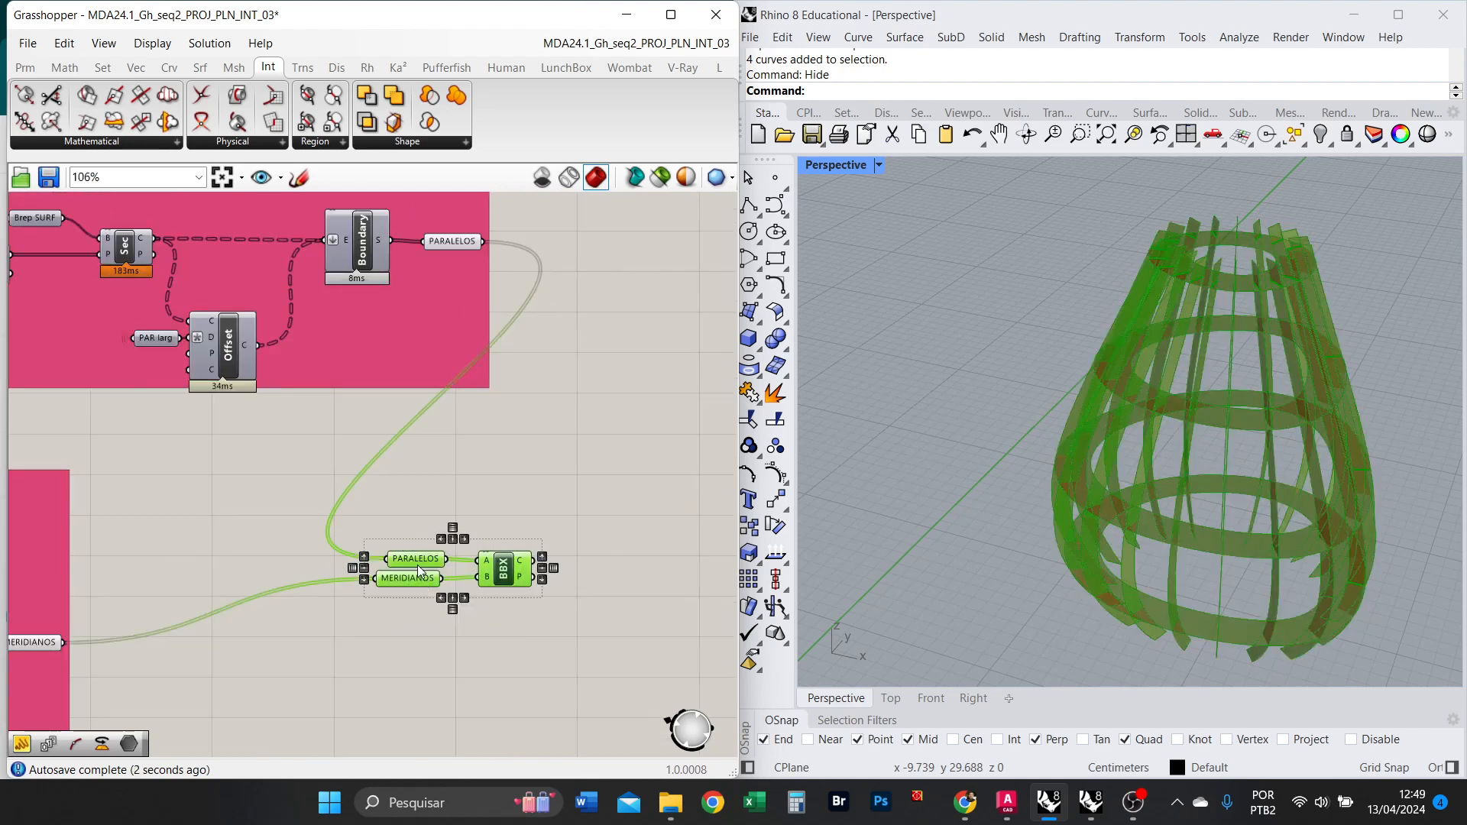
pyautogui.moveTo(413, 563); pyautogui.dragTo(627, 512)
pyautogui.moveTo(631, 534); pyautogui.dragTo(384, 535, button='right')
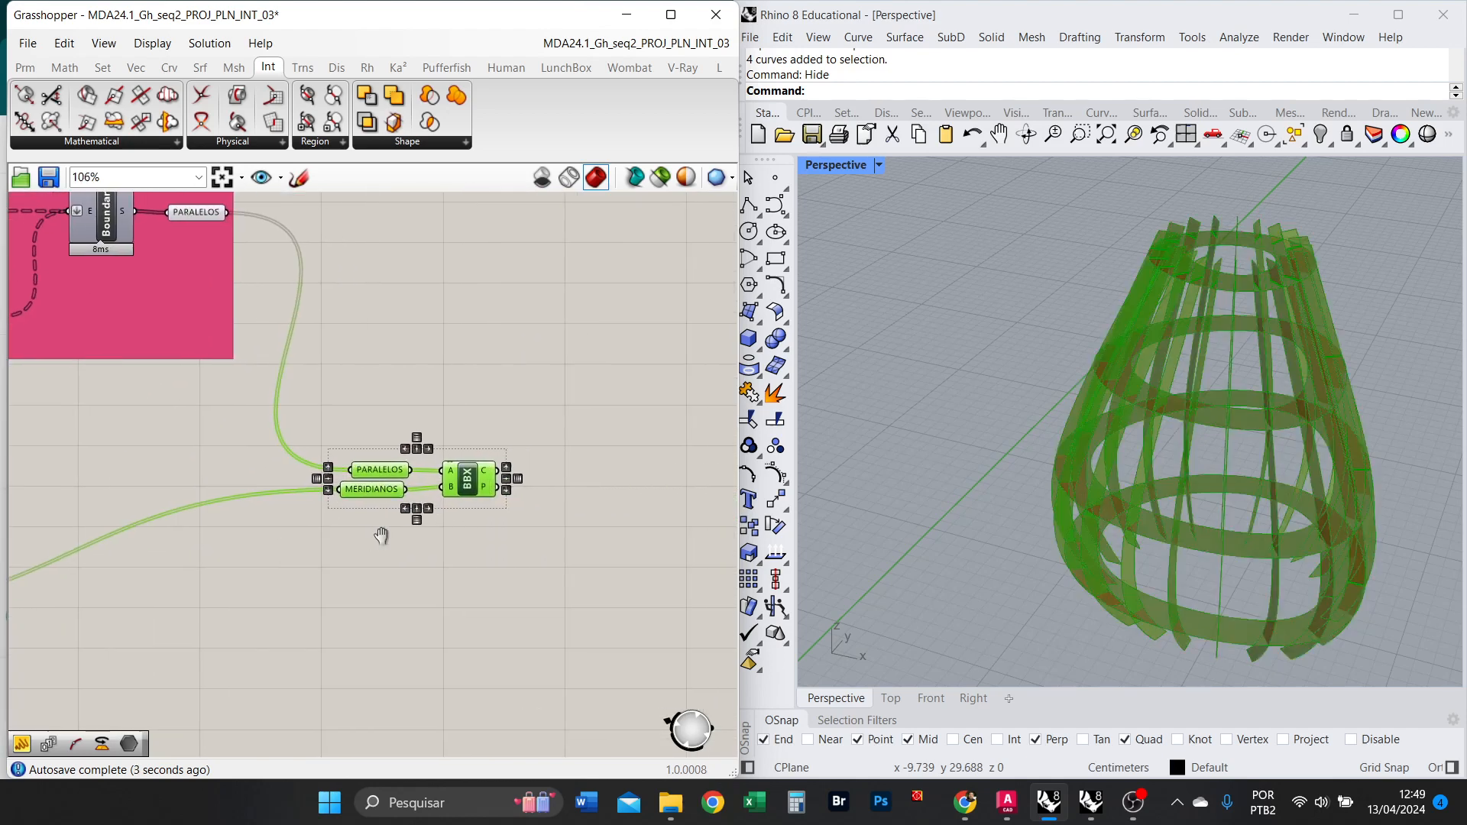
pyautogui.click(529, 542)
# Check the BBX intersection lines alone by temporarily previewing only the selected component, and restore the full preview.
pyautogui.click(471, 495)
pyautogui.moveTo(1192, 508); pyautogui.dragTo(1113, 503, button='right')
pyautogui.scroll(-4, 1115, 468)
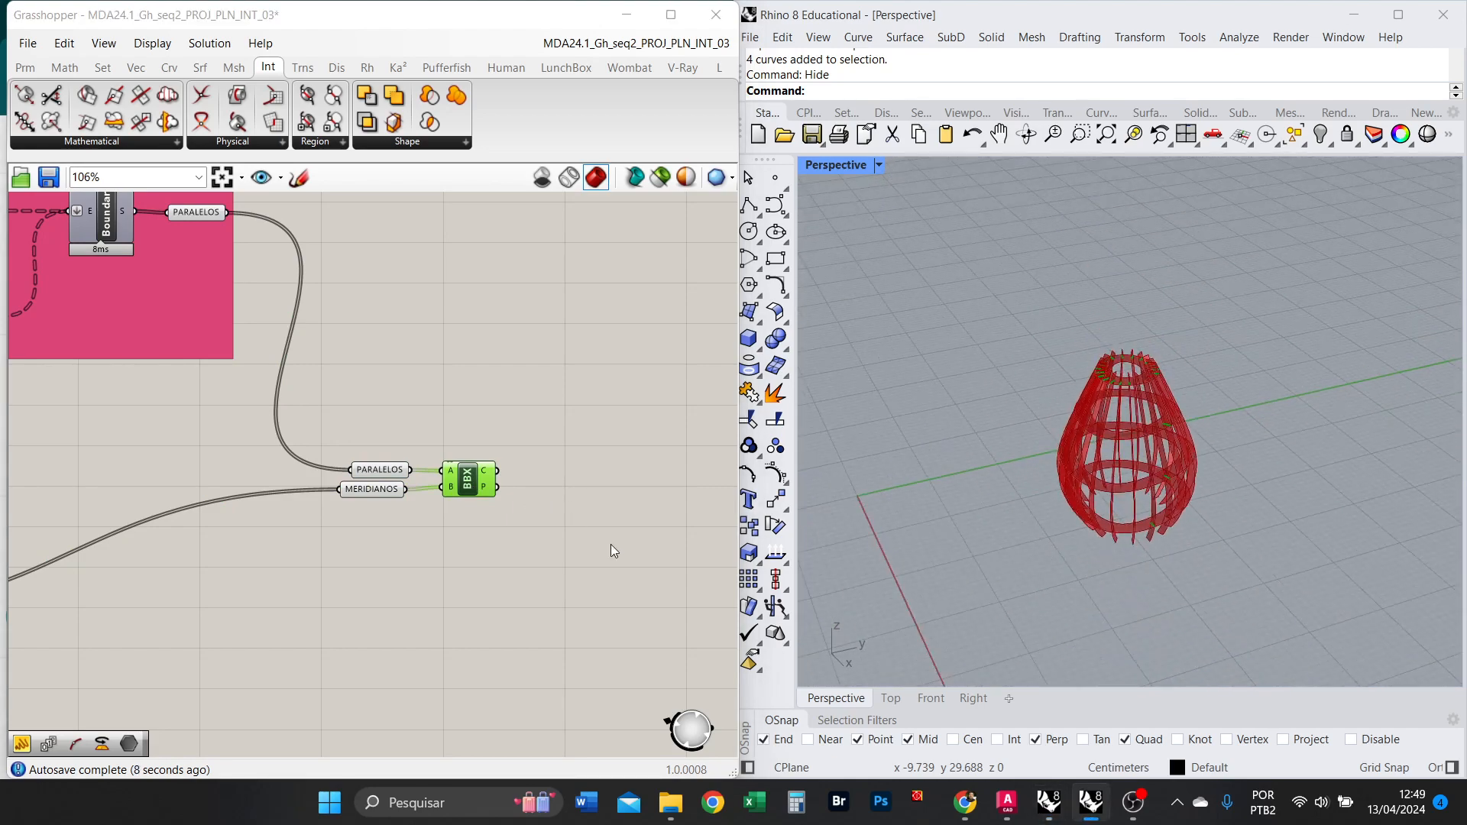
pyautogui.scroll(5, 1193, 535)
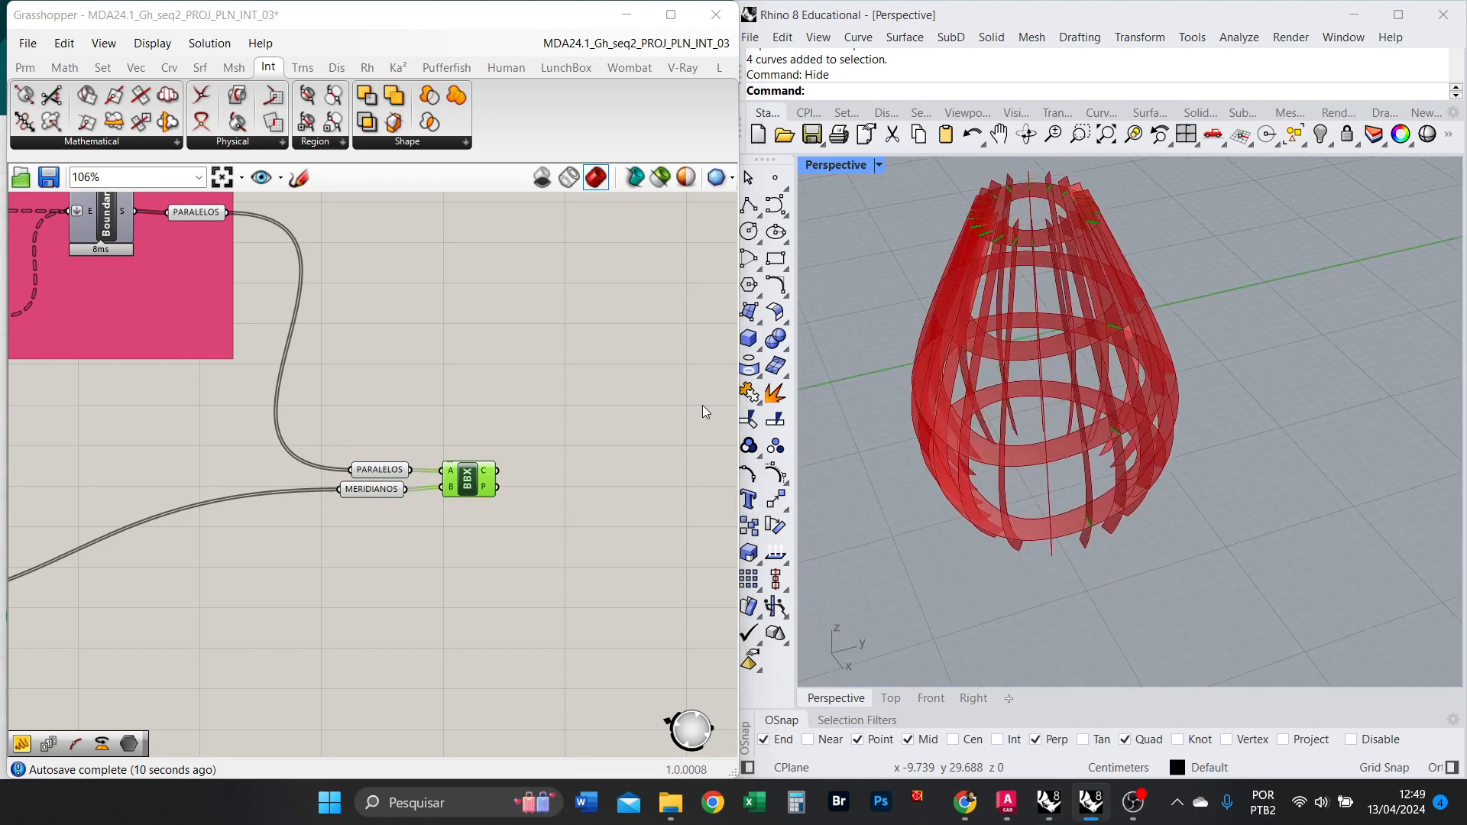
pyautogui.click(660, 177)
pyautogui.moveTo(1092, 455); pyautogui.dragTo(1056, 456, button='right')
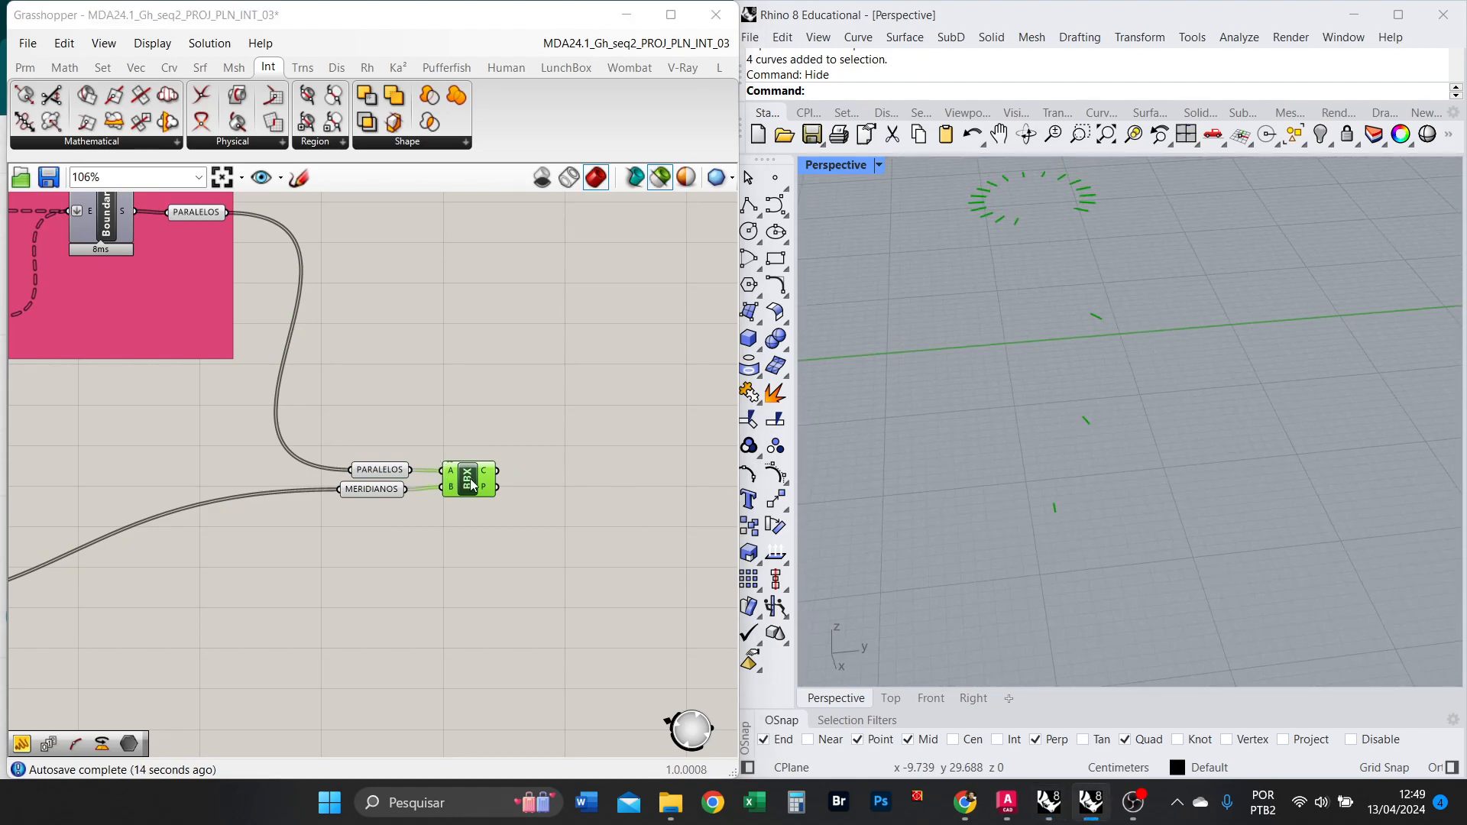
pyautogui.click(660, 177)
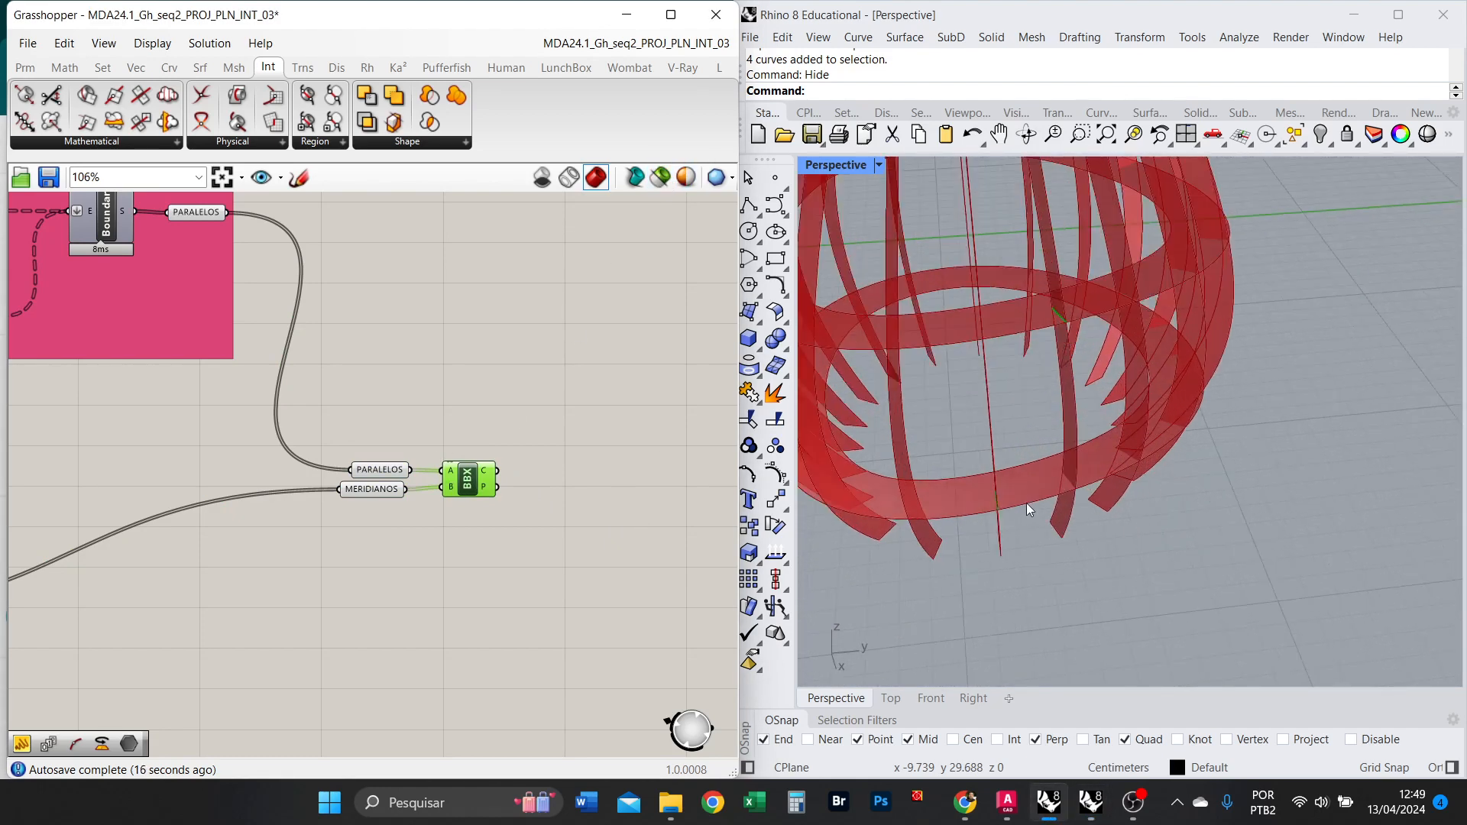
# Examine which crossings between meridians and parallels have an intersection line, from the bottom ring to the top ring.
pyautogui.moveTo(1002, 535); pyautogui.dragTo(1033, 549, button='right')
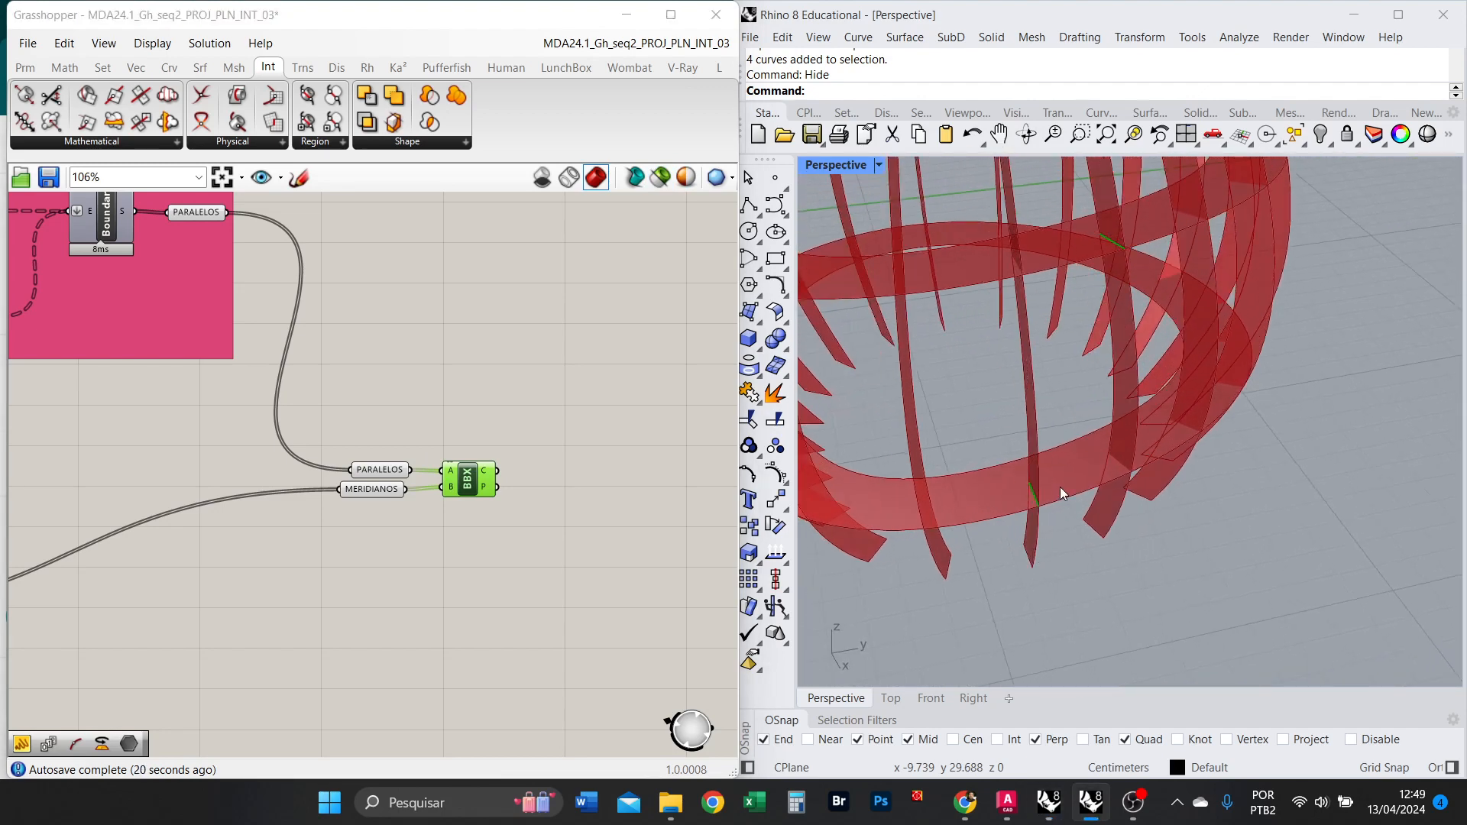
pyautogui.moveTo(1120, 460); pyautogui.dragTo(1087, 493, button='right')
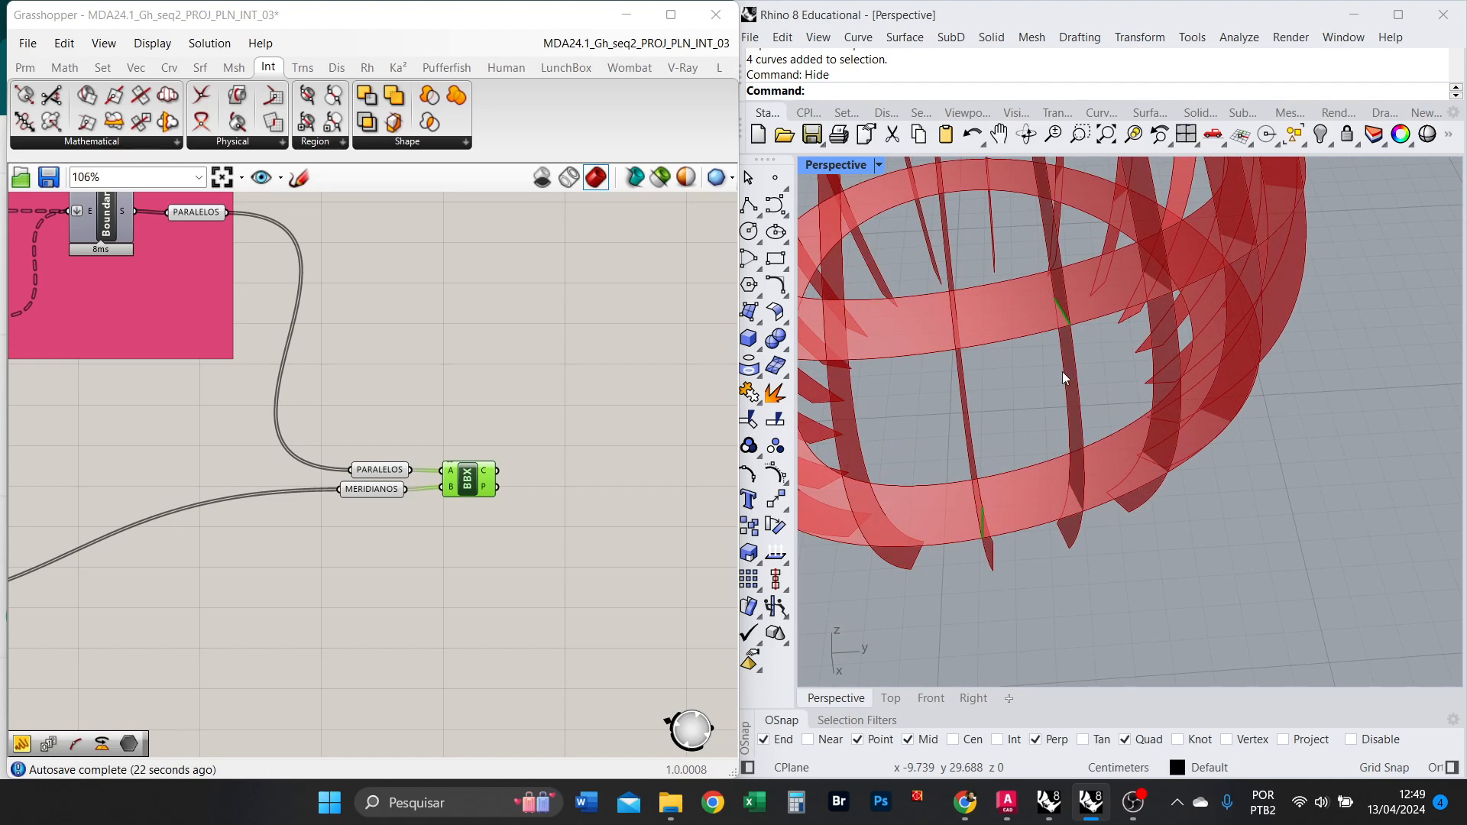
pyautogui.moveTo(1064, 375); pyautogui.dragTo(1085, 221, button='right')
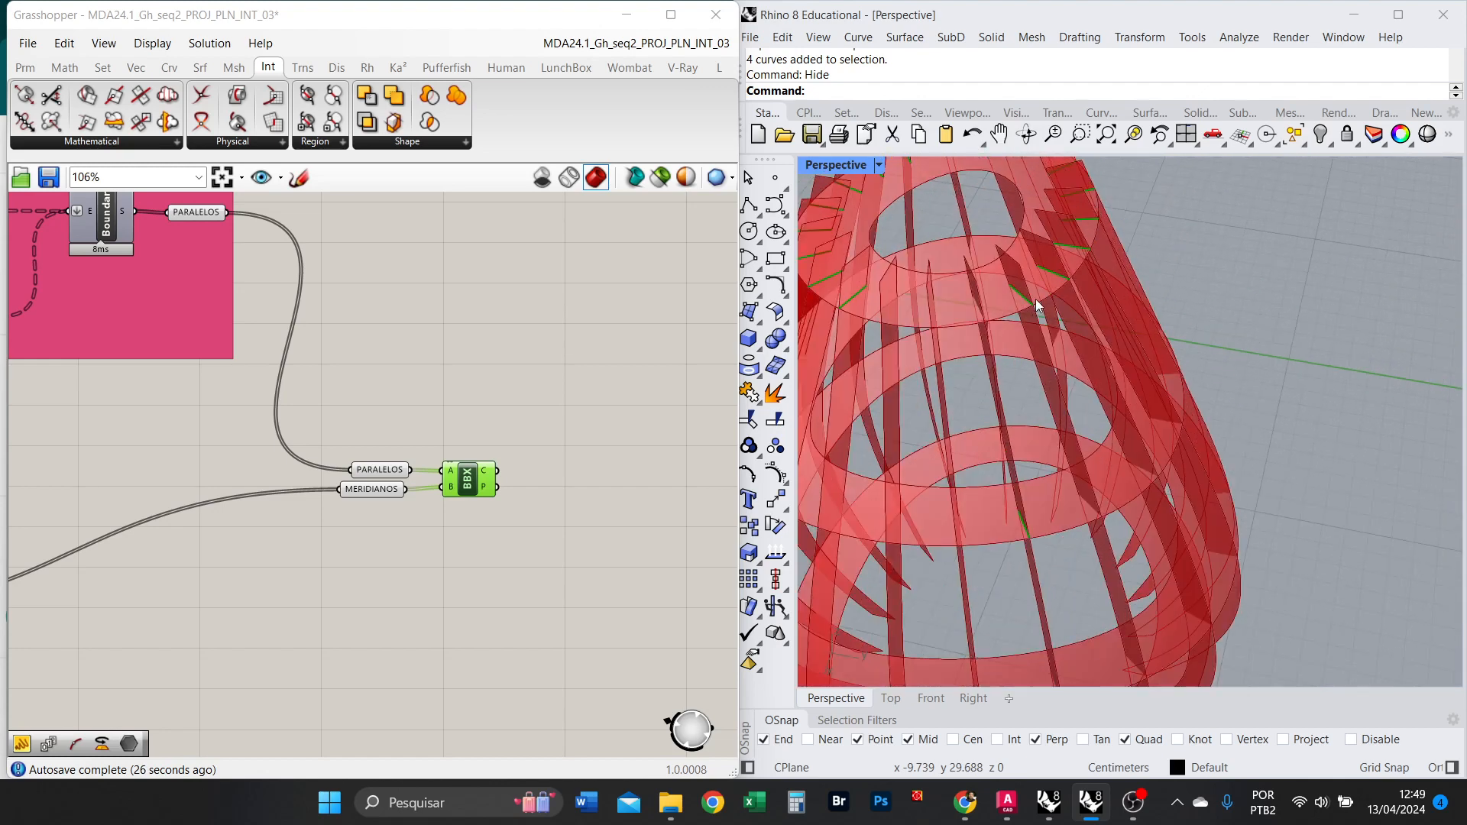
pyautogui.moveTo(1029, 287); pyautogui.dragTo(992, 289, button='right')
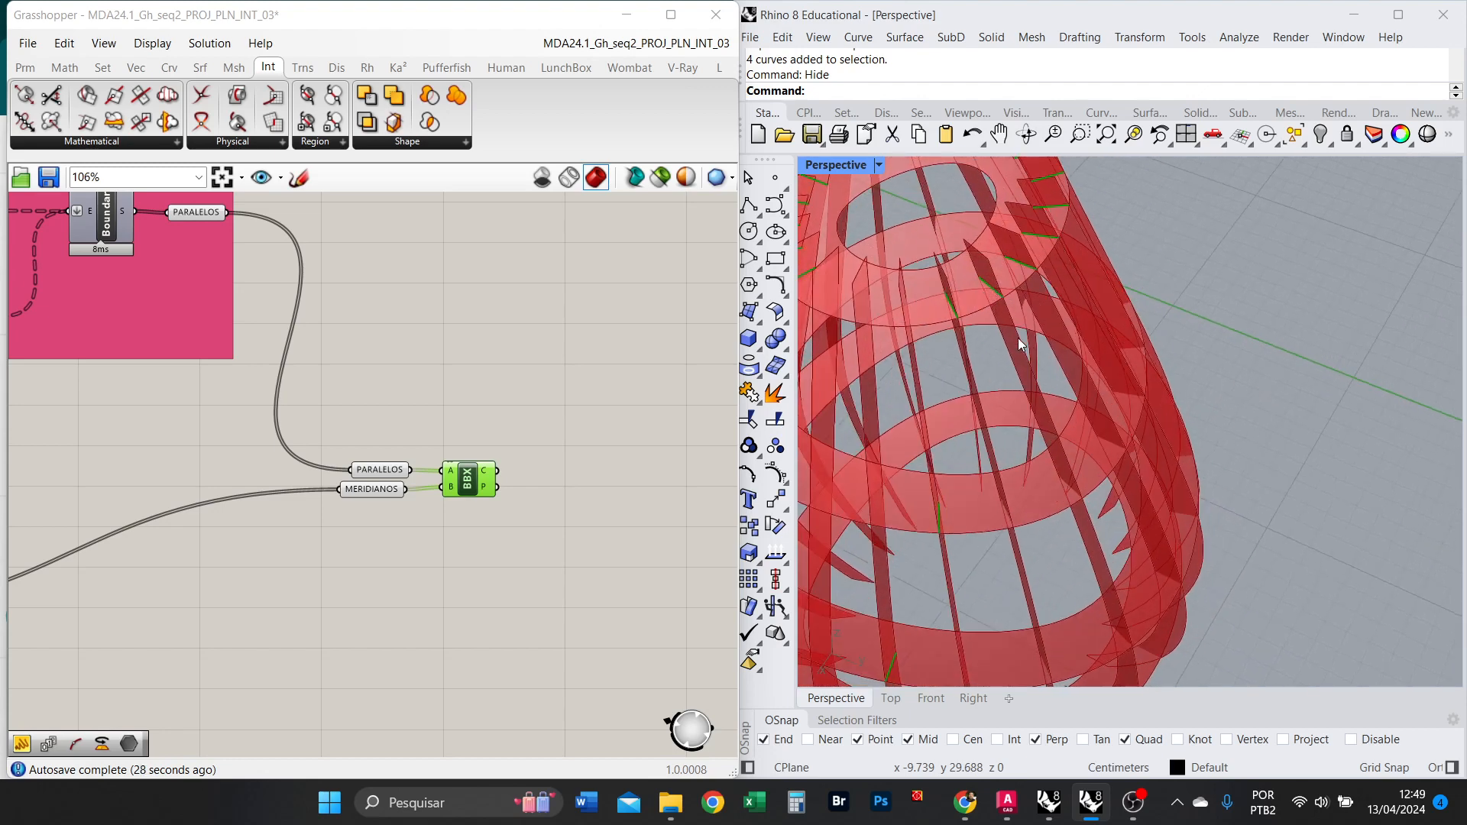
pyautogui.moveTo(1017, 337); pyautogui.dragTo(1002, 395, button='right')
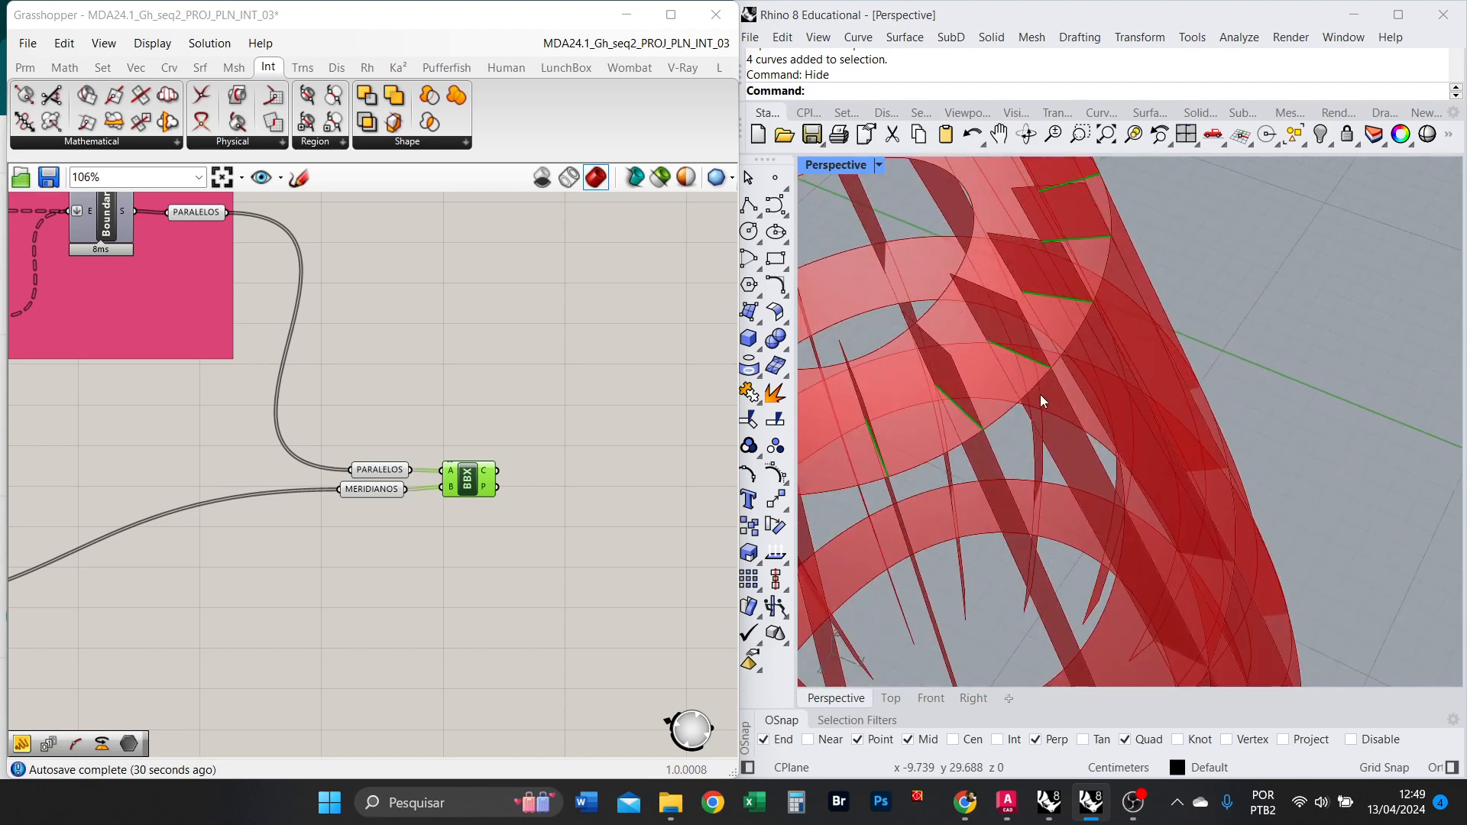
pyautogui.scroll(-5, 1015, 357)
pyautogui.scroll(-2, 1112, 323)
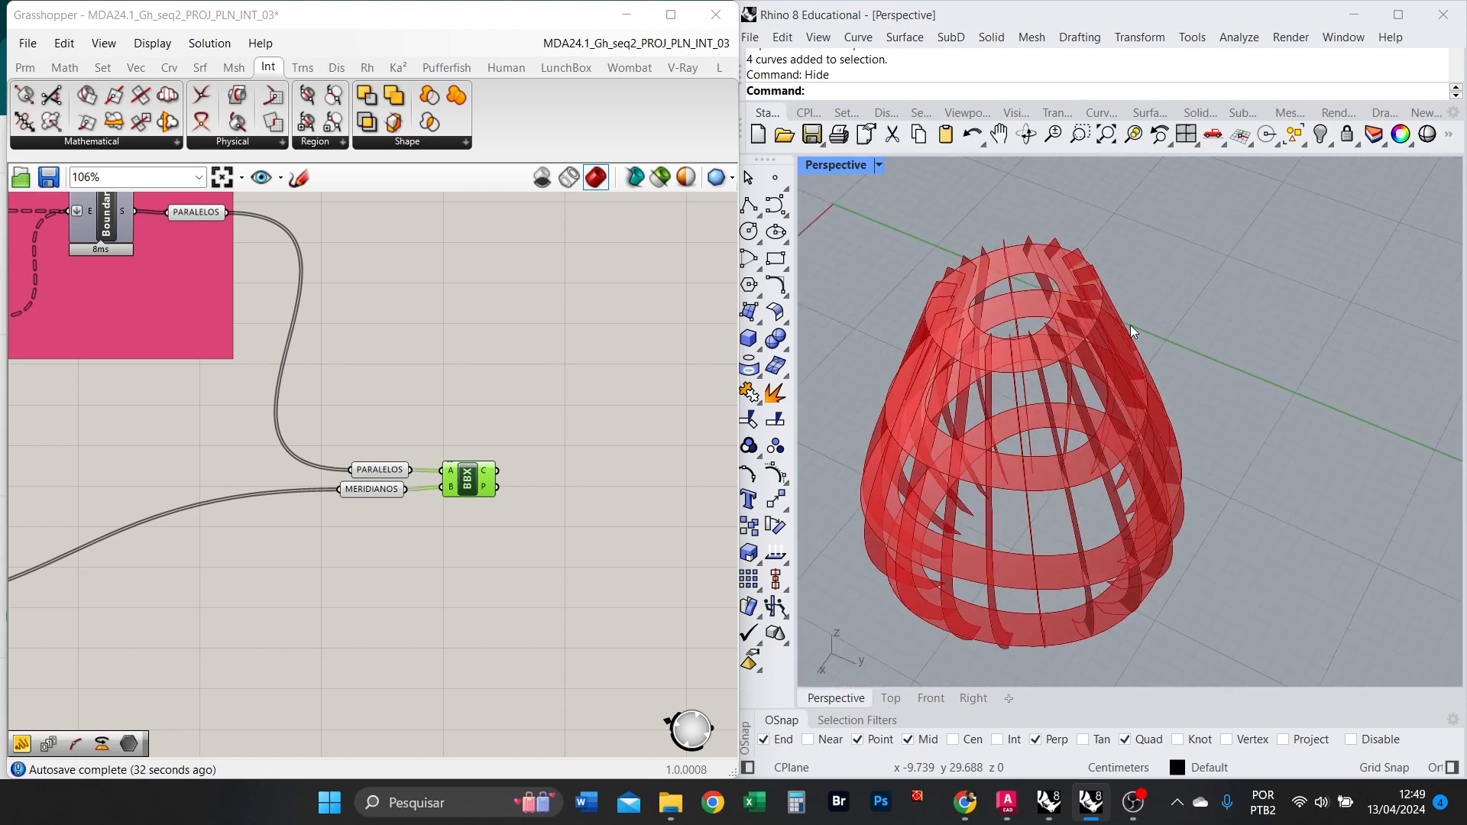
pyautogui.scroll(5, 1074, 507)
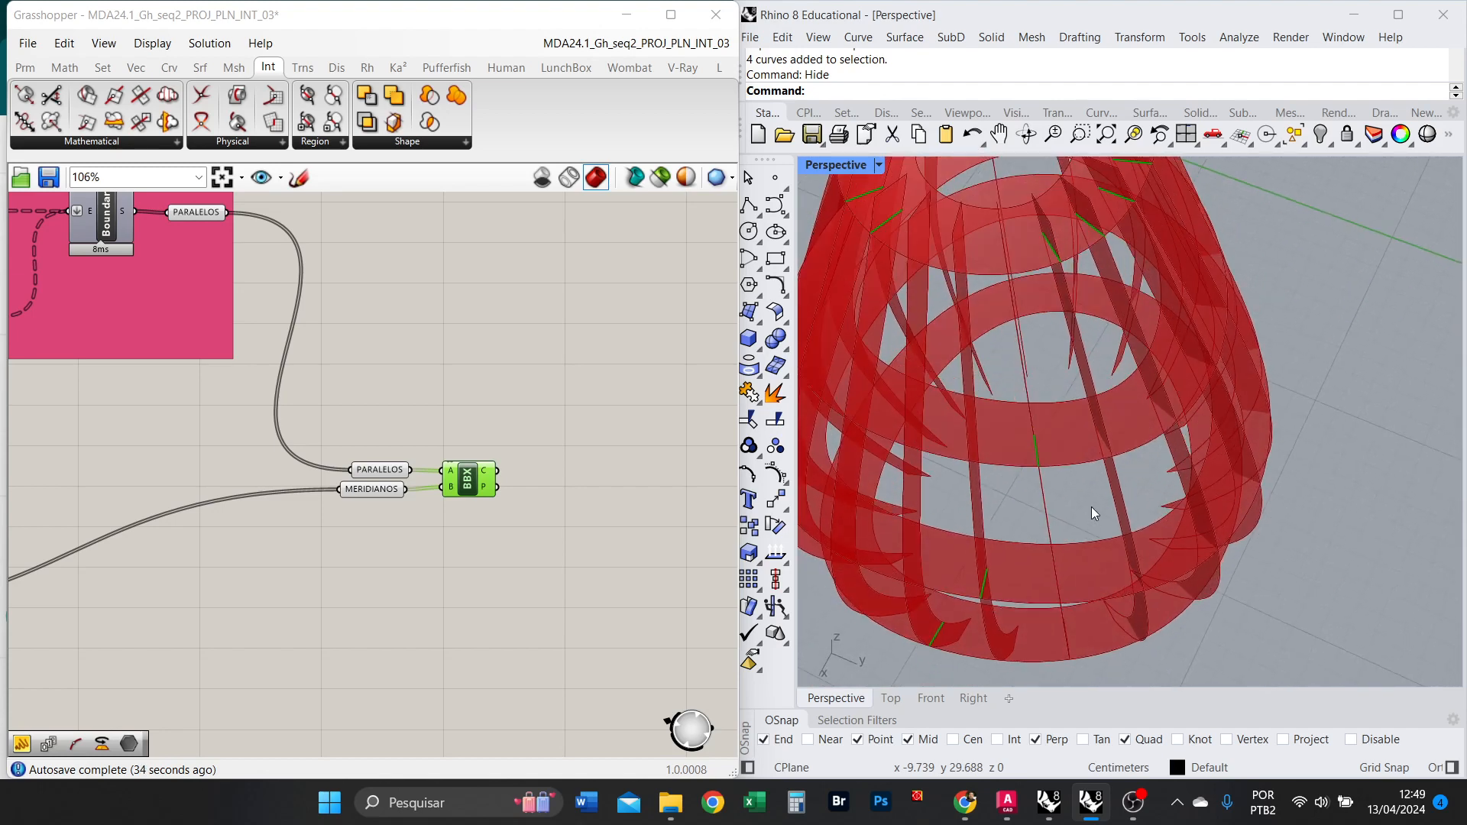
pyautogui.scroll(-5, 1091, 507)
pyautogui.scroll(5, 1076, 346)
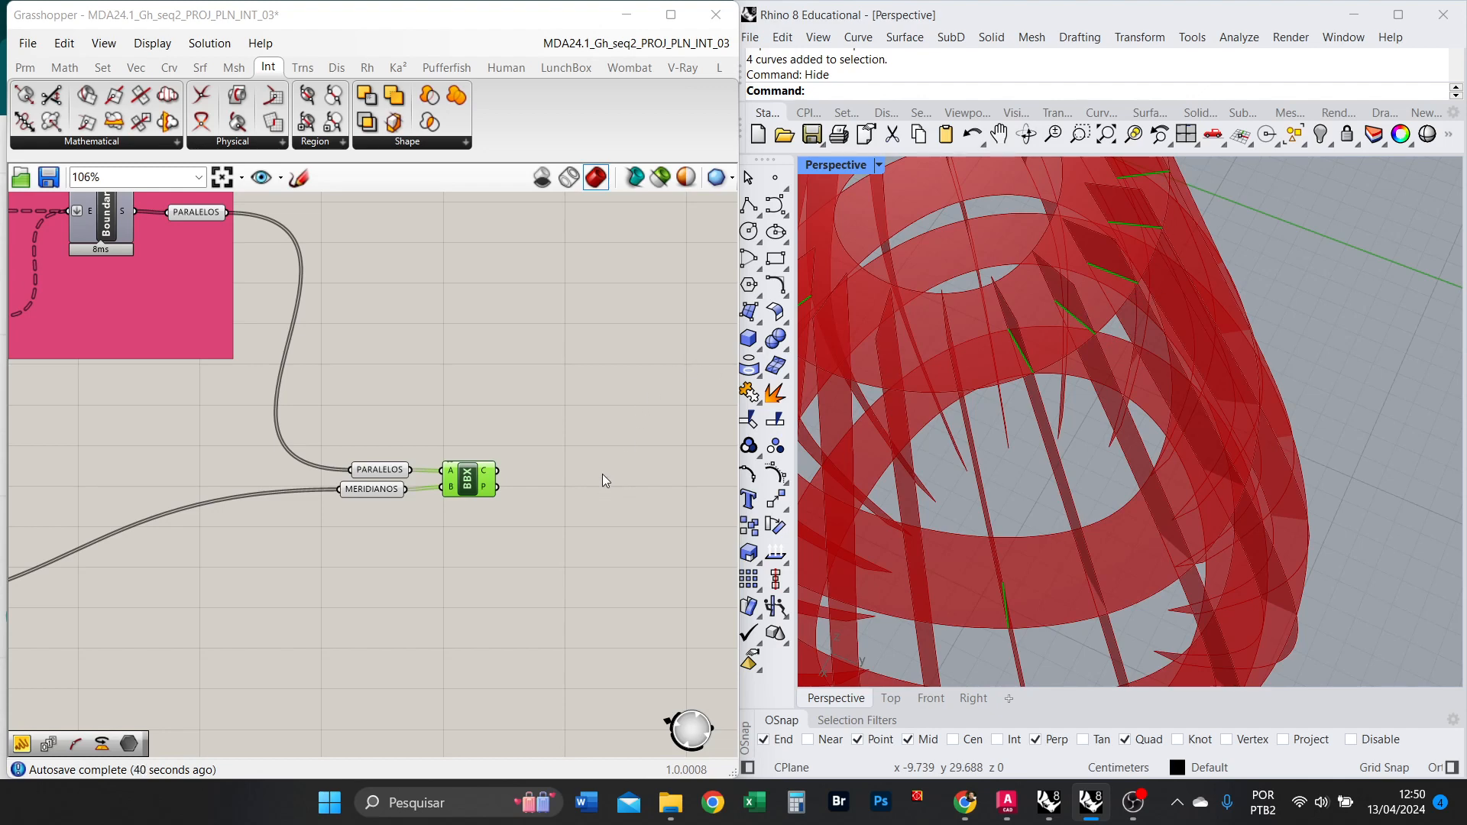
# Switch to the MDA 2024.1_1 Miro board in Chrome and bring the list-matching diagrams into view.
pyautogui.hotkey('alt', 'Tab')
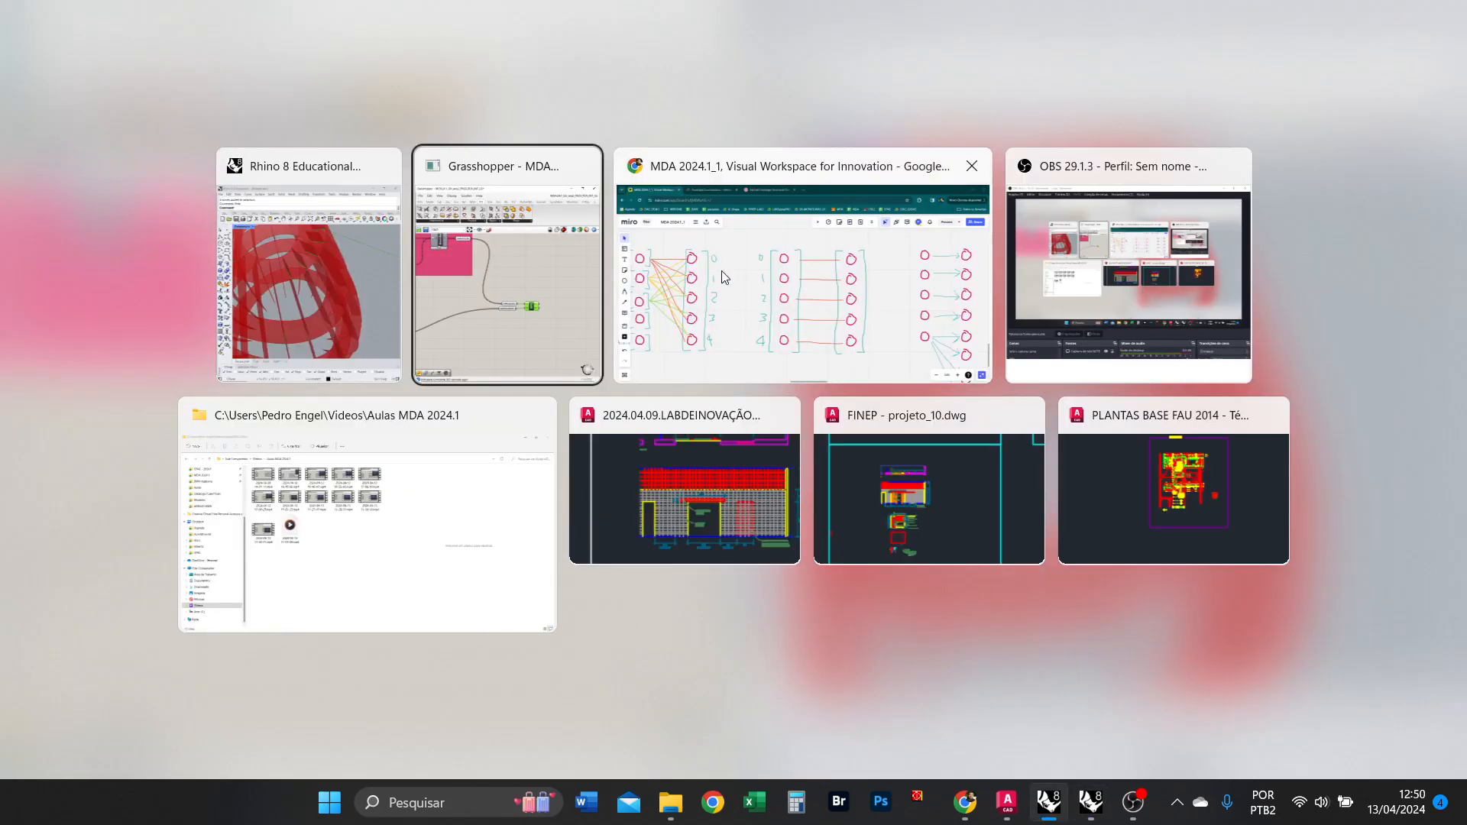
pyautogui.click(722, 271)
pyautogui.scroll(-3, 1145, 369)
pyautogui.scroll(2, 1140, 389)
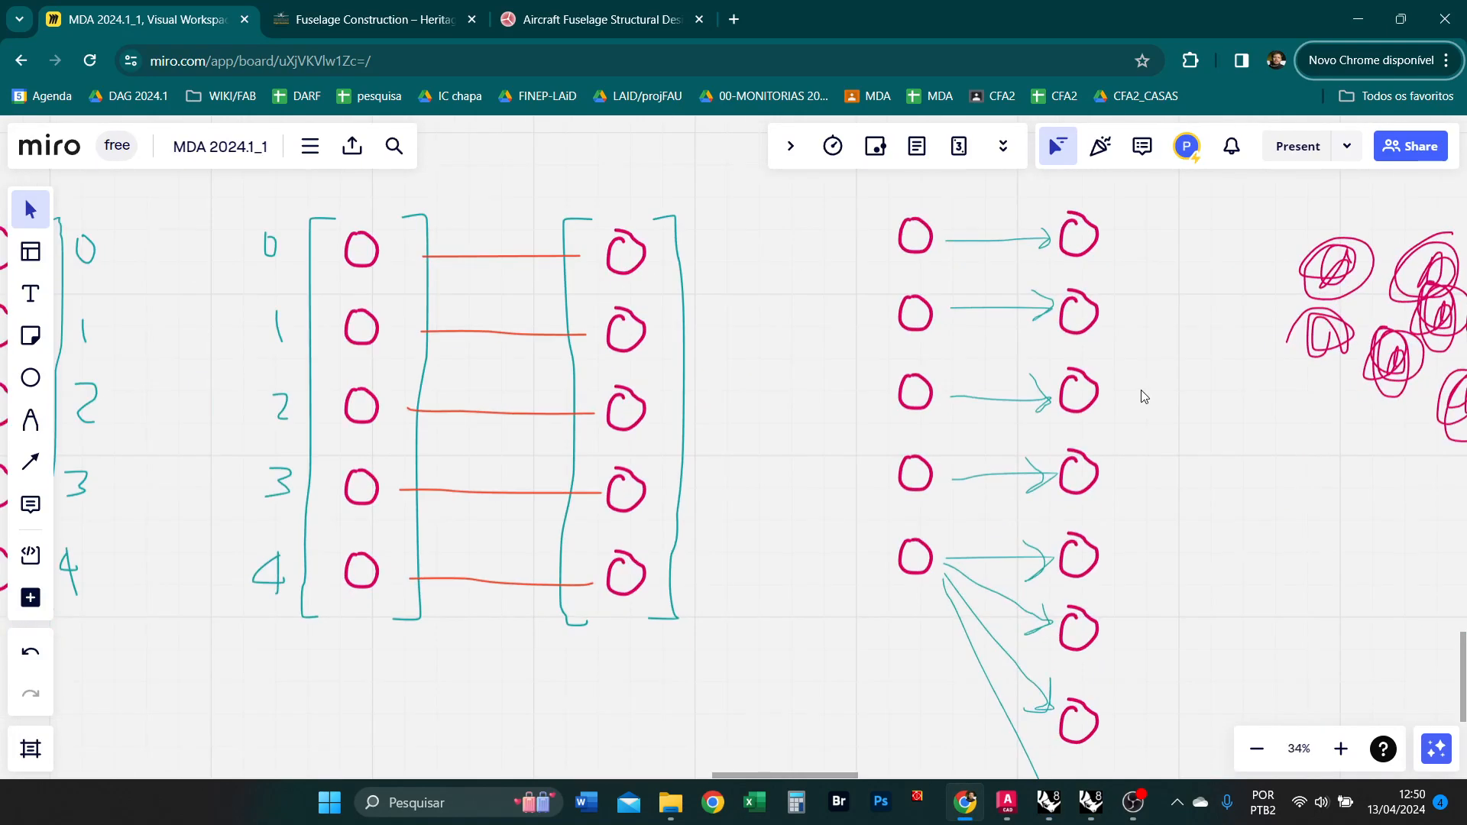
pyautogui.hscroll(5, 1140, 390)
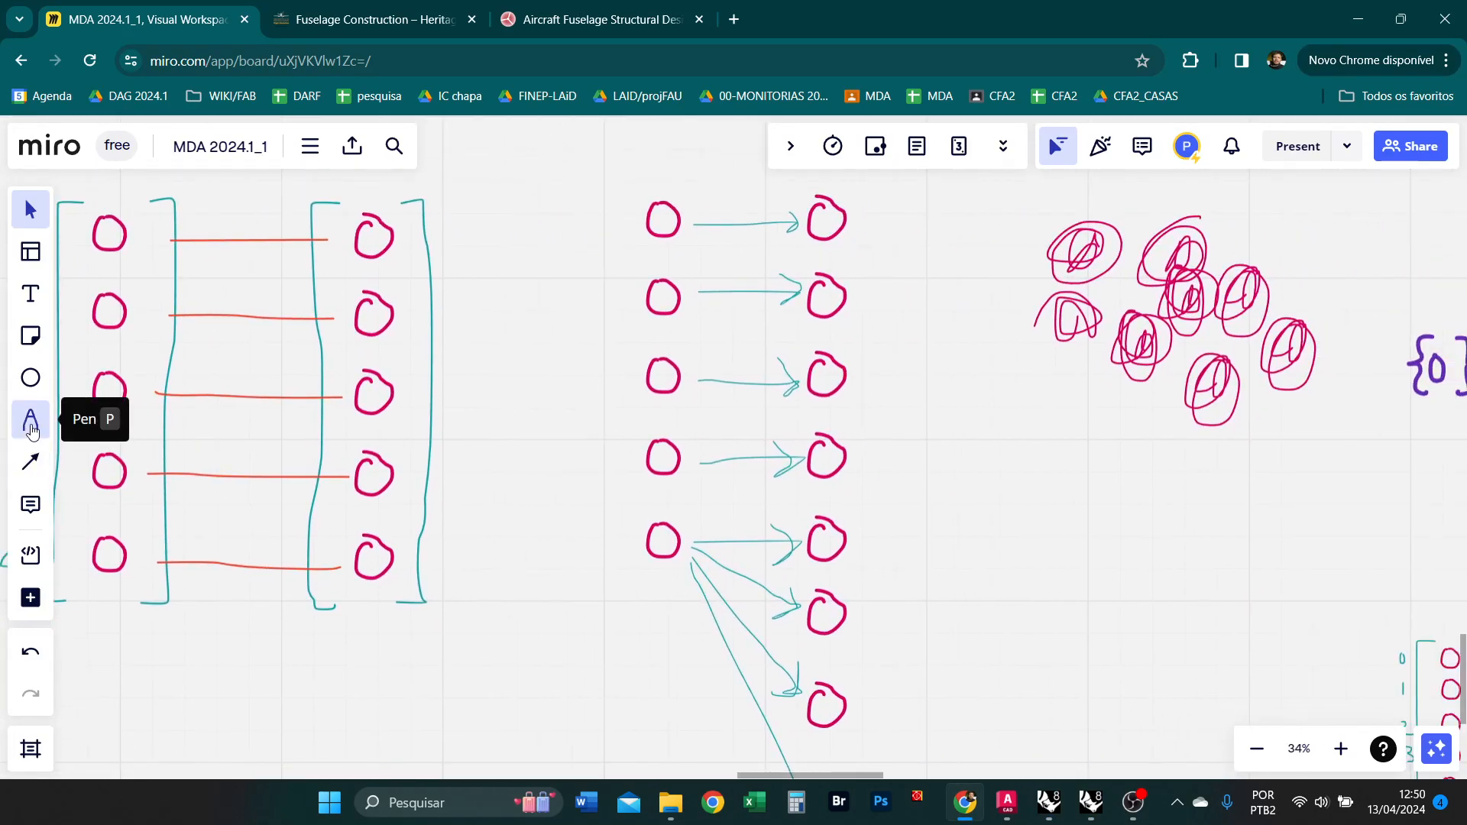
pyautogui.scroll(-2, 623, 266)
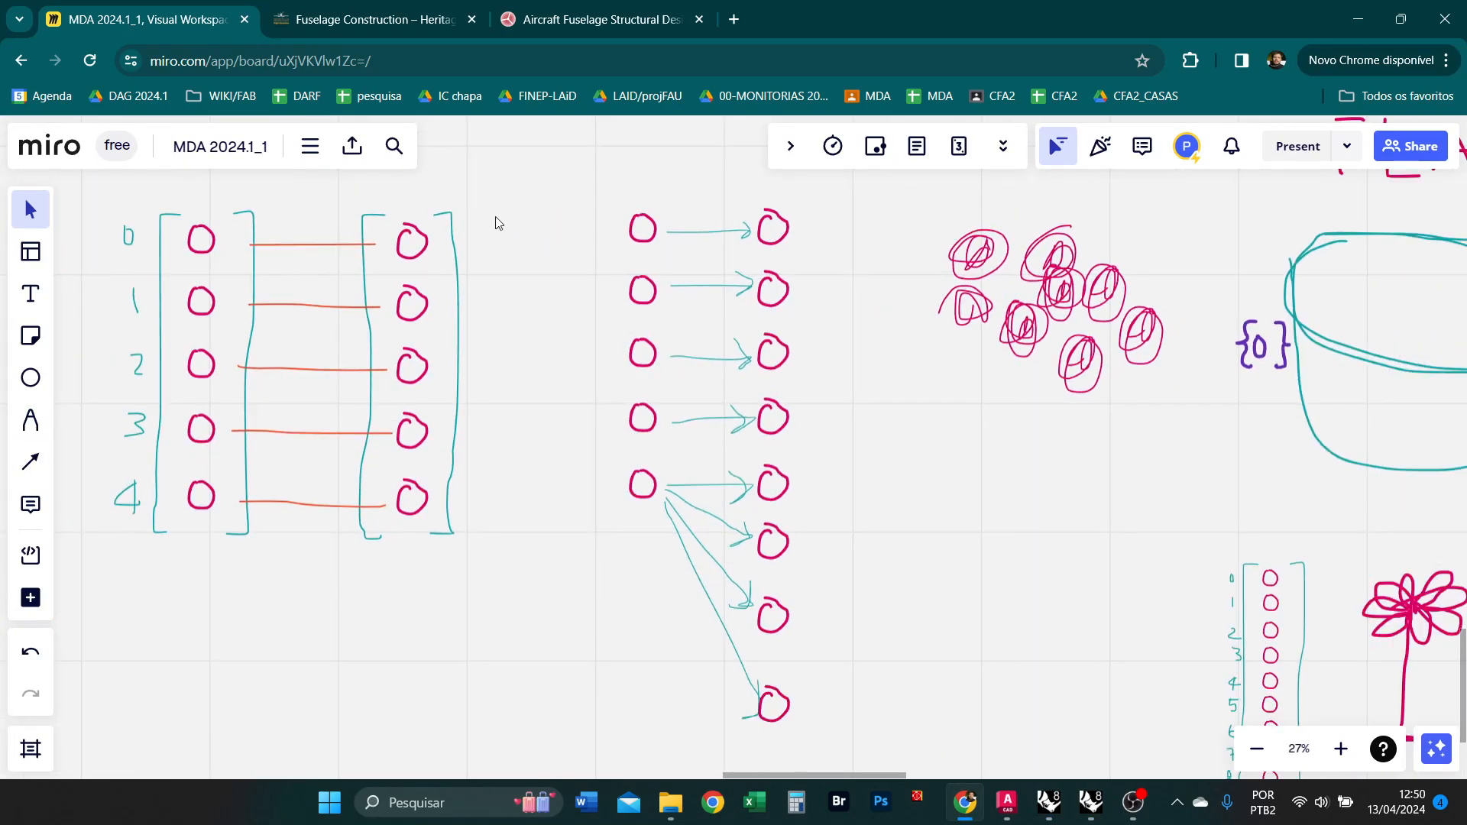
# Examine the list-matching diagrams, focusing on how the shorter list's last item links to the longer list's extra items.
pyautogui.moveTo(118, 202); pyautogui.dragTo(775, 241)
pyautogui.moveTo(554, 257); pyautogui.dragTo(868, 316)
pyautogui.click(572, 332)
pyautogui.moveTo(846, 534); pyautogui.dragTo(765, 544, button='middle')
pyautogui.scroll(1, 661, 429)
pyautogui.click(599, 417)
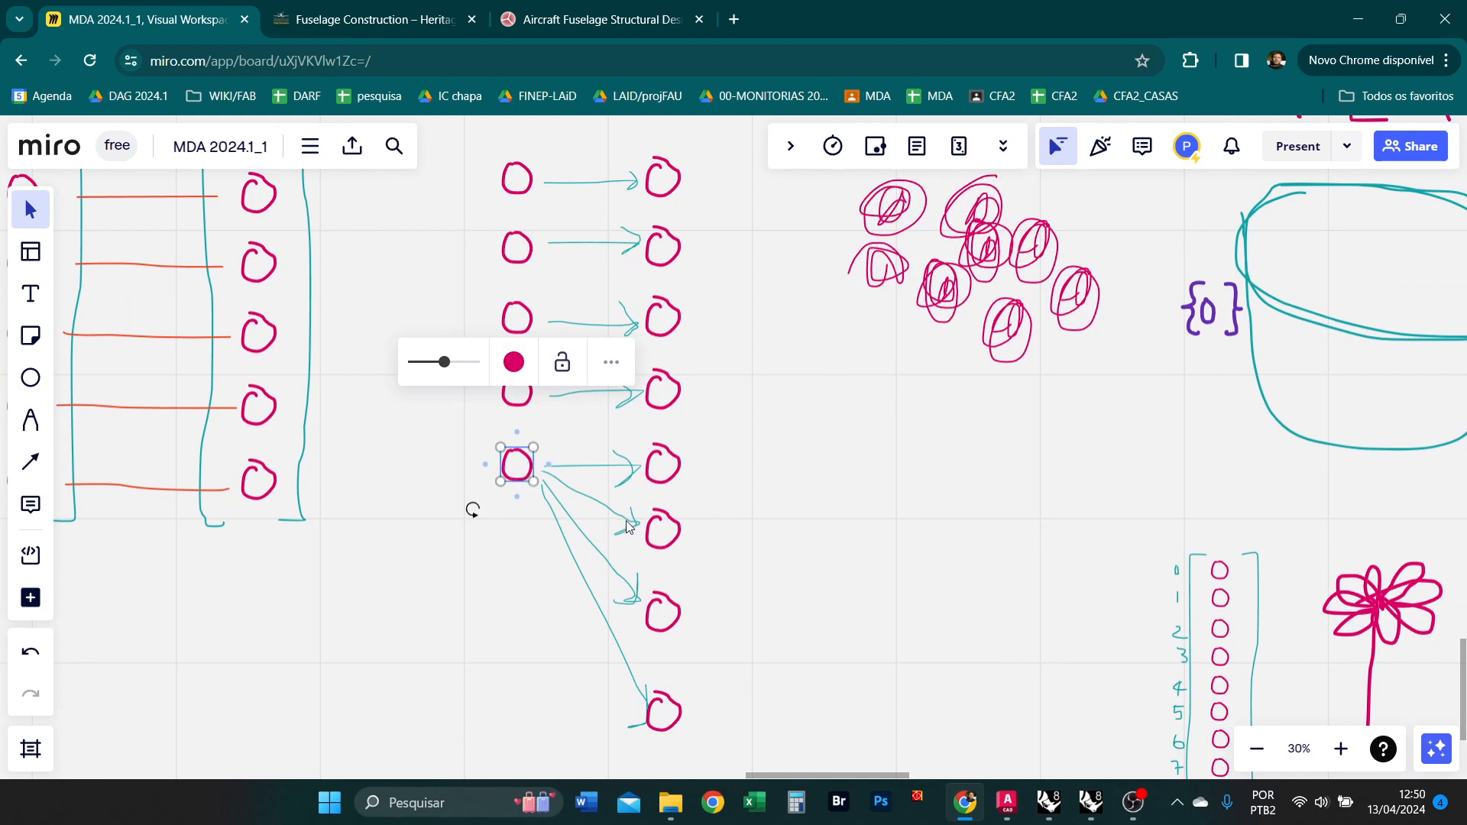
pyautogui.click(726, 722)
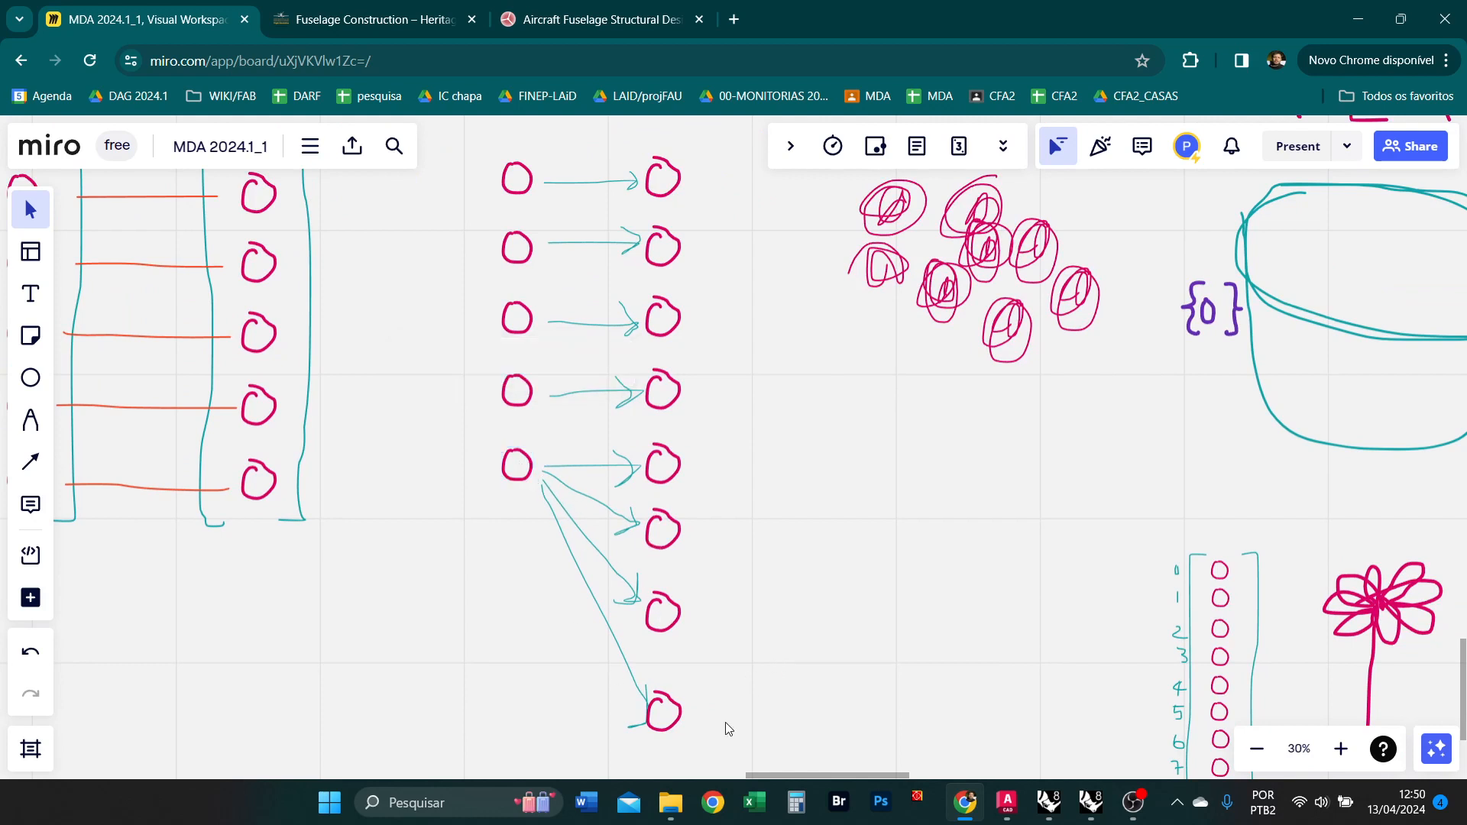
pyautogui.moveTo(727, 725); pyautogui.dragTo(540, 469)
pyautogui.click(762, 635)
pyautogui.moveTo(738, 735)
pyautogui.mouseDown()
pyautogui.moveTo(671, 524)
pyautogui.moveTo(648, 510)
pyautogui.mouseUp()
pyautogui.click(767, 535)
pyautogui.moveTo(756, 524)
pyautogui.mouseDown(button='middle')
pyautogui.moveTo(784, 538)
pyautogui.moveTo(796, 479)
pyautogui.mouseUp(button='middle')
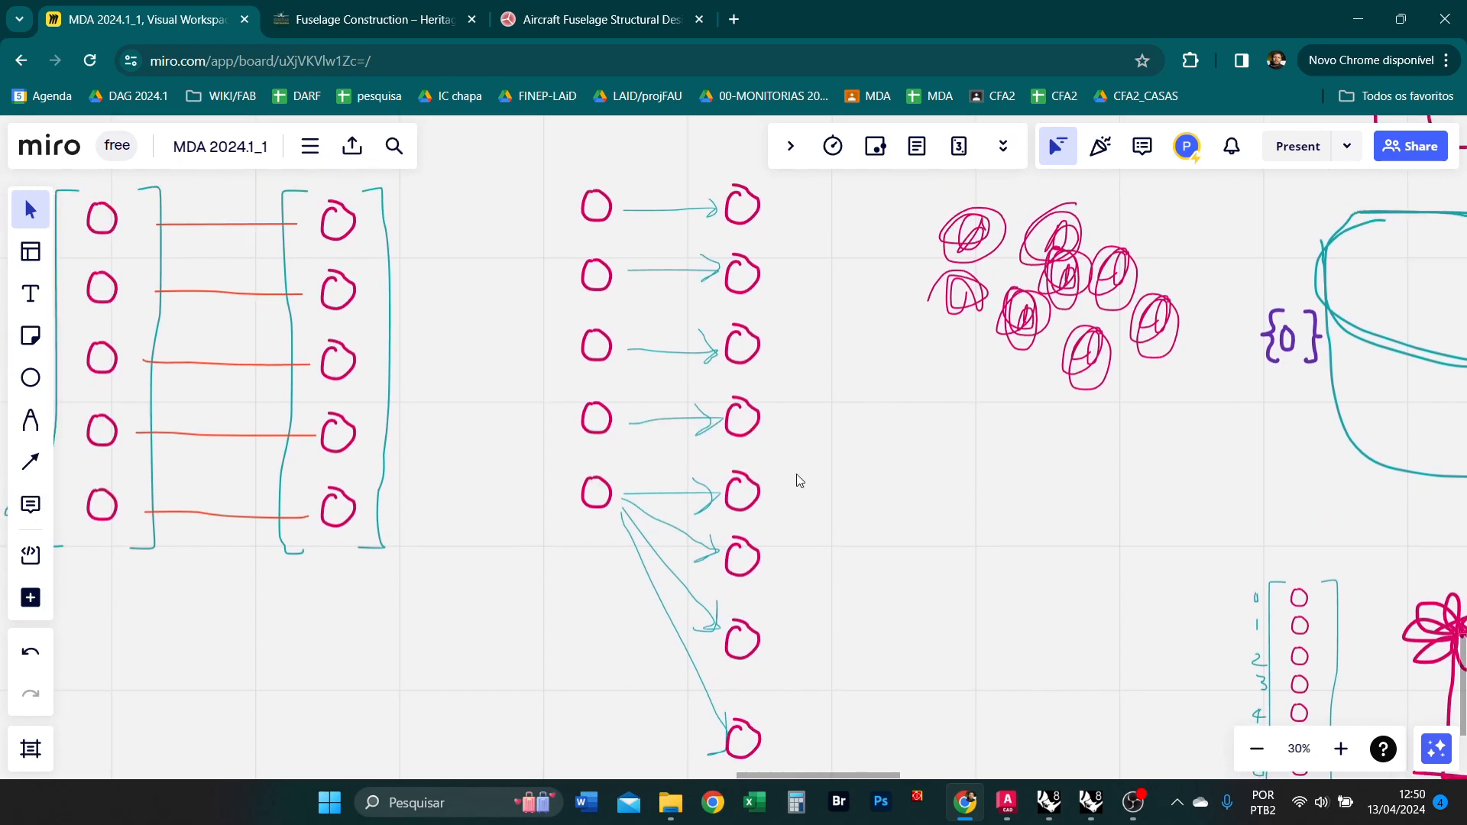
# Recolour all the teal arrows in the unequal-length list diagram red, matching the connecting lines of the equal-length list diagram.
pyautogui.scroll(-1, 776, 328)
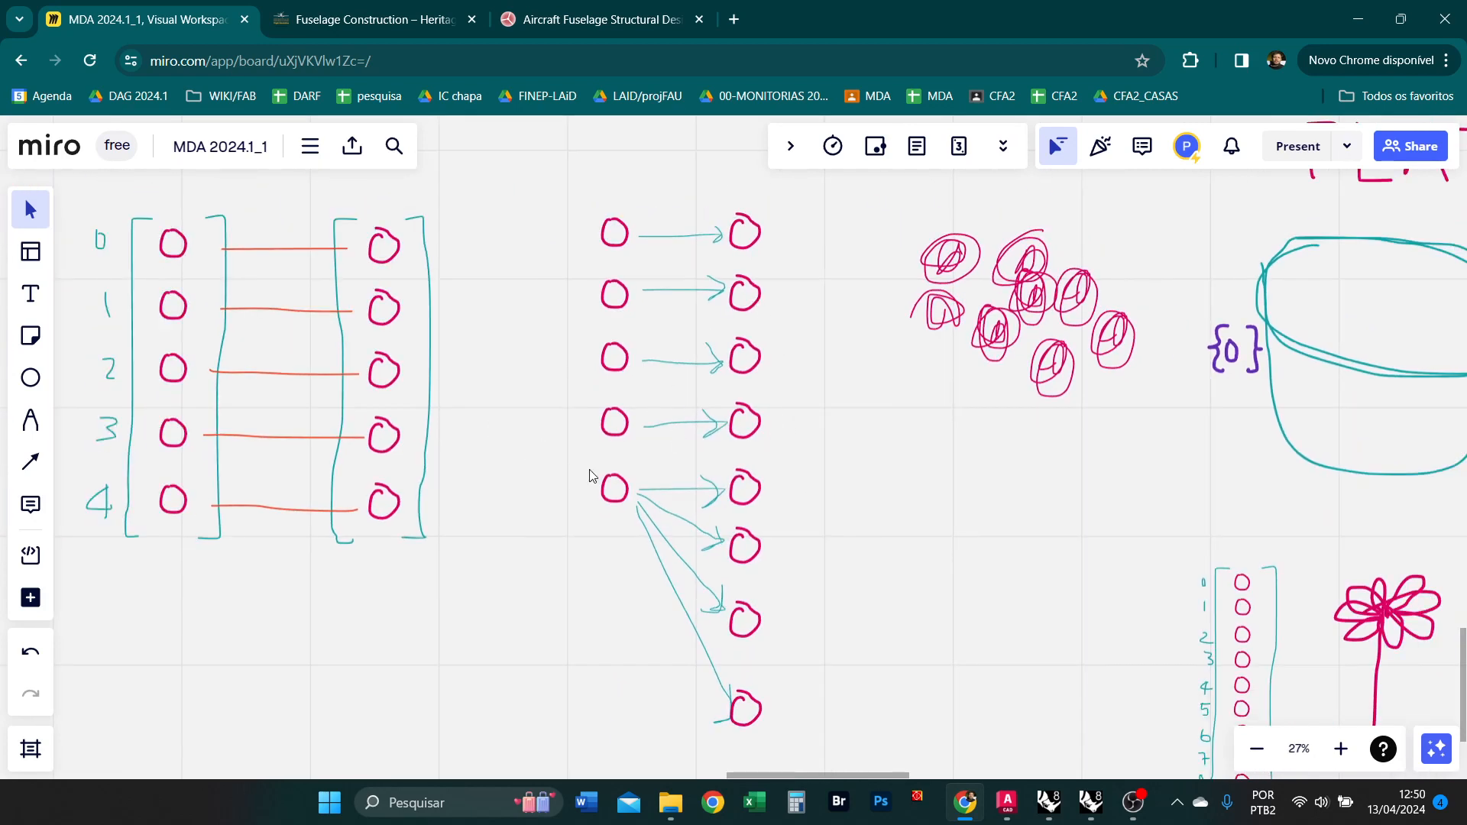
pyautogui.moveTo(694, 726)
pyautogui.mouseDown()
pyautogui.moveTo(632, 386)
pyautogui.moveTo(632, 222)
pyautogui.mouseUp()
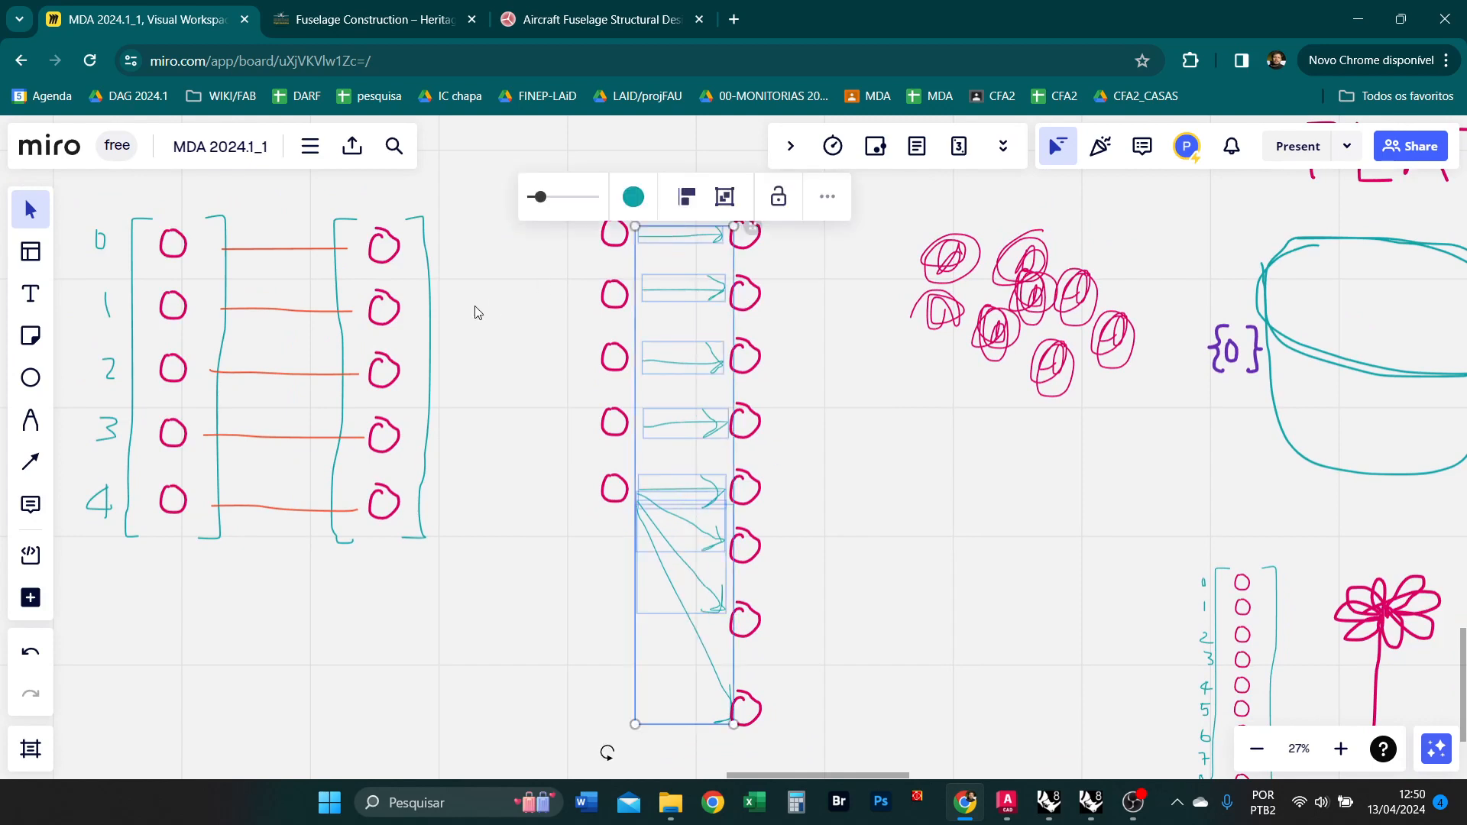
pyautogui.click(634, 197)
pyautogui.click(688, 245)
pyautogui.click(683, 245)
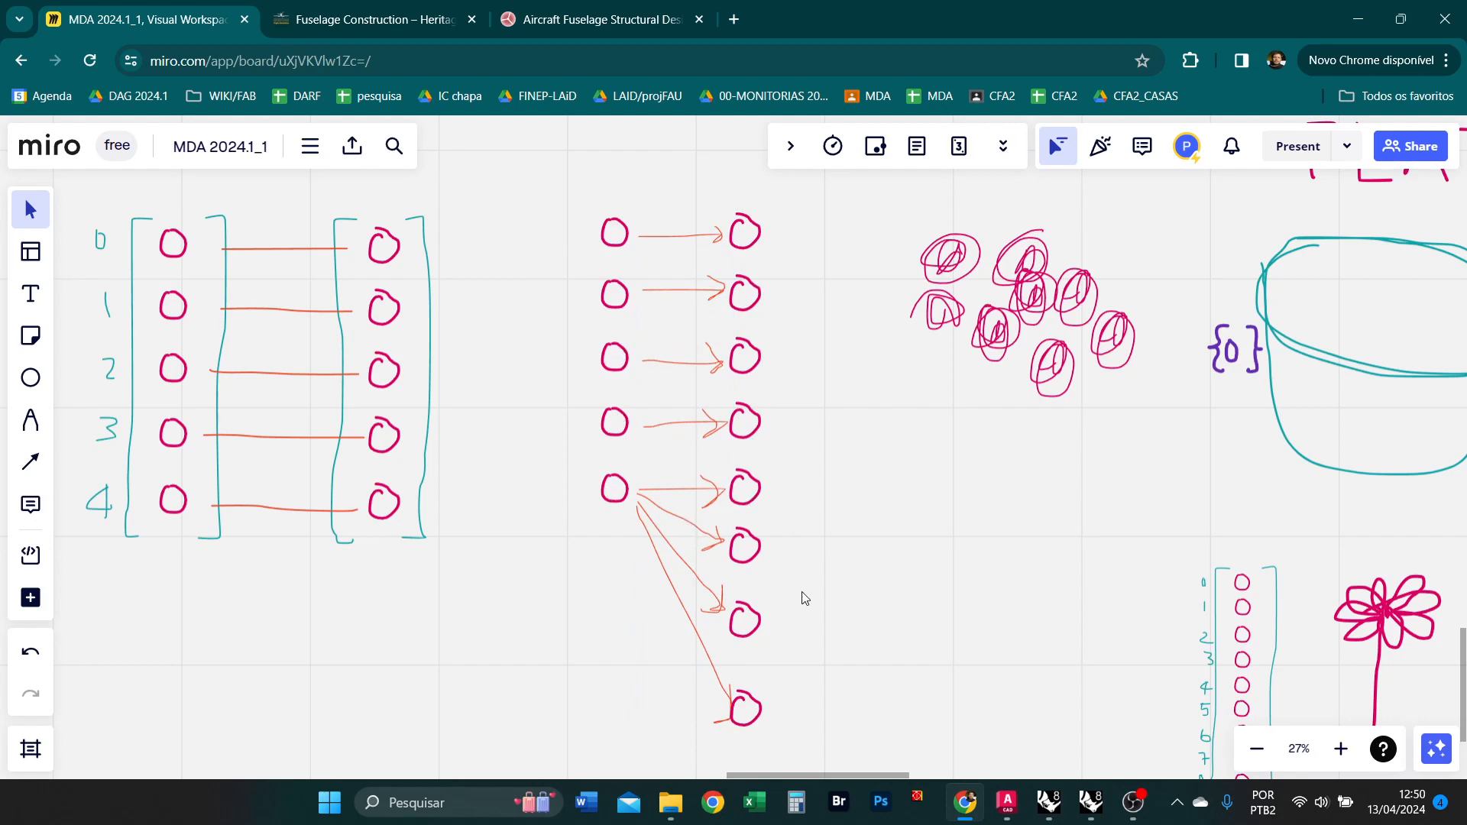
# Compare the list-matching diagrams, focusing on how each single-item list on one side connects to every item of the five-item list.
pyautogui.scroll(-1, 804, 597)
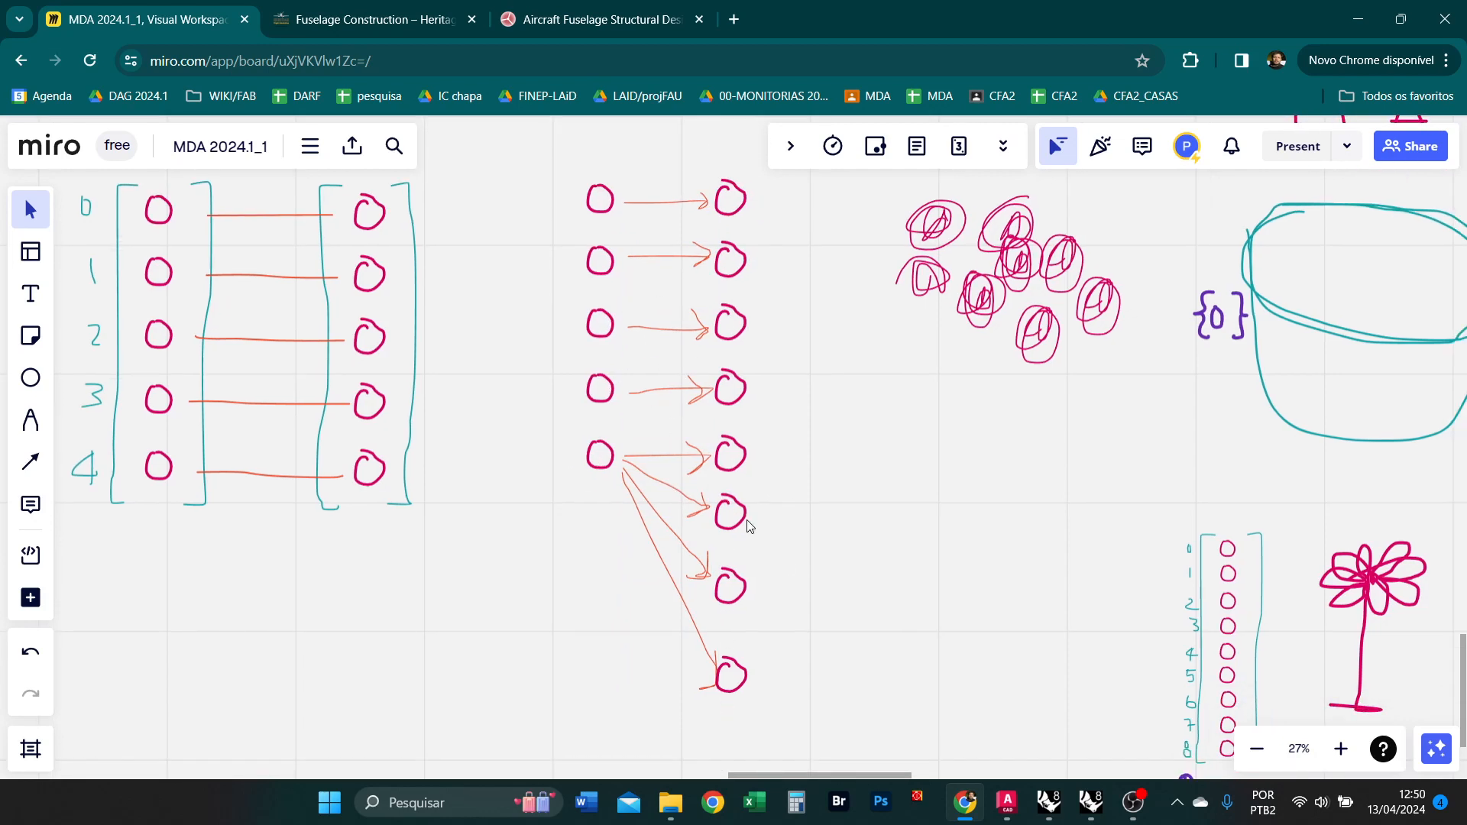
pyautogui.hscroll(-5, 749, 526)
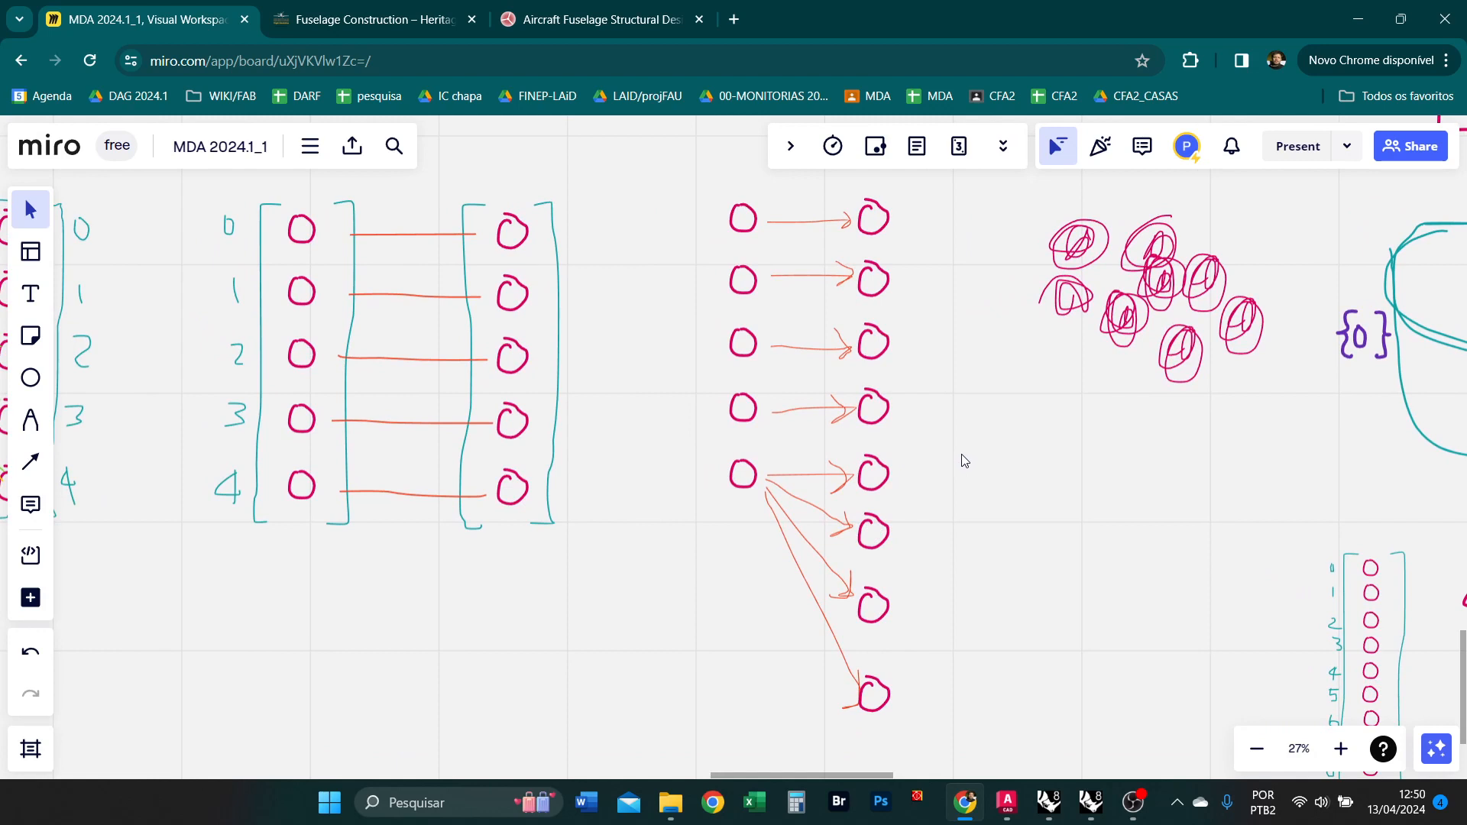
pyautogui.hscroll(2, 826, 523)
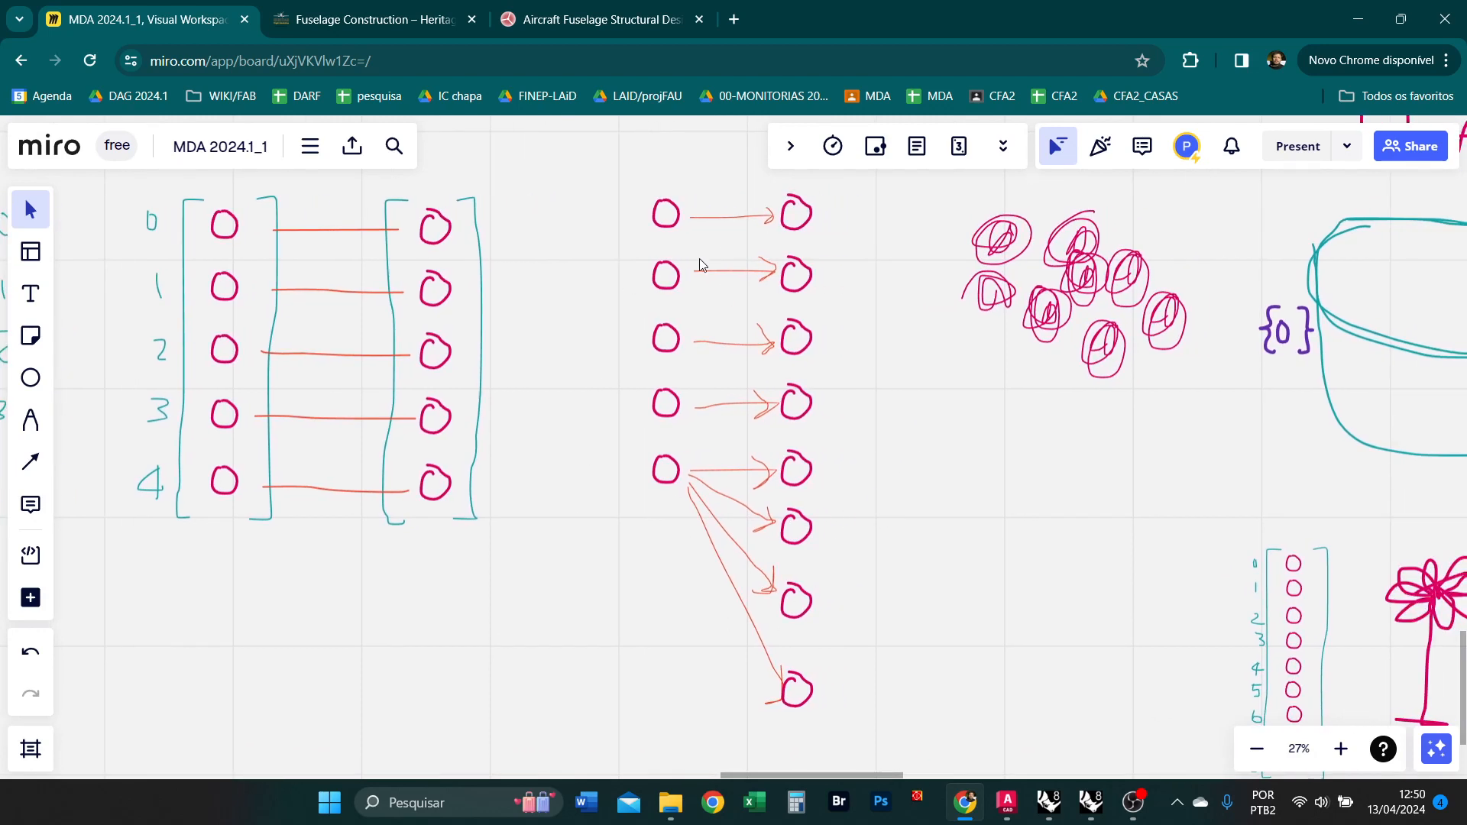
pyautogui.hscroll(-10, 596, 306)
pyautogui.moveTo(430, 356); pyautogui.dragTo(542, 404, button='middle')
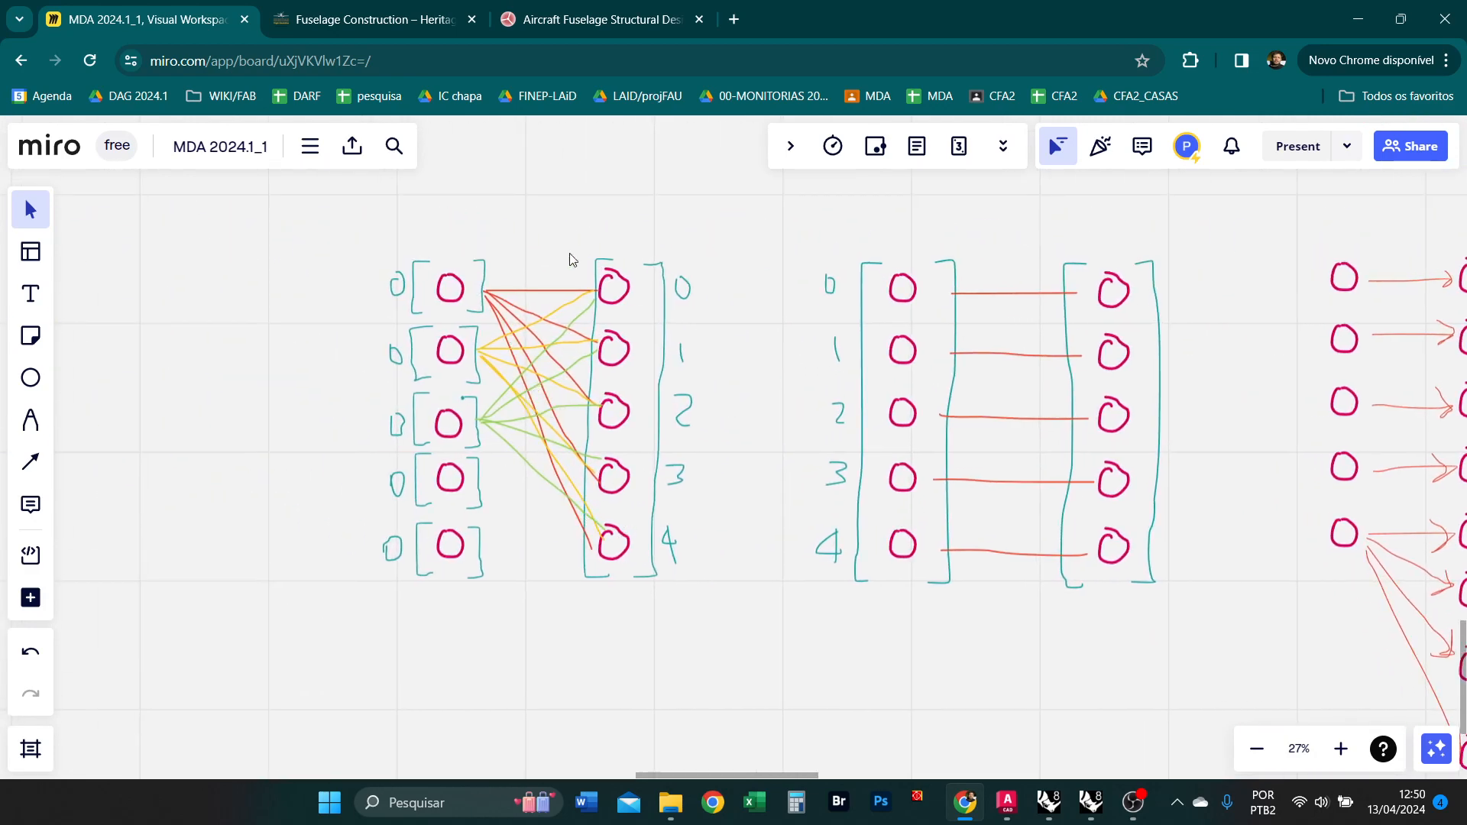
pyautogui.scroll(1, 516, 306)
pyautogui.moveTo(577, 349); pyautogui.dragTo(509, 334, button='middle')
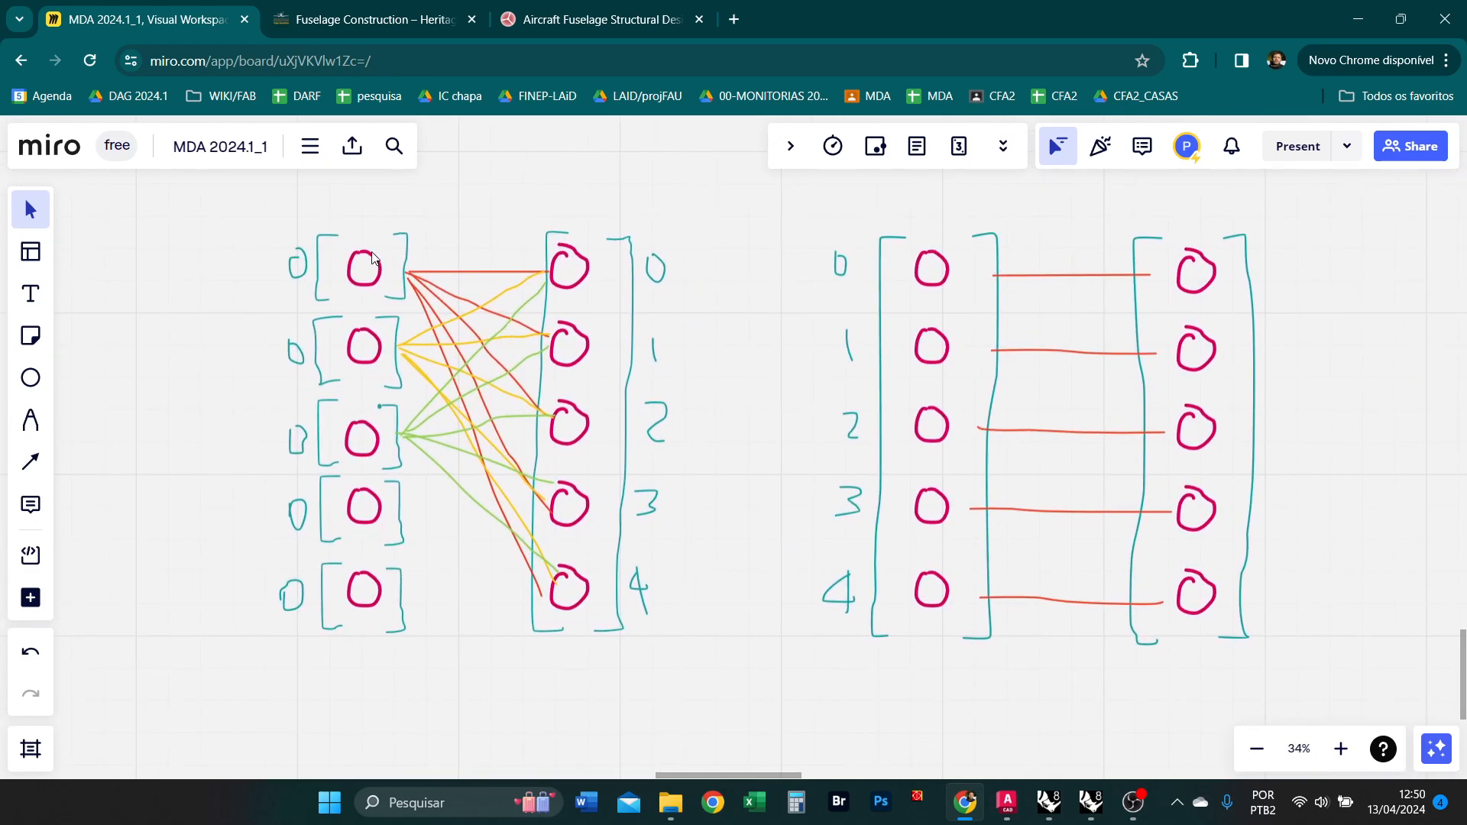
pyautogui.moveTo(352, 216); pyautogui.dragTo(347, 217)
pyautogui.moveTo(246, 218)
pyautogui.mouseDown()
pyautogui.moveTo(416, 309)
pyautogui.moveTo(371, 275)
pyautogui.mouseUp()
pyautogui.click(374, 269)
pyautogui.click(363, 258)
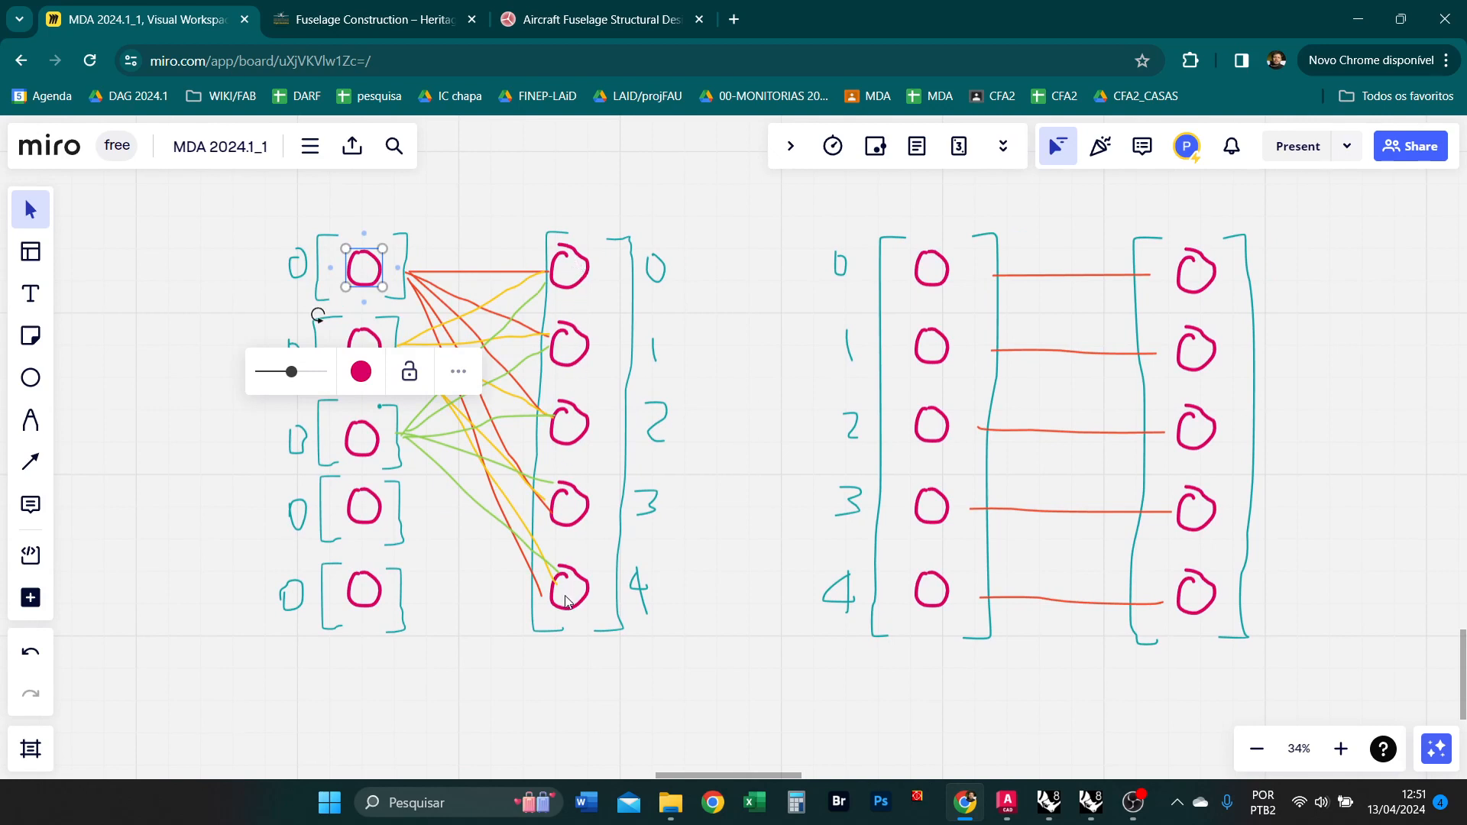
pyautogui.click(682, 544)
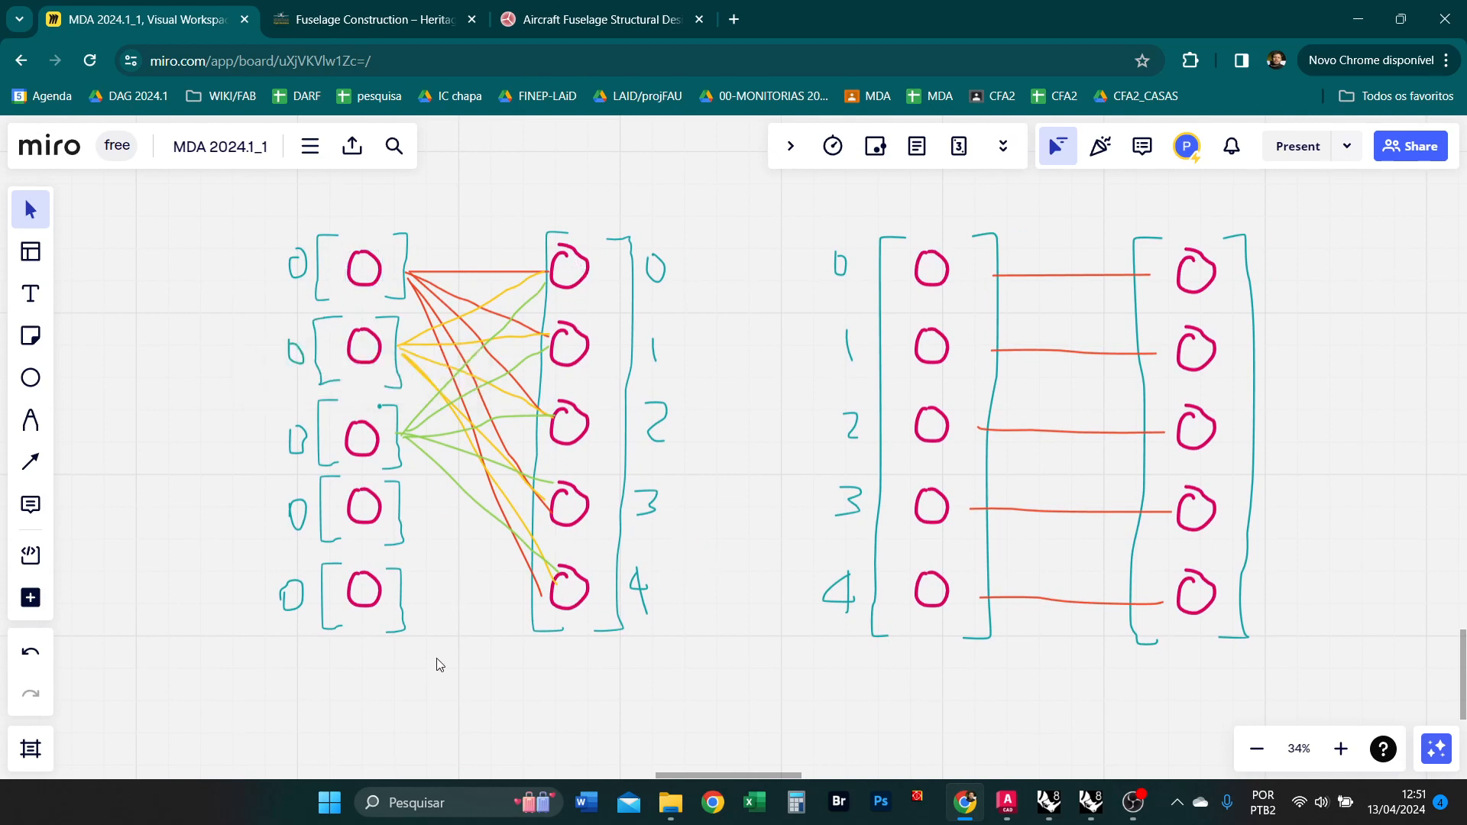
pyautogui.moveTo(448, 664); pyautogui.dragTo(252, 217)
pyautogui.click(232, 399)
pyautogui.scroll(-3, 260, 408)
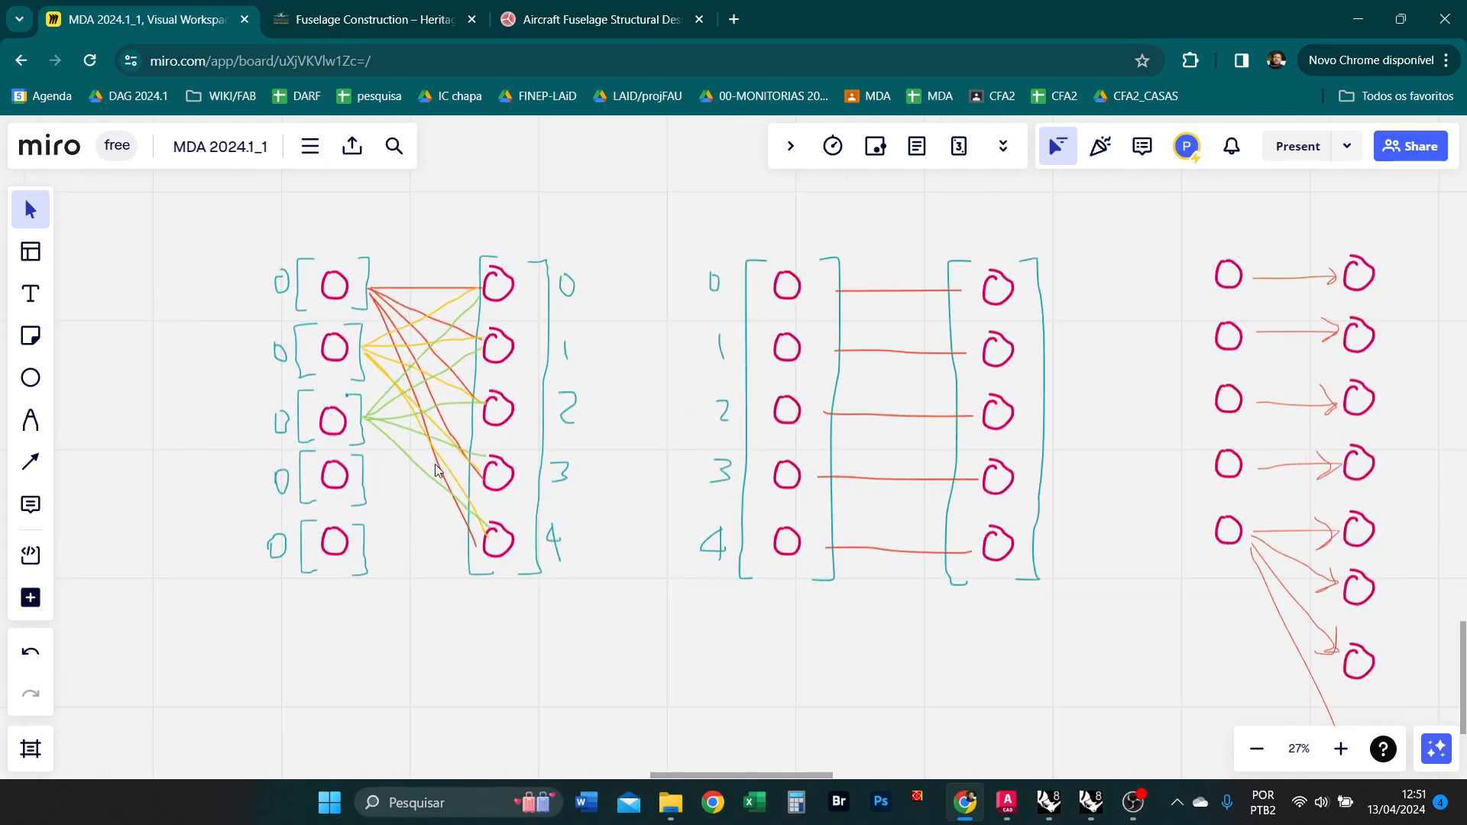
# Switch to Grasshopper and graft the PARALELOS parameter that feeds the Brep | Brep intersection.
pyautogui.hotkey('alt', 'Tab')
pyautogui.scroll(-1, 717, 446)
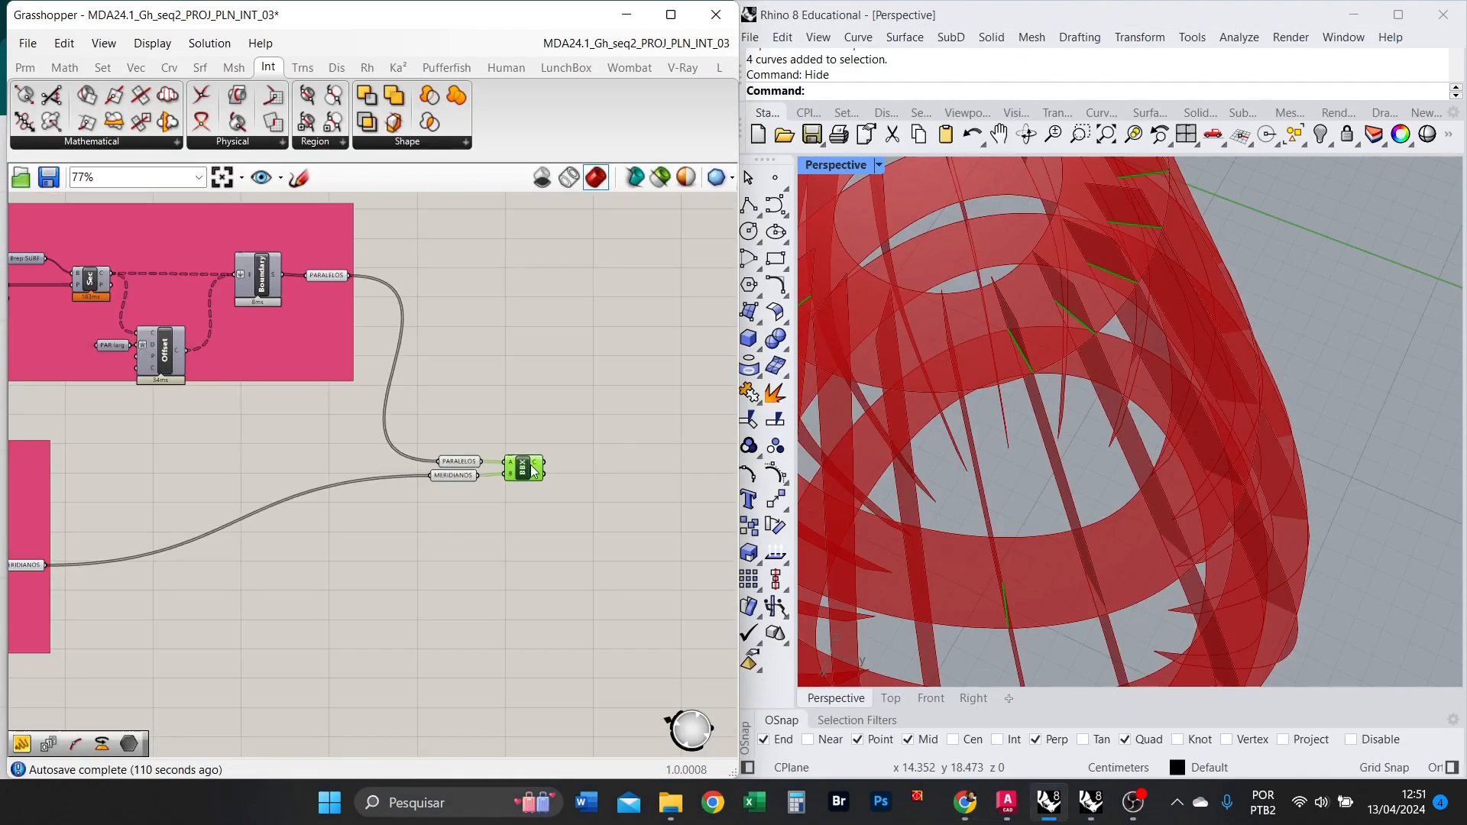
pyautogui.scroll(5, 533, 470)
pyautogui.moveTo(402, 480); pyautogui.dragTo(427, 487)
pyautogui.click(408, 411)
pyautogui.rightClick(408, 411)
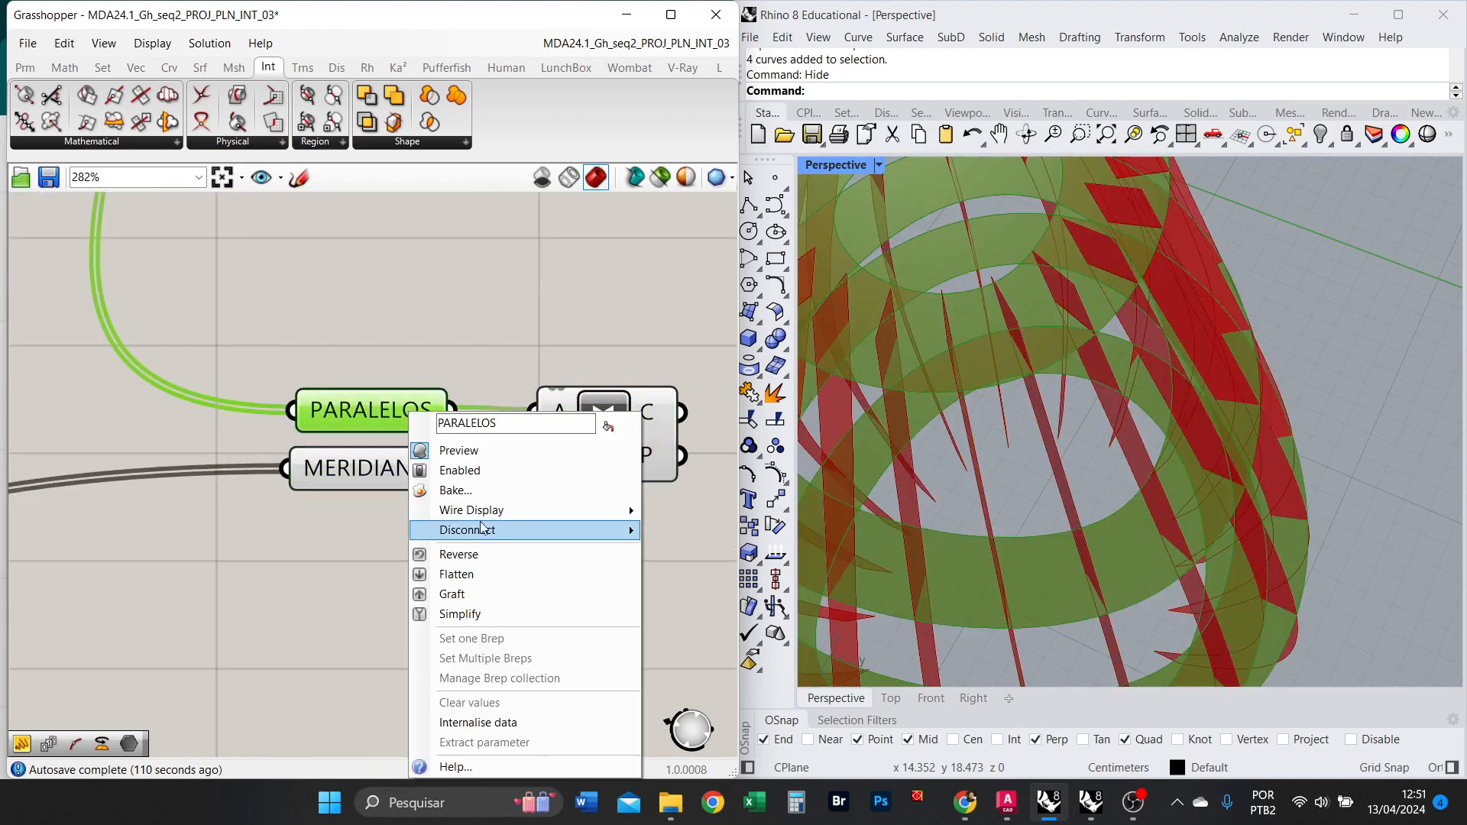
pyautogui.click(492, 595)
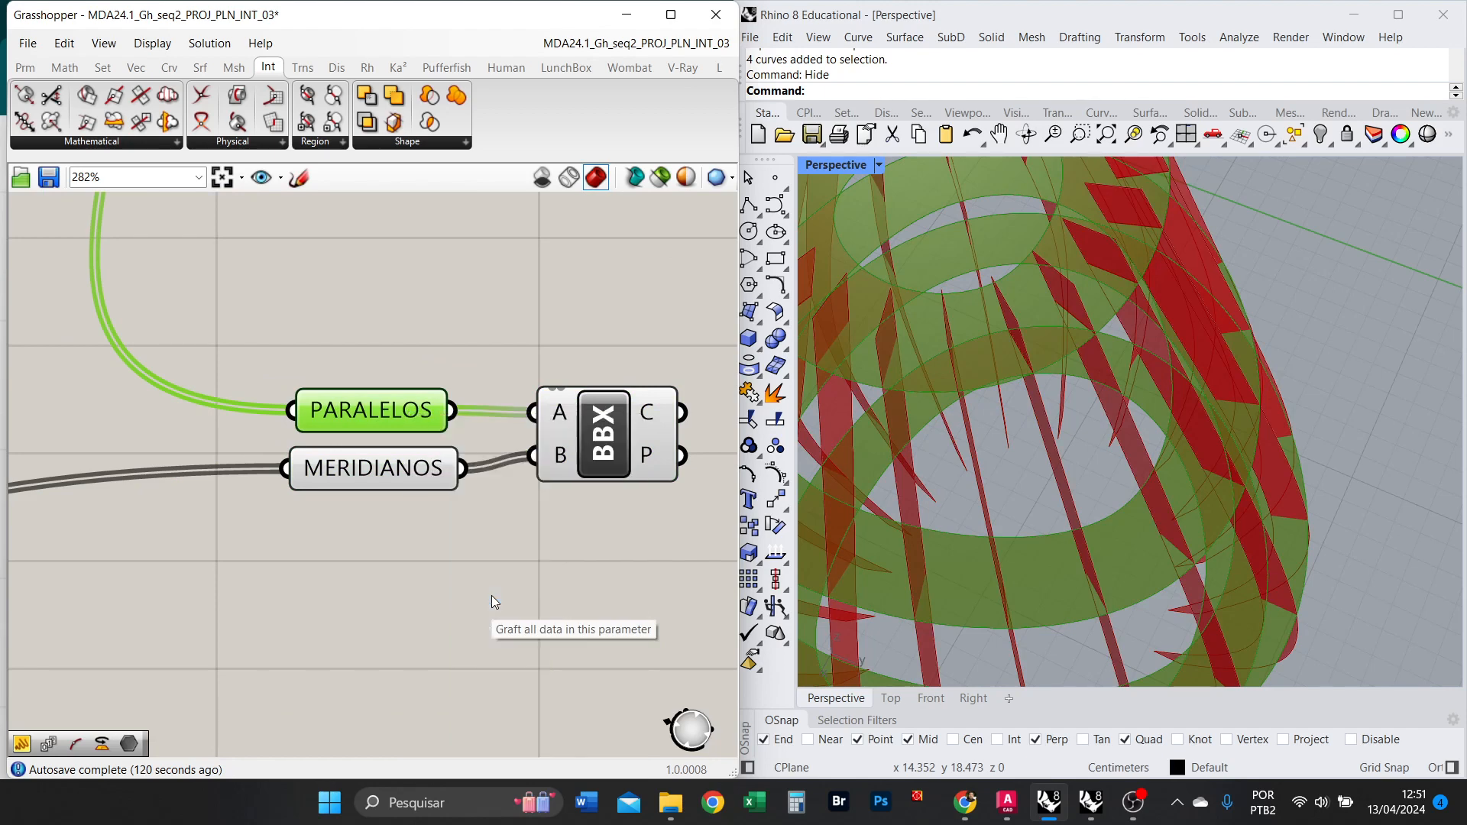
# Move the PARALELOS and MERIDIANOS parameters farther away from the BBX component, keeping them stacked.
pyautogui.moveTo(567, 553); pyautogui.dragTo(217, 402)
pyautogui.click(343, 418)
pyautogui.moveTo(287, 466); pyautogui.dragTo(273, 481)
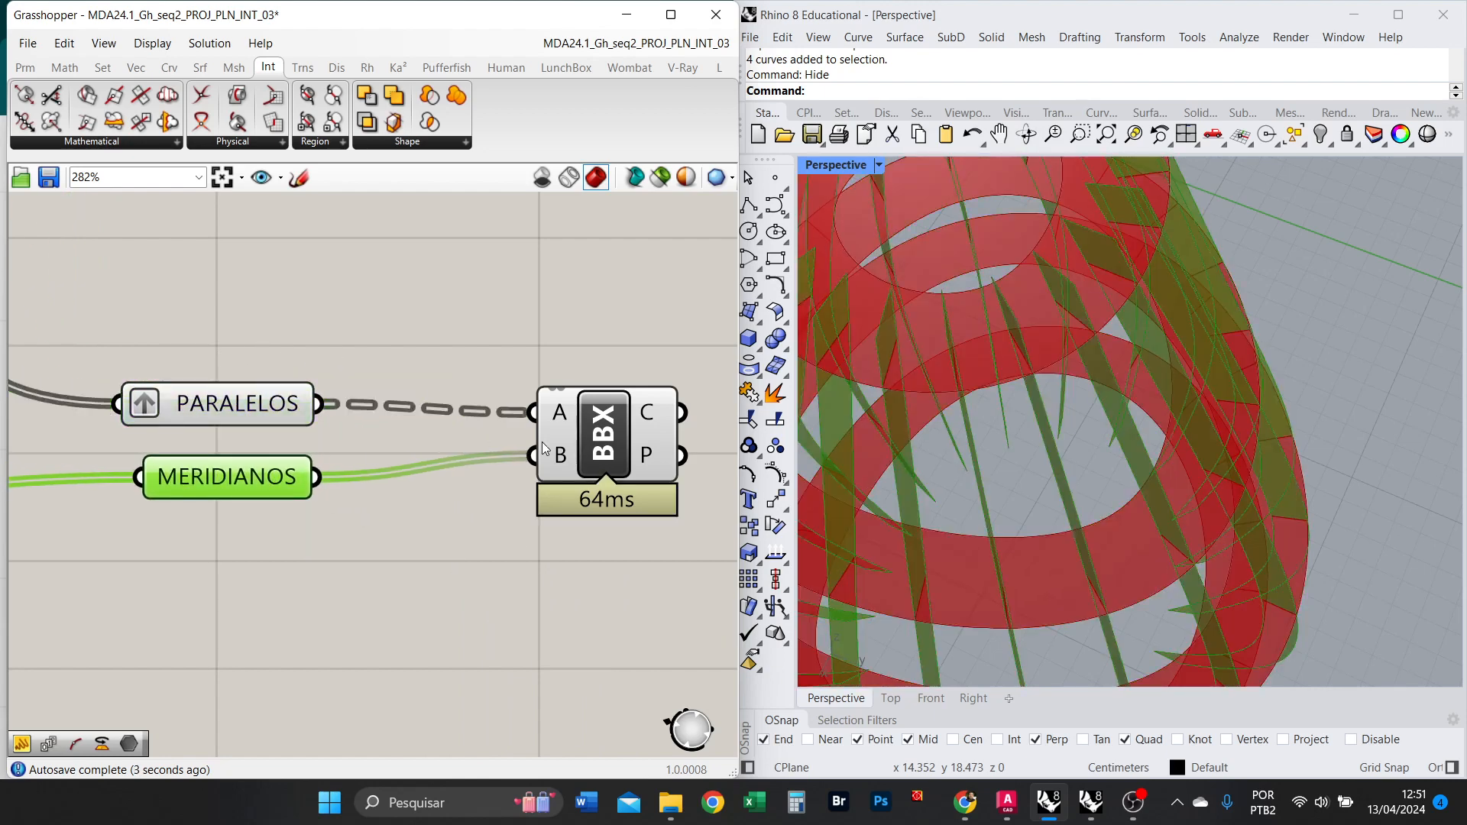
# Check the BBX intersection lines on their own by temporarily previewing only the selected component, and restore the full preview.
pyautogui.click(630, 416)
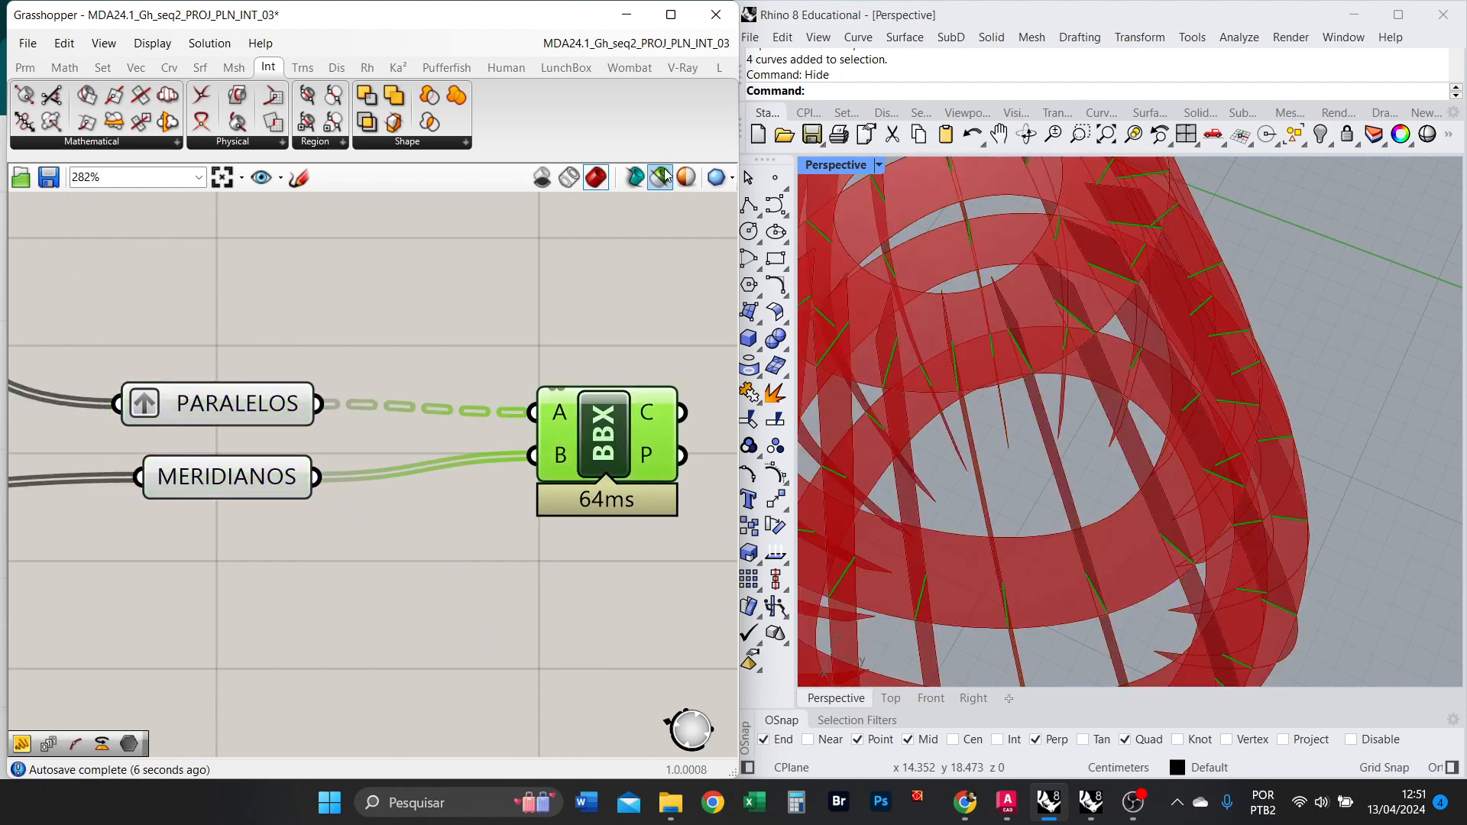
pyautogui.click(661, 177)
pyautogui.scroll(-4, 1002, 370)
pyautogui.moveTo(1033, 476); pyautogui.dragTo(1062, 428, button='right')
pyautogui.scroll(-5, 1056, 413)
pyautogui.click(642, 349)
pyautogui.click(646, 432)
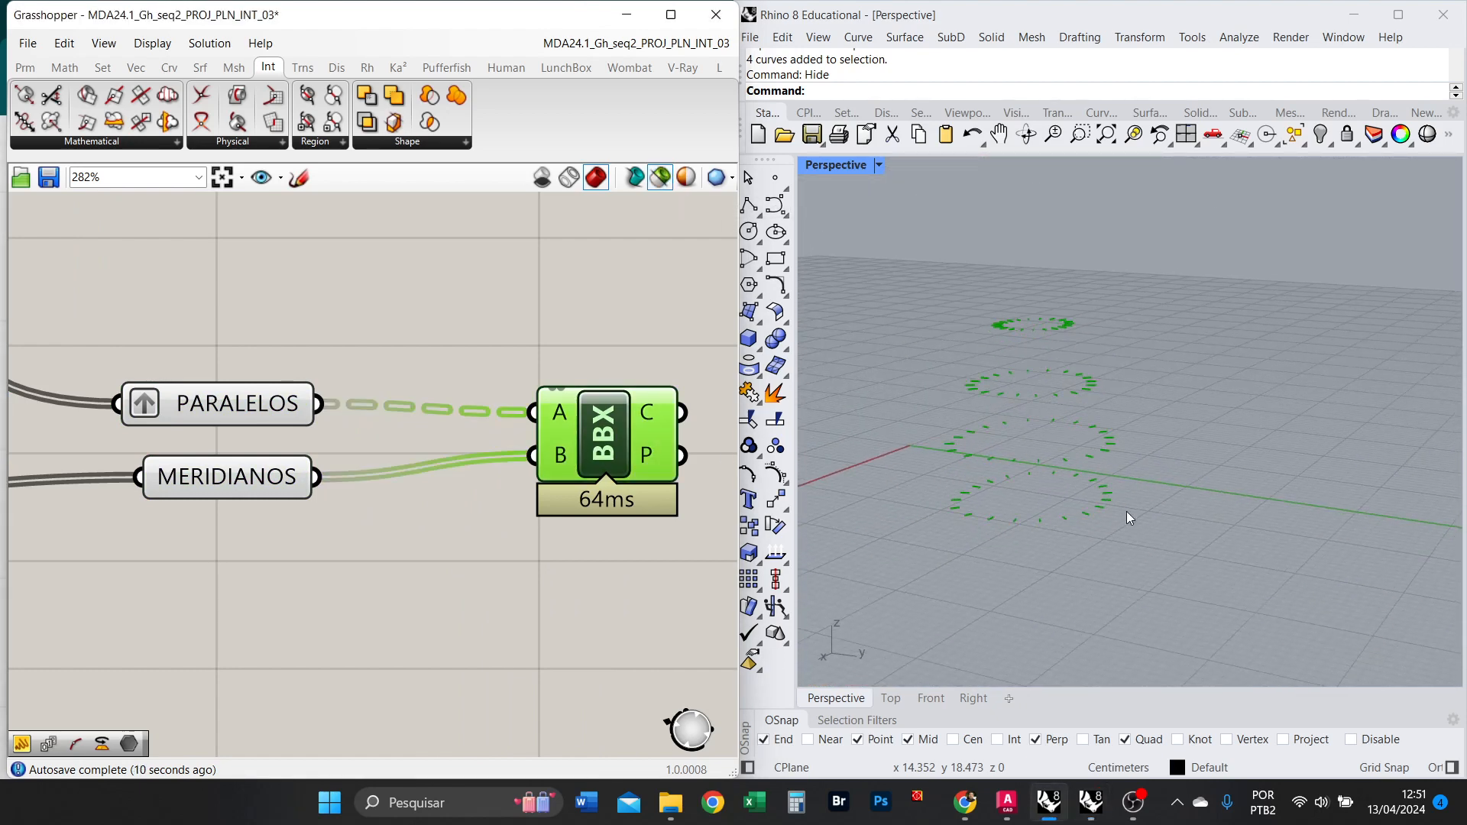
pyautogui.scroll(4, 1122, 507)
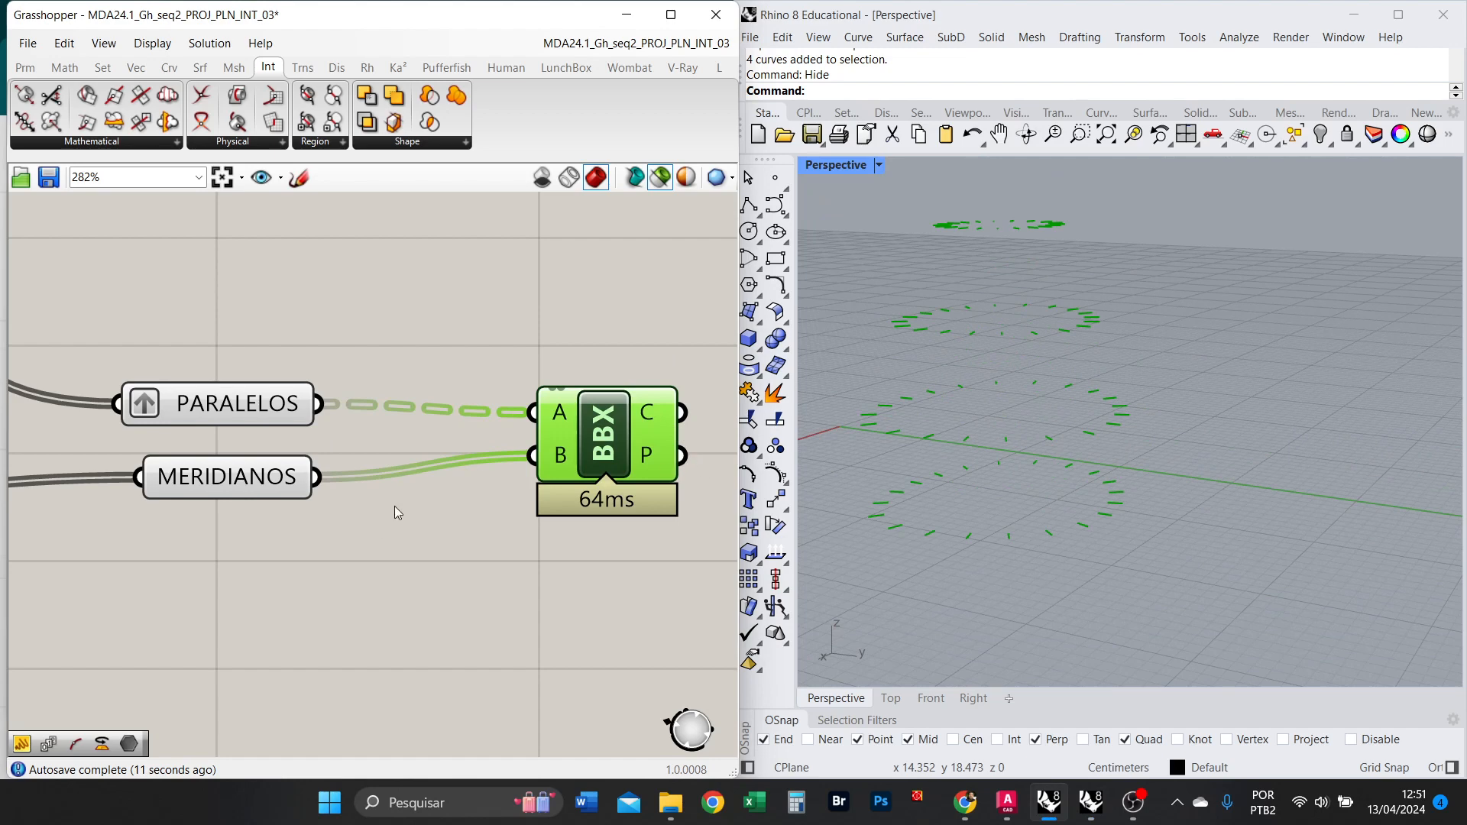
pyautogui.keyDown('shift'); pyautogui.moveTo(348, 532); pyautogui.dragTo(243, 351); pyautogui.keyUp('shift')
pyautogui.click(380, 566)
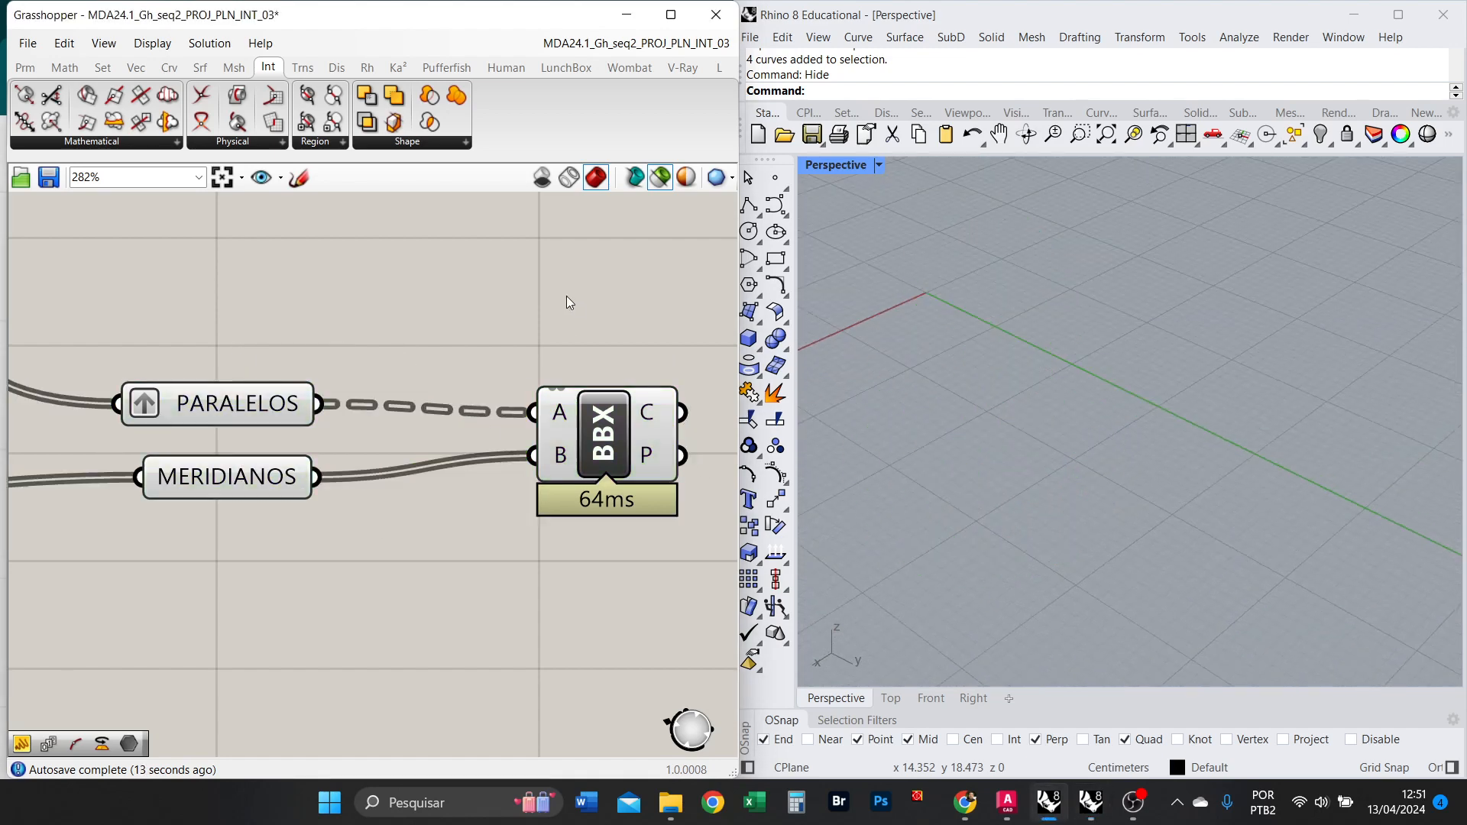
pyautogui.click(660, 178)
pyautogui.scroll(3, 923, 529)
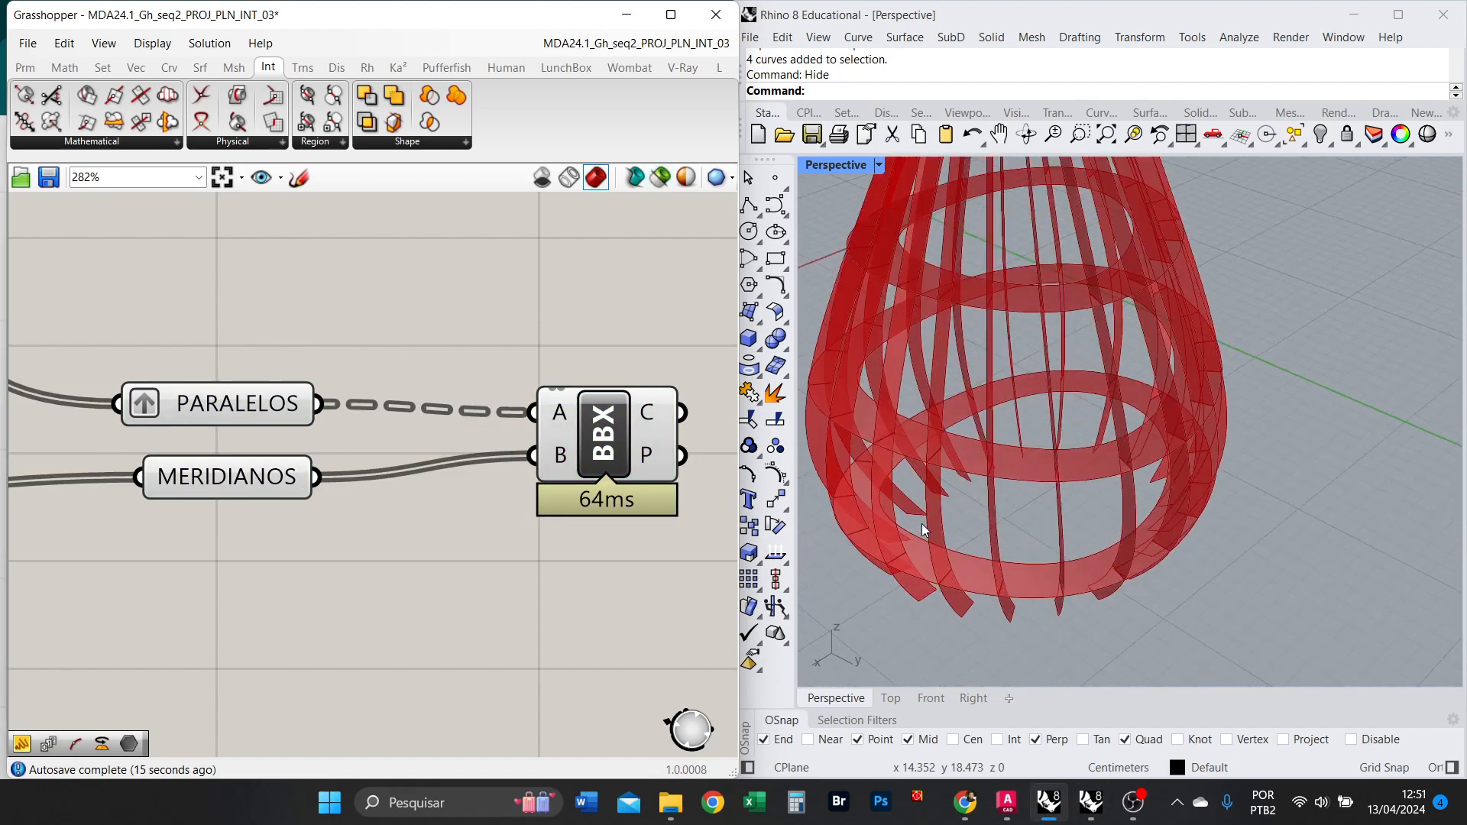
# Examine the highlighted BBX intersection lines against the ribs, checking every crossing of meridians and parallels around the lower rings.
pyautogui.click(609, 436)
pyautogui.scroll(4, 946, 457)
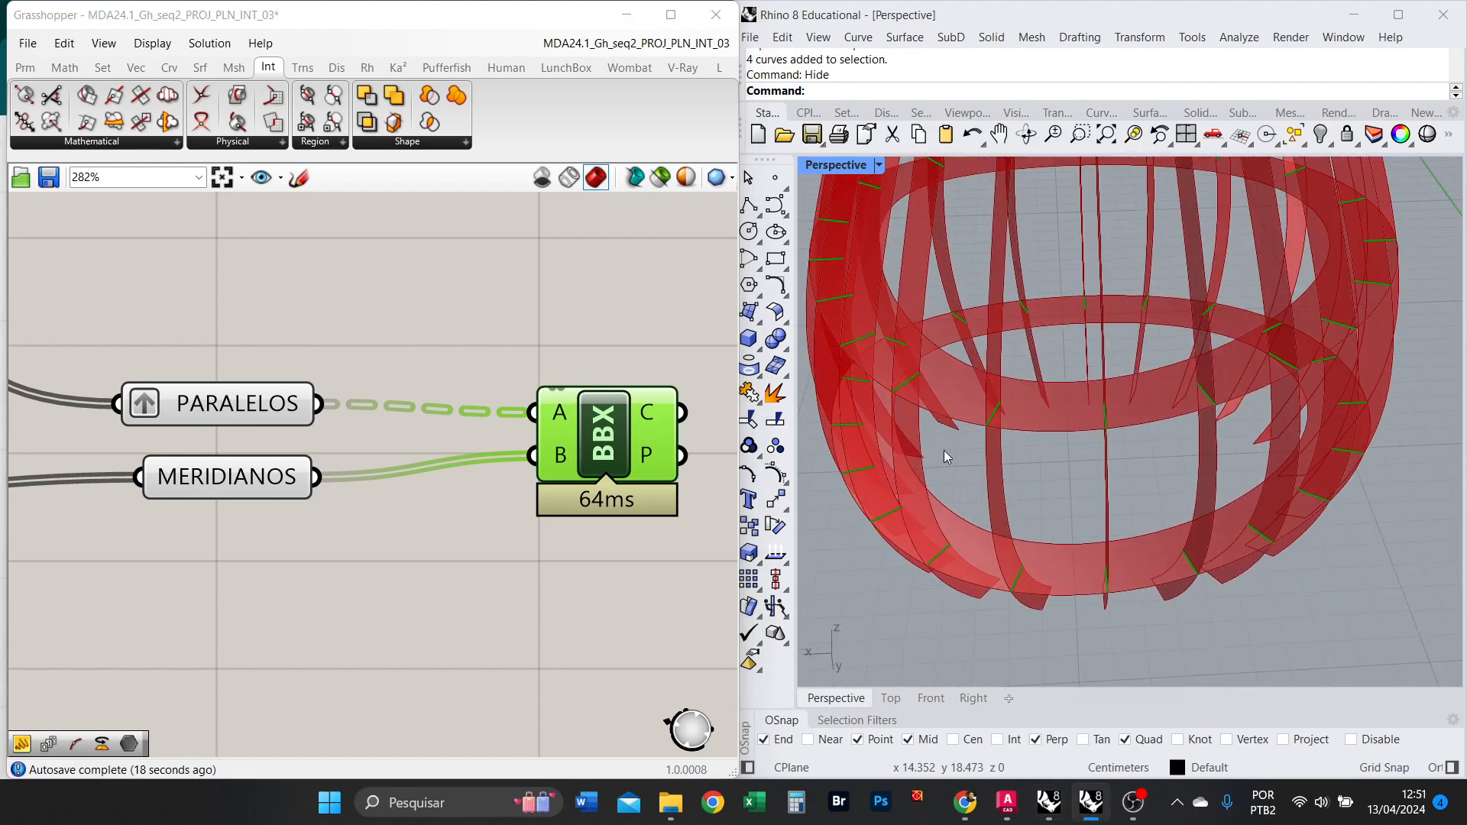
pyautogui.moveTo(938, 504); pyautogui.dragTo(960, 458, button='right')
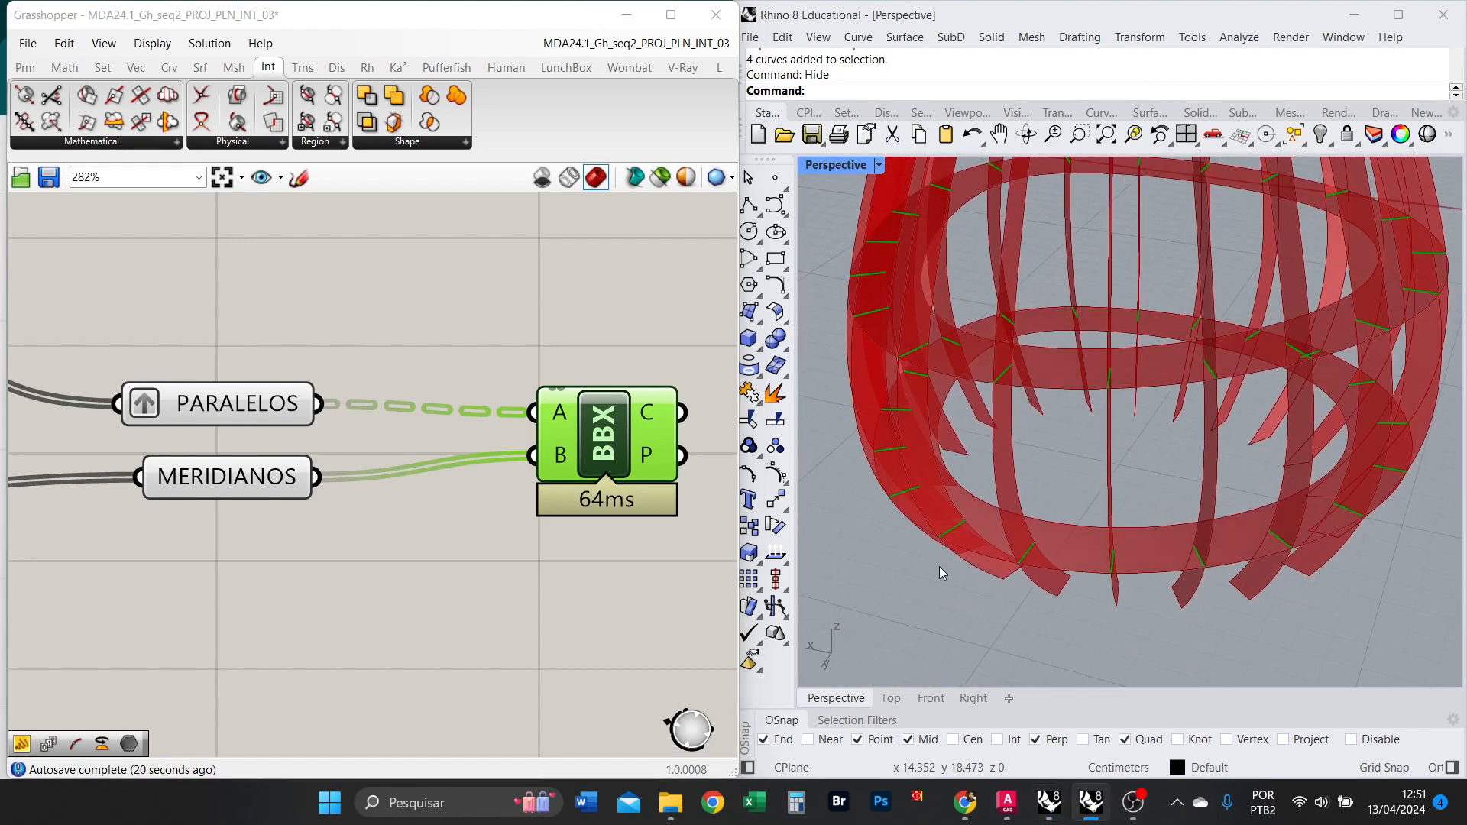
pyautogui.scroll(2, 963, 527)
pyautogui.scroll(-3, 1002, 533)
pyautogui.moveTo(1001, 534); pyautogui.dragTo(1098, 540, button='right')
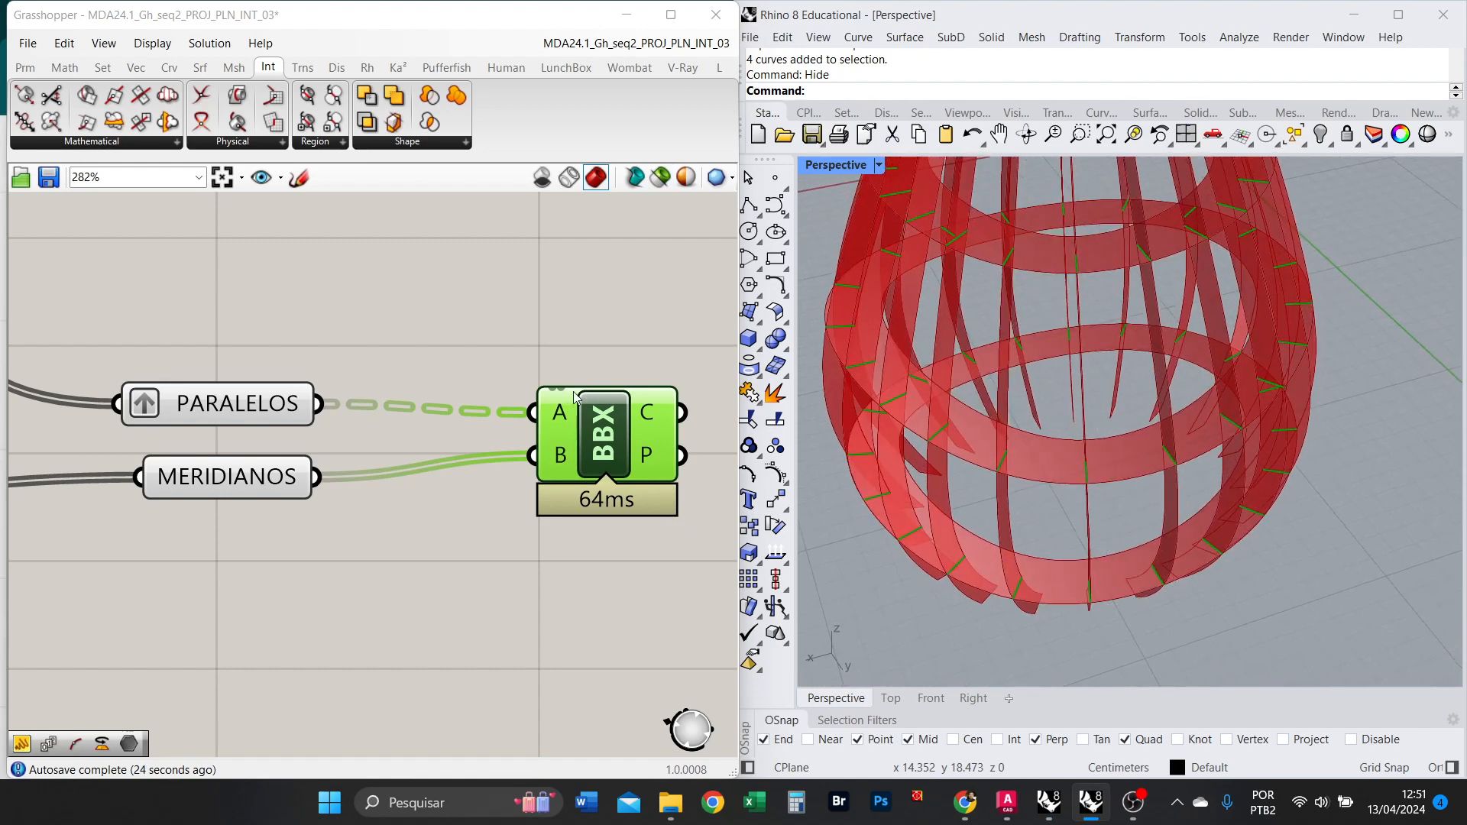
# Switch to the MDA 2024.1_1 Miro board in Chrome and bring the FLAT and GRAT container drawings into close view.
pyautogui.hotkey('alt', 'Tab')
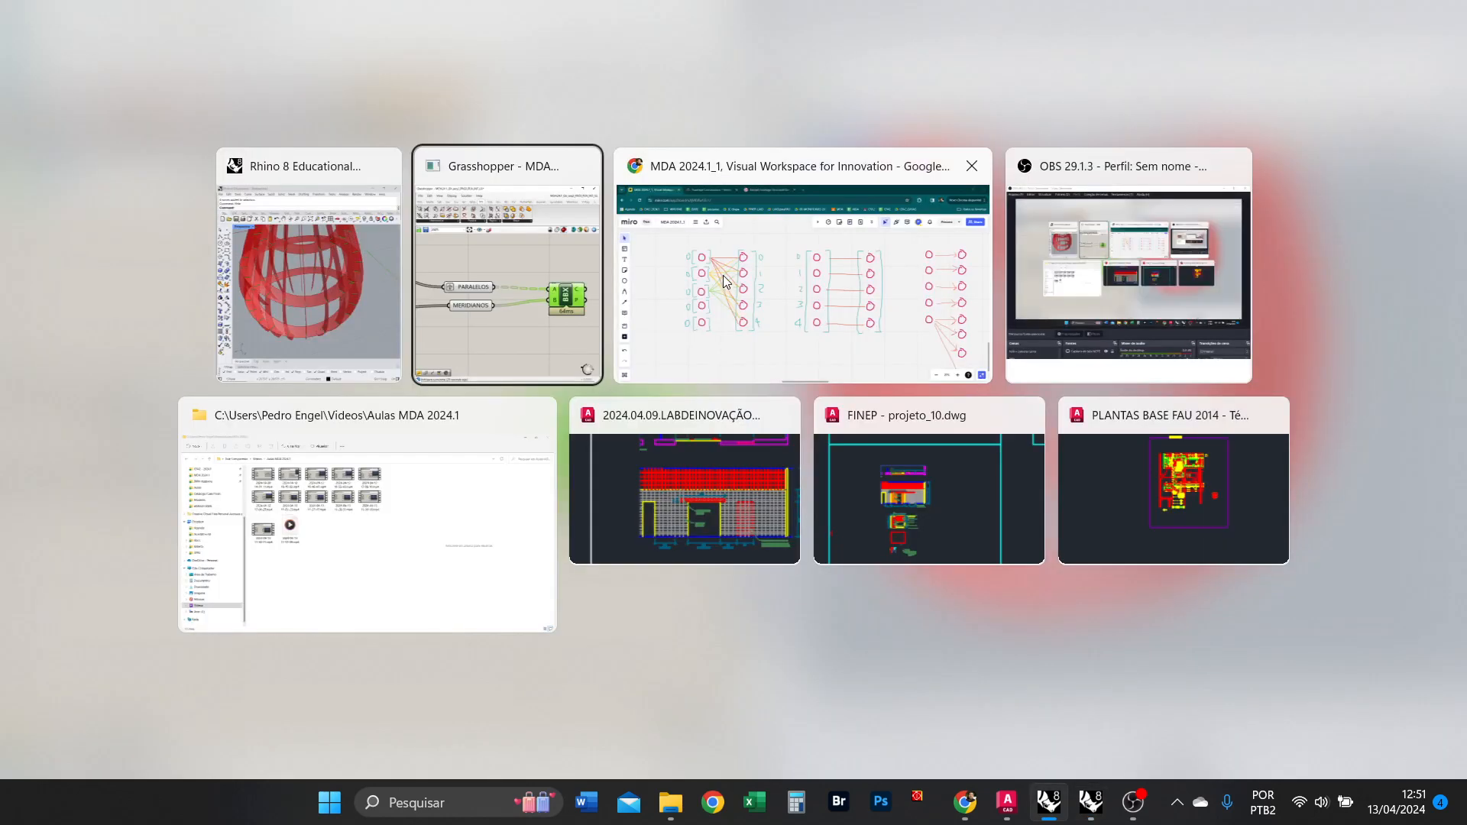
pyautogui.hotkey('alt', 'Tab')
pyautogui.scroll(-3, 687, 371)
pyautogui.moveTo(1069, 454); pyautogui.dragTo(439, 448, button='right')
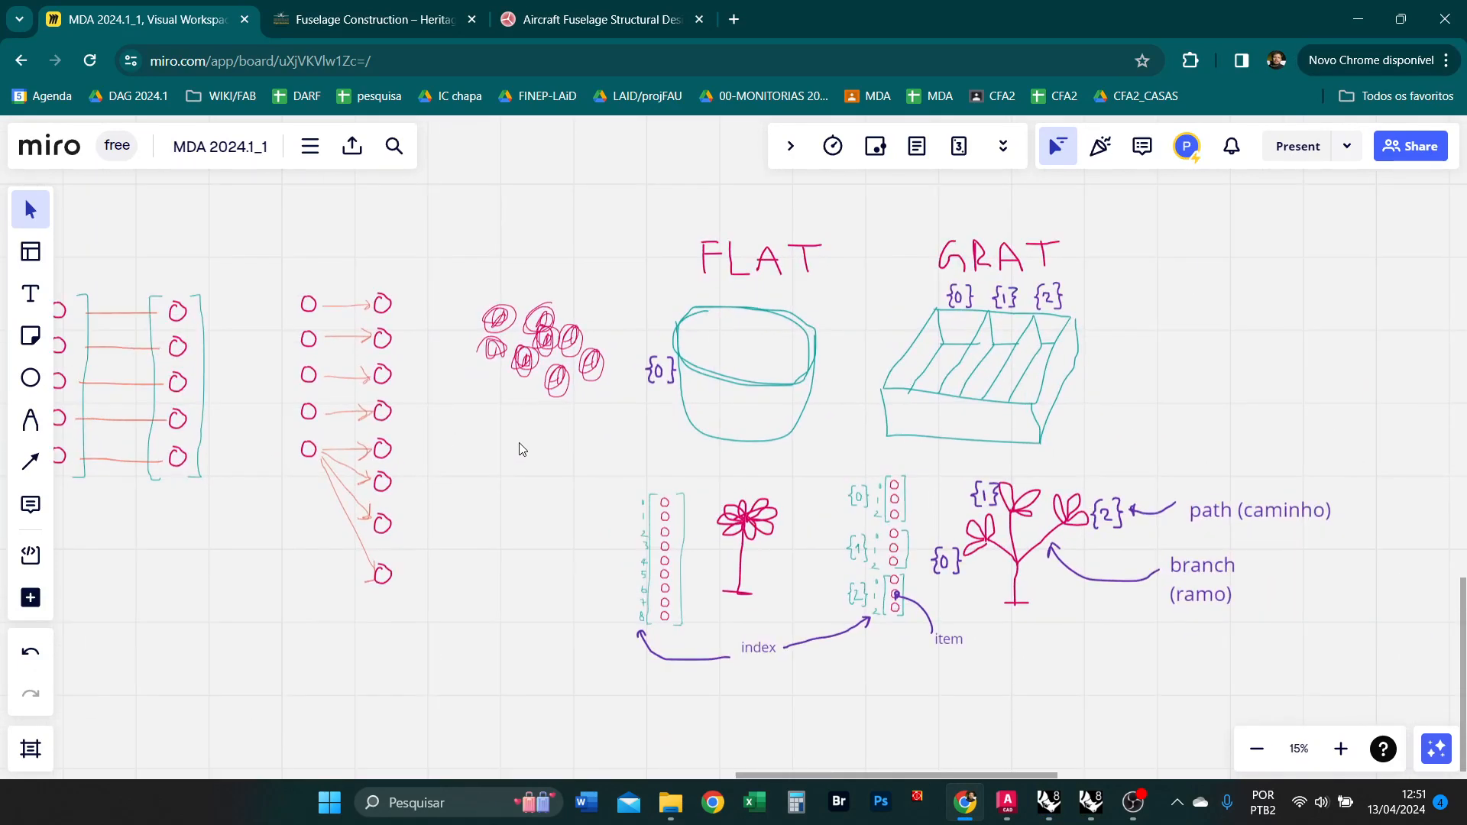
pyautogui.scroll(2, 1209, 351)
pyautogui.scroll(1, 1099, 385)
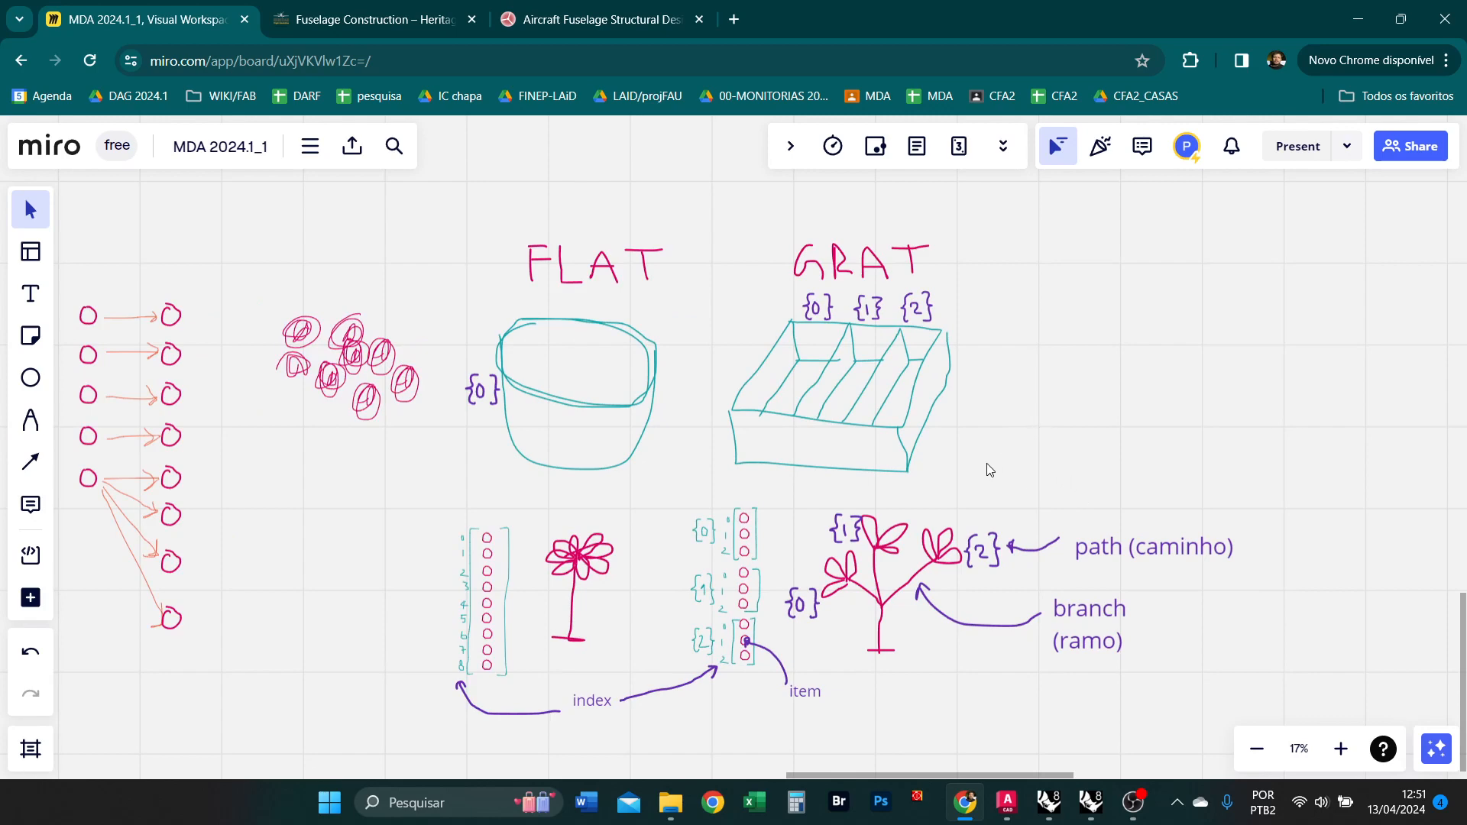
pyautogui.scroll(1, 448, 442)
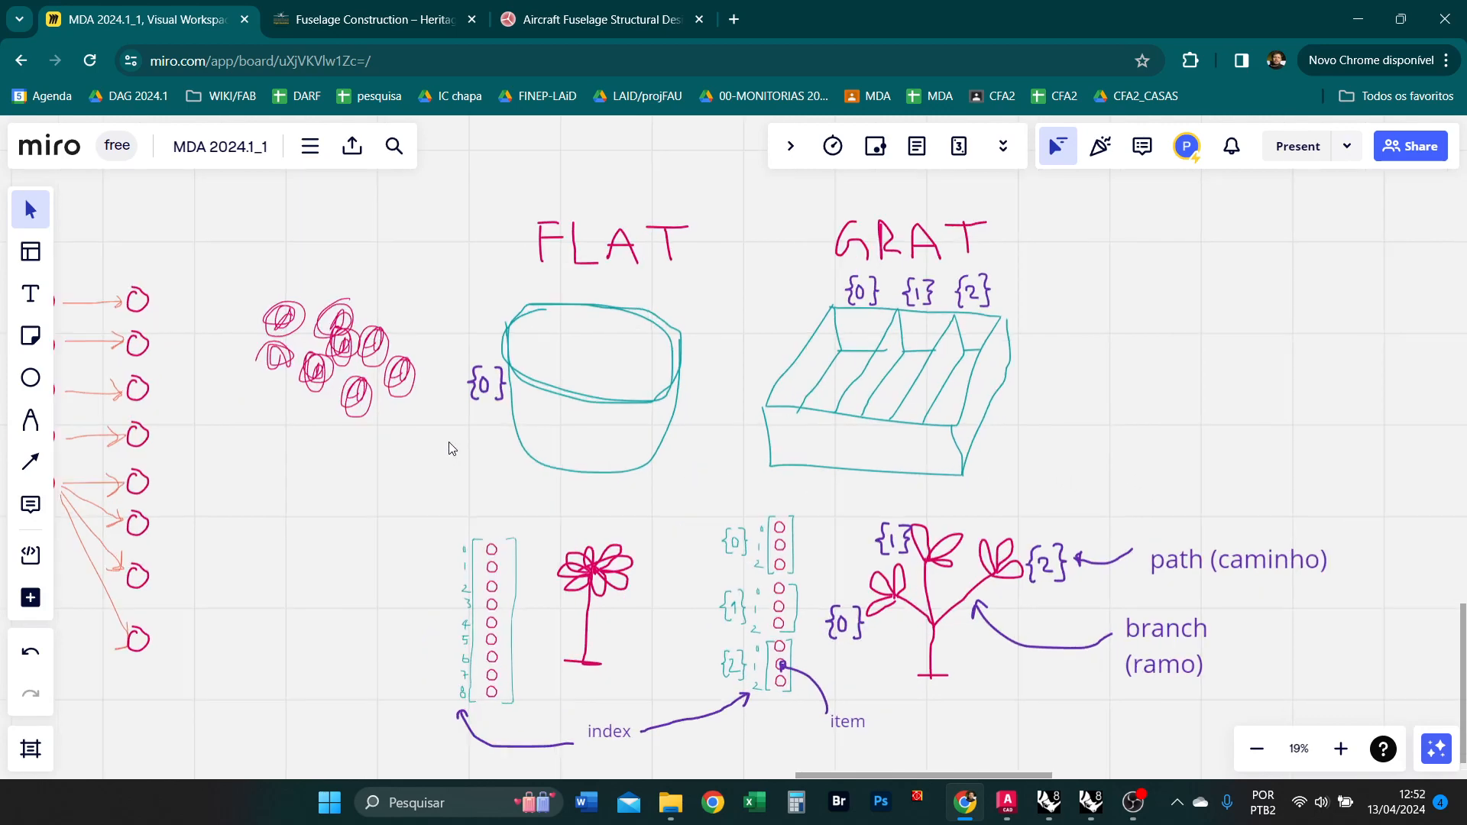
pyautogui.scroll(3, 702, 449)
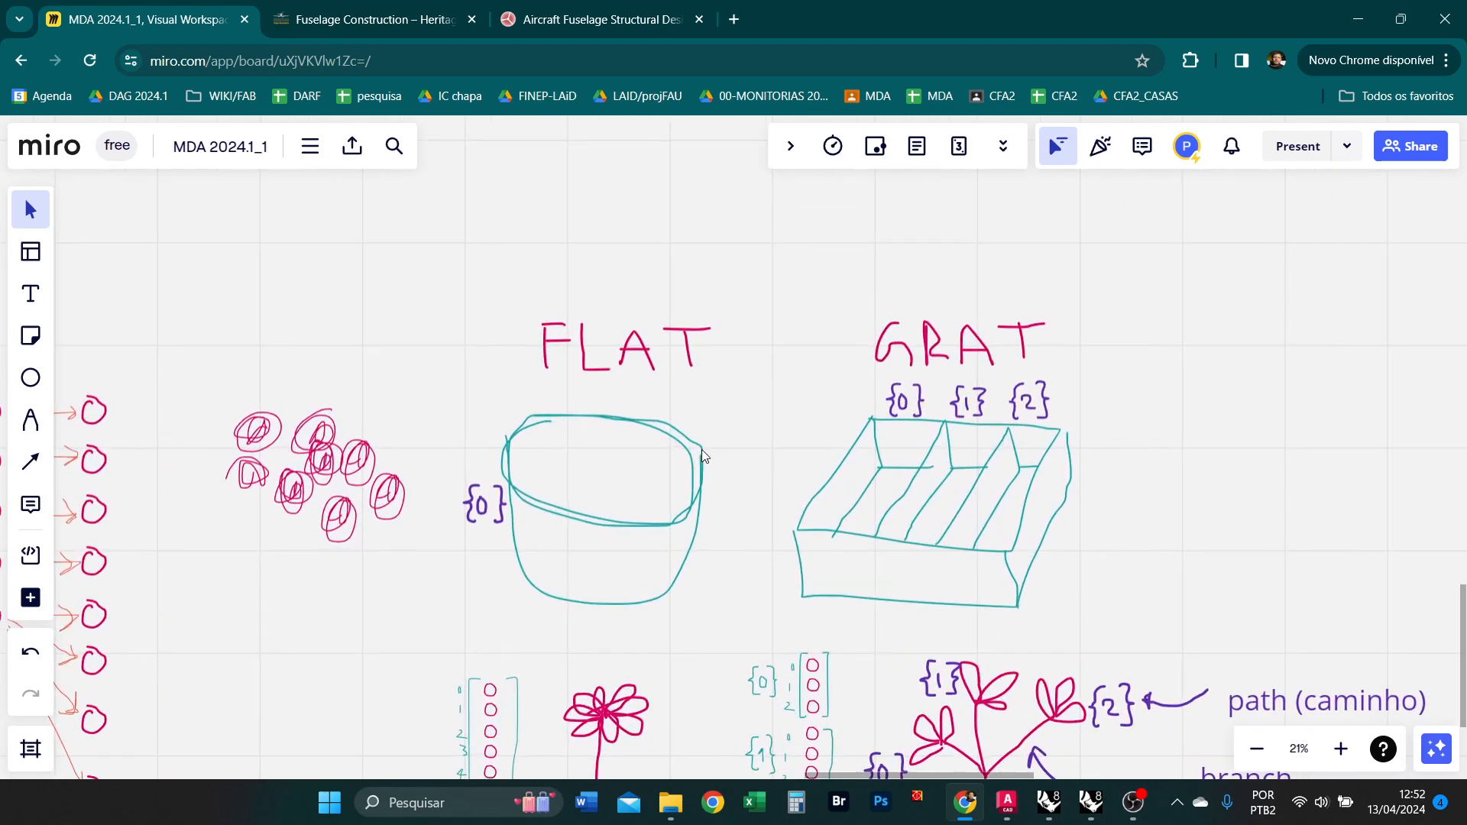
pyautogui.scroll(3, 693, 484)
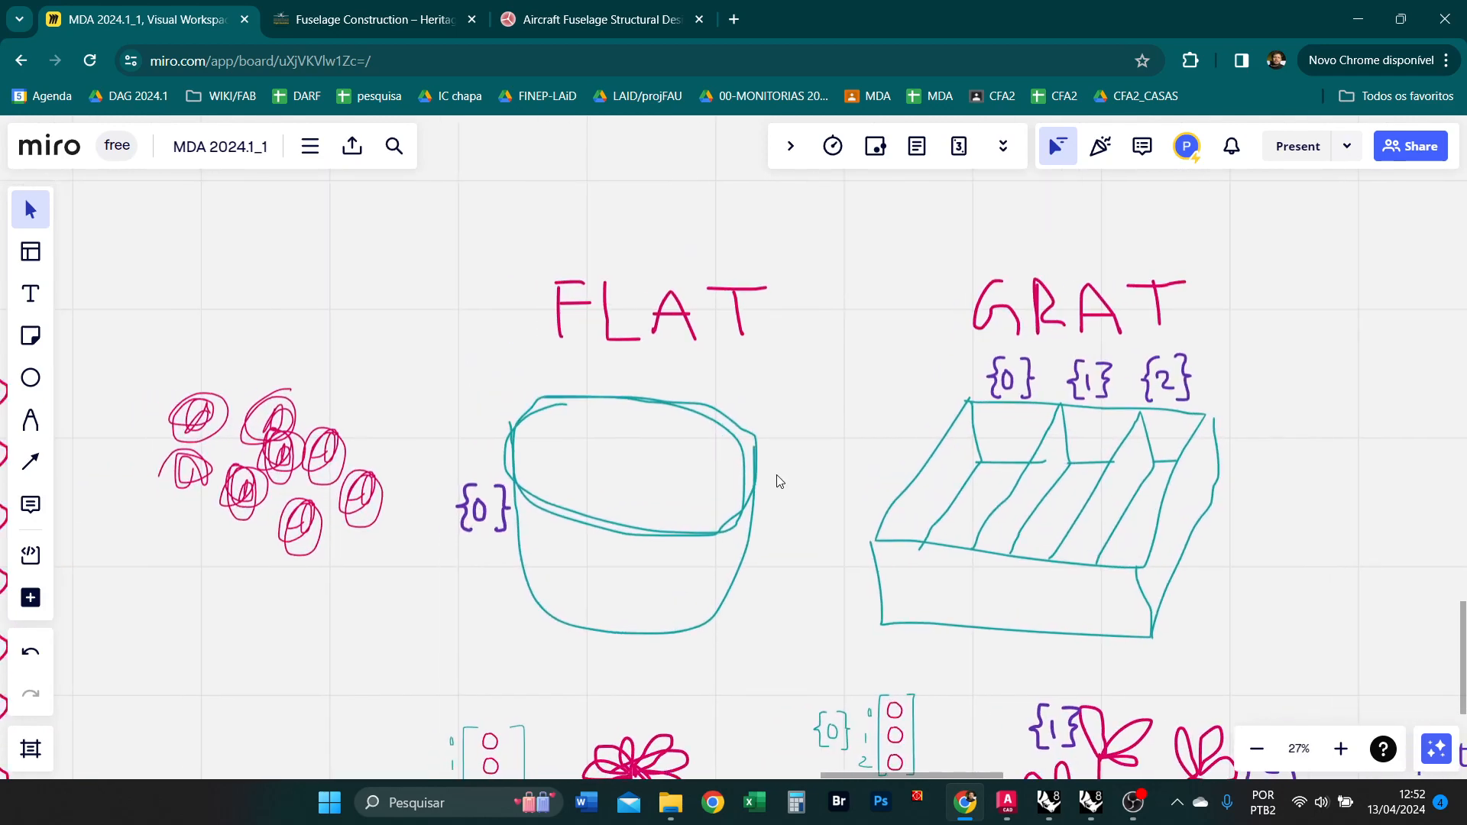
# Space out the overlapping scribbled circles and move the whole group into the opening of the FLAT basket.
pyautogui.moveTo(205, 510); pyautogui.dragTo(182, 537)
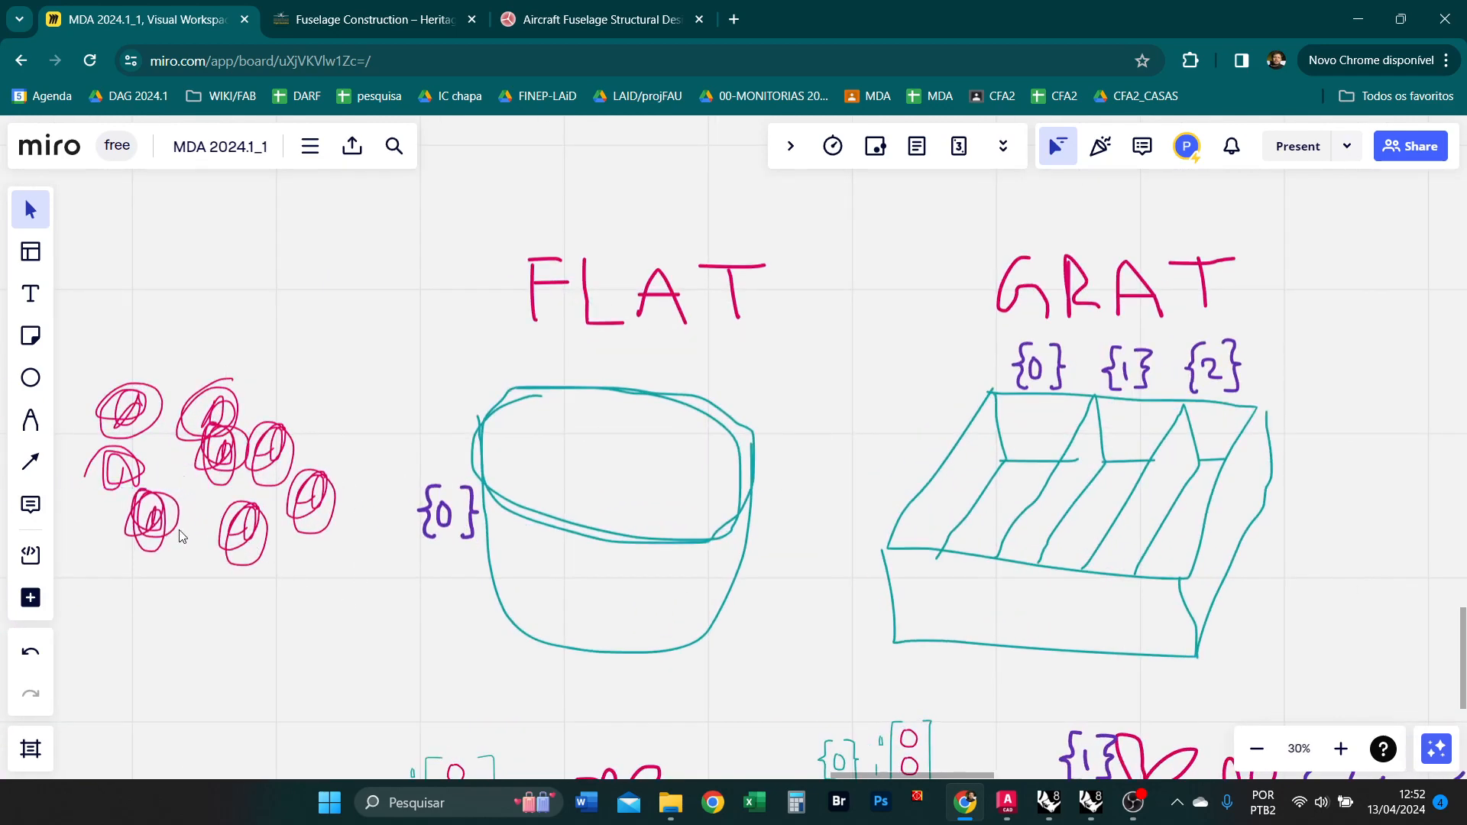
pyautogui.moveTo(226, 464)
pyautogui.mouseDown()
pyautogui.moveTo(199, 501)
pyautogui.moveTo(252, 452)
pyautogui.mouseUp()
pyautogui.moveTo(309, 501); pyautogui.dragTo(287, 489)
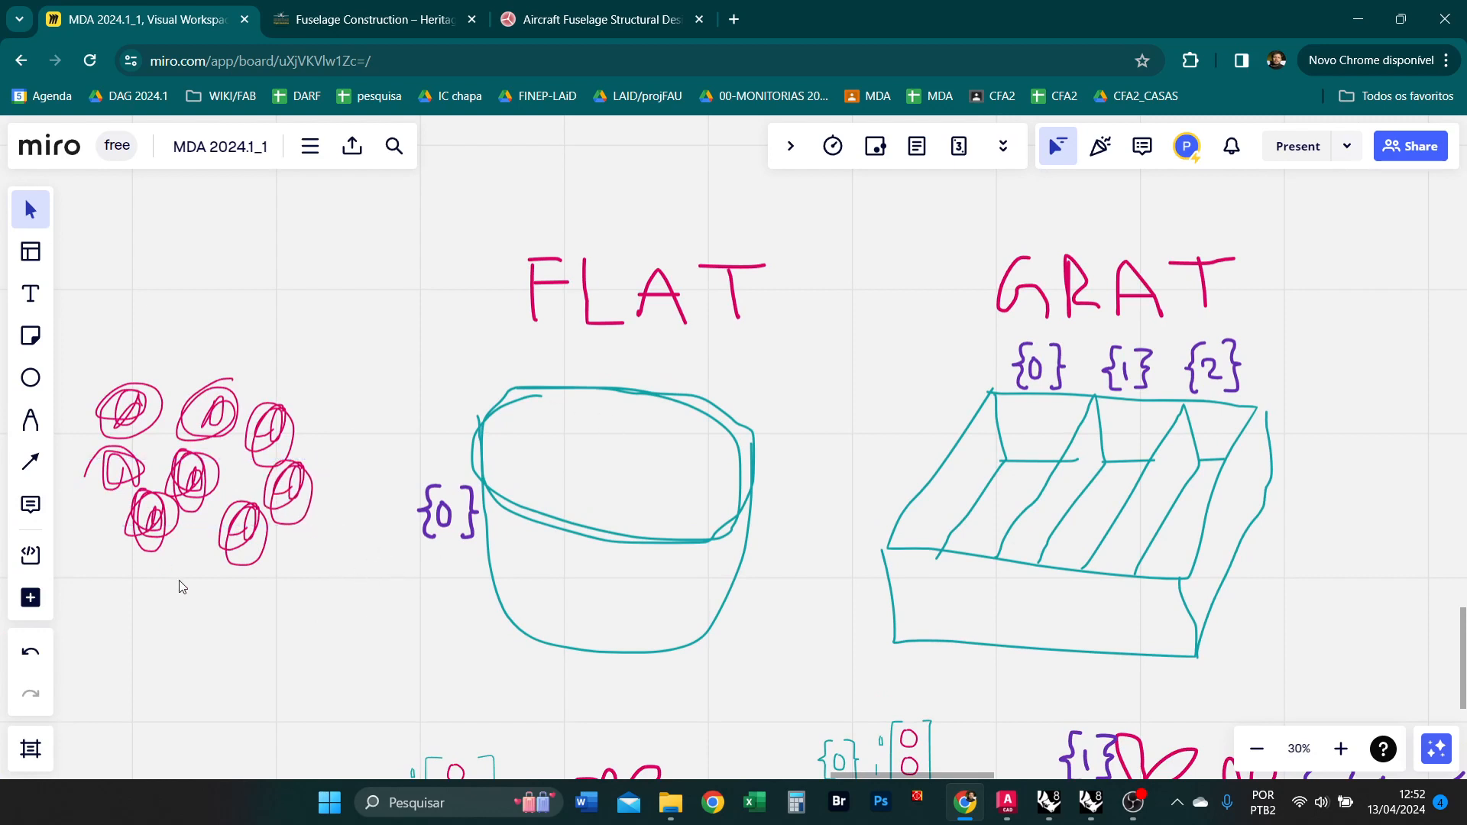
pyautogui.moveTo(359, 630); pyautogui.dragTo(190, 364)
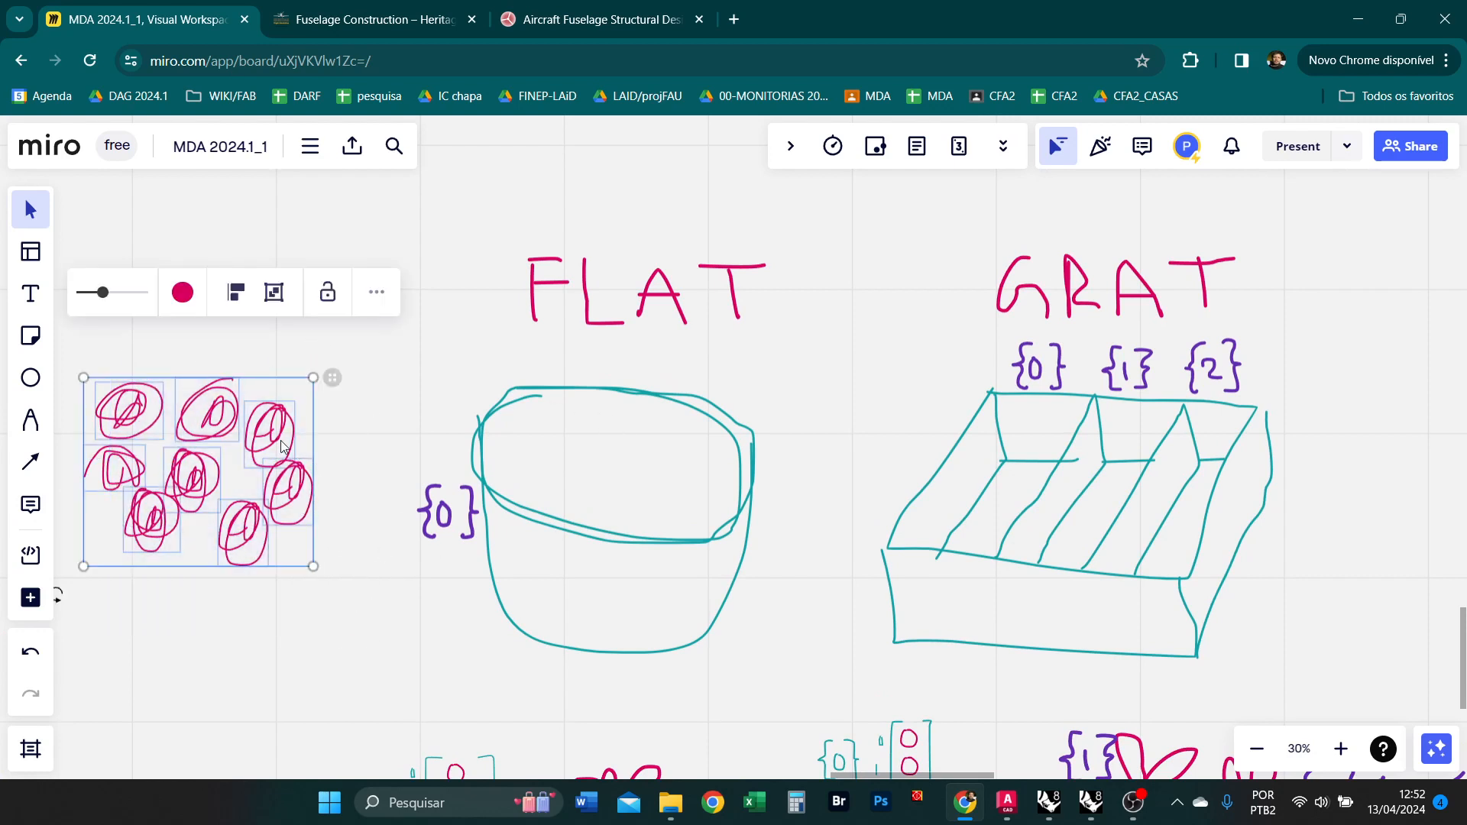
pyautogui.moveTo(281, 443); pyautogui.dragTo(695, 417)
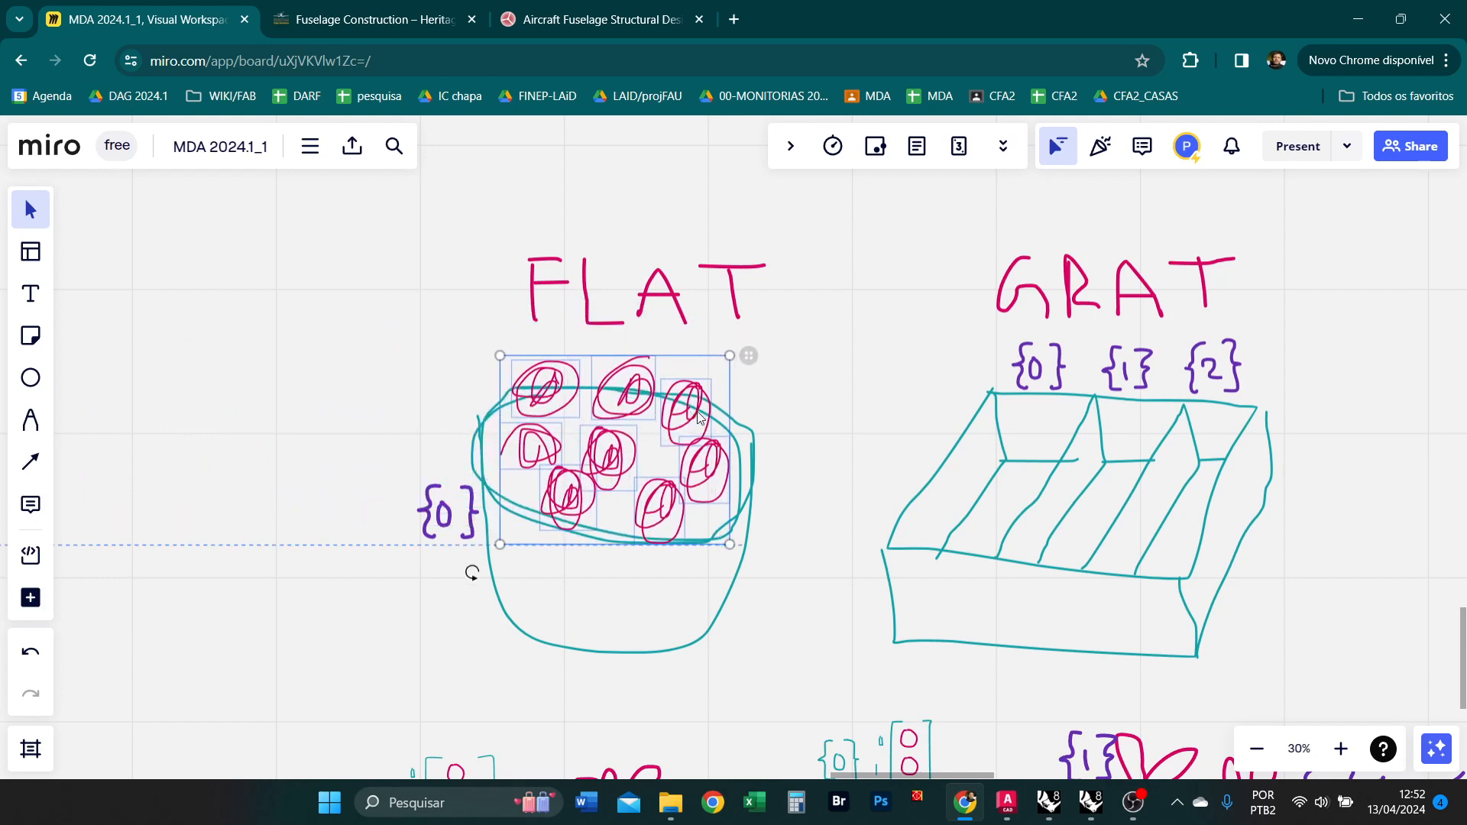
# Rearrange the scribbled circles one by one so that they all fit inside the FLAT basket's opening.
pyautogui.click(816, 413)
pyautogui.moveTo(543, 378); pyautogui.dragTo(565, 398)
pyautogui.moveTo(534, 449); pyautogui.dragTo(516, 463)
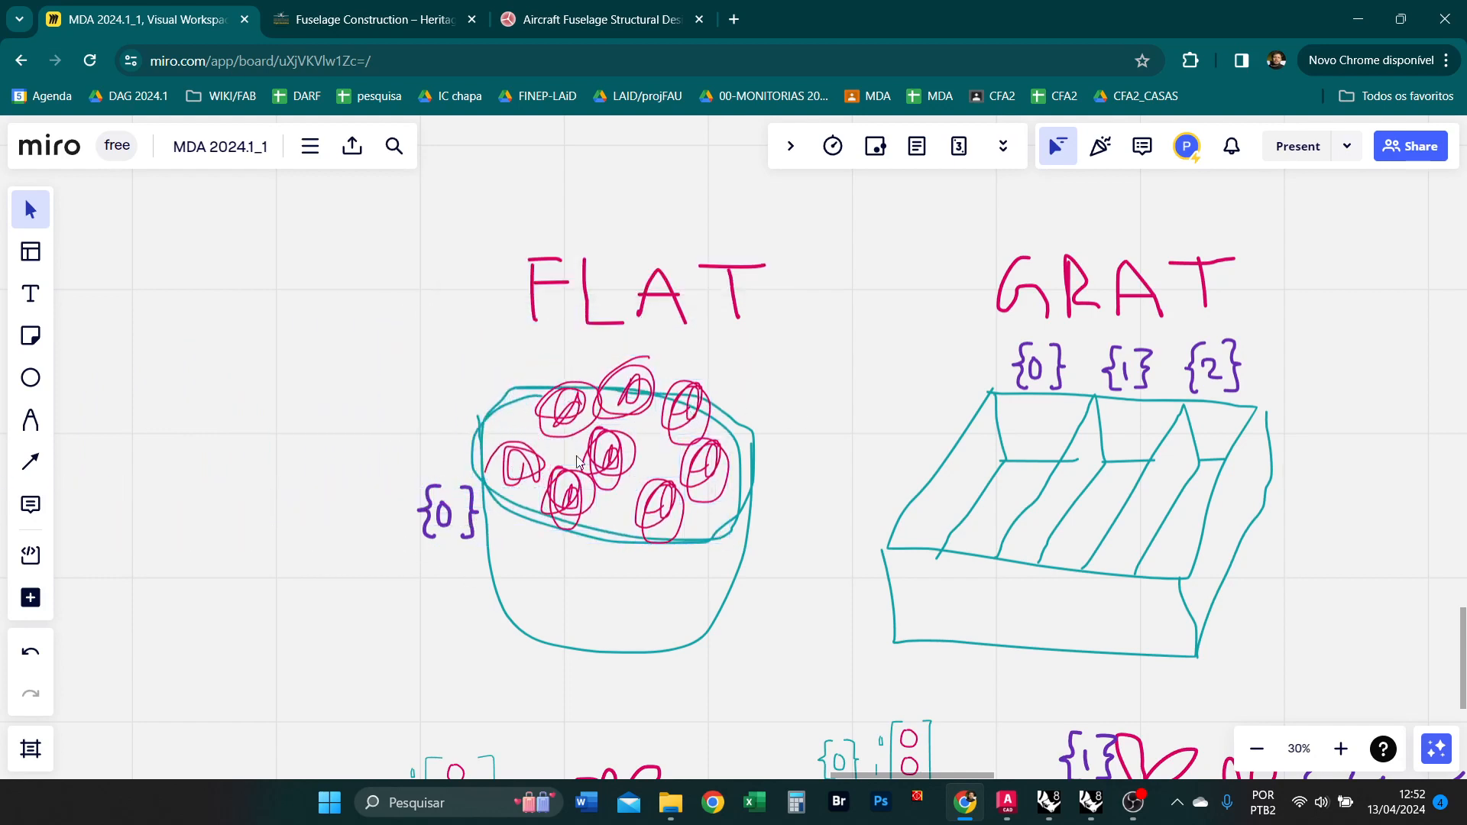
pyautogui.moveTo(623, 457); pyautogui.dragTo(639, 491)
pyautogui.moveTo(625, 394); pyautogui.dragTo(704, 449)
pyautogui.moveTo(596, 448); pyautogui.dragTo(583, 450)
pyautogui.moveTo(717, 458); pyautogui.dragTo(719, 458)
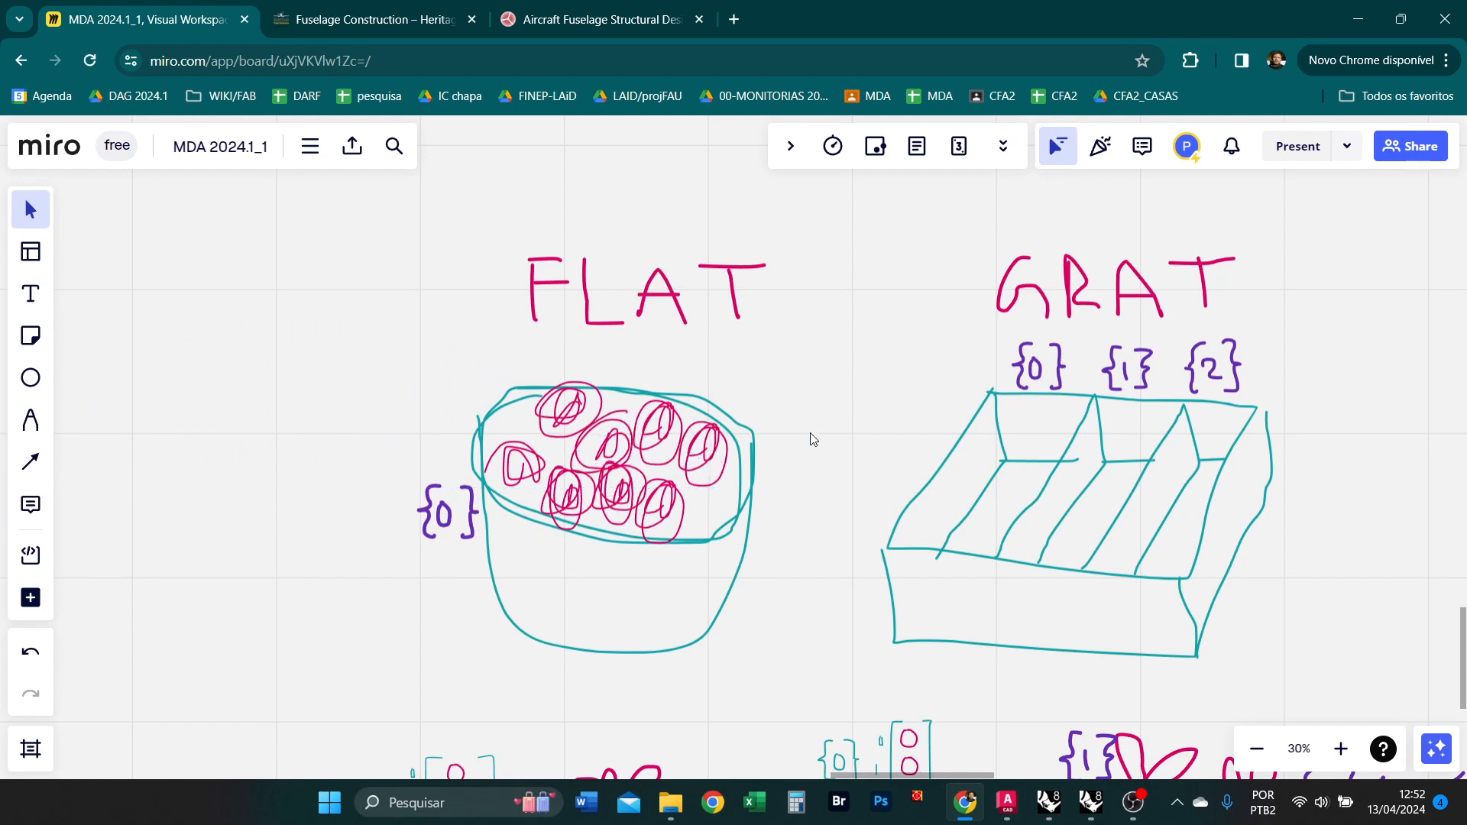
# Spread apart the remaining overlapping scribbled circles along the lower edge of the FLAT basket's opening.
pyautogui.moveTo(790, 438); pyautogui.dragTo(730, 426, button='middle')
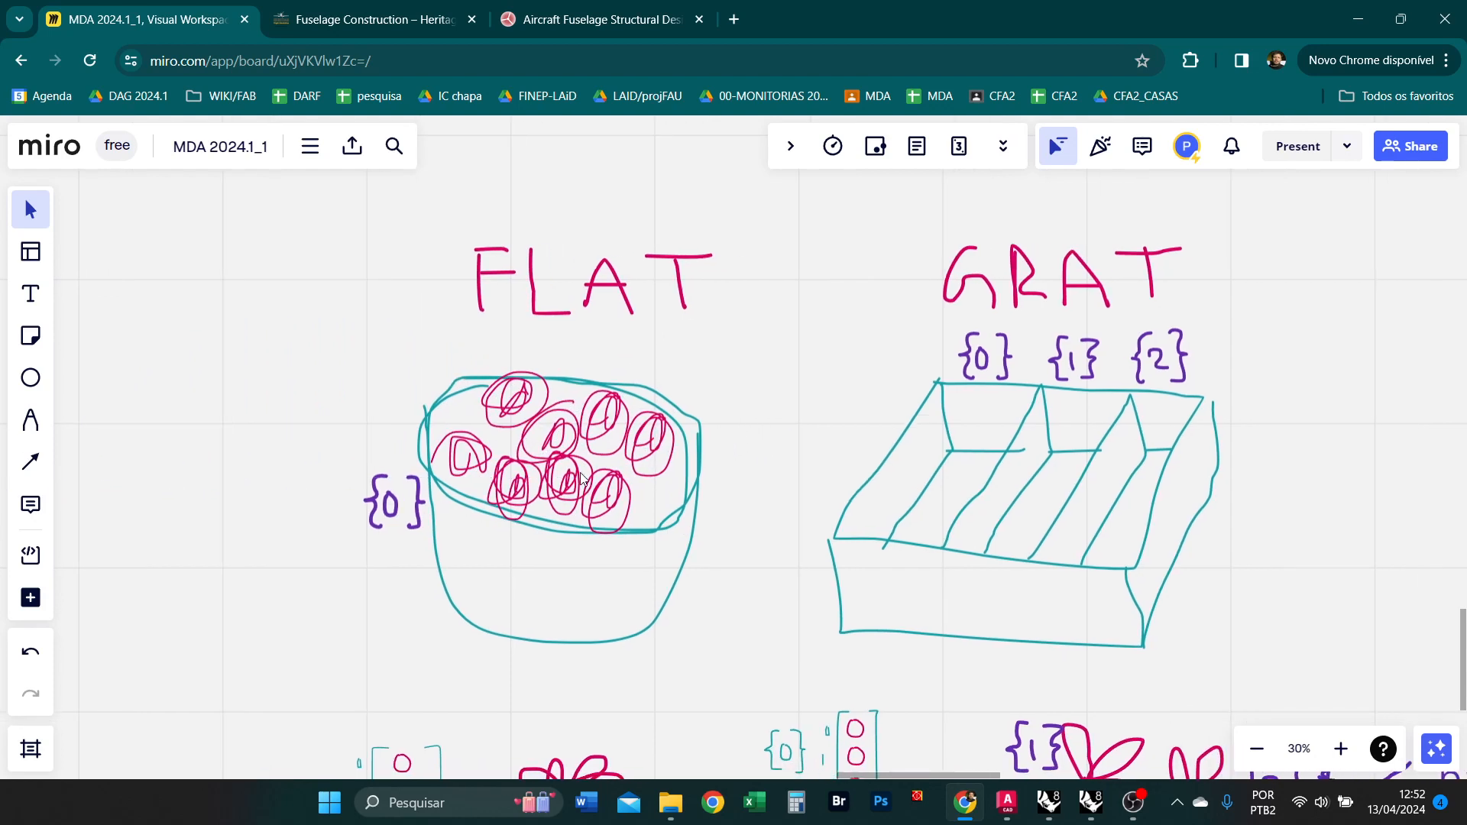
pyautogui.moveTo(606, 495); pyautogui.dragTo(558, 429)
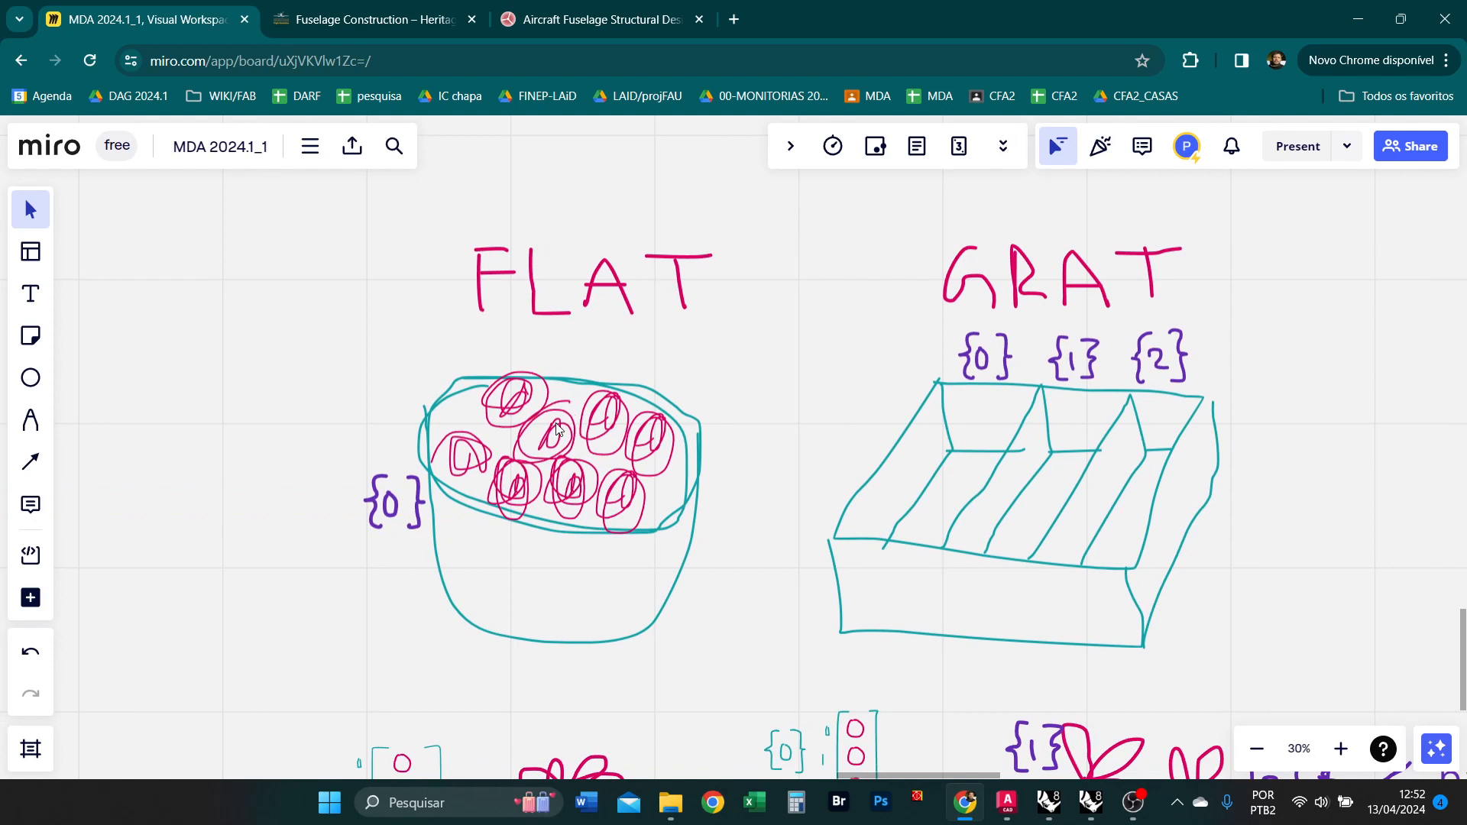
pyautogui.moveTo(772, 680); pyautogui.dragTo(290, 217)
pyautogui.click(265, 367)
# Place three copies of a scribbled circle from the FLAT basket in a row along the GRAT tray's {0} compartment.
pyautogui.moveTo(688, 369); pyautogui.dragTo(527, 392, button='middle')
pyautogui.scroll(2, 425, 447)
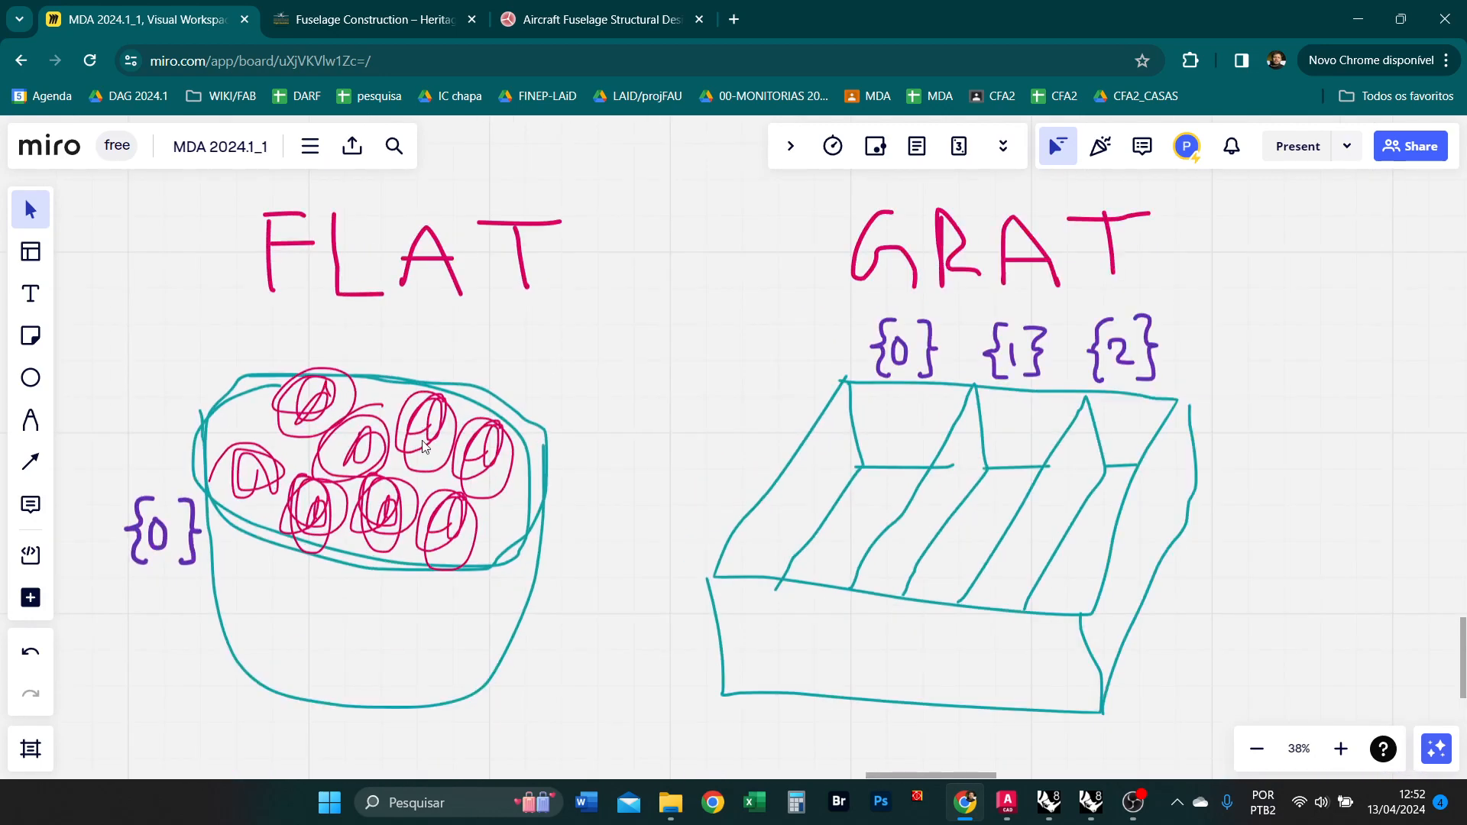
pyautogui.keyDown('alt'); pyautogui.moveTo(425, 447); pyautogui.dragTo(817, 543); pyautogui.keyUp('alt')
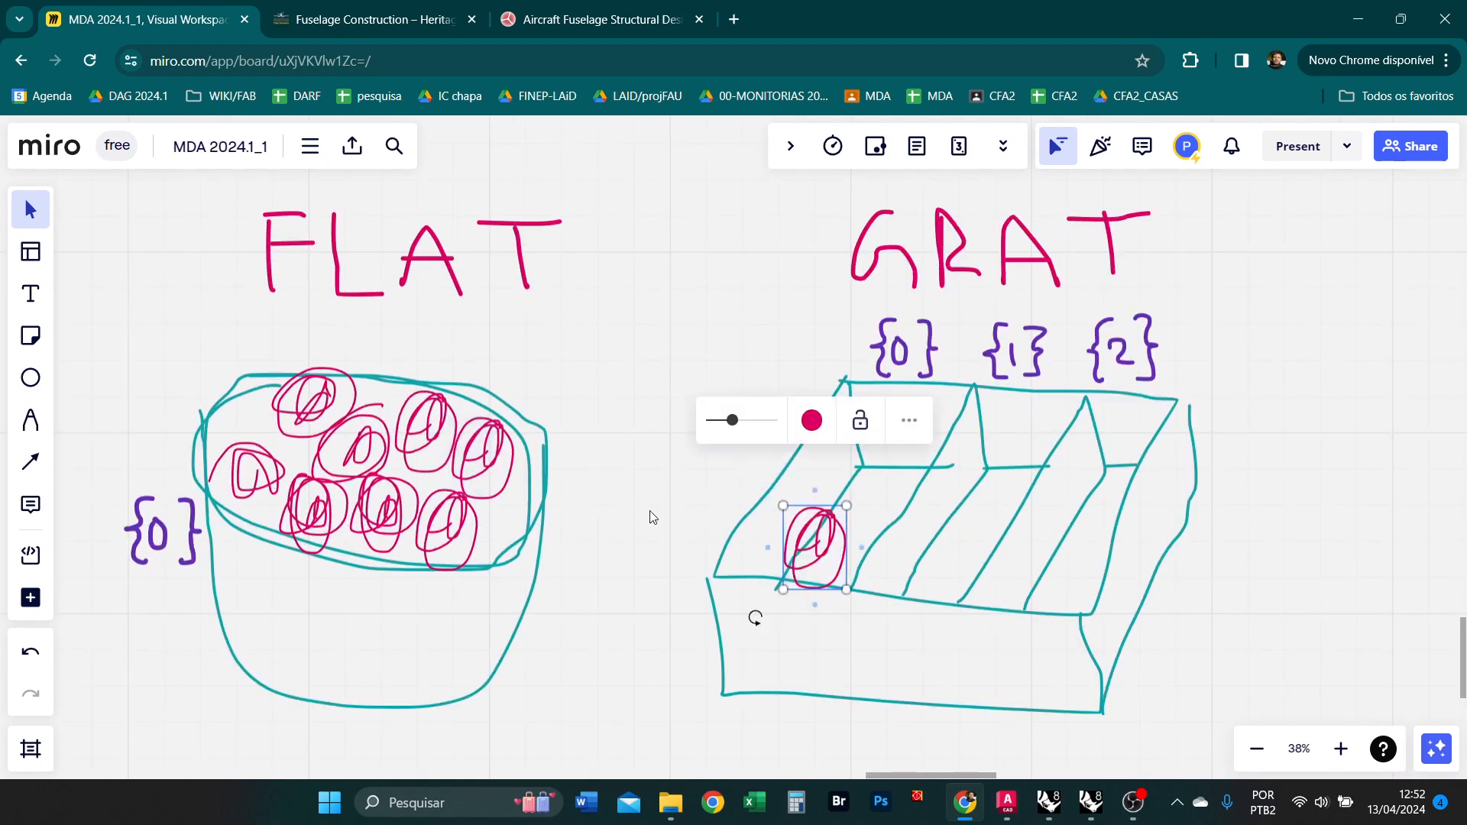
pyautogui.keyDown('alt'); pyautogui.moveTo(490, 462); pyautogui.dragTo(827, 473); pyautogui.keyUp('alt')
pyautogui.keyDown('alt'); pyautogui.moveTo(497, 449); pyautogui.dragTo(905, 415); pyautogui.keyUp('alt')
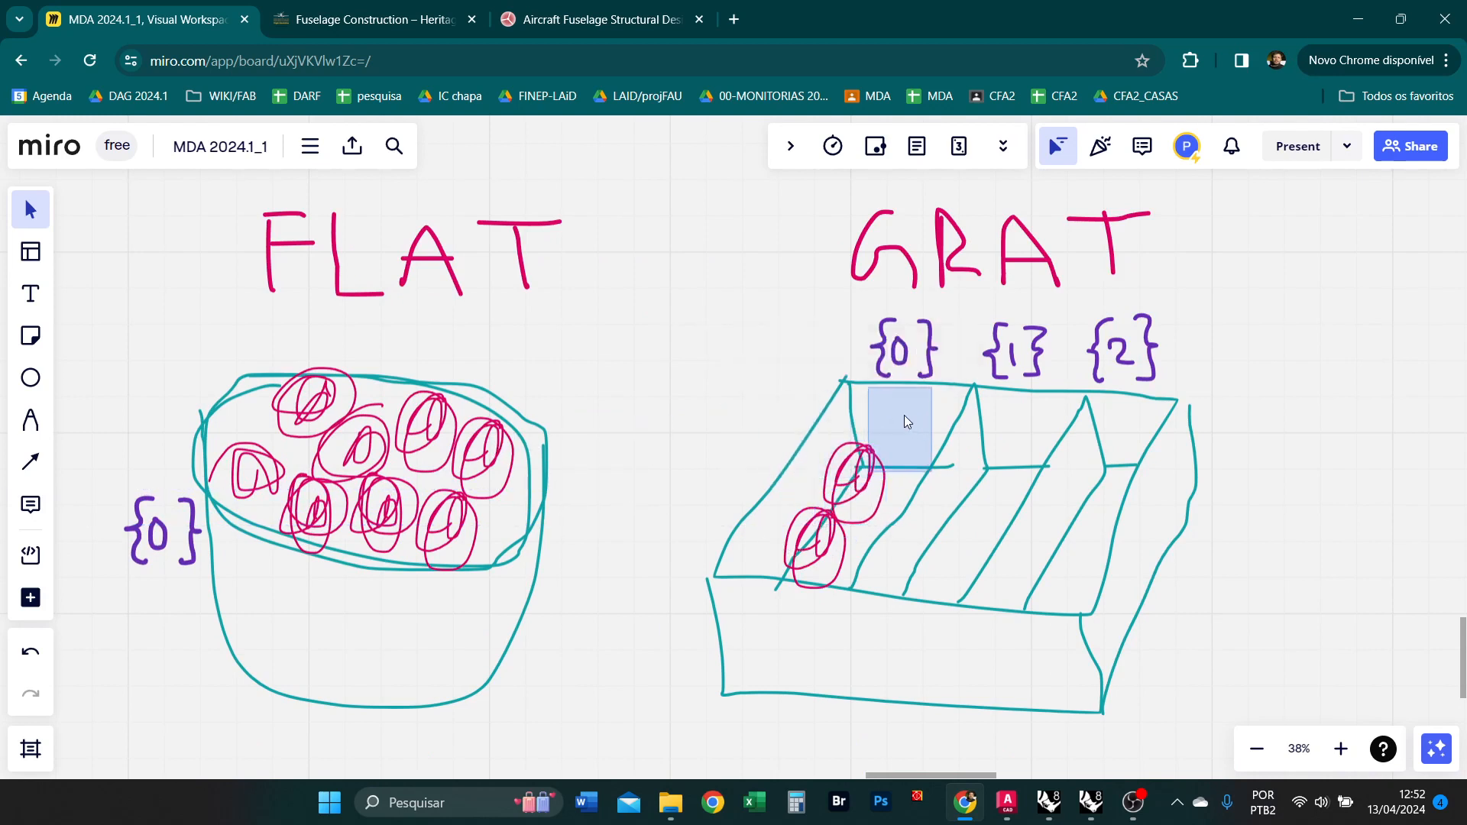
# Copy the row of three circles from the {0} compartment into the GRAT tray's {1} and {2} compartments.
pyautogui.keyDown('shift'); pyautogui.click(821, 538); pyautogui.keyUp('shift')
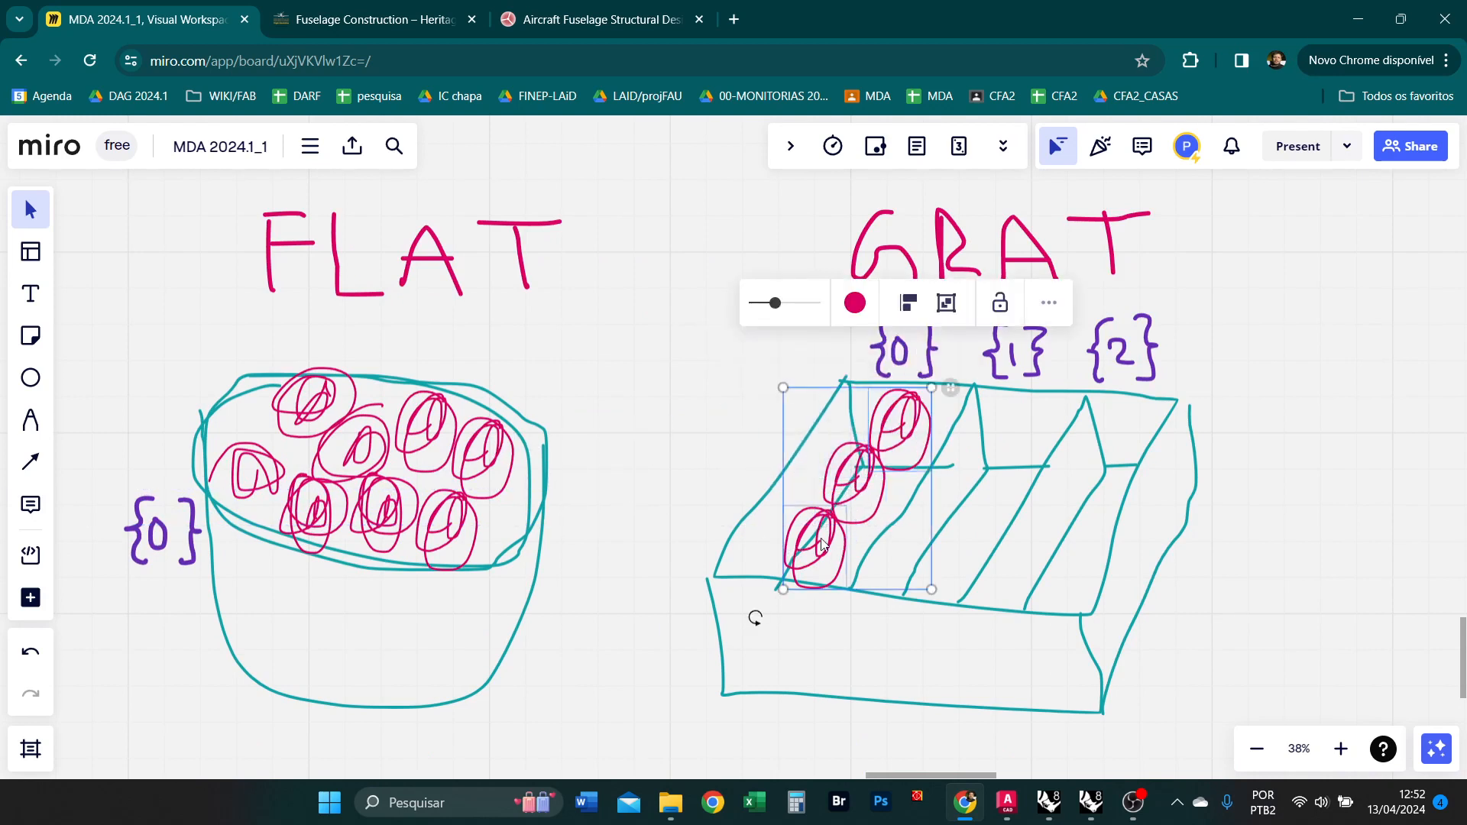
pyautogui.keyDown('shift'); pyautogui.click(837, 468); pyautogui.keyUp('shift')
pyautogui.keyDown('alt'); pyautogui.moveTo(842, 476); pyautogui.dragTo(1088, 520); pyautogui.keyUp('alt')
pyautogui.click(1299, 562)
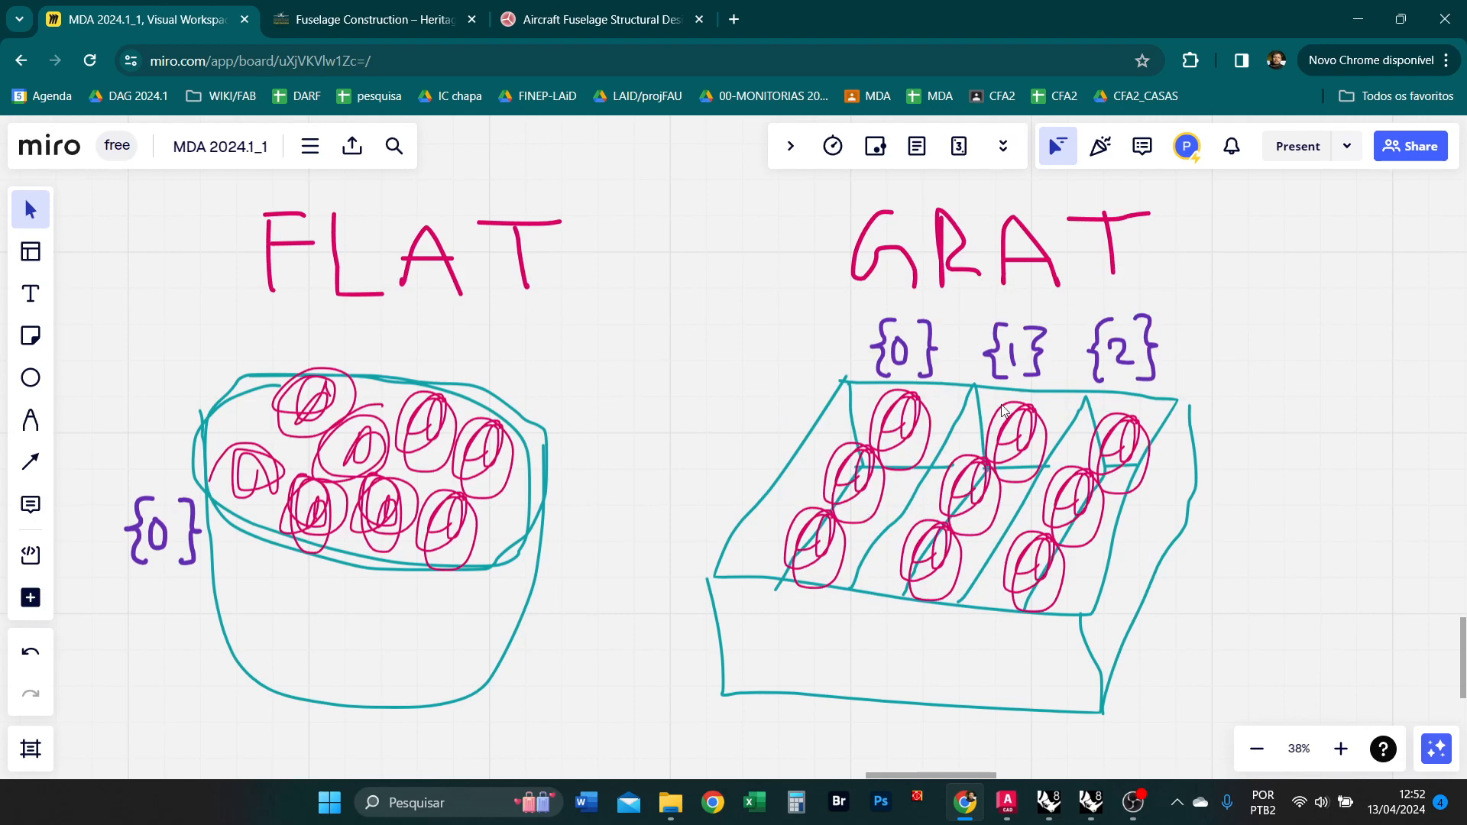
# Compare the circles gathered in the single {0} FLAT basket with those sorted into the GRAT tray's three compartments.
pyautogui.hscroll(5, 1004, 410)
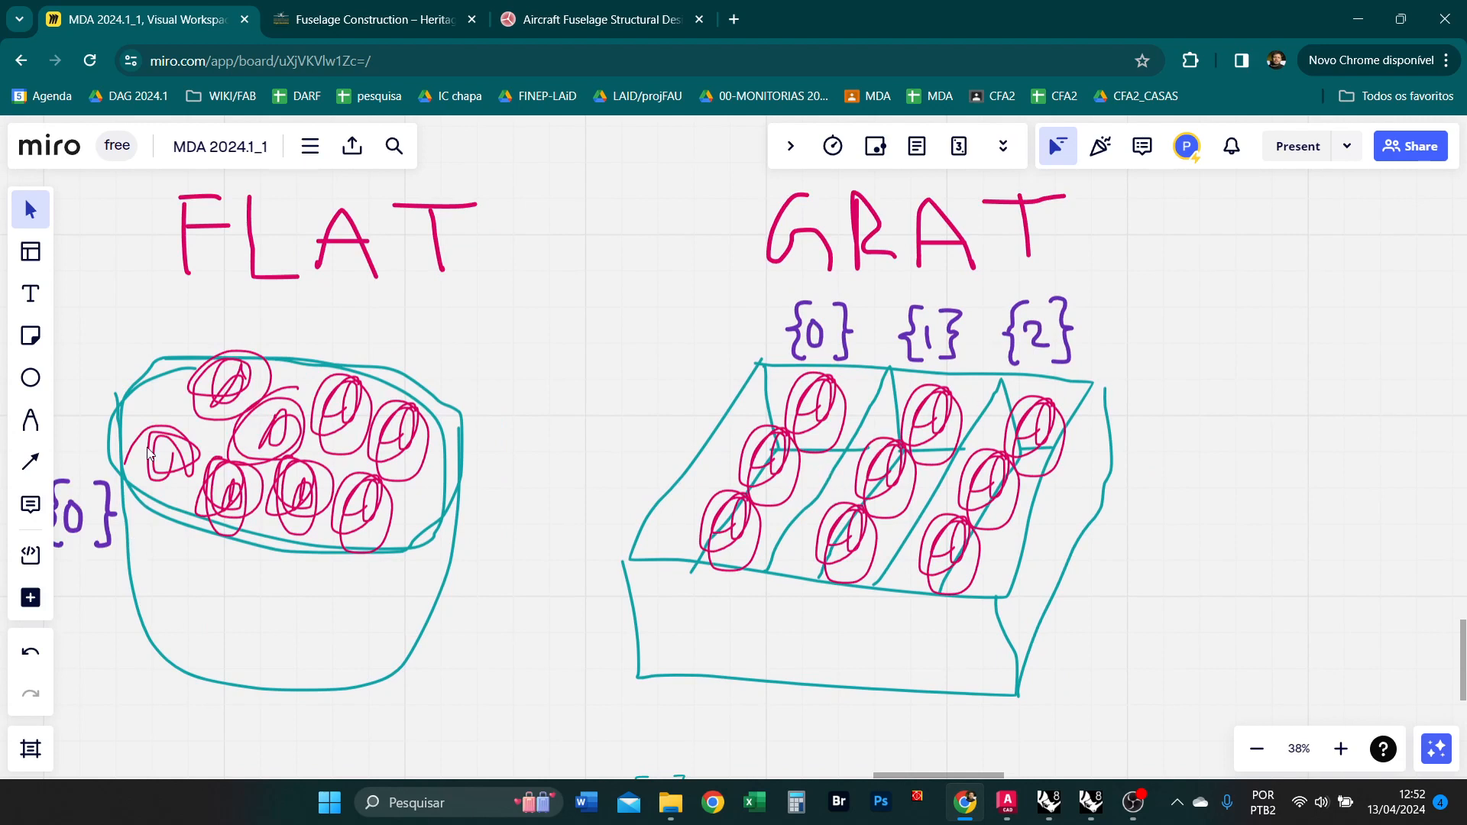
pyautogui.moveTo(480, 459); pyautogui.dragTo(550, 434, button='right')
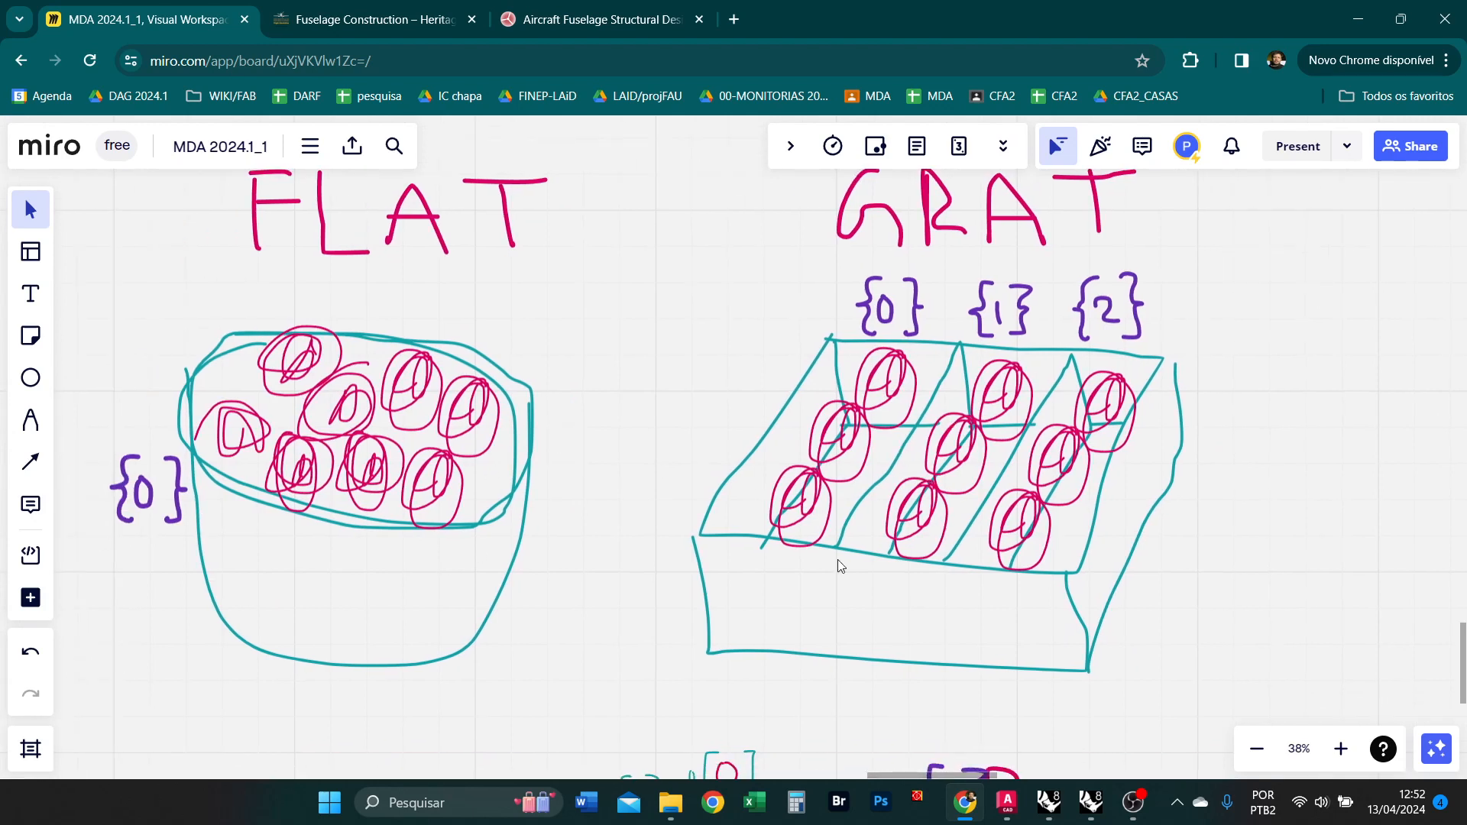
pyautogui.moveTo(888, 405); pyautogui.dragTo(965, 457, button='right')
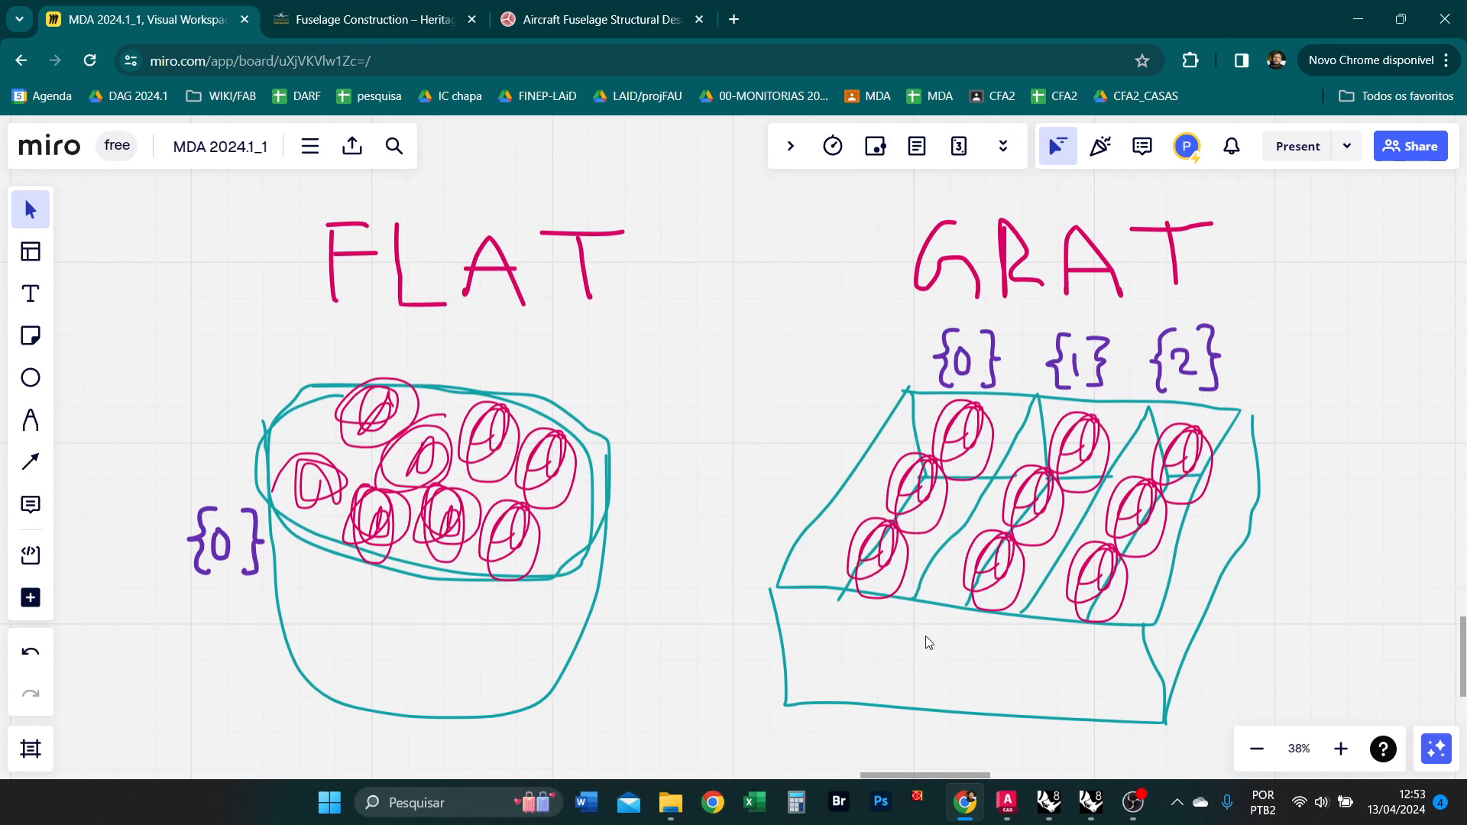
pyautogui.moveTo(965, 631); pyautogui.dragTo(965, 629, button='middle')
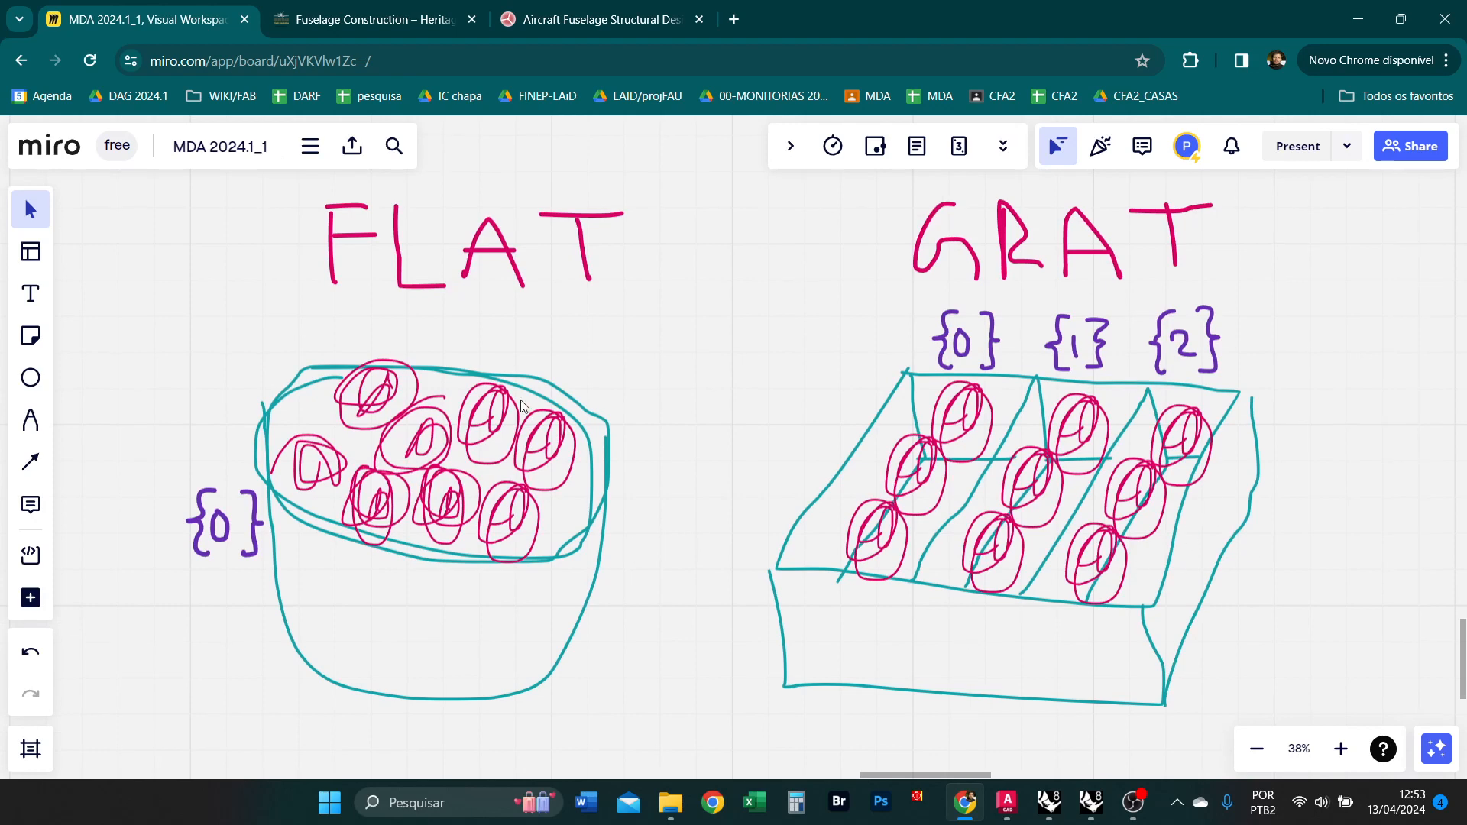
pyautogui.moveTo(645, 642); pyautogui.dragTo(204, 336)
pyautogui.click(676, 434)
# Nudge the stem of the single-stem flower beside the undivided list so that it lines up with the petals.
pyautogui.scroll(-10, 675, 434)
pyautogui.scroll(9, 664, 459)
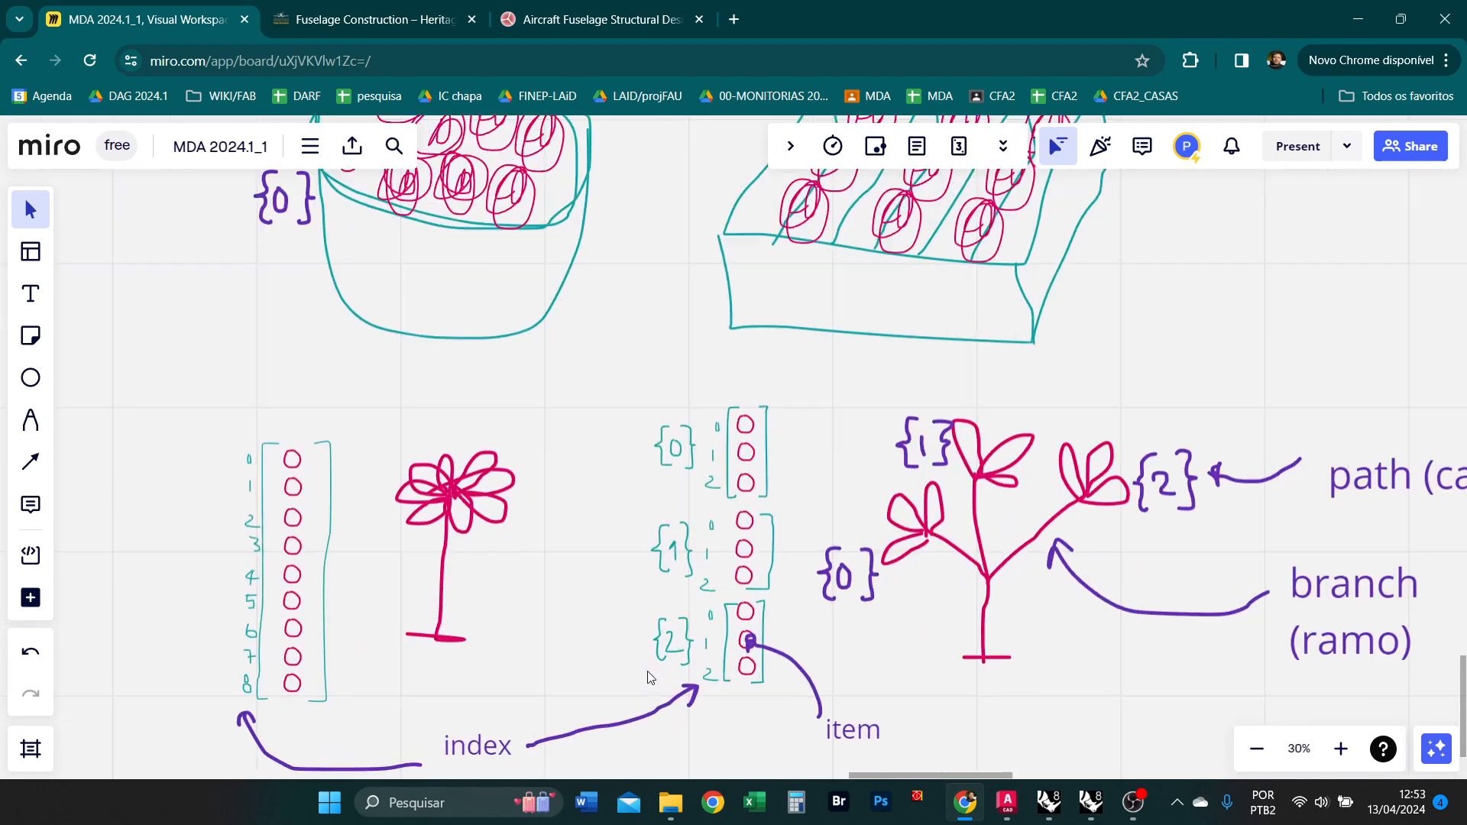
pyautogui.moveTo(679, 456); pyautogui.dragTo(484, 421, button='right')
pyautogui.scroll(-1, 484, 421)
pyautogui.moveTo(433, 469); pyautogui.dragTo(470, 507, button='right')
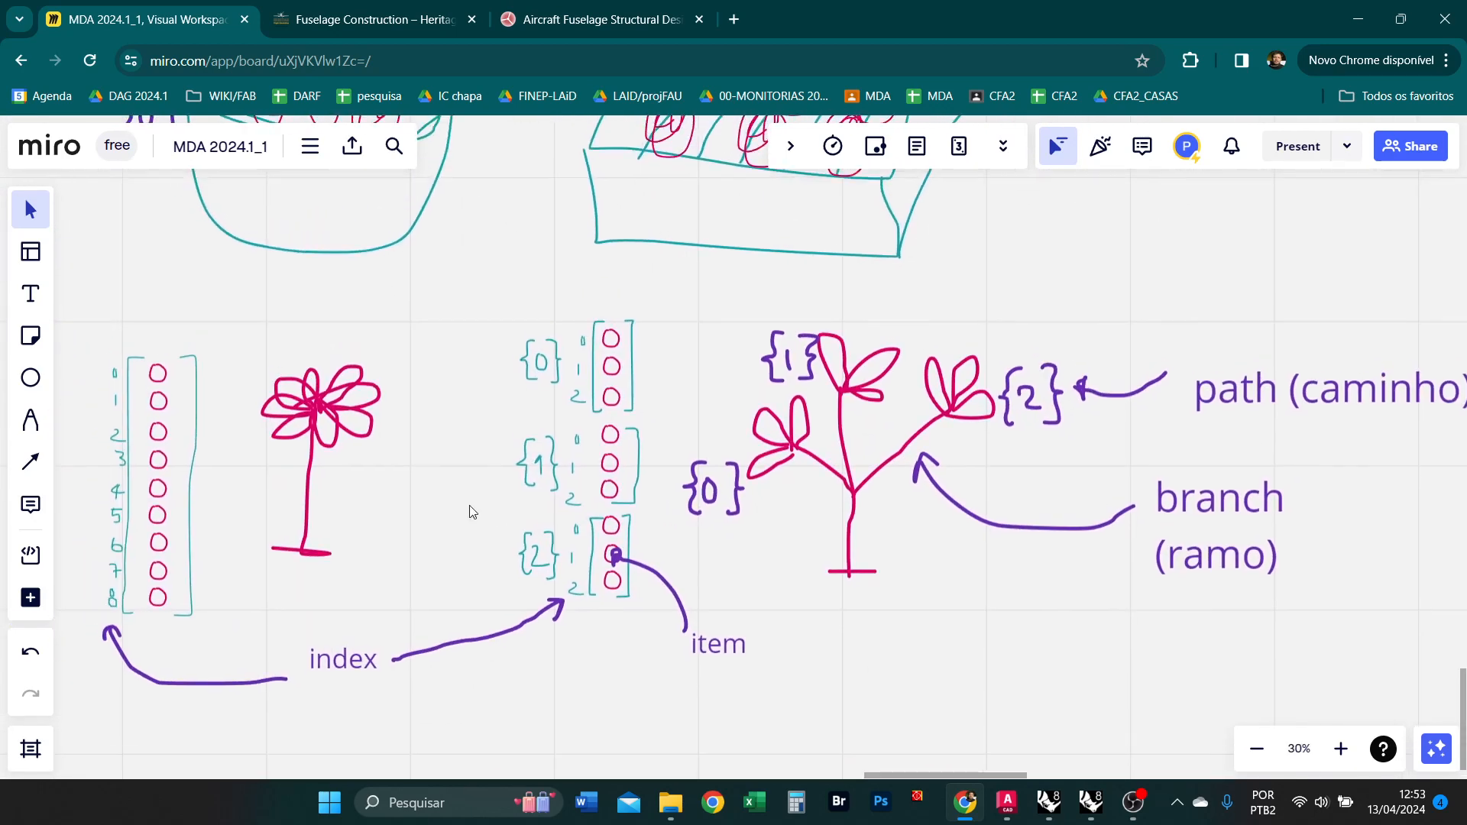
pyautogui.click(307, 520)
pyautogui.moveTo(306, 521); pyautogui.dragTo(313, 512)
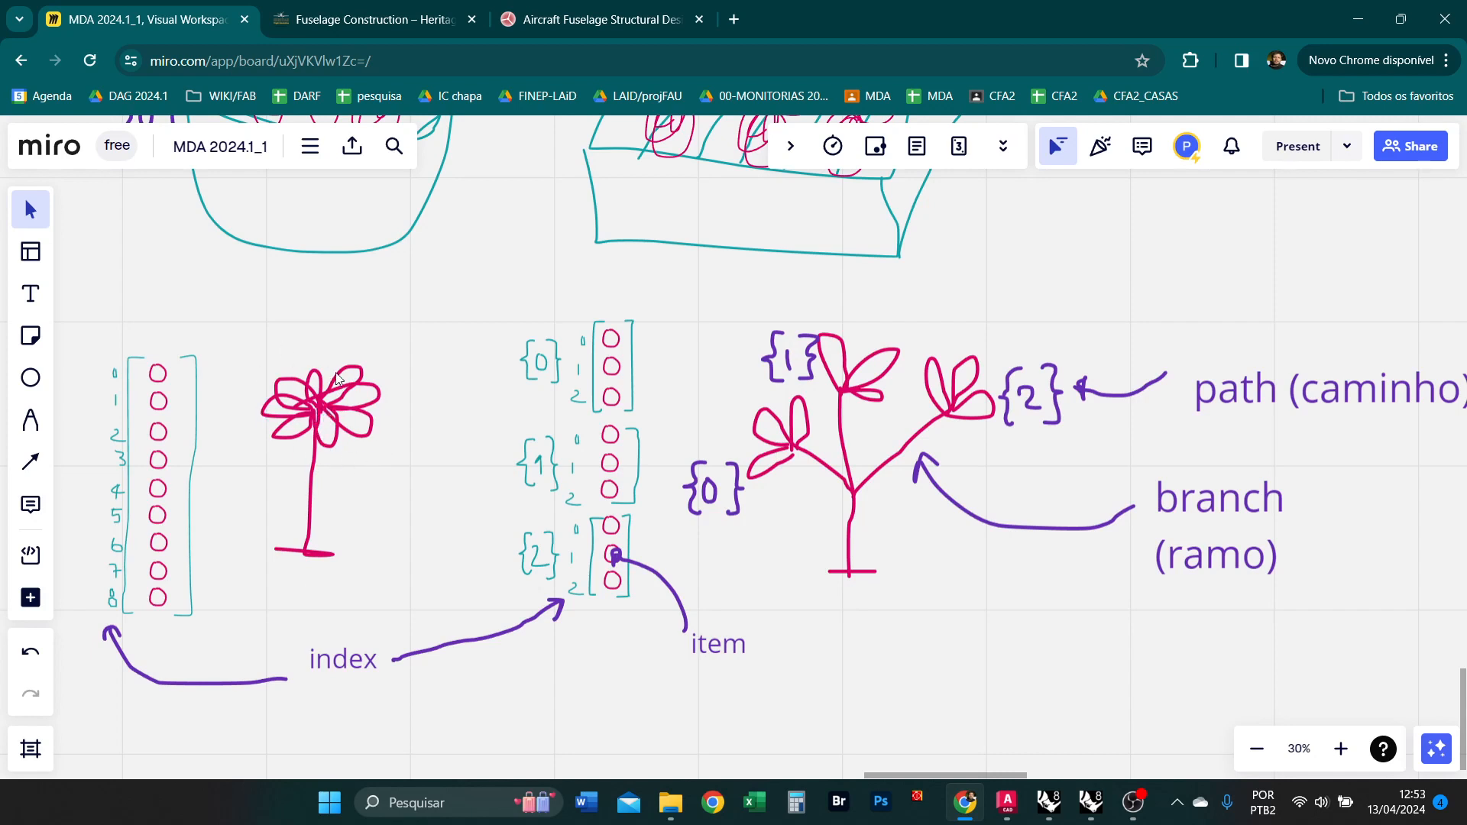
pyautogui.hscroll(-1, 245, 535)
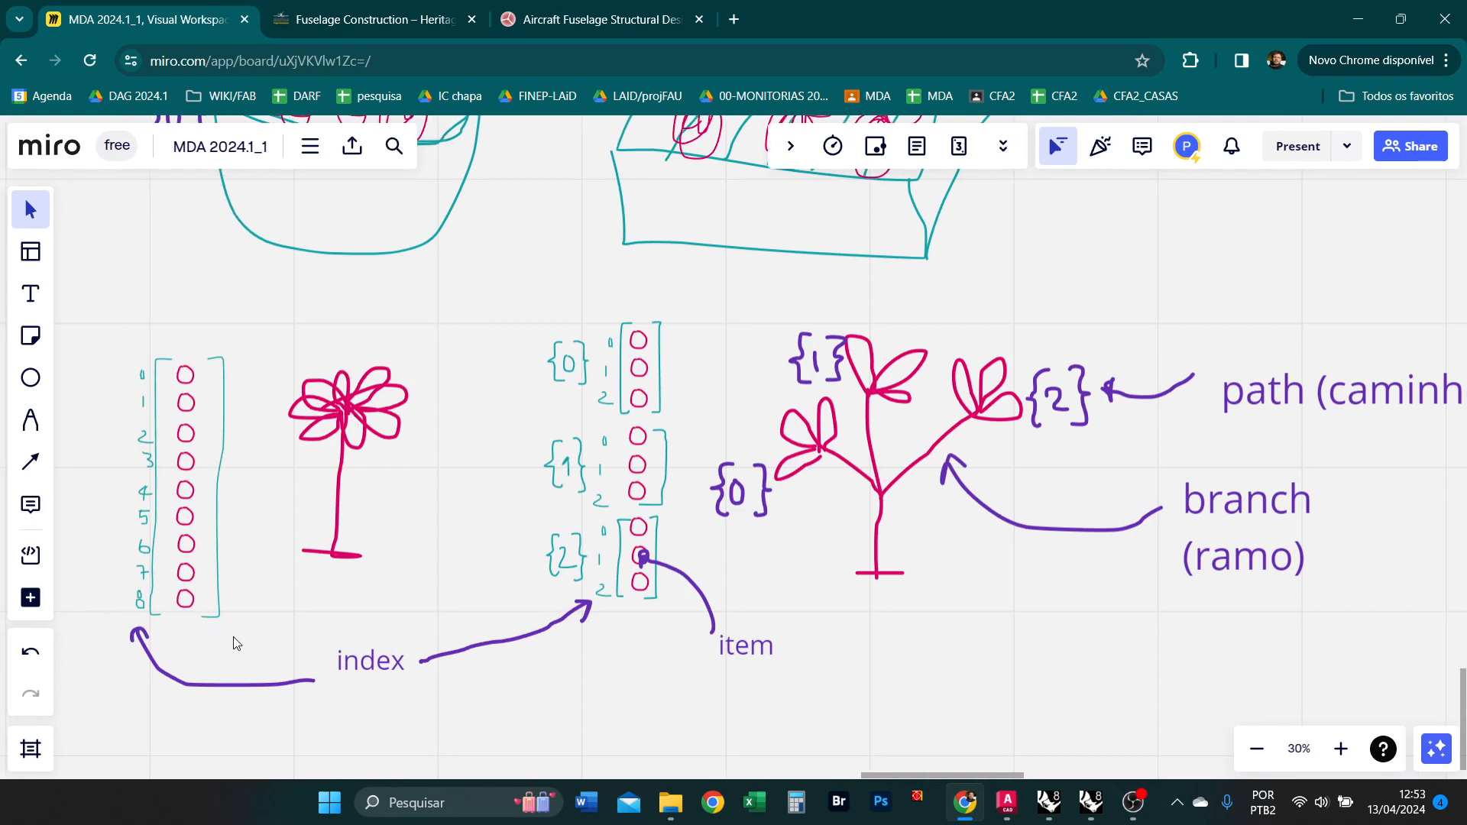
# Examine the index numbers of the undivided list and compare them with the indices in the {0}, {1} and {2} lists.
pyautogui.moveTo(235, 642); pyautogui.dragTo(141, 337)
pyautogui.click(233, 556)
pyautogui.scroll(1, 217, 553)
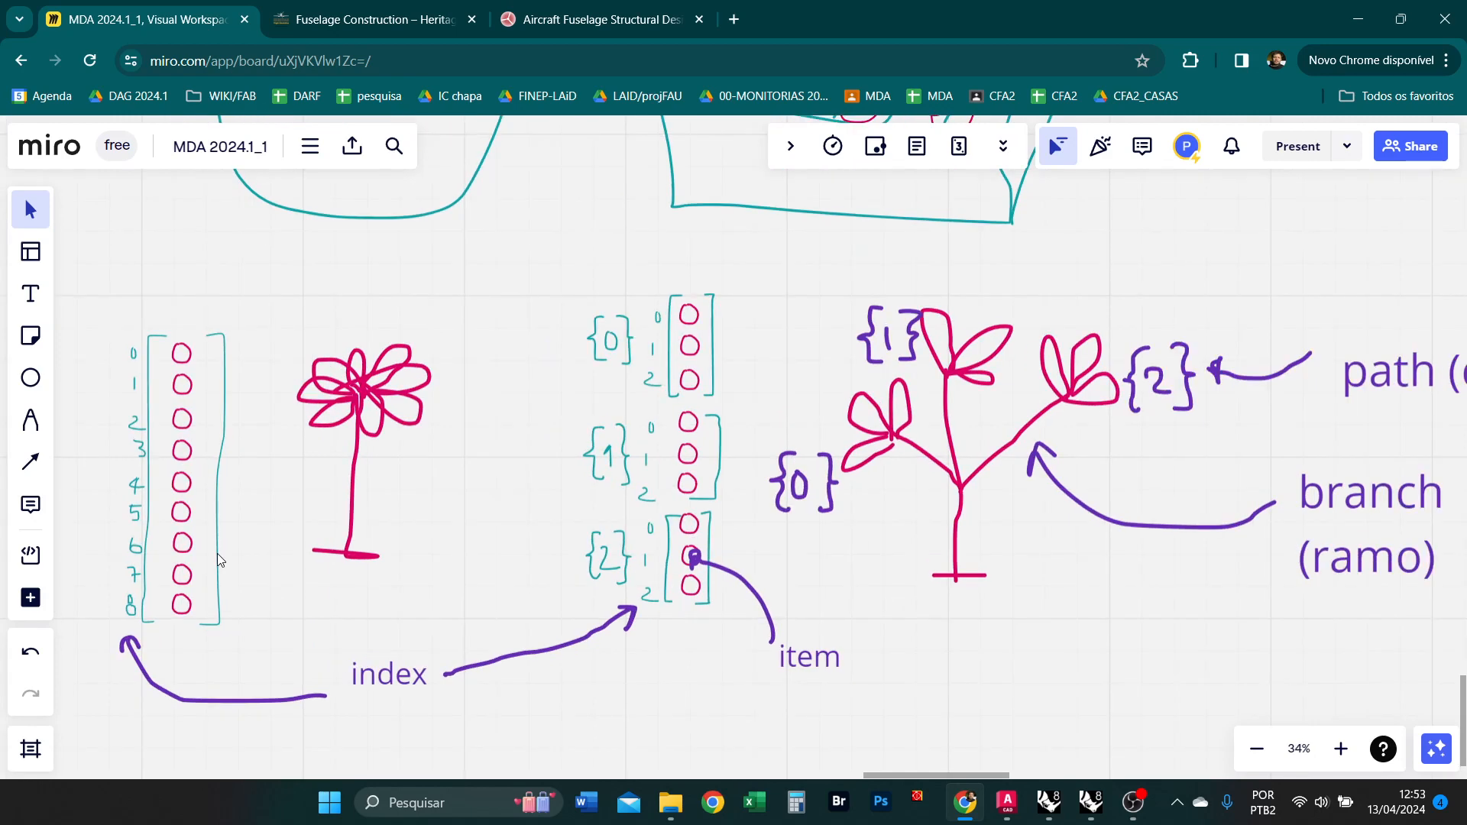
pyautogui.scroll(1, 125, 569)
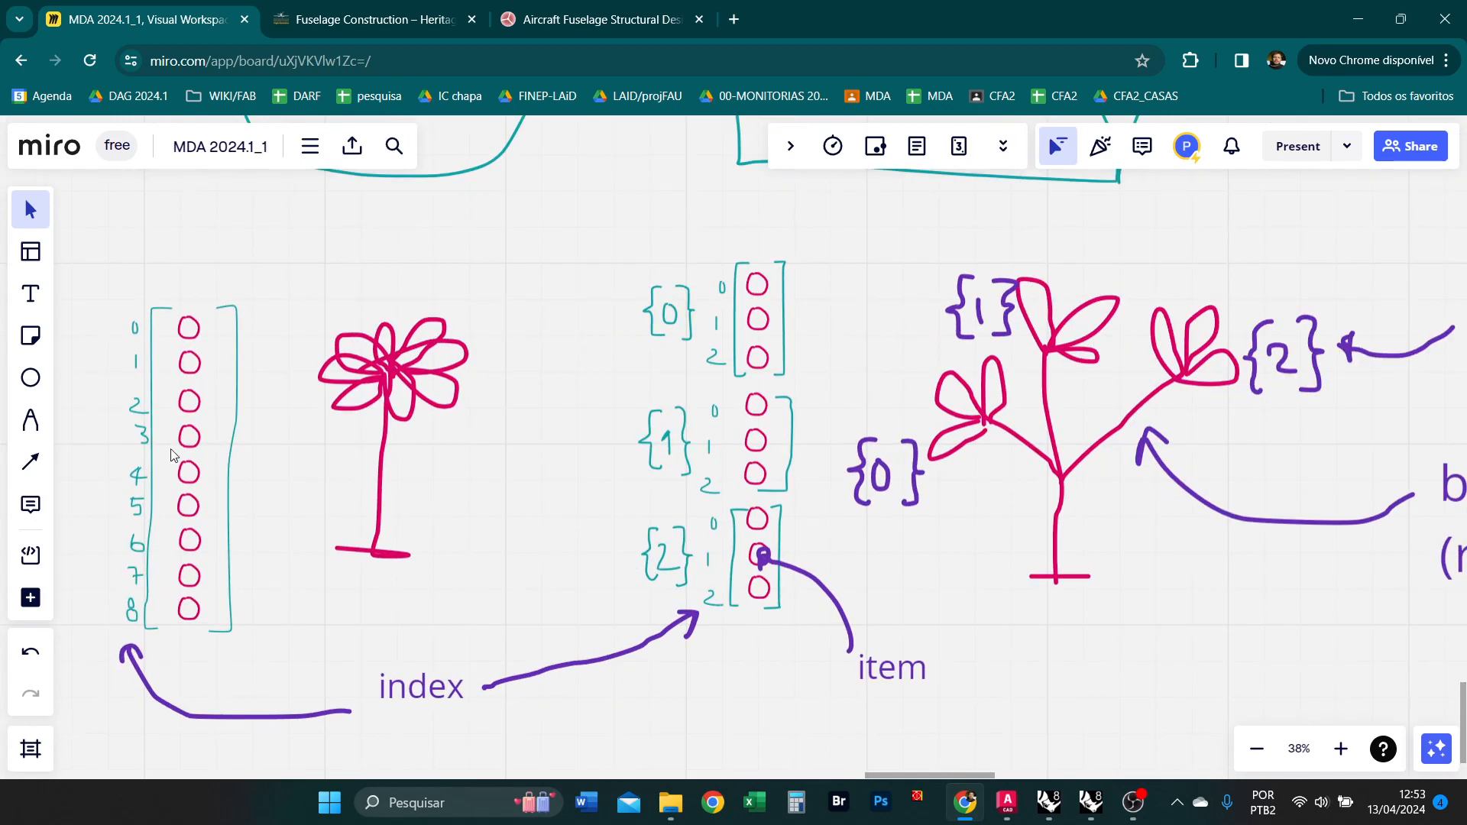
pyautogui.click(137, 331)
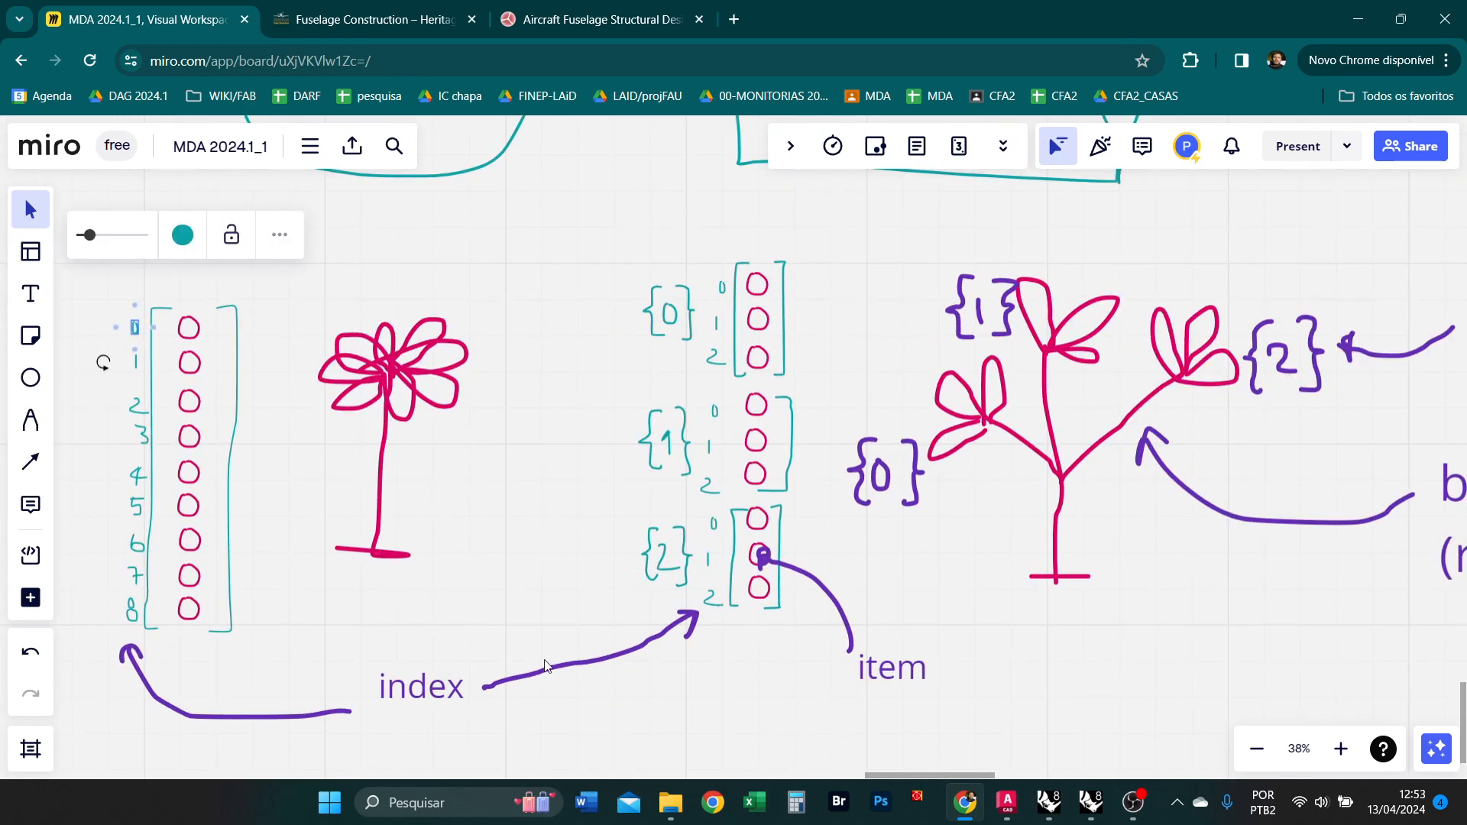
pyautogui.click(764, 554)
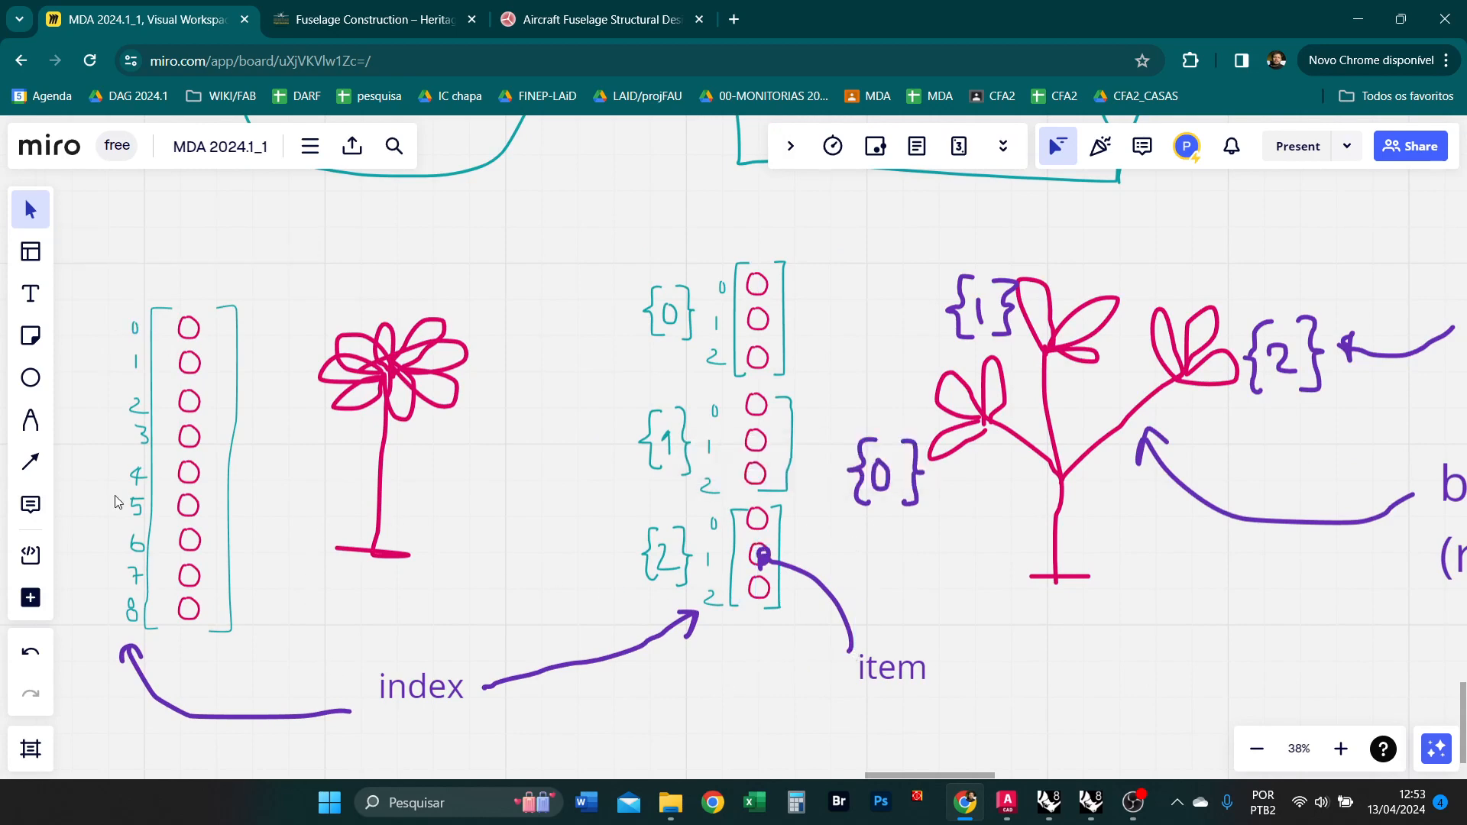
pyautogui.click(307, 567)
pyautogui.click(138, 334)
pyautogui.click(107, 358)
pyautogui.scroll(2, 141, 332)
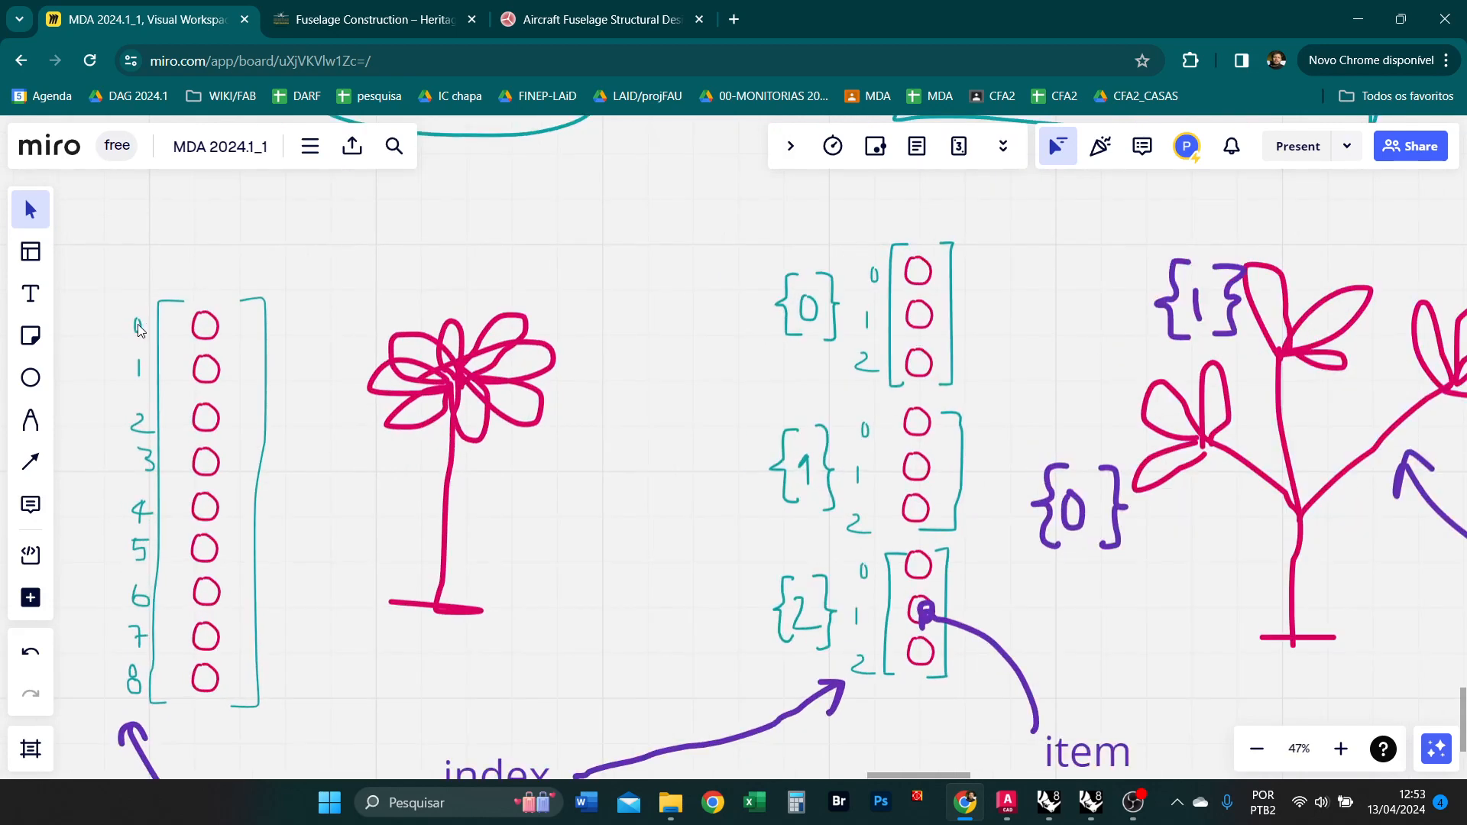
# Switch to Grasshopper, add a panel below the BBX component and feed it from the MERIDIANOS parameter.
pyautogui.hotkey('alt', 'Tab')
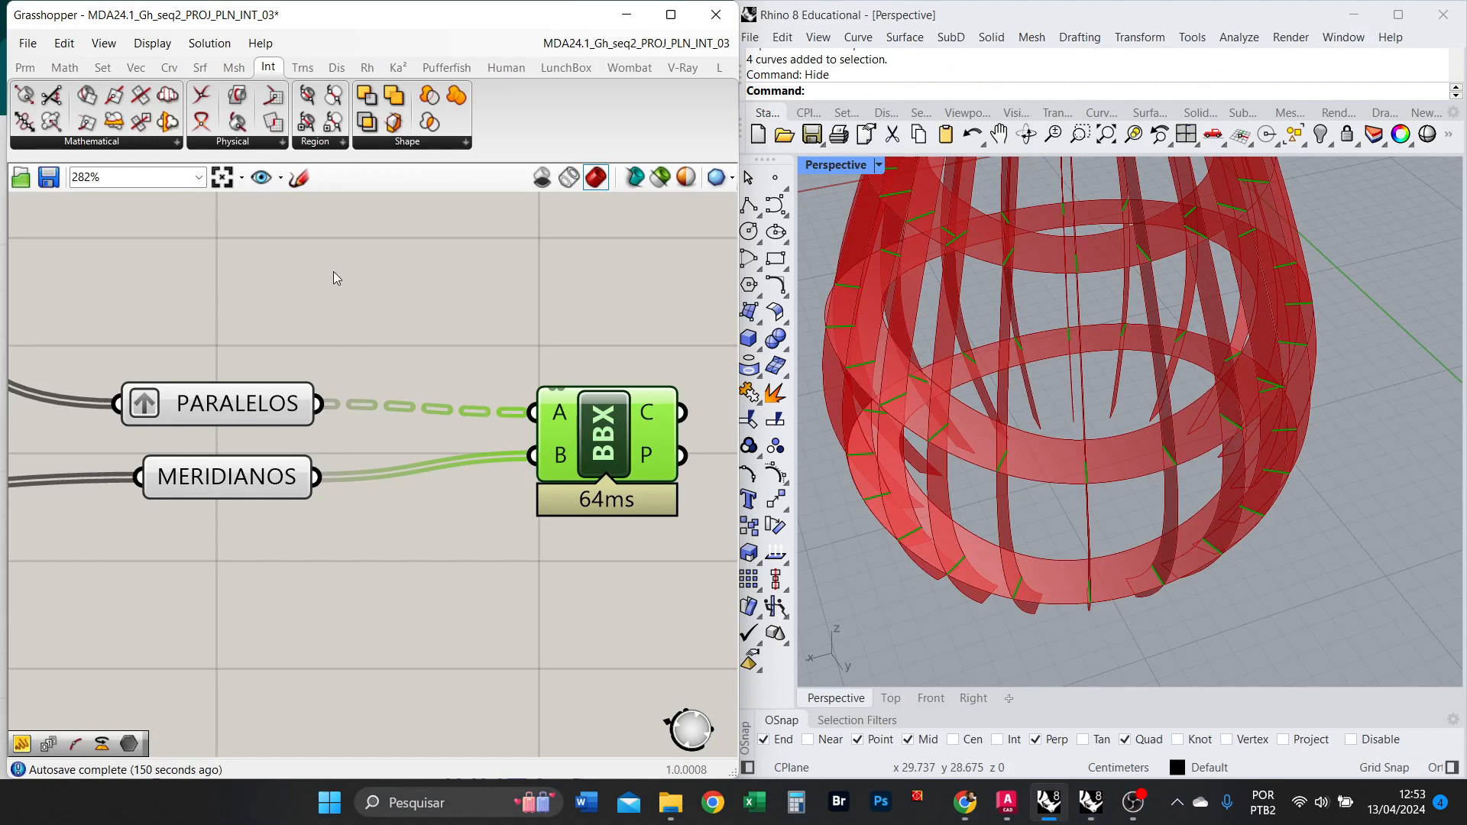
pyautogui.doubleClick(369, 602)
pyautogui.write('//')
pyautogui.press('Return')
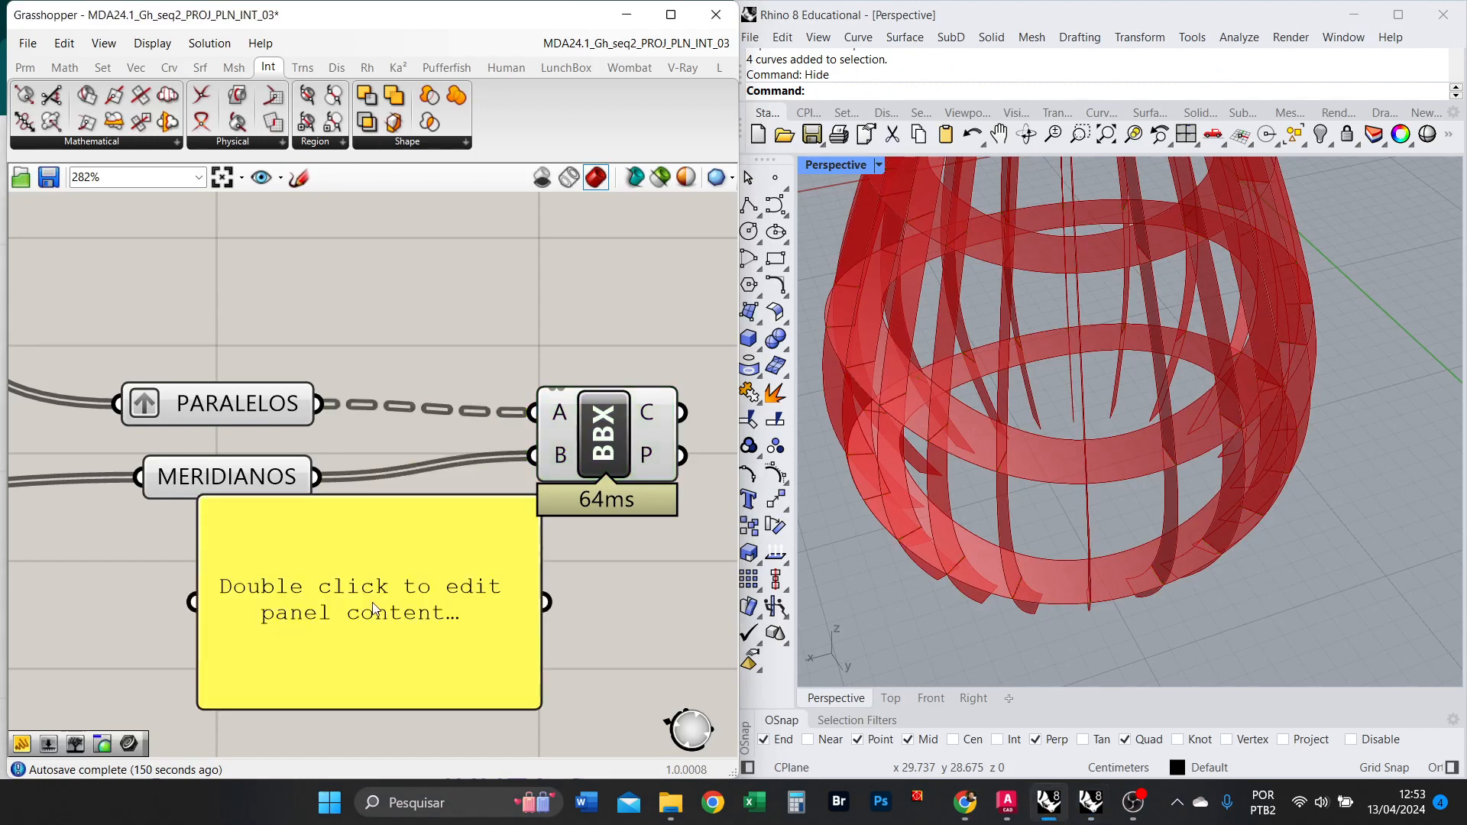
pyautogui.moveTo(305, 558); pyautogui.dragTo(456, 596)
pyautogui.moveTo(310, 477); pyautogui.dragTo(342, 641)
pyautogui.scroll(-4, 451, 581)
pyautogui.scroll(4, 552, 682)
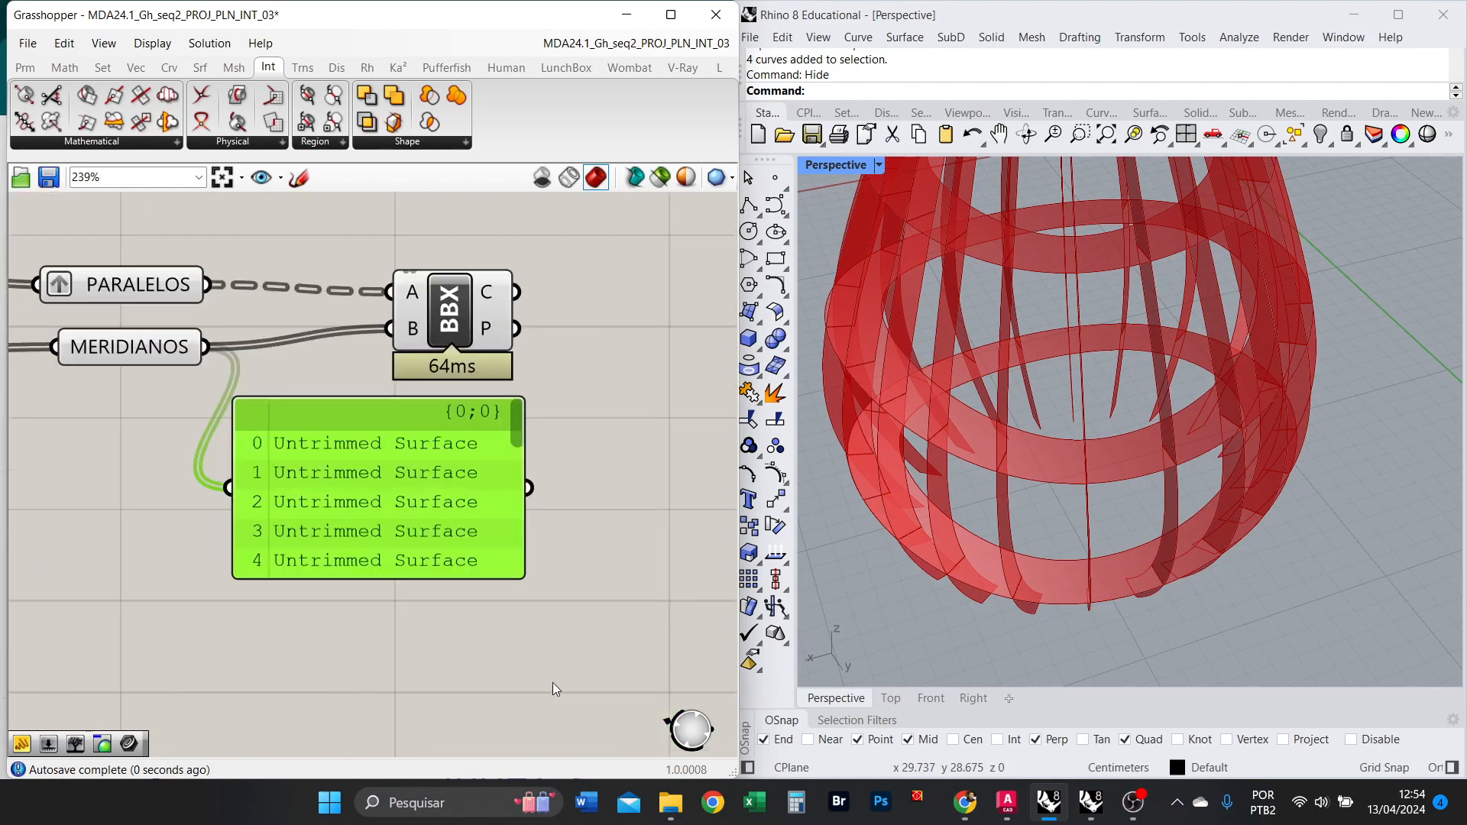
# Enlarge the MERIDIANOS panel until its whole list fits without scrolling, and move it clear of the BBX component.
pyautogui.moveTo(517, 561); pyautogui.dragTo(518, 760)
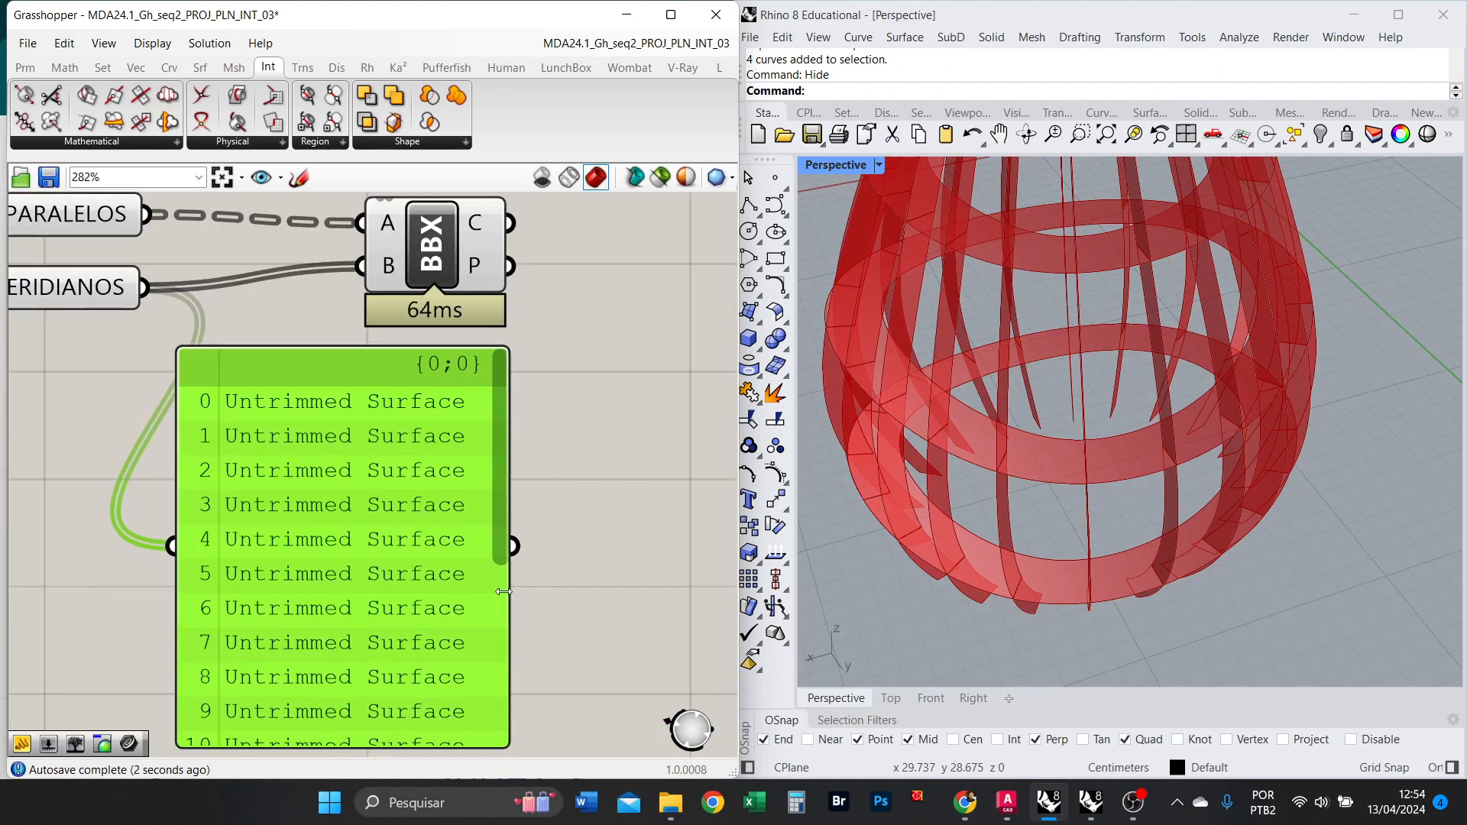
pyautogui.scroll(-4, 507, 477)
pyautogui.scroll(3, 525, 423)
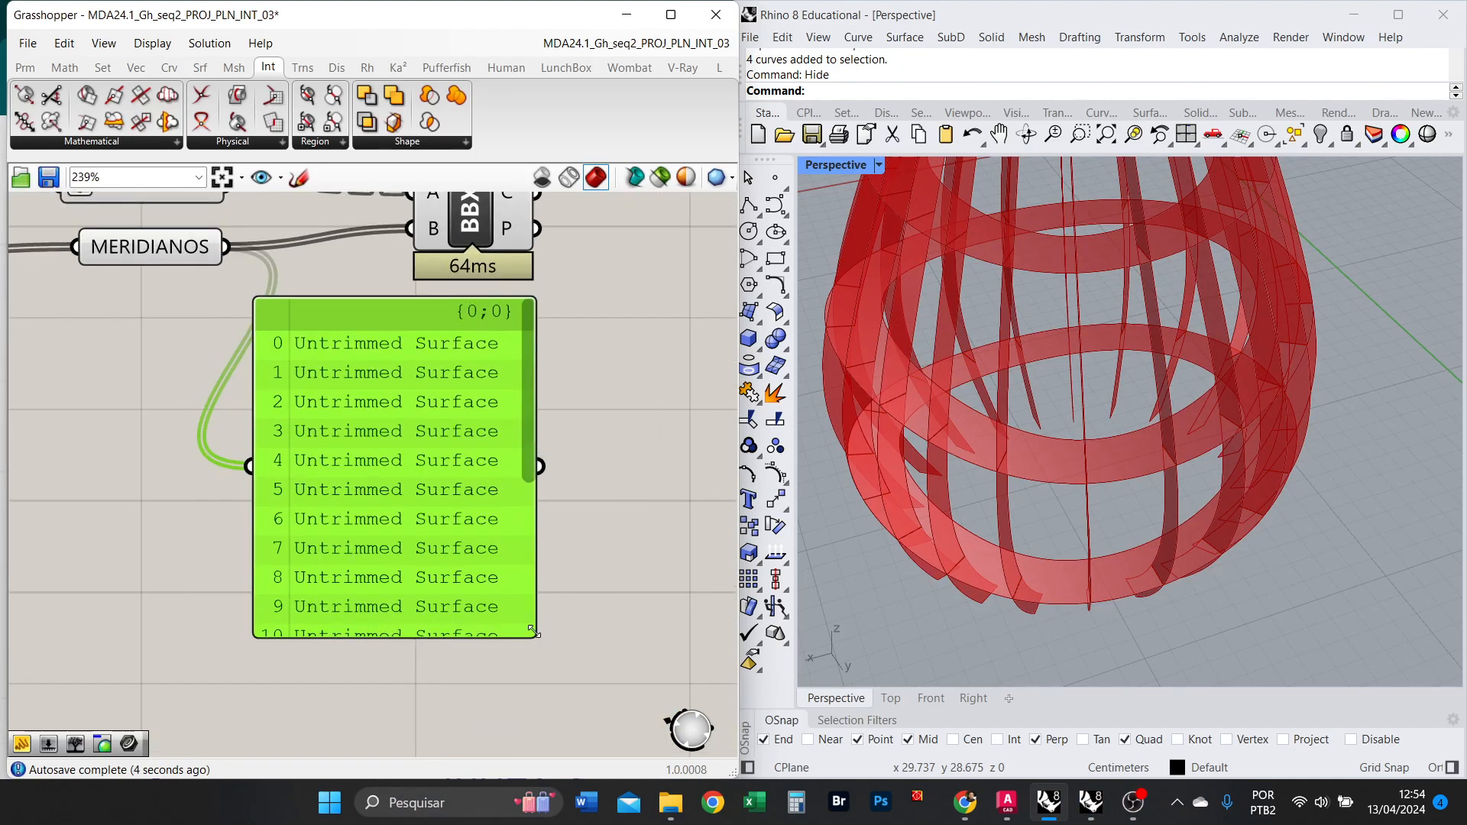
pyautogui.moveTo(533, 631); pyautogui.dragTo(540, 753)
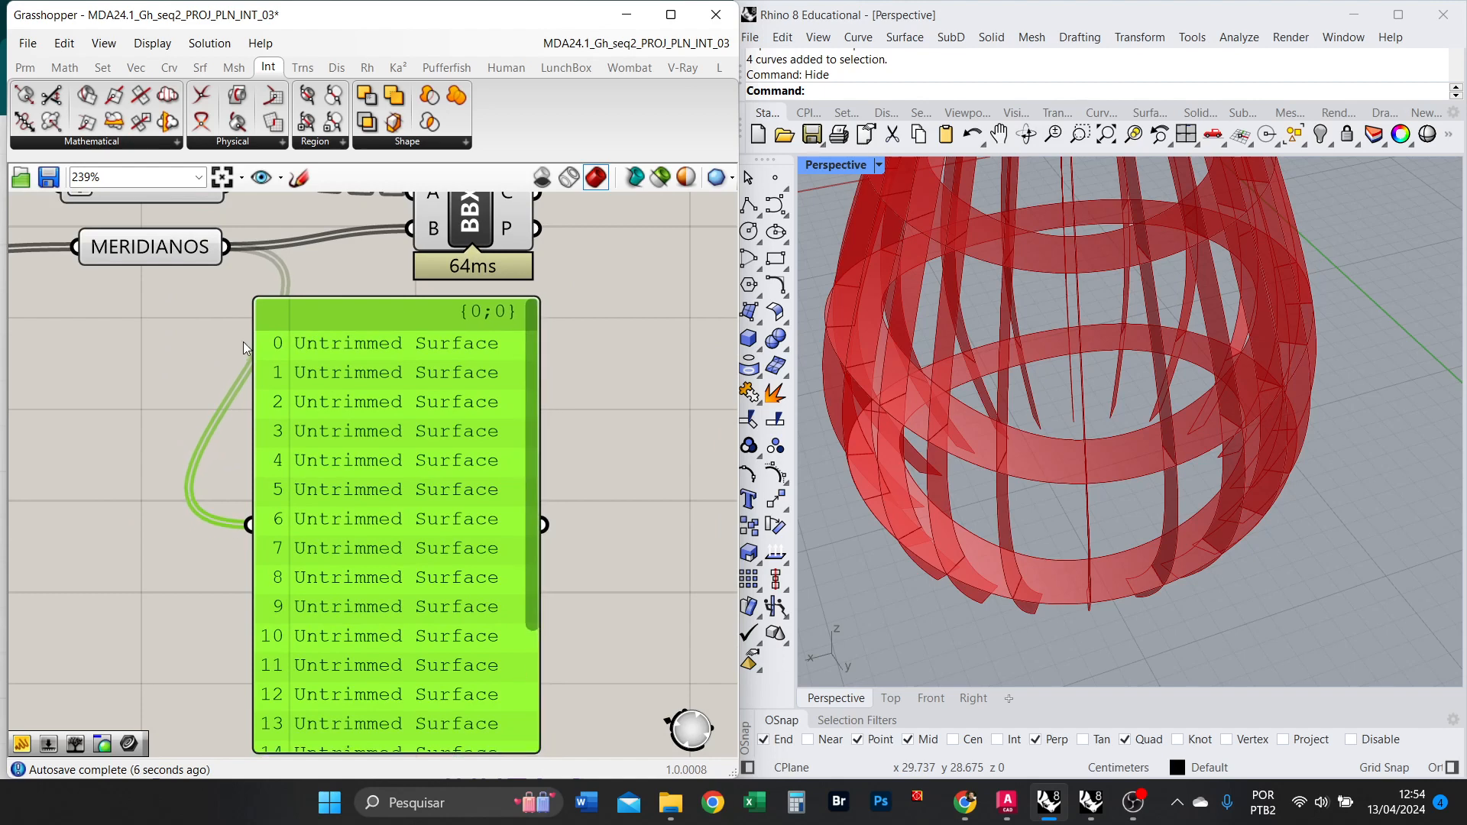
pyautogui.scroll(-3, 529, 419)
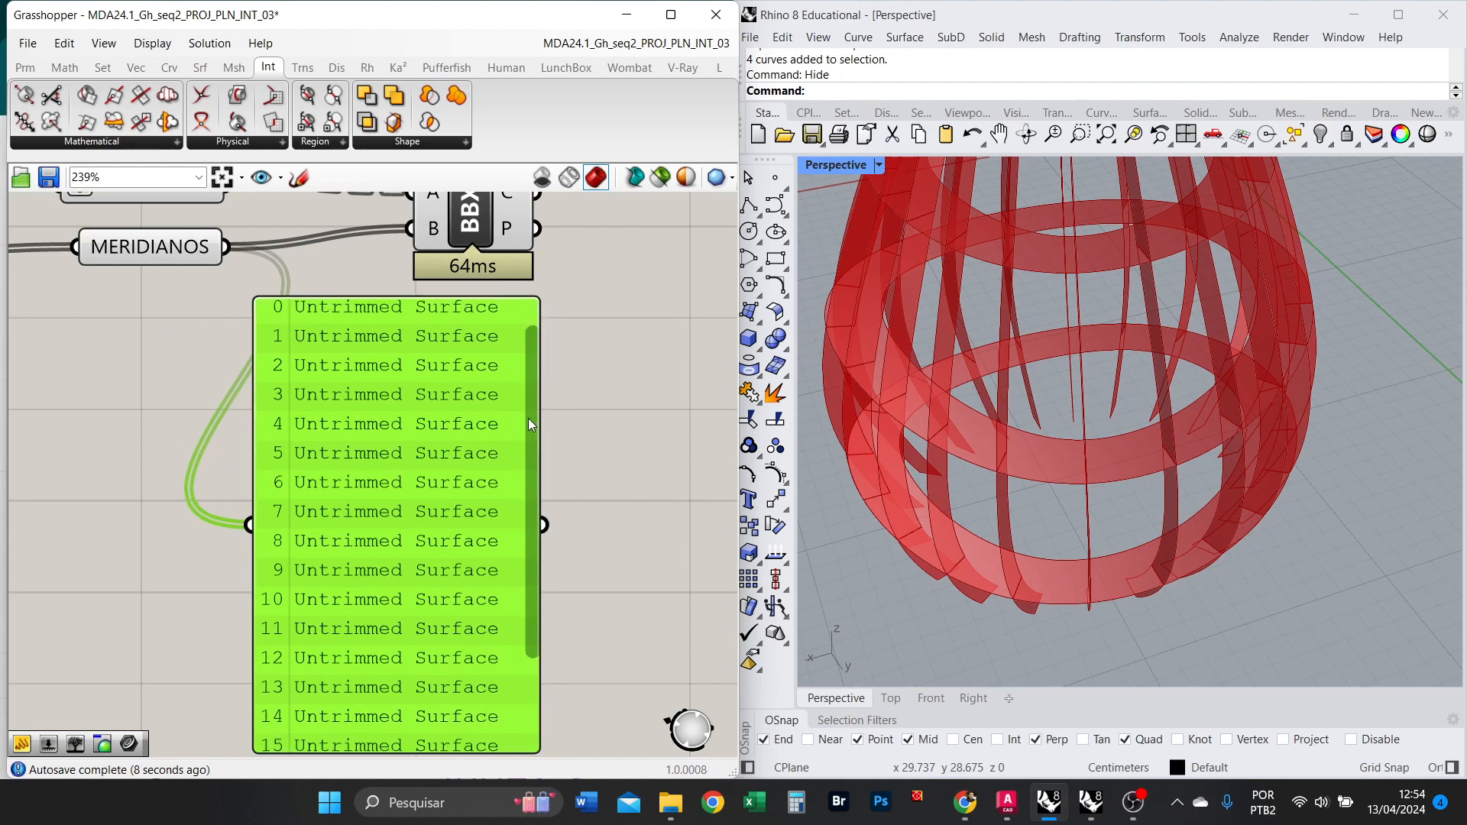
pyautogui.scroll(-4, 547, 570)
pyautogui.moveTo(530, 560); pyautogui.dragTo(535, 654)
pyautogui.scroll(2, 493, 616)
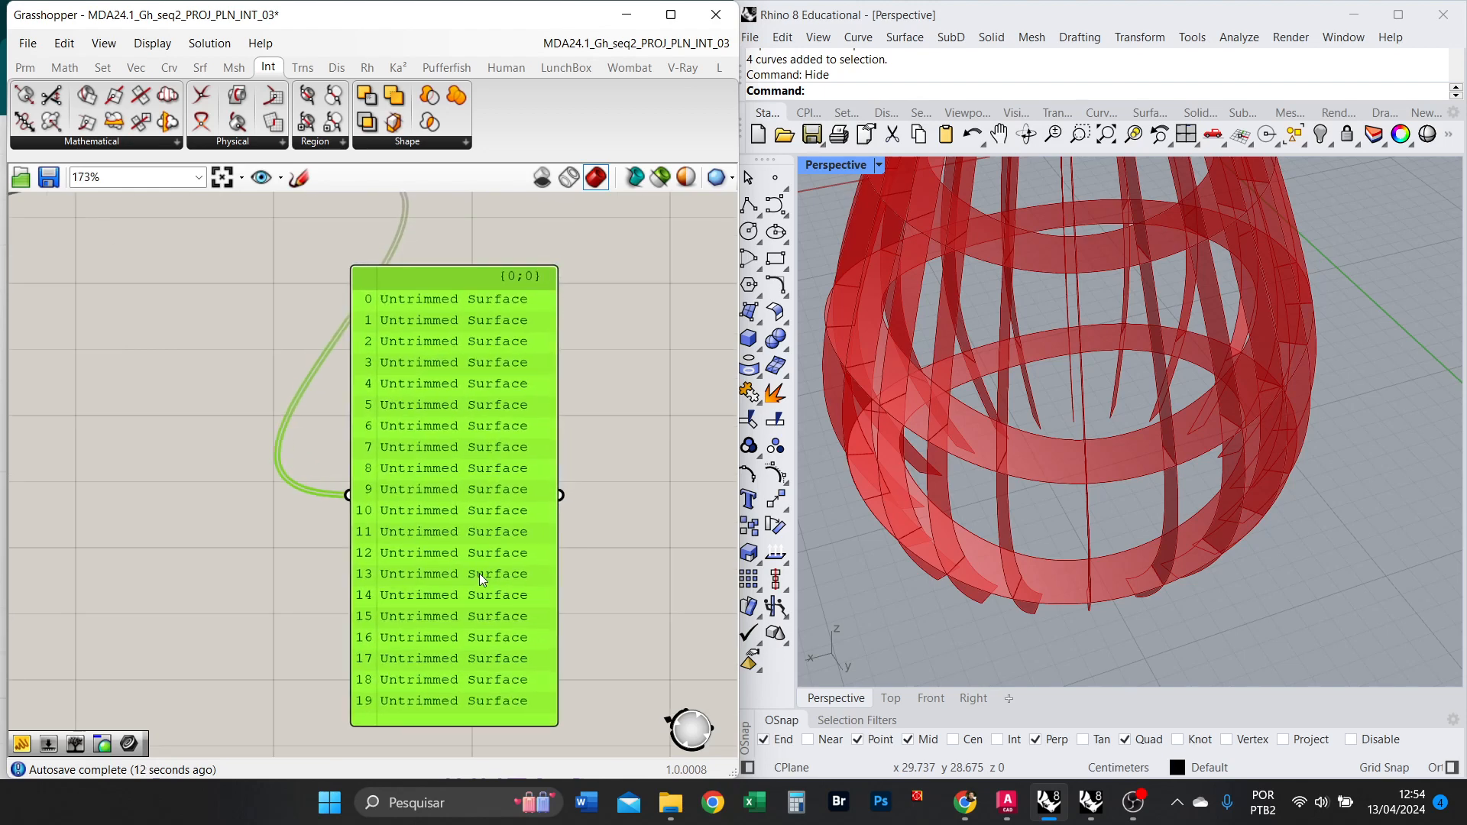
pyautogui.moveTo(561, 405); pyautogui.dragTo(556, 510, button='right')
pyautogui.moveTo(431, 508); pyautogui.dragTo(217, 552)
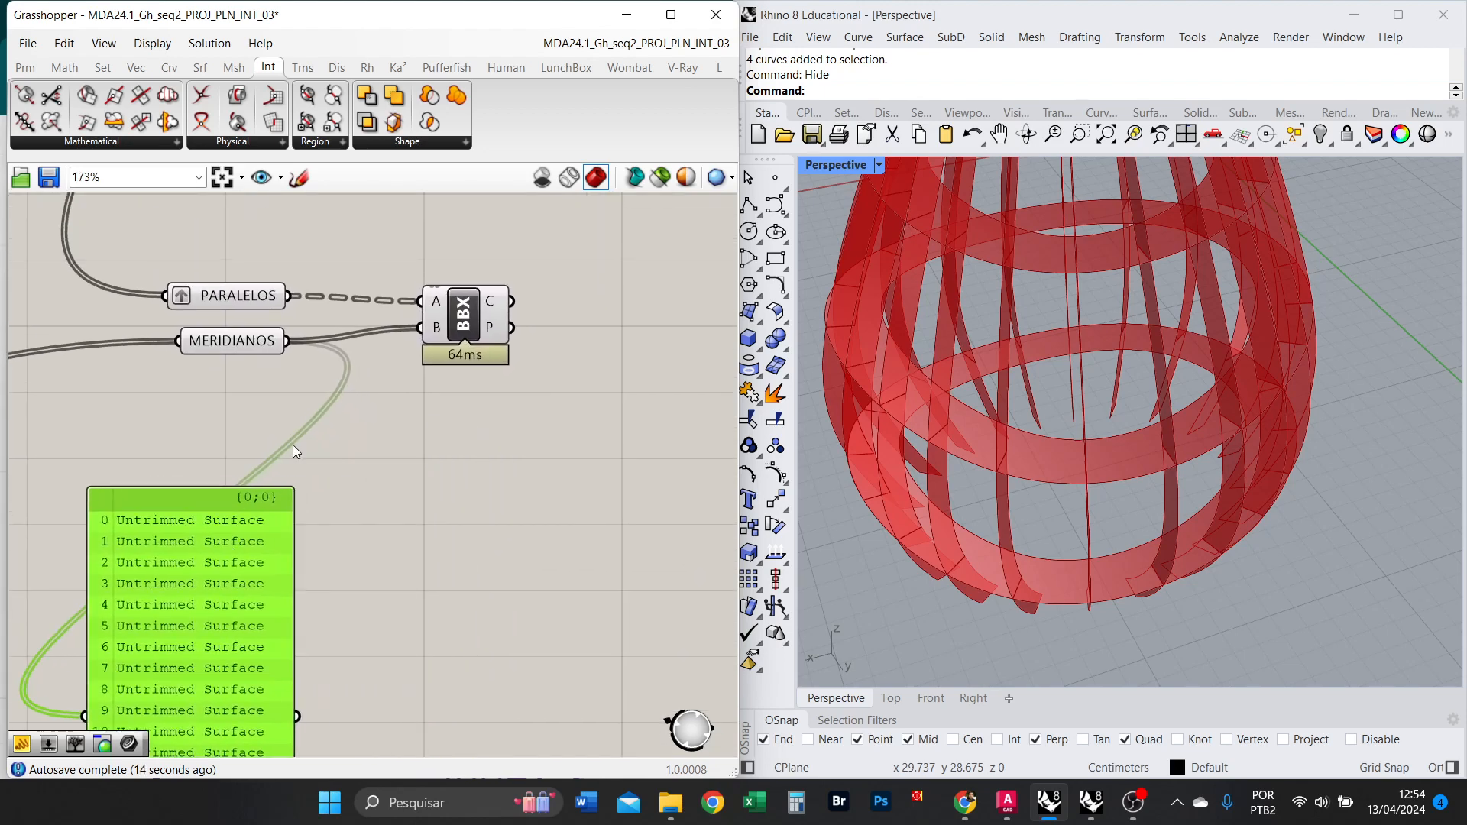
# Add a Param Viewer below the BBX component and connect the MERIDIANOS output to it.
pyautogui.click(25, 69)
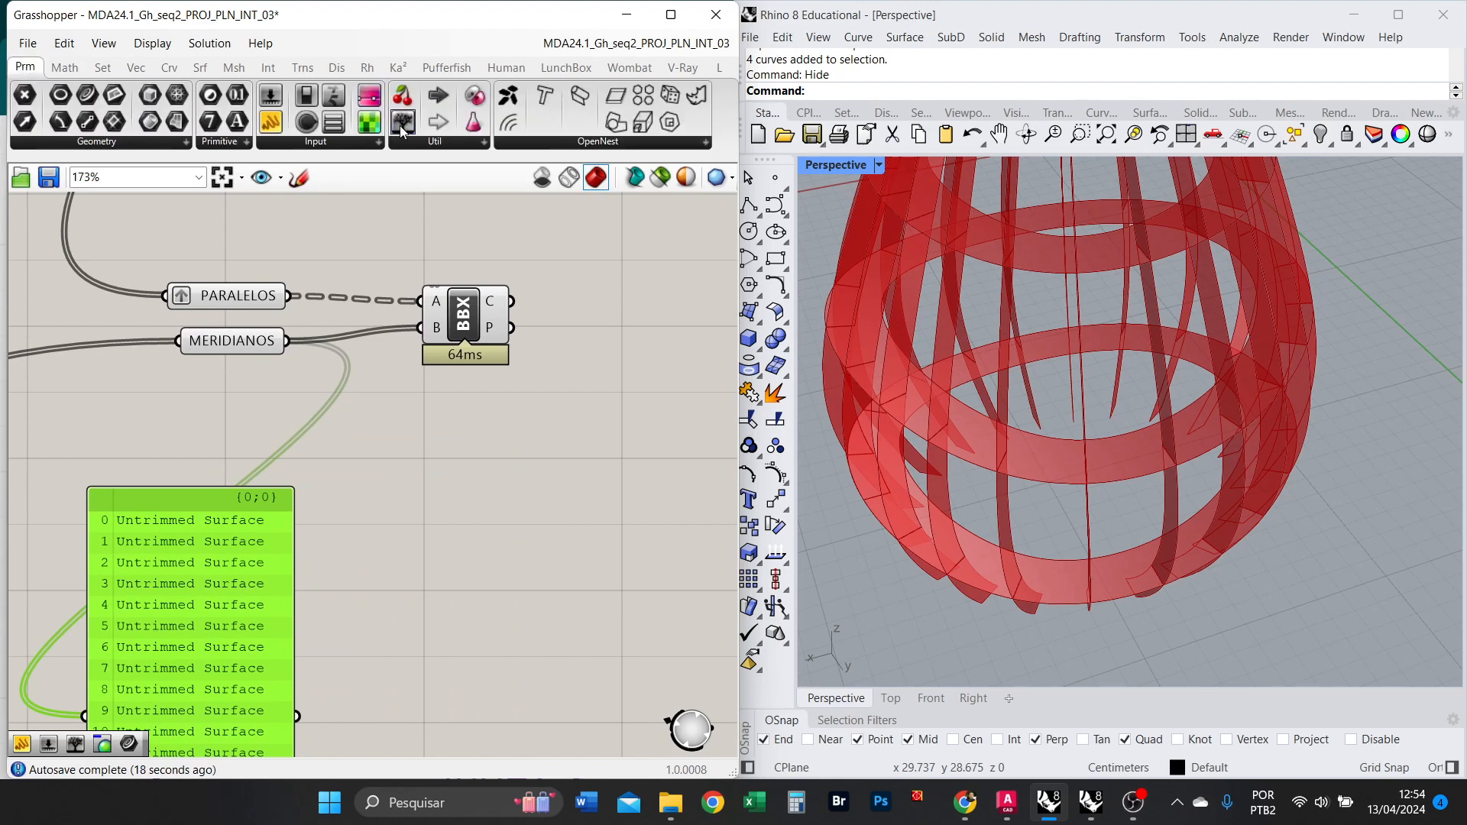
pyautogui.moveTo(402, 129); pyautogui.dragTo(386, 440)
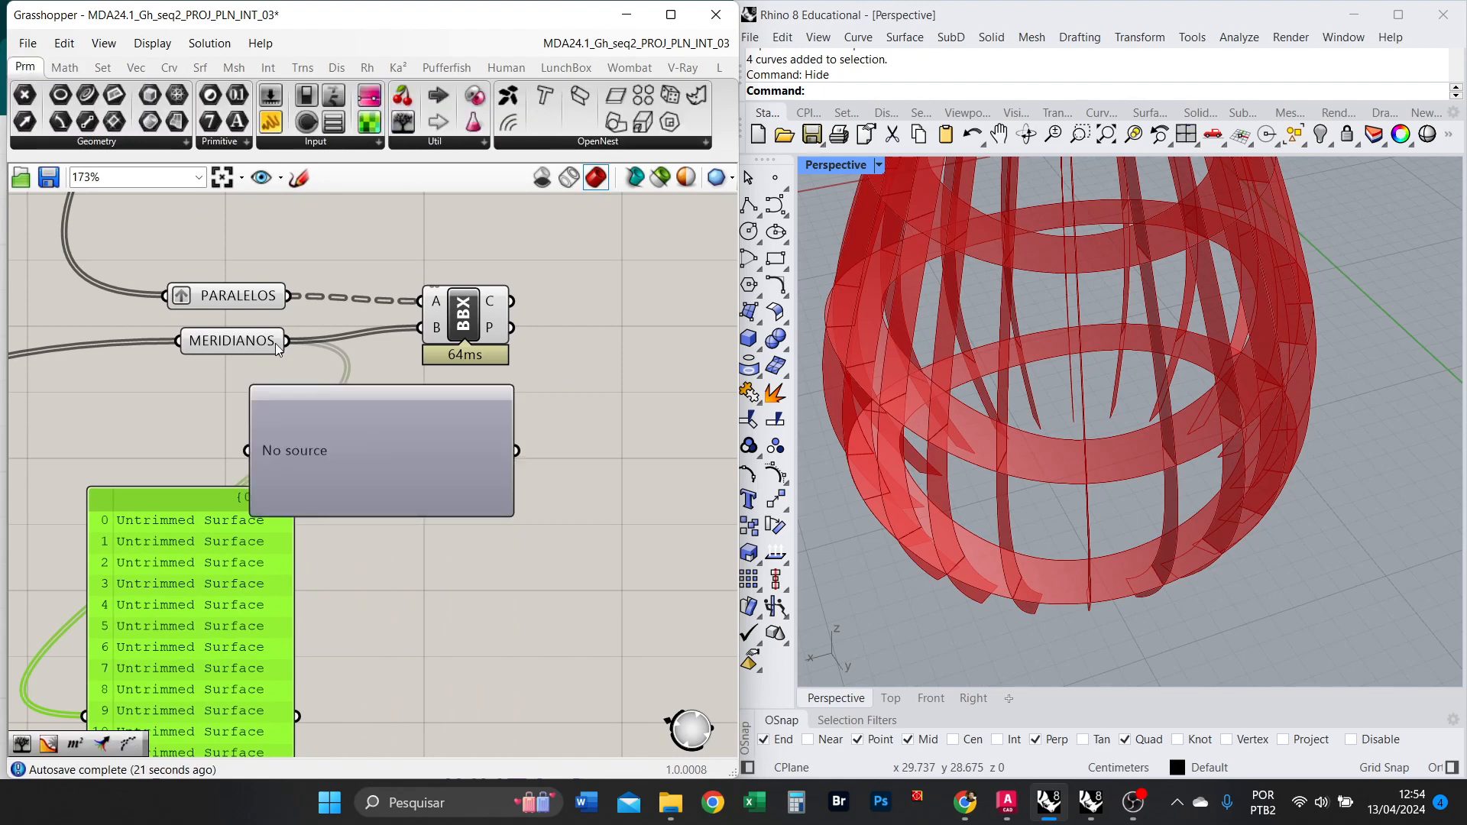
pyautogui.moveTo(284, 370); pyautogui.dragTo(481, 456)
pyautogui.scroll(3, 603, 452)
pyautogui.moveTo(407, 433); pyautogui.dragTo(420, 444, button='right')
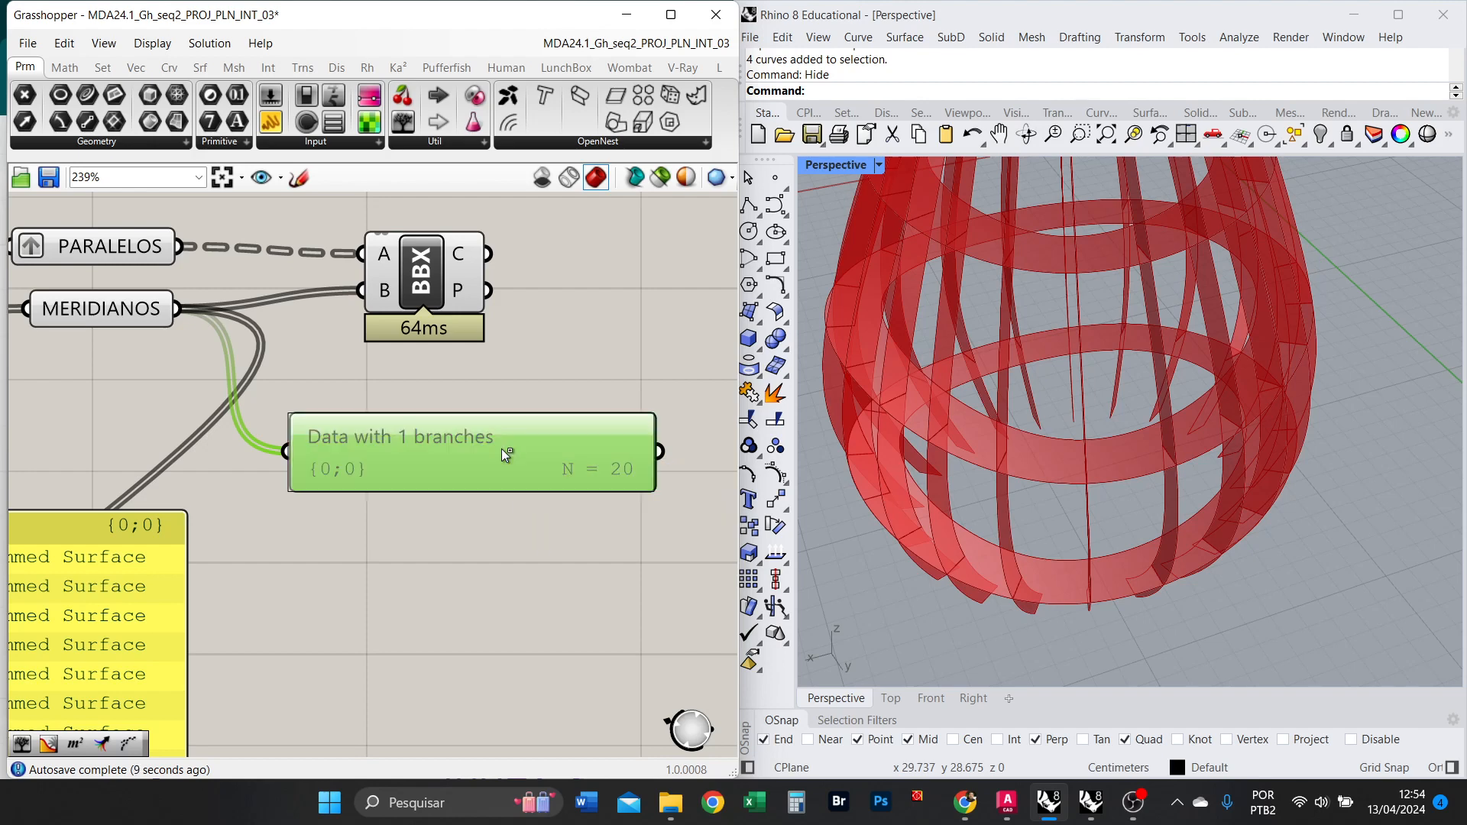
# Duplicate the Param Viewer below the original, set the copy to Draw Tree, and resize and arrange both viewers.
pyautogui.keyDown('alt'); pyautogui.moveTo(502, 447); pyautogui.dragTo(504, 547); pyautogui.keyUp('alt')
pyautogui.rightClick(479, 551)
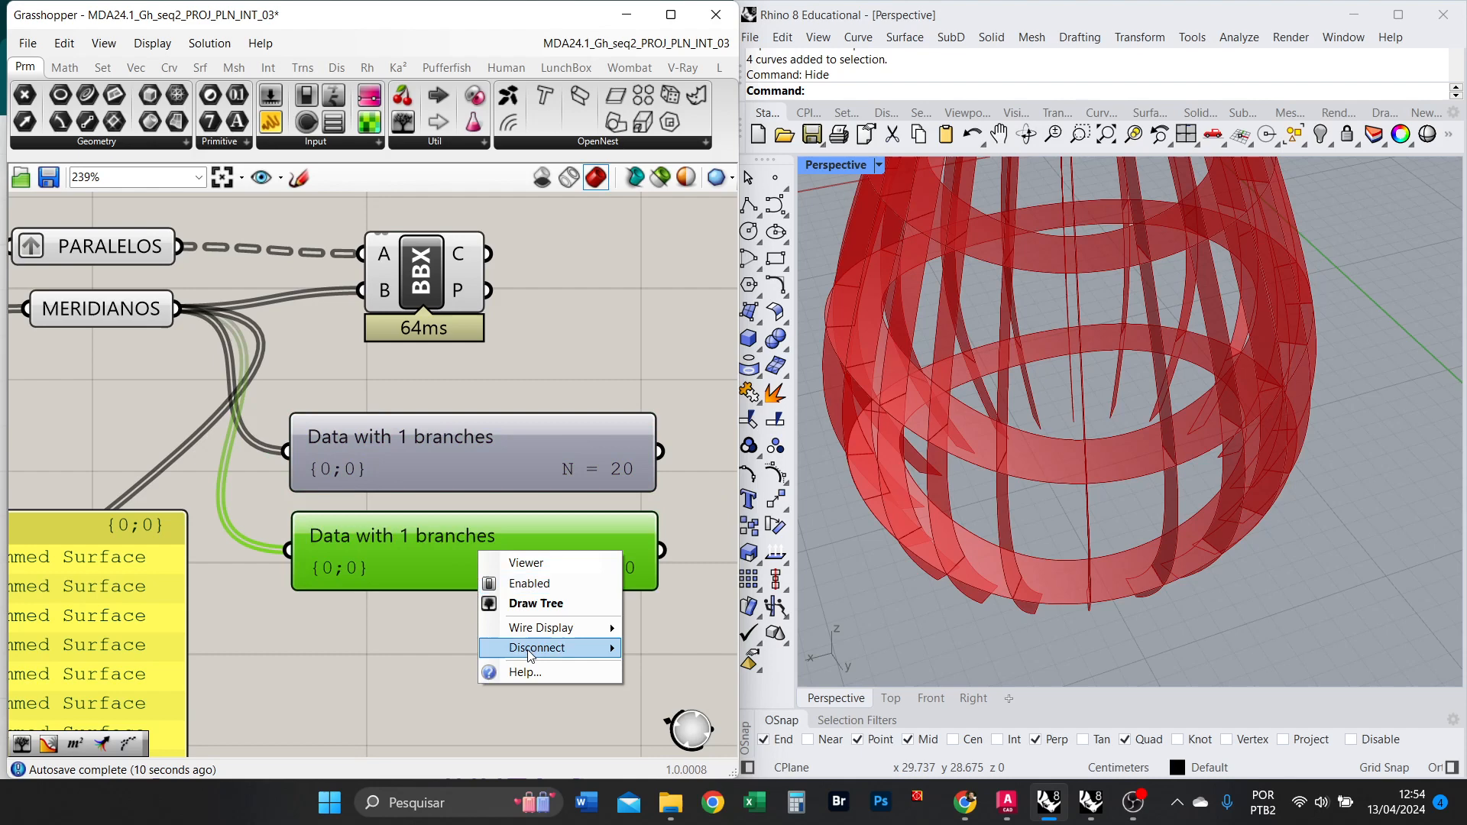
pyautogui.click(526, 596)
pyautogui.moveTo(656, 589); pyautogui.dragTo(517, 650)
pyautogui.moveTo(655, 492); pyautogui.dragTo(512, 512)
pyautogui.moveTo(464, 416); pyautogui.dragTo(549, 400)
pyautogui.moveTo(431, 563); pyautogui.dragTo(437, 588)
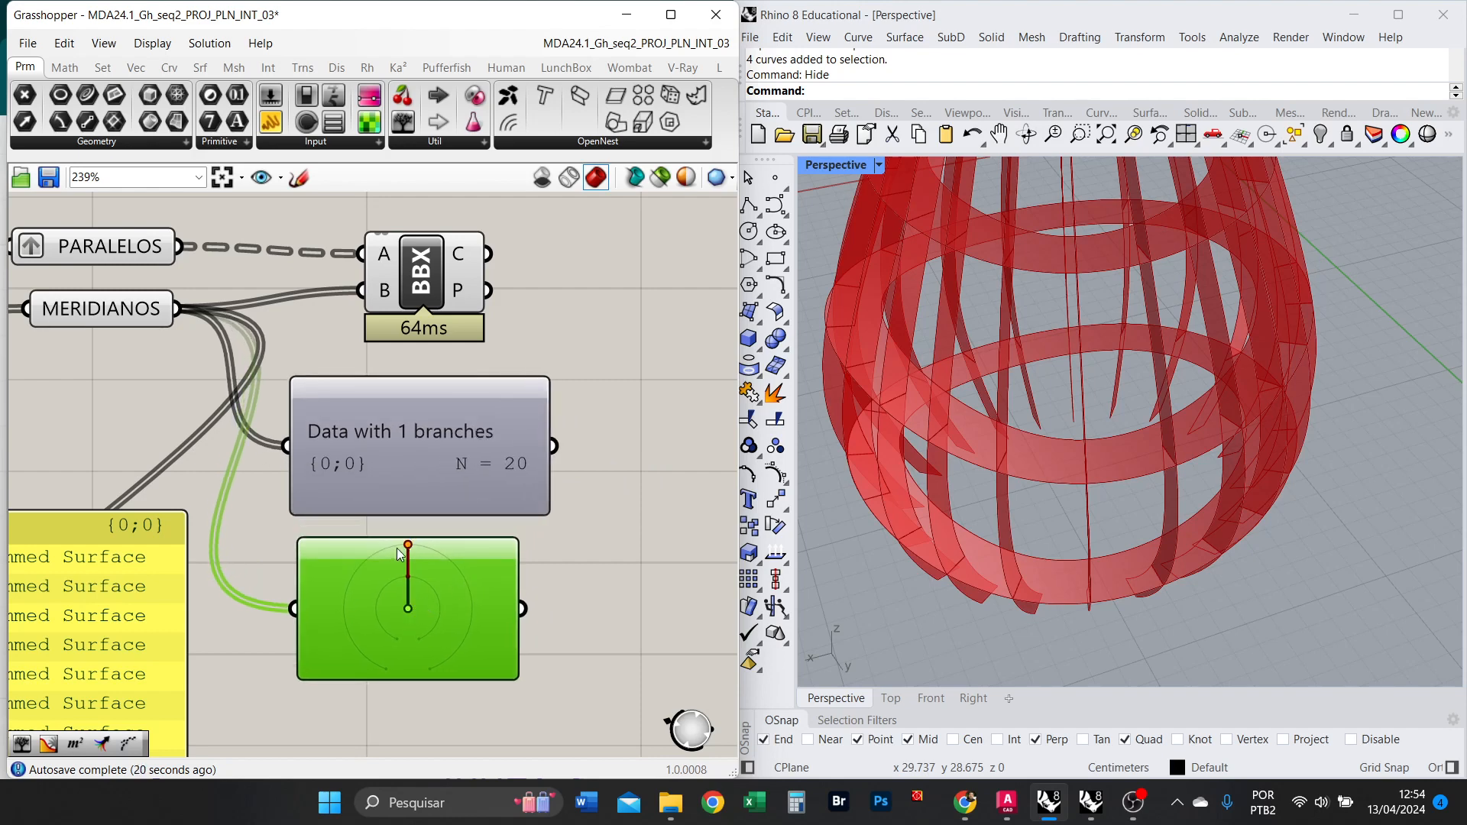
# Duplicate both Param Viewers together and place the copies above and to the right of the BBX component.
pyautogui.scroll(-3, 399, 554)
pyautogui.click(435, 498)
pyautogui.keyDown('shift'); pyautogui.click(462, 561); pyautogui.keyUp('shift')
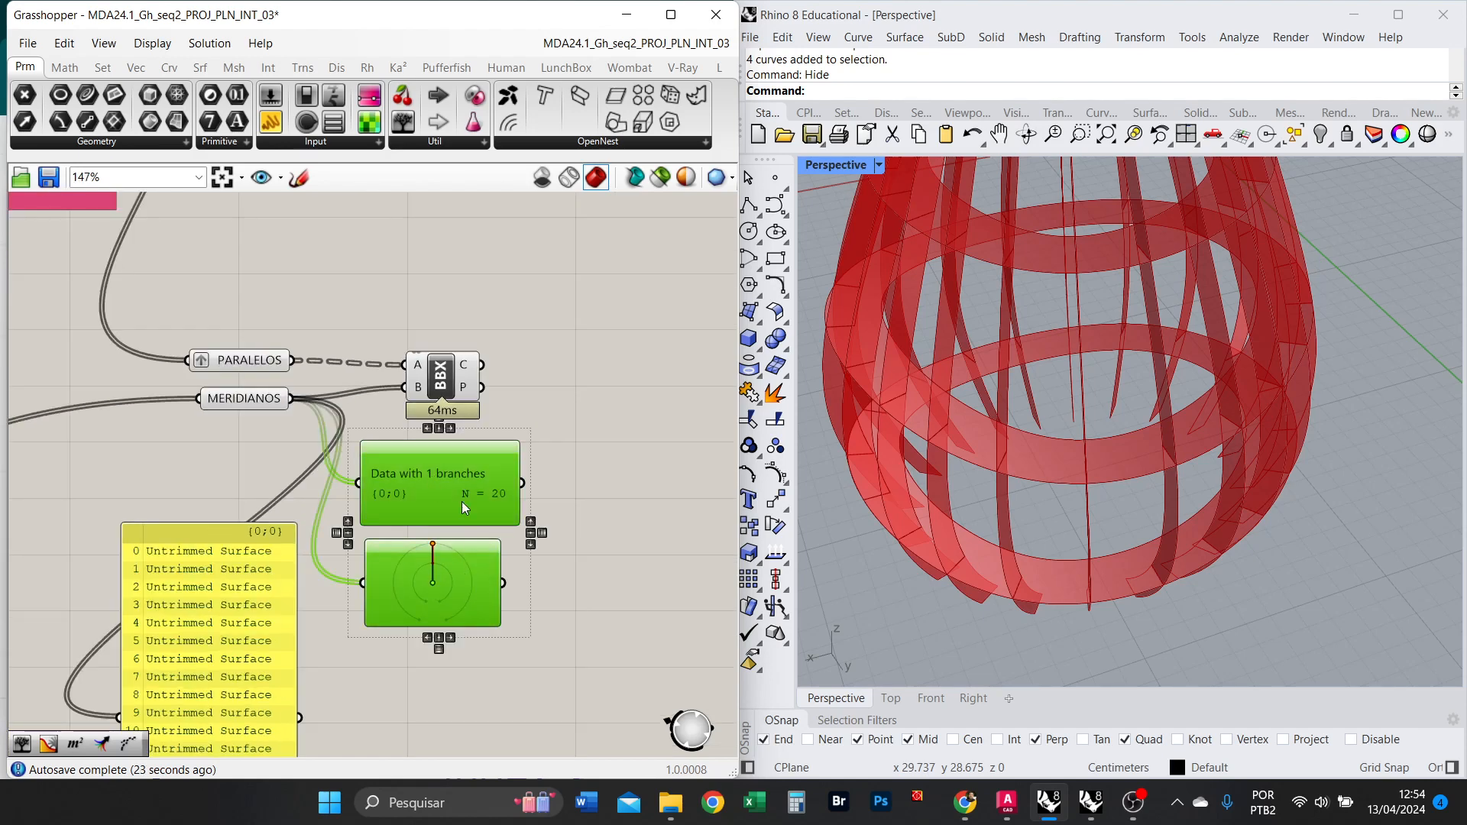
pyautogui.moveTo(463, 500); pyautogui.dragTo(496, 191)
pyautogui.scroll(-3, 392, 637)
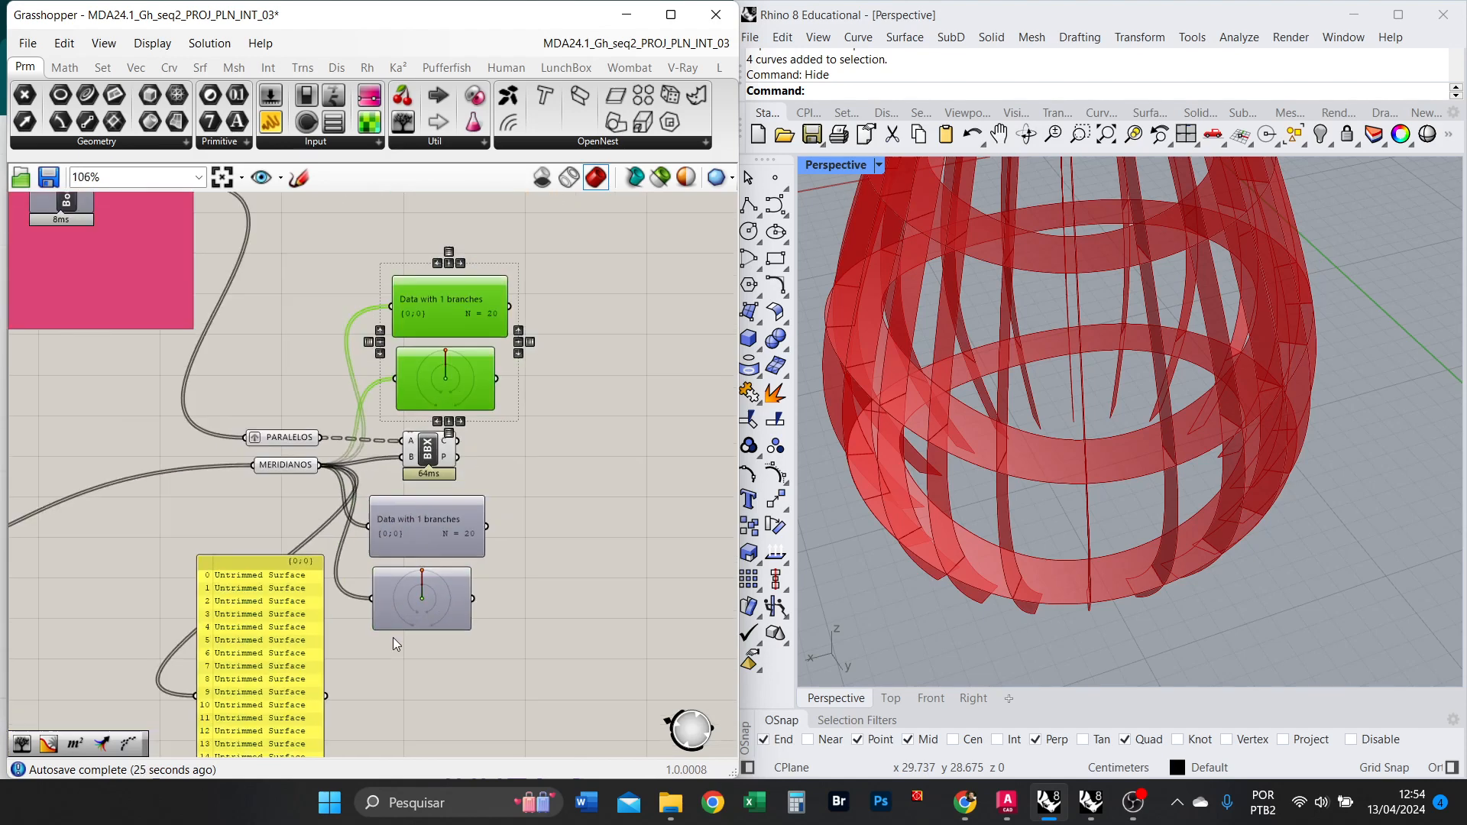
pyautogui.scroll(3, 471, 521)
pyautogui.moveTo(549, 369); pyautogui.dragTo(433, 276)
pyautogui.moveTo(432, 276); pyautogui.dragTo(607, 269)
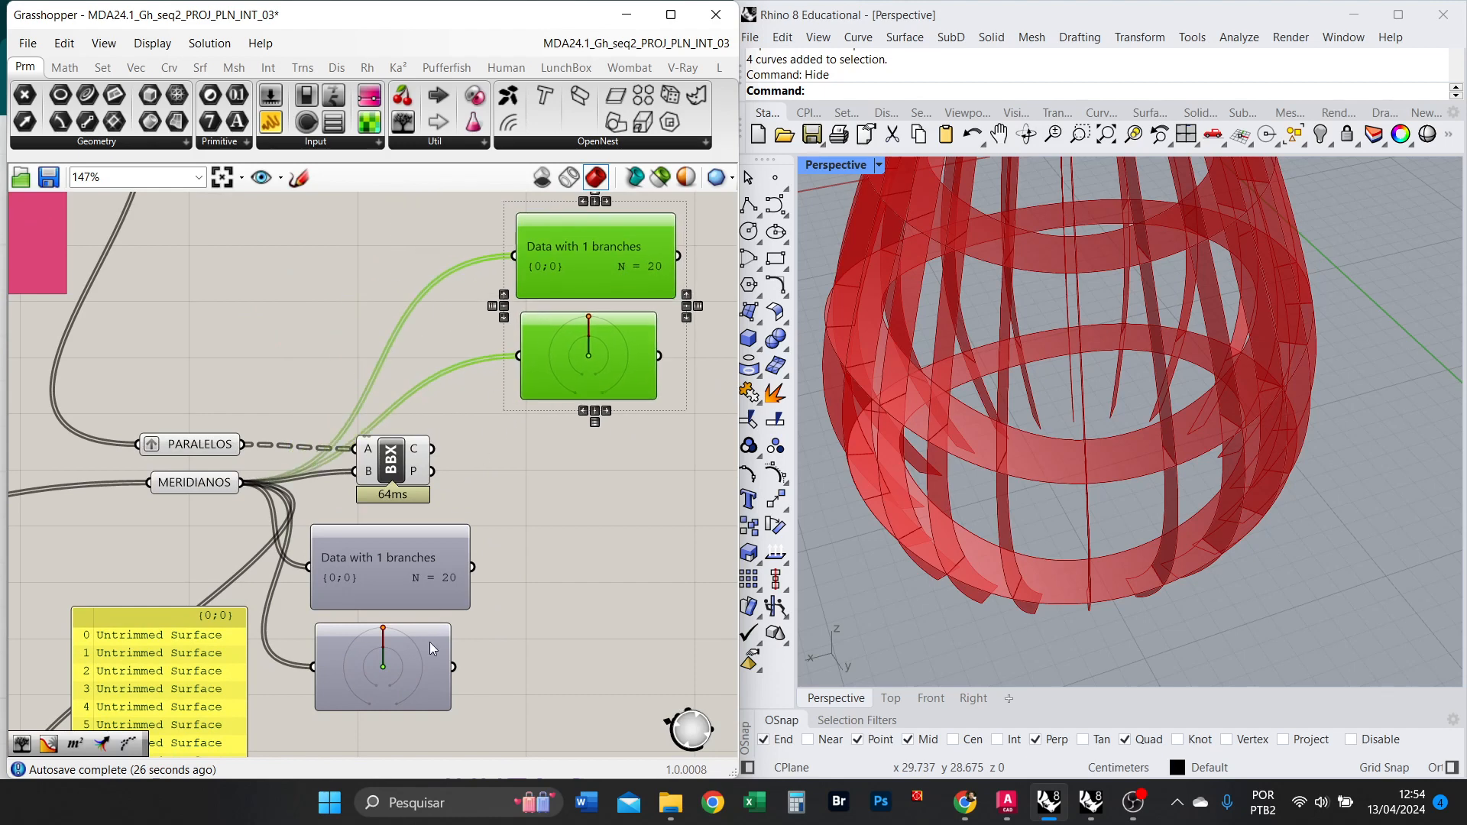
# Duplicate the MERIDIANOS panel above the BBX component, feed the copy from PARALELOS, and resize it to fit its four branches.
pyautogui.moveTo(356, 251); pyautogui.dragTo(333, 296)
pyautogui.moveTo(262, 407); pyautogui.dragTo(362, 366)
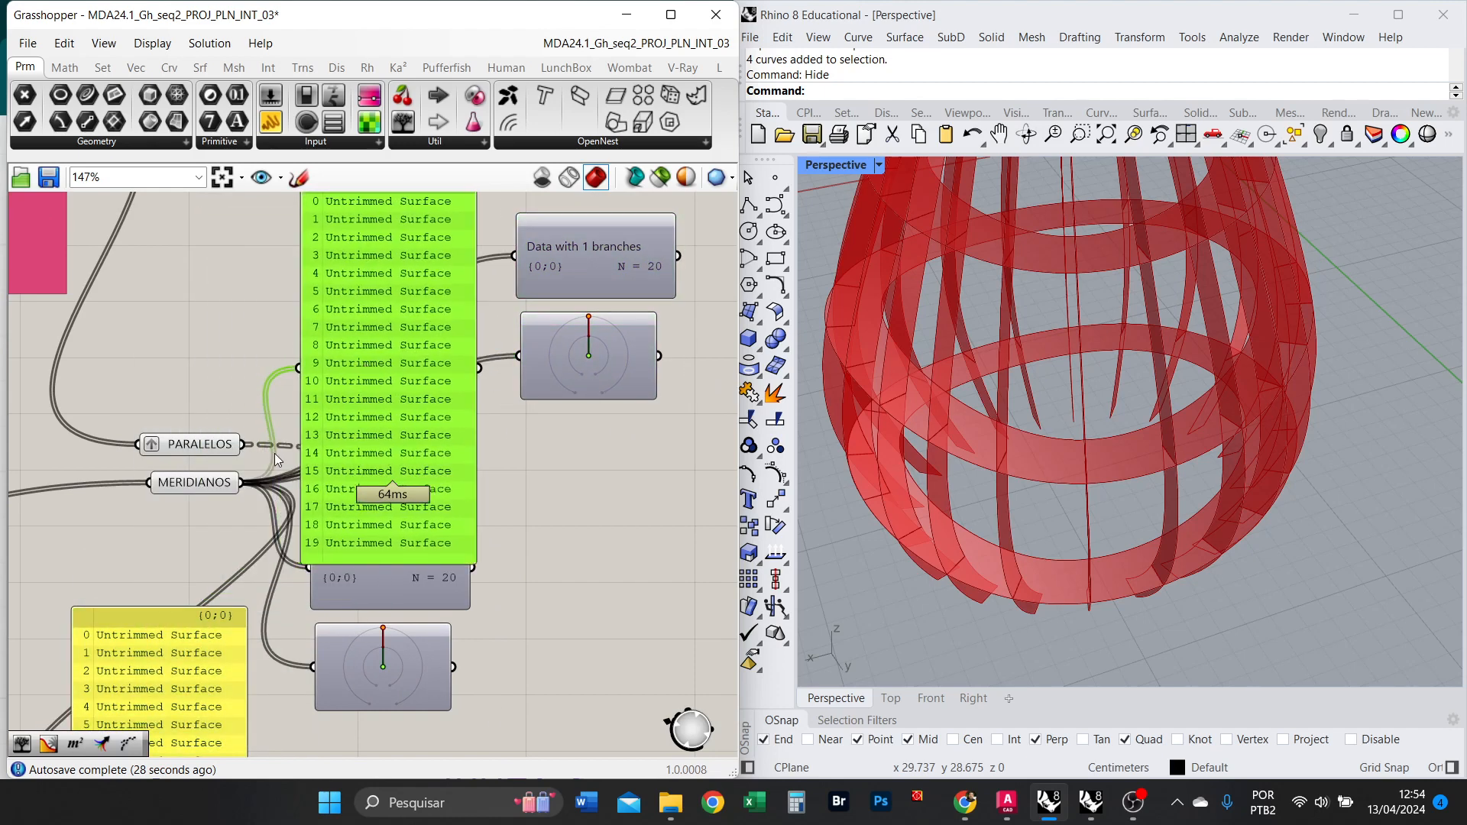
pyautogui.moveTo(245, 443); pyautogui.dragTo(245, 443)
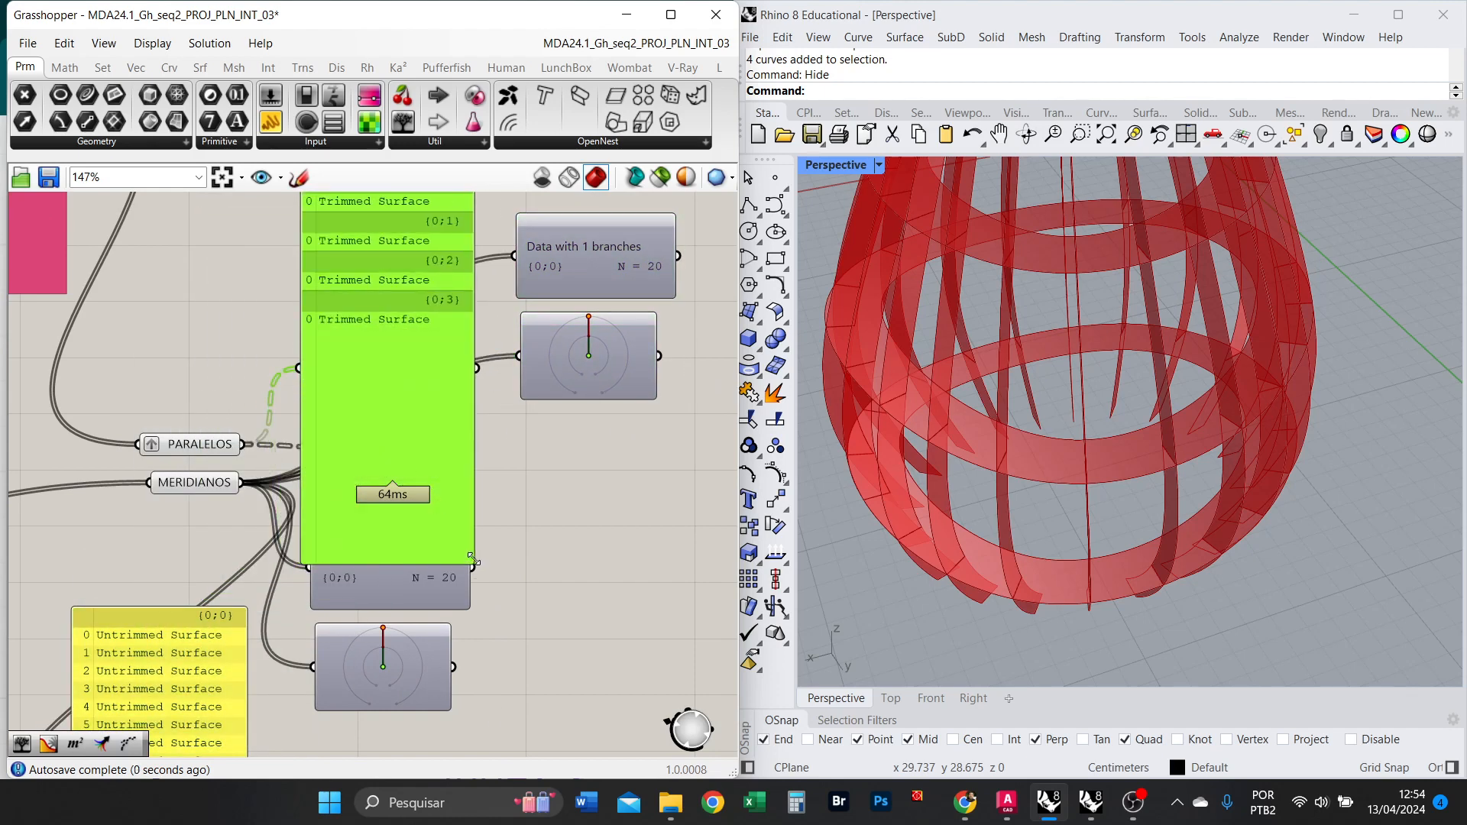
pyautogui.moveTo(473, 566); pyautogui.dragTo(471, 320)
pyautogui.moveTo(417, 245); pyautogui.dragTo(338, 292)
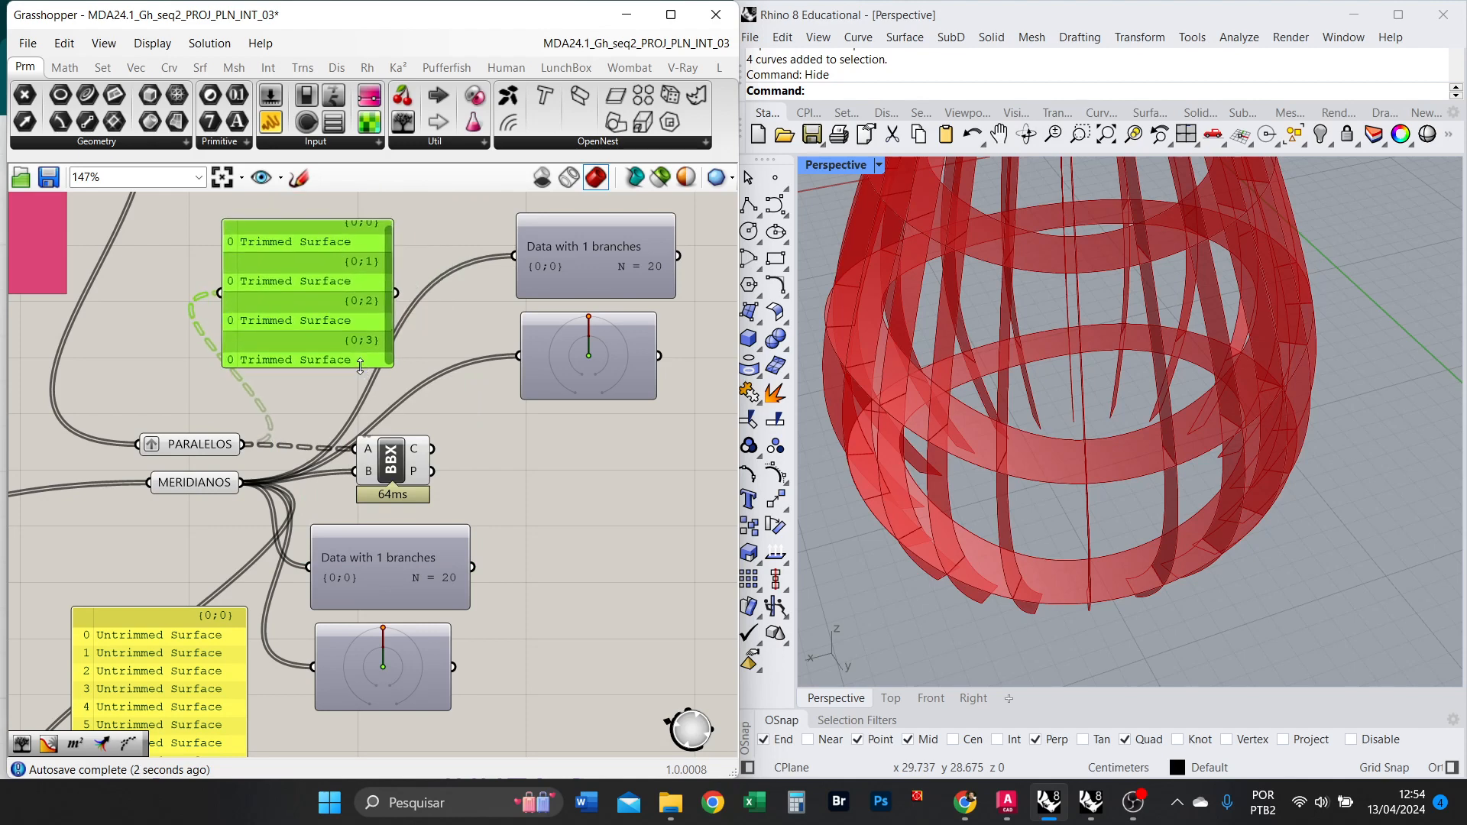
pyautogui.moveTo(360, 367); pyautogui.dragTo(397, 398)
pyautogui.scroll(2, 324, 346)
pyautogui.moveTo(317, 405); pyautogui.dragTo(300, 503, button='right')
pyautogui.moveTo(298, 530); pyautogui.dragTo(298, 499)
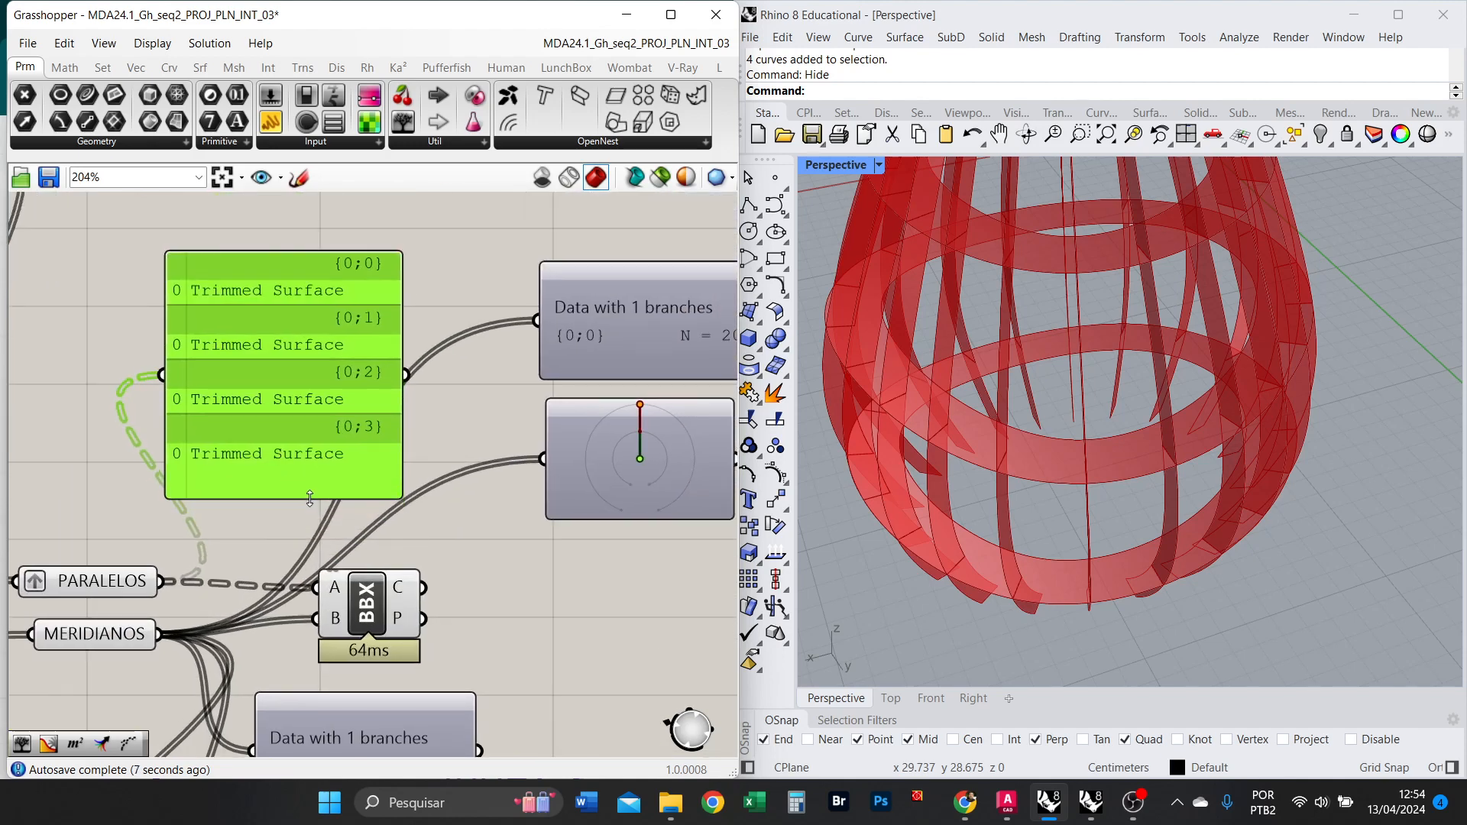
pyautogui.moveTo(305, 437); pyautogui.dragTo(277, 428, button='right')
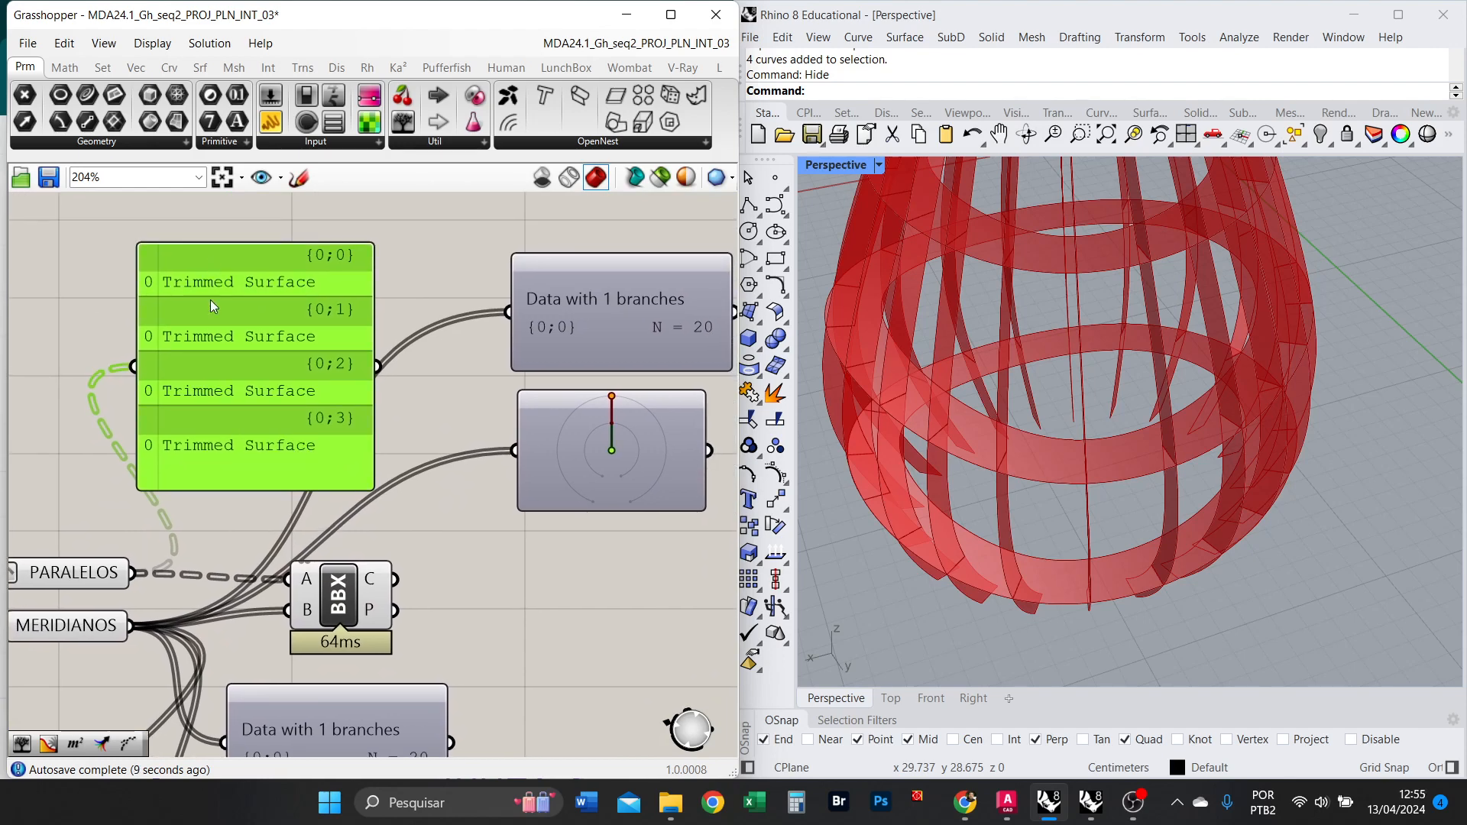
# Rewire both copied Param Viewers to the PARALELOS output and move the branch-list viewer clear of the tree viewer.
pyautogui.moveTo(131, 574); pyautogui.dragTo(509, 311)
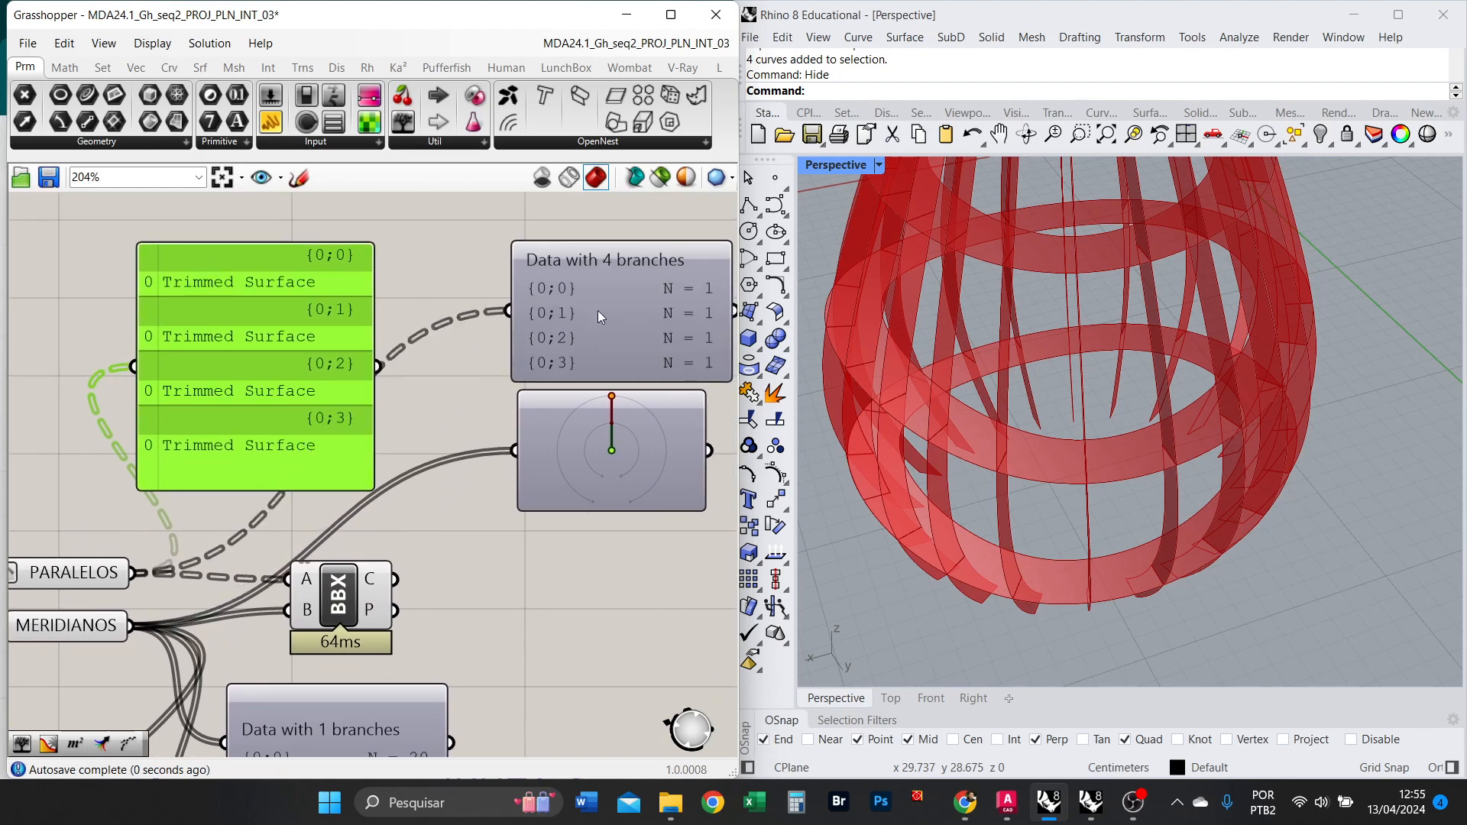
pyautogui.moveTo(600, 245); pyautogui.dragTo(629, 256)
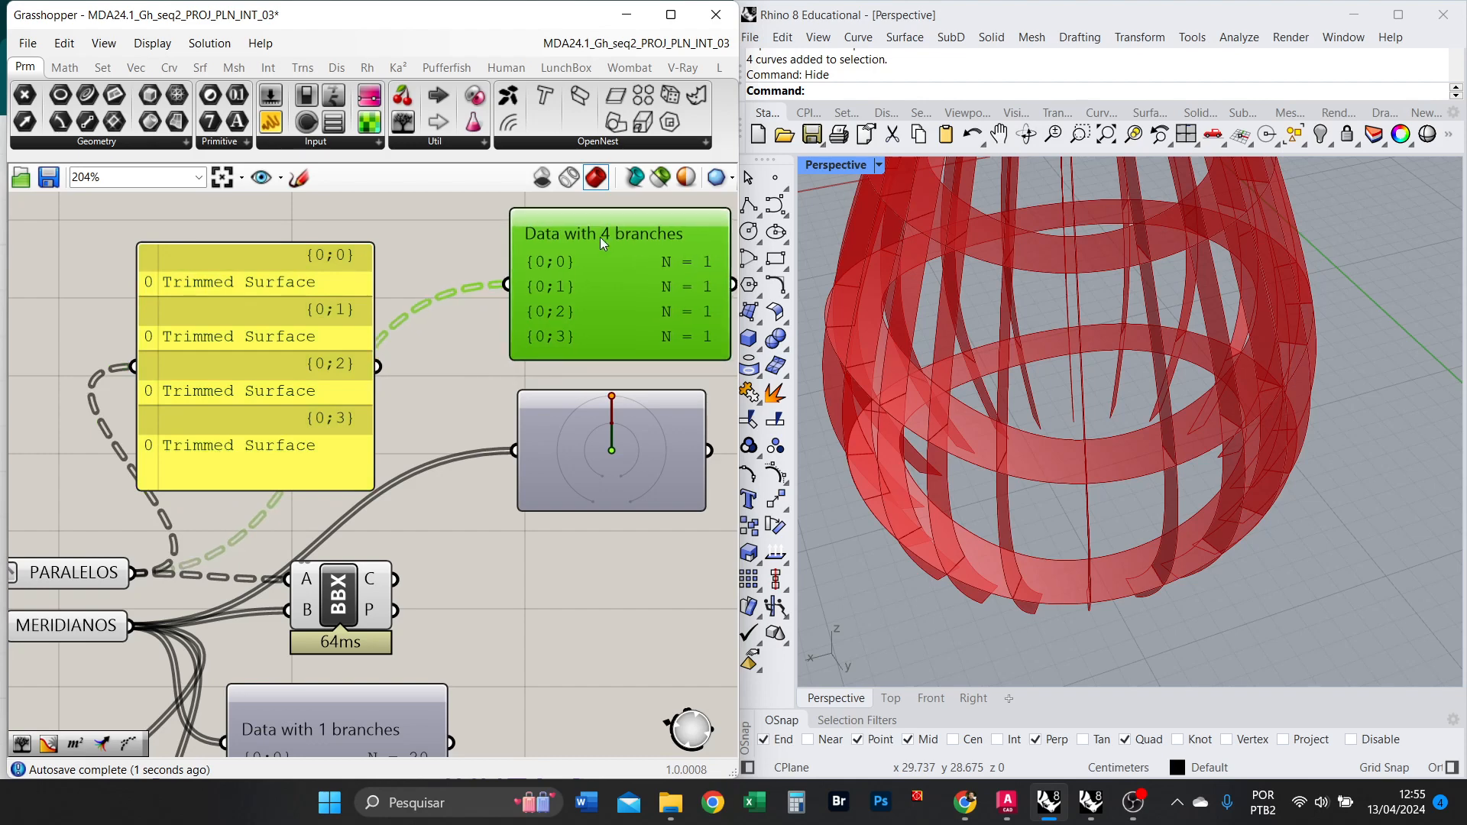
pyautogui.moveTo(658, 238); pyautogui.dragTo(635, 251, button='right')
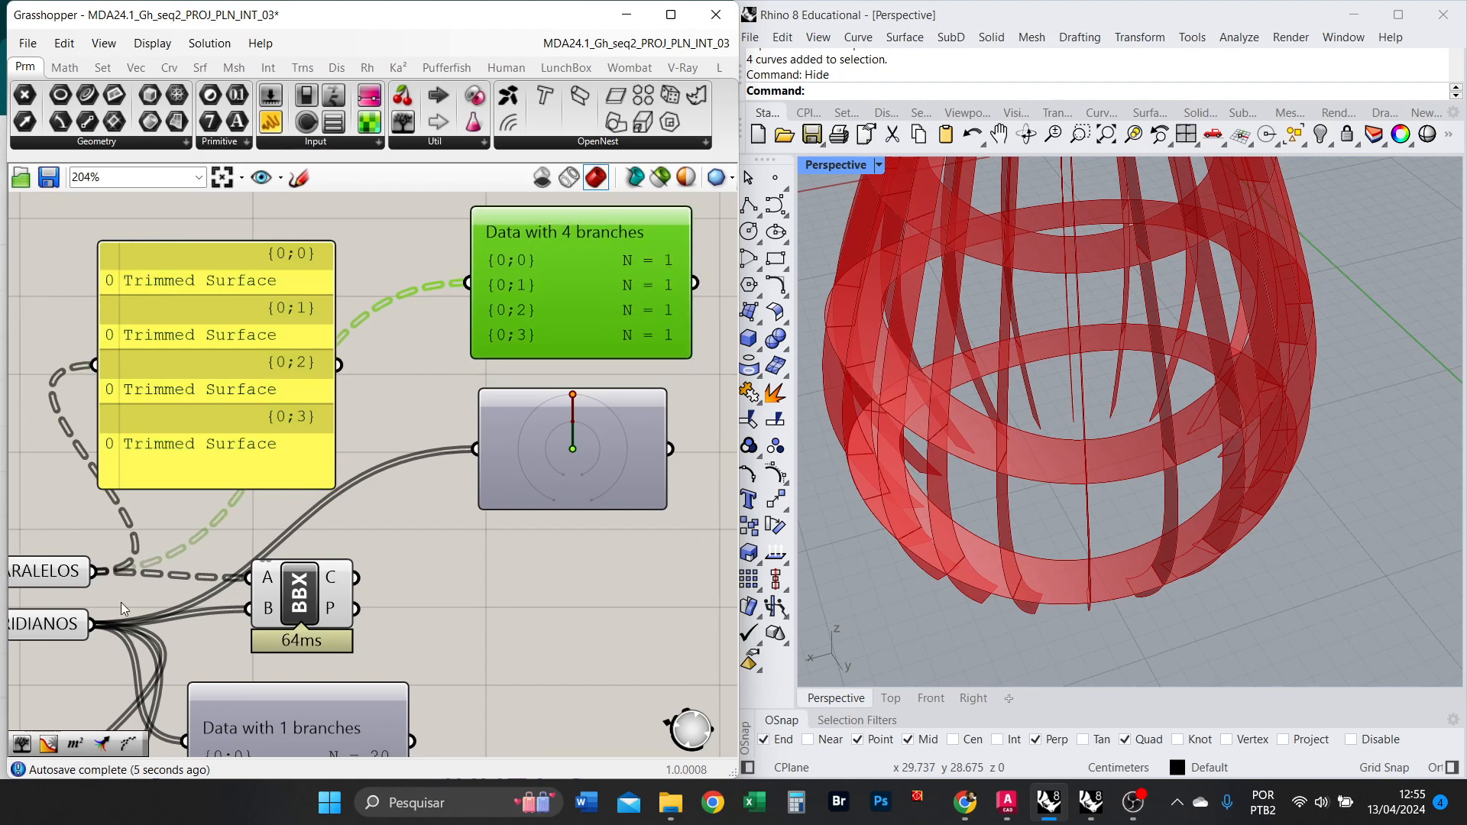
pyautogui.moveTo(220, 563); pyautogui.dragTo(615, 495)
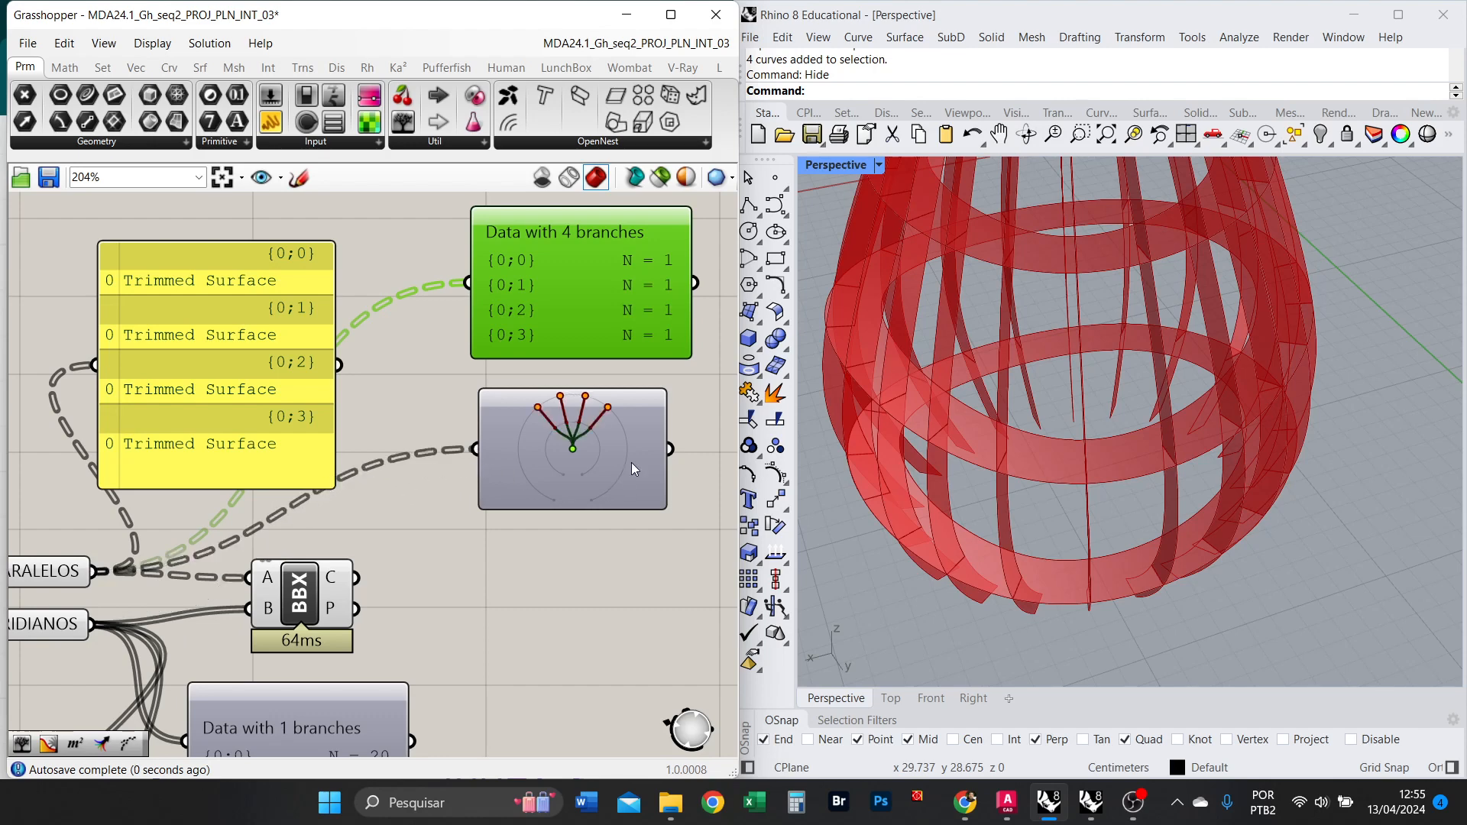
pyautogui.scroll(2, 625, 435)
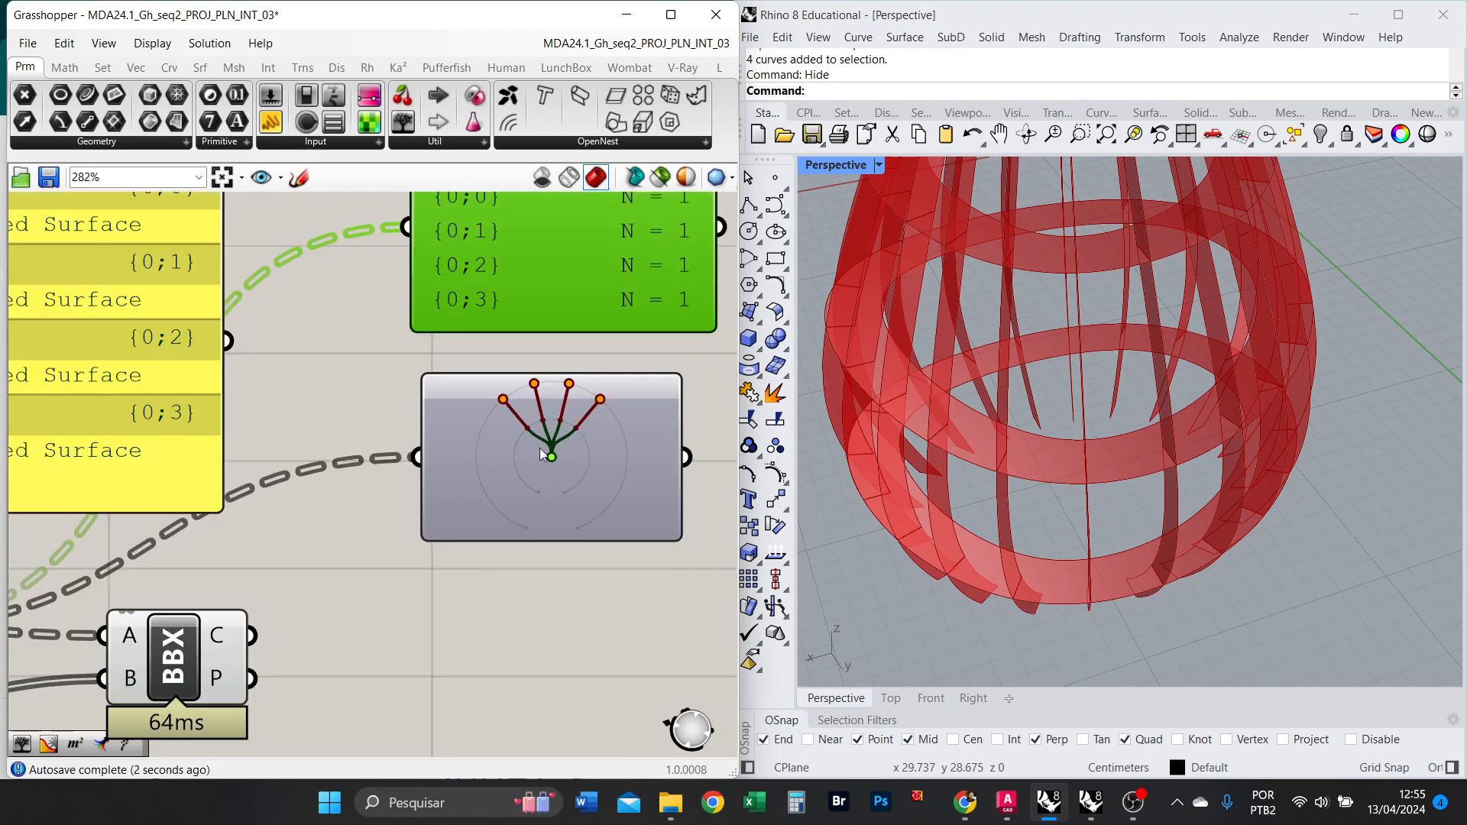
pyautogui.scroll(-2, 590, 465)
pyautogui.moveTo(523, 348); pyautogui.dragTo(355, 294, button='right')
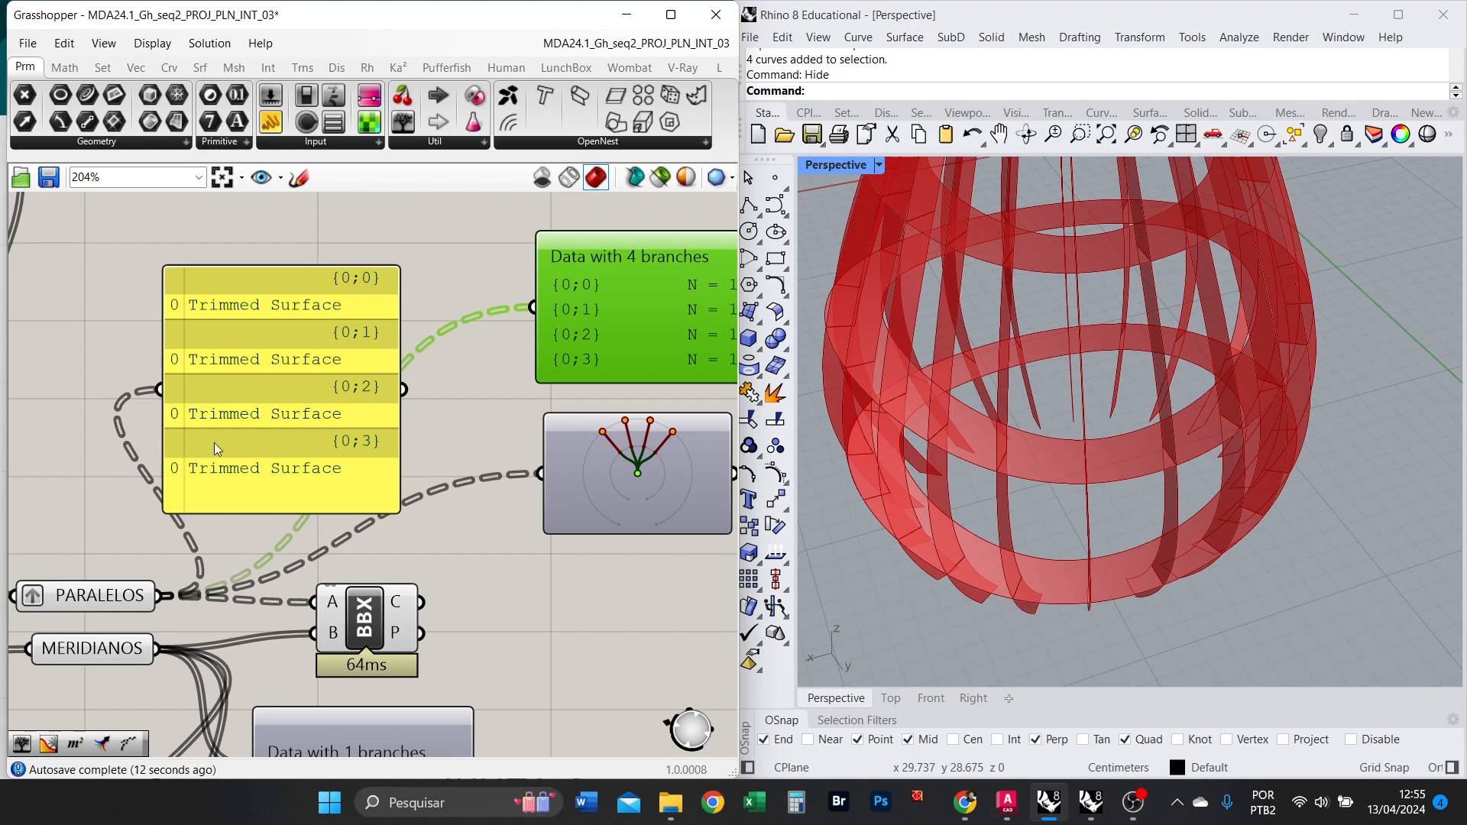
# Apply Simplify to the PARALELOS parameter and rearrange its panel and two Param Viewers closer together.
pyautogui.rightClick(120, 602)
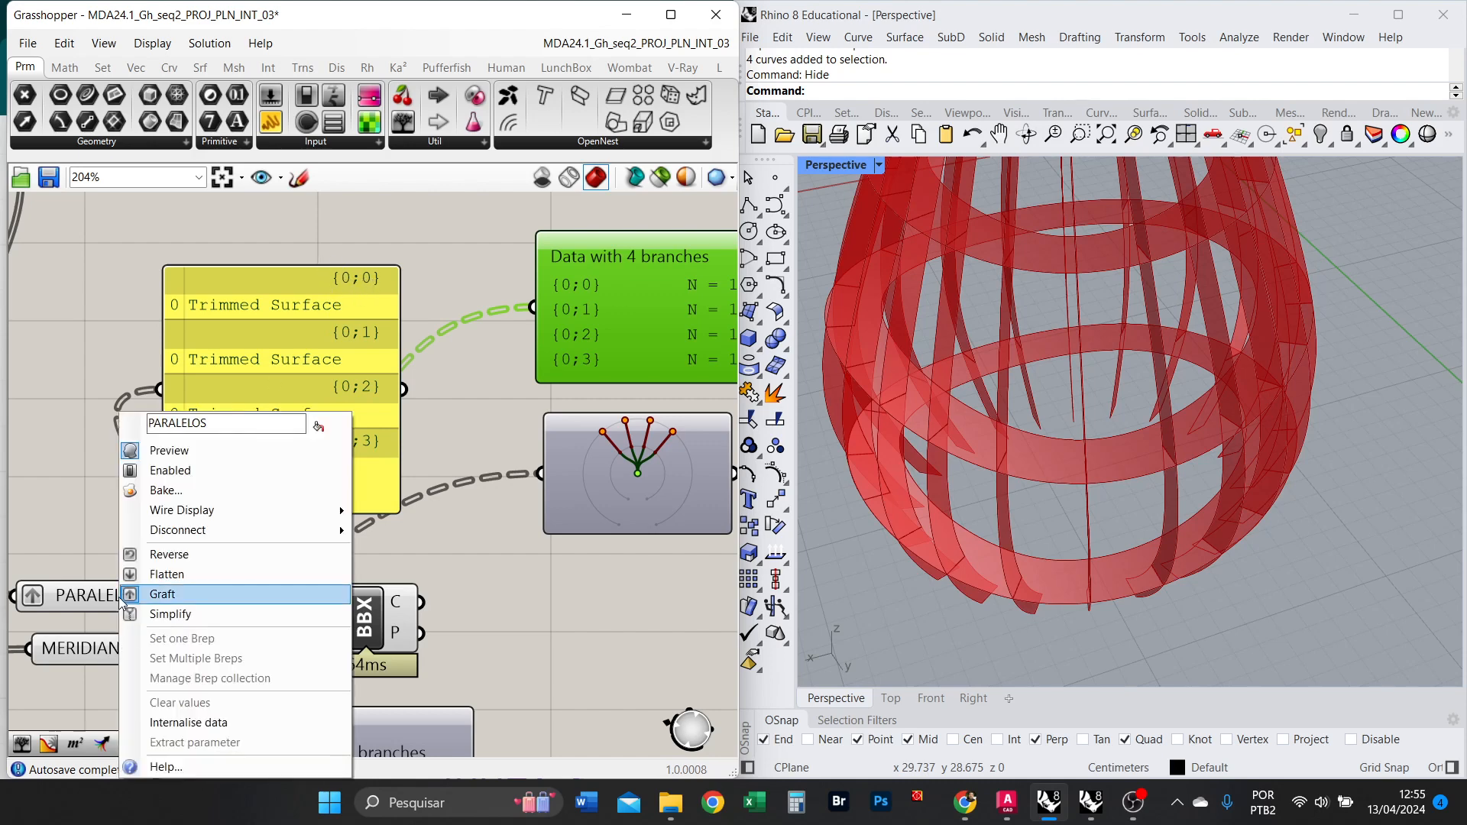
pyautogui.click(164, 615)
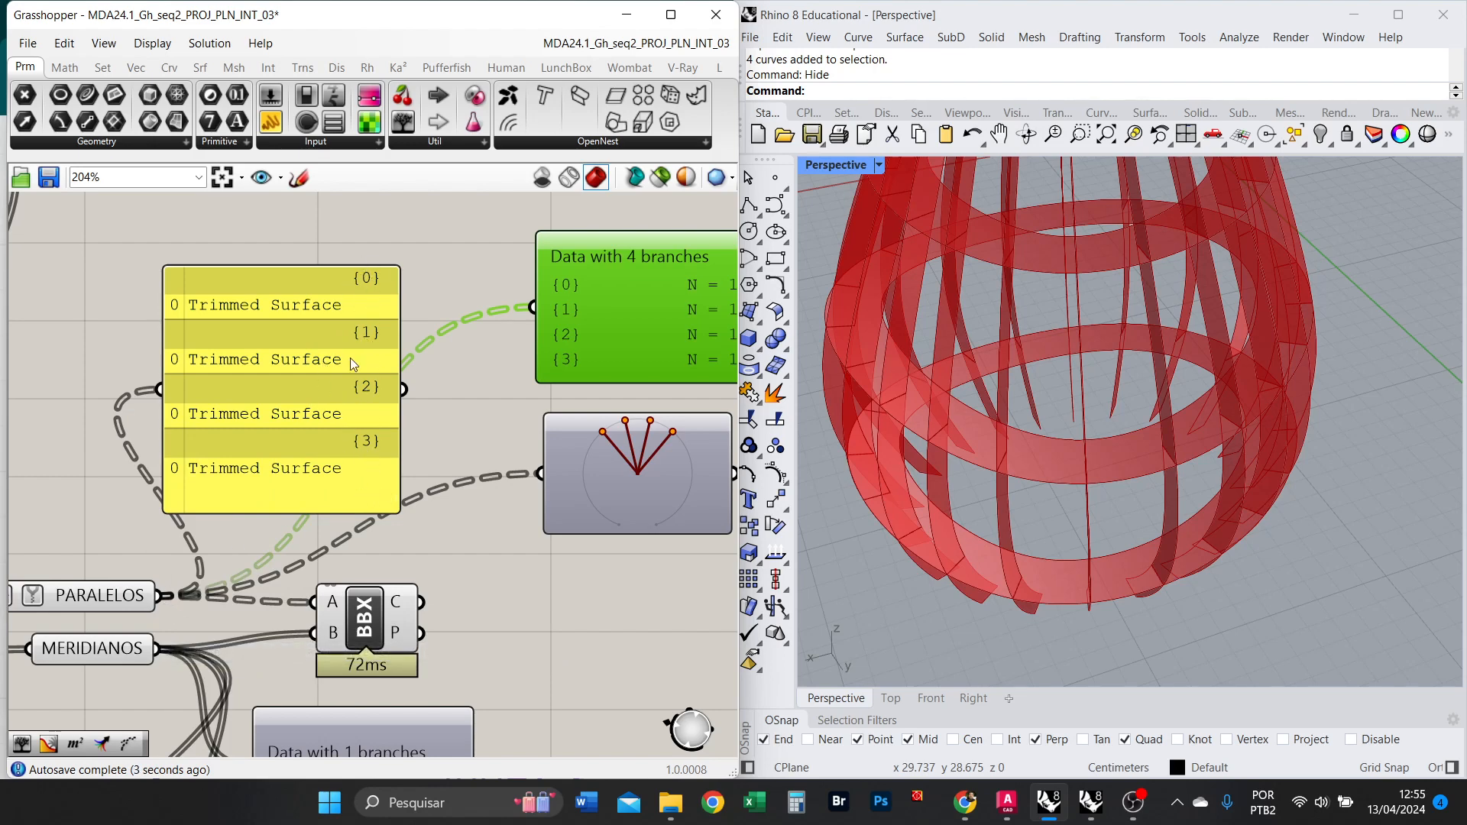
pyautogui.moveTo(364, 430); pyautogui.dragTo(332, 425, button='right')
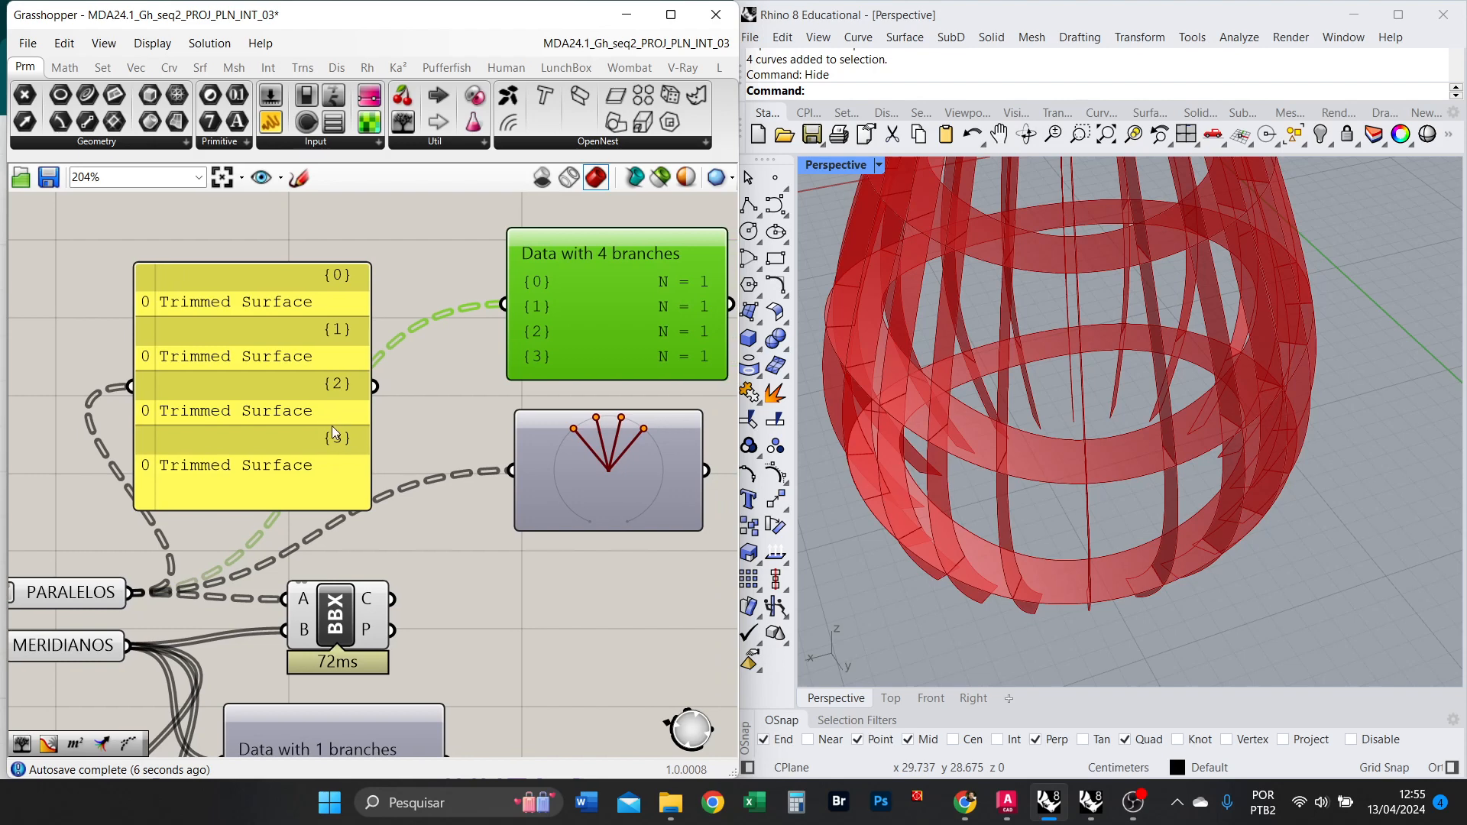
pyautogui.moveTo(318, 391); pyautogui.dragTo(328, 376)
pyautogui.moveTo(573, 448); pyautogui.dragTo(549, 450)
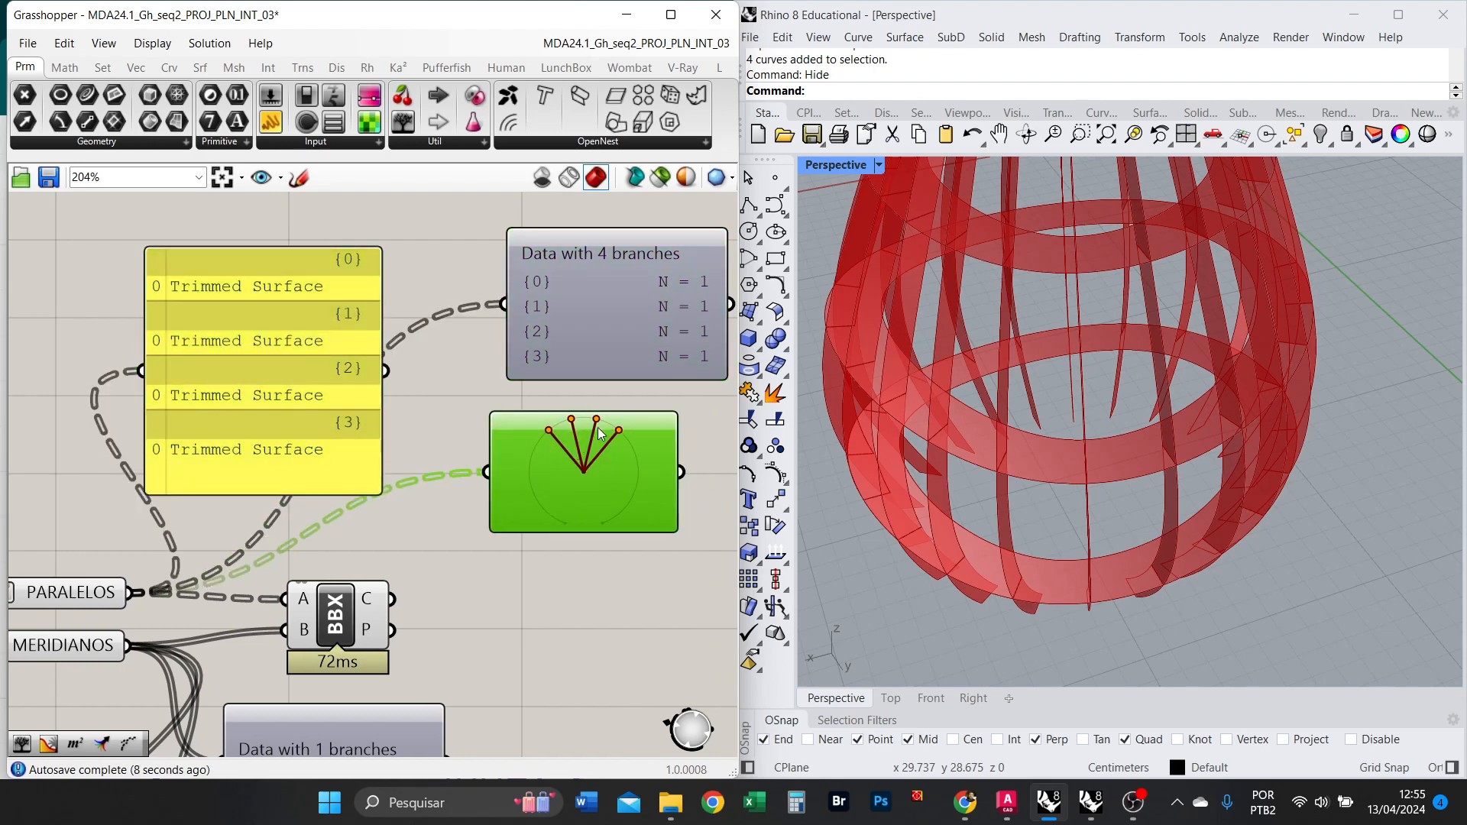
pyautogui.moveTo(637, 344); pyautogui.dragTo(611, 343)
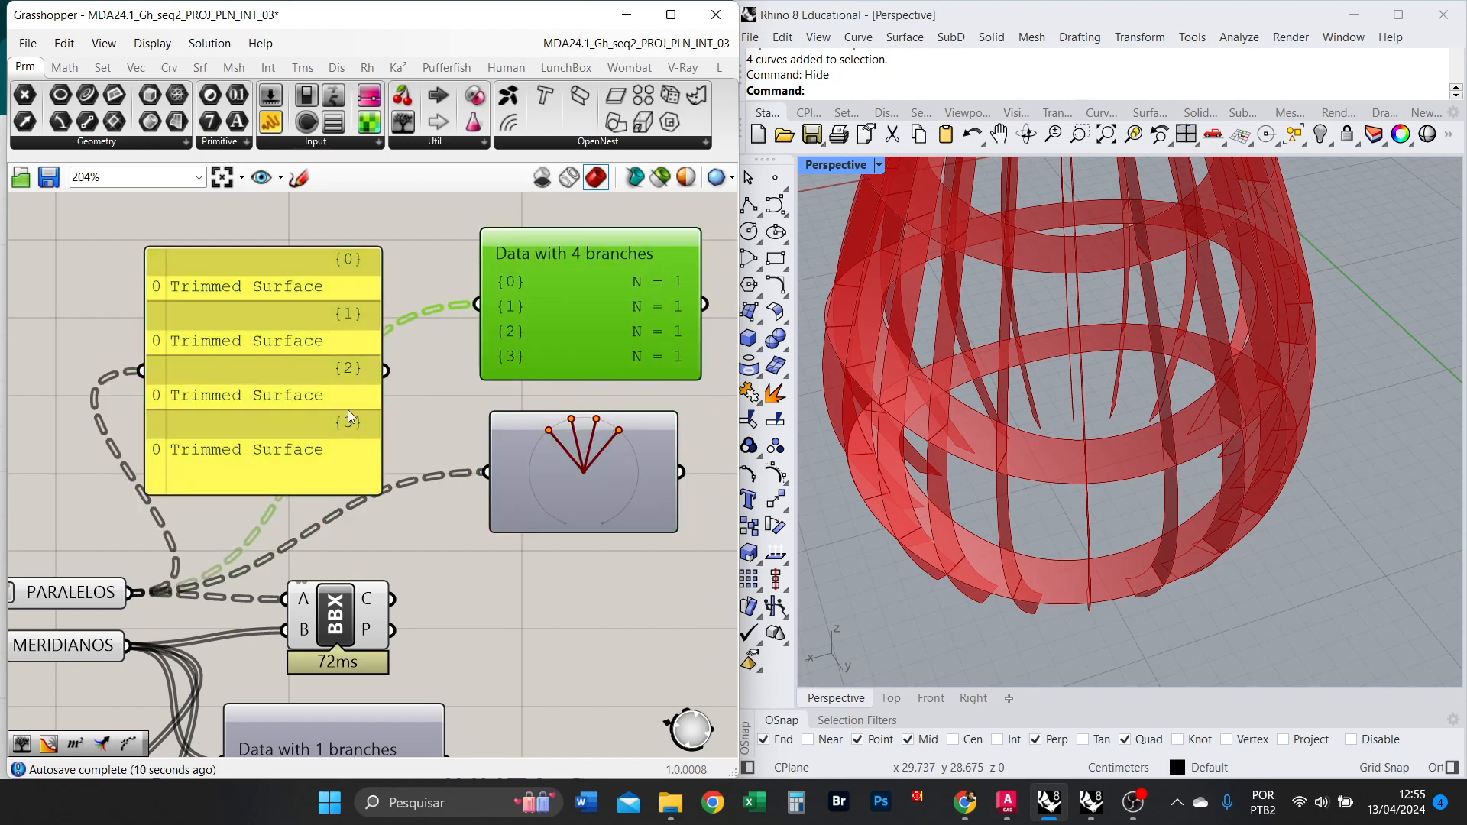
pyautogui.moveTo(439, 396); pyautogui.dragTo(443, 400, button='right')
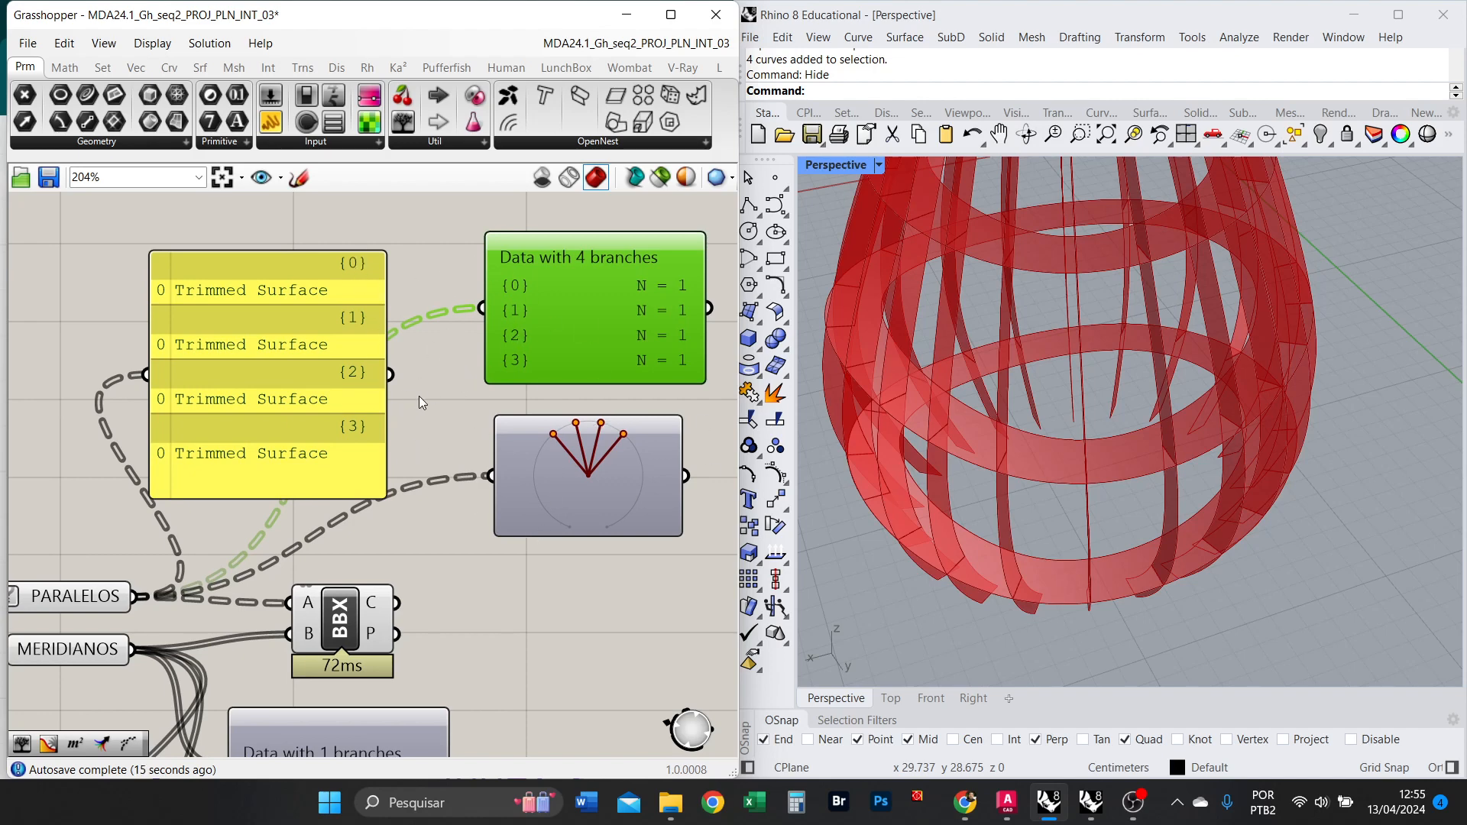
# Switch to the Miro board and examine the grafted lists beside the tree drawing with its path and branch labels.
pyautogui.hotkey('alt', 'Tab')
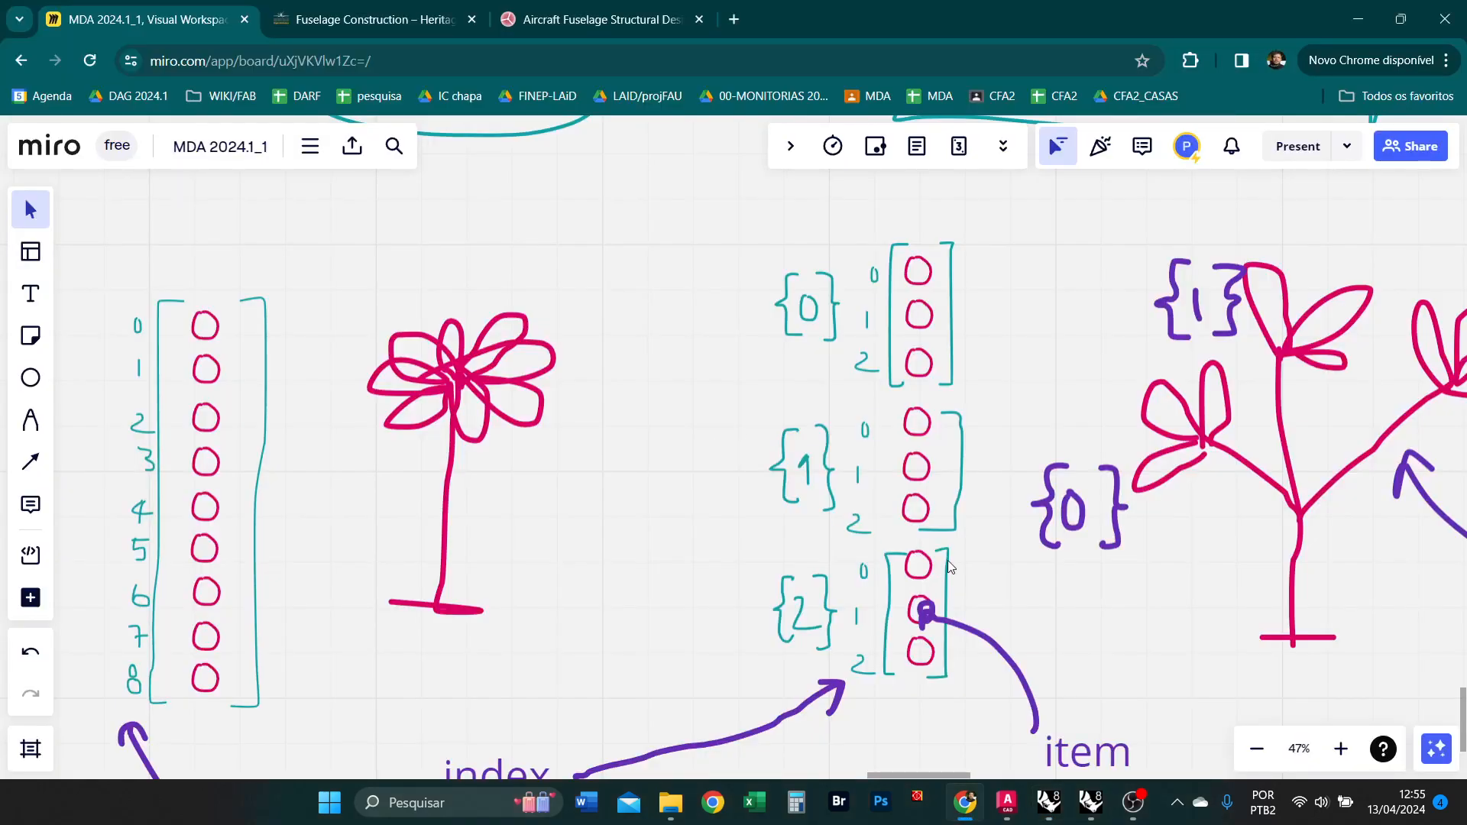
pyautogui.scroll(-3, 564, 398)
pyautogui.scroll(1, 846, 498)
pyautogui.moveTo(880, 502); pyautogui.dragTo(637, 494, button='right')
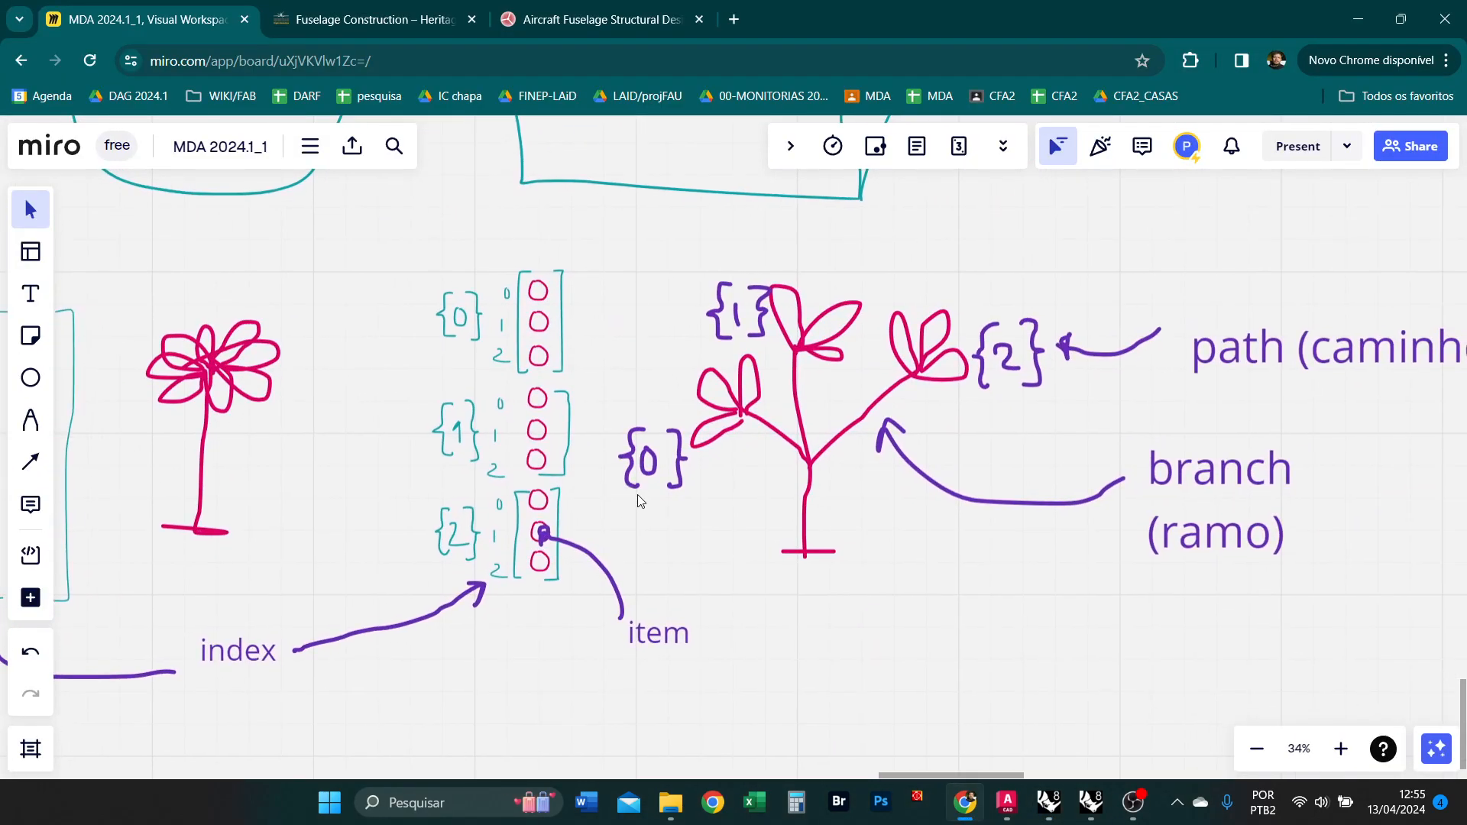
pyautogui.scroll(-1, 637, 494)
pyautogui.moveTo(813, 471); pyautogui.dragTo(828, 490, button='right')
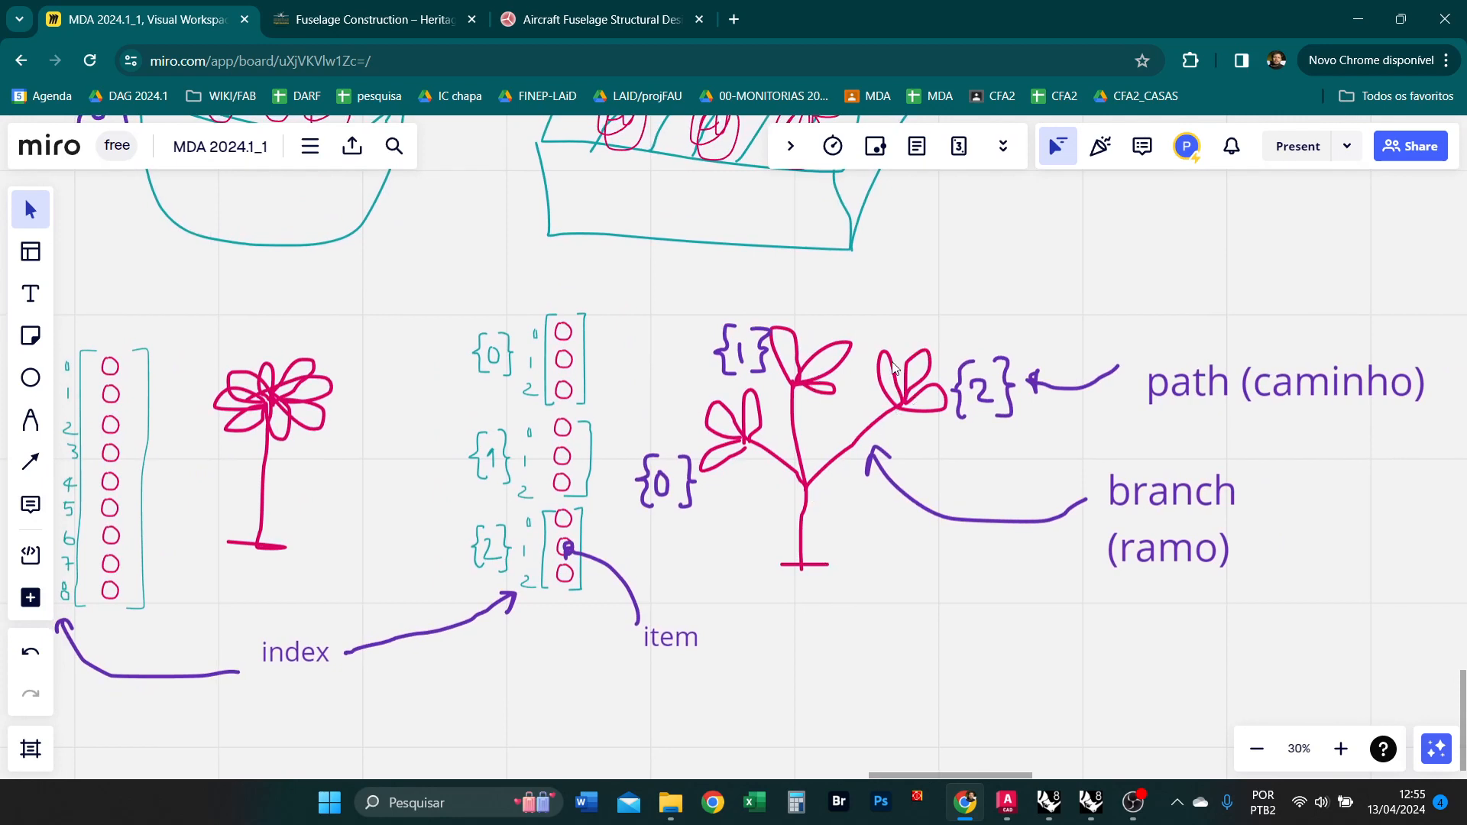
pyautogui.moveTo(930, 424); pyautogui.dragTo(975, 439, button='right')
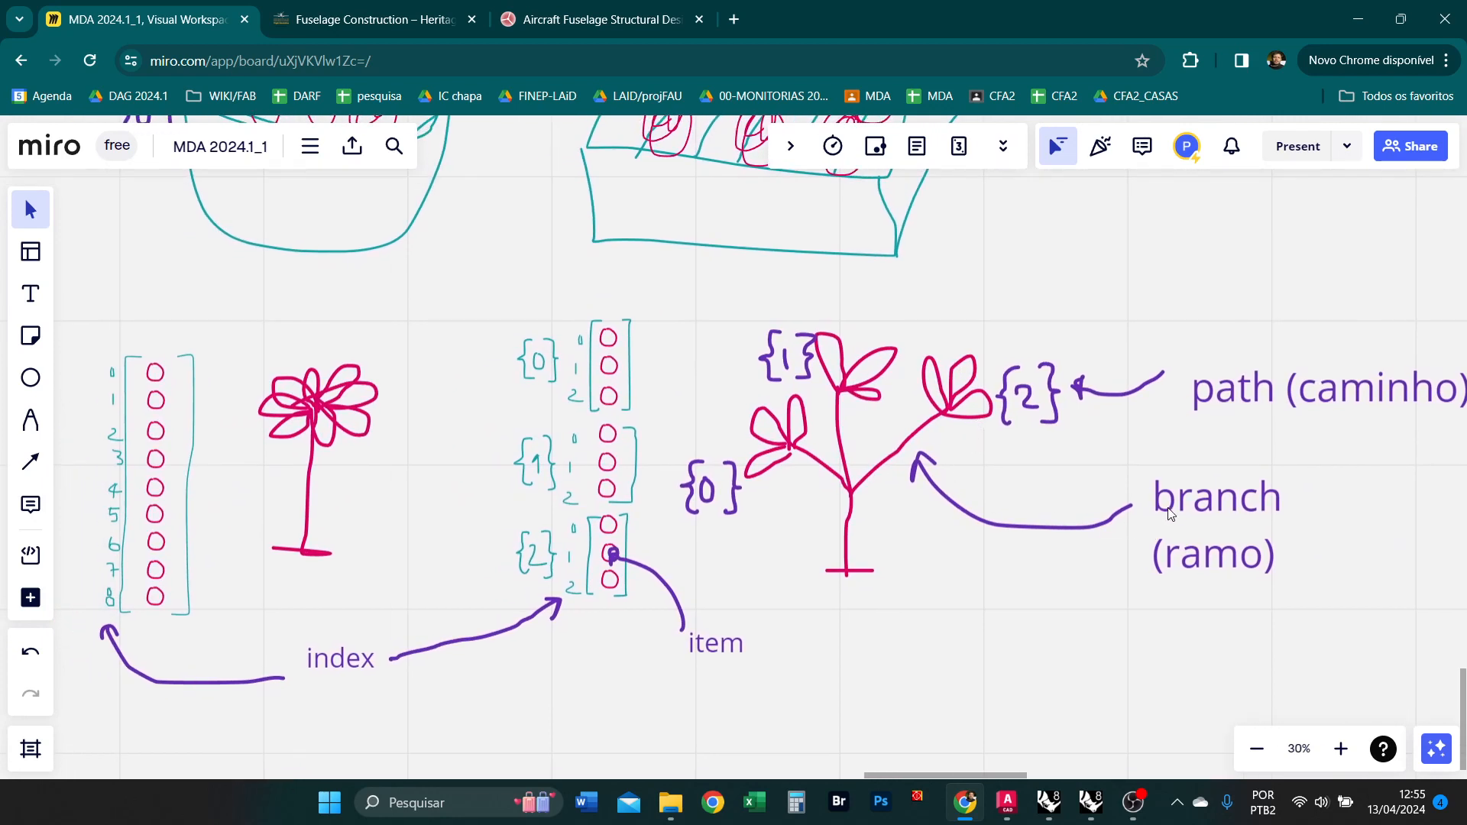
# Nudge the "branch (ramo)" label slightly toward its arrow, and pick out the branch annotation and the path numbers.
pyautogui.moveTo(1189, 508); pyautogui.dragTo(1182, 508)
pyautogui.moveTo(1271, 654); pyautogui.dragTo(998, 504)
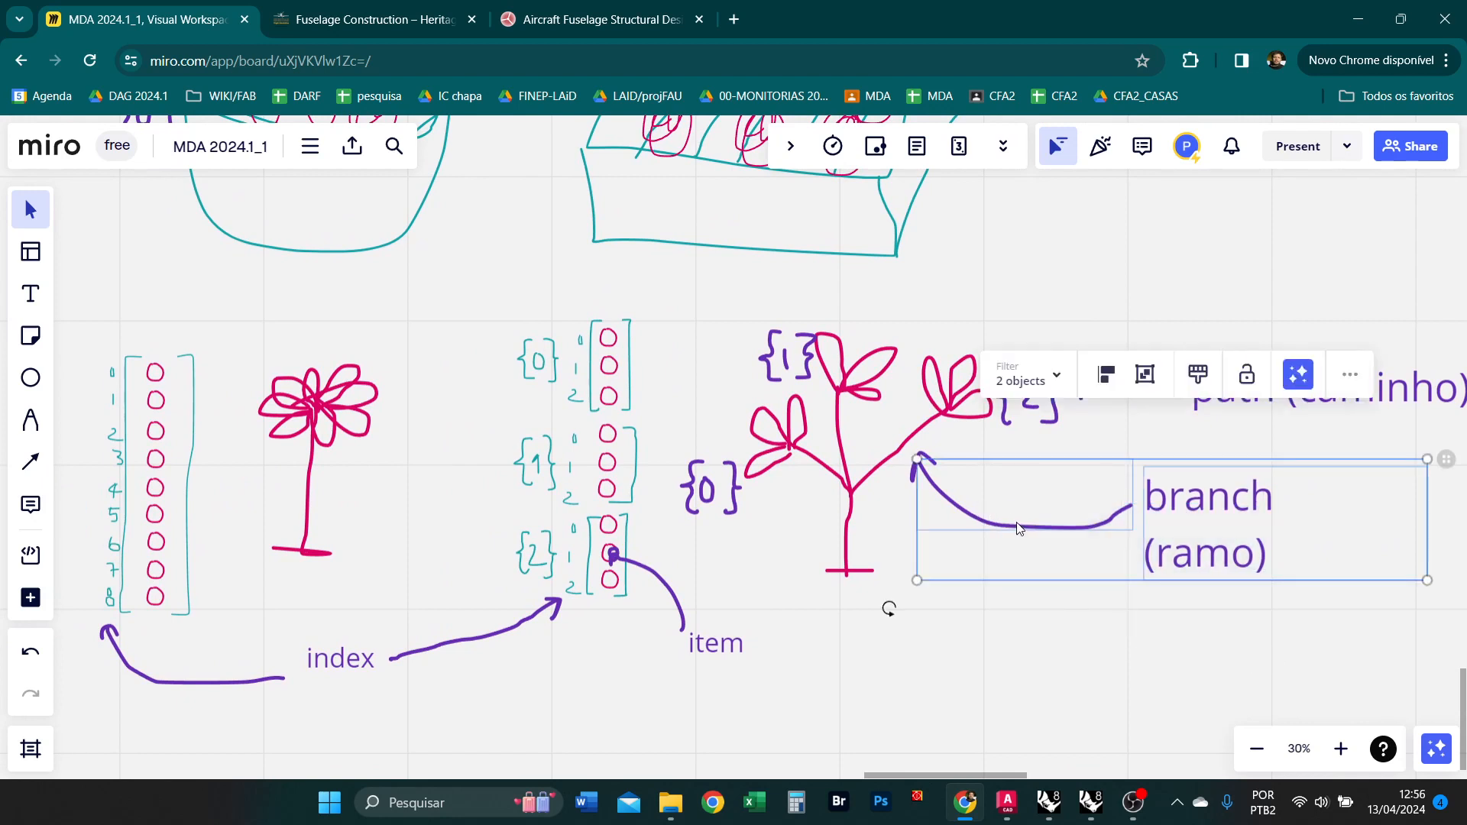
pyautogui.click(1066, 639)
pyautogui.click(1058, 427)
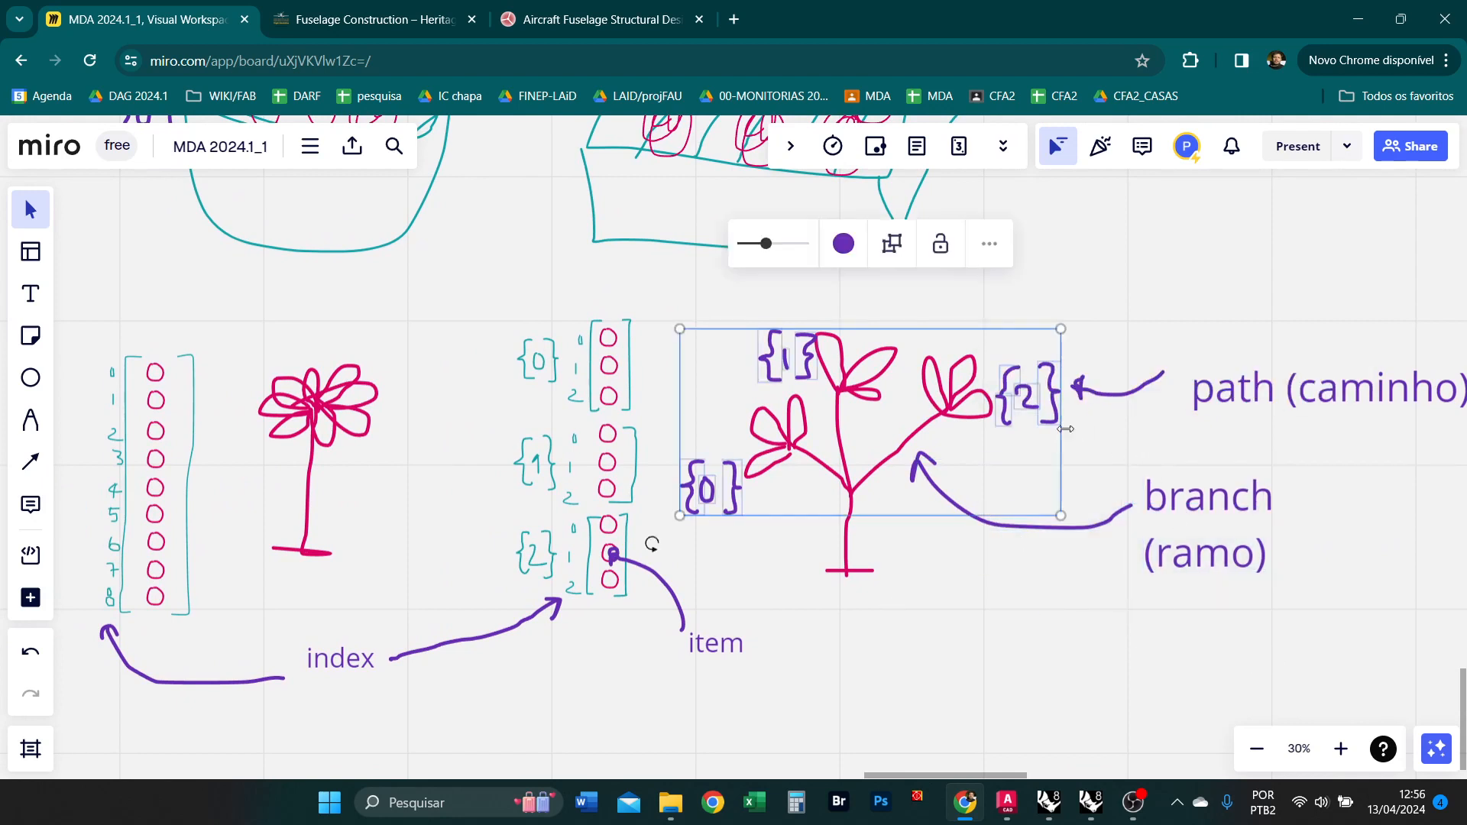
pyautogui.click(1131, 458)
pyautogui.moveTo(1315, 420); pyautogui.dragTo(1287, 421, button='right')
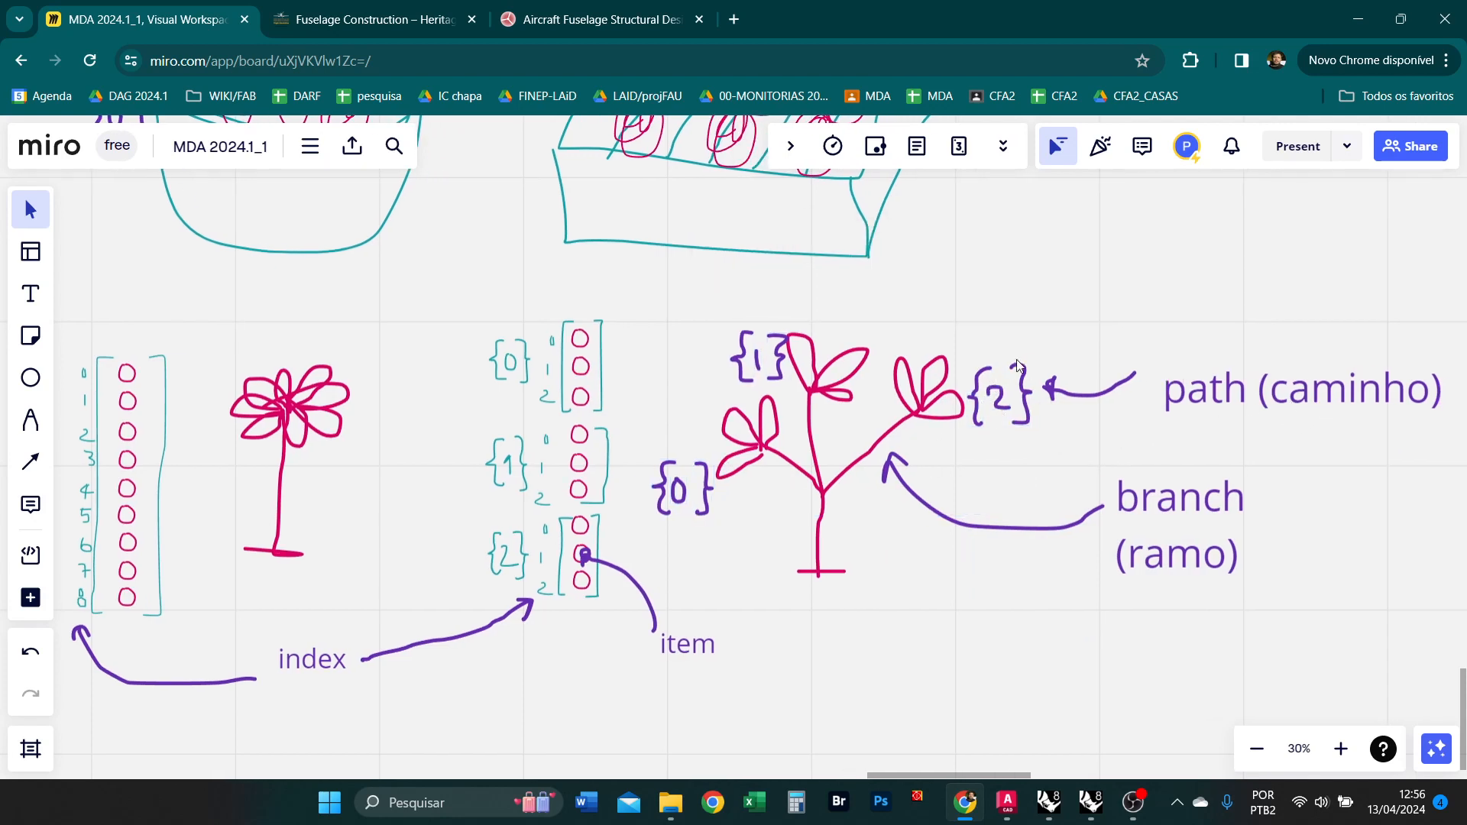
# Compare the path numbers on the tree drawing with those on the flat basket and grafted crate drawings.
pyautogui.click(684, 499)
pyautogui.scroll(-2, 776, 588)
pyautogui.scroll(2, 791, 481)
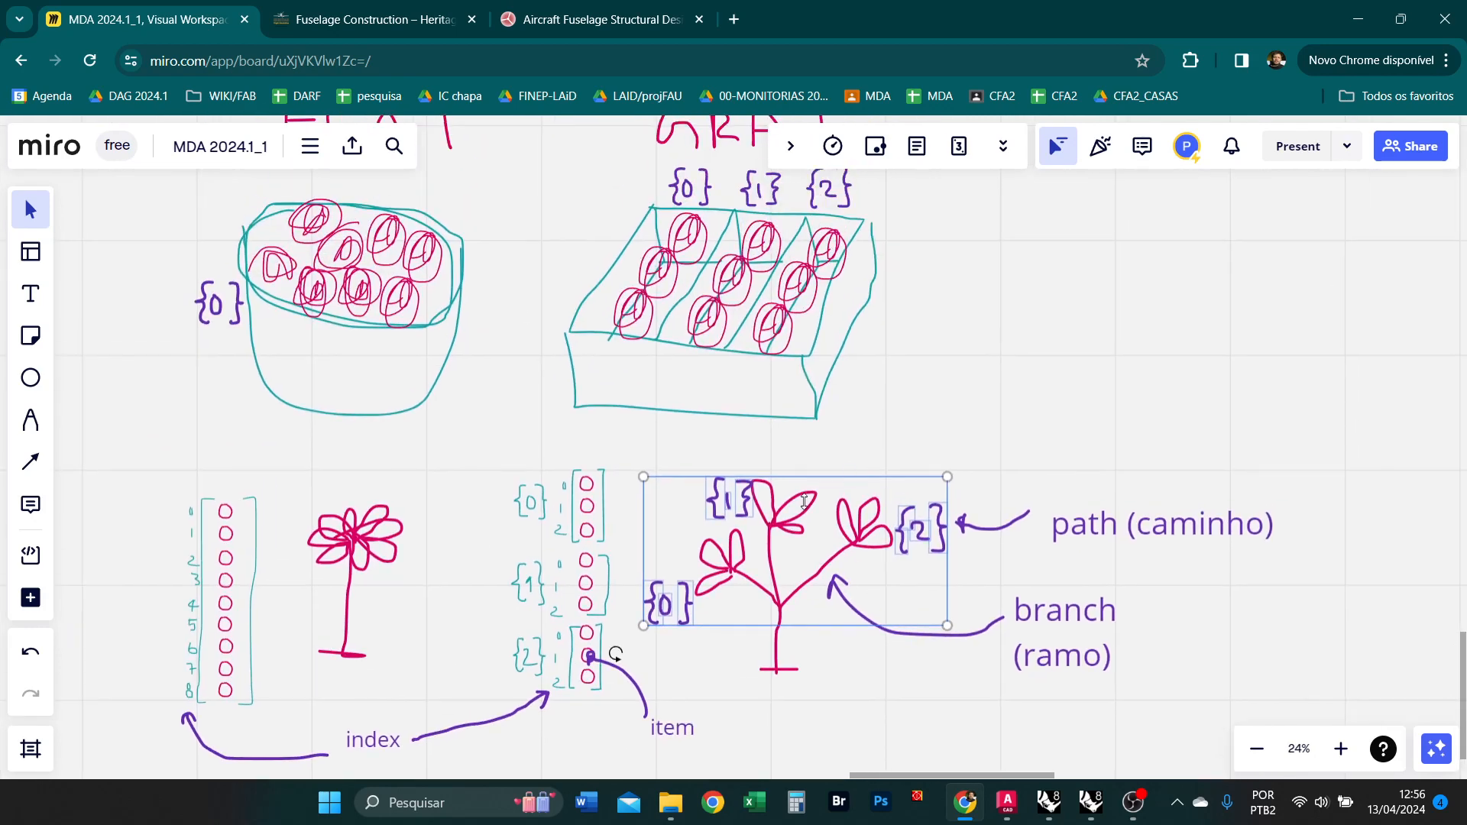
pyautogui.scroll(2, 879, 466)
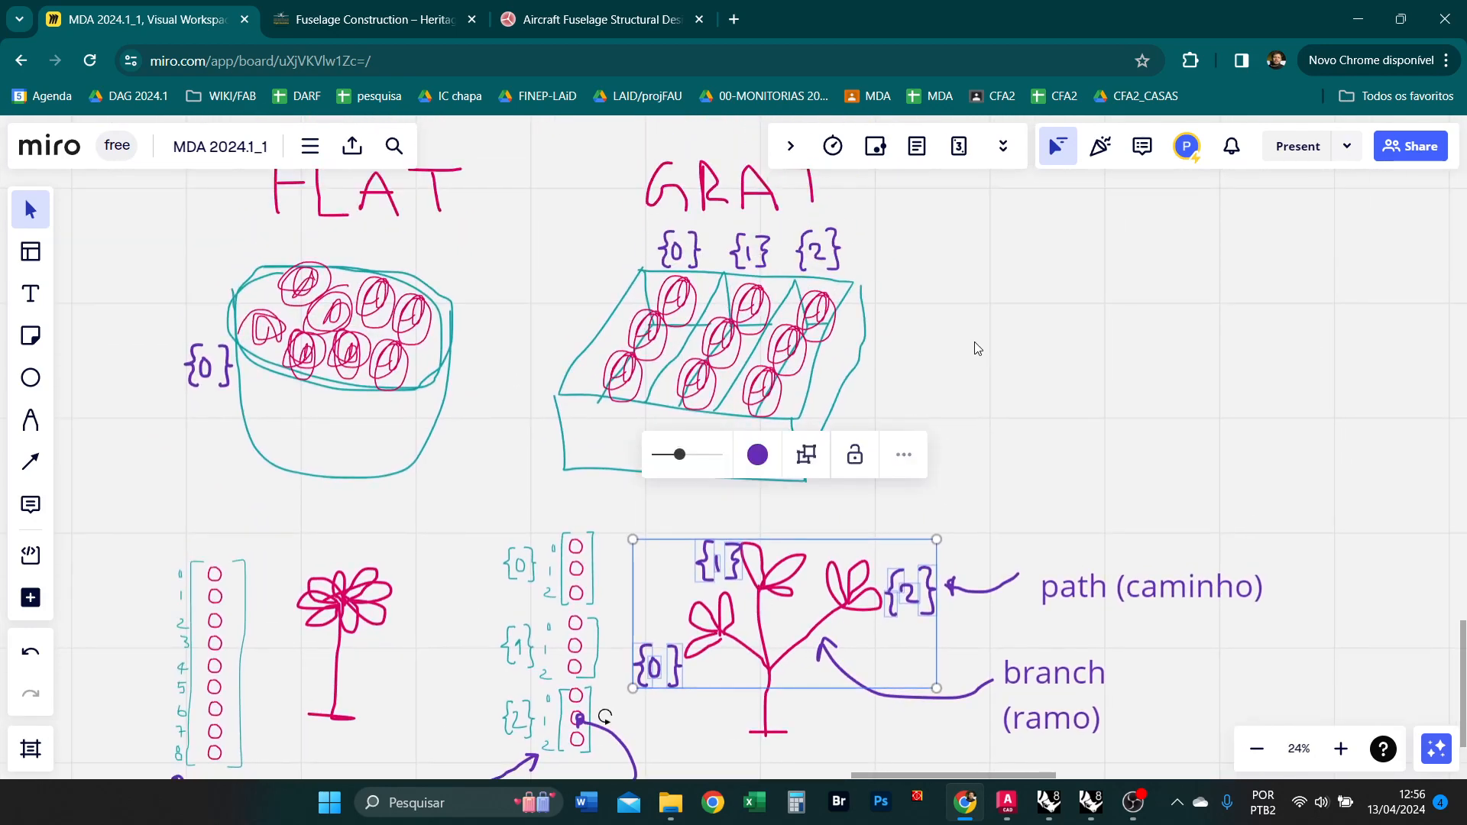
pyautogui.hscroll(-2, 974, 342)
pyautogui.scroll(-1, 974, 341)
pyautogui.click(1181, 399)
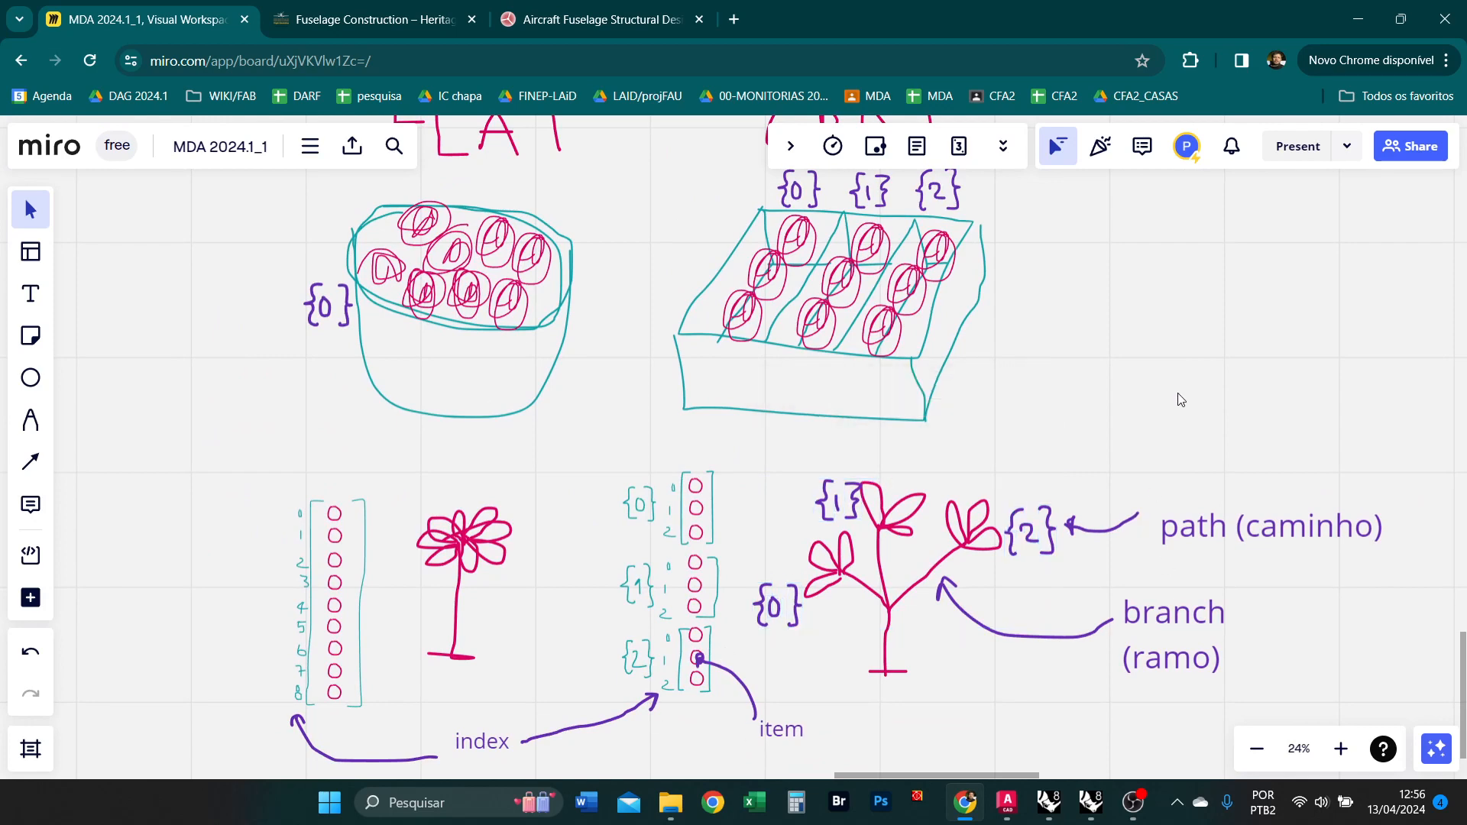
pyautogui.scroll(-2, 1006, 445)
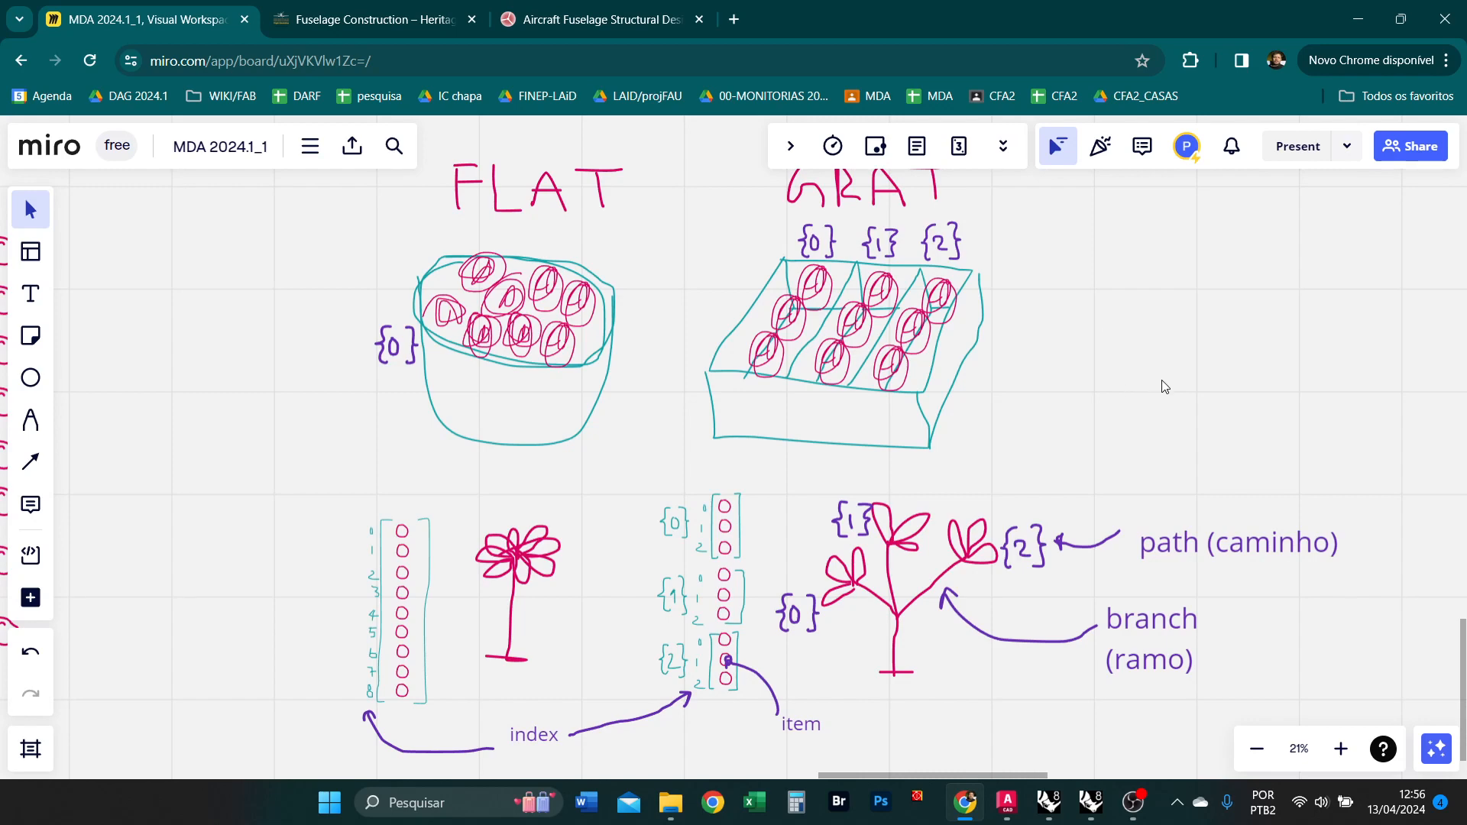
# Switch back to Grasshopper, delete the panels and Param Viewers around the BBX component, and select BBX.
pyautogui.hotkey('alt', 'Tab')
pyautogui.scroll(-4, 527, 470)
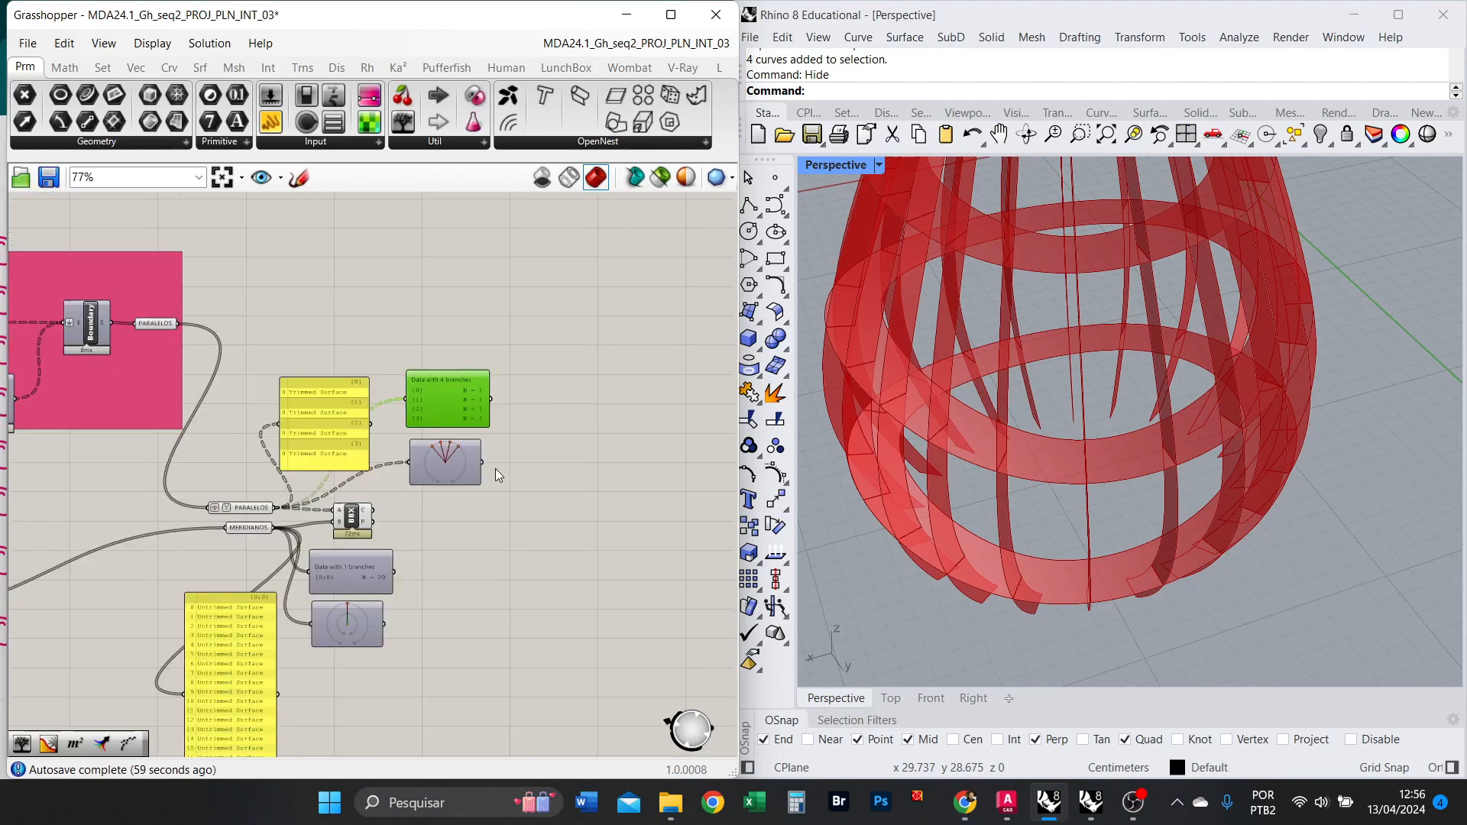
pyautogui.scroll(-5, 925, 511)
pyautogui.scroll(2, 524, 488)
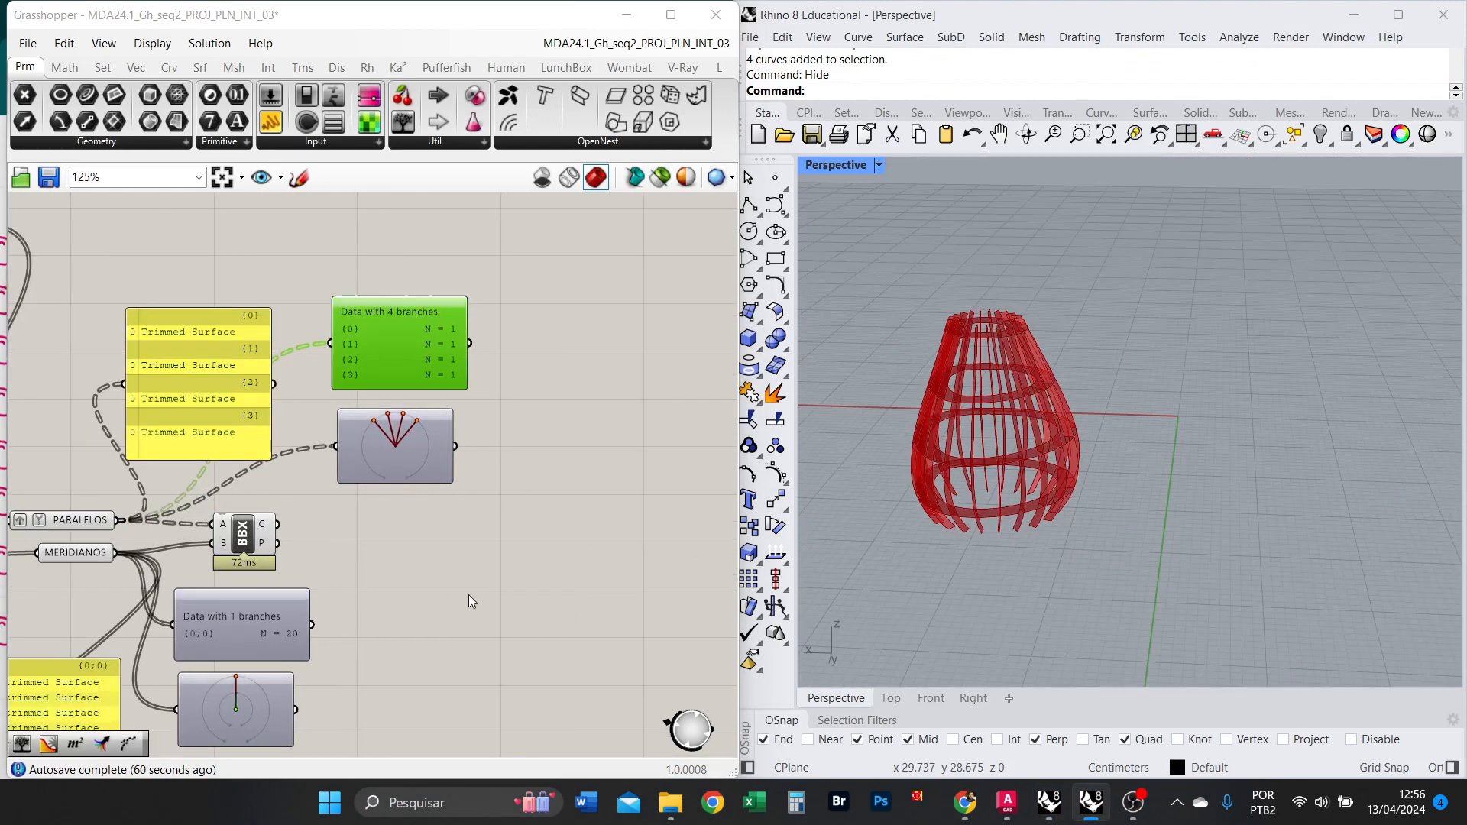
pyautogui.moveTo(469, 552); pyautogui.dragTo(301, 637)
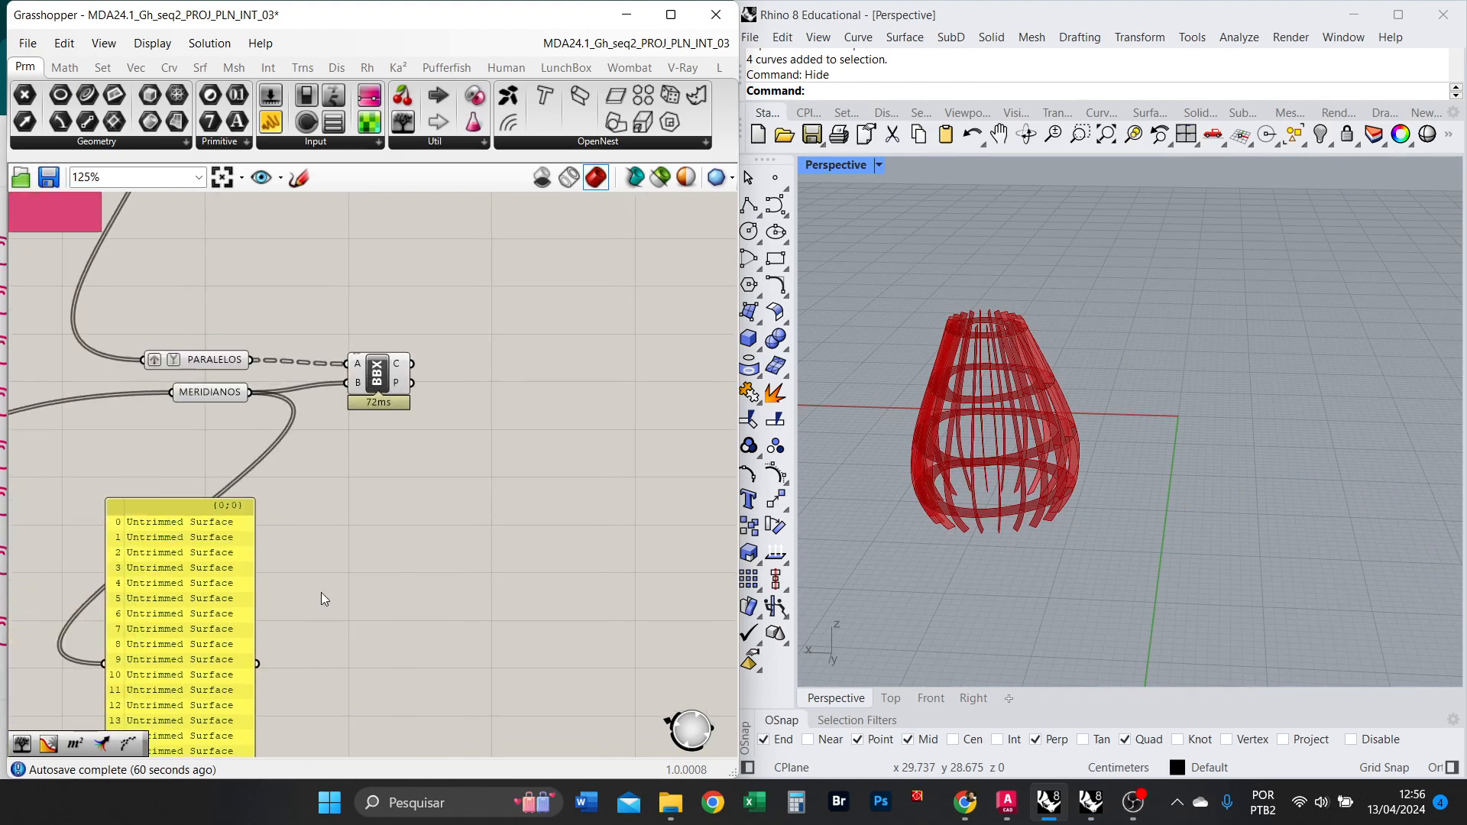
pyautogui.hotkey('ctrl', 'z')
pyautogui.click(374, 374)
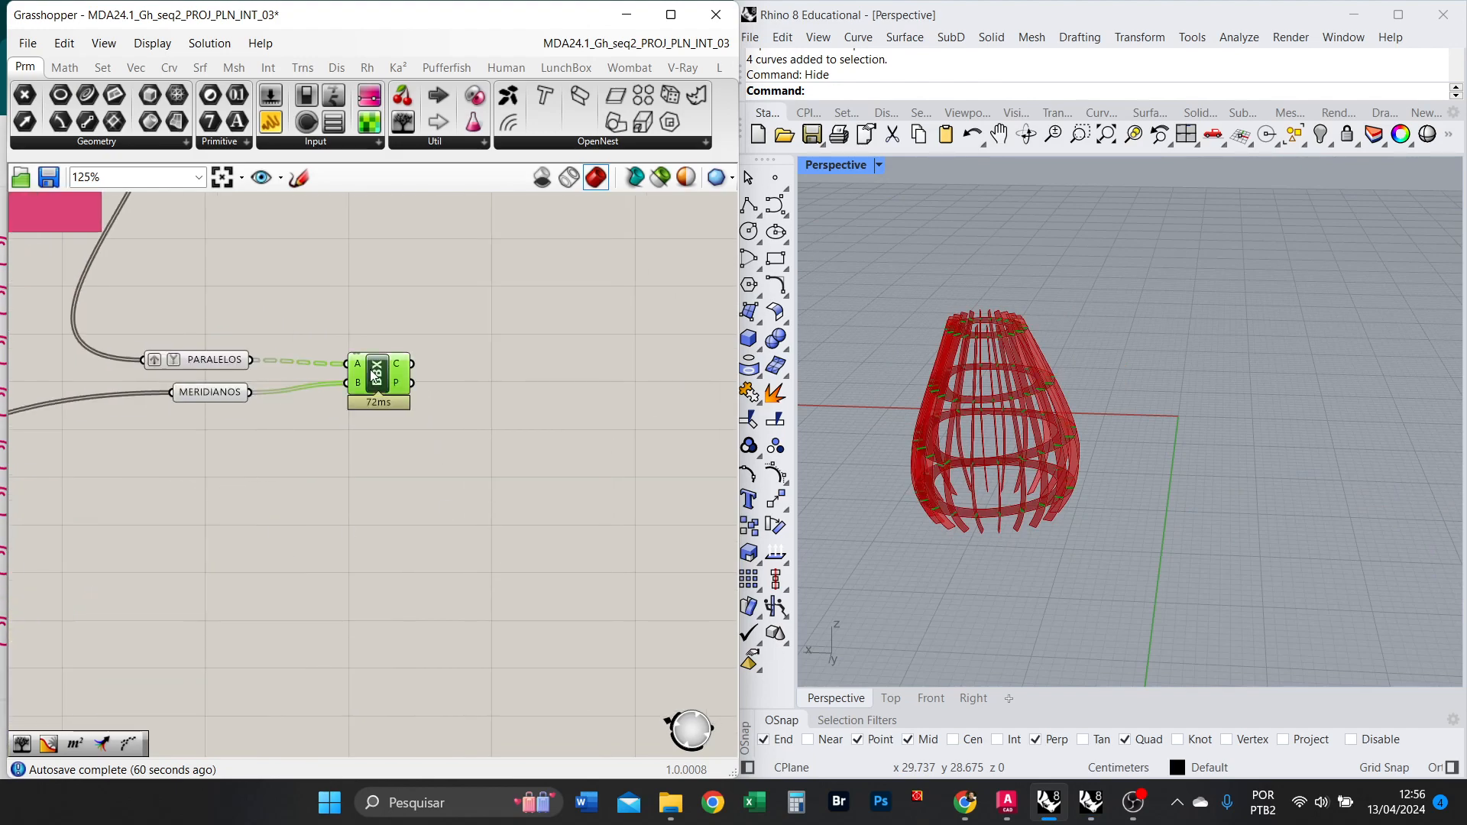
# Examine the green intersection lines where the vase's horizontal rings cross the vertical ribs in the Perspective view.
pyautogui.scroll(8, 1026, 422)
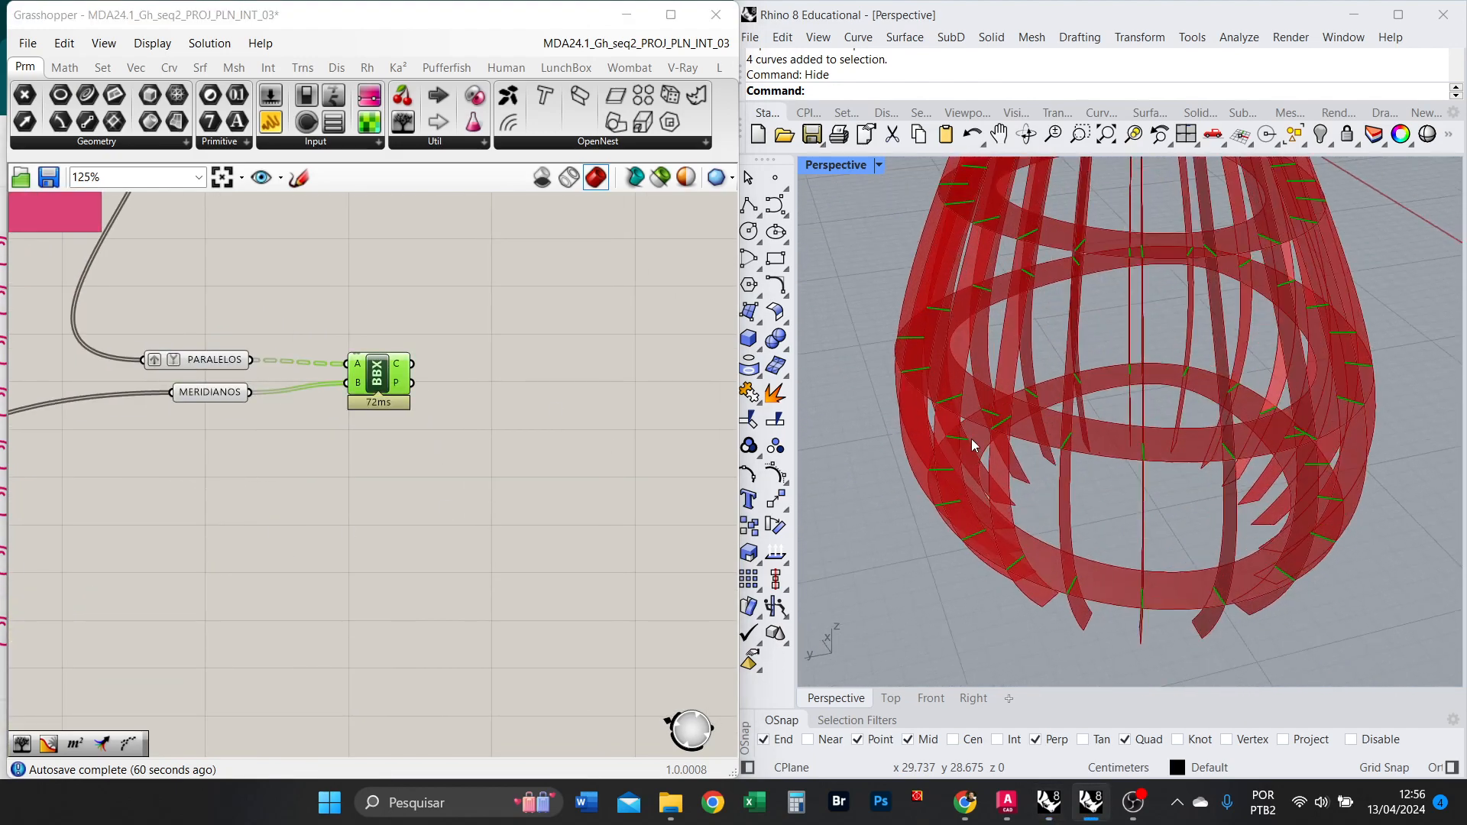
pyautogui.moveTo(1027, 417); pyautogui.dragTo(1113, 413, button='right')
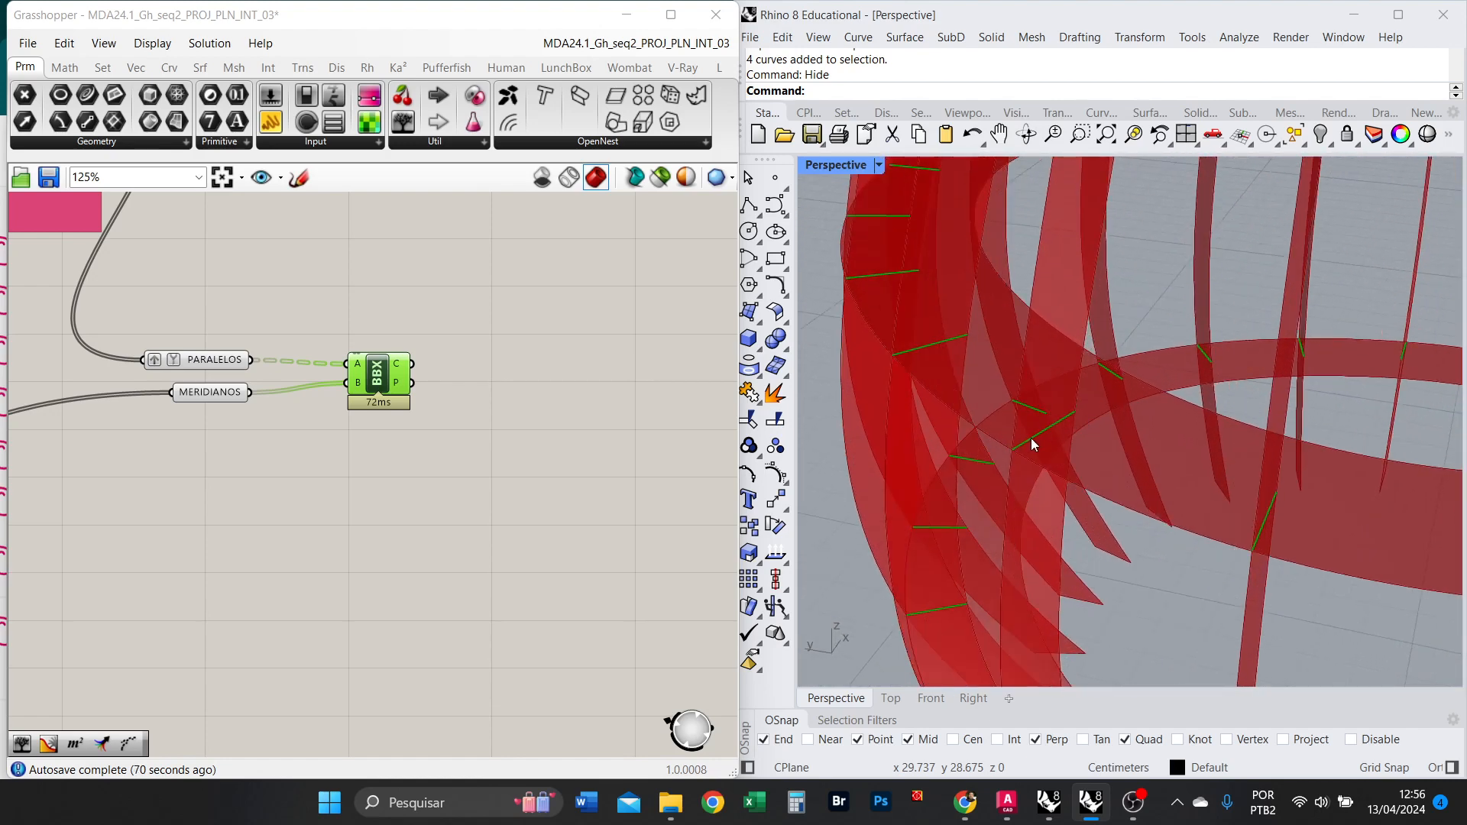
pyautogui.moveTo(1031, 444); pyautogui.dragTo(1078, 417, button='right')
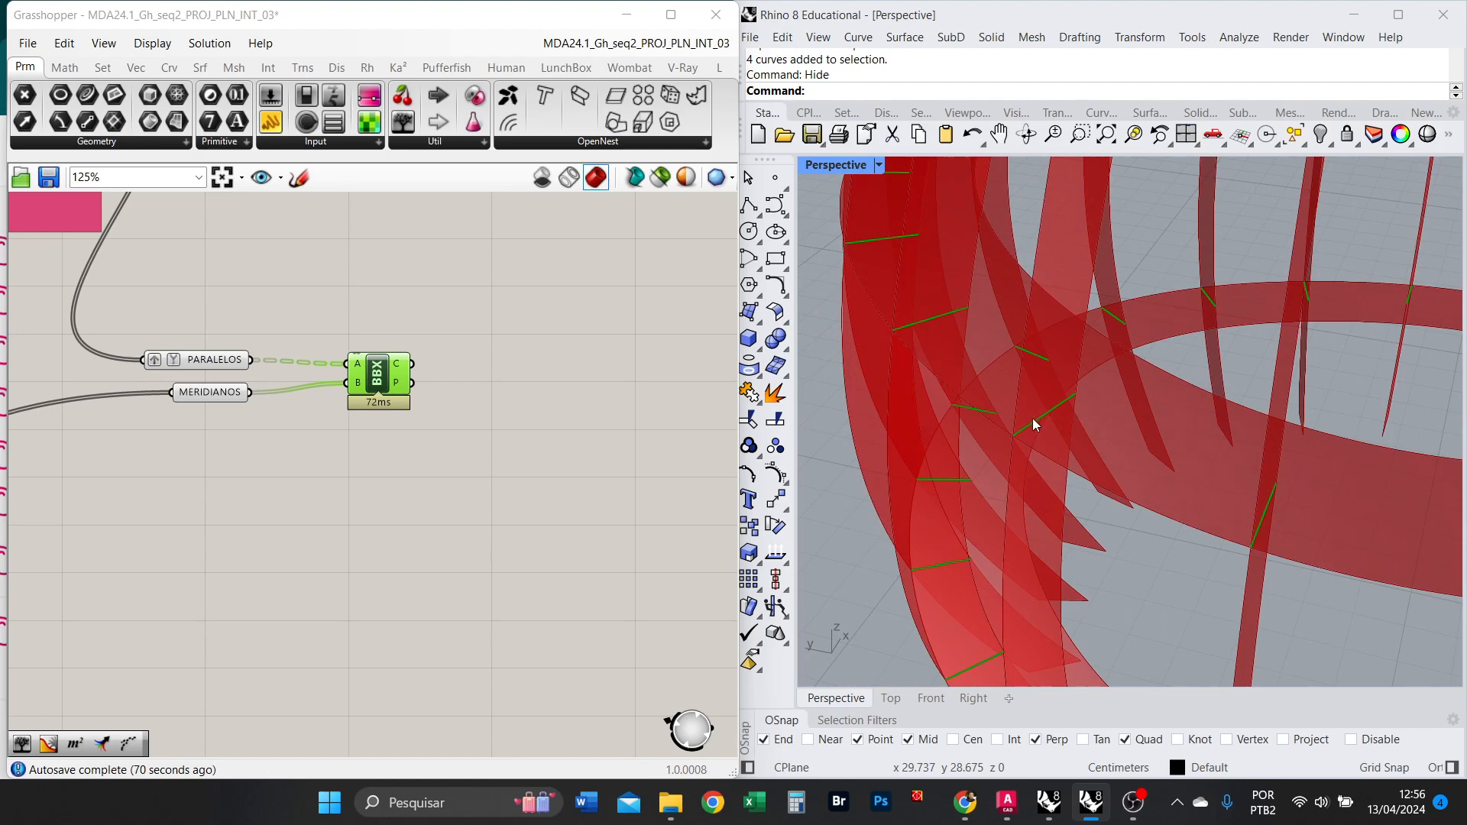
pyautogui.scroll(2, 1031, 420)
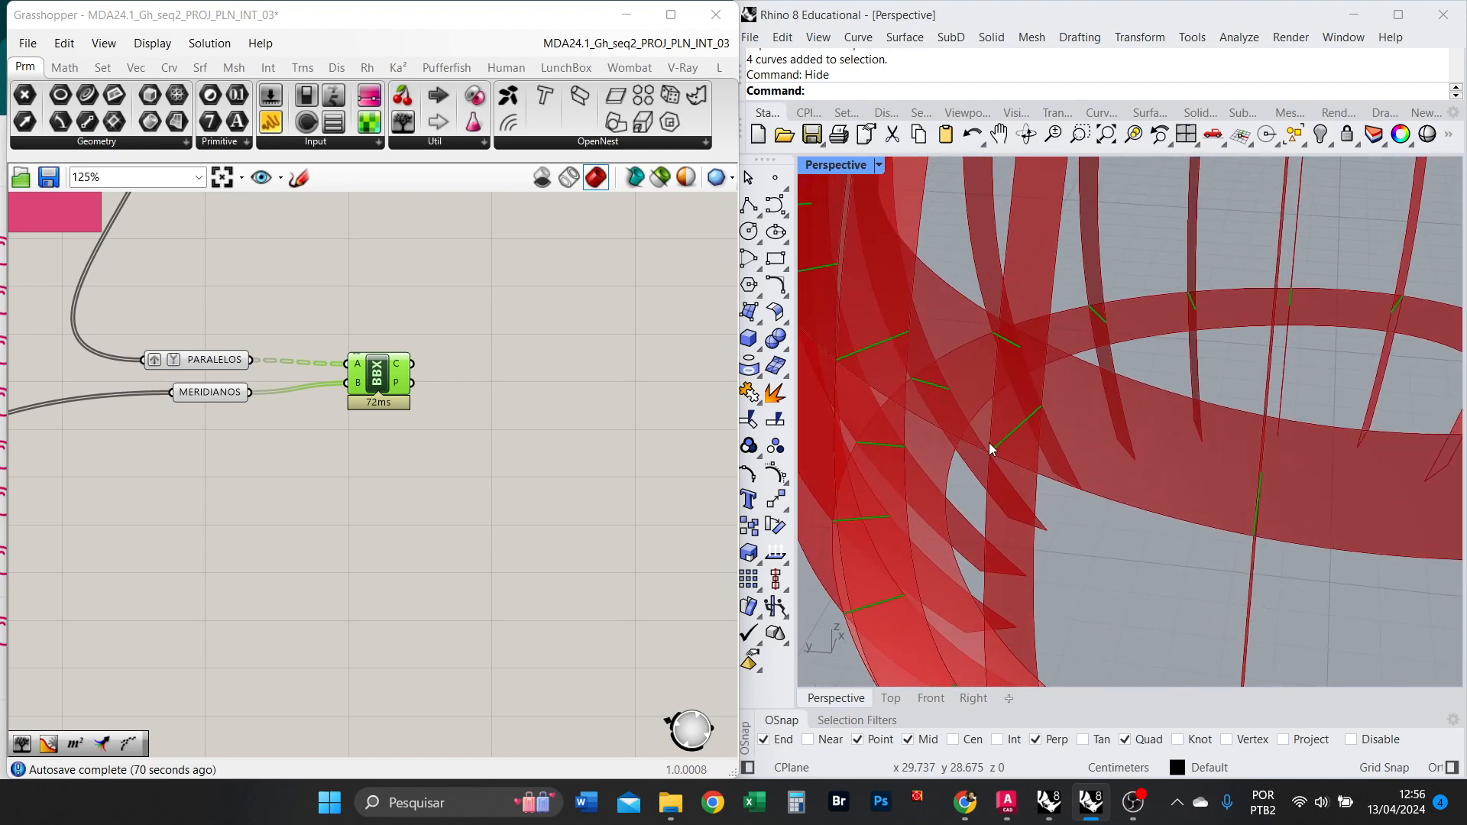
pyautogui.scroll(-2, 1089, 460)
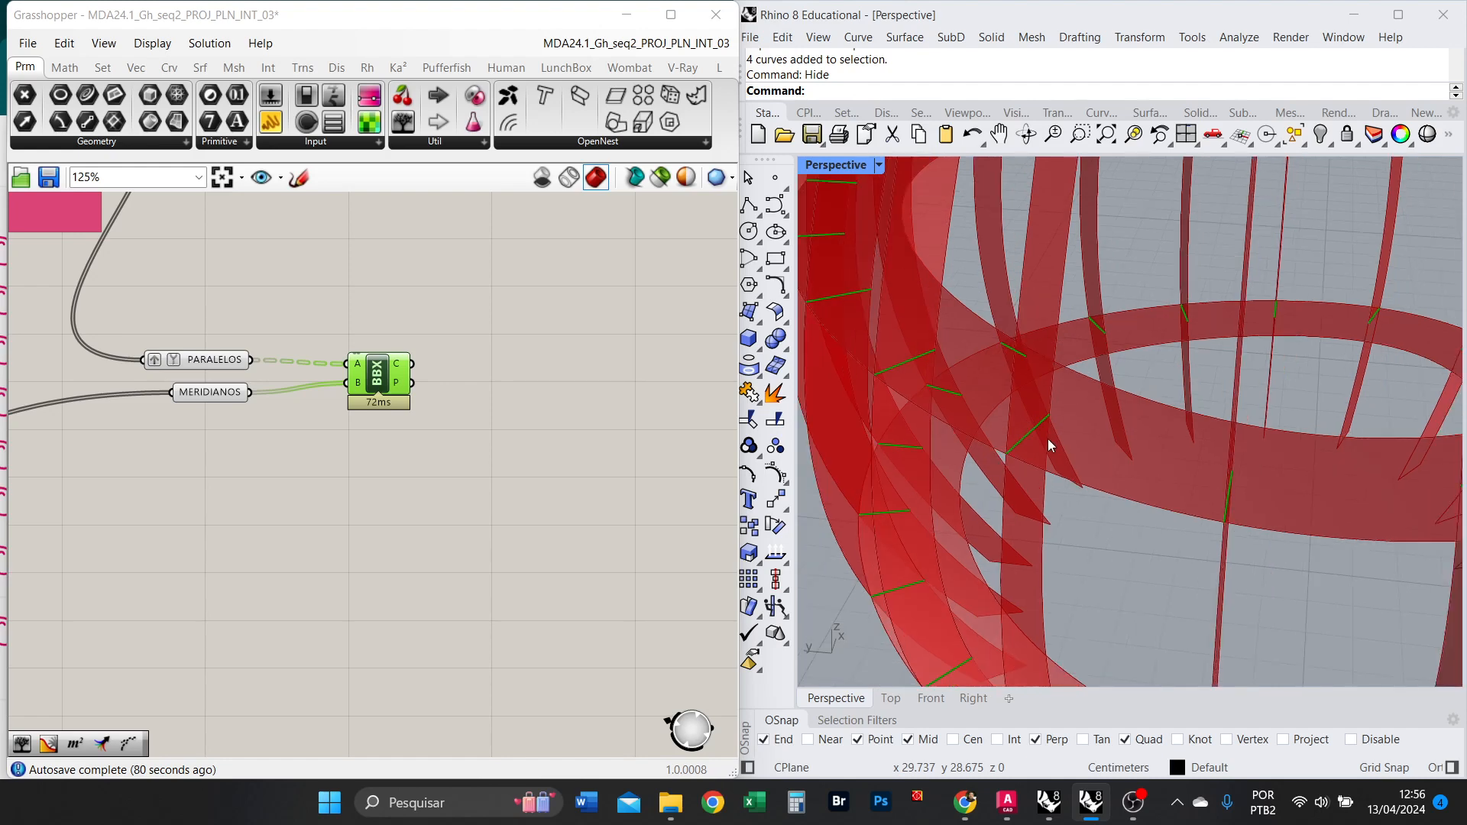
pyautogui.scroll(1, 1028, 436)
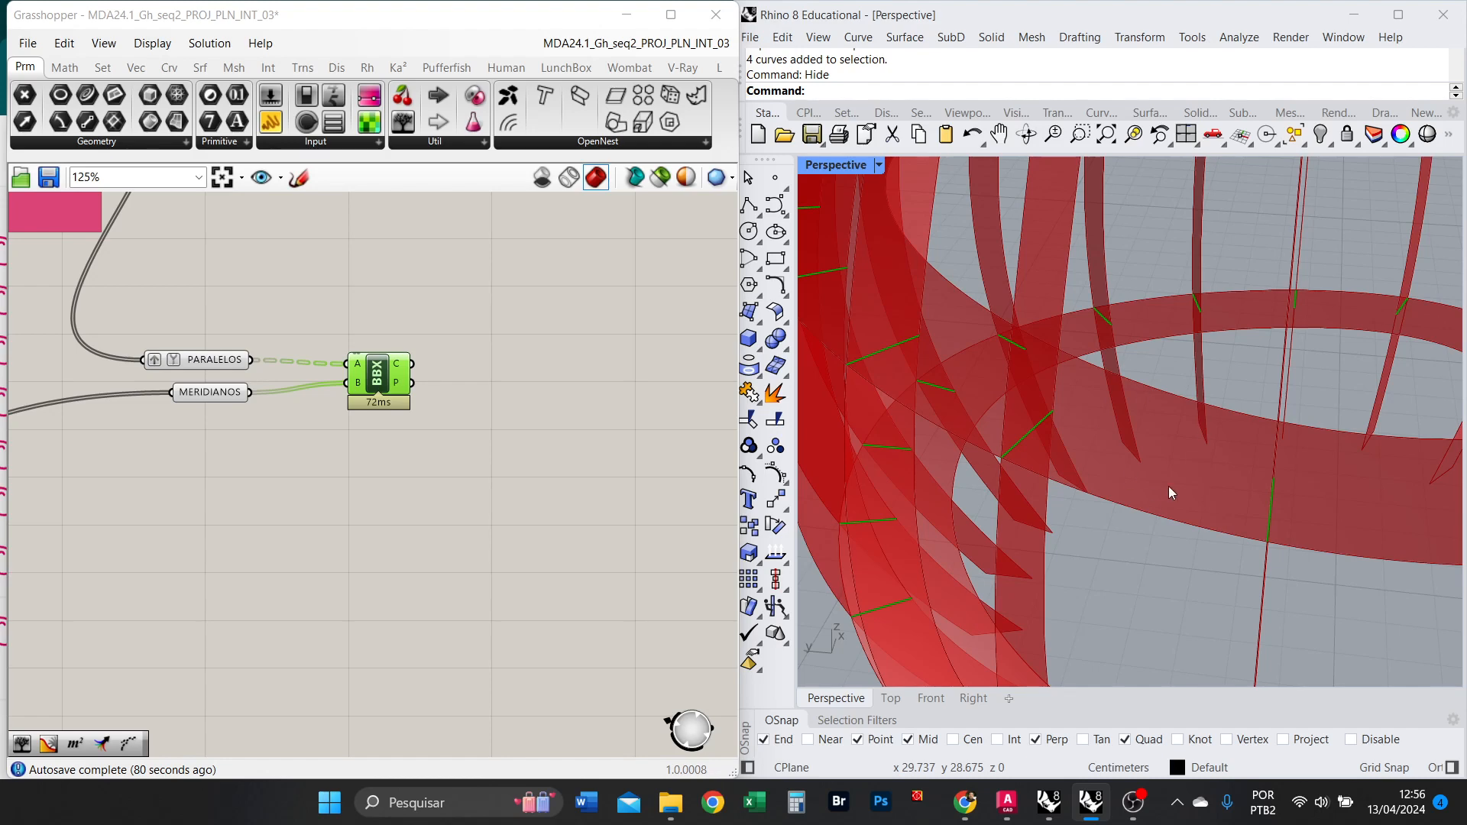
pyautogui.scroll(-5, 1170, 493)
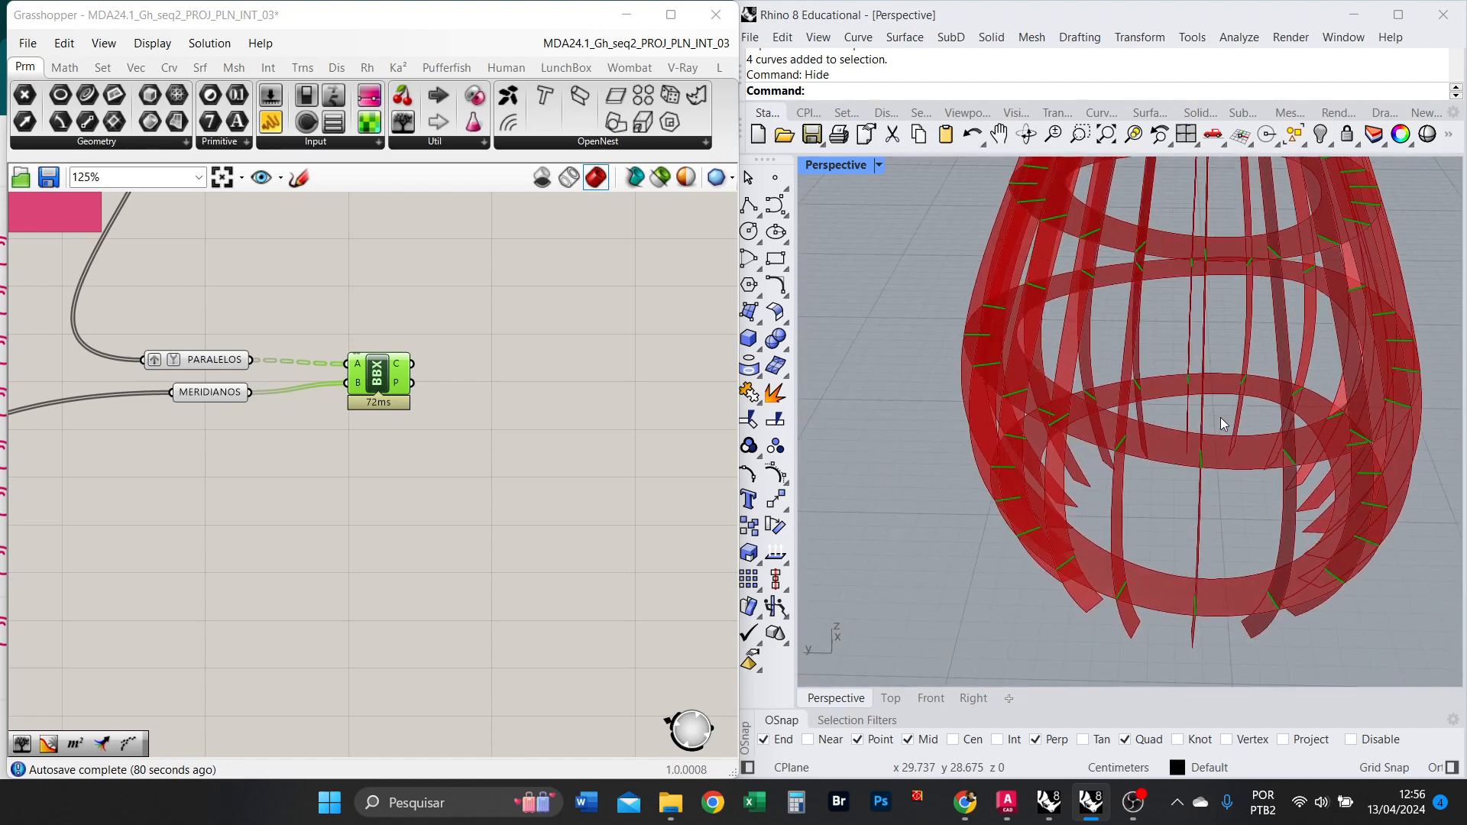
pyautogui.scroll(3, 1139, 436)
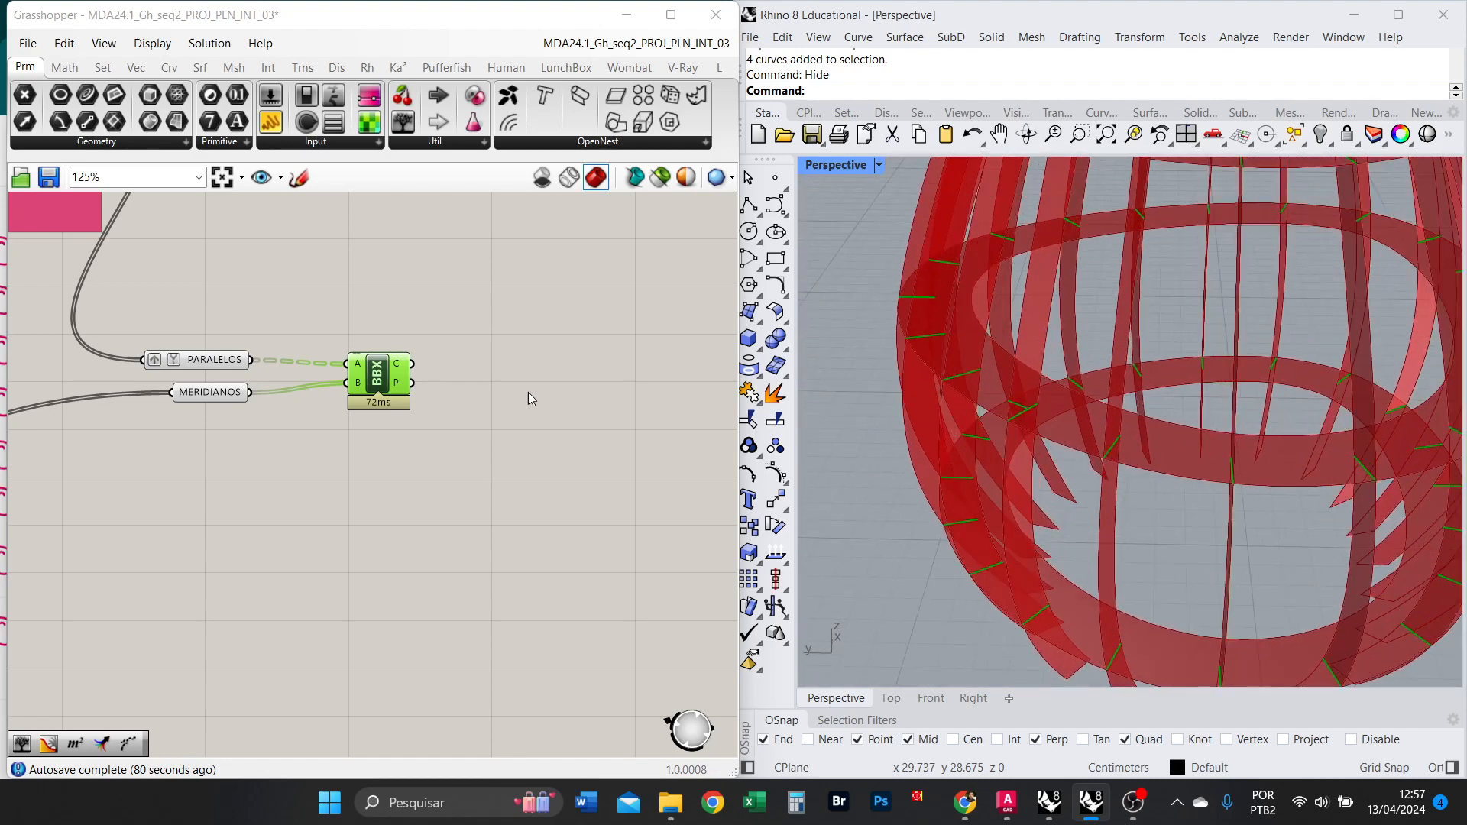
pyautogui.scroll(3, 450, 417)
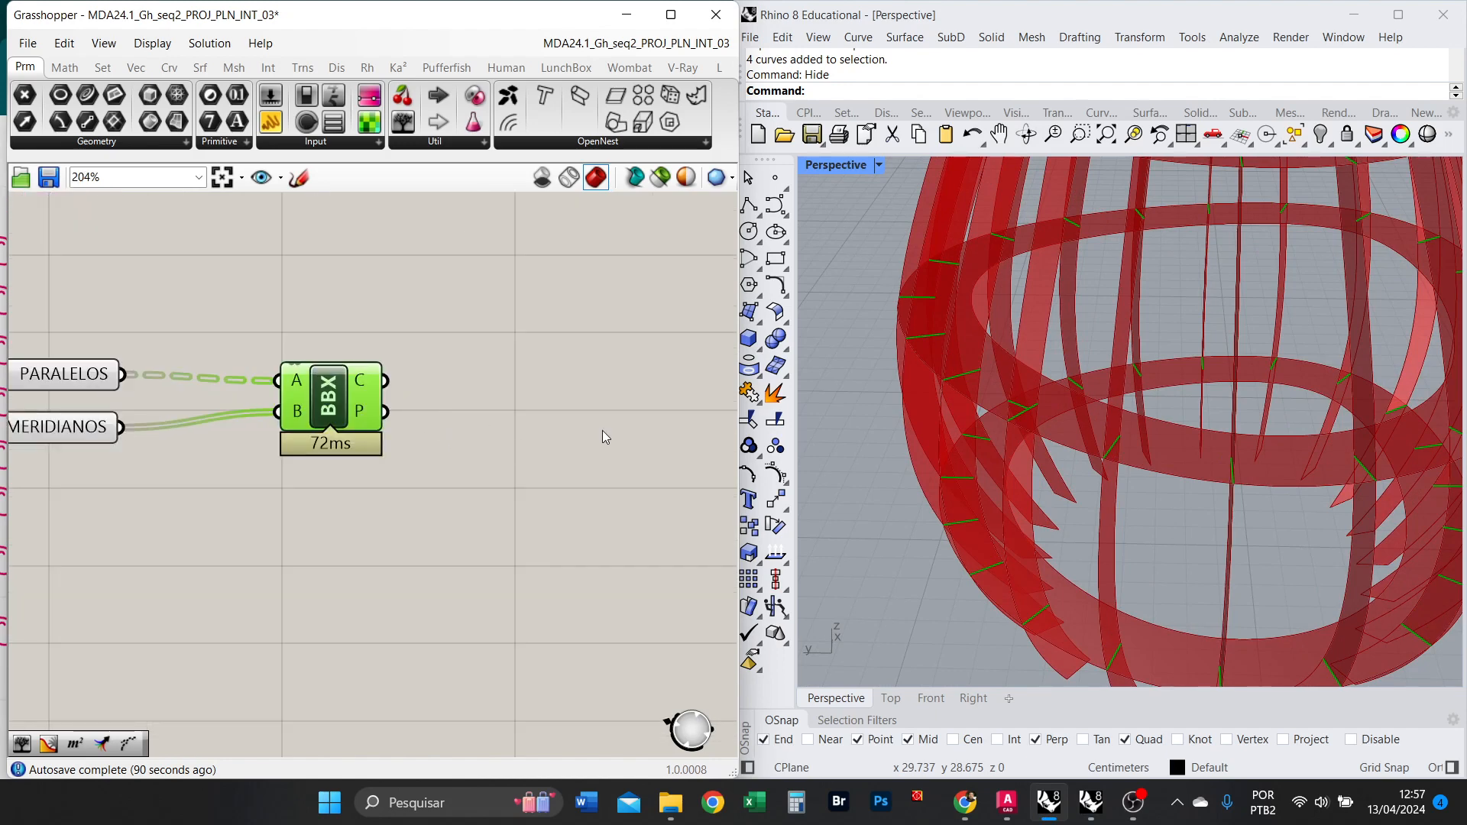
# Switch to the Miro board and compare the crossing-ribs drawing with the drawing of the notched, interlocking ribs.
pyautogui.hotkey('alt', 'Tab')
pyautogui.scroll(-3, 527, 483)
pyautogui.moveTo(1000, 468); pyautogui.dragTo(266, 469, button='right')
pyautogui.scroll(2, 551, 469)
pyautogui.scroll(1, 727, 445)
pyautogui.moveTo(755, 439); pyautogui.dragTo(553, 479, button='right')
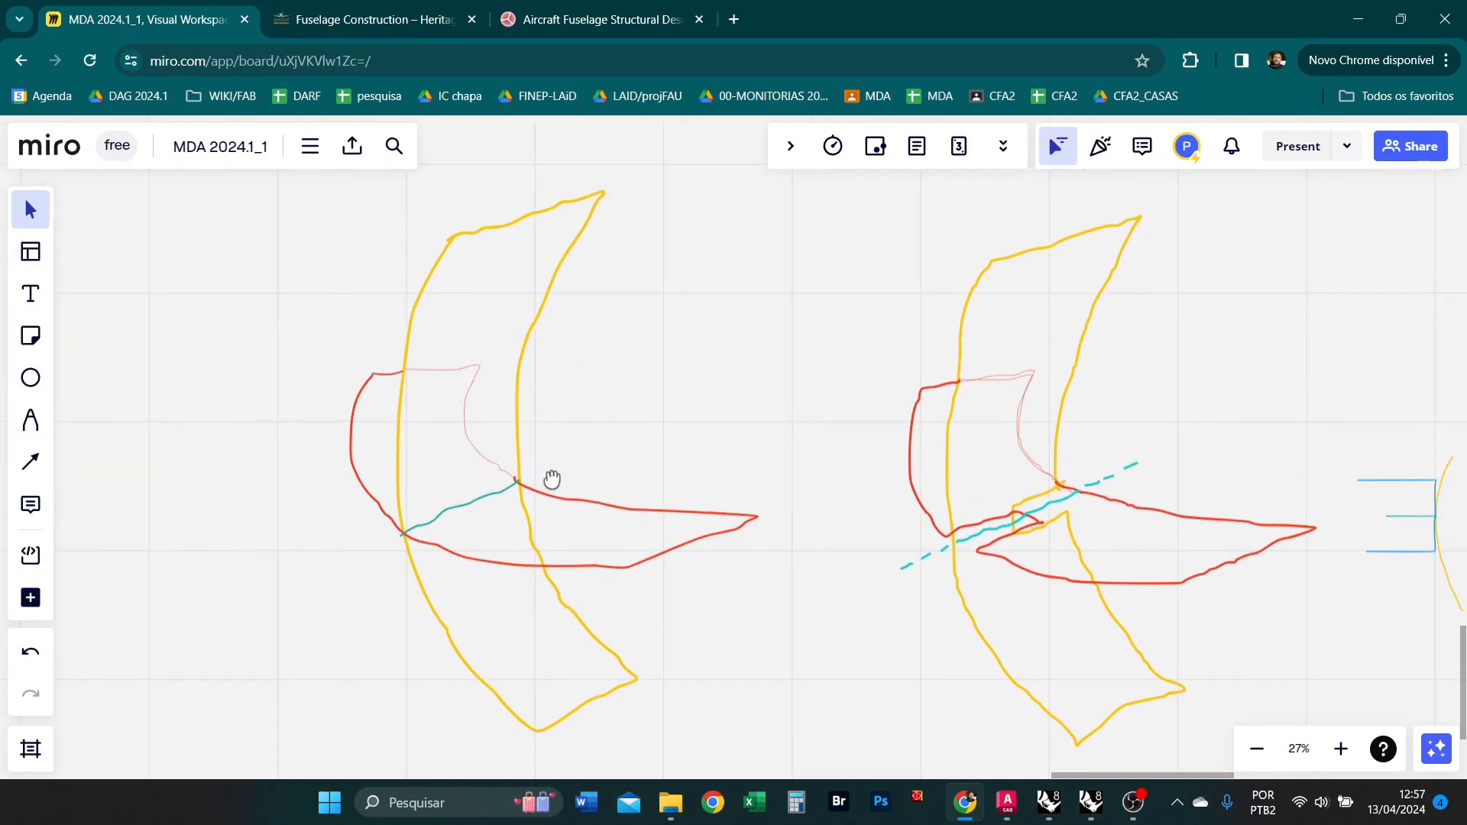
pyautogui.moveTo(761, 564)
pyautogui.mouseDown(button='right')
pyautogui.moveTo(736, 566)
pyautogui.moveTo(748, 558)
pyautogui.mouseUp(button='right')
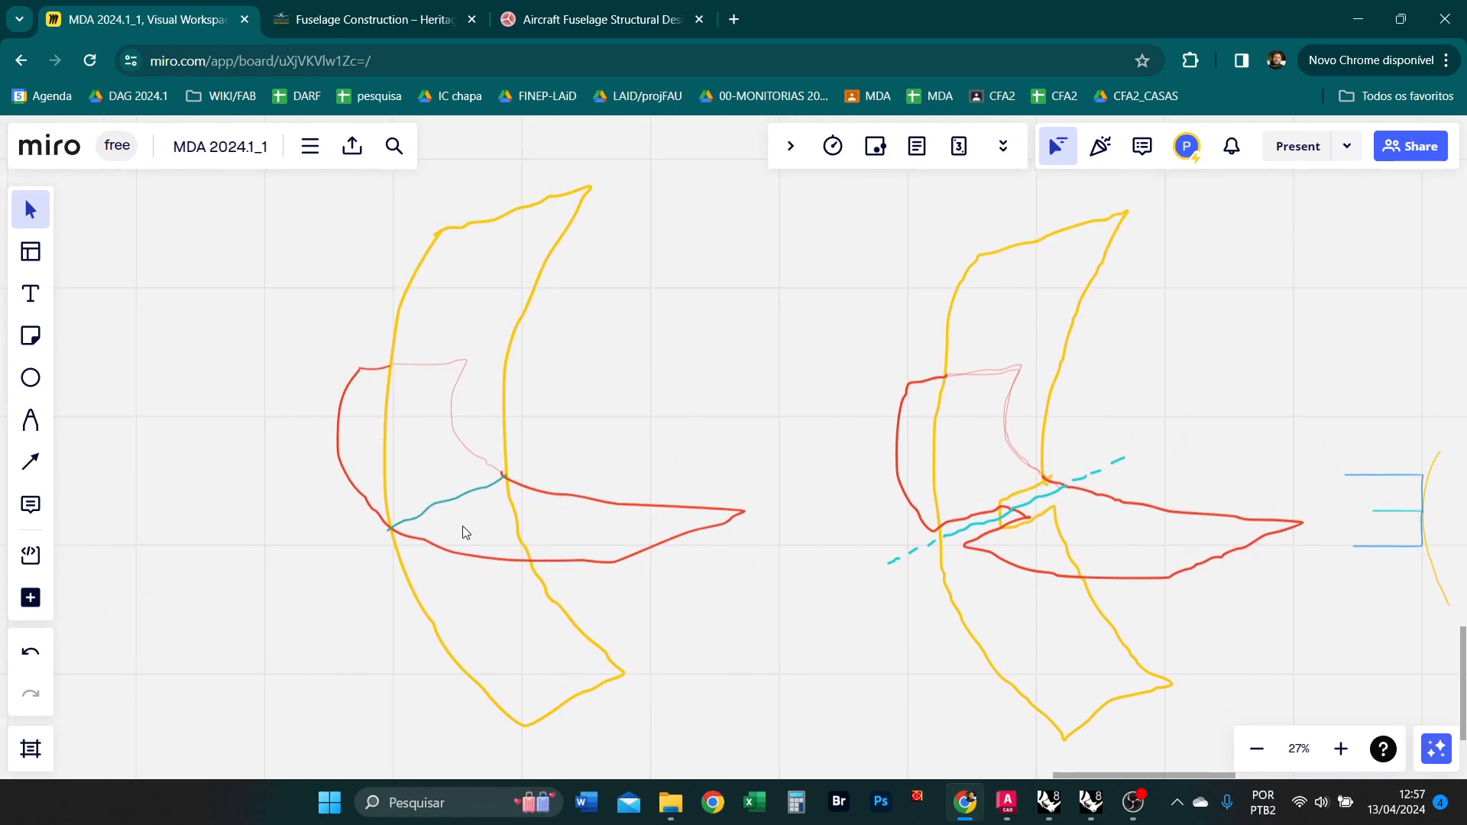
pyautogui.click(422, 513)
pyautogui.click(765, 495)
pyautogui.moveTo(1030, 538); pyautogui.dragTo(802, 496, button='right')
pyautogui.scroll(2, 745, 492)
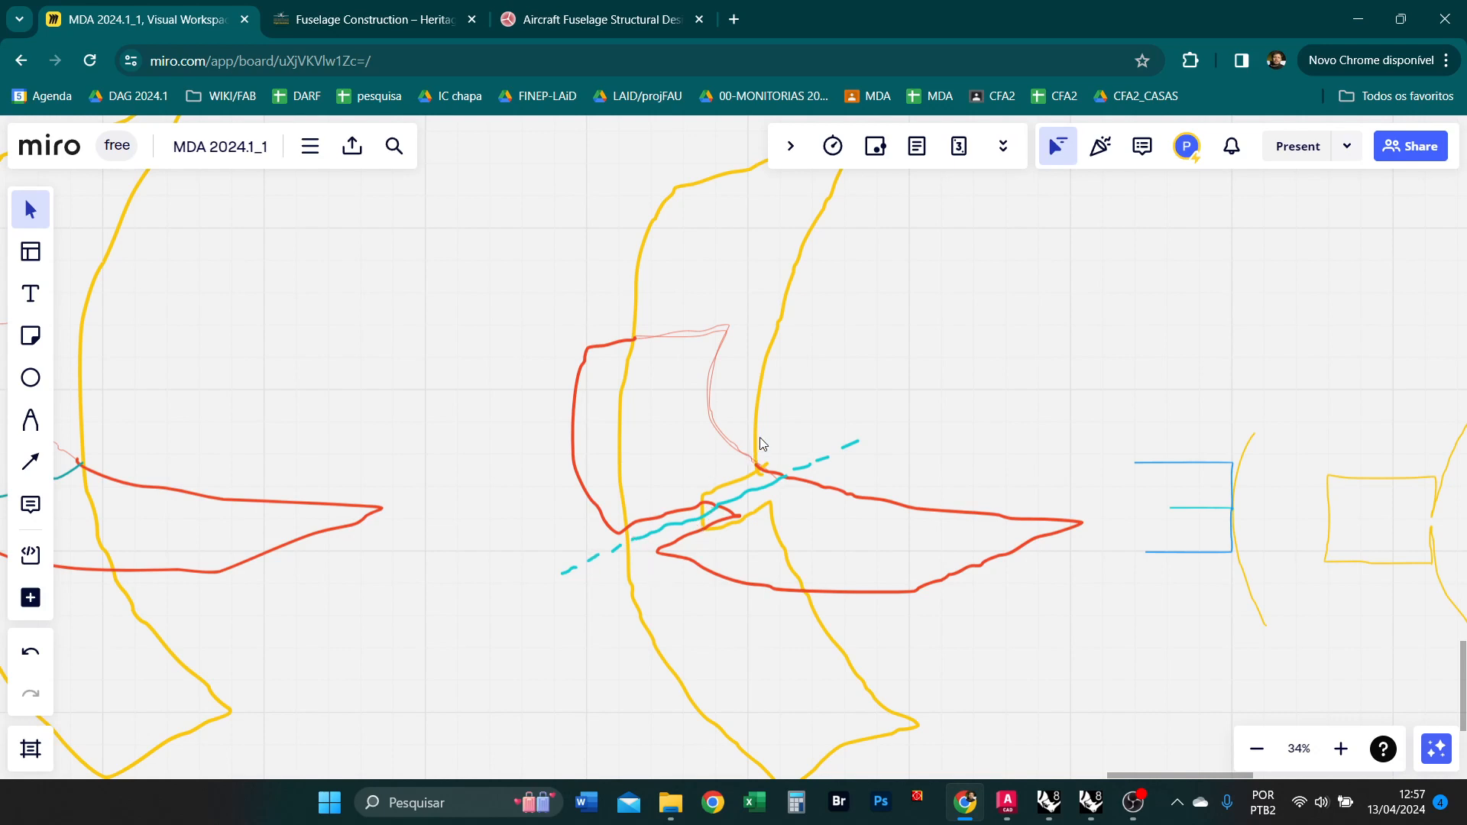
# Nudge the yellow notched rib and the upper part of the cyan dashed line slightly on the slot drawing.
pyautogui.moveTo(761, 444)
pyautogui.mouseDown()
pyautogui.moveTo(451, 544)
pyautogui.moveTo(780, 442)
pyautogui.moveTo(480, 548)
pyautogui.moveTo(625, 506)
pyautogui.moveTo(773, 434)
pyautogui.mouseUp()
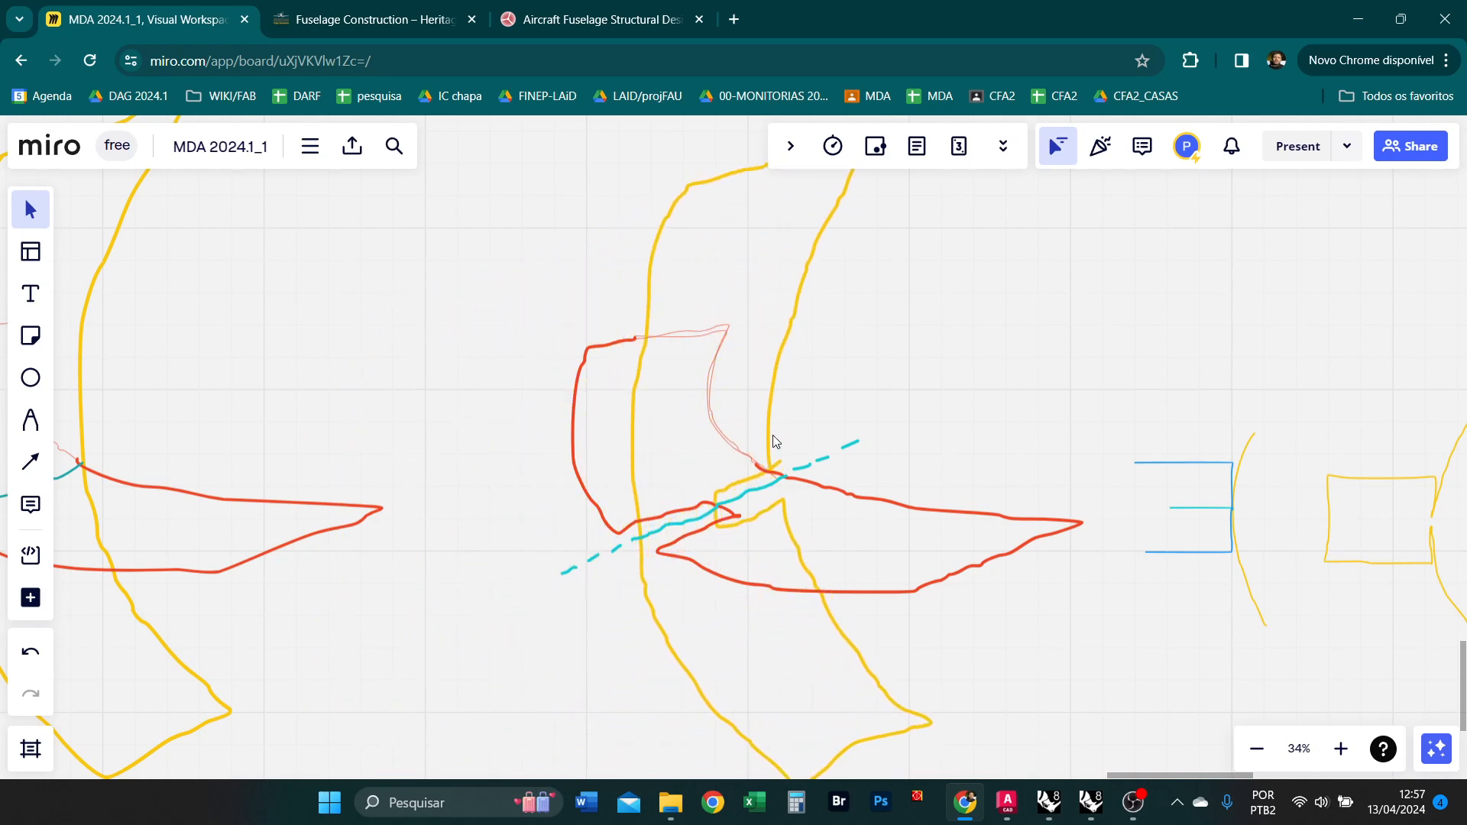
pyautogui.click(1135, 810)
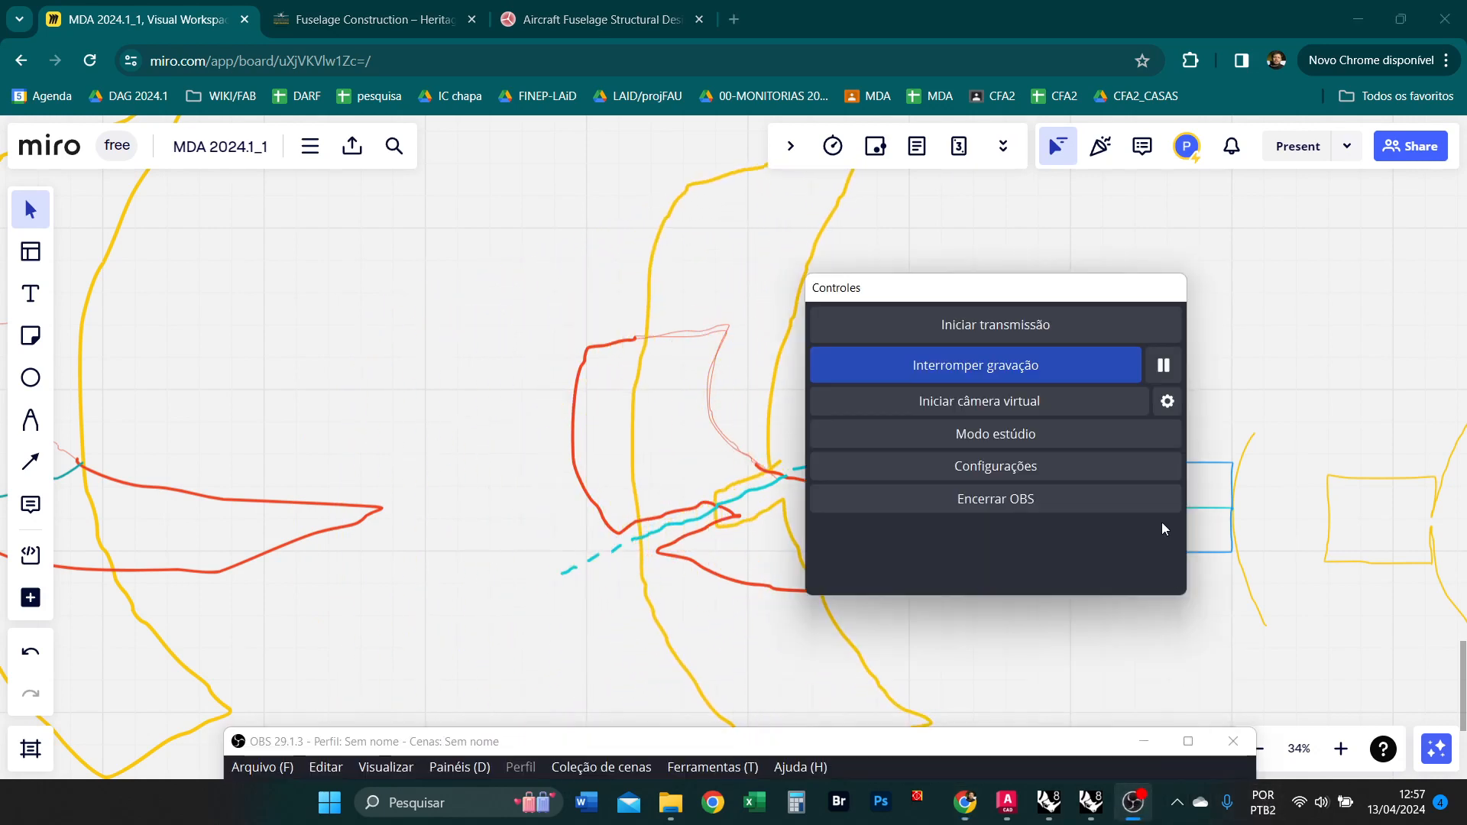
pyautogui.click(1162, 364)
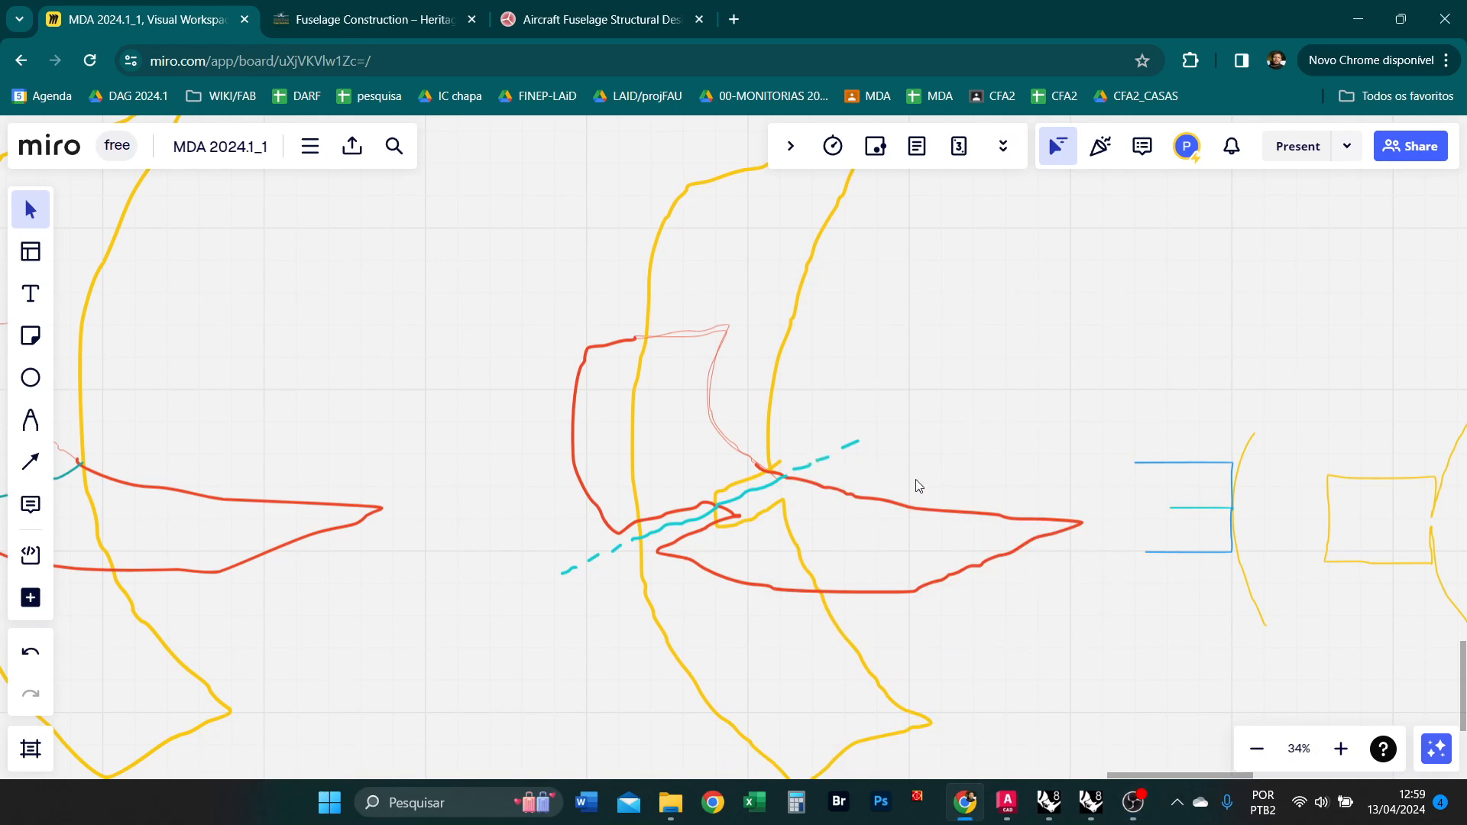
pyautogui.scroll(1, 846, 496)
pyautogui.click(785, 484)
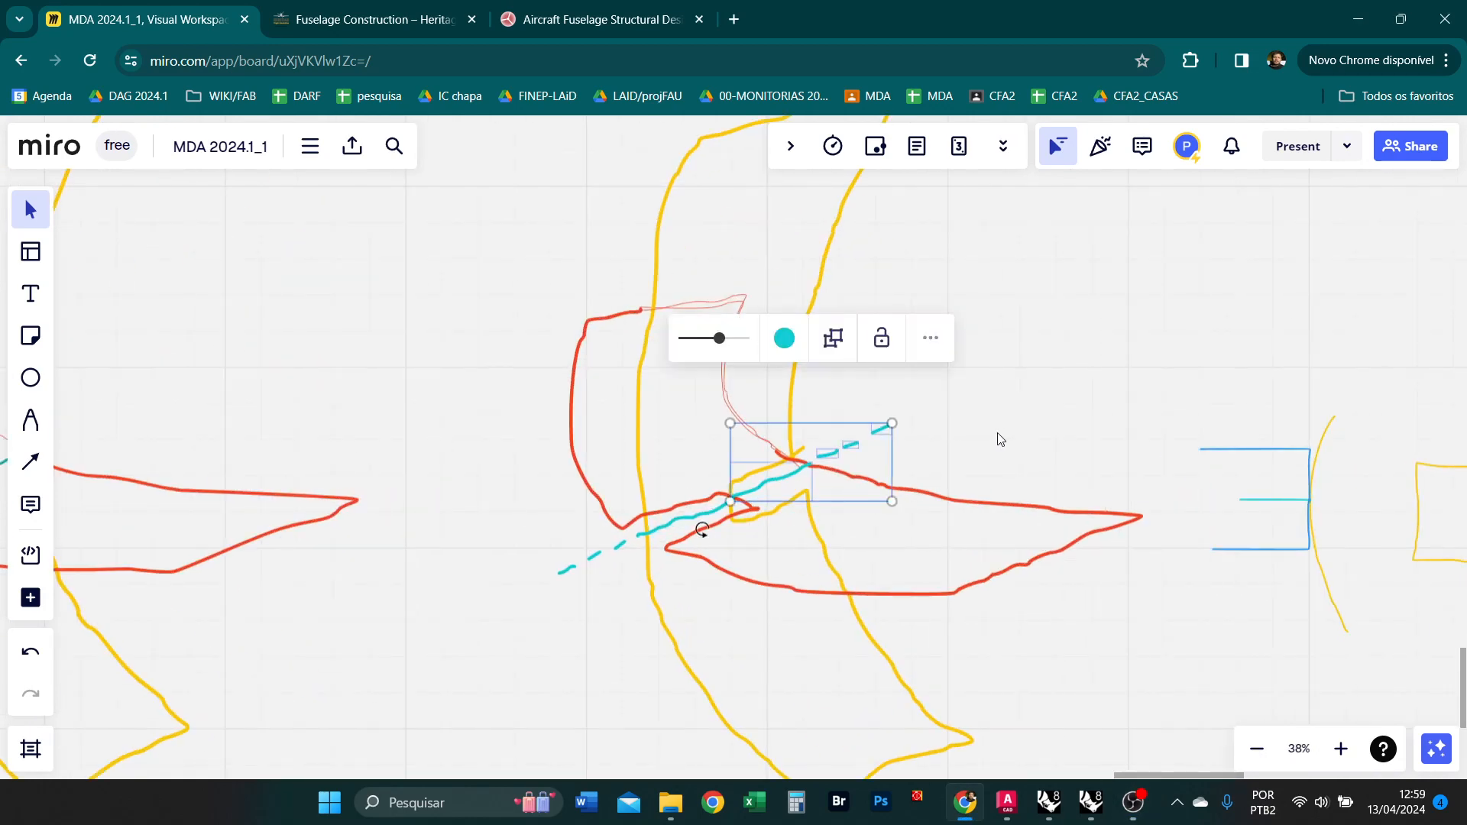
pyautogui.moveTo(798, 473)
pyautogui.mouseDown()
pyautogui.moveTo(1001, 389)
pyautogui.moveTo(980, 380)
pyautogui.moveTo(857, 470)
pyautogui.moveTo(801, 473)
pyautogui.mouseUp()
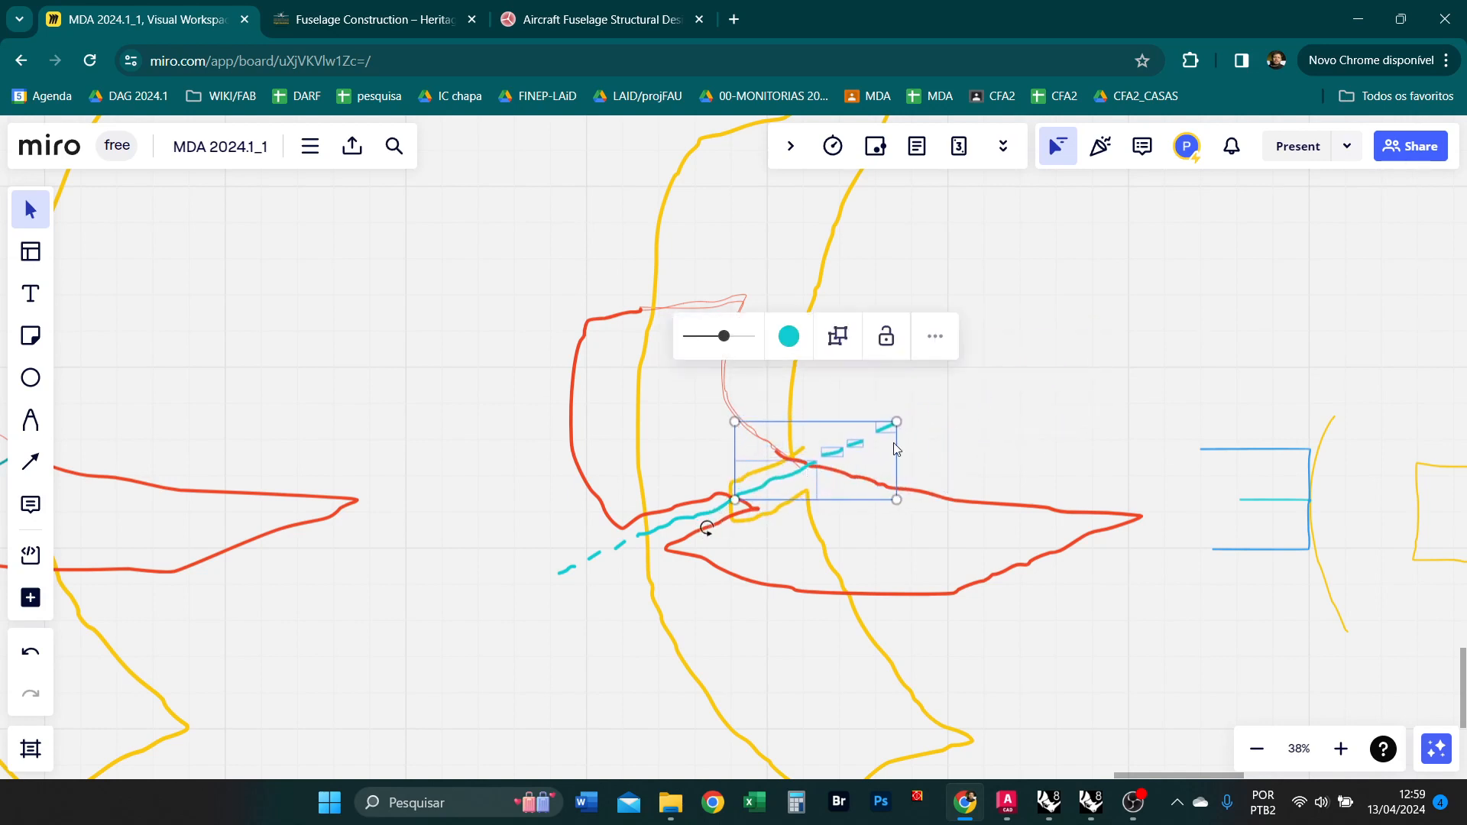
pyautogui.click(707, 540)
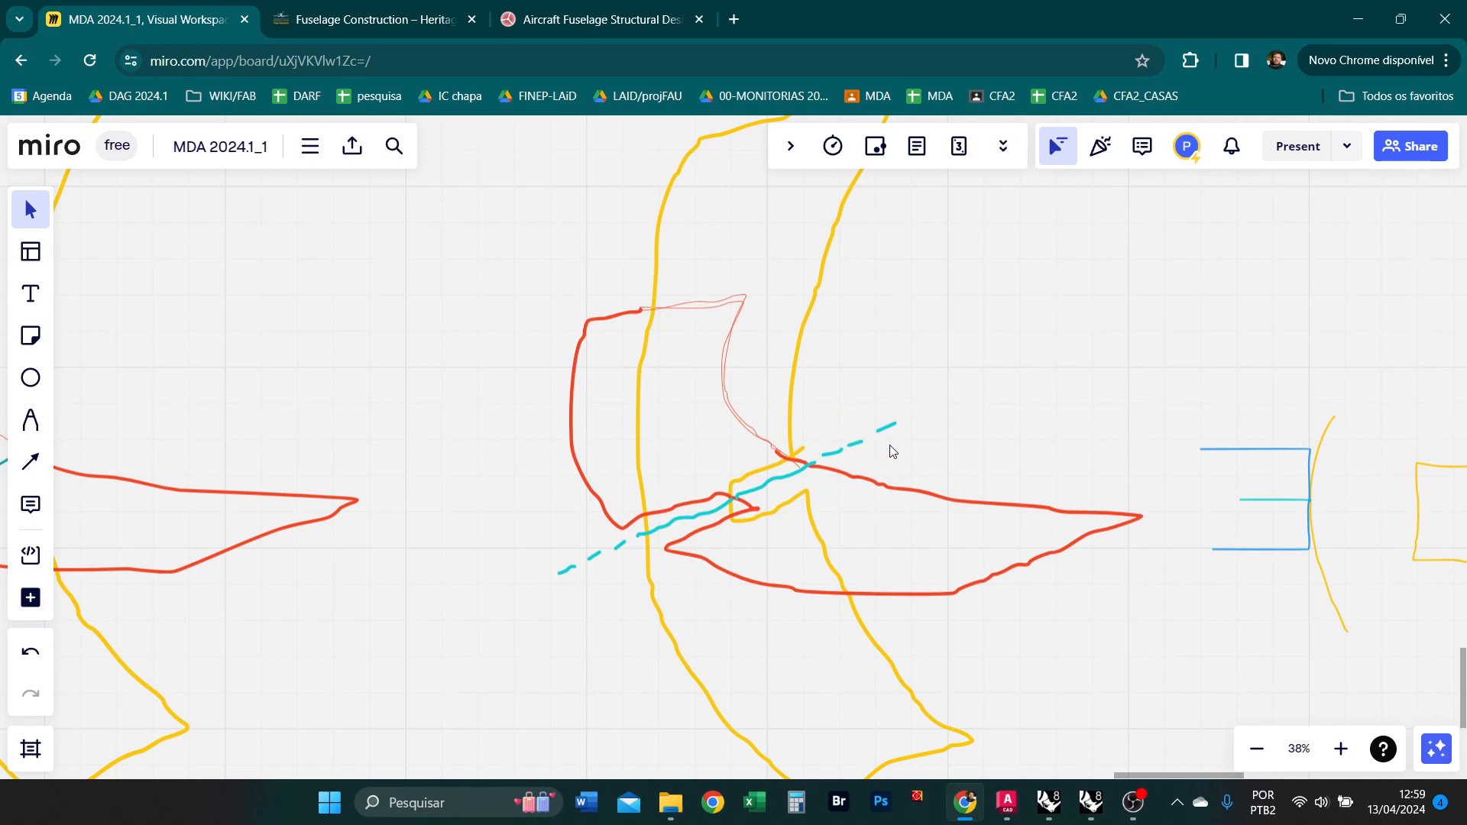
# Switch back to Grasshopper, add a Shatter component and connect the C output of BBX to its C input.
pyautogui.press('super+Tab')
pyautogui.click(917, 336)
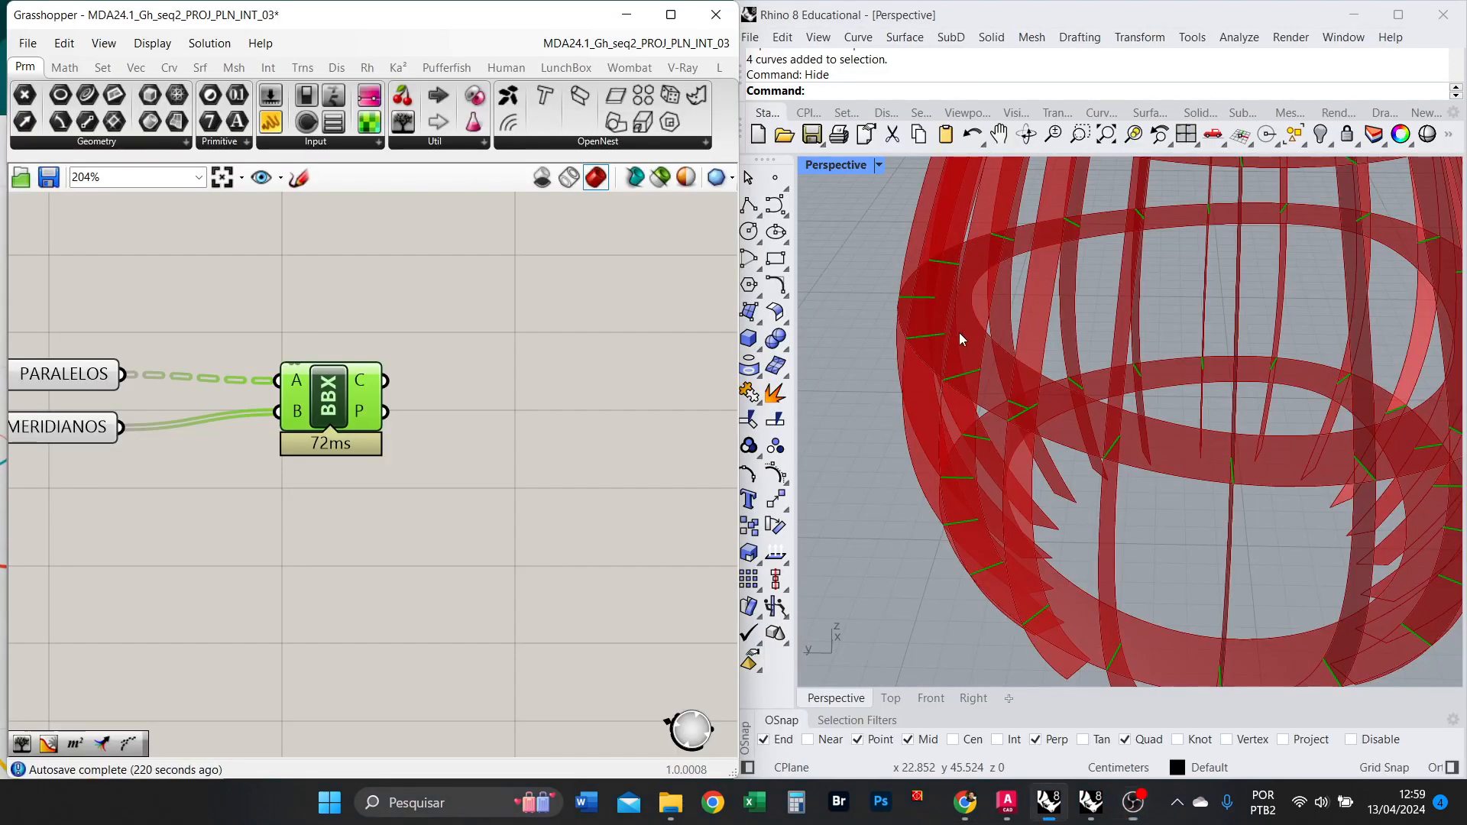
pyautogui.doubleClick(543, 428)
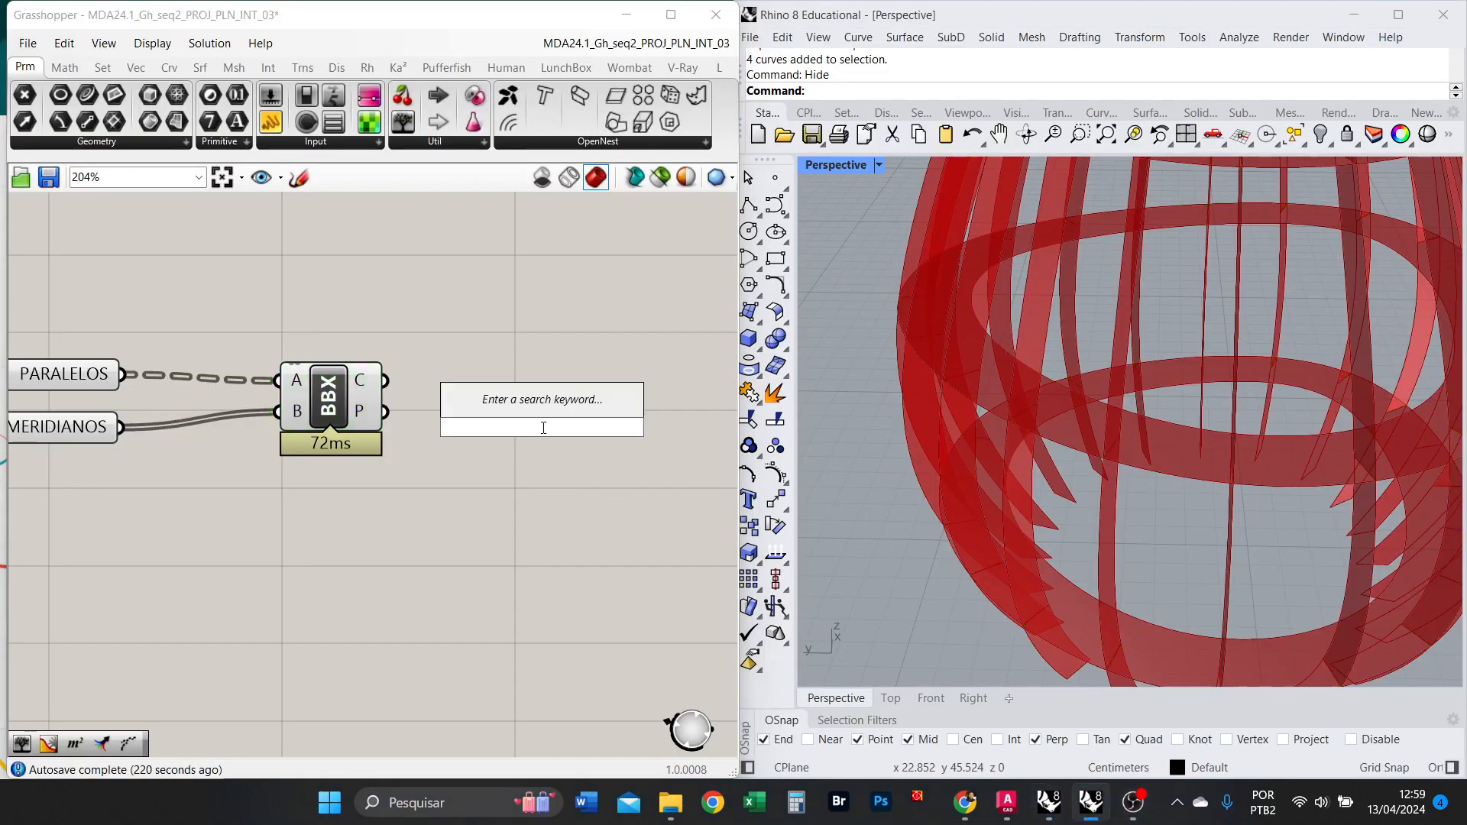
pyautogui.write('SHATT')
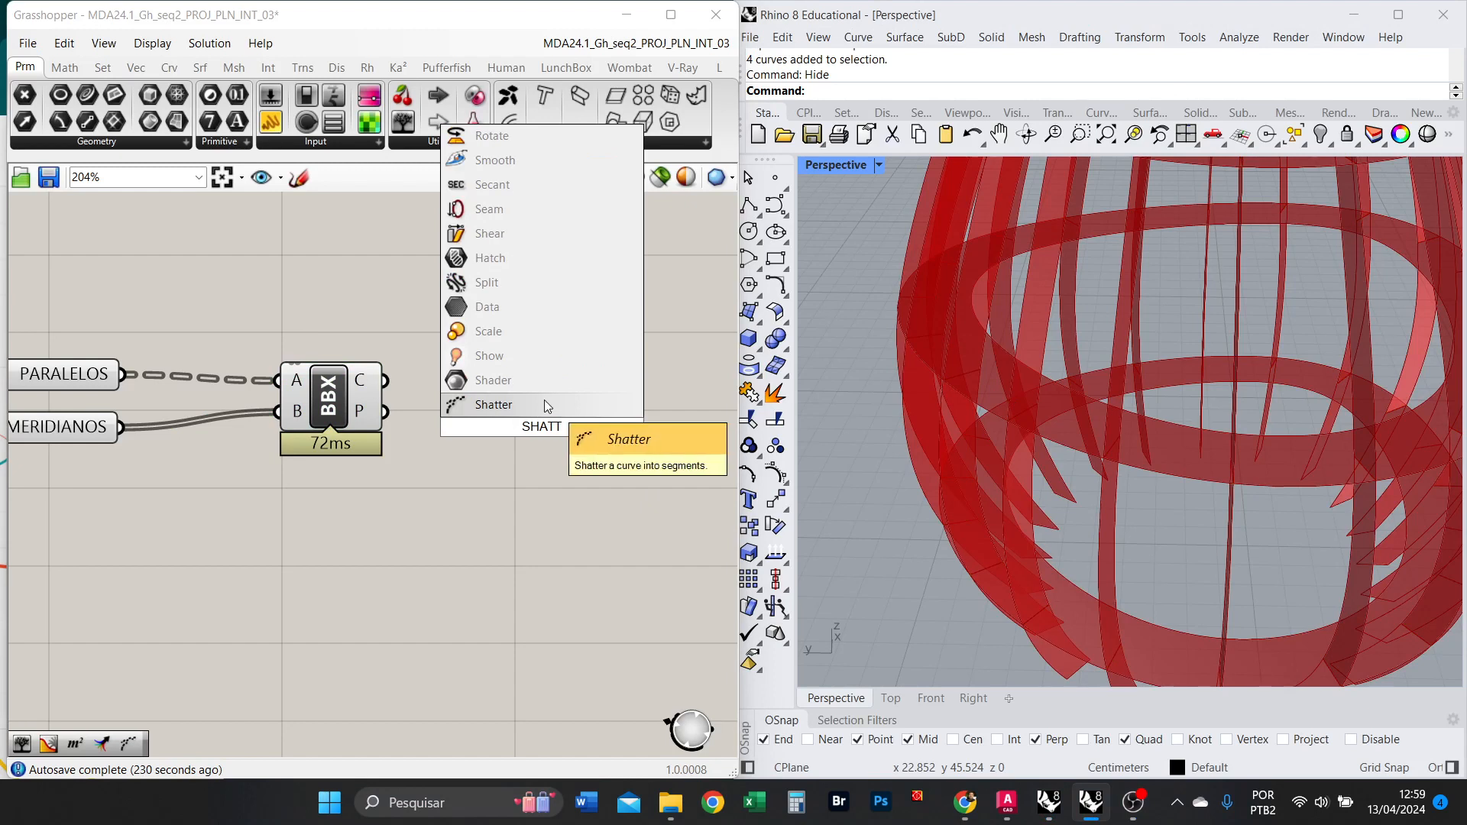
pyautogui.click(512, 407)
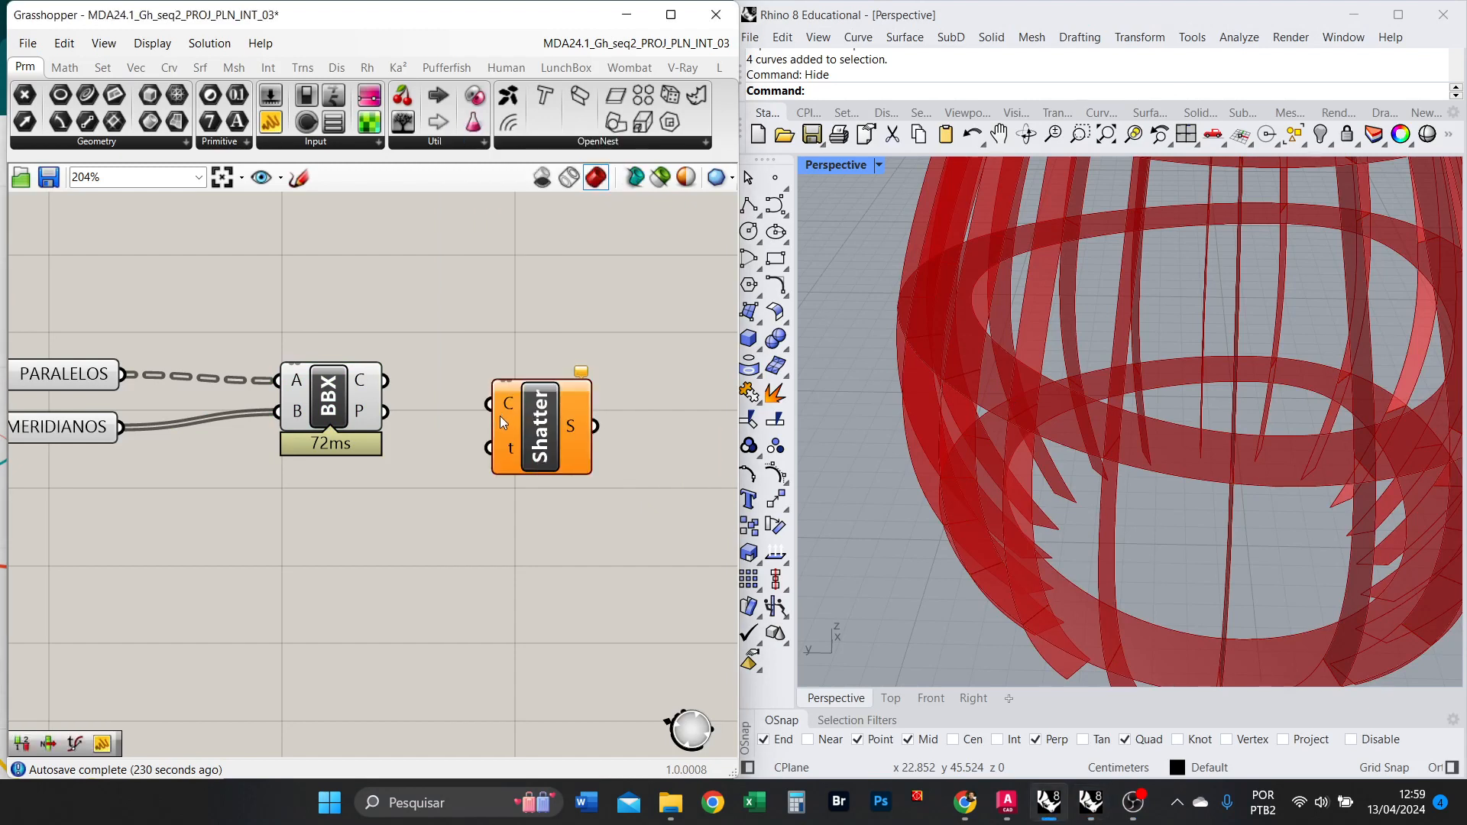
pyautogui.moveTo(541, 425); pyautogui.dragTo(585, 434)
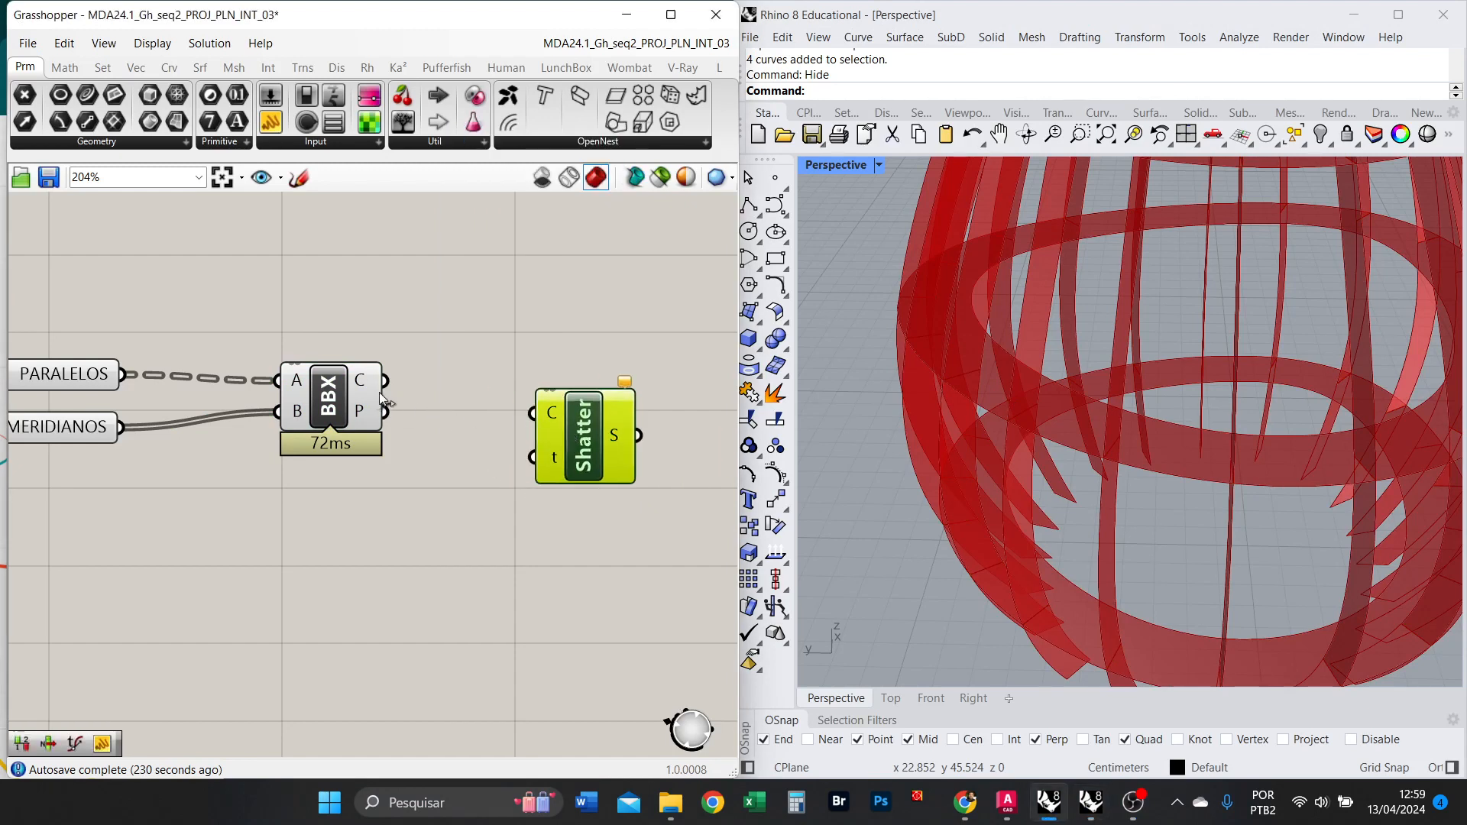
pyautogui.moveTo(385, 379); pyautogui.dragTo(532, 415)
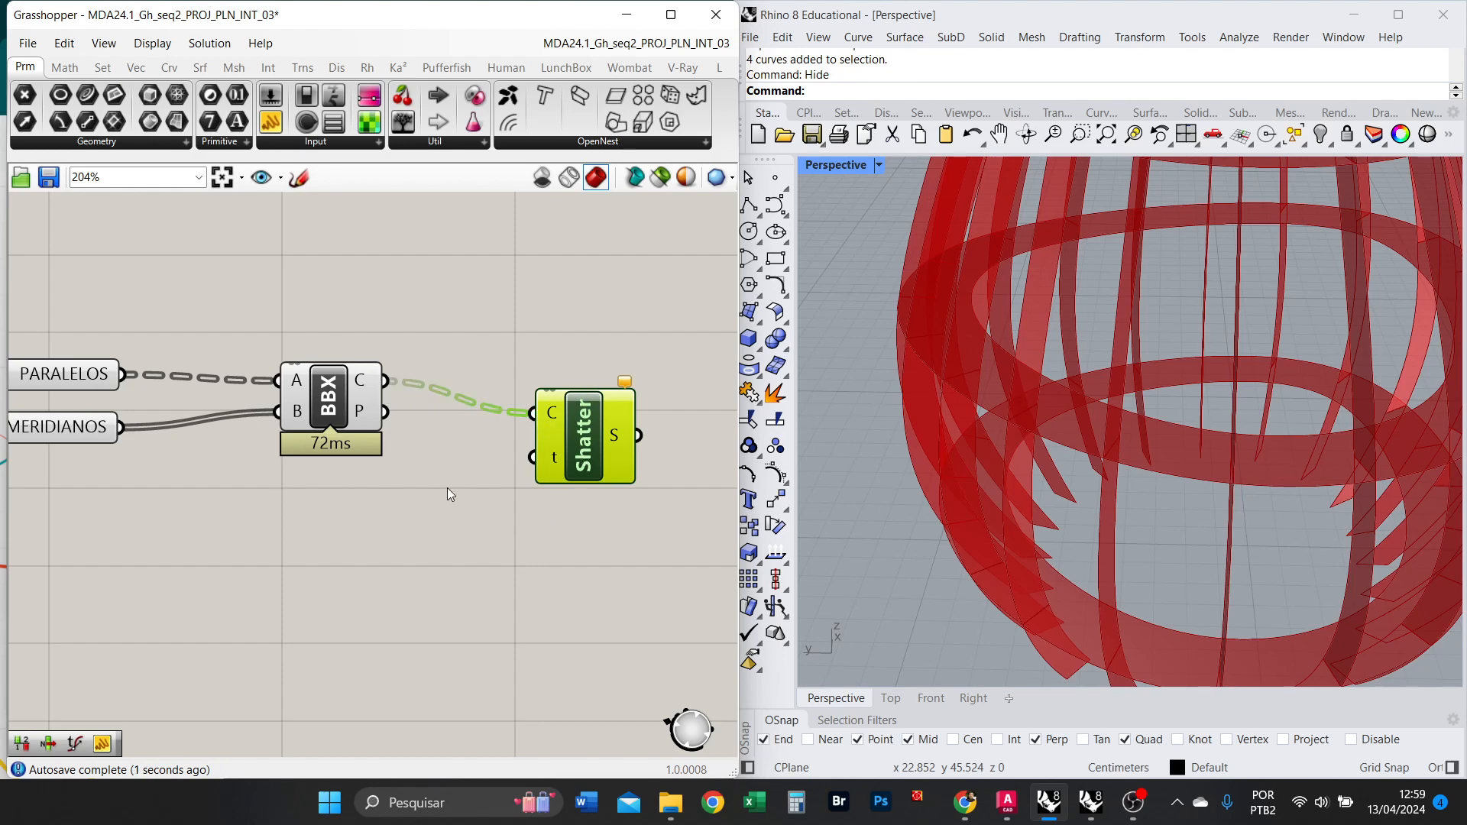
# Switch to the Miro board and draw a red wavy curve with a filled dot at one end and an open circle at the other.
pyautogui.hotkey('alt', 'Tab')
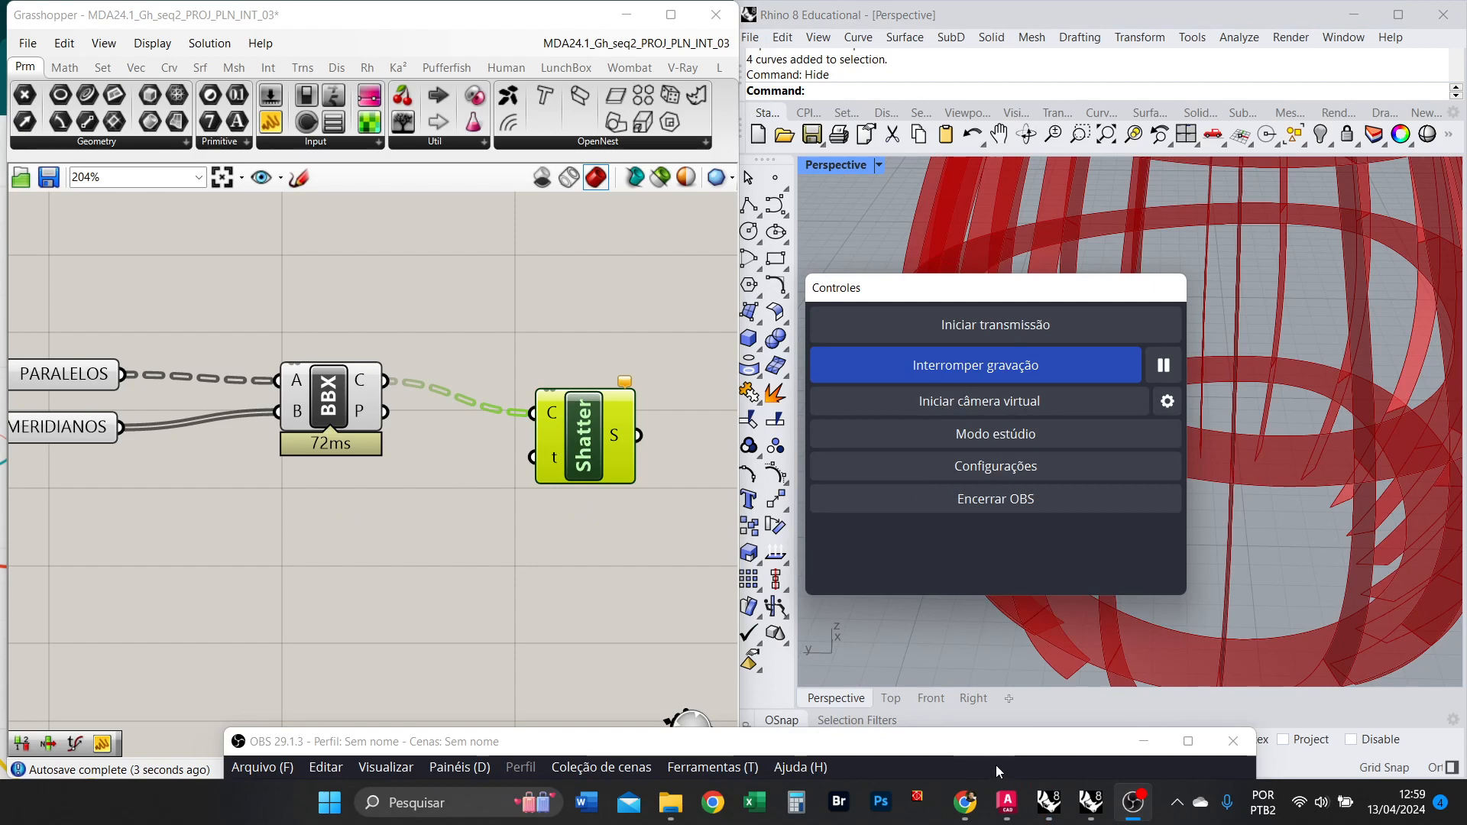
pyautogui.click(968, 805)
pyautogui.scroll(-5, 749, 359)
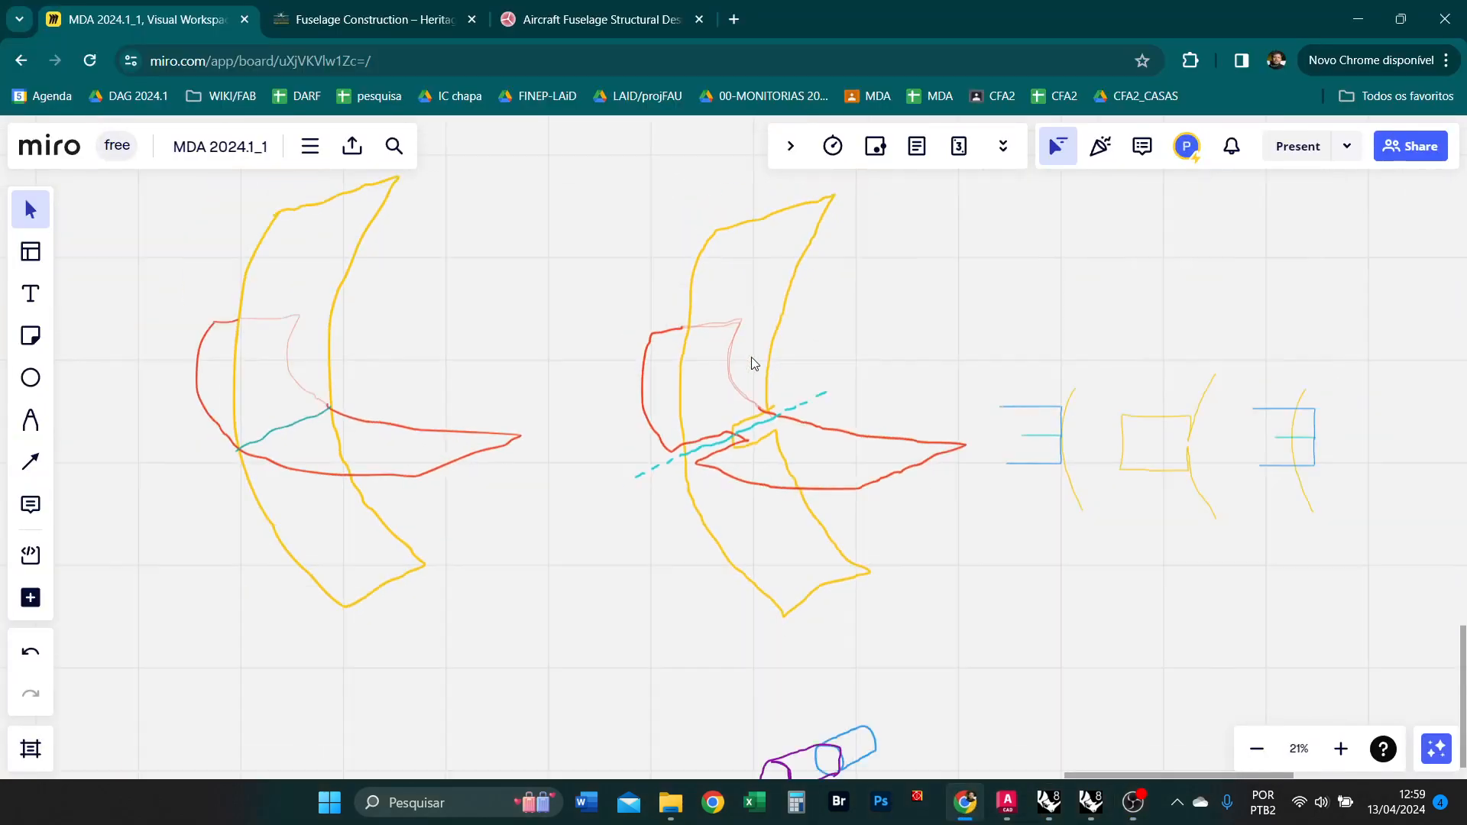
pyautogui.scroll(3, 877, 584)
pyautogui.moveTo(903, 451); pyautogui.dragTo(823, 698, button='middle')
pyautogui.moveTo(936, 350); pyautogui.dragTo(819, 380, button='middle')
pyautogui.scroll(2, 821, 382)
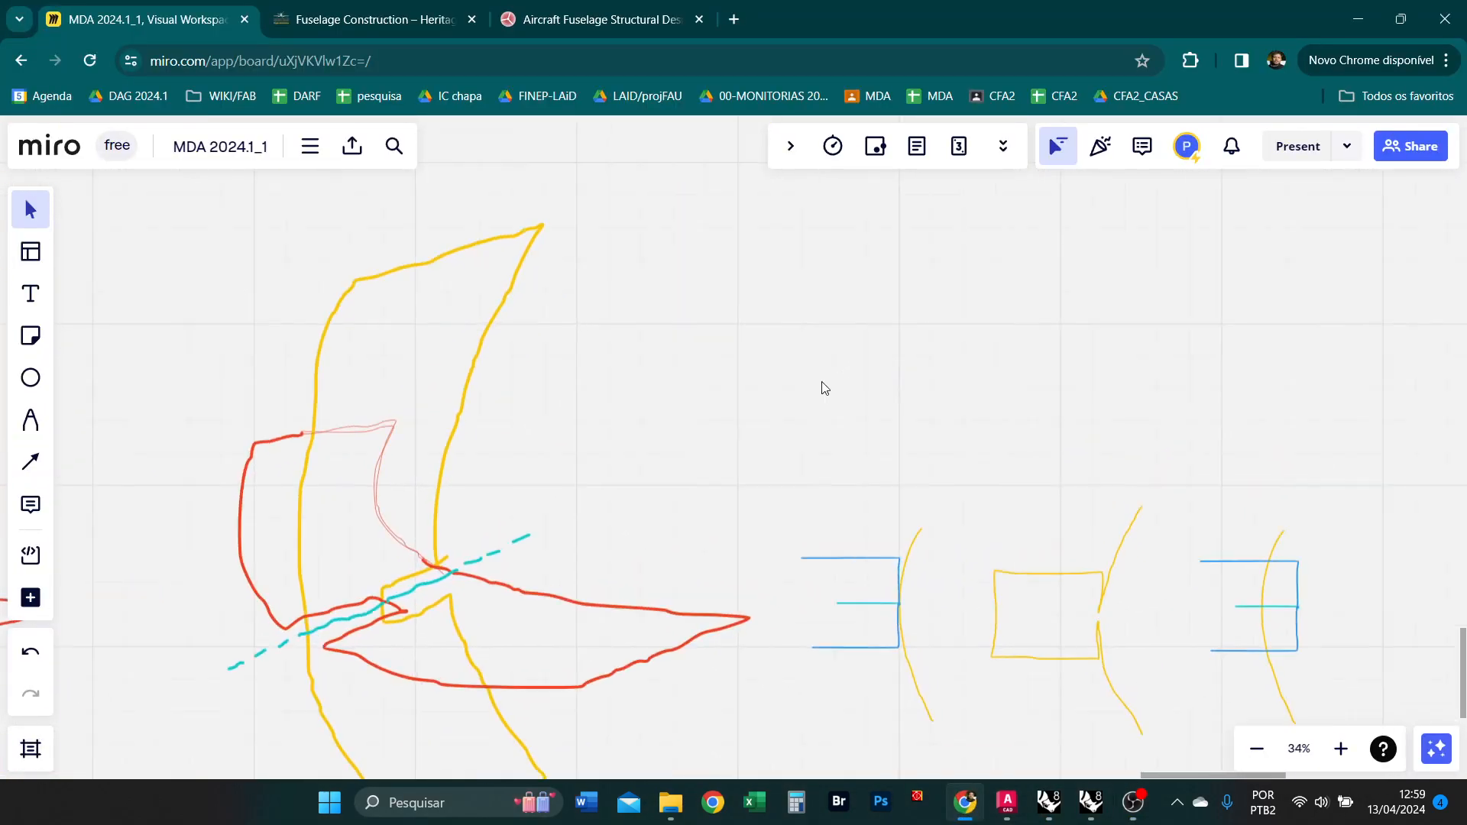
pyautogui.click(30, 420)
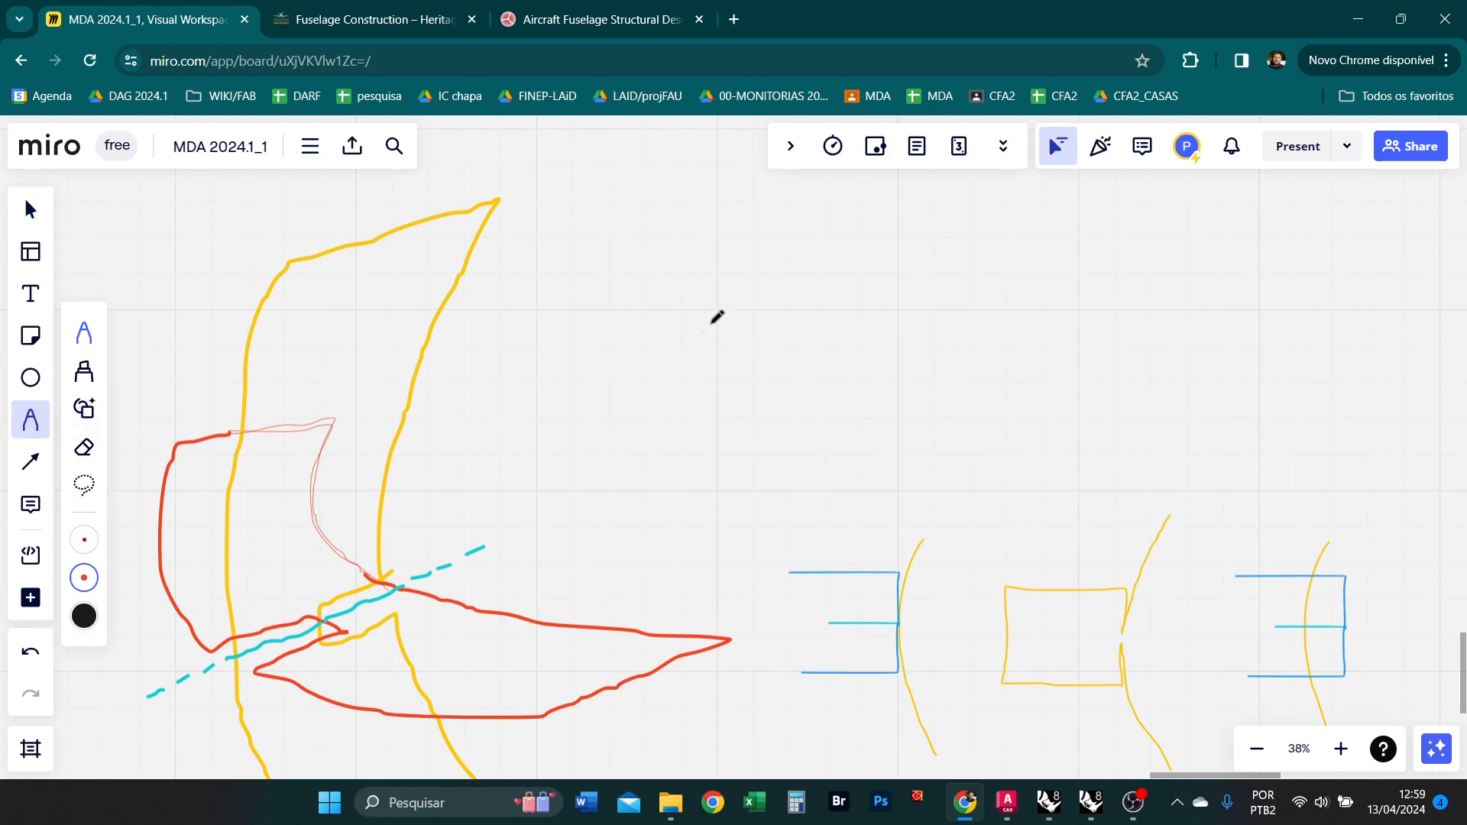
pyautogui.moveTo(745, 260)
pyautogui.mouseDown()
pyautogui.moveTo(692, 278)
pyautogui.moveTo(692, 399)
pyautogui.moveTo(929, 401)
pyautogui.moveTo(1036, 353)
pyautogui.mouseUp()
pyautogui.moveTo(746, 254)
pyautogui.mouseDown()
pyautogui.moveTo(769, 269)
pyautogui.moveTo(747, 257)
pyautogui.mouseUp()
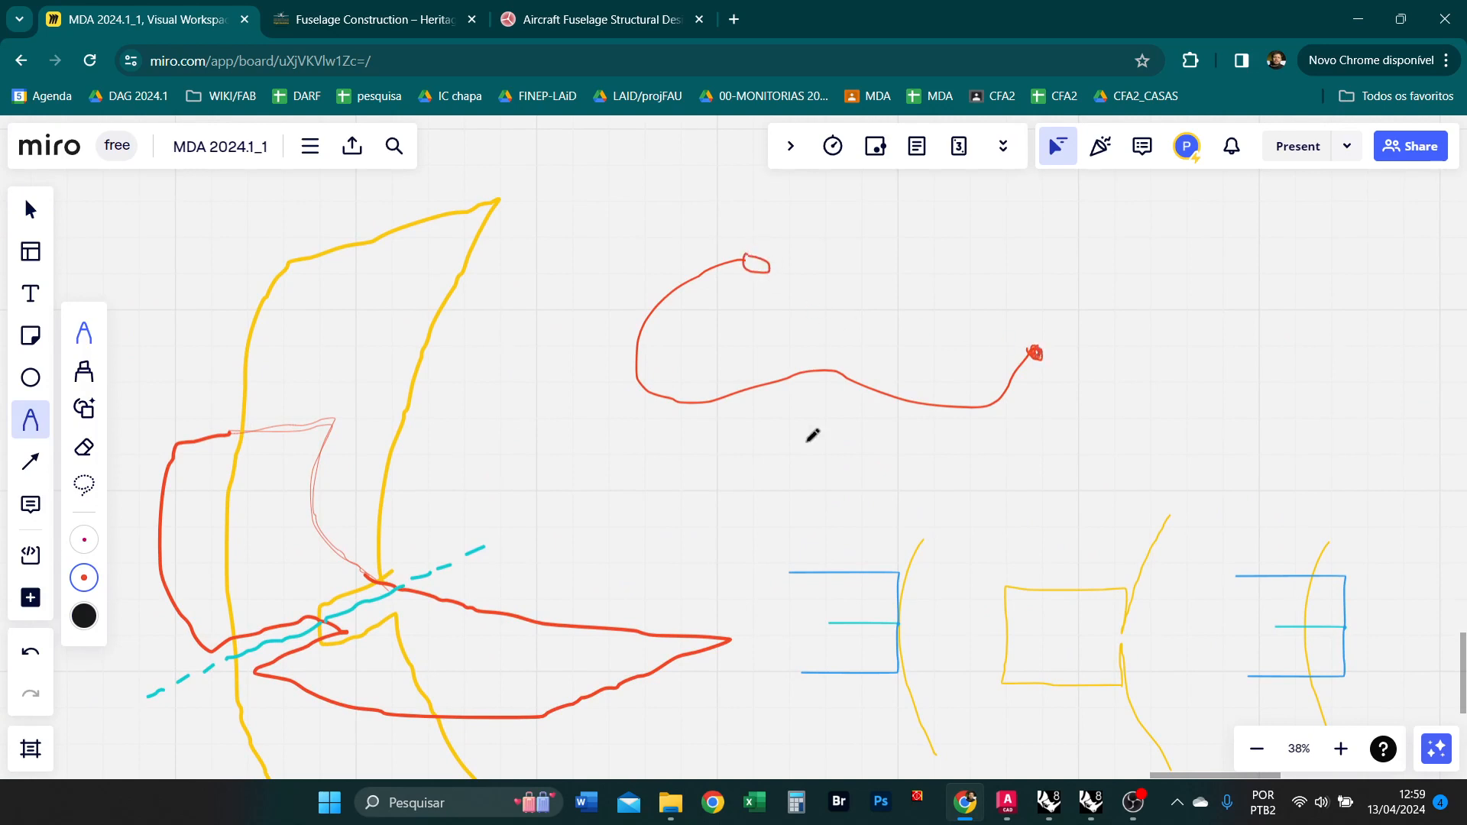
# Set the pen colour to purple and draw short division ticks across the red curve.
pyautogui.click(84, 577)
pyautogui.click(272, 583)
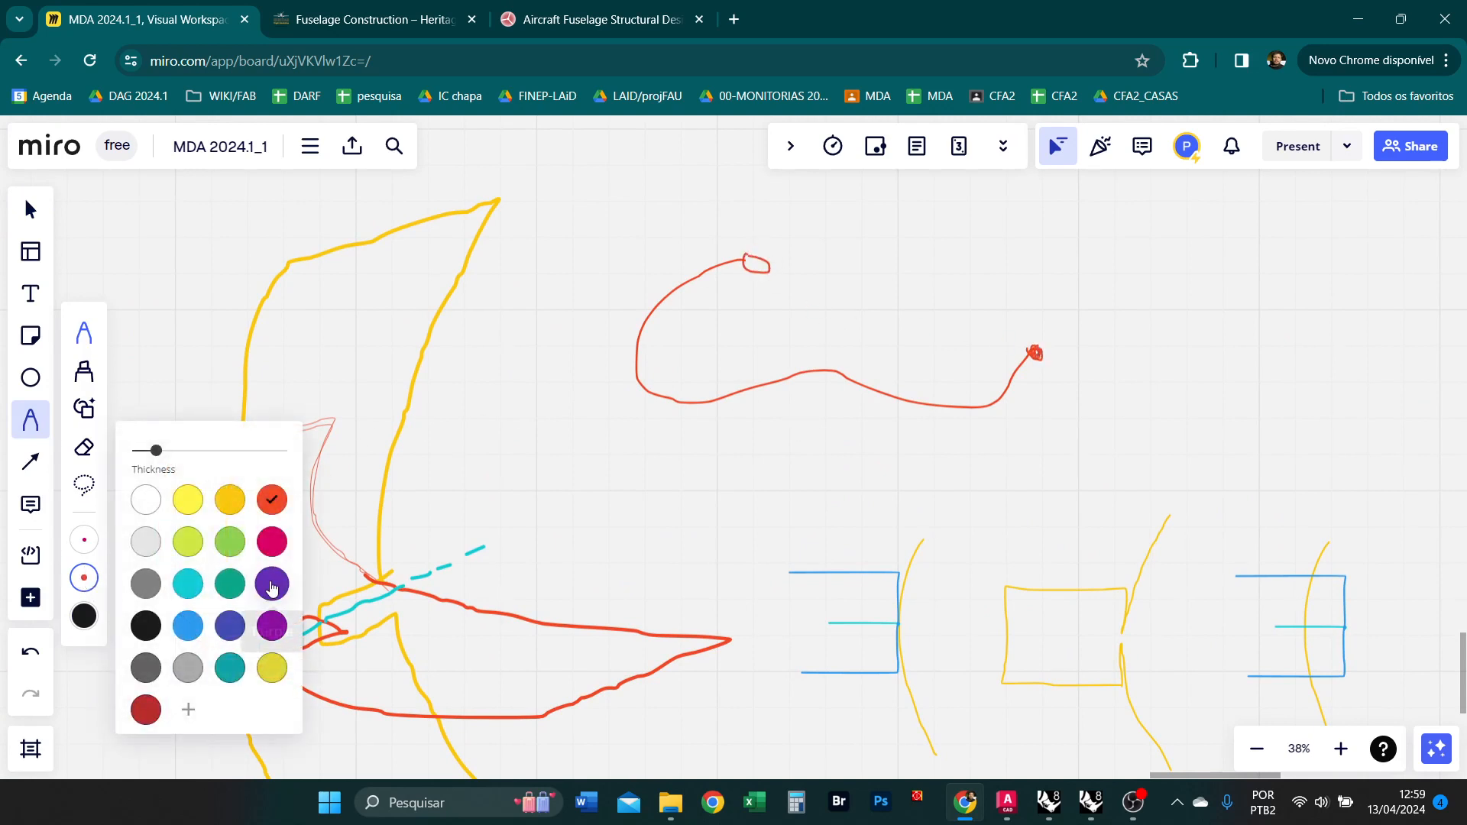
pyautogui.moveTo(917, 399)
pyautogui.mouseDown()
pyautogui.moveTo(900, 414)
pyautogui.moveTo(800, 387)
pyautogui.mouseUp()
pyautogui.moveTo(709, 394)
pyautogui.mouseDown()
pyautogui.moveTo(699, 416)
pyautogui.moveTo(615, 381)
pyautogui.mouseUp()
pyautogui.moveTo(660, 322)
pyautogui.mouseDown()
pyautogui.moveTo(632, 306)
pyautogui.moveTo(694, 267)
pyautogui.mouseUp()
pyautogui.moveTo(715, 255); pyautogui.dragTo(720, 269)
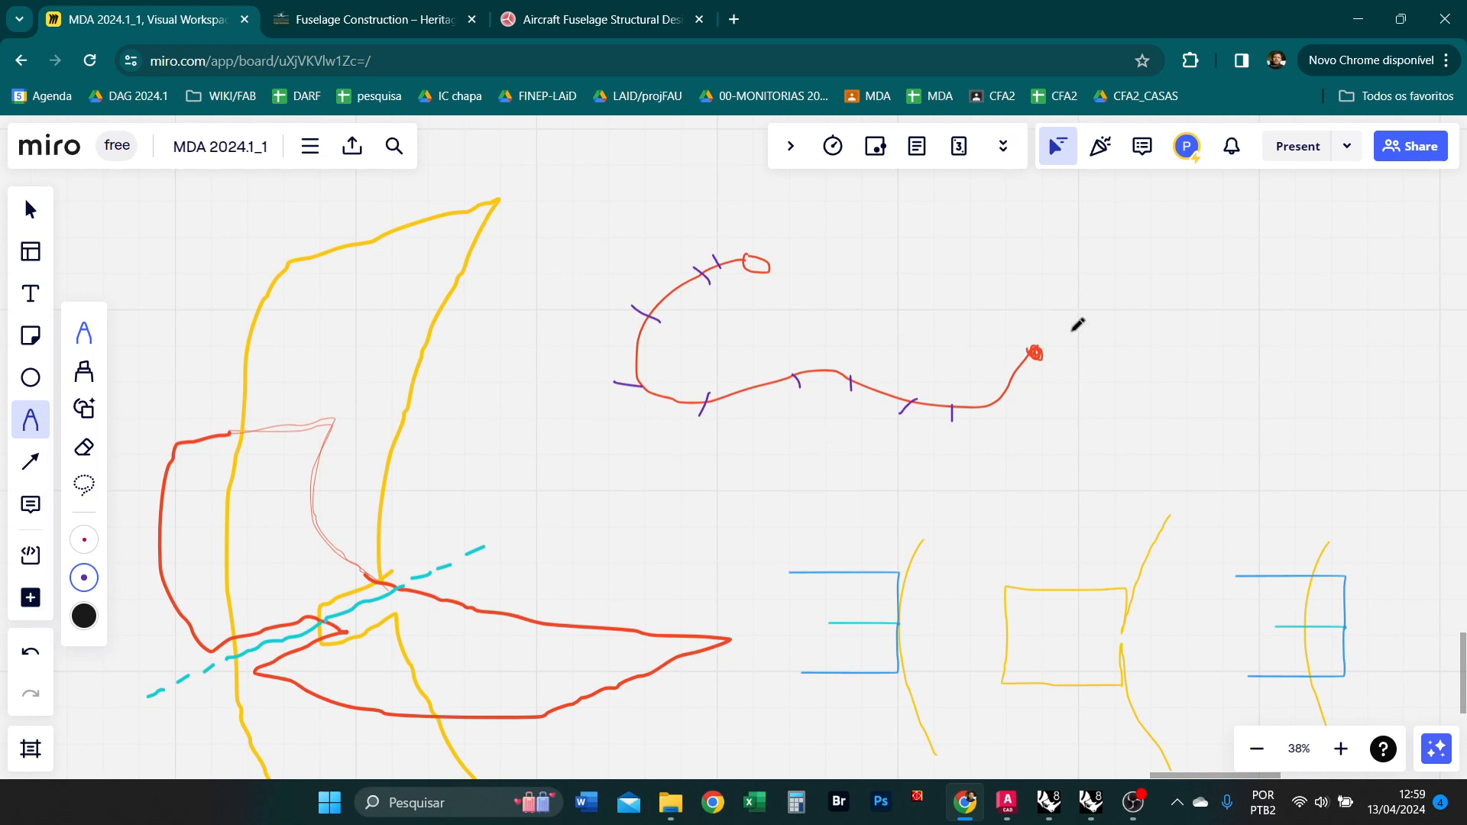
# Label the curve's filled-dot end 0, and write and then delete a 1 beside the open-circle end.
pyautogui.moveTo(1068, 335); pyautogui.dragTo(1074, 359)
pyautogui.moveTo(782, 255)
pyautogui.mouseDown()
pyautogui.moveTo(786, 240)
pyautogui.moveTo(792, 275)
pyautogui.mouseUp()
pyautogui.click(30, 209)
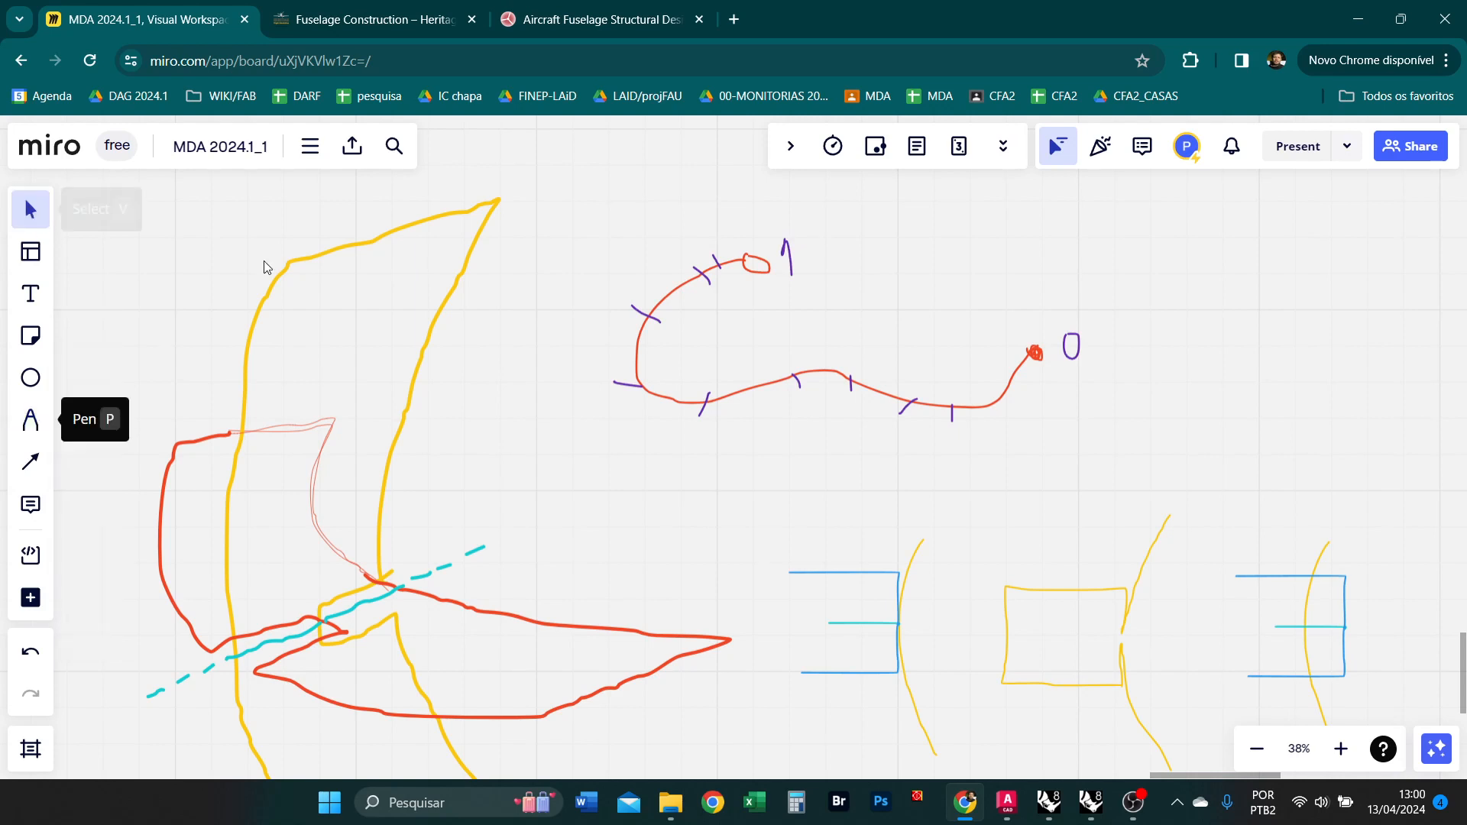
pyautogui.click(794, 273)
pyautogui.press('Delete')
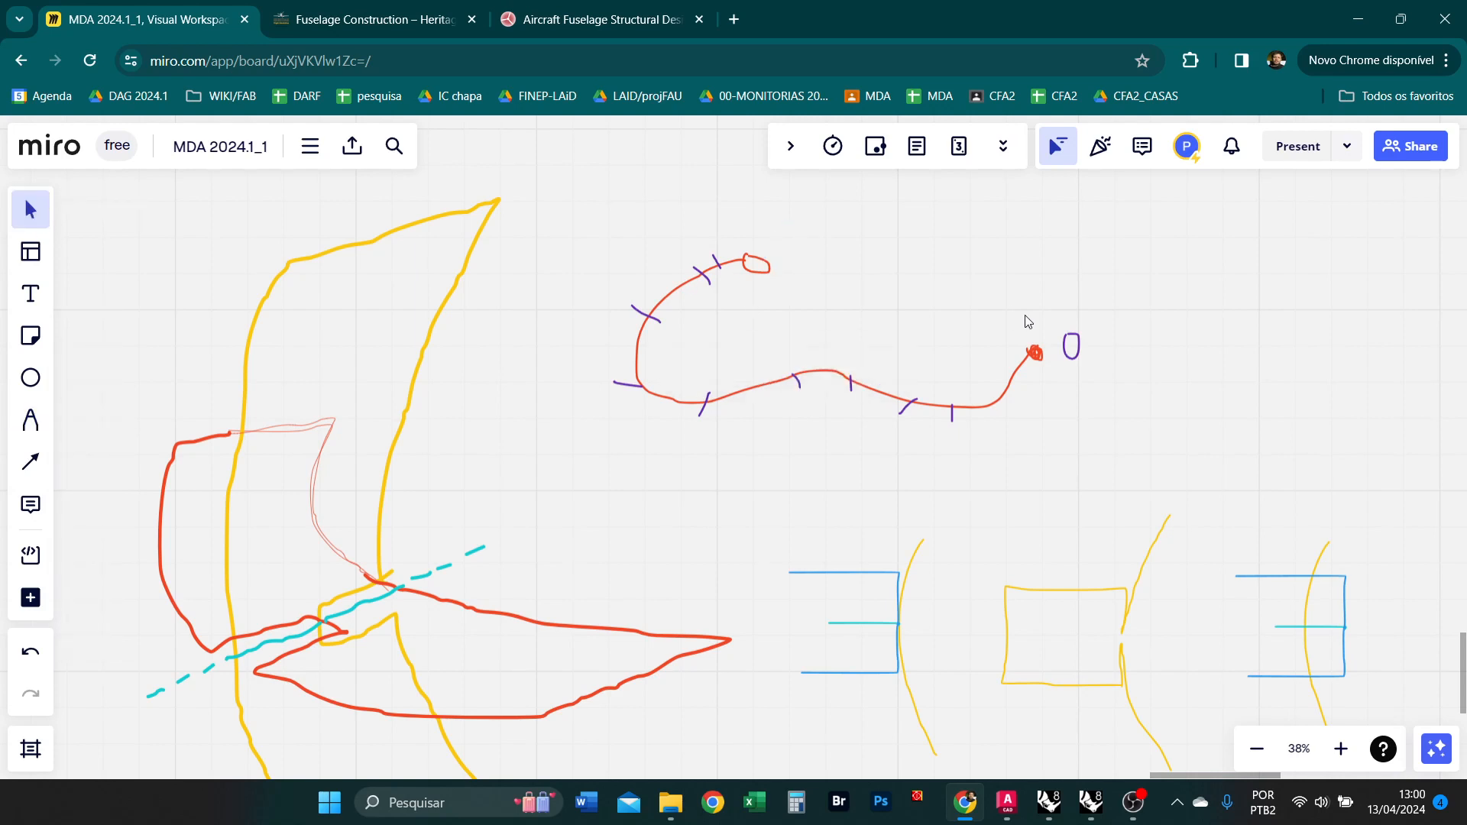
# Shift the second tick from the open-circle end farther along the curve, and handwrite a decimal value ending in 20,23 beside that end.
pyautogui.moveTo(711, 286); pyautogui.dragTo(697, 305)
pyautogui.click(30, 420)
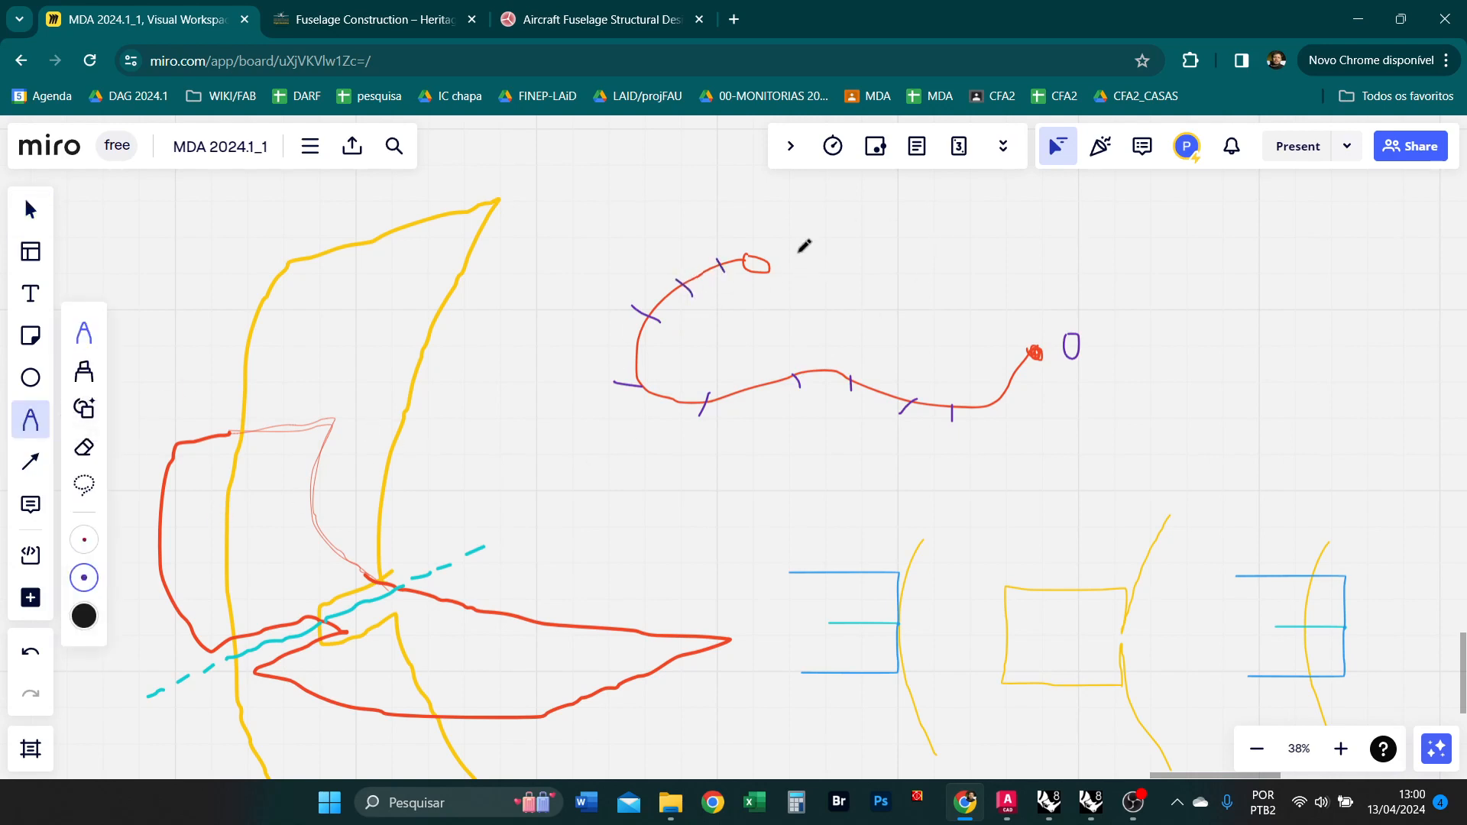
pyautogui.moveTo(808, 244)
pyautogui.mouseDown()
pyautogui.moveTo(799, 268)
pyautogui.moveTo(802, 246)
pyautogui.moveTo(840, 278)
pyautogui.moveTo(854, 243)
pyautogui.moveTo(869, 277)
pyautogui.moveTo(947, 241)
pyautogui.moveTo(946, 263)
pyautogui.mouseUp()
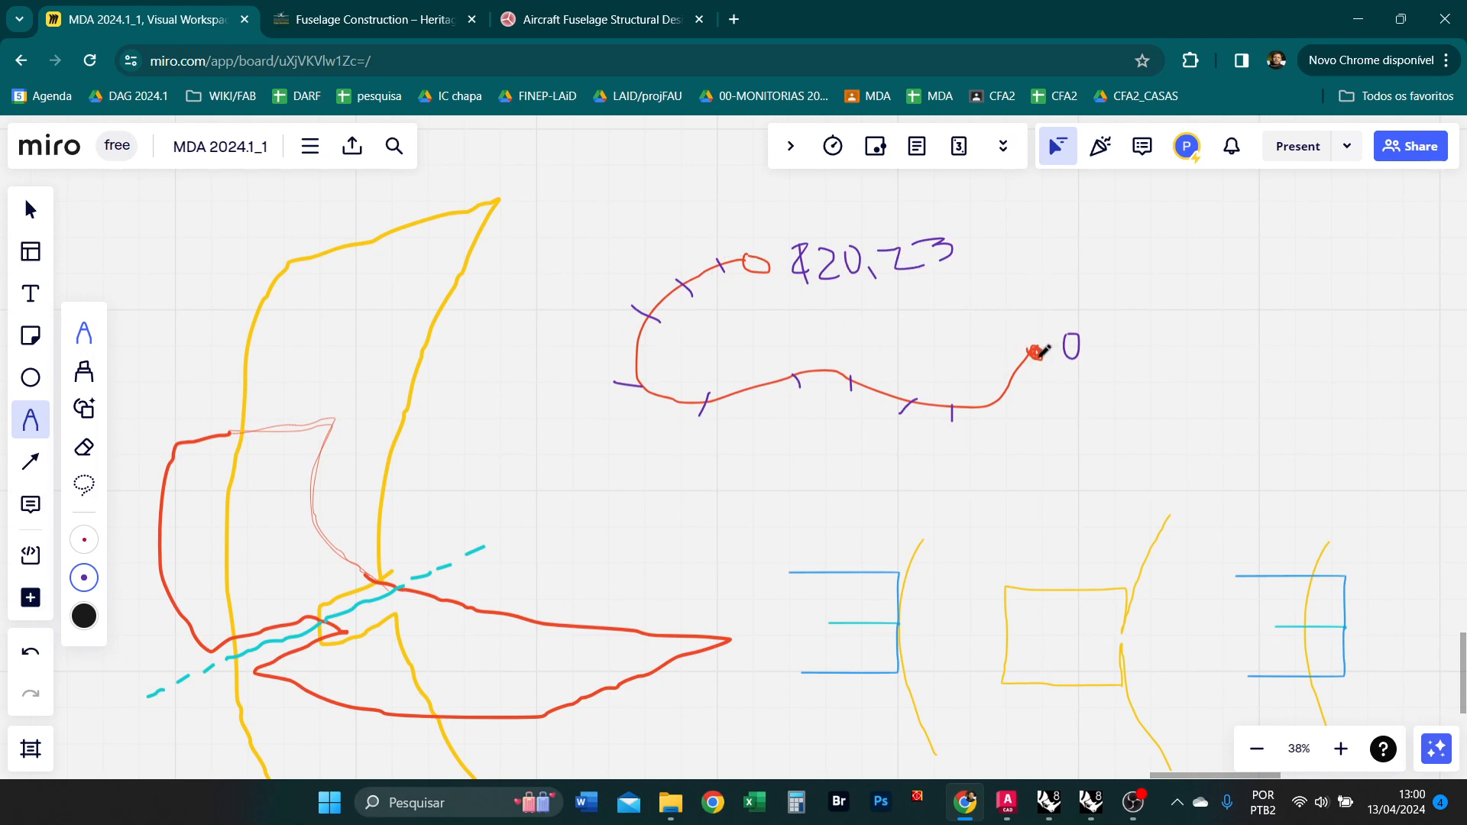
# Relabel the red curve's open-circle end with a handwritten 1, deleting the decimal value ending in 20,23.
pyautogui.moveTo(776, 214)
pyautogui.mouseDown()
pyautogui.moveTo(780, 200)
pyautogui.moveTo(793, 222)
pyautogui.mouseUp()
pyautogui.click(31, 209)
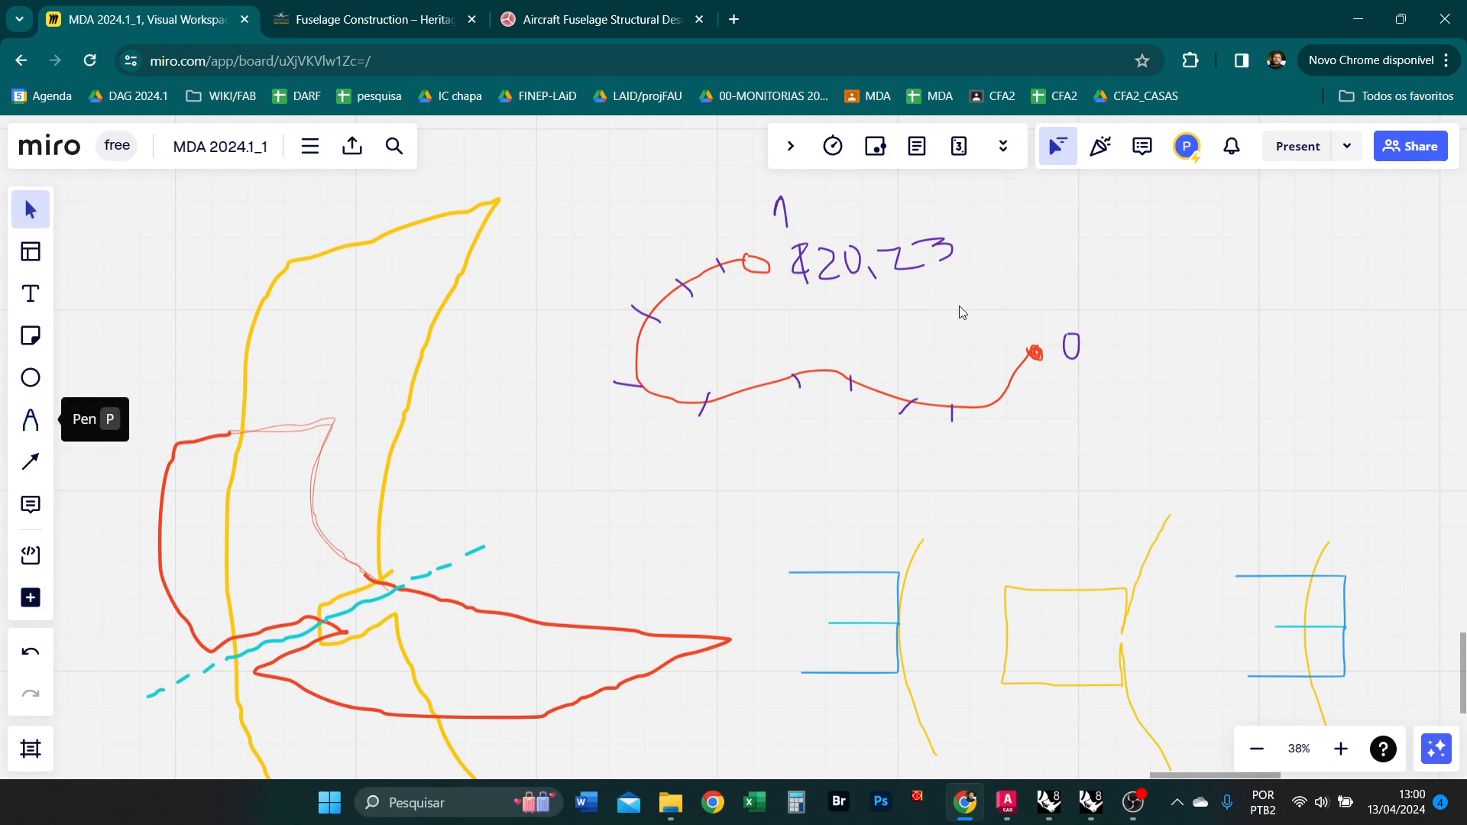
pyautogui.moveTo(963, 302)
pyautogui.mouseDown()
pyautogui.moveTo(770, 264)
pyautogui.moveTo(795, 262)
pyautogui.moveTo(801, 240)
pyautogui.moveTo(792, 255)
pyautogui.mouseUp()
pyautogui.press('Delete')
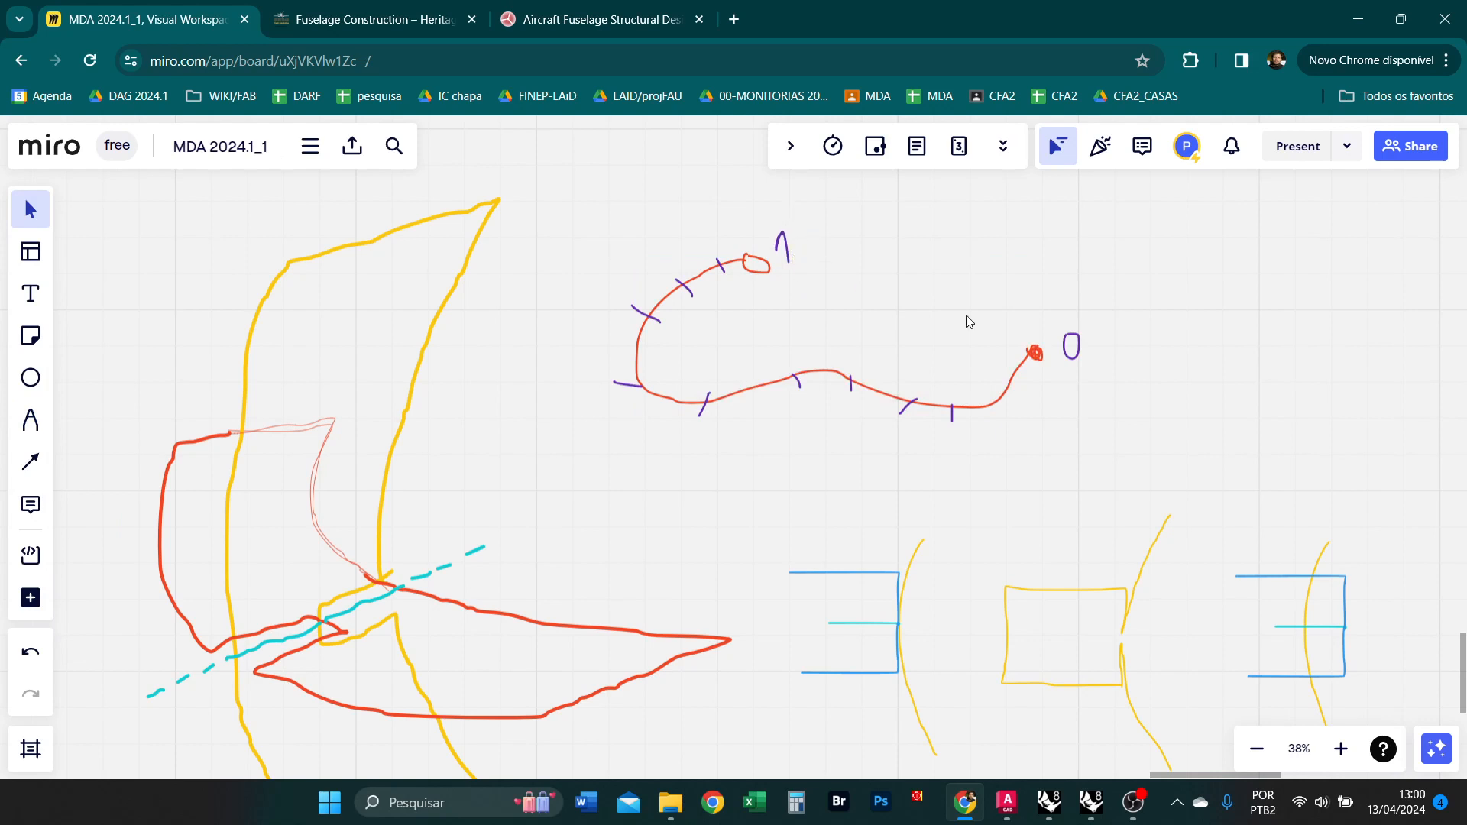
# Draw a filled purple dot near the middle of the red curve, between the 0 and 1 ends.
pyautogui.click(1072, 357)
pyautogui.click(789, 258)
pyautogui.click(1064, 442)
pyautogui.moveTo(800, 391)
pyautogui.mouseDown()
pyautogui.moveTo(776, 395)
pyautogui.moveTo(767, 381)
pyautogui.moveTo(795, 394)
pyautogui.moveTo(762, 375)
pyautogui.moveTo(791, 370)
pyautogui.mouseUp()
pyautogui.click(30, 419)
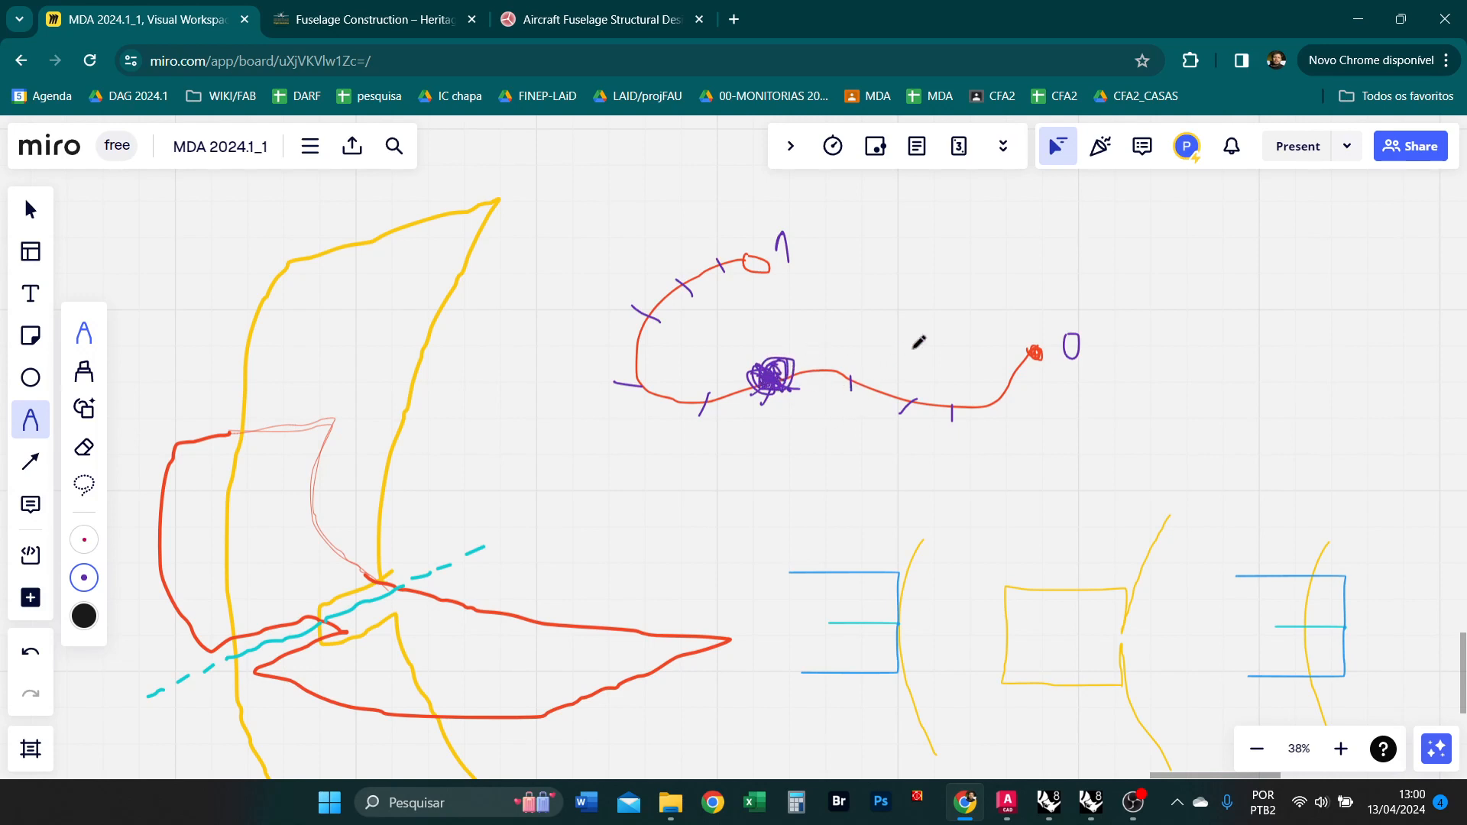
# Switch from the Miro board back to Grasshopper and Rhino side by side, putting the browser away.
pyautogui.hotkey('alt', 'Tab')
pyautogui.hotkey('alt', 'Tab')
pyautogui.moveTo(1089, 806)
pyautogui.click(1061, 711)
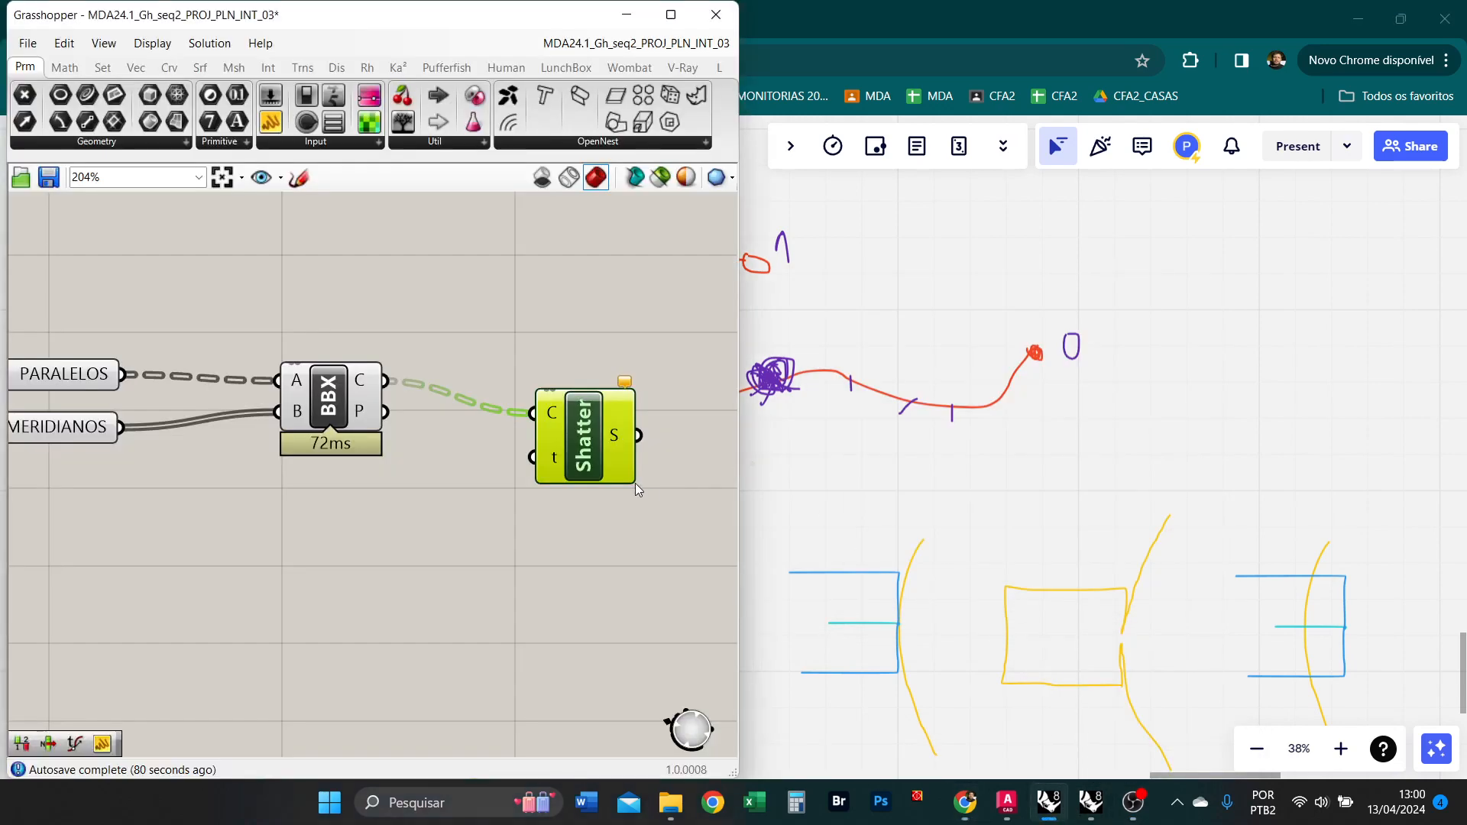
pyautogui.click(1050, 802)
pyautogui.click(1049, 803)
pyautogui.click(1358, 19)
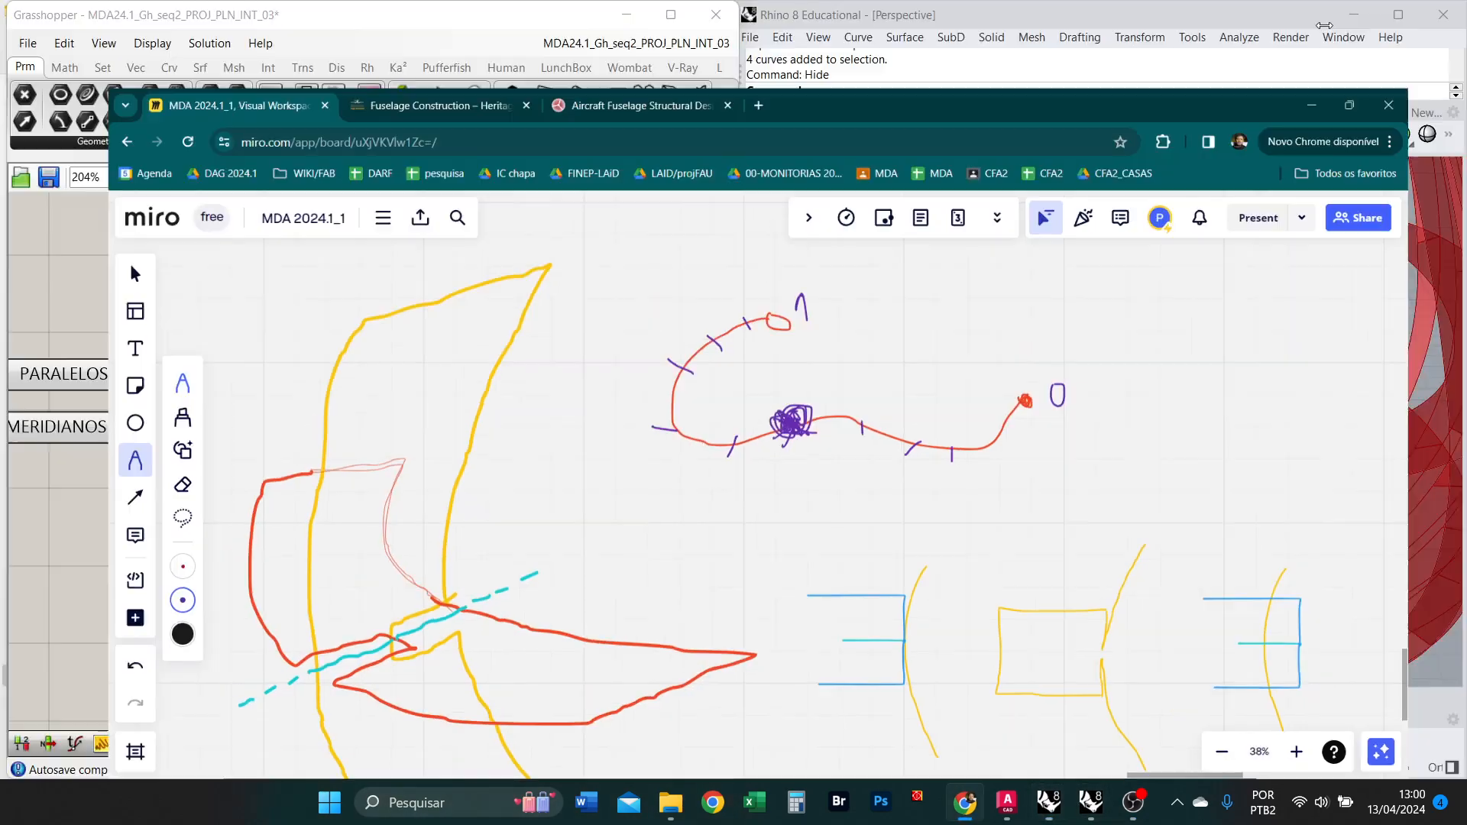
pyautogui.click(845, 639)
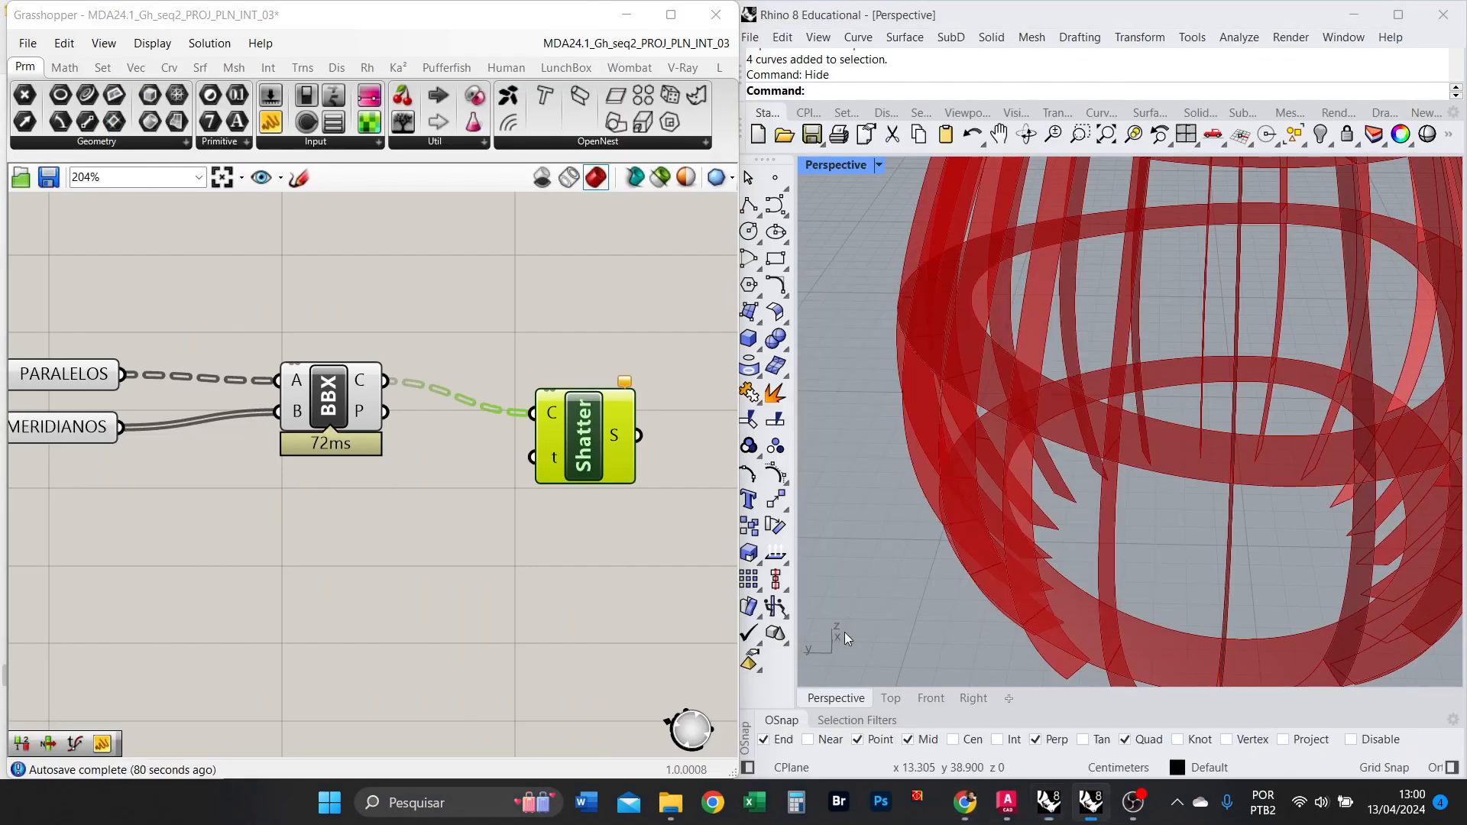
# Check the Shatter component's t input and reparameterize its C input.
pyautogui.click(571, 431)
pyautogui.scroll(2, 572, 431)
pyautogui.moveTo(540, 474)
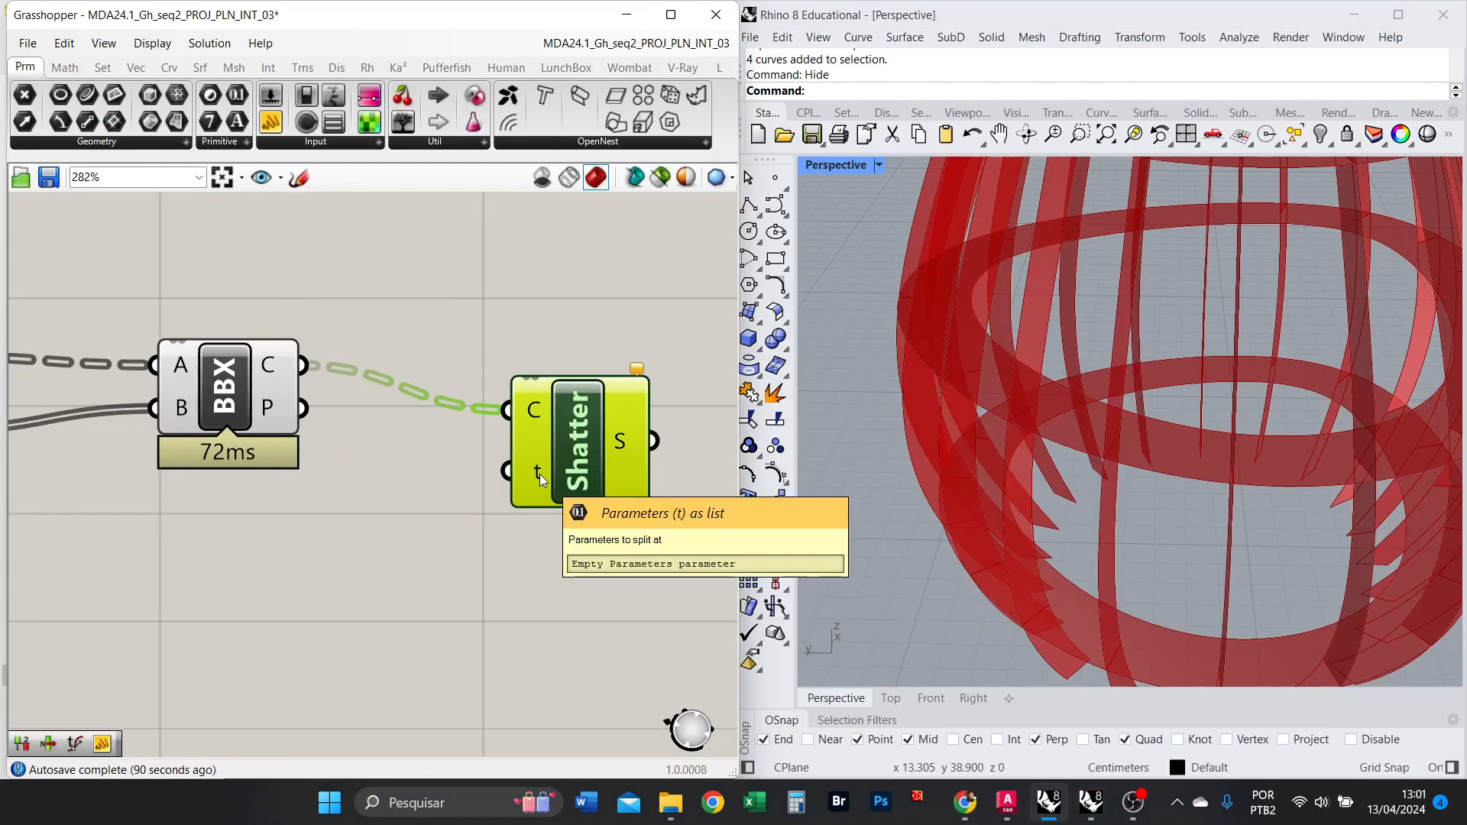
pyautogui.scroll(-2, 540, 474)
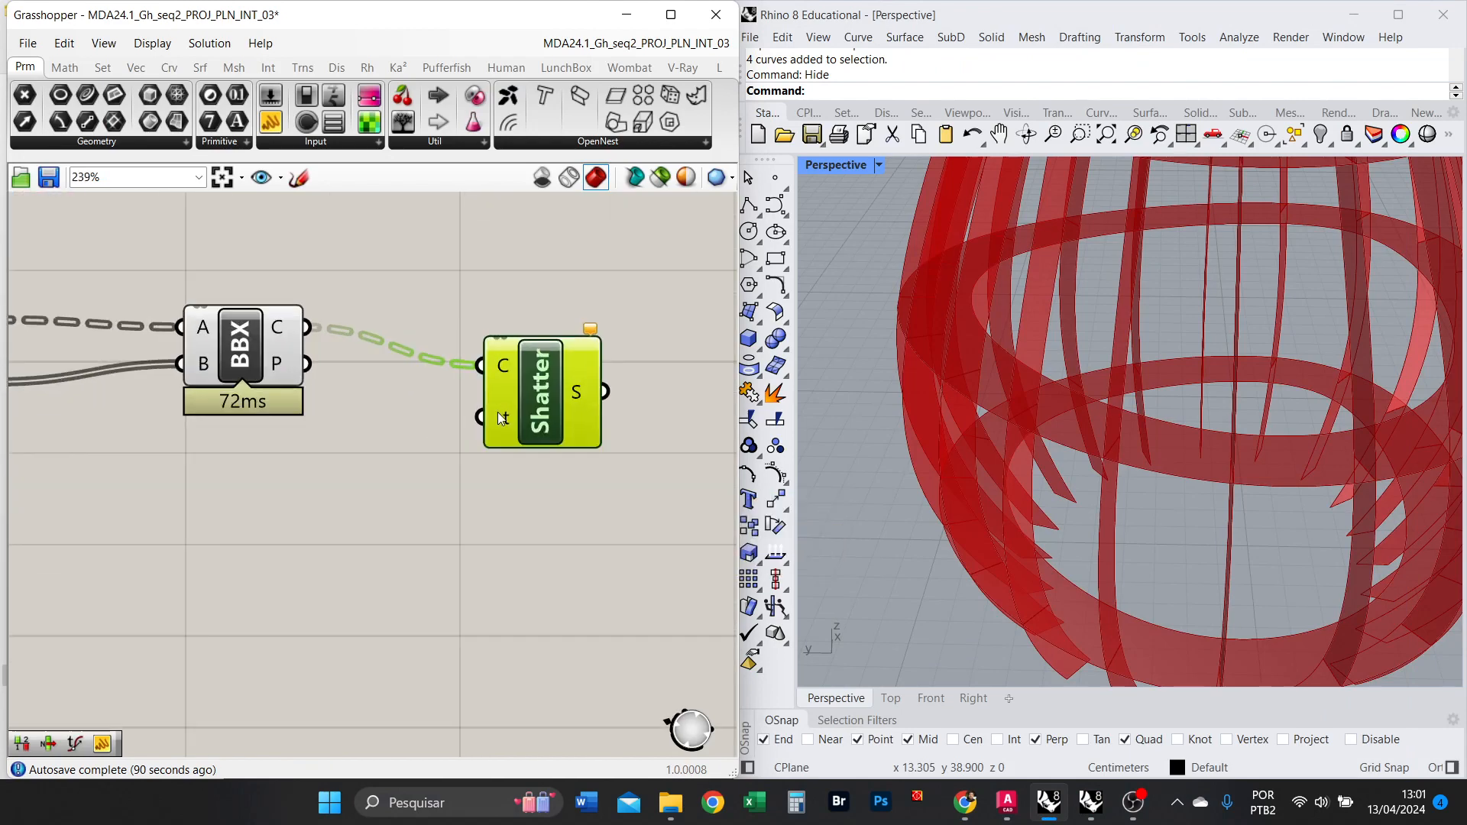
pyautogui.rightClick(505, 375)
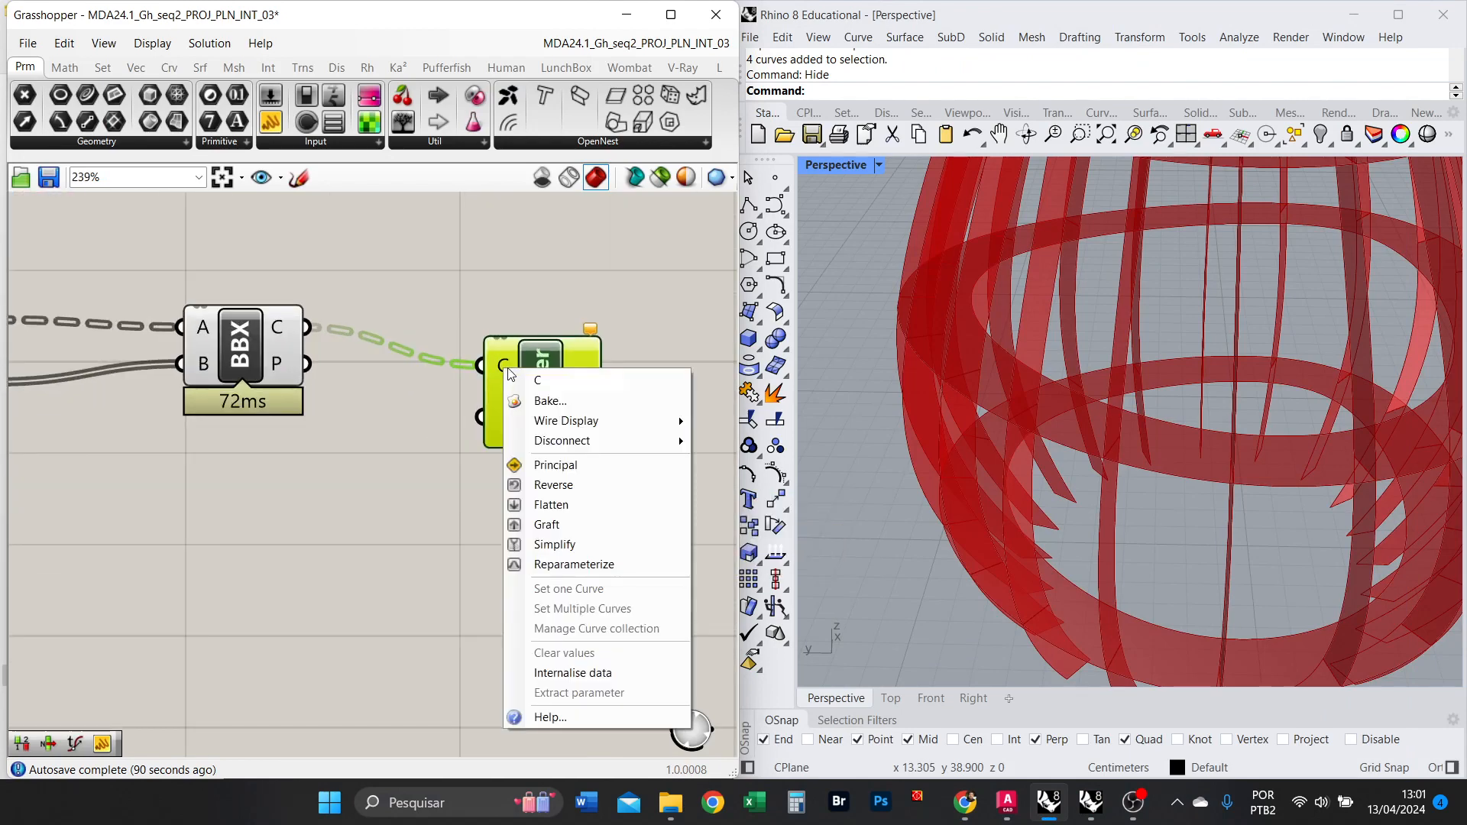
pyautogui.click(561, 566)
pyautogui.scroll(-3, 441, 410)
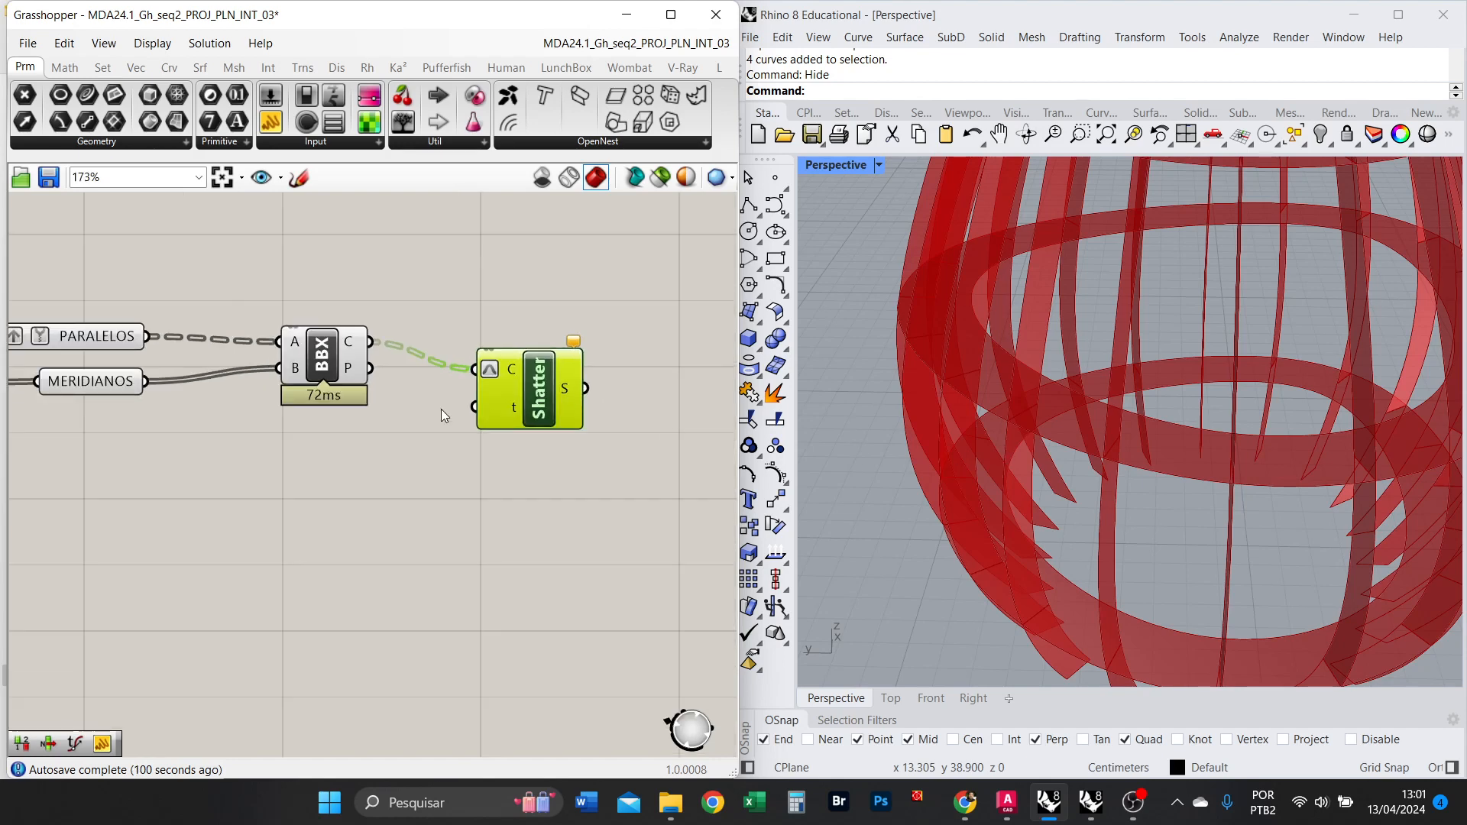
# Add a panel containing 0.5, wire it into Shatter's t input, and place it beside the component.
pyautogui.scroll(3, 389, 371)
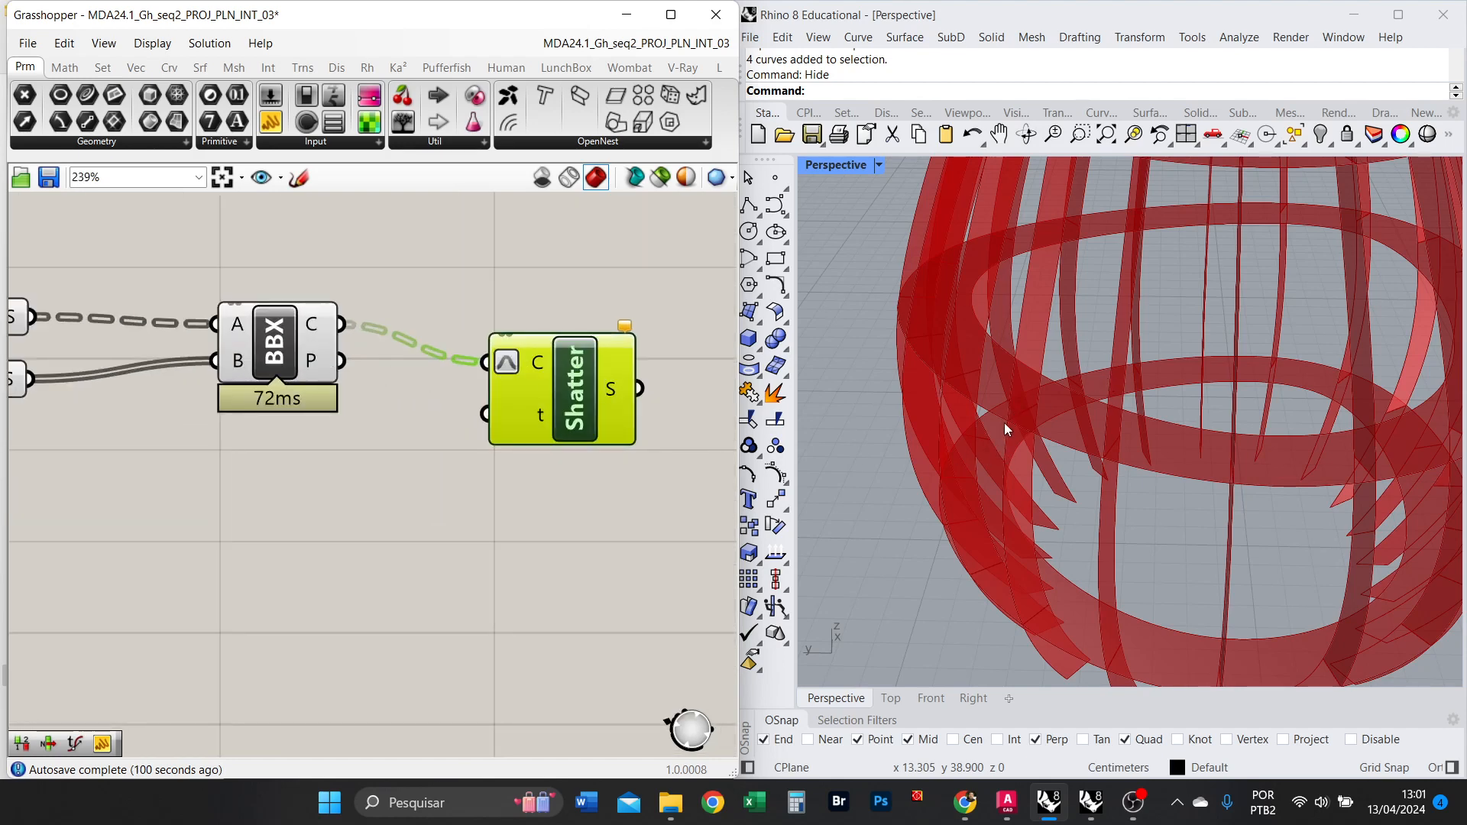
pyautogui.scroll(2, 1056, 401)
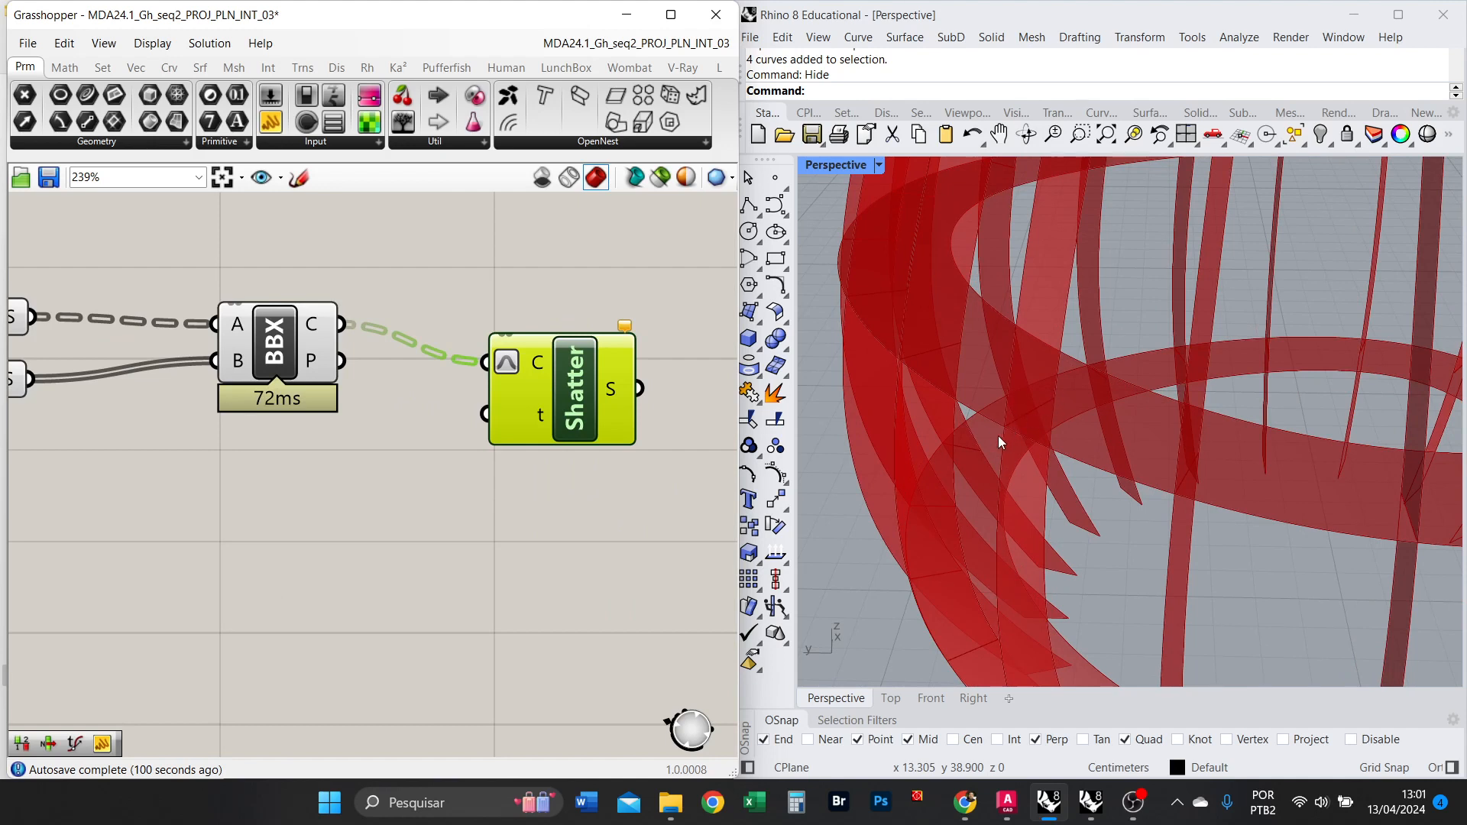
pyautogui.moveTo(569, 405); pyautogui.dragTo(617, 436)
pyautogui.doubleClick(436, 547)
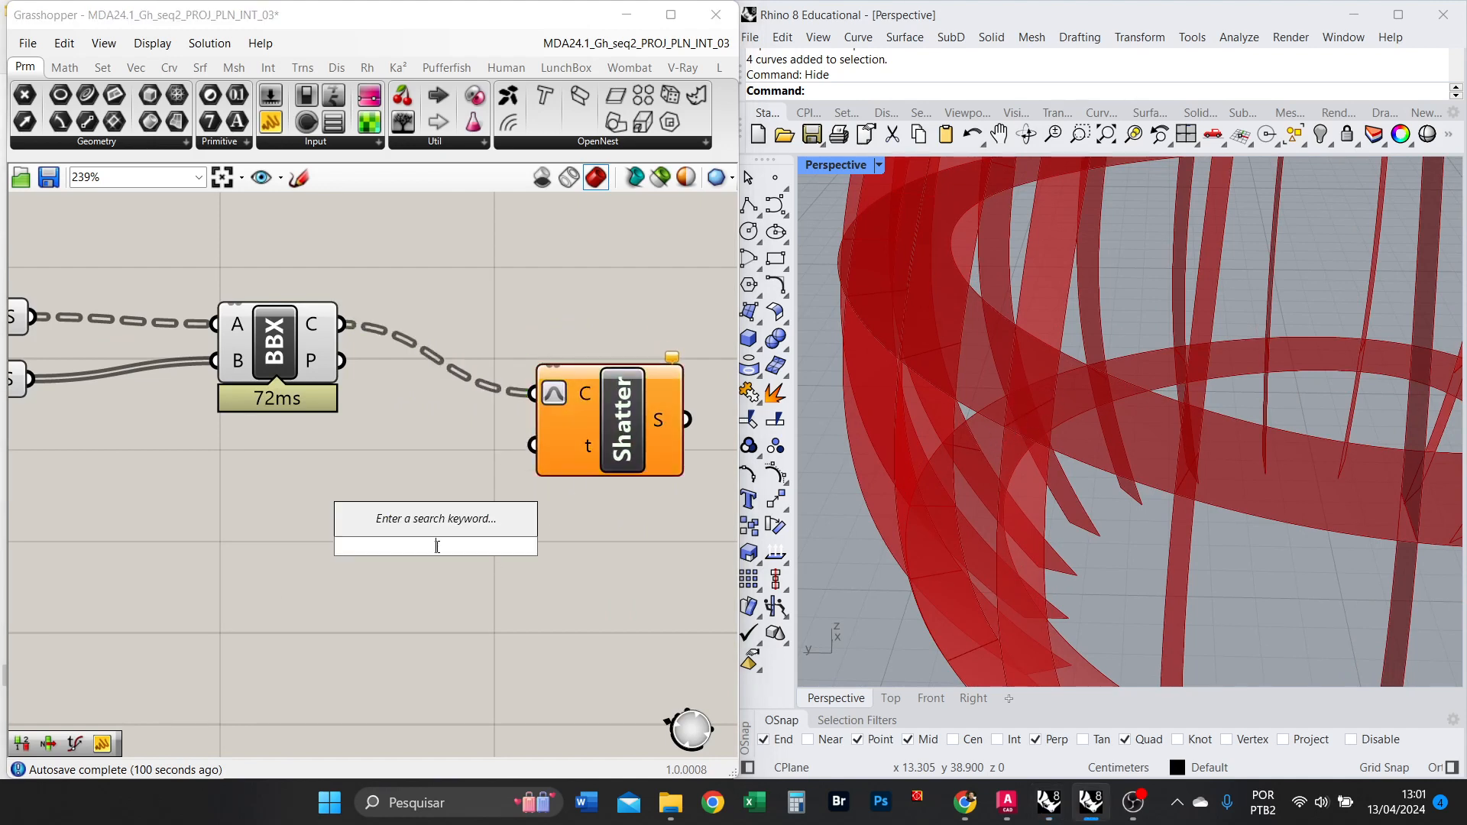
pyautogui.write('//')
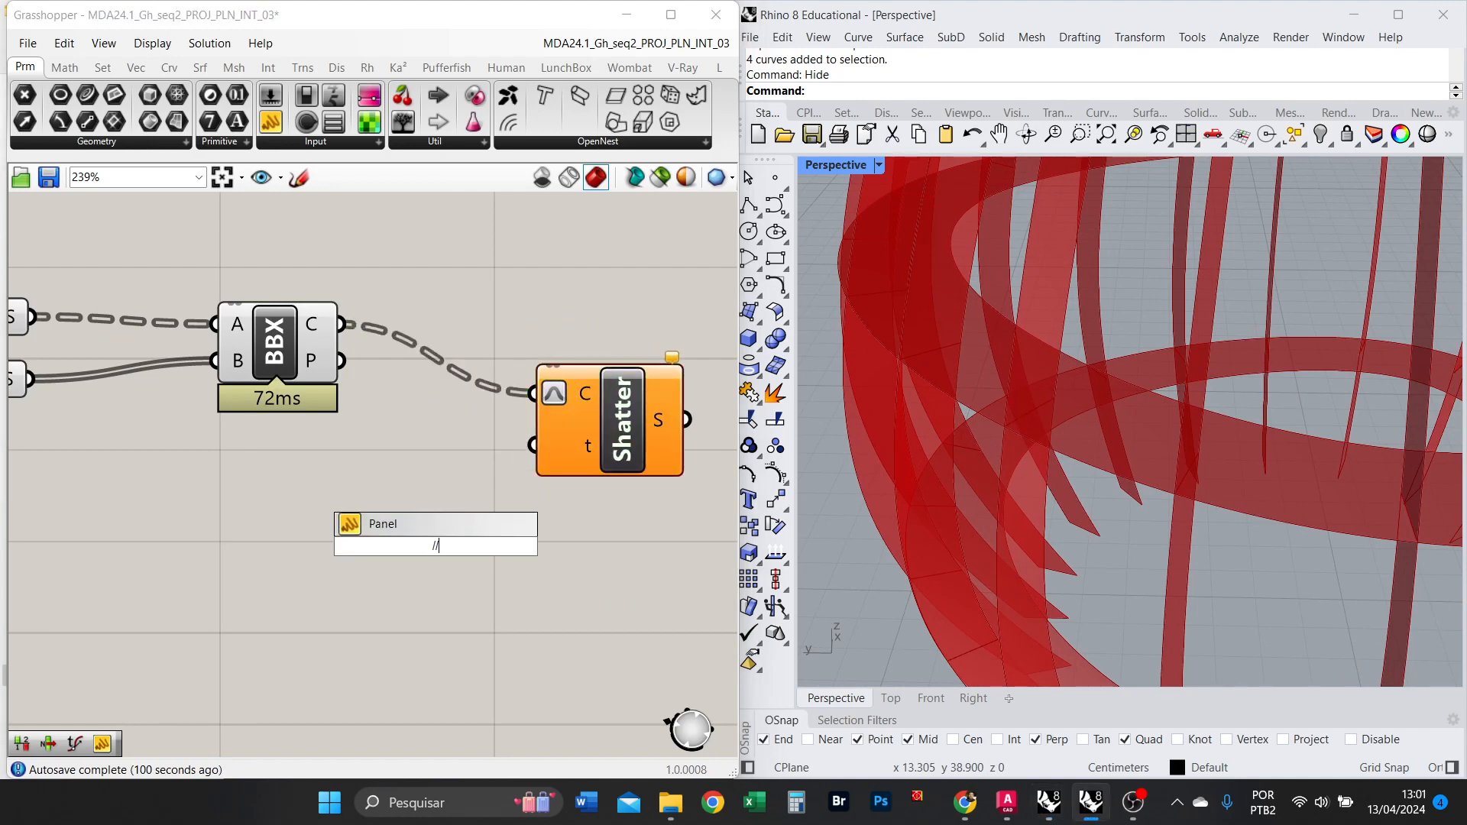
pyautogui.write('0.5')
pyautogui.press('Return')
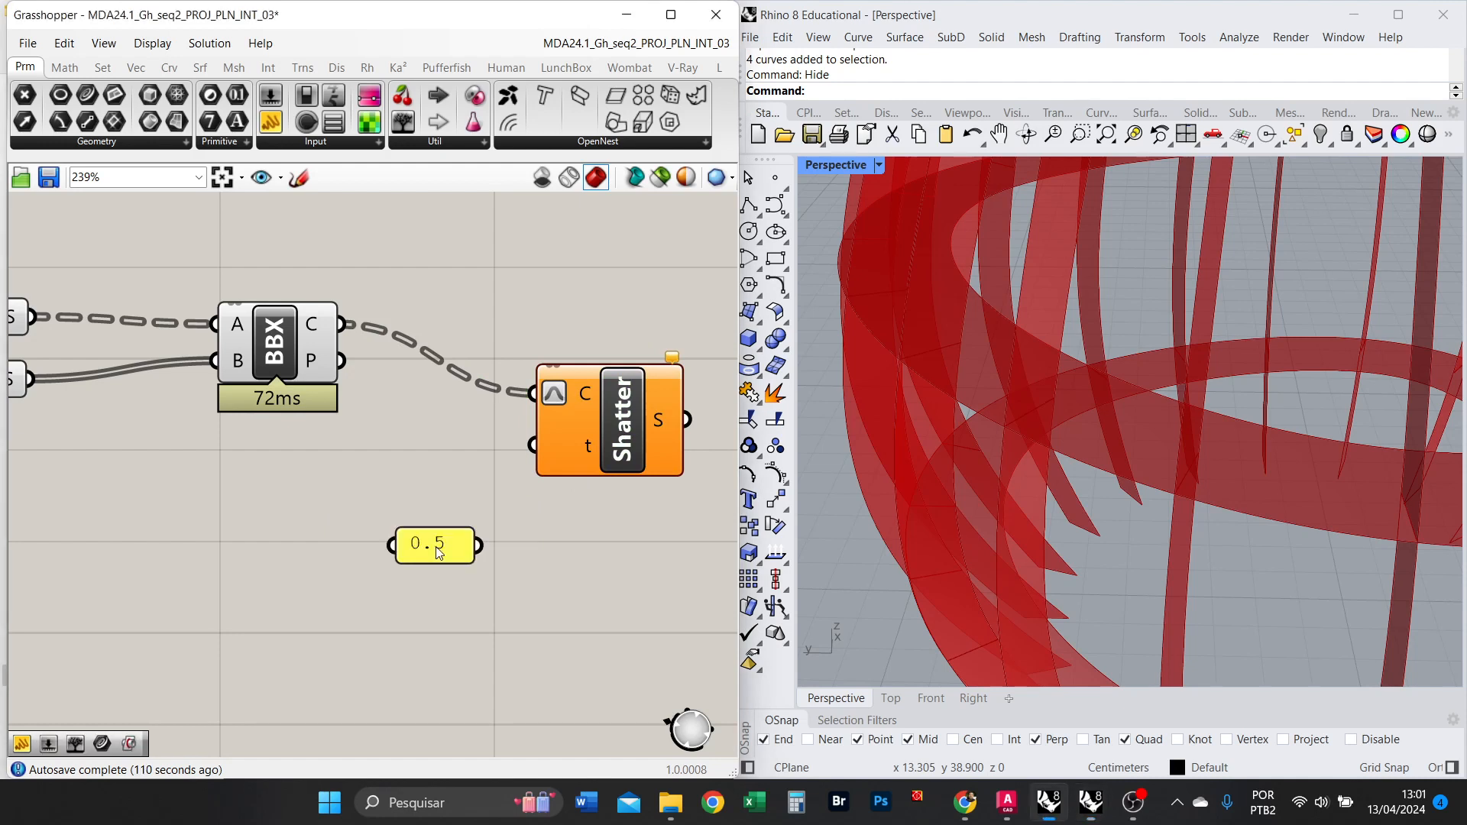
pyautogui.moveTo(479, 545); pyautogui.dragTo(534, 444)
pyautogui.moveTo(437, 557); pyautogui.dragTo(463, 440)
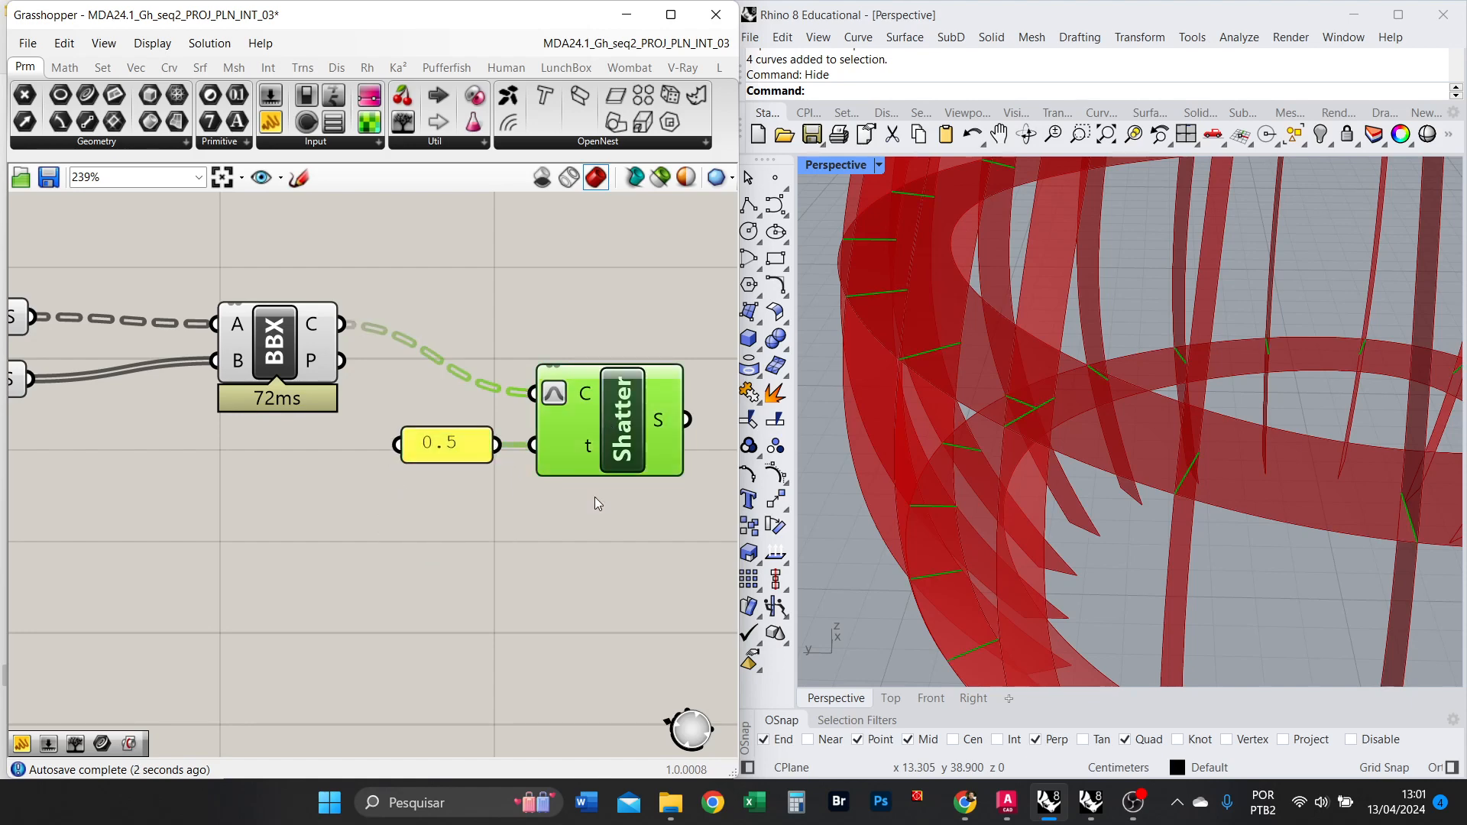
pyautogui.scroll(-2, 414, 402)
pyautogui.moveTo(923, 387); pyautogui.dragTo(886, 370, button='right')
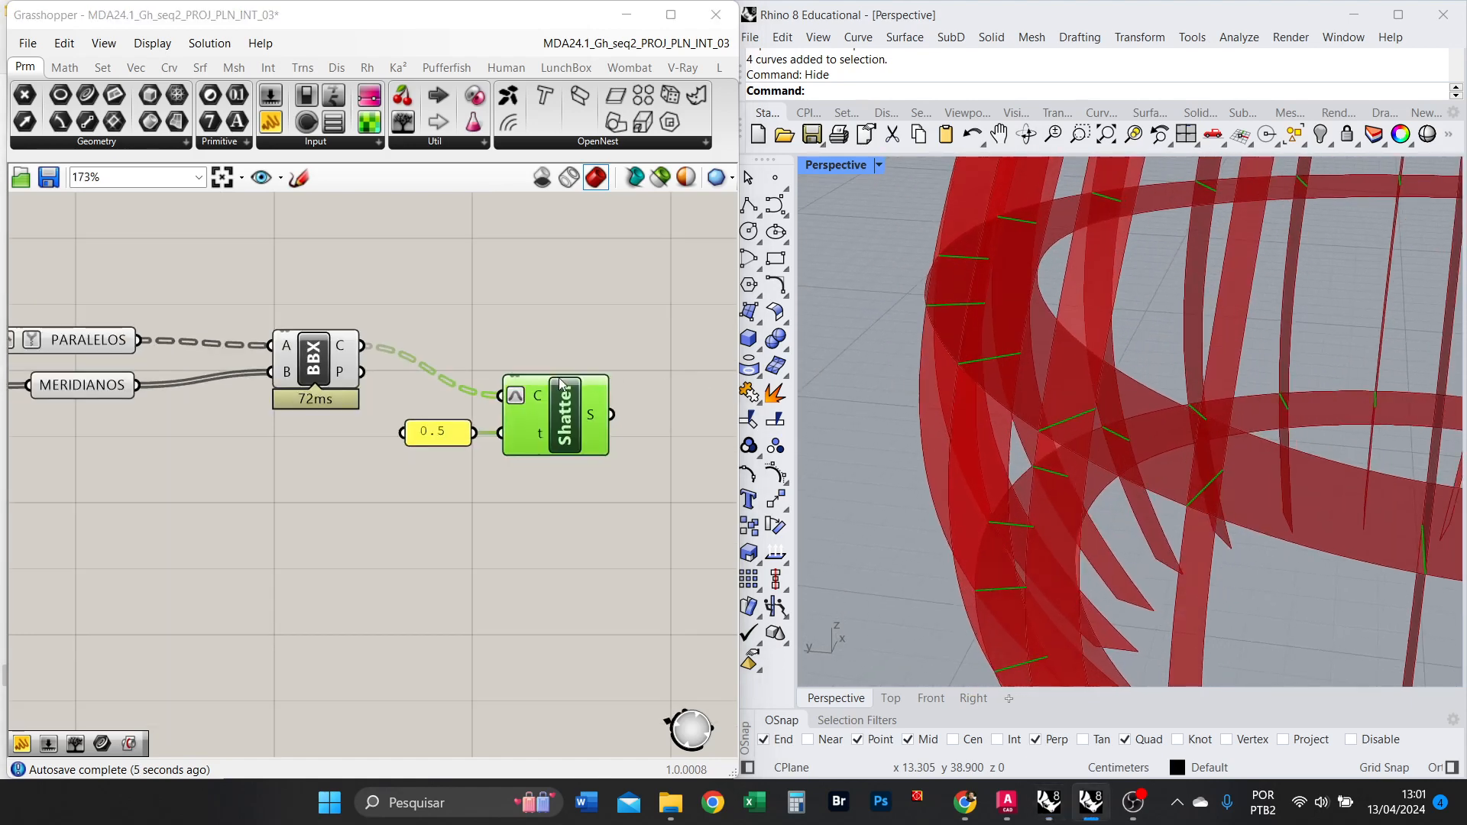
pyautogui.scroll(2, 634, 397)
pyautogui.scroll(2, 505, 388)
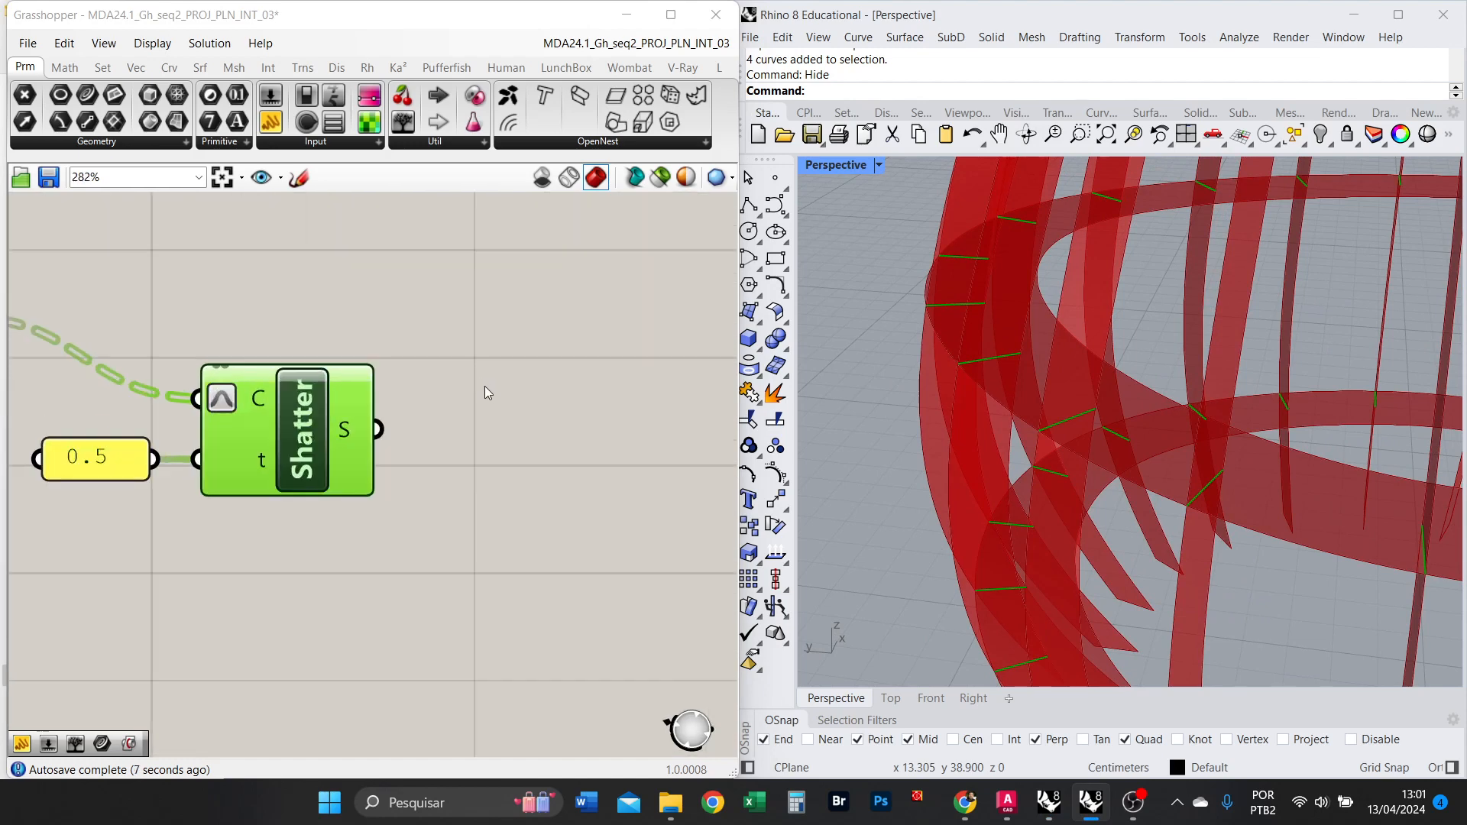
pyautogui.doubleClick(538, 434)
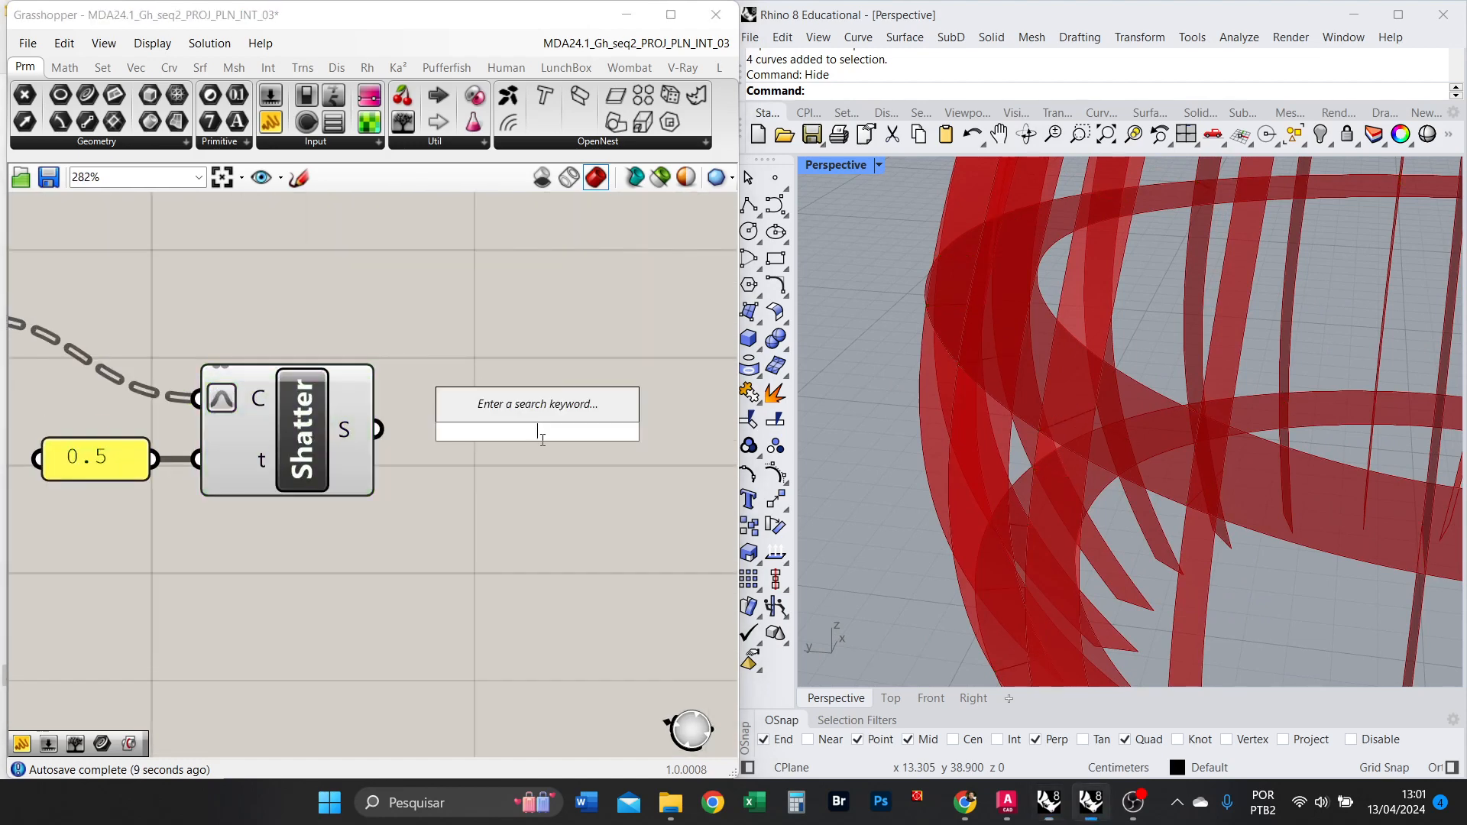
pyautogui.click(645, 515)
pyautogui.scroll(-4, 536, 424)
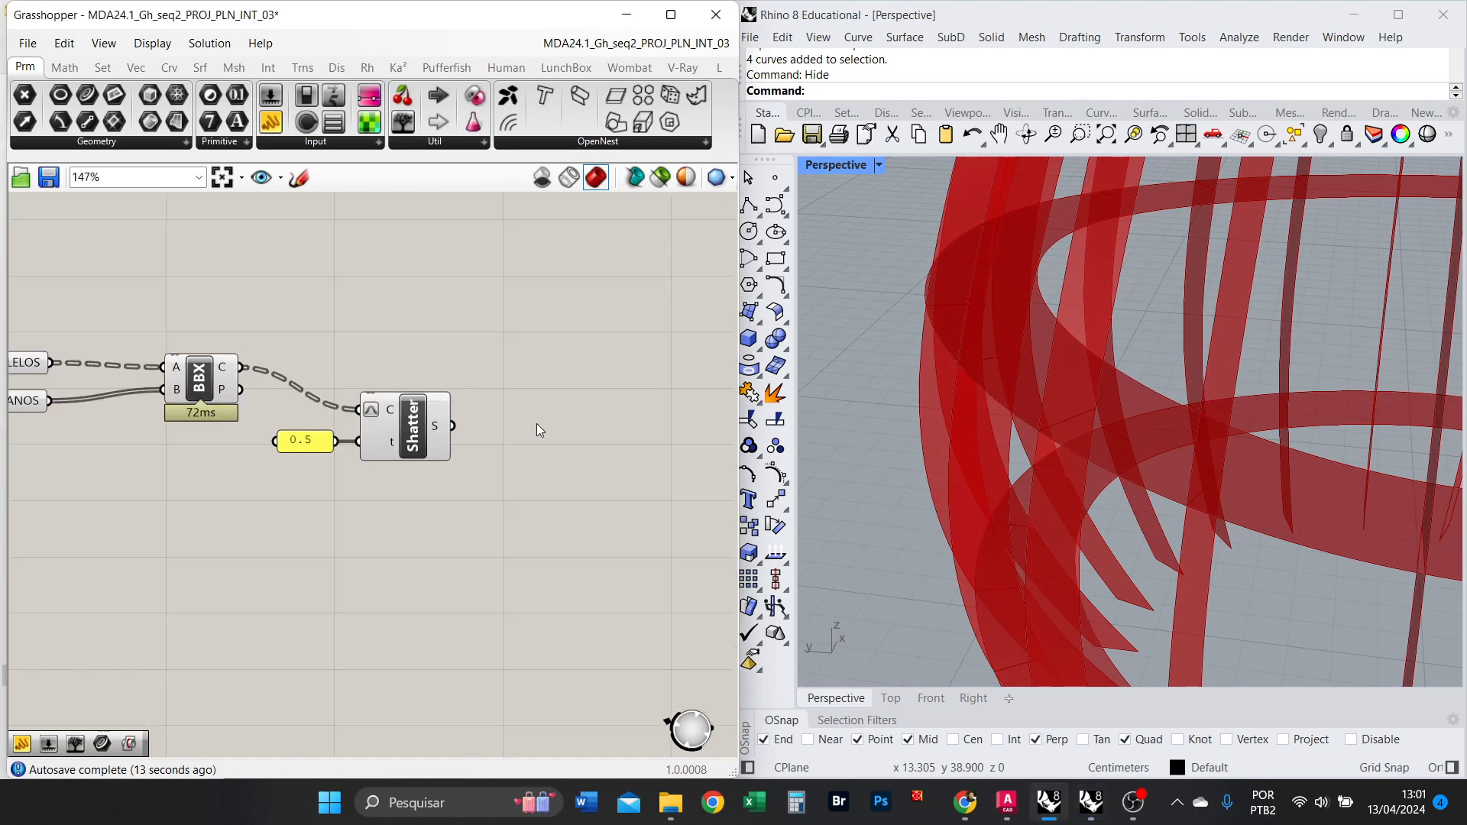
pyautogui.scroll(2, 374, 381)
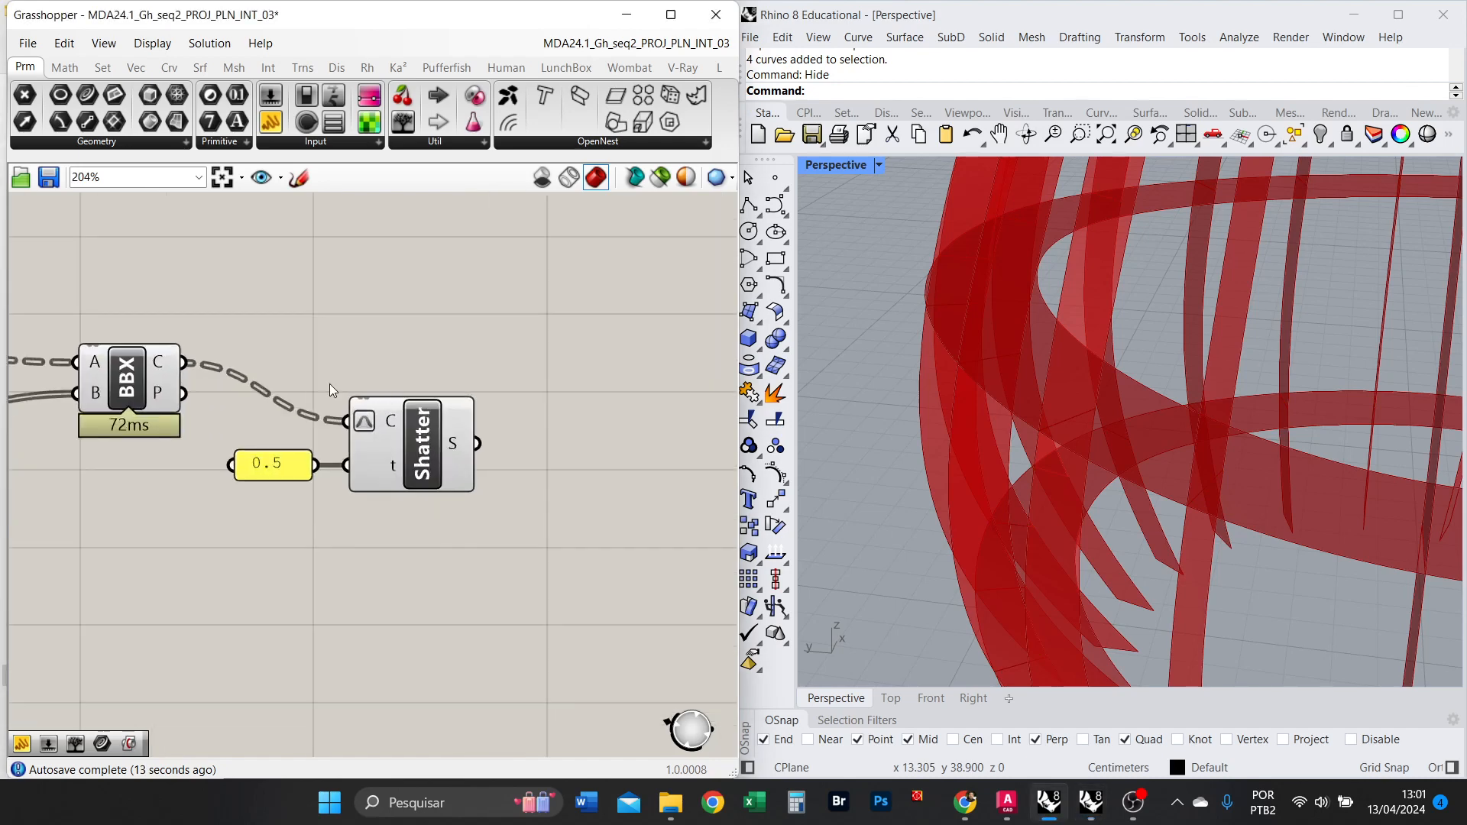
# Try flattening the C output of the BBX component.
pyautogui.rightClick(174, 364)
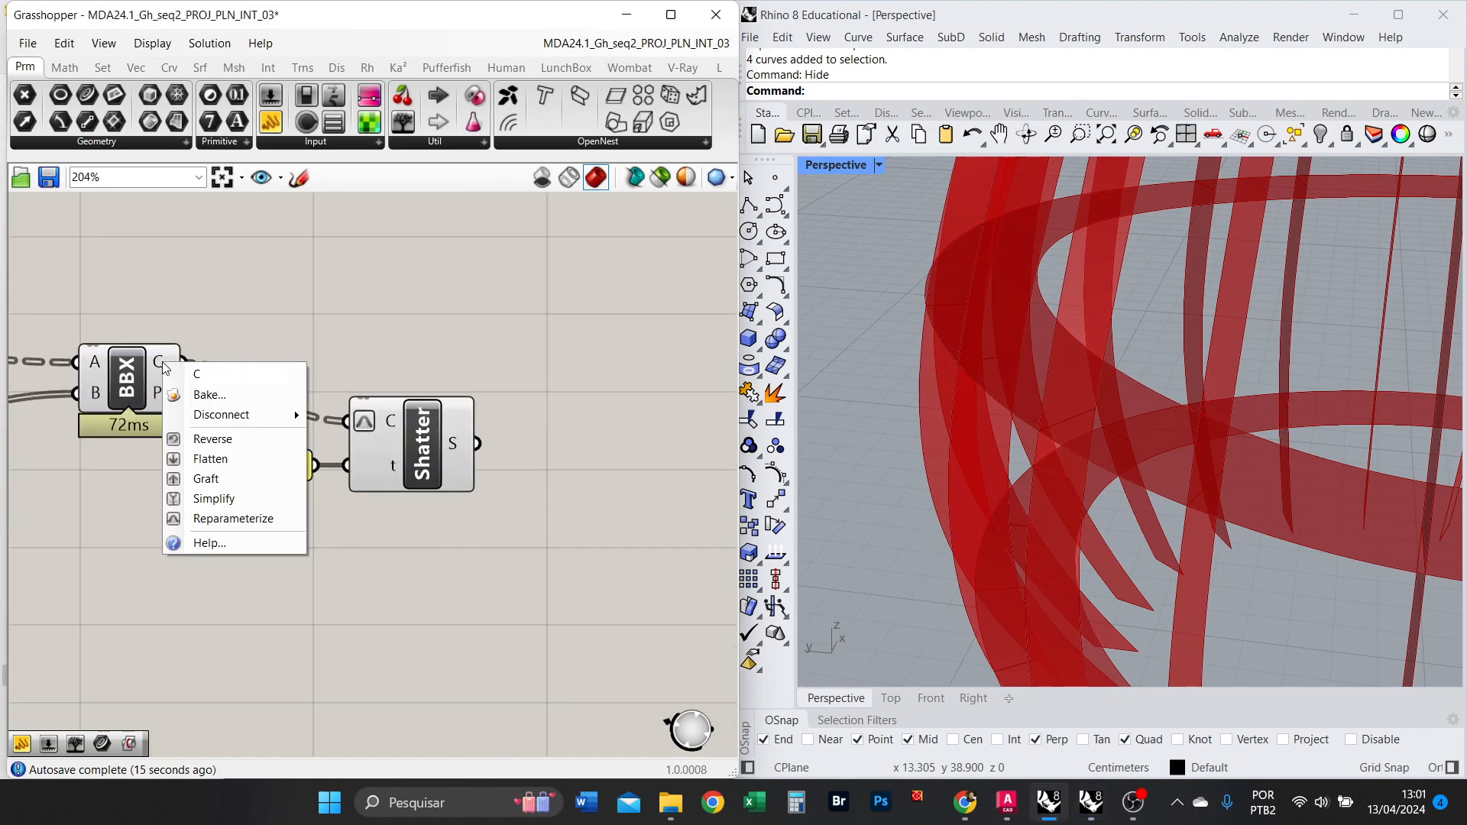
pyautogui.click(211, 459)
pyautogui.scroll(-2, 423, 479)
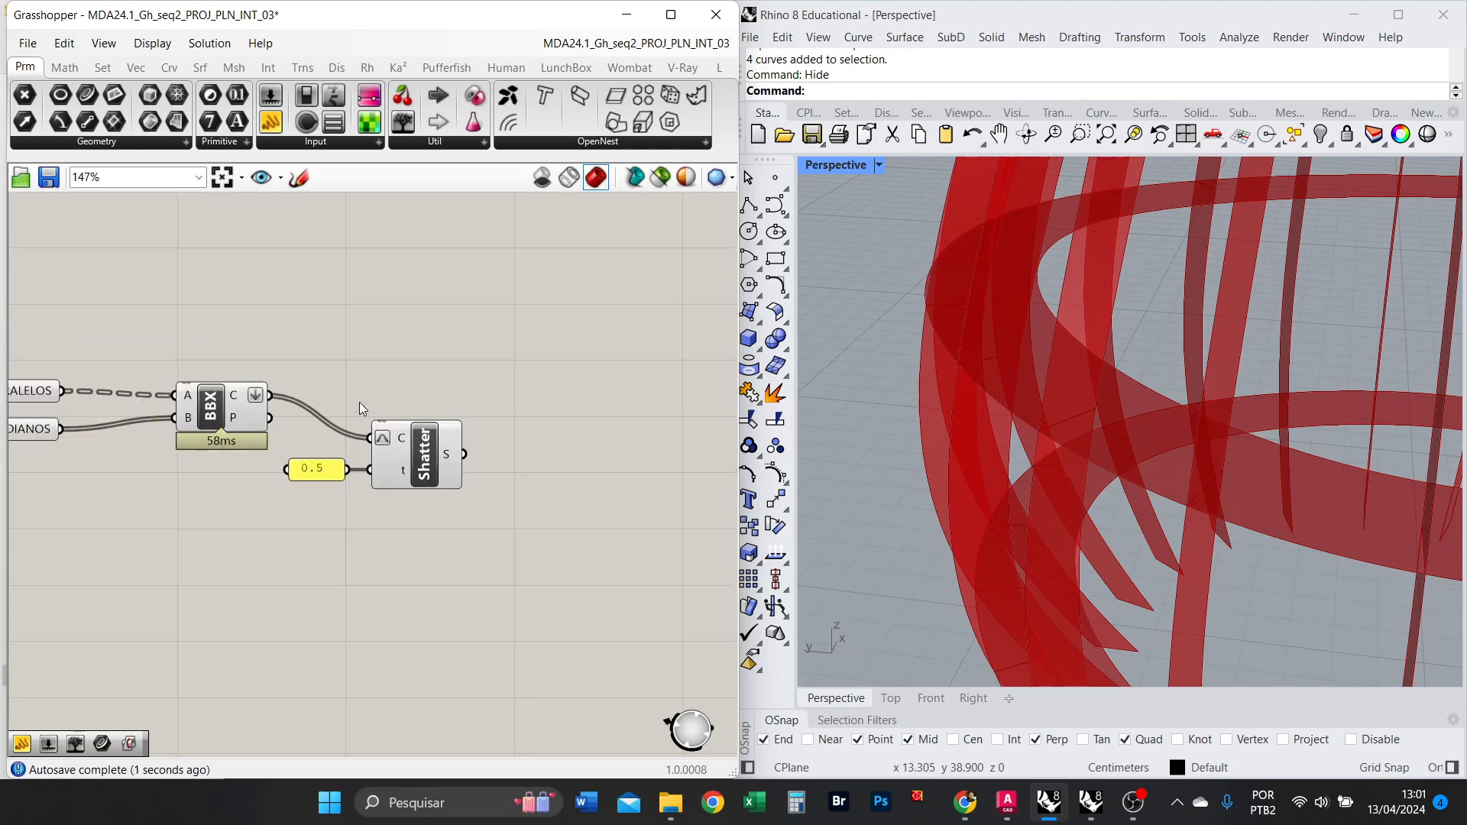
pyautogui.scroll(2, 324, 387)
# Add a panel wired to BBX's C output and simplify that output's data paths.
pyautogui.moveTo(271, 122); pyautogui.dragTo(376, 299)
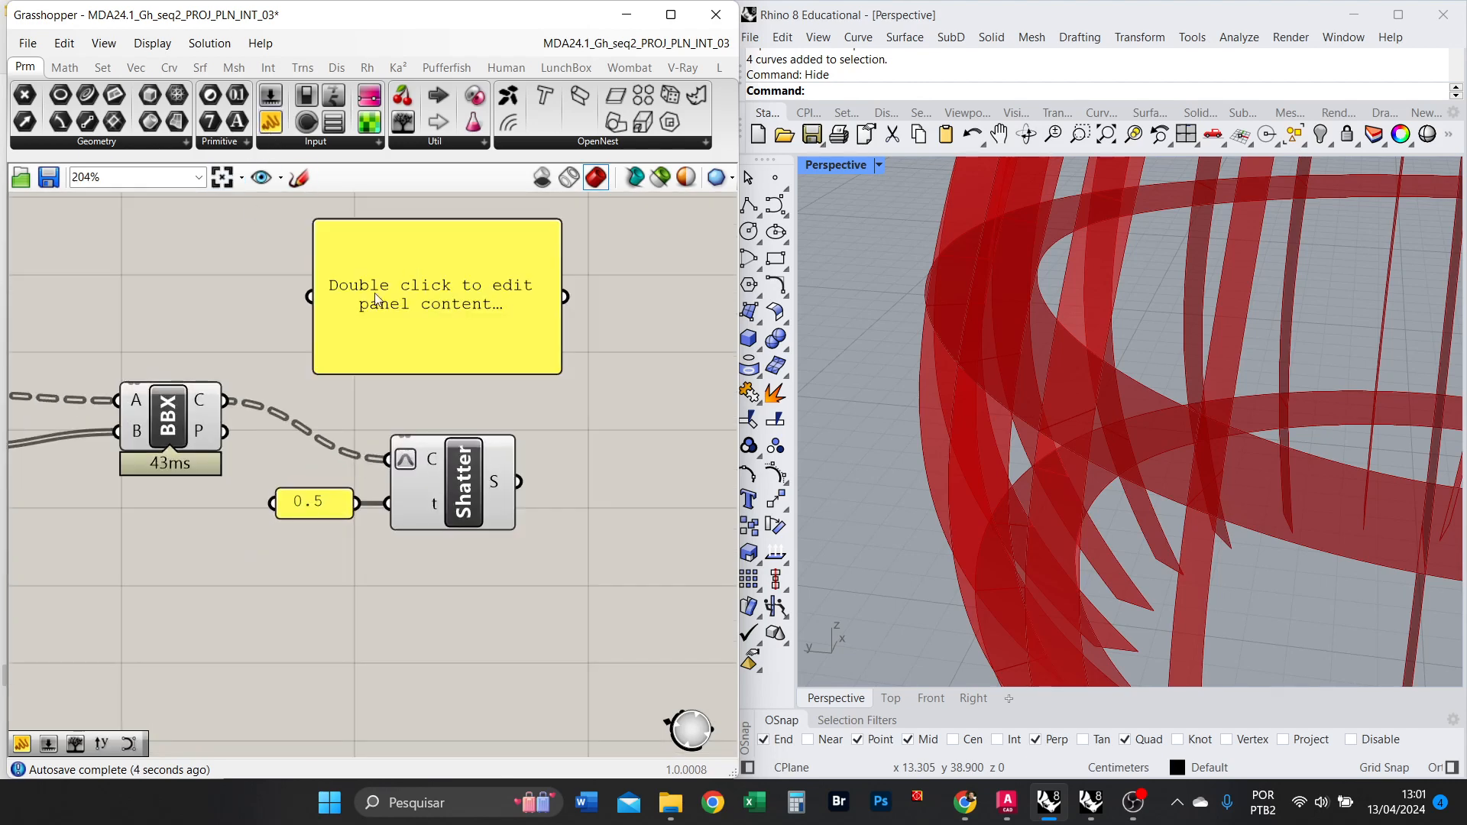
pyautogui.moveTo(226, 400); pyautogui.dragTo(310, 296)
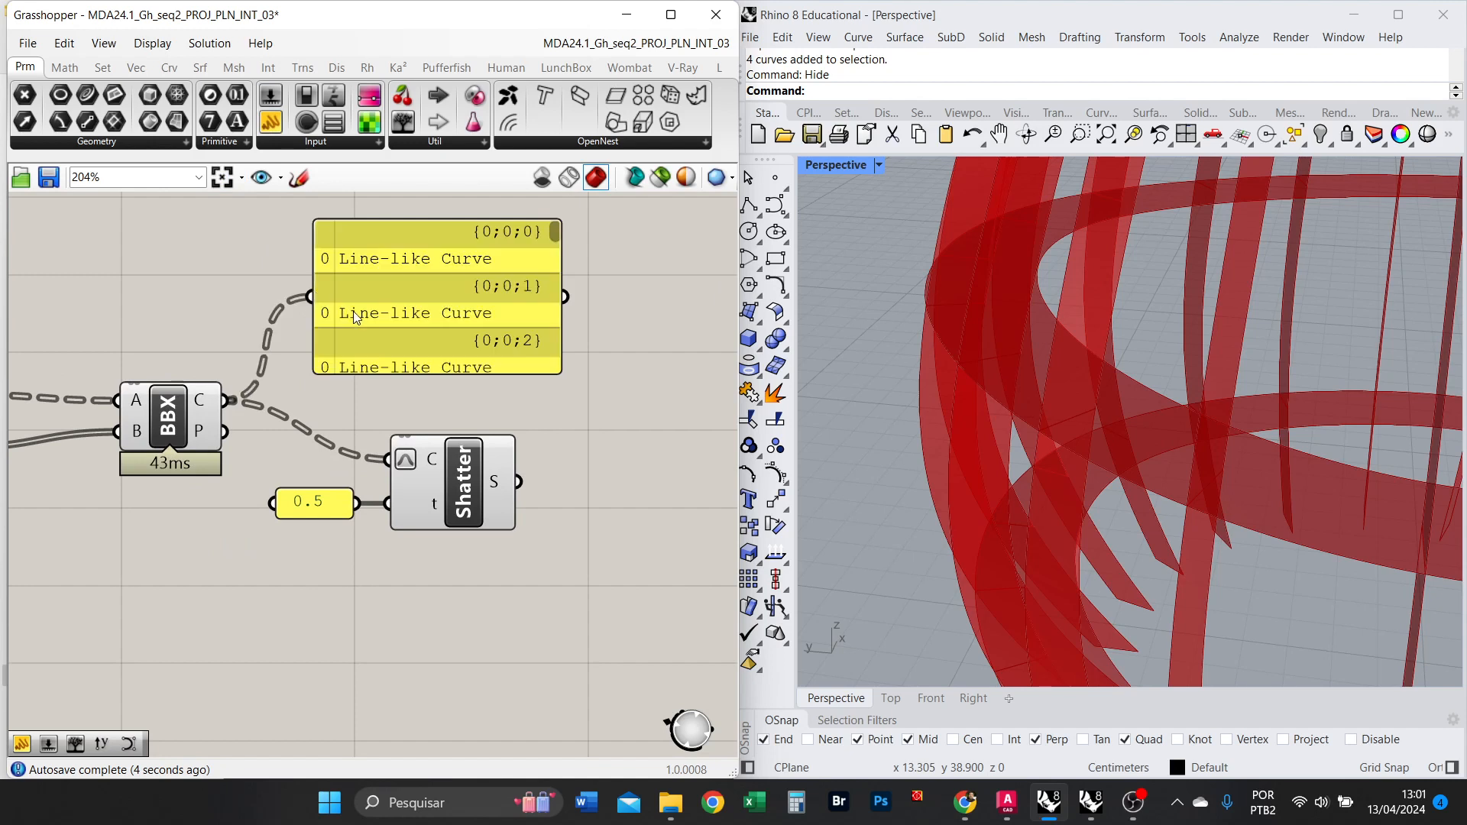
pyautogui.rightClick(199, 406)
pyautogui.click(257, 544)
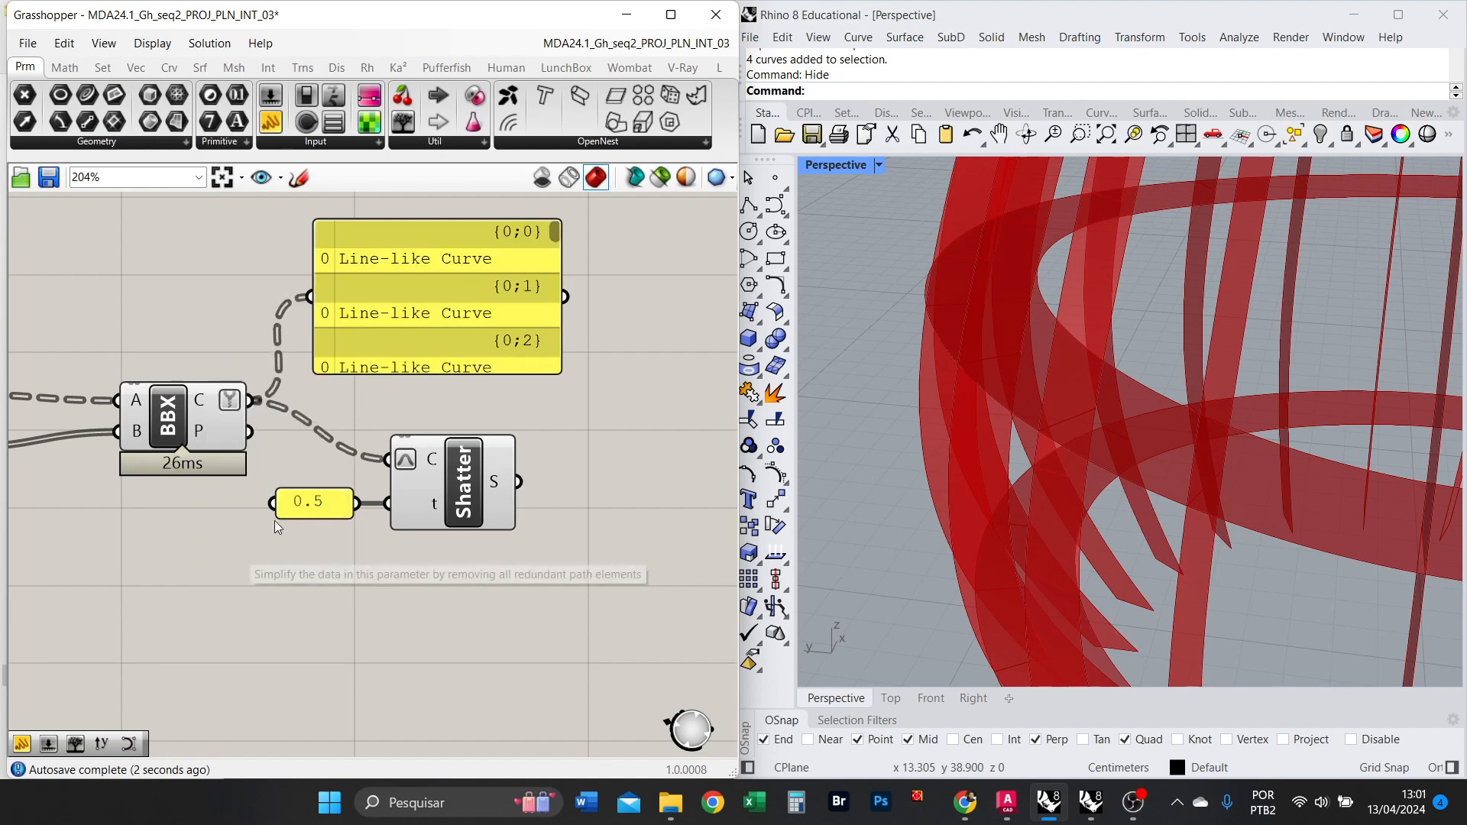
# Make the panel taller and examine the branch paths of the intersection curves.
pyautogui.moveTo(532, 368)
pyautogui.mouseDown()
pyautogui.moveTo(533, 627)
pyautogui.moveTo(532, 396)
pyautogui.mouseUp()
pyautogui.scroll(-2, 420, 500)
pyautogui.scroll(2, 420, 499)
pyautogui.moveTo(434, 441); pyautogui.dragTo(475, 445)
pyautogui.scroll(1, 458, 382)
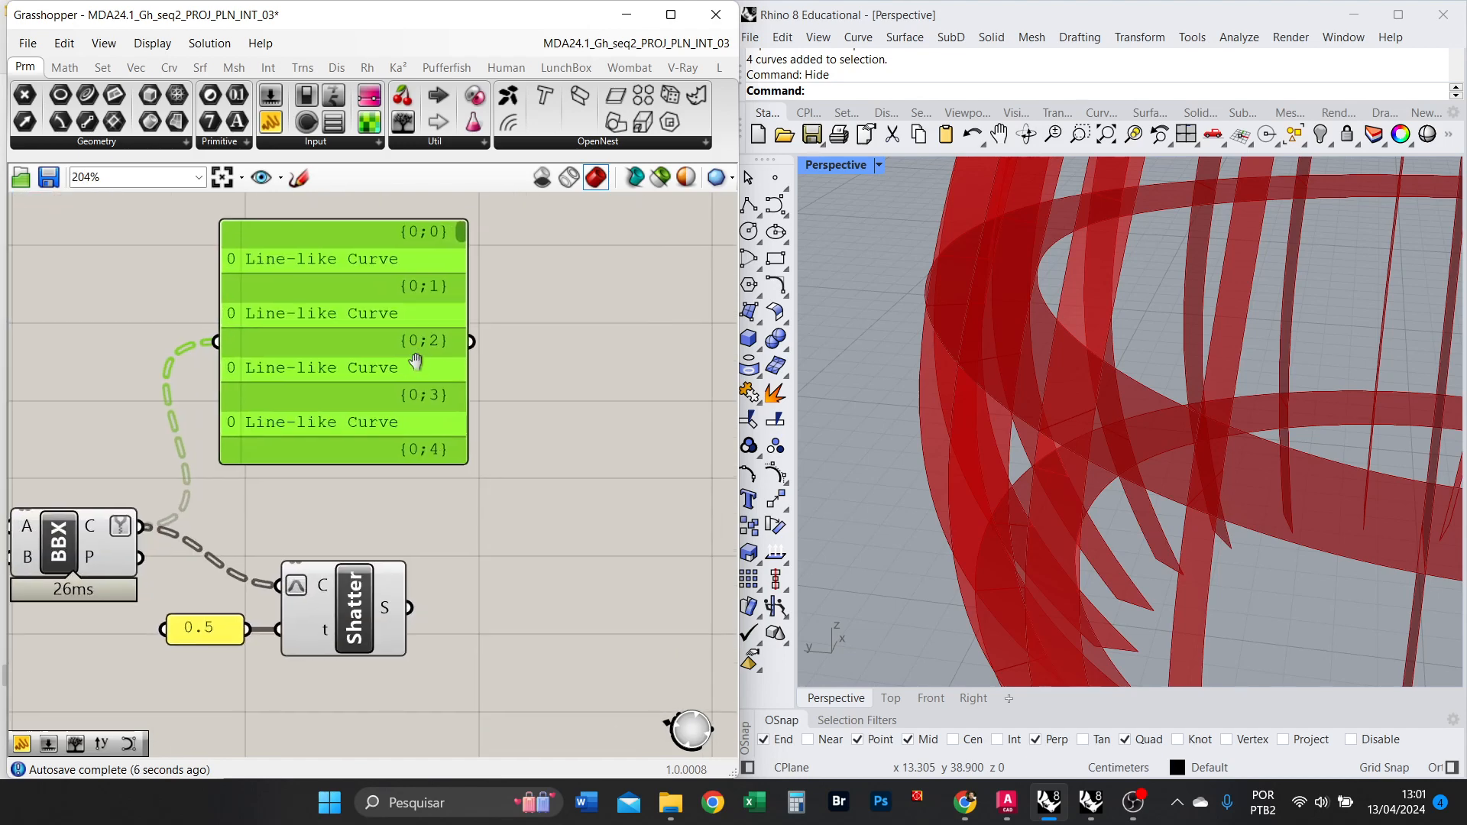
pyautogui.moveTo(450, 235); pyautogui.dragTo(480, 199)
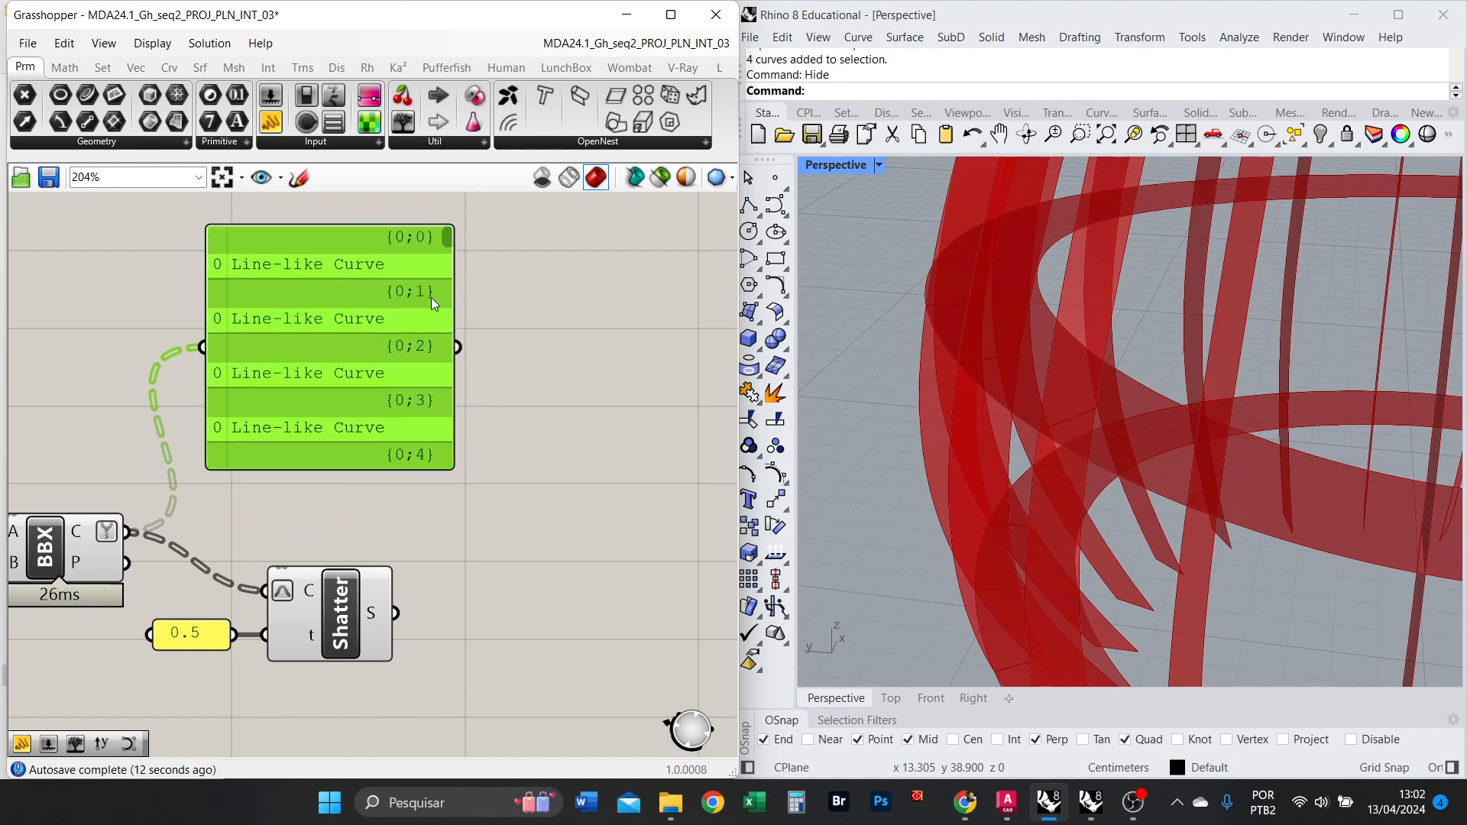
# Duplicate the panel alongside, feed the copy from Shatter's S output, and compare the two curve lists.
pyautogui.moveTo(362, 364); pyautogui.dragTo(622, 389)
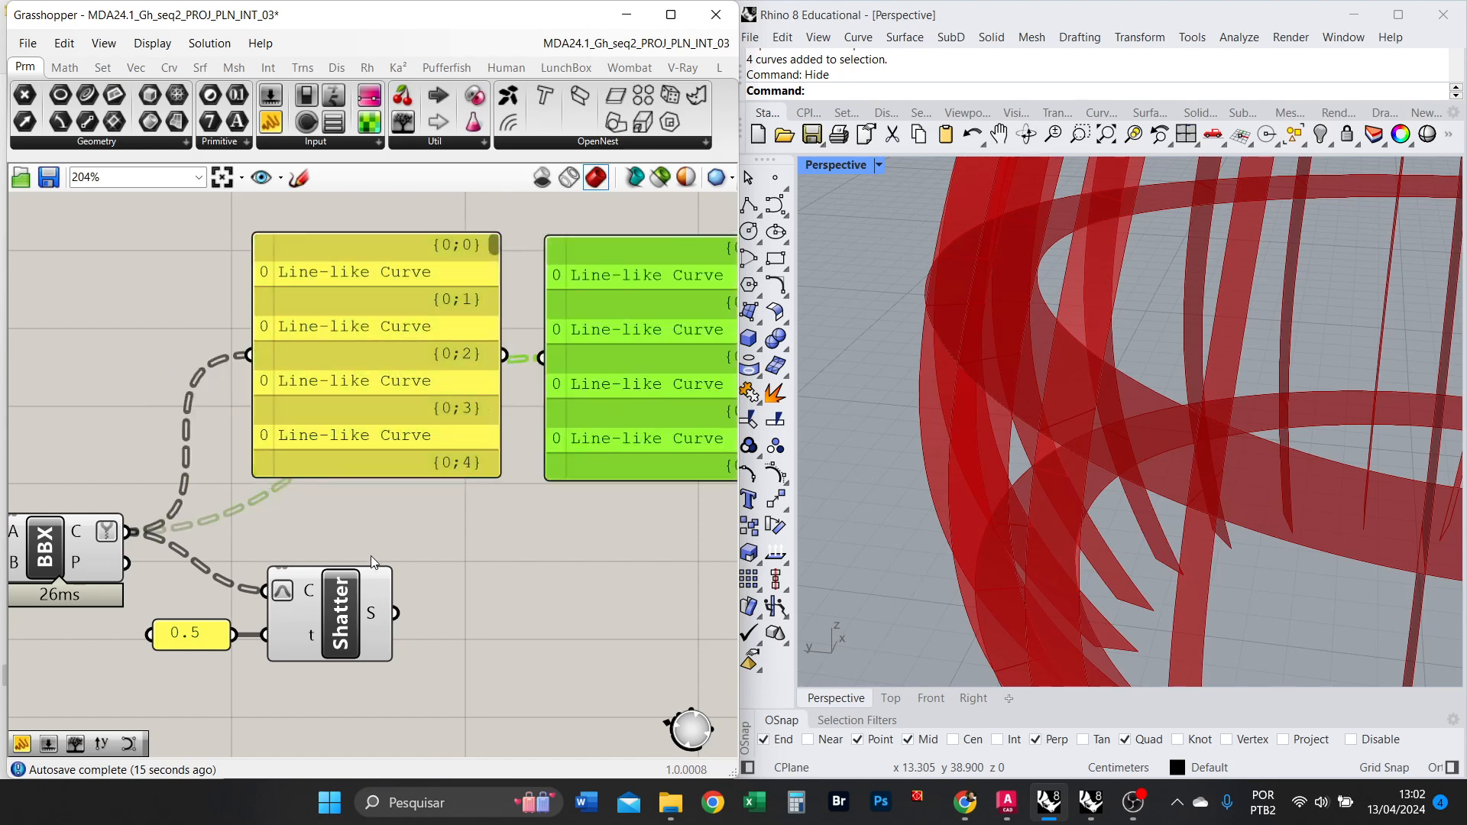
pyautogui.moveTo(395, 613); pyautogui.dragTo(541, 358)
pyautogui.moveTo(403, 357); pyautogui.dragTo(342, 348, button='right')
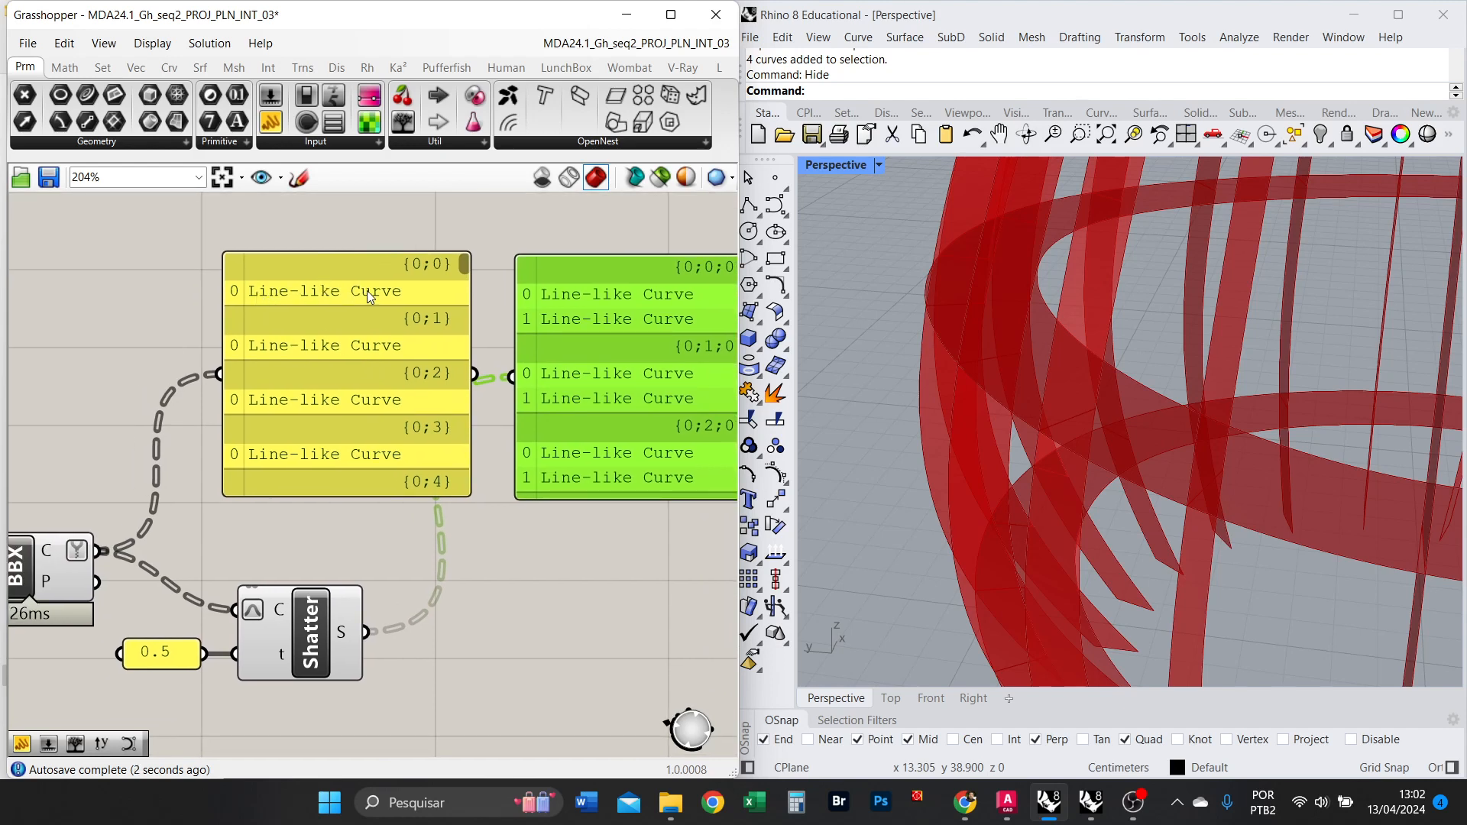
pyautogui.moveTo(432, 264); pyautogui.dragTo(309, 269, button='right')
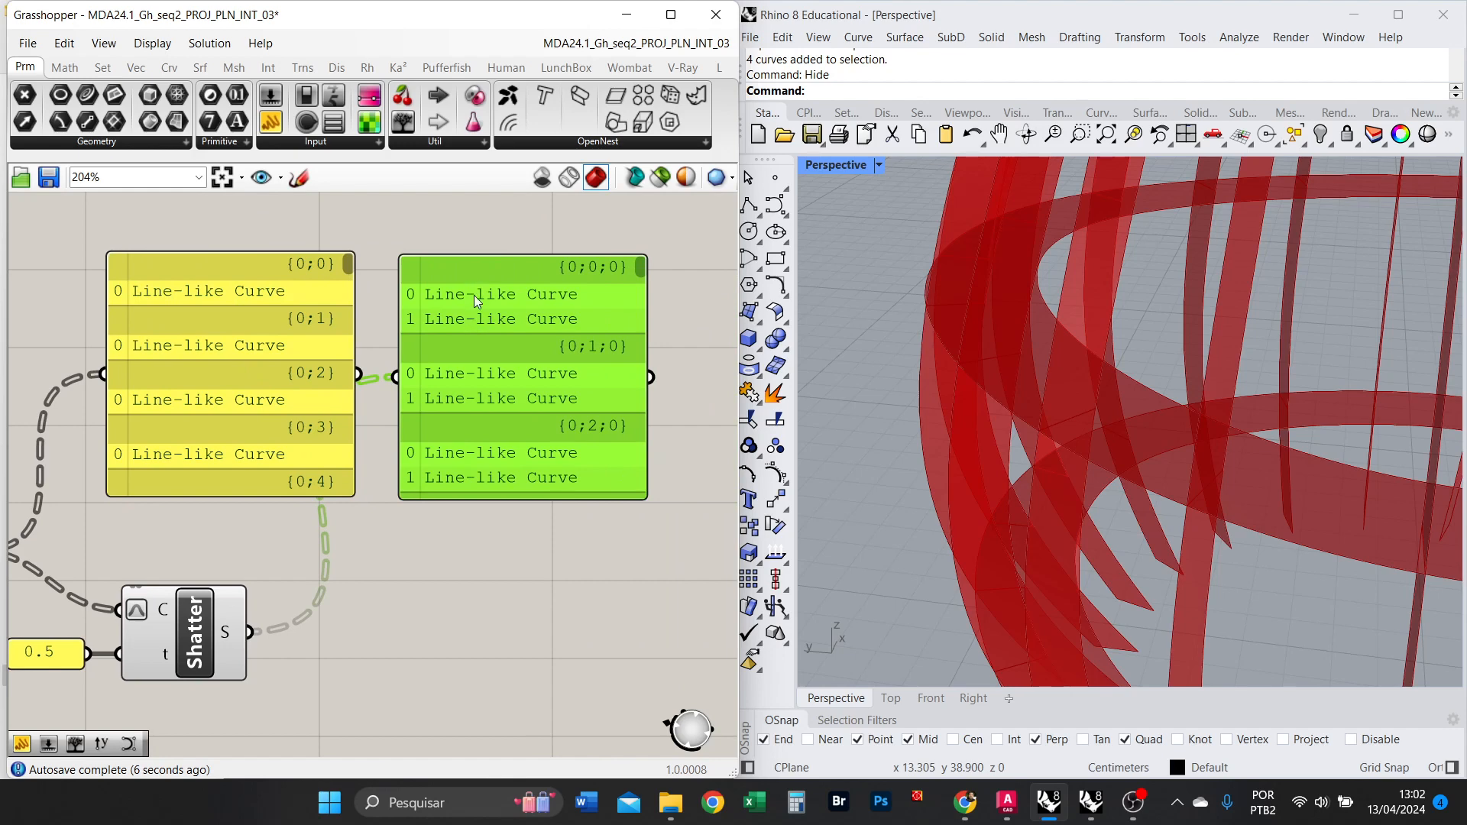
pyautogui.moveTo(487, 443); pyautogui.dragTo(523, 407, button='right')
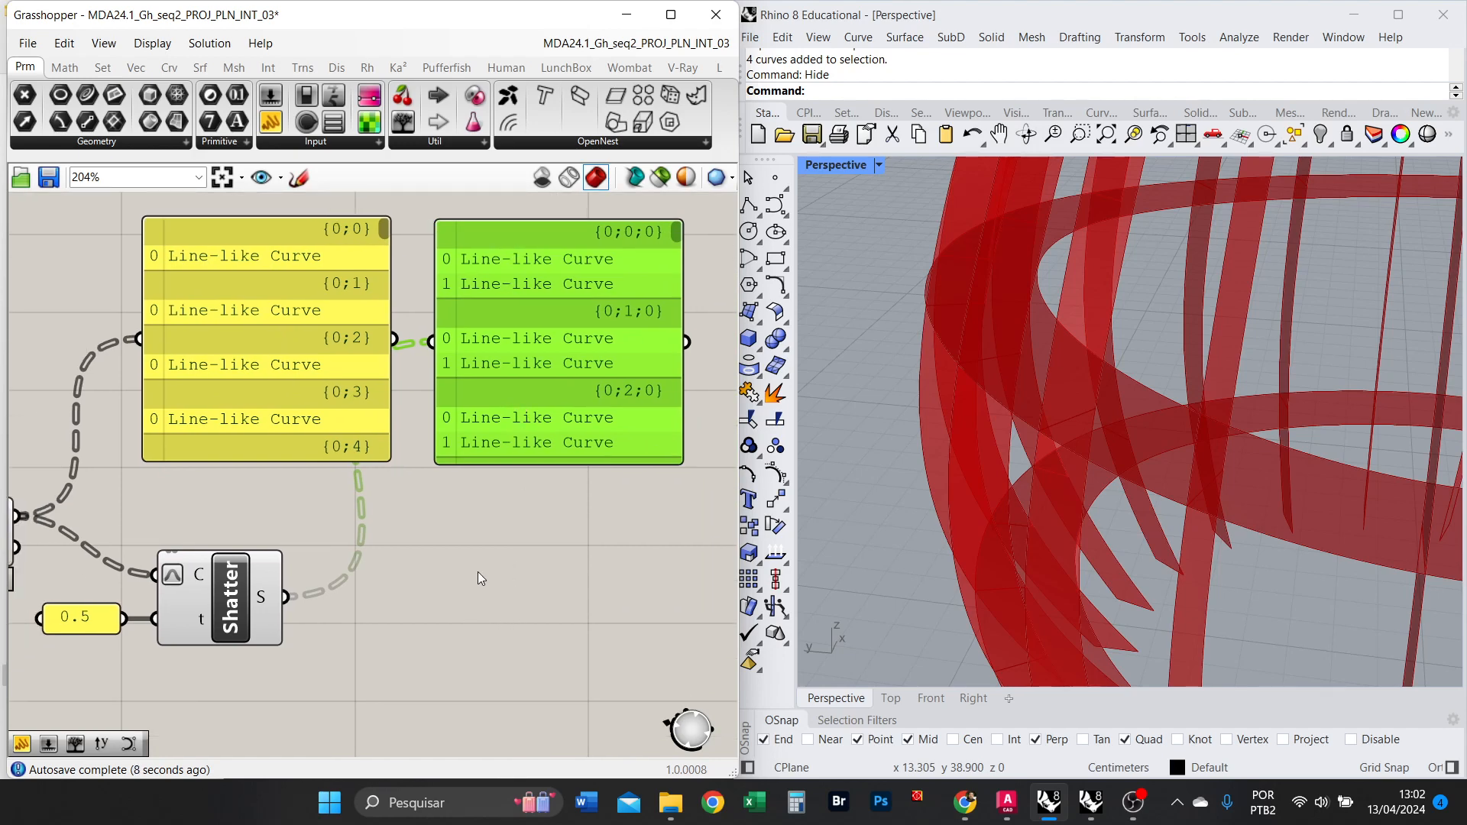
# Add a List Item component below Shatter and connect Shatter's S output to its L input.
pyautogui.scroll(-2, 473, 438)
pyautogui.scroll(1, 426, 589)
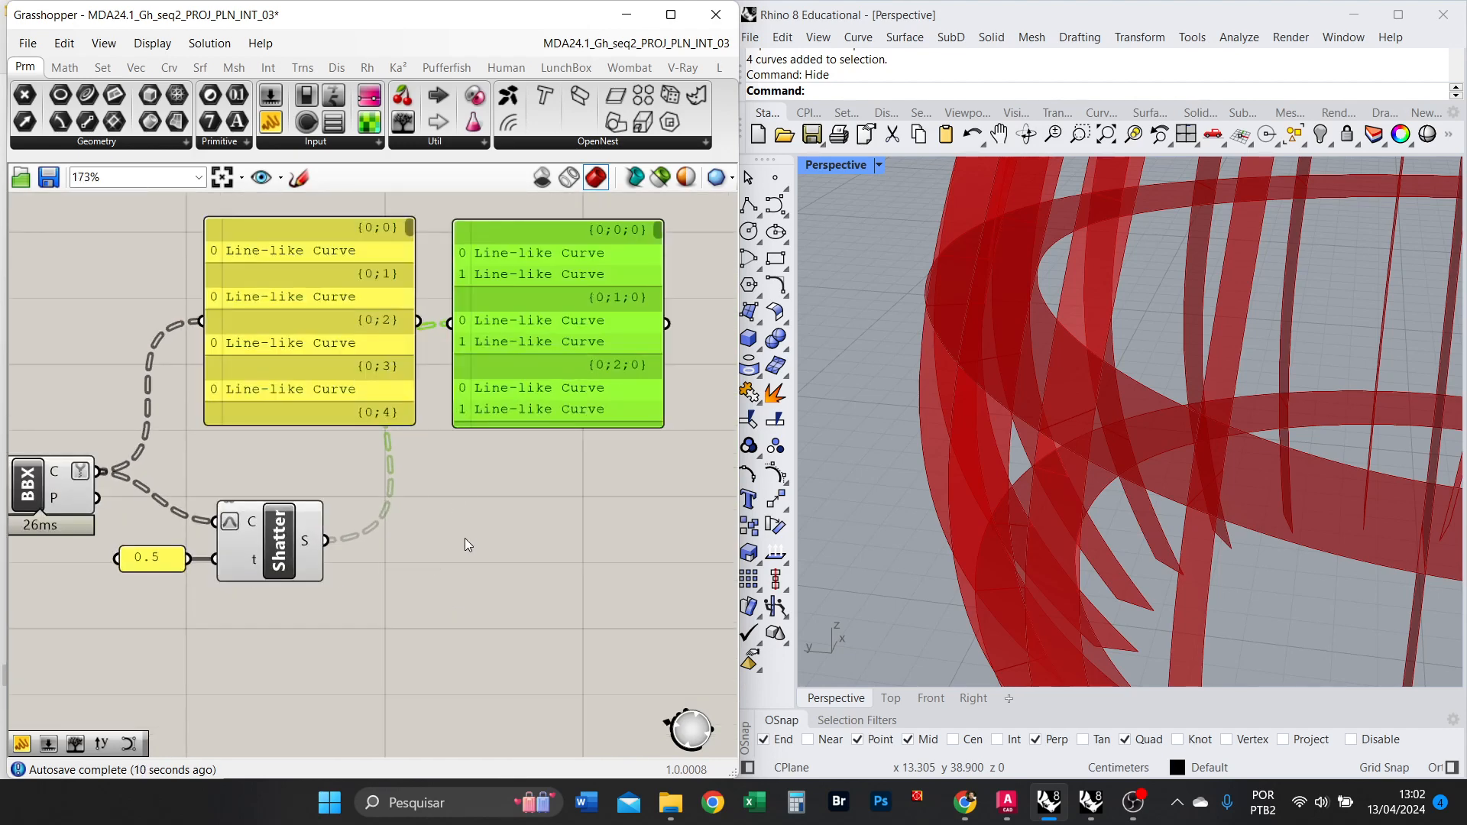
pyautogui.doubleClick(466, 598)
pyautogui.write('ITEM')
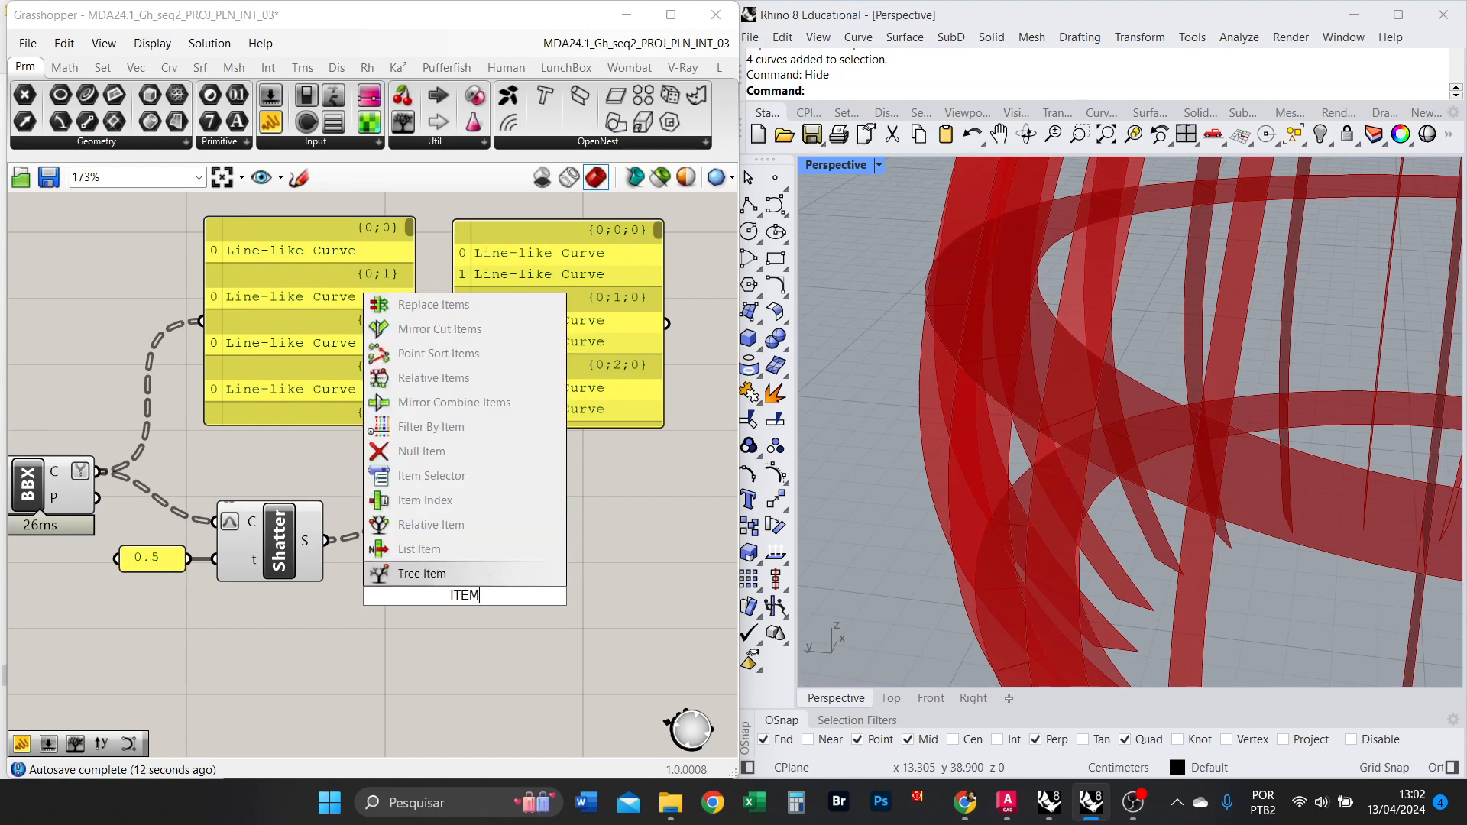
pyautogui.click(422, 550)
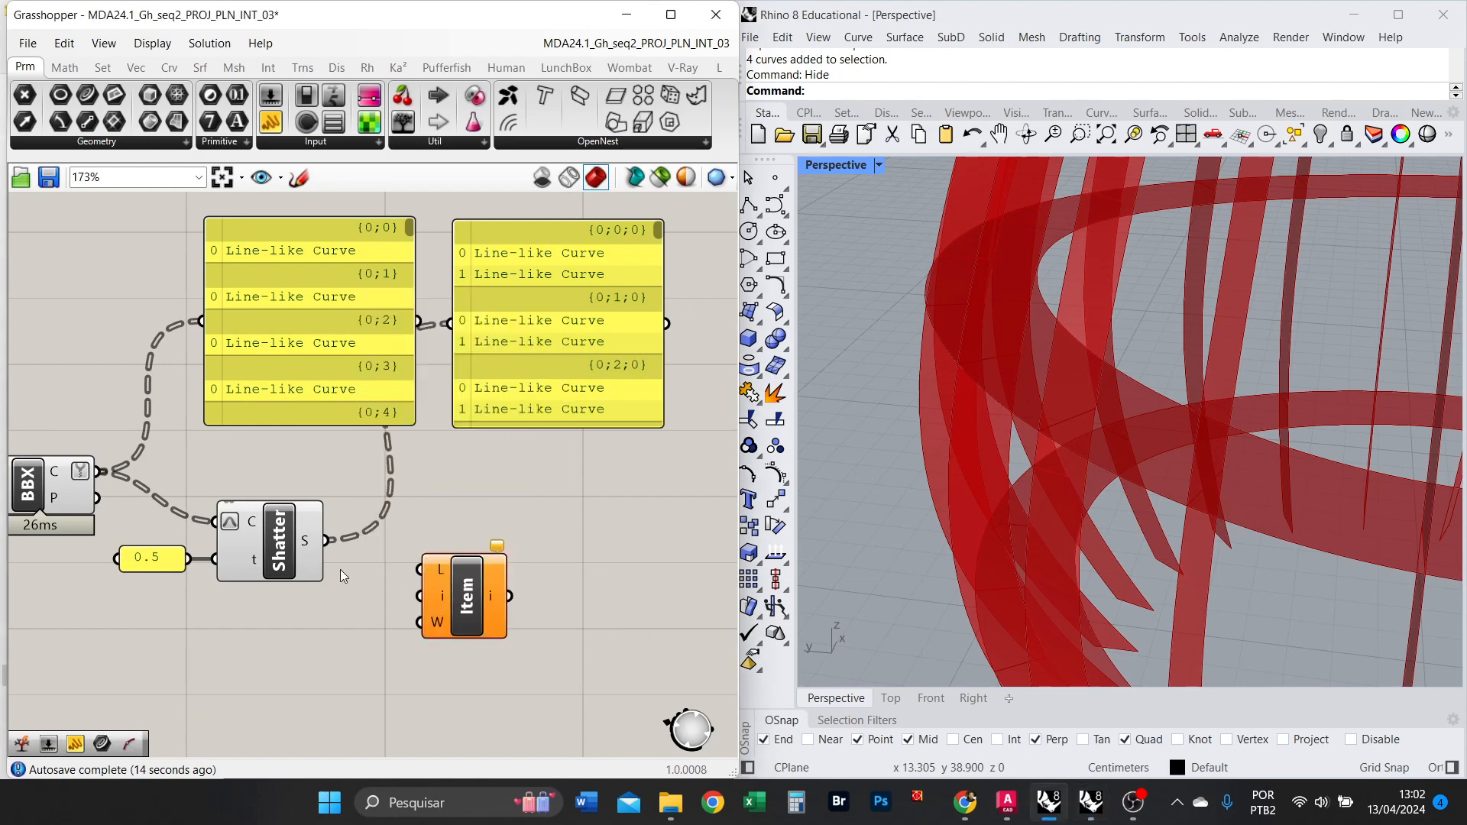
pyautogui.moveTo(330, 545); pyautogui.dragTo(462, 683)
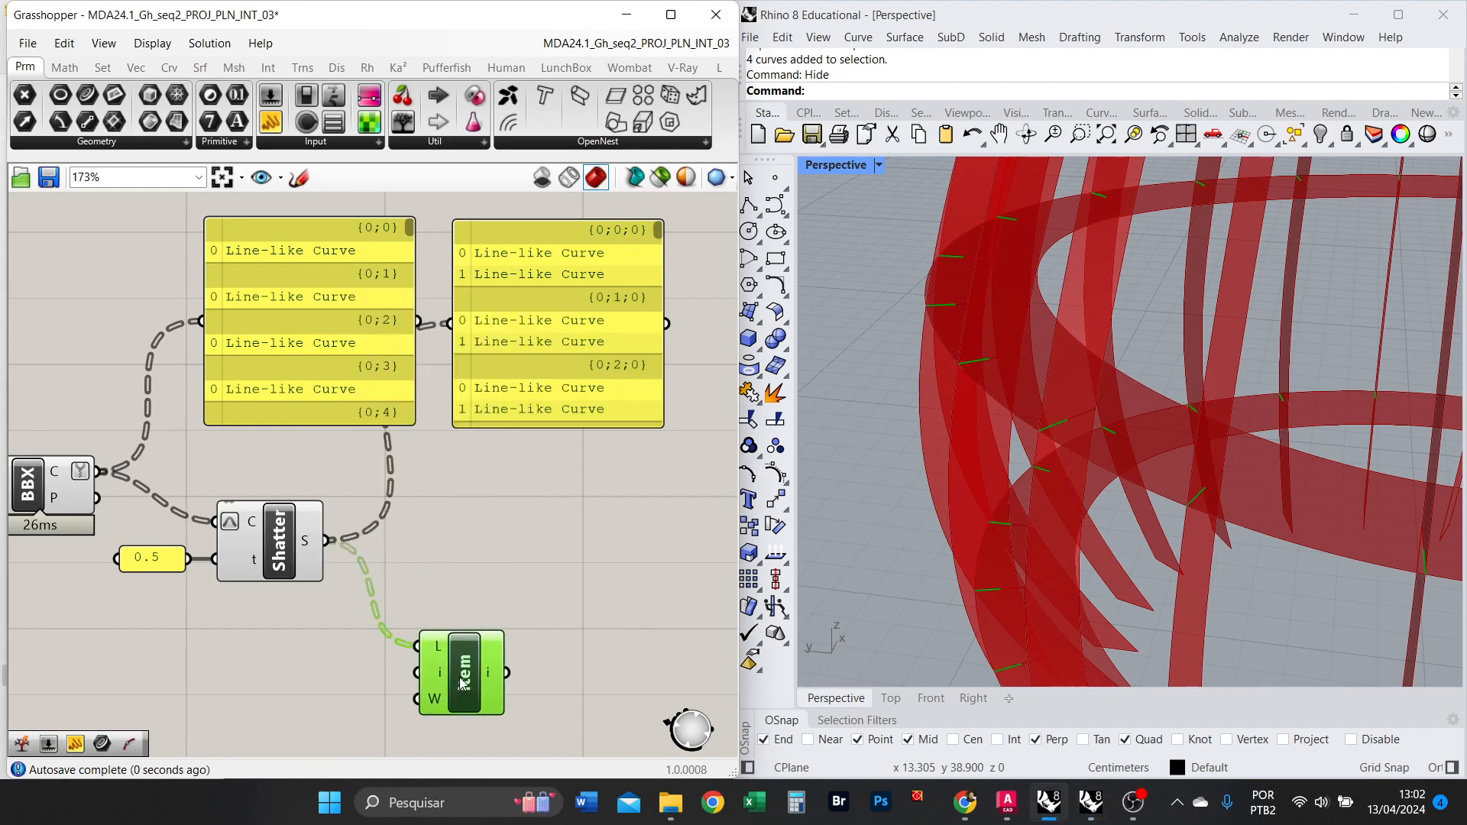
# Add a number slider with value 1, connect it to the Item component's index input, and select the Item component.
pyautogui.doubleClick(286, 685)
pyautogui.write('1')
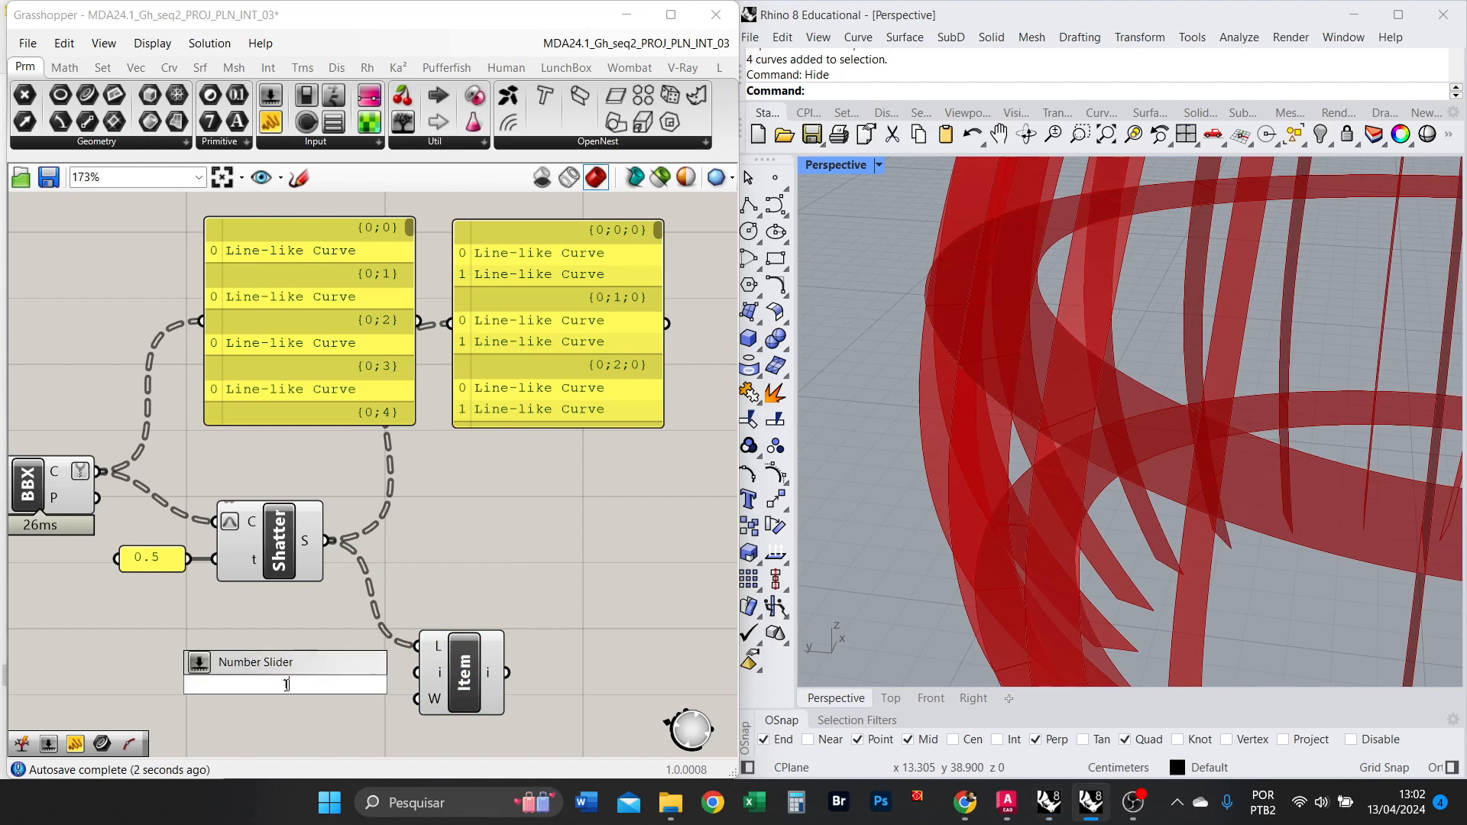
pyautogui.press('Return')
pyautogui.moveTo(384, 684); pyautogui.dragTo(417, 673)
pyautogui.click(462, 688)
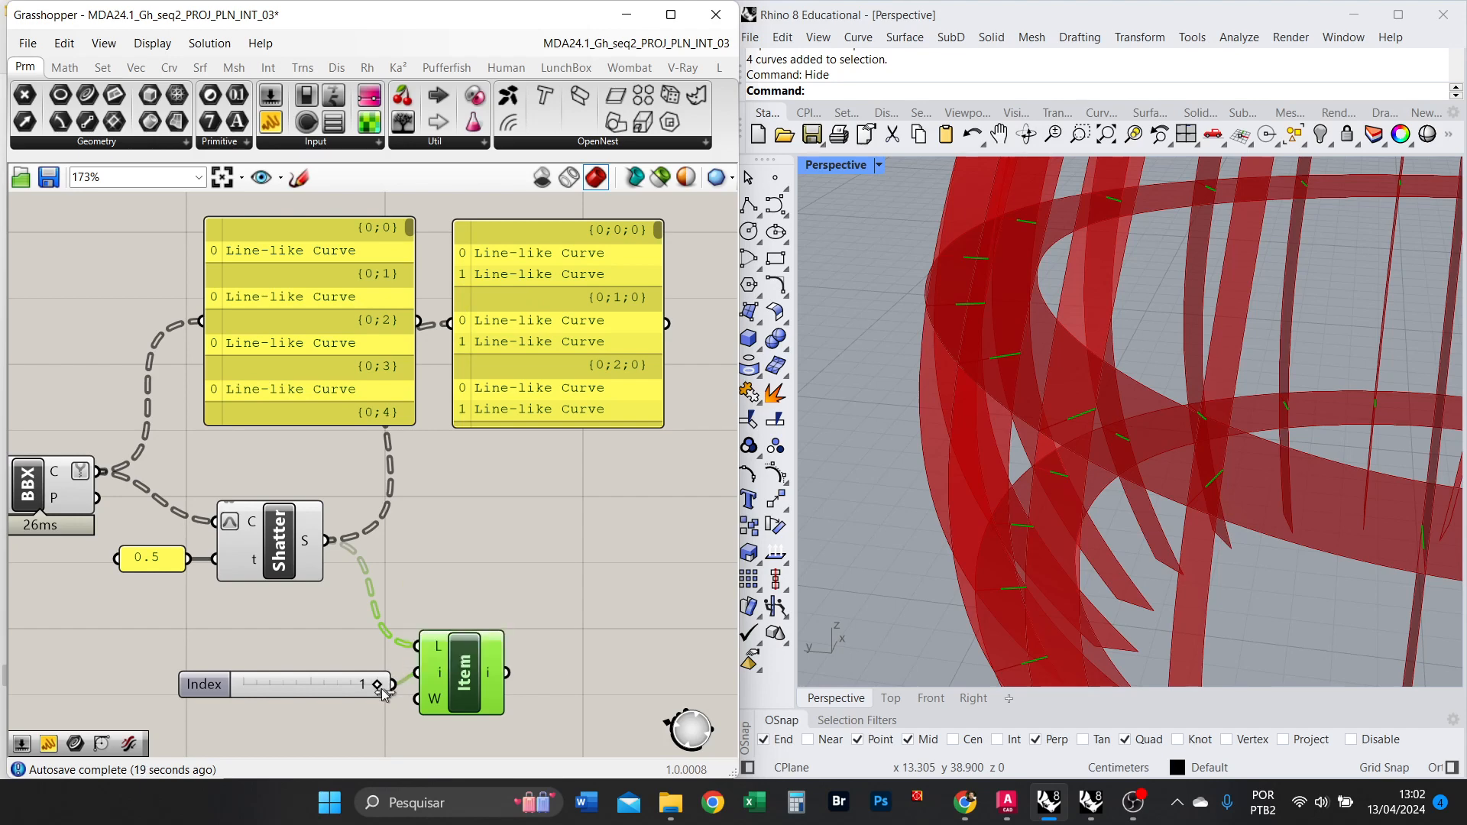
# Switch to the Miro board in Chrome and activate the selection tool.
pyautogui.press('alt')
pyautogui.hotkey('alt', 'Tab')
pyautogui.hotkey('alt', 'Tab')
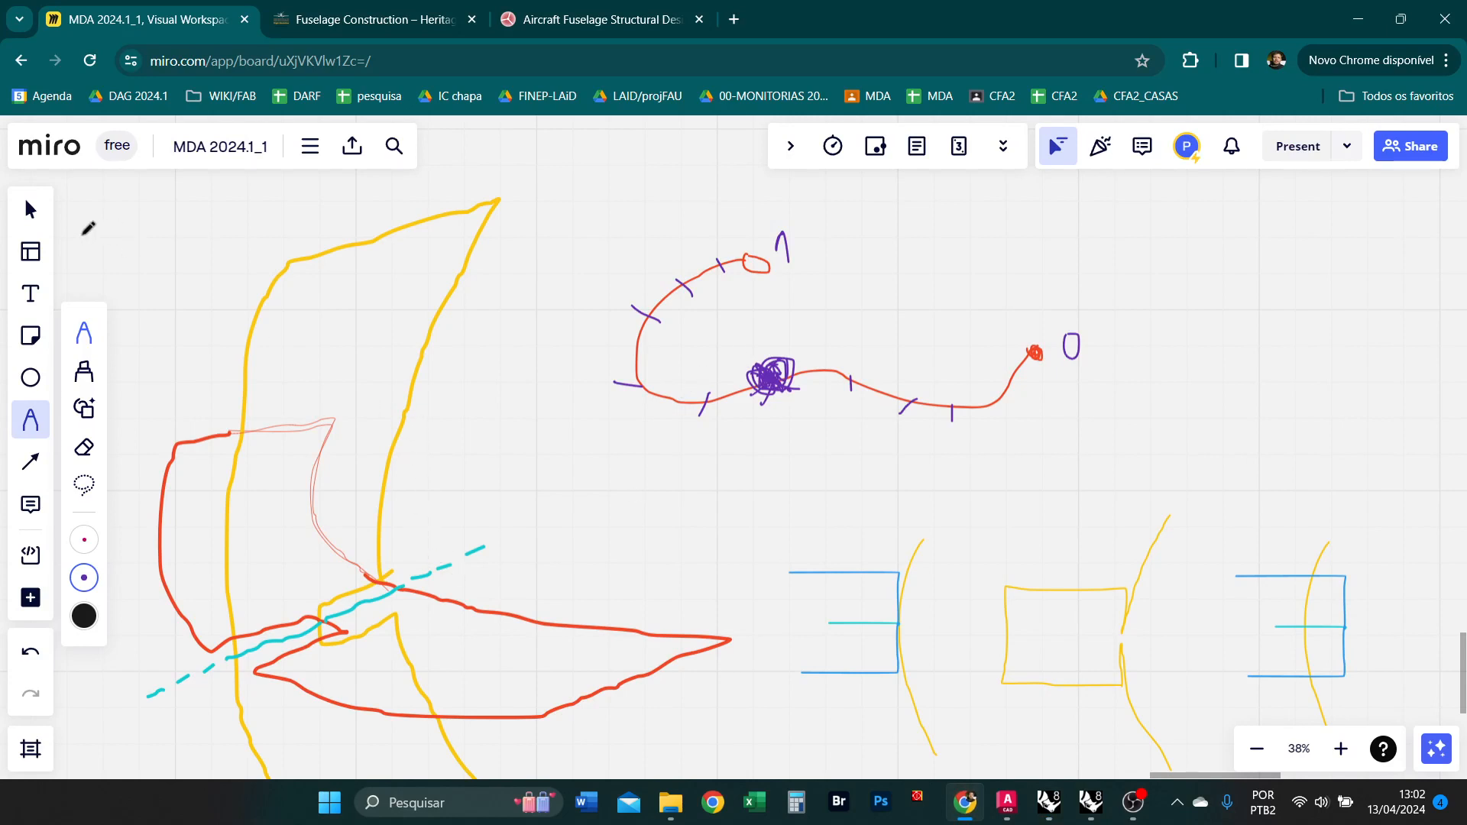
pyautogui.click(31, 210)
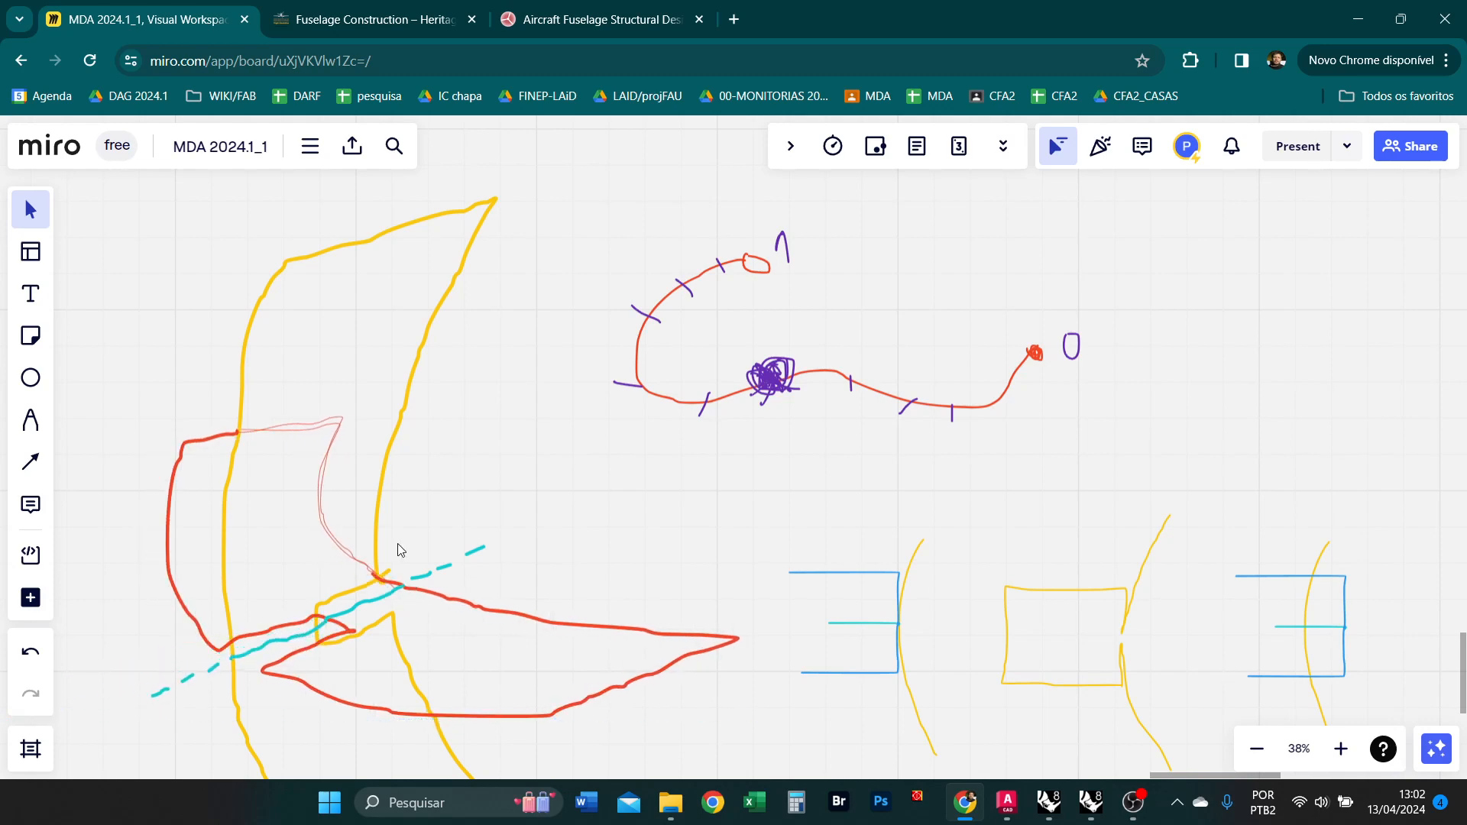
# Switch back to Grasshopper and set the Index slider to 0.
pyautogui.hotkey('alt', 'Tab')
pyautogui.scroll(-2, 485, 517)
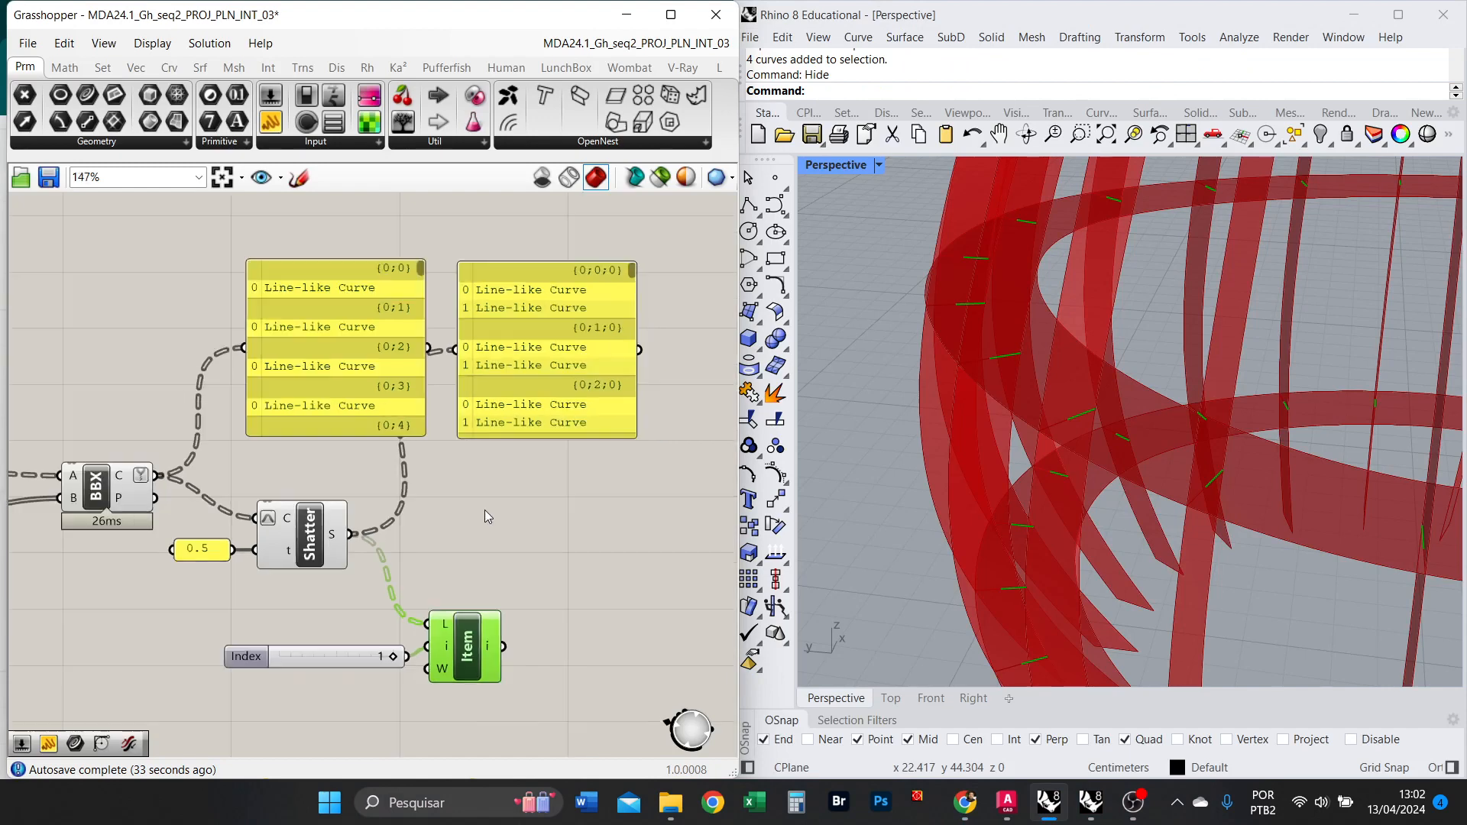
pyautogui.moveTo(392, 659); pyautogui.dragTo(273, 657)
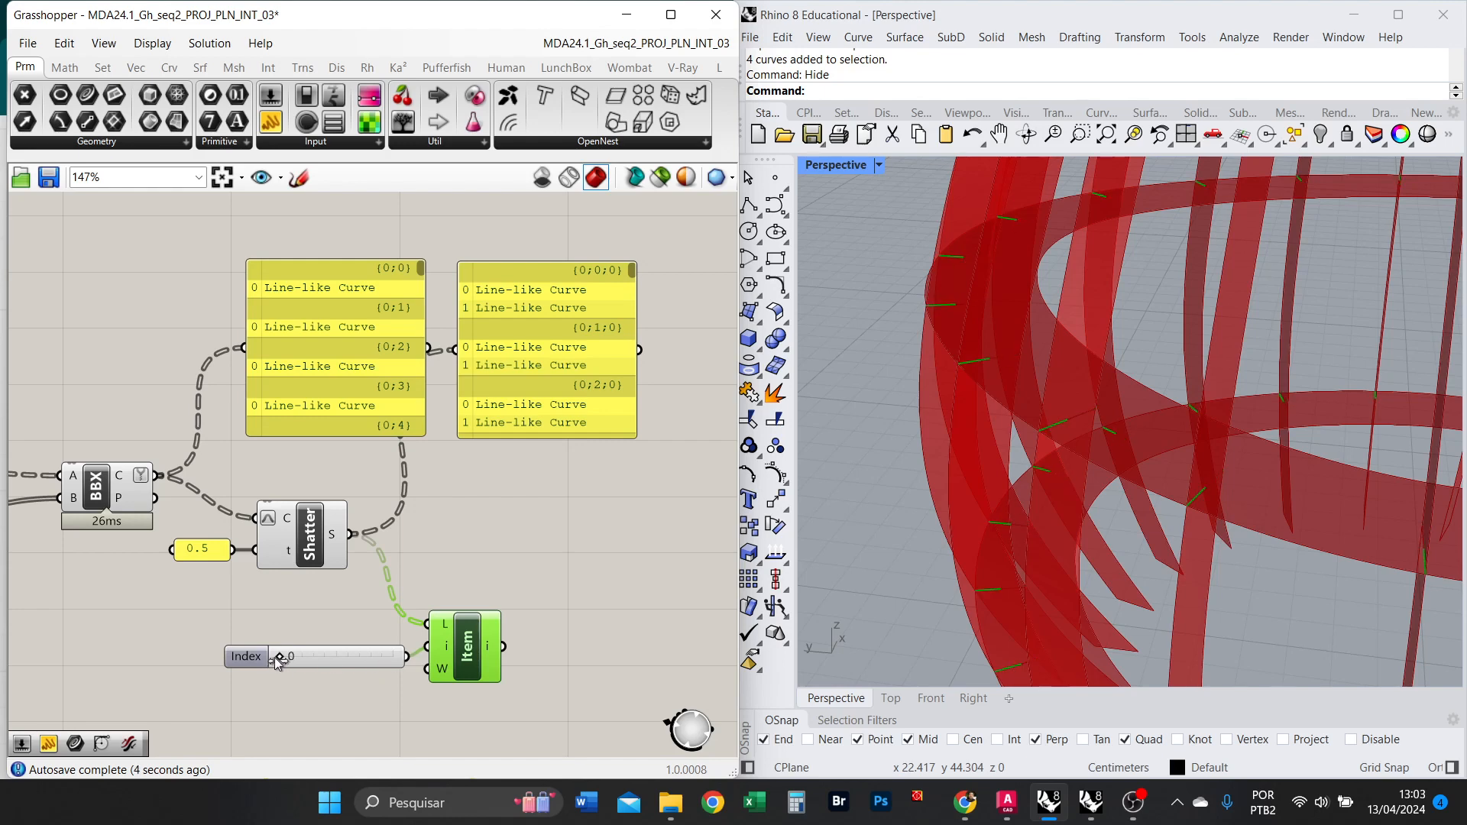
pyautogui.moveTo(510, 579); pyautogui.dragTo(375, 569, button='right')
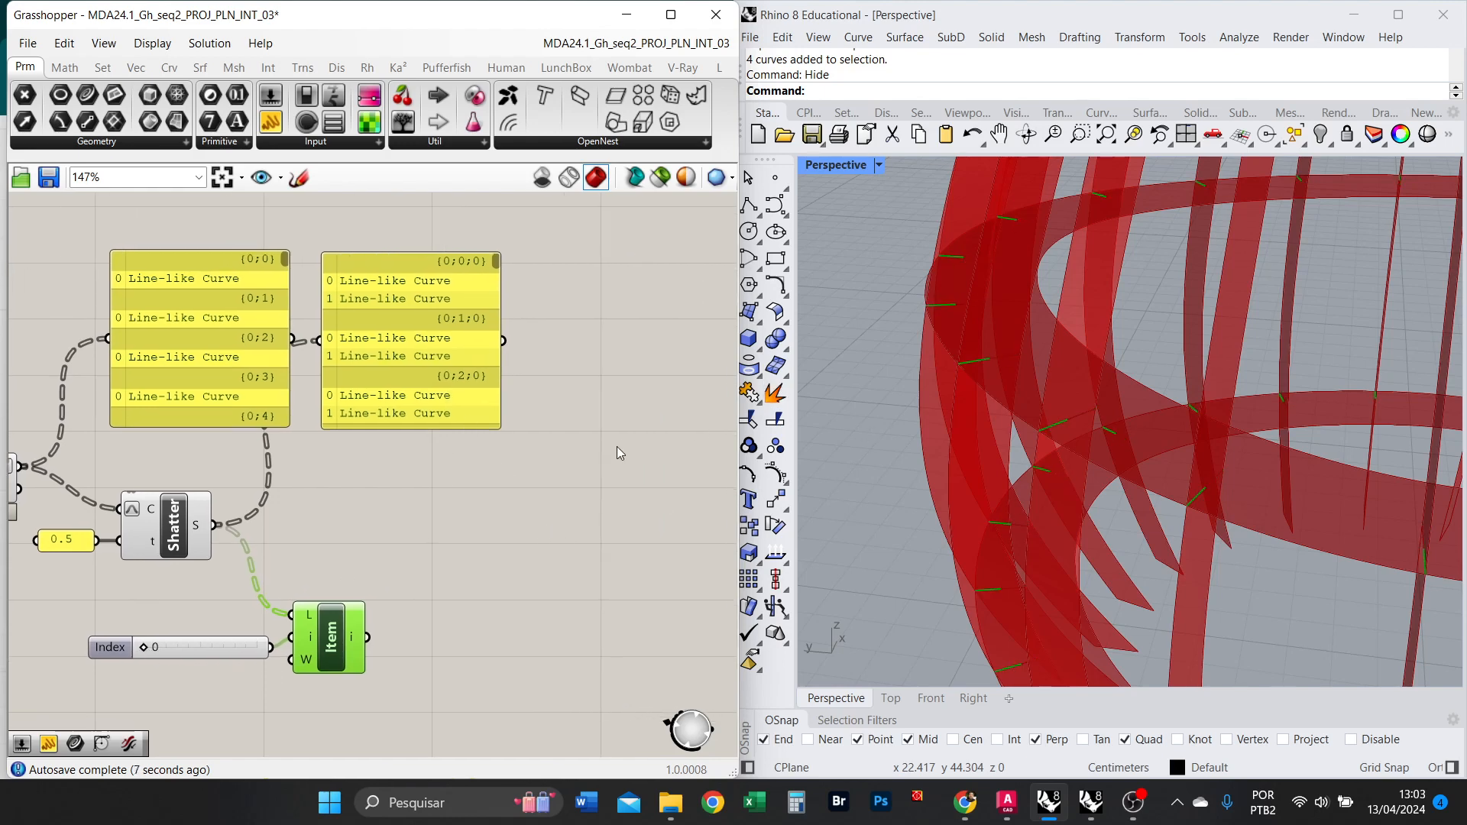
pyautogui.scroll(1, 305, 577)
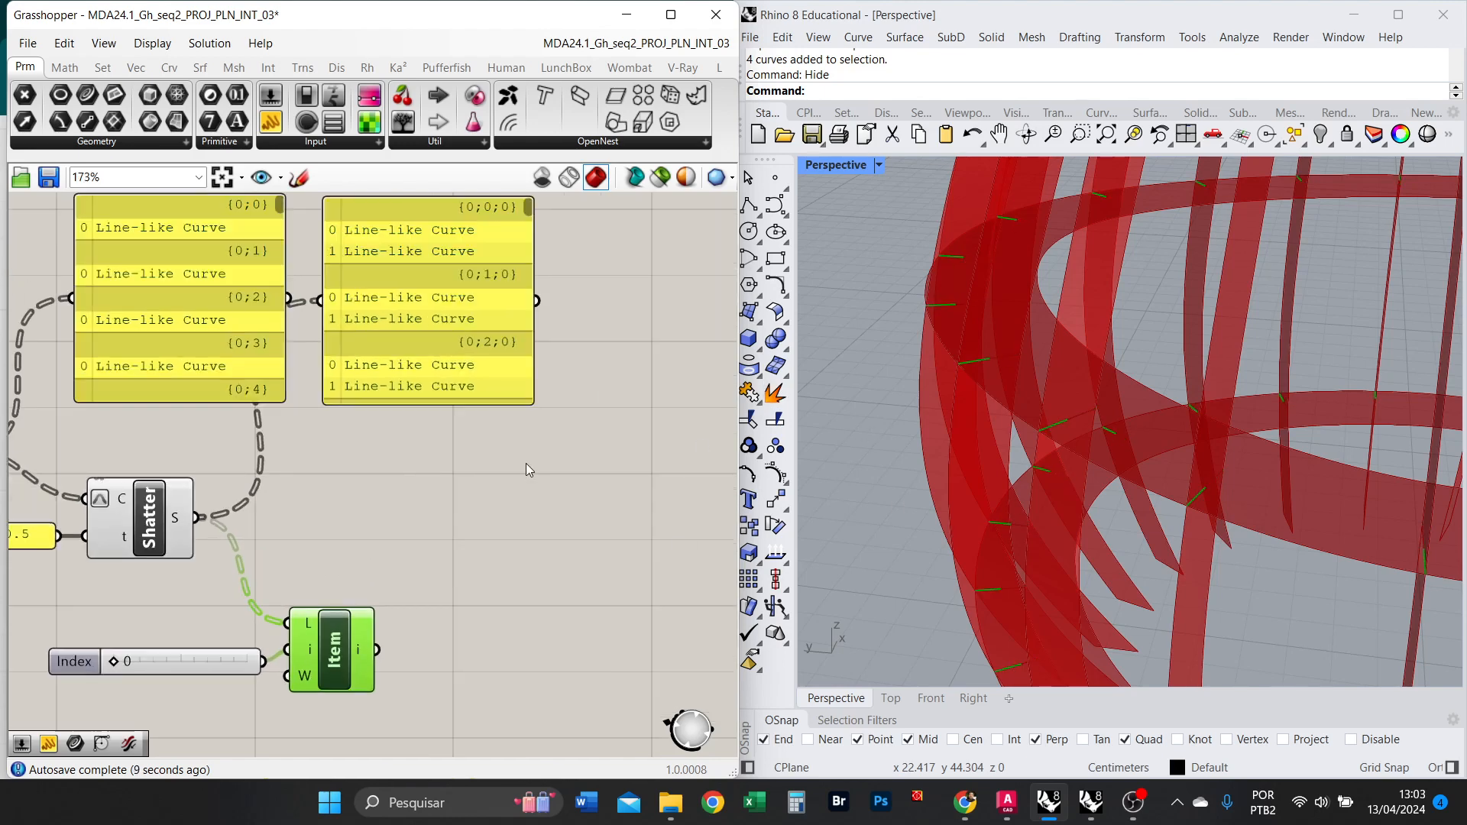
pyautogui.scroll(-2, 546, 452)
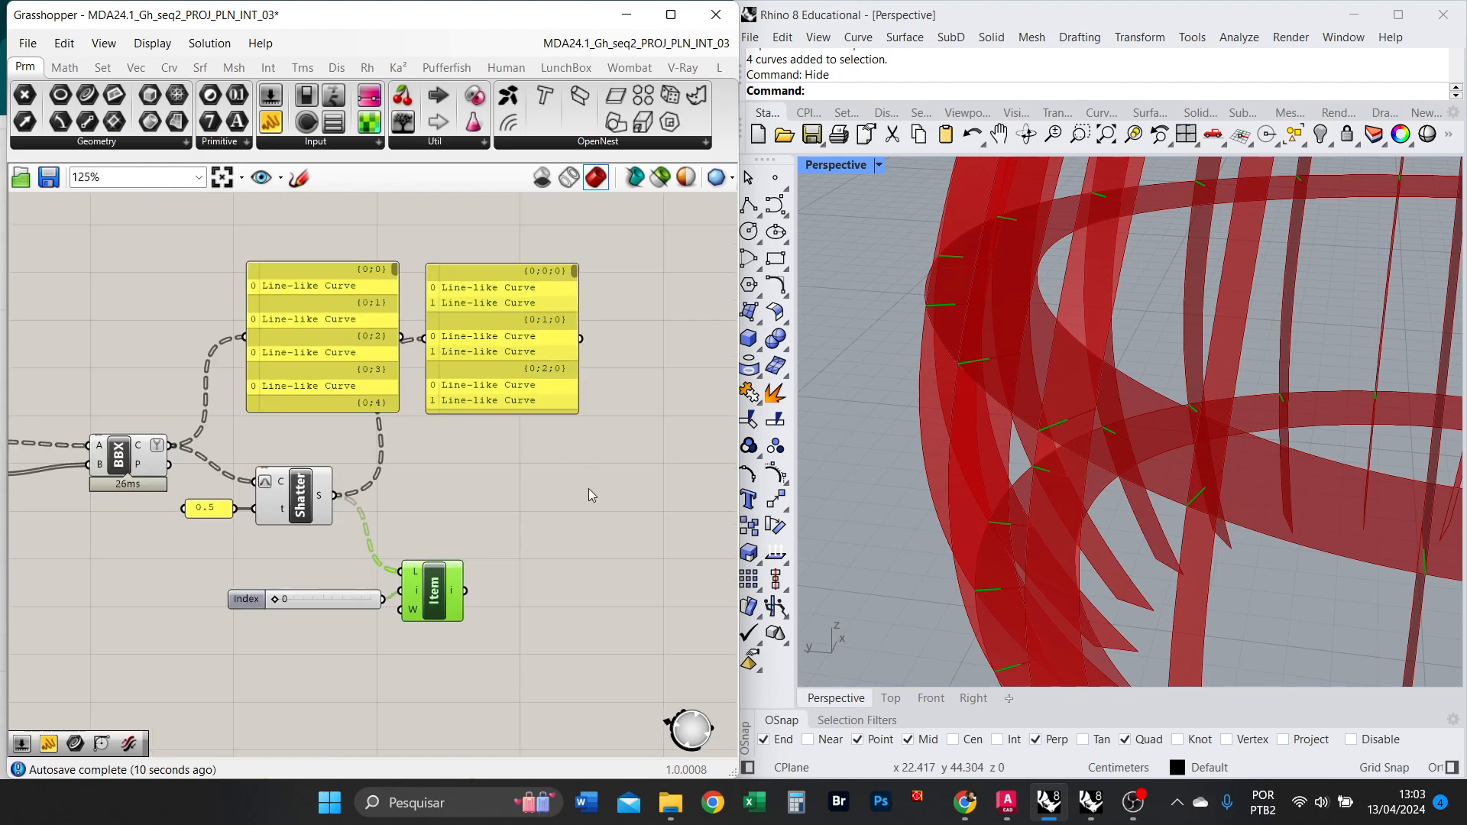
pyautogui.scroll(1, 410, 452)
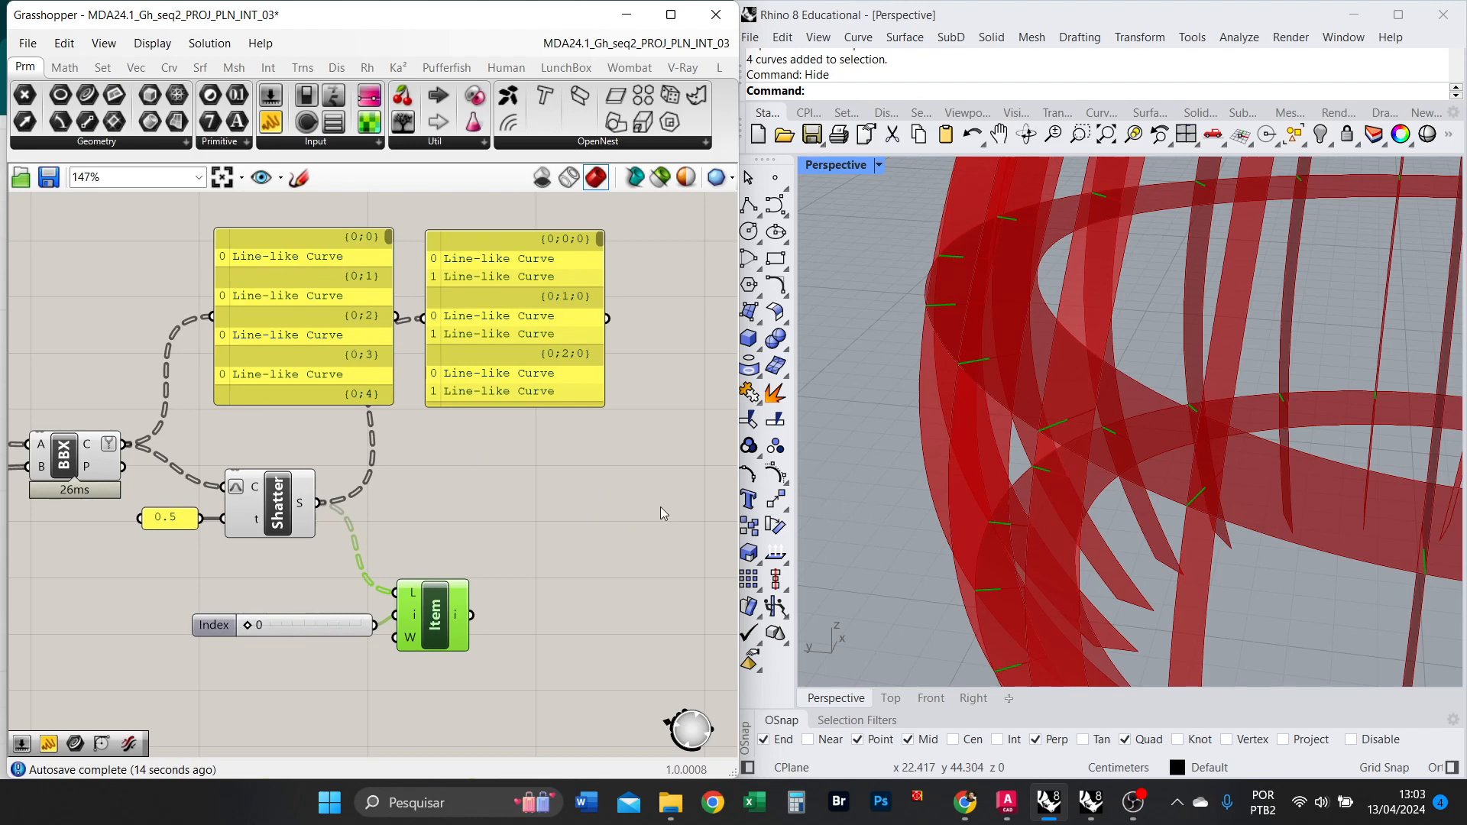
# Switch to the Miro board and examine the turquoise dashed axis where the red and yellow pieces interlock.
pyautogui.hotkey('alt', 'Tab')
pyautogui.scroll(-1, 363, 598)
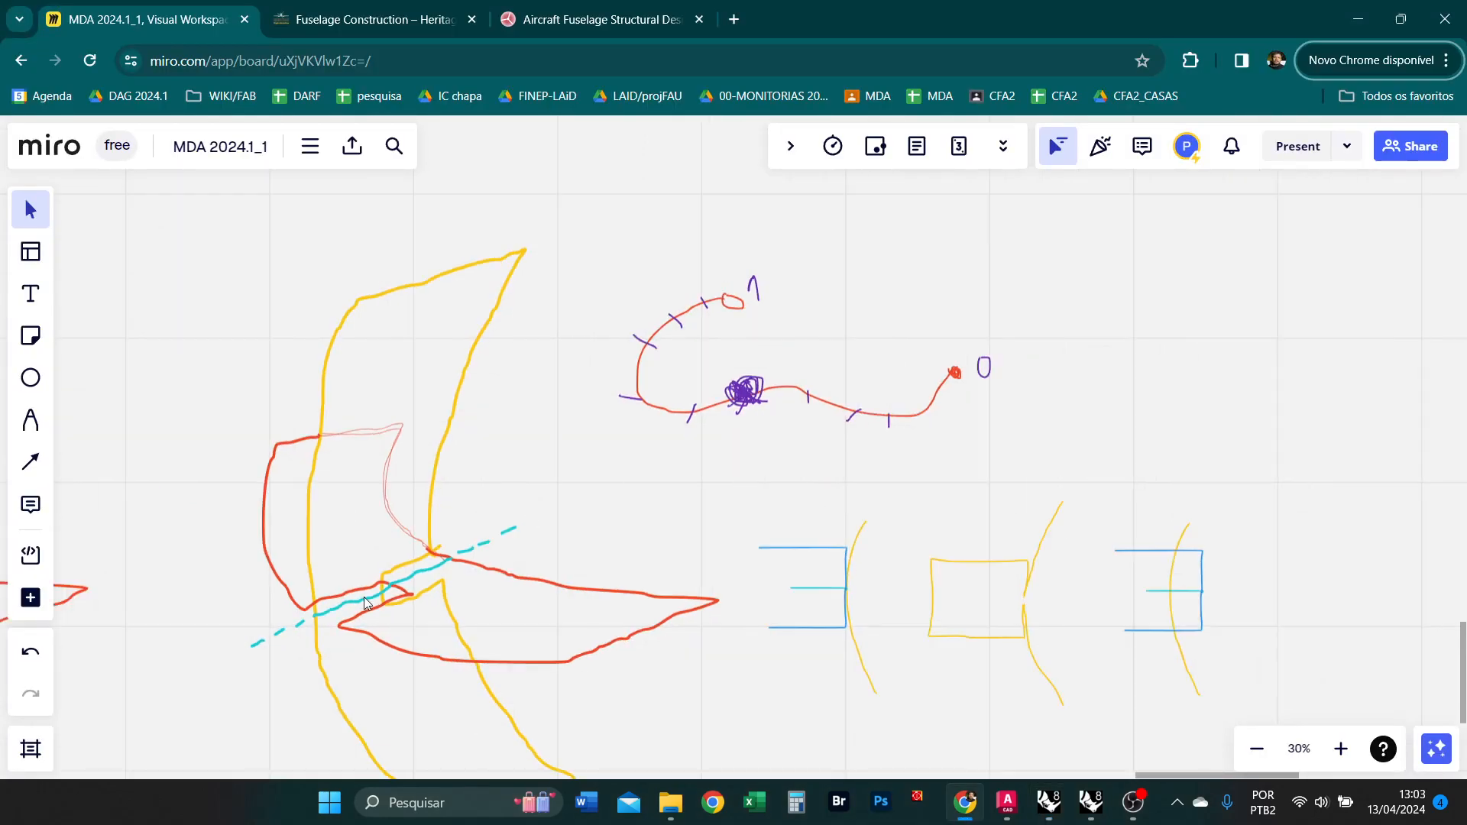
pyautogui.scroll(3, 361, 590)
pyautogui.scroll(-4, 608, 437)
pyautogui.scroll(1, 557, 589)
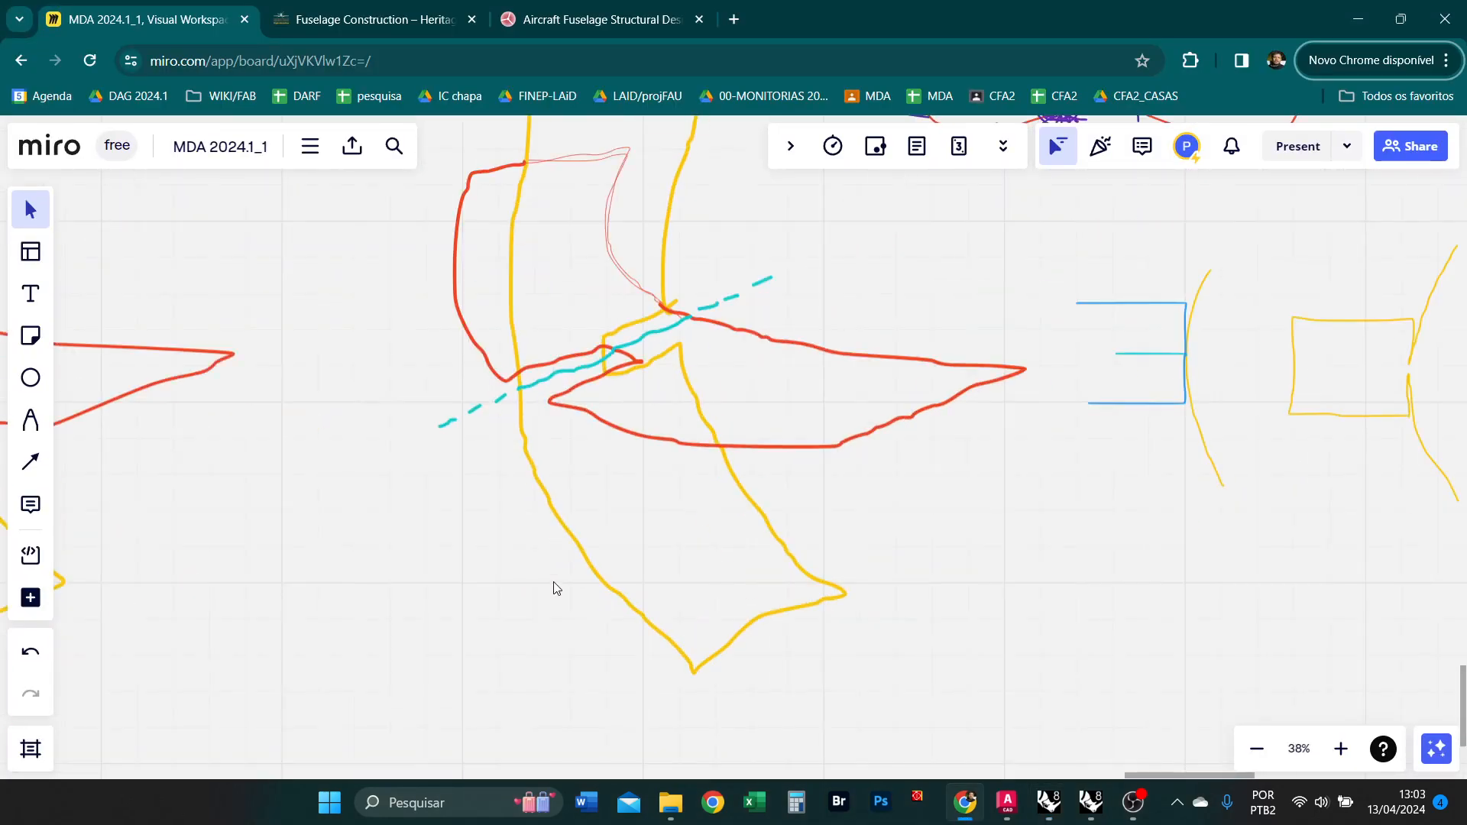
pyautogui.scroll(-1, 579, 396)
pyautogui.scroll(2, 579, 396)
pyautogui.click(692, 288)
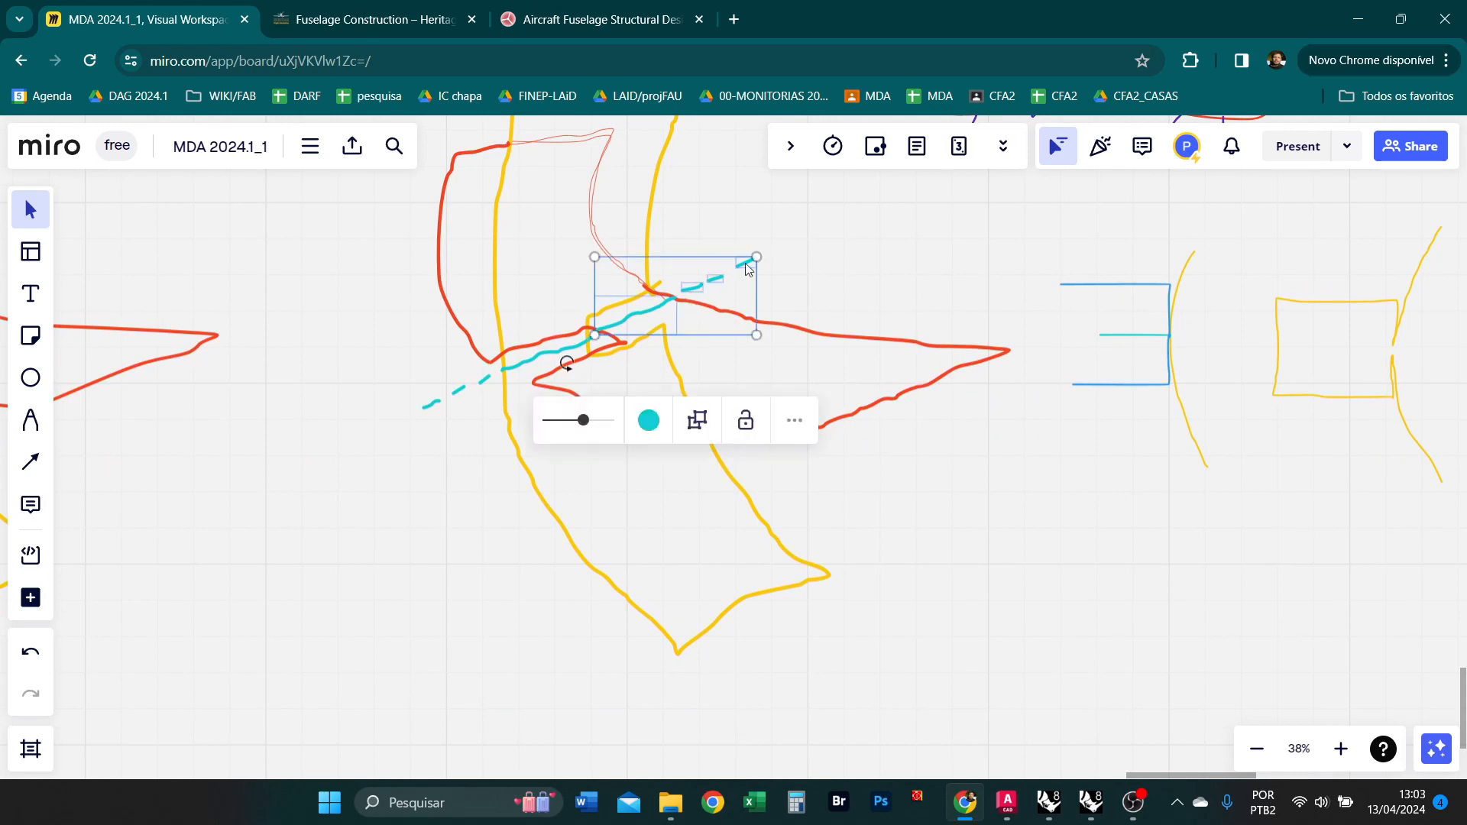
pyautogui.click(817, 285)
pyautogui.scroll(-2, 699, 306)
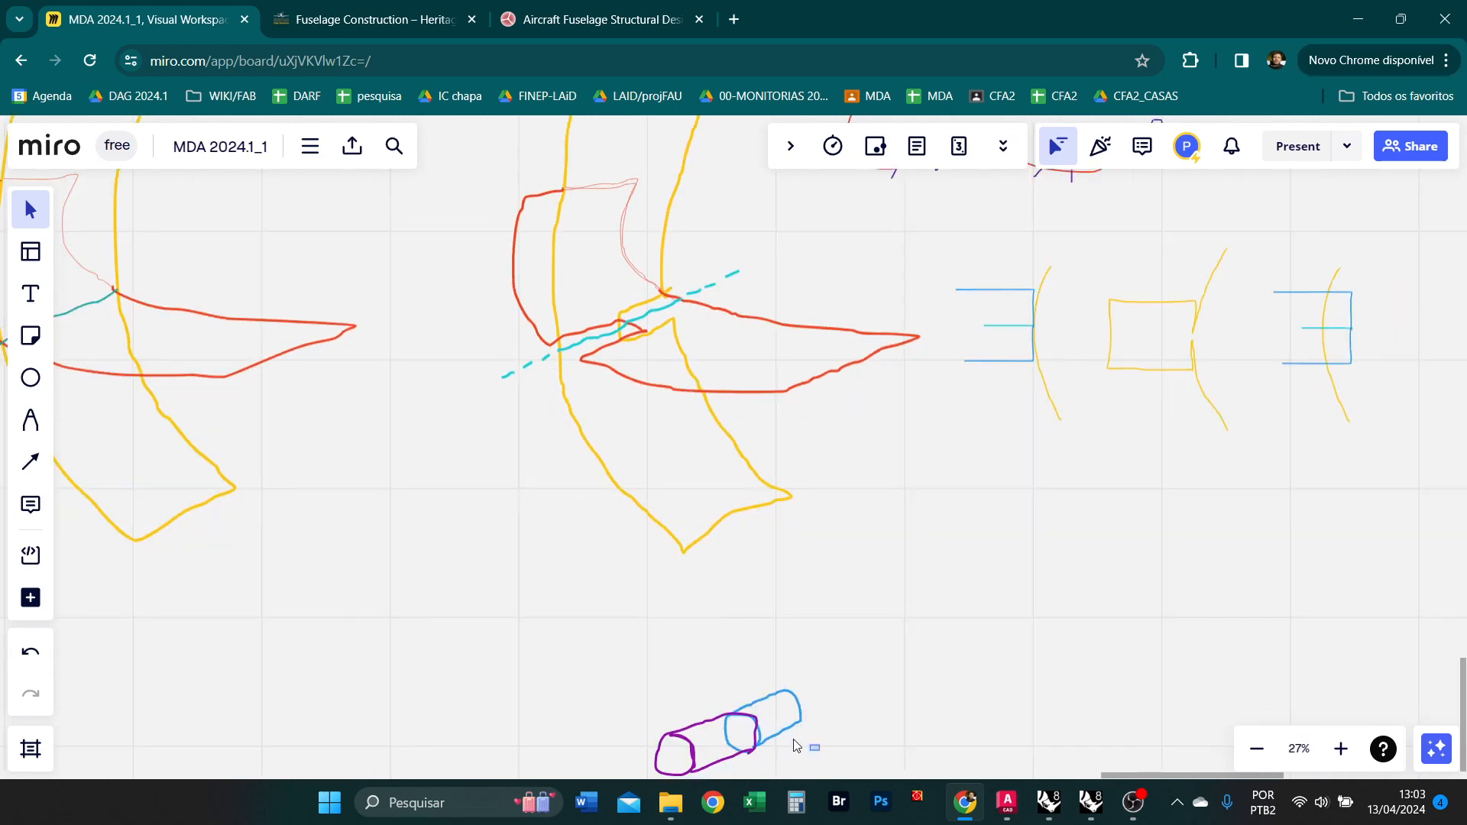
# Move the purple and blue cylinder pair from below the sketch onto the turquoise axis at the interlocking notches.
pyautogui.click(753, 727)
pyautogui.moveTo(753, 727)
pyautogui.mouseDown()
pyautogui.moveTo(725, 613)
pyautogui.moveTo(705, 623)
pyautogui.moveTo(740, 611)
pyautogui.moveTo(726, 427)
pyautogui.moveTo(678, 329)
pyautogui.mouseUp()
pyautogui.scroll(4, 678, 330)
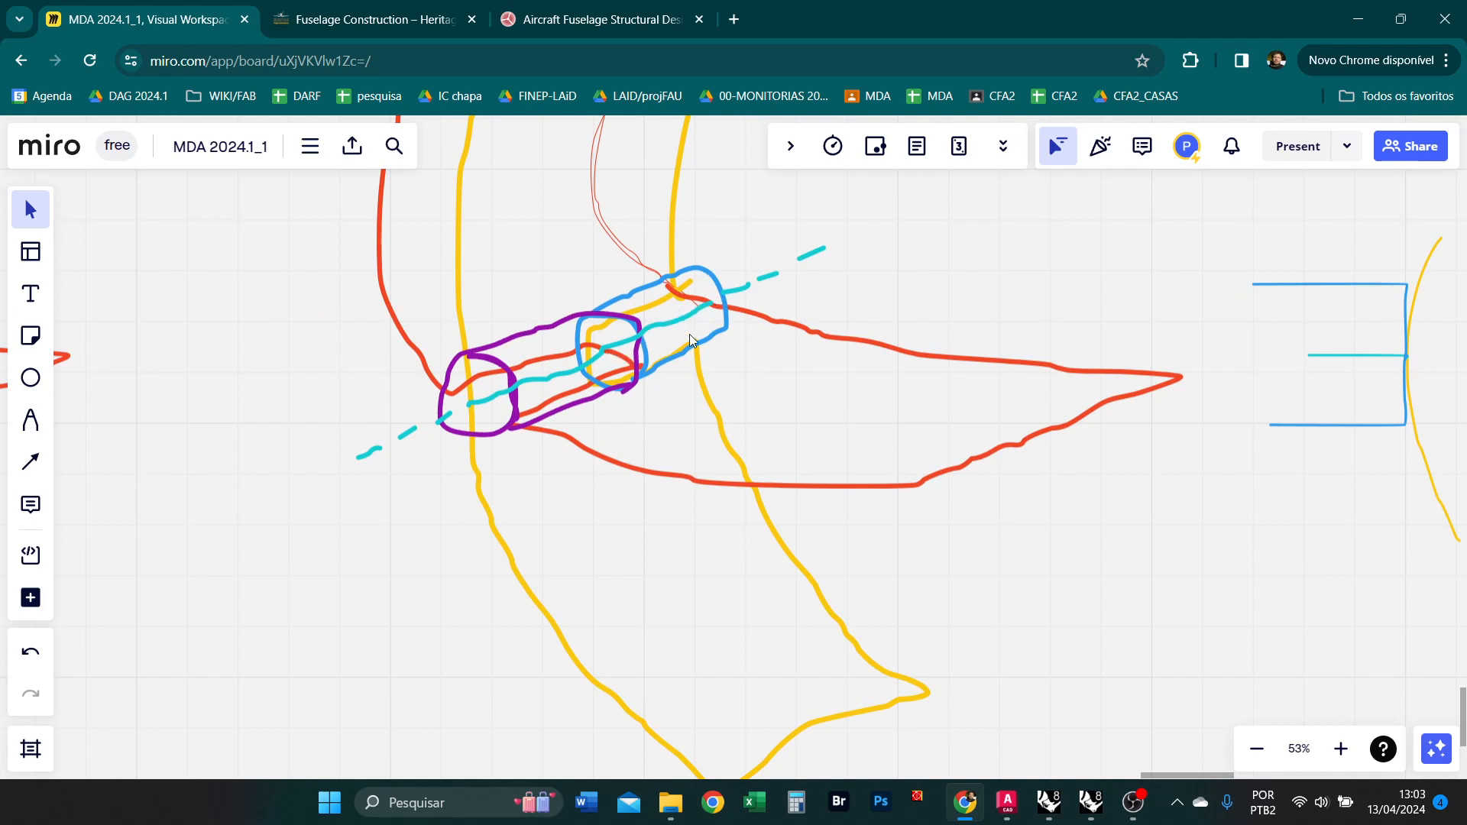
pyautogui.moveTo(688, 333); pyautogui.dragTo(692, 345)
pyautogui.click(768, 368)
# Scale down the cylinder pair and reposition it so the blue half fits over the yellow notch.
pyautogui.click(726, 330)
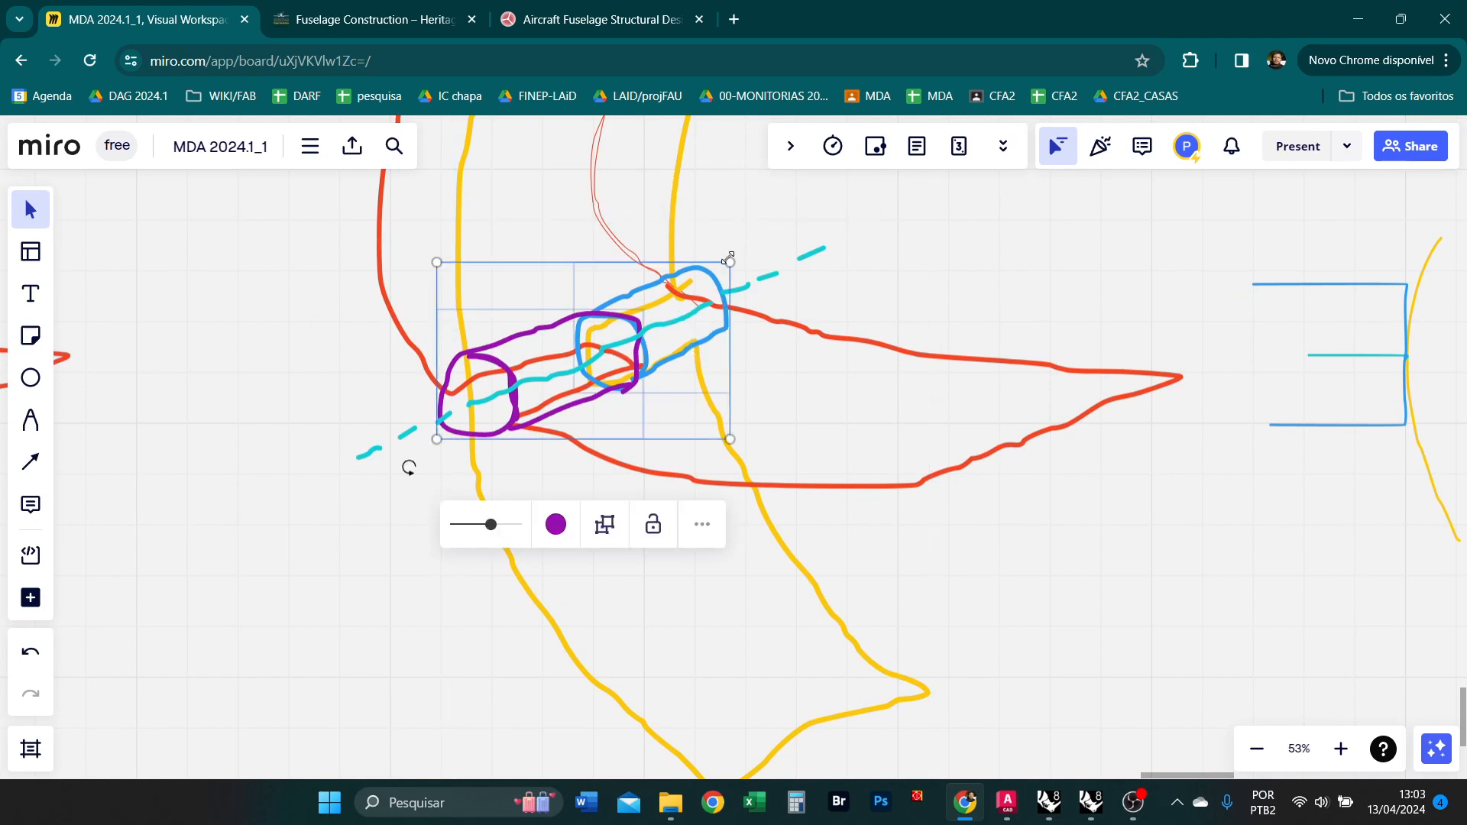
pyautogui.moveTo(727, 258); pyautogui.dragTo(676, 339)
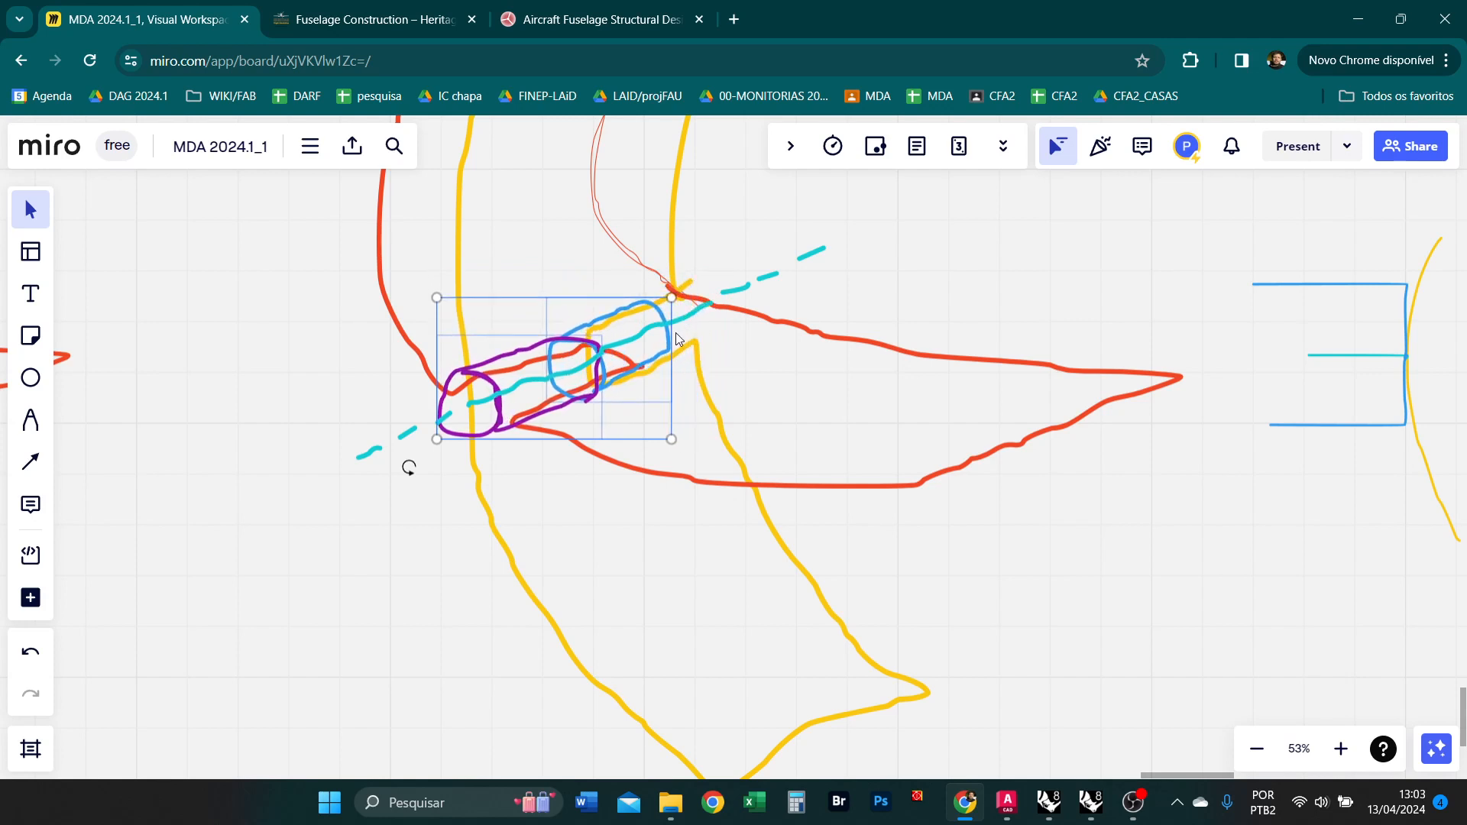
pyautogui.moveTo(584, 352); pyautogui.dragTo(625, 356)
pyautogui.moveTo(713, 442); pyautogui.dragTo(689, 421)
pyautogui.moveTo(623, 373); pyautogui.dragTo(633, 367)
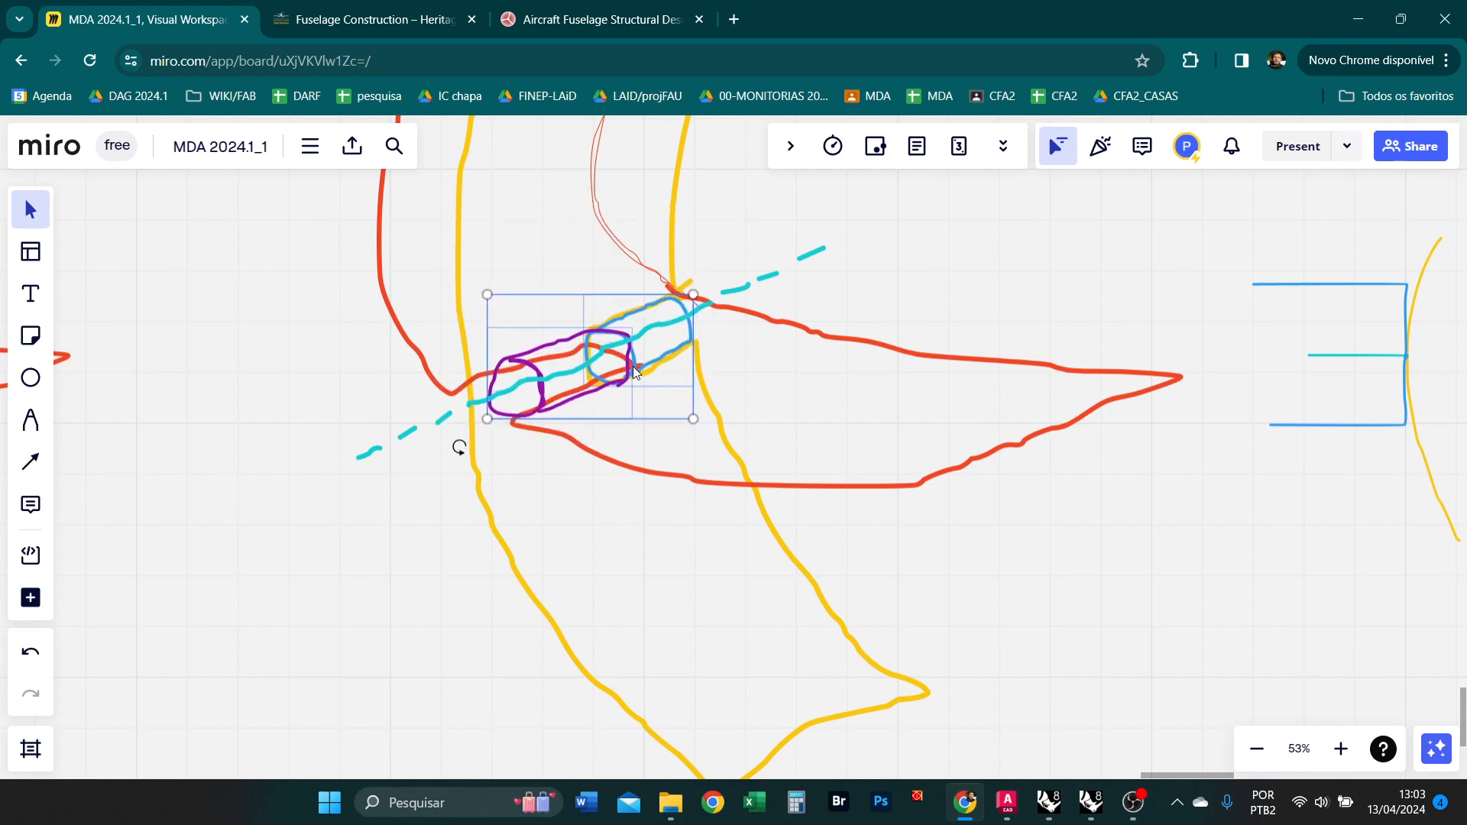
pyautogui.click(579, 404)
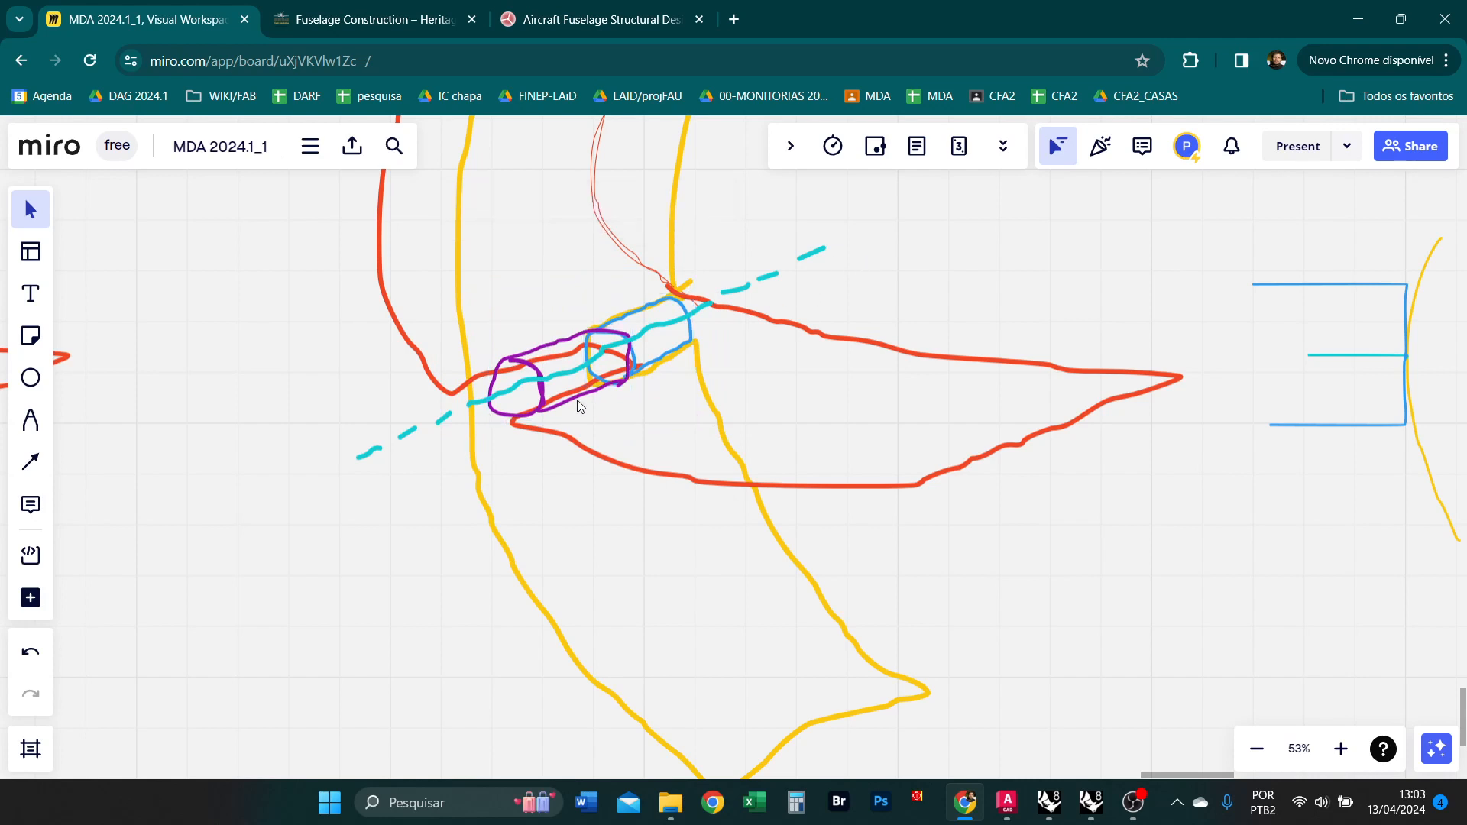
# Shift the cylinder pair slightly along the axis toward the outer edge of the yellow piece.
pyautogui.click(749, 311)
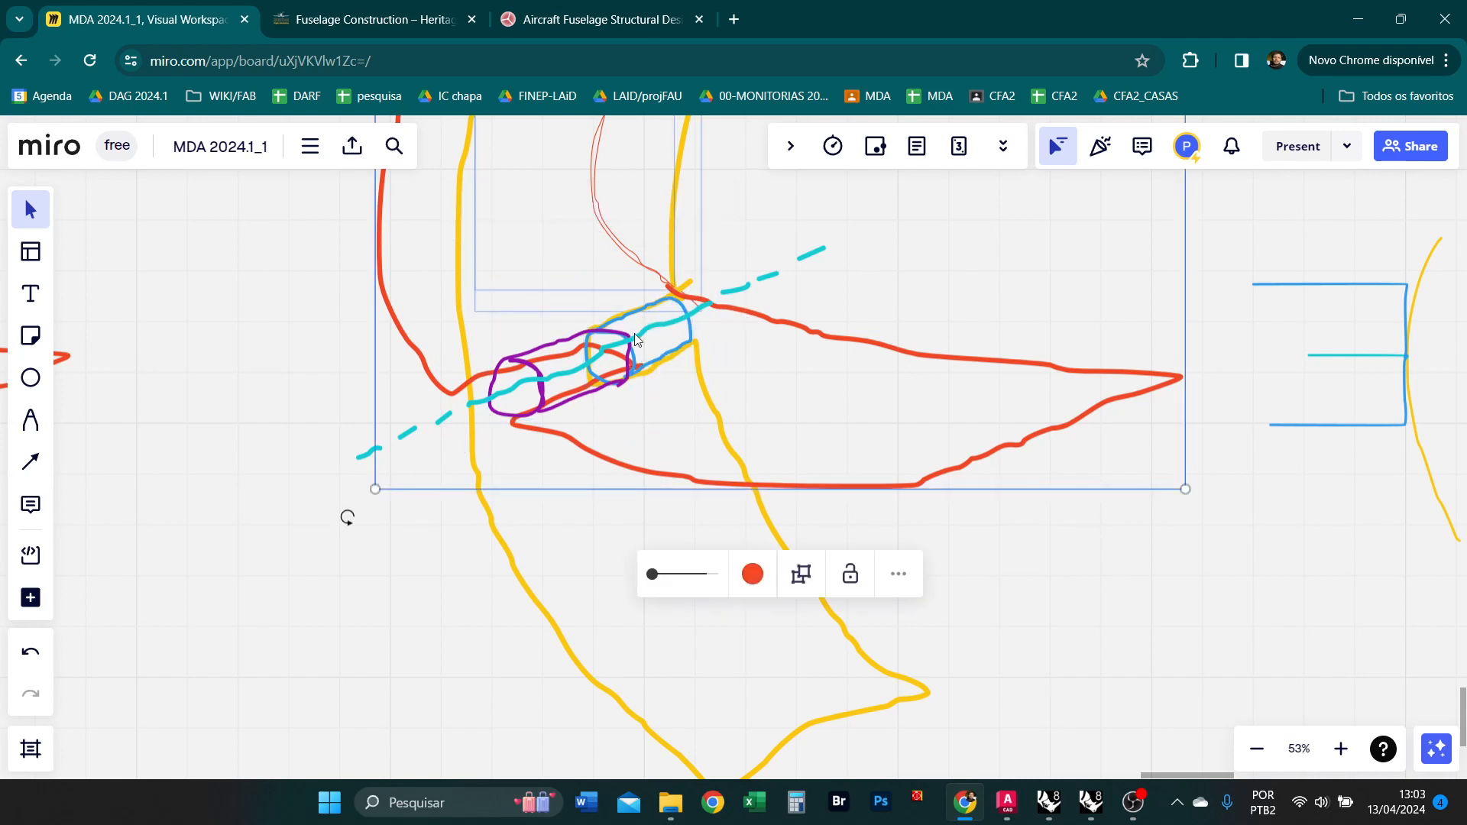
pyautogui.click(713, 364)
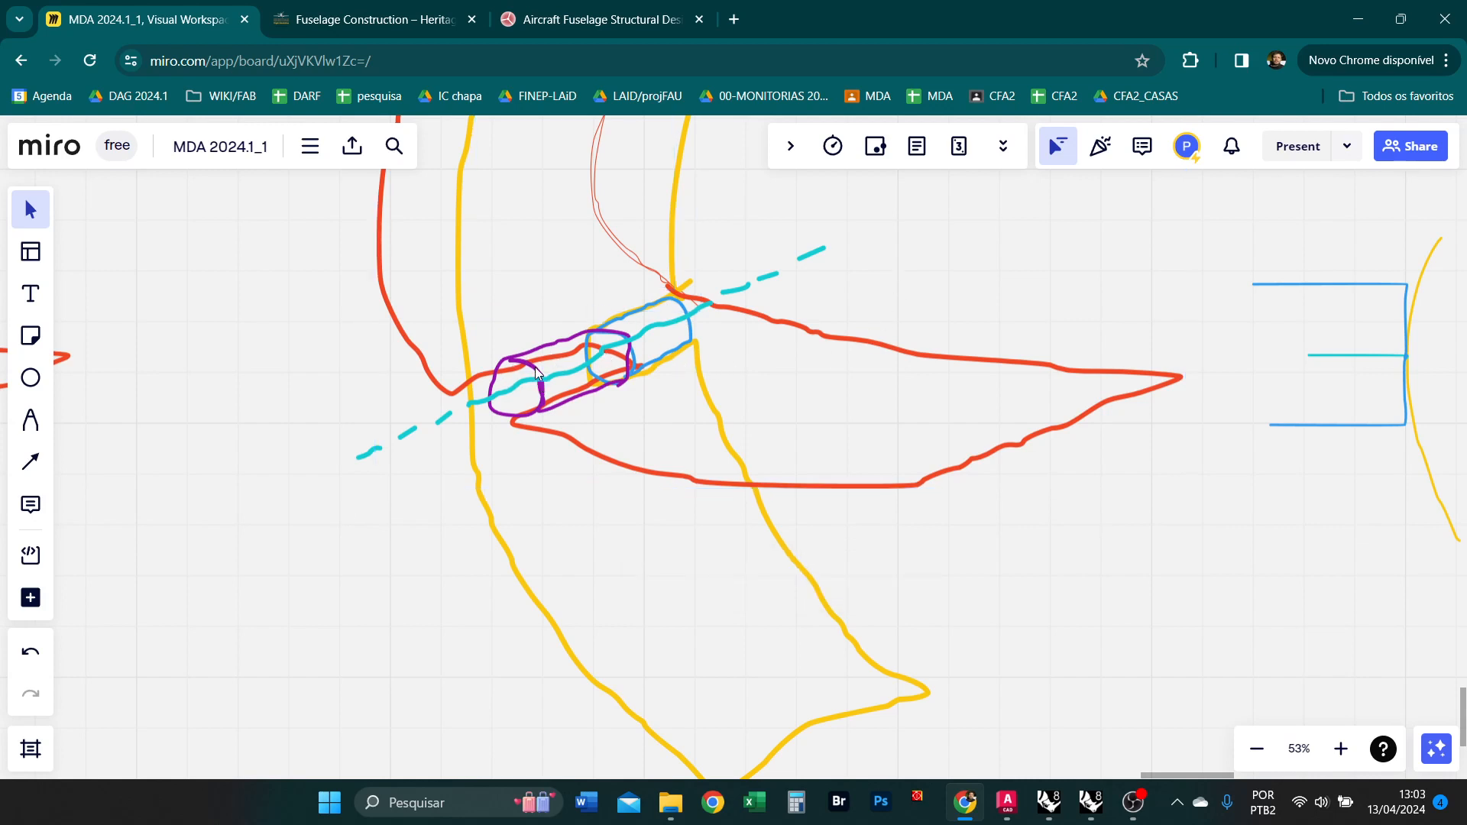
pyautogui.moveTo(536, 368); pyautogui.dragTo(517, 372)
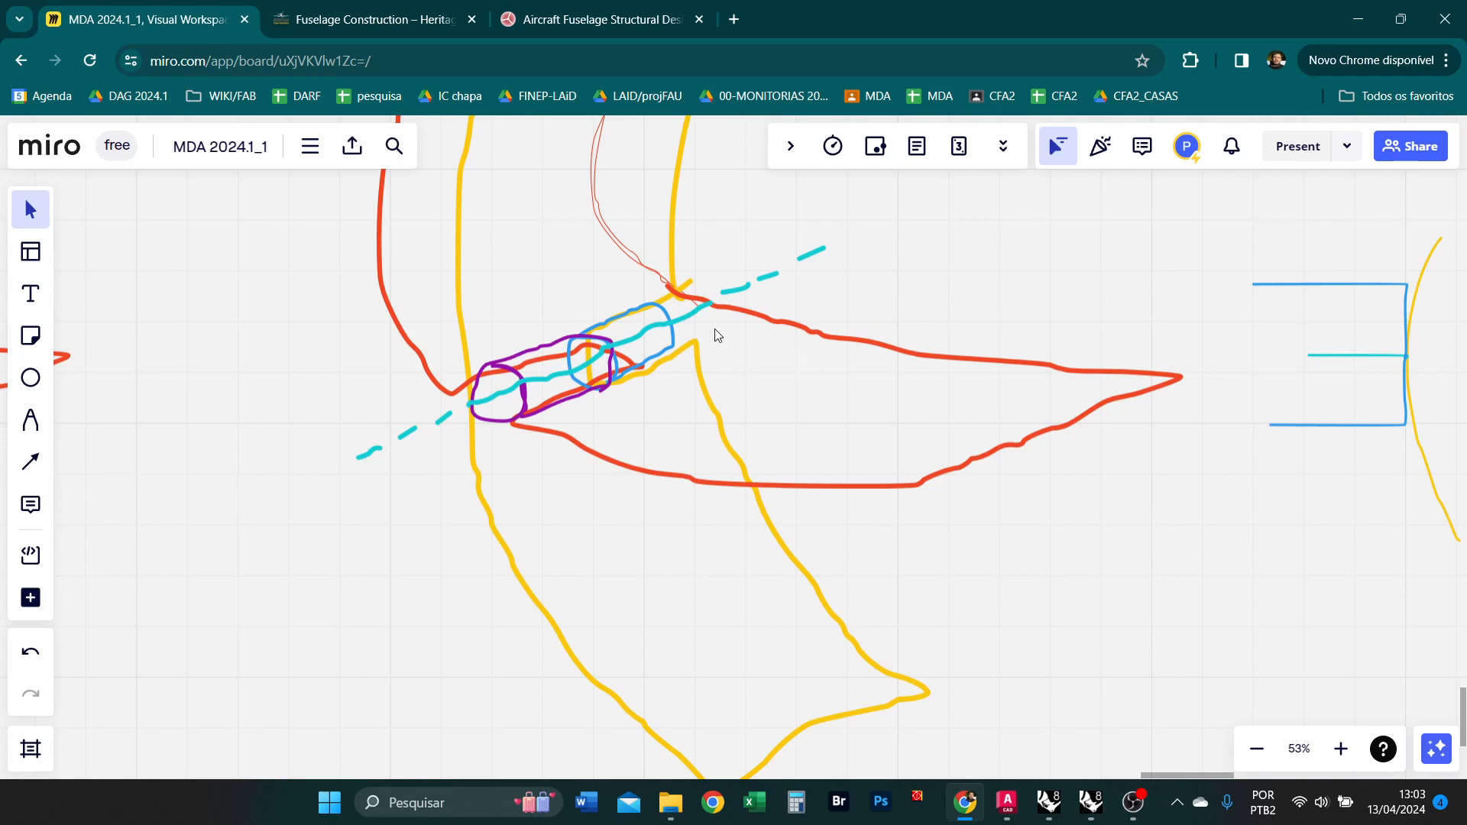
# Examine the section diagram nearest the red piece, picking out its blue halves and turquoise centre line.
pyautogui.scroll(-2, 910, 369)
pyautogui.scroll(2, 1291, 353)
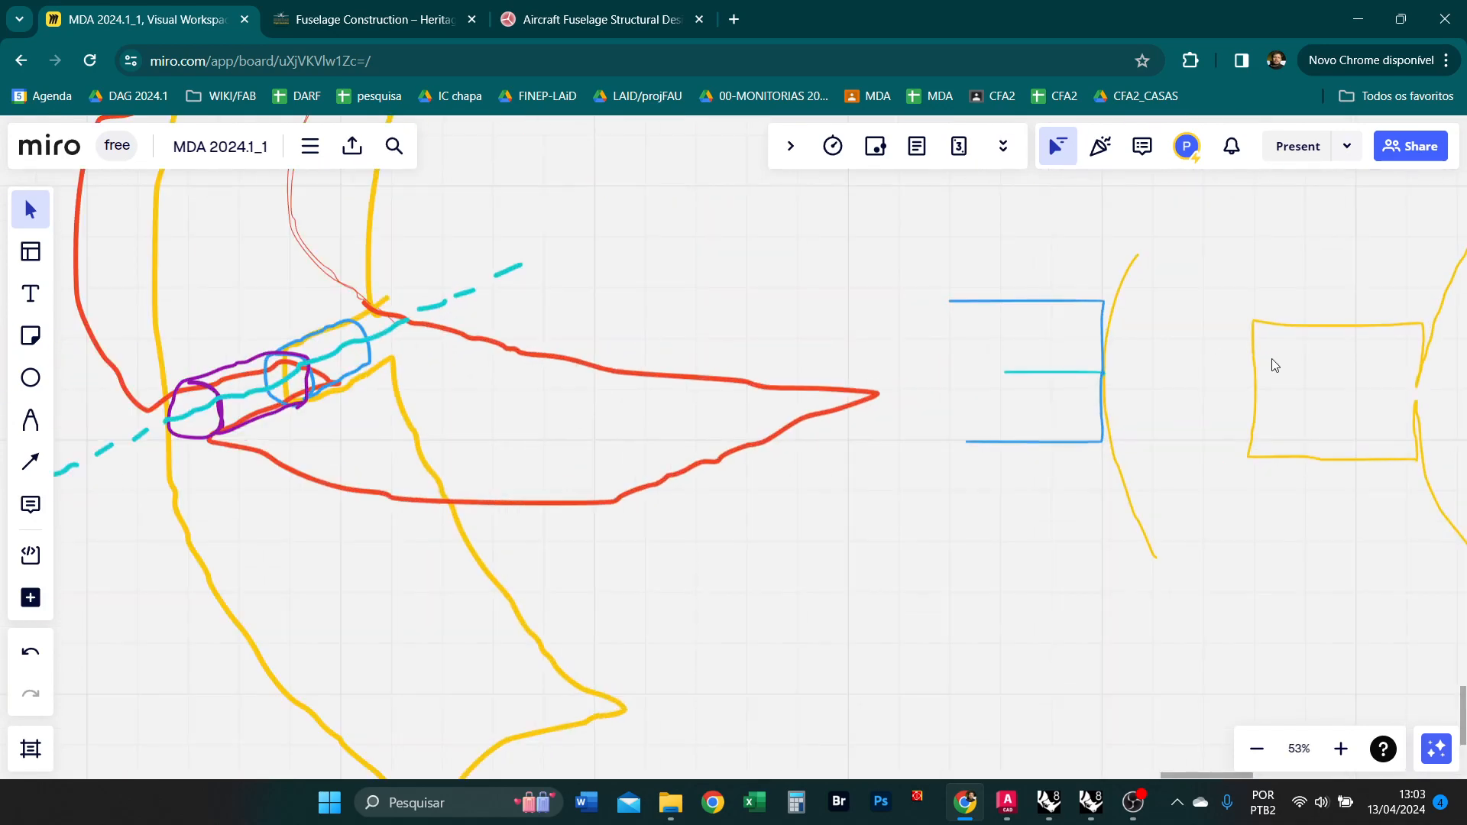
pyautogui.scroll(-2, 940, 366)
pyautogui.scroll(2, 1114, 357)
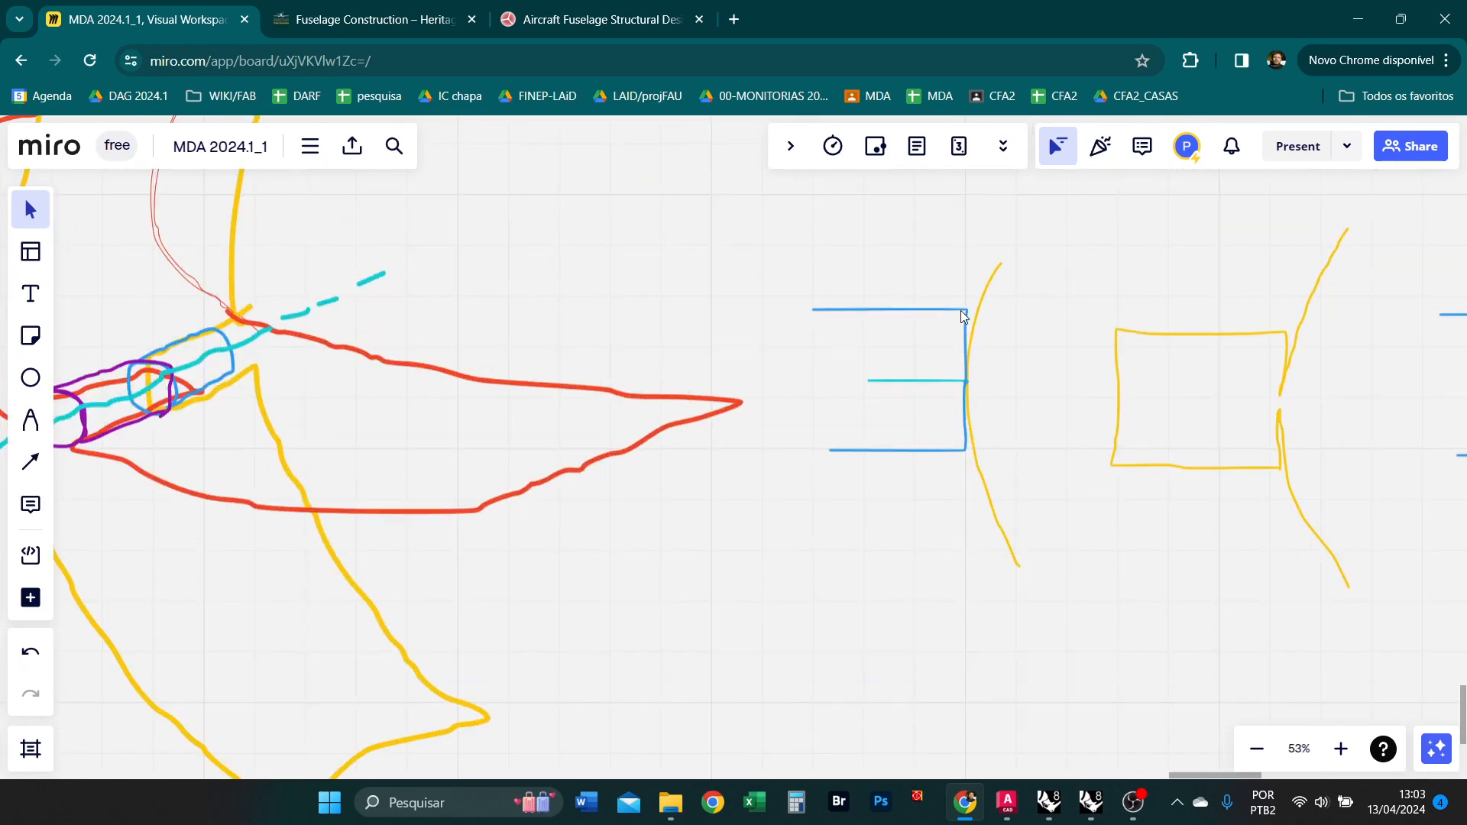
pyautogui.click(964, 315)
pyautogui.click(994, 365)
pyautogui.click(966, 389)
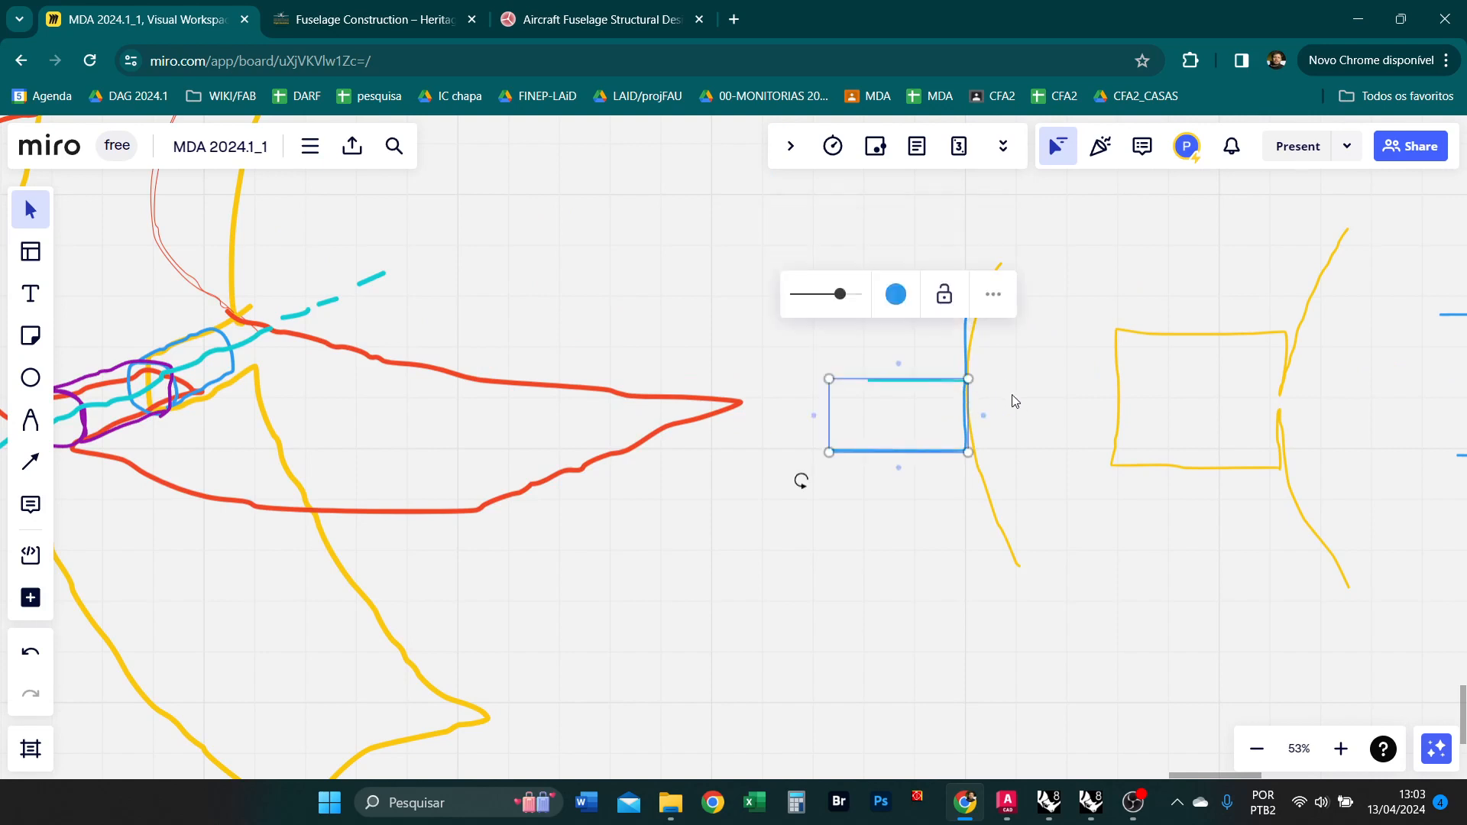
pyautogui.click(1012, 395)
pyautogui.click(938, 382)
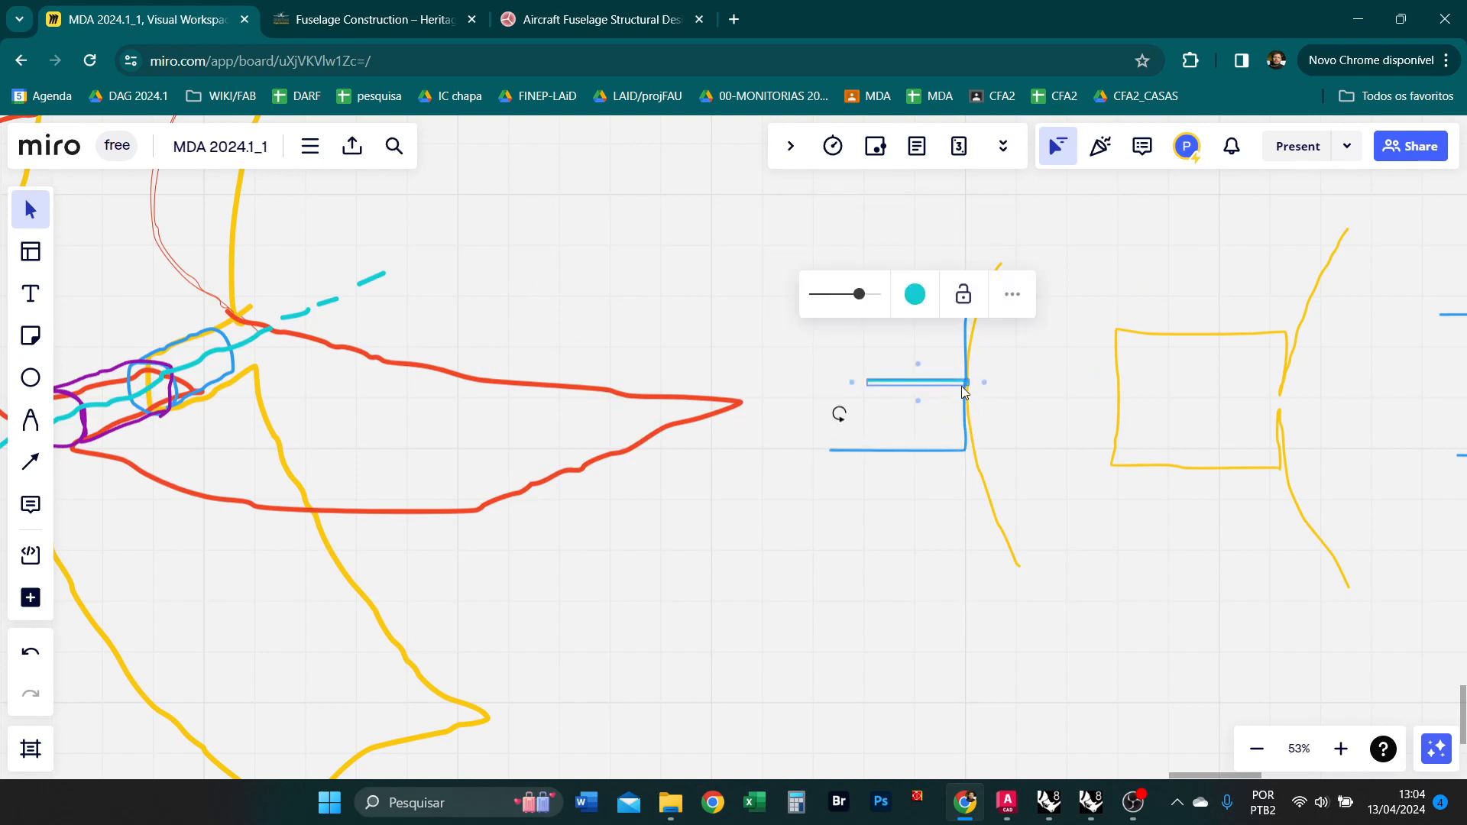
pyautogui.click(992, 393)
pyautogui.click(948, 388)
pyautogui.click(1004, 404)
pyautogui.click(966, 382)
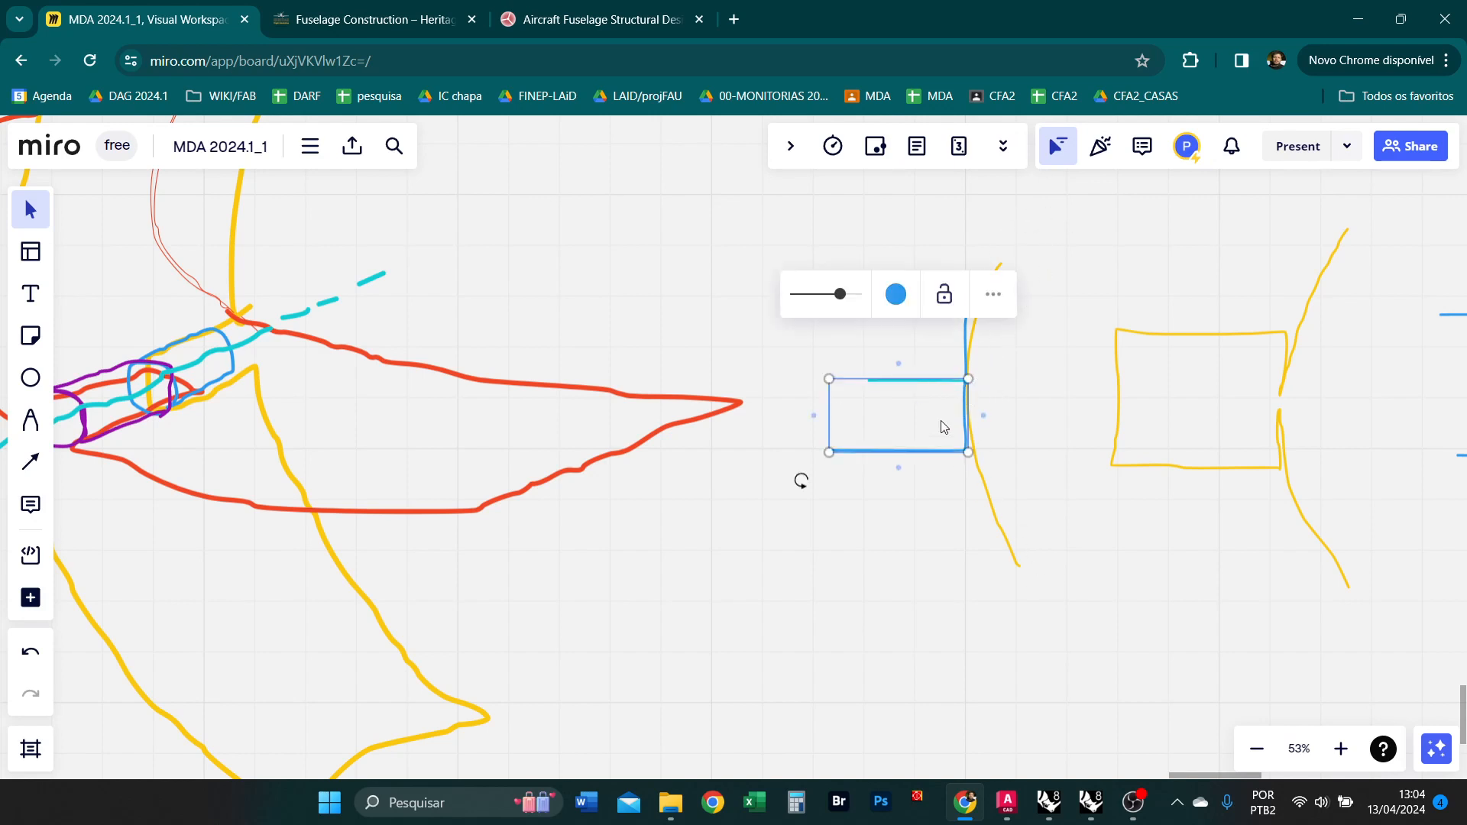
# Examine the yellow notched section and the lower blue half of the diagram that crosses the curve.
pyautogui.moveTo(1033, 443); pyautogui.dragTo(701, 449, button='middle')
pyautogui.click(930, 475)
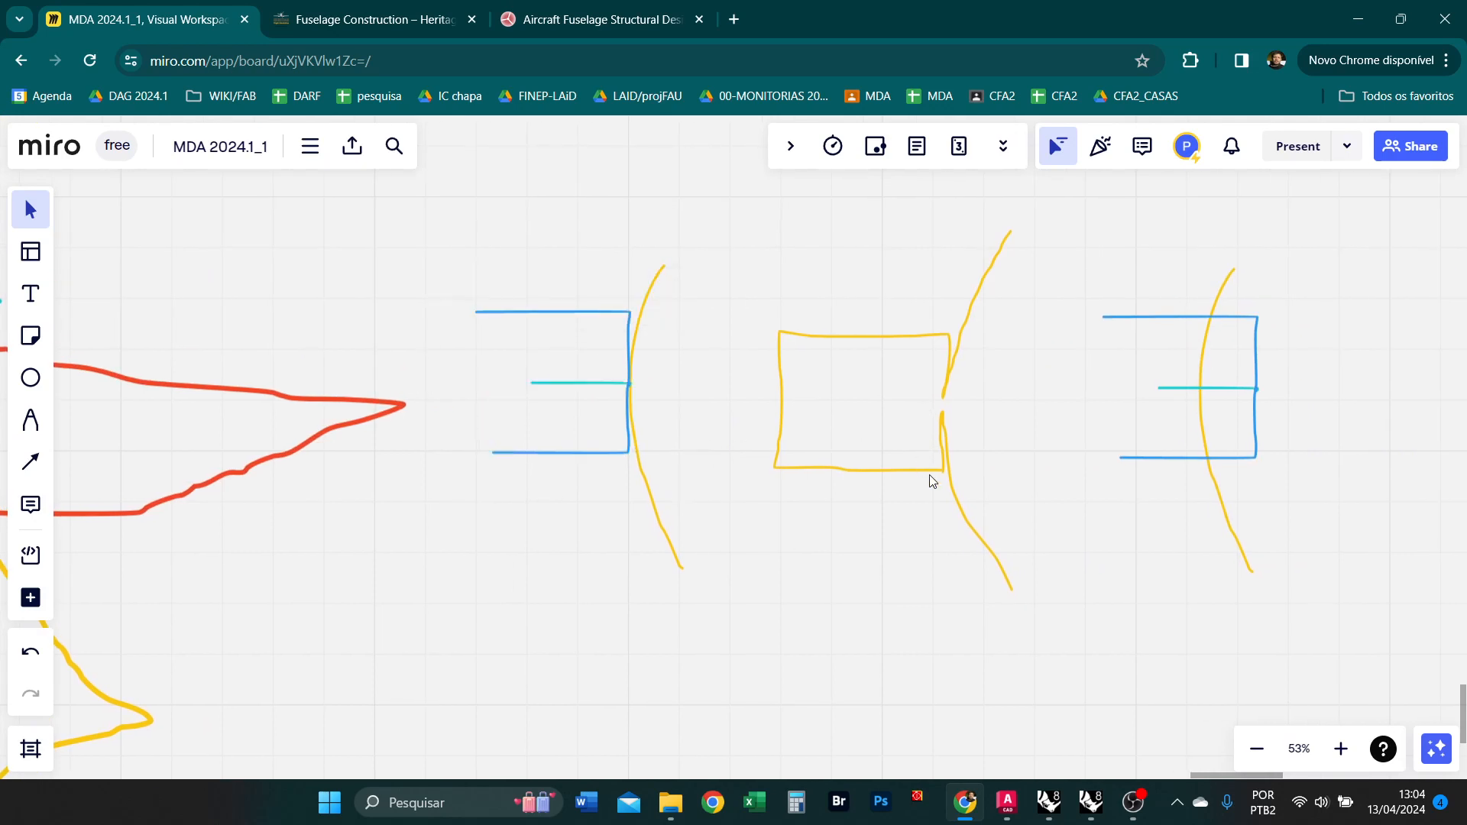
pyautogui.click(932, 479)
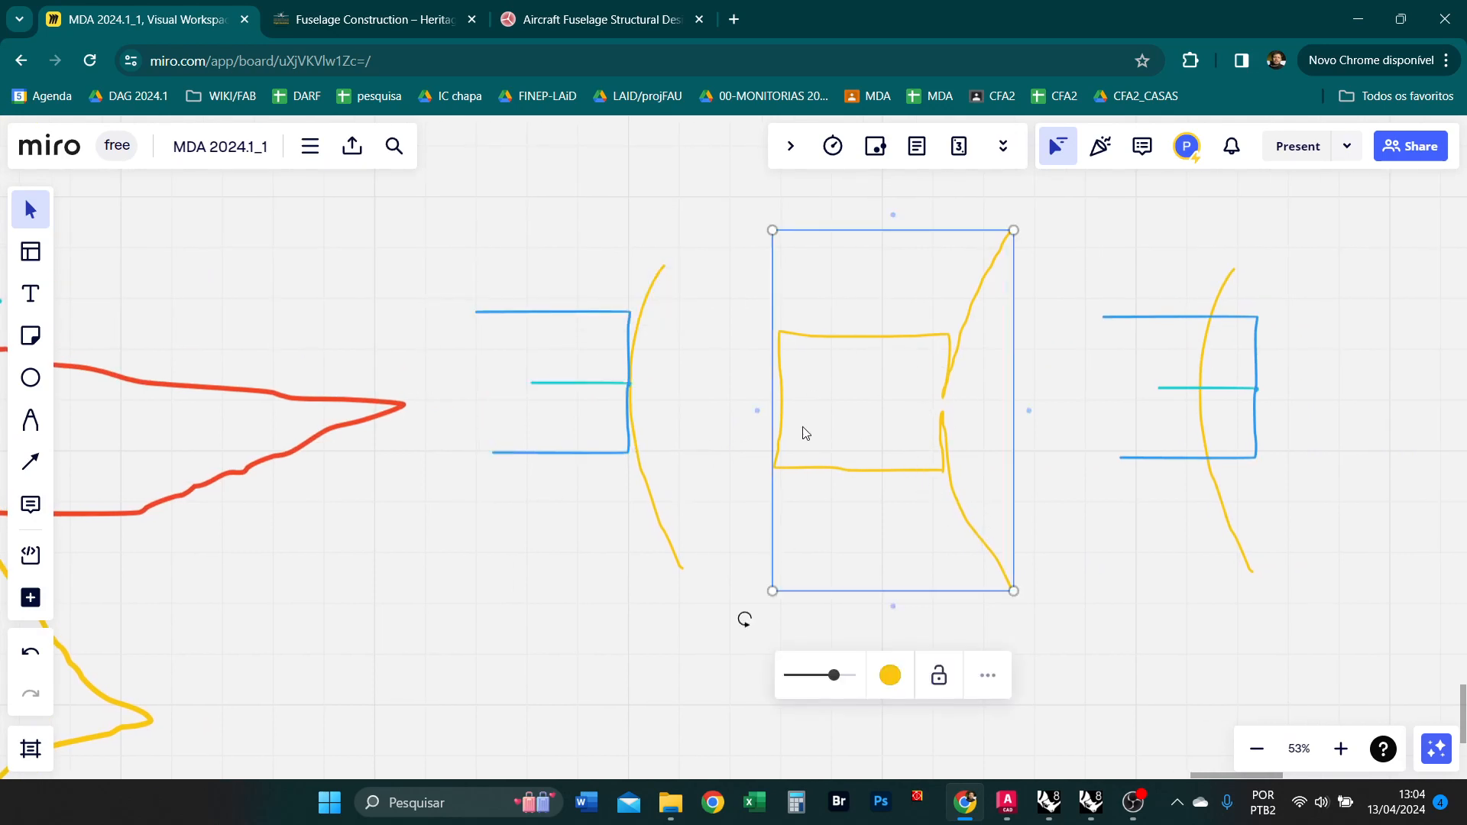
pyautogui.moveTo(1242, 461)
pyautogui.mouseDown()
pyautogui.moveTo(1177, 460)
pyautogui.moveTo(1241, 466)
pyautogui.mouseUp()
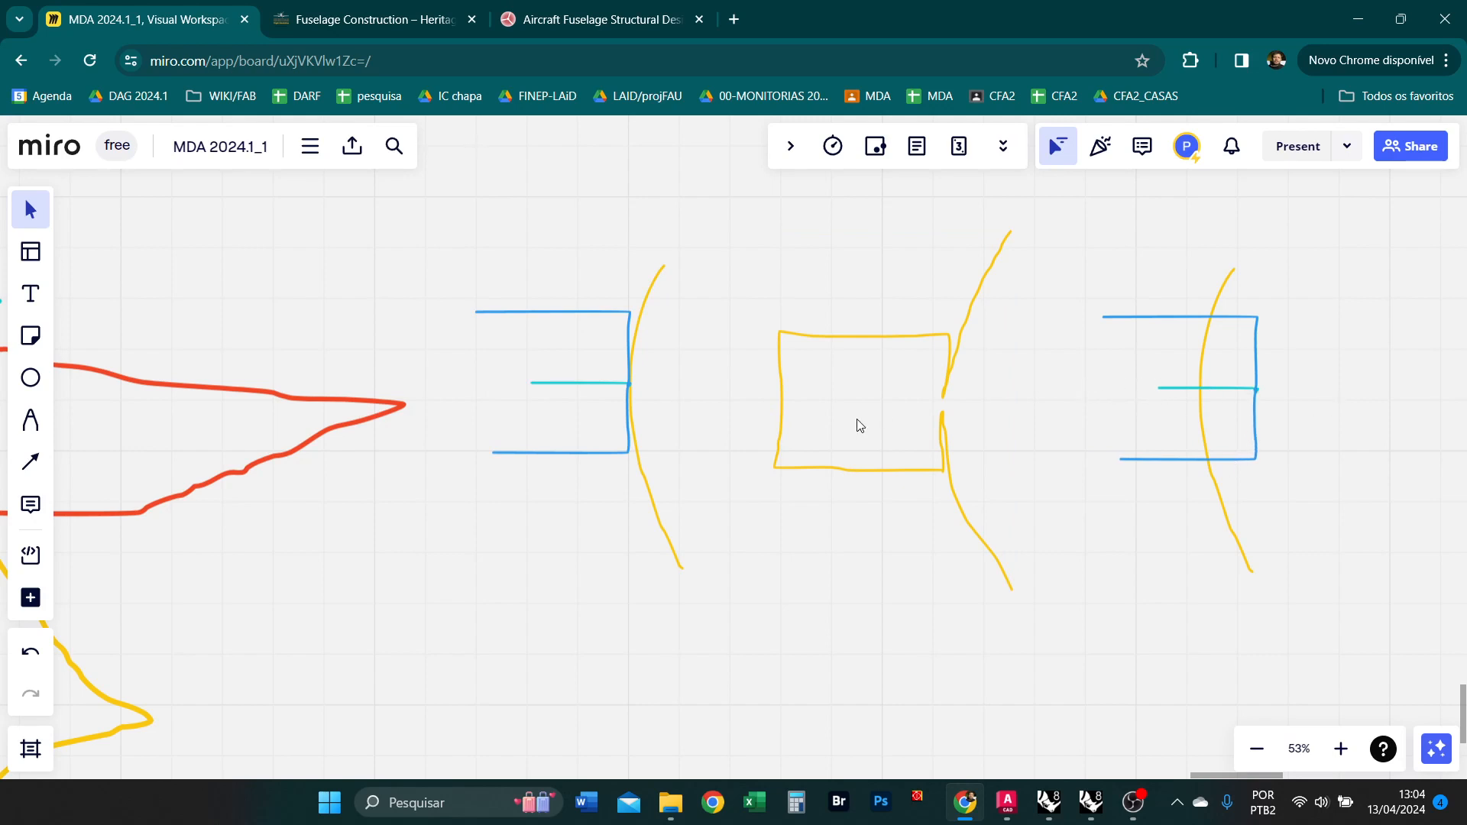
# Move the cylinder pair back over the yellow notch and ungroup it into separate purple and blue cylinders.
pyautogui.scroll(-5, 859, 422)
pyautogui.scroll(3, 181, 405)
pyautogui.moveTo(231, 386)
pyautogui.mouseDown()
pyautogui.moveTo(143, 419)
pyautogui.moveTo(283, 397)
pyautogui.moveTo(287, 373)
pyautogui.moveTo(252, 382)
pyautogui.mouseUp()
pyautogui.rightClick(250, 382)
pyautogui.click(309, 268)
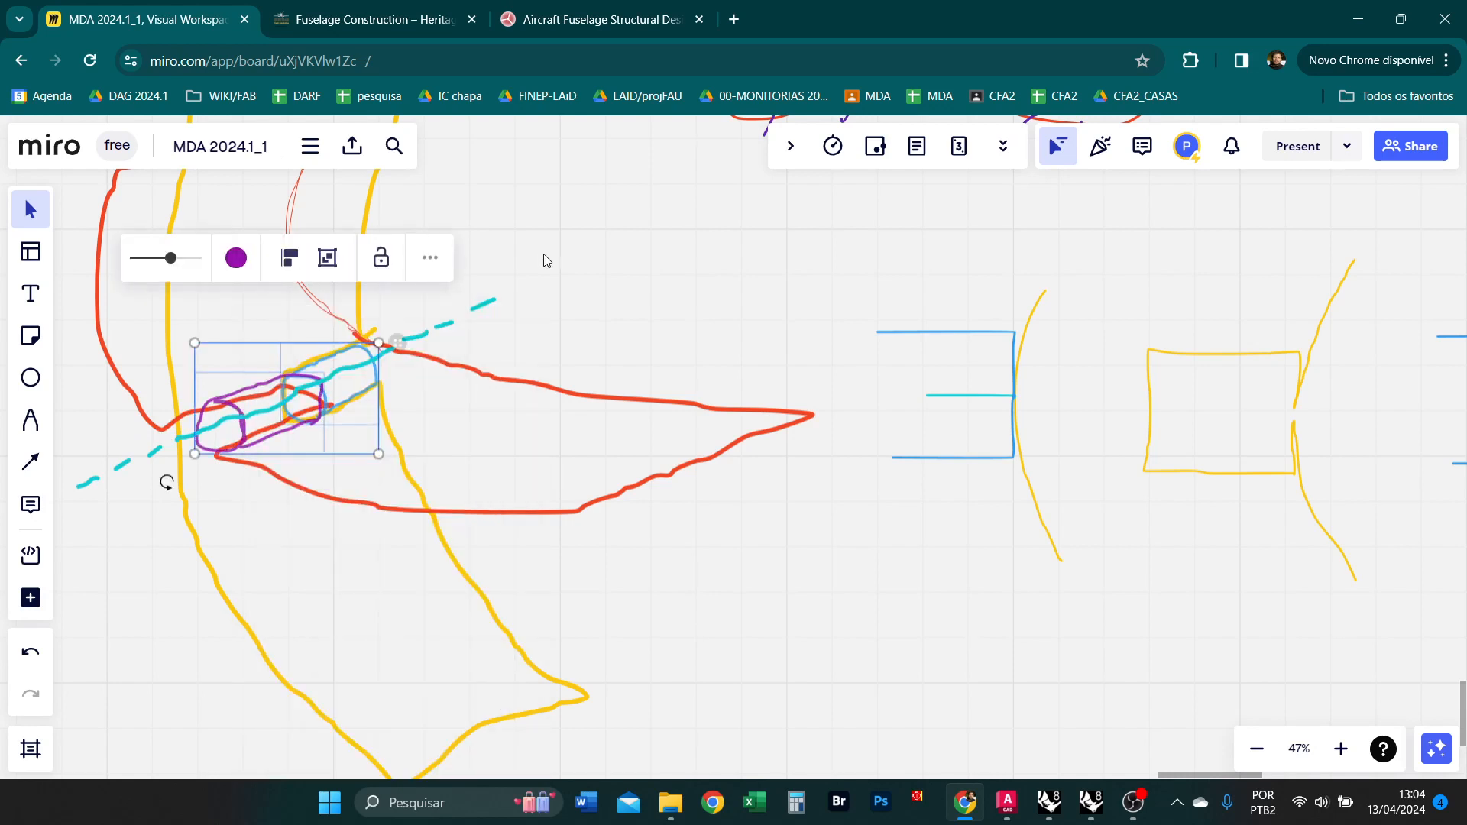
pyautogui.click(545, 257)
# Duplicate the blue and purple cylinders outward along opposite ends of the dashed axis, and switch back to Grasshopper.
pyautogui.moveTo(377, 361)
pyautogui.keyDown('alt'); pyautogui.mouseDown()
pyautogui.moveTo(457, 338)
pyautogui.moveTo(432, 341)
pyautogui.mouseUp(); pyautogui.keyUp('alt')
pyautogui.keyDown('alt'); pyautogui.moveTo(242, 420); pyautogui.dragTo(176, 445); pyautogui.keyUp('alt')
pyautogui.hotkey('ctrl', 'z')
pyautogui.keyDown('alt'); pyautogui.moveTo(240, 398); pyautogui.dragTo(159, 416); pyautogui.keyUp('alt')
pyautogui.moveTo(175, 467); pyautogui.dragTo(173, 477)
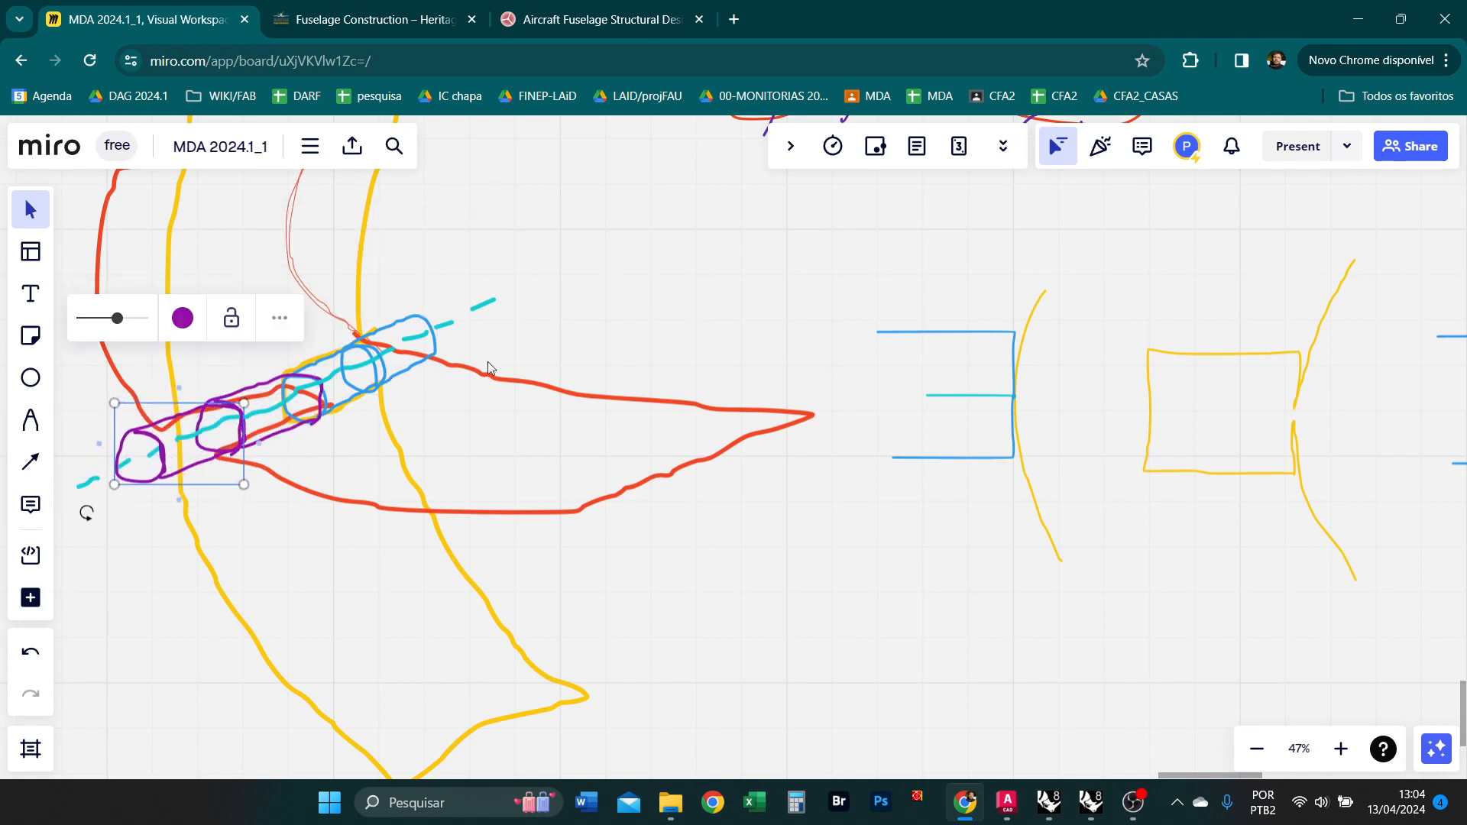
pyautogui.click(487, 361)
pyautogui.scroll(-2, 595, 324)
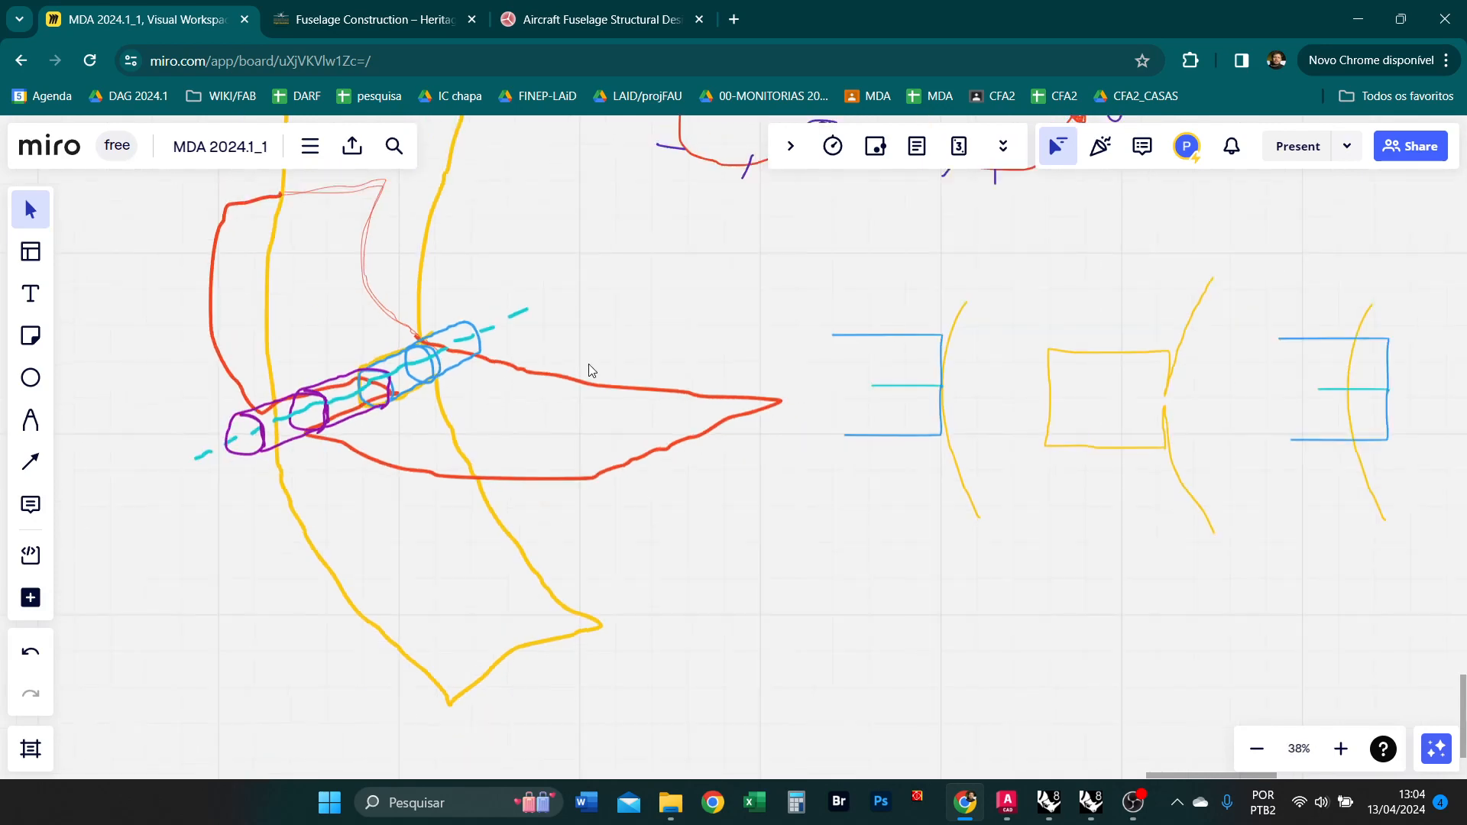
pyautogui.scroll(3, 397, 374)
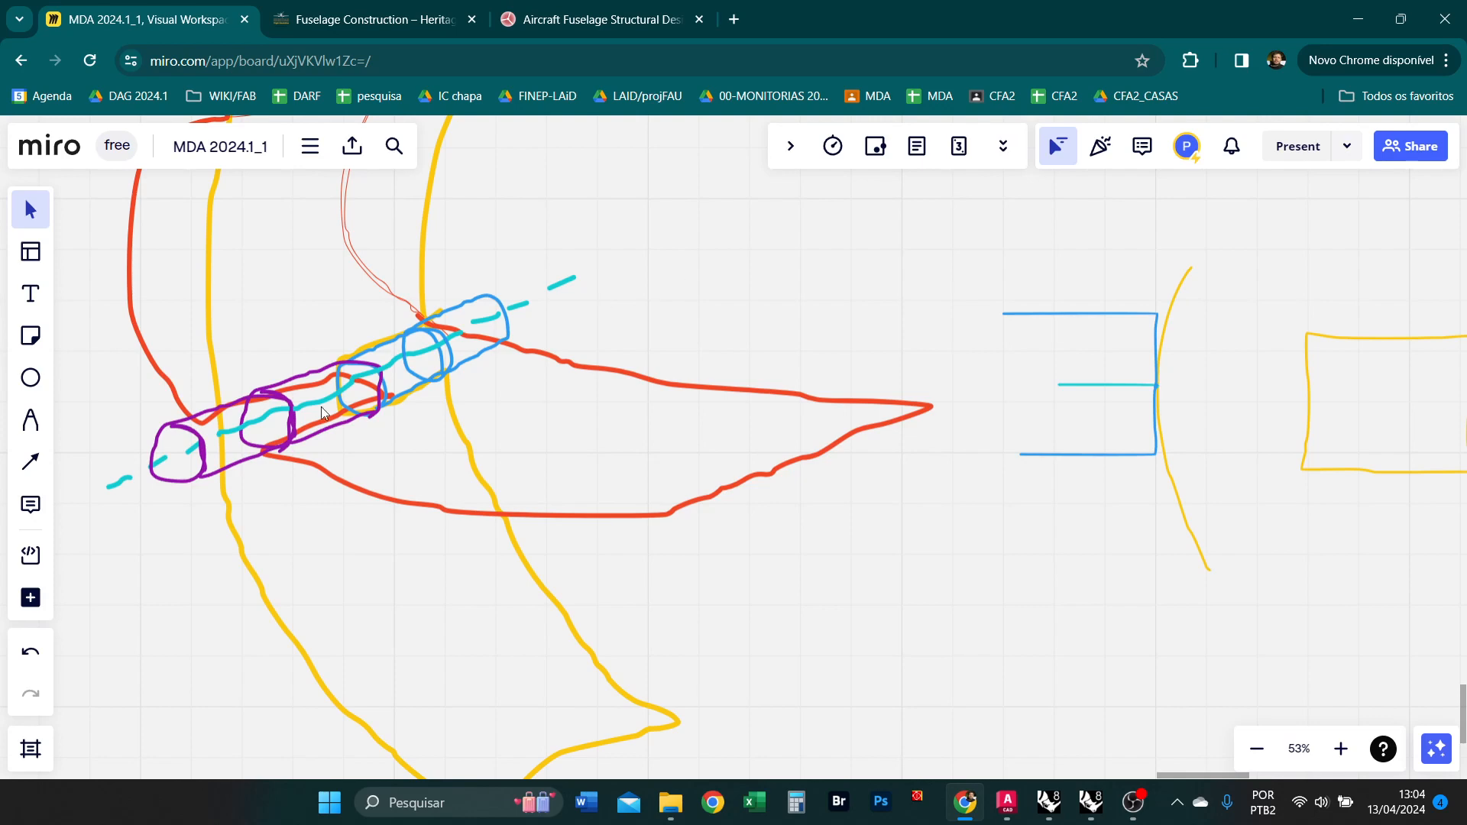
pyautogui.hotkey('alt', 'Tab')
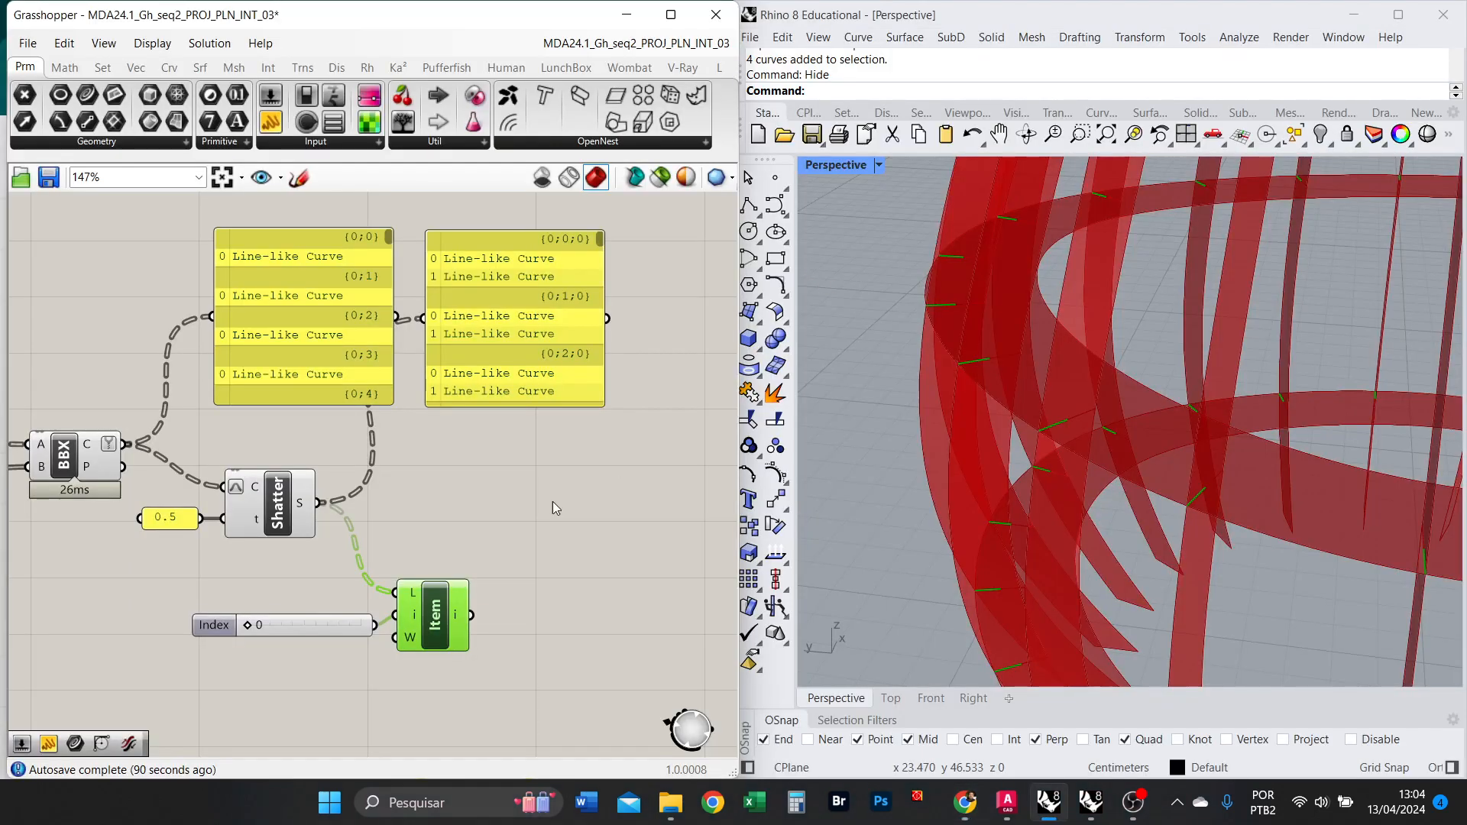
# Move the List Item component and its Index slider down to clear space beside Shatter.
pyautogui.click(554, 503)
pyautogui.scroll(-3, 585, 497)
pyautogui.scroll(5, 515, 527)
pyautogui.click(497, 556)
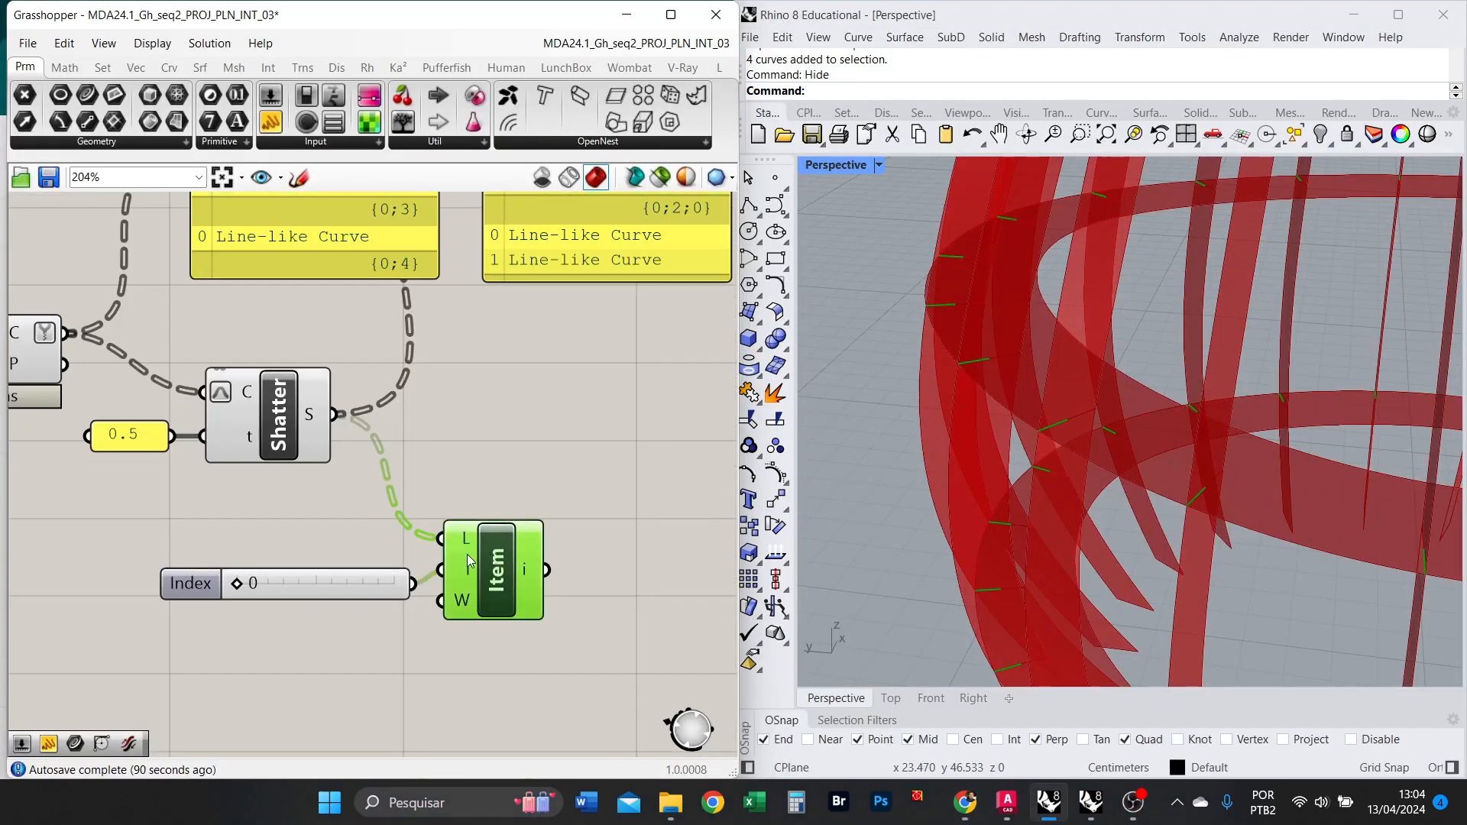
pyautogui.scroll(-5, 428, 533)
pyautogui.scroll(5, 450, 495)
pyautogui.scroll(-4, 493, 459)
pyautogui.moveTo(554, 611); pyautogui.dragTo(312, 542)
pyautogui.moveTo(470, 524); pyautogui.dragTo(437, 573)
pyautogui.scroll(2, 971, 369)
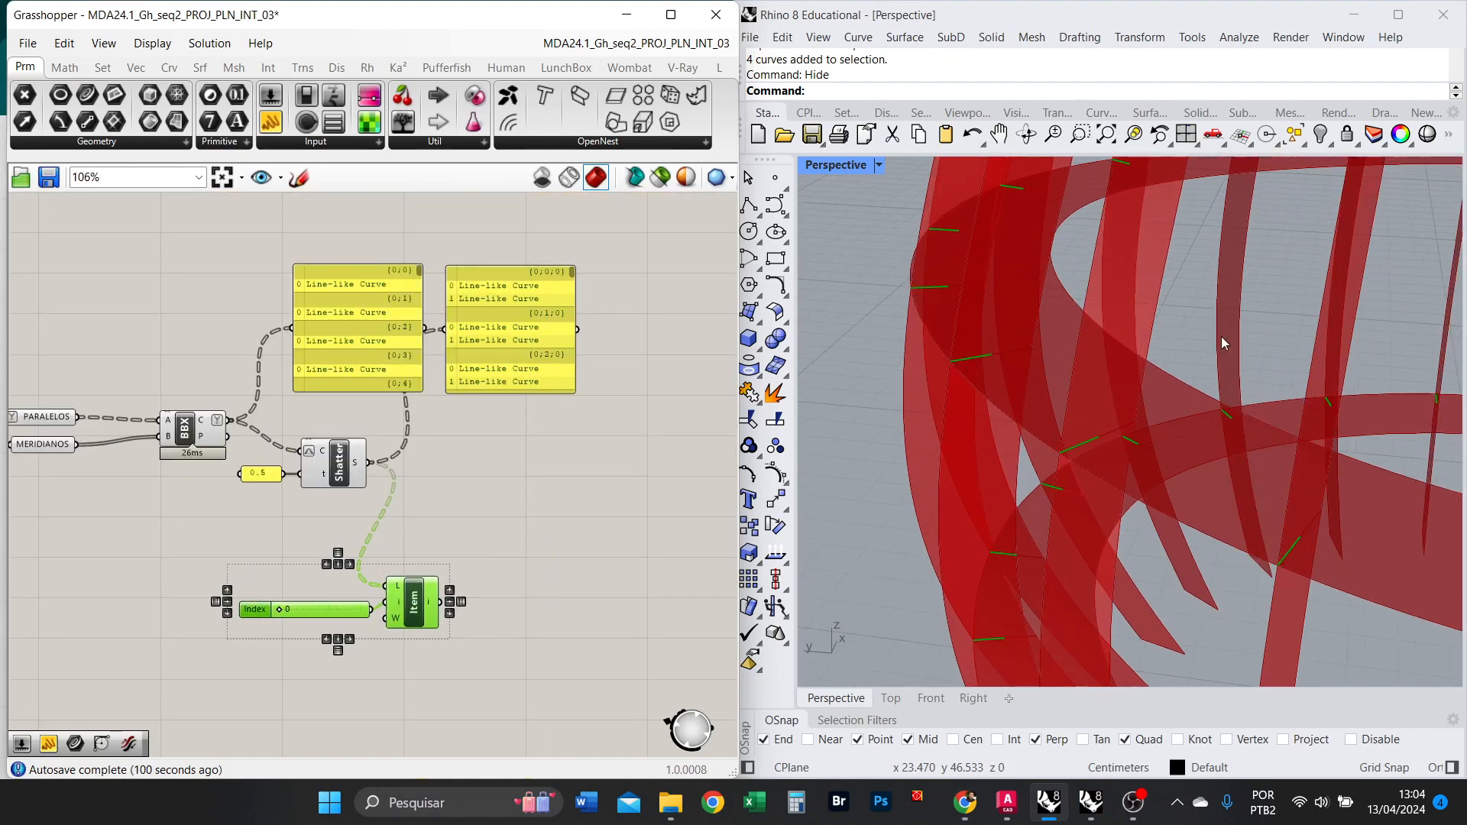
pyautogui.scroll(3, 497, 468)
# Add a Split List component beside Shatter, below the panels.
pyautogui.doubleClick(496, 472)
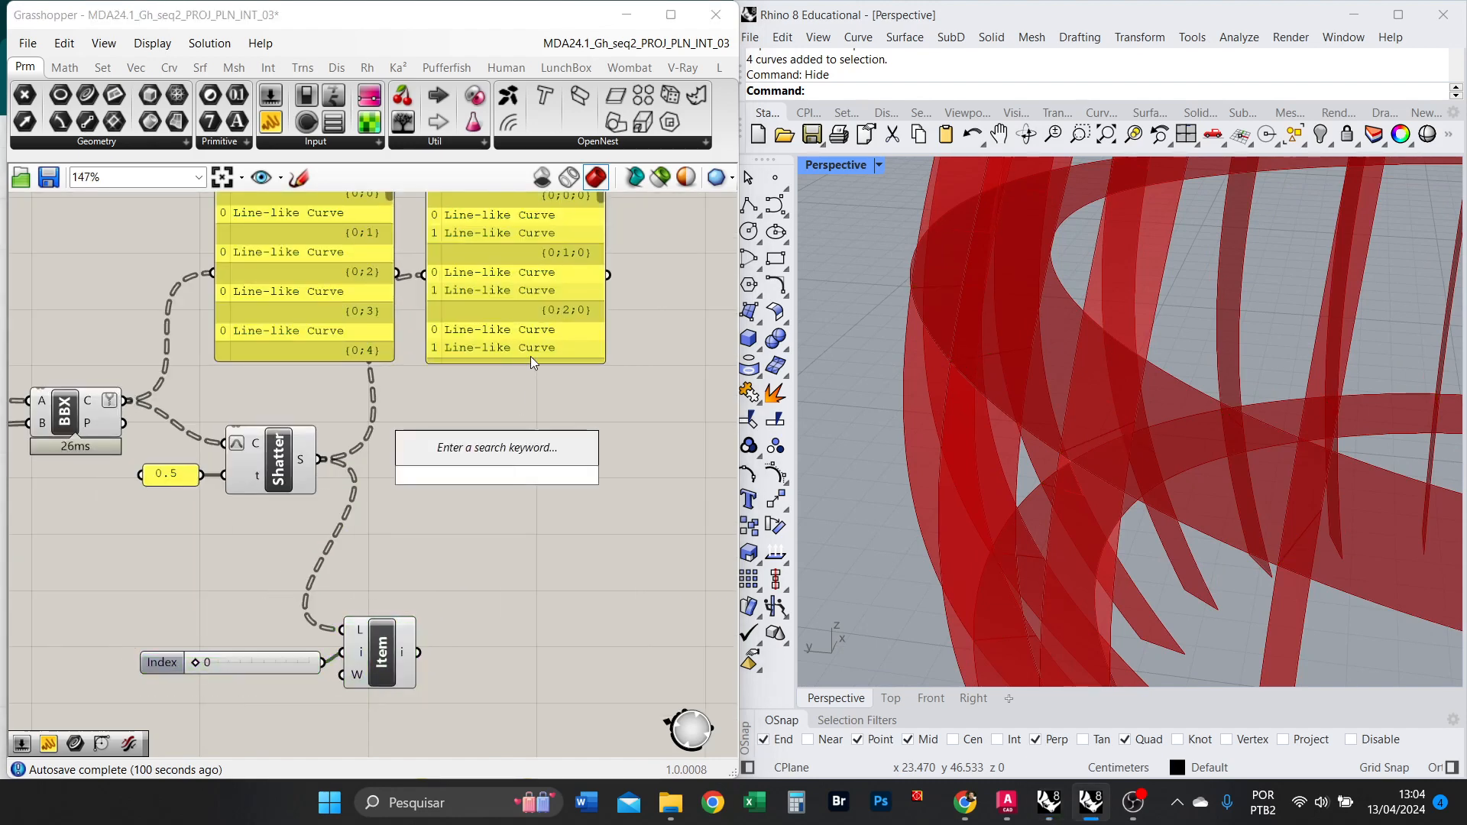
pyautogui.scroll(2, 525, 300)
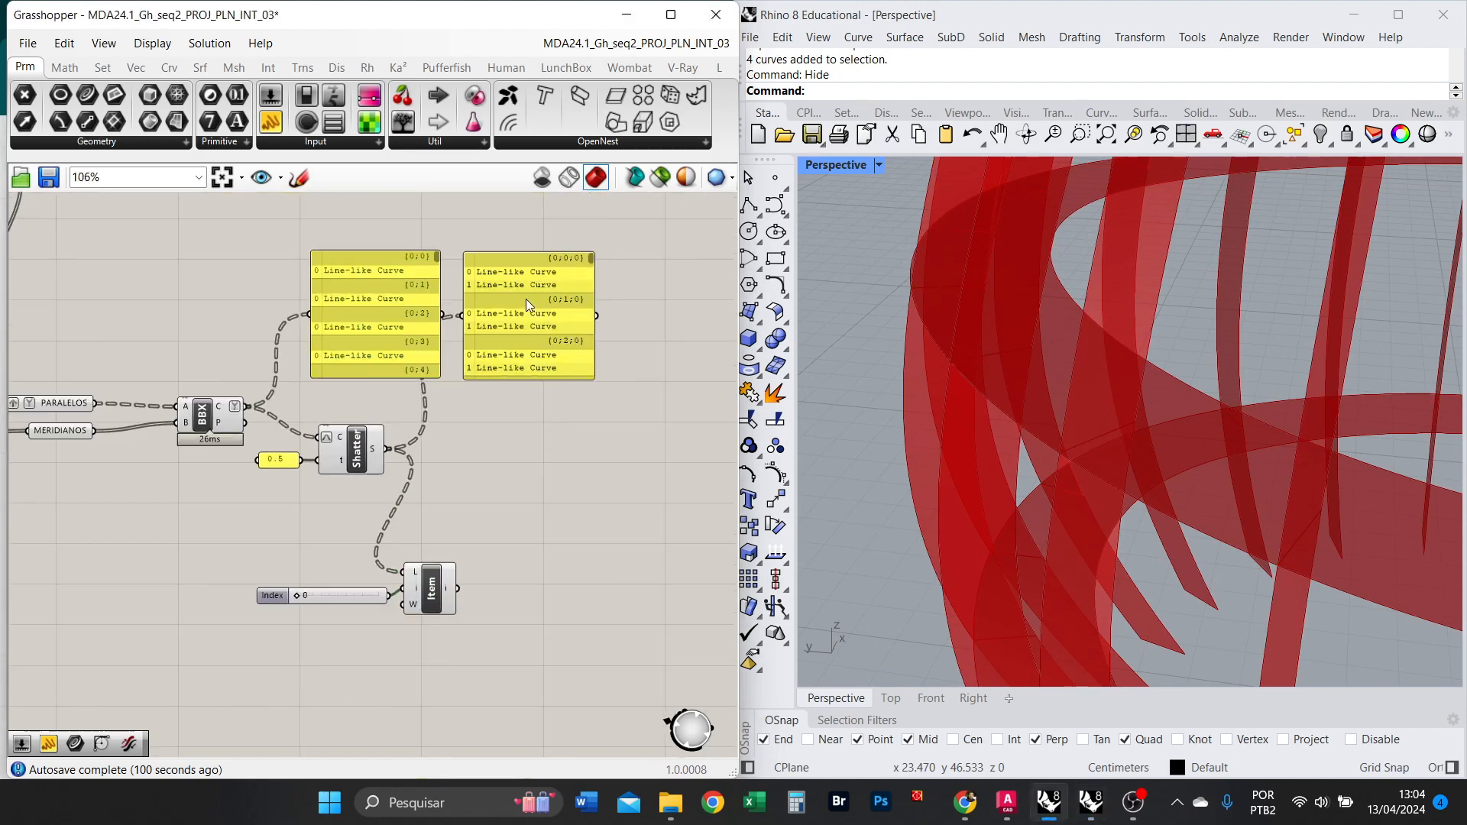
pyautogui.doubleClick(531, 556)
pyautogui.write('SPLIT')
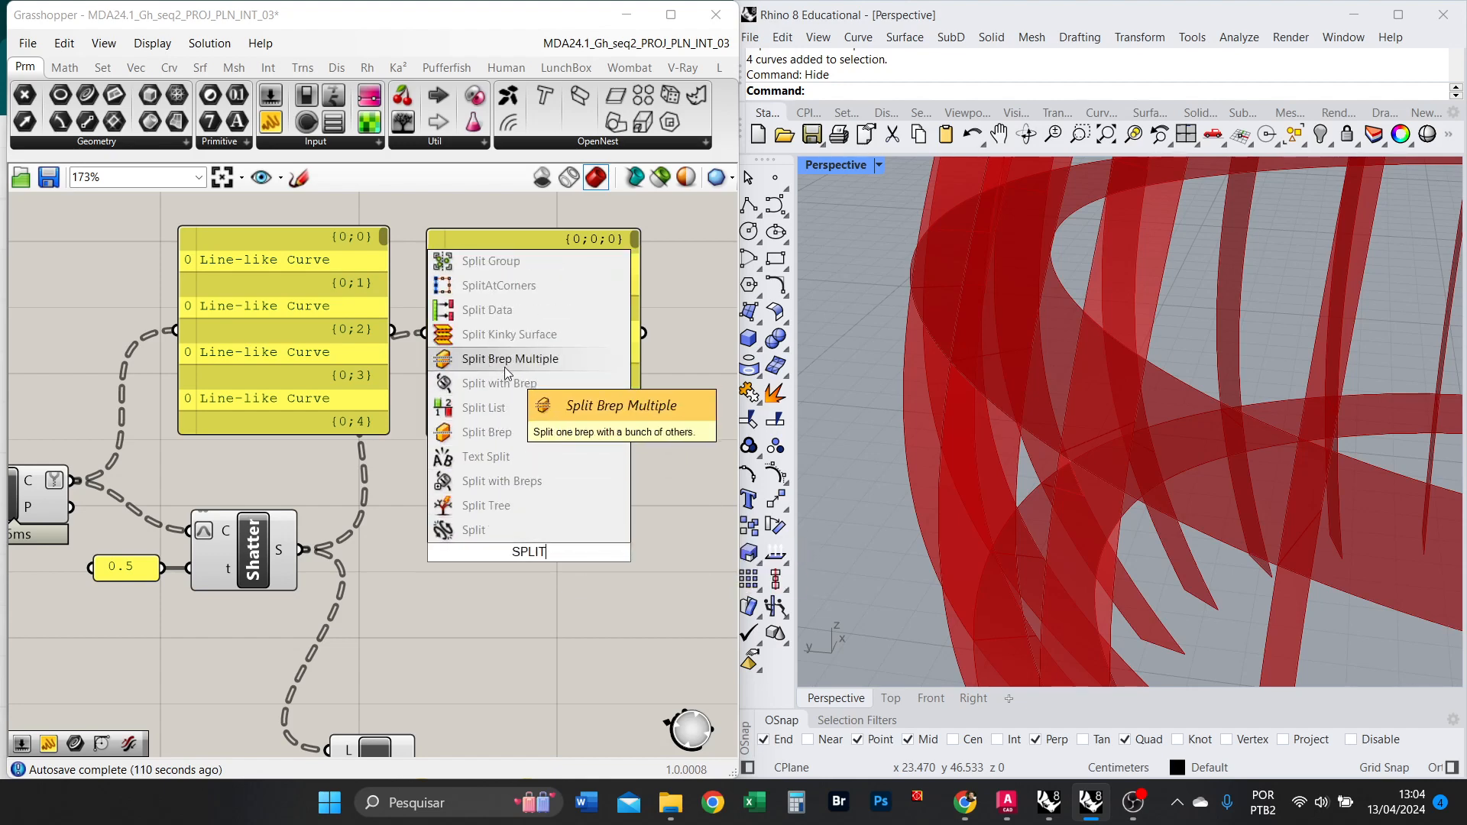
pyautogui.click(502, 413)
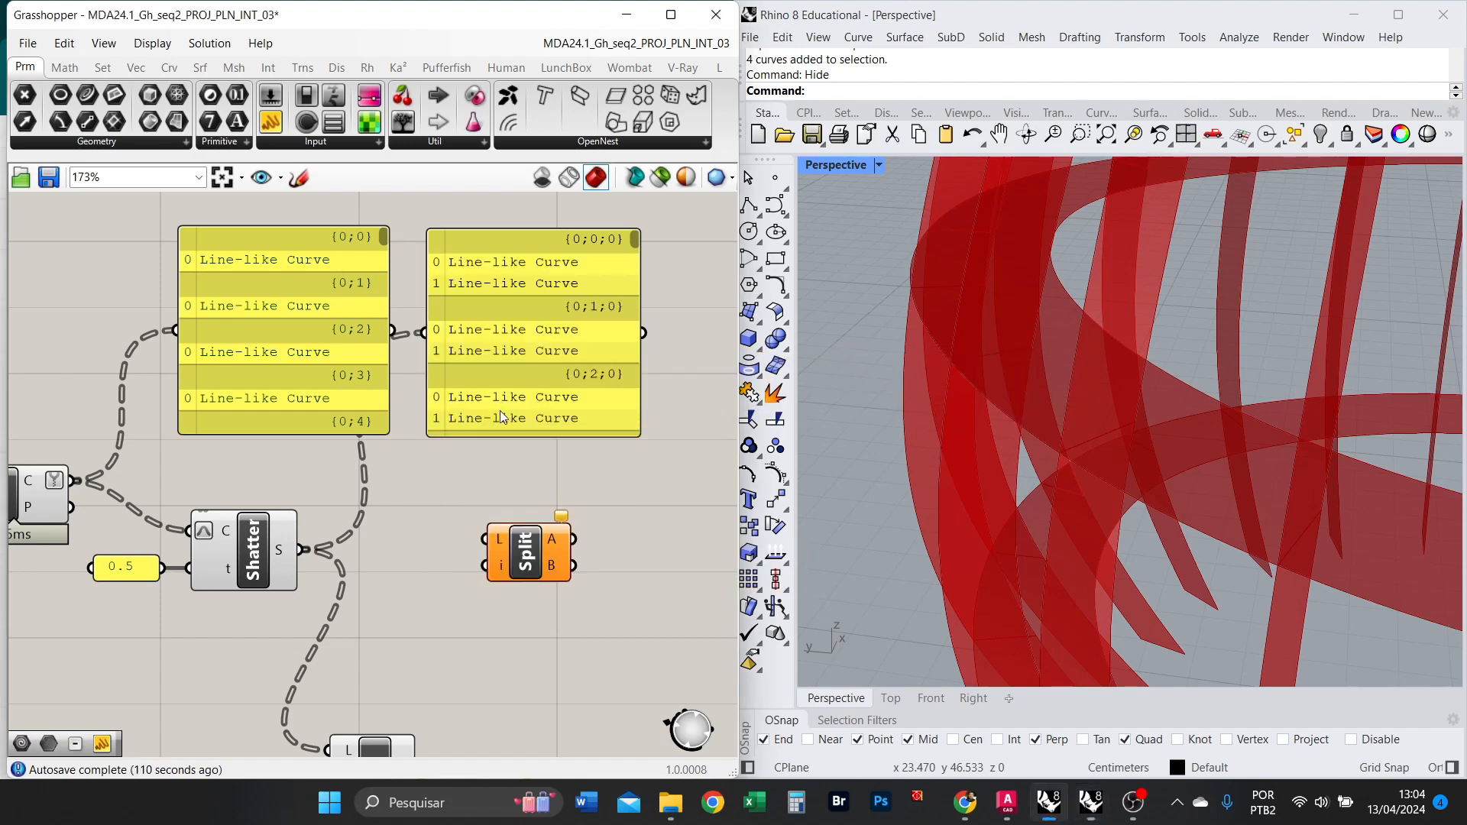
pyautogui.rightClick(500, 567)
pyautogui.moveTo(560, 642)
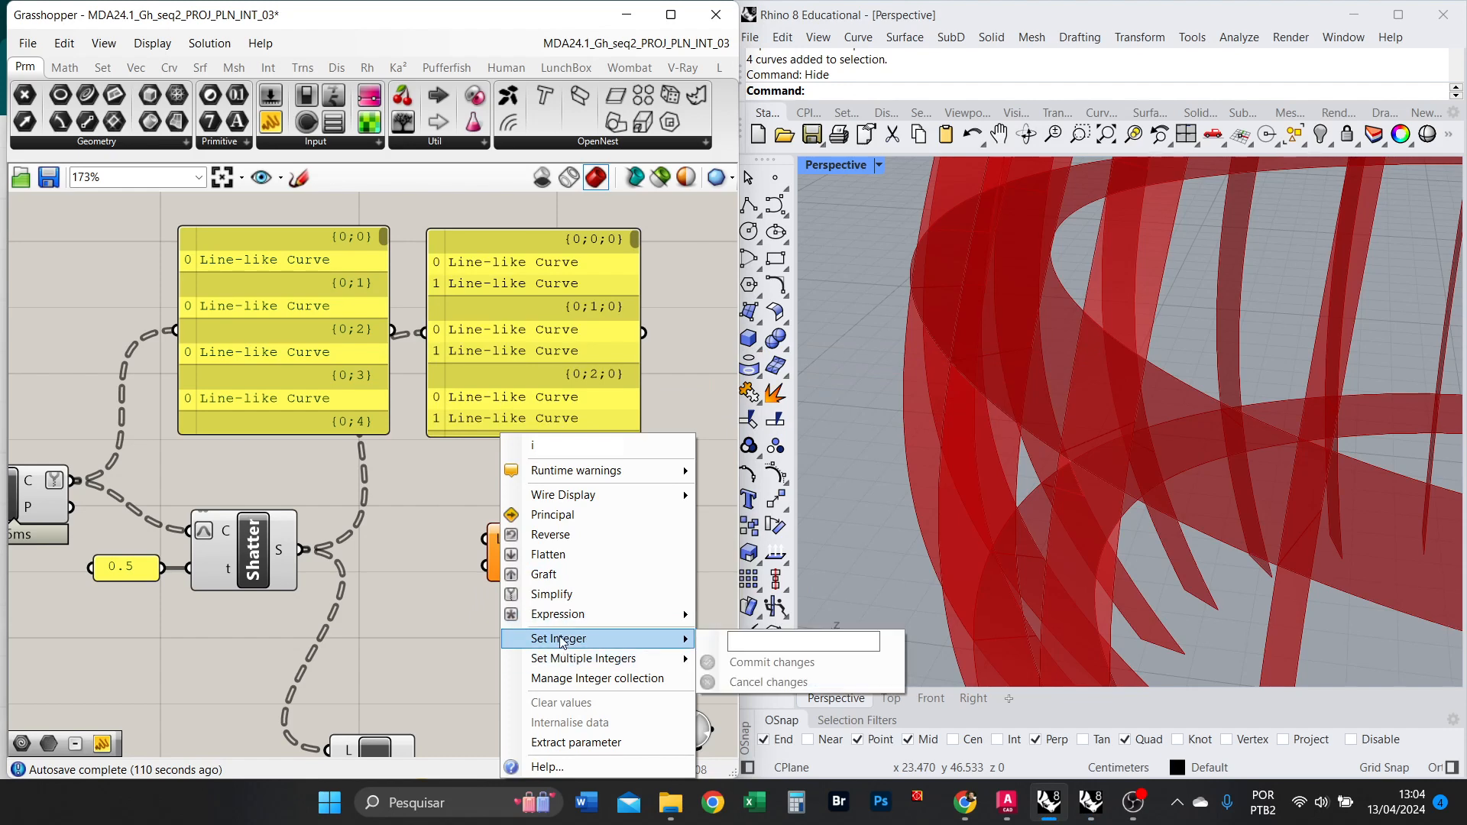
pyautogui.click(769, 635)
pyautogui.press('Escape')
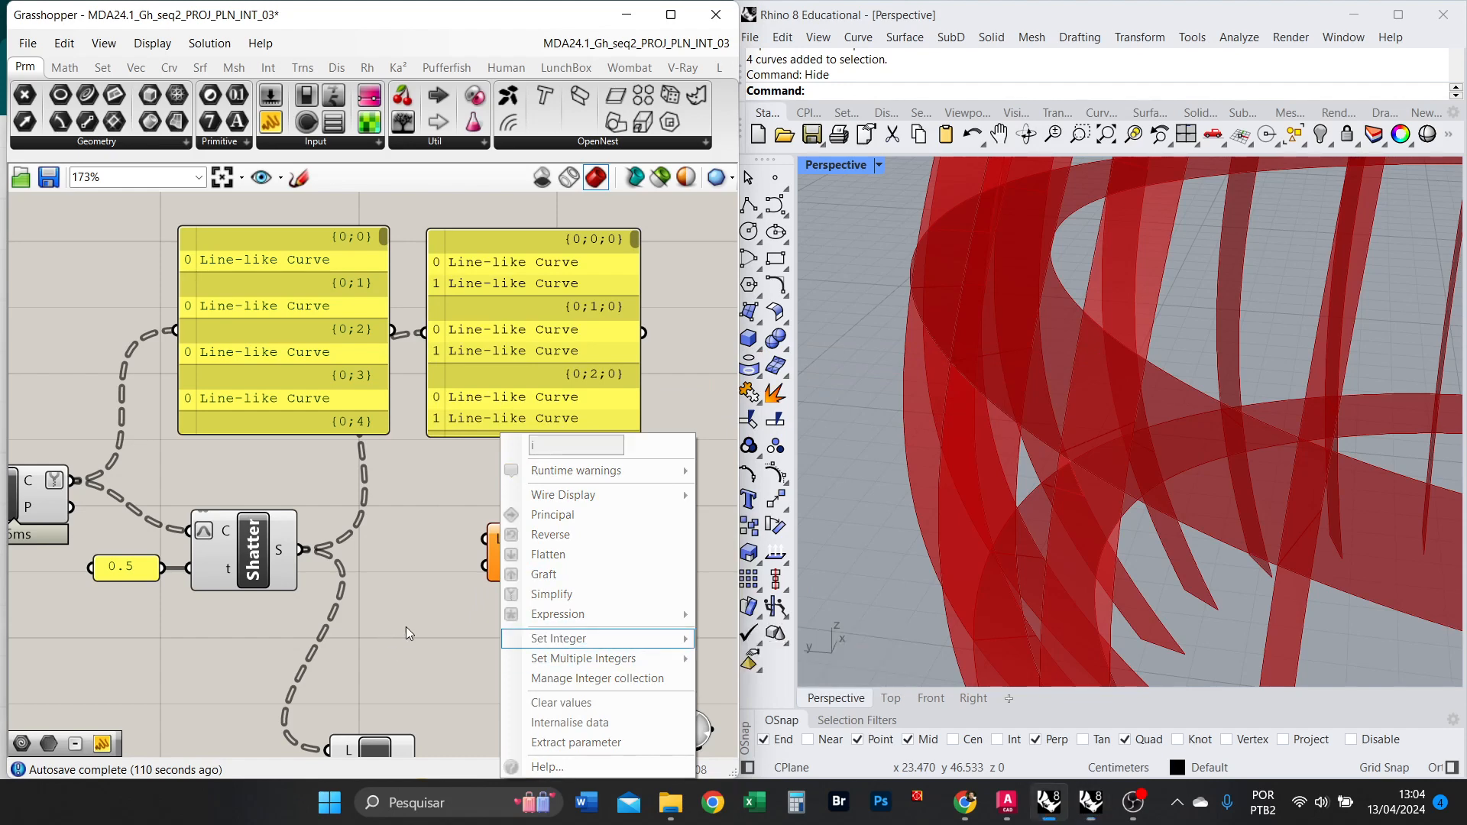
pyautogui.press('Escape')
# Replace the List Item with Split List, feeding it Shatter's segments and the Index slider set to 1.
pyautogui.scroll(-2, 377, 588)
pyautogui.moveTo(301, 704); pyautogui.dragTo(490, 510)
pyautogui.moveTo(279, 631); pyautogui.dragTo(392, 626)
pyautogui.click(392, 692)
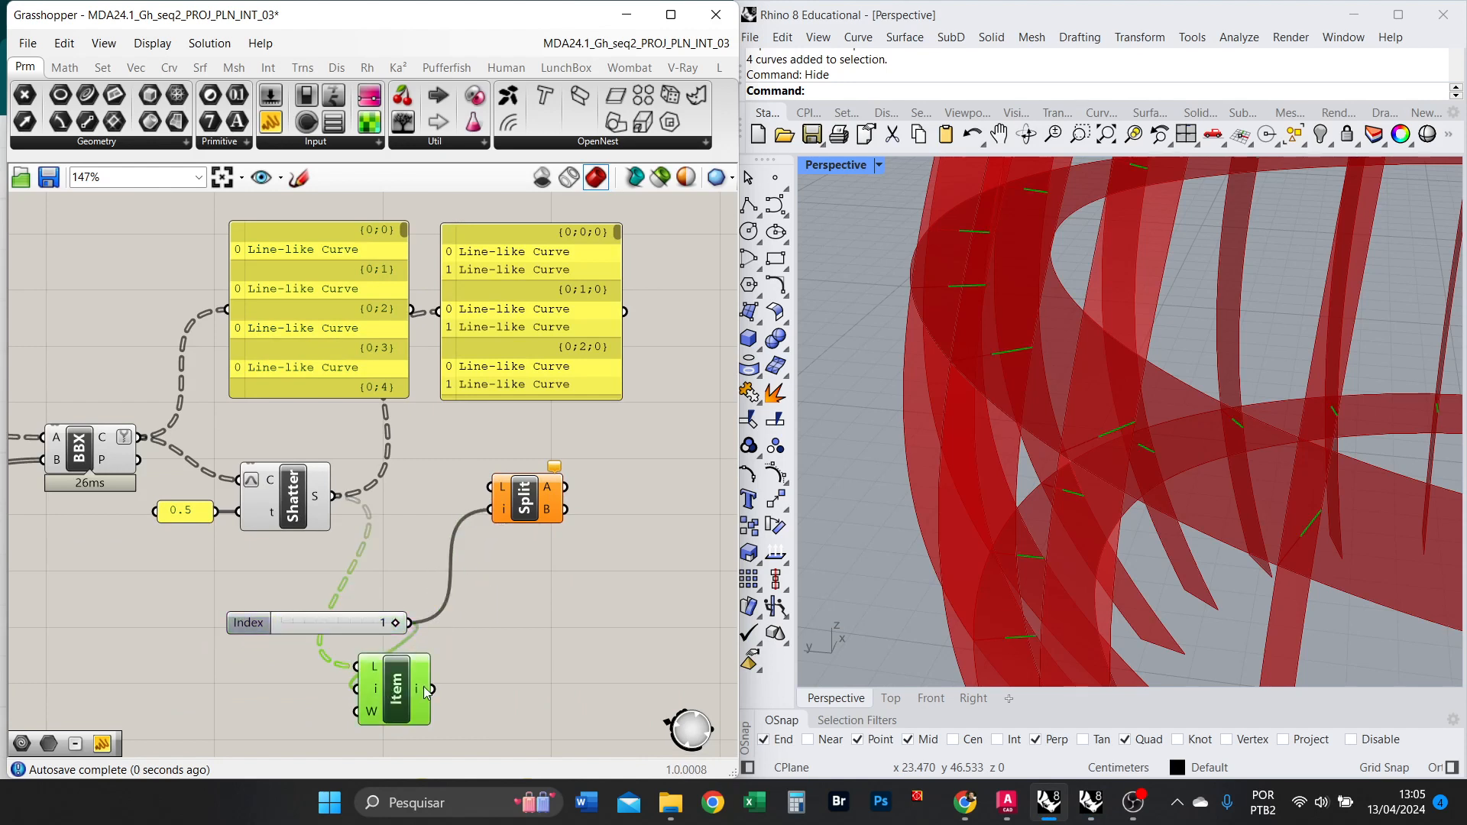
pyautogui.press('Delete')
pyautogui.moveTo(333, 496); pyautogui.dragTo(482, 507)
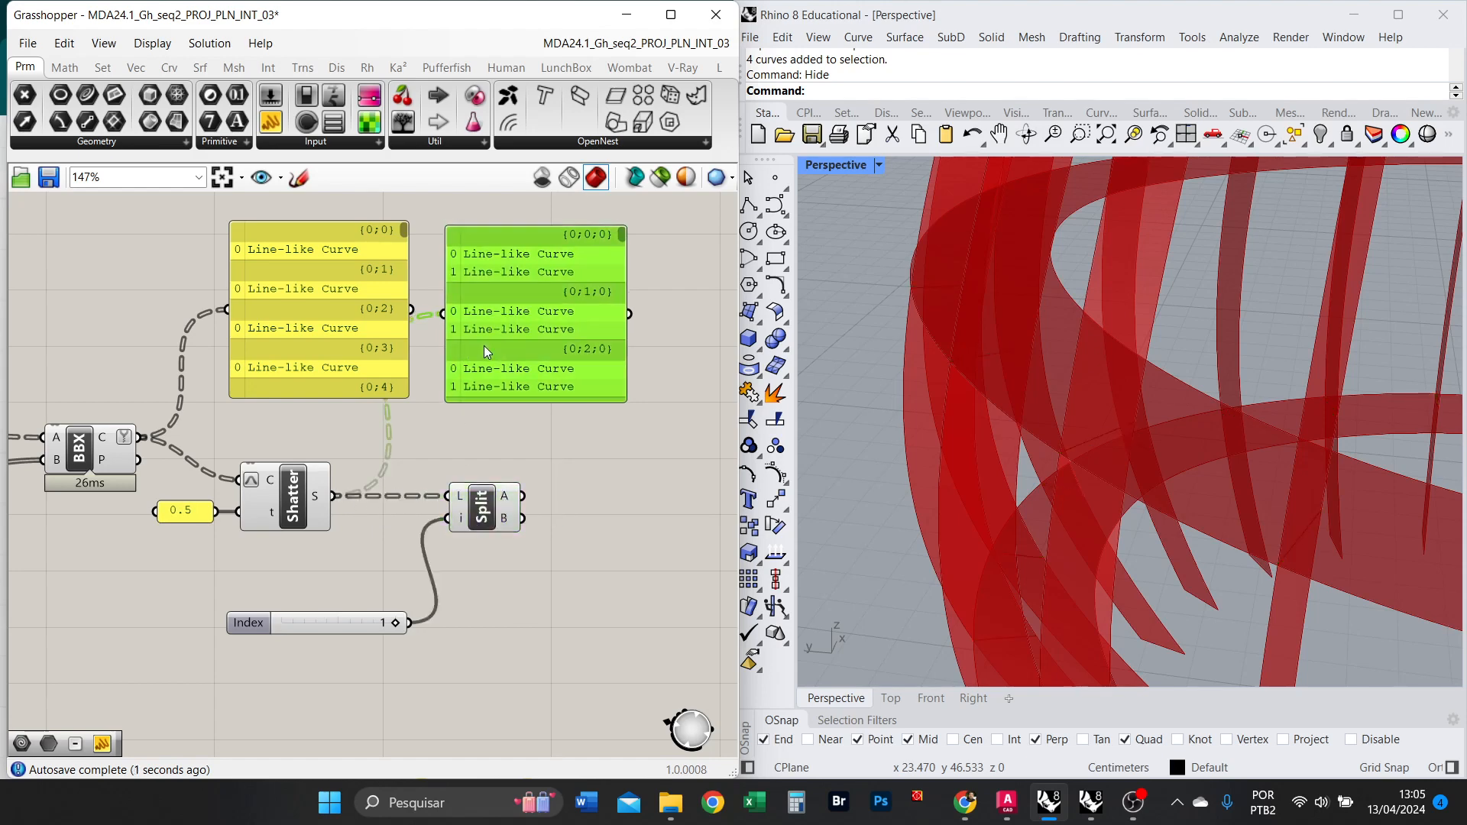
# Shift the segments panel aside and add a Curve parameter fed by Split List's A output.
pyautogui.moveTo(453, 384); pyautogui.dragTo(512, 403)
pyautogui.doubleClick(601, 489)
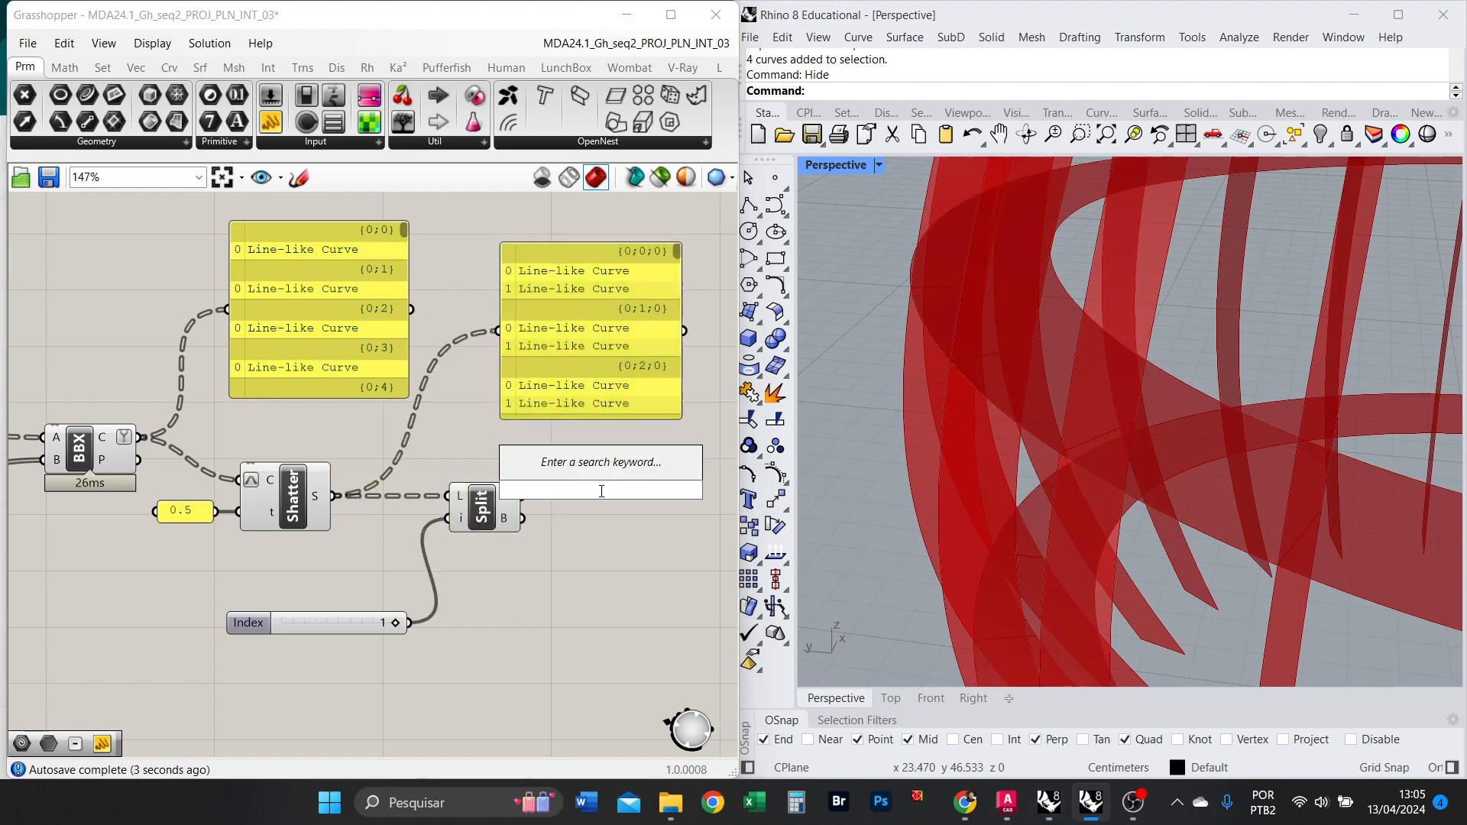
pyautogui.write('curve')
pyautogui.press('Return')
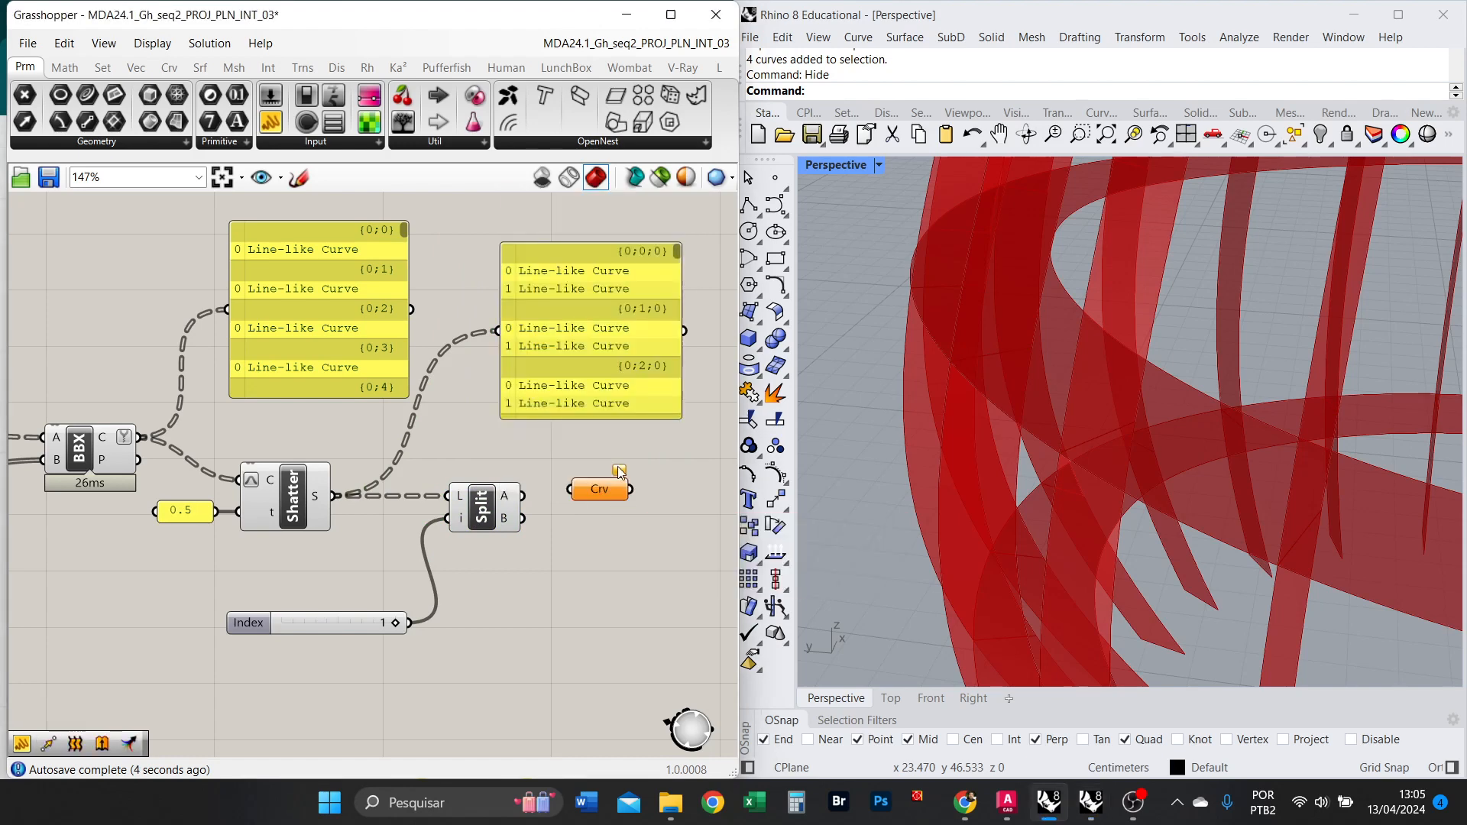
pyautogui.moveTo(523, 495); pyautogui.dragTo(623, 460)
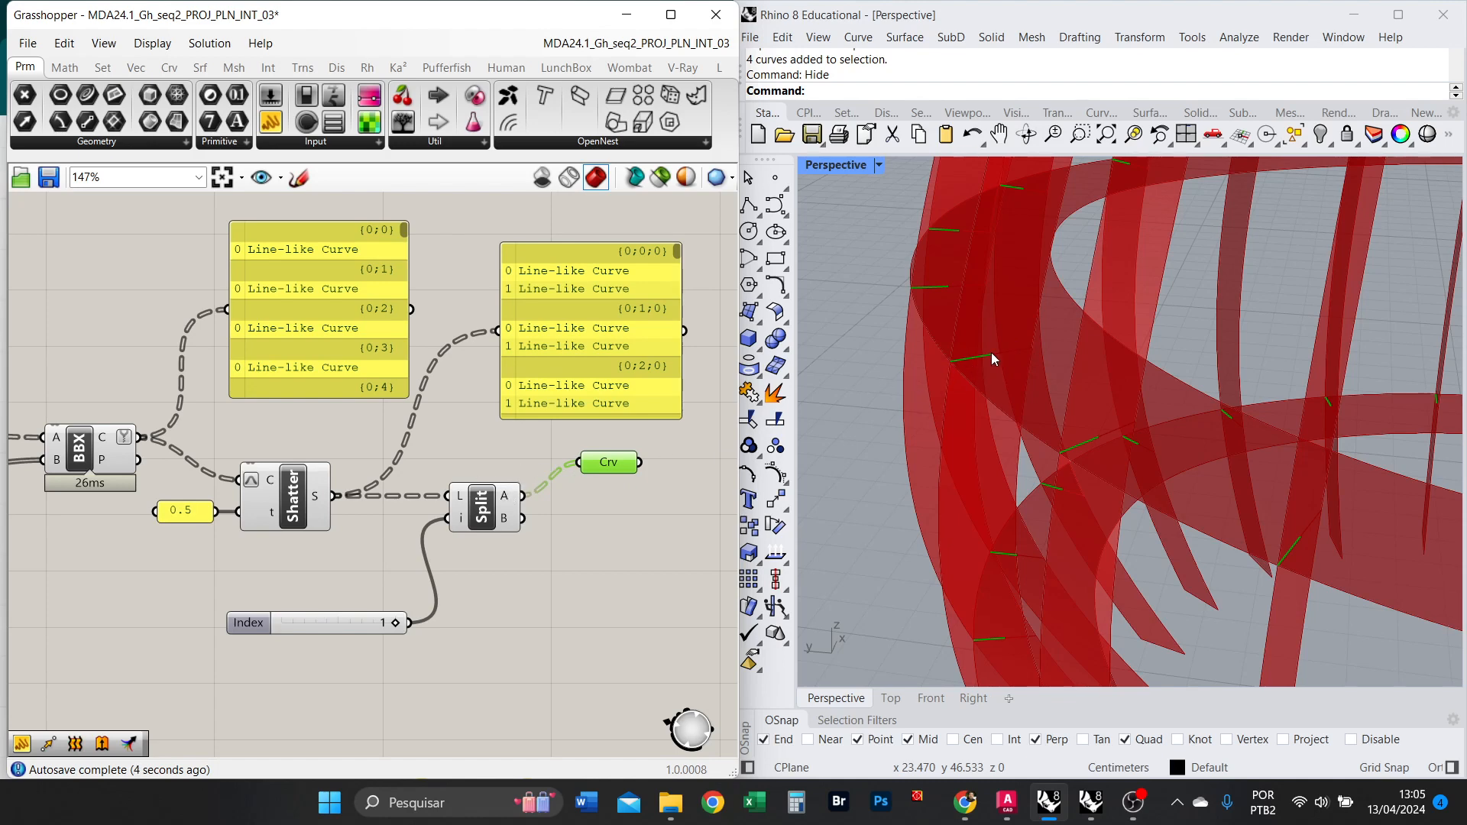
pyautogui.scroll(1, 1003, 392)
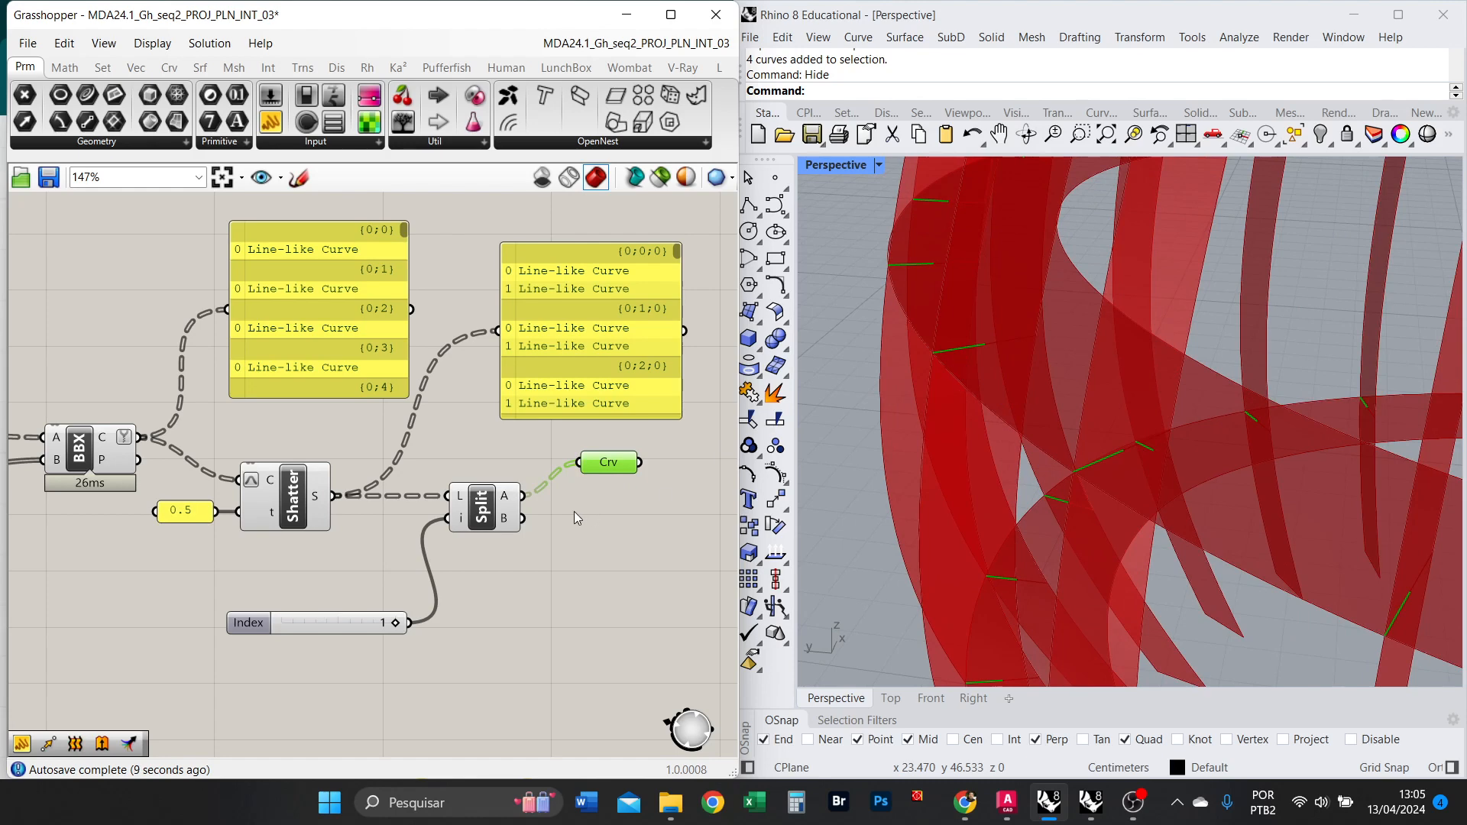
# Duplicate the Curve parameter below the first and feed the copy from Split List's B output.
pyautogui.press('super')
pyautogui.click(374, 555)
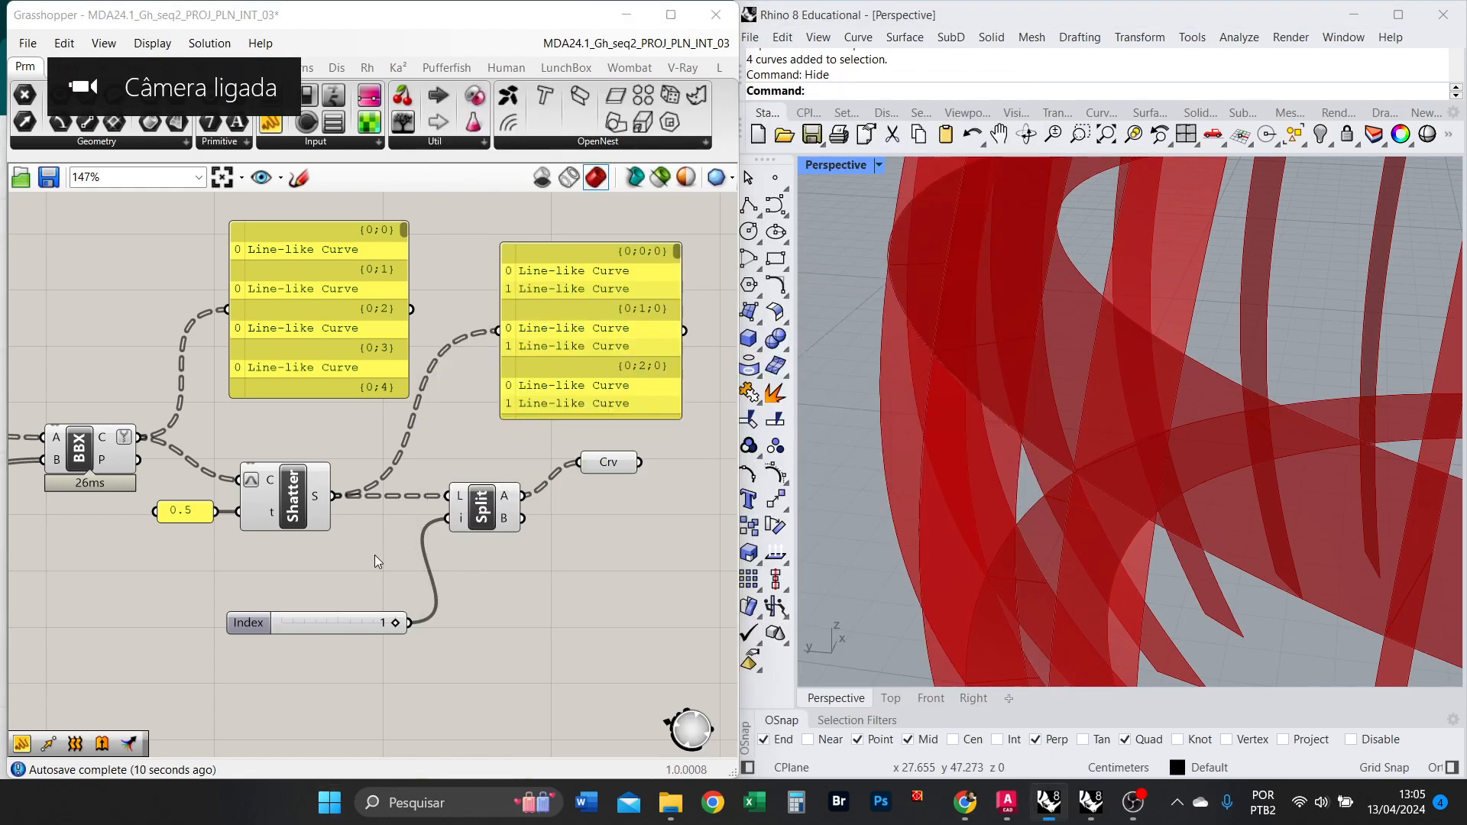
pyautogui.keyDown('alt'); pyautogui.moveTo(620, 464); pyautogui.dragTo(617, 571); pyautogui.keyUp('alt')
pyautogui.moveTo(523, 519); pyautogui.dragTo(587, 570)
pyautogui.moveTo(994, 361); pyautogui.dragTo(1071, 397, button='right')
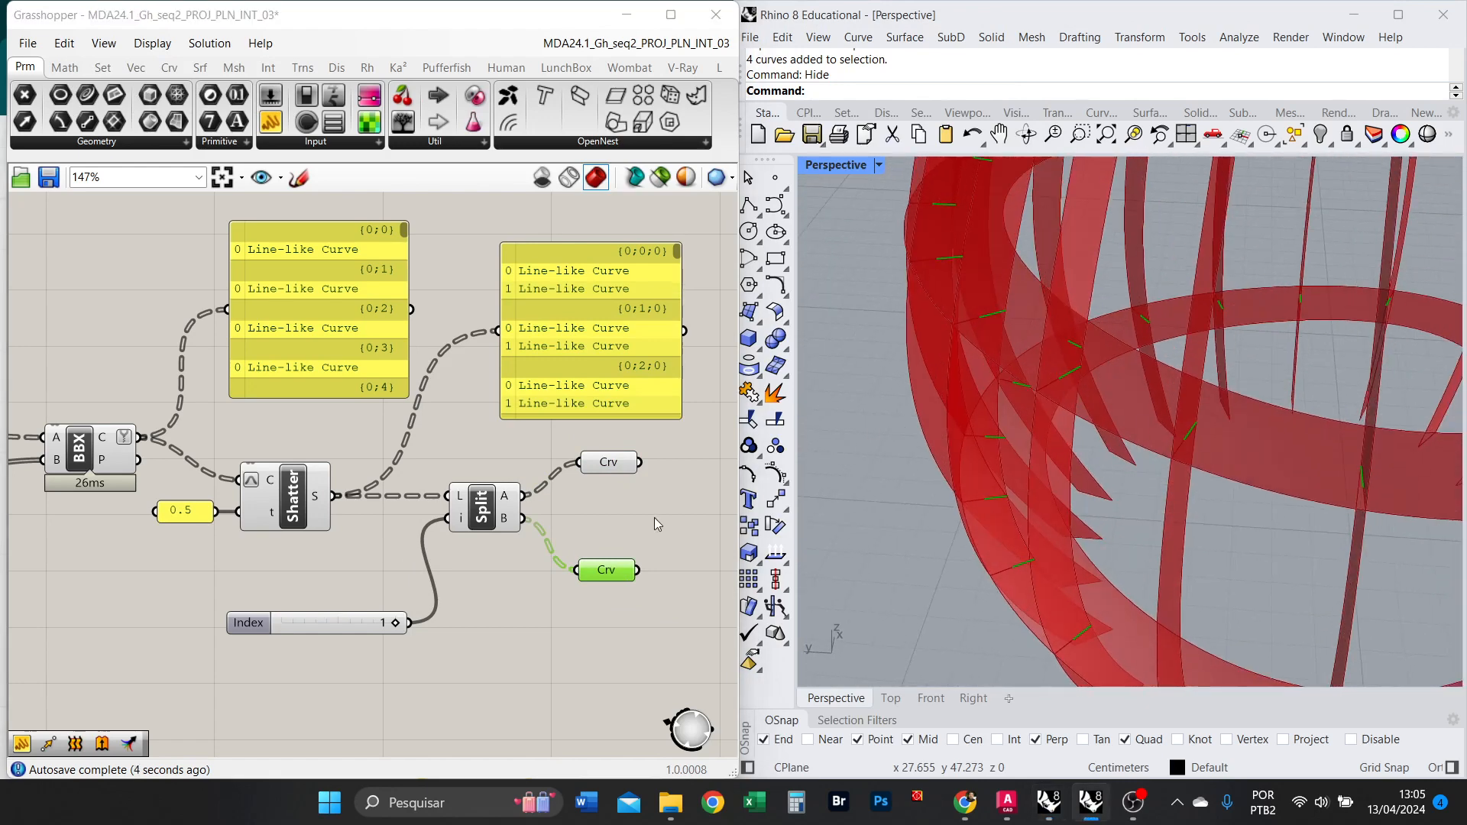
# Place a copy of the panel beside the segments panel to list Split List's A output.
pyautogui.moveTo(654, 519); pyautogui.dragTo(515, 503, button='right')
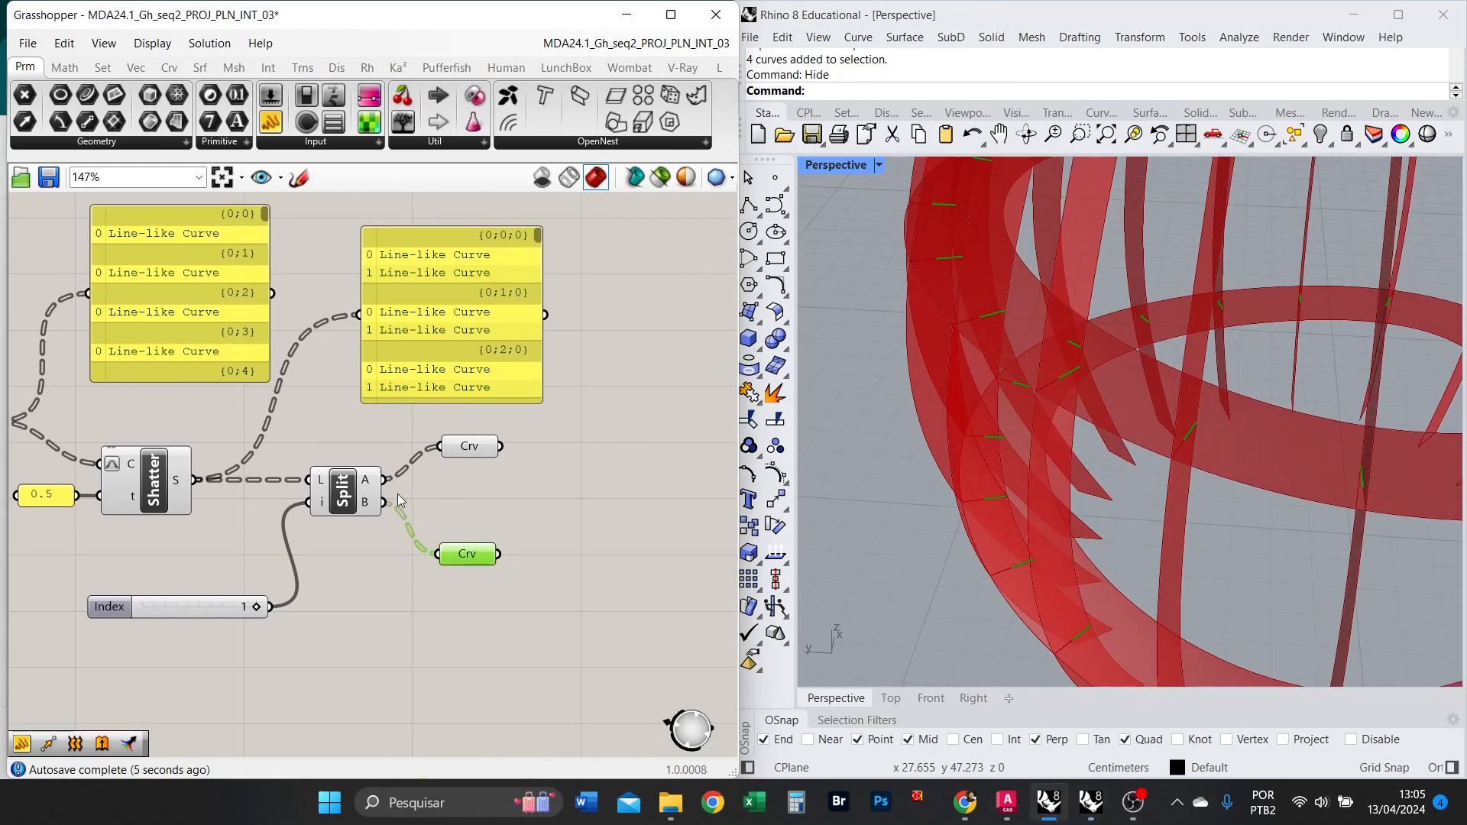
pyautogui.moveTo(182, 315); pyautogui.dragTo(200, 325)
pyautogui.moveTo(384, 480); pyautogui.dragTo(249, 321)
pyautogui.keyDown('alt'); pyautogui.moveTo(230, 325); pyautogui.dragTo(671, 347); pyautogui.keyUp('alt')
pyautogui.moveTo(419, 468); pyautogui.dragTo(563, 337)
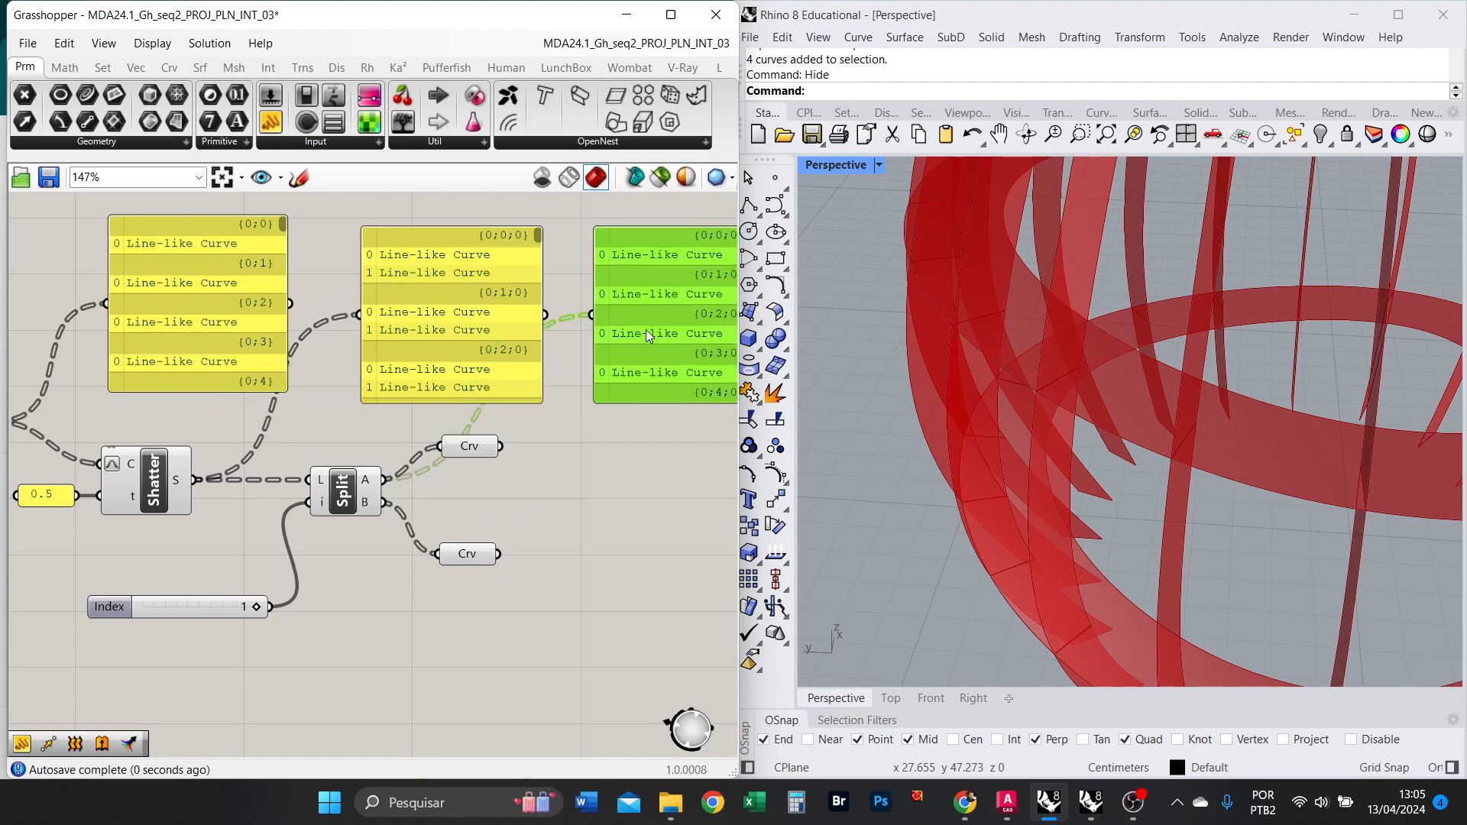
pyautogui.moveTo(667, 320); pyautogui.dragTo(549, 323, button='right')
pyautogui.moveTo(529, 319); pyautogui.dragTo(574, 311)
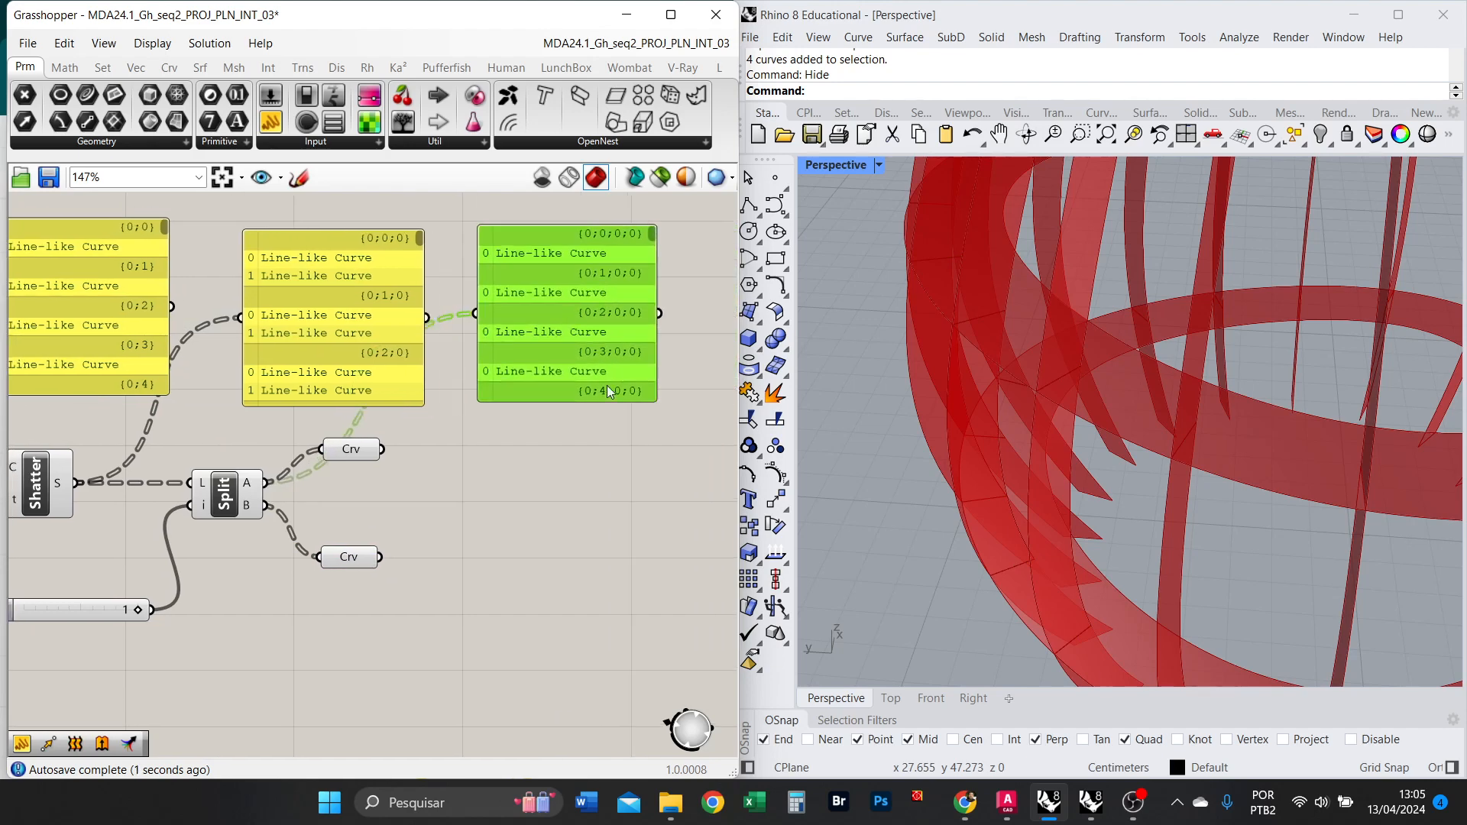
# Add an Extend Curve component and feed its curve input from the Curve parameter holding the A halves.
pyautogui.click(362, 453)
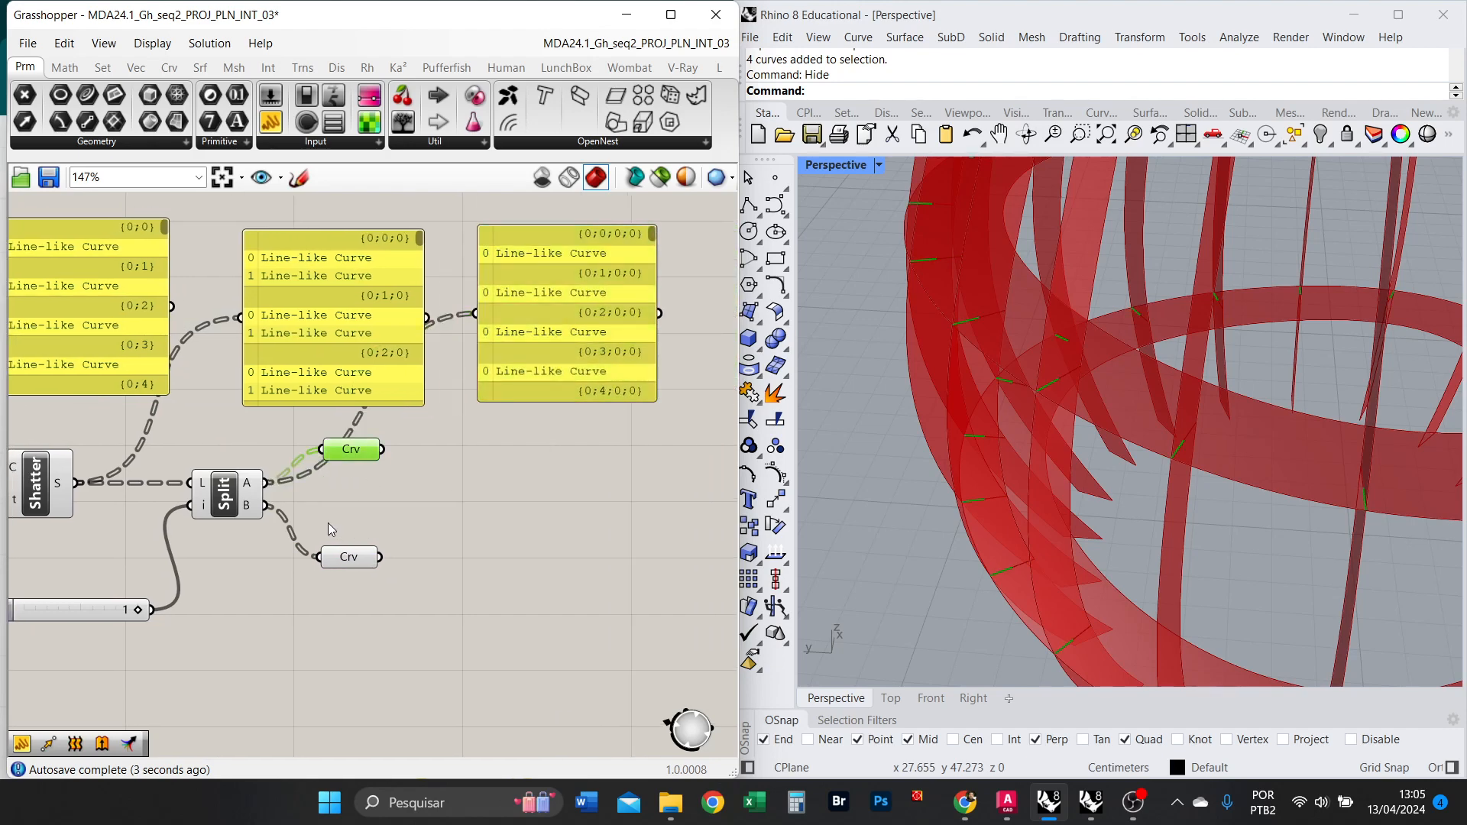
pyautogui.scroll(3, 328, 523)
pyautogui.doubleClick(493, 461)
pyautogui.write('EXT')
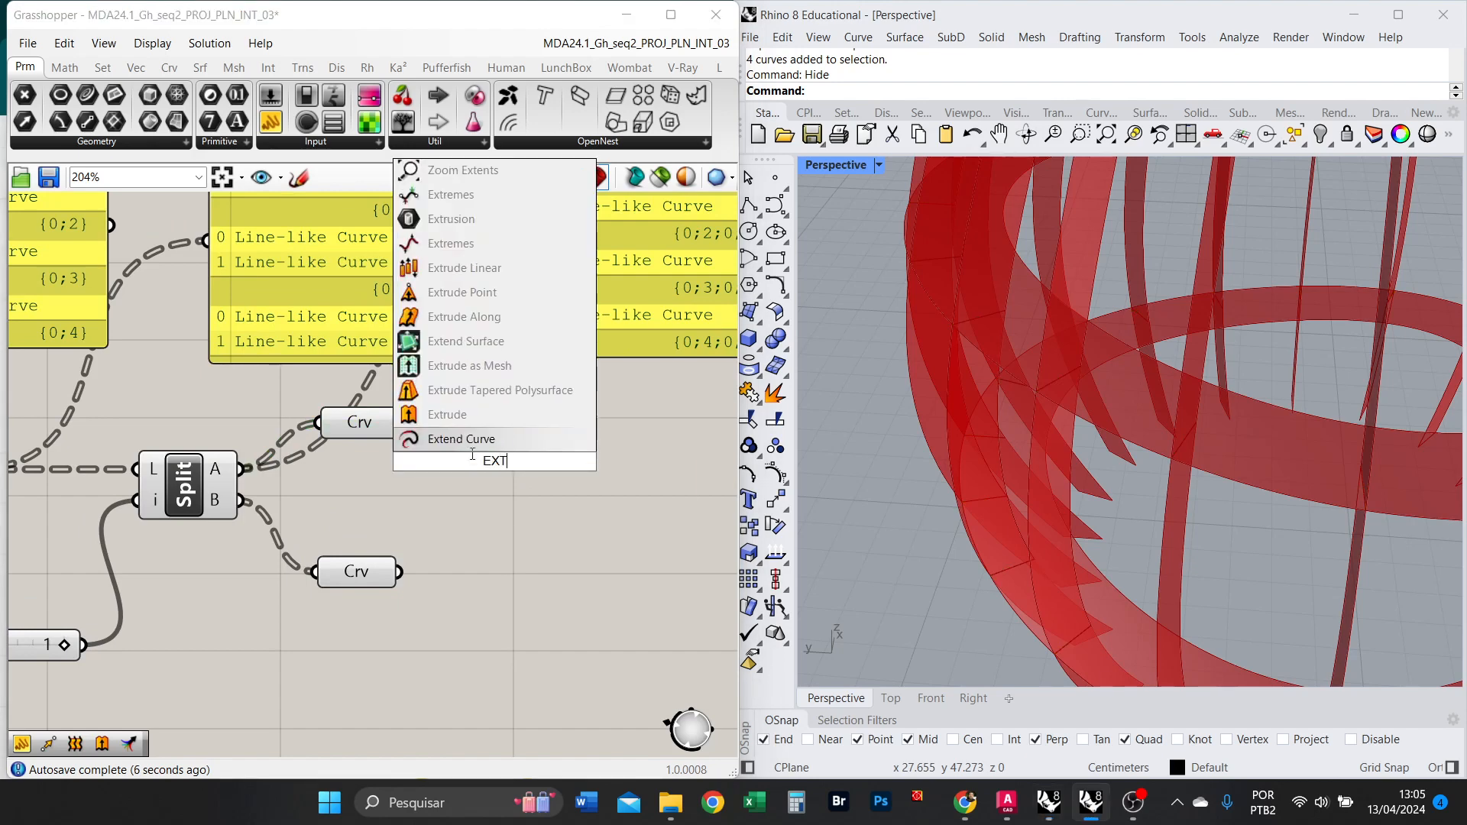
pyautogui.click(477, 440)
pyautogui.moveTo(402, 423); pyautogui.dragTo(439, 415)
pyautogui.moveTo(520, 467); pyautogui.dragTo(705, 459)
pyautogui.scroll(-6, 458, 466)
pyautogui.scroll(3, 546, 553)
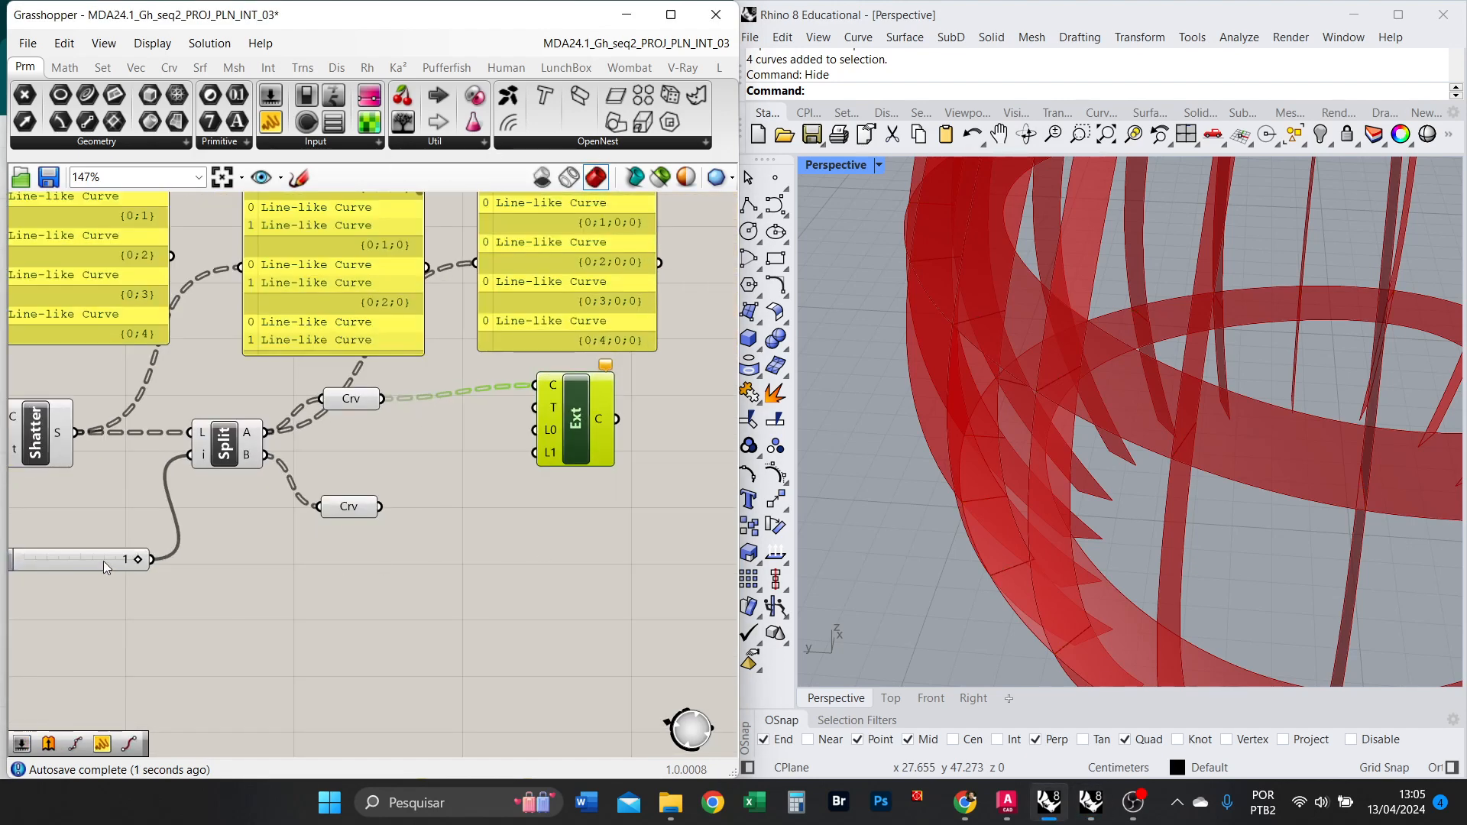
# Create Start and End sliders for Extend Curve's L0 and L1 inputs, set to 1 and 0.
pyautogui.keyDown('alt'); pyautogui.moveTo(103, 561); pyautogui.dragTo(455, 554); pyautogui.keyUp('alt')
pyautogui.moveTo(595, 431); pyautogui.dragTo(654, 427)
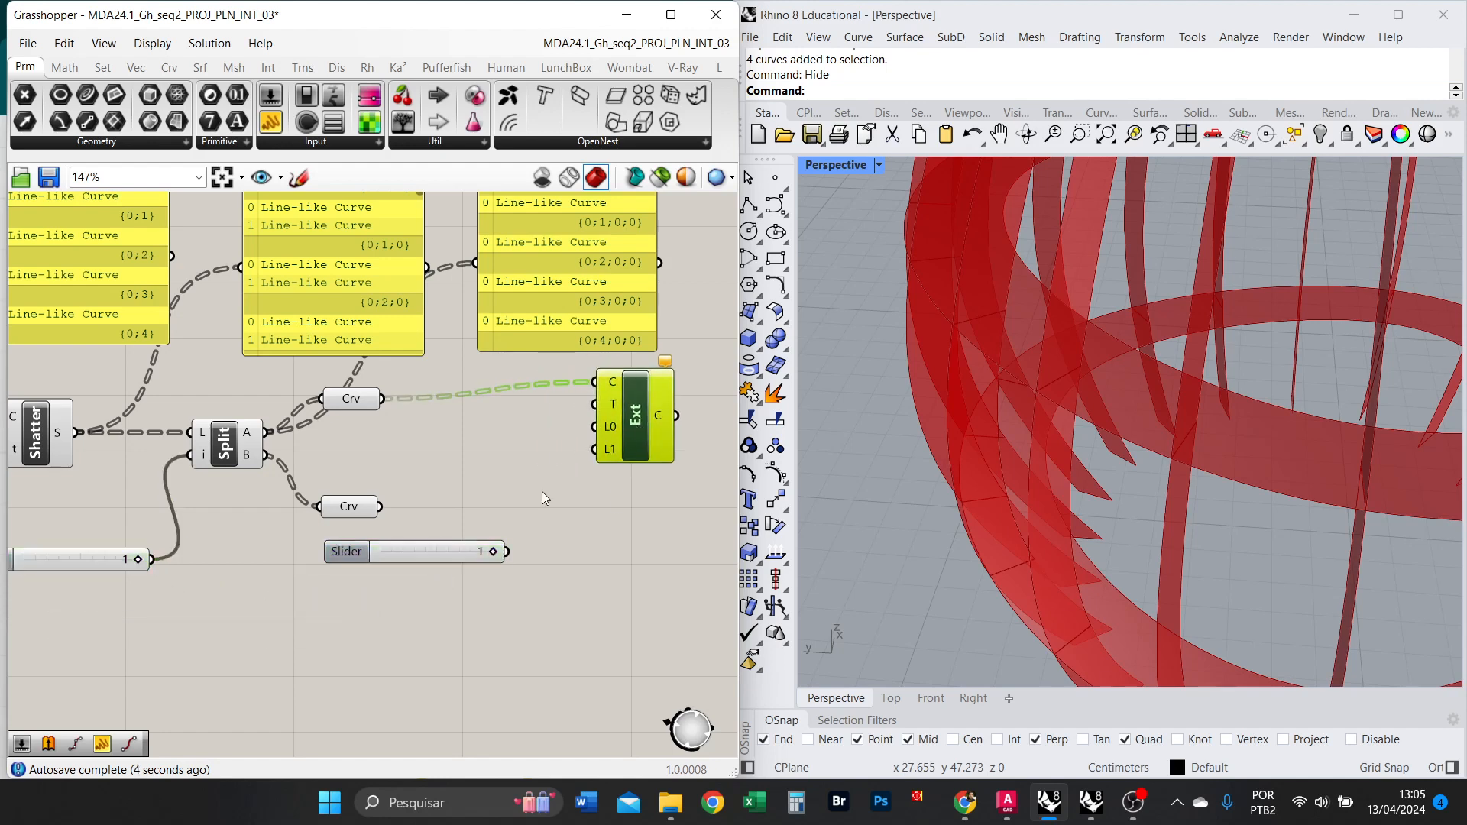
pyautogui.moveTo(429, 558); pyautogui.dragTo(466, 443)
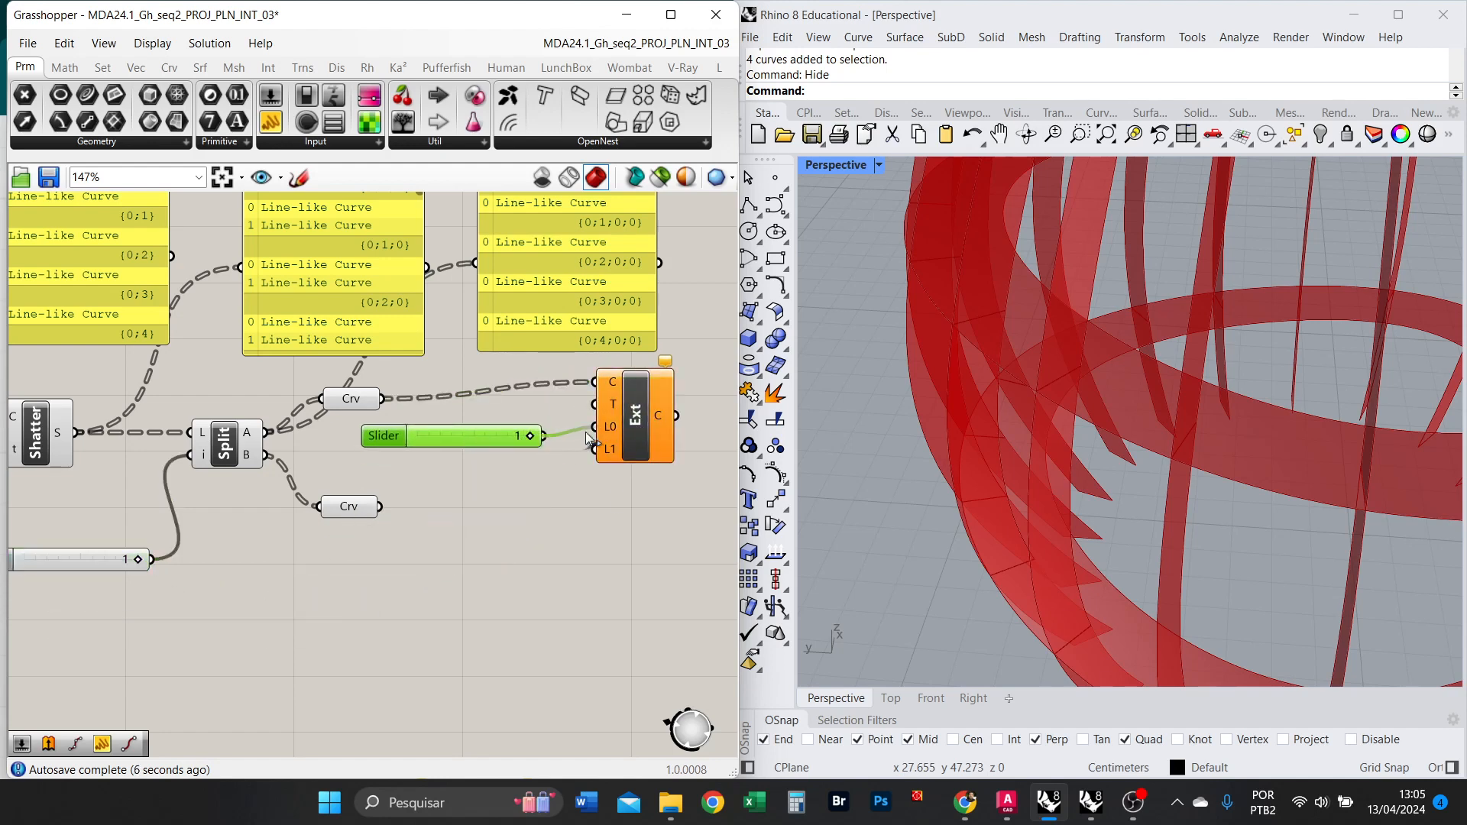
pyautogui.moveTo(589, 438); pyautogui.dragTo(596, 426)
pyautogui.keyDown('alt'); pyautogui.moveTo(506, 434); pyautogui.dragTo(595, 450); pyautogui.keyUp('alt')
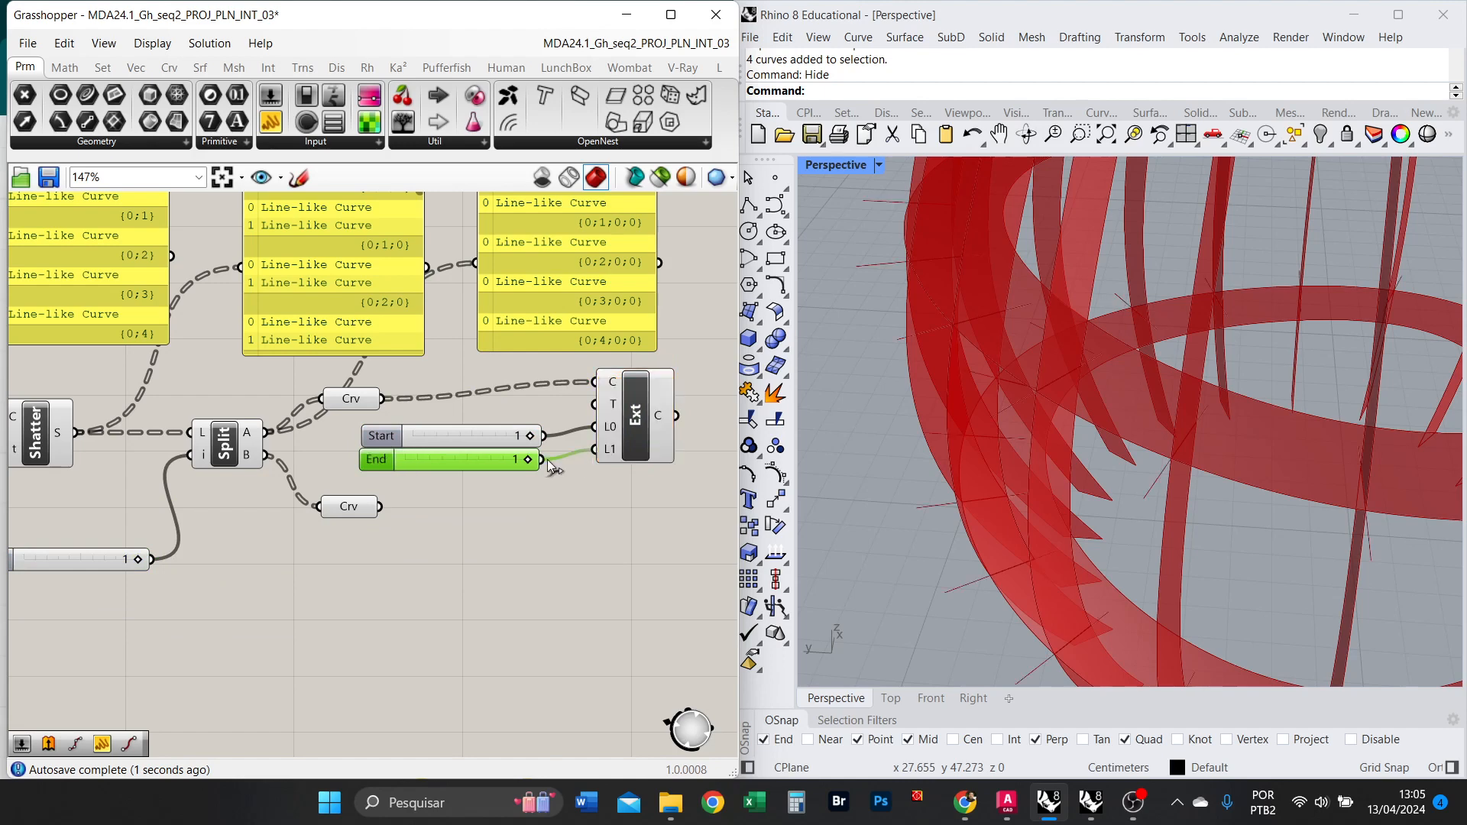
pyautogui.click(630, 449)
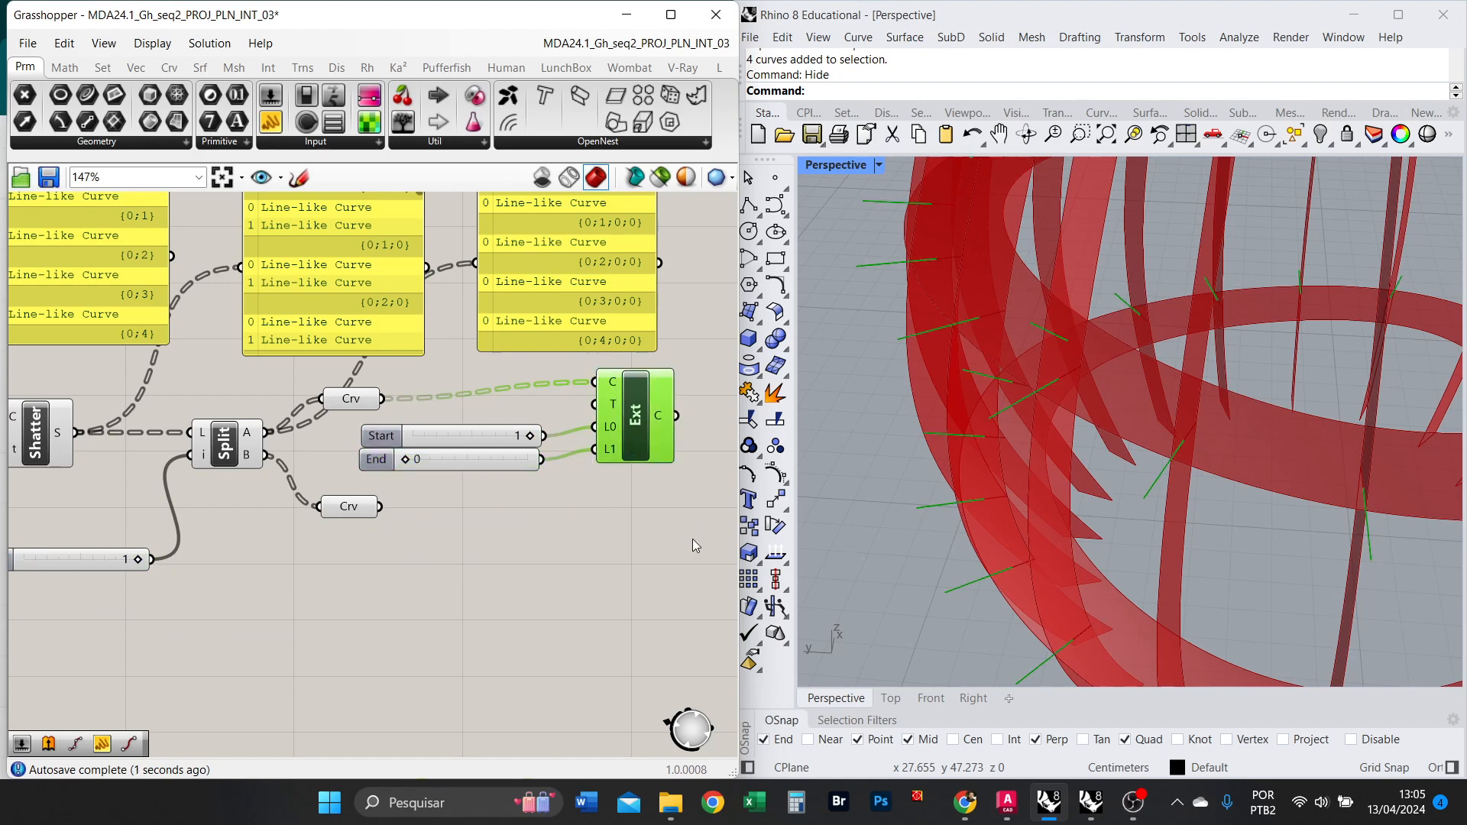
# Compare the extended lines with the unextended A halves to check the extension direction around the model.
pyautogui.scroll(-5, 1038, 469)
pyautogui.scroll(3, 986, 474)
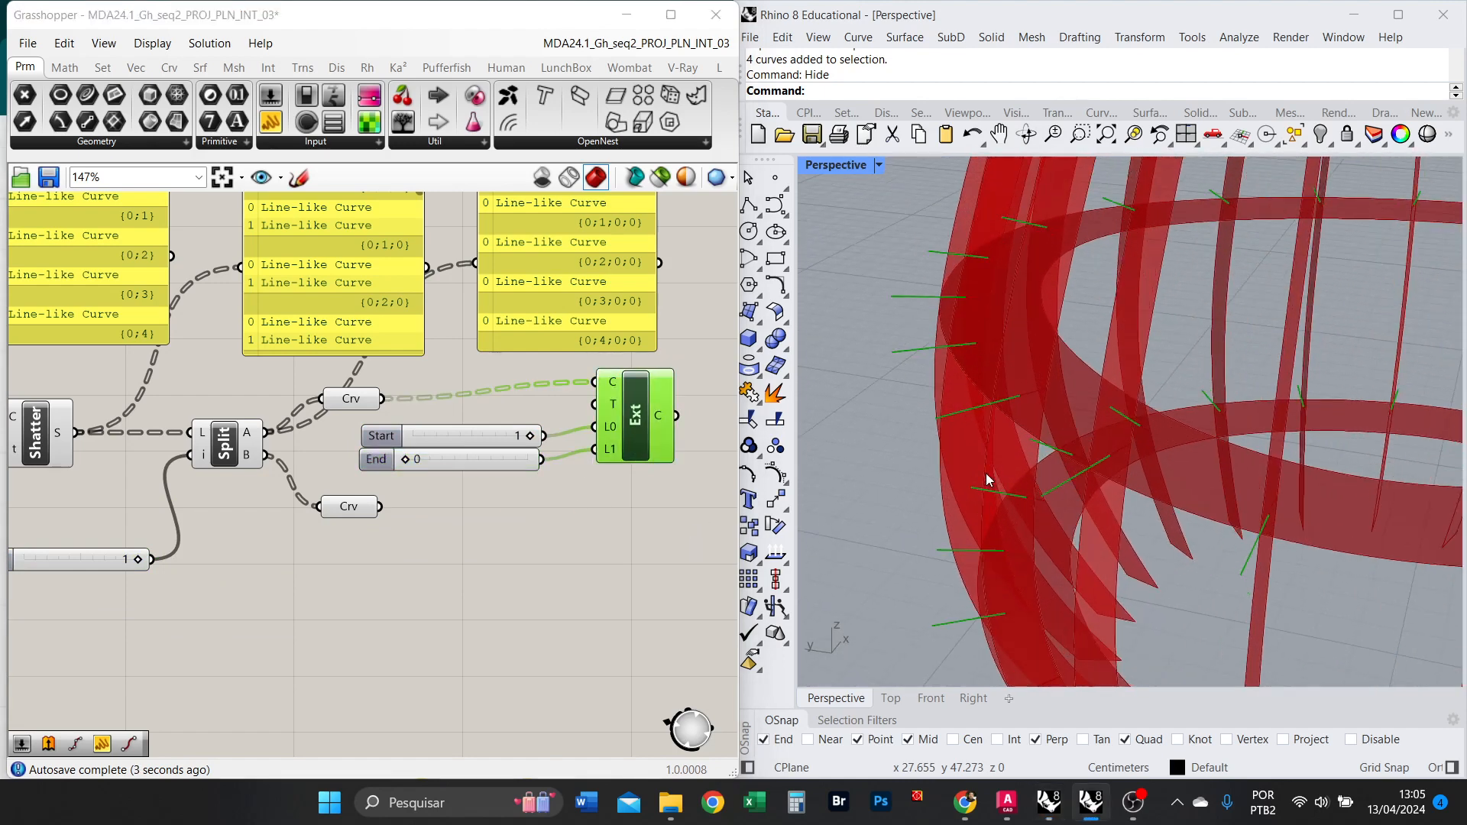
pyautogui.click(353, 401)
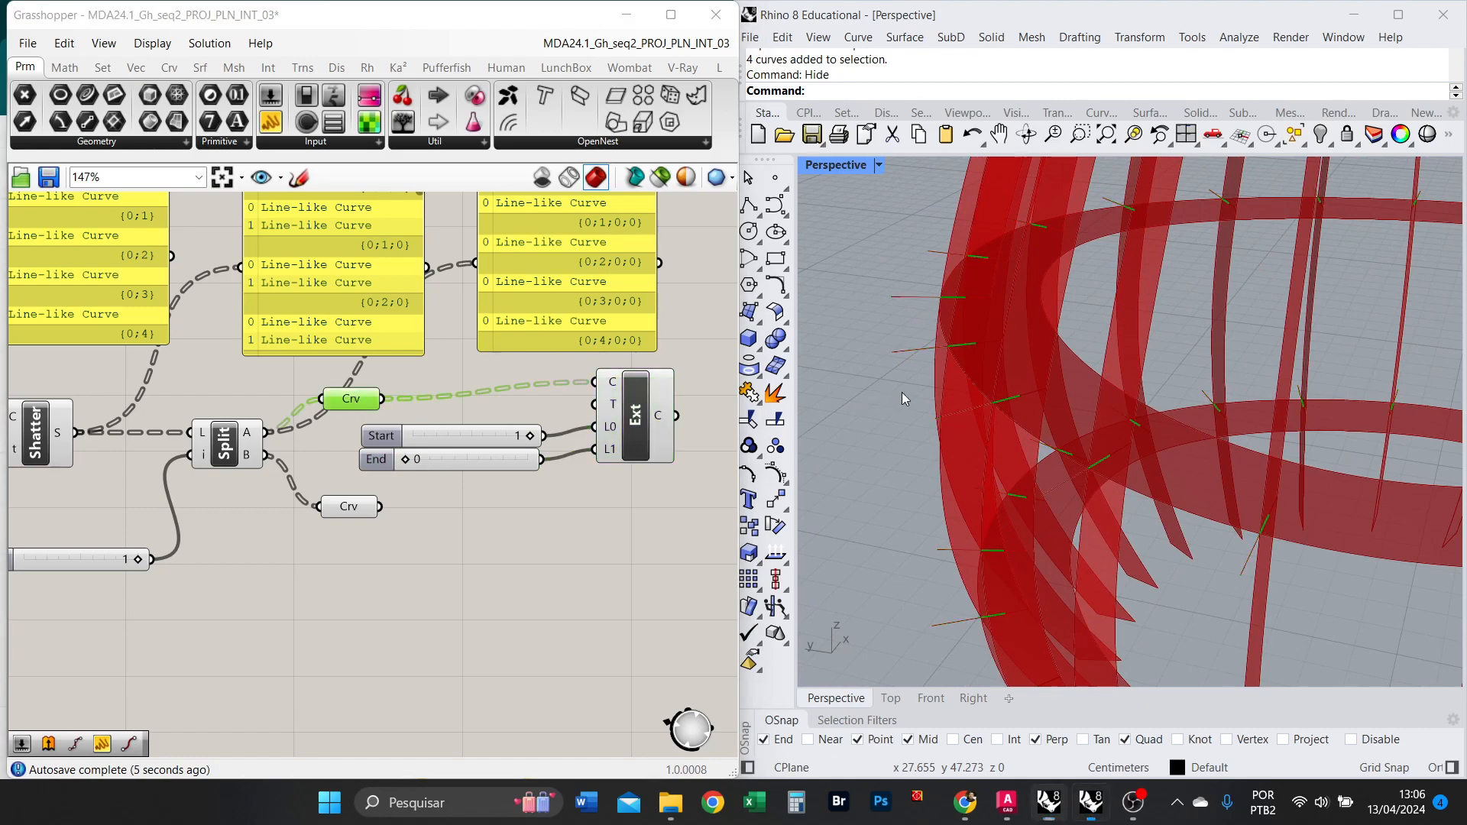
pyautogui.scroll(2, 909, 401)
pyautogui.click(659, 426)
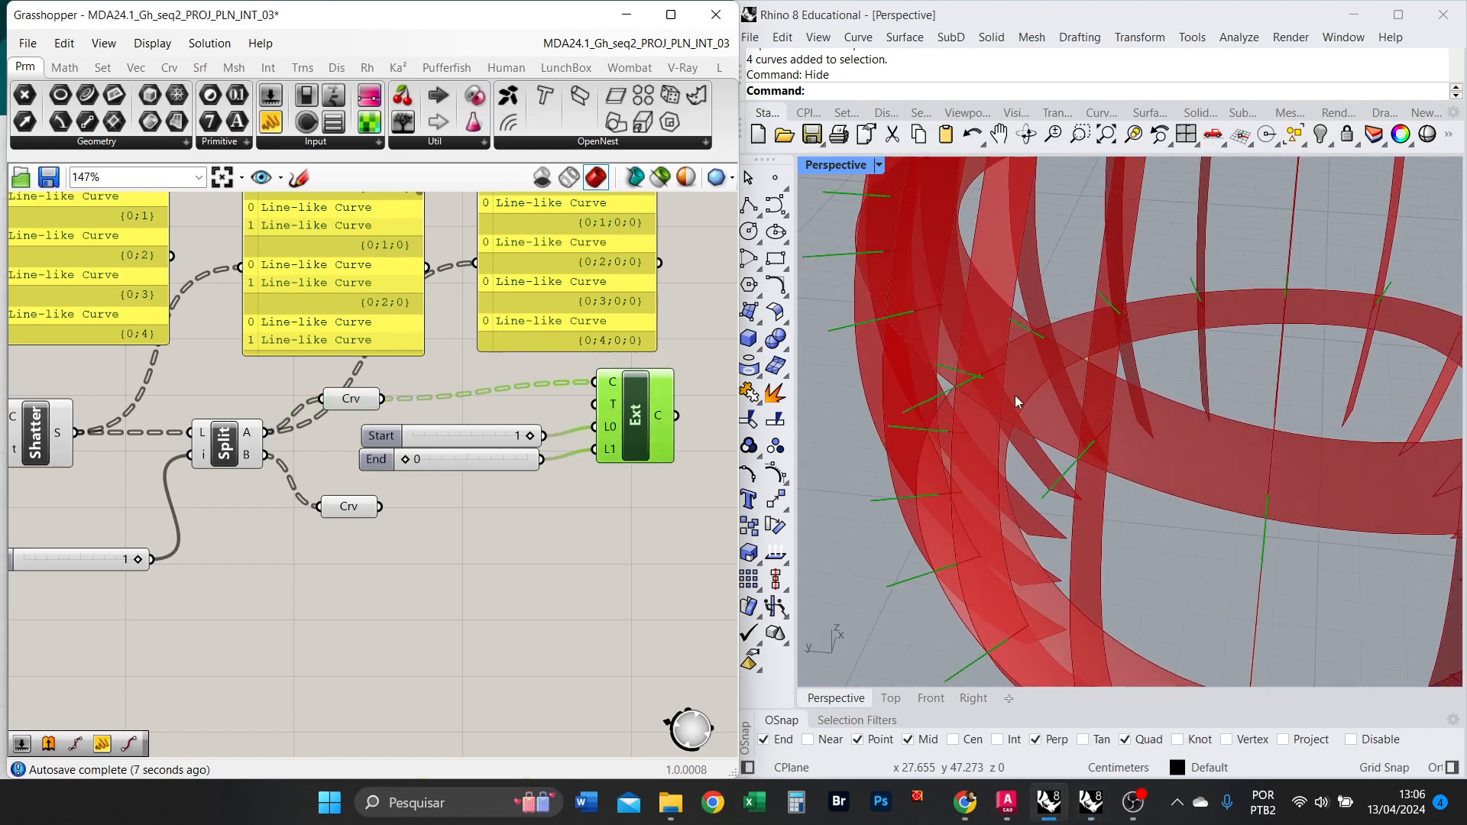
pyautogui.scroll(-6, 1069, 416)
pyautogui.moveTo(1160, 484)
pyautogui.mouseDown(button='right')
pyautogui.moveTo(1171, 446)
pyautogui.moveTo(1120, 416)
pyautogui.moveTo(1144, 494)
pyautogui.mouseUp(button='right')
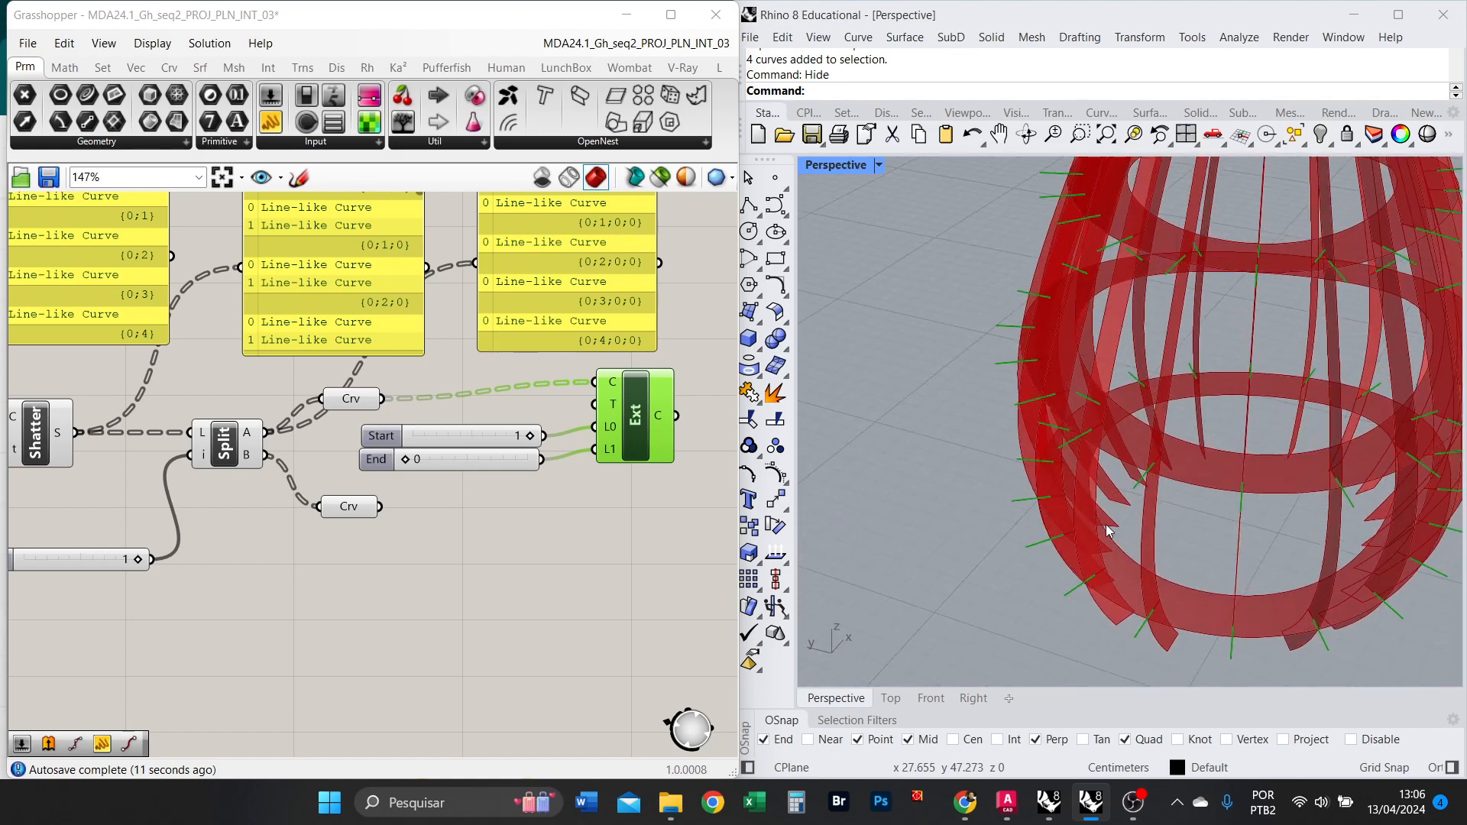
# Duplicate Extend Curve with its Start and End sliders, and feed the copy from the Curve parameter holding the B halves.
pyautogui.moveTo(690, 511); pyautogui.dragTo(510, 421)
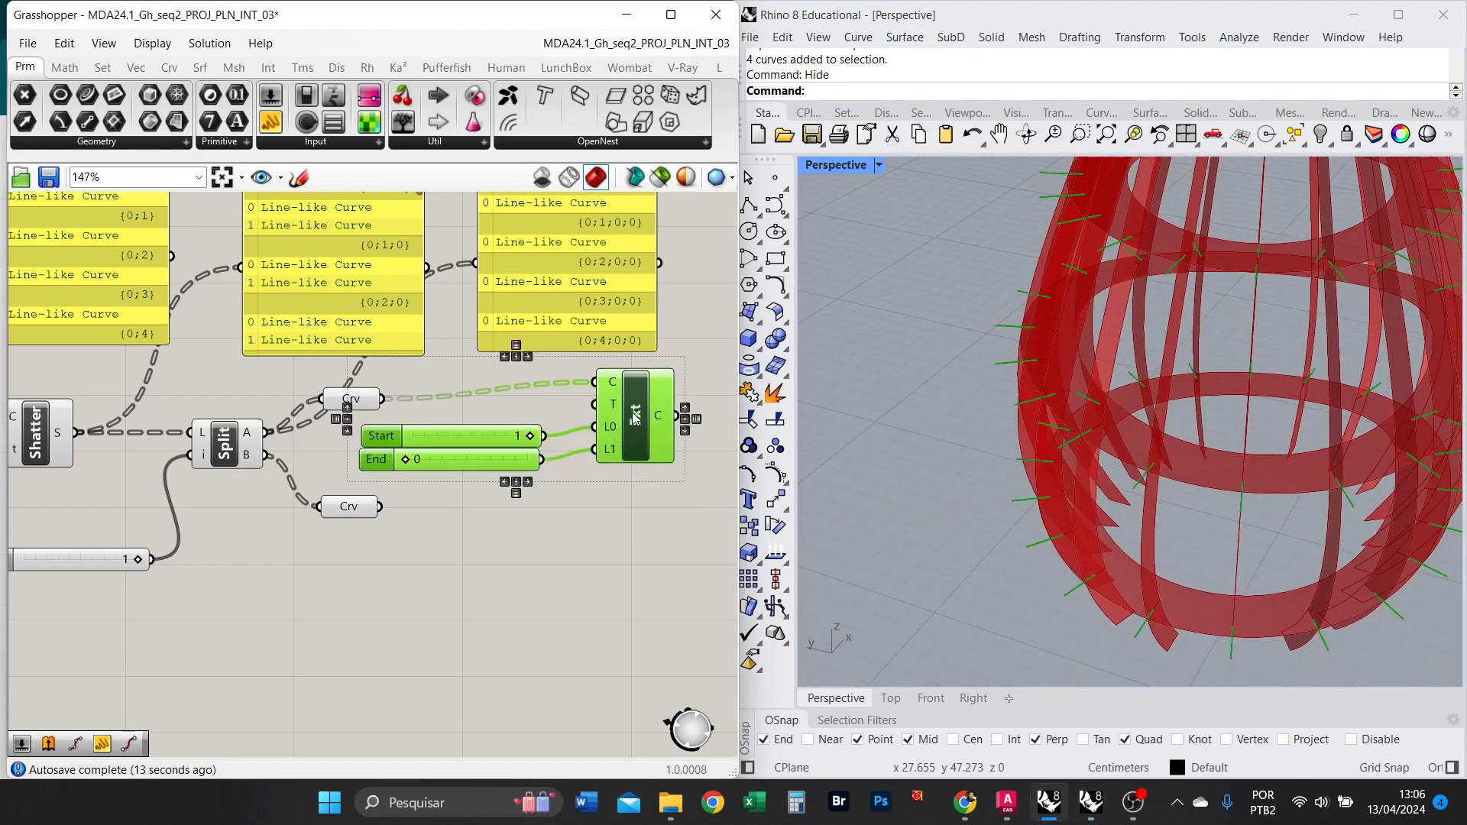
pyautogui.hotkey('ctrl', 'c')
pyautogui.hotkey('ctrl', 'v')
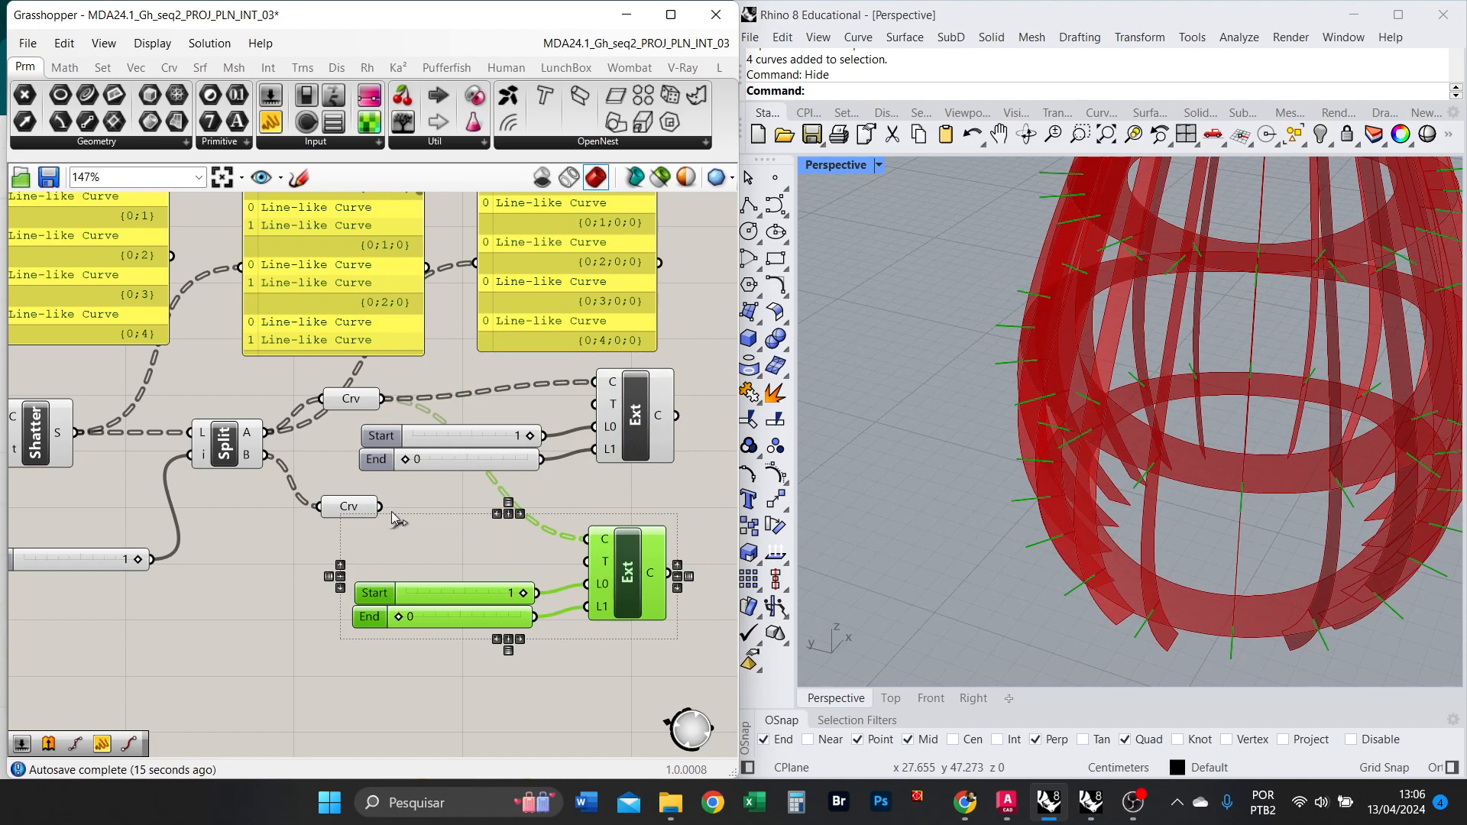
pyautogui.moveTo(380, 506); pyautogui.dragTo(587, 539)
pyautogui.click(686, 570)
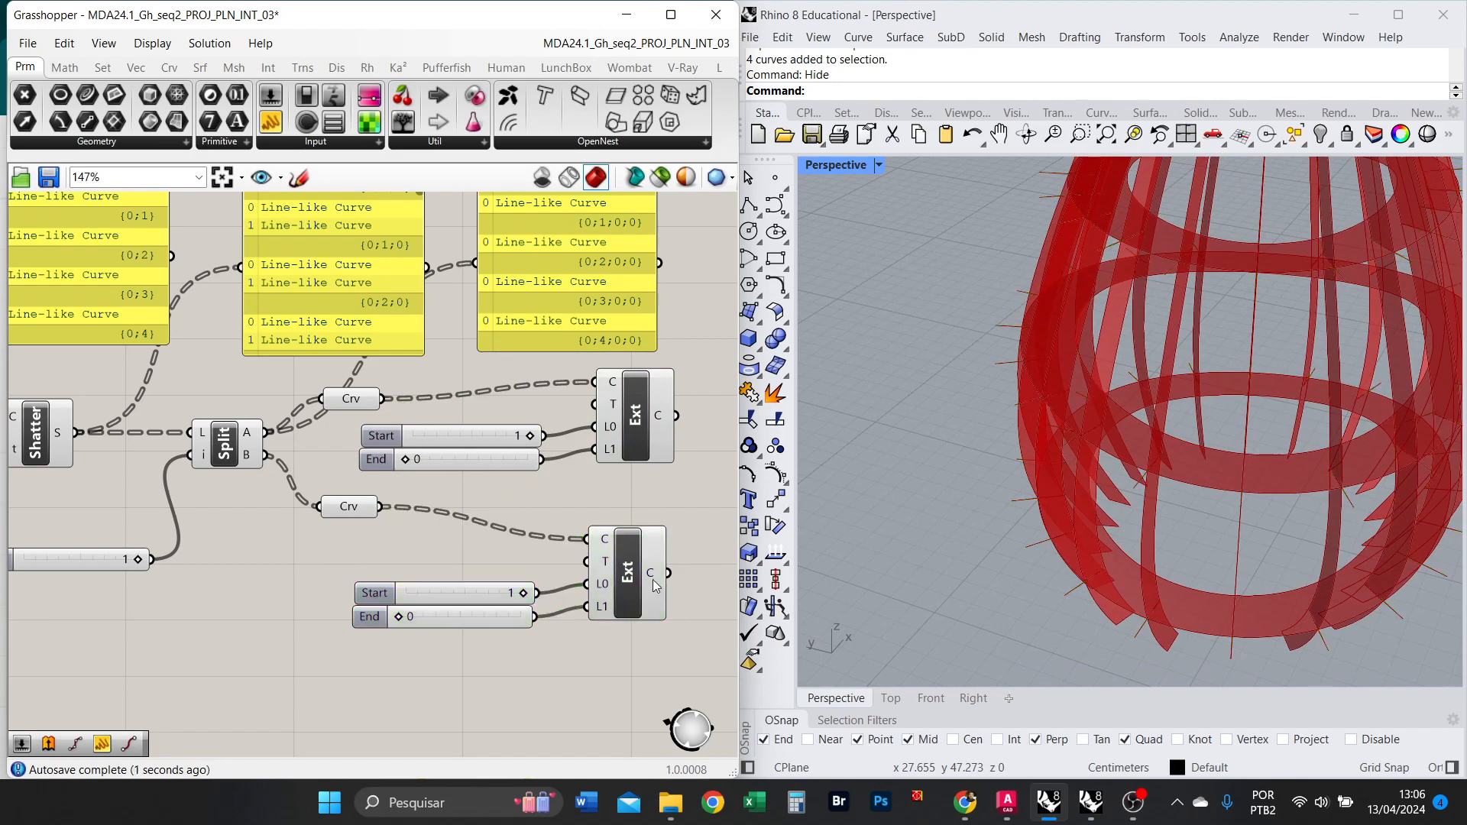
pyautogui.click(652, 580)
pyautogui.scroll(10, 1066, 503)
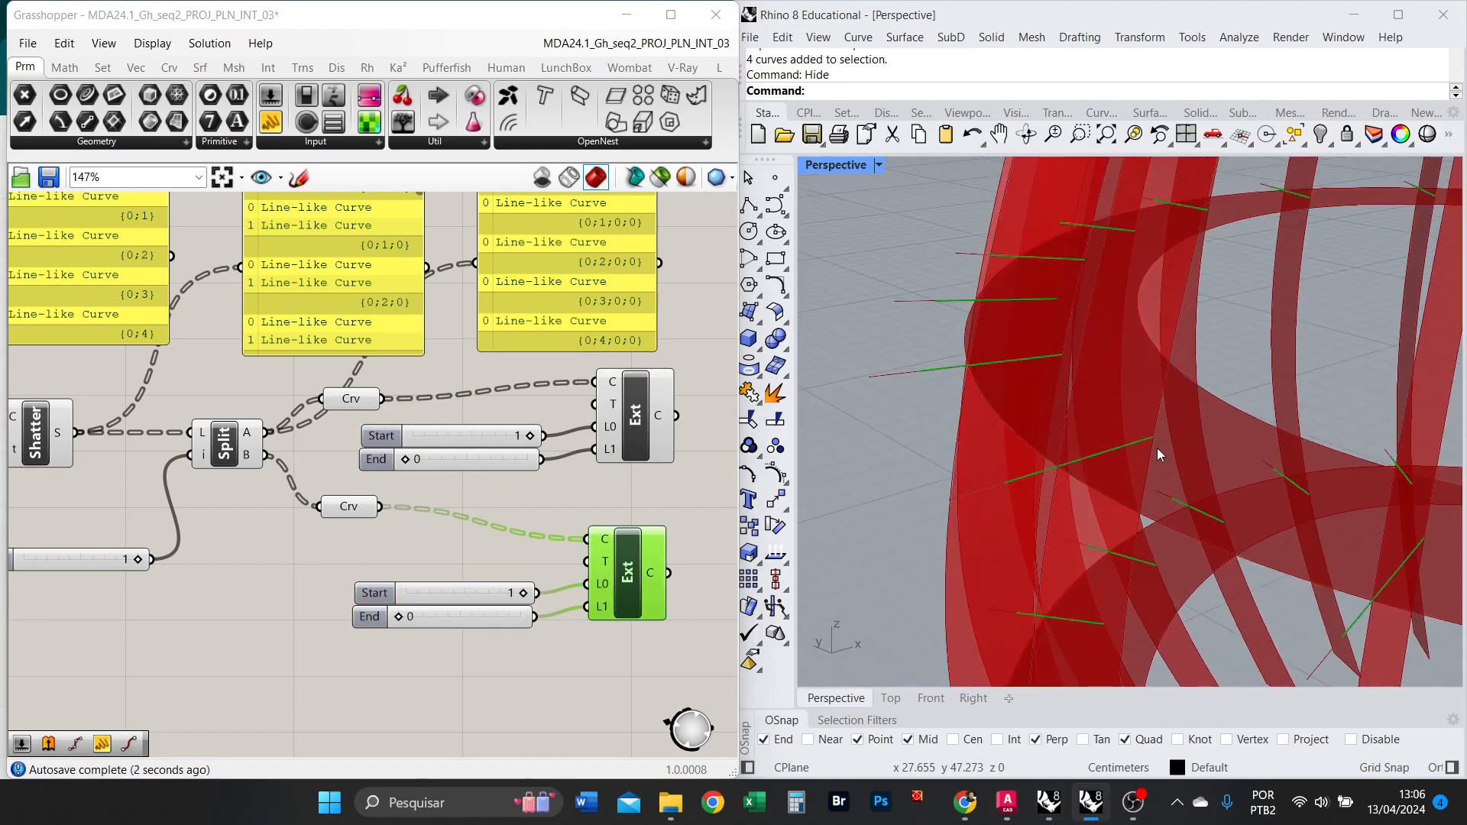
pyautogui.moveTo(1153, 419); pyautogui.dragTo(1089, 447, button='right')
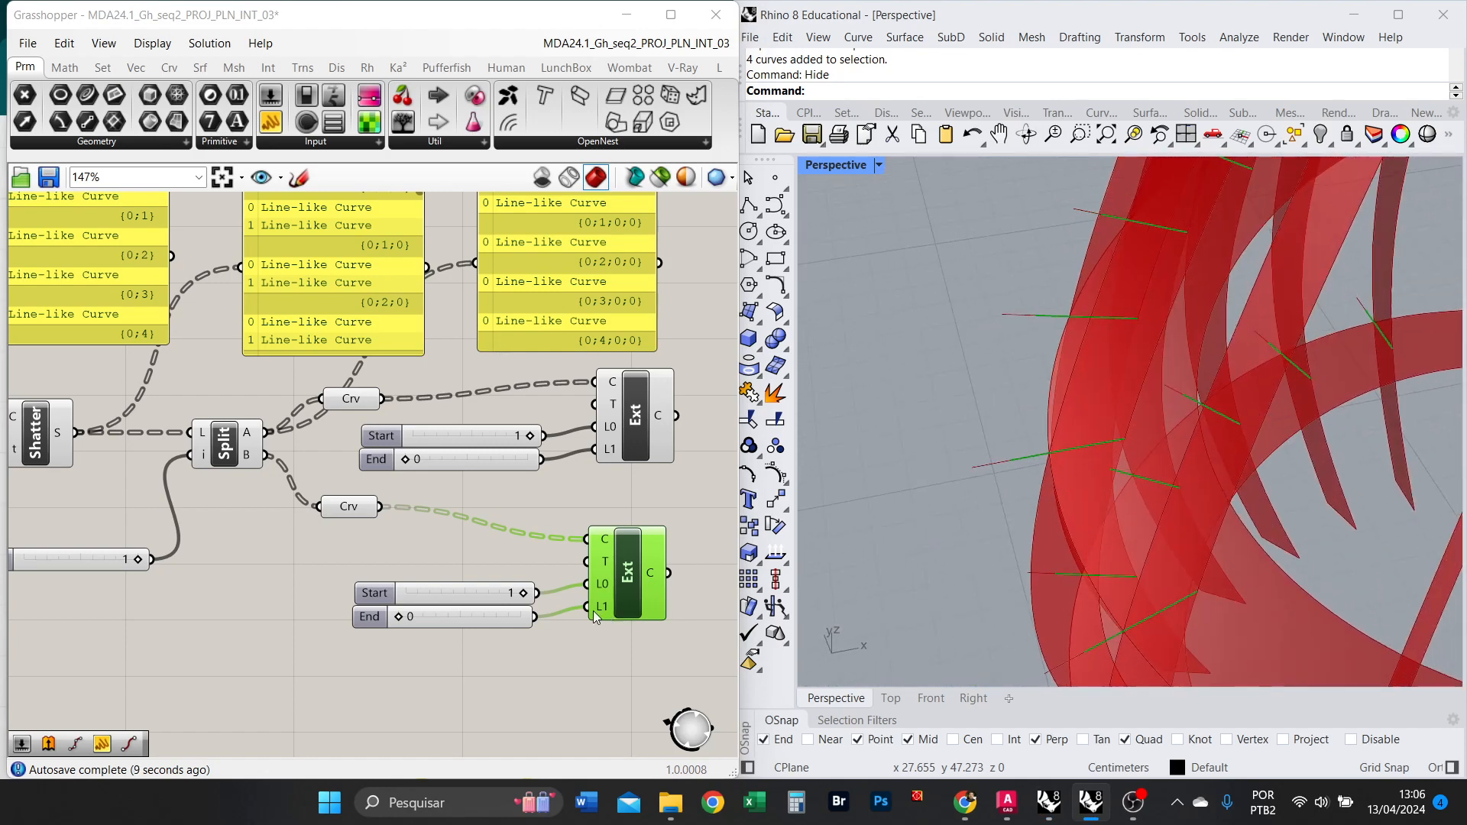
# Set the Start slider to 0 and the End slider to 1 on the Extend Curve component for the B halves, checking the extension.
pyautogui.scroll(1, 619, 595)
pyautogui.click(633, 442)
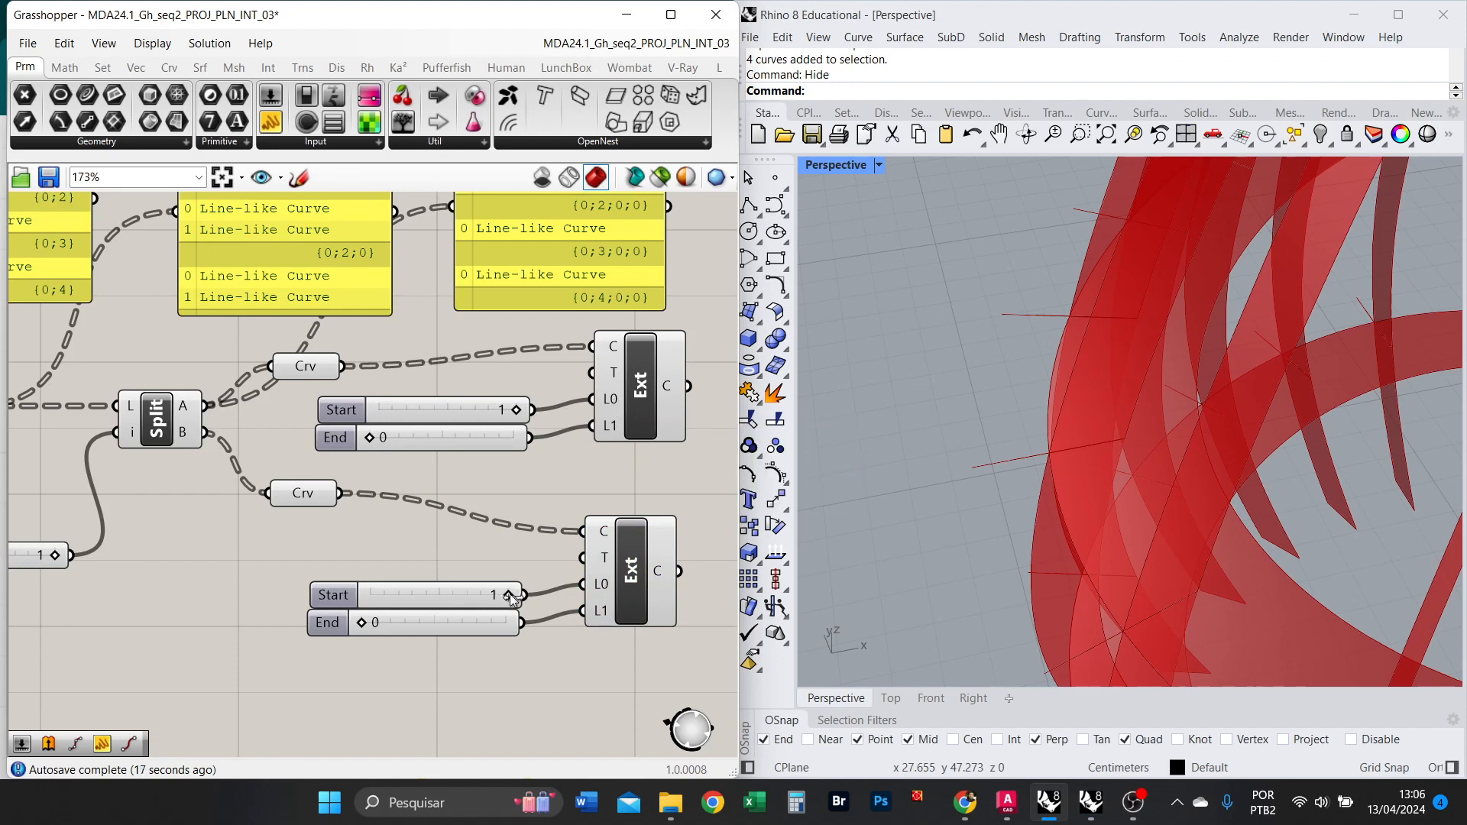
pyautogui.moveTo(511, 599)
pyautogui.mouseDown()
pyautogui.moveTo(365, 595)
pyautogui.moveTo(505, 623)
pyautogui.mouseUp()
pyautogui.click(644, 599)
pyautogui.scroll(-2, 489, 486)
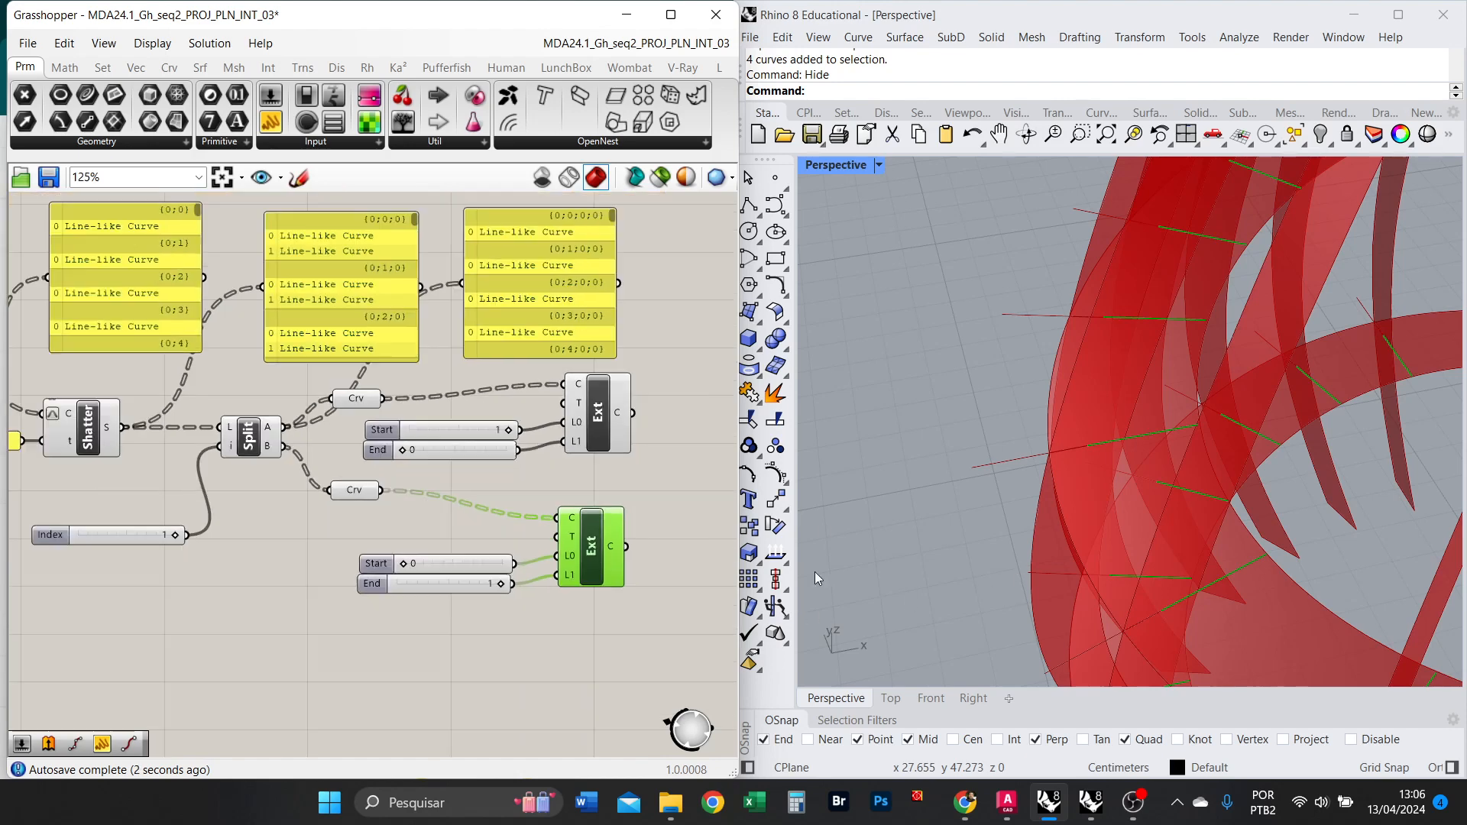
pyautogui.moveTo(1294, 592); pyautogui.dragTo(1106, 527, button='right')
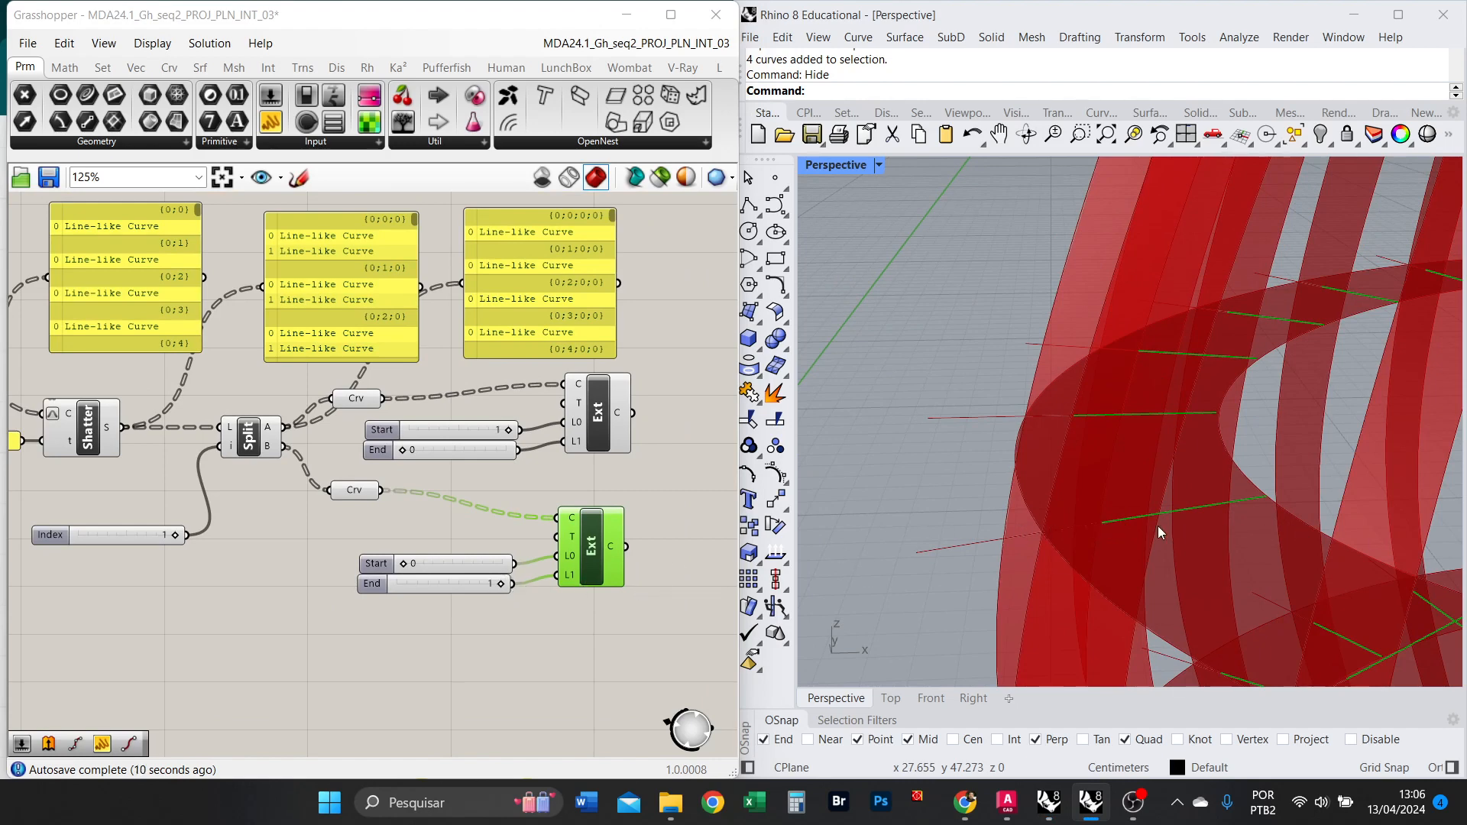
pyautogui.scroll(-6, 1089, 480)
pyautogui.scroll(2, 581, 526)
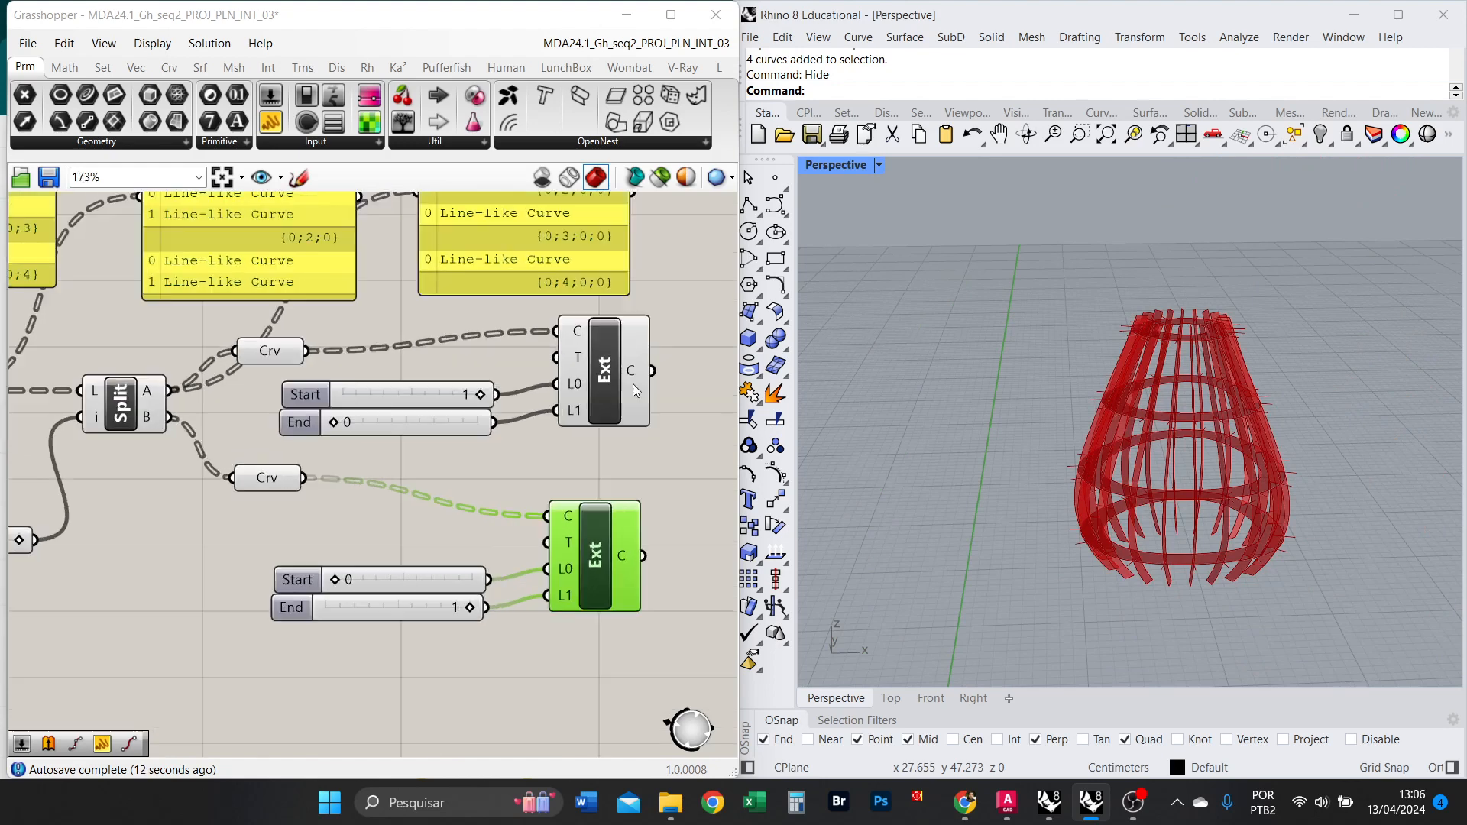
# Limit the preview to selected components and inspect the MERIDIANOS ribs together with the extended B halves.
pyautogui.click(662, 182)
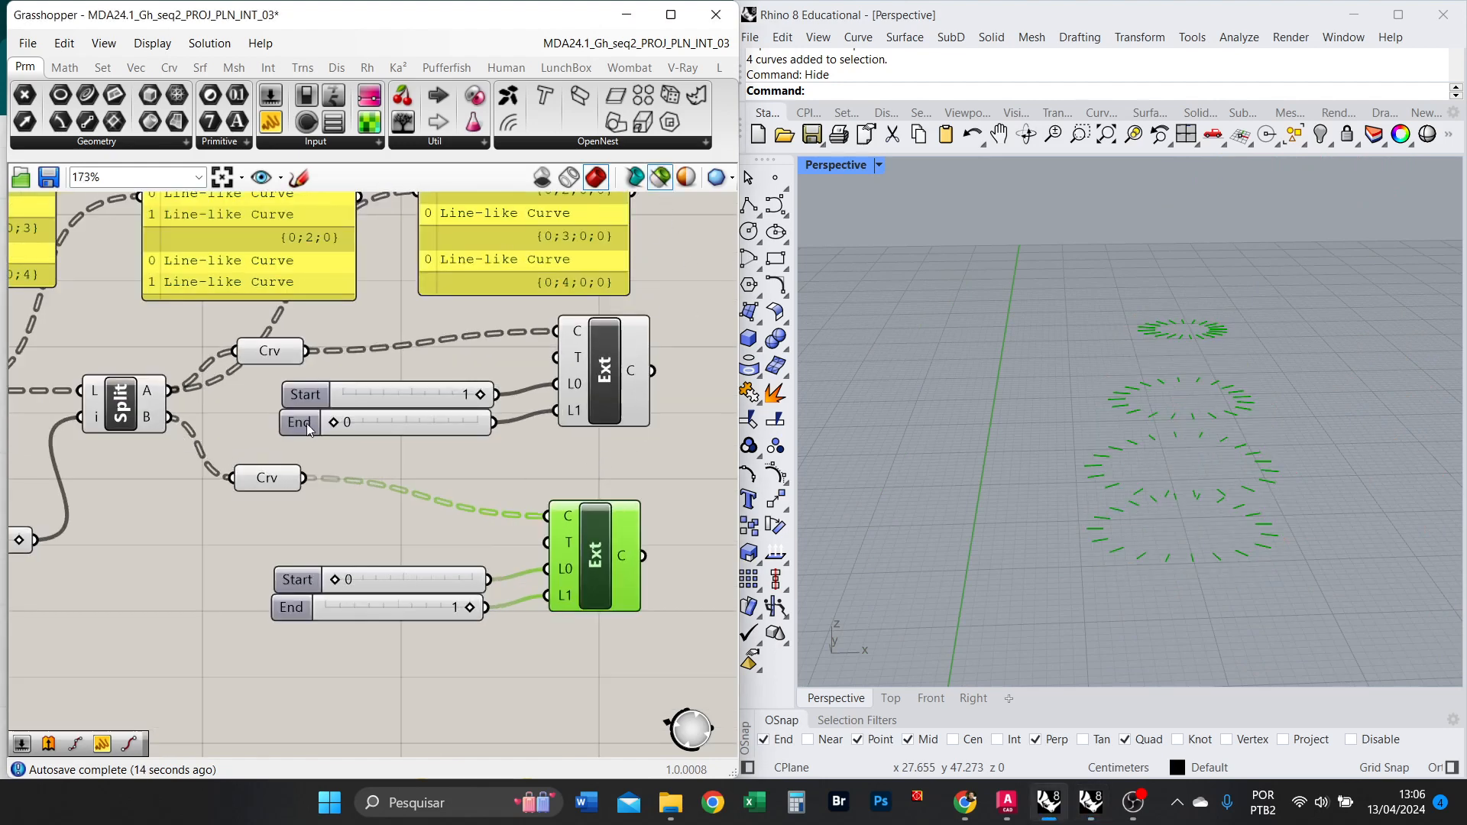
pyautogui.scroll(-4, 306, 423)
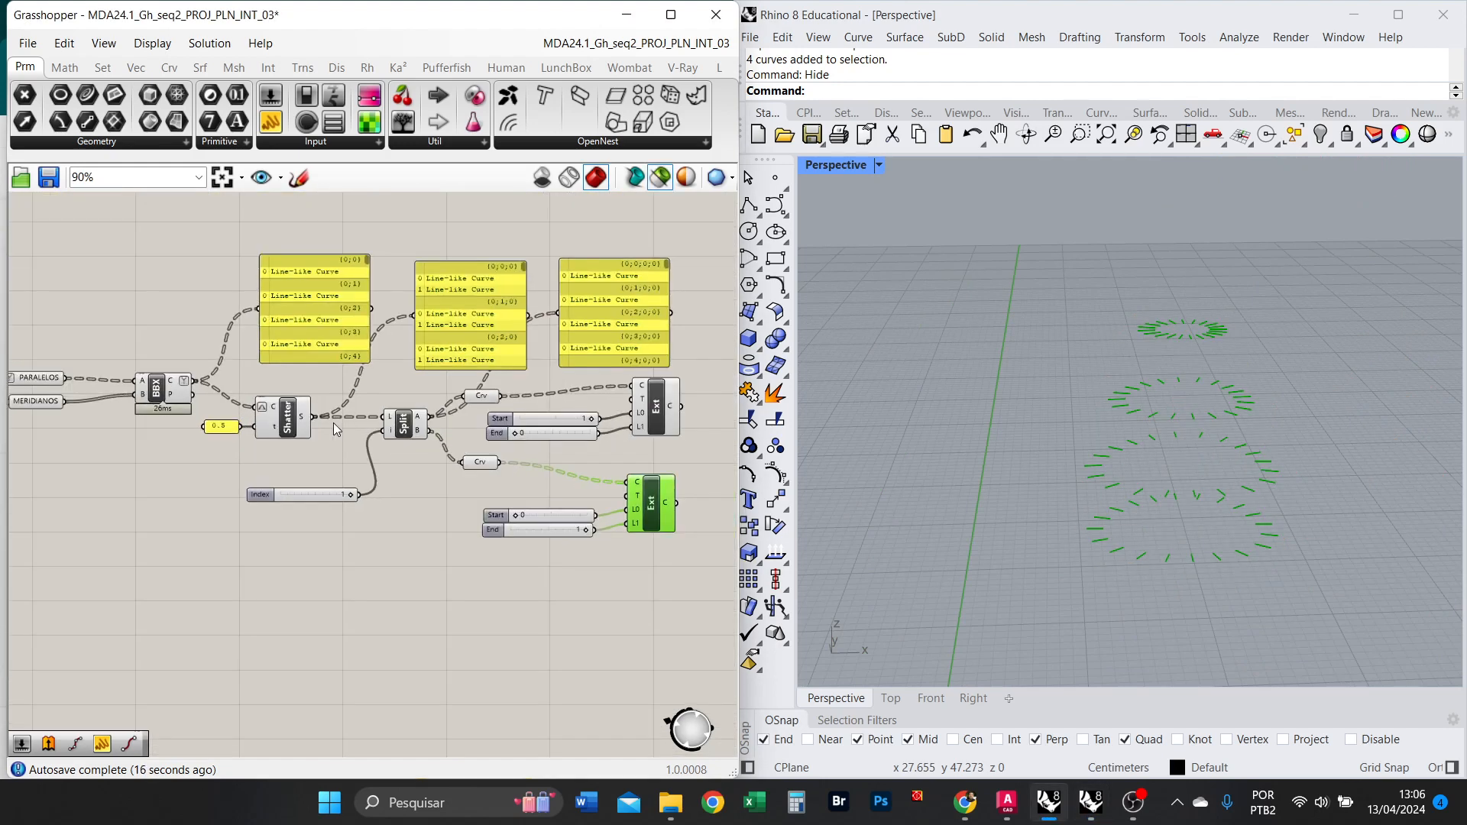
pyautogui.scroll(3, 110, 368)
pyautogui.click(112, 395)
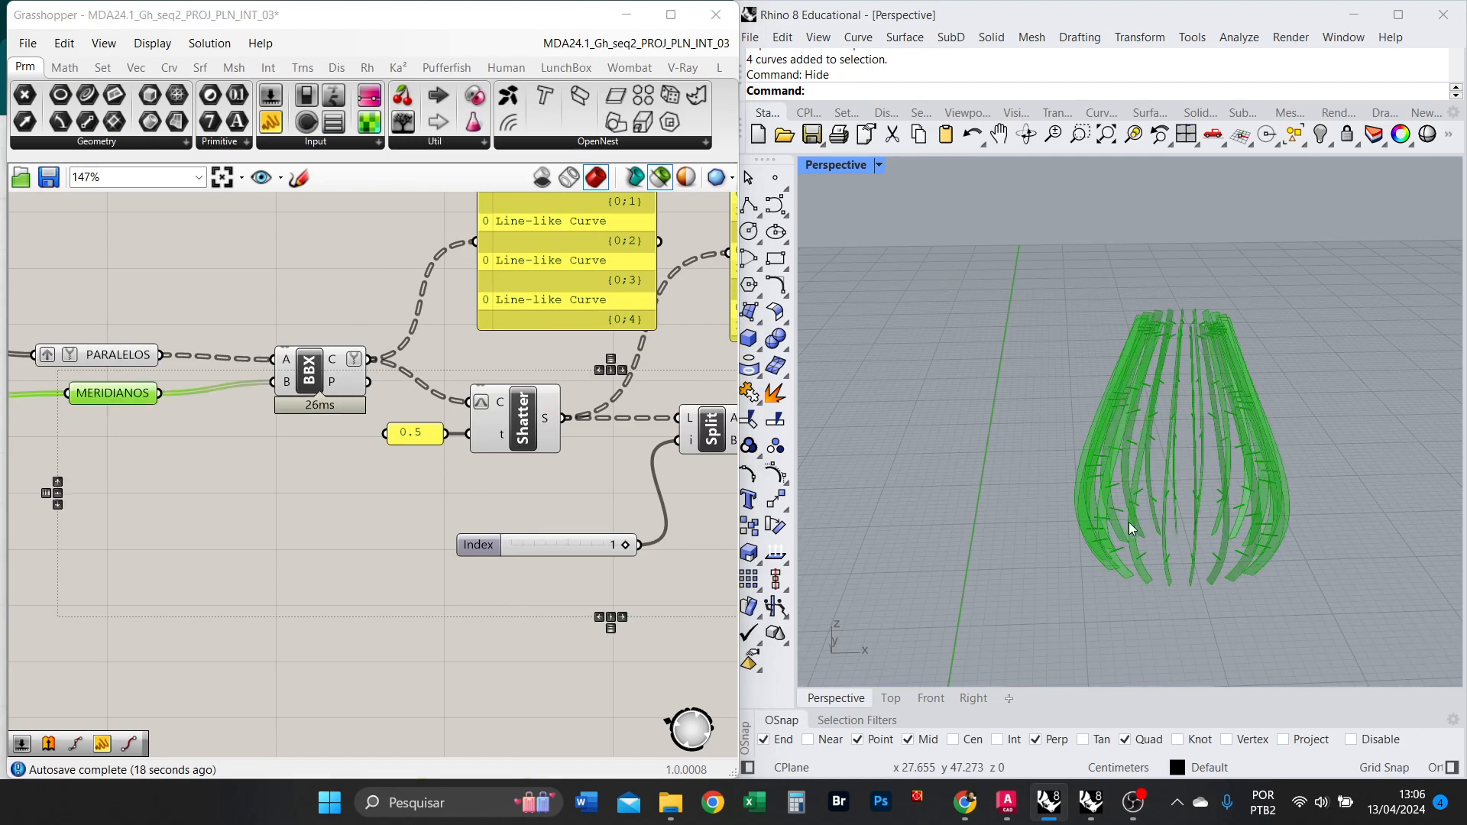
pyautogui.moveTo(1130, 521); pyautogui.dragTo(985, 498, button='right')
pyautogui.scroll(5, 1166, 498)
pyautogui.scroll(4, 1105, 540)
pyautogui.scroll(-3, 246, 378)
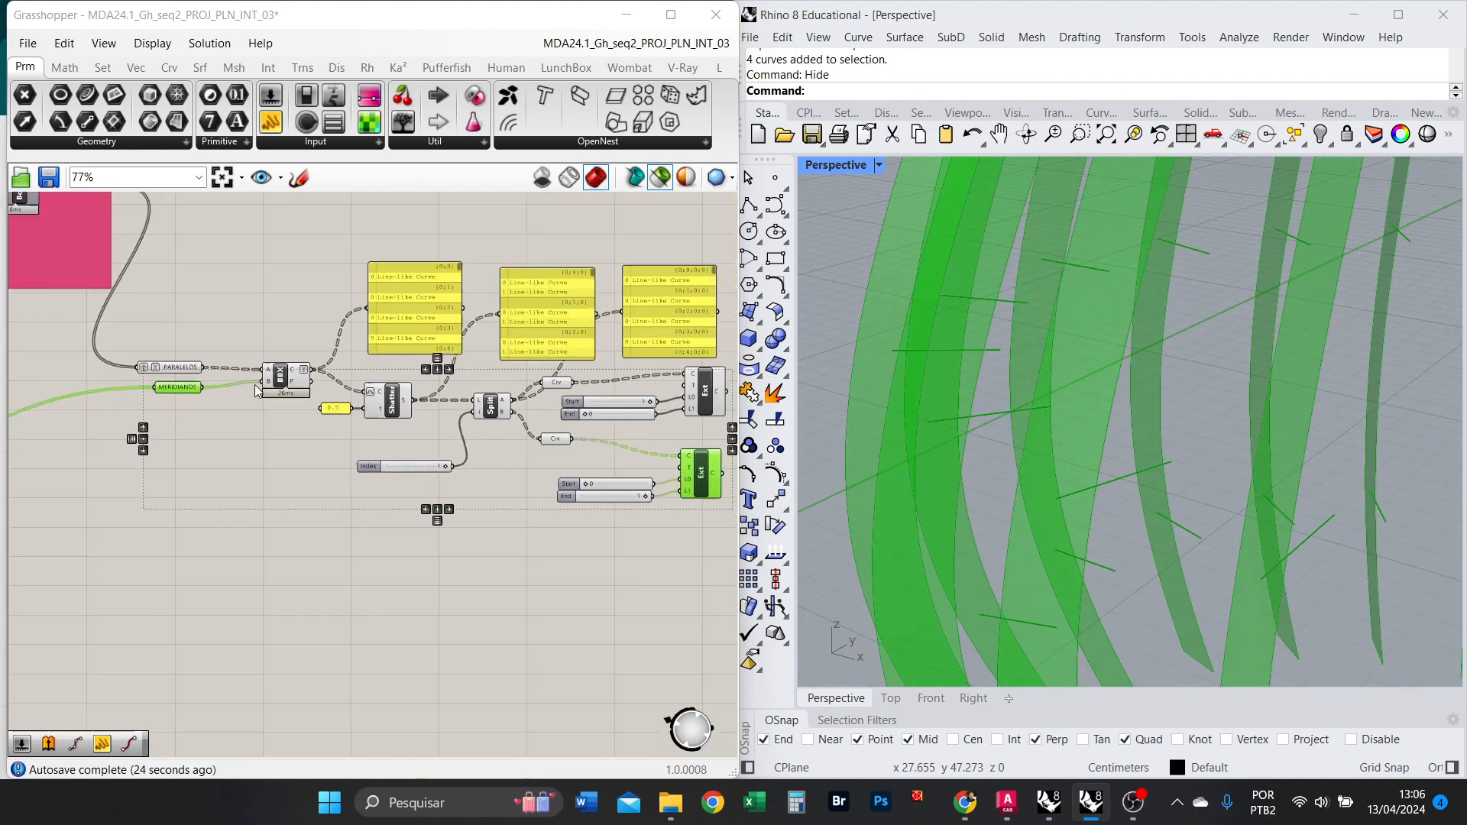
# Inspect the PARALELOS rings together with the extended A halves around the model.
pyautogui.scroll(1, 459, 382)
pyautogui.click(704, 397)
pyautogui.keyDown('shift'); pyautogui.click(74, 359); pyautogui.keyUp('shift')
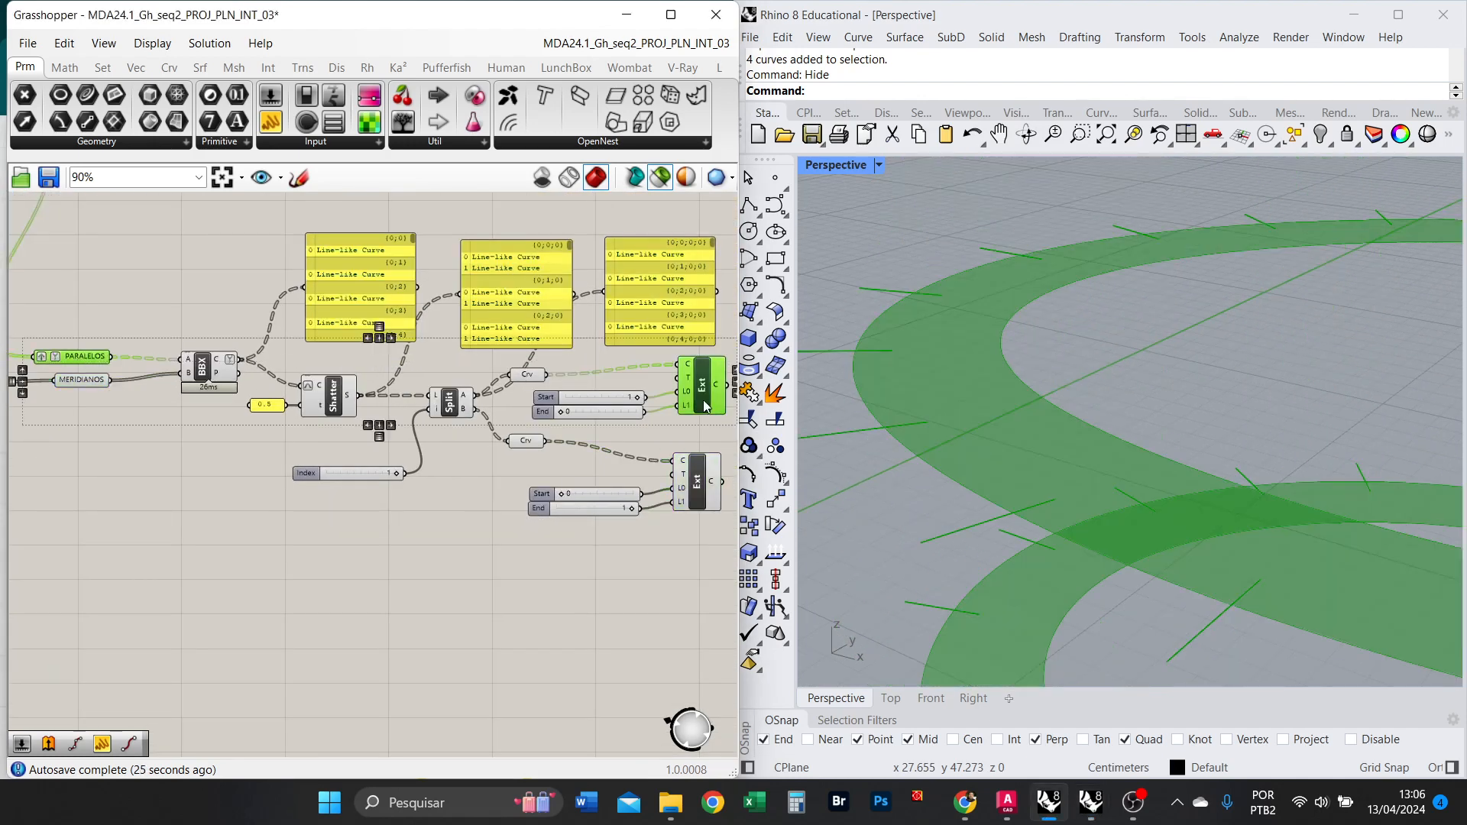
pyautogui.moveTo(1078, 463); pyautogui.dragTo(976, 512, button='right')
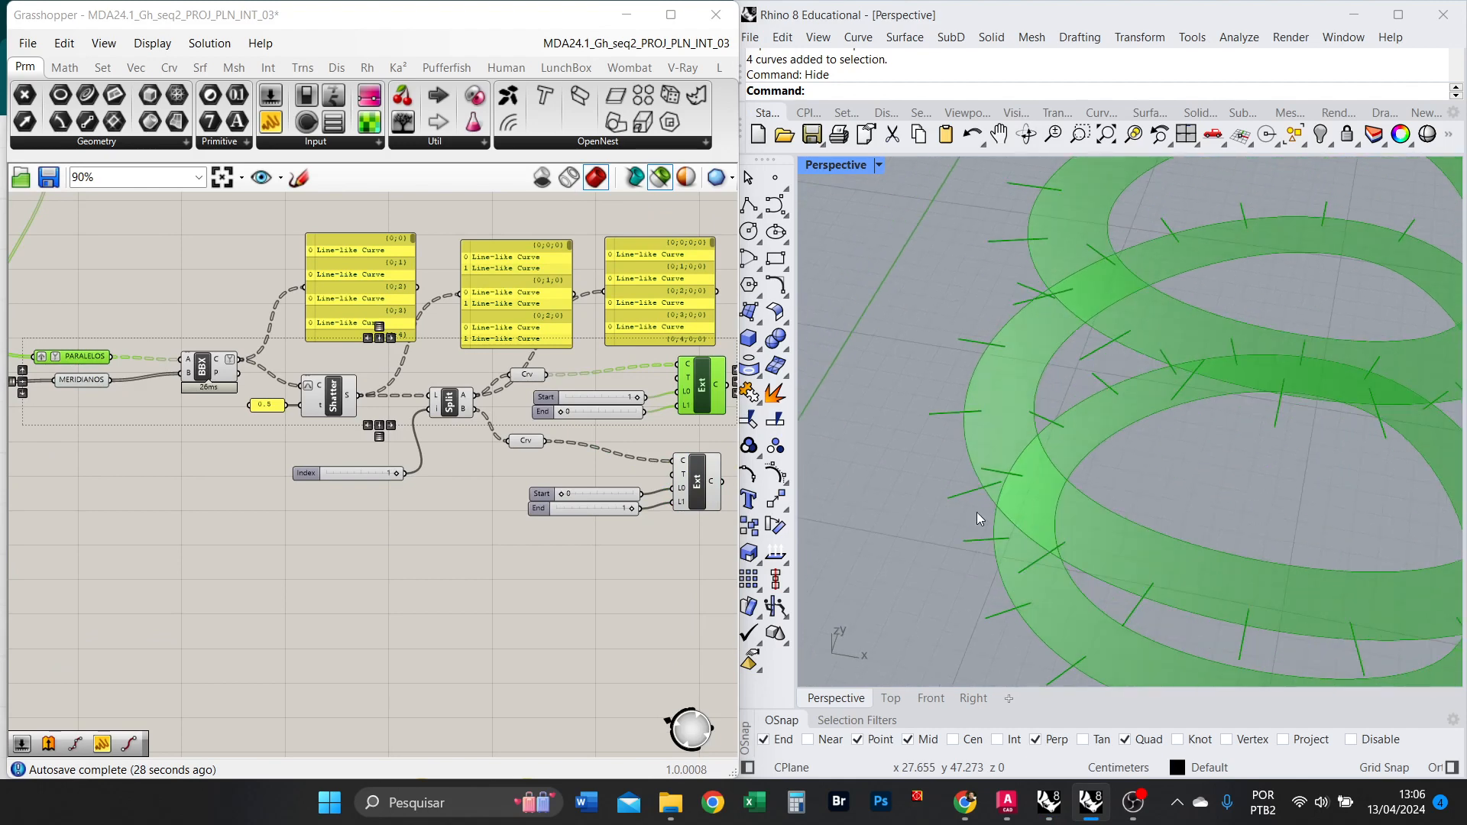
# Add a Pipe component, feed its curve input from the extended A halves, and inspect the pipes around the model.
pyautogui.moveTo(603, 431); pyautogui.dragTo(425, 421, button='right')
pyautogui.scroll(4, 550, 419)
pyautogui.click(595, 359)
pyautogui.doubleClick(594, 359)
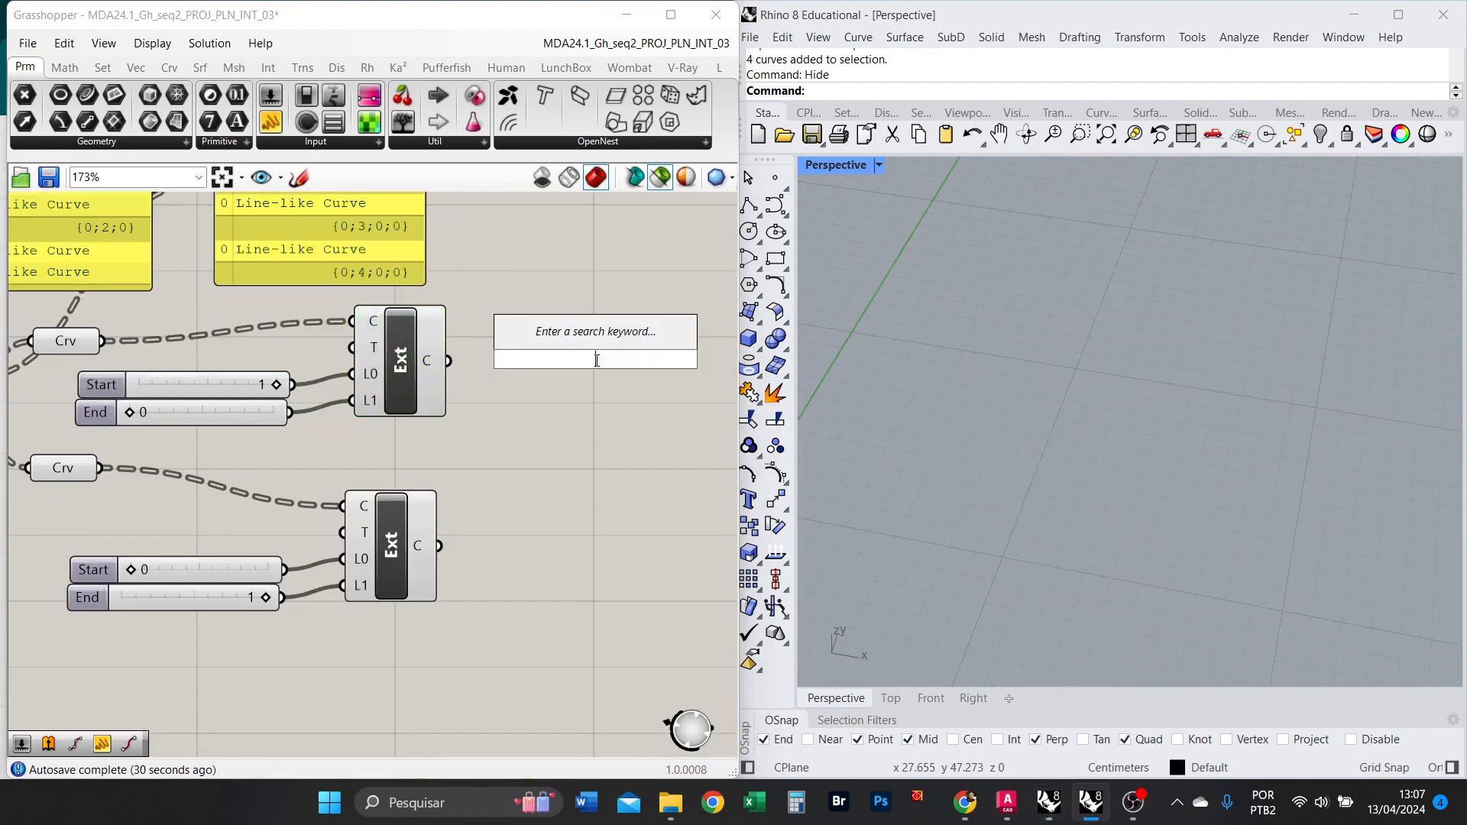
pyautogui.write('PIPE')
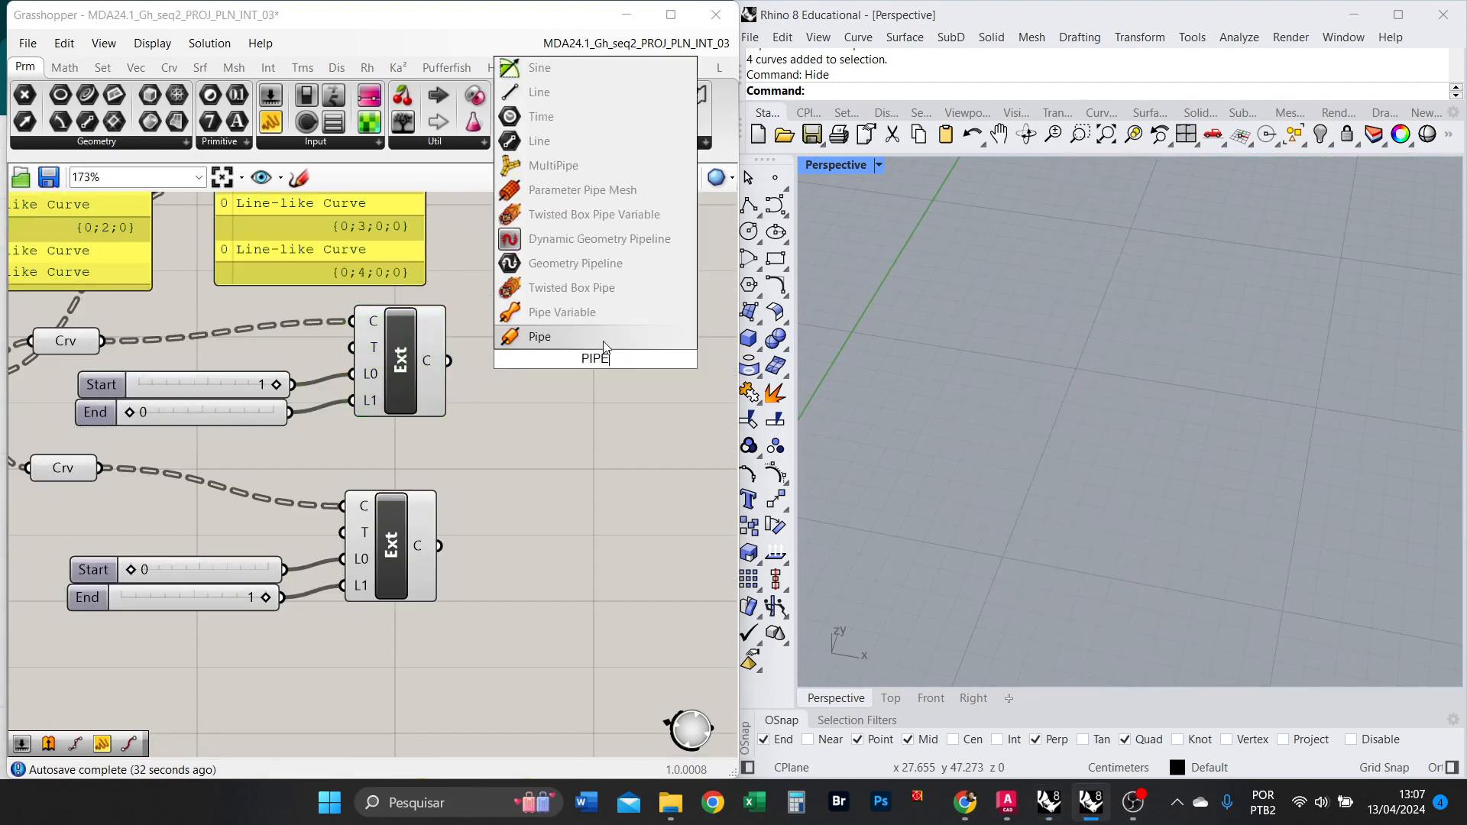
pyautogui.click(596, 336)
pyautogui.moveTo(449, 361); pyautogui.dragTo(601, 379)
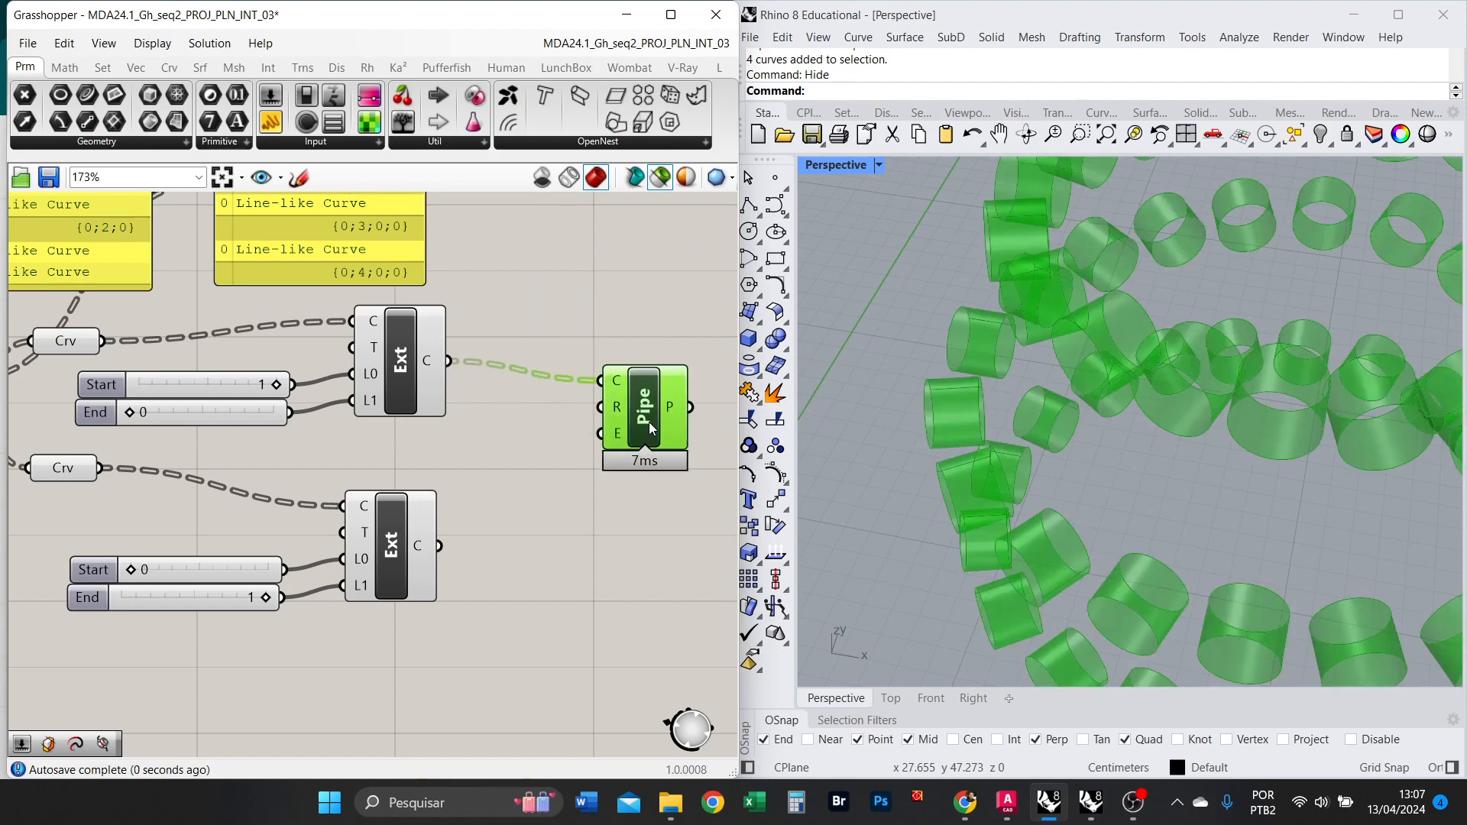
pyautogui.scroll(-3, 520, 396)
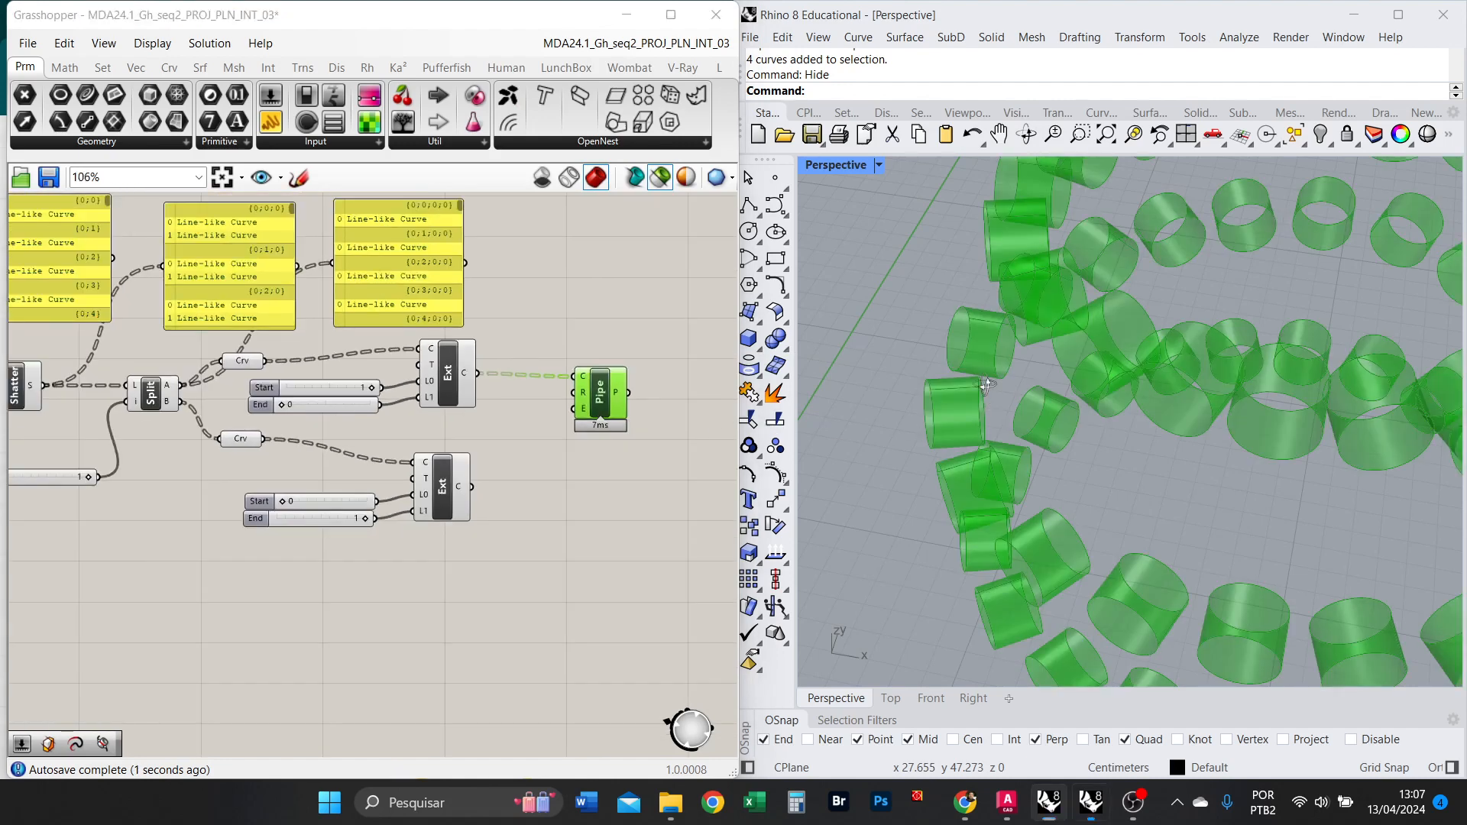
pyautogui.moveTo(988, 386); pyautogui.dragTo(986, 367, button='right')
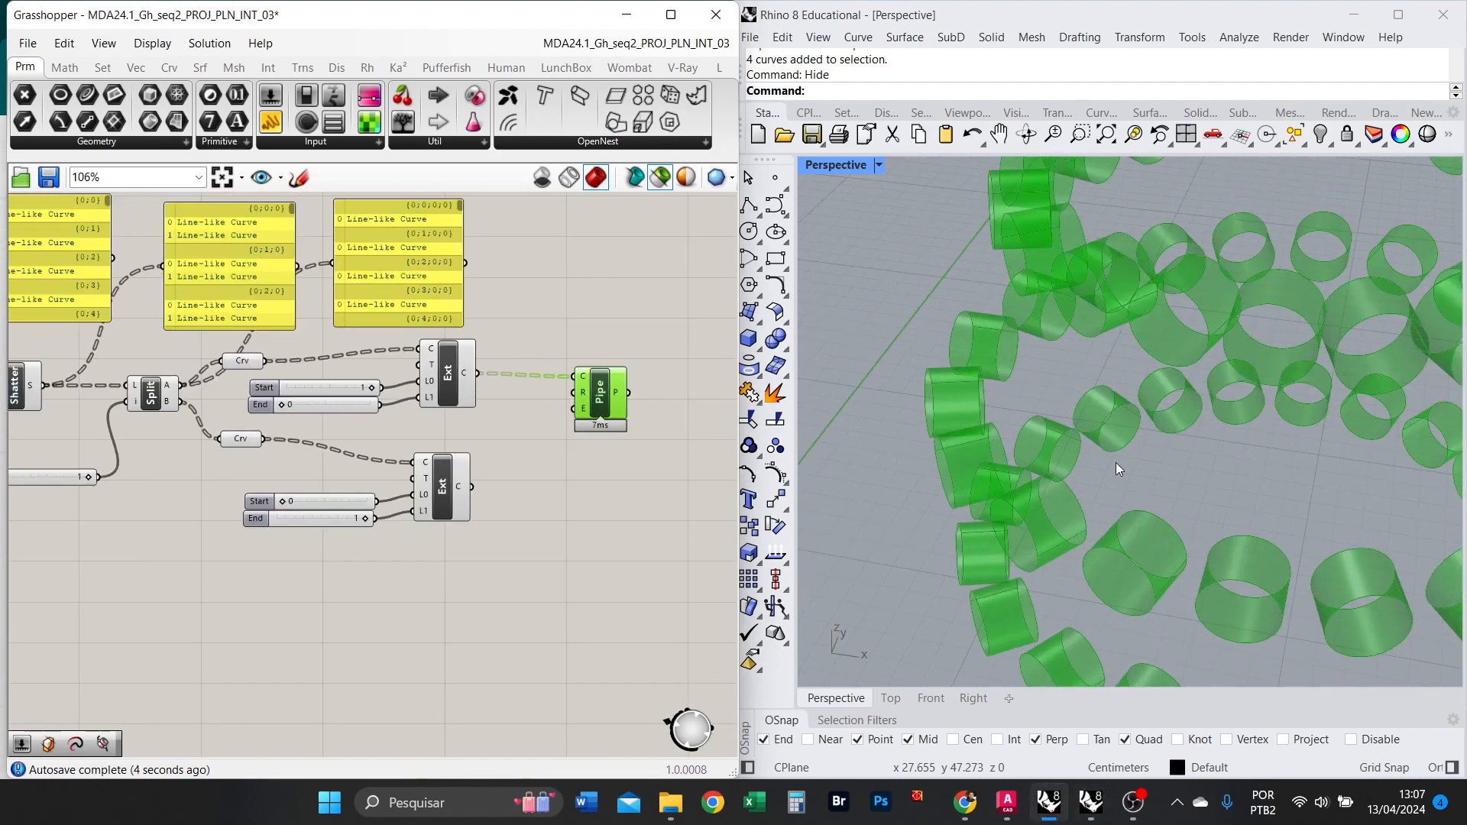
pyautogui.scroll(-6, 1115, 462)
pyautogui.moveTo(1114, 381)
pyautogui.mouseDown(button='right')
pyautogui.moveTo(1108, 295)
pyautogui.moveTo(1100, 382)
pyautogui.mouseUp(button='right')
pyautogui.scroll(3, 583, 399)
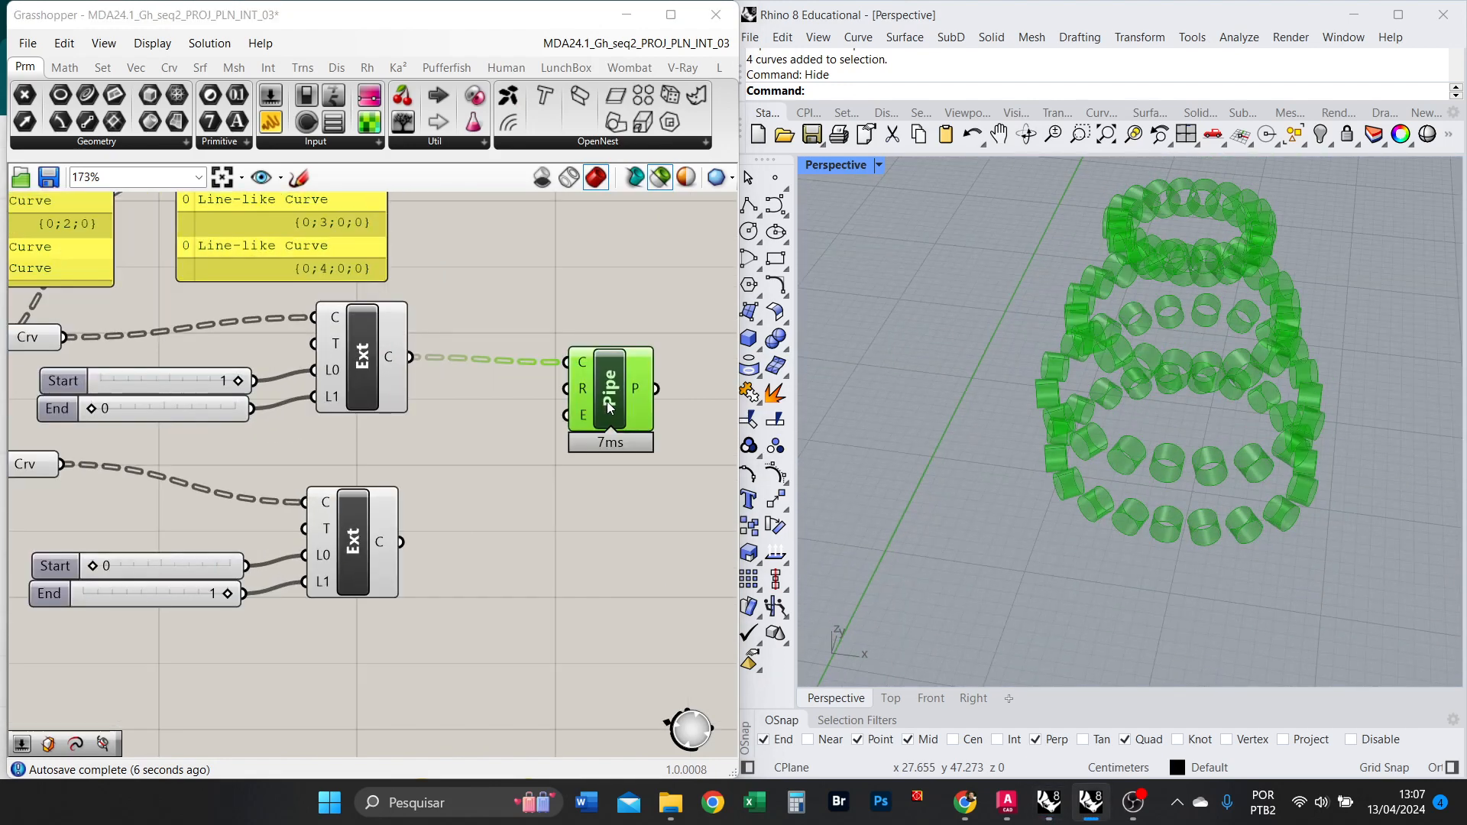
# Duplicate the Pipe component, feed the copy from the extended B halves, and preview both pipe sets together.
pyautogui.keyDown('alt'); pyautogui.moveTo(604, 397); pyautogui.dragTo(609, 541); pyautogui.keyUp('alt')
pyautogui.moveTo(403, 541); pyautogui.dragTo(572, 508)
pyautogui.keyDown('shift'); pyautogui.click(631, 428); pyautogui.keyUp('shift')
pyautogui.moveTo(1164, 422)
pyautogui.mouseDown(button='right')
pyautogui.moveTo(1161, 340)
pyautogui.moveTo(1169, 425)
pyautogui.mouseUp(button='right')
pyautogui.moveTo(1152, 477); pyautogui.dragTo(1146, 426, button='right')
pyautogui.scroll(2, 644, 457)
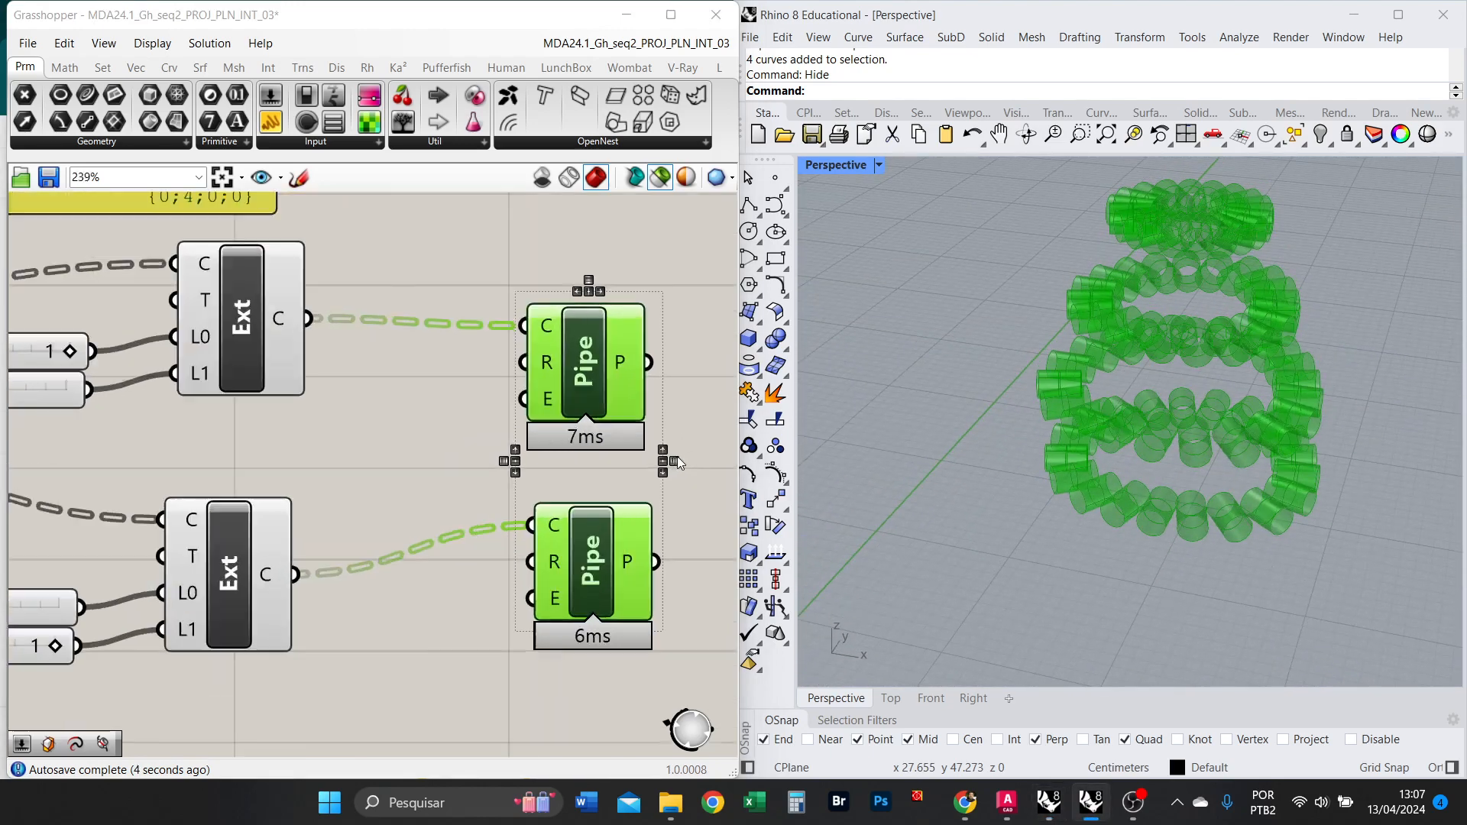
# Duplicate the ESP thickness parameter beside the control sliders and bring the copy over to the two Pipe components.
pyautogui.scroll(-7, 642, 460)
pyautogui.scroll(5, 645, 473)
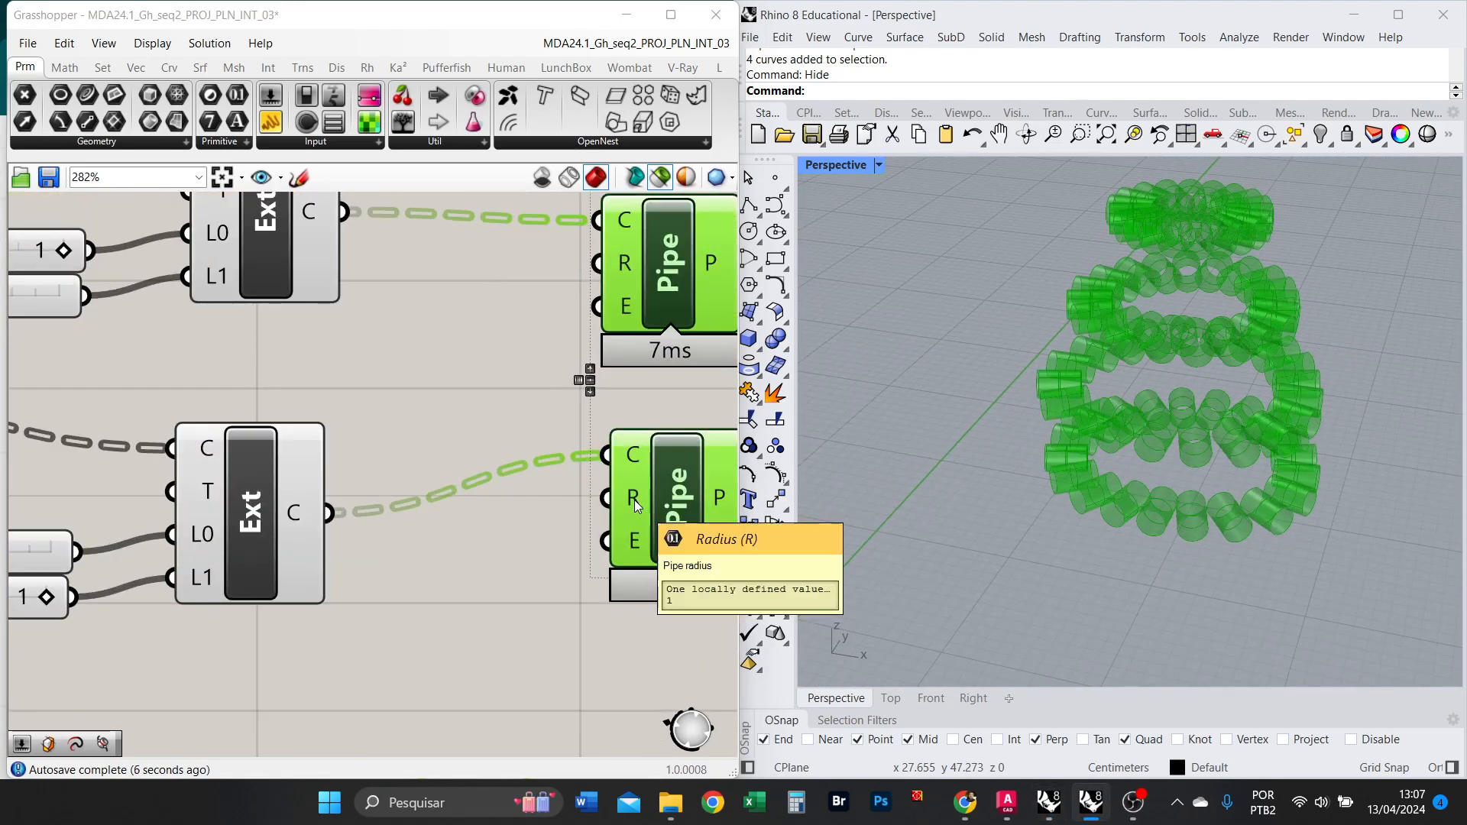
pyautogui.scroll(-5, 660, 495)
pyautogui.moveTo(13, 433); pyautogui.dragTo(474, 447, button='right')
pyautogui.moveTo(139, 433); pyautogui.dragTo(894, 430, button='right')
pyautogui.scroll(3, 75, 262)
pyautogui.scroll(3, 496, 319)
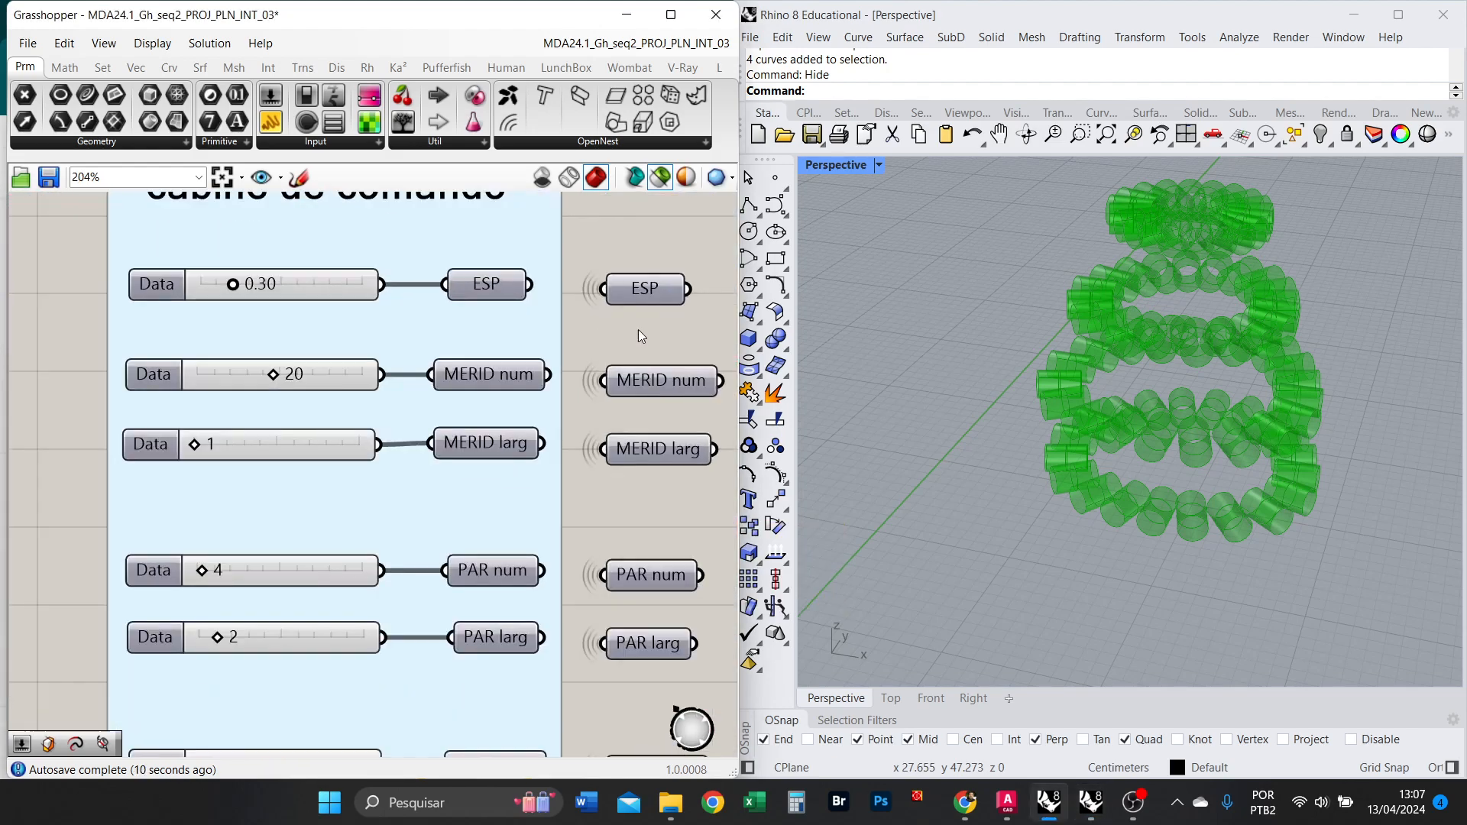
pyautogui.keyDown('alt'); pyautogui.moveTo(647, 293); pyautogui.dragTo(649, 433); pyautogui.keyUp('alt')
pyautogui.scroll(-12, 281, 413)
pyautogui.scroll(3, 611, 462)
pyautogui.scroll(12, 671, 445)
pyautogui.scroll(-5, 325, 433)
pyautogui.scroll(3, 476, 433)
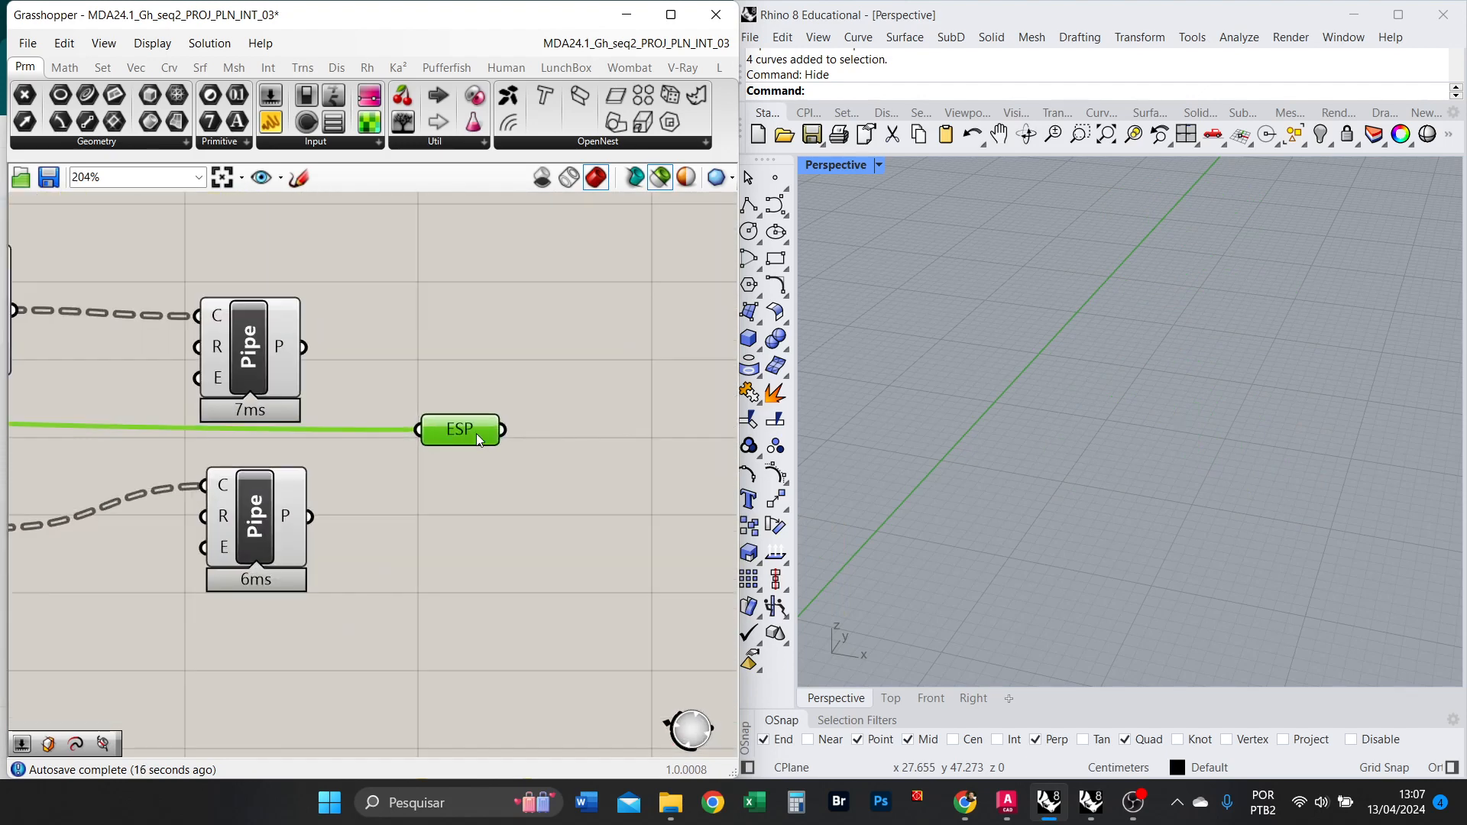
# Place the copied ESP parameter between the Extend Curve and Pipe components, midway between the two branches.
pyautogui.moveTo(475, 434); pyautogui.dragTo(171, 430)
pyautogui.scroll(-2, 493, 415)
pyautogui.scroll(-4, 537, 417)
pyautogui.scroll(6, 363, 422)
pyautogui.moveTo(448, 416); pyautogui.dragTo(352, 452)
pyautogui.scroll(3, 482, 367)
pyautogui.click(338, 370)
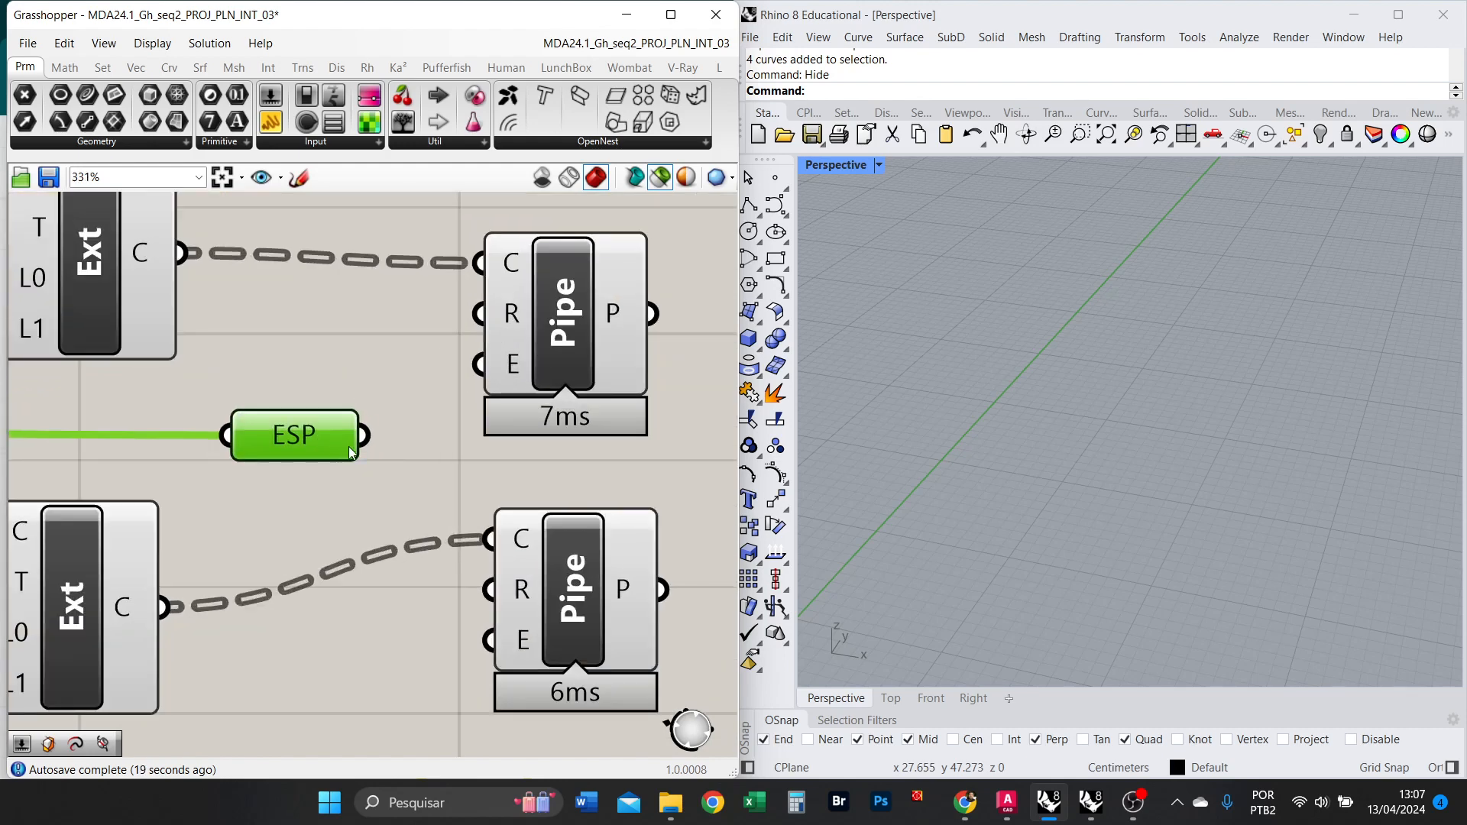
# Switch to the Miro board, mark the diameter at the end of the purple cylinder with pen strokes, and return to Grasshopper.
pyautogui.hotkey('alt', 'Tab')
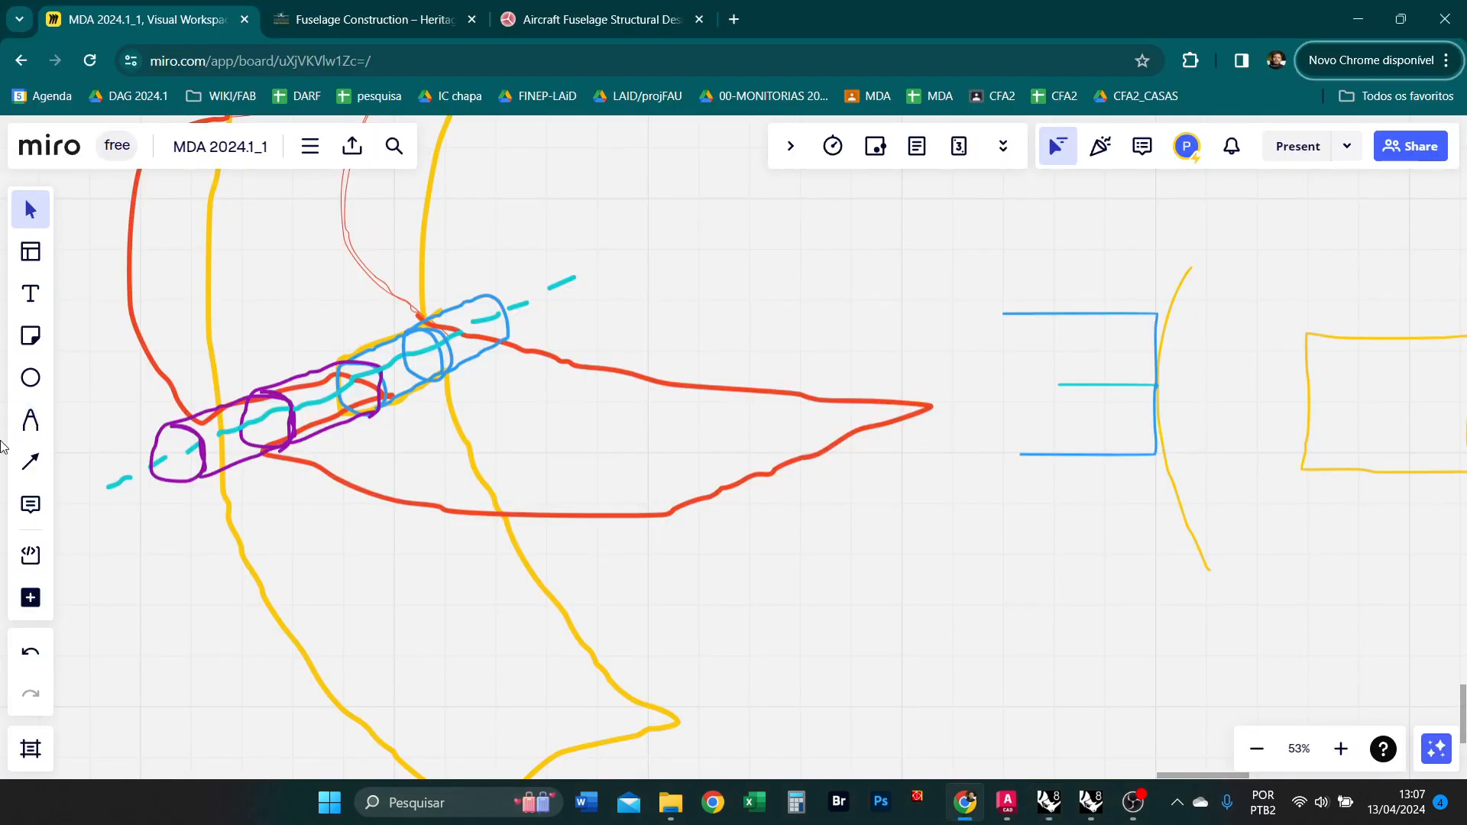
pyautogui.click(31, 420)
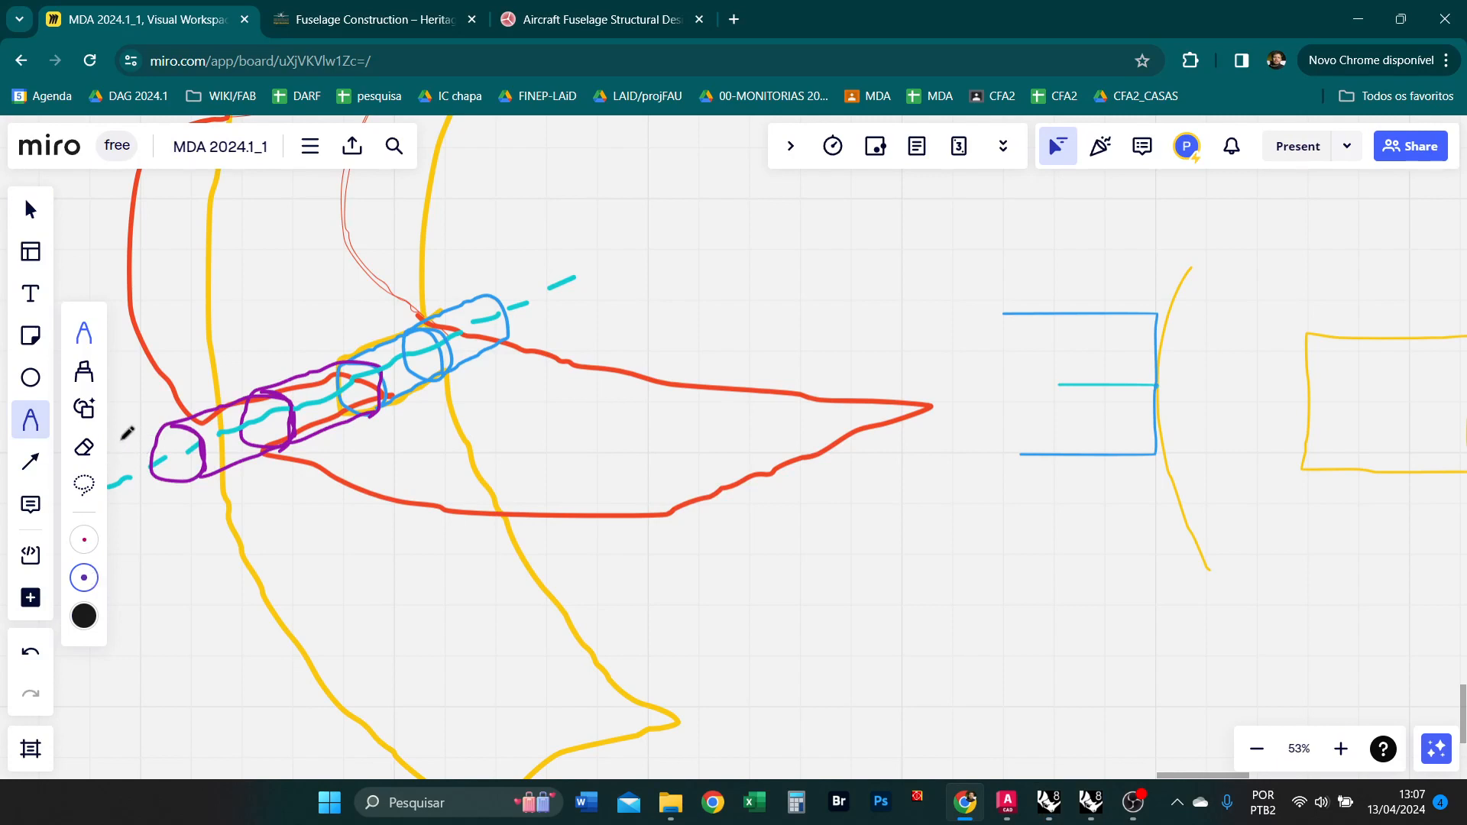
pyautogui.moveTo(119, 442)
pyautogui.mouseDown()
pyautogui.moveTo(118, 510)
pyautogui.moveTo(132, 501)
pyautogui.mouseUp()
pyautogui.moveTo(107, 444)
pyautogui.mouseDown()
pyautogui.moveTo(147, 430)
pyautogui.moveTo(113, 447)
pyautogui.mouseUp()
pyautogui.moveTo(120, 508); pyautogui.dragTo(125, 515)
pyautogui.hotkey('alt', 'Tab')
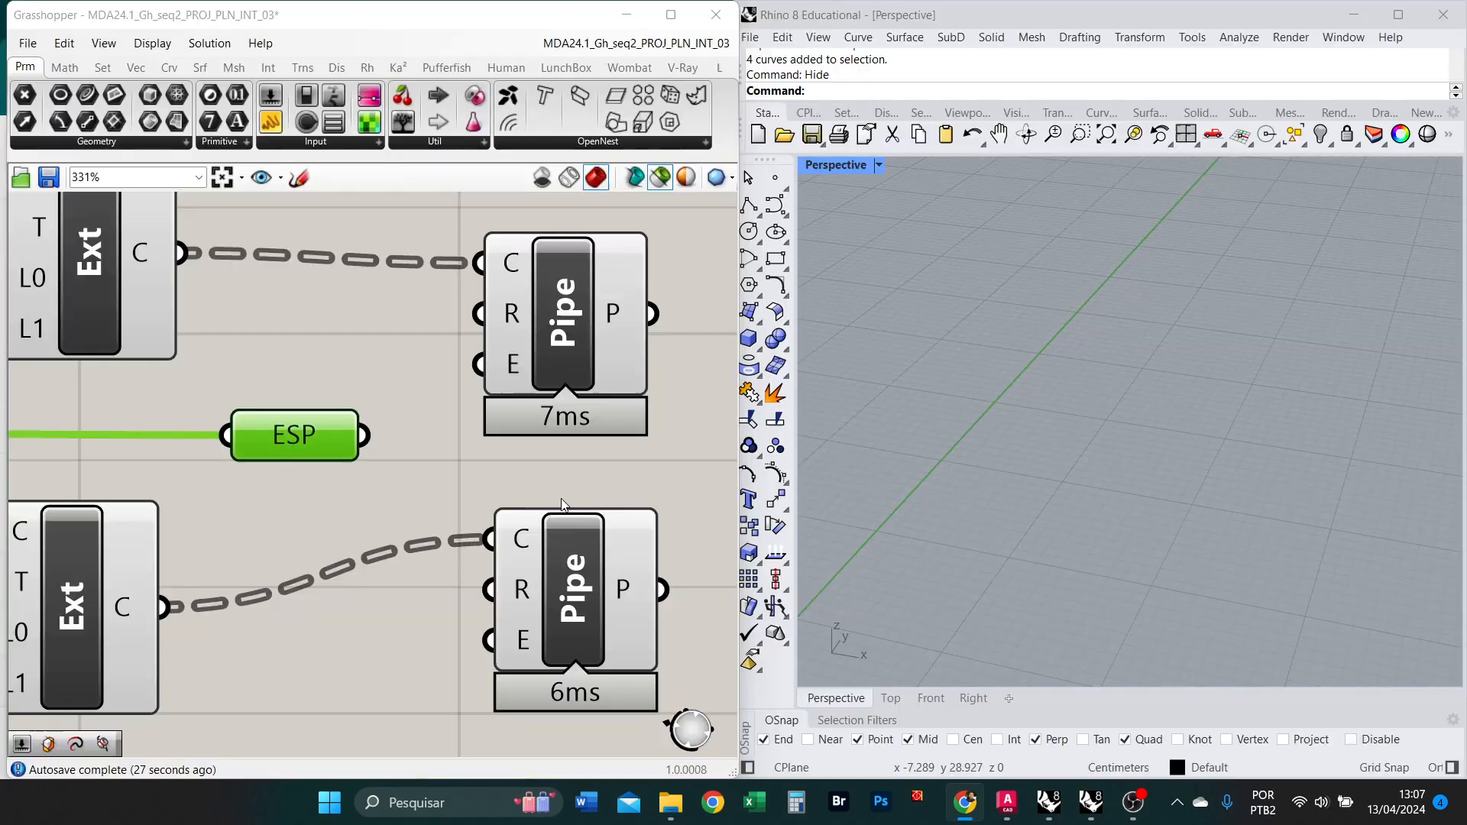
# Connect ESP to the radius input of the A-half Pipe and try to add a division expression to that input.
pyautogui.moveTo(367, 436); pyautogui.dragTo(480, 314)
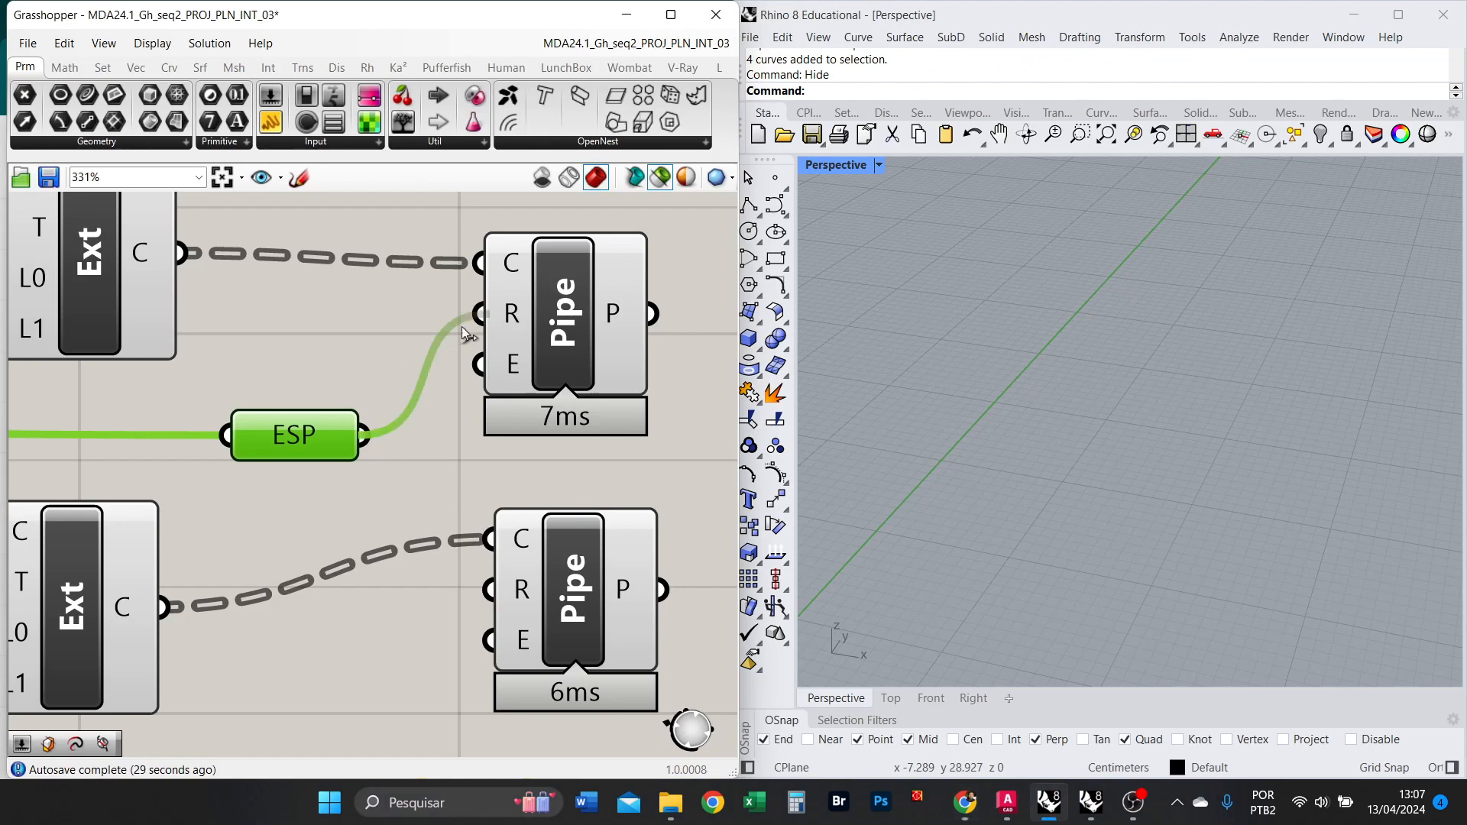
pyautogui.rightClick(510, 314)
pyautogui.moveTo(596, 492)
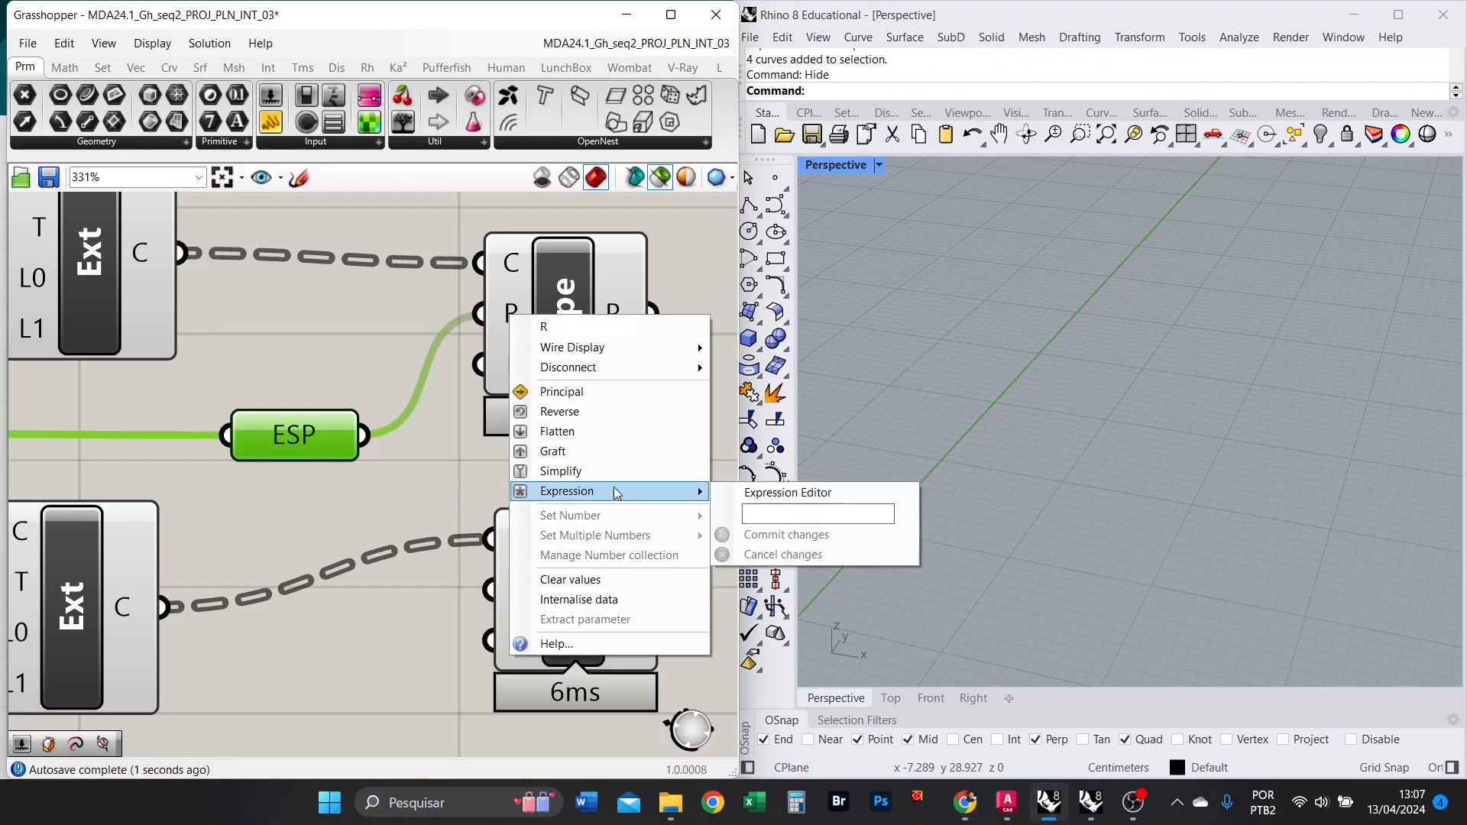
pyautogui.click(763, 516)
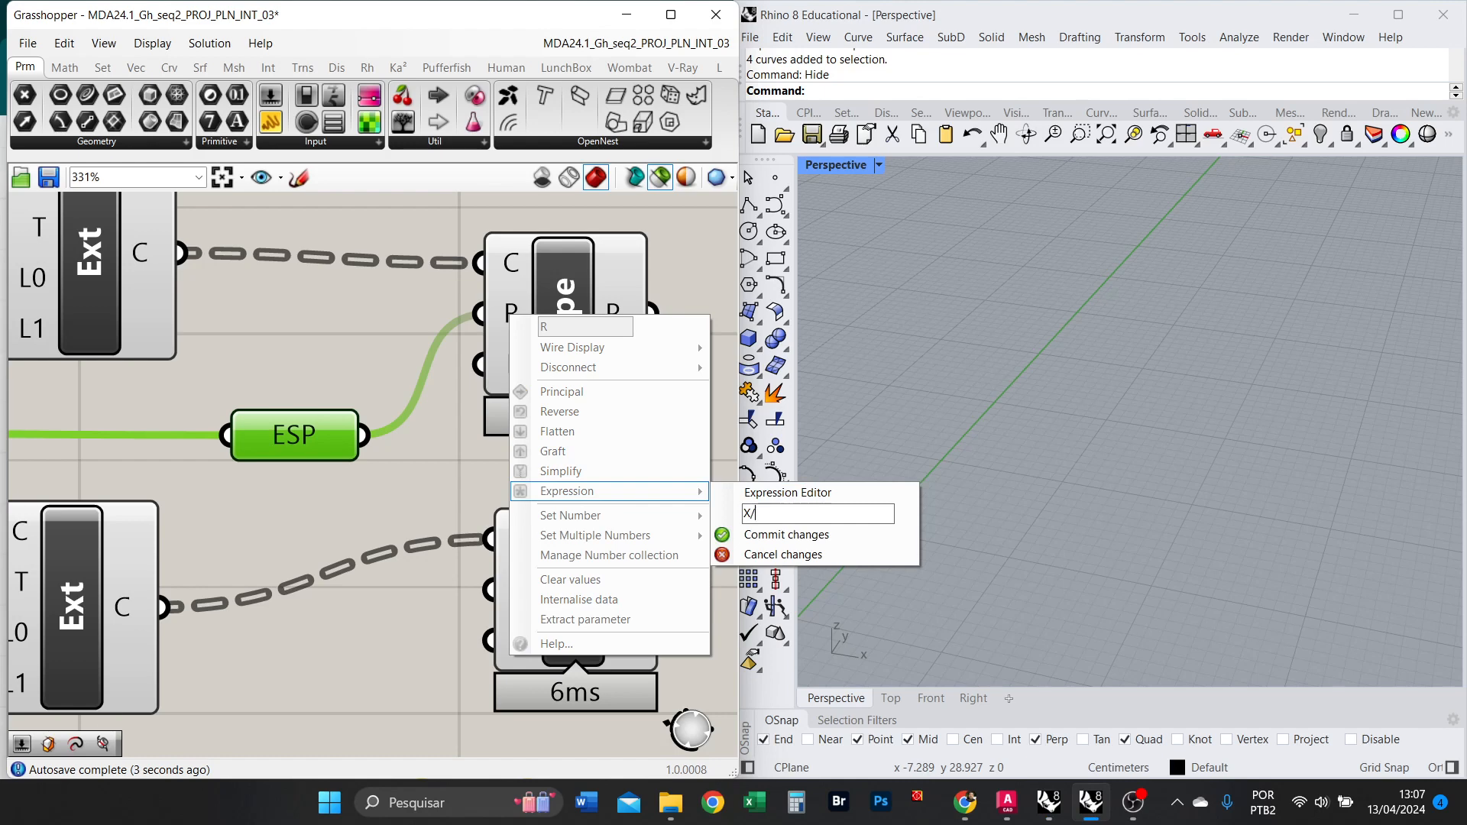
pyautogui.click(787, 535)
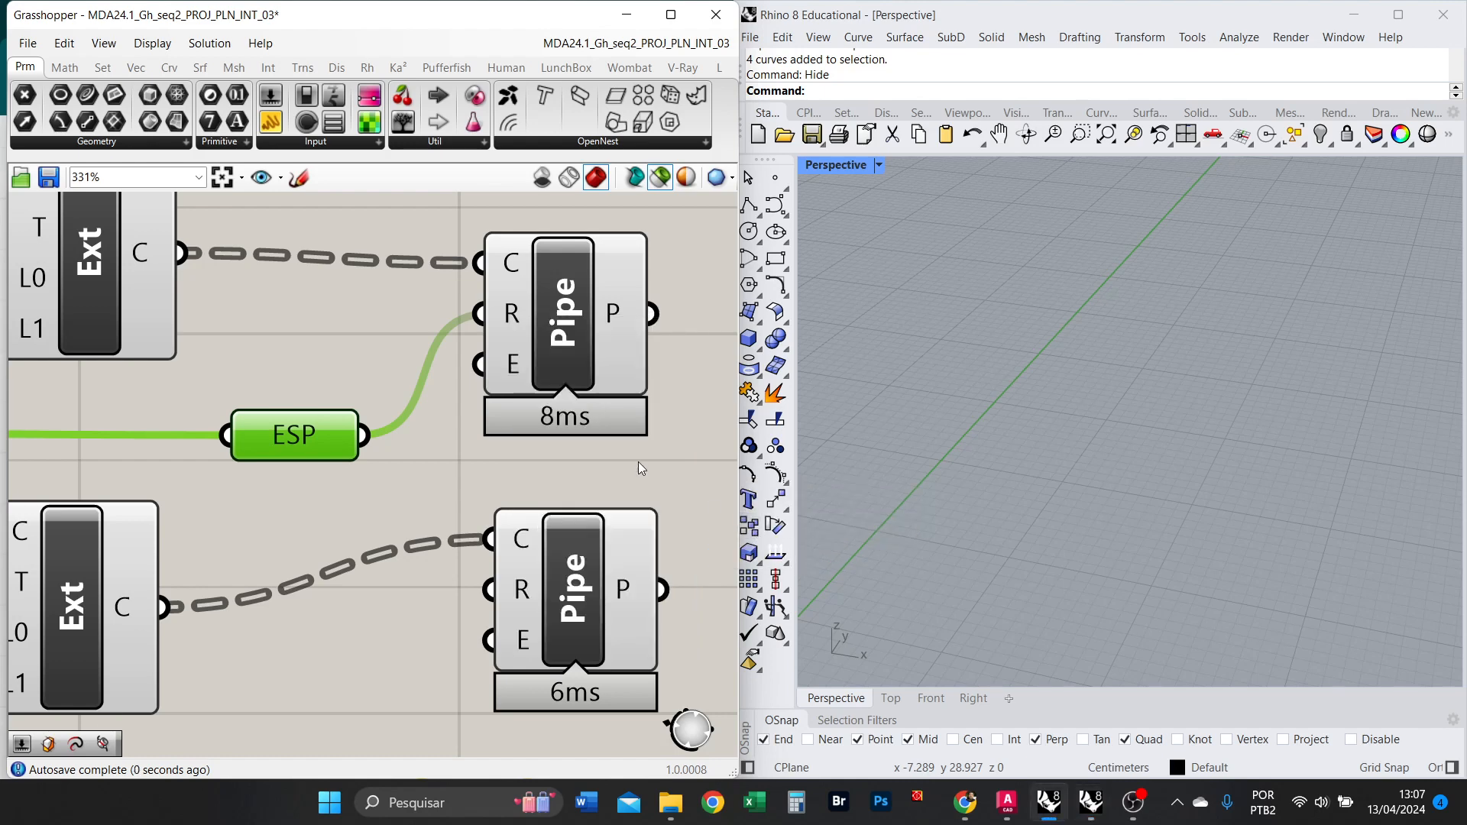
pyautogui.click(568, 337)
pyautogui.scroll(5, 1178, 465)
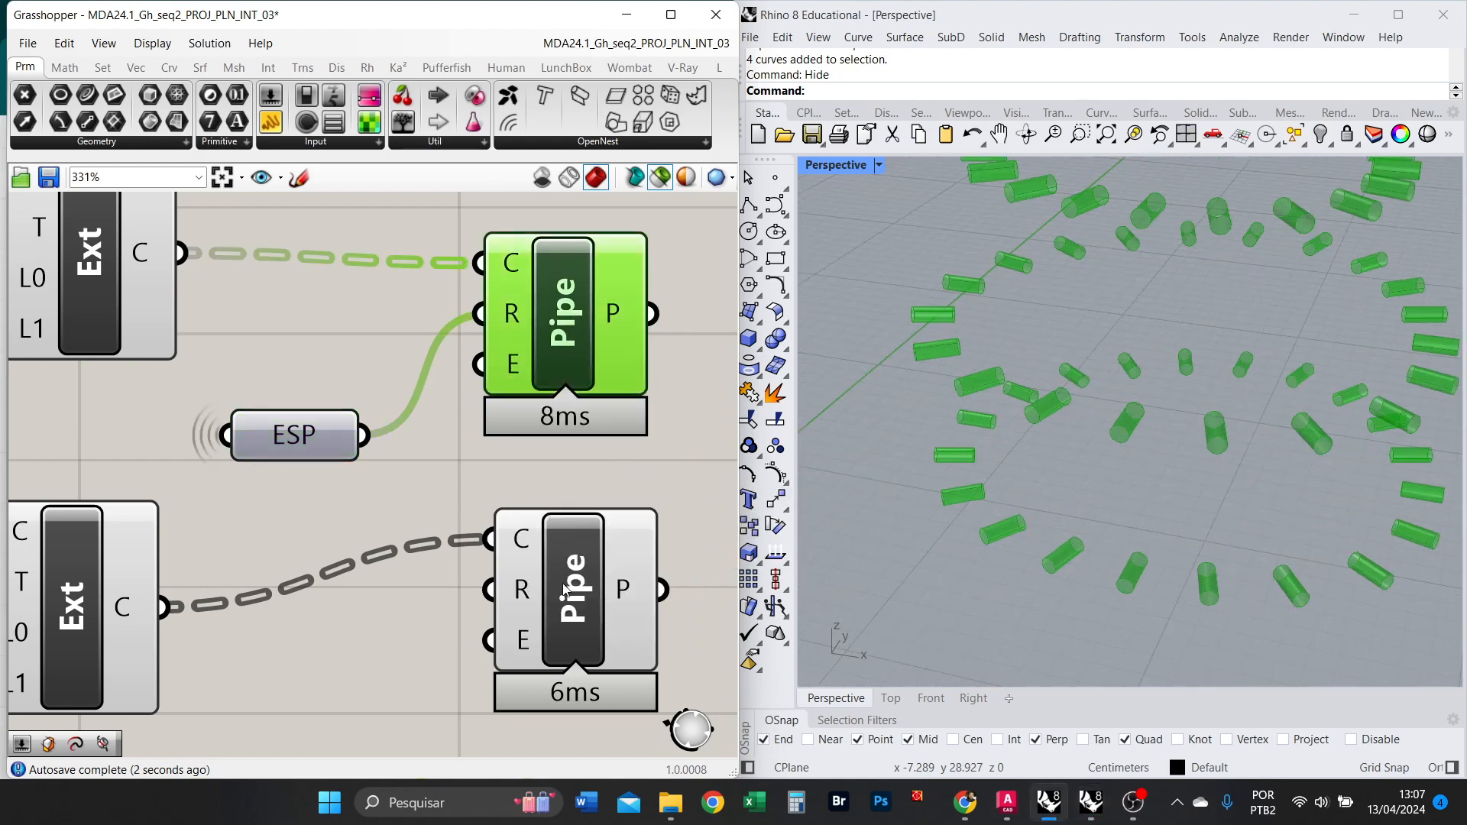
# Add the expression X/2 to the radius input of the Pipe component for the B halves.
pyautogui.keyDown('shift'); pyautogui.click(576, 596); pyautogui.keyUp('shift')
pyautogui.click(384, 583)
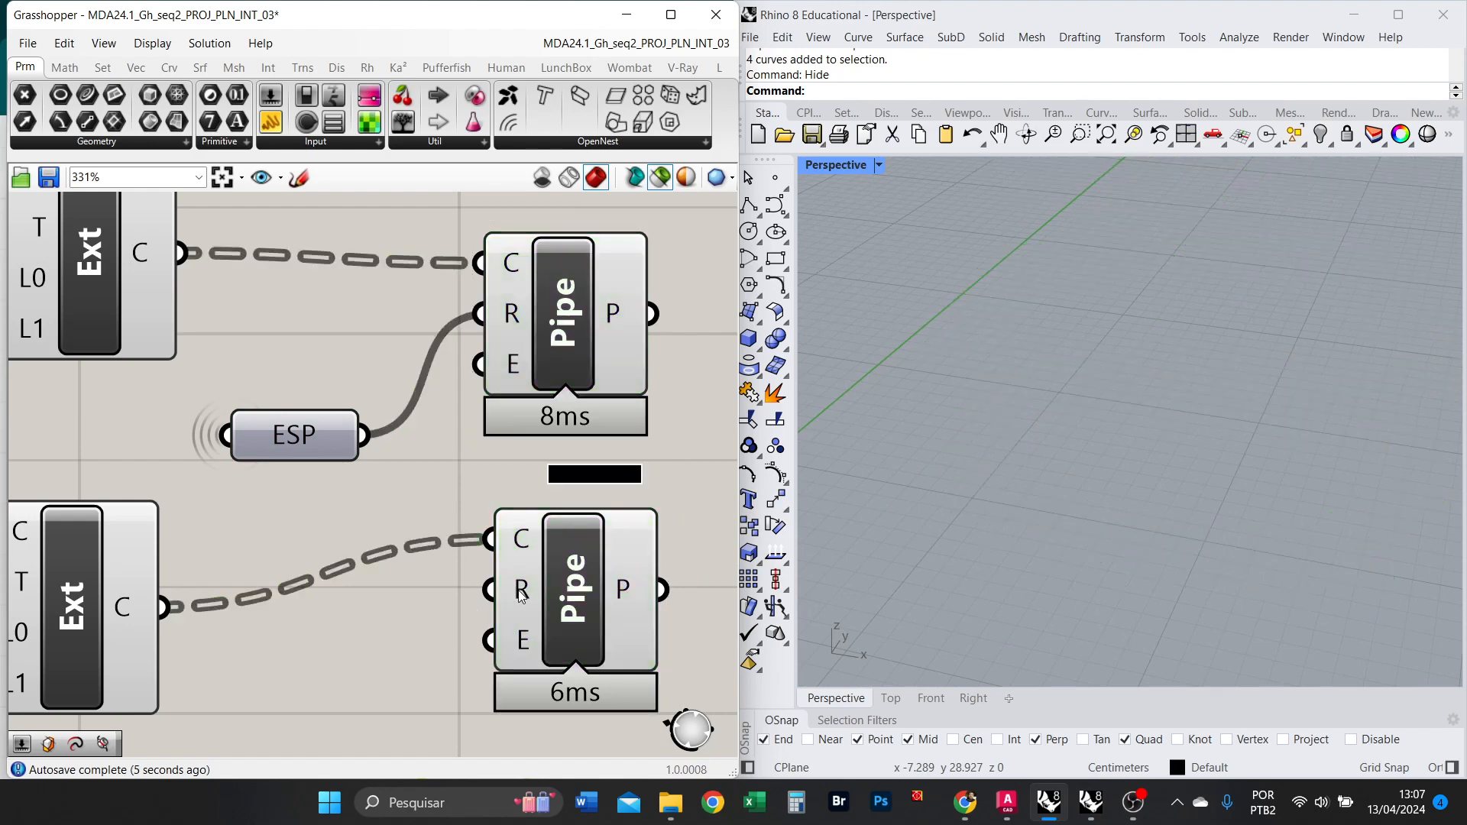
pyautogui.rightClick(522, 589)
pyautogui.moveTo(668, 642)
pyautogui.moveTo(623, 614)
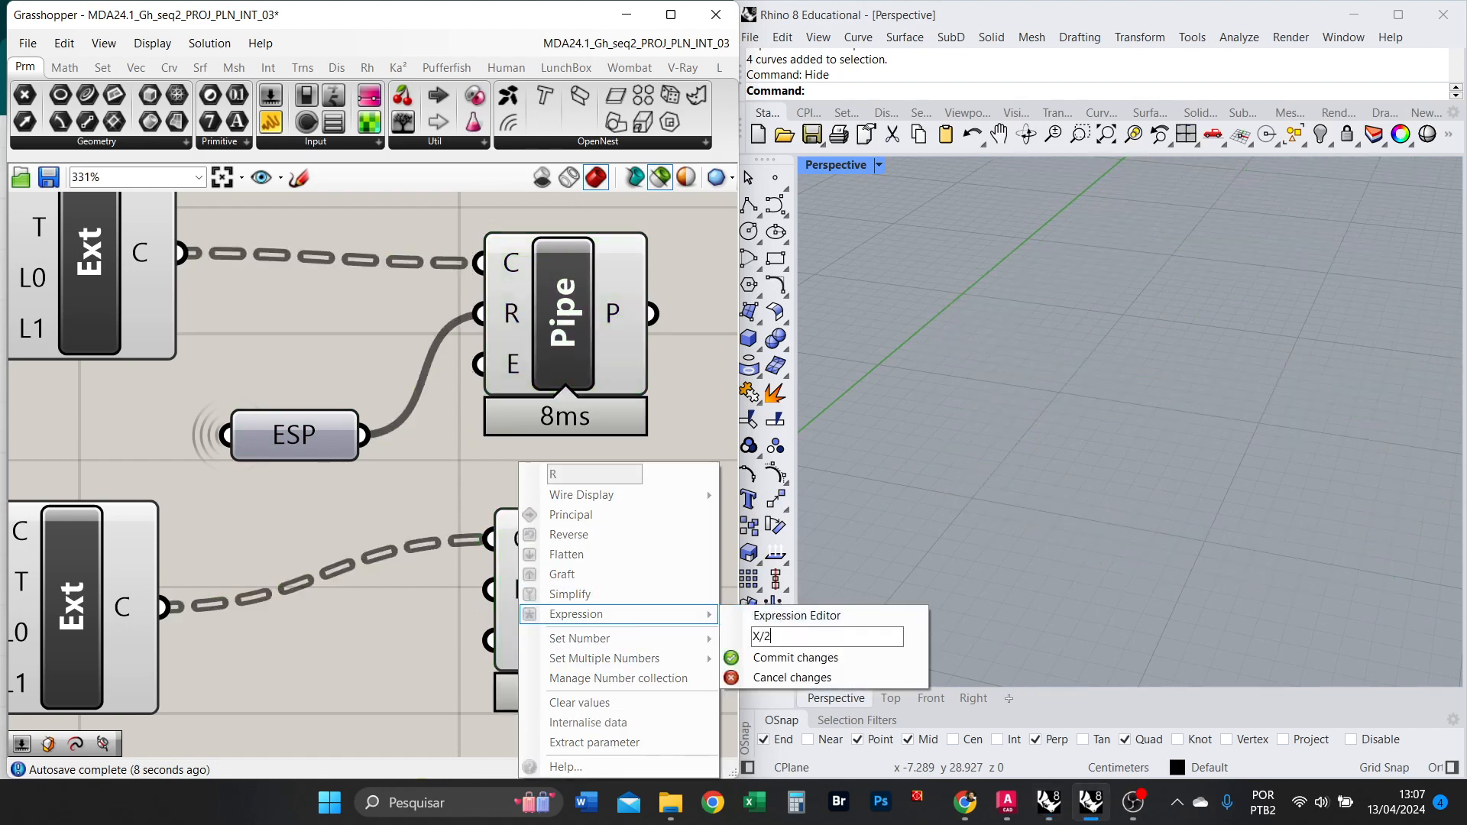
pyautogui.click(791, 659)
# Add the expression X/2 to the A-half Pipe's radius input and connect ESP to the B-half Pipe's radius.
pyautogui.click(625, 359)
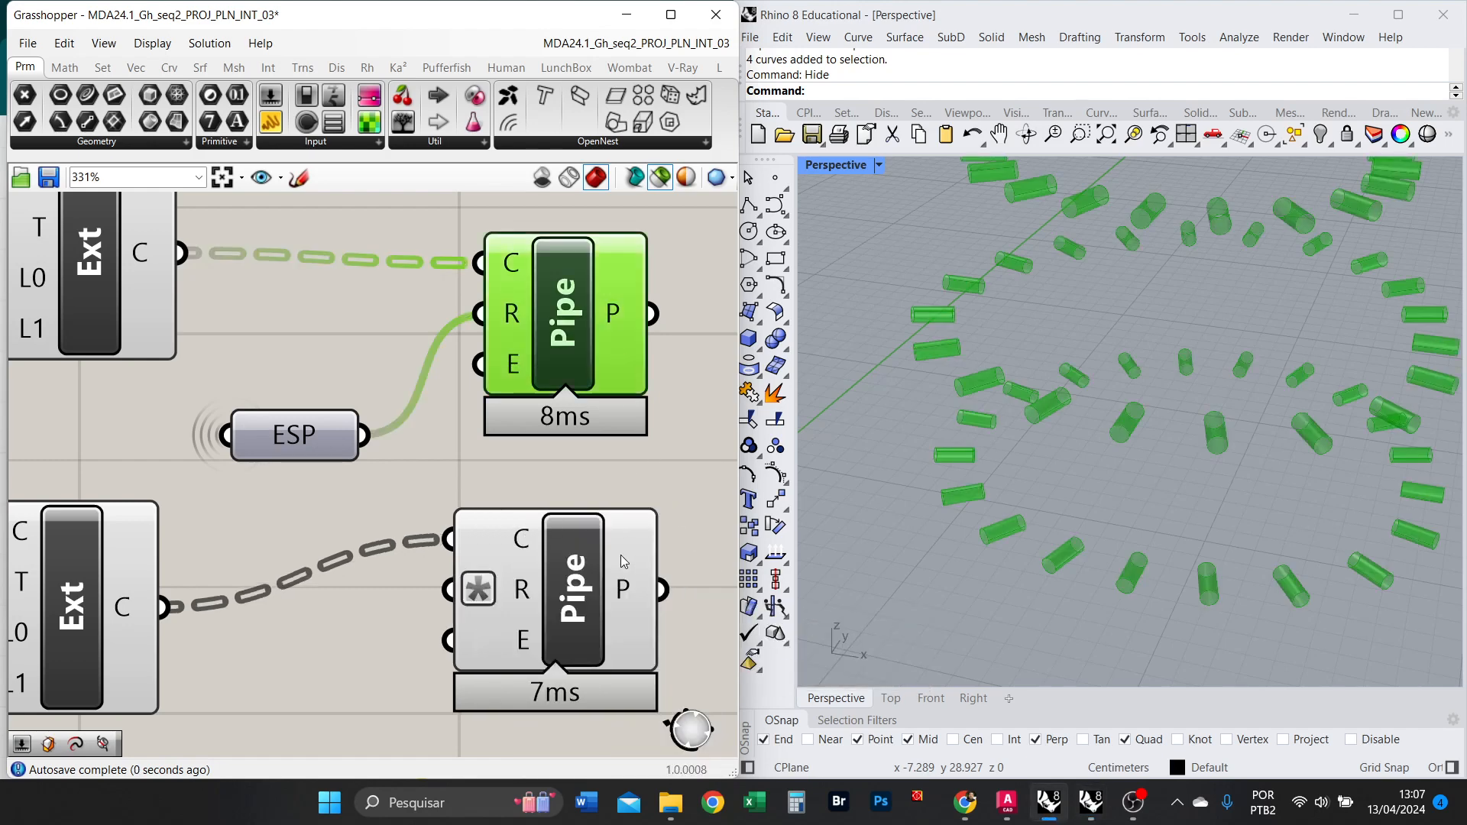
pyautogui.rightClick(518, 320)
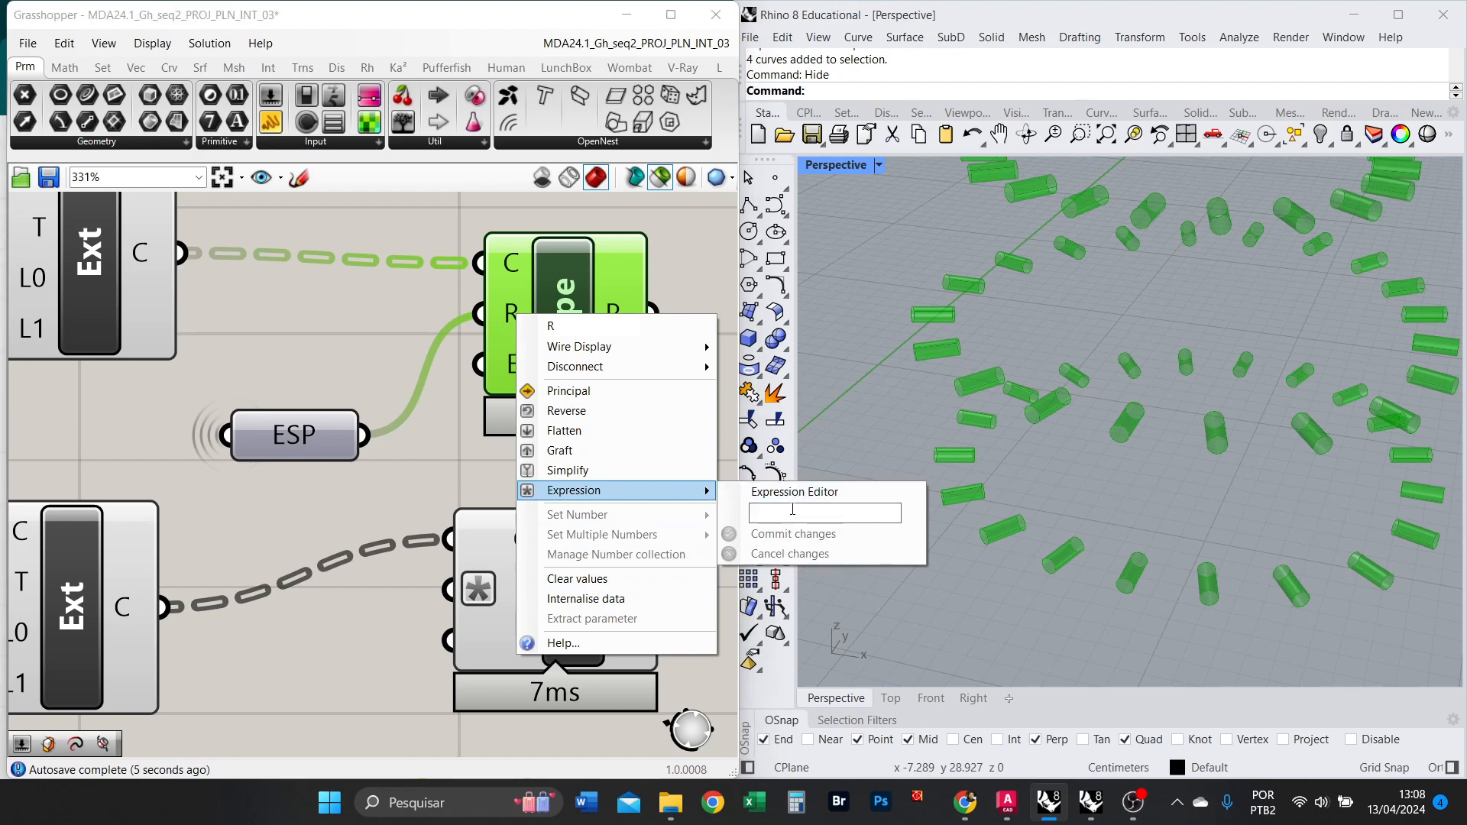
pyautogui.click(792, 512)
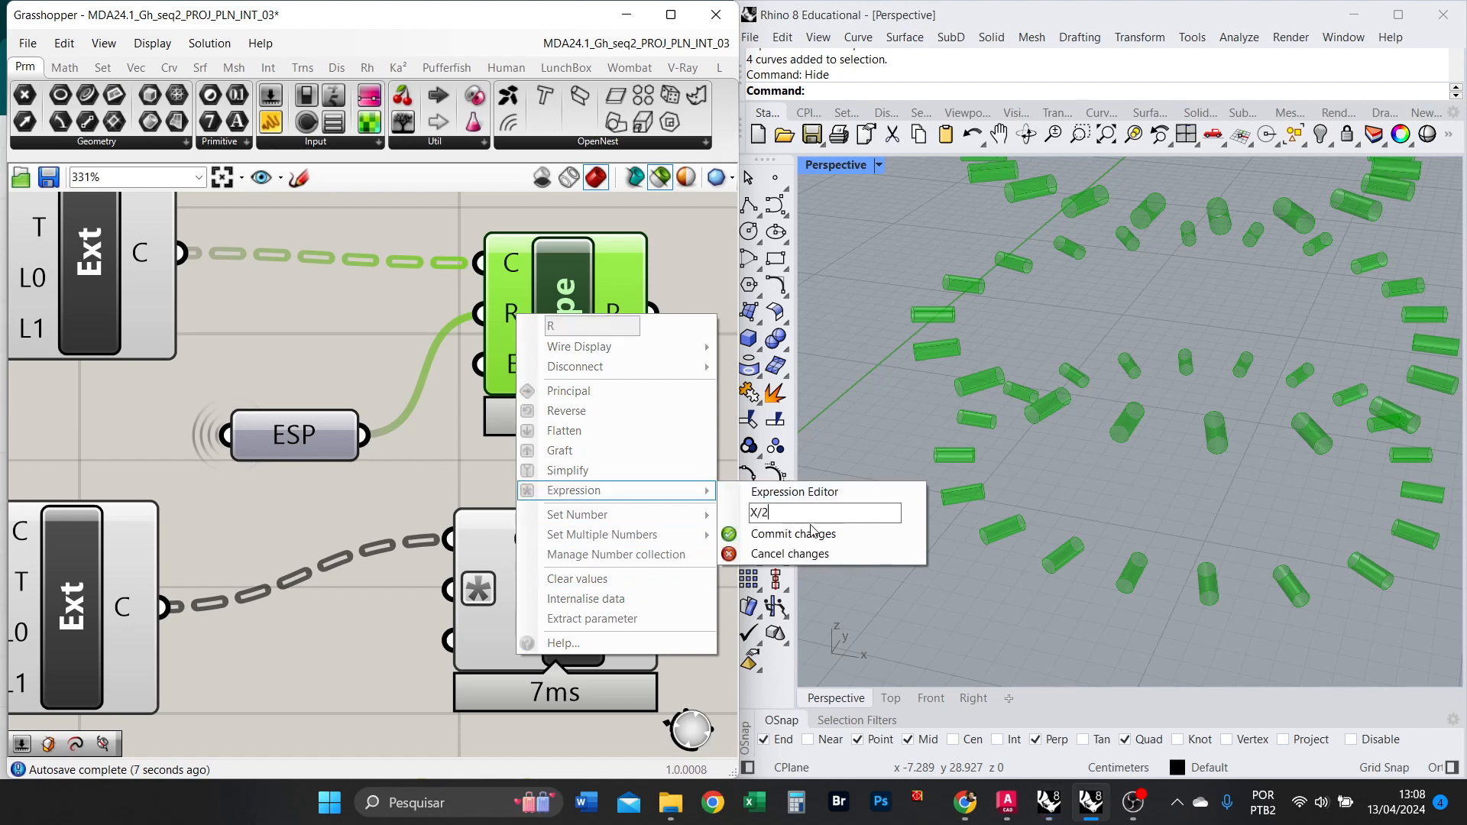
pyautogui.click(811, 533)
pyautogui.moveTo(365, 435); pyautogui.dragTo(498, 589)
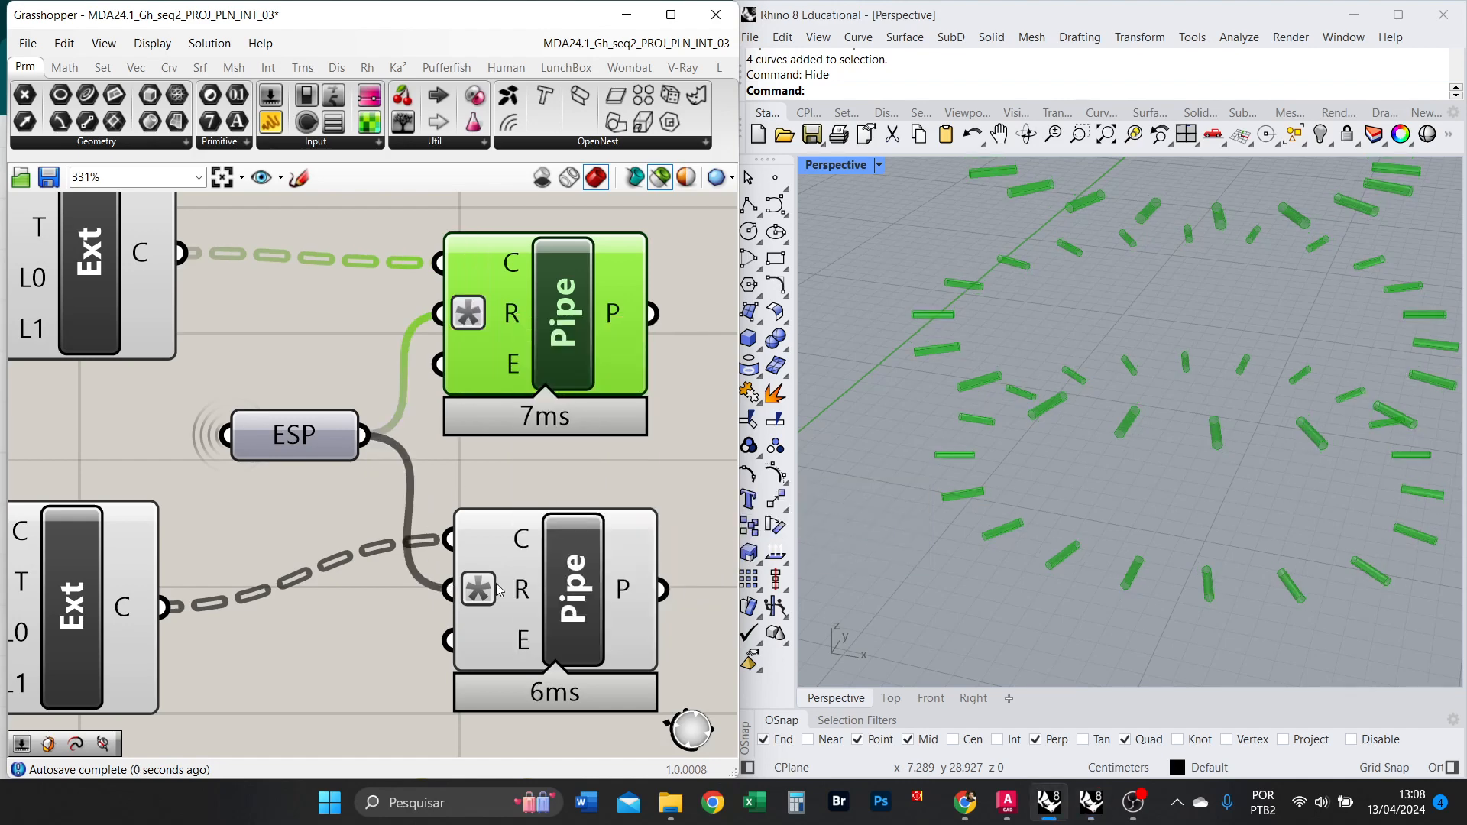
# Examine the pipes of both halves together, and those of the B half alone, in the perspective view.
pyautogui.click(558, 597)
pyautogui.keyDown('shift'); pyautogui.click(583, 364); pyautogui.keyUp('shift')
pyautogui.moveTo(1113, 503); pyautogui.dragTo(1066, 466, button='right')
pyautogui.scroll(-6, 450, 422)
pyautogui.scroll(5, 1068, 461)
pyautogui.scroll(-5, 1066, 467)
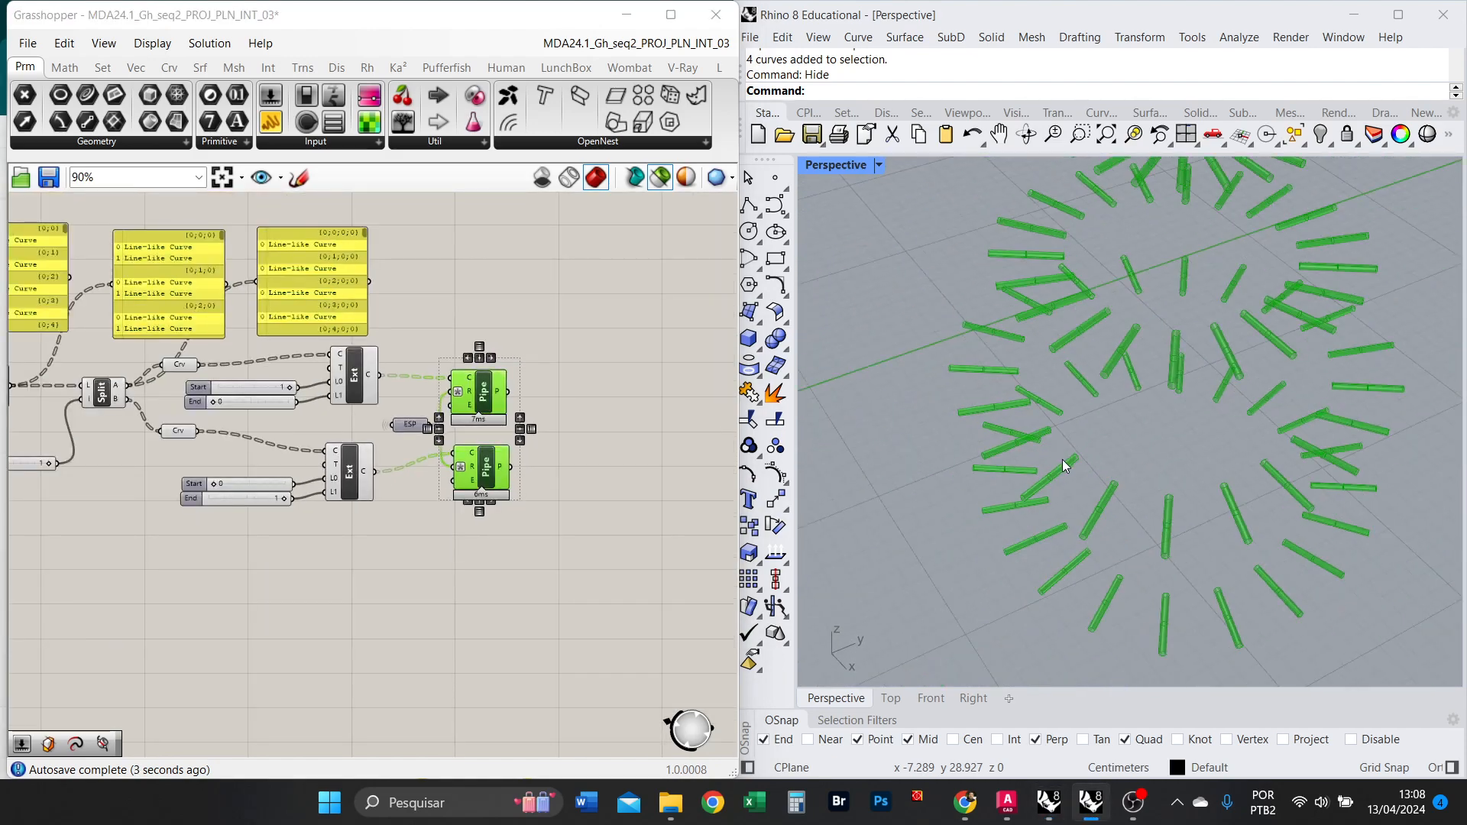
pyautogui.scroll(-7, 1066, 466)
pyautogui.scroll(3, 559, 437)
pyautogui.scroll(-3, 553, 430)
pyautogui.scroll(2, 284, 428)
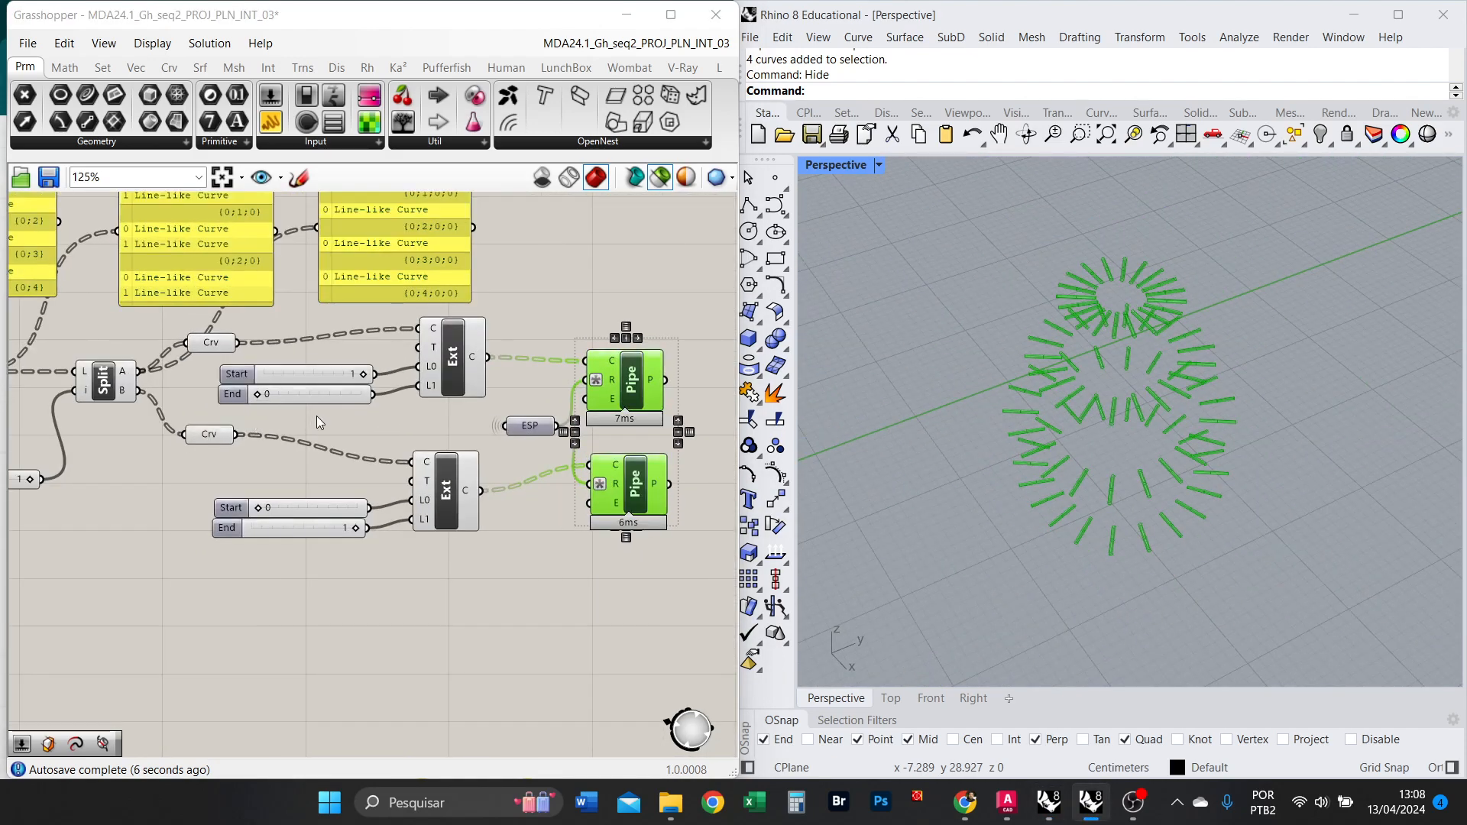
pyautogui.scroll(-2, 415, 428)
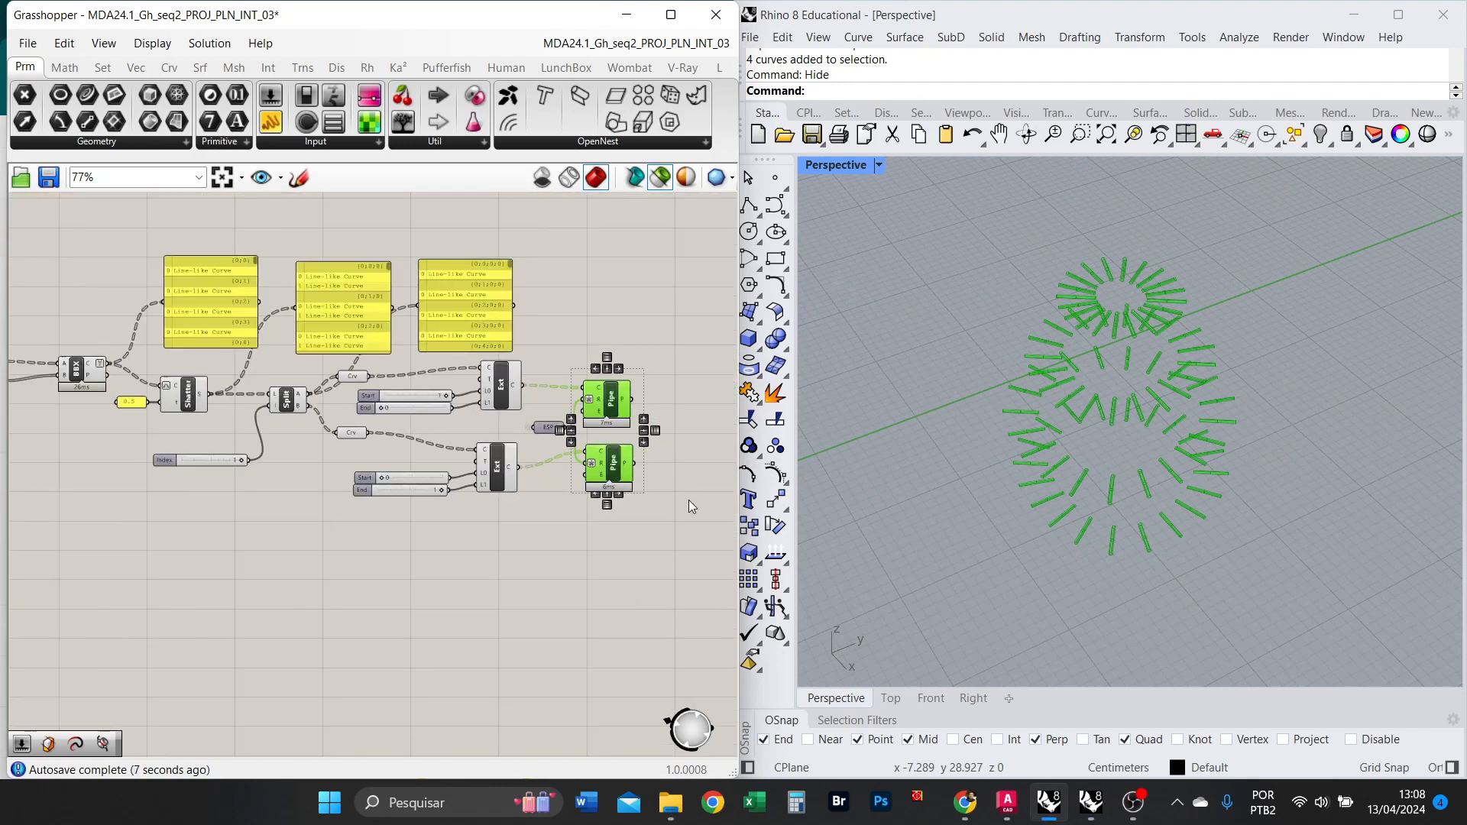
pyautogui.moveTo(665, 507); pyautogui.dragTo(367, 461)
pyautogui.scroll(-2, 275, 466)
pyautogui.scroll(3, 167, 402)
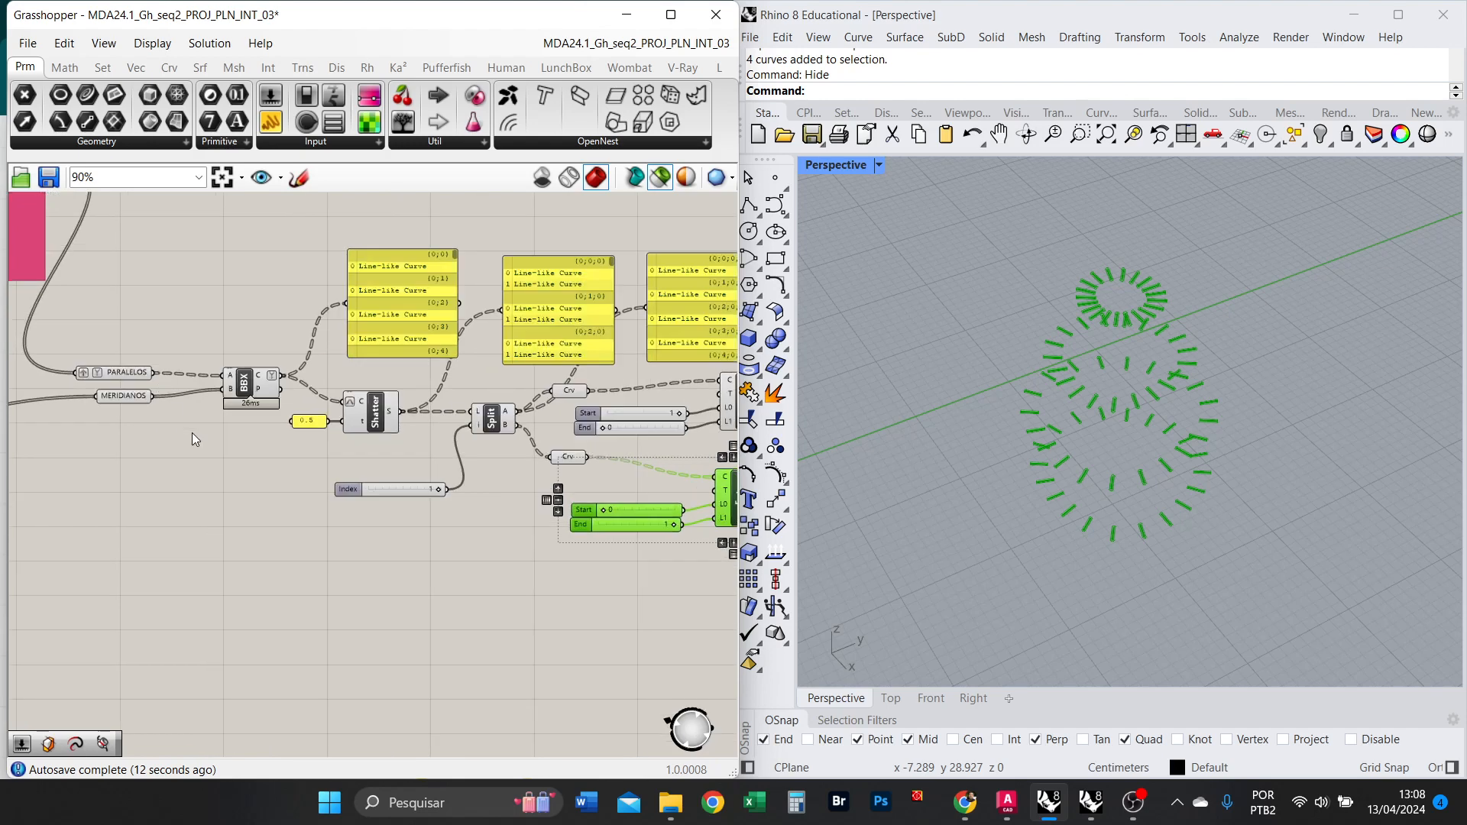
pyautogui.scroll(-3, 191, 433)
pyautogui.scroll(4, 630, 446)
pyautogui.scroll(-1, 517, 445)
pyautogui.moveTo(650, 570); pyautogui.dragTo(305, 481)
# Delete the three yellow data panels above the Shatter and Split components.
pyautogui.click(402, 309)
pyautogui.press('Delete')
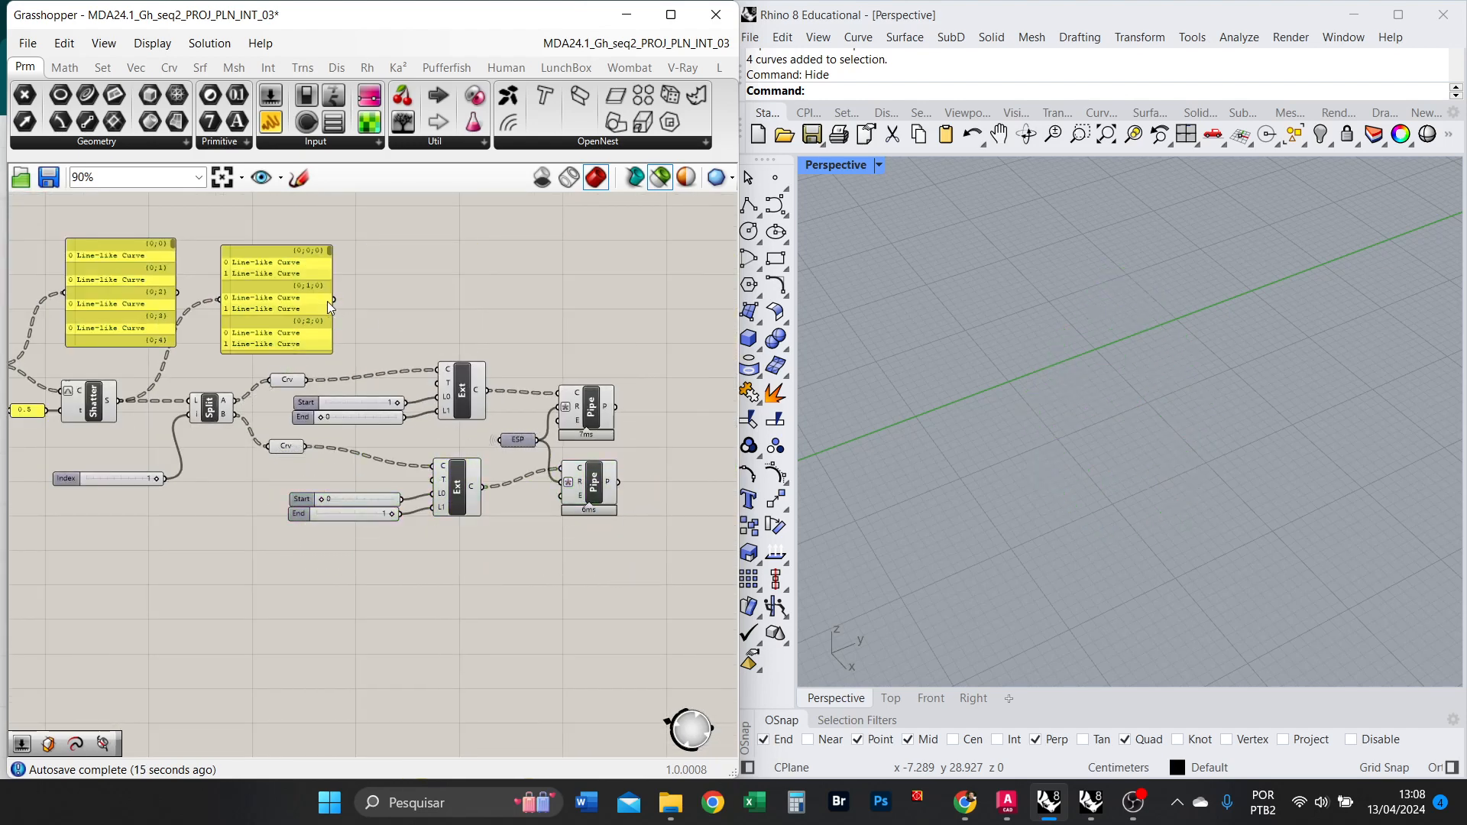
pyautogui.click(269, 305)
pyautogui.press('Delete')
pyautogui.click(150, 304)
pyautogui.press('Delete')
# Examine the B-half pipes together with the horizontal PARALELOS rings.
pyautogui.moveTo(661, 616); pyautogui.dragTo(293, 470)
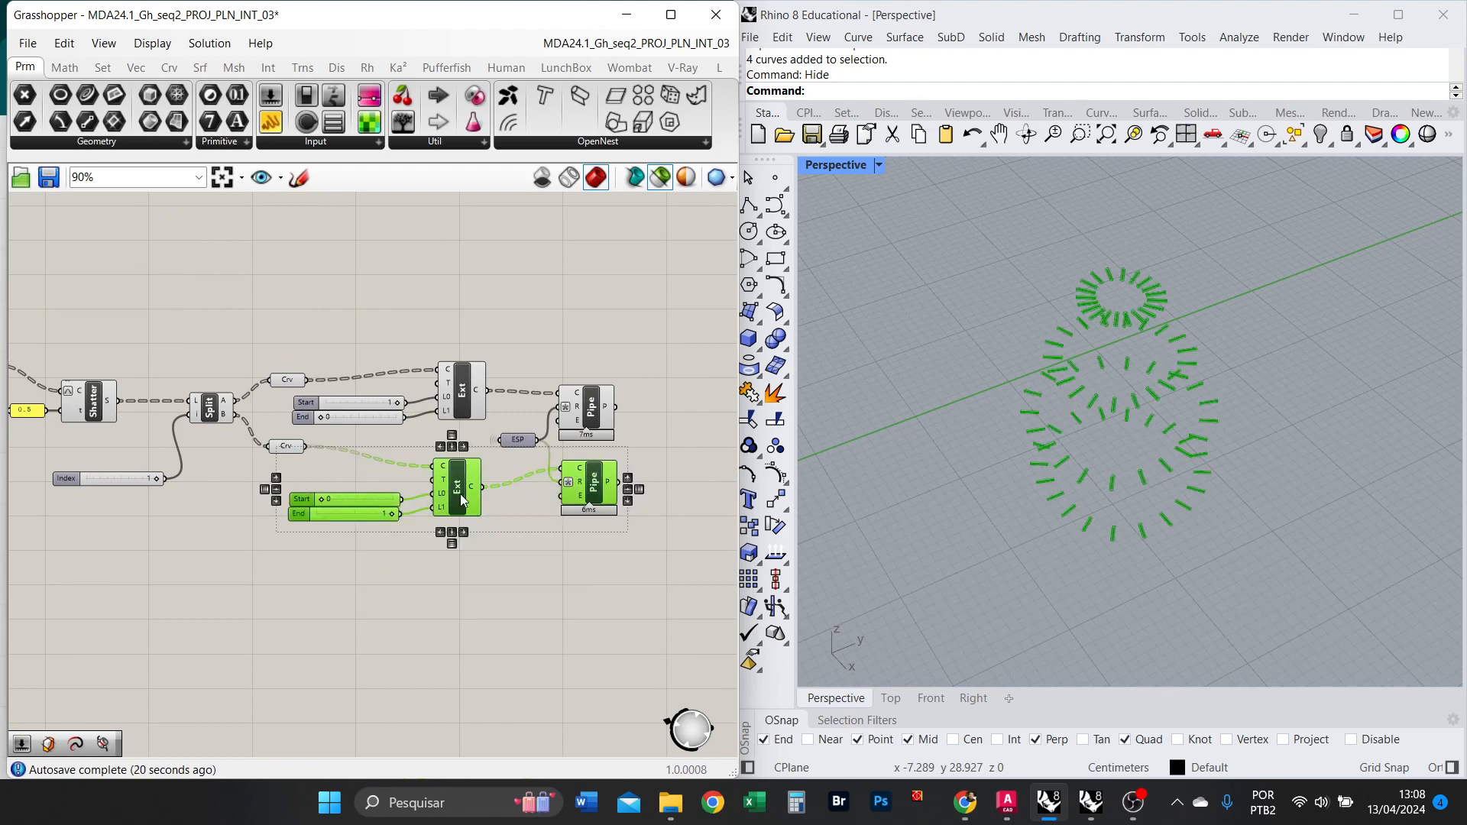
pyautogui.moveTo(174, 432); pyautogui.dragTo(393, 452, button='right')
pyautogui.middleClick(393, 452)
pyautogui.click(86, 422)
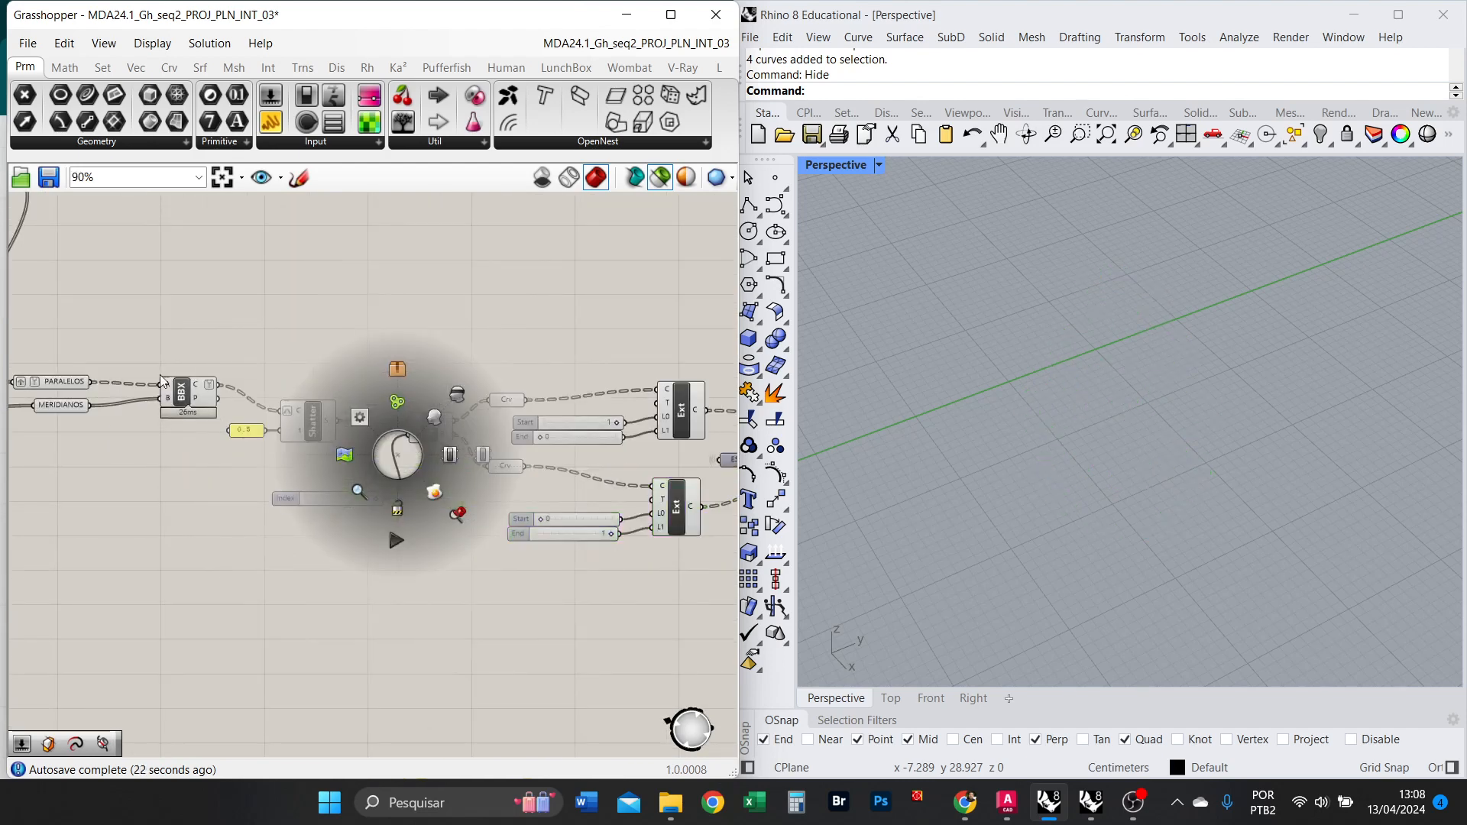
pyautogui.click(76, 382)
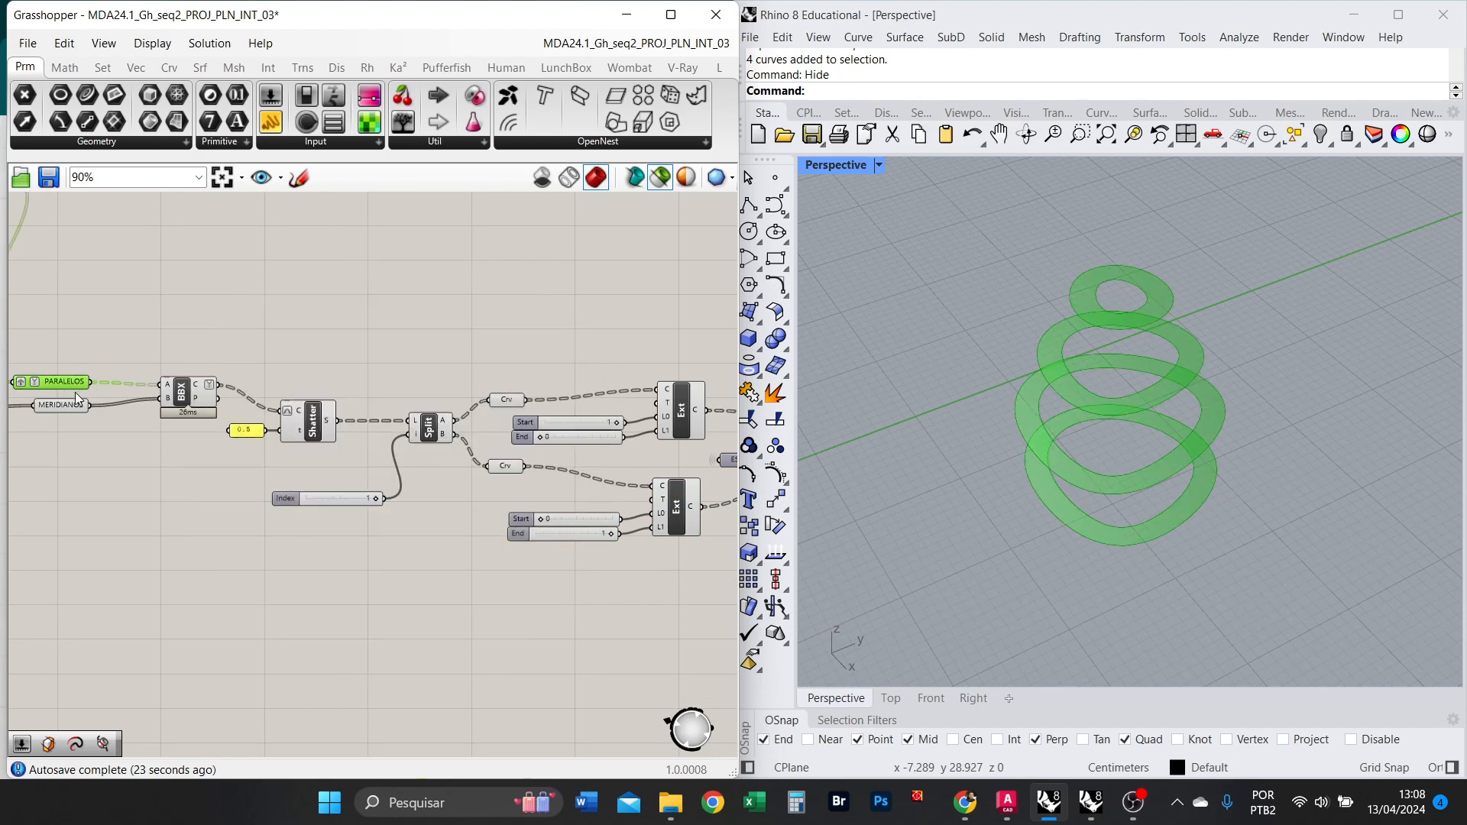
pyautogui.scroll(-2, 75, 392)
pyautogui.moveTo(586, 512); pyautogui.dragTo(331, 457)
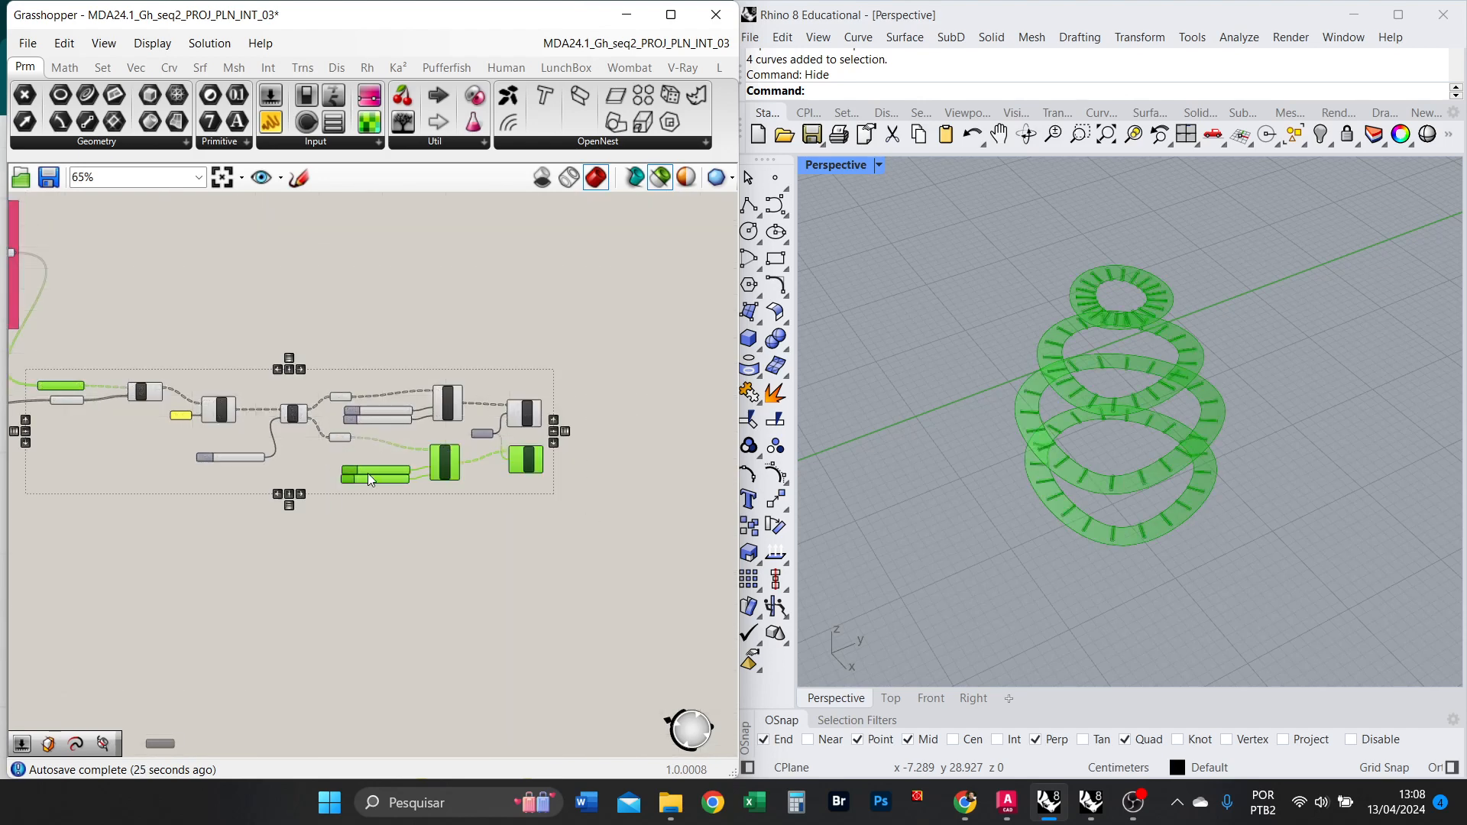
pyautogui.scroll(2, 368, 474)
pyautogui.moveTo(1021, 524); pyautogui.dragTo(907, 521, button='right')
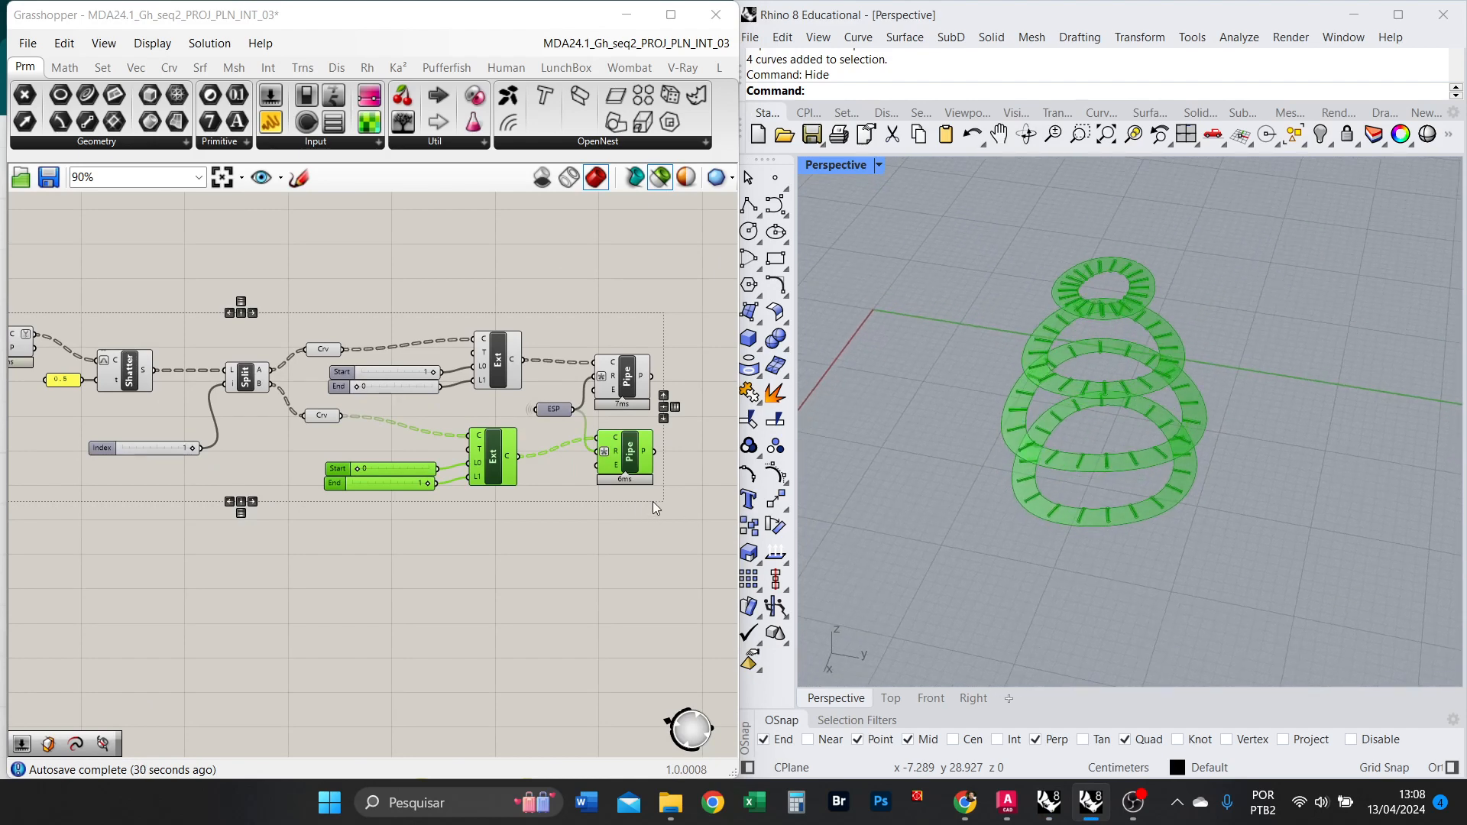
# Examine the A-half pipes against the PARALELOS rings, viewed up close at a flatter angle.
pyautogui.scroll(2, 652, 497)
pyautogui.click(617, 322)
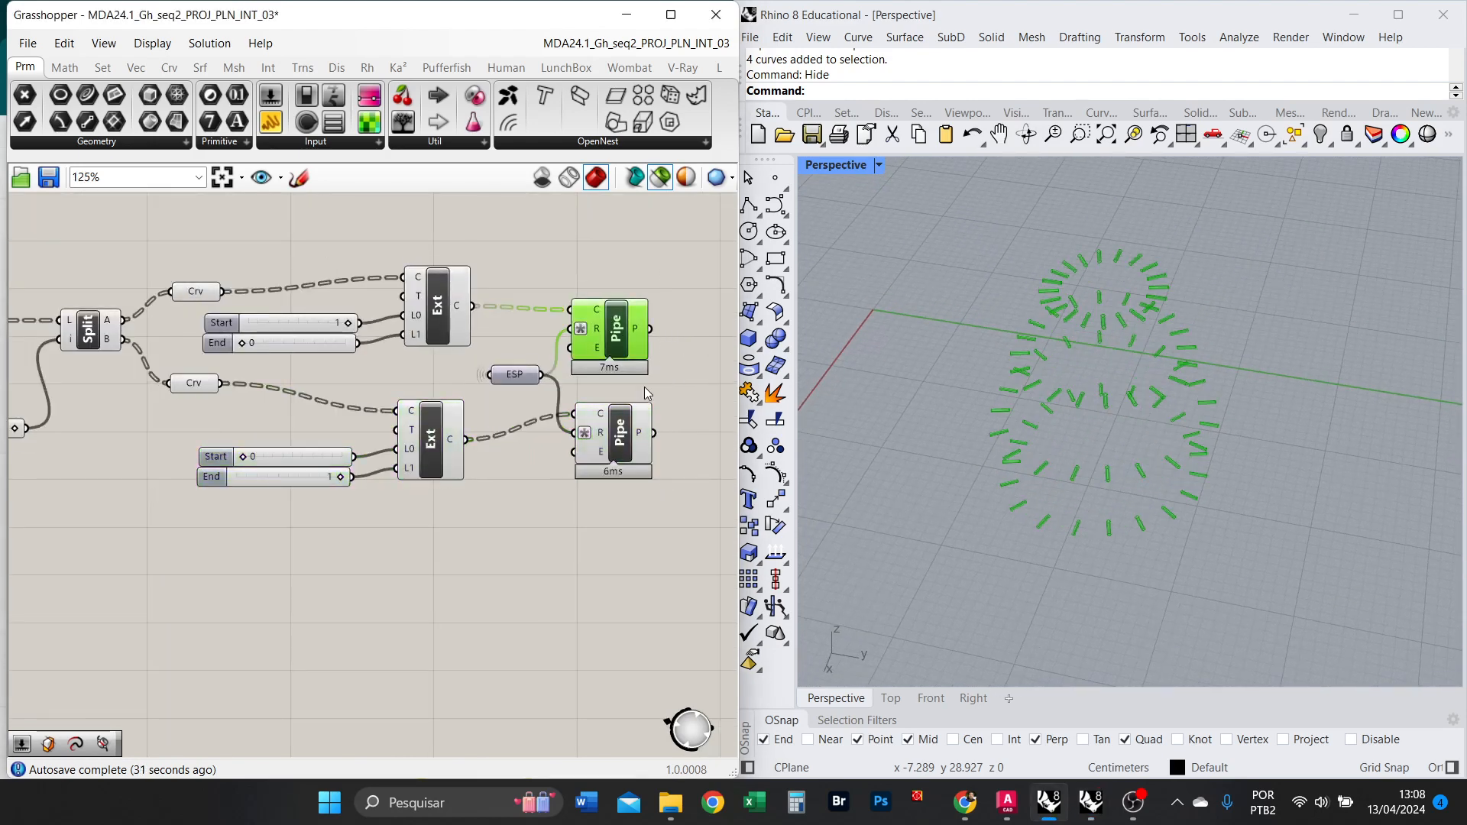
pyautogui.keyDown('shift'); pyautogui.click(458, 329); pyautogui.keyUp('shift')
pyautogui.scroll(-3, 464, 360)
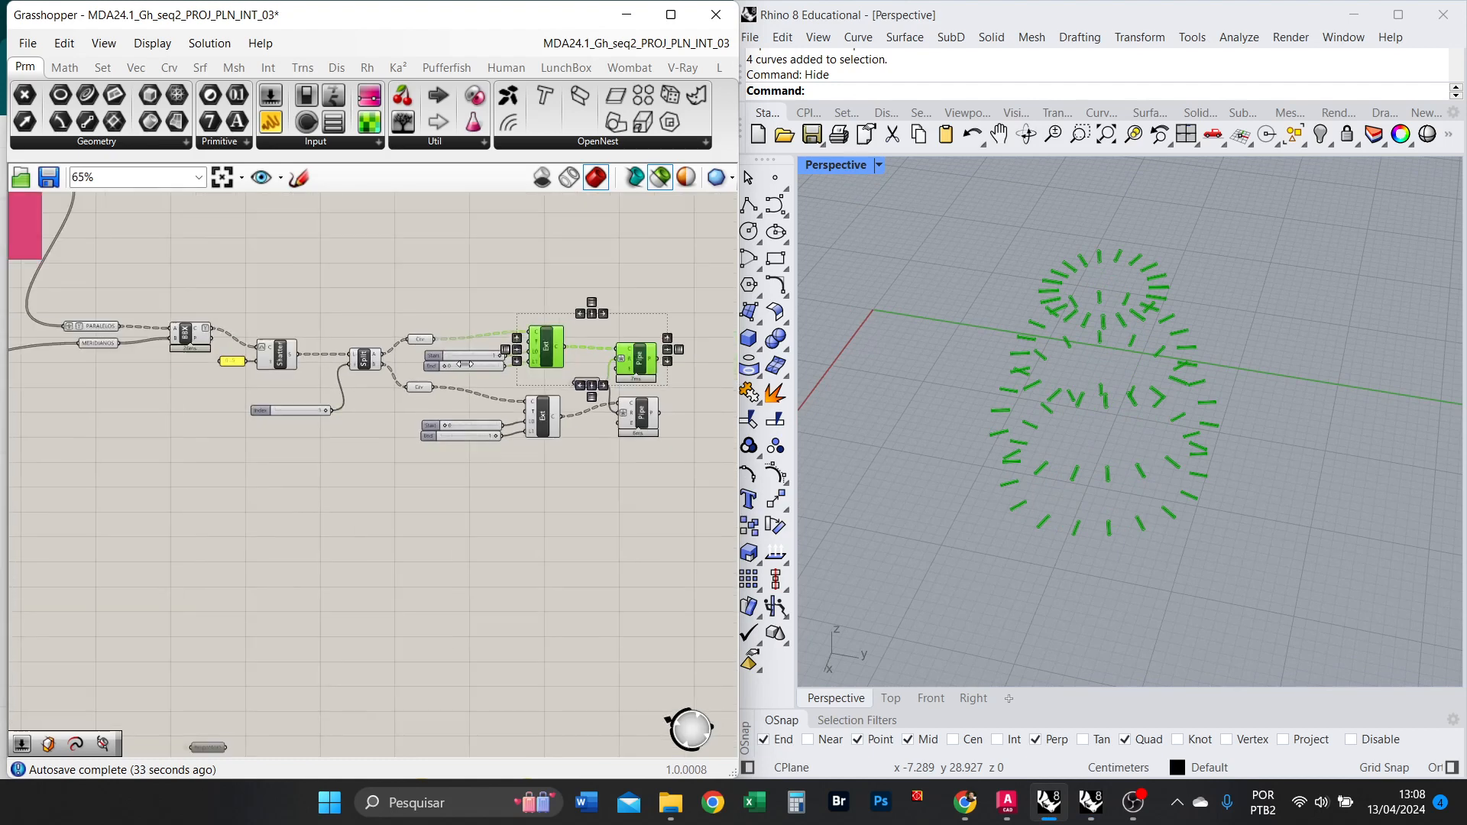
pyautogui.scroll(3, 183, 315)
pyautogui.keyDown('shift'); pyautogui.click(54, 334); pyautogui.keyUp('shift')
pyautogui.moveTo(1070, 433); pyautogui.dragTo(1022, 393, button='right')
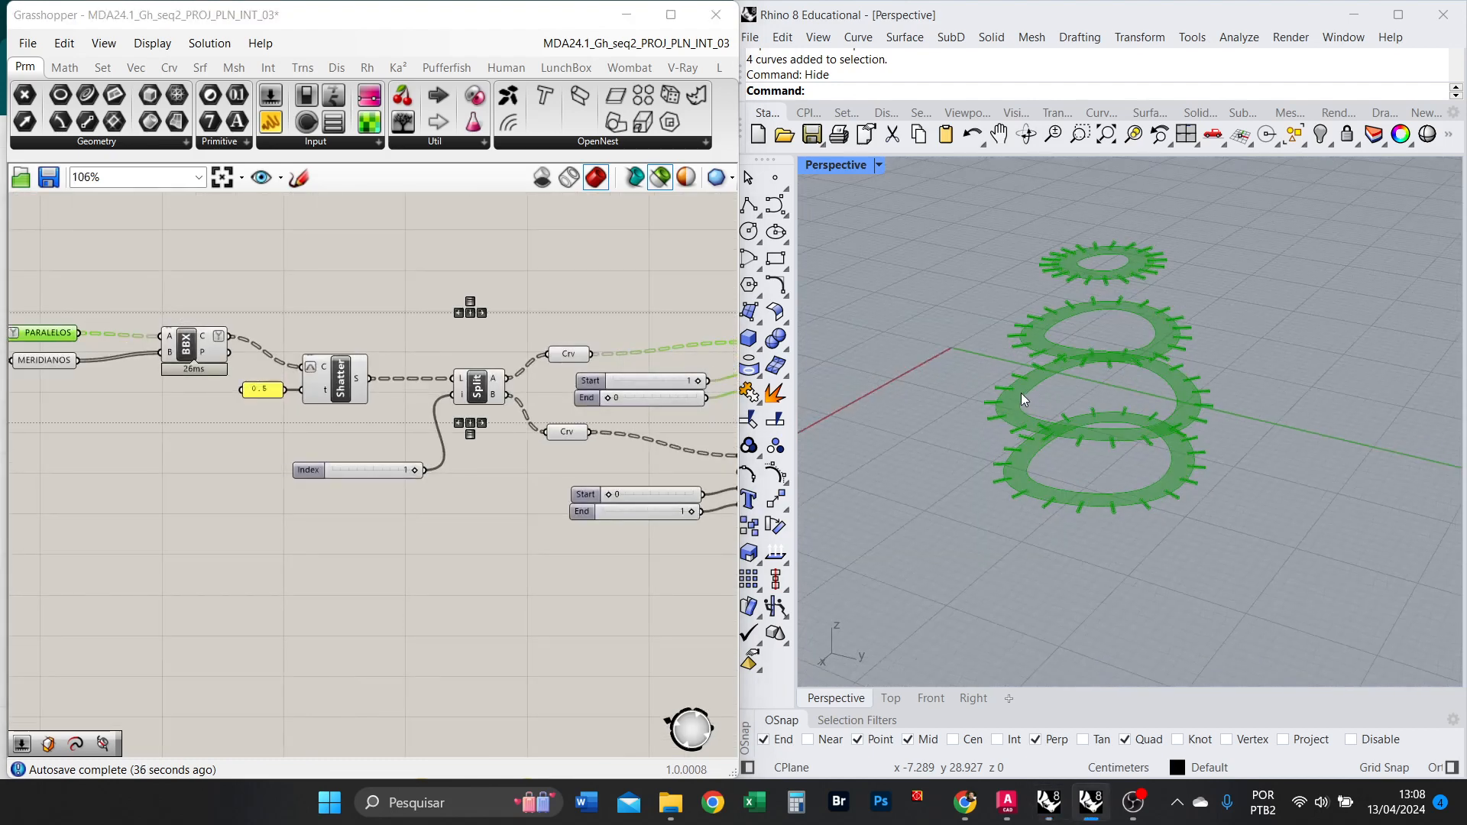
pyautogui.scroll(3, 1021, 393)
pyautogui.scroll(-2, 680, 375)
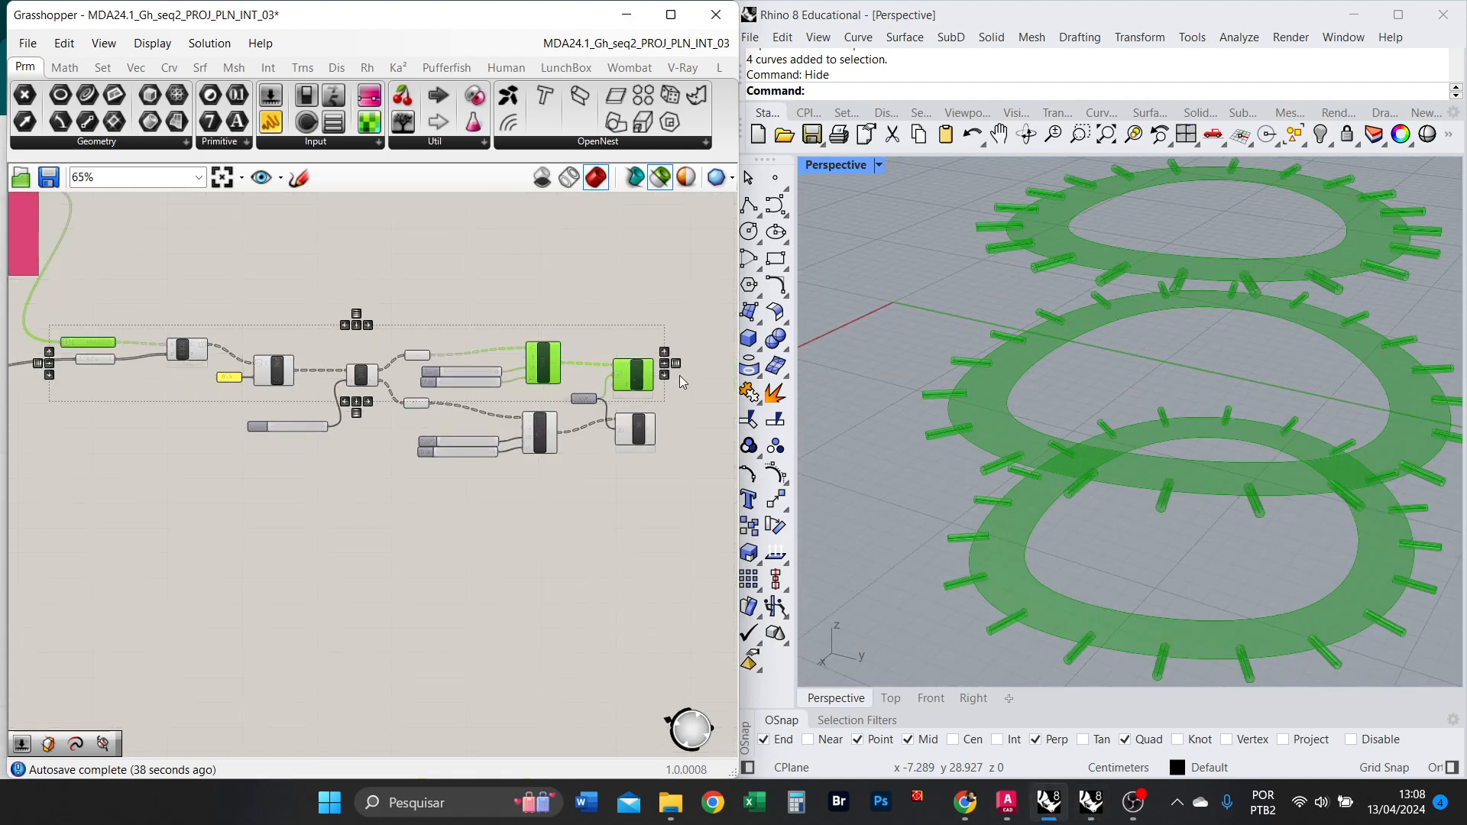
# Examine the B-half pipes together with the MERIDIANOS ribs.
pyautogui.moveTo(654, 487); pyautogui.dragTo(405, 403)
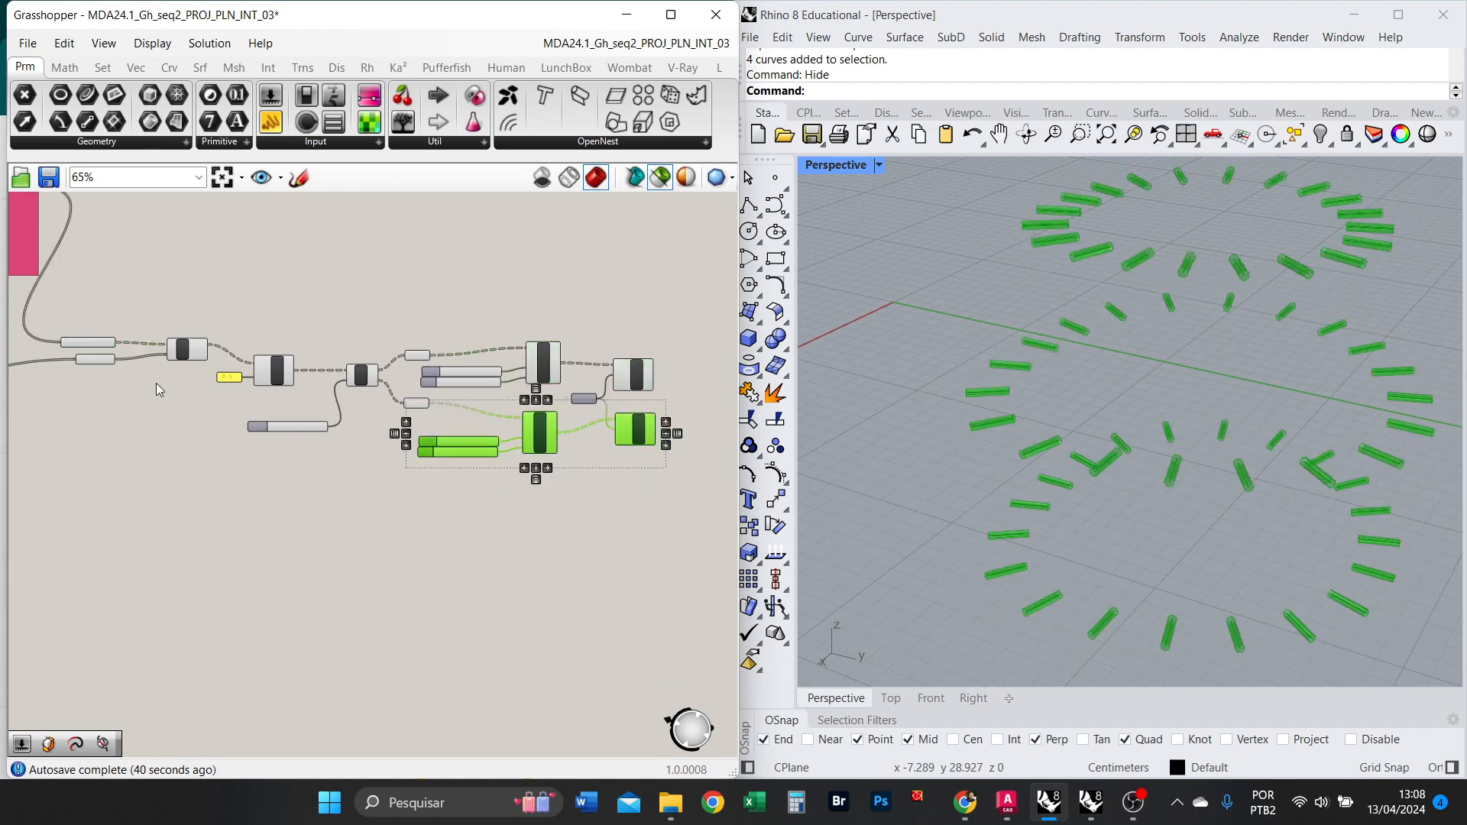
pyautogui.keyDown('shift'); pyautogui.click(107, 361); pyautogui.keyUp('shift')
pyautogui.moveTo(1045, 472); pyautogui.dragTo(982, 489, button='right')
pyautogui.scroll(2, 691, 447)
# Rearrange the A-half's Extend component and its Start and End sliders to tidy the layout.
pyautogui.click(690, 354)
pyautogui.click(645, 372)
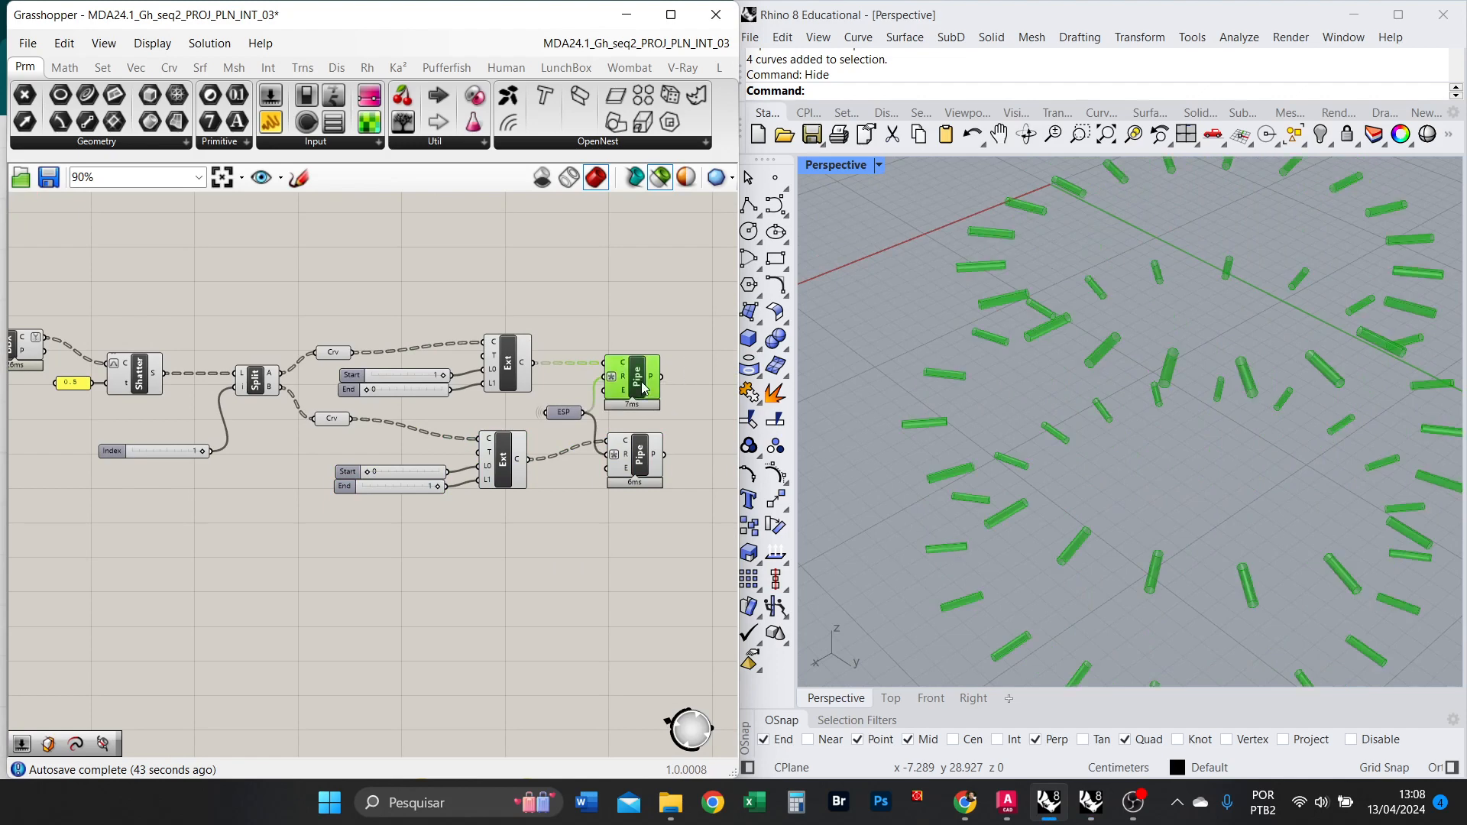
pyautogui.moveTo(493, 384); pyautogui.dragTo(416, 377)
pyautogui.scroll(-1, 628, 386)
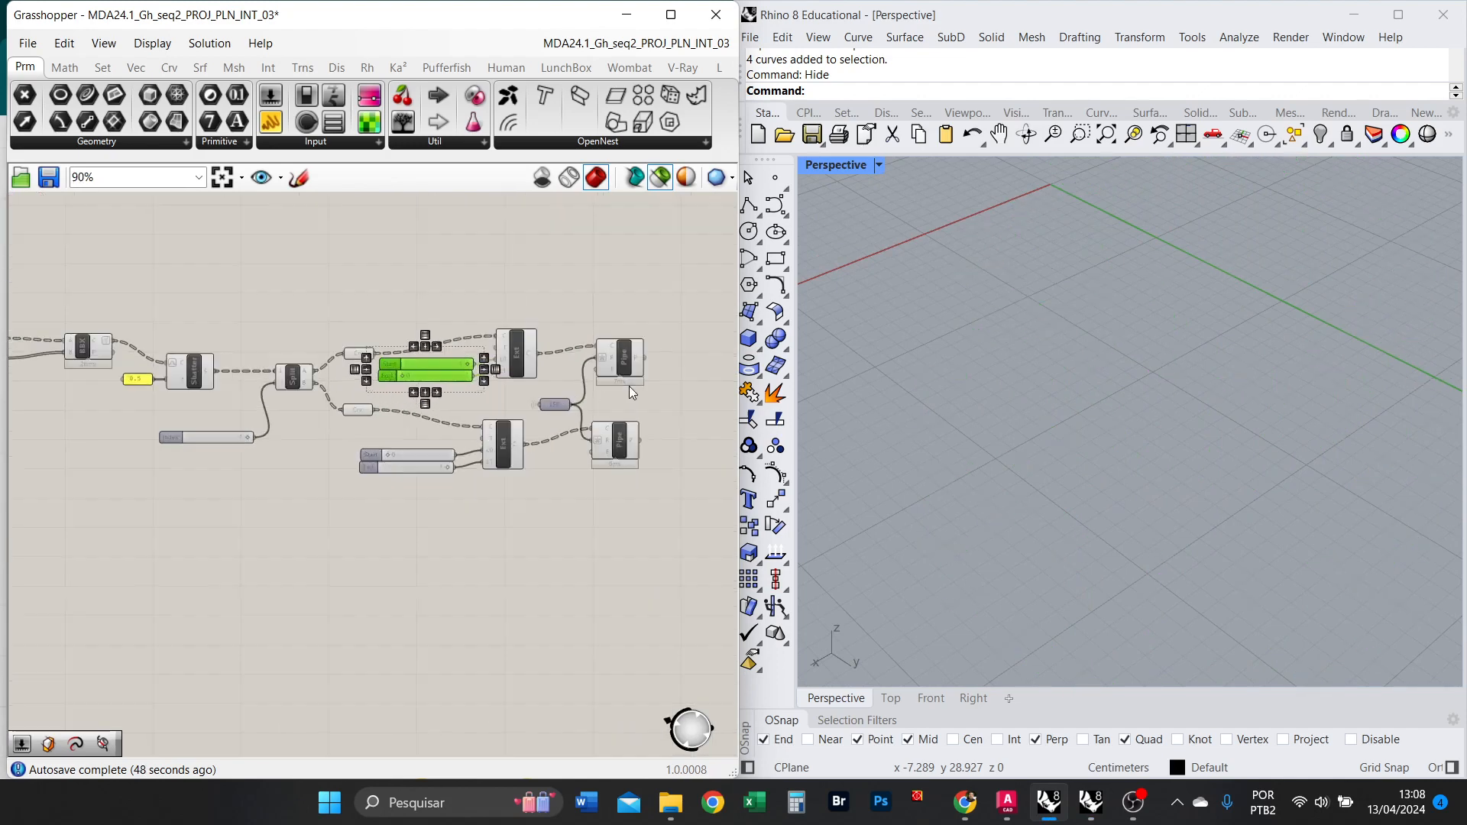
pyautogui.scroll(1, 630, 387)
# Add a Cap Holes component and connect the A-half Pipe's output to its Brep input.
pyautogui.click(625, 359)
pyautogui.moveTo(494, 396); pyautogui.dragTo(359, 390, button='right')
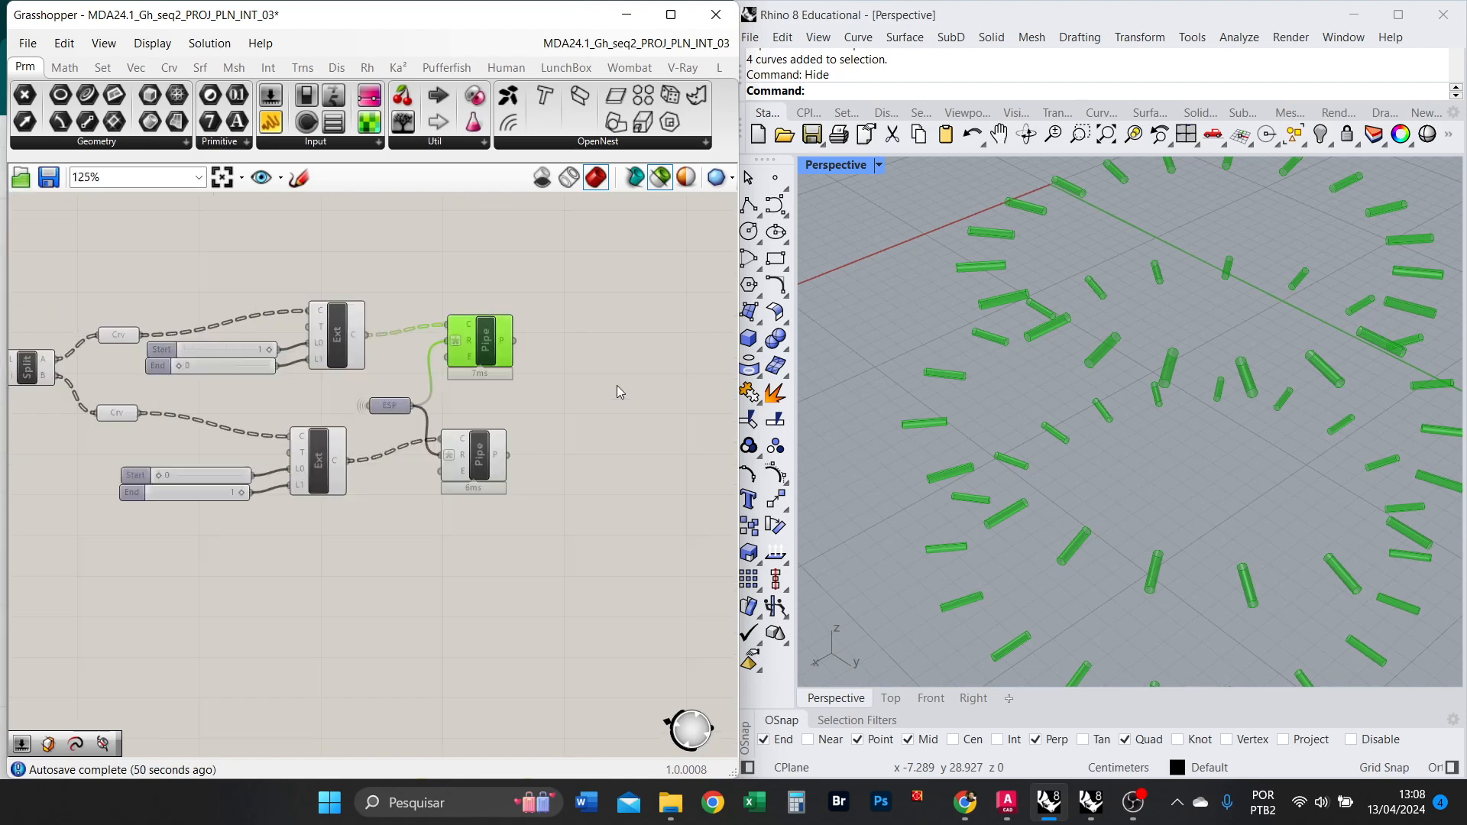
pyautogui.scroll(1, 617, 385)
pyautogui.scroll(3, 544, 336)
pyautogui.doubleClick(572, 327)
pyautogui.write('CAP')
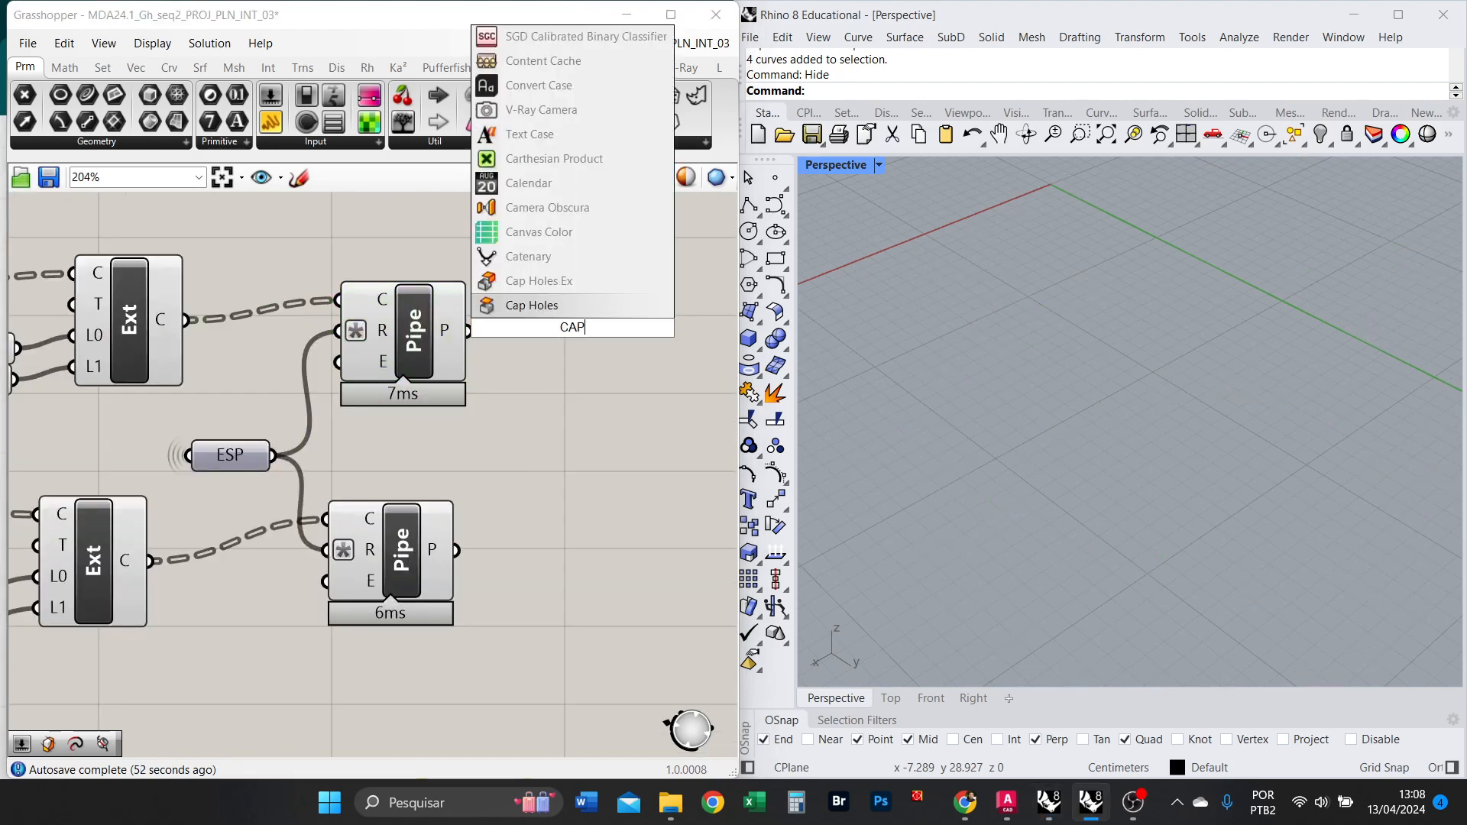
pyautogui.press('Return')
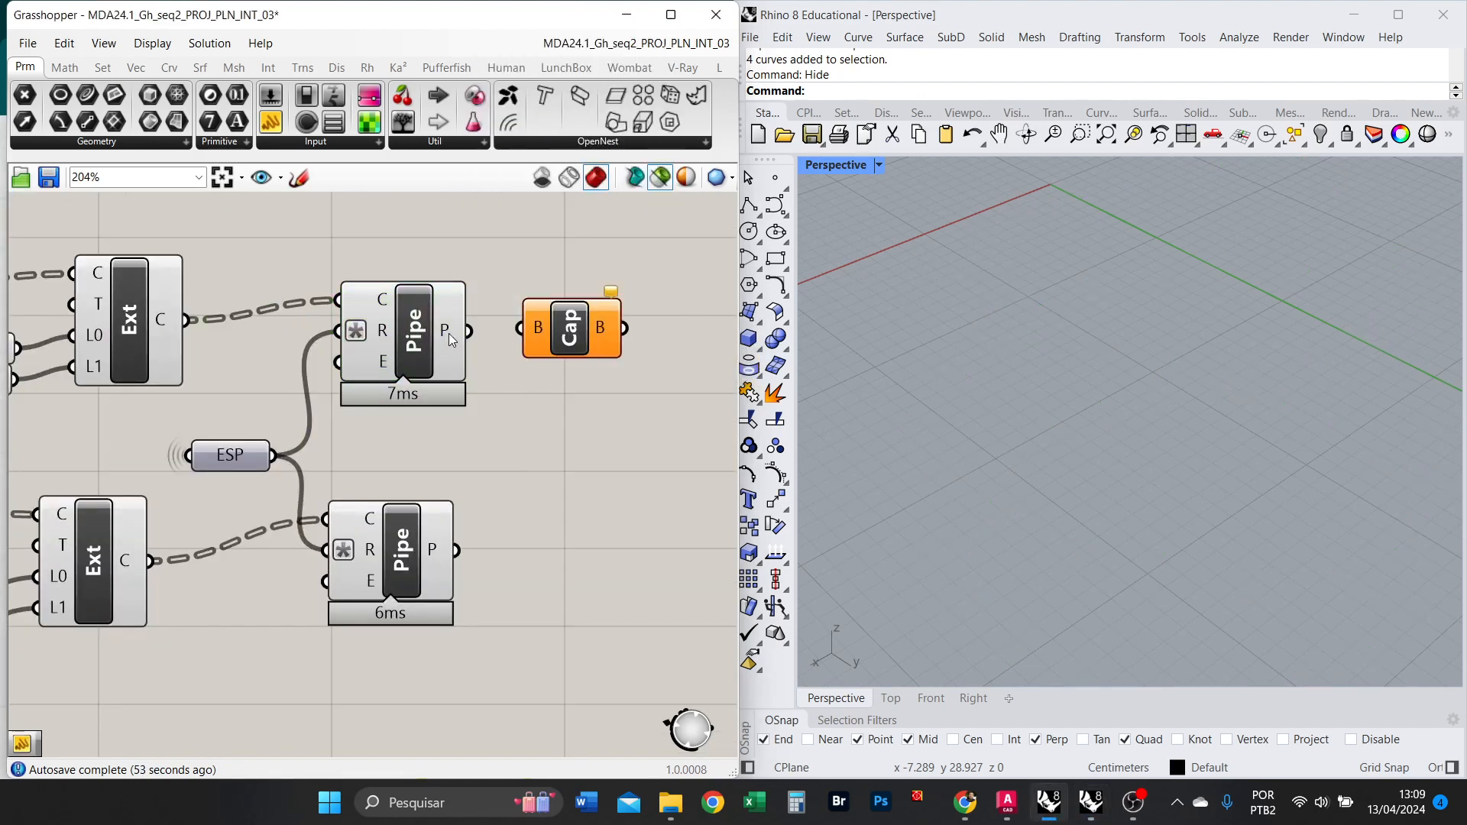
pyautogui.moveTo(468, 330); pyautogui.dragTo(520, 328)
# Compare the ends of one open A-half pipe with its capped version up close.
pyautogui.click(428, 340)
pyautogui.scroll(5, 1016, 351)
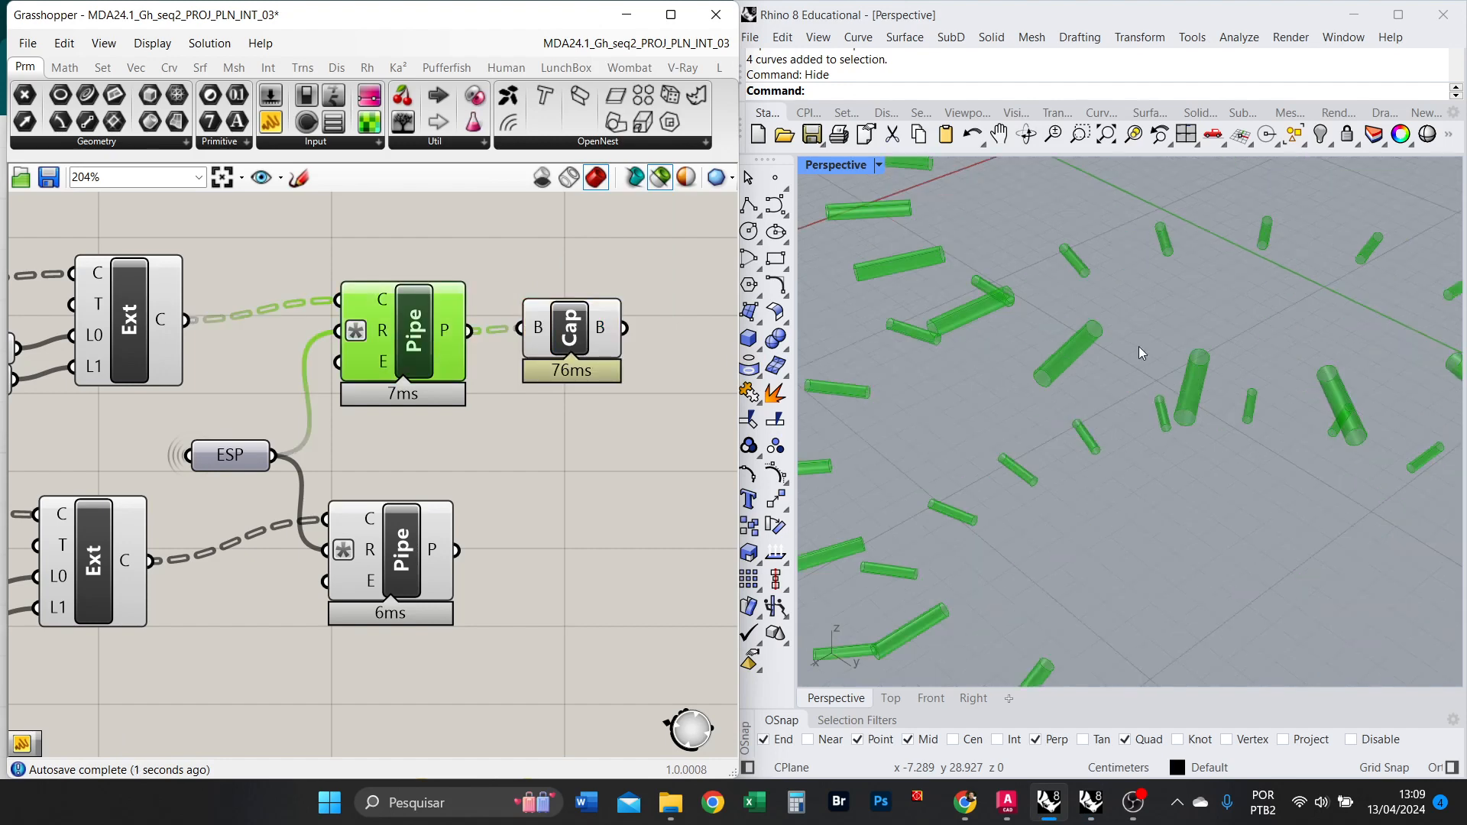
pyautogui.scroll(3, 899, 434)
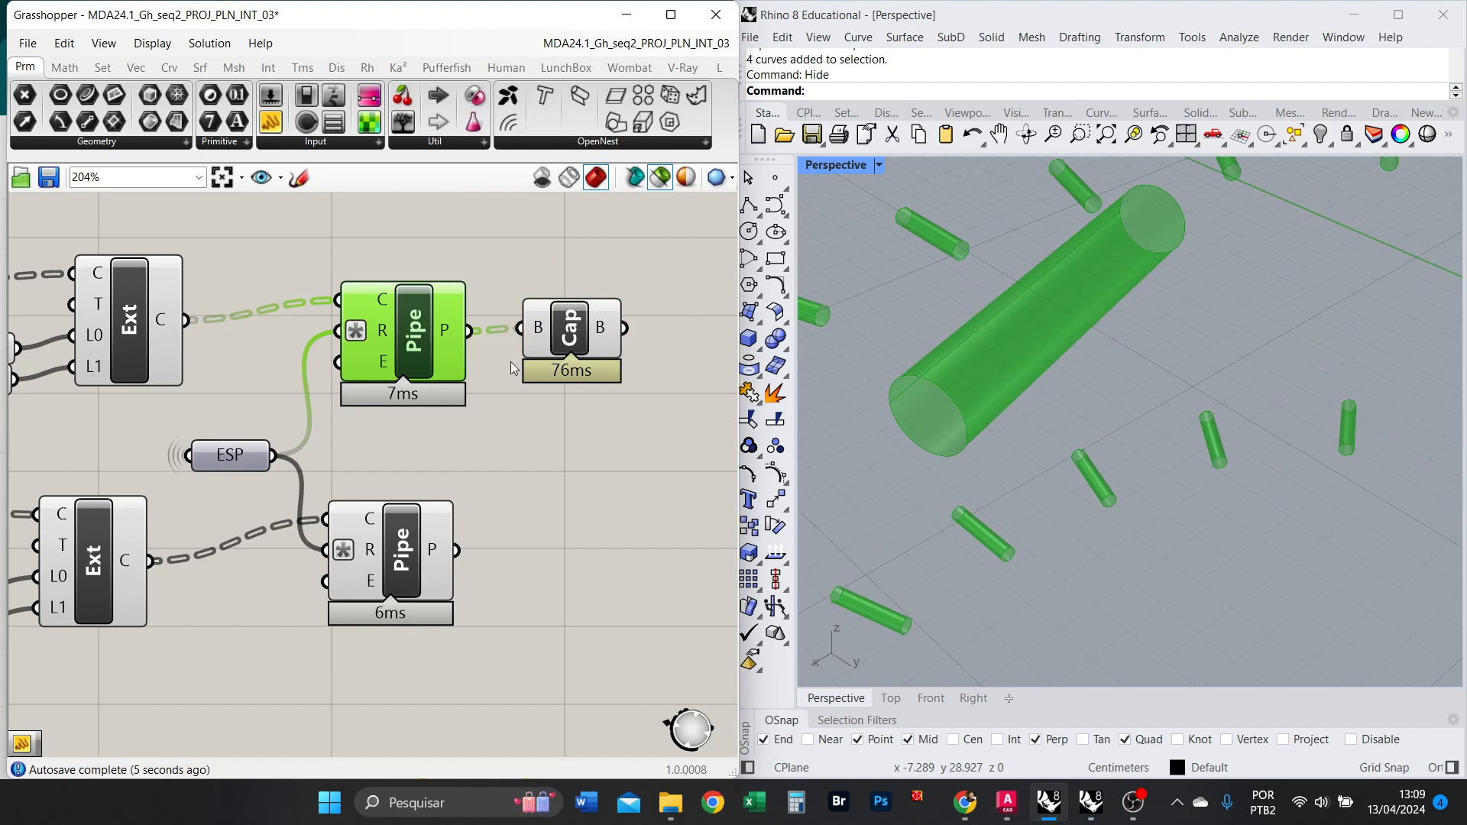
pyautogui.click(580, 339)
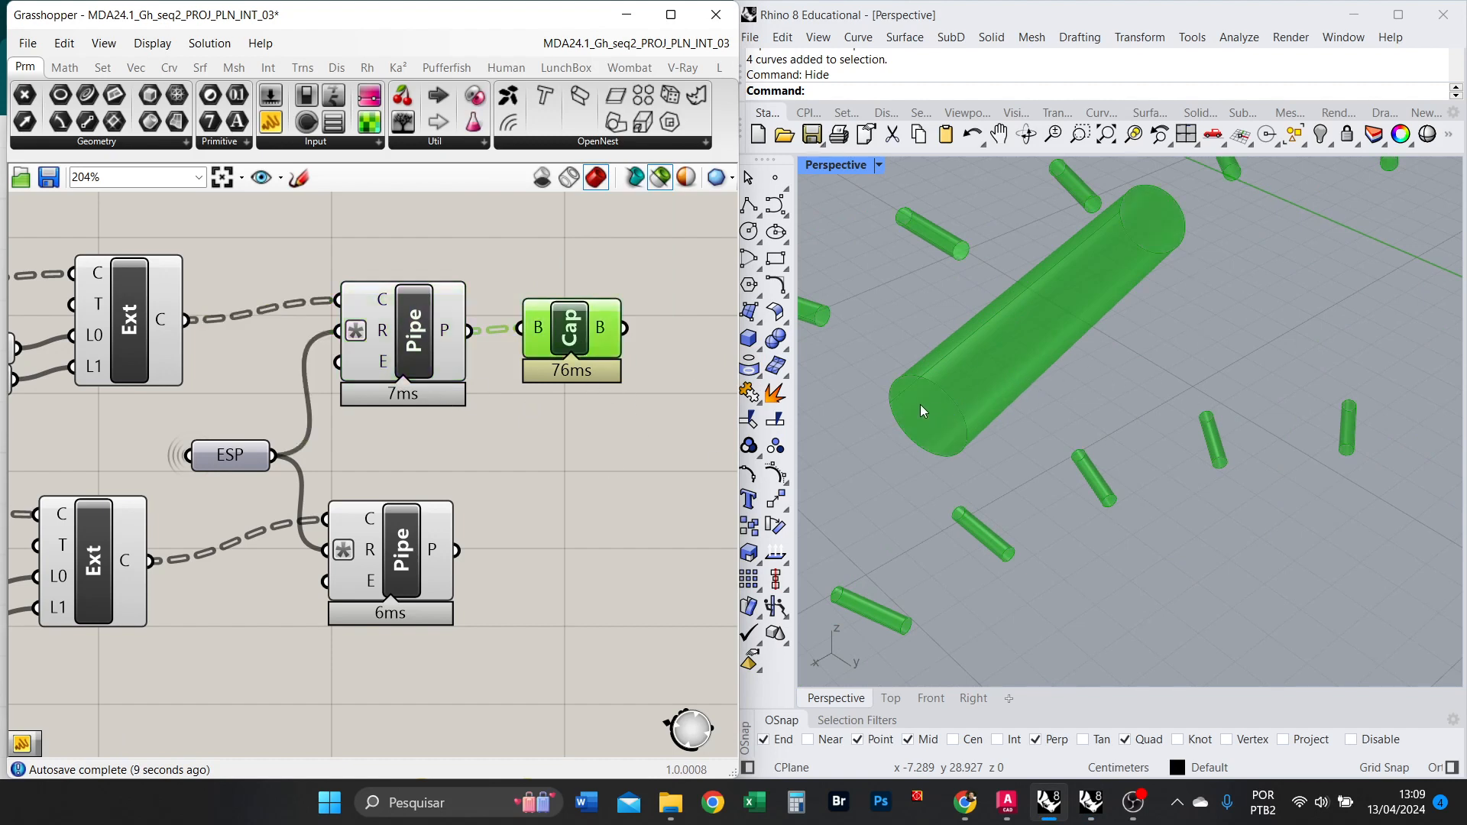
pyautogui.scroll(-3, 903, 385)
pyautogui.scroll(3, 890, 389)
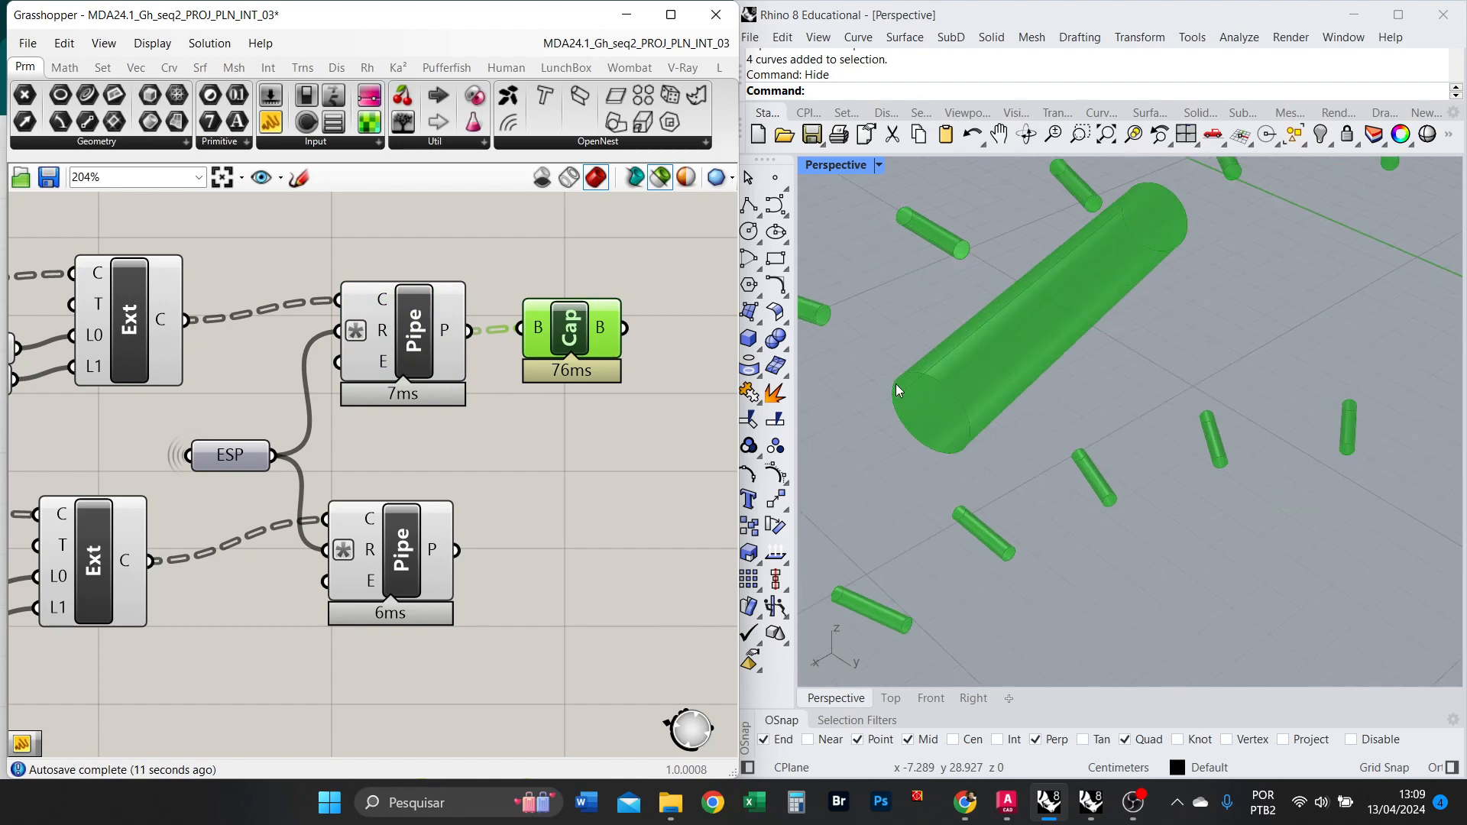
# Duplicate the Cap Holes component for the B half and feed it from the B-half Pipe.
pyautogui.scroll(-5, 602, 384)
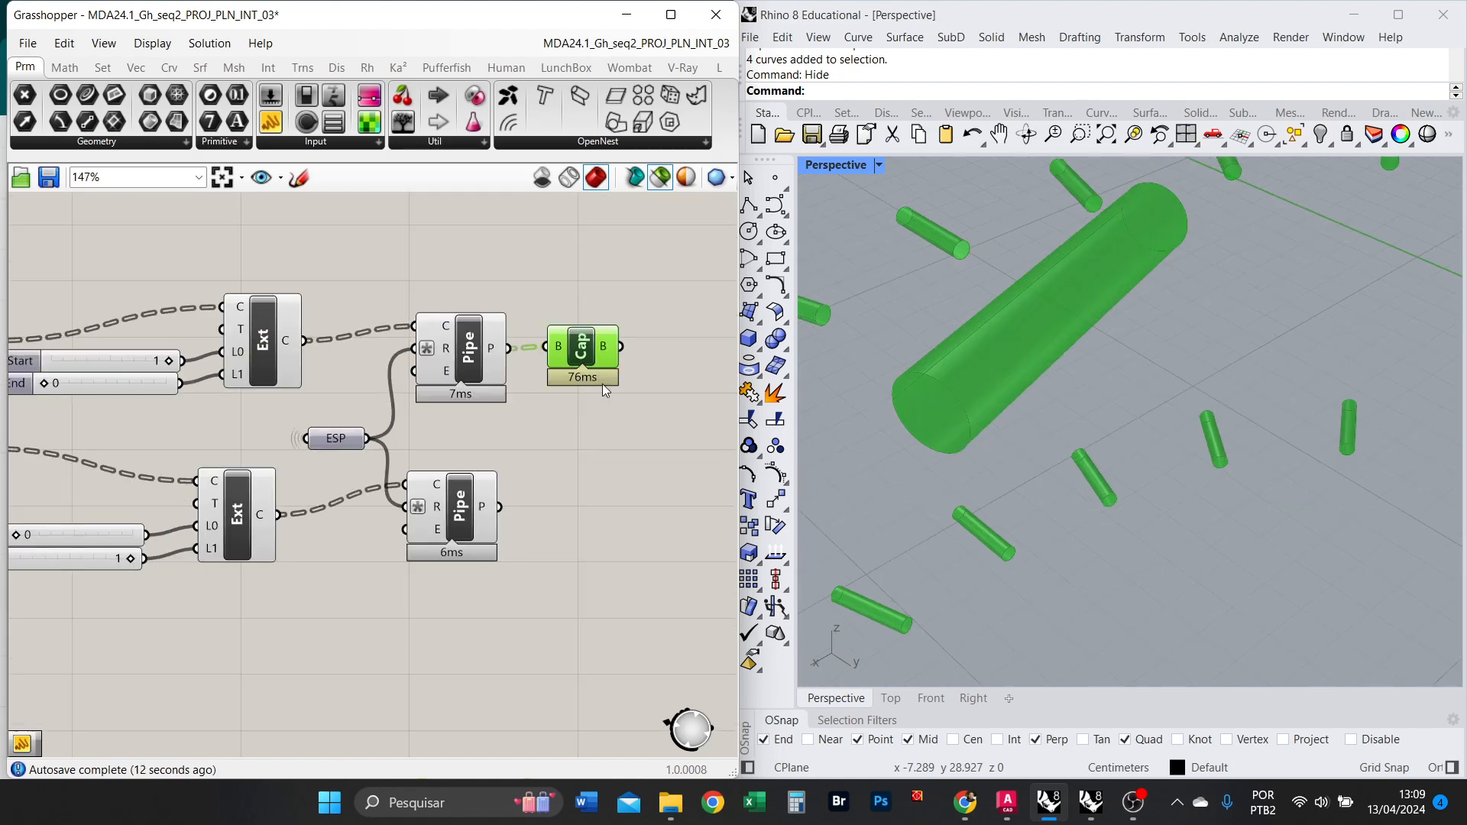
pyautogui.scroll(3, 582, 407)
pyautogui.keyDown('alt'); pyautogui.moveTo(592, 336); pyautogui.dragTo(602, 481); pyautogui.keyUp('alt')
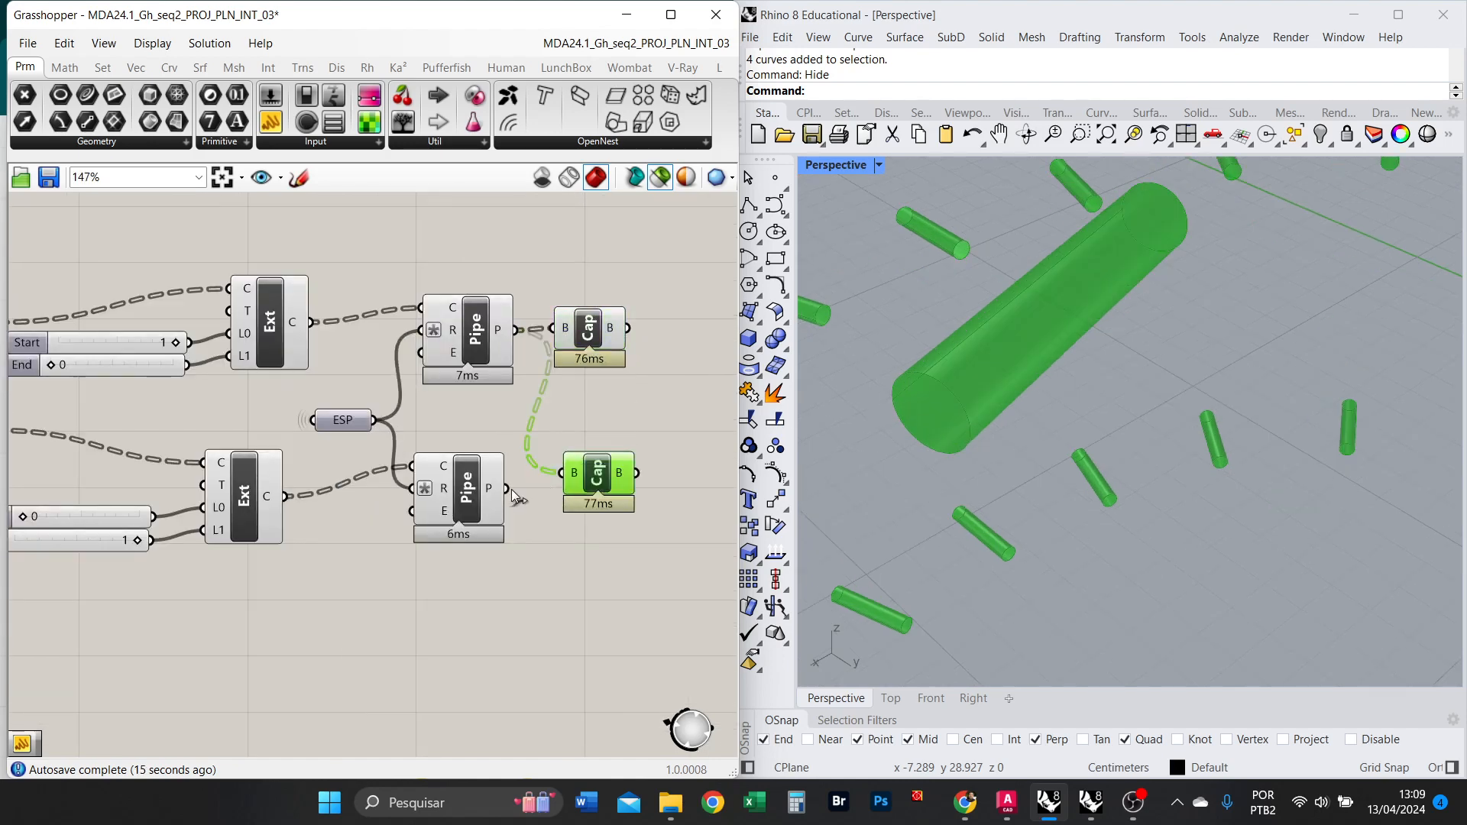
pyautogui.scroll(-5, 584, 418)
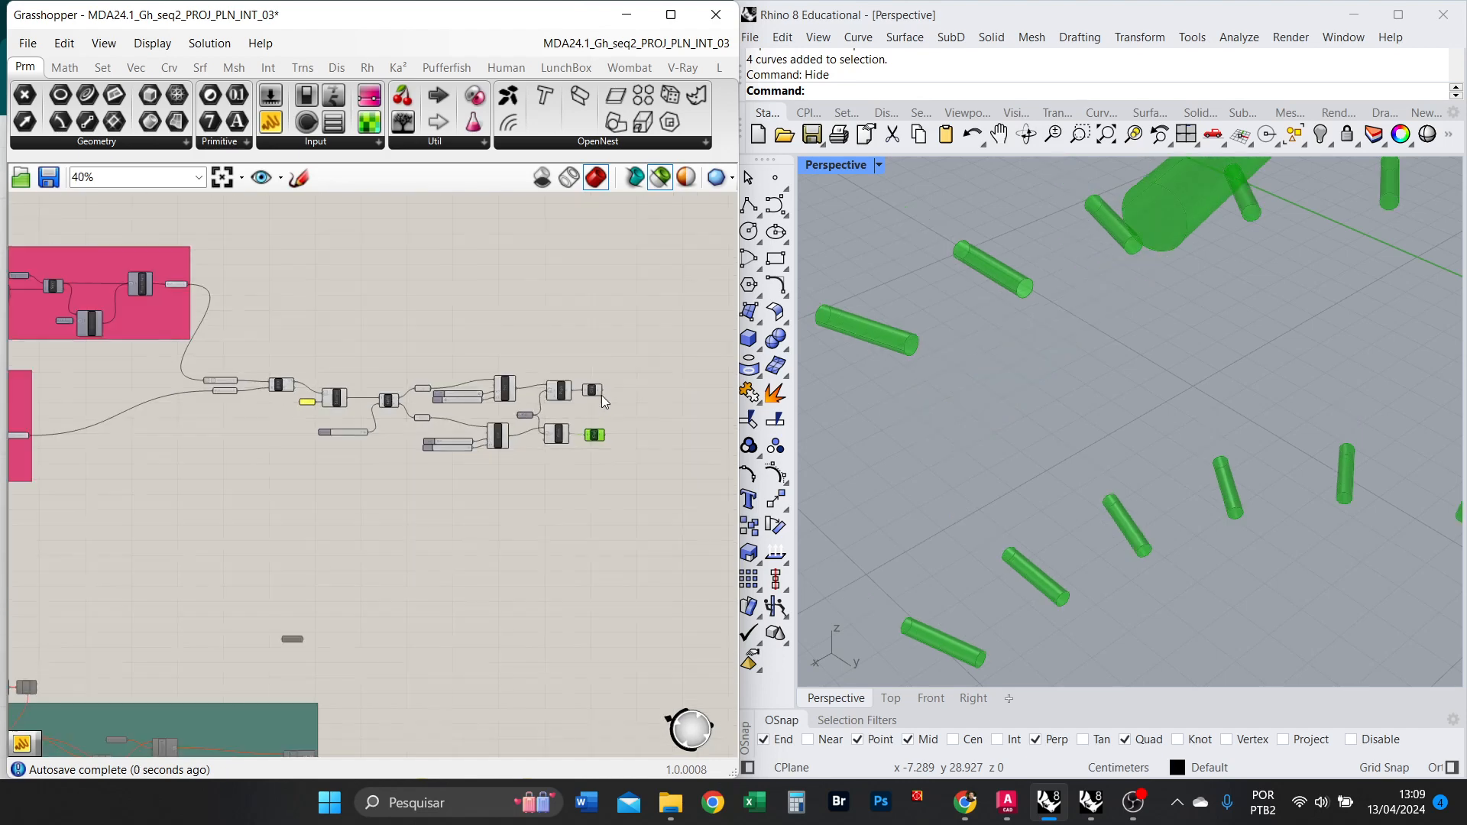
# Search for the trim components and place a Trim Solid component beyond the Cap components.
pyautogui.scroll(3, 611, 375)
pyautogui.doubleClick(587, 365)
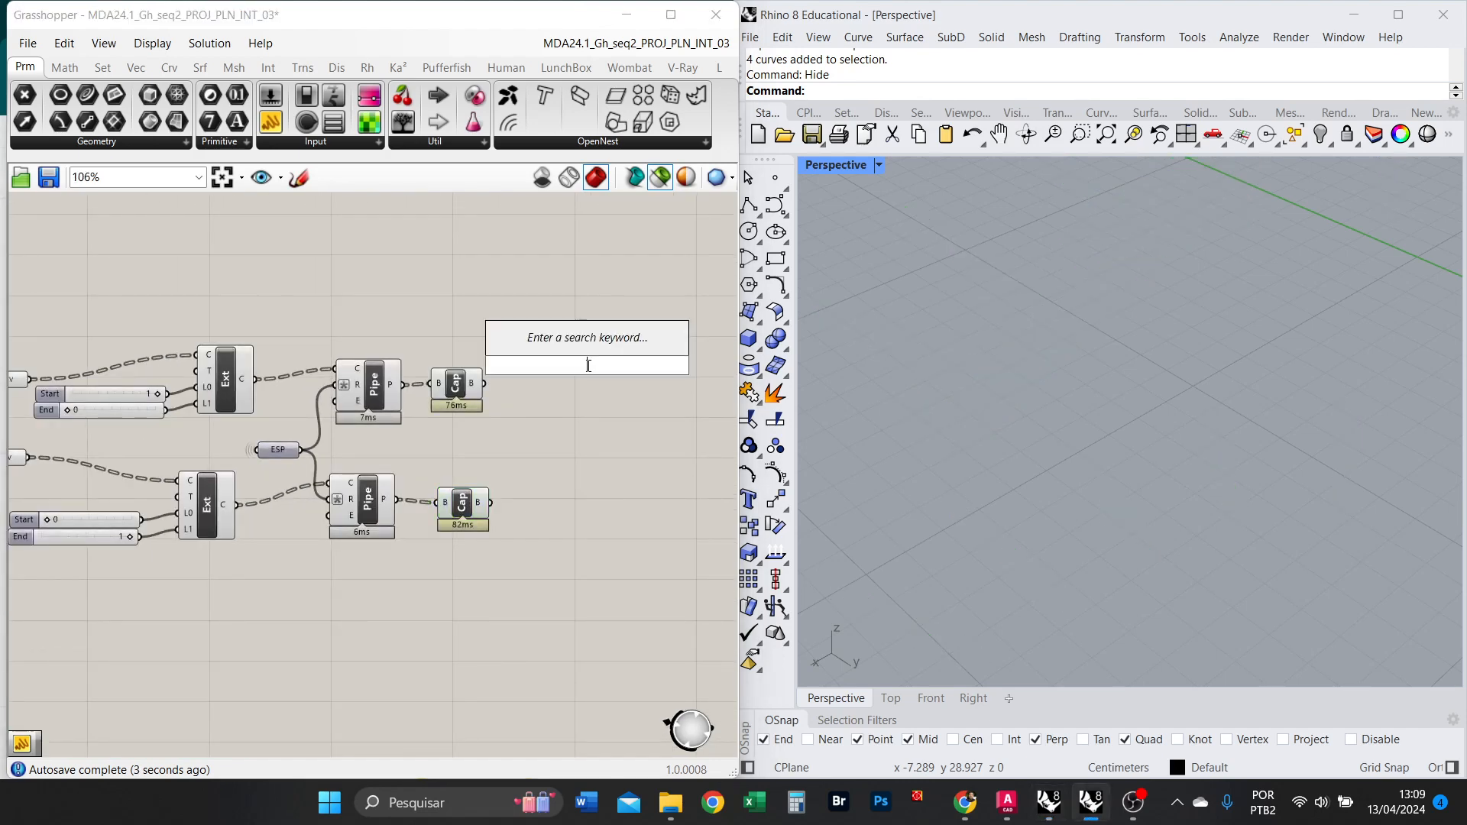
pyautogui.write('TRIM')
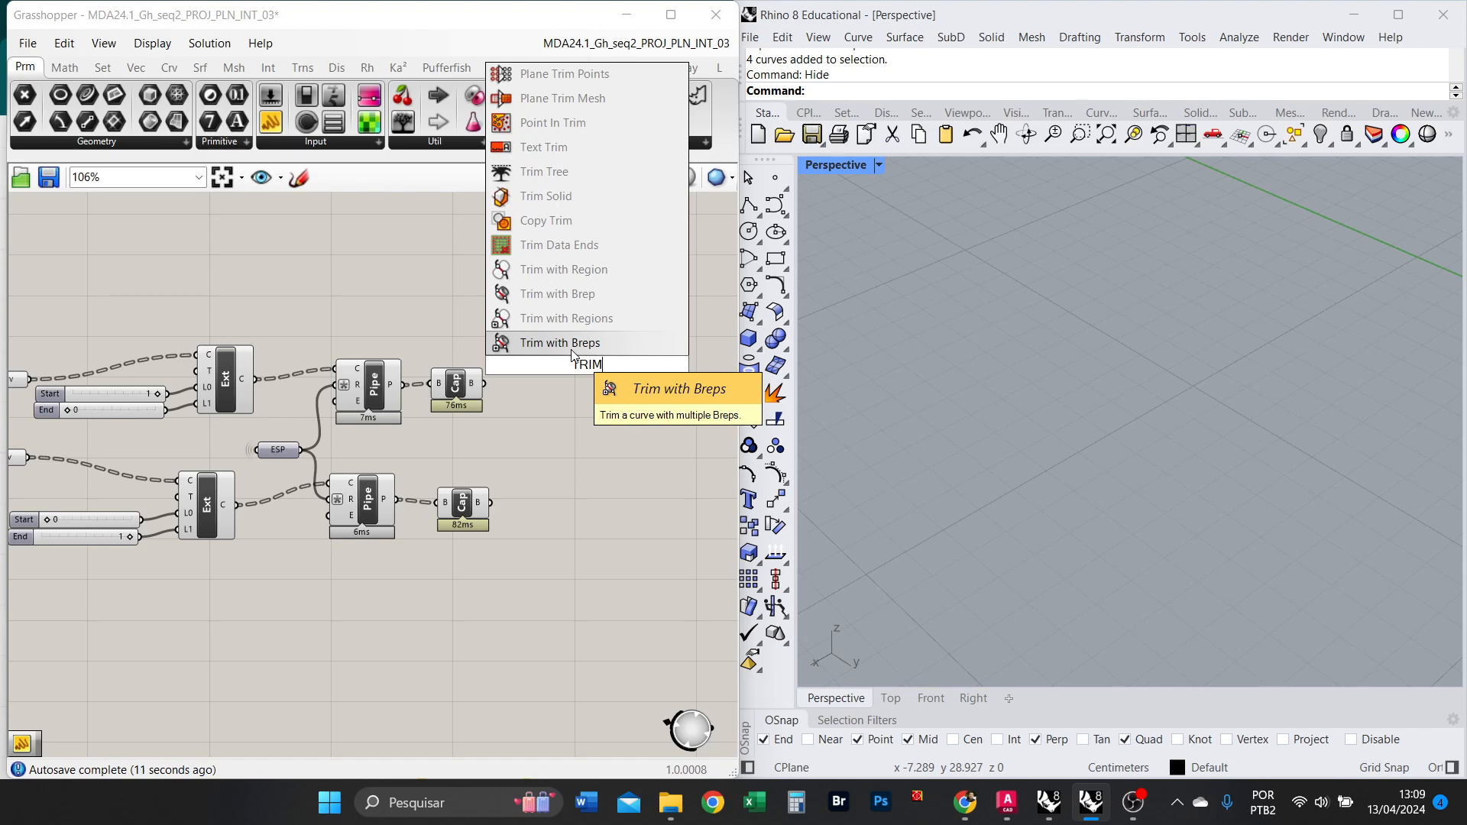
pyautogui.click(547, 196)
pyautogui.scroll(3, 574, 365)
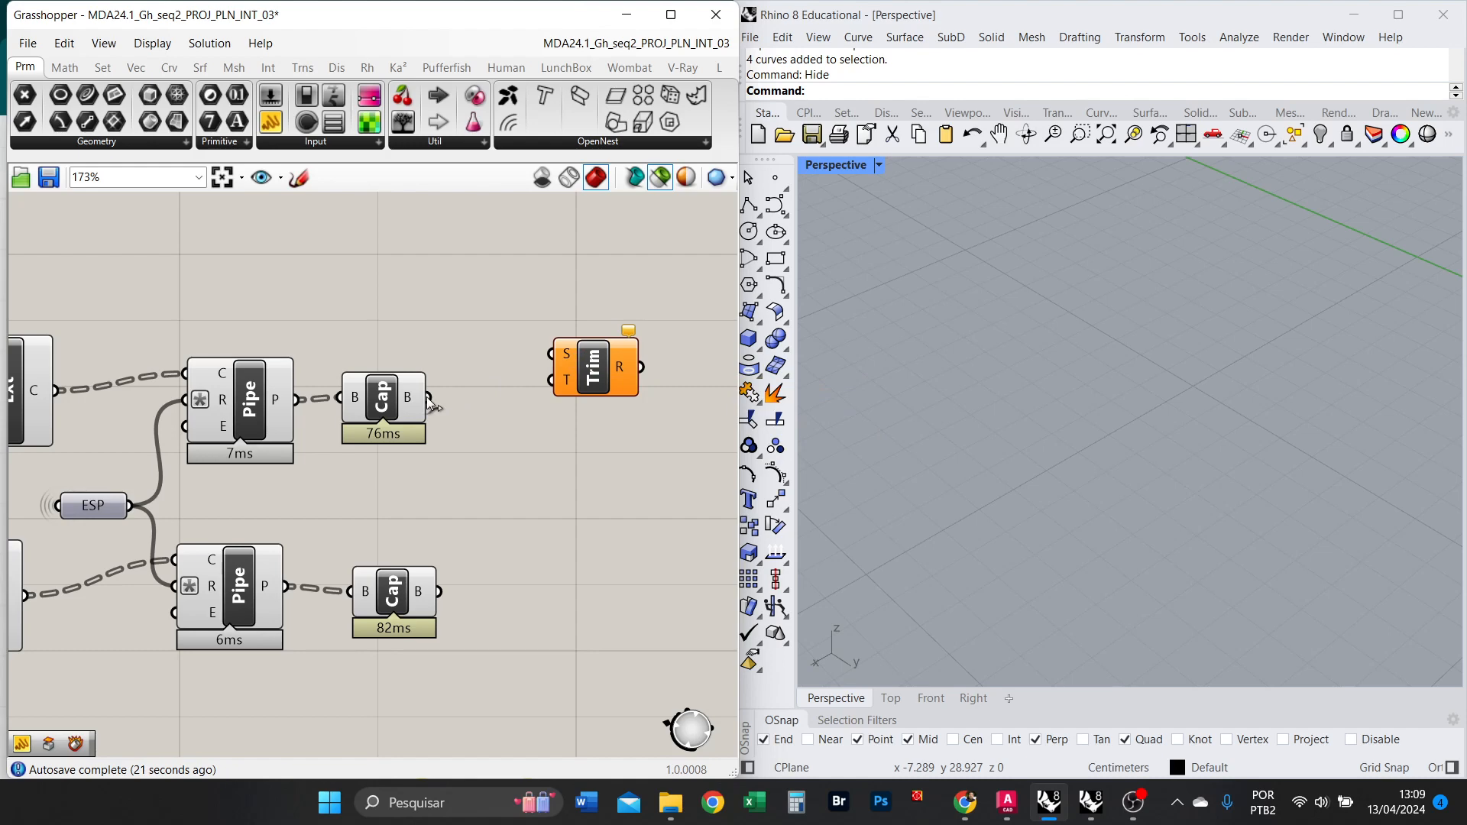
# Make a copy of the PARALELOS parameter above the Brep intersection component.
pyautogui.scroll(-6, 589, 391)
pyautogui.scroll(3, 321, 382)
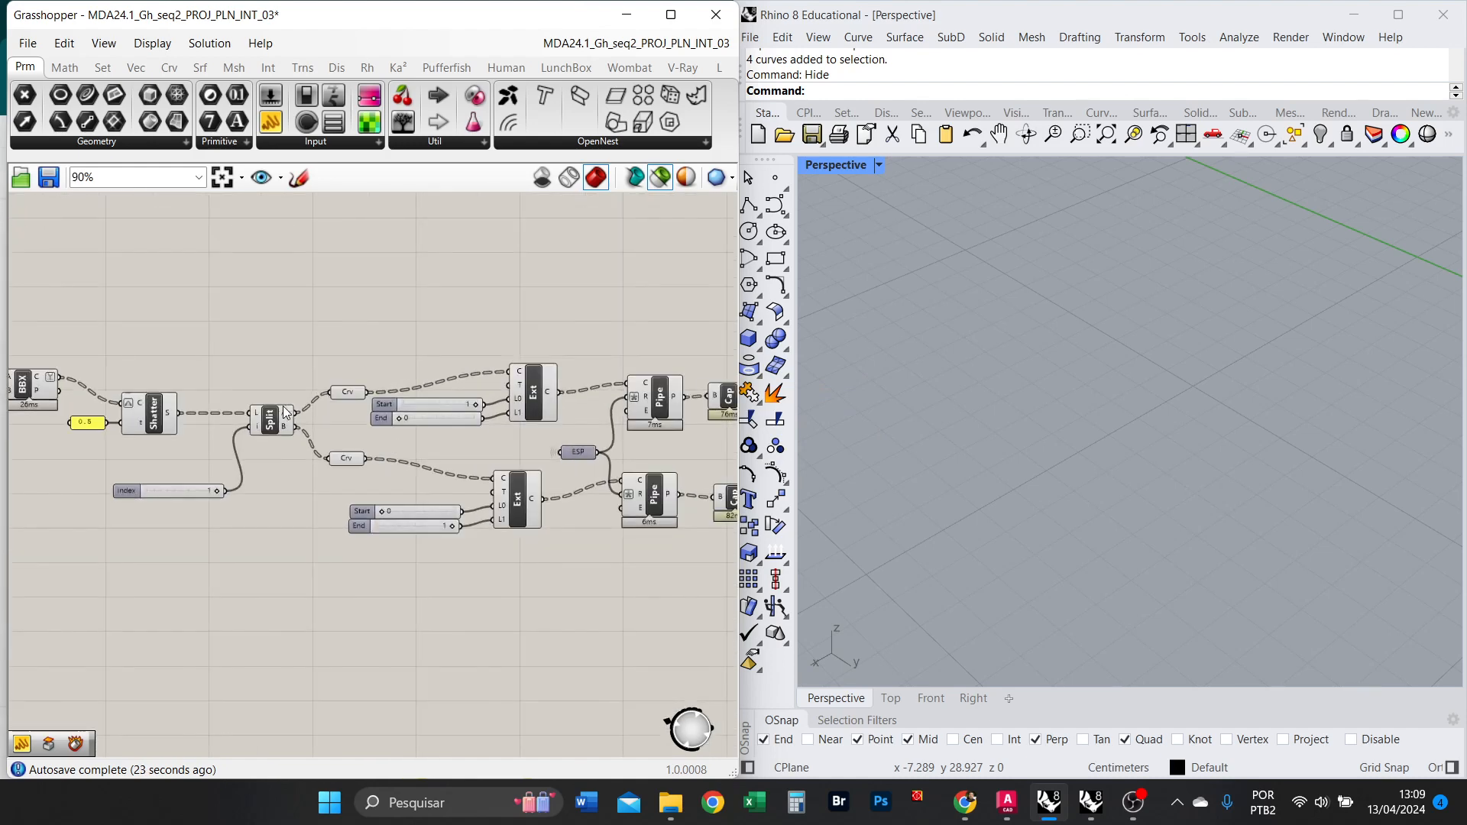
pyautogui.scroll(-1, 301, 364)
pyautogui.moveTo(200, 330); pyautogui.dragTo(395, 356, button='right')
pyautogui.keyDown('alt'); pyautogui.moveTo(162, 402); pyautogui.dragTo(245, 349); pyautogui.keyUp('alt')
pyautogui.moveTo(182, 400); pyautogui.dragTo(217, 346)
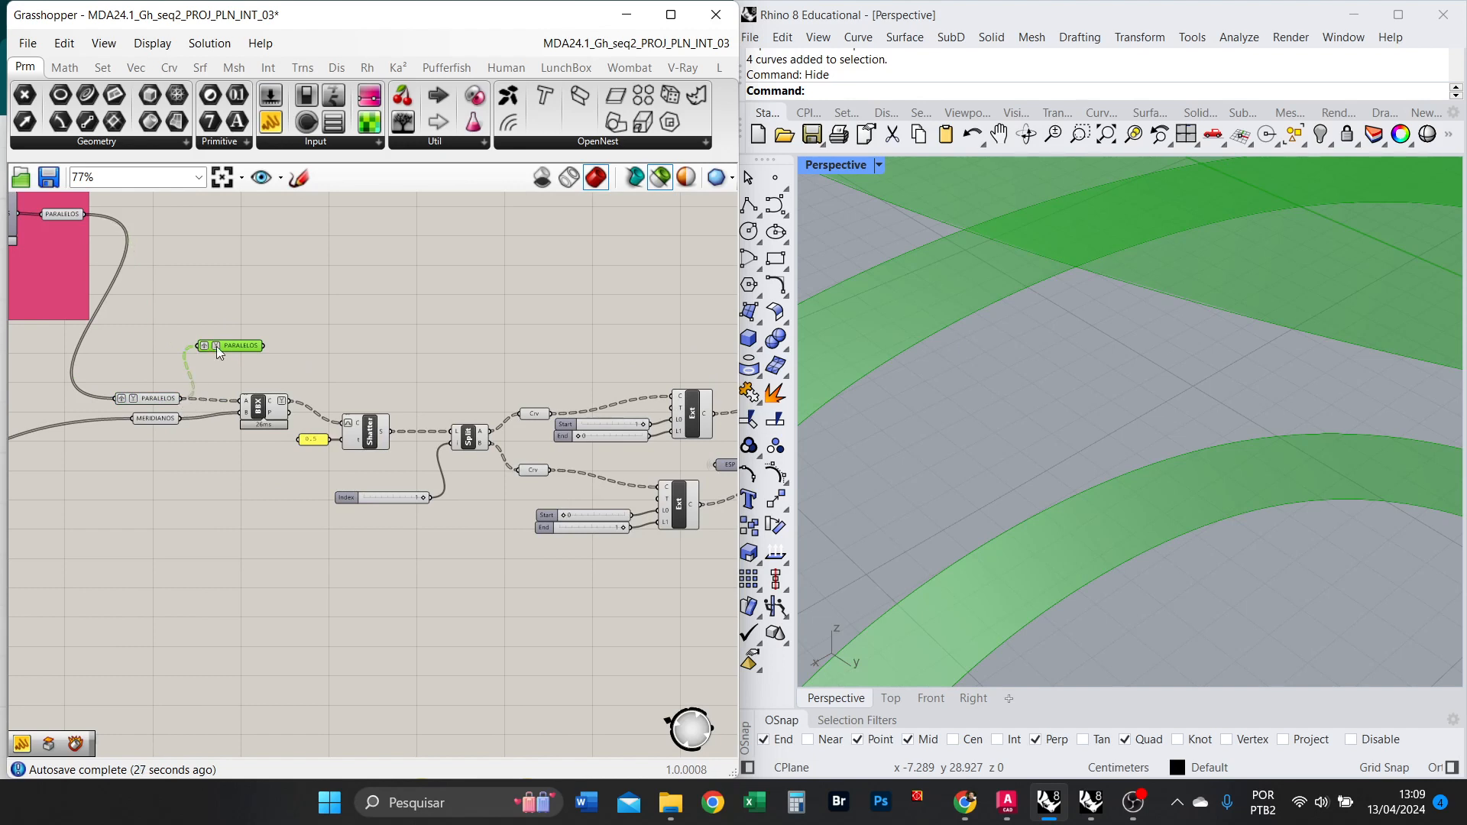
# Hide the copied PARALELOS parameter's incoming wire, move it beside Trim Solid and connect it to the S input.
pyautogui.rightClick(225, 347)
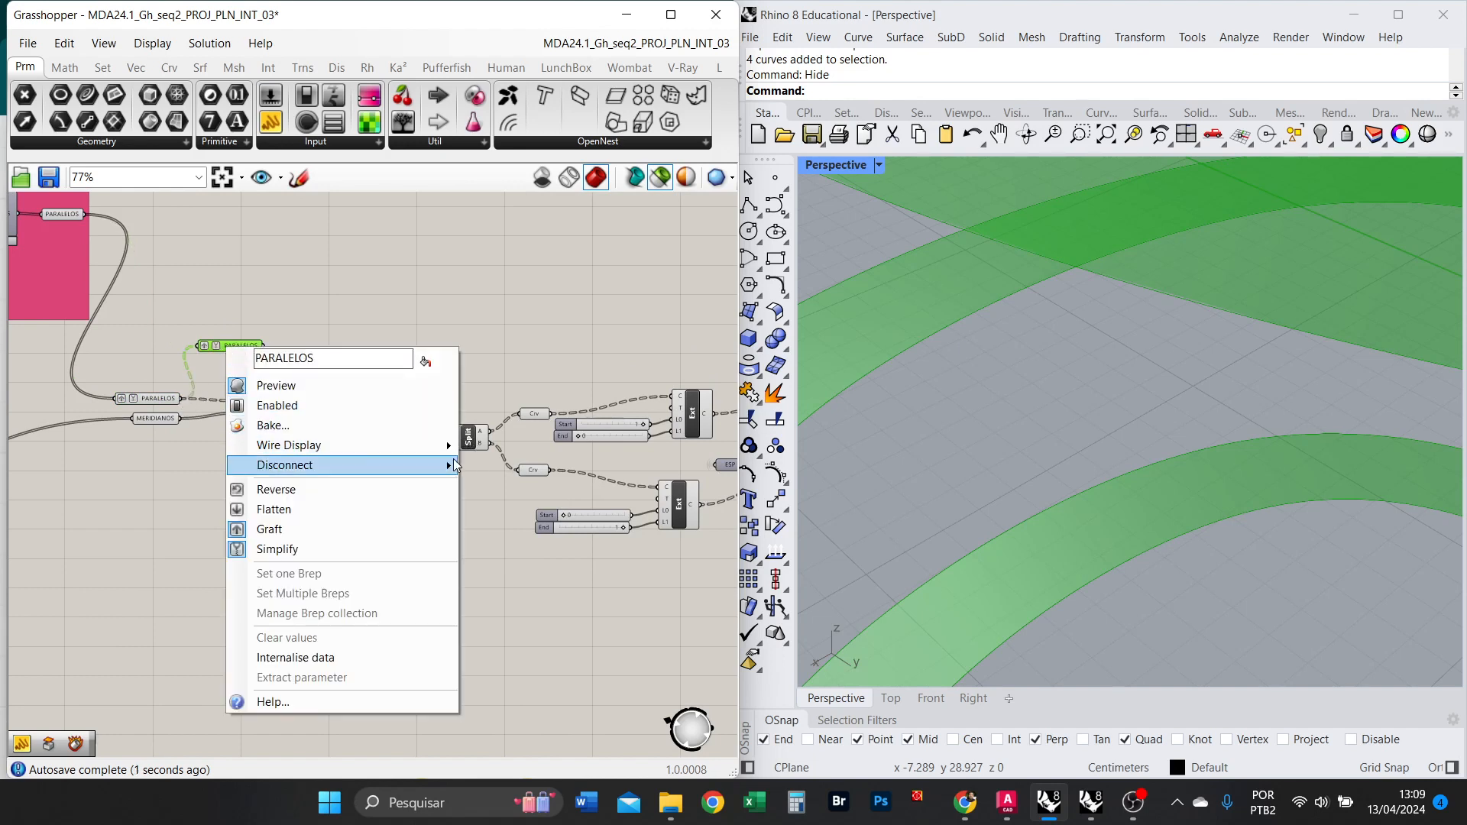
pyautogui.moveTo(344, 445)
pyautogui.click(504, 485)
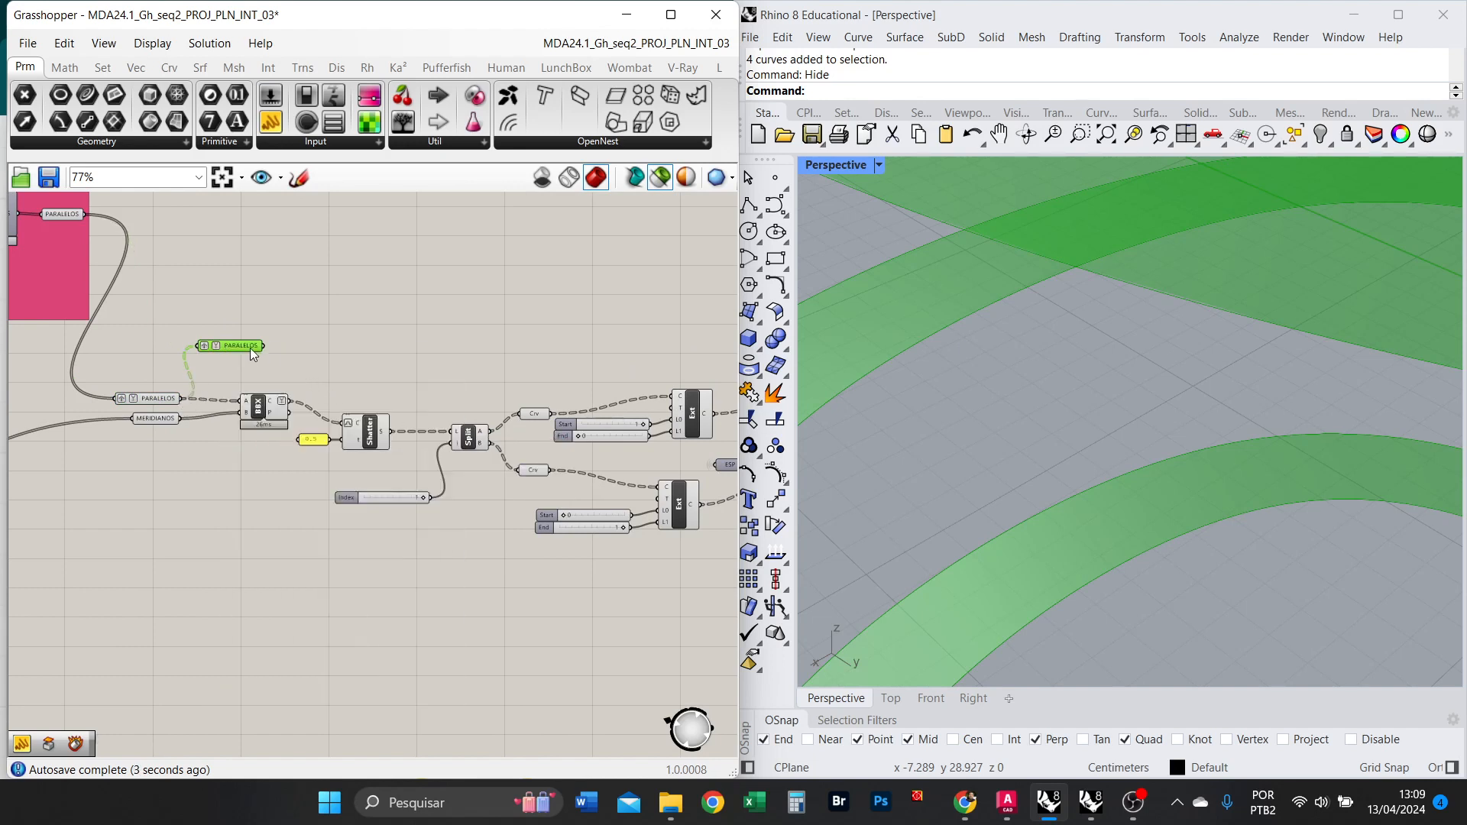
pyautogui.scroll(-4, 235, 352)
pyautogui.moveTo(250, 348); pyautogui.dragTo(589, 357)
pyautogui.scroll(7, 540, 377)
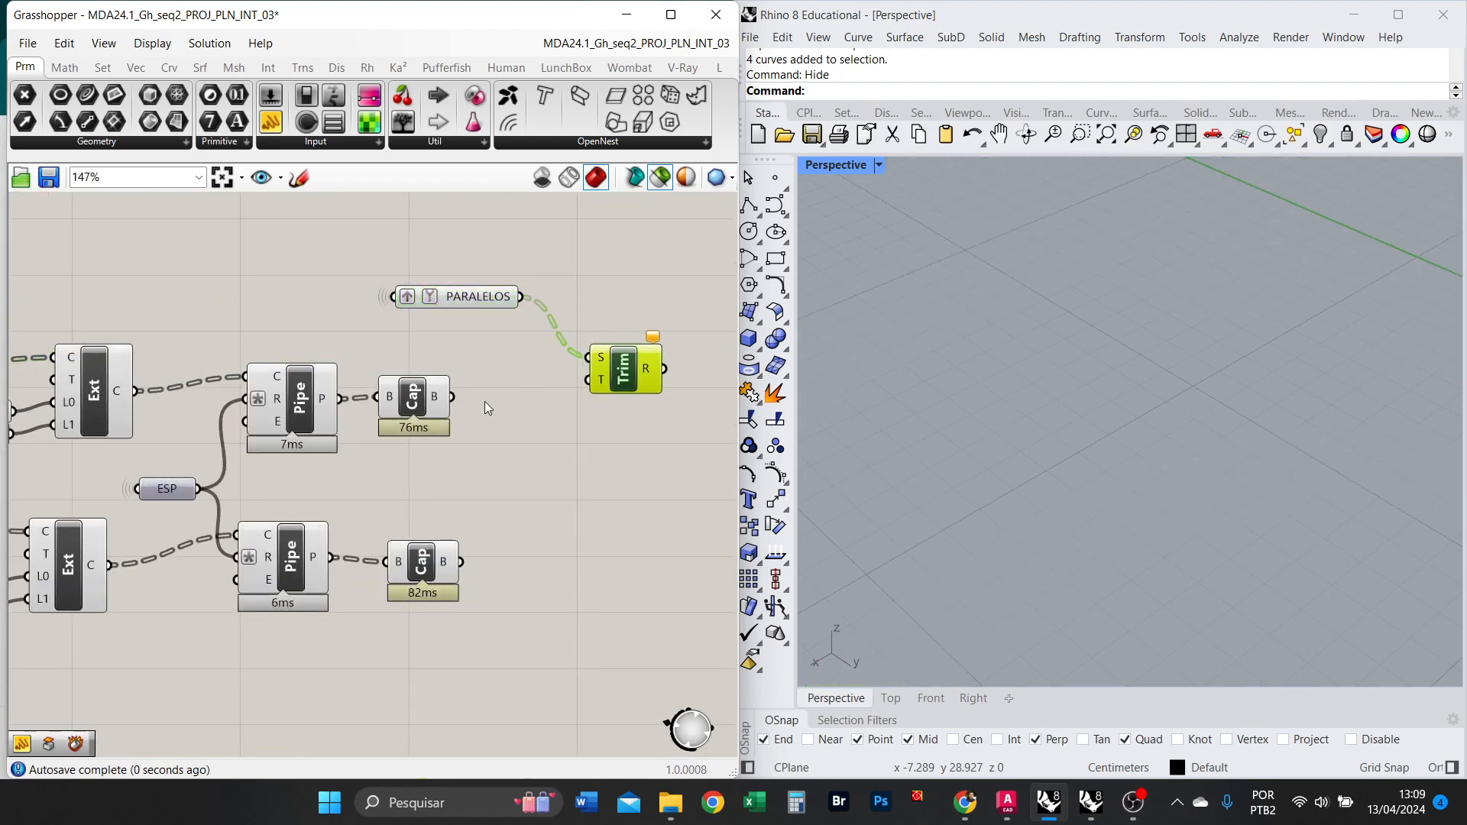
# Connect the A-half Cap Holes output to Trim Solid's T input and reposition the PARALELOS parameter closer to the A-half Cap.
pyautogui.moveTo(454, 401); pyautogui.dragTo(627, 382)
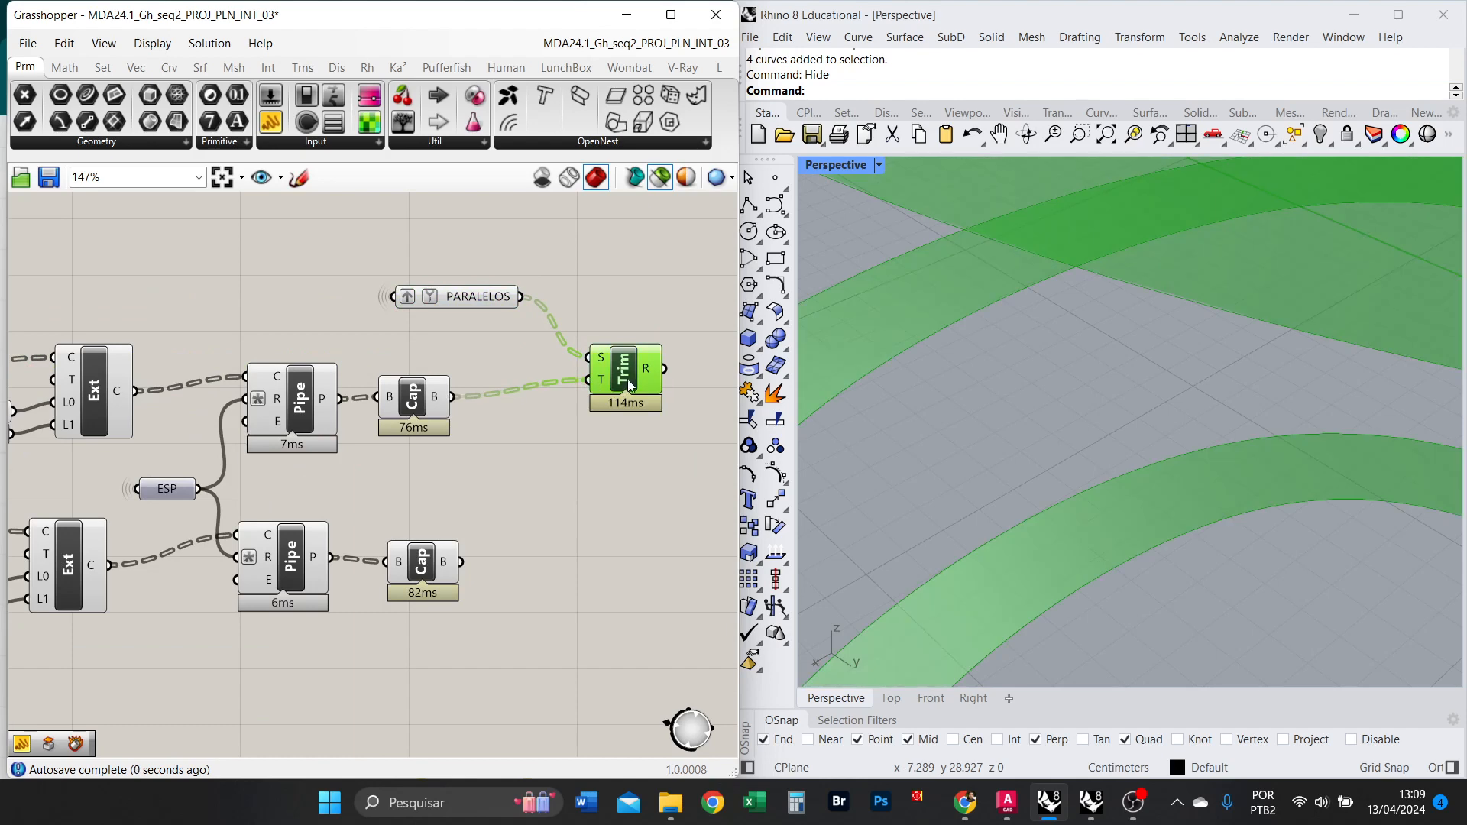
pyautogui.scroll(-5, 871, 410)
pyautogui.scroll(3, 639, 374)
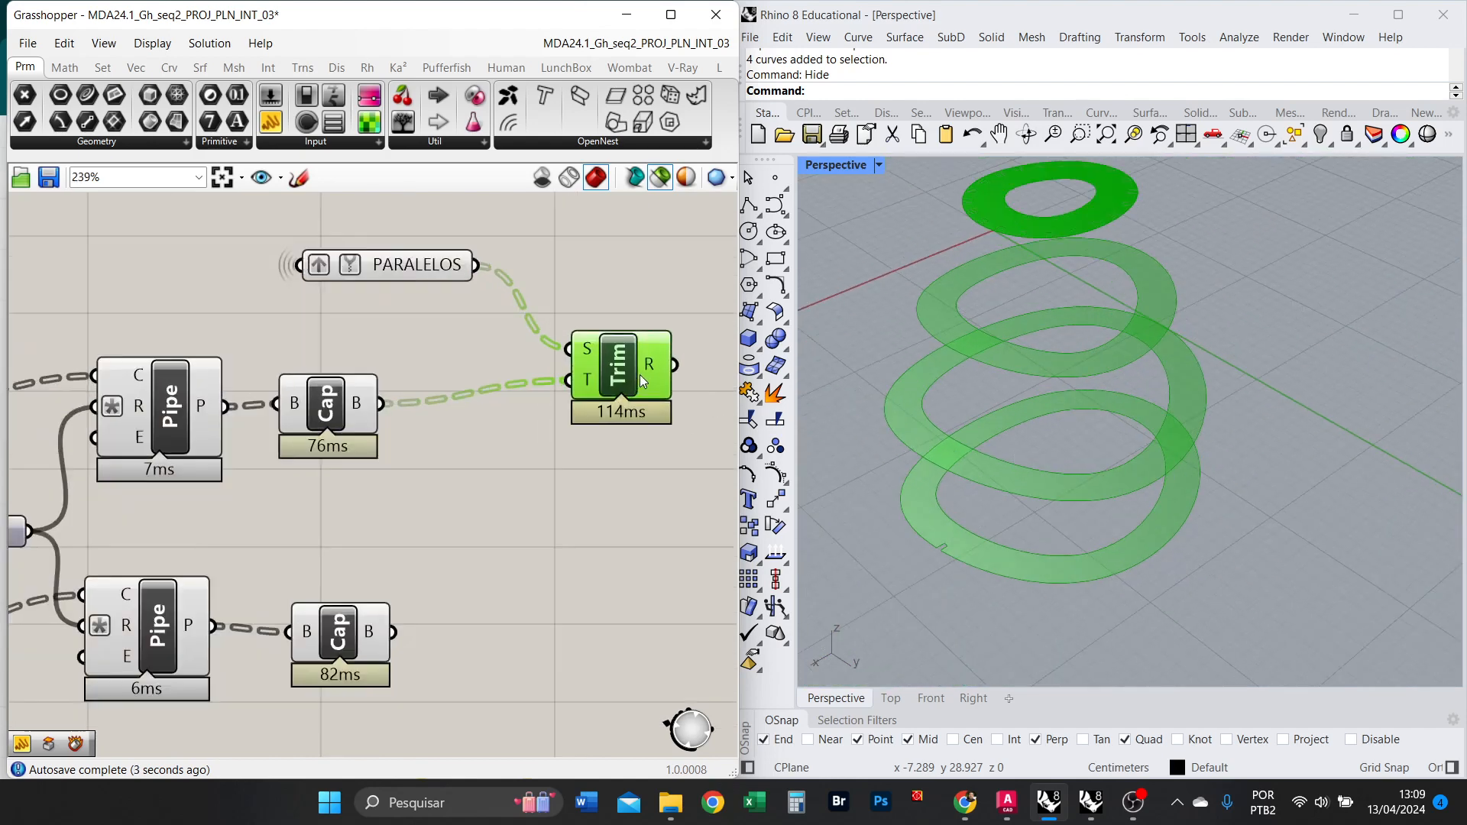
pyautogui.moveTo(403, 246); pyautogui.dragTo(309, 305)
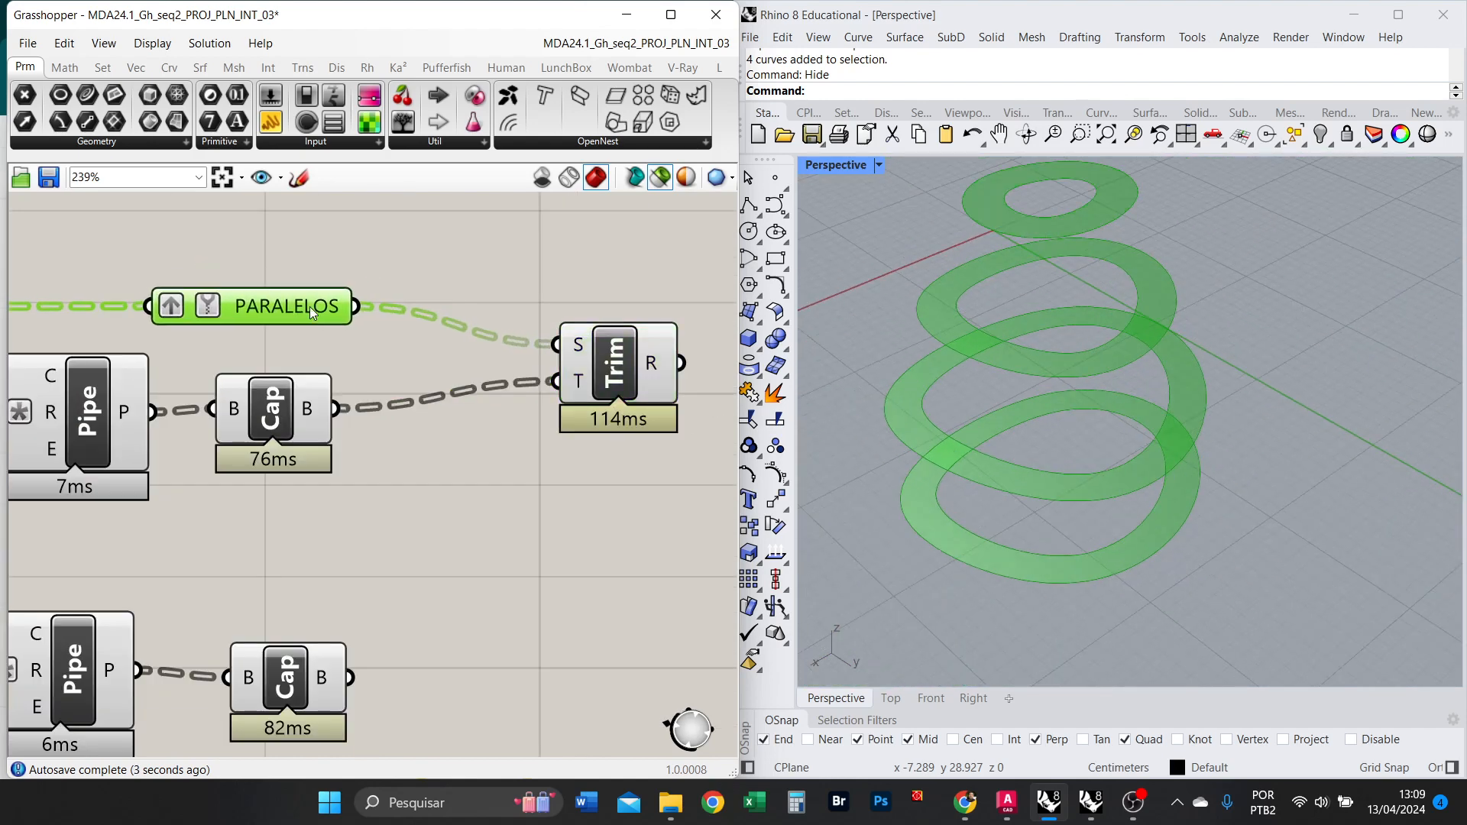
# Compare the Trim Solid result with the PARALELOS rings in the Rhino viewport and inspect the PARALELOS parameter's data tree.
pyautogui.click(627, 382)
pyautogui.moveTo(1067, 537); pyautogui.dragTo(1043, 467, button='right')
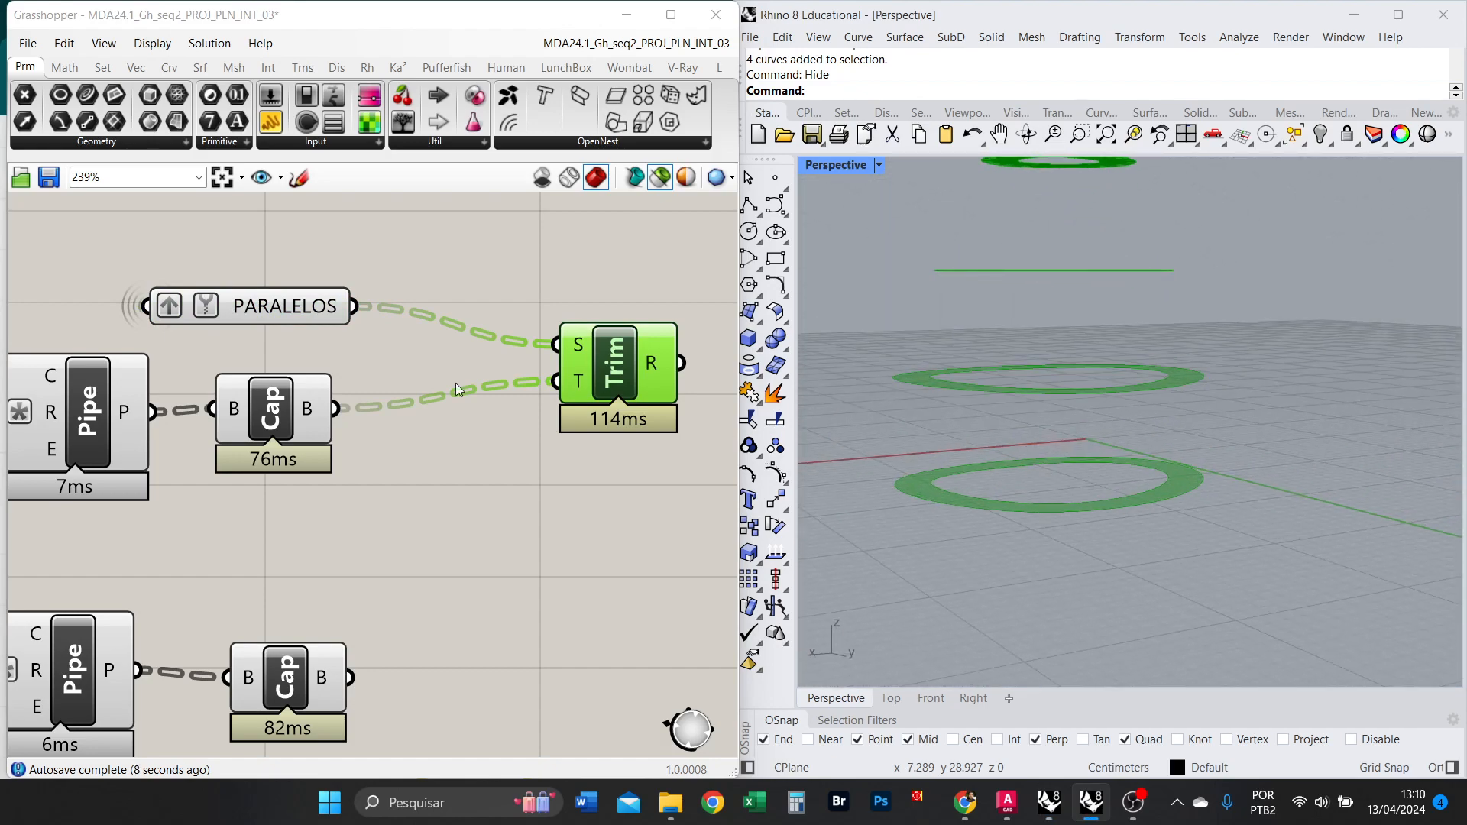
pyautogui.click(316, 319)
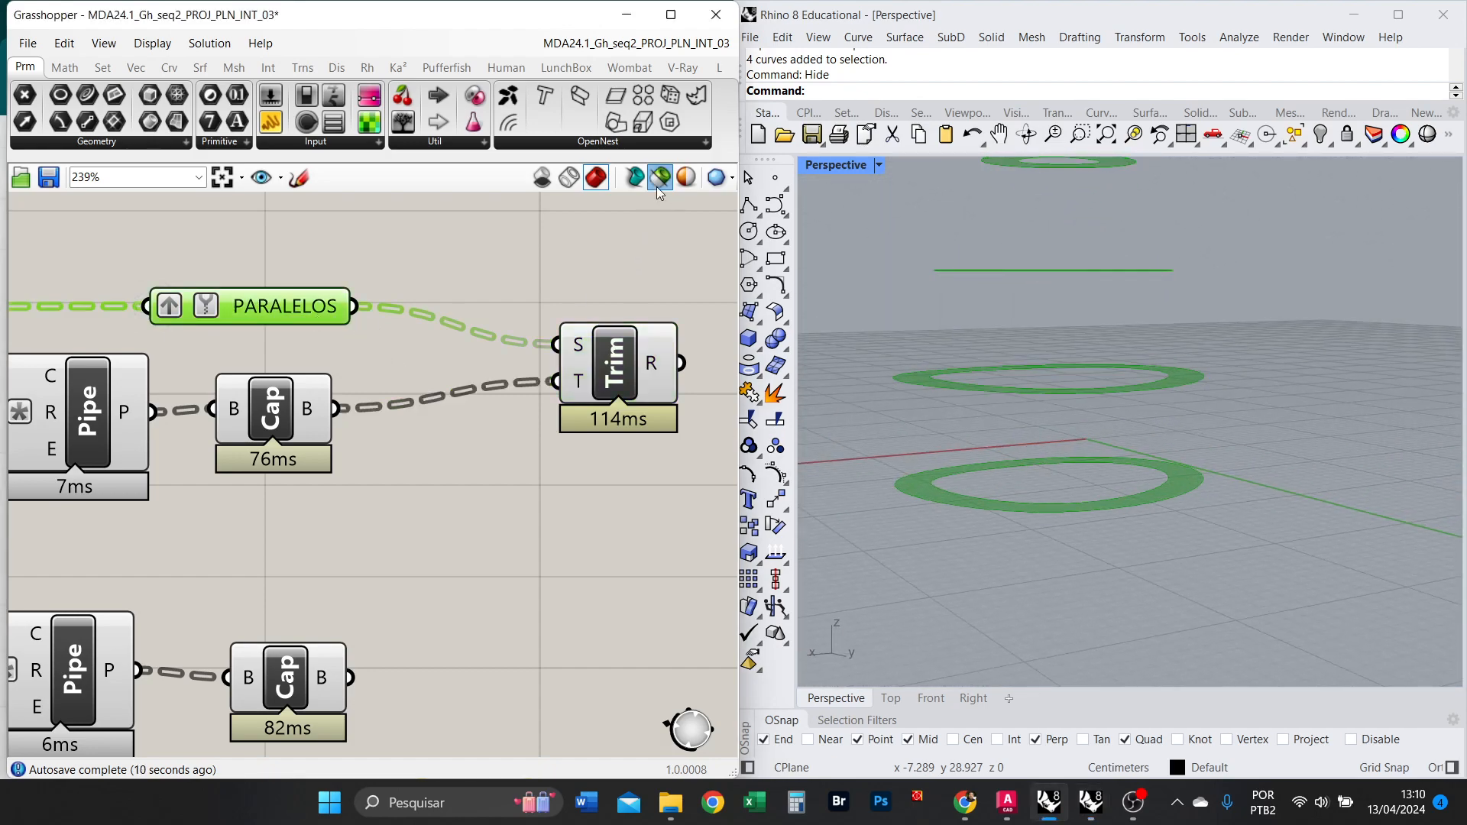
pyautogui.moveTo(1070, 456); pyautogui.dragTo(1064, 512, button='right')
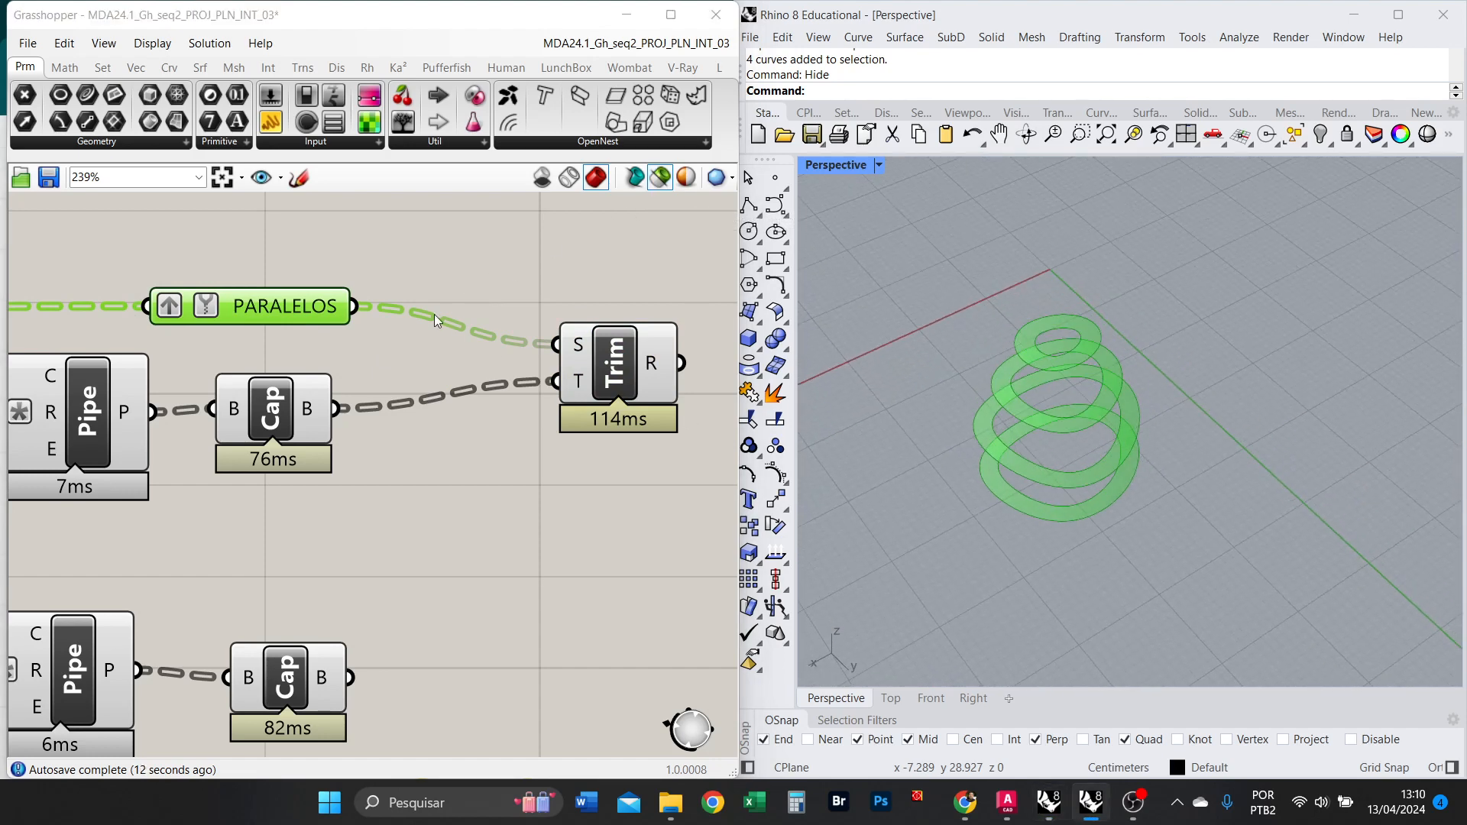
pyautogui.scroll(2, 443, 314)
pyautogui.moveTo(291, 431)
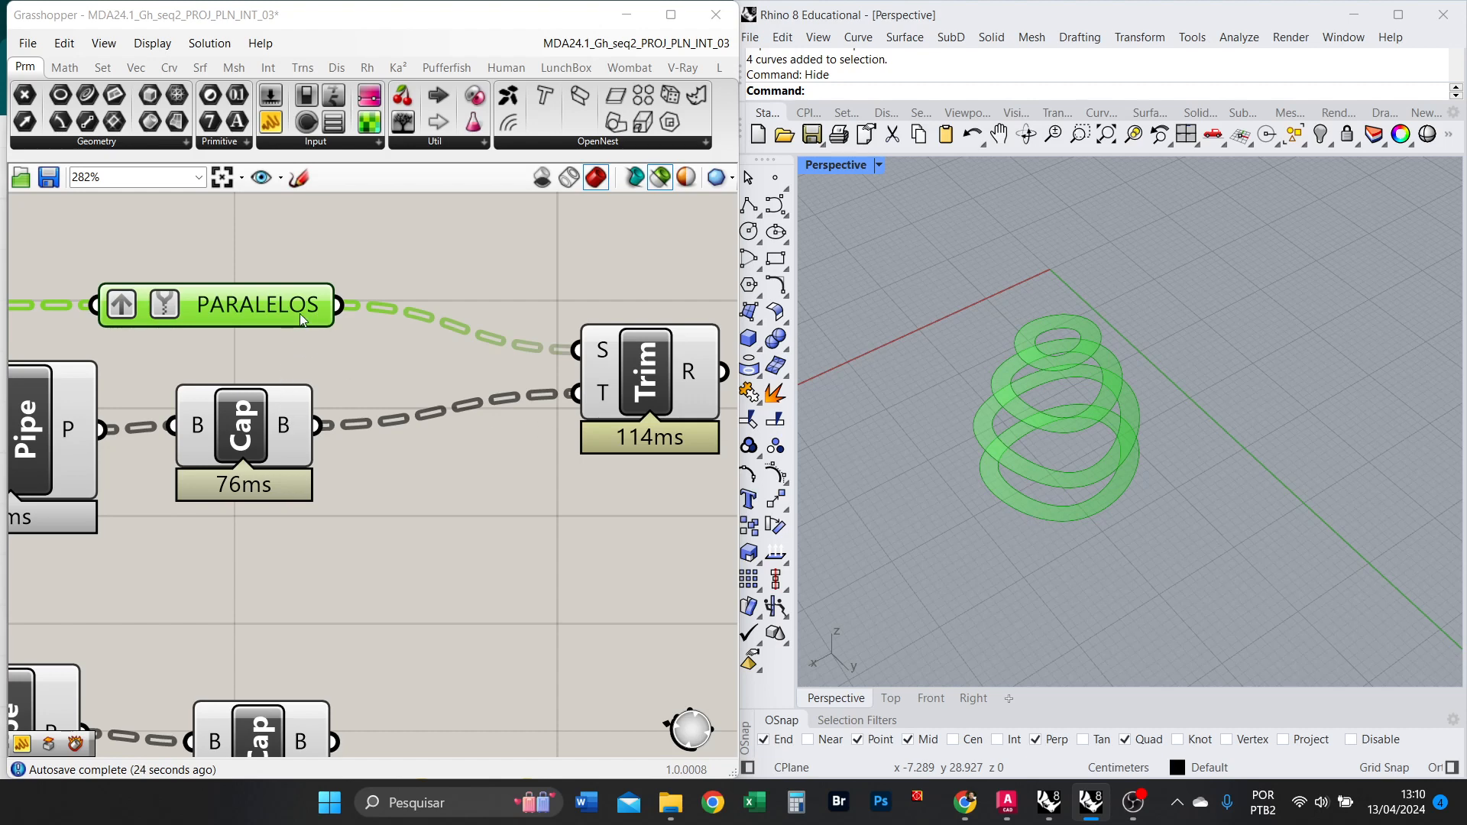
pyautogui.moveTo(301, 312)
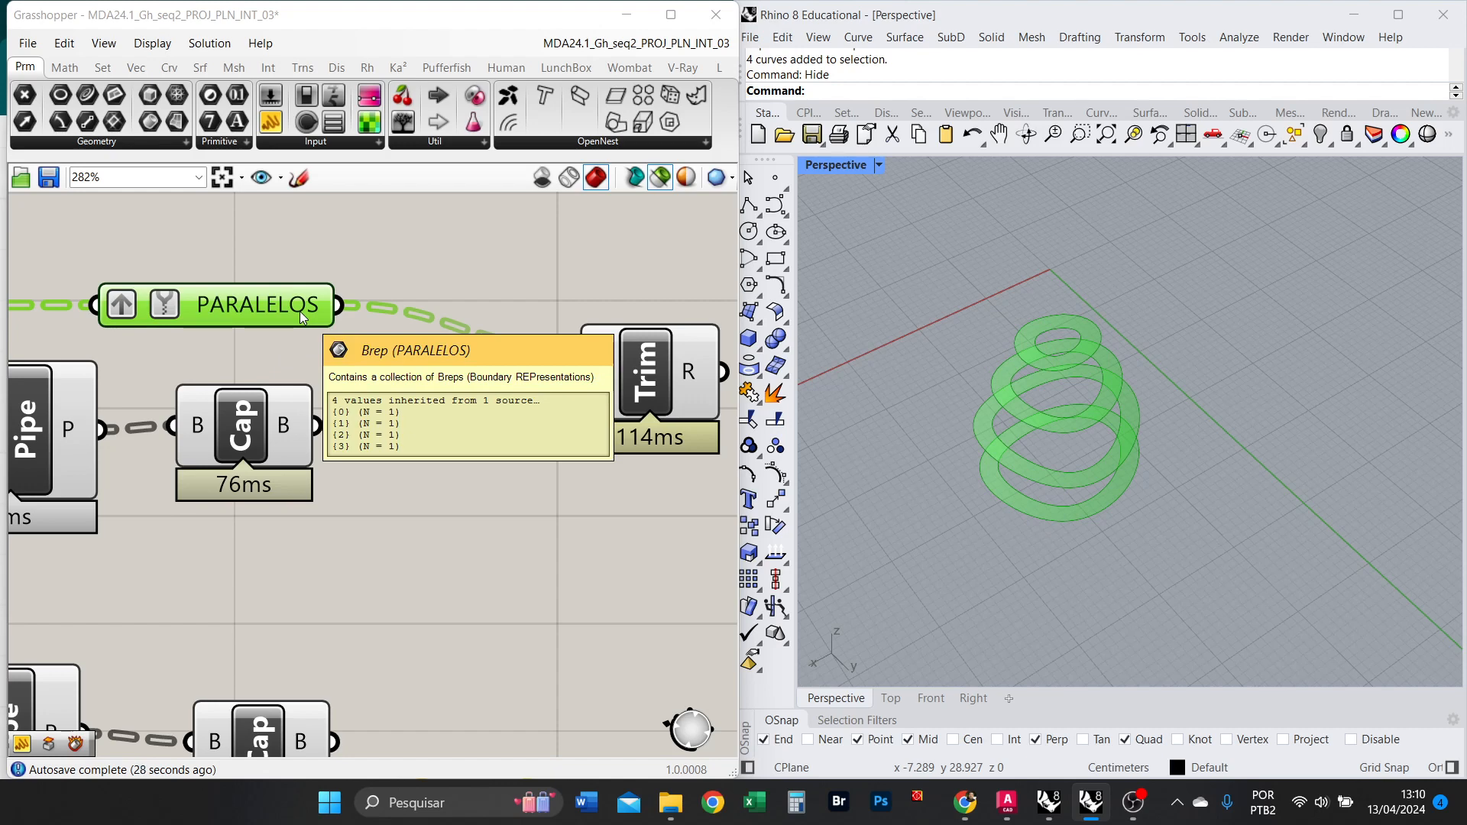
pyautogui.moveTo(1074, 475); pyautogui.dragTo(1160, 442, button='right')
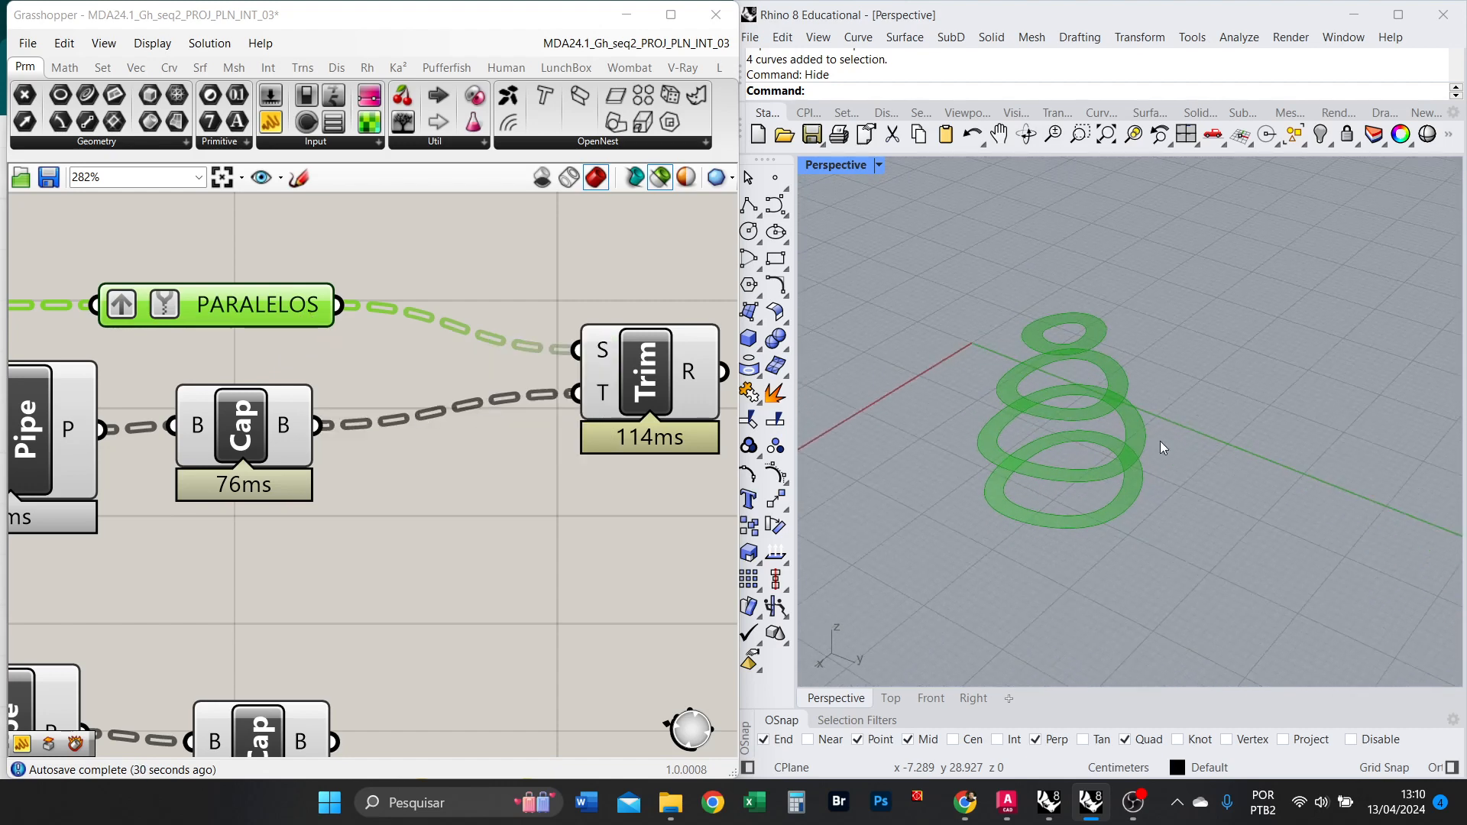
pyautogui.scroll(4, 1088, 361)
pyautogui.scroll(-3, 1039, 363)
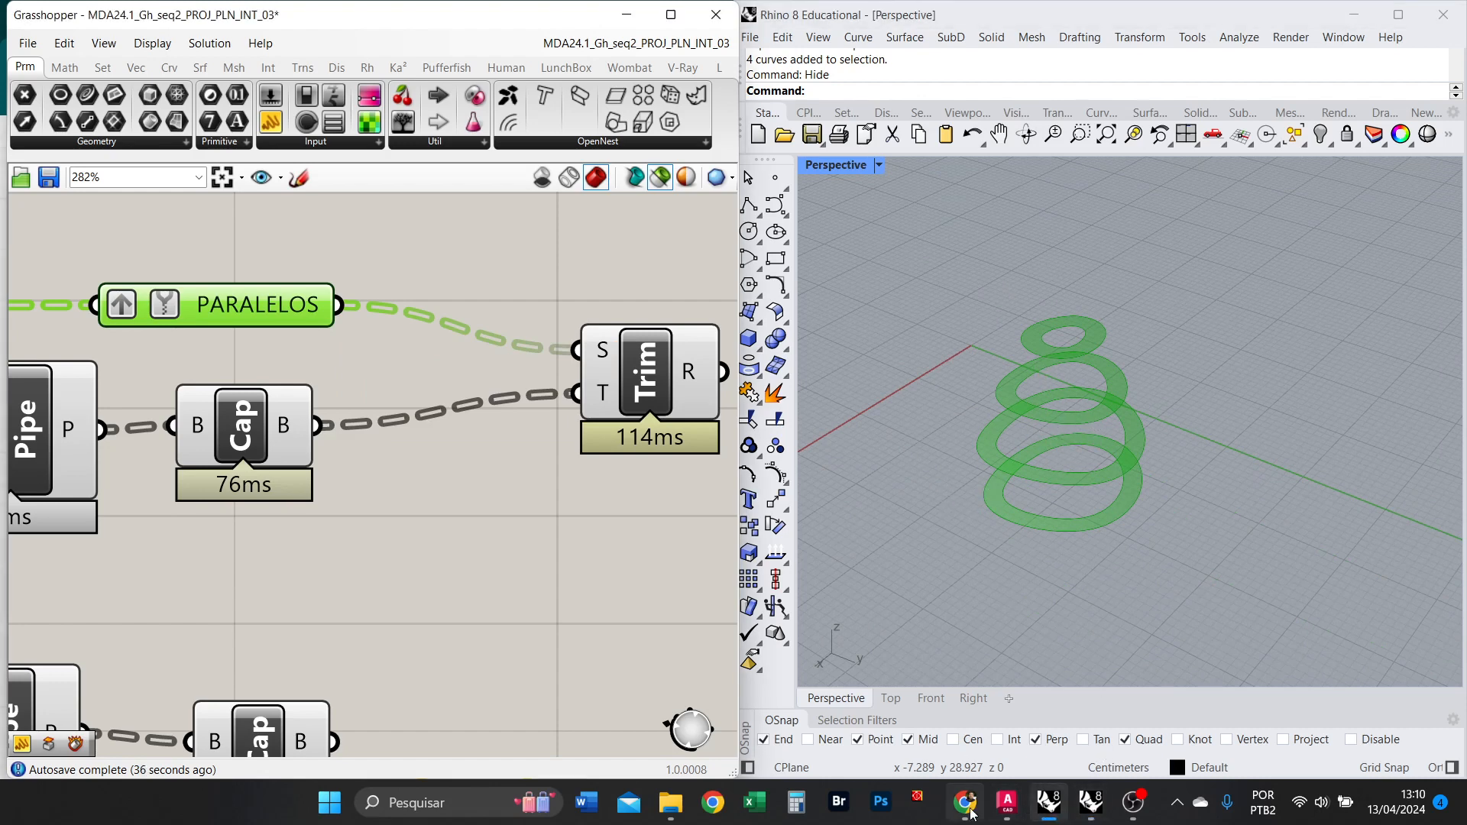
# Switch to the Miro board in Chrome and shift the sketch of four meridians slightly away from the parallels sketch.
pyautogui.moveTo(966, 804)
pyautogui.click(980, 726)
pyautogui.scroll(-5, 777, 442)
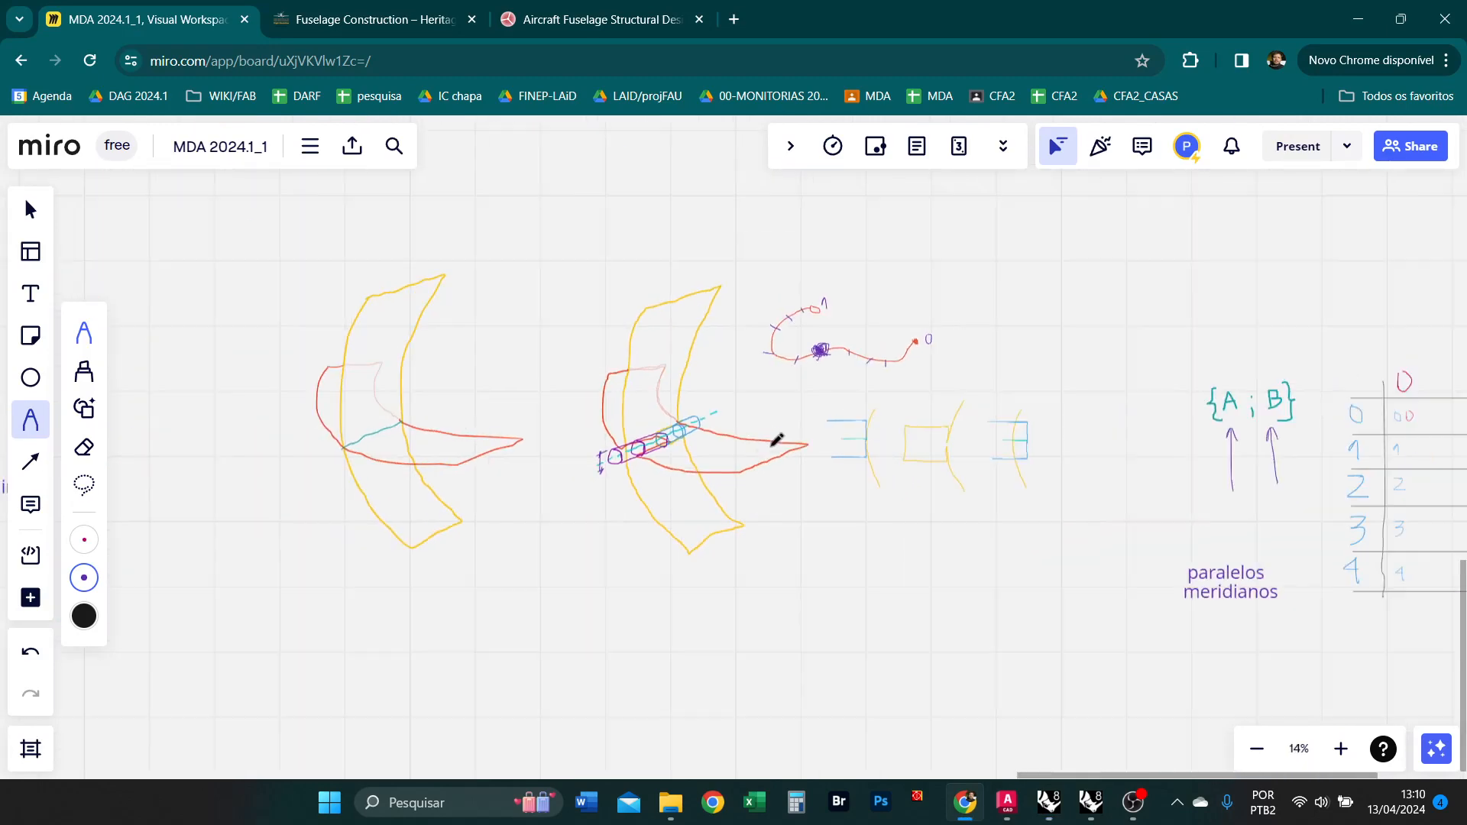
pyautogui.scroll(3, 1406, 434)
pyautogui.scroll(-4, 734, 417)
pyautogui.scroll(3, 1150, 460)
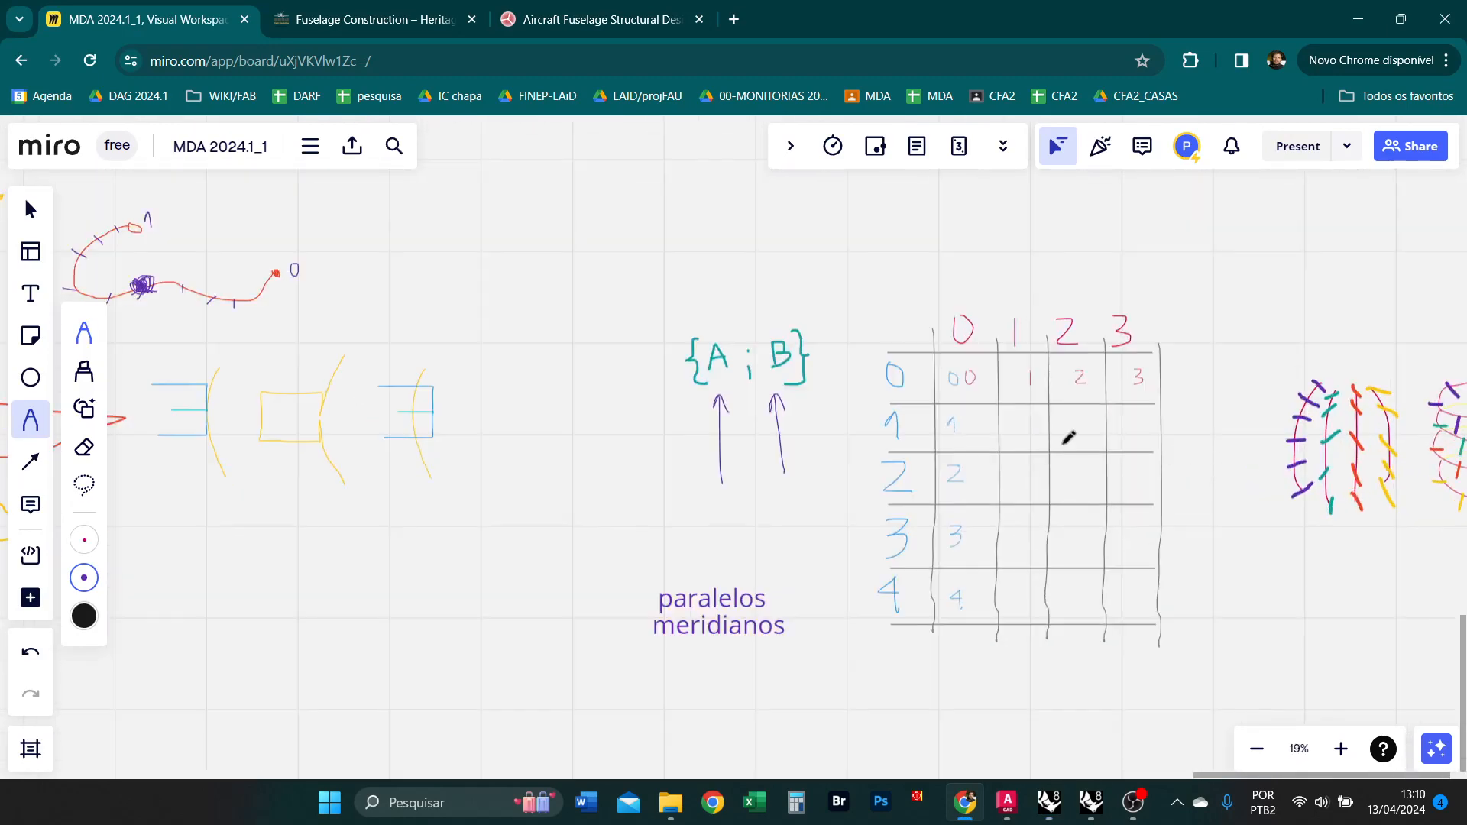
pyautogui.scroll(-2, 1342, 433)
pyautogui.scroll(5, 1375, 436)
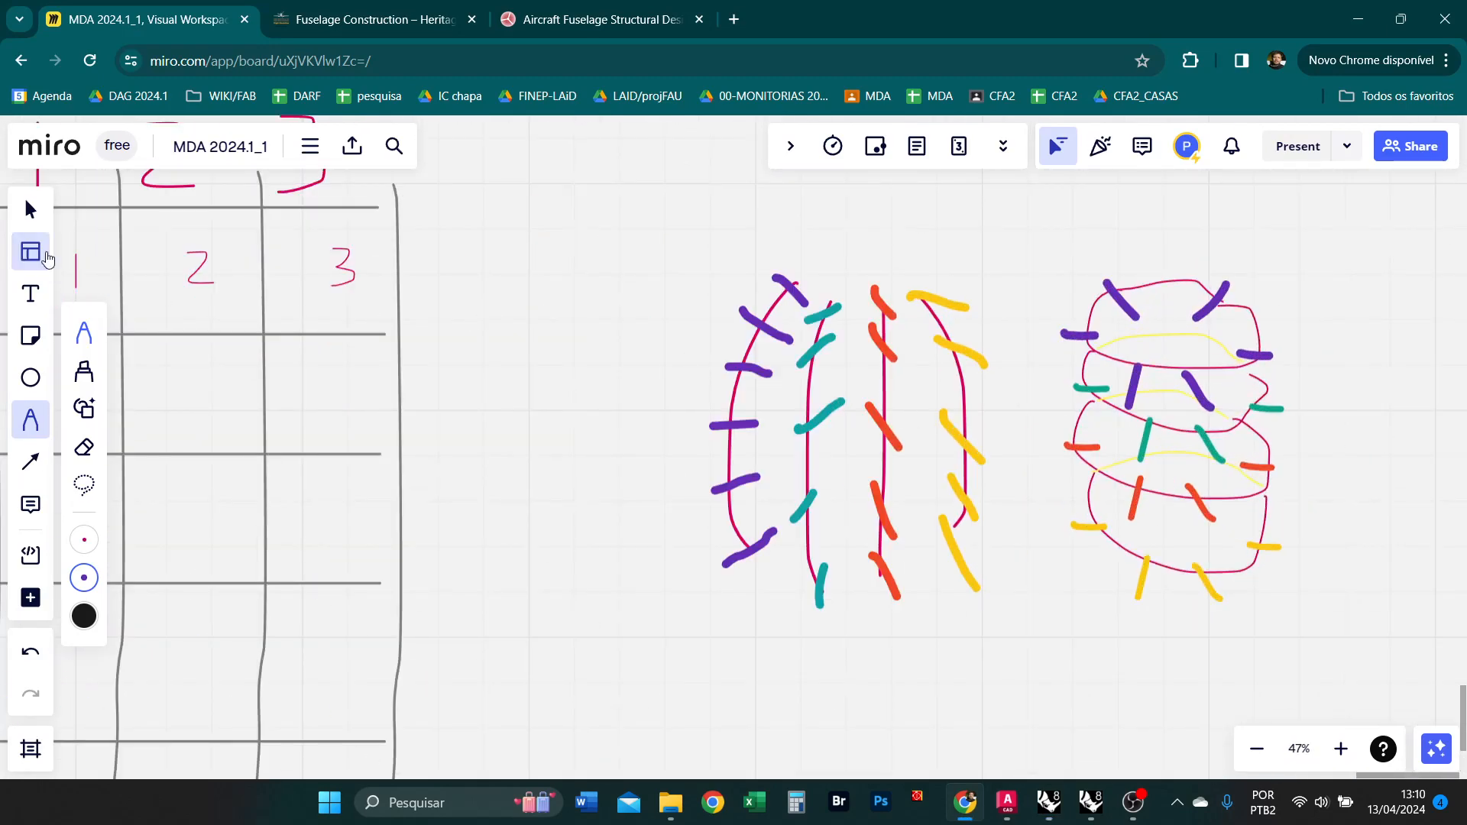
pyautogui.click(31, 209)
pyautogui.moveTo(748, 424); pyautogui.dragTo(739, 428)
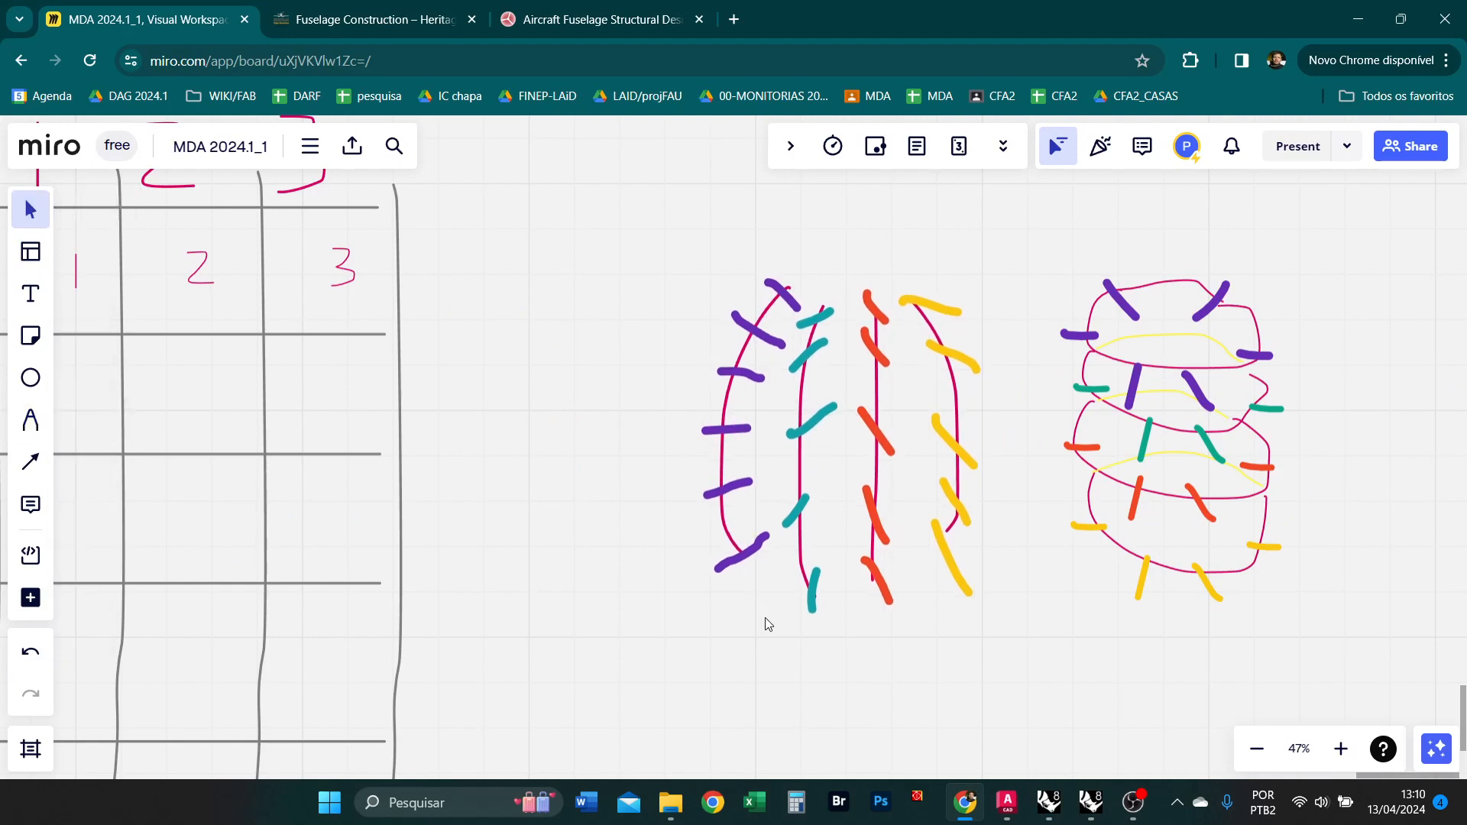
pyautogui.click(734, 543)
pyautogui.click(749, 664)
# Draw a small purple pen oval on each of the first two meridian curves and delete both ovals.
pyautogui.click(31, 420)
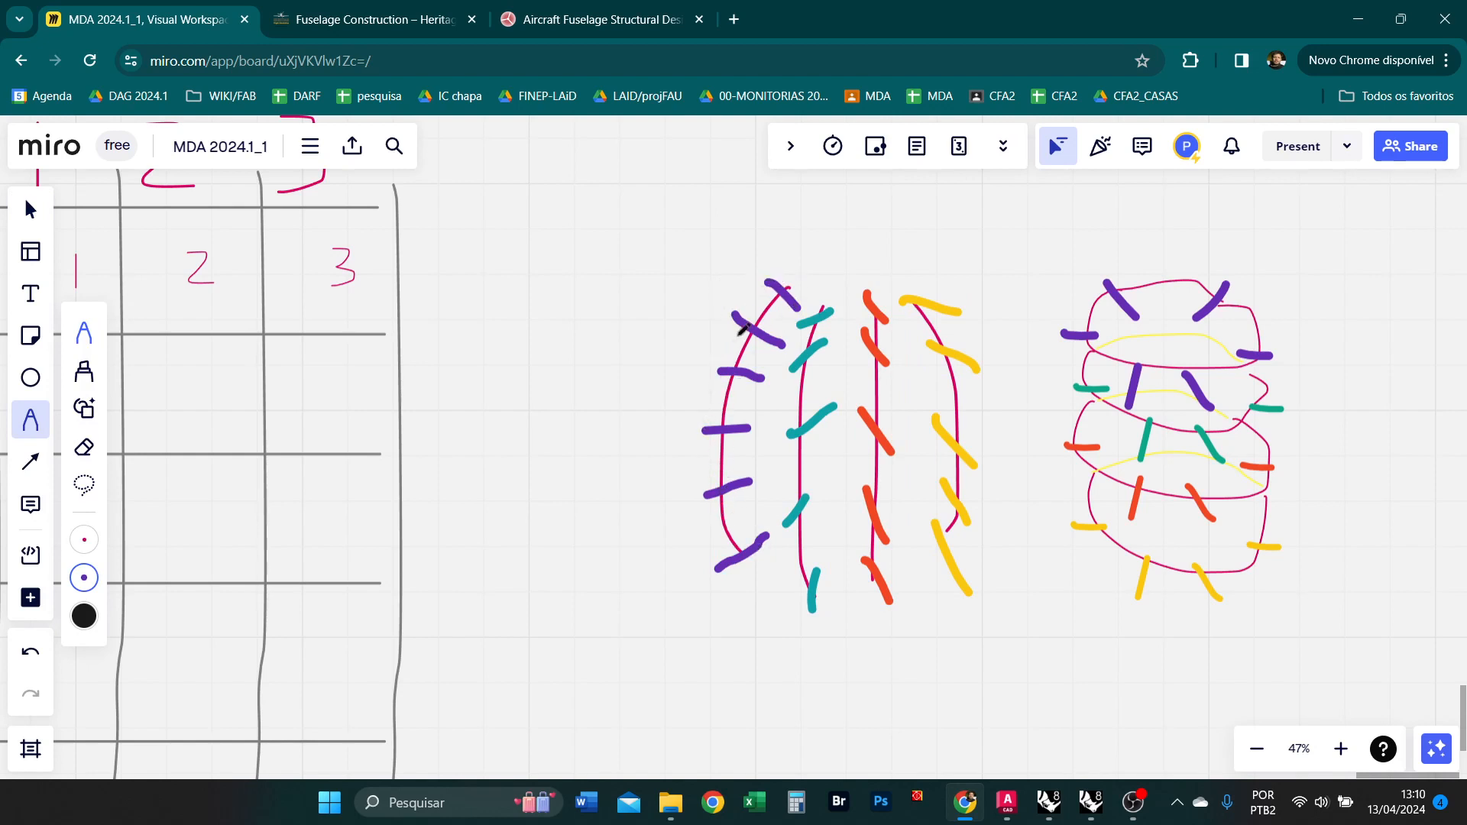
pyautogui.moveTo(772, 298); pyautogui.dragTo(772, 305)
pyautogui.moveTo(795, 463); pyautogui.dragTo(800, 456)
pyautogui.press('v')
pyautogui.click(813, 469)
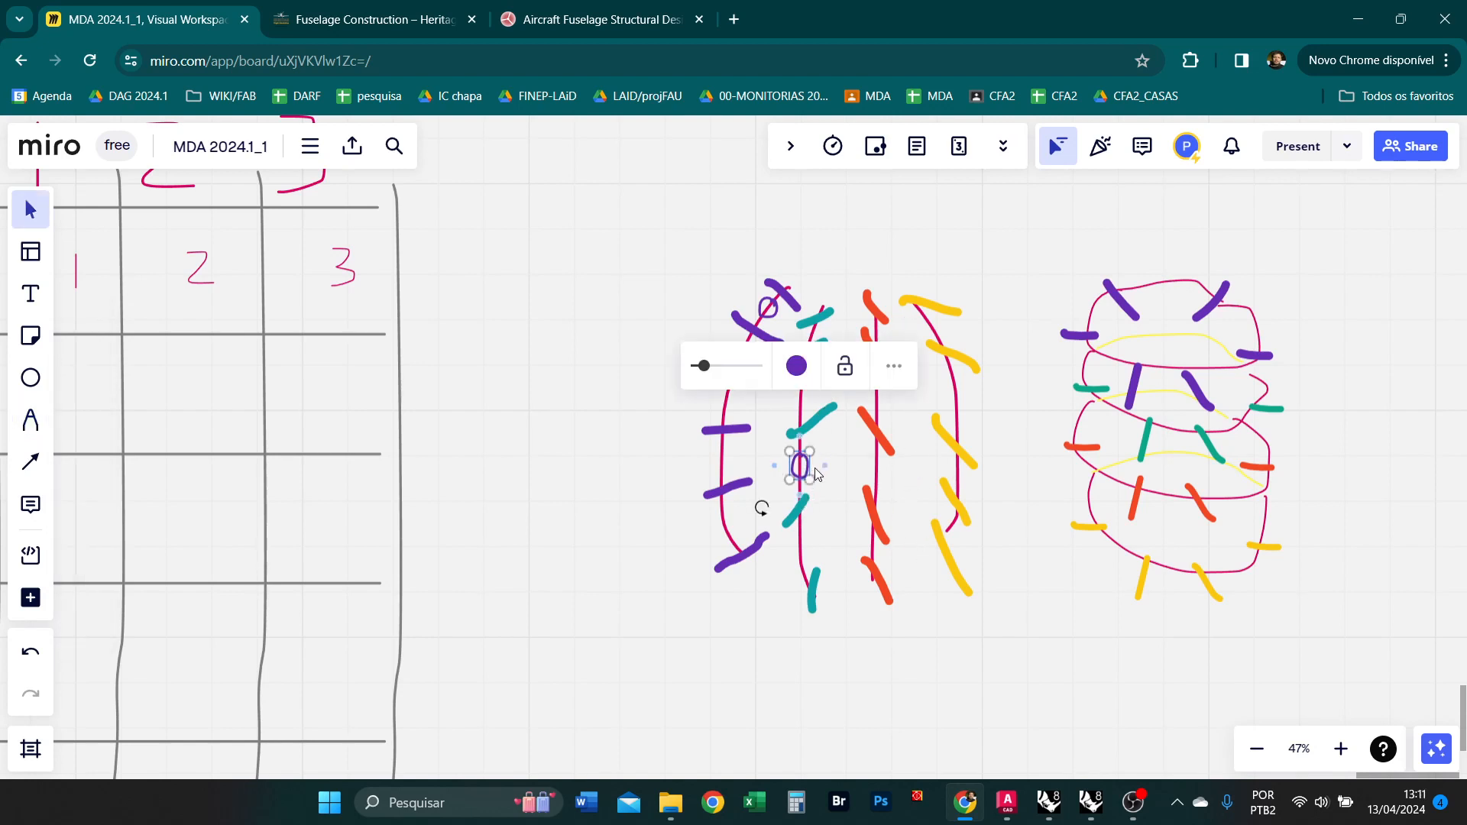
pyautogui.press('Delete')
pyautogui.click(776, 320)
pyautogui.press('Delete')
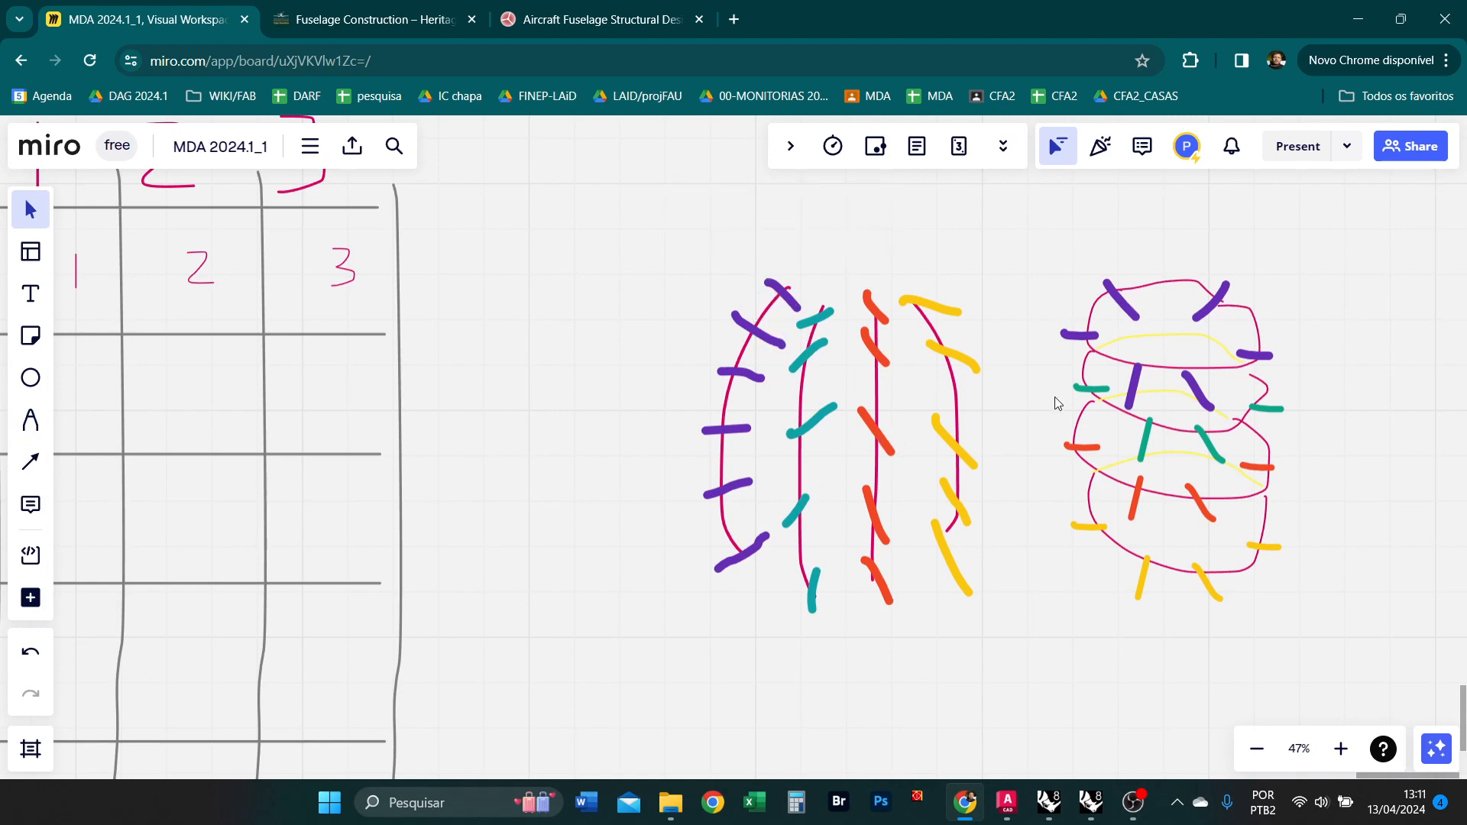
pyautogui.moveTo(670, 400); pyautogui.dragTo(885, 418, button='middle')
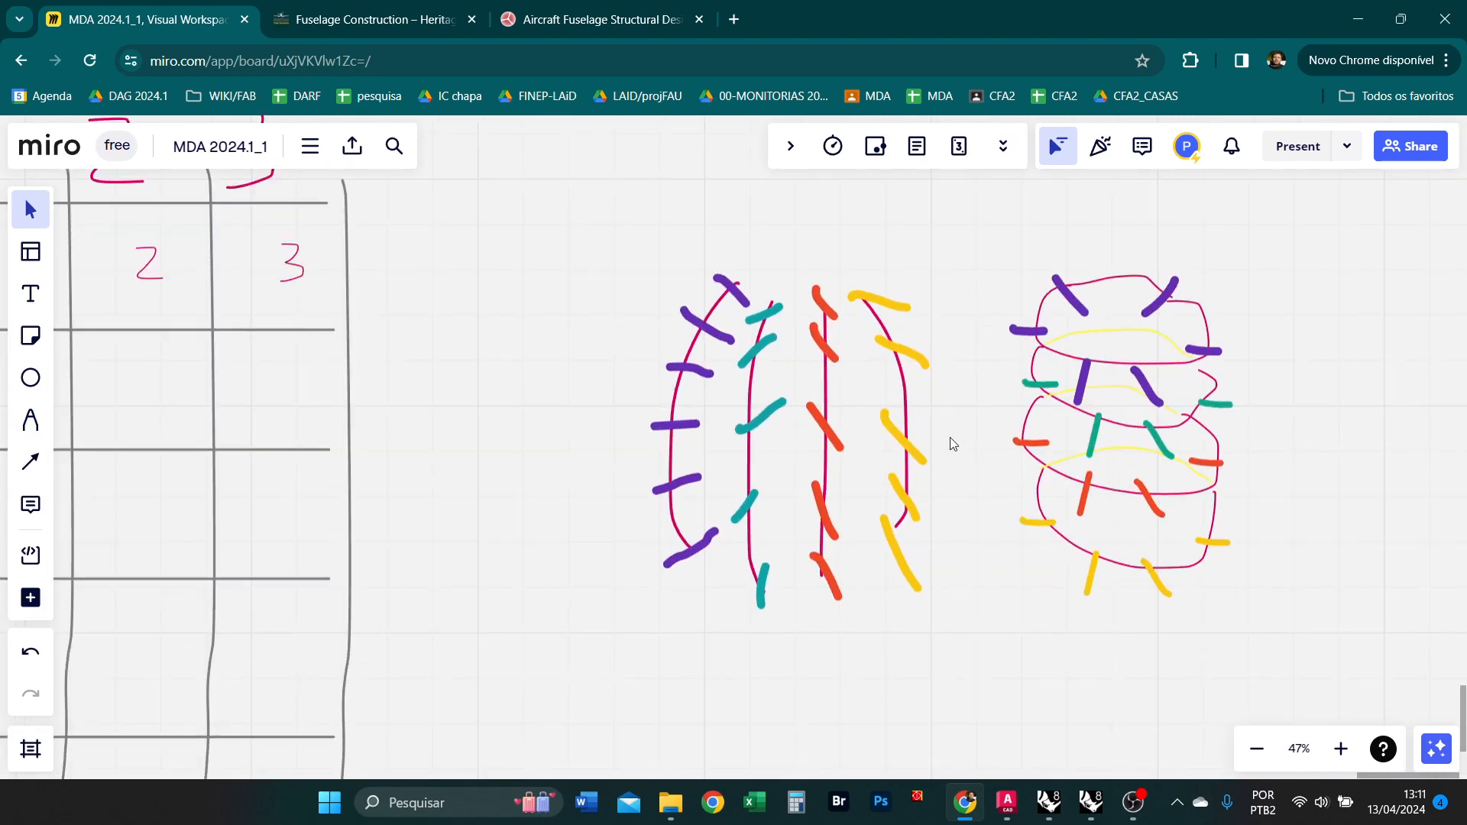
pyautogui.click(1194, 365)
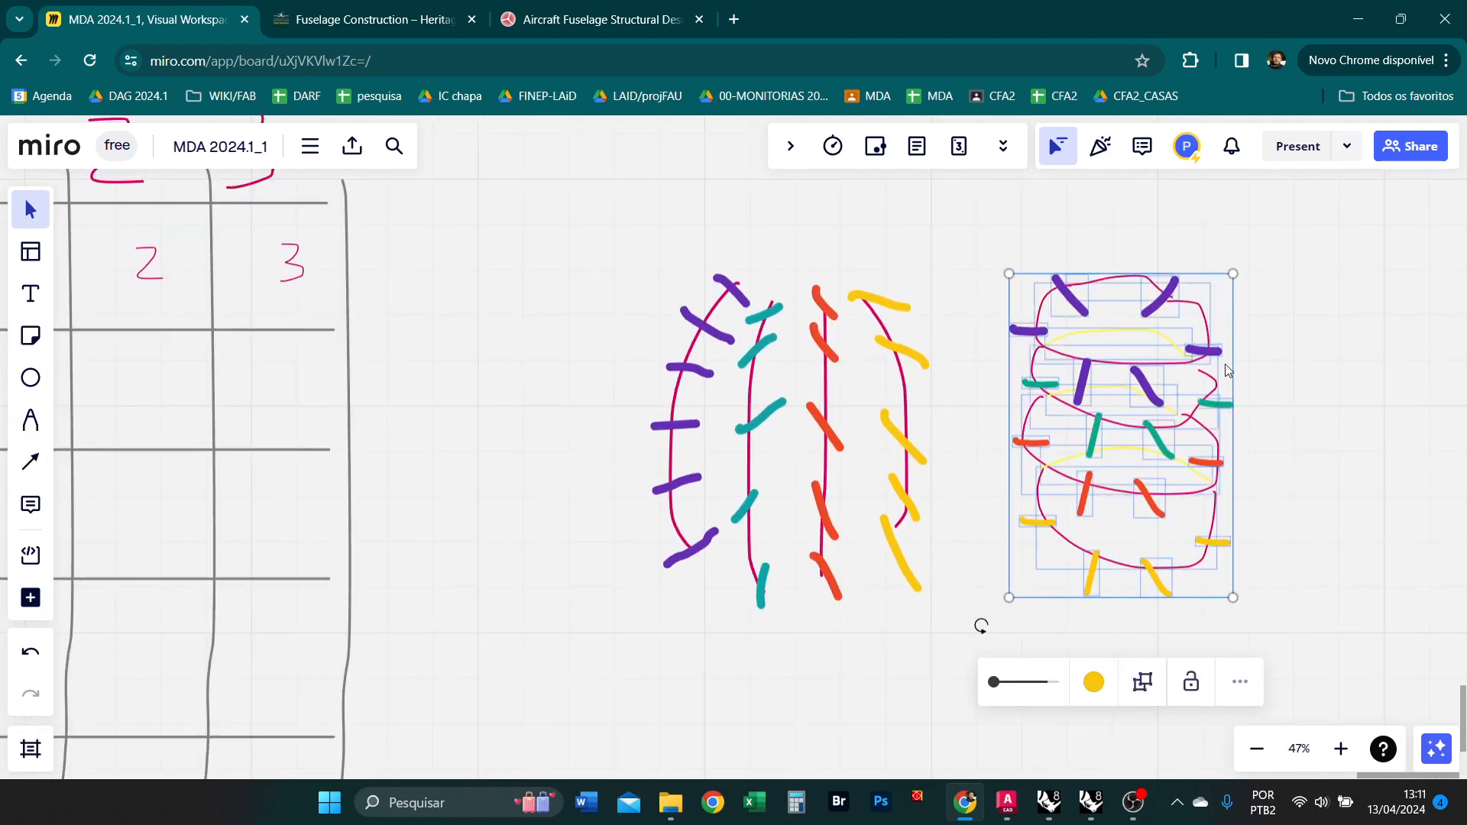
pyautogui.click(1281, 375)
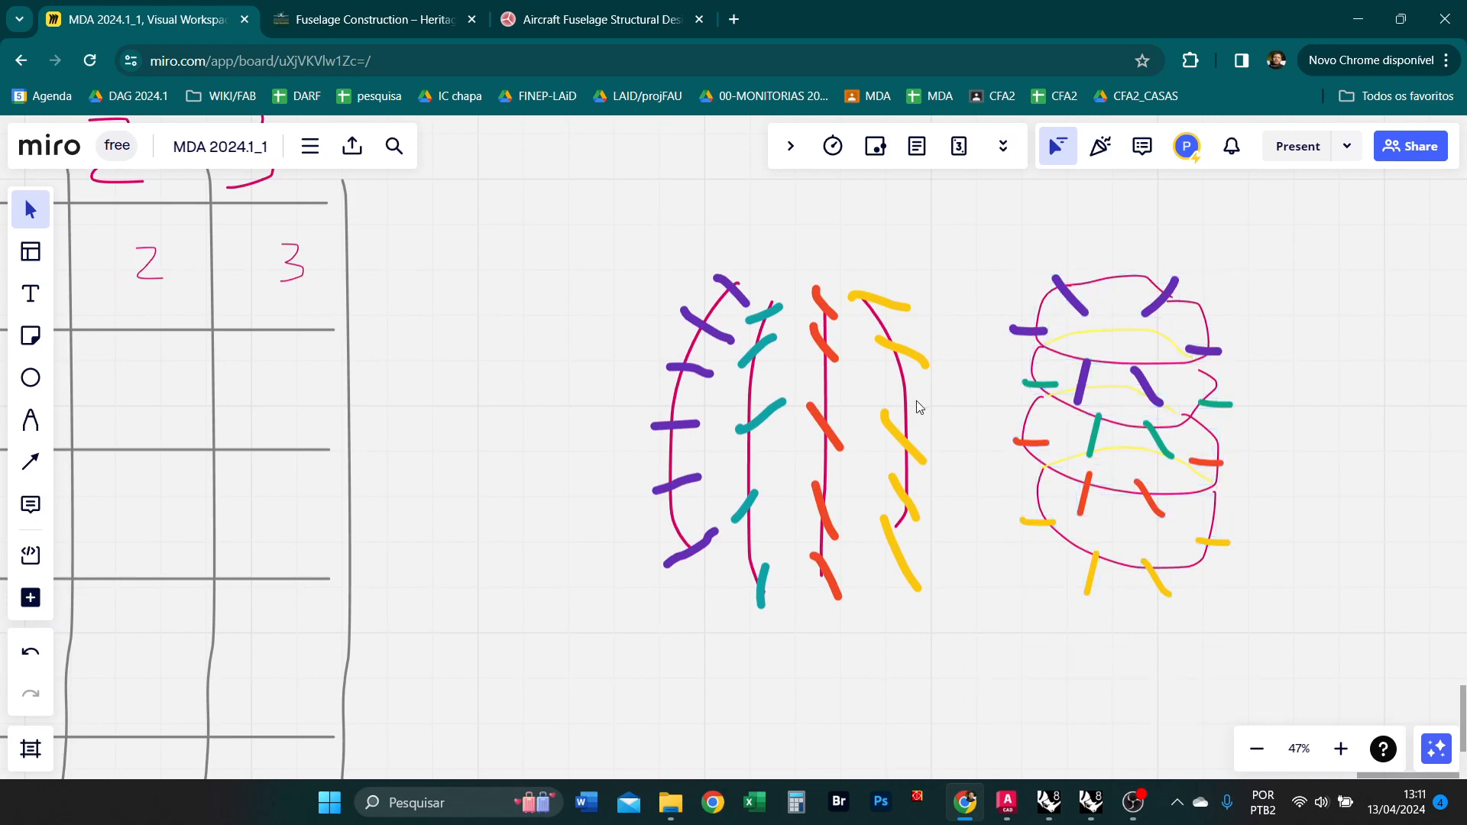
# Switch back to Grasshopper and examine the Trim Solid result and the capped pipes of both halves in the Rhino viewport.
pyautogui.hotkey('alt', 'Tab')
pyautogui.click(667, 374)
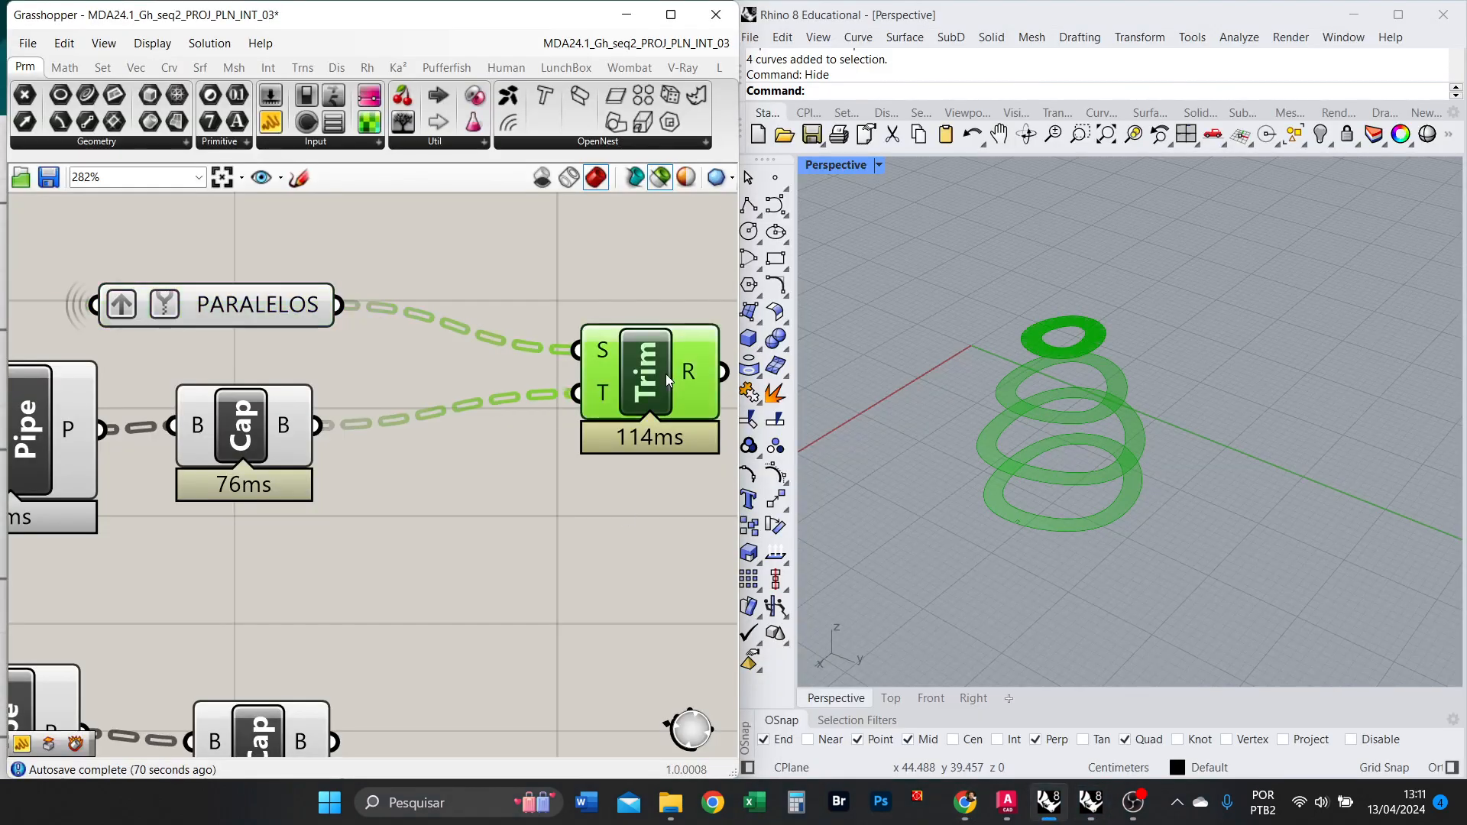
pyautogui.scroll(-3, 552, 390)
pyautogui.click(351, 396)
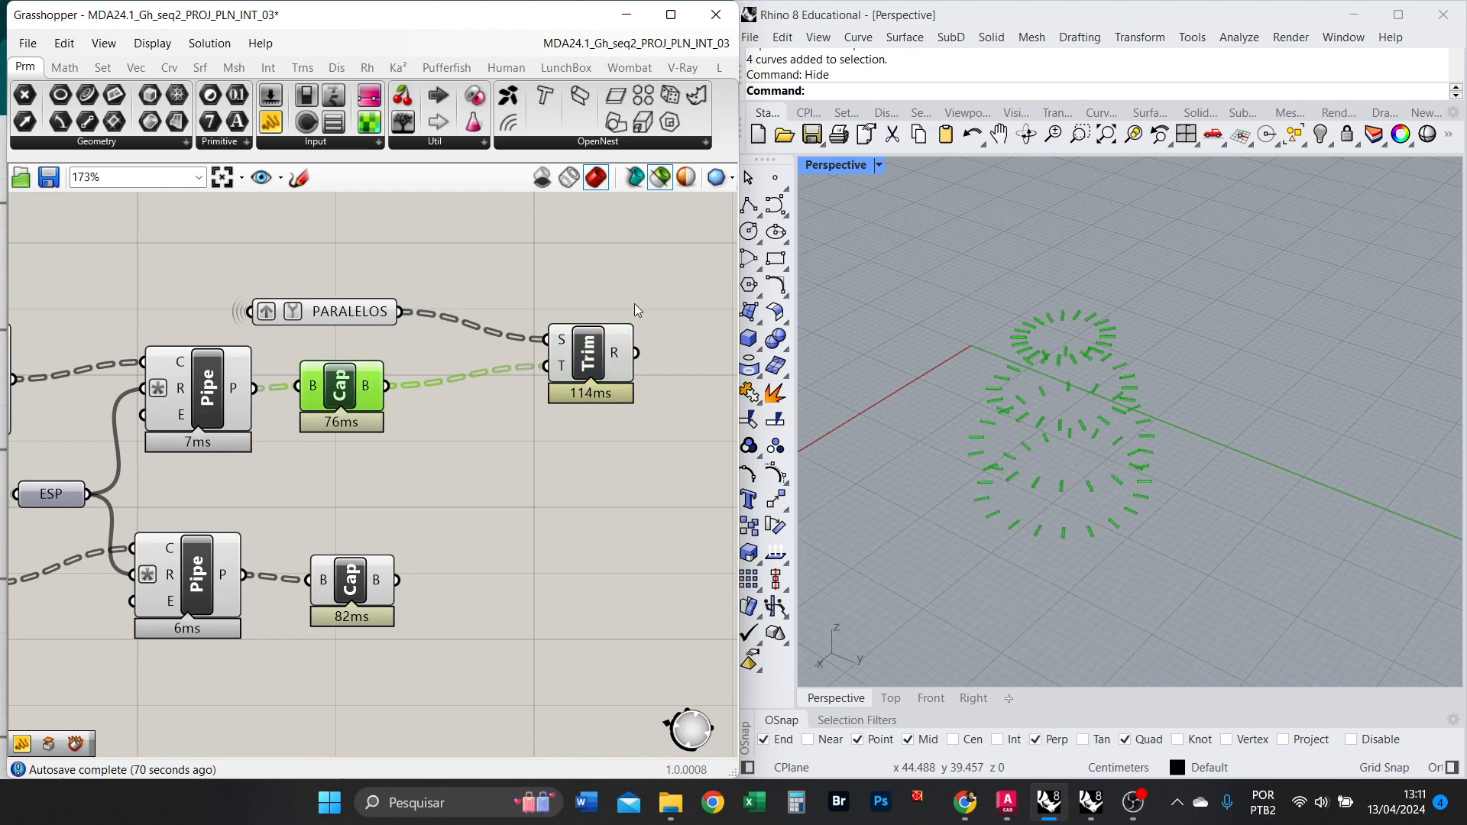
pyautogui.scroll(5, 1049, 470)
pyautogui.moveTo(1048, 470); pyautogui.dragTo(1083, 440, button='right')
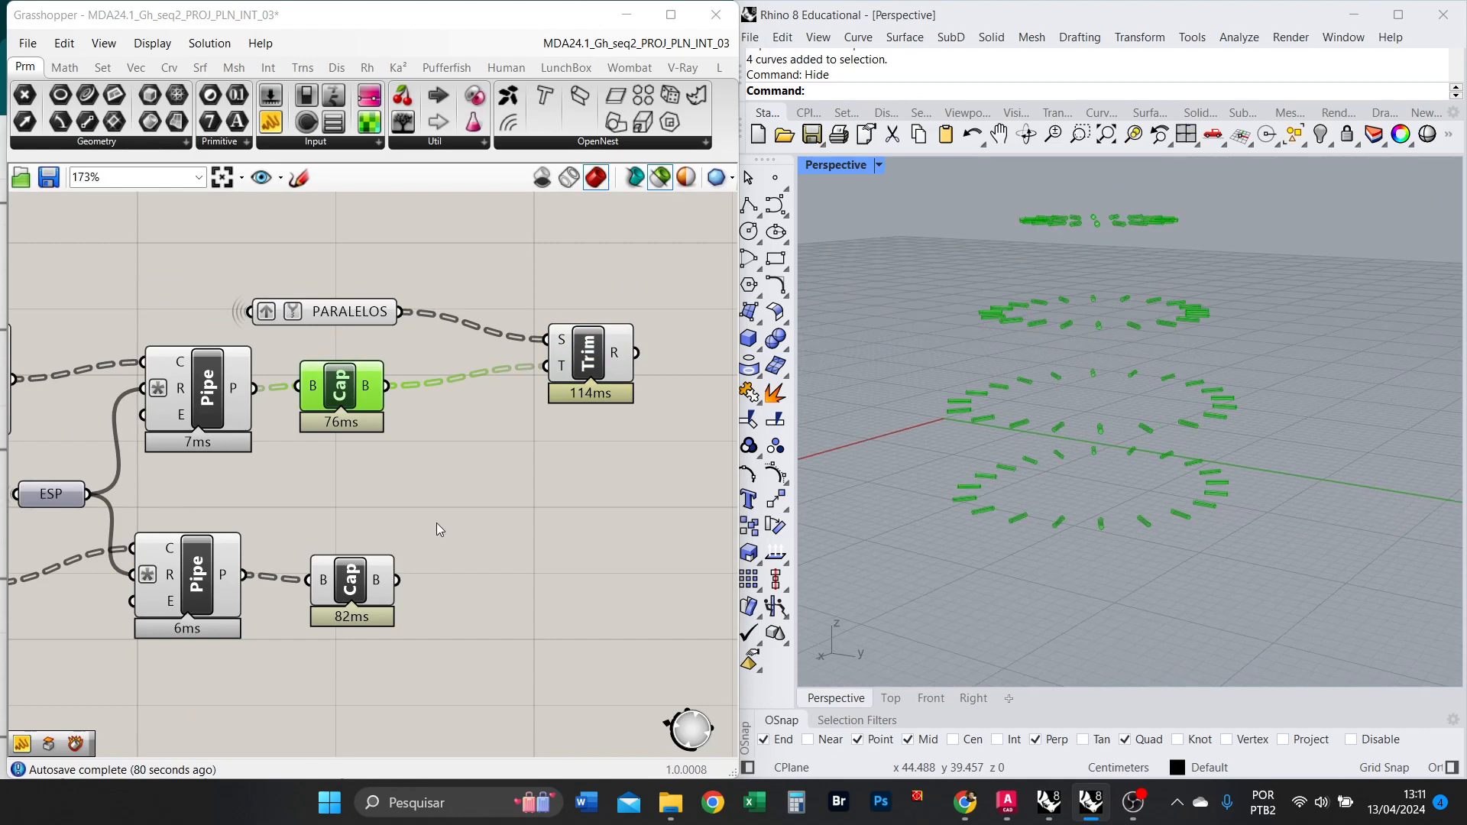
pyautogui.click(355, 588)
pyautogui.moveTo(1099, 529); pyautogui.dragTo(1147, 566, button='right')
pyautogui.scroll(3, 1140, 221)
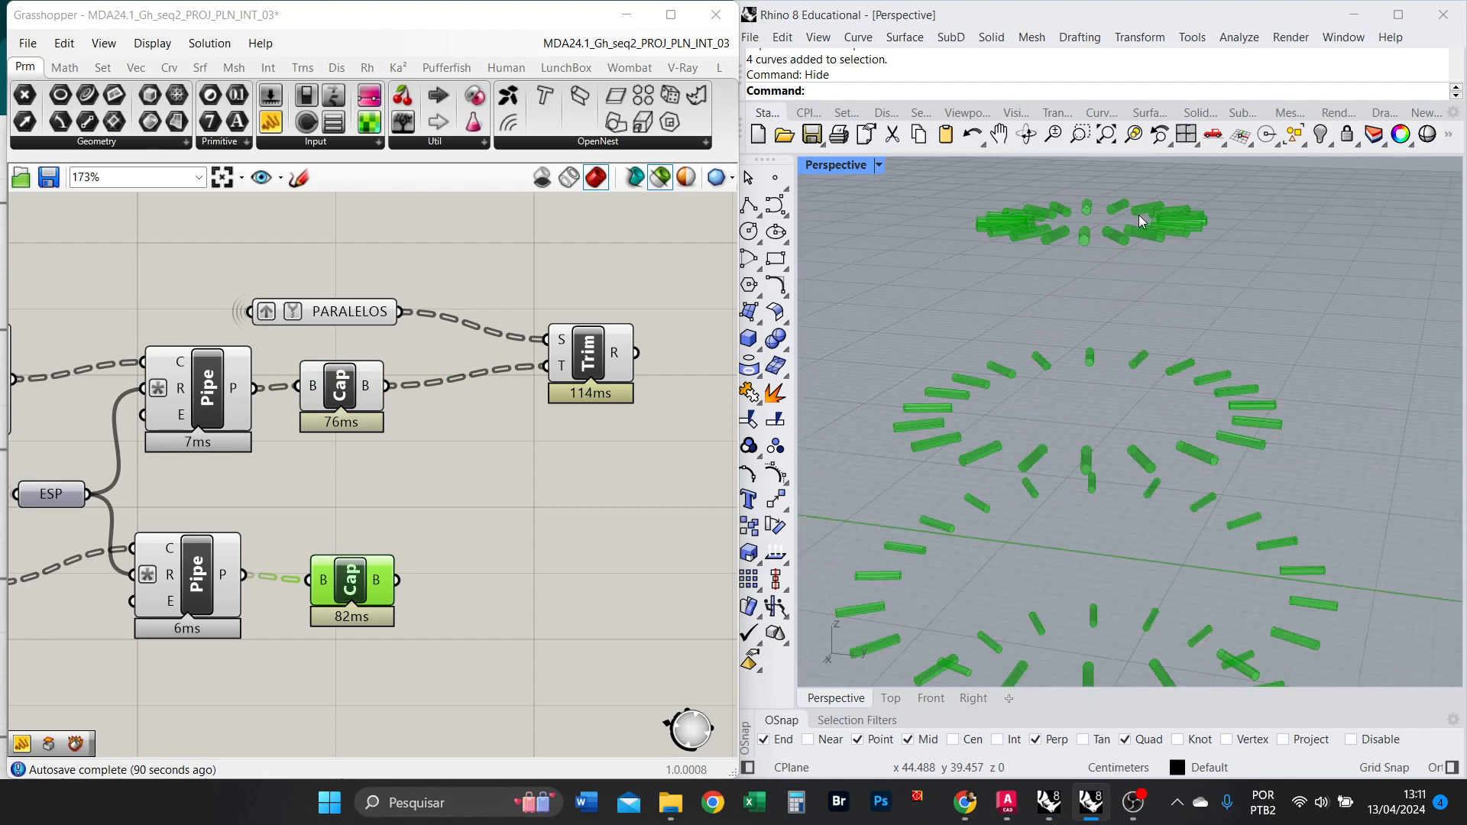
pyautogui.scroll(-4, 1117, 260)
pyautogui.moveTo(1116, 261); pyautogui.dragTo(1177, 290, button='right')
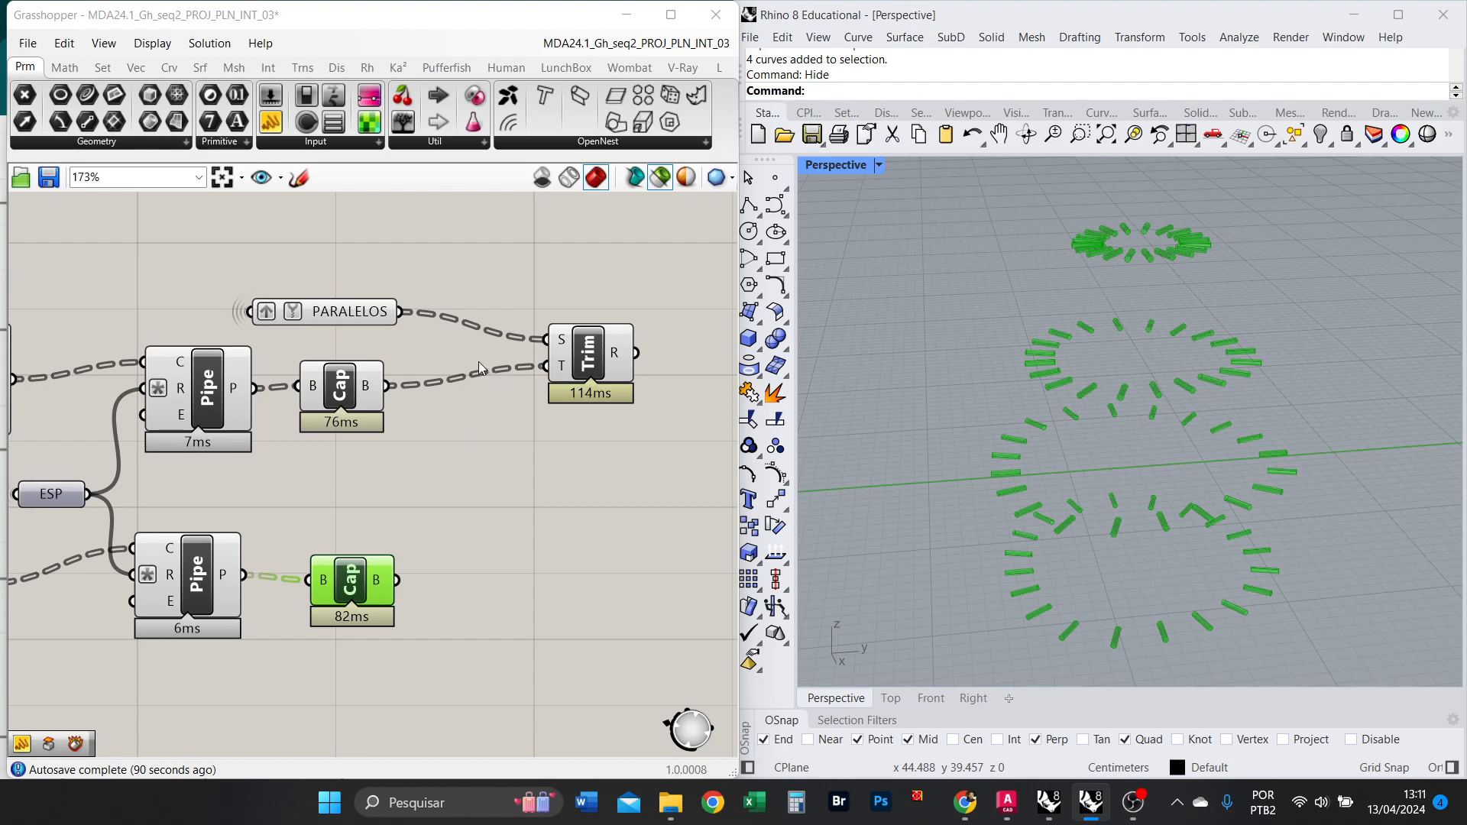
pyautogui.scroll(-2, 478, 363)
pyautogui.scroll(2, 604, 414)
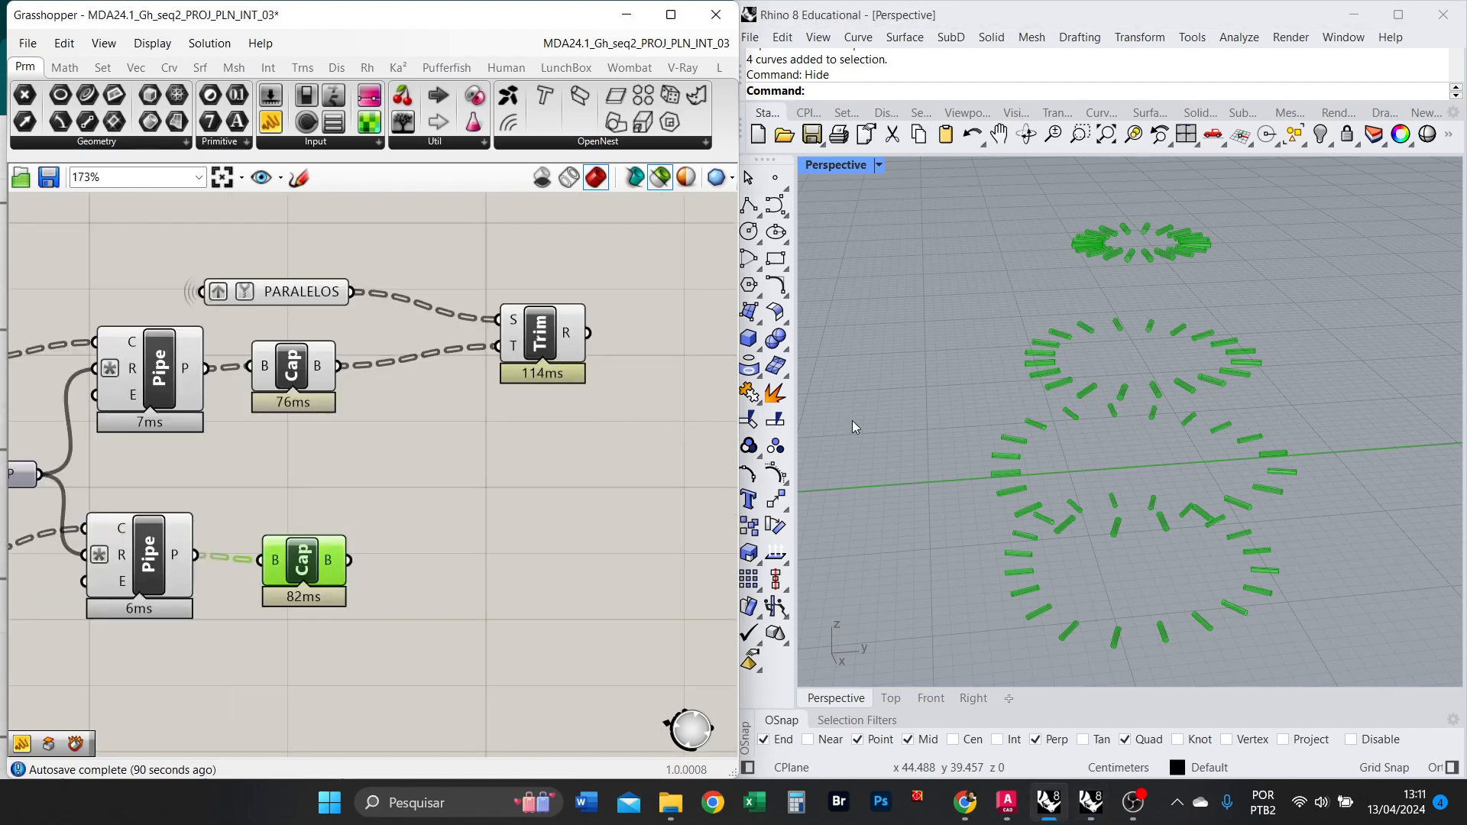
pyautogui.scroll(-2, 520, 422)
# Switch to the Miro board and place a copy of the diagram of two circle columns joined by coloured lines above the numbered table.
pyautogui.hotkey('alt', 'Tab')
pyautogui.hotkey('alt', 'Tab')
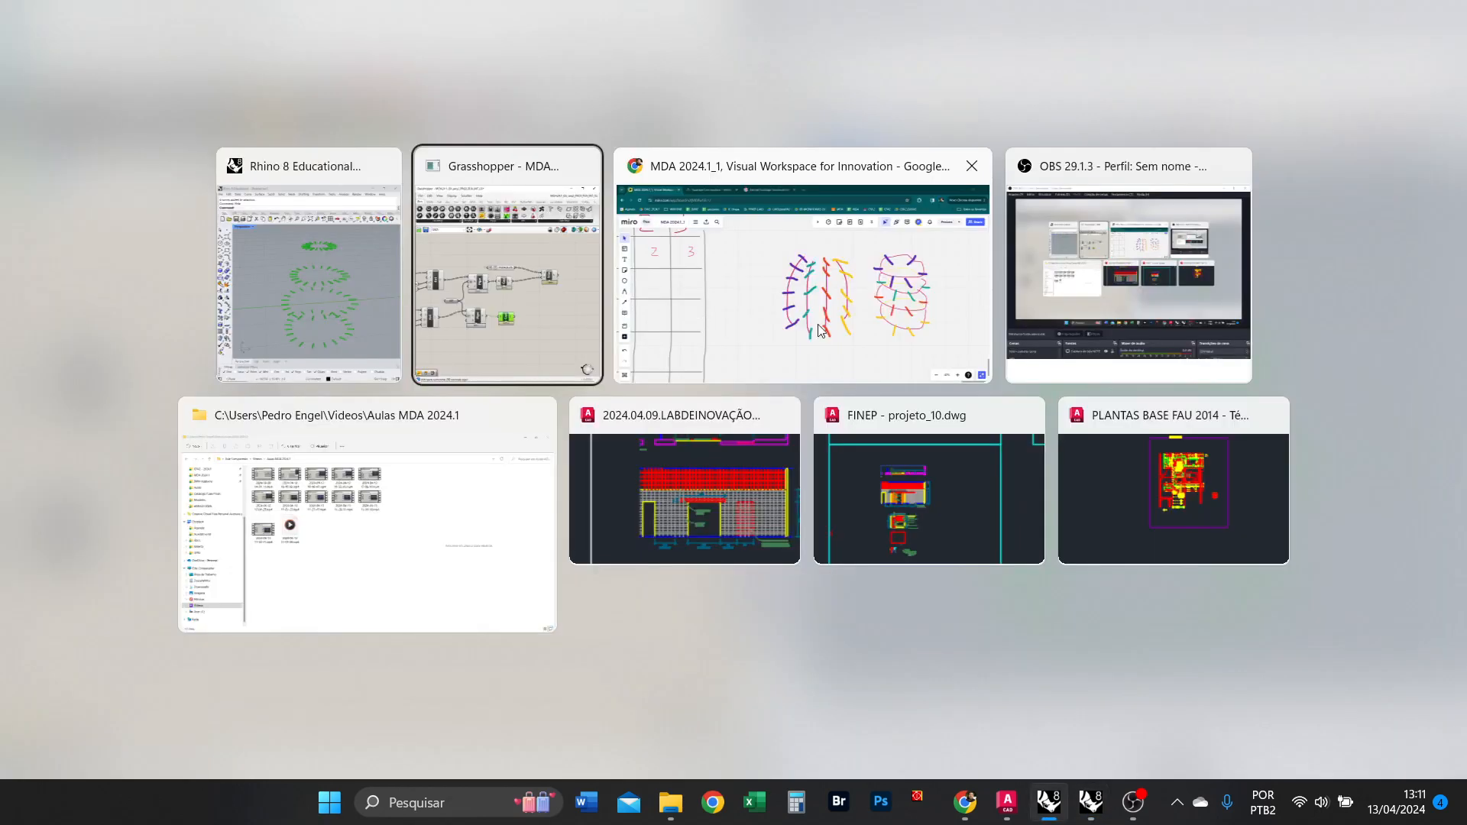
pyautogui.scroll(-10, 765, 425)
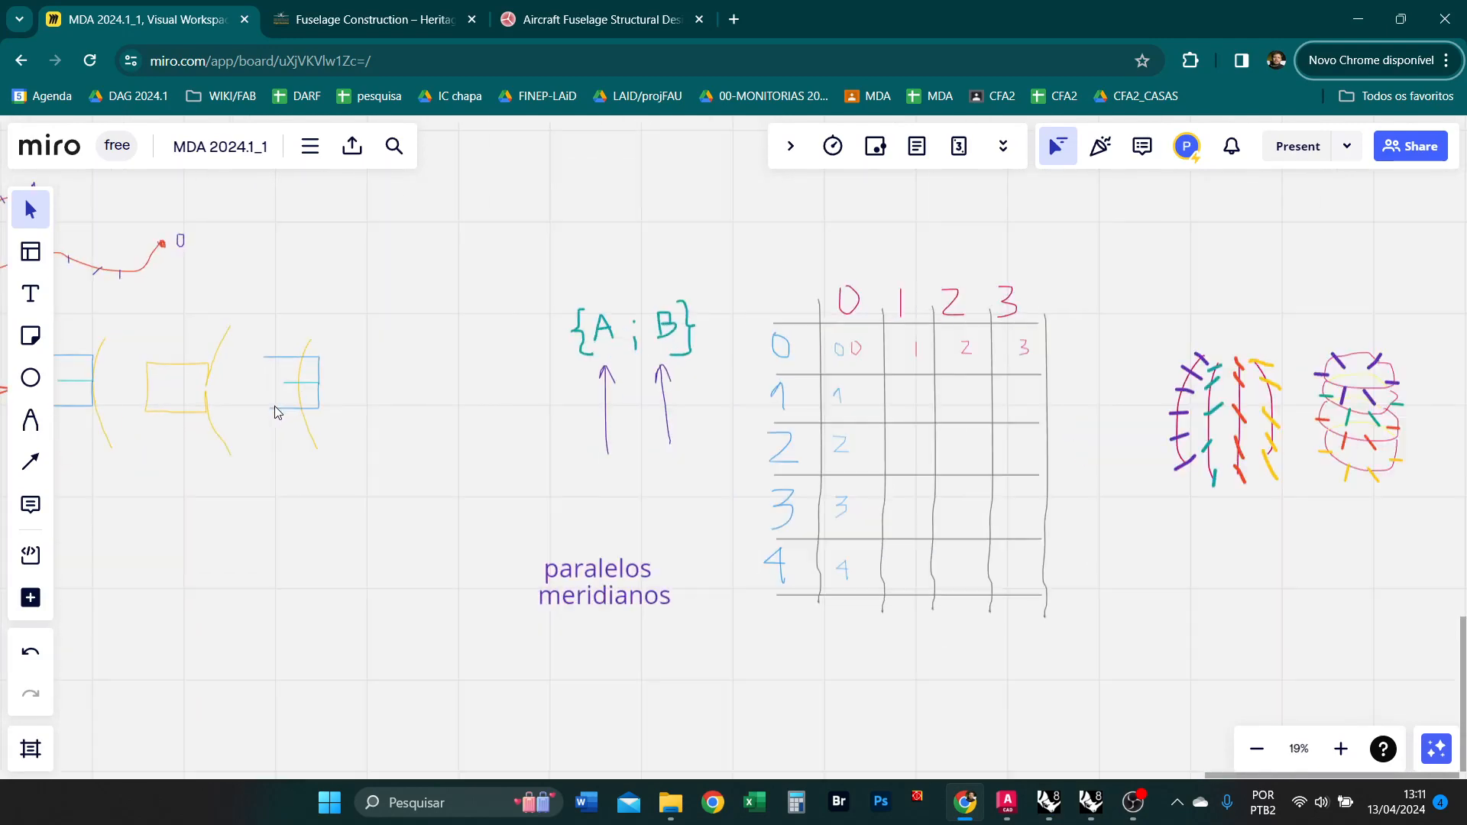
pyautogui.scroll(-6, 754, 403)
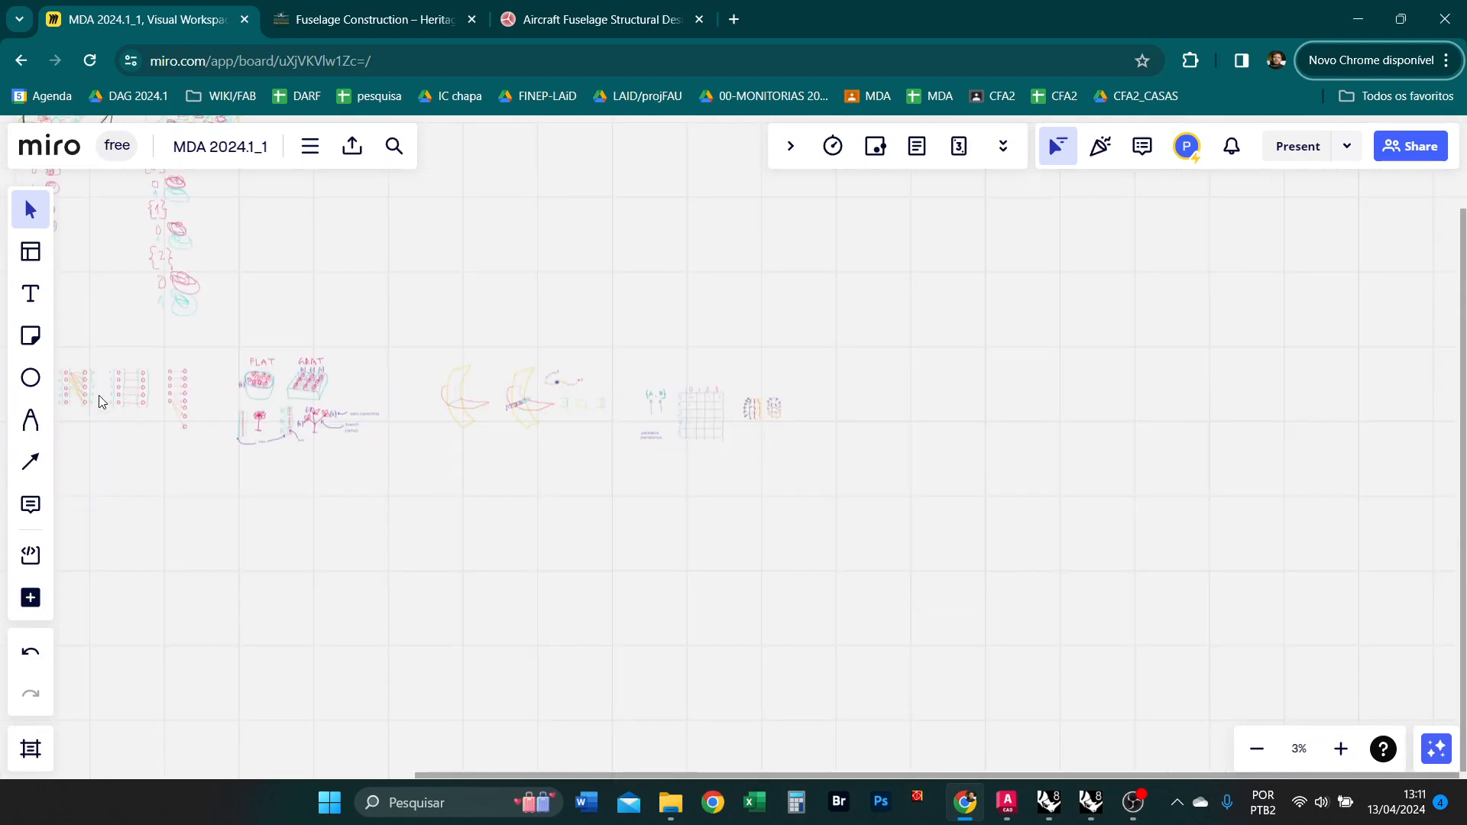
pyautogui.scroll(6, 99, 401)
pyautogui.moveTo(275, 465); pyautogui.dragTo(101, 278)
pyautogui.moveTo(171, 343)
pyautogui.keyDown('alt'); pyautogui.mouseDown()
pyautogui.moveTo(224, 581)
pyautogui.moveTo(185, 563)
pyautogui.moveTo(339, 504)
pyautogui.moveTo(1459, 410)
pyautogui.moveTo(1273, 413)
pyautogui.mouseUp(); pyautogui.keyUp('alt')
pyautogui.keyDown('alt'); pyautogui.moveTo(970, 387); pyautogui.dragTo(603, 268); pyautogui.keyUp('alt')
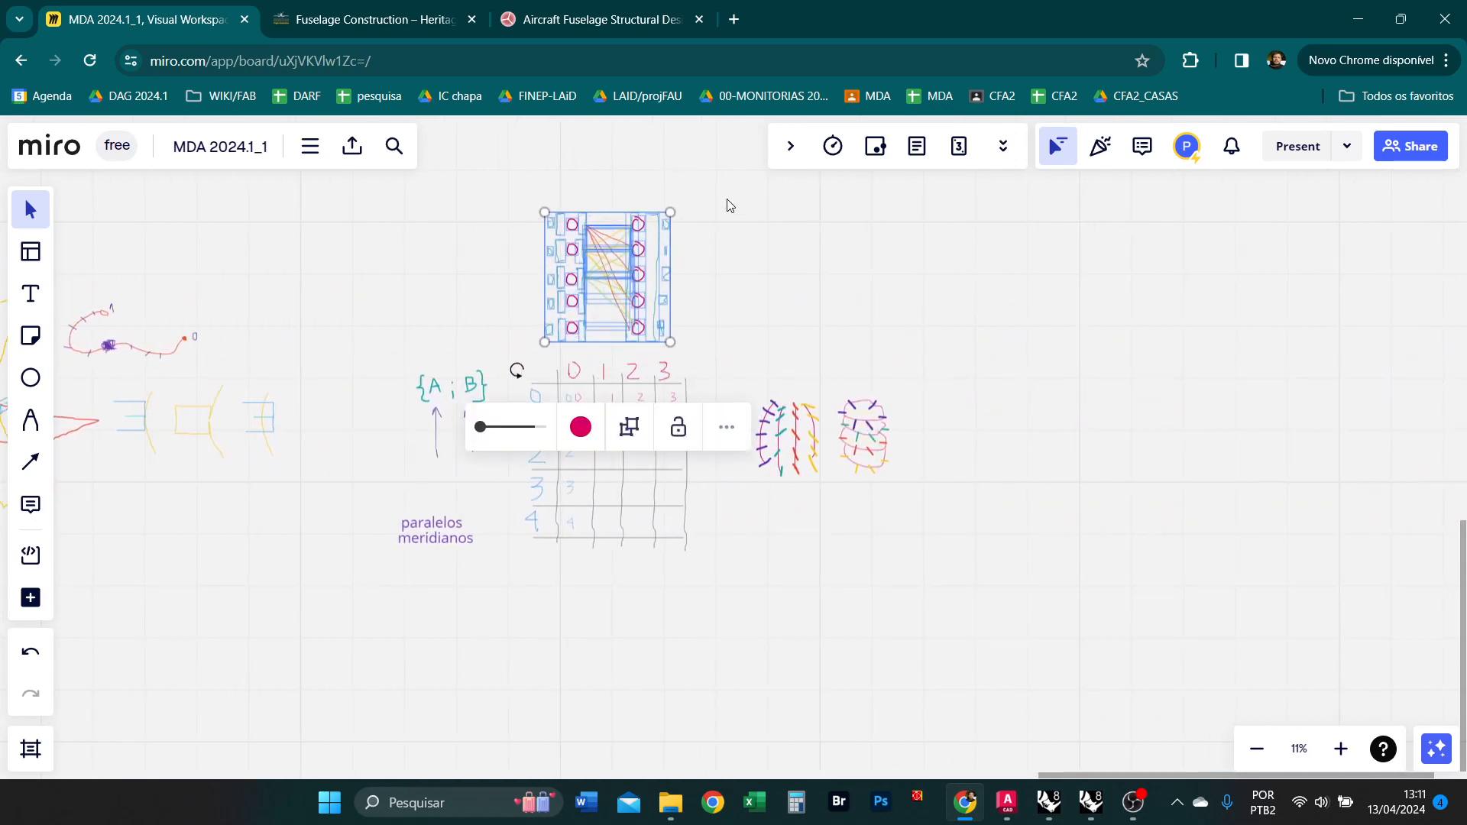
pyautogui.scroll(3, 752, 231)
pyautogui.click(752, 230)
pyautogui.scroll(2, 561, 271)
pyautogui.scroll(2, 562, 272)
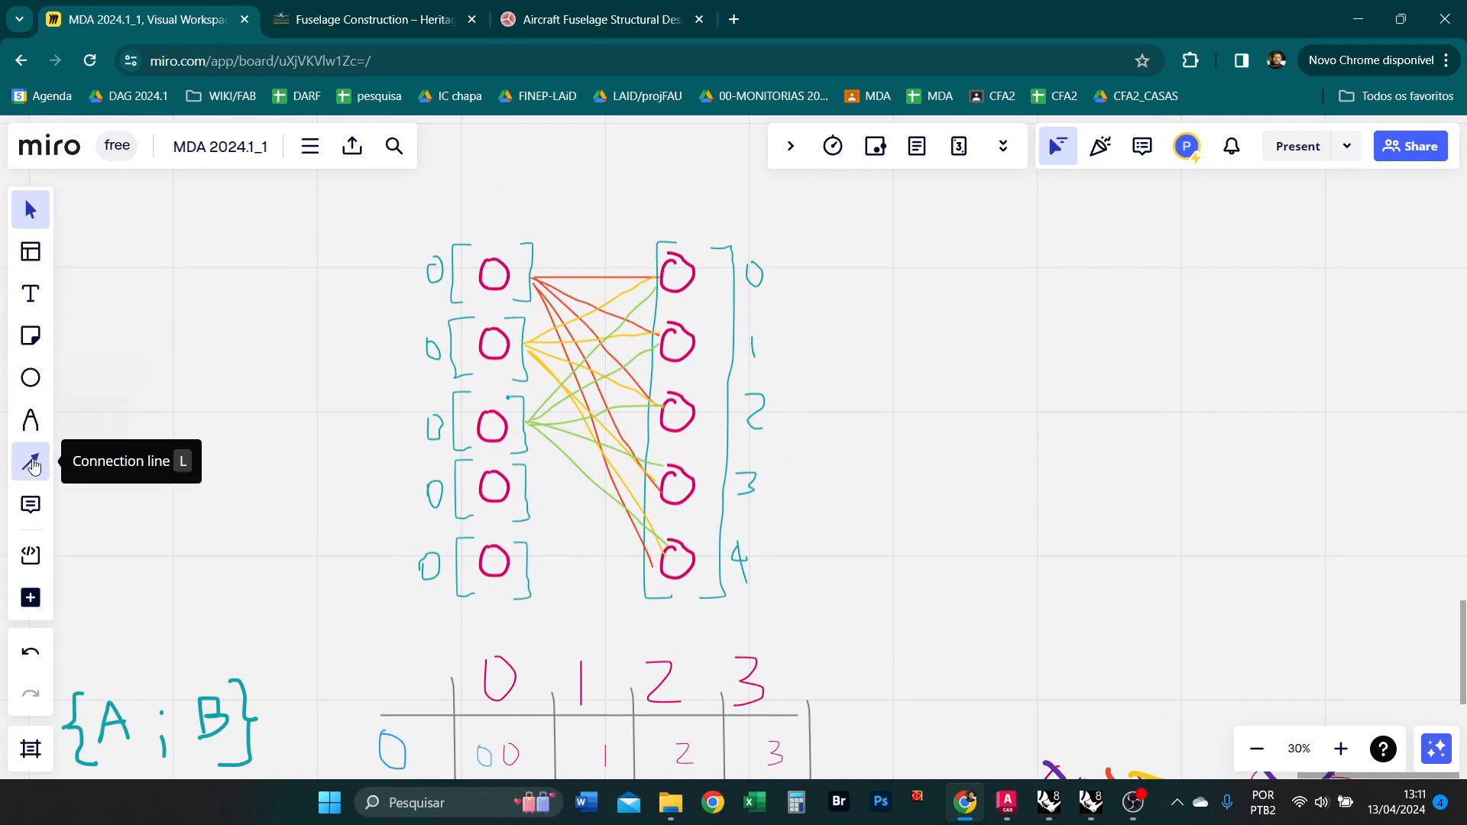
# Draw purple pen loops in the copied diagram pairing the fourth circle of the single-item lists with the opposite list's items 0 and 1.
pyautogui.click(31, 419)
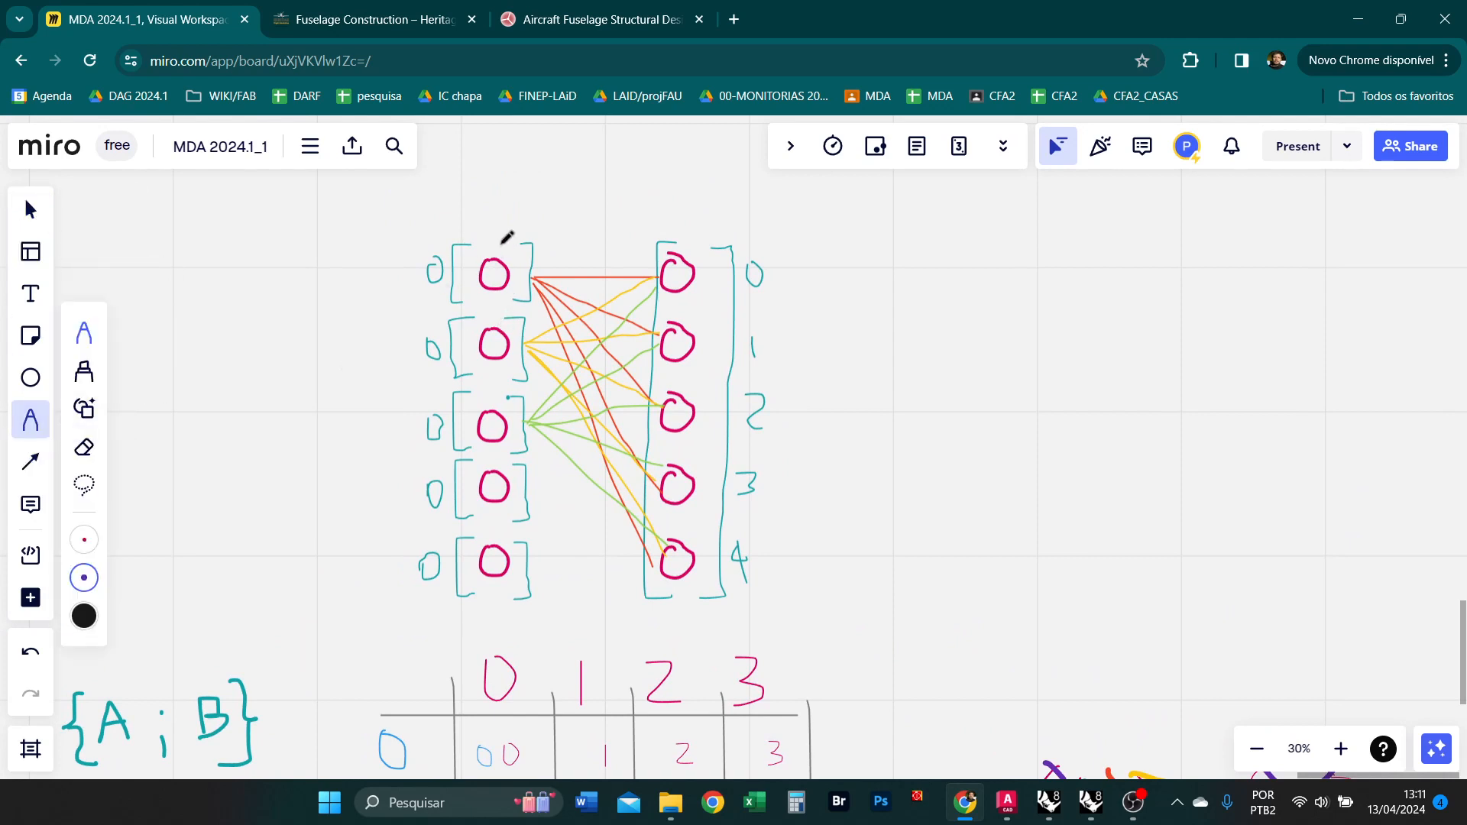
pyautogui.scroll(1, 519, 239)
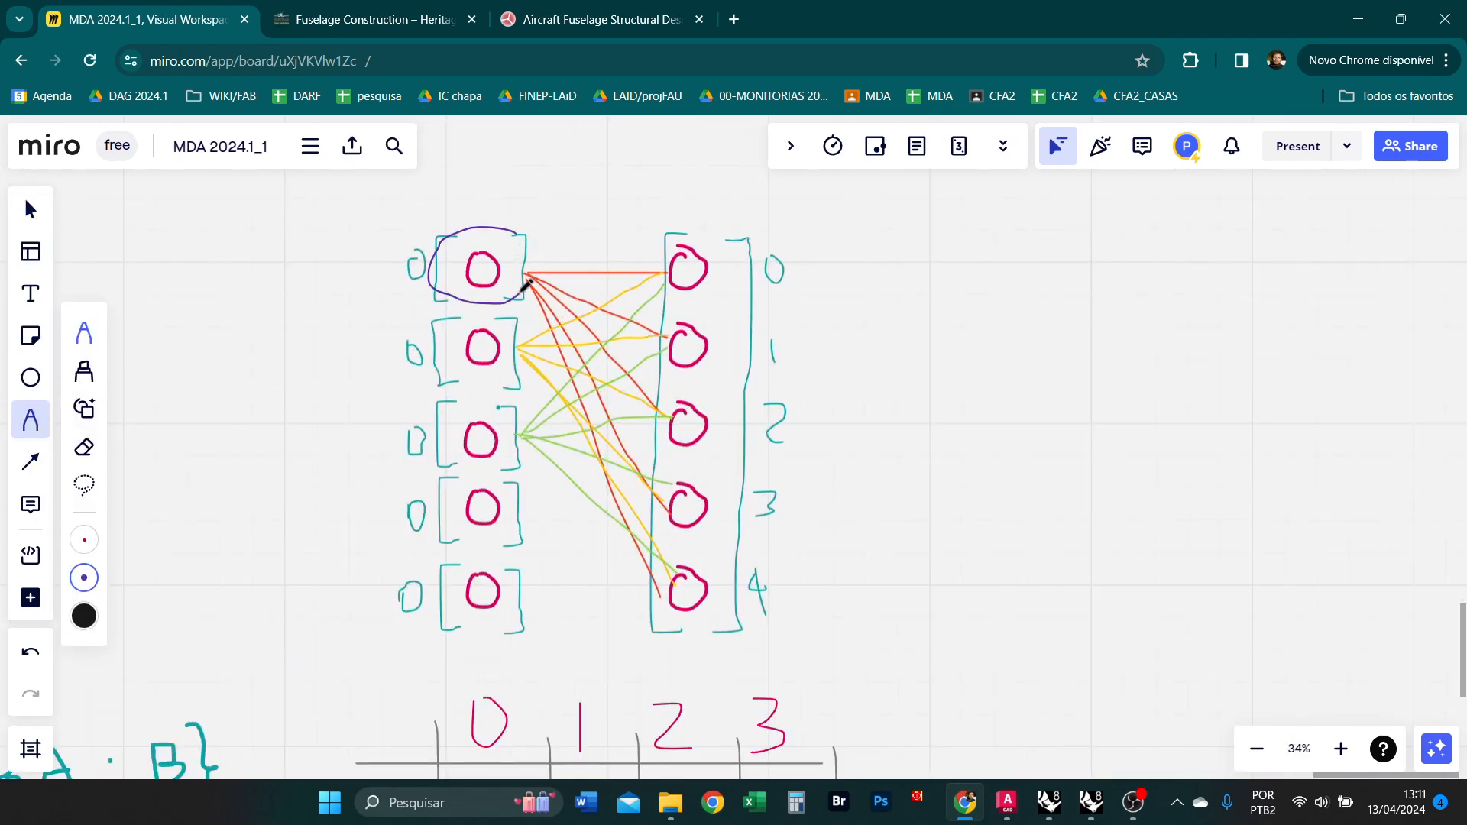
pyautogui.hotkey('ctrl', 'z')
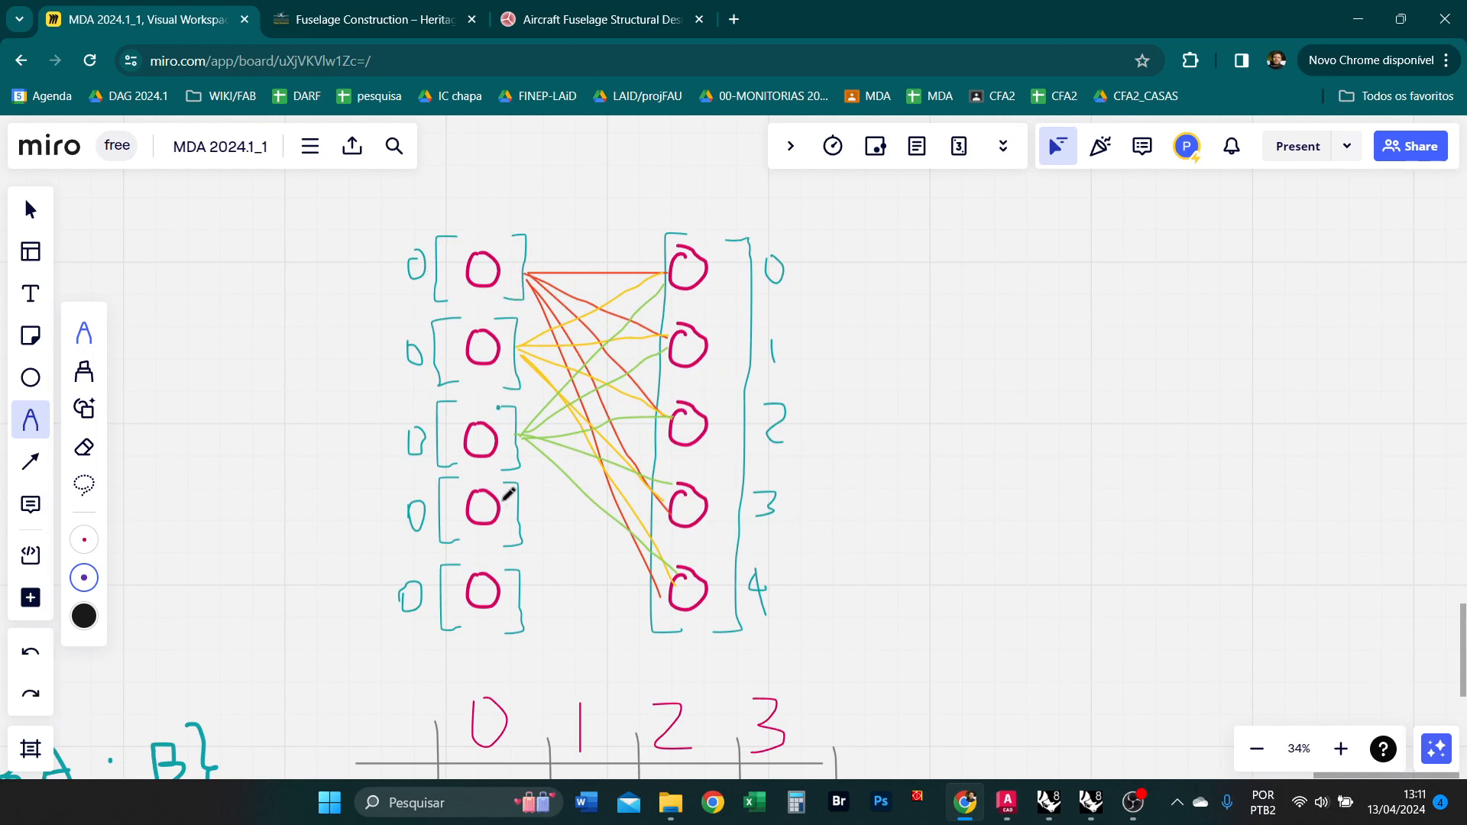
pyautogui.moveTo(448, 500)
pyautogui.mouseDown()
pyautogui.moveTo(549, 358)
pyautogui.moveTo(694, 231)
pyautogui.moveTo(583, 414)
pyautogui.moveTo(446, 501)
pyautogui.moveTo(697, 317)
pyautogui.moveTo(462, 542)
pyautogui.mouseUp()
pyautogui.scroll(-3, 512, 413)
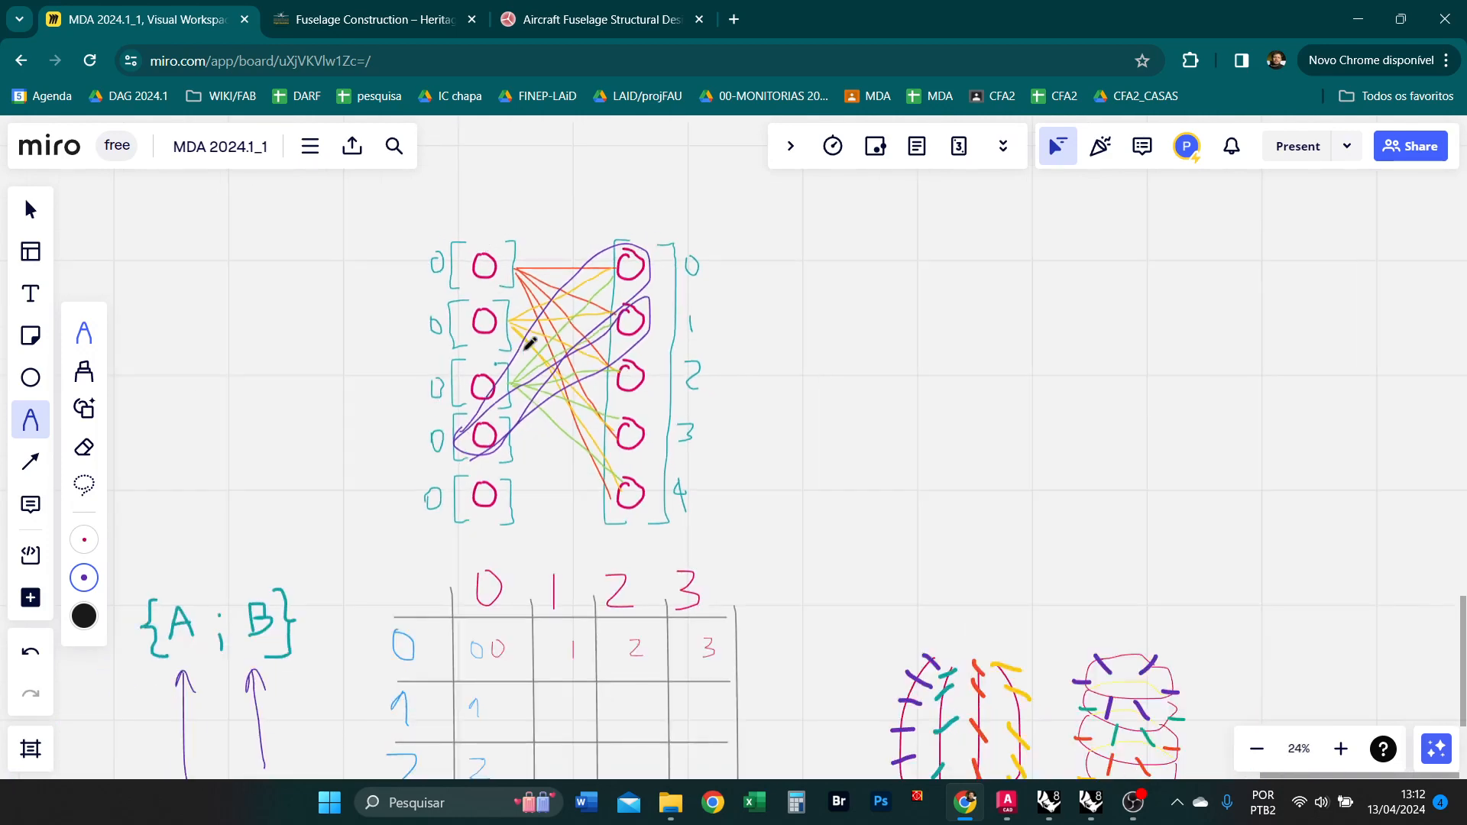
# Undo the two purple pen loops in the copied circle-column diagram.
pyautogui.hotkey('ctrl', 'z')
pyautogui.hotkey('ctrl', 'z')
pyautogui.scroll(-3, 550, 527)
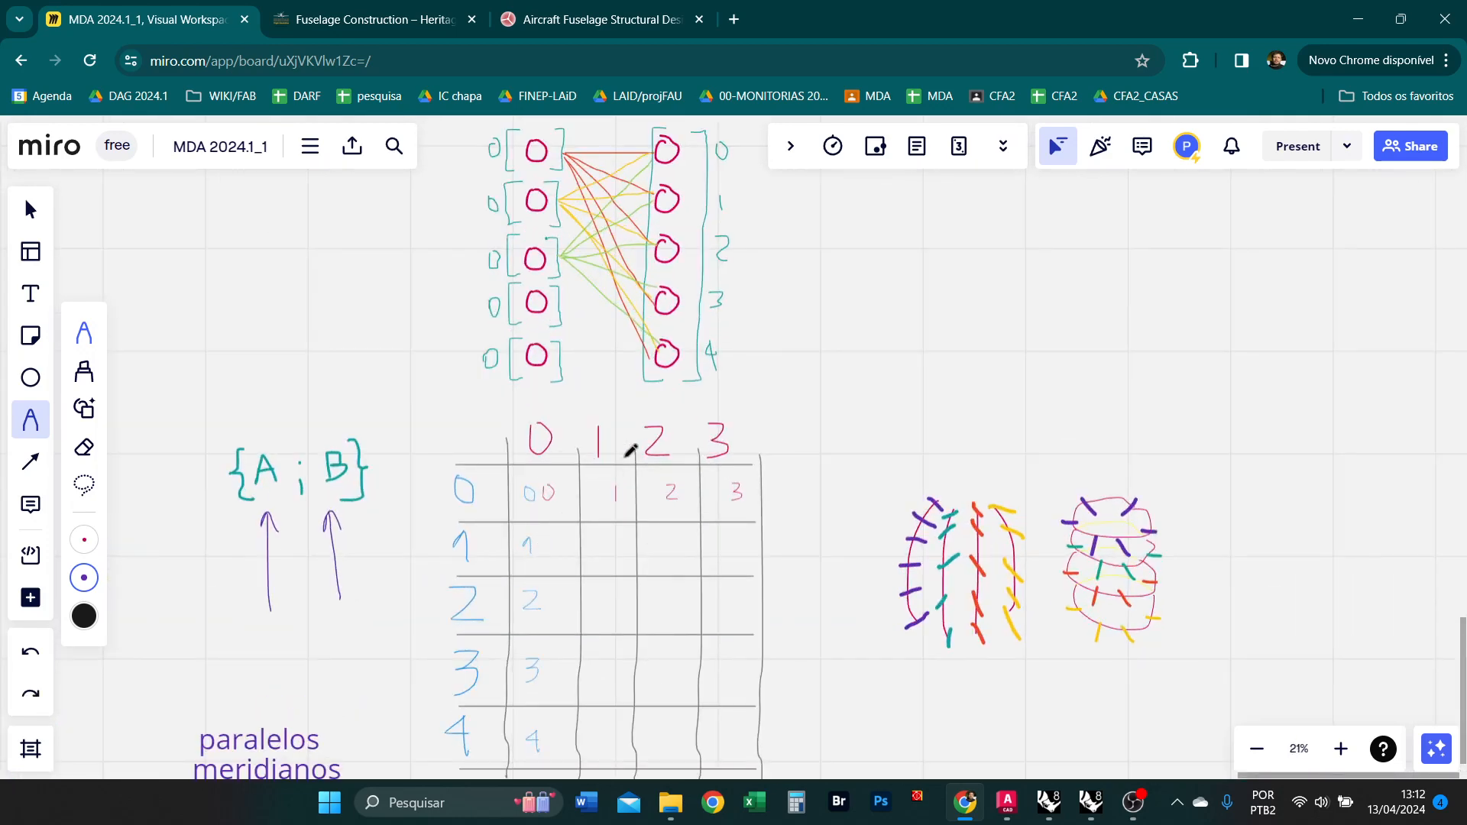
pyautogui.scroll(2, 522, 592)
# Copy the pink numbers 0 to 3 from the table's first row into rows 1 to 4.
pyautogui.click(31, 210)
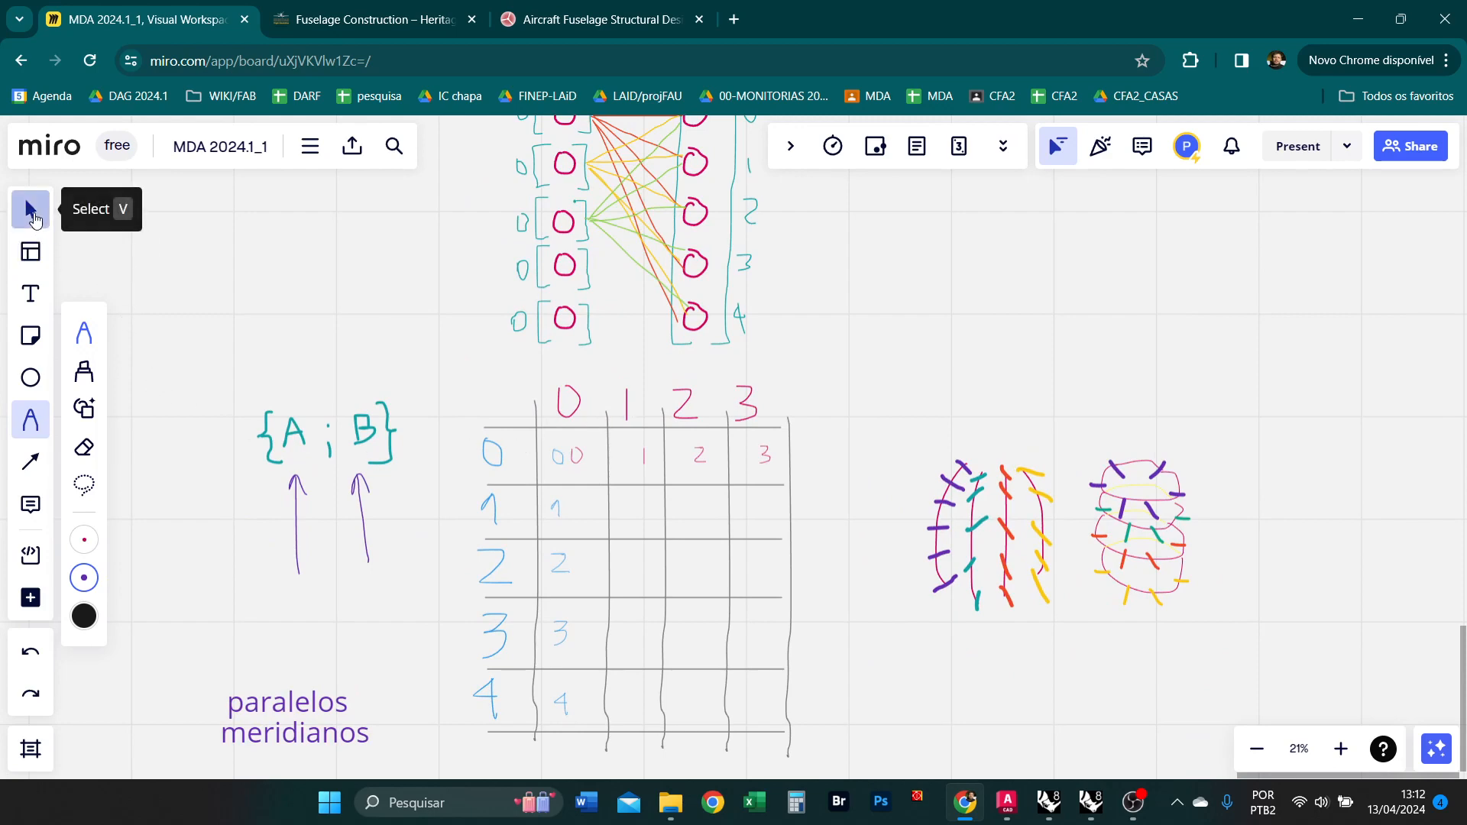
pyautogui.click(493, 459)
pyautogui.scroll(-2, 493, 458)
pyautogui.scroll(1, 499, 416)
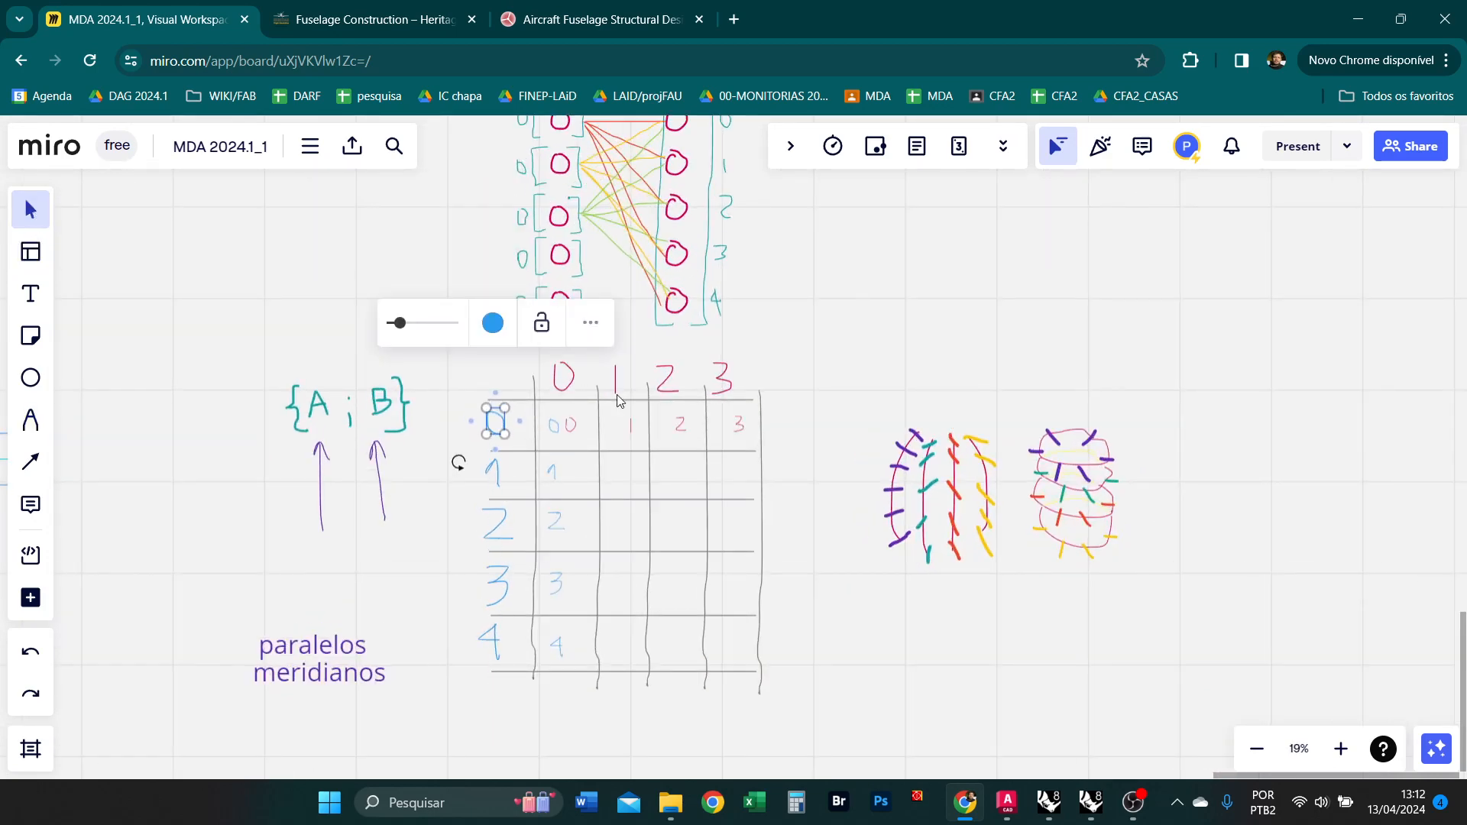
pyautogui.click(783, 374)
pyautogui.scroll(3, 589, 508)
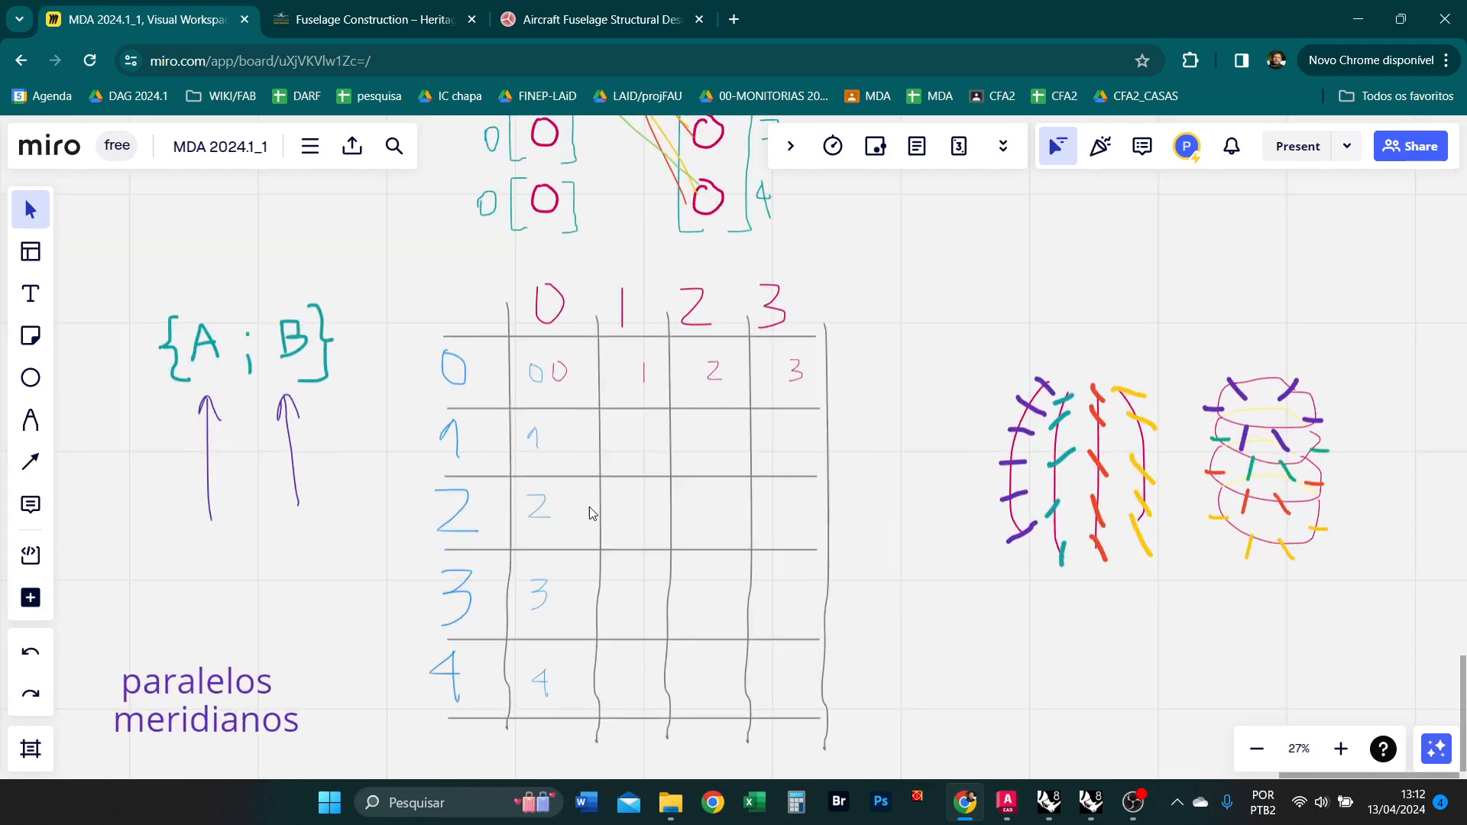
pyautogui.scroll(-2, 559, 450)
pyautogui.scroll(2, 561, 344)
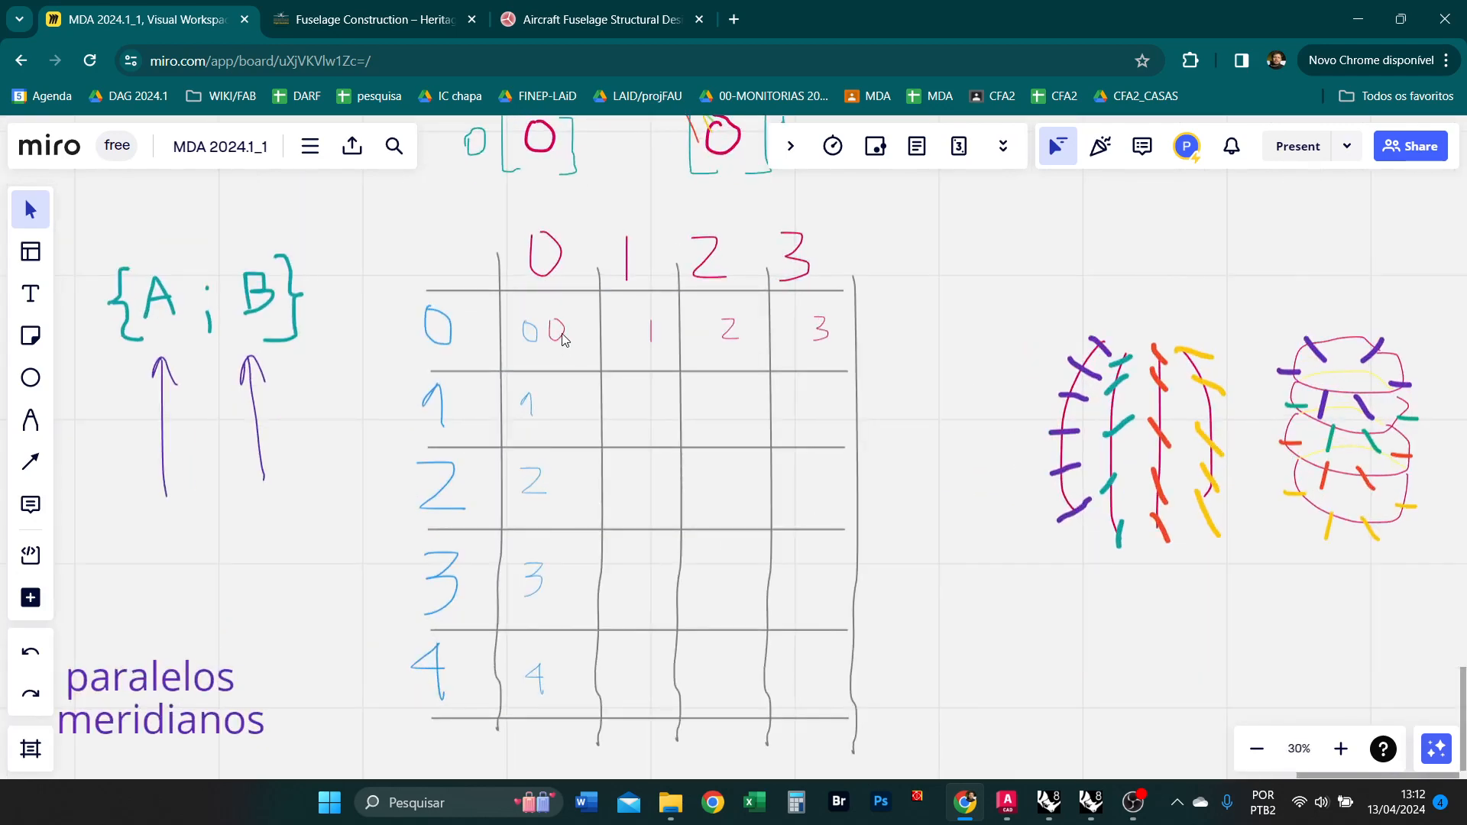
pyautogui.keyDown('alt'); pyautogui.moveTo(564, 339); pyautogui.dragTo(572, 689); pyautogui.keyUp('alt')
# Copy the blue numbers 0 to 4 from the table's first column into columns 1, 2 and 3.
pyautogui.click(533, 412)
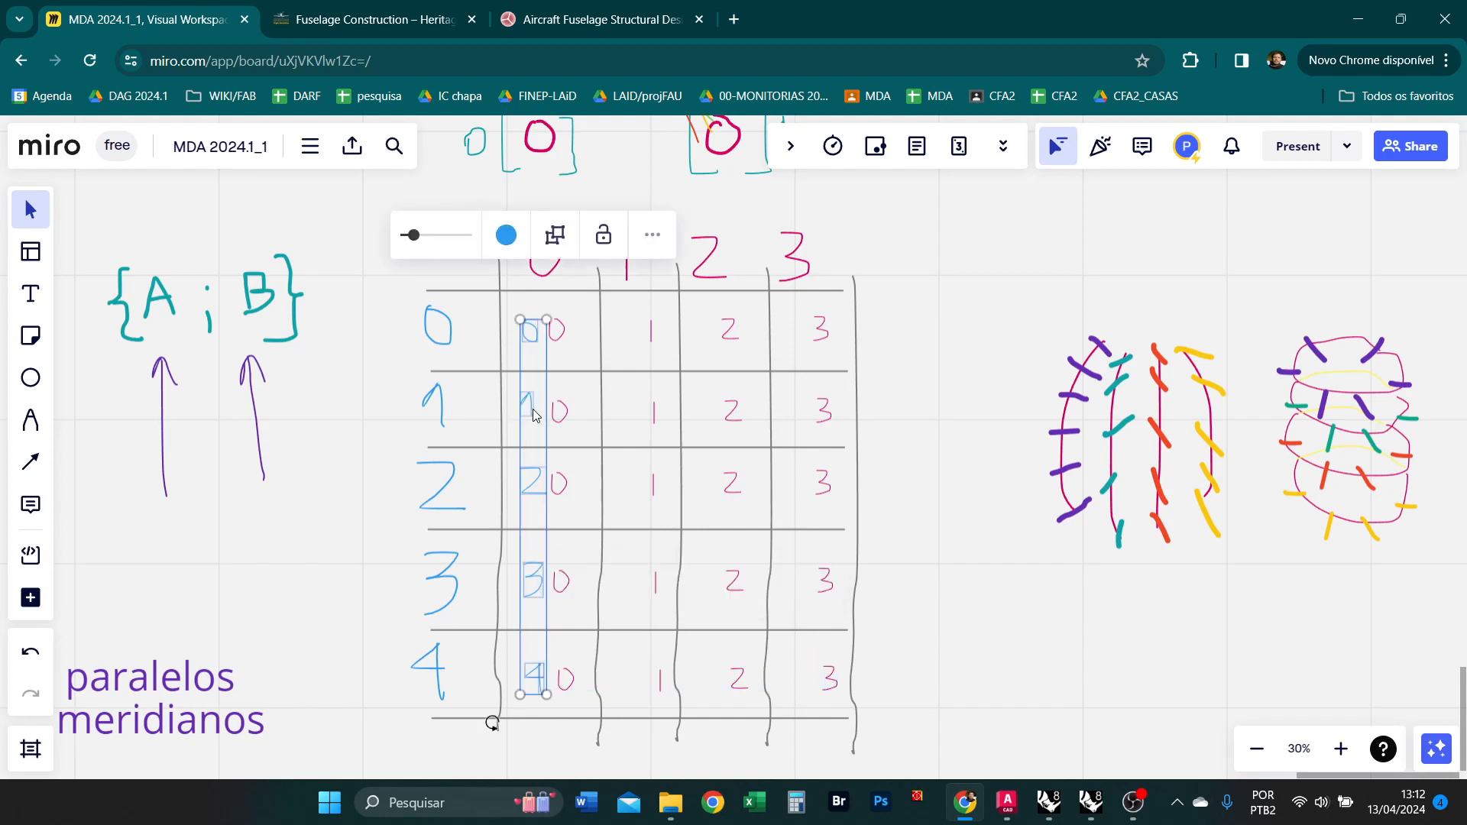
pyautogui.keyDown('alt'); pyautogui.moveTo(532, 413); pyautogui.dragTo(801, 416); pyautogui.keyUp('alt')
pyautogui.click(916, 486)
pyautogui.moveTo(827, 382); pyautogui.dragTo(824, 338, button='middle')
pyautogui.scroll(1, 824, 339)
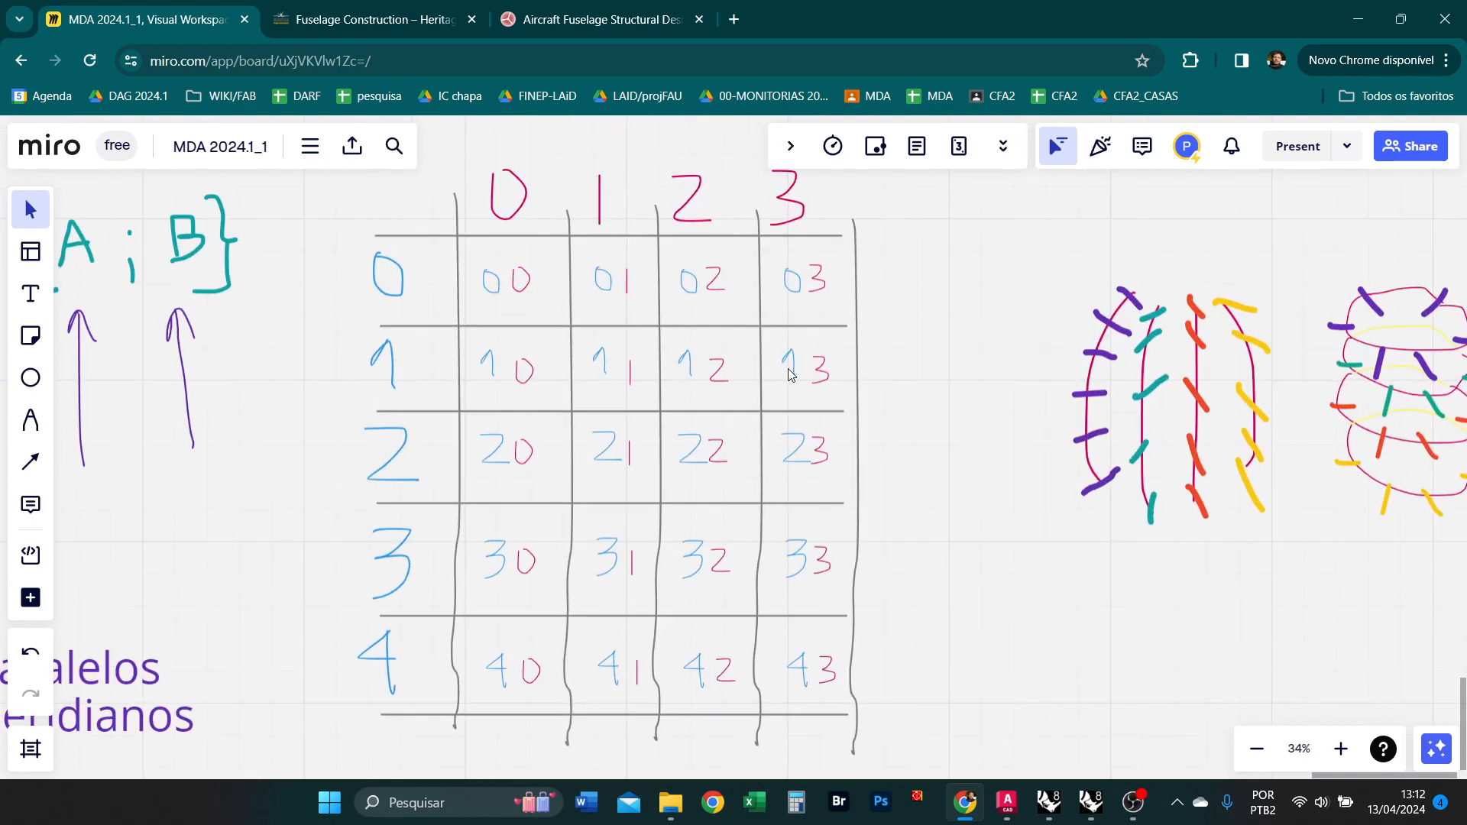
pyautogui.moveTo(791, 375); pyautogui.dragTo(778, 367)
pyautogui.scroll(2, 527, 288)
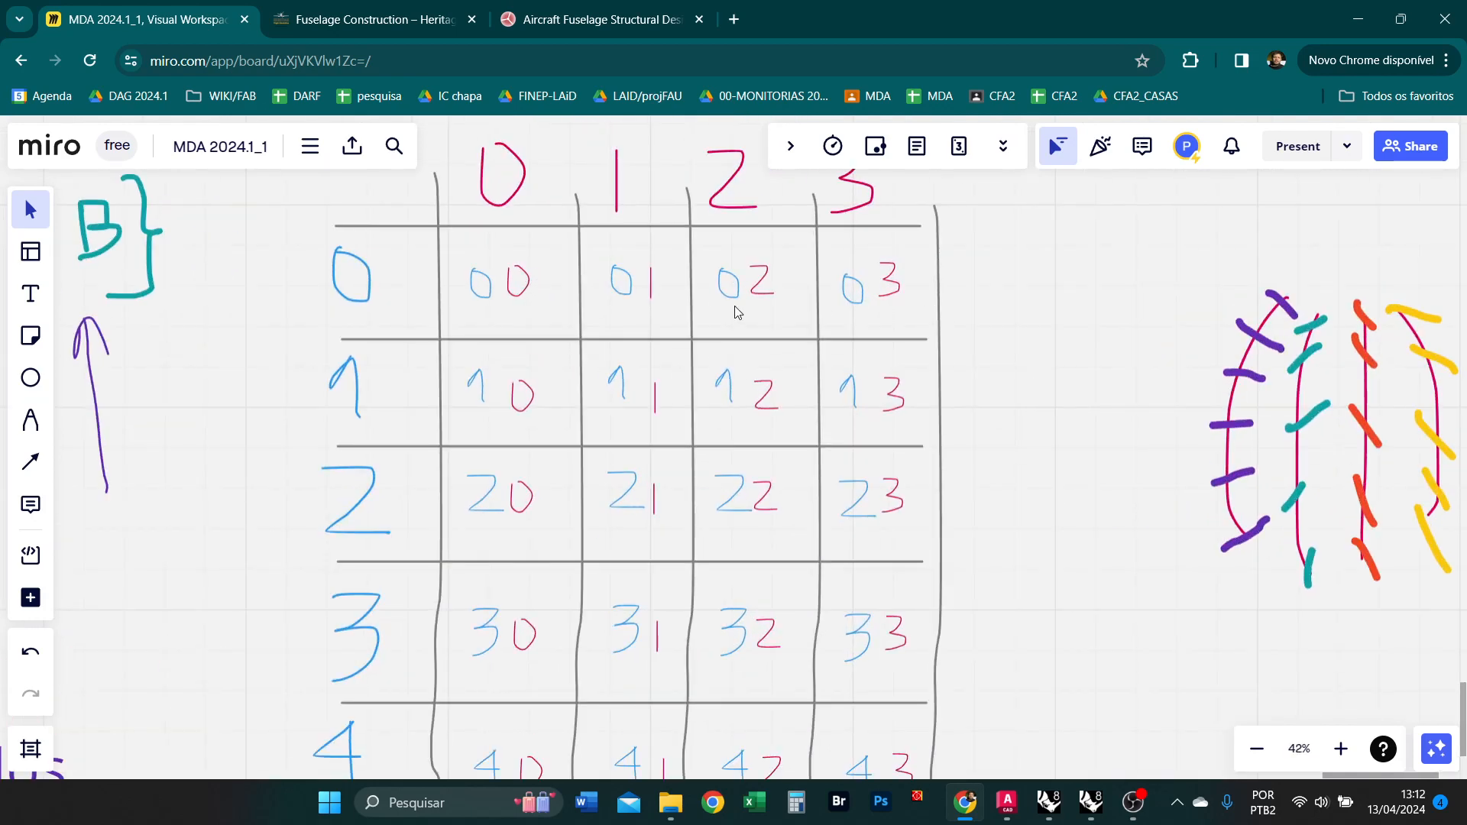
pyautogui.scroll(-2, 736, 311)
pyautogui.moveTo(740, 565); pyautogui.dragTo(736, 568)
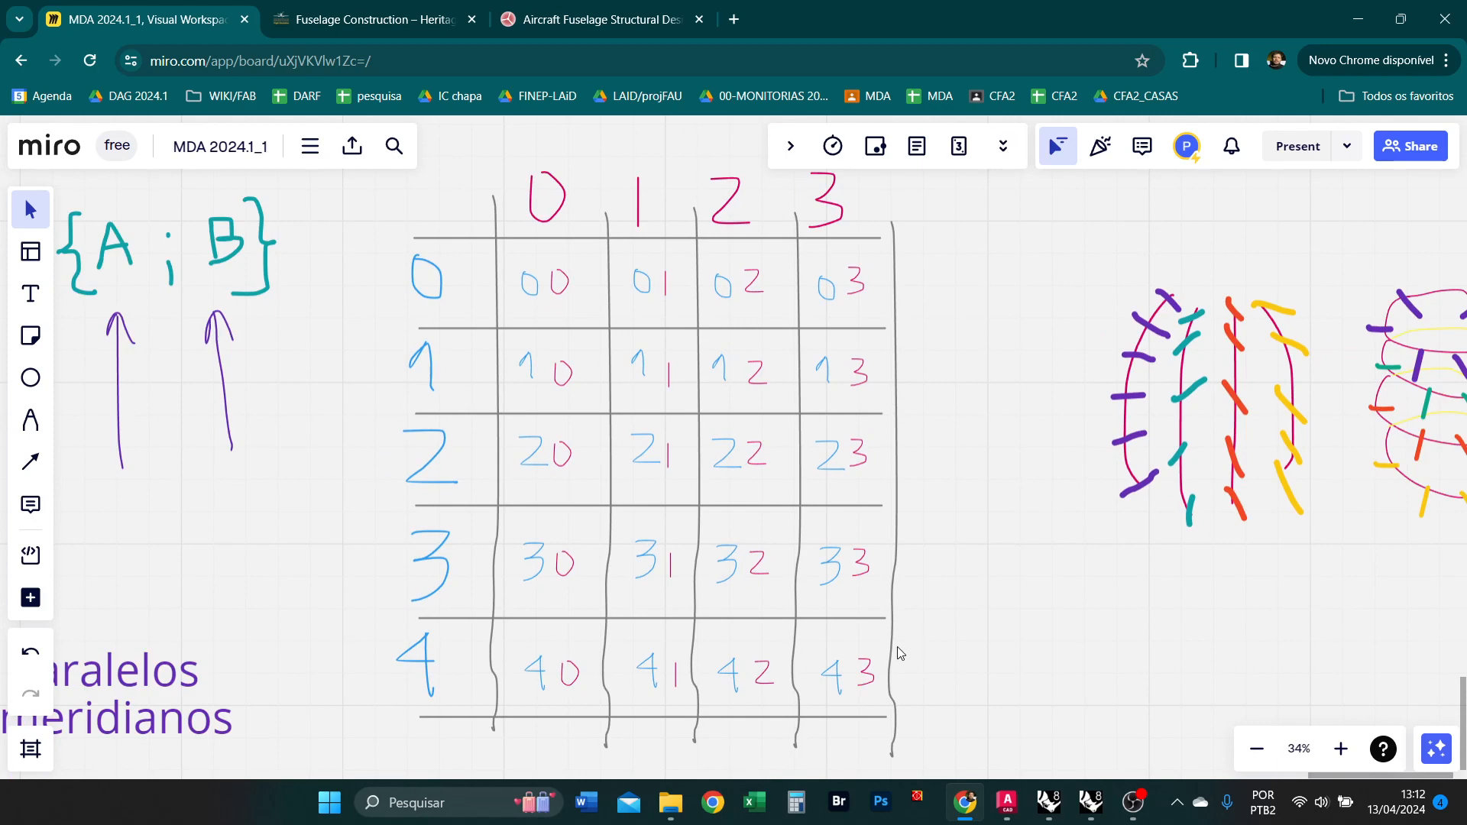
# Switch to Grasshopper and attach a panel to the R output of the Trim component.
pyautogui.hotkey('alt', 'Tab')
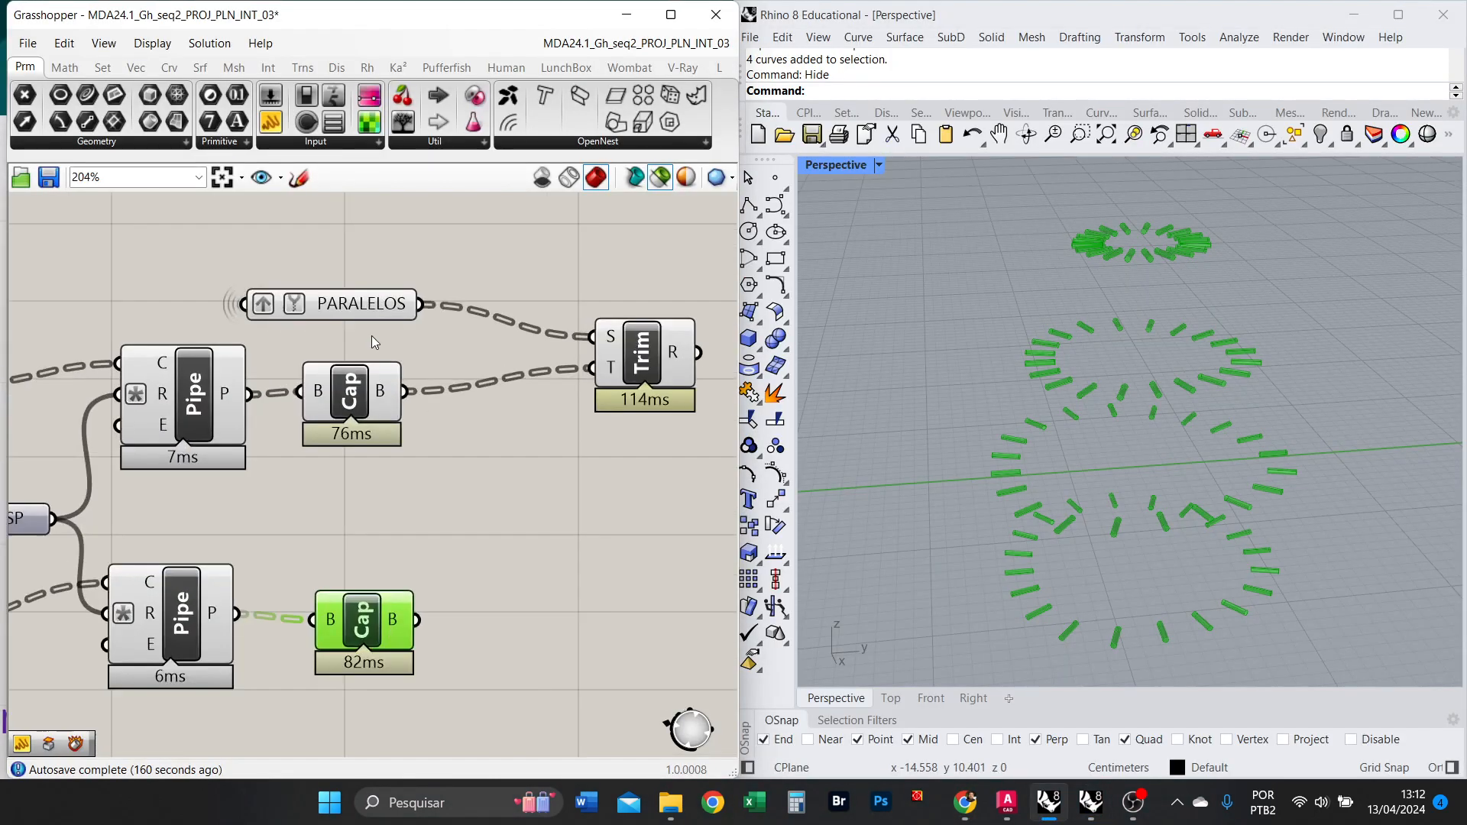
pyautogui.click(273, 117)
pyautogui.scroll(-3, 407, 462)
pyautogui.click(660, 444)
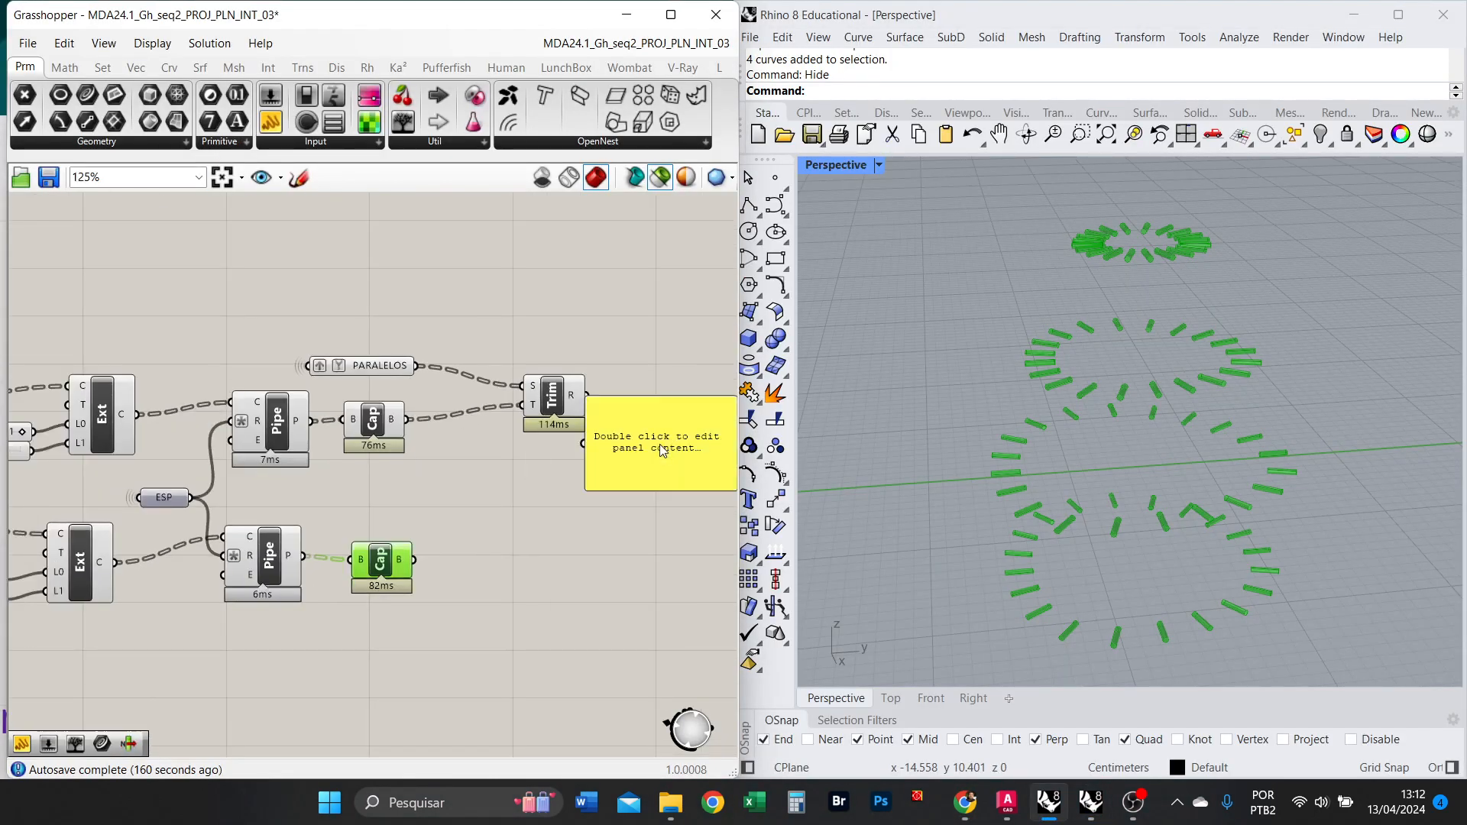
pyautogui.moveTo(596, 419); pyautogui.dragTo(624, 457)
pyautogui.scroll(-2, 623, 457)
pyautogui.moveTo(622, 457); pyautogui.dragTo(478, 419, button='right')
pyautogui.scroll(4, 494, 396)
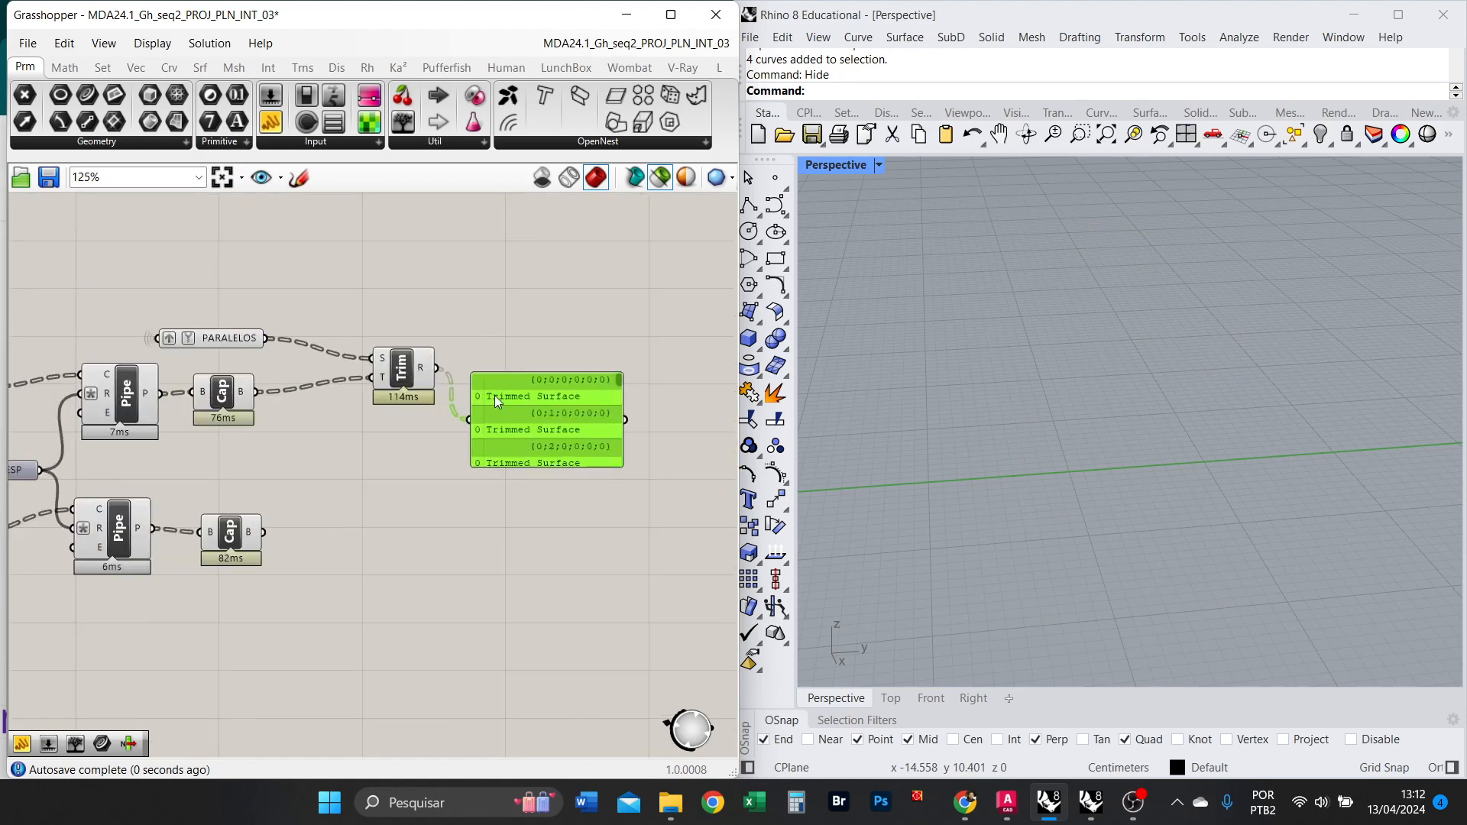
# Simplify the Trim component's R output and stretch the attached panel taller to show more branches.
pyautogui.rightClick(410, 372)
pyautogui.click(462, 500)
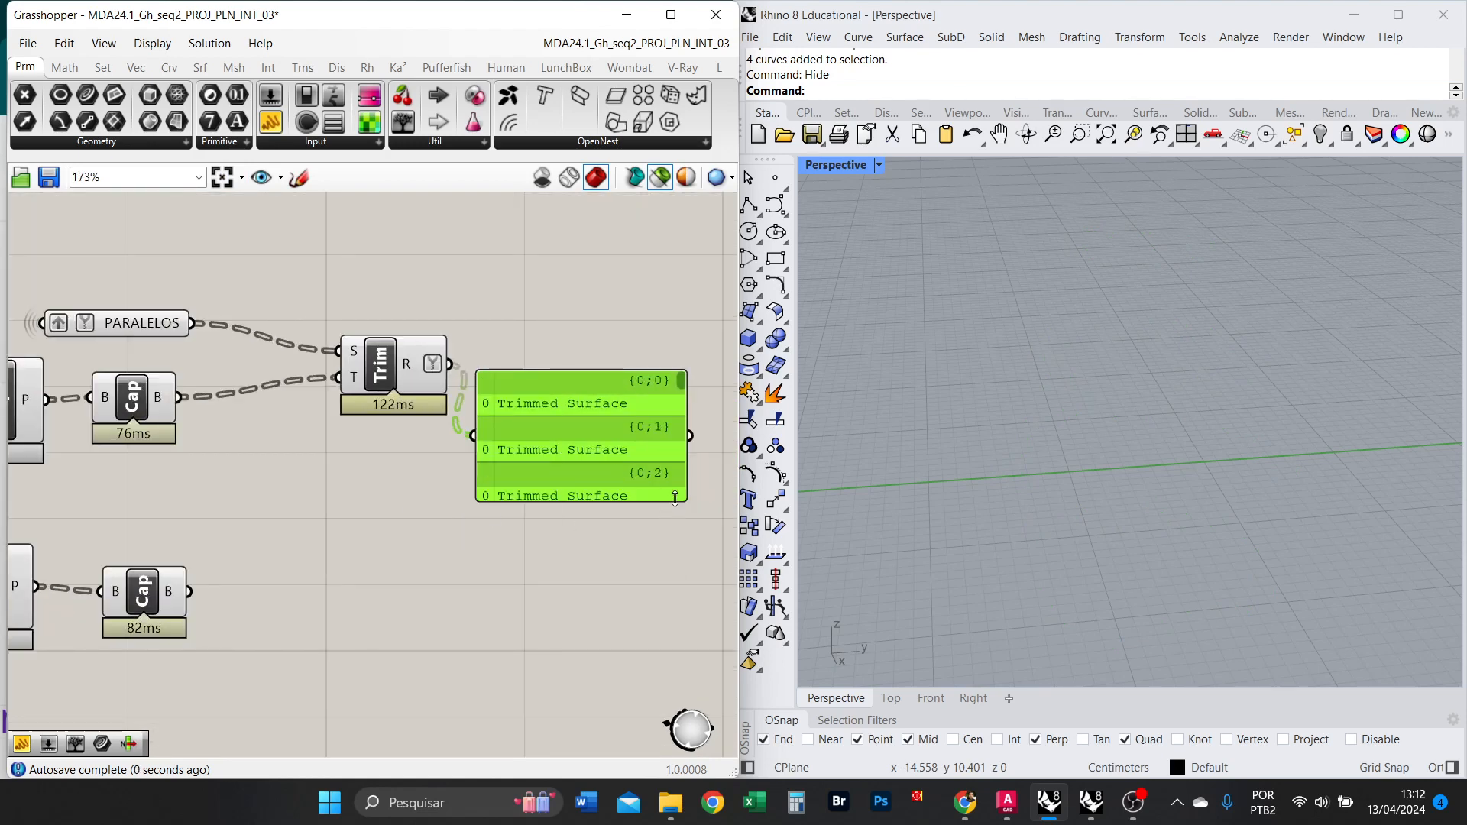
pyautogui.moveTo(675, 499); pyautogui.dragTo(688, 734)
pyautogui.scroll(-2, 598, 451)
pyautogui.scroll(3, 648, 438)
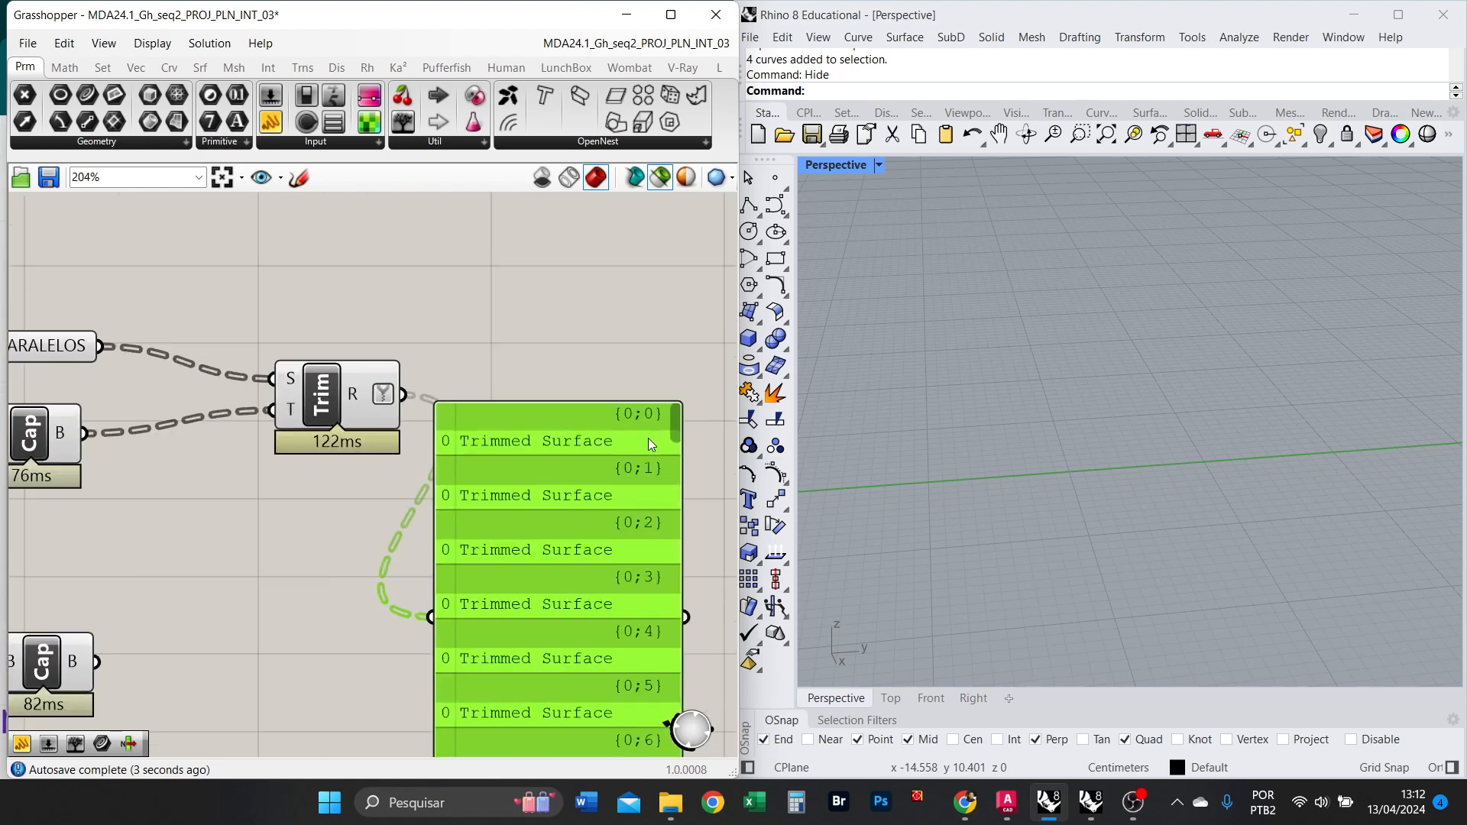
# Examine the branch paths of the trimmed surfaces through the end of the panel, and the PARALELOS surfaces.
pyautogui.scroll(3, 648, 438)
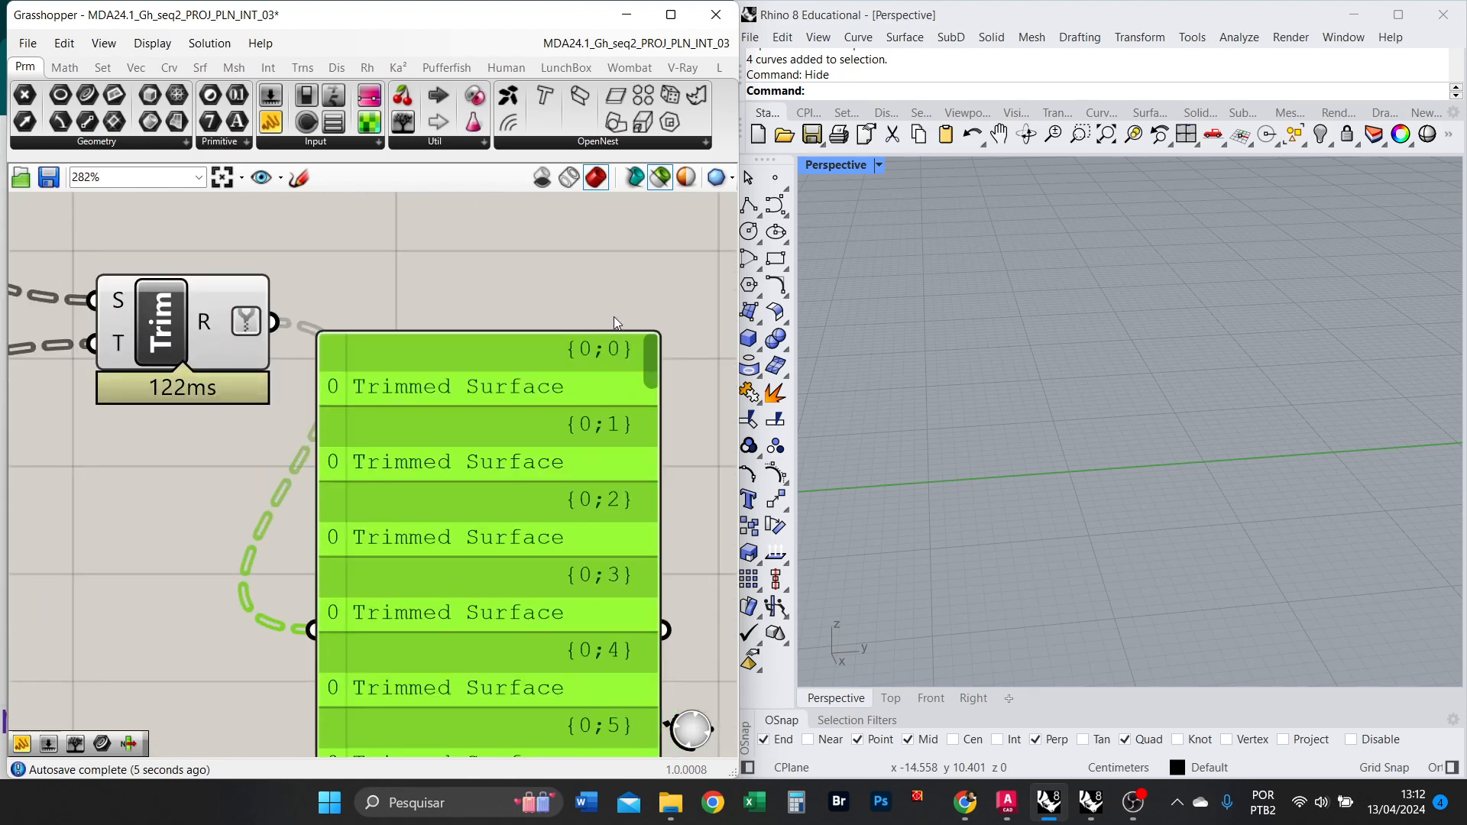
pyautogui.scroll(-3, 613, 317)
pyautogui.scroll(2, 624, 313)
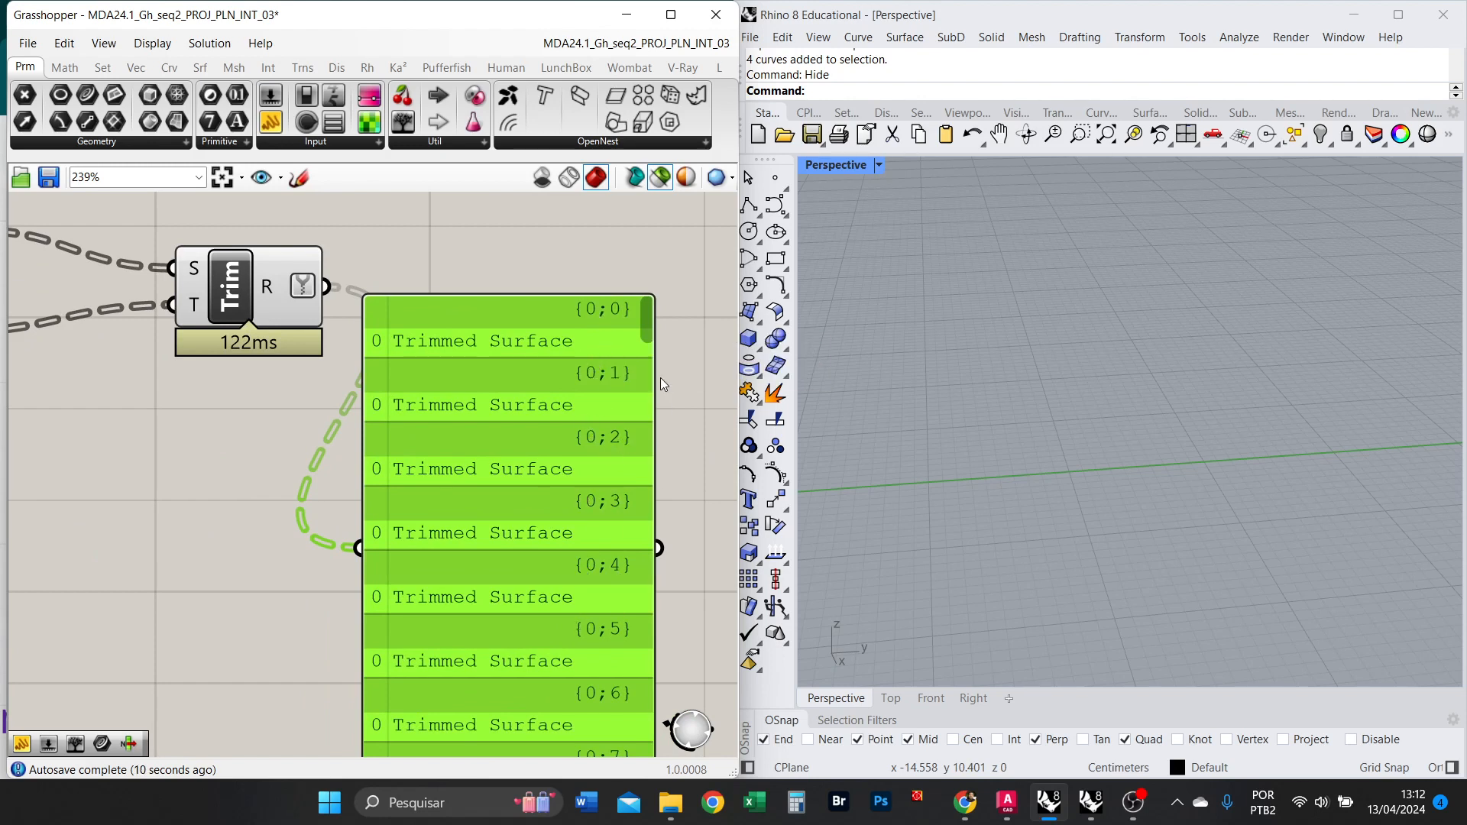
pyautogui.moveTo(648, 329); pyautogui.dragTo(706, 822)
pyautogui.scroll(3, 575, 526)
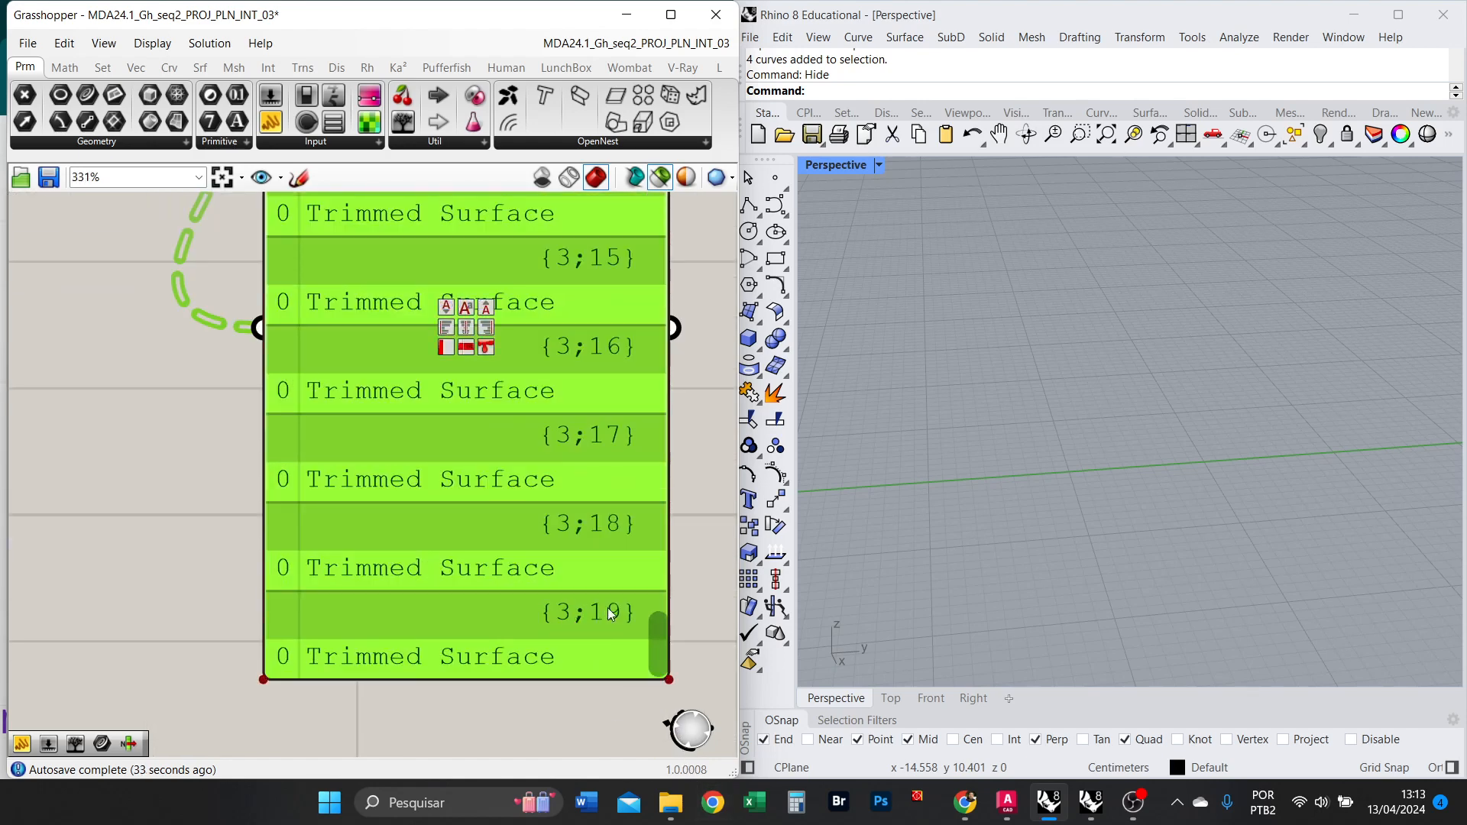
pyautogui.scroll(-10, 640, 584)
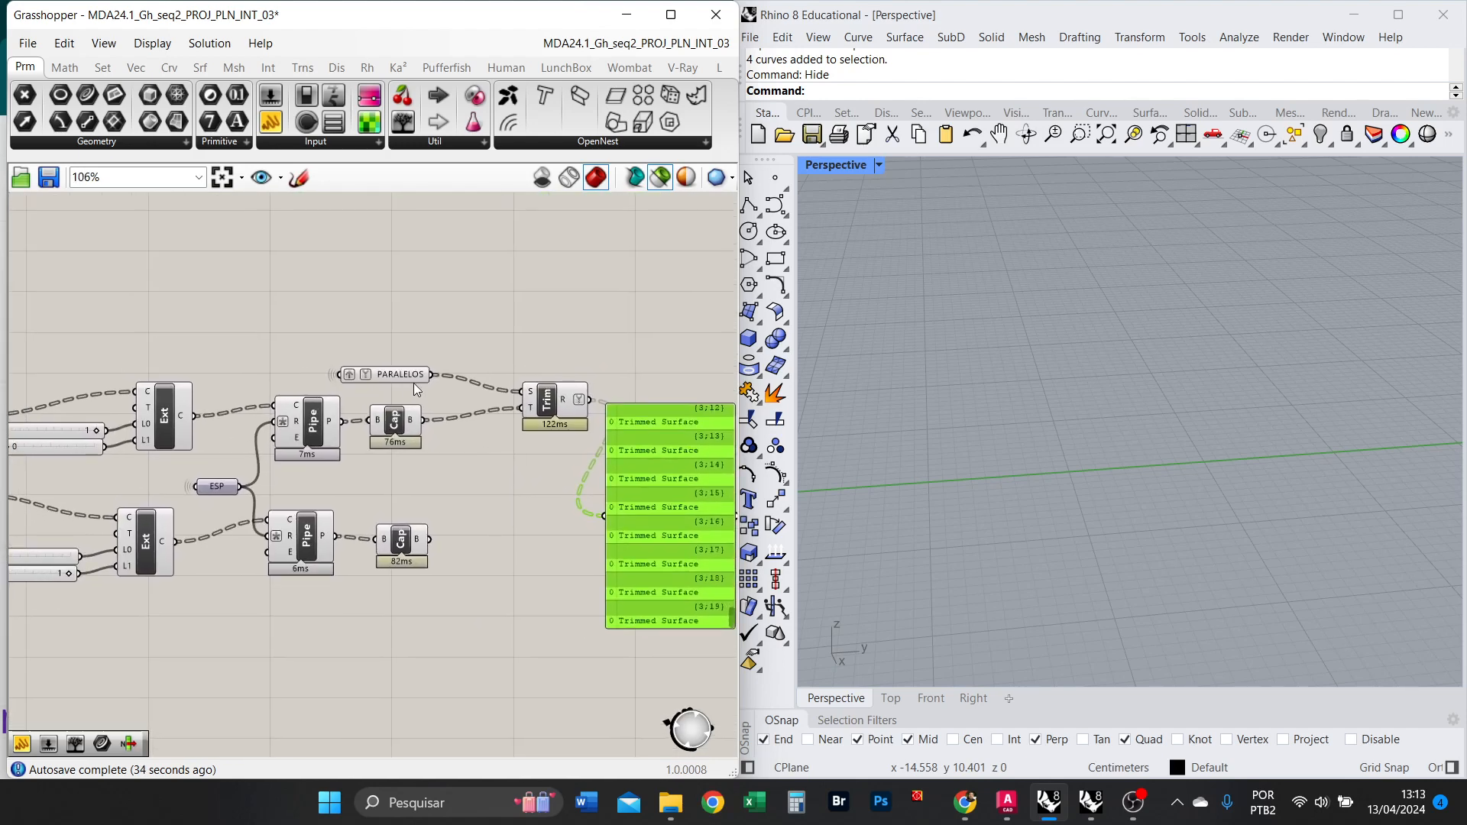
pyautogui.click(413, 378)
# Duplicate the Trim component and its panel below the originals, beside the lower Cap.
pyautogui.moveTo(665, 515); pyautogui.dragTo(458, 443, button='right')
pyautogui.scroll(4, 459, 443)
pyautogui.scroll(-4, 562, 453)
pyautogui.scroll(2, 519, 436)
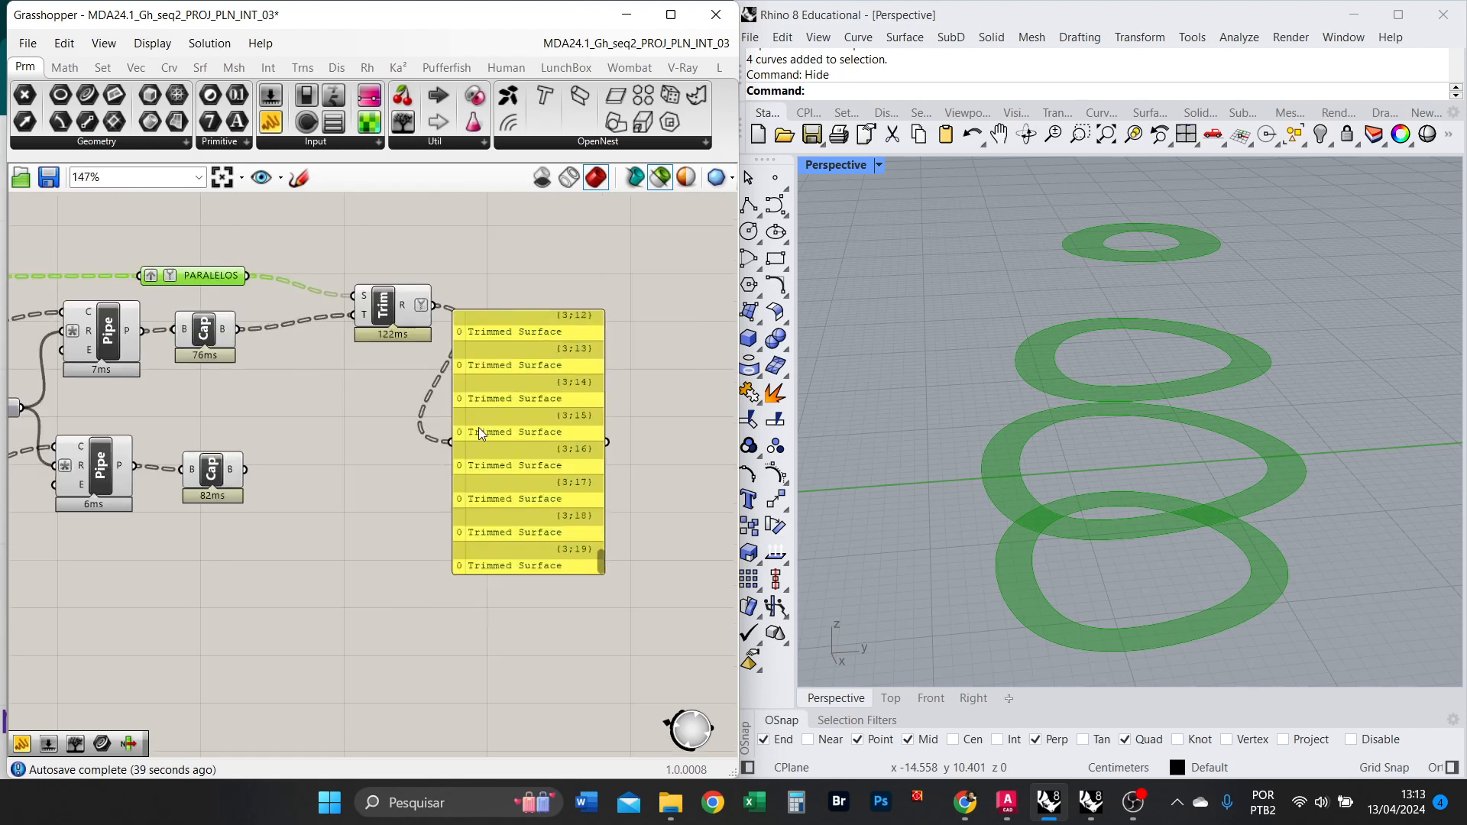
pyautogui.moveTo(558, 684); pyautogui.dragTo(375, 519)
# Connect the lower Cap's output to the T input of the copied Trim component.
pyautogui.moveTo(217, 472)
pyautogui.mouseDown()
pyautogui.moveTo(301, 539)
pyautogui.moveTo(225, 484)
pyautogui.mouseUp()
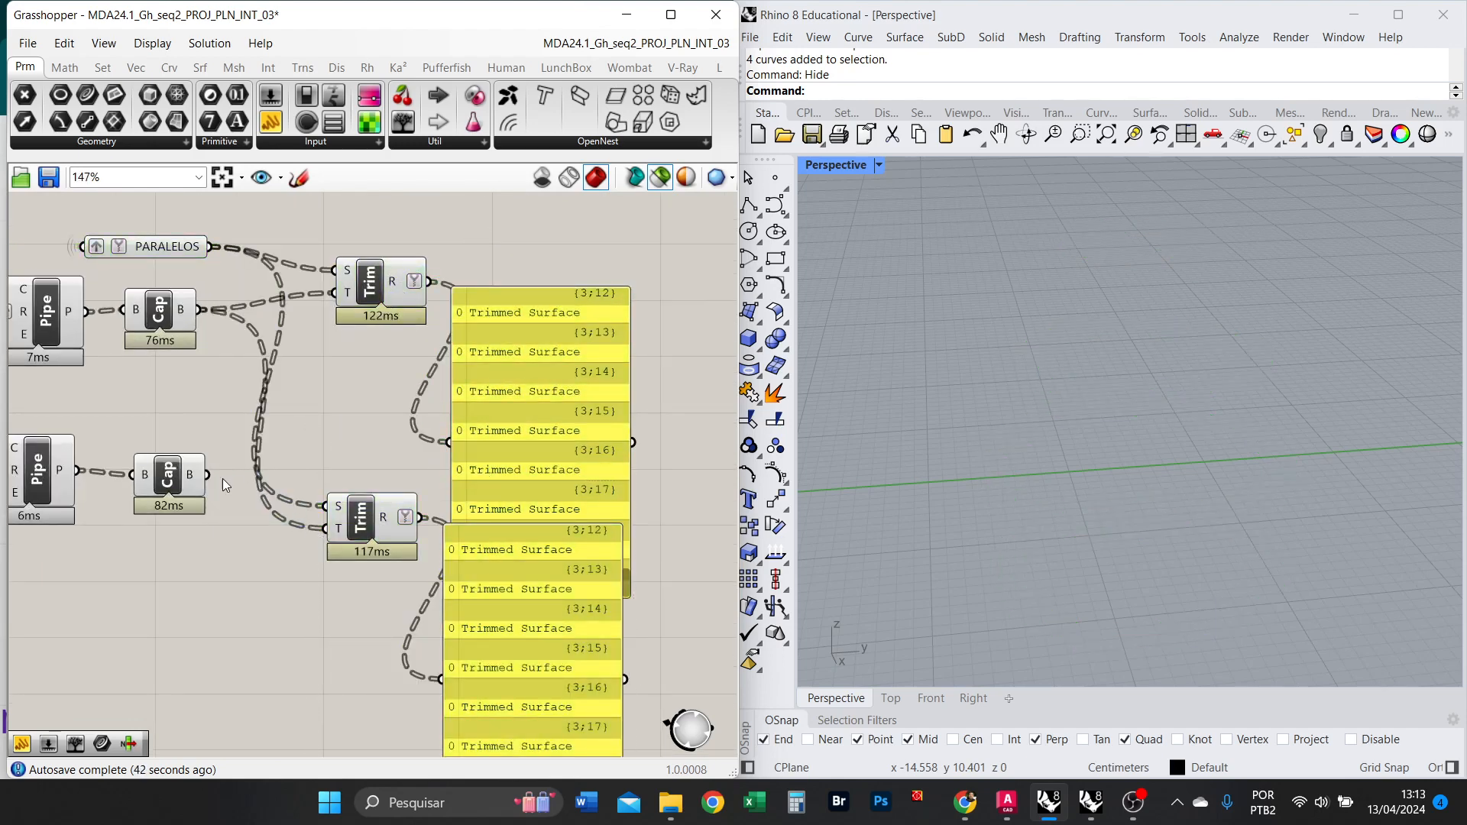
pyautogui.scroll(-3, 406, 453)
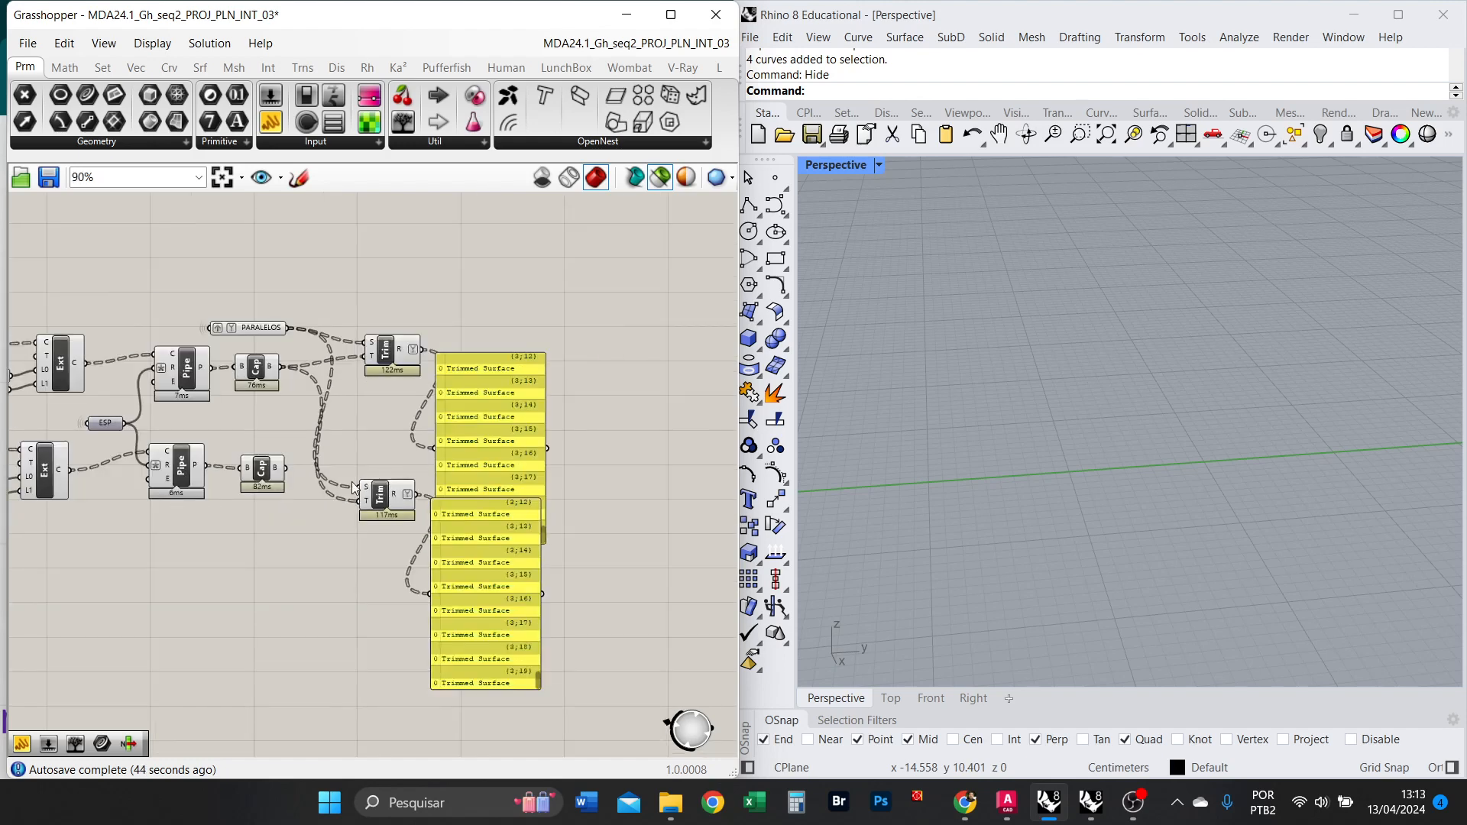
pyautogui.scroll(3, 278, 480)
pyautogui.moveTo(288, 456); pyautogui.dragTo(409, 508)
# Place a copy of the MERIDIANOS parameter near the copied Trim component and connect it to the S input.
pyautogui.scroll(-4, 465, 447)
pyautogui.moveTo(145, 432); pyautogui.dragTo(445, 412, button='right')
pyautogui.keyDown('alt'); pyautogui.moveTo(94, 396); pyautogui.dragTo(552, 486); pyautogui.keyUp('alt')
pyautogui.scroll(-4, 163, 487)
pyautogui.scroll(6, 524, 501)
pyautogui.moveTo(584, 446); pyautogui.dragTo(422, 341, button='right')
pyautogui.click(432, 386)
# Rearrange the lower Cap, the MERIDIANOS parameter and the copied Trim component so their wires stay legible.
pyautogui.moveTo(246, 369); pyautogui.dragTo(250, 389)
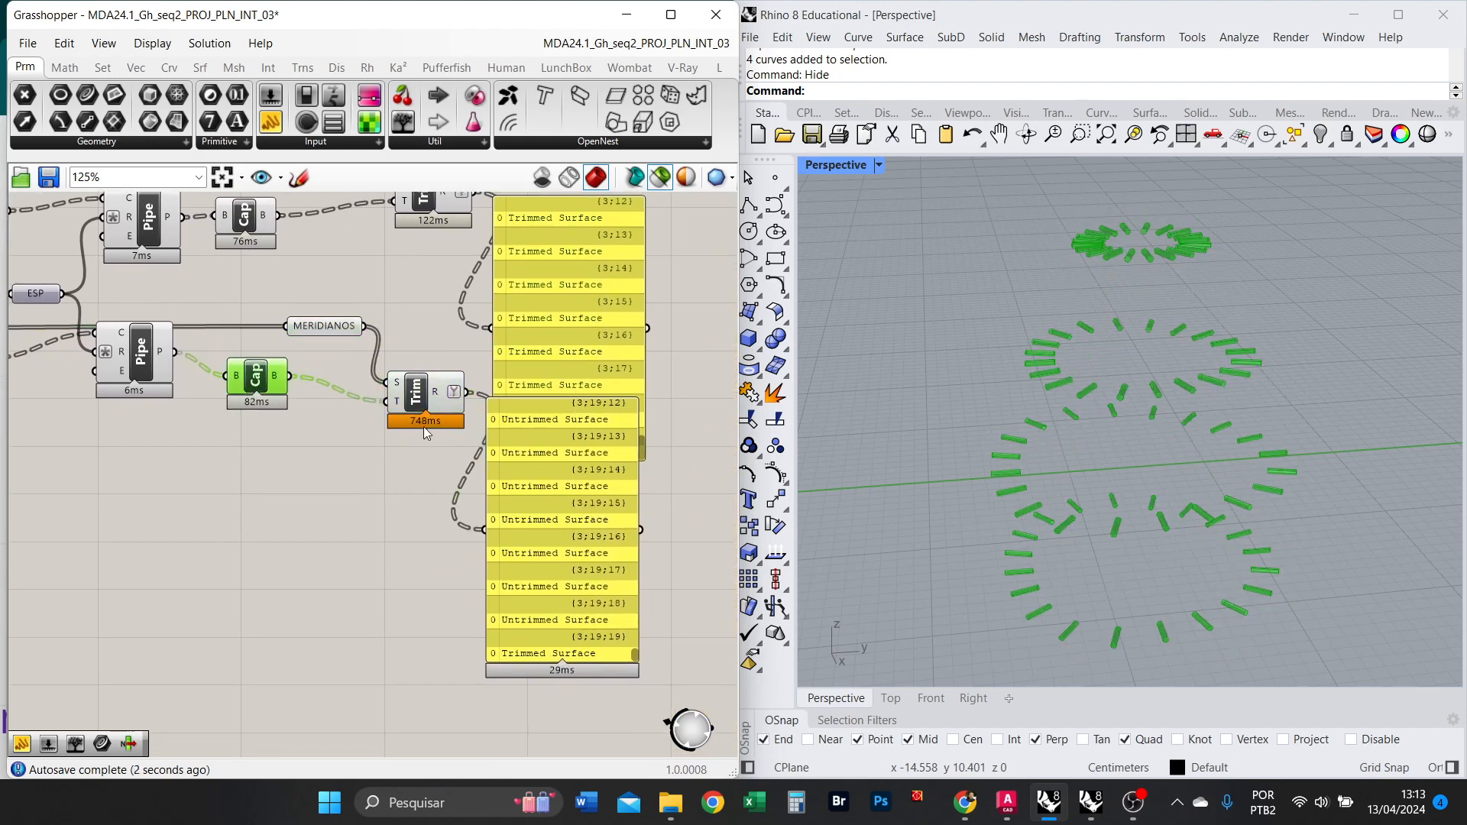
pyautogui.moveTo(417, 400); pyautogui.dragTo(428, 373)
pyautogui.moveTo(346, 324); pyautogui.dragTo(341, 323)
pyautogui.moveTo(465, 378); pyautogui.dragTo(451, 430)
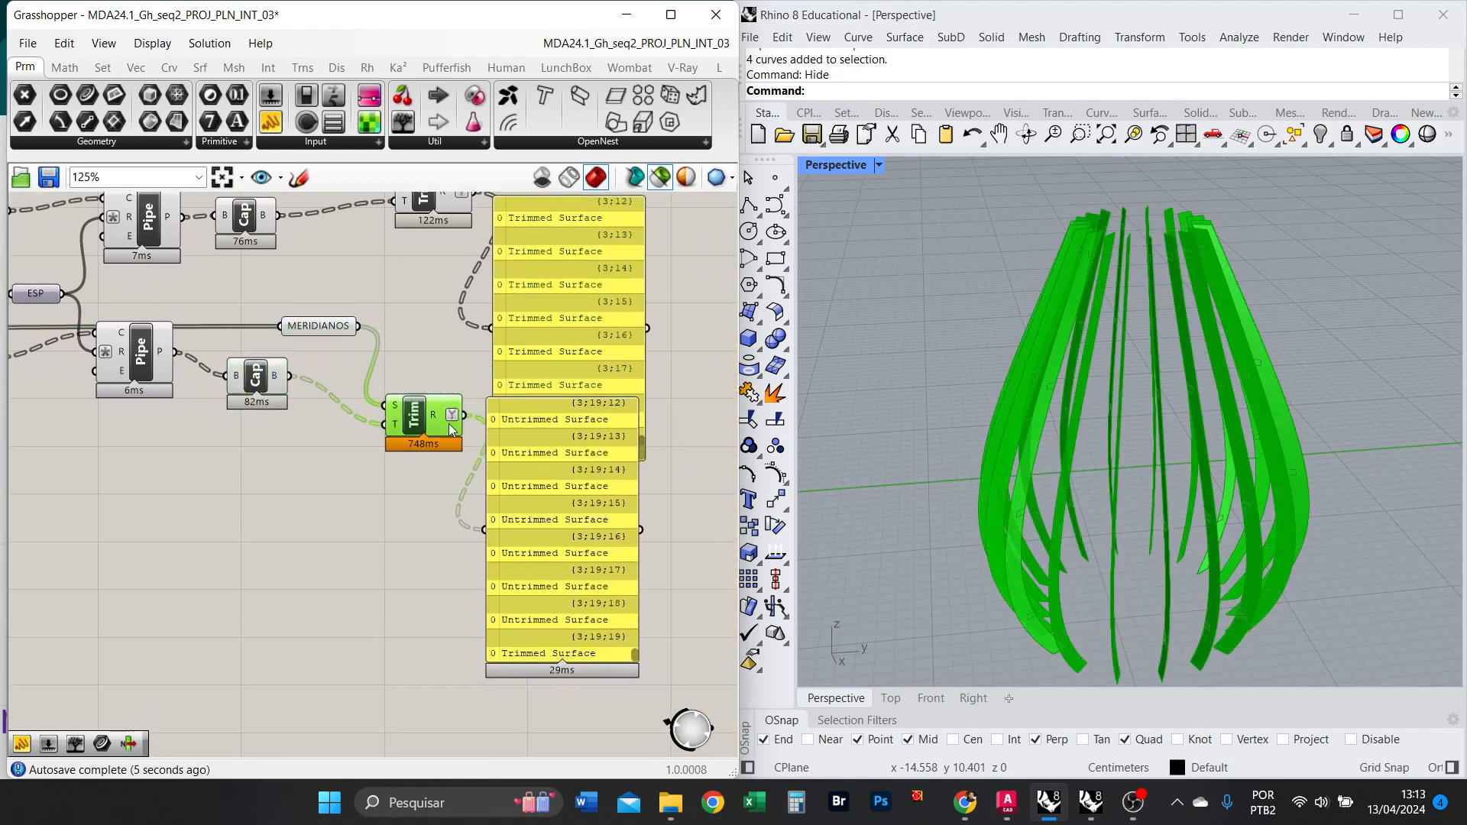
pyautogui.scroll(2, 453, 410)
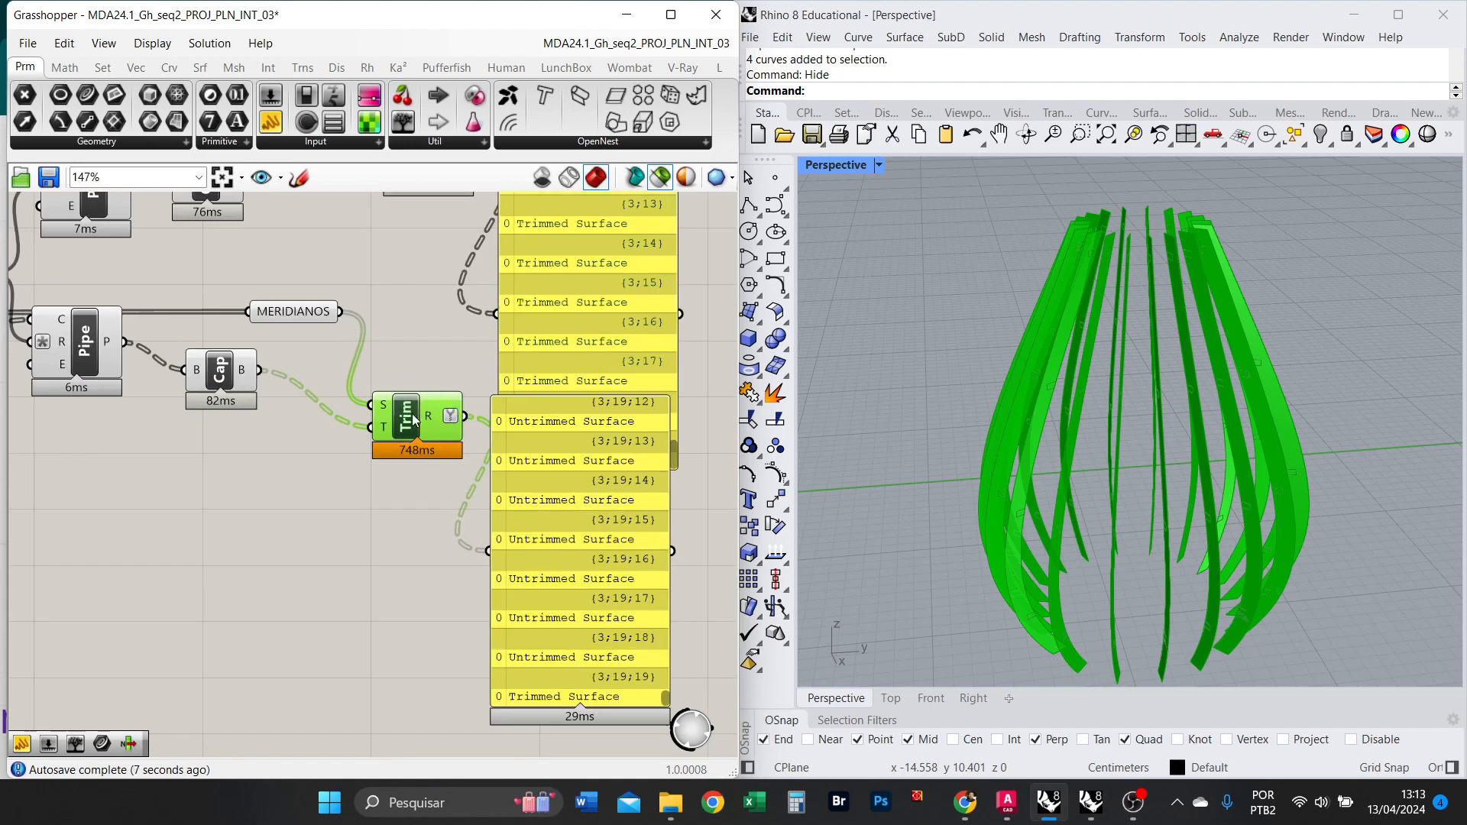
# Graft the MERIDIANOS parameter feeding the lower Trim component.
pyautogui.moveTo(318, 318); pyautogui.dragTo(319, 465, button='right')
pyautogui.rightClick(316, 460)
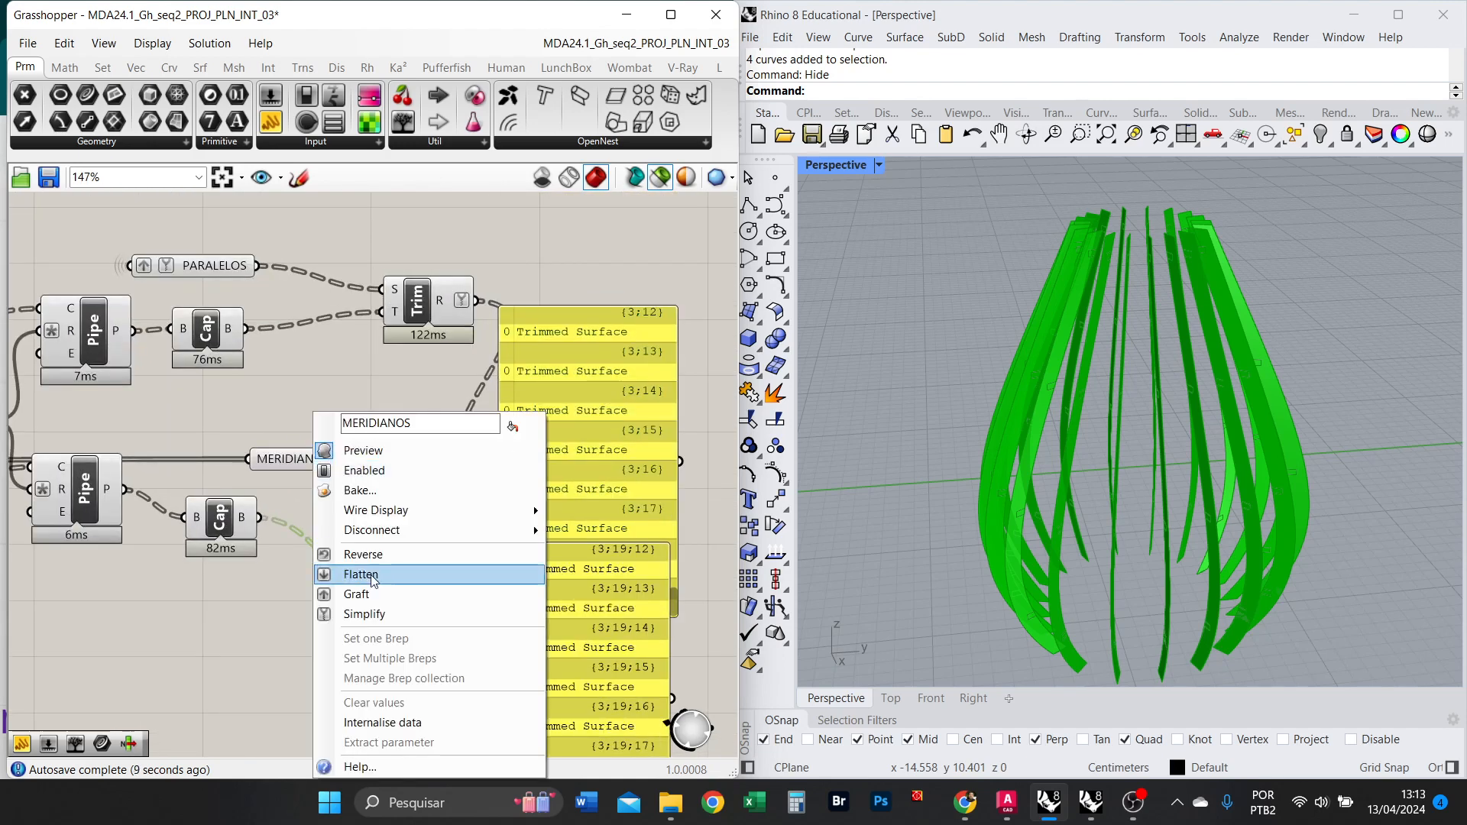
pyautogui.click(370, 595)
pyautogui.moveTo(651, 587); pyautogui.dragTo(651, 518, button='right')
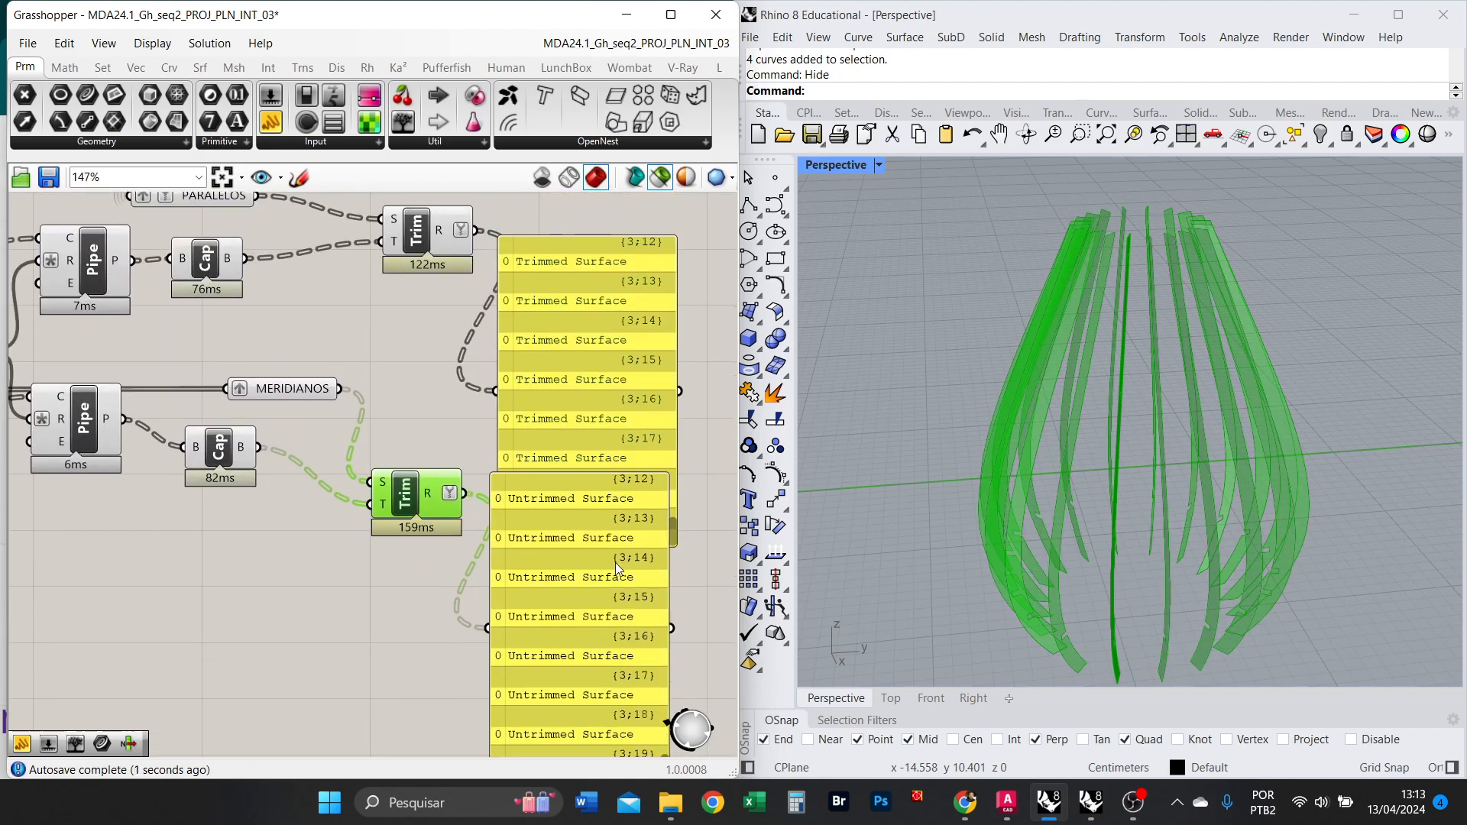
pyautogui.scroll(3, 616, 562)
pyautogui.scroll(-4, 505, 369)
# Move the lower panel beside the upper one and preview the results of both Trim components.
pyautogui.moveTo(535, 435); pyautogui.dragTo(700, 262)
pyautogui.scroll(-3, 493, 468)
pyautogui.scroll(2, 493, 435)
pyautogui.click(396, 428)
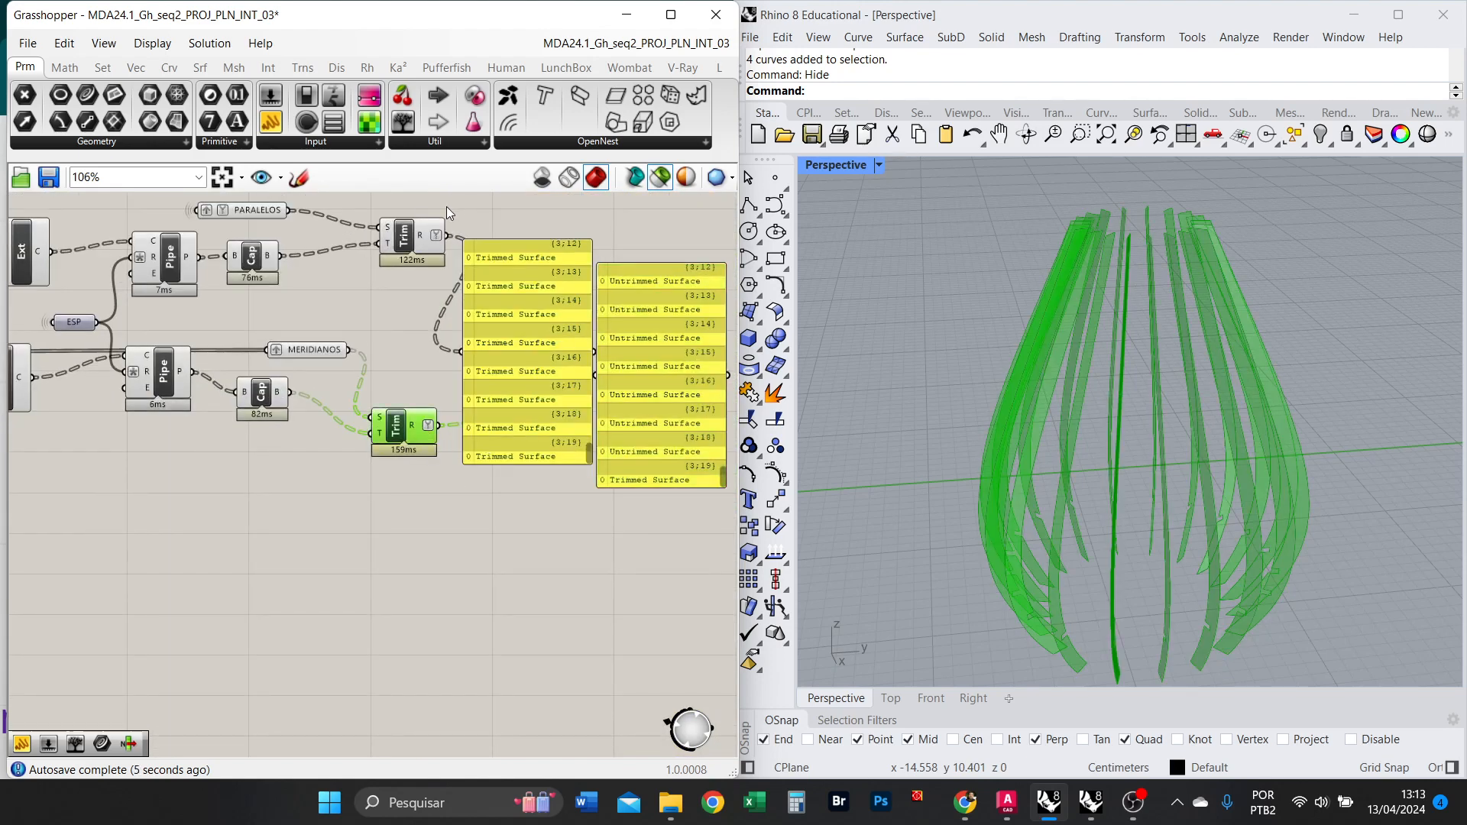
pyautogui.keyDown('shift'); pyautogui.click(432, 236); pyautogui.keyUp('shift')
pyautogui.click(644, 237)
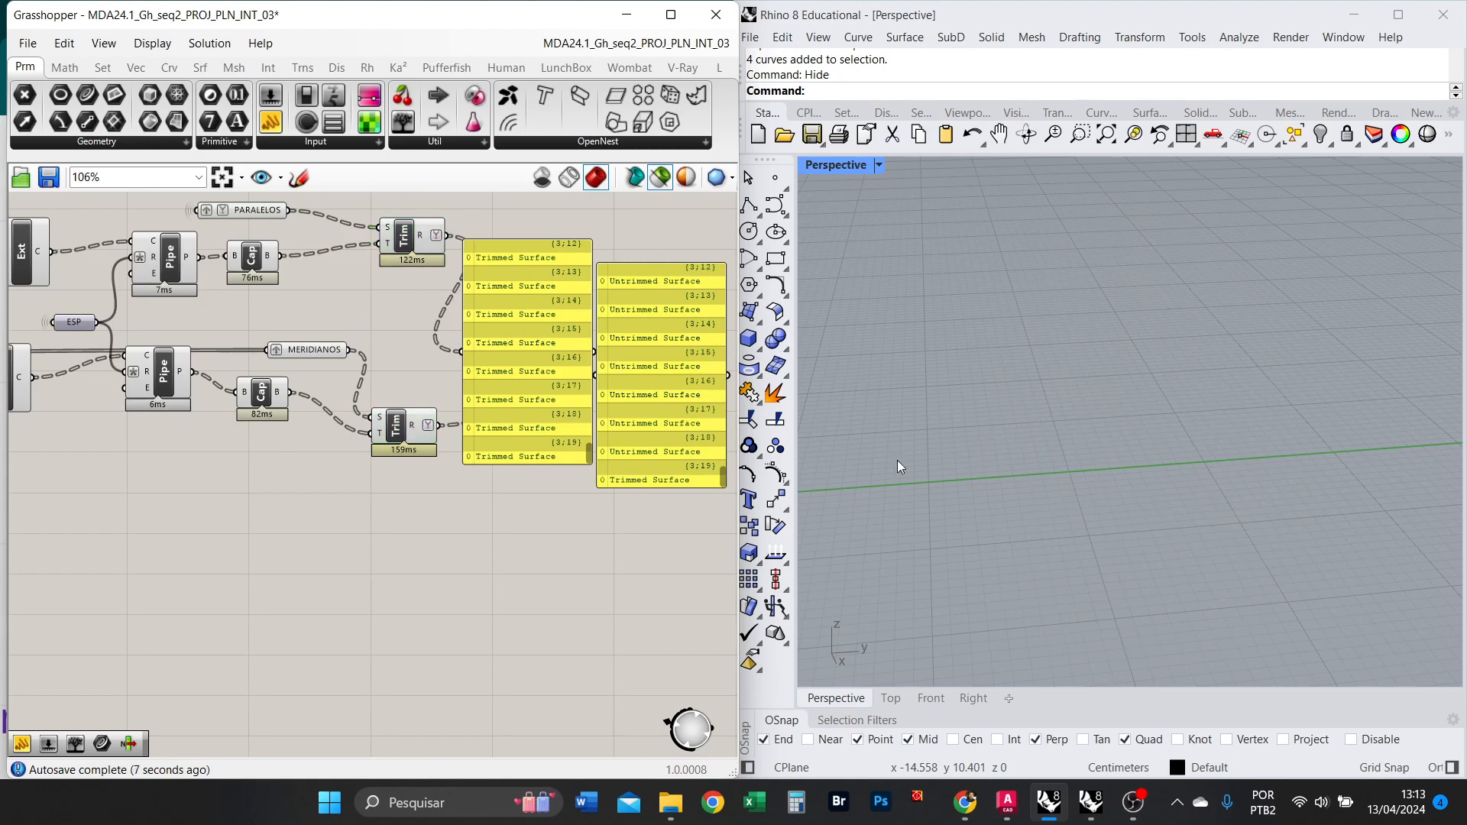
# Switch to the Miro board and place the label "paralelos" under A's arrow and "meridianos" under B's arrow.
pyautogui.hotkey('alt', 'Tab')
pyautogui.scroll(-2, 641, 384)
pyautogui.scroll(2, 305, 589)
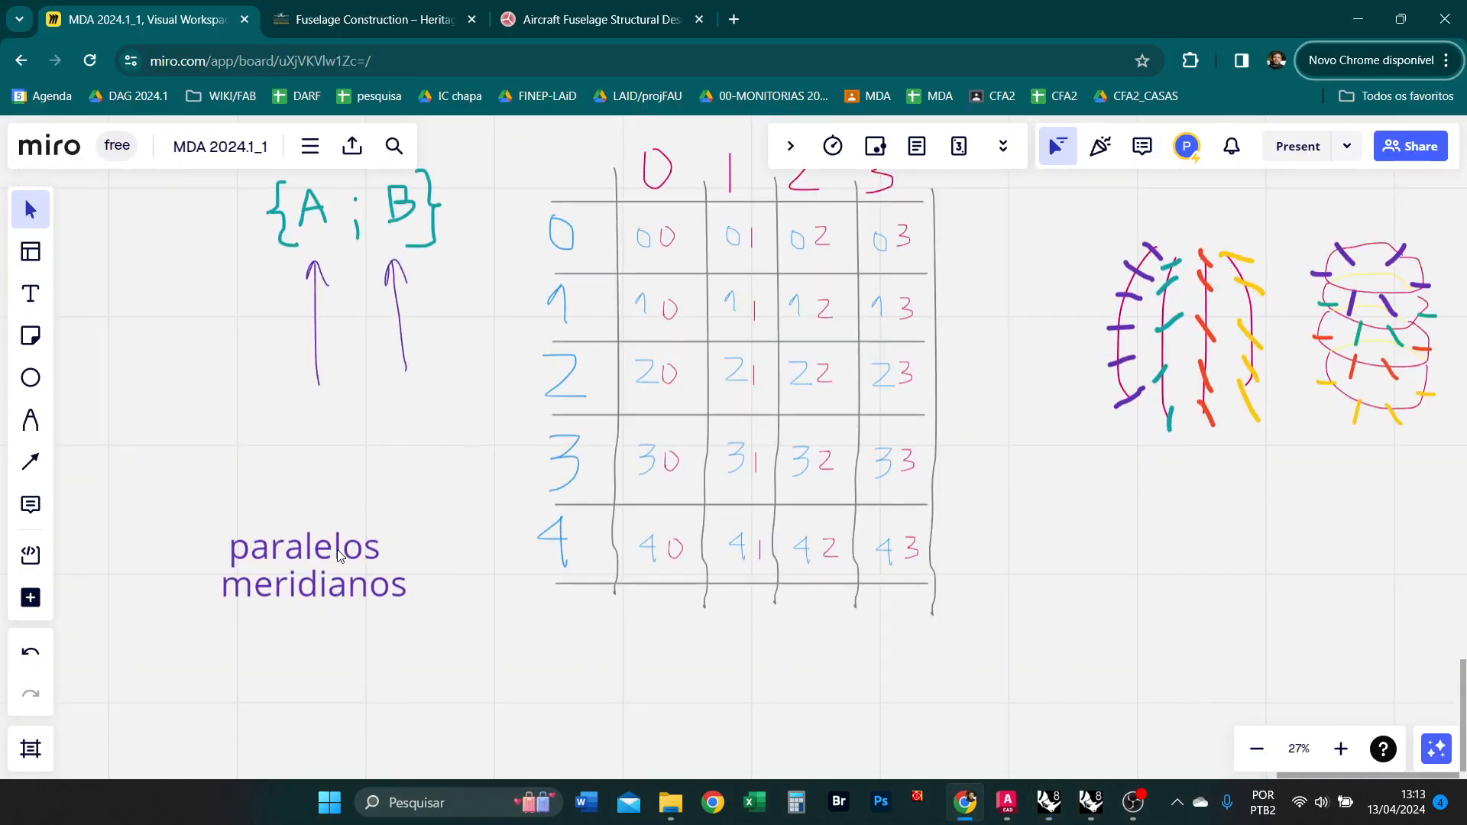
pyautogui.moveTo(295, 548); pyautogui.dragTo(292, 413)
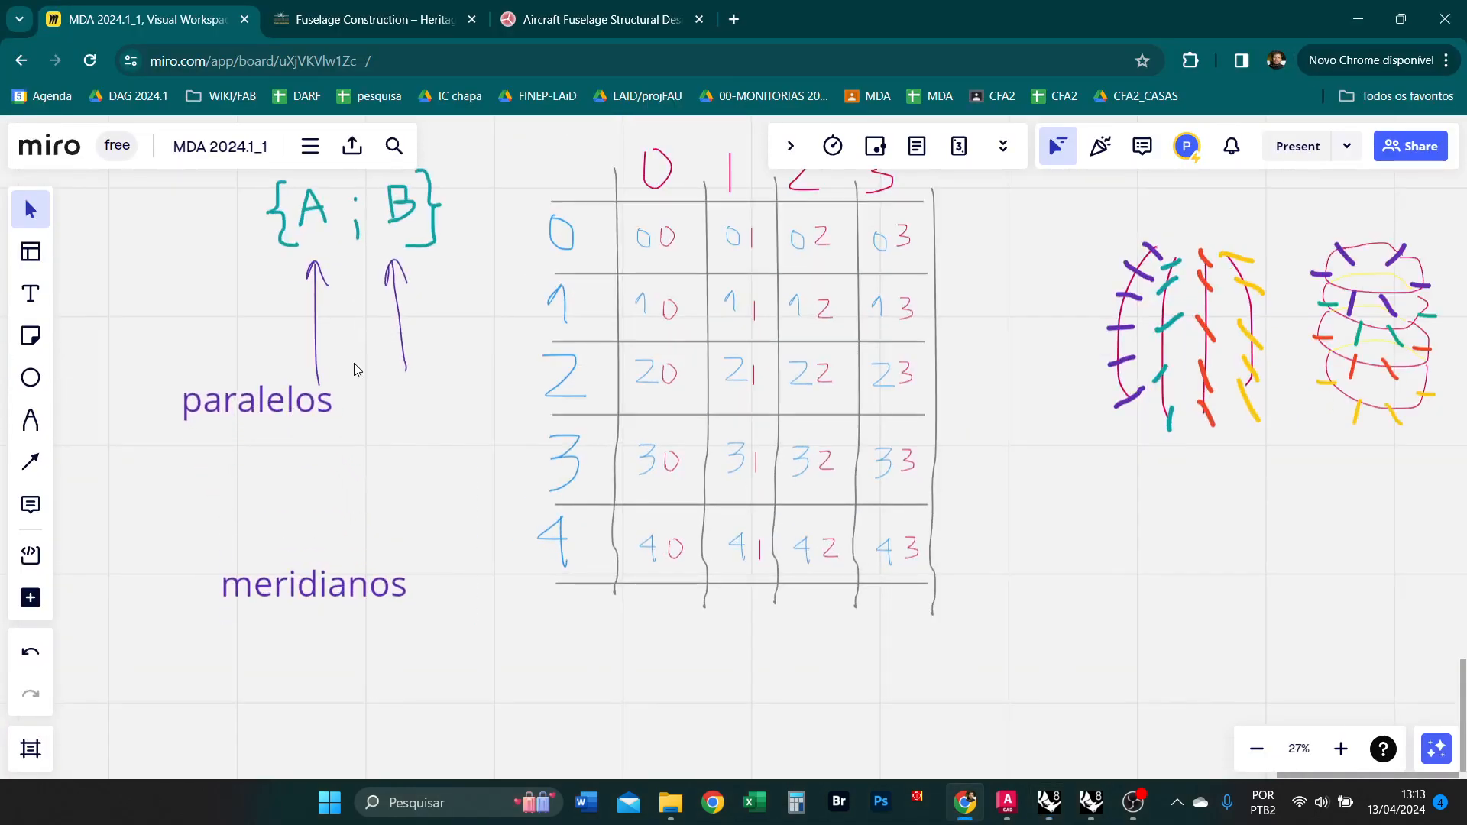
pyautogui.scroll(3, 355, 365)
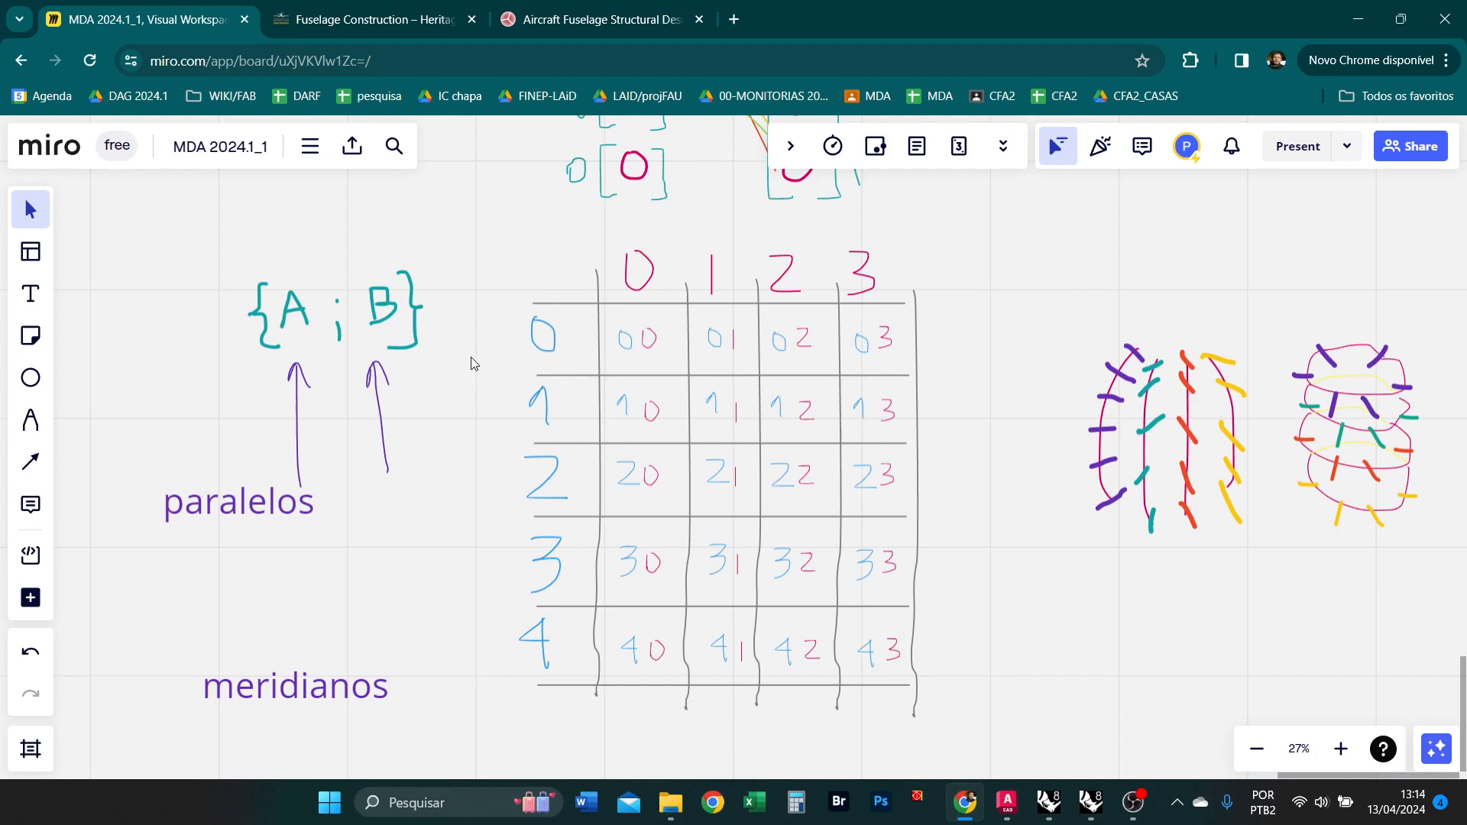
pyautogui.moveTo(464, 358); pyautogui.dragTo(237, 249)
pyautogui.click(394, 232)
pyautogui.moveTo(272, 680)
pyautogui.mouseDown()
pyautogui.moveTo(353, 603)
pyautogui.moveTo(439, 479)
pyautogui.mouseUp()
# Move the {A;B} notation with its arrows and both labels farther away from the numbered table.
pyautogui.moveTo(467, 577); pyautogui.dragTo(230, 289)
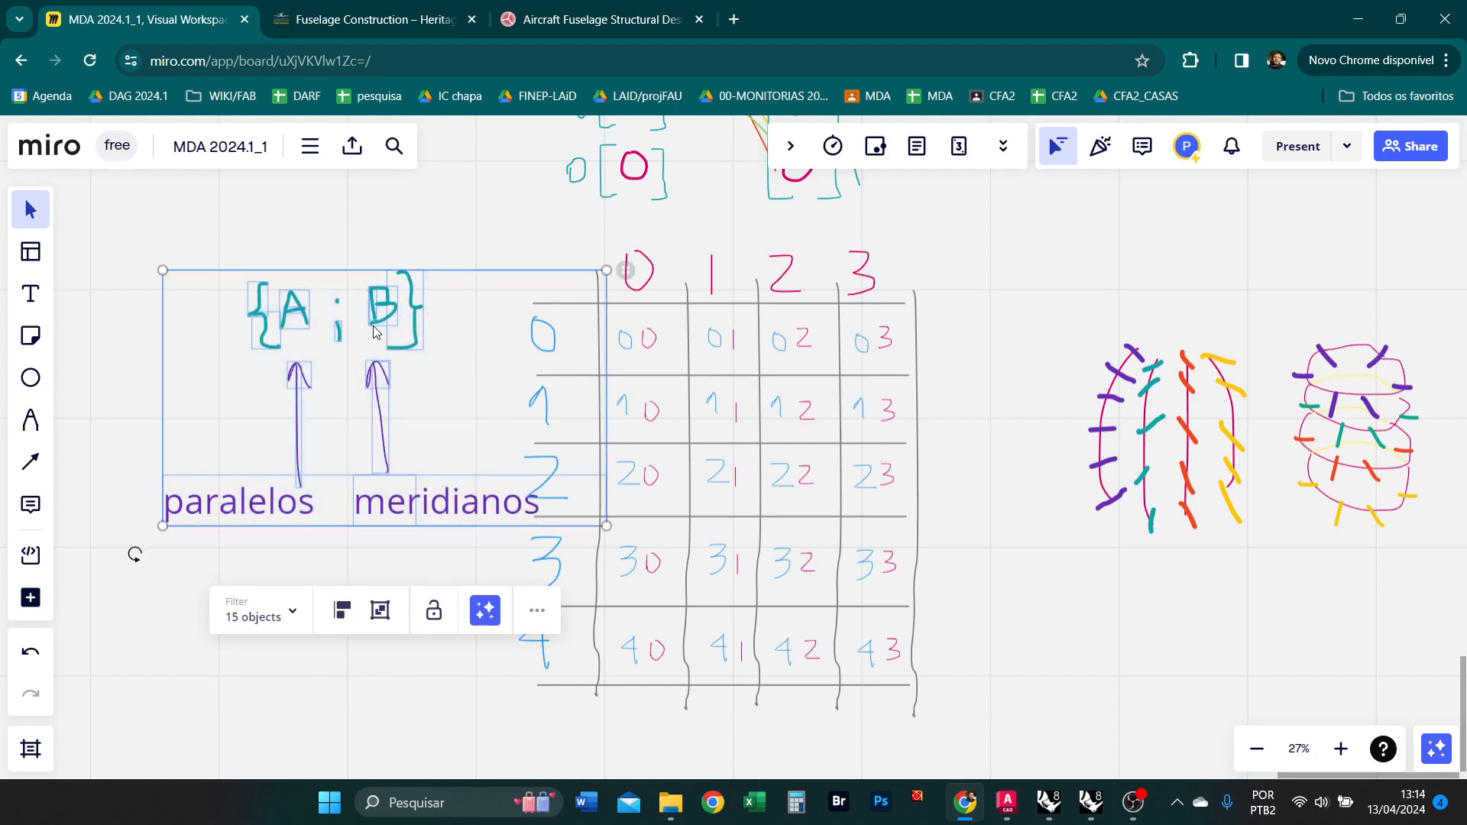
pyautogui.moveTo(375, 331); pyautogui.dragTo(267, 329)
pyautogui.scroll(2, 864, 716)
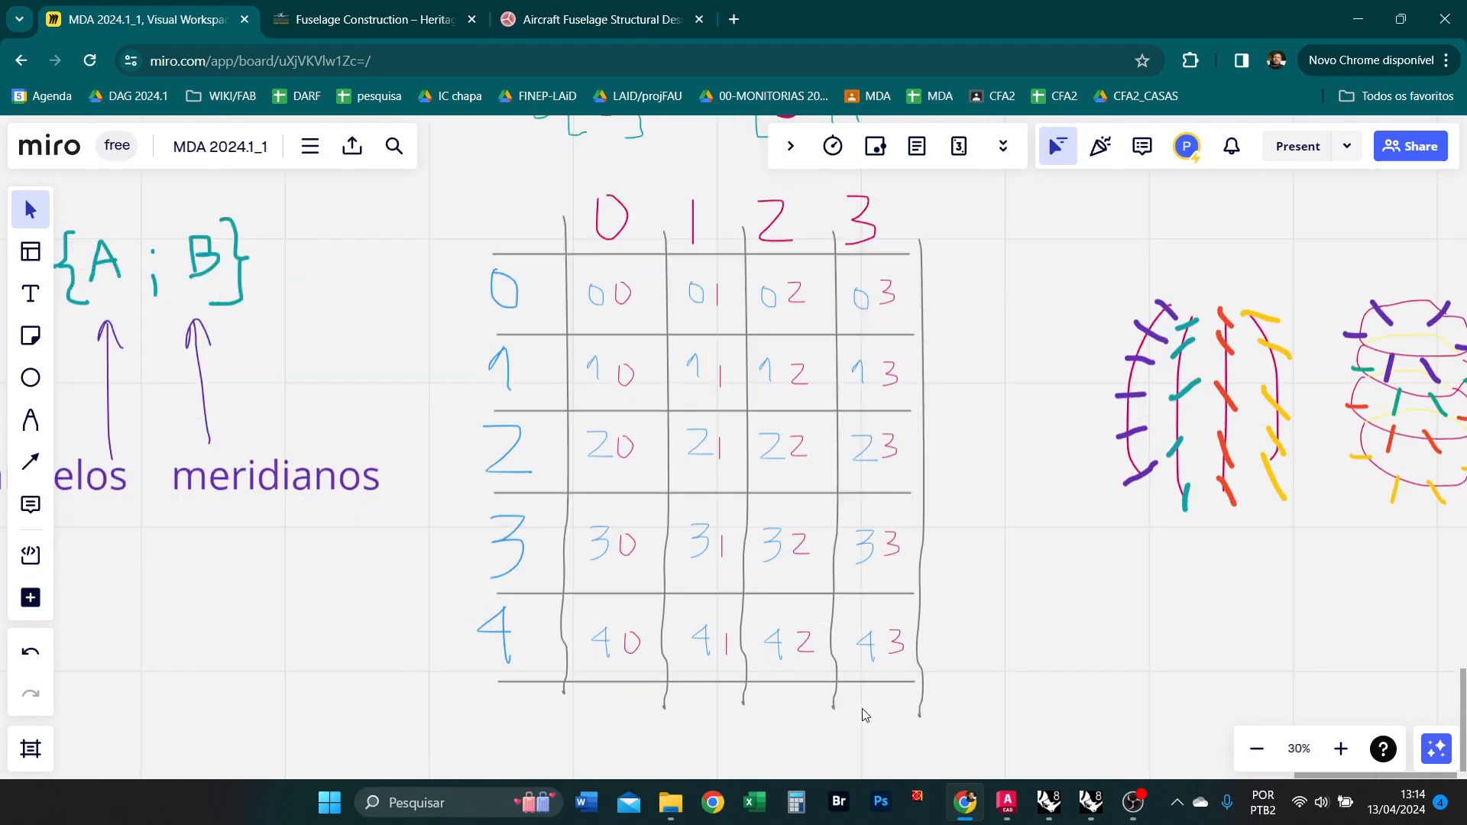
pyautogui.scroll(-2, 633, 563)
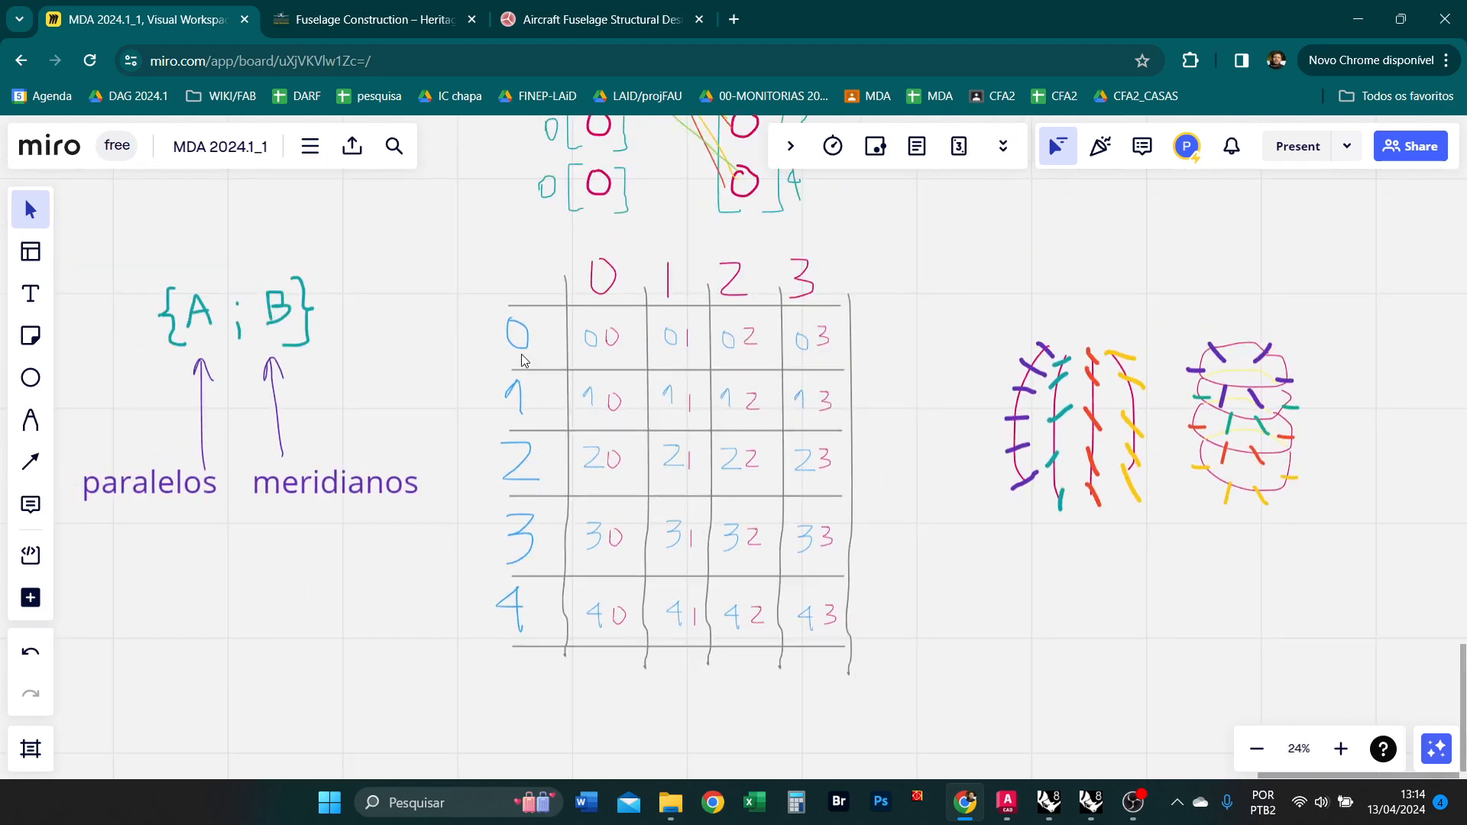
pyautogui.hscroll(3, 884, 530)
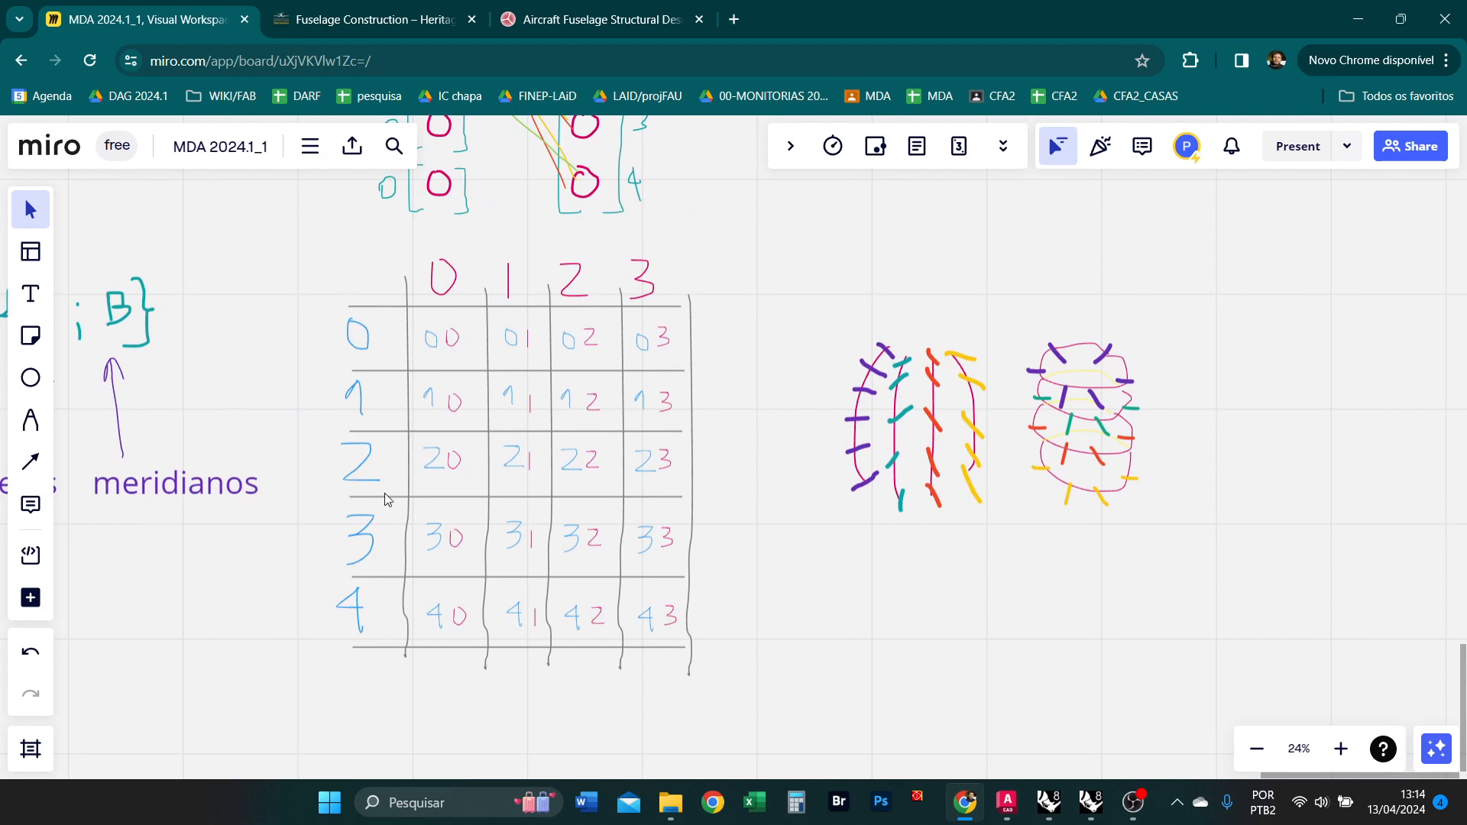
# Ring each of the numbered table's five rows in purple and draw a purple arrow from them to the stacked horizontal rings sketch.
pyautogui.scroll(2, 697, 551)
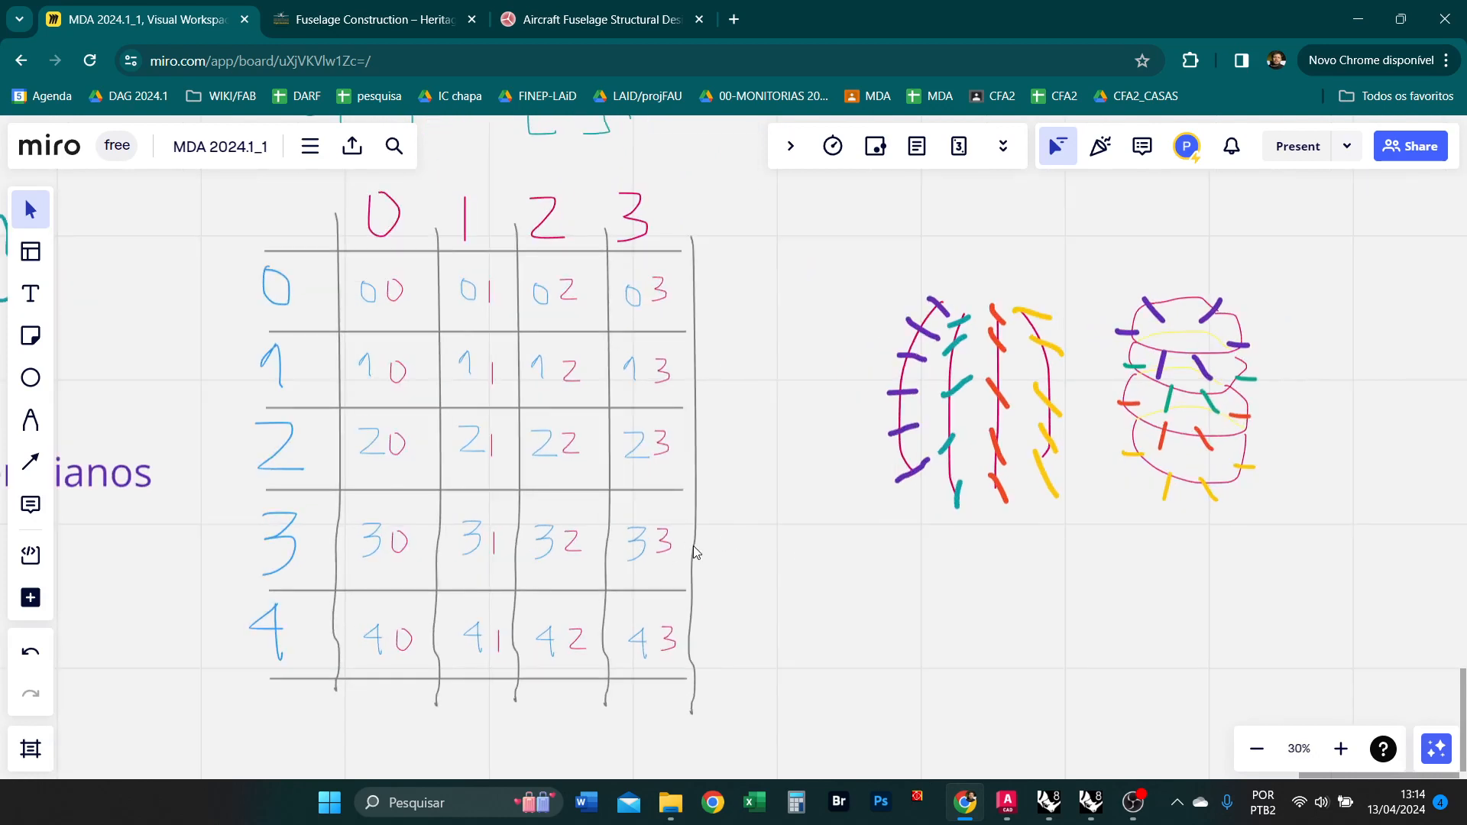
pyautogui.scroll(1, 749, 362)
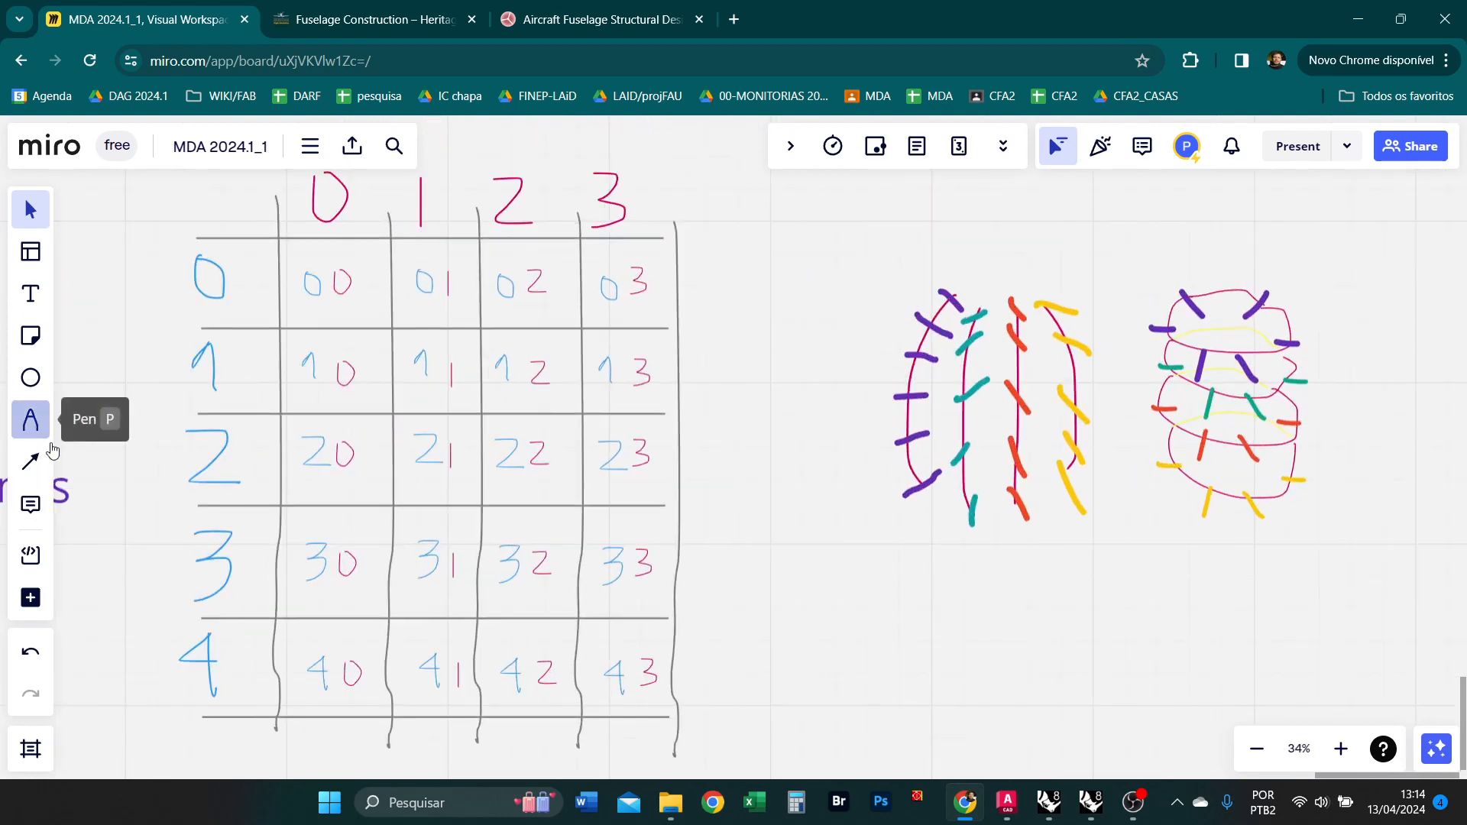
pyautogui.click(30, 420)
pyautogui.click(84, 578)
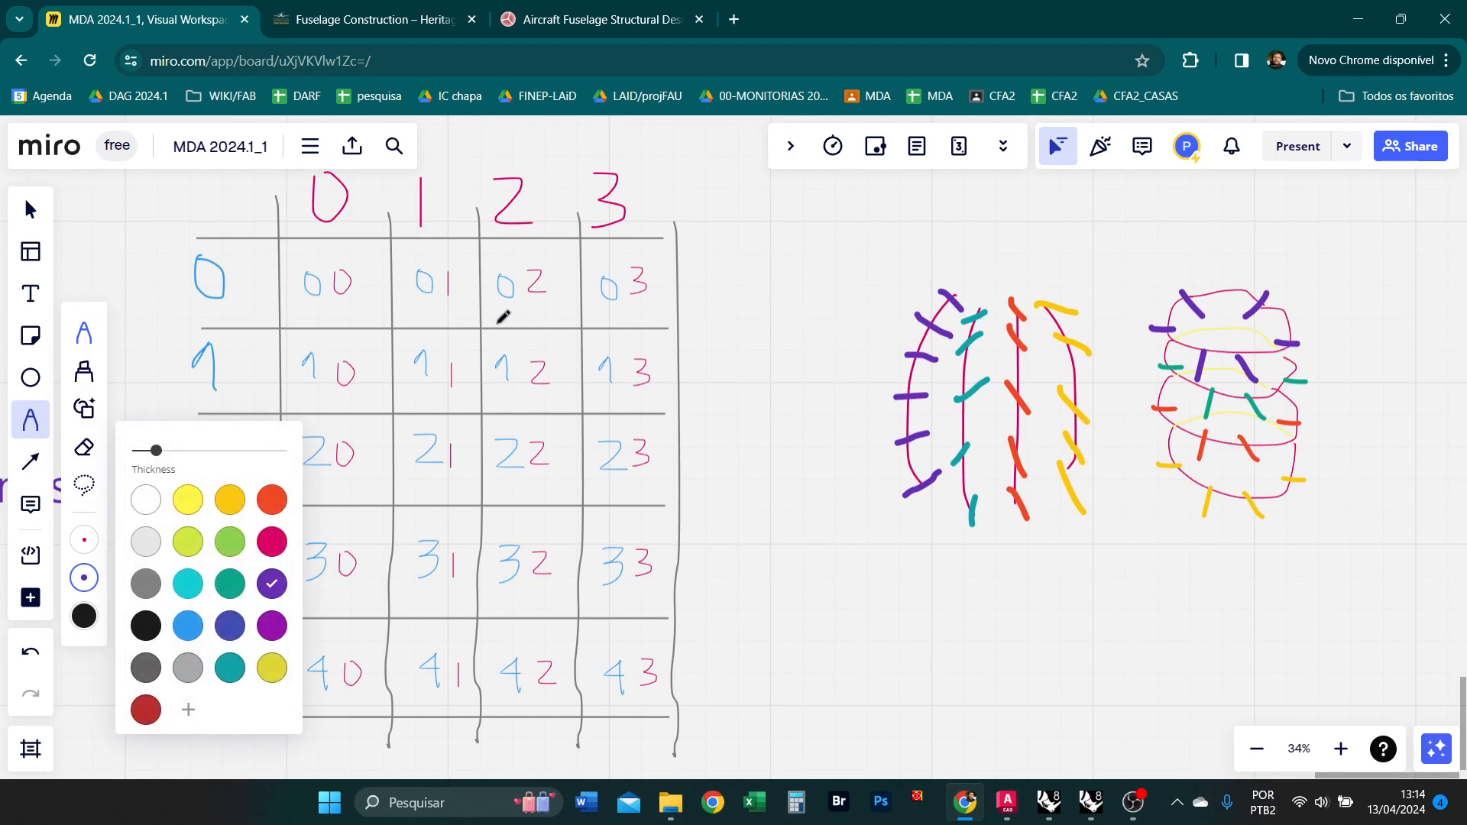
pyautogui.scroll(-3, 726, 237)
pyautogui.scroll(2, 419, 324)
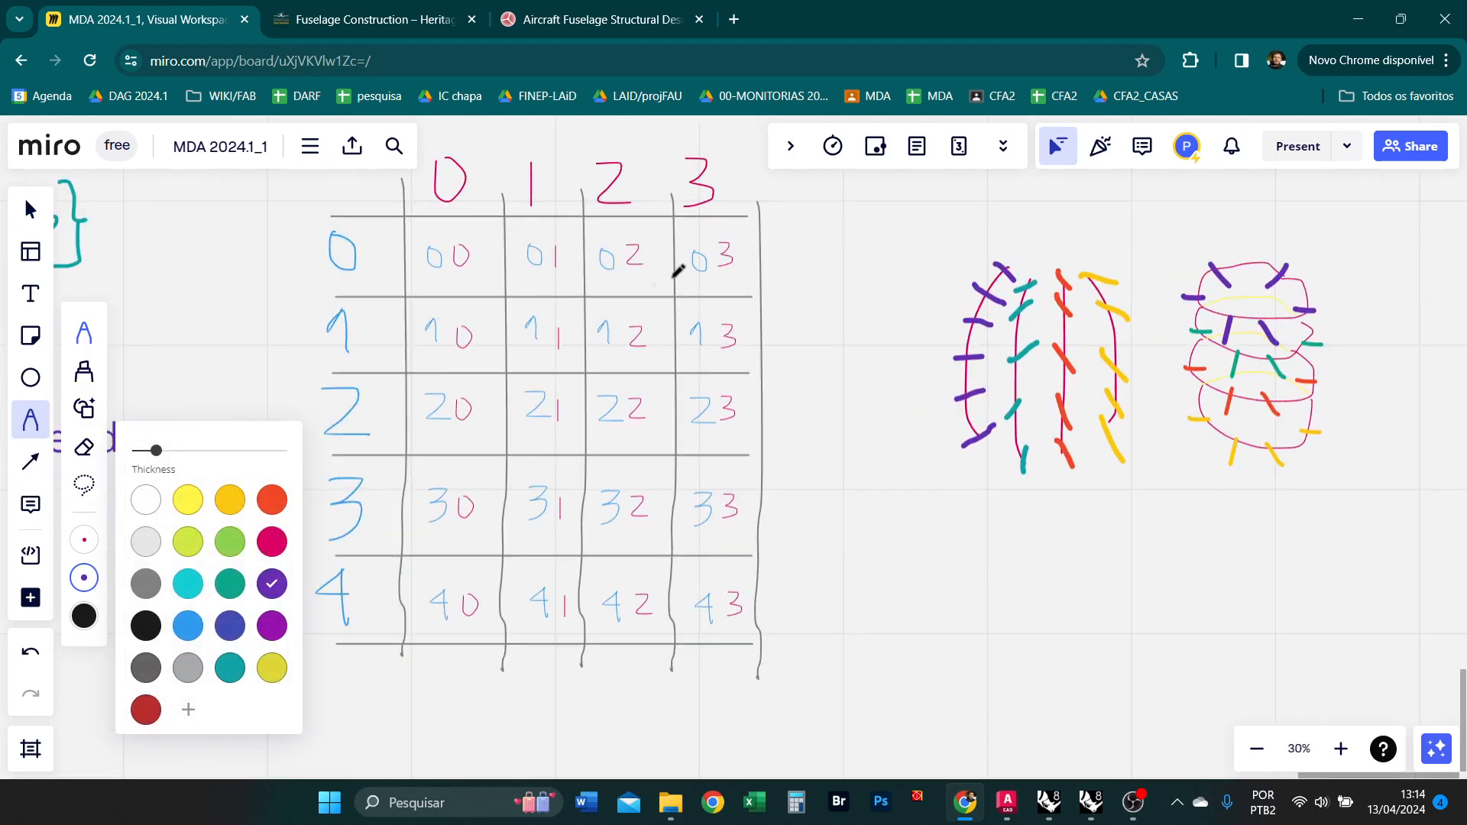
pyautogui.moveTo(779, 236); pyautogui.dragTo(622, 233)
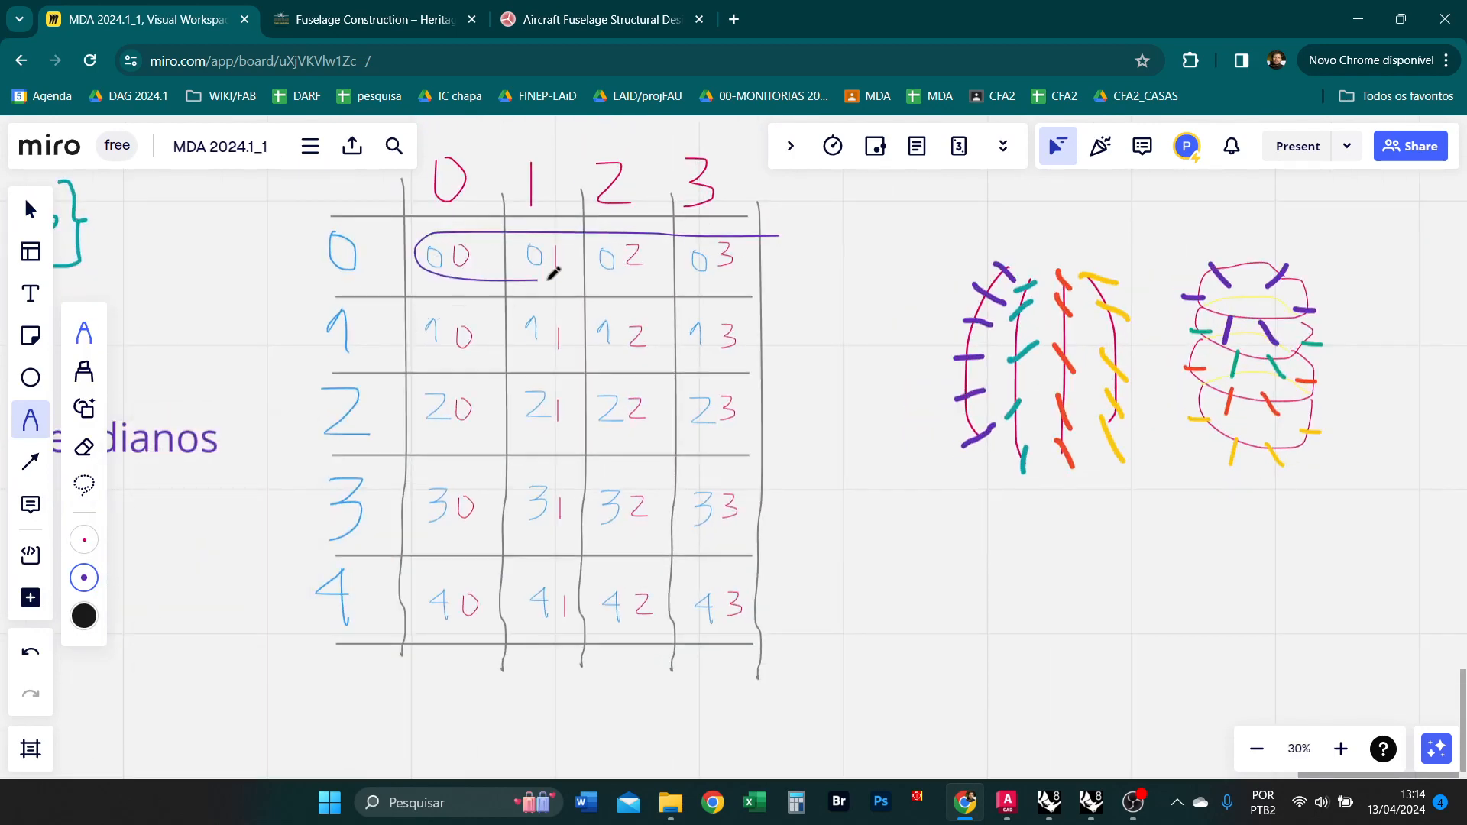
pyautogui.moveTo(553, 273)
pyautogui.mouseDown()
pyautogui.moveTo(780, 277)
pyautogui.moveTo(778, 237)
pyautogui.mouseUp()
pyautogui.moveTo(771, 309)
pyautogui.mouseDown()
pyautogui.moveTo(434, 306)
pyautogui.moveTo(604, 359)
pyautogui.moveTo(780, 338)
pyautogui.moveTo(772, 310)
pyautogui.mouseUp()
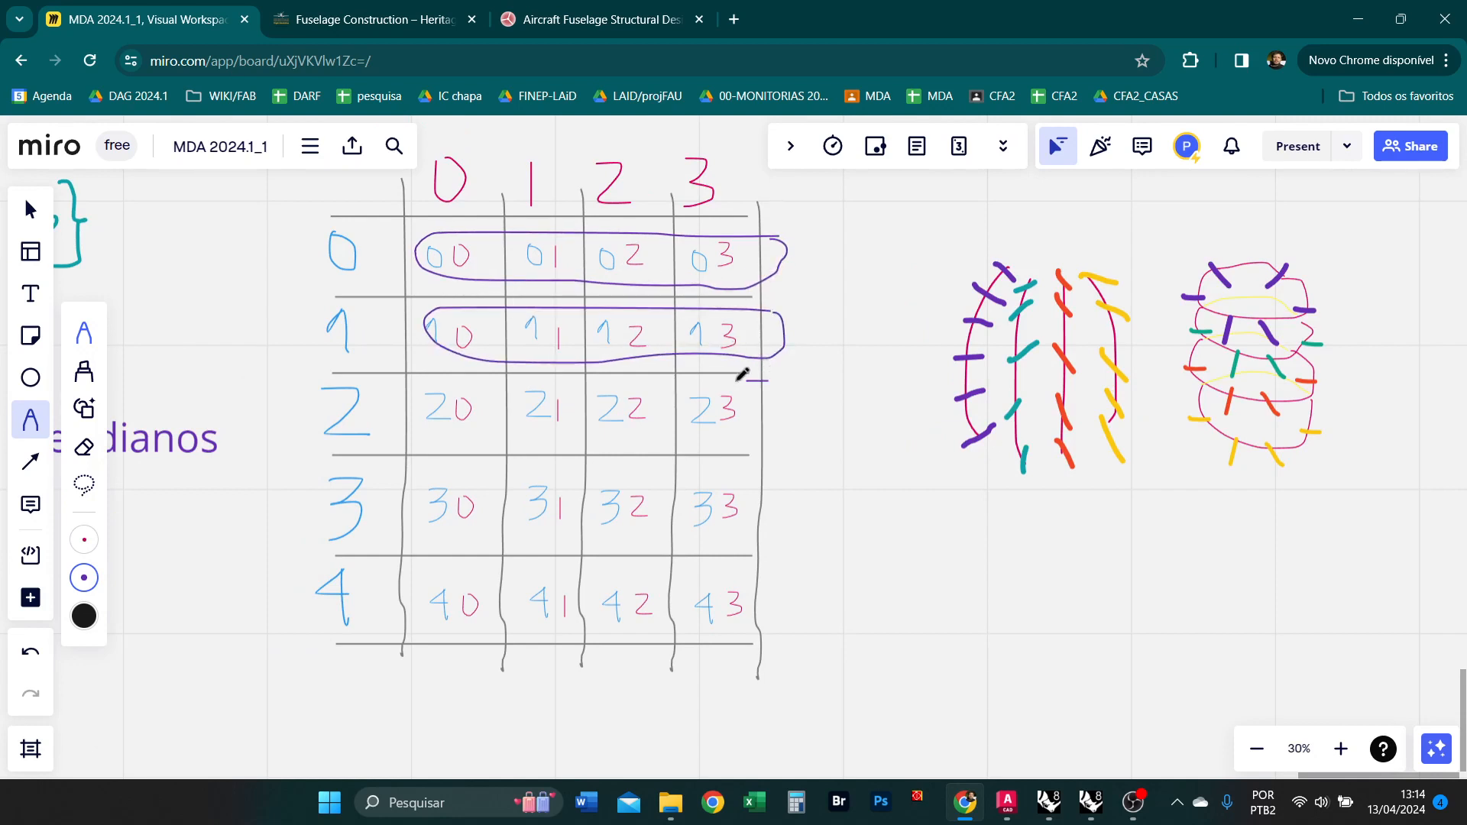
pyautogui.moveTo(742, 375); pyautogui.dragTo(456, 375)
pyautogui.moveTo(489, 437)
pyautogui.mouseDown()
pyautogui.moveTo(749, 440)
pyautogui.moveTo(459, 475)
pyautogui.moveTo(468, 535)
pyautogui.moveTo(709, 537)
pyautogui.moveTo(763, 480)
pyautogui.mouseUp()
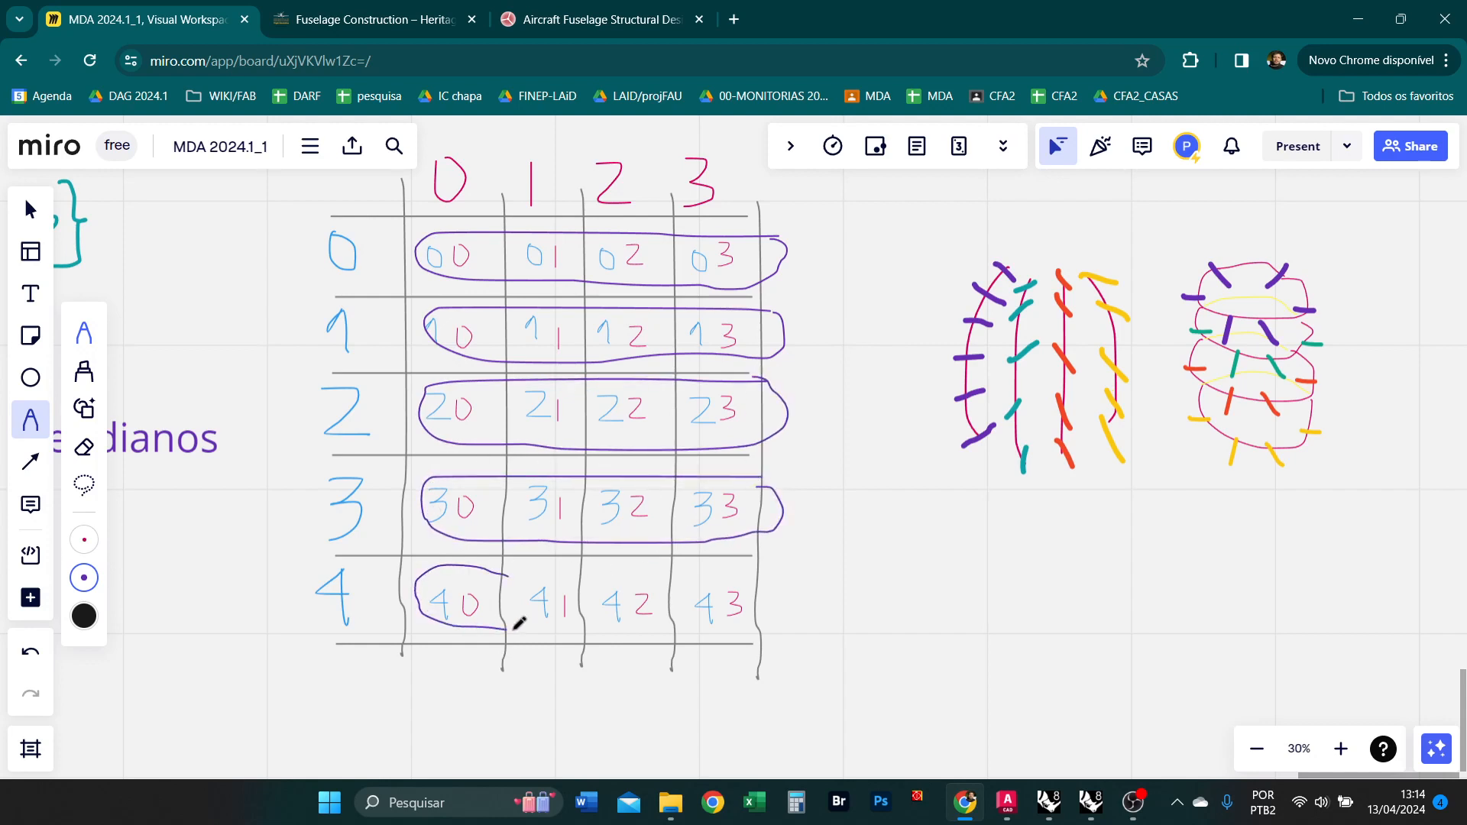
pyautogui.moveTo(517, 627)
pyautogui.mouseDown()
pyautogui.moveTo(745, 625)
pyautogui.moveTo(623, 569)
pyautogui.moveTo(461, 568)
pyautogui.mouseUp()
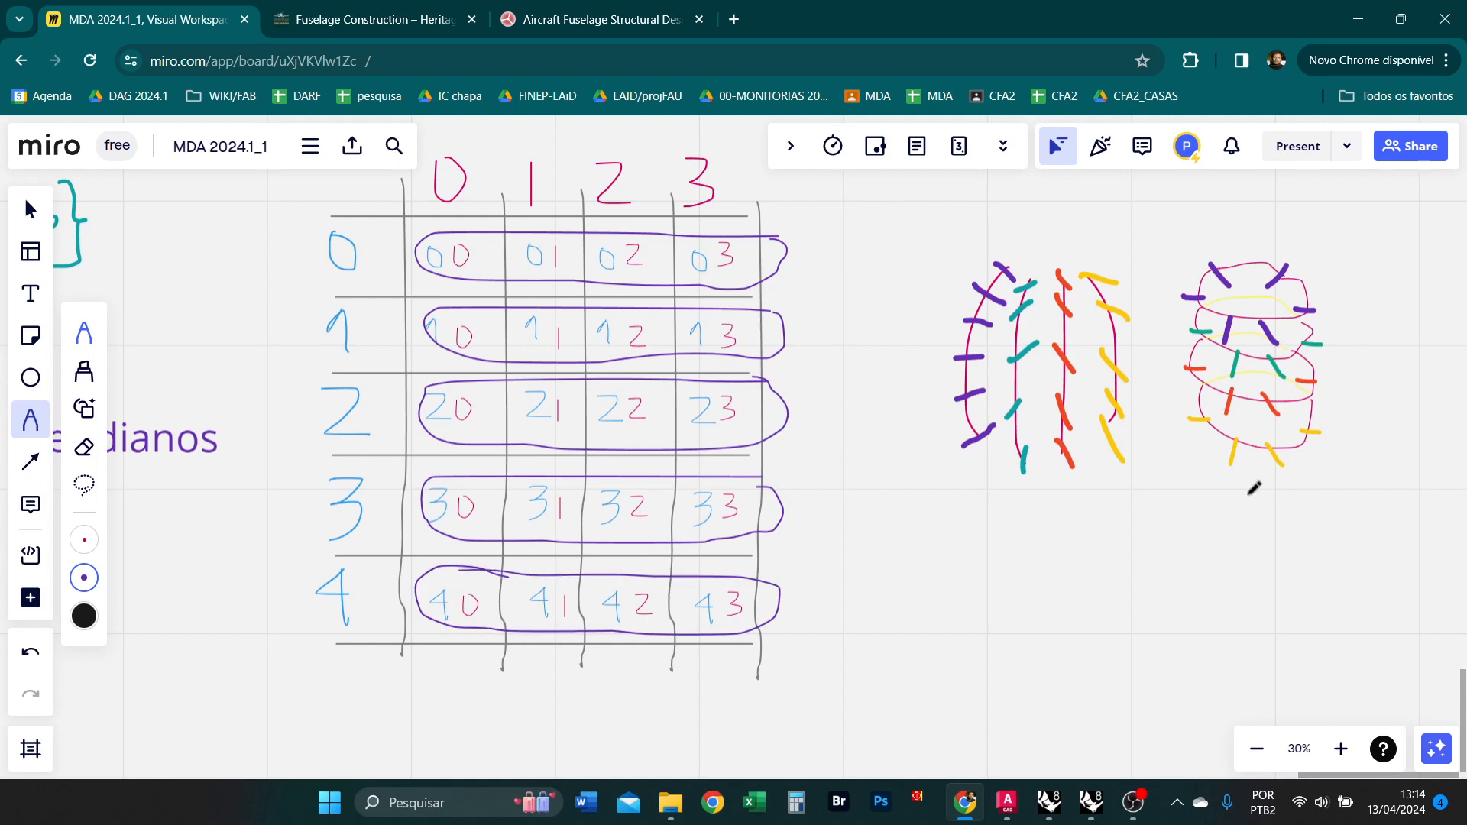
pyautogui.moveTo(796, 606)
pyautogui.mouseDown()
pyautogui.moveTo(998, 657)
pyautogui.moveTo(1223, 458)
pyautogui.moveTo(1230, 497)
pyautogui.mouseUp()
# Ring each of the table's four columns in red and draw a red arrow from them to the vertical ribs sketch.
pyautogui.click(85, 579)
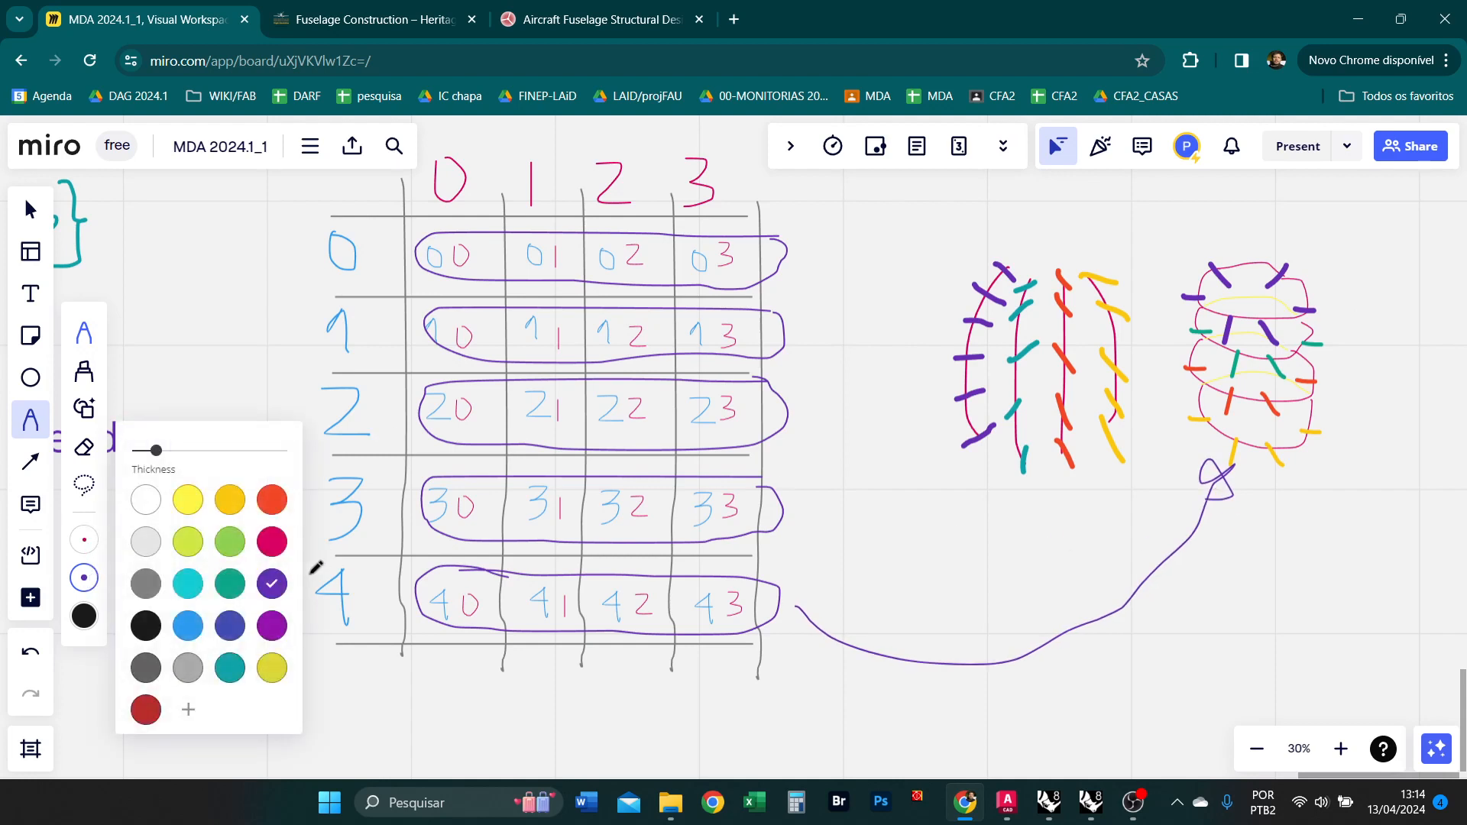
pyautogui.click(284, 498)
pyautogui.moveTo(455, 221); pyautogui.dragTo(431, 508)
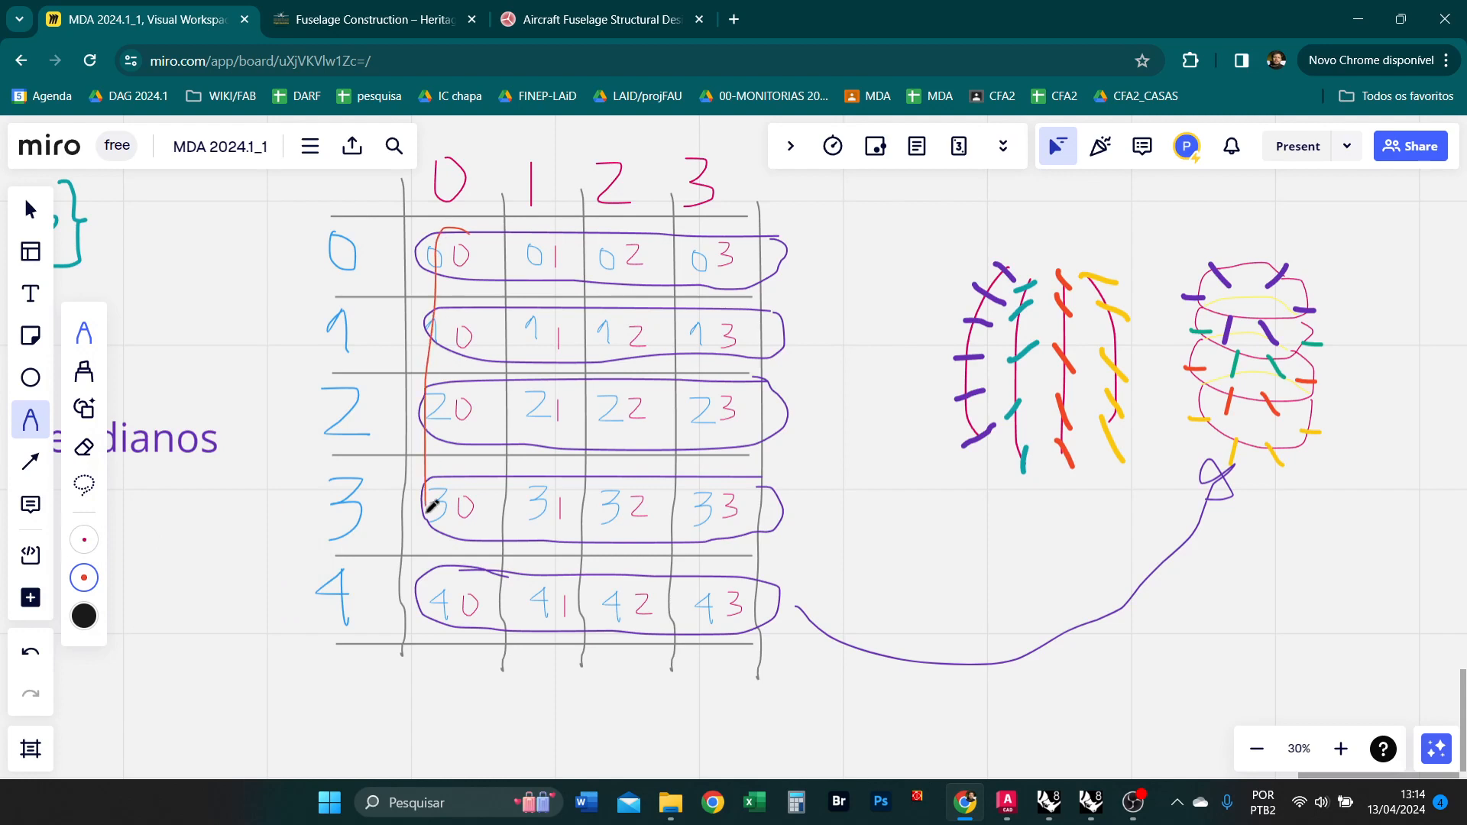
pyautogui.moveTo(452, 631)
pyautogui.mouseDown()
pyautogui.moveTo(502, 488)
pyautogui.moveTo(501, 255)
pyautogui.moveTo(466, 229)
pyautogui.moveTo(521, 410)
pyautogui.moveTo(535, 645)
pyautogui.moveTo(577, 399)
pyautogui.moveTo(538, 234)
pyautogui.moveTo(611, 578)
pyautogui.moveTo(652, 236)
pyautogui.moveTo(604, 232)
pyautogui.mouseUp()
pyautogui.moveTo(693, 233)
pyautogui.mouseDown()
pyautogui.moveTo(688, 416)
pyautogui.moveTo(727, 644)
pyautogui.moveTo(762, 317)
pyautogui.moveTo(924, 234)
pyautogui.moveTo(933, 213)
pyautogui.mouseUp()
pyautogui.scroll(-2, 955, 405)
pyautogui.hscroll(1, 948, 394)
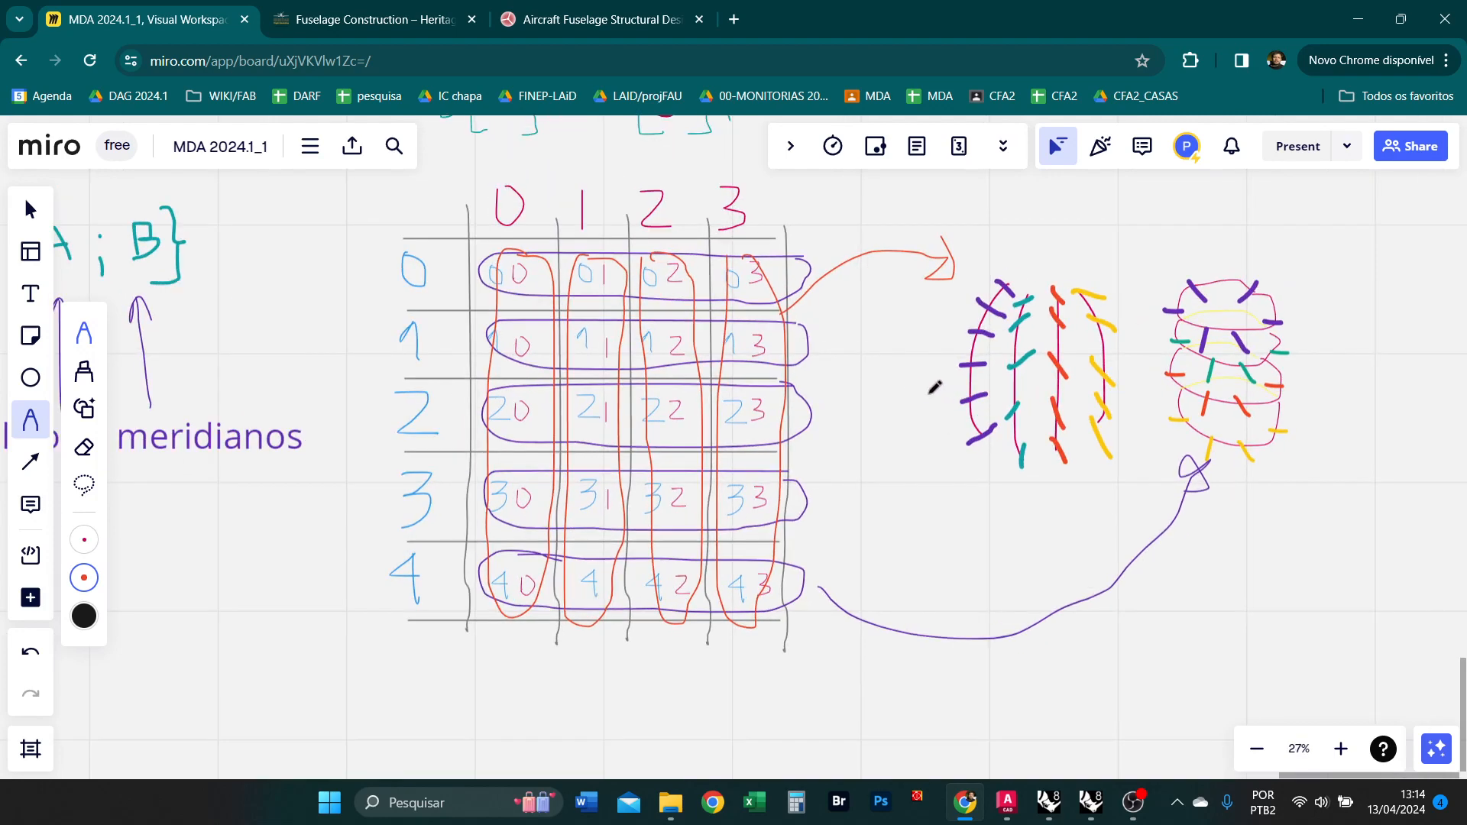
# Switch to Grasshopper and move both yellow data panels away from the Trim components.
pyautogui.hotkey('alt', 'Tab')
pyautogui.scroll(3, 443, 434)
pyautogui.scroll(-4, 245, 454)
pyautogui.middleClick(245, 454)
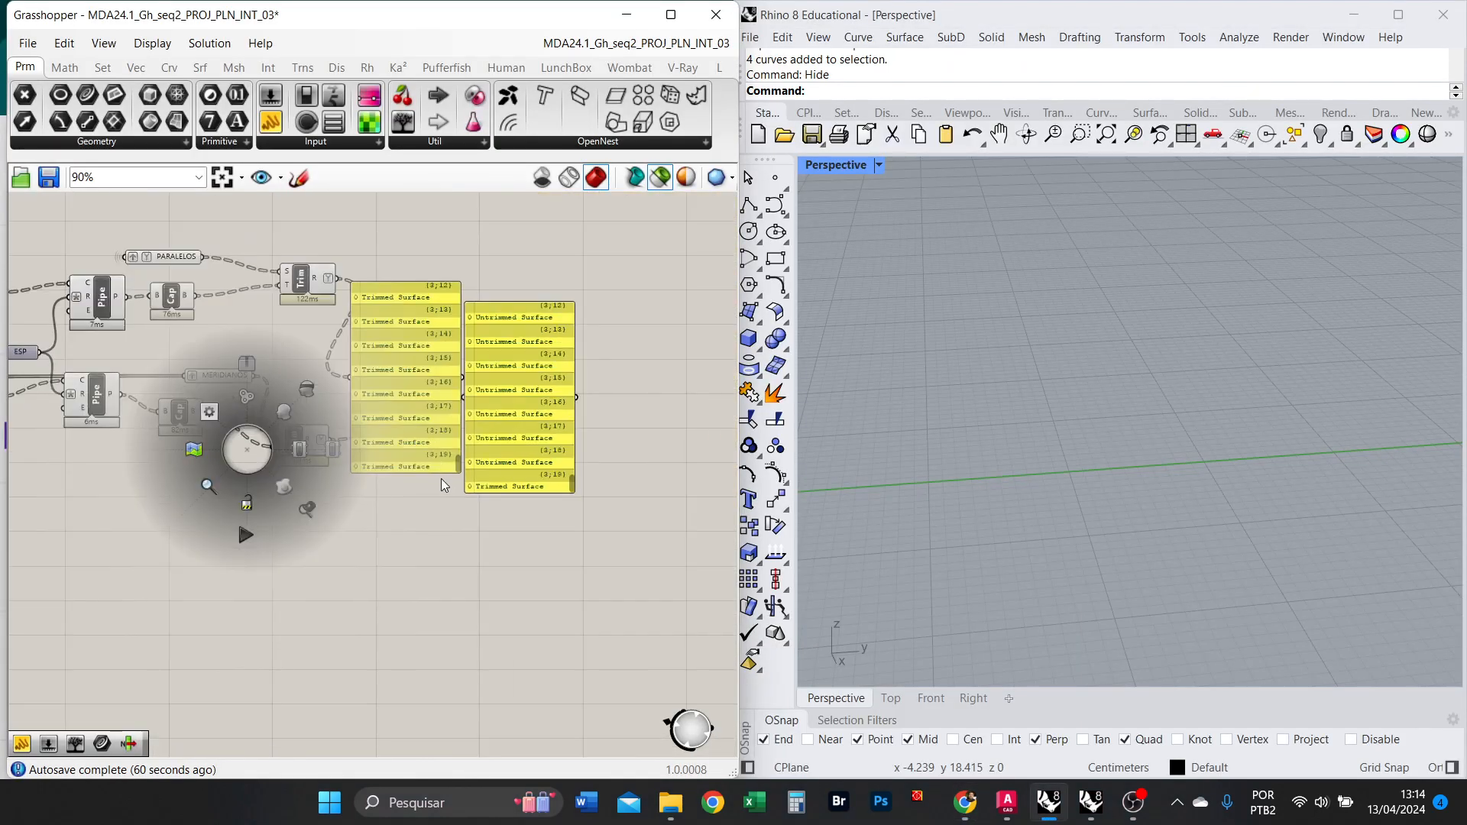
pyautogui.scroll(2, 451, 470)
pyautogui.scroll(-4, 401, 470)
pyautogui.moveTo(405, 431); pyautogui.dragTo(572, 196)
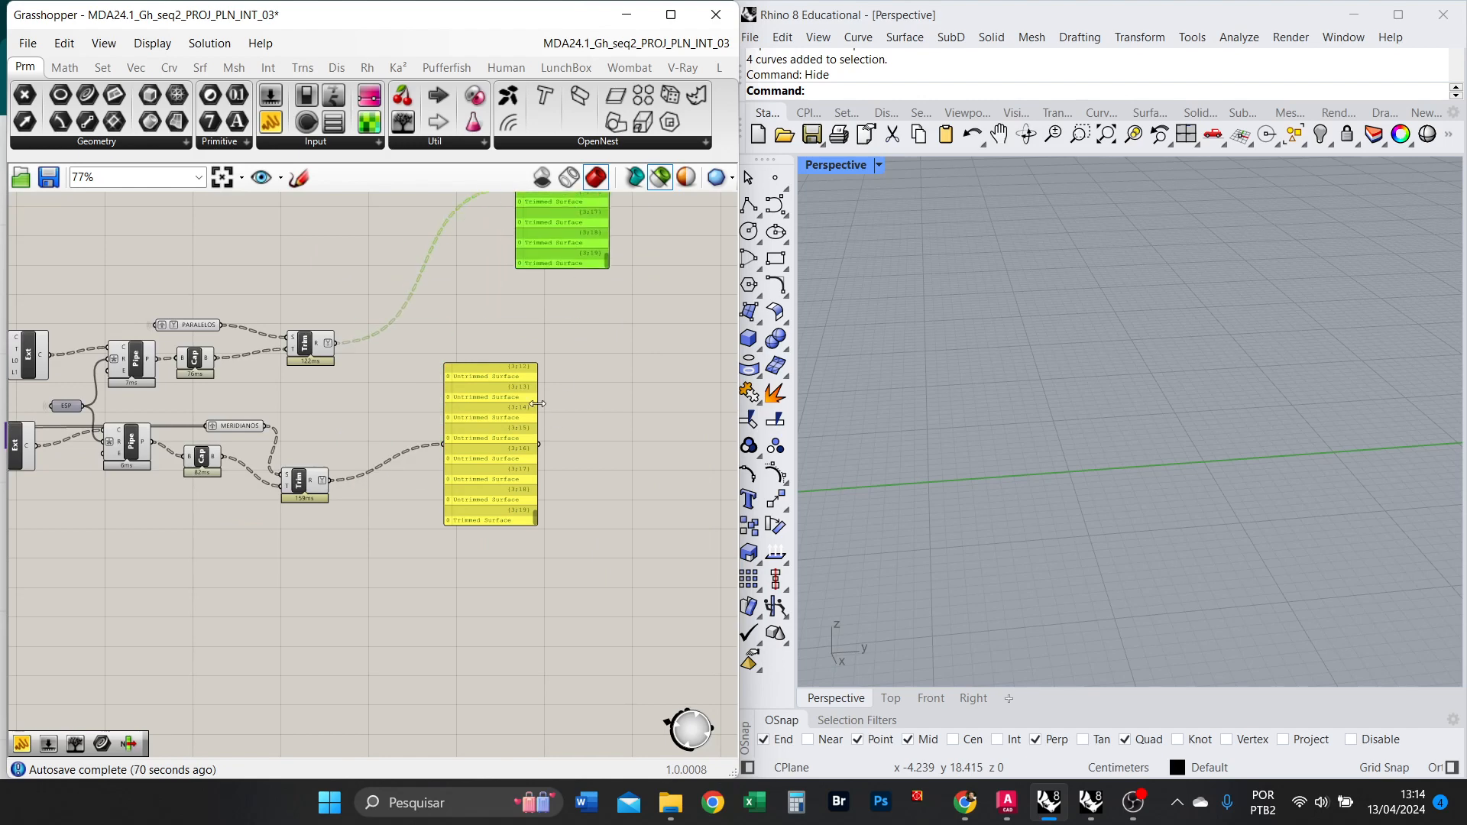
pyautogui.moveTo(514, 421); pyautogui.dragTo(639, 329)
# Add a Path Mapper component between the two Trim components and feed it the upper Trim's result.
pyautogui.scroll(5, 353, 356)
pyautogui.doubleClick(504, 435)
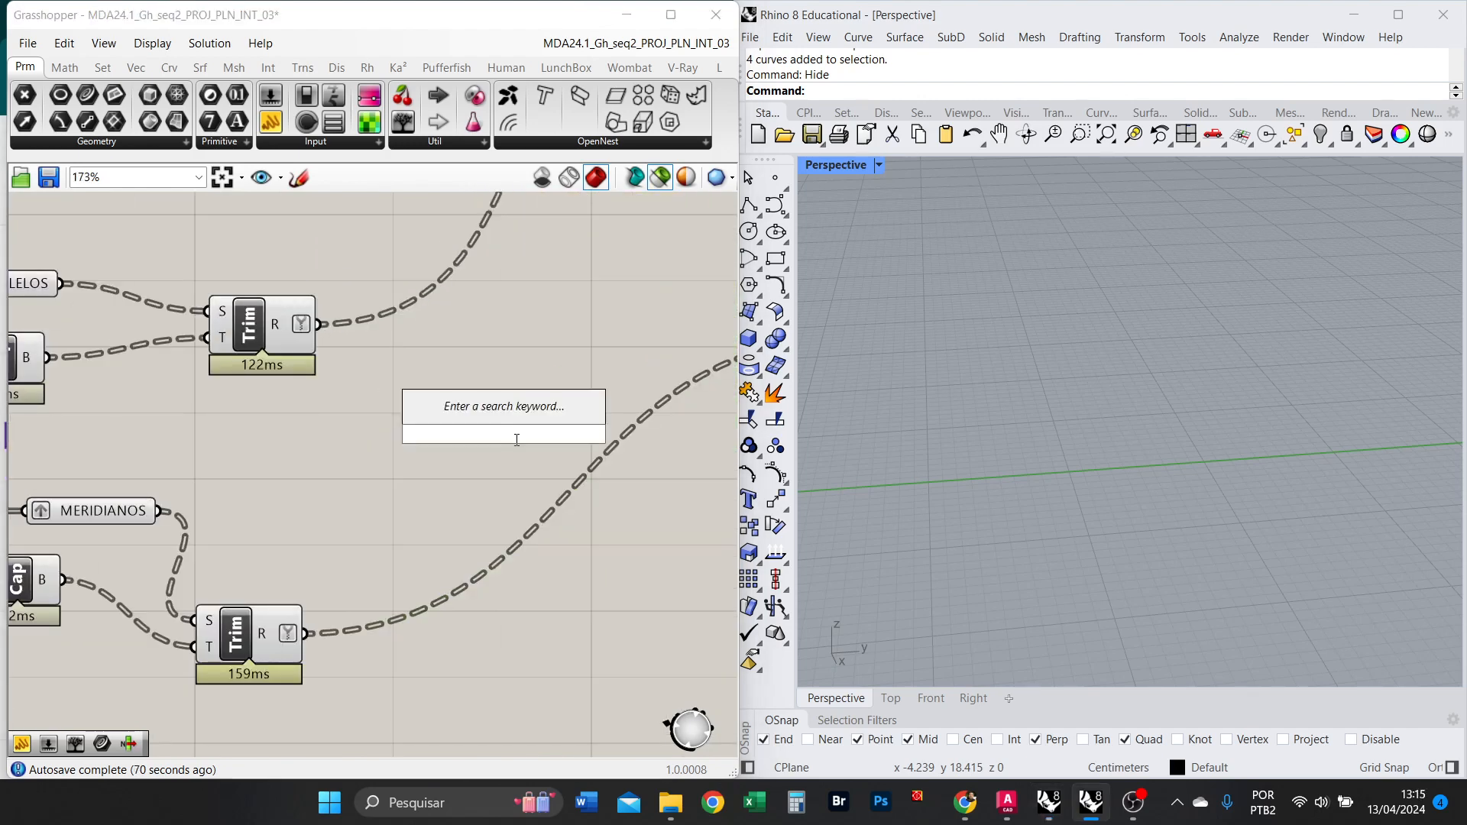
pyautogui.write('MAPPE')
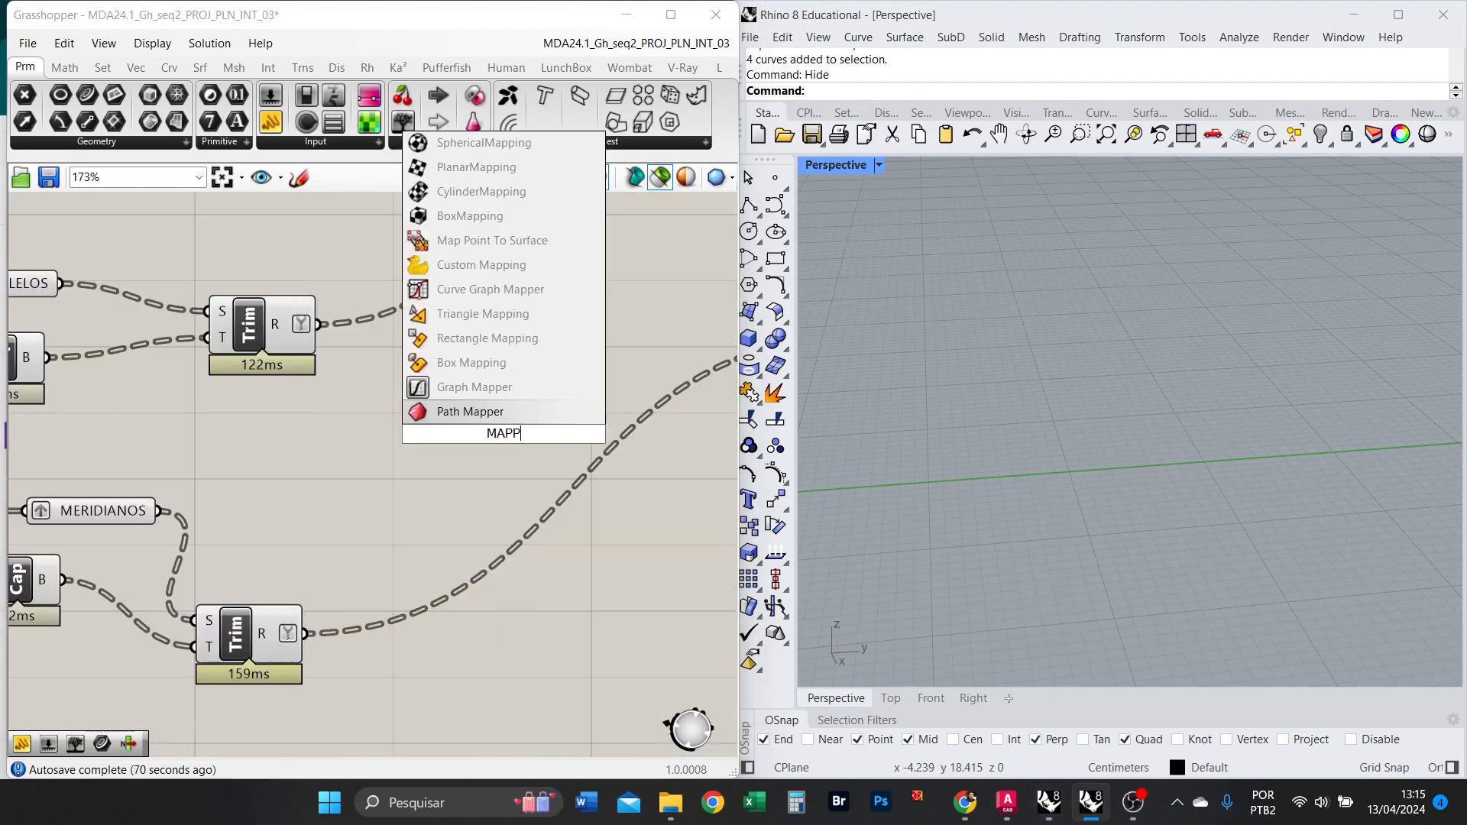
pyautogui.click(514, 413)
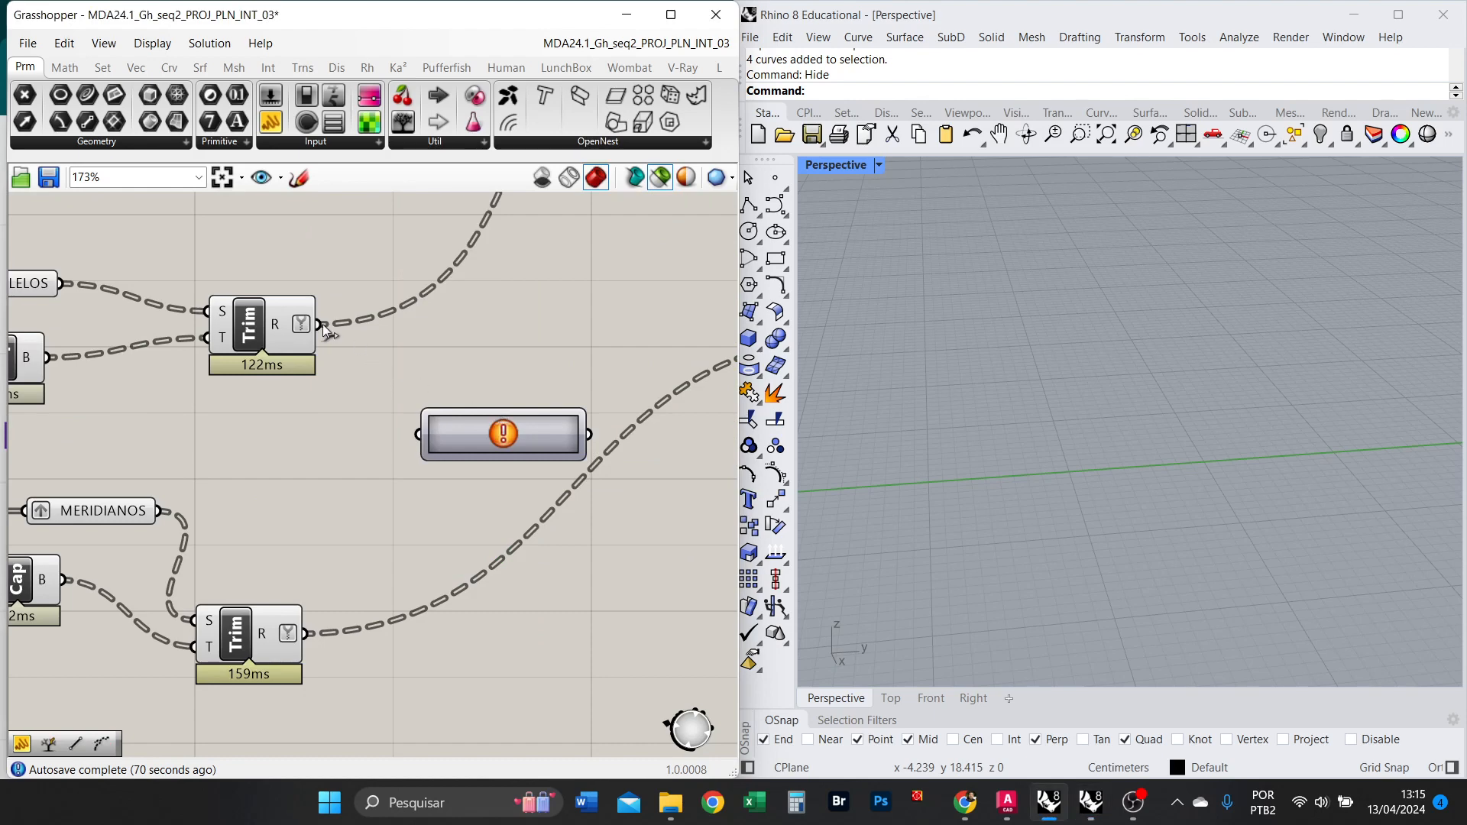
pyautogui.moveTo(321, 326); pyautogui.dragTo(415, 432)
pyautogui.scroll(-4, 483, 408)
pyautogui.scroll(5, 334, 530)
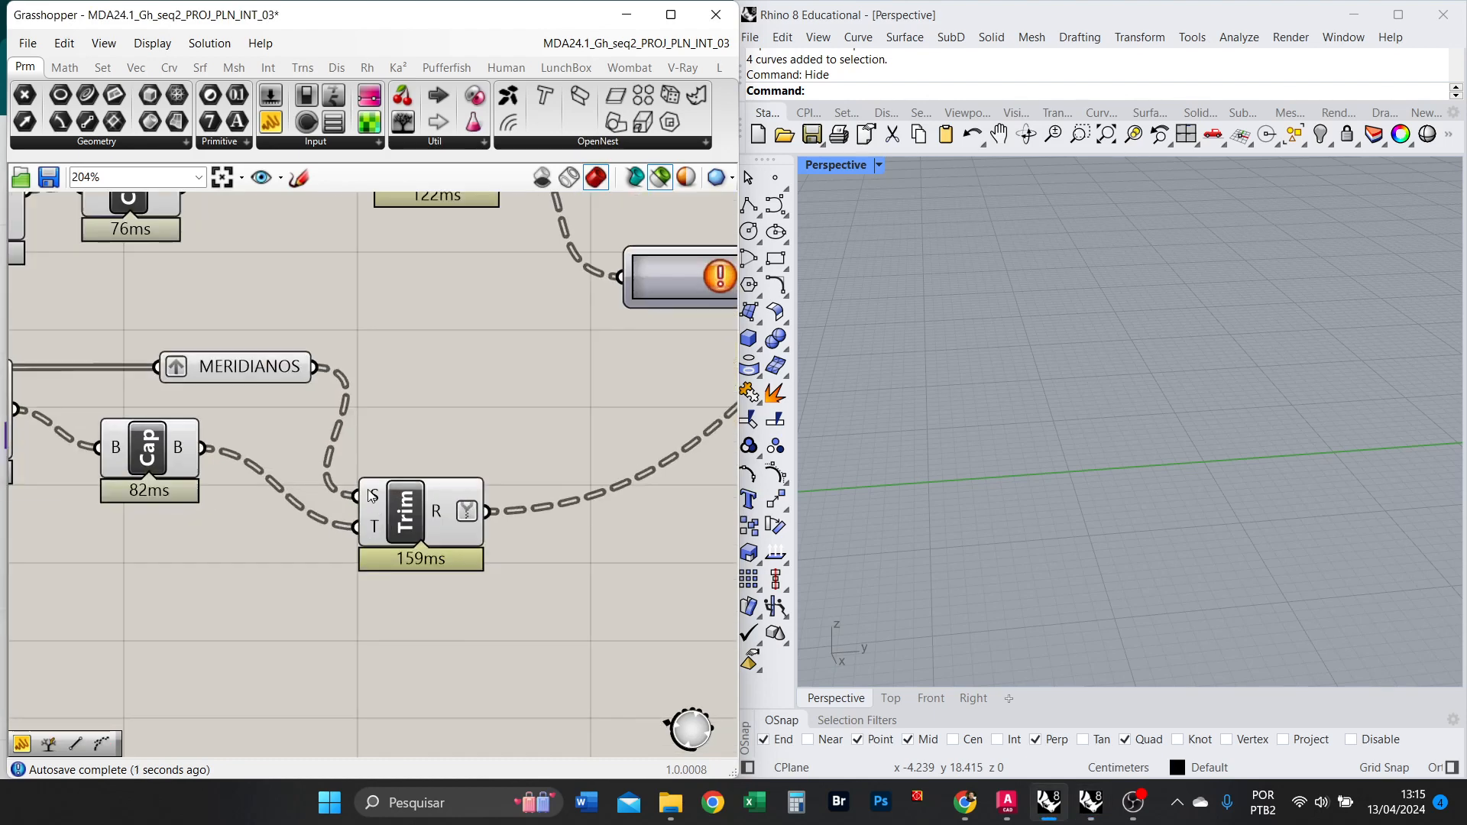
# Move the MERIDIANOS parameter down and the lower Trim component up to tidy their connection.
pyautogui.moveTo(270, 368); pyautogui.dragTo(234, 369)
pyautogui.scroll(-3, 384, 441)
pyautogui.scroll(3, 425, 453)
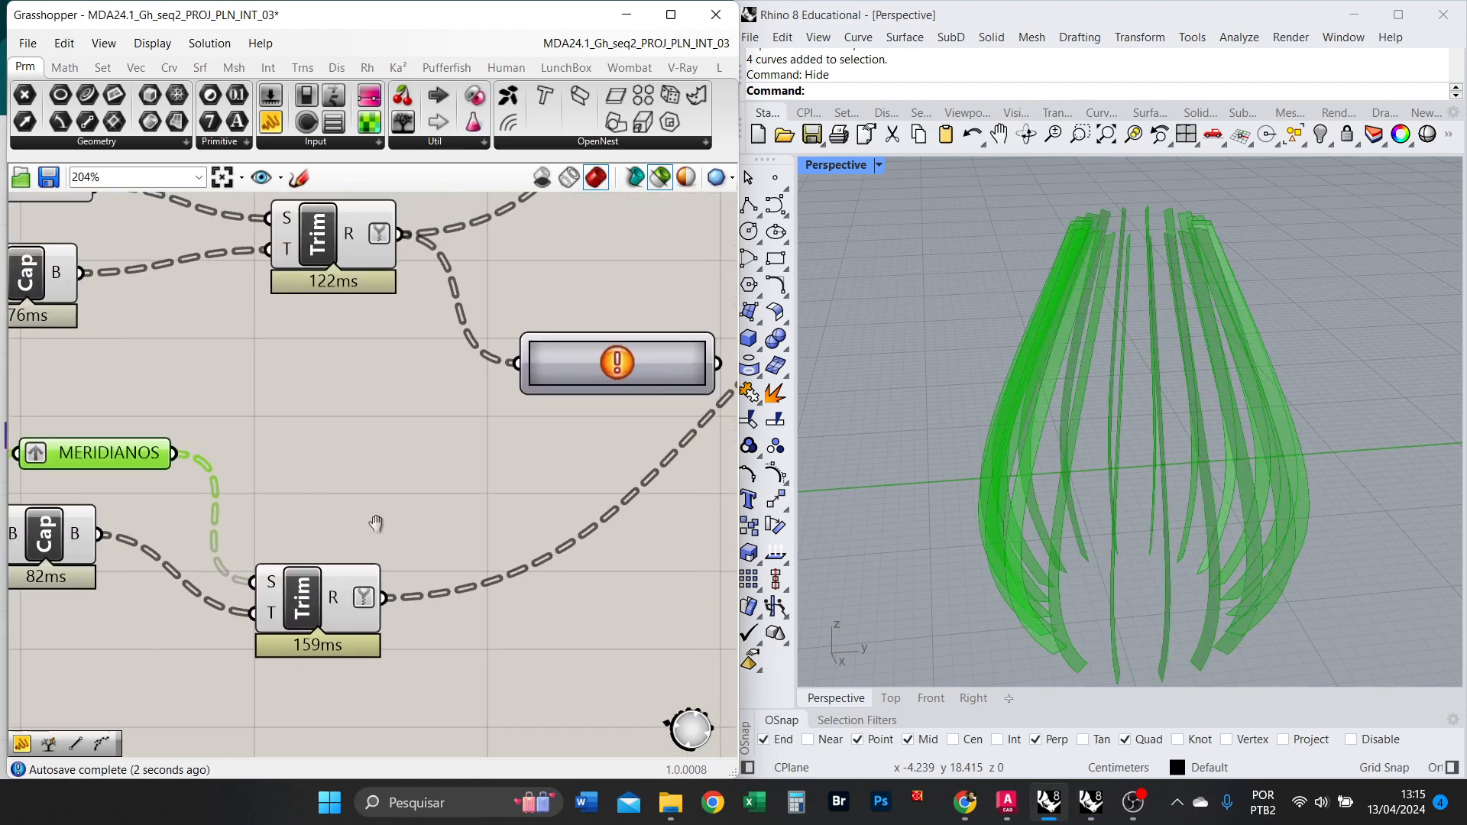
pyautogui.moveTo(154, 456)
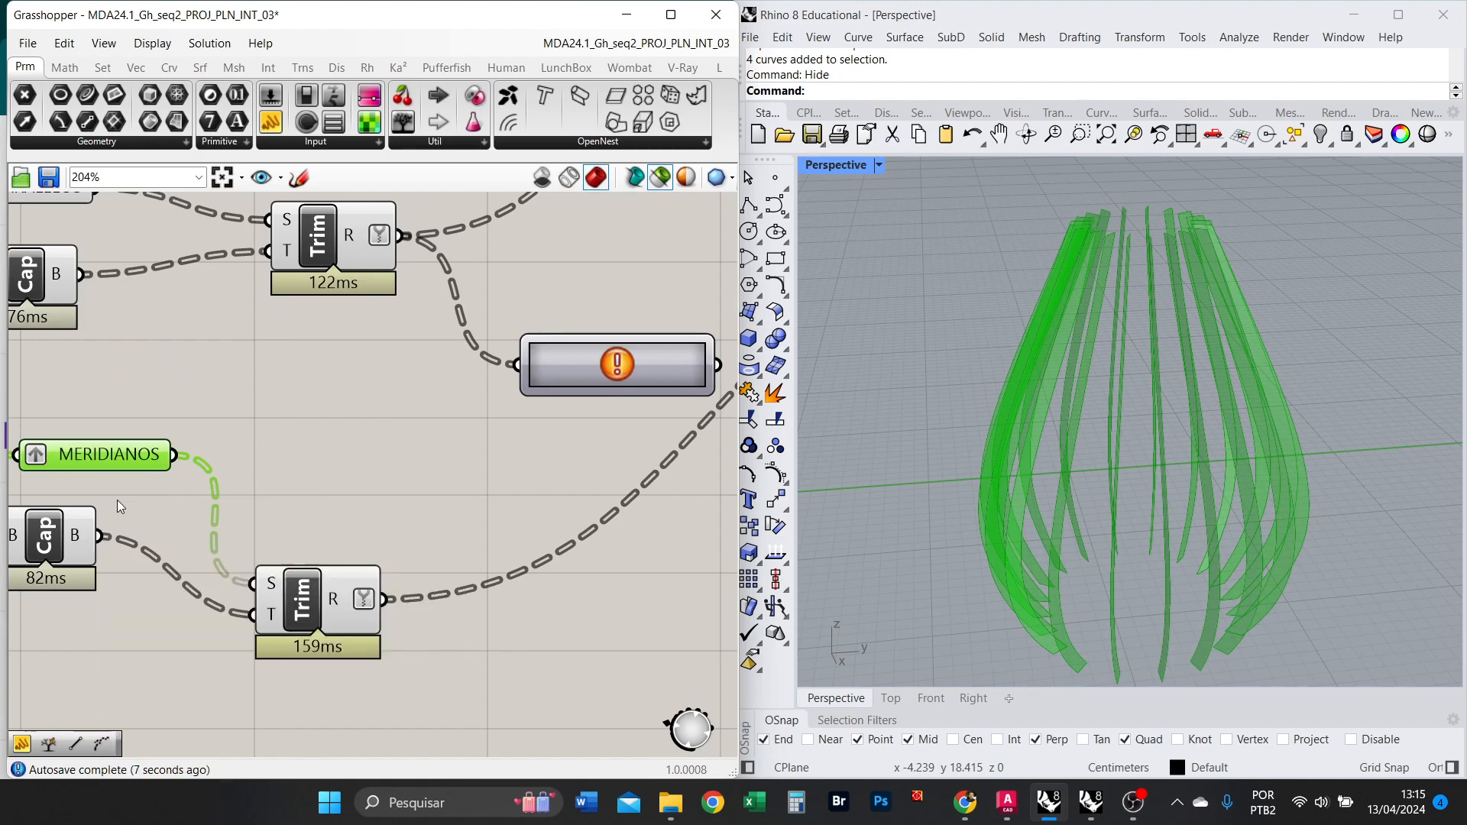
pyautogui.moveTo(139, 469); pyautogui.dragTo(104, 480)
pyautogui.moveTo(301, 595); pyautogui.dragTo(306, 526)
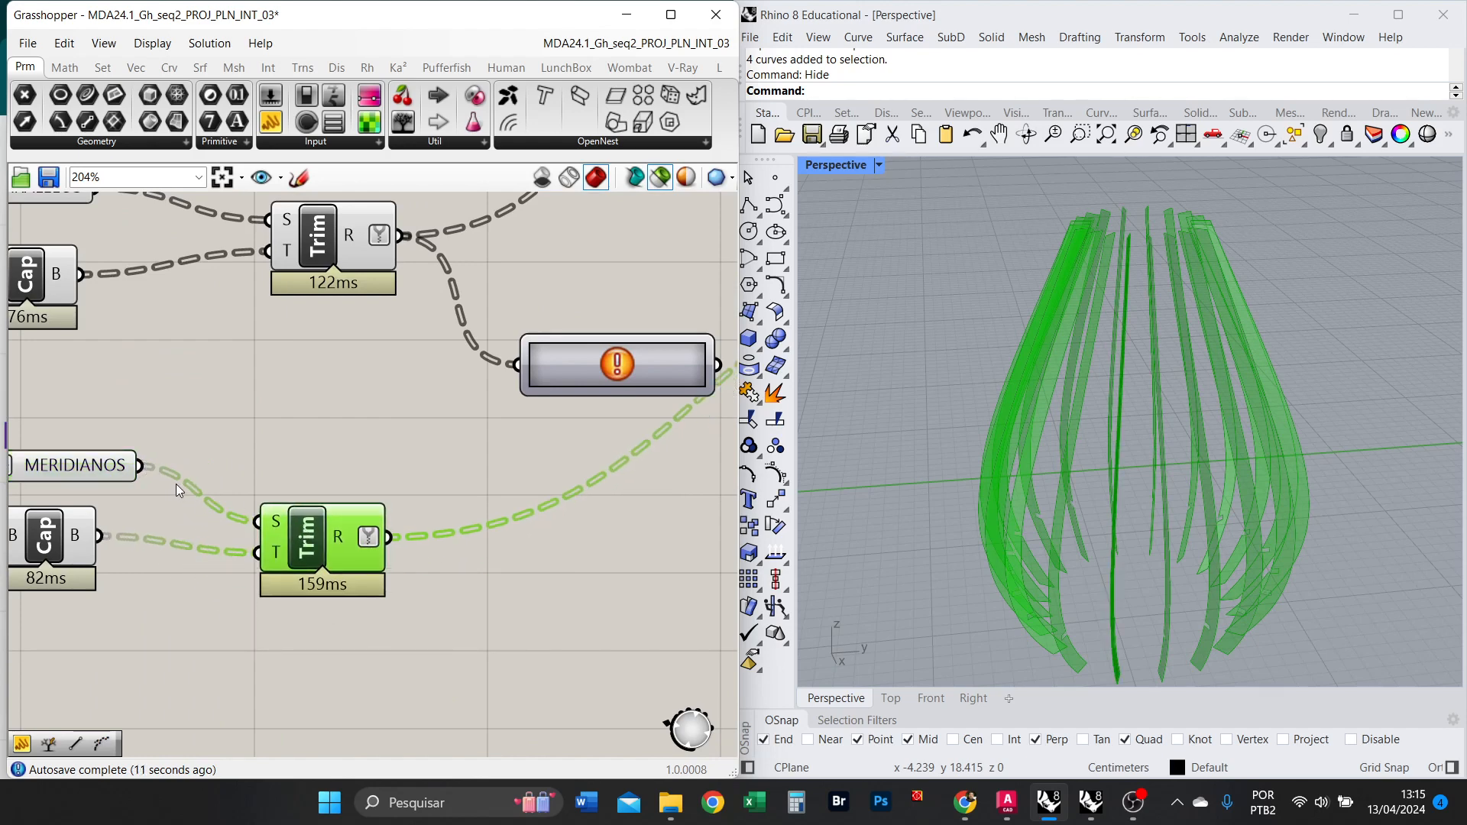
pyautogui.moveTo(225, 486); pyautogui.dragTo(223, 486, button='right')
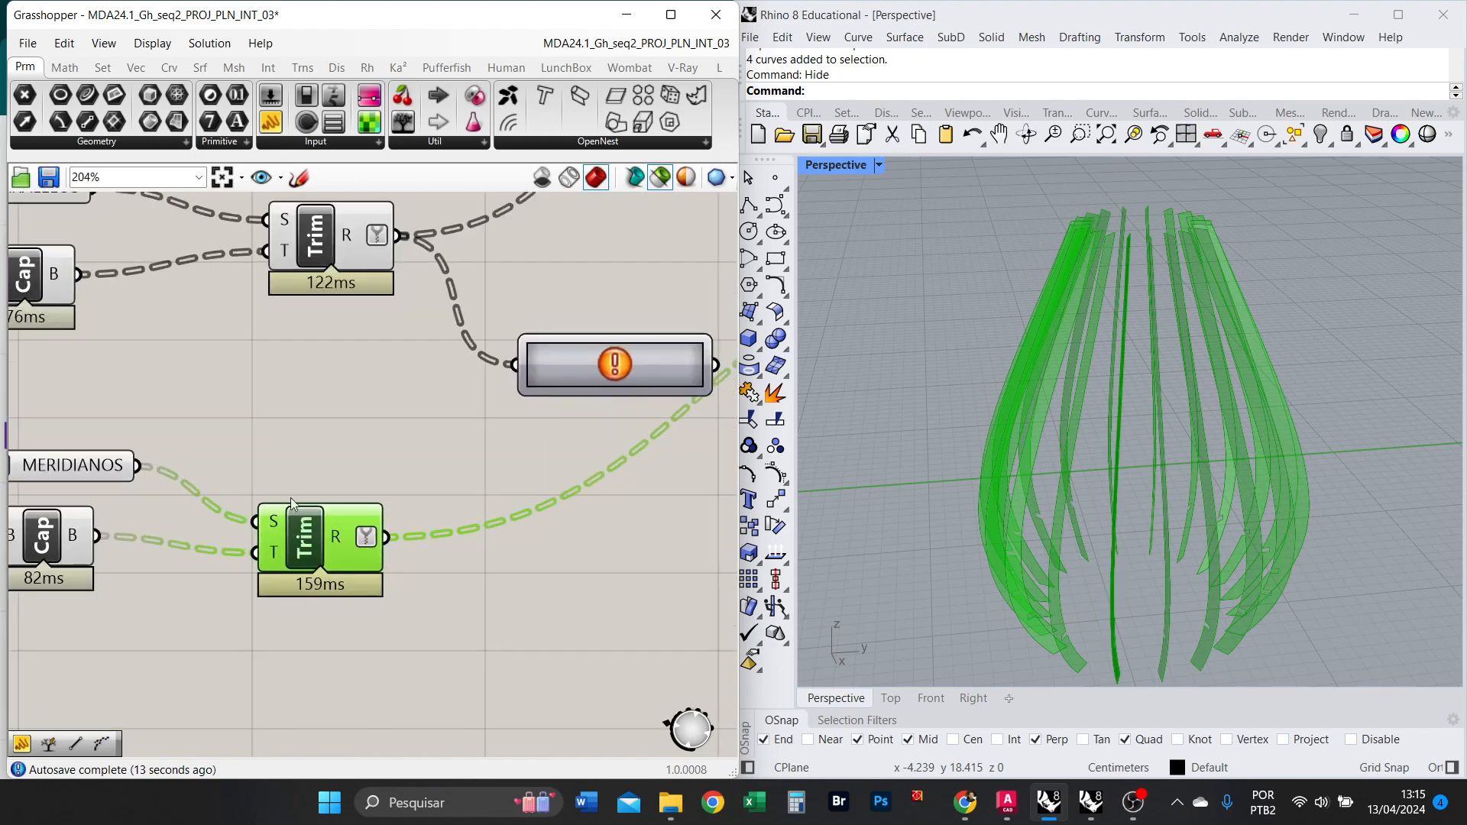
# Connect the lower Cap's output to the Path Mapper in place of the upper Trim's result.
pyautogui.scroll(-5, 428, 526)
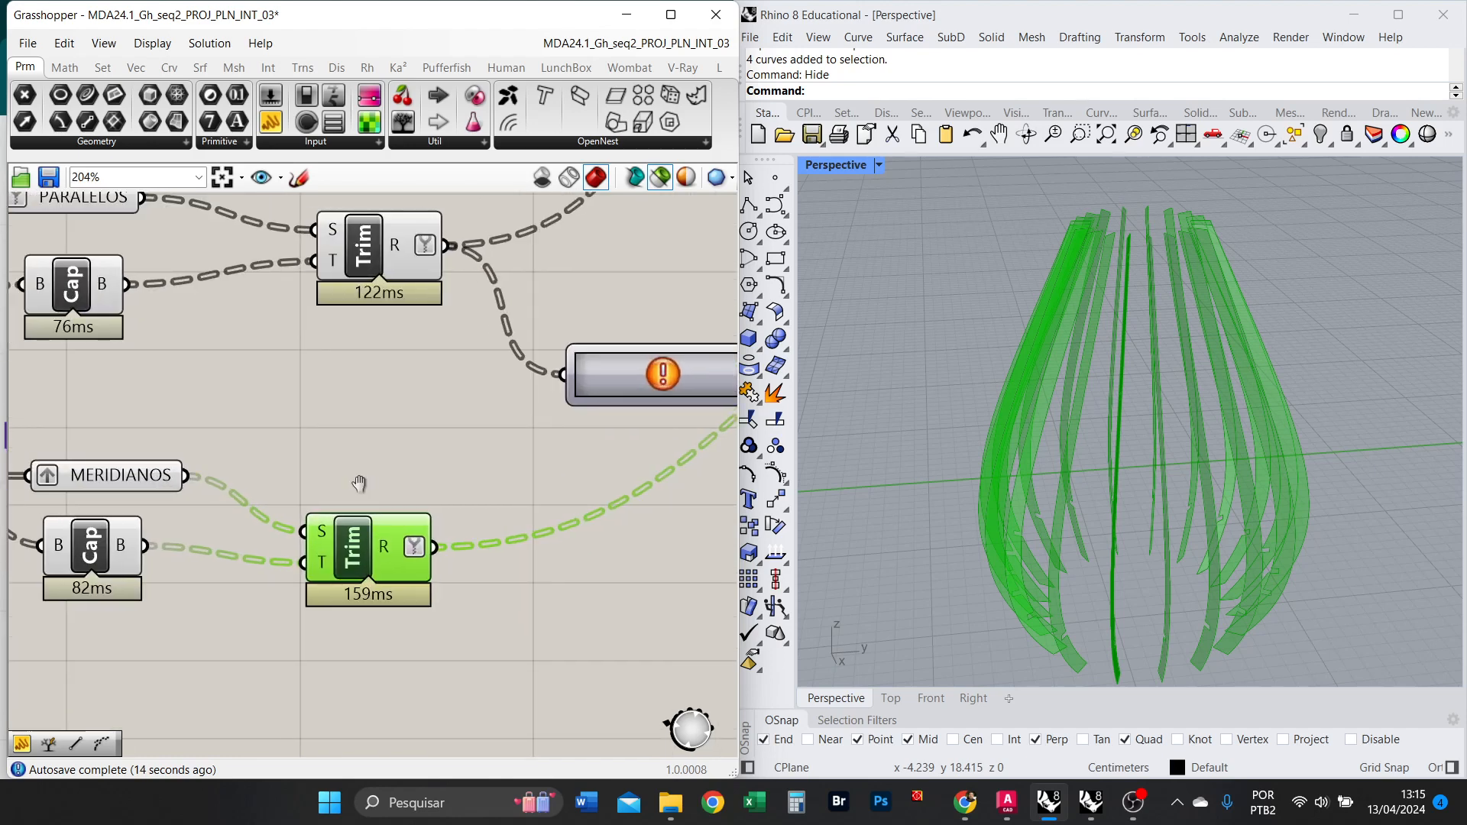
pyautogui.scroll(1, 433, 492)
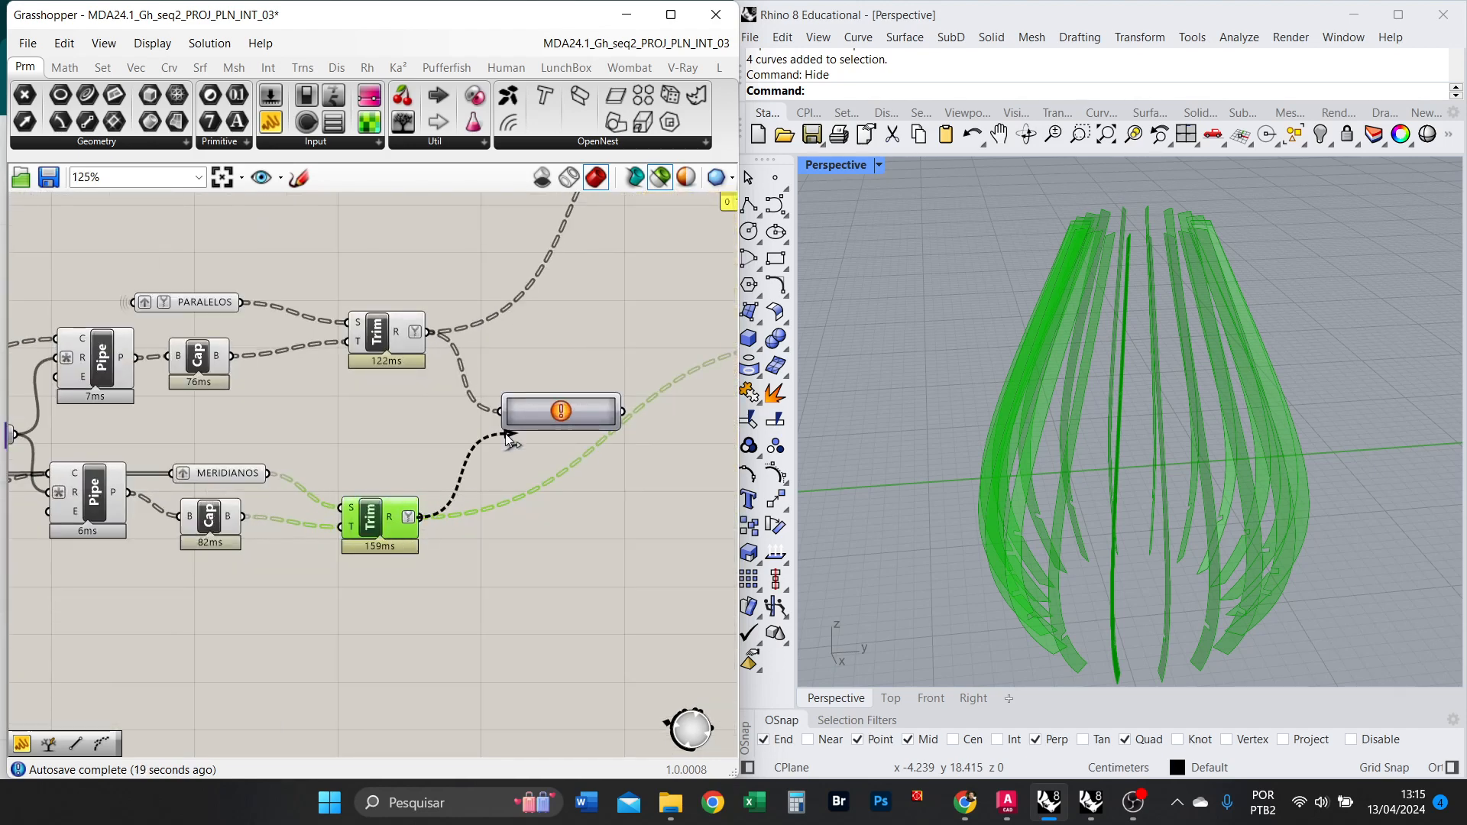
pyautogui.moveTo(244, 517); pyautogui.dragTo(507, 479)
pyautogui.click(547, 419)
pyautogui.scroll(-3, 382, 538)
pyautogui.scroll(1, 616, 306)
# Rearrange the upper panel, lower Trim and Path Mapper so that the mapper sits in the free space below the lower Cap.
pyautogui.moveTo(659, 322); pyautogui.dragTo(613, 481)
pyautogui.scroll(4, 370, 611)
pyautogui.moveTo(303, 519); pyautogui.dragTo(403, 540)
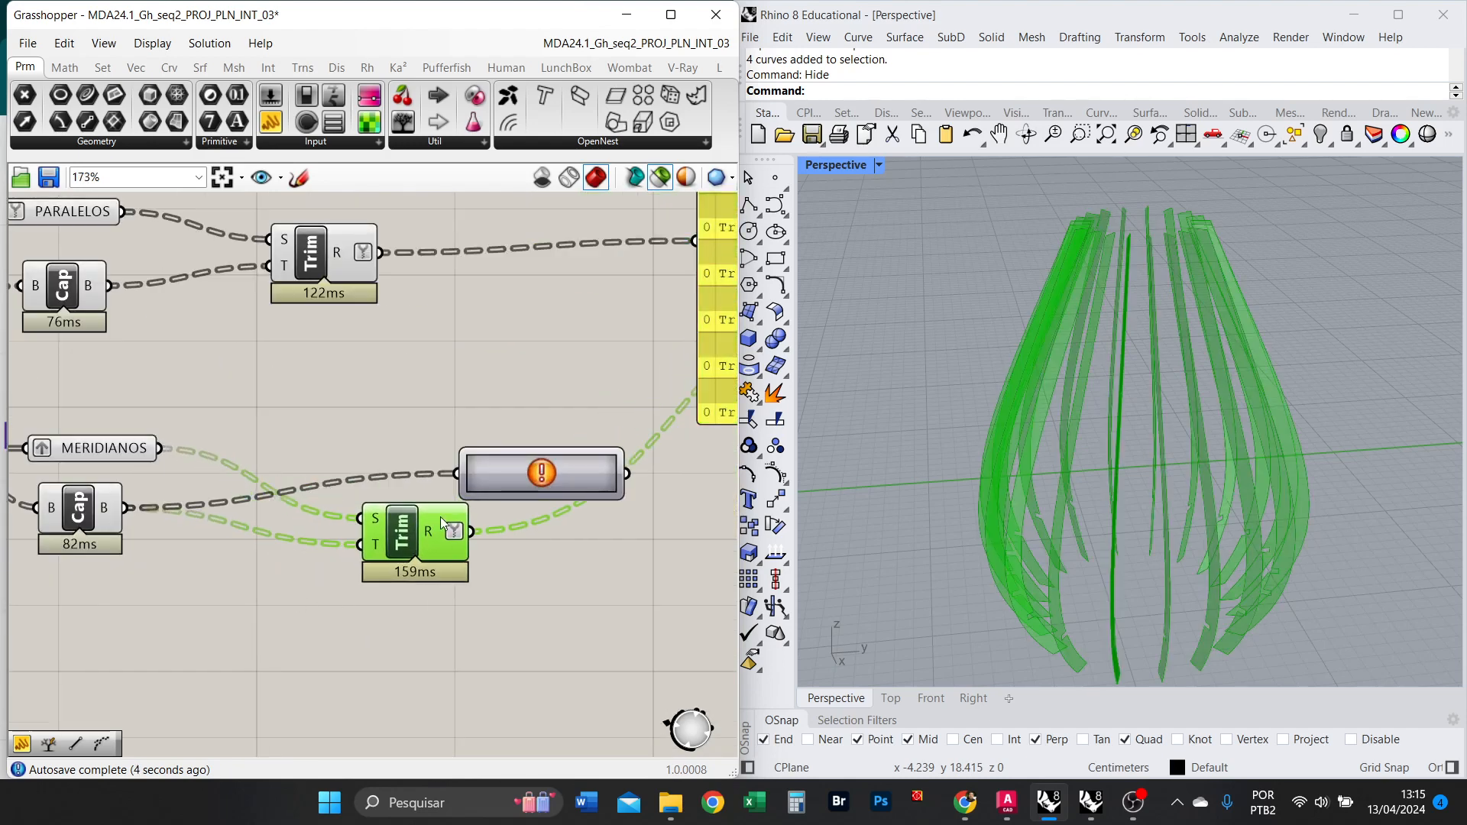
pyautogui.scroll(-3, 577, 461)
pyautogui.scroll(3, 583, 466)
pyautogui.moveTo(601, 409); pyautogui.dragTo(224, 600)
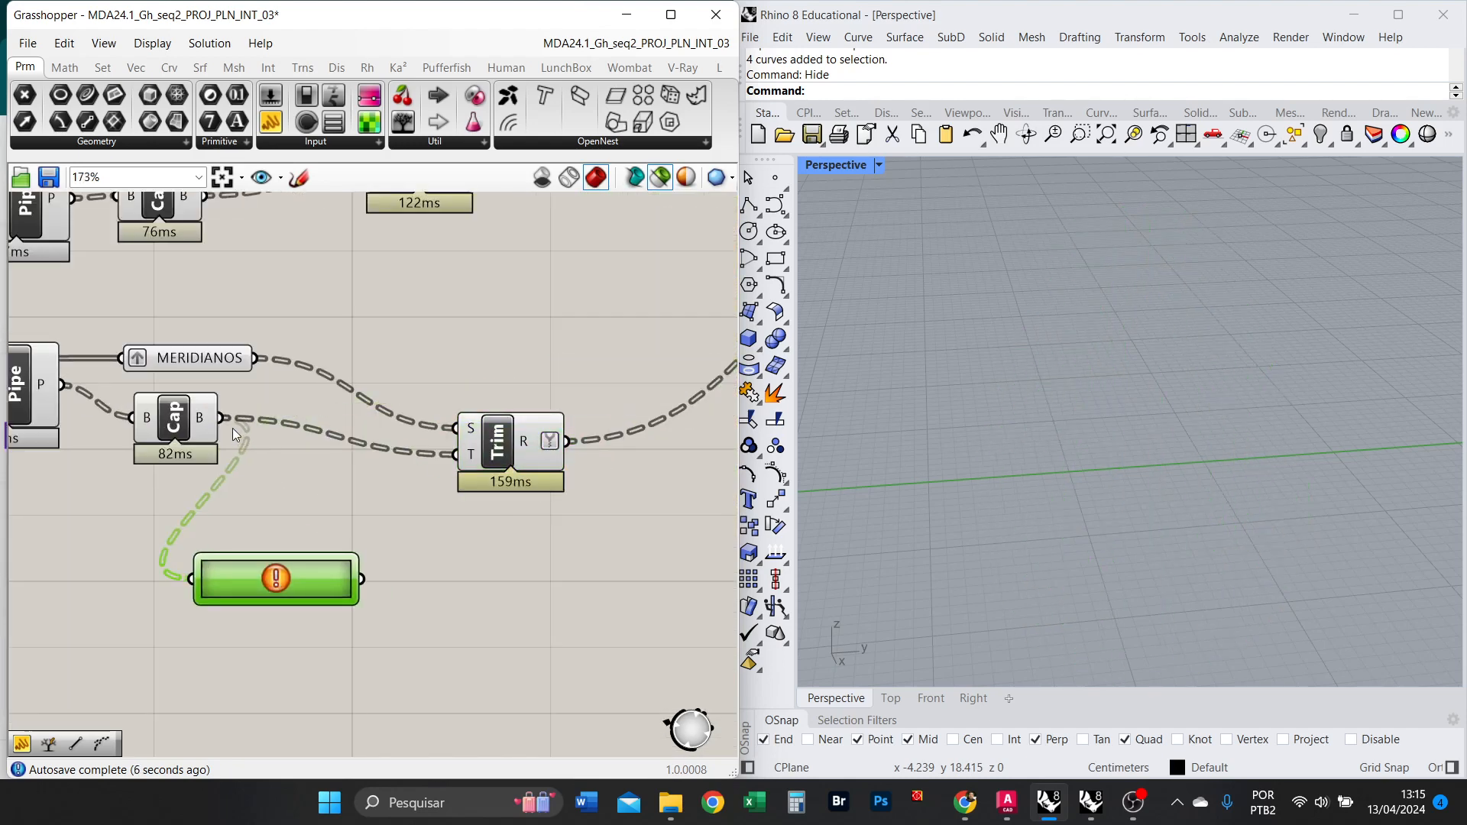
pyautogui.rightClick(273, 579)
pyautogui.click(196, 659)
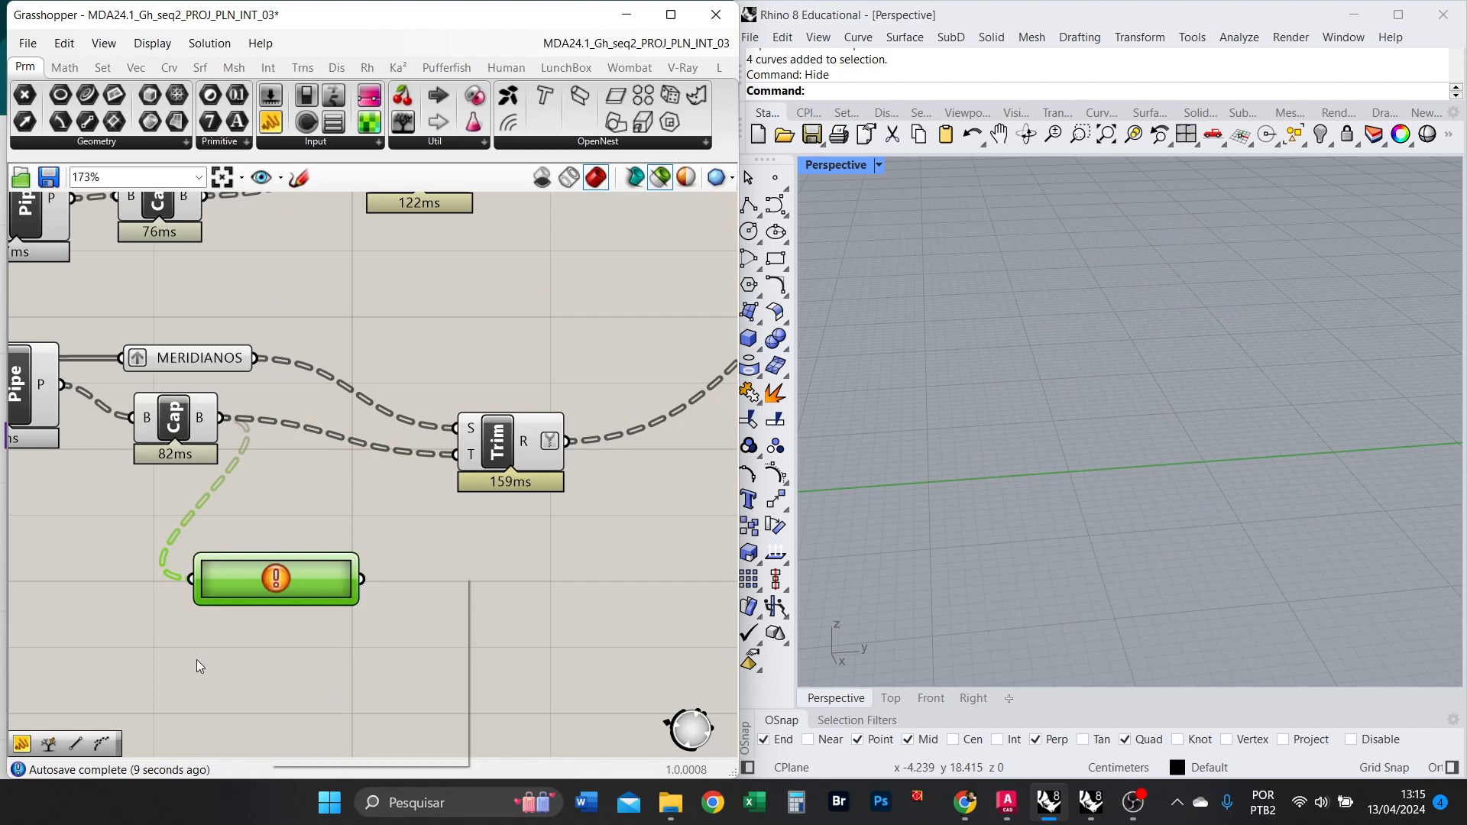
pyautogui.scroll(3, 255, 573)
pyautogui.rightClick(301, 587)
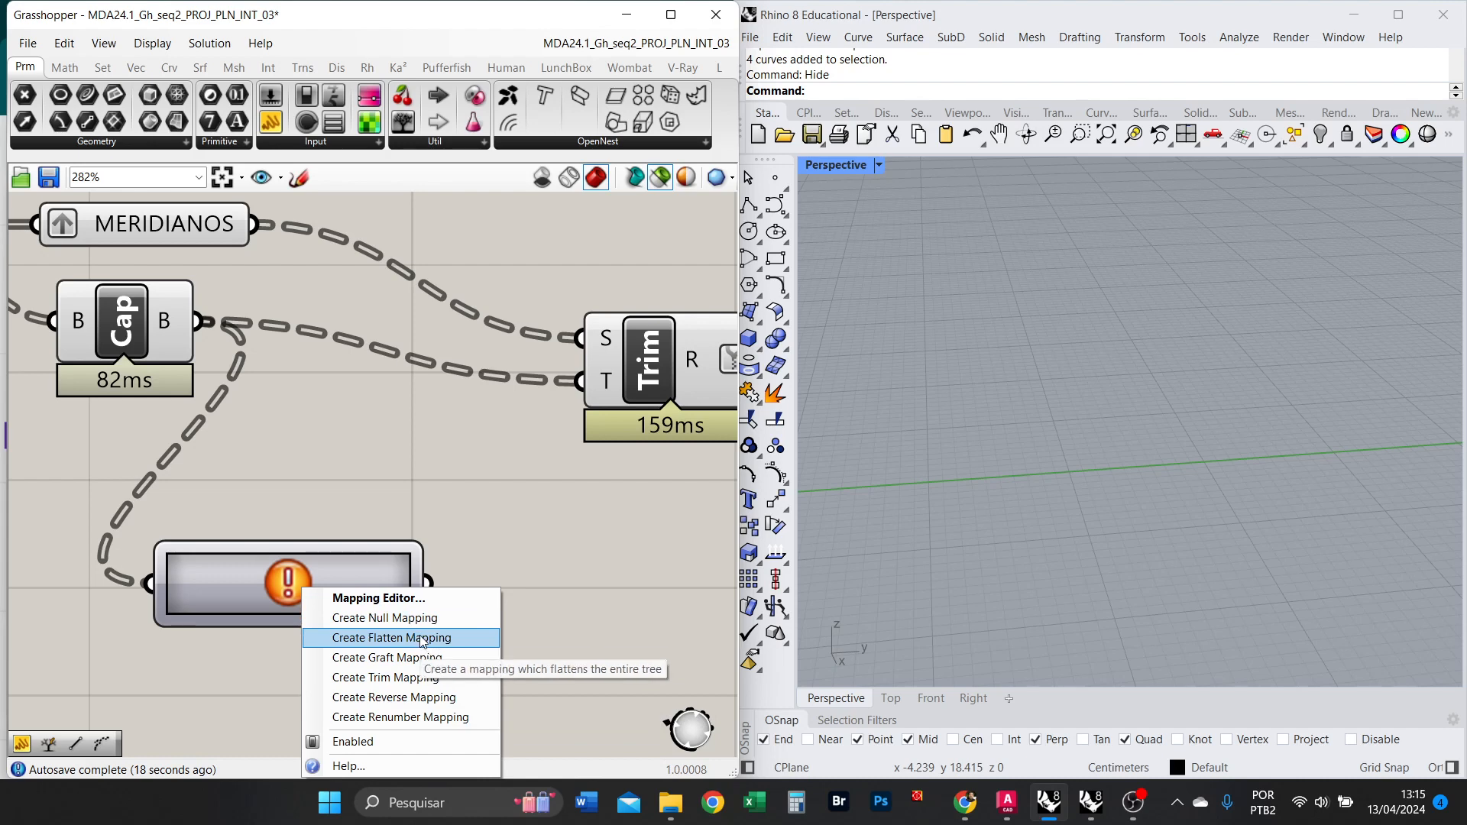
pyautogui.click(365, 599)
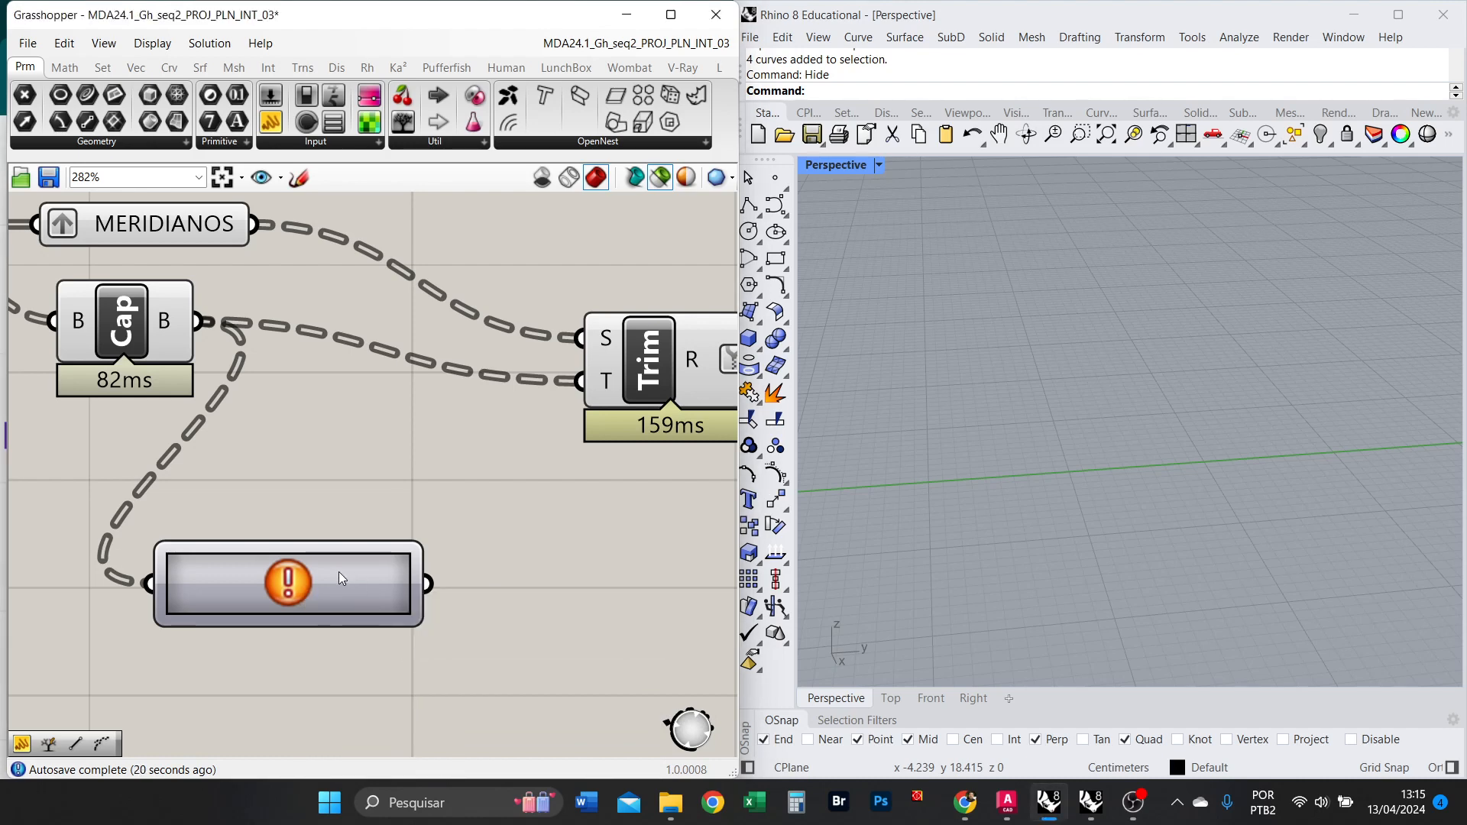
# Create a Trim mapping in the Path Mapper and widen the component to fit both path masks.
pyautogui.moveTo(340, 572); pyautogui.dragTo(452, 541)
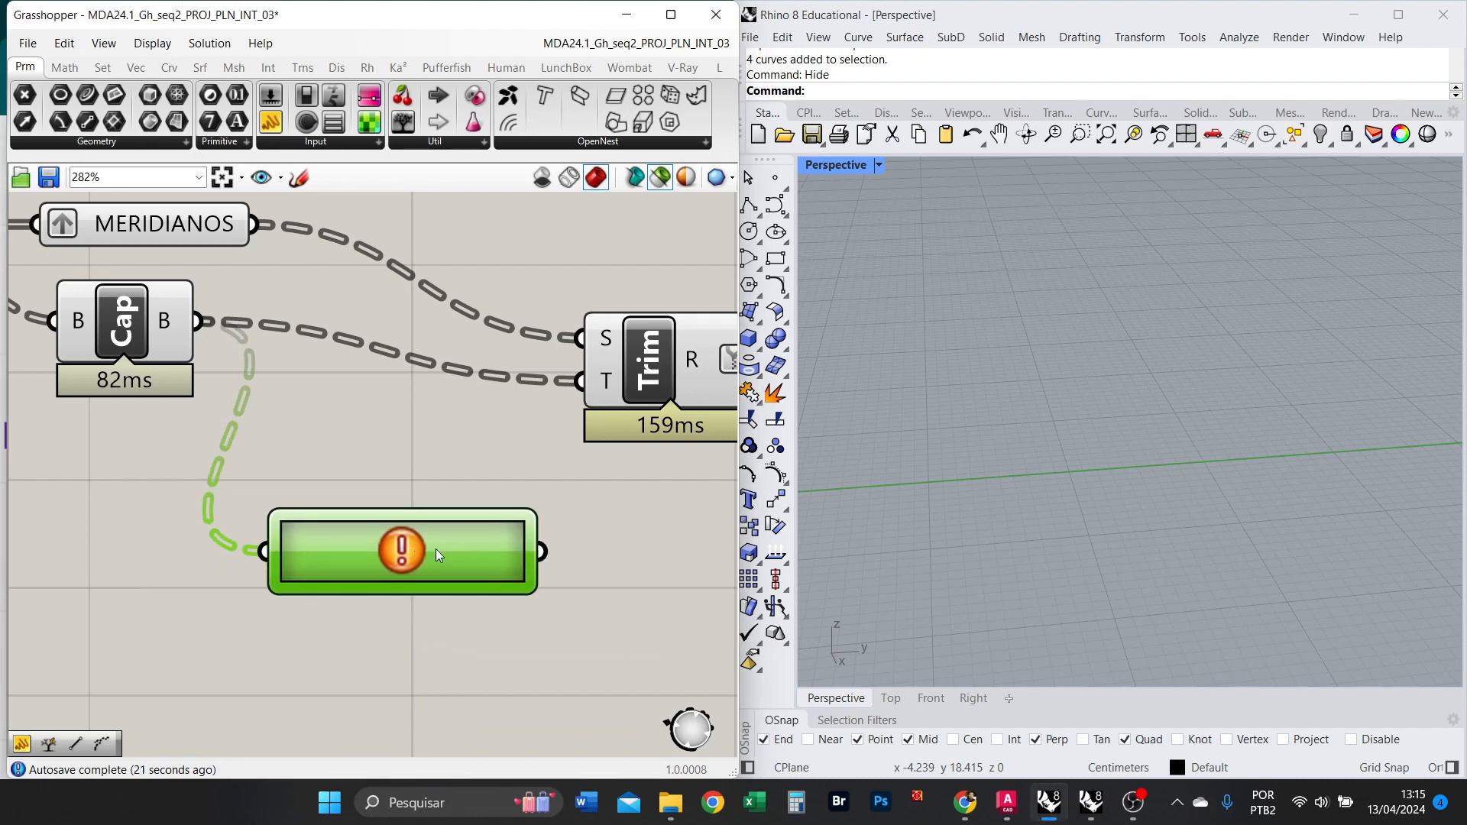
pyautogui.click(1133, 802)
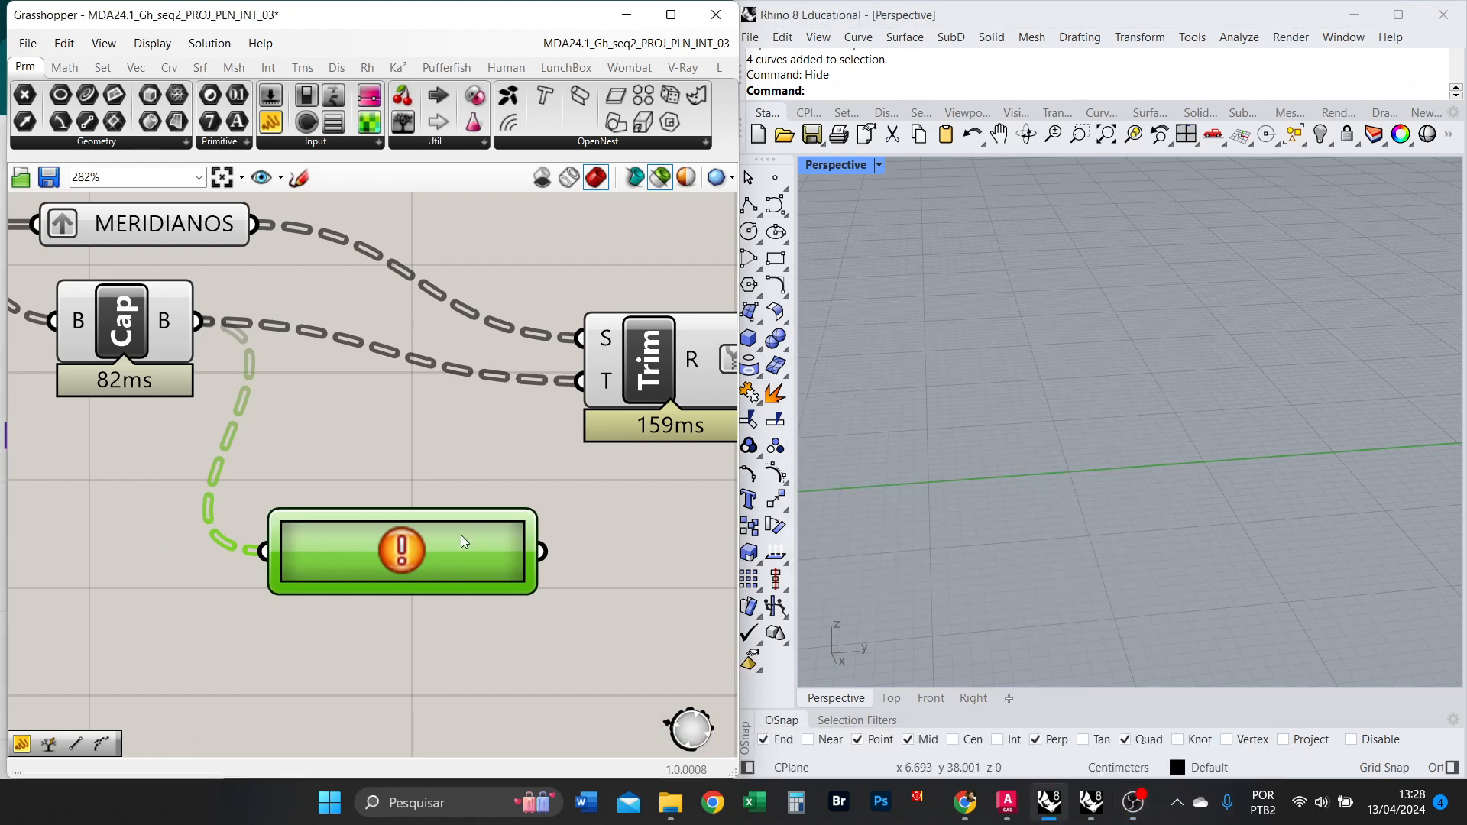
pyautogui.rightClick(457, 535)
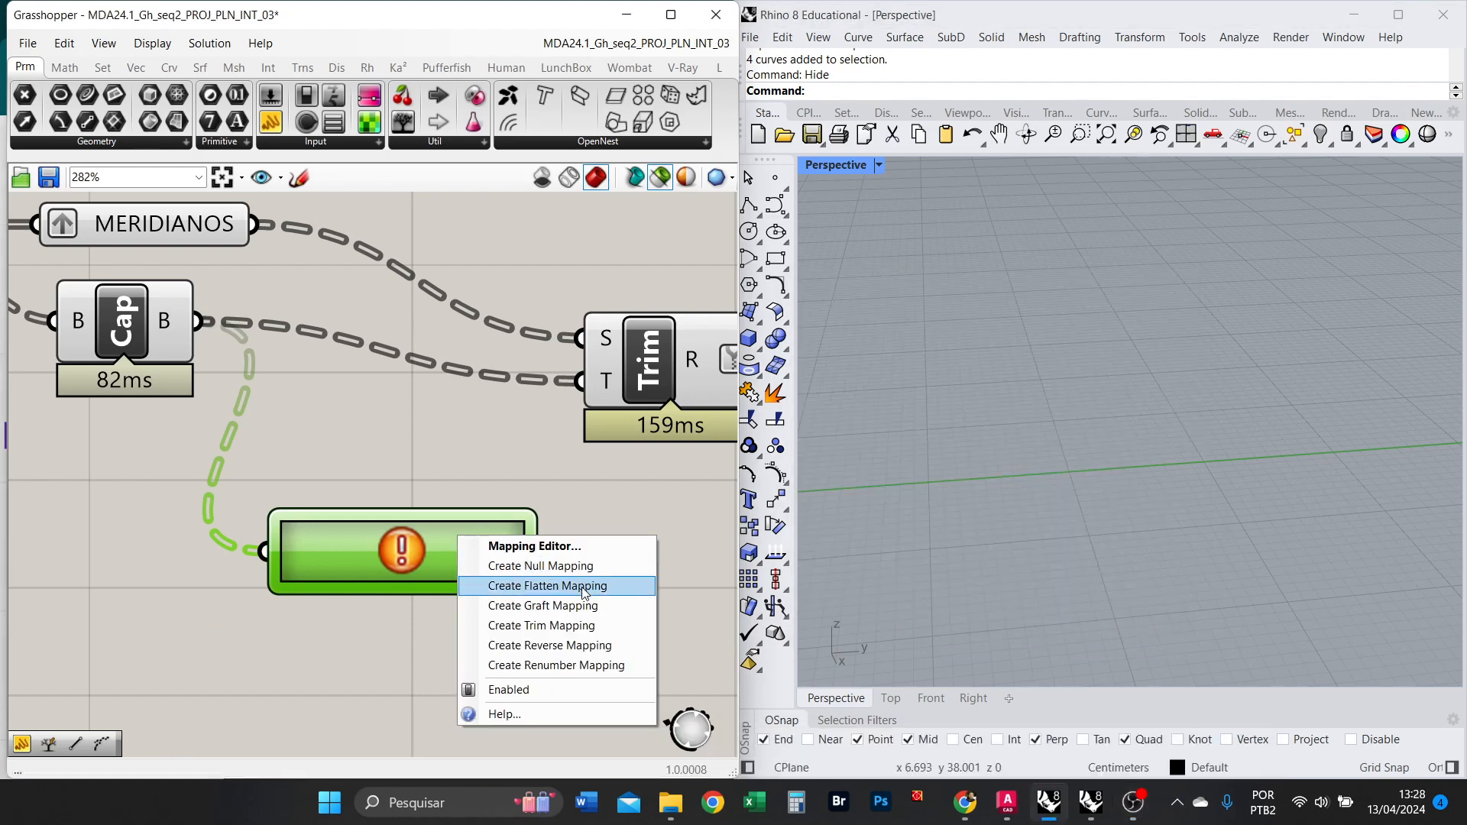
pyautogui.click(565, 627)
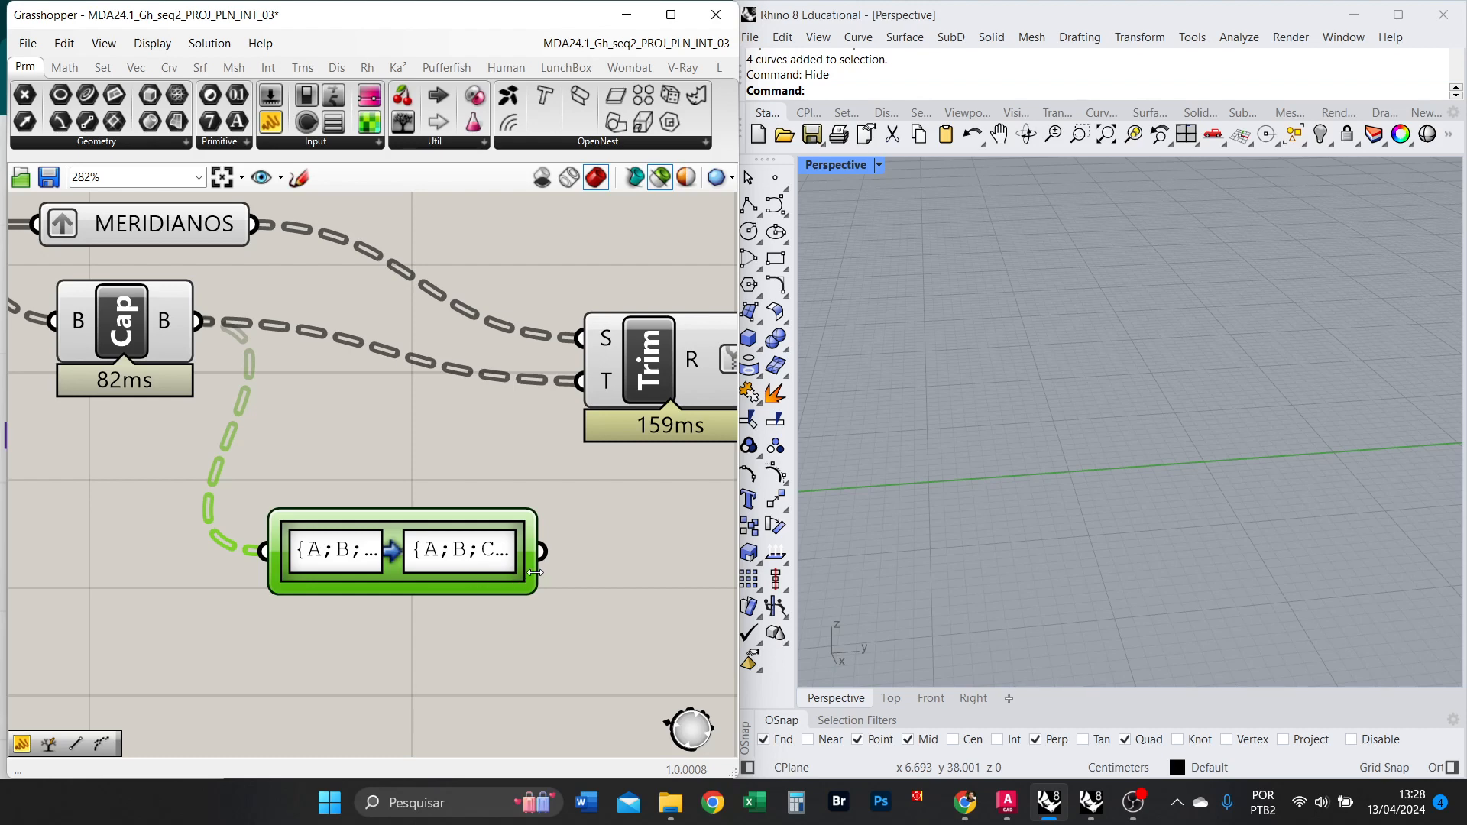
pyautogui.moveTo(535, 573); pyautogui.dragTo(694, 574)
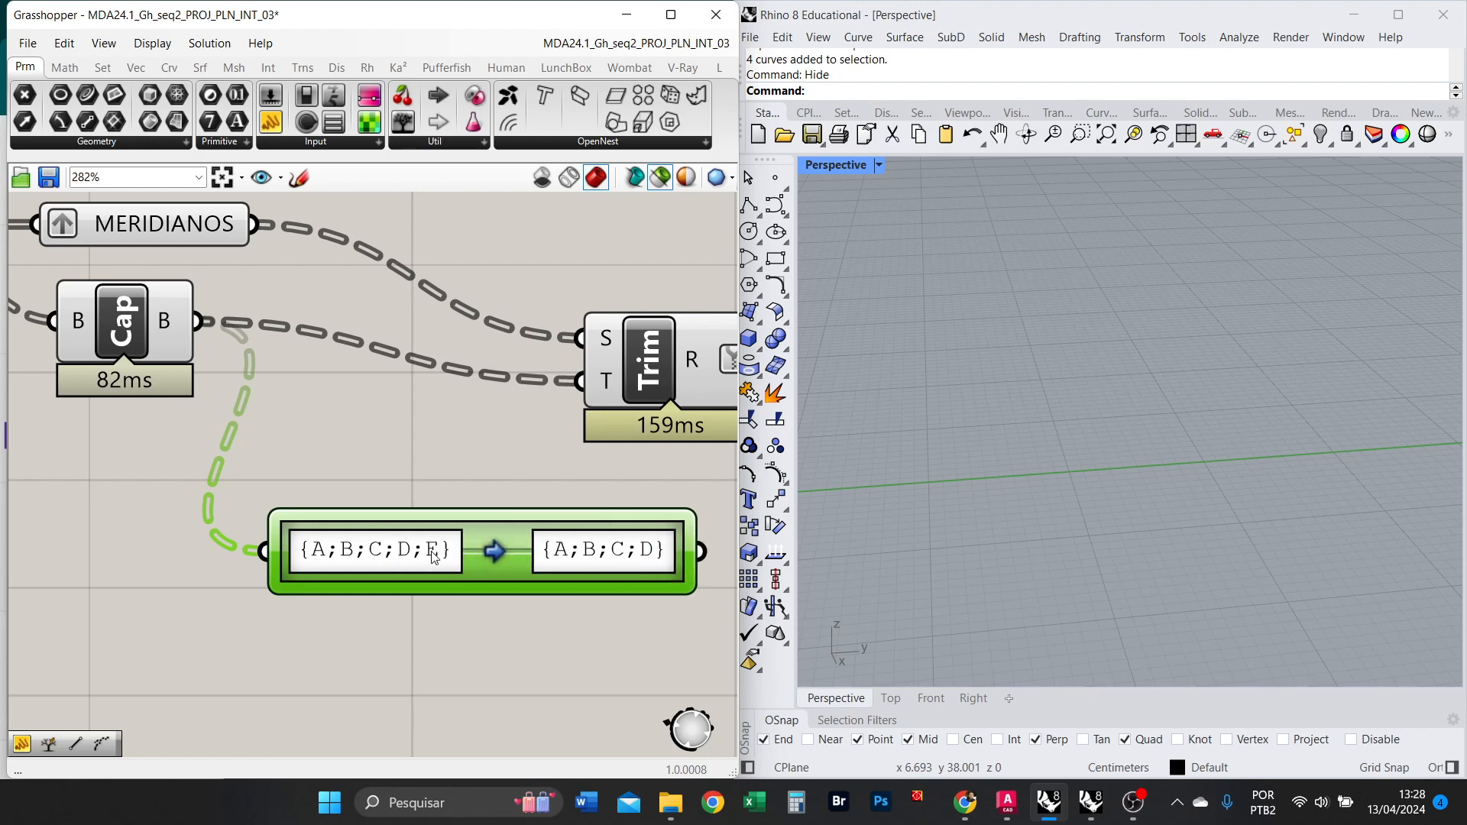
# Simplify the output of the lower Cap component that feeds the Path Mapper.
pyautogui.scroll(-4, 277, 444)
pyautogui.scroll(3, 321, 476)
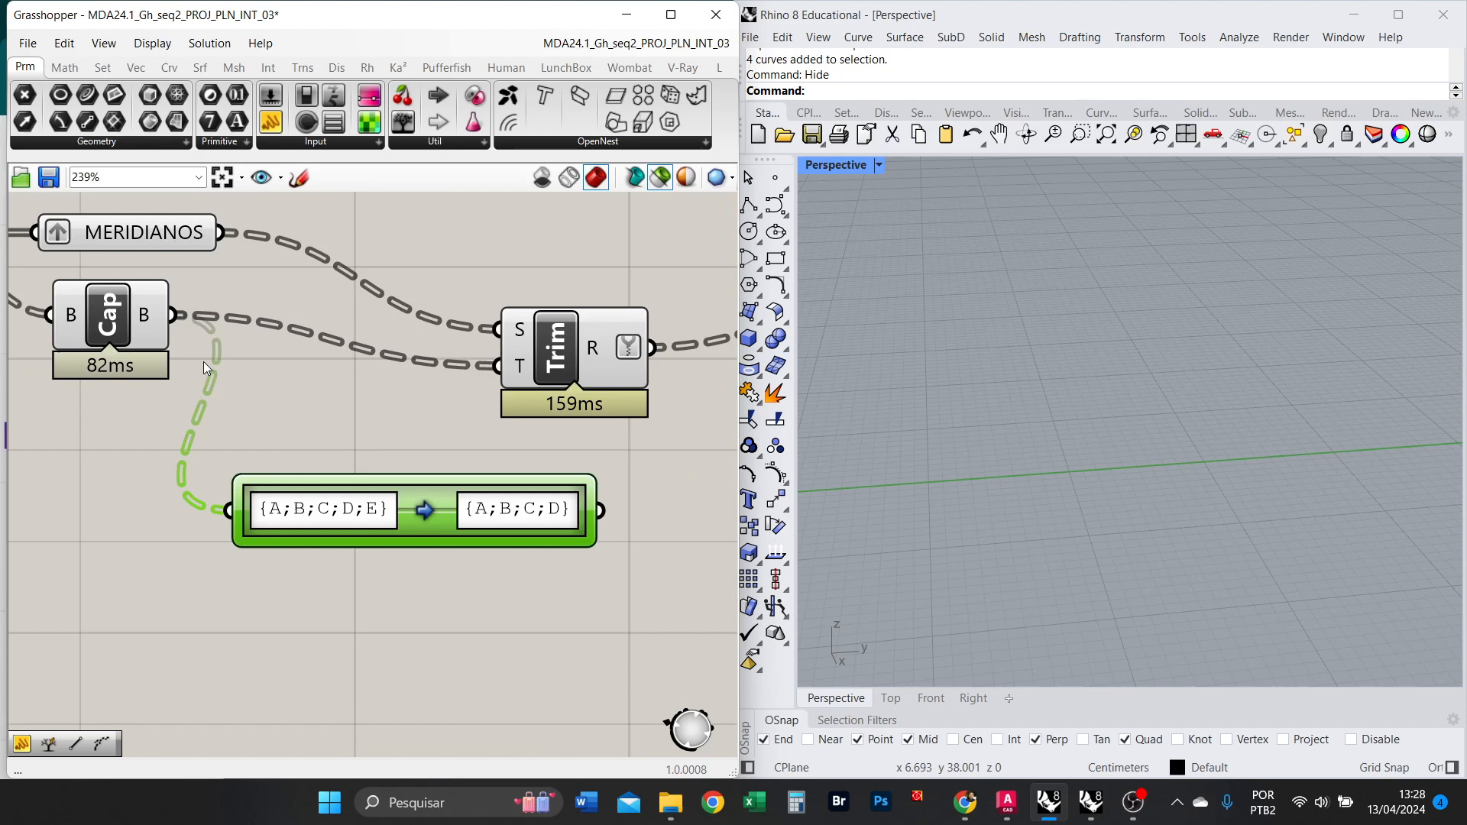
pyautogui.rightClick(144, 312)
pyautogui.click(214, 441)
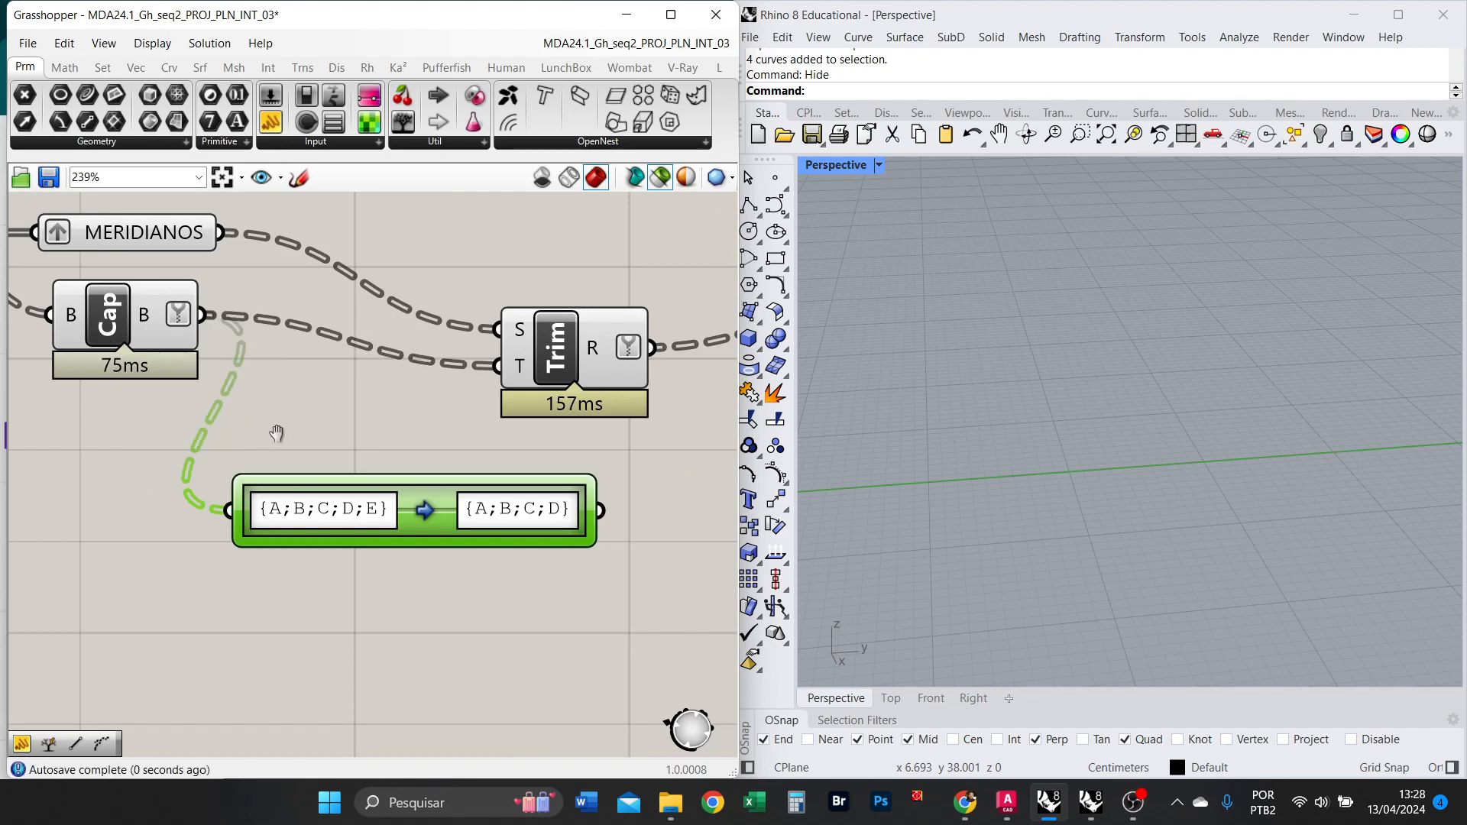
# Recreate the Trim mapping in the Path Mapper so that {A;B} maps to {A}.
pyautogui.moveTo(277, 434); pyautogui.dragTo(334, 505, button='right')
pyautogui.rightClick(421, 569)
pyautogui.click(500, 662)
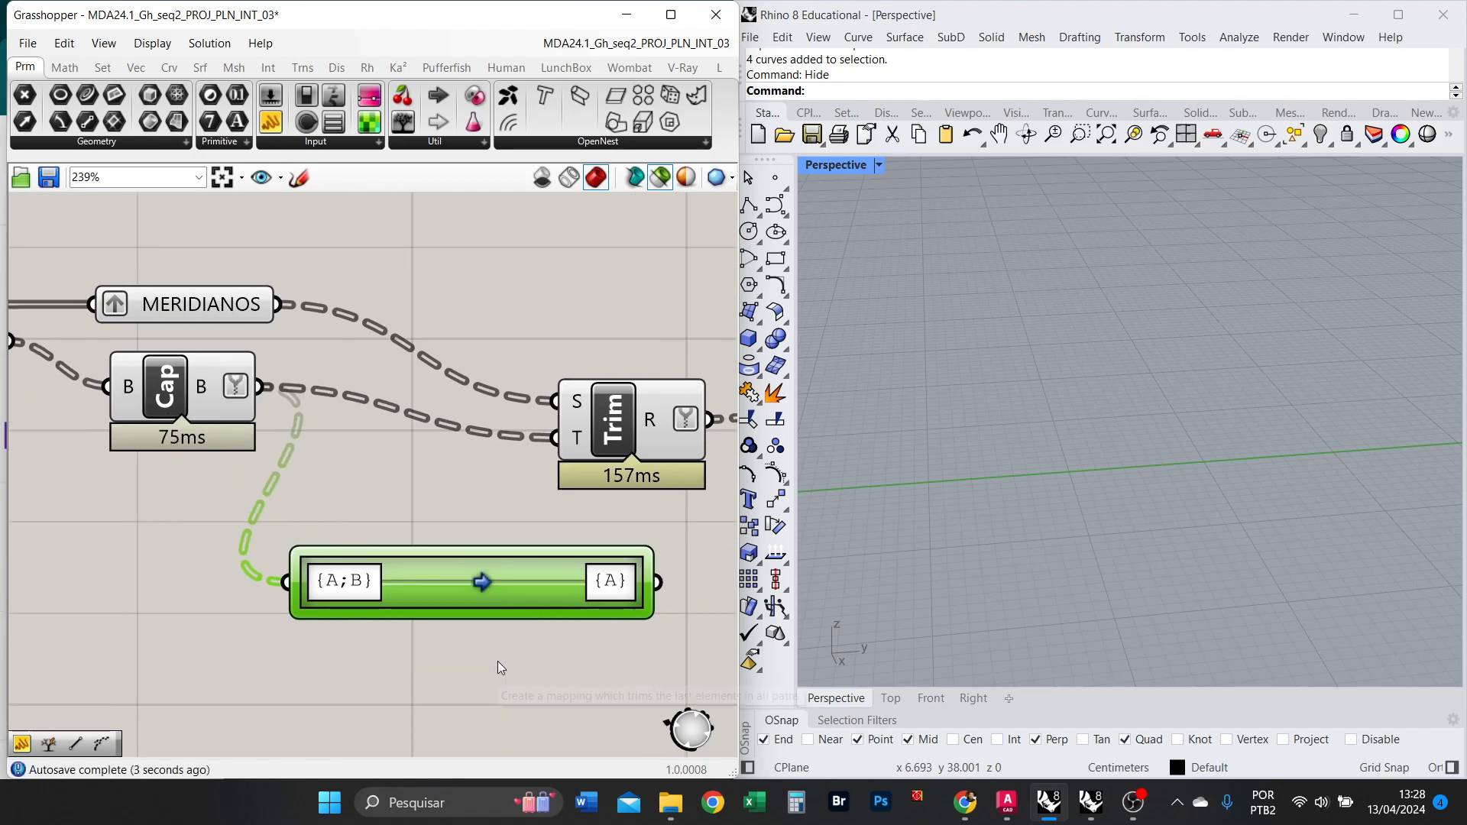
pyautogui.click(229, 307)
pyautogui.rightClick(229, 304)
pyautogui.click(432, 274)
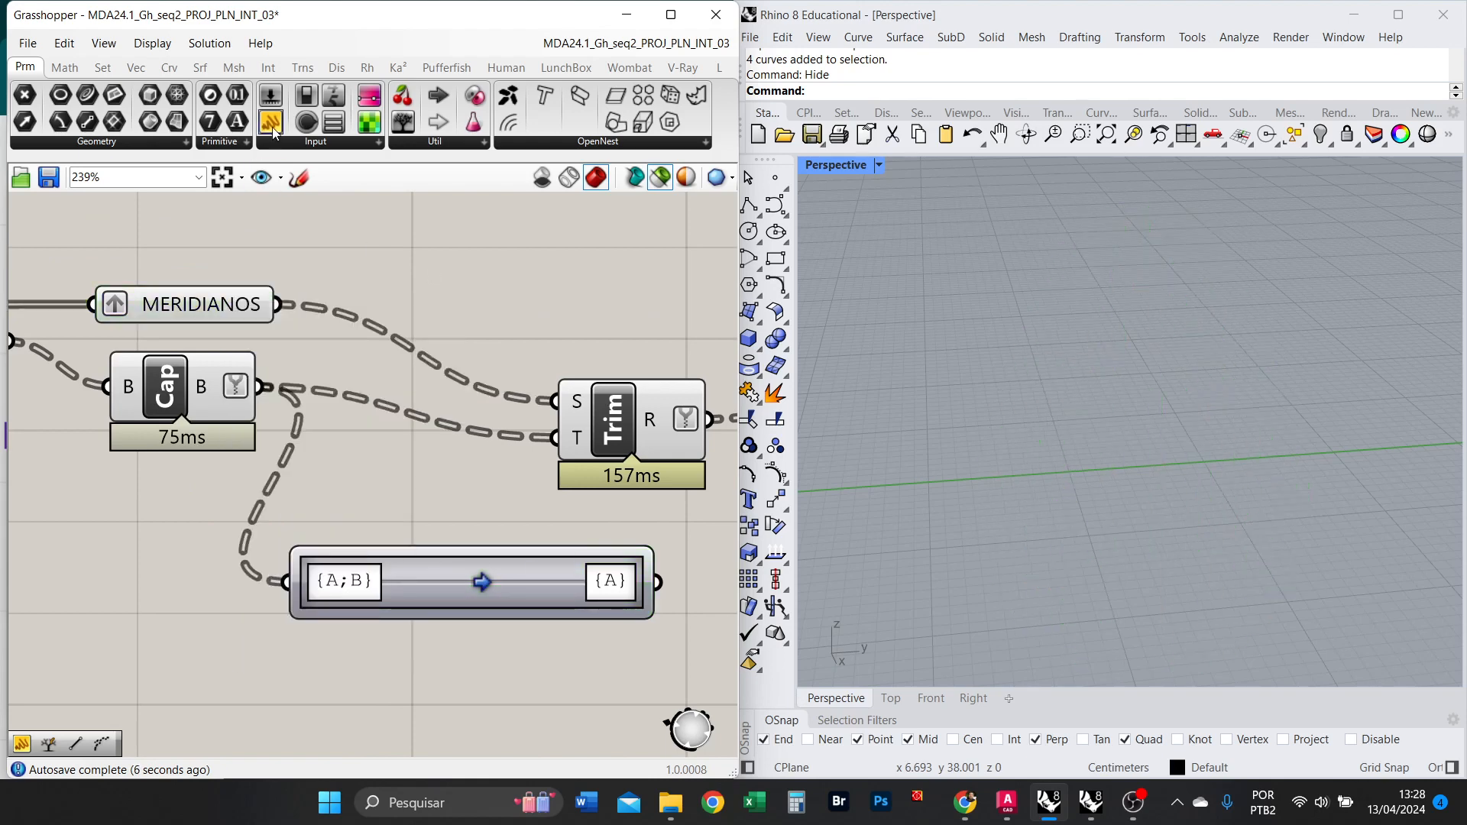
# Add a panel below the Path Mapper and feed it the lower Cap's output.
pyautogui.click(272, 123)
pyautogui.scroll(-3, 220, 532)
pyautogui.click(229, 616)
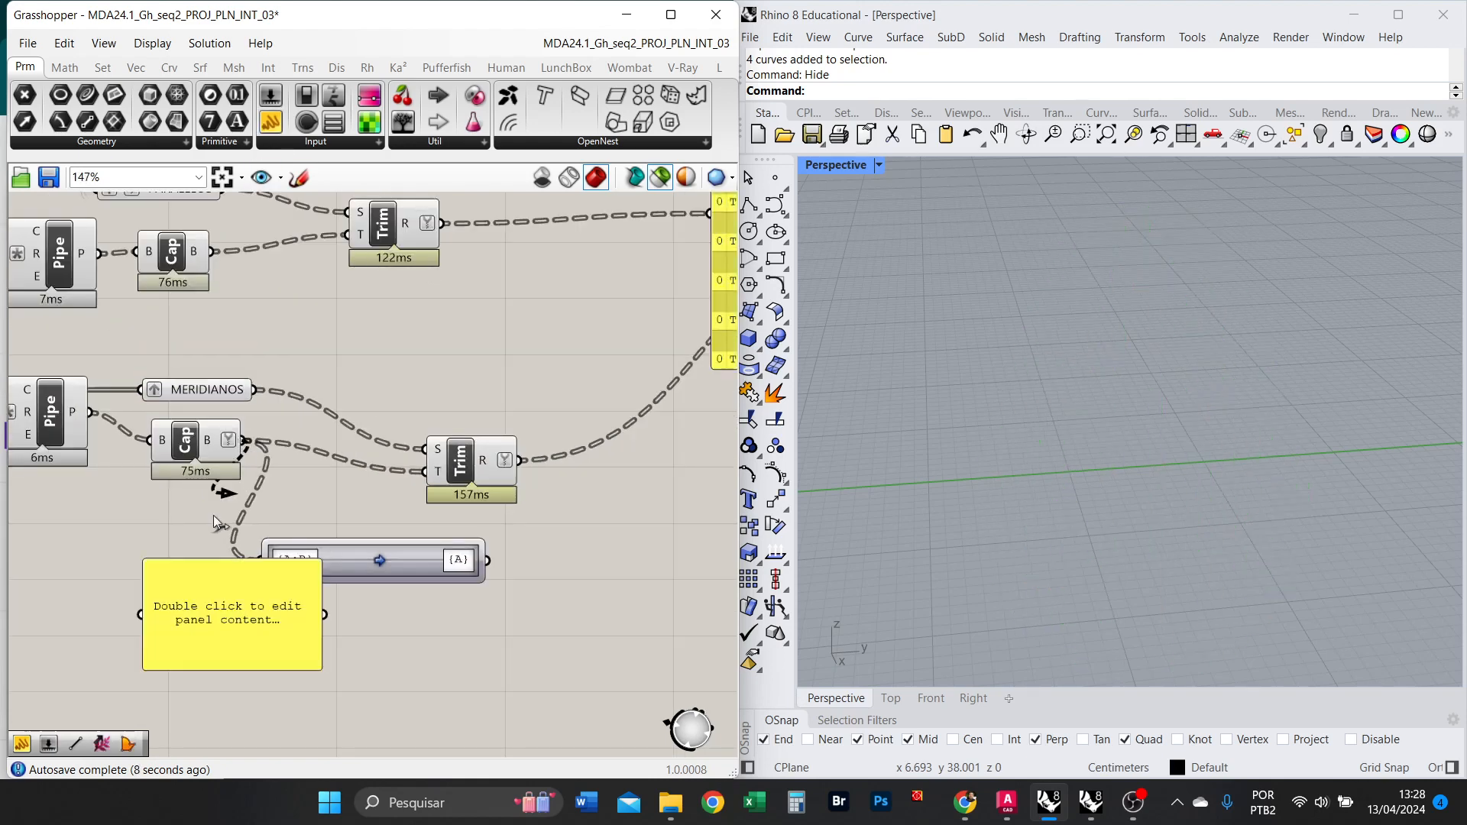
pyautogui.moveTo(216, 524); pyautogui.dragTo(140, 614)
pyautogui.scroll(2, 296, 649)
pyautogui.moveTo(334, 614); pyautogui.dragTo(299, 596)
pyautogui.moveTo(250, 539); pyautogui.dragTo(357, 625)
pyautogui.scroll(-3, 564, 420)
pyautogui.scroll(3, 301, 329)
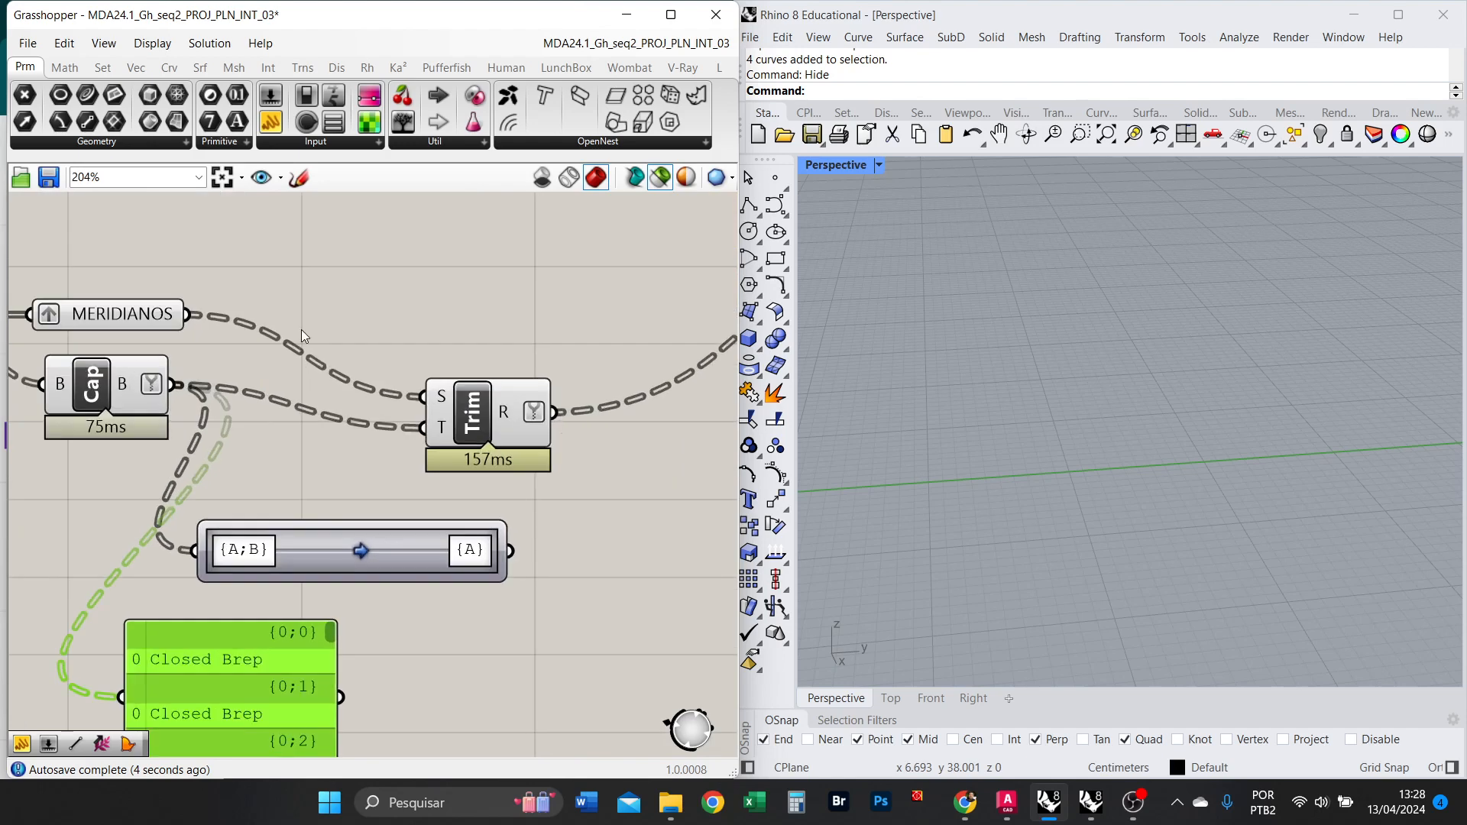
# Preview the result of the lower Trim on the meridian ribs.
pyautogui.hotkey('alt', 'Tab')
pyautogui.hotkey('alt', 'Tab')
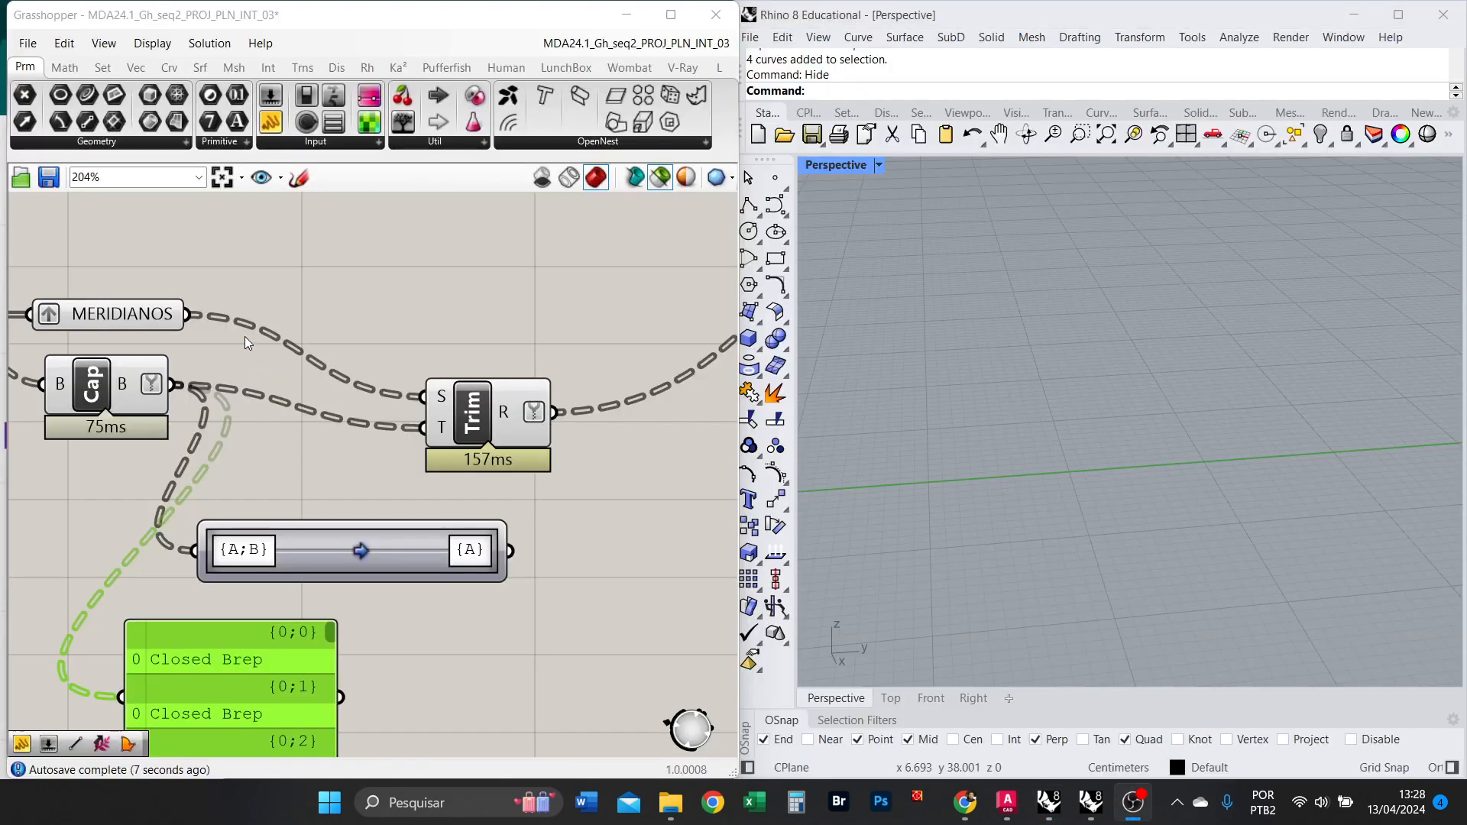
pyautogui.click(508, 451)
pyautogui.scroll(-3, 391, 431)
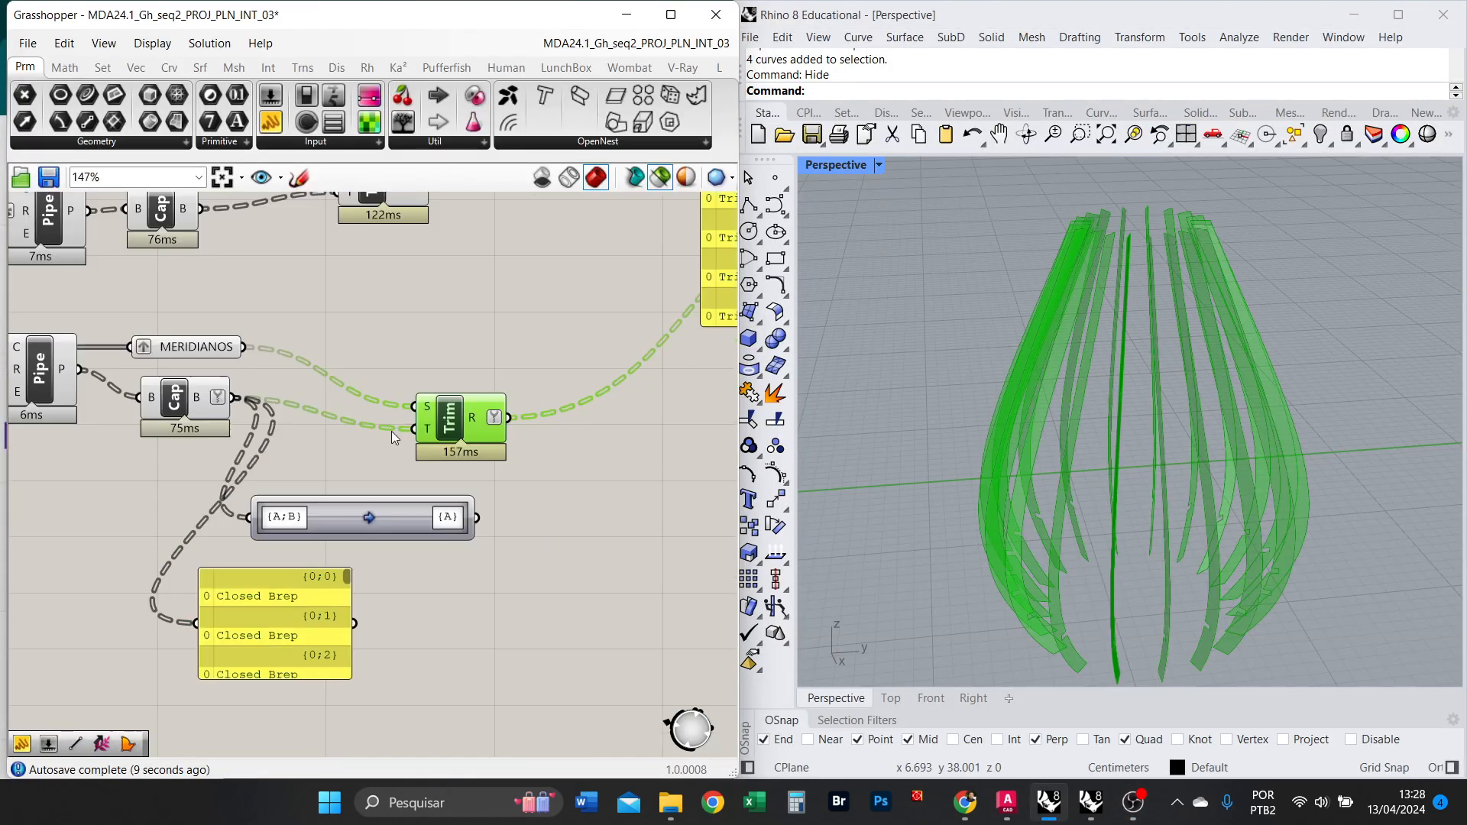
pyautogui.scroll(3, 272, 428)
# Set the Path Mapper's target mask to {B} for the {A;B} source.
pyautogui.doubleClick(548, 563)
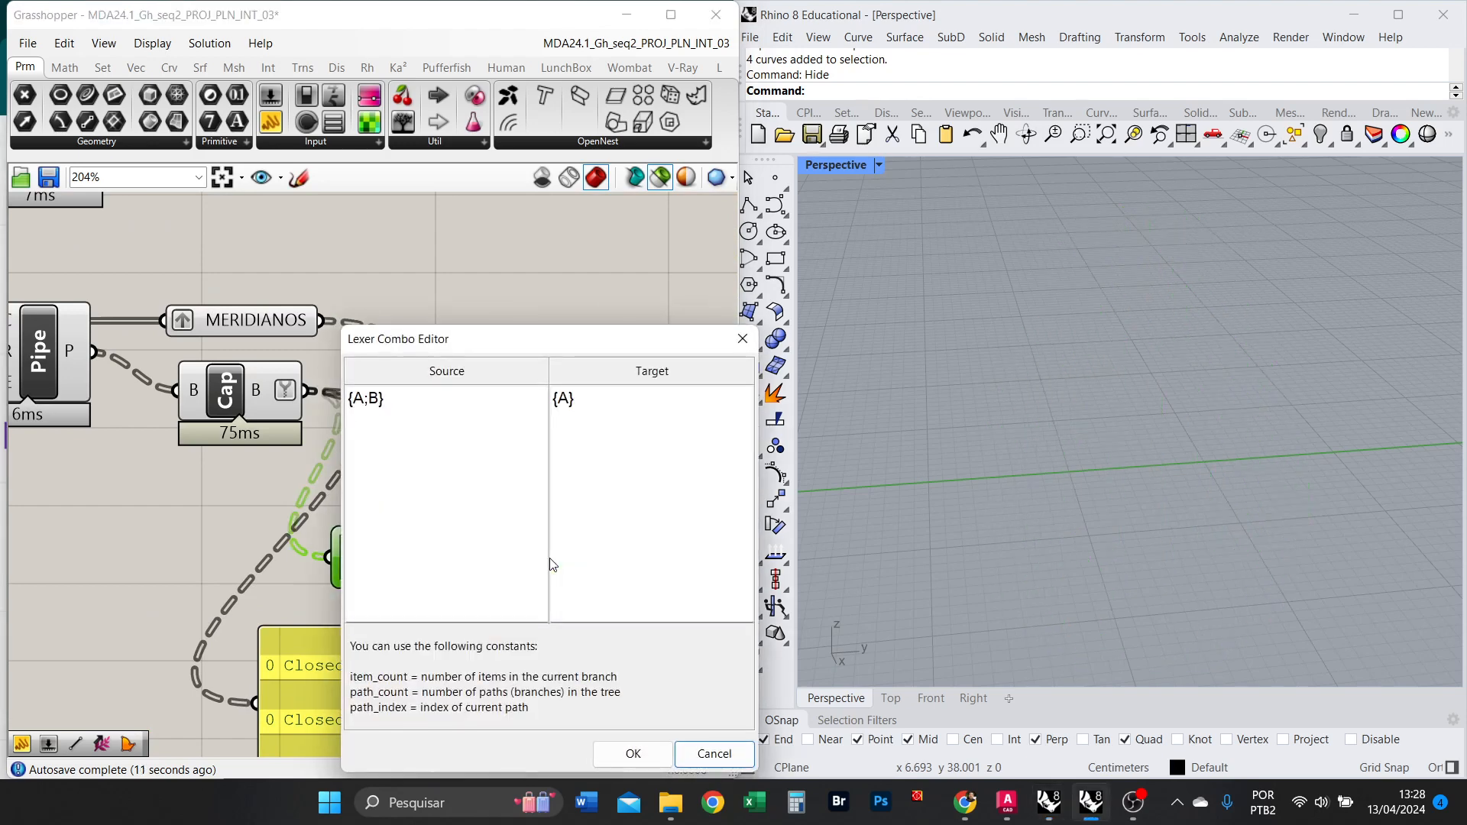
pyautogui.click(569, 403)
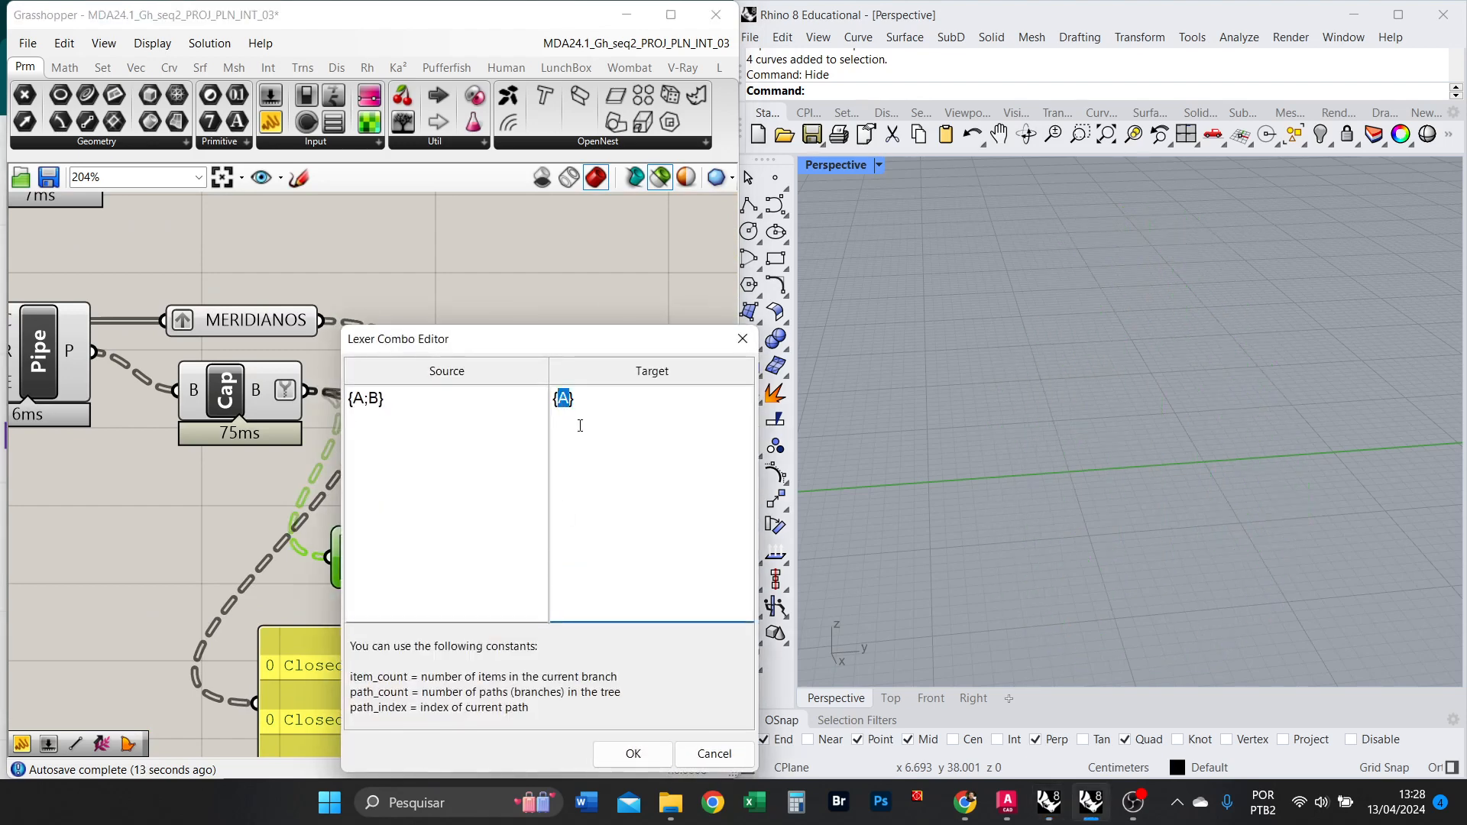
pyautogui.press('BackSpace')
pyautogui.press('capslock')
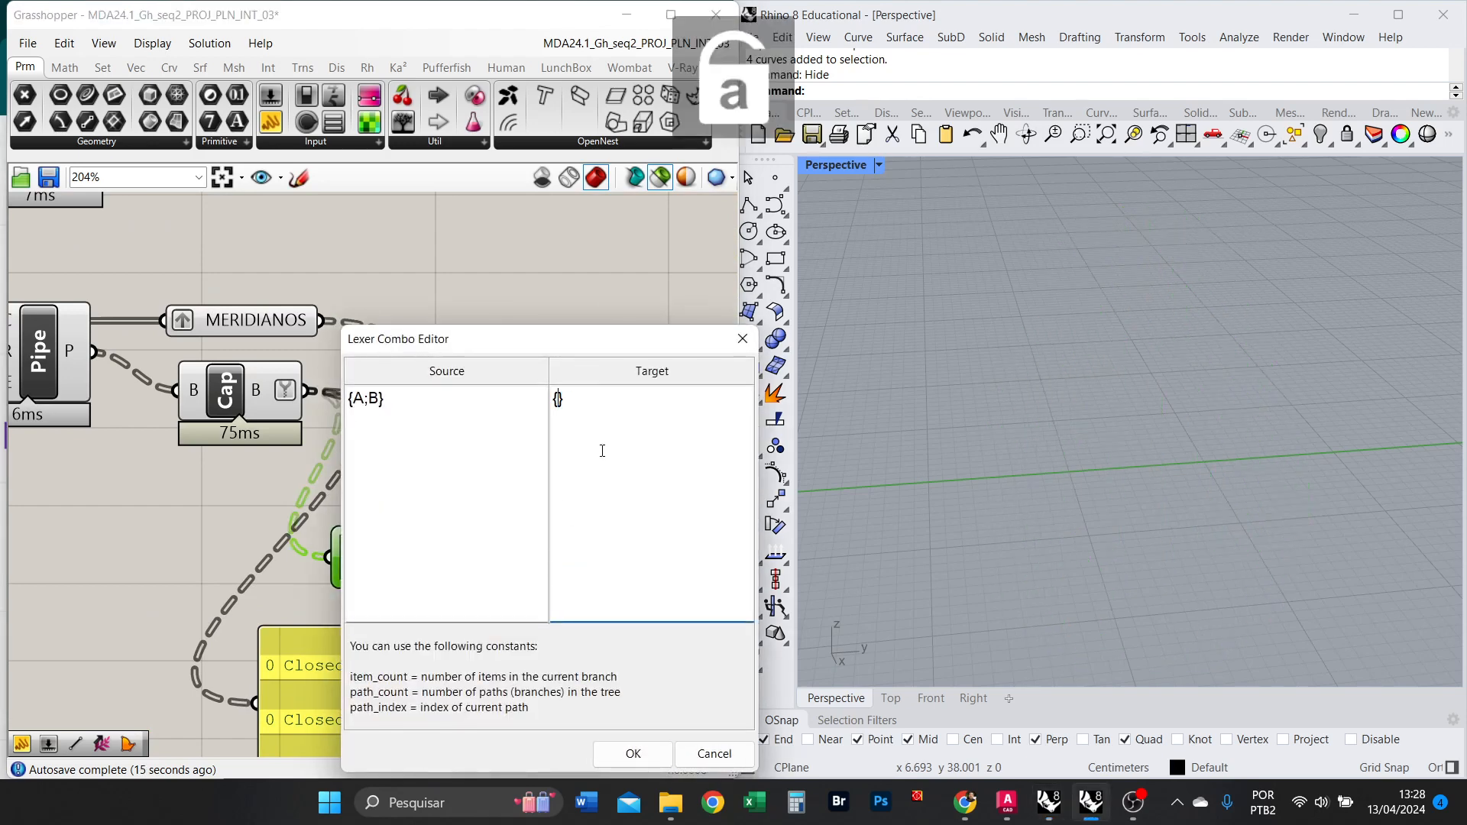
pyautogui.press('BackSpace')
pyautogui.press('capslock')
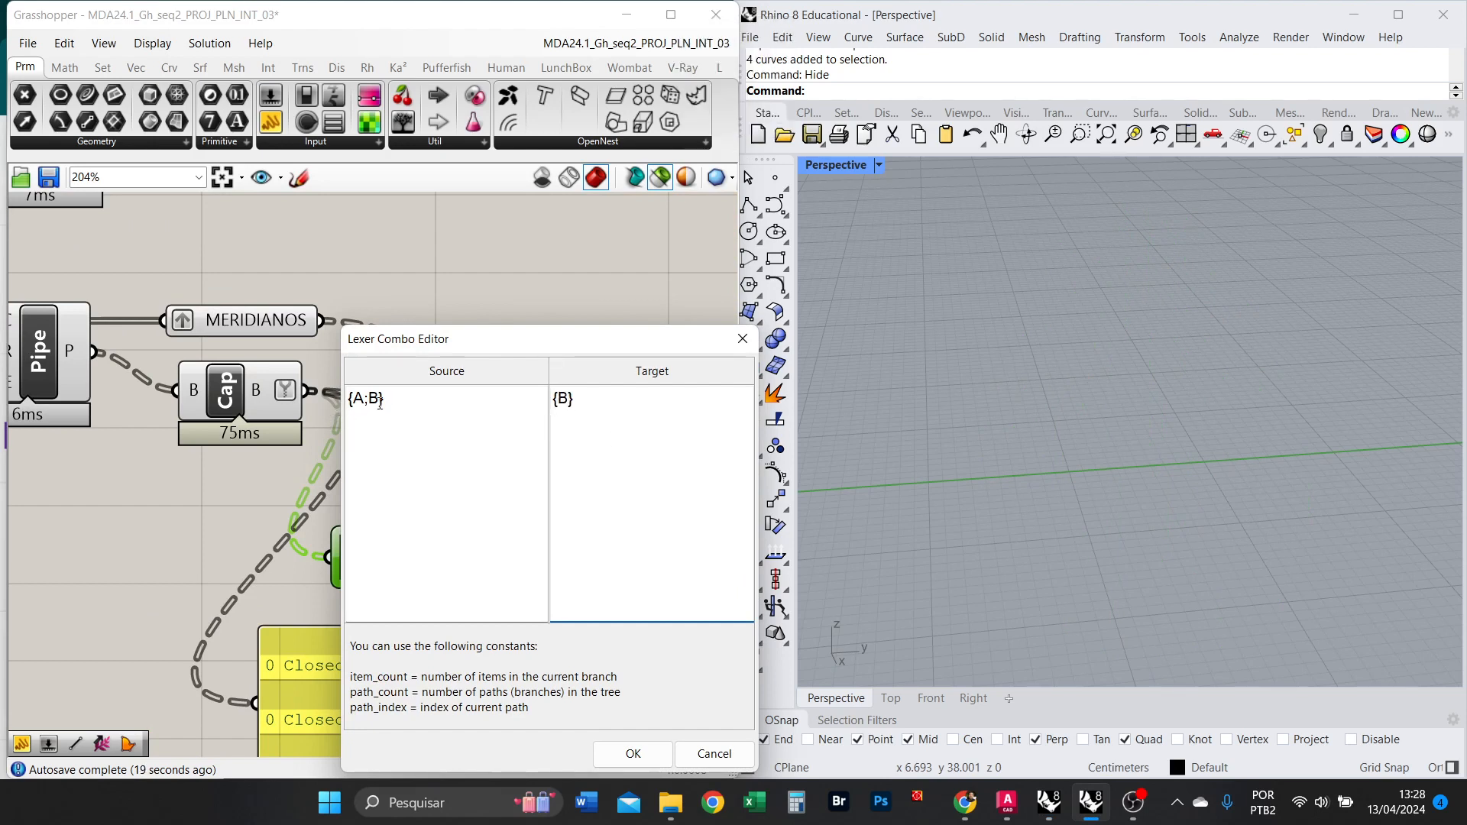
pyautogui.moveTo(380, 403); pyautogui.dragTo(365, 407)
pyautogui.click(634, 753)
# Move the panel over beside the Path Mapper and connect the mapper's output to it instead of the lower Cap's.
pyautogui.scroll(-4, 400, 456)
pyautogui.scroll(3, 401, 456)
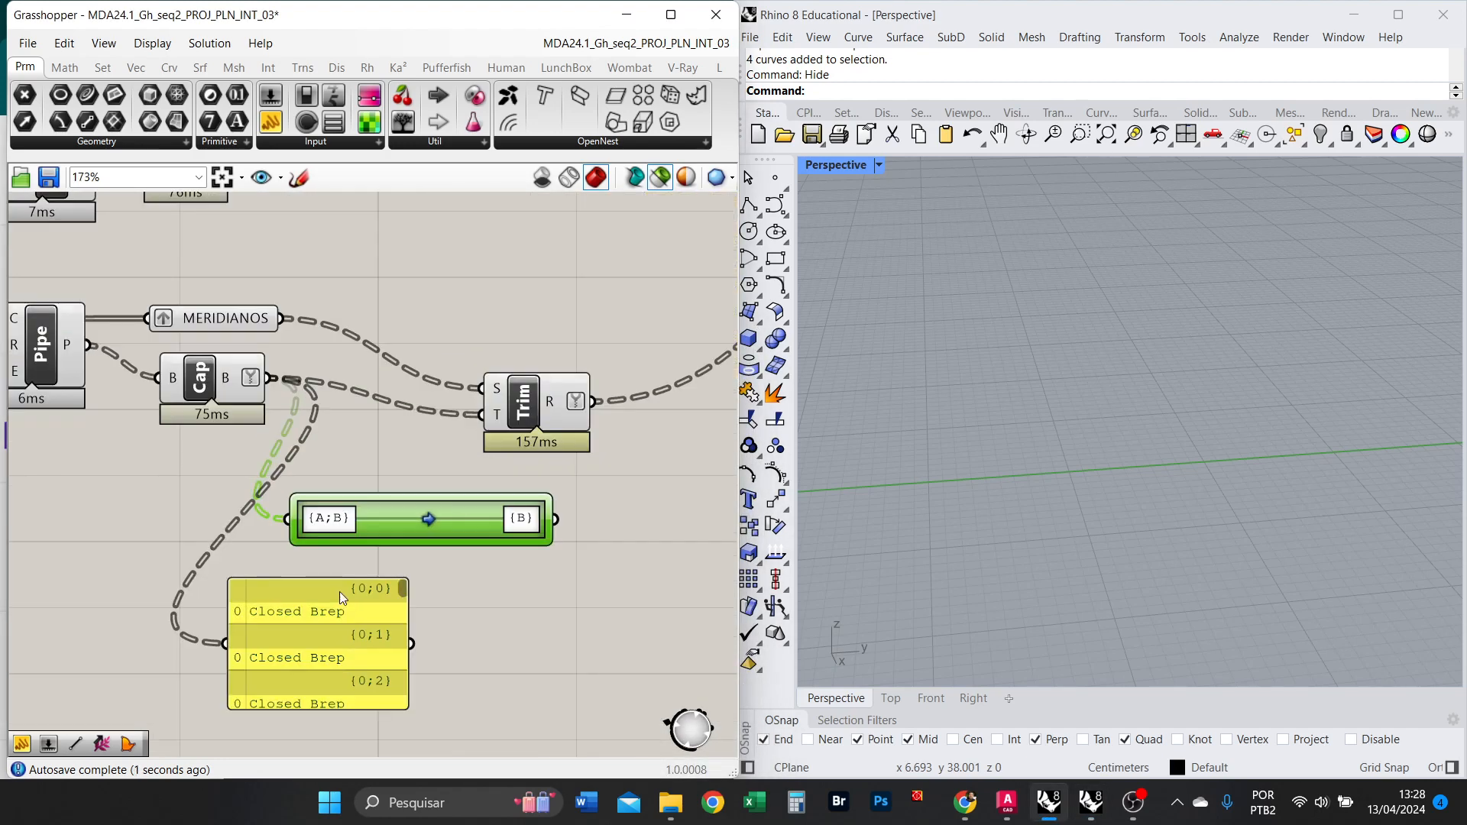
pyautogui.moveTo(340, 592); pyautogui.dragTo(606, 595)
pyautogui.moveTo(553, 521); pyautogui.dragTo(493, 645)
pyautogui.scroll(-3, 461, 530)
pyautogui.scroll(2, 528, 560)
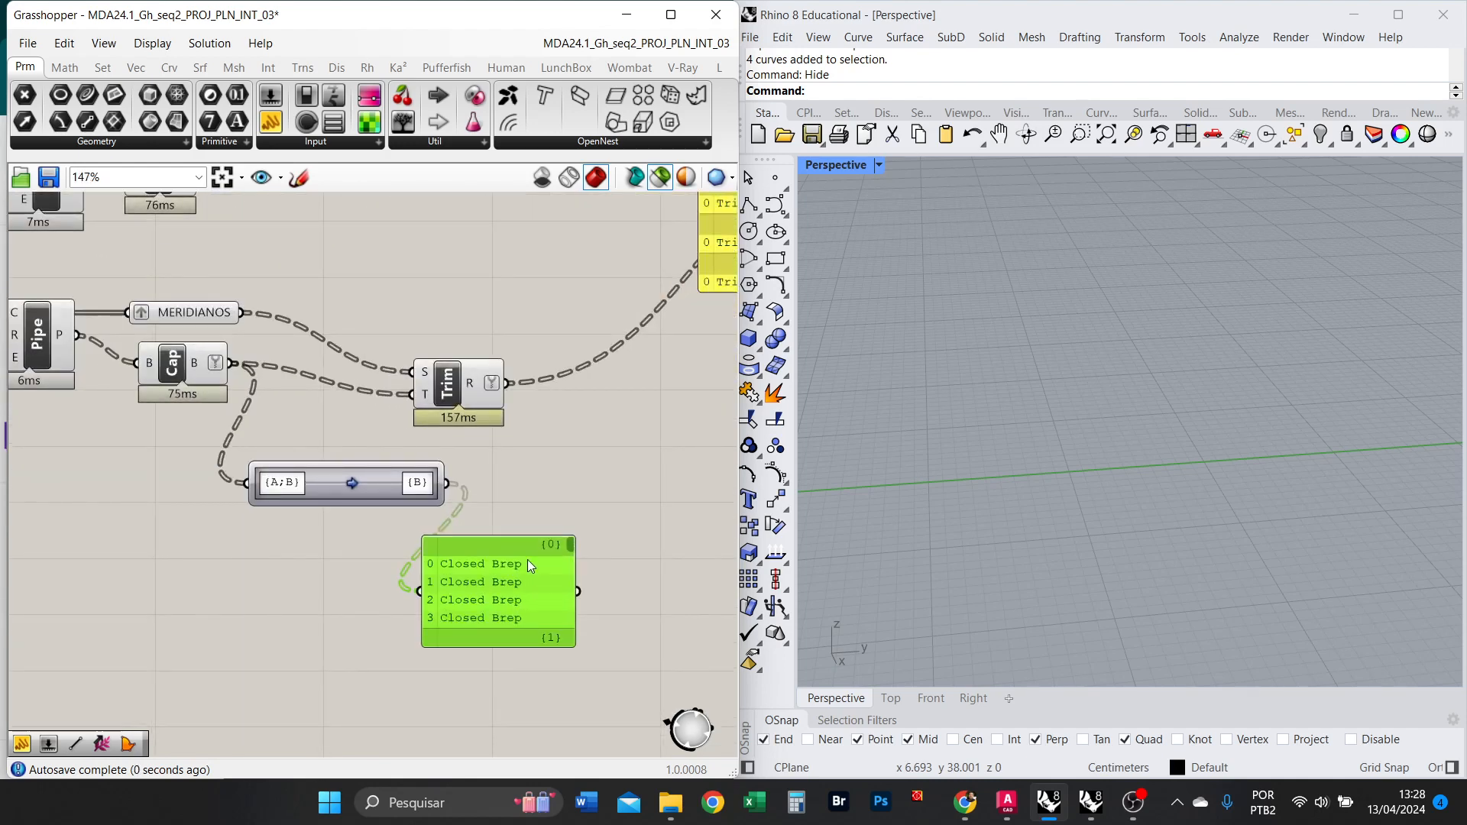
# Enlarge the panel beside the Path Mapper and check its regrouped branches.
pyautogui.moveTo(526, 536); pyautogui.dragTo(585, 404)
pyautogui.moveTo(505, 512); pyautogui.dragTo(650, 528)
pyautogui.scroll(2, 514, 459)
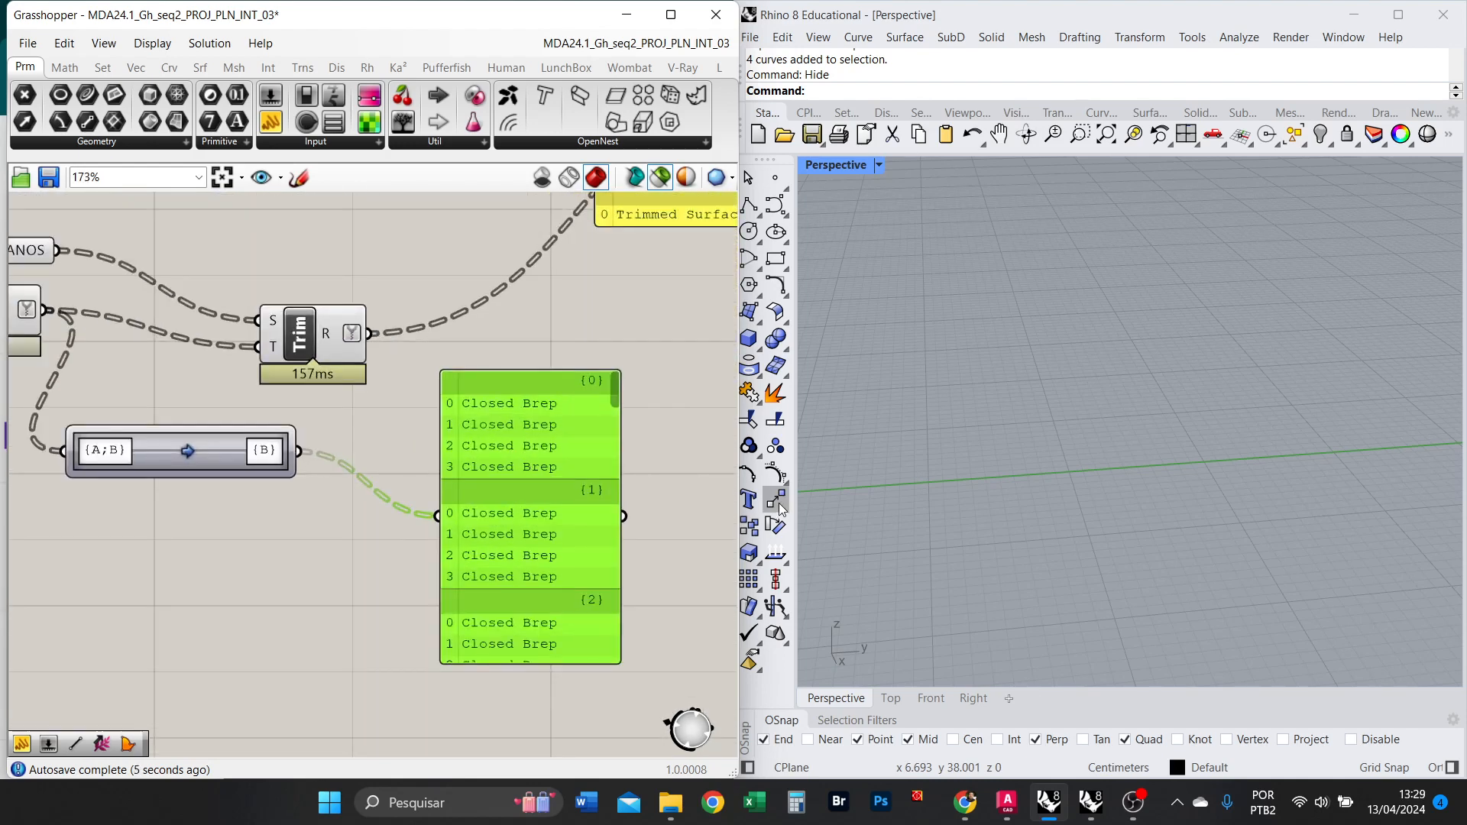
pyautogui.moveTo(247, 473); pyautogui.dragTo(330, 493)
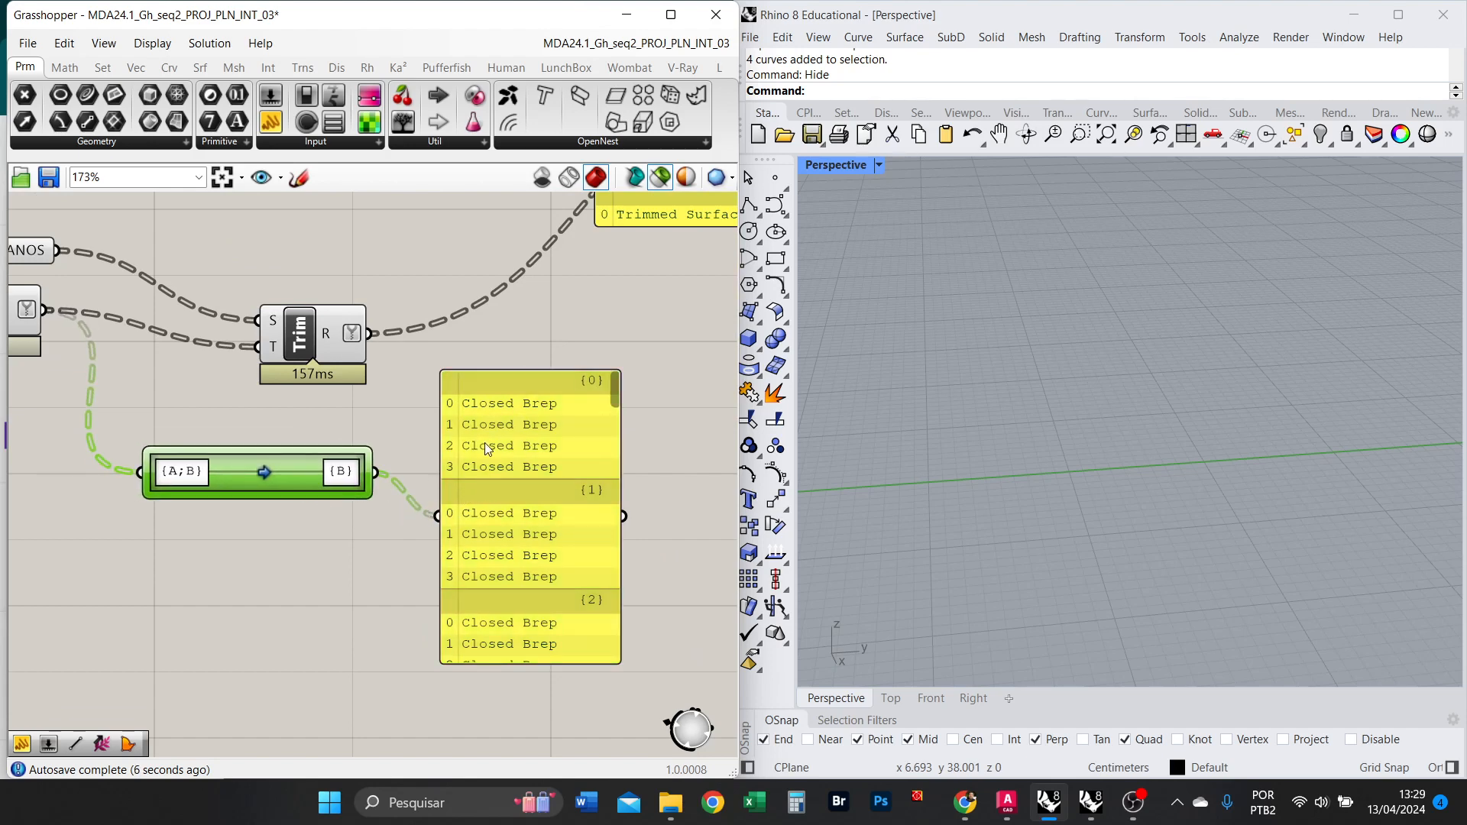
pyautogui.scroll(1, 512, 414)
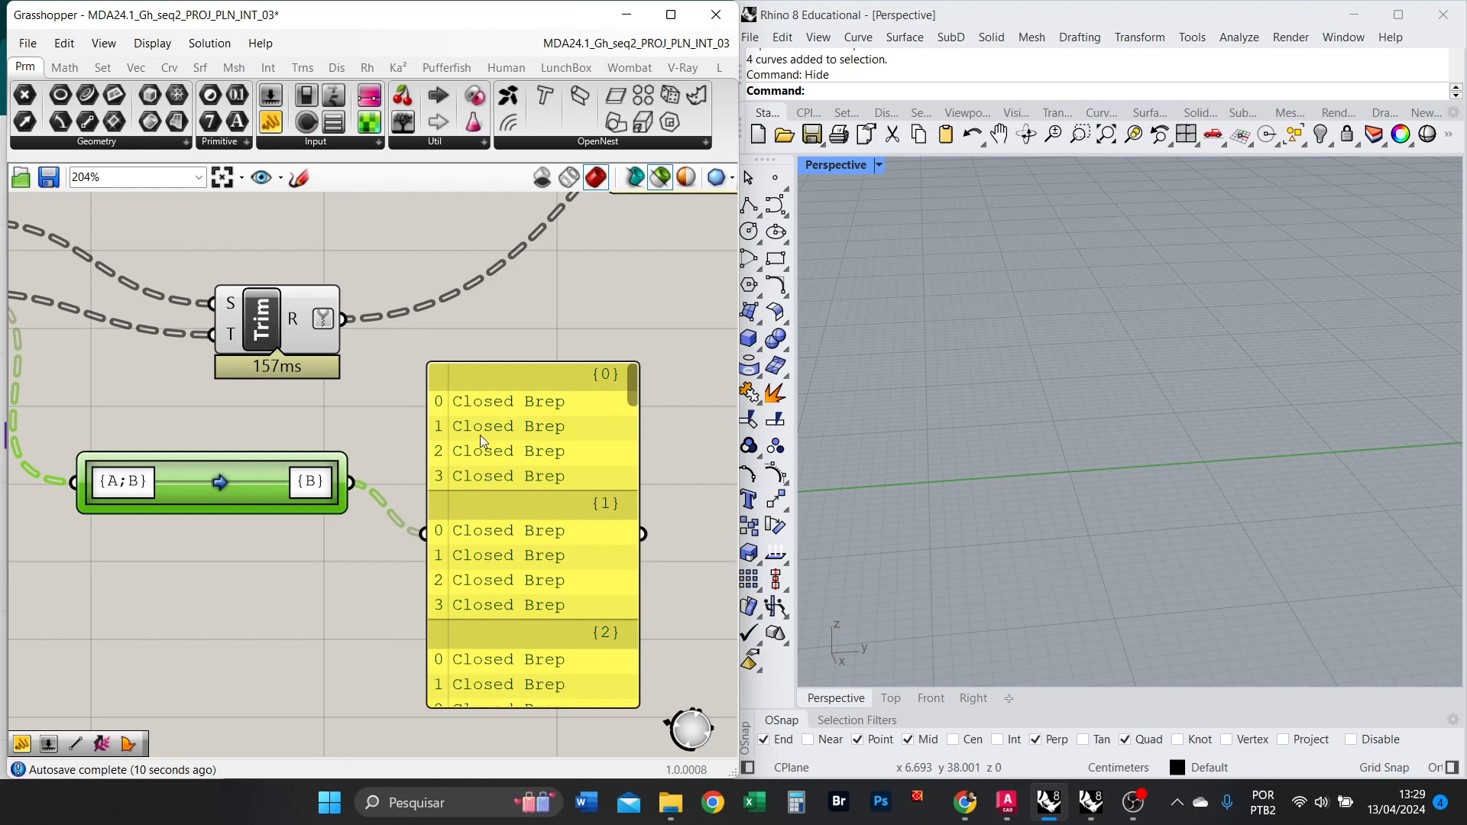
pyautogui.moveTo(634, 391); pyautogui.dragTo(625, 319)
pyautogui.scroll(-8, 562, 532)
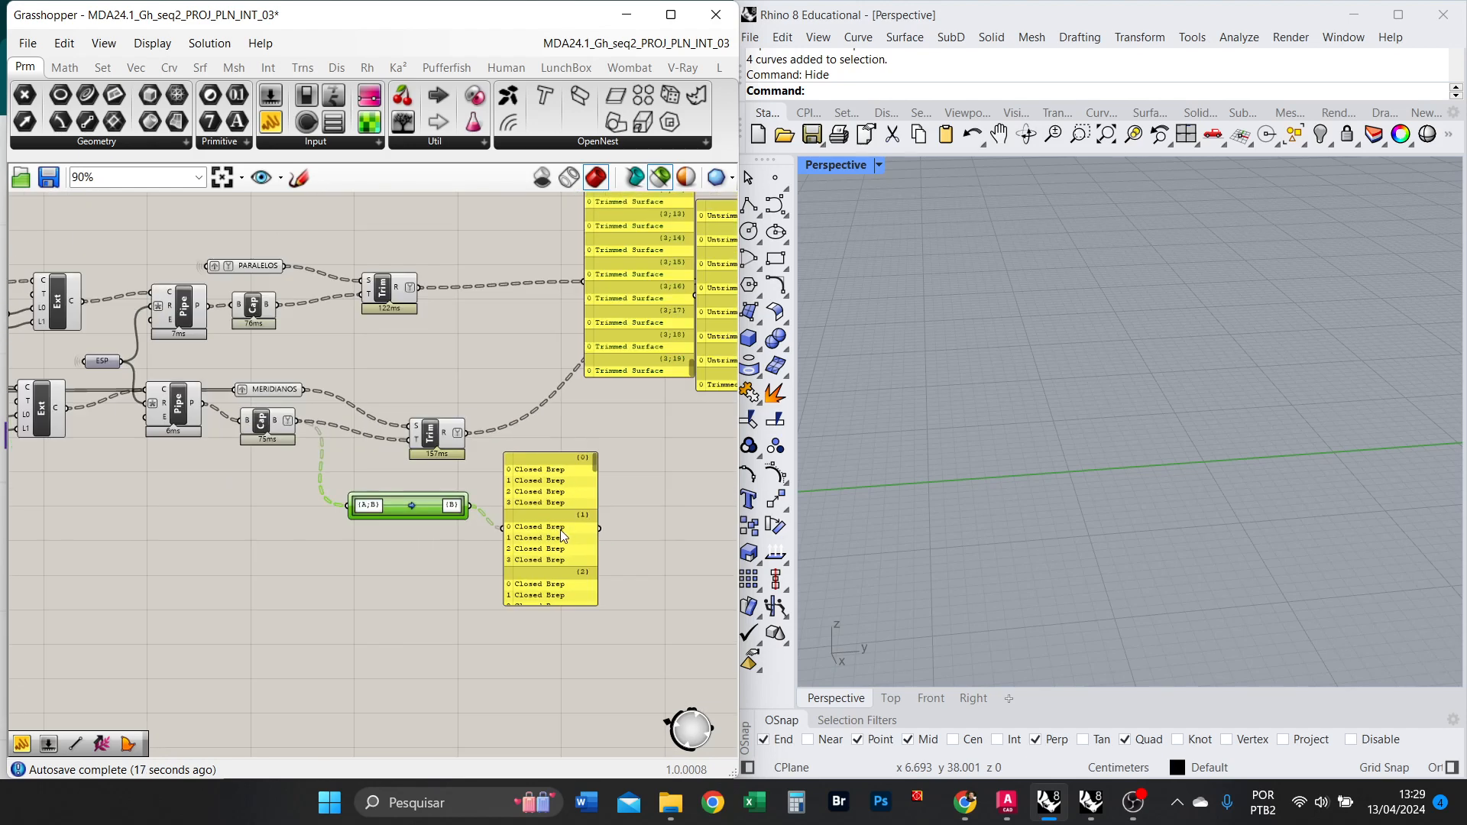
# Move the lower Trim and Path Mapper apart and connect the mapper's output to the Trim's T input.
pyautogui.scroll(5, 510, 417)
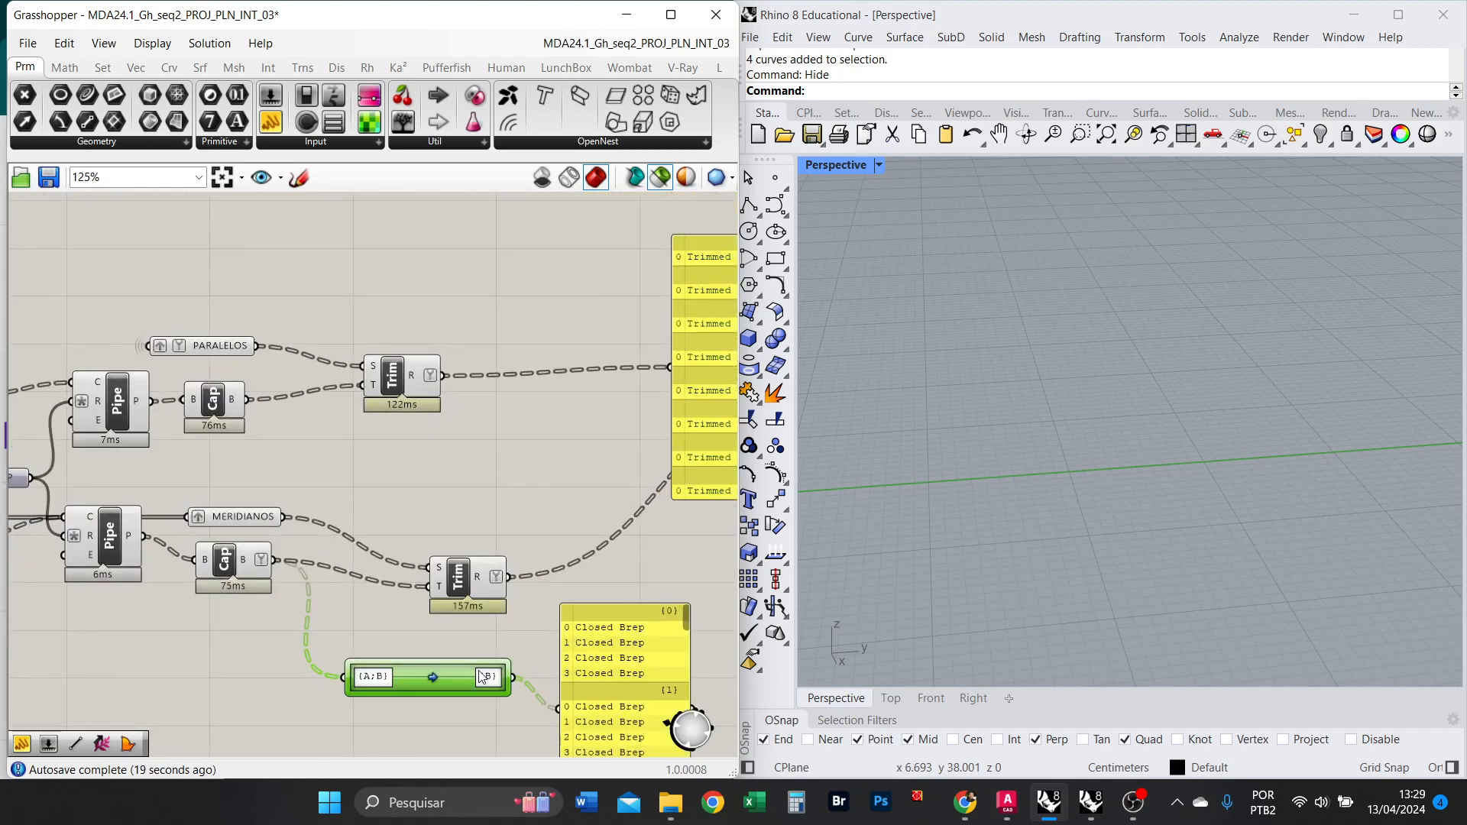
pyautogui.moveTo(455, 678); pyautogui.dragTo(409, 674)
pyautogui.moveTo(445, 605); pyautogui.dragTo(489, 612)
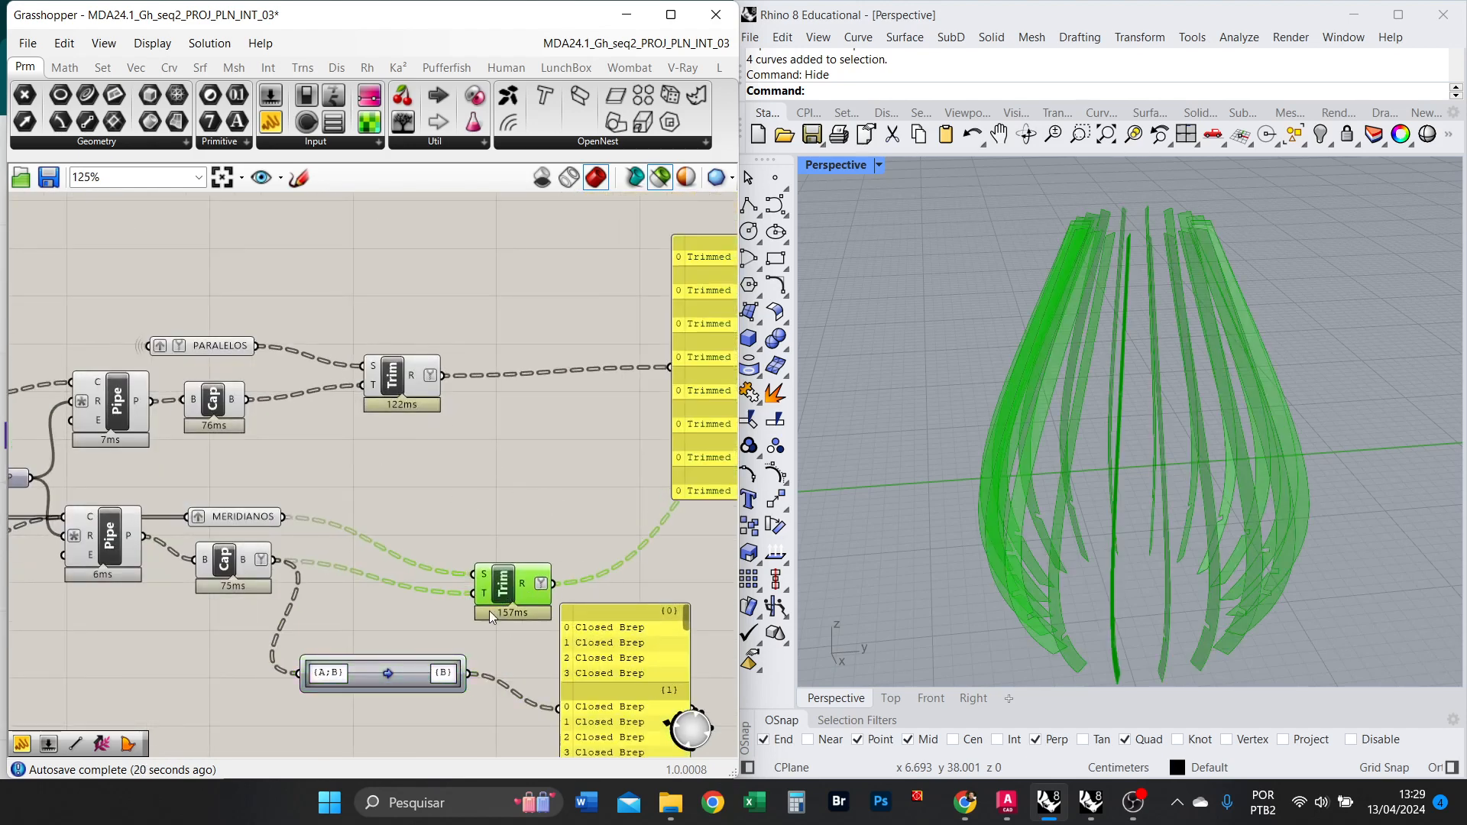
pyautogui.moveTo(468, 673); pyautogui.dragTo(522, 593)
# Inspect the trimmed meridian ribs up close and from the side in the Rhino viewport.
pyautogui.moveTo(1058, 538); pyautogui.dragTo(924, 544, button='right')
pyautogui.scroll(5, 948, 561)
pyautogui.scroll(-6, 1011, 542)
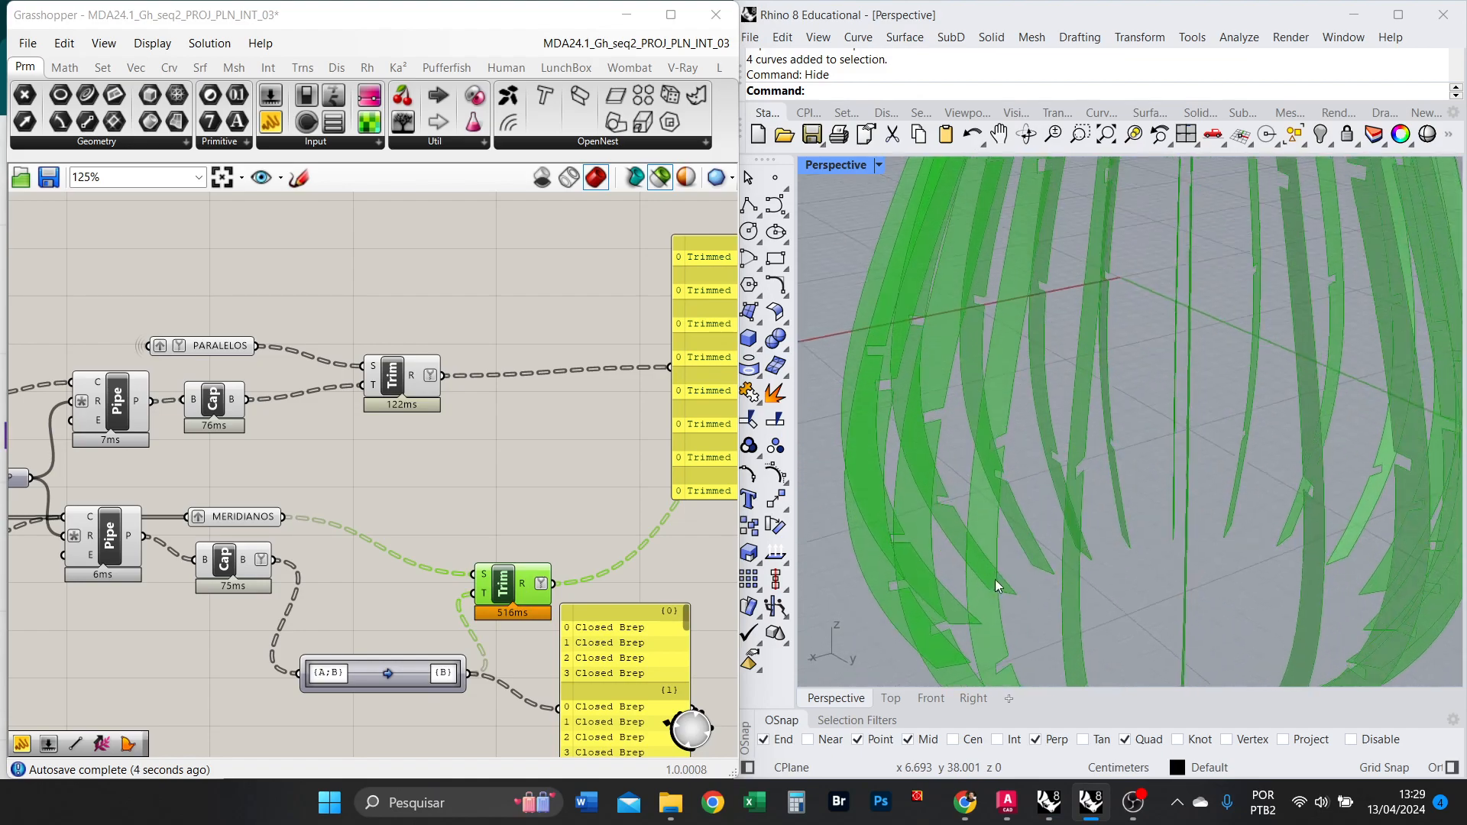
pyautogui.moveTo(1030, 559); pyautogui.dragTo(448, 555, button='right')
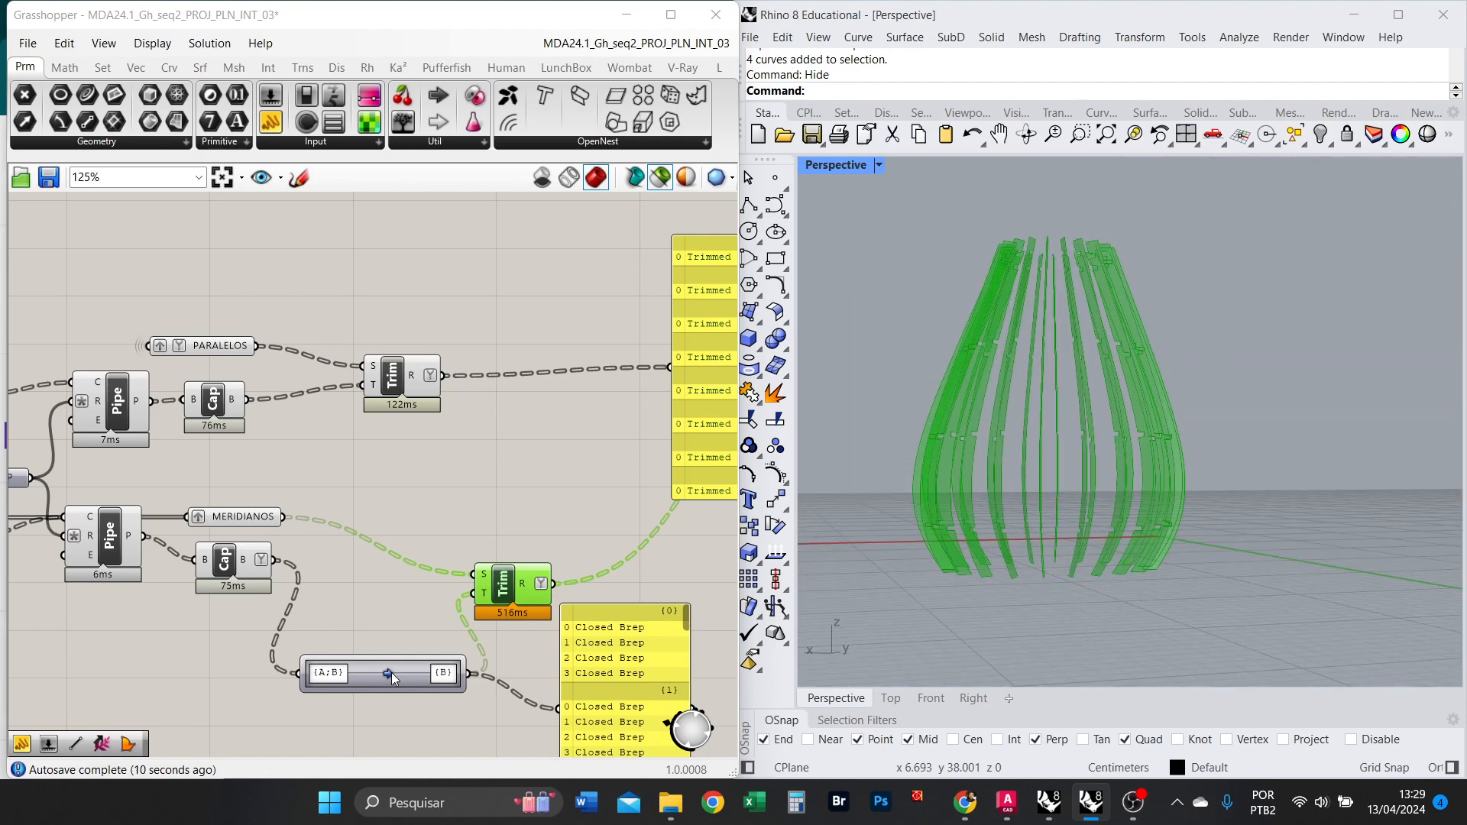
# Copy the Path Mapper to the PARALELOS row and wire it between the upper Cap's output and the upper Trim's T input.
pyautogui.keyDown('alt'); pyautogui.moveTo(392, 676); pyautogui.dragTo(345, 455); pyautogui.keyUp('alt')
pyautogui.moveTo(393, 382); pyautogui.dragTo(472, 387)
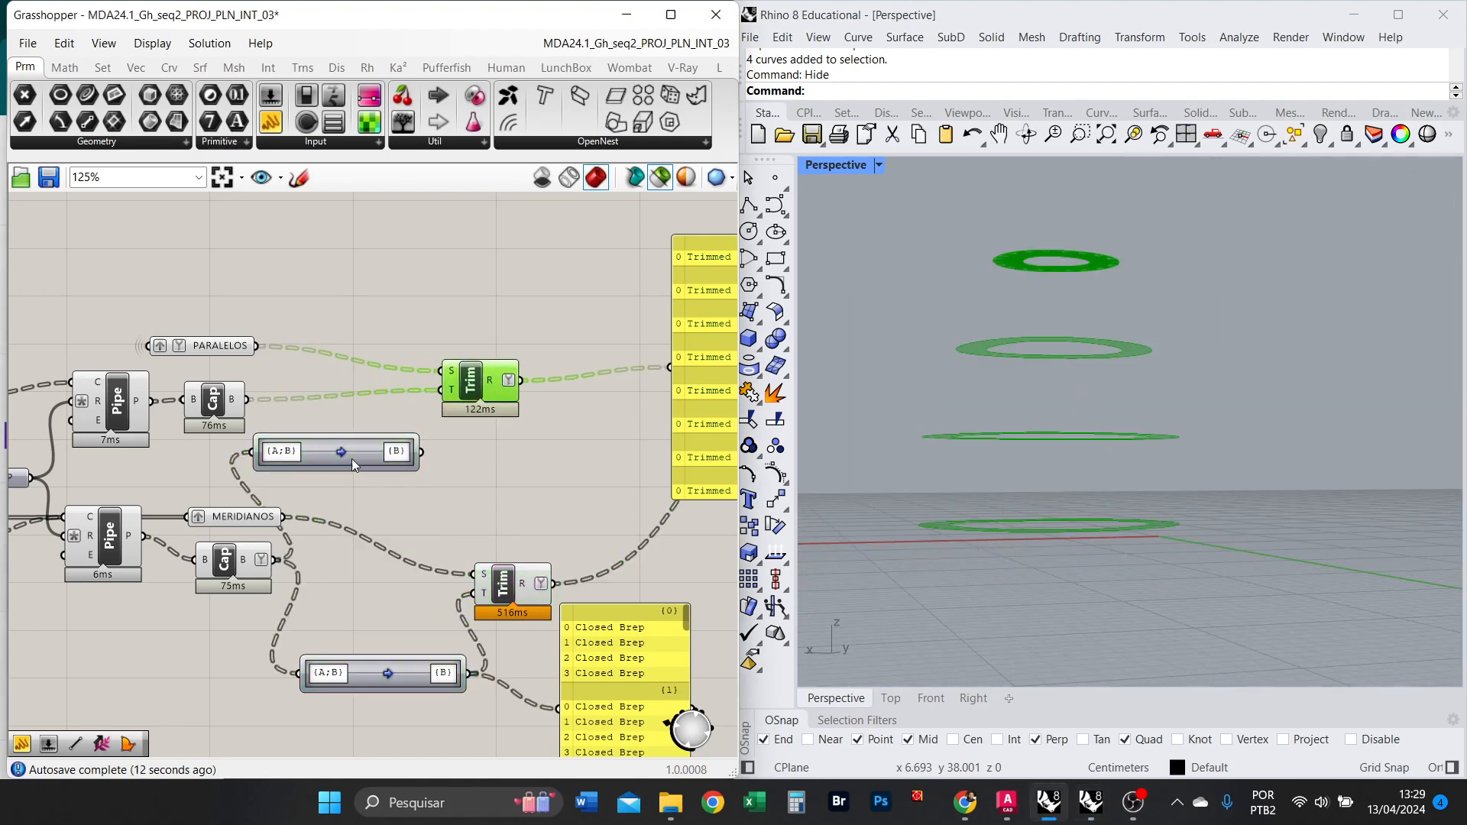
pyautogui.click(351, 458)
pyautogui.scroll(2, 252, 416)
pyautogui.moveTo(232, 402); pyautogui.dragTo(262, 463)
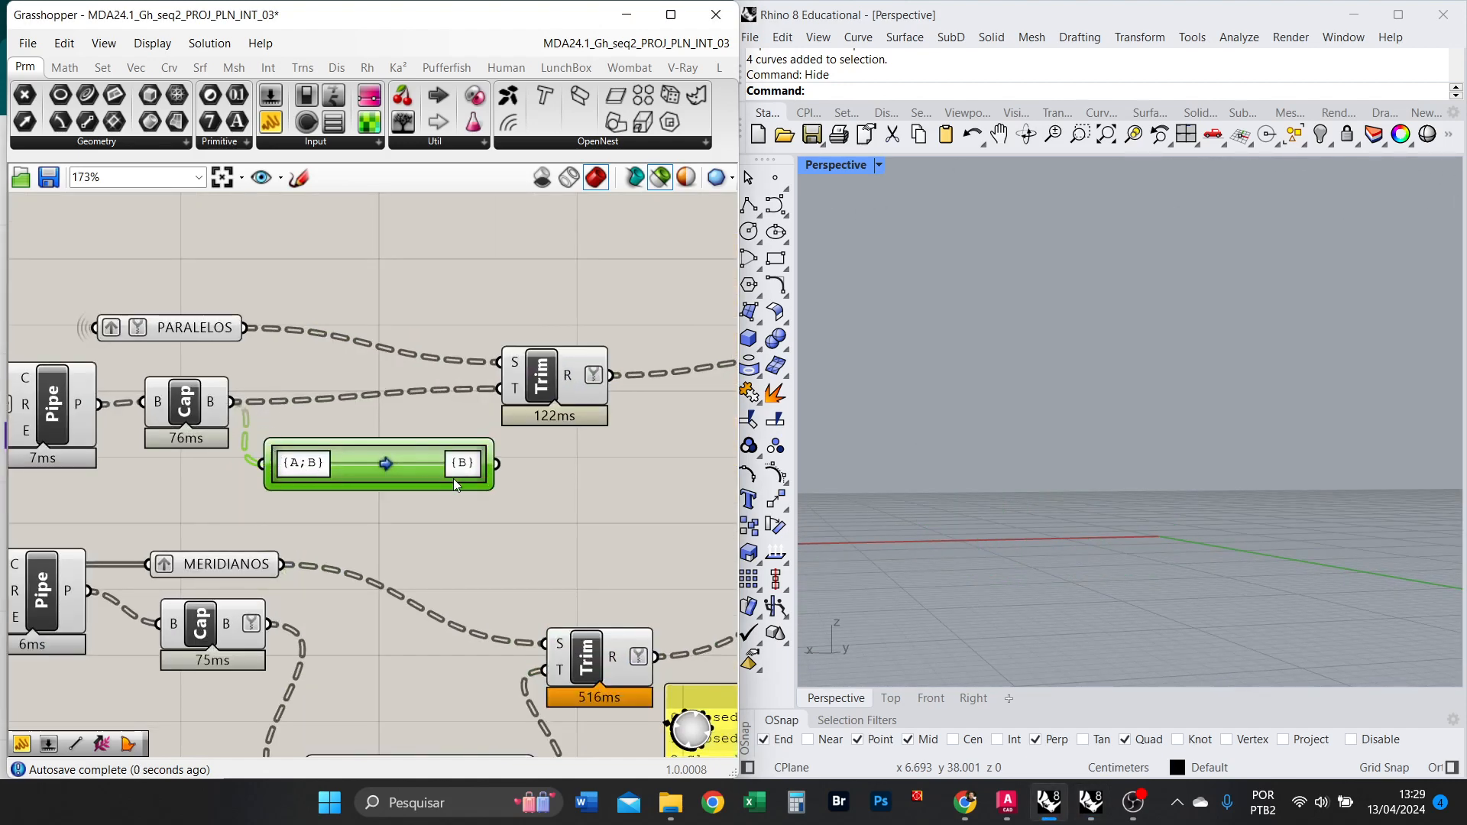
pyautogui.moveTo(497, 464); pyautogui.dragTo(500, 388)
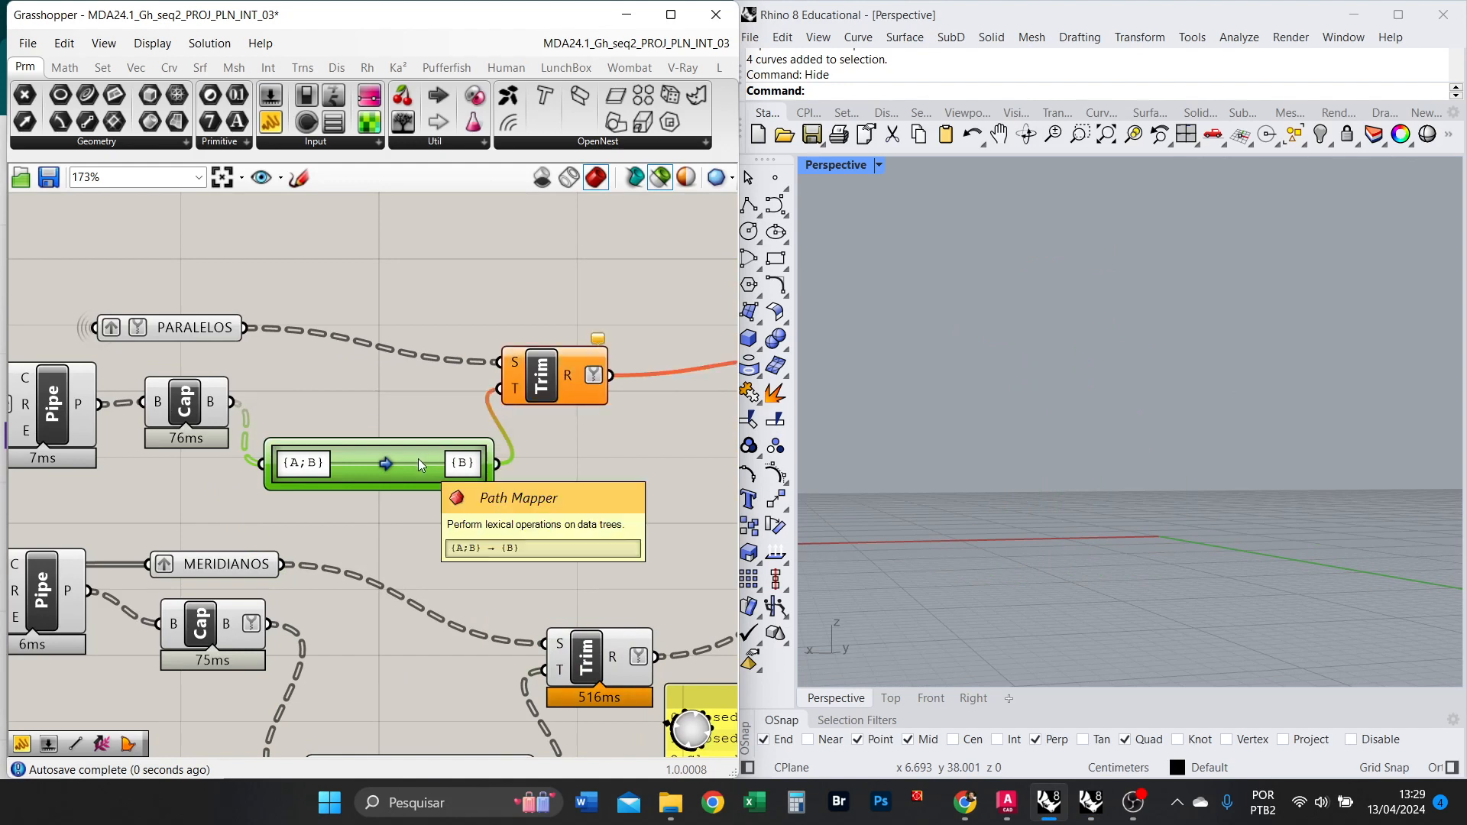
# Simplify the upper Cap's output and create a Trim mapping of {A;B} to {A} in the upper Path Mapper.
pyautogui.rightClick(430, 472)
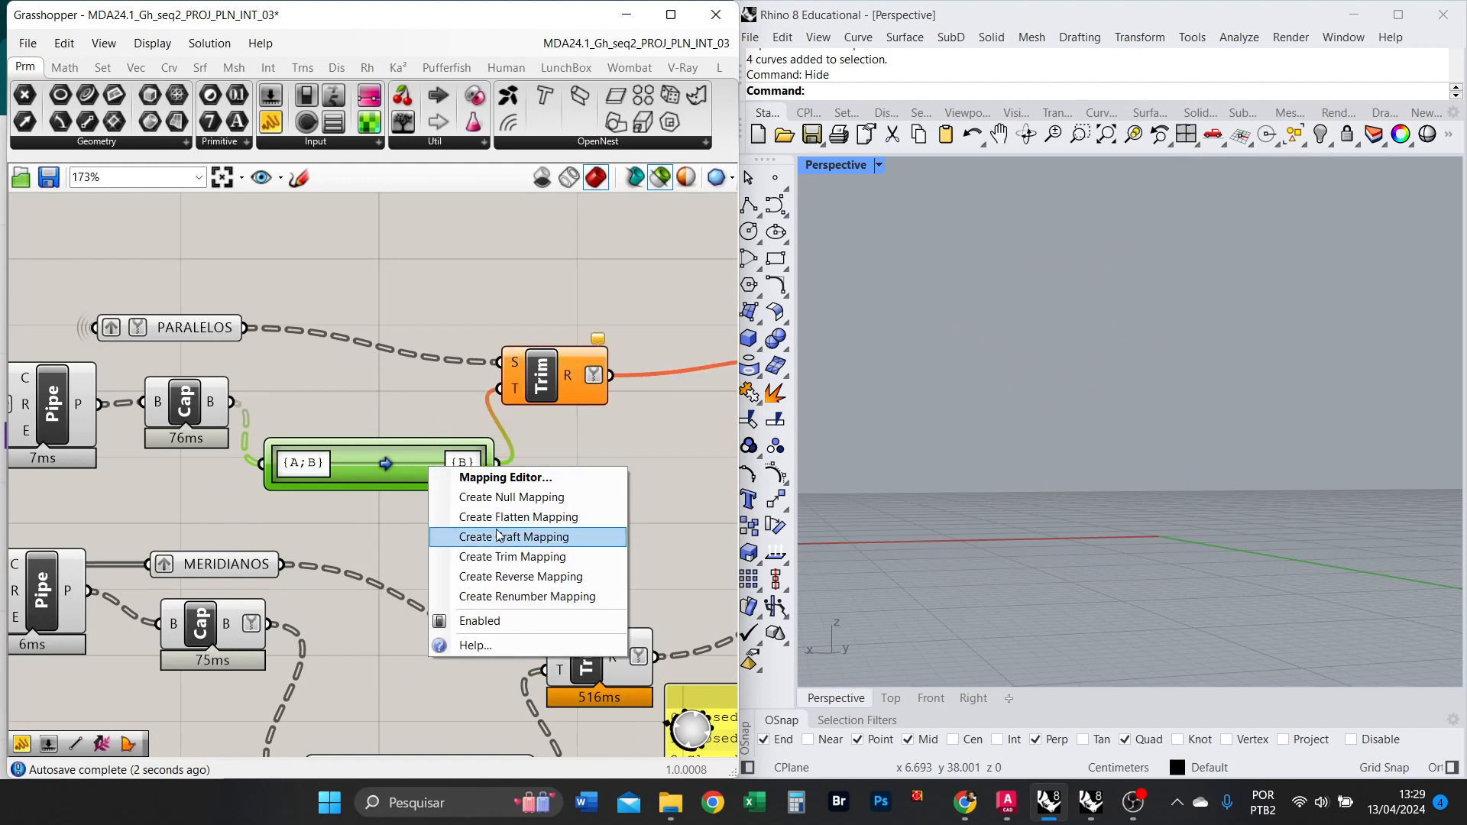
pyautogui.click(515, 555)
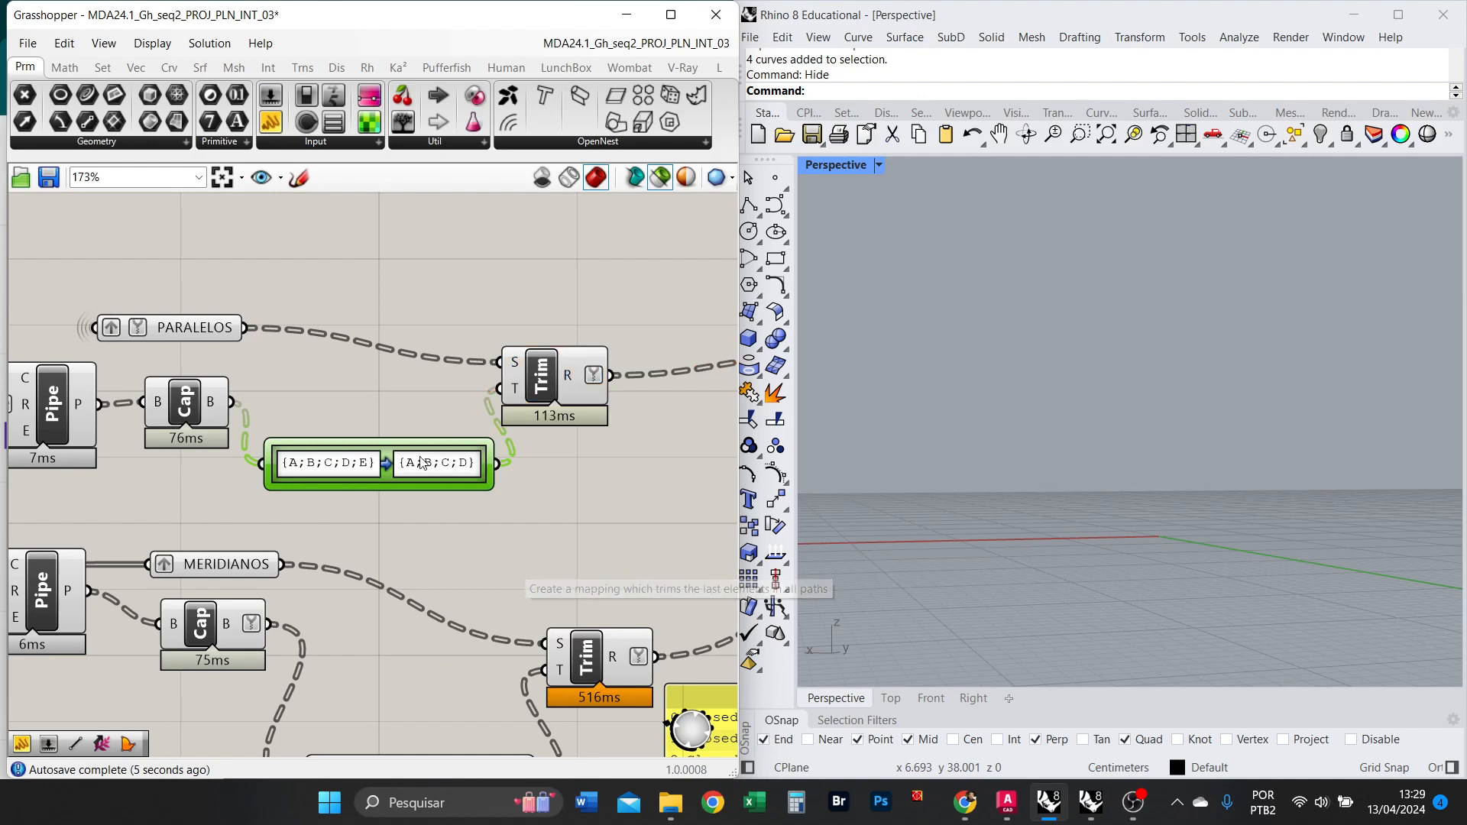
pyautogui.rightClick(215, 405)
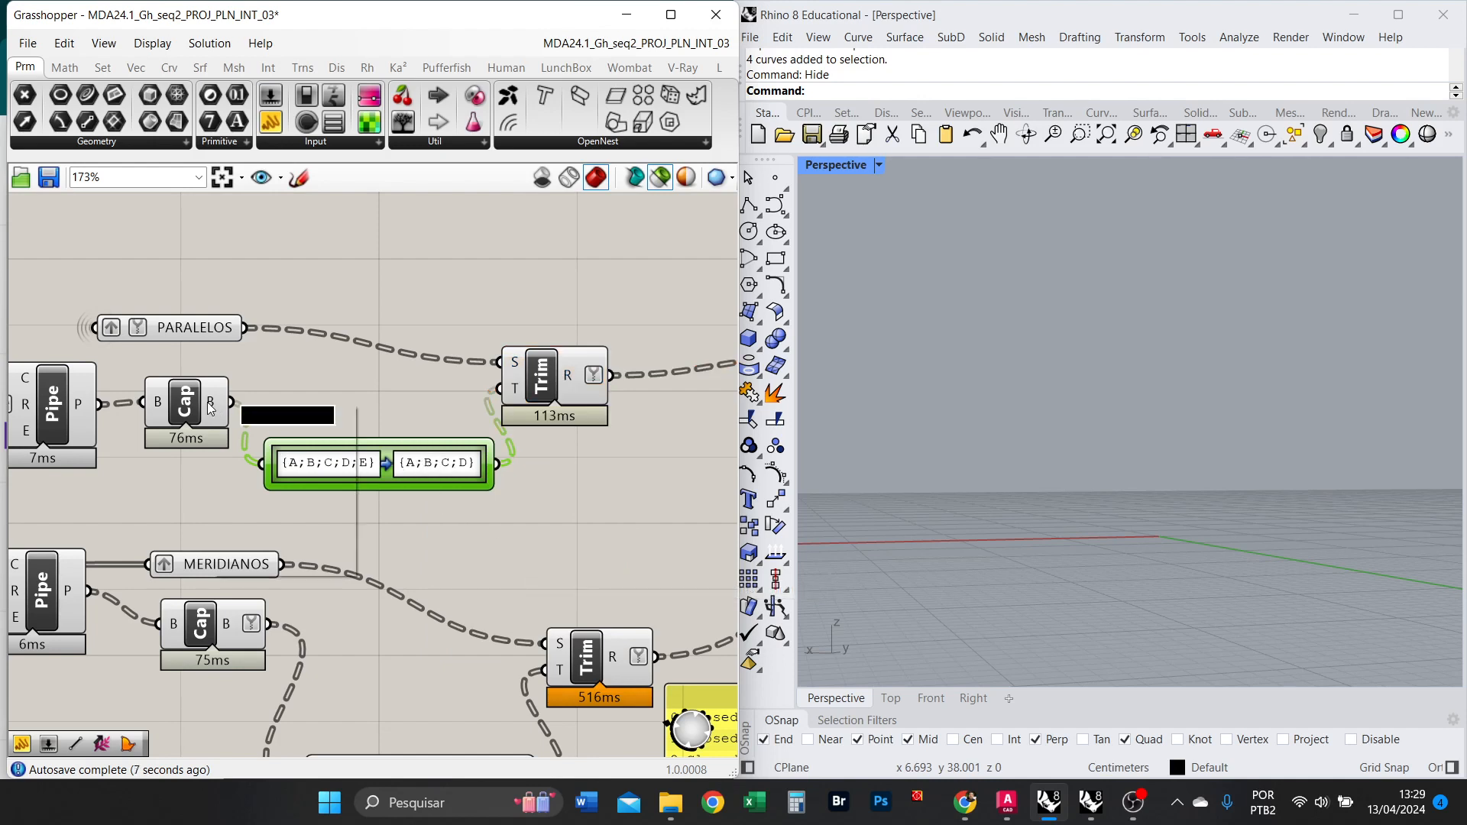
pyautogui.click(263, 541)
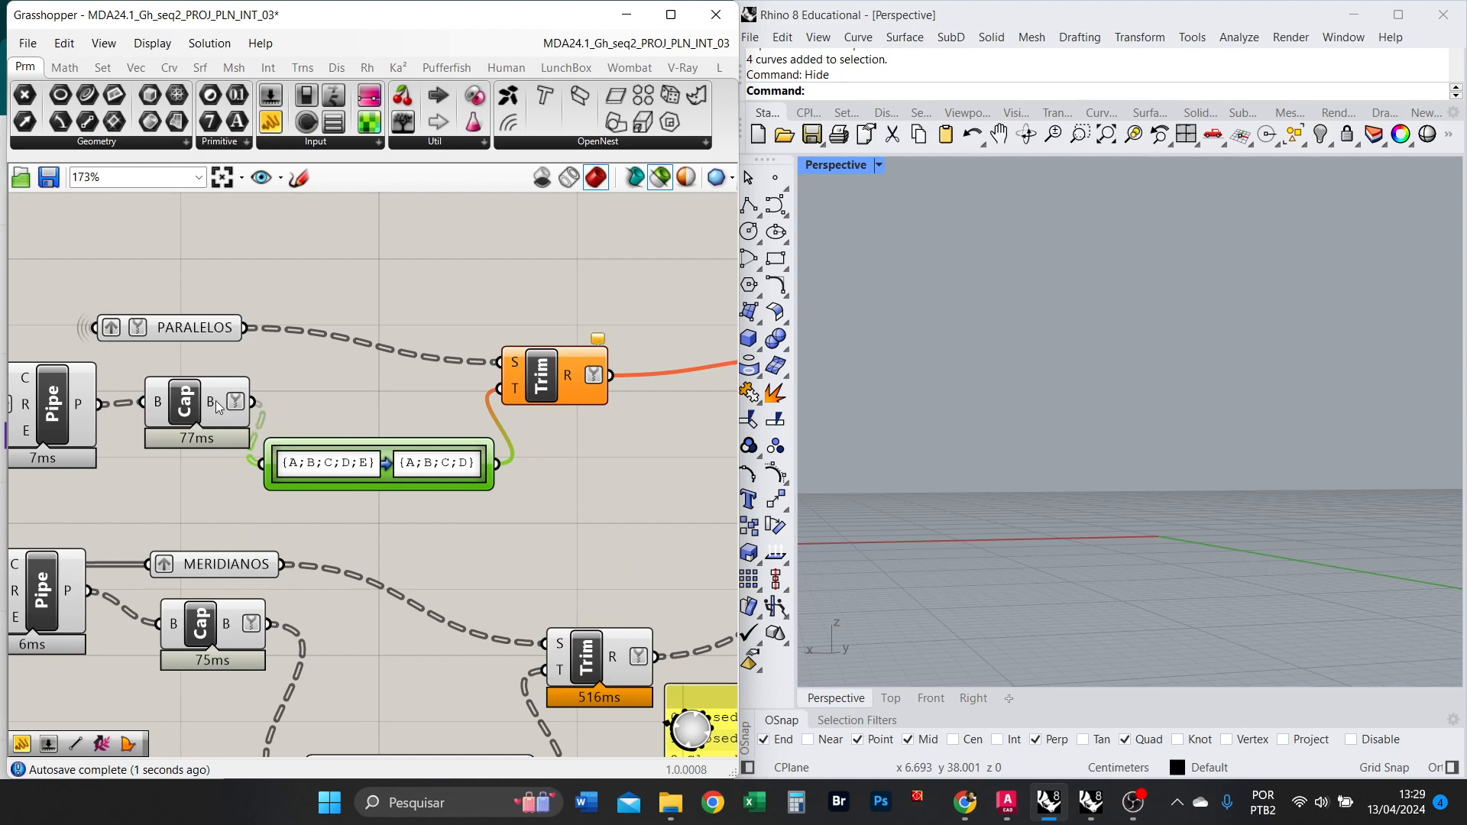
pyautogui.rightClick(334, 465)
pyautogui.click(425, 556)
# Space out the upper Cap and Trim so that the Path Mapper sits between them.
pyautogui.moveTo(214, 404); pyautogui.dragTo(202, 407)
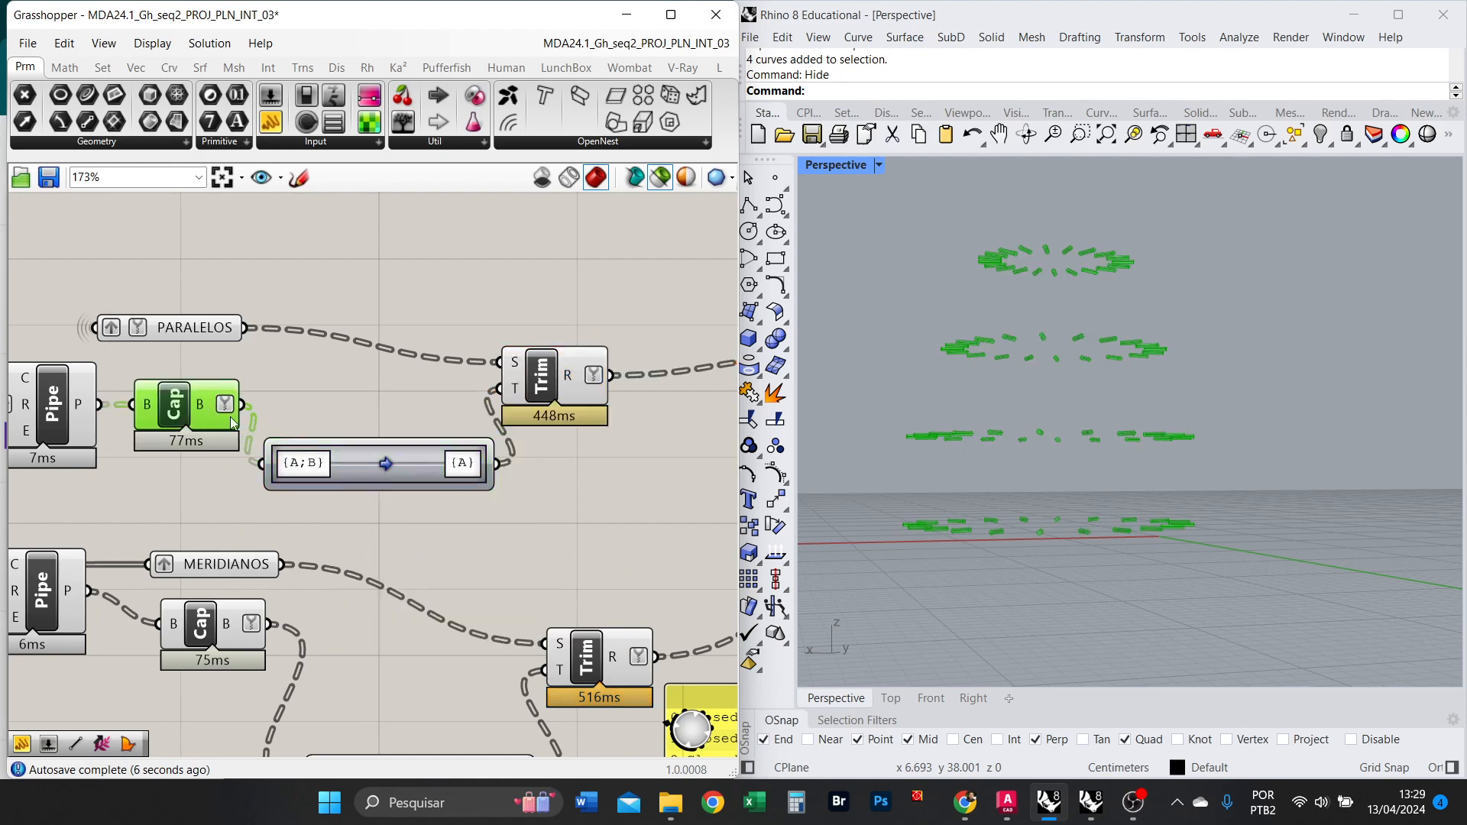
pyautogui.moveTo(537, 405); pyautogui.dragTo(596, 399)
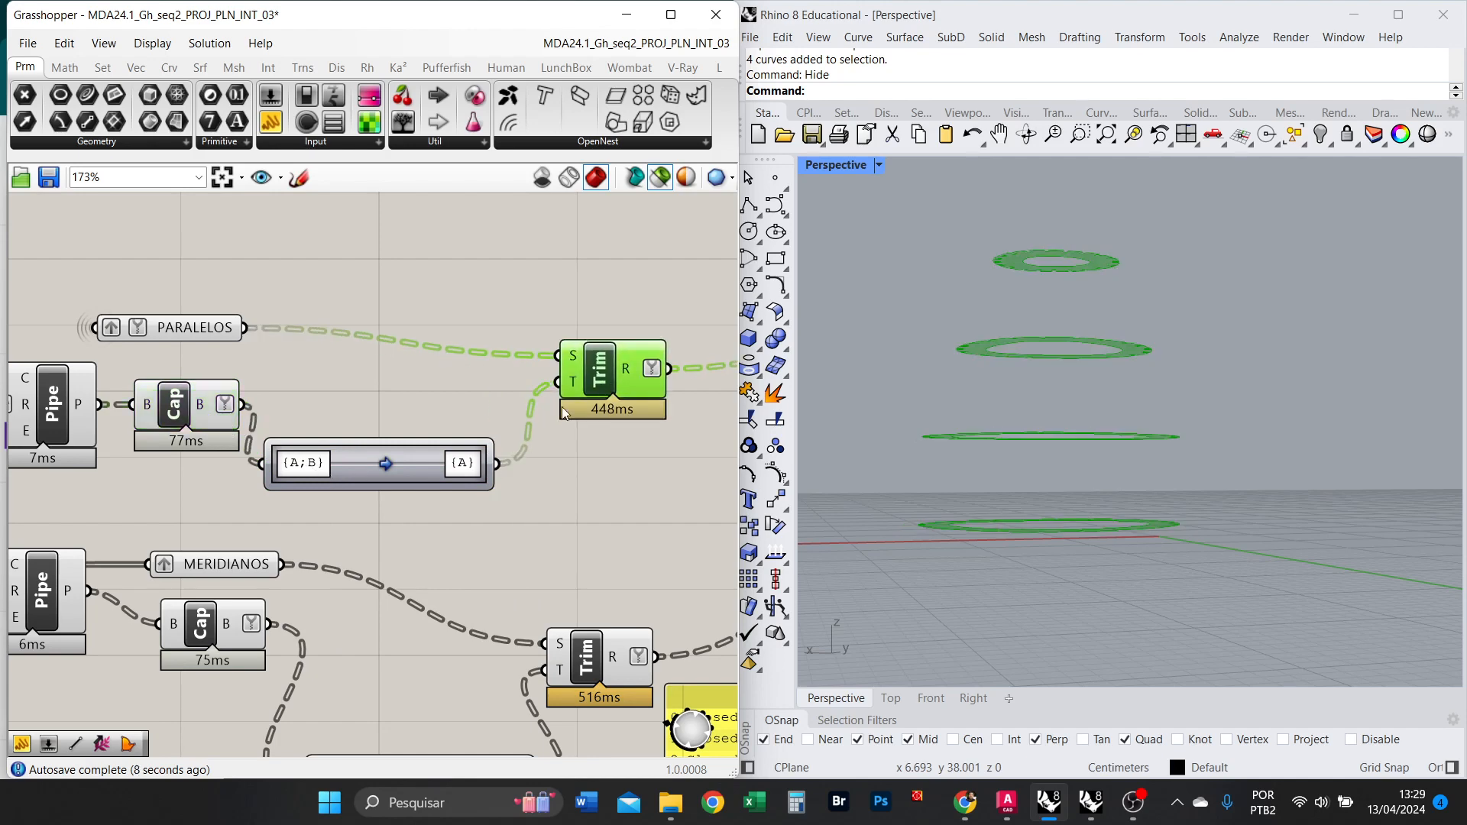
pyautogui.moveTo(437, 462); pyautogui.dragTo(470, 434)
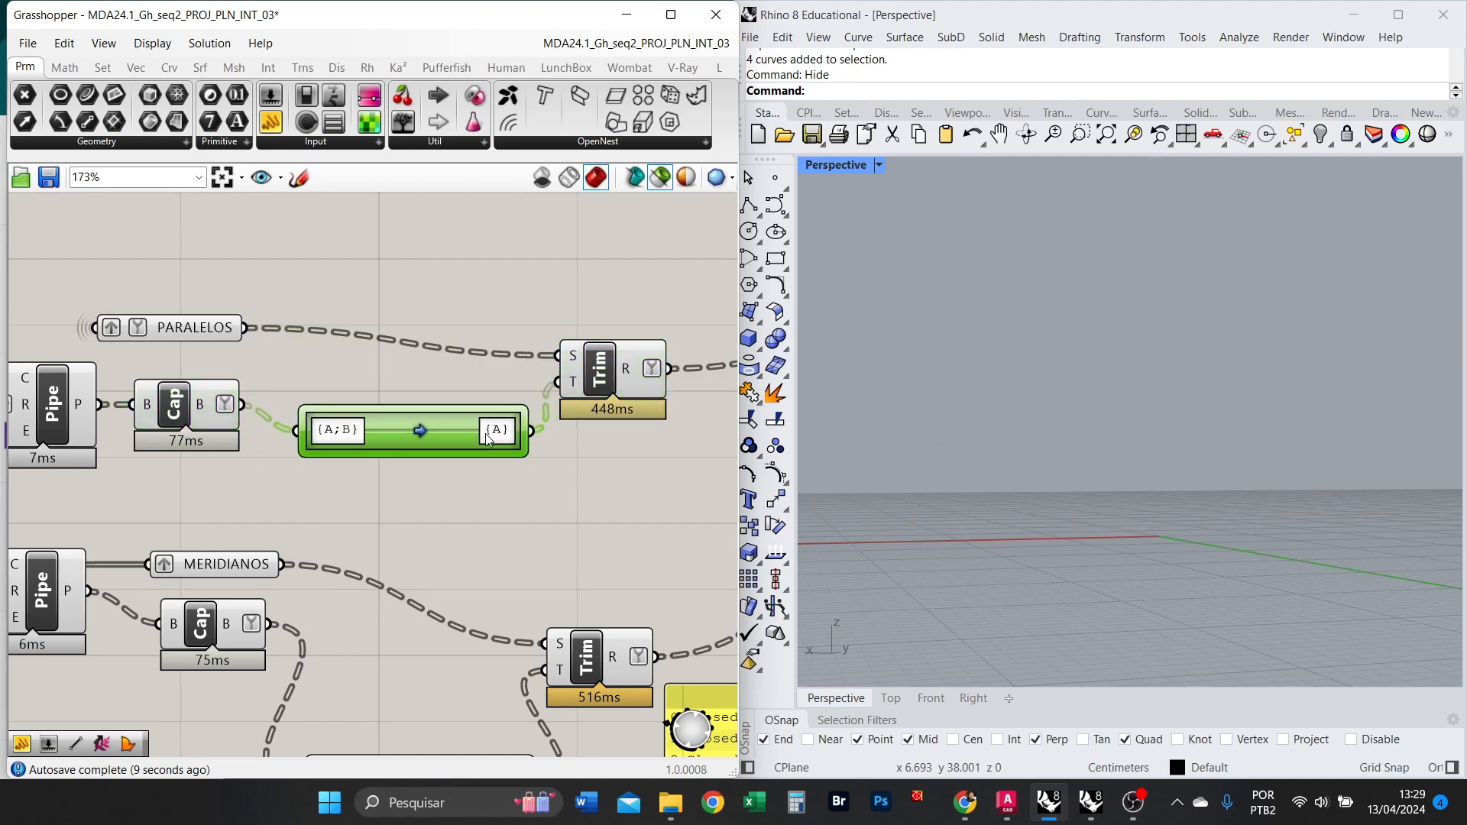
# Copy the panel above the upper Trim, connect it to the upper Path Mapper's output and check its list.
pyautogui.scroll(-5, 423, 417)
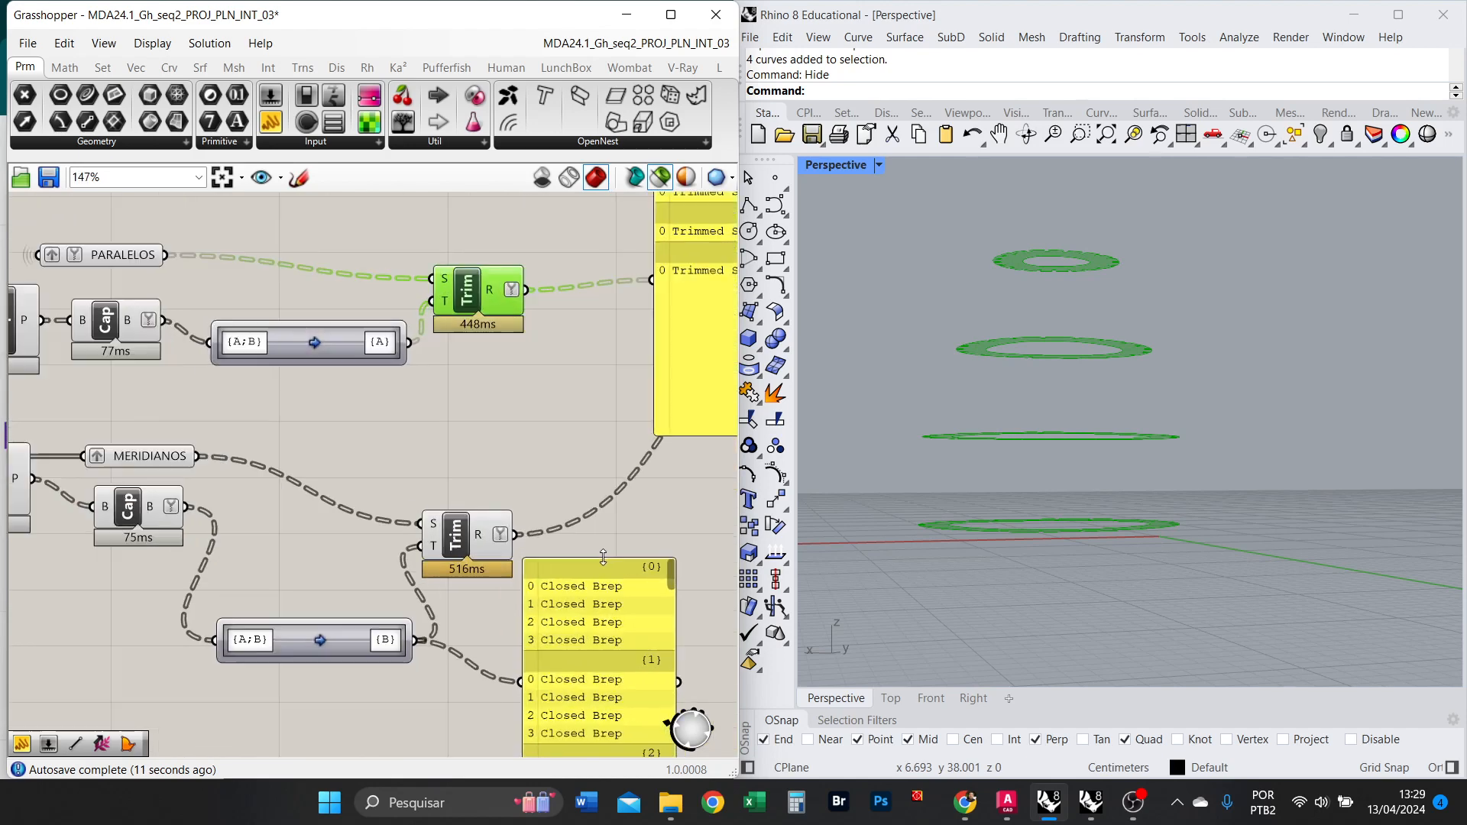
pyautogui.click(589, 611)
pyautogui.keyDown('alt'); pyautogui.moveTo(589, 611); pyautogui.dragTo(526, 272); pyautogui.keyUp('alt')
pyautogui.scroll(3, 504, 284)
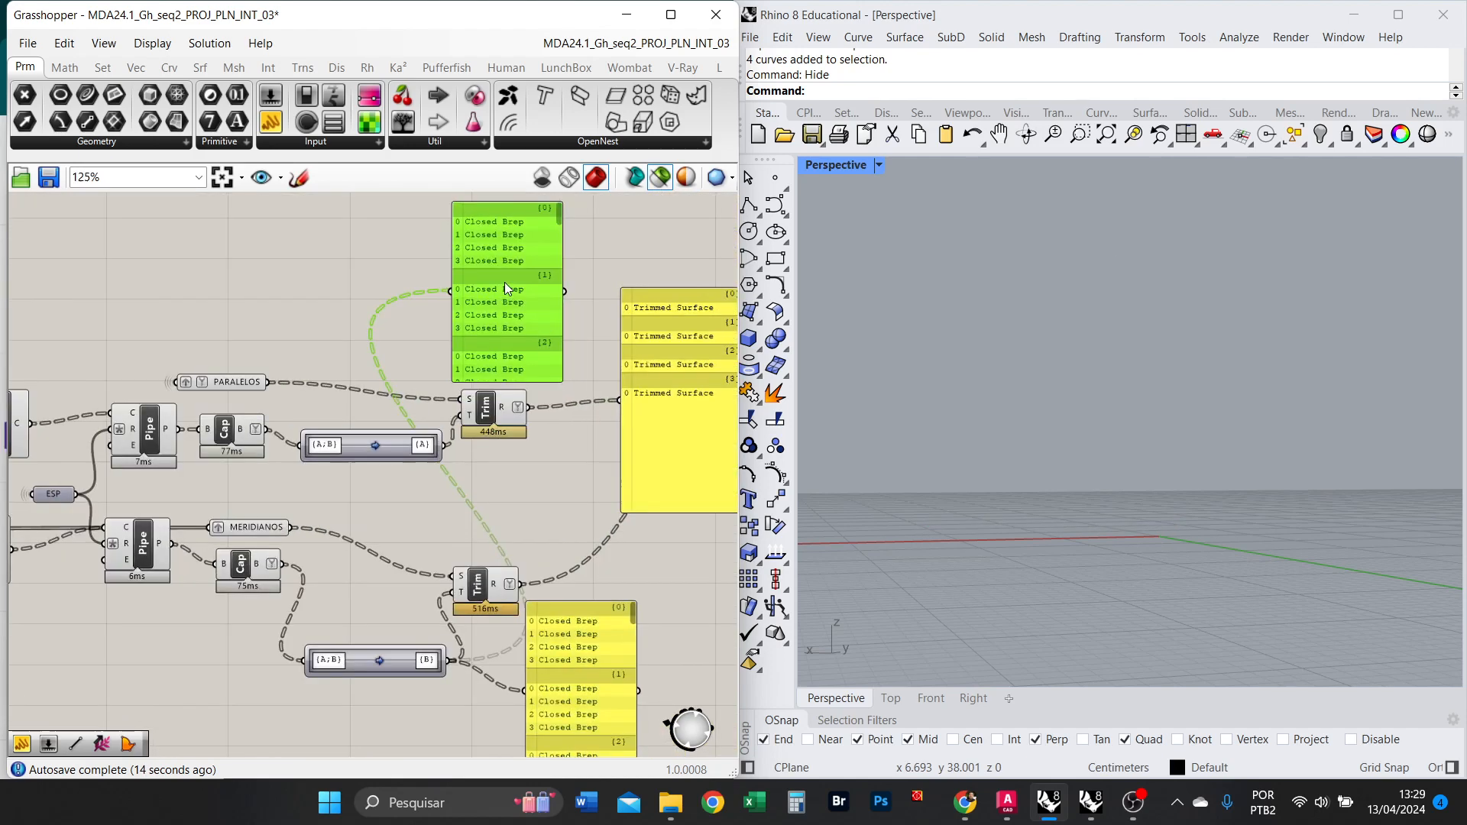
pyautogui.moveTo(422, 506); pyautogui.dragTo(428, 291)
pyautogui.scroll(-2, 520, 325)
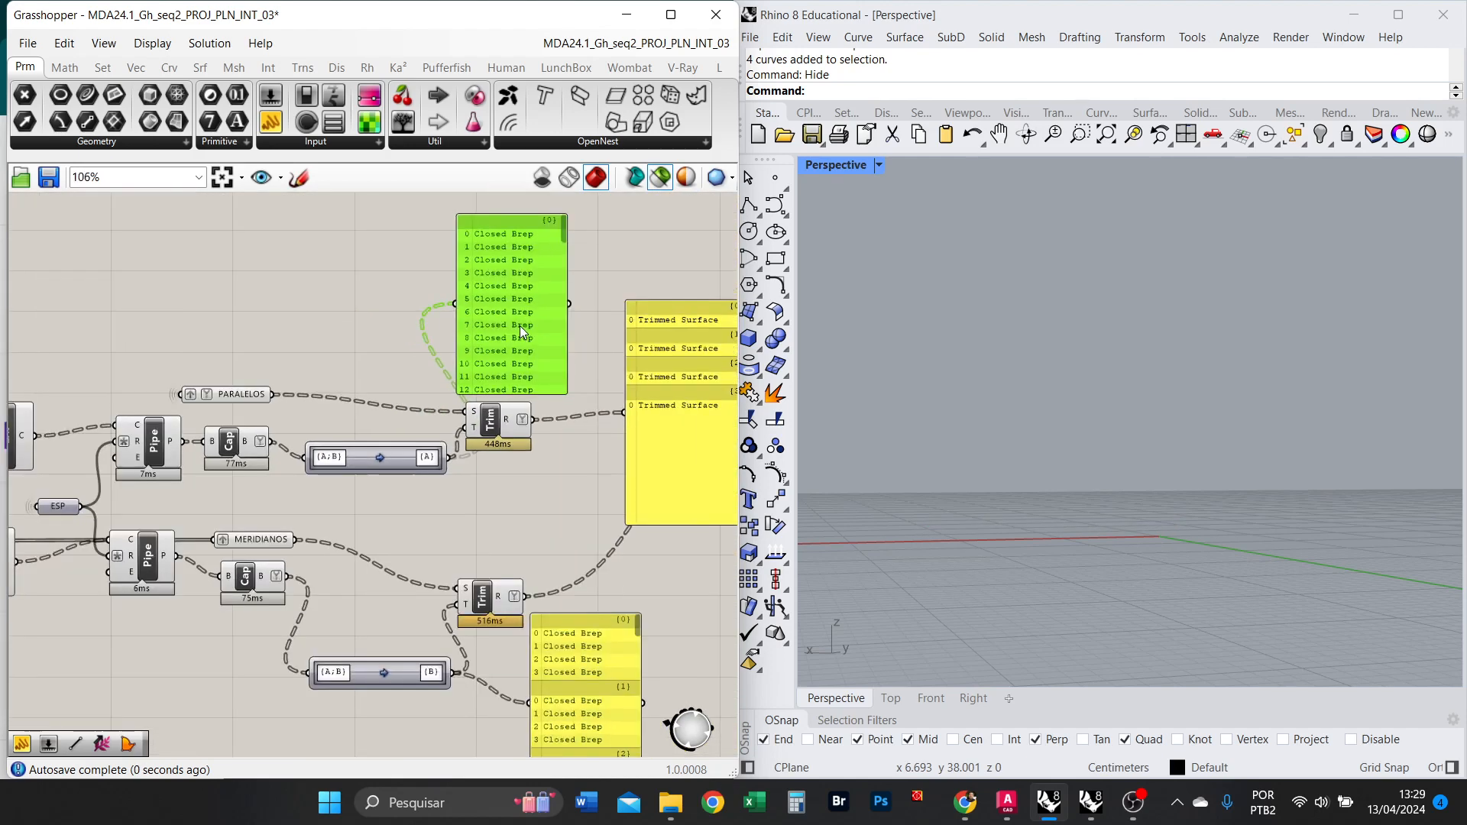
pyautogui.scroll(3, 555, 242)
pyautogui.moveTo(585, 223); pyautogui.dragTo(611, 458)
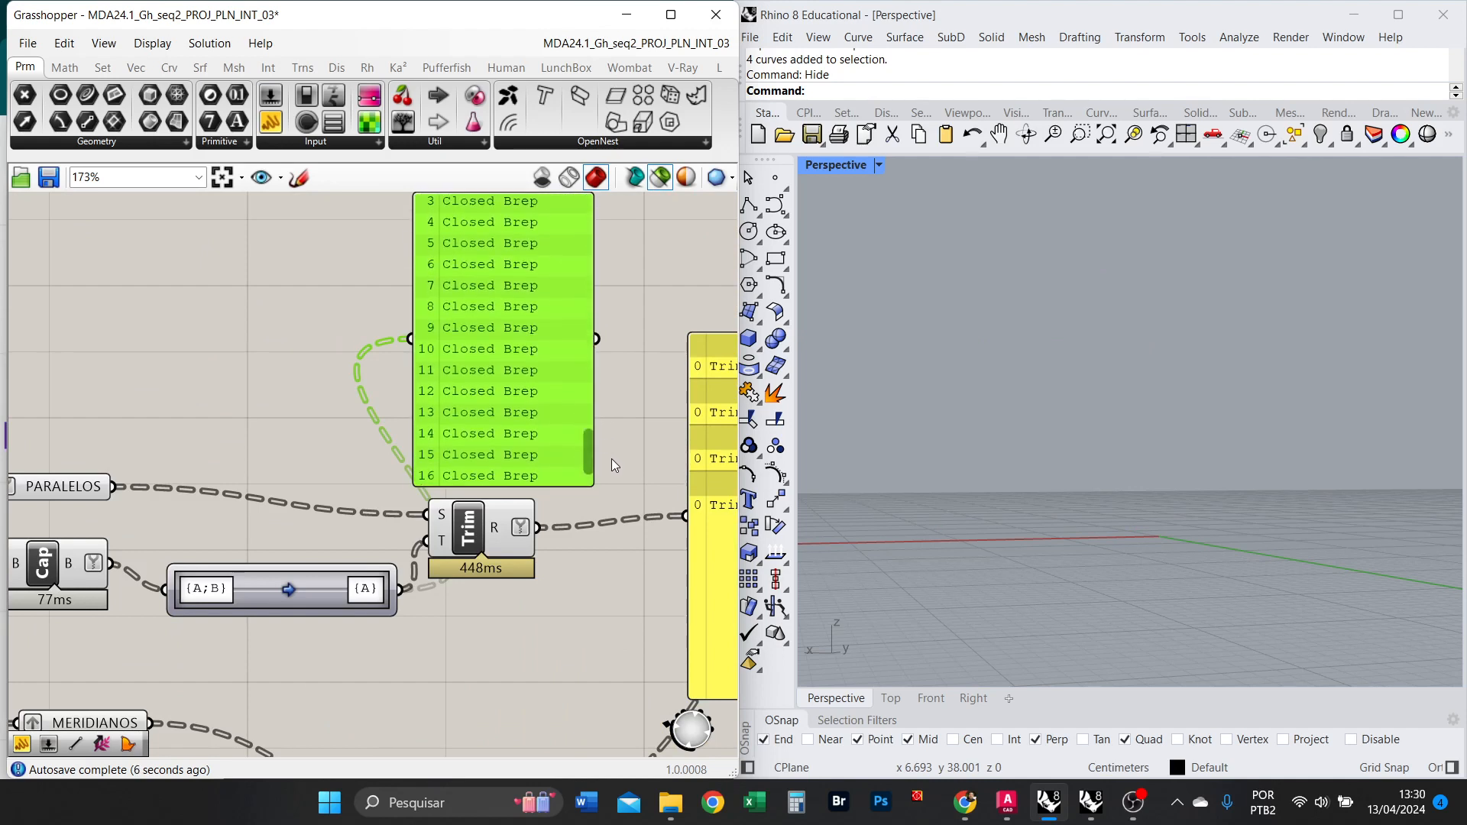
# Preview the upper Trim's result and inspect the parallel ribs from above in the Rhino viewport.
pyautogui.click(497, 549)
pyautogui.moveTo(1042, 428); pyautogui.dragTo(1044, 604, button='right')
pyautogui.scroll(5, 1049, 564)
pyautogui.moveTo(1012, 548); pyautogui.dragTo(1017, 553, button='right')
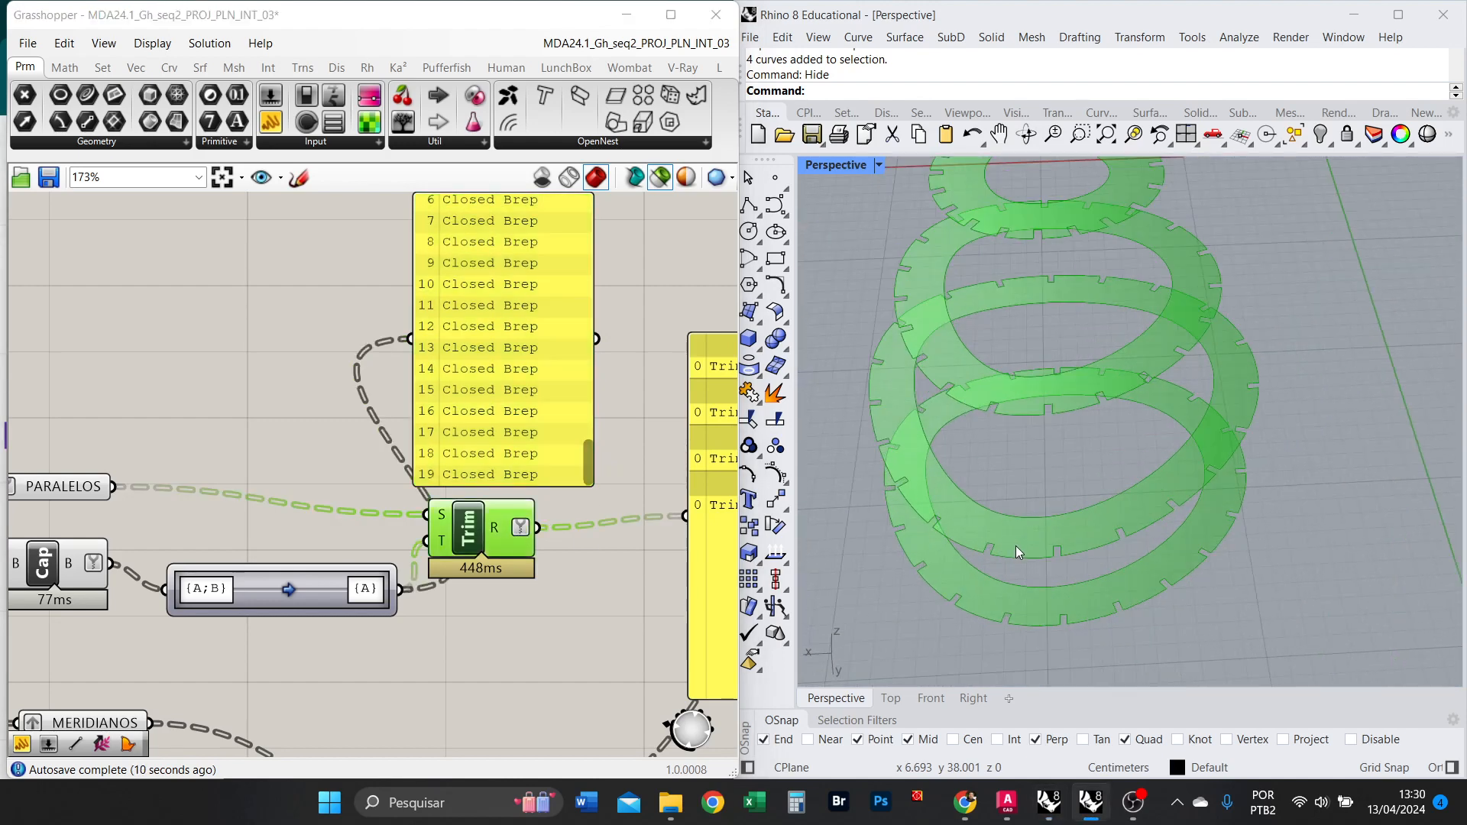
# Delete the four data panels around the two Trim components.
pyautogui.scroll(-3, 559, 470)
pyautogui.moveTo(543, 549); pyautogui.dragTo(469, 401, button='right')
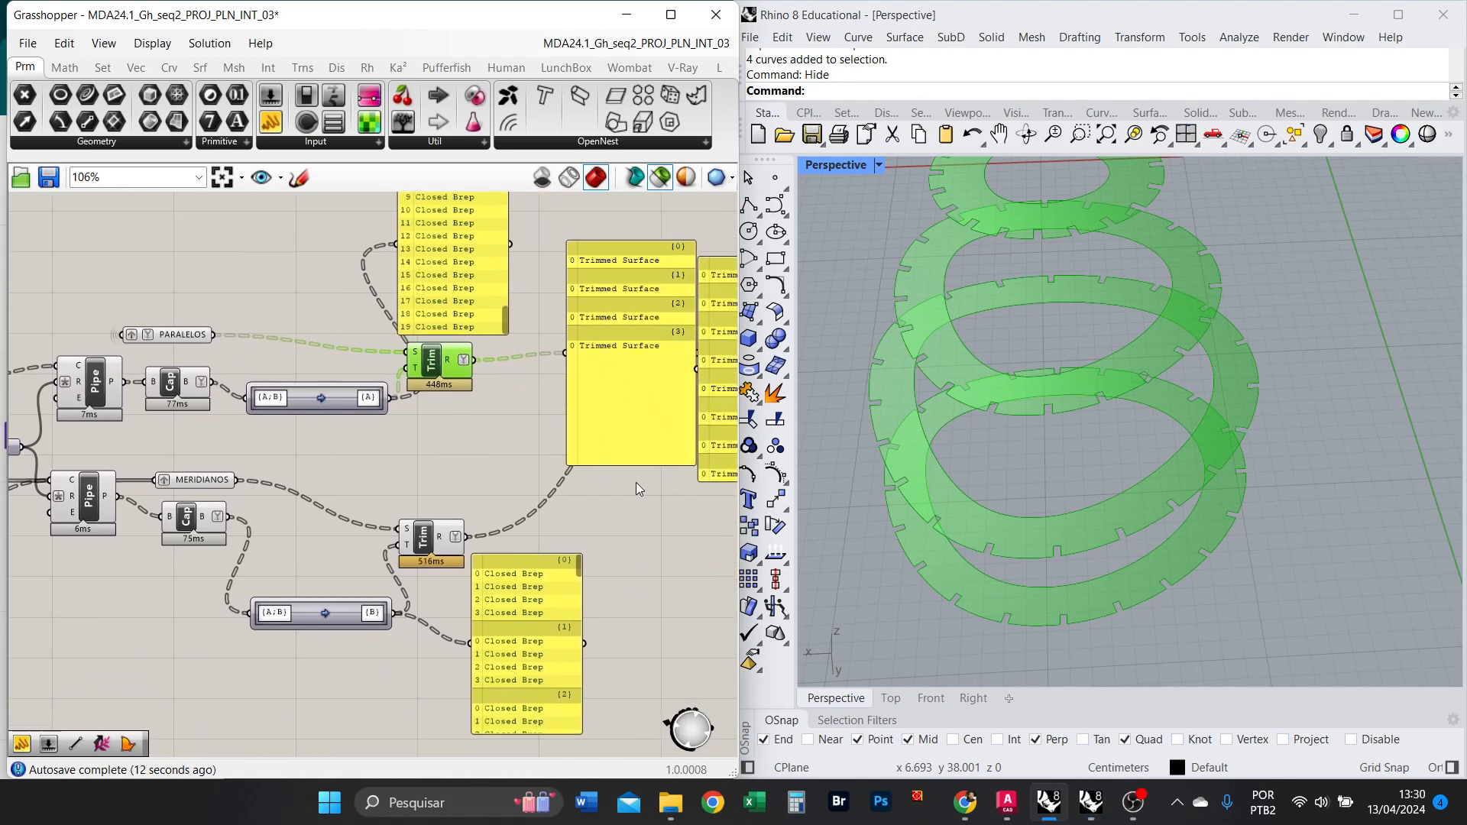
pyautogui.click(673, 430)
pyautogui.press('Delete')
pyautogui.click(493, 299)
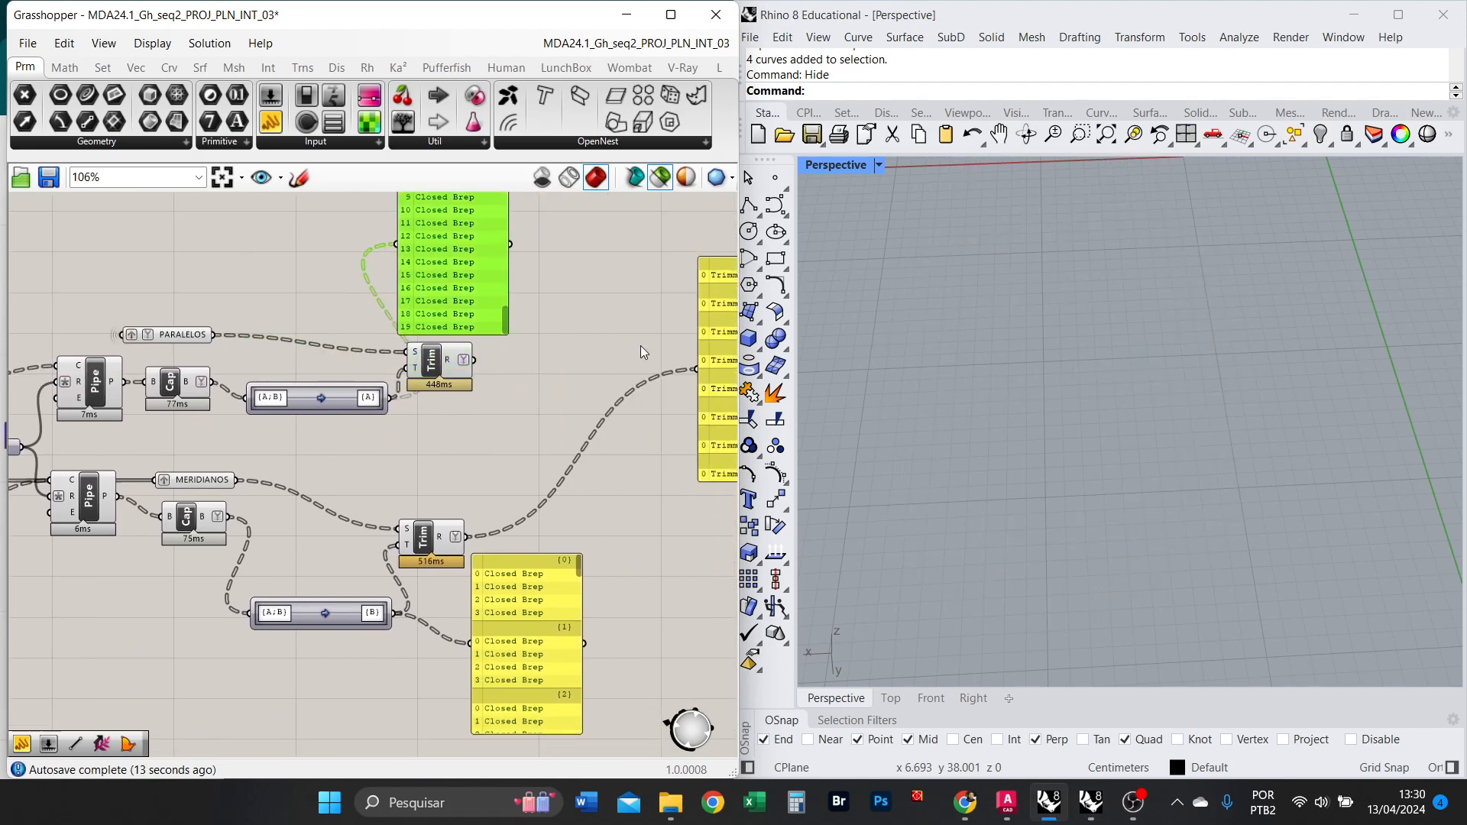
pyautogui.press('Delete')
pyautogui.click(710, 365)
pyautogui.press('Delete')
pyautogui.click(544, 614)
pyautogui.press('Delete')
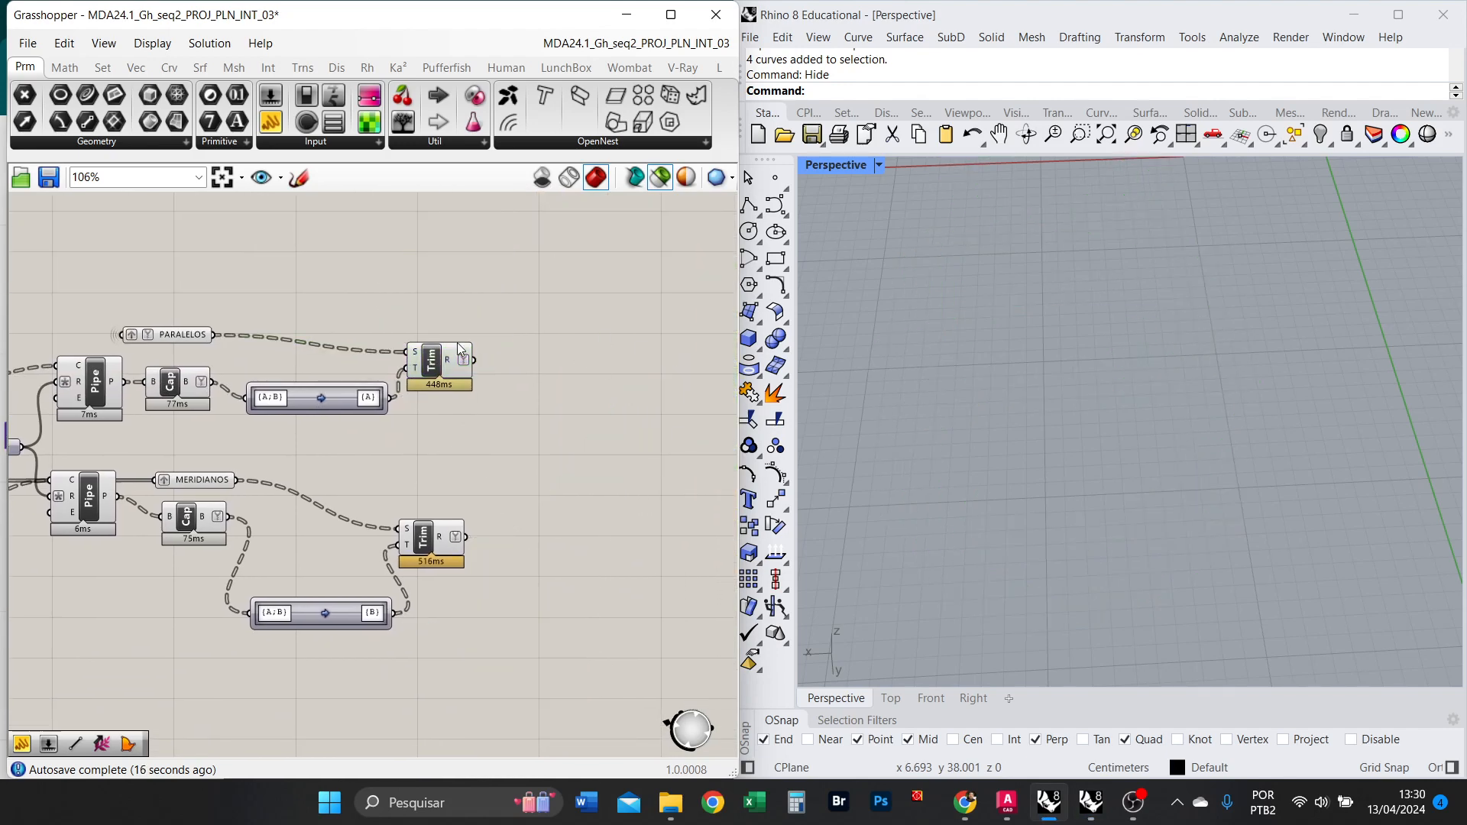
# Move both Trim components further from their inputs and bring the lower Path Mapper up between Cap and Trim.
pyautogui.moveTo(431, 359); pyautogui.dragTo(472, 347)
pyautogui.moveTo(436, 535); pyautogui.dragTo(484, 477)
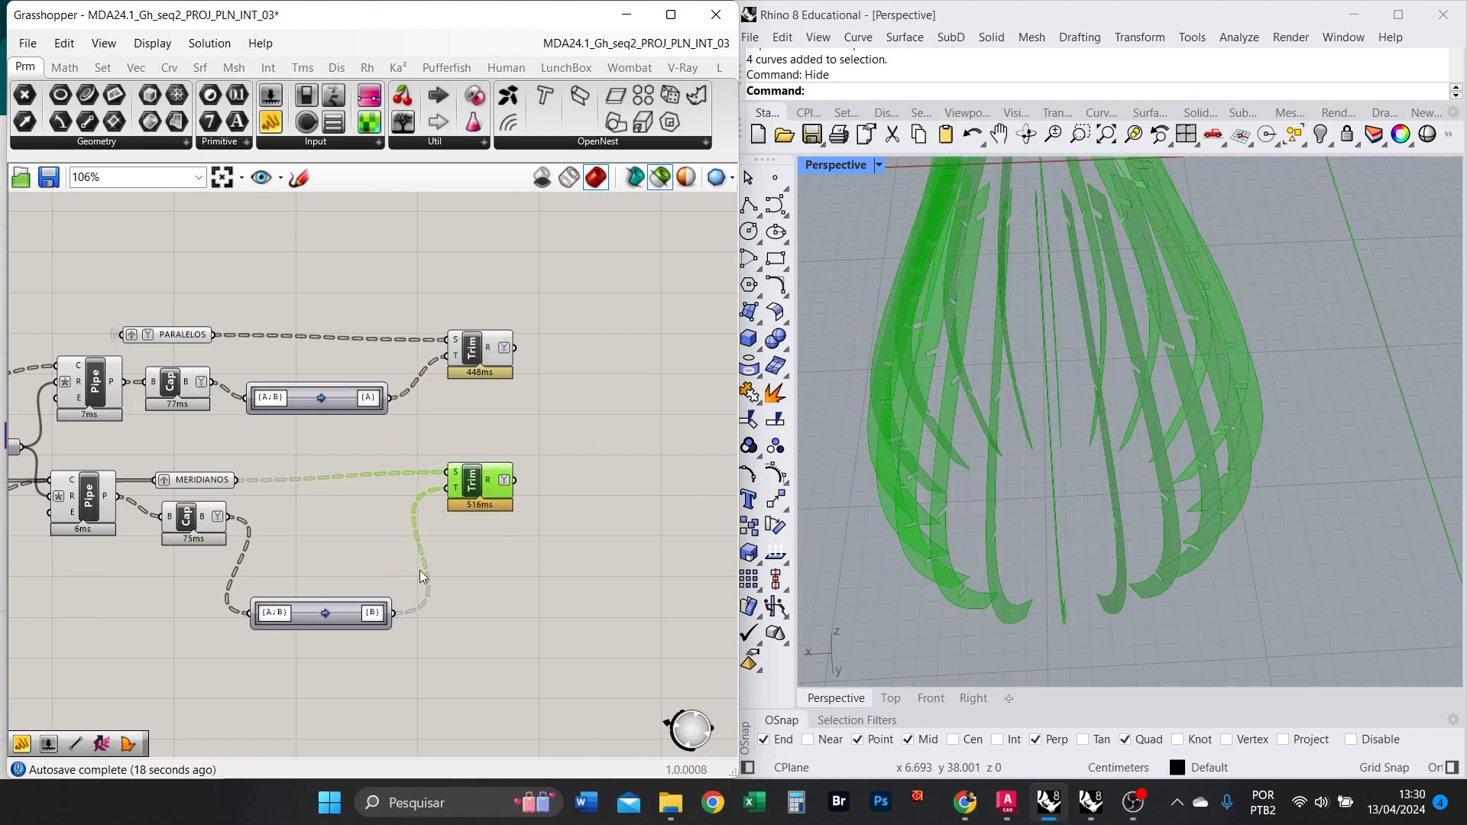
pyautogui.moveTo(313, 627); pyautogui.dragTo(342, 547)
pyautogui.moveTo(472, 483); pyautogui.dragTo(476, 485)
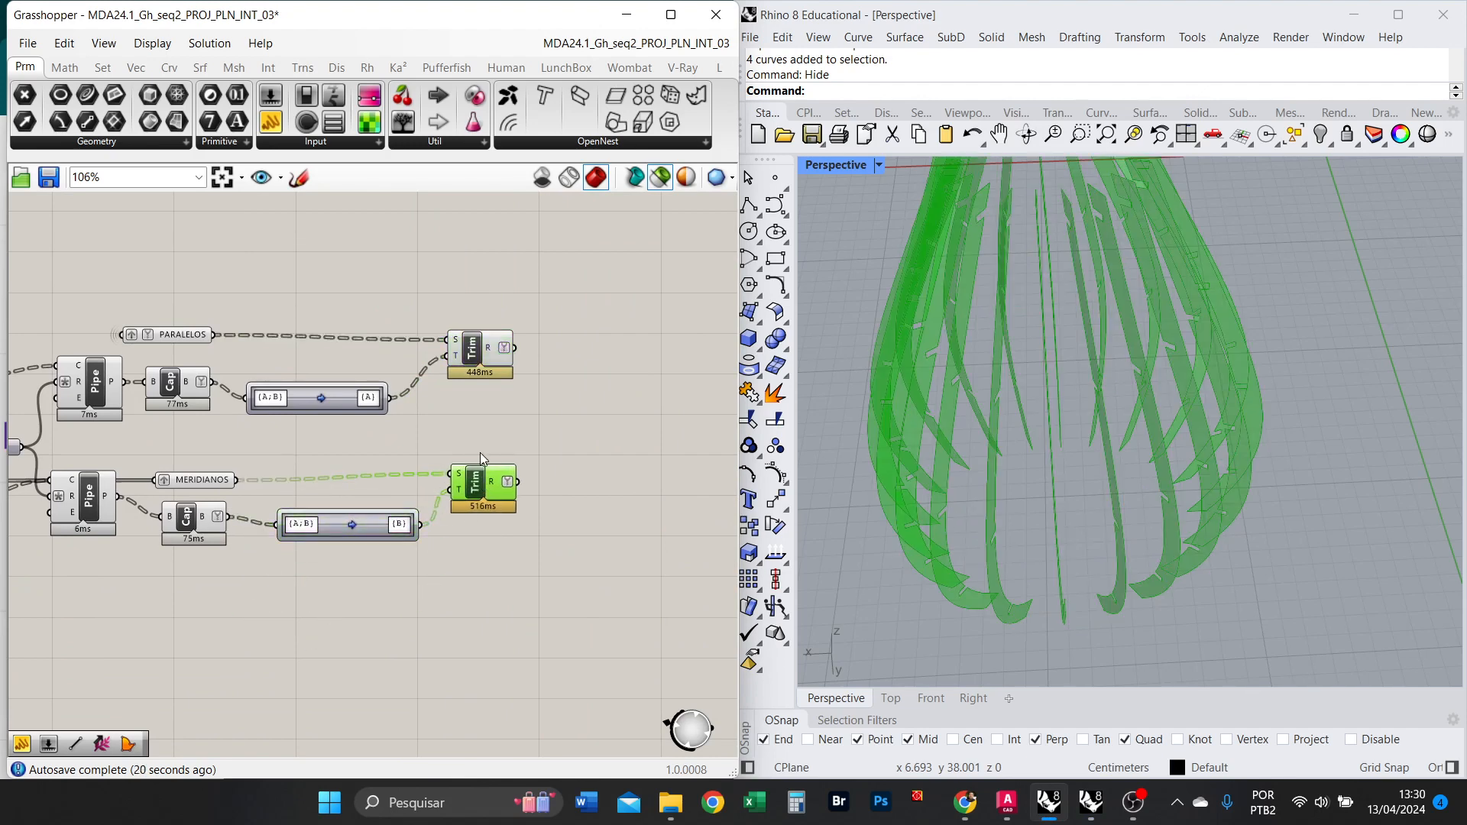
pyautogui.moveTo(486, 350); pyautogui.dragTo(501, 345)
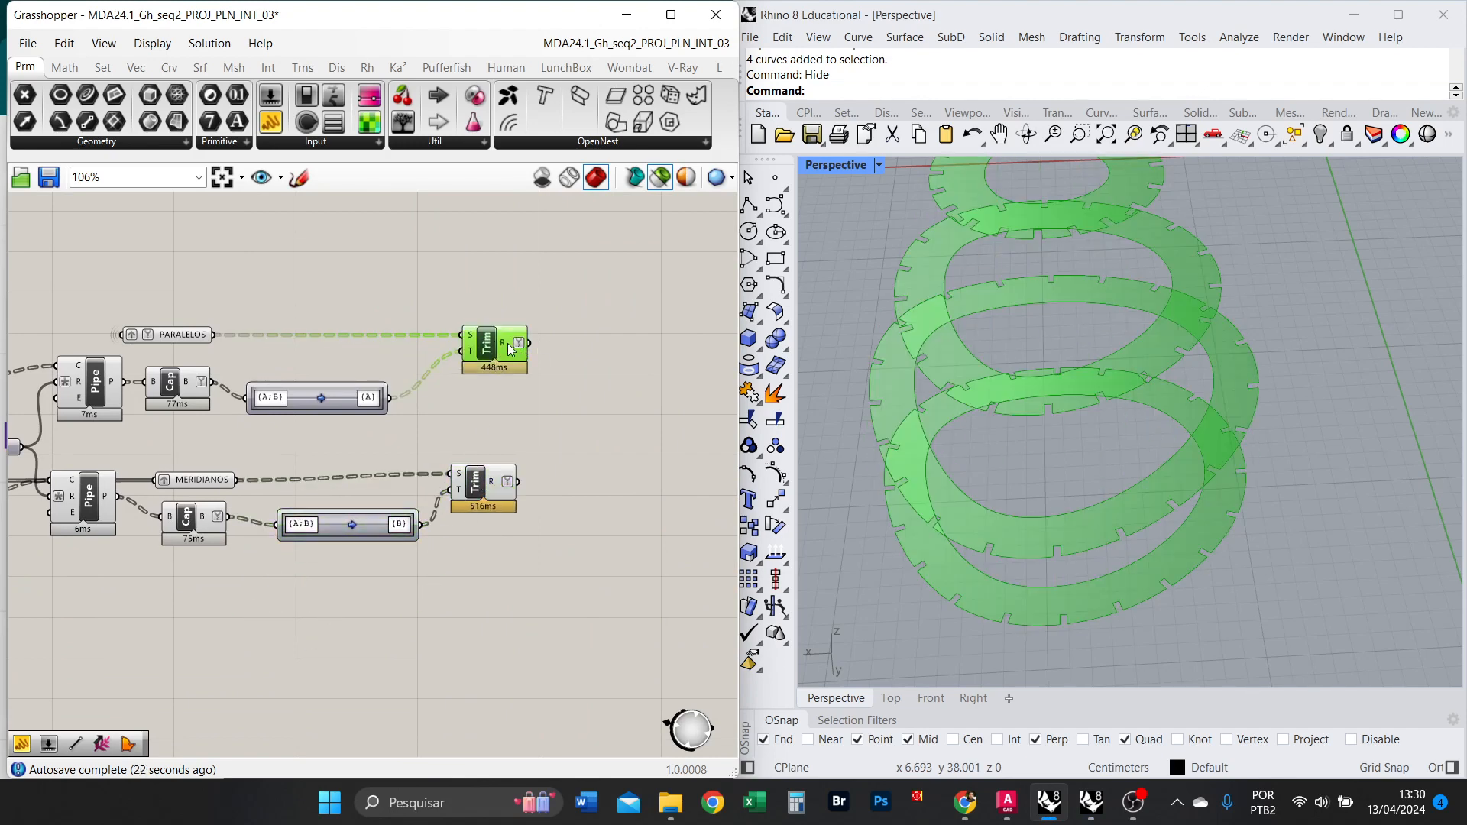
# Inspect the trimmed parallel ribs in the Rhino viewport and preview the lower Trim's meridian ribs.
pyautogui.moveTo(1007, 407)
pyautogui.mouseDown(button='right')
pyautogui.moveTo(995, 377)
pyautogui.moveTo(1025, 380)
pyautogui.moveTo(1001, 382)
pyautogui.mouseUp(button='right')
pyautogui.scroll(-7, 1051, 386)
pyautogui.scroll(6, 1052, 387)
pyautogui.scroll(2, 552, 432)
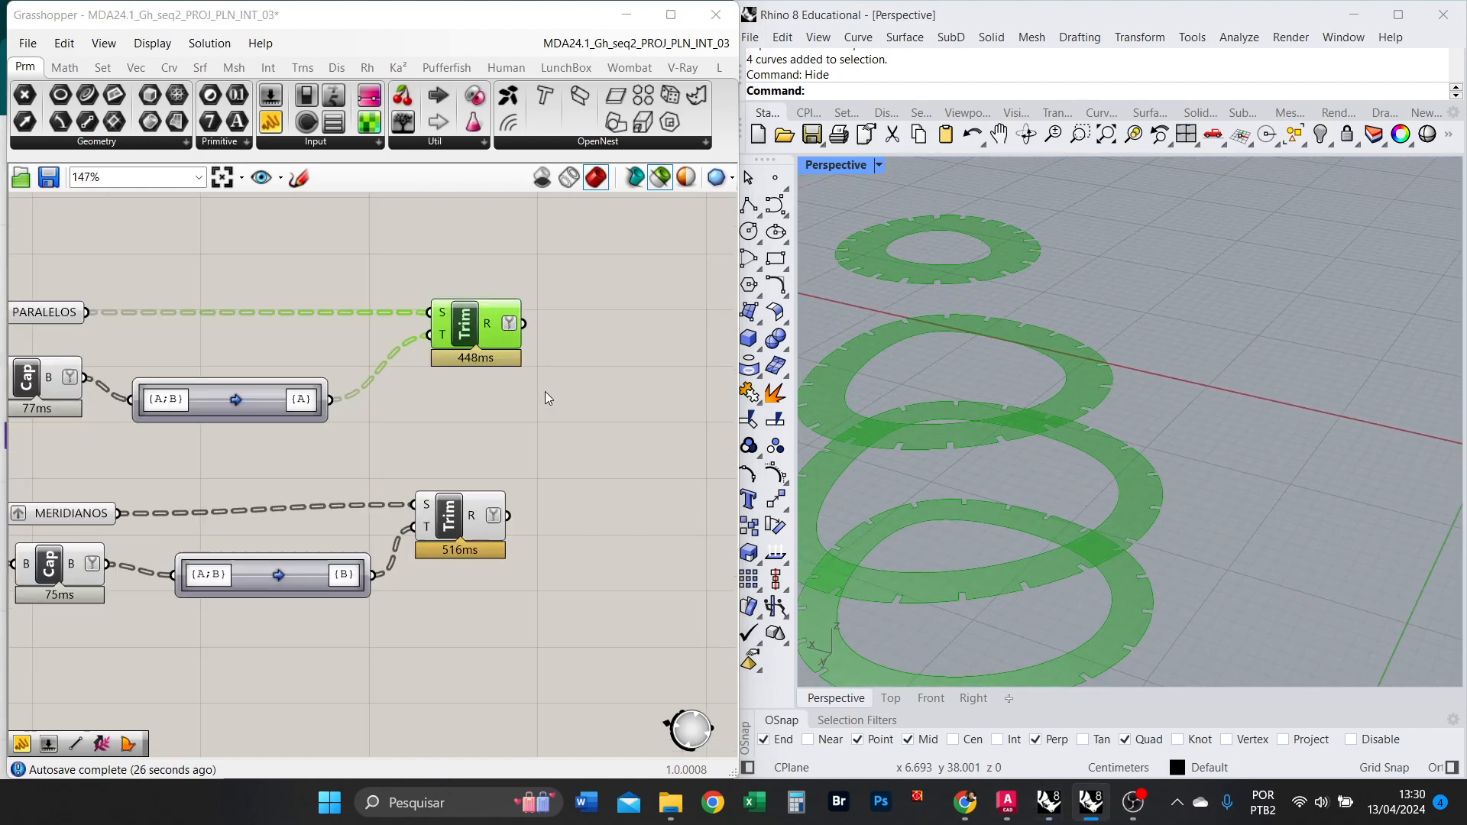
pyautogui.scroll(-1, 959, 376)
pyautogui.scroll(-2, 558, 410)
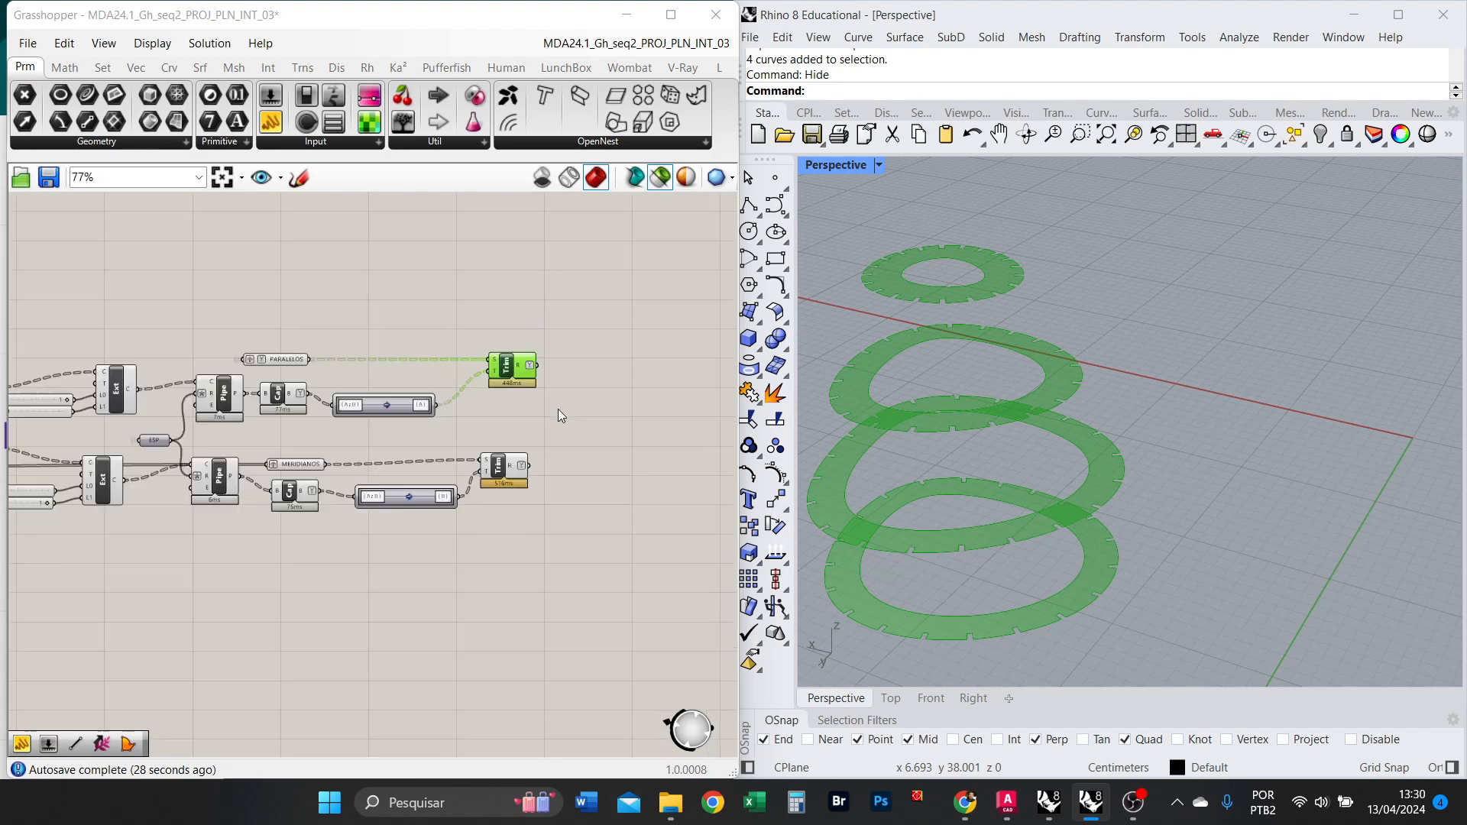
pyautogui.scroll(2, 460, 419)
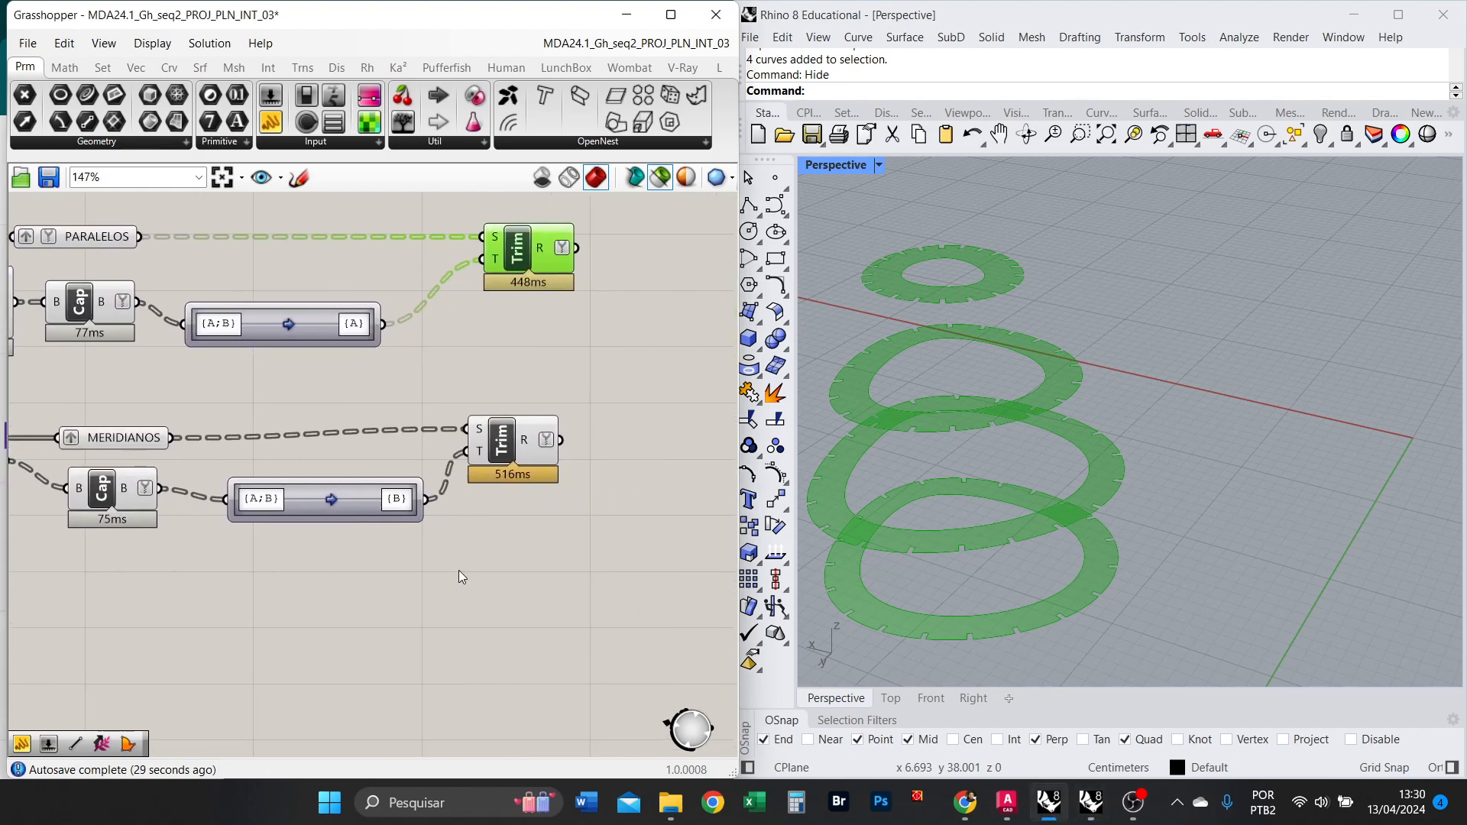
pyautogui.moveTo(505, 459); pyautogui.dragTo(526, 468)
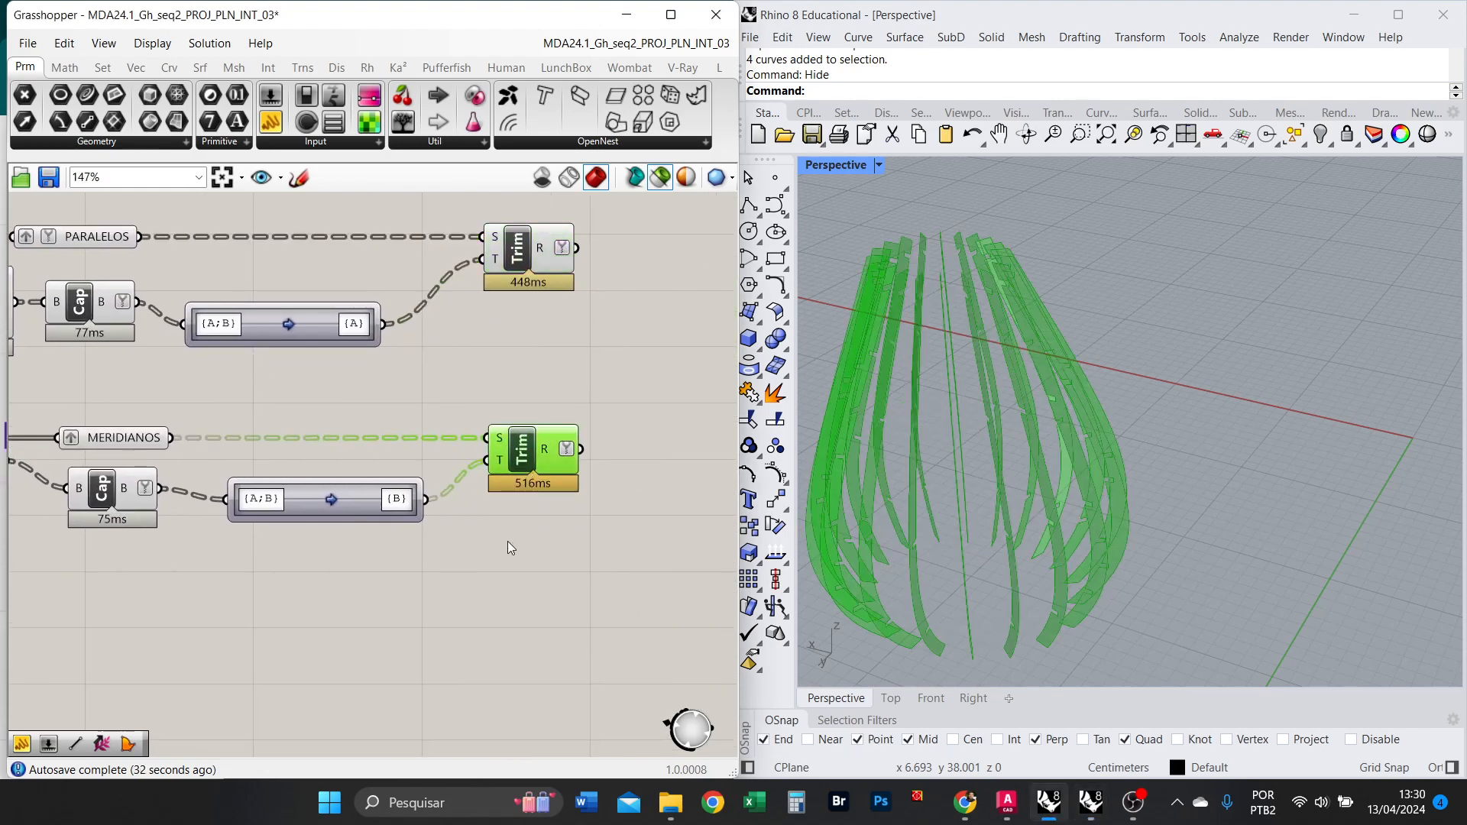
# Add a Tree Branch component below the lower Trim and connect the lower Path Mapper's output to its tree input.
pyautogui.doubleClick(470, 567)
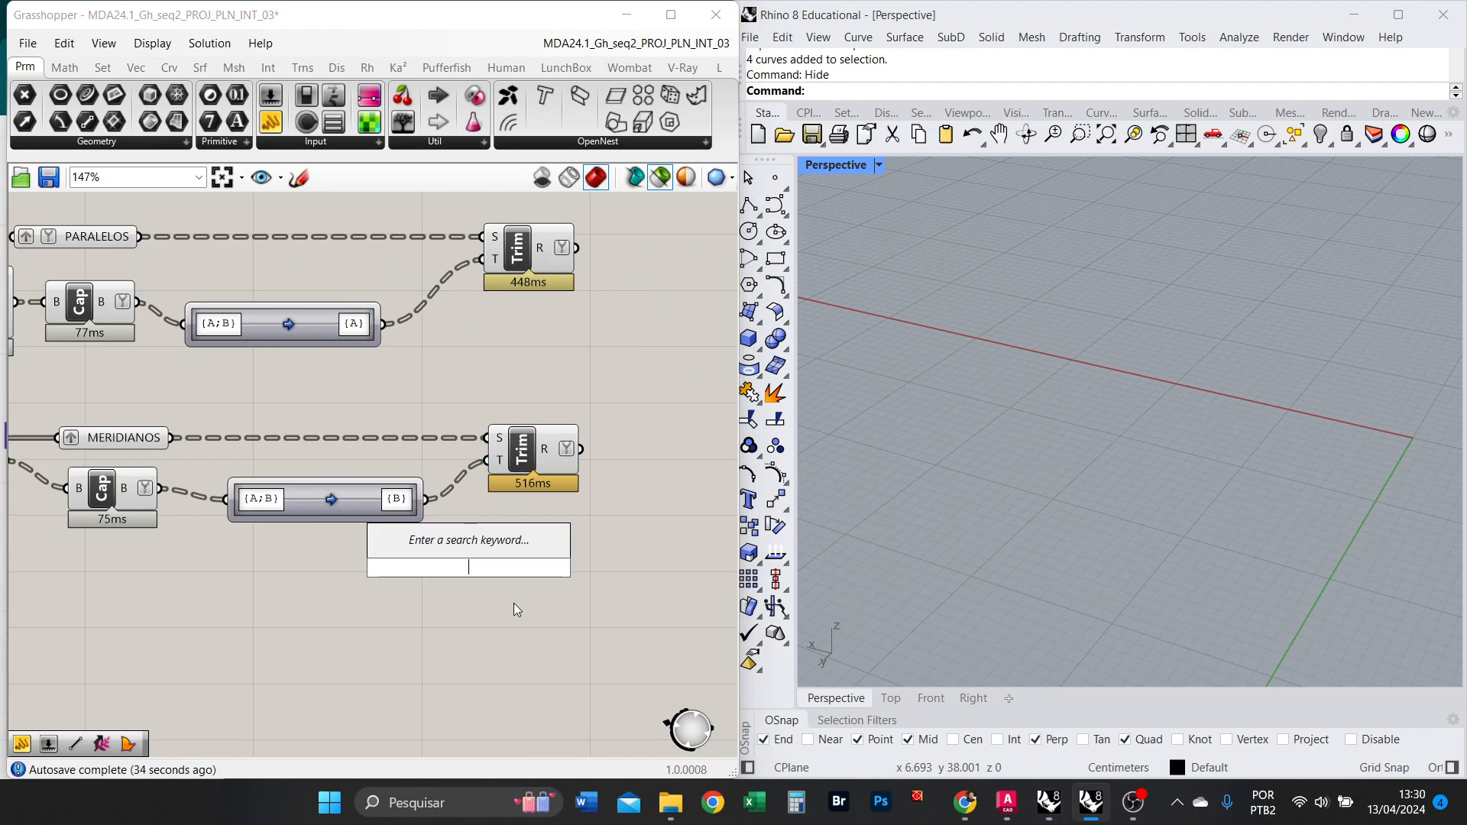
pyautogui.write('BRAN')
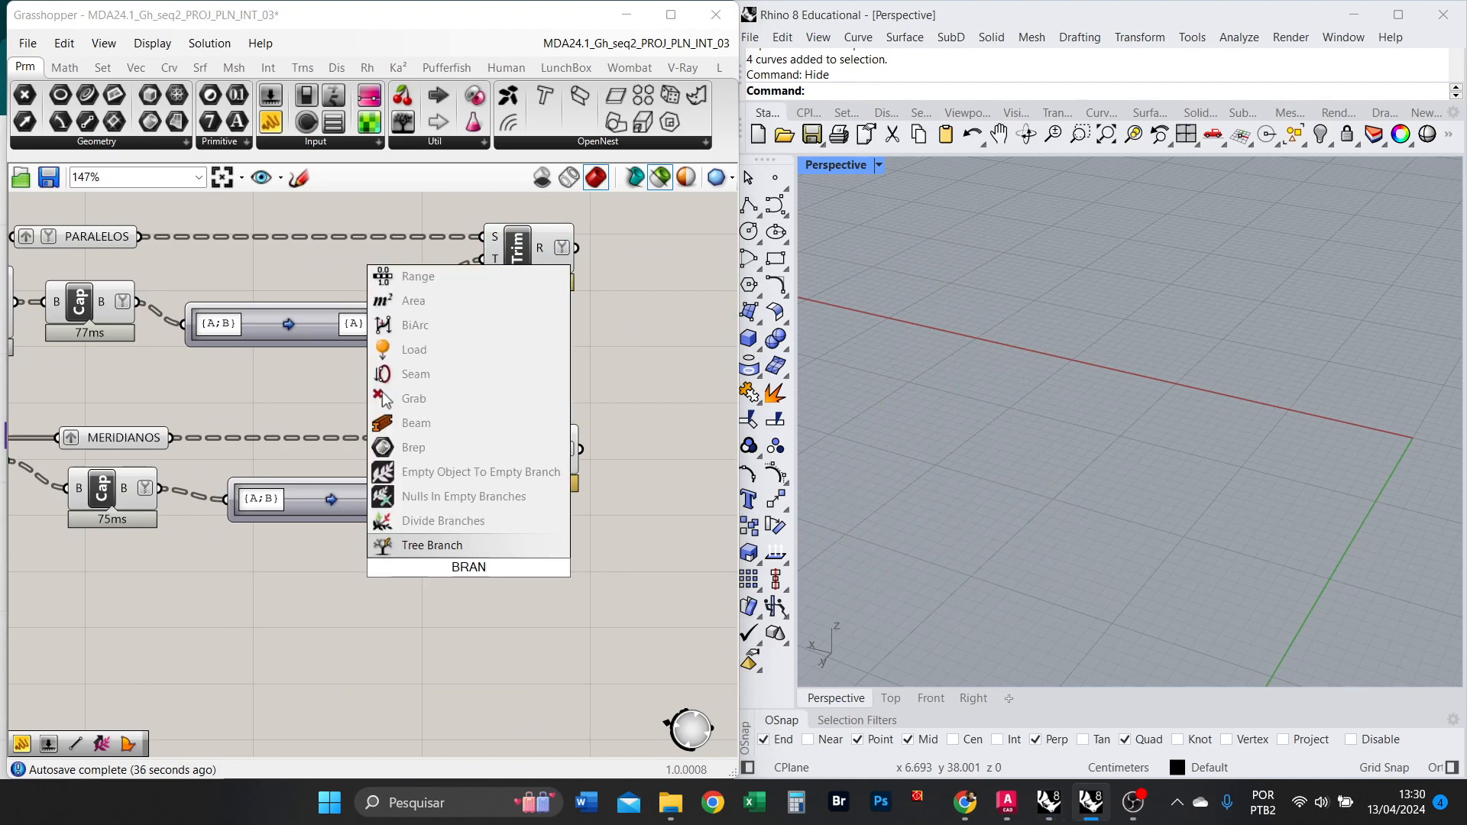
pyautogui.click(464, 552)
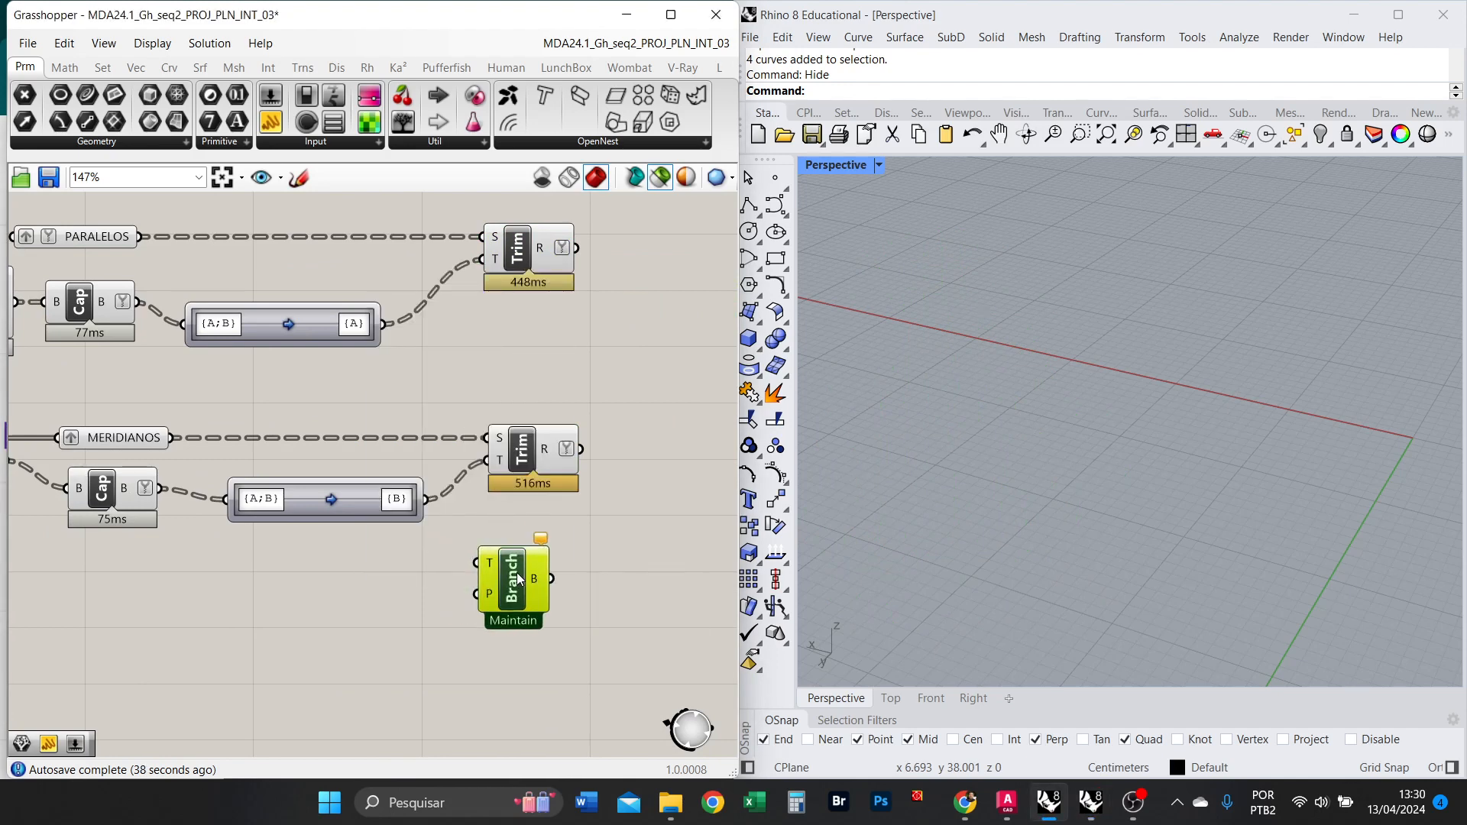
pyautogui.moveTo(423, 506); pyautogui.dragTo(509, 585)
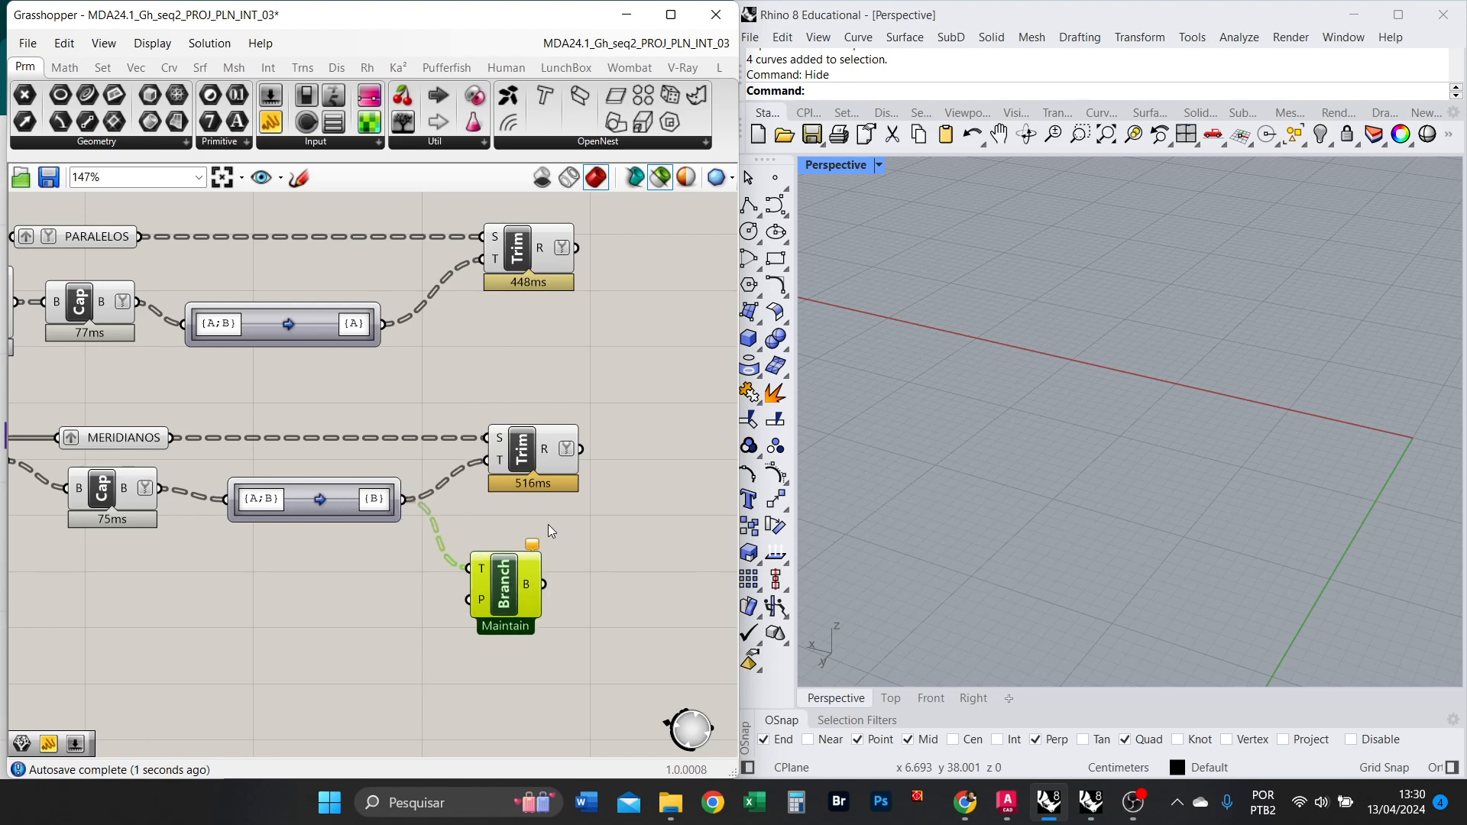
pyautogui.scroll(3, 535, 544)
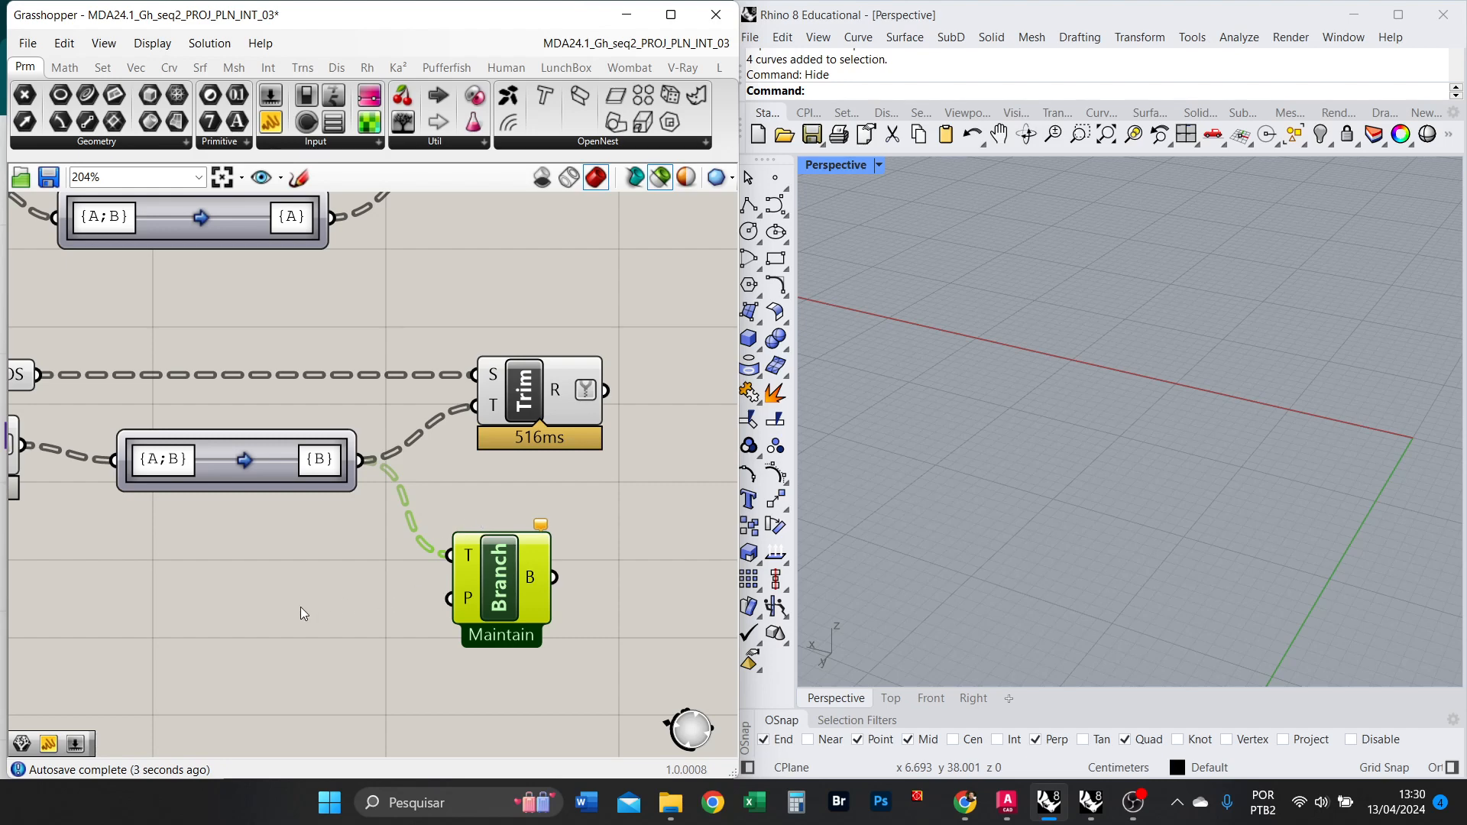
# Add a number slider with value 12 beside the Branch component's path input.
pyautogui.doubleClick(234, 616)
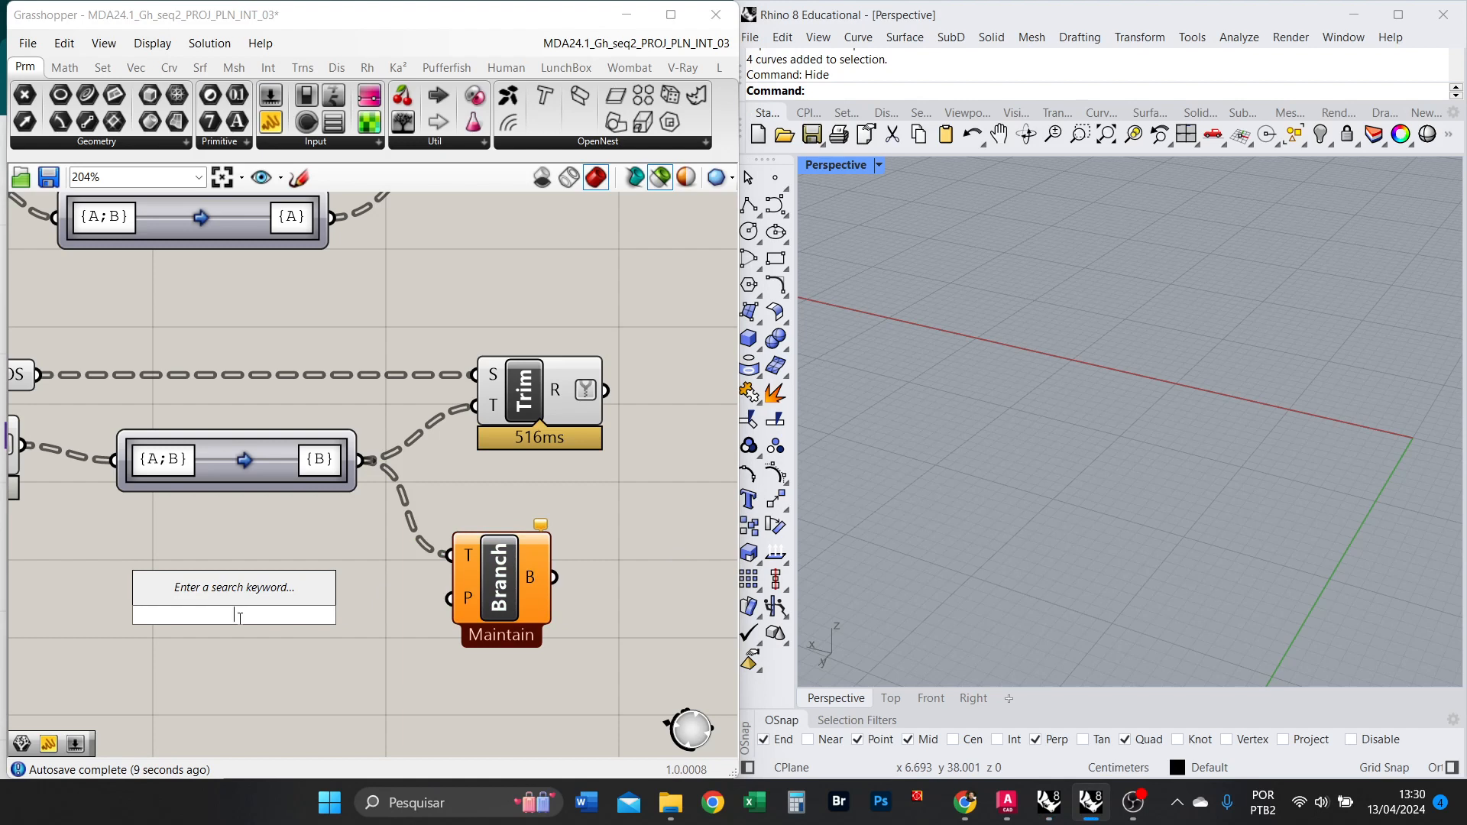
pyautogui.write('2')
pyautogui.press('BackSpace')
pyautogui.write('12')
pyautogui.press('Return')
pyautogui.moveTo(266, 626)
pyautogui.mouseDown()
pyautogui.moveTo(220, 612)
pyautogui.moveTo(248, 621)
pyautogui.mouseUp()
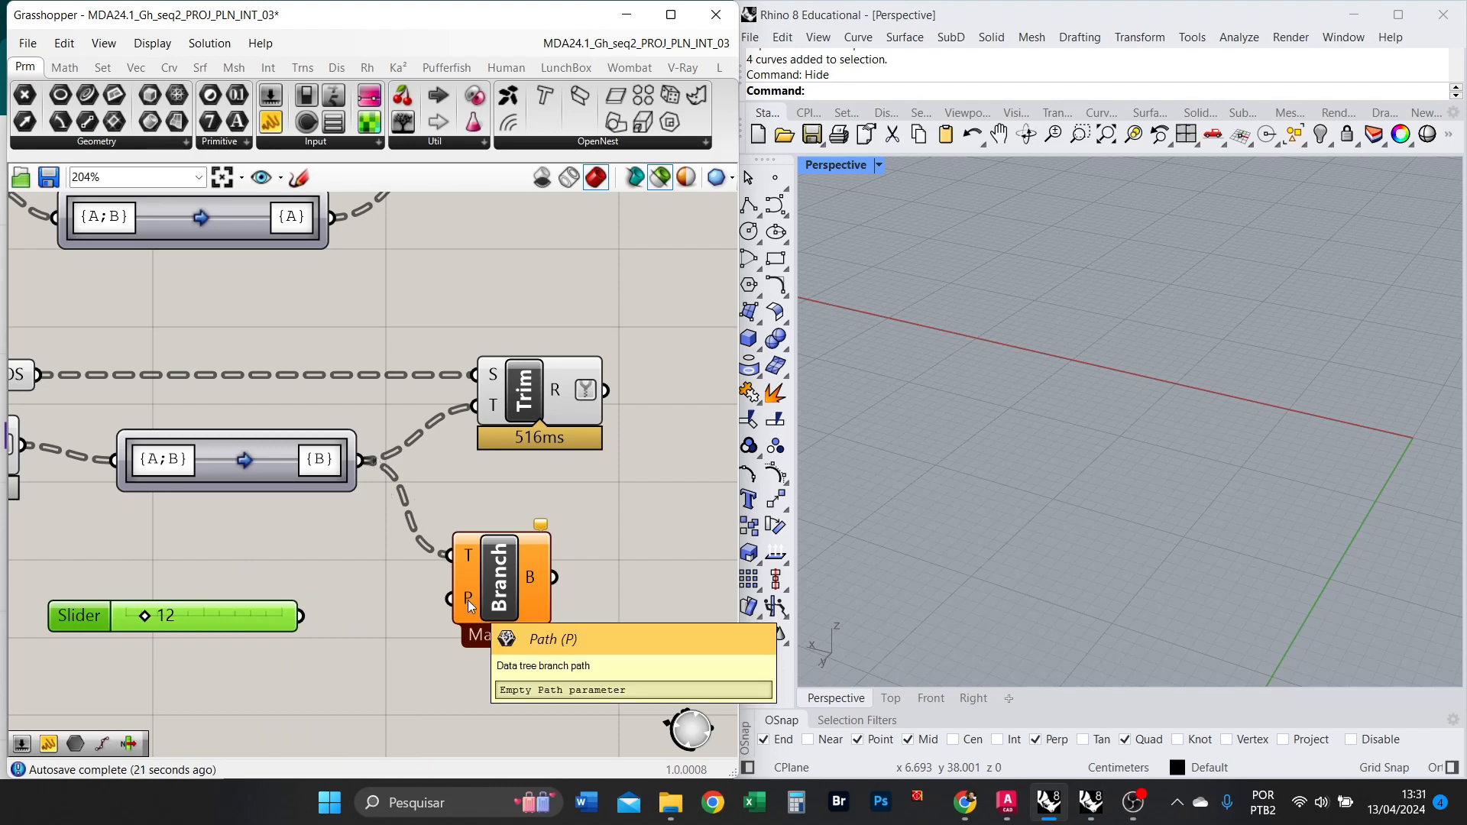
# Add a Data Path parameter and wire the slider through it into the Branch component's path input.
pyautogui.doubleClick(393, 611)
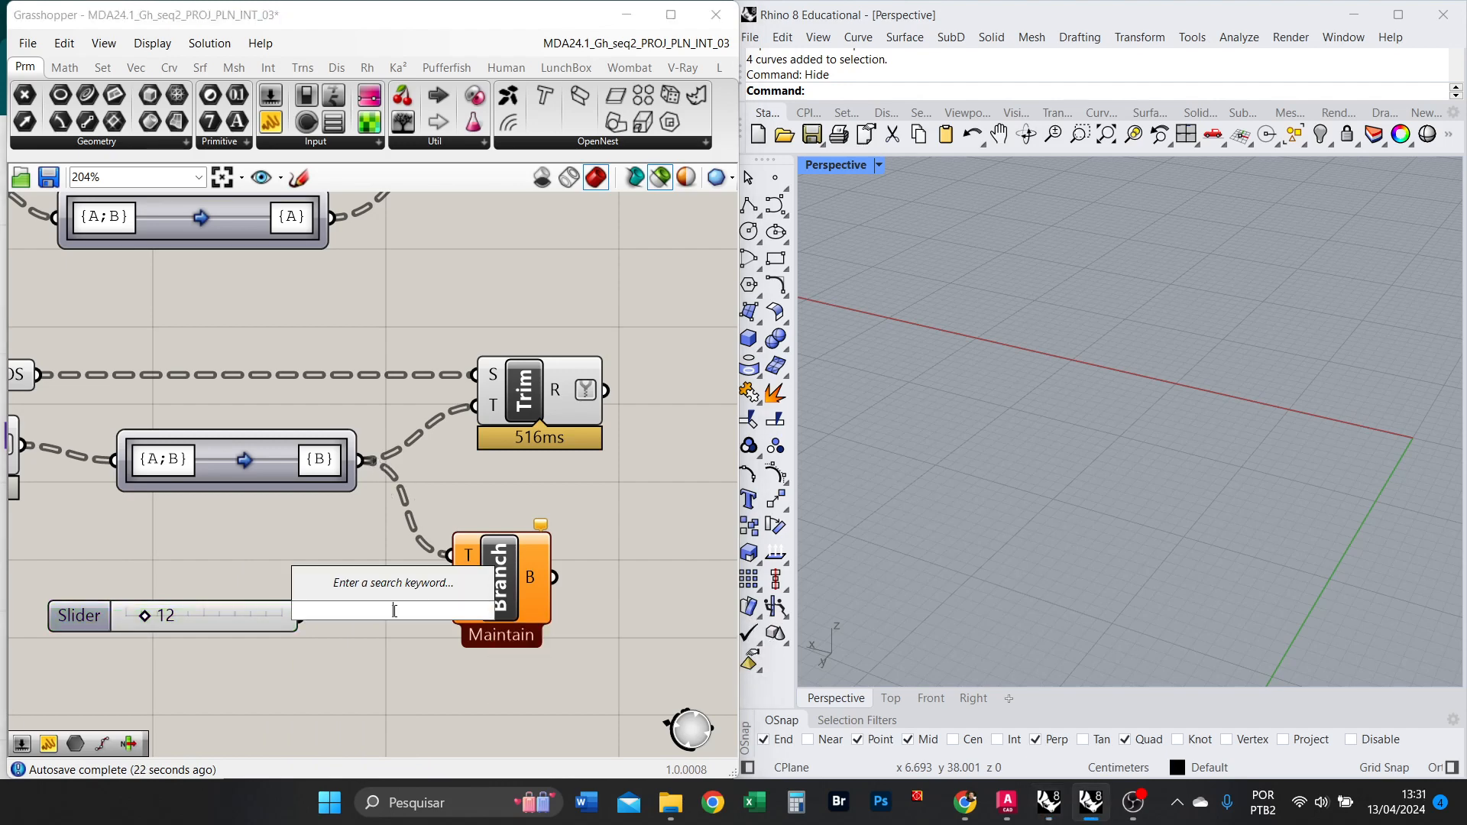
pyautogui.write('pATH')
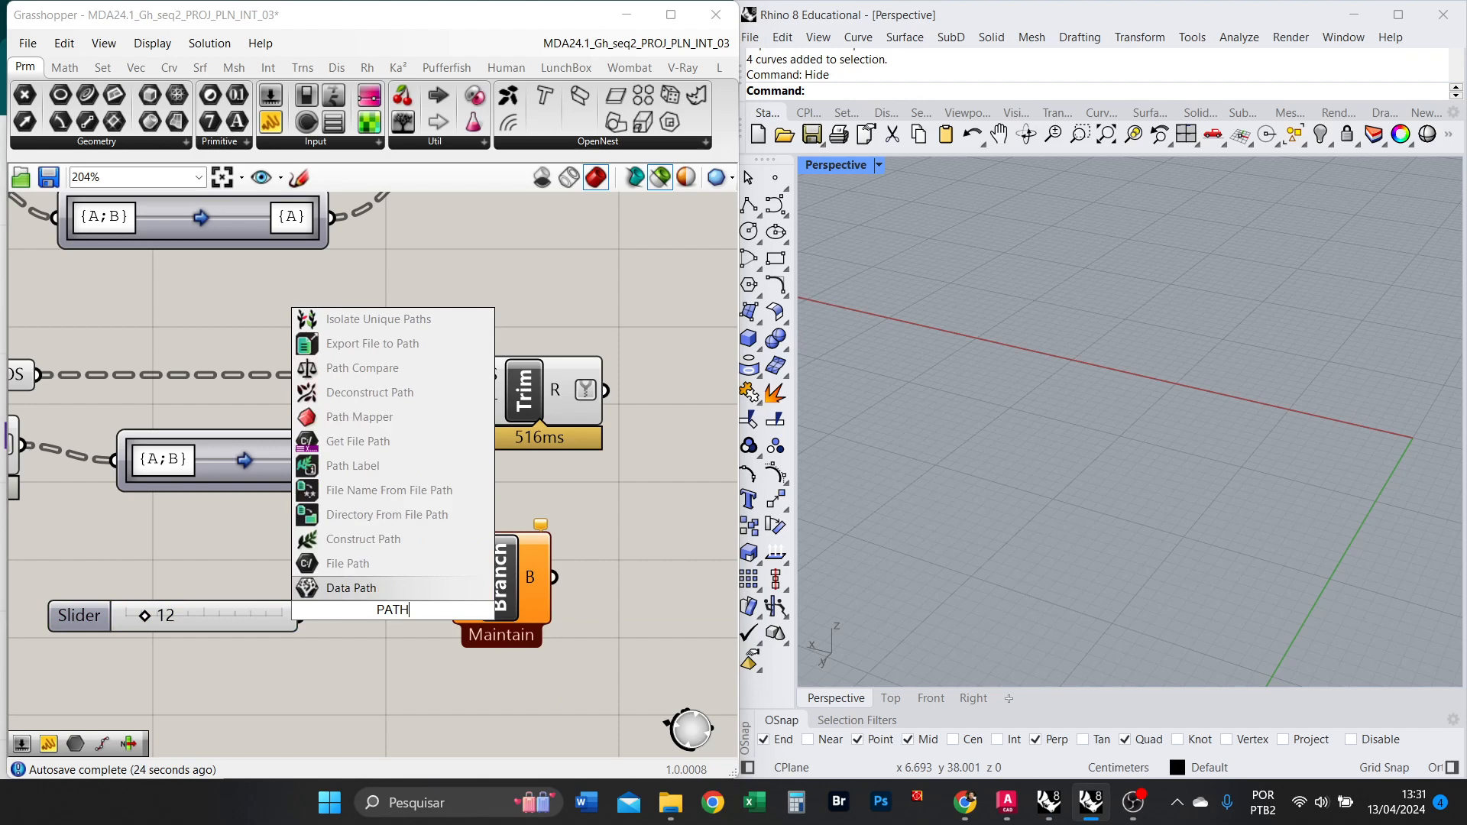
pyautogui.click(380, 588)
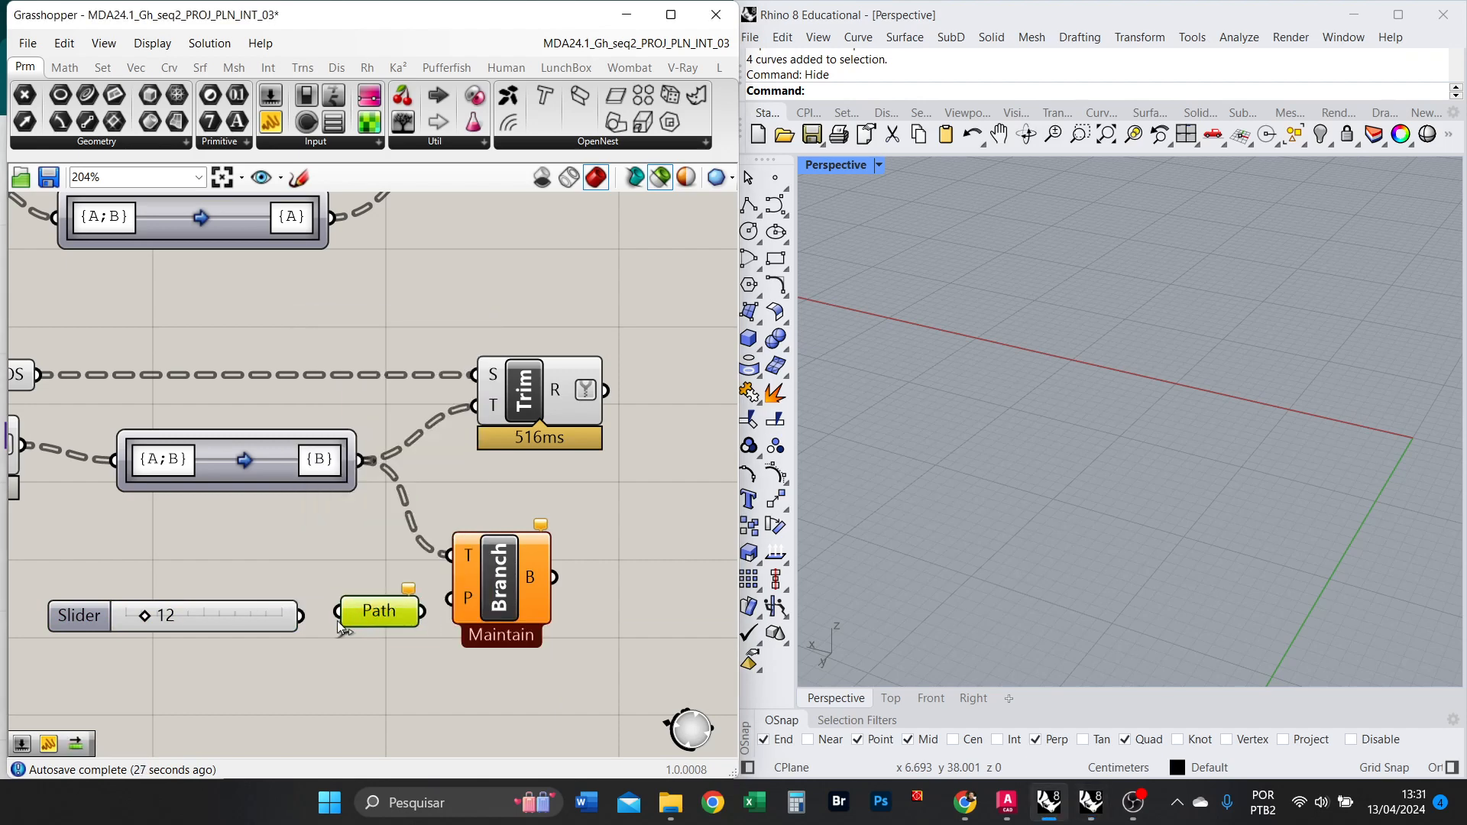
pyautogui.moveTo(303, 618); pyautogui.dragTo(236, 613)
pyautogui.moveTo(411, 616); pyautogui.dragTo(449, 598)
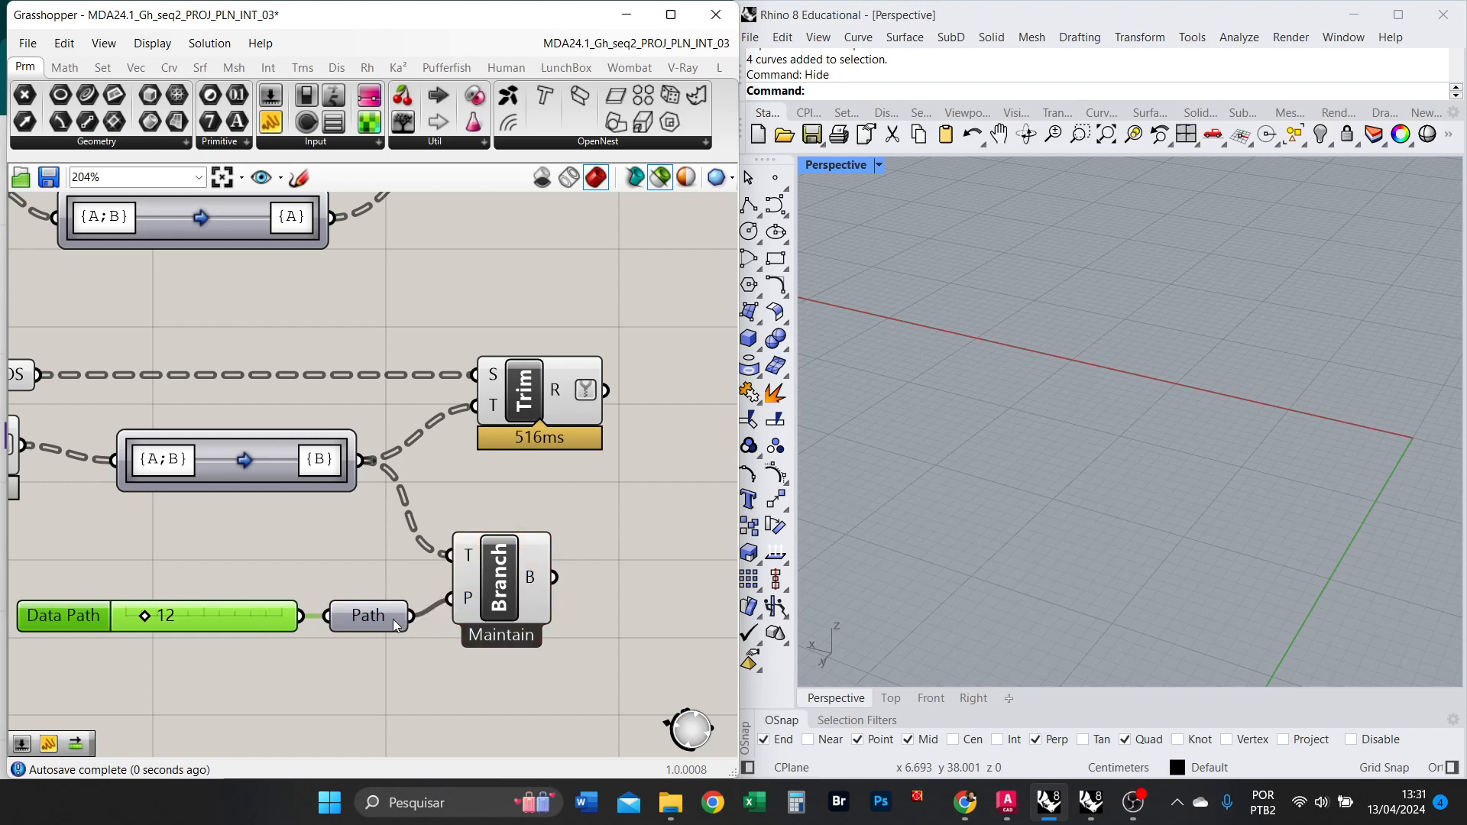
# Check the Data Path value and preview the Branch pipes together with the MERIDIANOS ribs in the Rhino viewport.
pyautogui.moveTo(392, 622)
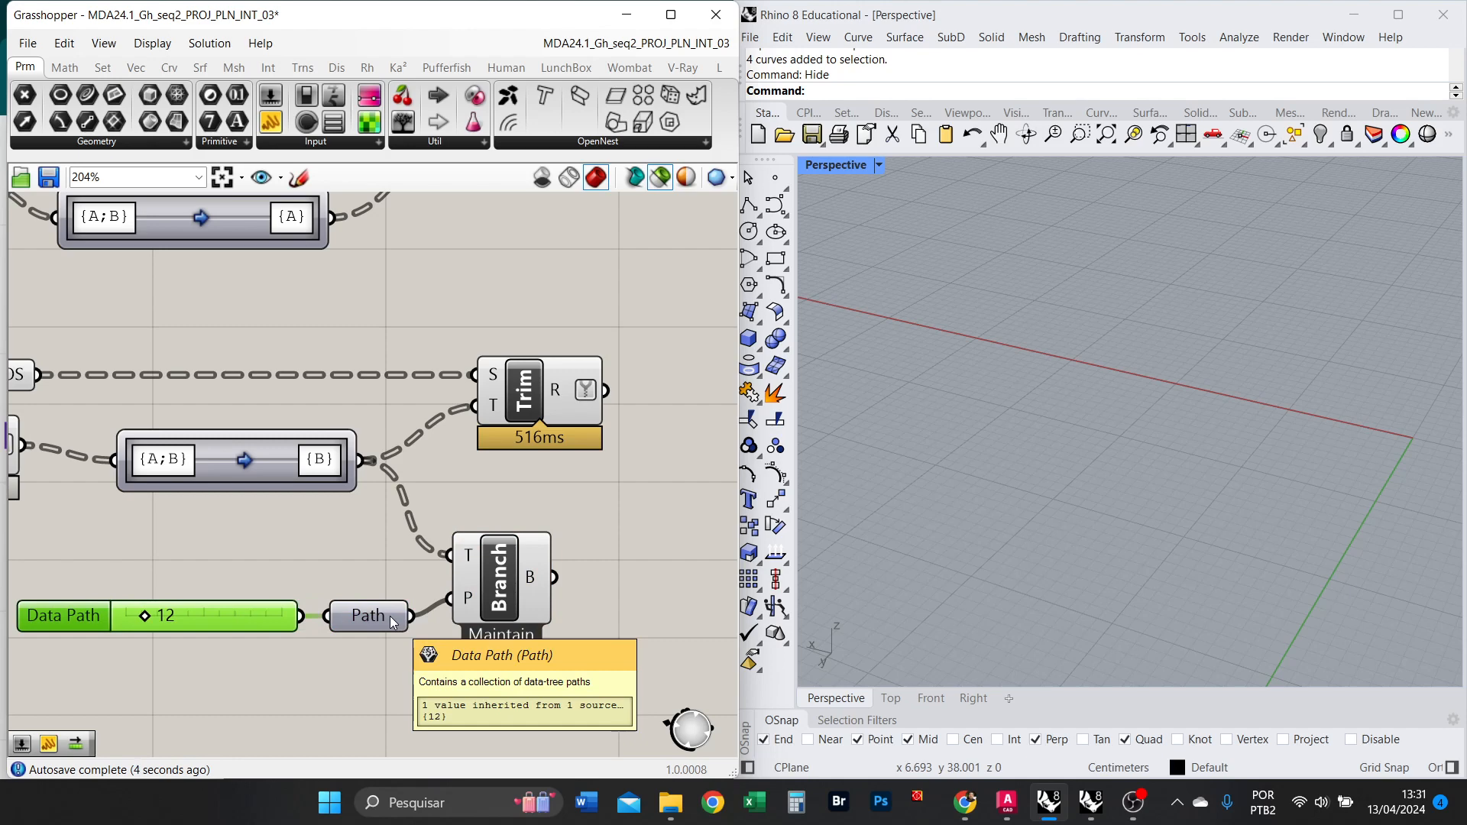
pyautogui.click(526, 581)
pyautogui.moveTo(1130, 469); pyautogui.dragTo(1015, 484, button='right')
pyautogui.scroll(-3, 625, 501)
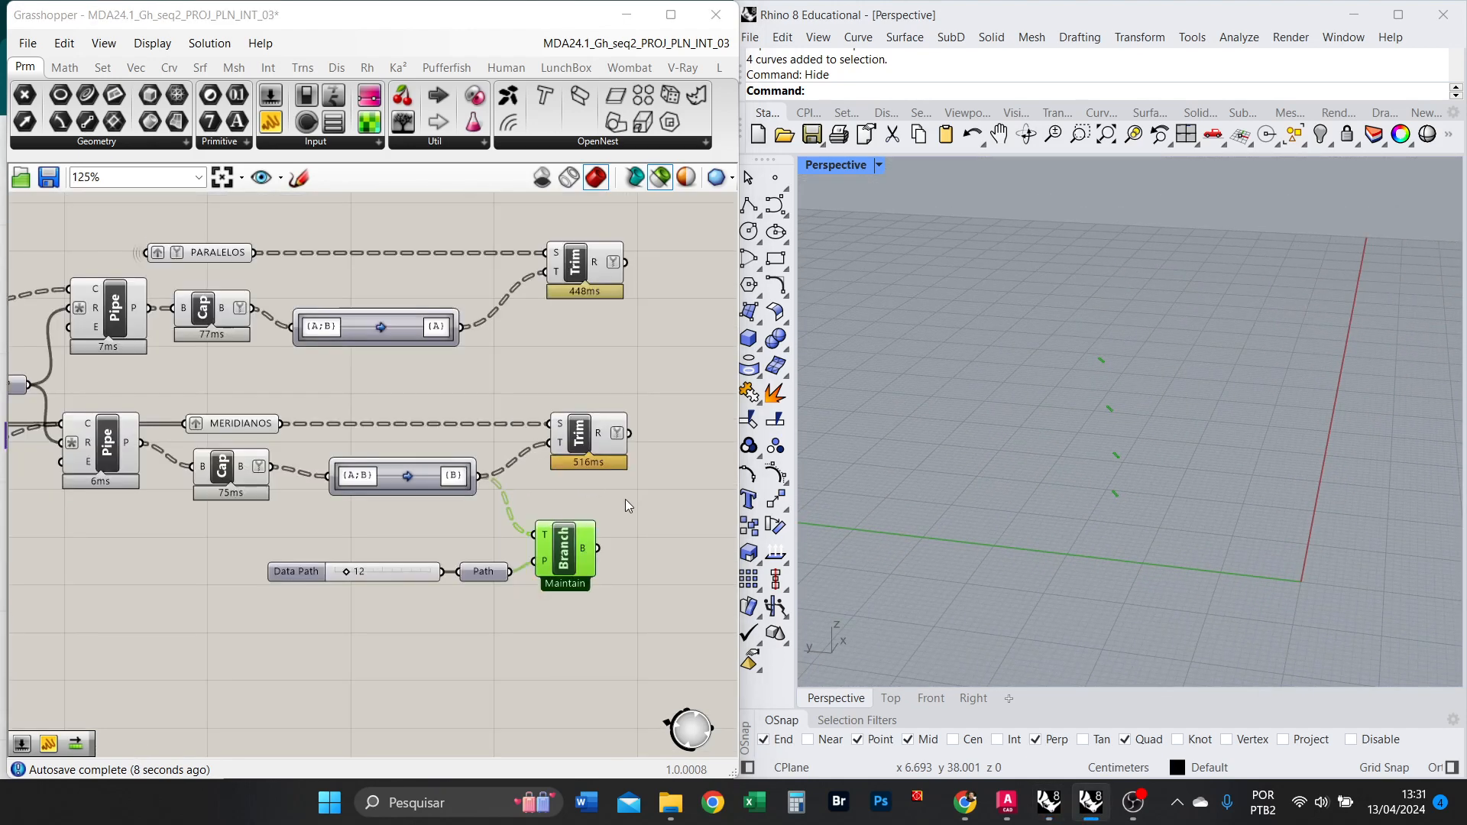
pyautogui.scroll(2, 210, 482)
pyautogui.keyDown('shift'); pyautogui.click(271, 404); pyautogui.keyUp('shift')
pyautogui.moveTo(1280, 447); pyautogui.dragTo(946, 446, button='right')
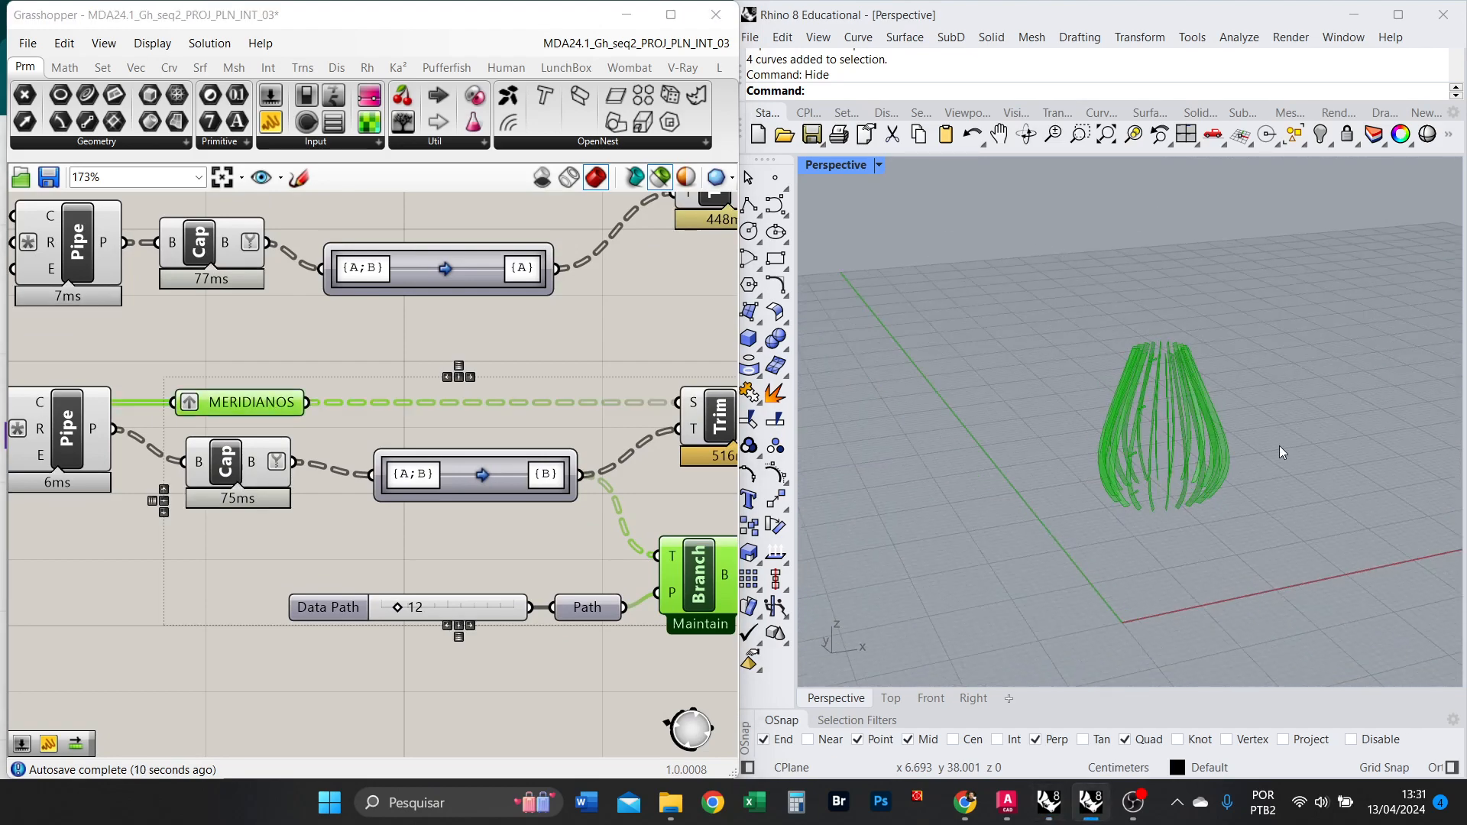
pyautogui.scroll(6, 1282, 453)
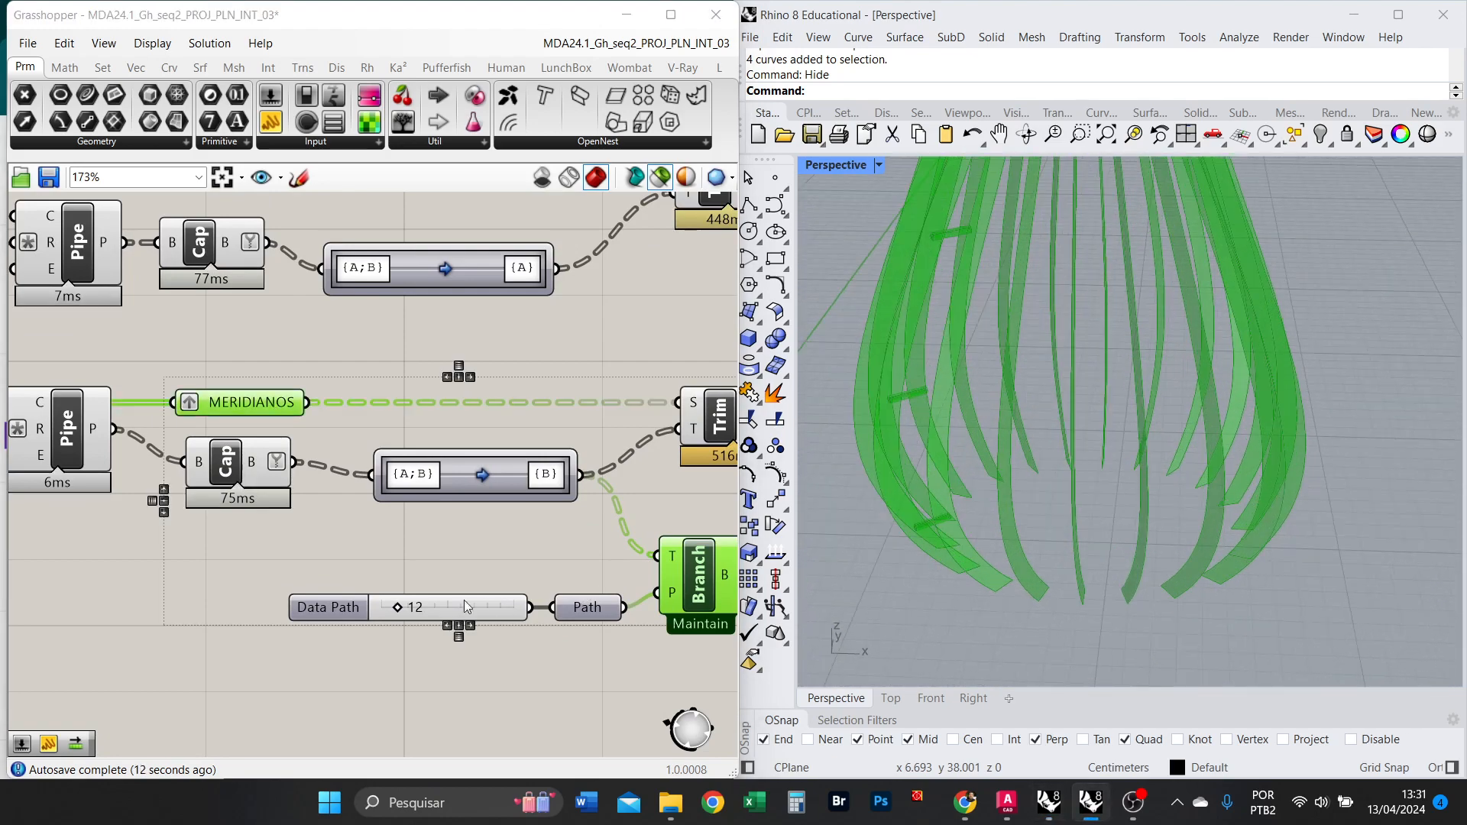
# Set the path slider to 0 and inspect that branch's pipes against the meridian ribs from several angles.
pyautogui.moveTo(410, 609); pyautogui.dragTo(374, 609)
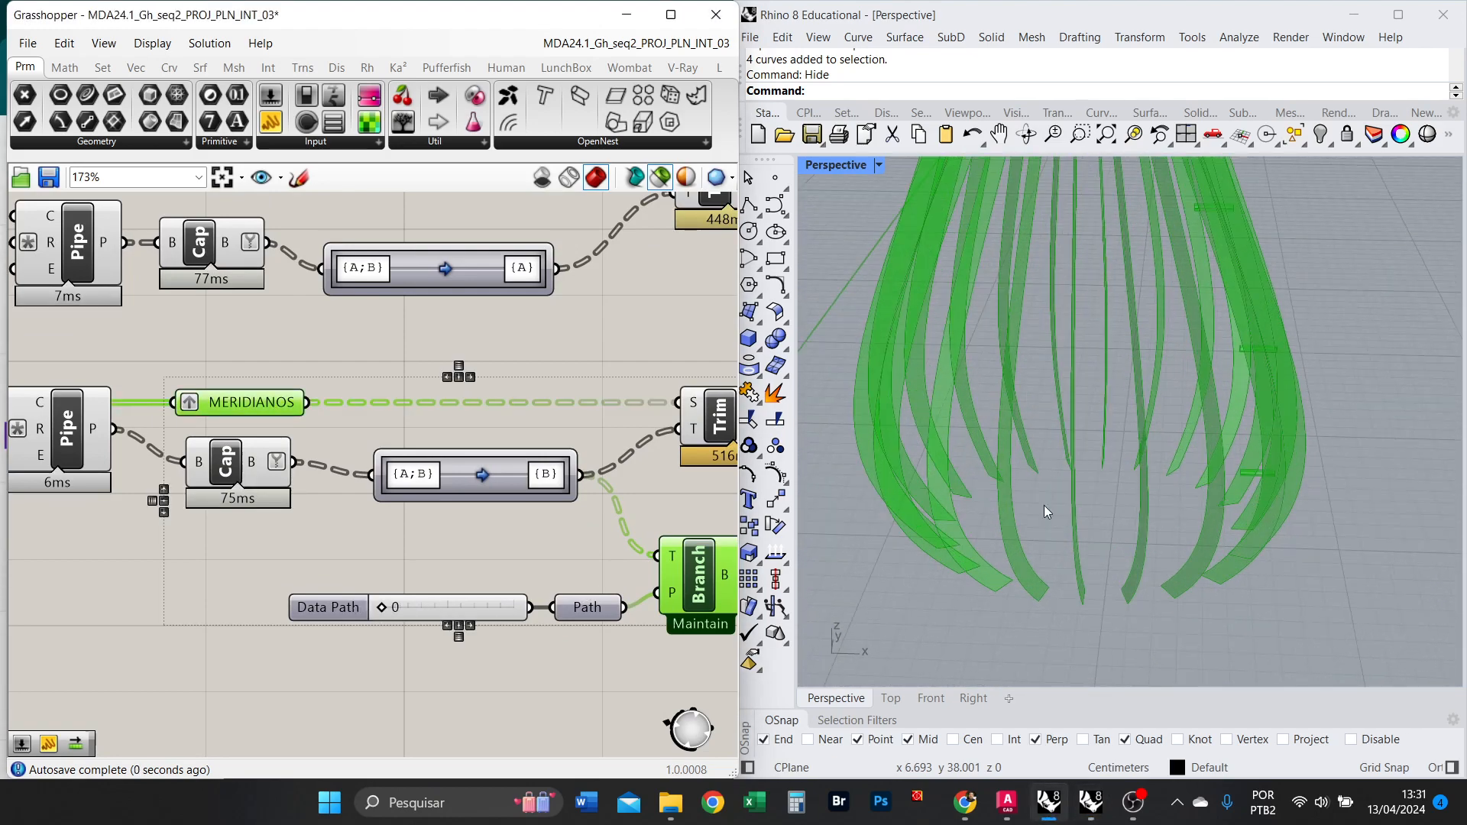
pyautogui.scroll(-2, 1224, 482)
pyautogui.scroll(6, 1223, 481)
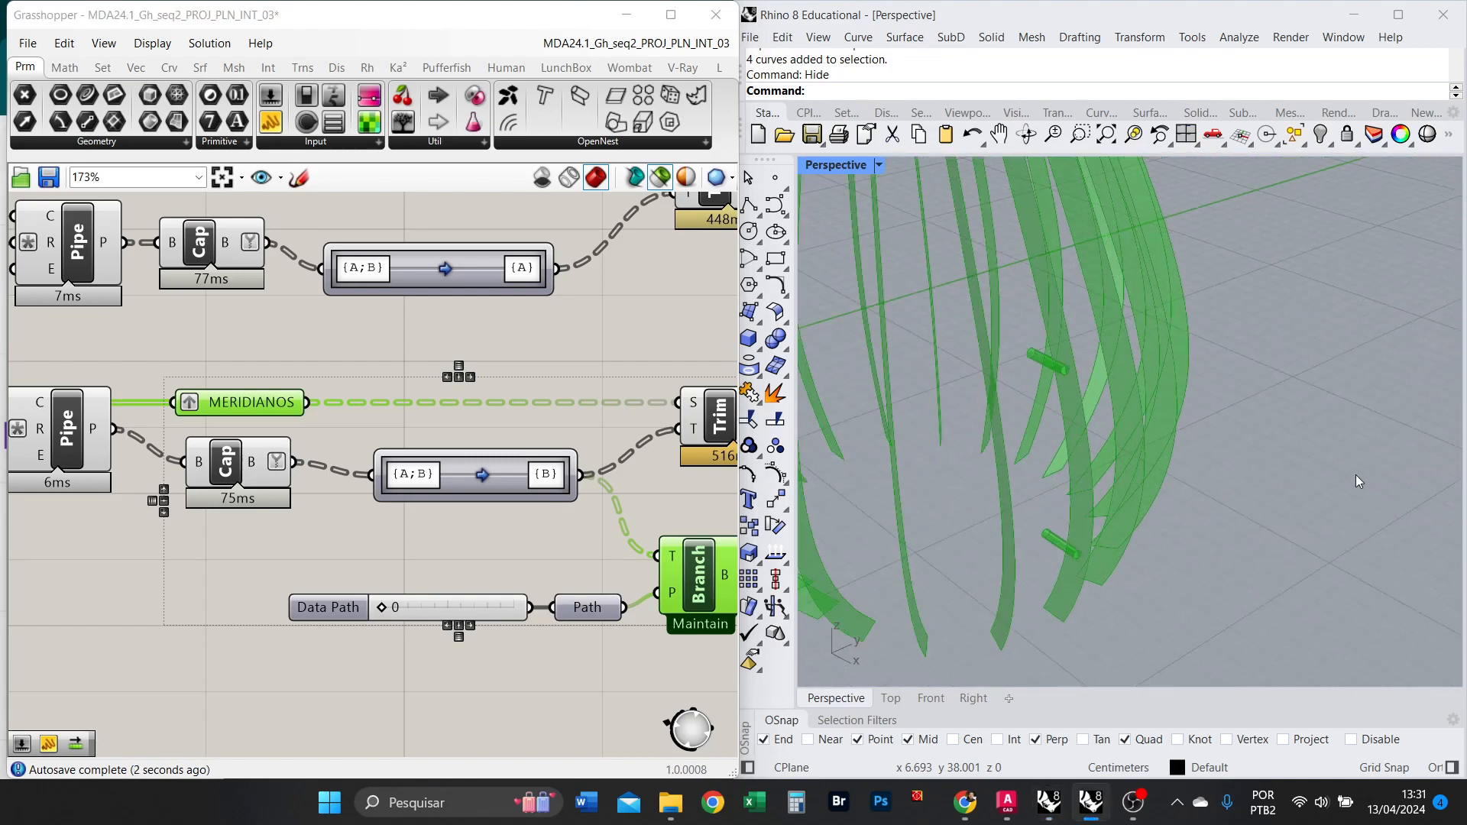
pyautogui.scroll(-2, 1224, 496)
pyautogui.moveTo(1224, 497); pyautogui.dragTo(1265, 414, button='right')
pyautogui.scroll(-3, 1238, 470)
pyautogui.moveTo(1159, 391); pyautogui.dragTo(1152, 431, button='right')
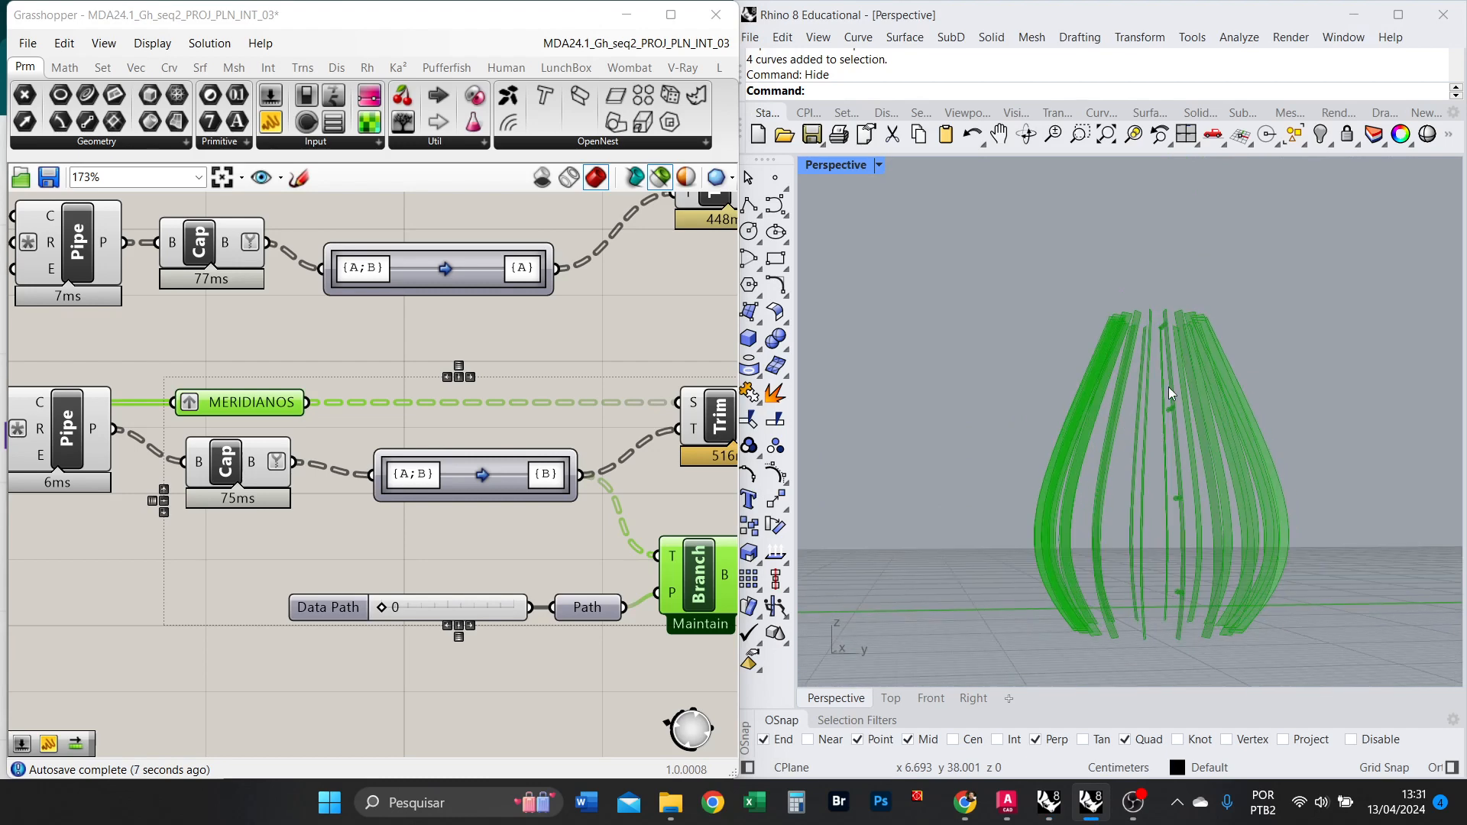
# Preview only the Branch pipes in Rhino and set the path slider to 3.
pyautogui.click(488, 544)
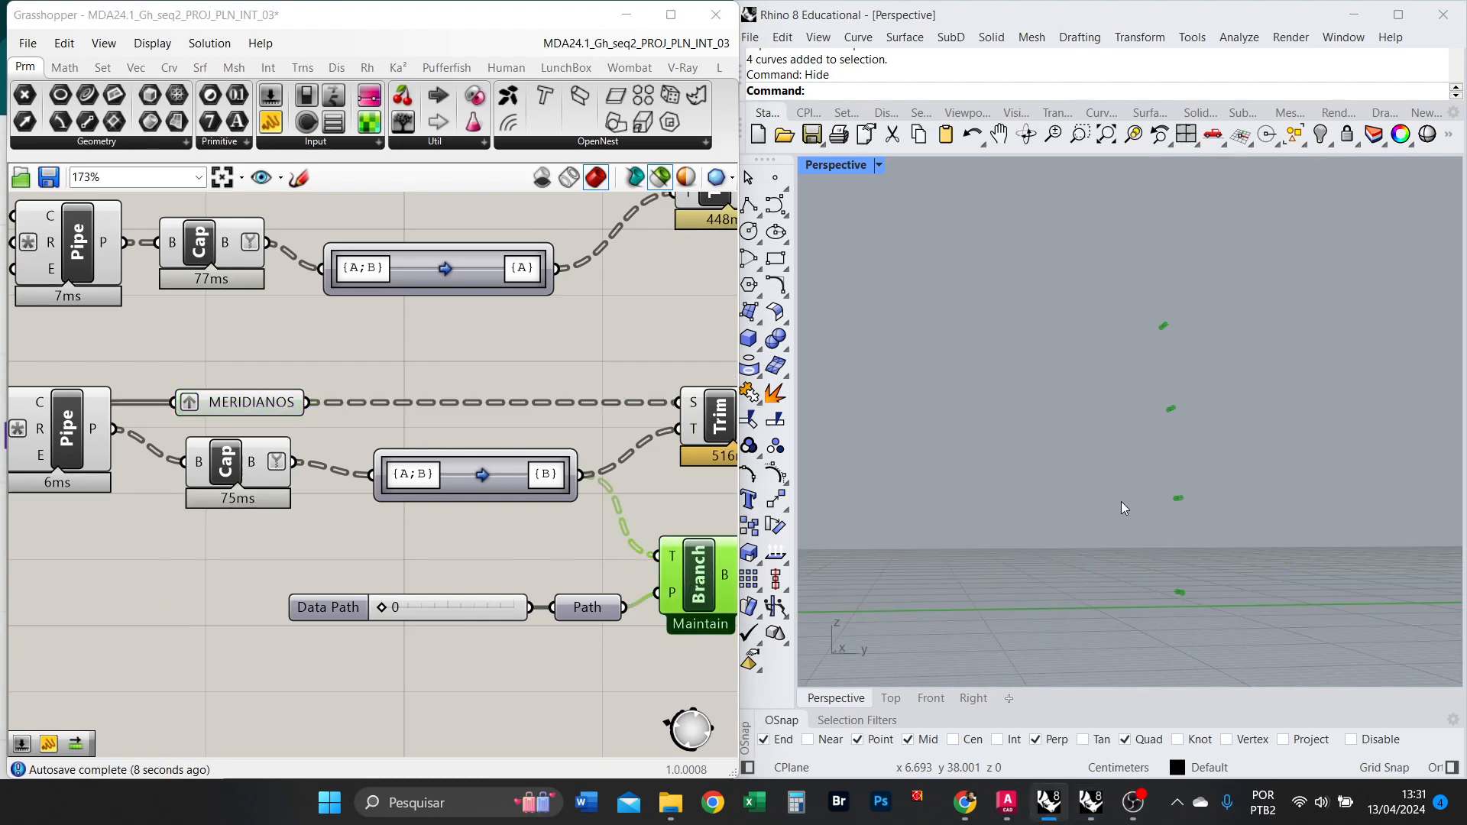
pyautogui.moveTo(1123, 501); pyautogui.dragTo(1152, 543, button='right')
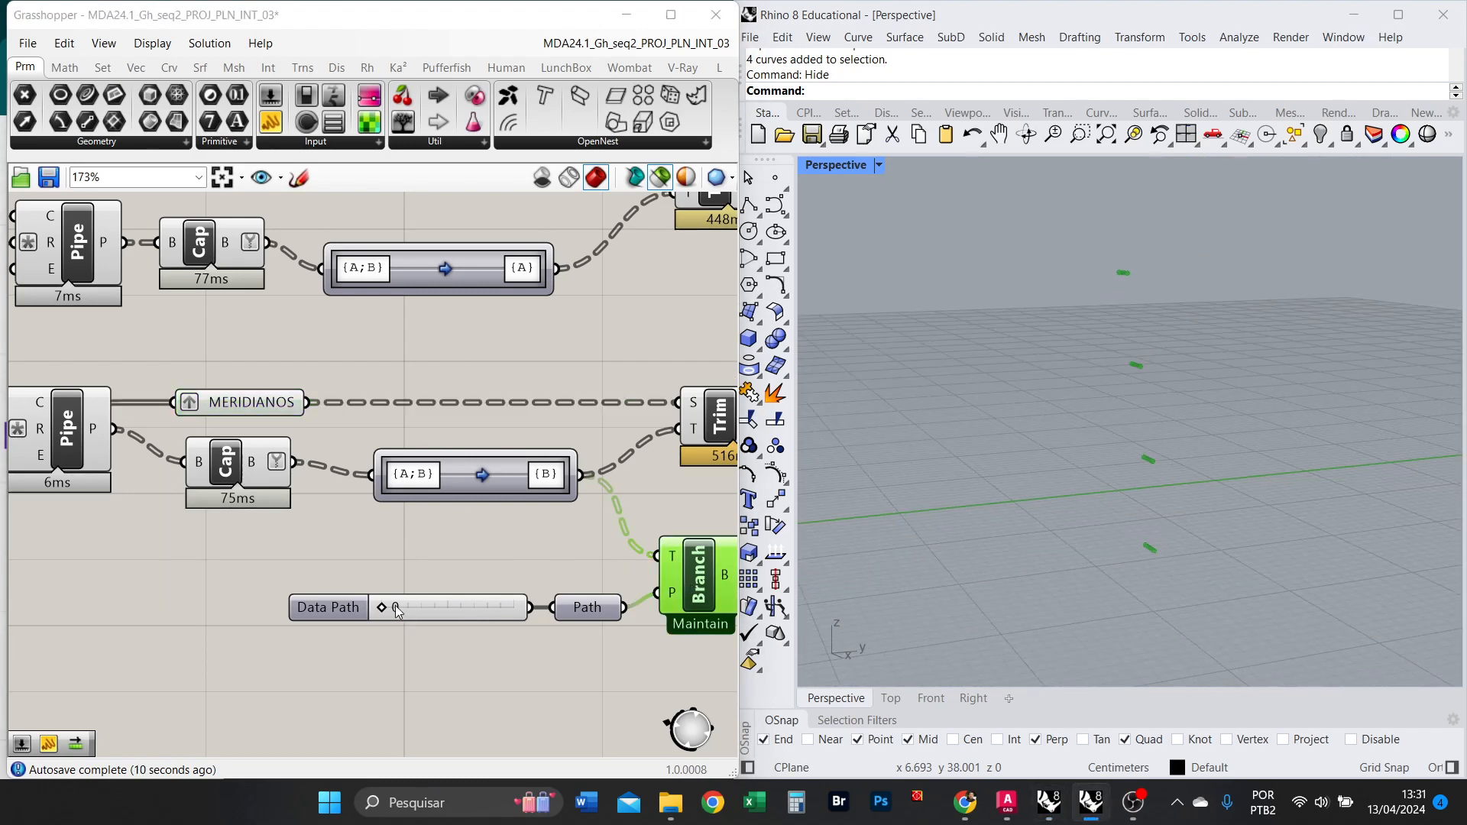
pyautogui.moveTo(382, 609)
pyautogui.mouseDown()
pyautogui.moveTo(413, 619)
pyautogui.moveTo(385, 609)
pyautogui.mouseUp()
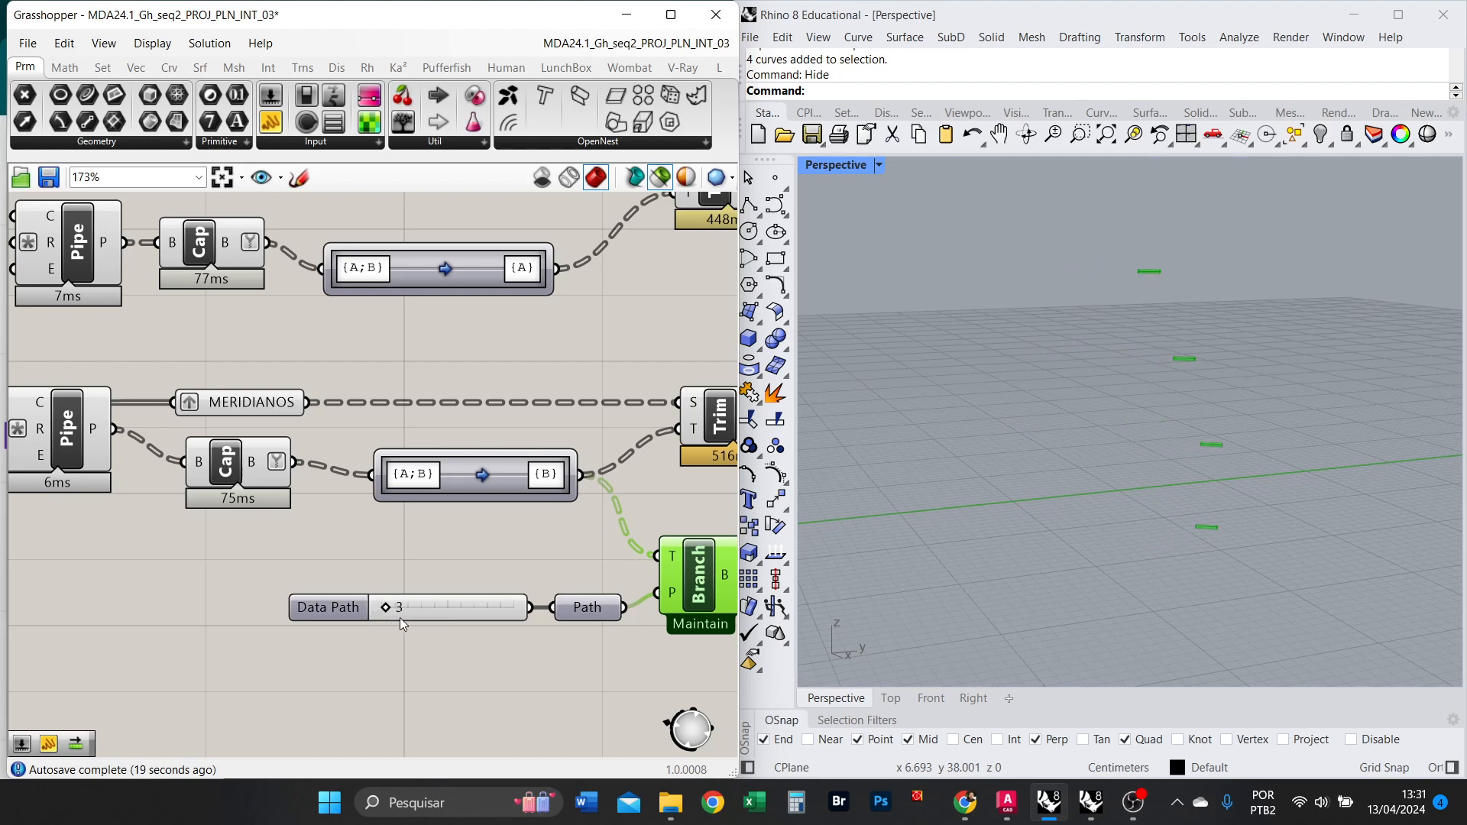
# Add a number slider ranging from 0 to 20 below the meridians' Data Path slider.
pyautogui.scroll(-4, 401, 617)
pyautogui.moveTo(603, 657); pyautogui.dragTo(359, 598)
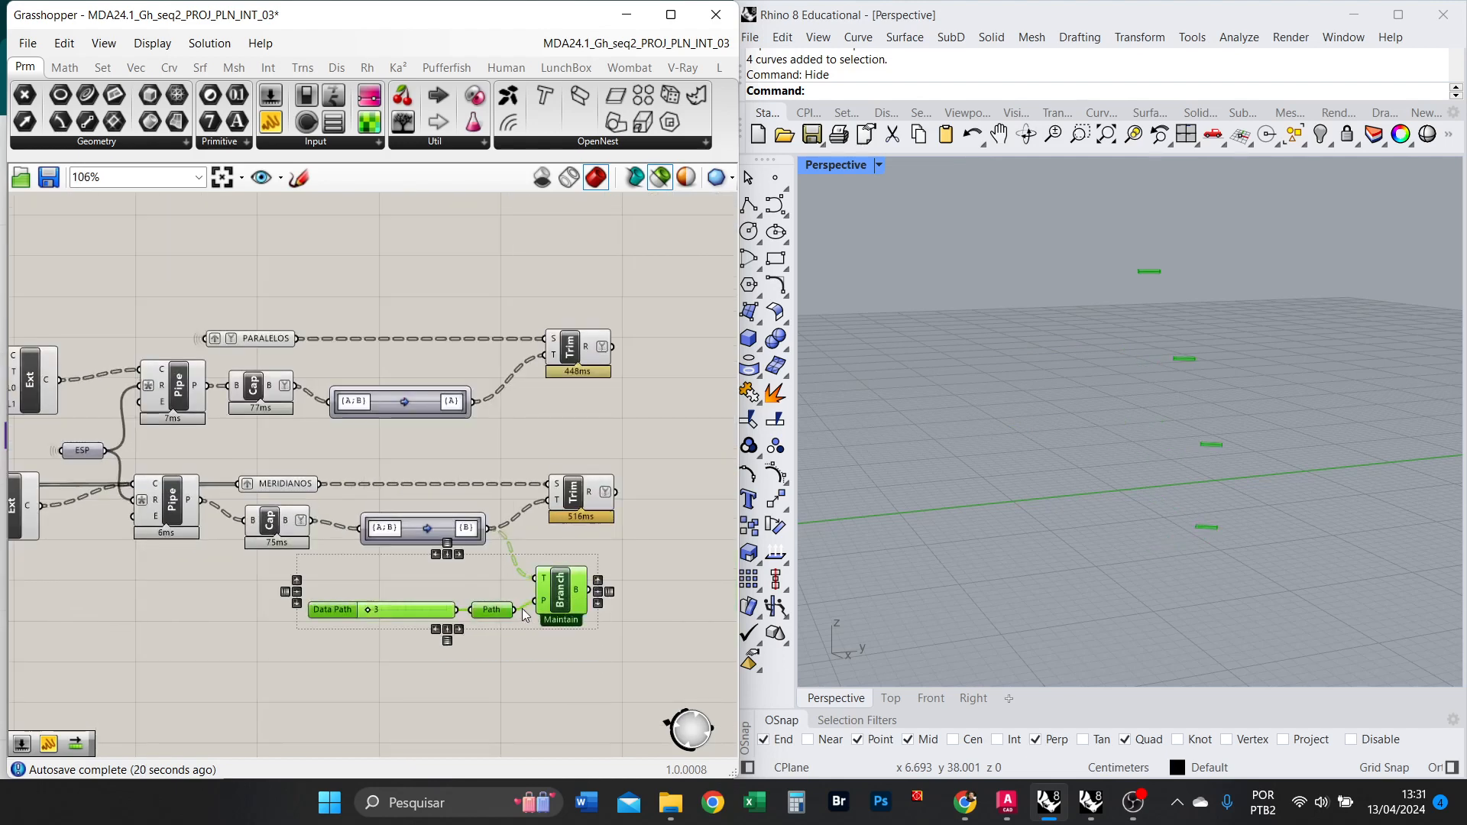
pyautogui.doubleClick(450, 648)
pyautogui.write('0.20')
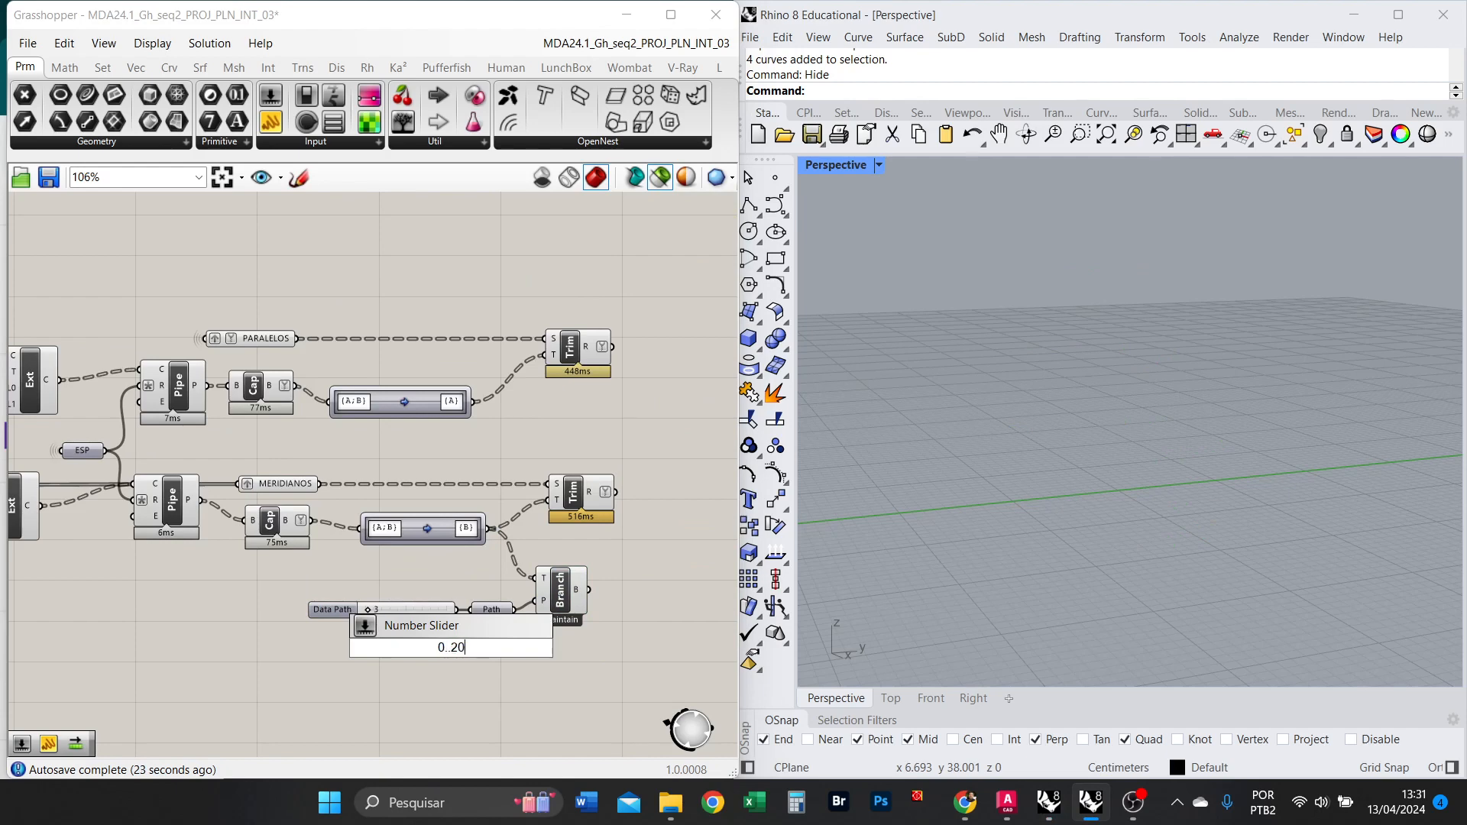
pyautogui.press('Return')
pyautogui.scroll(4, 443, 663)
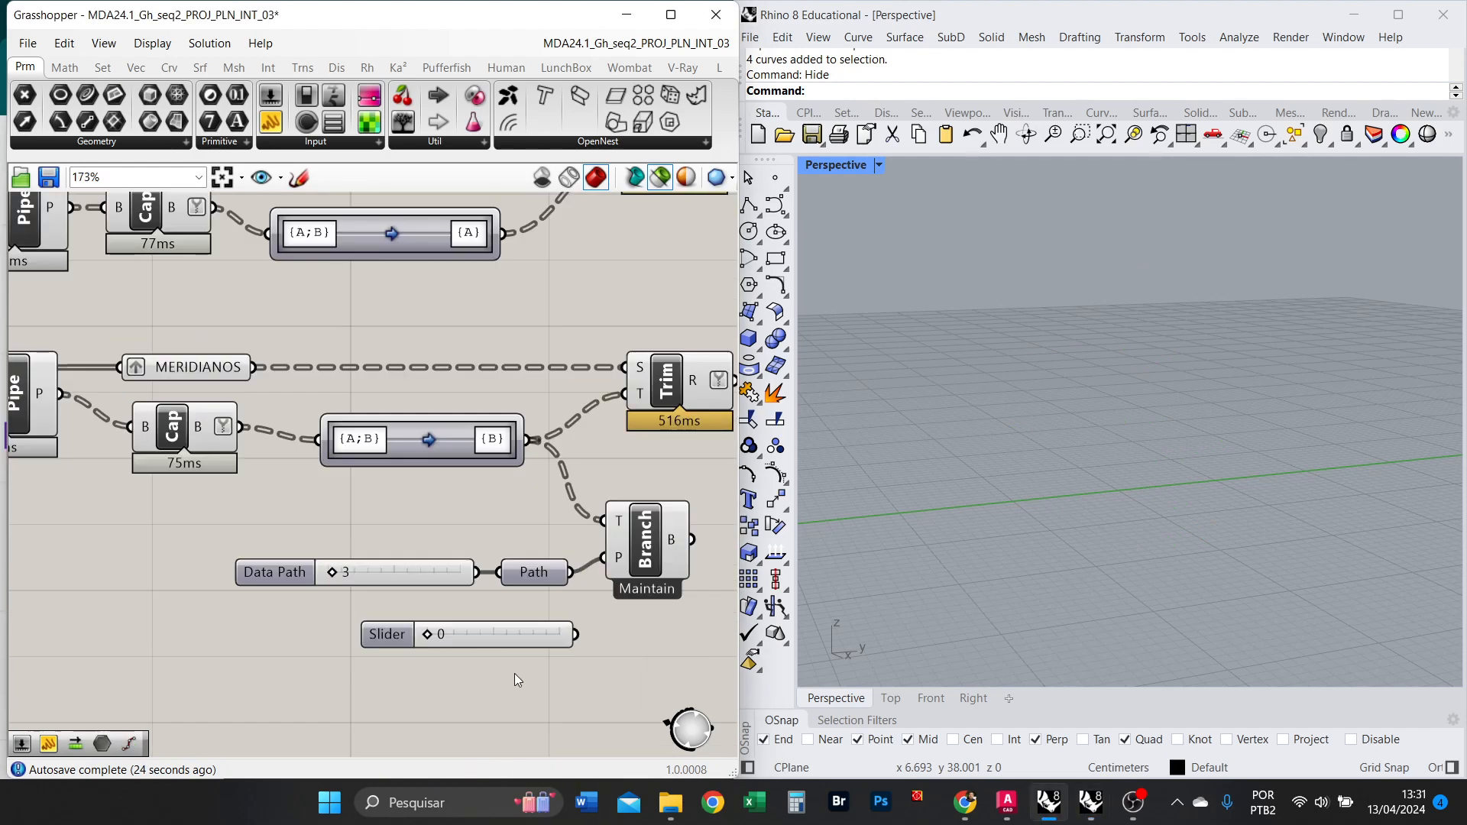
# Wire the new 0 to 20 slider into the meridians' Path parameter in place of the old slider, and delete the old one.
pyautogui.moveTo(576, 635); pyautogui.dragTo(497, 572)
pyautogui.click(438, 577)
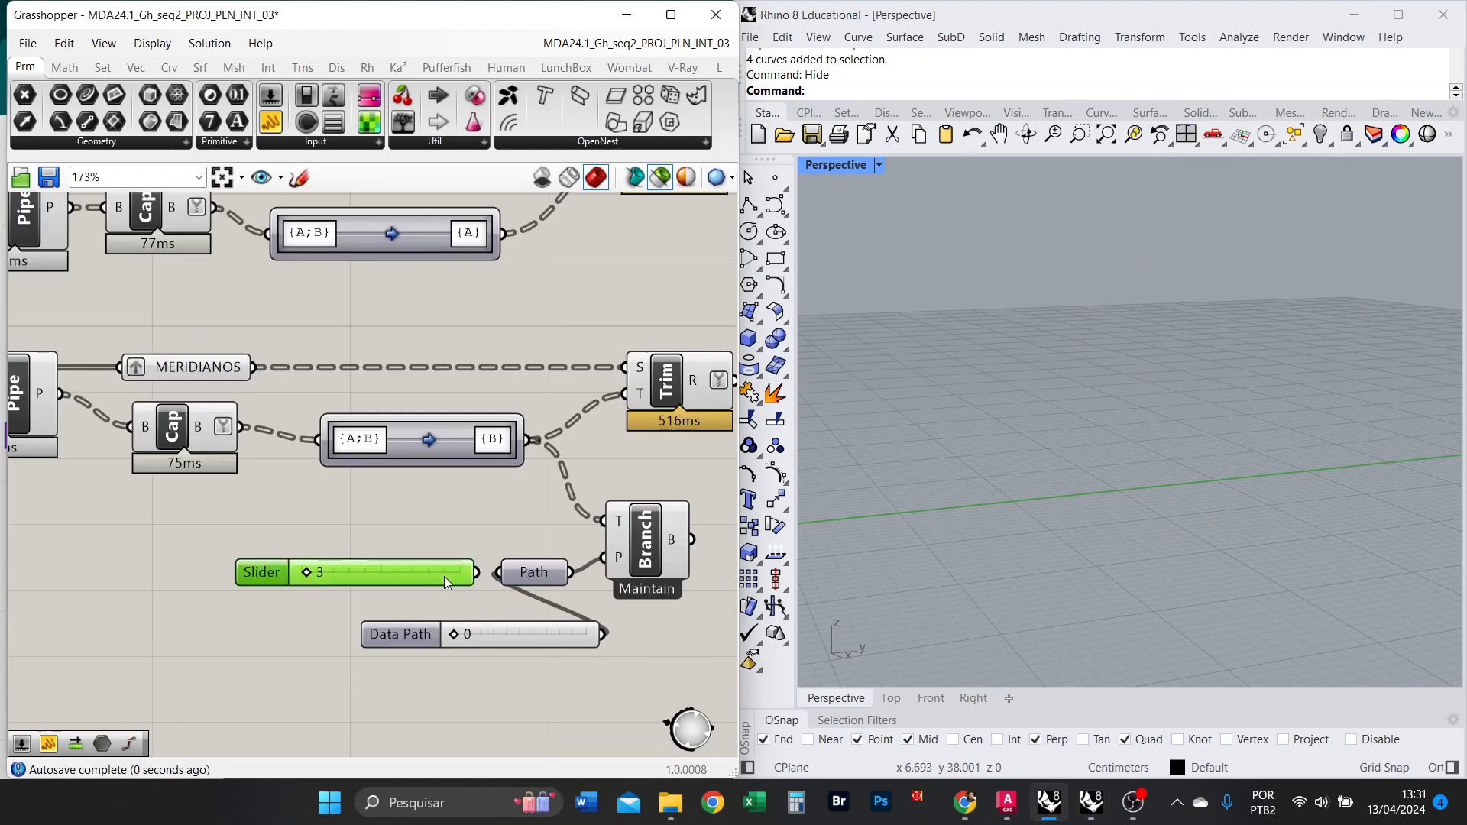
pyautogui.press('Delete')
pyautogui.moveTo(489, 633); pyautogui.dragTo(382, 585)
pyautogui.scroll(-2, 509, 668)
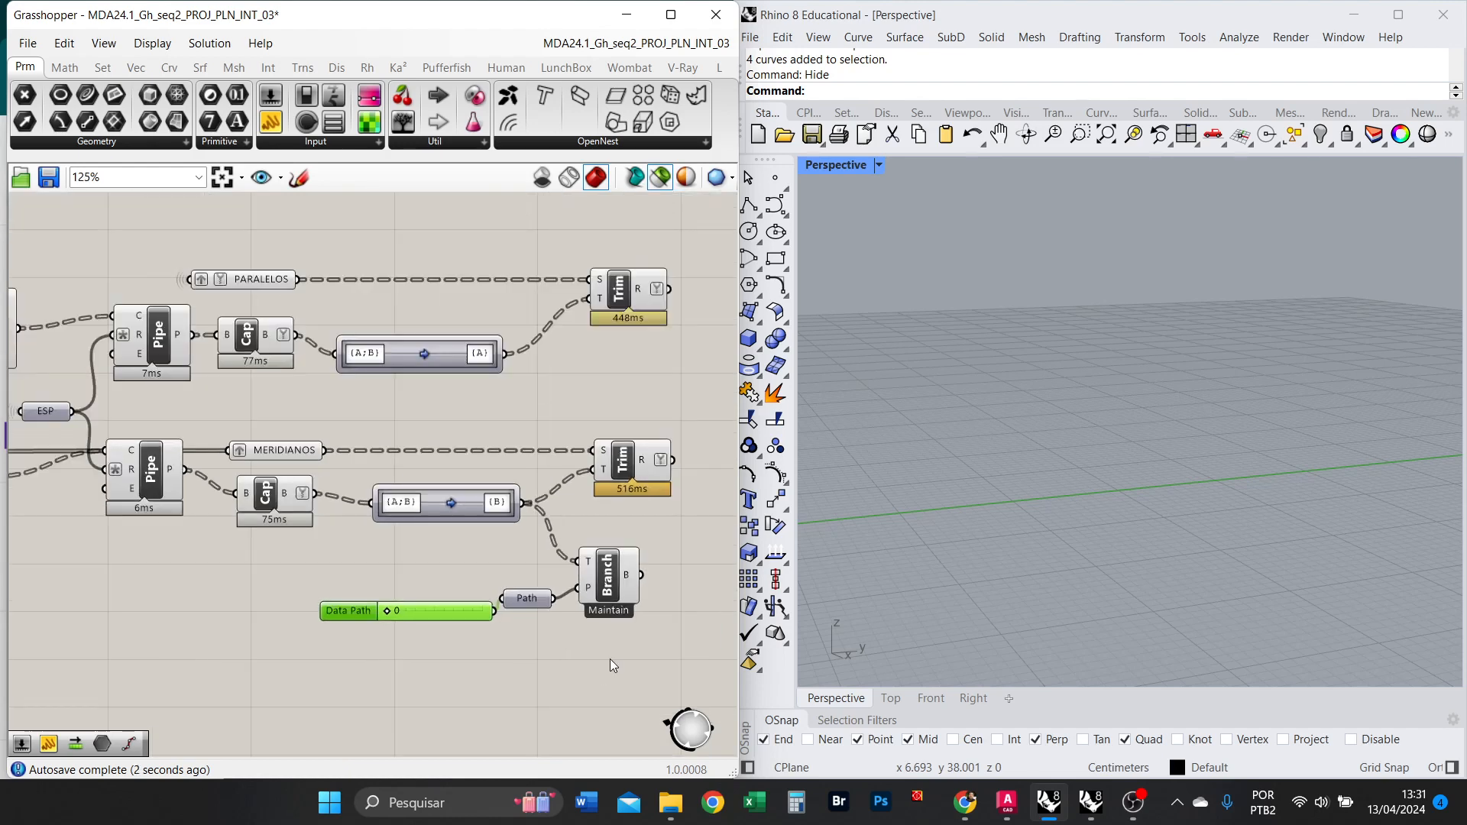
# Copy the path slider, Path parameter and Branch above the PARALELOS Trim, and wire the {A} Path Mapper output into the copy's tree input.
pyautogui.moveTo(612, 660); pyautogui.dragTo(386, 576)
pyautogui.moveTo(609, 602); pyautogui.dragTo(639, 235)
pyautogui.moveTo(636, 231); pyautogui.dragTo(594, 364, button='right')
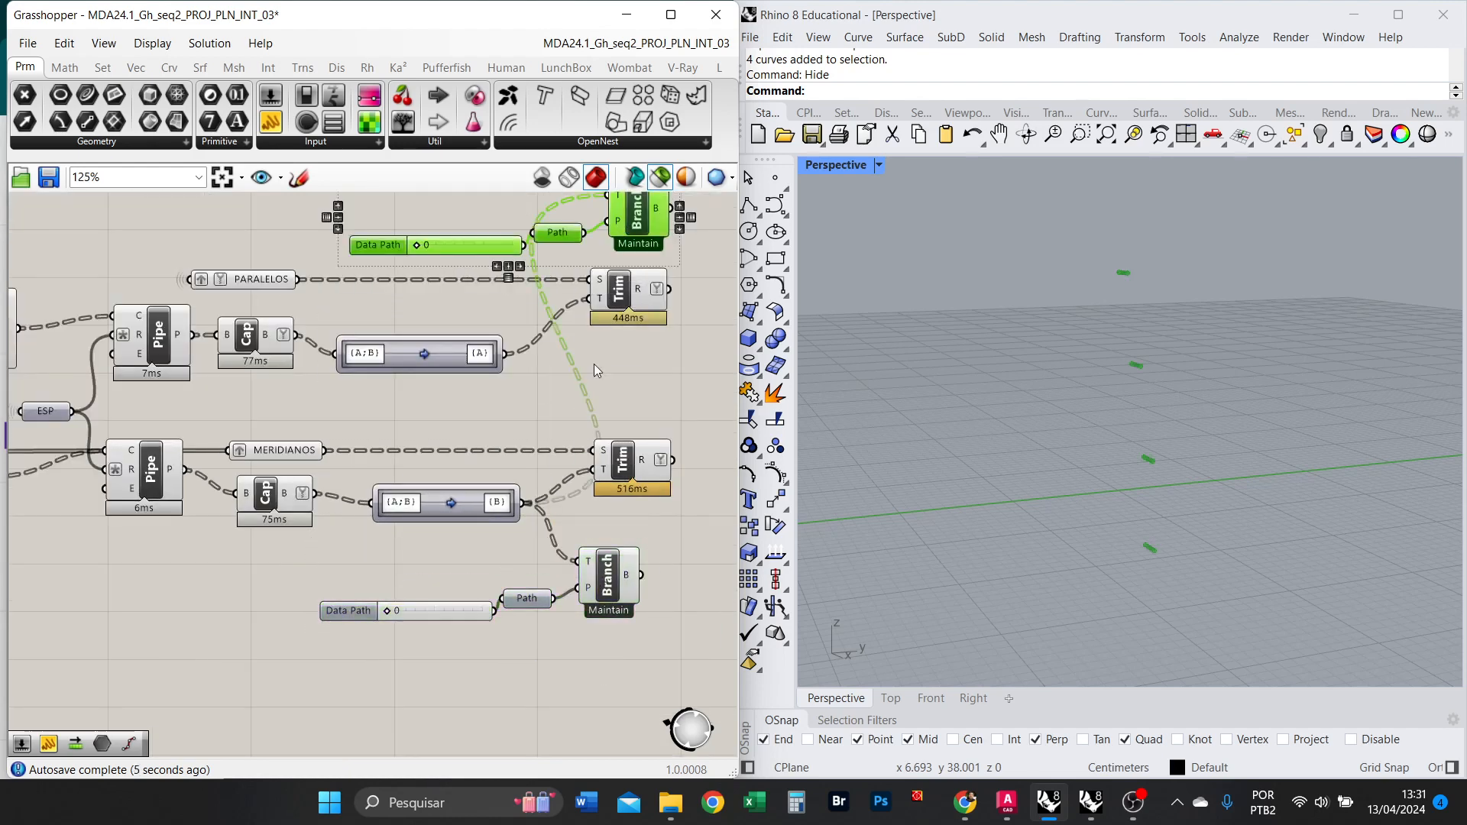
pyautogui.scroll(-2, 610, 307)
pyautogui.scroll(2, 611, 310)
pyautogui.moveTo(451, 526); pyautogui.dragTo(571, 338)
pyautogui.click(576, 317)
pyautogui.scroll(2, 389, 419)
pyautogui.moveTo(705, 357); pyautogui.dragTo(708, 355)
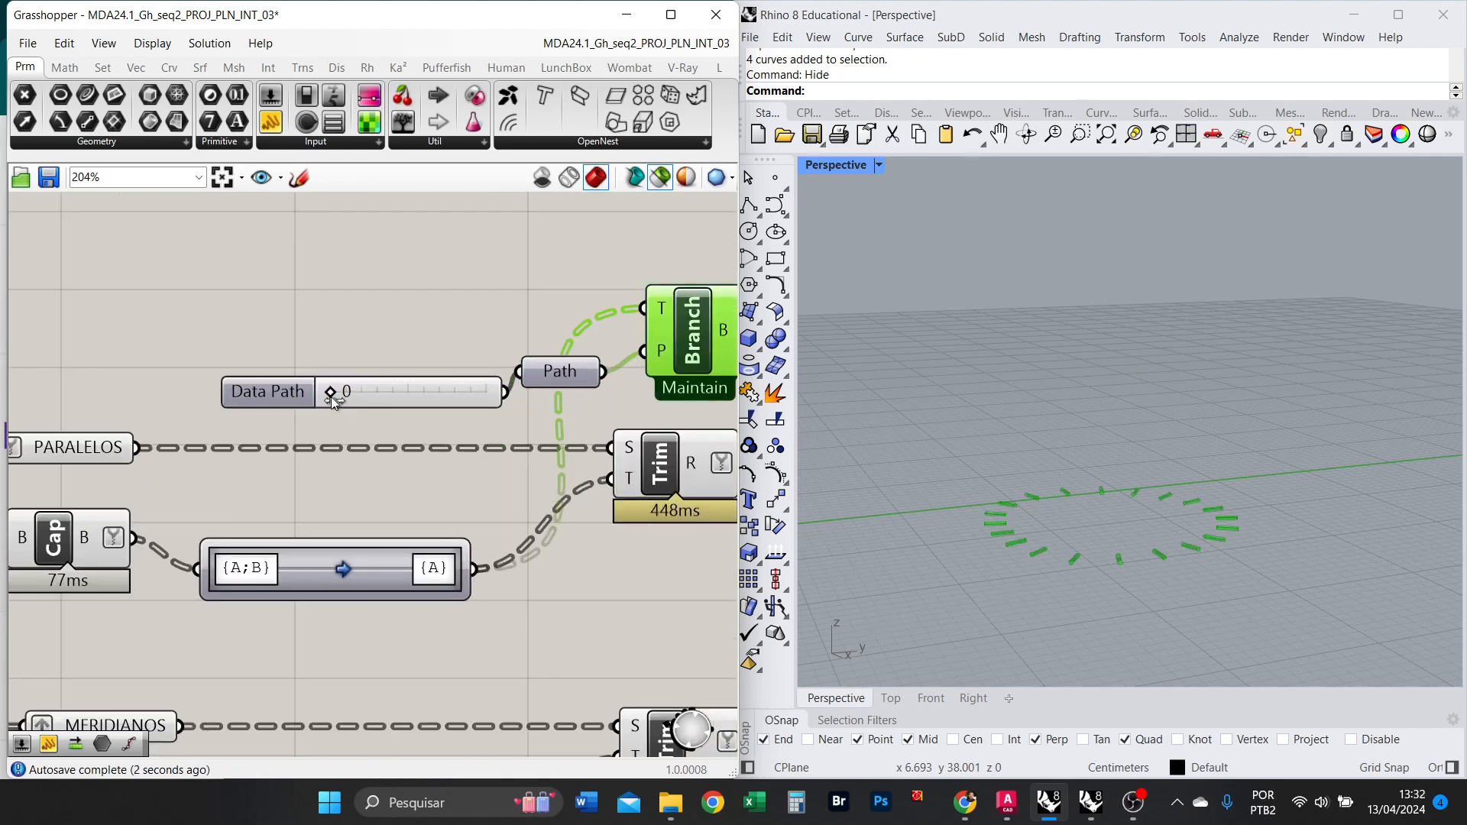
# Try path 4 on the parallels' Branch, align the slider with its Path parameter, and set the slider to 3.
pyautogui.moveTo(332, 394); pyautogui.dragTo(365, 395)
pyautogui.scroll(-2, 538, 383)
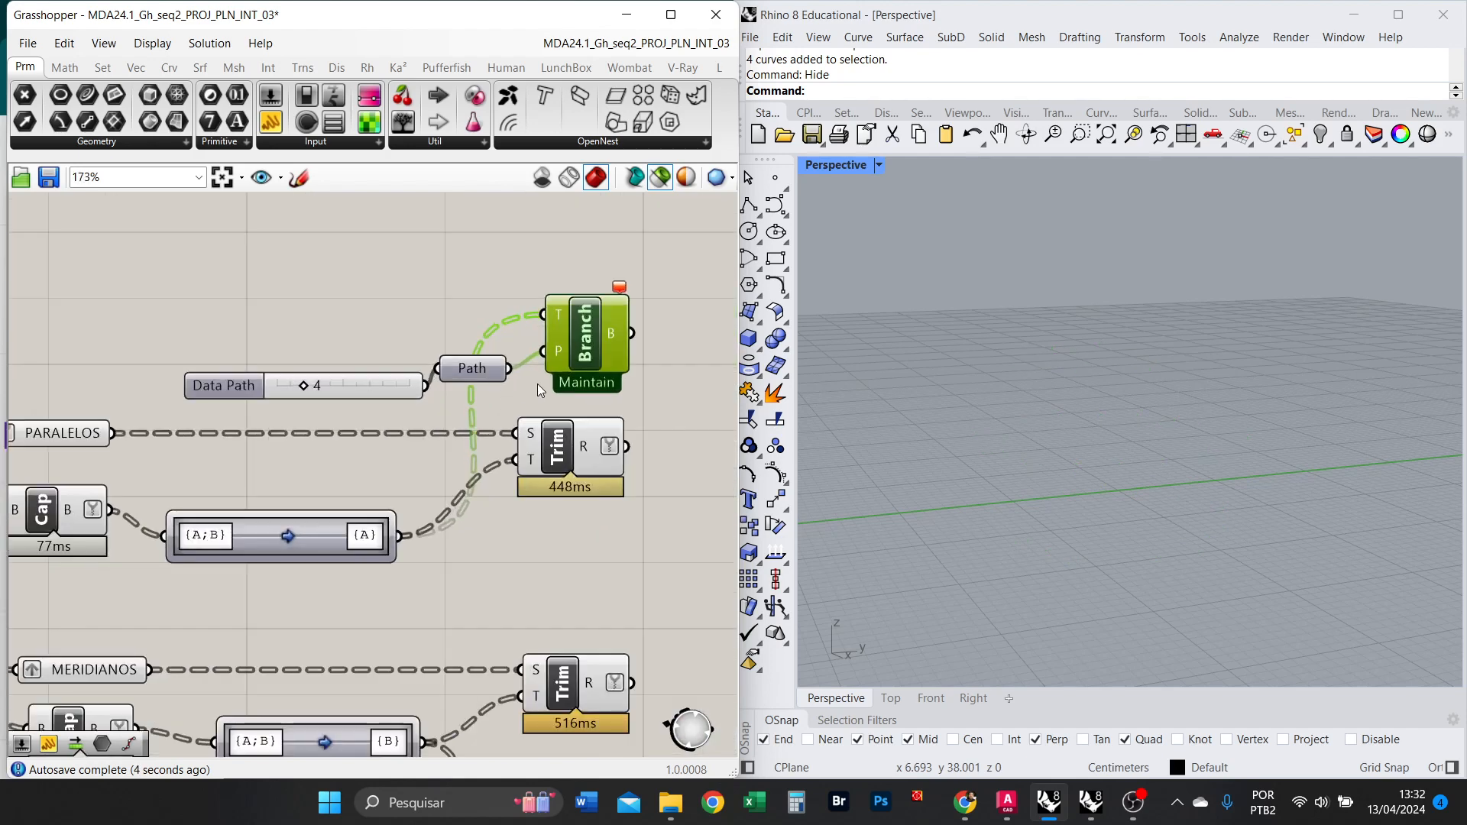
pyautogui.scroll(5, 420, 455)
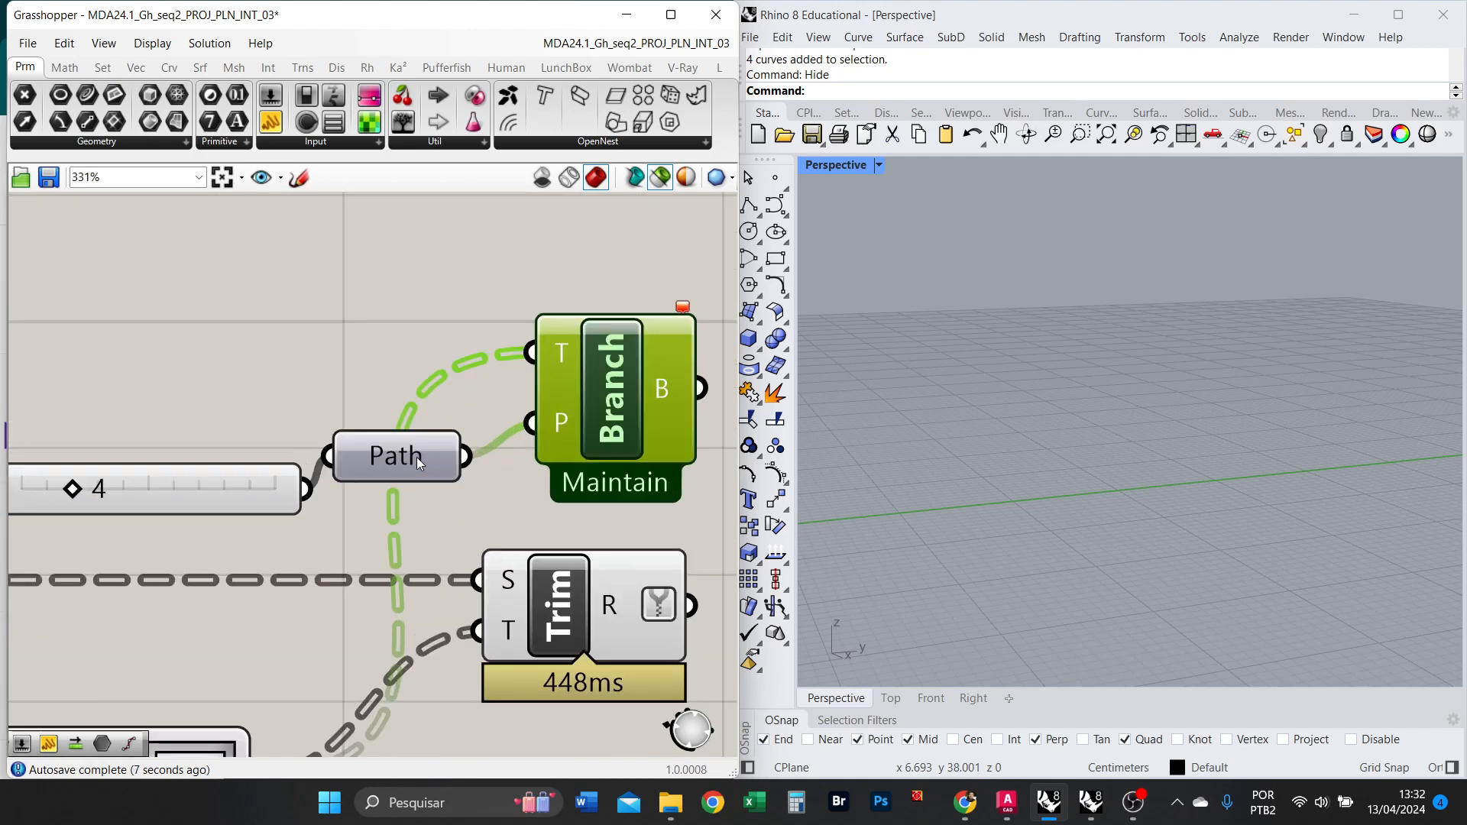
pyautogui.scroll(-3, 640, 393)
pyautogui.middleClick(635, 397)
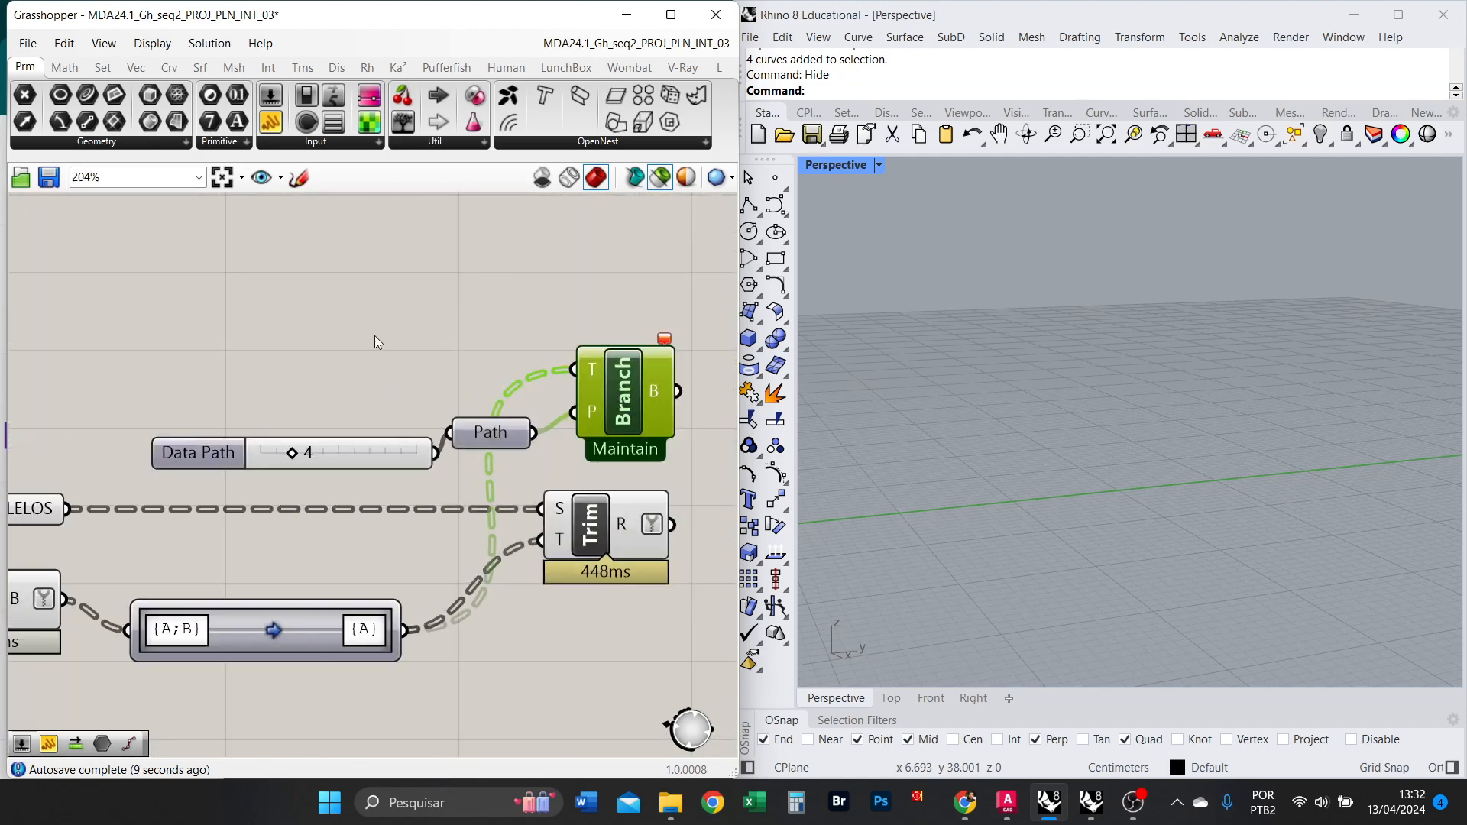
pyautogui.moveTo(378, 452); pyautogui.dragTo(354, 441)
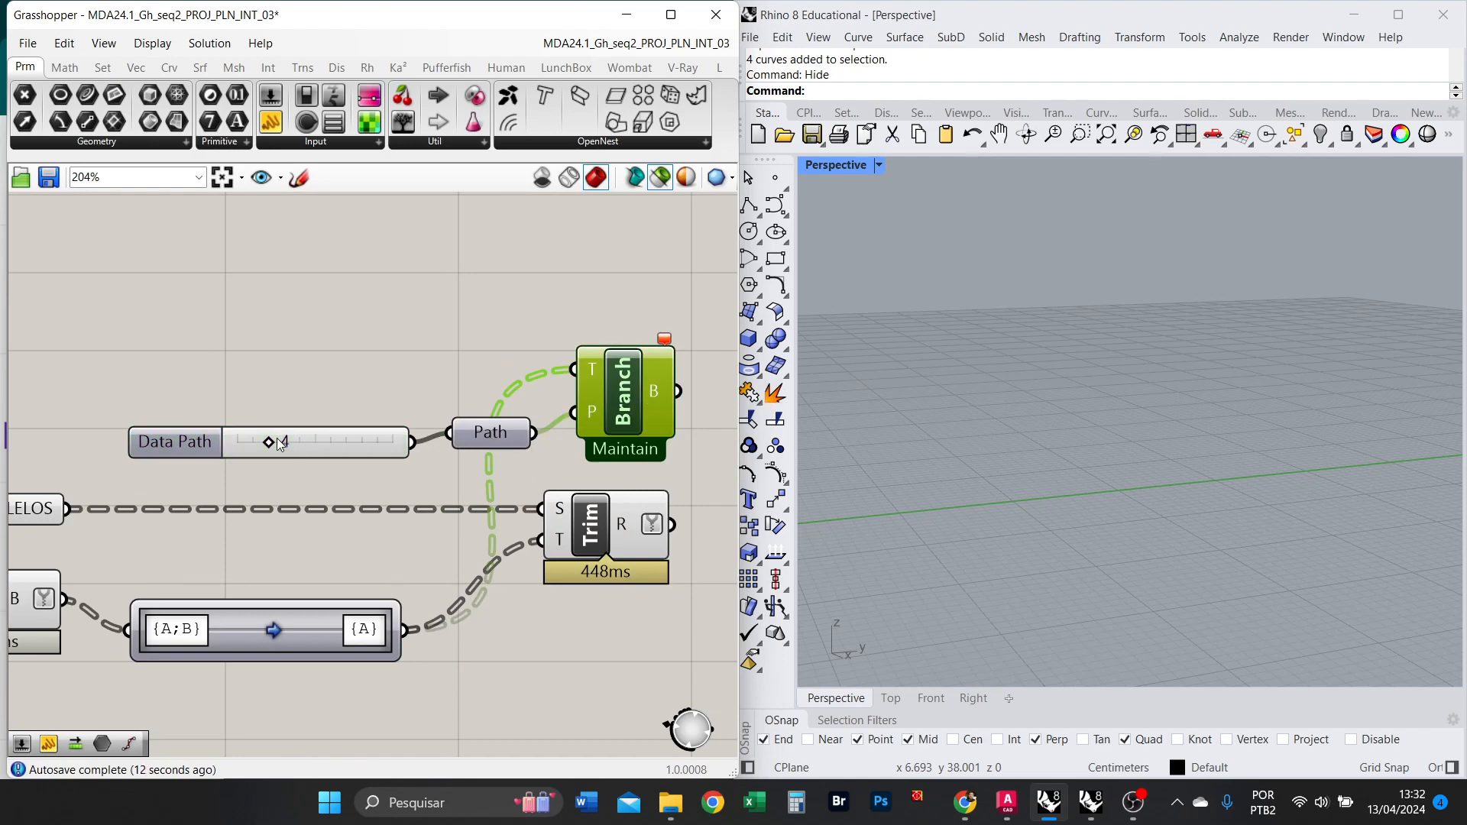
pyautogui.moveTo(263, 446); pyautogui.dragTo(259, 446)
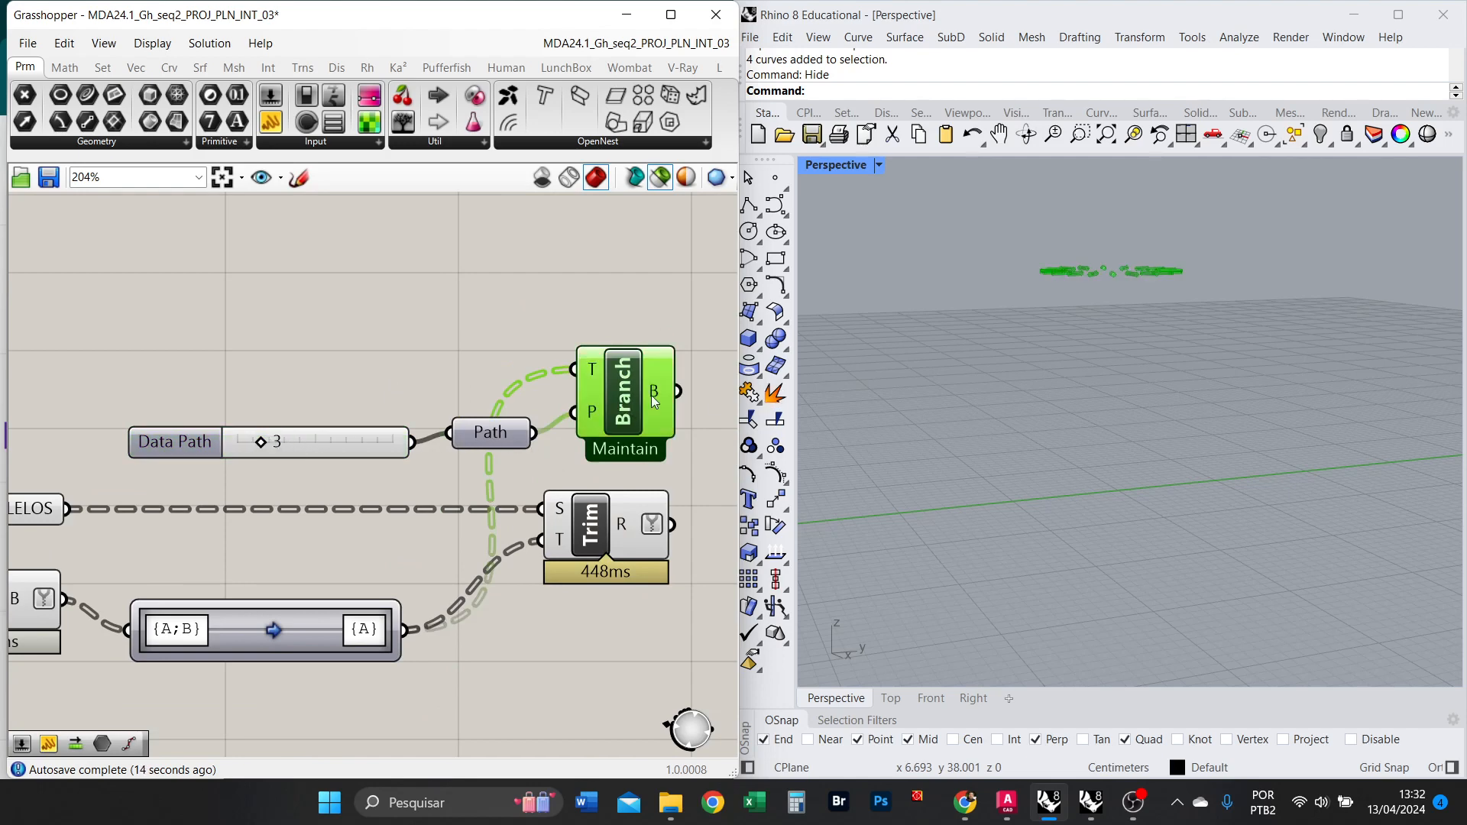
# Inspect the parallels' branch 3 pipes and compare them with all the capped pipes of the parallels from several angles.
pyautogui.moveTo(1064, 324); pyautogui.dragTo(1070, 382, button='right')
pyautogui.scroll(-9, 1054, 416)
pyautogui.scroll(7, 1097, 355)
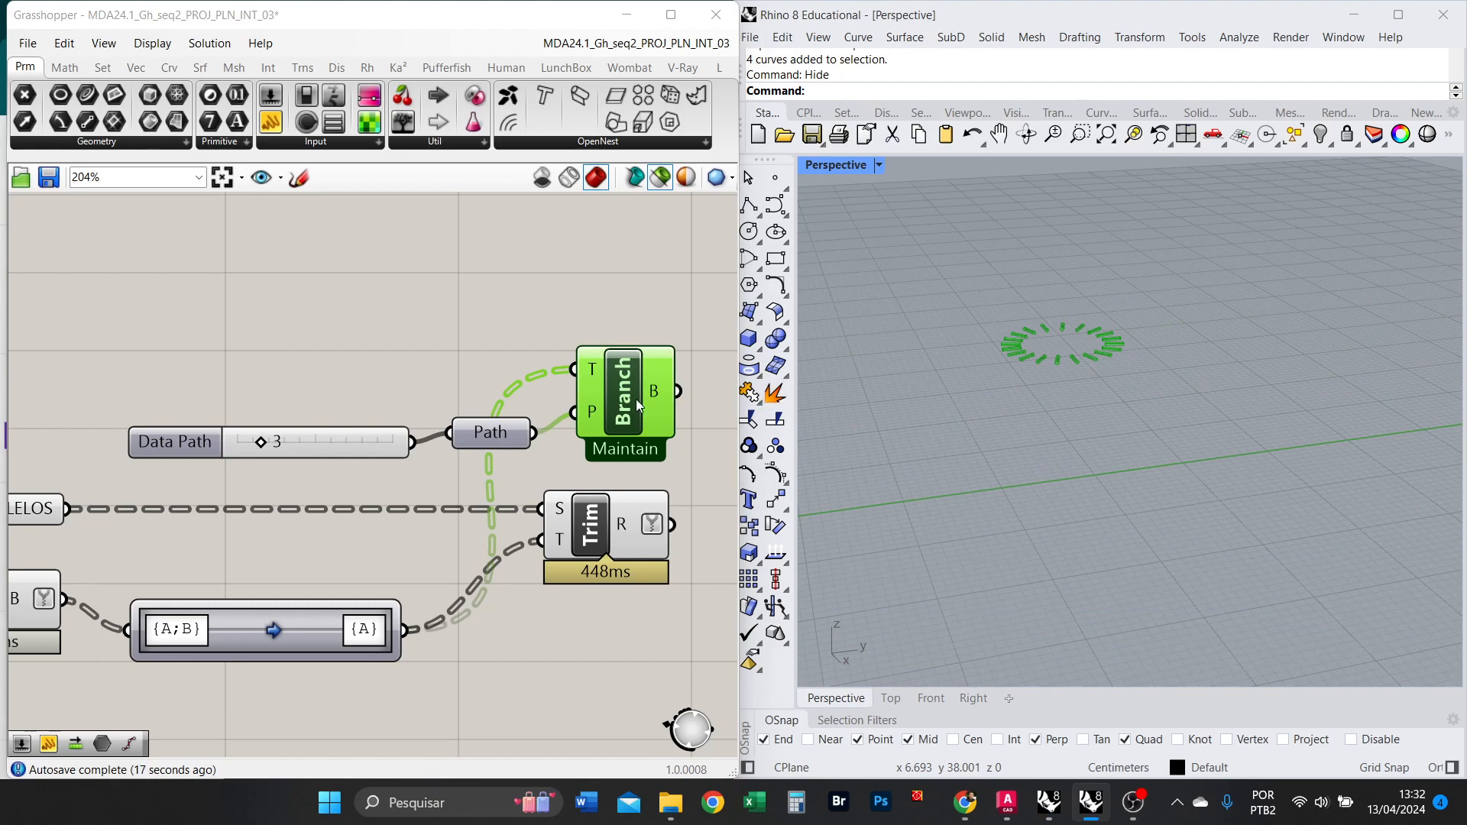
pyautogui.scroll(-4, 636, 399)
pyautogui.scroll(2, 328, 505)
pyautogui.click(348, 495)
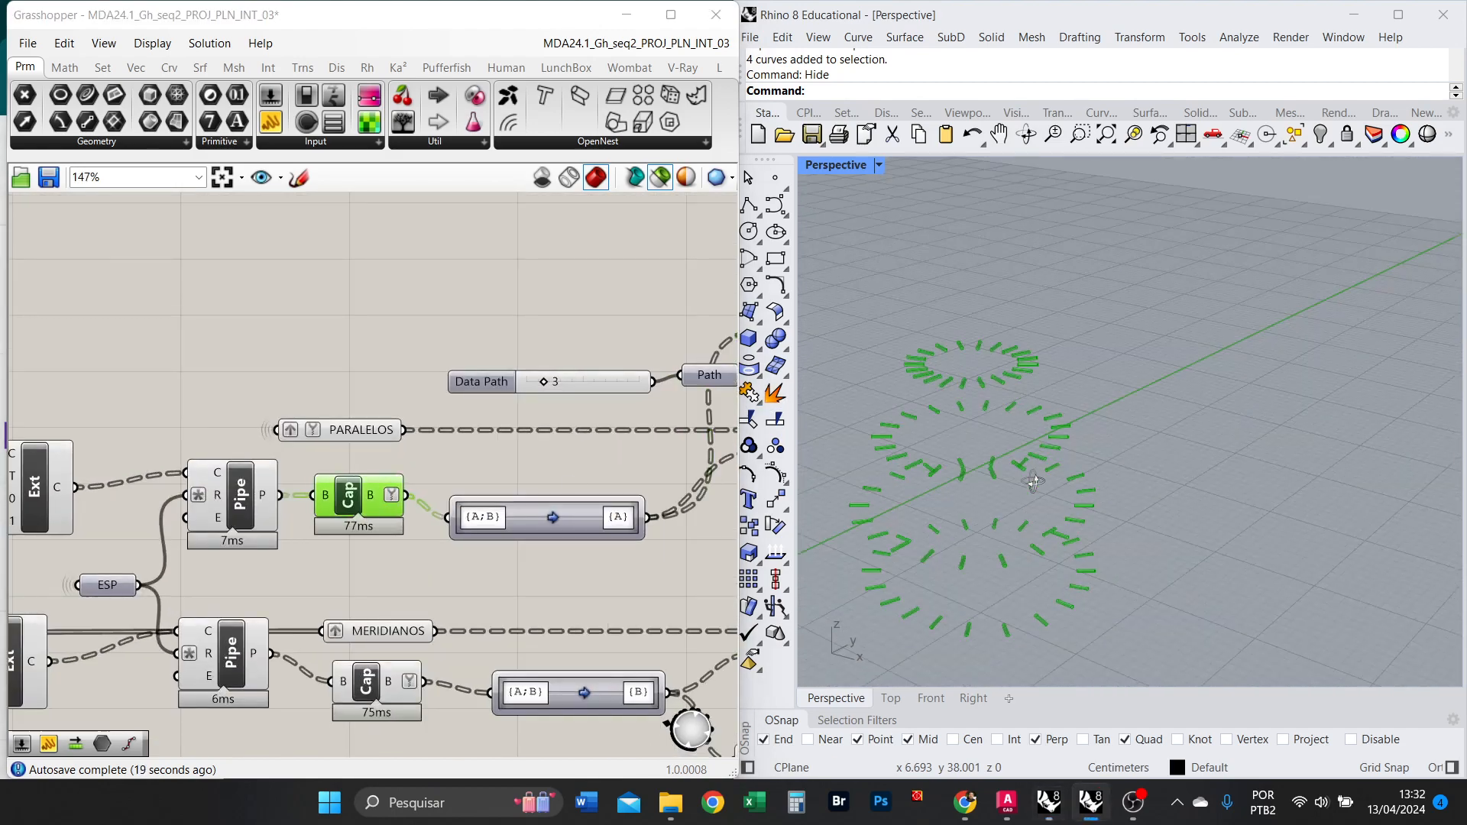
pyautogui.moveTo(1034, 482); pyautogui.dragTo(1014, 454, button='right')
pyautogui.scroll(-5, 1014, 454)
pyautogui.scroll(5, 845, 514)
pyautogui.scroll(-3, 486, 489)
pyautogui.moveTo(616, 493); pyautogui.dragTo(461, 478, button='right')
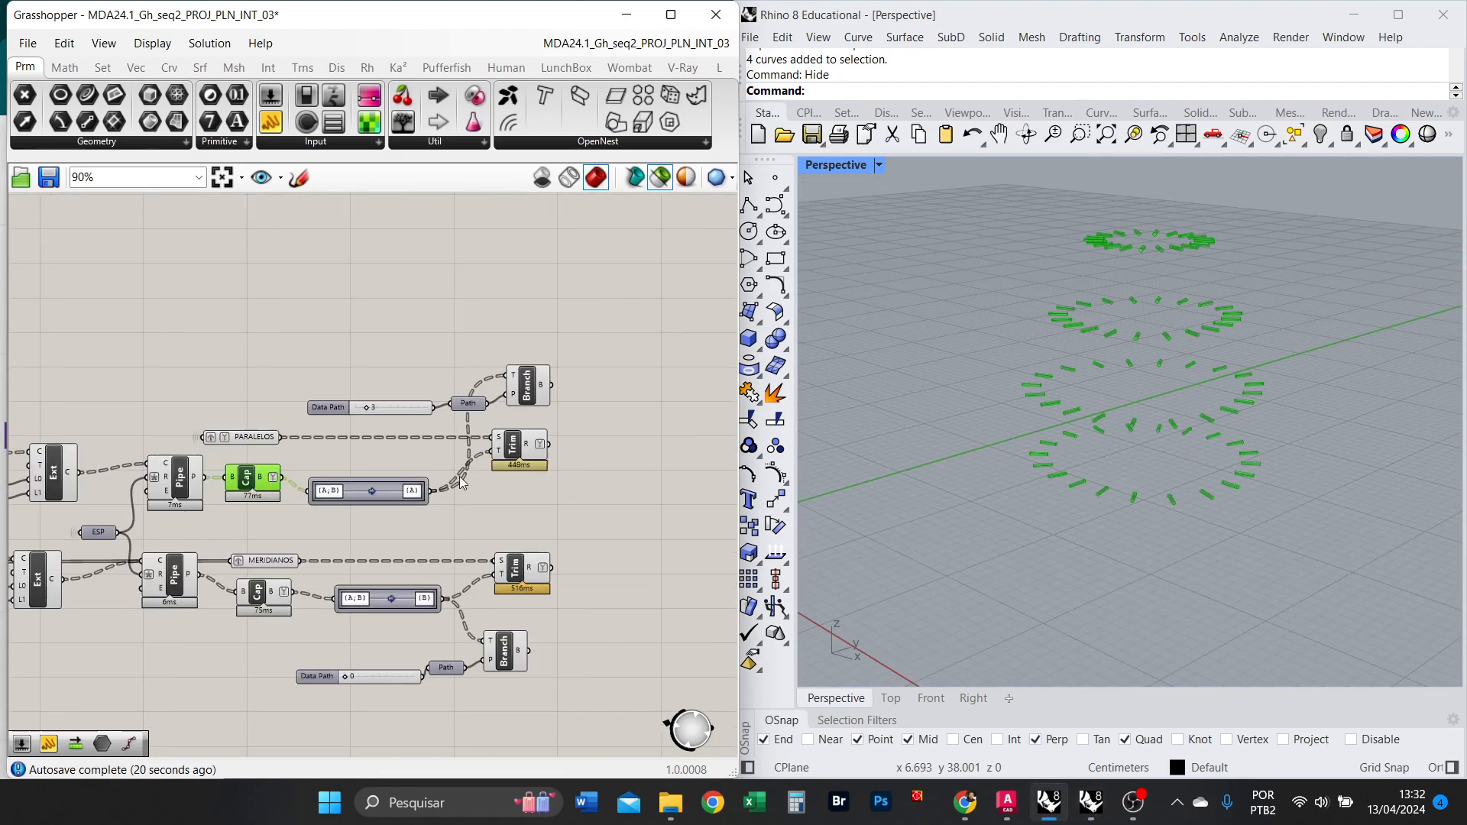
pyautogui.scroll(4, 461, 480)
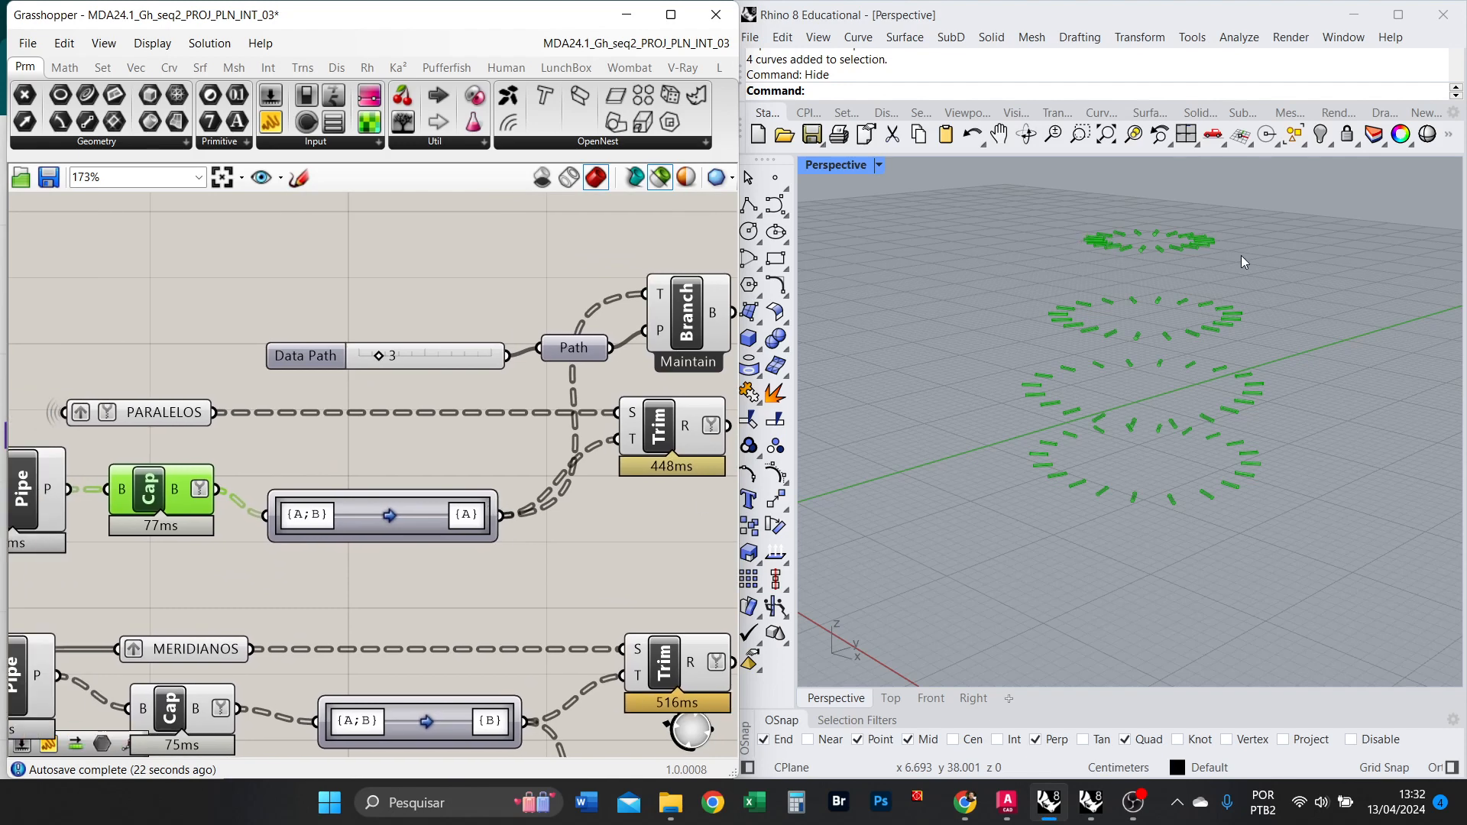
pyautogui.moveTo(460, 465); pyautogui.dragTo(466, 368, button='right')
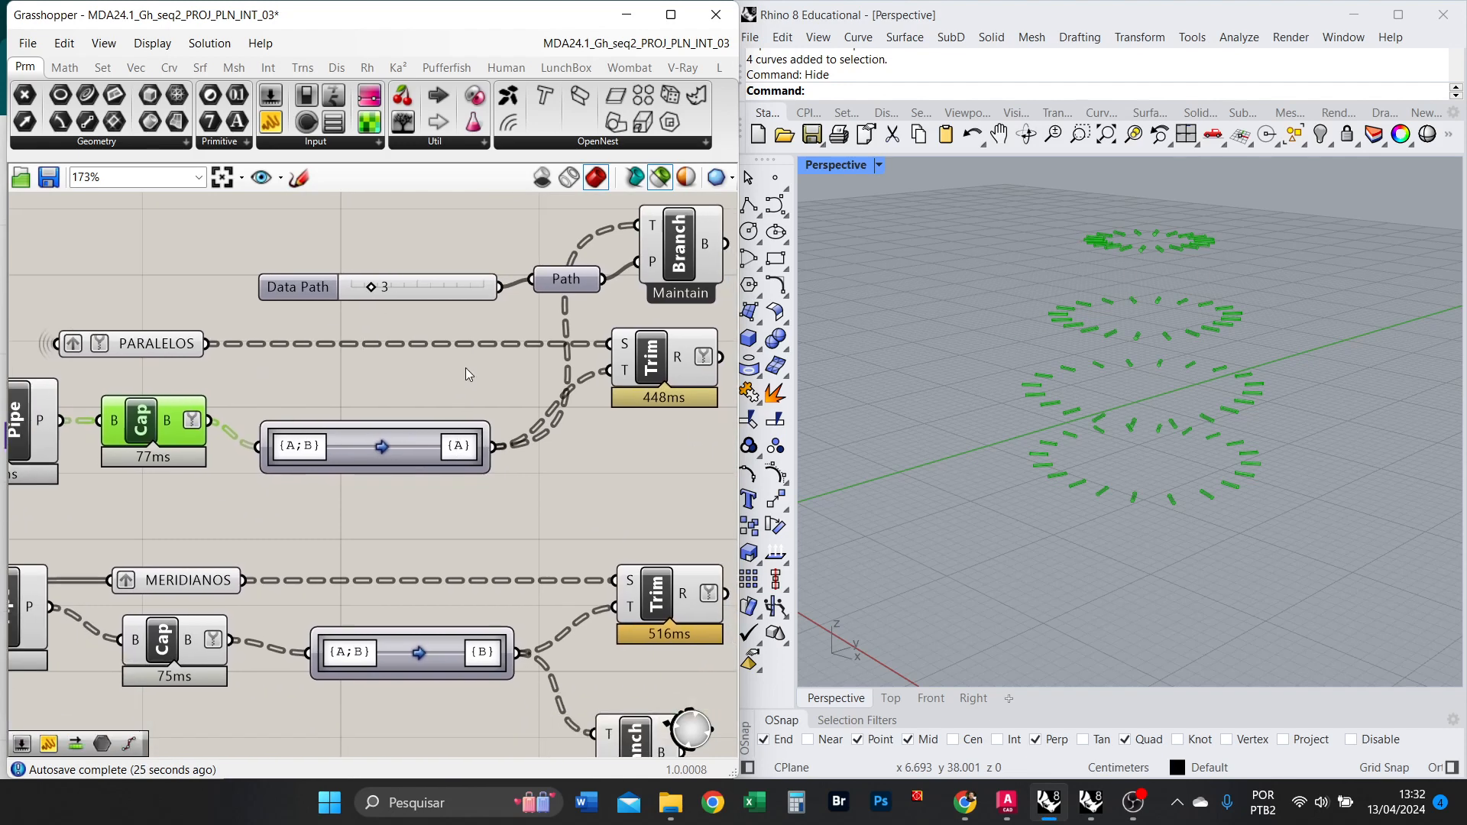
pyautogui.moveTo(646, 474); pyautogui.dragTo(468, 477, button='right')
# Preview the trimmed parallels and the trimmed meridians one after the other in the Rhino viewport.
pyautogui.click(539, 388)
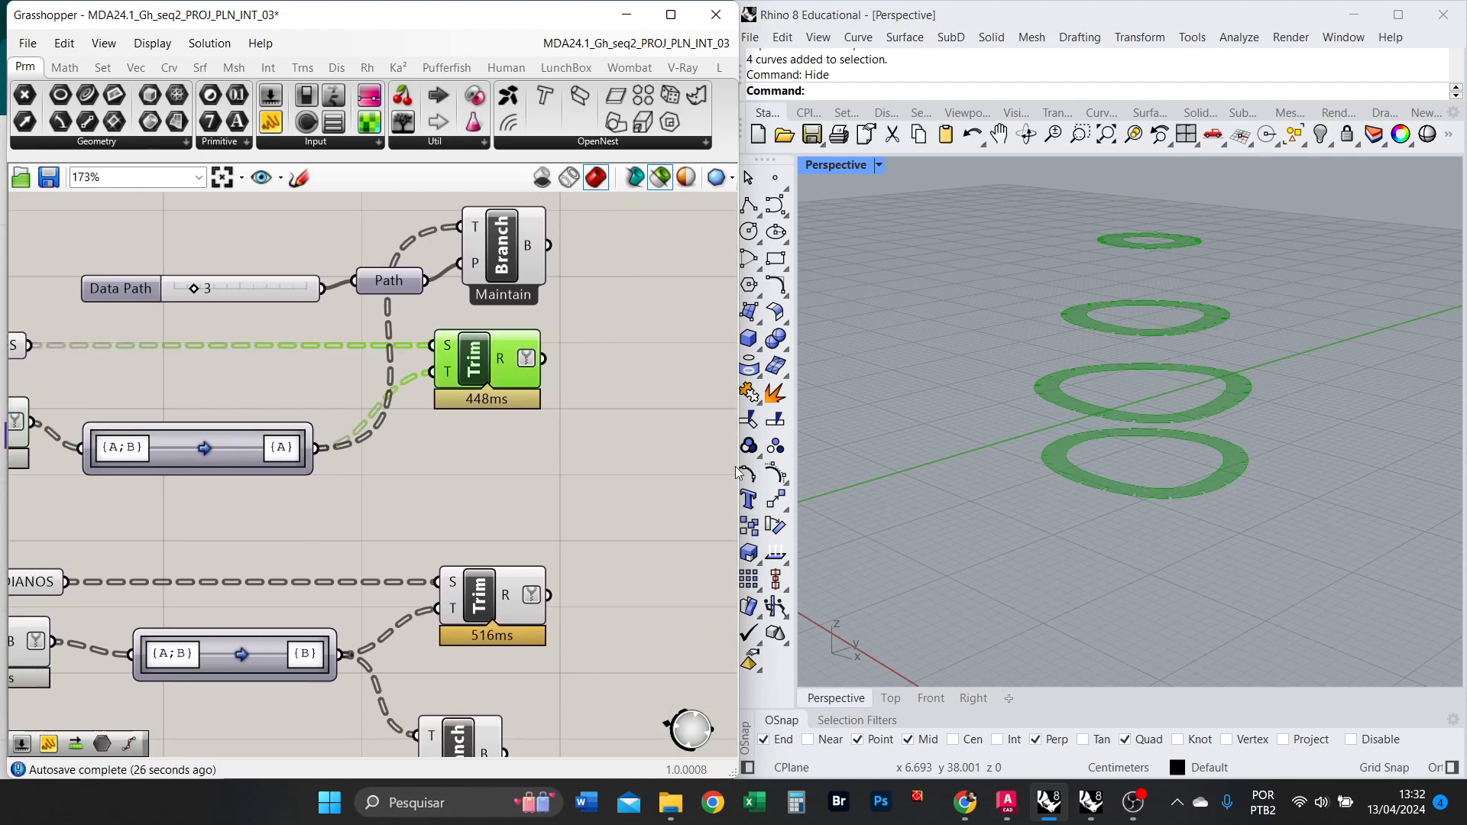
pyautogui.click(511, 607)
pyautogui.moveTo(1147, 428); pyautogui.dragTo(1177, 431, button='right')
pyautogui.scroll(-5, 567, 465)
pyautogui.scroll(4, 621, 463)
pyautogui.moveTo(622, 462); pyautogui.dragTo(385, 468, button='right')
pyautogui.scroll(-1, 425, 430)
pyautogui.scroll(-1, 337, 432)
pyautogui.moveTo(283, 436); pyautogui.dragTo(563, 422, button='right')
pyautogui.scroll(1, 337, 432)
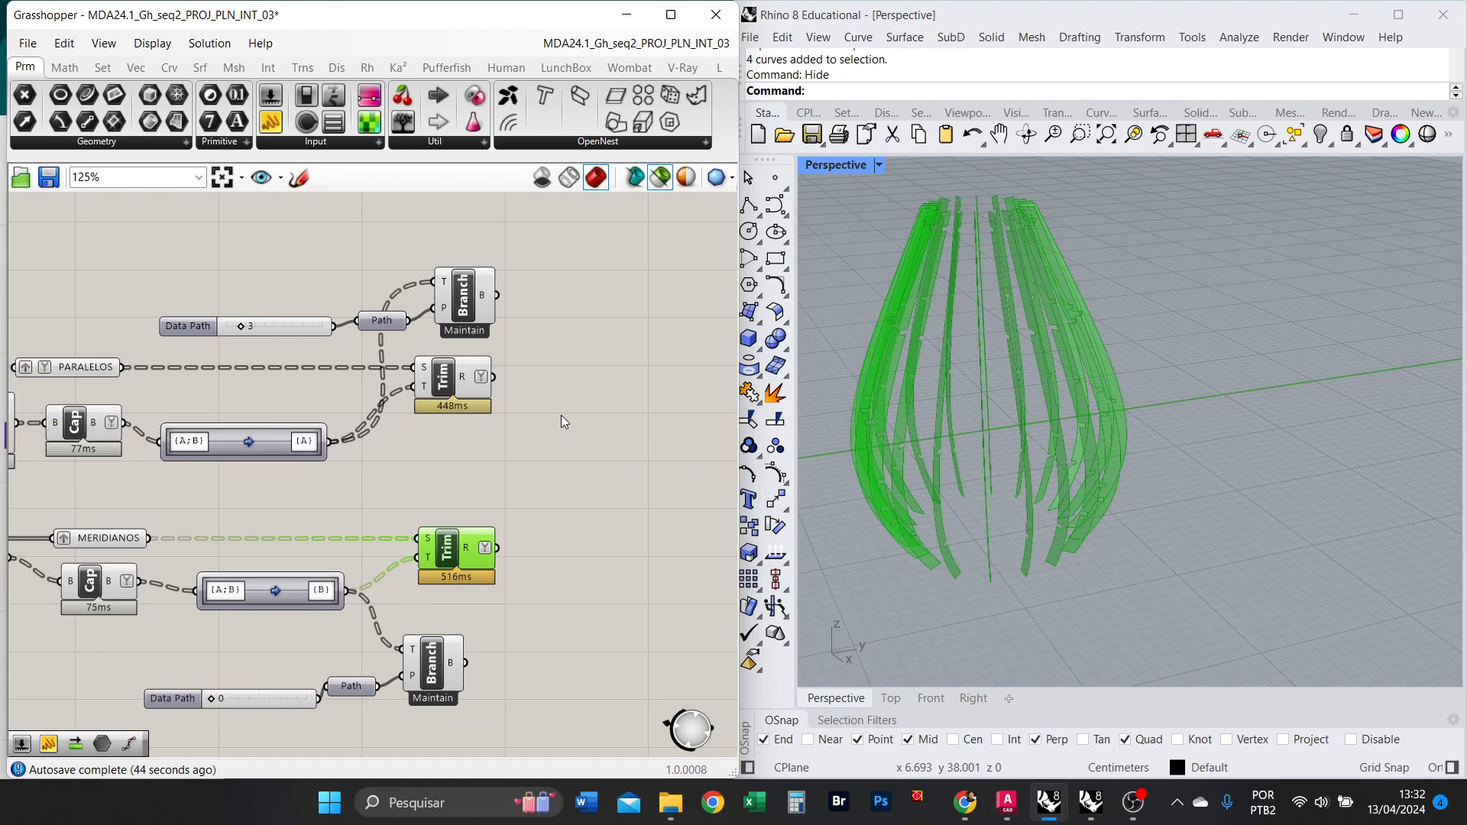
# Preview both Trim results together and examine the notches where parallels and meridians cross, close up and from several angles.
pyautogui.keyDown('shift'); pyautogui.click(474, 386); pyautogui.keyUp('shift')
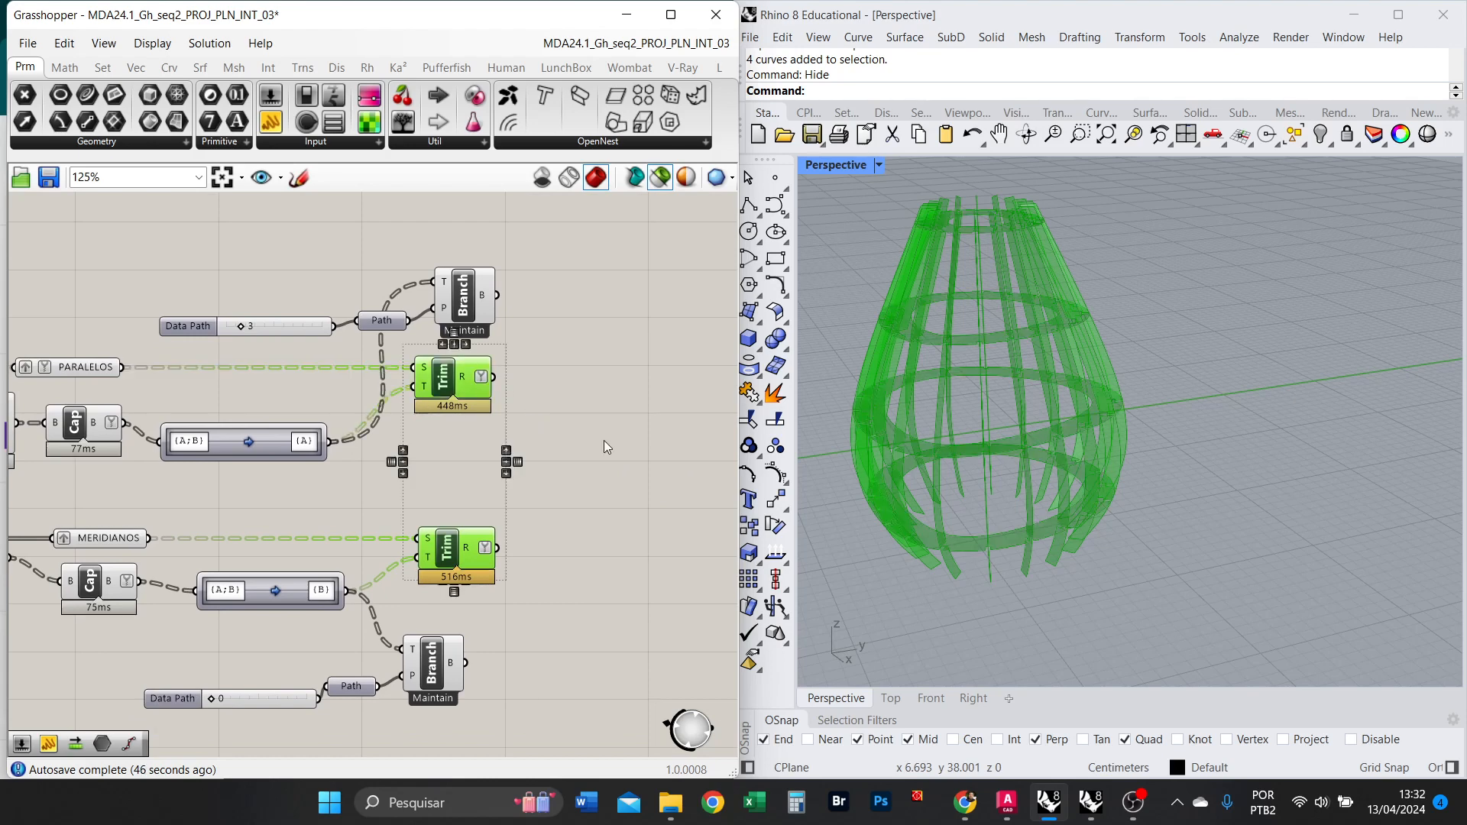
pyautogui.moveTo(1092, 480); pyautogui.dragTo(1090, 587, button='right')
pyautogui.scroll(5, 1209, 524)
pyautogui.scroll(4, 1209, 524)
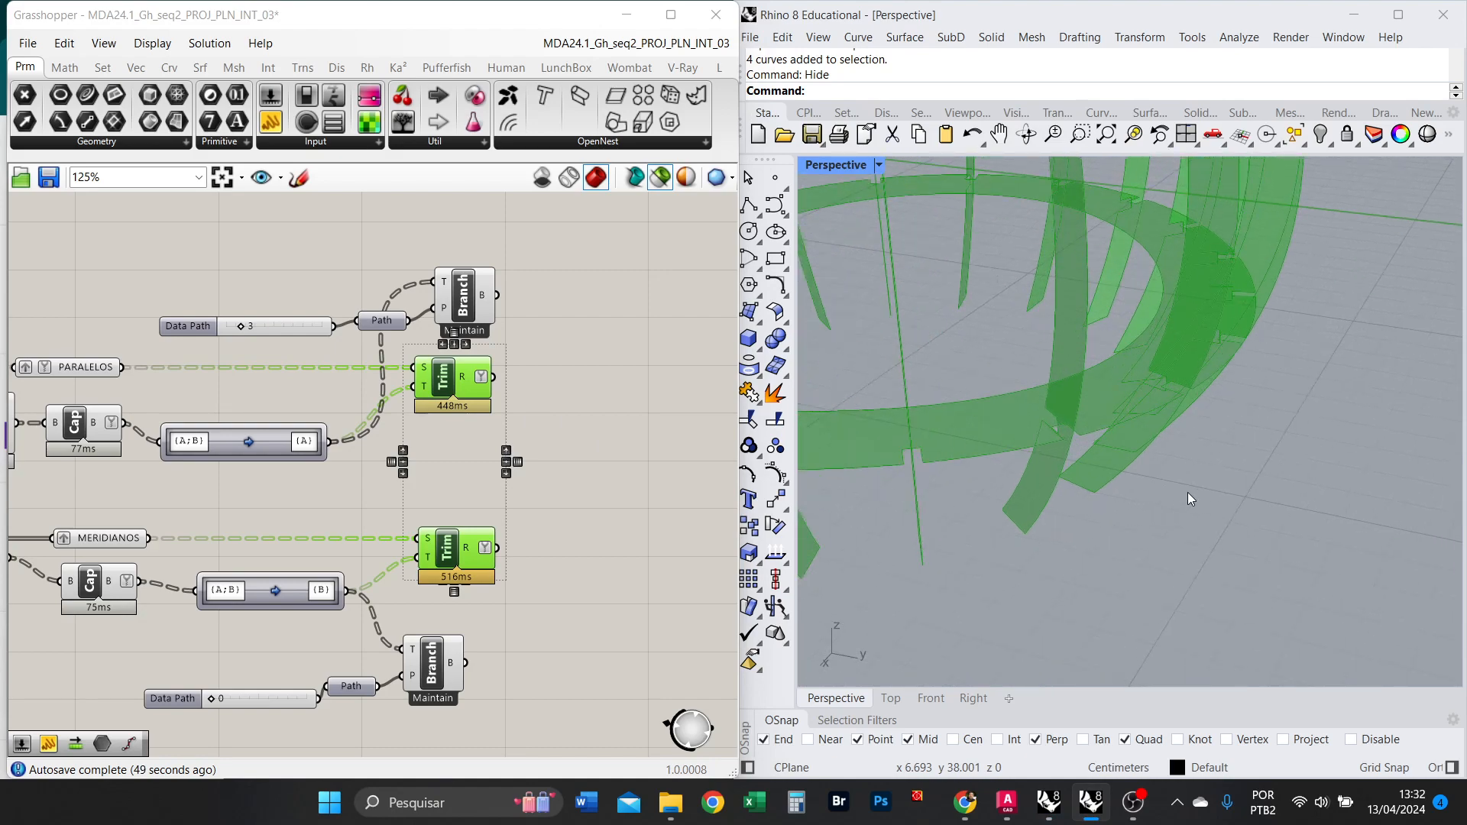
pyautogui.scroll(-6, 1187, 492)
pyautogui.moveTo(1188, 492); pyautogui.dragTo(1062, 475, button='right')
pyautogui.scroll(6, 1337, 502)
pyautogui.scroll(-10, 1067, 487)
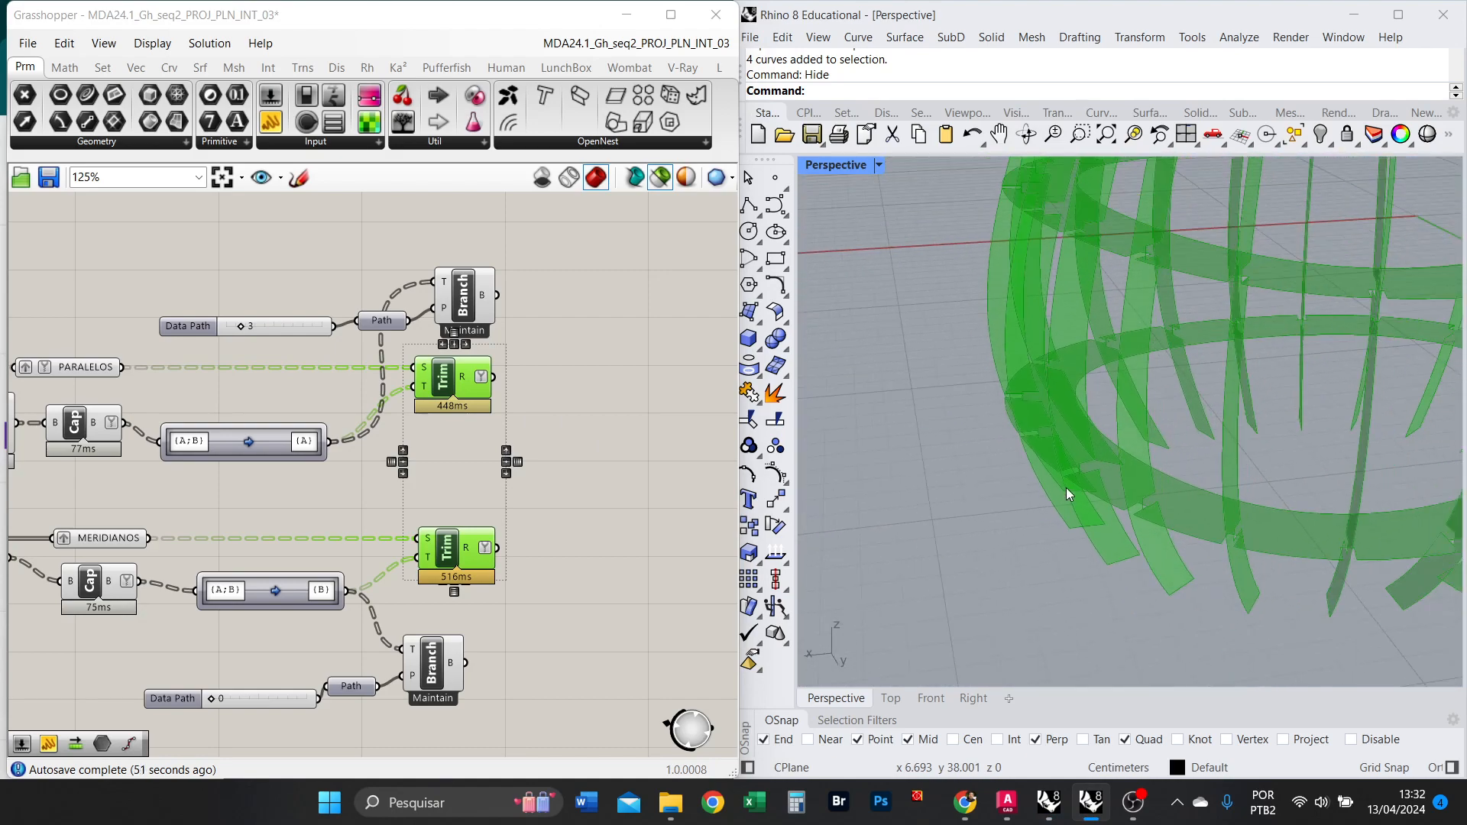
pyautogui.scroll(6, 1188, 487)
pyautogui.moveTo(1189, 489); pyautogui.dragTo(1245, 500, button='right')
pyautogui.scroll(-8, 1247, 506)
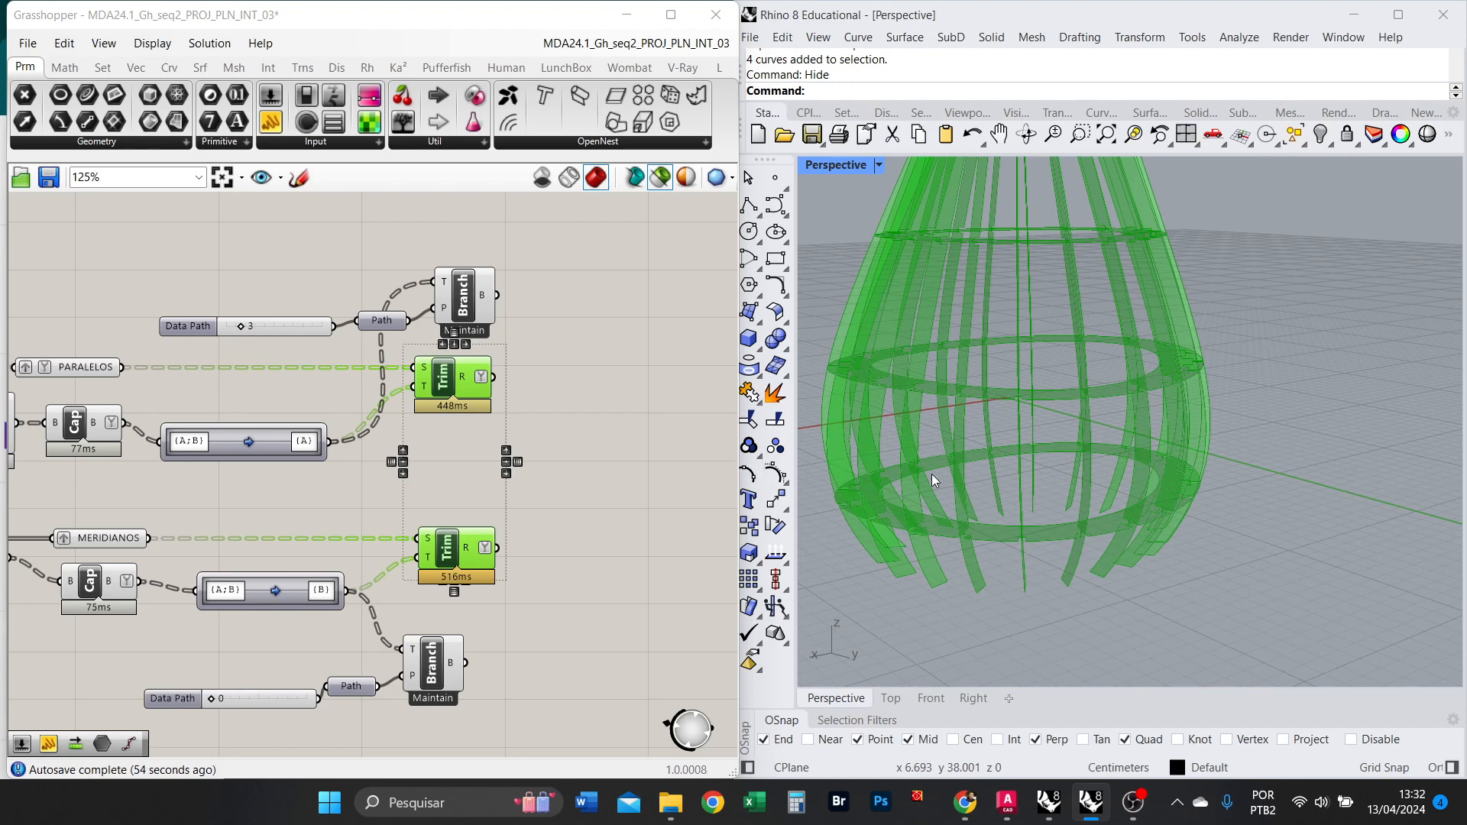
pyautogui.scroll(-6, 1141, 441)
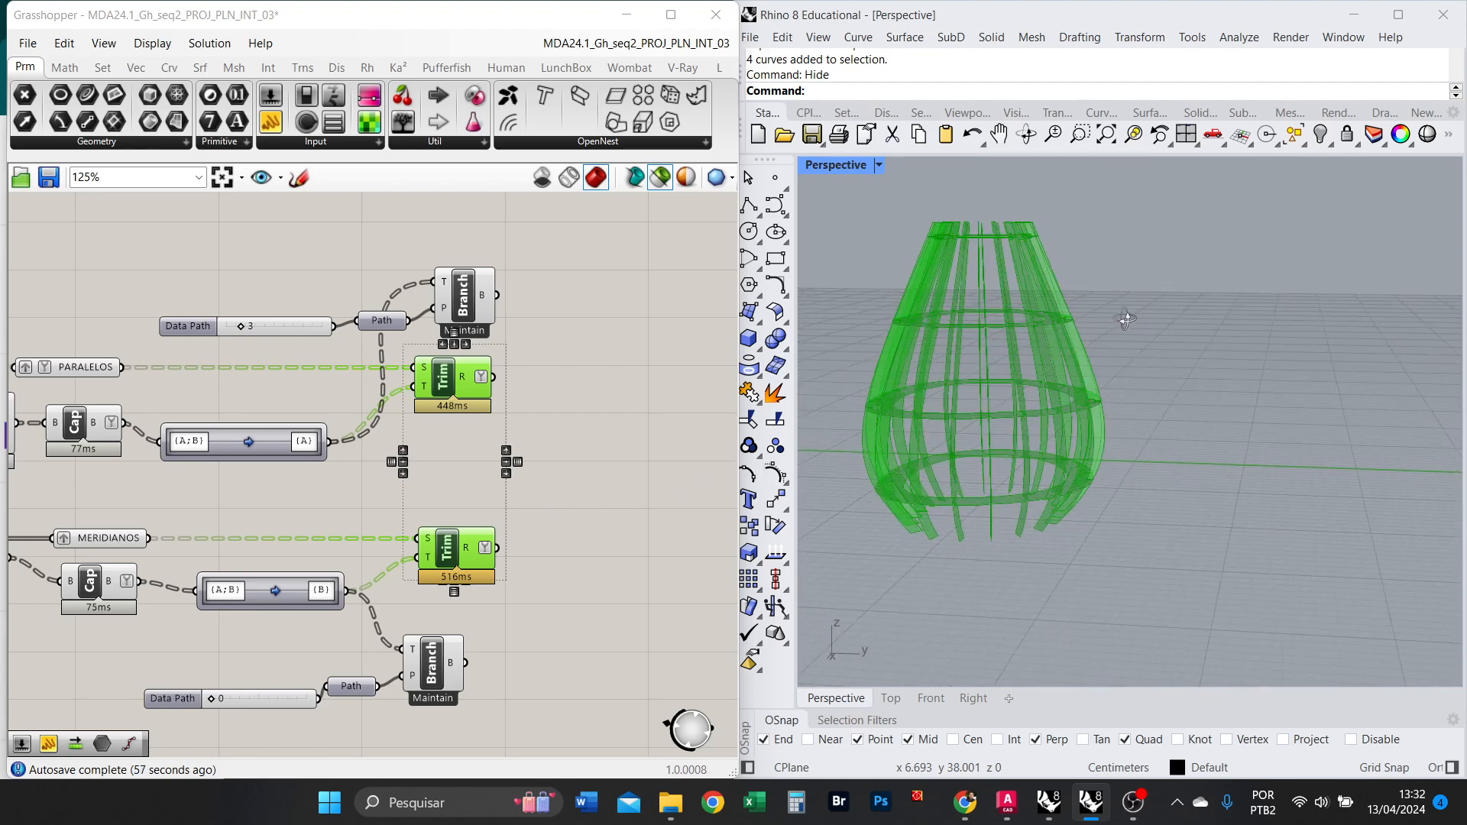
pyautogui.moveTo(505, 539); pyautogui.dragTo(589, 484, button='right')
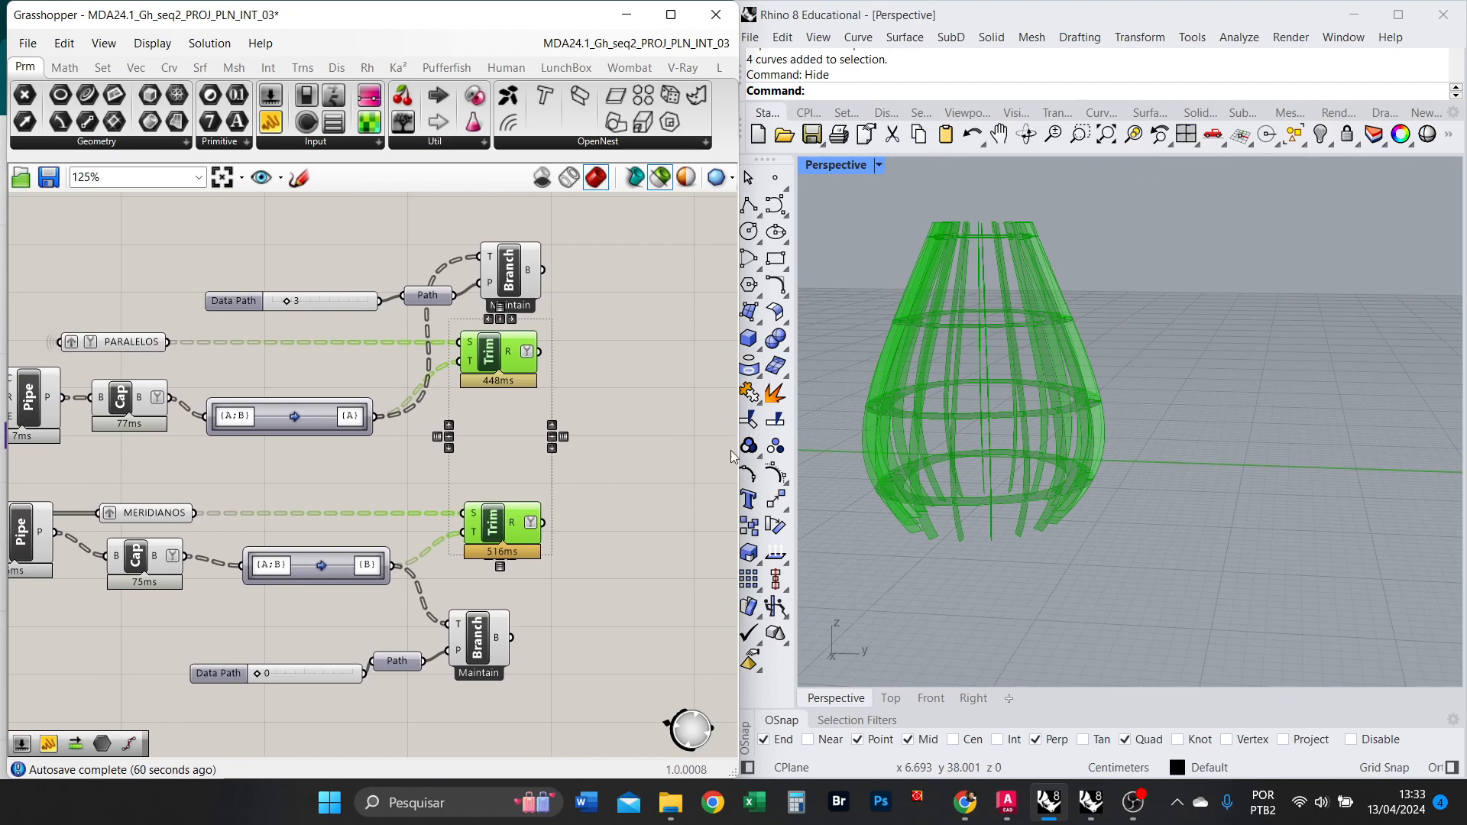
pyautogui.click(680, 434)
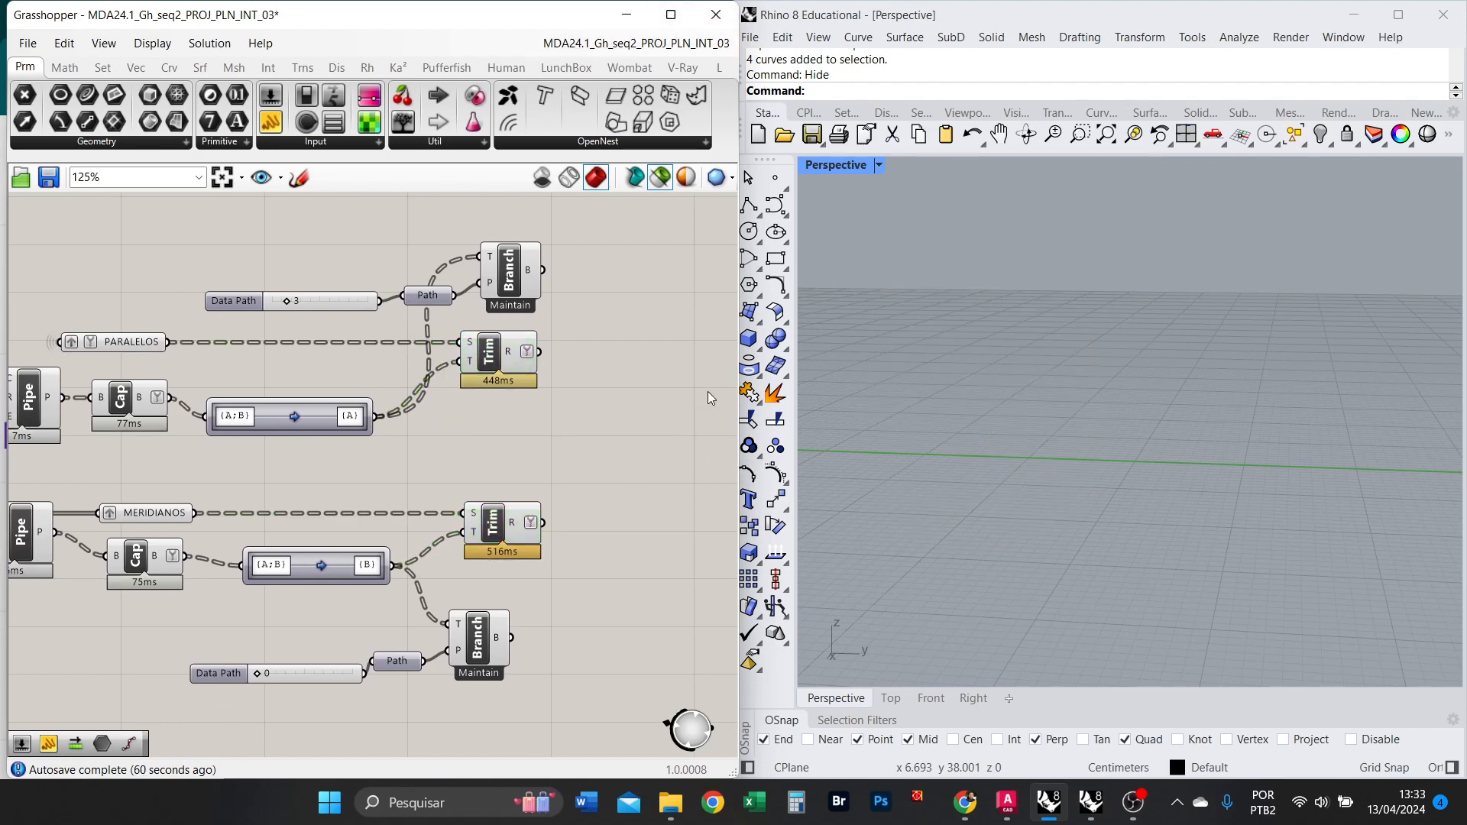
# Maximize the Grasshopper window and review the whole definition from the parallels and meridians groups through to the Trim and Branch components.
pyautogui.click(690, 23)
pyautogui.scroll(-8, 753, 315)
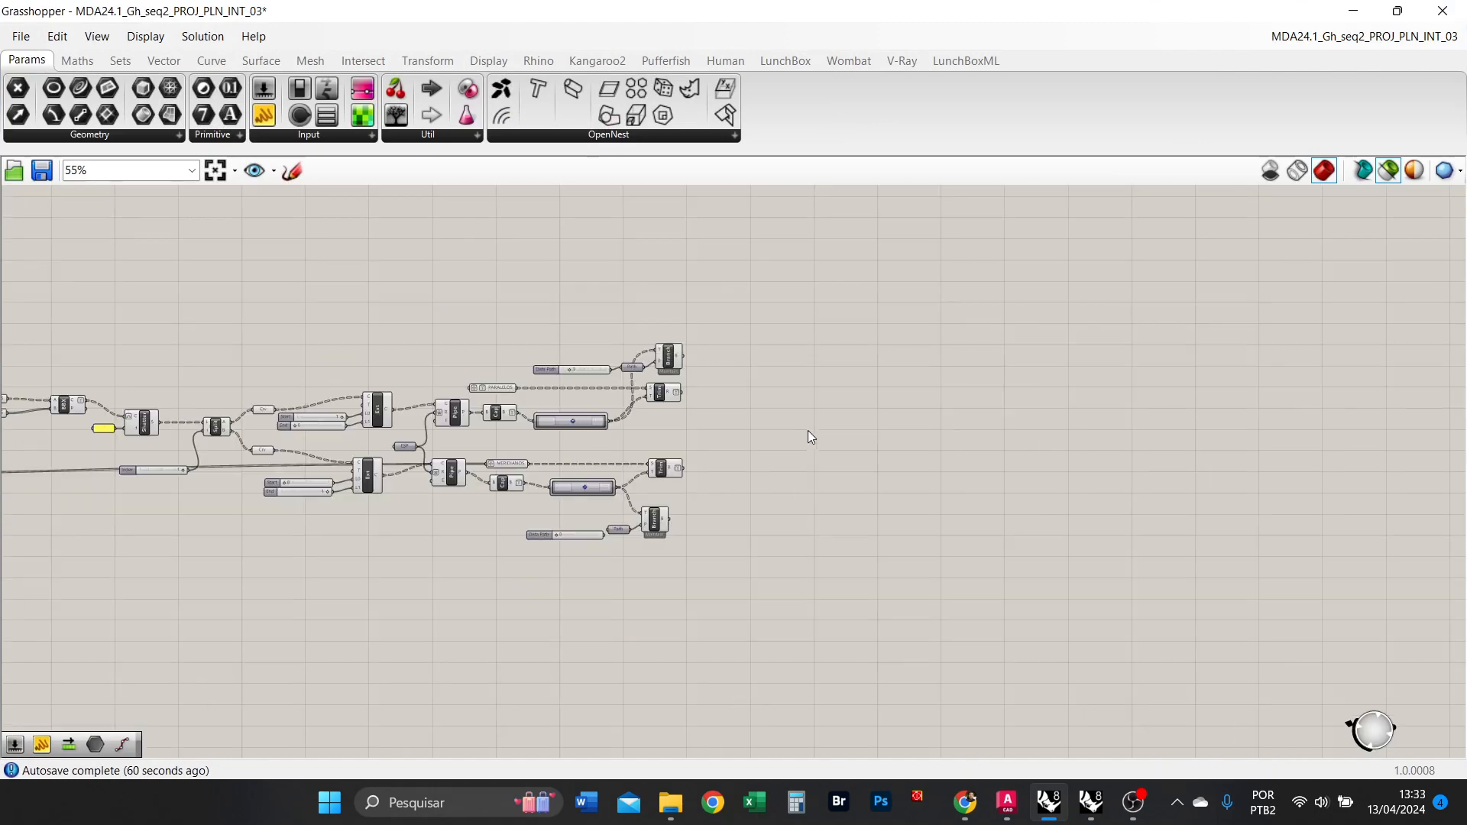
pyautogui.moveTo(648, 444); pyautogui.dragTo(823, 415, button='right')
pyautogui.scroll(4, 330, 391)
pyautogui.moveTo(347, 408); pyautogui.dragTo(732, 495, button='right')
pyautogui.scroll(3, 690, 410)
pyautogui.moveTo(604, 402); pyautogui.dragTo(713, 535, button='right')
pyautogui.scroll(2, 708, 504)
pyautogui.moveTo(850, 477); pyautogui.dragTo(772, 538, button='right')
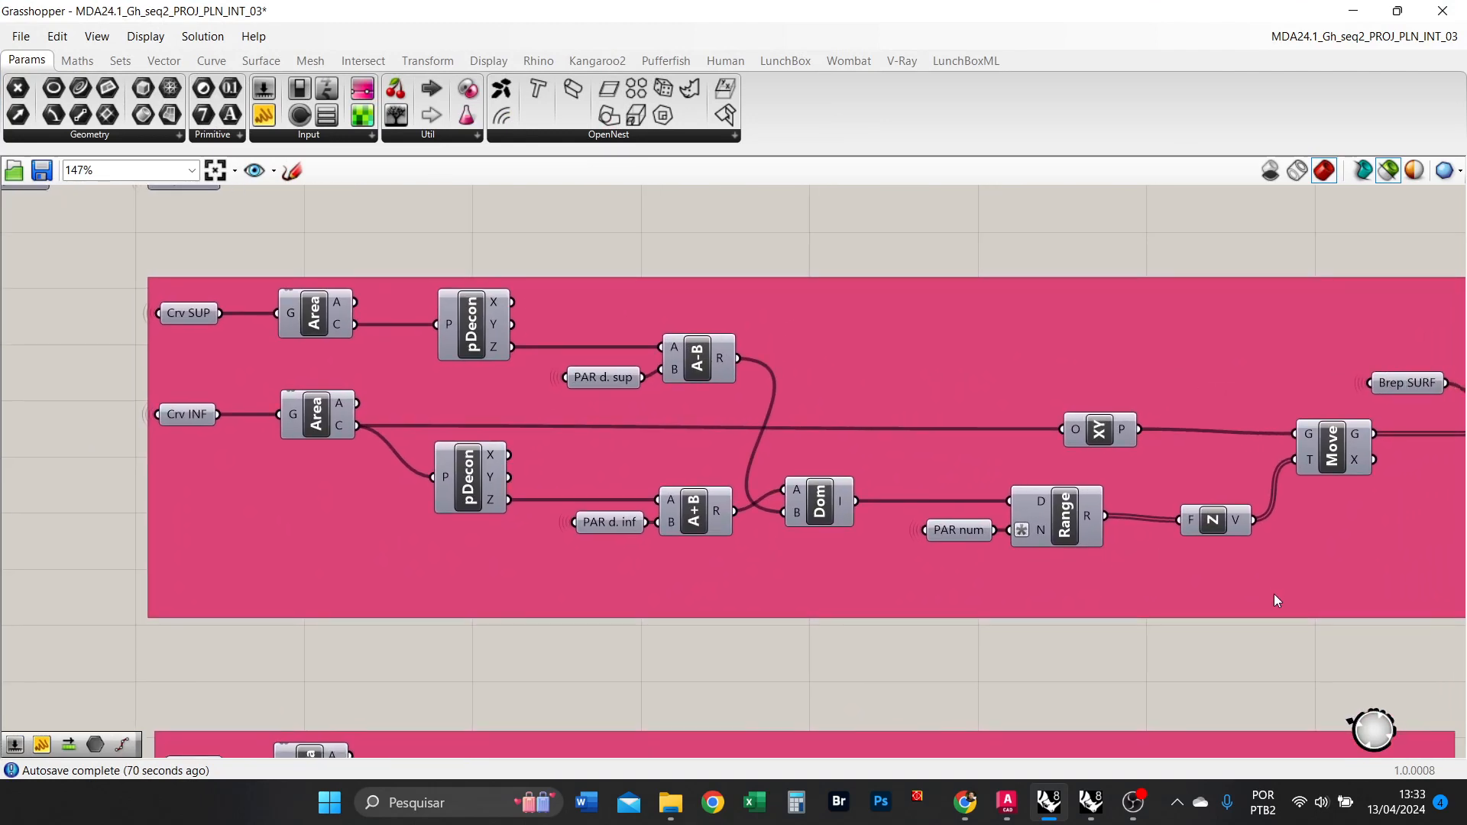
pyautogui.moveTo(1274, 599); pyautogui.dragTo(518, 626, button='right')
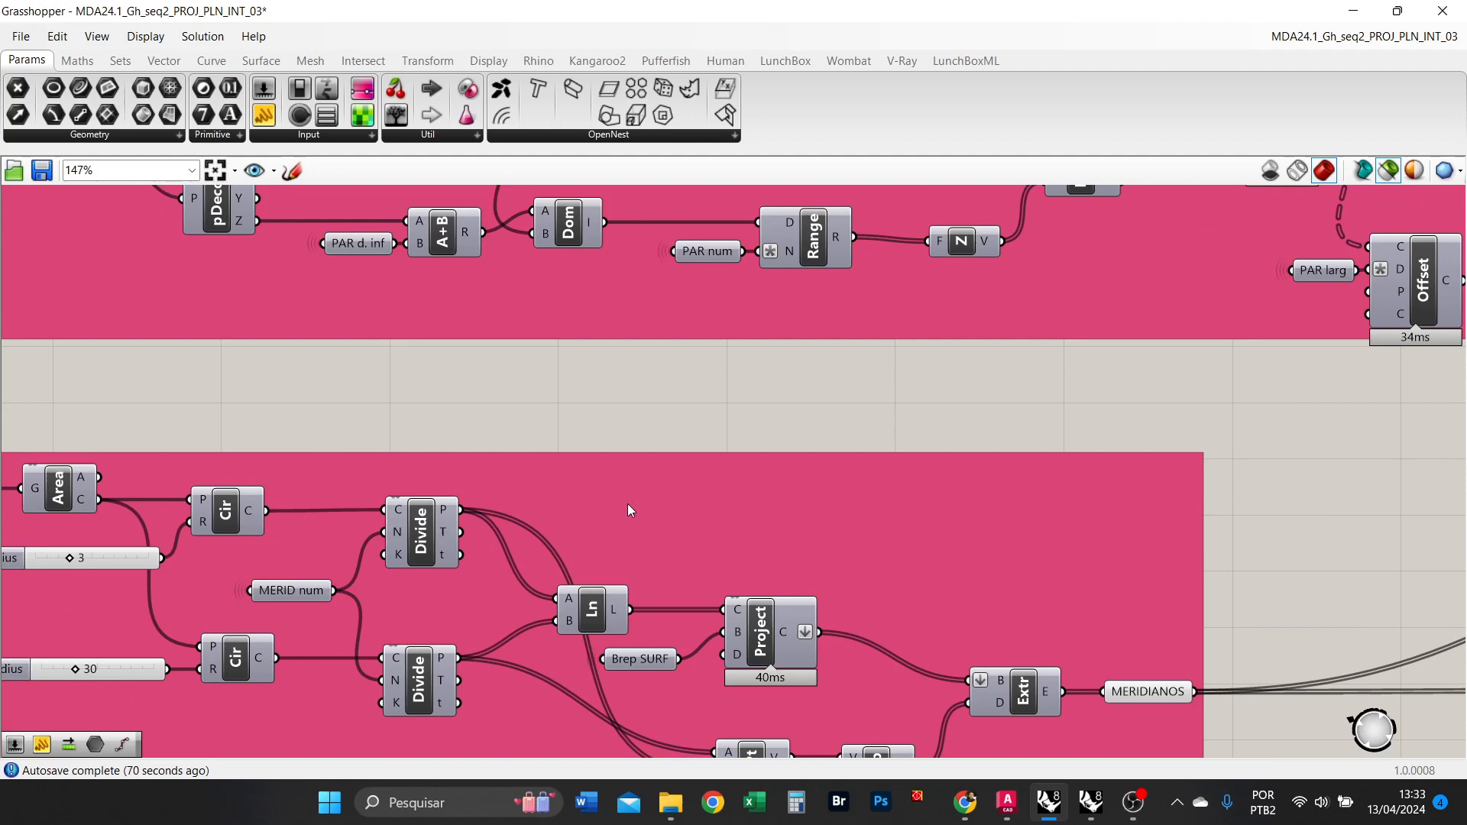
pyautogui.moveTo(629, 511); pyautogui.dragTo(1016, 307, button='right')
pyautogui.moveTo(1214, 539); pyautogui.dragTo(936, 585, button='right')
pyautogui.moveTo(1286, 533); pyautogui.dragTo(354, 484, button='right')
pyautogui.moveTo(1114, 370); pyautogui.dragTo(466, 526, button='right')
pyautogui.scroll(-2, 466, 526)
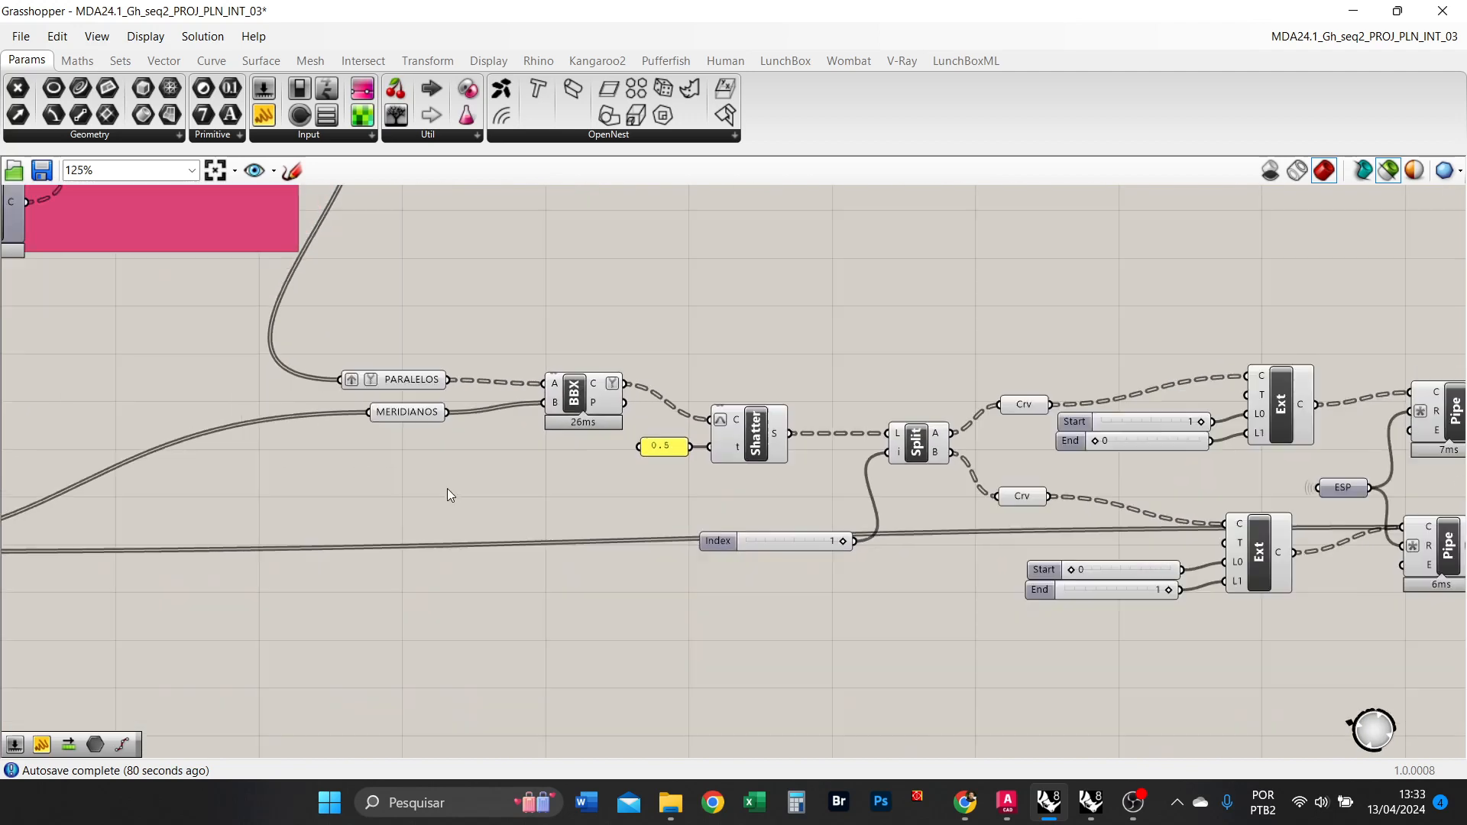
pyautogui.moveTo(648, 498); pyautogui.dragTo(695, 489, button='right')
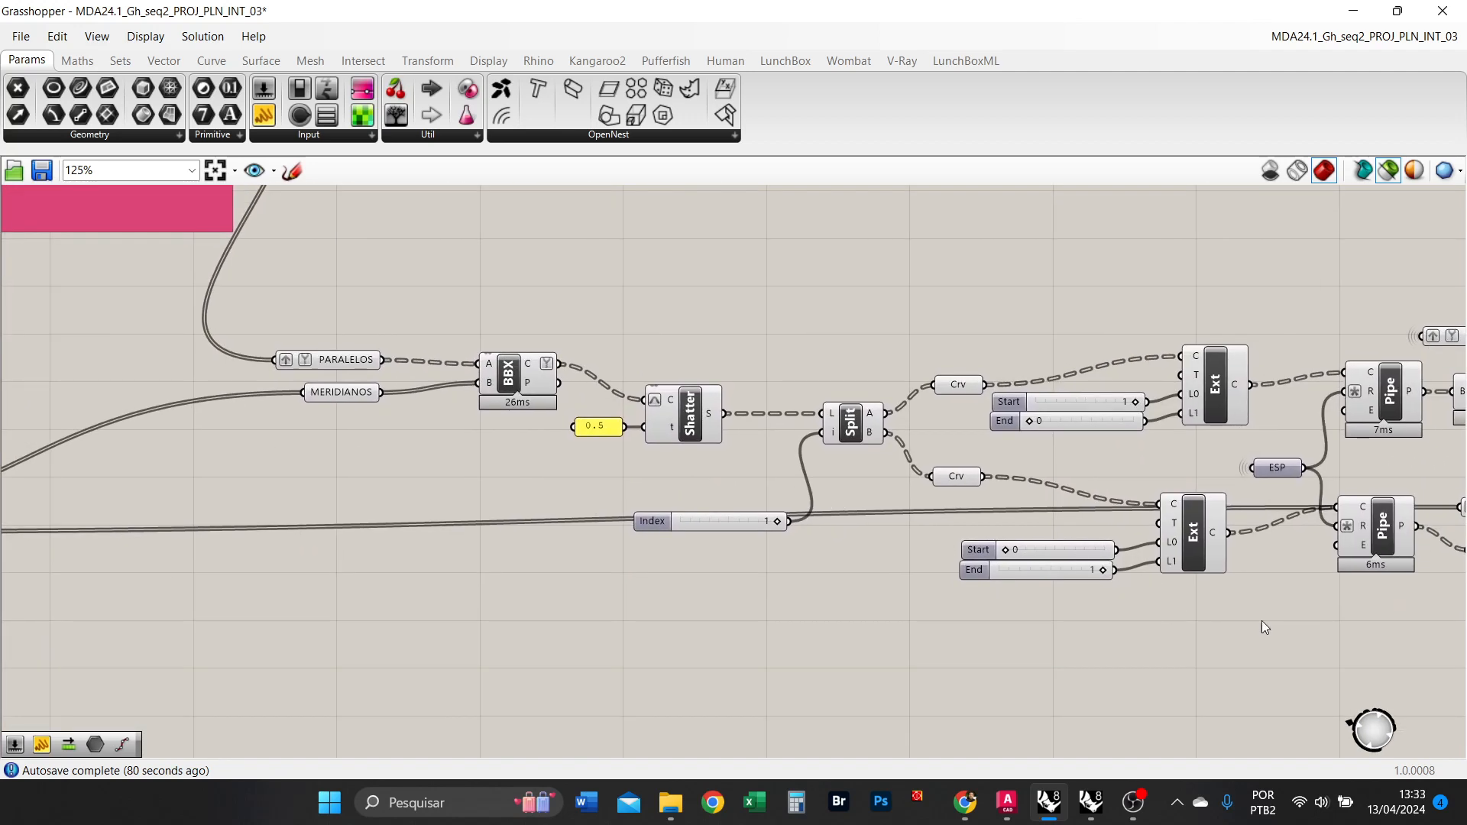
pyautogui.moveTo(1263, 621); pyautogui.dragTo(653, 627, button='right')
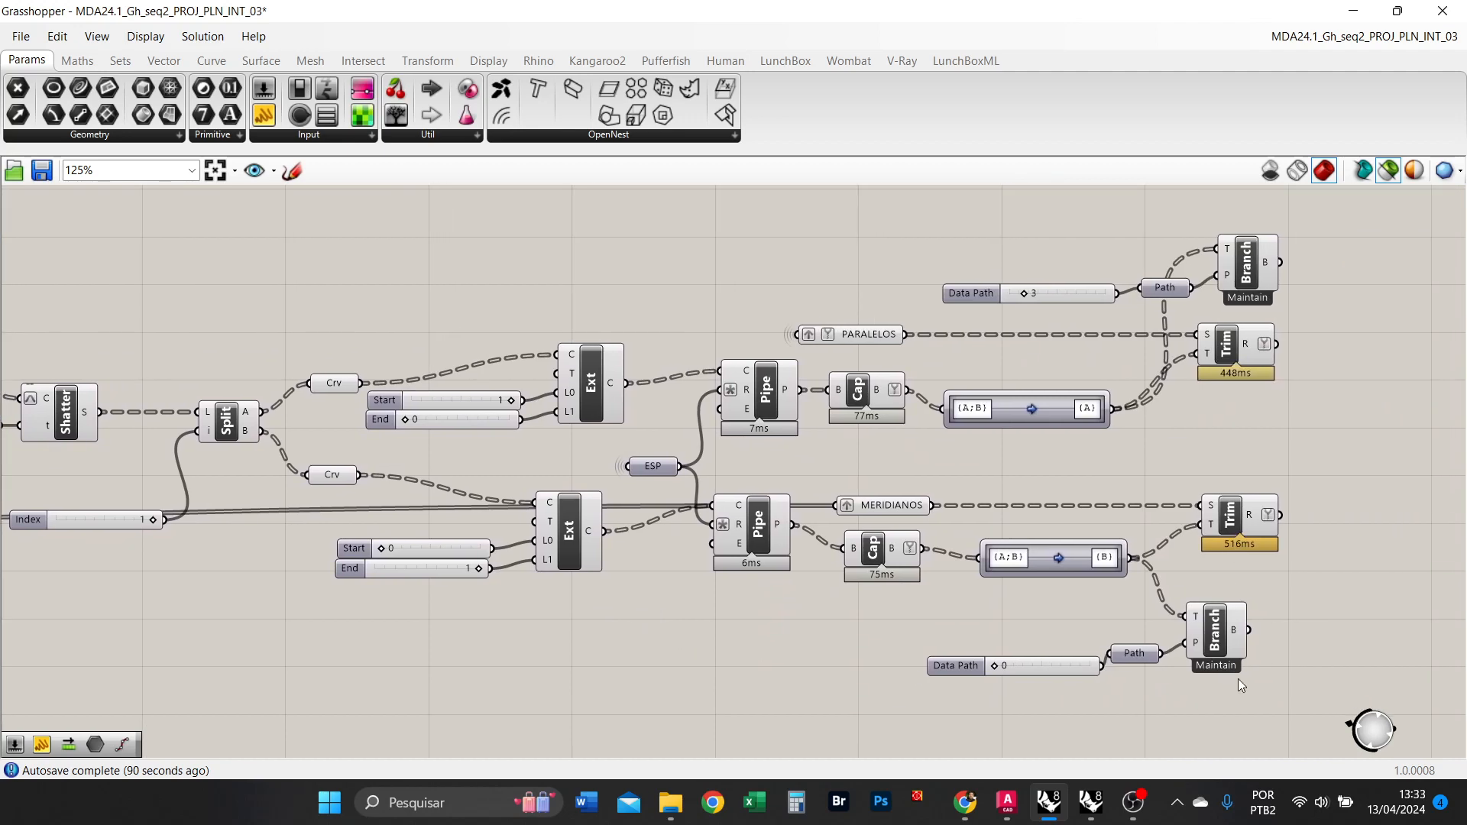
pyautogui.scroll(-2, 1134, 590)
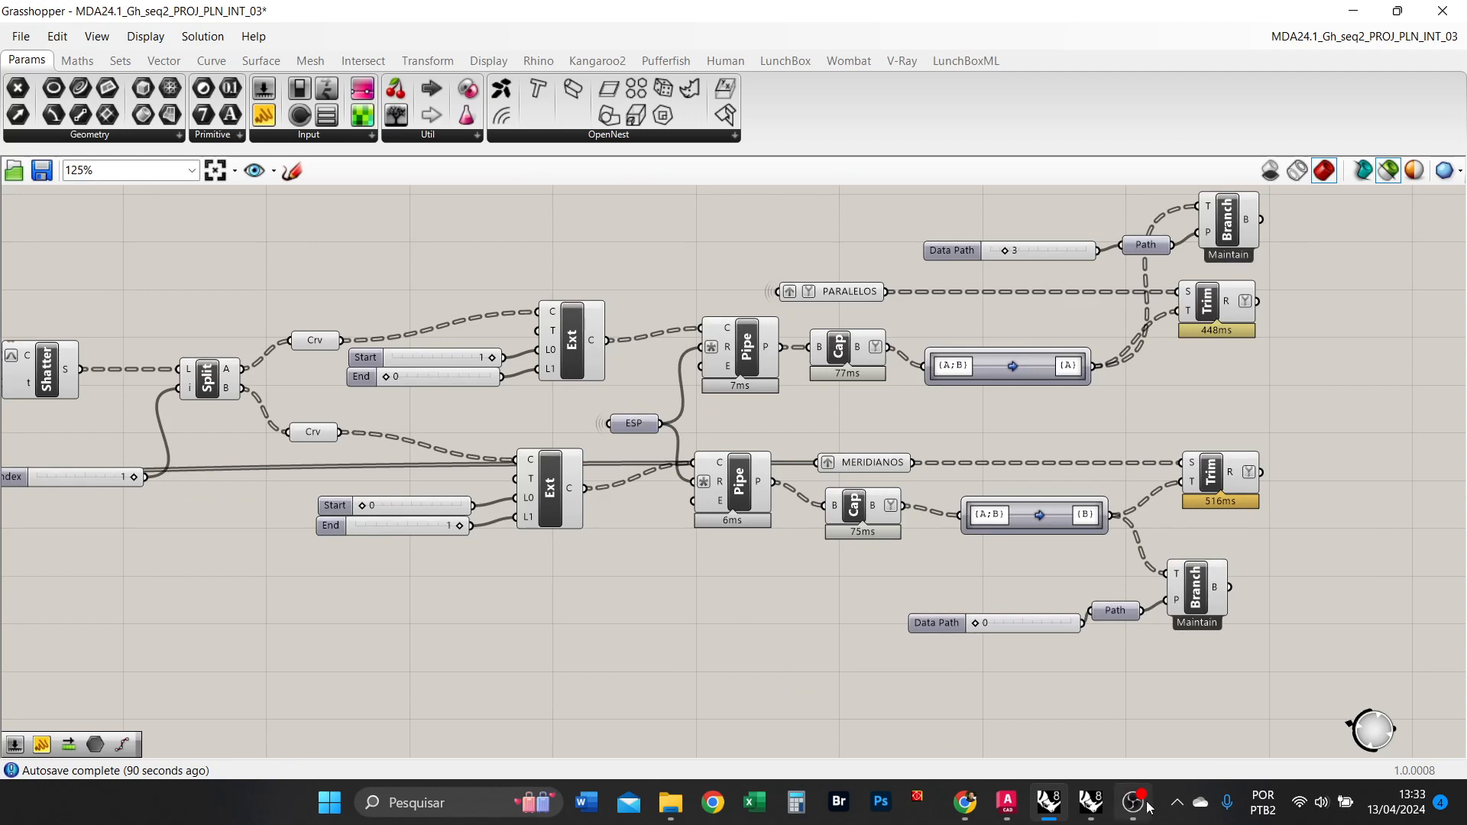
pyautogui.moveTo(1133, 803)
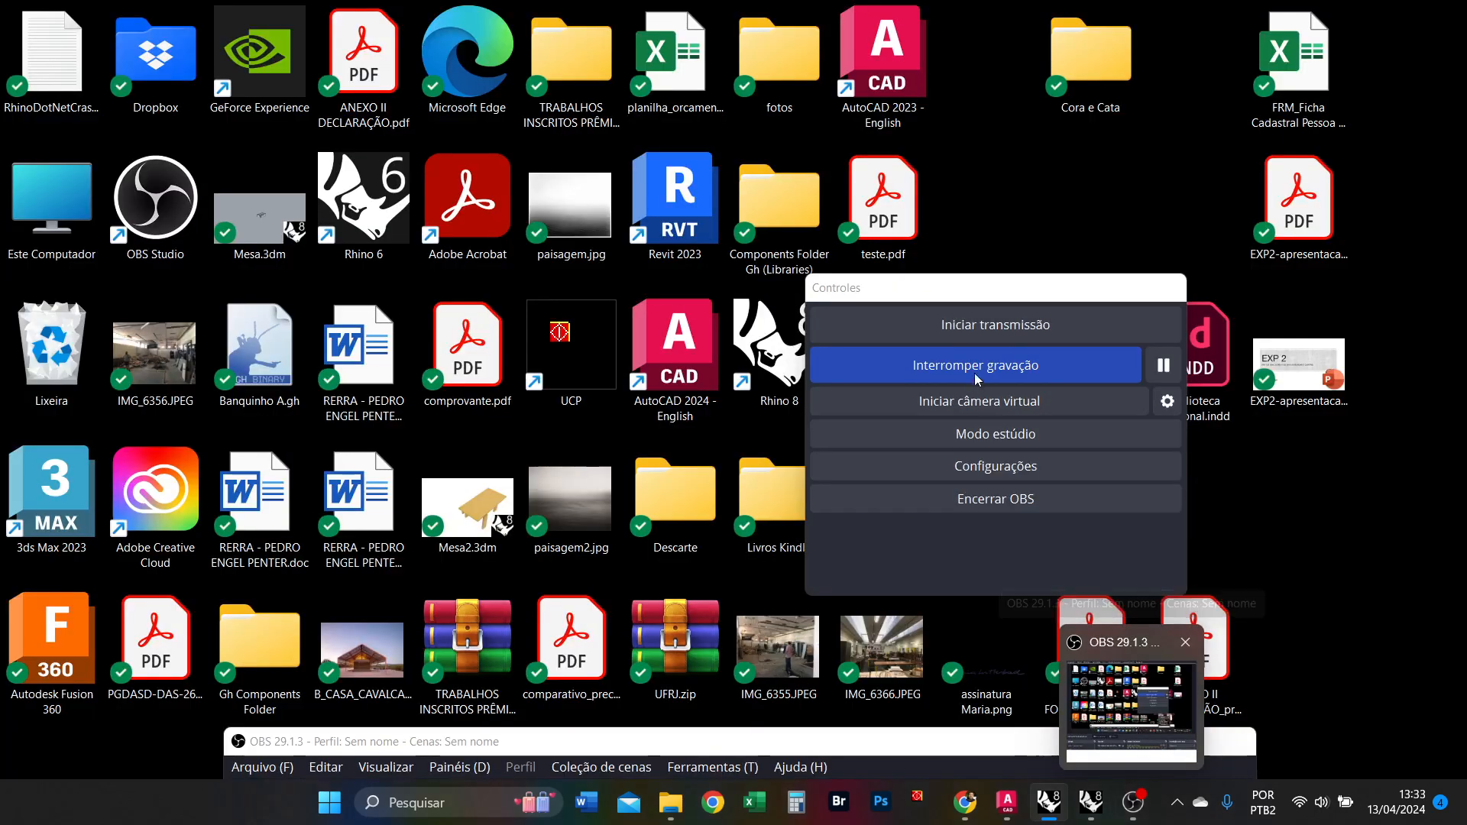
pyautogui.click(1132, 720)
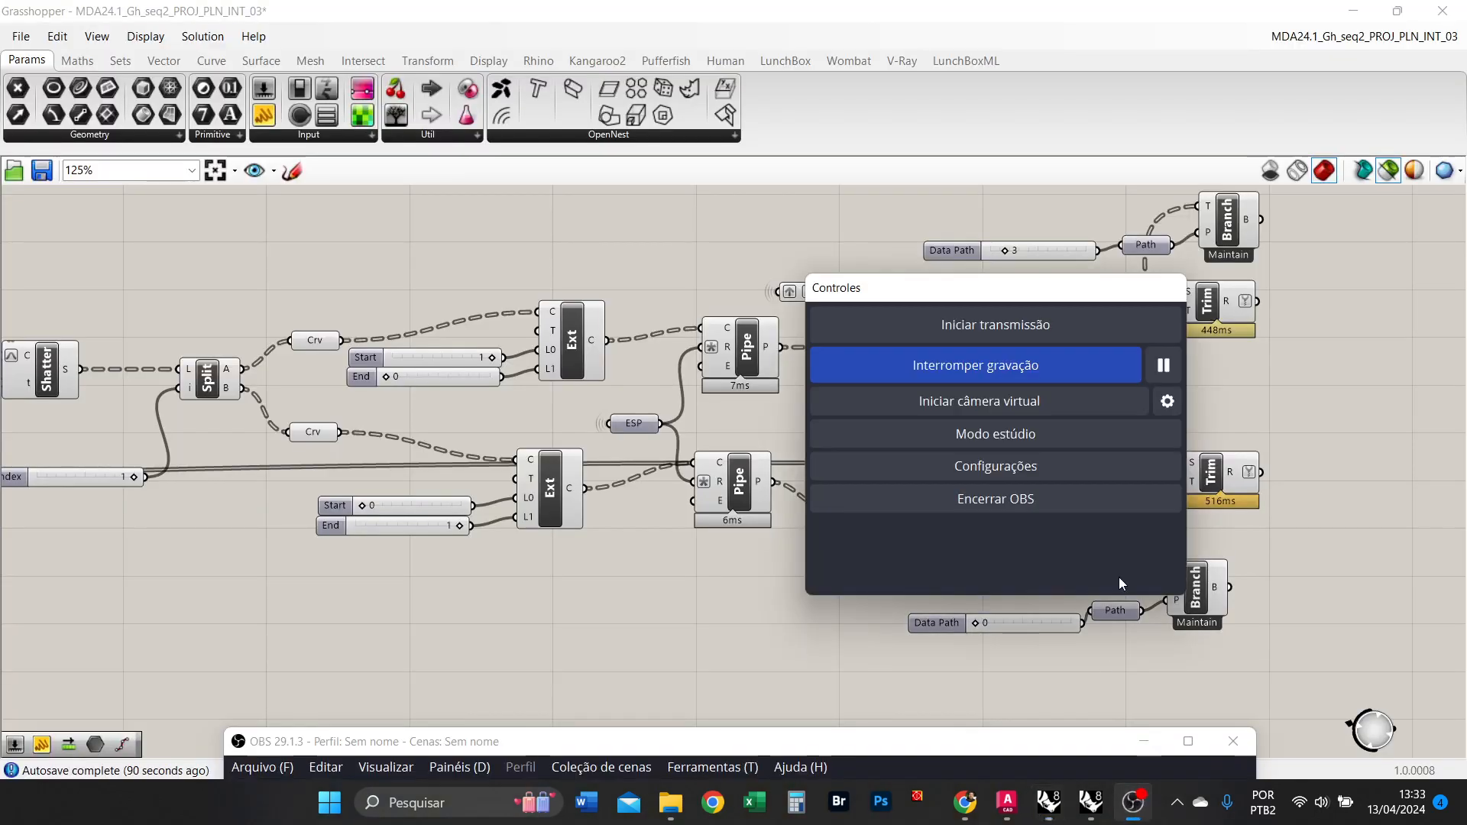
pyautogui.click(1050, 359)
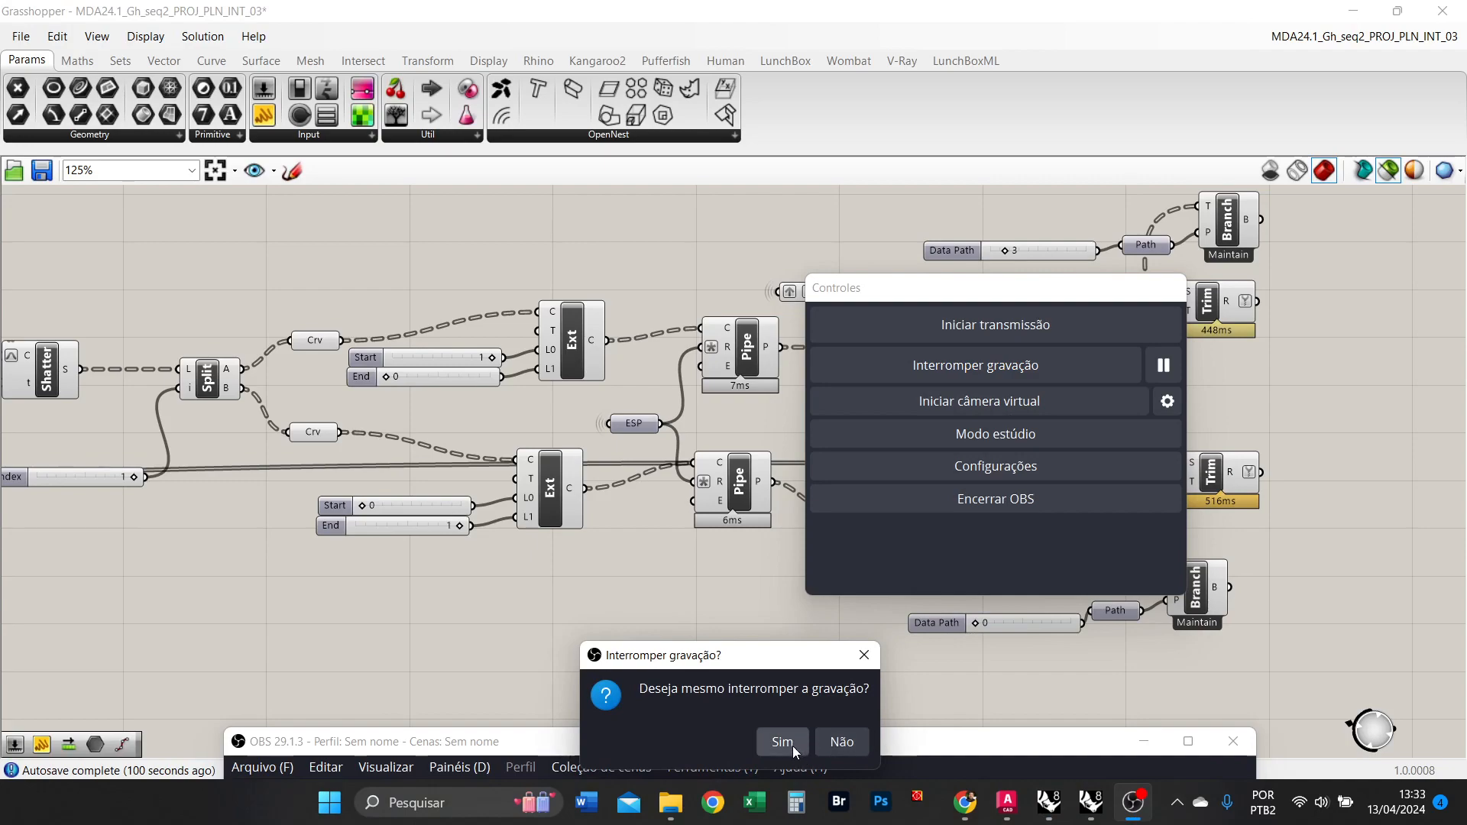